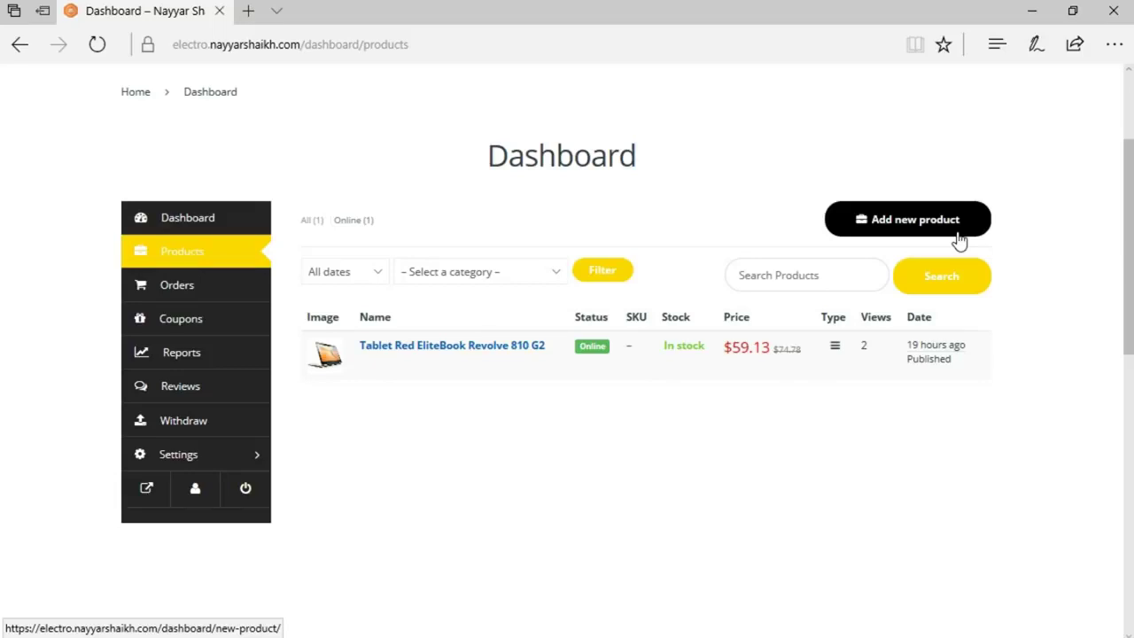
# - Move from the Products list, with its single EliteBook tablet, to the seller's Orders list
pyautogui.click(222, 299)
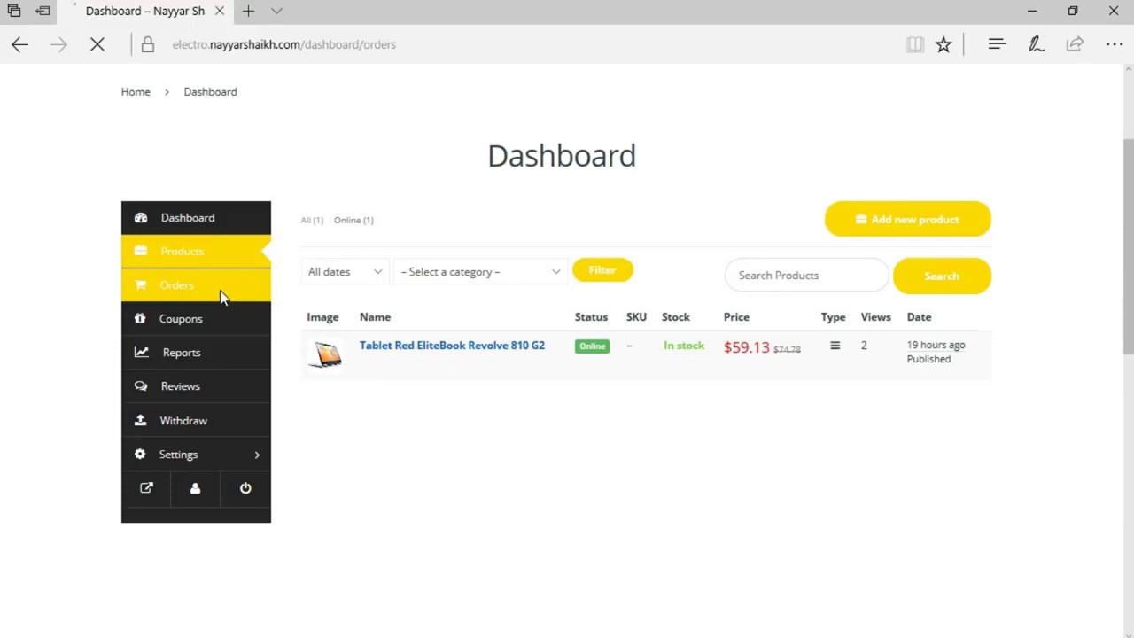
# - Check orders 204 (completed) and 203 (processing), then go to the Coupons list
pyautogui.scroll(-2, 620, 342)
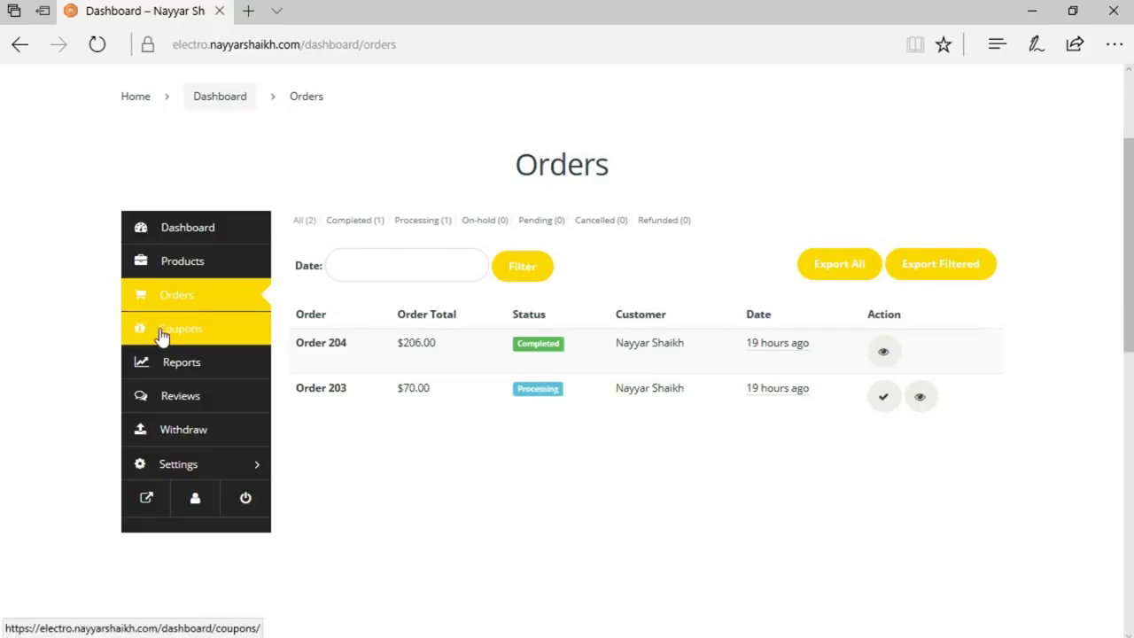
pyautogui.click(214, 339)
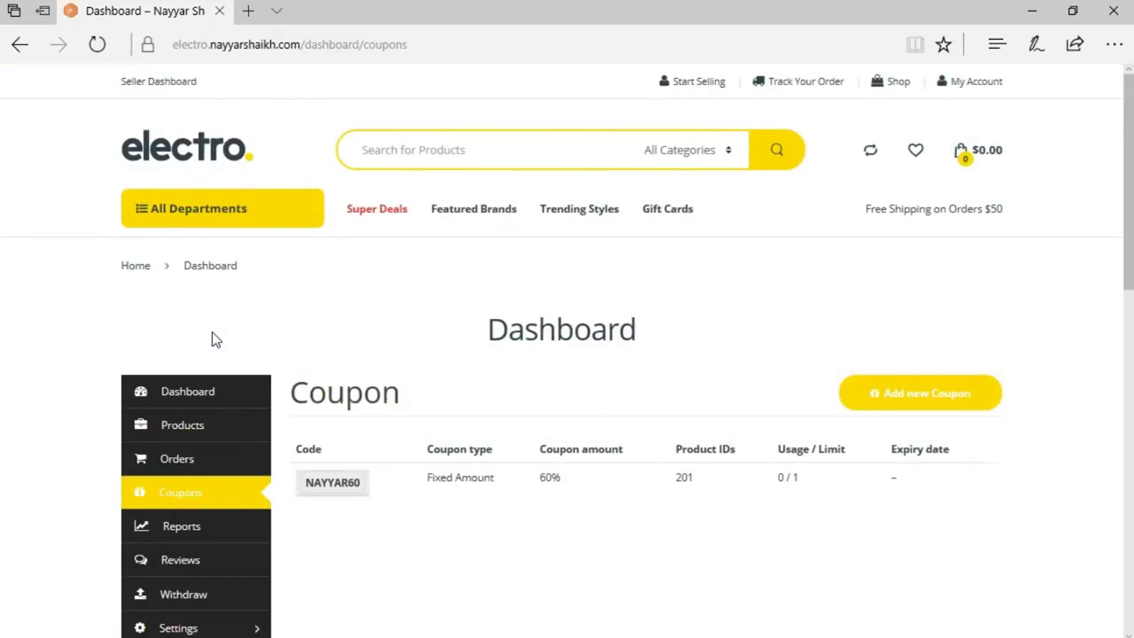
# - Point out the coupon's 60% amount, then bring up the Reports overview
pyautogui.scroll(-3, 227, 380)
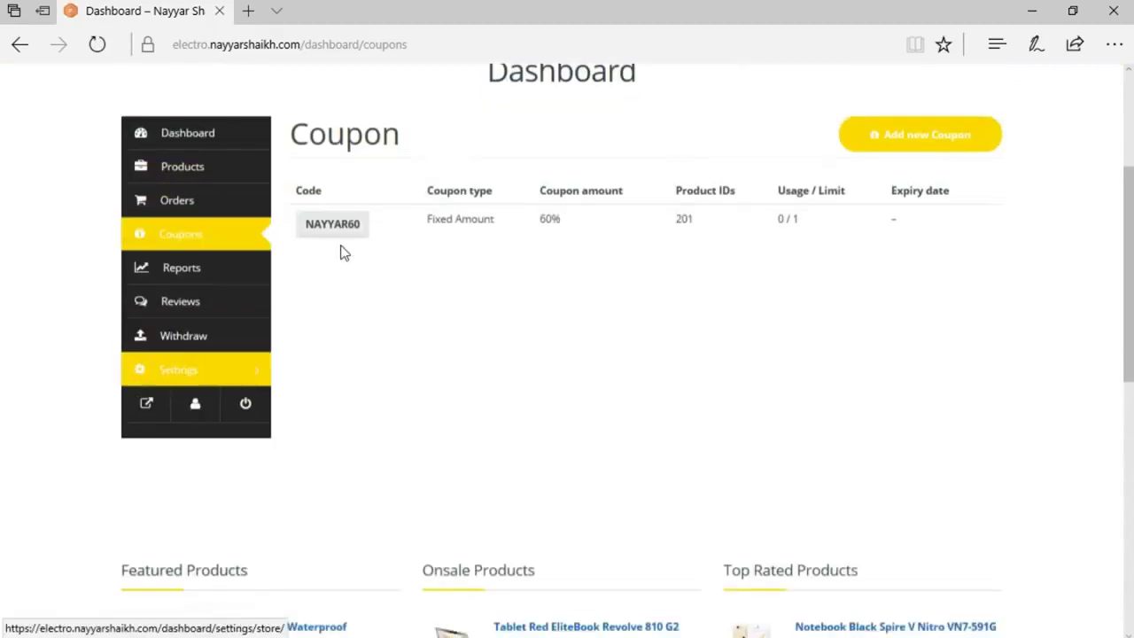
pyautogui.moveTo(336, 238)
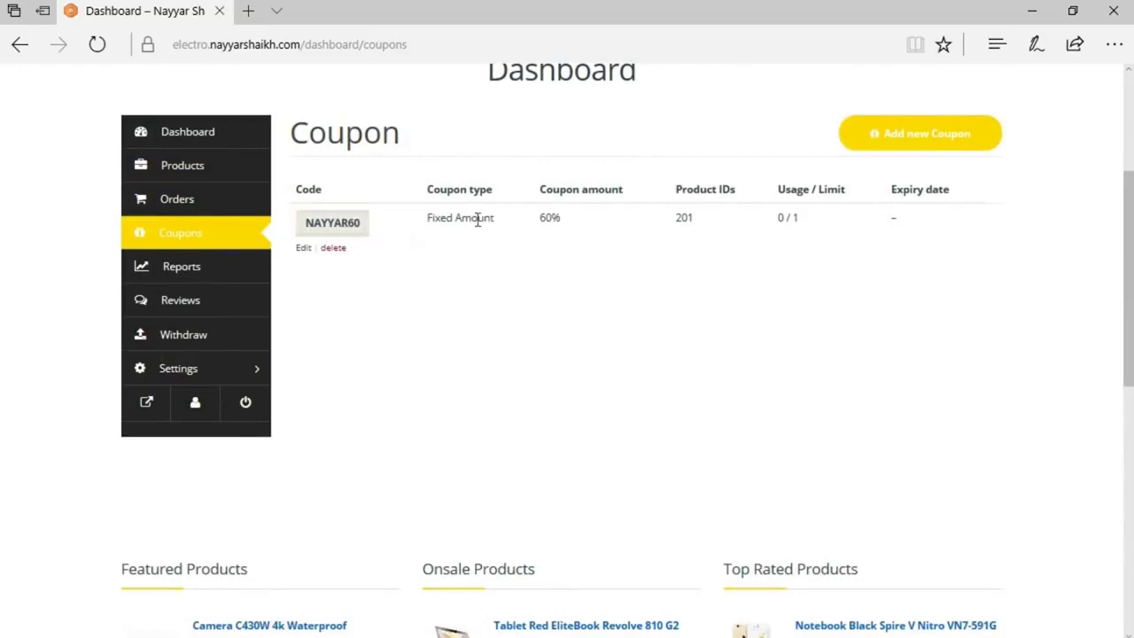
pyautogui.moveTo(535, 220); pyautogui.dragTo(572, 222)
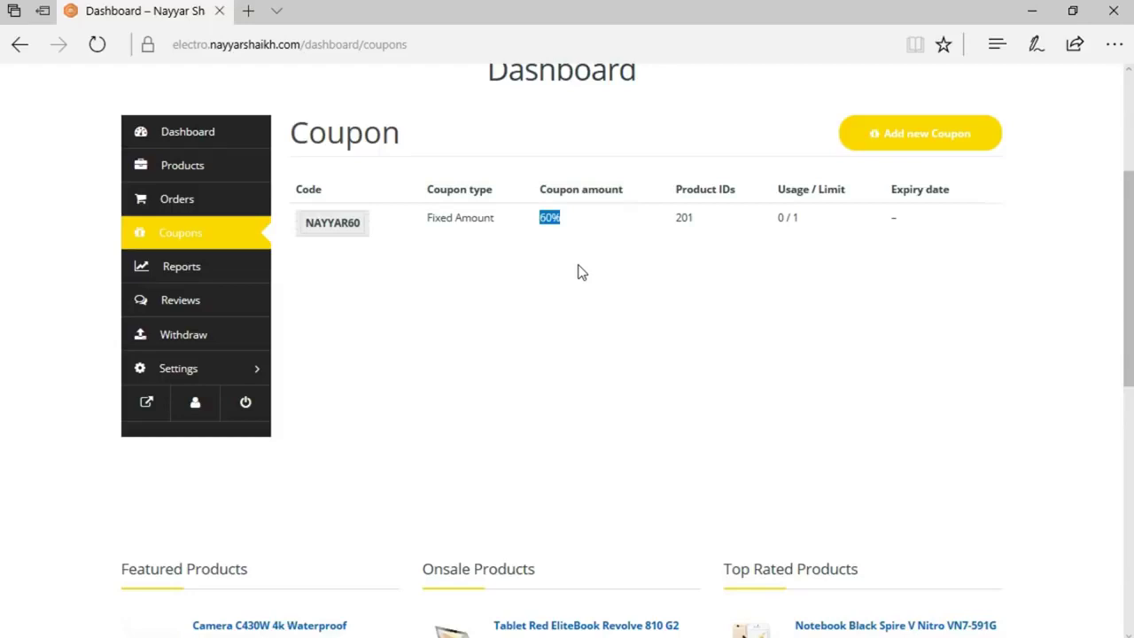
pyautogui.click(189, 278)
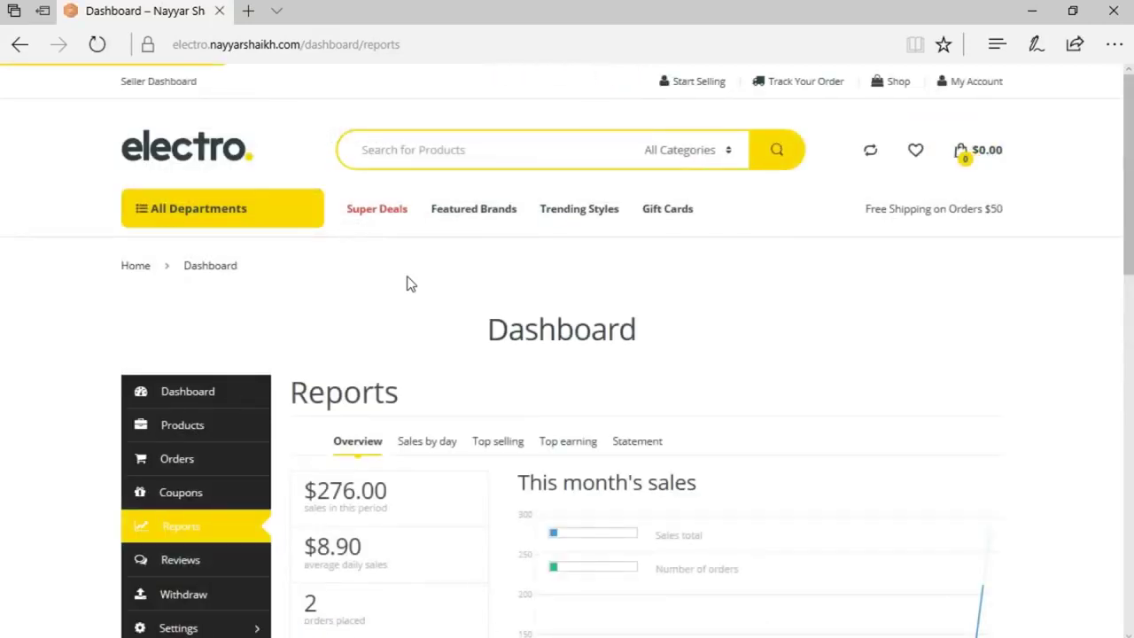
pyautogui.scroll(-2, 891, 367)
# - Highlight the overview figures: 2 orders placed, 4 items purchased, $4.00 shipping charged
pyautogui.scroll(-1, 469, 307)
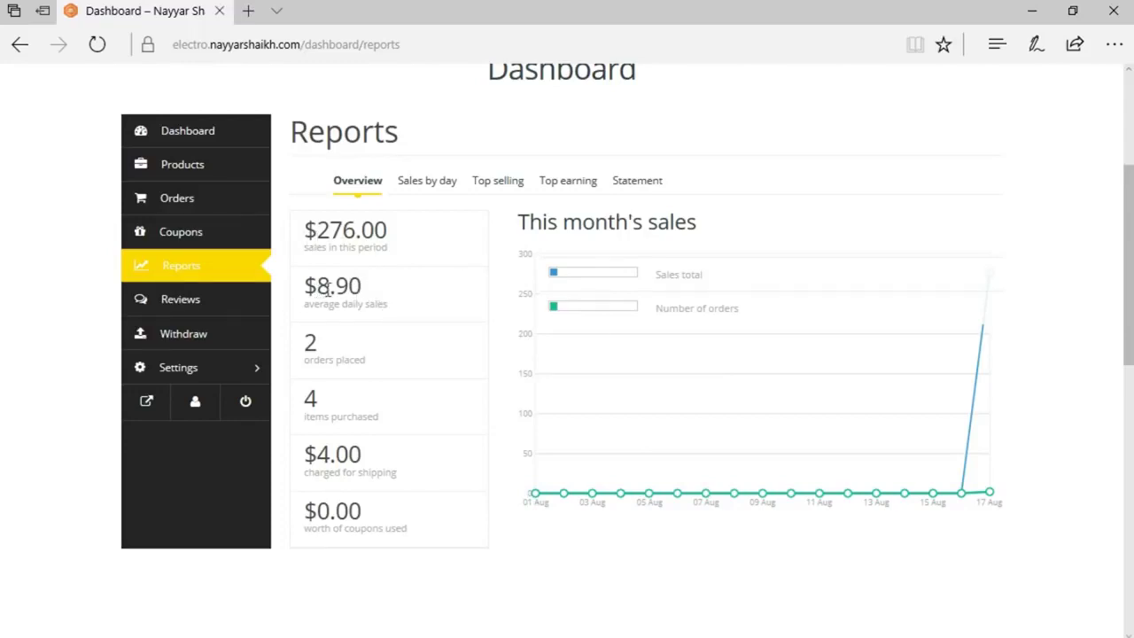
pyautogui.moveTo(307, 342); pyautogui.dragTo(330, 342)
pyautogui.click(380, 367)
pyautogui.moveTo(310, 392); pyautogui.dragTo(375, 393)
pyautogui.click(394, 433)
pyautogui.moveTo(362, 454); pyautogui.dragTo(333, 458)
pyautogui.click(333, 457)
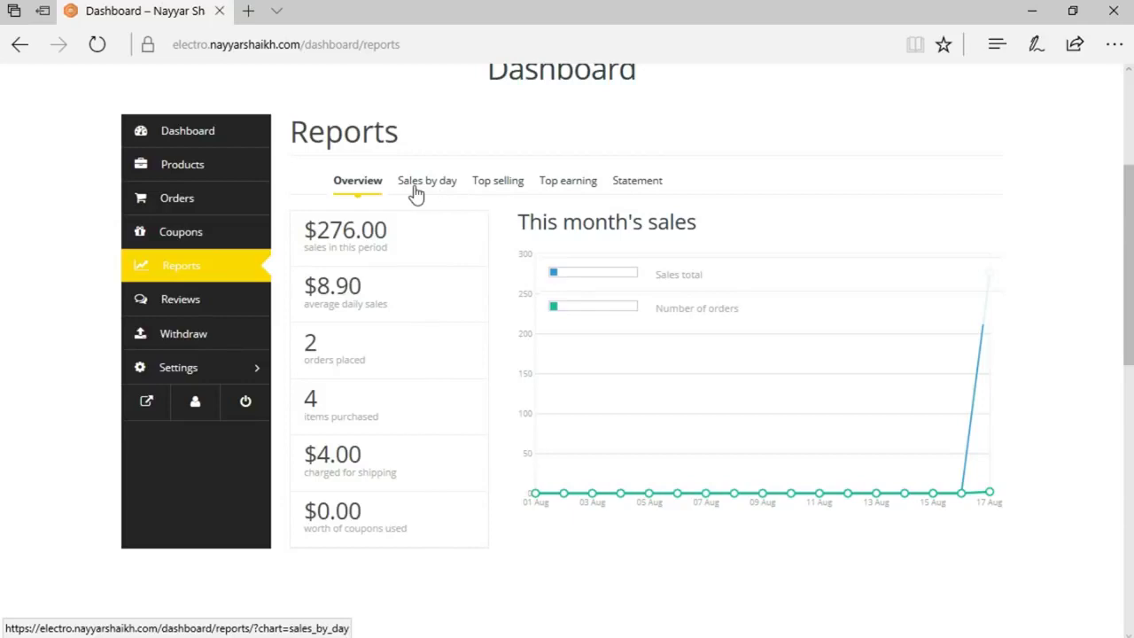
# - Show the Top selling report listing the EliteBook tablet with 4 sales
pyautogui.click(489, 190)
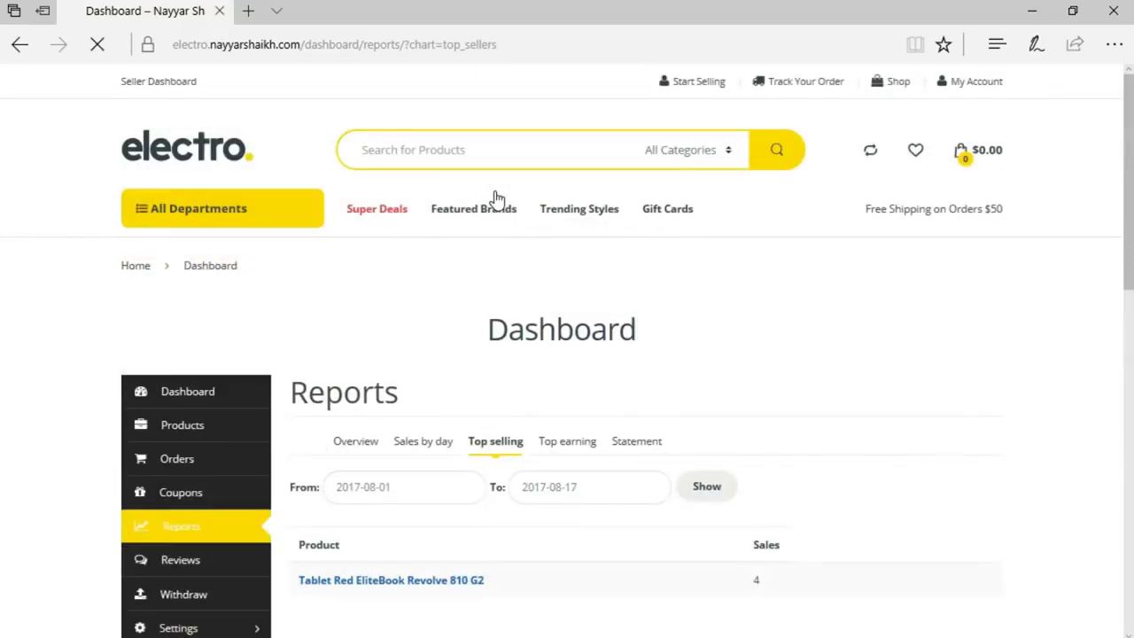
pyautogui.scroll(-2, 732, 355)
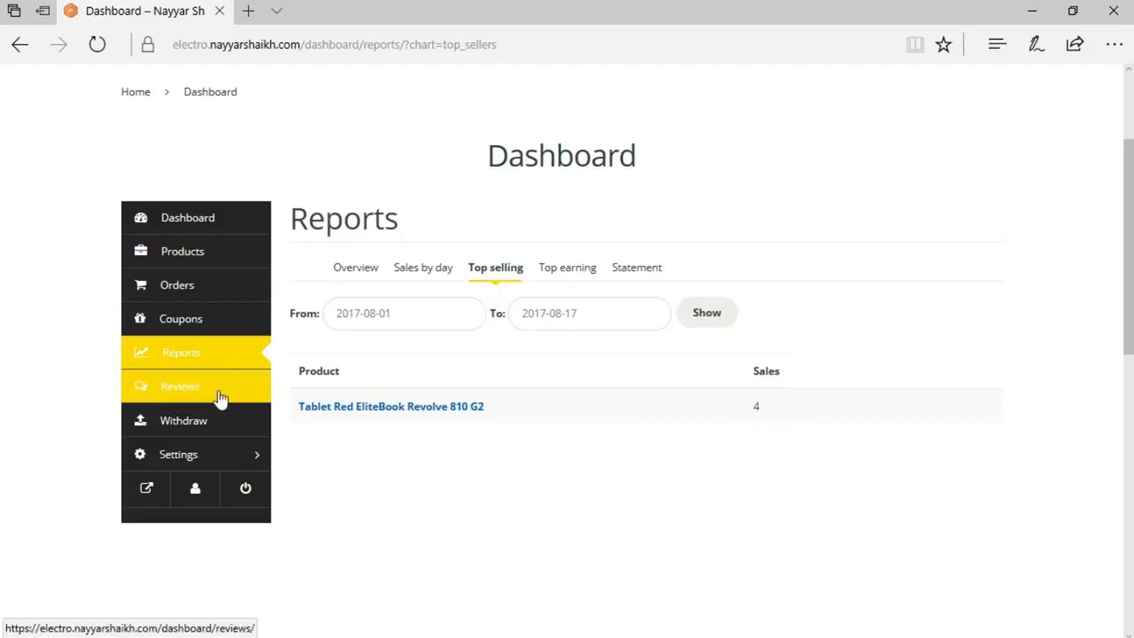
pyautogui.click(222, 395)
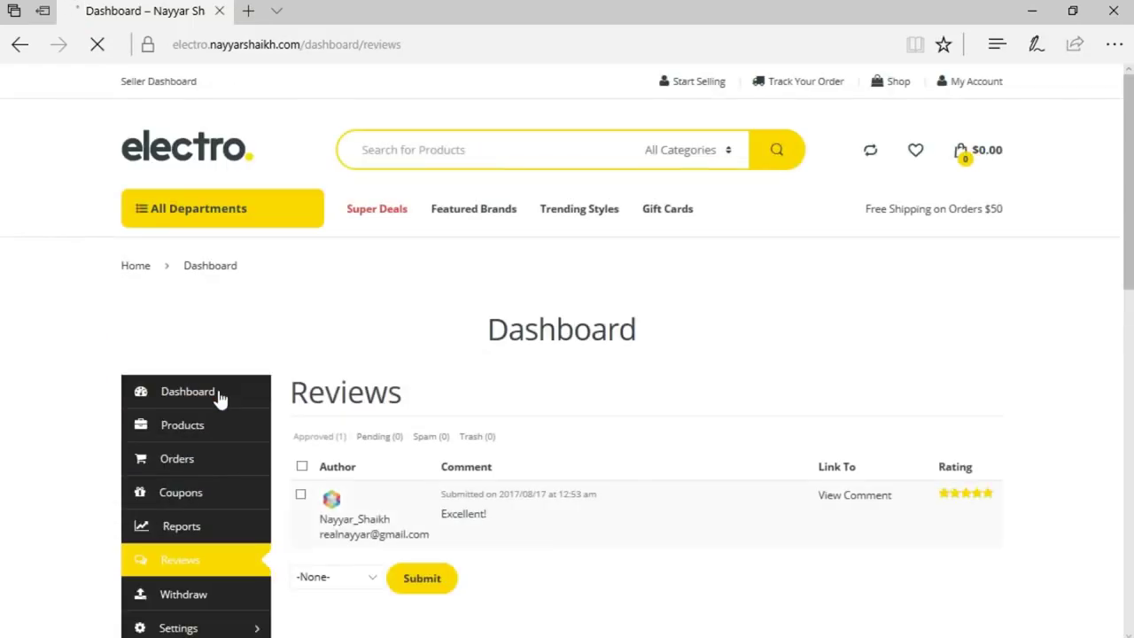
# - Look over the single approved five-star 'Excellent!' review, then go to Withdraw
pyautogui.scroll(-2, 933, 381)
pyautogui.moveTo(459, 361)
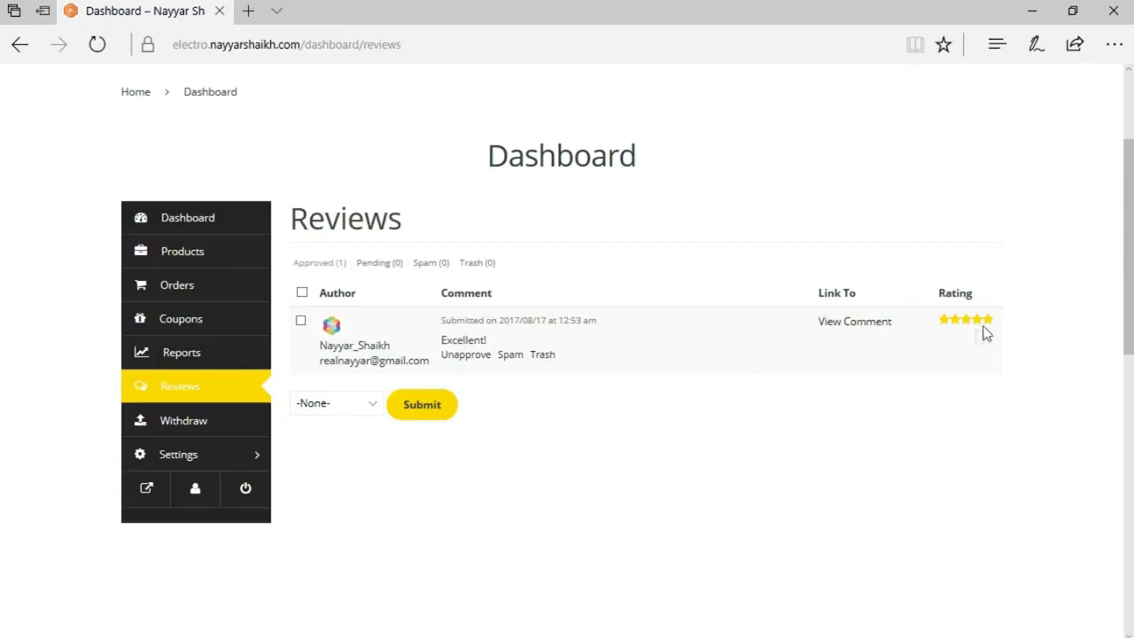
pyautogui.click(212, 429)
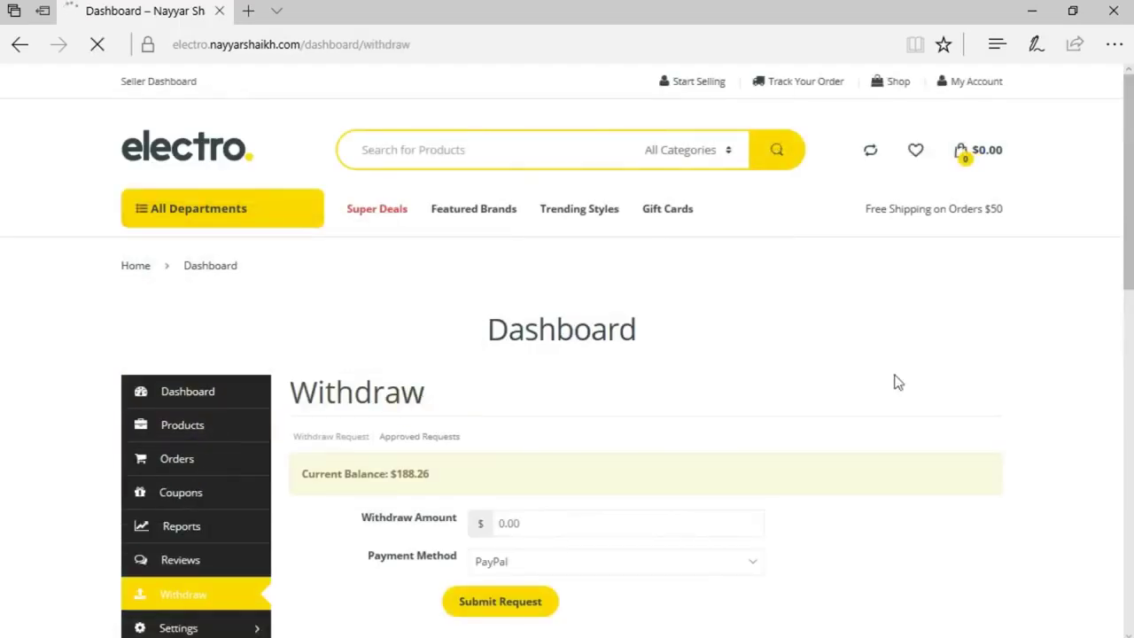
# - Keep PayPal as the withdrawal method against the $188.26 balance, then go to Settings
pyautogui.scroll(-2, 895, 381)
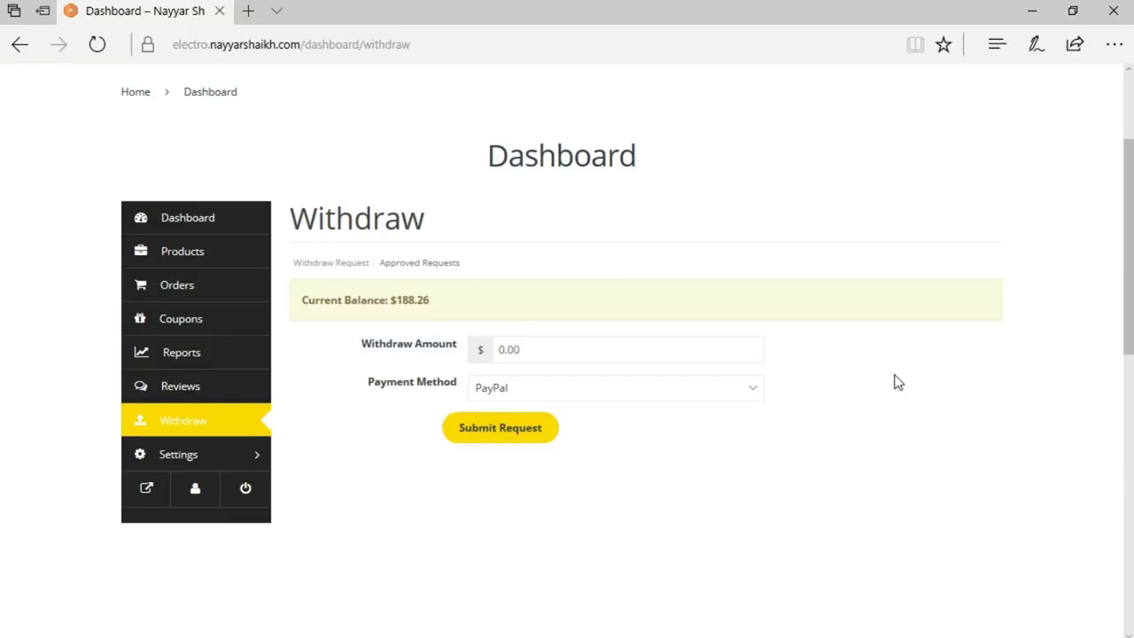
pyautogui.click(556, 397)
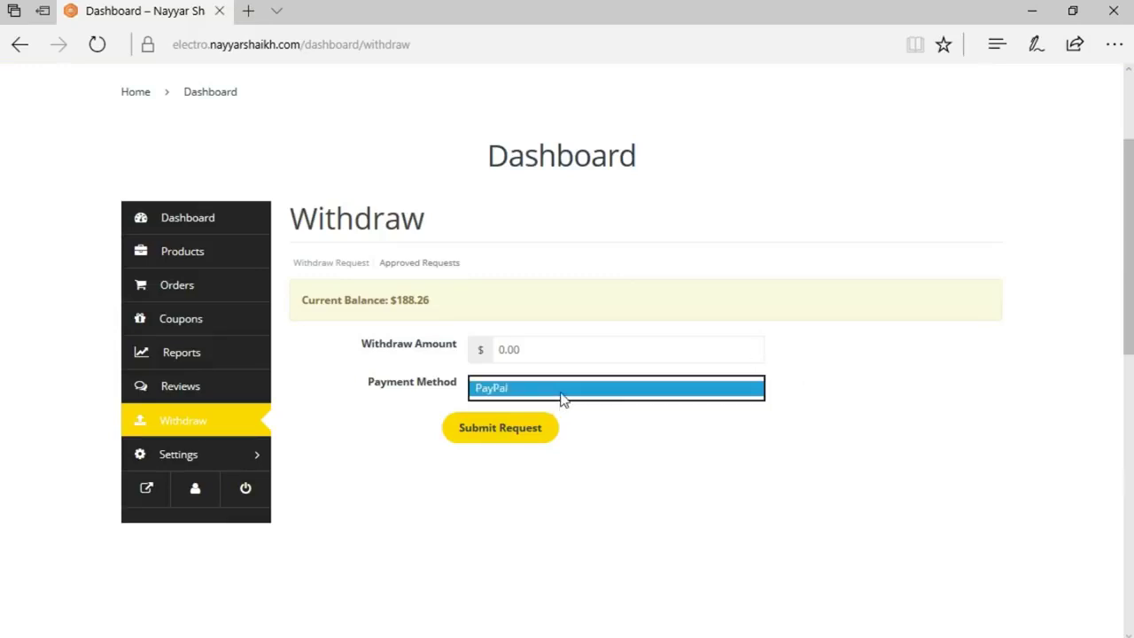
pyautogui.click(600, 400)
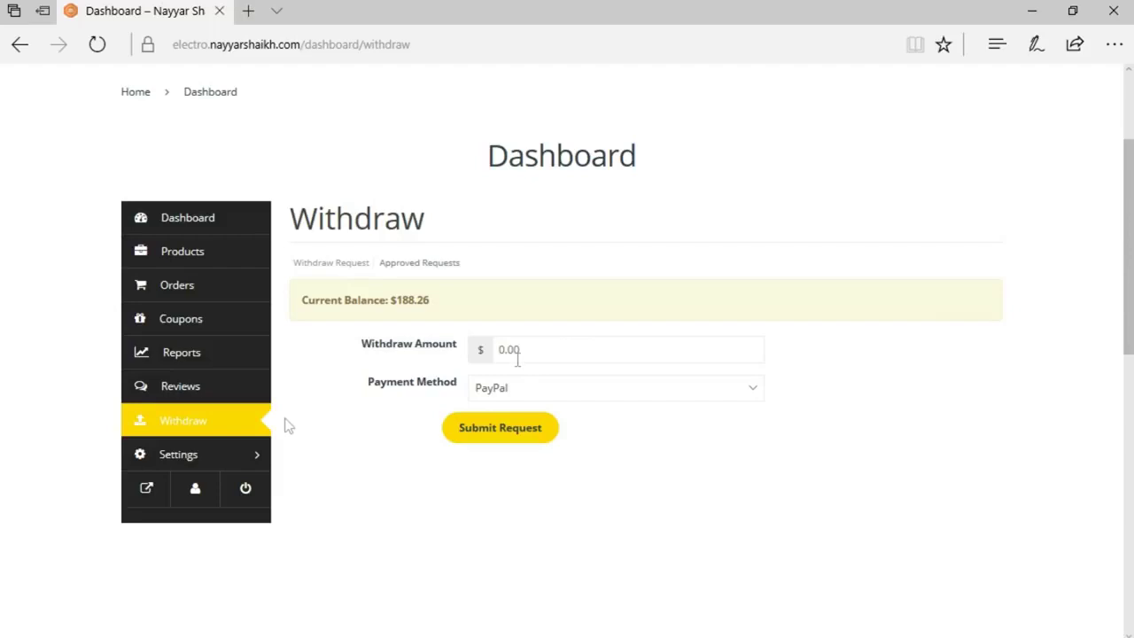
pyautogui.click(190, 467)
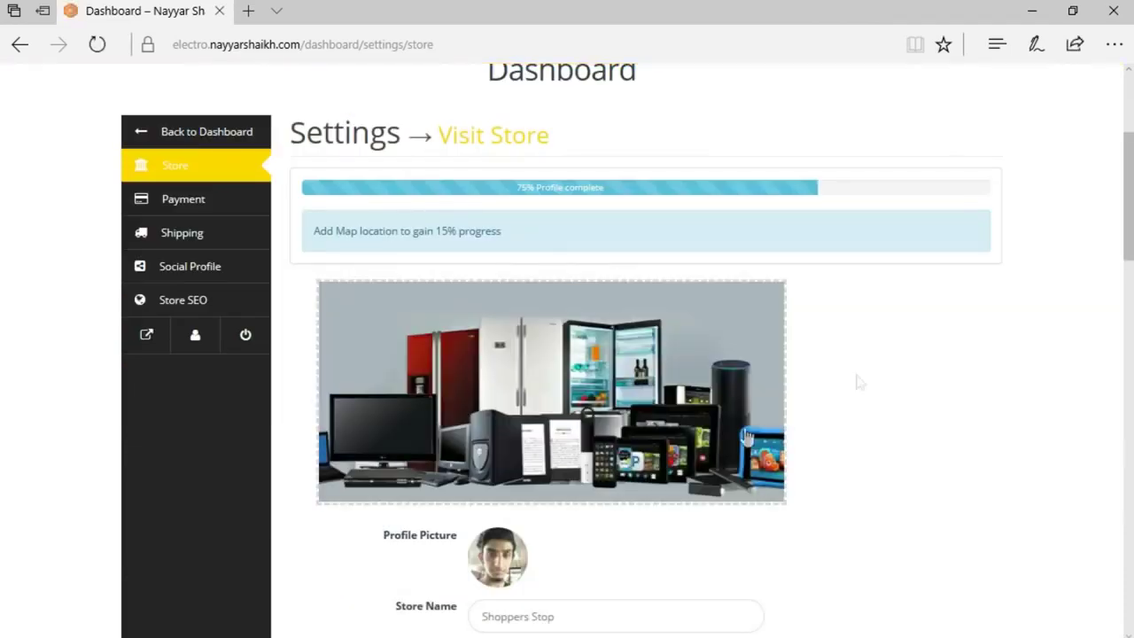
# - Scroll through the Shoppers Stop store settings, profile 75% complete
pyautogui.scroll(-3, 909, 381)
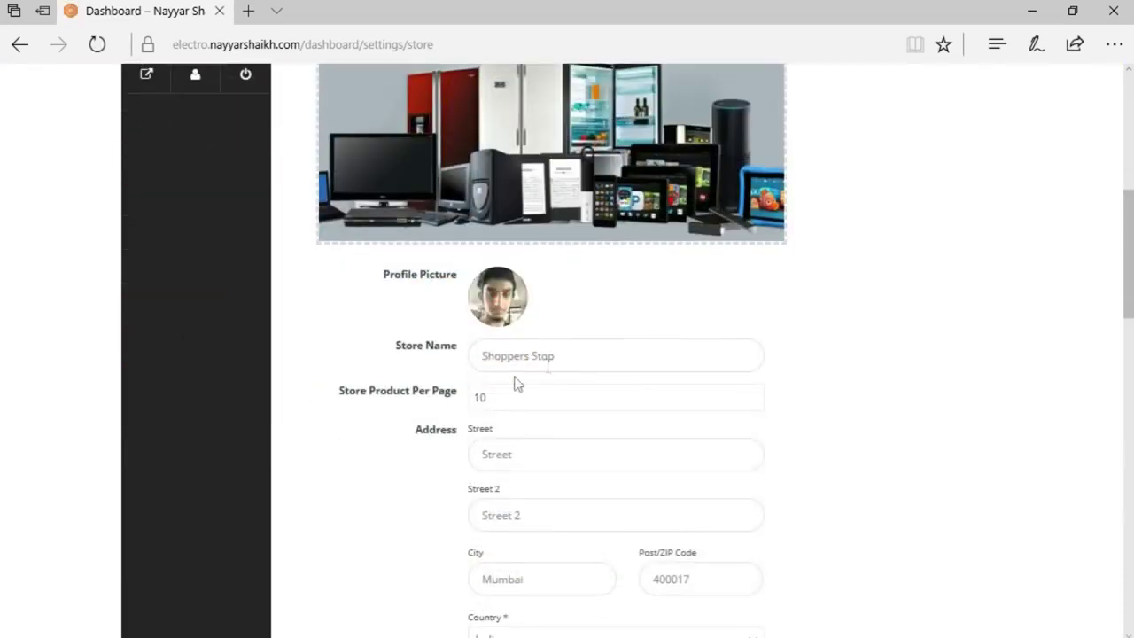
pyautogui.scroll(-1, 703, 394)
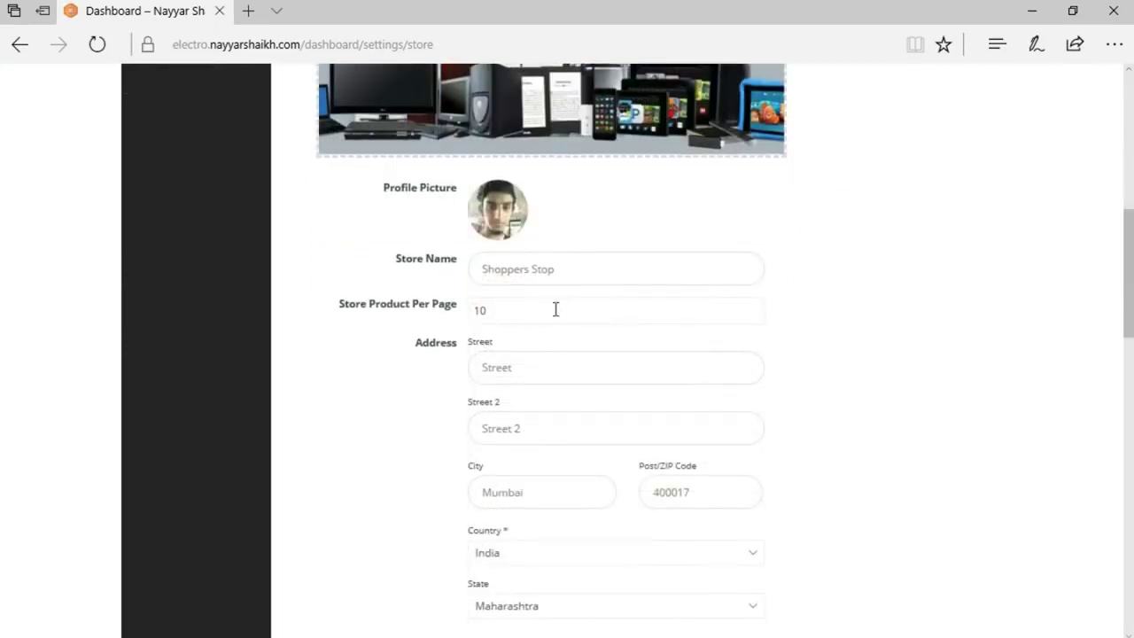
pyautogui.scroll(-2, 770, 369)
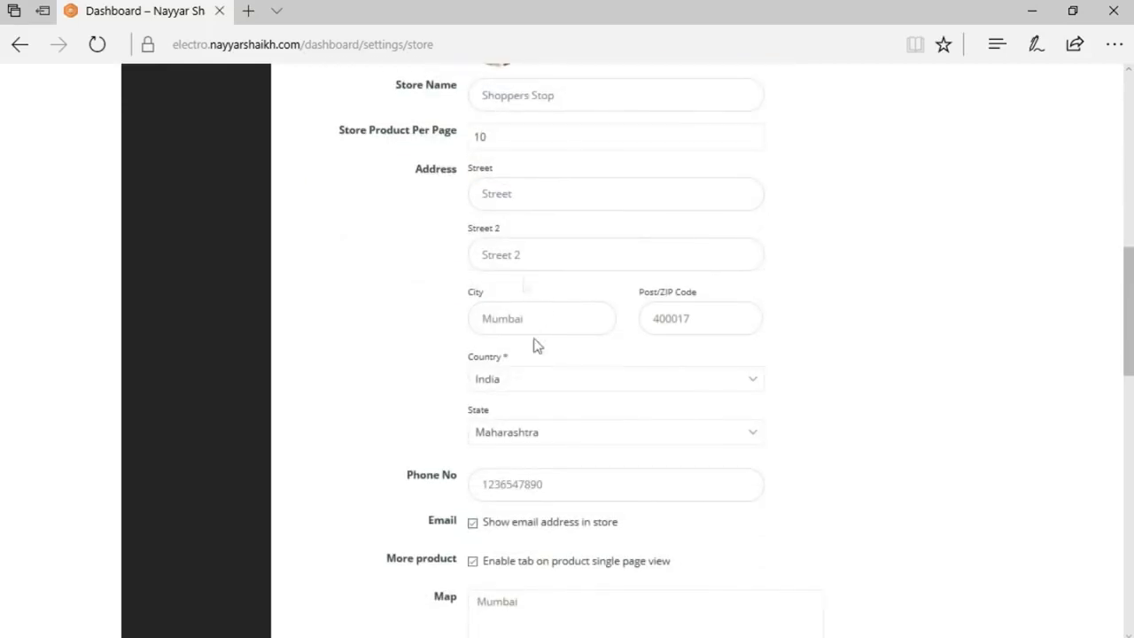
pyautogui.scroll(-6, 580, 397)
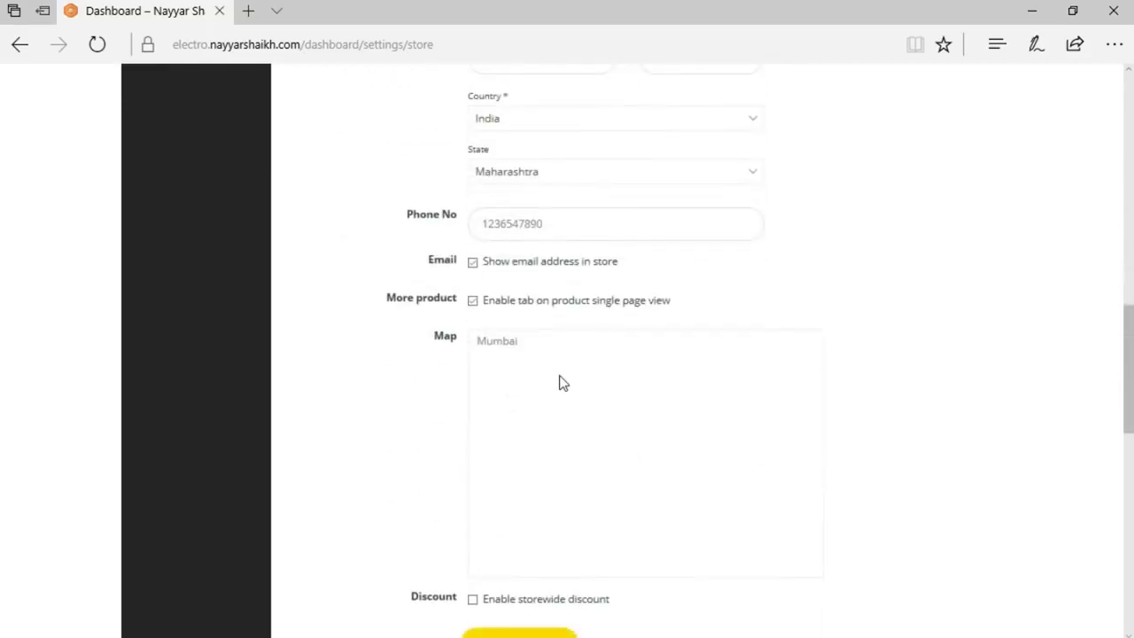
pyautogui.scroll(10, 673, 458)
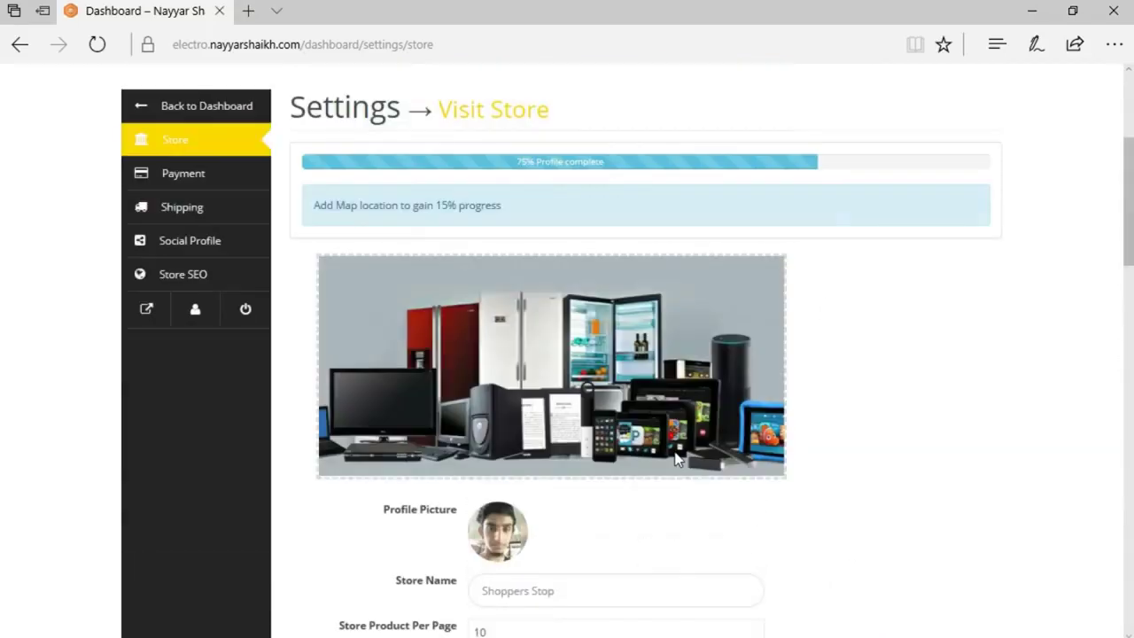
pyautogui.scroll(3, 673, 458)
pyautogui.click(188, 379)
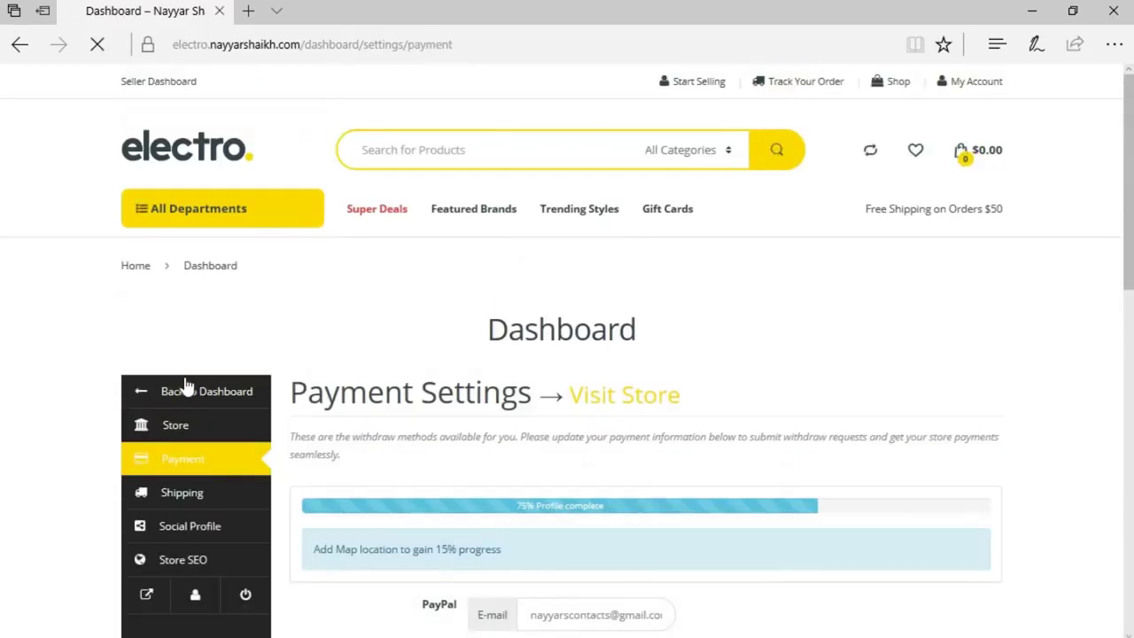
# - Review the PayPal withdraw method in Payment Settings
pyautogui.scroll(-1, 567, 529)
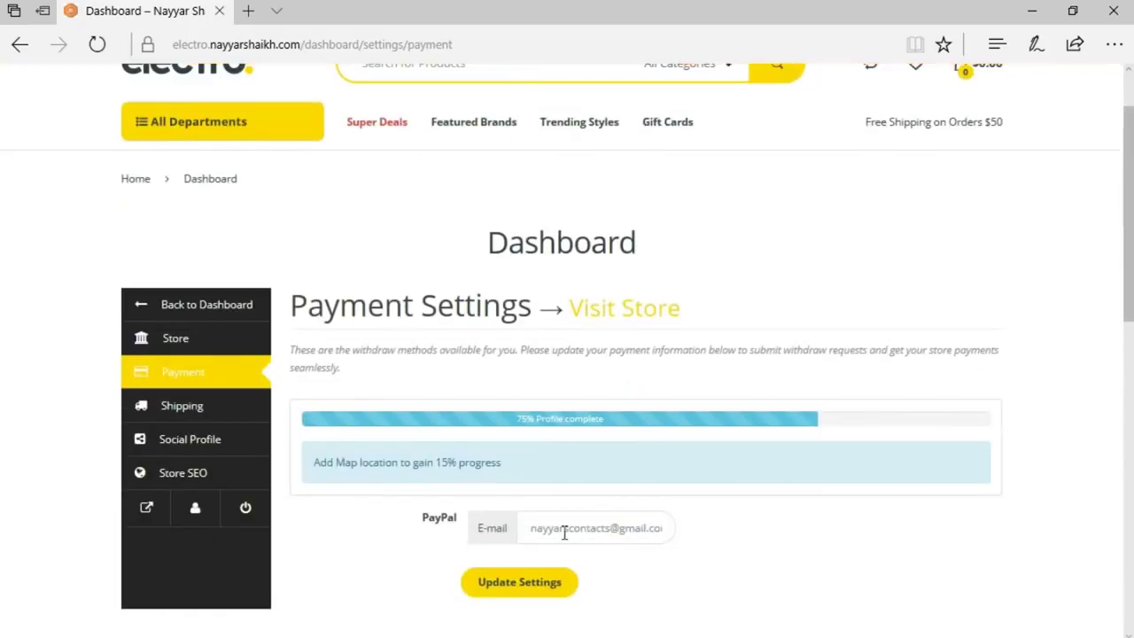
pyautogui.scroll(-2, 751, 525)
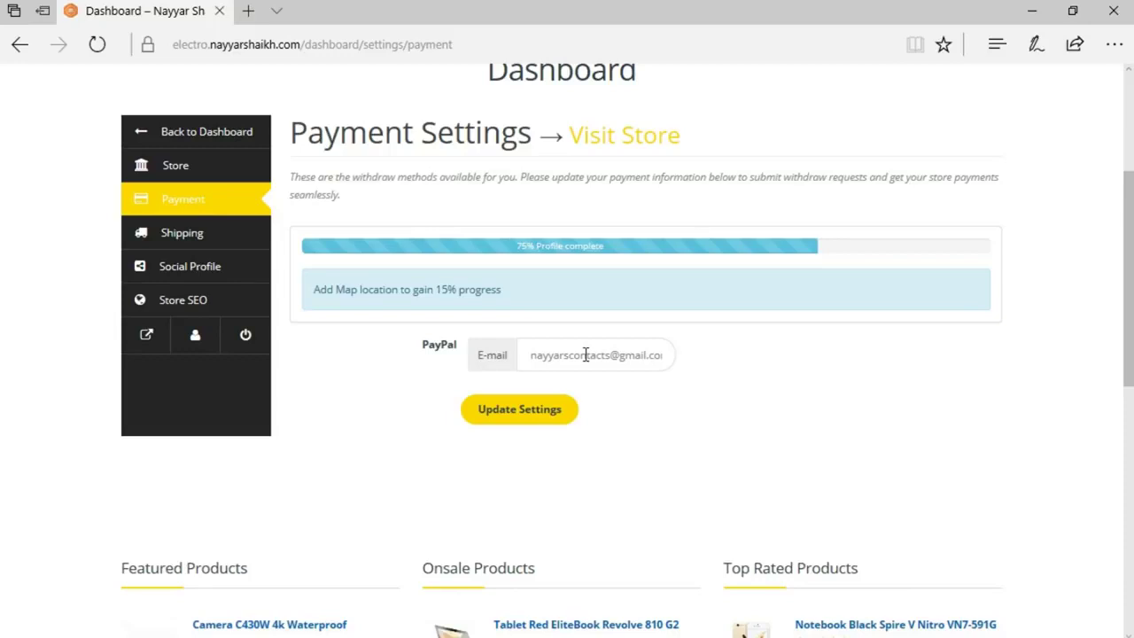
pyautogui.click(200, 245)
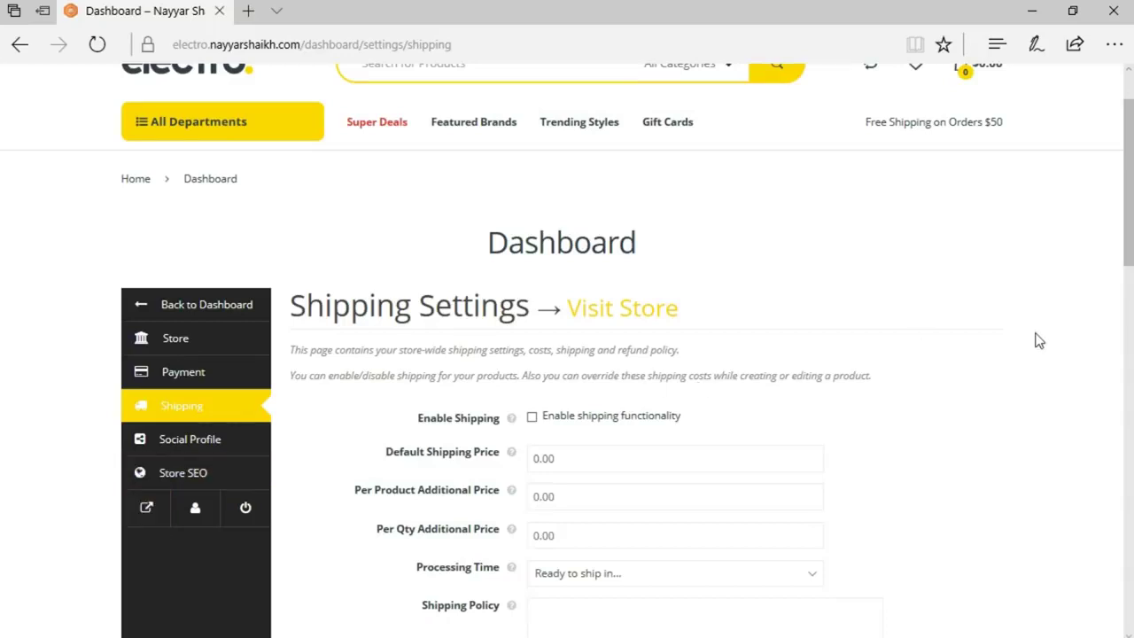
# - Scroll through the shipping settings: shipping not enabled, prices 0.00
pyautogui.scroll(-4, 1037, 354)
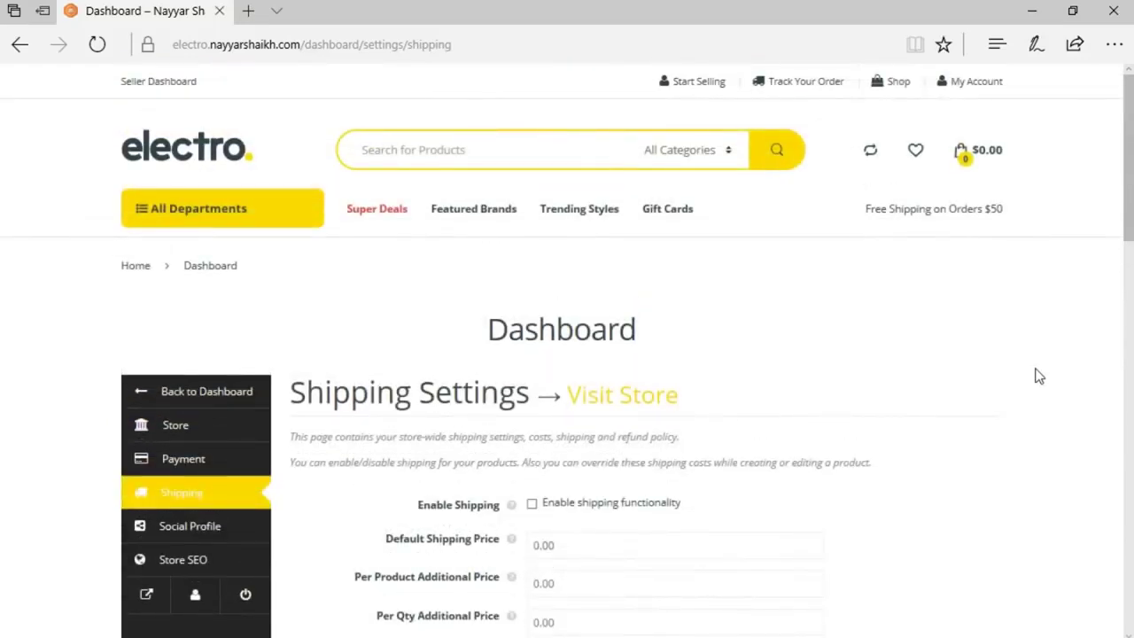
pyautogui.scroll(-3, 1040, 377)
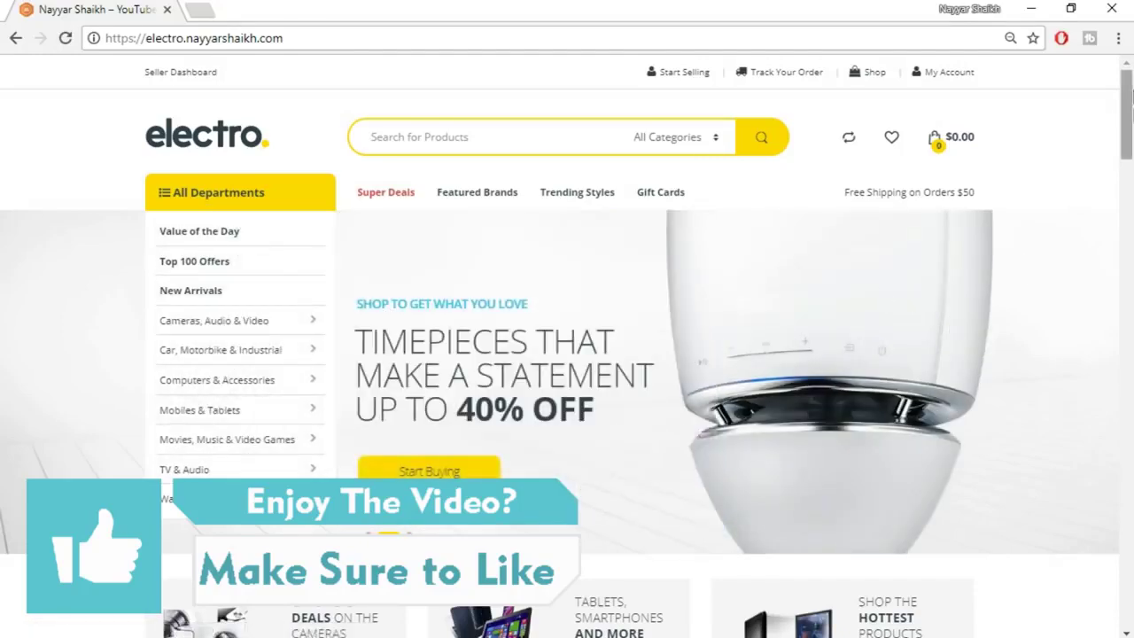
# - Scroll the home page to the $79.00 game controller Special Offer and Featured products
pyautogui.scroll(-4, 886, 222)
pyautogui.scroll(-1, 709, 282)
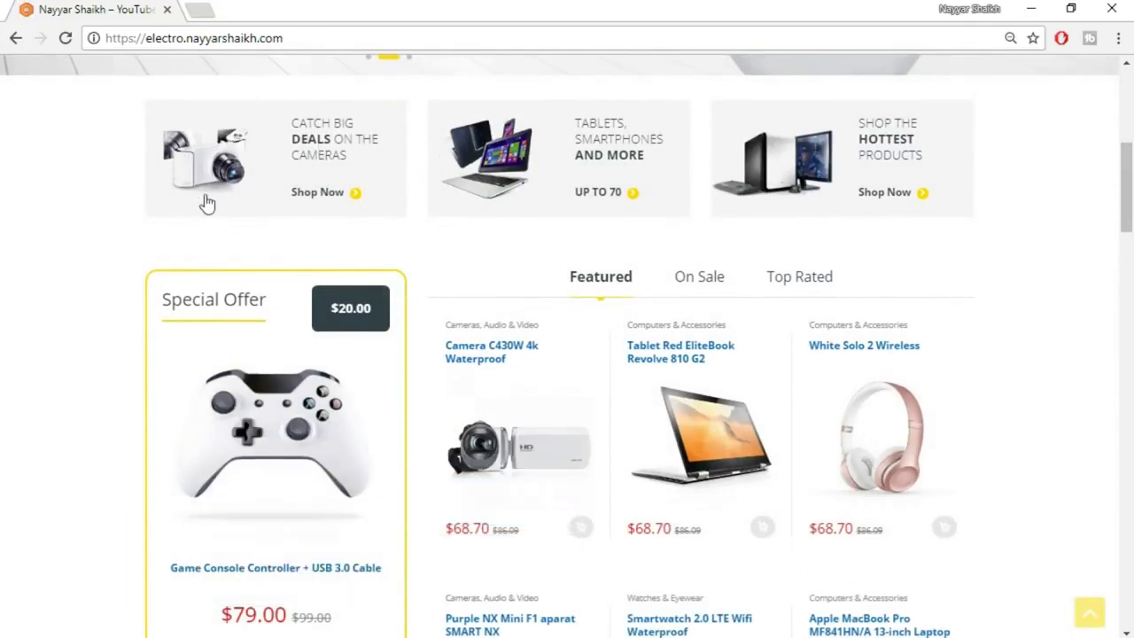
pyautogui.scroll(-3, 568, 205)
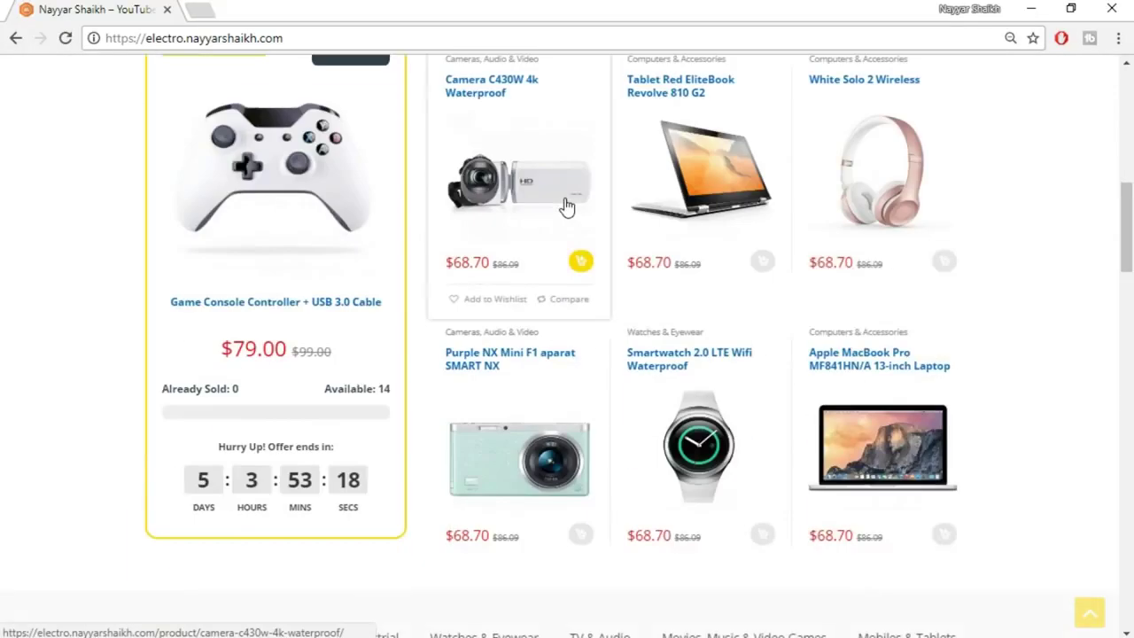
pyautogui.scroll(2, 561, 208)
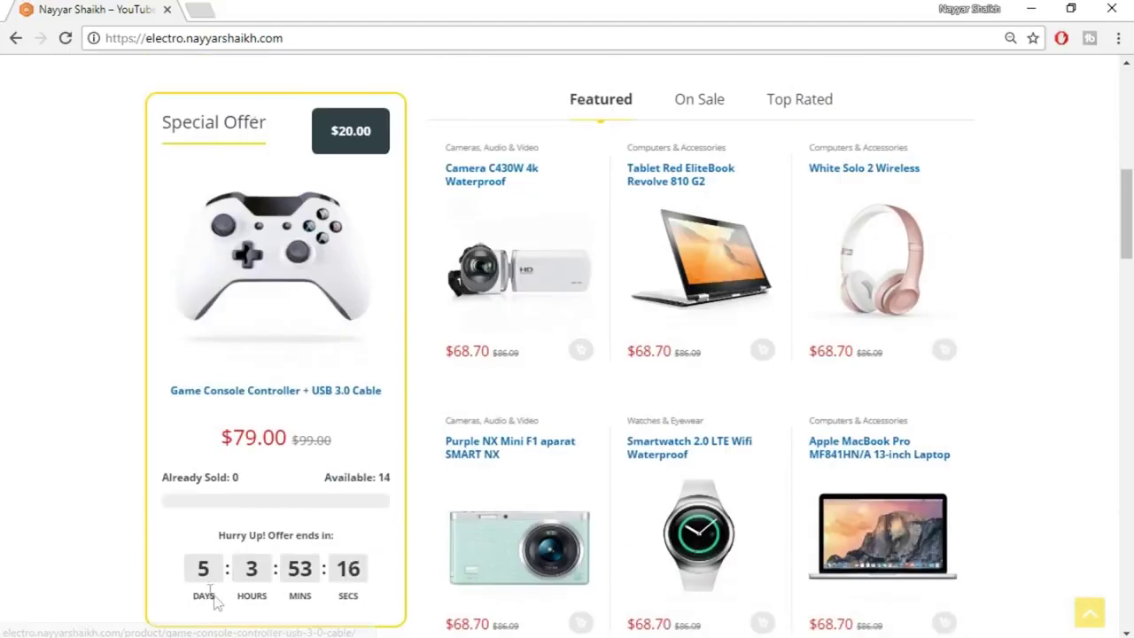
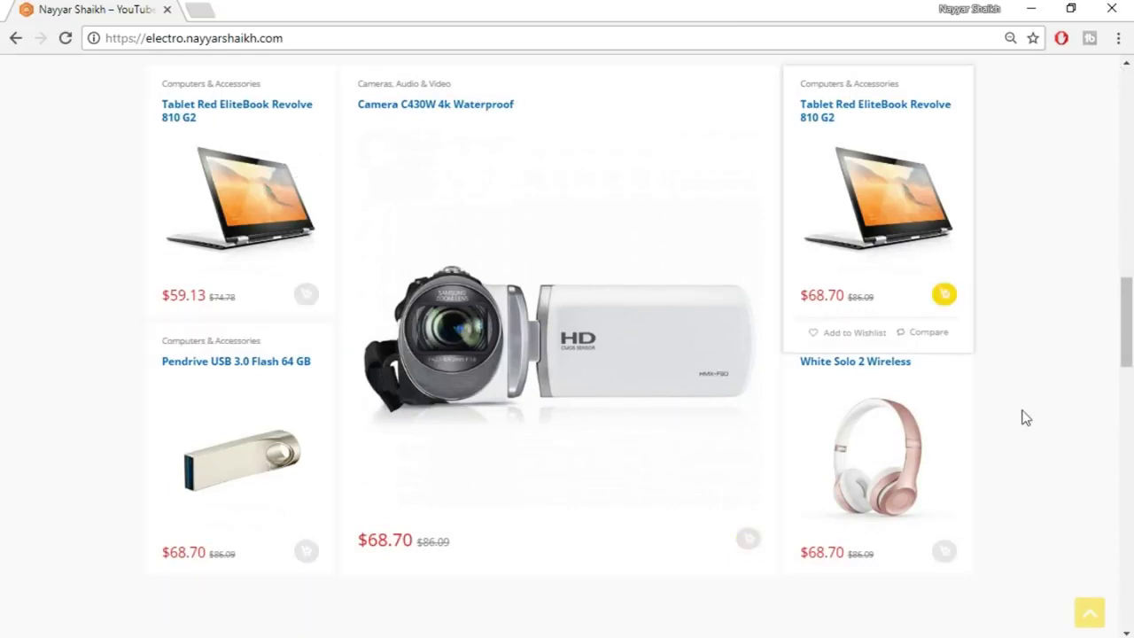
# - Open the Game Console Controller + USB 3.0 Cable product from the Special Offer block
pyautogui.scroll(-7, 1132, 454)
pyautogui.scroll(1, 1130, 454)
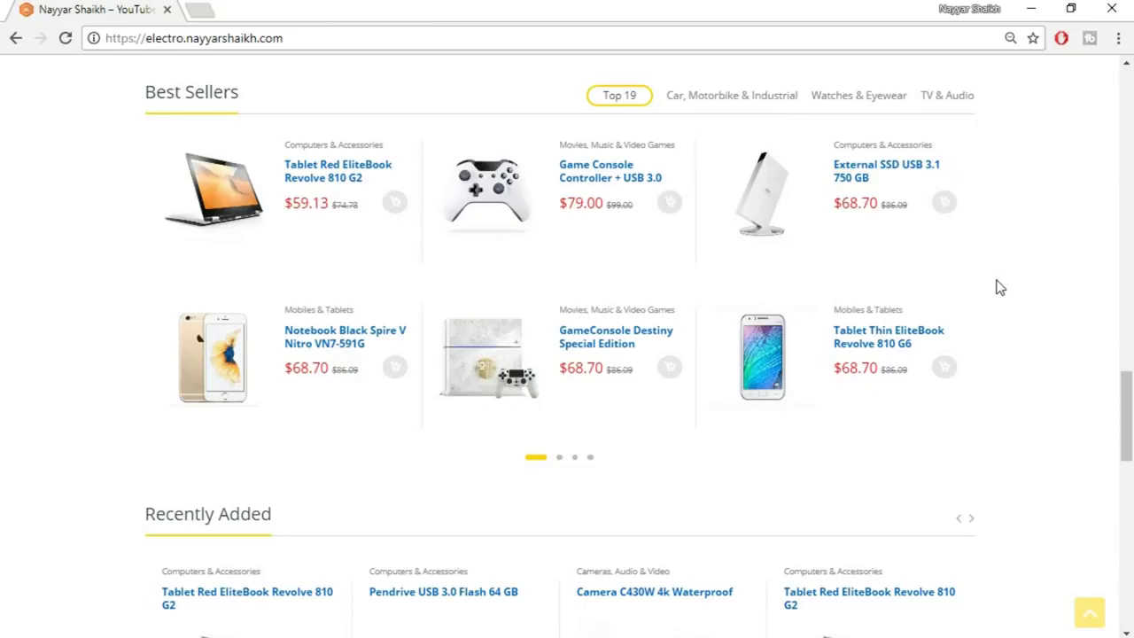
pyautogui.scroll(-5, 995, 292)
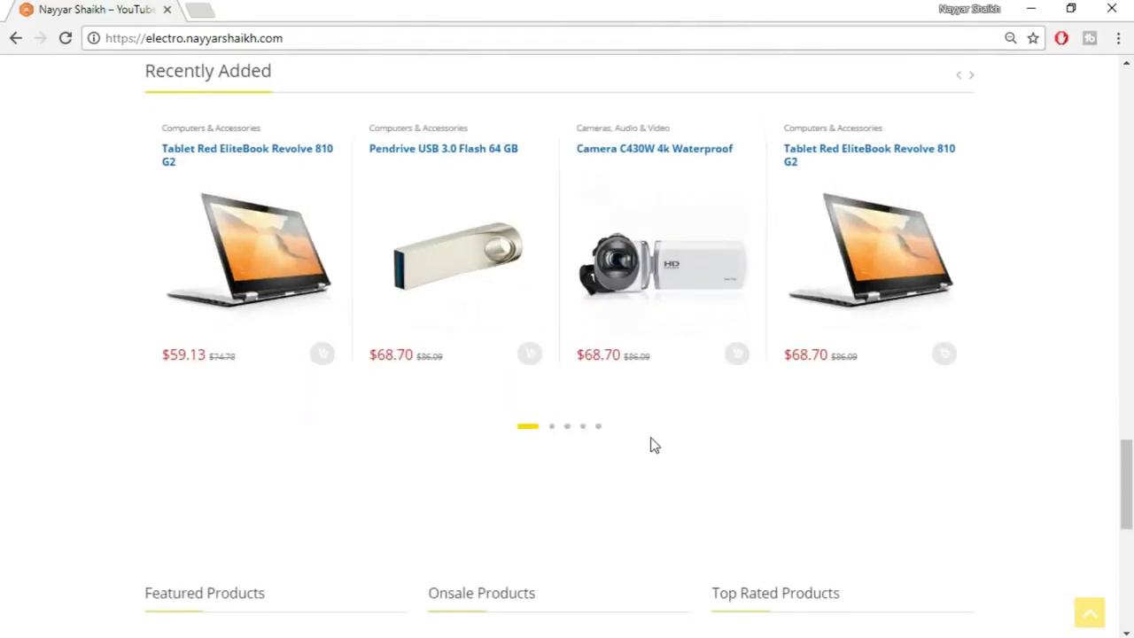
pyautogui.scroll(-5, 785, 447)
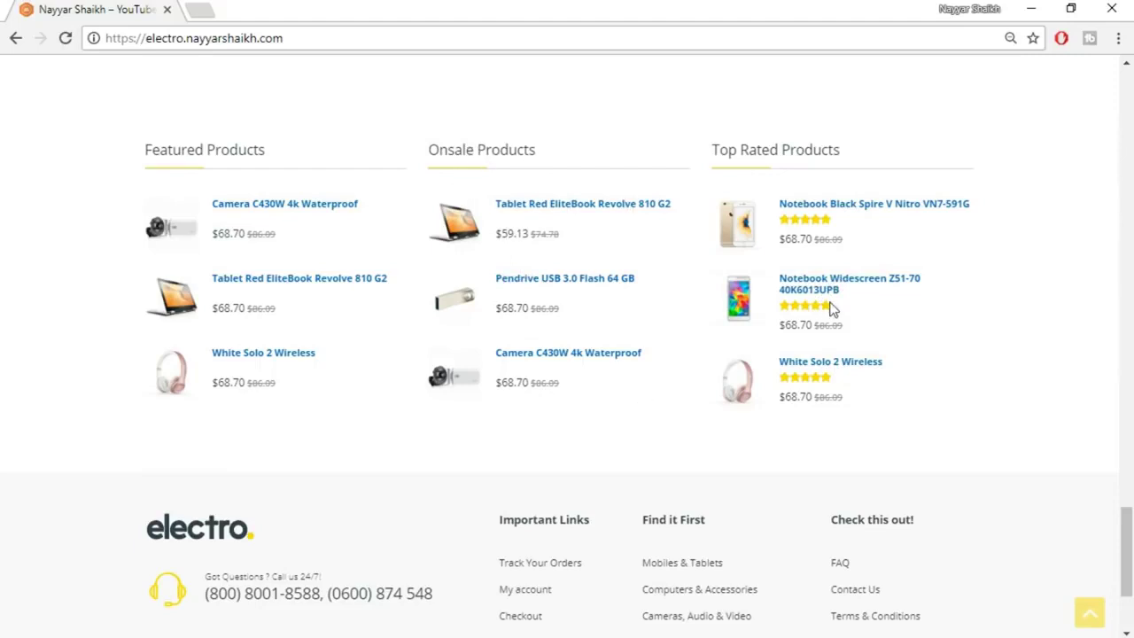
pyautogui.scroll(-2, 798, 306)
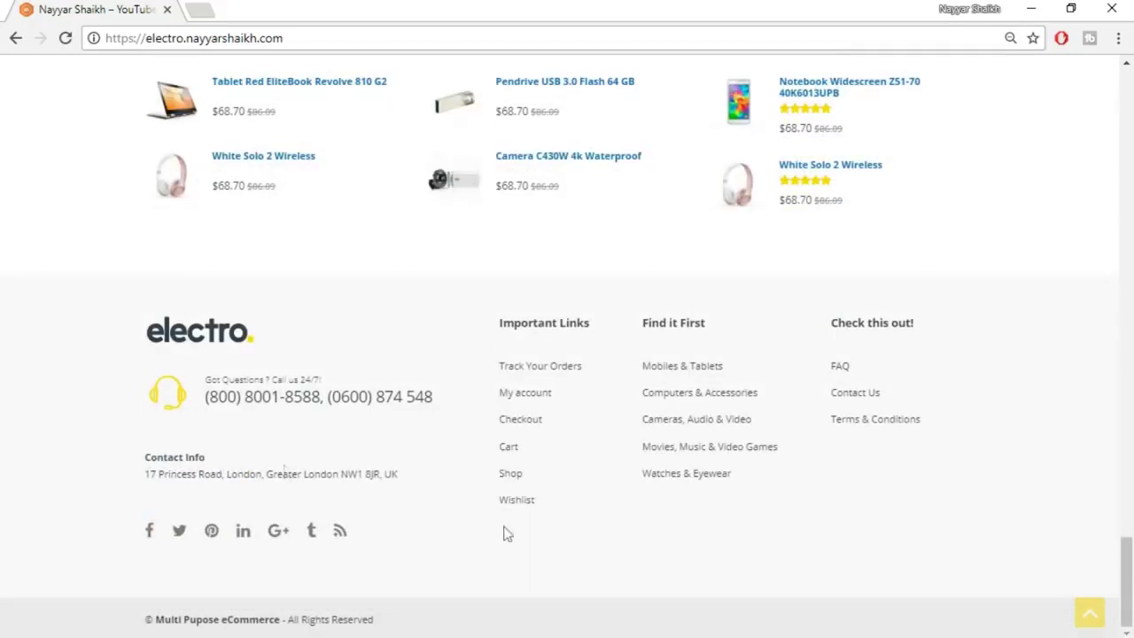
pyautogui.moveTo(1128, 558); pyautogui.dragTo(1128, 150)
pyautogui.scroll(-10, 653, 278)
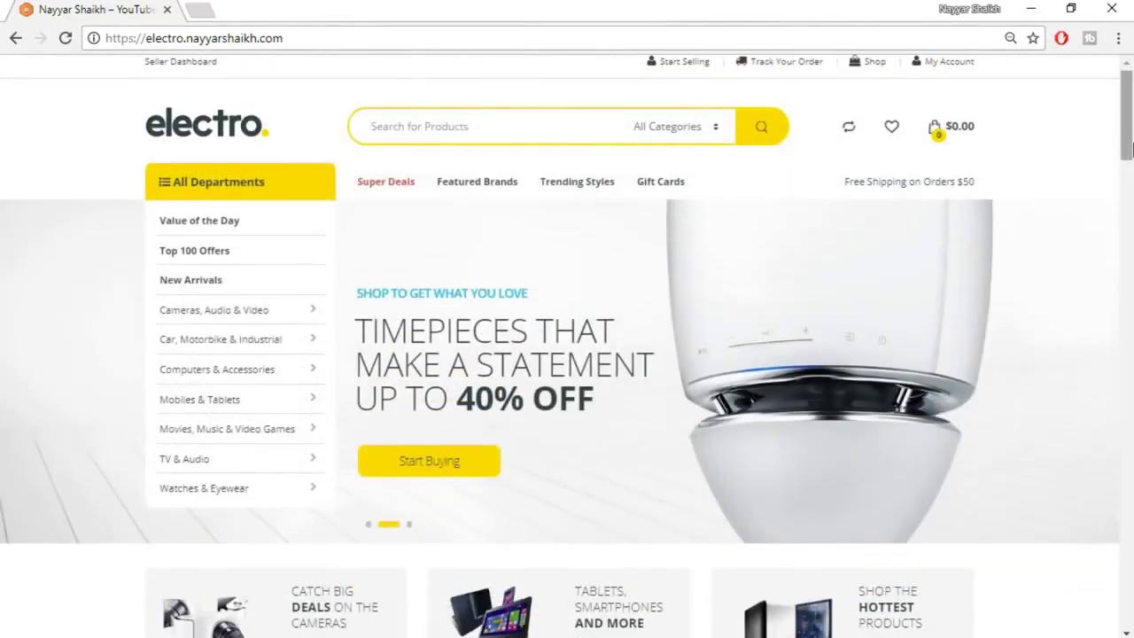
pyautogui.scroll(3, 781, 332)
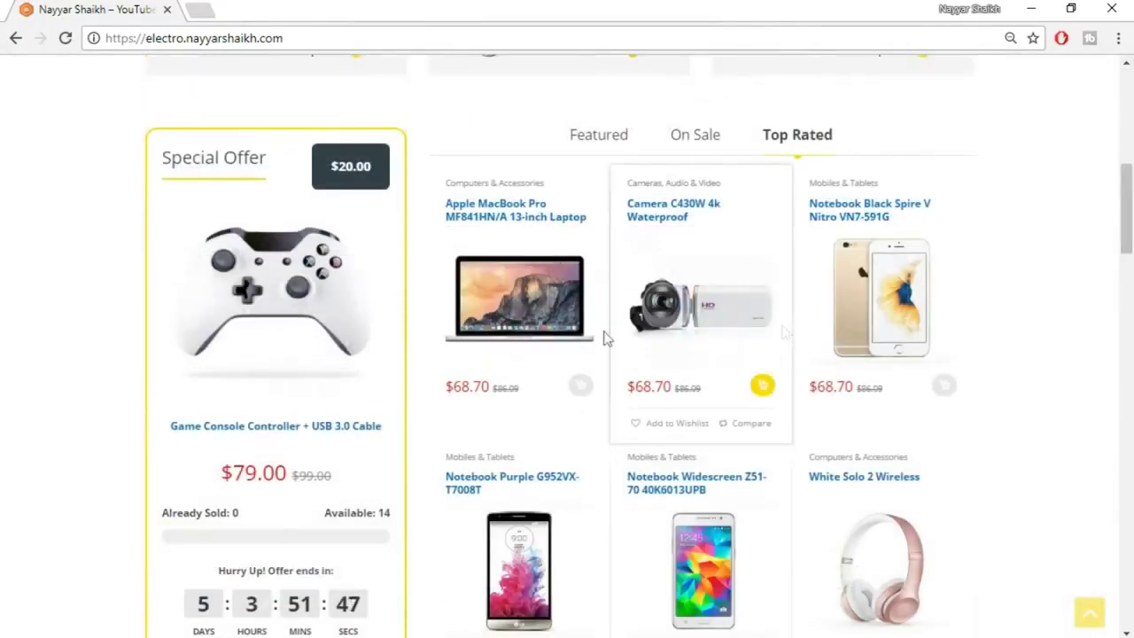
pyautogui.click(266, 287)
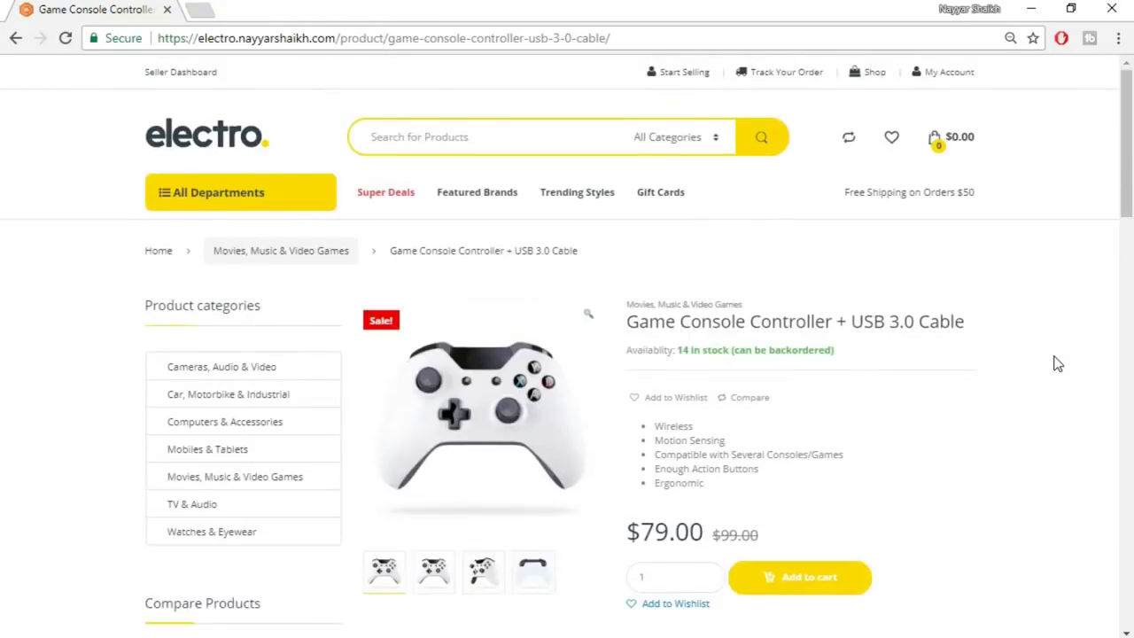
# - Scroll down to its three-item accessories bundle totalling $216.39
pyautogui.scroll(-2, 1056, 363)
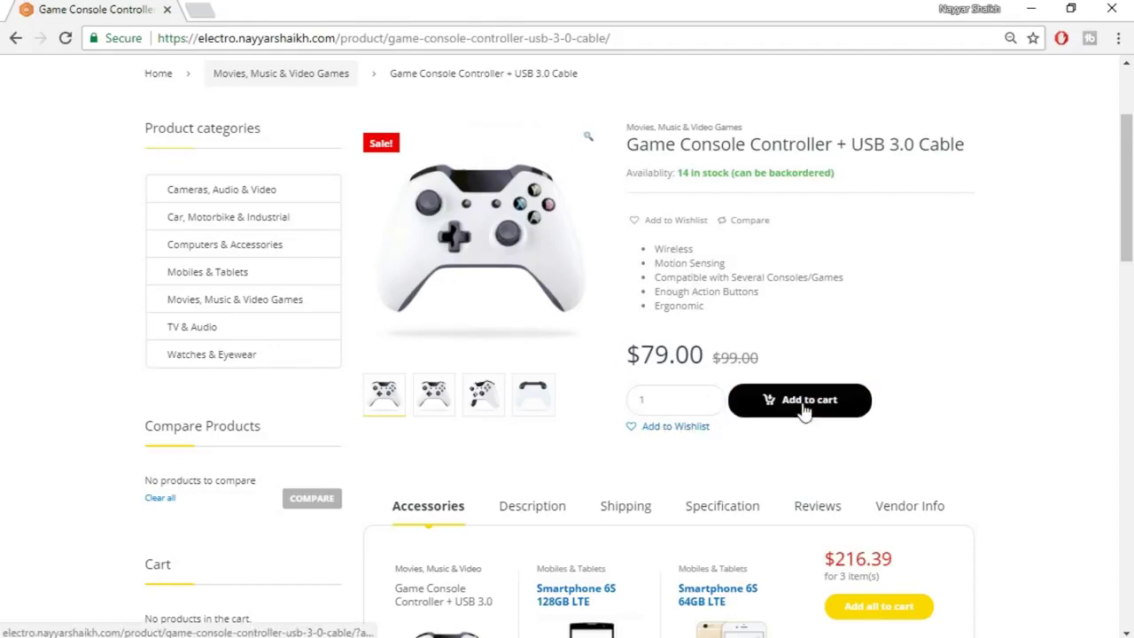
pyautogui.scroll(-2, 544, 283)
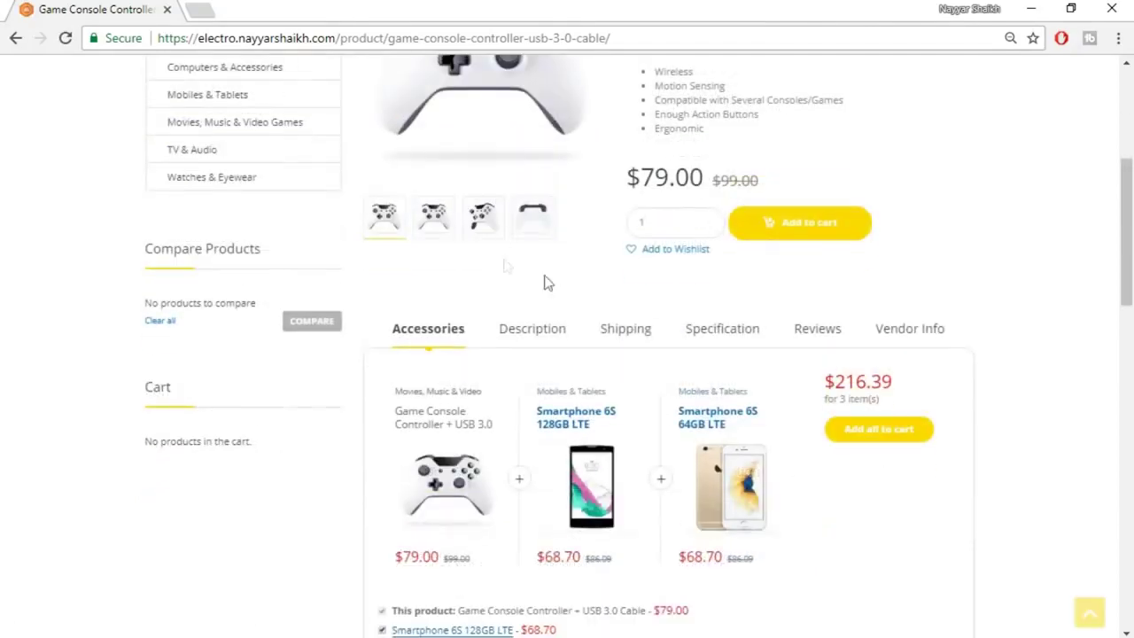
pyautogui.scroll(2, 505, 275)
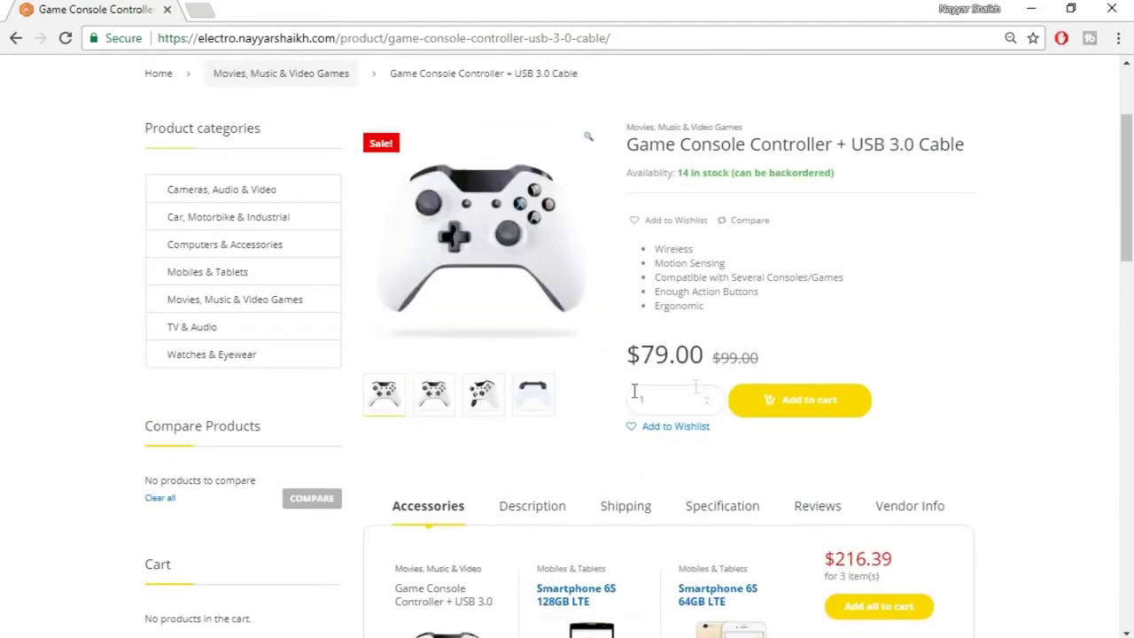
pyautogui.scroll(-4, 1131, 377)
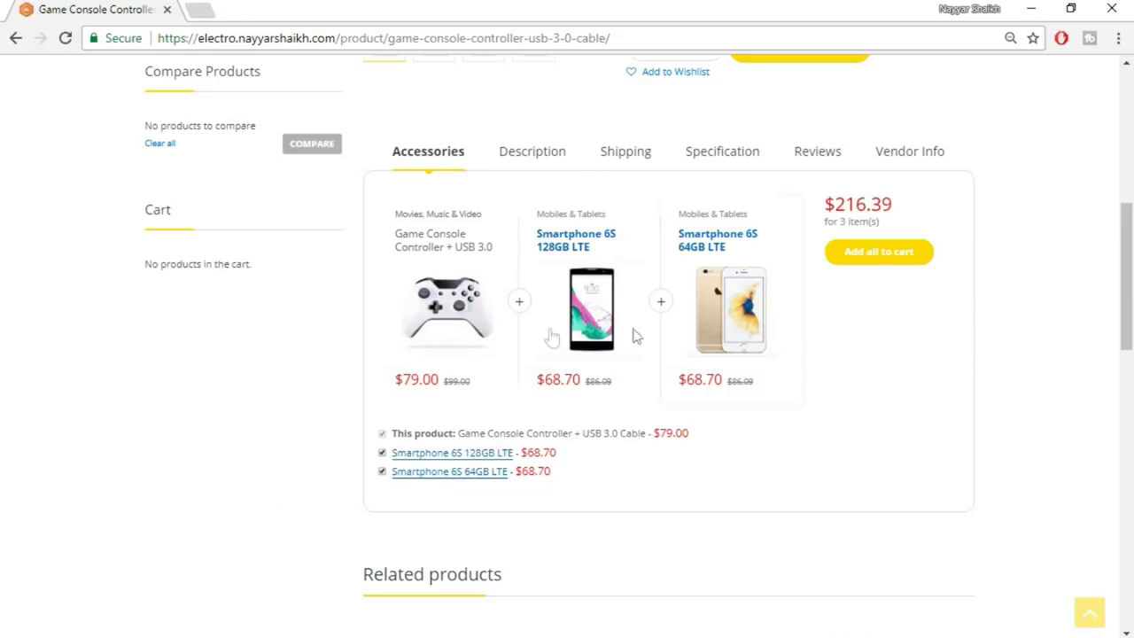
pyautogui.scroll(3, 810, 454)
pyautogui.scroll(3, 809, 453)
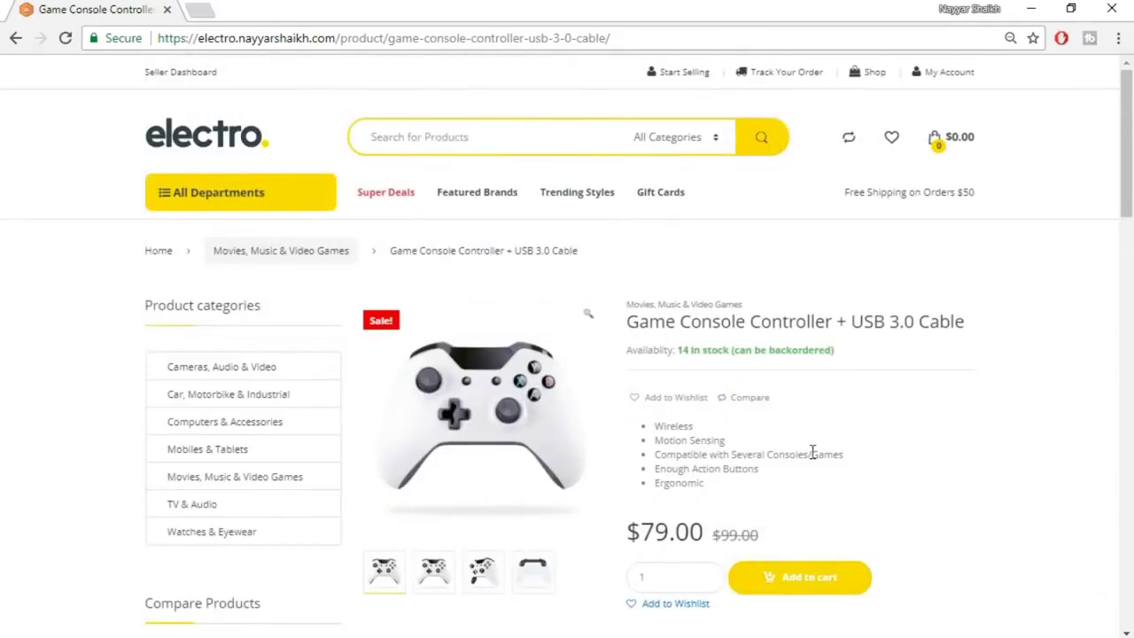
pyautogui.scroll(-3, 810, 453)
pyautogui.scroll(-2, 1105, 323)
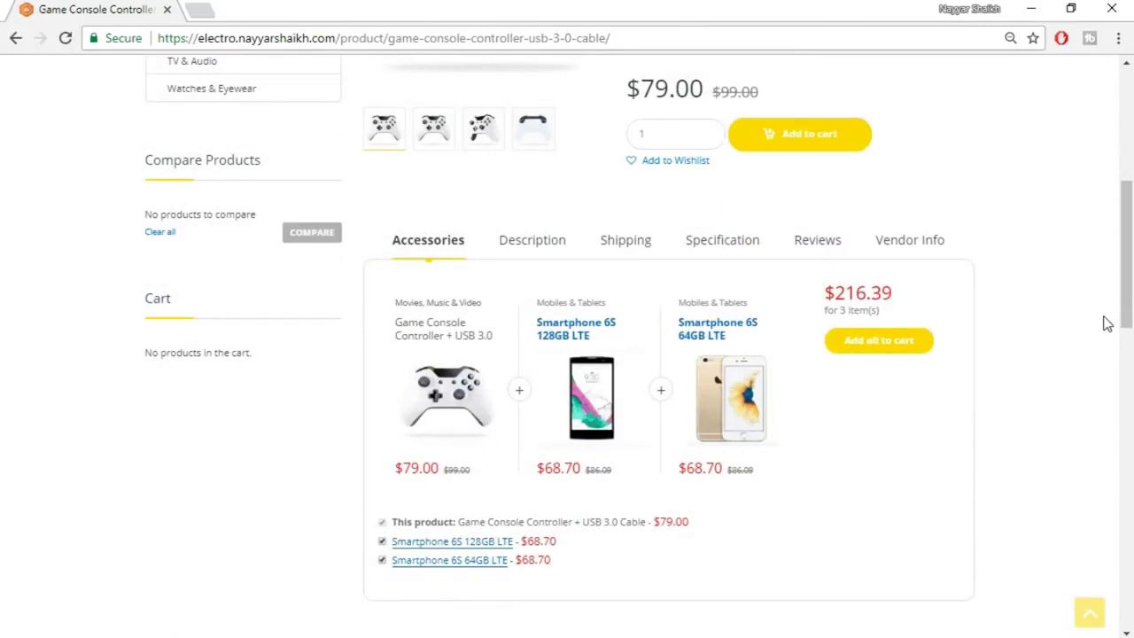
pyautogui.scroll(-2, 741, 322)
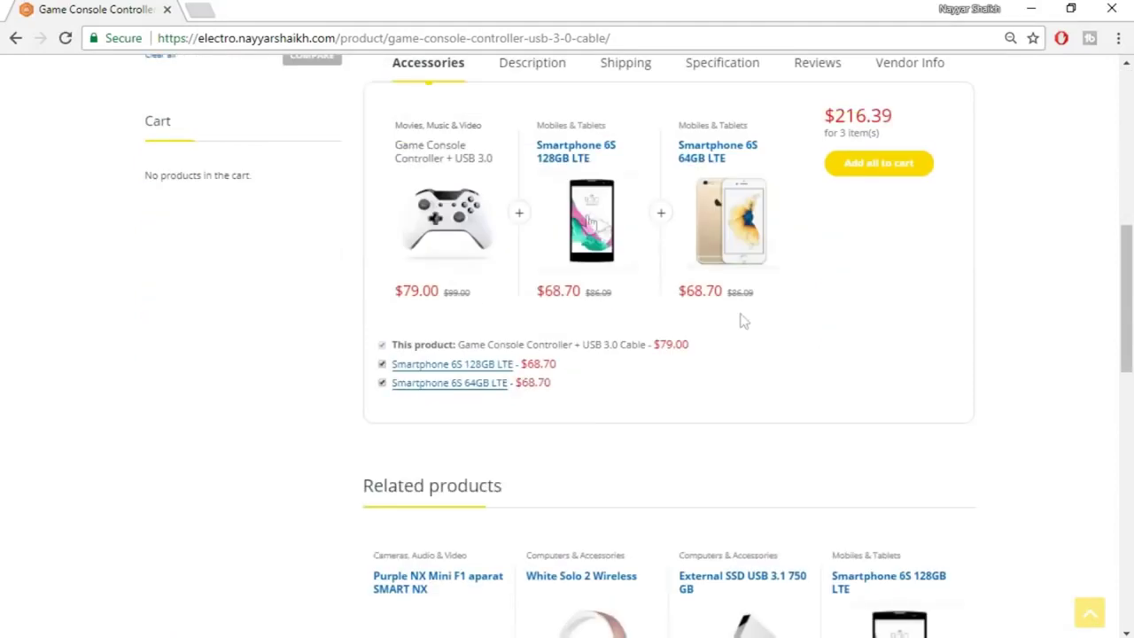
pyautogui.scroll(1, 877, 301)
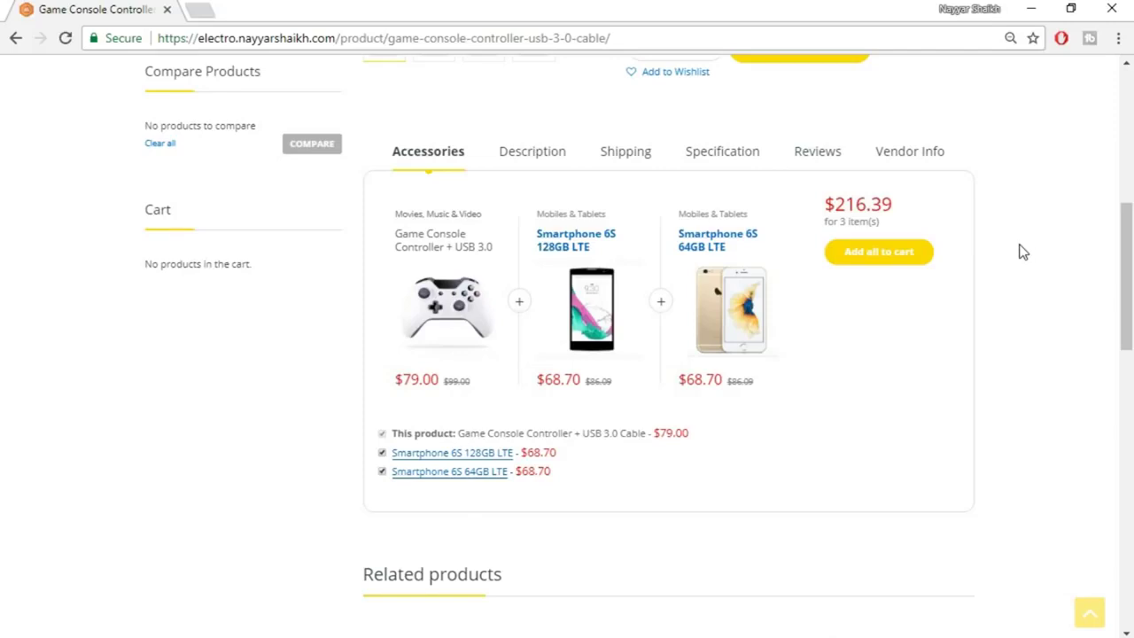
pyautogui.scroll(6, 1023, 281)
pyautogui.scroll(-5, 709, 394)
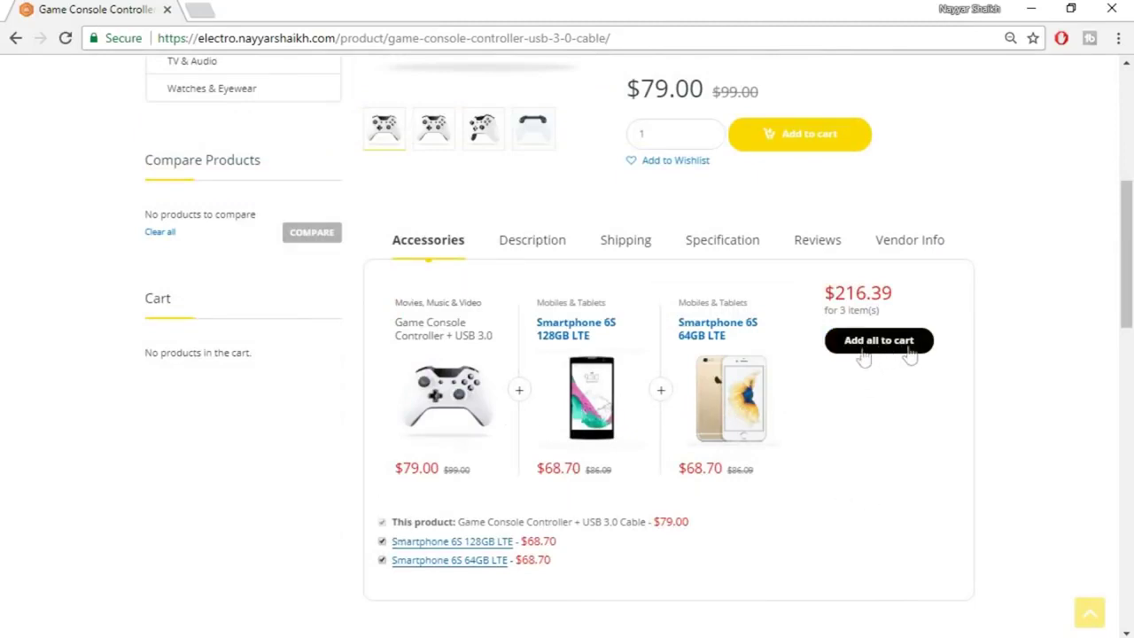
# - Show the controller's full product description
pyautogui.click(538, 240)
pyautogui.scroll(-3, 709, 367)
pyautogui.scroll(-10, 703, 362)
pyautogui.scroll(15, 703, 393)
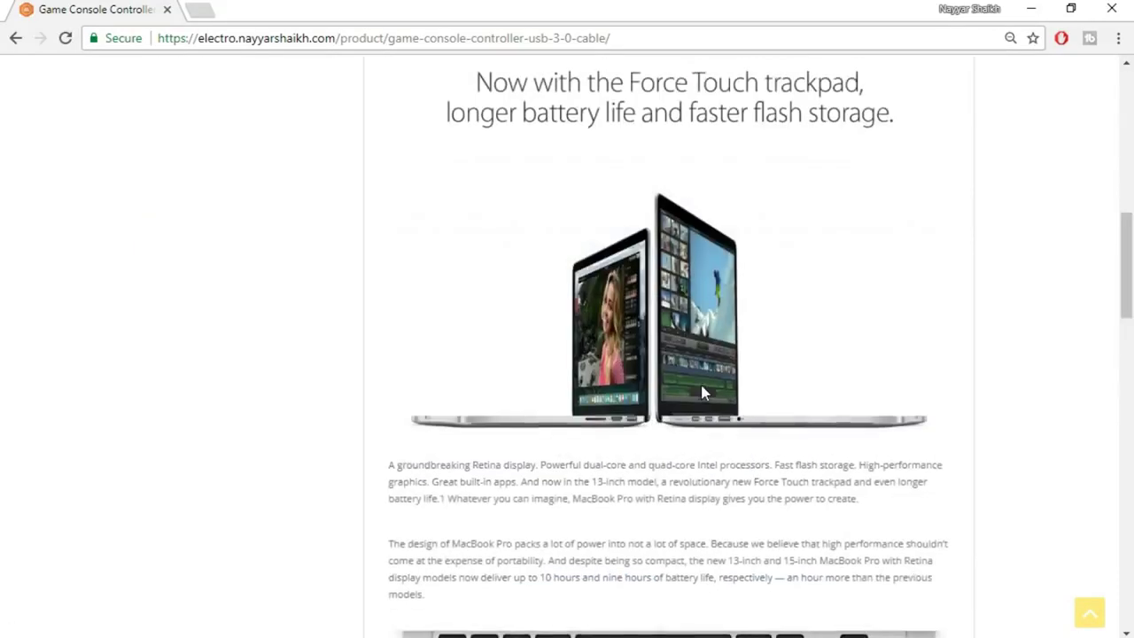
# - Get the $6.00 shipping cost to Maharashtra, India, then show the Specification tab
pyautogui.click(628, 329)
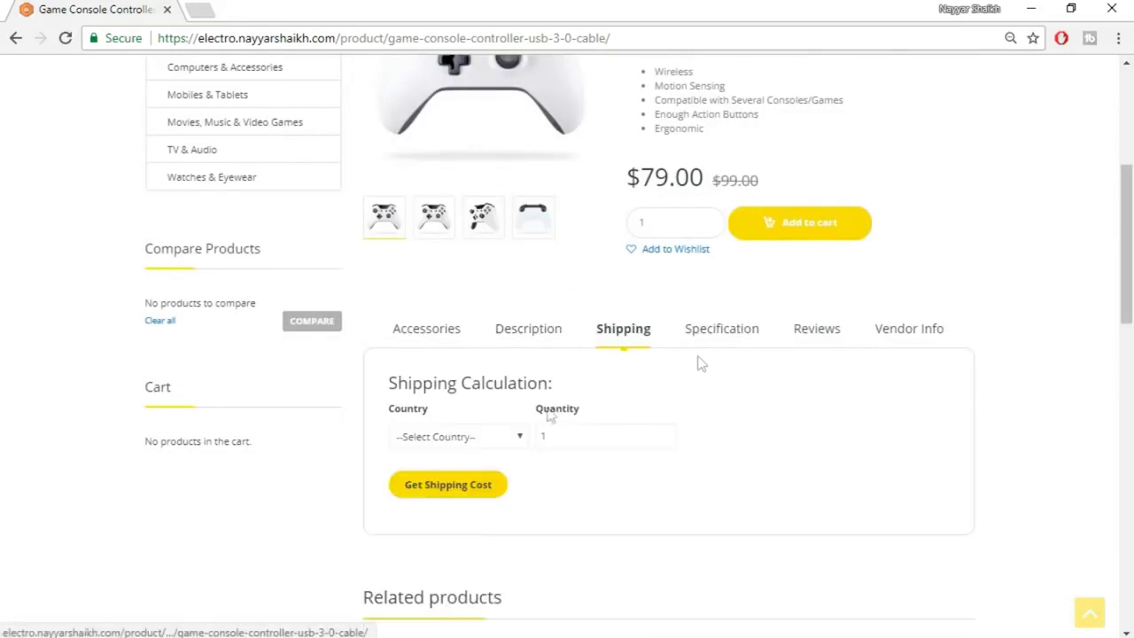
pyautogui.click(497, 445)
pyautogui.click(489, 468)
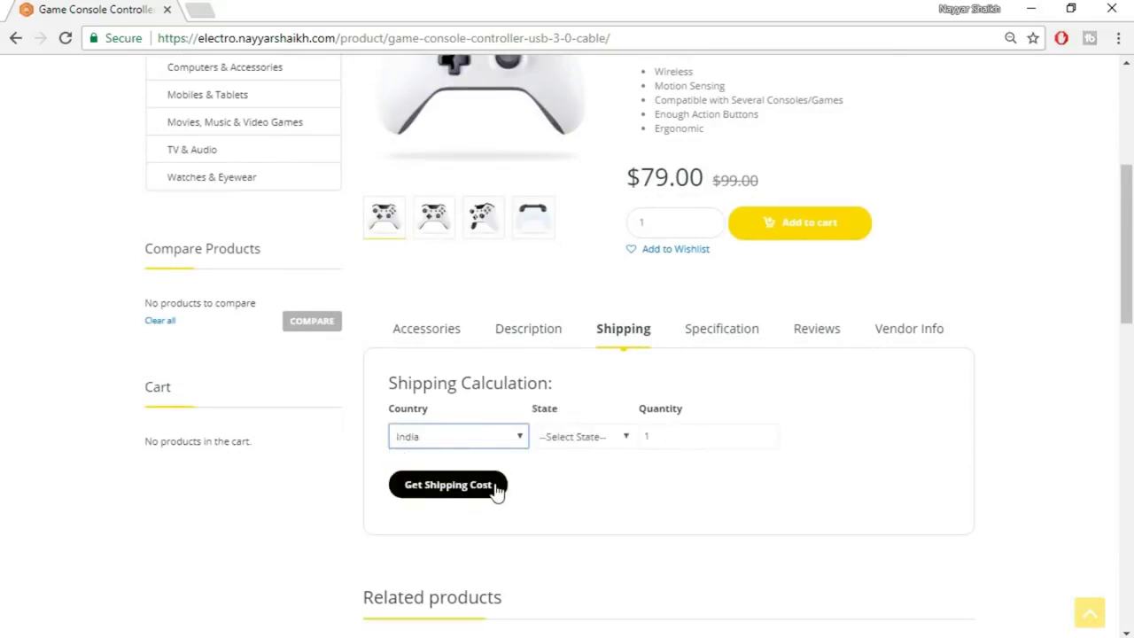
pyautogui.click(608, 445)
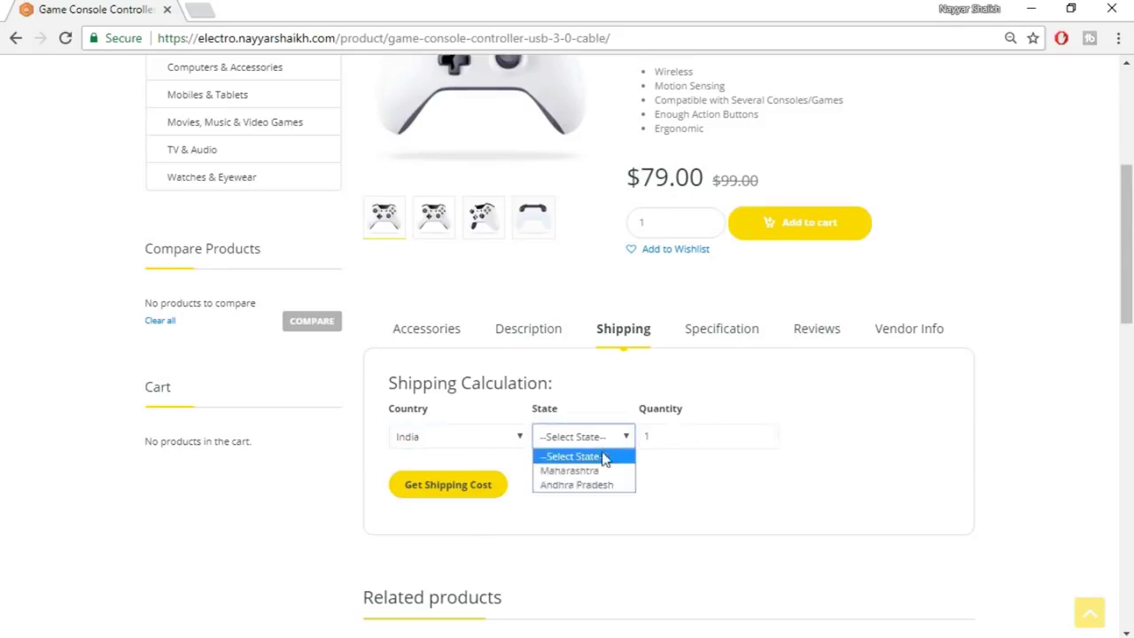
pyautogui.click(596, 471)
pyautogui.click(472, 494)
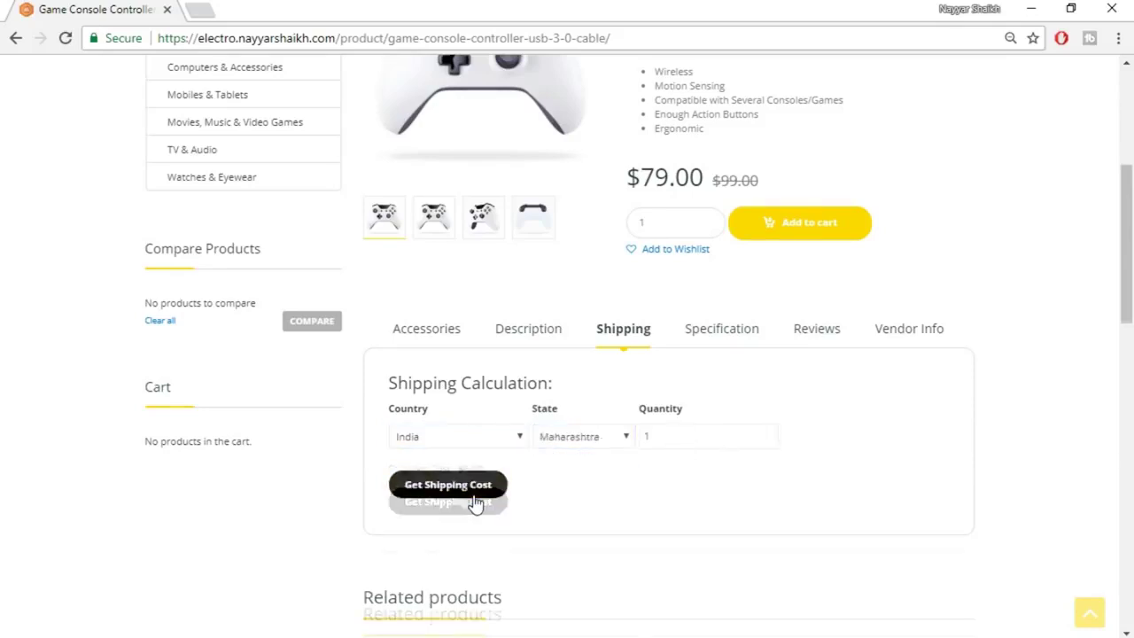
pyautogui.moveTo(488, 469); pyautogui.dragTo(459, 473)
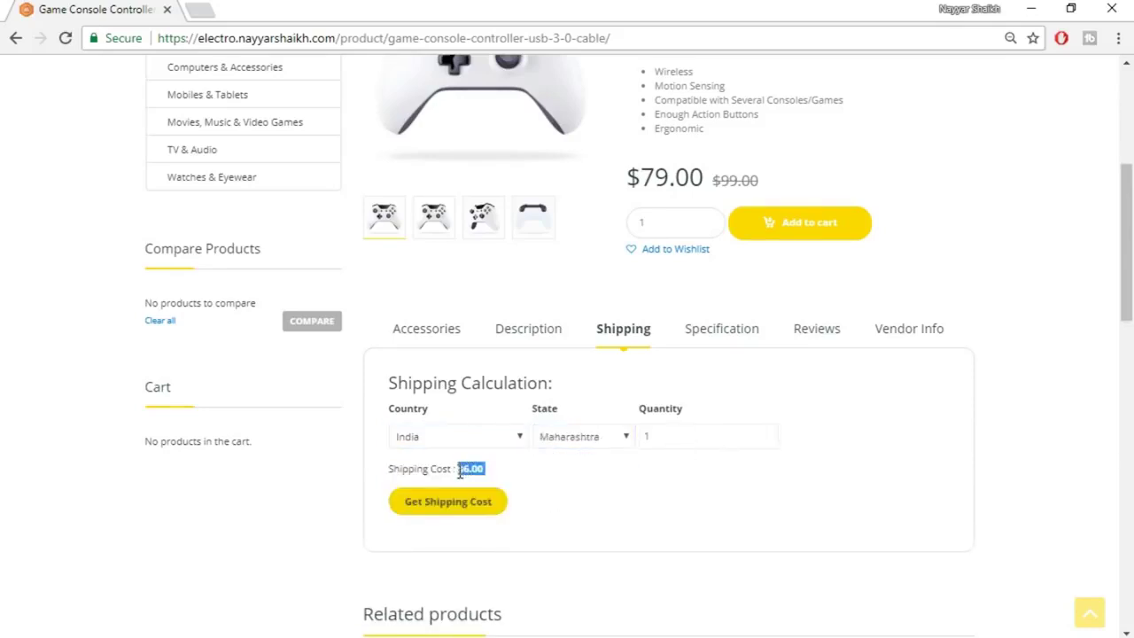
pyautogui.click(719, 339)
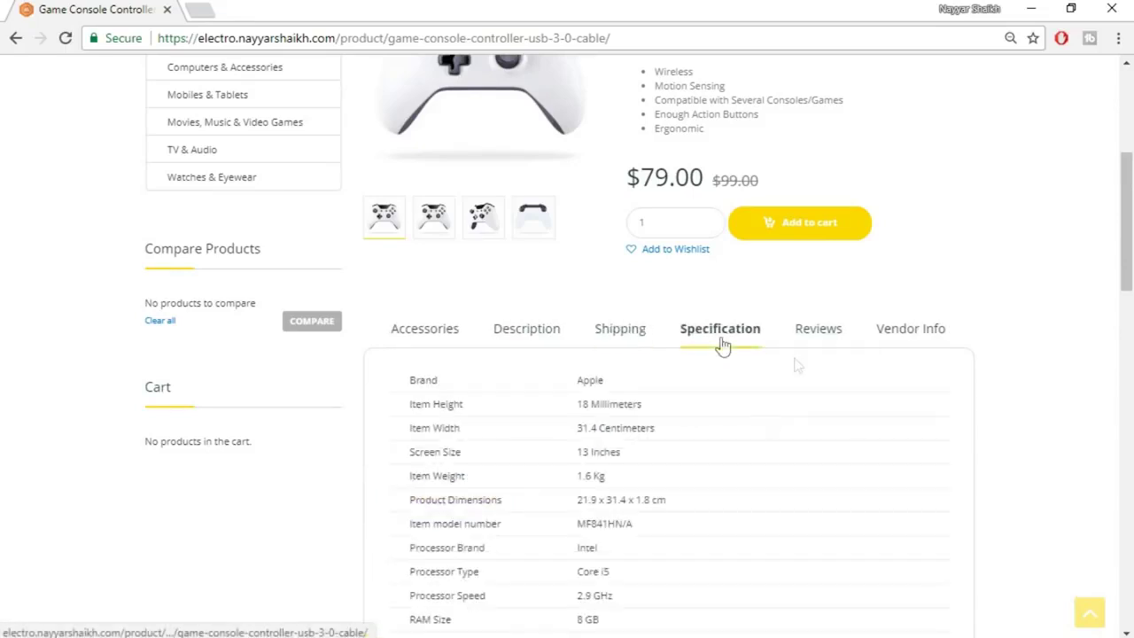
# - View the Reviews and Vendor Info tabs, then return to Accessories and scroll to Related products
pyautogui.scroll(-3, 902, 396)
pyautogui.scroll(5, 644, 339)
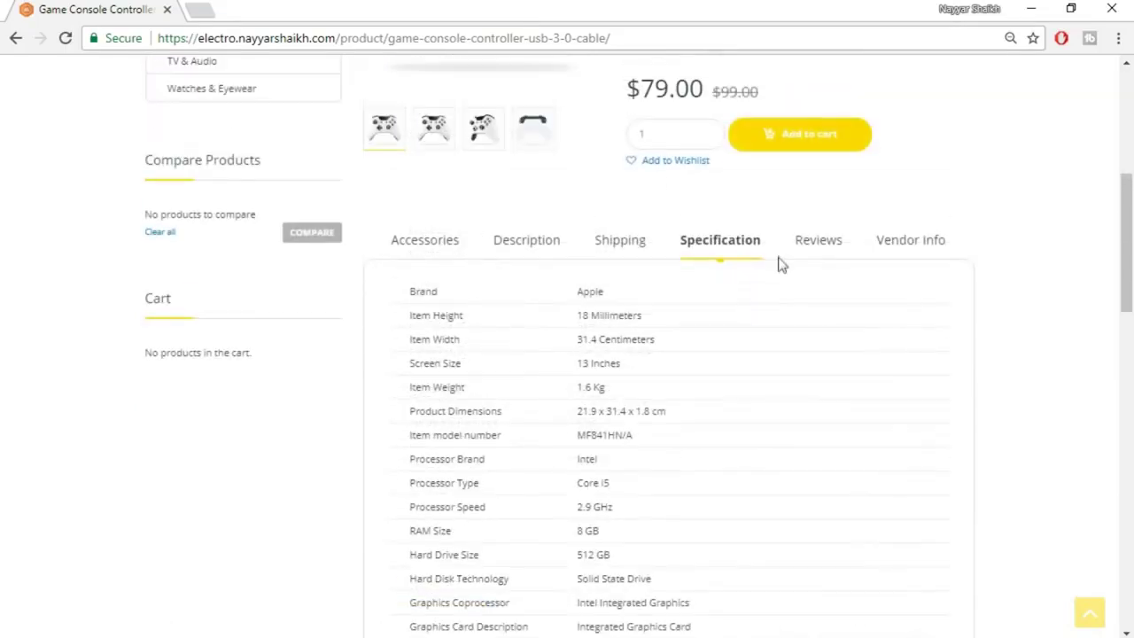
pyautogui.click(801, 239)
pyautogui.scroll(-4, 975, 333)
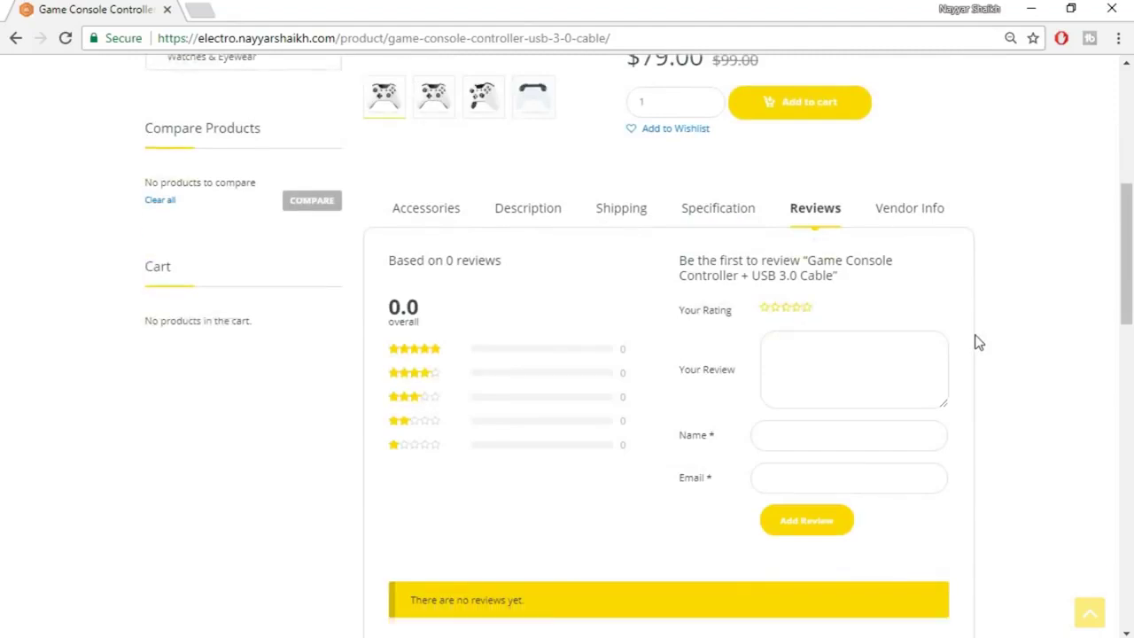
pyautogui.scroll(3, 977, 342)
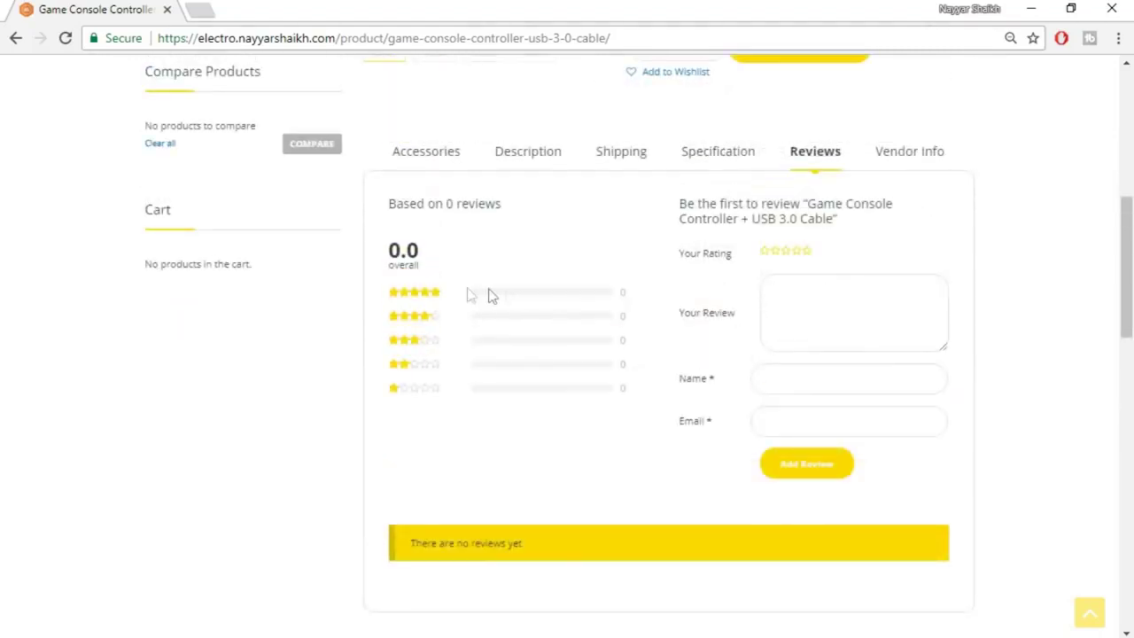
pyautogui.click(928, 153)
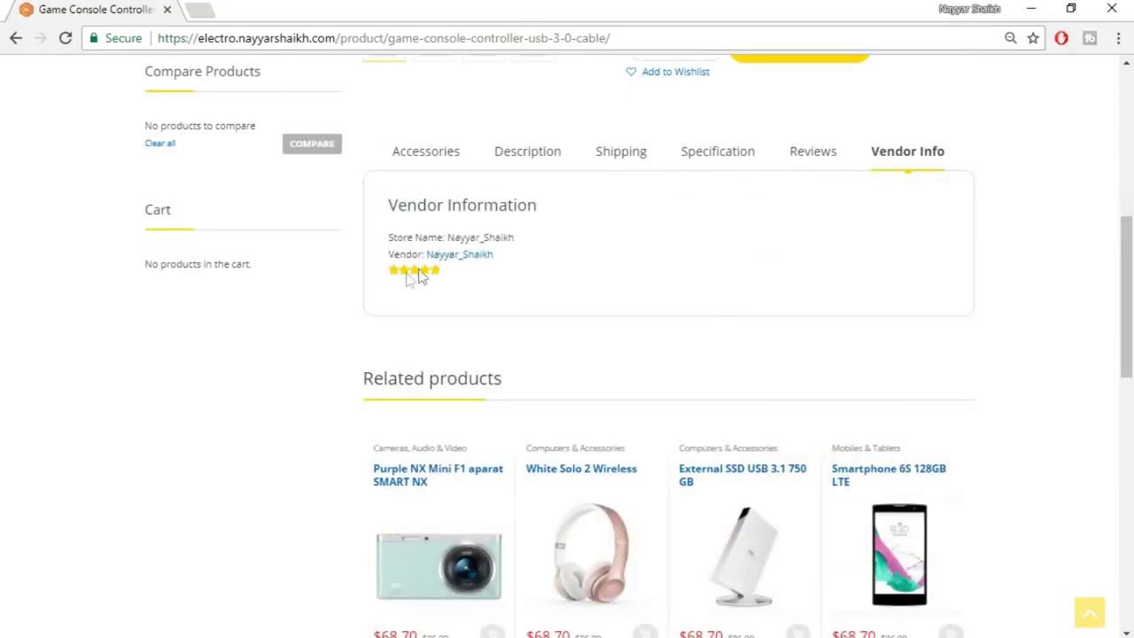
pyautogui.click(431, 167)
pyautogui.scroll(-5, 963, 314)
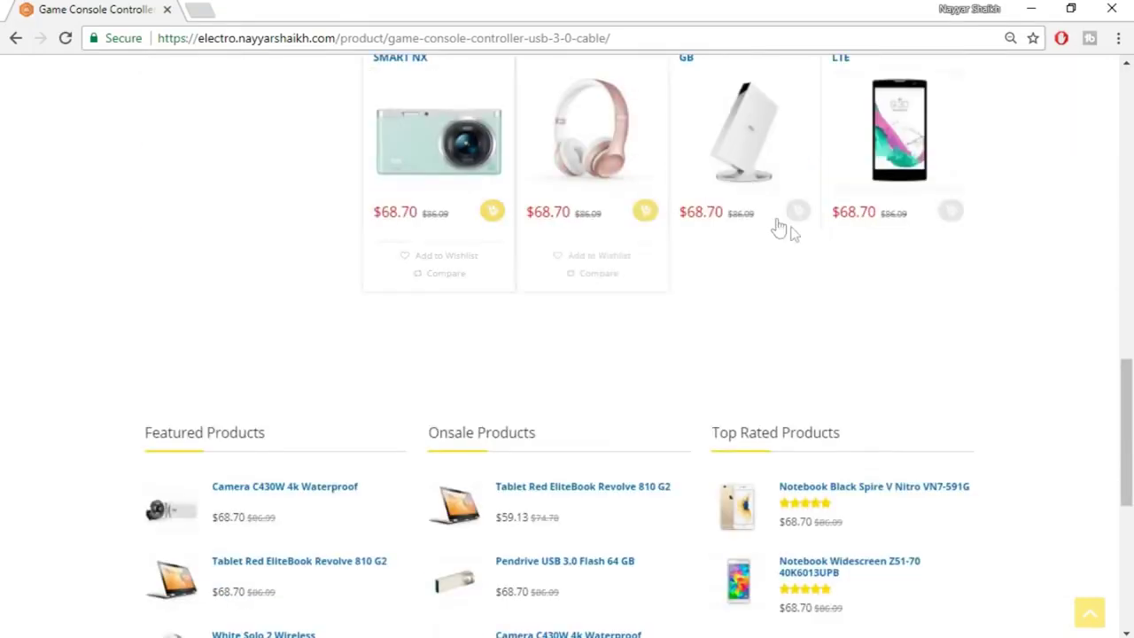
pyautogui.scroll(4, 1109, 297)
pyautogui.moveTo(1109, 297); pyautogui.dragTo(1129, 314)
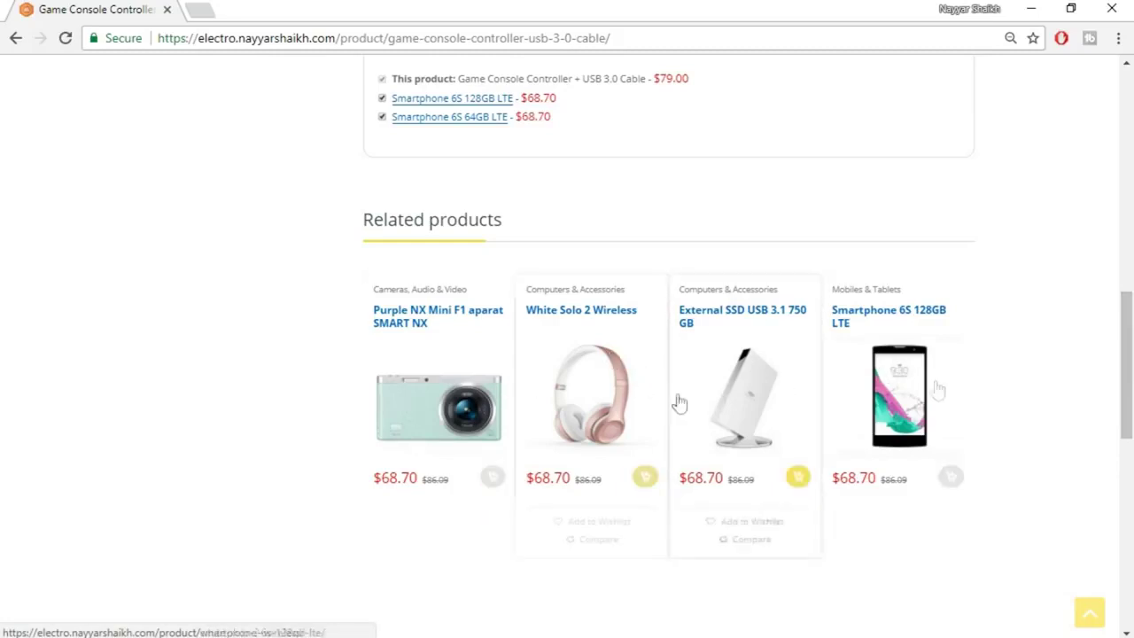
pyautogui.scroll(-5, 1089, 471)
pyautogui.scroll(5, 1089, 476)
pyautogui.moveTo(1127, 415); pyautogui.dragTo(1130, 190)
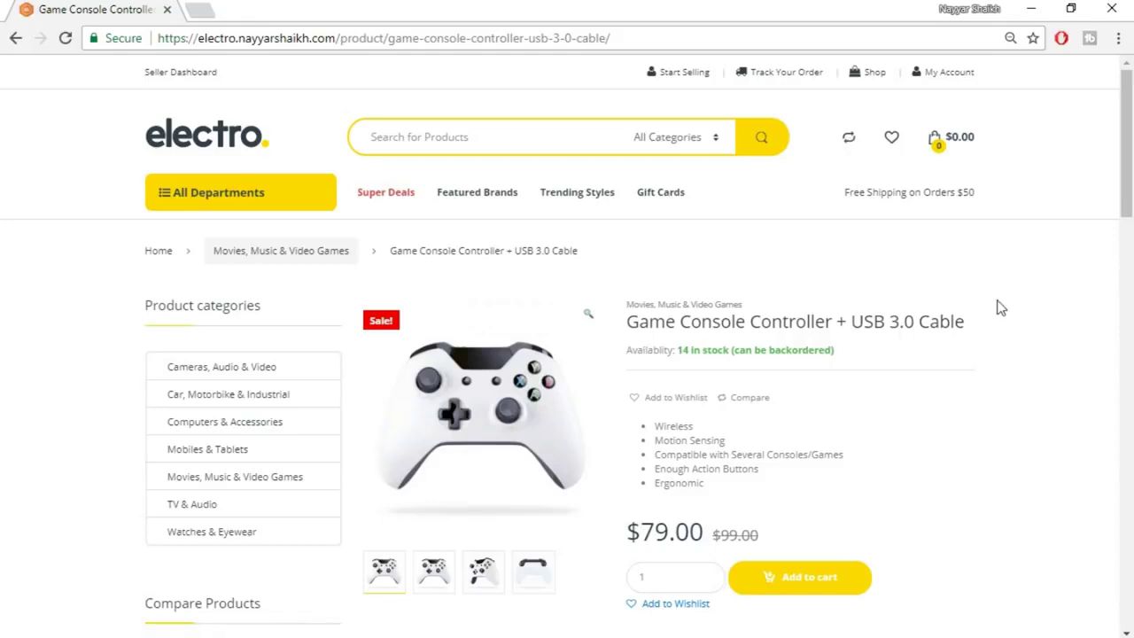
pyautogui.press('End')
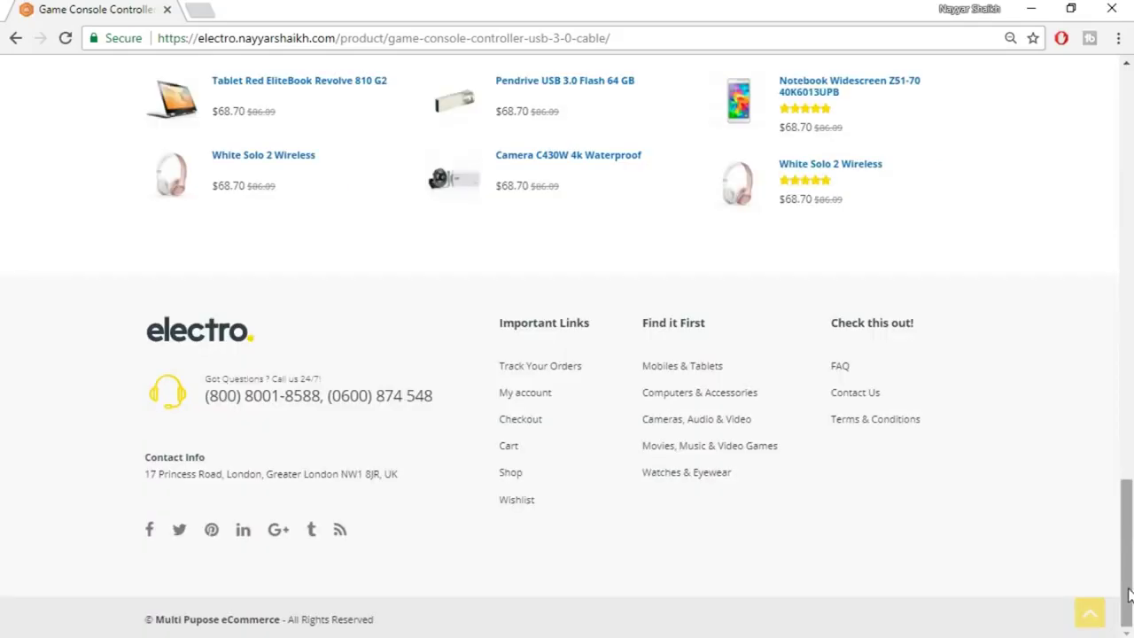
pyautogui.moveTo(1127, 567); pyautogui.dragTo(1132, 150)
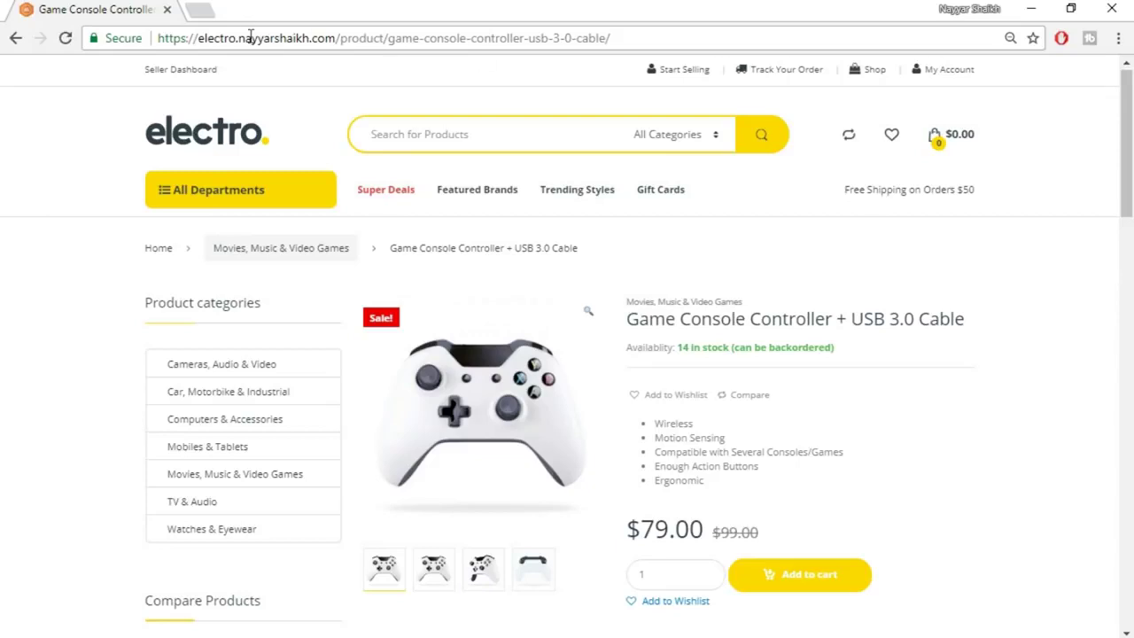
pyautogui.moveTo(158, 38); pyautogui.dragTo(340, 38)
pyautogui.click(339, 38)
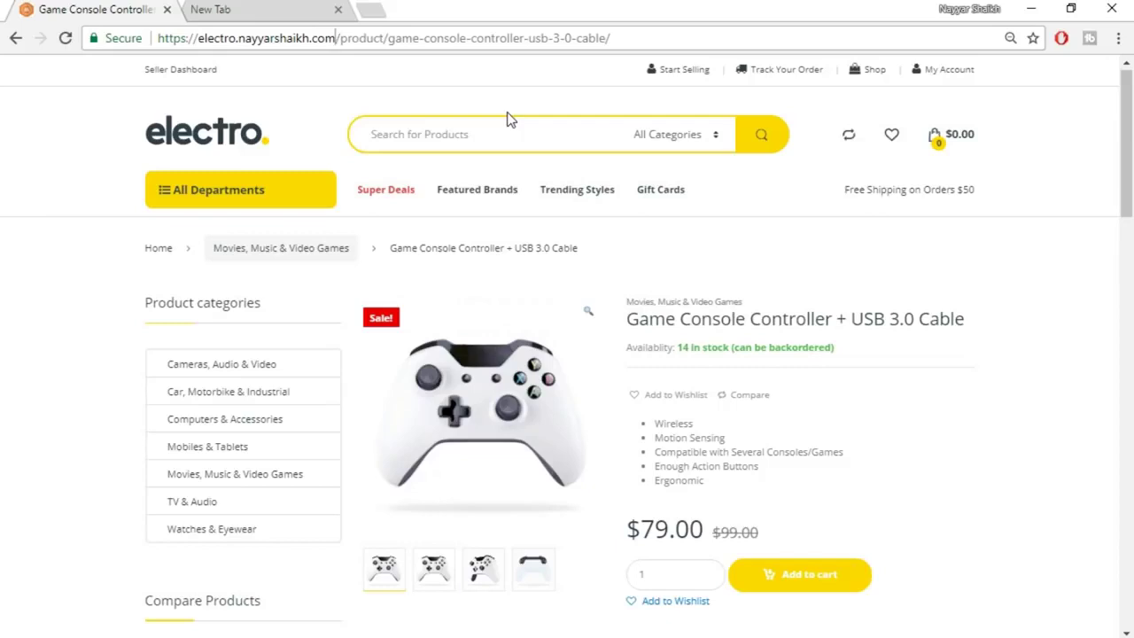
# - Go to bloggdude.com to reach TMD Hosting's cloud hosting page and scroll to the pricing cards
pyautogui.click(320, 6)
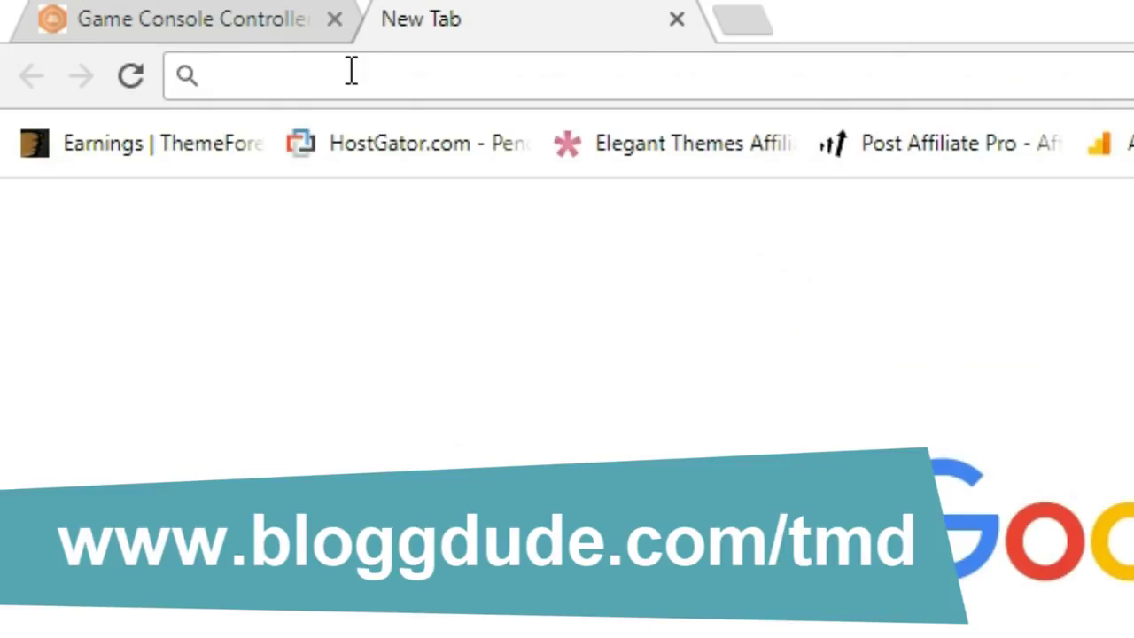
pyautogui.write('bloggdude.com')
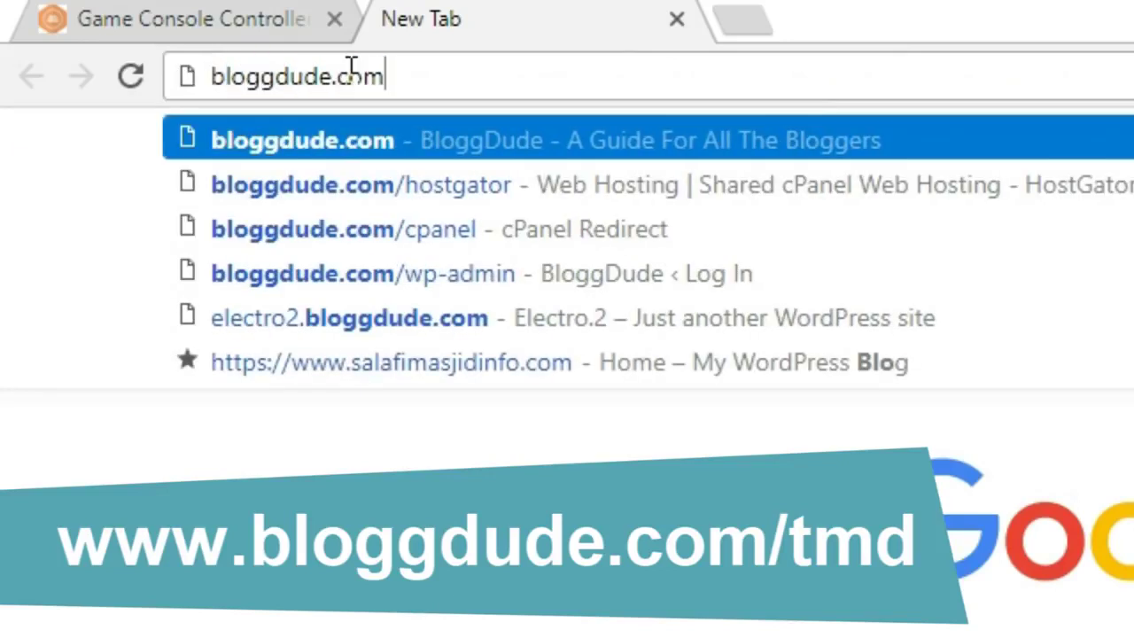
pyautogui.press('Down')
pyautogui.press('Return')
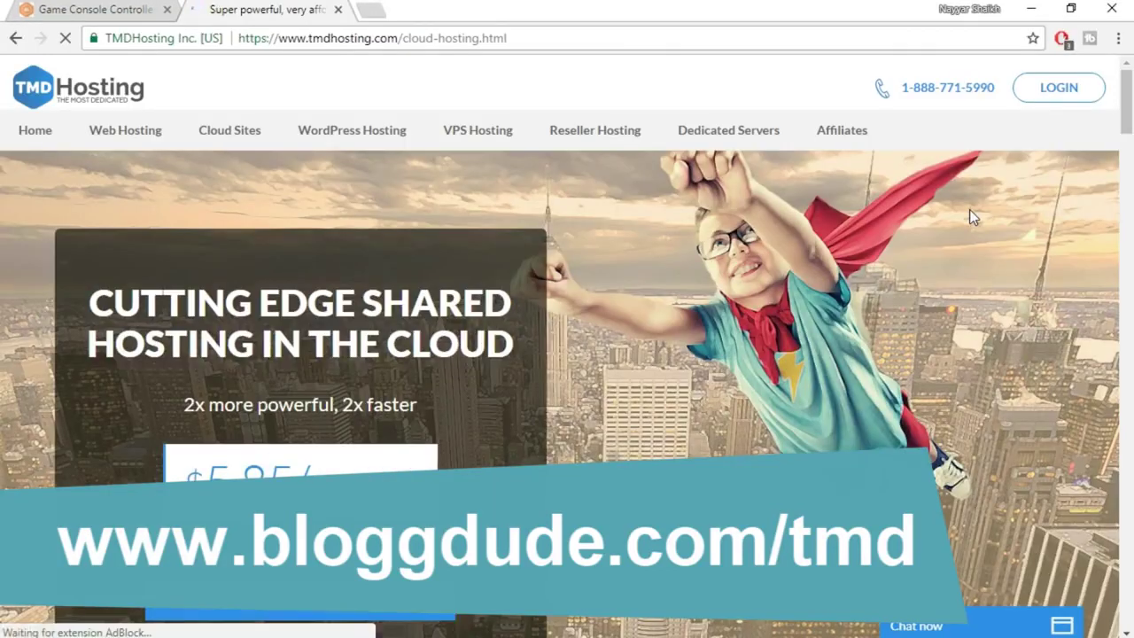
pyautogui.scroll(-3, 985, 267)
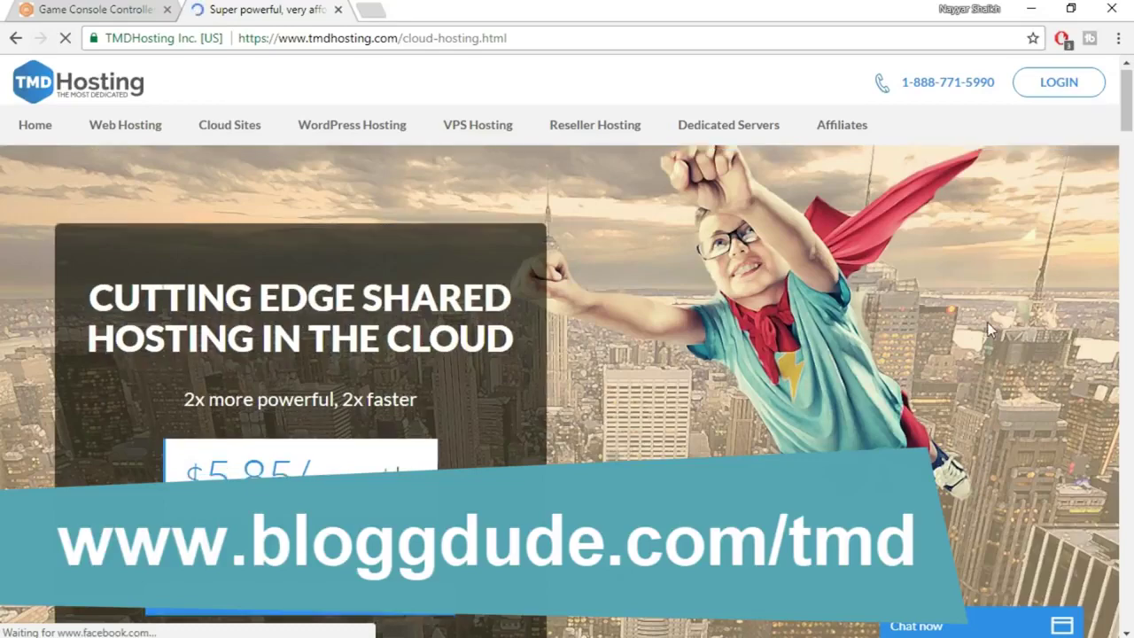
pyautogui.scroll(-10, 991, 335)
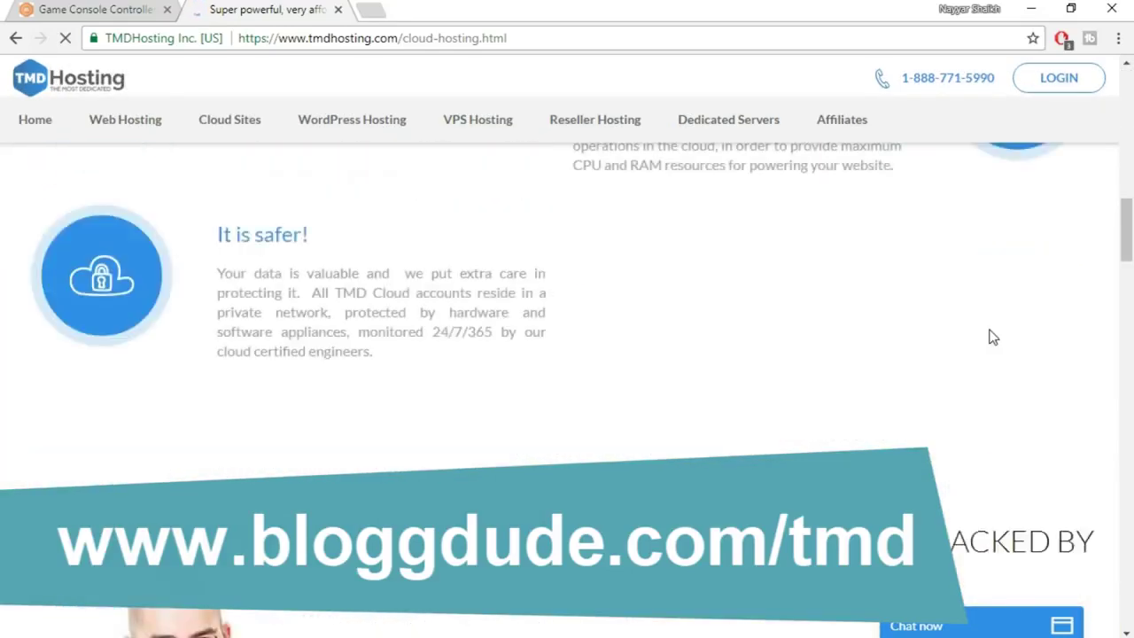
pyautogui.scroll(-8, 993, 336)
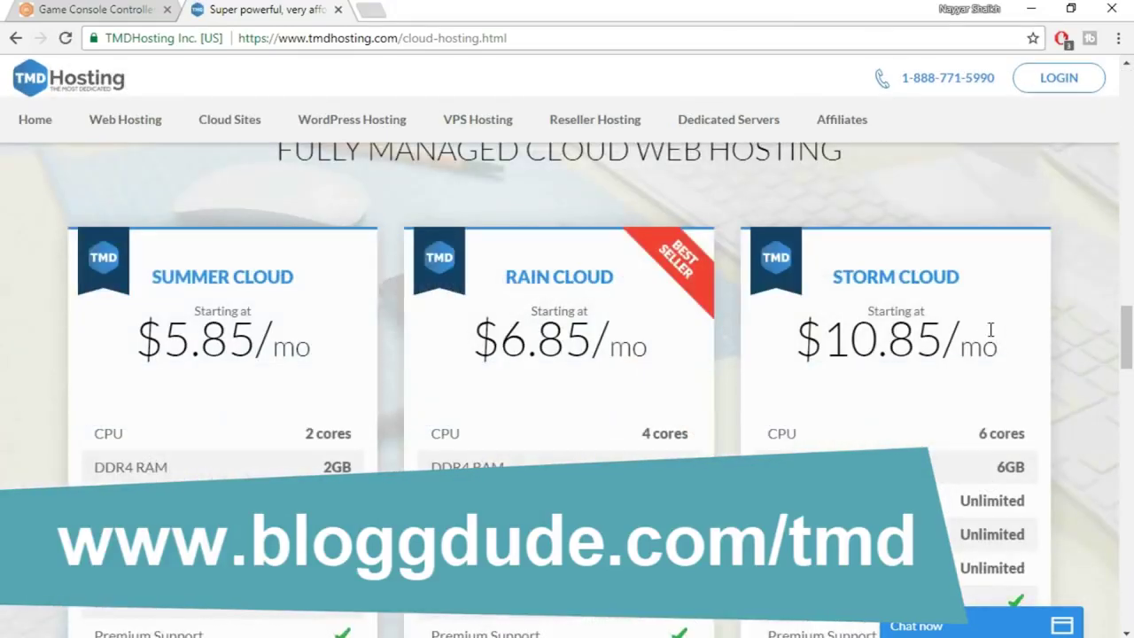
pyautogui.scroll(-2, 990, 330)
# - Zoom the page to 75% and highlight 'SSD Space' in Storm Cloud's features
pyautogui.hotkey('ctrl', '-')
pyautogui.hotkey('ctrl', '-')
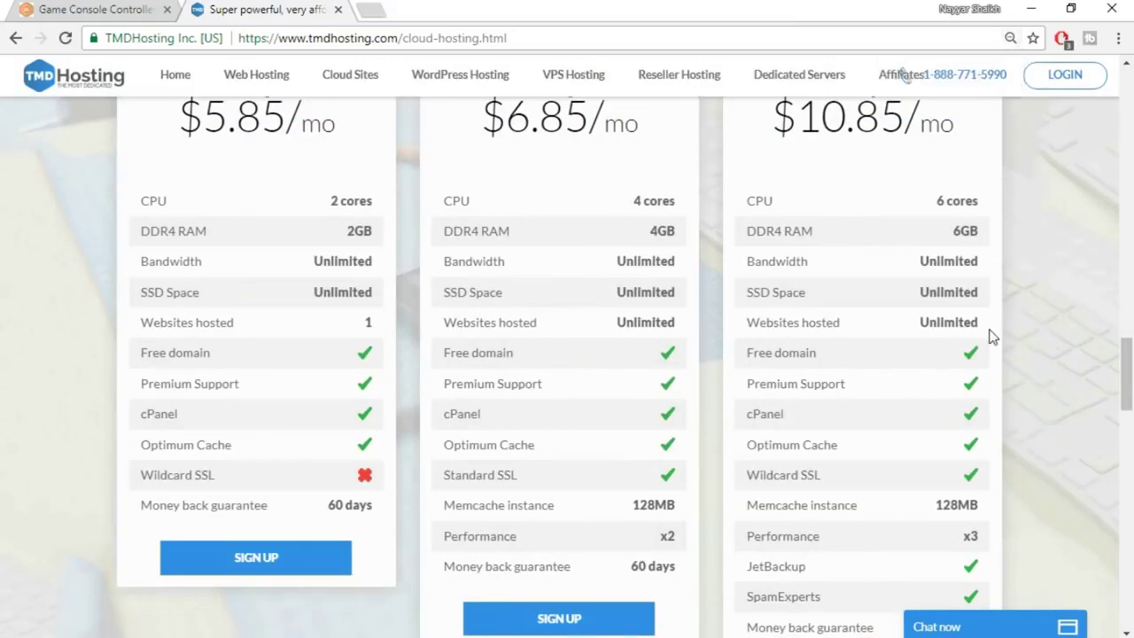
pyautogui.scroll(1, 1005, 337)
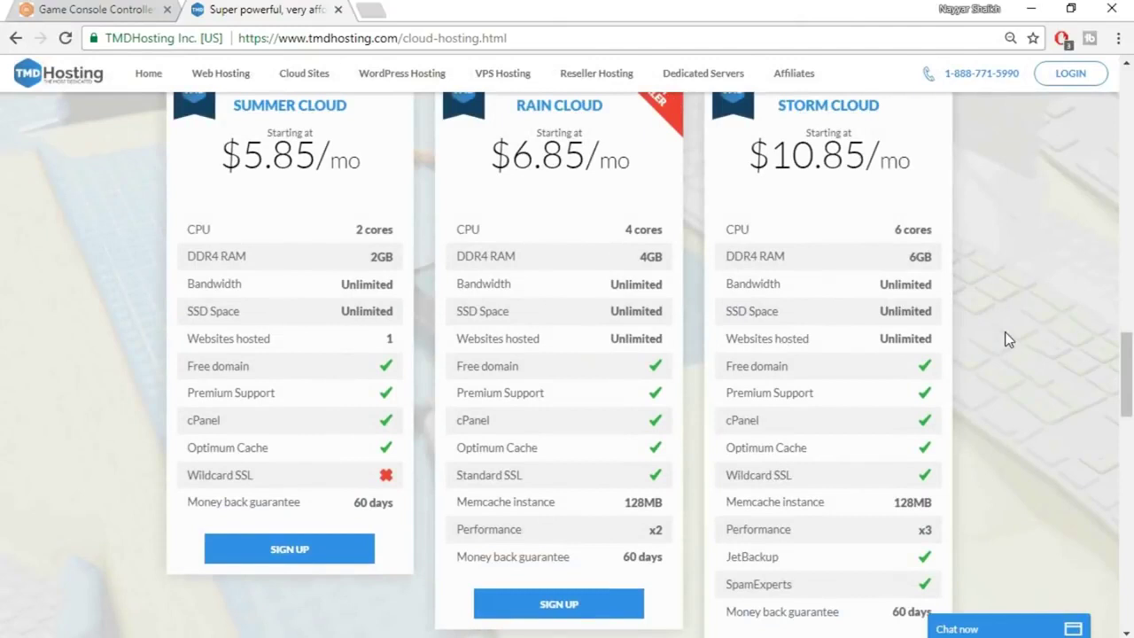
pyautogui.hotkey('ctrl', '-')
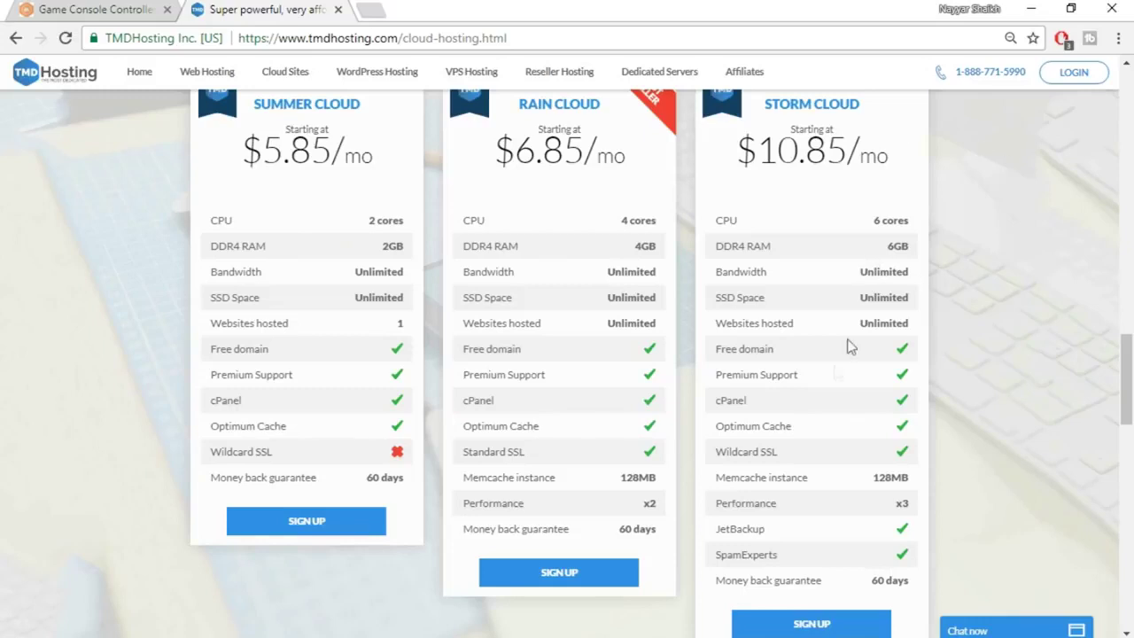
pyautogui.doubleClick(729, 296)
pyautogui.moveTo(738, 298); pyautogui.dragTo(785, 304)
pyautogui.click(372, 9)
# - Search Google Images for 'ssd vs hdd web hosting', enlarge the first speed chart, then close the tab
pyautogui.write('ssd')
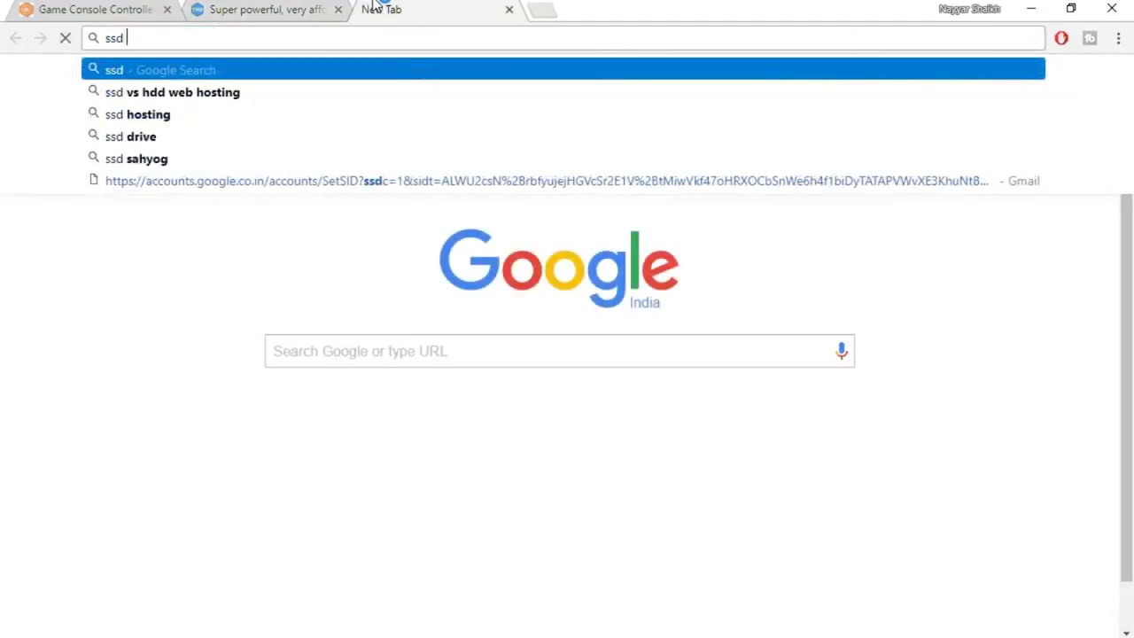
pyautogui.press('Down')
pyautogui.press('Down')
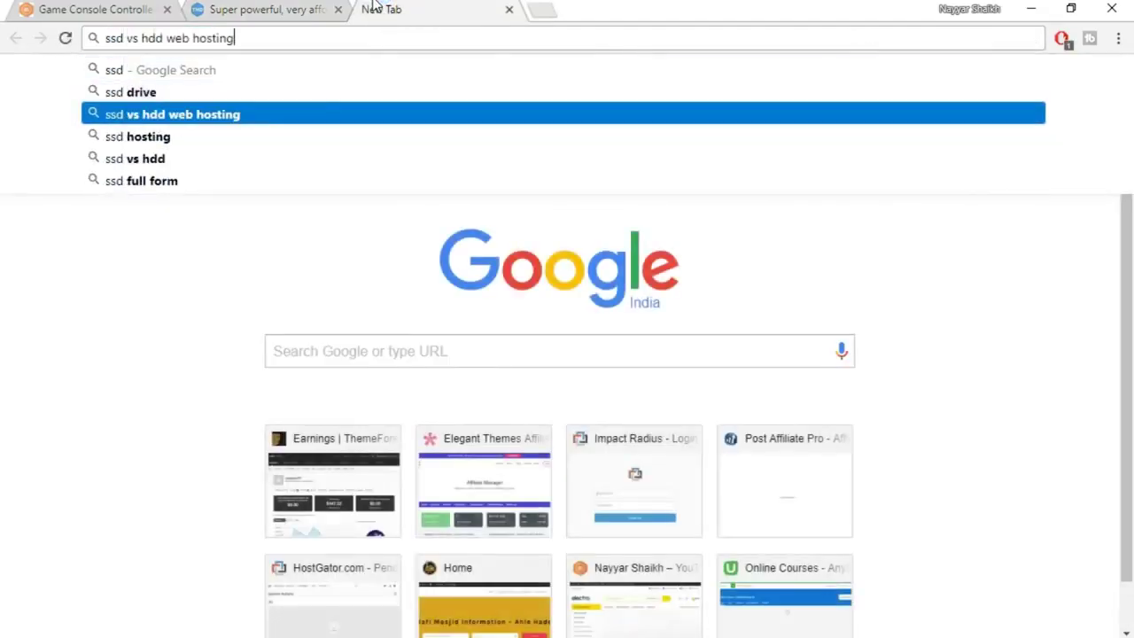
pyautogui.press('Return')
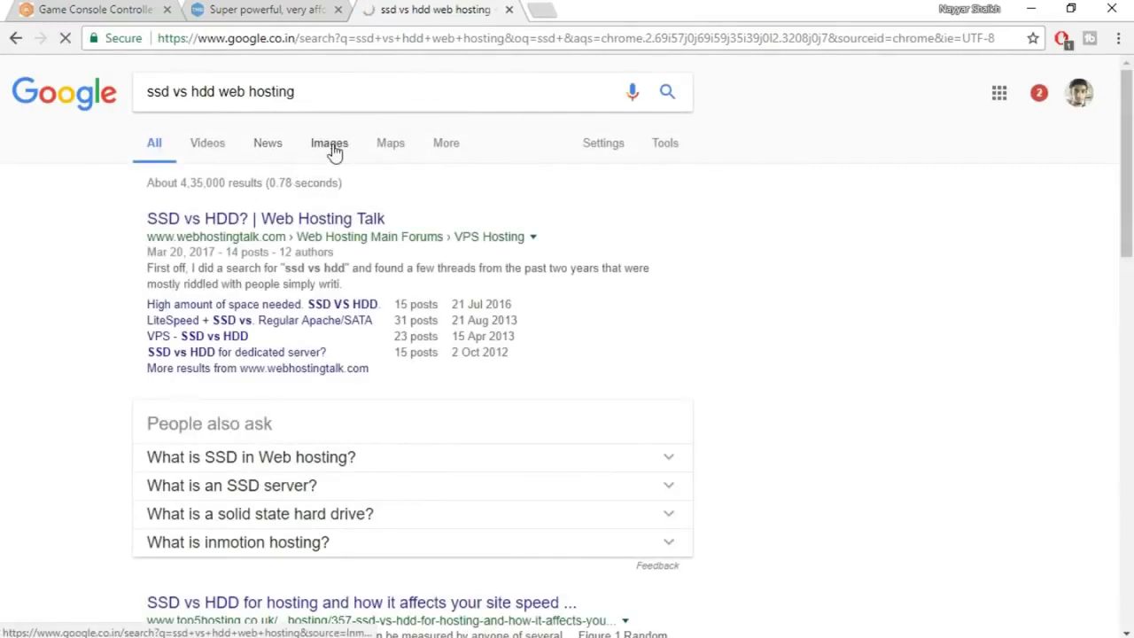
pyautogui.click(332, 153)
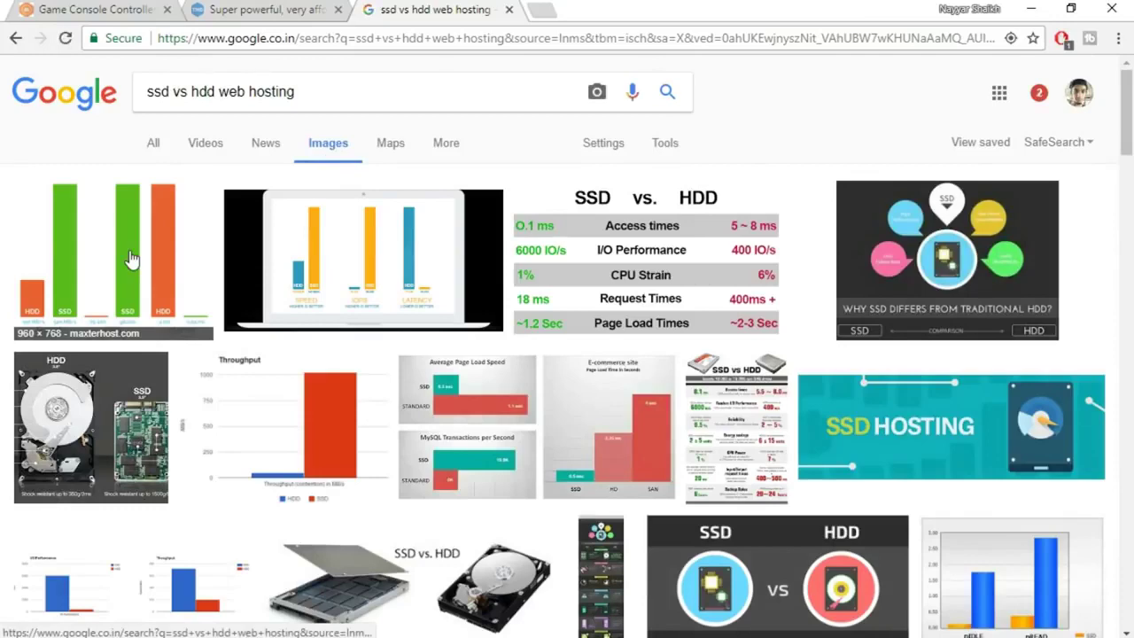
pyautogui.click(129, 257)
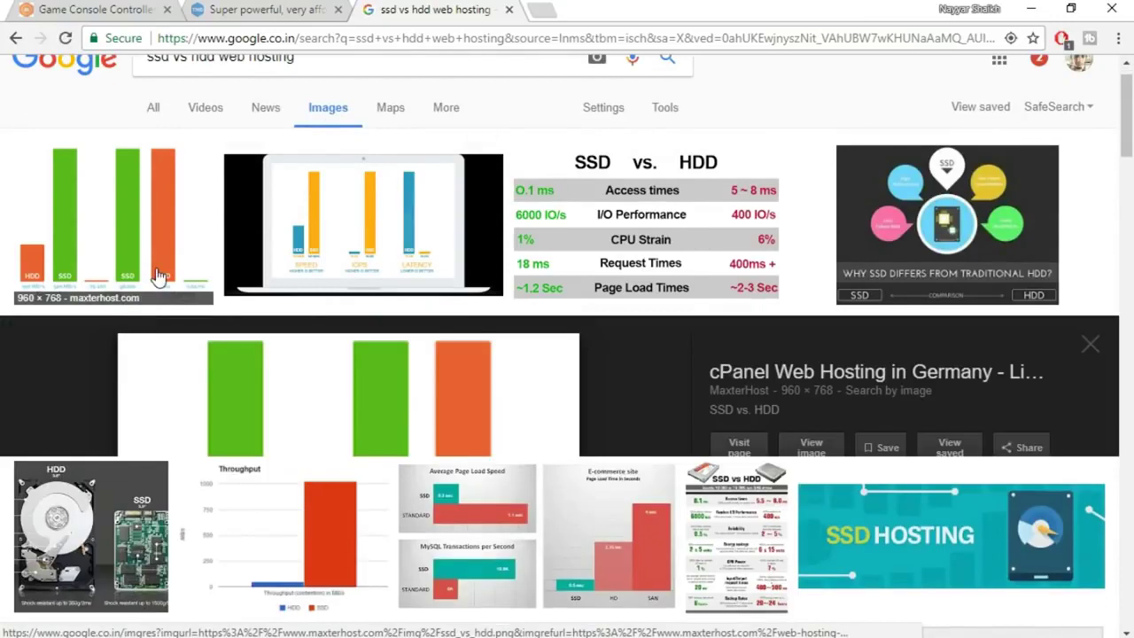
pyautogui.scroll(-1, 556, 420)
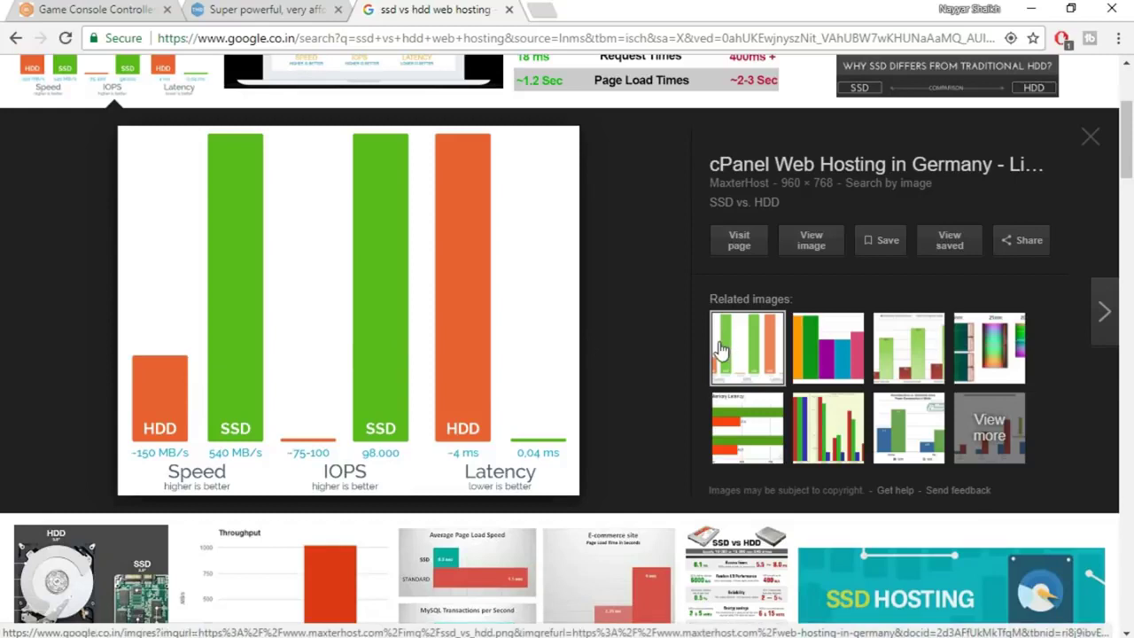
pyautogui.click(508, 9)
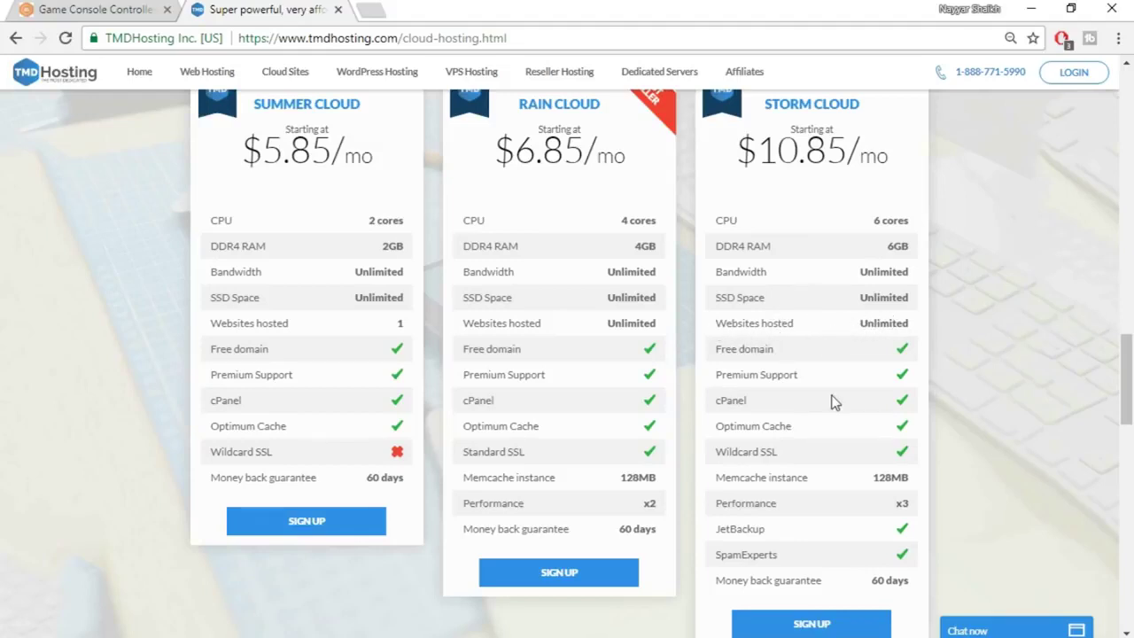
# - Compare the Electro product page with TMD Hosting's plans, highlighting Storm Cloud's Wildcard SSL
pyautogui.click(110, 9)
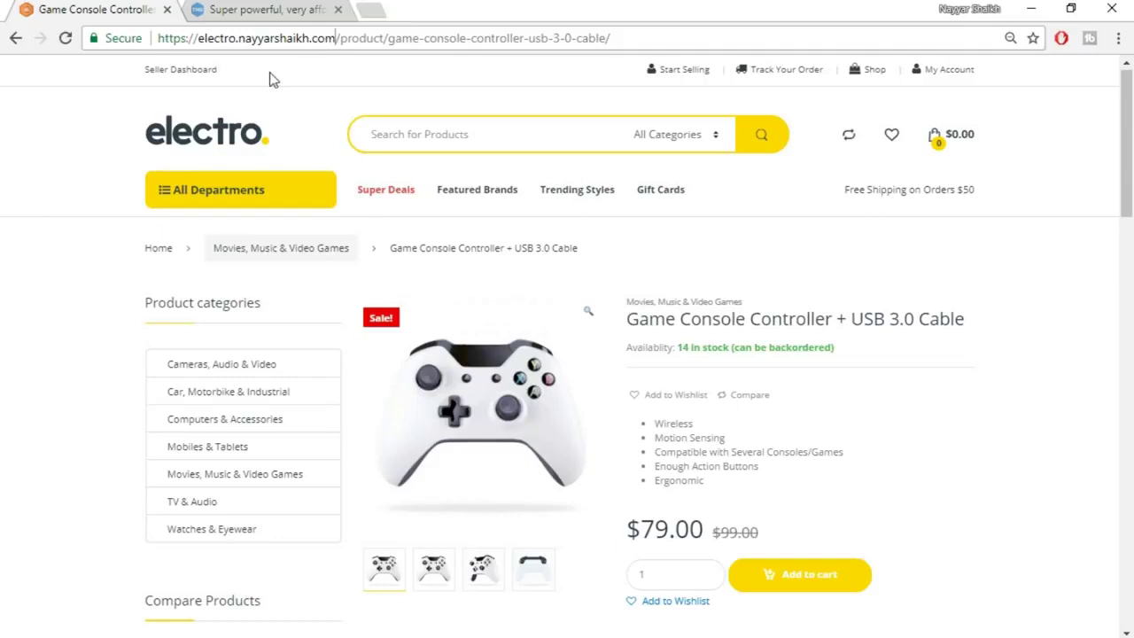
pyautogui.click(258, 11)
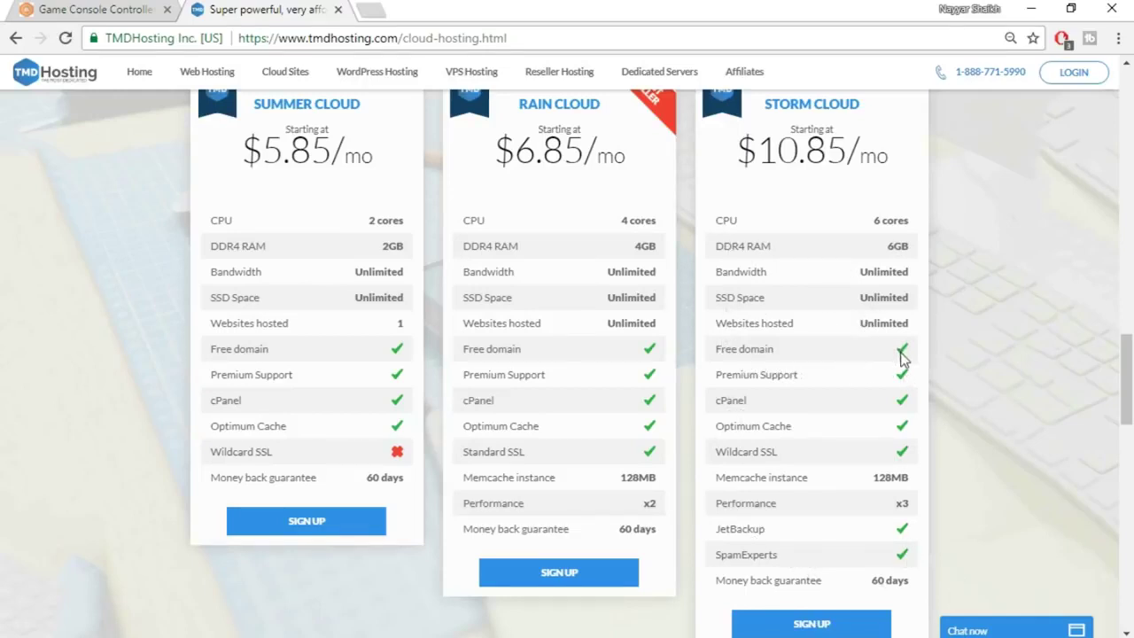
pyautogui.click(132, 8)
pyautogui.click(85, 9)
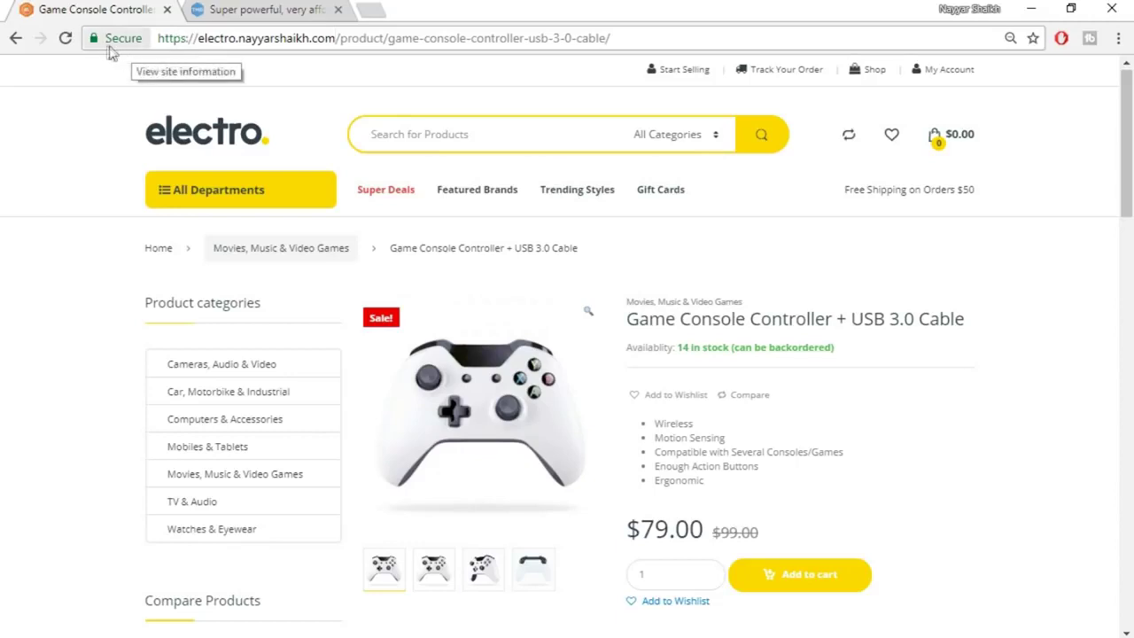
pyautogui.click(282, 10)
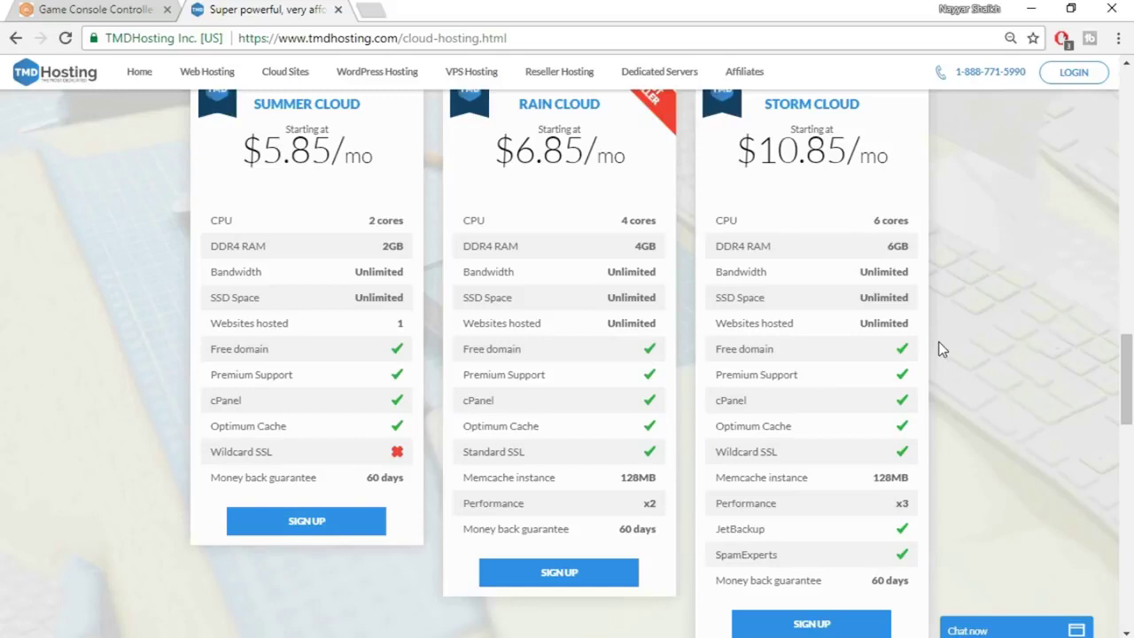
pyautogui.moveTo(716, 452); pyautogui.dragTo(777, 452)
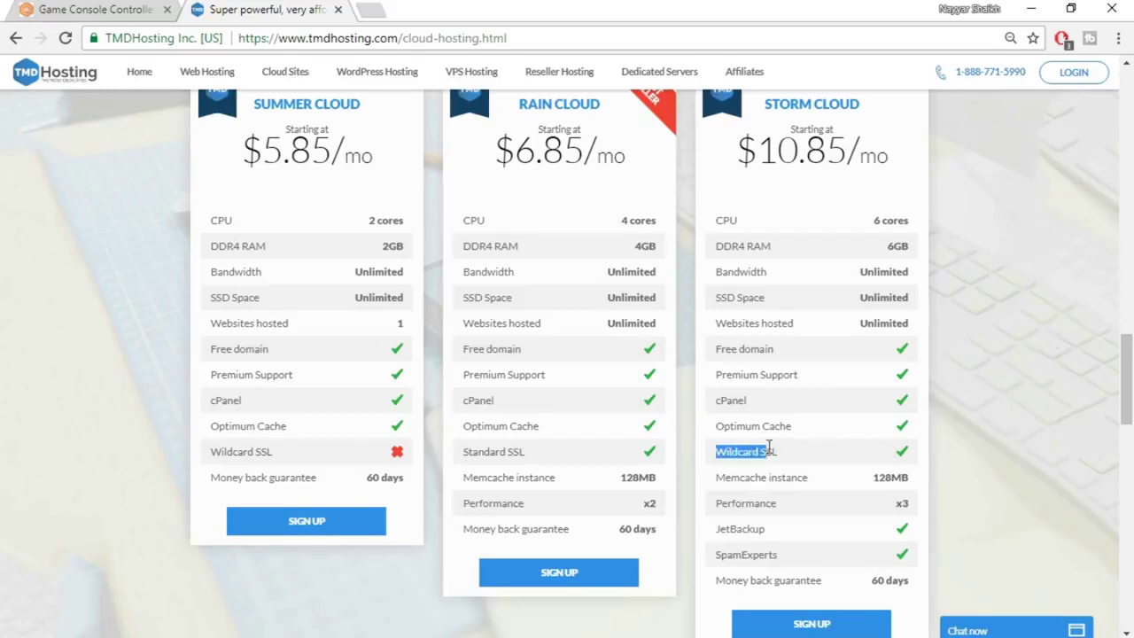
pyautogui.click(822, 454)
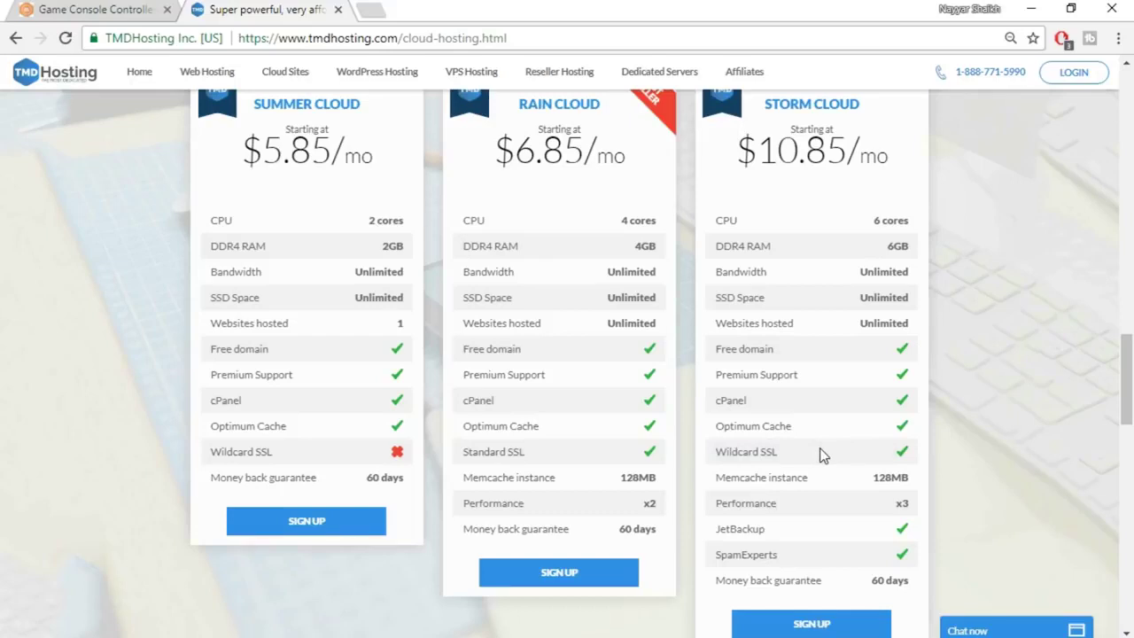
pyautogui.click(145, 9)
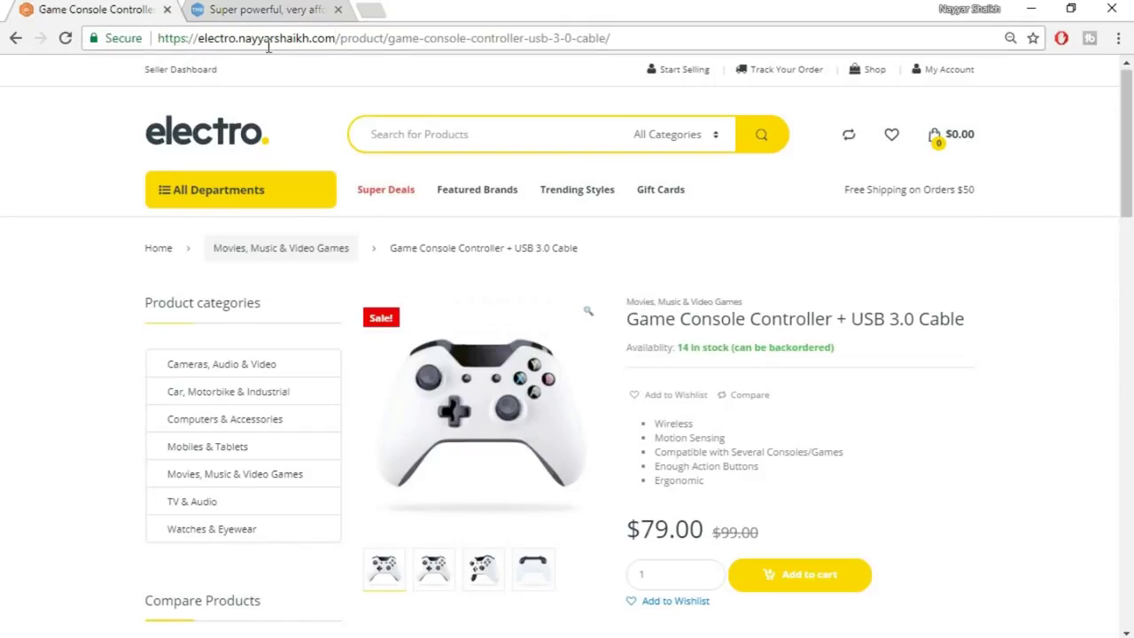
pyautogui.click(274, 8)
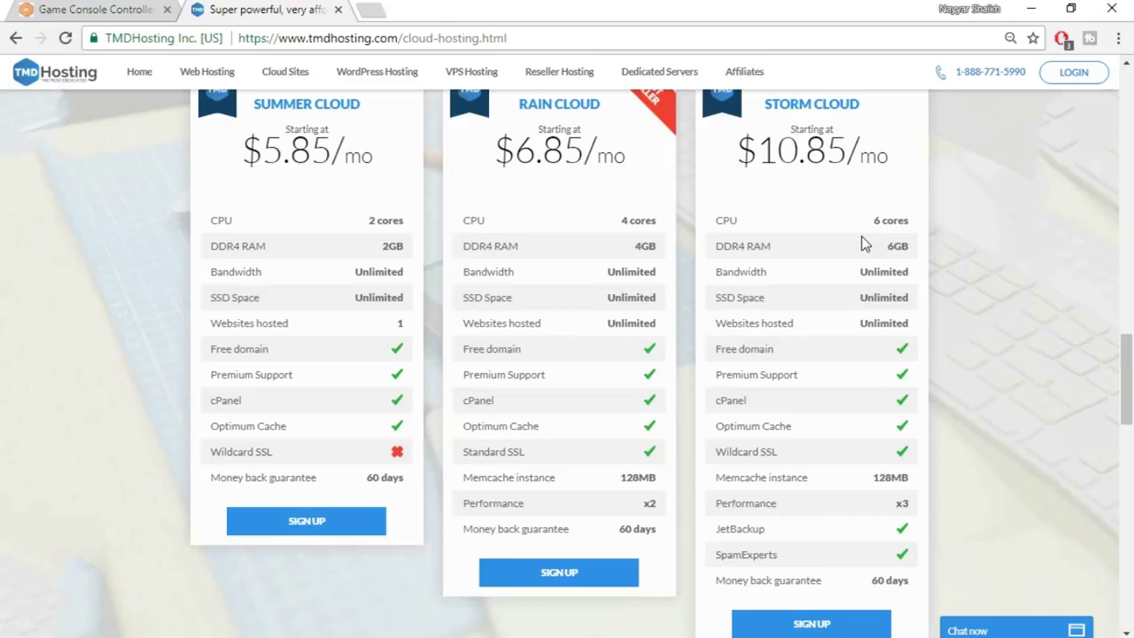
# - Scroll through the cloud plans' 2, 4 and 6 CPU cores and DDR4 RAM
pyautogui.scroll(1, 424, 279)
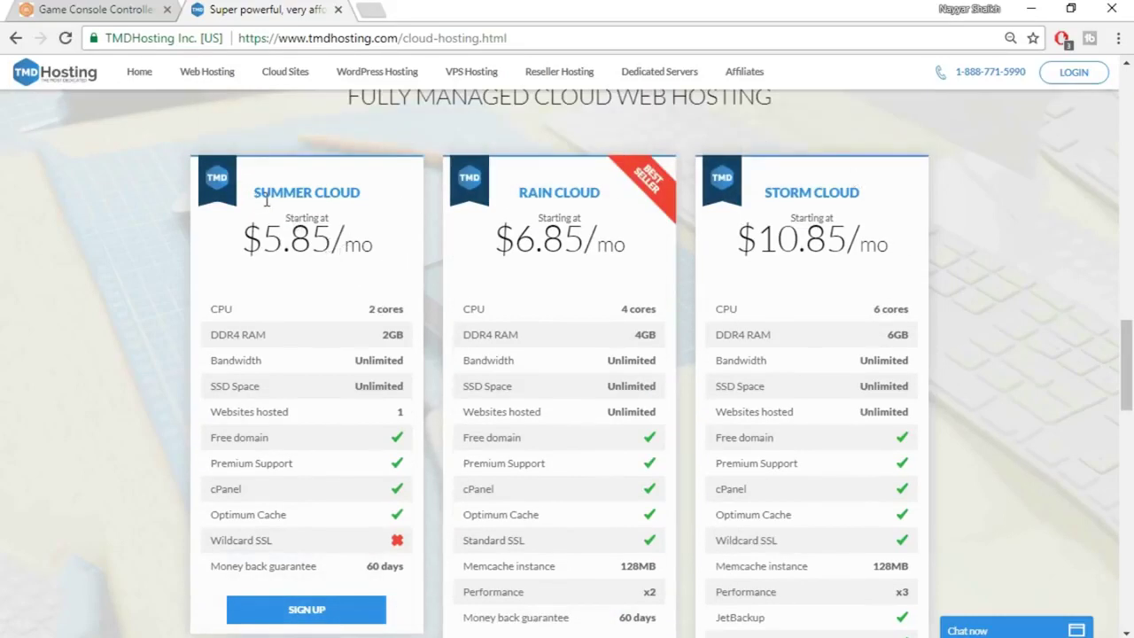
pyautogui.scroll(-1, 855, 237)
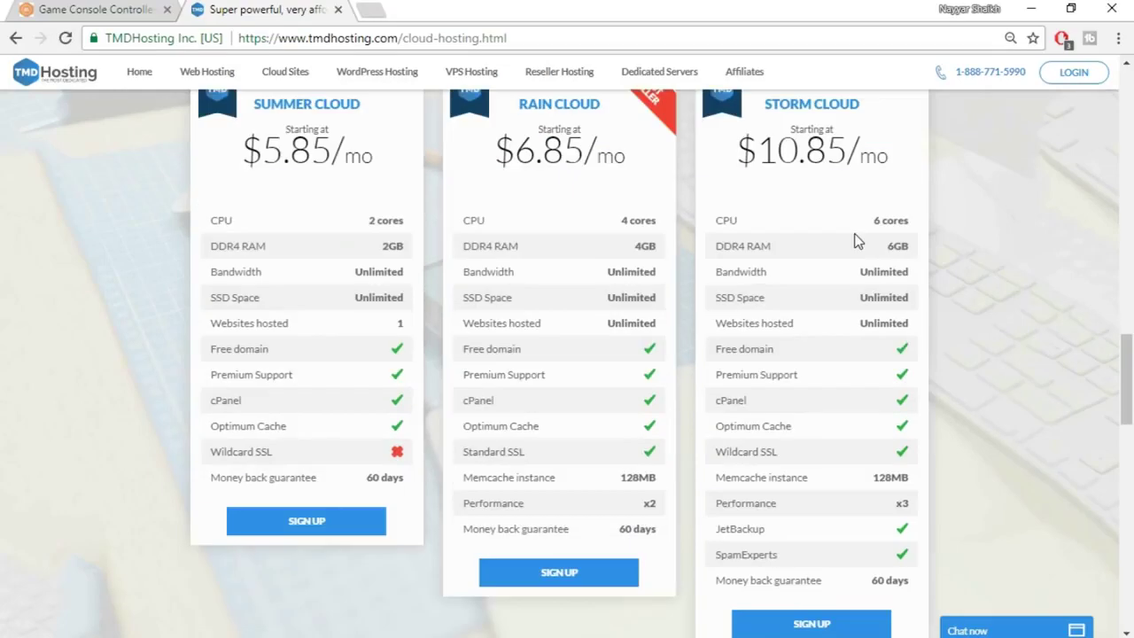
pyautogui.scroll(1, 856, 244)
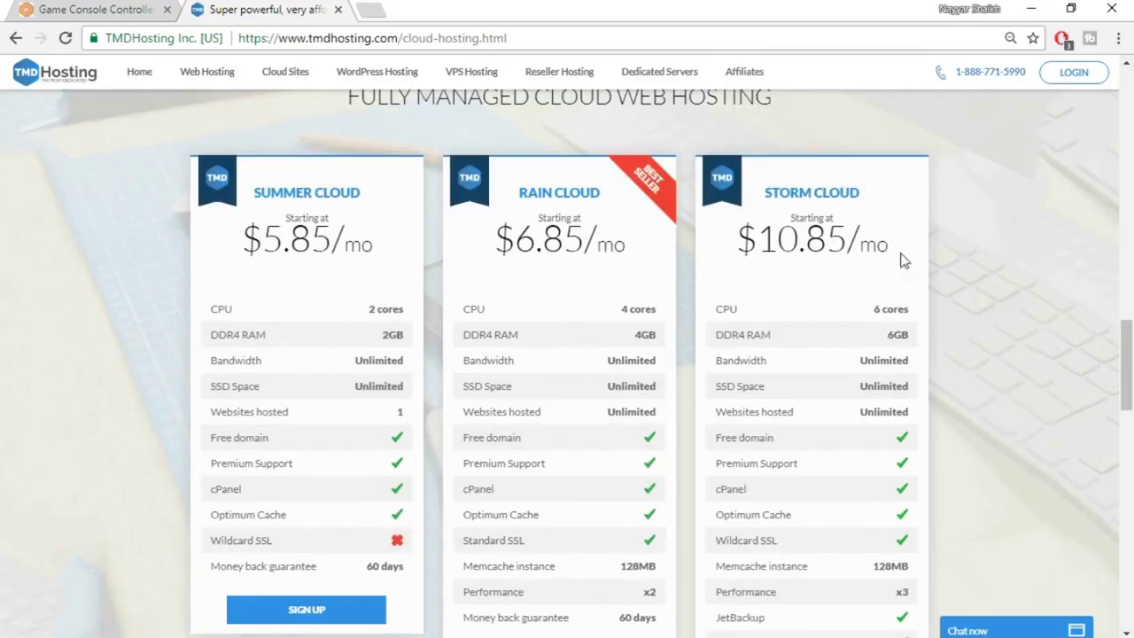
pyautogui.scroll(-2, 916, 319)
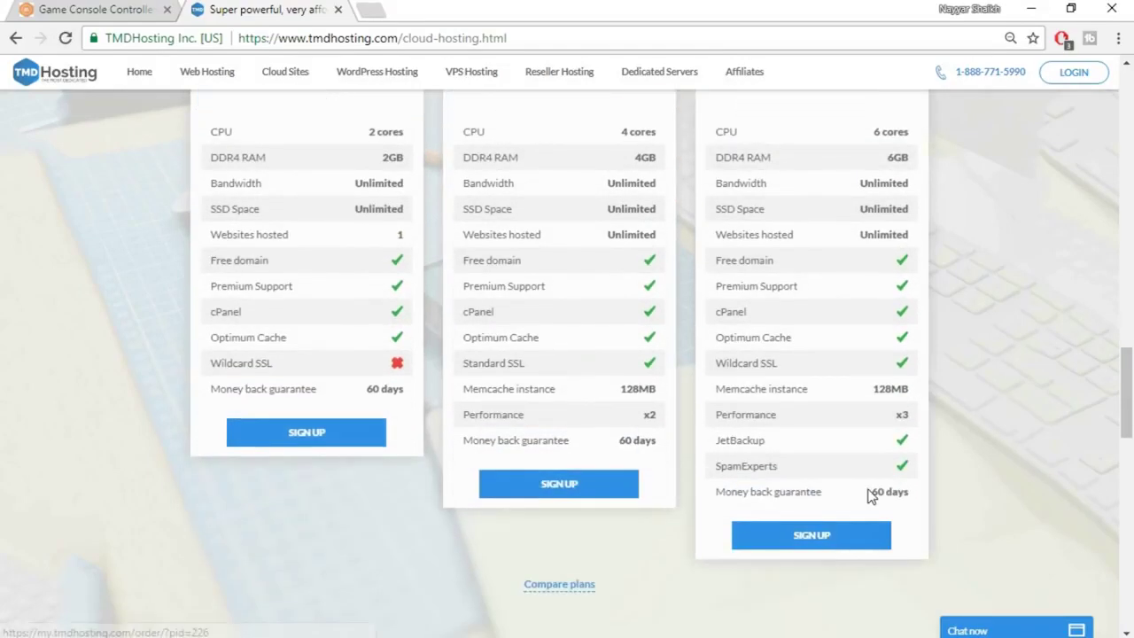
pyautogui.scroll(1, 871, 497)
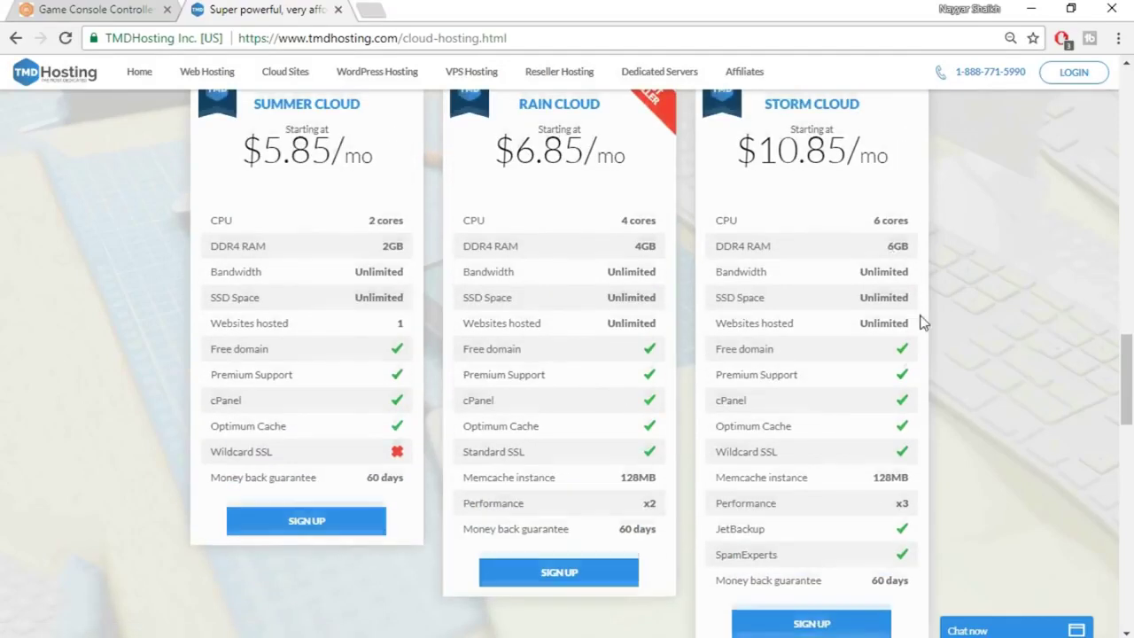
pyautogui.scroll(-1, 922, 323)
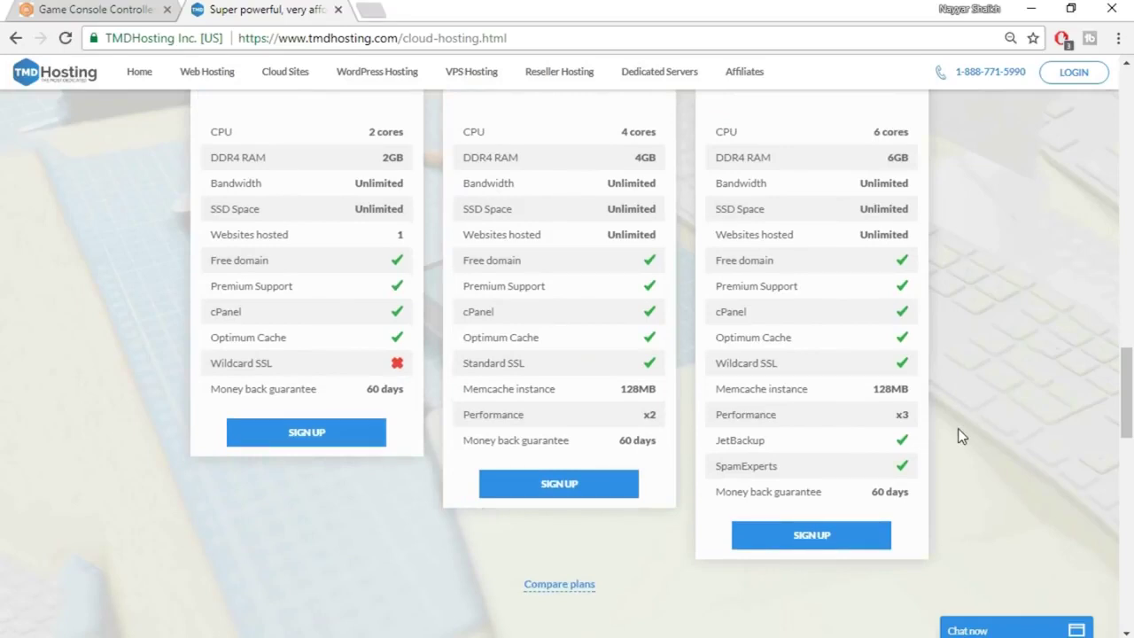
pyautogui.scroll(1, 954, 443)
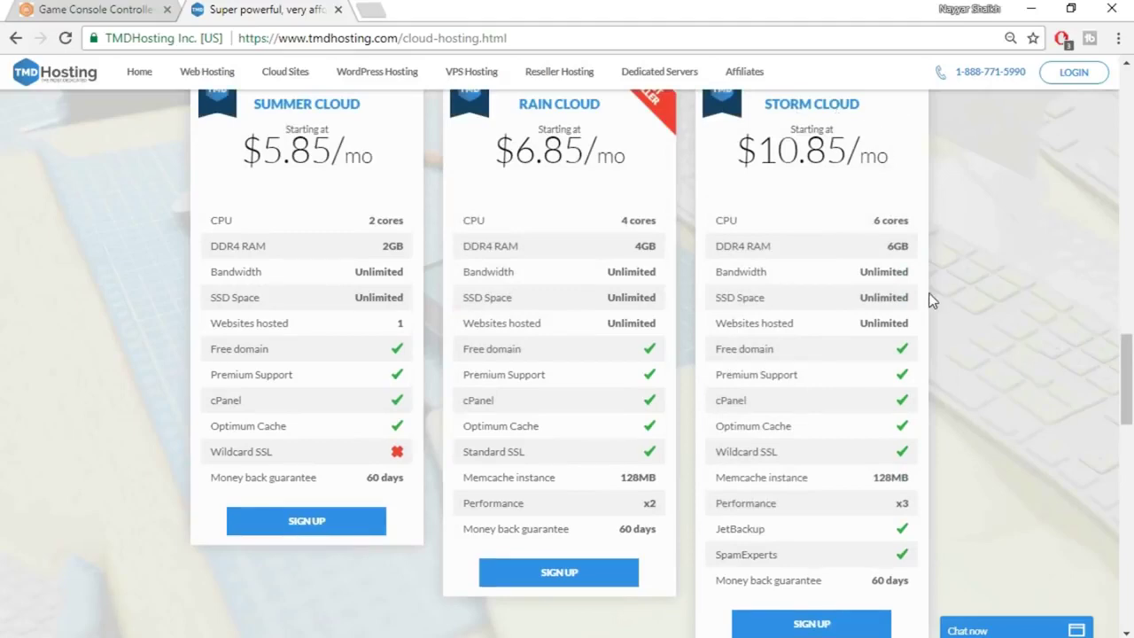
pyautogui.scroll(2, 835, 227)
pyautogui.scroll(-3, 874, 372)
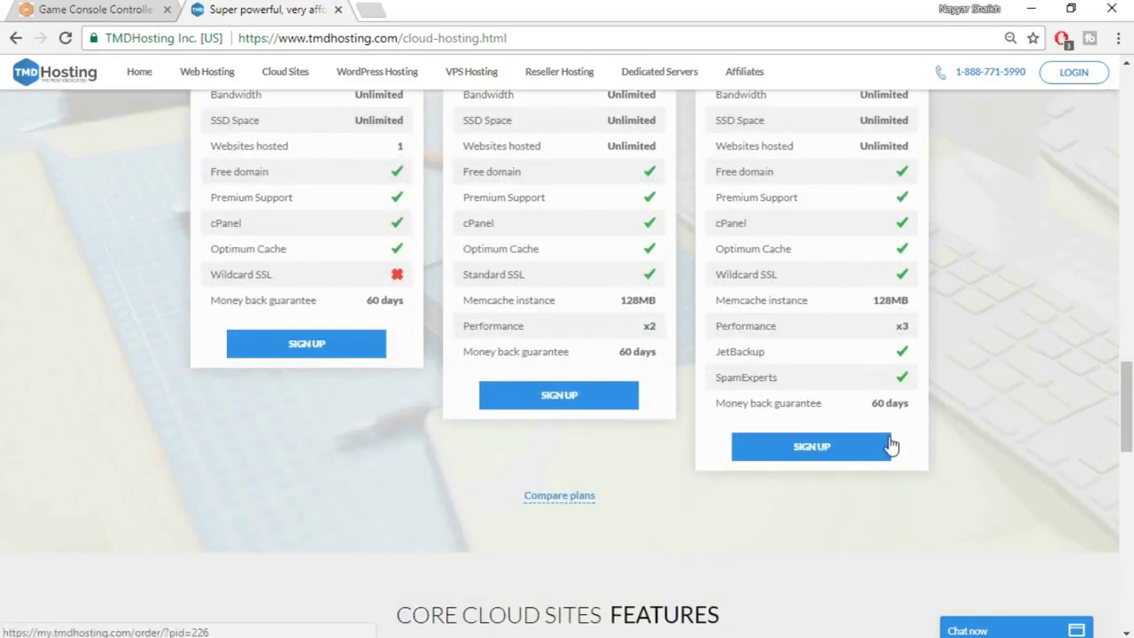
pyautogui.scroll(1, 1052, 412)
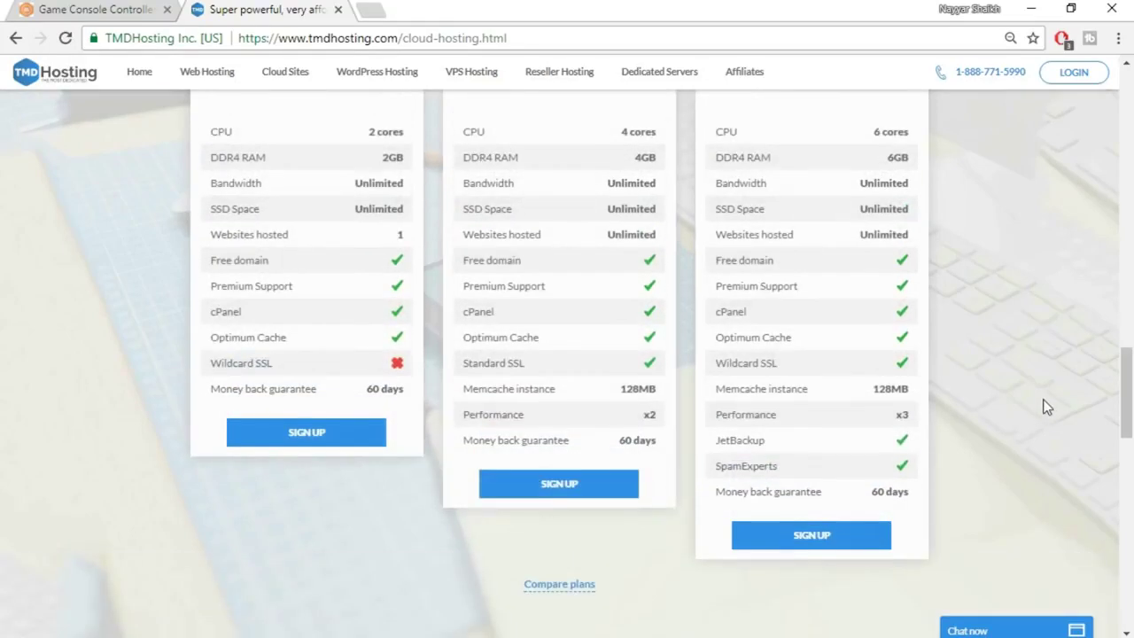
pyautogui.scroll(-1, 992, 434)
# - Open the Storm Cloud order form and check the new-domain extensions, leaving .com
pyautogui.click(824, 454)
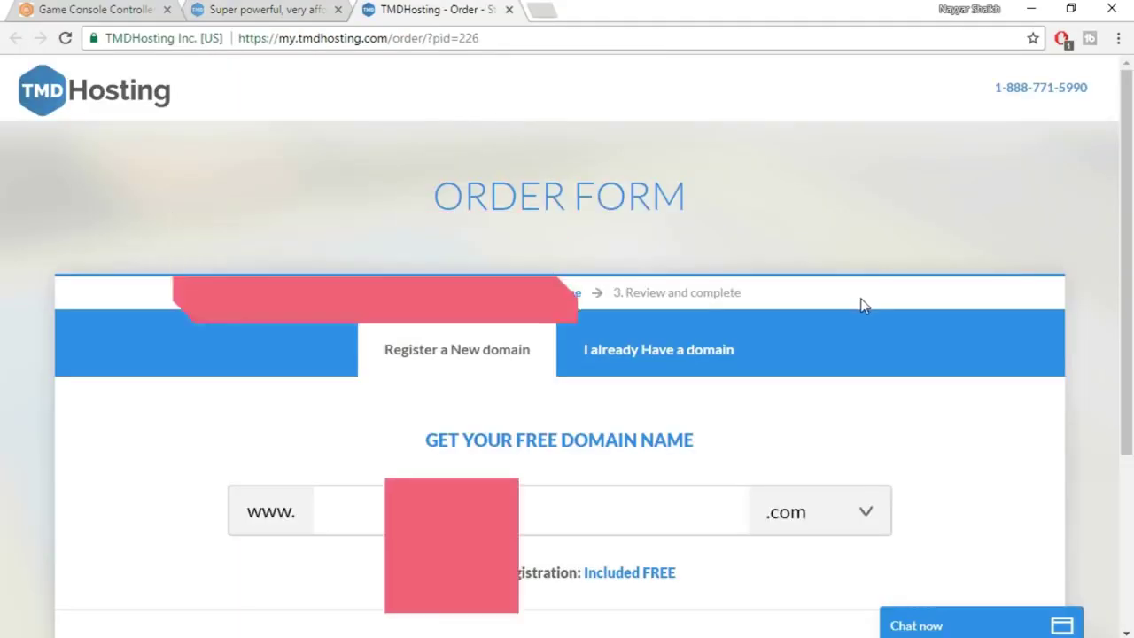
pyautogui.scroll(-1, 762, 319)
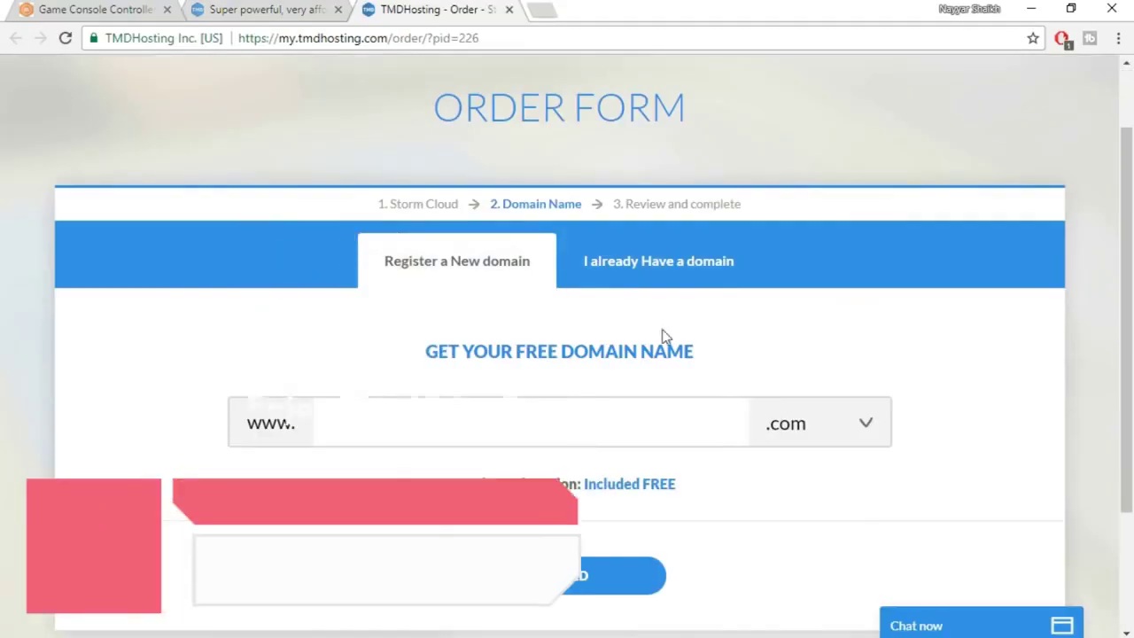
pyautogui.click(554, 411)
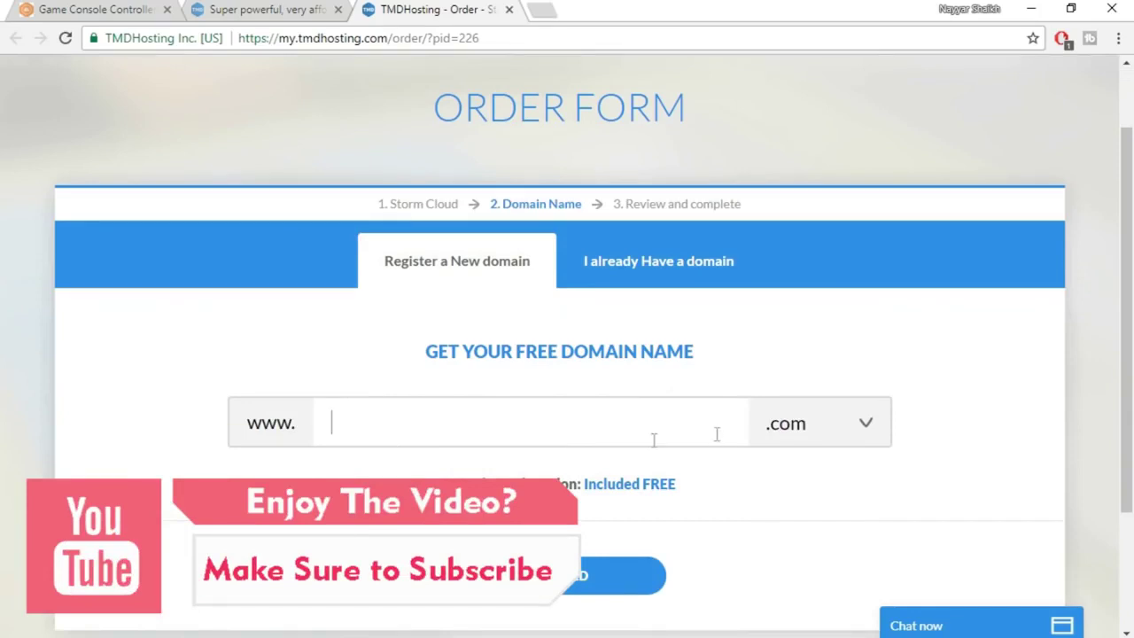
pyautogui.click(785, 429)
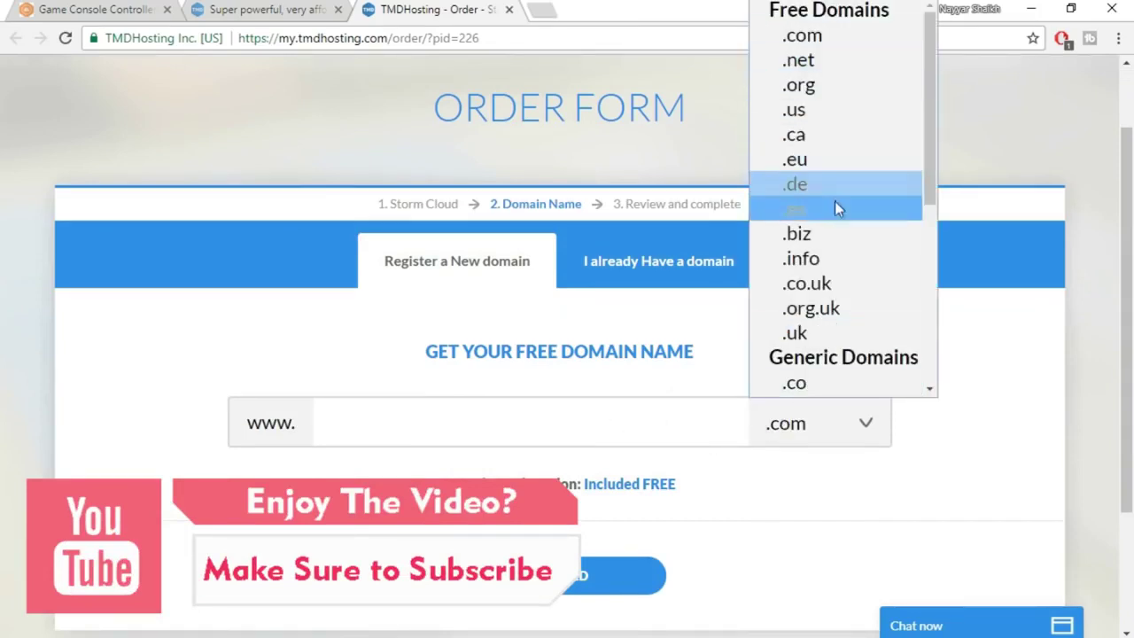
pyautogui.click(998, 333)
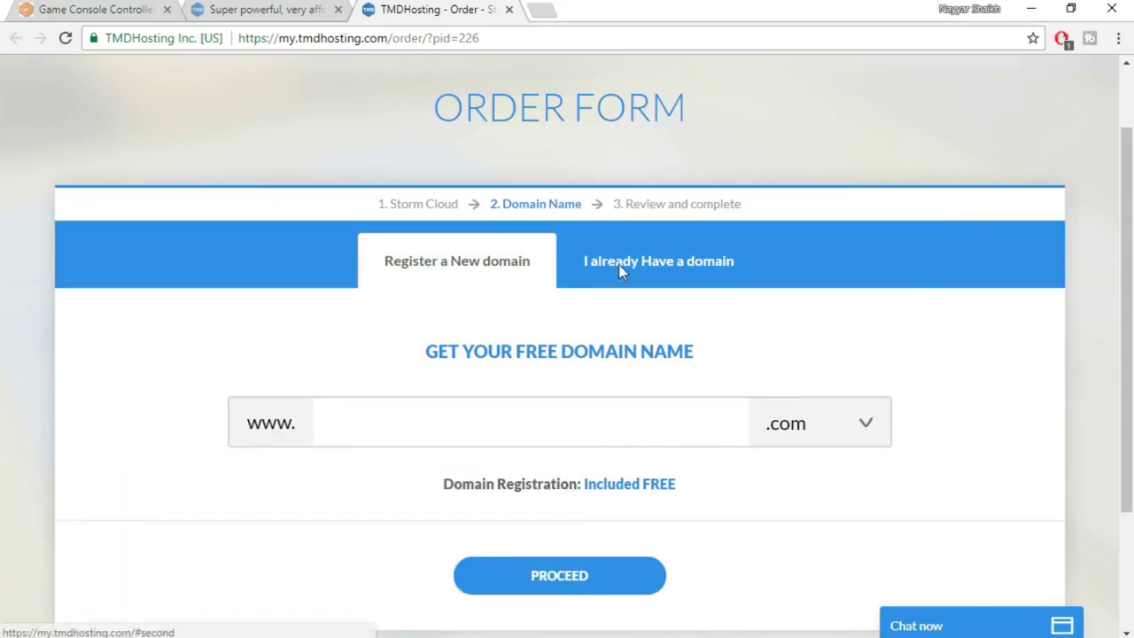
# - Choose 'I already Have a domain', paste the registered domain name and proceed
pyautogui.click(618, 264)
pyautogui.click(628, 424)
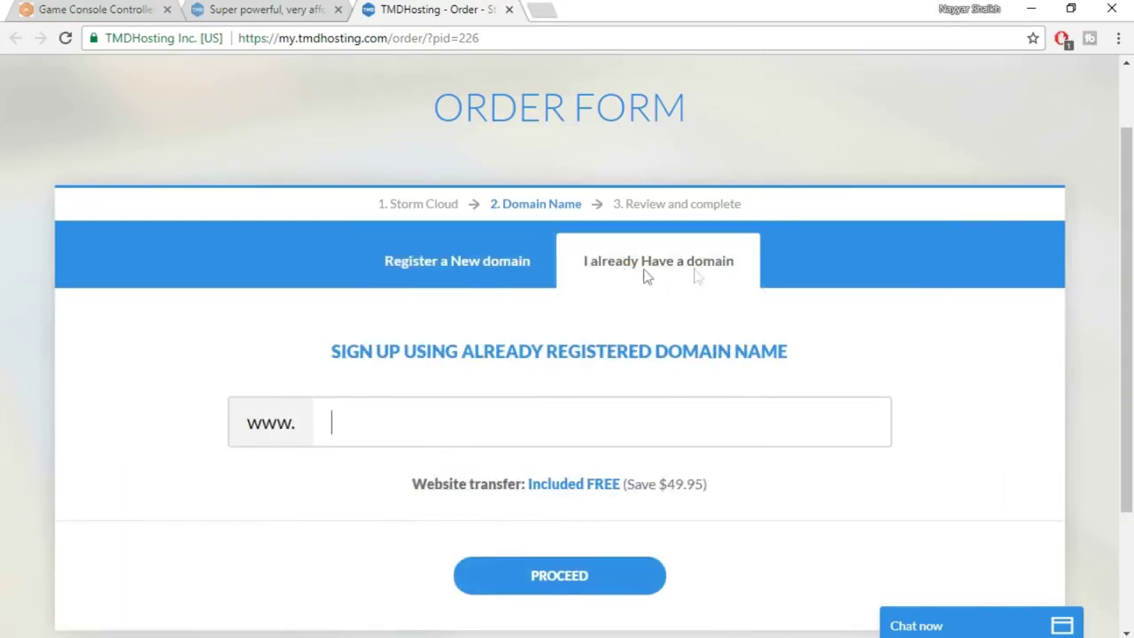
pyautogui.click(492, 277)
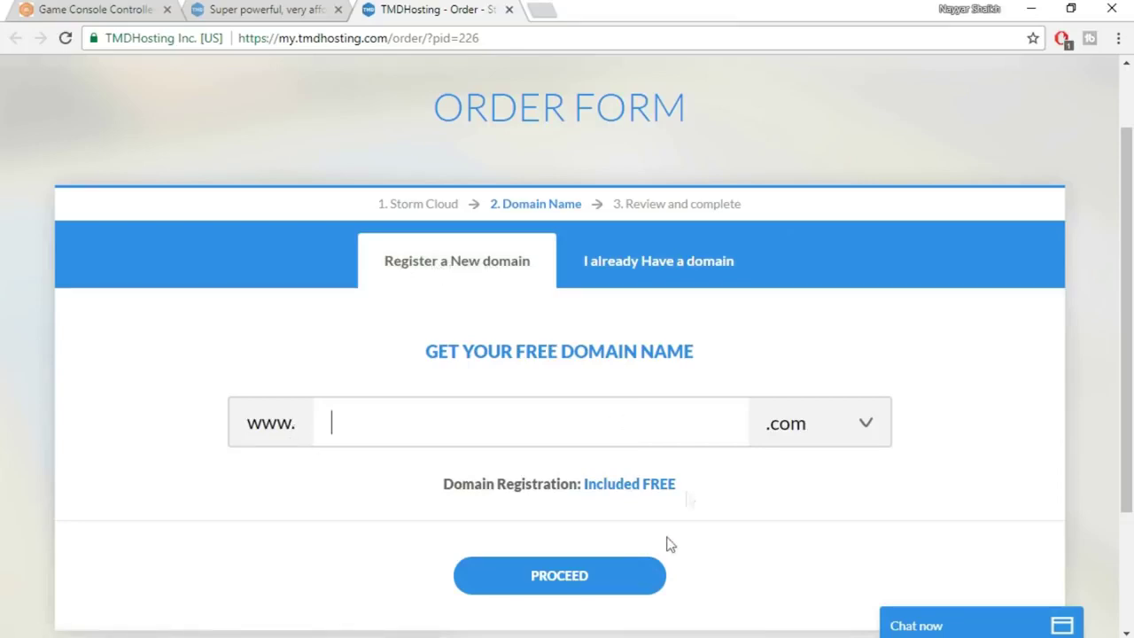
pyautogui.click(626, 275)
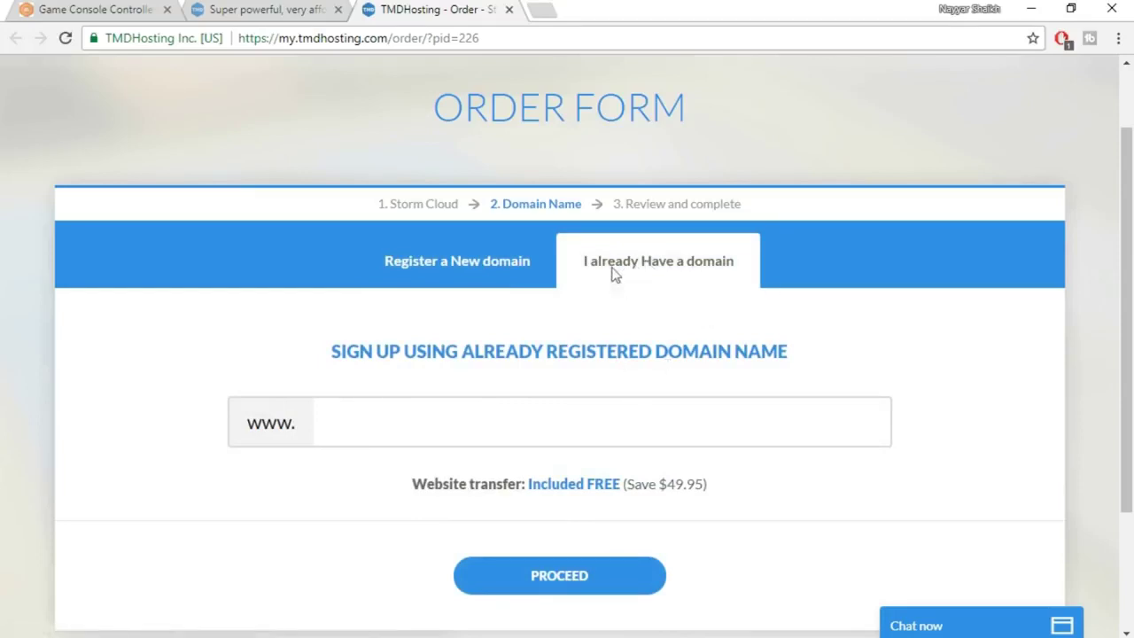
pyautogui.click(627, 440)
pyautogui.write('nayyarshaikh.com')
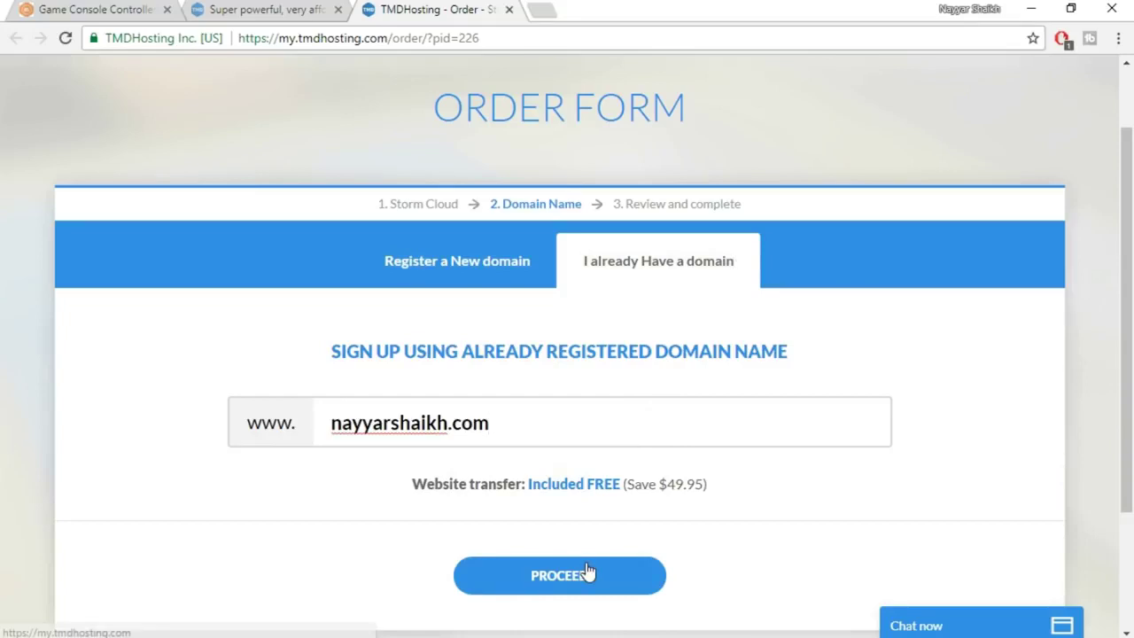
pyautogui.click(584, 575)
pyautogui.scroll(-2, 1027, 334)
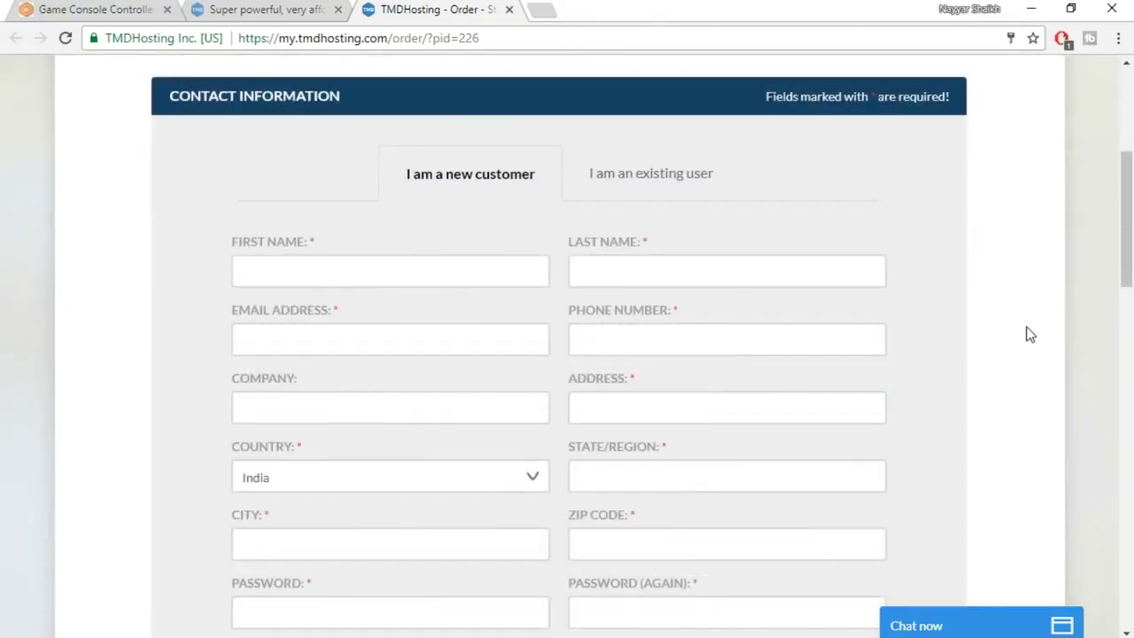
pyautogui.scroll(-1, 1027, 334)
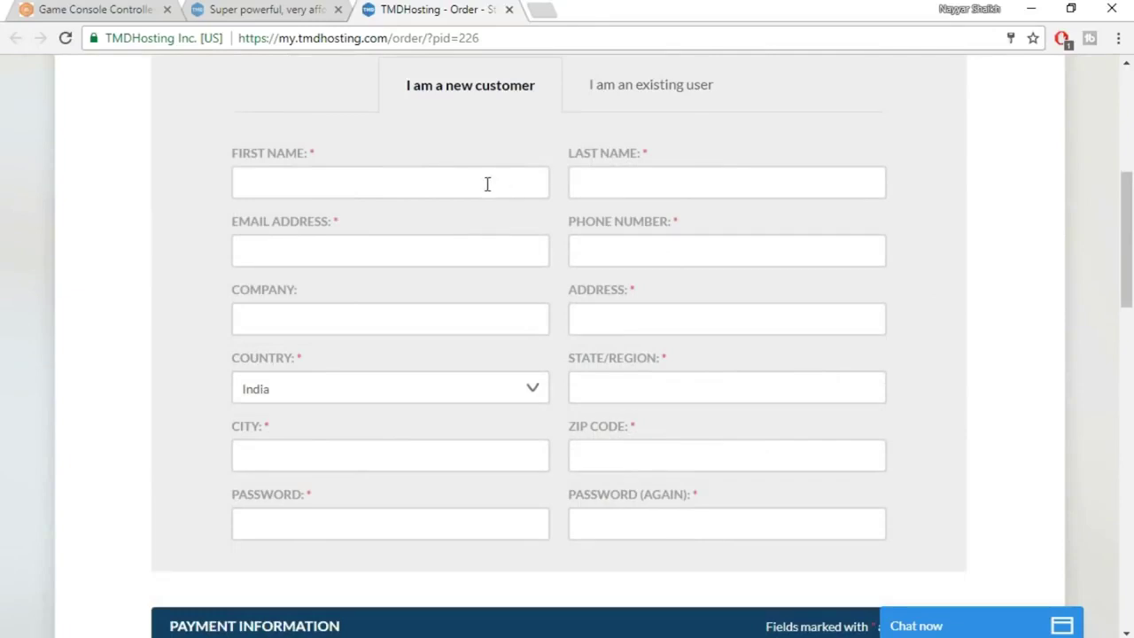
pyautogui.scroll(-2, 848, 357)
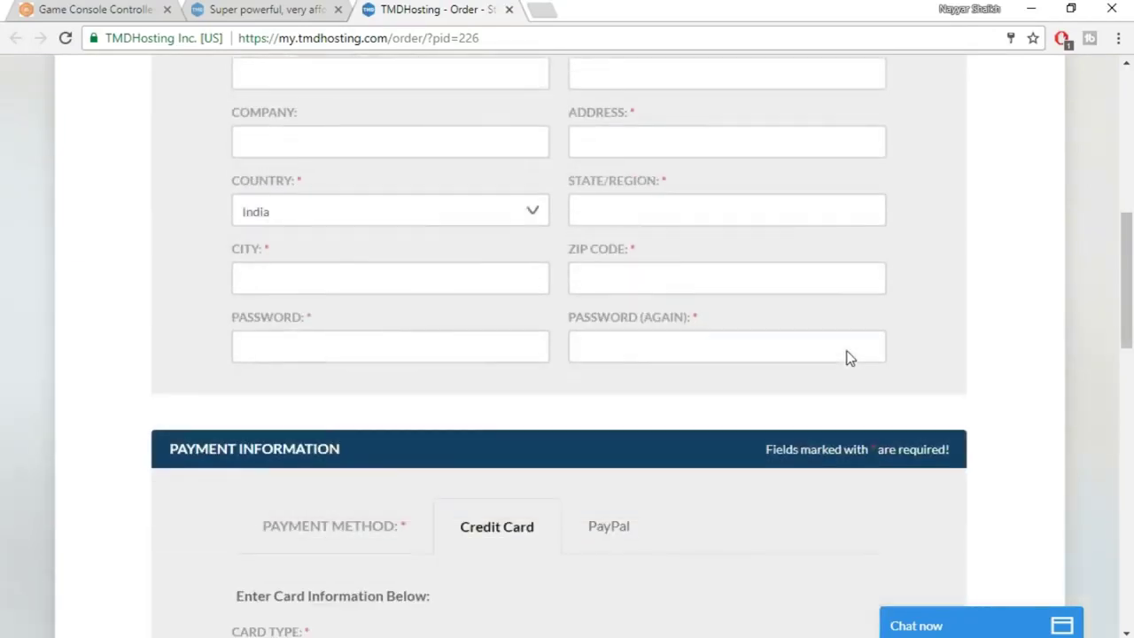
pyautogui.scroll(-3, 848, 357)
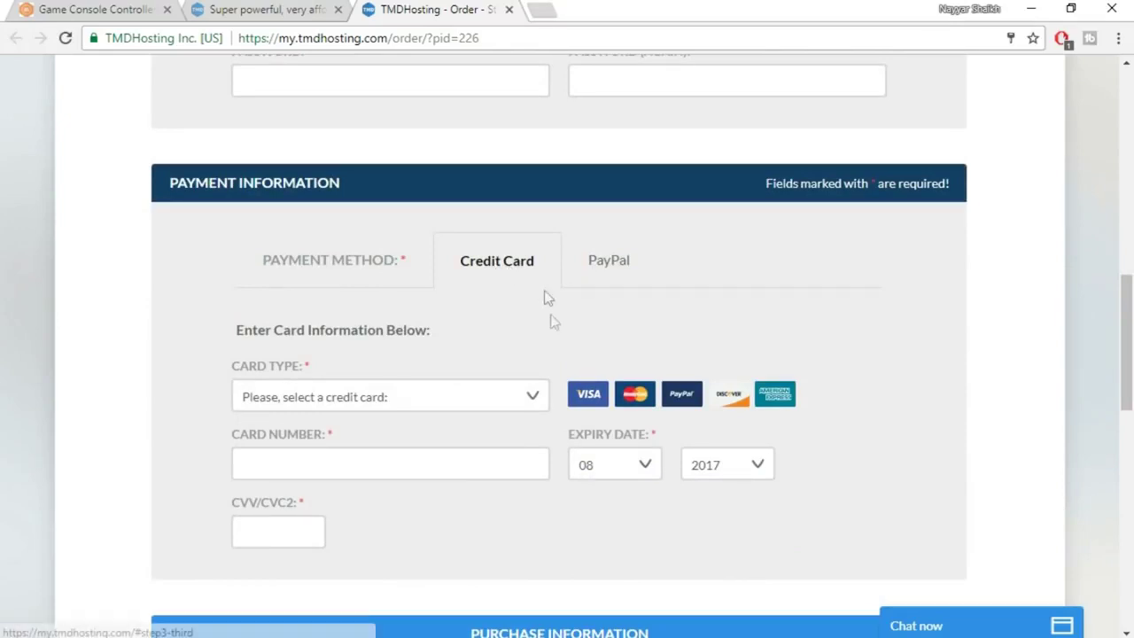
pyautogui.click(630, 267)
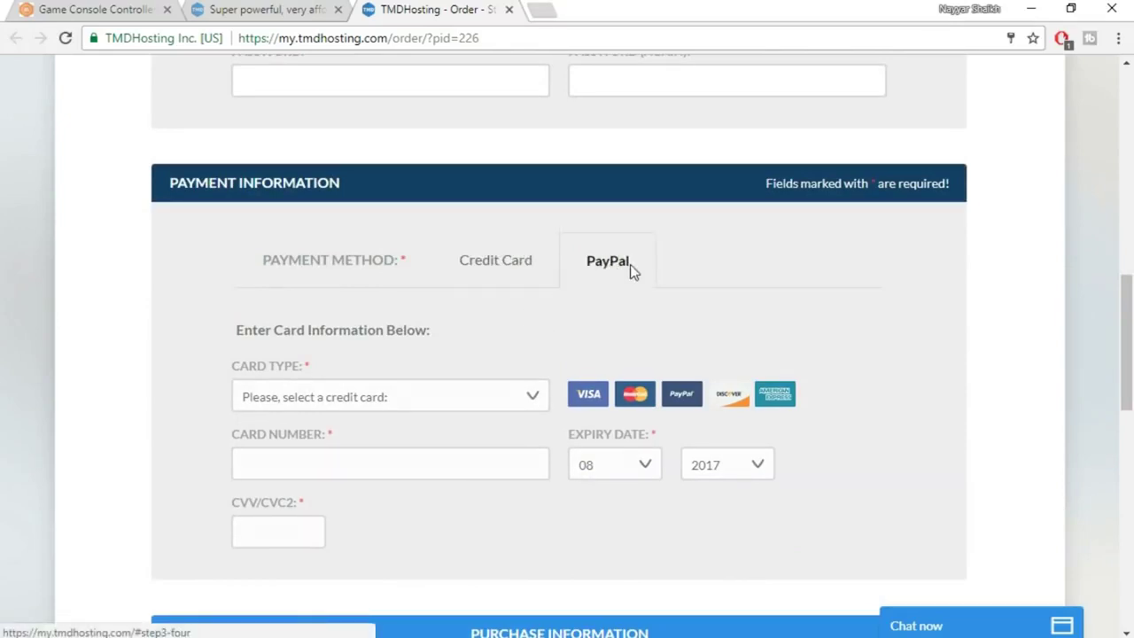
pyautogui.click(503, 267)
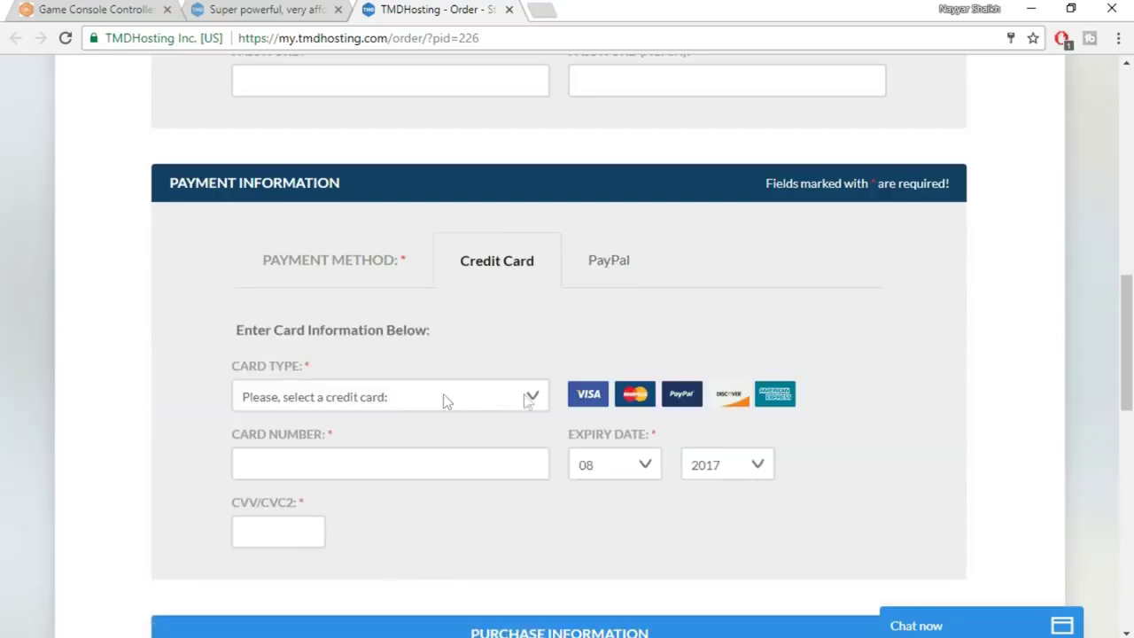
pyautogui.scroll(-6, 957, 467)
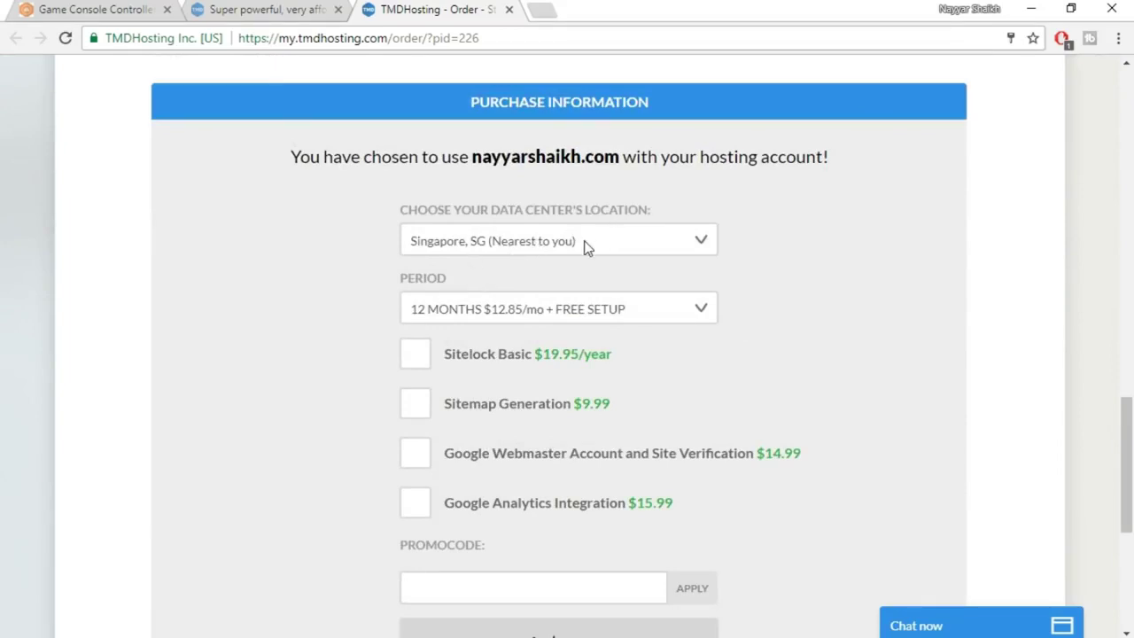
# - Keep Singapore as the data center and the 12-month billing period
pyautogui.click(641, 241)
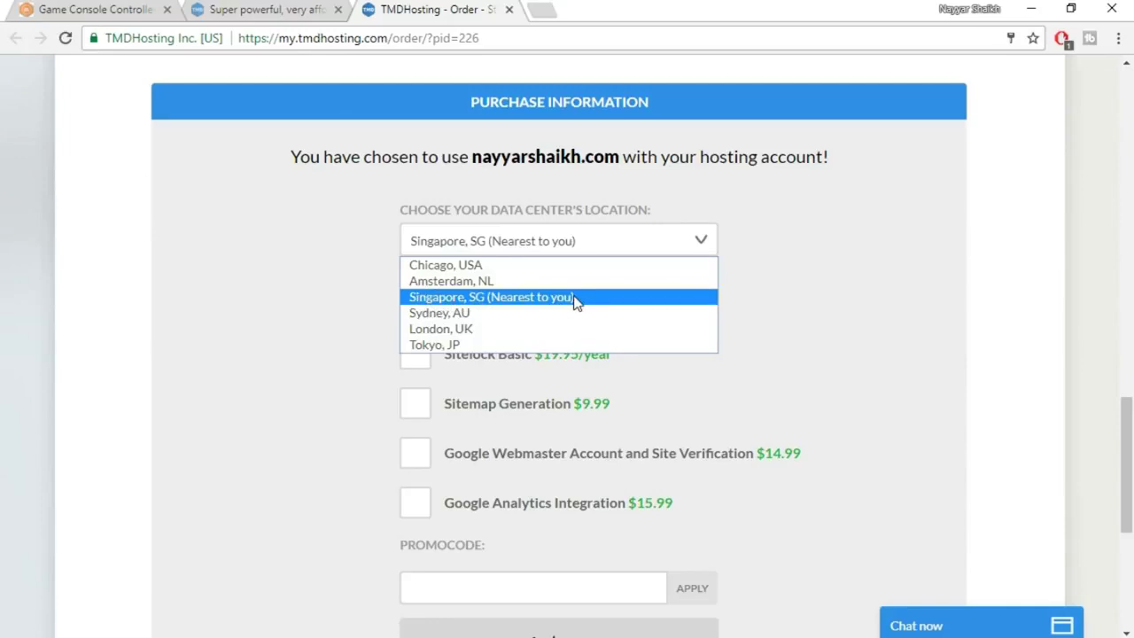
pyautogui.click(545, 303)
pyautogui.scroll(-1, 868, 304)
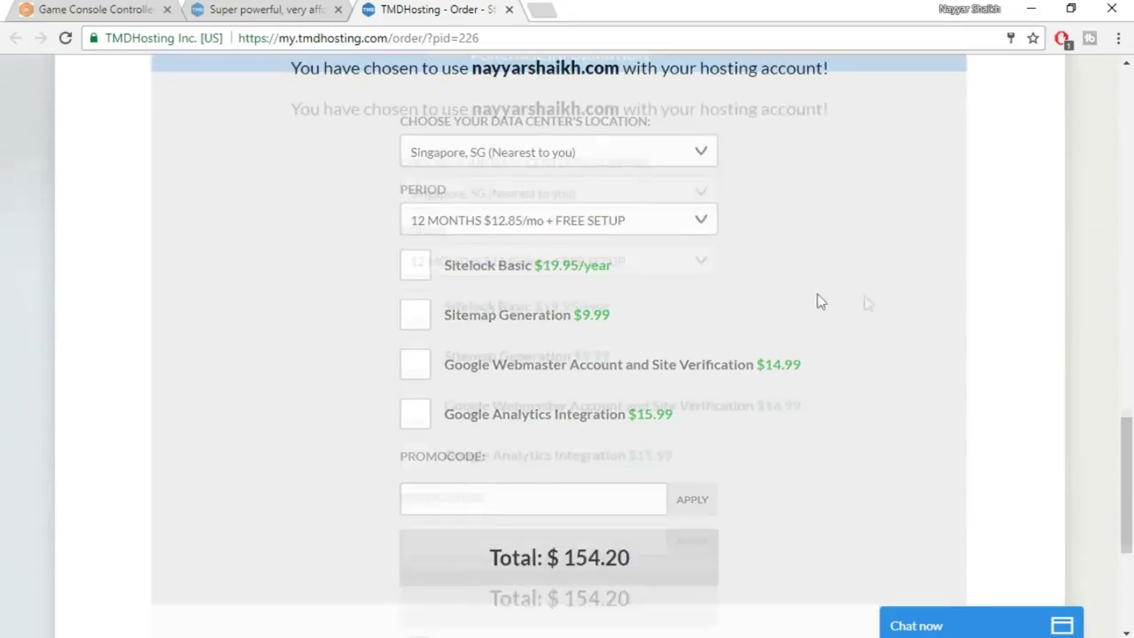
pyautogui.click(523, 222)
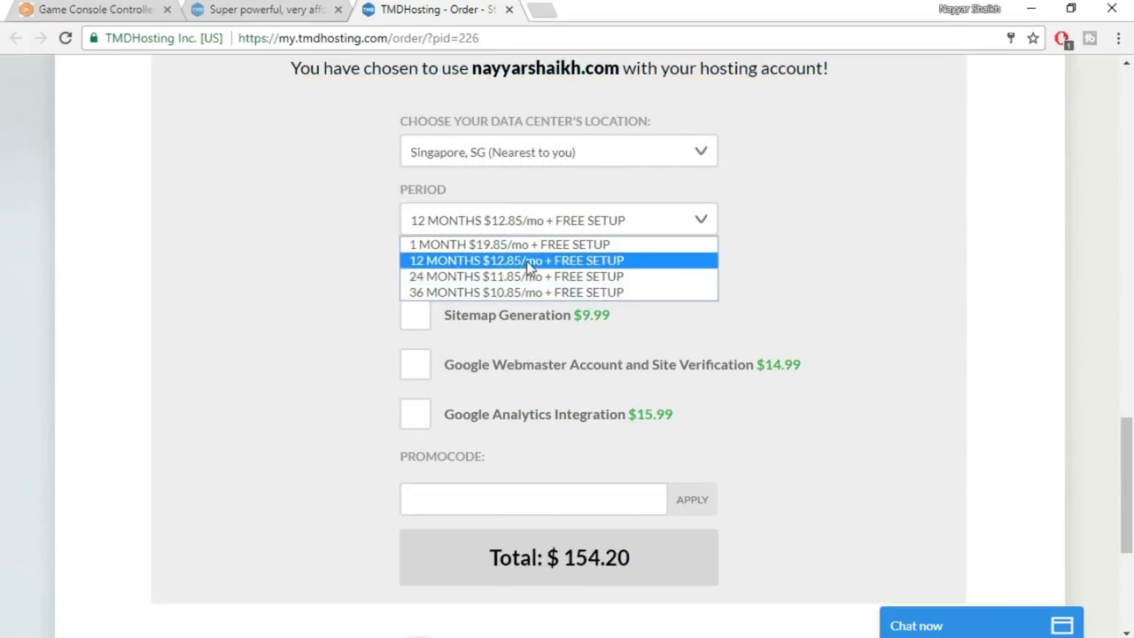
pyautogui.click(526, 261)
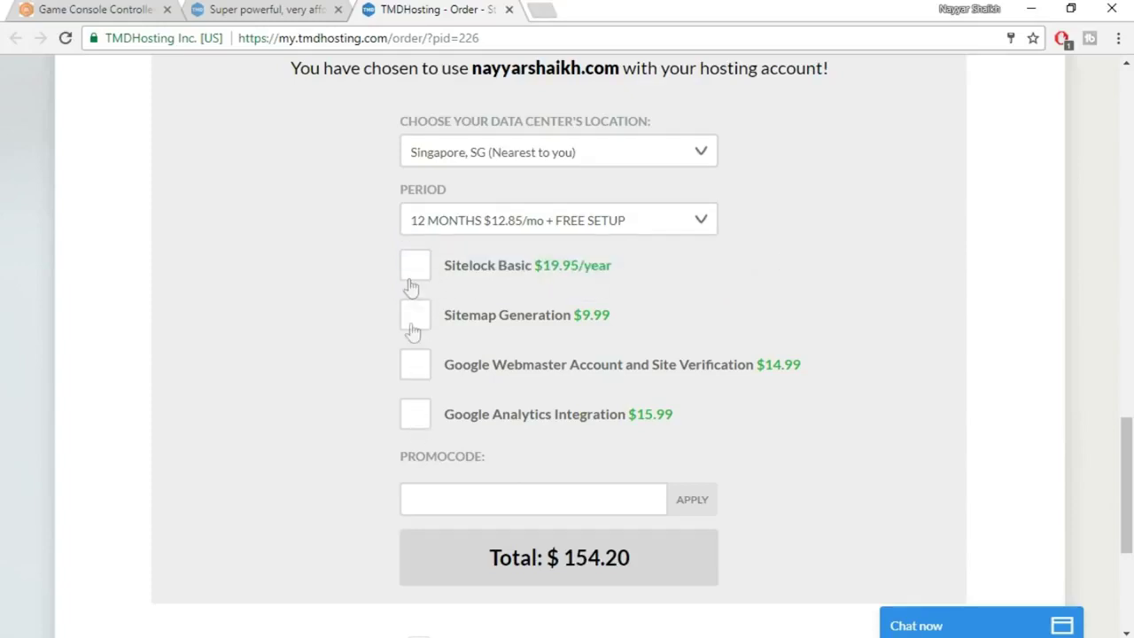
# - Apply the promo code for the 7% discount to $143.41 and accept the Terms of Service
pyautogui.scroll(-1, 788, 352)
pyautogui.scroll(-2, 789, 353)
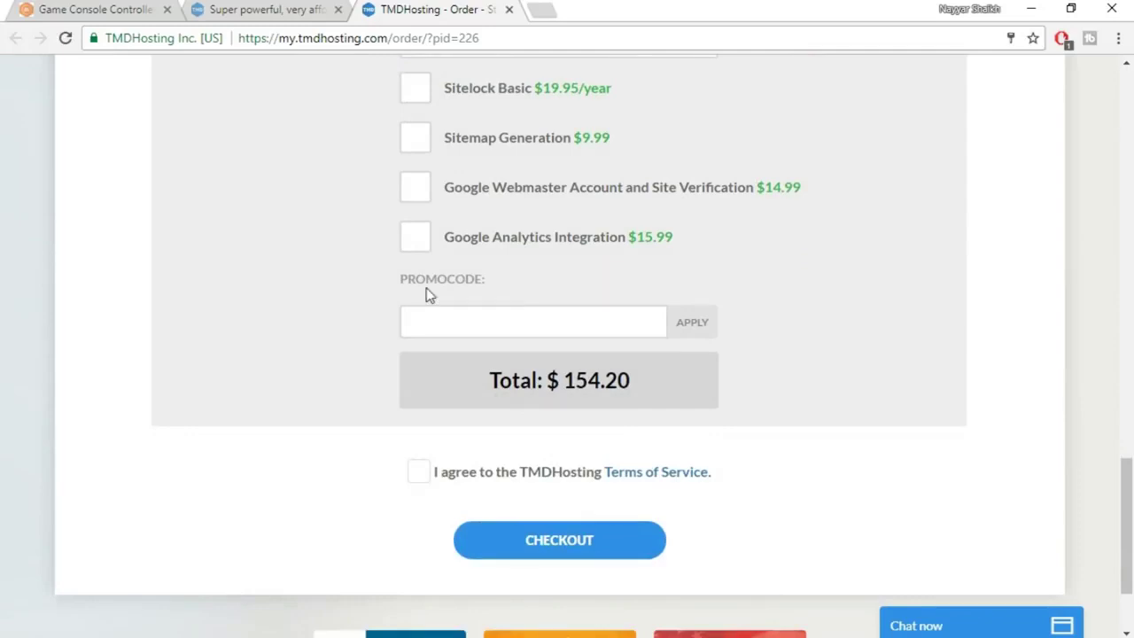
pyautogui.click(544, 326)
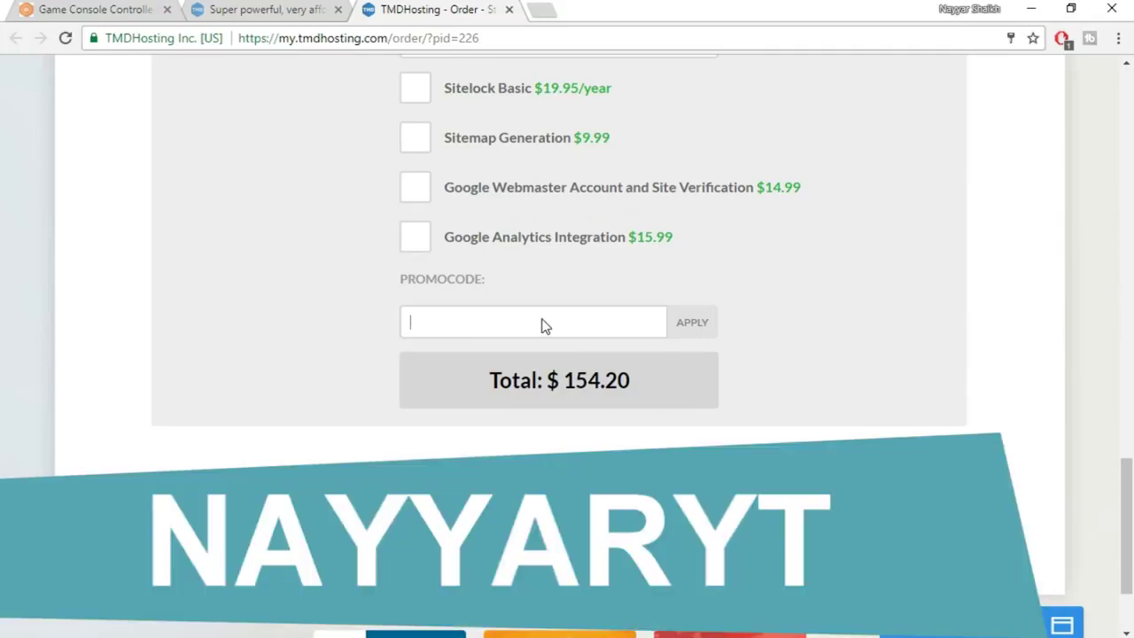
pyautogui.write('NAYYARYT')
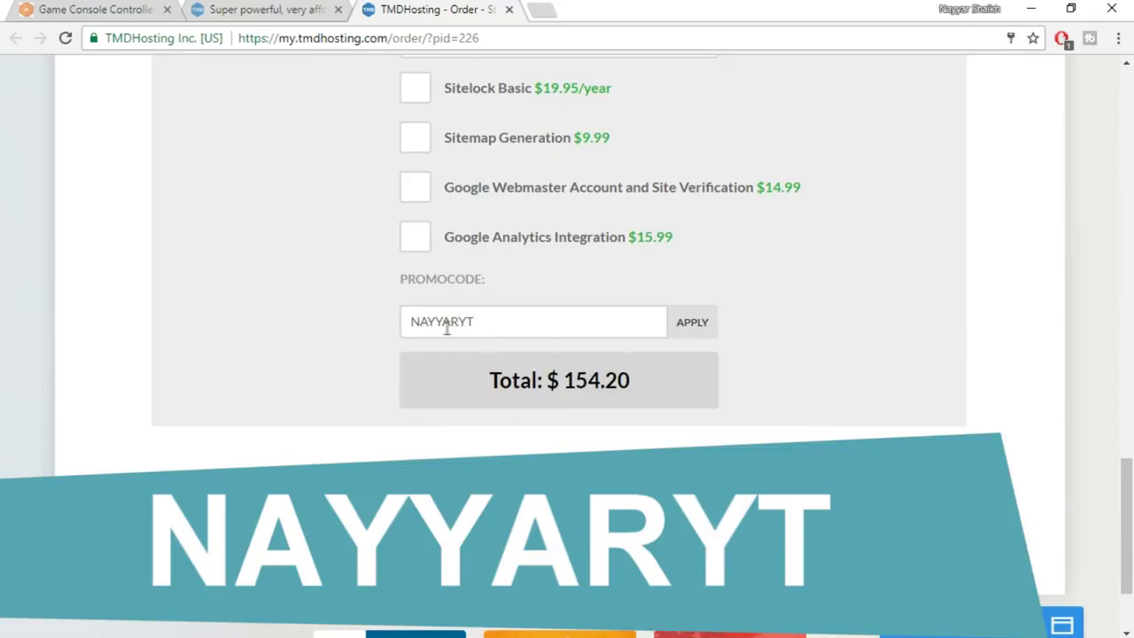
pyautogui.click(704, 330)
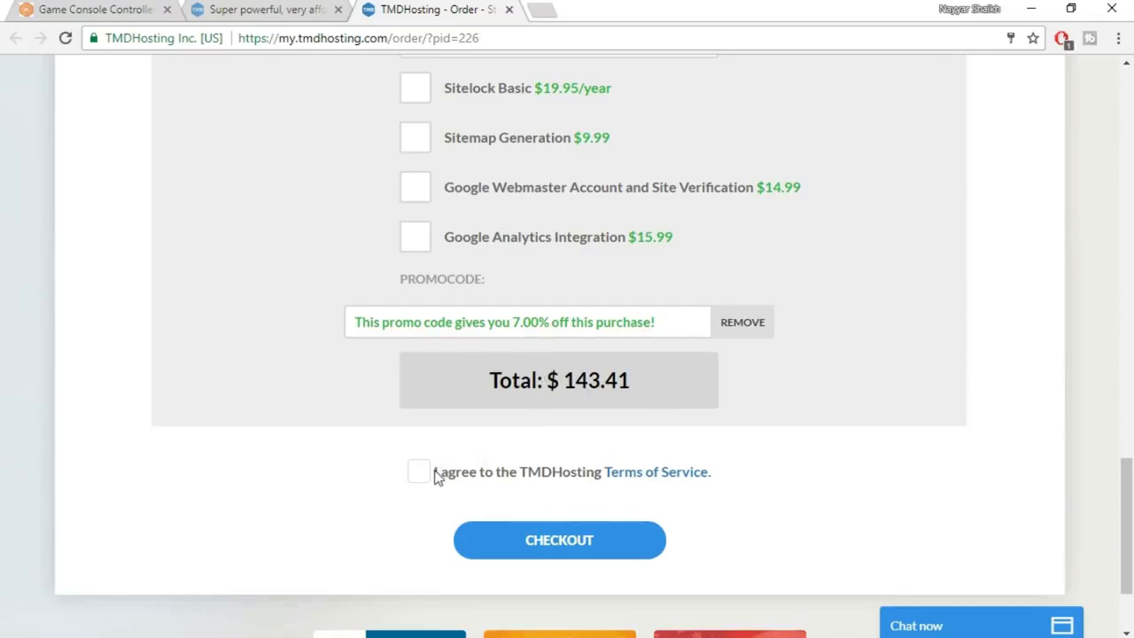
pyautogui.click(417, 479)
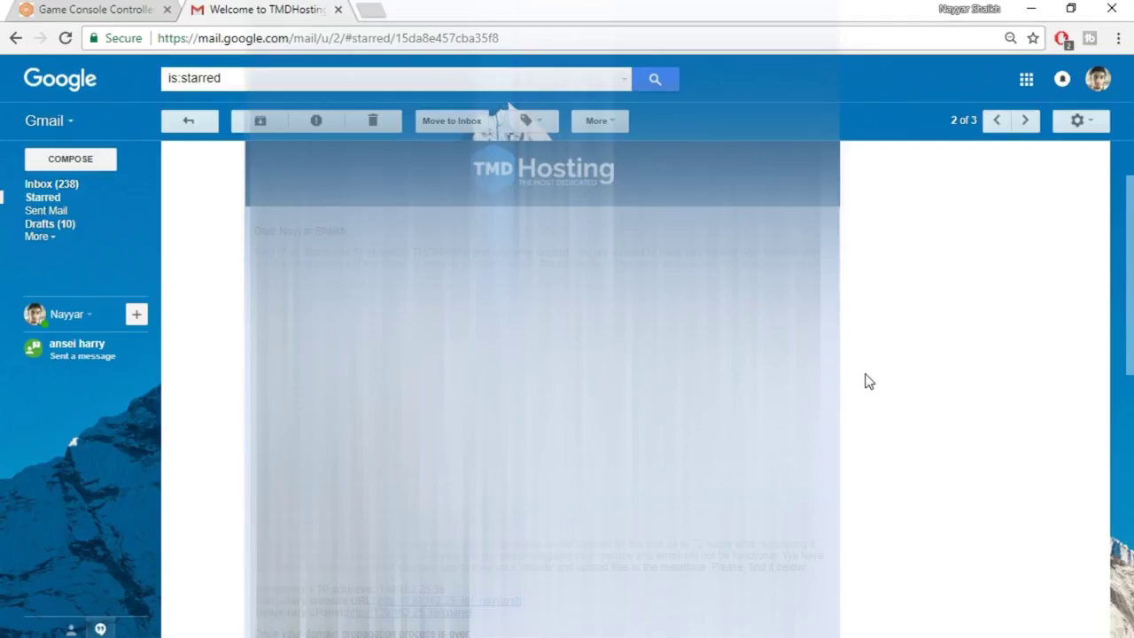
# - Open the hosting link from the welcome email in a background tab, then return to the email
pyautogui.scroll(-10, 867, 380)
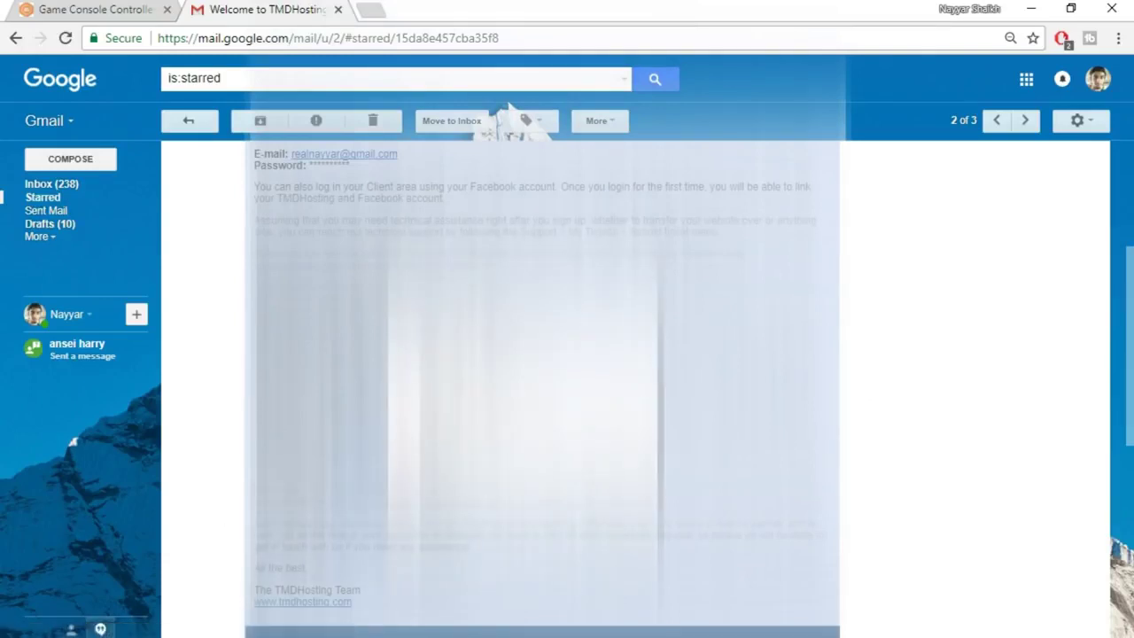
pyautogui.middleClick(496, 253)
pyautogui.click(425, 8)
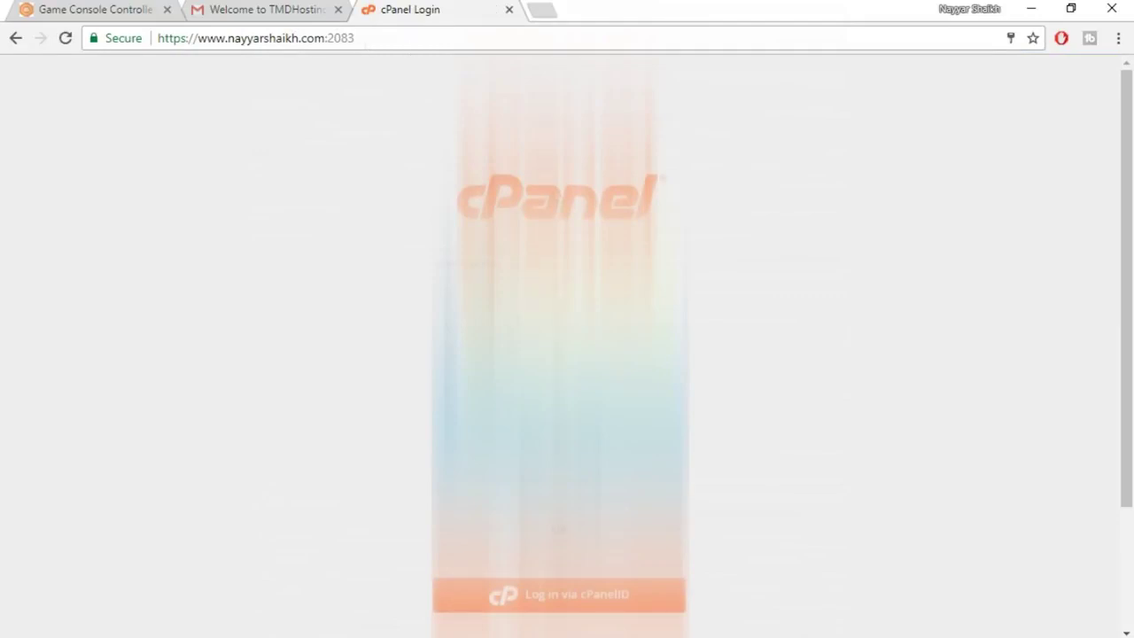
pyautogui.click(286, 8)
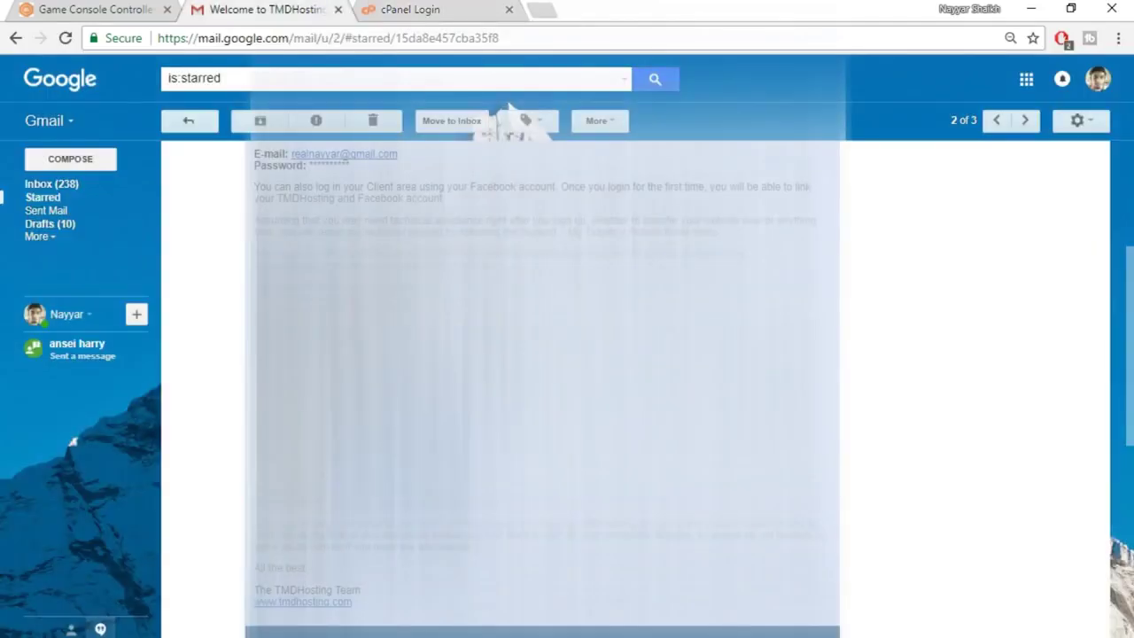
# - Log in to cPanel and open WordPress 4.8.1 from the Softaculous Apps Installer
pyautogui.click(484, 9)
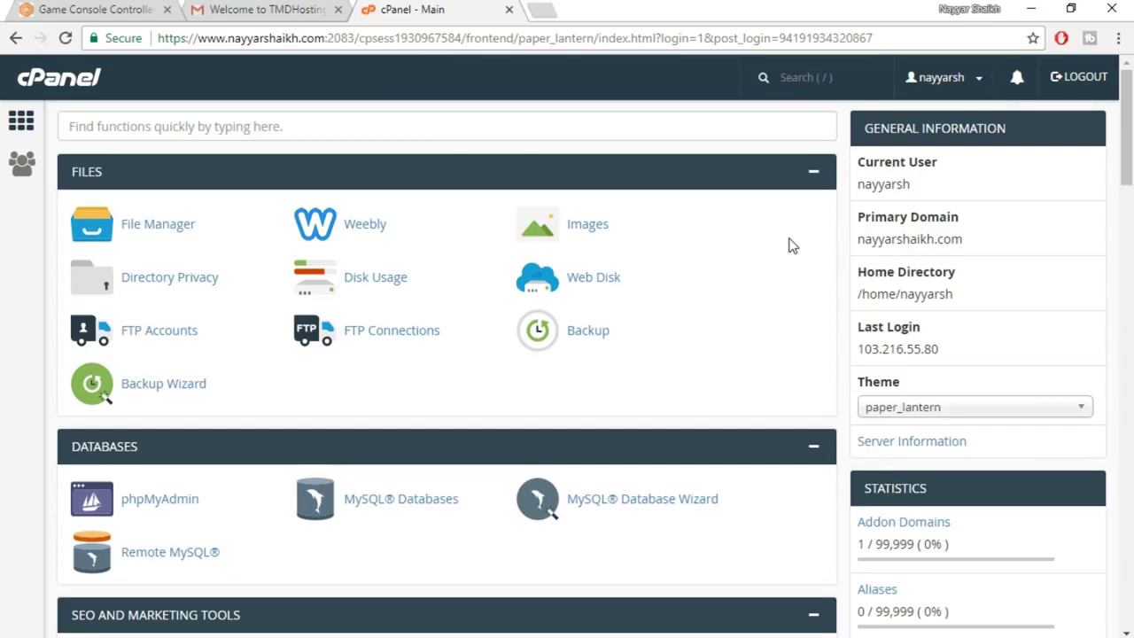
pyautogui.scroll(-9, 783, 279)
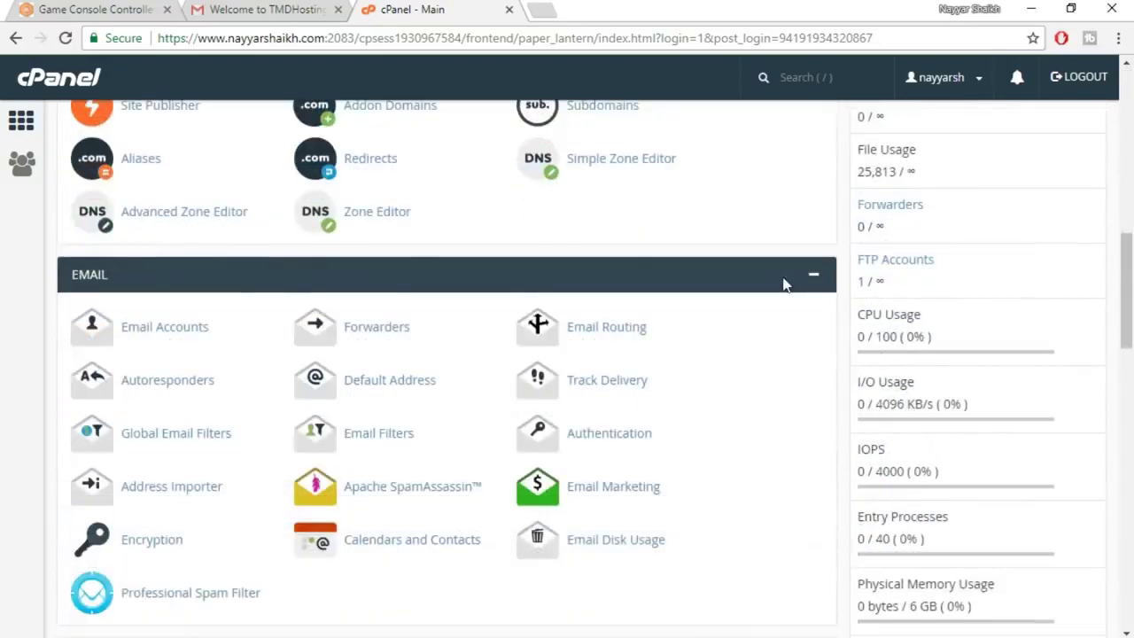
pyautogui.scroll(-15, 783, 284)
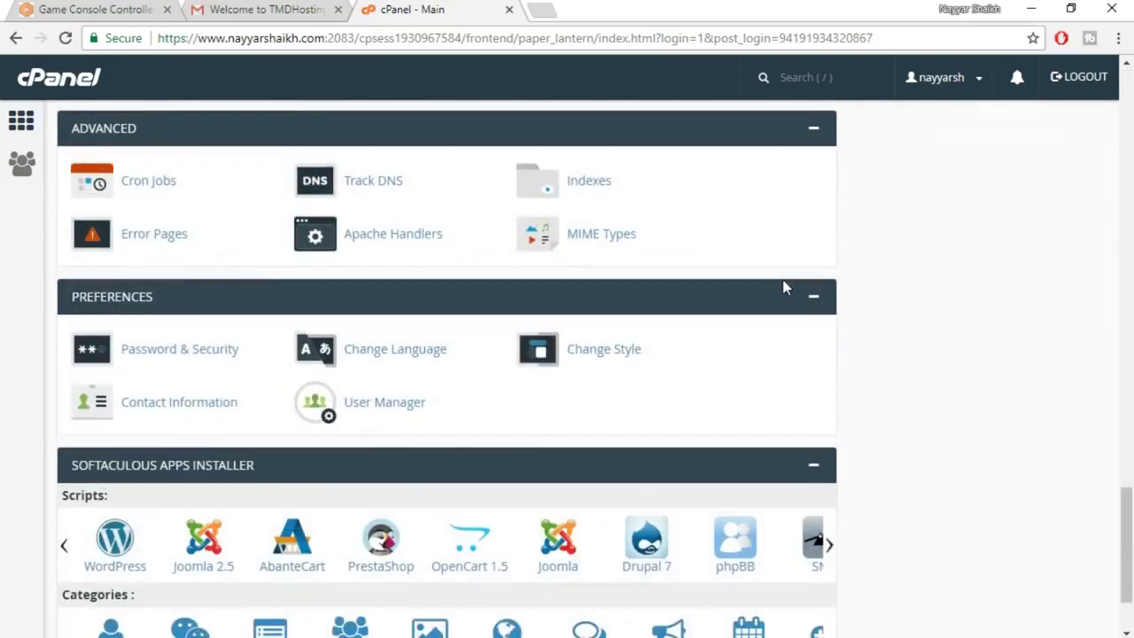
pyautogui.scroll(-2, 783, 286)
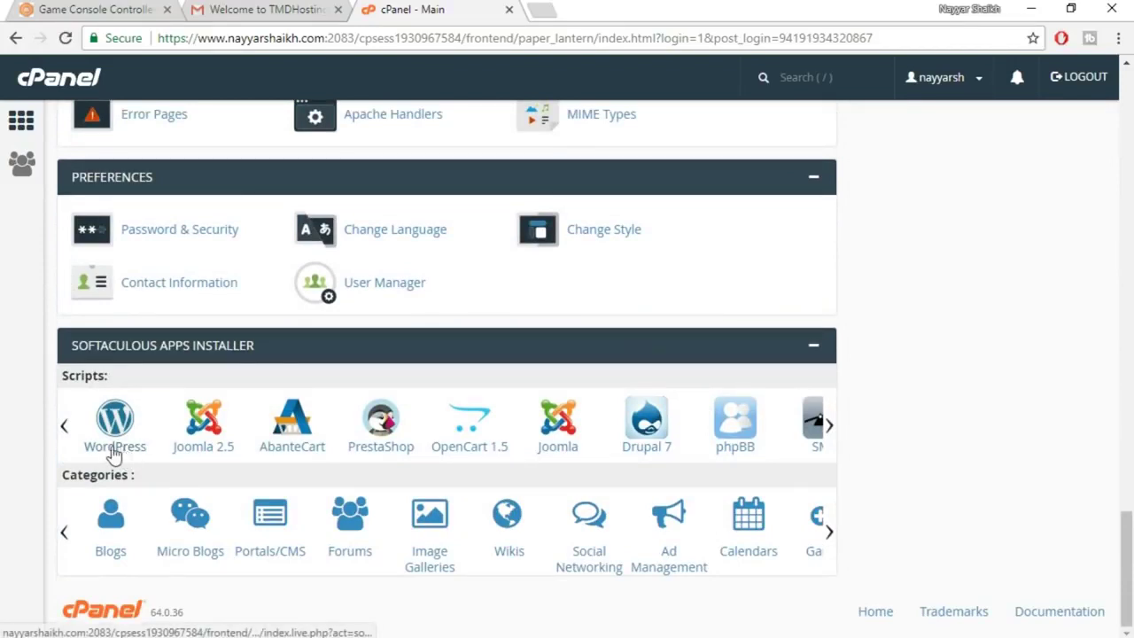
pyautogui.click(123, 456)
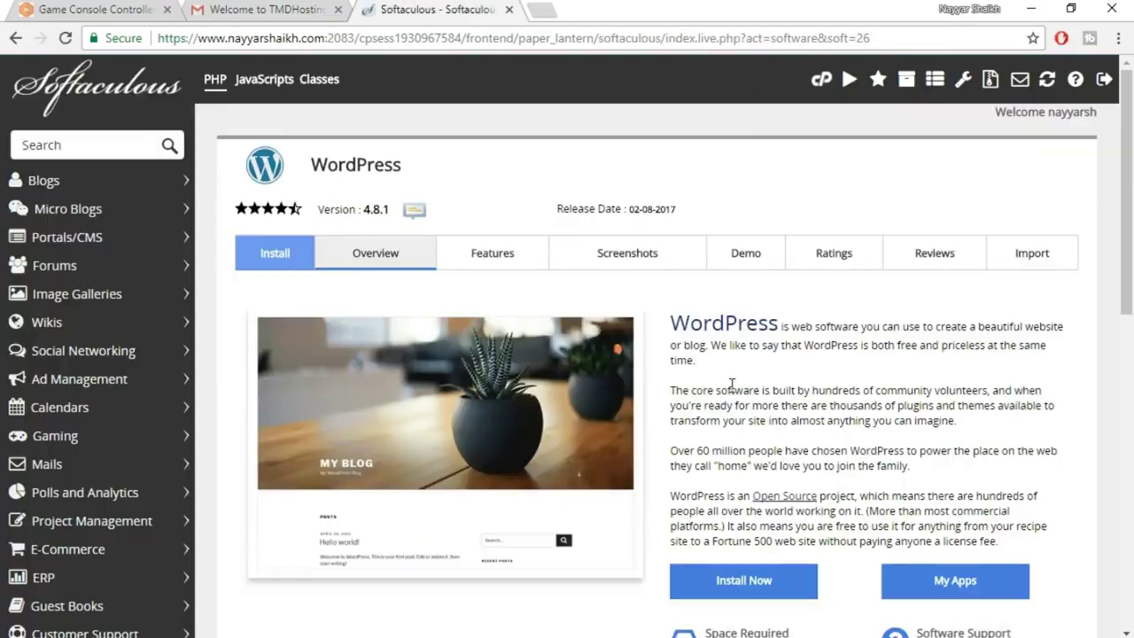
pyautogui.click(767, 585)
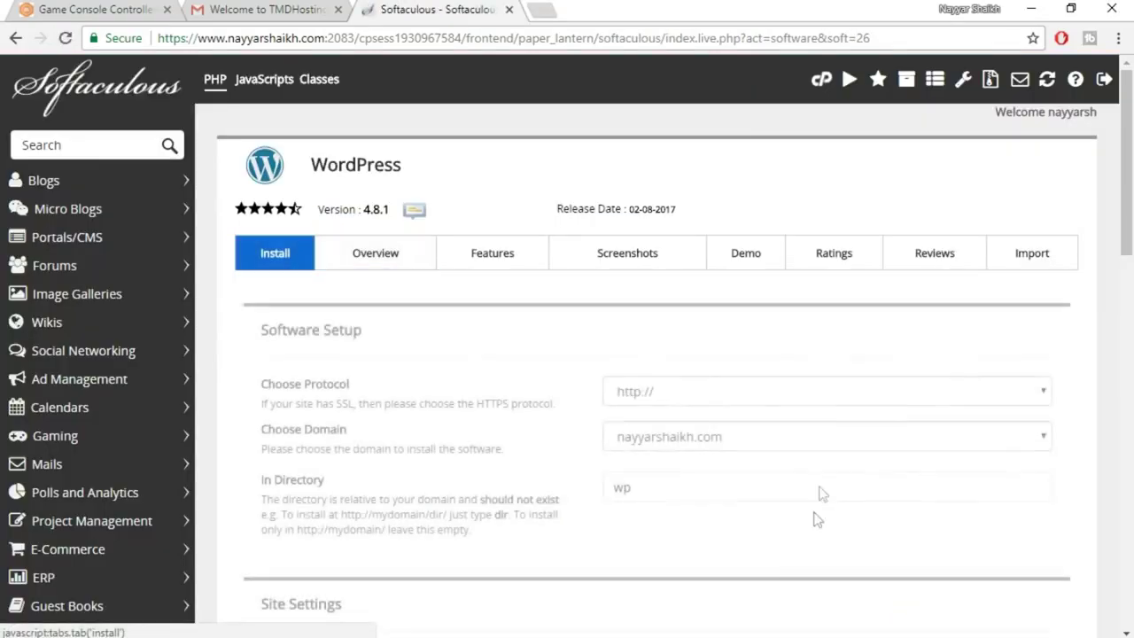
pyautogui.click(714, 392)
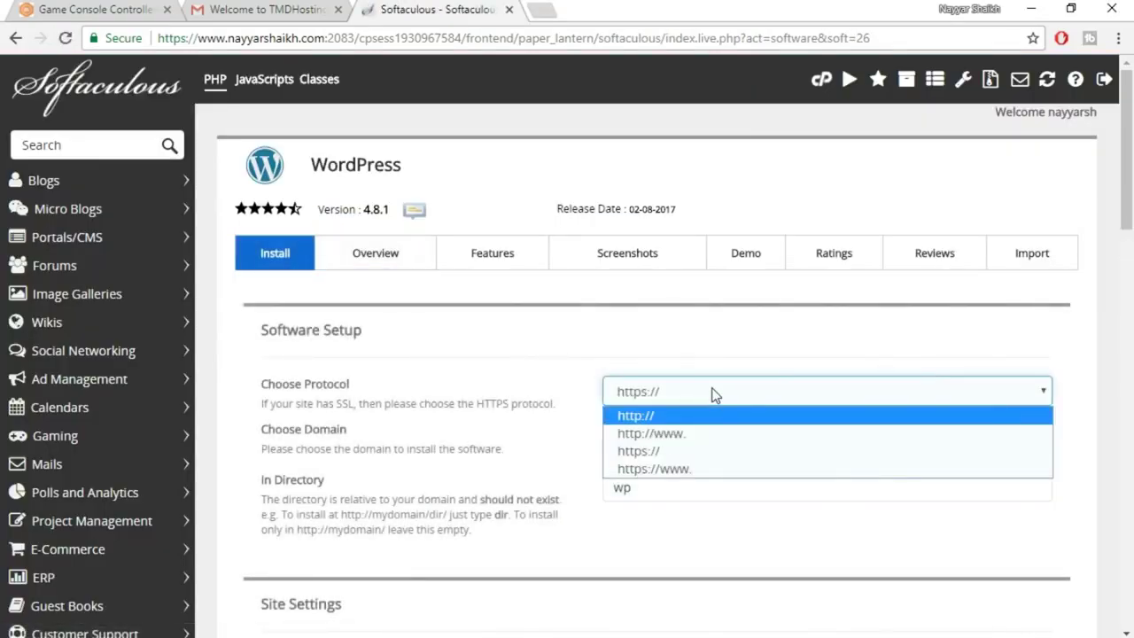
pyautogui.click(691, 472)
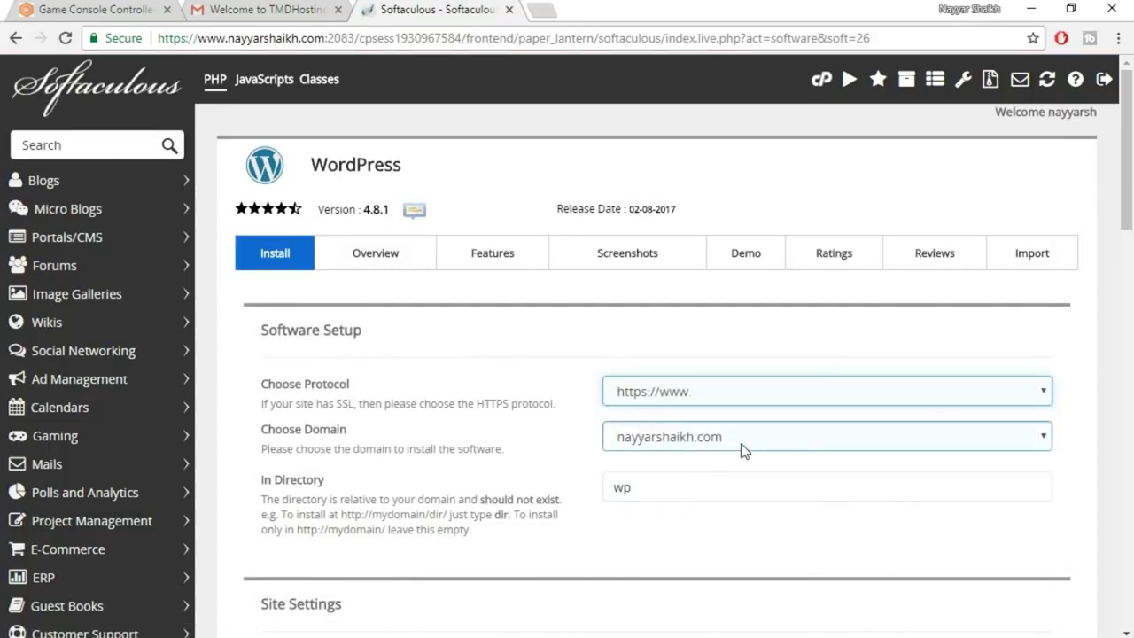
pyautogui.click(736, 447)
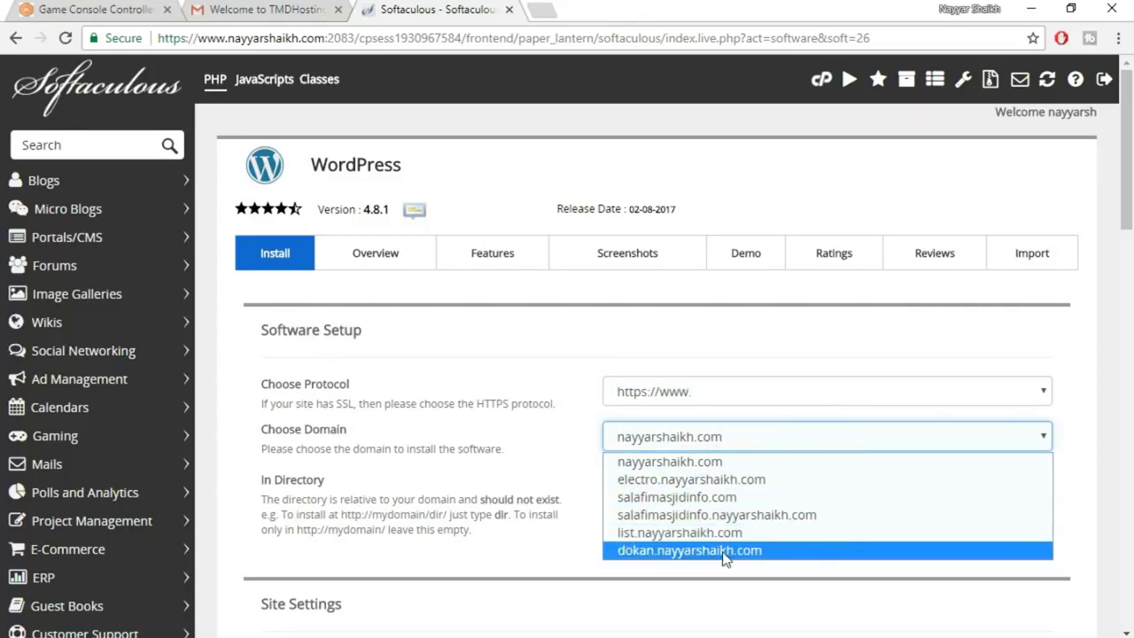
# - Clear 'wp' from the In Directory field so WordPress installs at the domain root
pyautogui.scroll(-1, 725, 537)
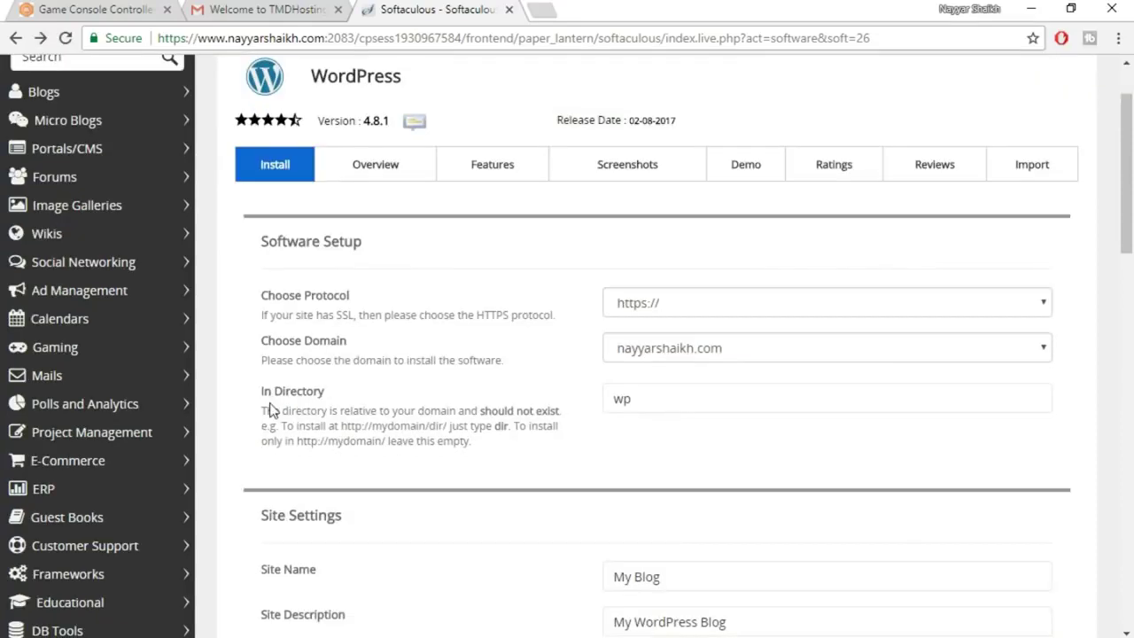
pyautogui.moveTo(756, 400); pyautogui.dragTo(556, 405)
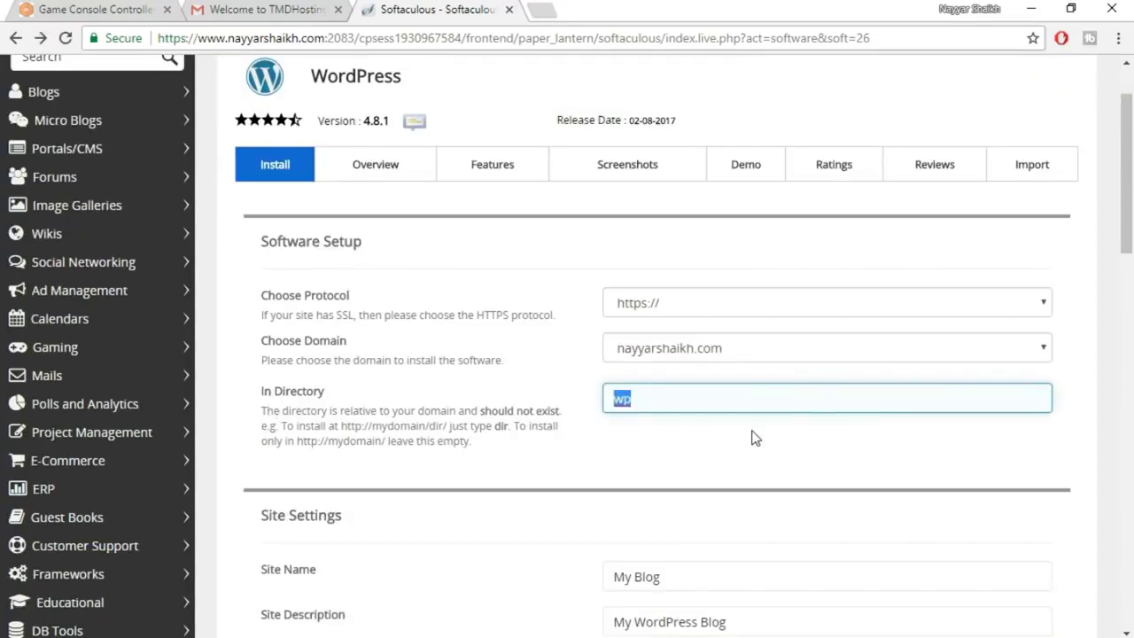
pyautogui.moveTo(725, 399); pyautogui.dragTo(602, 413)
pyautogui.press('BackSpace')
pyautogui.scroll(-3, 803, 476)
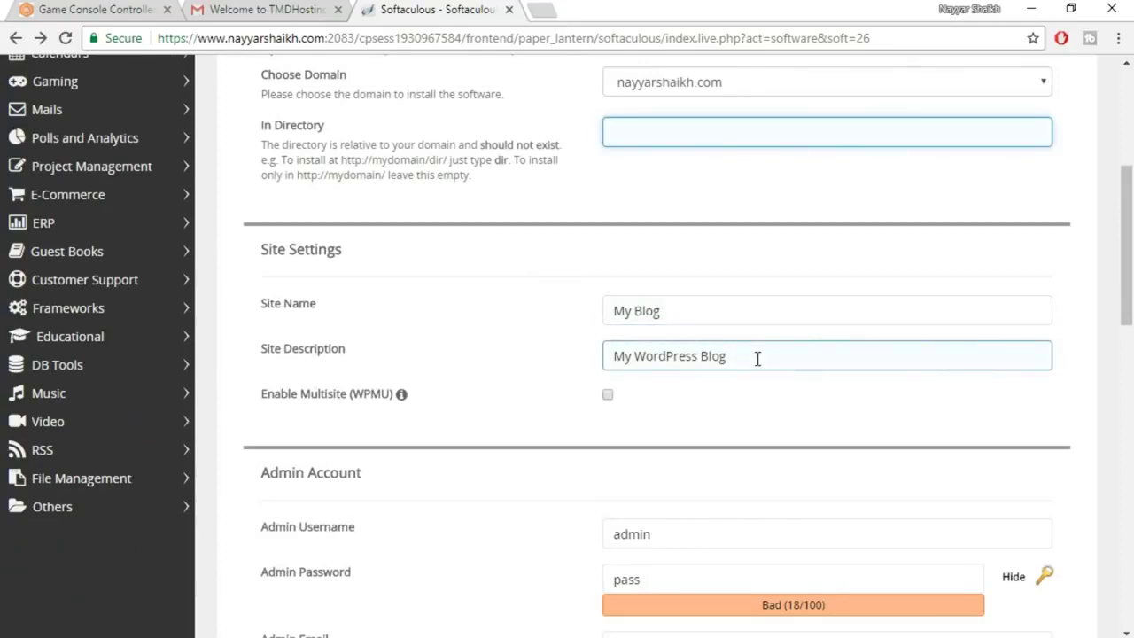
pyautogui.scroll(-2, 780, 381)
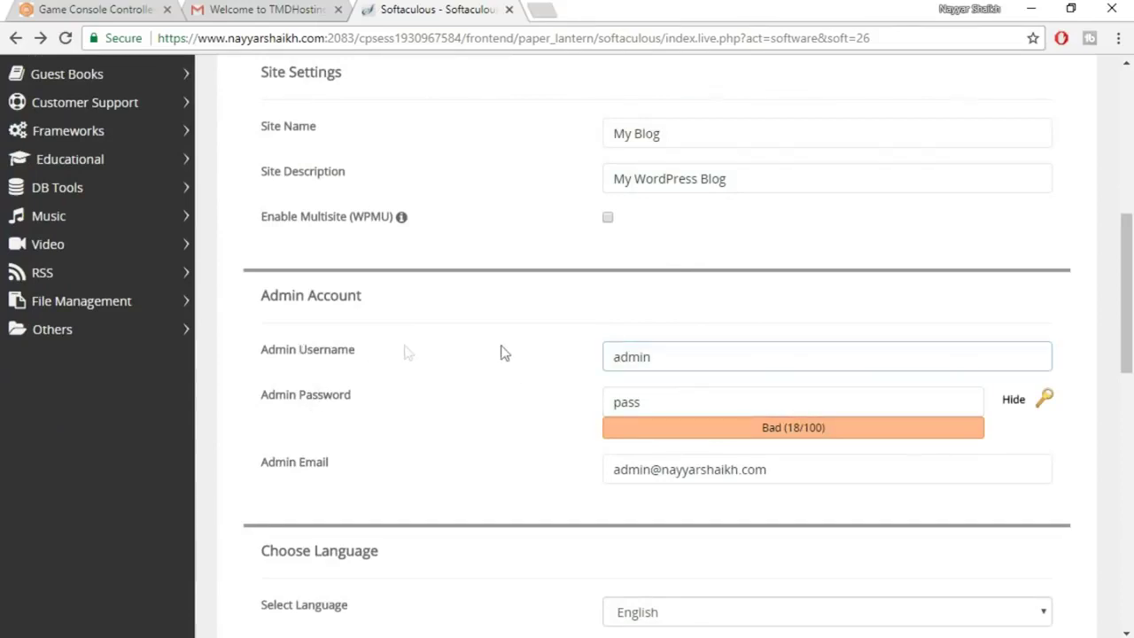
# - Replace the default Admin Username with your own username
pyautogui.click(694, 349)
pyautogui.doubleClick(611, 348)
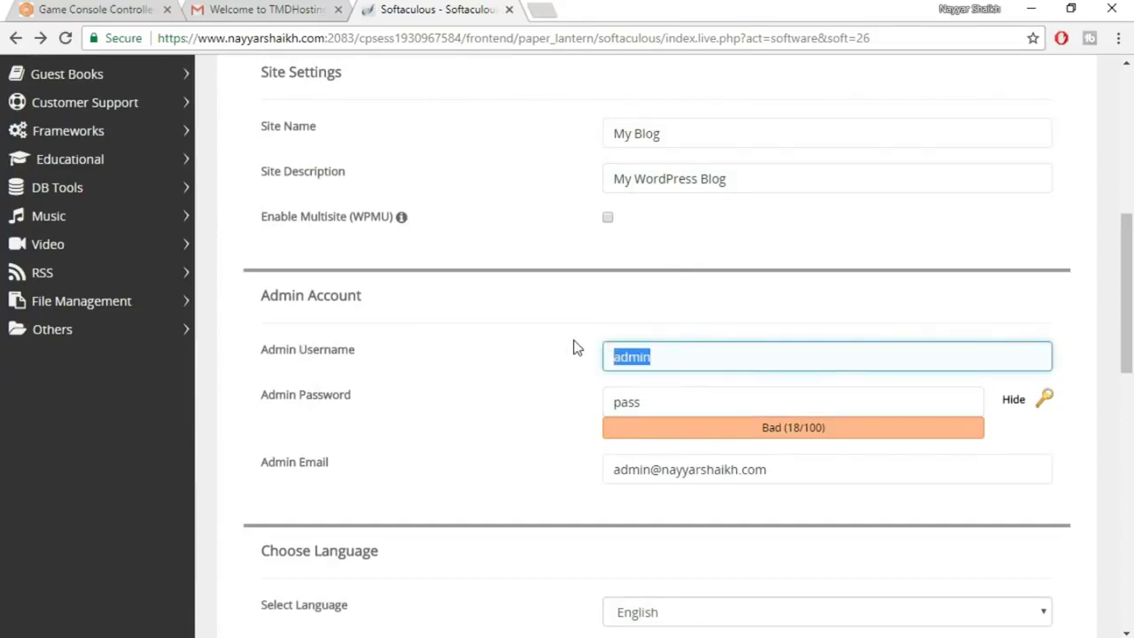
pyautogui.write('Nayyar_Shaikh')
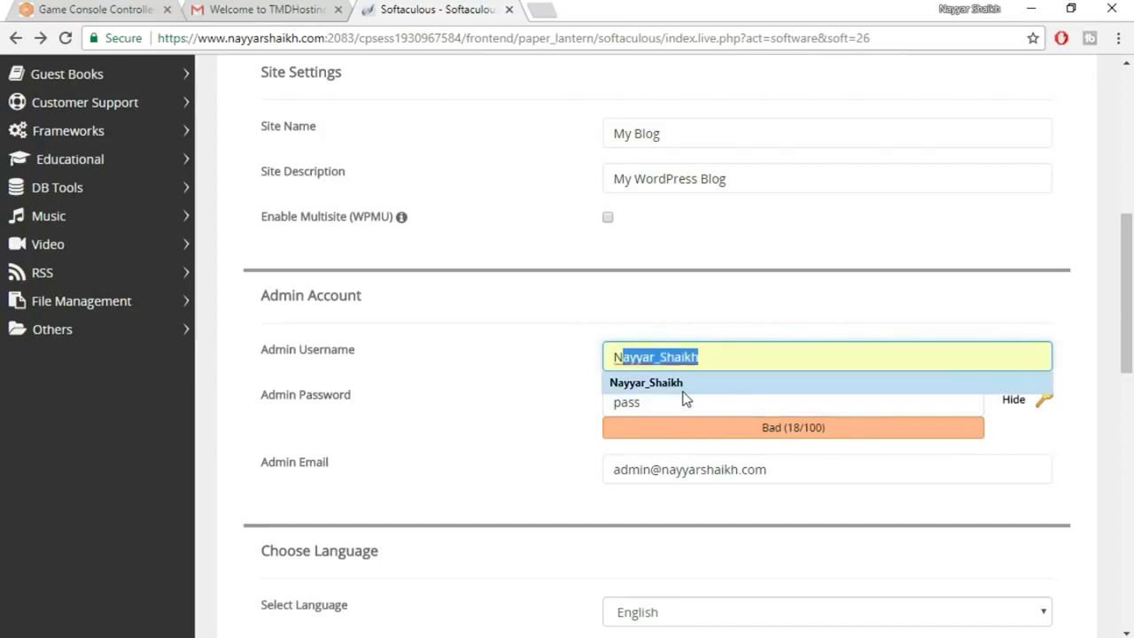
pyautogui.click(683, 388)
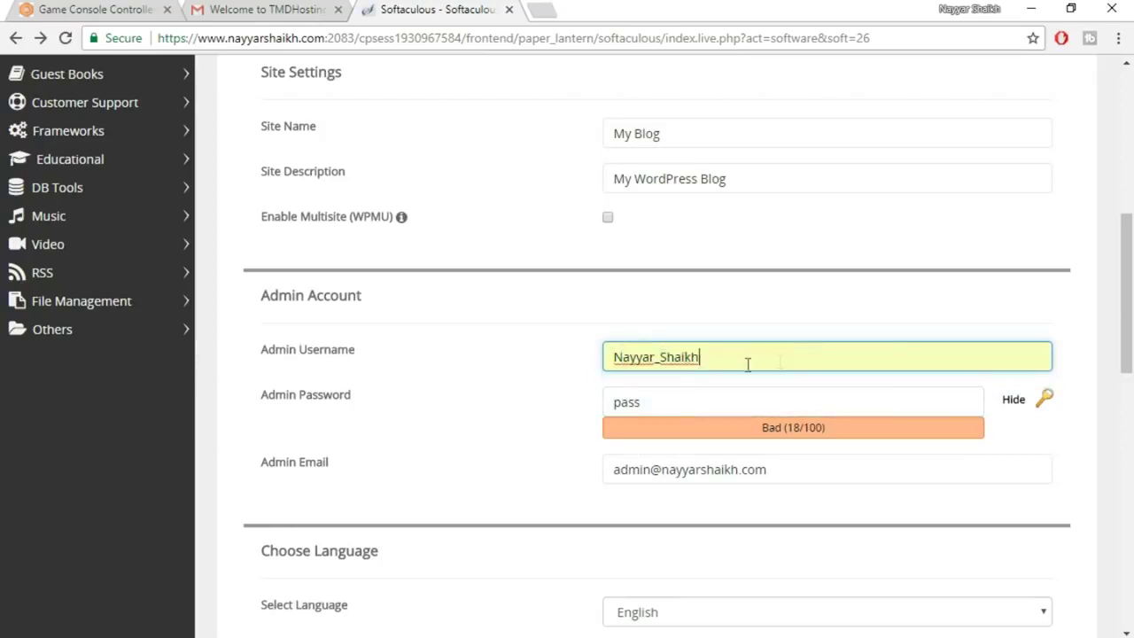
# - Replace the default Admin Password with a new pasted password
pyautogui.press('Tab')
pyautogui.click(1018, 408)
pyautogui.click(744, 400)
pyautogui.moveTo(744, 399); pyautogui.dragTo(582, 387)
pyautogui.hotkey('ctrl', 'v')
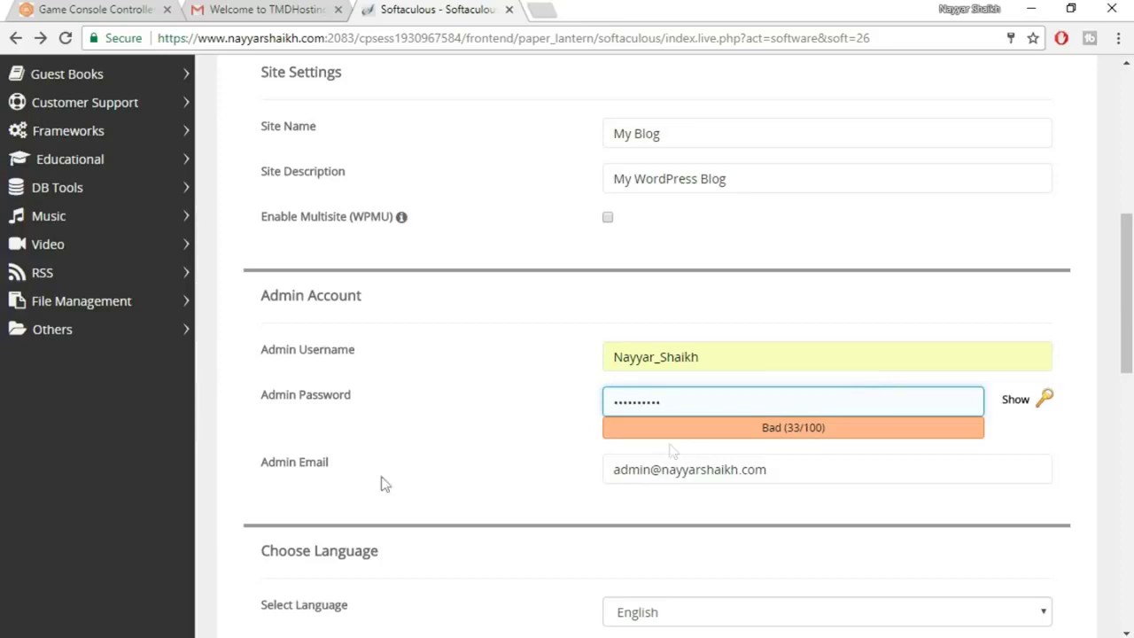
# - Replace the default Admin Email with the site owner's e-mail address
pyautogui.click(788, 467)
pyautogui.moveTo(781, 469); pyautogui.dragTo(595, 473)
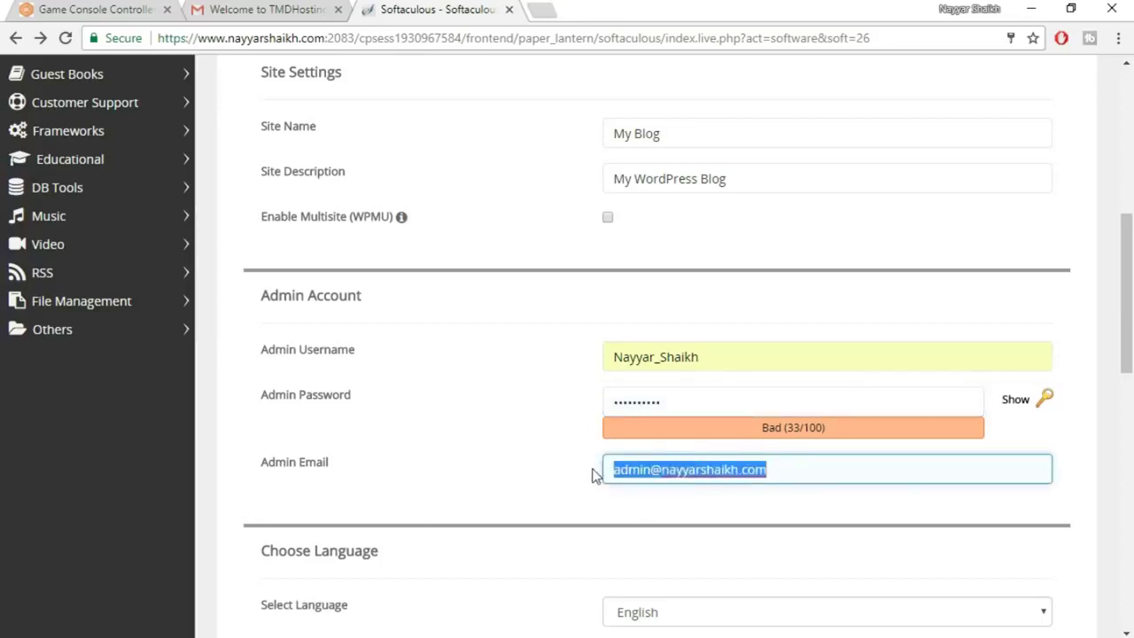
pyautogui.write('r')
pyautogui.click(688, 498)
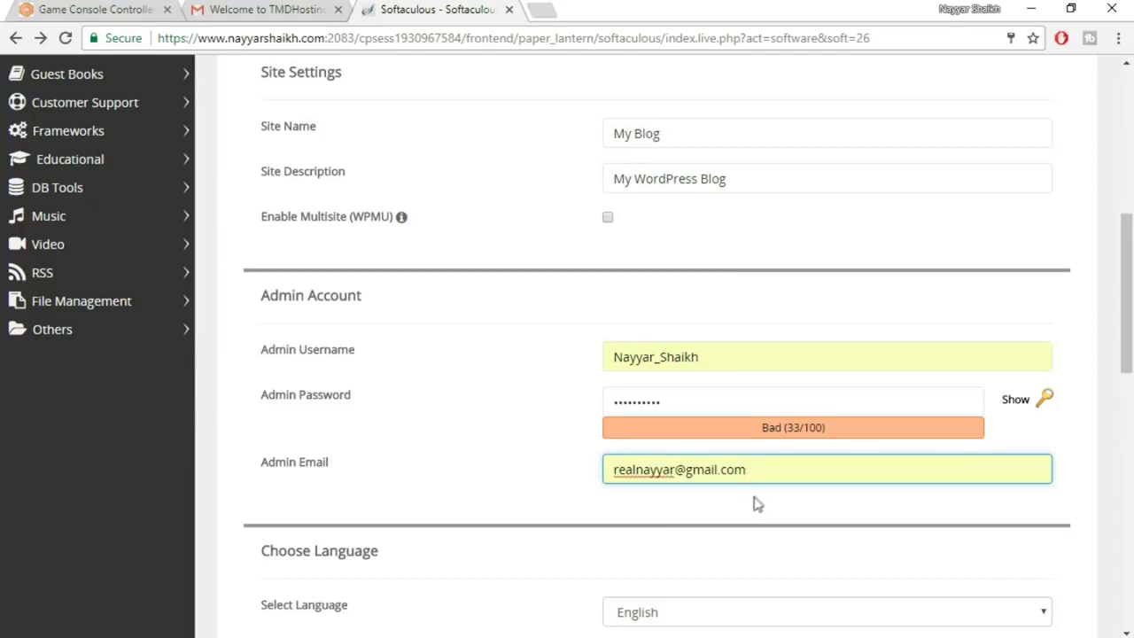
# - Launch the WordPress installation from the bottom of the form
pyautogui.scroll(-1, 801, 493)
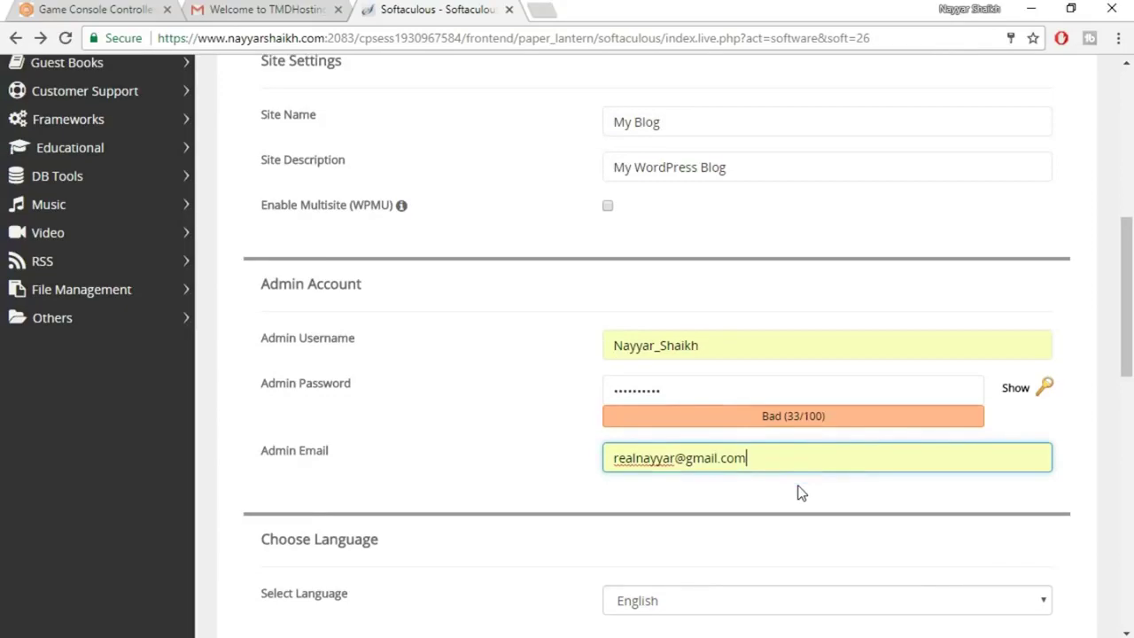
pyautogui.scroll(-5, 801, 492)
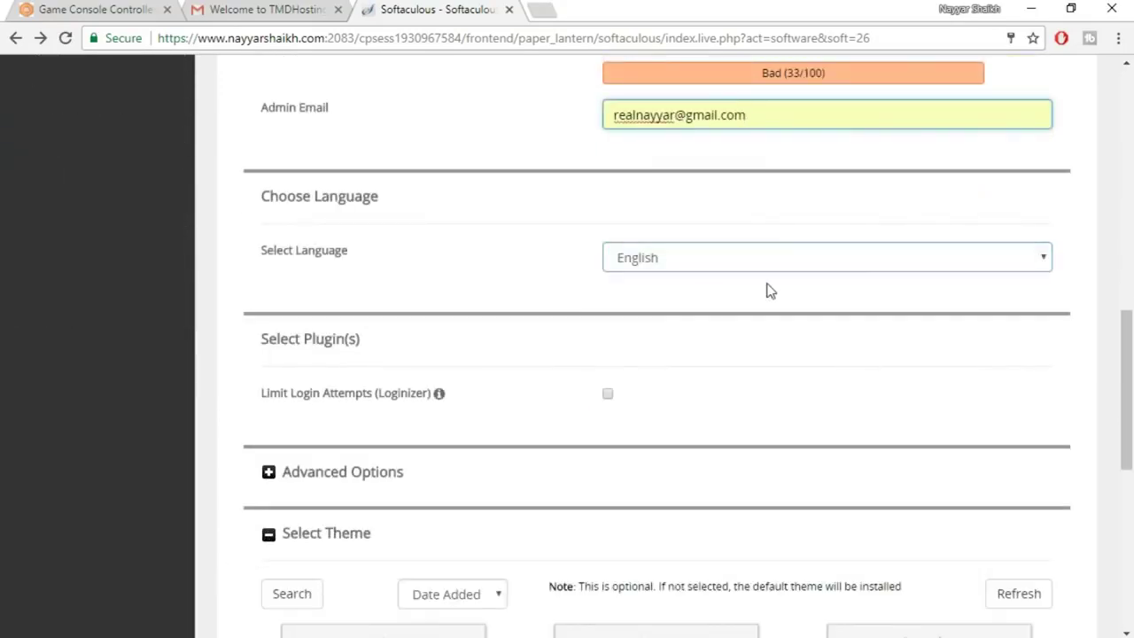
pyautogui.scroll(-2, 691, 424)
pyautogui.scroll(-5, 921, 408)
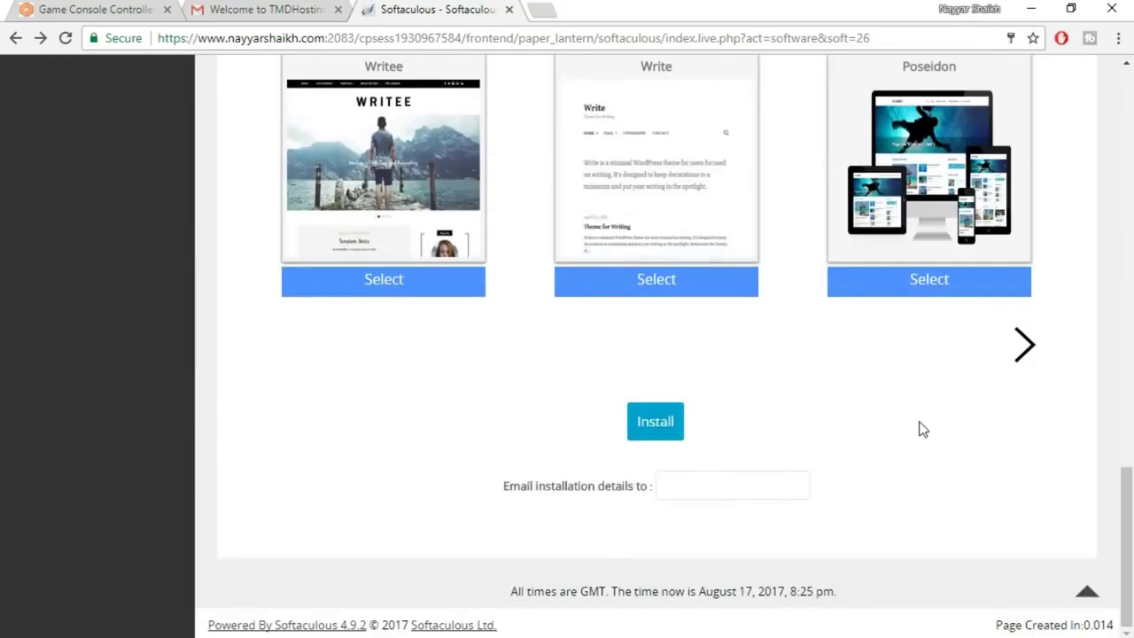
pyautogui.click(656, 421)
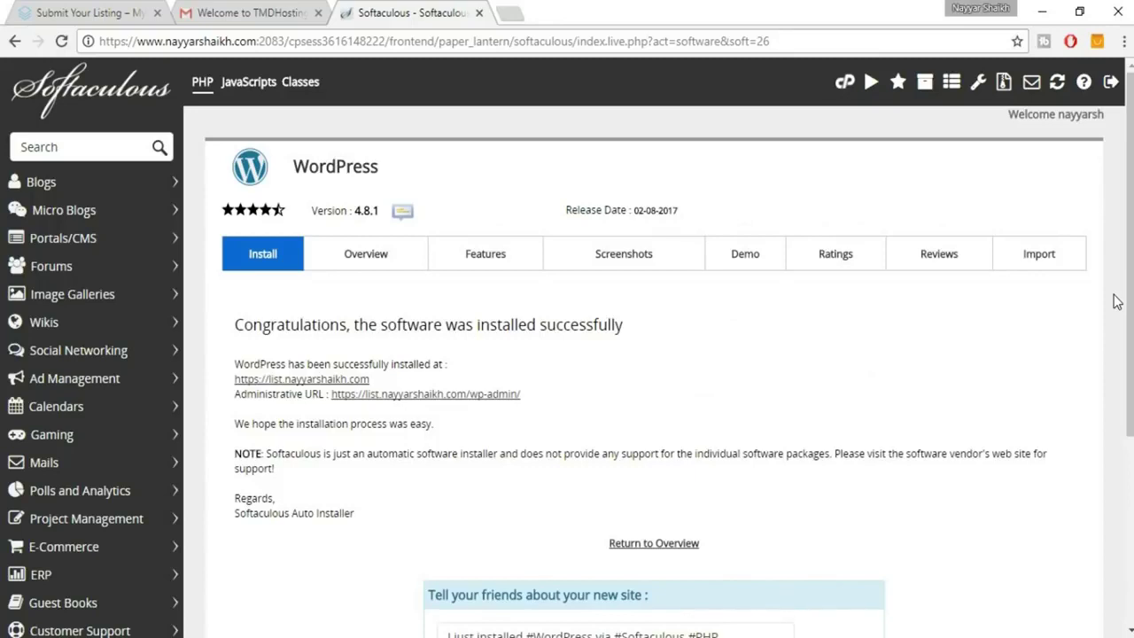
# - Open the wp-admin Administrative URL in a new tab and switch to it
pyautogui.rightClick(414, 402)
pyautogui.click(443, 400)
pyautogui.click(571, 12)
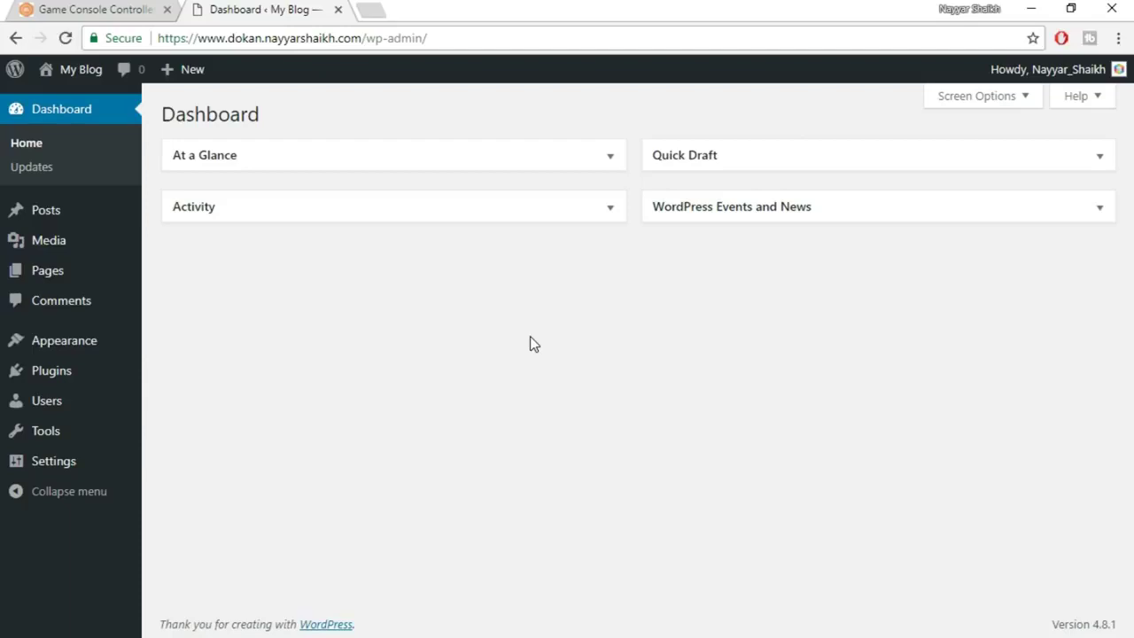
# - Open the live site in a new tab and look it over
pyautogui.moveTo(76, 74)
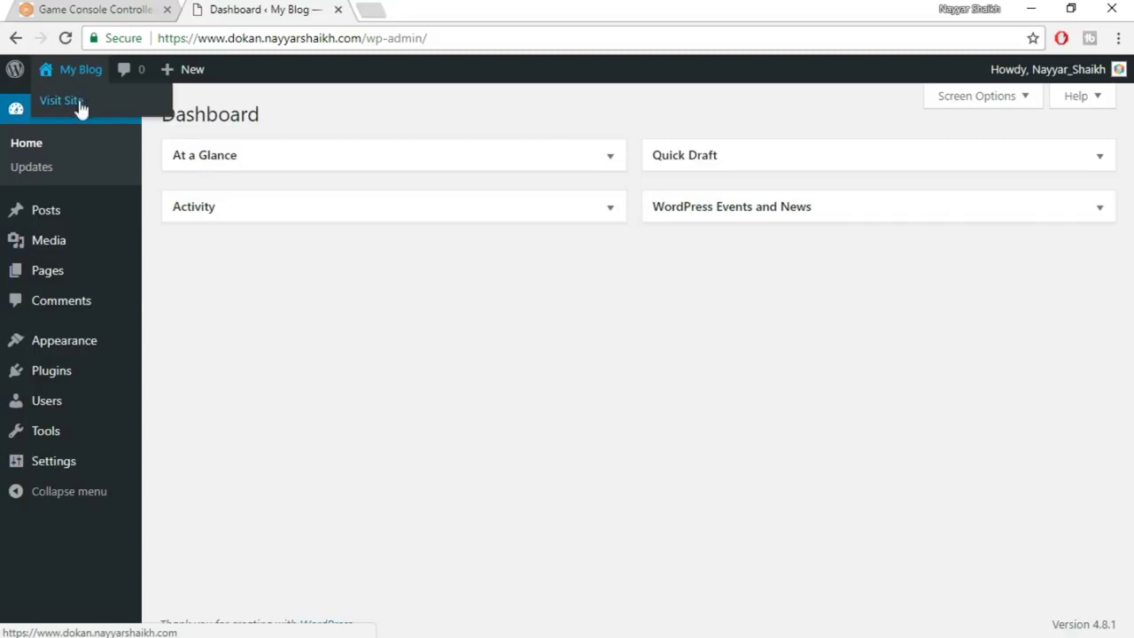
pyautogui.rightClick(80, 103)
pyautogui.click(160, 115)
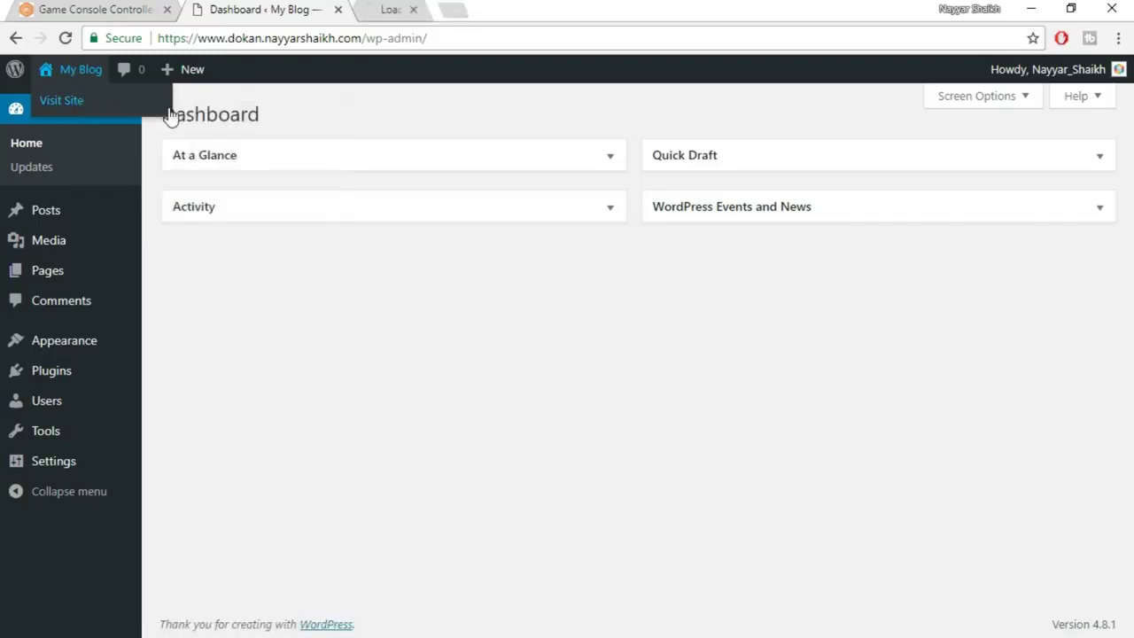
pyautogui.click(491, 9)
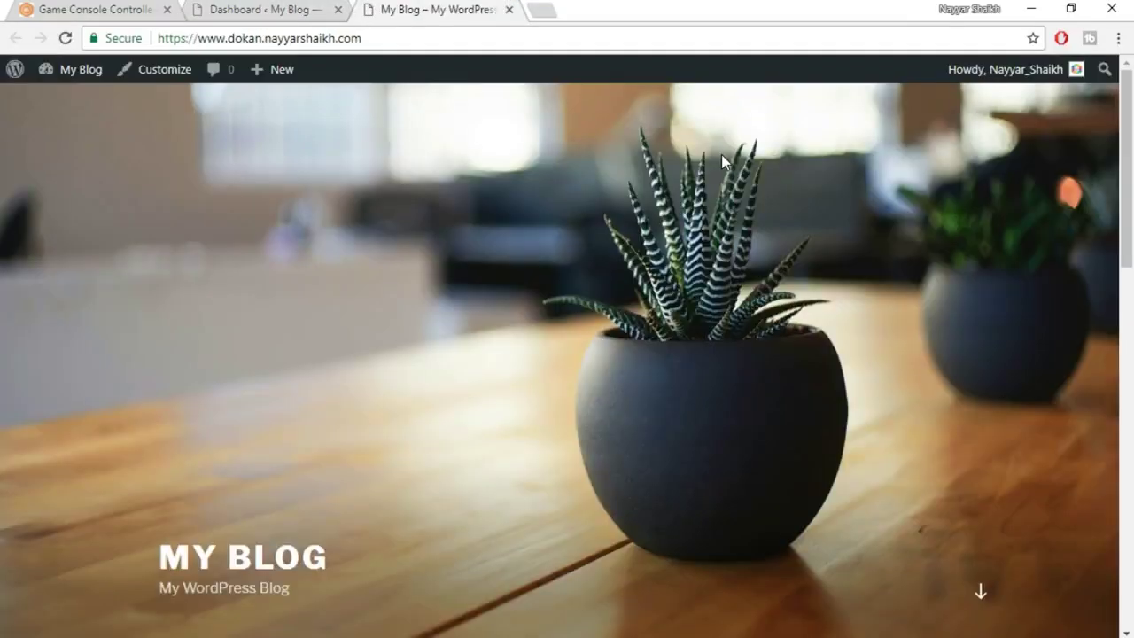
pyautogui.scroll(-6, 792, 325)
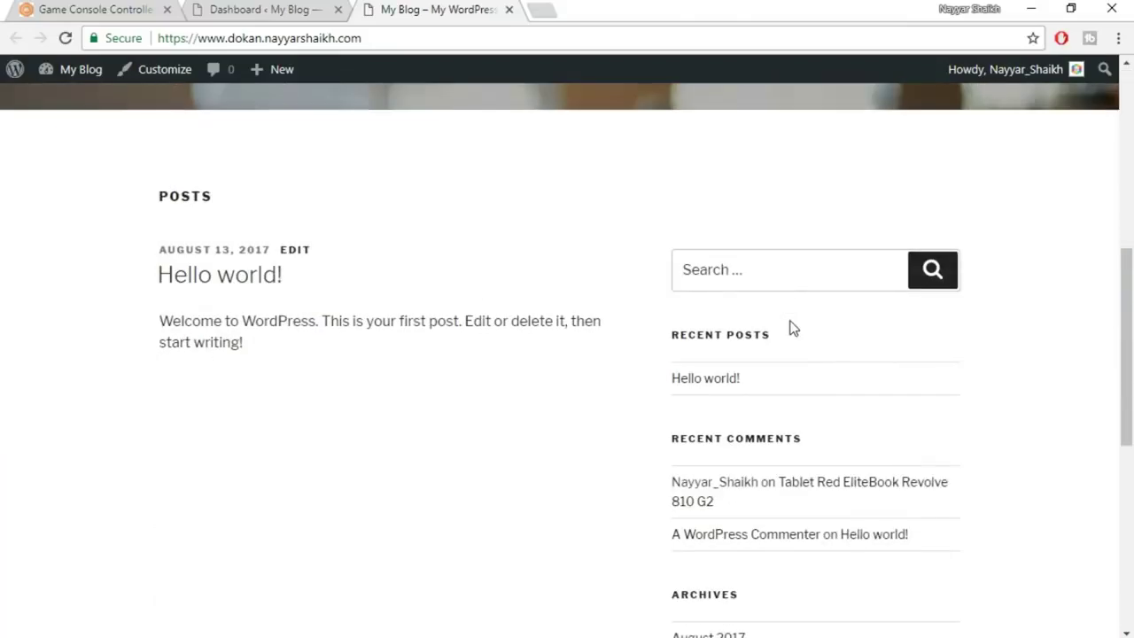
pyautogui.scroll(6, 792, 329)
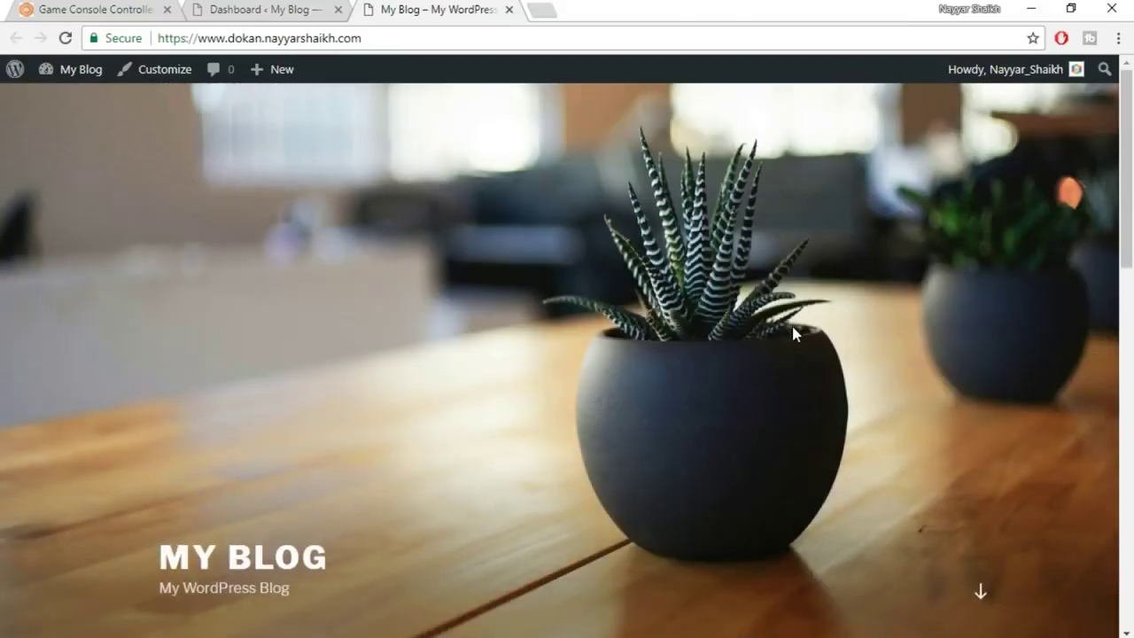
# - Go to Appearance > Themes > Add New, then view the Electro demo tab
pyautogui.click(258, 13)
pyautogui.moveTo(94, 347)
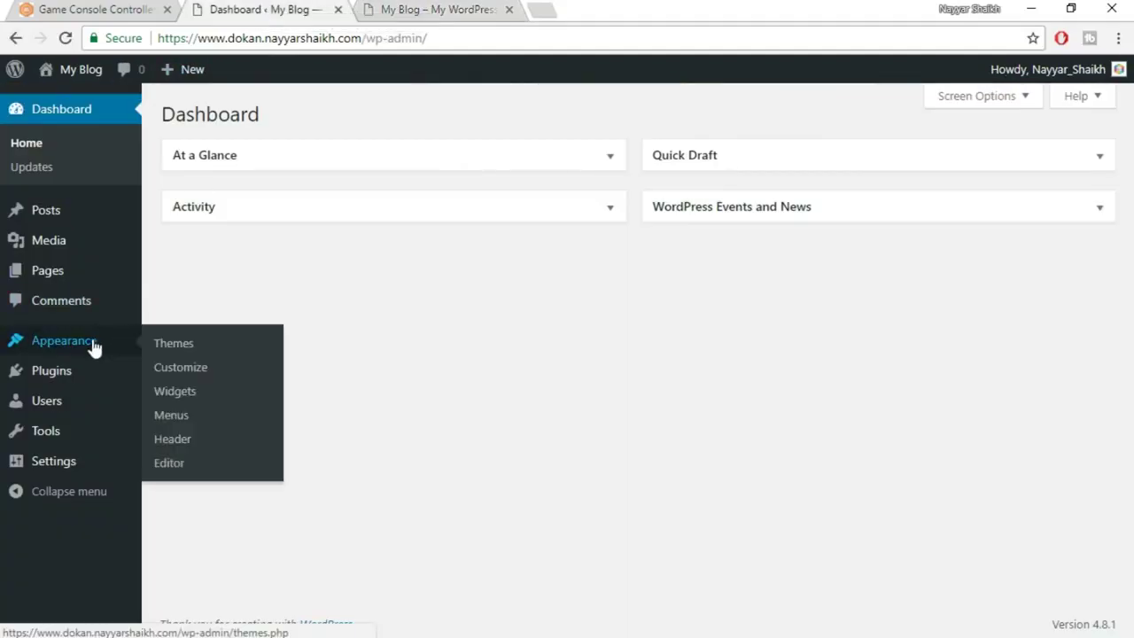
pyautogui.click(93, 344)
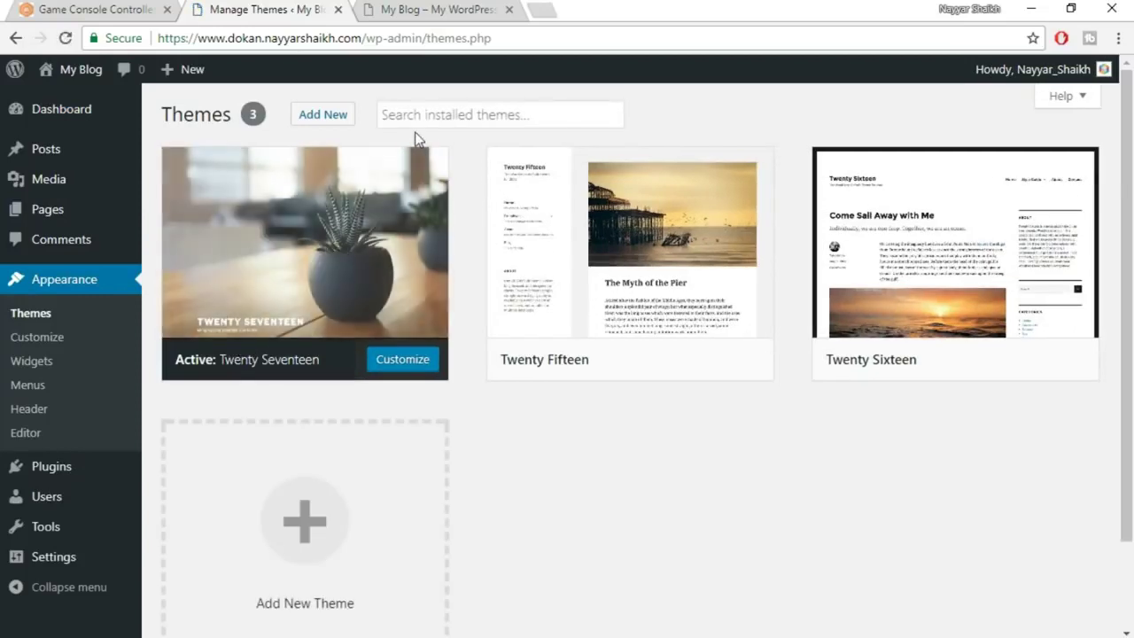
pyautogui.click(320, 129)
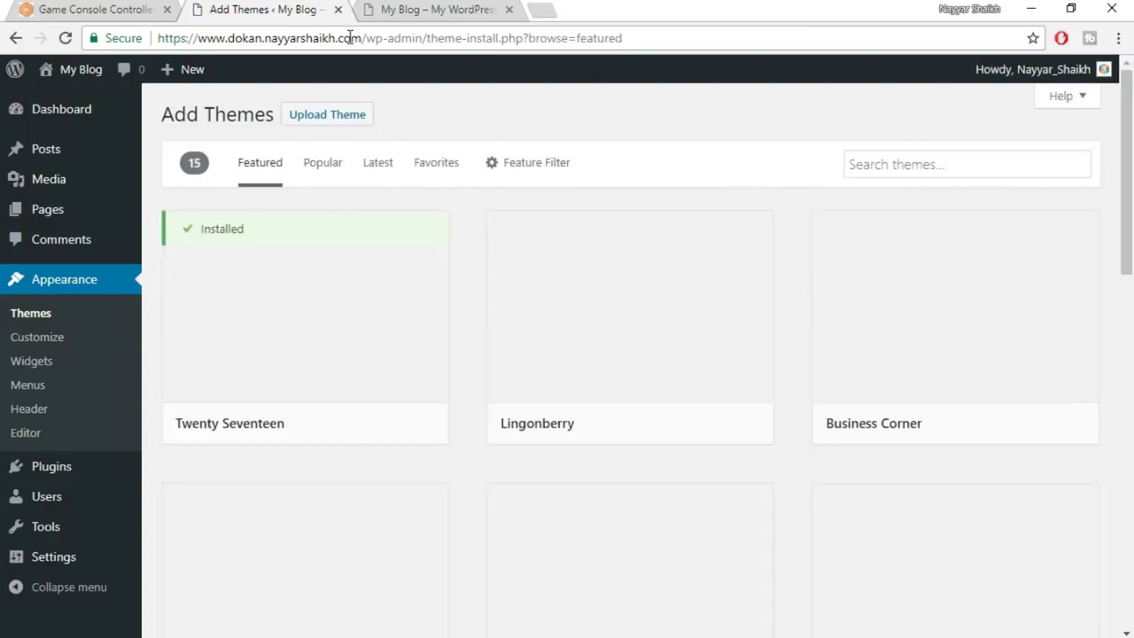
pyautogui.click(114, 10)
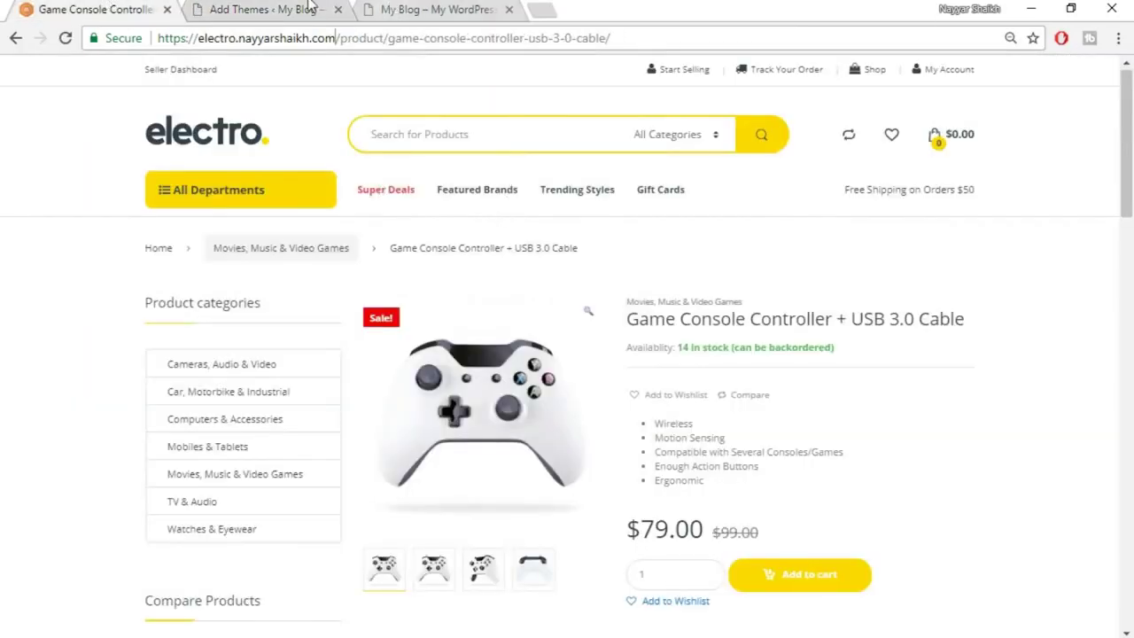
# - Load bloggdude.com/electro in a new tab to open the Electro sales page
pyautogui.click(310, 7)
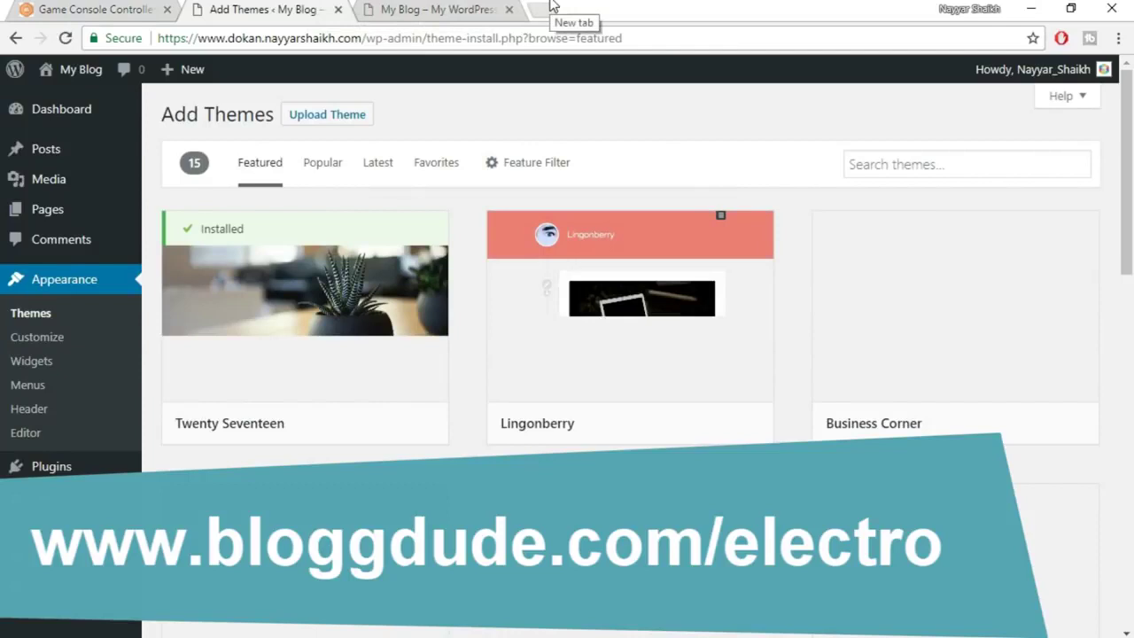
pyautogui.click(549, 5)
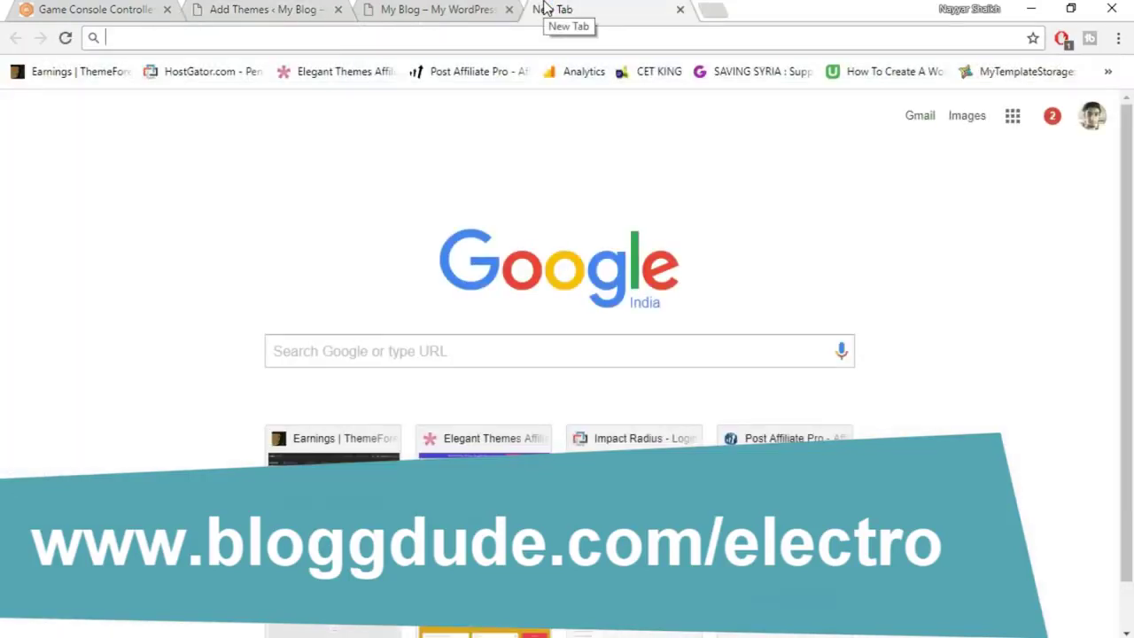
pyautogui.write('bloggdude.com/electro')
pyautogui.press('Return')
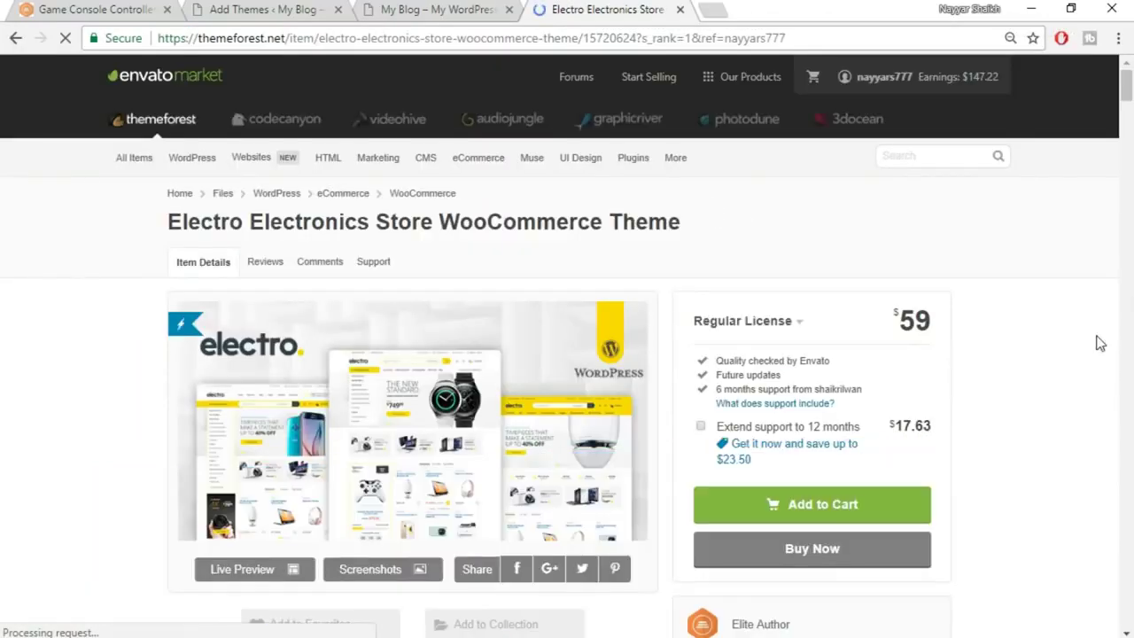
pyautogui.scroll(-1, 1099, 343)
pyautogui.scroll(-1, 1098, 344)
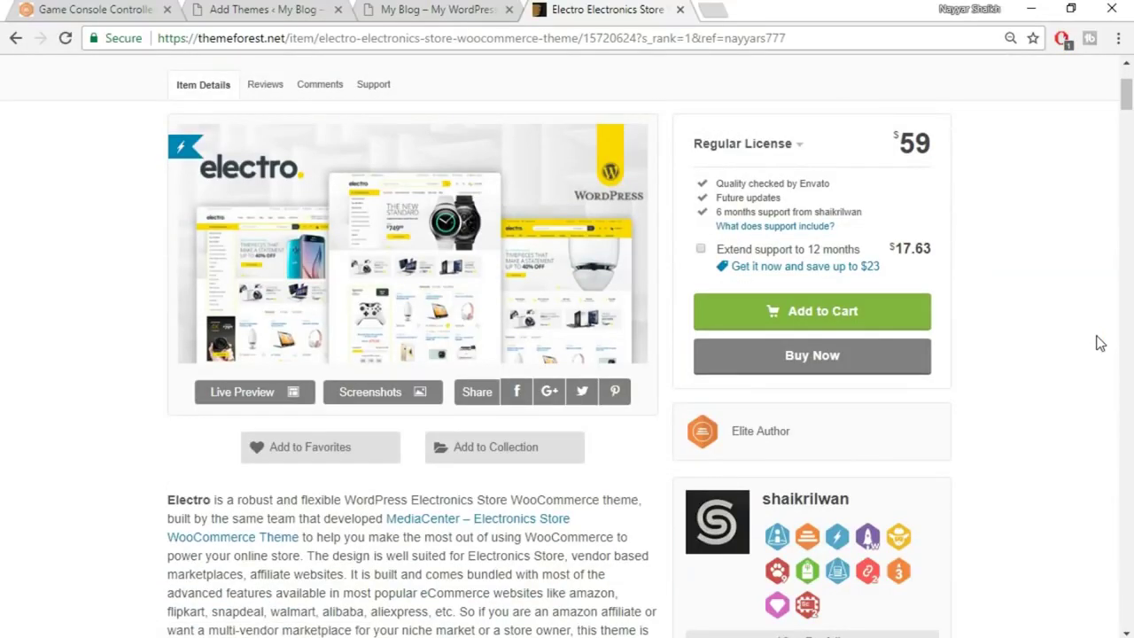
# - Compare with the demo store and highlight Electro's ratings count and 2,816 sales
pyautogui.click(88, 9)
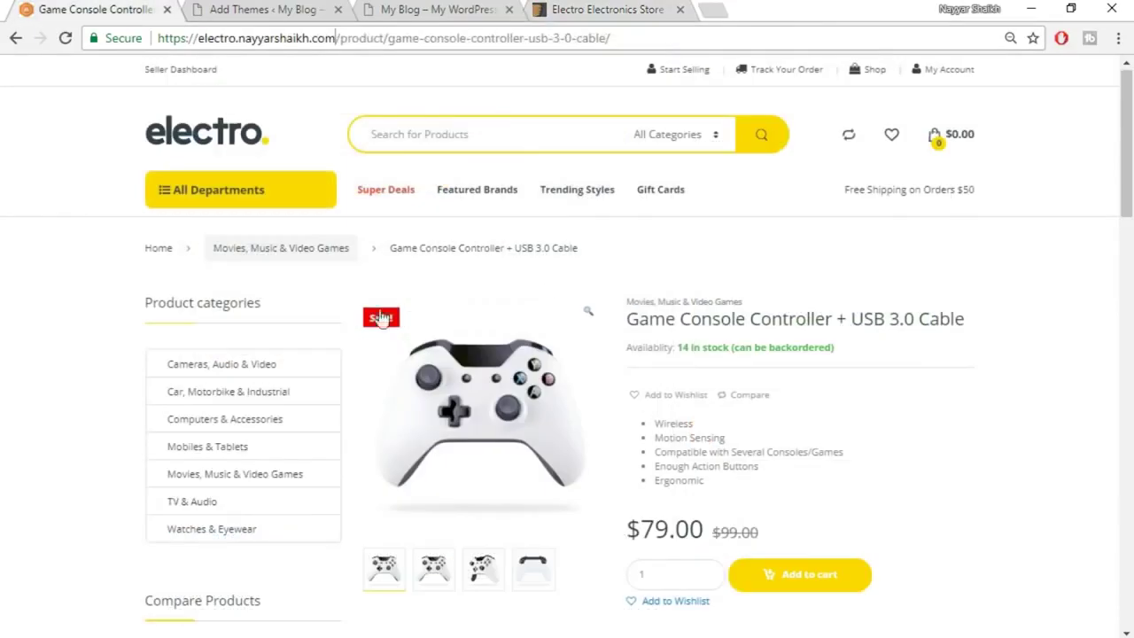
pyautogui.click(621, 9)
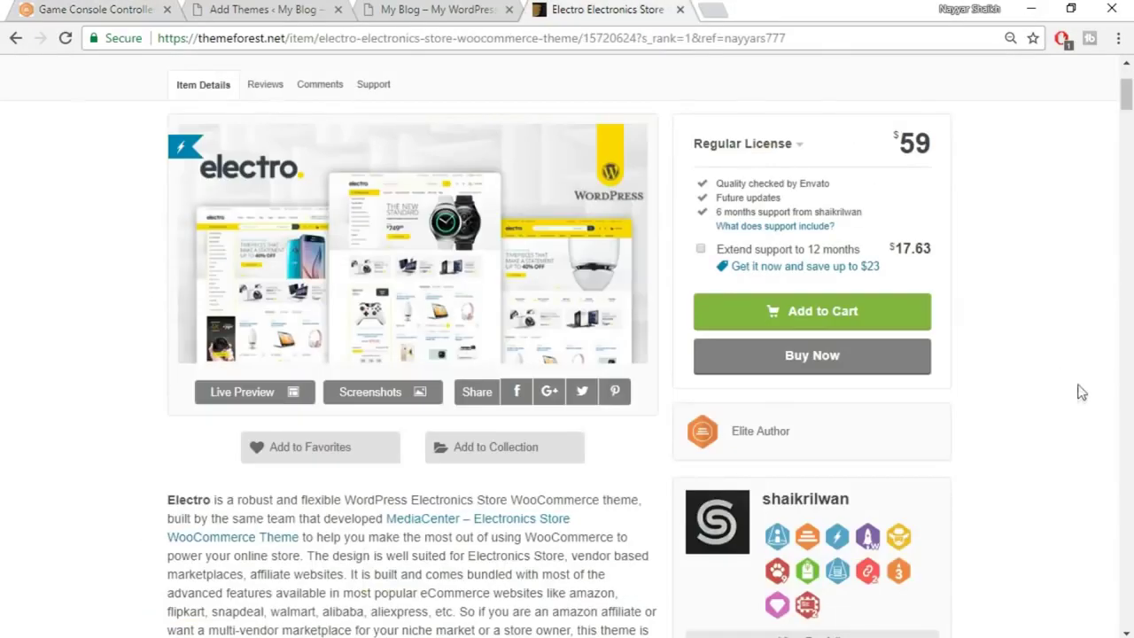
pyautogui.scroll(-3, 1078, 397)
pyautogui.scroll(-2, 1078, 397)
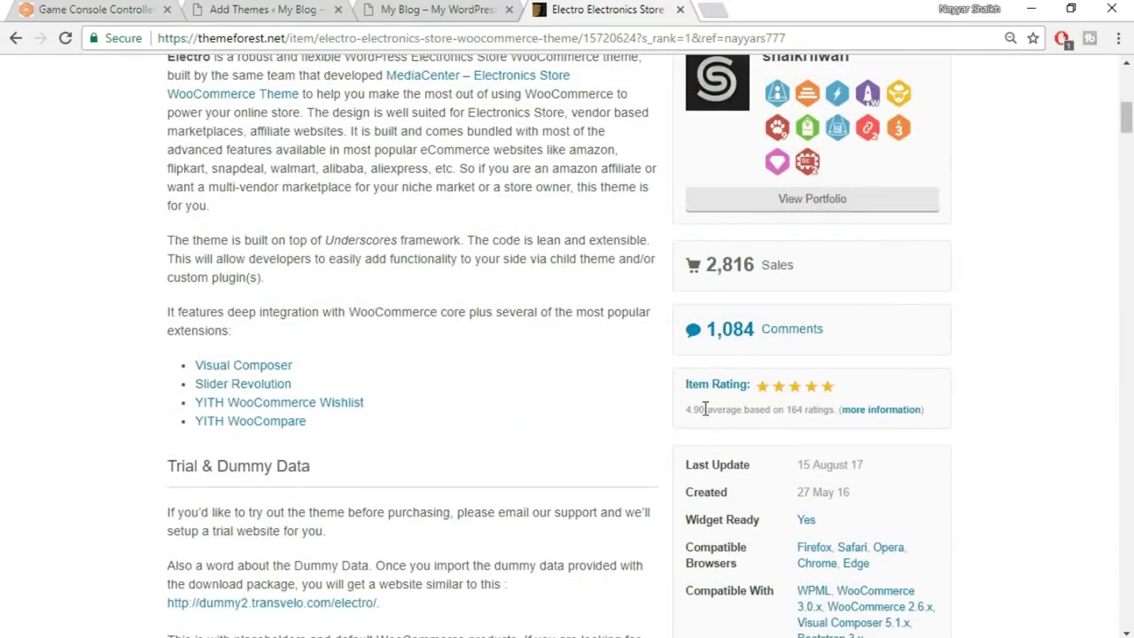
pyautogui.doubleClick(801, 409)
pyautogui.moveTo(706, 265); pyautogui.dragTo(755, 264)
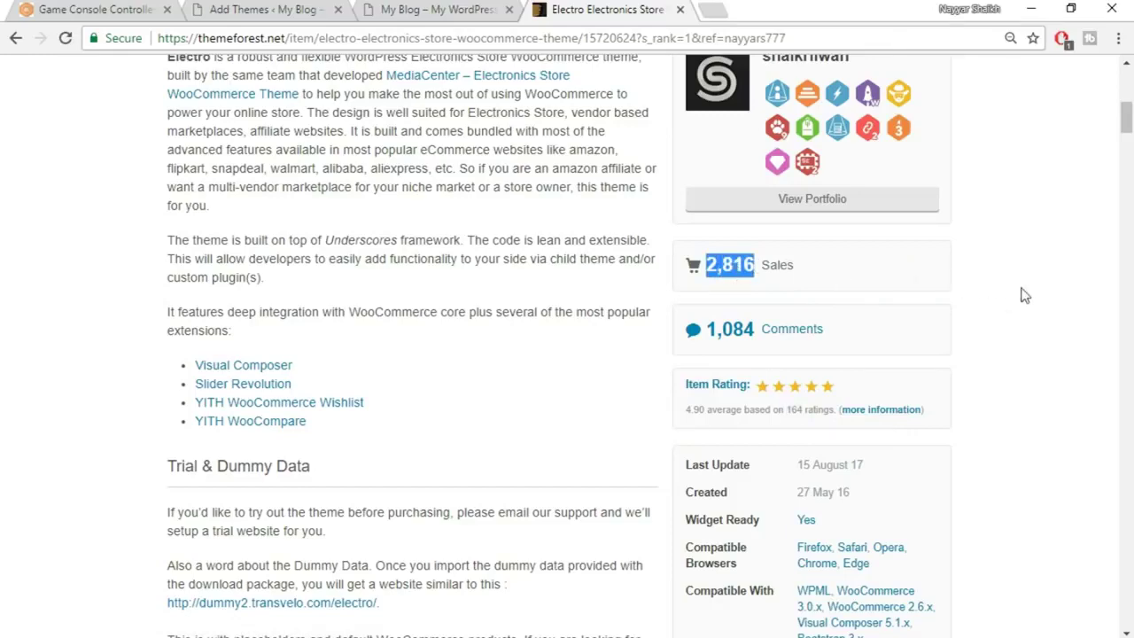
pyautogui.scroll(4, 1061, 401)
pyautogui.scroll(3, 1060, 401)
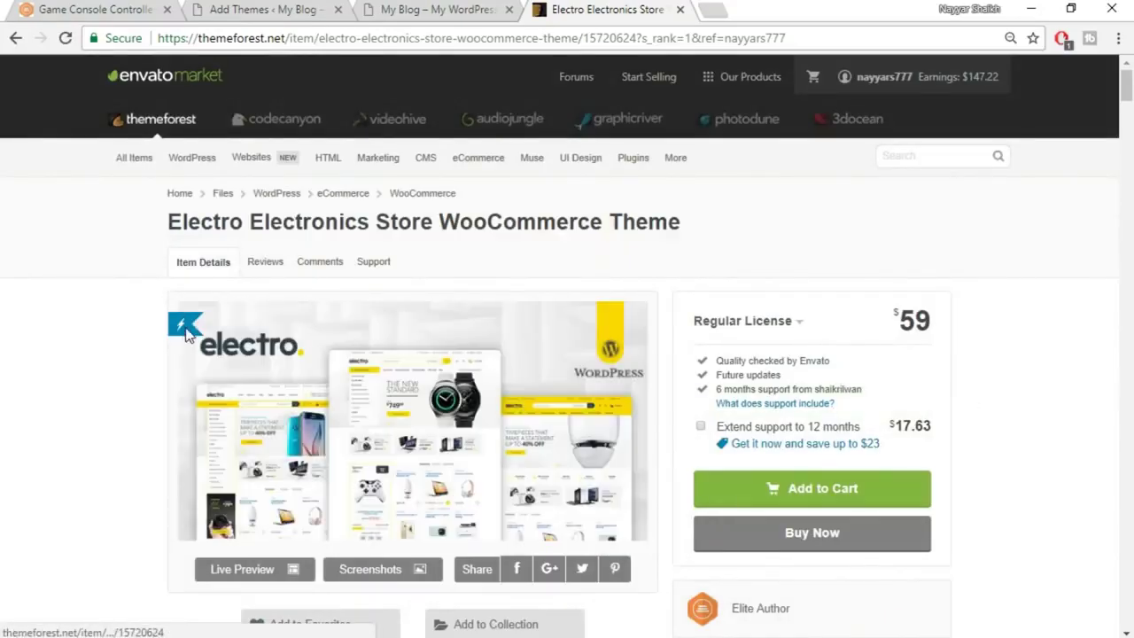
pyautogui.moveTo(204, 327)
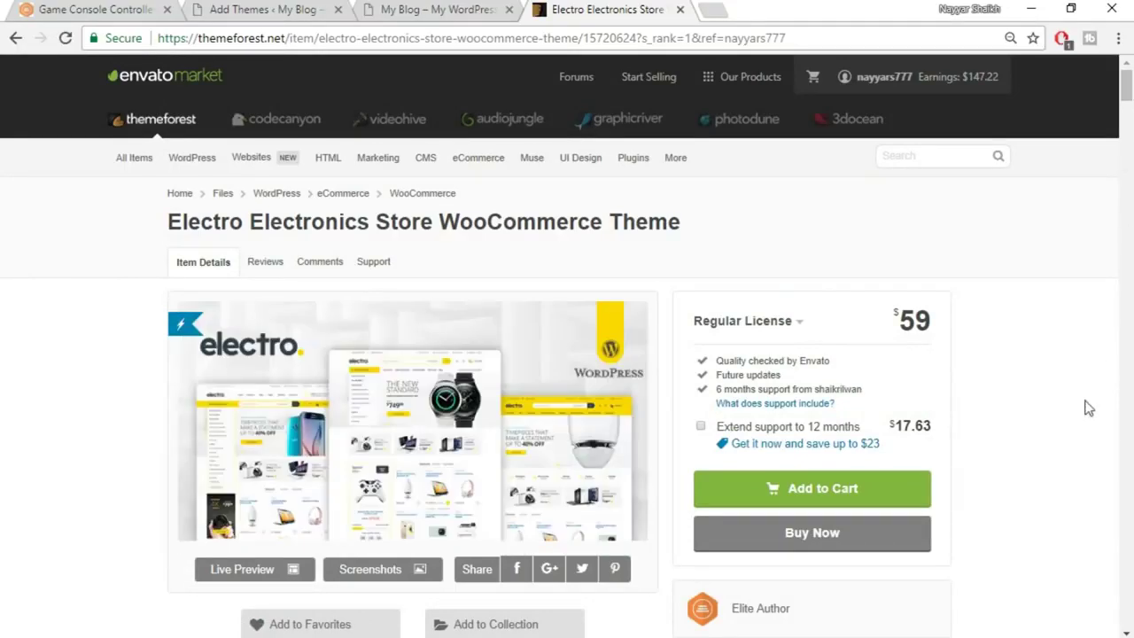
# - Glance at the demo store again, then close the Electro sales page
pyautogui.click(81, 9)
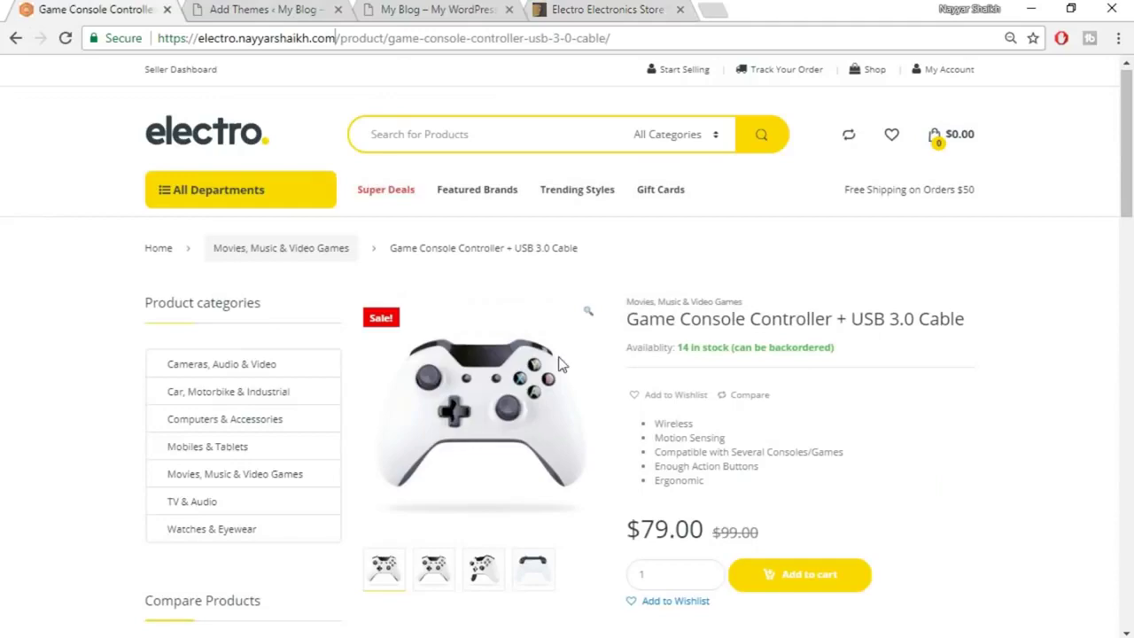
pyautogui.scroll(-3, 1006, 383)
pyautogui.scroll(3, 1006, 383)
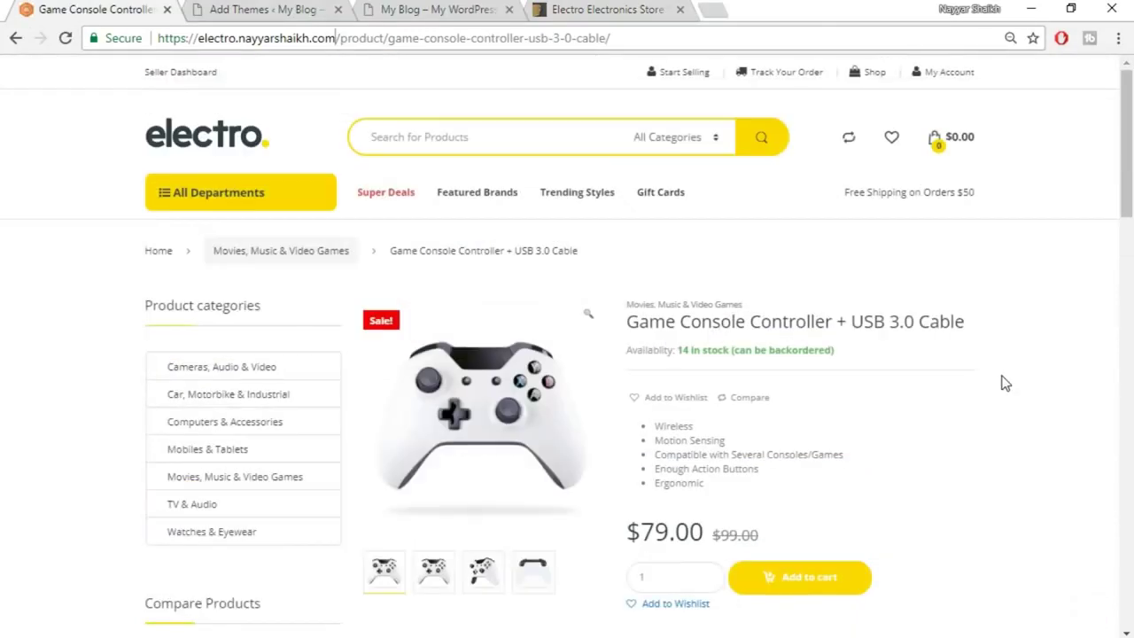
pyautogui.click(571, 9)
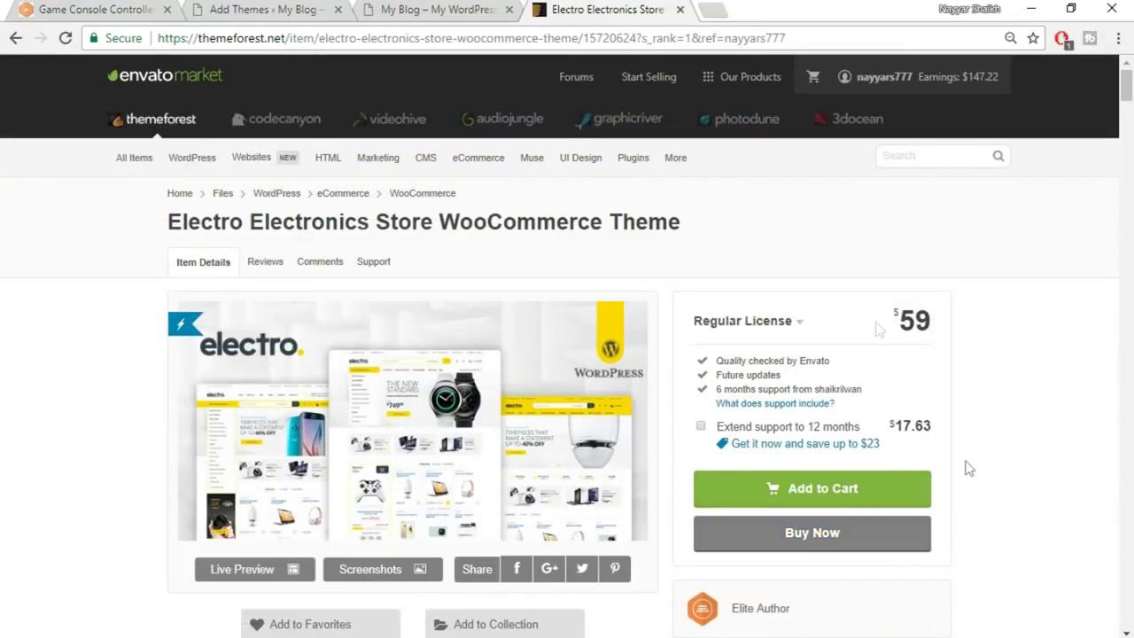
pyautogui.click(681, 10)
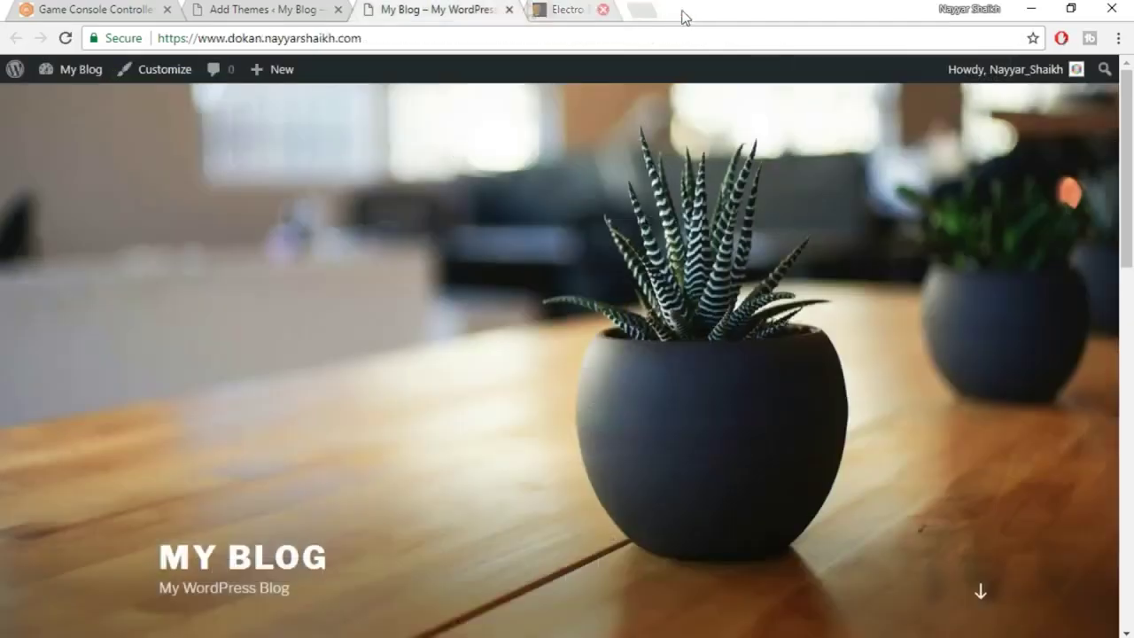
# - Upload electro.zip through Upload Theme and install it
pyautogui.click(206, 9)
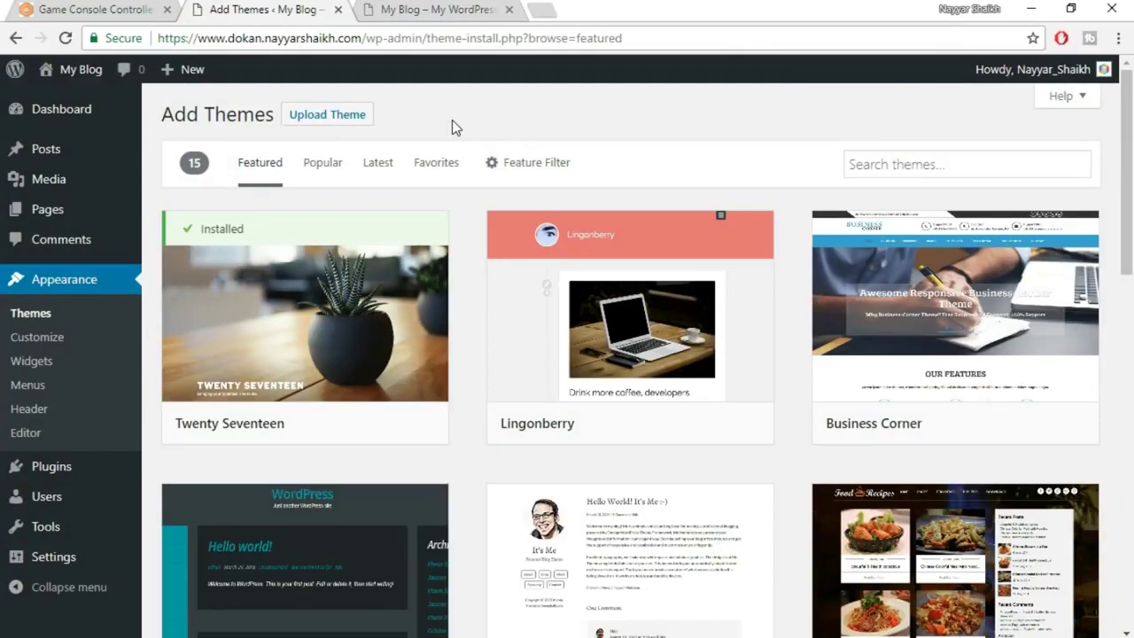
pyautogui.click(342, 125)
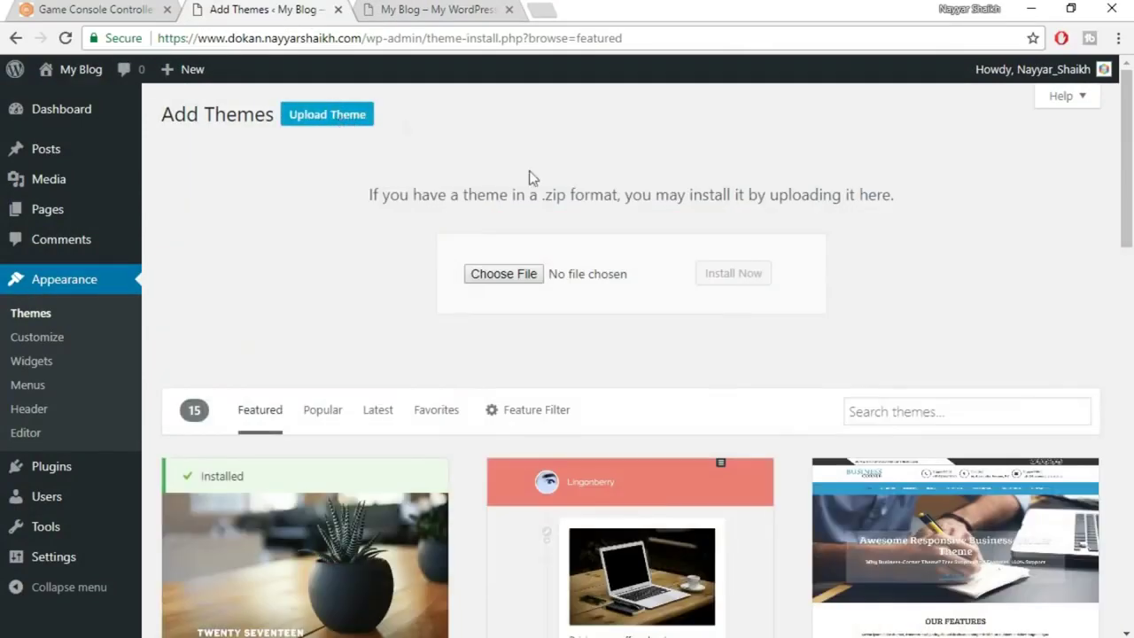
pyautogui.click(501, 275)
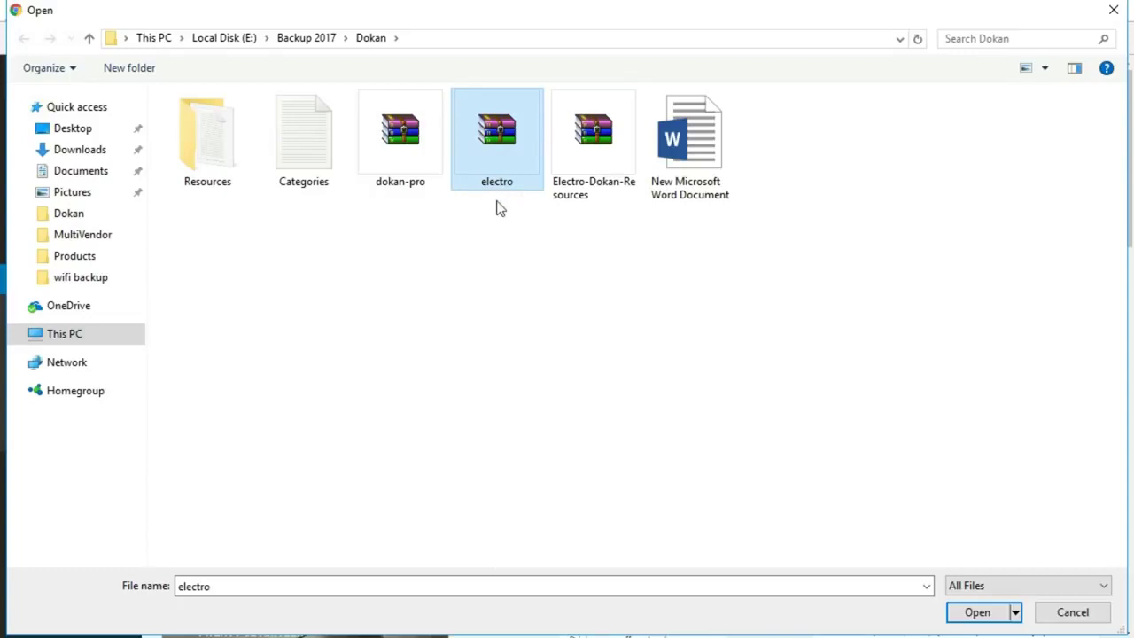
pyautogui.moveTo(498, 184)
pyautogui.click(1003, 623)
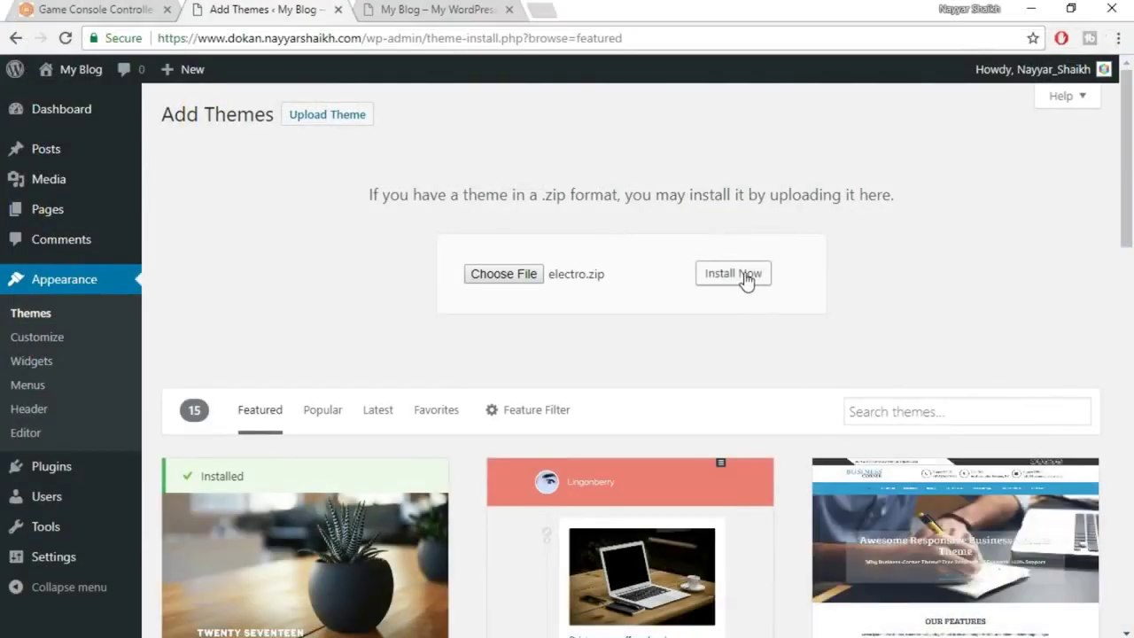
pyautogui.click(747, 280)
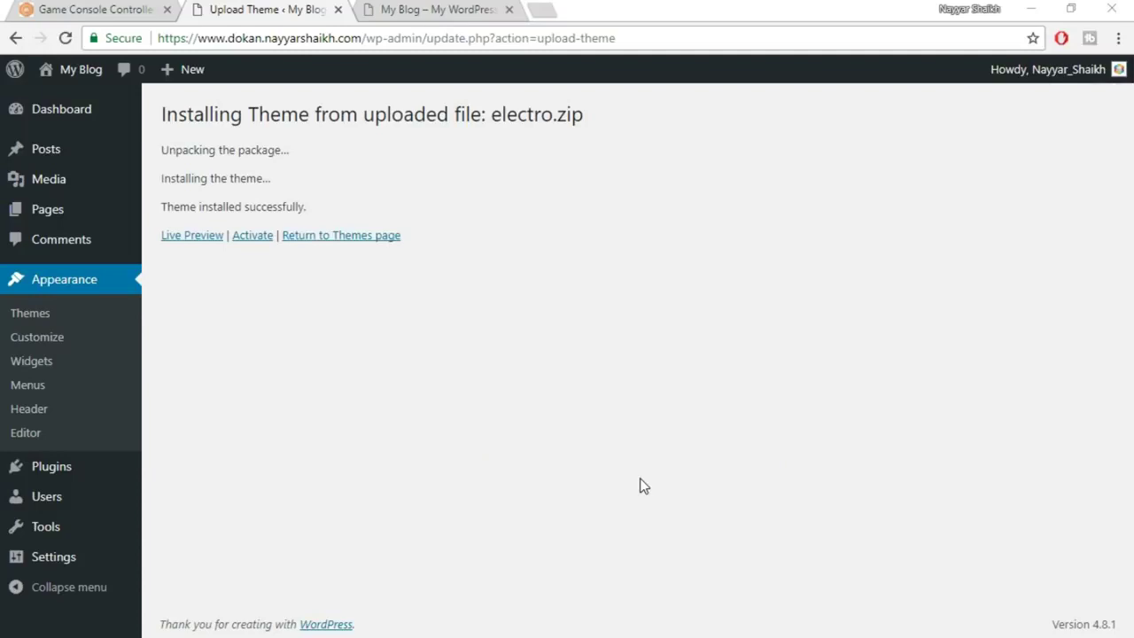
# - Activate Electro and bulk-install all of its required plugins
pyautogui.click(252, 238)
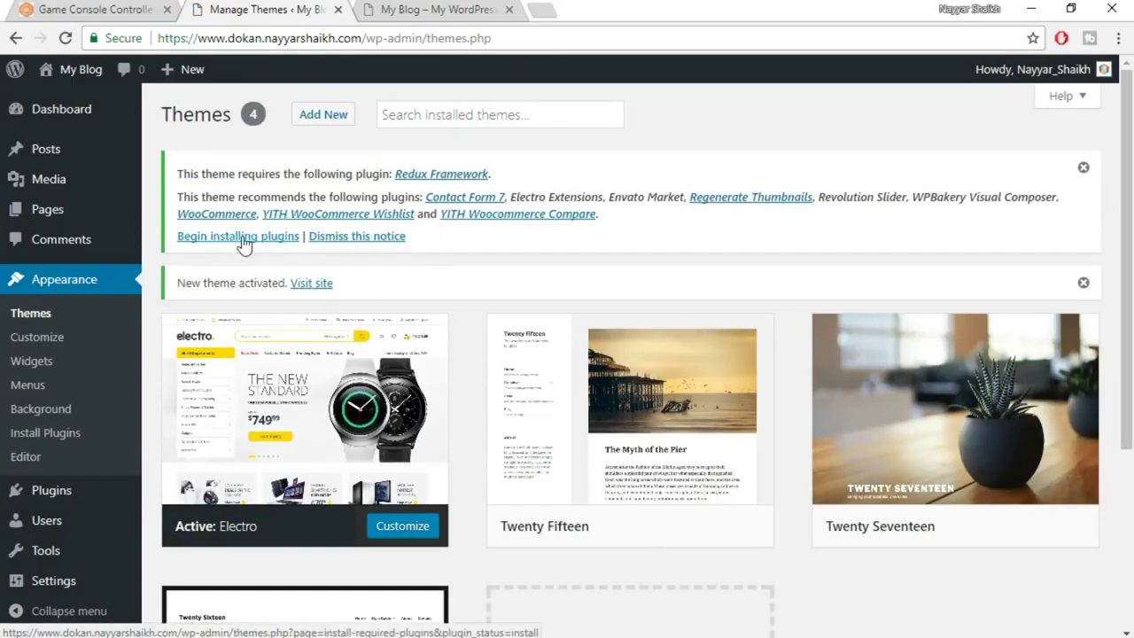
pyautogui.click(244, 239)
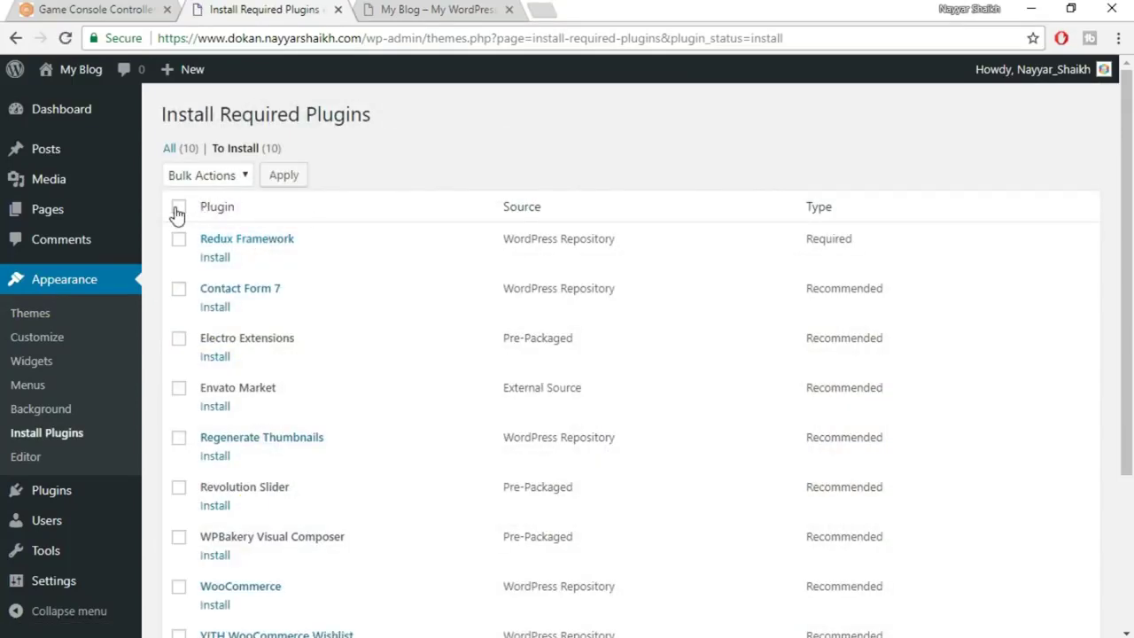
pyautogui.click(177, 211)
pyautogui.scroll(-3, 177, 506)
pyautogui.scroll(3, 178, 506)
pyautogui.click(229, 177)
pyautogui.click(232, 216)
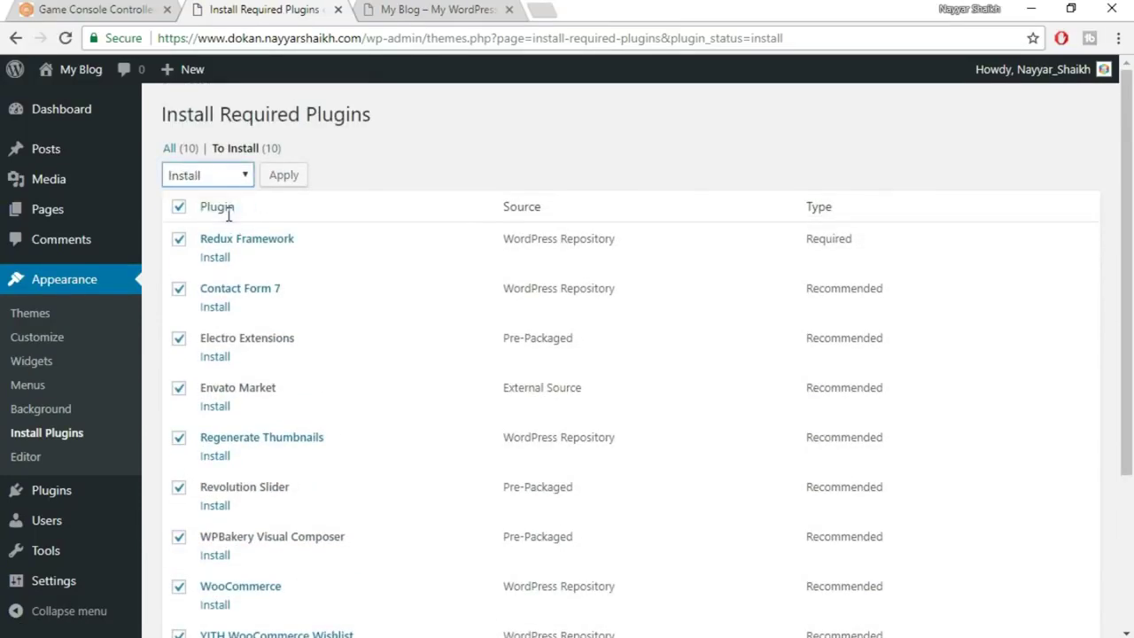
pyautogui.click(280, 178)
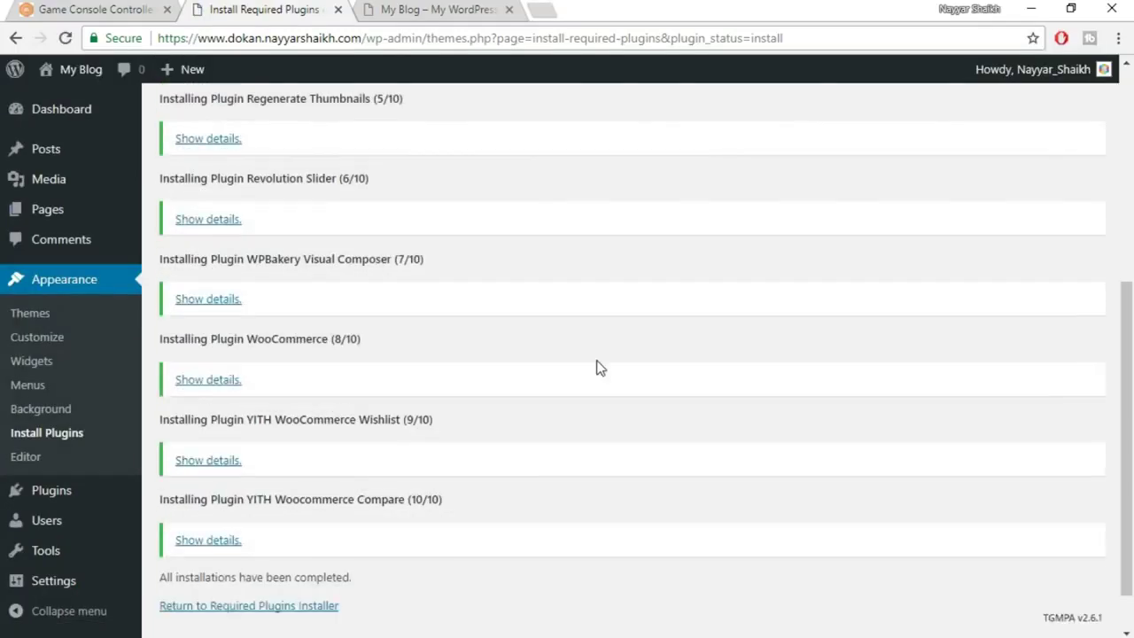
pyautogui.scroll(-3, 598, 367)
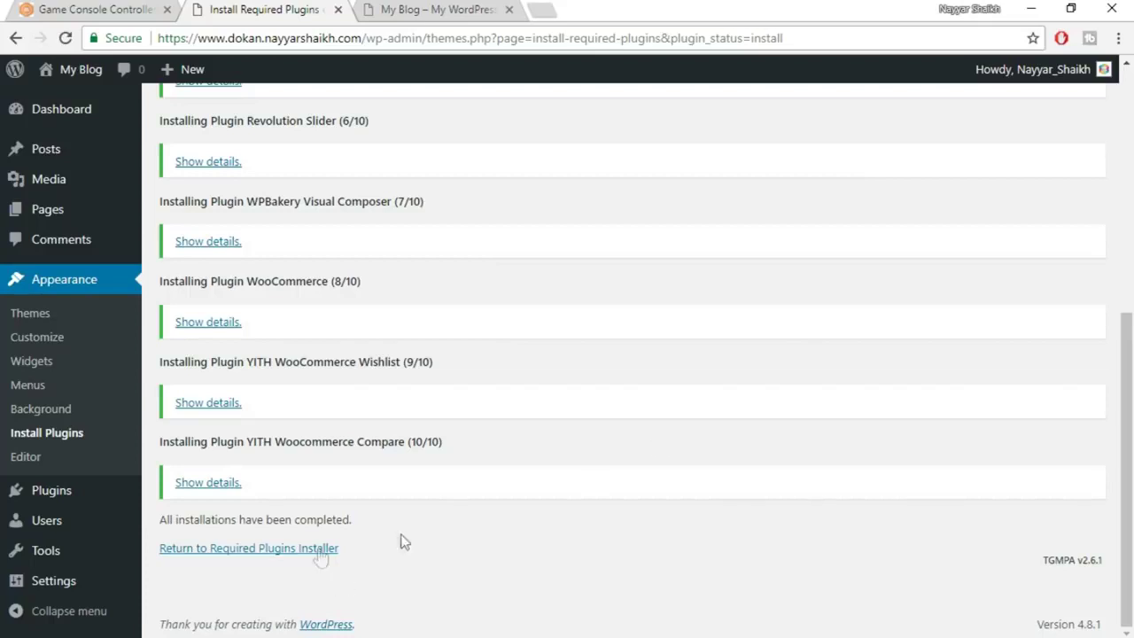
# - Select all installed required plugins and run the Activate bulk action
pyautogui.click(326, 549)
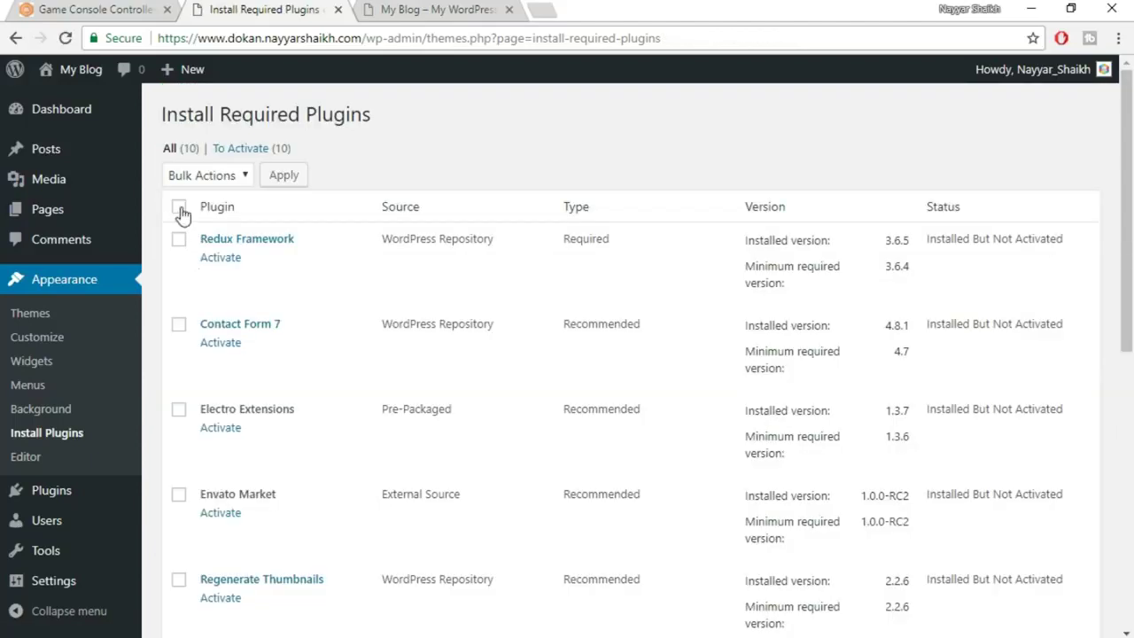
pyautogui.click(180, 209)
pyautogui.click(224, 176)
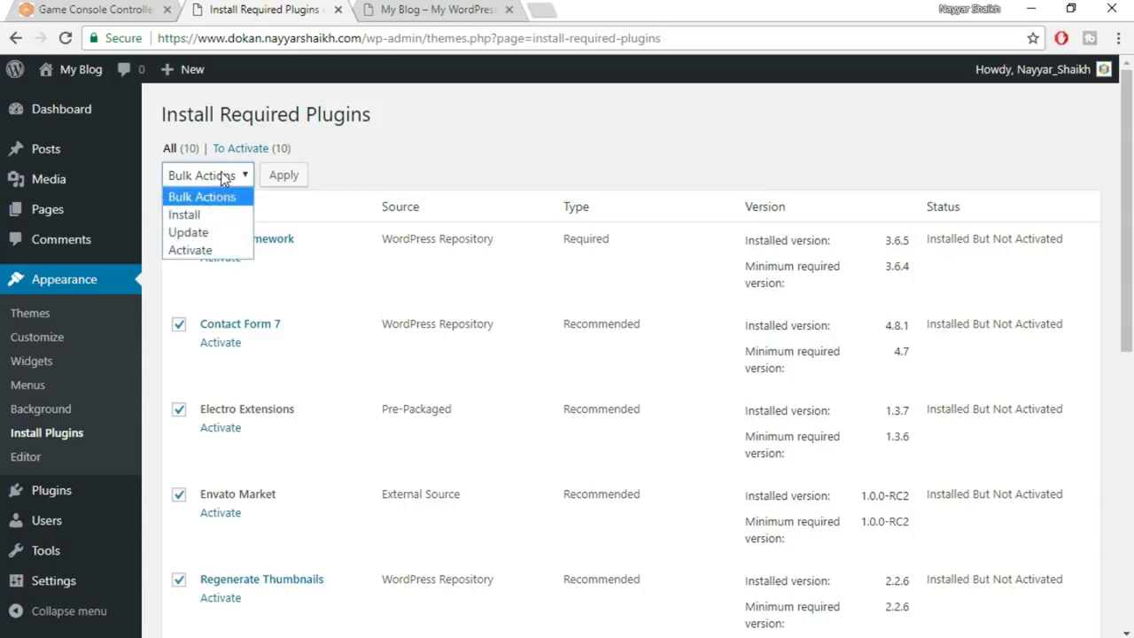
pyautogui.click(196, 256)
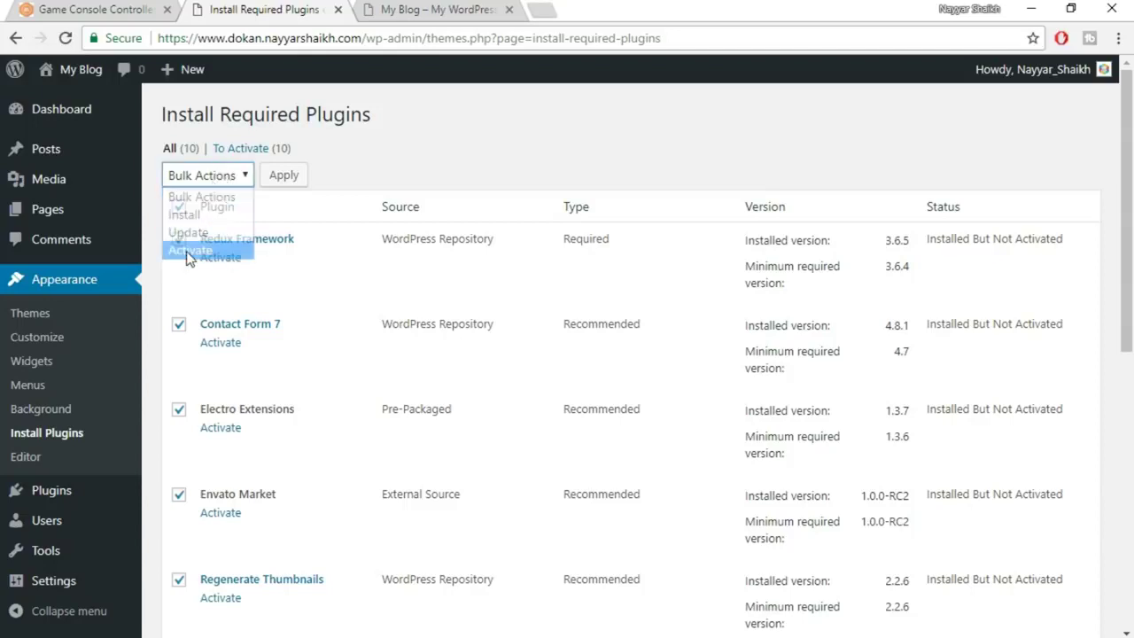
pyautogui.click(288, 177)
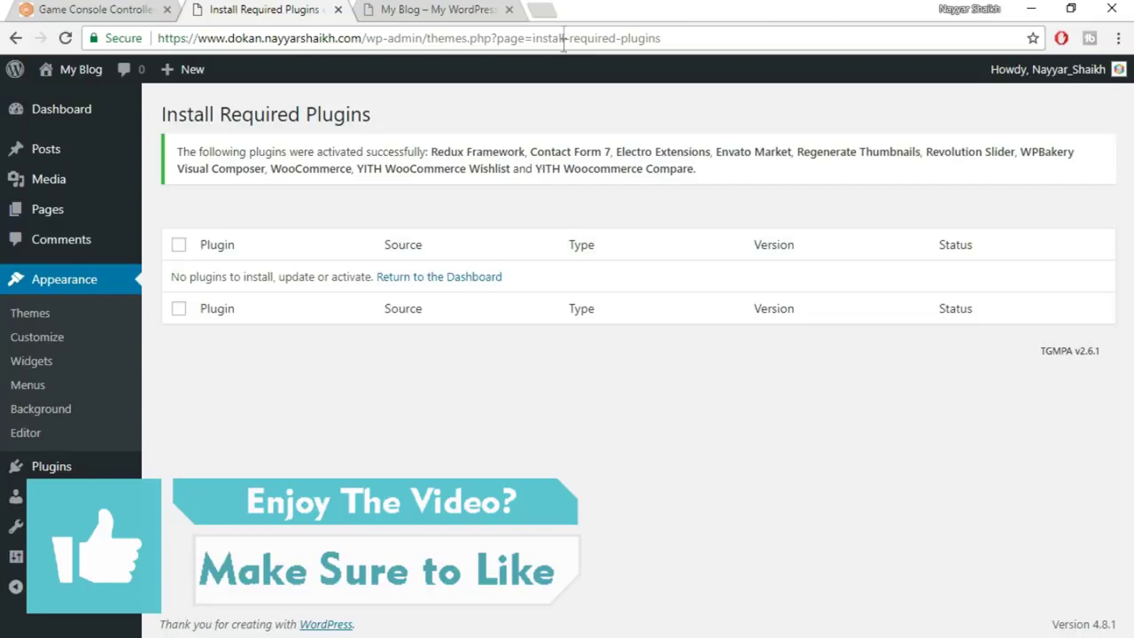
pyautogui.click(542, 10)
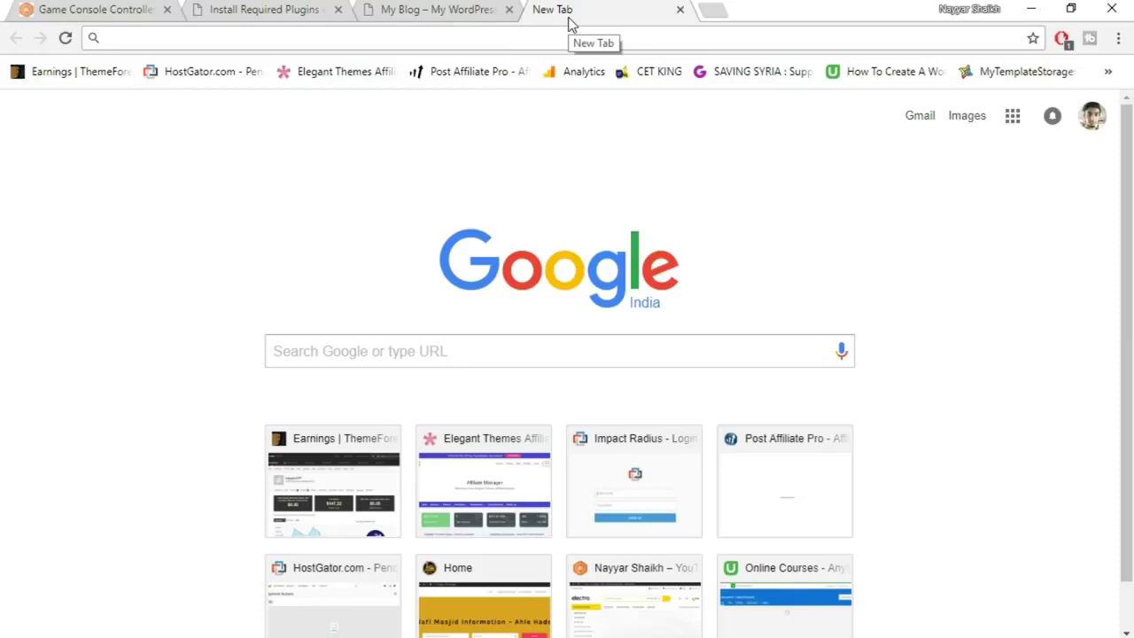
pyautogui.write('bloggdude.com/dokan')
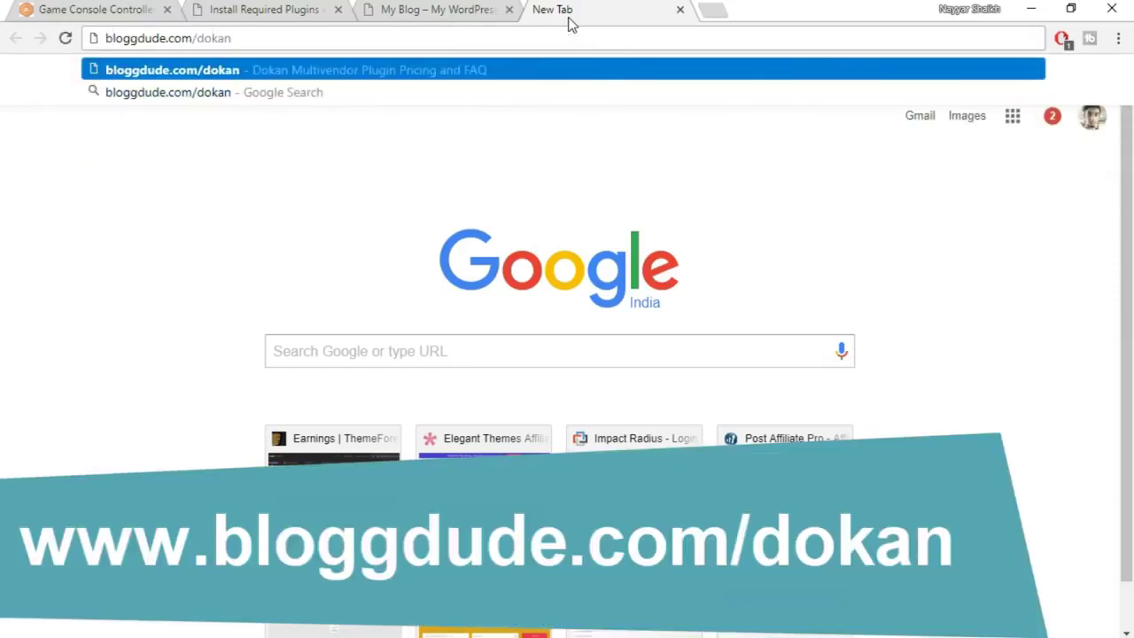
pyautogui.press('Return')
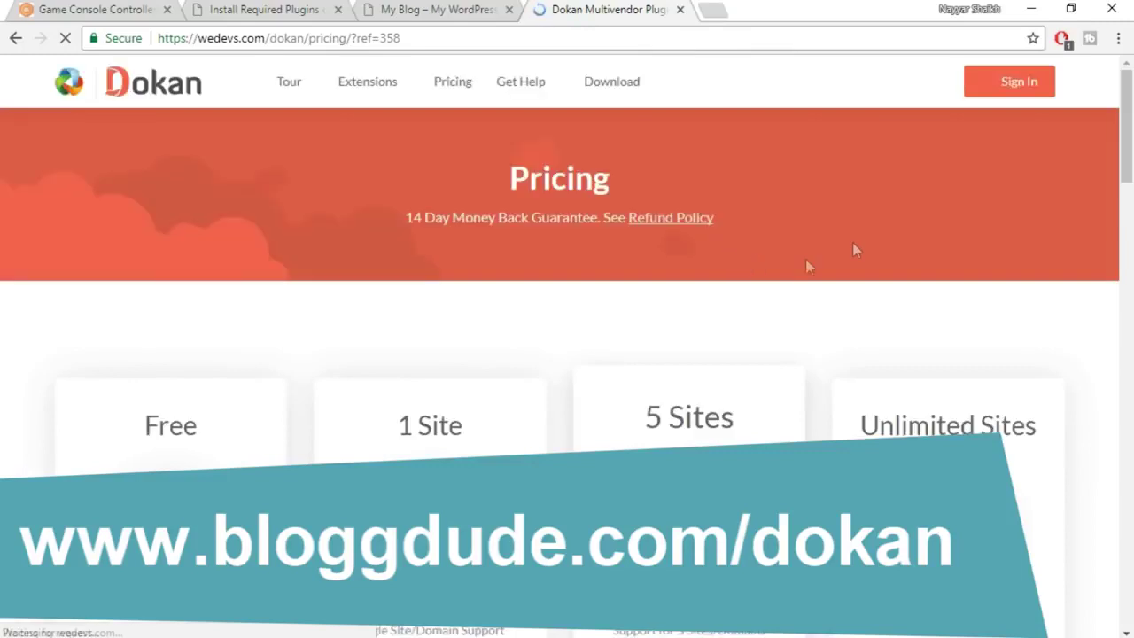
pyautogui.scroll(-4, 1018, 257)
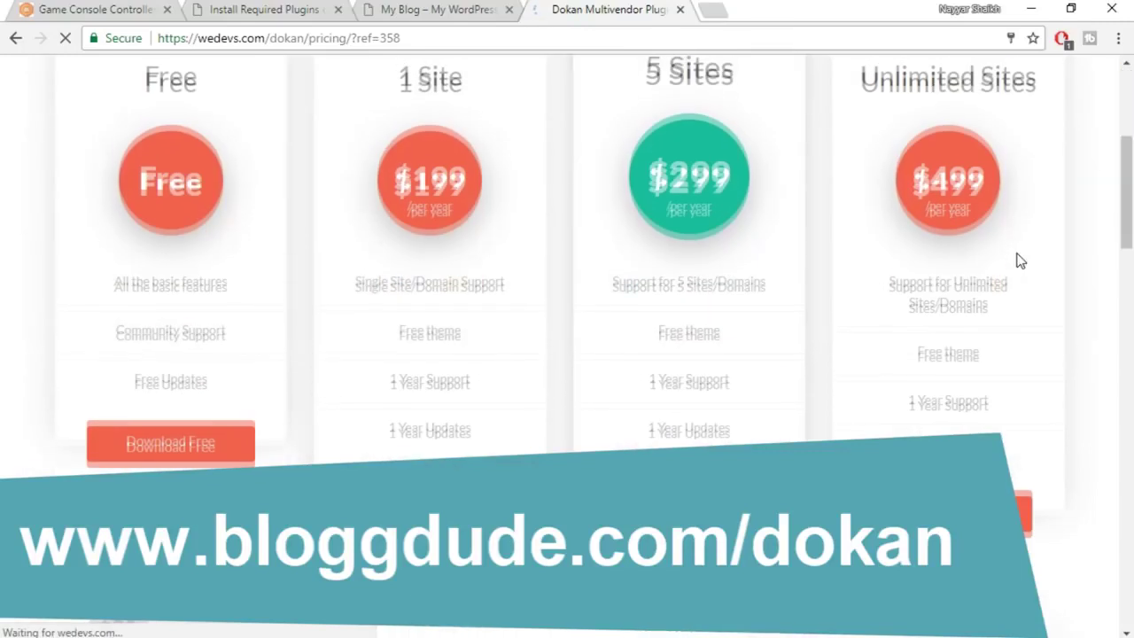
pyautogui.moveTo(1128, 228); pyautogui.dragTo(1129, 201)
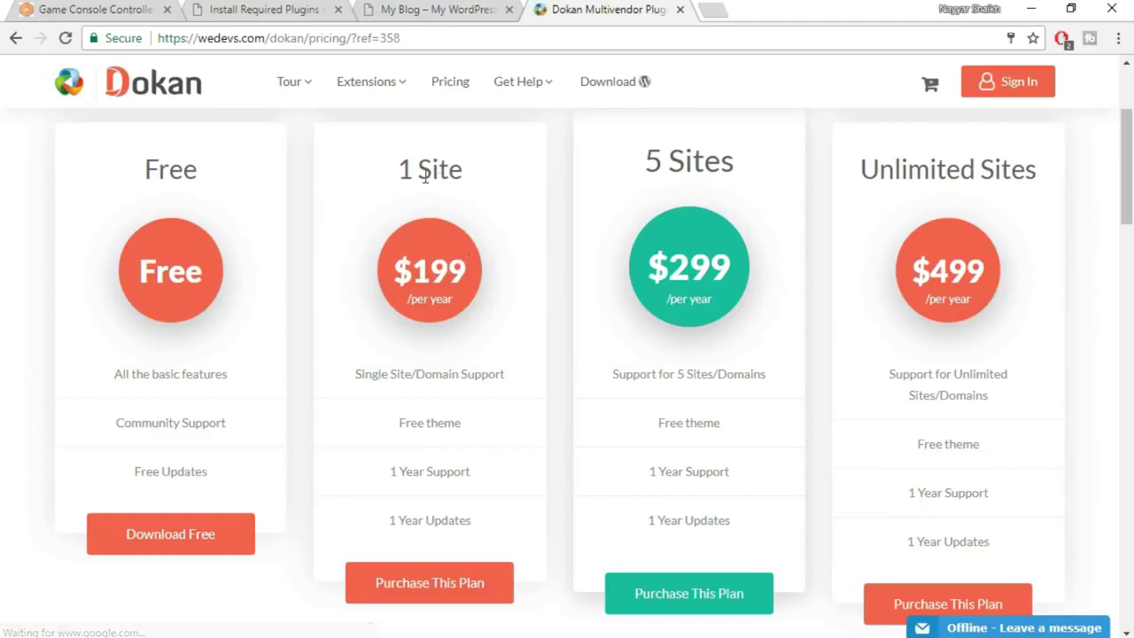
pyautogui.moveTo(392, 172); pyautogui.dragTo(463, 170)
pyautogui.click(492, 219)
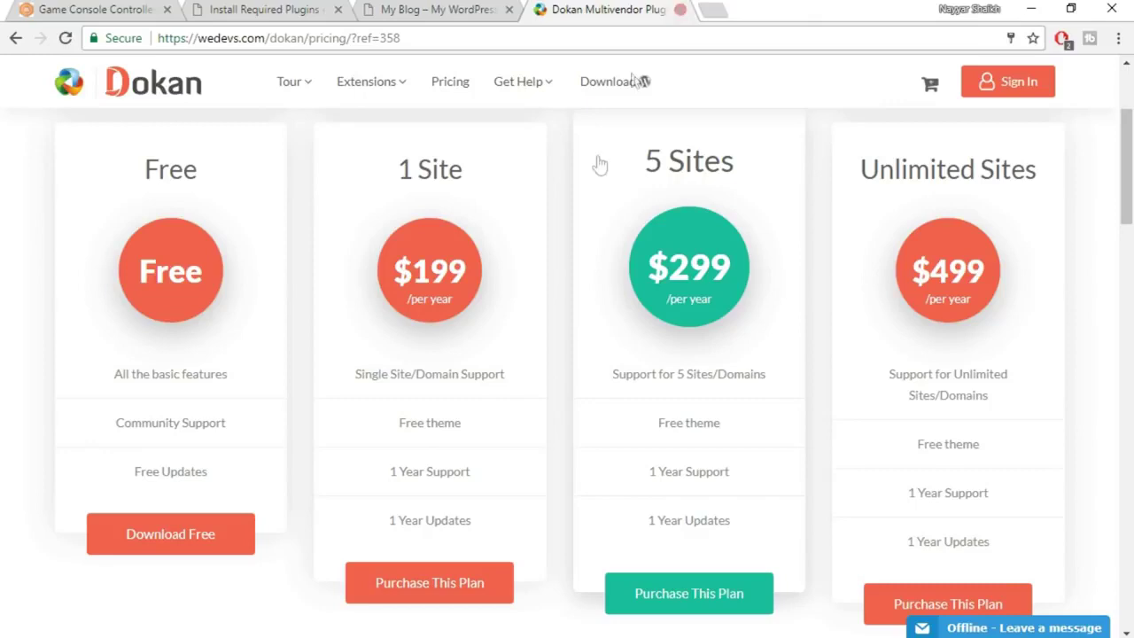
pyautogui.click(679, 10)
pyautogui.click(251, 10)
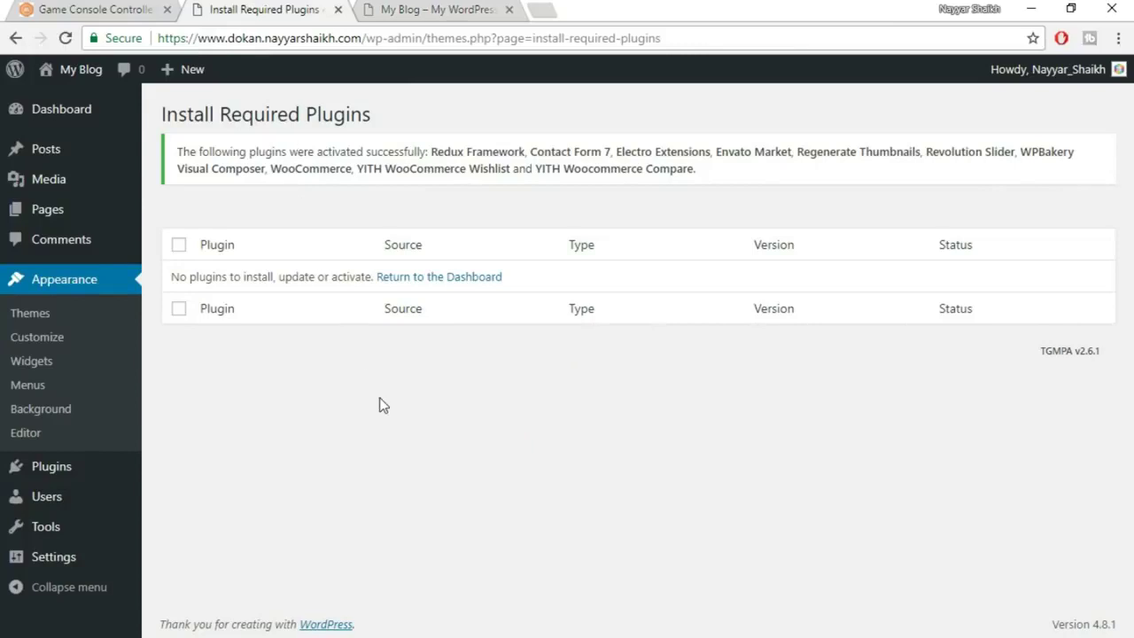
# - Upload dokan-pro.zip via Plugins > Add New > Upload Plugin and install it
pyautogui.moveTo(84, 473)
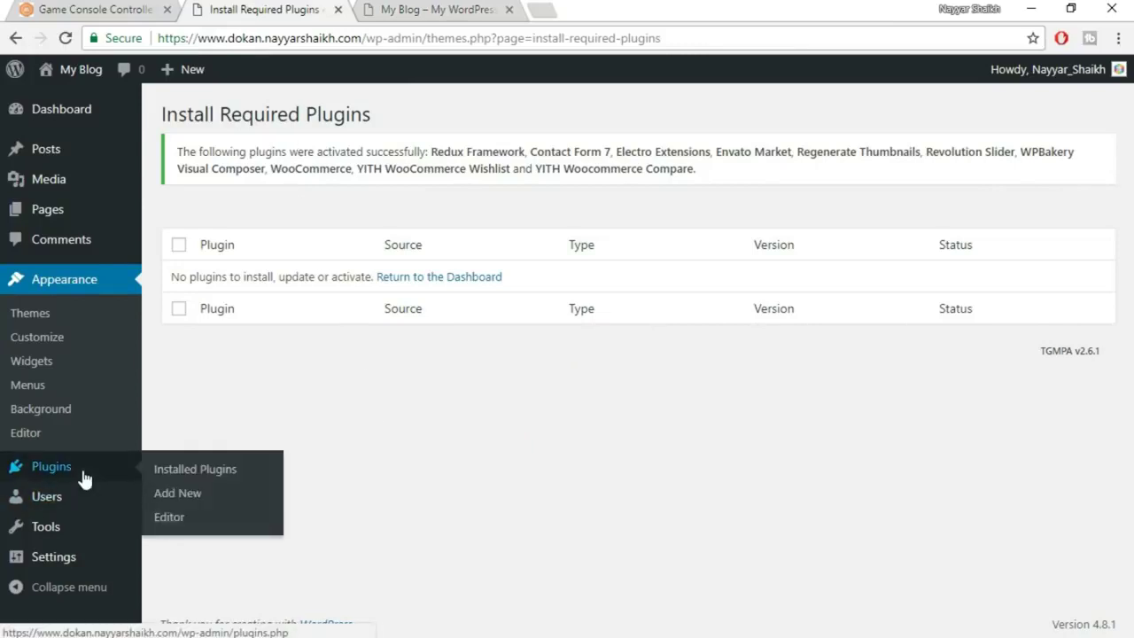
pyautogui.click(193, 493)
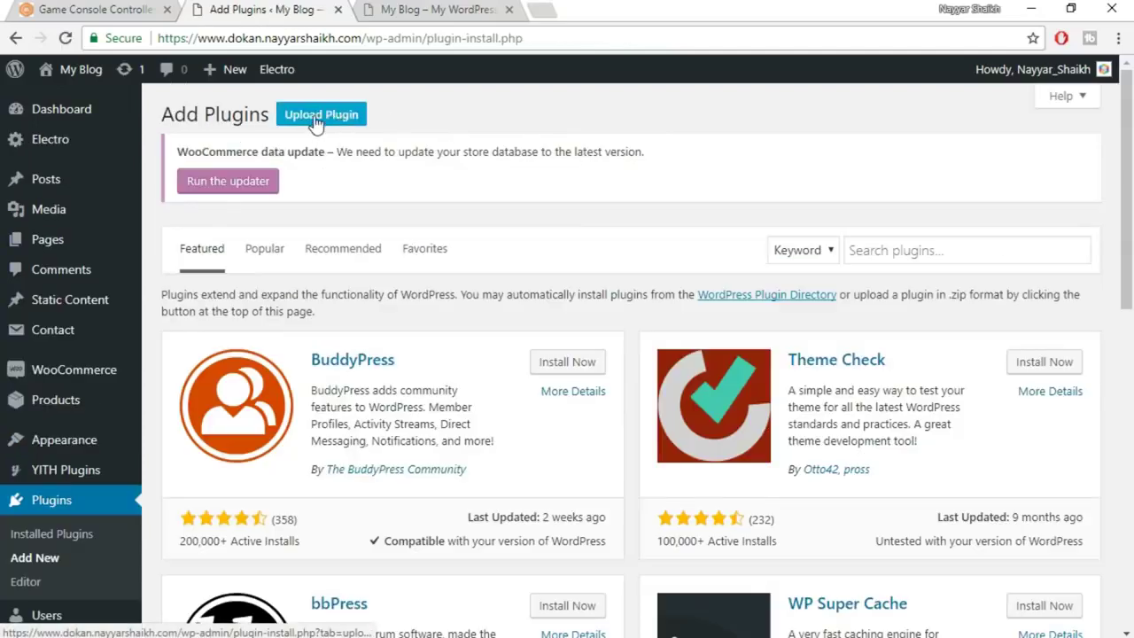
pyautogui.click(321, 120)
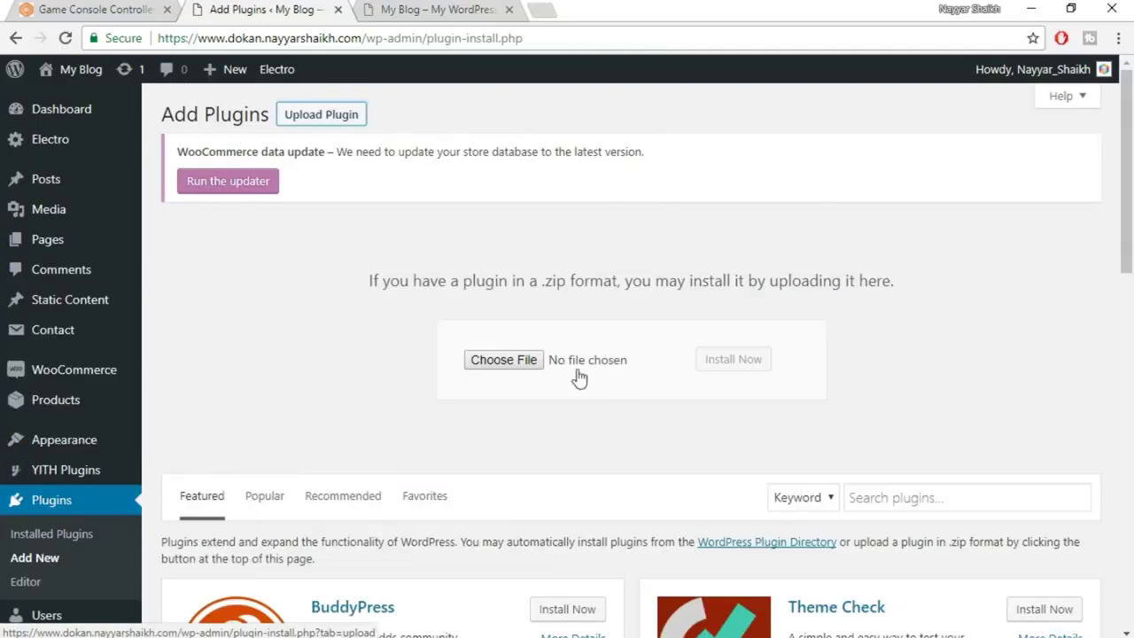
pyautogui.click(511, 360)
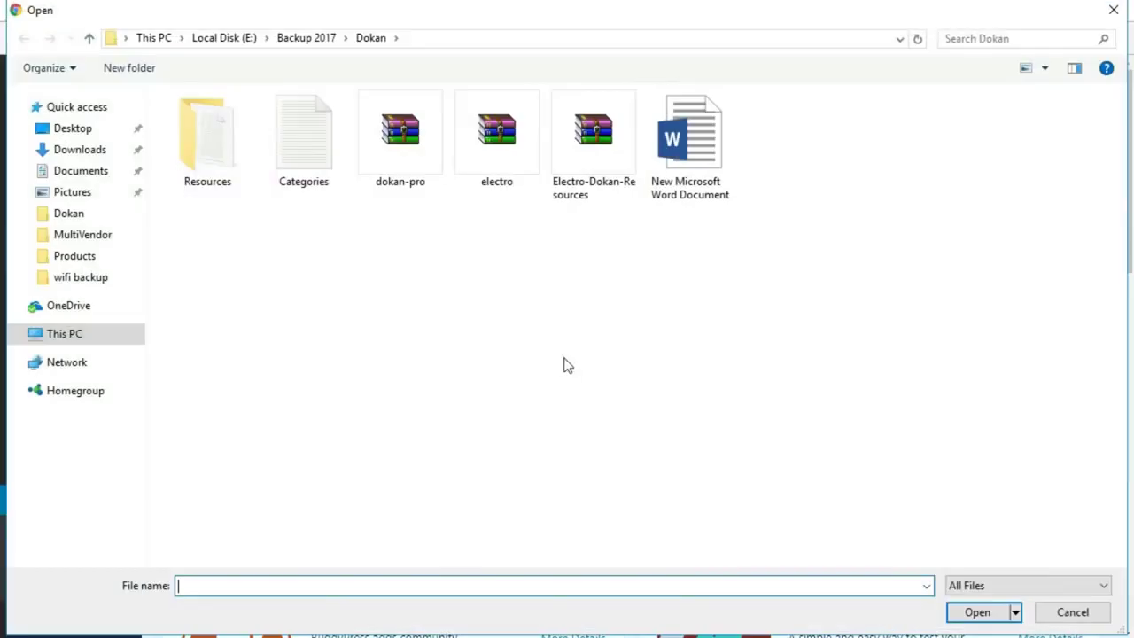
pyautogui.click(399, 174)
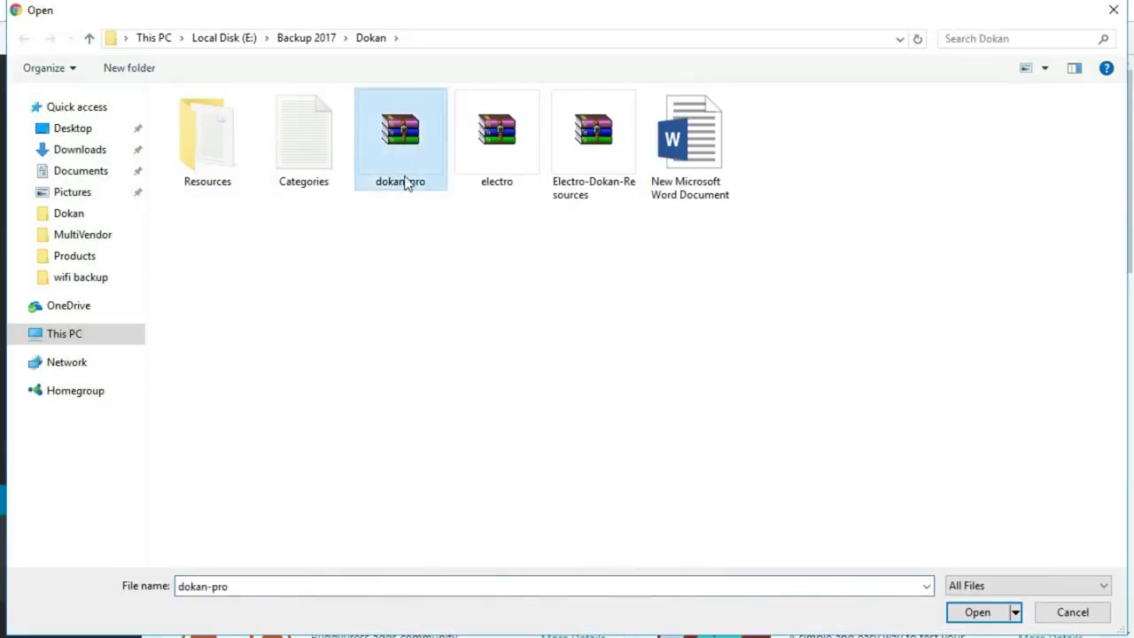
pyautogui.click(972, 617)
pyautogui.click(758, 372)
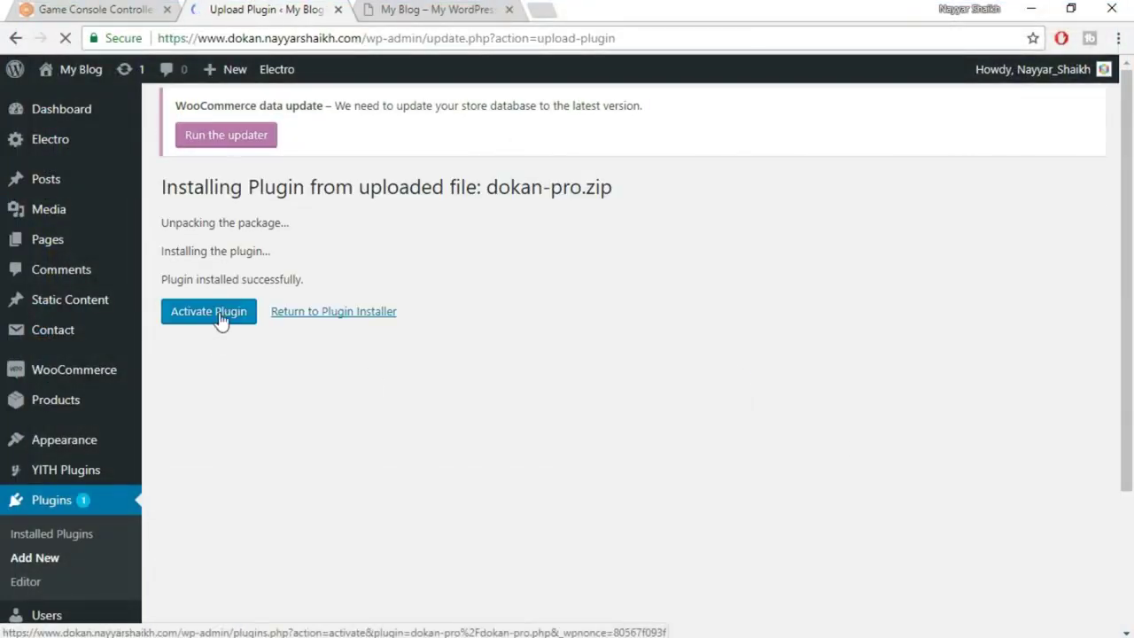
# - Activate Dokan Pro and install the core Dokan plugin it requires
pyautogui.click(221, 321)
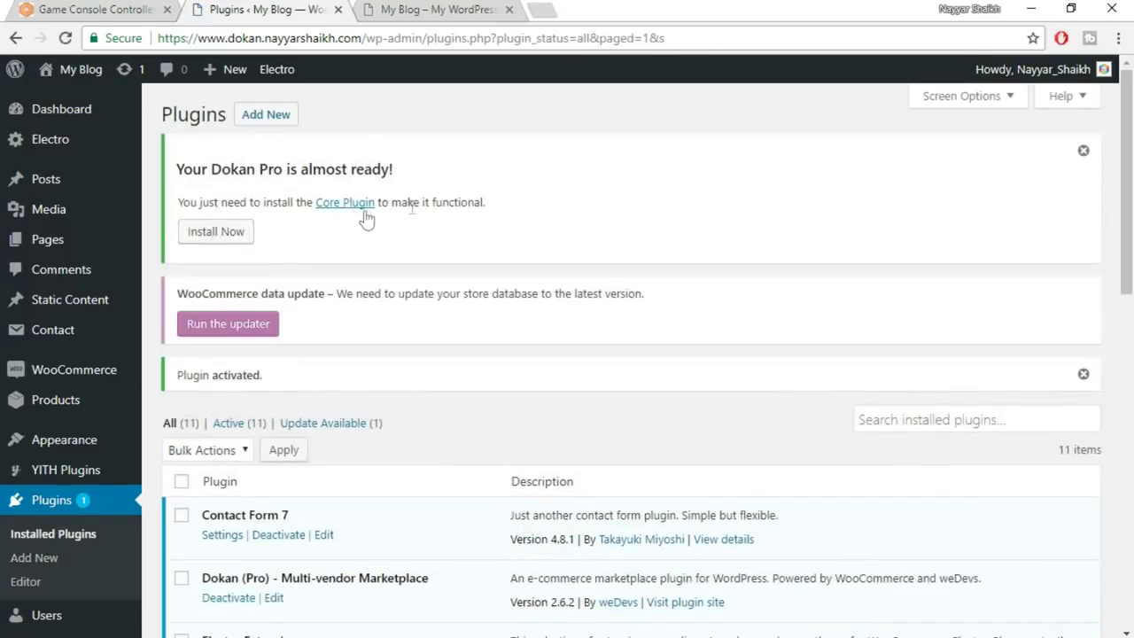
pyautogui.click(227, 243)
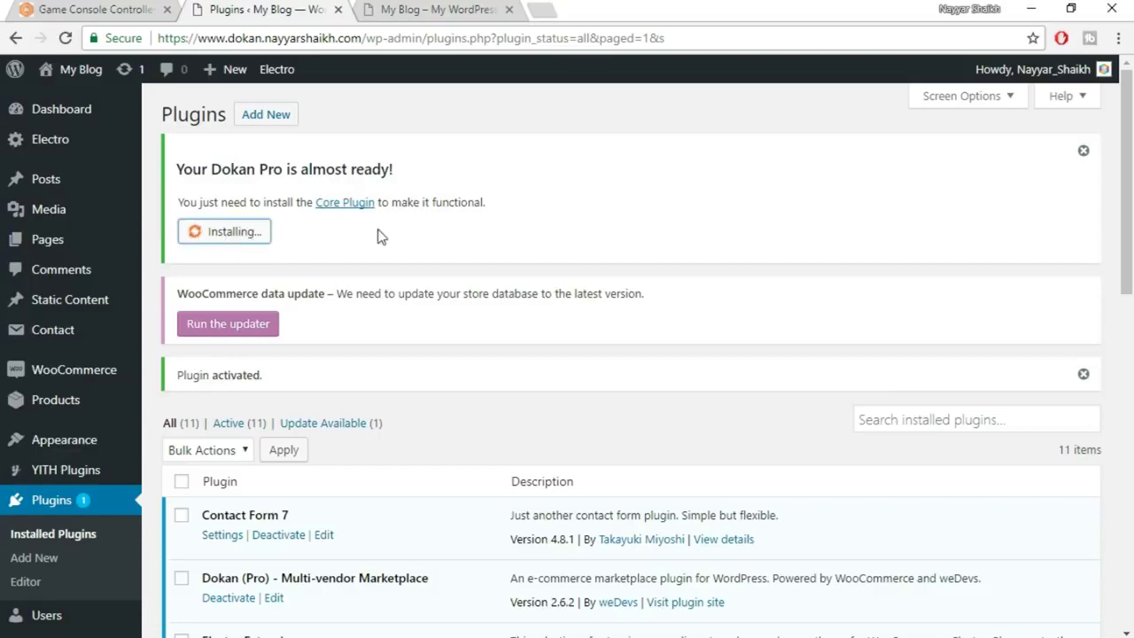
pyautogui.click(284, 210)
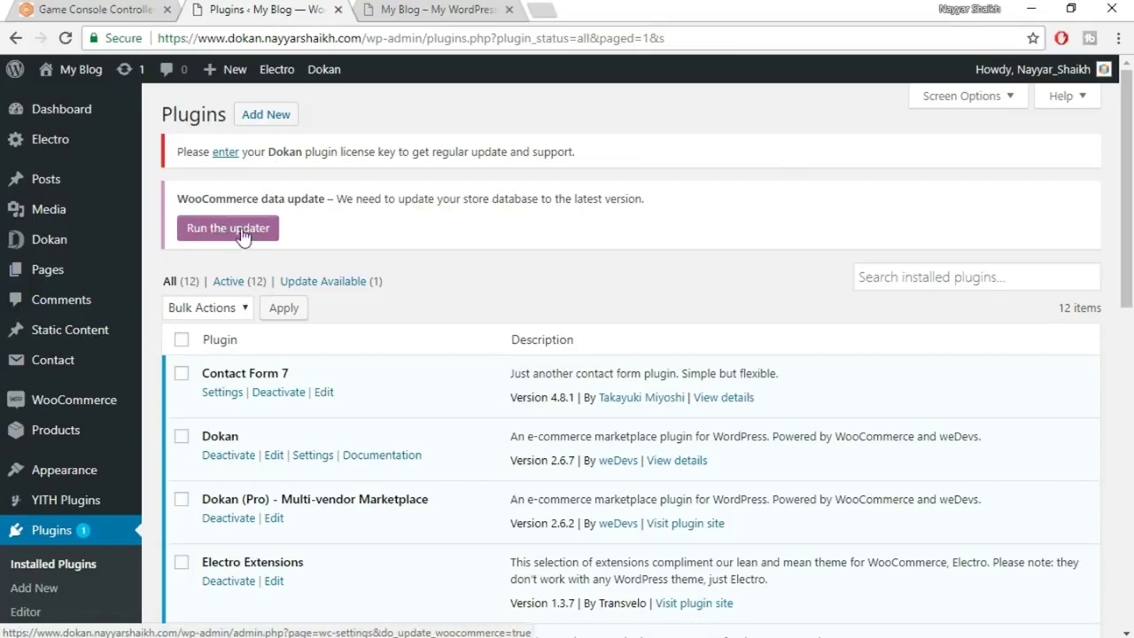
# - Run the WooCommerce database updater, then open Appearance > Themes
pyautogui.click(242, 236)
pyautogui.click(625, 160)
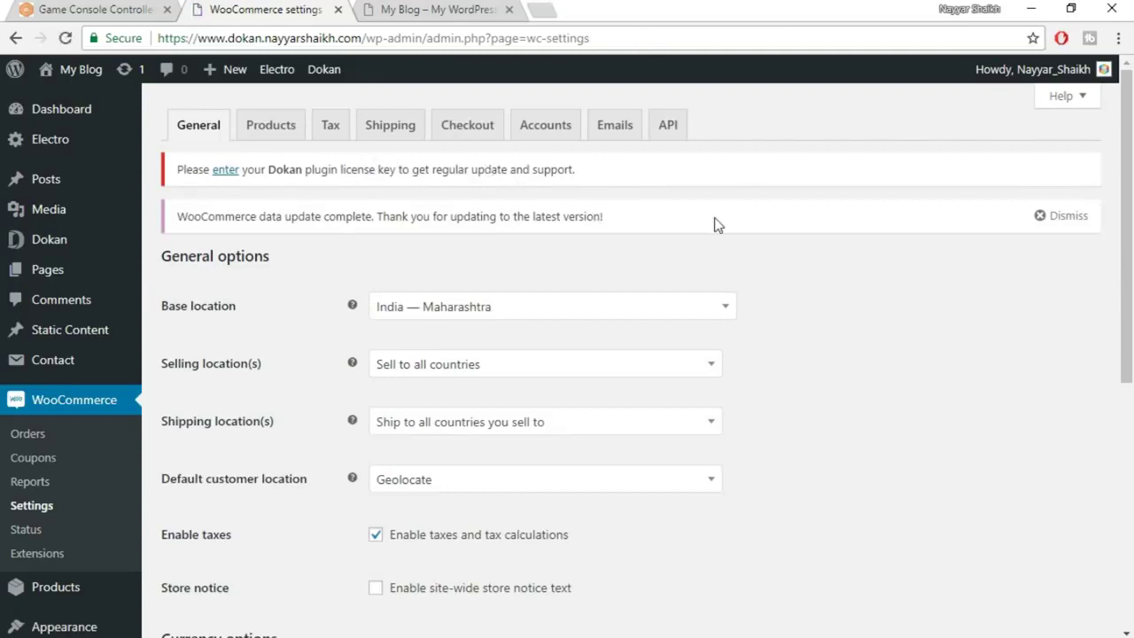
pyautogui.click(69, 112)
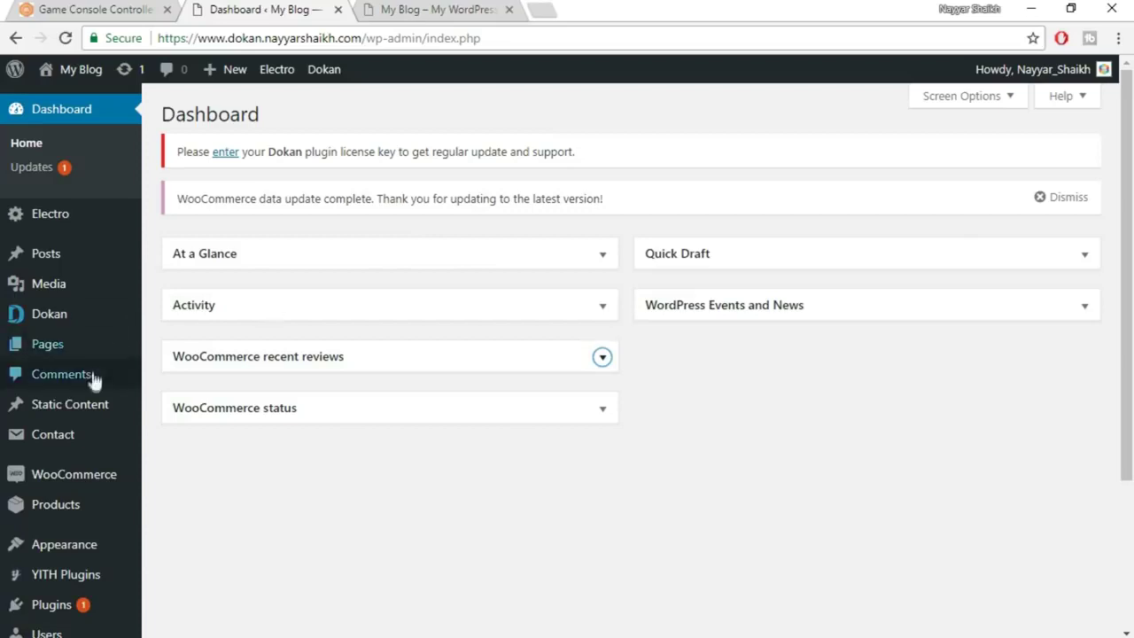
pyautogui.moveTo(85, 556)
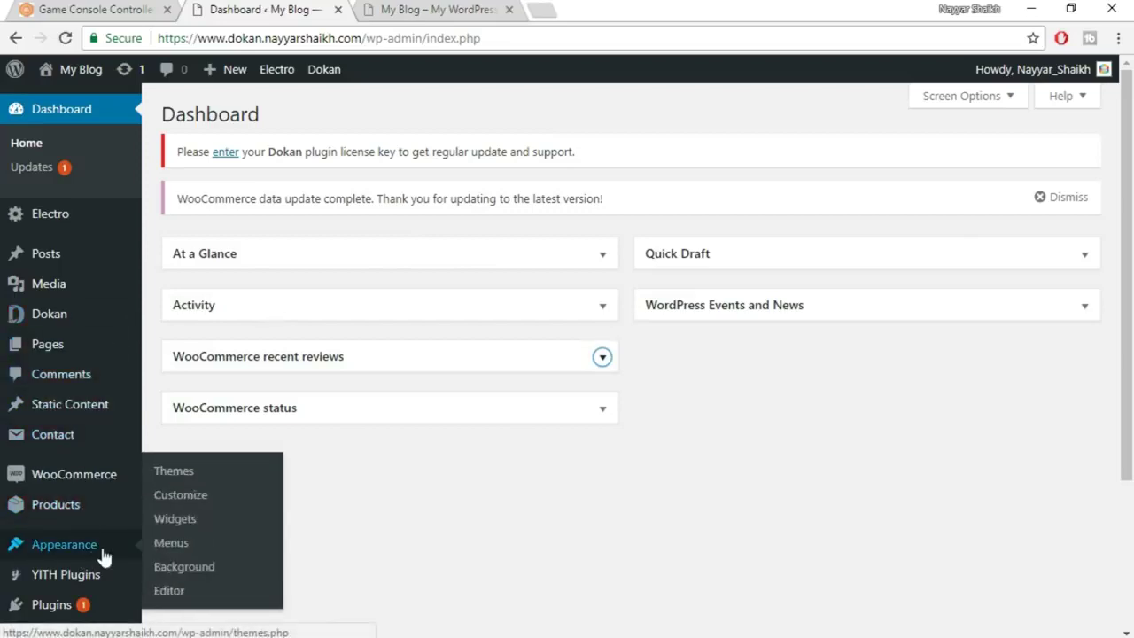
pyautogui.click(185, 472)
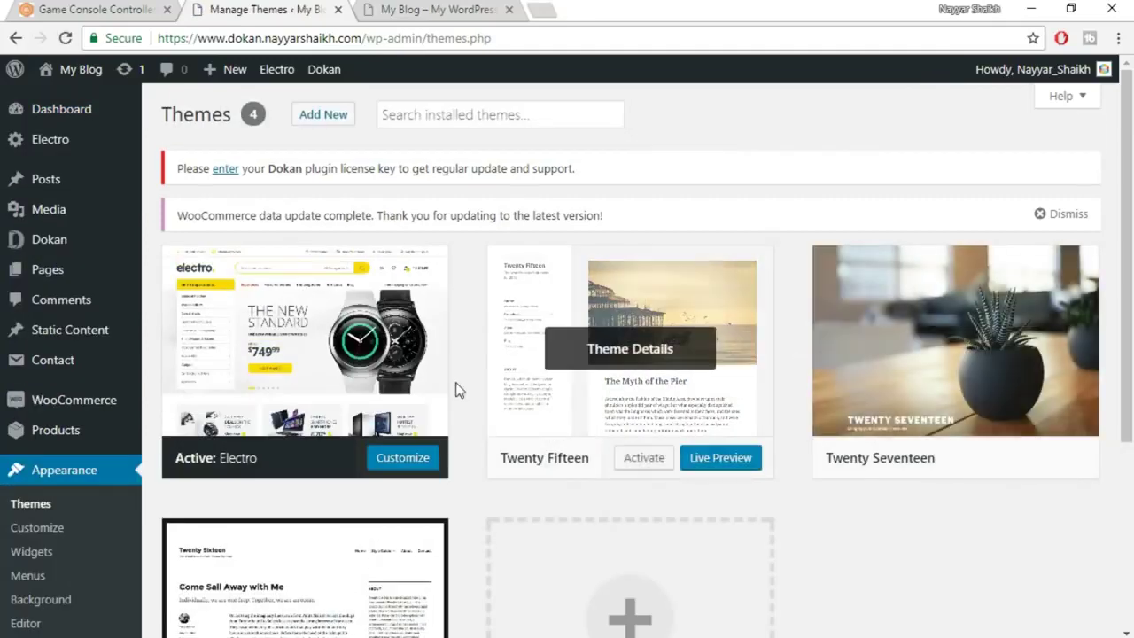
pyautogui.scroll(-1, 319, 275)
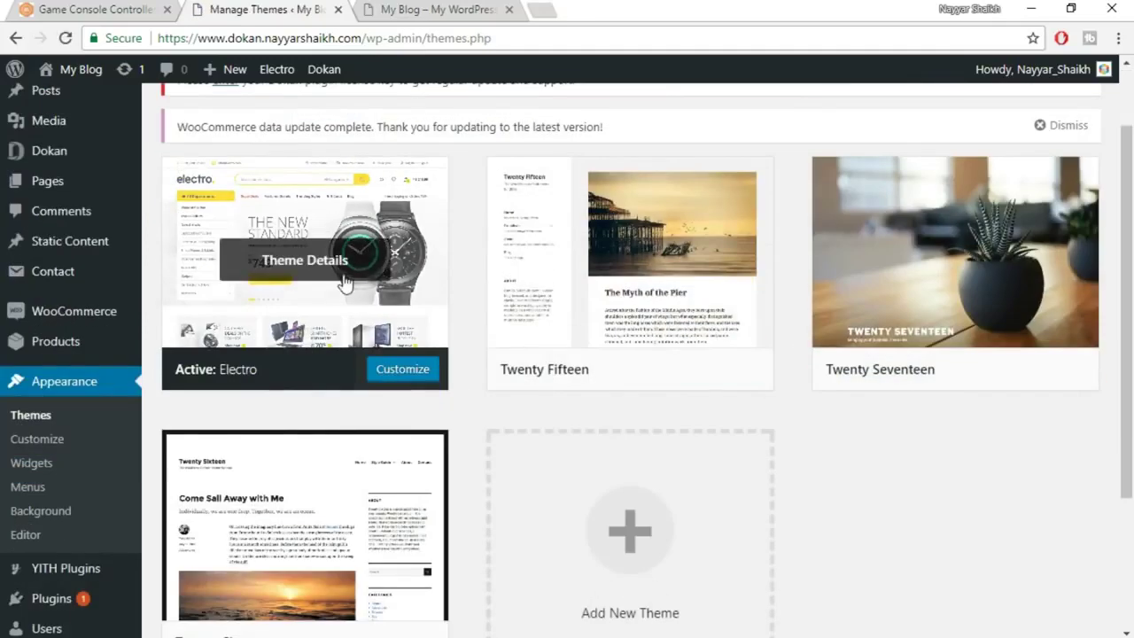
# - Delete Twenty Fifteen, Twenty Seventeen and Twenty Sixteen from their Theme Details, confirming each
pyautogui.click(677, 264)
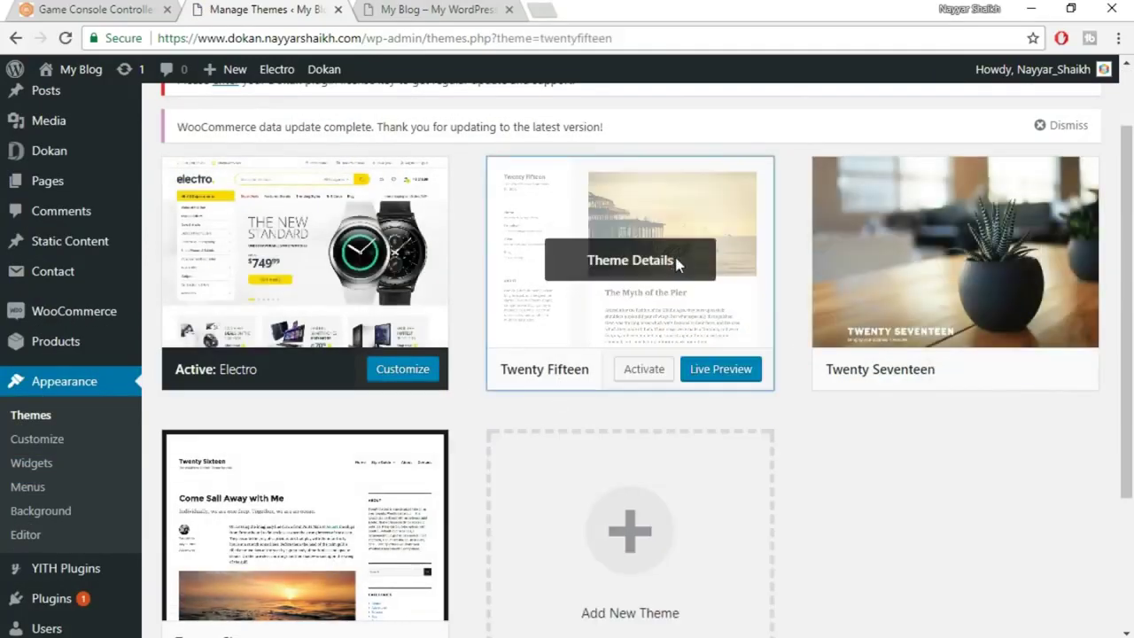
pyautogui.click(1068, 603)
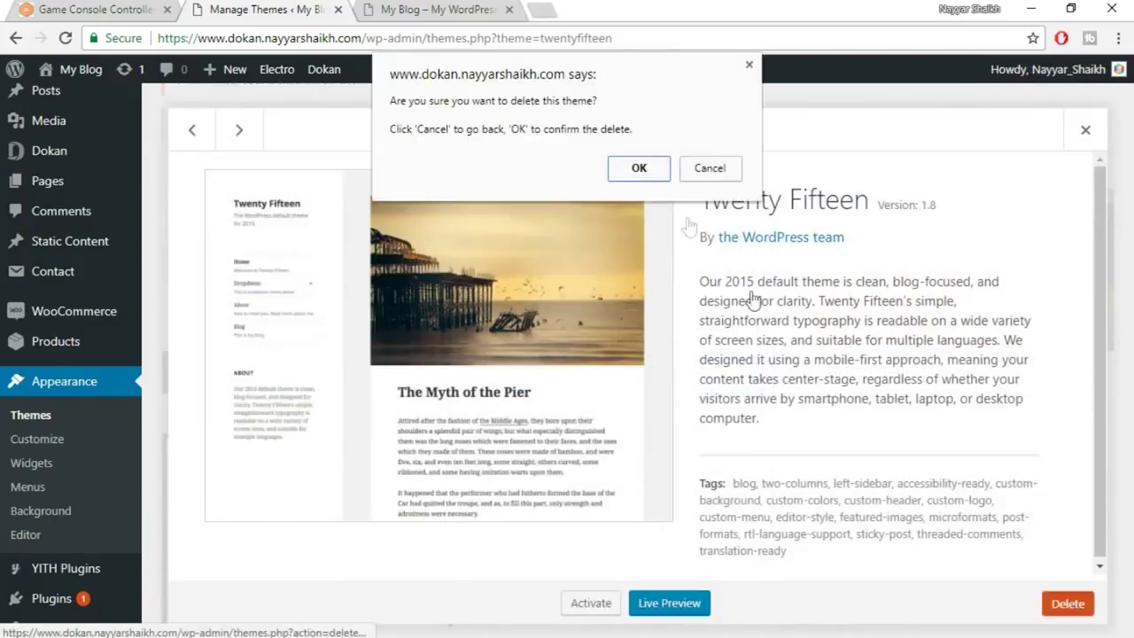
pyautogui.click(637, 167)
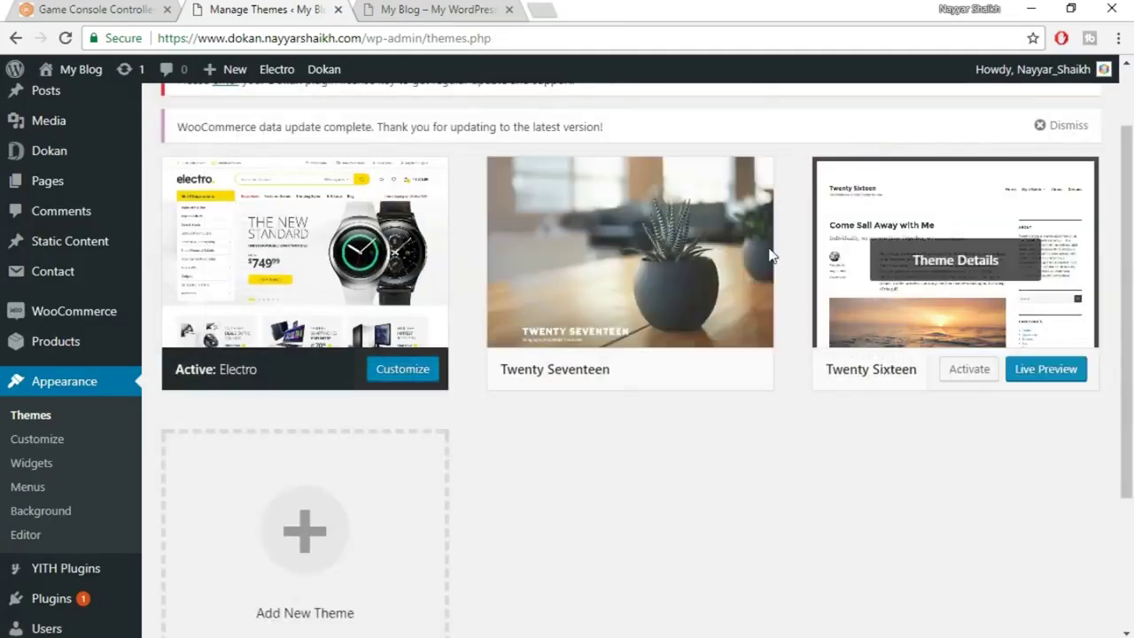
pyautogui.click(650, 184)
pyautogui.click(1067, 603)
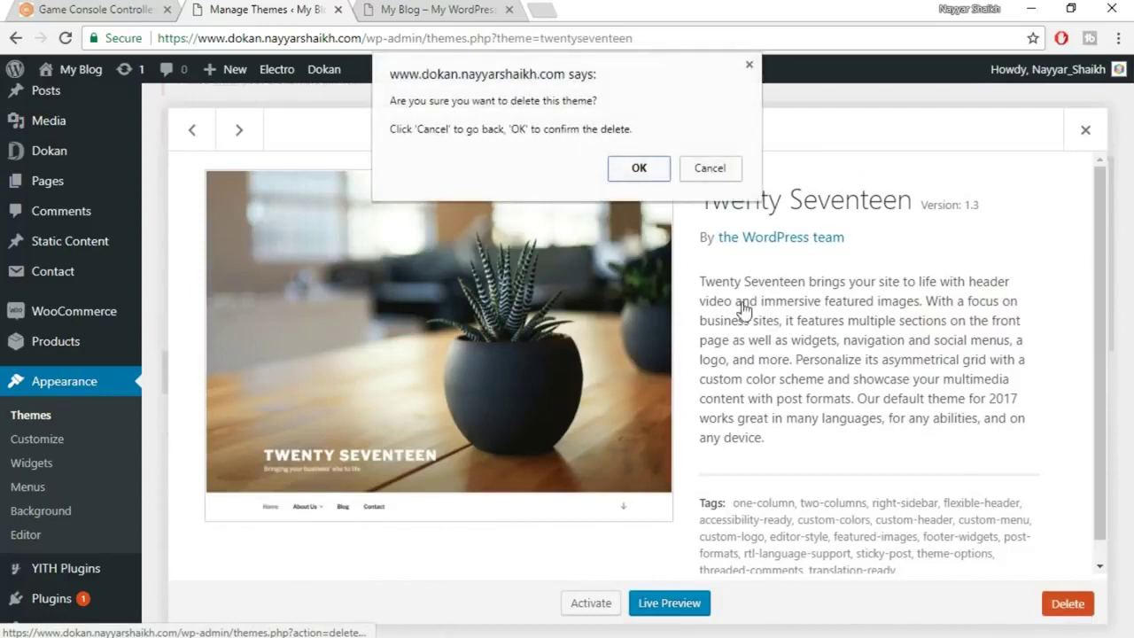
pyautogui.click(655, 172)
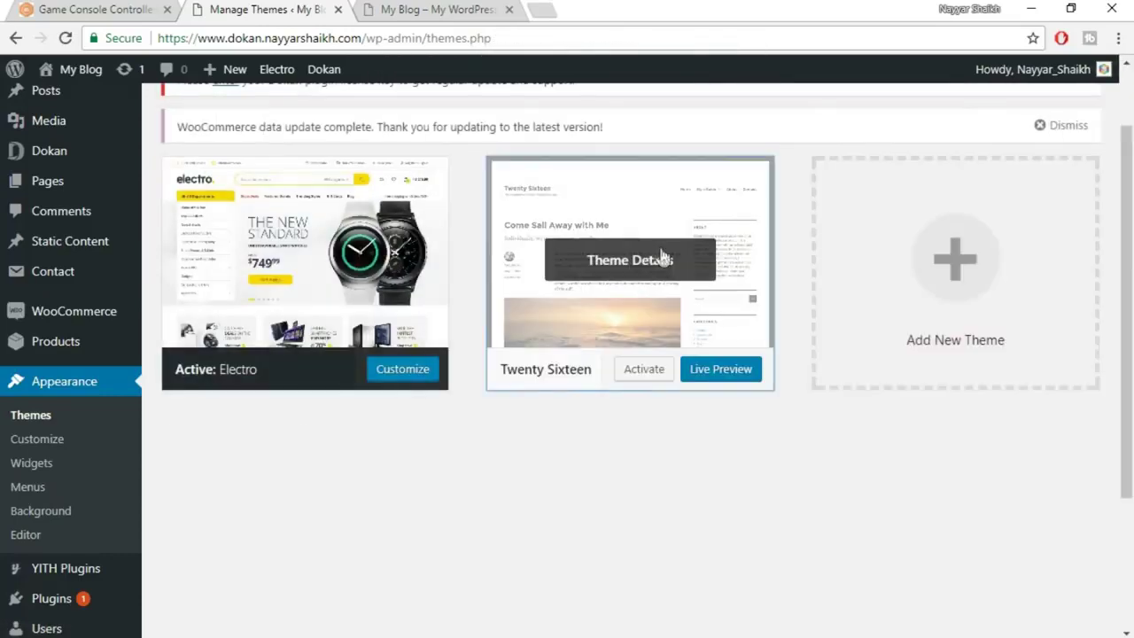
pyautogui.click(659, 258)
pyautogui.click(1068, 603)
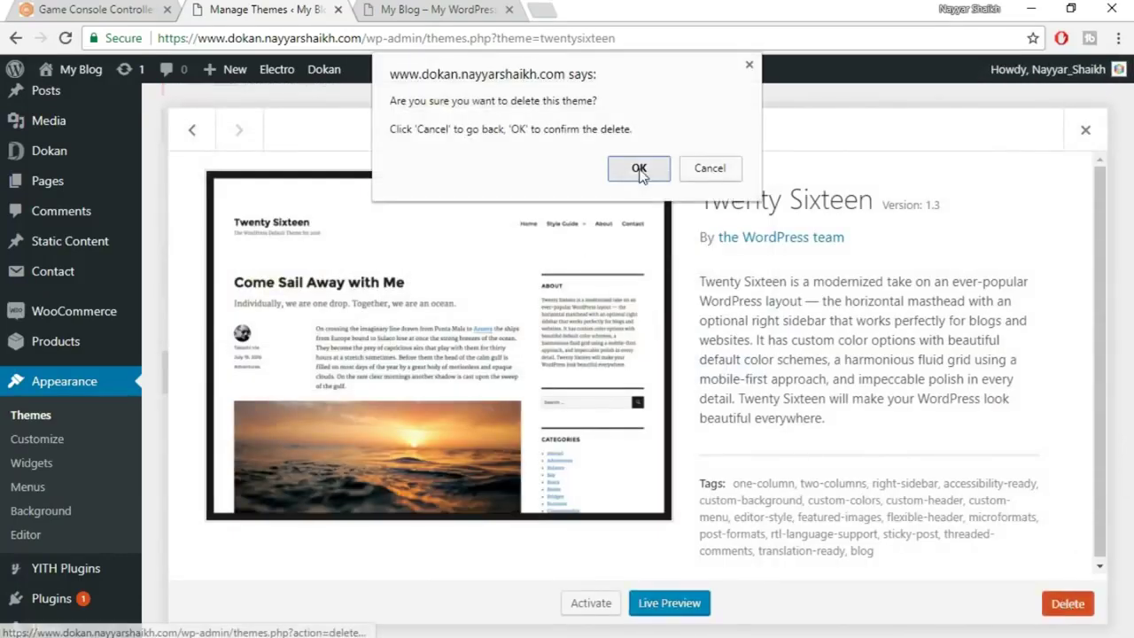
pyautogui.click(637, 168)
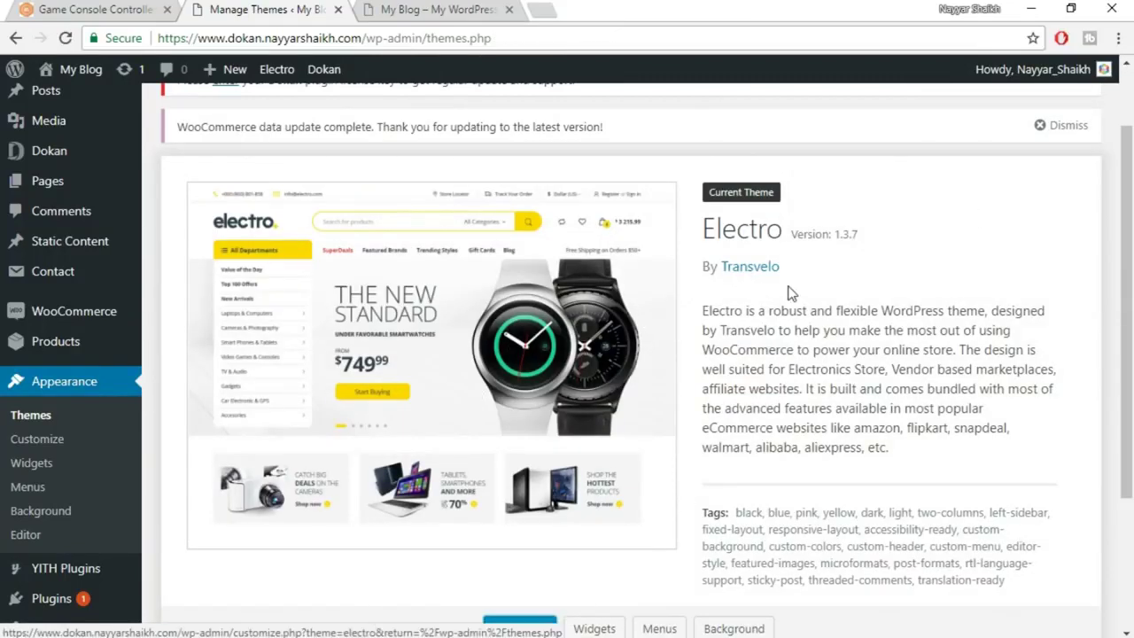
pyautogui.scroll(1, 848, 347)
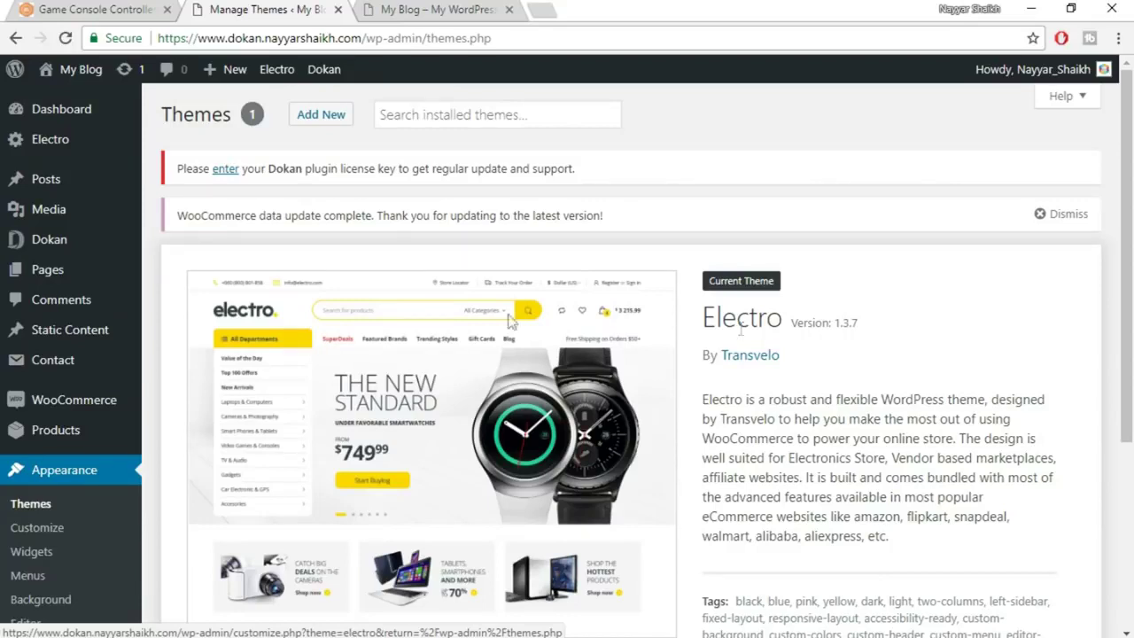
pyautogui.moveTo(89, 409)
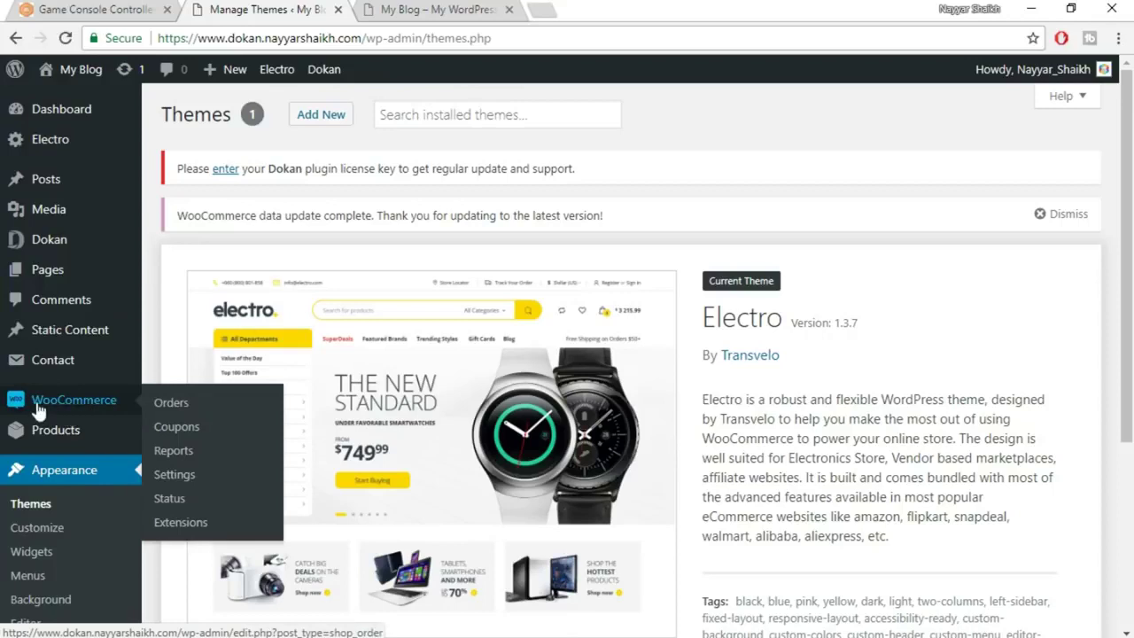
pyautogui.click(176, 479)
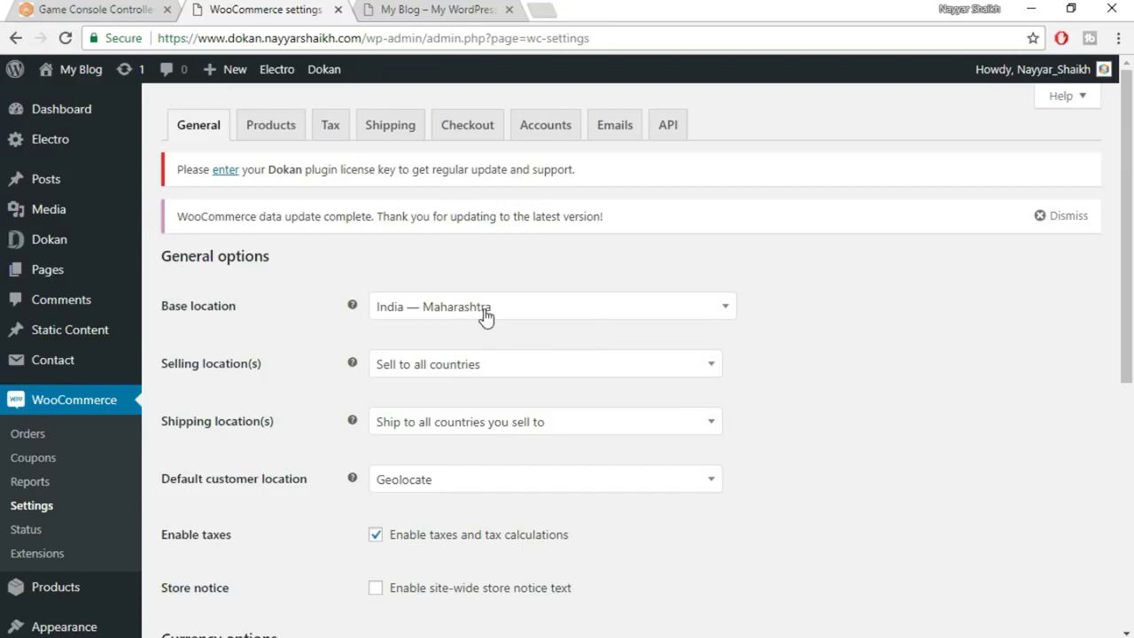
pyautogui.click(485, 317)
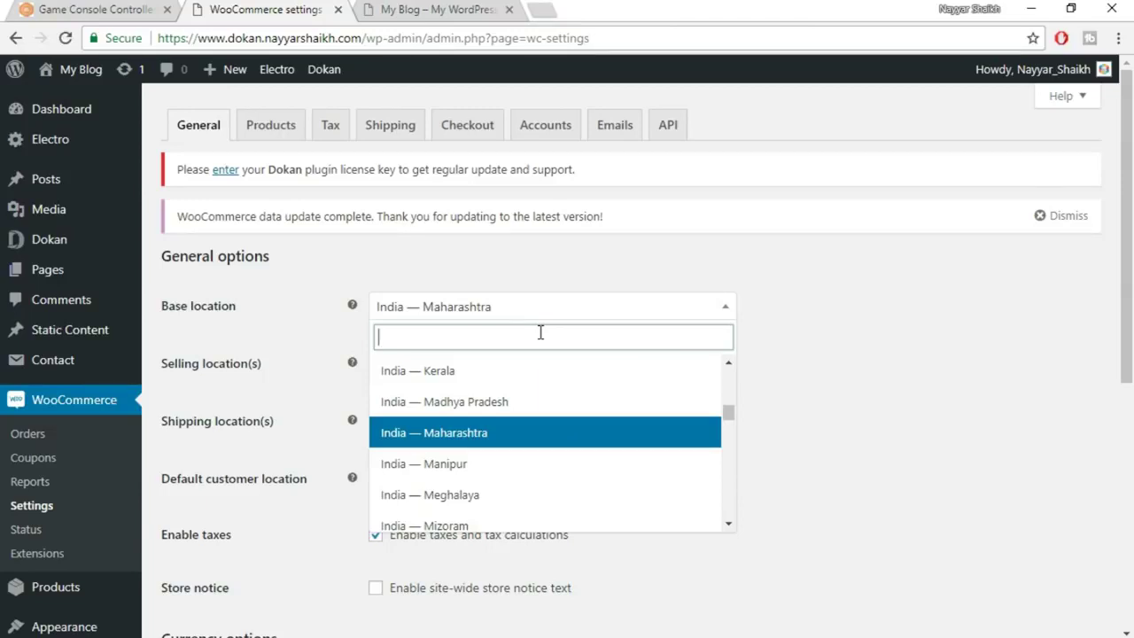
pyautogui.write('maha')
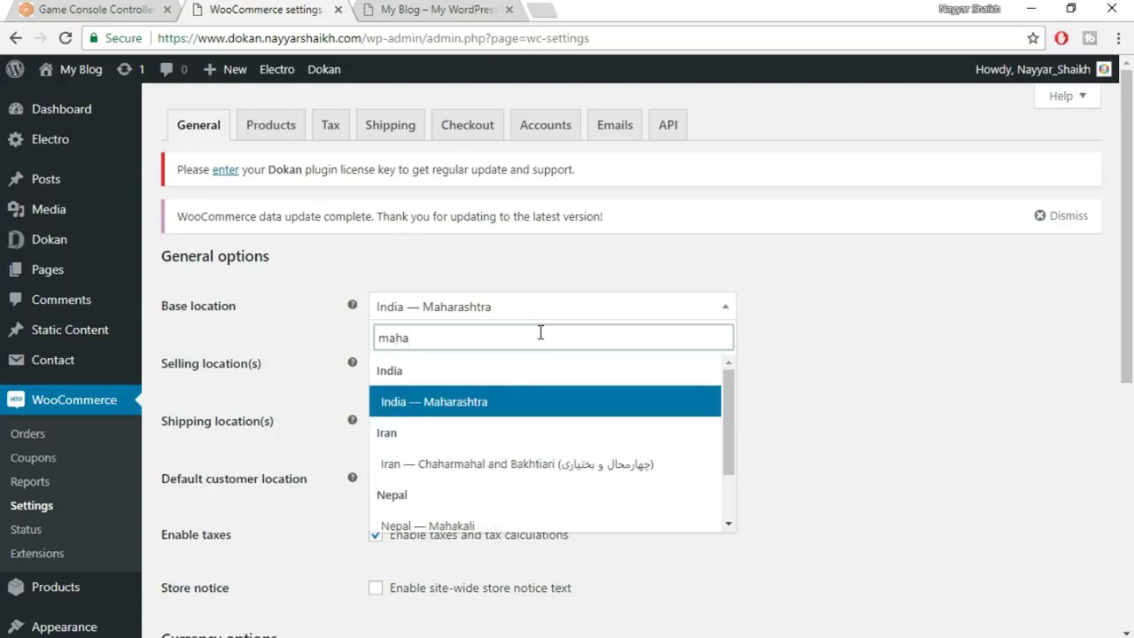
pyautogui.click(474, 412)
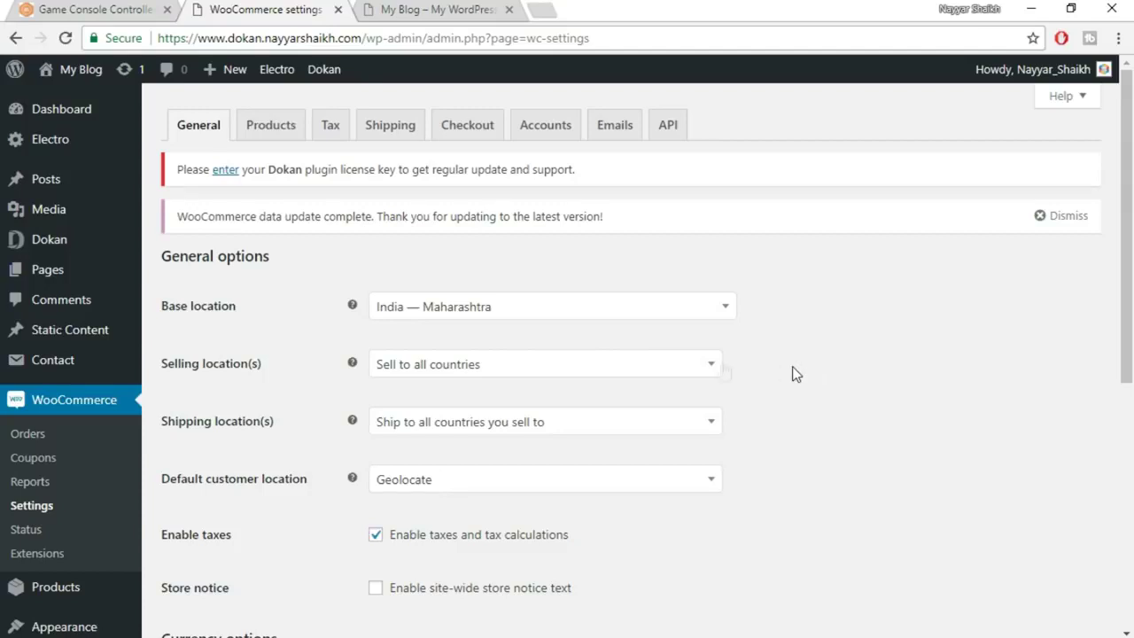
# - Set selling locations to 'Sell to specific countries' and leave India as the only allowed country
pyautogui.click(546, 374)
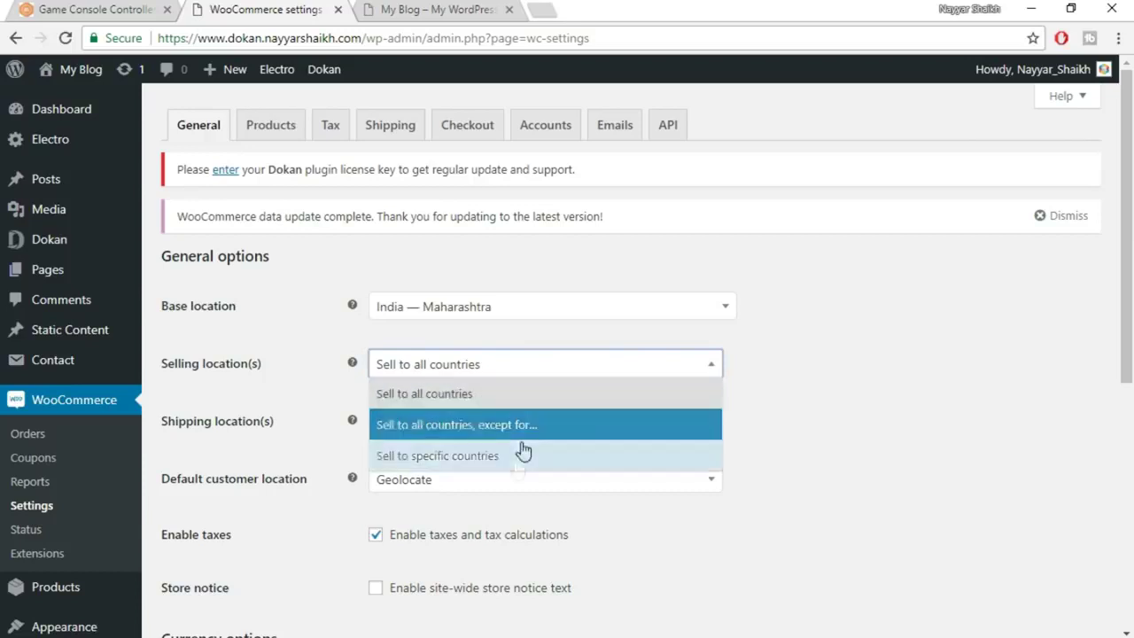
pyautogui.click(470, 461)
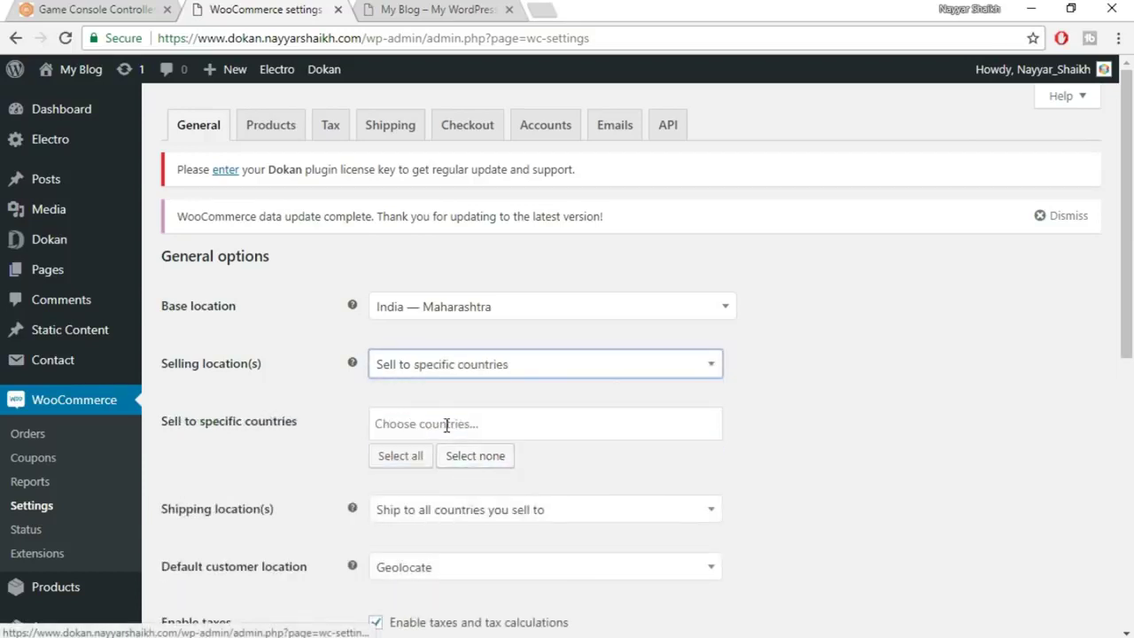
pyautogui.click(507, 424)
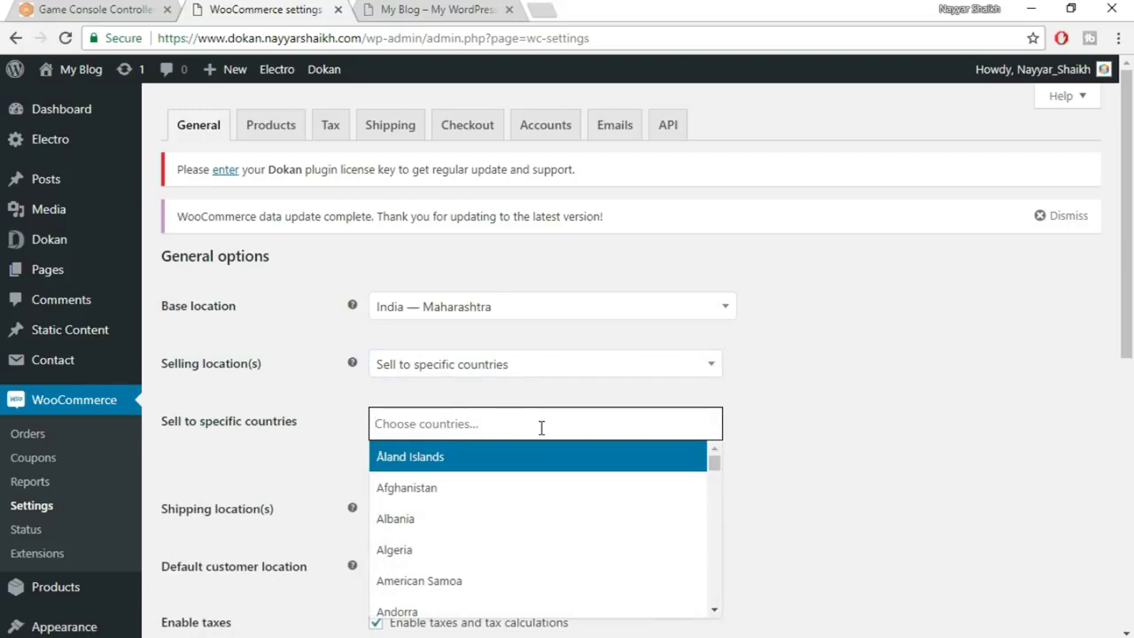
pyautogui.write('ind')
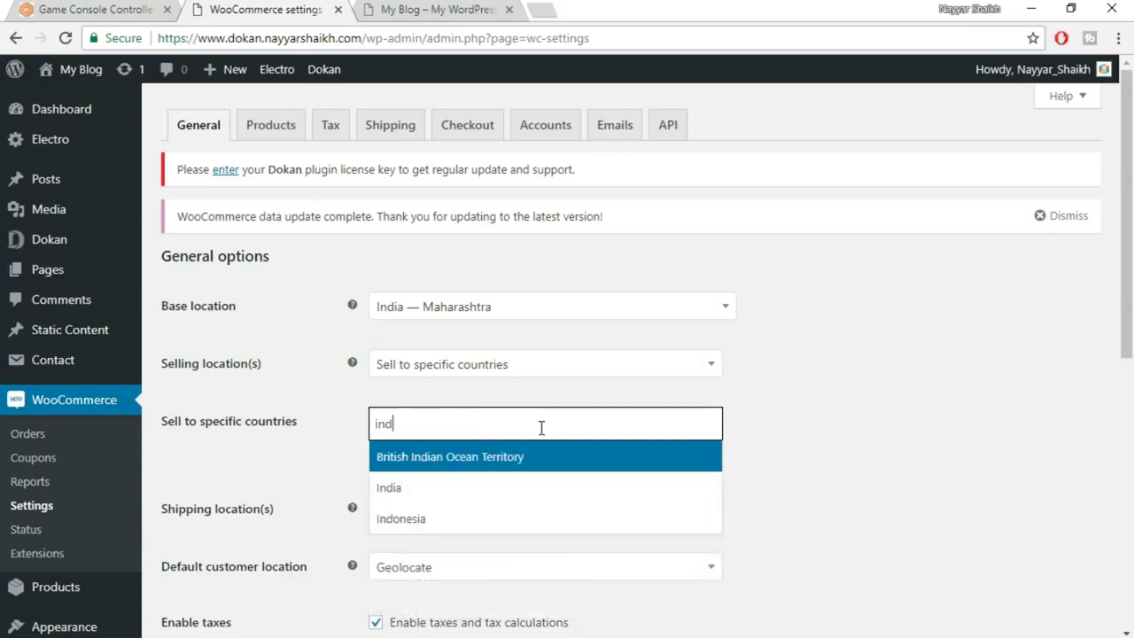
pyautogui.click(425, 504)
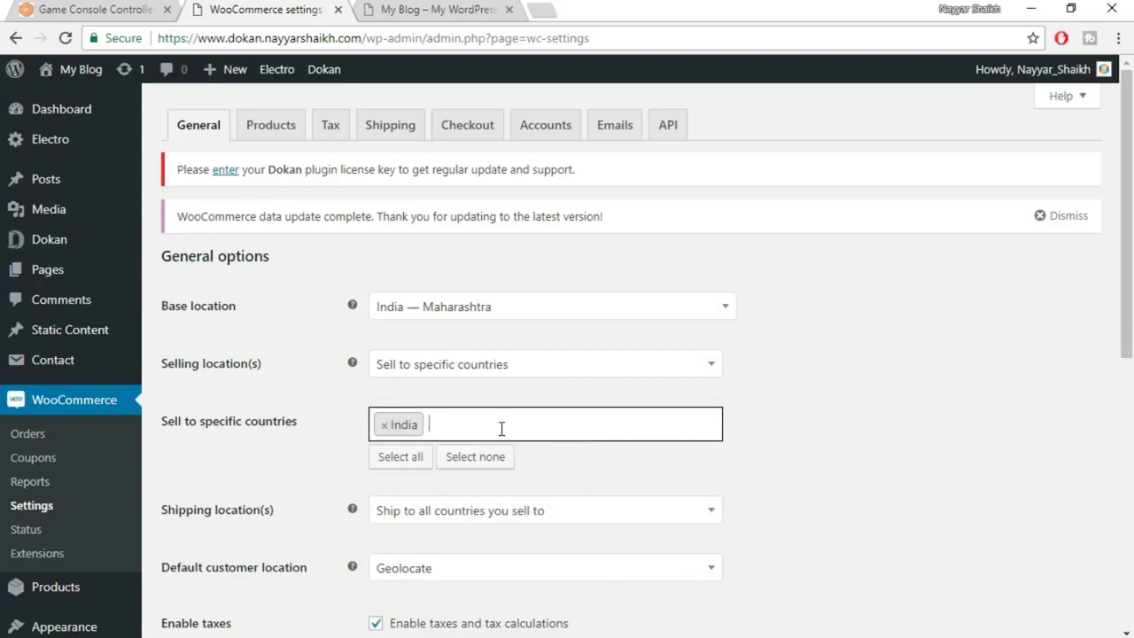
pyautogui.write('pakis')
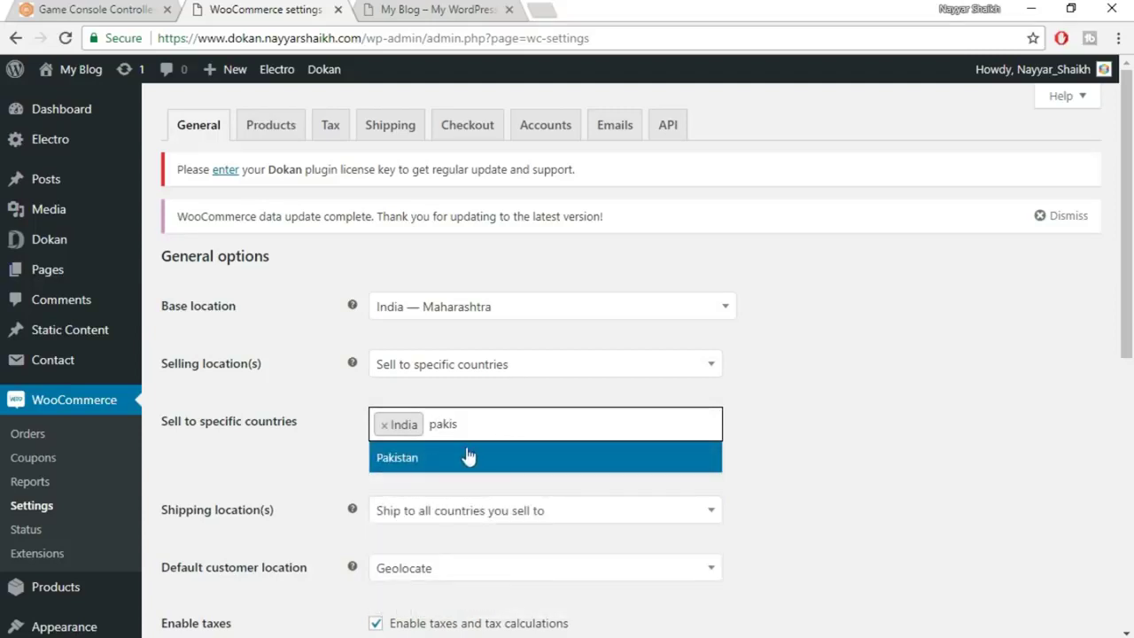
pyautogui.click(468, 455)
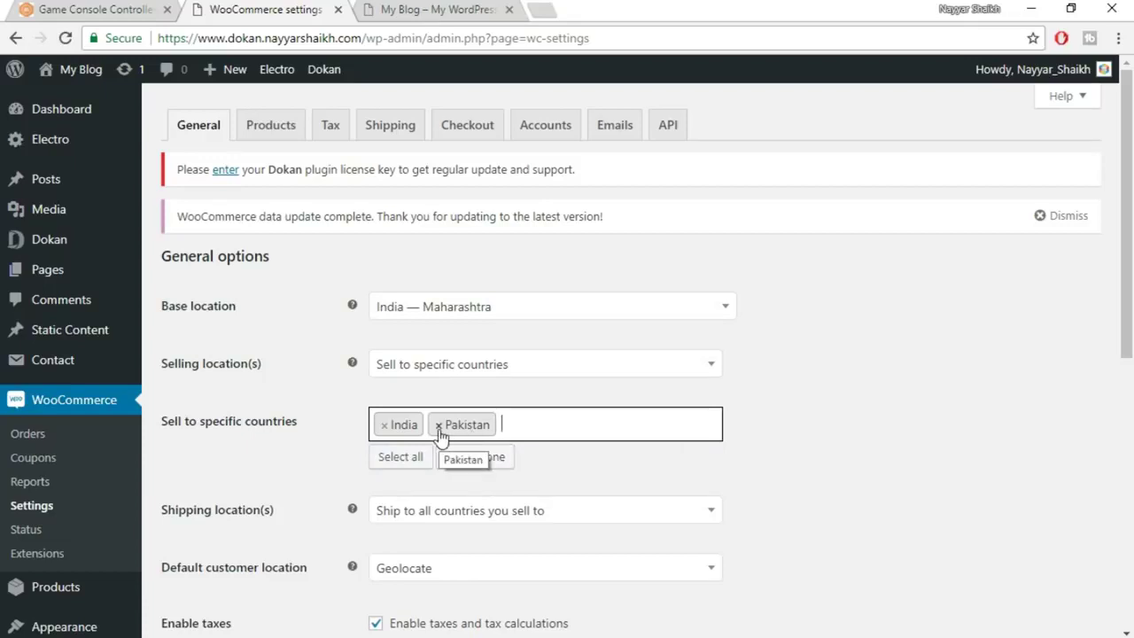
pyautogui.click(439, 426)
pyautogui.click(926, 442)
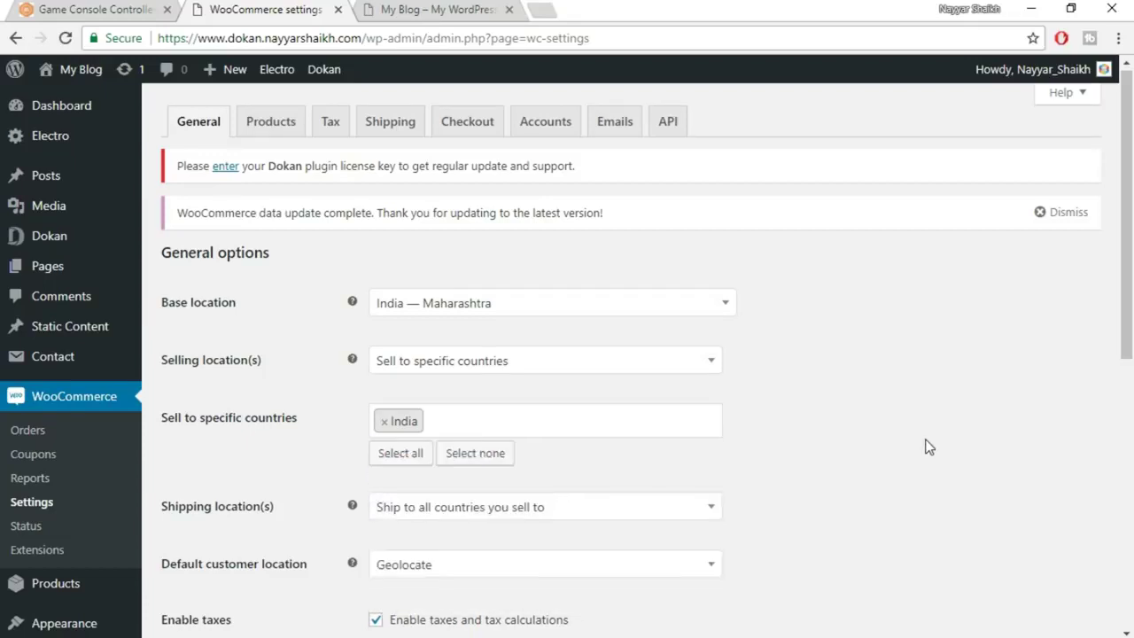
pyautogui.scroll(-3, 926, 447)
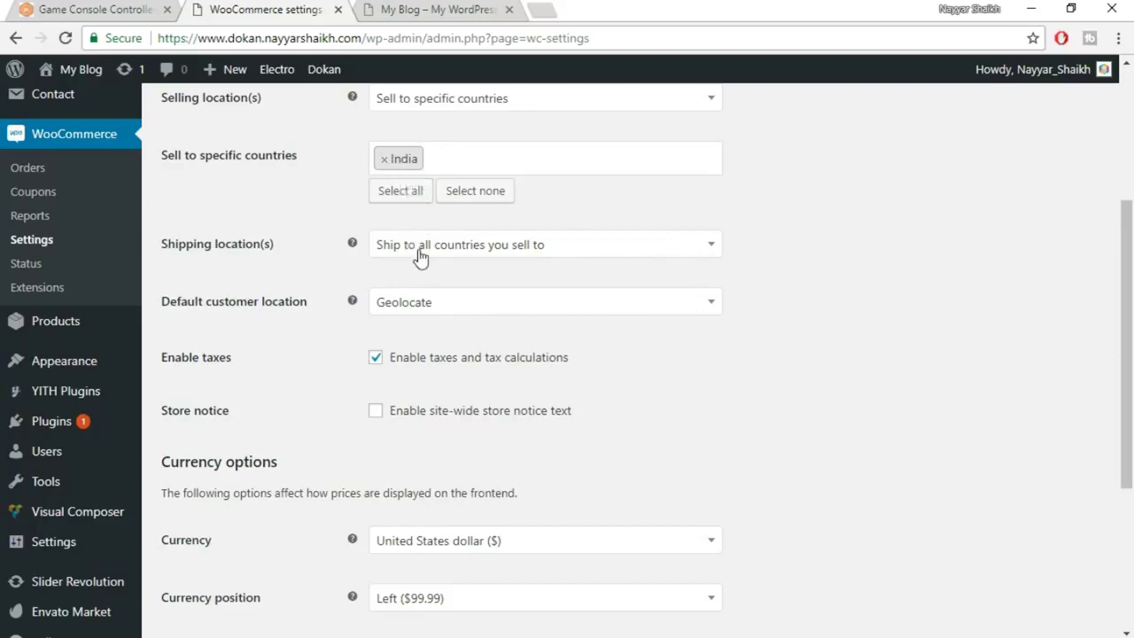
pyautogui.scroll(-2, 828, 312)
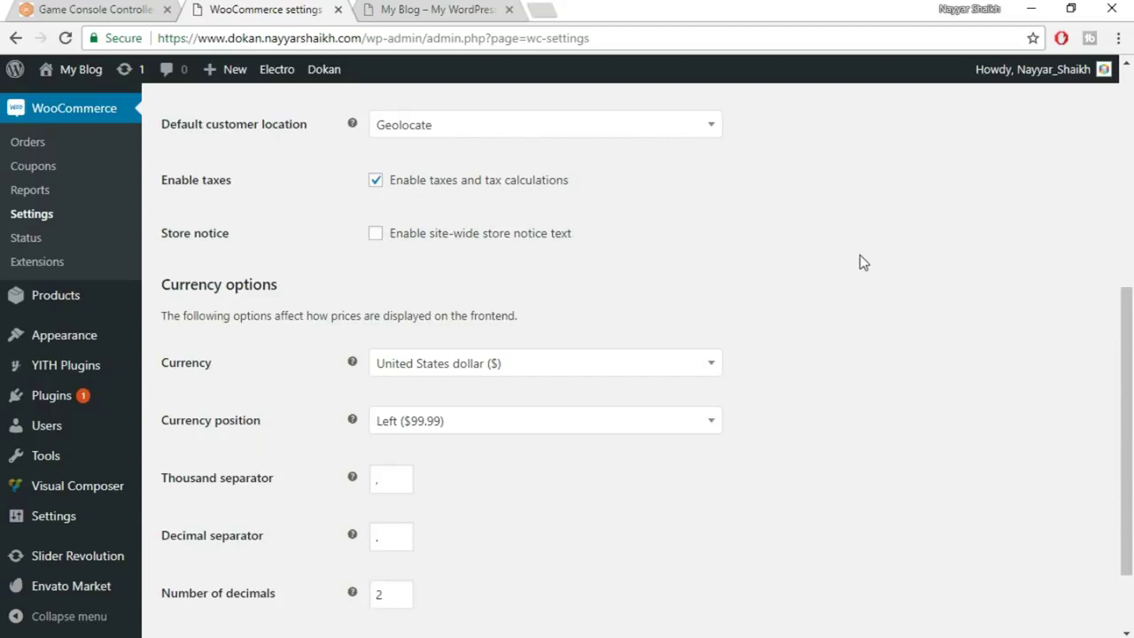
# - Keep United States dollar with the symbol on the left, then save the general settings
pyautogui.scroll(-1, 664, 253)
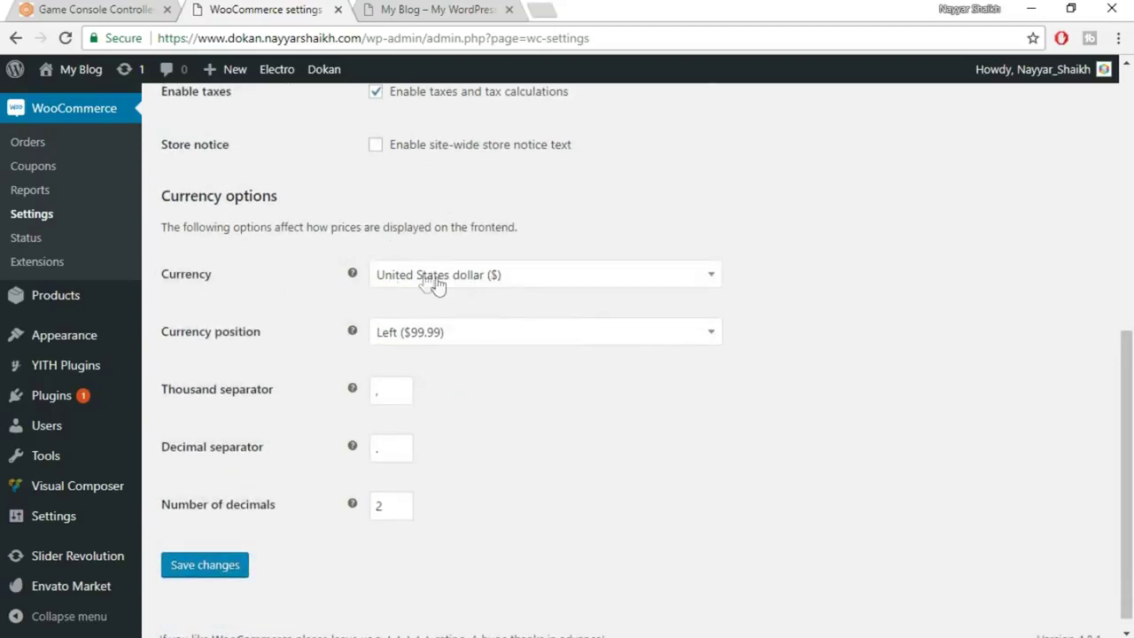
pyautogui.click(523, 284)
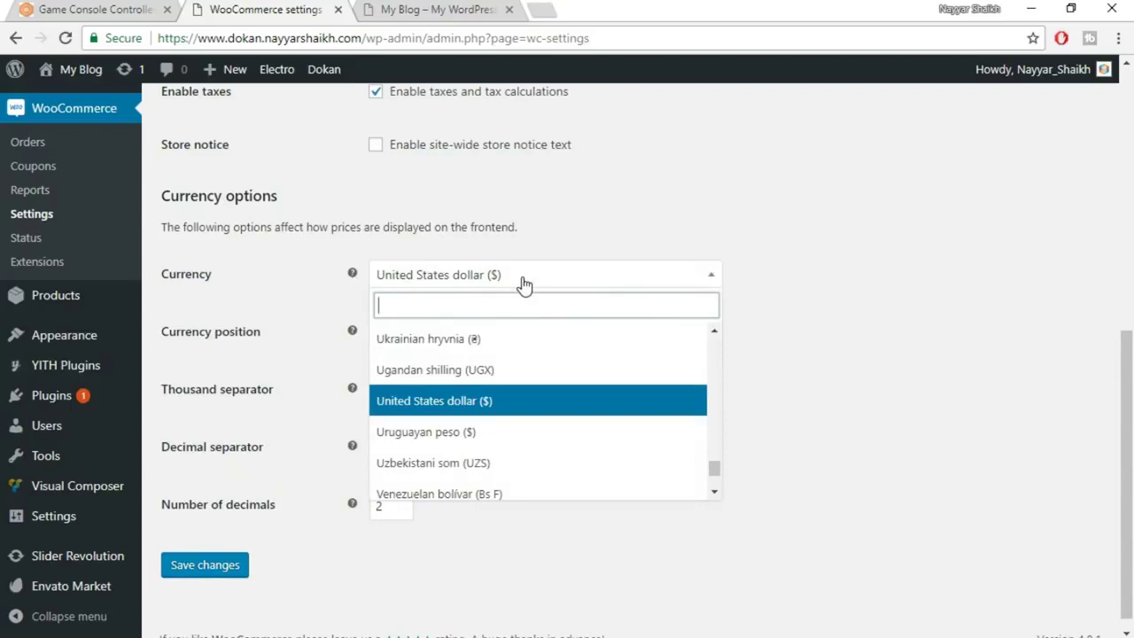
pyautogui.write('india')
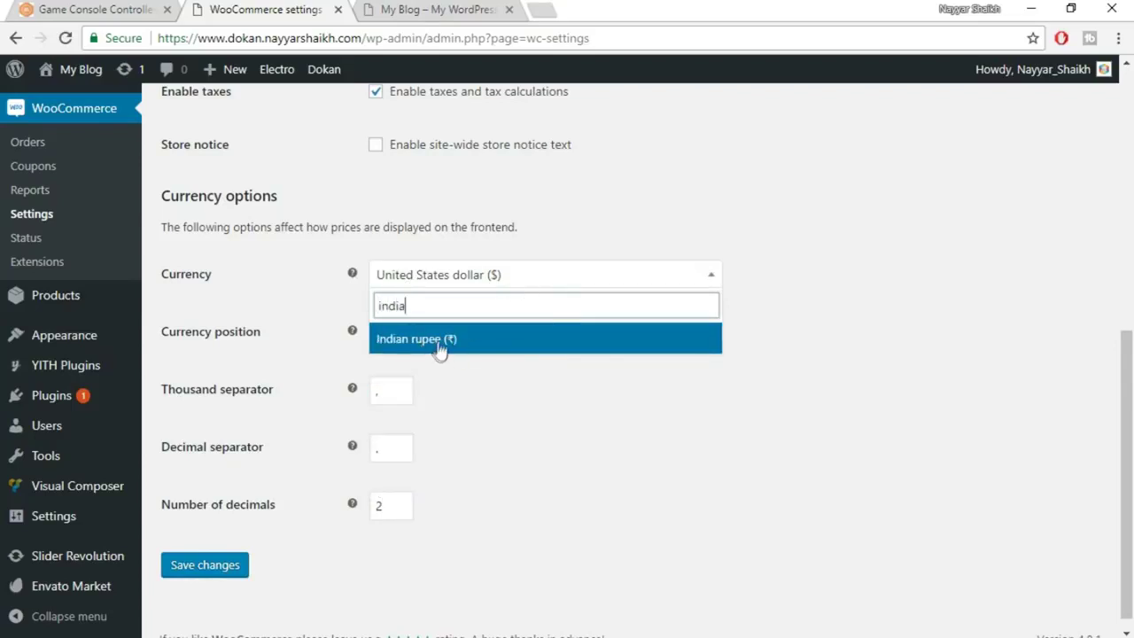
pyautogui.click(521, 407)
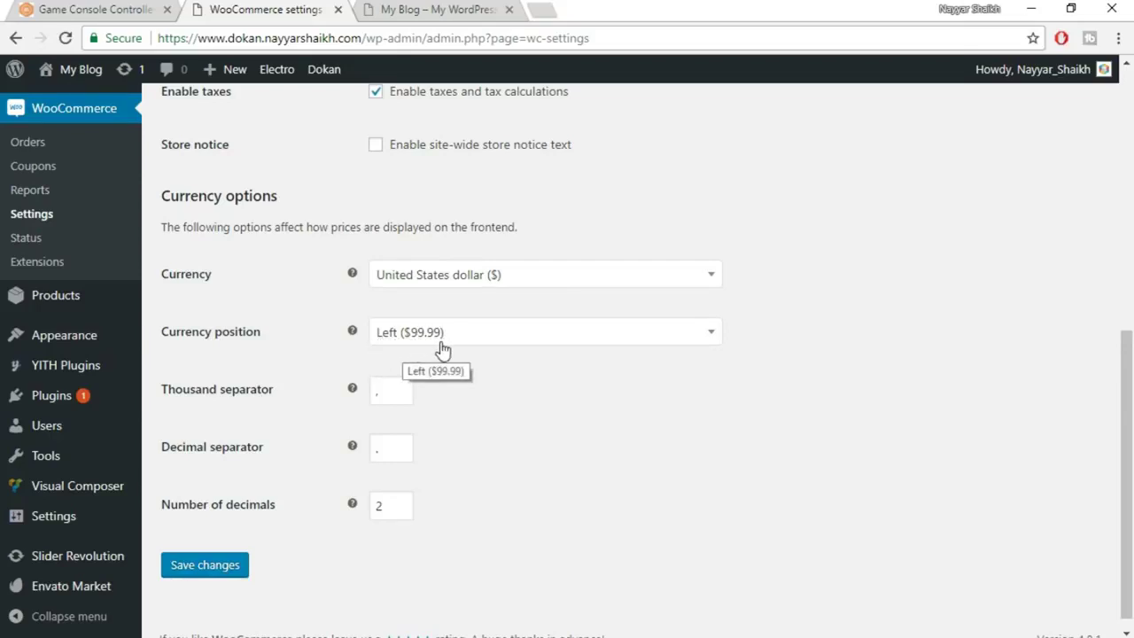
pyautogui.click(493, 343)
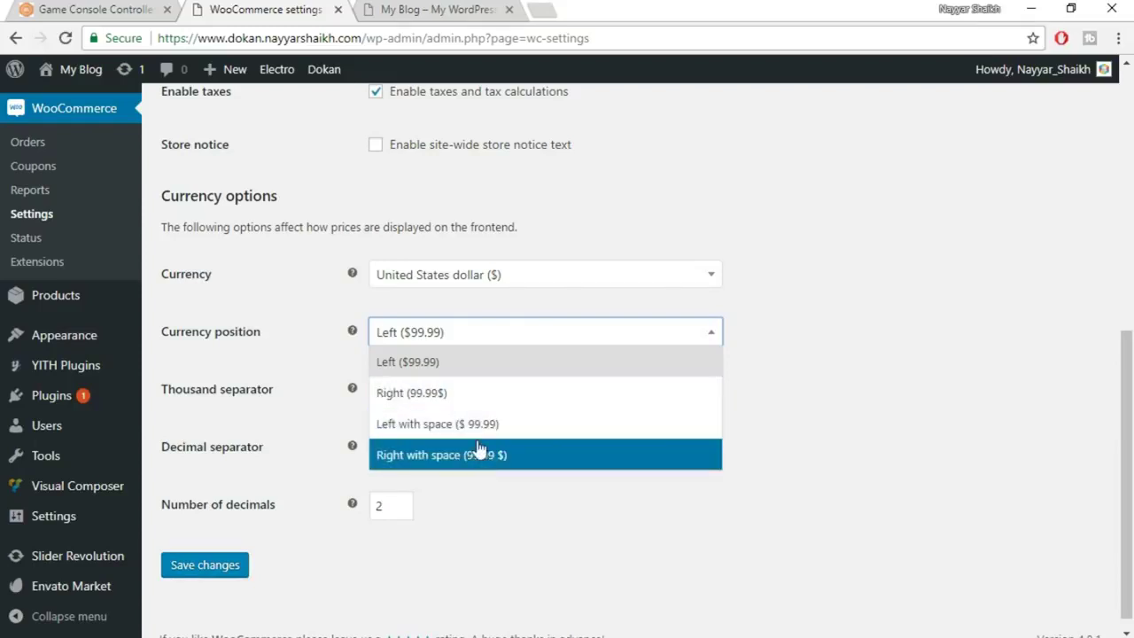
pyautogui.click(454, 367)
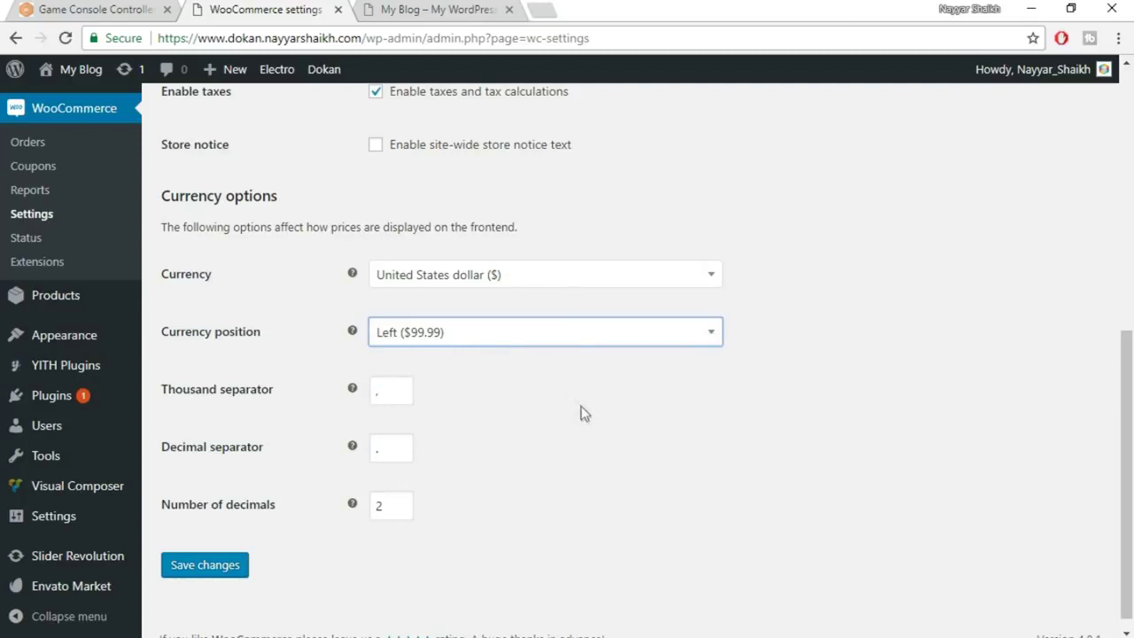
pyautogui.scroll(-1, 583, 413)
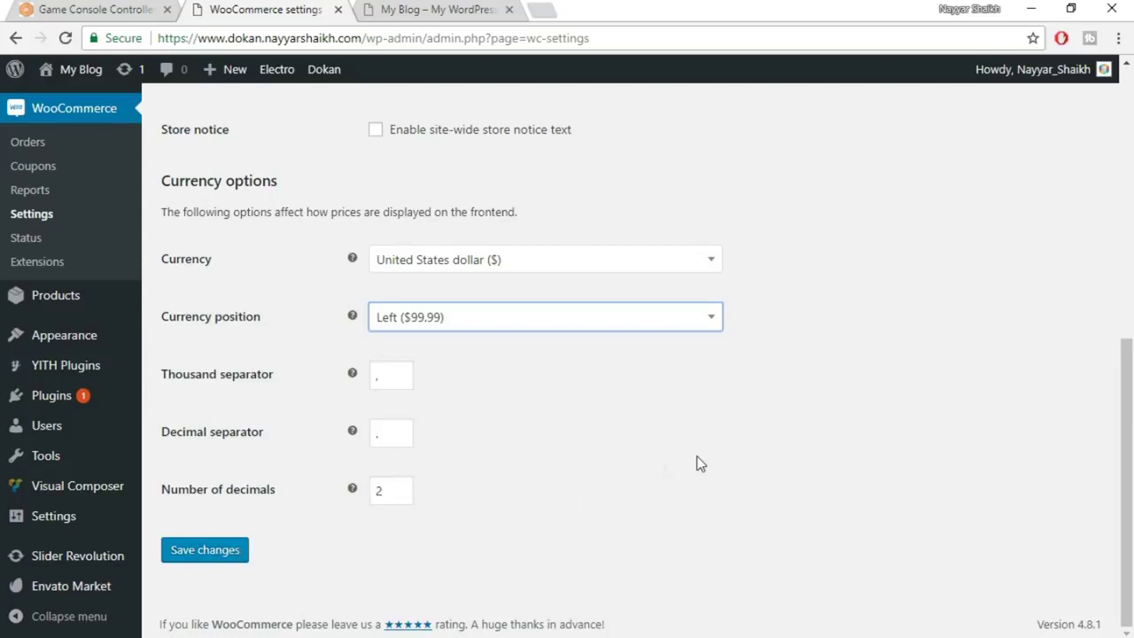
pyautogui.click(232, 558)
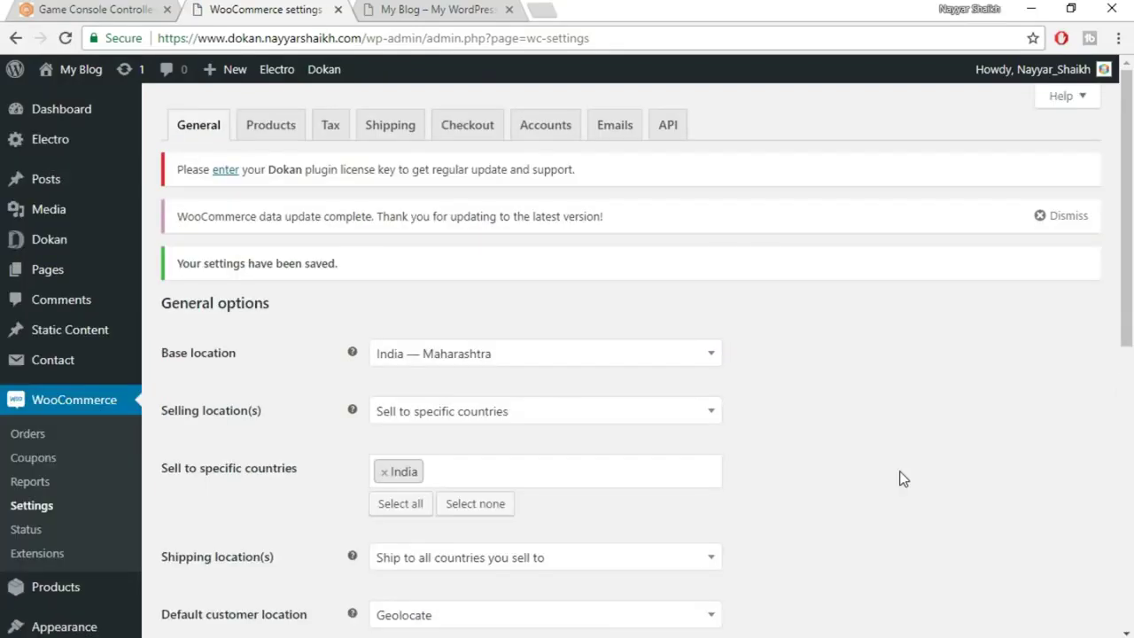
# - On the Products settings, keep weight unit g and dimensions unit cm
pyautogui.click(268, 129)
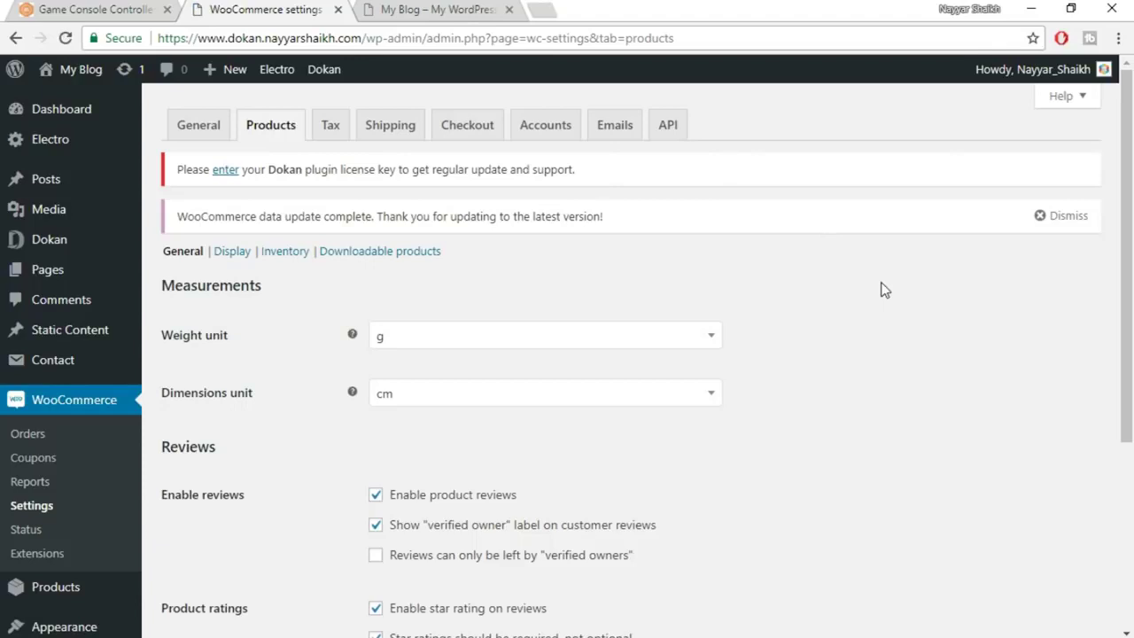
pyautogui.click(393, 340)
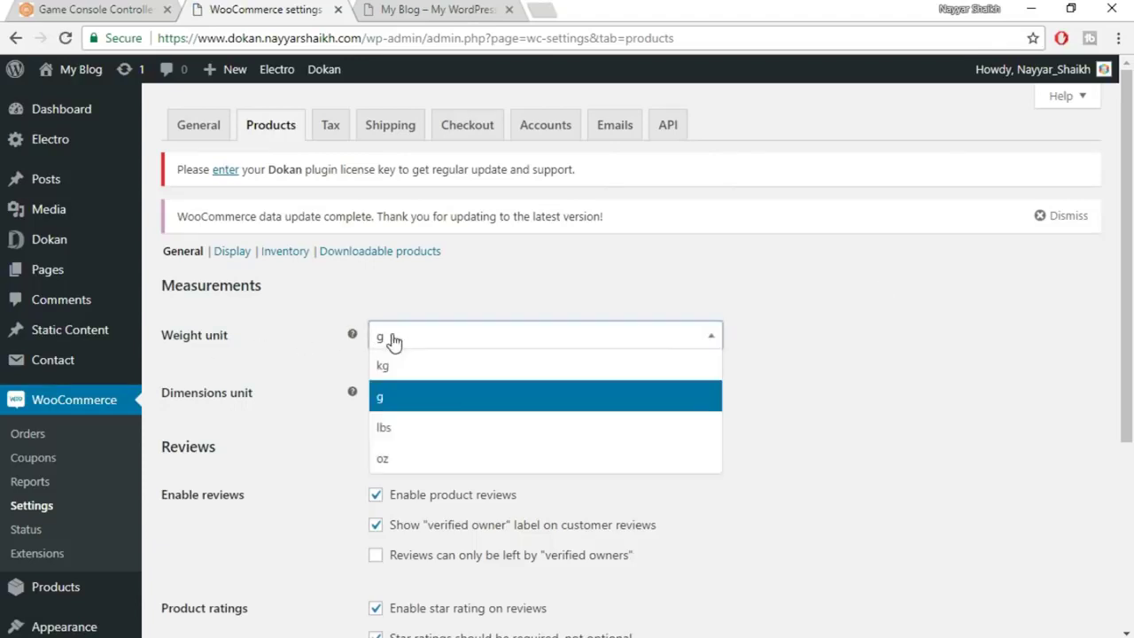
pyautogui.click(436, 408)
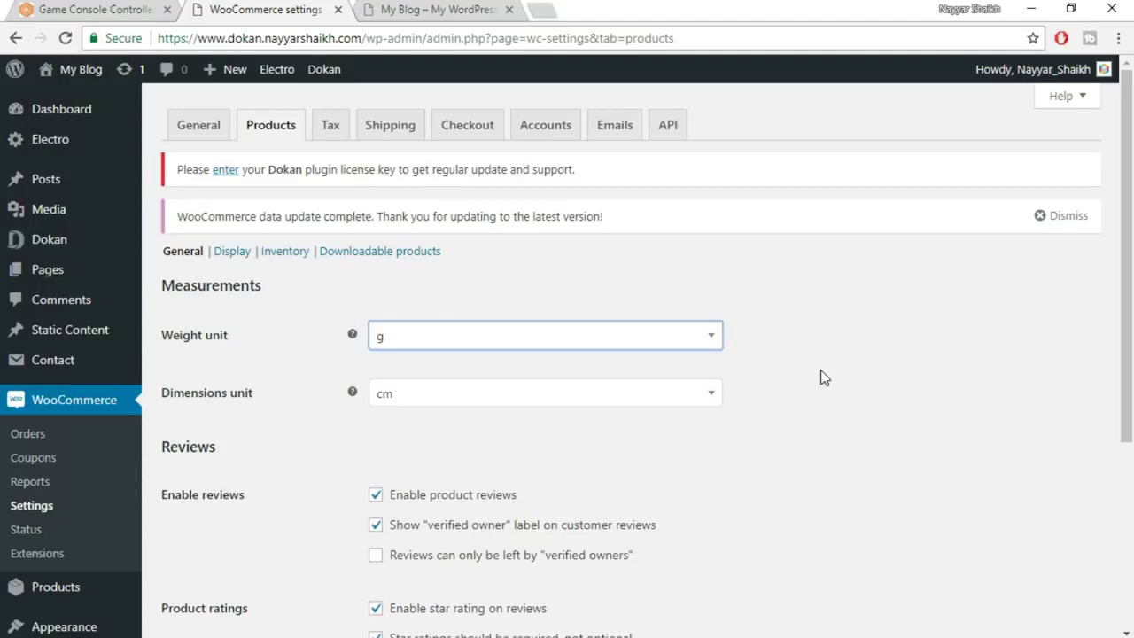
pyautogui.click(629, 345)
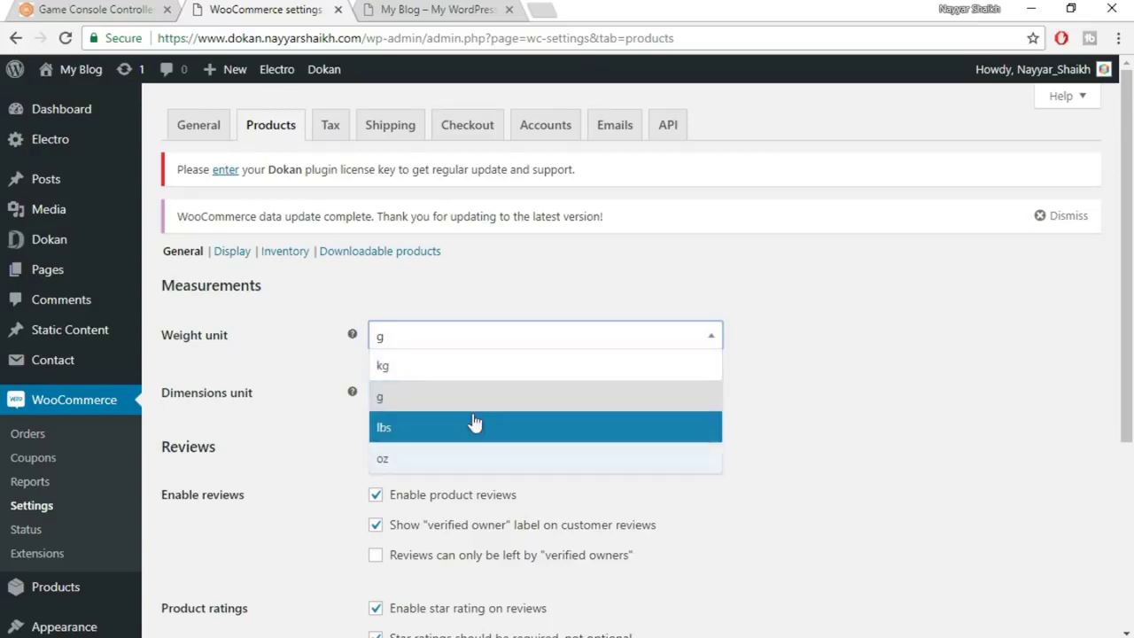
pyautogui.click(787, 389)
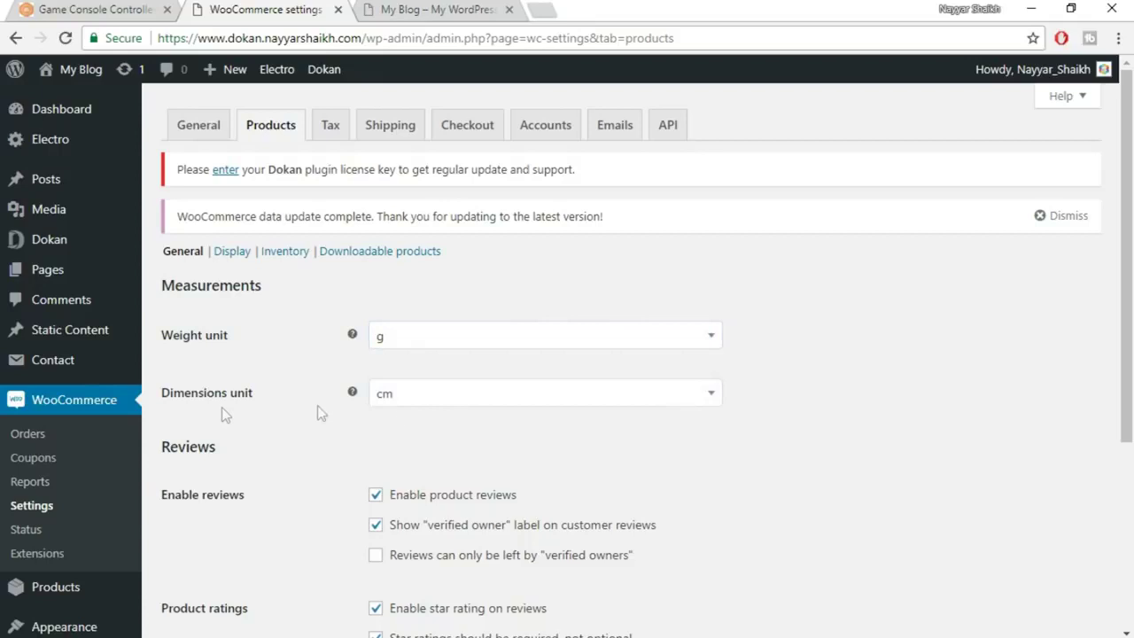
pyautogui.click(443, 399)
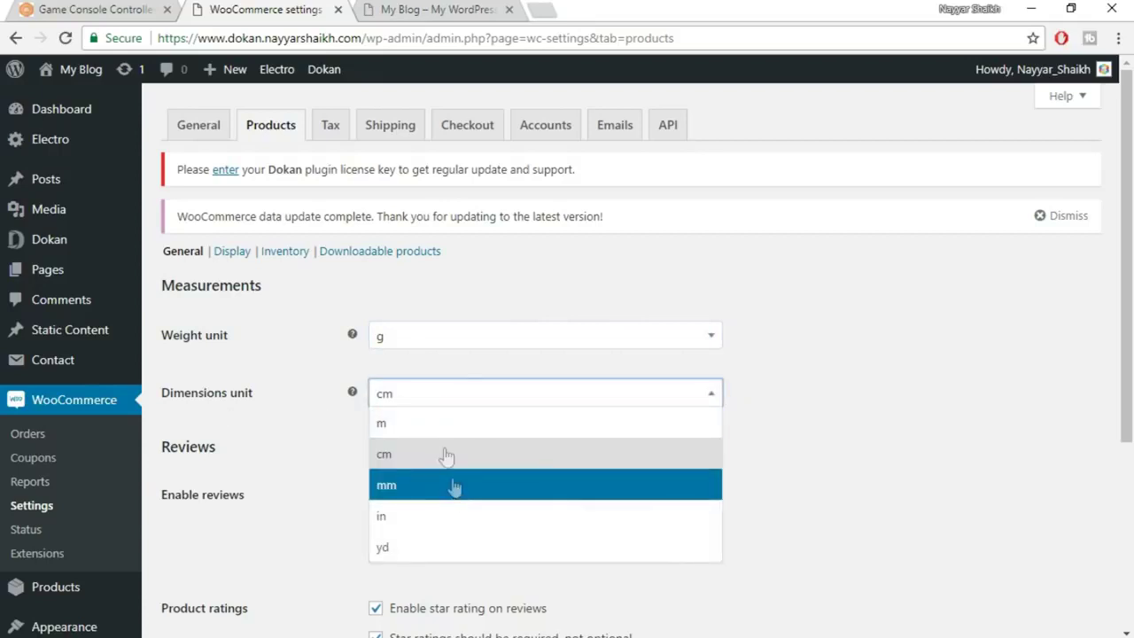
pyautogui.click(407, 457)
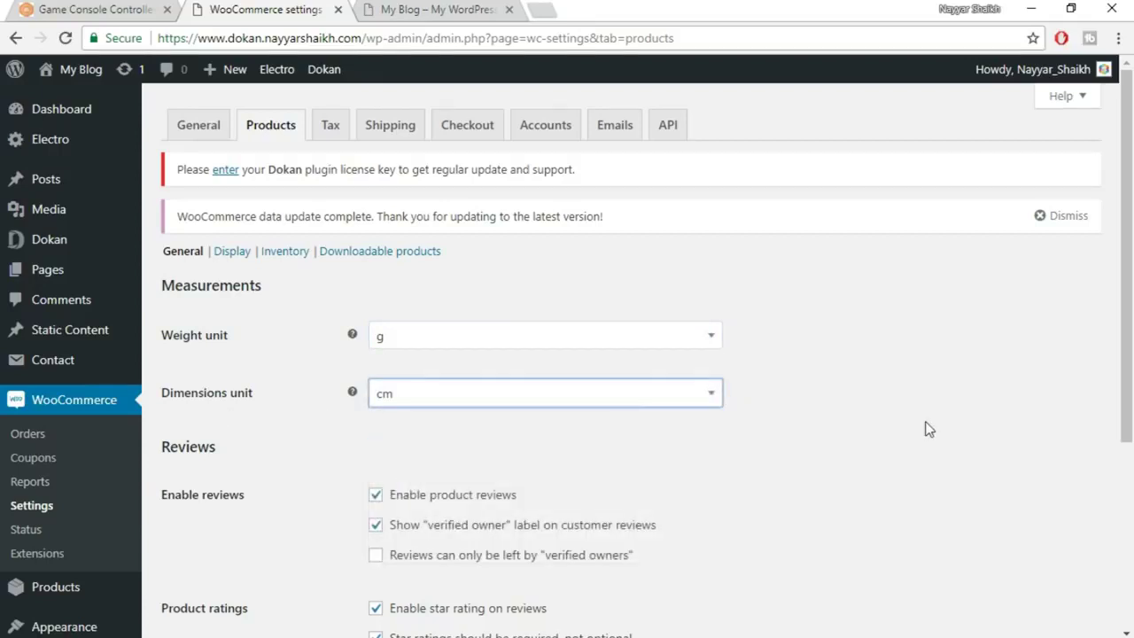
pyautogui.scroll(-3, 927, 430)
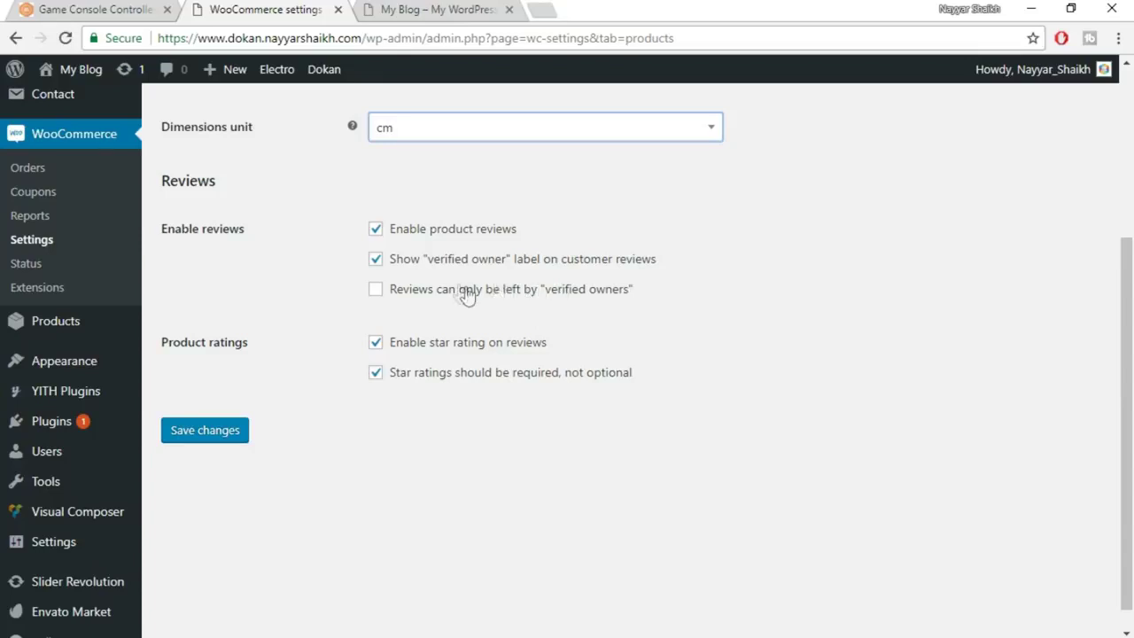
# - Save the product settings with the verified-owners review option left off, then view the controller product on the storefront
pyautogui.click(379, 299)
pyautogui.click(381, 300)
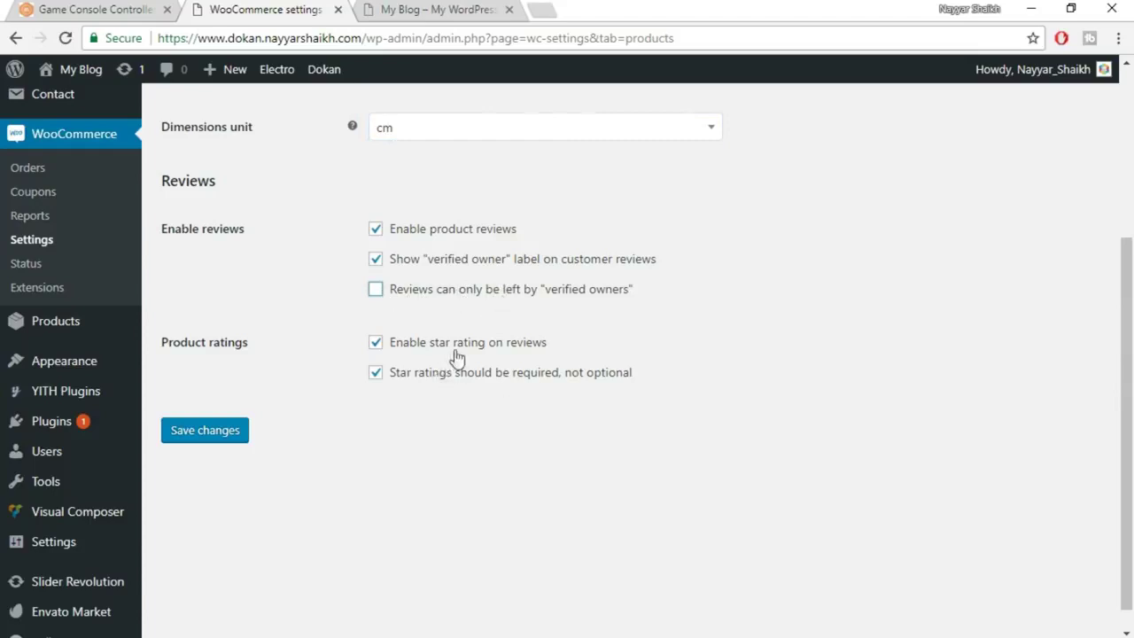
pyautogui.click(223, 441)
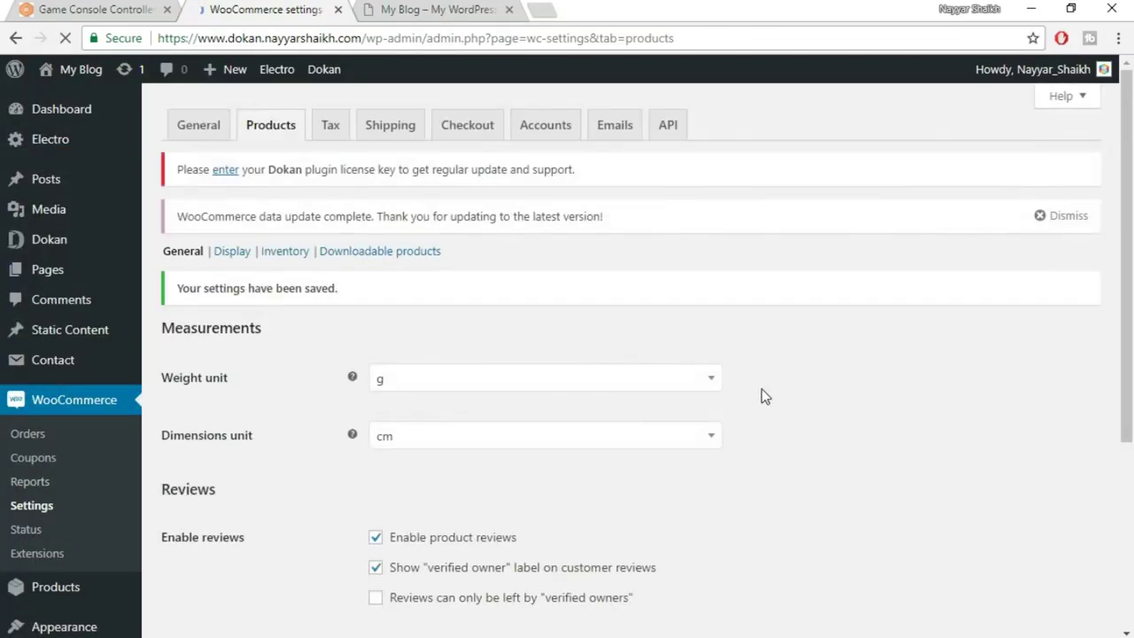
pyautogui.click(336, 130)
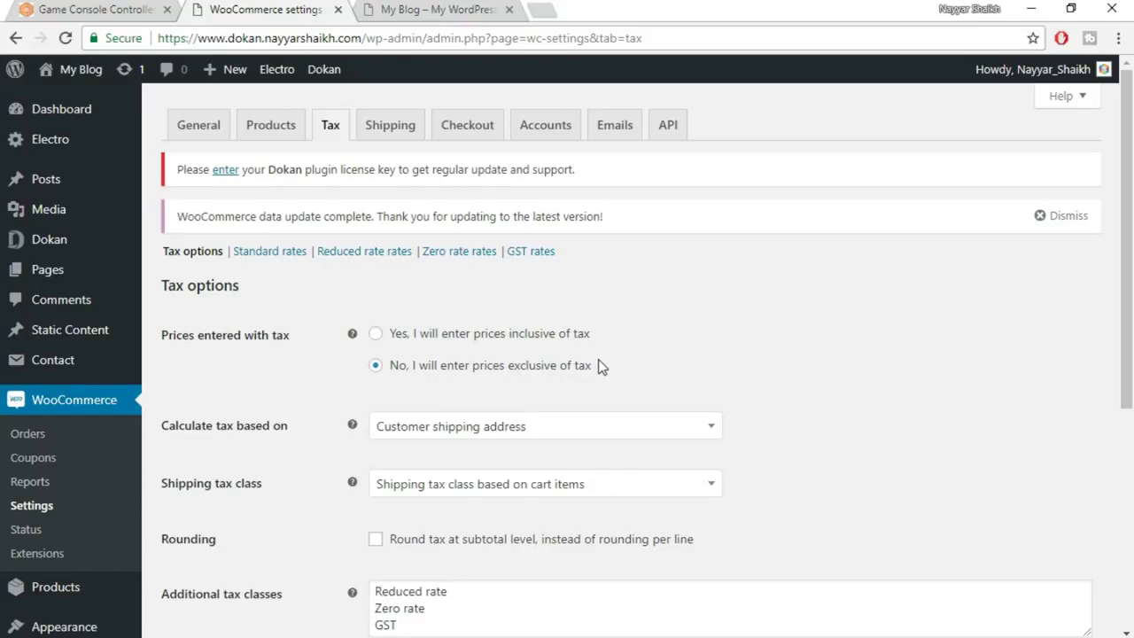
pyautogui.click(53, 8)
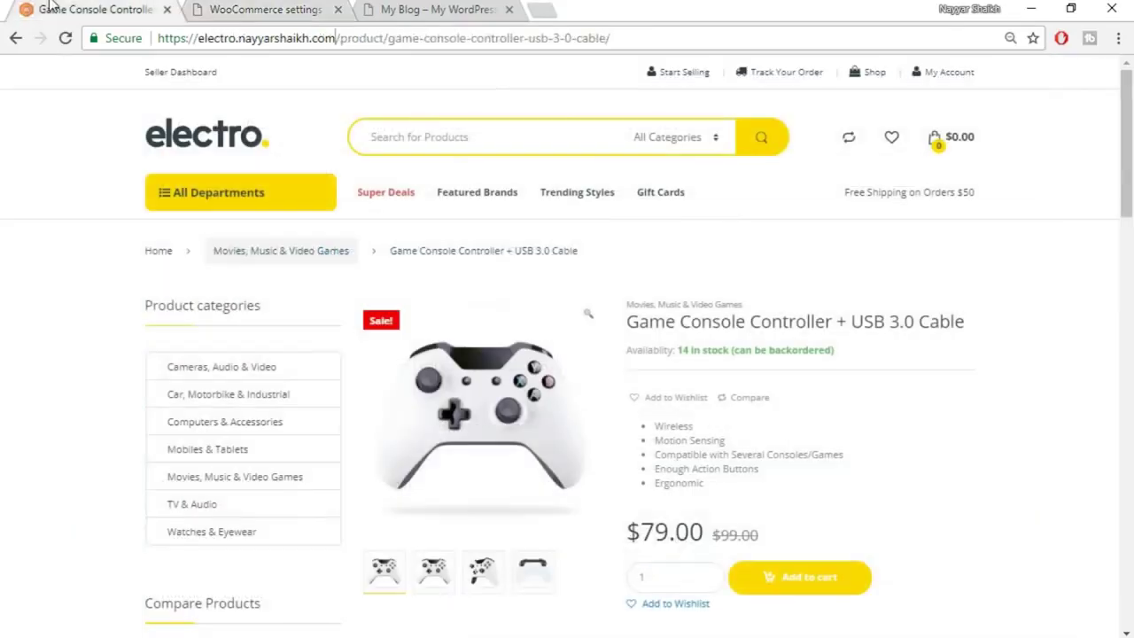
# - Check the game controller's $79.00 sale price (down from $99.00) on the storefront product page
pyautogui.scroll(-2, 886, 355)
pyautogui.moveTo(640, 354); pyautogui.dragTo(671, 354)
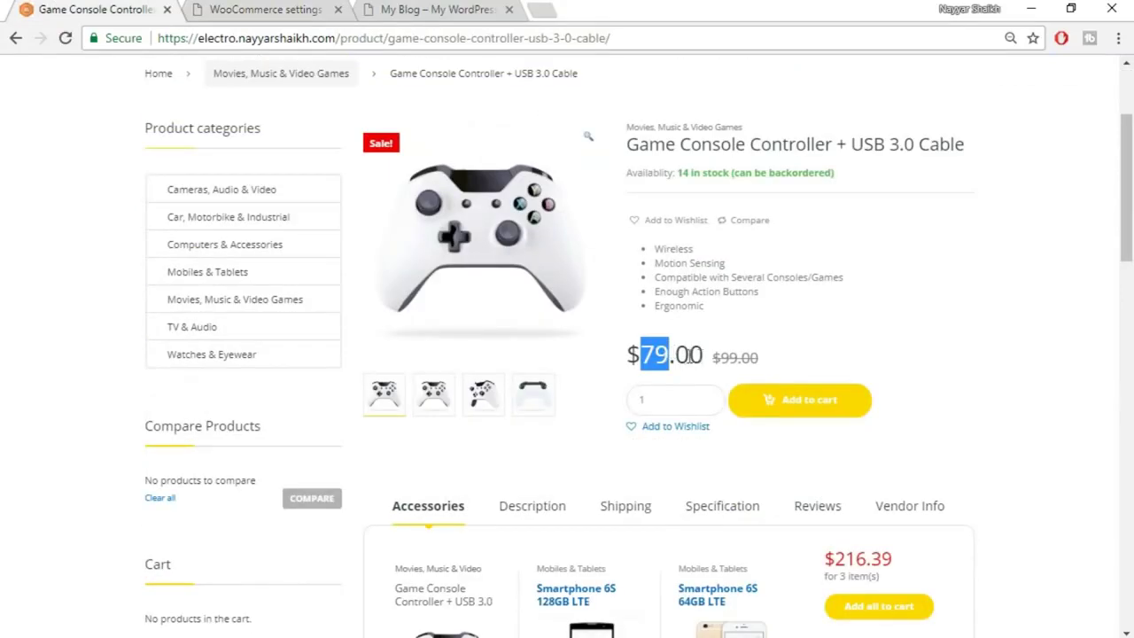
pyautogui.click(823, 342)
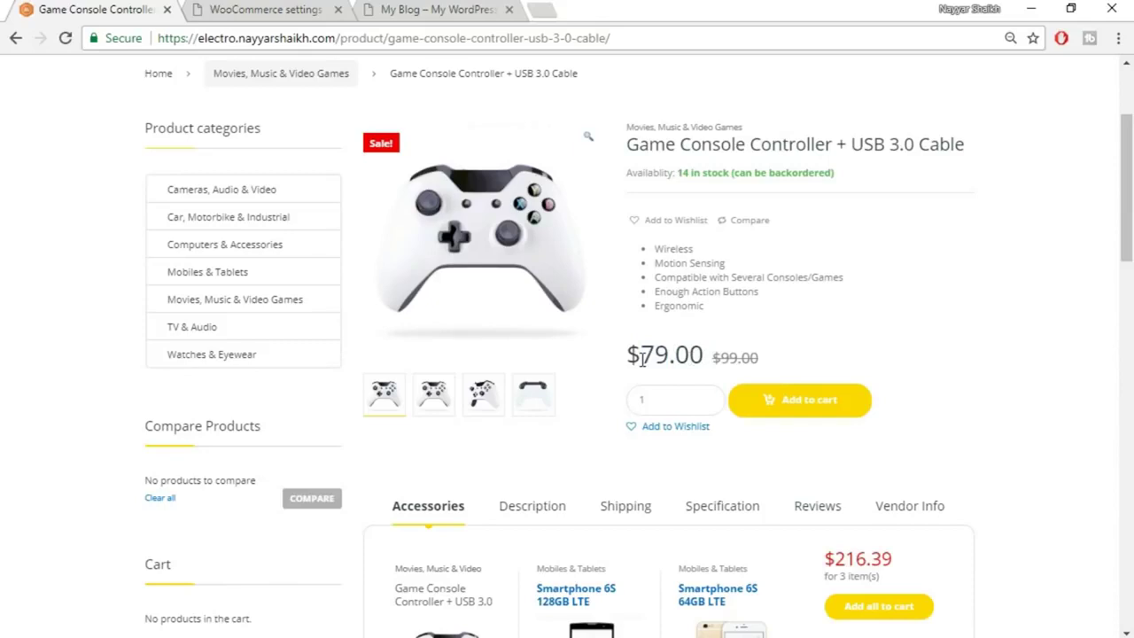
pyautogui.click(241, 7)
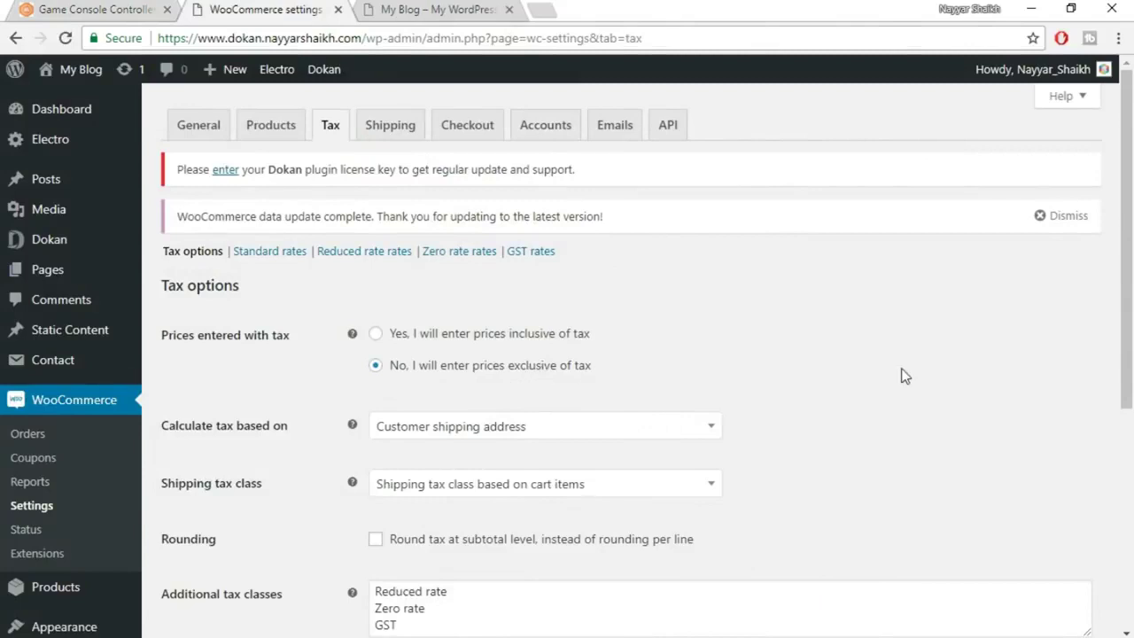
# - Review the tax-basis and shipping tax class options, leaving both unchanged
pyautogui.scroll(-2, 904, 376)
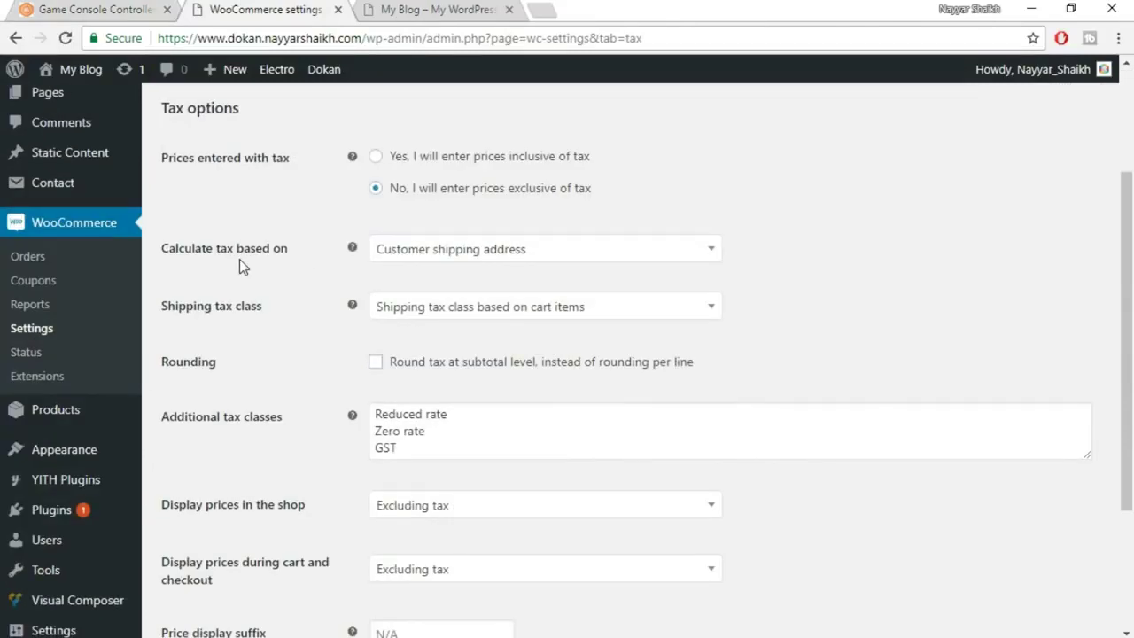
pyautogui.click(537, 256)
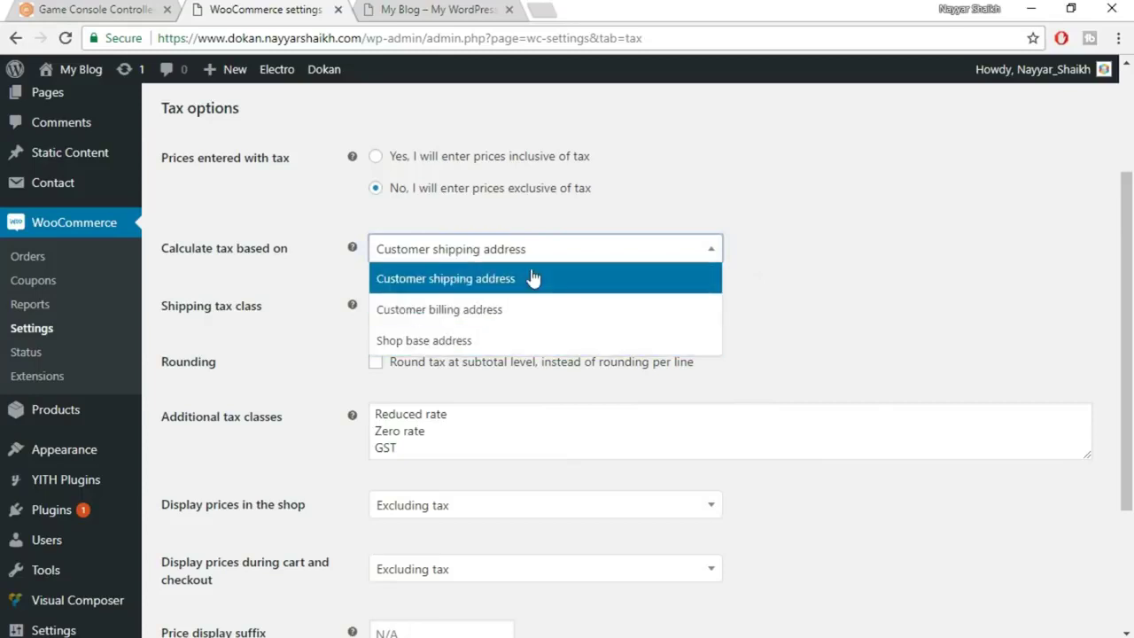
pyautogui.click(791, 264)
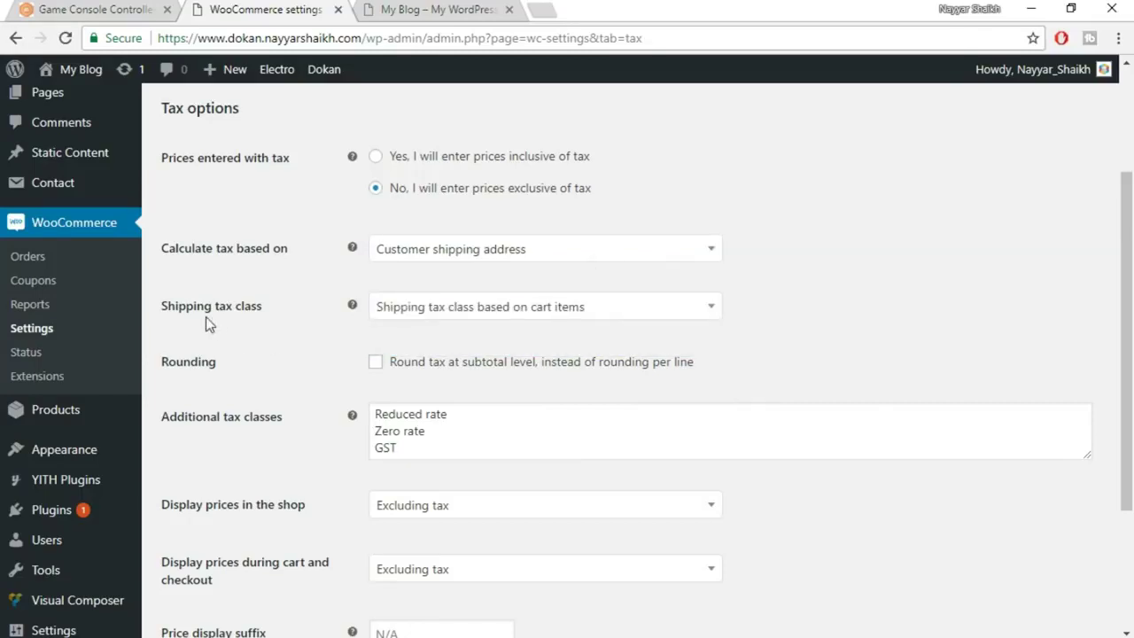
pyautogui.click(499, 310)
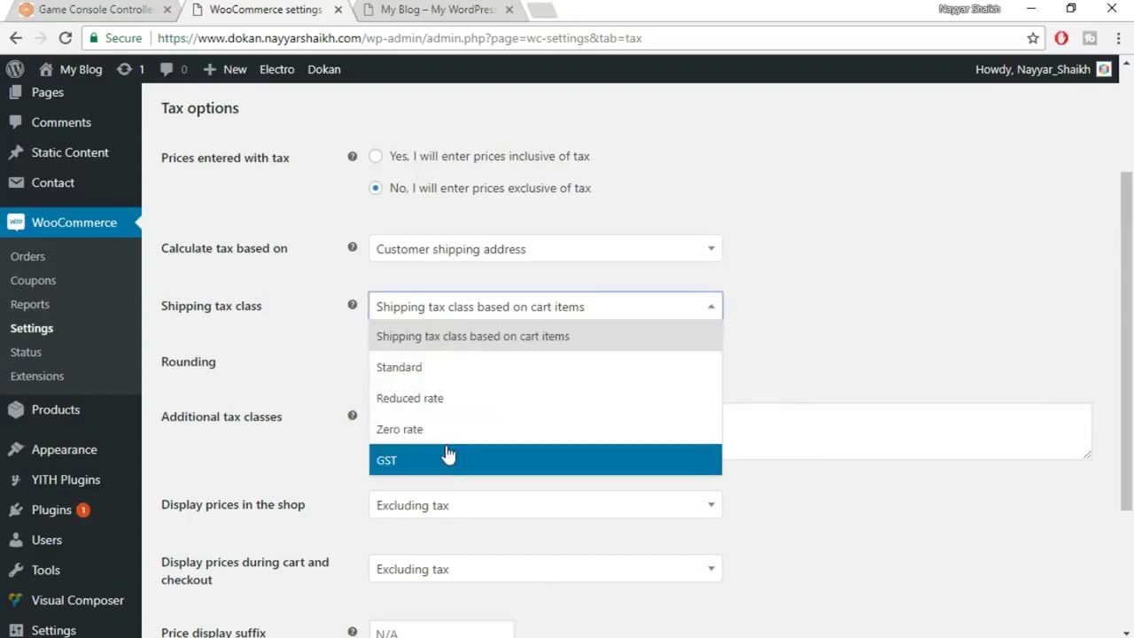
pyautogui.click(777, 338)
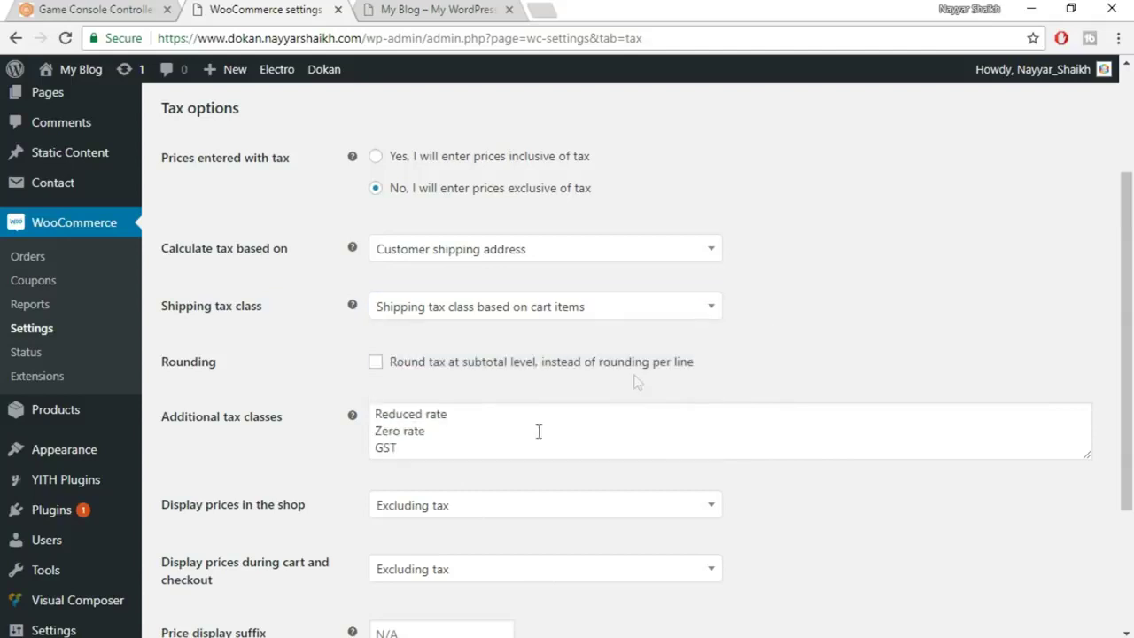
# - Keep Reduced rate, Zero rate and GST as additional tax classes and save the tax options
pyautogui.click(434, 442)
pyautogui.press('BackSpace')
pyautogui.press('BackSpace')
pyautogui.press('BackSpace')
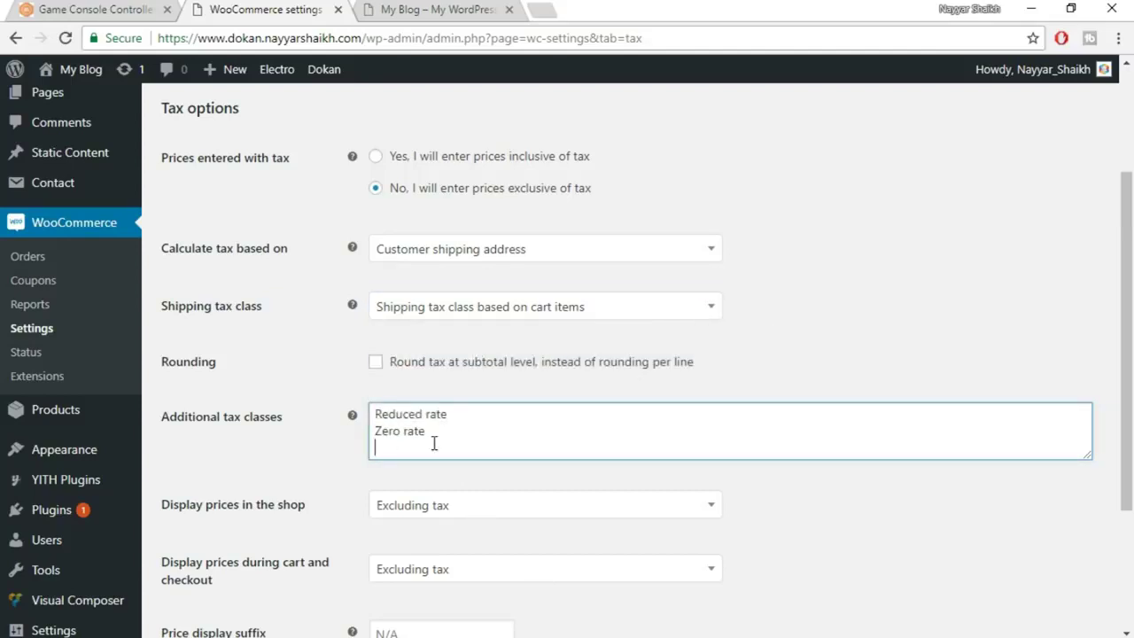
pyautogui.click(895, 326)
pyautogui.click(413, 447)
pyautogui.scroll(-2, 407, 448)
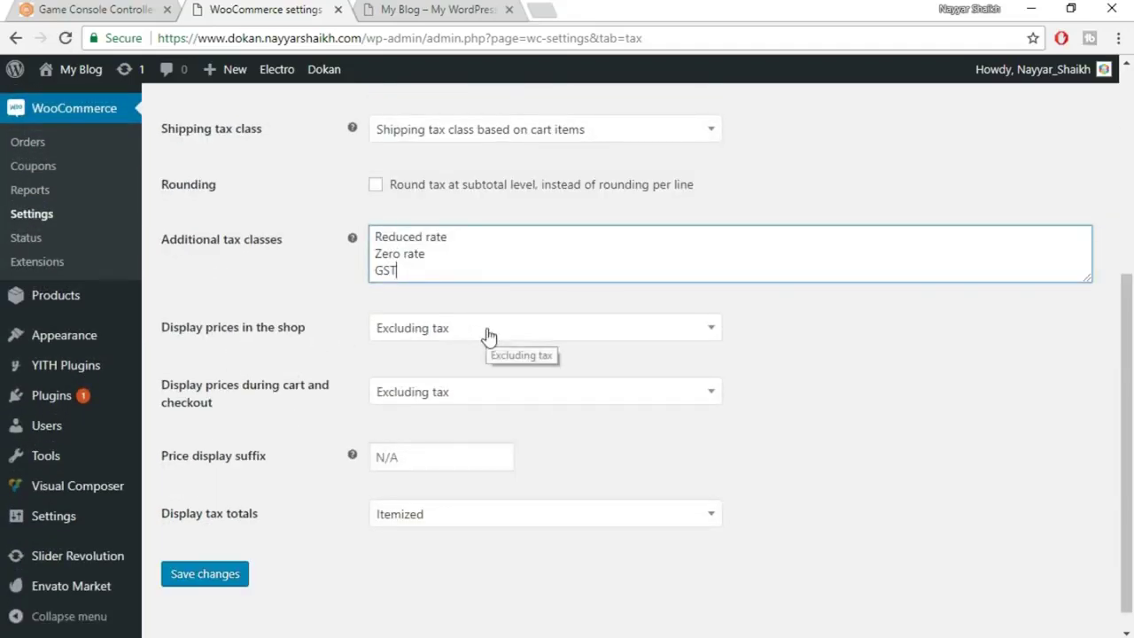
pyautogui.hotkey('ctrl', 'shift', 'Tab')
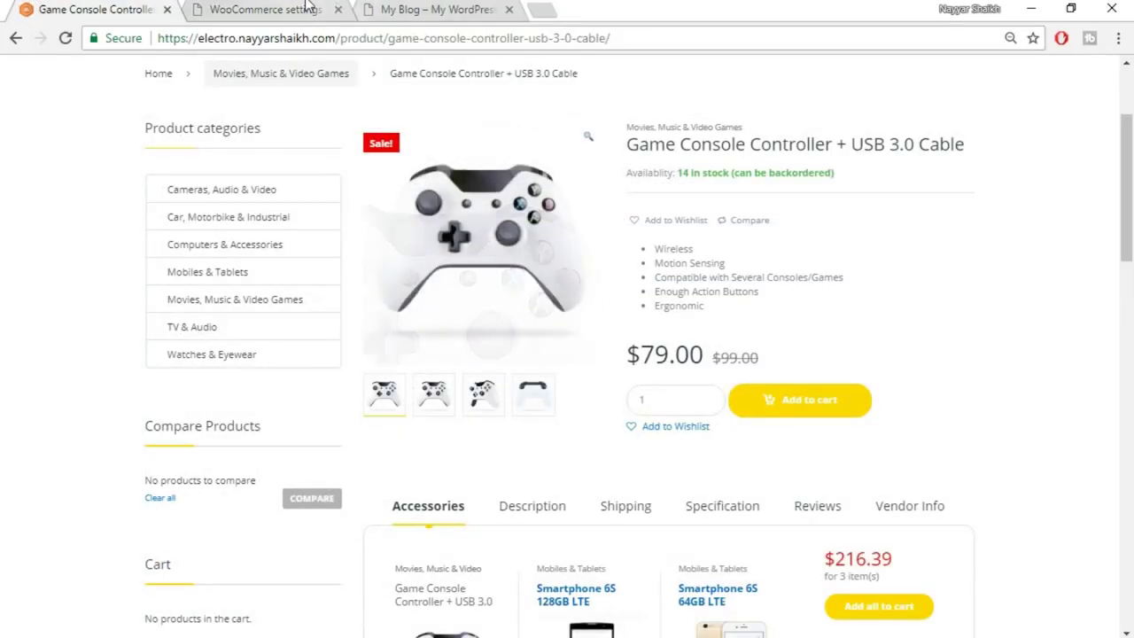
pyautogui.hotkey('ctrl', 'Tab')
pyautogui.scroll(-1, 620, 390)
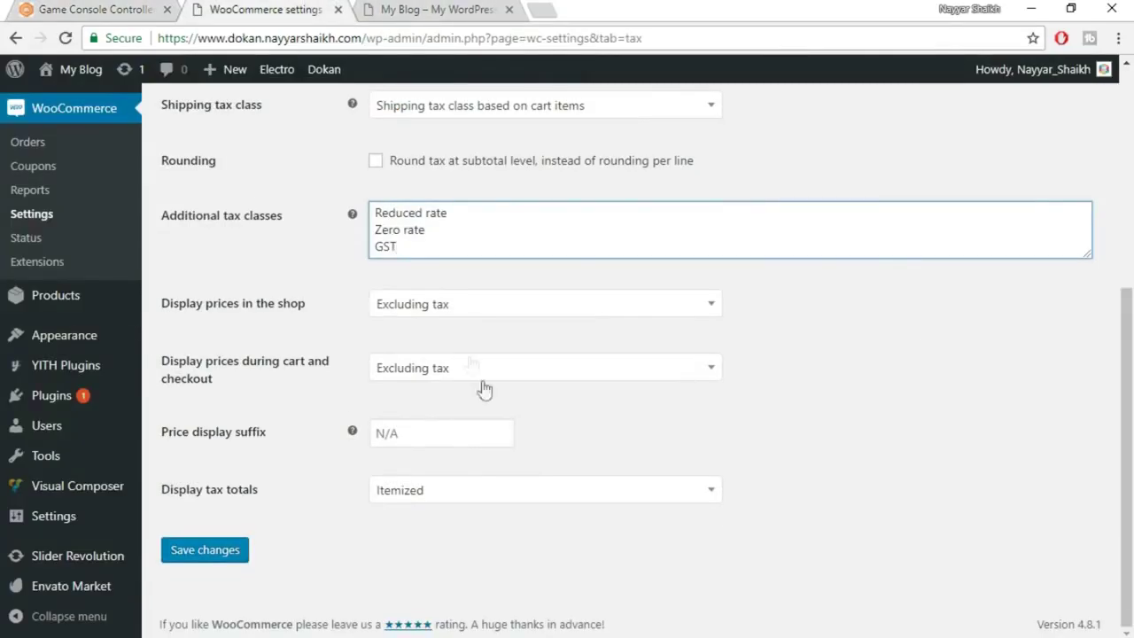
pyautogui.click(232, 561)
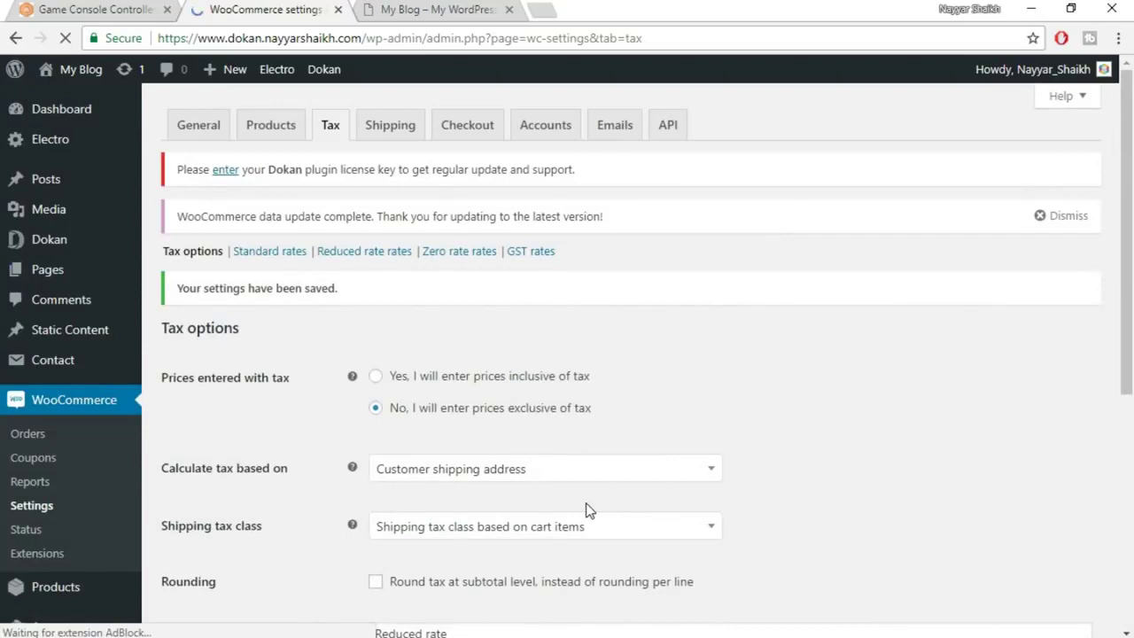
pyautogui.scroll(-3, 588, 509)
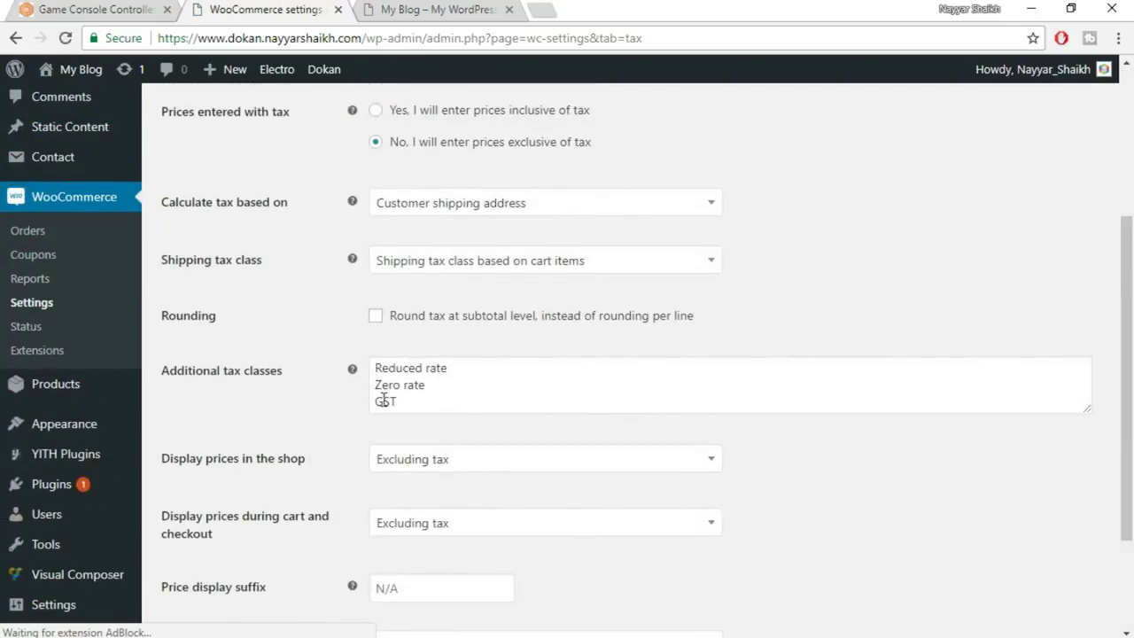
pyautogui.scroll(1, 597, 443)
pyautogui.scroll(2, 602, 301)
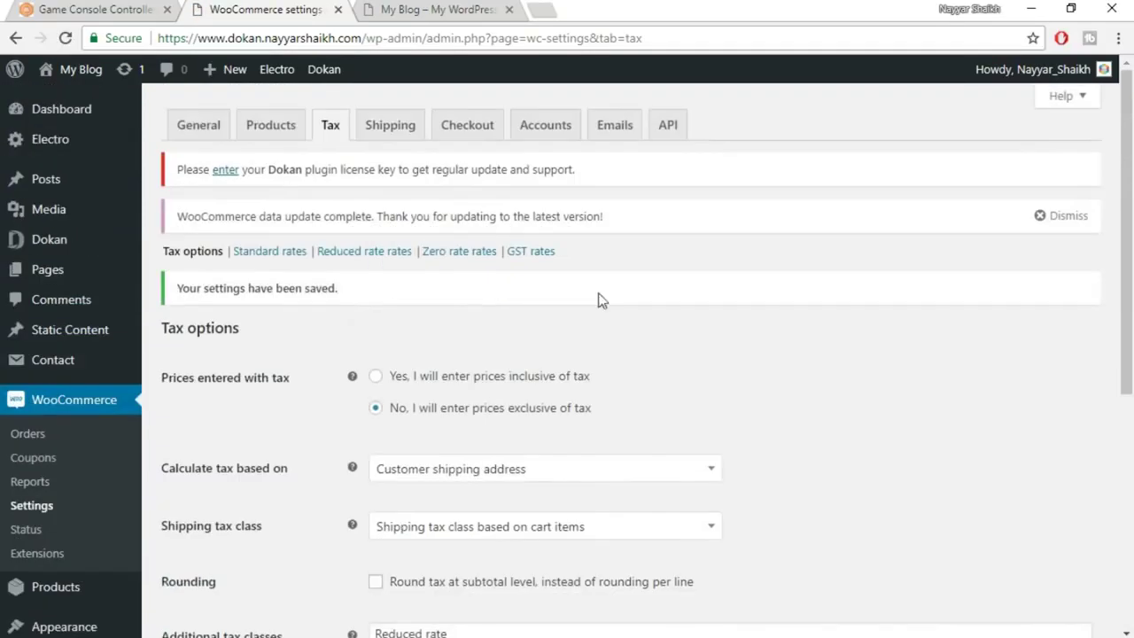
# - Insert a GST rate row for country IN at 12% named CGST, not applied to shipping
pyautogui.click(542, 253)
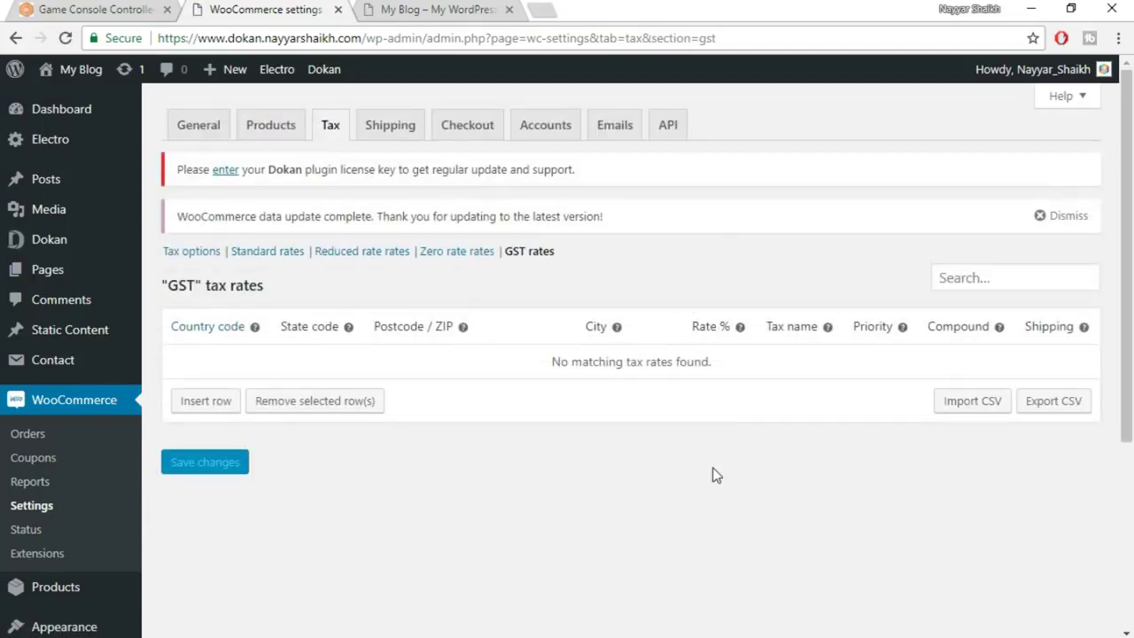
pyautogui.click(209, 407)
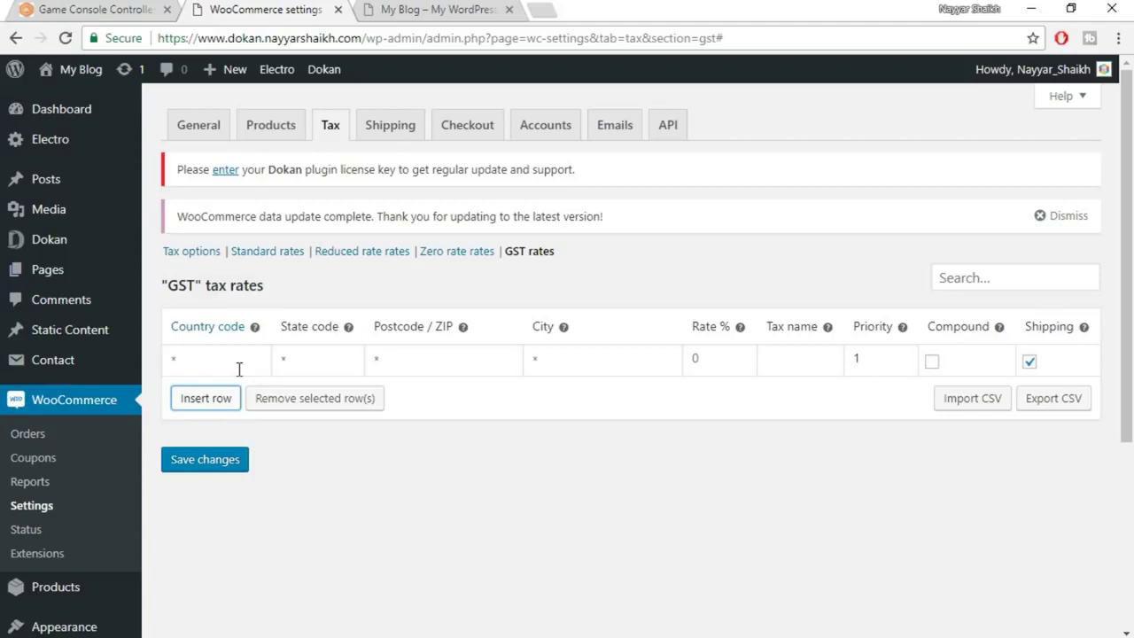
pyautogui.click(239, 368)
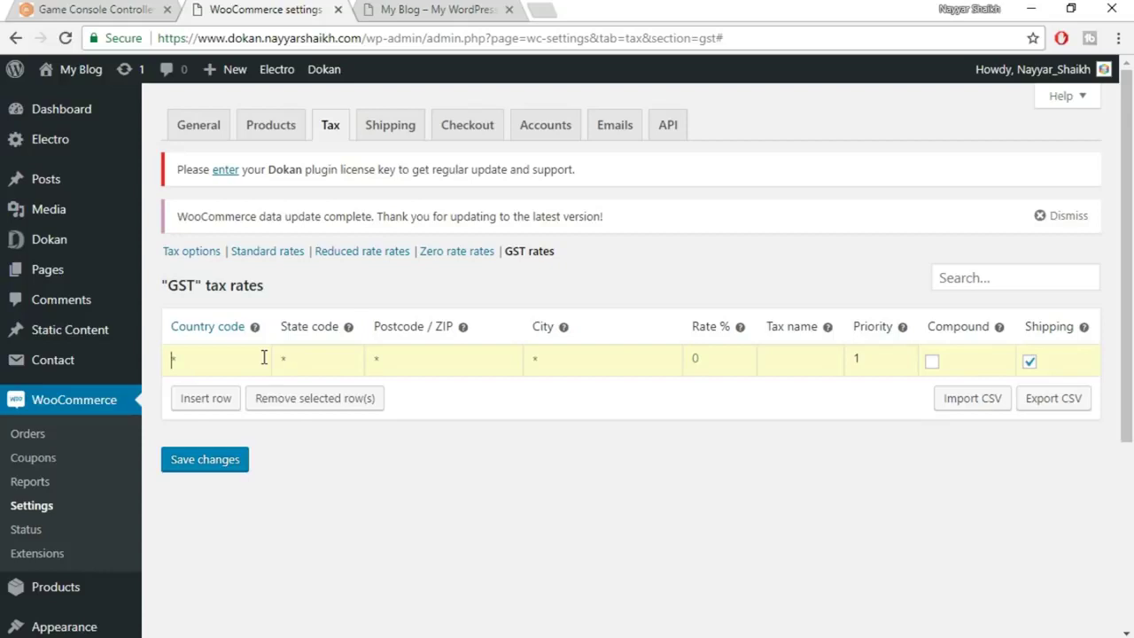
pyautogui.write('IN')
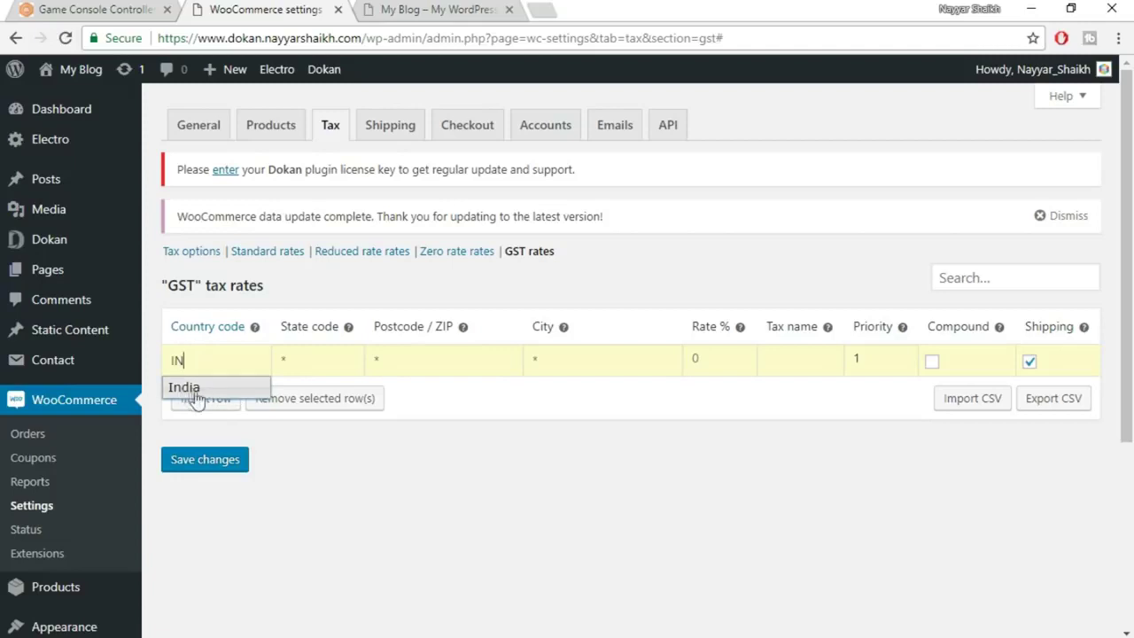
pyautogui.click(203, 395)
pyautogui.click(309, 361)
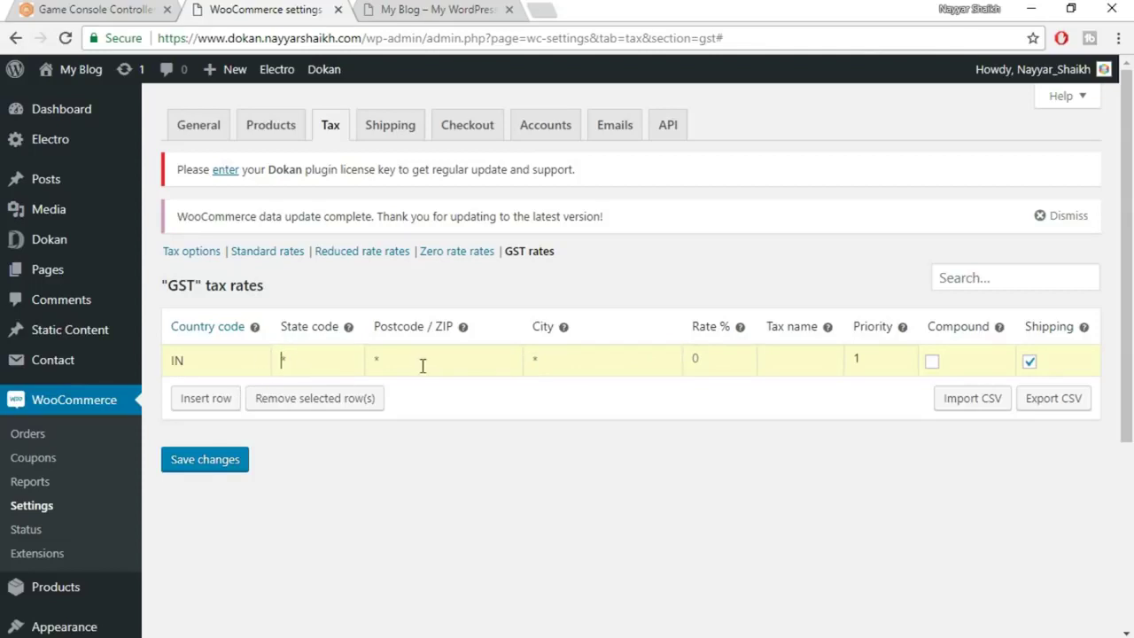
pyautogui.click(693, 357)
pyautogui.write('12')
pyautogui.click(817, 362)
pyautogui.write('CGST')
pyautogui.click(1030, 361)
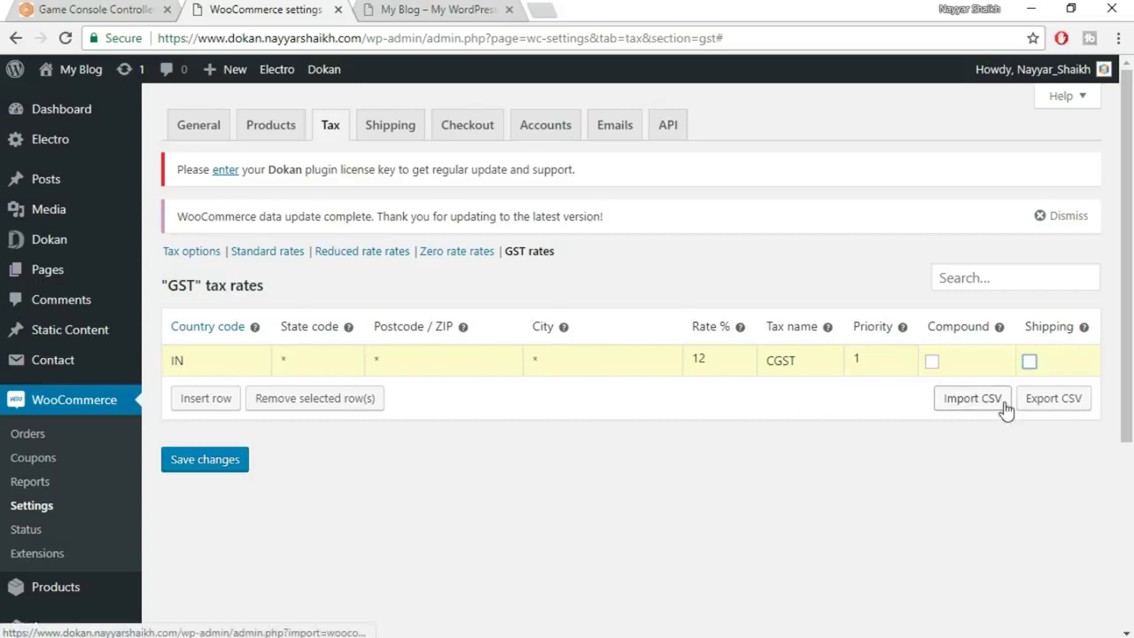
# - Add and save a second GST rate: IN, state MH, 12%, named SGST, not applied to shipping
pyautogui.click(204, 401)
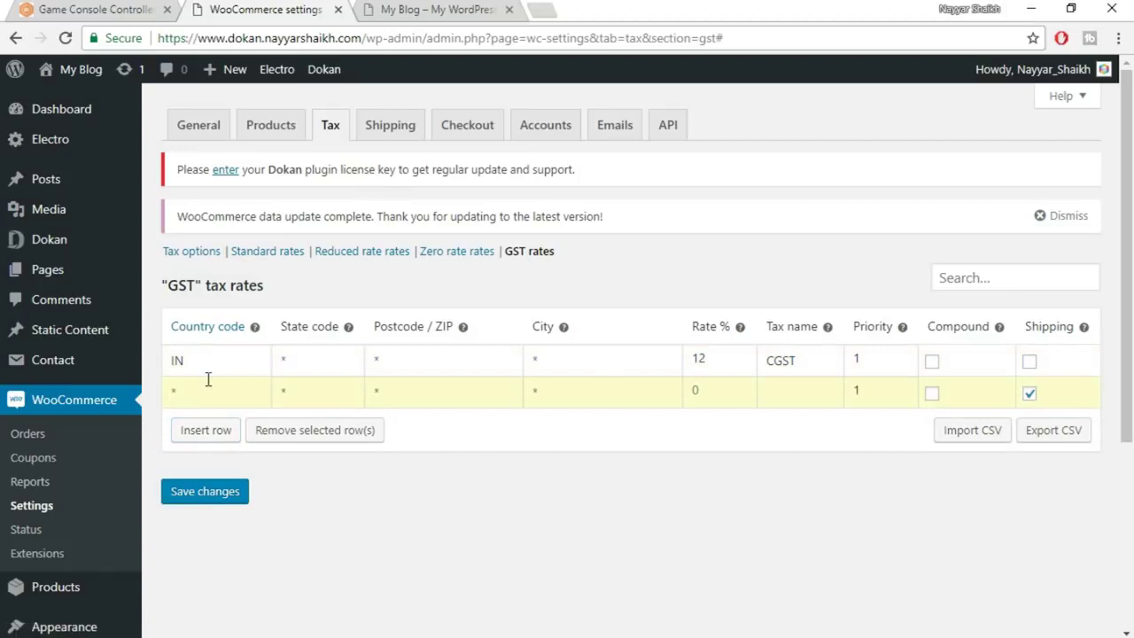
pyautogui.write('IN')
pyautogui.click(217, 419)
pyautogui.click(328, 398)
pyautogui.write('MH')
pyautogui.click(723, 387)
pyautogui.write('12')
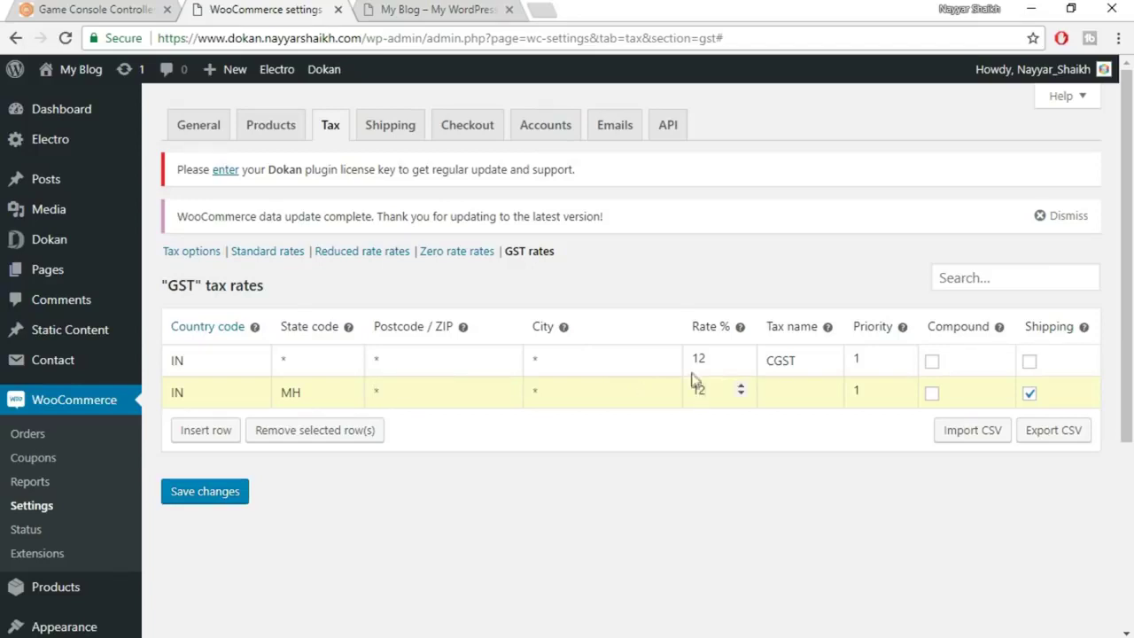
pyautogui.click(820, 387)
pyautogui.write('SGST')
pyautogui.click(1028, 393)
pyautogui.click(231, 496)
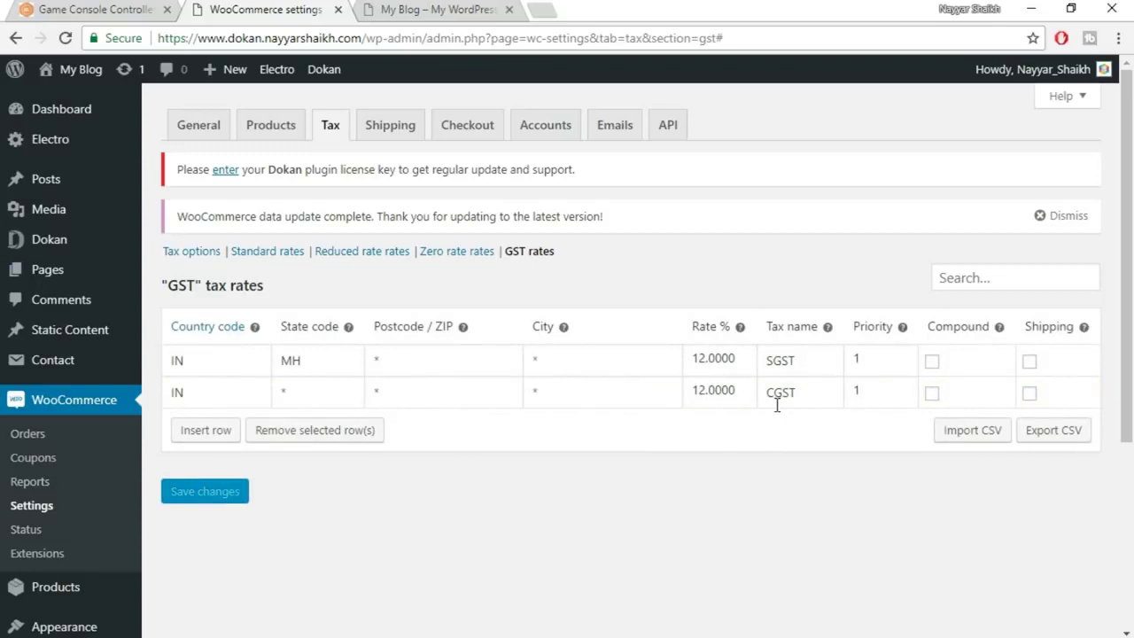
pyautogui.click(387, 137)
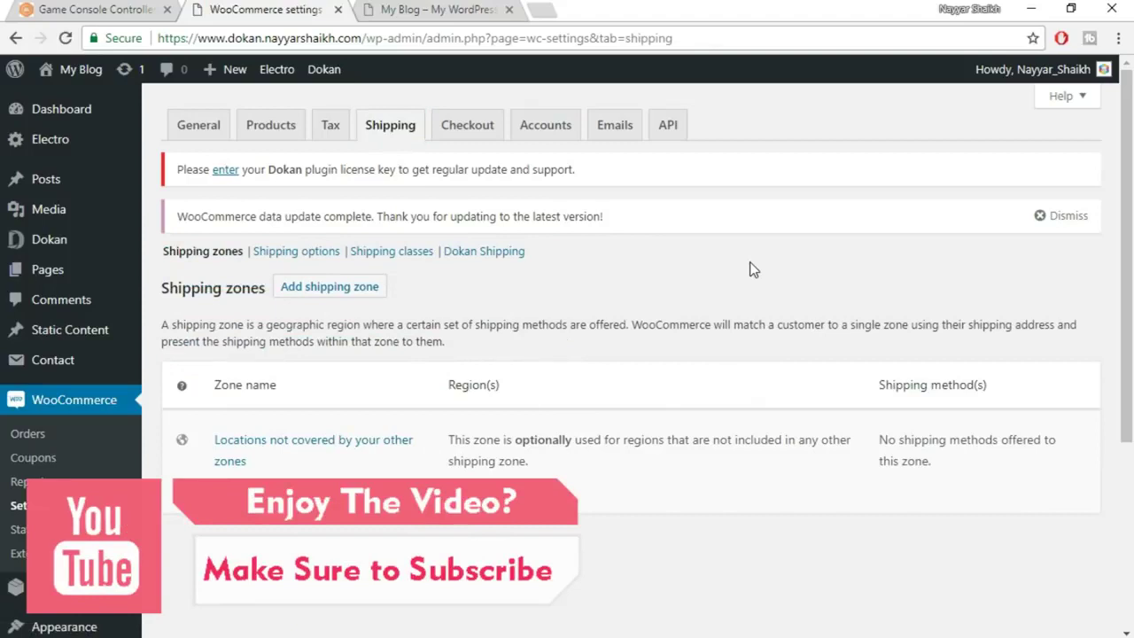
# - Create a shipping zone named 'India' with India as its region and save it
pyautogui.click(349, 296)
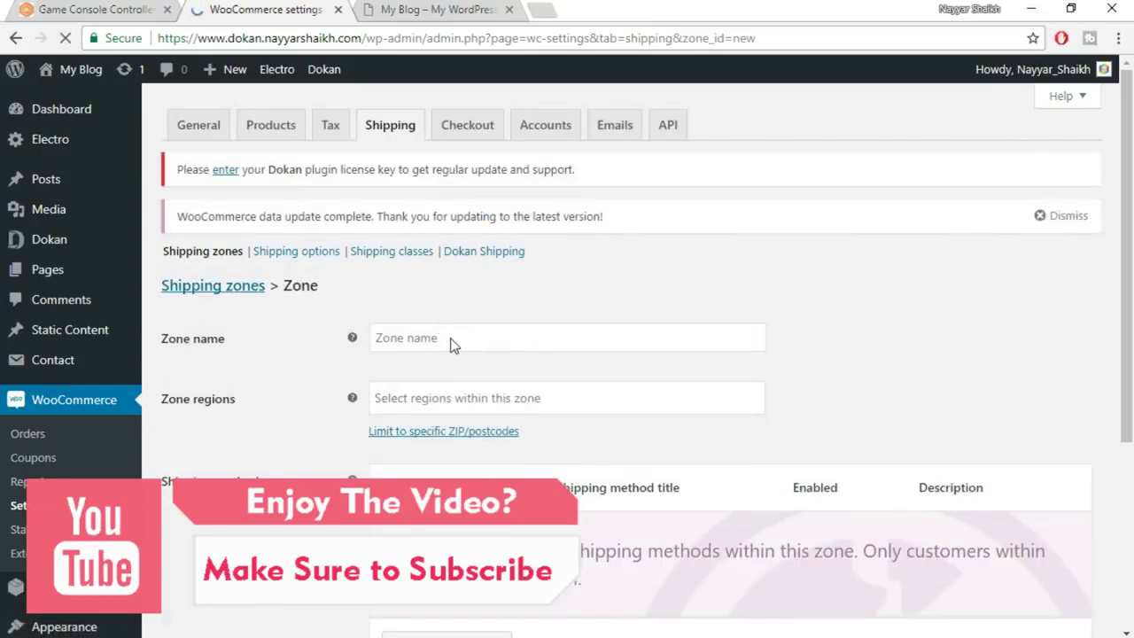
pyautogui.click(454, 340)
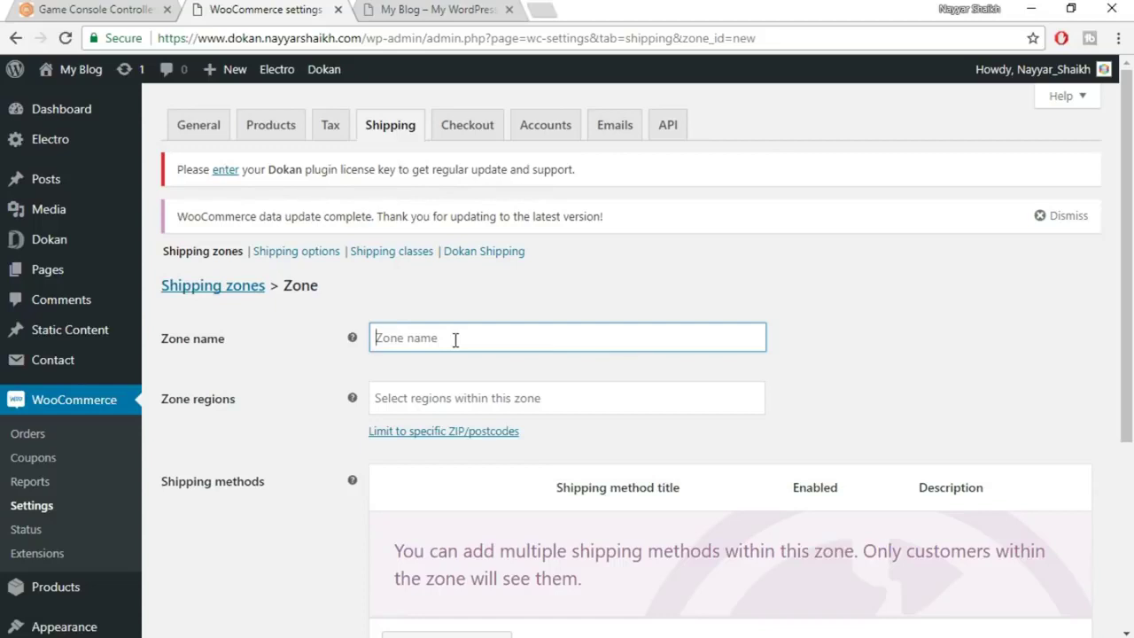
pyautogui.write('Indi')
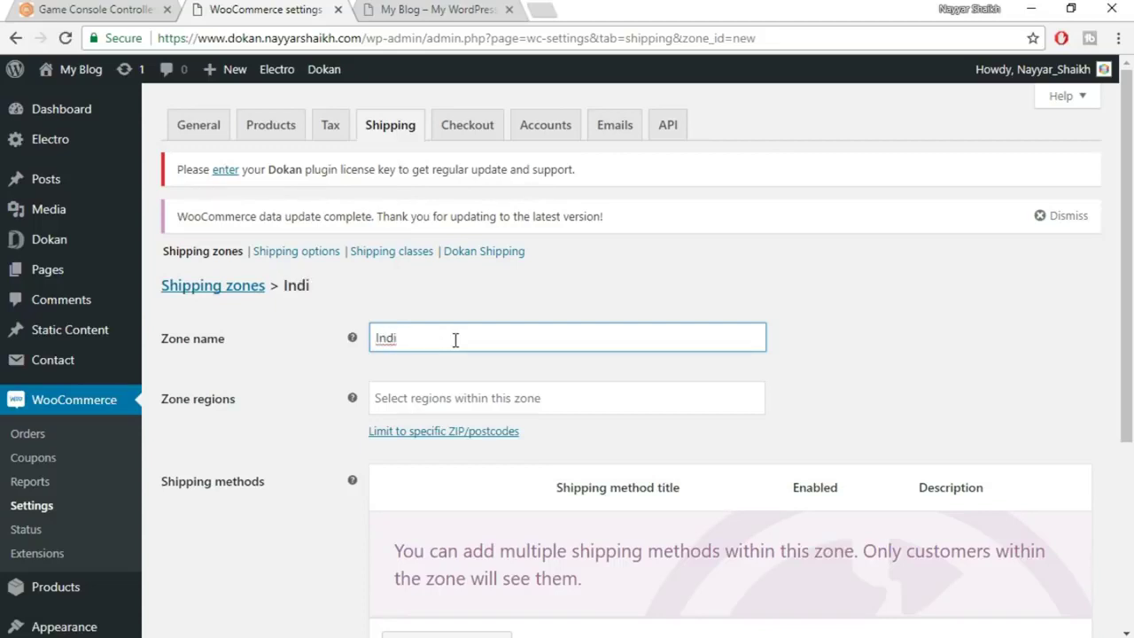
pyautogui.write('a')
pyautogui.scroll(-1, 699, 351)
pyautogui.click(514, 306)
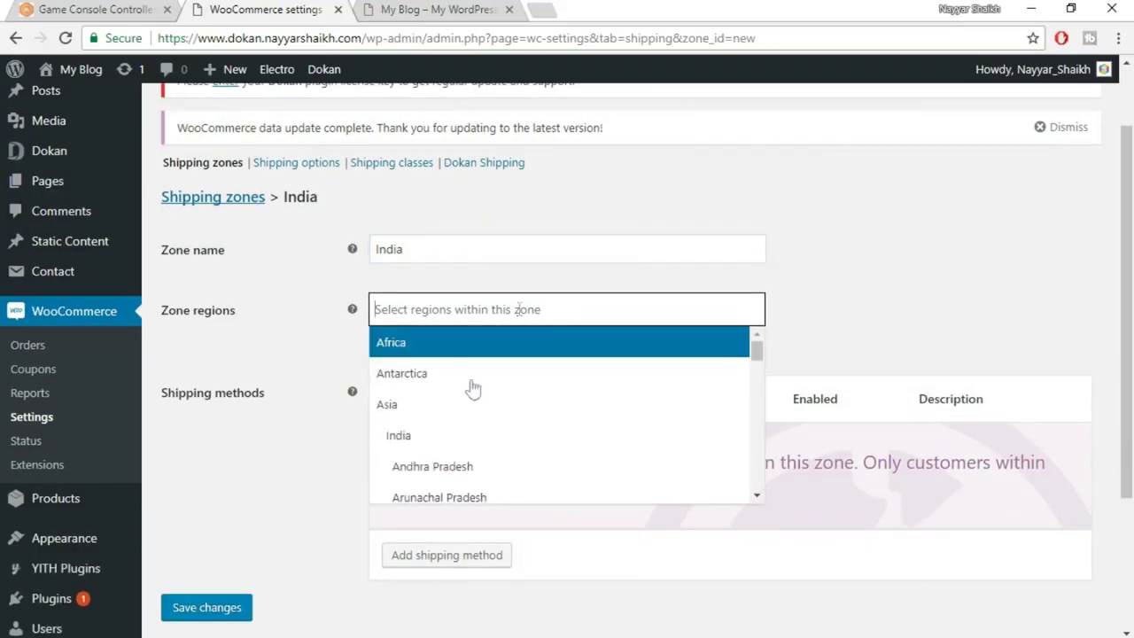
pyautogui.click(450, 441)
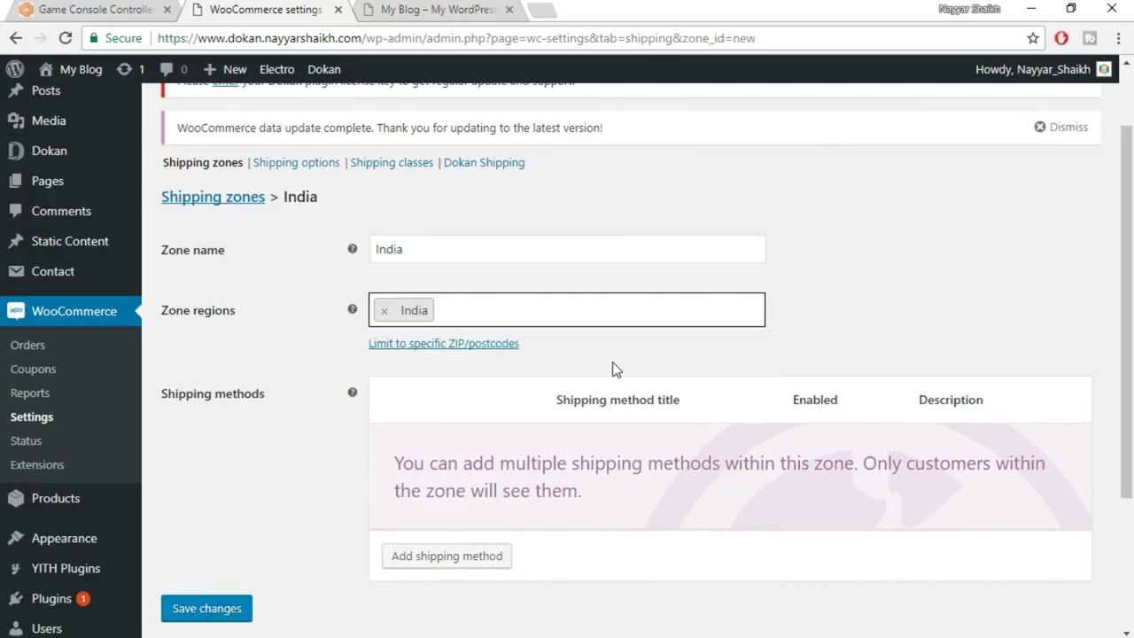
pyautogui.scroll(-1, 612, 367)
pyautogui.click(204, 527)
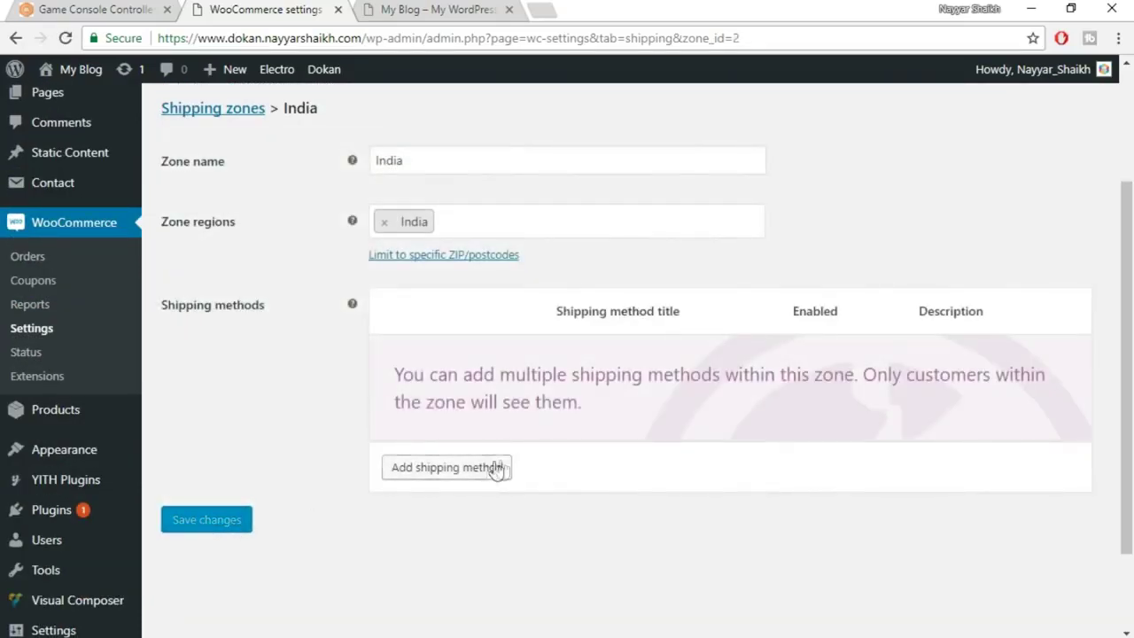
# - Add a Flat rate method to the India zone and change its cost from 0 to 2
pyautogui.click(460, 470)
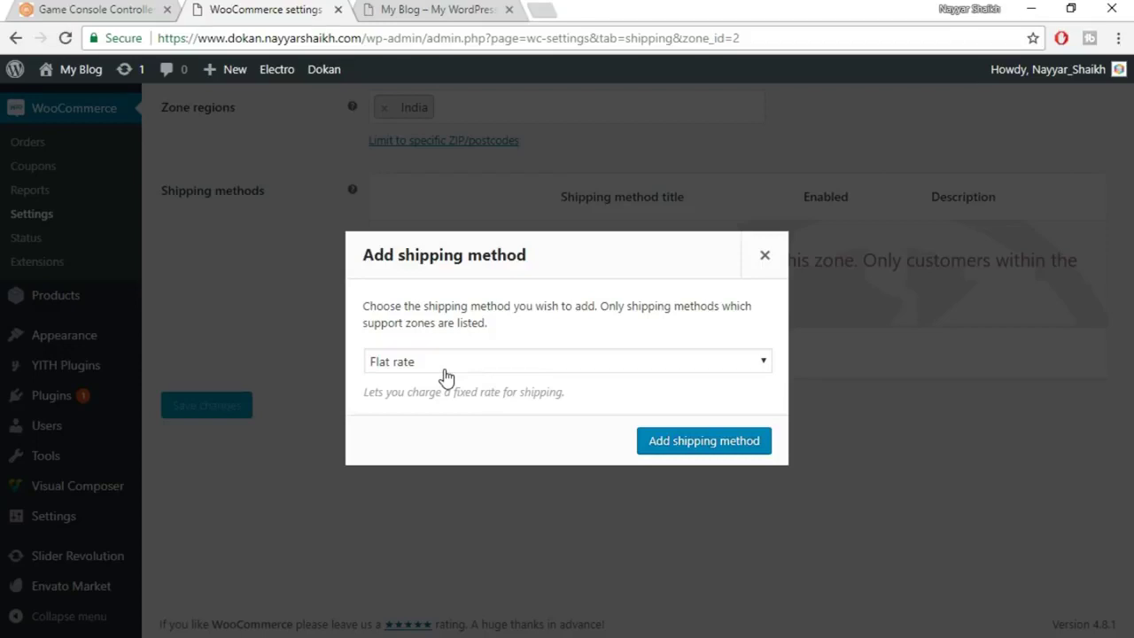
pyautogui.click(734, 448)
pyautogui.moveTo(430, 279)
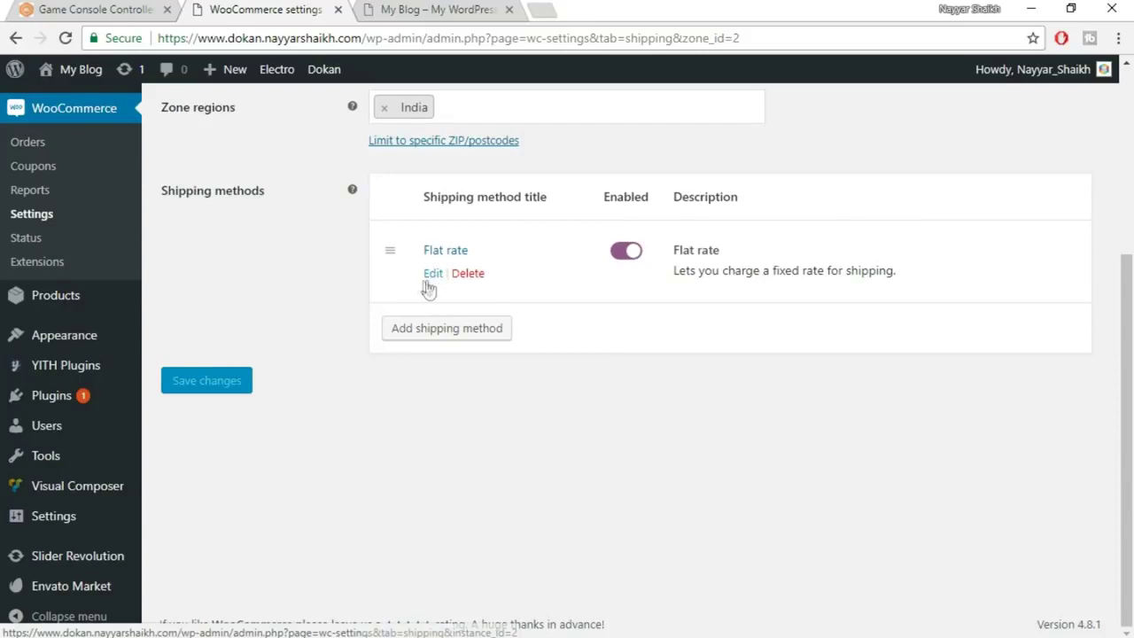
pyautogui.click(433, 276)
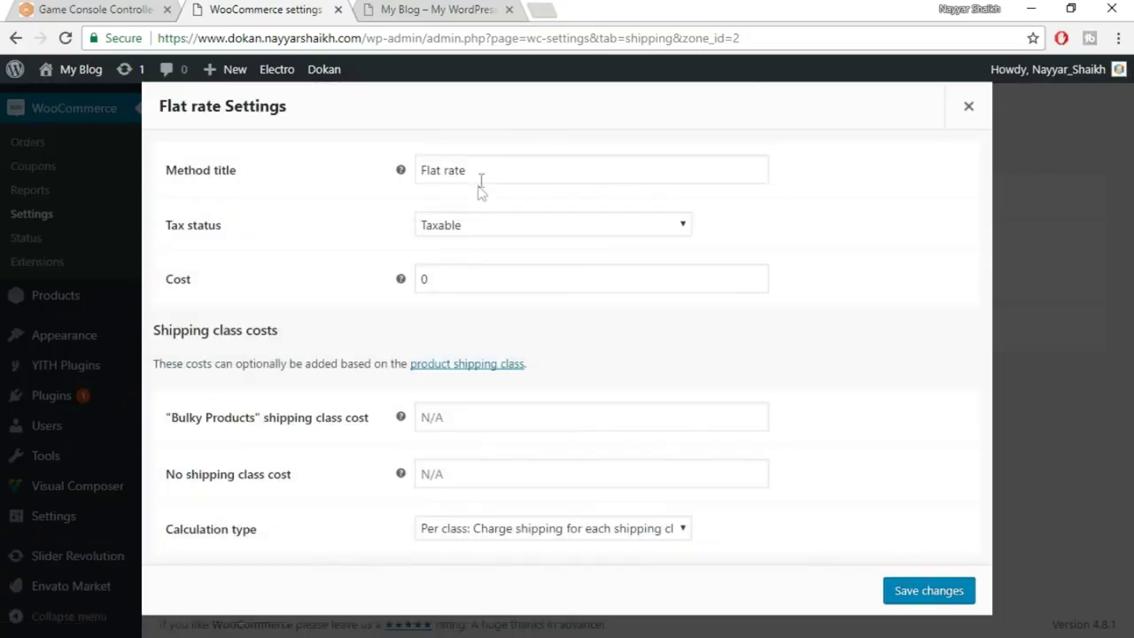
pyautogui.click(469, 282)
pyautogui.moveTo(434, 282); pyautogui.dragTo(408, 285)
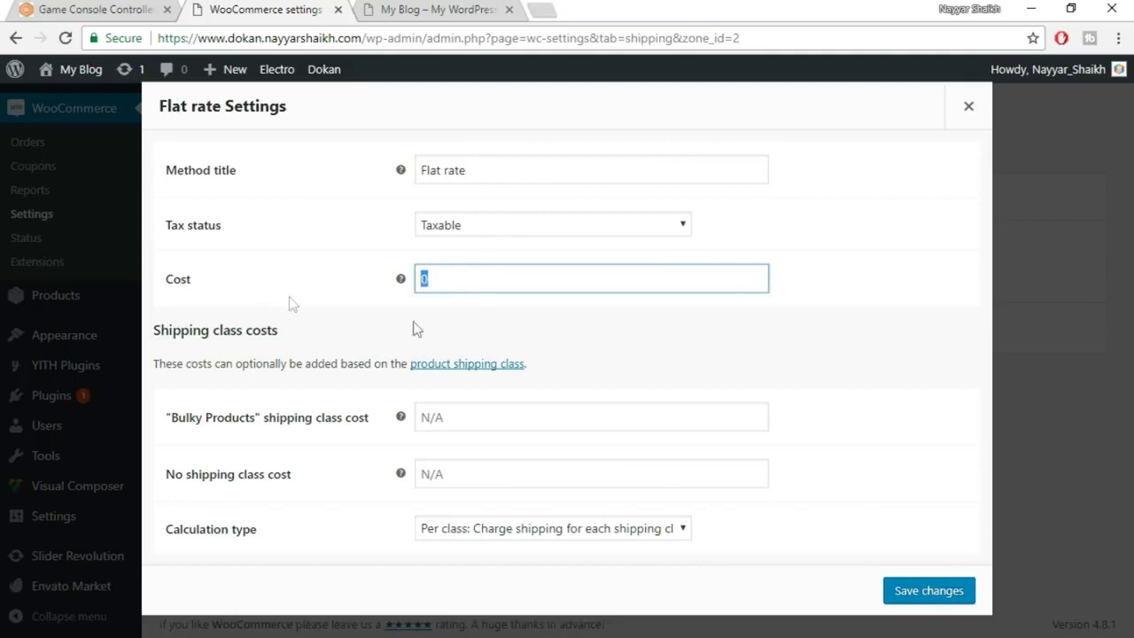
pyautogui.write('2')
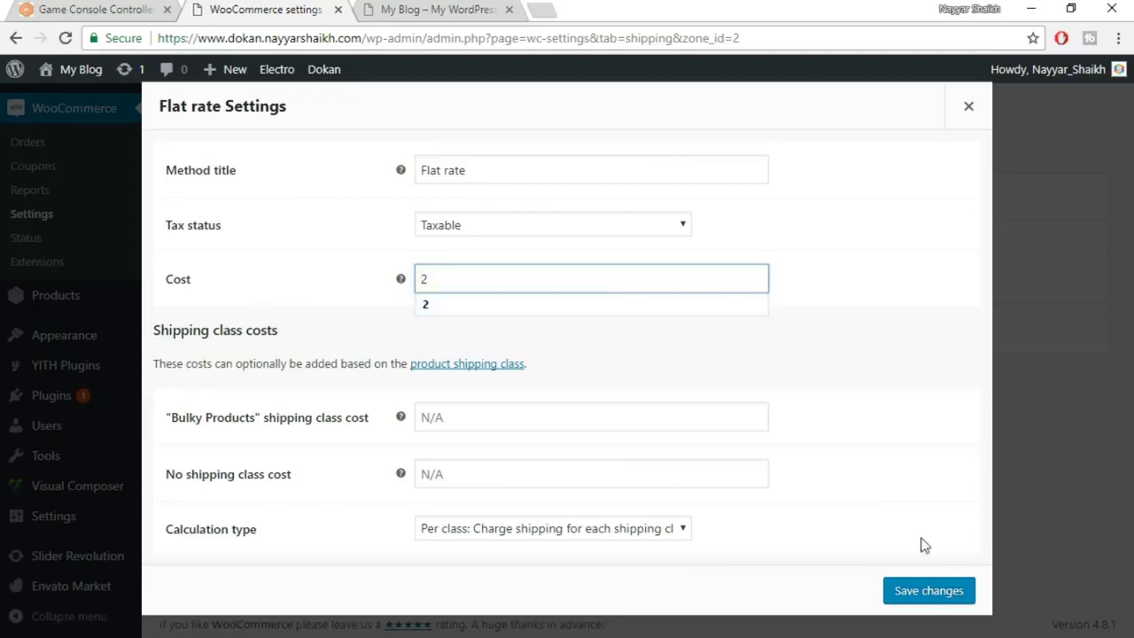
pyautogui.click(928, 593)
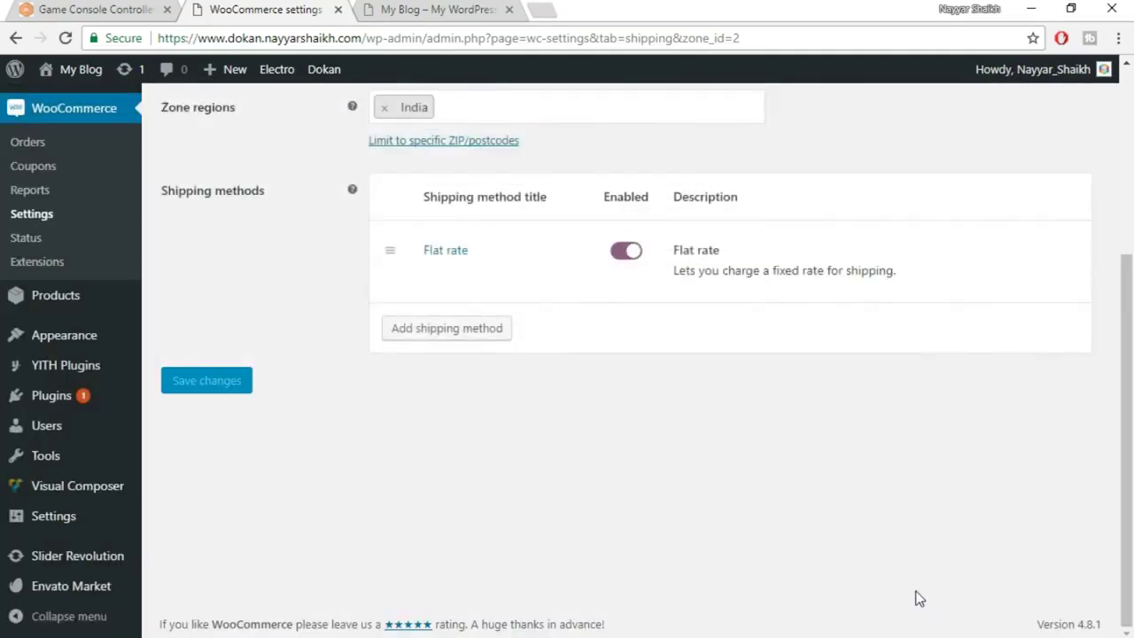
# - Go through Shipping options to the empty Shipping classes section
pyautogui.scroll(3, 921, 597)
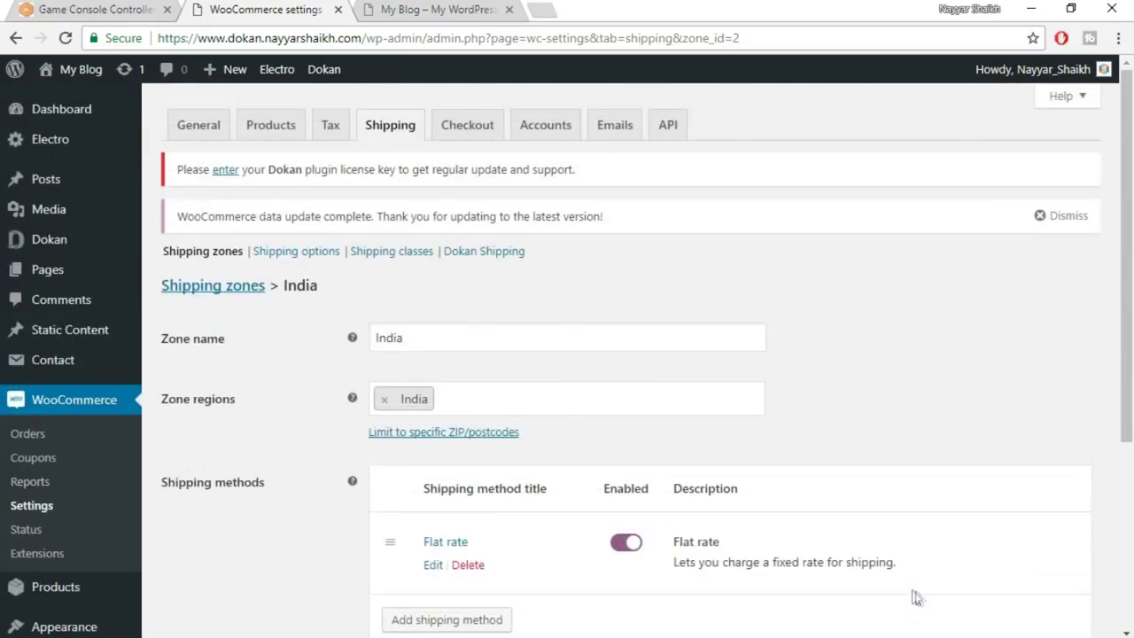
pyautogui.click(309, 259)
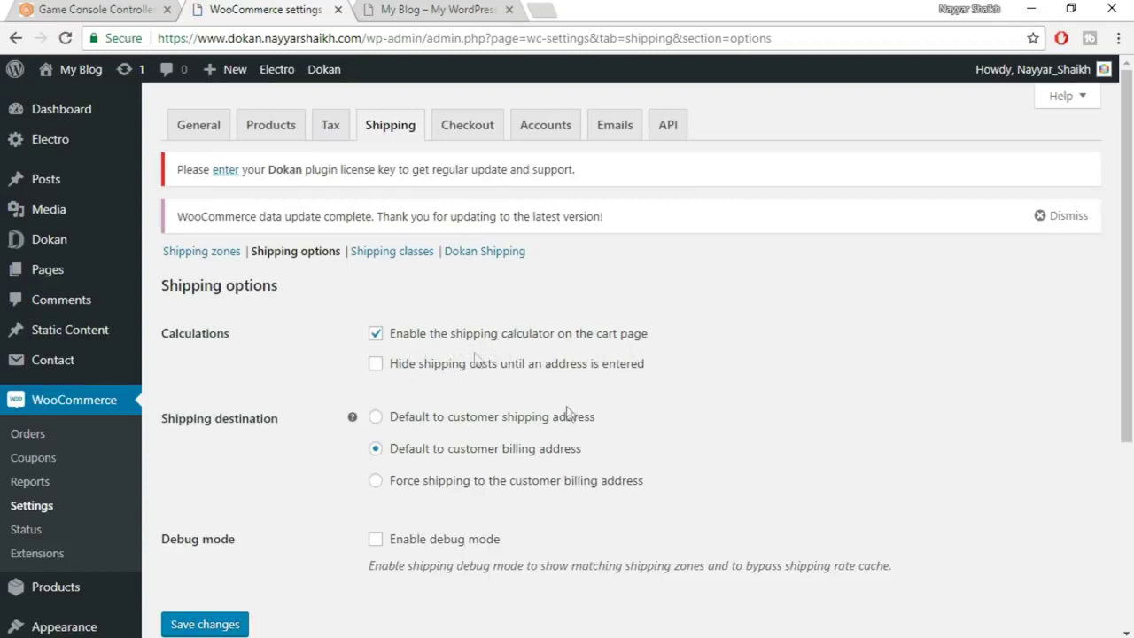
pyautogui.click(388, 253)
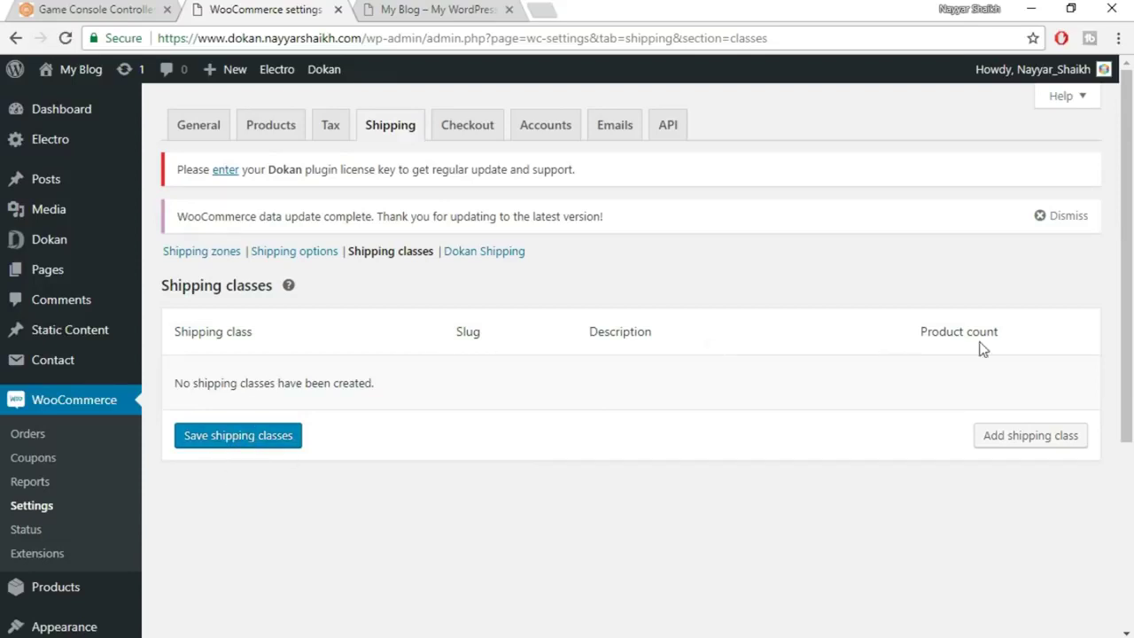
# - Save a 'Bulky' shipping class described 'Over 10Kgs', then reopen the India shipping zone
pyautogui.click(1027, 436)
pyautogui.click(301, 387)
pyautogui.write('B')
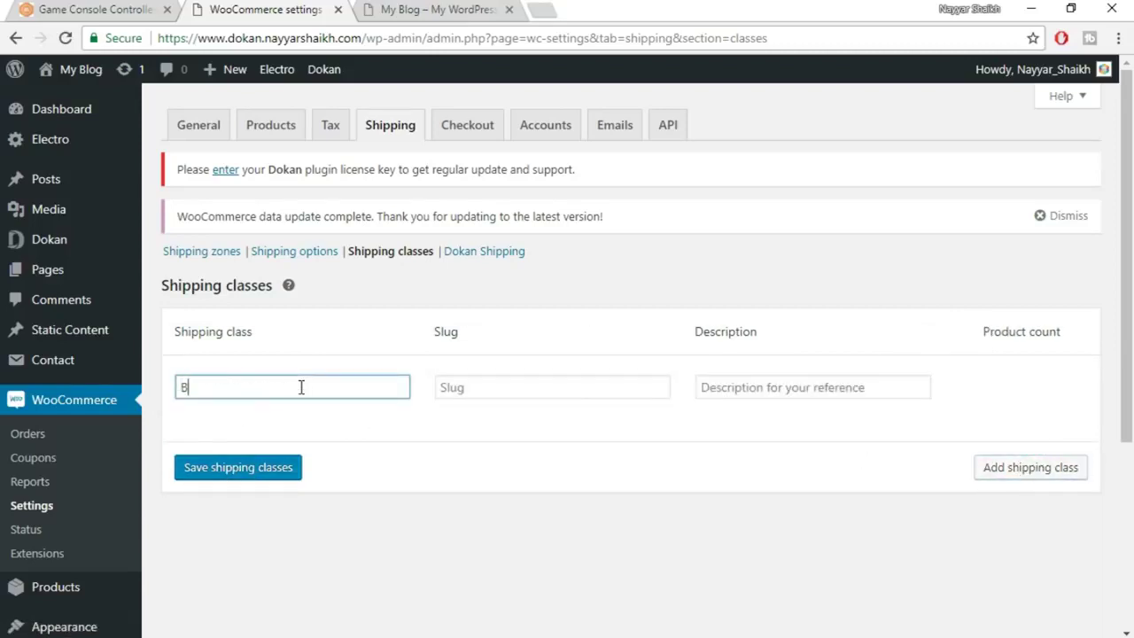
pyautogui.write('ulky')
pyautogui.click(760, 387)
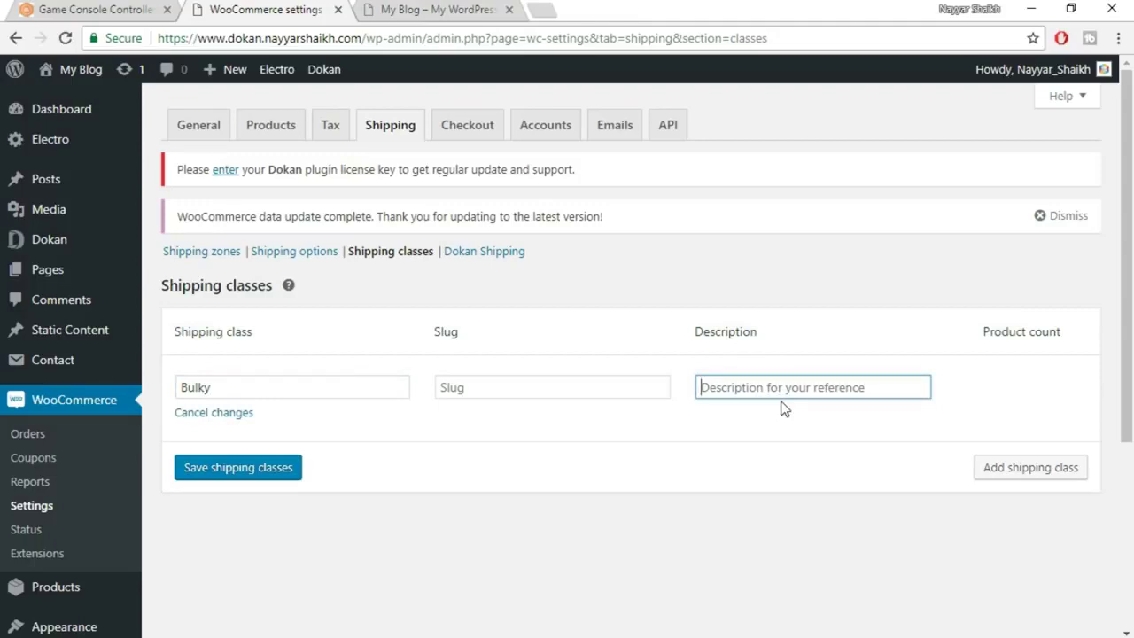
pyautogui.write('Over 10Kg')
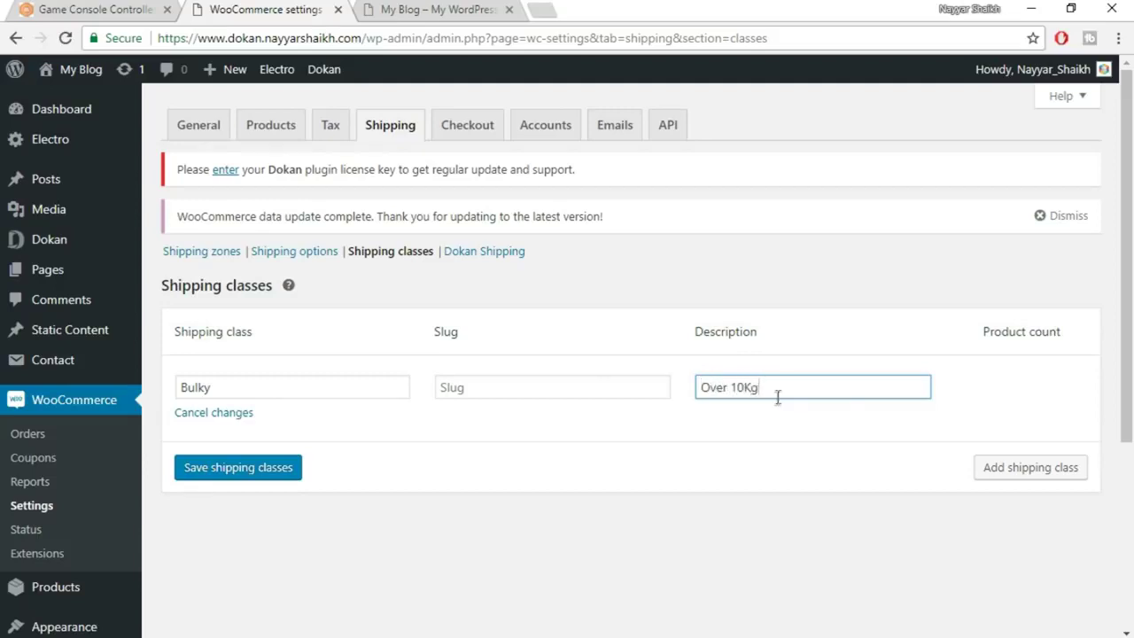
pyautogui.write('s')
pyautogui.click(253, 480)
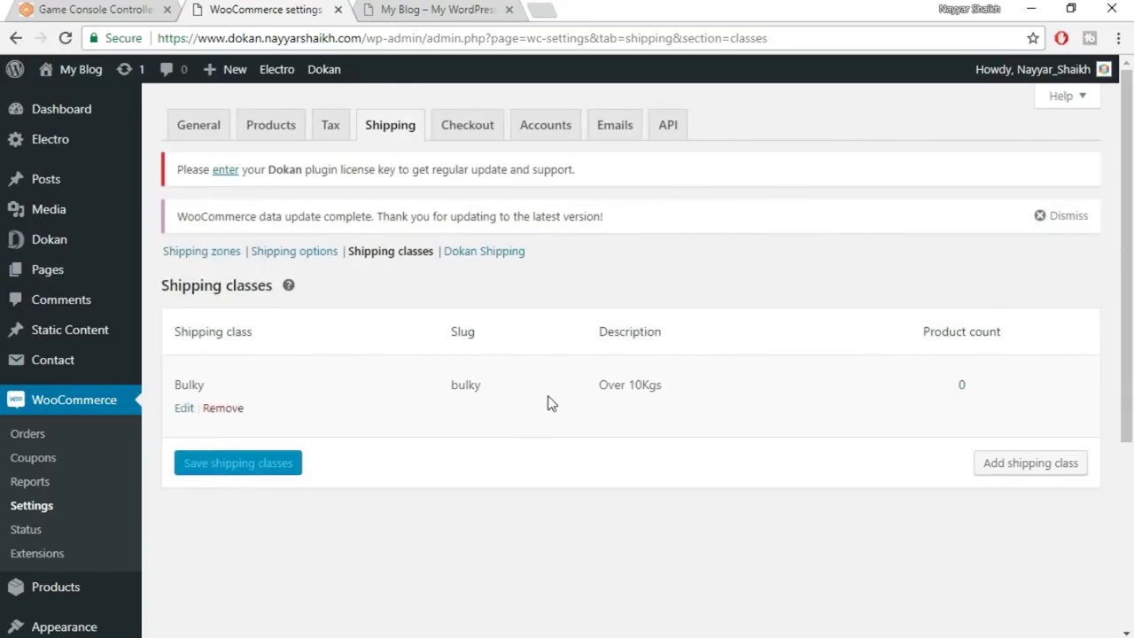
pyautogui.click(223, 257)
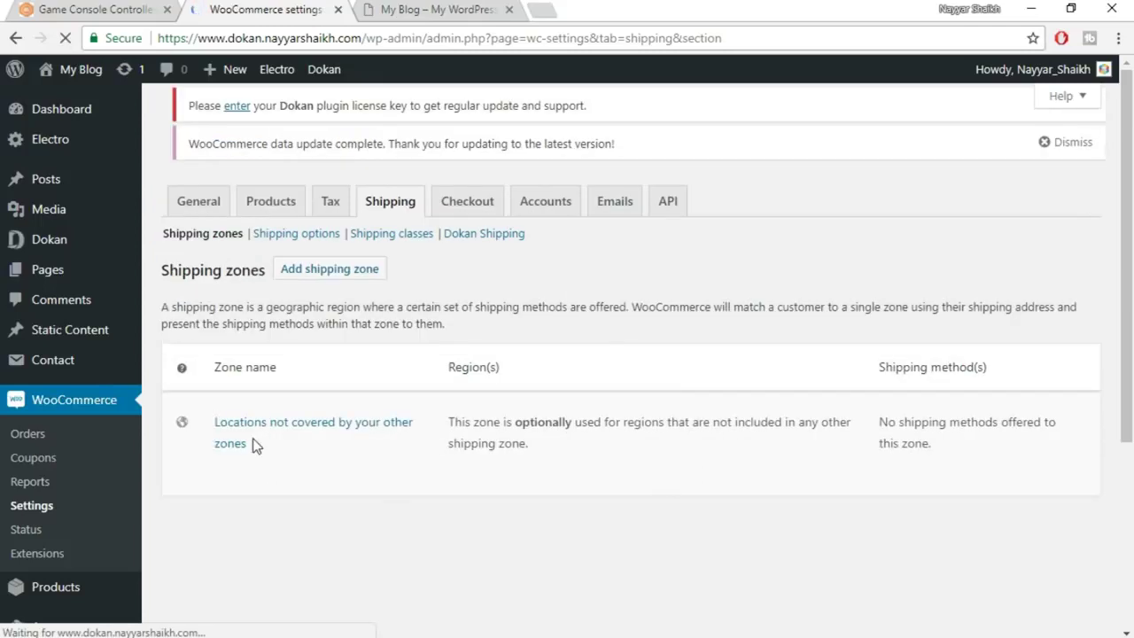
pyautogui.click(224, 472)
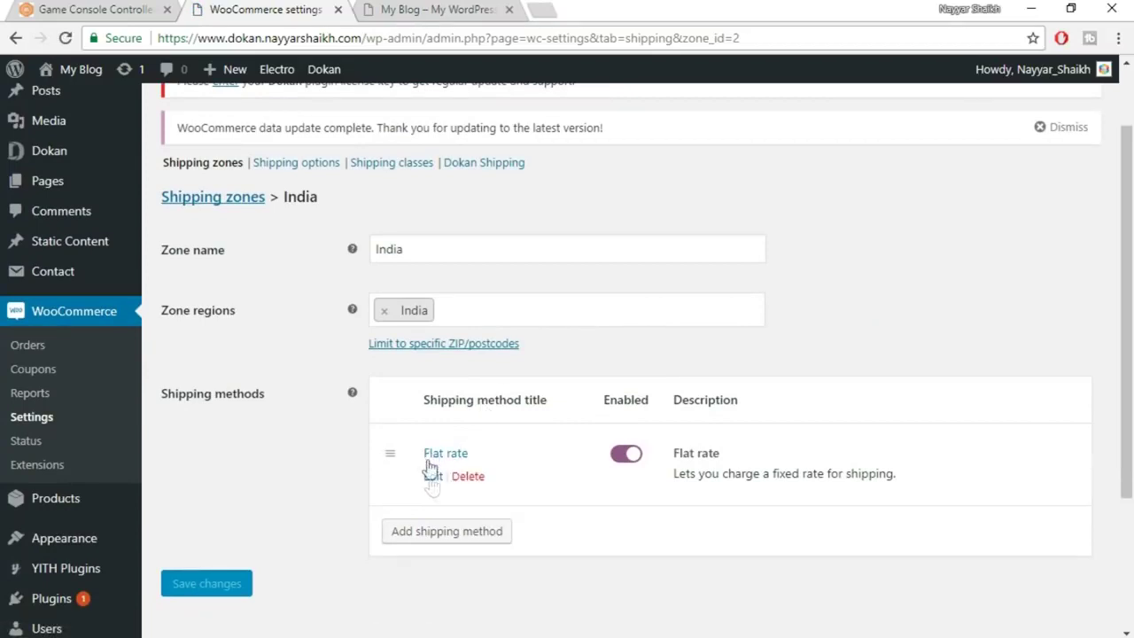
# - Set the Bulky class cost to 5 and the flat rate cost to 2 * [qty]
pyautogui.click(433, 478)
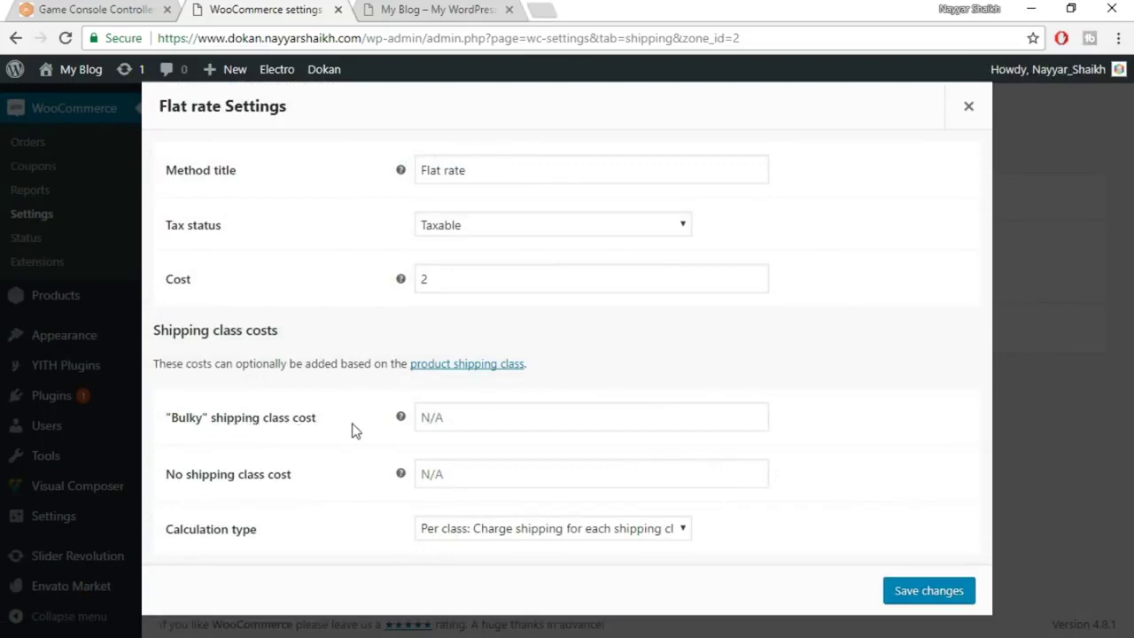
pyautogui.click(460, 422)
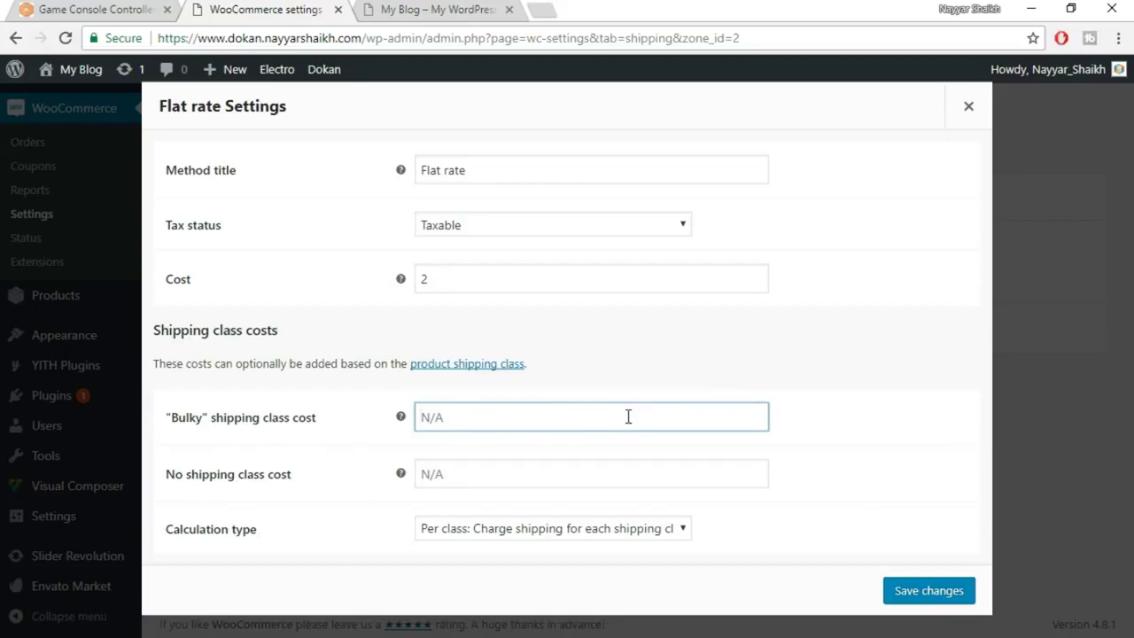
pyautogui.write('5')
pyautogui.doubleClick(424, 279)
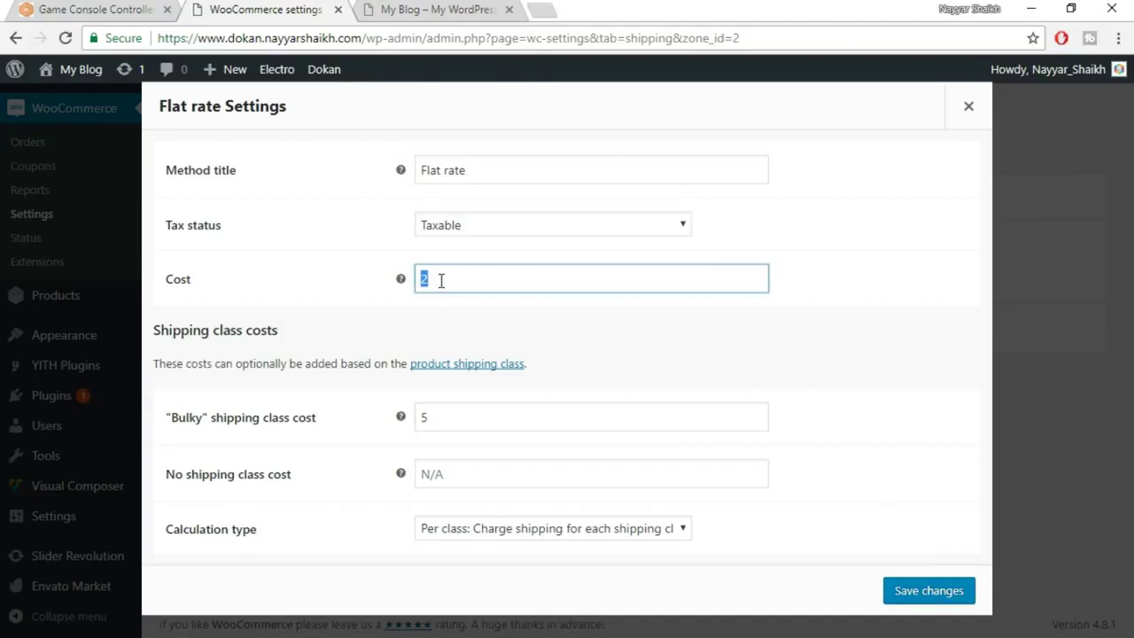
pyautogui.click(570, 283)
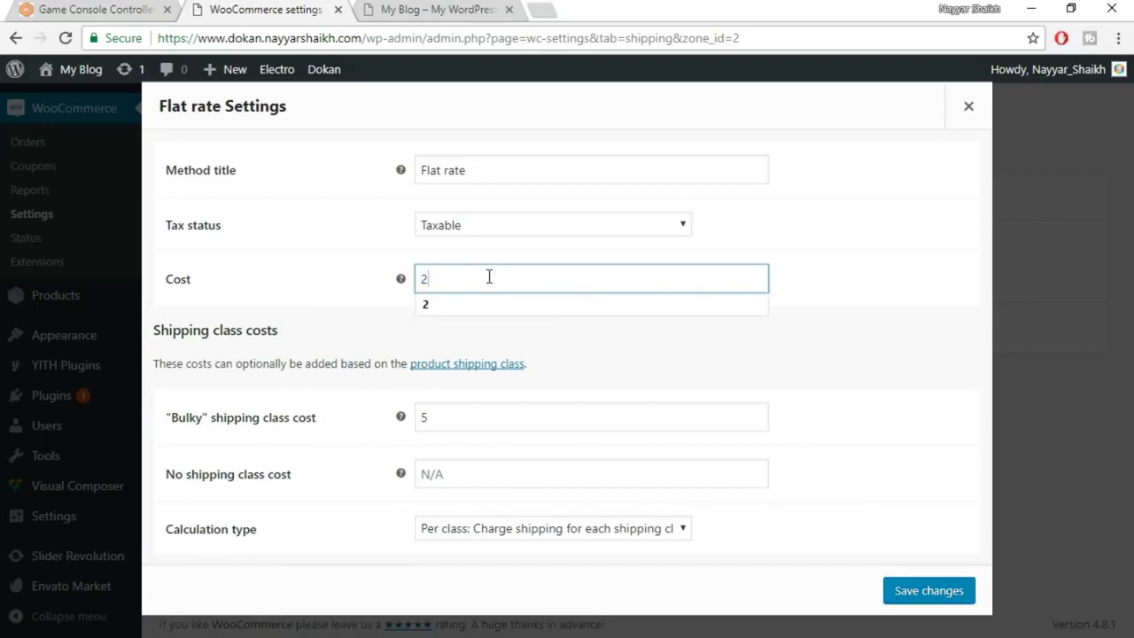
pyautogui.press('Escape')
pyautogui.write('*')
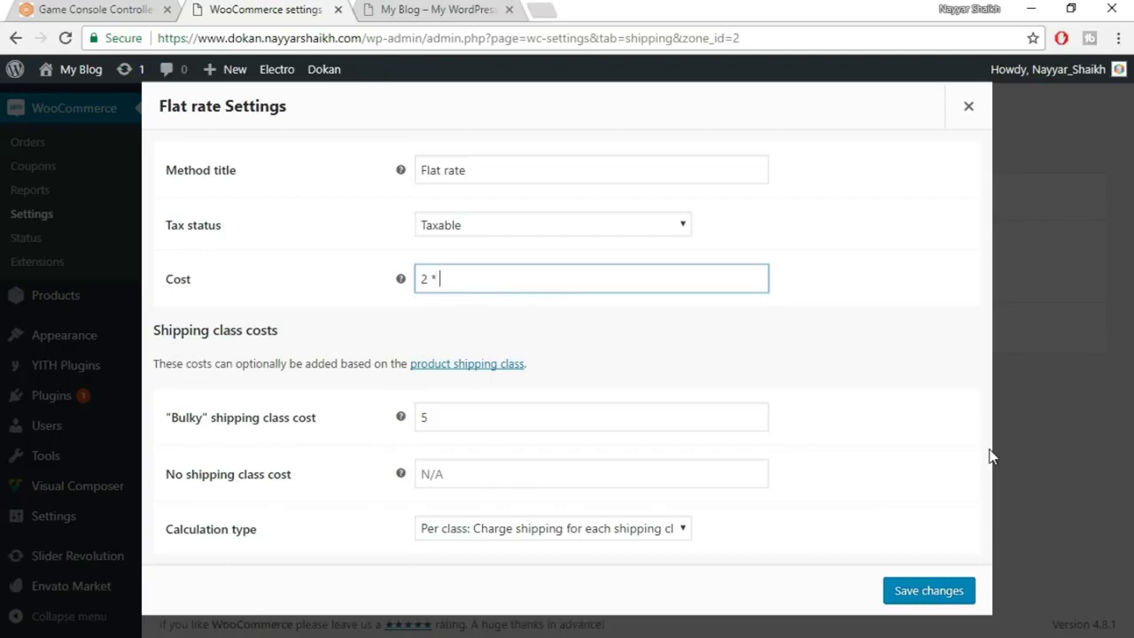
pyautogui.write(' [qty]')
# - Change the Bulky class cost to 5 * [qty] and save the flat rate settings
pyautogui.moveTo(421, 285); pyautogui.dragTo(431, 284)
pyautogui.click(515, 280)
pyautogui.click(462, 413)
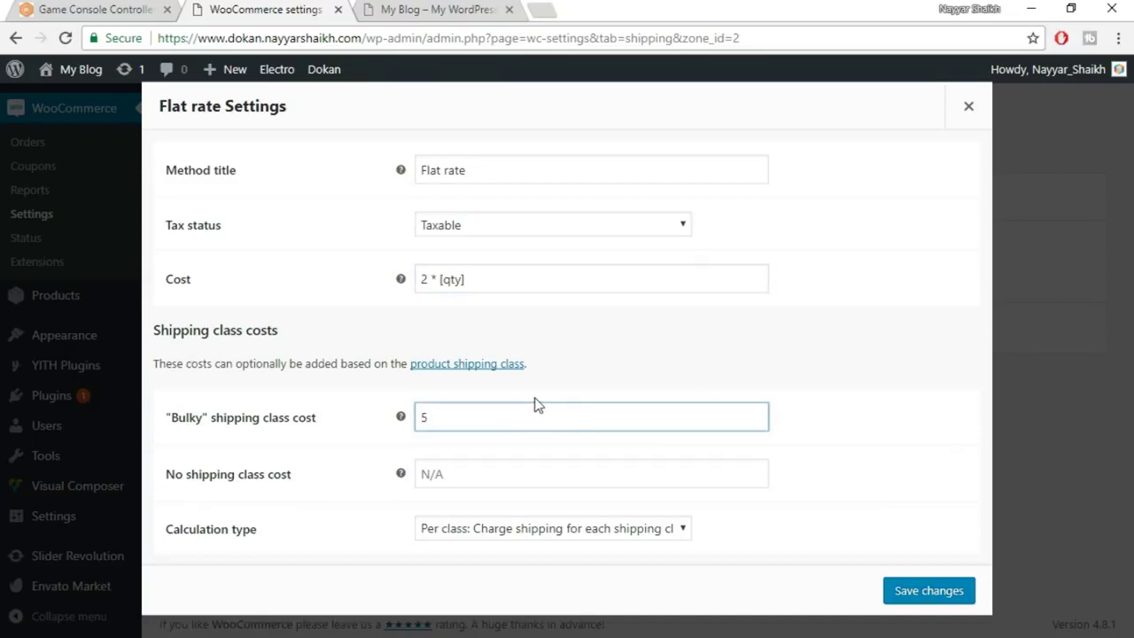
pyautogui.write('* [qty')
pyautogui.click(928, 590)
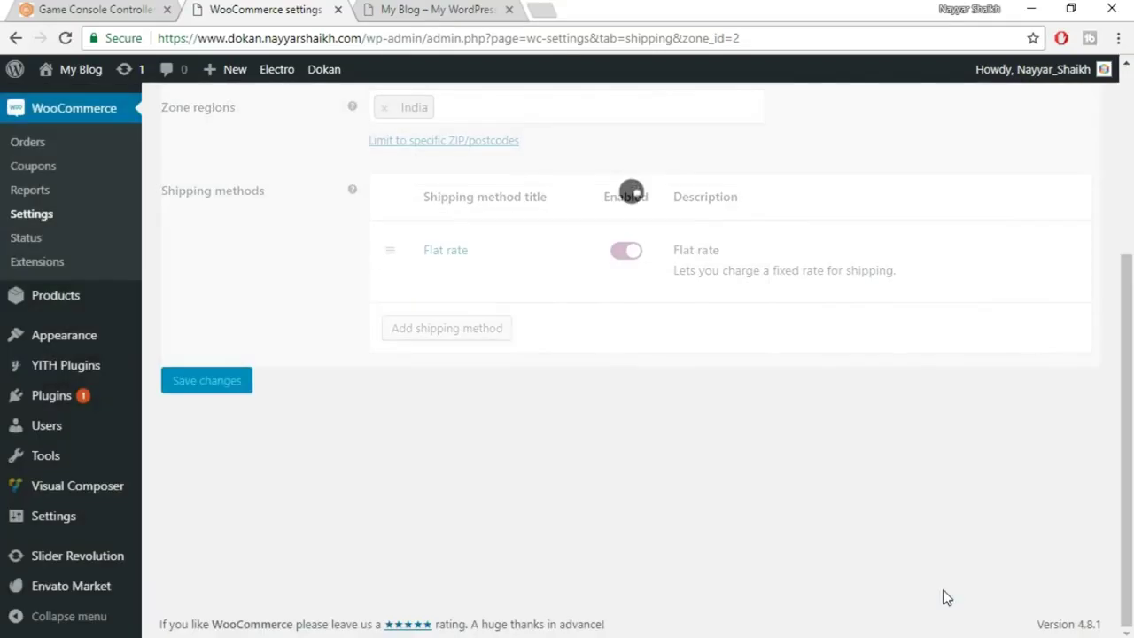
pyautogui.scroll(3, 945, 567)
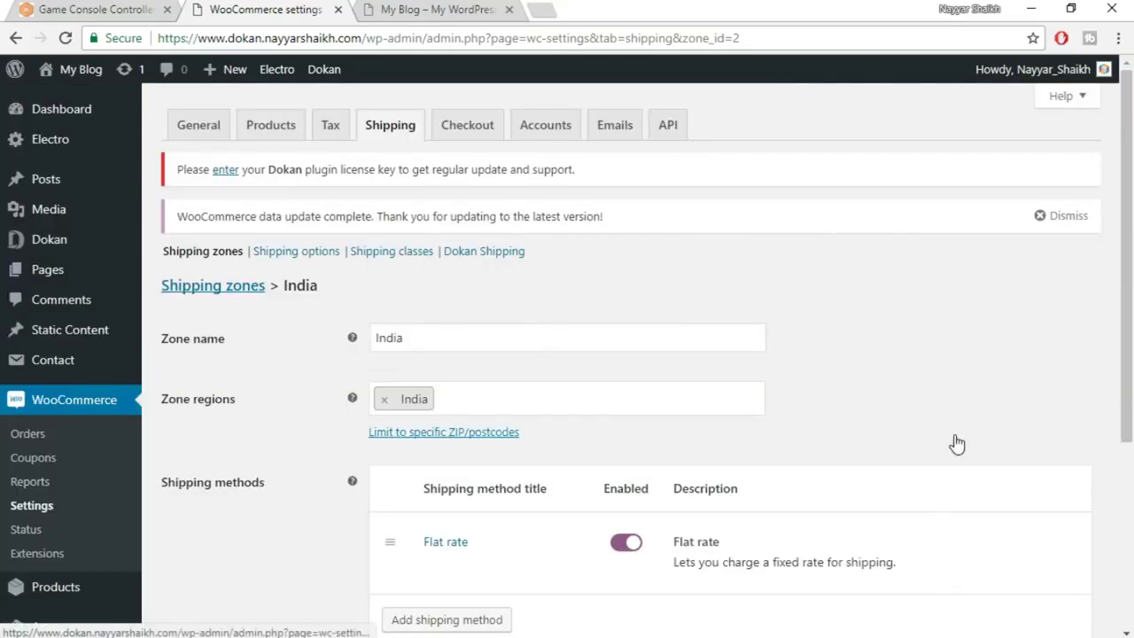
# - Keep Cart page as Cart and Checkout page as Checkout, then save the checkout settings
pyautogui.click(454, 133)
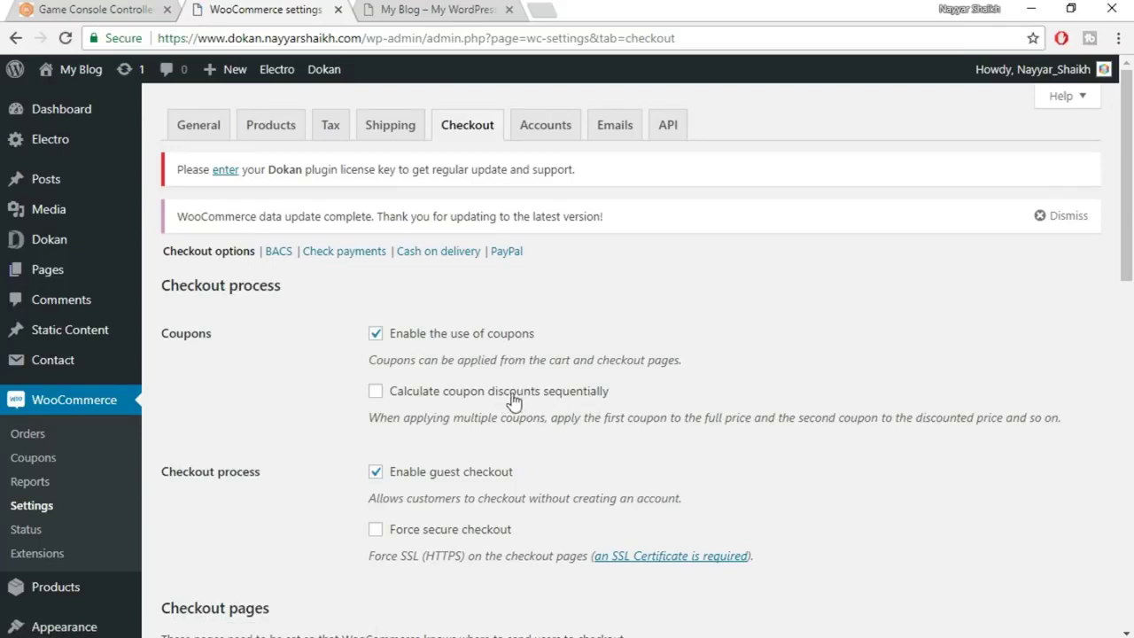
pyautogui.scroll(-1, 802, 387)
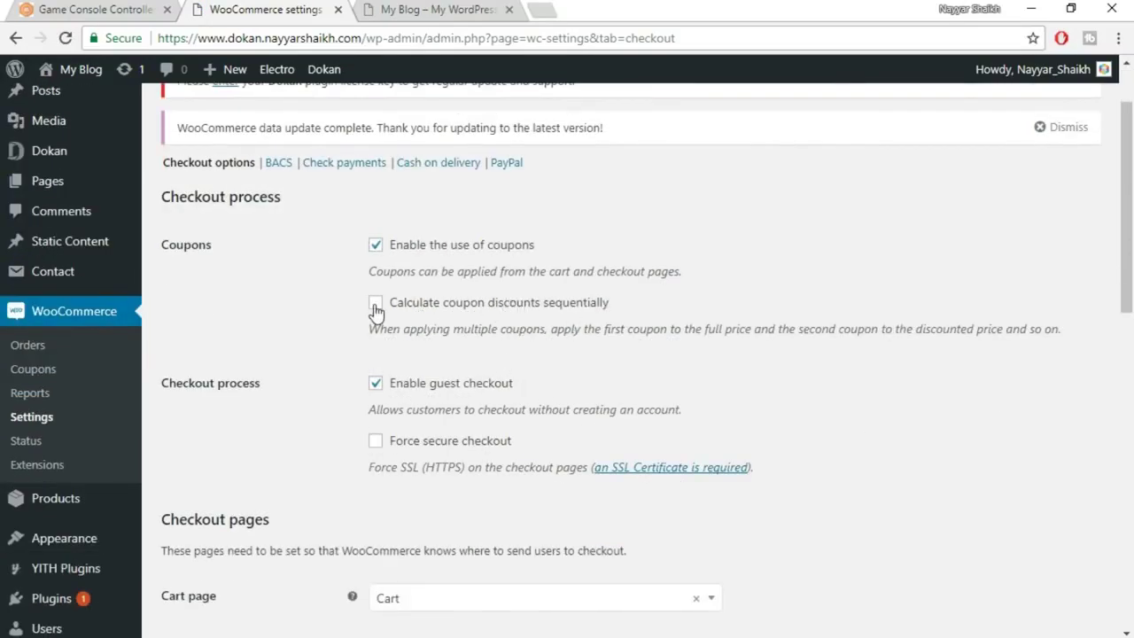
pyautogui.scroll(-4, 984, 463)
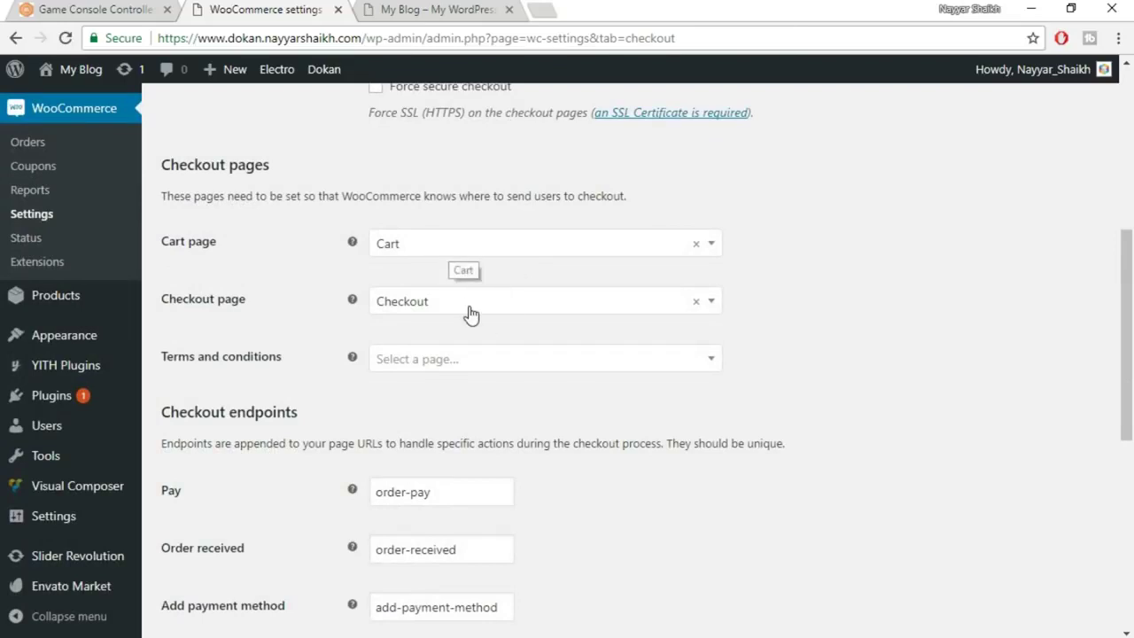
pyautogui.click(626, 248)
pyautogui.click(626, 248)
pyautogui.click(508, 301)
pyautogui.click(509, 305)
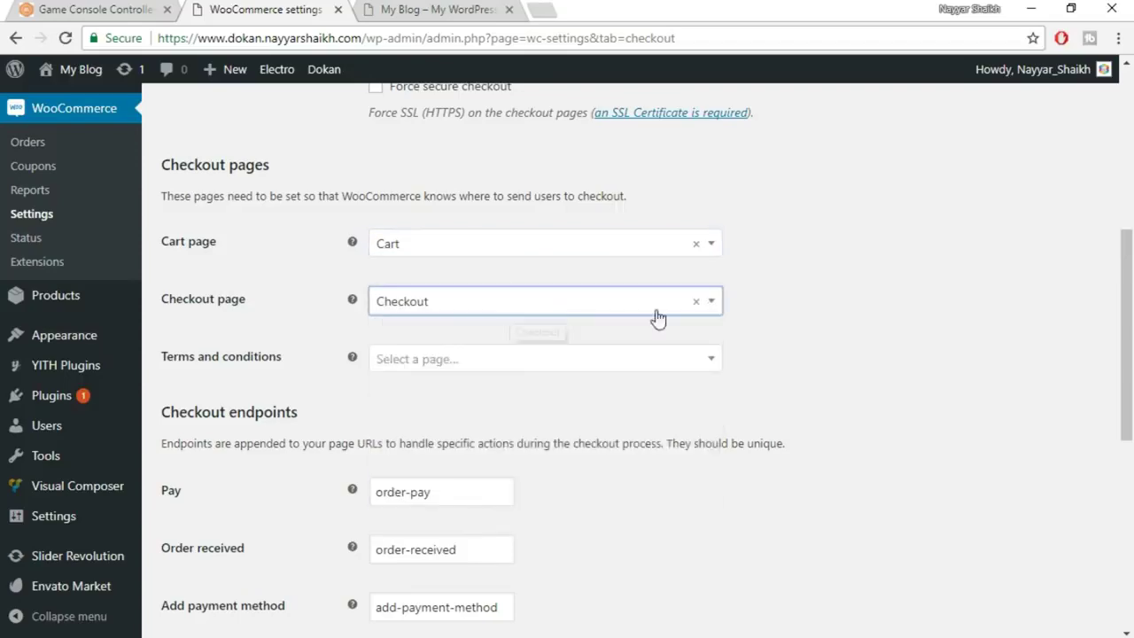
pyautogui.scroll(-4, 966, 416)
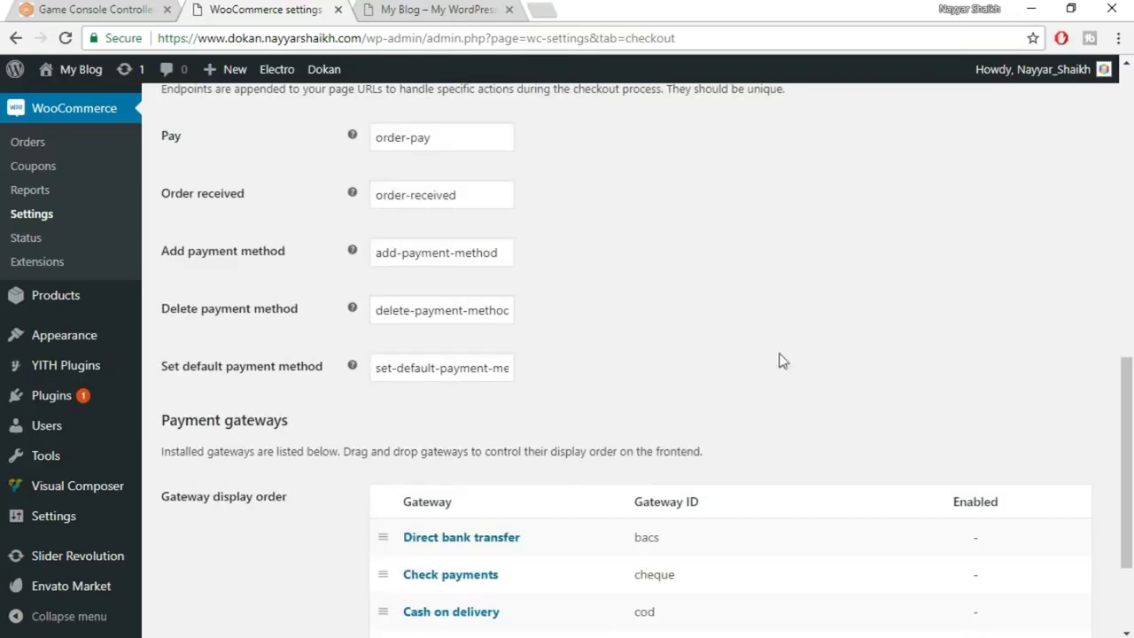
pyautogui.scroll(-2, 492, 335)
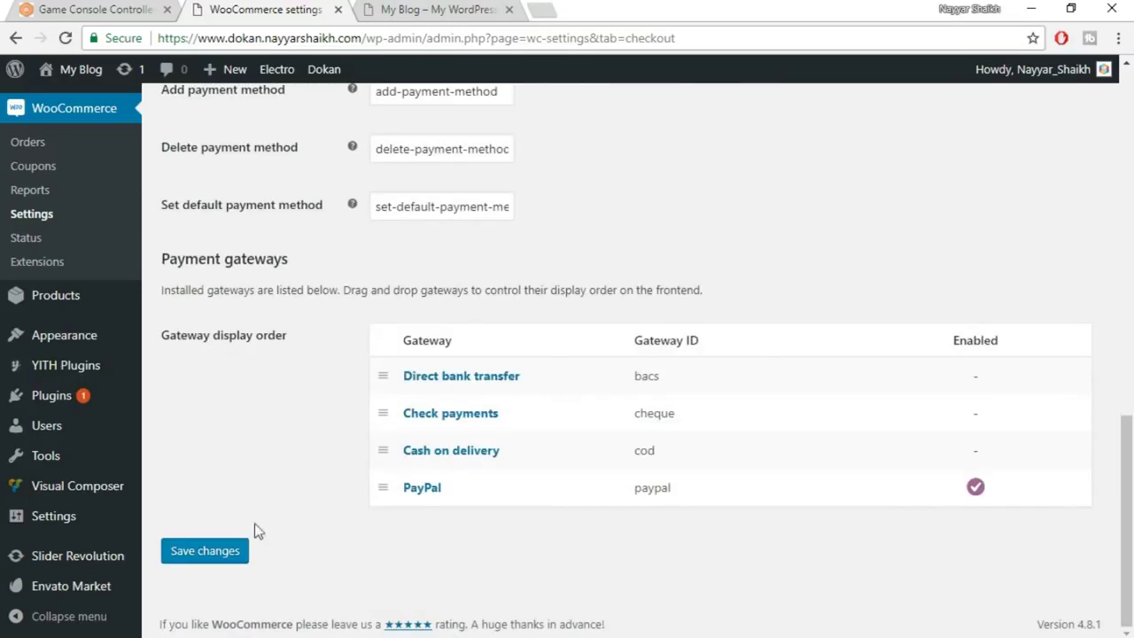
pyautogui.click(224, 558)
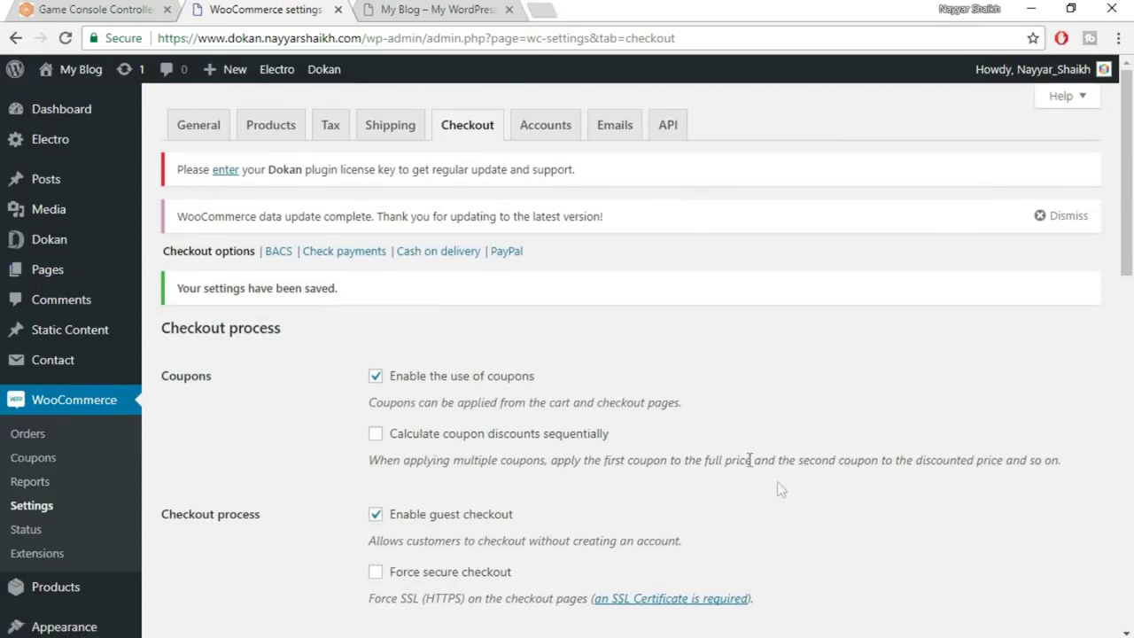
# - Tick Enable cash on delivery and save the Cash on delivery gateway settings
pyautogui.click(445, 254)
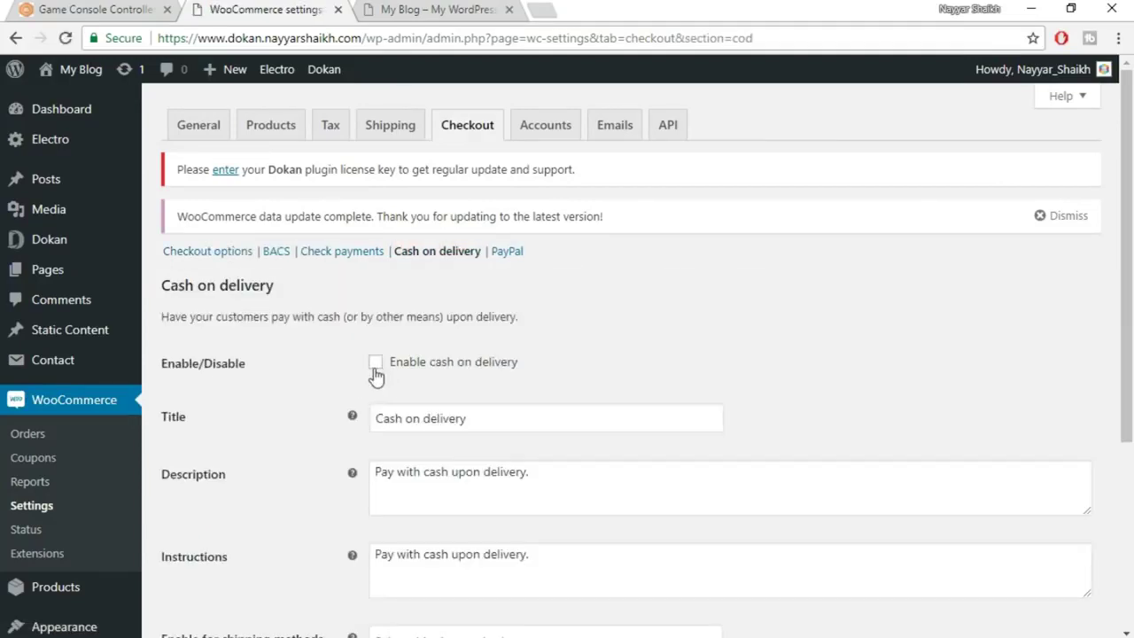
pyautogui.click(375, 365)
pyautogui.scroll(-3, 687, 415)
pyautogui.click(207, 475)
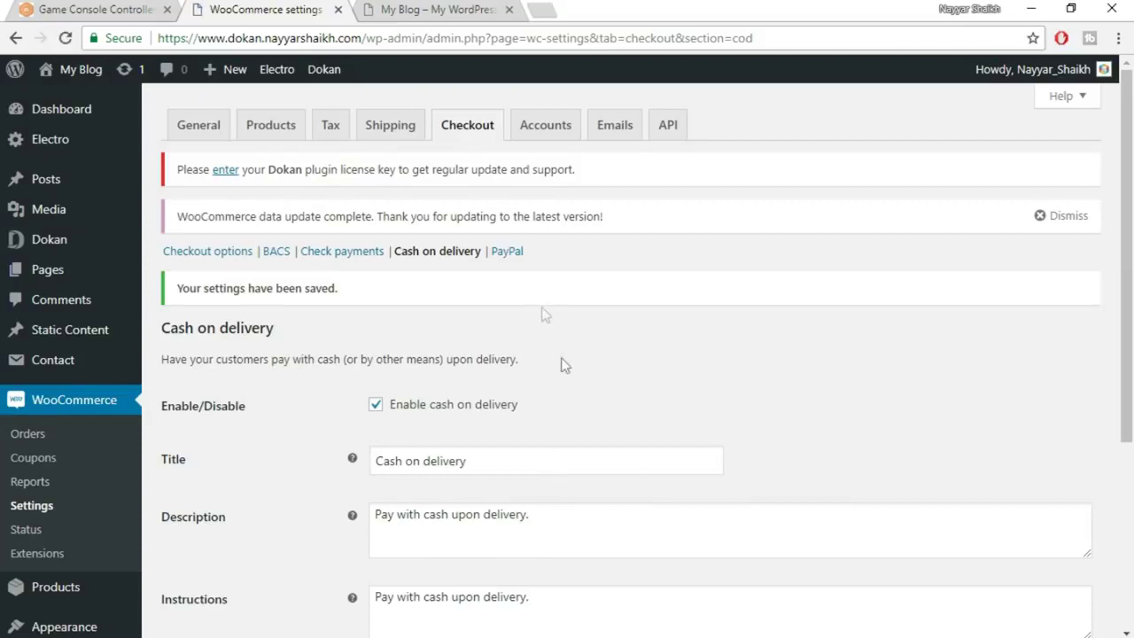
pyautogui.click(508, 253)
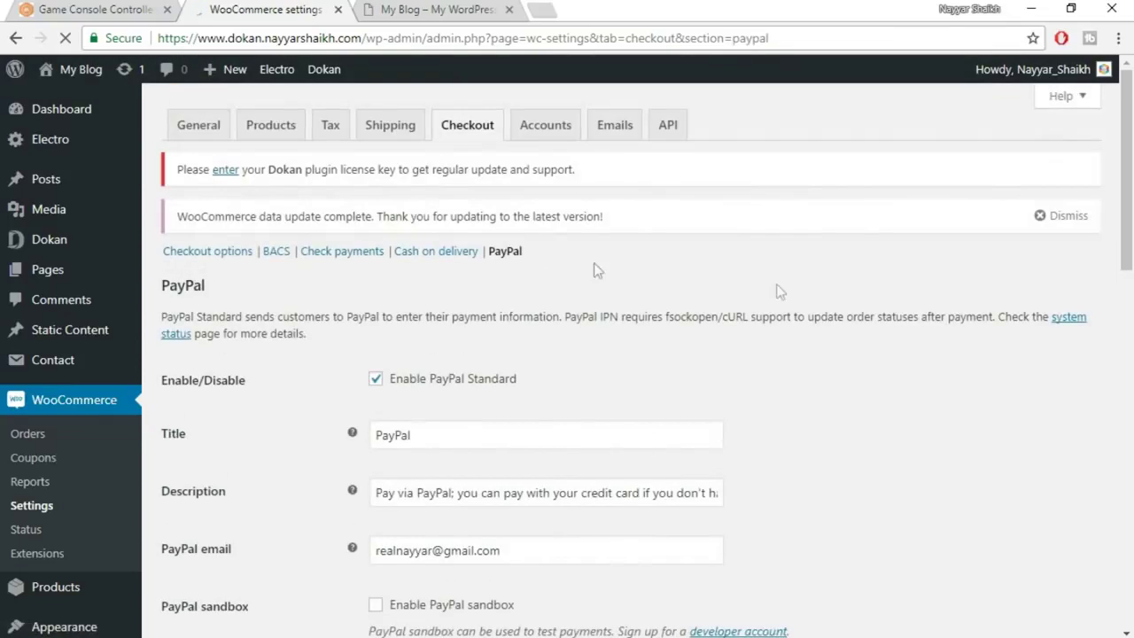
# - Scroll the PayPal Standard settings to the API credentials fields and open a new browser tab
pyautogui.scroll(-1, 817, 419)
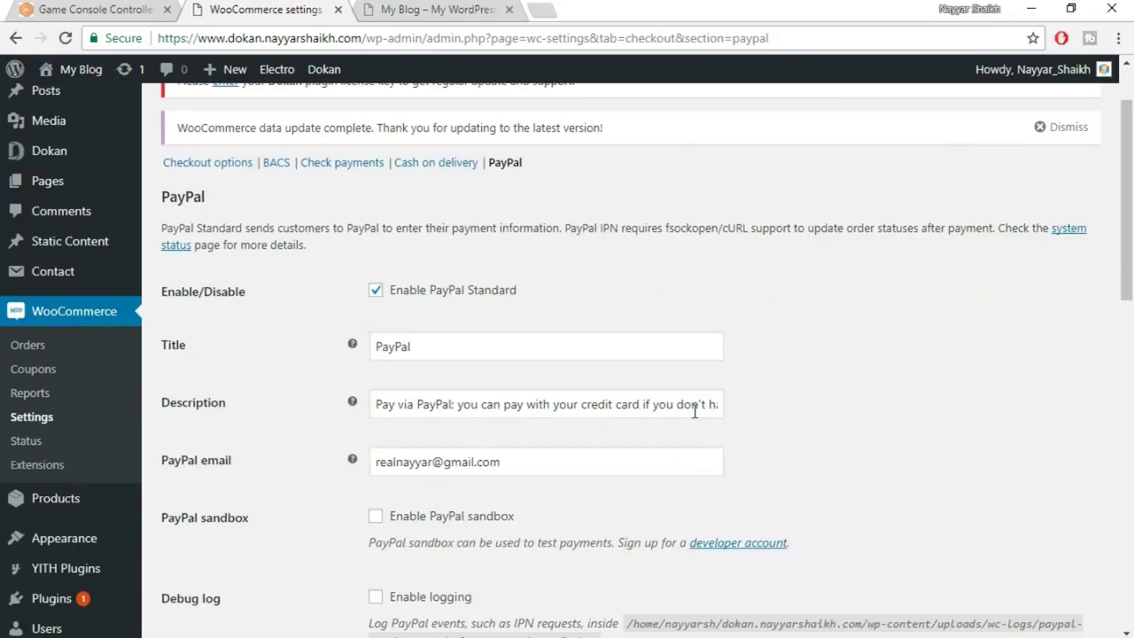
pyautogui.scroll(-8, 780, 417)
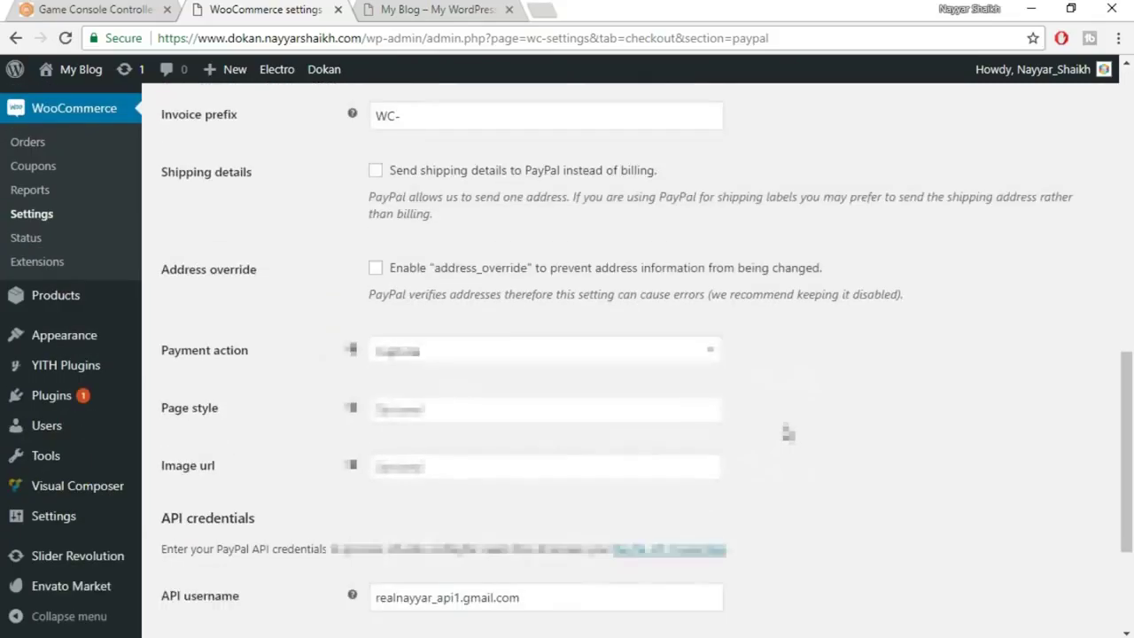
pyautogui.scroll(-3, 788, 434)
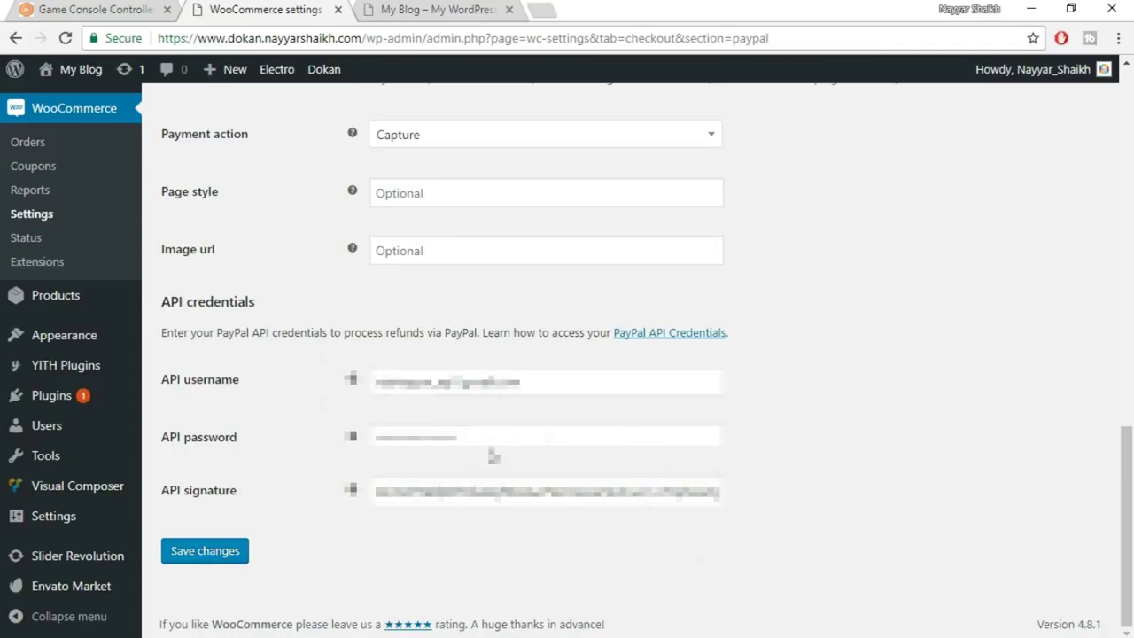
pyautogui.click(543, 13)
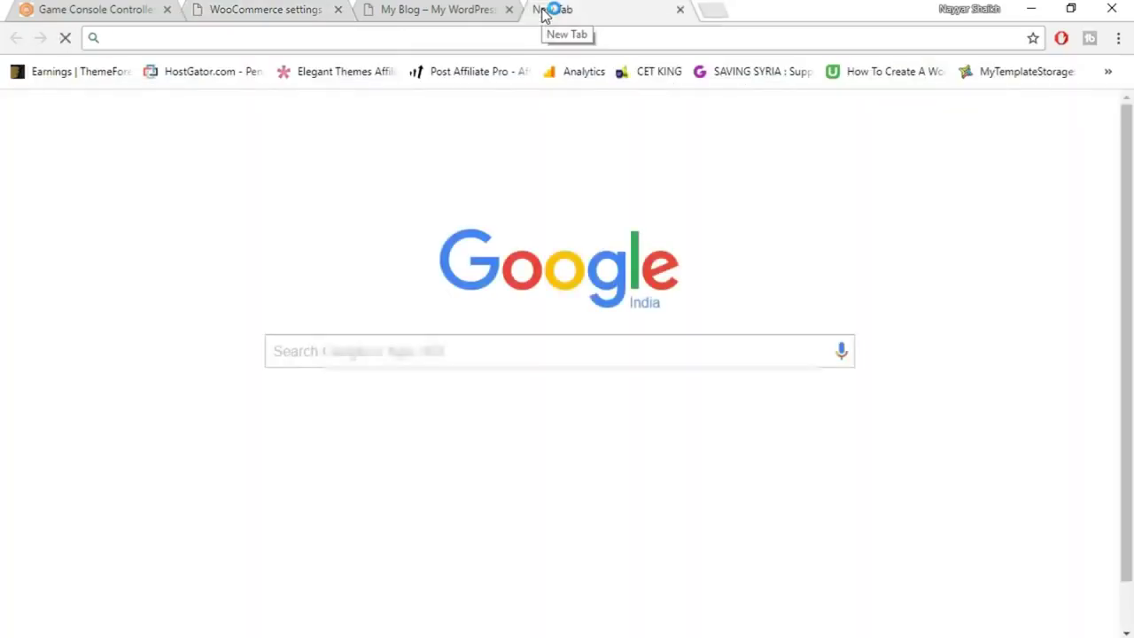
# - Go to paypal.com and log in to the PayPal account
pyautogui.write('pa')
pyautogui.press('Return')
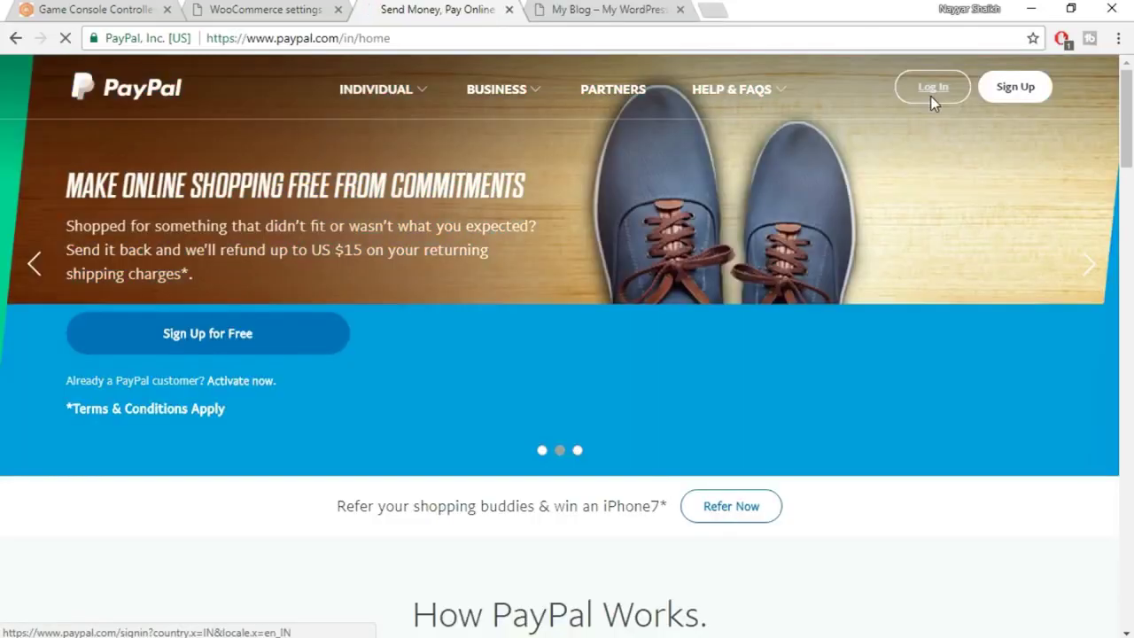
pyautogui.click(930, 88)
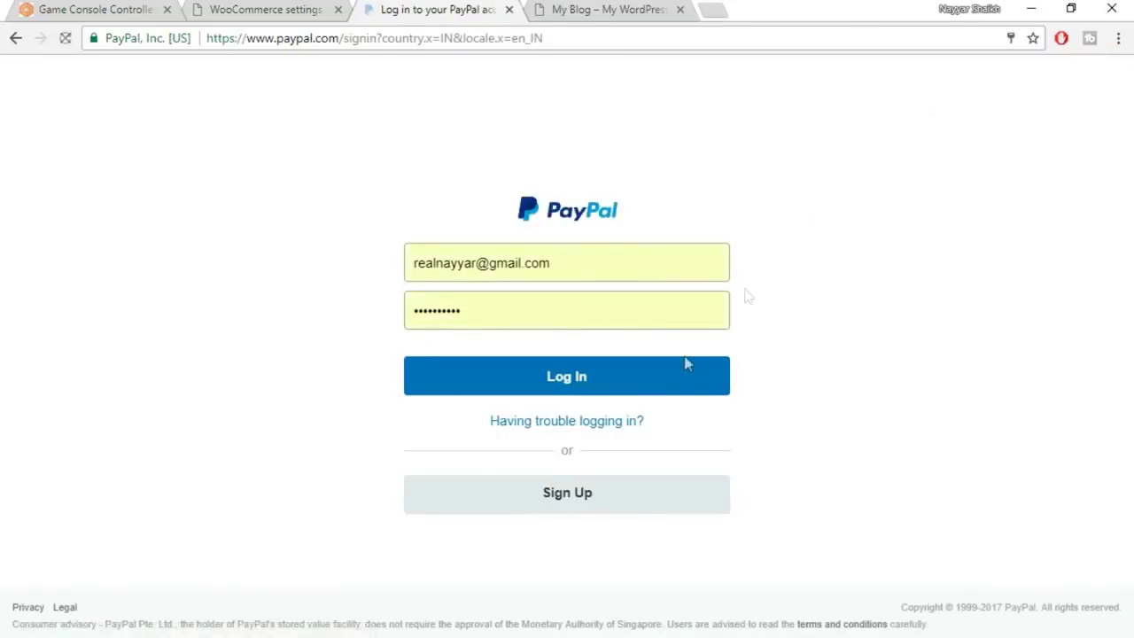
pyautogui.click(603, 390)
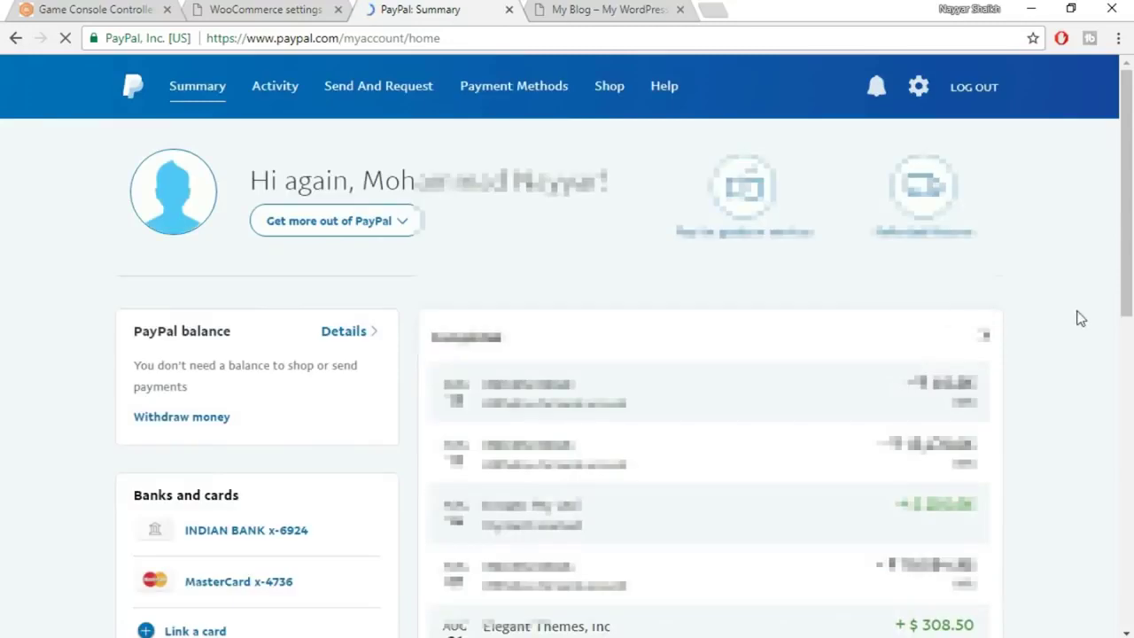
# - Open Seller preferences, then API access Update, and choose View API Signature
pyautogui.scroll(-6, 1081, 328)
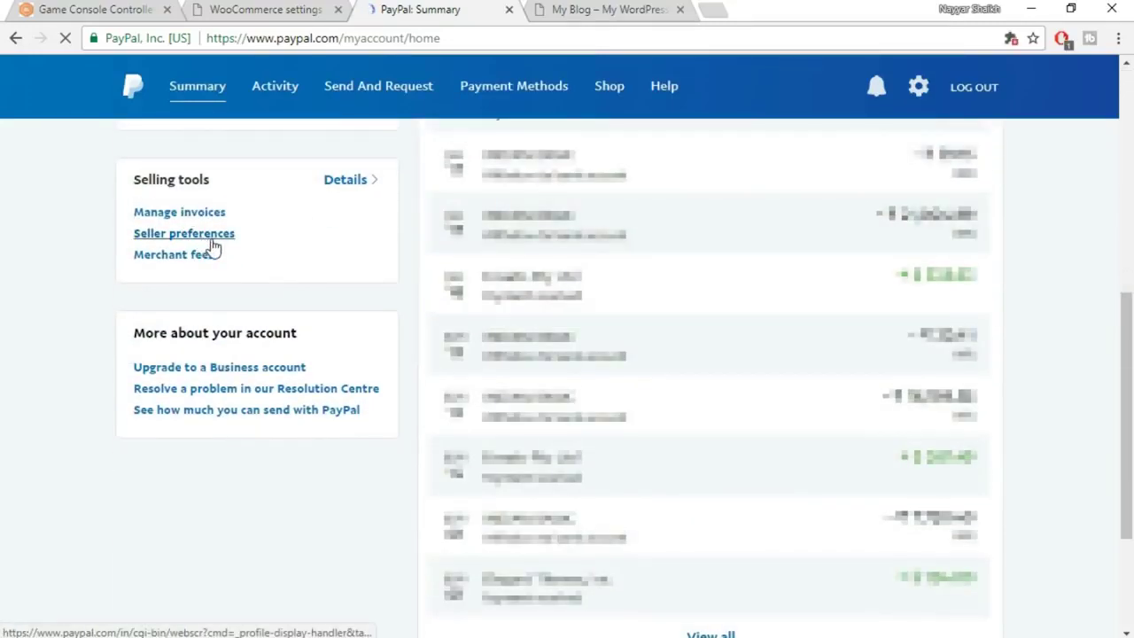
pyautogui.click(214, 239)
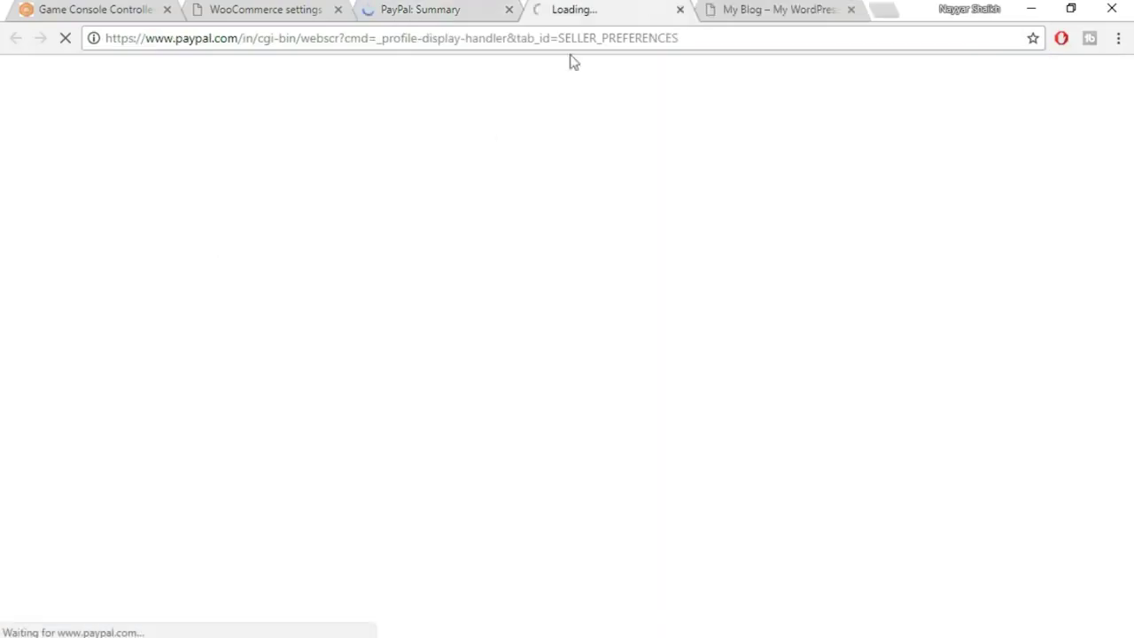
pyautogui.click(510, 10)
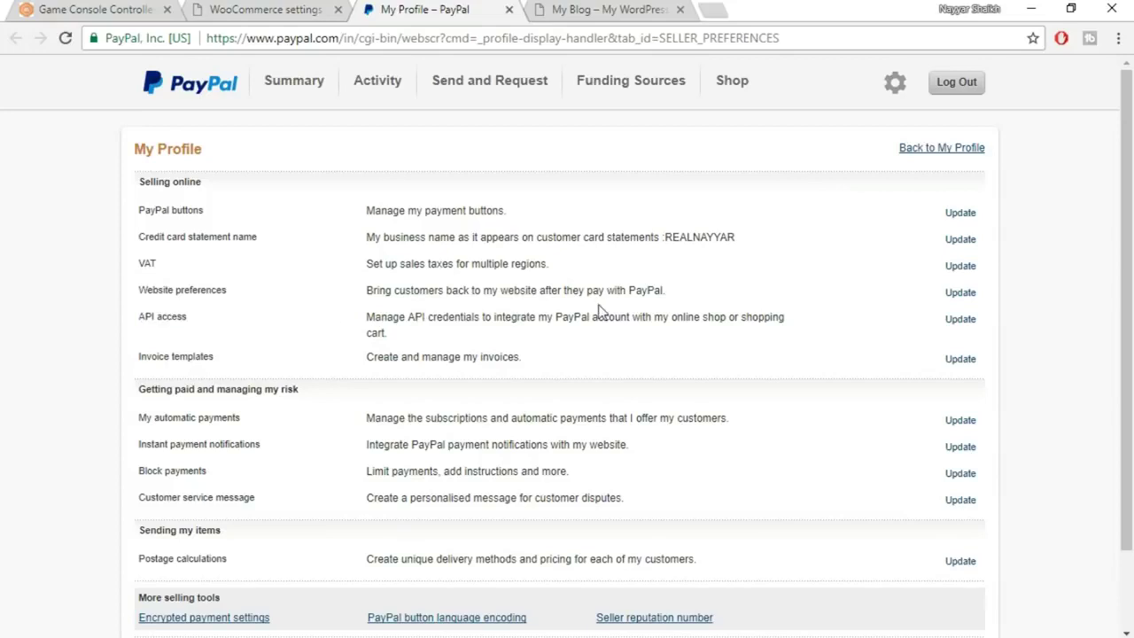
pyautogui.click(961, 322)
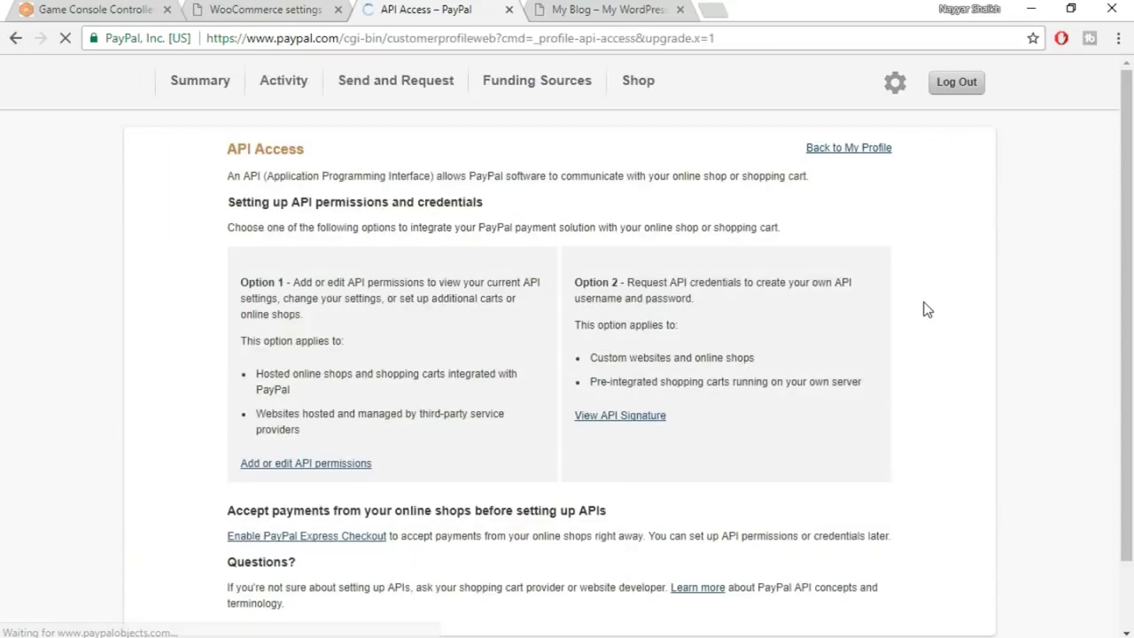
pyautogui.click(639, 421)
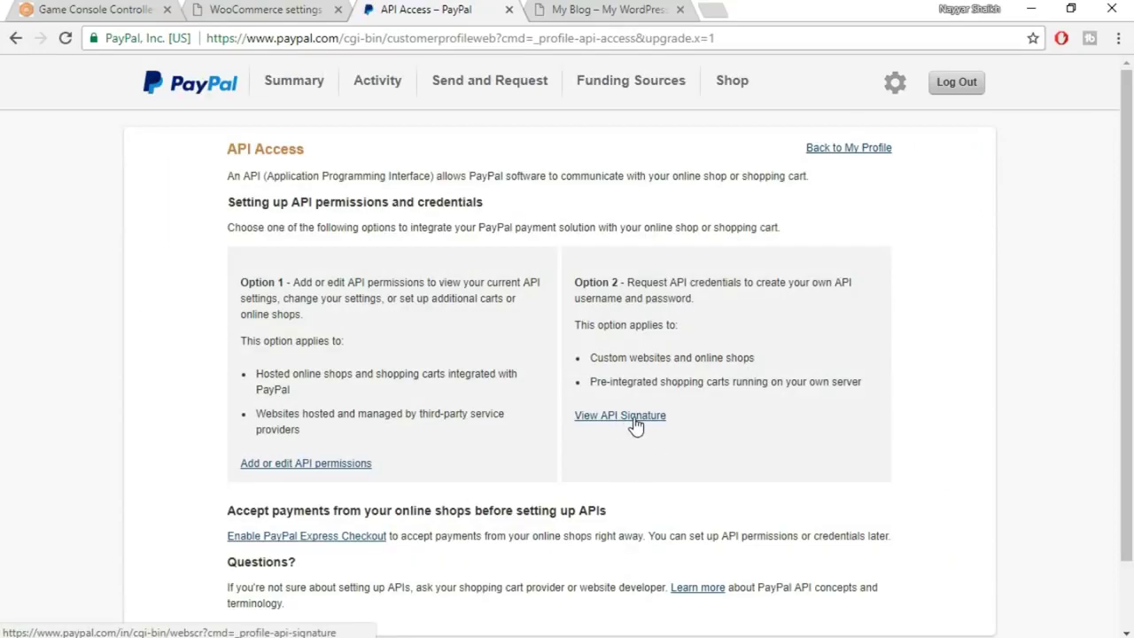
pyautogui.click(635, 424)
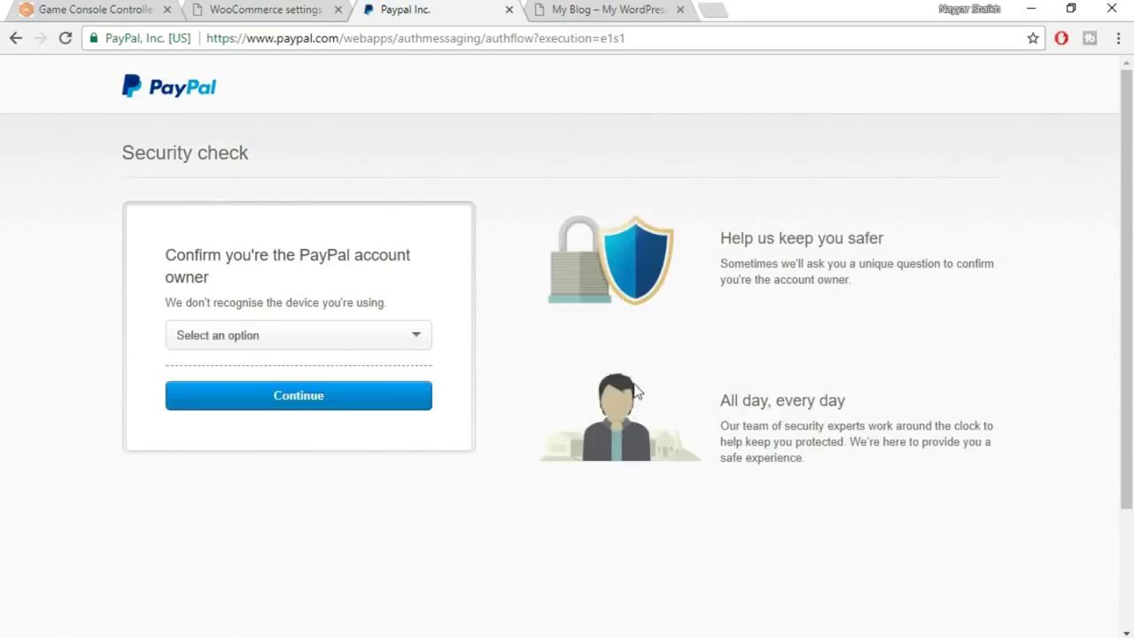
# - Confirm account ownership with an SMS security code sent to the mobile number
pyautogui.click(405, 336)
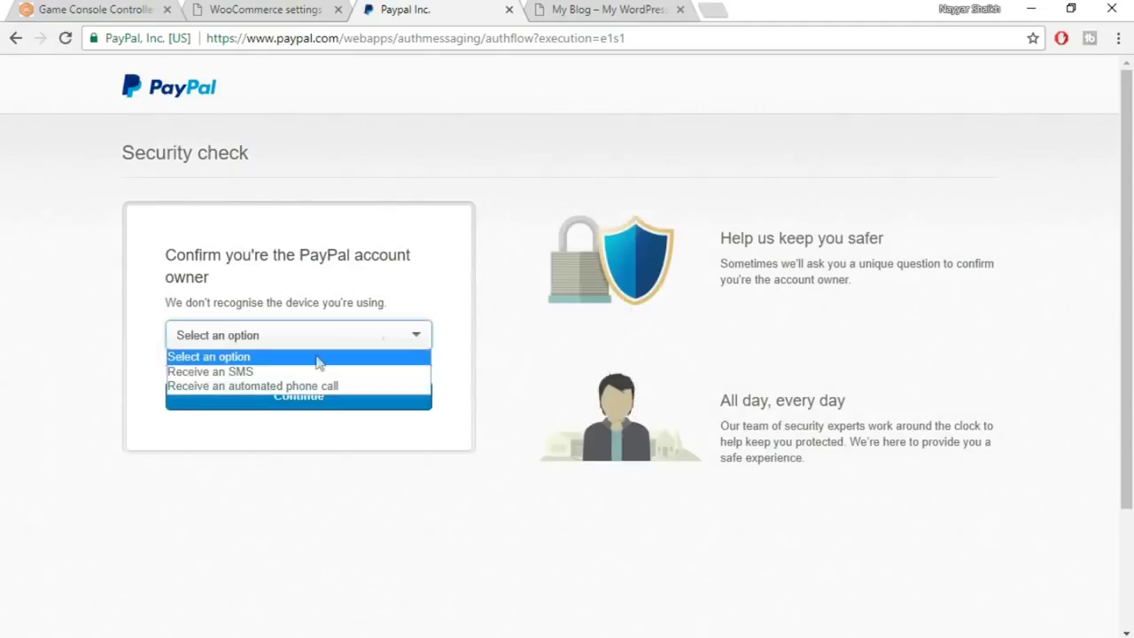
pyautogui.click(293, 374)
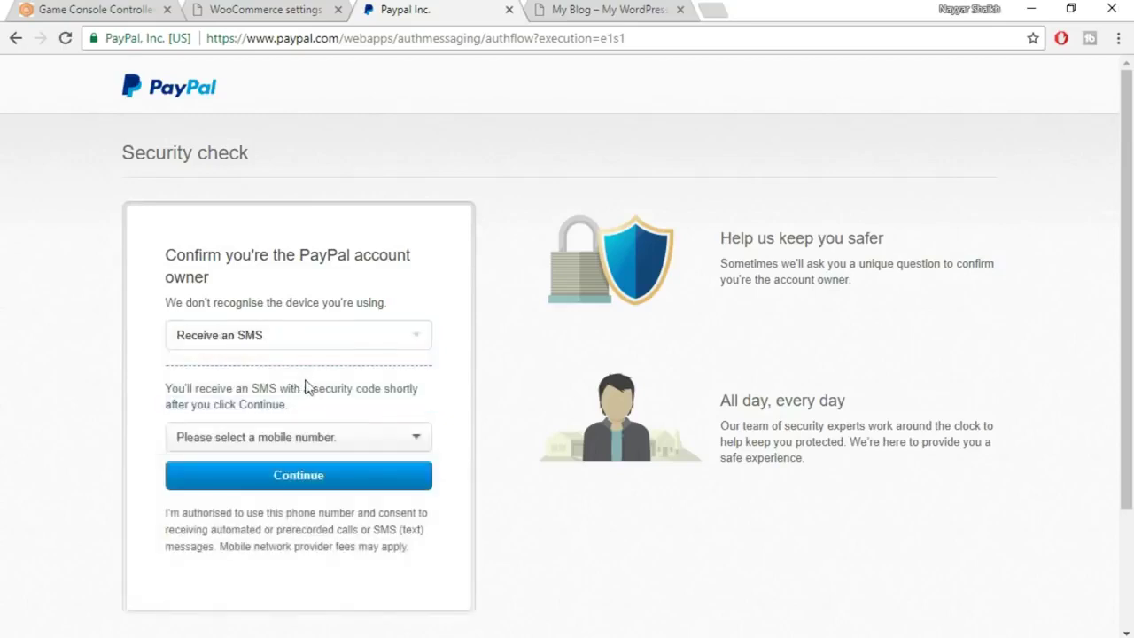
pyautogui.click(345, 445)
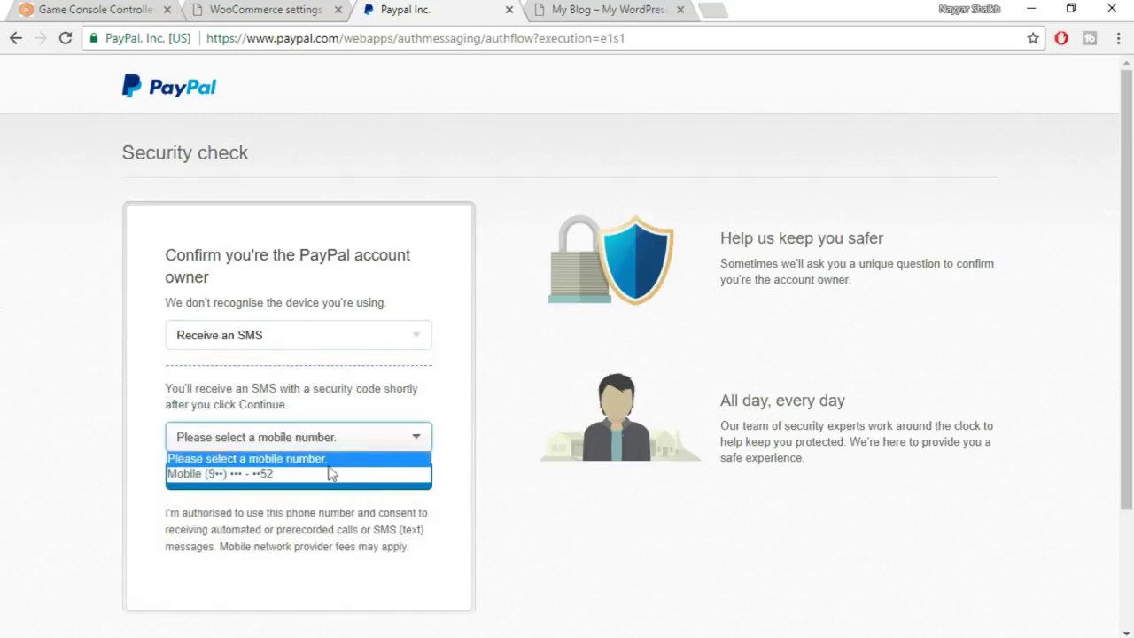
pyautogui.click(322, 475)
pyautogui.click(307, 472)
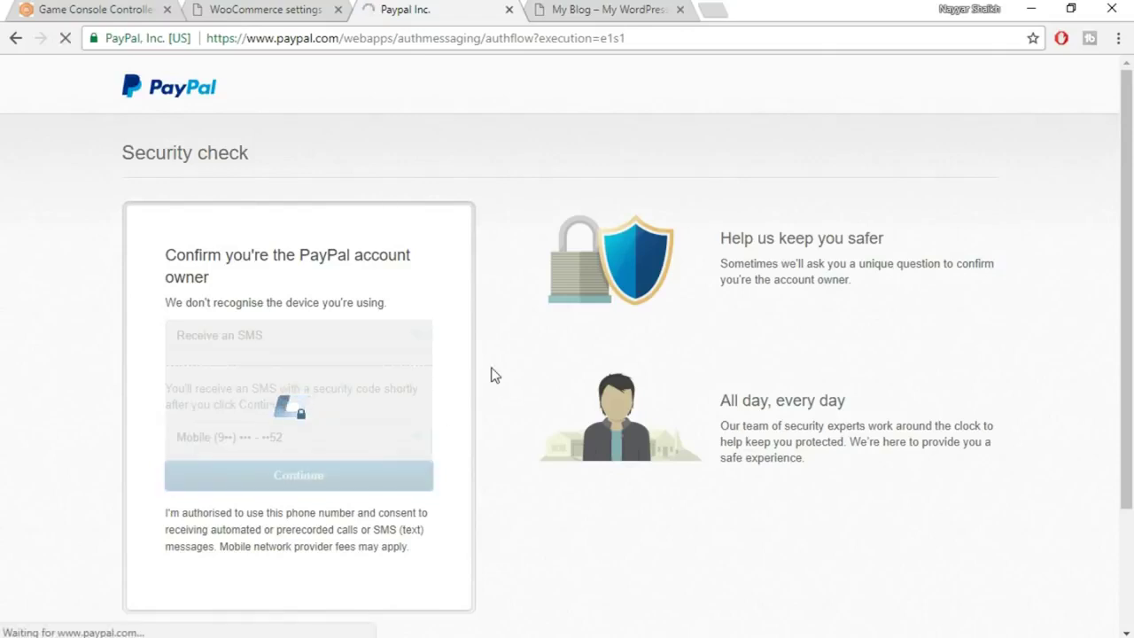
pyautogui.click(290, 433)
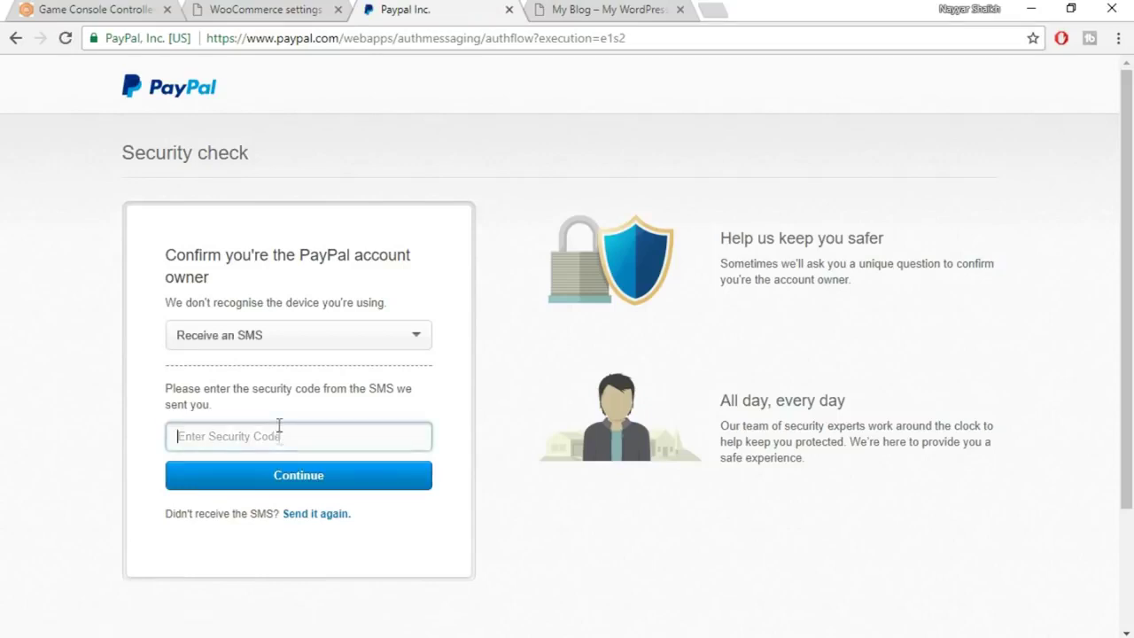
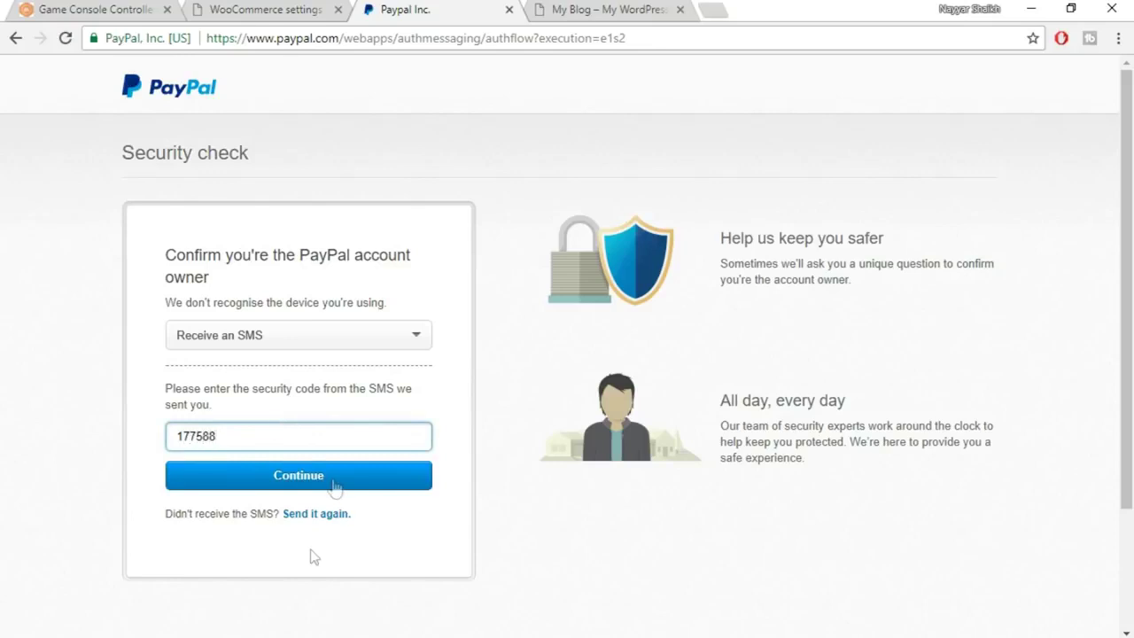
pyautogui.click(334, 484)
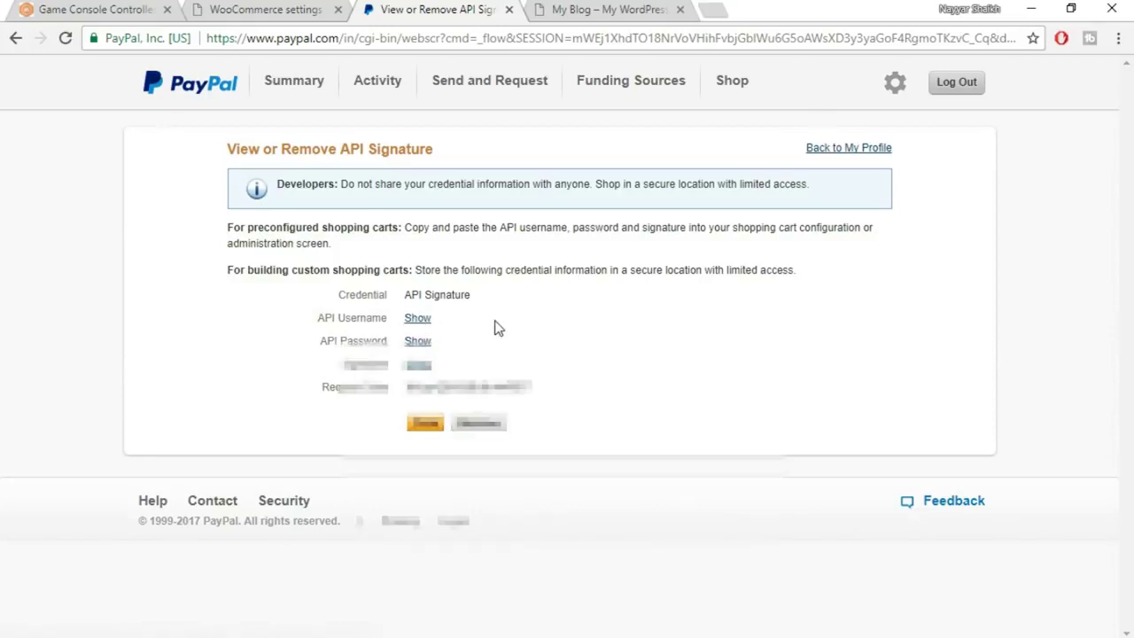
# - Compare the API credentials with the PayPal signature page and save the PayPal Standard settings
pyautogui.click(323, 11)
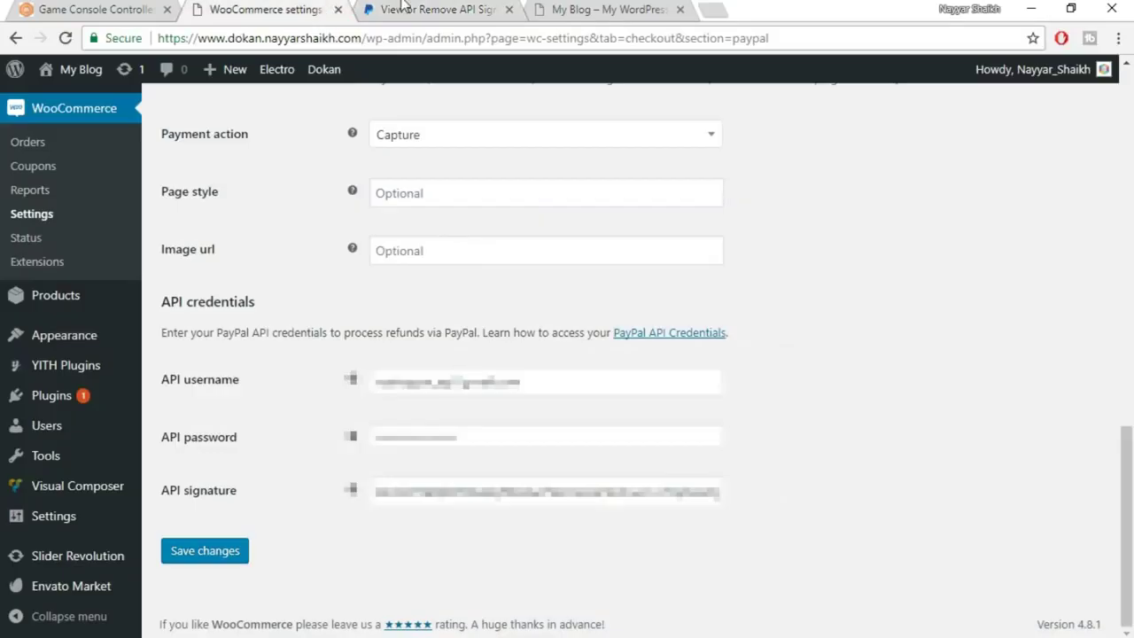
pyautogui.hotkey('ctrl', 'Tab')
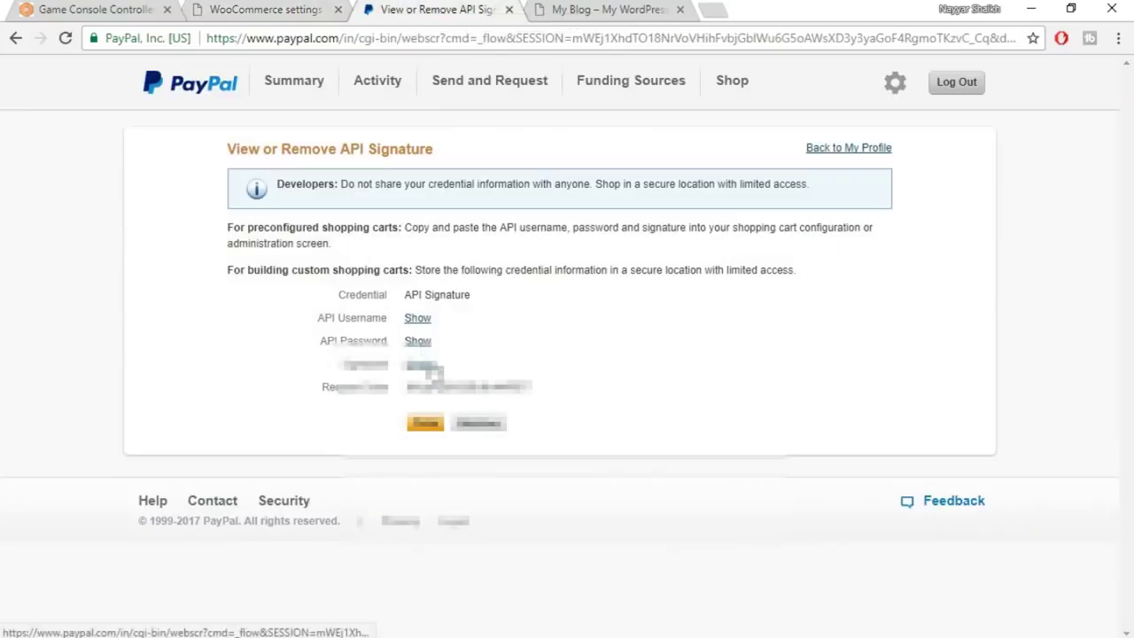
pyautogui.hotkey('ctrl', 'shift', 'Tab')
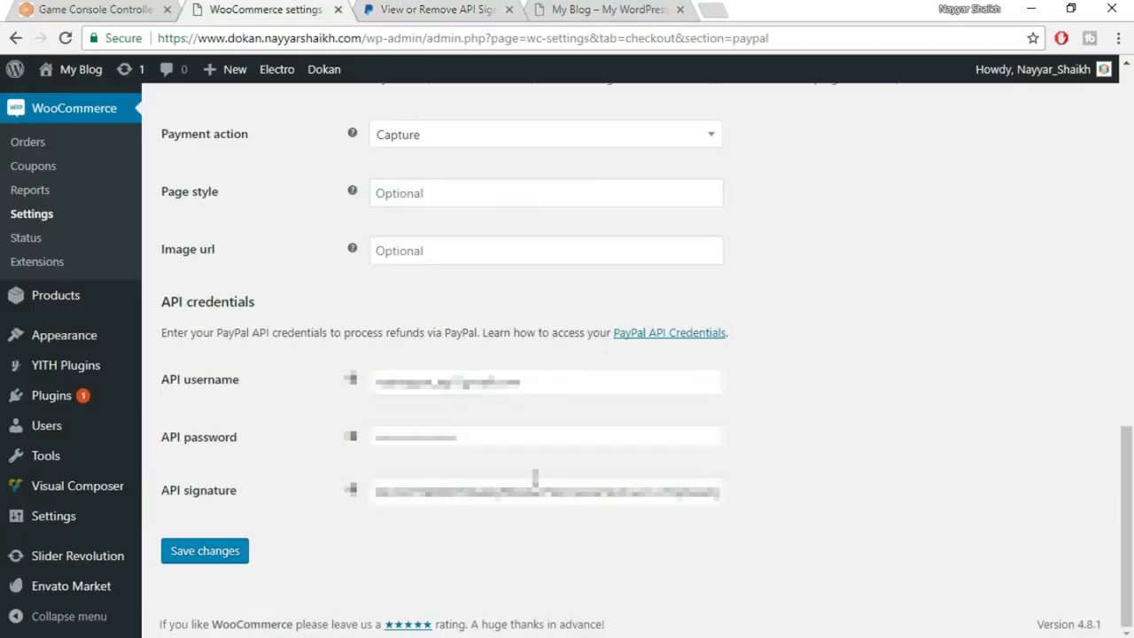
pyautogui.click(232, 558)
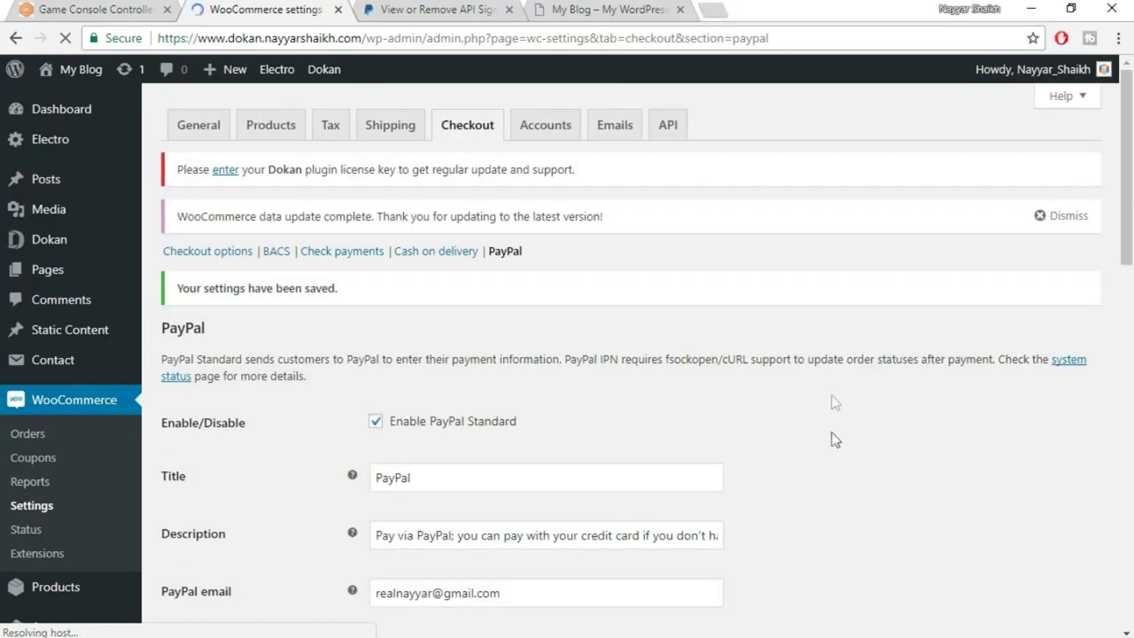
# - Look through the account endpoints on the Accounts tab
pyautogui.click(546, 128)
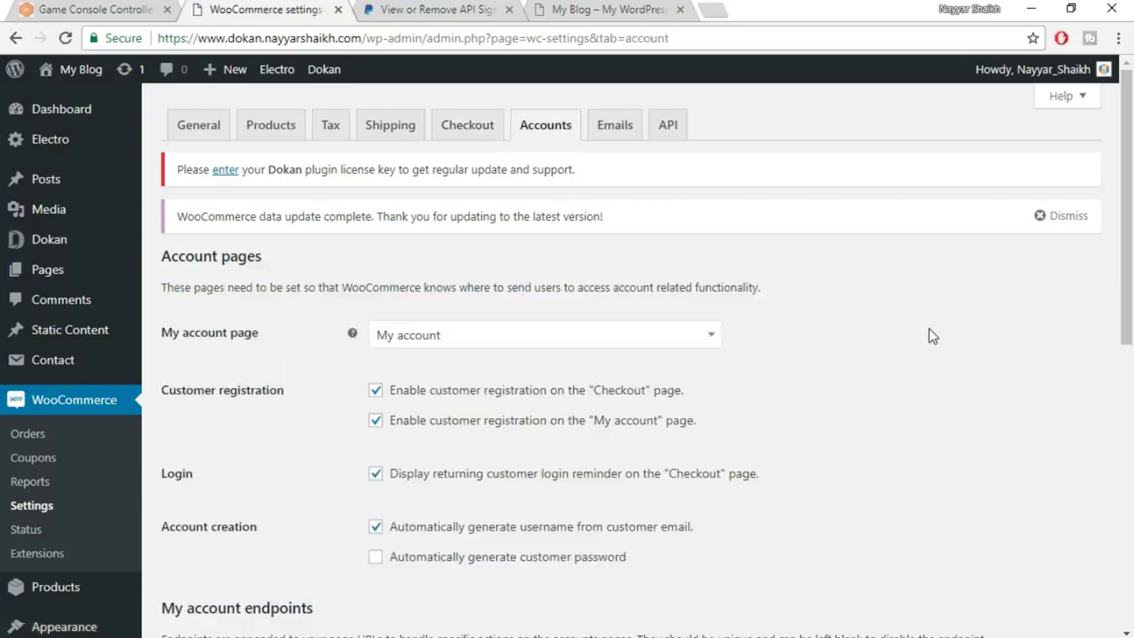
pyautogui.scroll(-5, 637, 362)
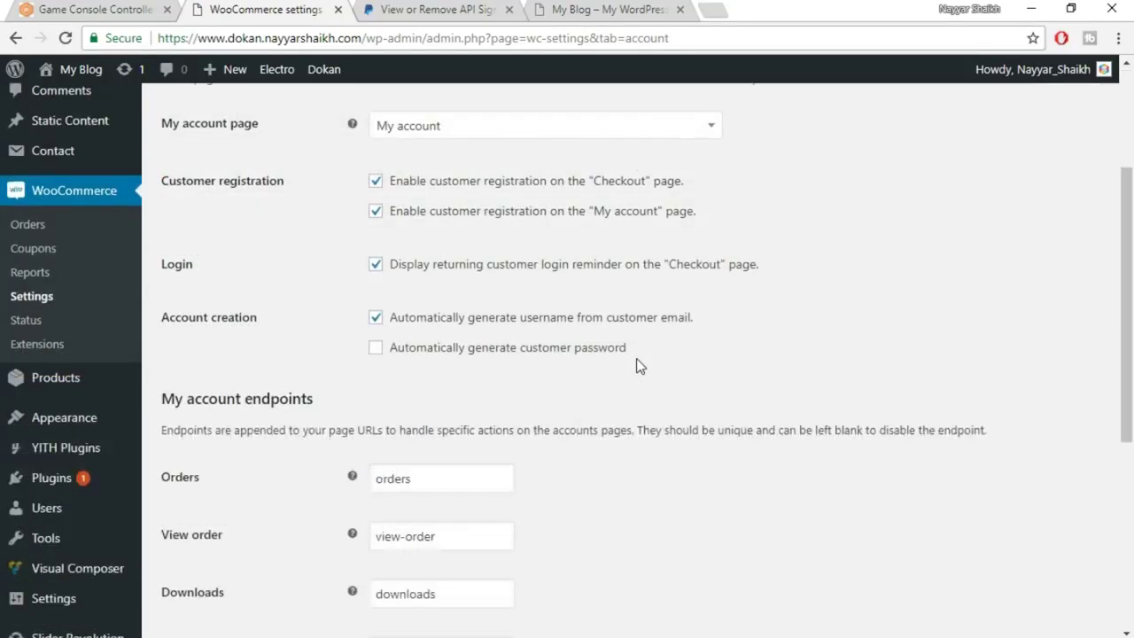
pyautogui.scroll(10, 646, 438)
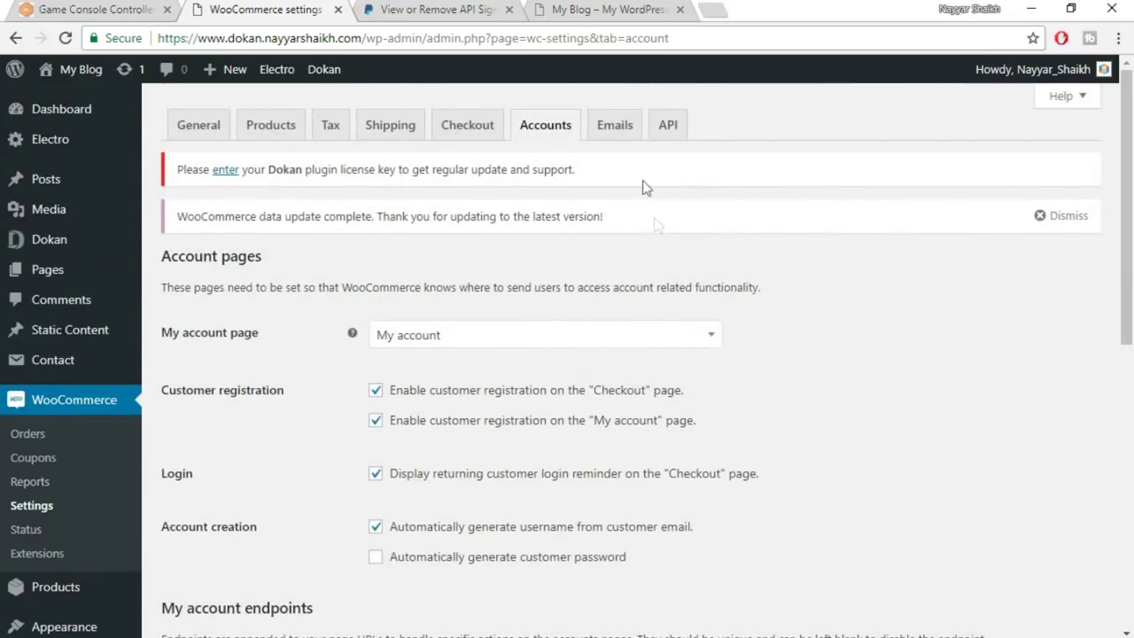
# - Review the recipients of the New, Cancelled and Failed order emails
pyautogui.click(623, 133)
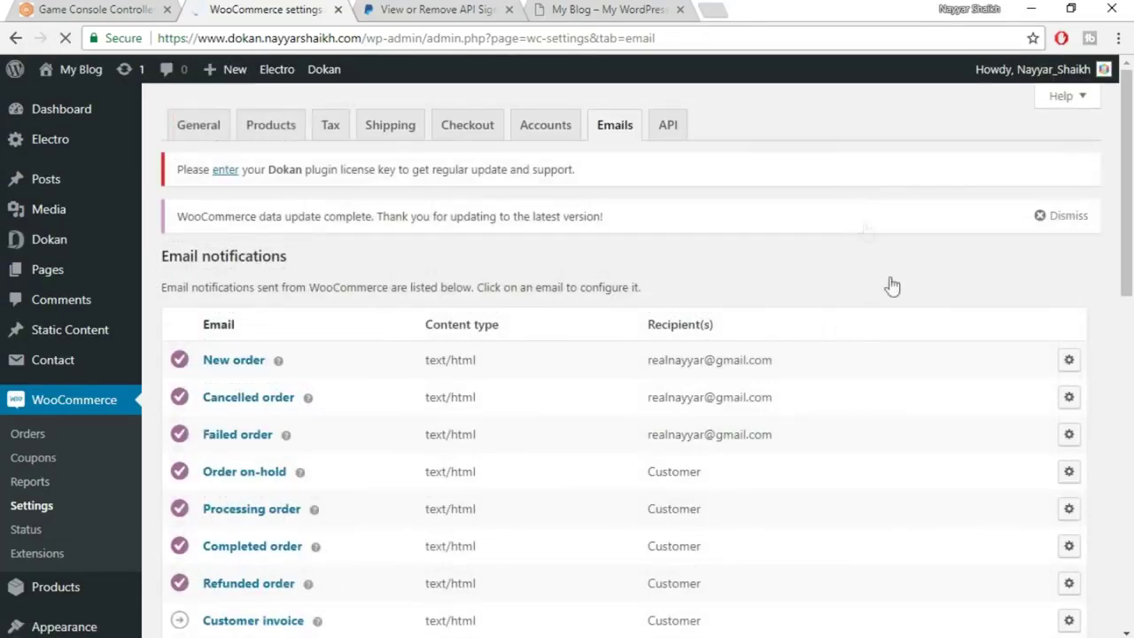
pyautogui.moveTo(648, 358); pyautogui.dragTo(808, 433)
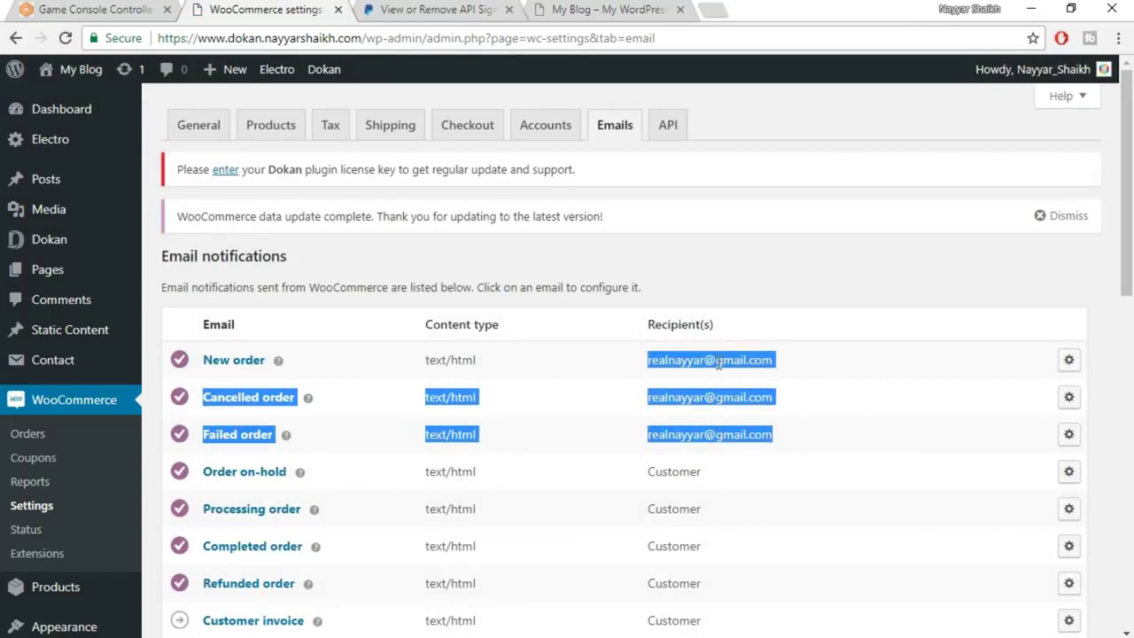
pyautogui.click(775, 368)
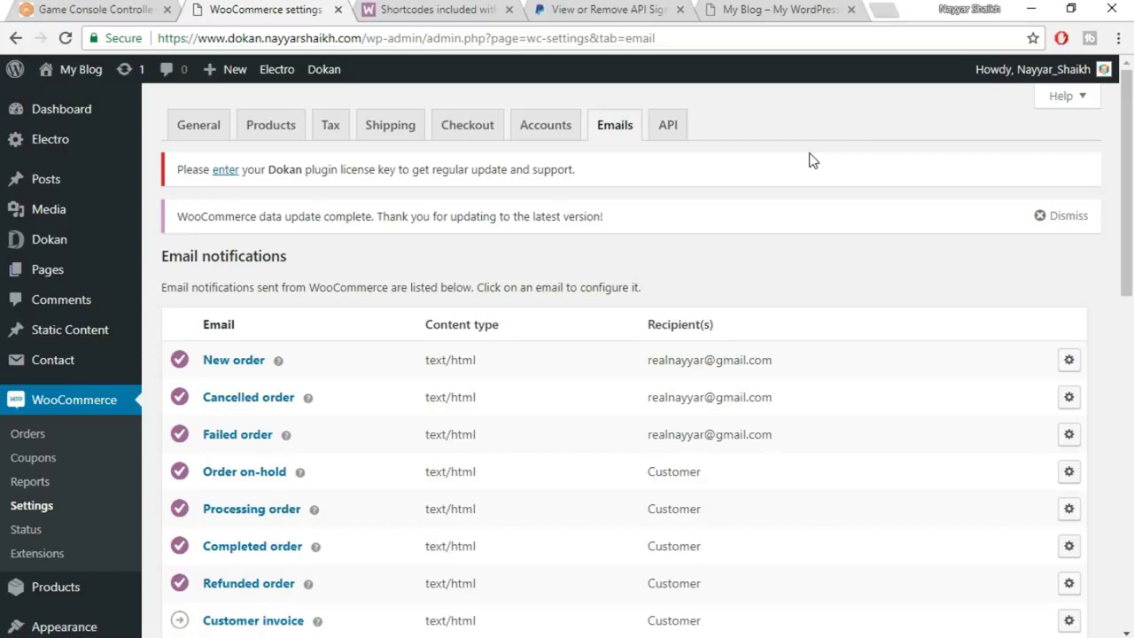
# - Confirm Cart page is set to Cart and Checkout page to Checkout, leaving both unchanged
pyautogui.click(477, 130)
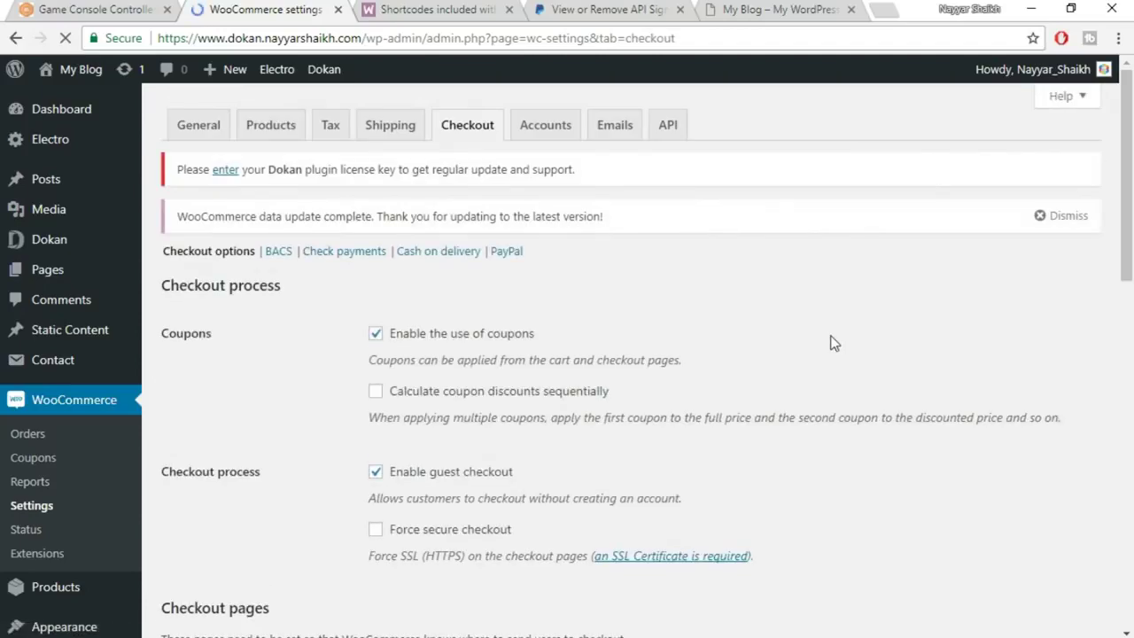
pyautogui.scroll(-3, 833, 342)
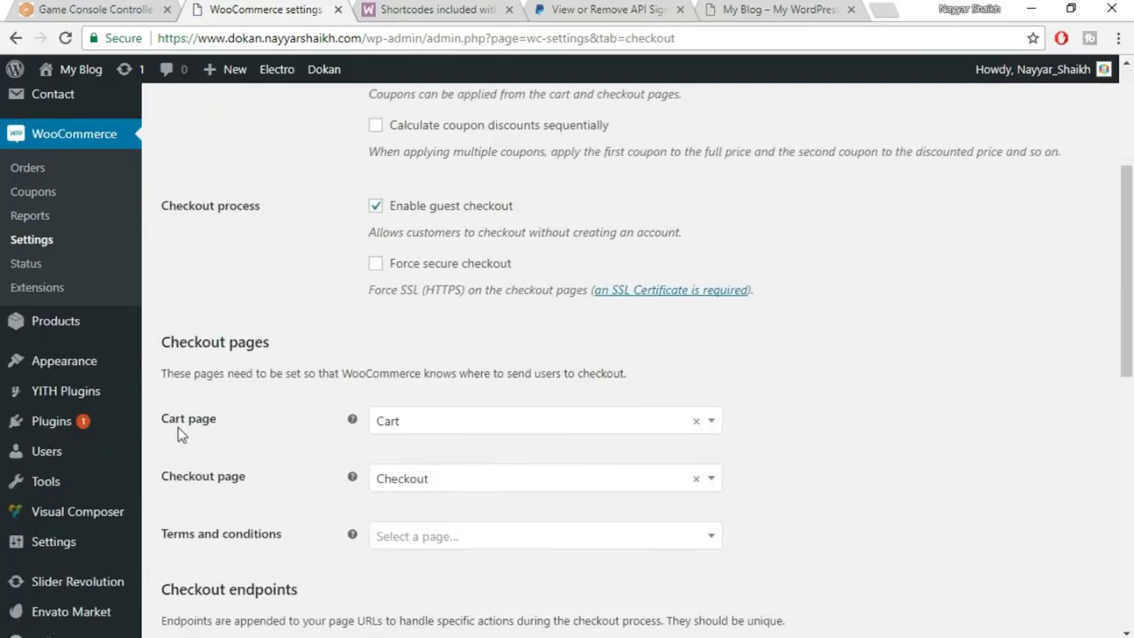
pyautogui.click(469, 434)
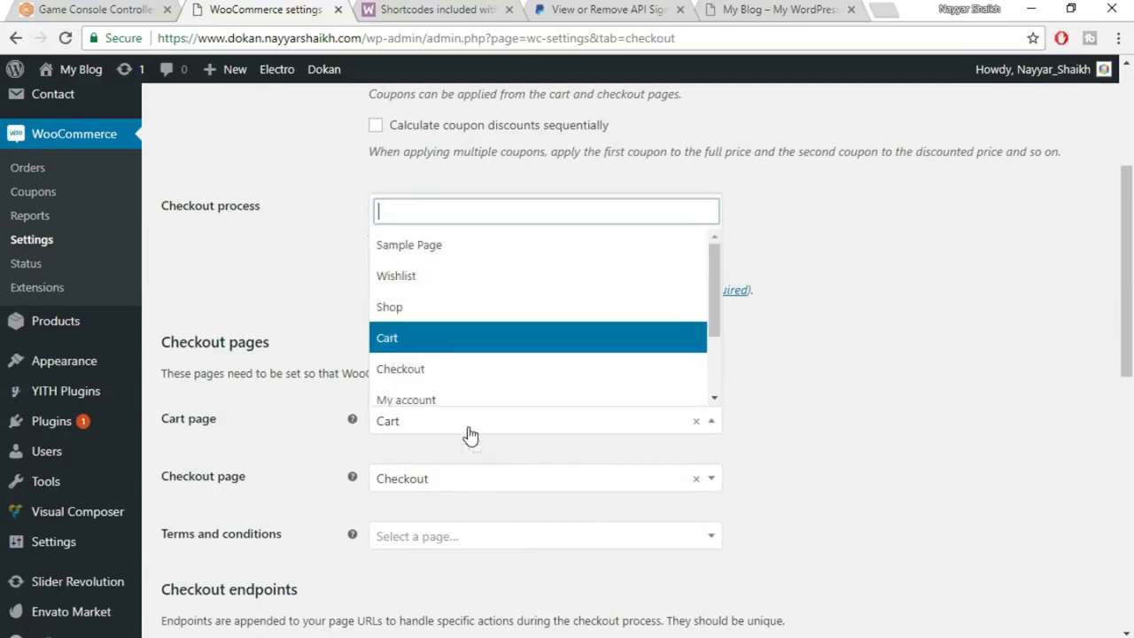
pyautogui.click(882, 382)
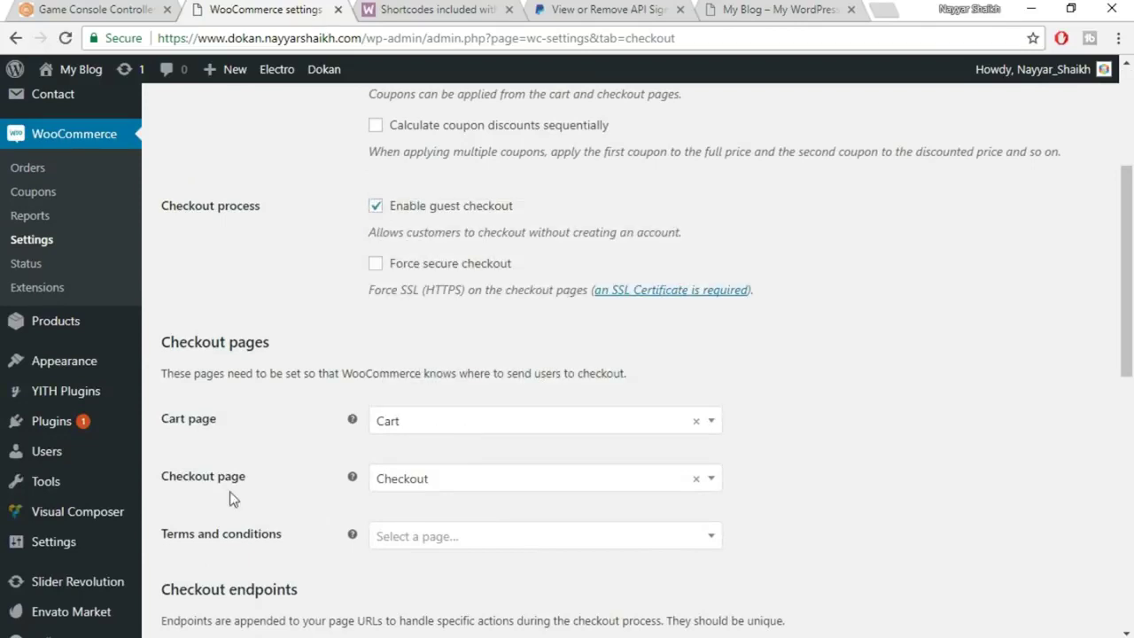
pyautogui.click(481, 488)
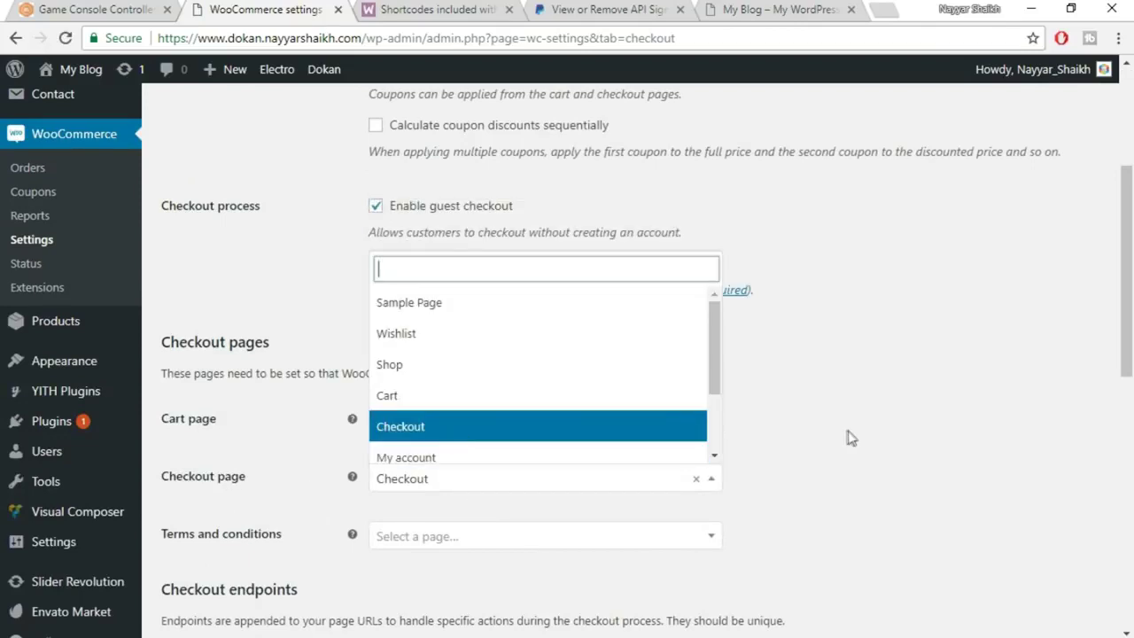
pyautogui.click(848, 438)
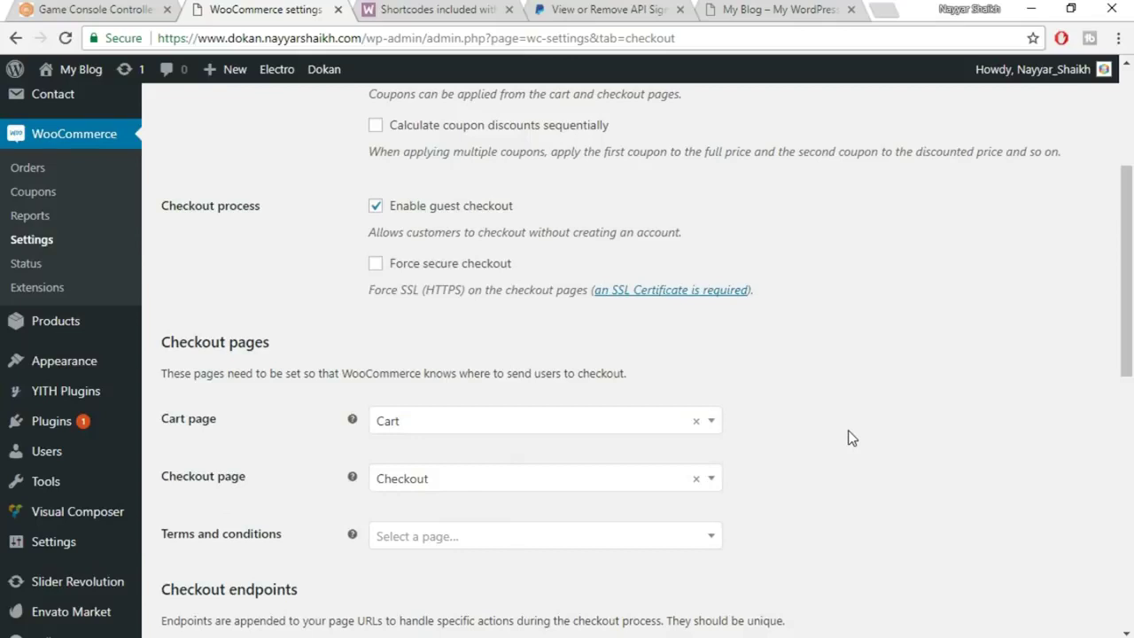
pyautogui.scroll(3, 850, 437)
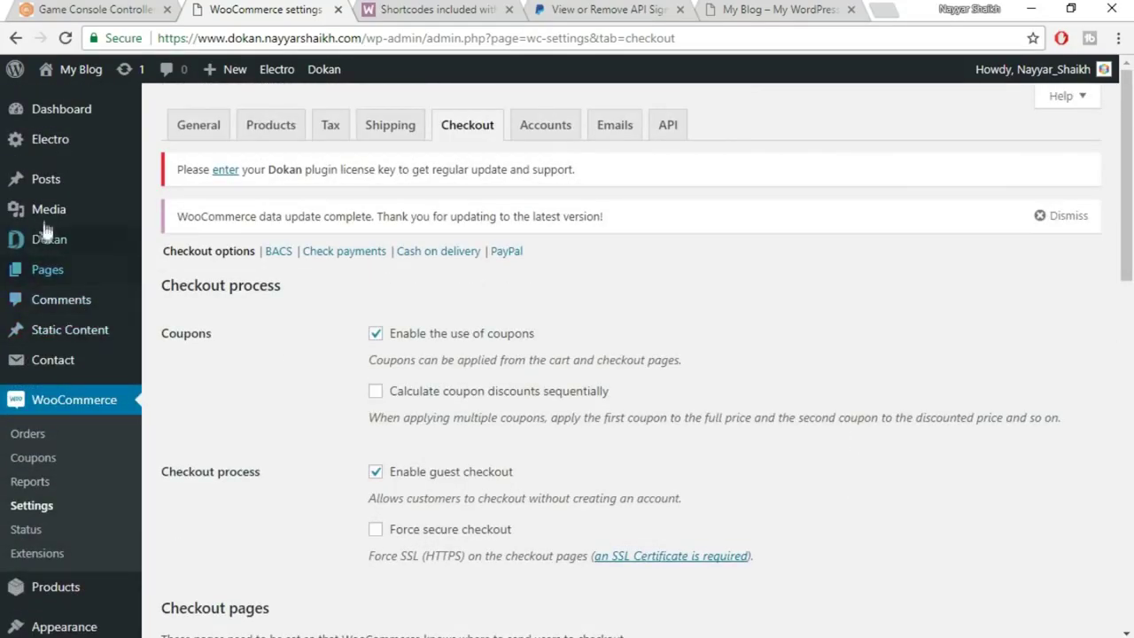
pyautogui.moveTo(62, 277)
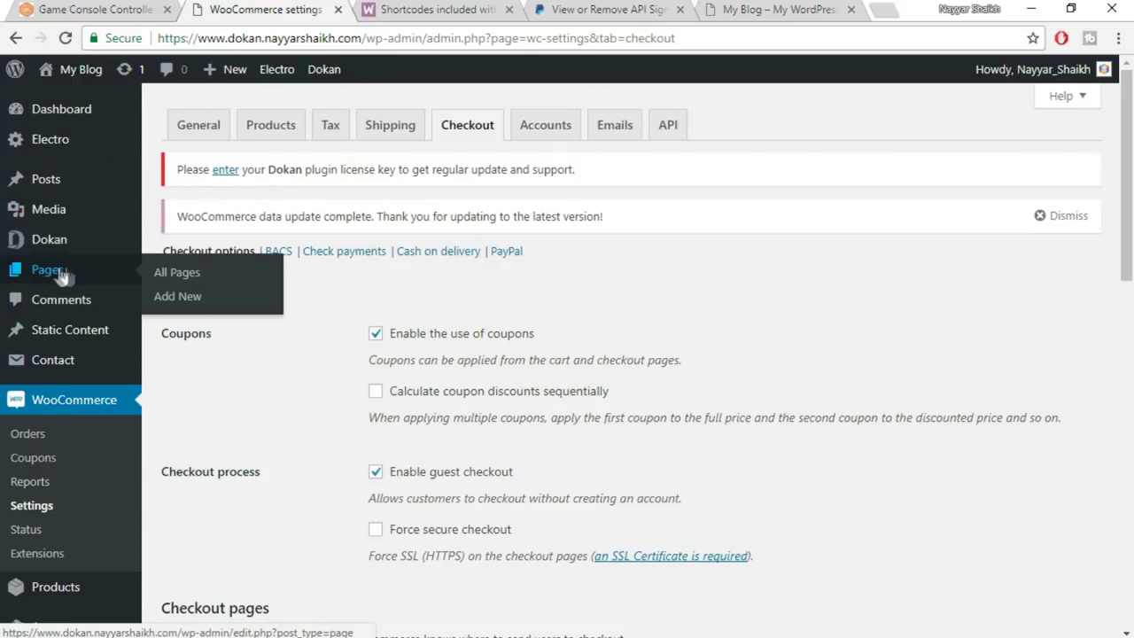
# - Start a new page titled Cart and select the [woocommerce_cart] shortcode in the docs
pyautogui.click(194, 298)
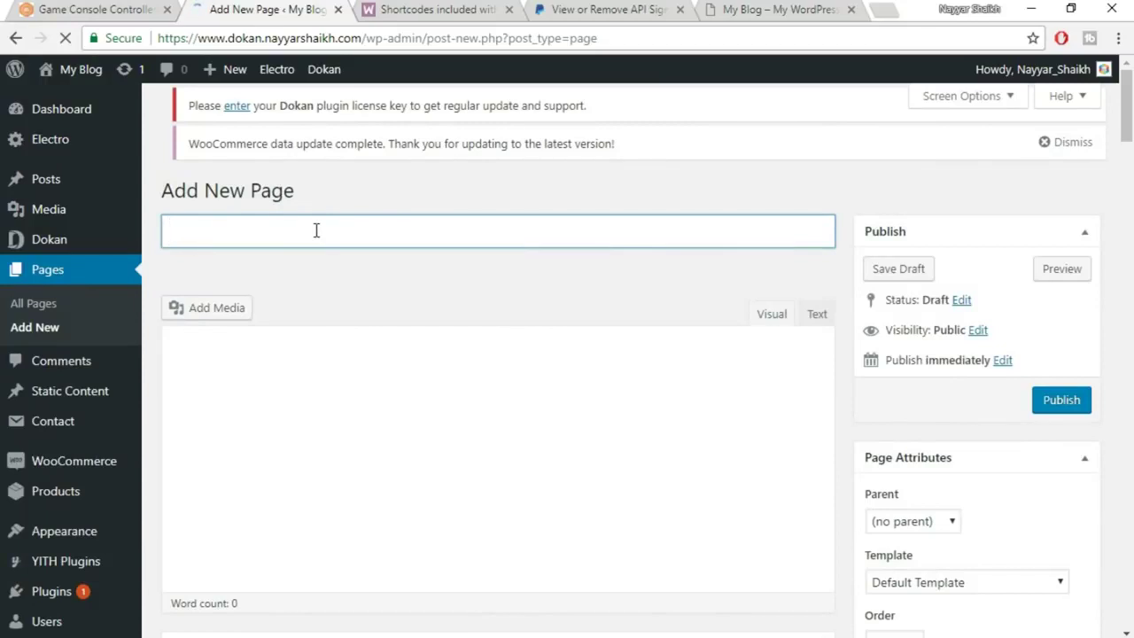
pyautogui.write('Cart')
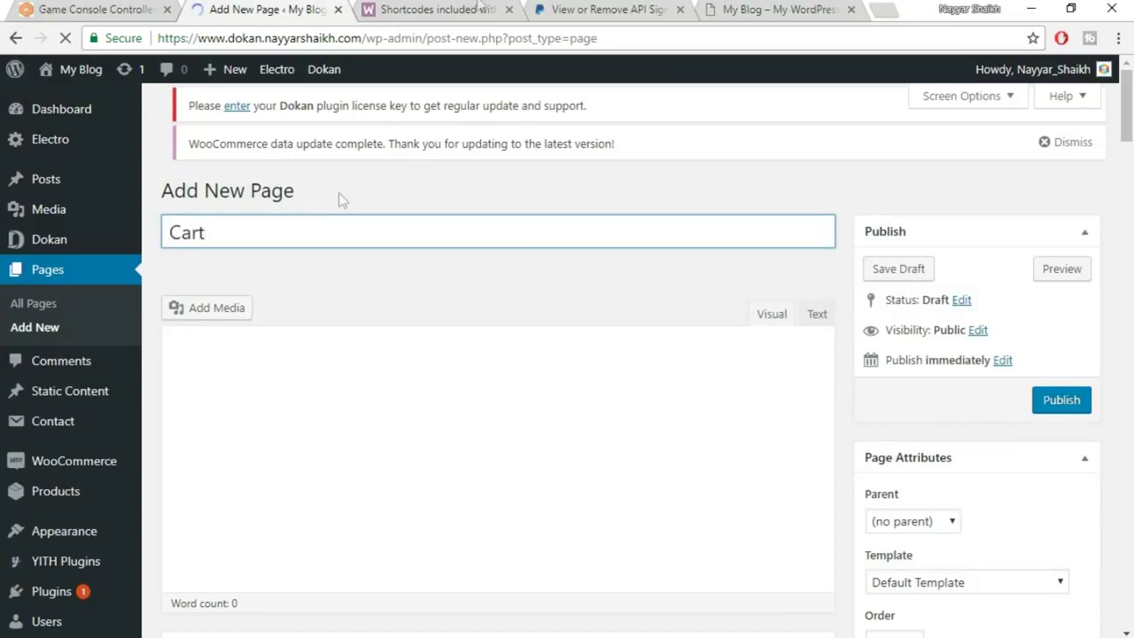
pyautogui.click(483, 11)
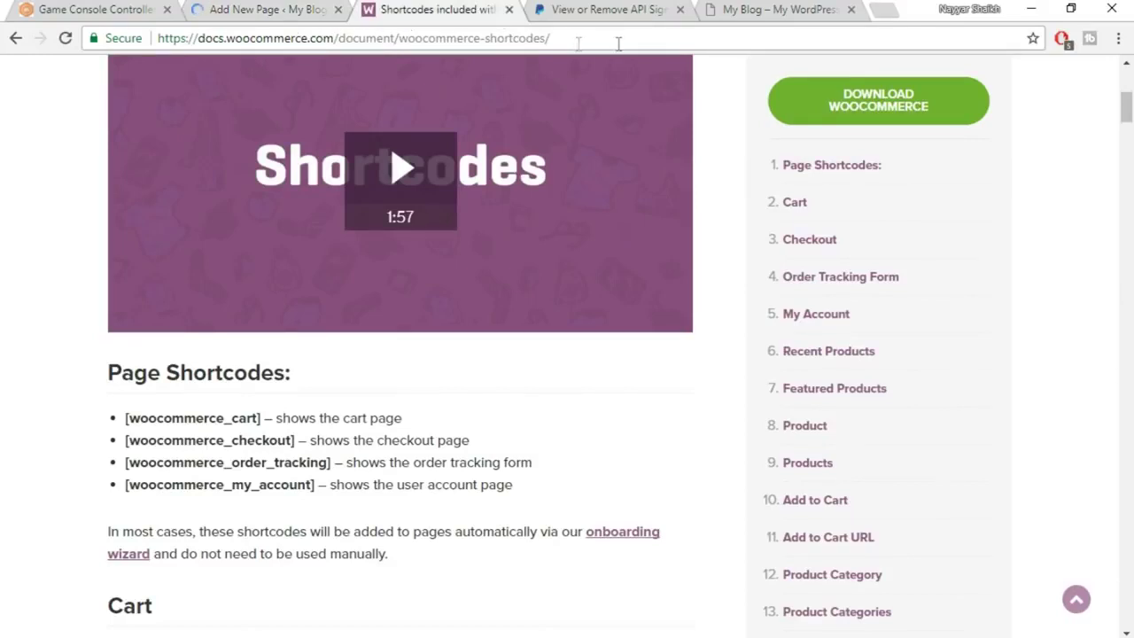
pyautogui.scroll(3, 721, 95)
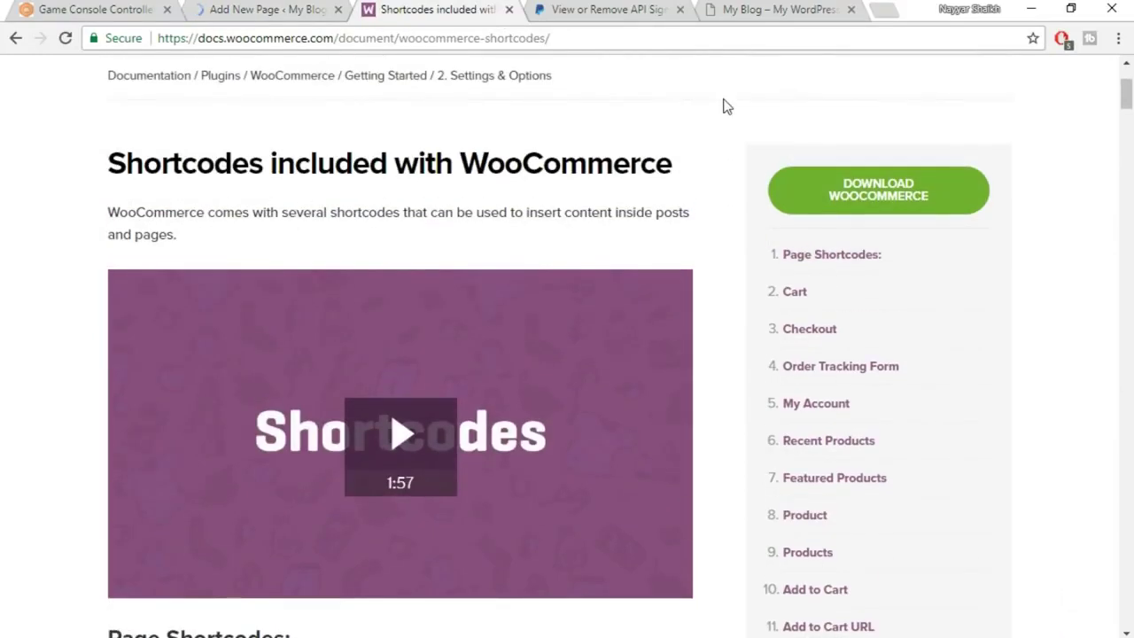
pyautogui.moveTo(399, 39); pyautogui.dragTo(655, 121)
pyautogui.click(656, 121)
pyautogui.scroll(-5, 670, 188)
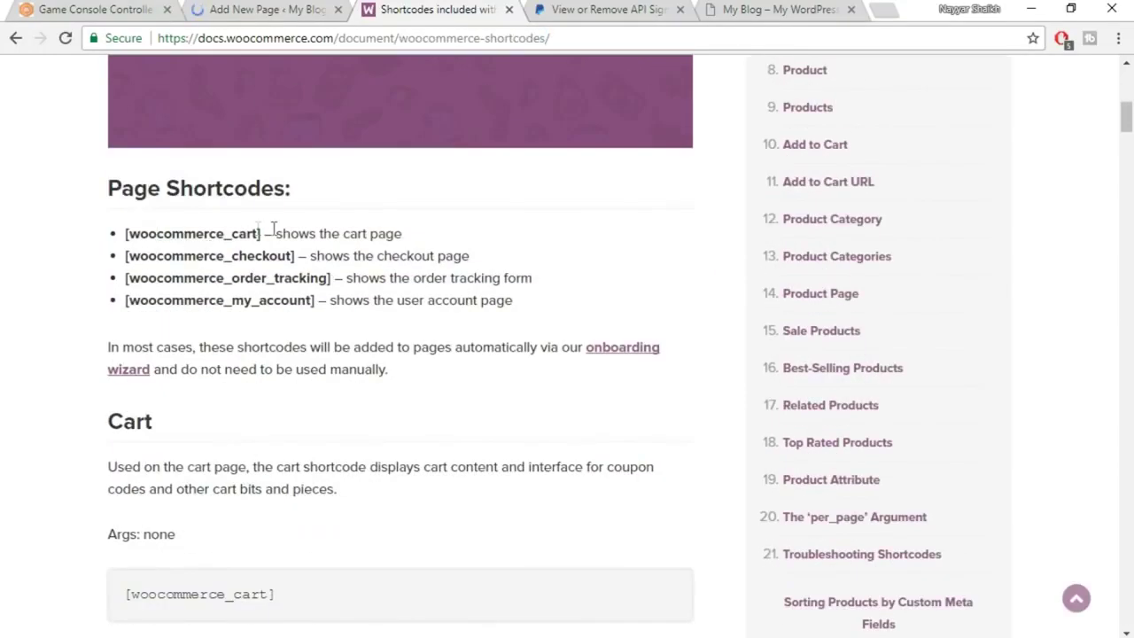
pyautogui.moveTo(125, 233); pyautogui.dragTo(262, 233)
pyautogui.hotkey('ctrl', 'c')
# - Paste the [woocommerce_cart] shortcode into the new Cart page content
pyautogui.click(206, 9)
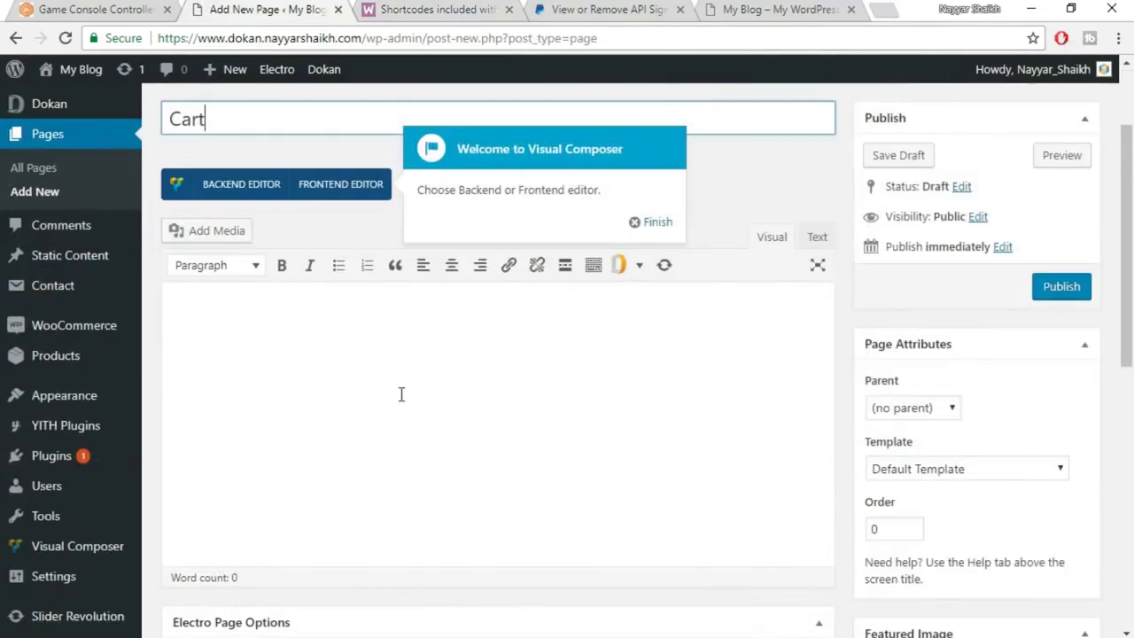
pyautogui.click(655, 224)
pyautogui.scroll(2, 519, 410)
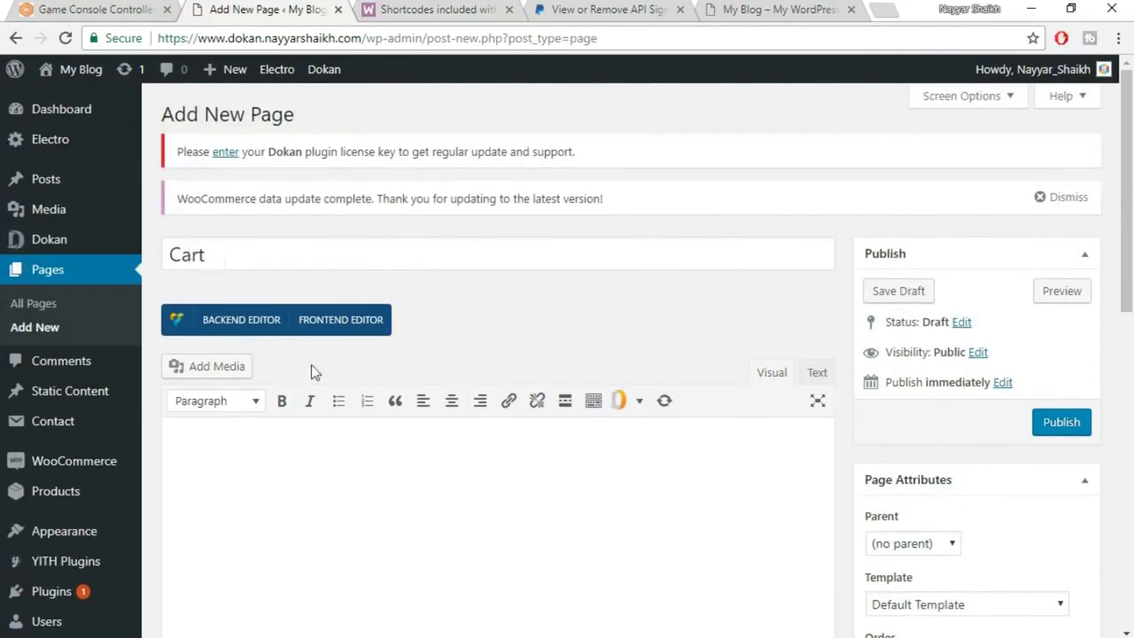
pyautogui.click(314, 456)
pyautogui.hotkey('ctrl', 'v')
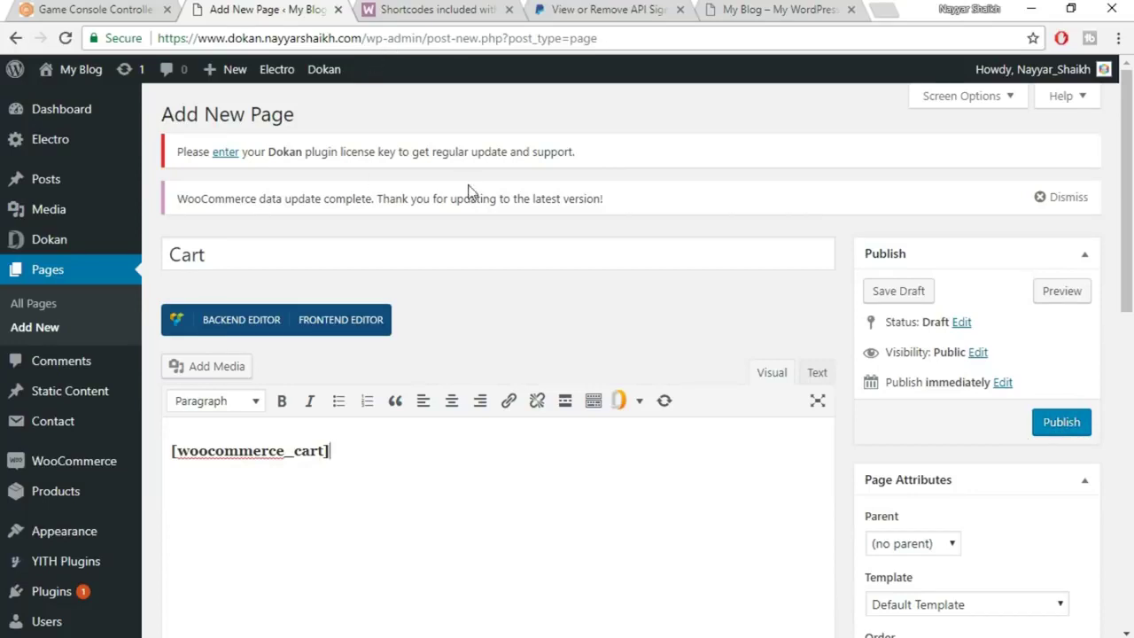
# - Copy the [woocommerce_checkout] shortcode, then trash the duplicate Cart page draft
pyautogui.click(479, 10)
pyautogui.moveTo(127, 256); pyautogui.dragTo(299, 255)
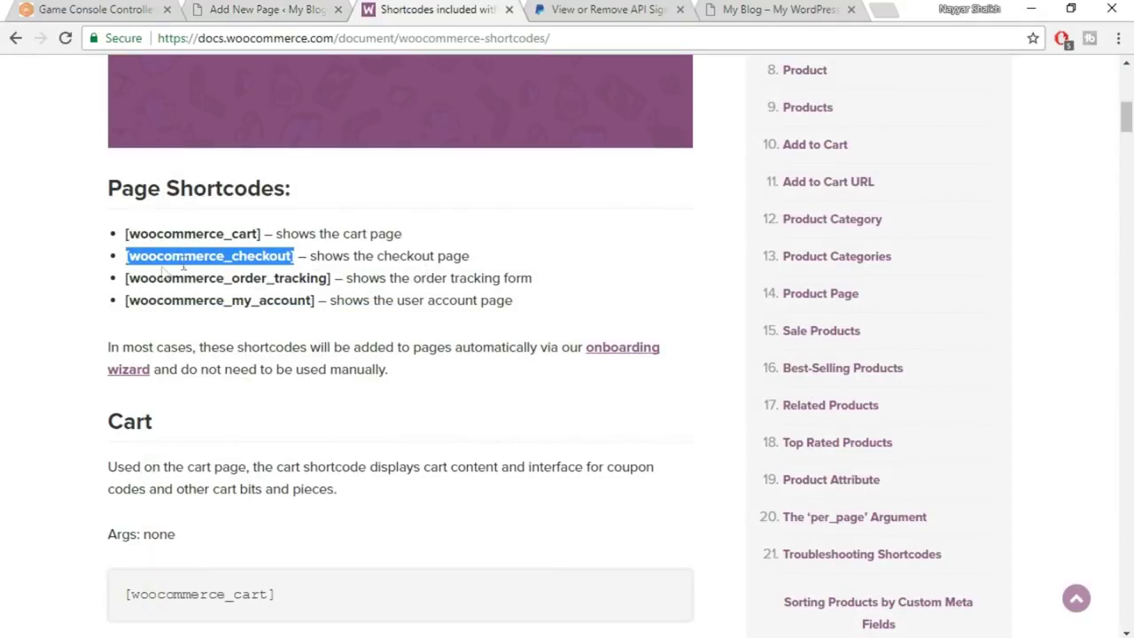
pyautogui.hotkey('ctrl', 'c')
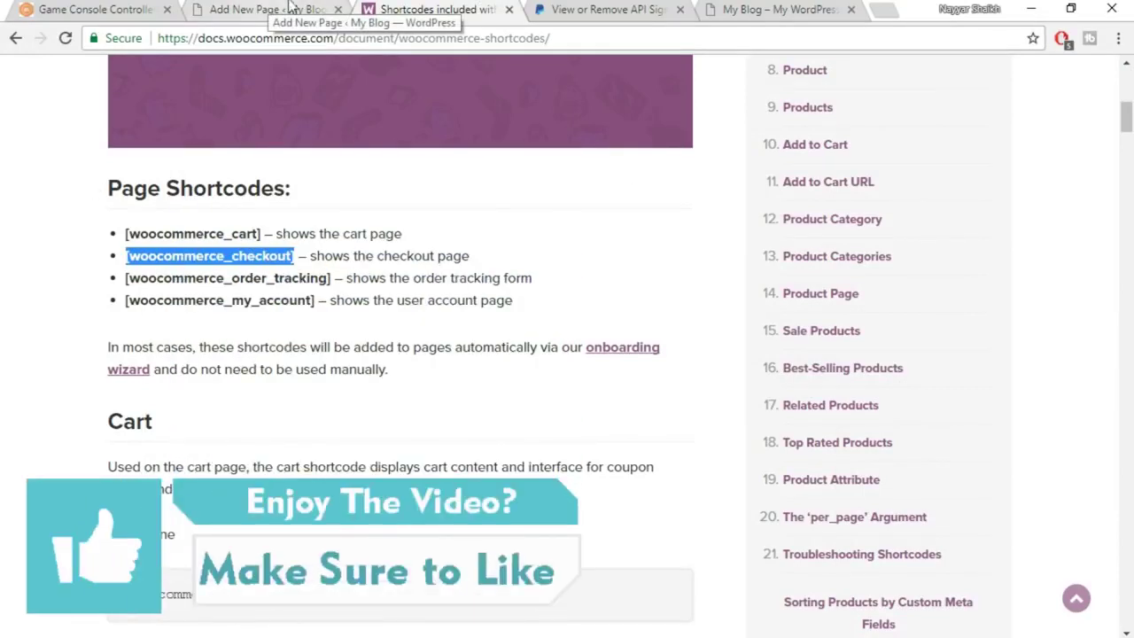
pyautogui.moveTo(127, 299); pyautogui.dragTo(321, 300)
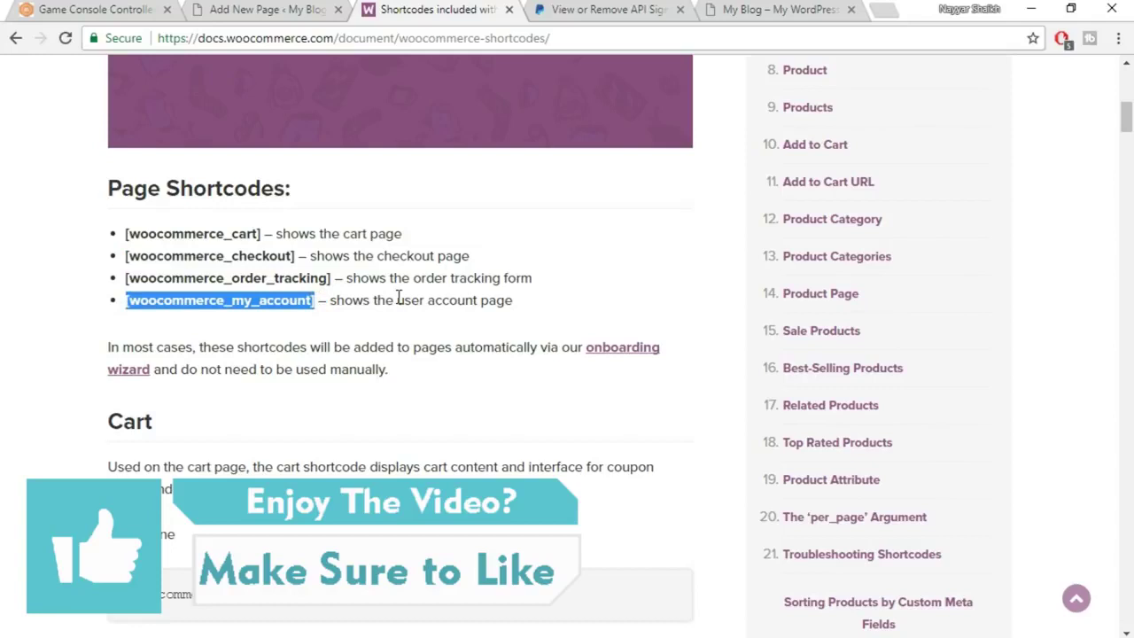
pyautogui.hotkey('ctrl', 'shift', 'Tab')
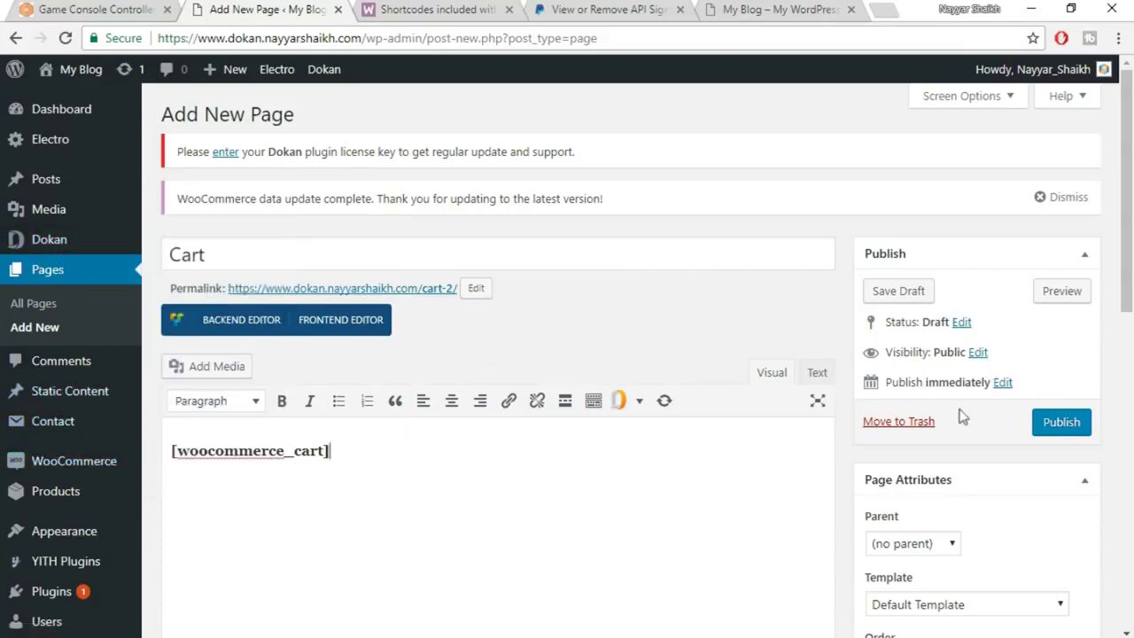
pyautogui.click(918, 424)
pyautogui.click(646, 144)
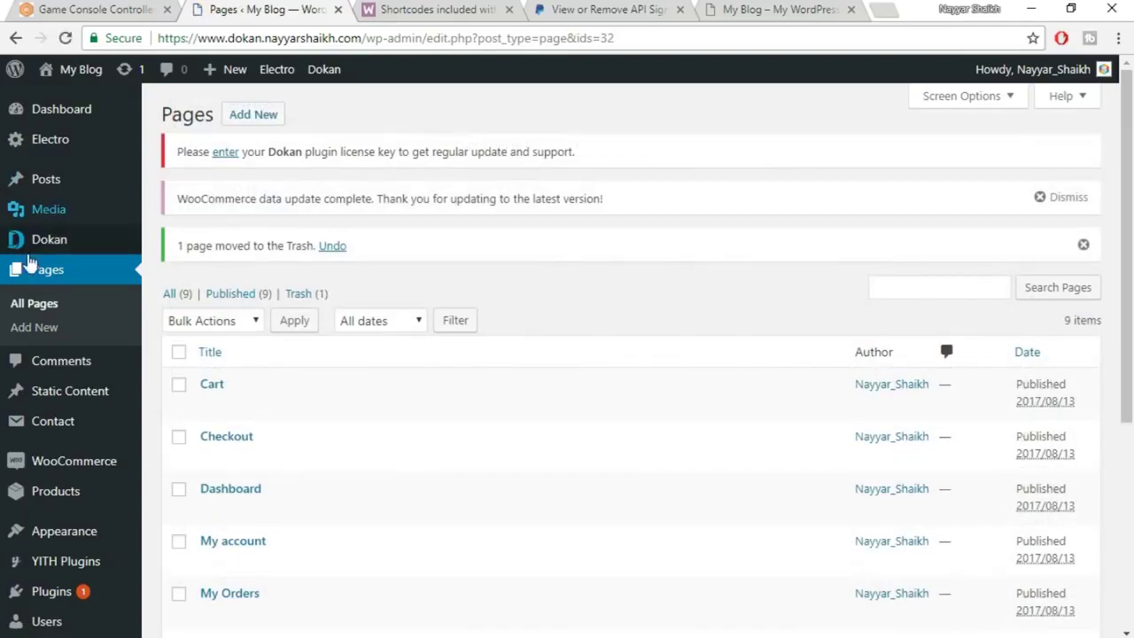
pyautogui.moveTo(33, 247)
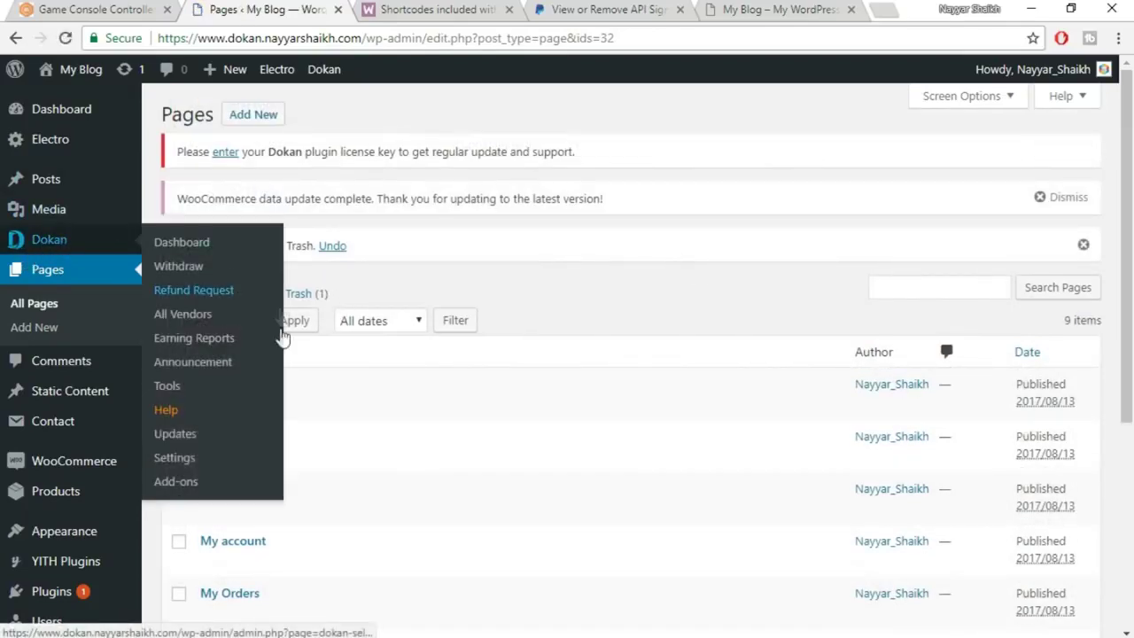
pyautogui.click(190, 464)
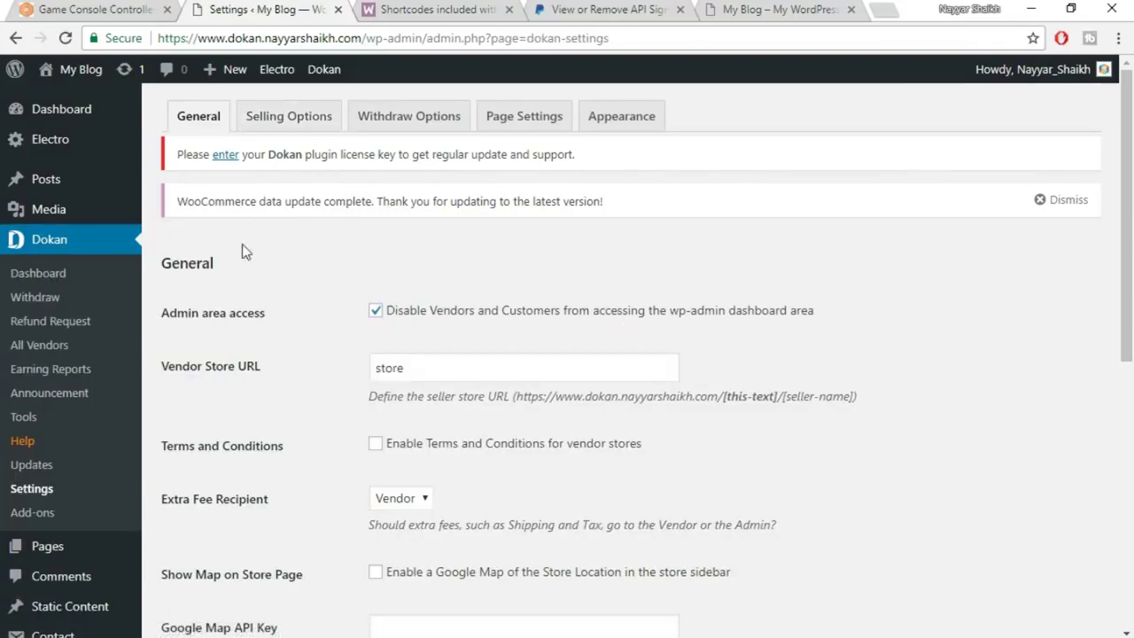
pyautogui.scroll(-1, 916, 313)
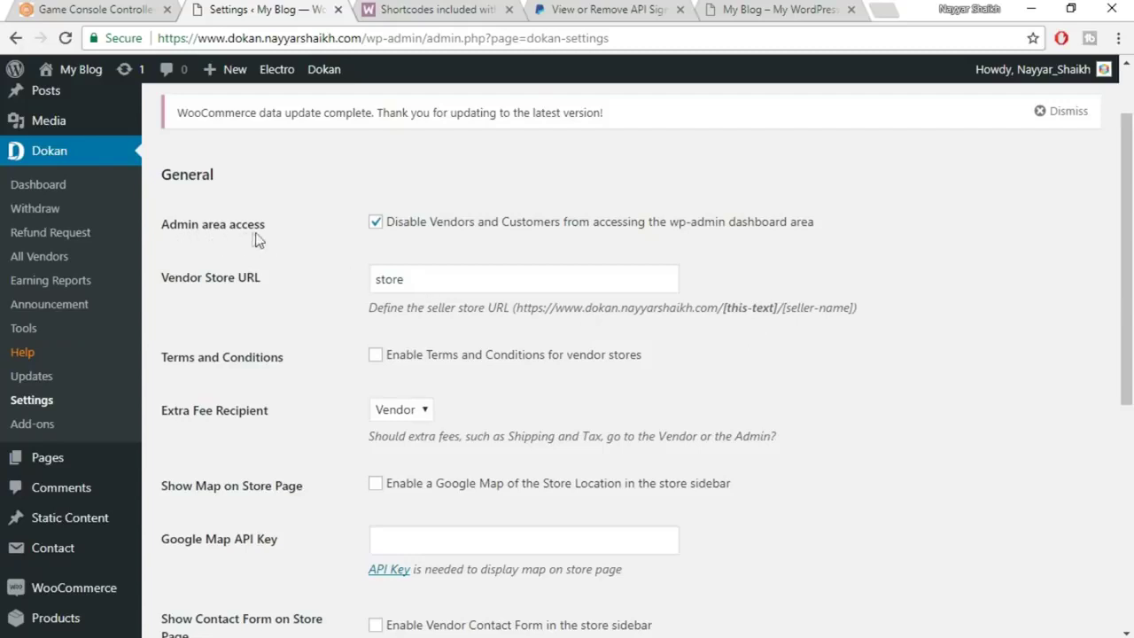
pyautogui.click(376, 228)
pyautogui.click(376, 228)
pyautogui.scroll(-1, 382, 295)
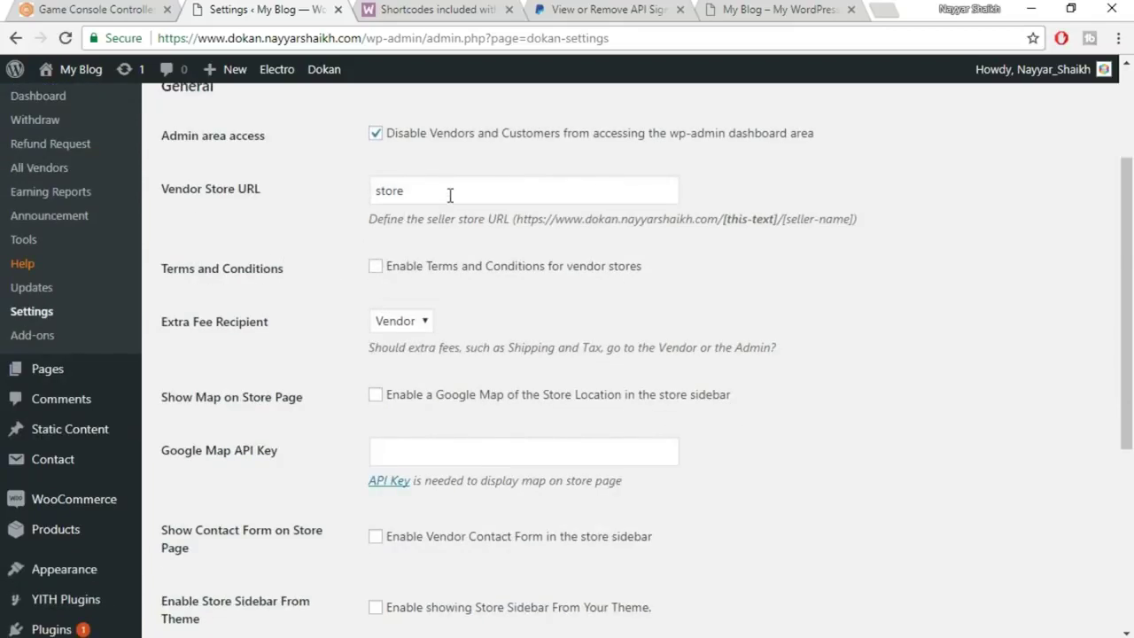
pyautogui.moveTo(522, 221); pyautogui.dragTo(852, 217)
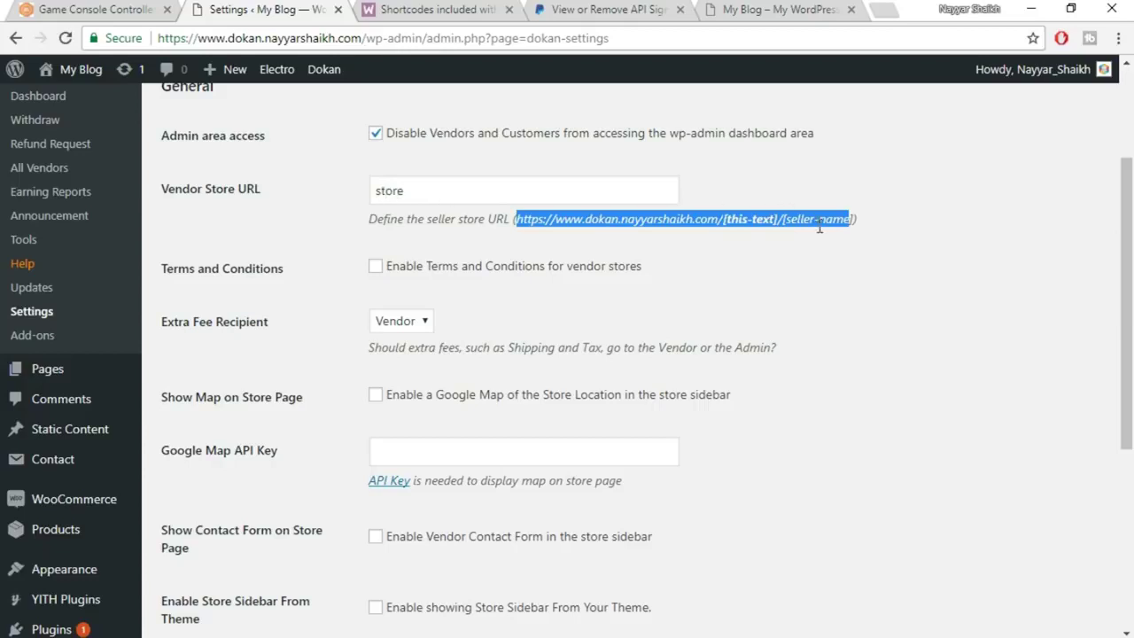
pyautogui.click(513, 218)
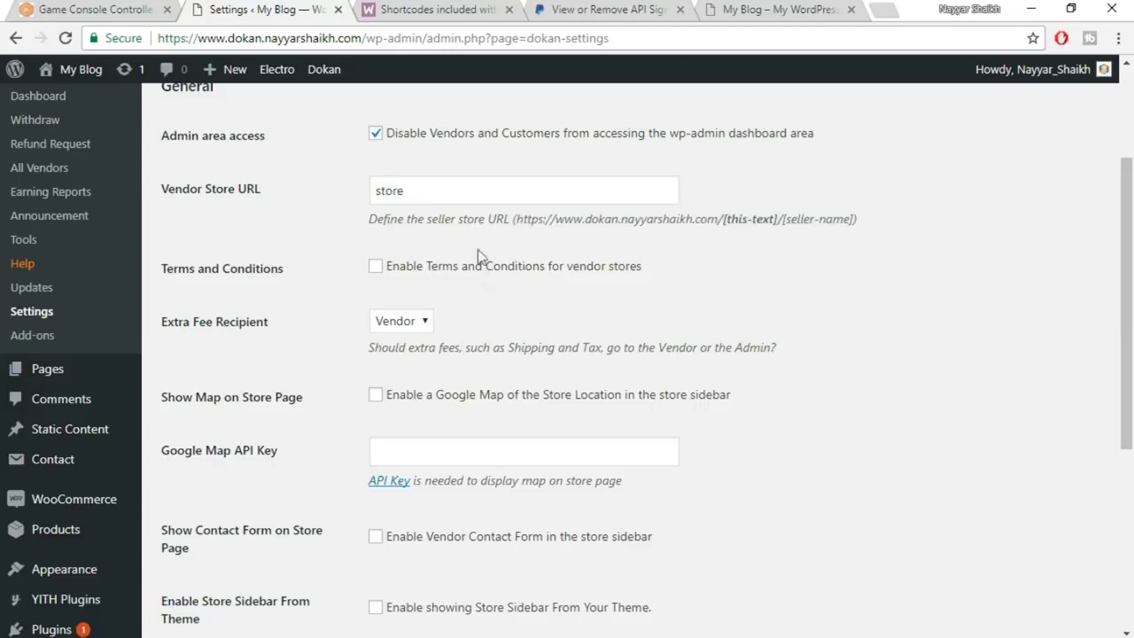
pyautogui.scroll(-2, 576, 293)
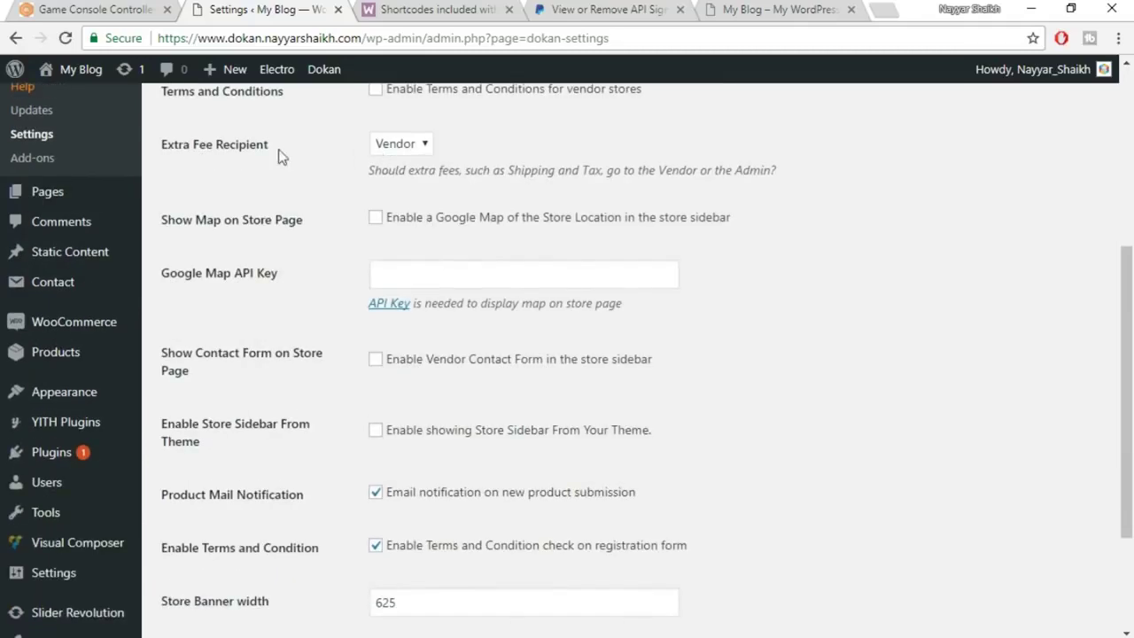
pyautogui.scroll(1, 523, 209)
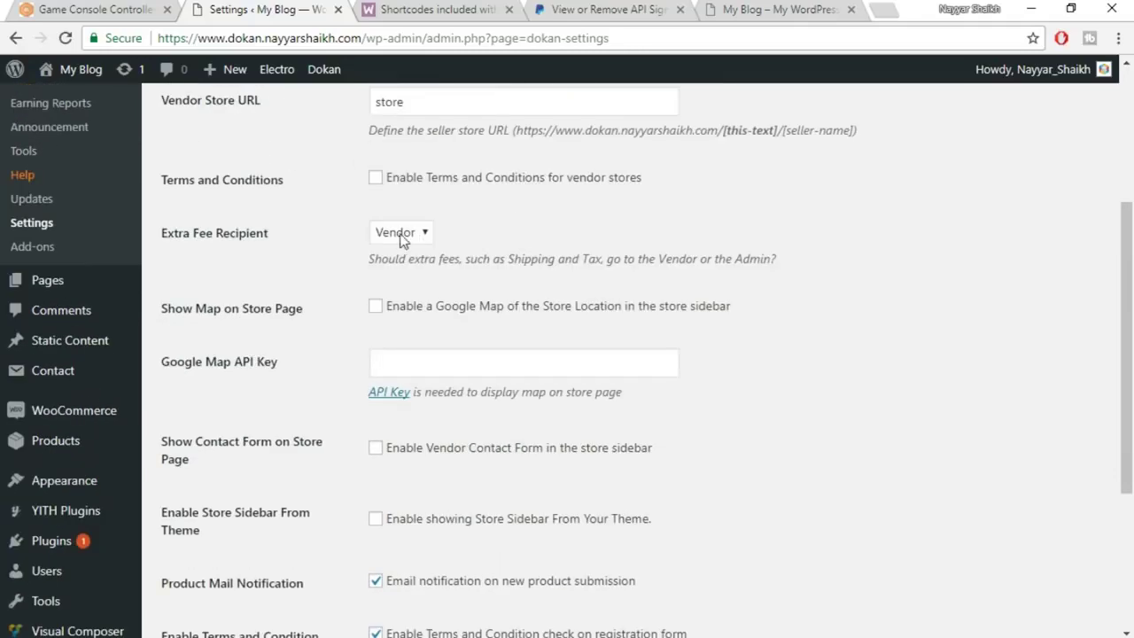
pyautogui.click(401, 235)
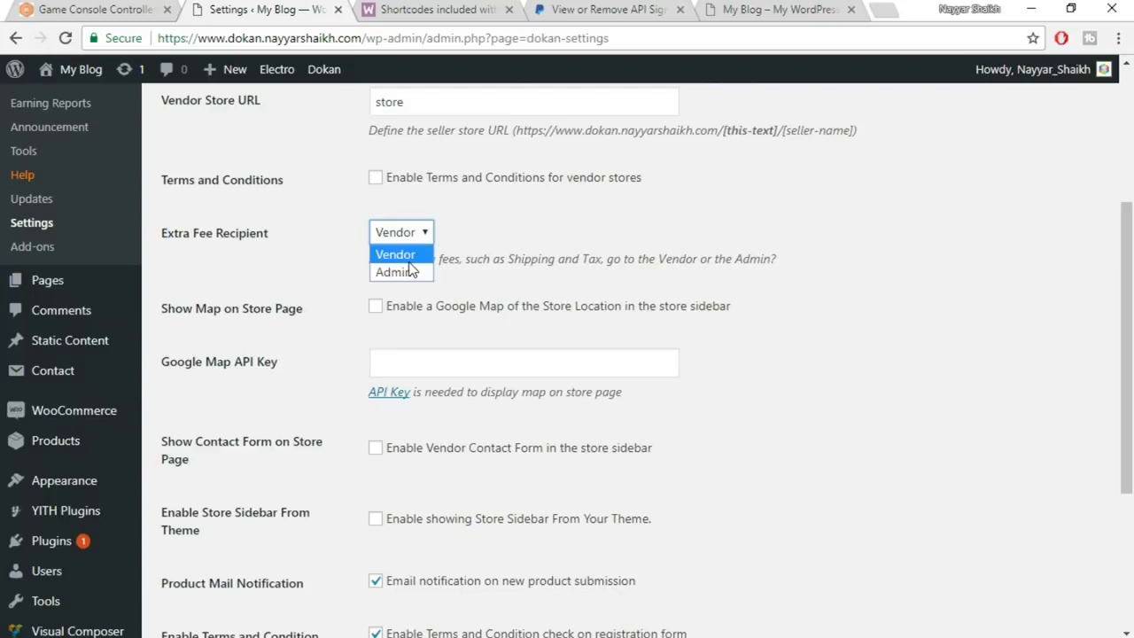
pyautogui.click(413, 257)
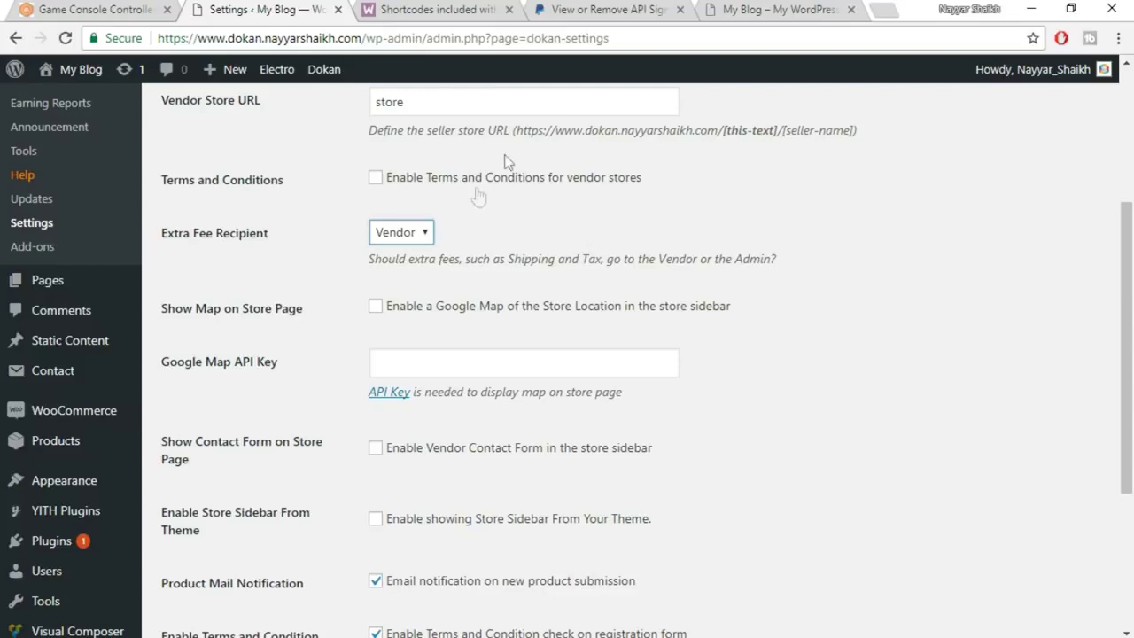
pyautogui.click(428, 233)
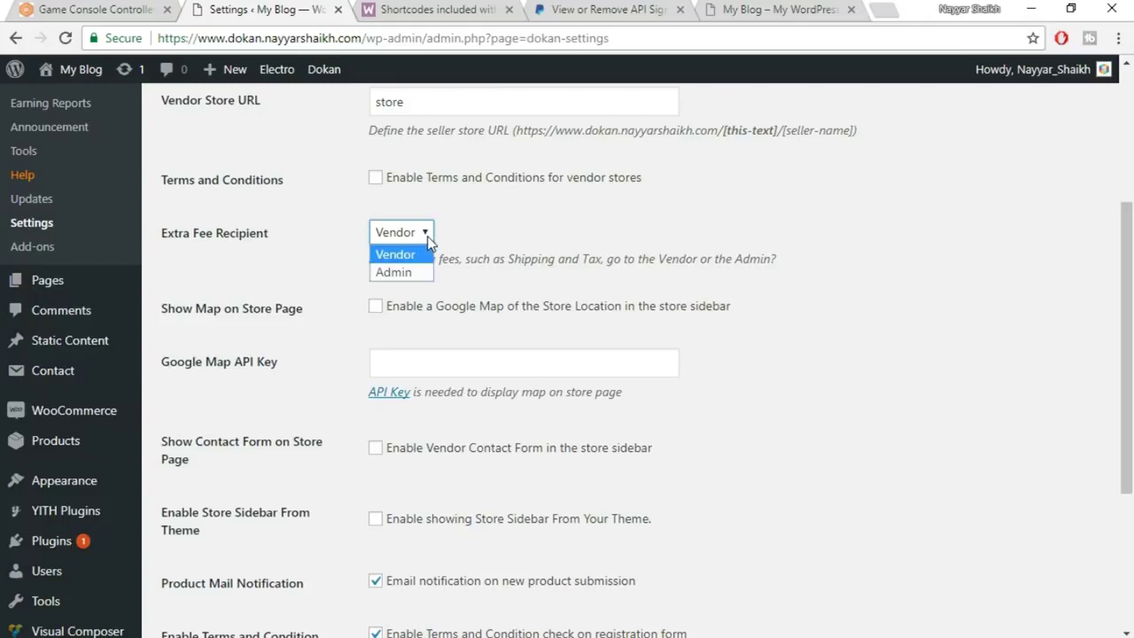
pyautogui.click(485, 237)
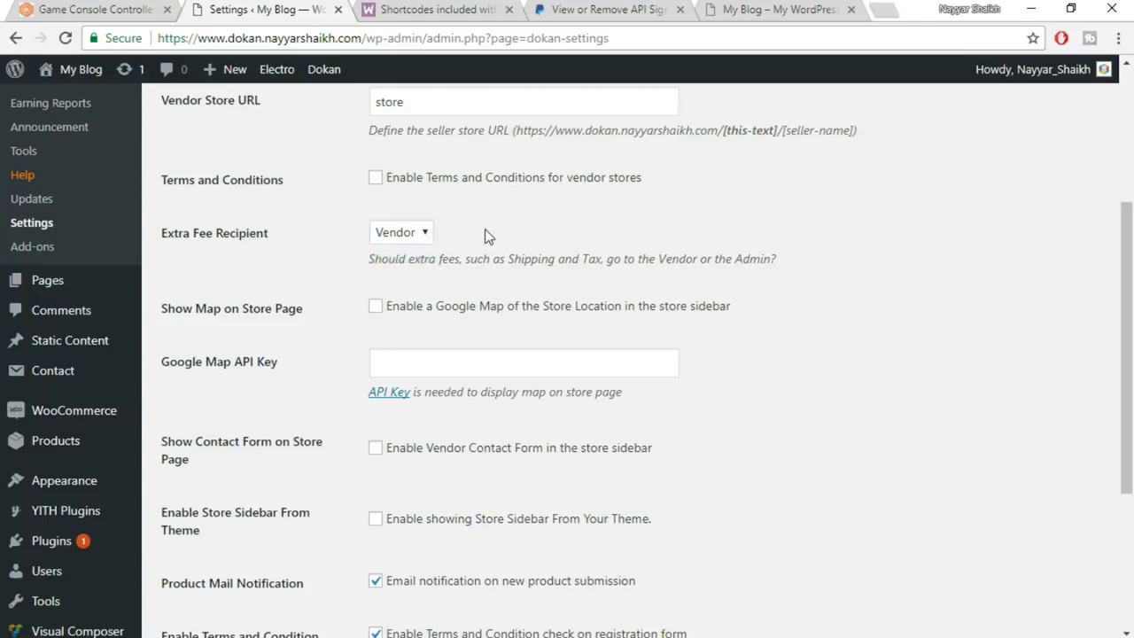
pyautogui.scroll(-1, 487, 237)
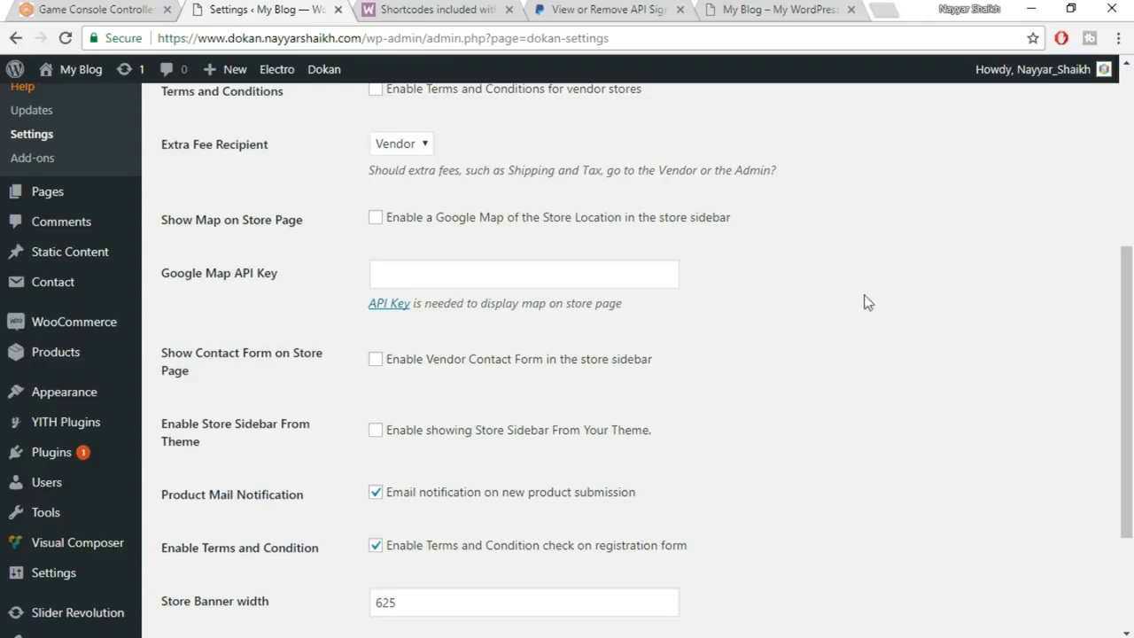
pyautogui.scroll(-1, 863, 323)
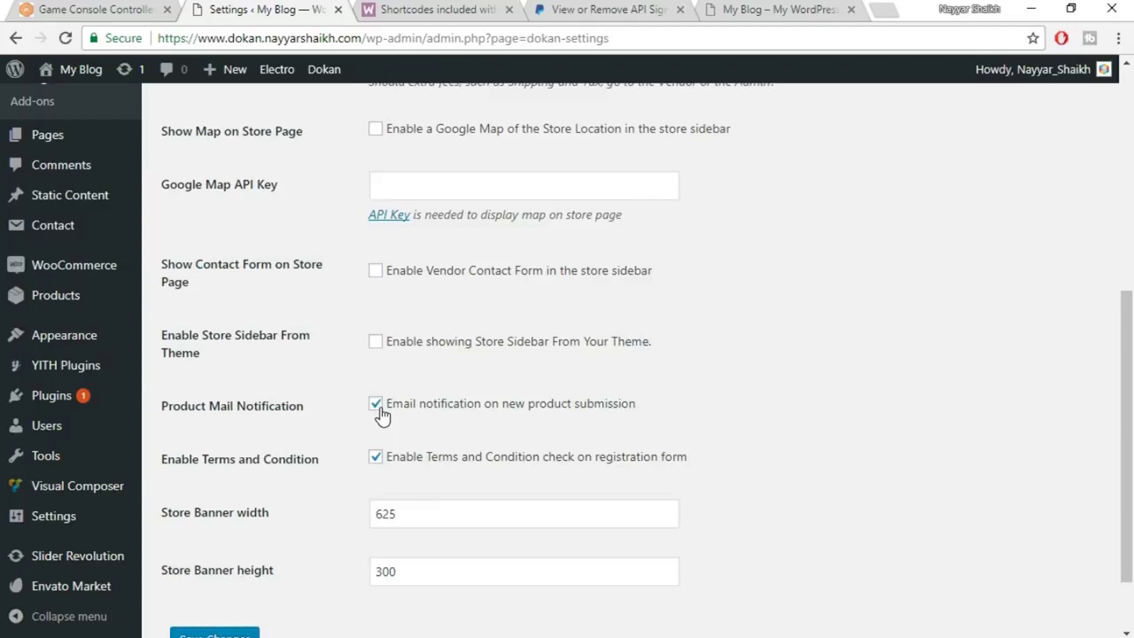
pyautogui.scroll(-1, 517, 546)
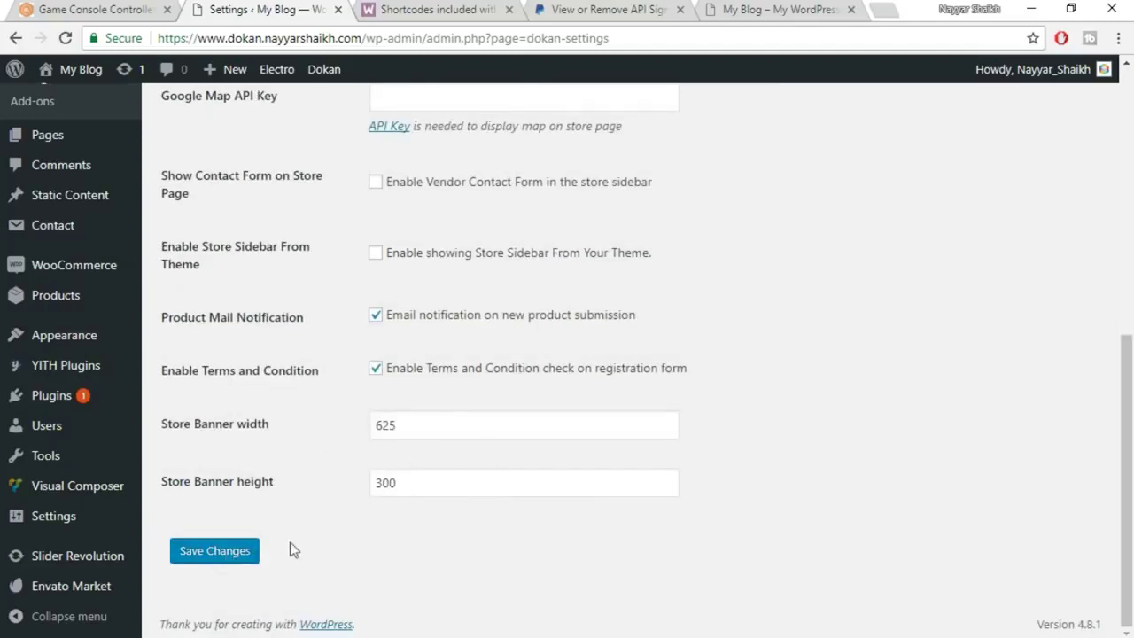
# - Save the Dokan general settings and check the 90% vendor commission under Selling Options
pyautogui.click(218, 549)
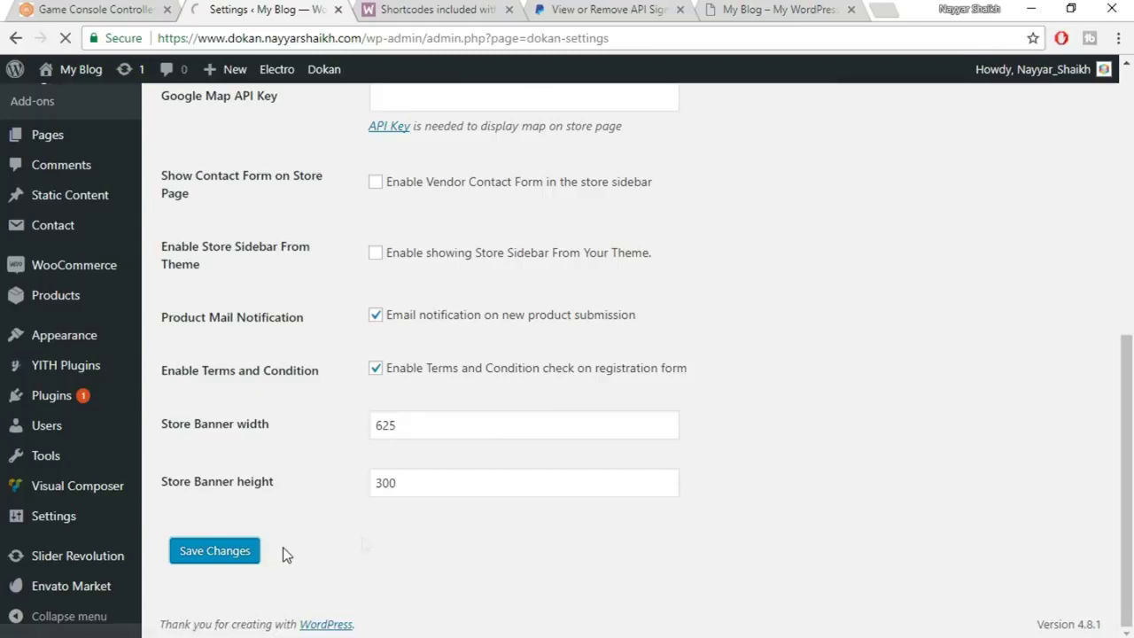
pyautogui.click(509, 10)
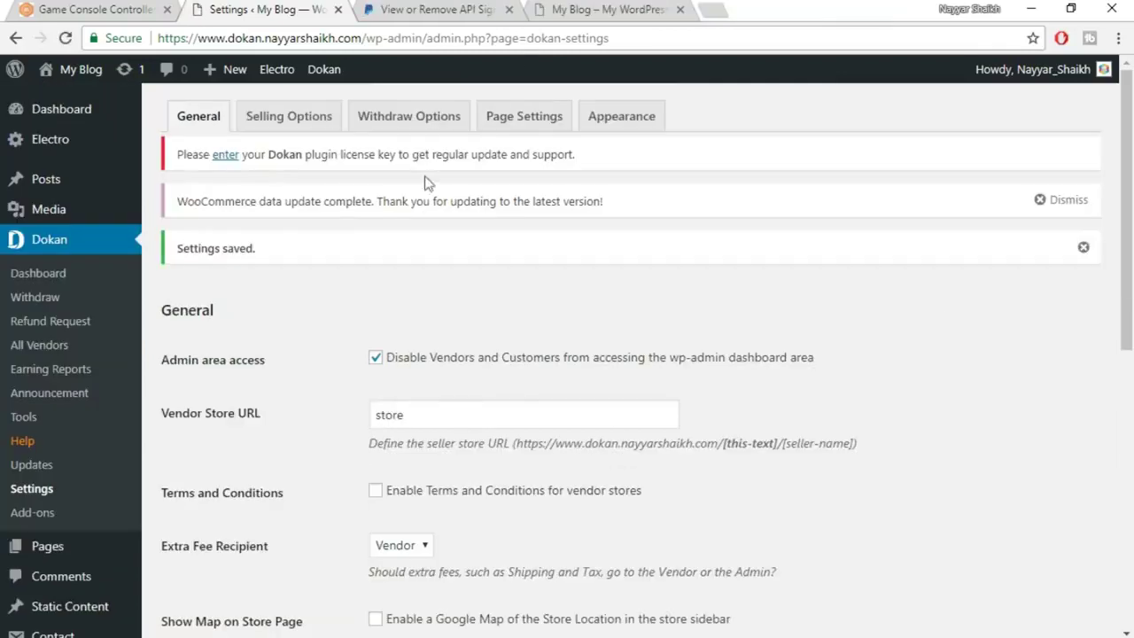
pyautogui.click(285, 120)
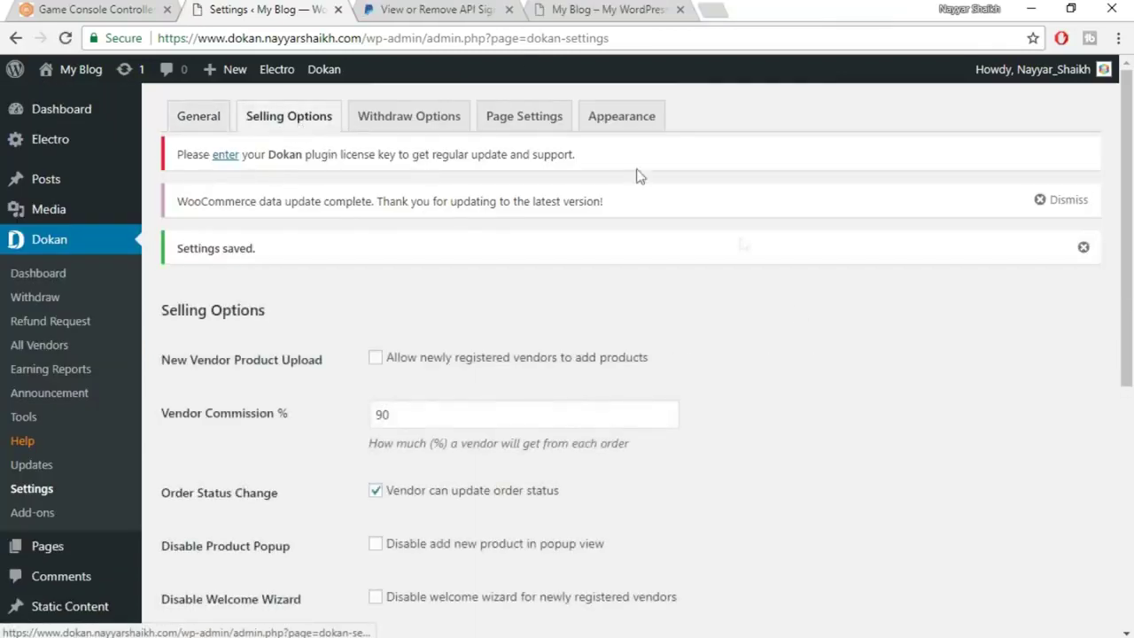
pyautogui.scroll(-2, 801, 317)
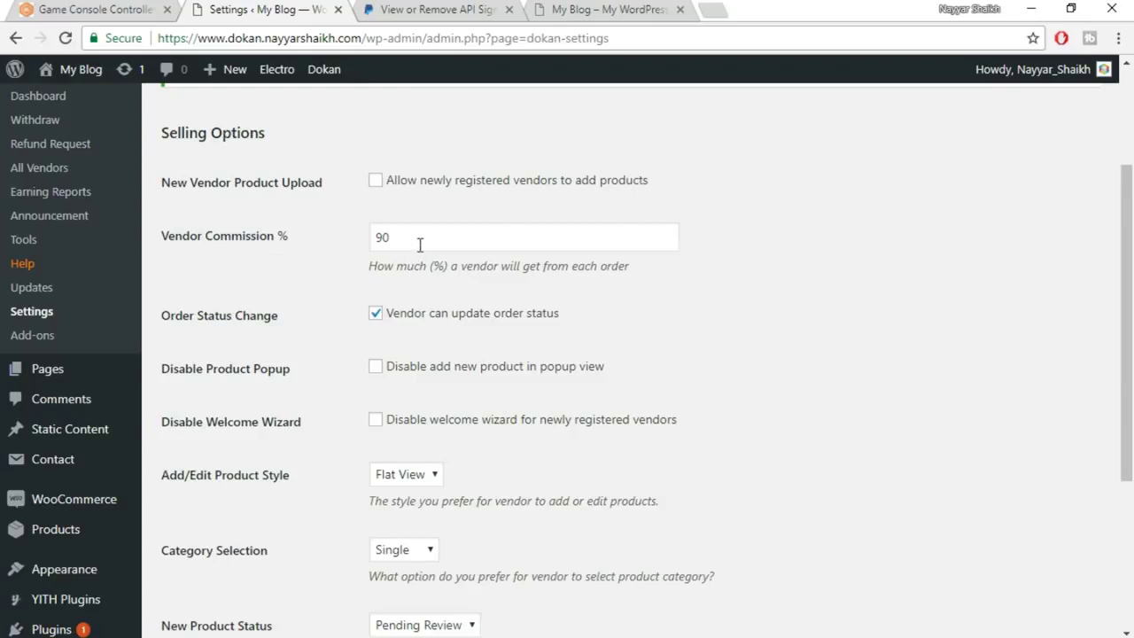
pyautogui.moveTo(401, 240); pyautogui.dragTo(367, 236)
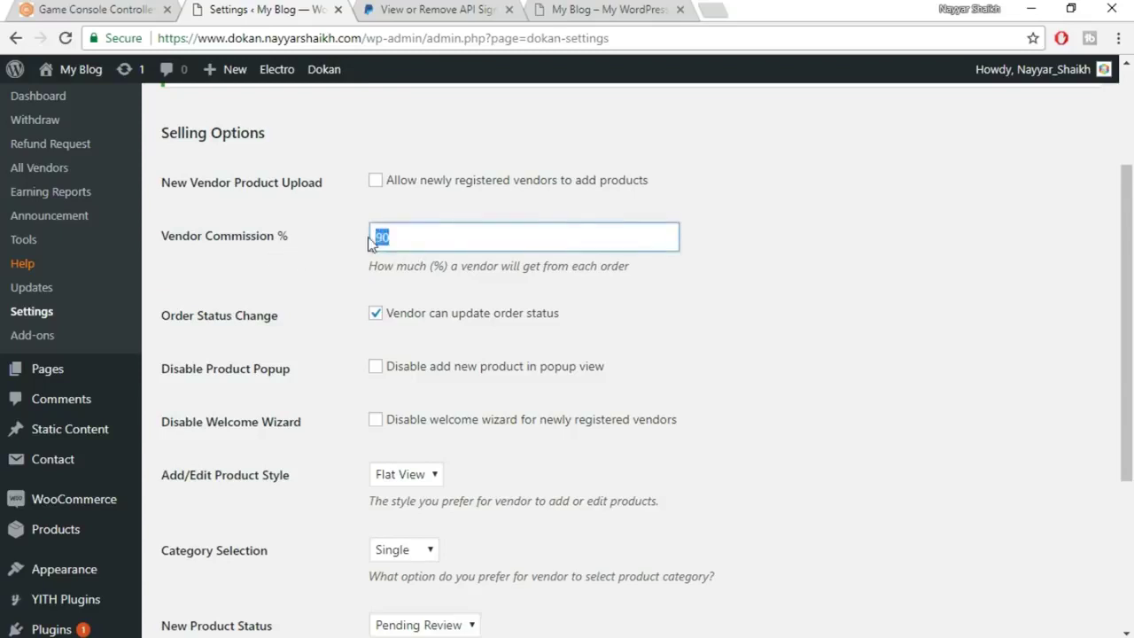
pyautogui.click(767, 218)
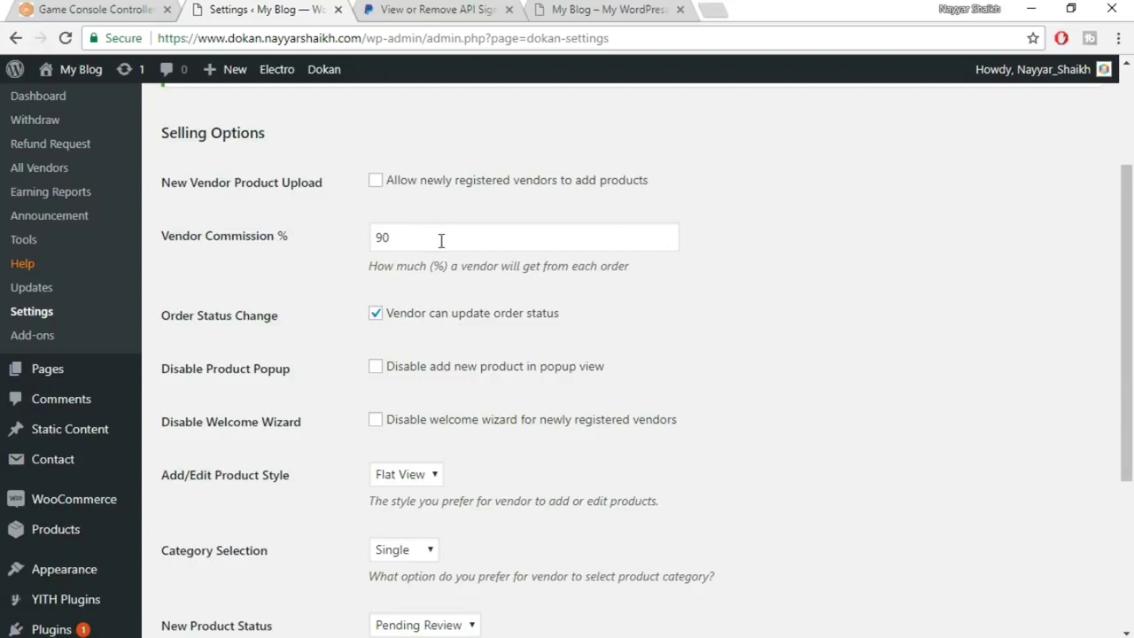
pyautogui.scroll(-2, 858, 296)
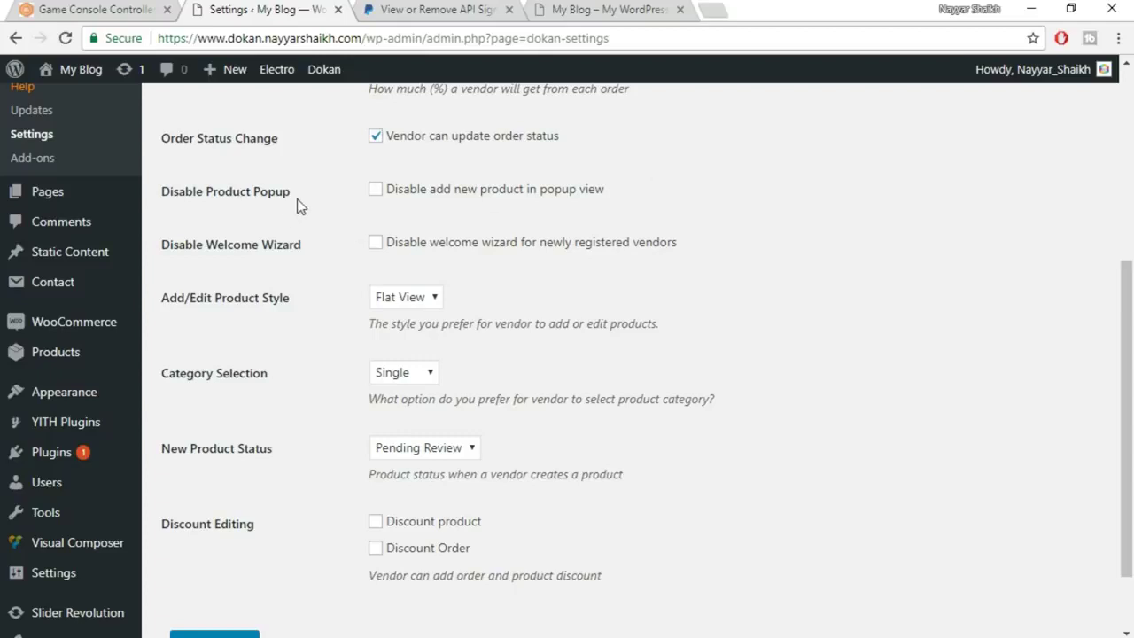
# - Set New Product Status to Pending Review and save the Dokan selling options
pyautogui.scroll(-2, 522, 291)
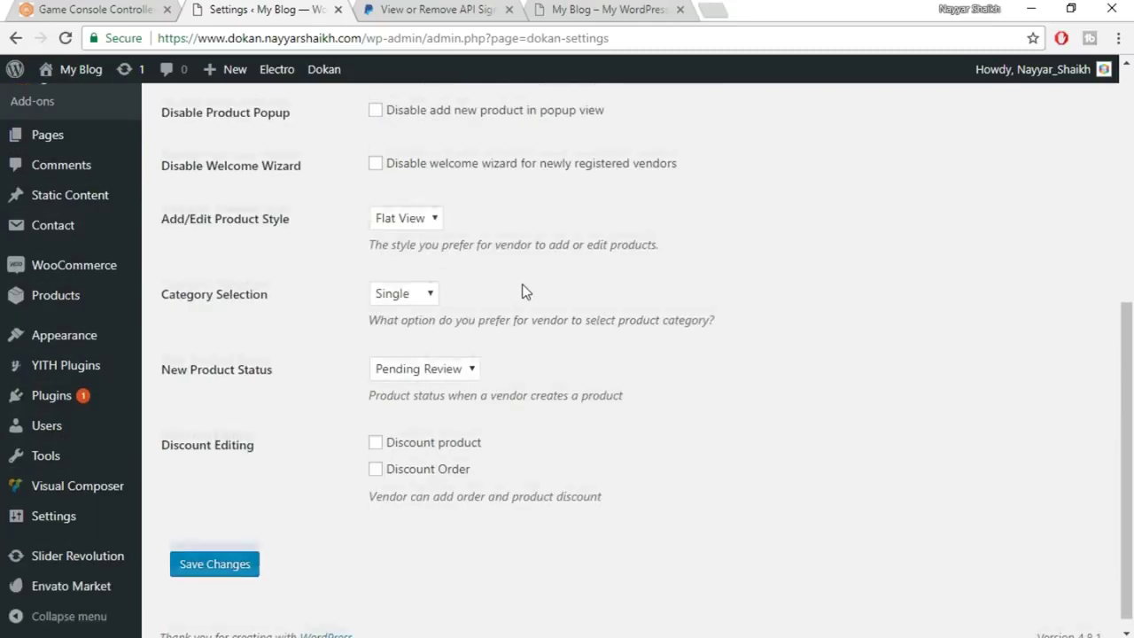
pyautogui.scroll(-1, 520, 379)
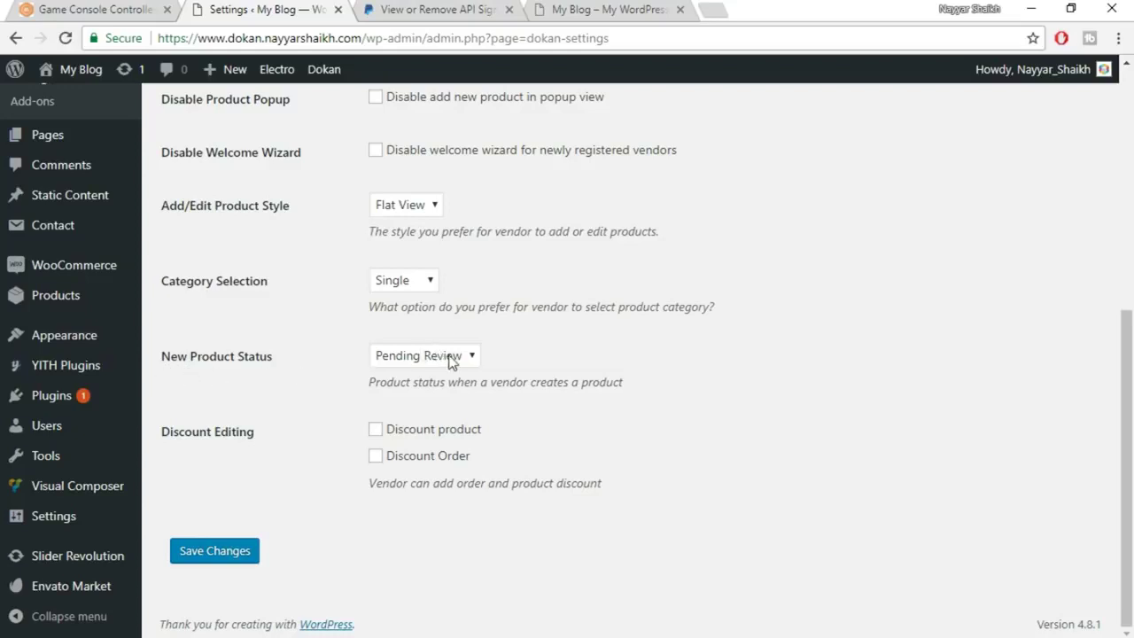
pyautogui.click(450, 357)
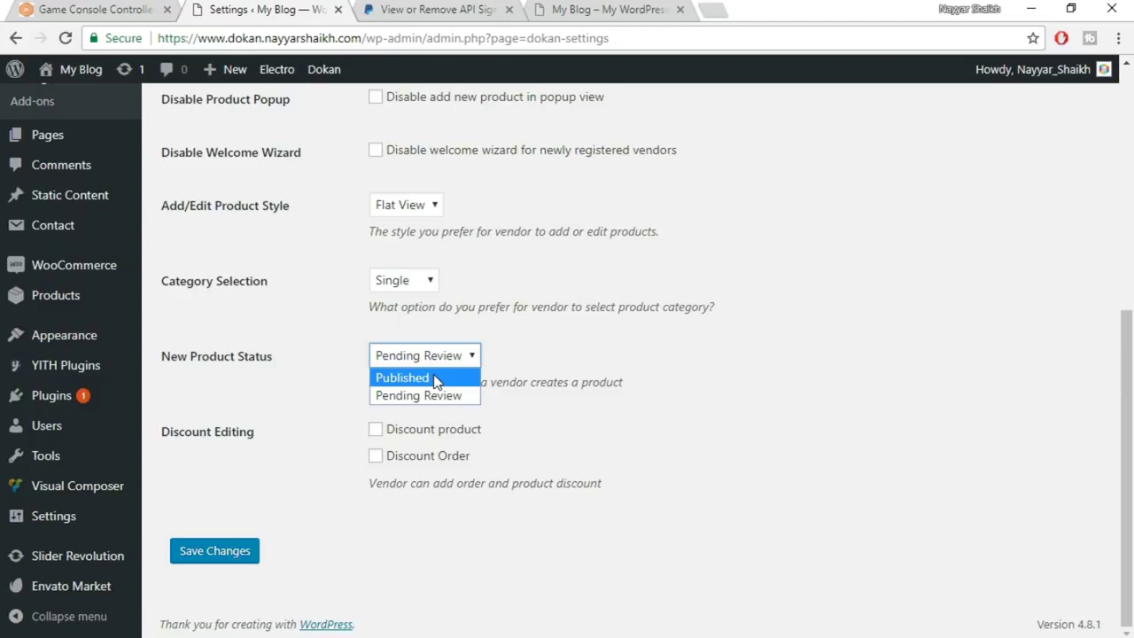
pyautogui.click(457, 396)
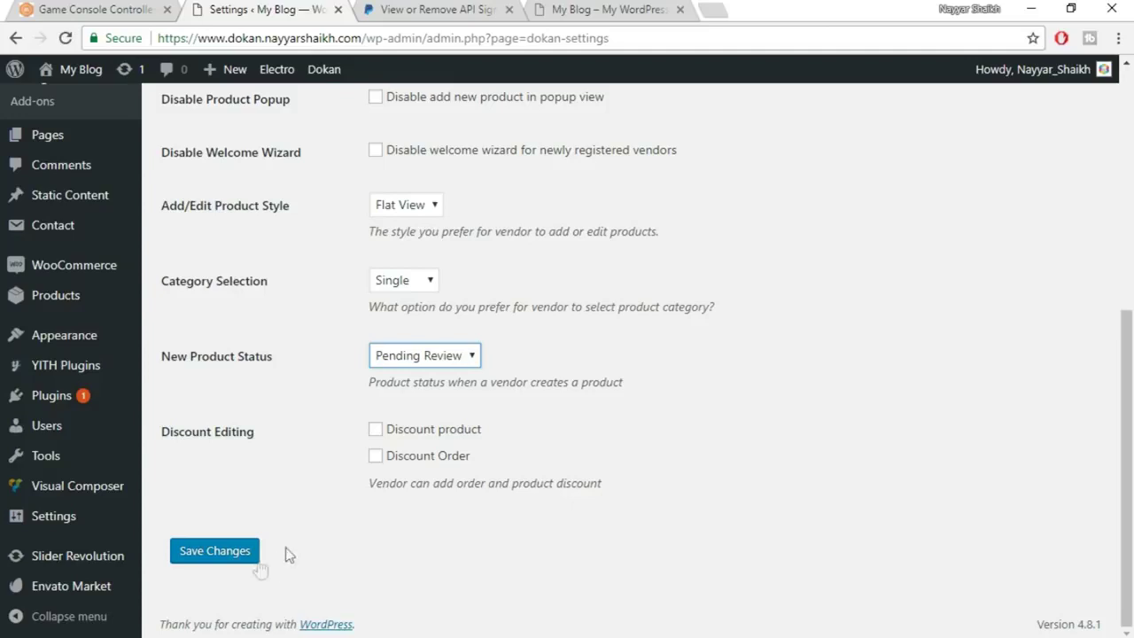
pyautogui.click(232, 563)
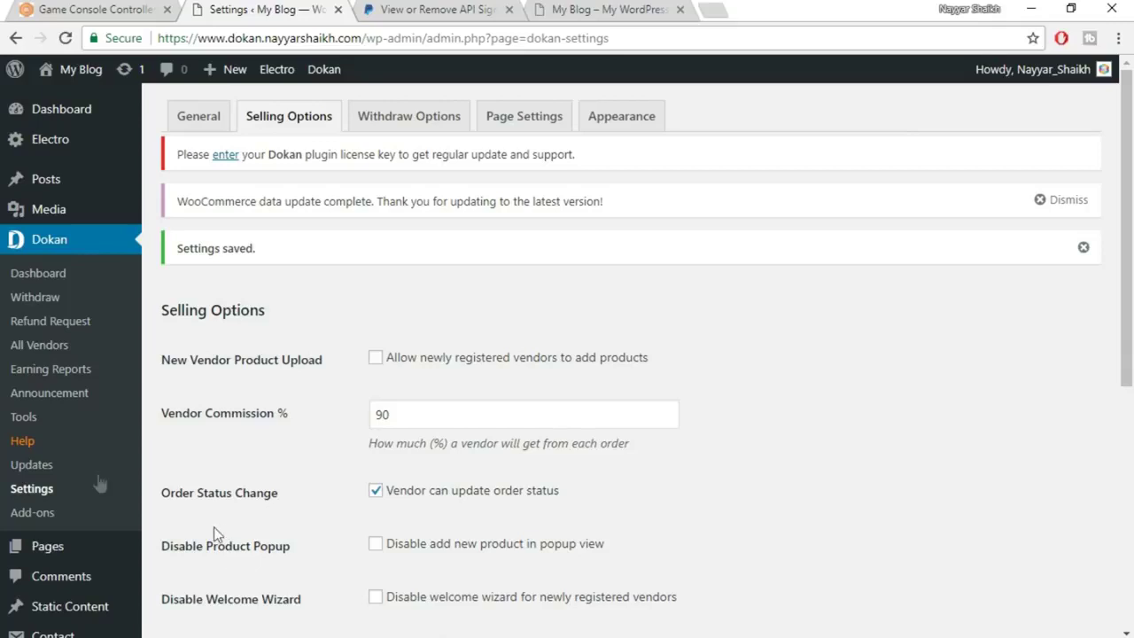
# - Review the Withdraw Options, keeping the 100 minimum limit and 7-day threshold, and save them
pyautogui.click(412, 123)
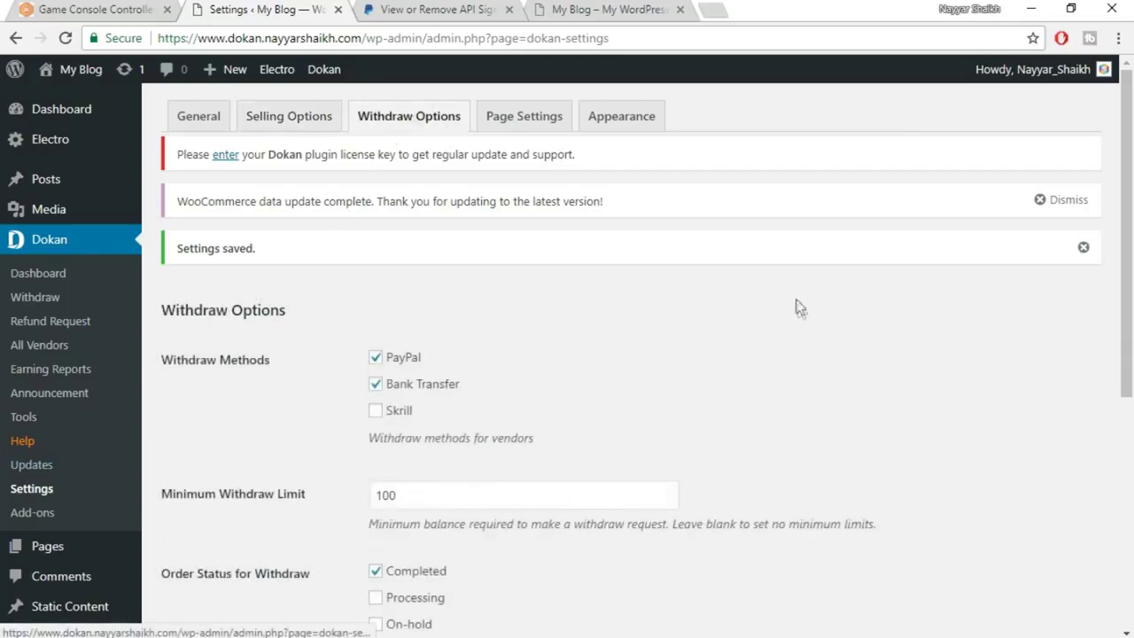
pyautogui.scroll(-2, 800, 308)
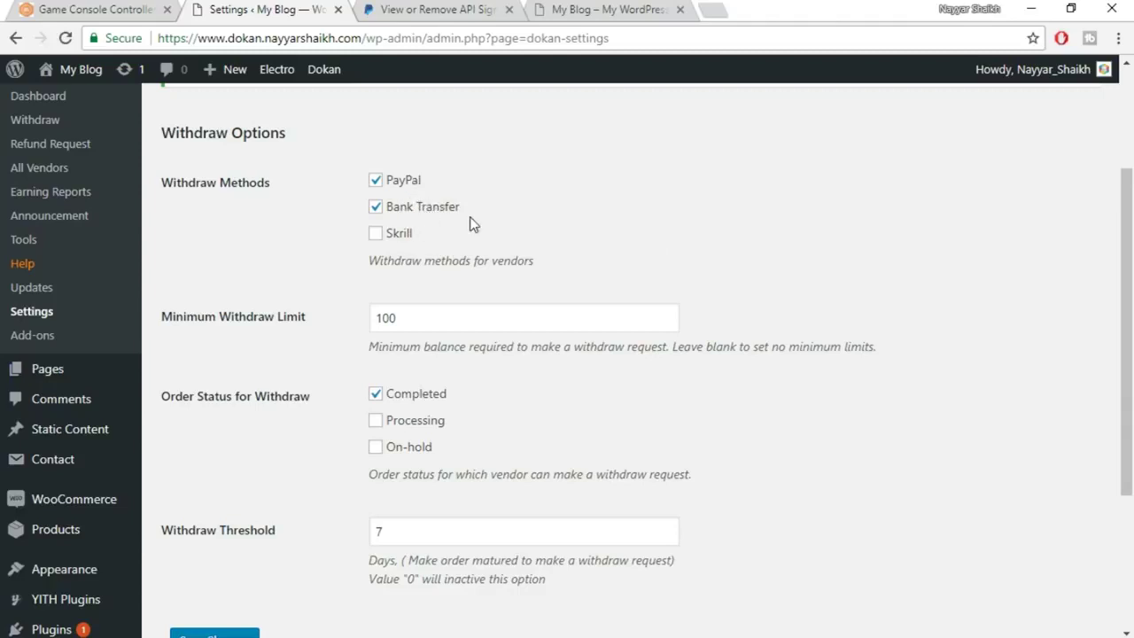
pyautogui.scroll(-1, 354, 328)
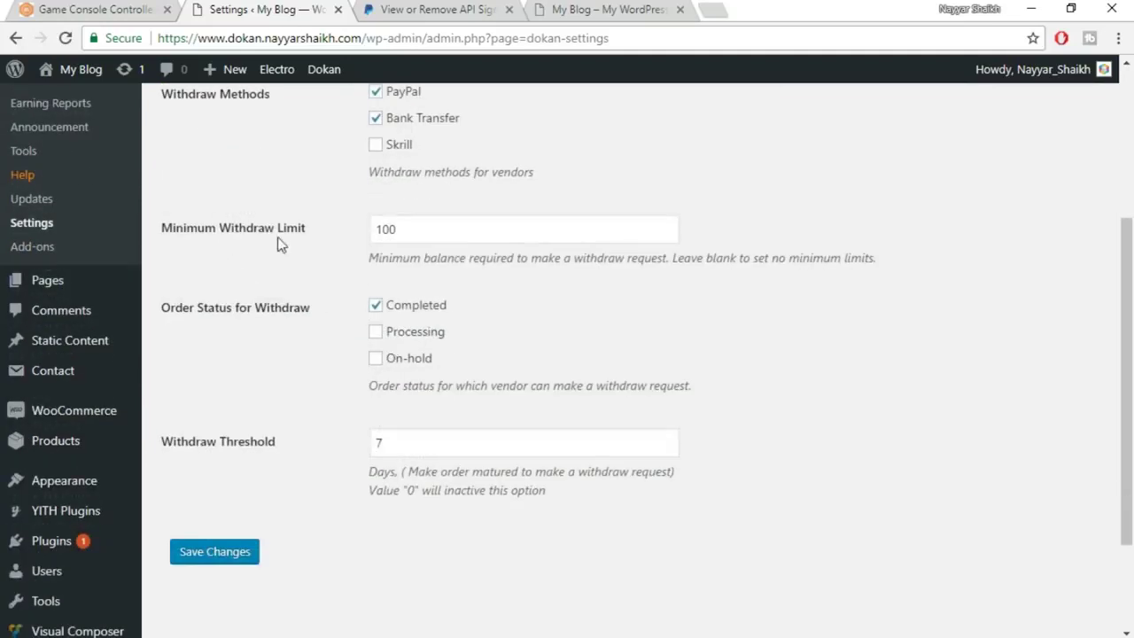
pyautogui.moveTo(449, 234); pyautogui.dragTo(371, 232)
pyautogui.click(595, 190)
pyautogui.click(408, 223)
pyautogui.click(410, 443)
pyautogui.click(224, 555)
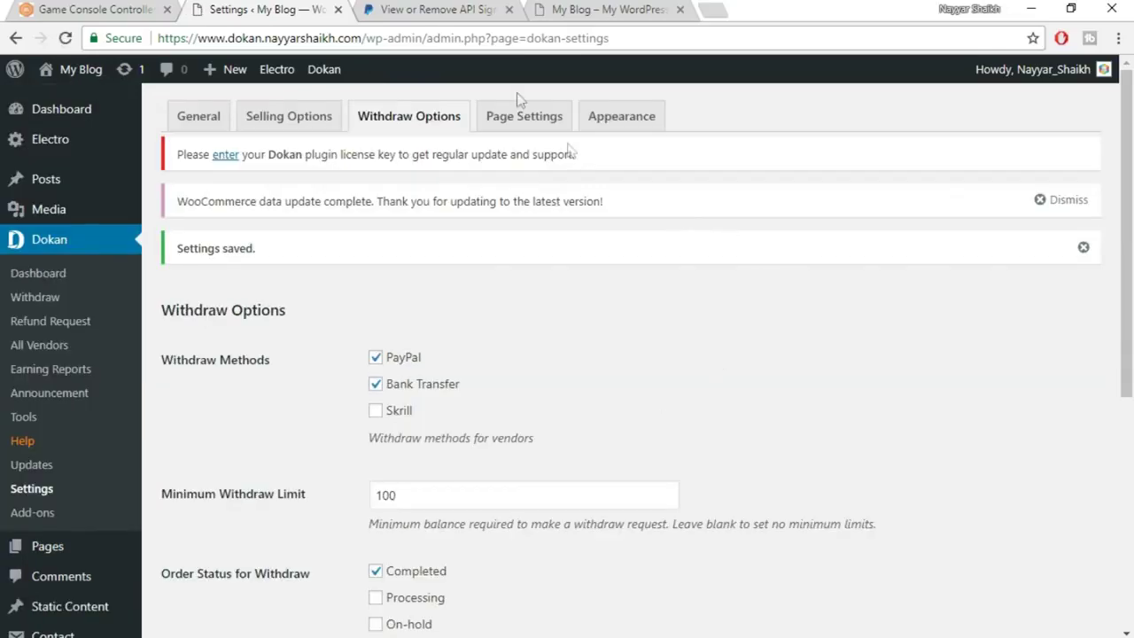
# - Assign 'Dashboard' as the vendor dashboard page and 'My Orders' as the orders page, then save
pyautogui.click(524, 126)
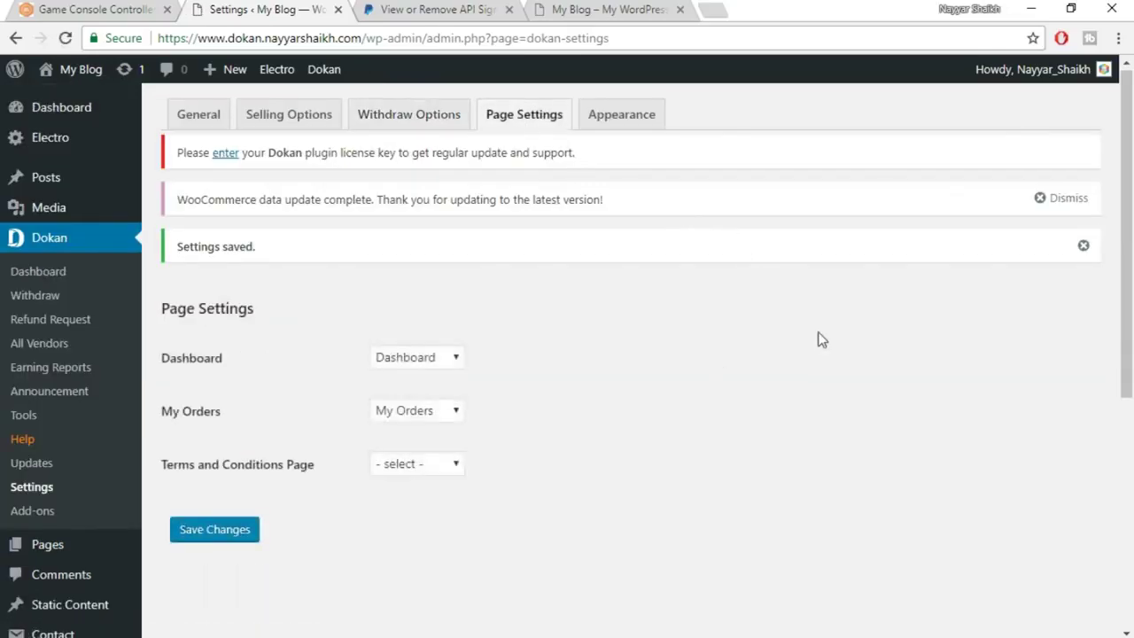
pyautogui.scroll(-1, 789, 339)
pyautogui.click(448, 277)
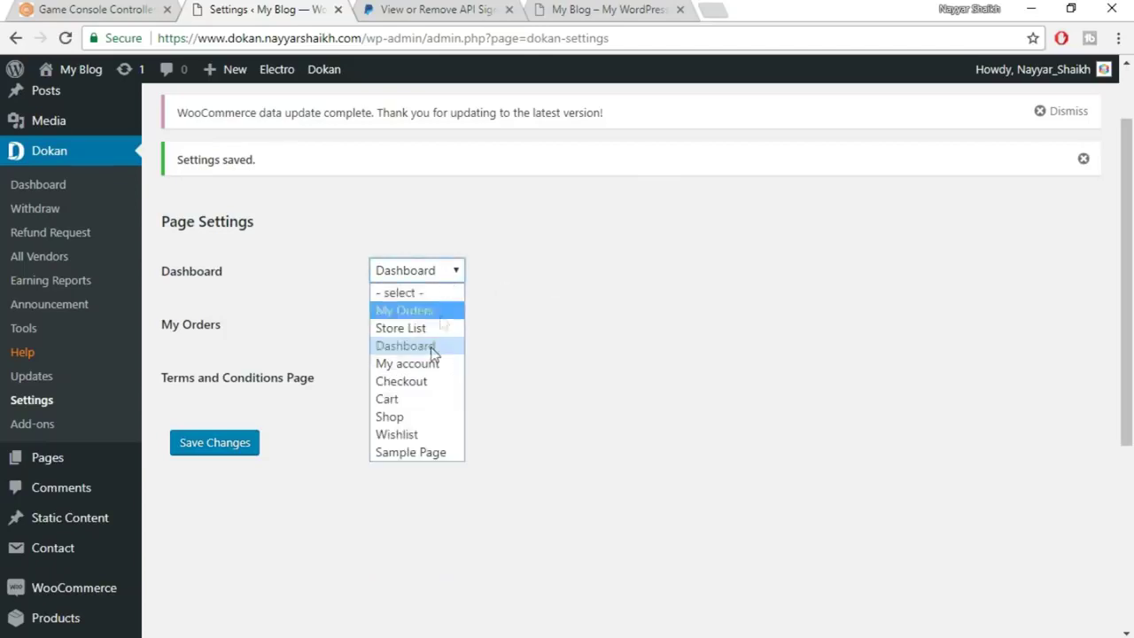
pyautogui.click(431, 355)
pyautogui.click(427, 328)
pyautogui.click(429, 332)
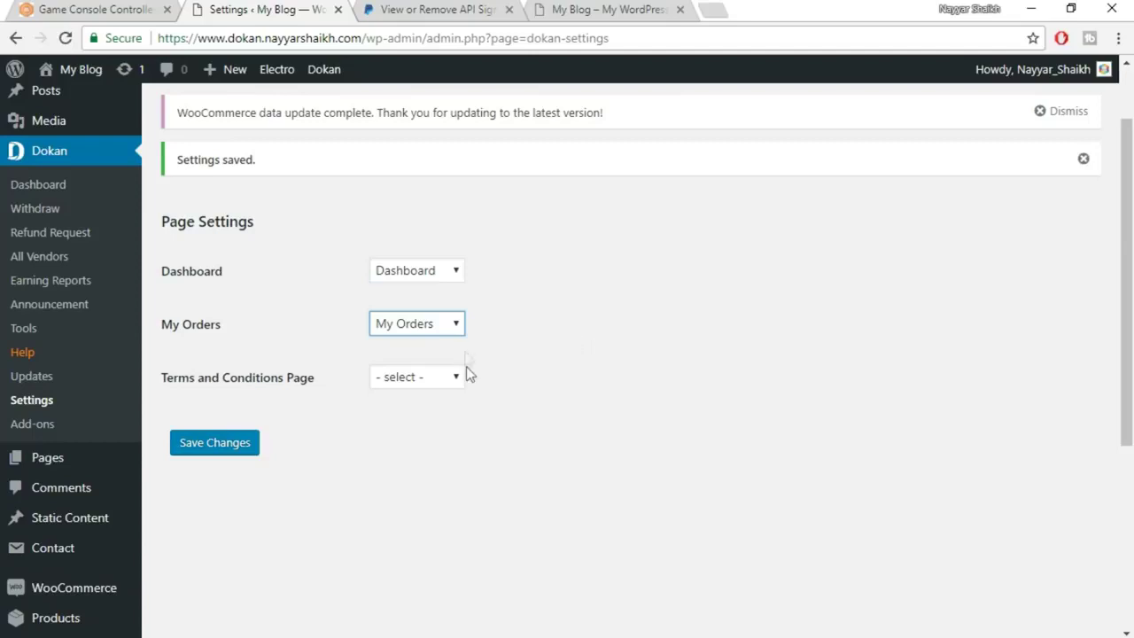
pyautogui.click(218, 445)
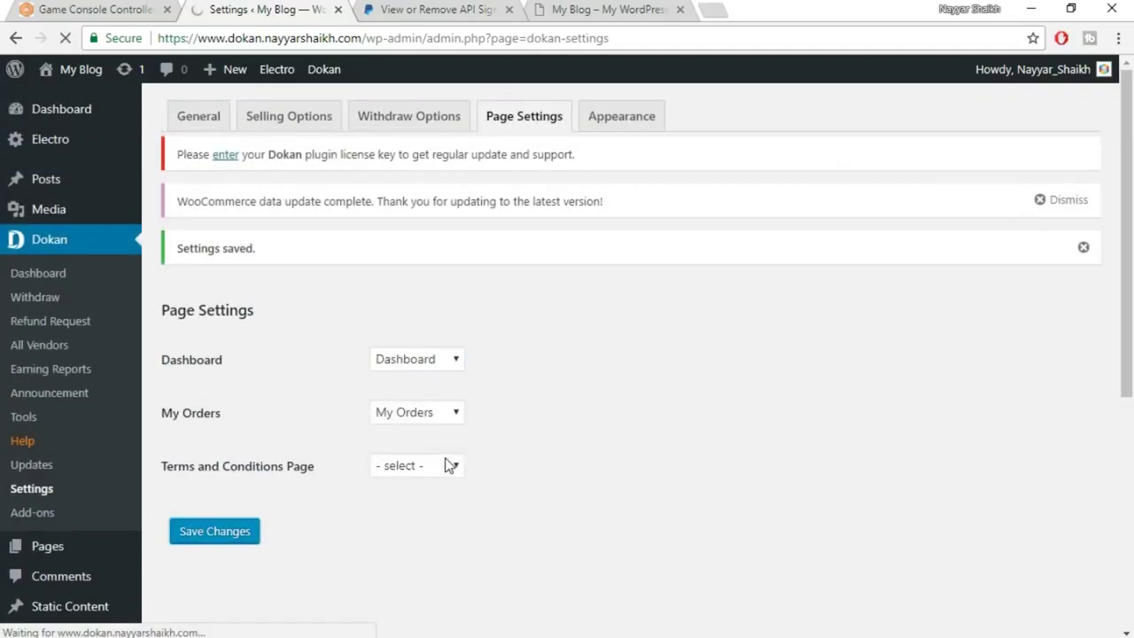
# - Review the Appearance tab's Store Header Templates, keeping the first one active, and save
pyautogui.click(626, 129)
pyautogui.scroll(-2, 855, 399)
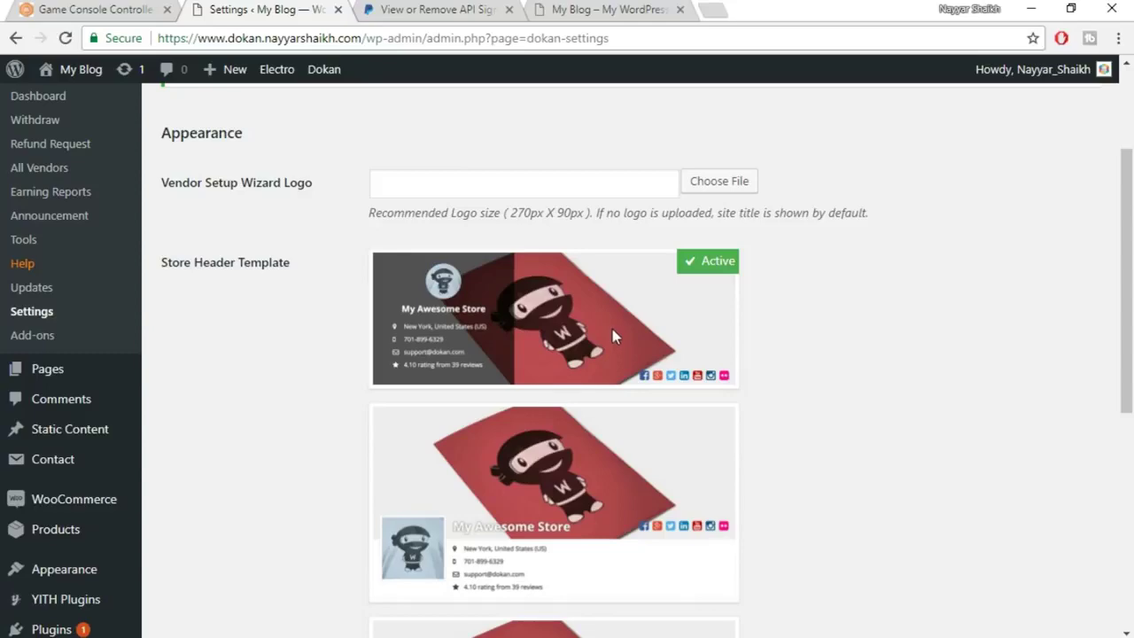
pyautogui.scroll(-4, 633, 384)
pyautogui.scroll(-1, 646, 392)
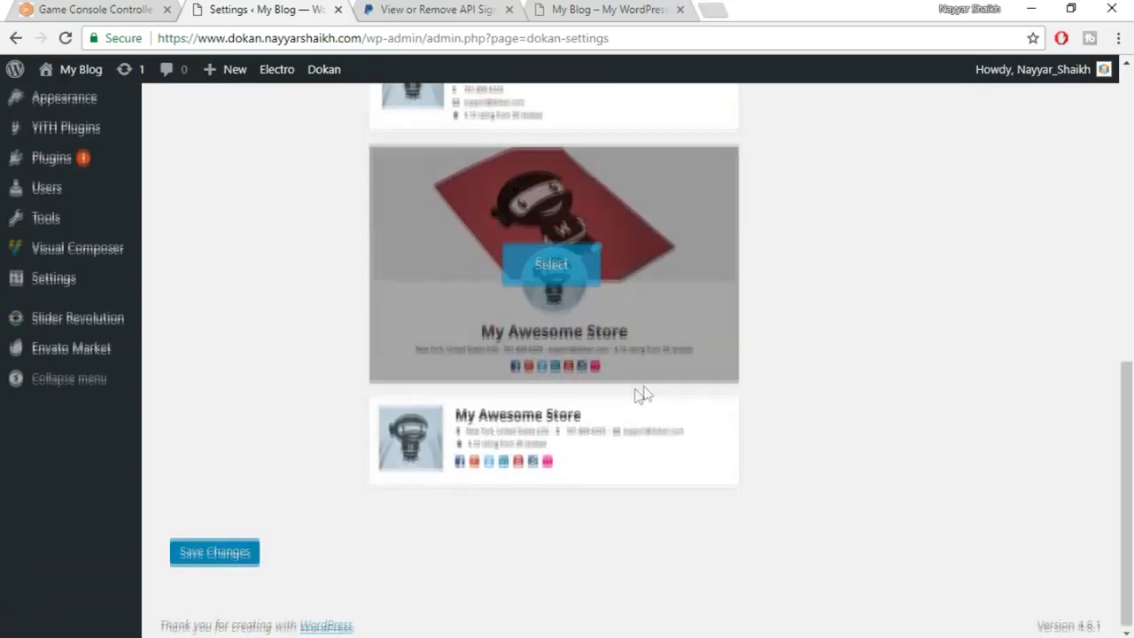
pyautogui.scroll(5, 898, 506)
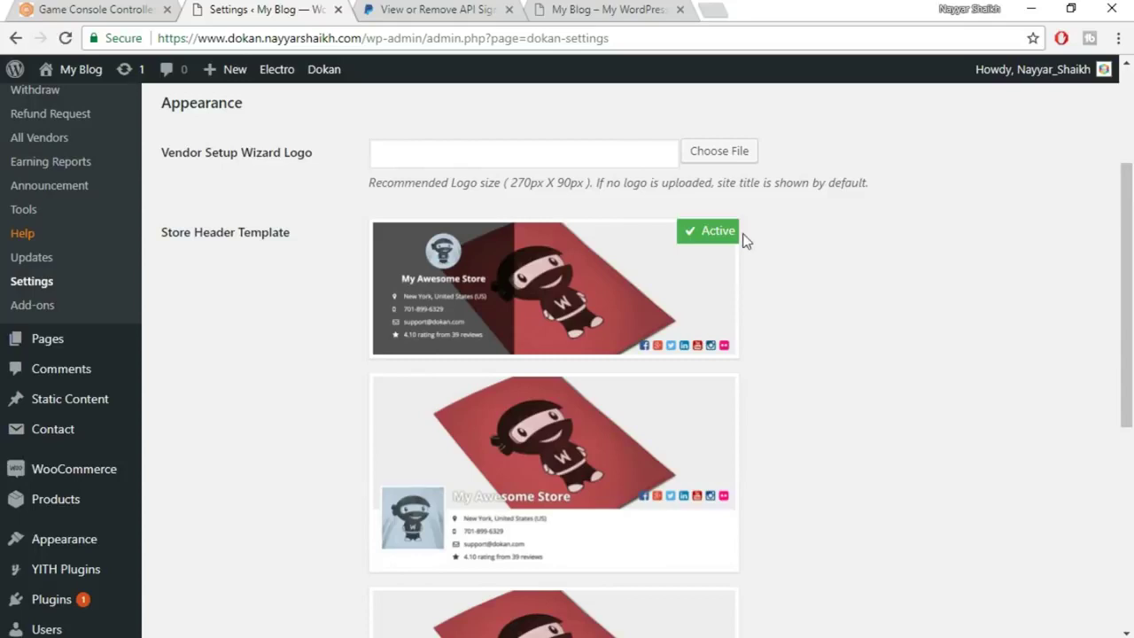
pyautogui.scroll(-5, 863, 359)
pyautogui.click(180, 552)
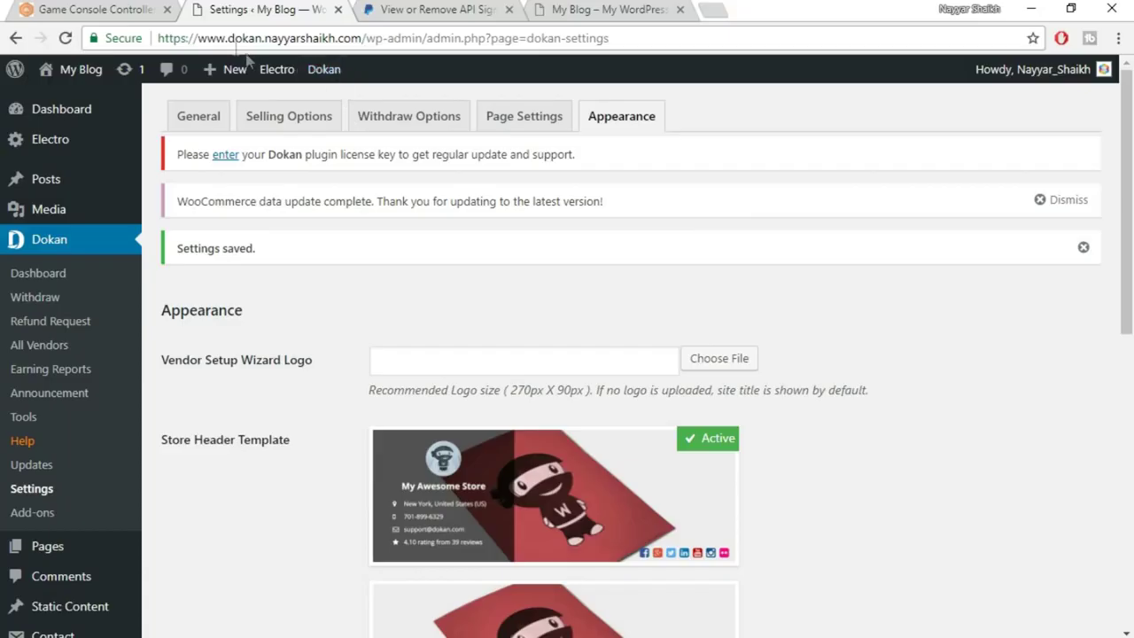
# - Load the site's base address in the My Blog tab and reload the blog home page
pyautogui.moveTo(154, 38); pyautogui.dragTo(363, 37)
pyautogui.hotkey('ctrl', 'c')
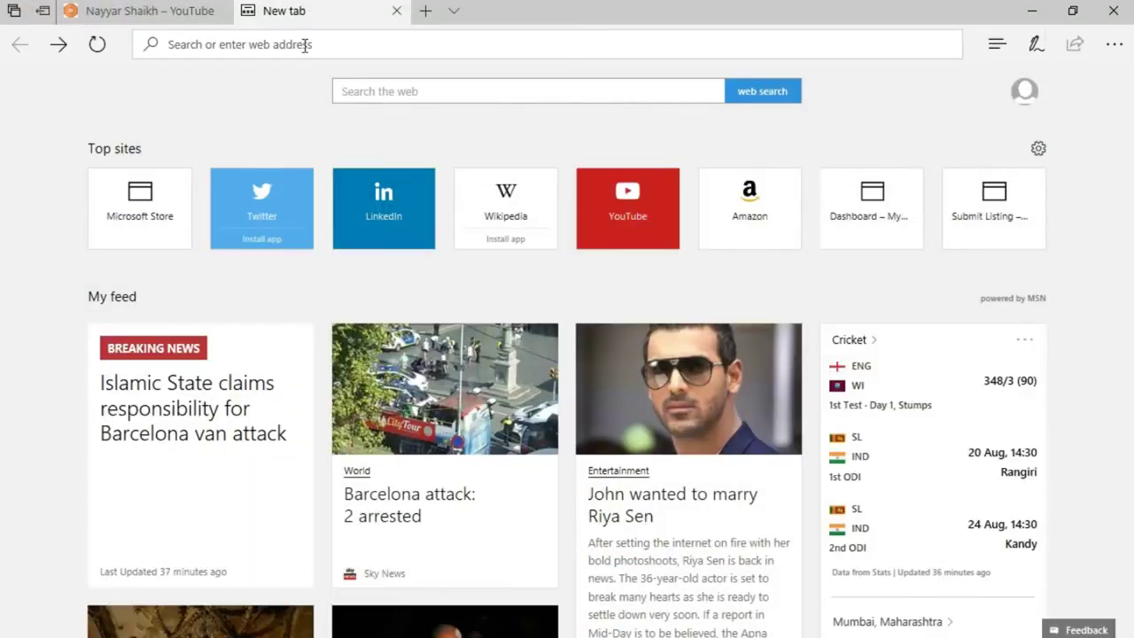
pyautogui.click(304, 45)
pyautogui.hotkey('ctrl', 'v')
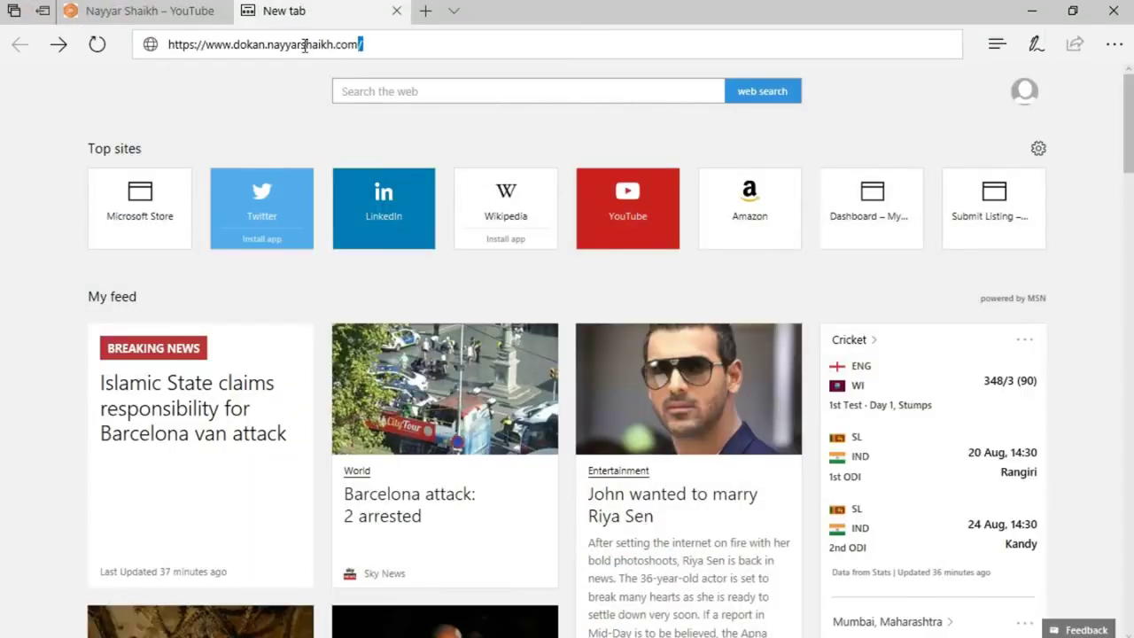
pyautogui.press('Return')
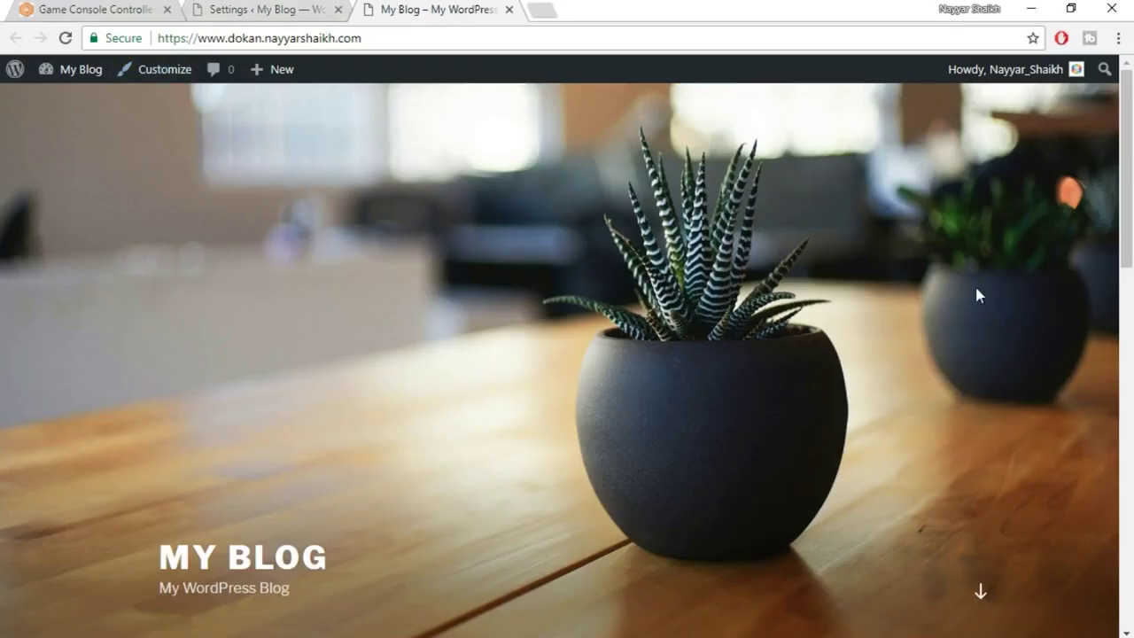
pyautogui.click(64, 39)
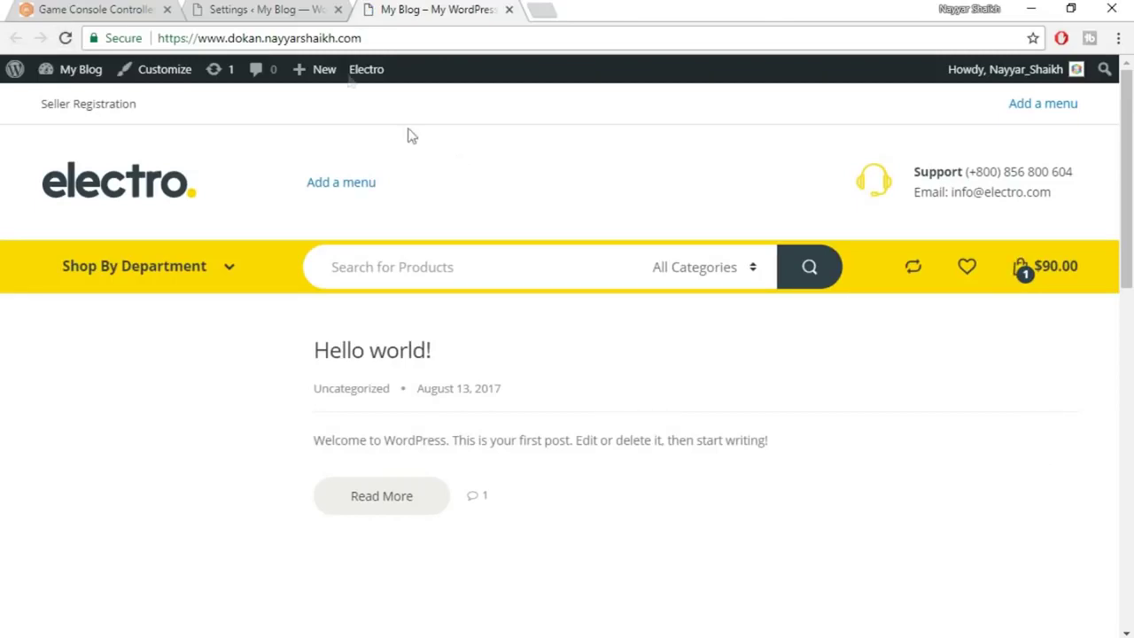
# - Check the Game Console Controller product page's header, then go back to the Dokan settings
pyautogui.click(98, 8)
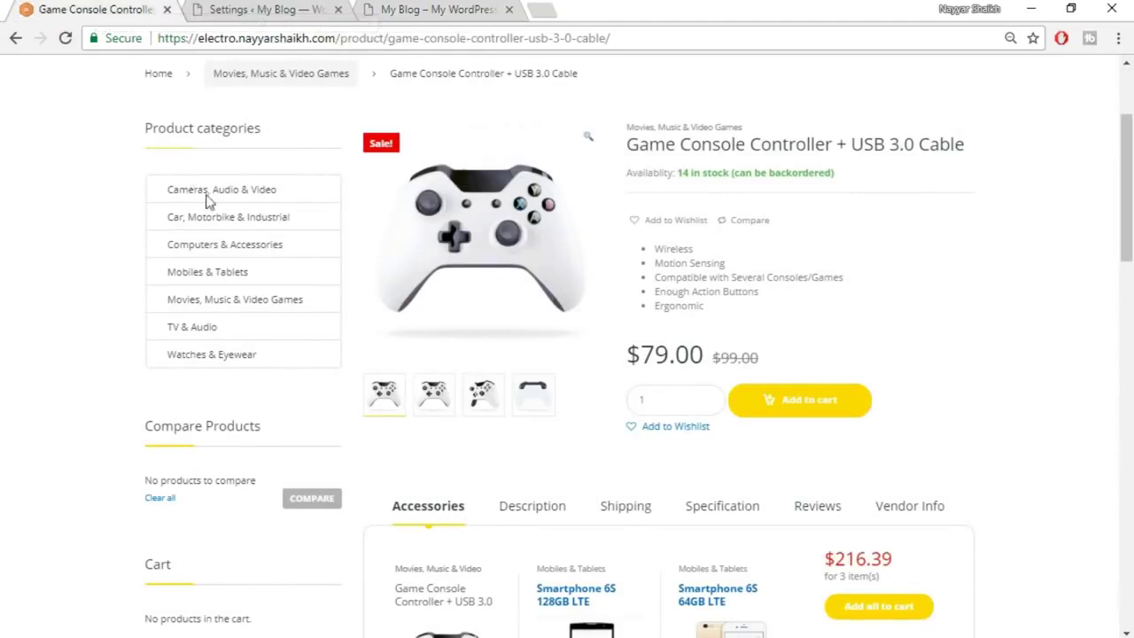
pyautogui.scroll(2, 208, 203)
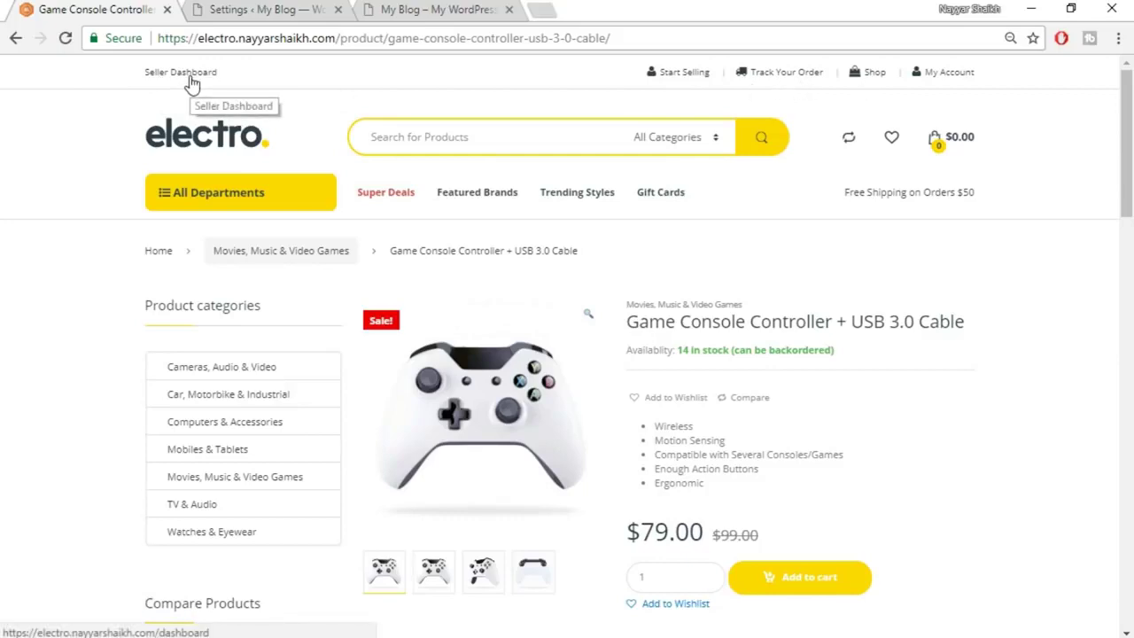
pyautogui.click(258, 11)
pyautogui.scroll(-3, 193, 319)
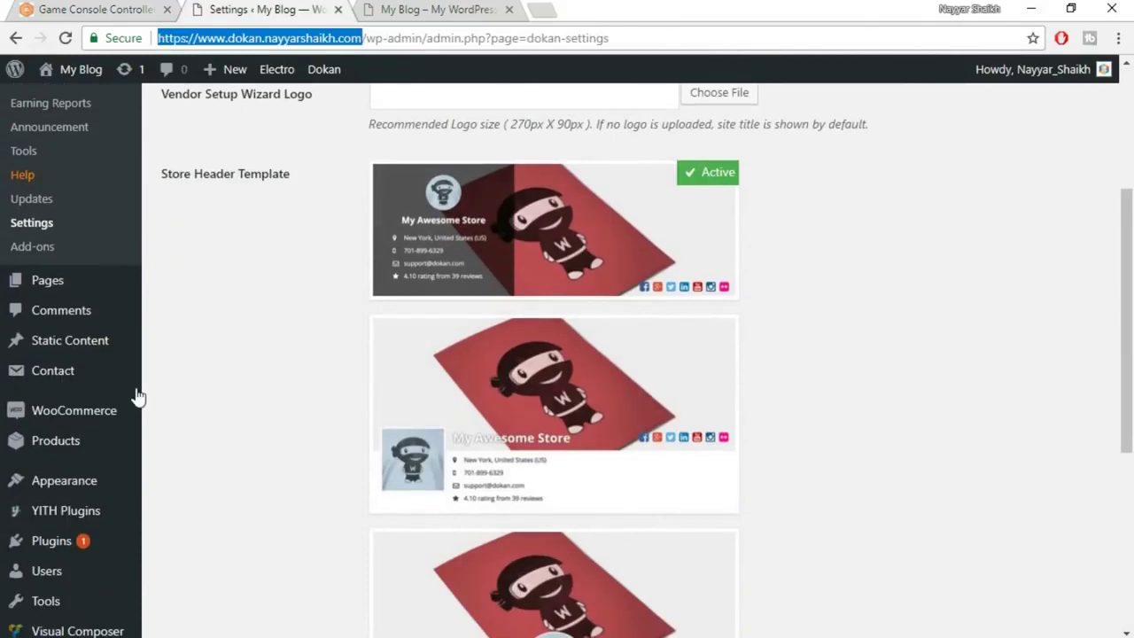
# - Create a menu named 'Top Left' and assign it to the Top Bar Left location
pyautogui.moveTo(142, 486)
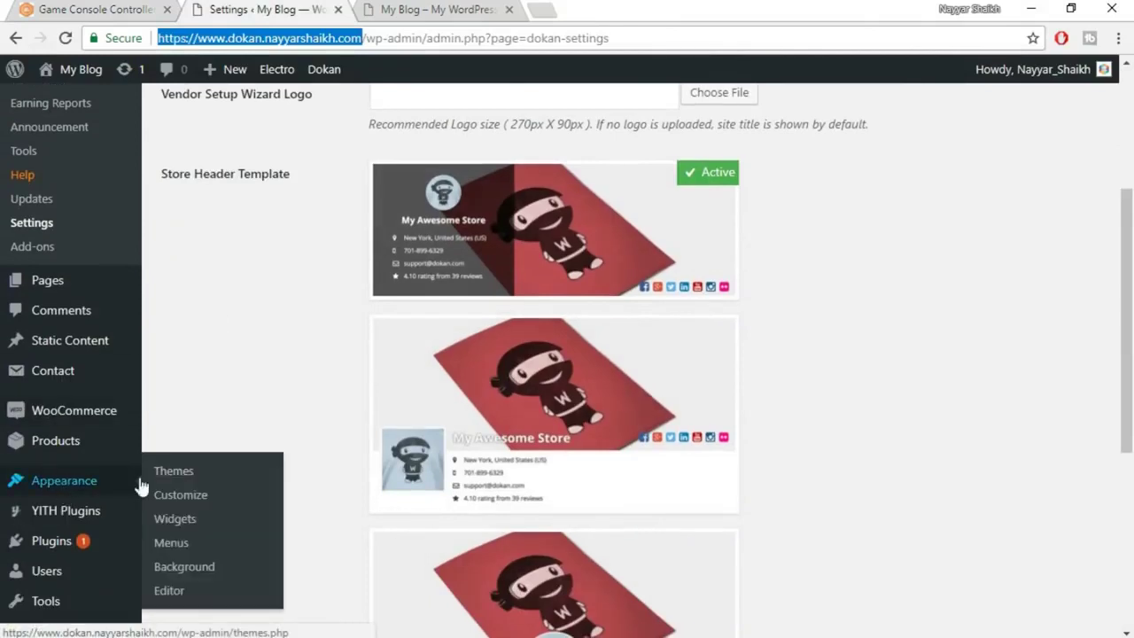
pyautogui.click(160, 549)
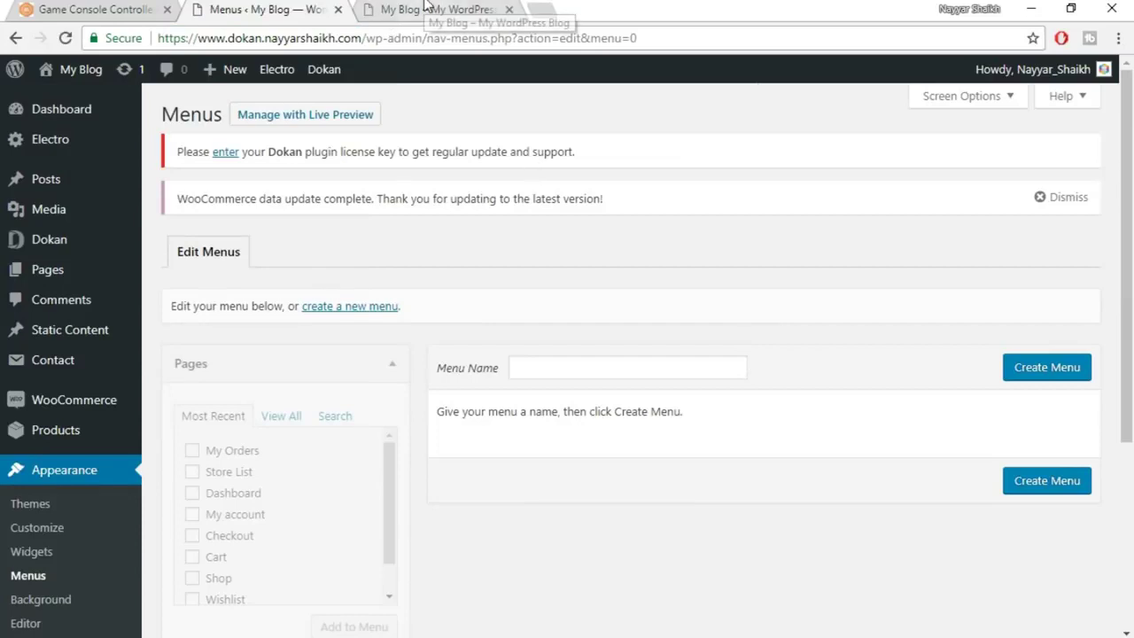
pyautogui.click(425, 7)
pyautogui.click(93, 9)
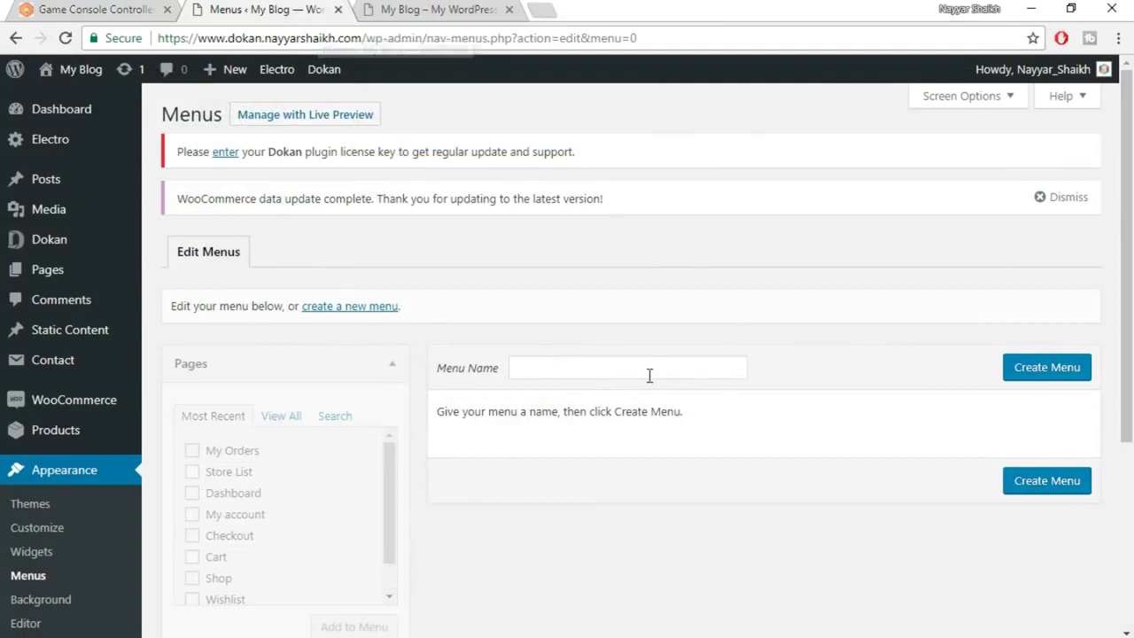
pyautogui.click(647, 366)
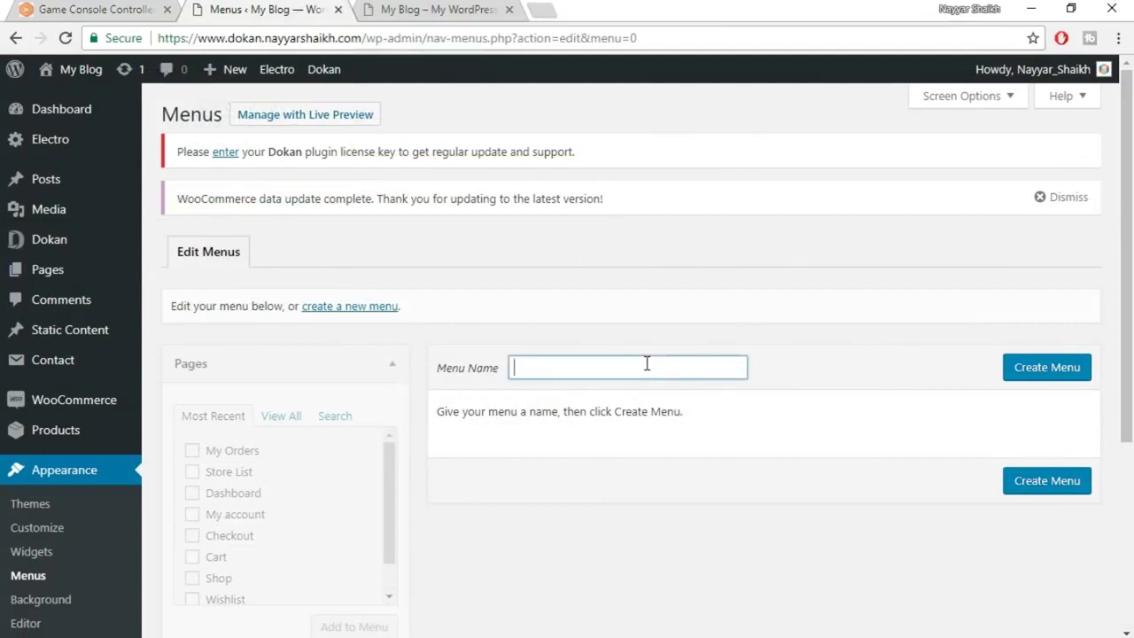
pyautogui.write('Top Left')
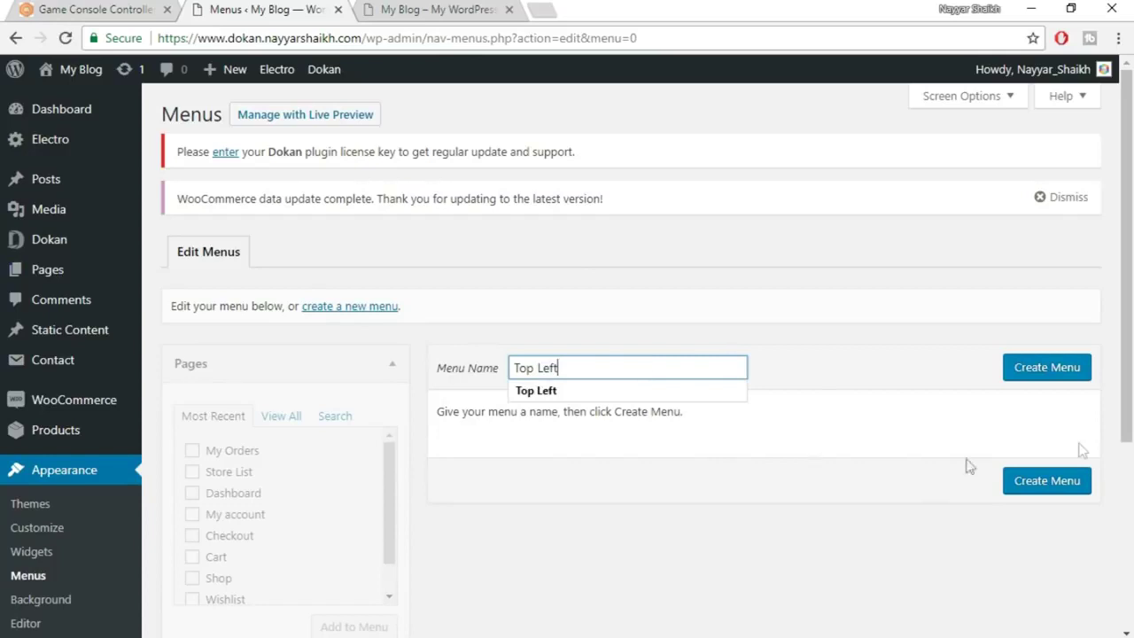
pyautogui.click(1071, 384)
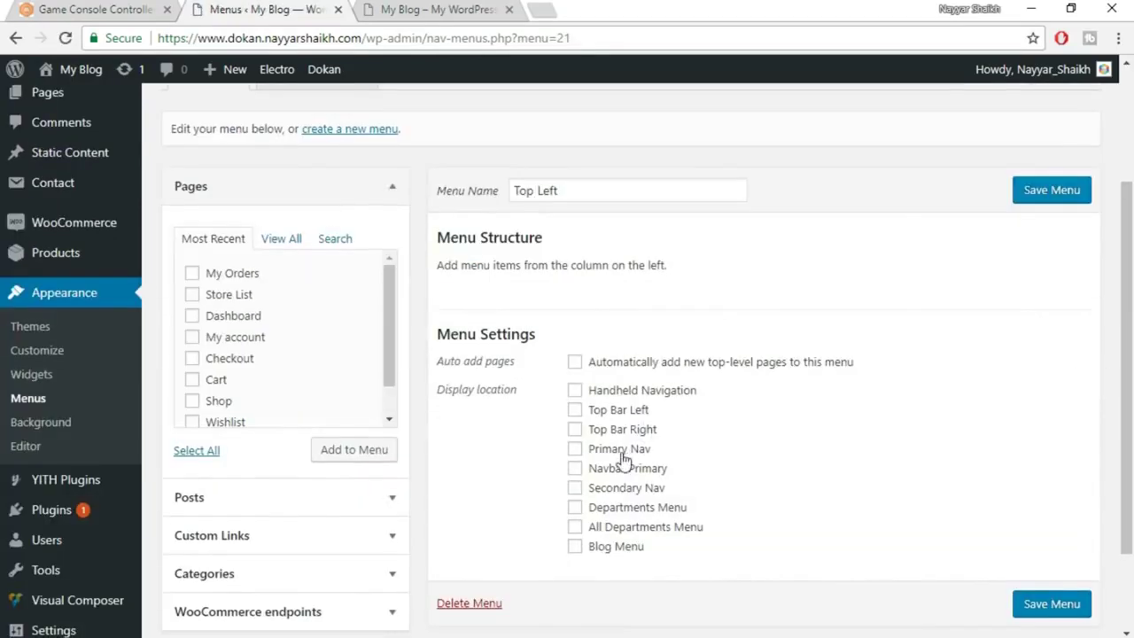
pyautogui.click(625, 414)
# - Add the Dashboard page to the Top Left menu
pyautogui.click(167, 7)
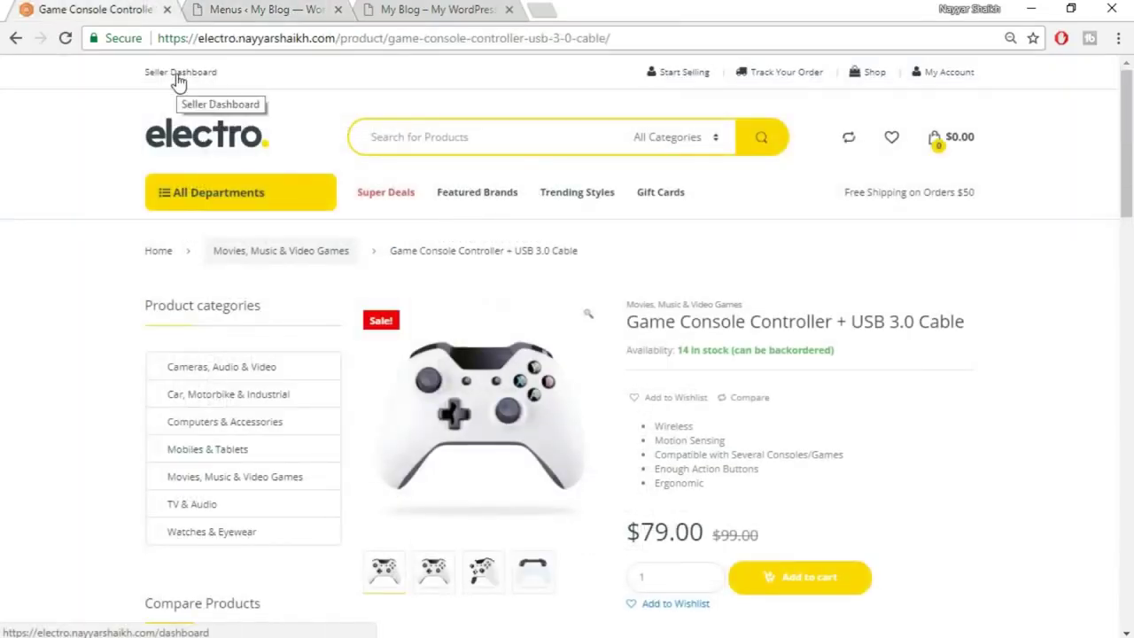
pyautogui.click(308, 10)
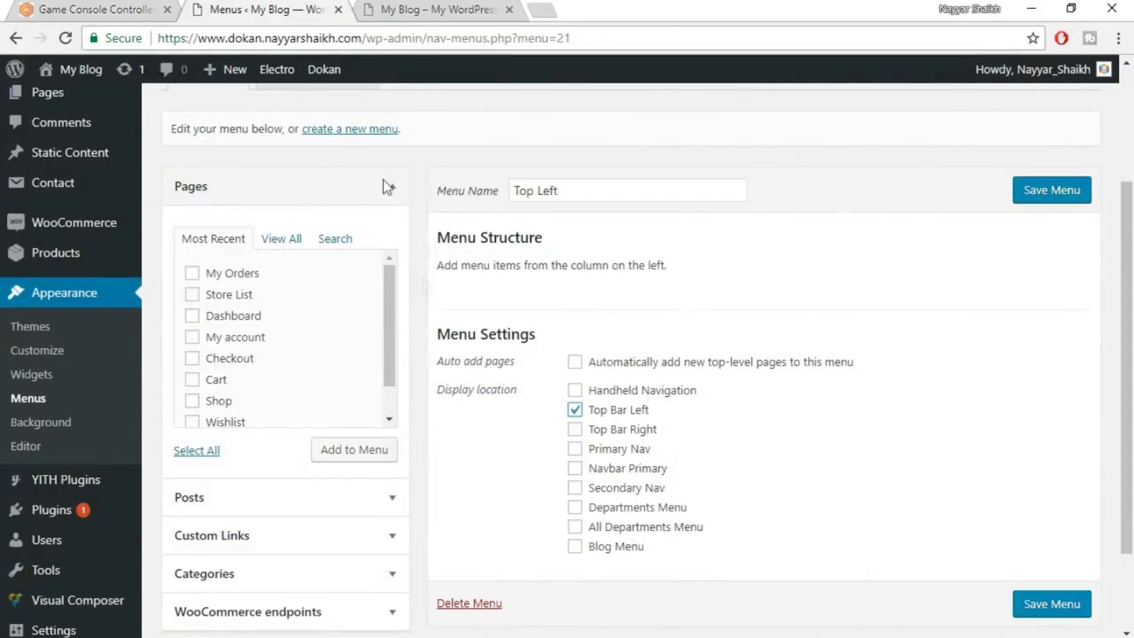
pyautogui.click(192, 316)
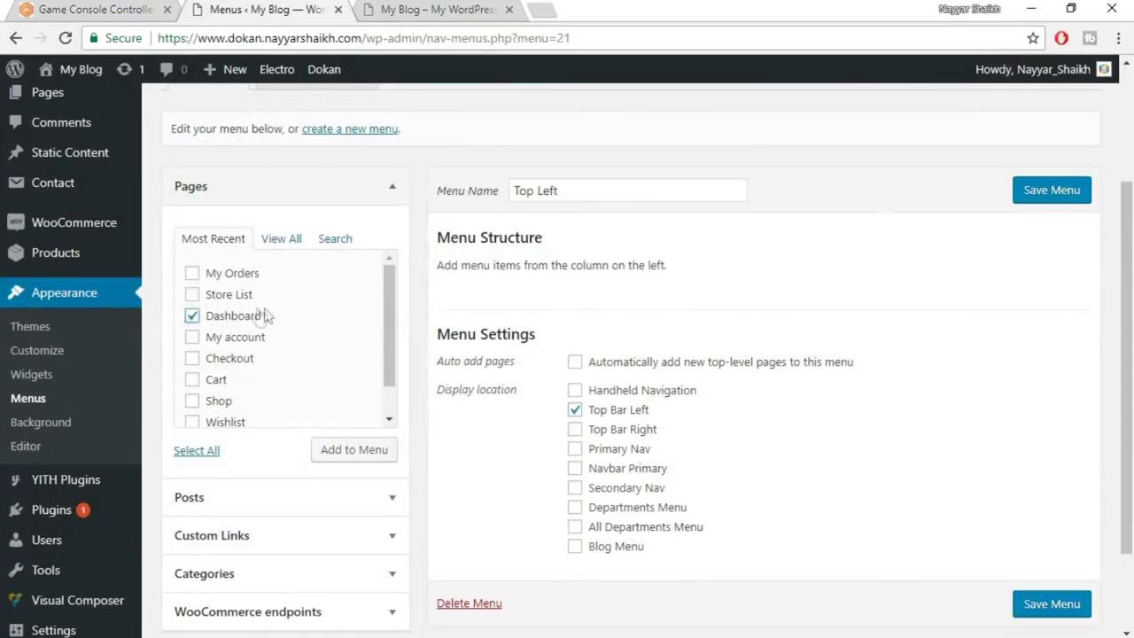
pyautogui.click(366, 461)
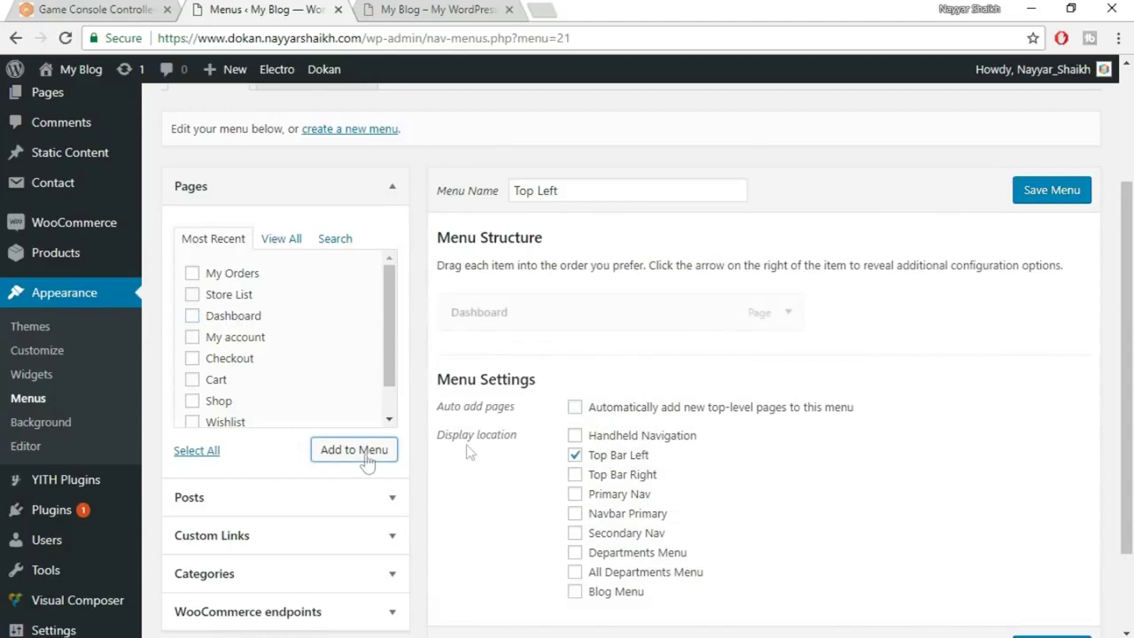
pyautogui.click(788, 312)
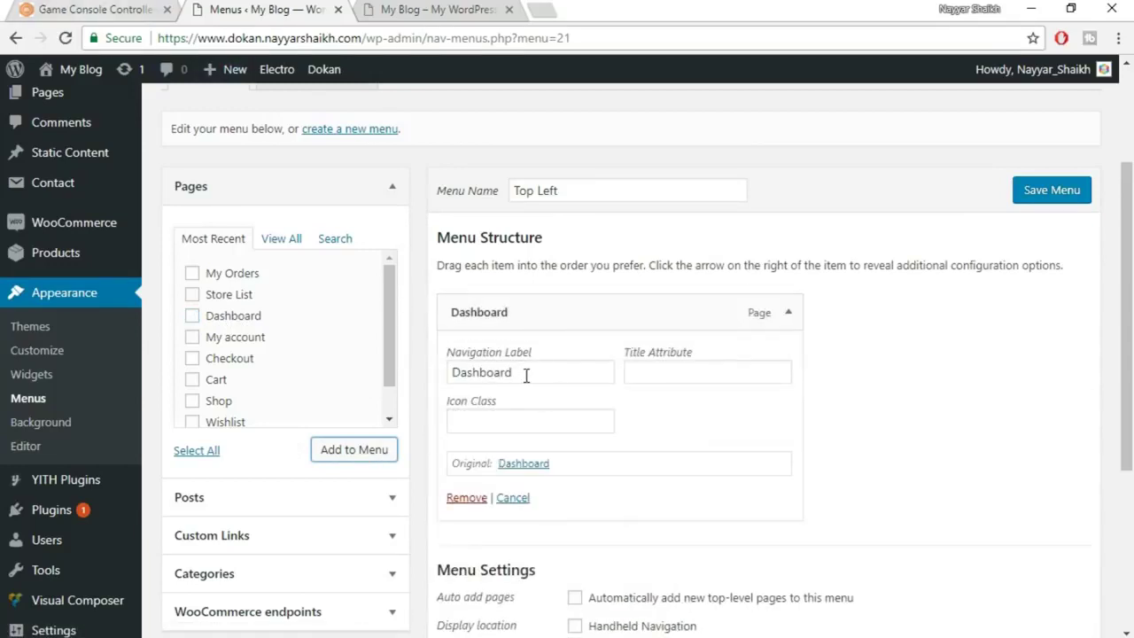
pyautogui.click(160, 7)
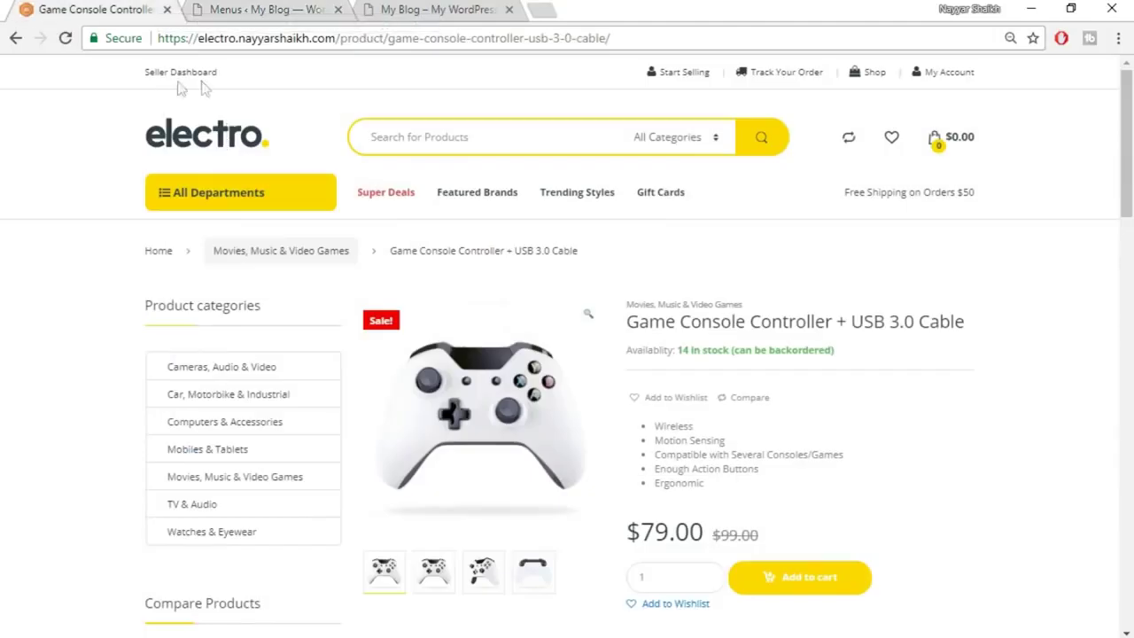
pyautogui.click(266, 9)
# - Relabel the Dashboard item 'Seller Dashboard' and save the Top Left menu
pyautogui.click(453, 372)
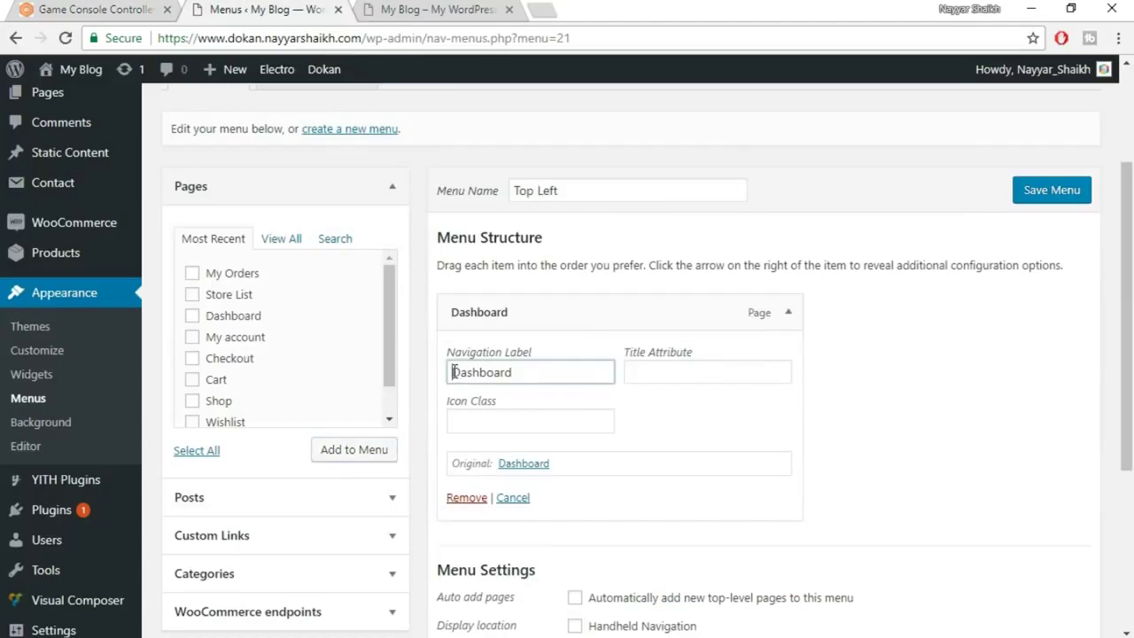
pyautogui.write('Seller')
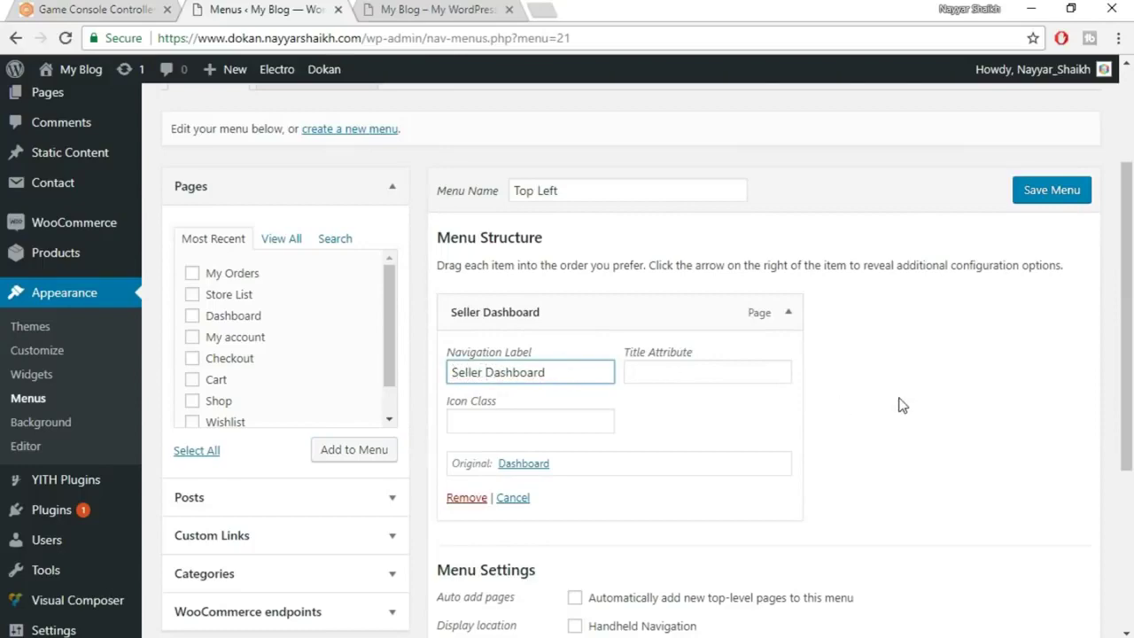
pyautogui.scroll(-4, 965, 567)
pyautogui.click(1048, 545)
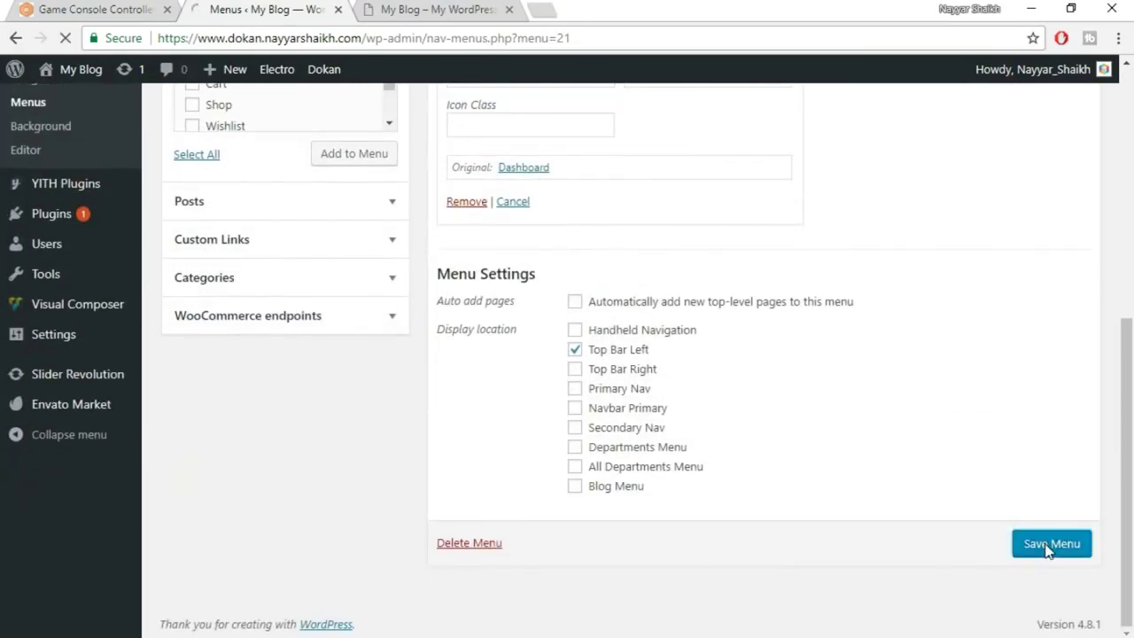
pyautogui.scroll(4, 1063, 552)
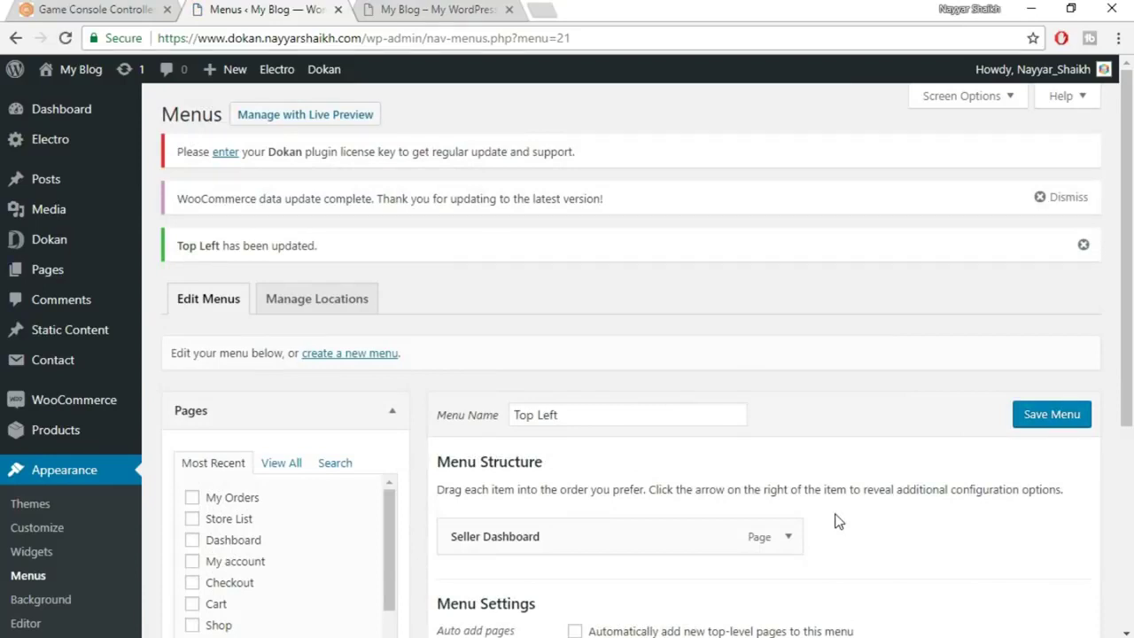
pyautogui.click(85, 7)
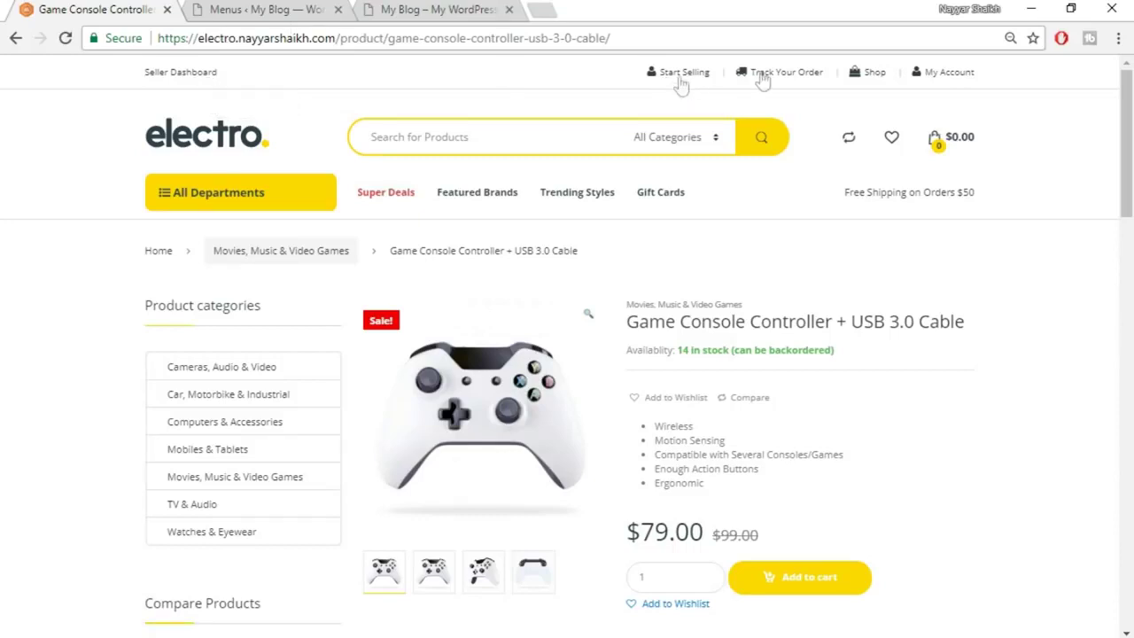
pyautogui.click(228, 7)
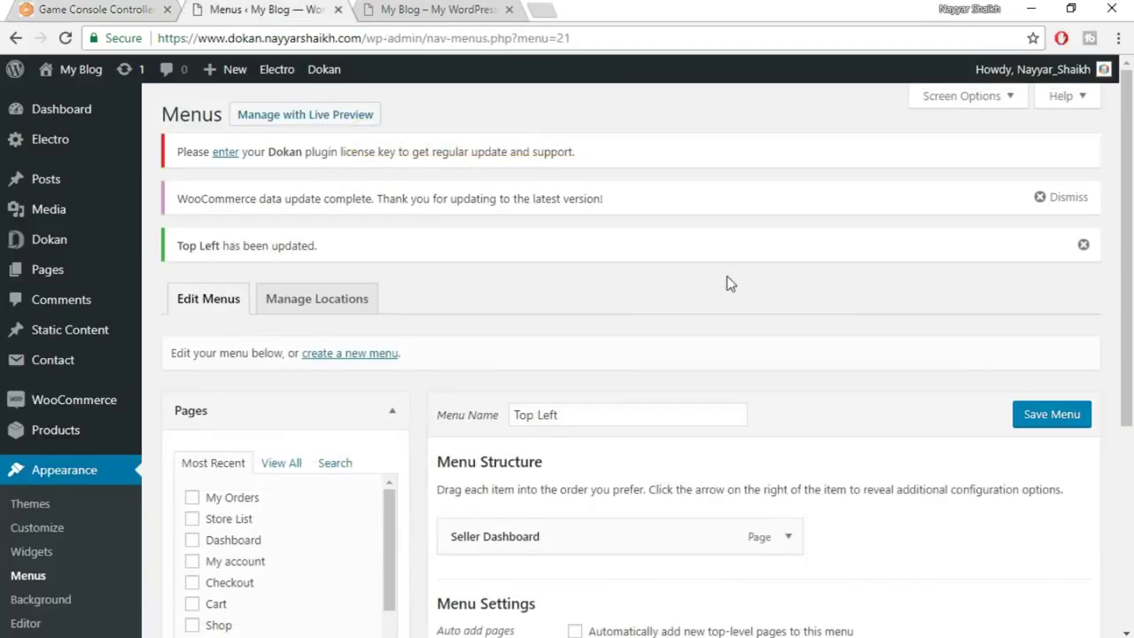
pyautogui.scroll(-1, 728, 281)
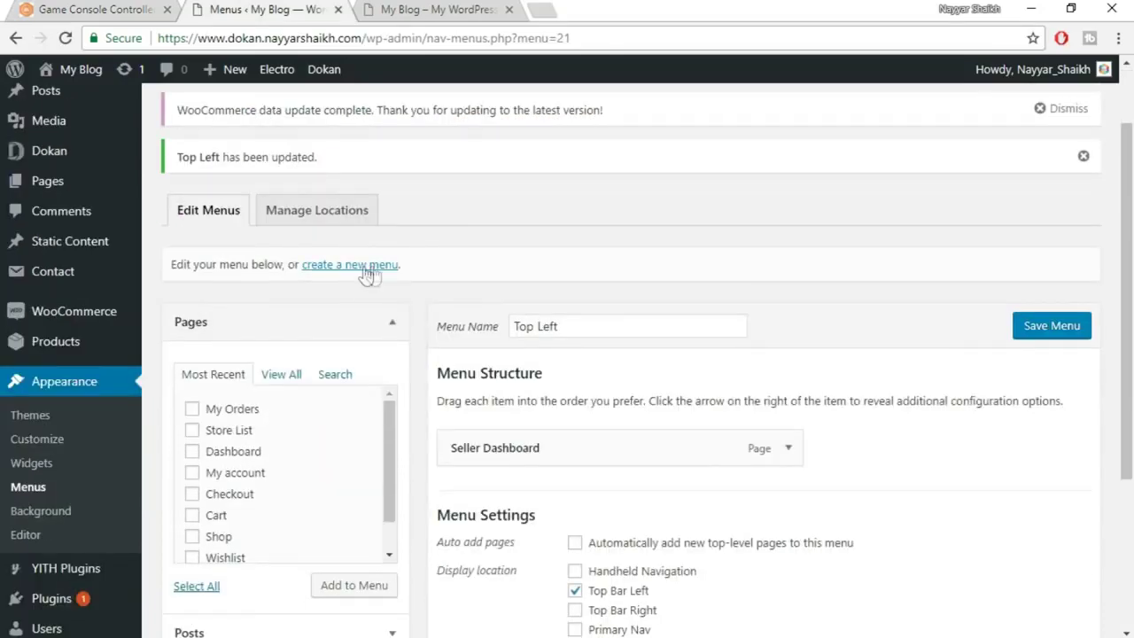
# - Create another new menu named 'Top Right'
pyautogui.click(365, 268)
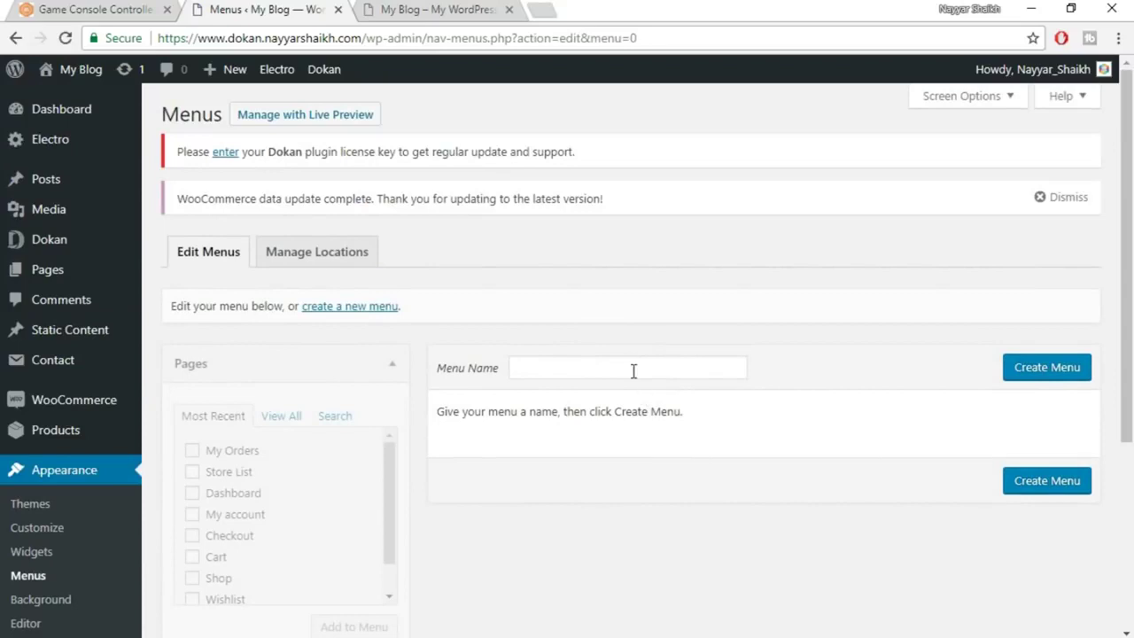
pyautogui.click(633, 368)
pyautogui.write('Top Right')
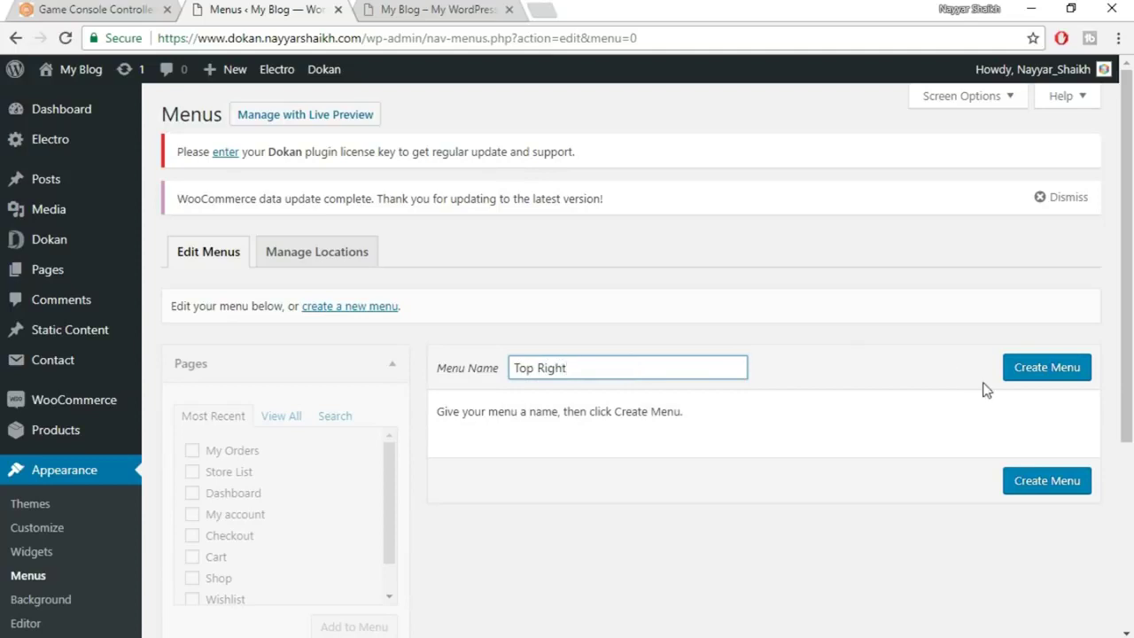
pyautogui.click(1032, 379)
pyautogui.click(139, 6)
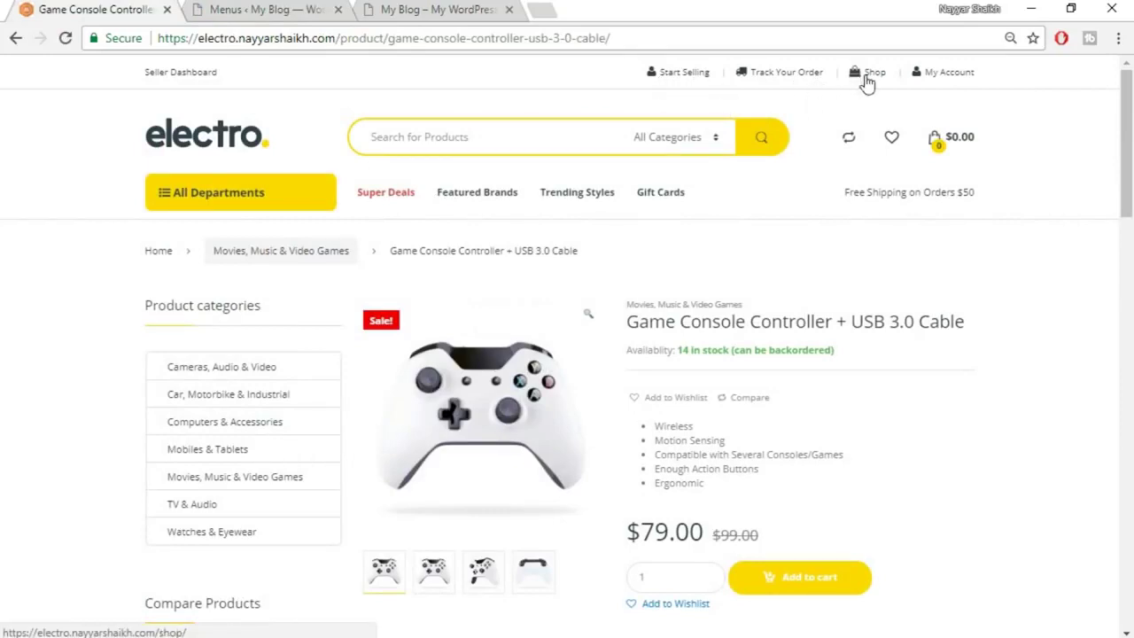
pyautogui.click(332, 6)
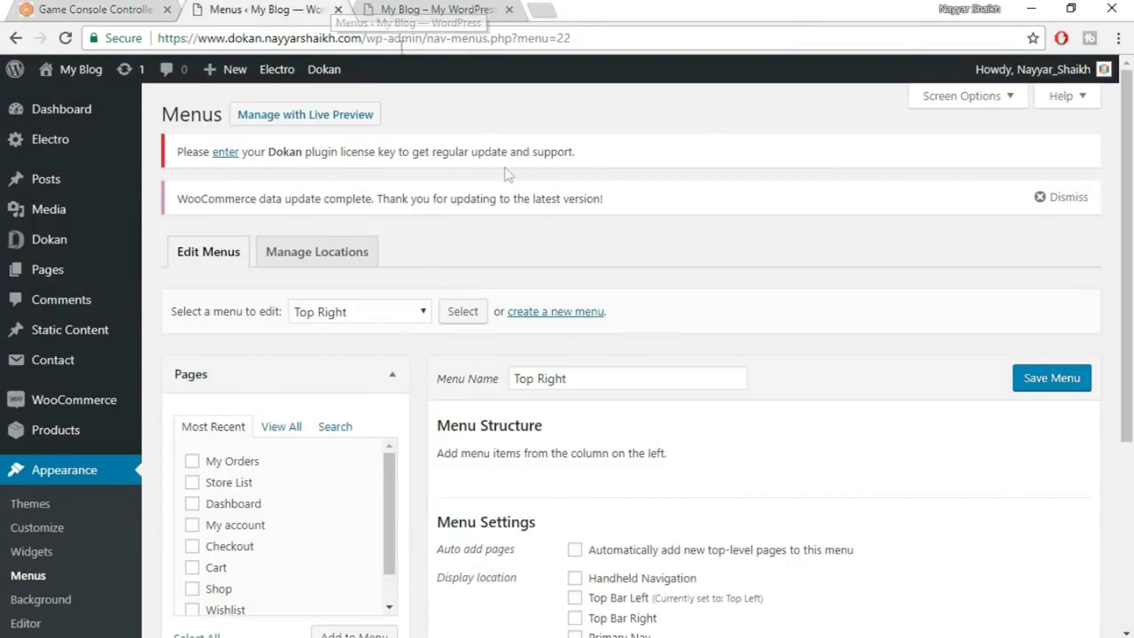
pyautogui.scroll(-2, 547, 246)
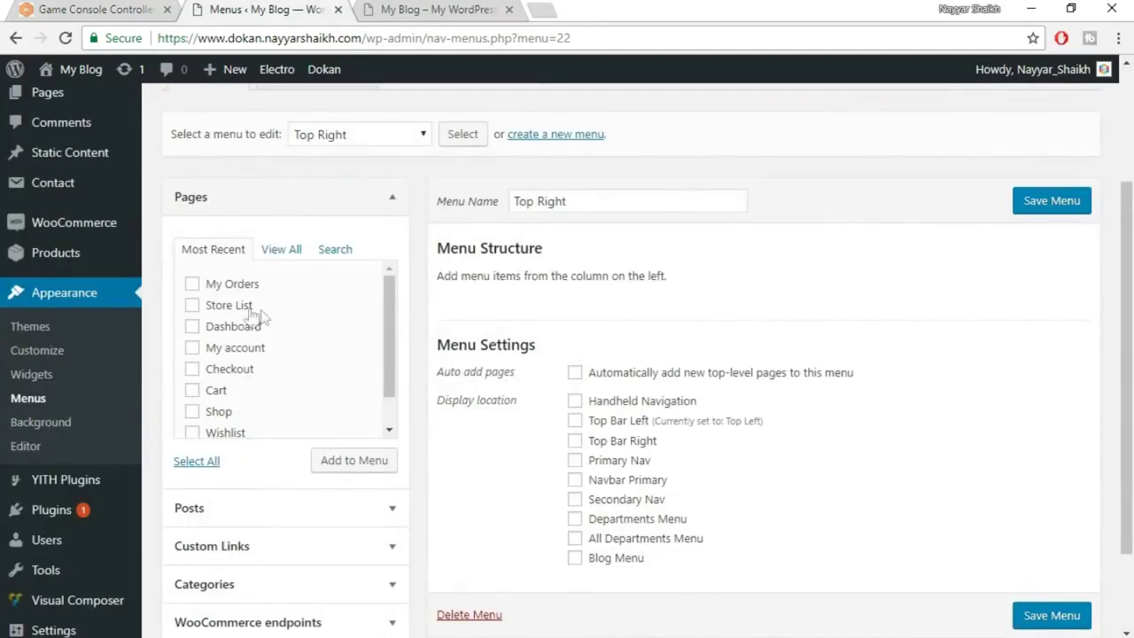
# - Add the Dashboard, My account and Shop pages from View All to the Top Right menu
pyautogui.click(215, 327)
pyautogui.click(113, 8)
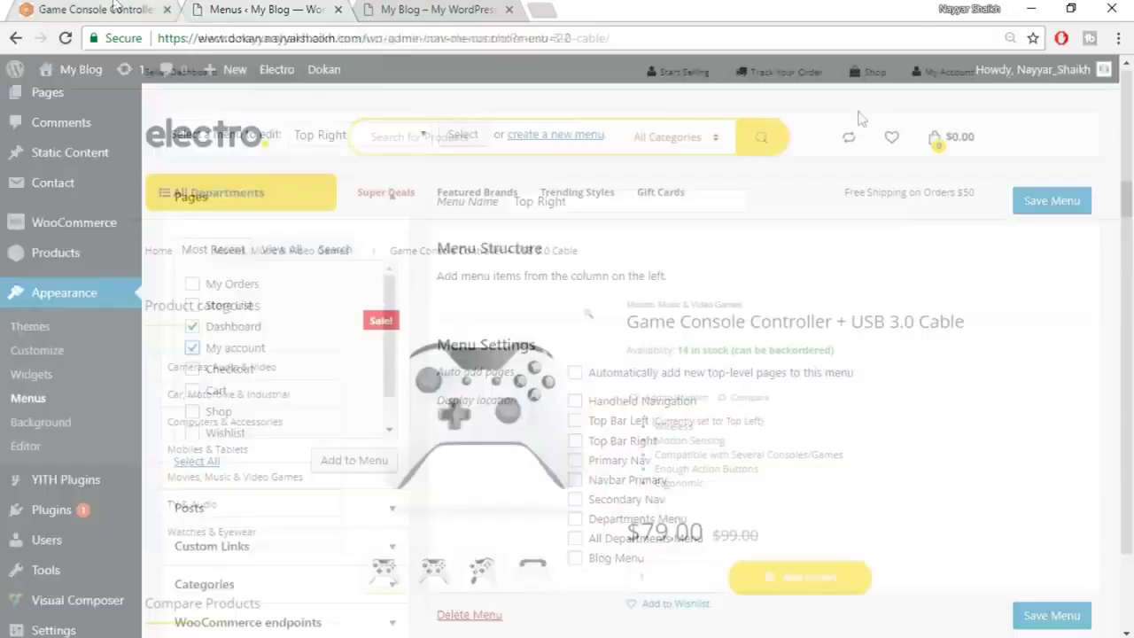
pyautogui.click(196, 9)
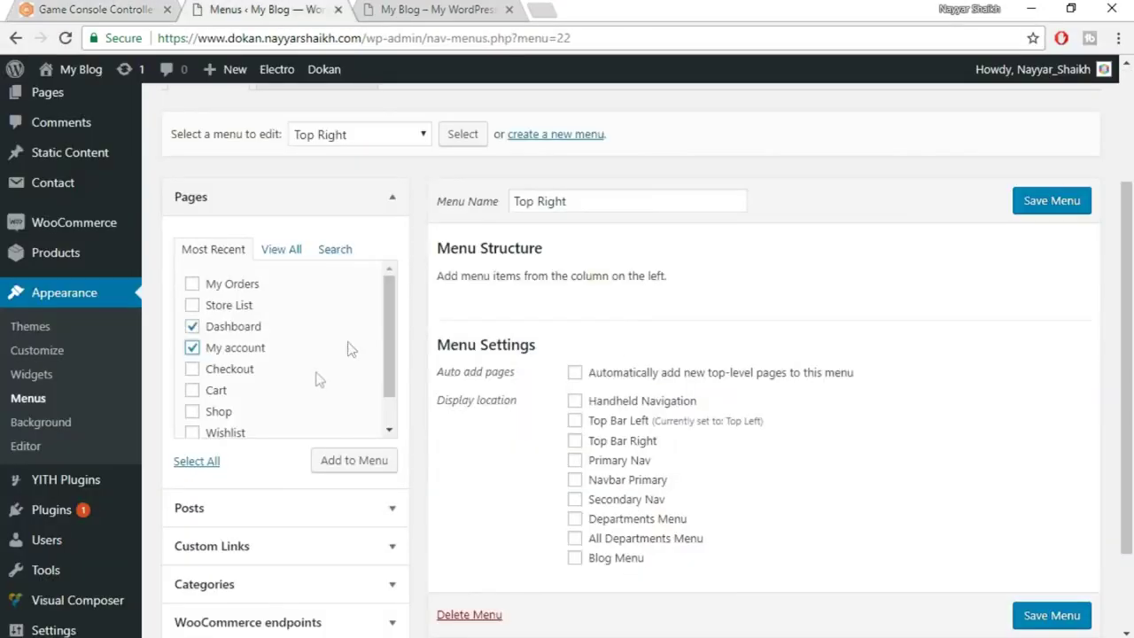
pyautogui.click(219, 413)
pyautogui.scroll(-1, 296, 355)
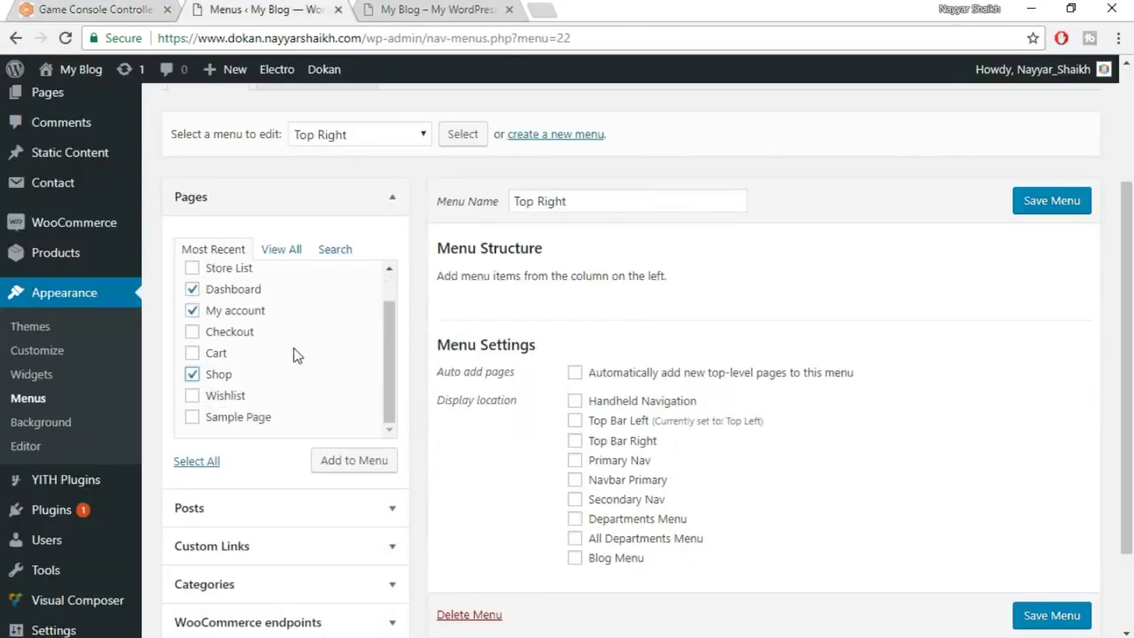
pyautogui.click(283, 252)
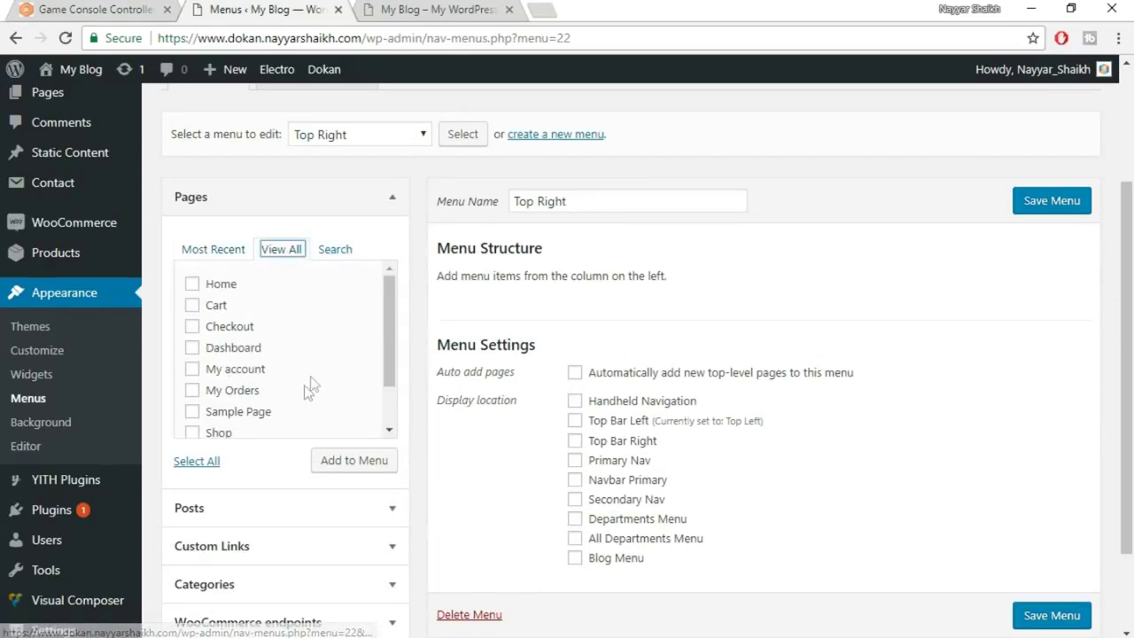
pyautogui.click(236, 350)
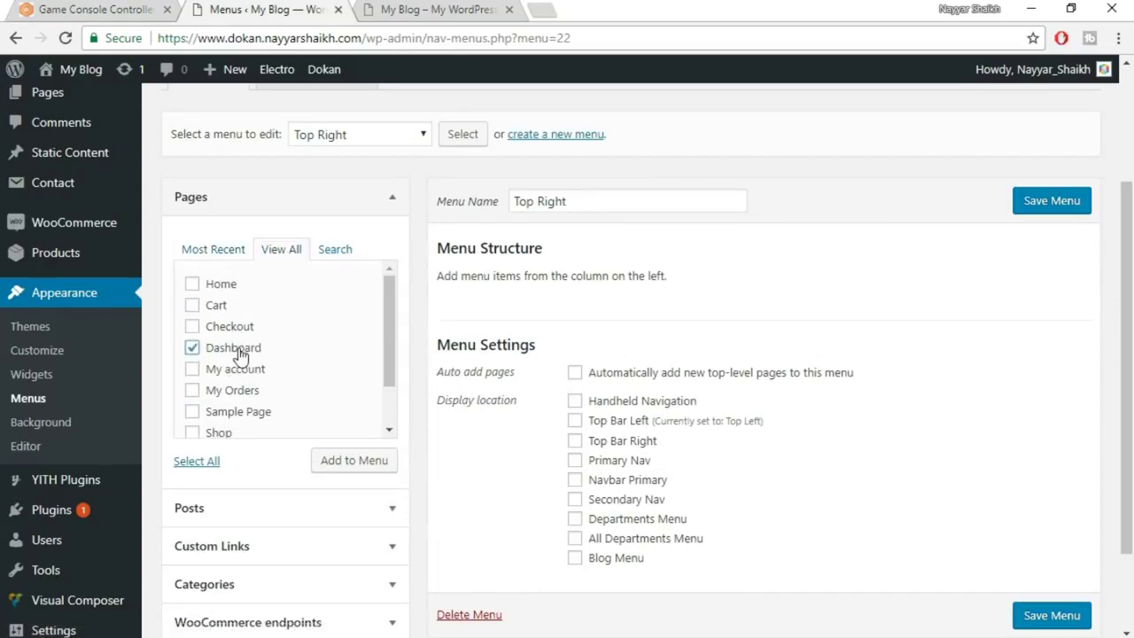
pyautogui.click(251, 370)
pyautogui.scroll(-1, 255, 403)
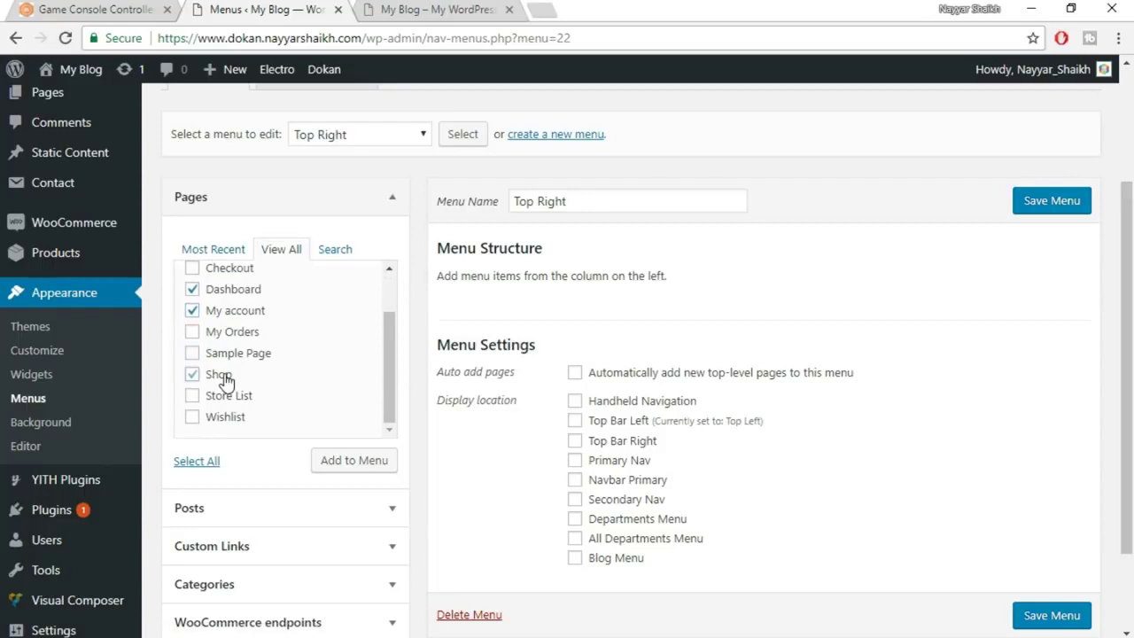
pyautogui.click(227, 381)
pyautogui.scroll(-1, 307, 385)
pyautogui.click(373, 372)
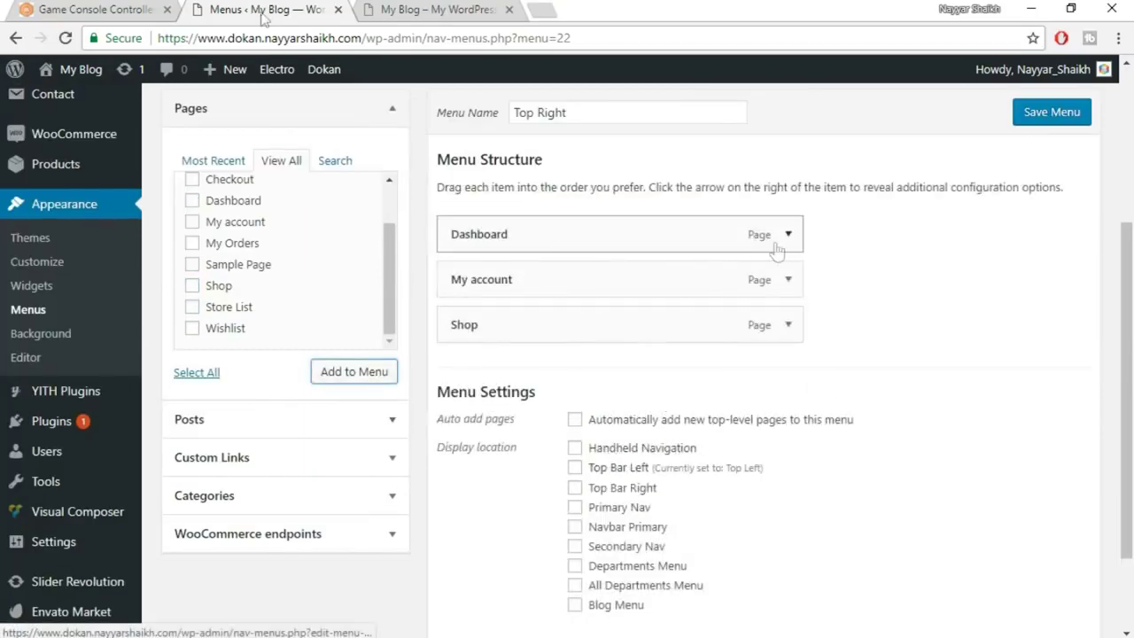
# - Rename the Dashboard item to 'Start Selling' and compare with the storefront header order
pyautogui.hotkey('ctrl', 'shift', 'Tab')
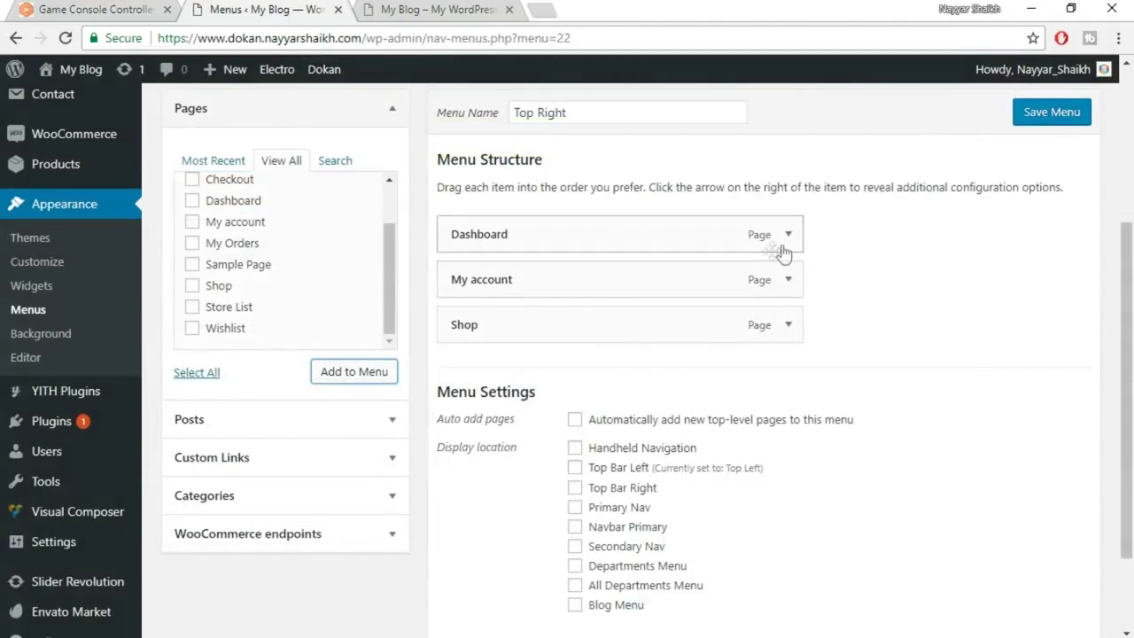
pyautogui.click(785, 251)
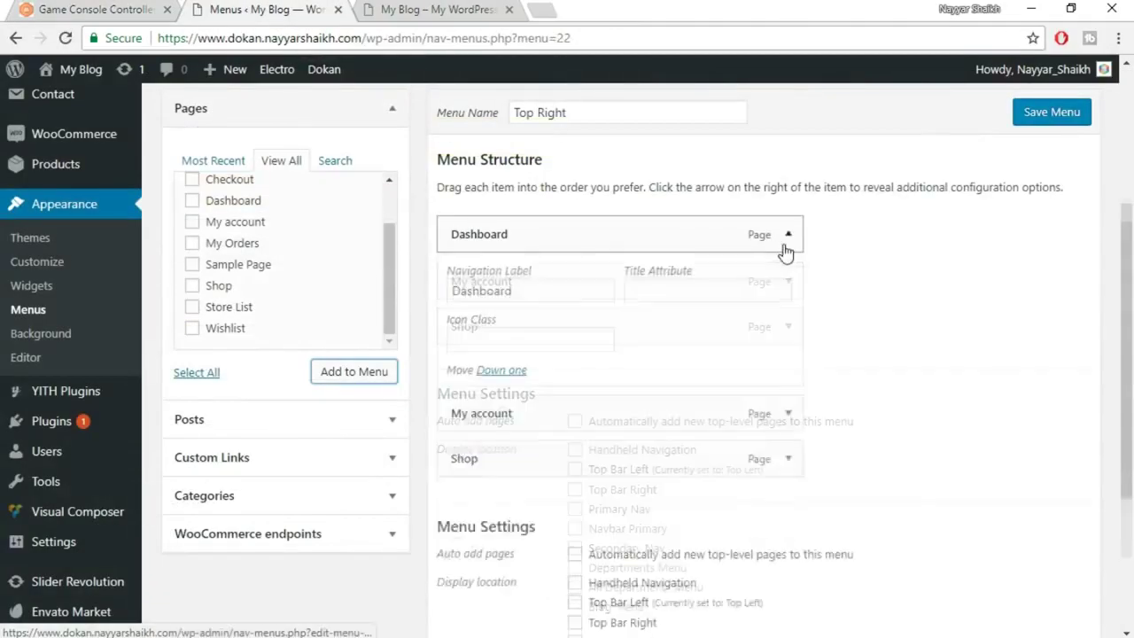
pyautogui.moveTo(538, 296); pyautogui.dragTo(446, 293)
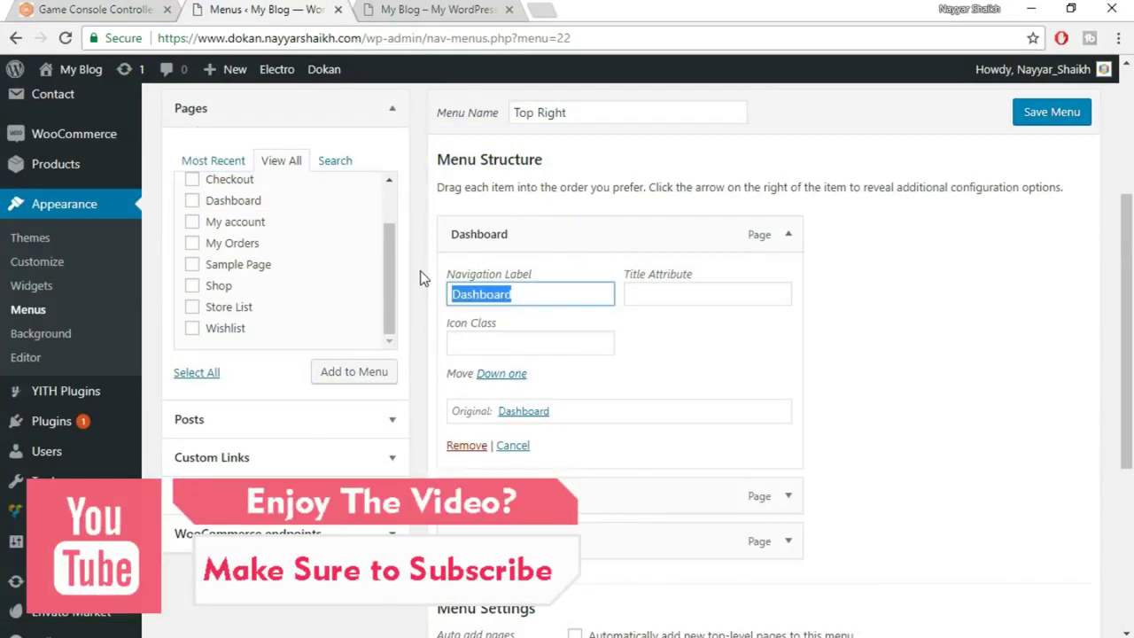
pyautogui.write('S')
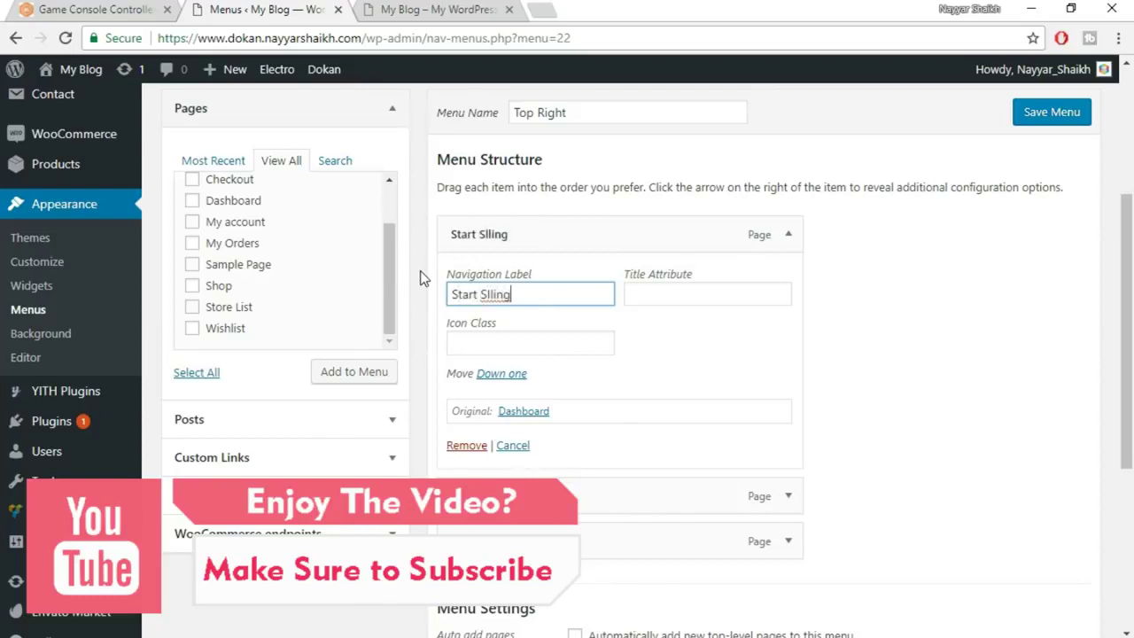
pyautogui.write('e')
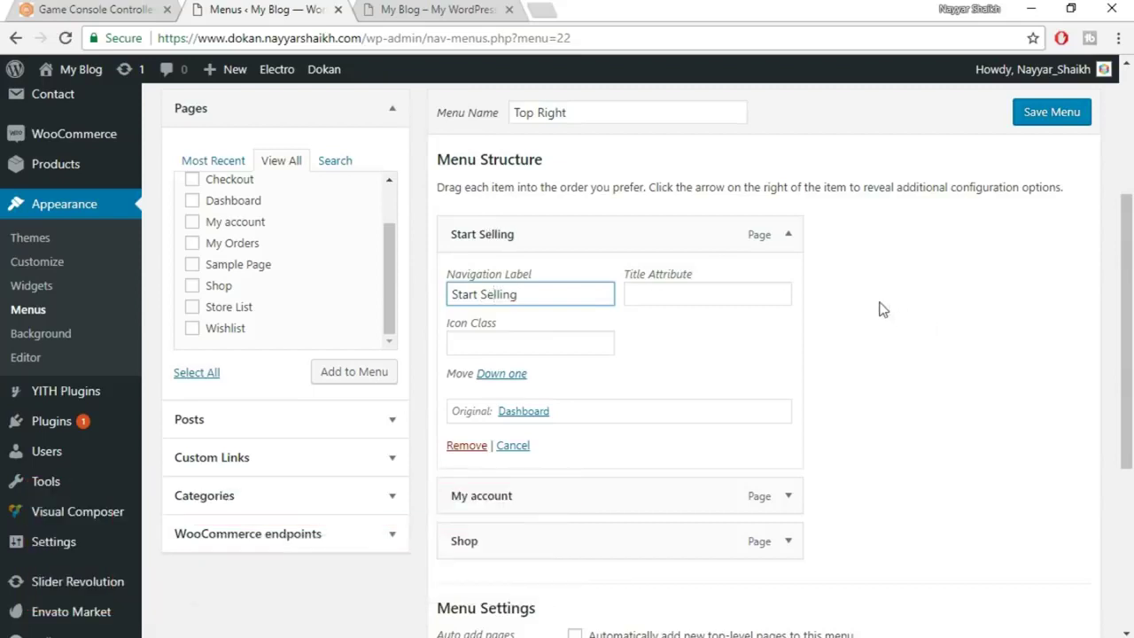
pyautogui.click(788, 234)
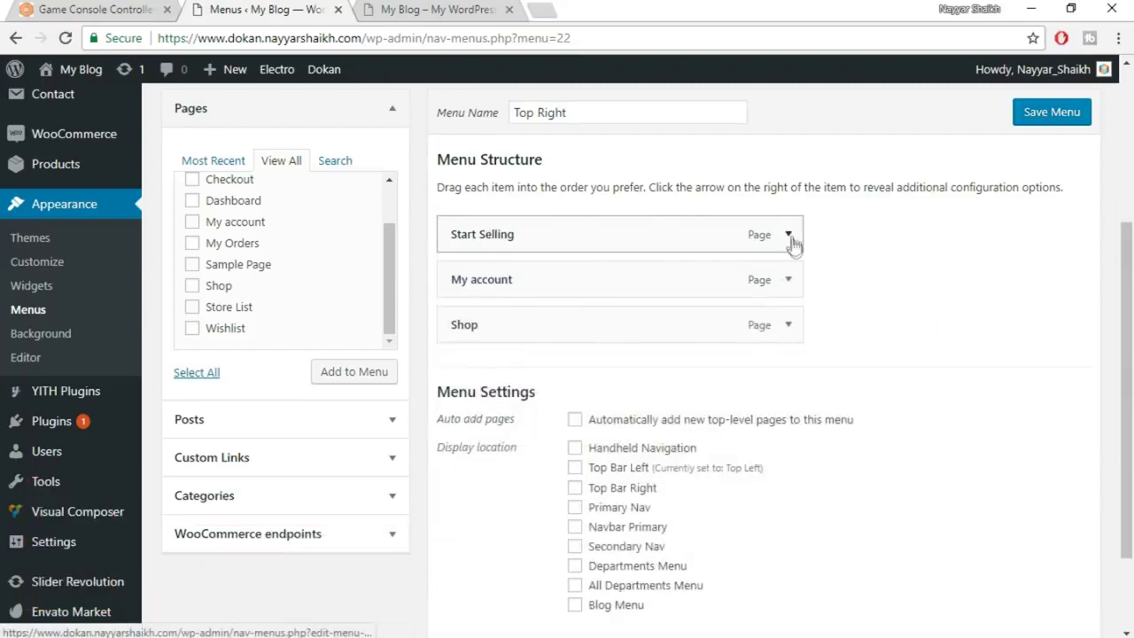
pyautogui.click(96, 12)
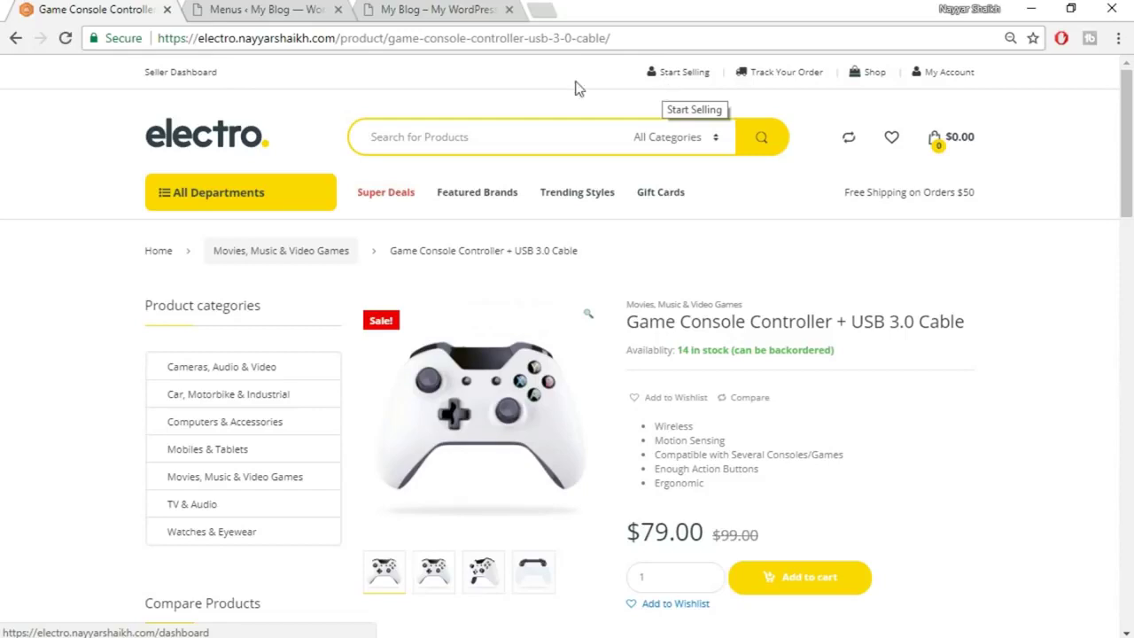
pyautogui.hotkey('ctrl', 'Tab')
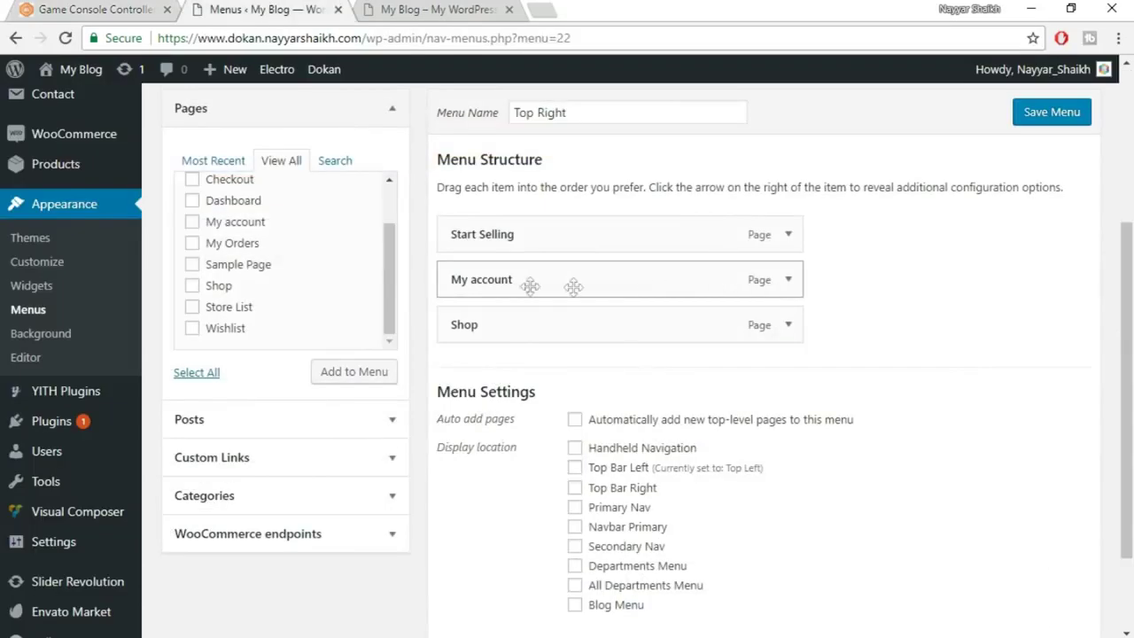
# - Move Shop above My account and tick Top Bar Right as the menu's display location
pyautogui.moveTo(529, 330); pyautogui.dragTo(514, 284)
pyautogui.click(140, 4)
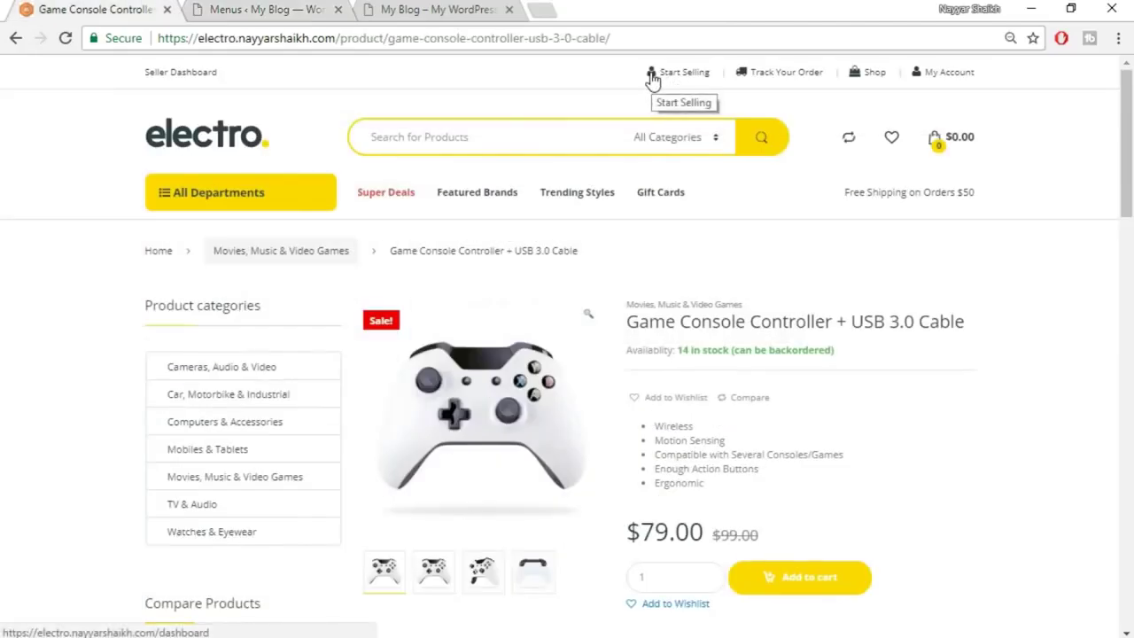
pyautogui.click(286, 8)
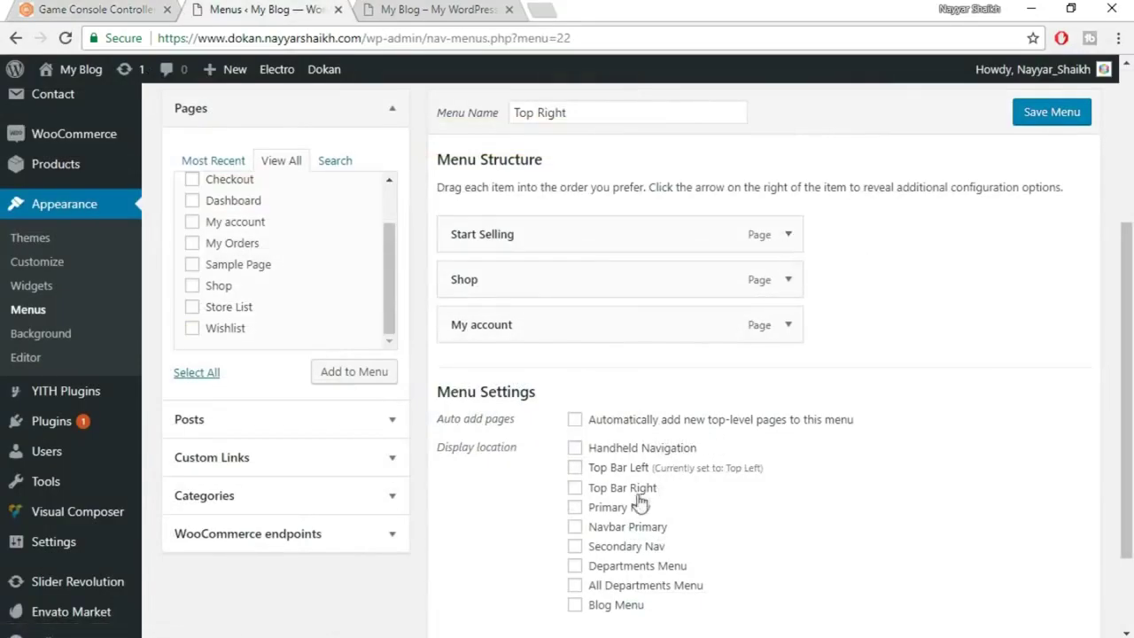
pyautogui.click(610, 490)
pyautogui.click(788, 238)
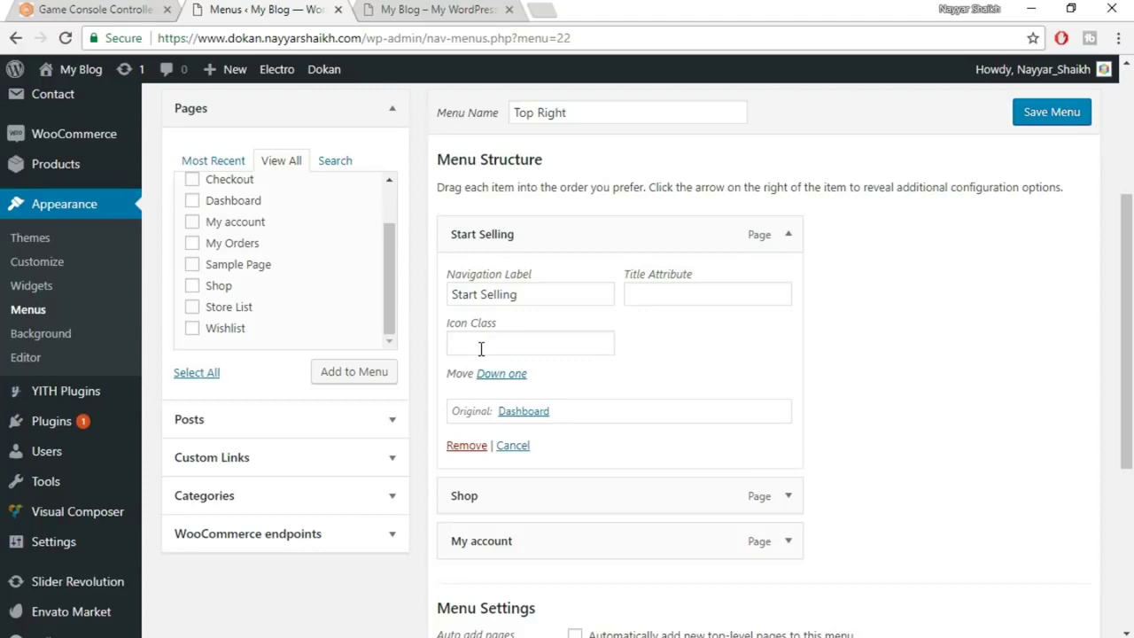
pyautogui.click(548, 9)
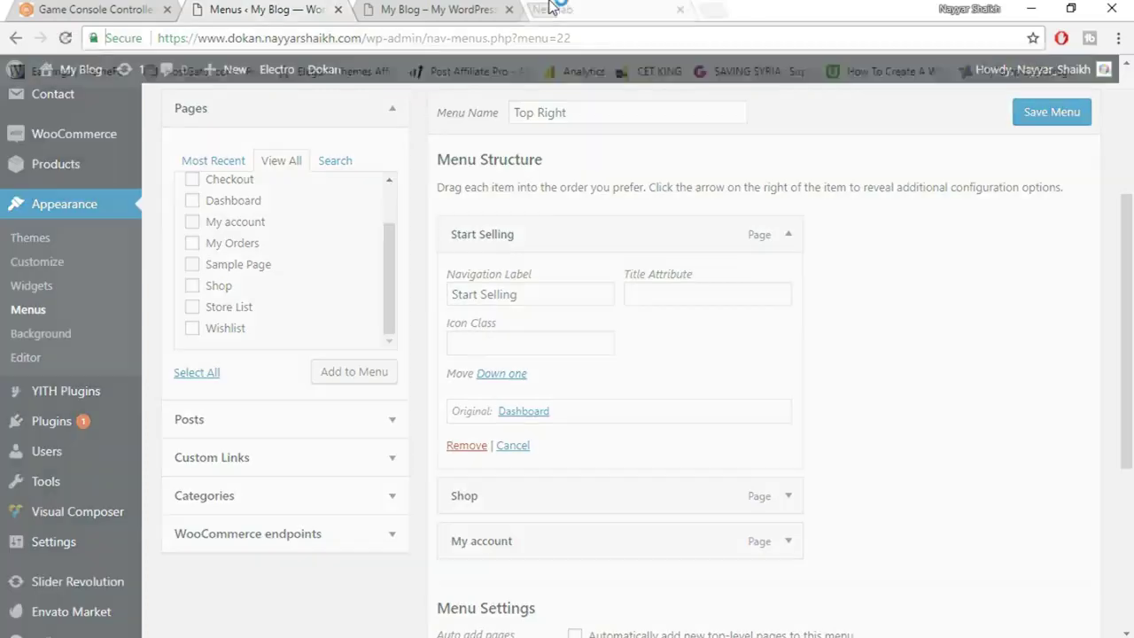
# - Go to fontawesome.io and open its full list of icons
pyautogui.write('fon')
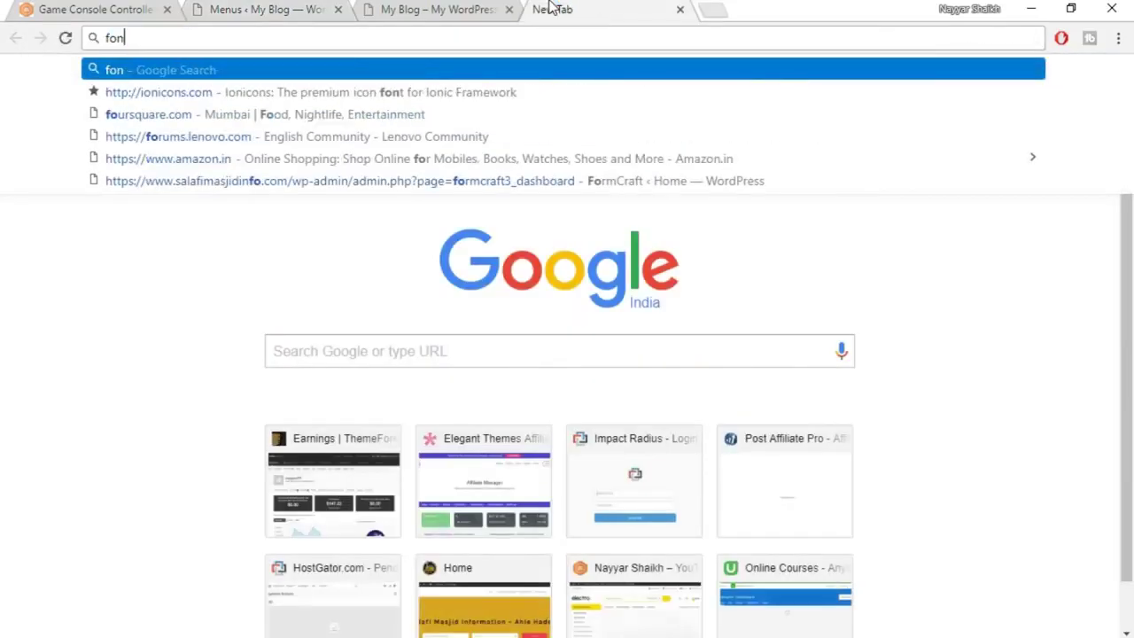
pyautogui.write('tawesome')
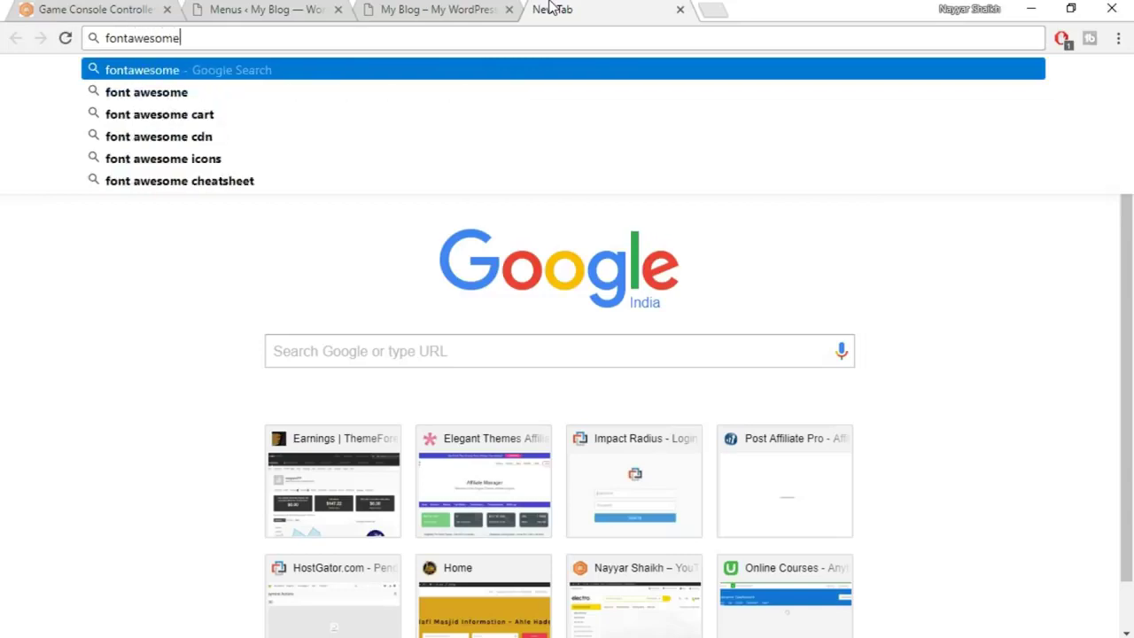
pyautogui.write('.com')
pyautogui.press('BackSpace')
pyautogui.press('BackSpace')
pyautogui.press('BackSpace')
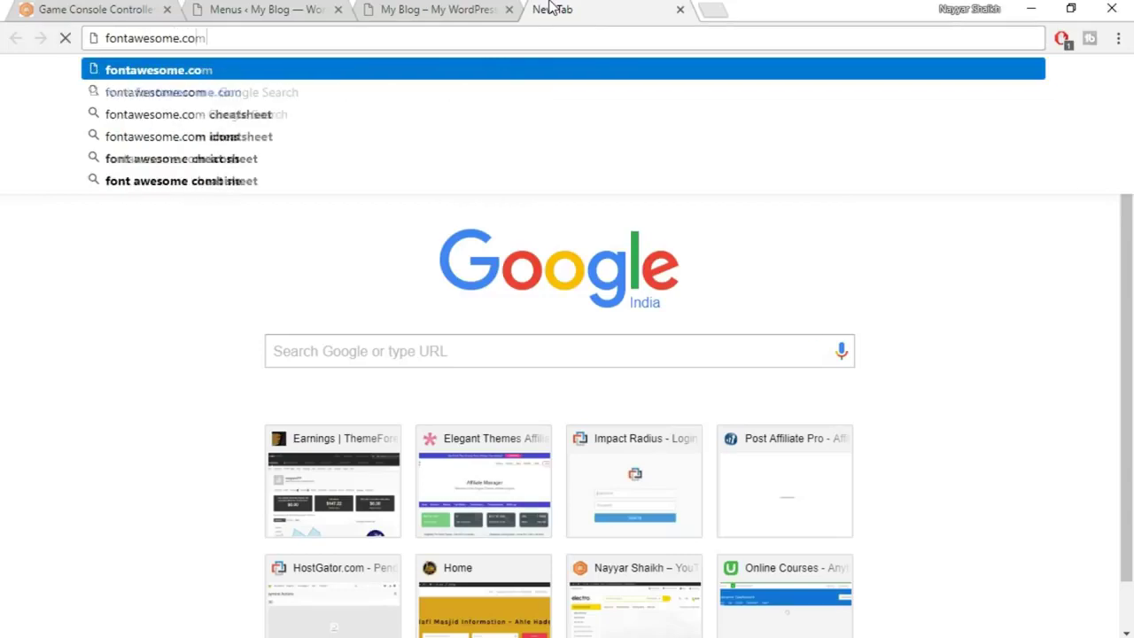
pyautogui.write('io')
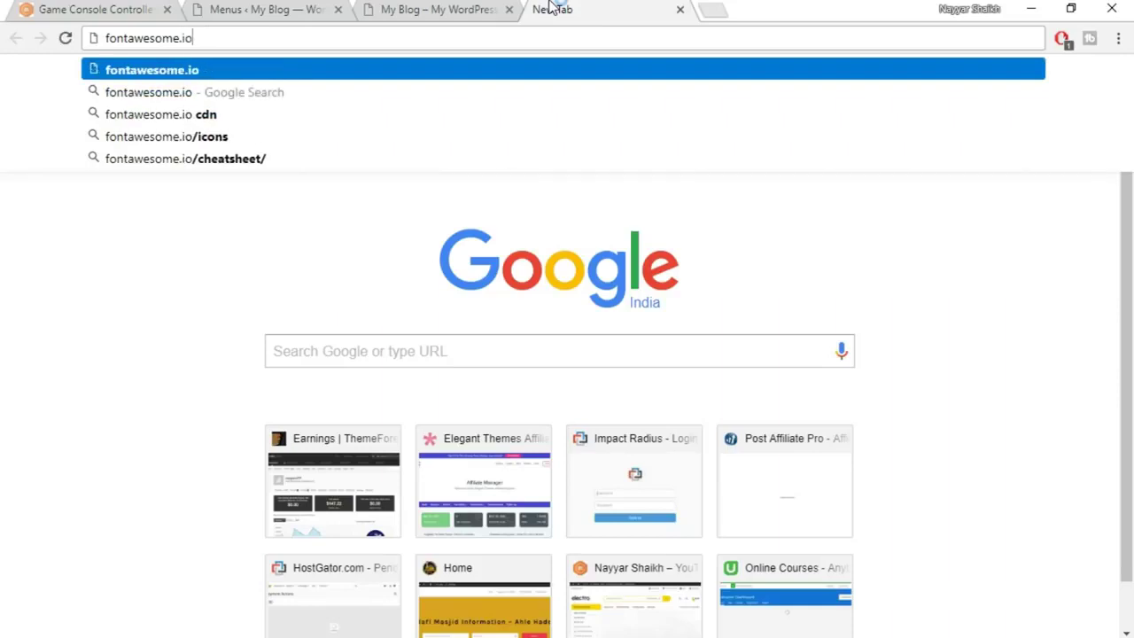
pyautogui.press('Return')
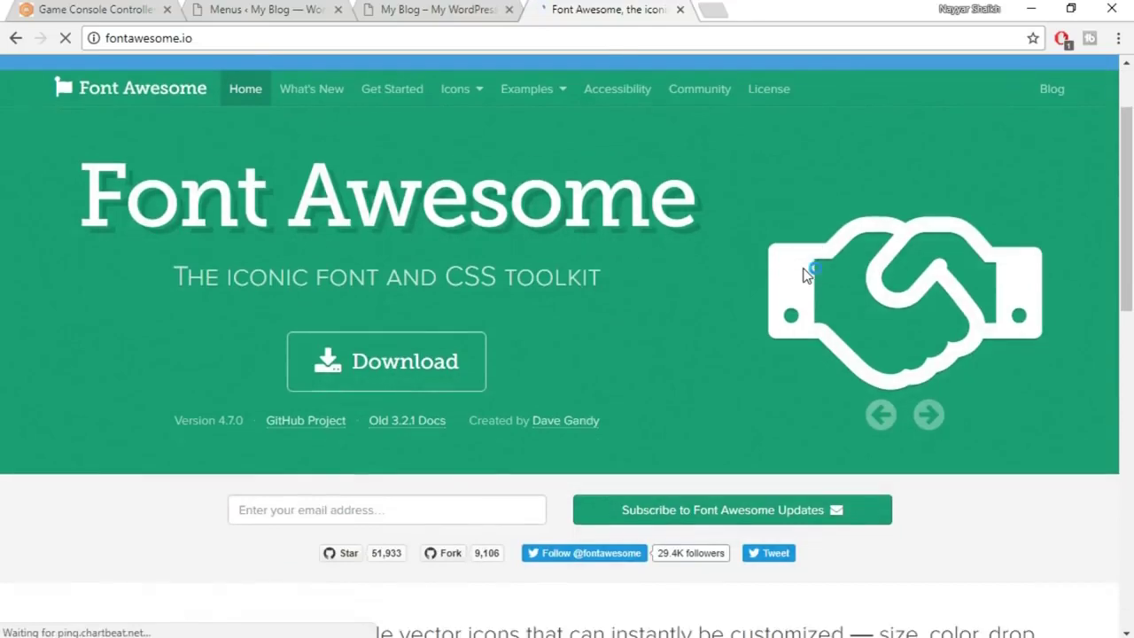
pyautogui.scroll(-3, 413, 385)
pyautogui.scroll(-1, 458, 377)
pyautogui.scroll(5, 458, 379)
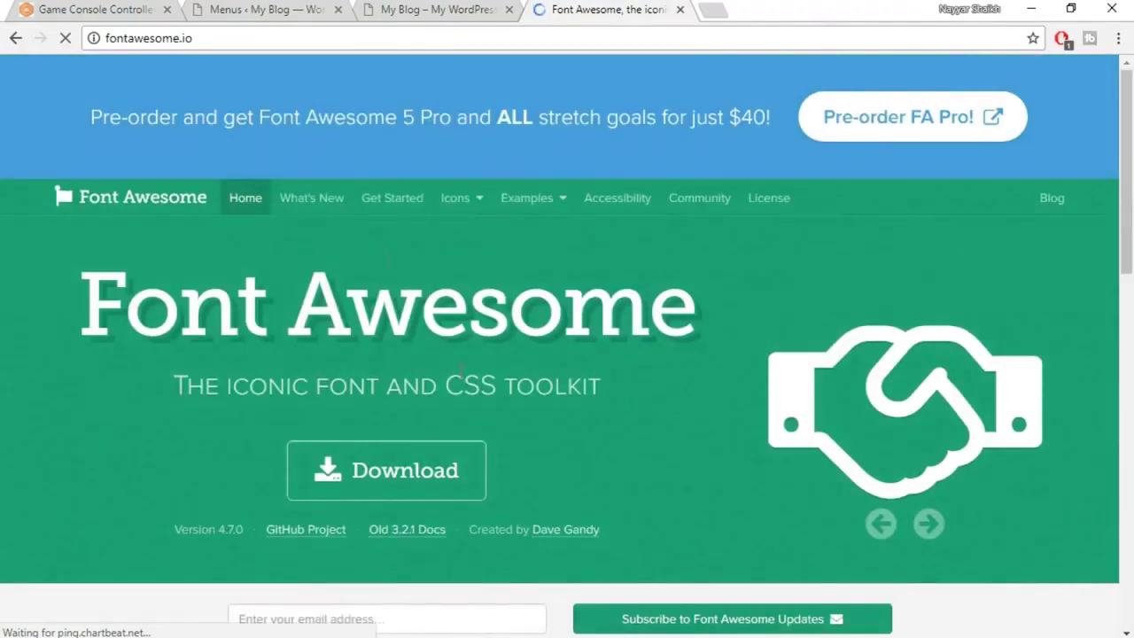
pyautogui.click(476, 208)
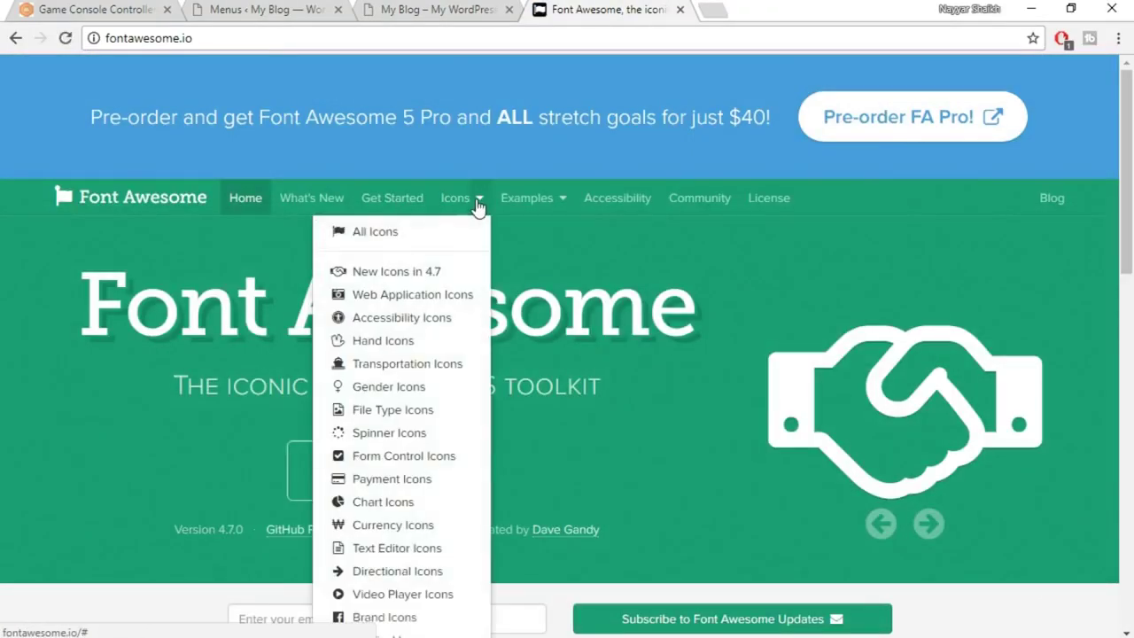
pyautogui.click(416, 236)
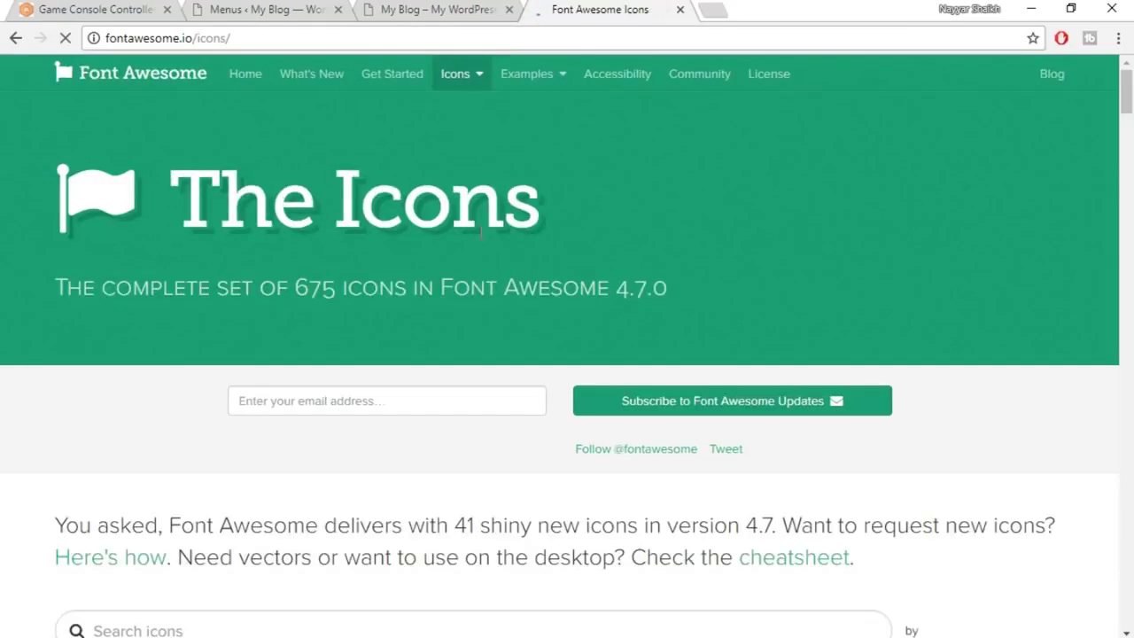
pyautogui.scroll(-6, 460, 239)
# - Compare with the demo store's Start Selling icon, then search the icons for 'user'
pyautogui.click(142, 10)
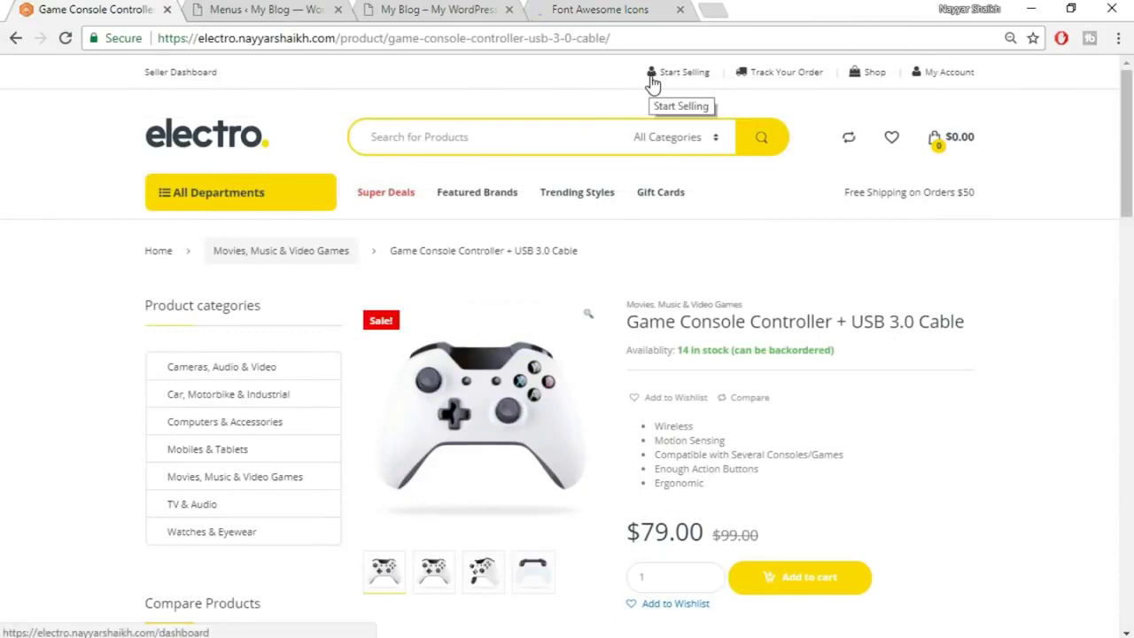
pyautogui.hotkey('ctrl', 'shift', 'Tab')
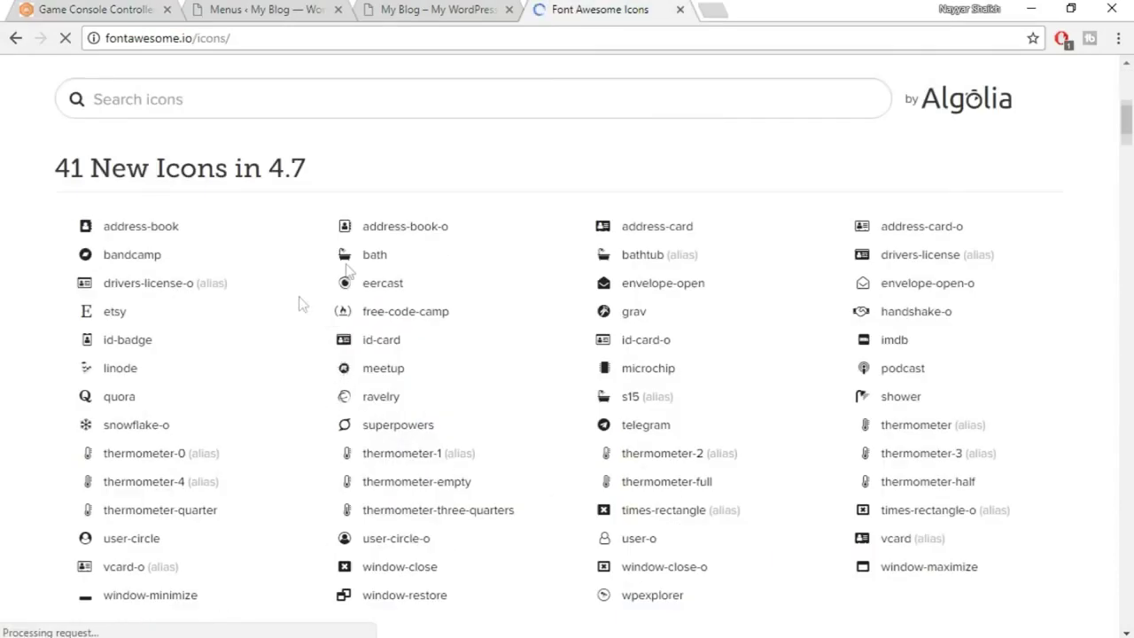
pyautogui.scroll(-2, 496, 410)
pyautogui.scroll(3, 463, 352)
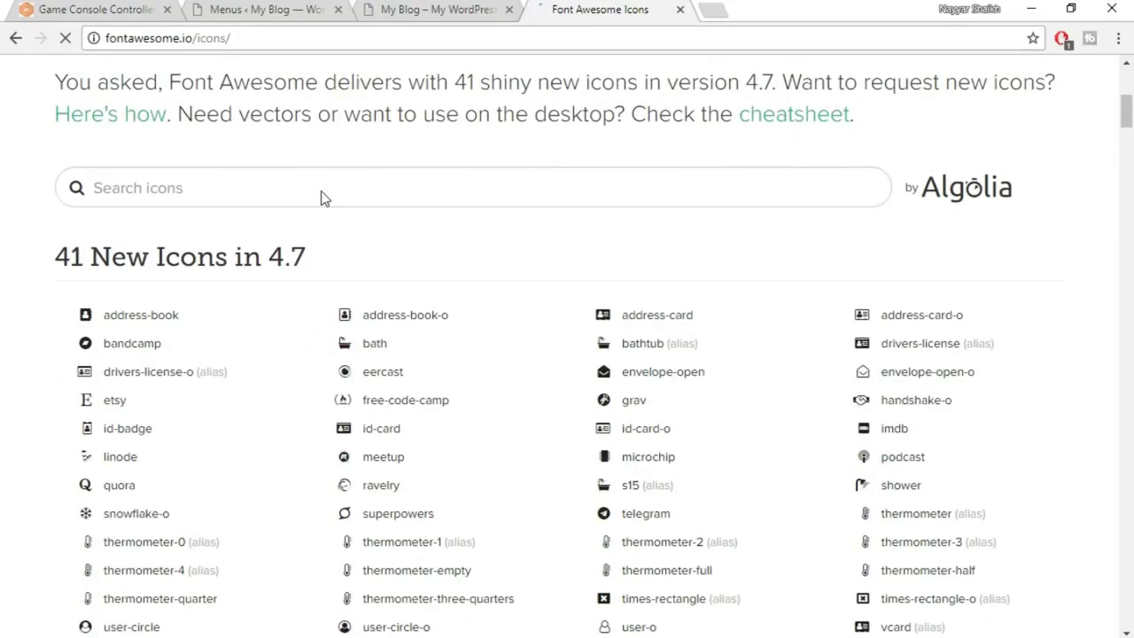
pyautogui.click(323, 197)
pyautogui.write('user')
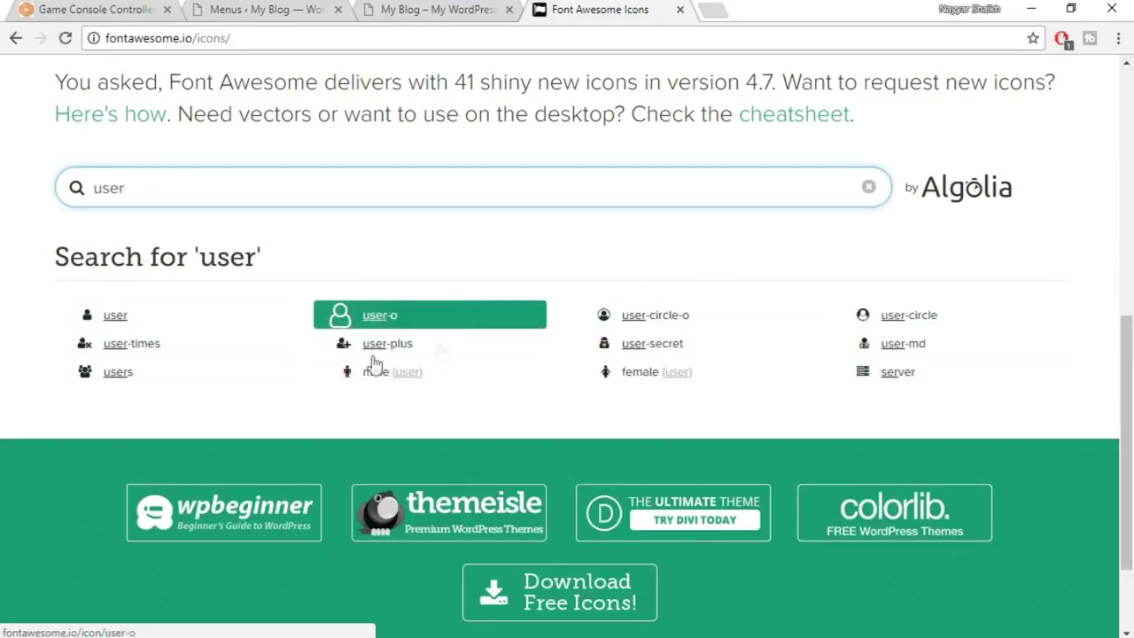
pyautogui.click(475, 8)
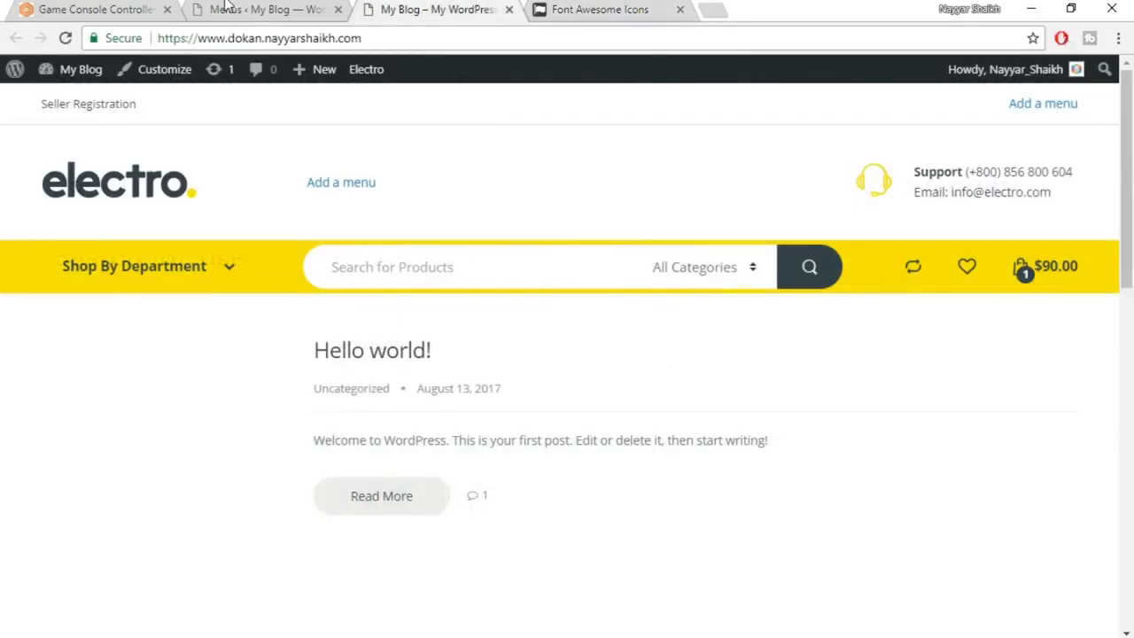
# - Give Start Selling the icon class fa fa-user, save the menu, and reload the storefront
pyautogui.click(275, 8)
pyautogui.click(529, 343)
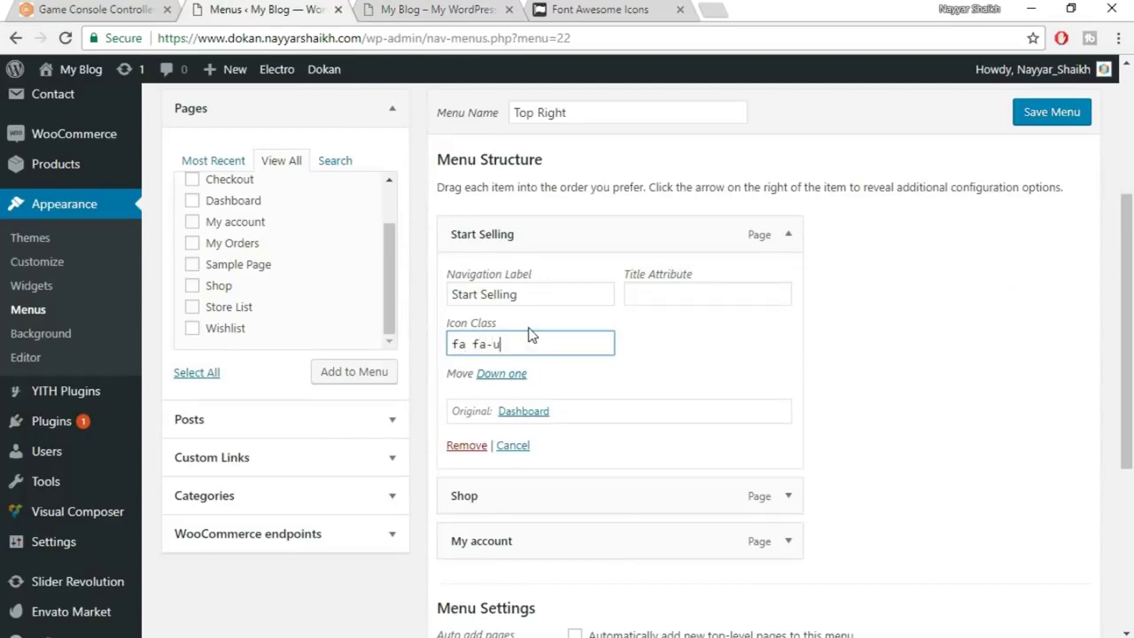
pyautogui.click(1085, 114)
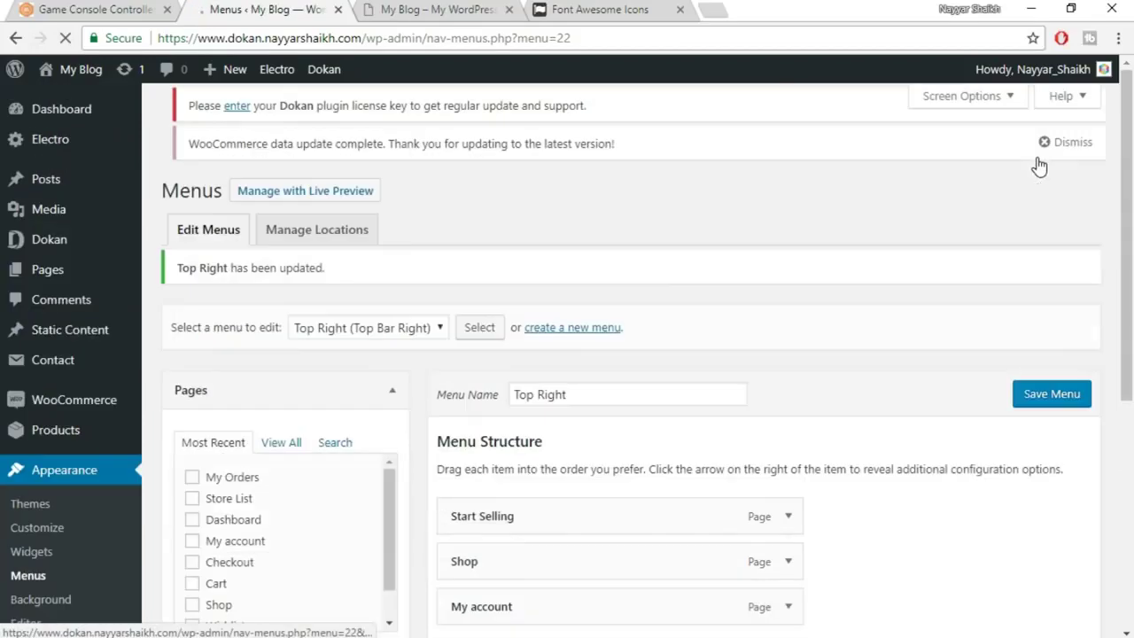
pyautogui.click(442, 9)
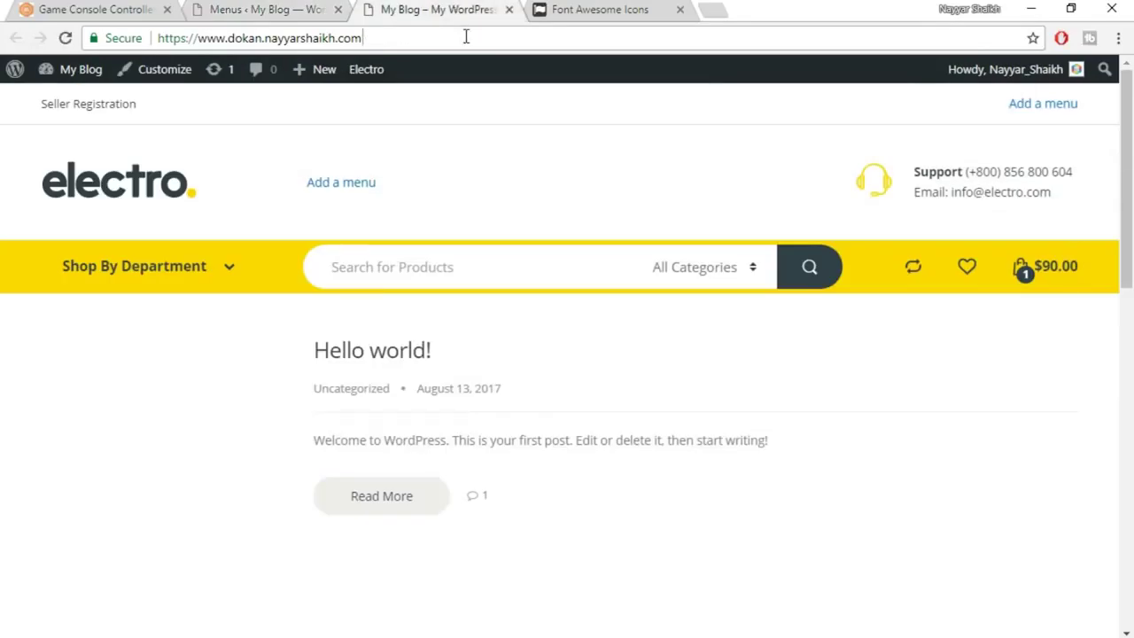
pyautogui.click(469, 34)
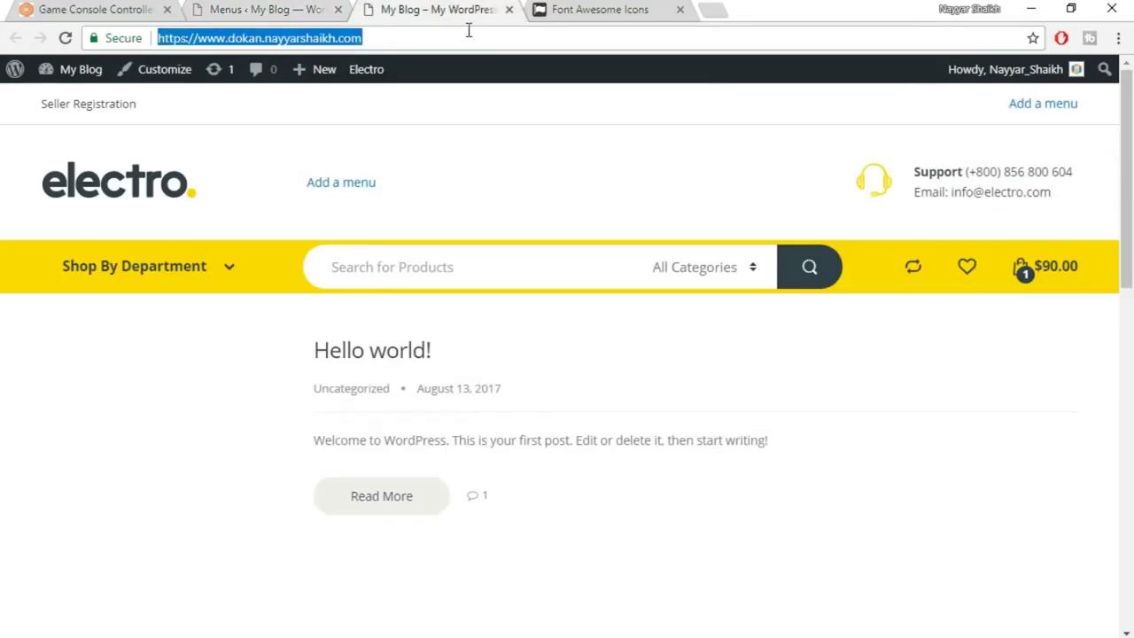
pyautogui.press('Return')
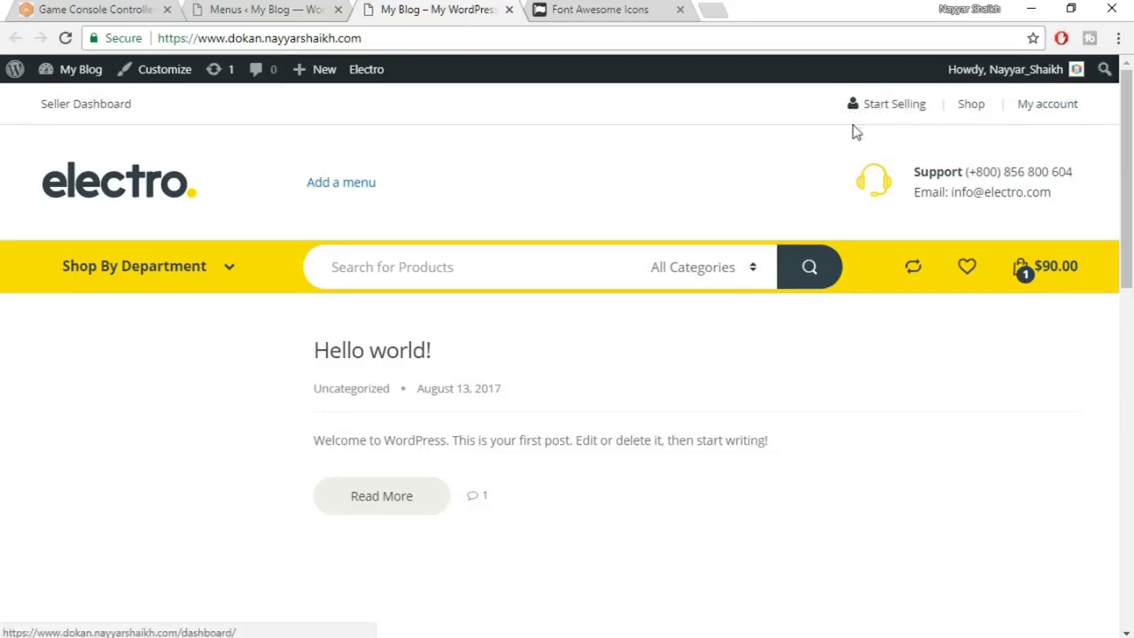
pyautogui.click(265, 10)
pyautogui.scroll(-2, 623, 426)
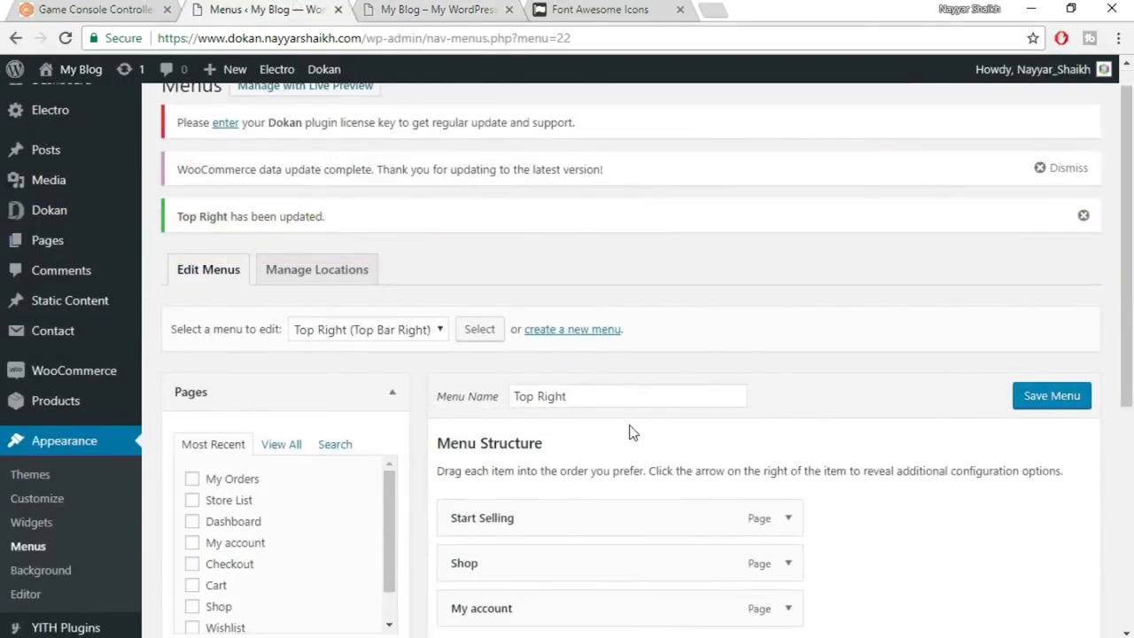
# - Search Font Awesome for 'shop' and set Shop's icon class to fa fa-shopping-bag
pyautogui.click(788, 416)
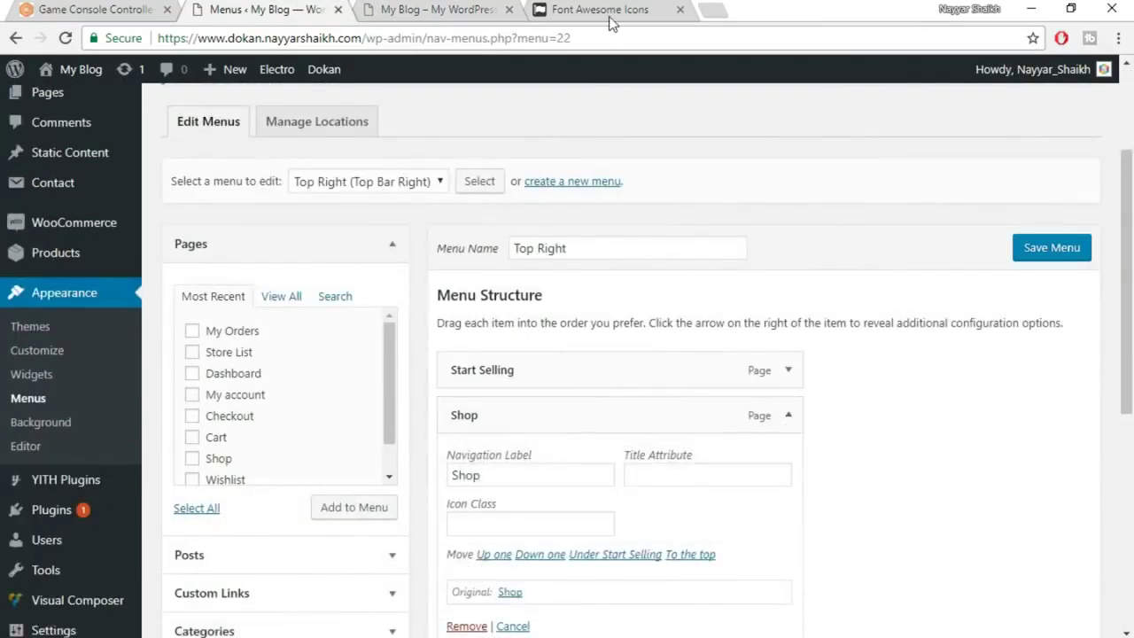
pyautogui.click(611, 12)
pyautogui.hotkey('ctrl', 'a')
pyautogui.write('shop')
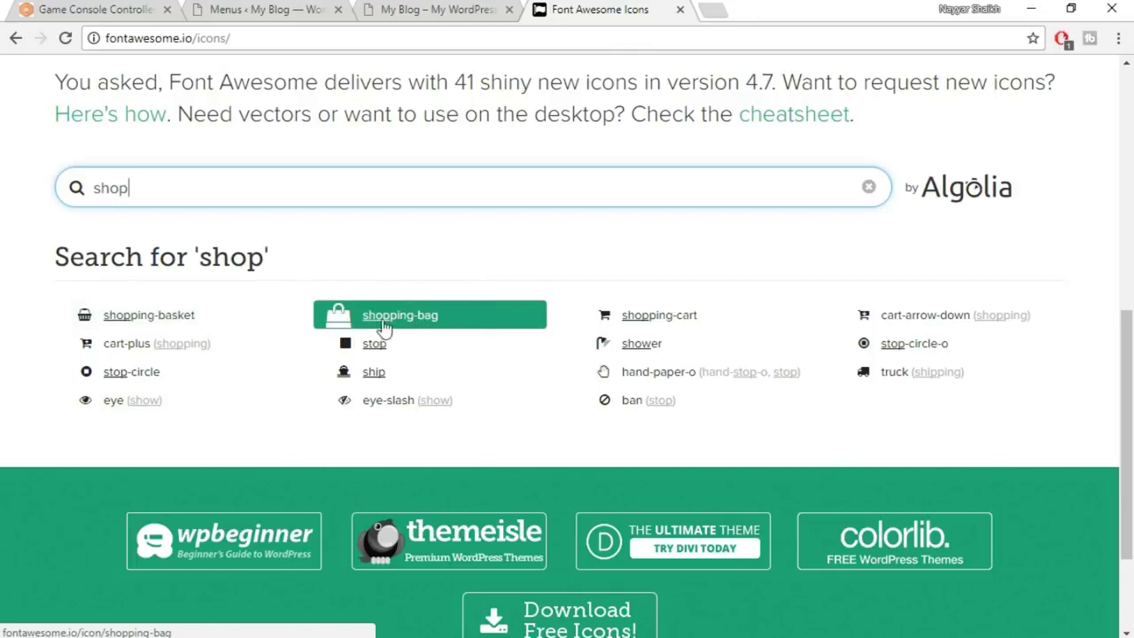
pyautogui.click(457, 9)
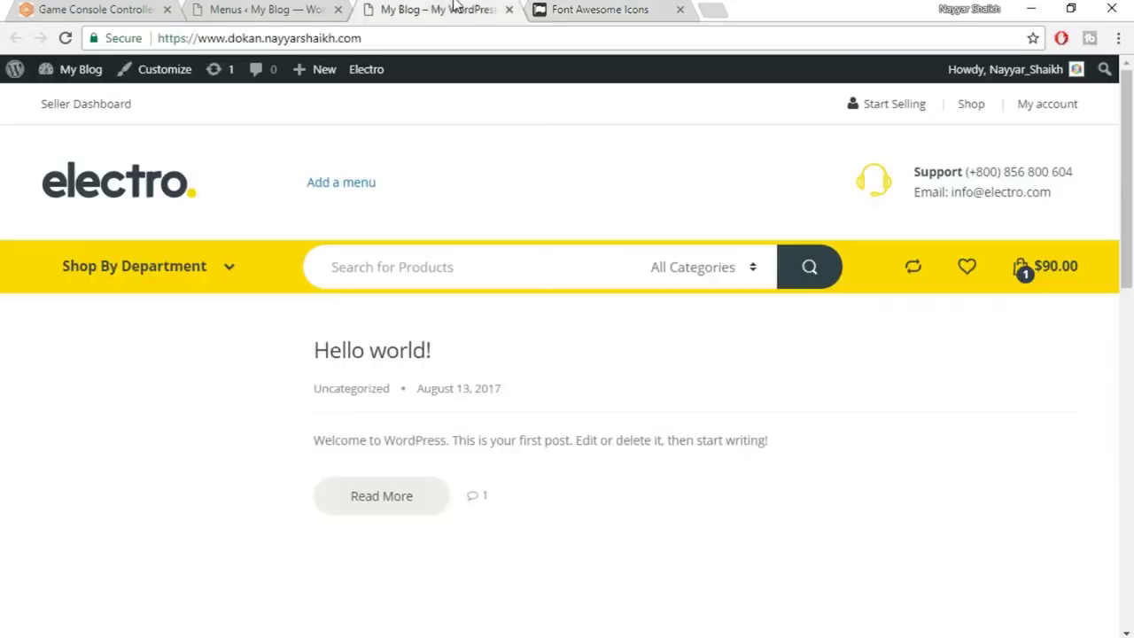
pyautogui.click(252, 10)
pyautogui.click(530, 524)
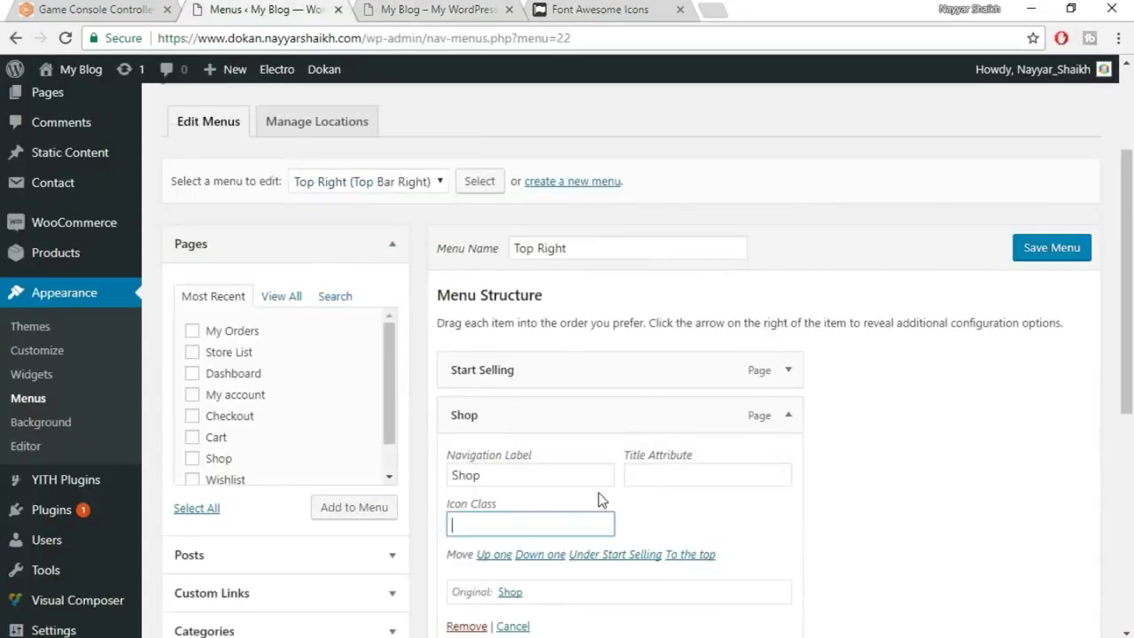
pyautogui.scroll(-2, 589, 501)
pyautogui.write('fa fa-shopping-bag')
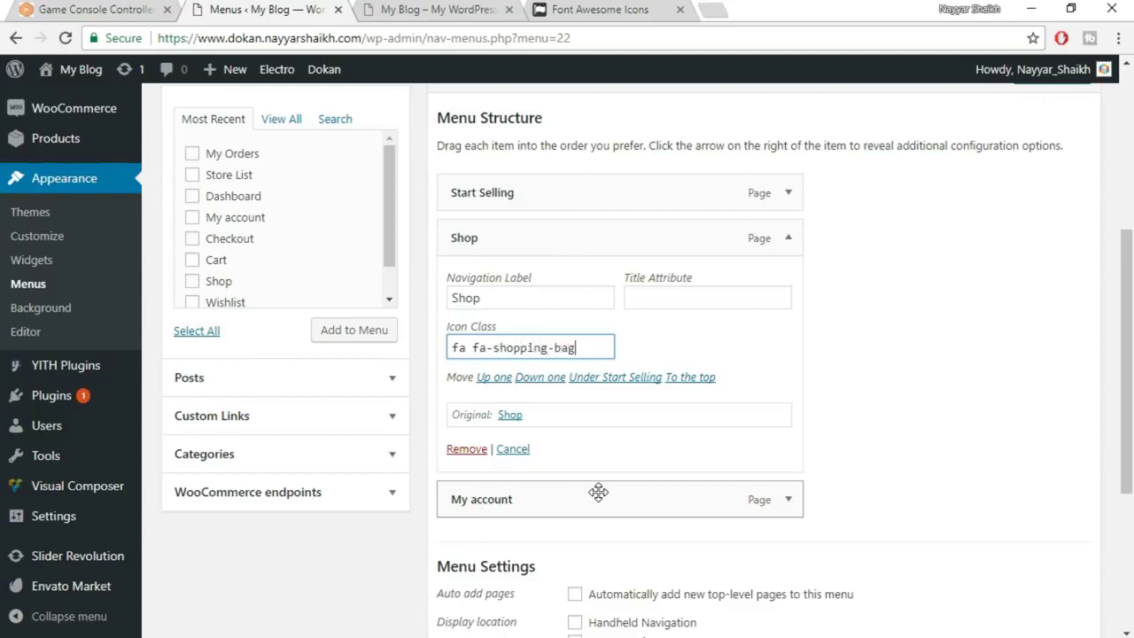
pyautogui.click(790, 239)
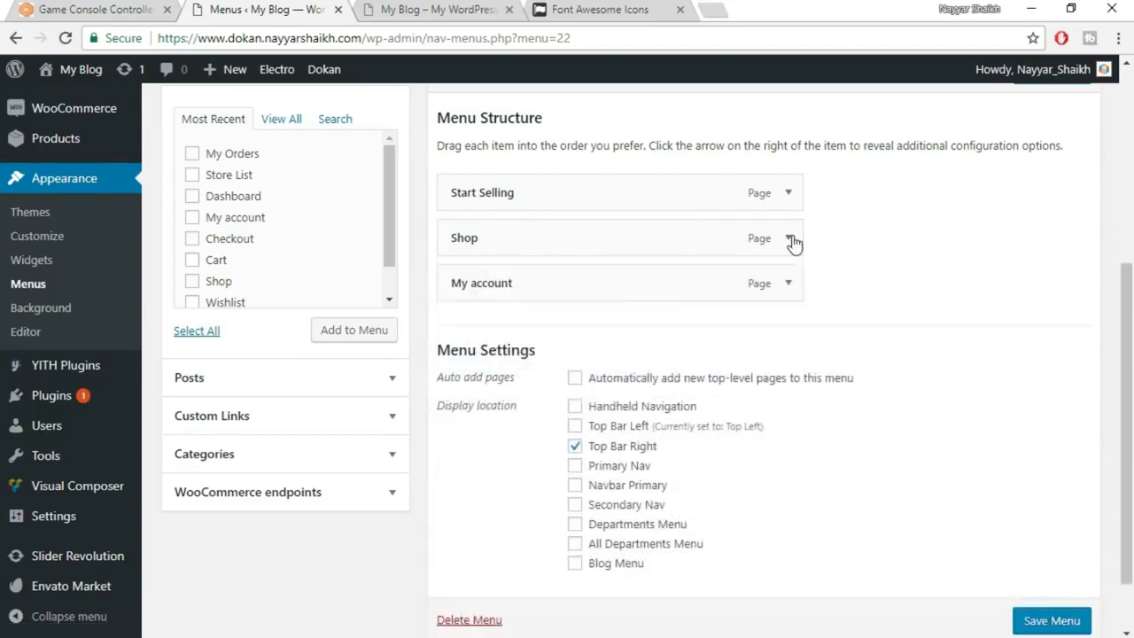
# - Set My account's icon class to fa fa-user, save the menu, and reload the storefront
pyautogui.click(787, 284)
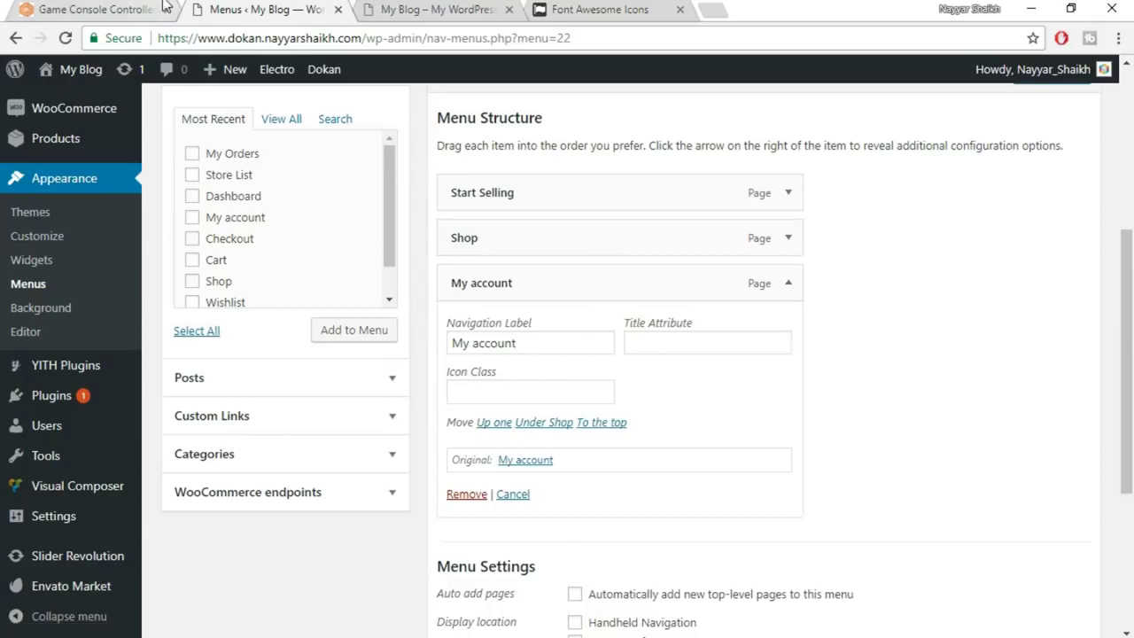
pyautogui.click(98, 9)
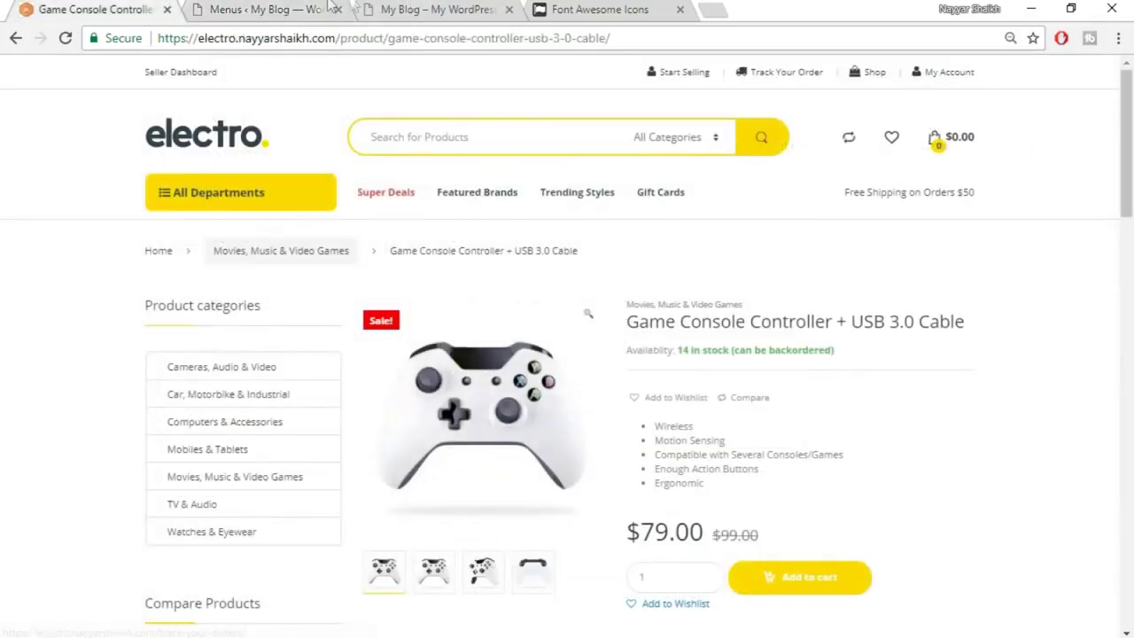
pyautogui.click(328, 10)
pyautogui.click(573, 398)
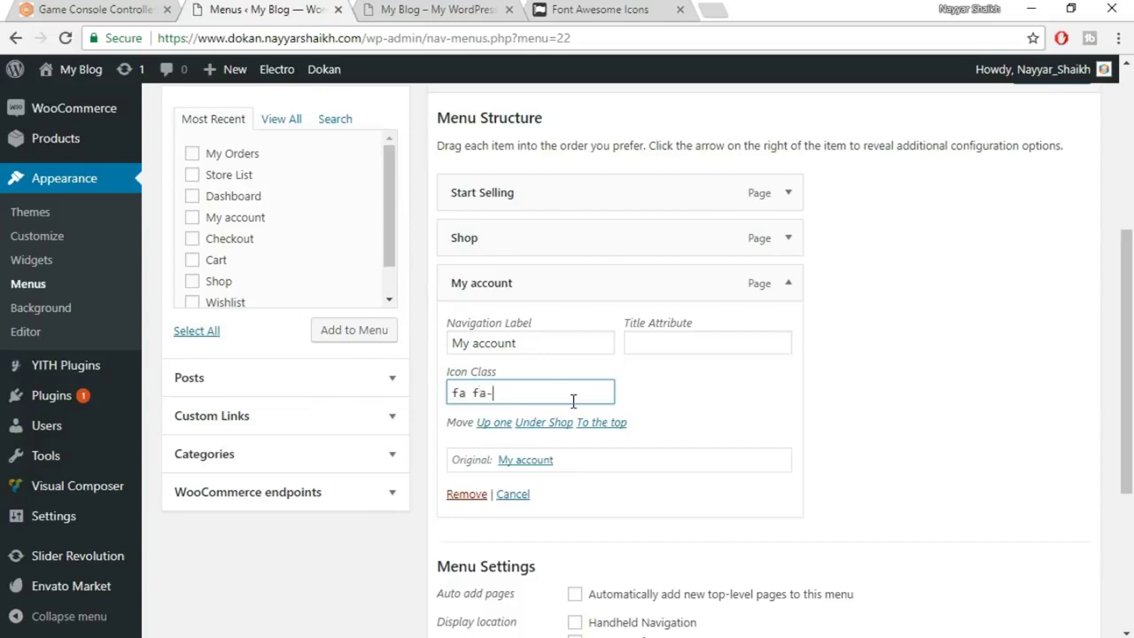
pyautogui.scroll(-3, 742, 416)
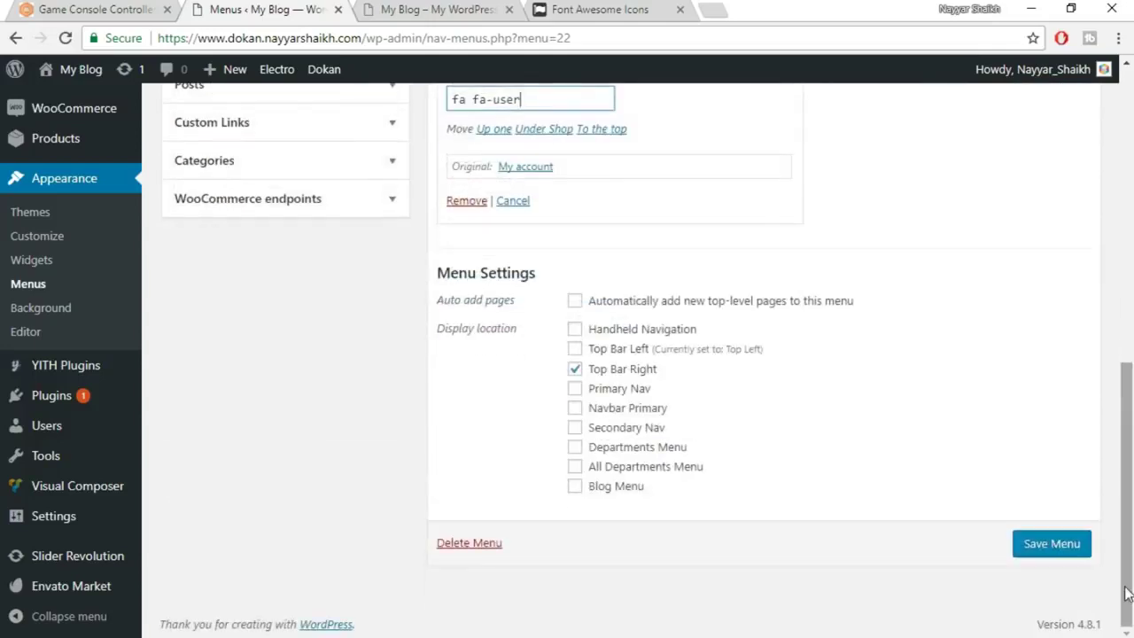
pyautogui.click(1057, 546)
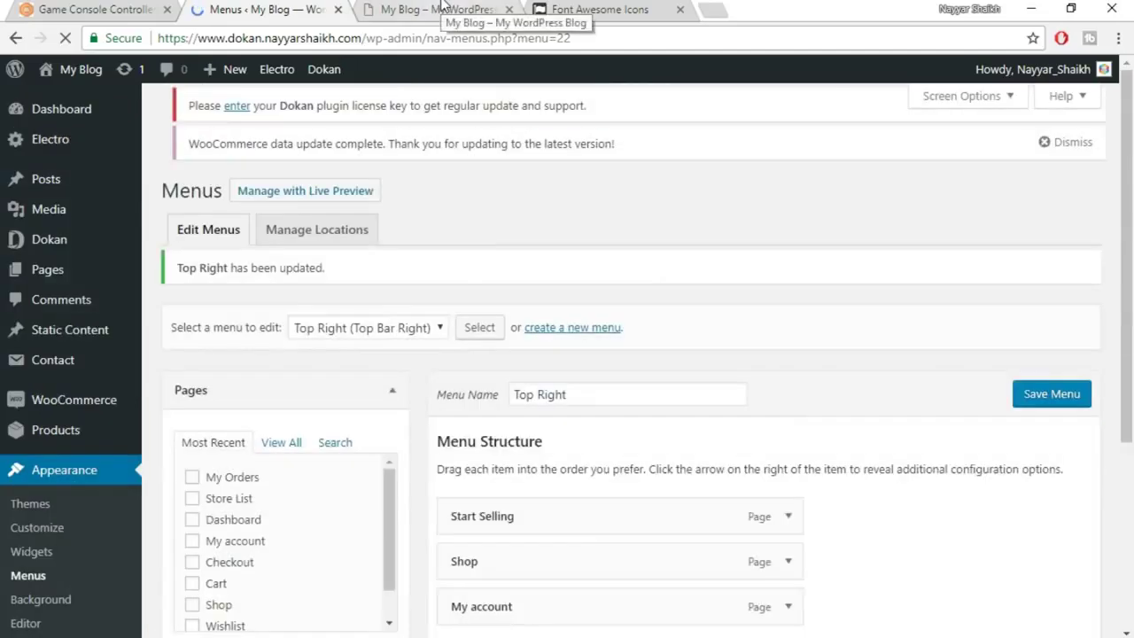
pyautogui.click(438, 9)
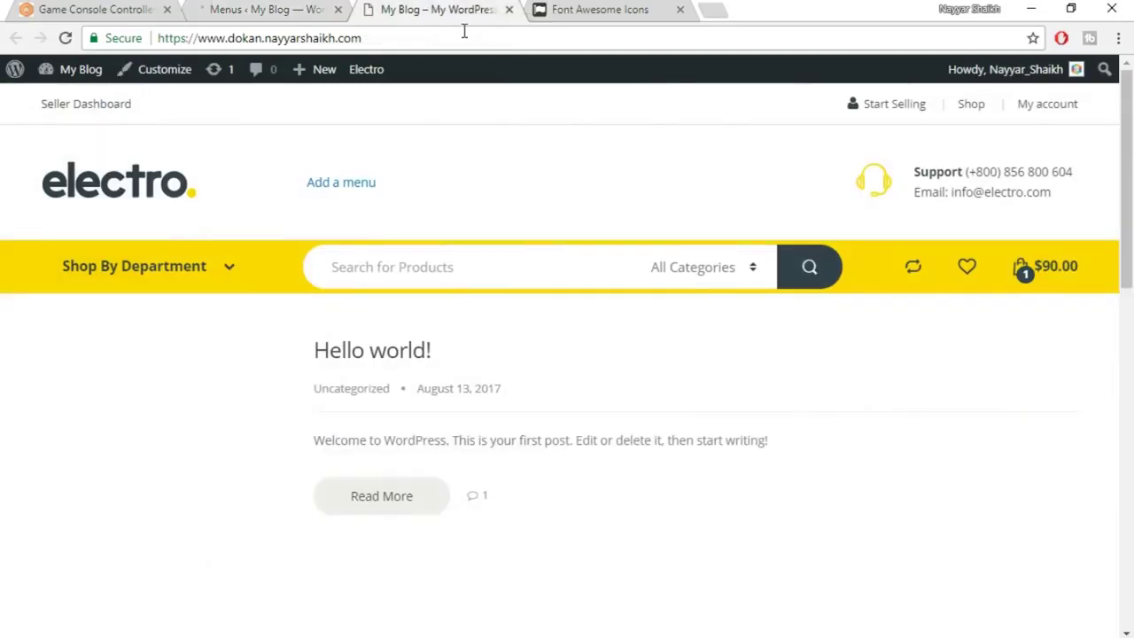
pyautogui.click(465, 30)
pyautogui.press('Return')
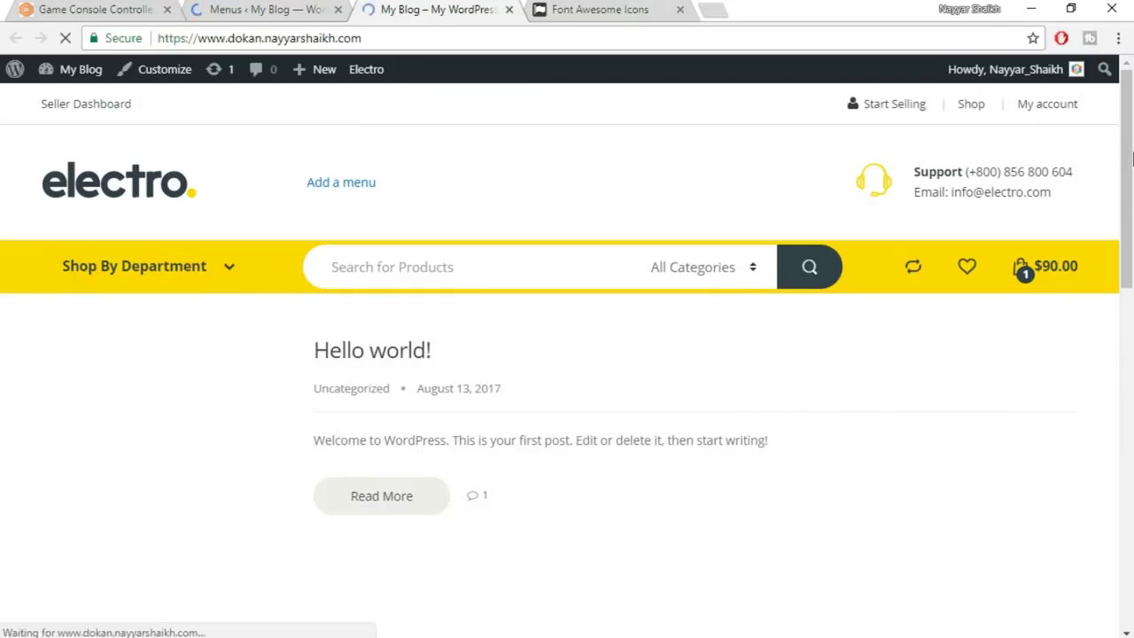
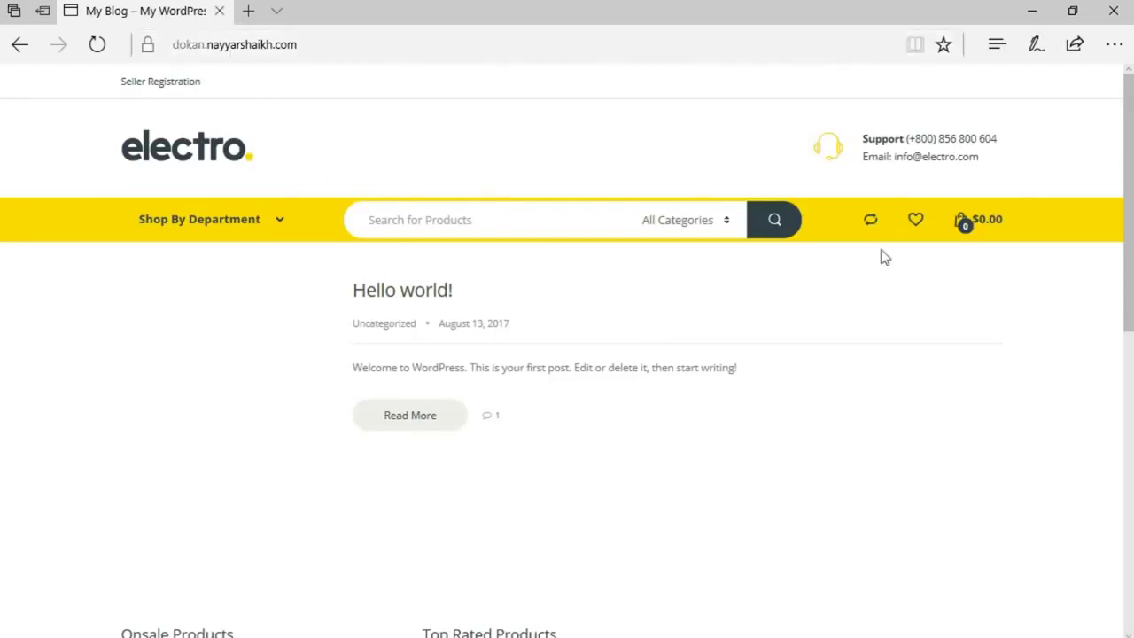
# - Go to the seller sign-up page and choose to register as a vendor
pyautogui.click(97, 45)
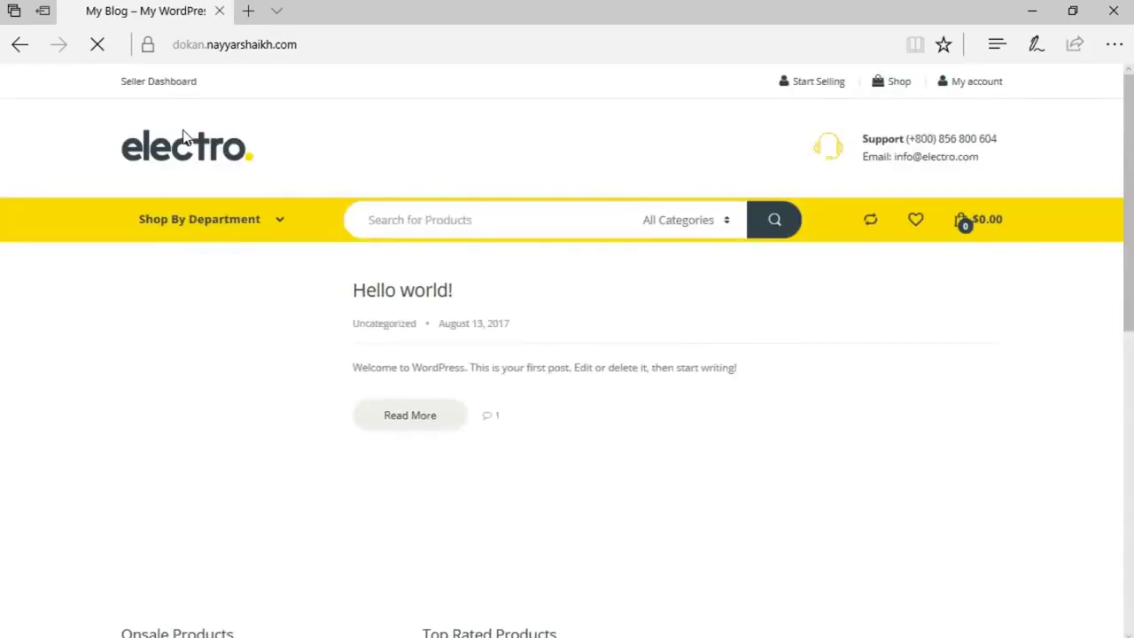
pyautogui.click(817, 91)
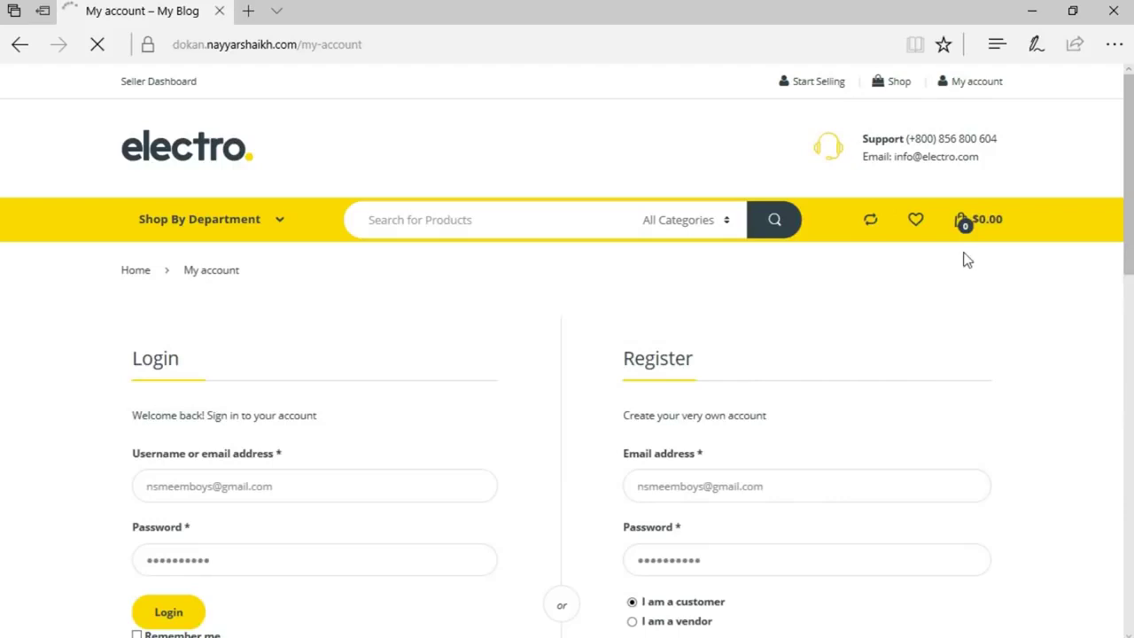
pyautogui.scroll(-3, 975, 296)
pyautogui.scroll(1, 190, 295)
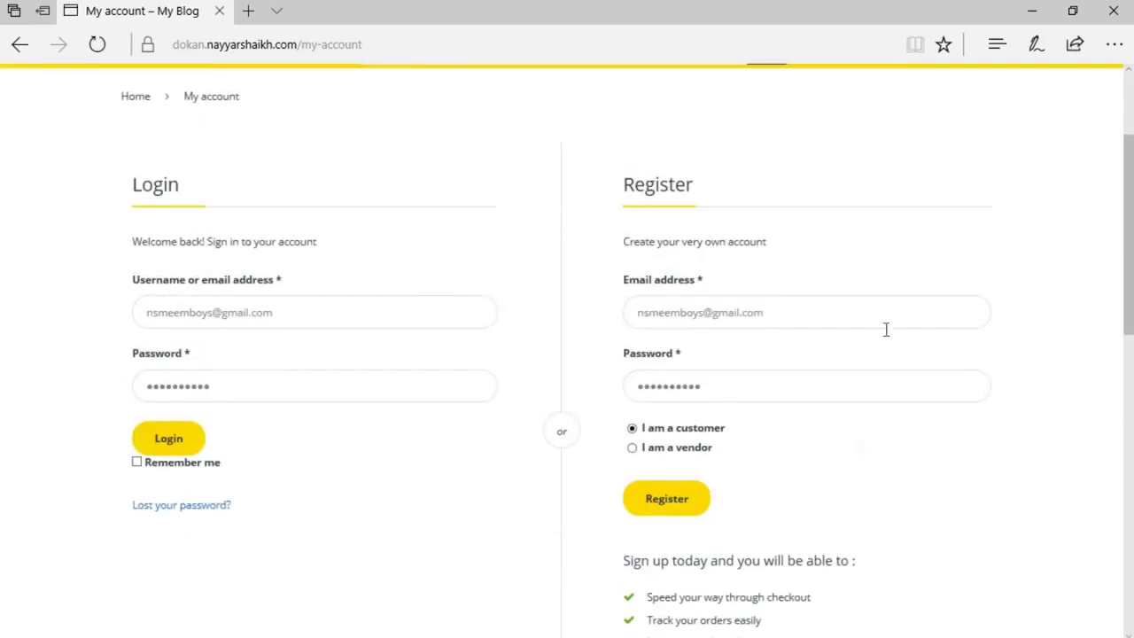
pyautogui.scroll(-1, 1039, 427)
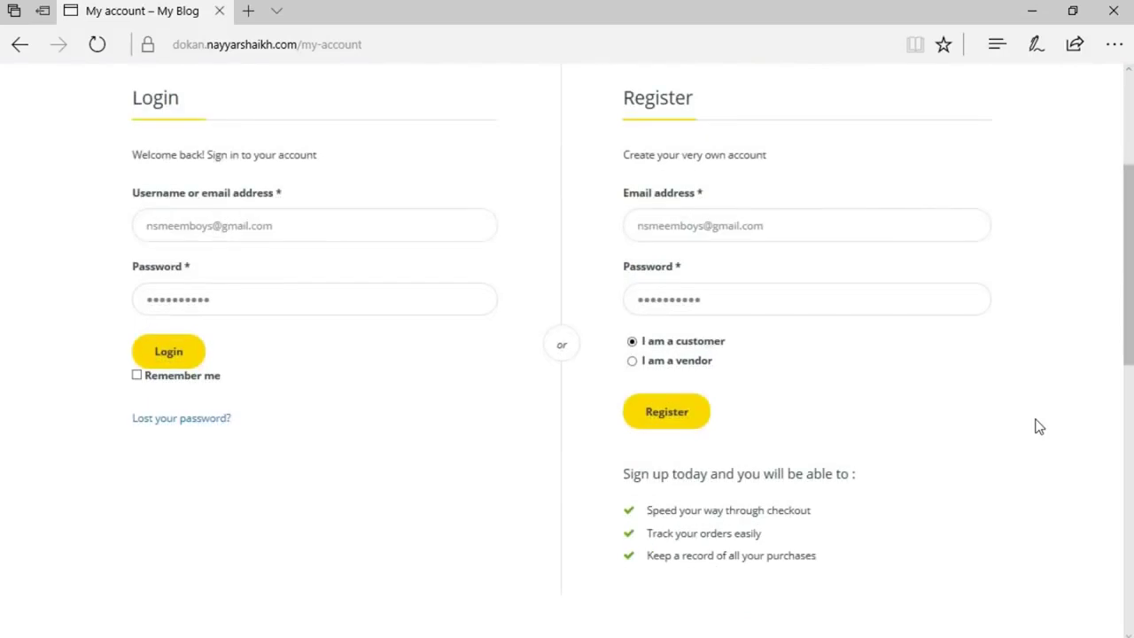
pyautogui.click(668, 367)
pyautogui.scroll(2, 909, 375)
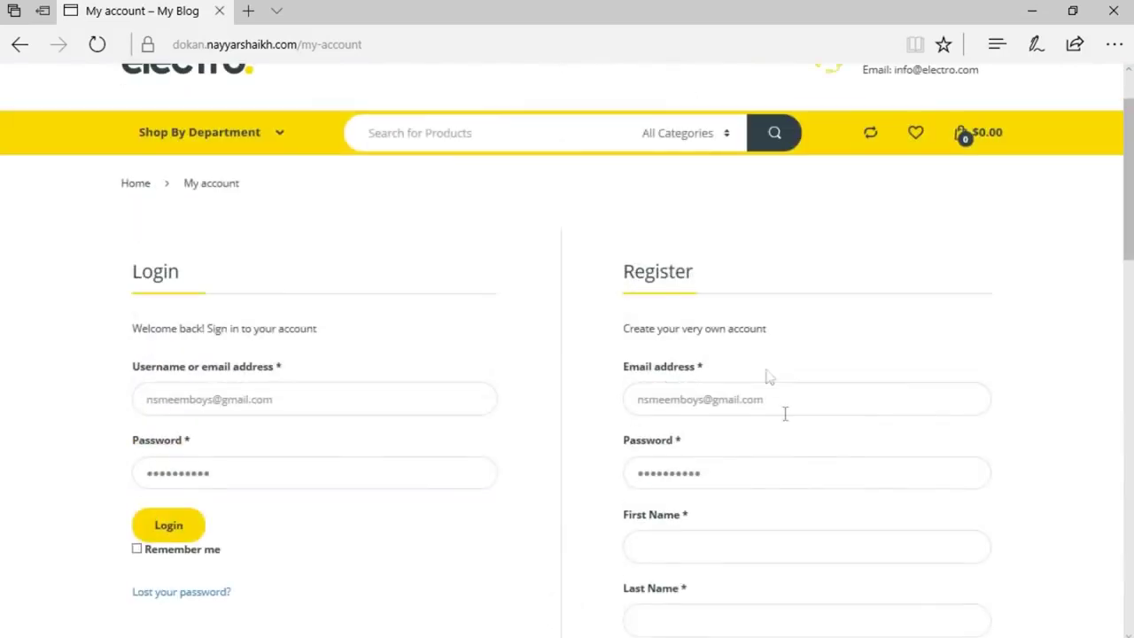
# - Fill in the registration email, an account password, and the first and last names
pyautogui.click(785, 413)
pyautogui.scroll(-2, 1130, 170)
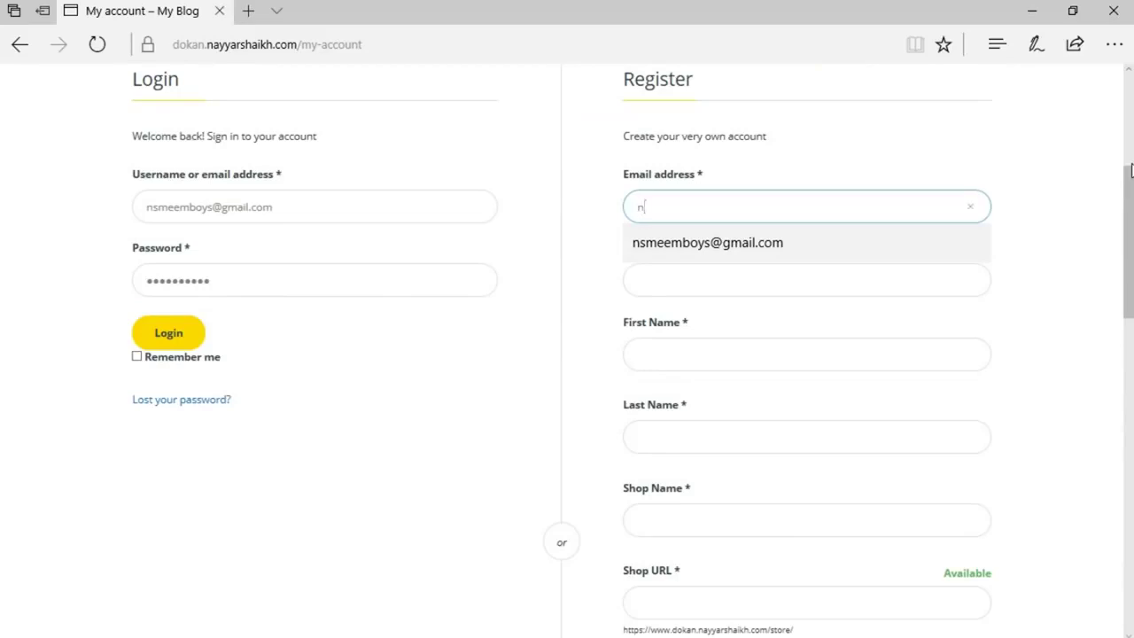
pyautogui.write('n')
pyautogui.press('Escape')
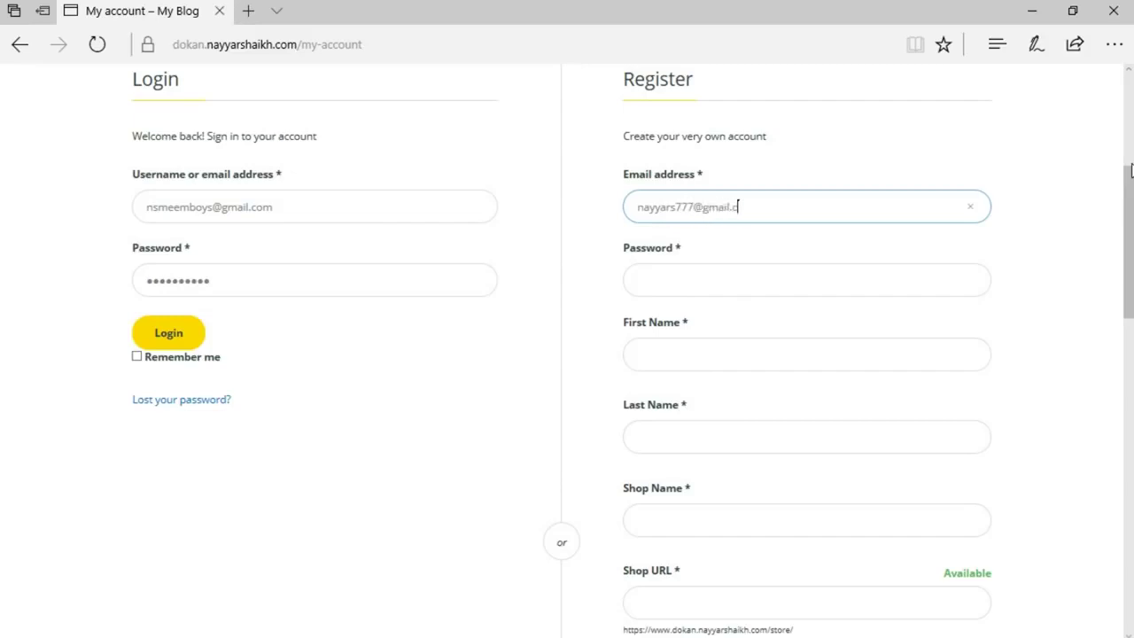
pyautogui.click(685, 287)
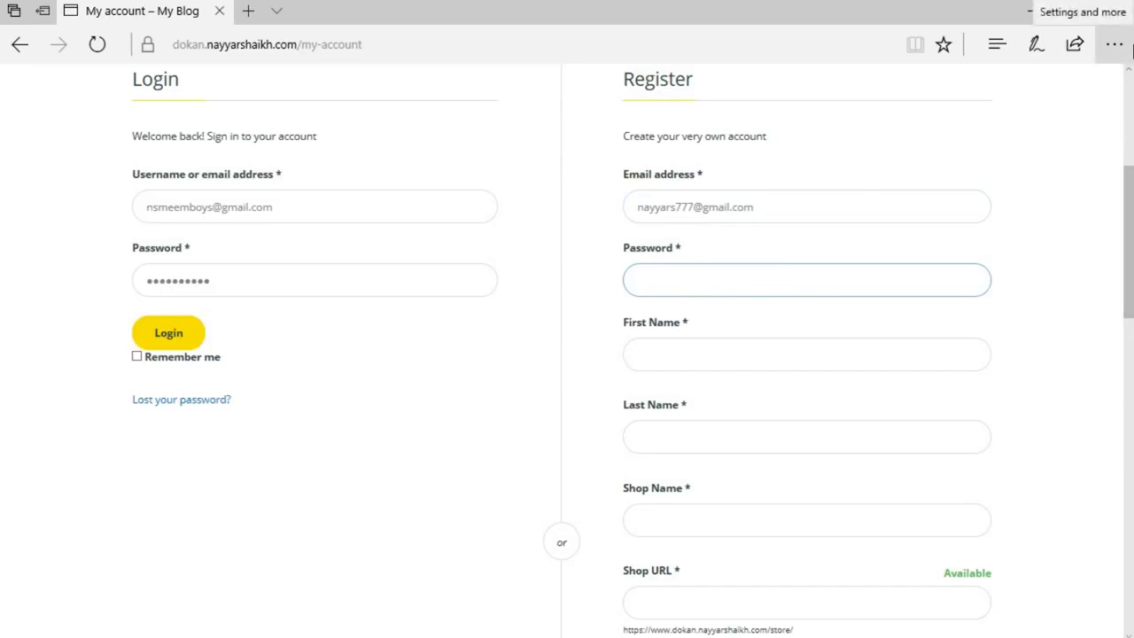
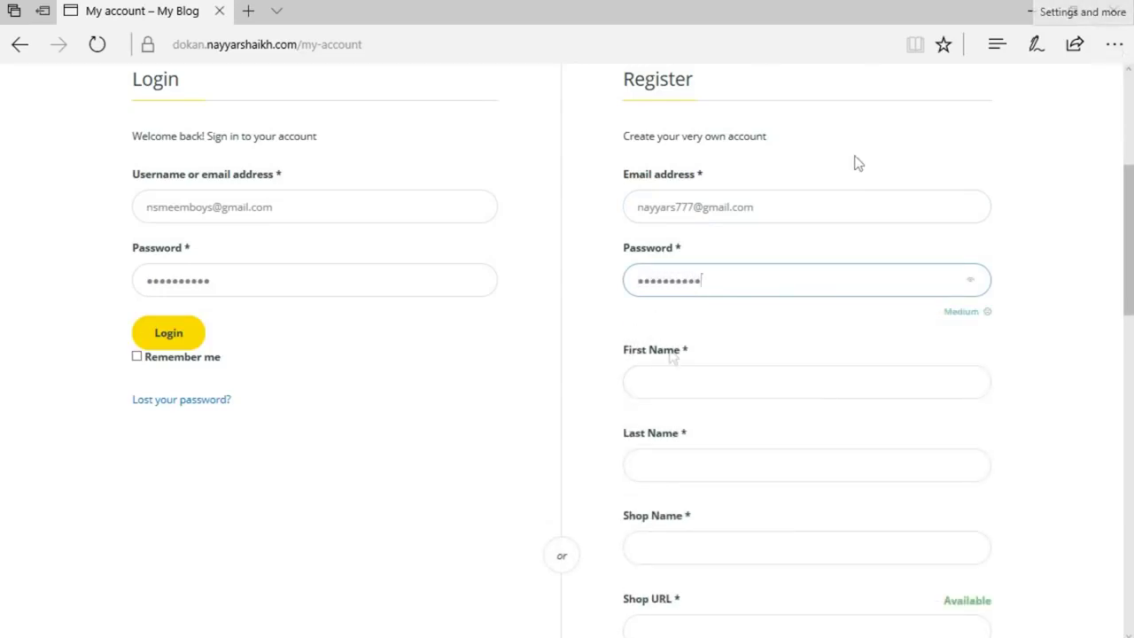
pyautogui.click(671, 375)
pyautogui.click(691, 420)
pyautogui.scroll(-3, 691, 416)
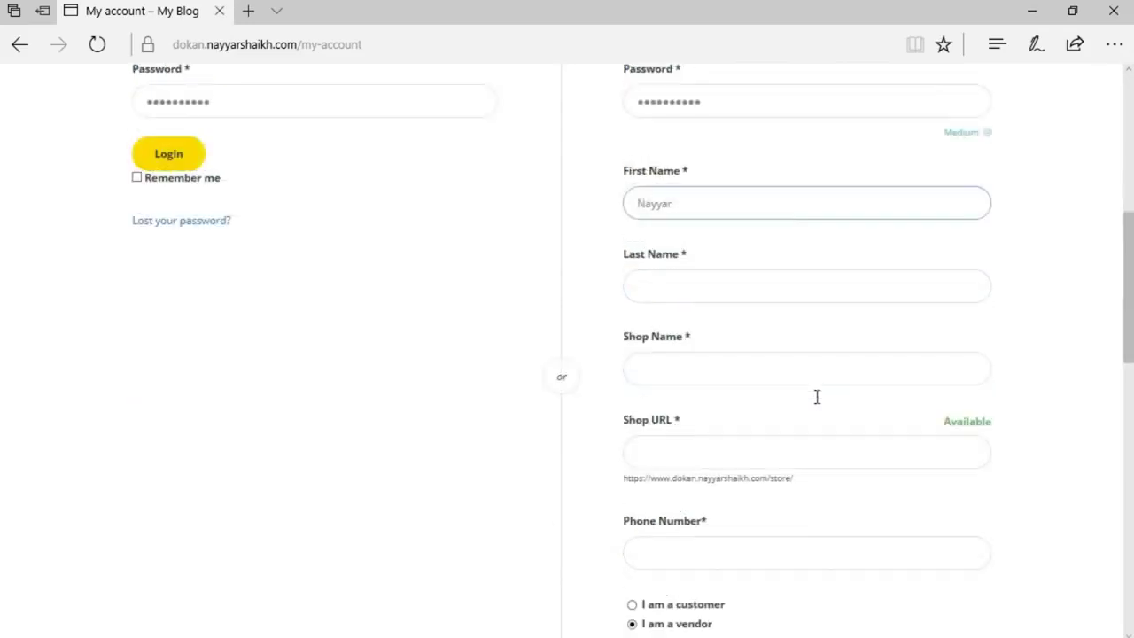
pyautogui.click(673, 205)
pyautogui.click(673, 241)
# - Enter shop name Ntech, its shop URL and a phone number, then submit the registration
pyautogui.click(686, 287)
pyautogui.write('Ntech')
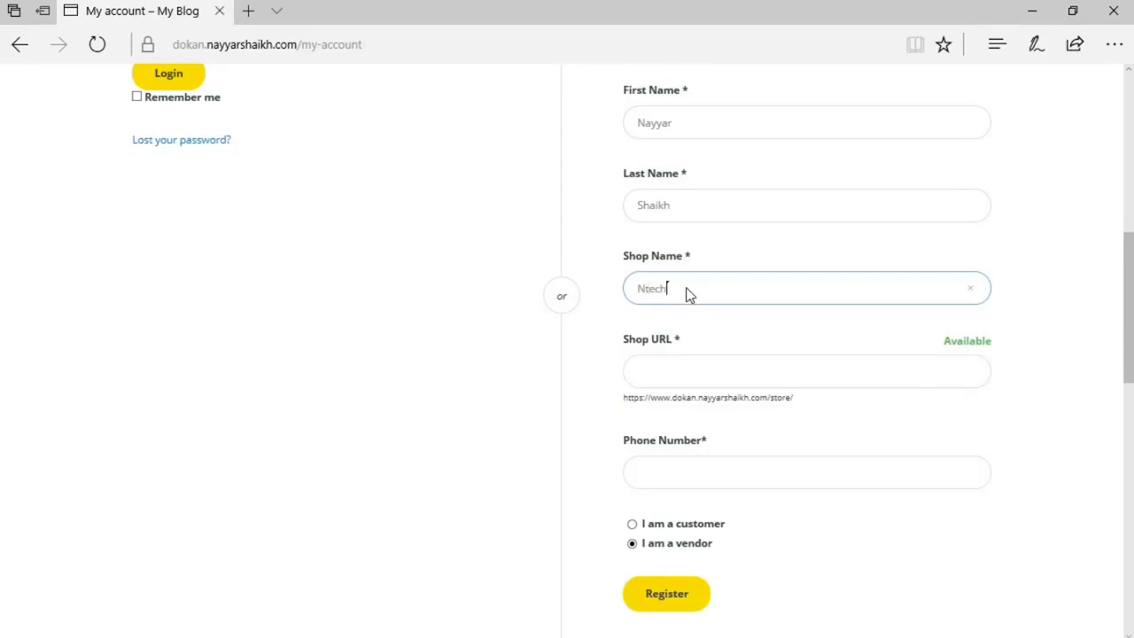
pyautogui.press('Tab')
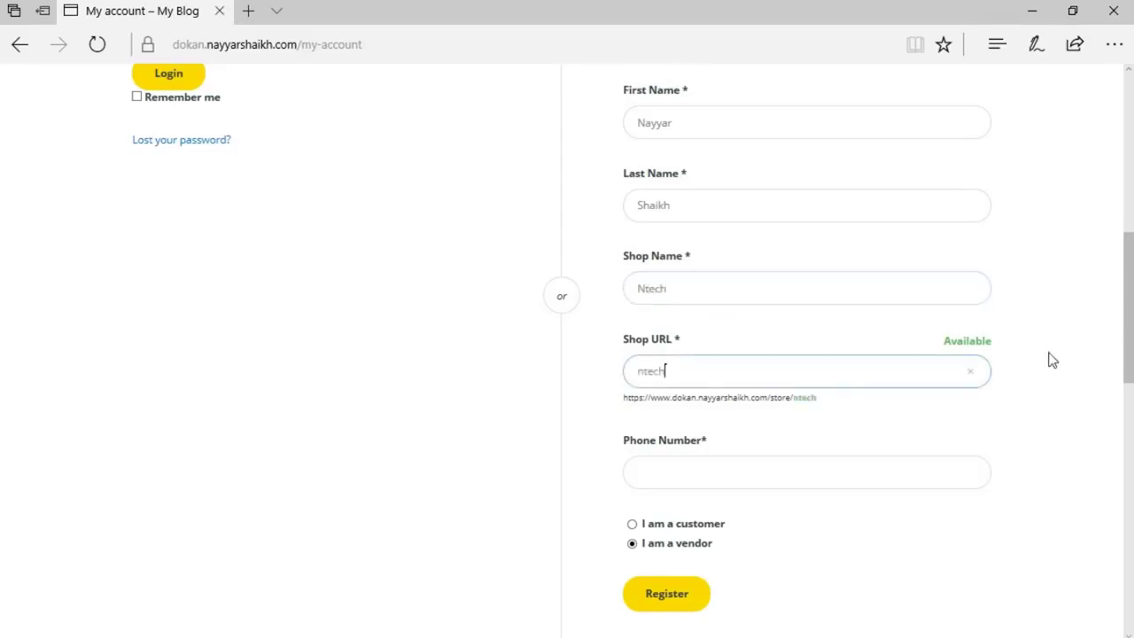
pyautogui.scroll(-2, 1051, 360)
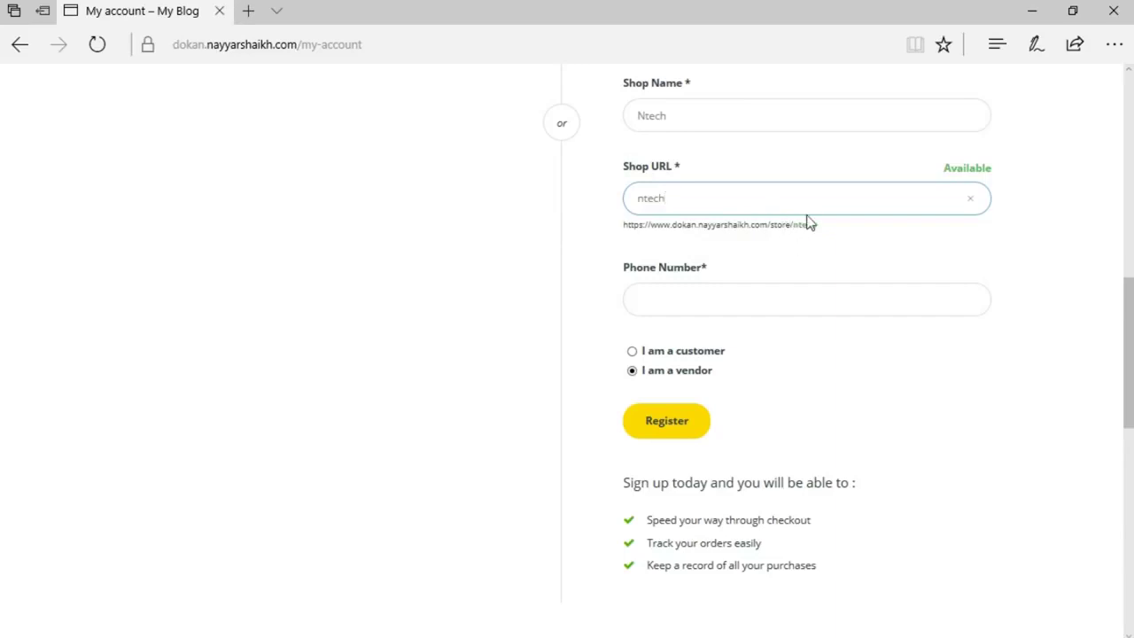
pyautogui.click(834, 301)
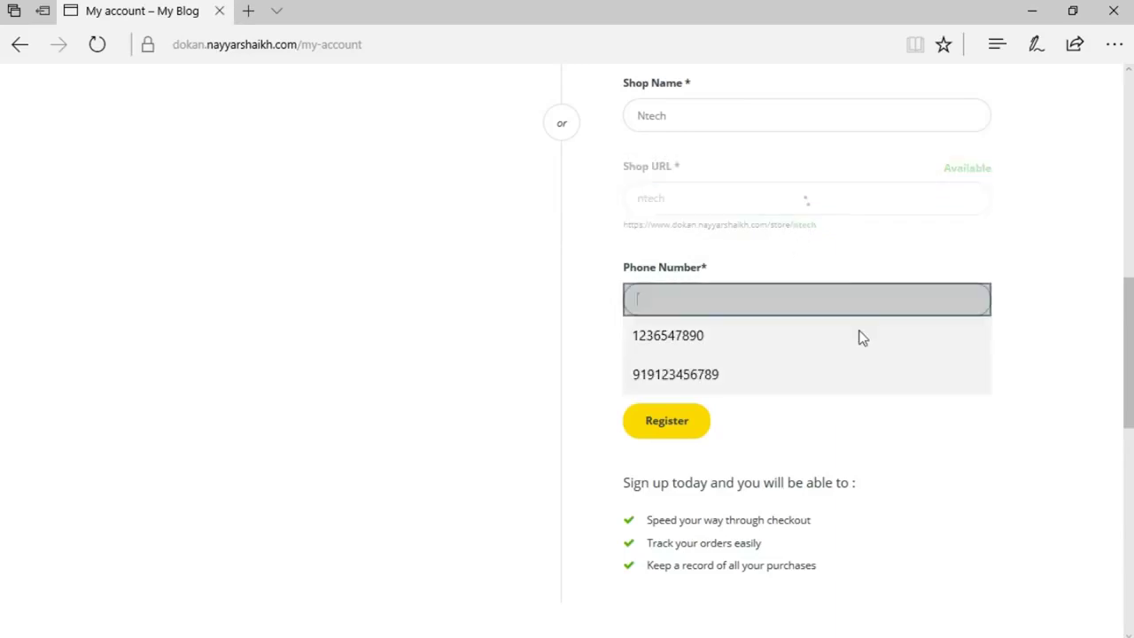
pyautogui.click(800, 341)
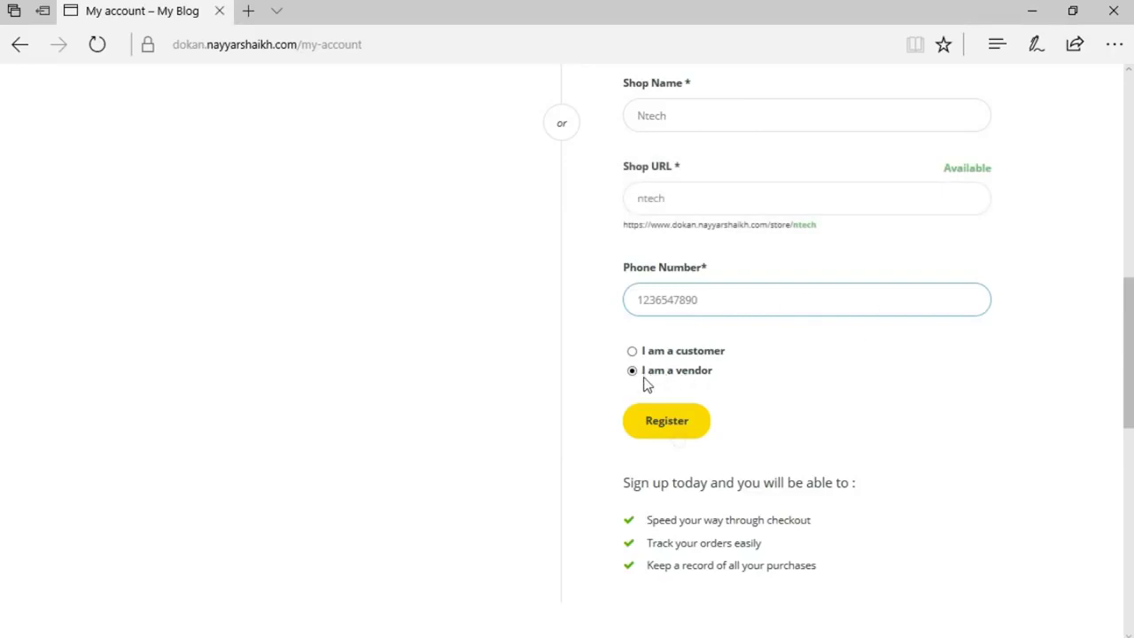
pyautogui.click(678, 436)
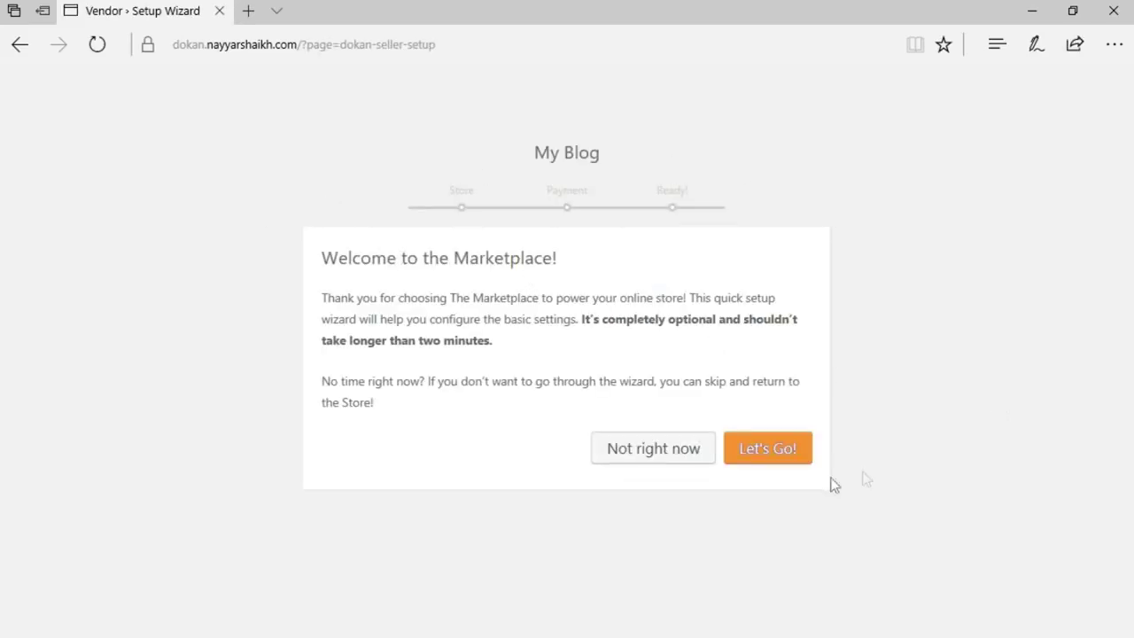
# - Start the setup wizard and fill in street, street 2, city and postal code
pyautogui.click(787, 449)
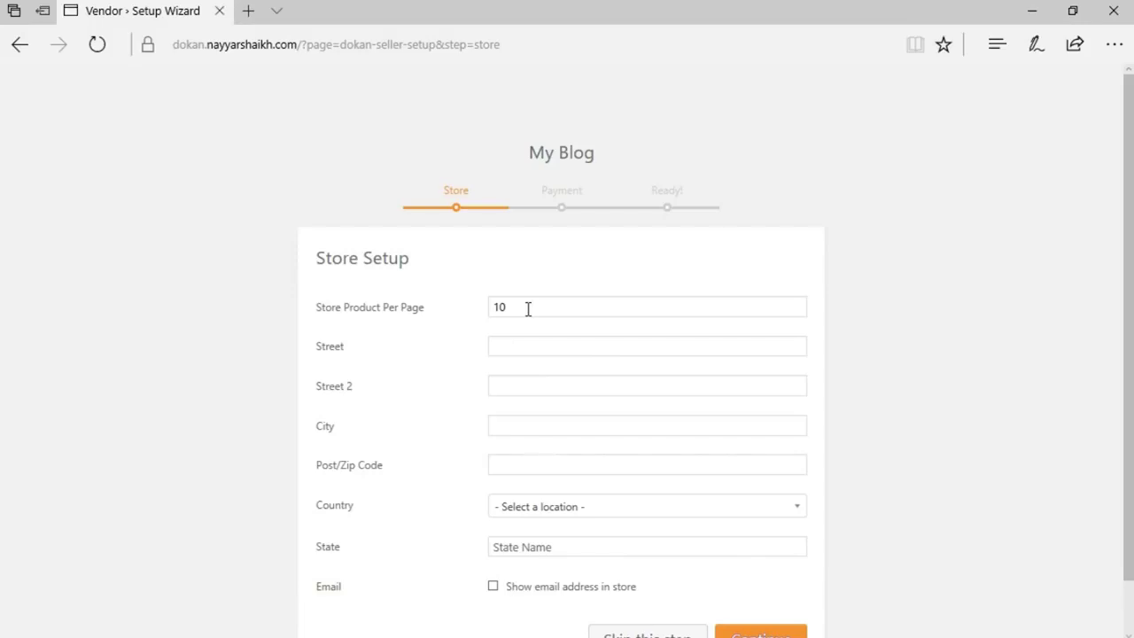
pyautogui.scroll(-1, 528, 308)
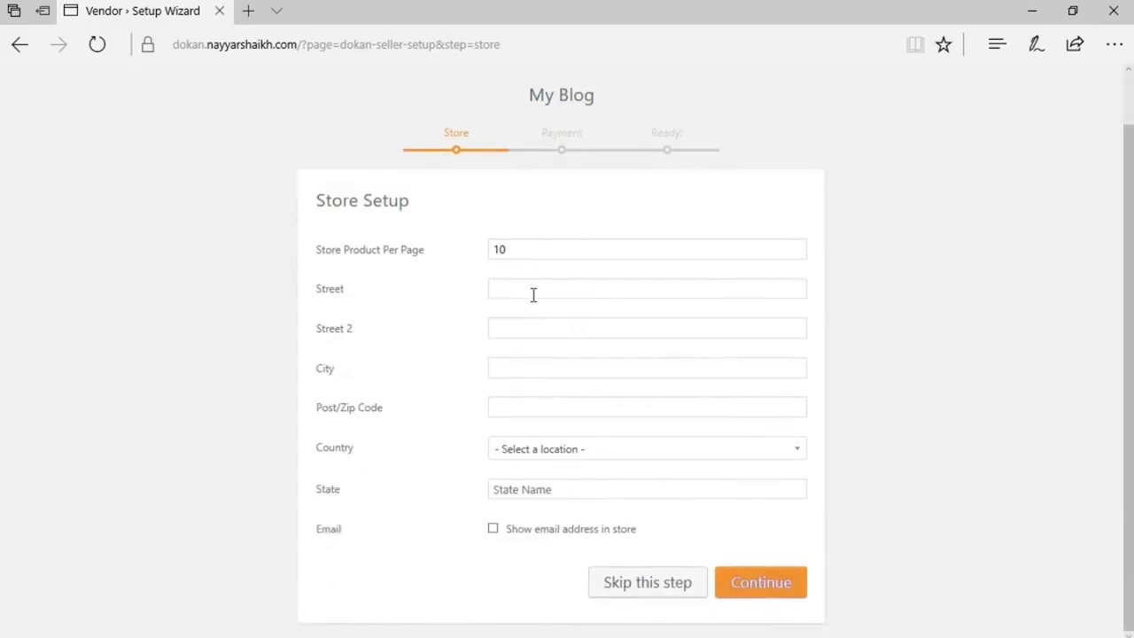
pyautogui.click(534, 294)
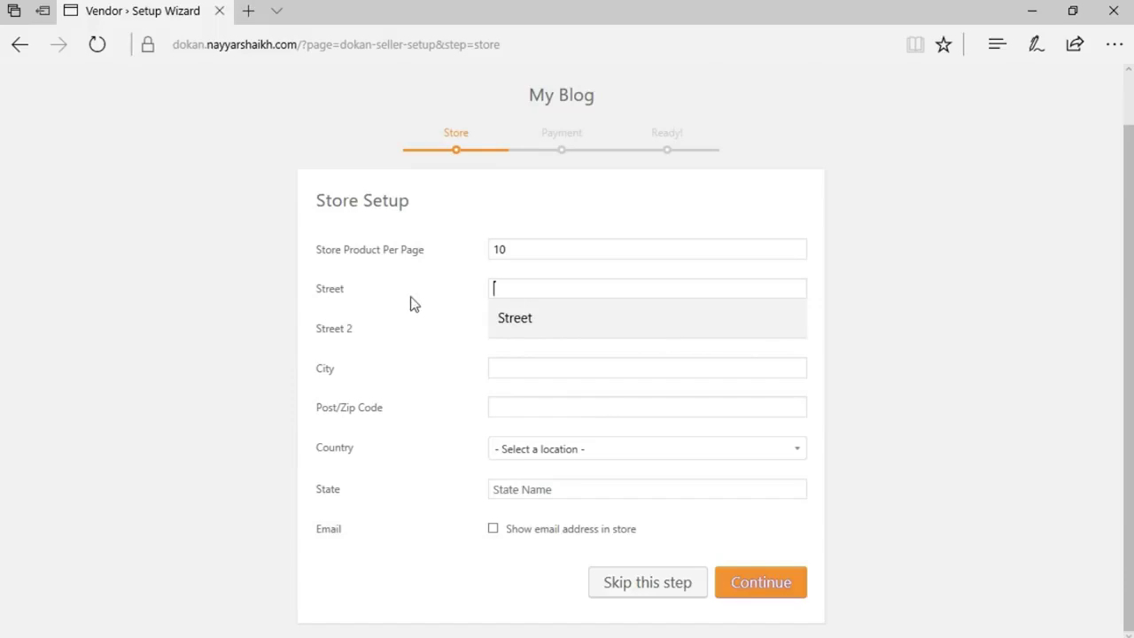
pyautogui.click(540, 320)
pyautogui.click(536, 321)
pyautogui.click(532, 362)
pyautogui.click(553, 365)
pyautogui.click(540, 399)
pyautogui.click(572, 400)
pyautogui.click(567, 435)
# - Set country India and state Maharashtra, then save the store and payment steps
pyautogui.click(604, 457)
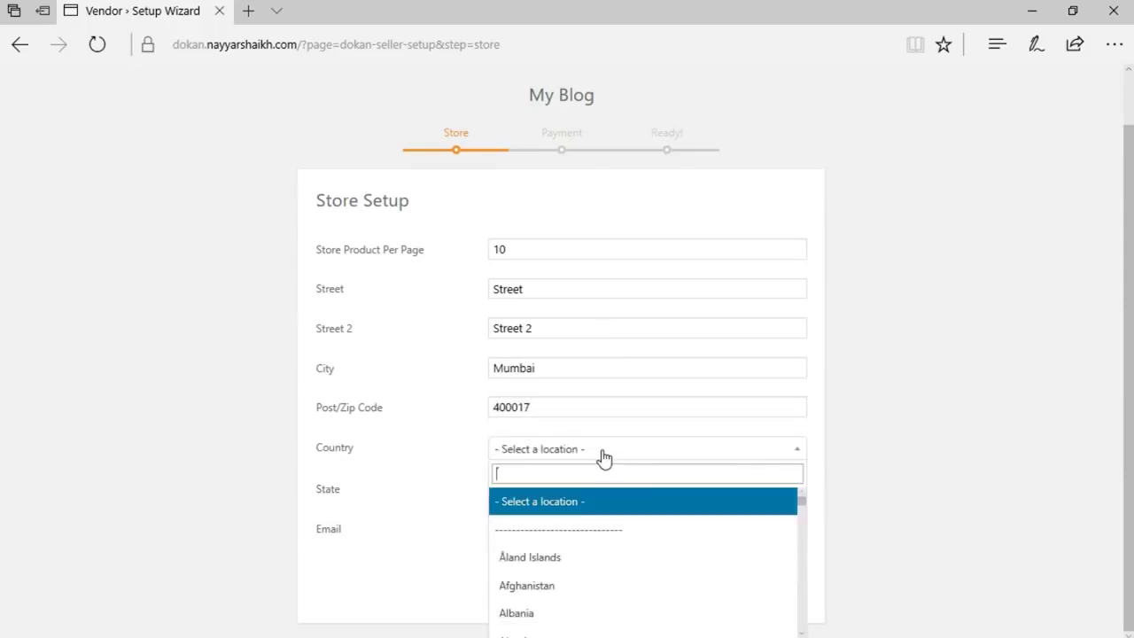
pyautogui.write('Ind')
pyautogui.click(577, 553)
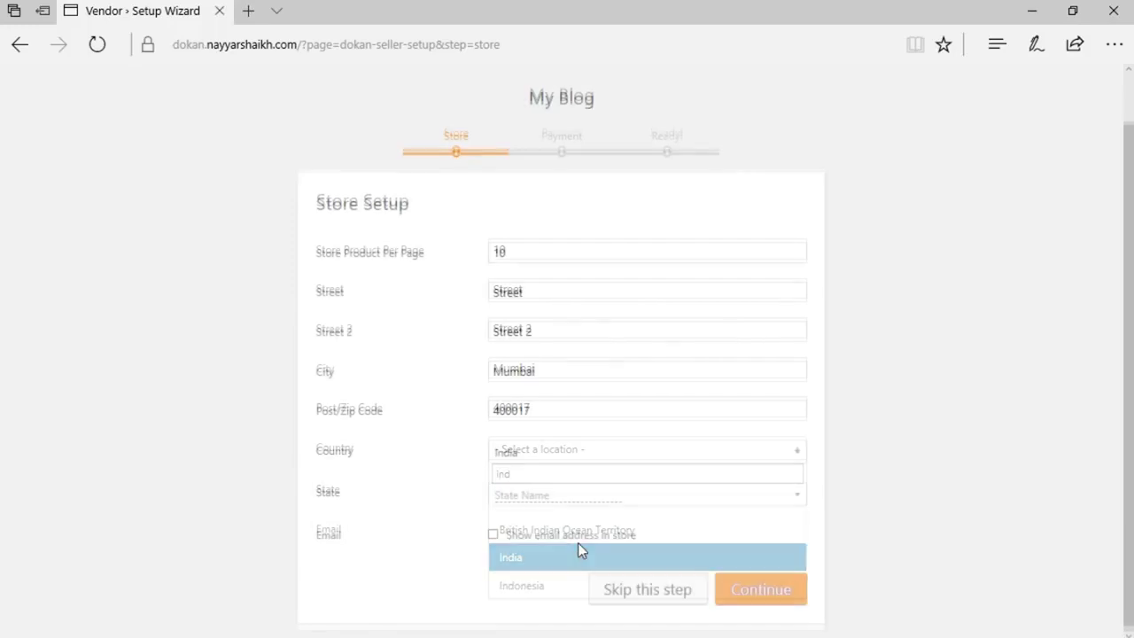
pyautogui.click(588, 498)
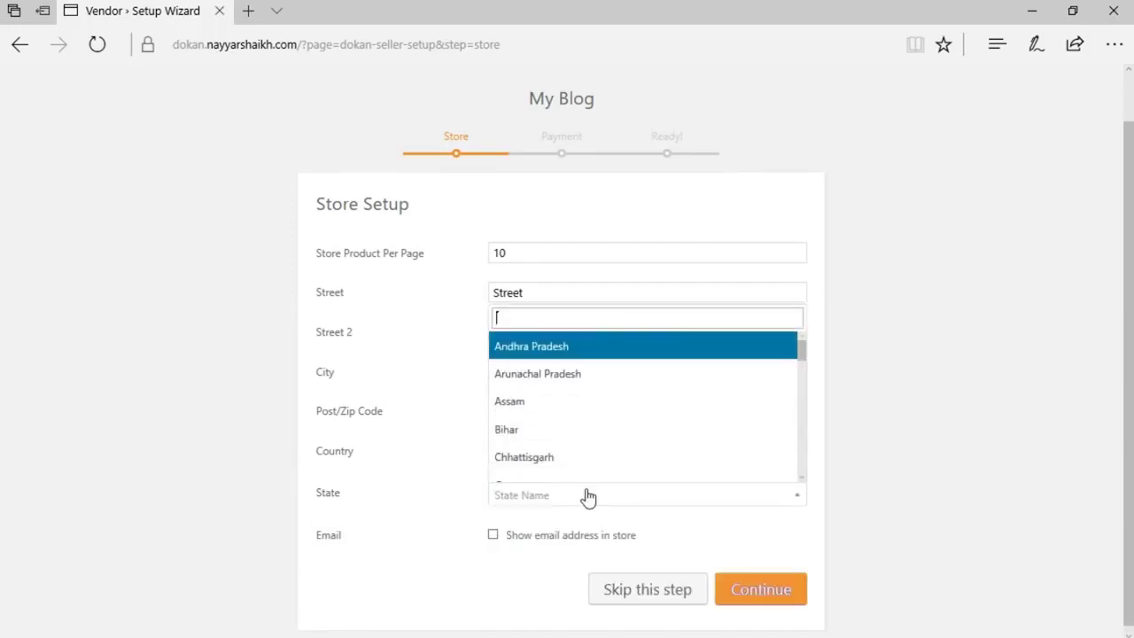
pyautogui.write('maha')
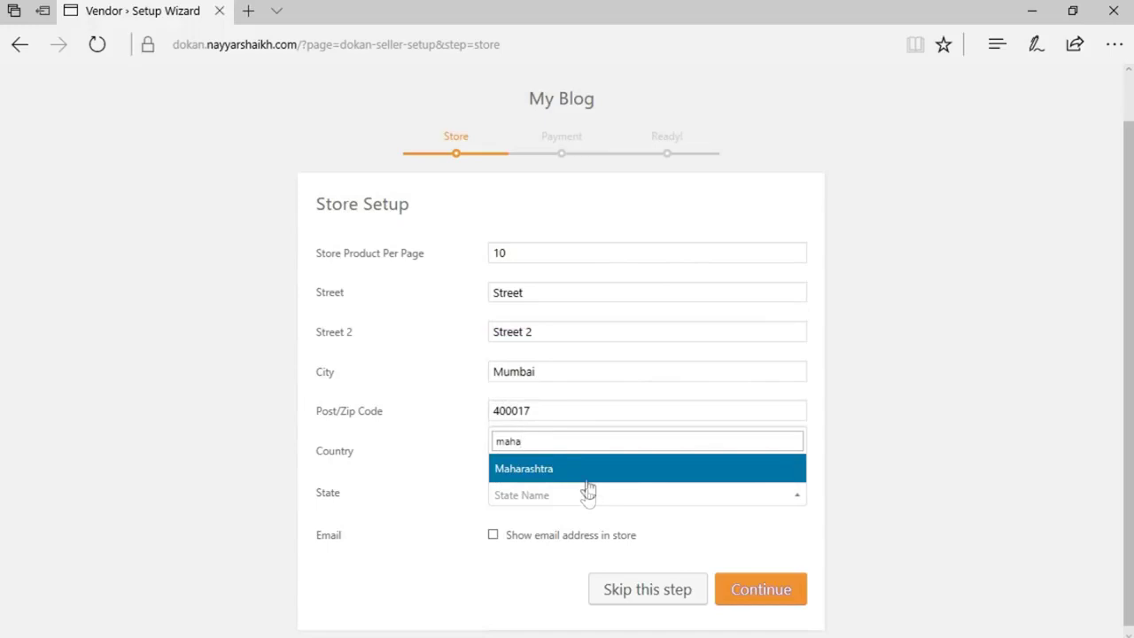
pyautogui.click(589, 467)
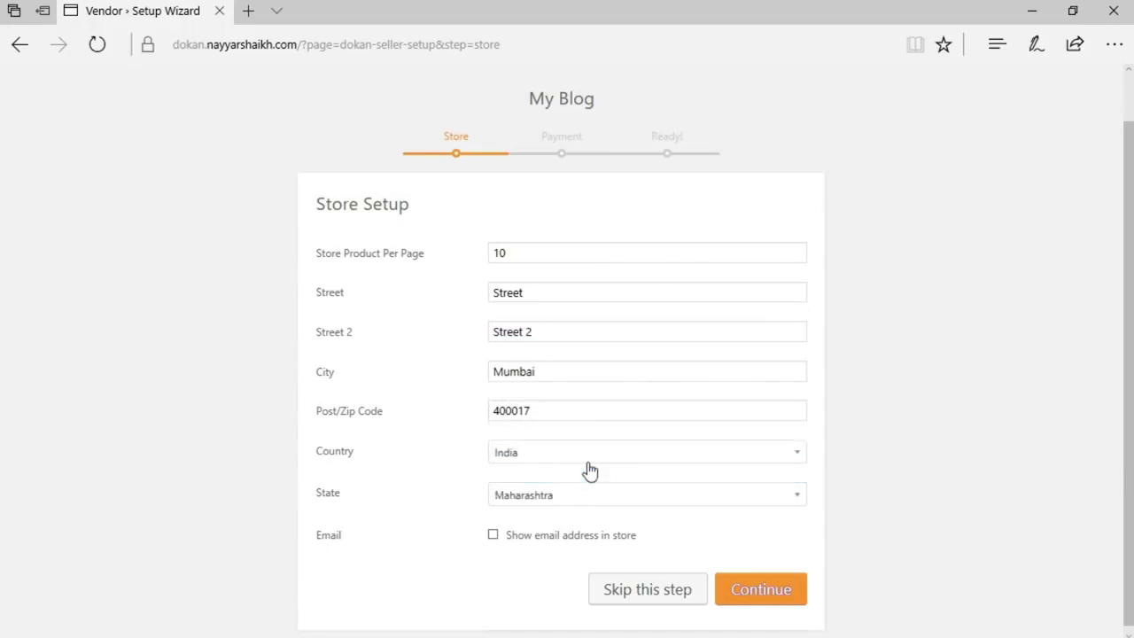
pyautogui.click(762, 590)
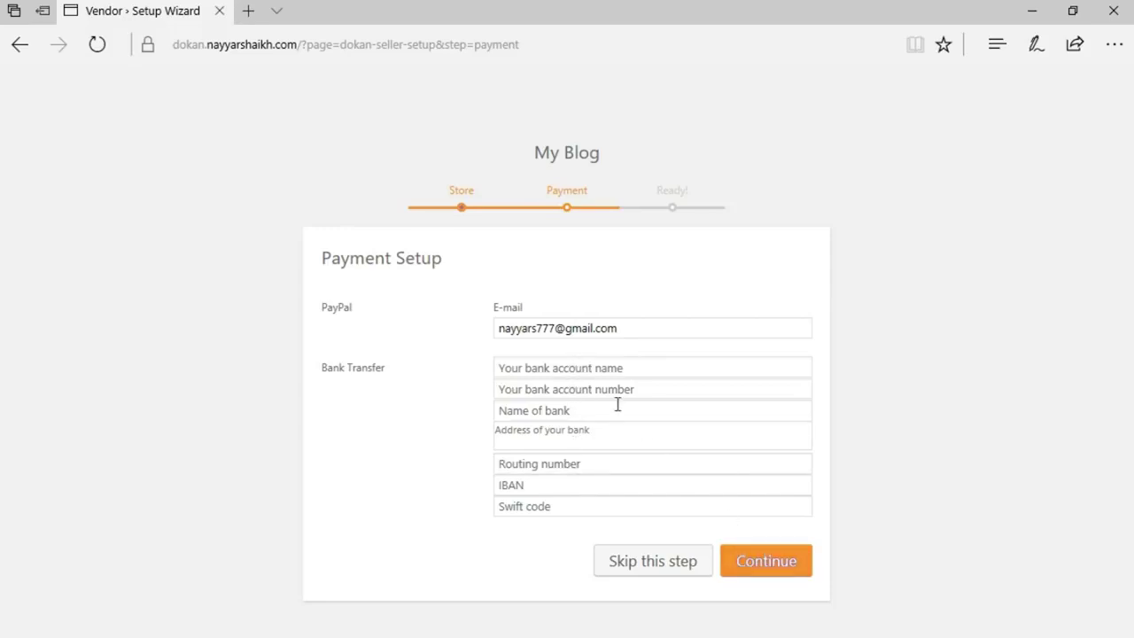
pyautogui.click(761, 550)
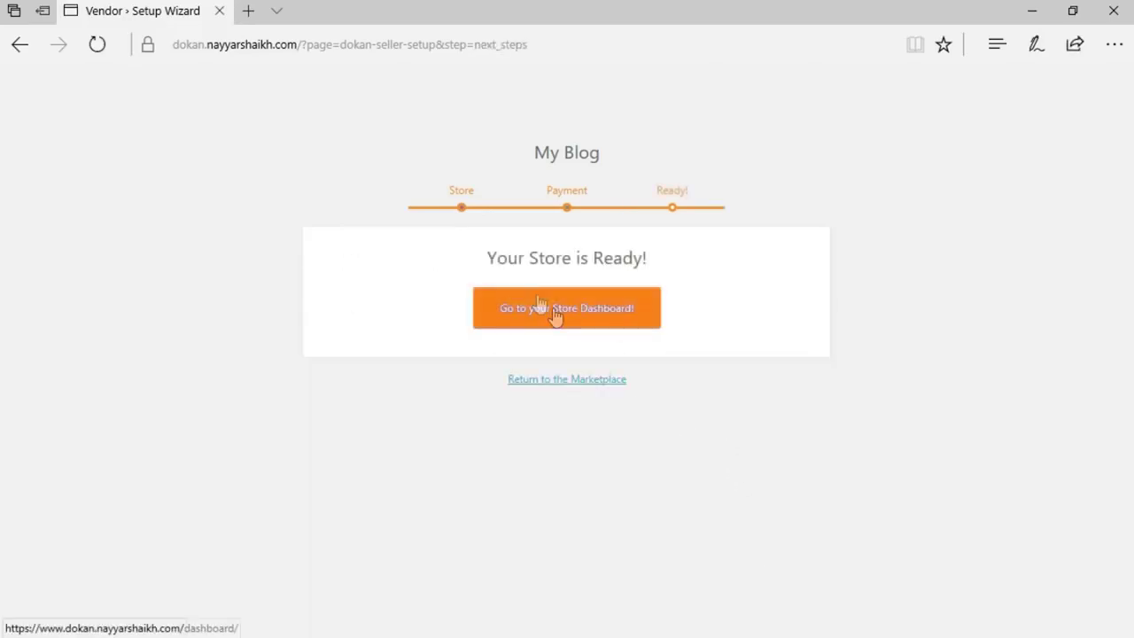
# - Open the vendor store dashboard and scroll to the selling-not-enabled error
pyautogui.click(582, 324)
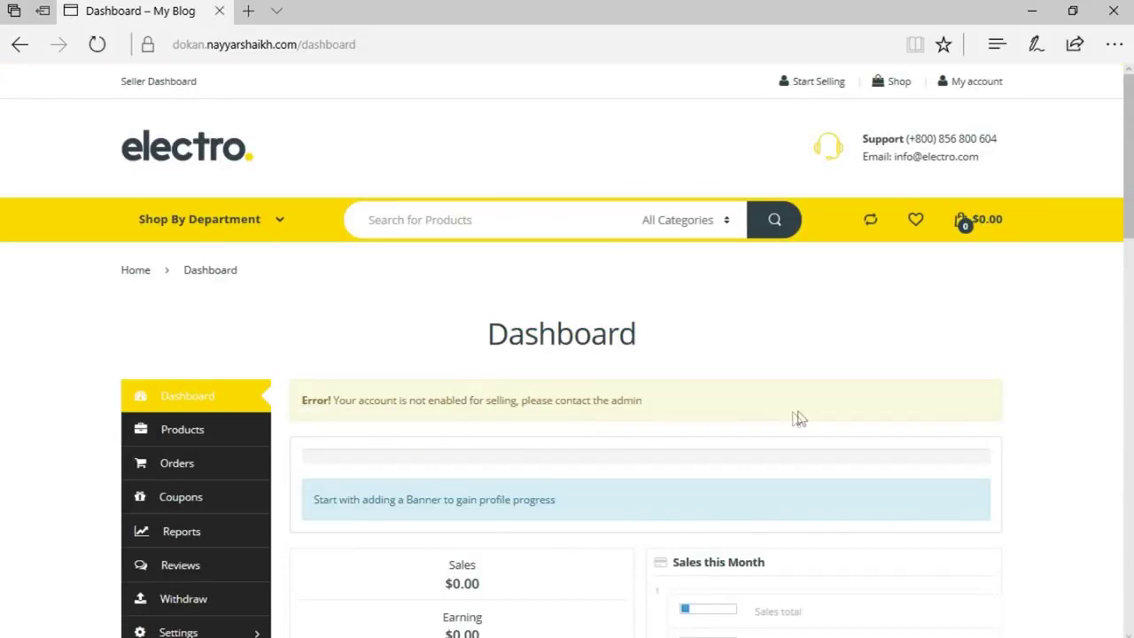
pyautogui.scroll(-3, 797, 418)
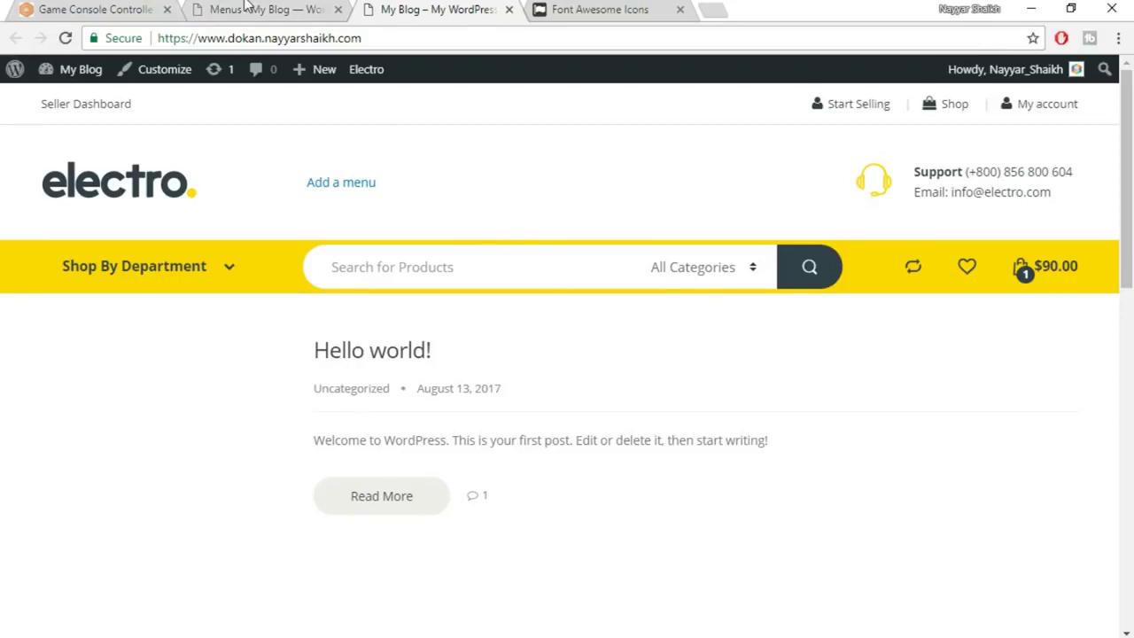
# - In the admin's All Vendors list, activate selling for the Ntech vendor
pyautogui.click(238, 8)
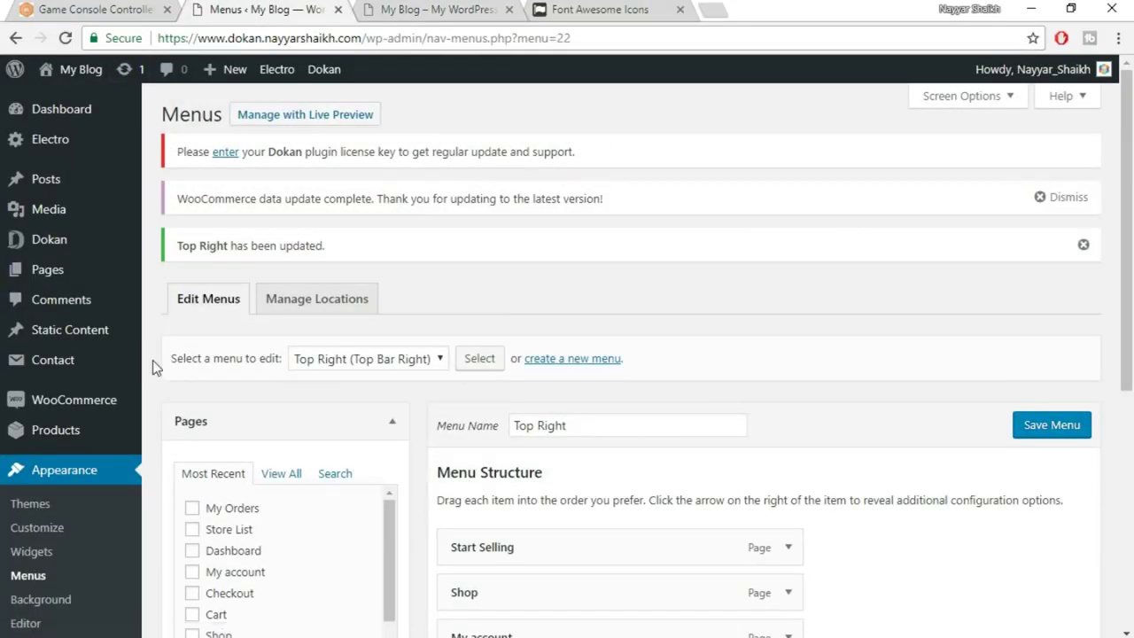
pyautogui.moveTo(45, 241)
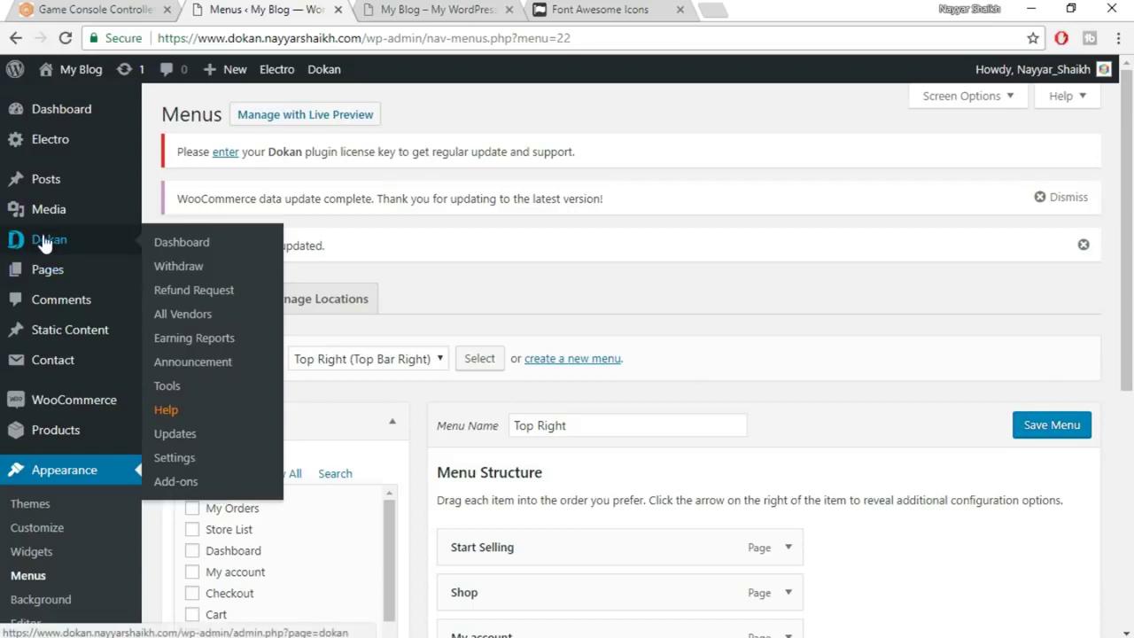
pyautogui.click(187, 315)
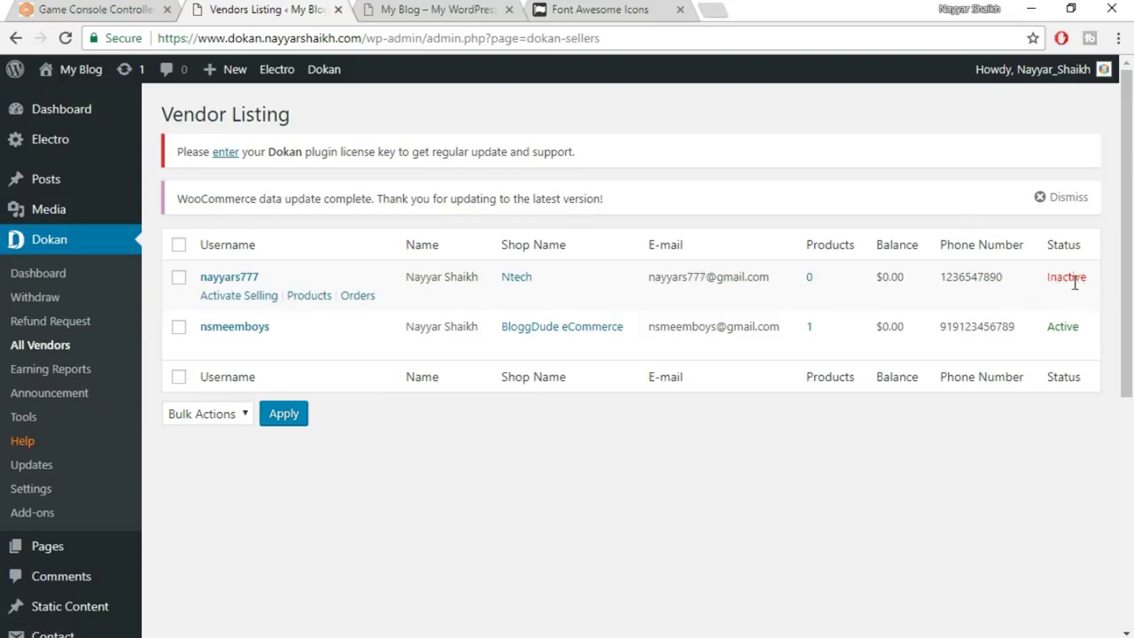
pyautogui.click(233, 299)
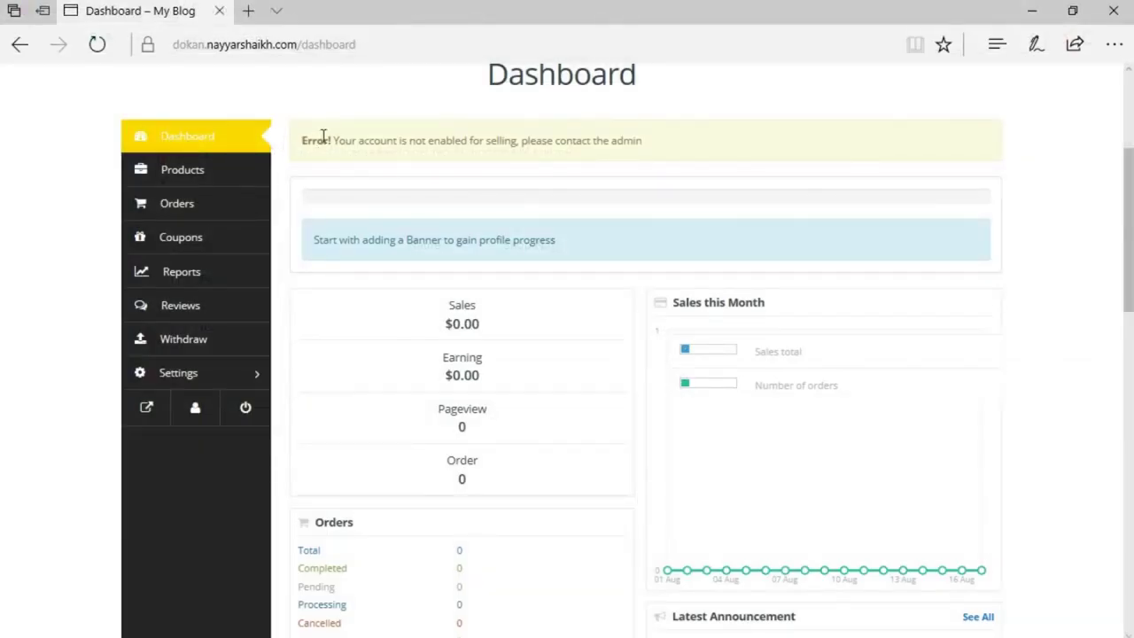
# - Reload the vendor dashboard to confirm the error is gone, then view the Ntech store in a new tab
pyautogui.moveTo(302, 141); pyautogui.dragTo(636, 156)
pyautogui.click(636, 156)
pyautogui.click(92, 51)
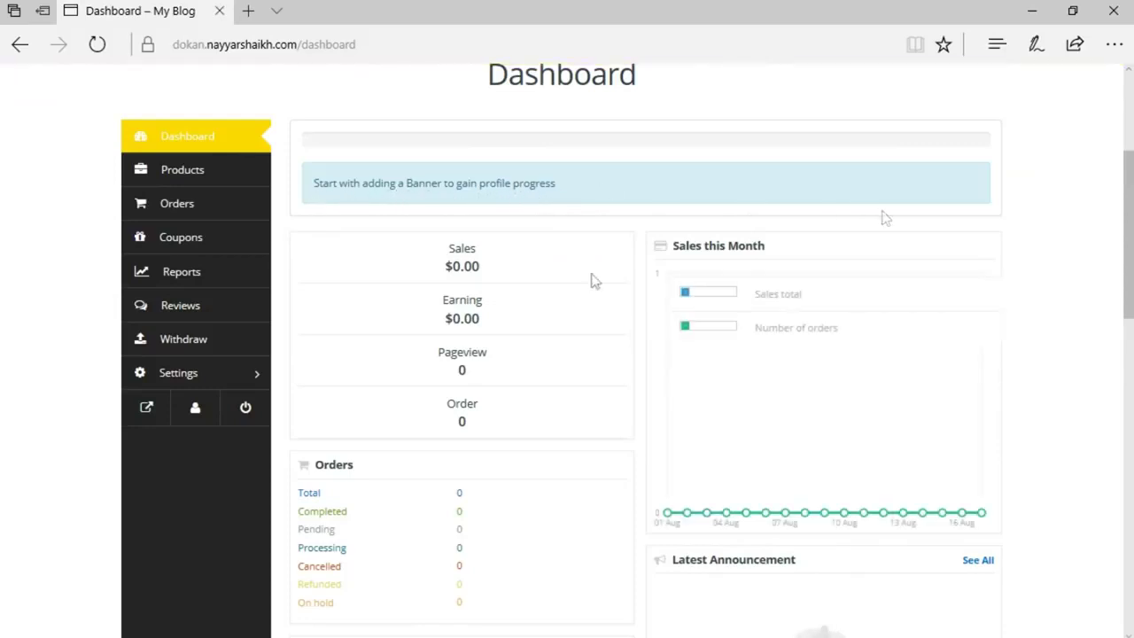
pyautogui.click(148, 414)
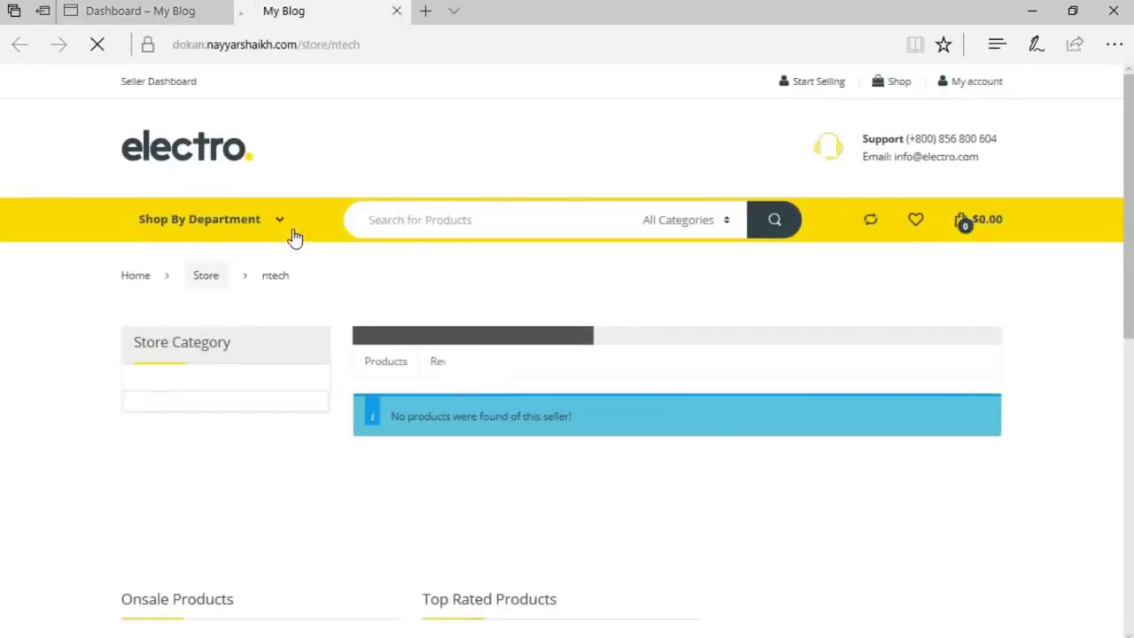
pyautogui.scroll(-1, 1091, 343)
pyautogui.scroll(-1, 1091, 343)
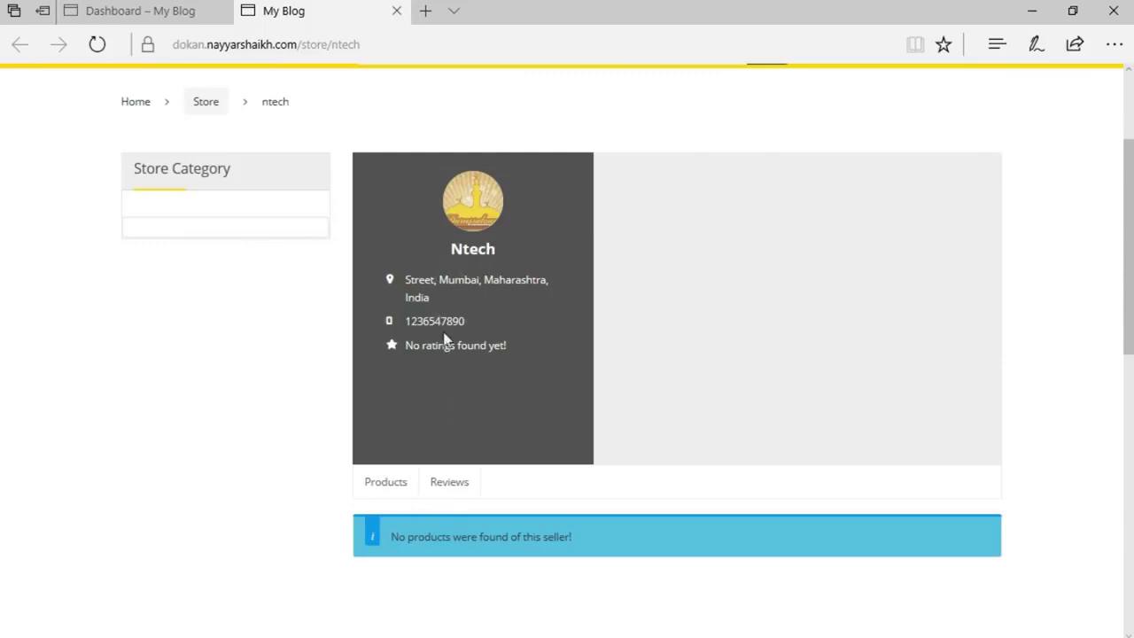
pyautogui.scroll(-2, 503, 531)
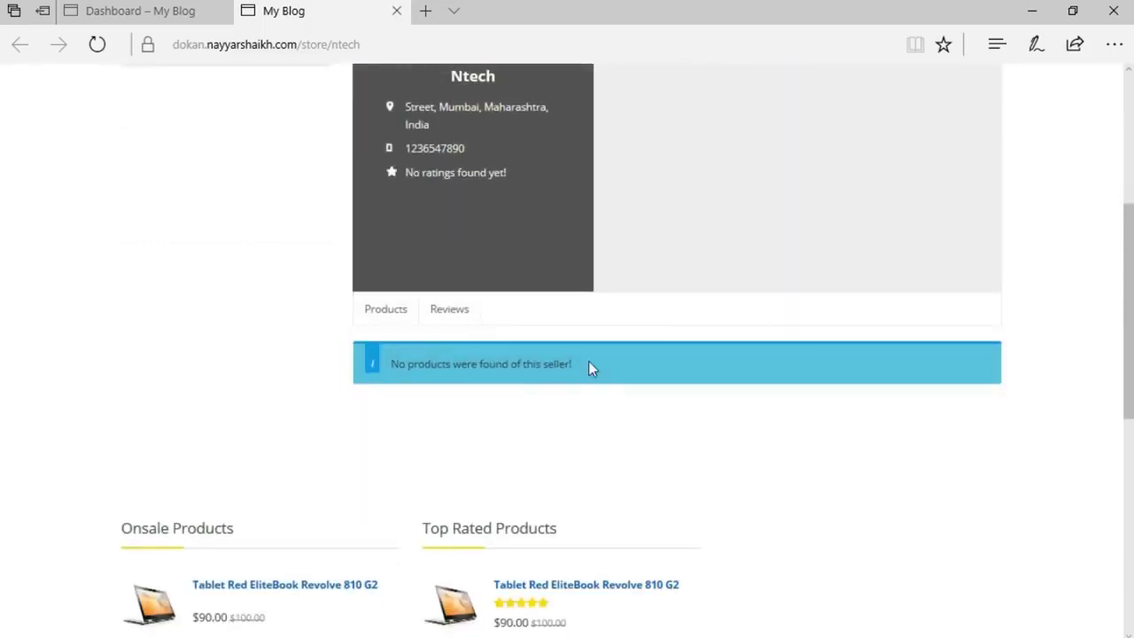
pyautogui.scroll(4, 518, 362)
# - Open Edit Account details, recheck the empty Ntech store page, and return to account details
pyautogui.click(156, 10)
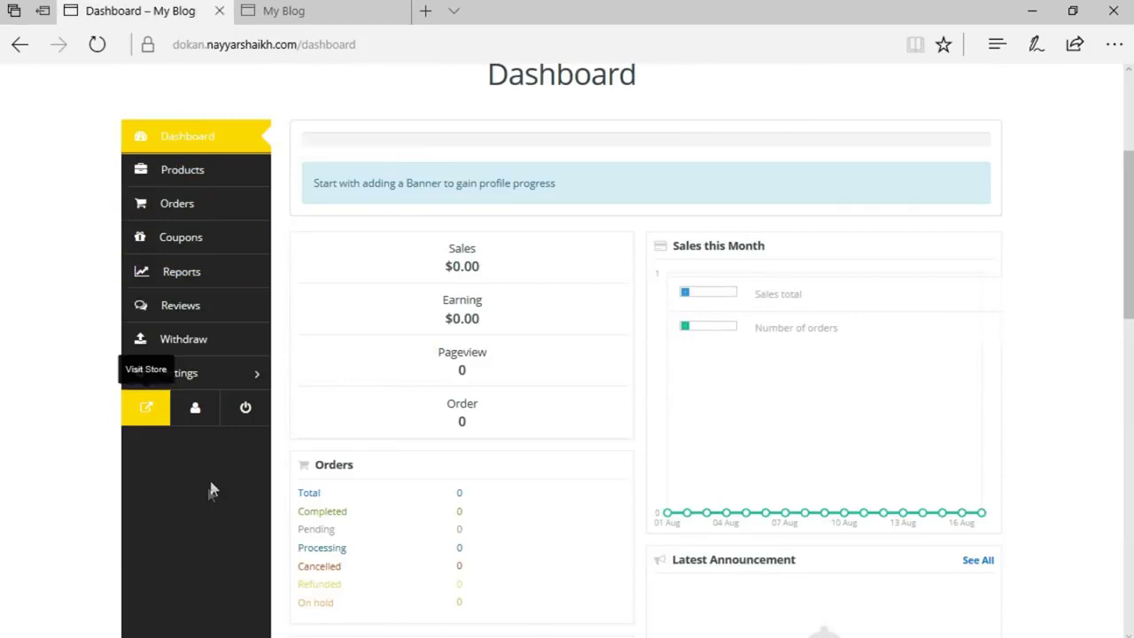
pyautogui.click(196, 409)
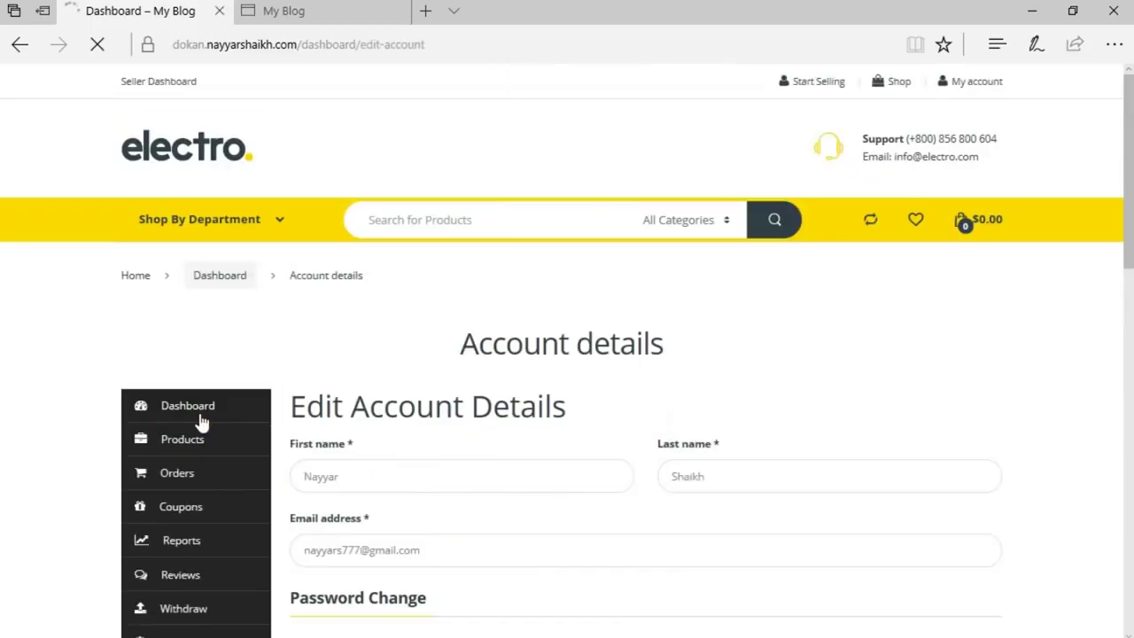
pyautogui.scroll(-3, 853, 450)
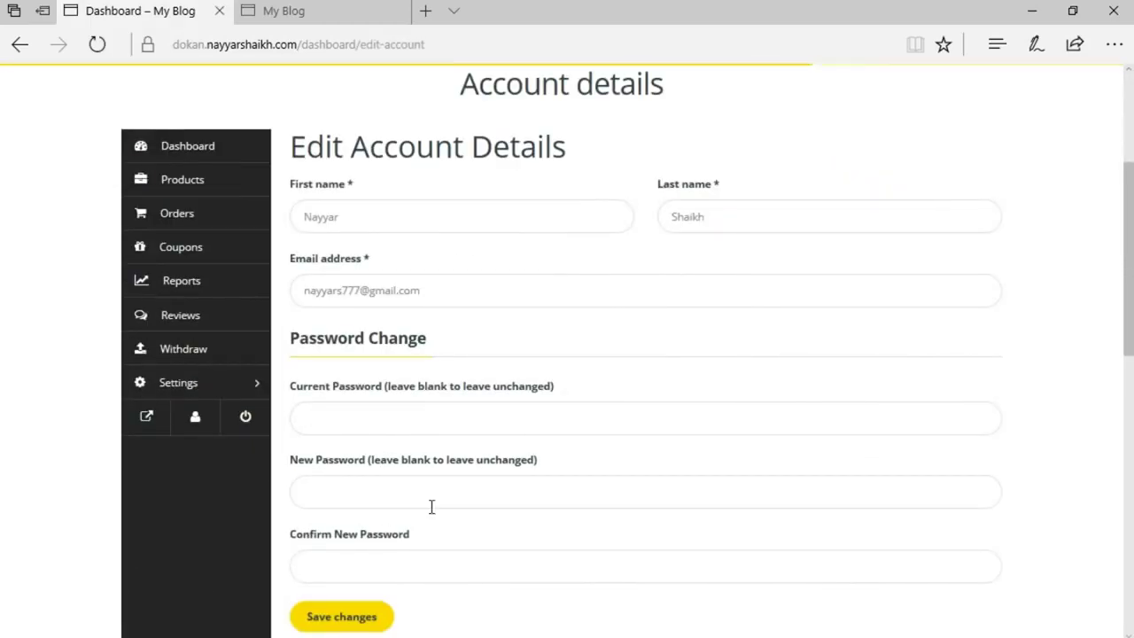
pyautogui.scroll(-1, 431, 506)
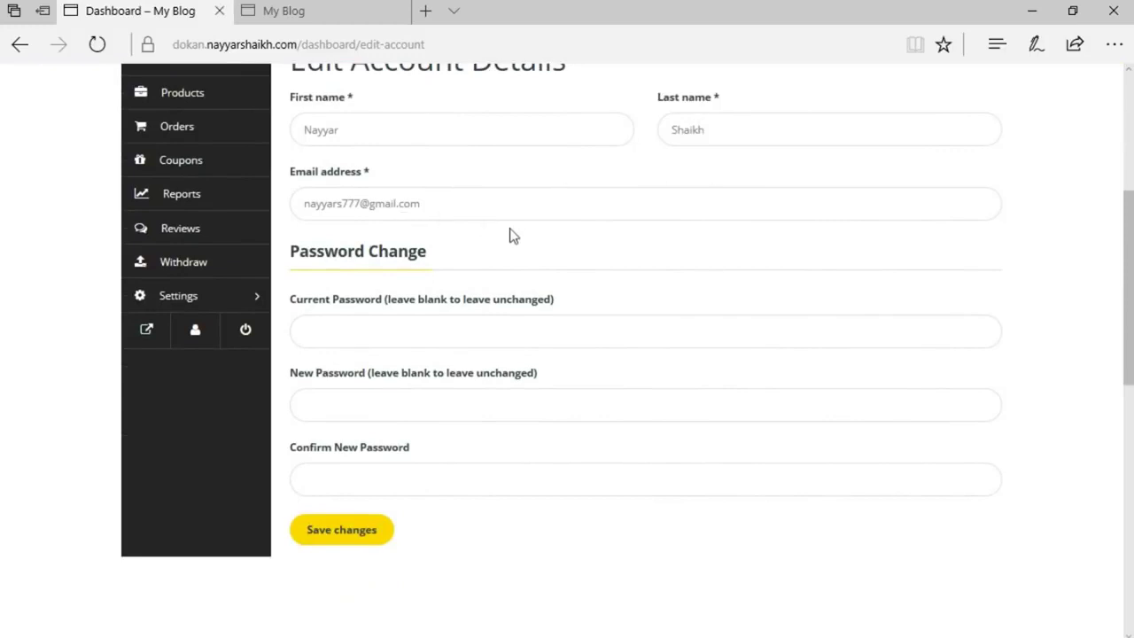
pyautogui.click(316, 10)
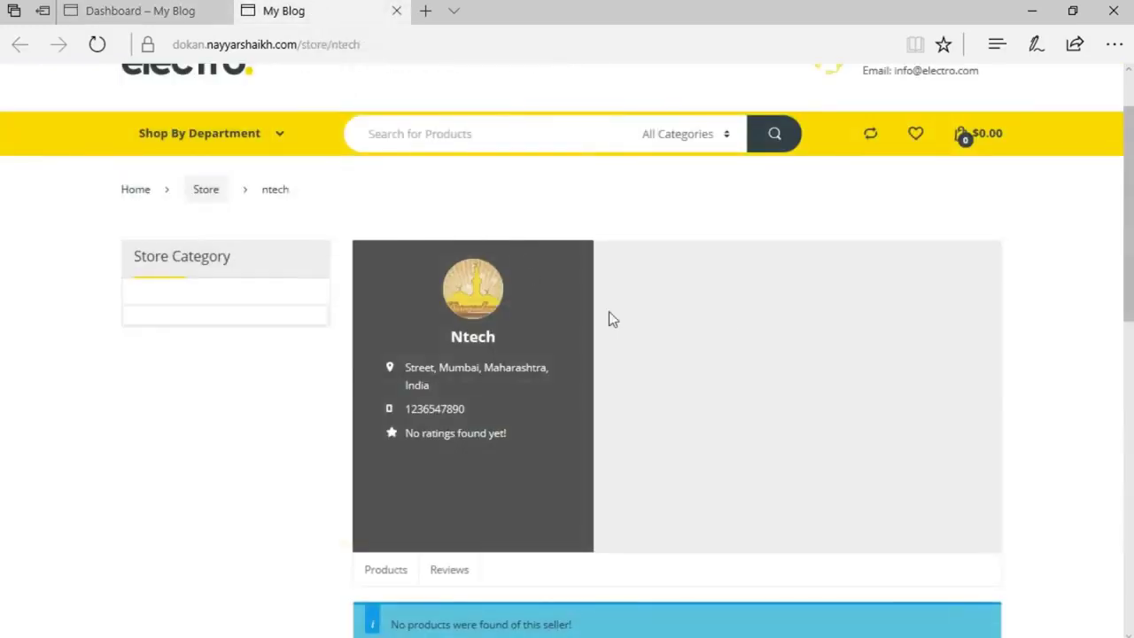
pyautogui.scroll(-1, 612, 319)
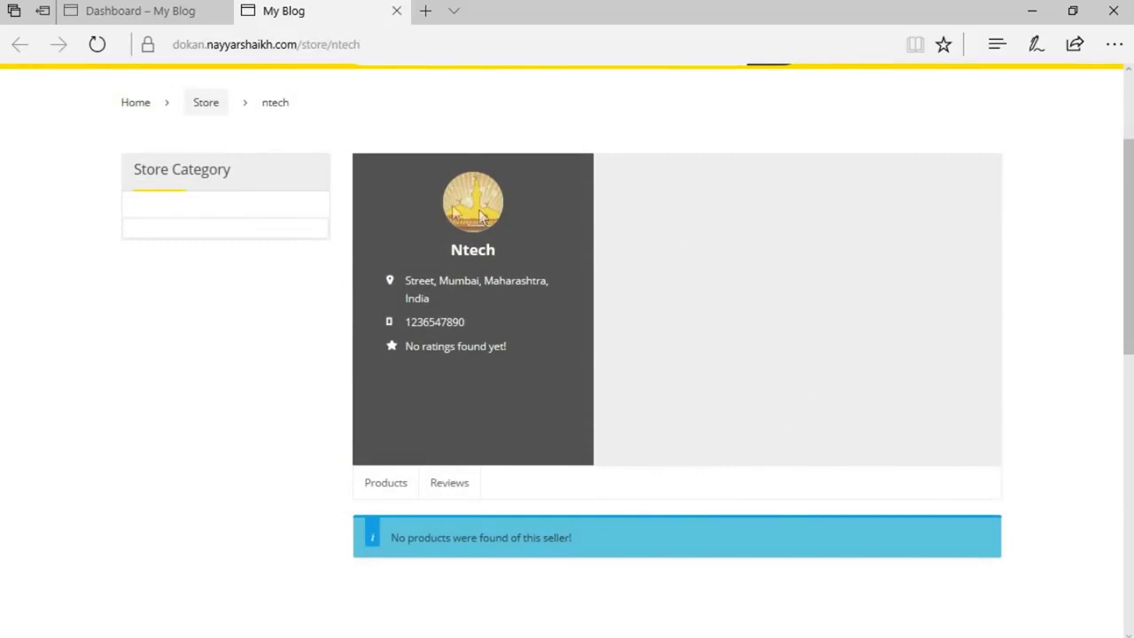
pyautogui.click(133, 10)
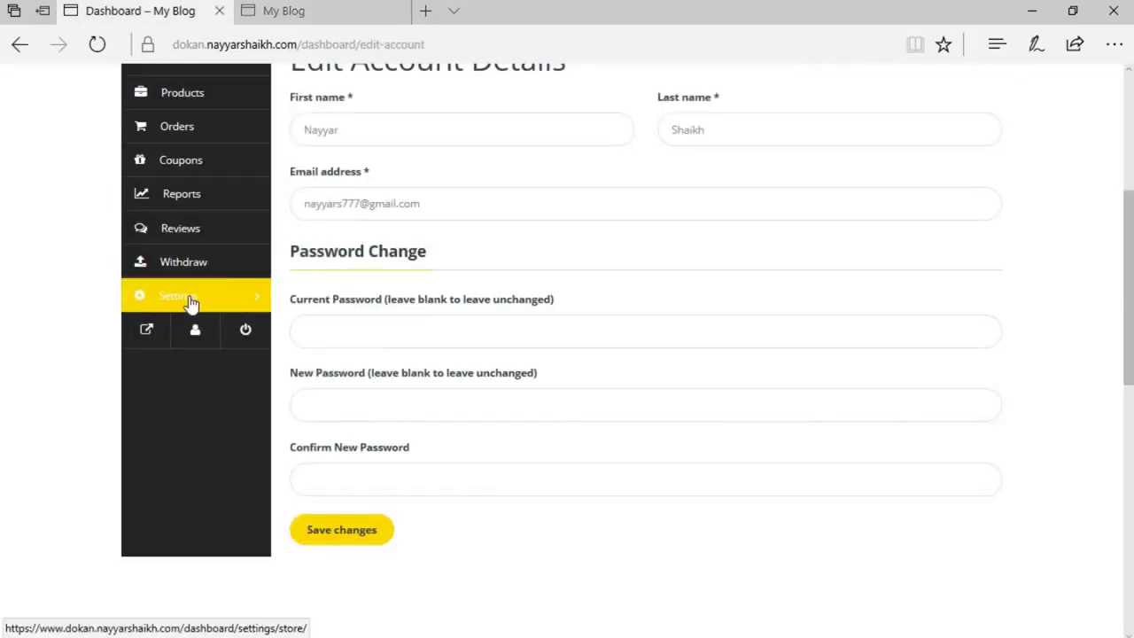
# - In store settings, upload banner7.jpg from the Dokan images folder as the store banner
pyautogui.click(199, 304)
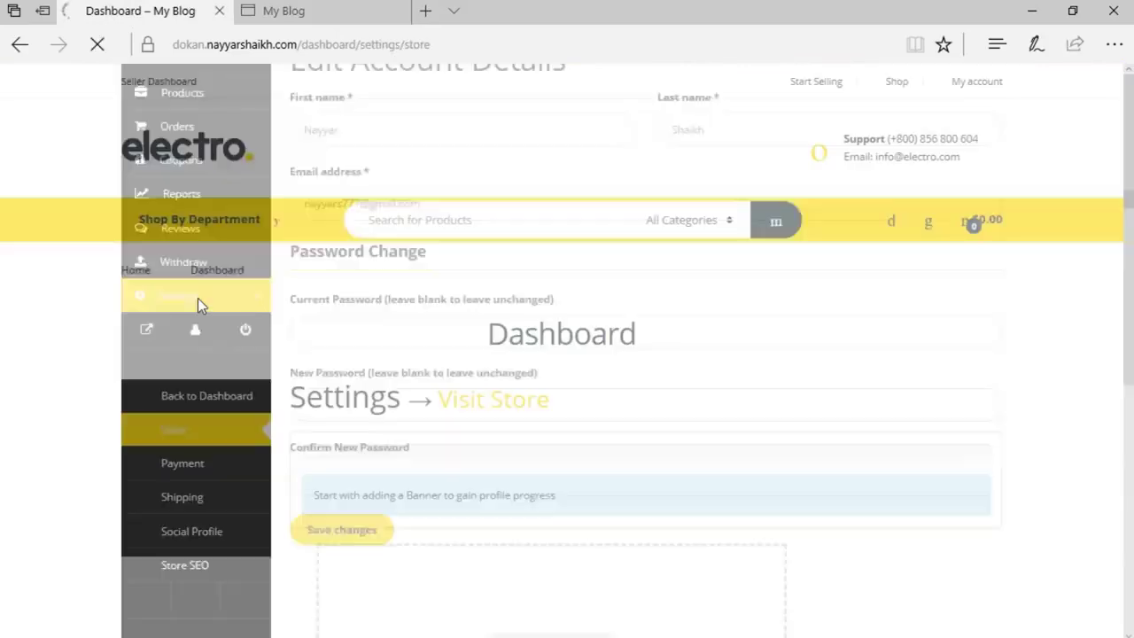
pyautogui.scroll(-1, 282, 324)
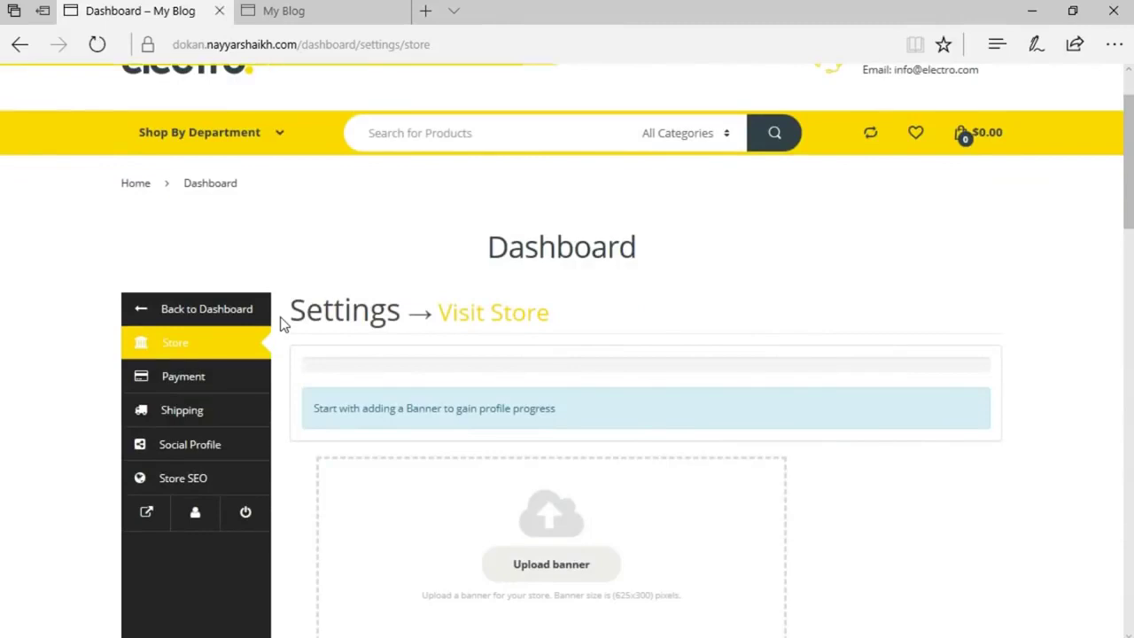
pyautogui.scroll(-3, 281, 321)
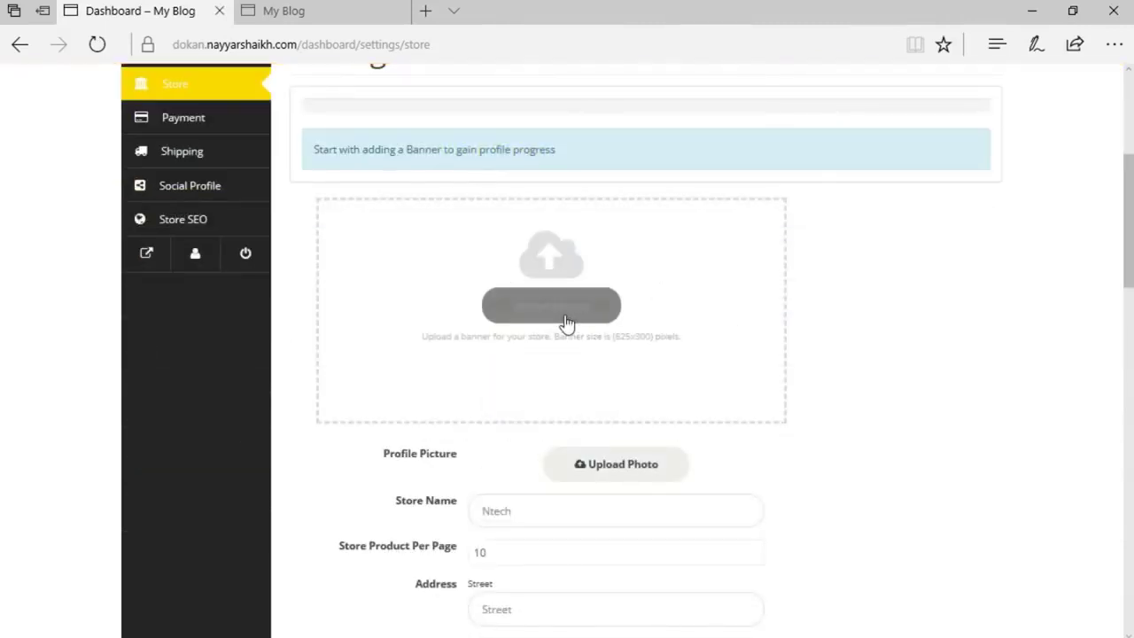
pyautogui.click(577, 316)
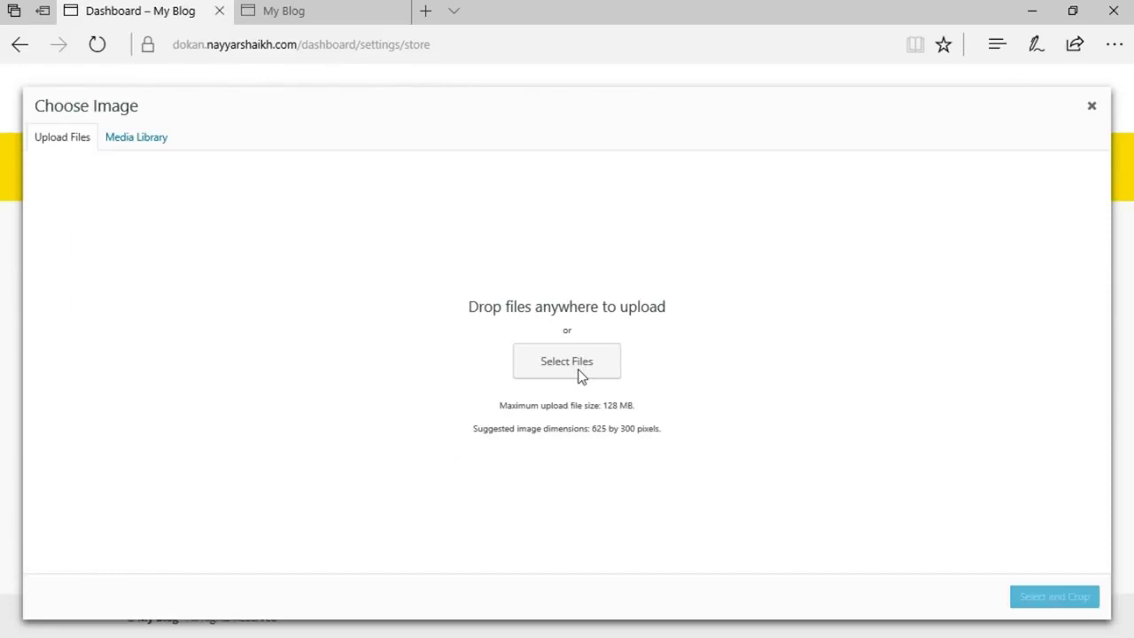
pyautogui.click(576, 365)
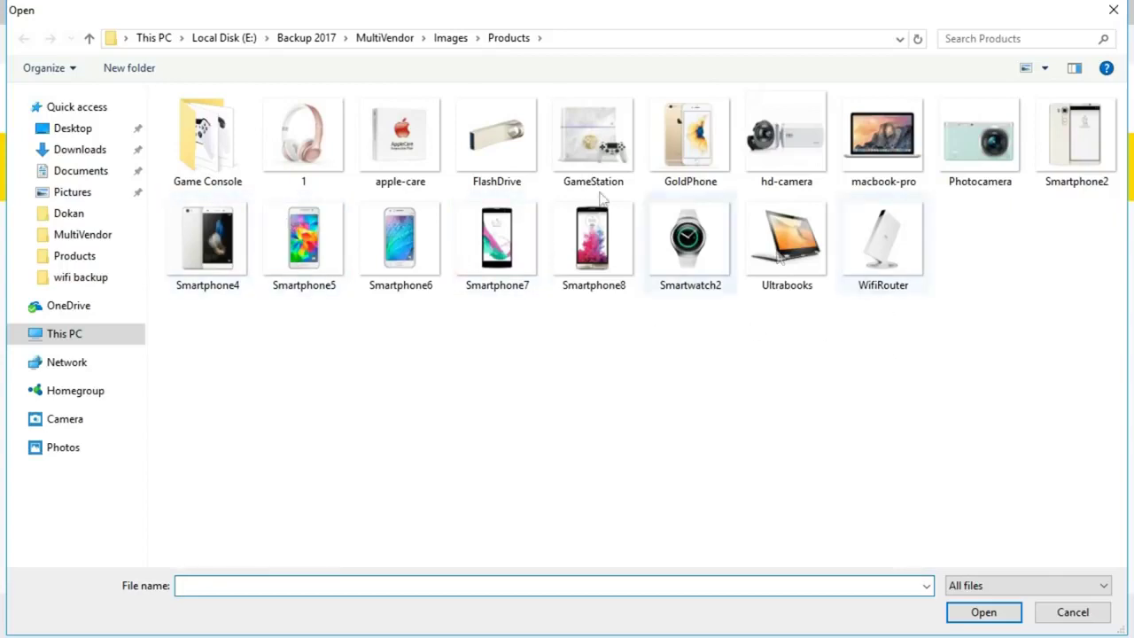
pyautogui.click(386, 38)
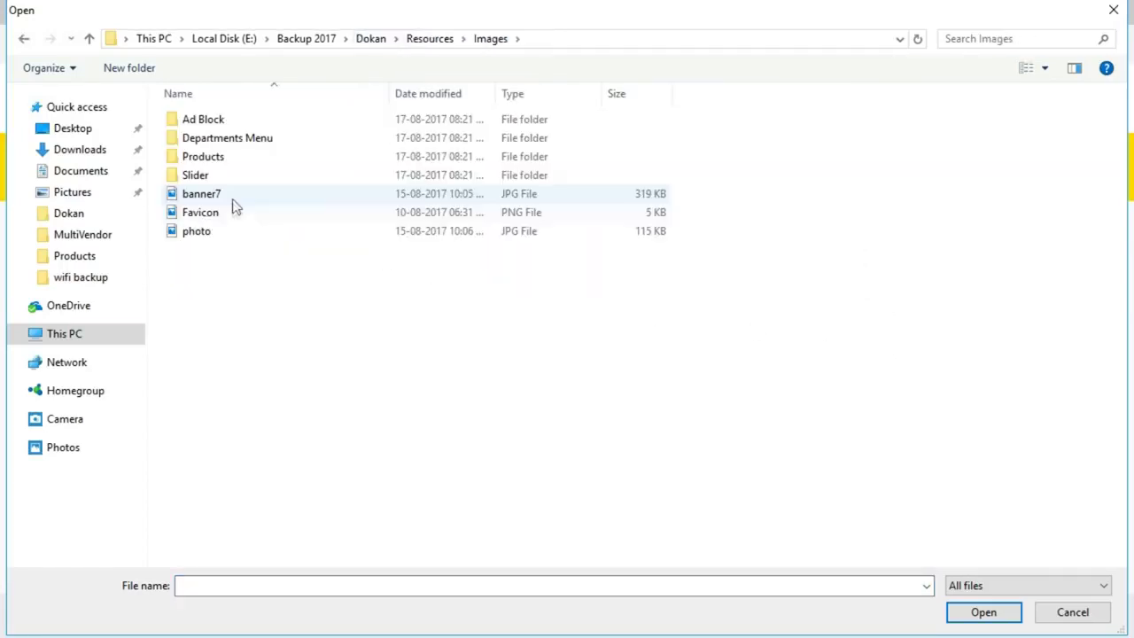
pyautogui.click(236, 196)
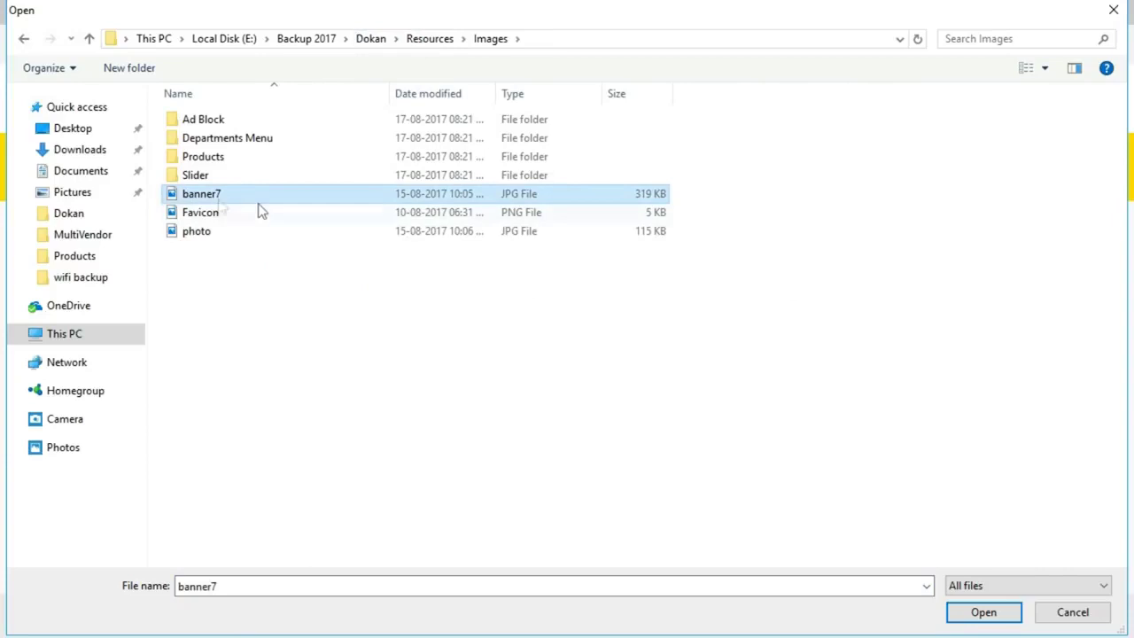
pyautogui.click(983, 613)
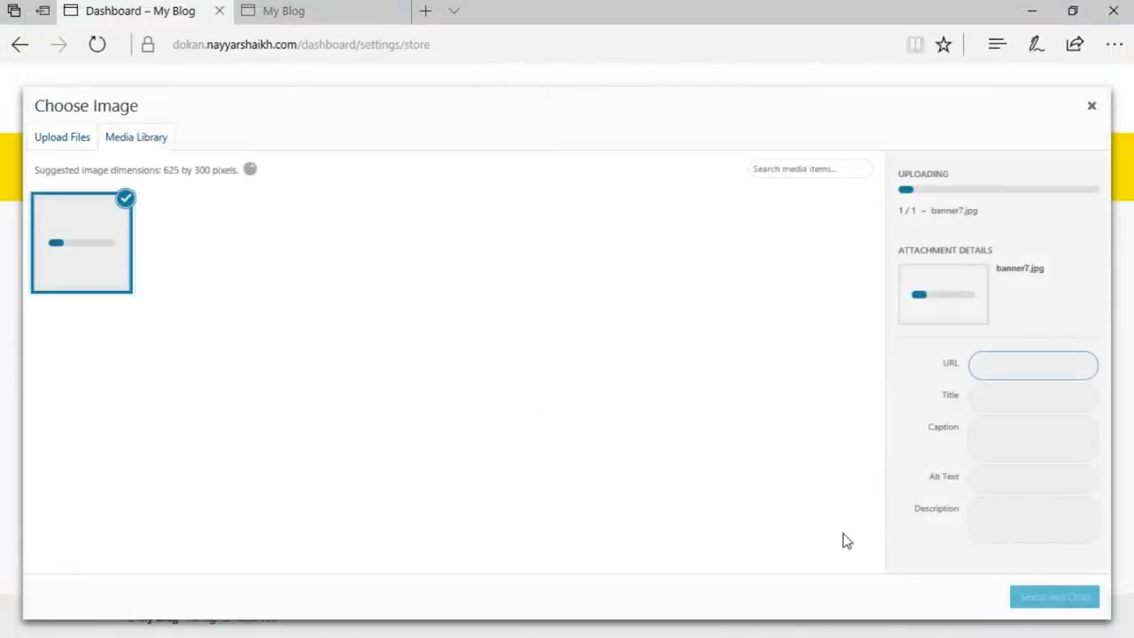
# - Crop the banner7 image, shifting the crop area right, and apply the crop
pyautogui.click(1062, 605)
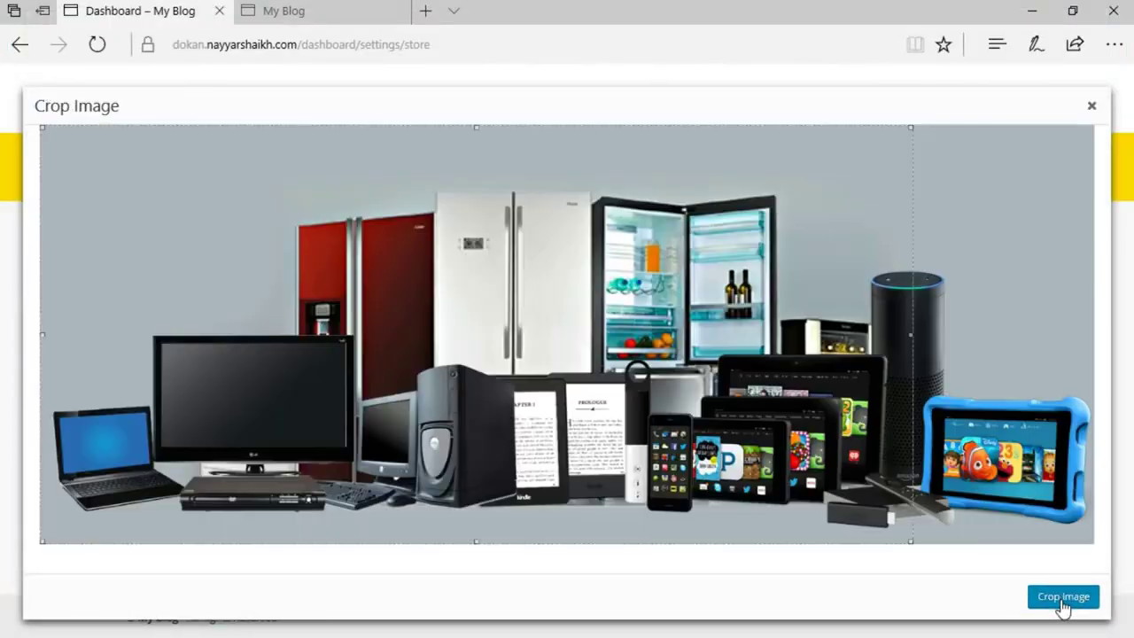
pyautogui.moveTo(659, 428); pyautogui.dragTo(730, 430)
pyautogui.press('Left')
pyautogui.press('Left')
pyautogui.press('Left')
pyautogui.press('Left')
pyautogui.press('Left')
pyautogui.press('Left')
pyautogui.click(1081, 600)
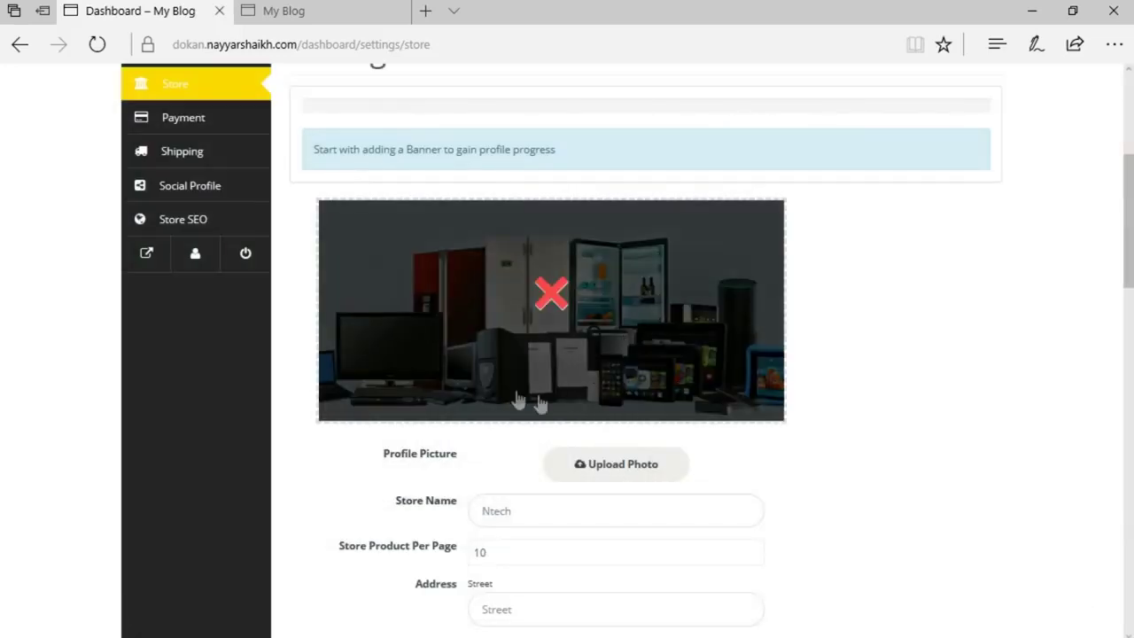
pyautogui.scroll(-2, 476, 340)
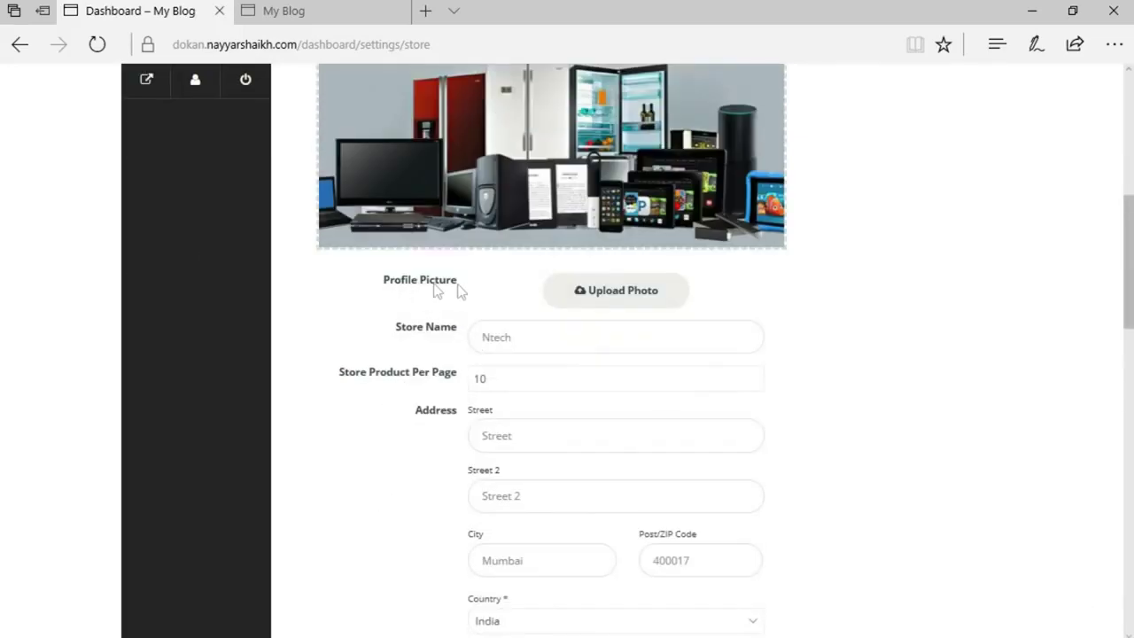
# - Upload and crop the photo image as the store profile picture
pyautogui.click(623, 303)
pyautogui.click(84, 140)
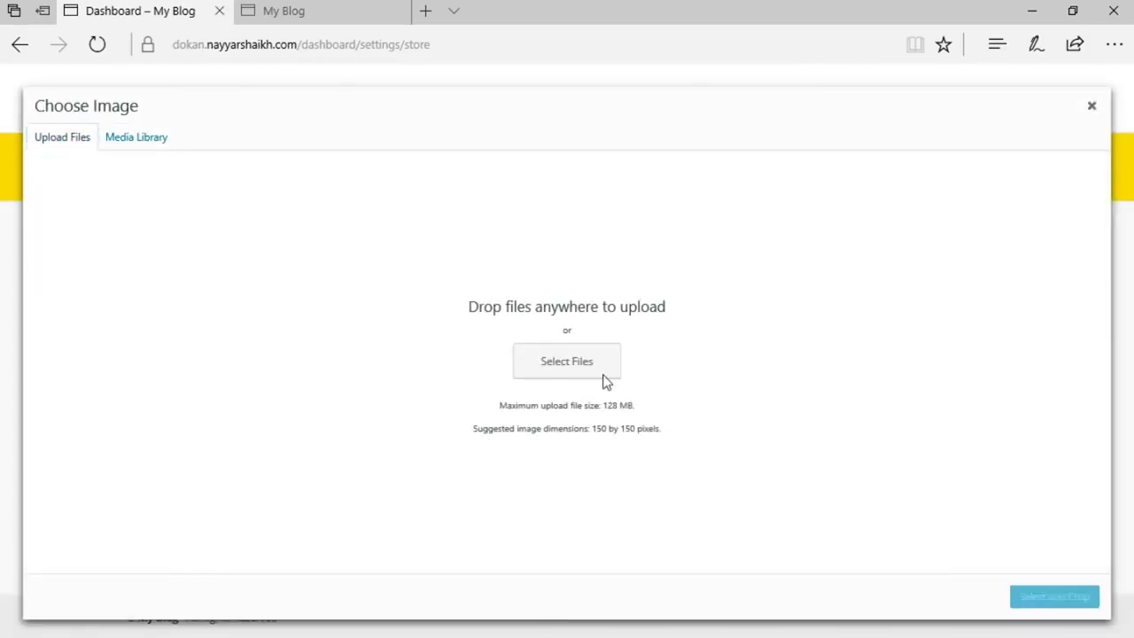
pyautogui.click(596, 360)
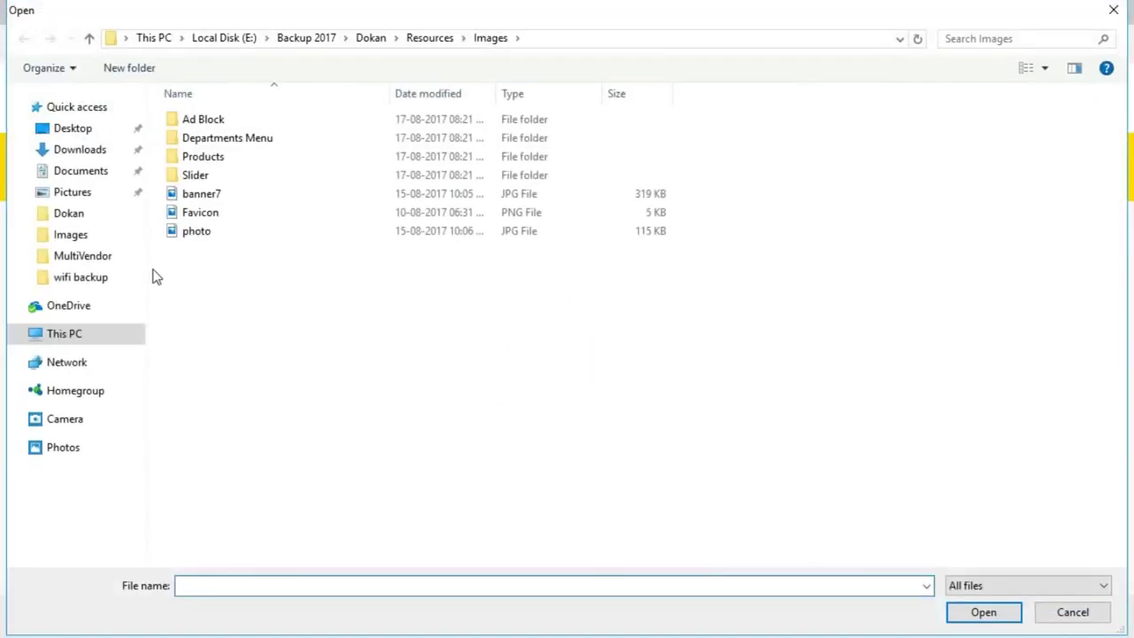
pyautogui.click(221, 231)
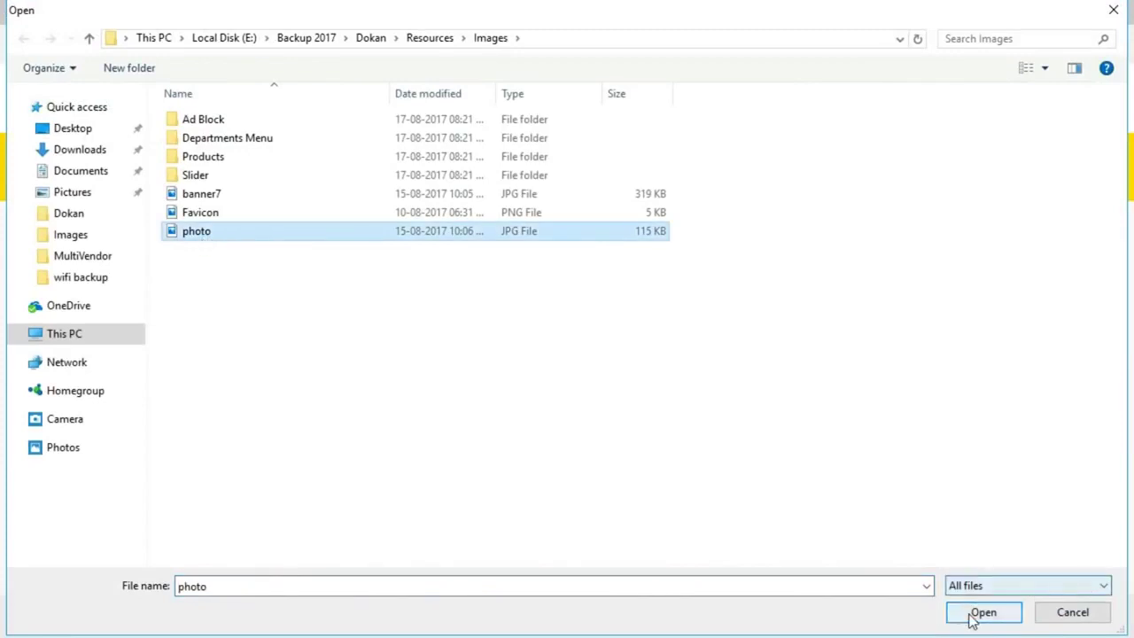
pyautogui.click(973, 615)
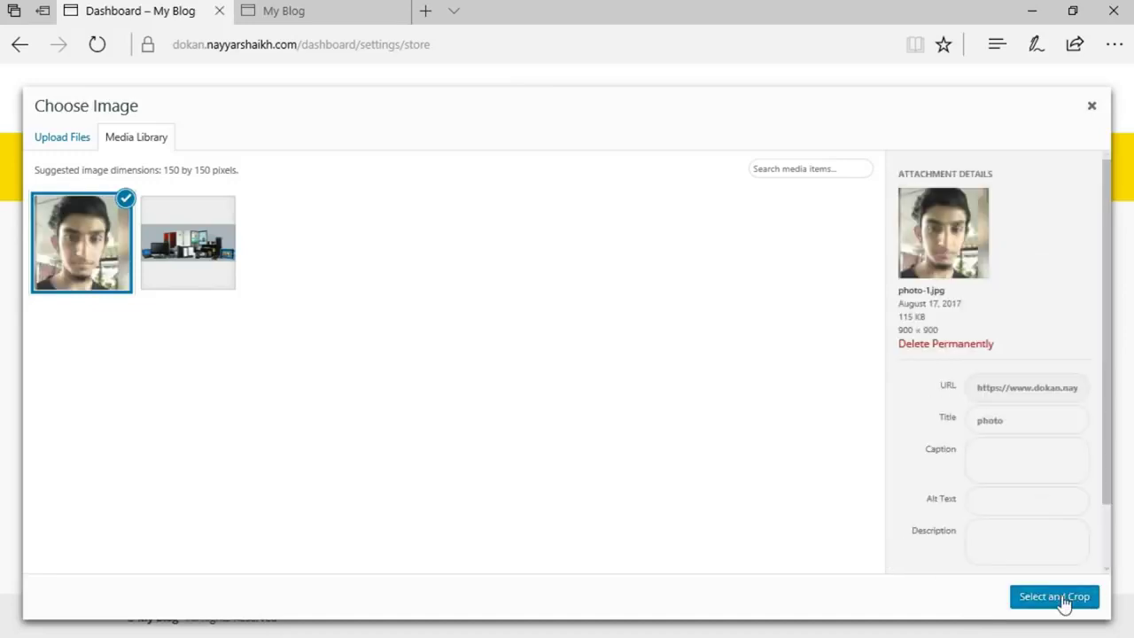
pyautogui.click(1064, 600)
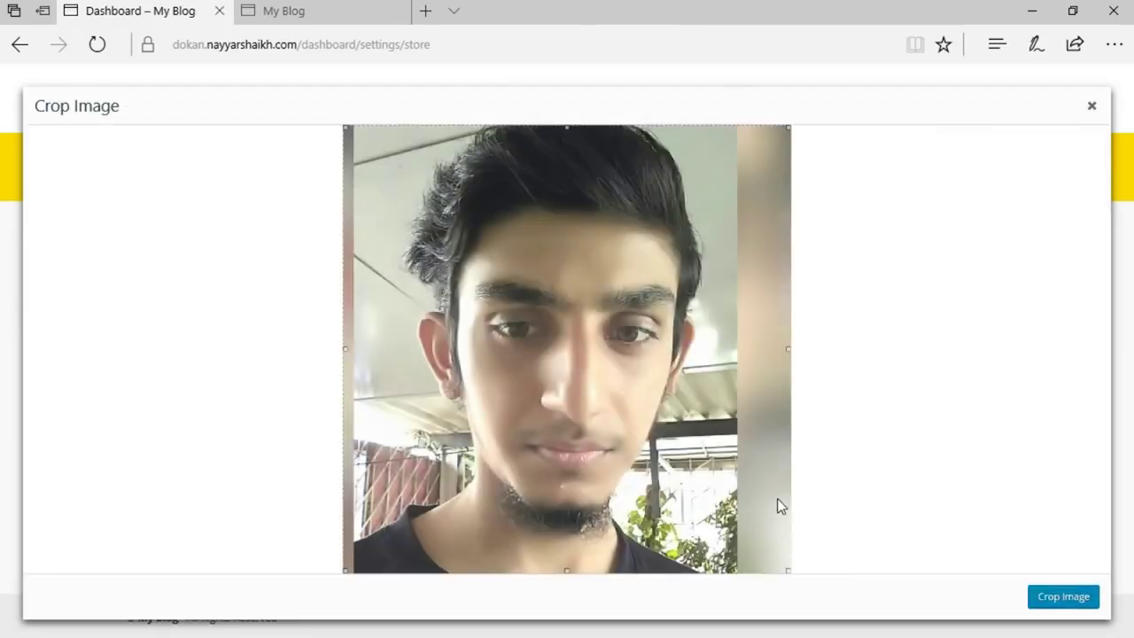
pyautogui.click(1078, 597)
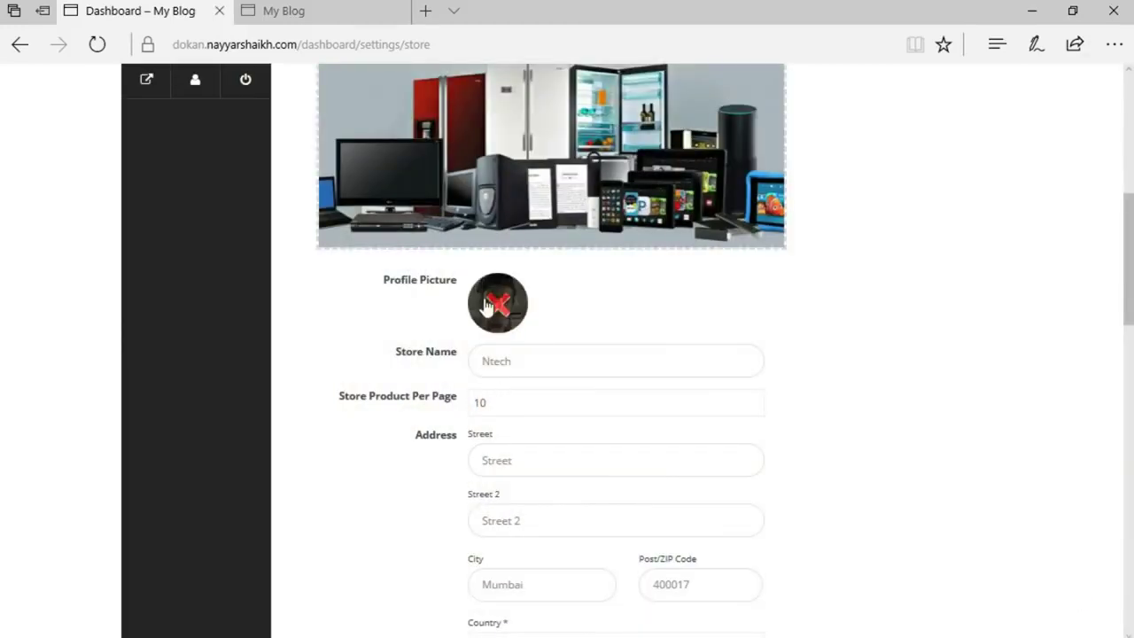
# - Save the store settings with Update Settings and return to the vendor dashboard
pyautogui.scroll(-1, 645, 342)
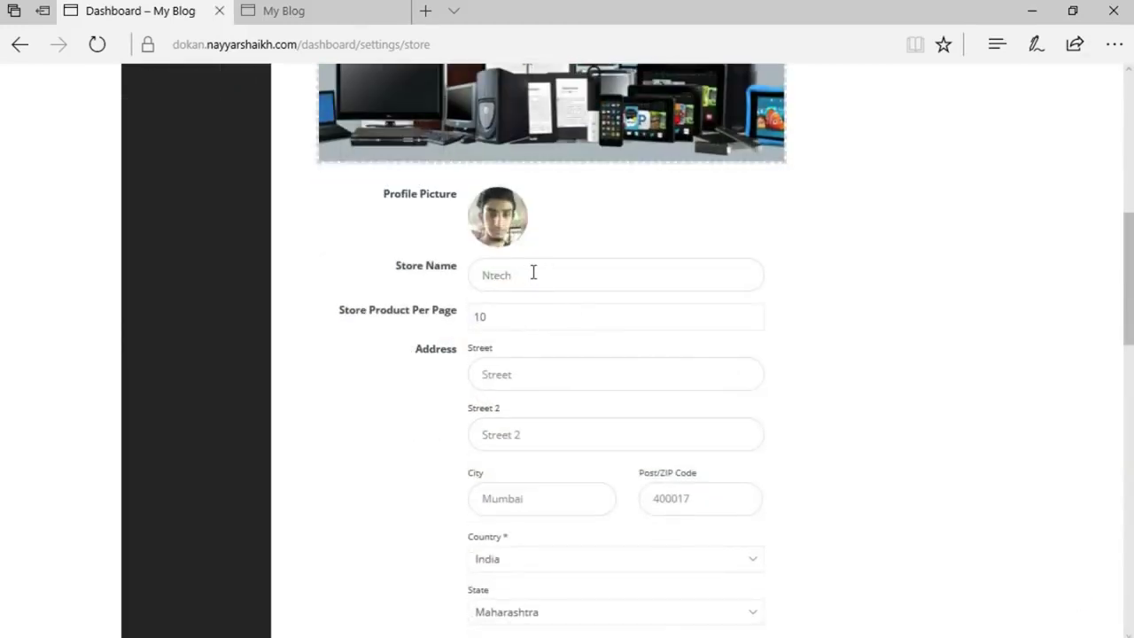
pyautogui.scroll(-2, 792, 367)
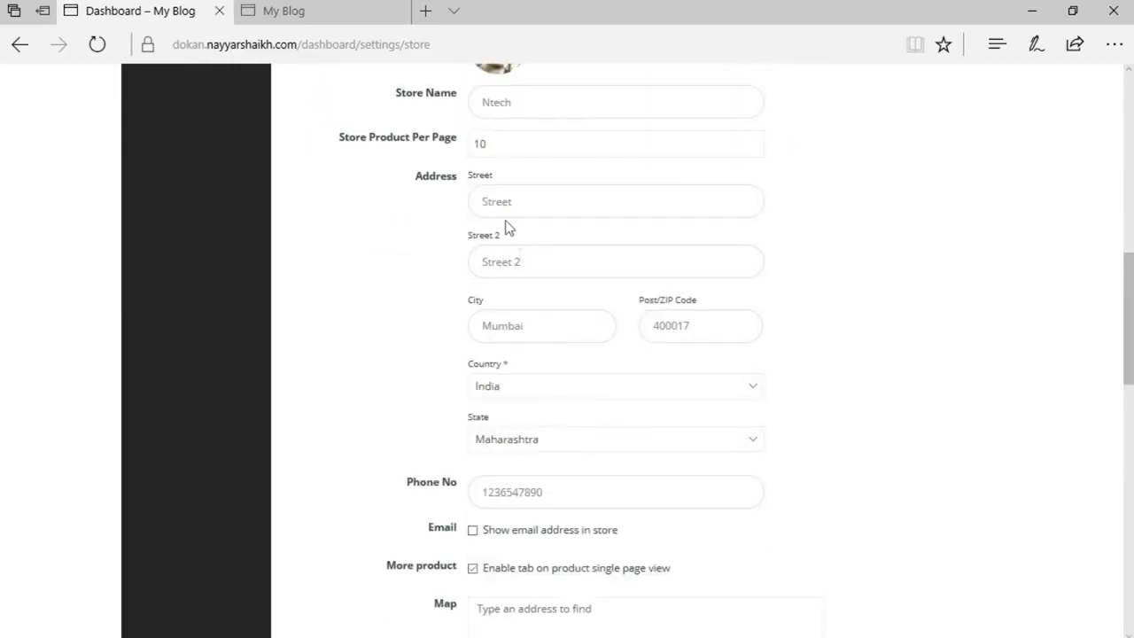
pyautogui.scroll(-4, 594, 399)
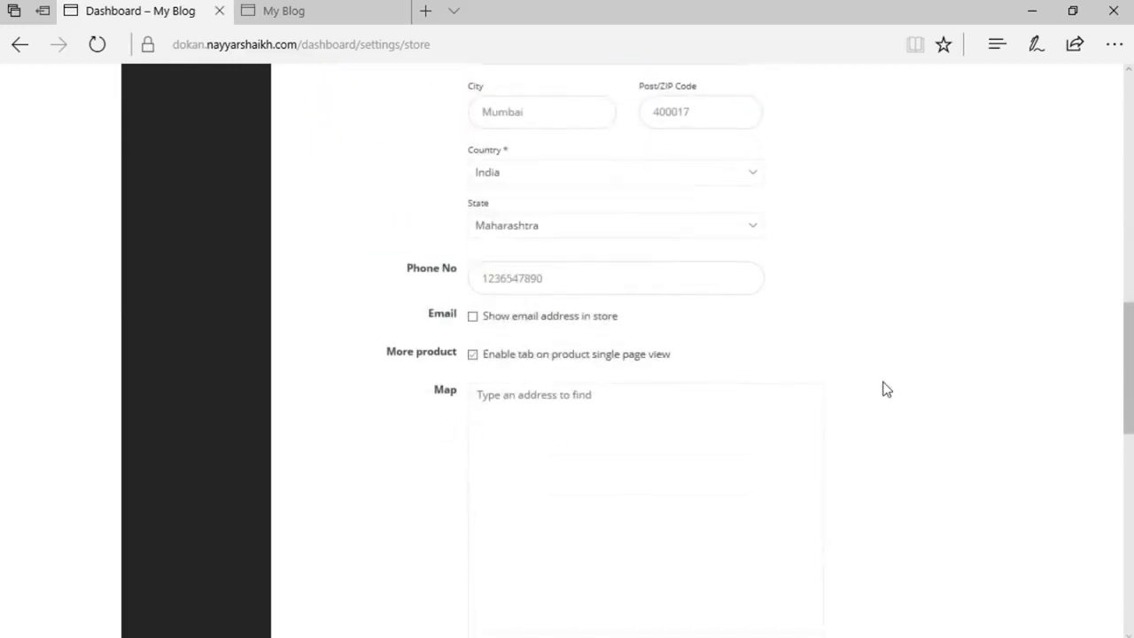
pyautogui.click(520, 540)
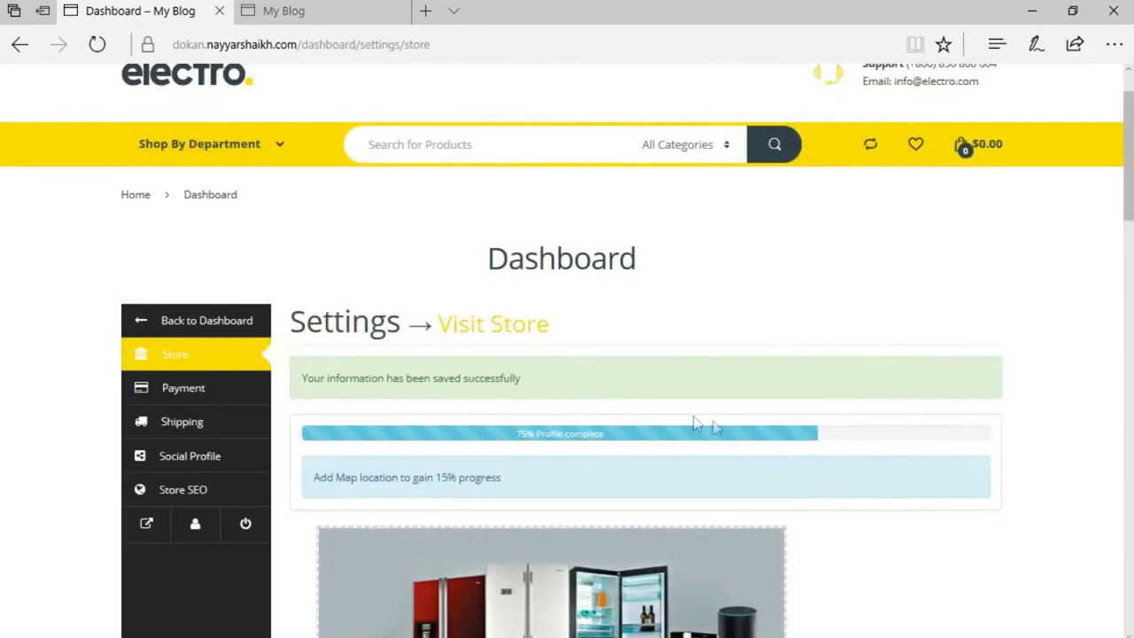
pyautogui.click(209, 328)
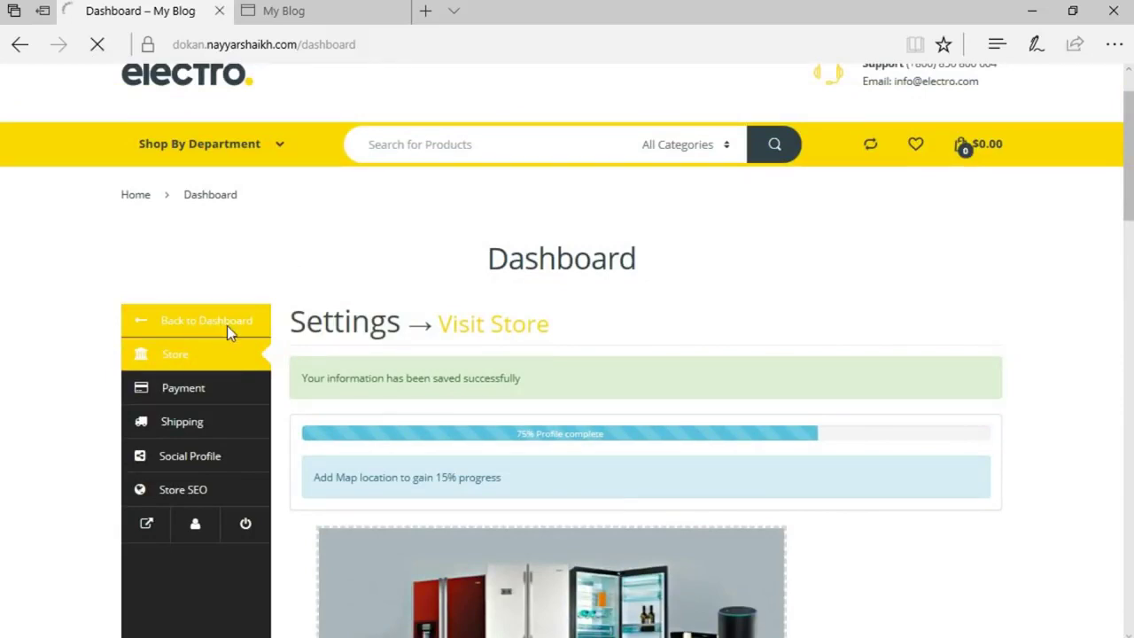
# - From the empty vendor Products list, open the Add new product form
pyautogui.scroll(-2, 912, 375)
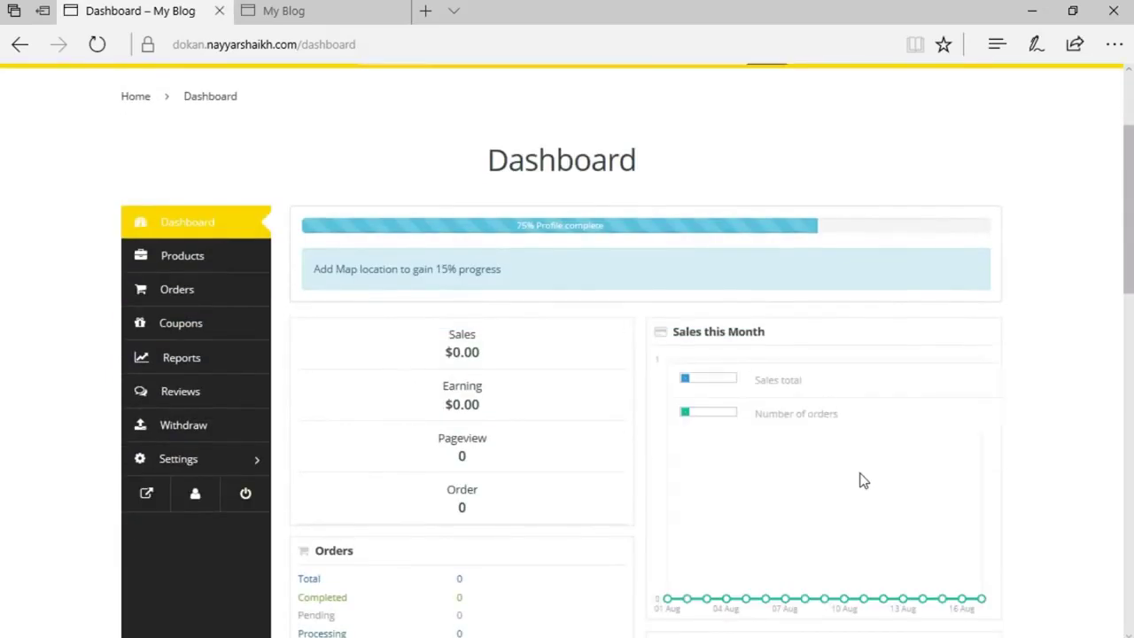
pyautogui.scroll(-3, 859, 479)
pyautogui.scroll(5, 860, 479)
pyautogui.scroll(-1, 860, 479)
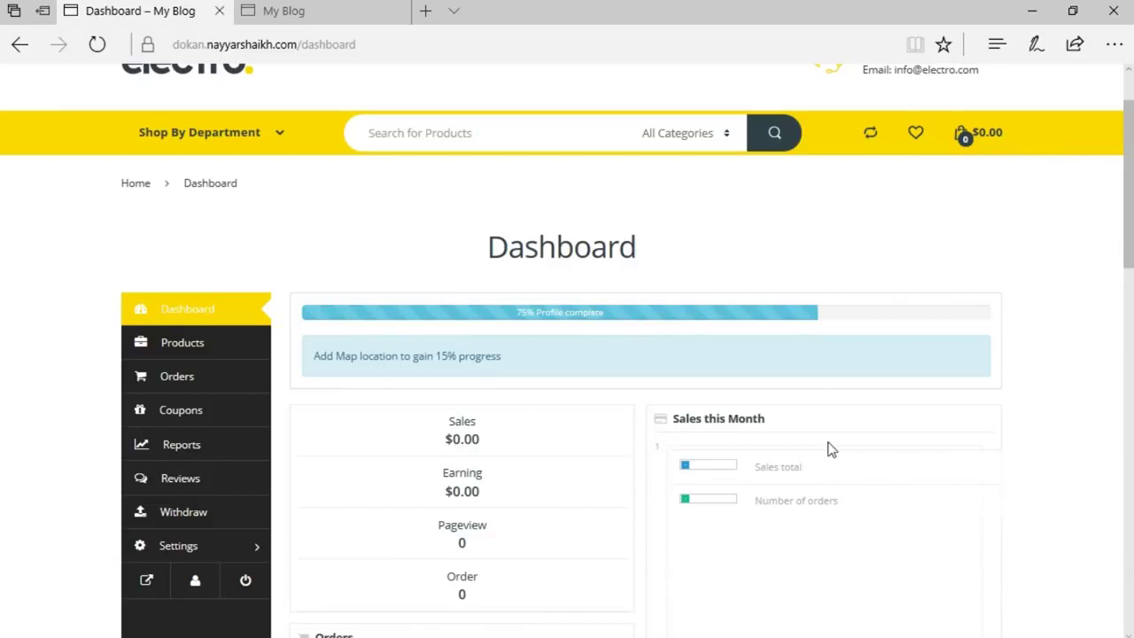
pyautogui.click(204, 345)
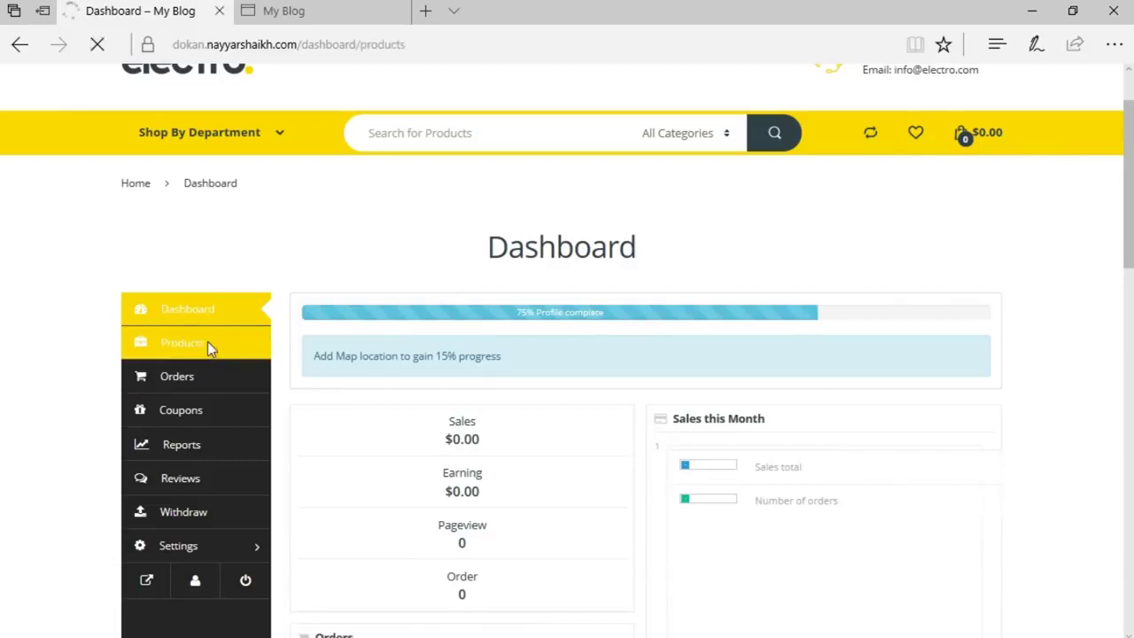
pyautogui.scroll(-2, 990, 409)
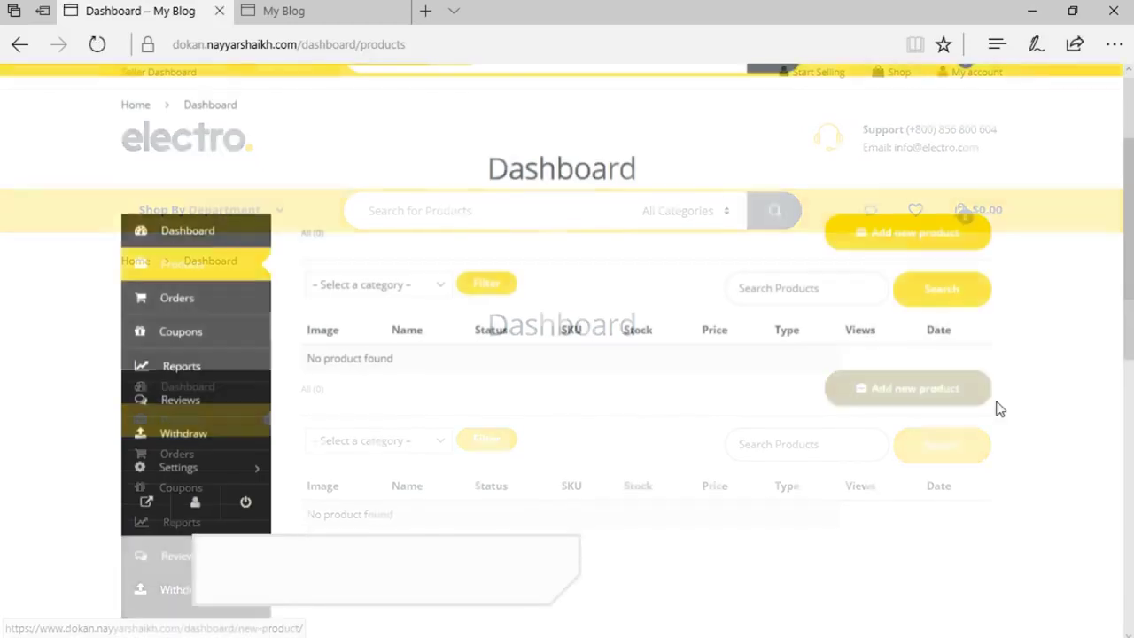
pyautogui.click(897, 238)
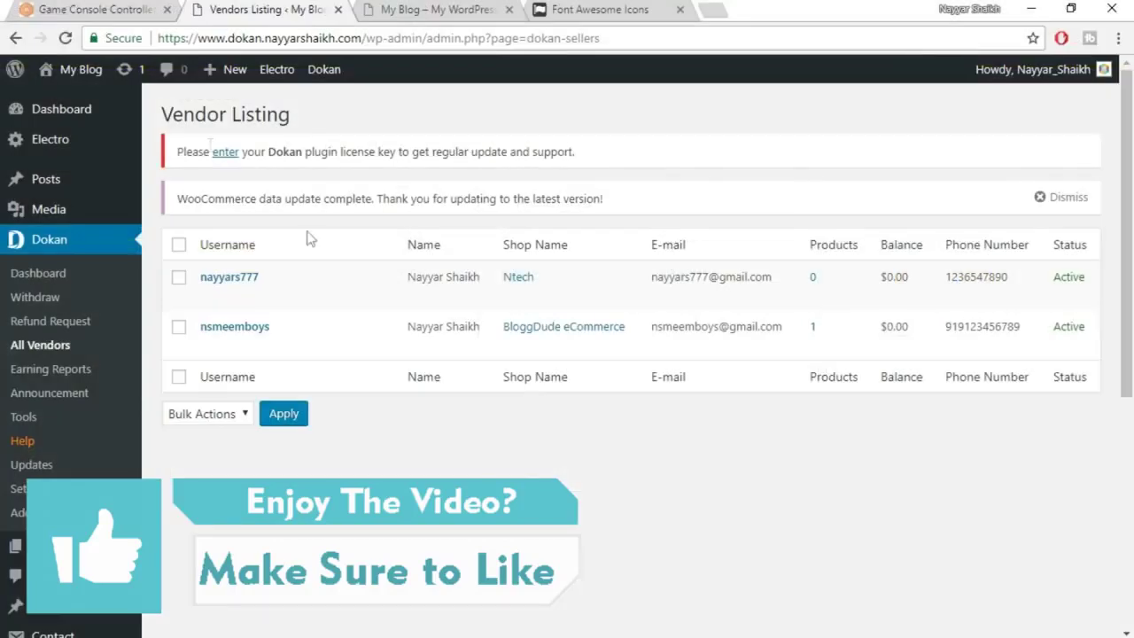
# - Copy the storefront title 'Game Console Controller + USB 3.0 Cable' into Product name
pyautogui.click(122, 11)
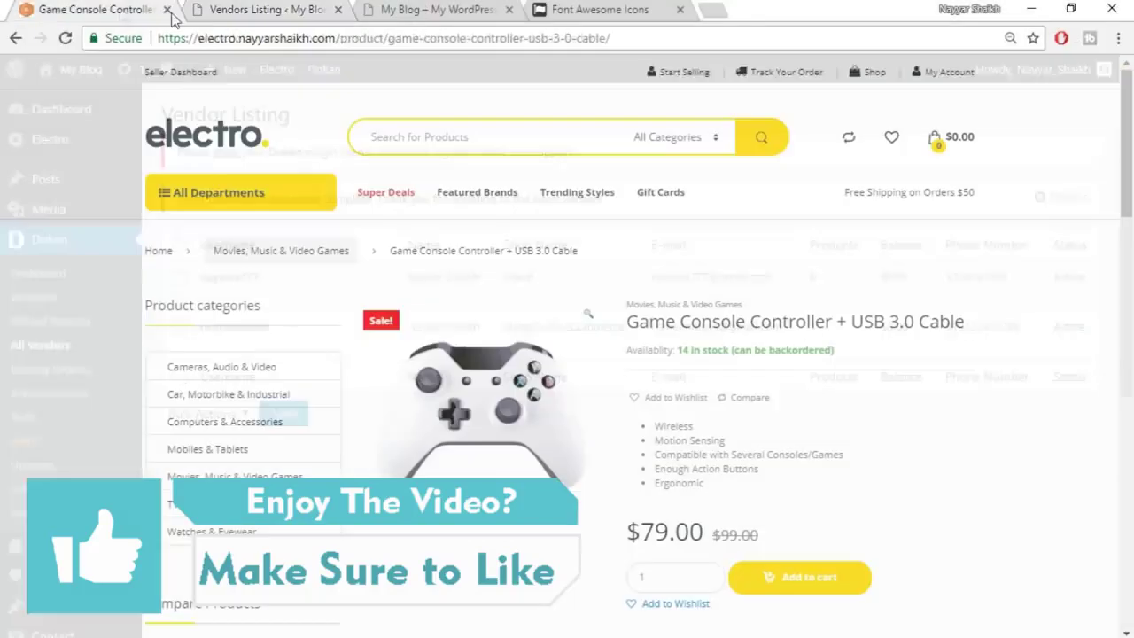
pyautogui.moveTo(626, 328); pyautogui.dragTo(971, 331)
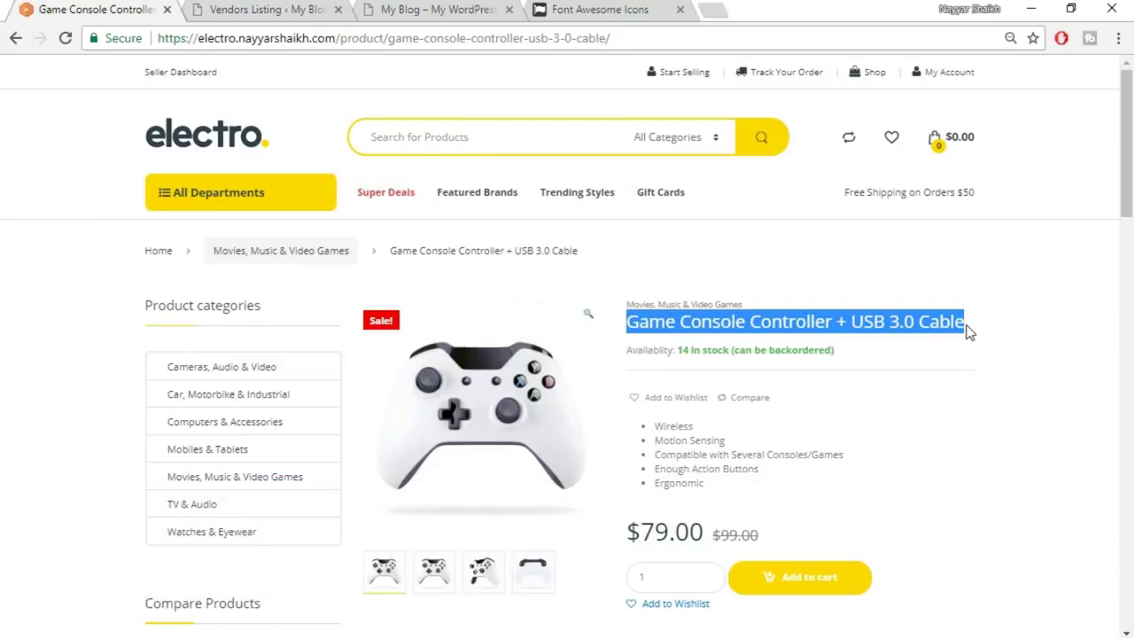
pyautogui.hotkey('alt', 'Tab')
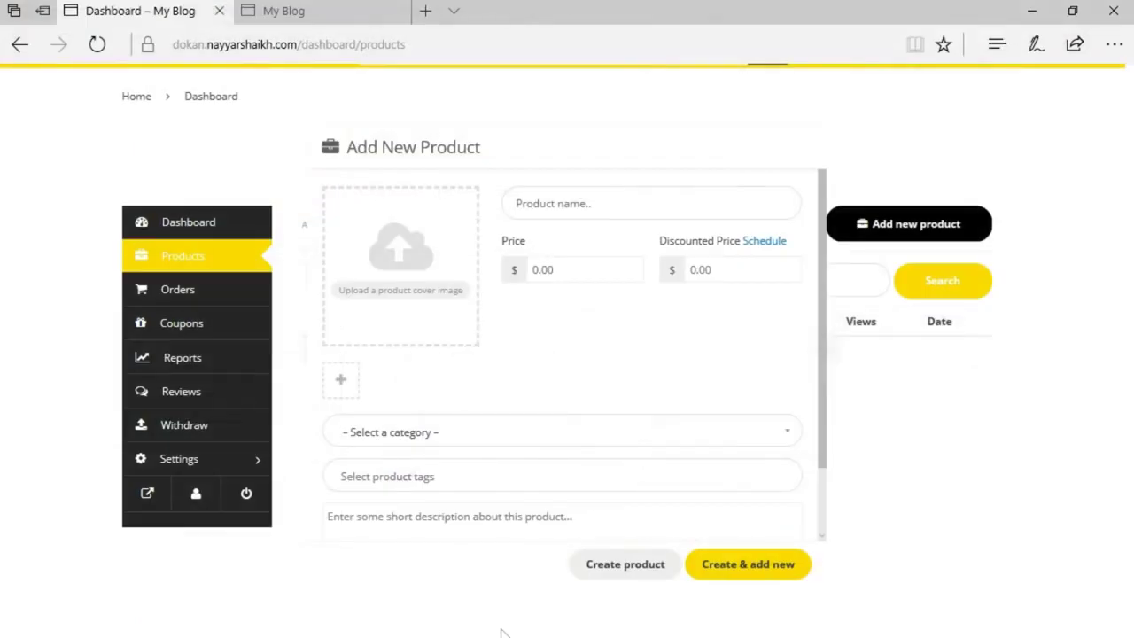
pyautogui.click(606, 205)
pyautogui.write('Game Console Controller + USB 3.0 Cable')
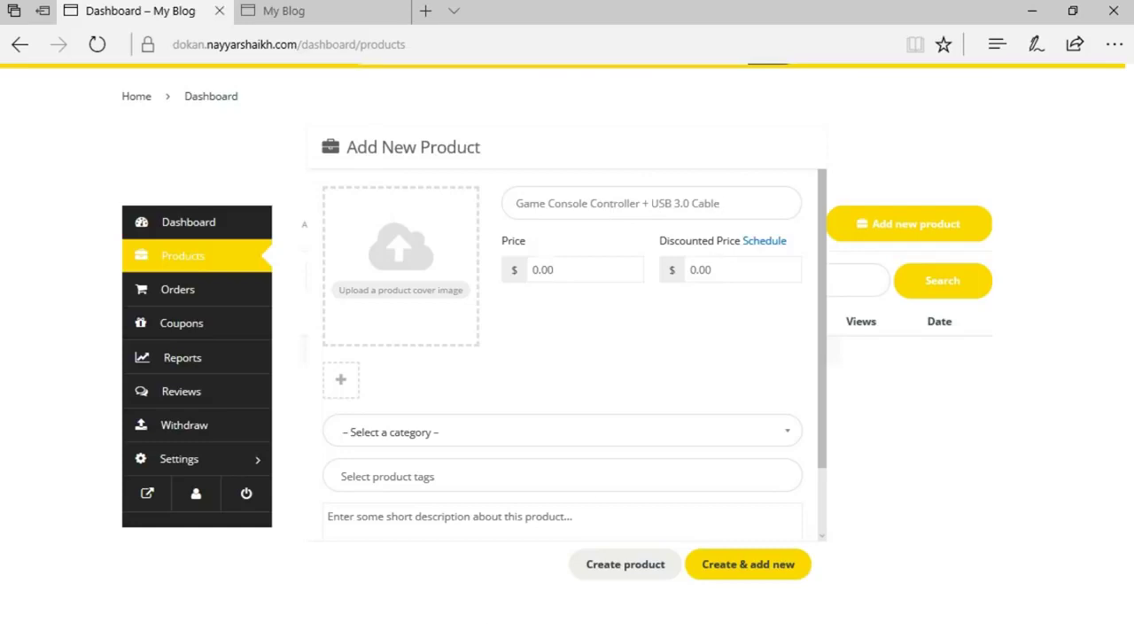
pyautogui.hotkey('alt', 'Tab')
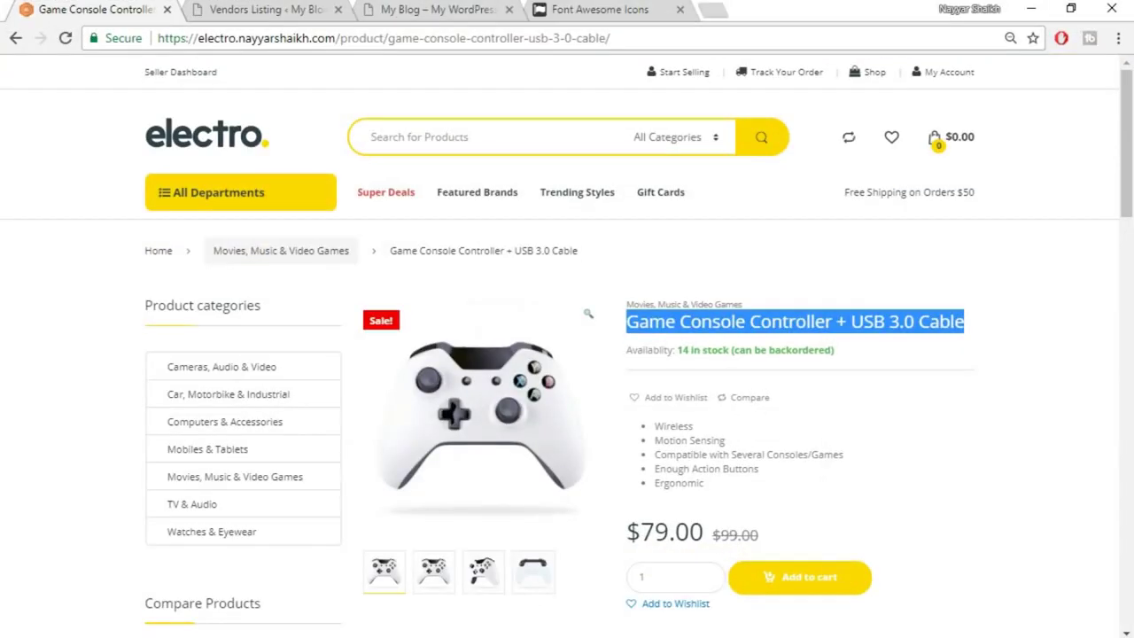
pyautogui.hotkey('alt', 'Tab')
# - Enter price 99 and discounted price 79
pyautogui.click(593, 277)
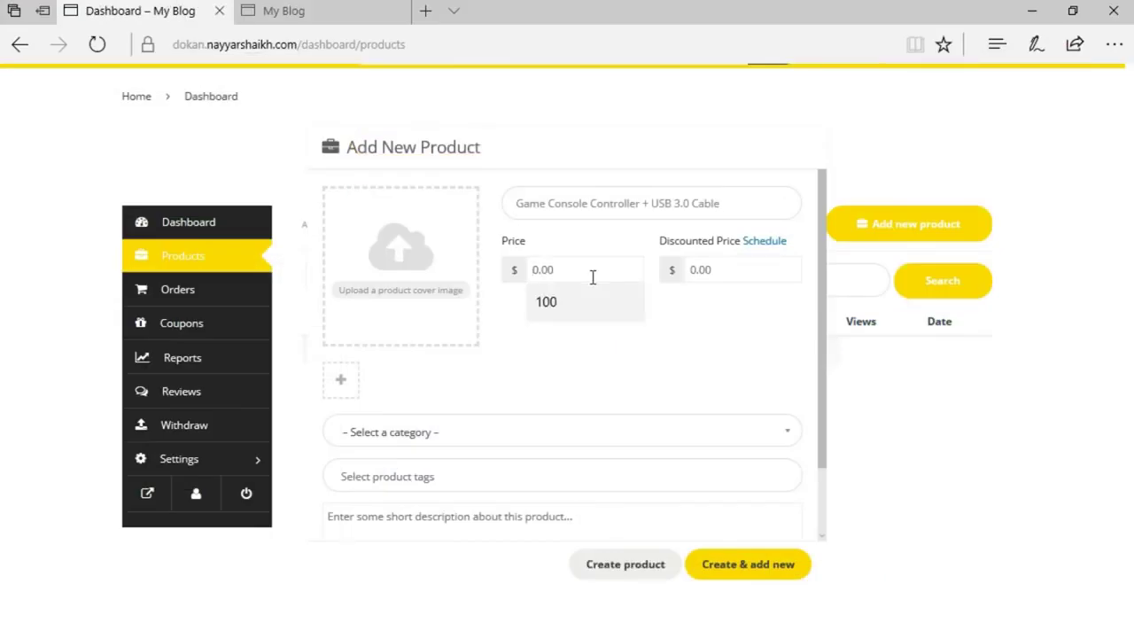
pyautogui.write('99')
pyautogui.click(740, 271)
pyautogui.write('79')
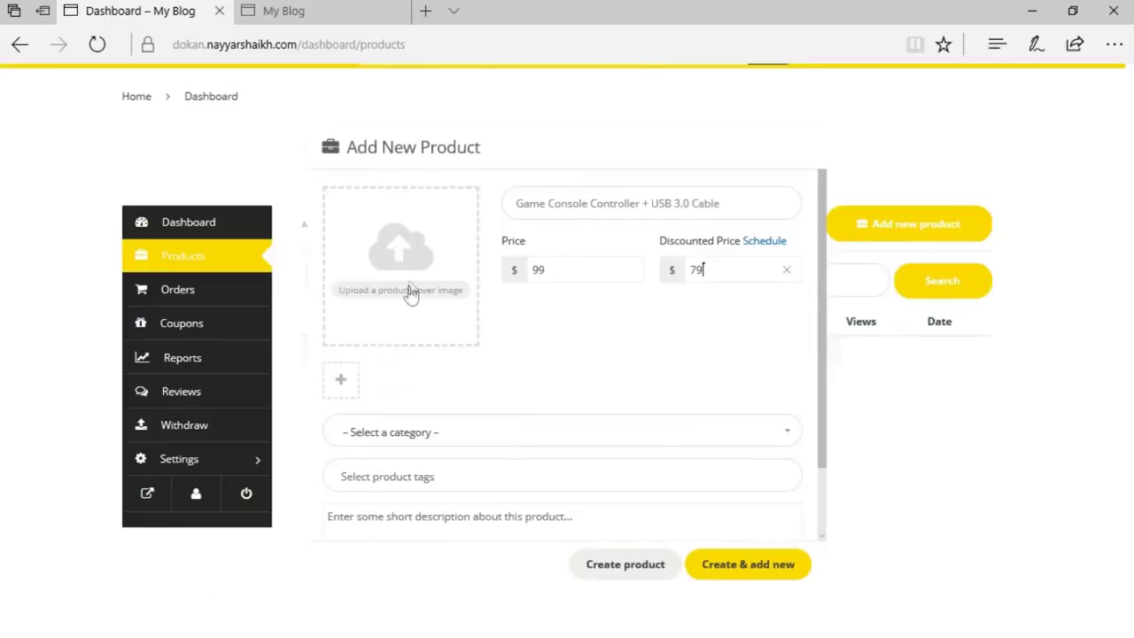
# - Upload the GamePad image from the Products > Game Console folder as the product cover image
pyautogui.click(410, 293)
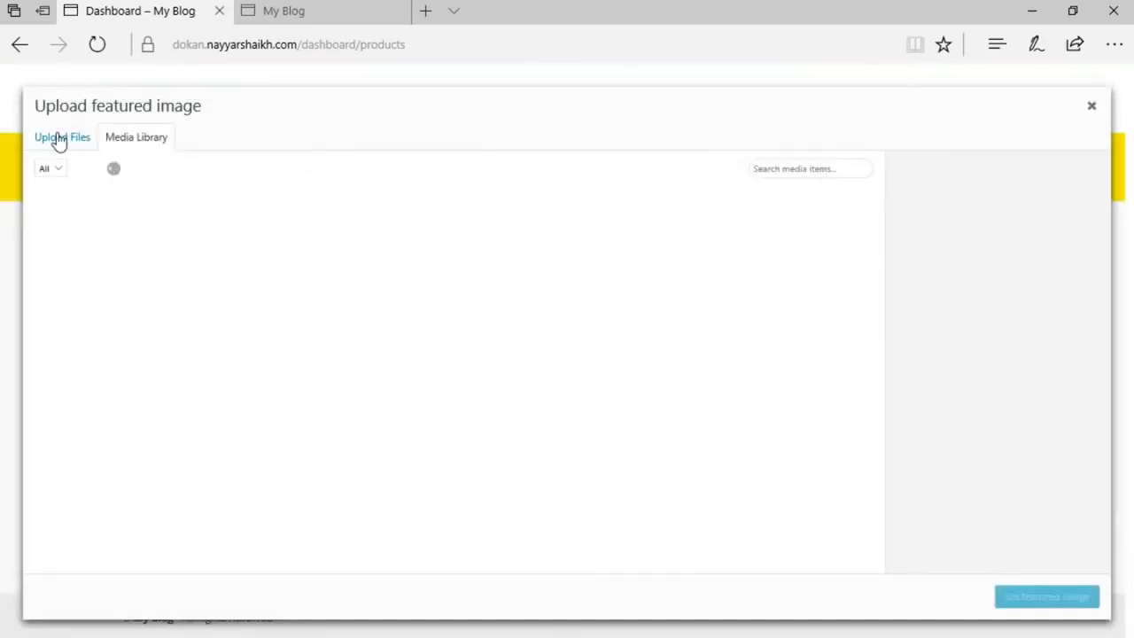
pyautogui.click(56, 139)
pyautogui.click(578, 373)
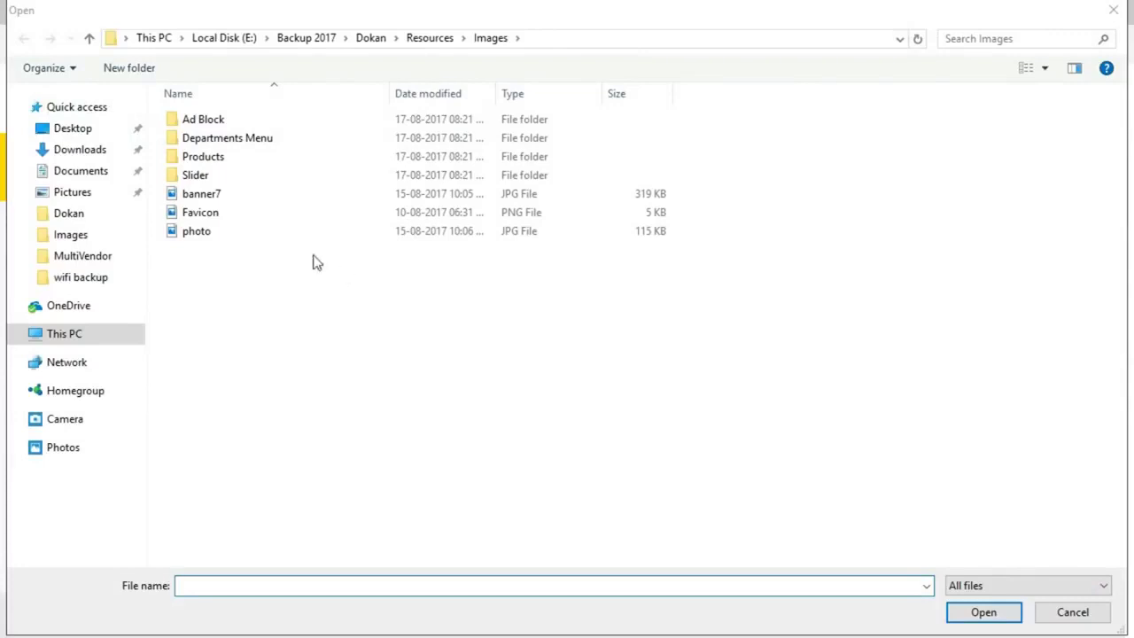
pyautogui.click(249, 157)
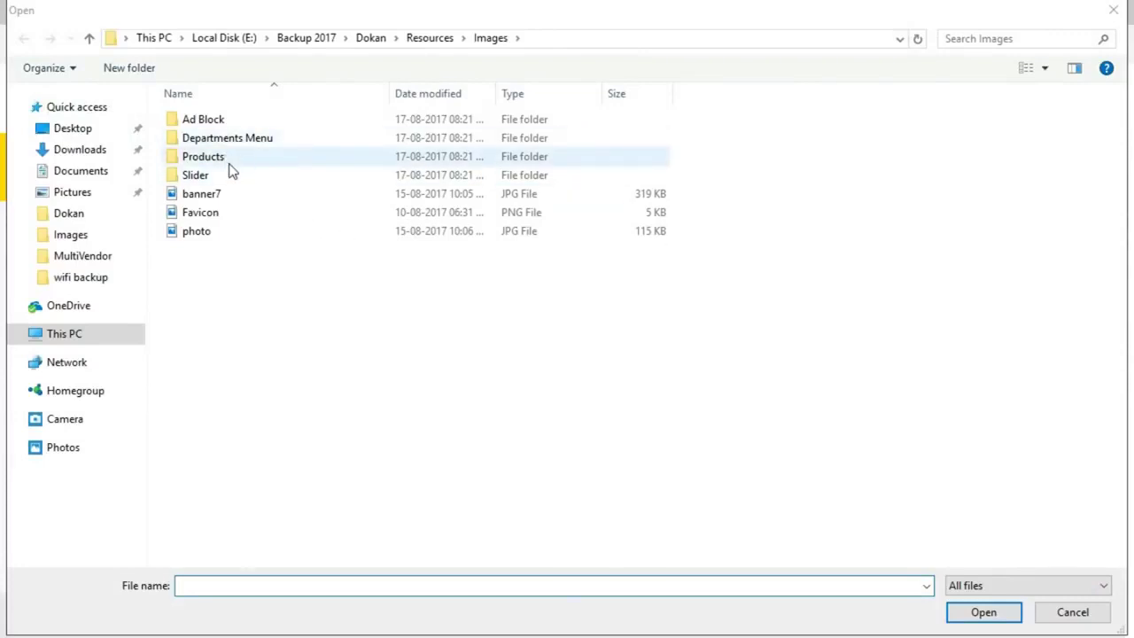
pyautogui.doubleClick(230, 164)
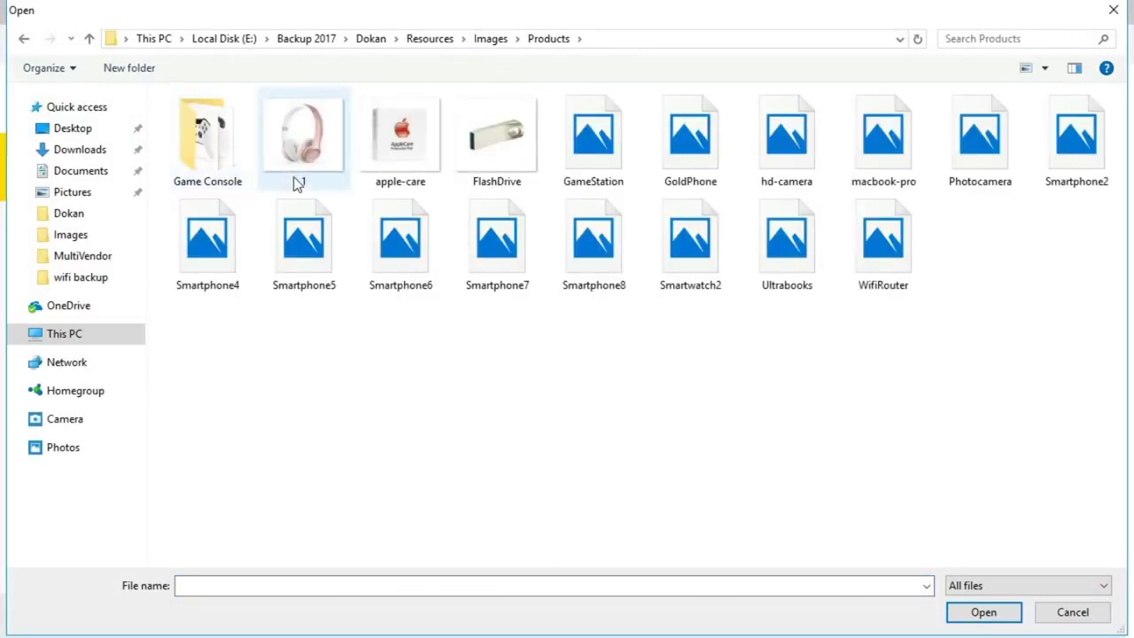
pyautogui.doubleClick(232, 172)
pyautogui.click(229, 164)
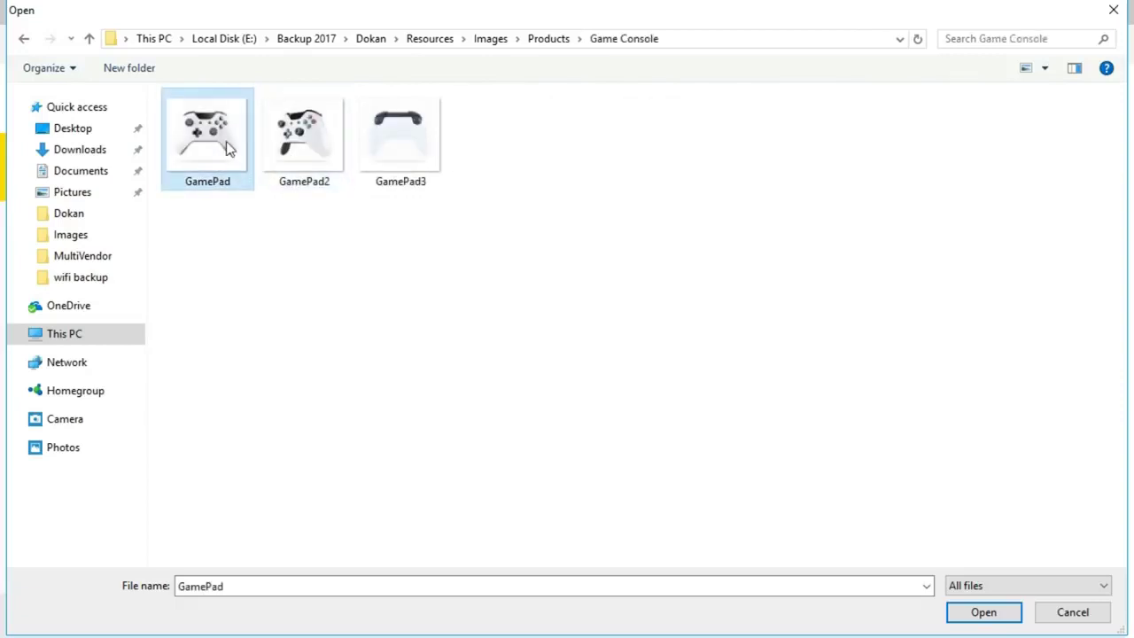
pyautogui.click(977, 611)
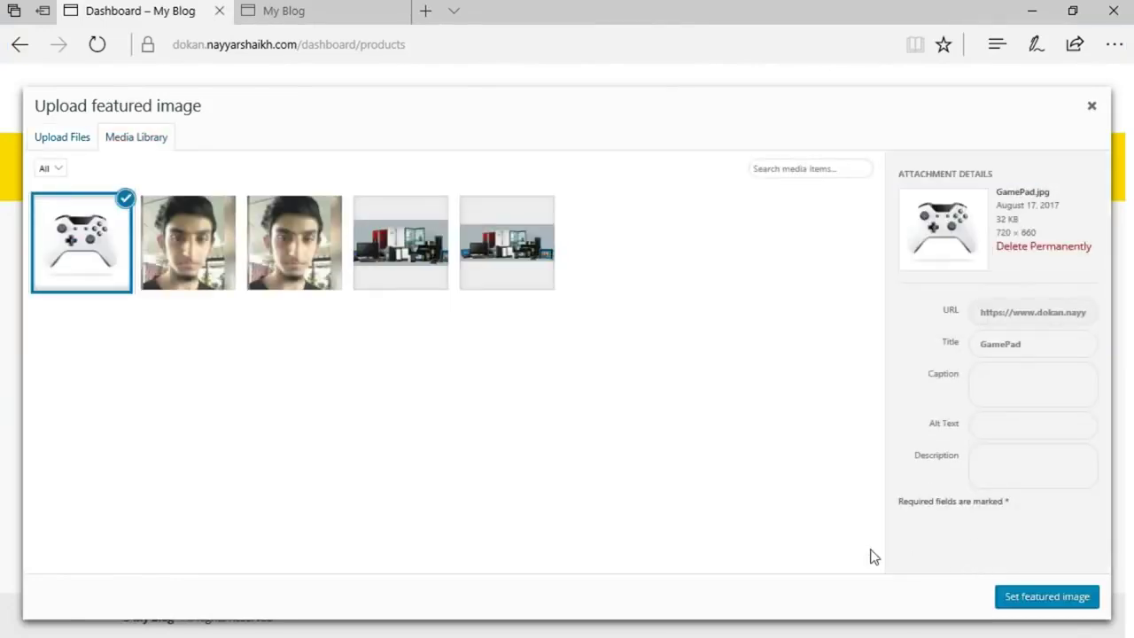
pyautogui.click(1046, 597)
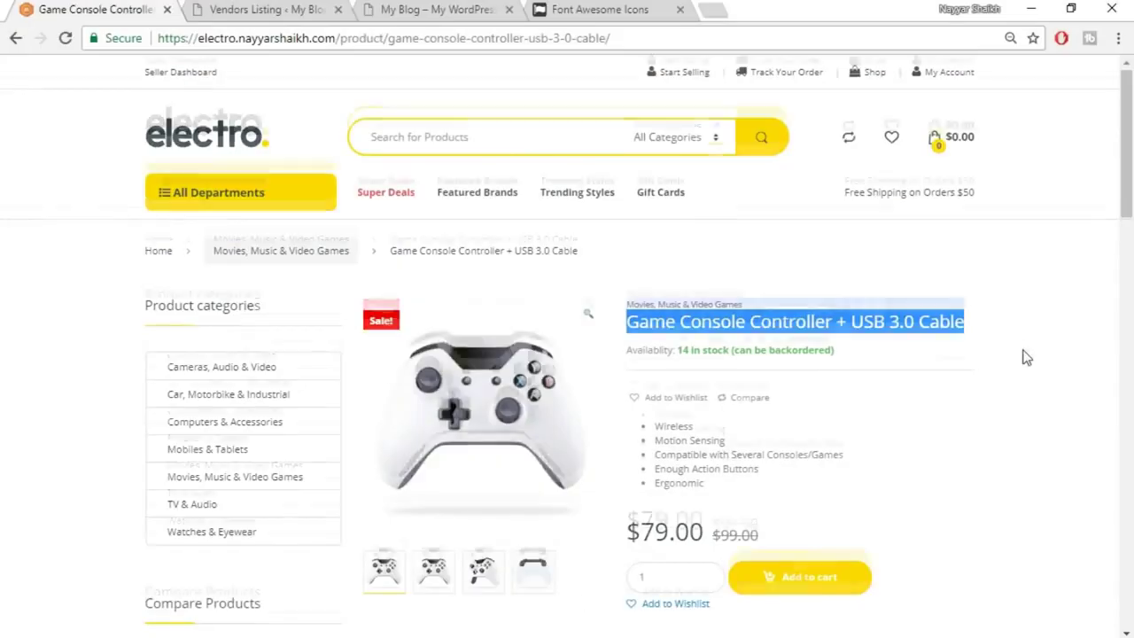
pyautogui.scroll(-2, 709, 381)
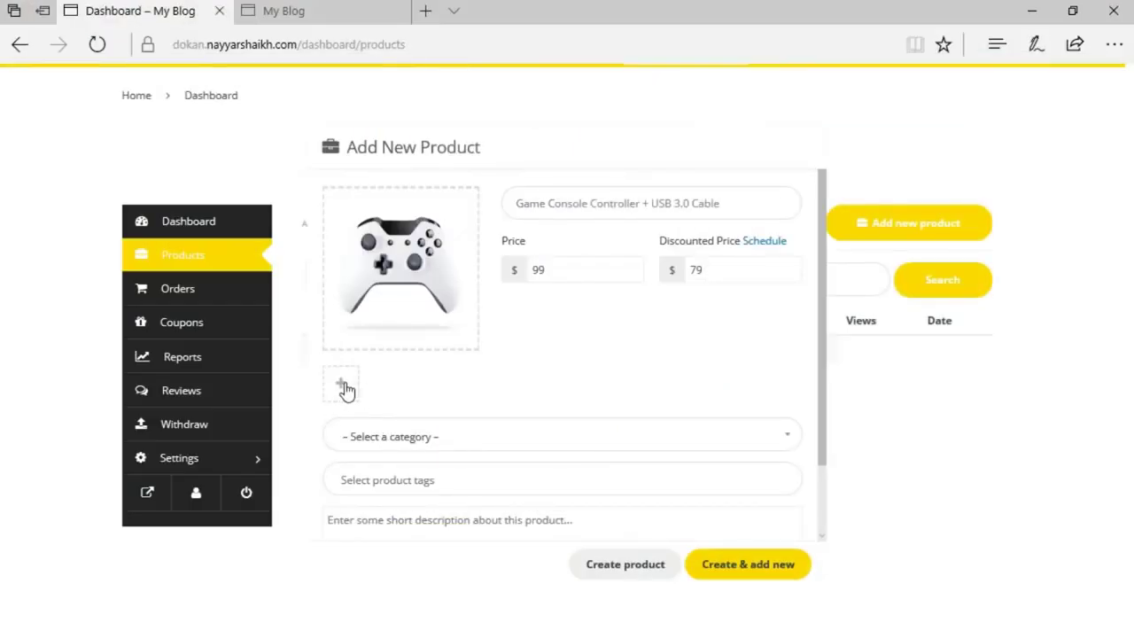
# - Upload GamePad, GamePad2 and GamePad3 and add them to the product gallery
pyautogui.click(352, 388)
pyautogui.click(75, 137)
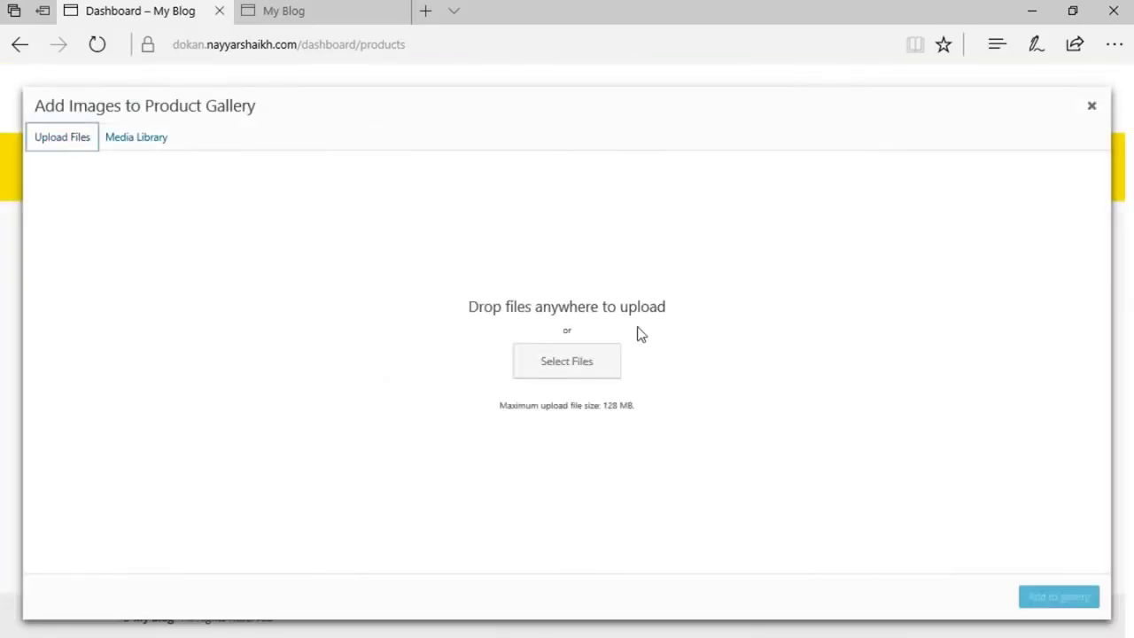
pyautogui.click(594, 374)
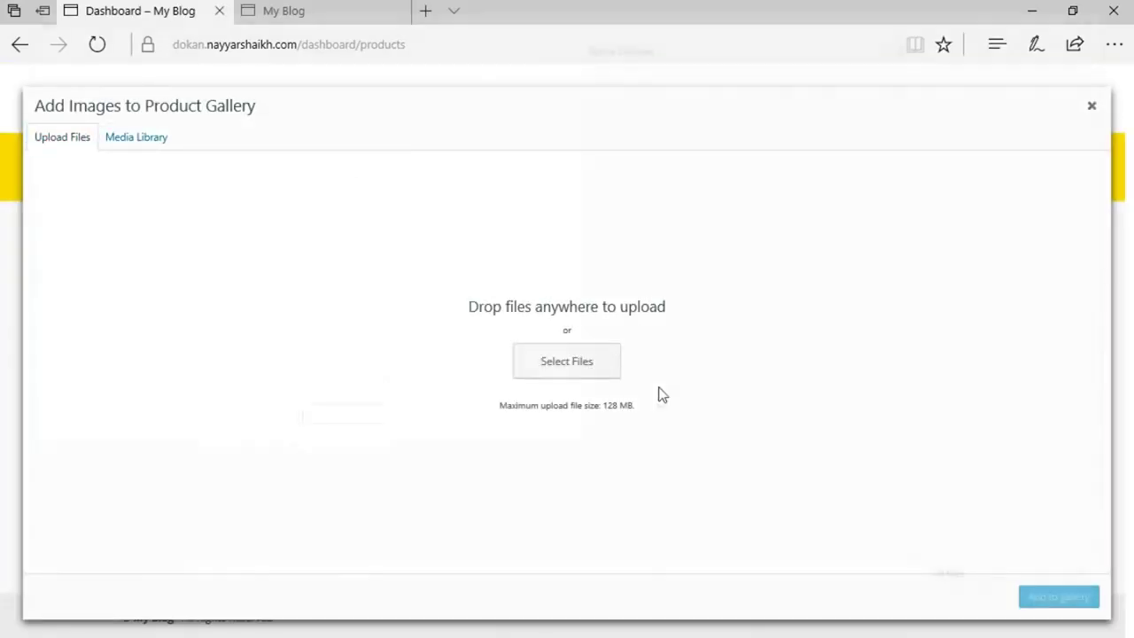
pyautogui.click(312, 146)
pyautogui.hotkey('shift', 'Left')
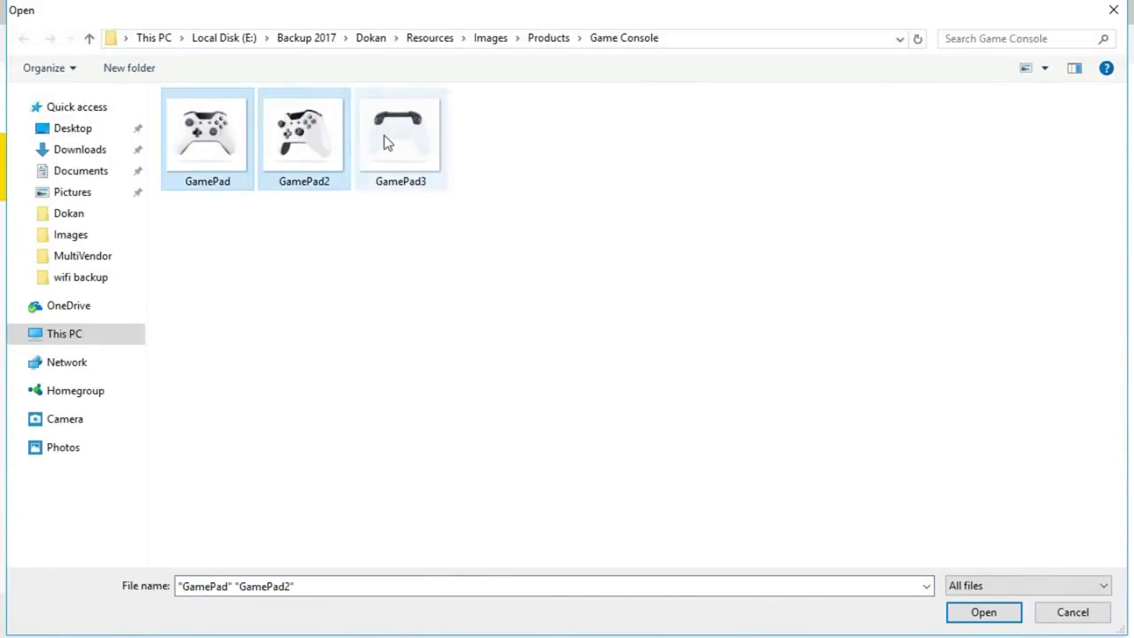
pyautogui.keyDown('ctrl'); pyautogui.click(386, 140); pyautogui.keyUp('ctrl')
pyautogui.click(1005, 614)
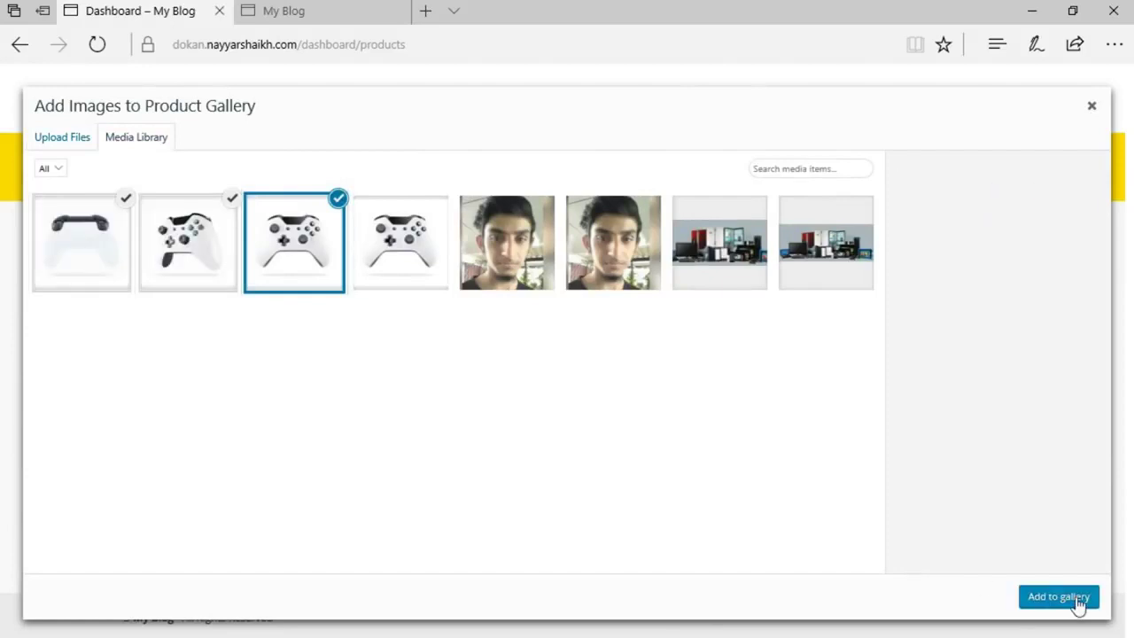
pyautogui.click(1078, 601)
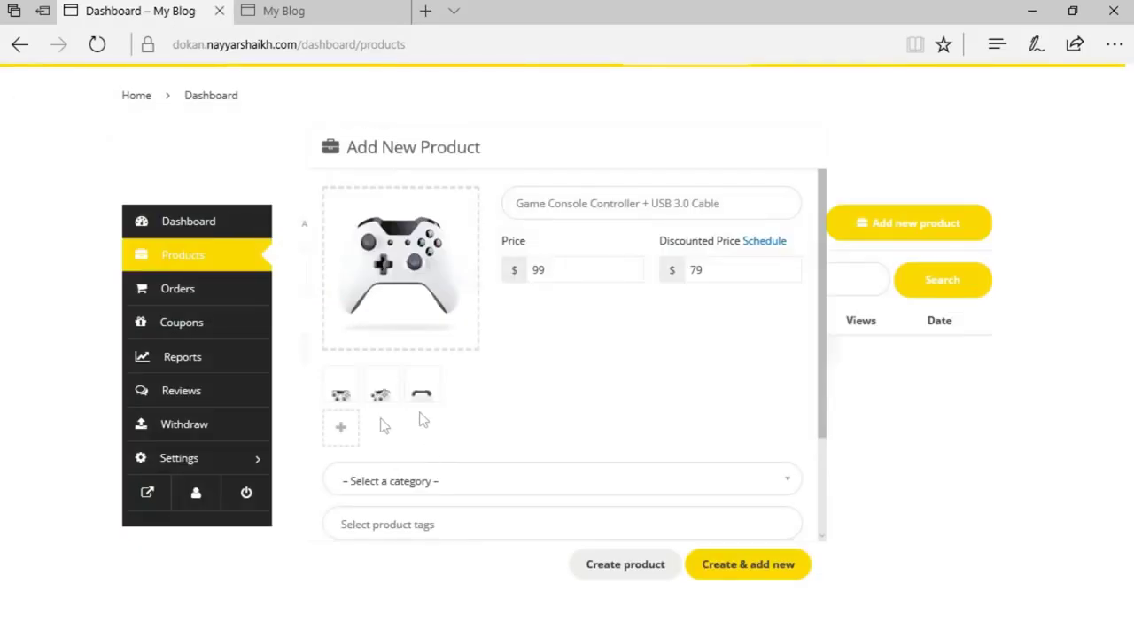
# - Choose Computer & Accessories as the product category and place the cursor in the short description box
pyautogui.scroll(-1, 624, 396)
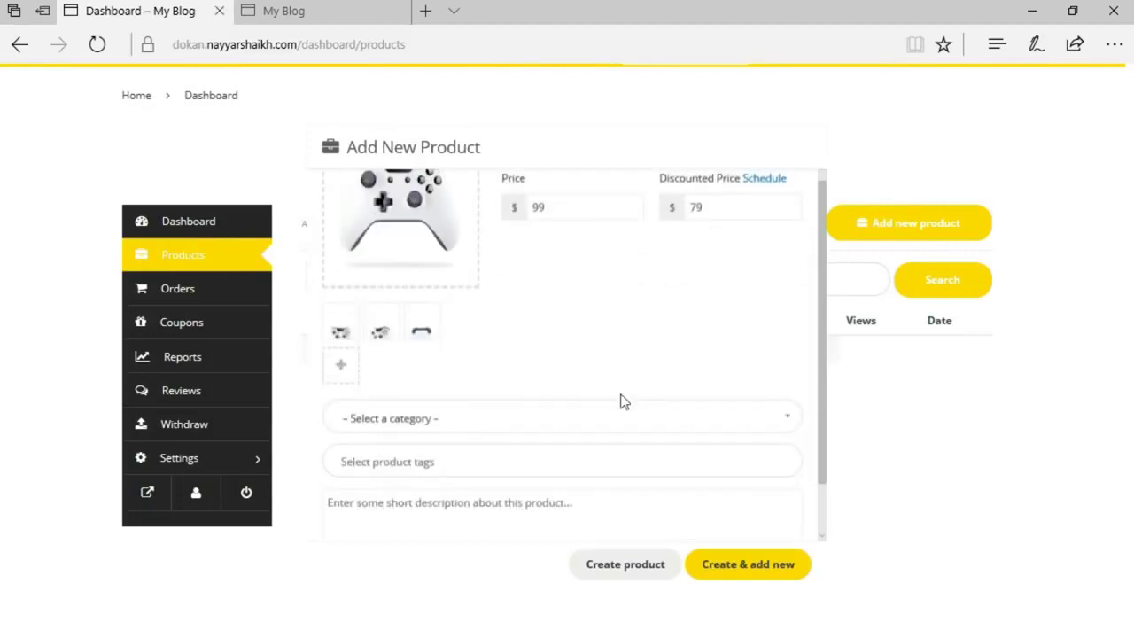
pyautogui.click(477, 418)
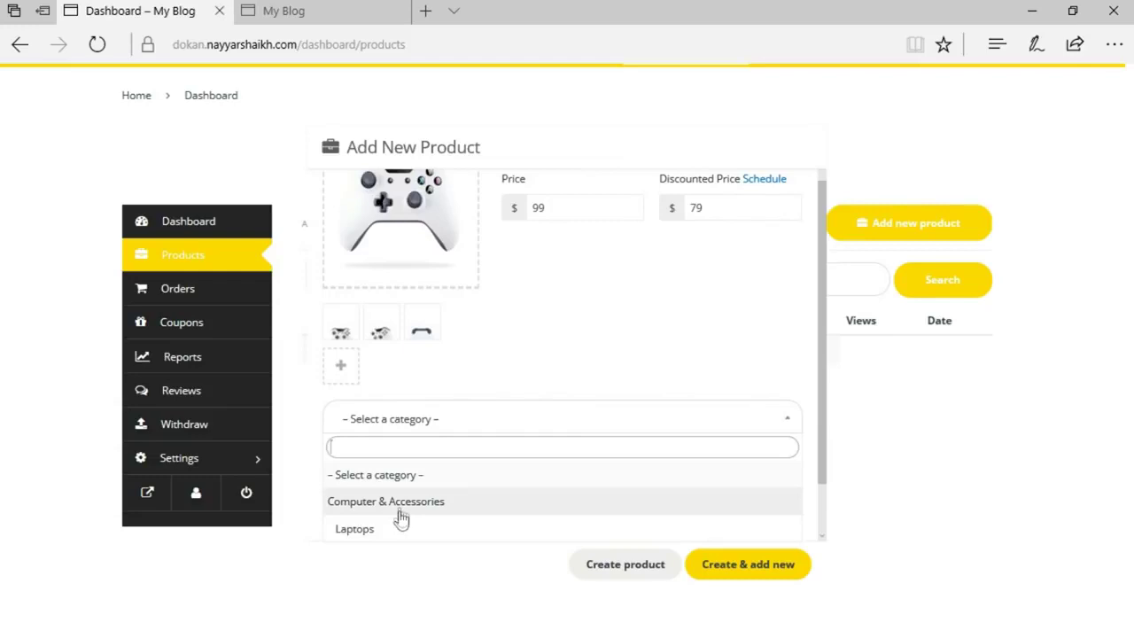
pyautogui.click(456, 508)
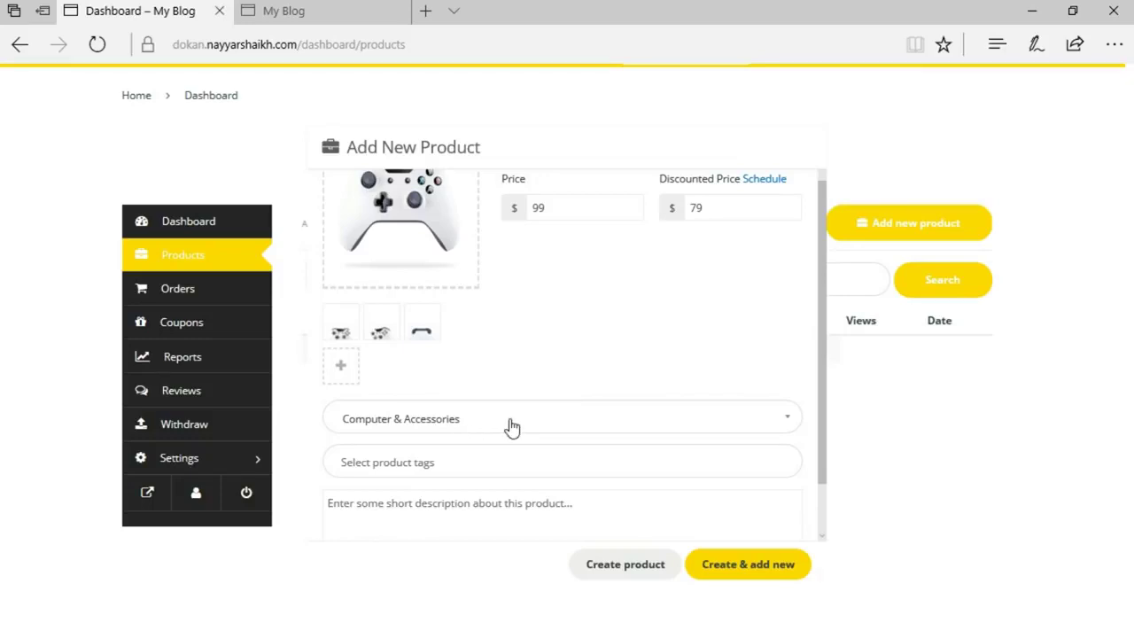
pyautogui.scroll(-1, 714, 433)
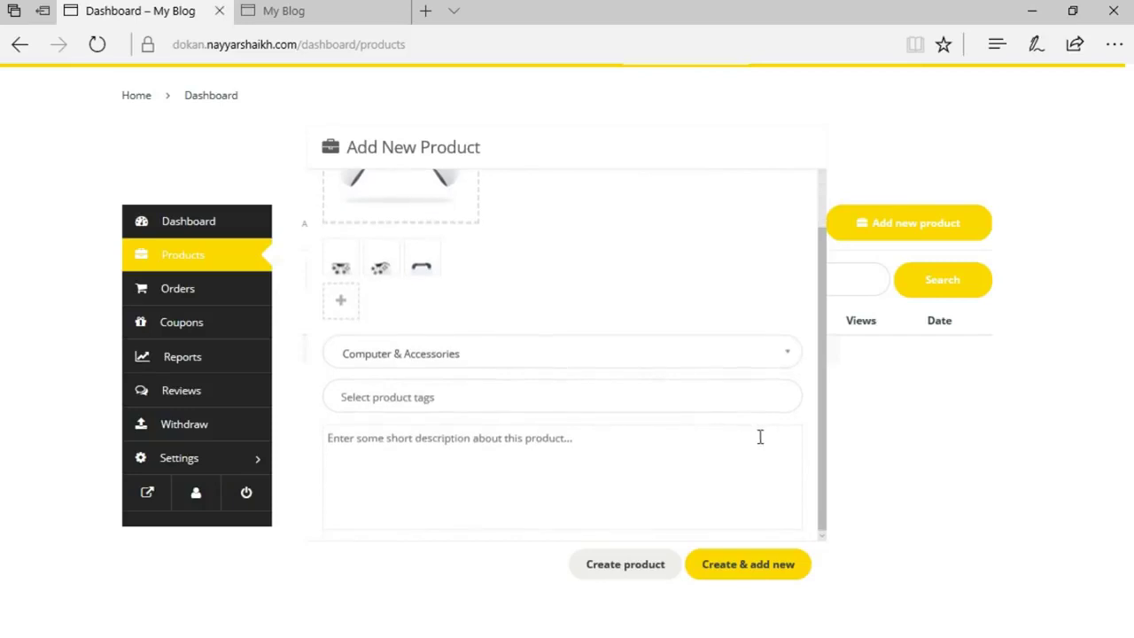
pyautogui.click(479, 469)
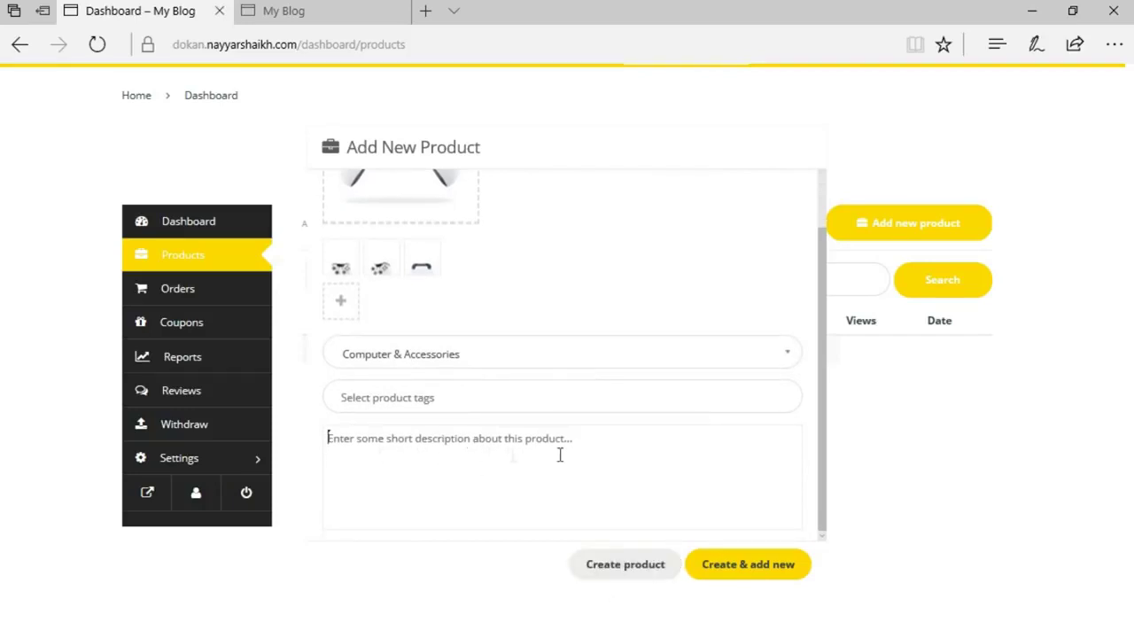
# - Paste the five storefront feature bullets, Wireless to Ergonomic, into the short description, then return to Vendors Listing
pyautogui.hotkey('alt', 'Tab')
pyautogui.click(802, 272)
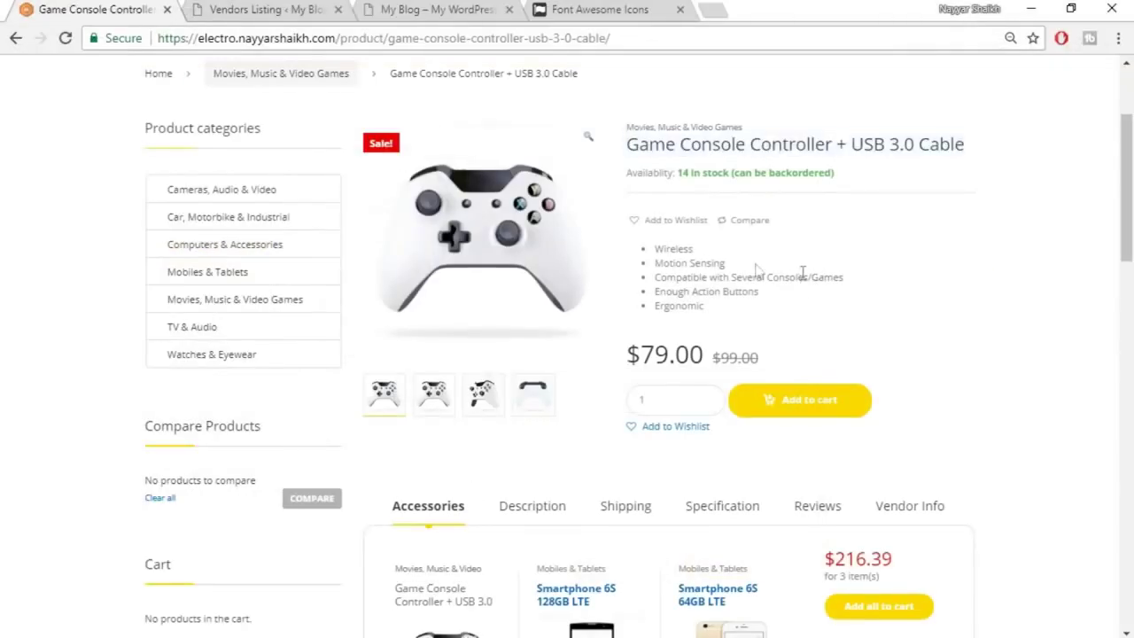
pyautogui.moveTo(649, 250); pyautogui.dragTo(771, 309)
pyautogui.hotkey('ctrl', 'c')
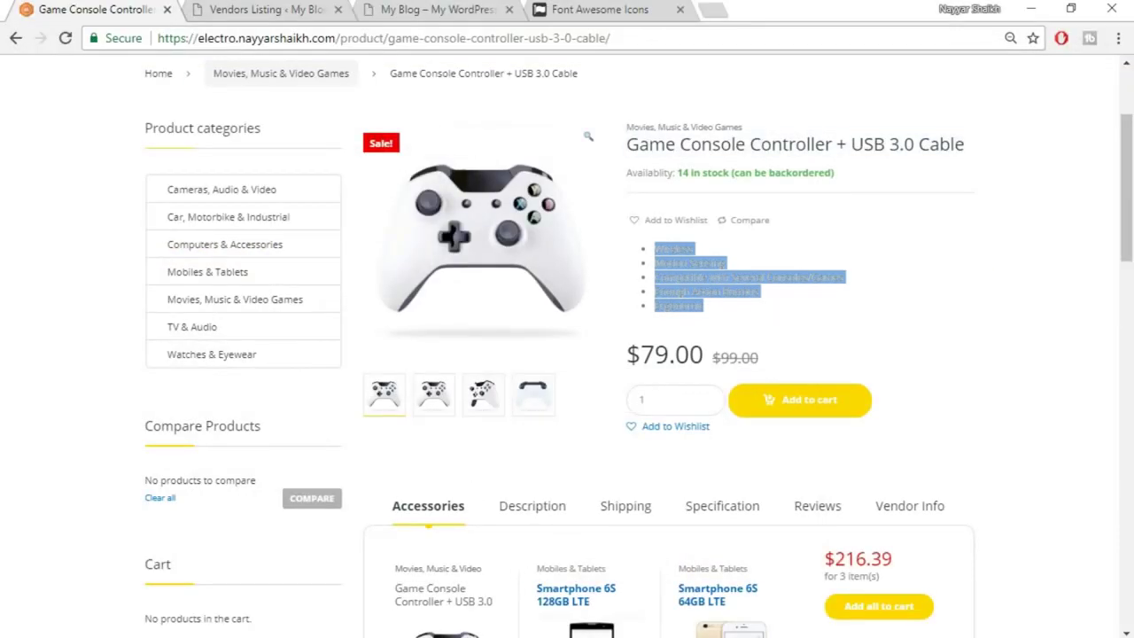
pyautogui.hotkey('alt', 'Tab')
pyautogui.hotkey('ctrl', 'v')
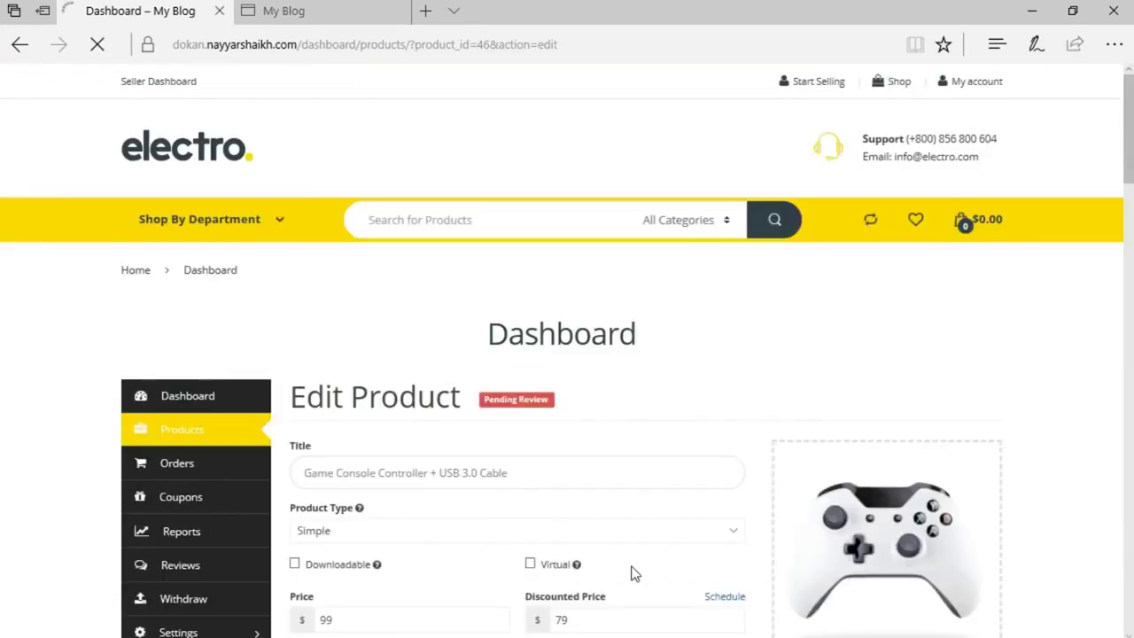
pyautogui.scroll(-3, 651, 548)
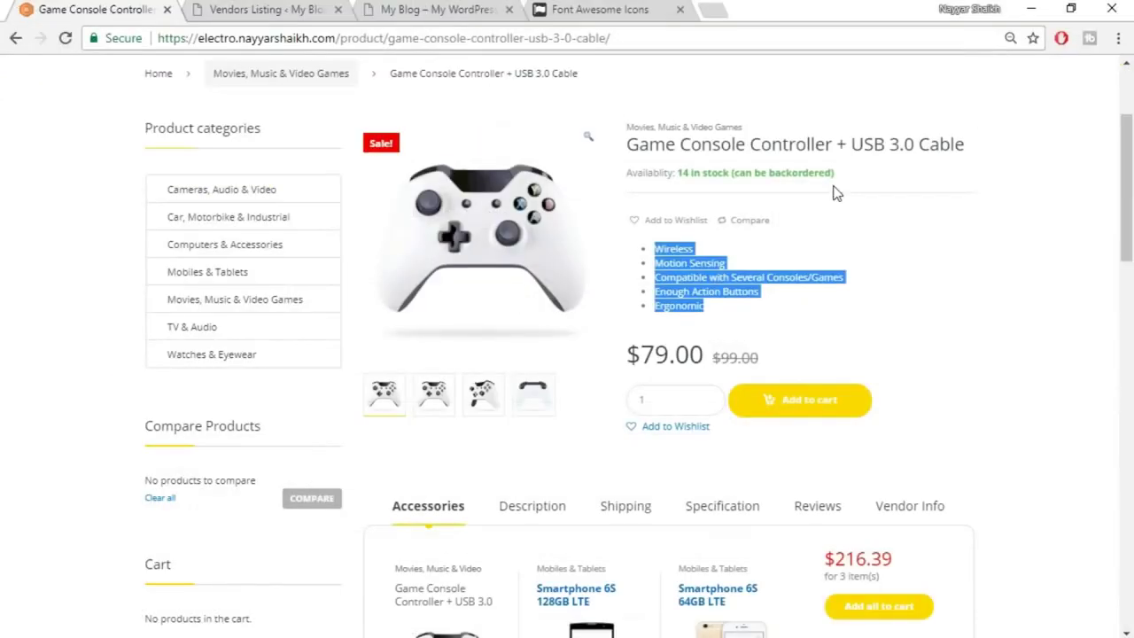
pyautogui.click(259, 7)
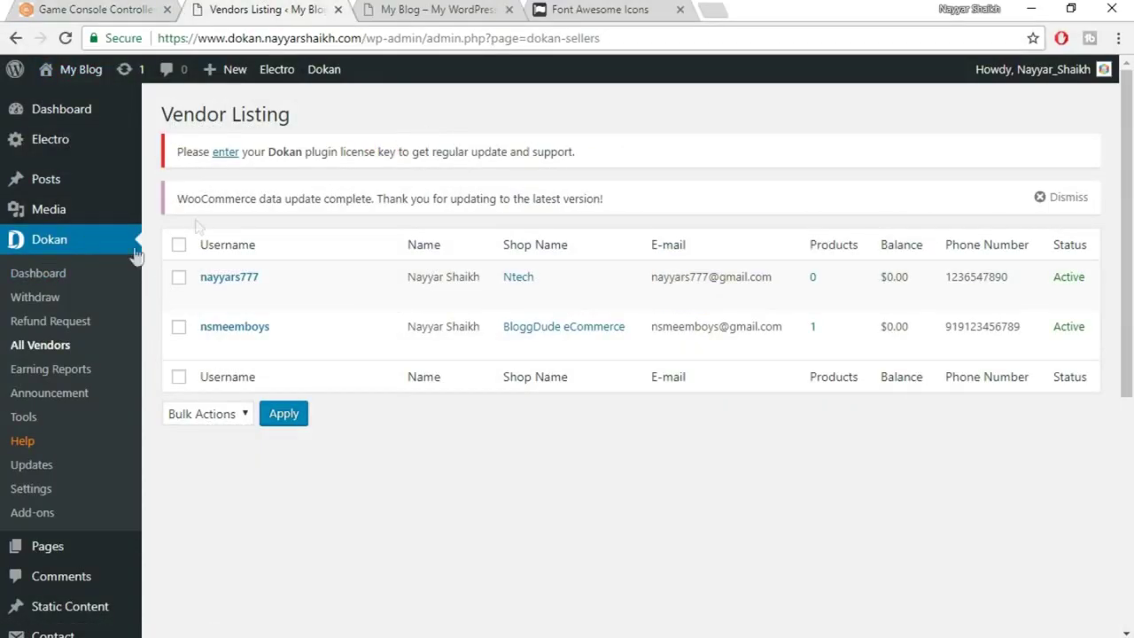
# - Open Products > Categories in wp-admin and add a new Gaming category
pyautogui.scroll(-2, 124, 355)
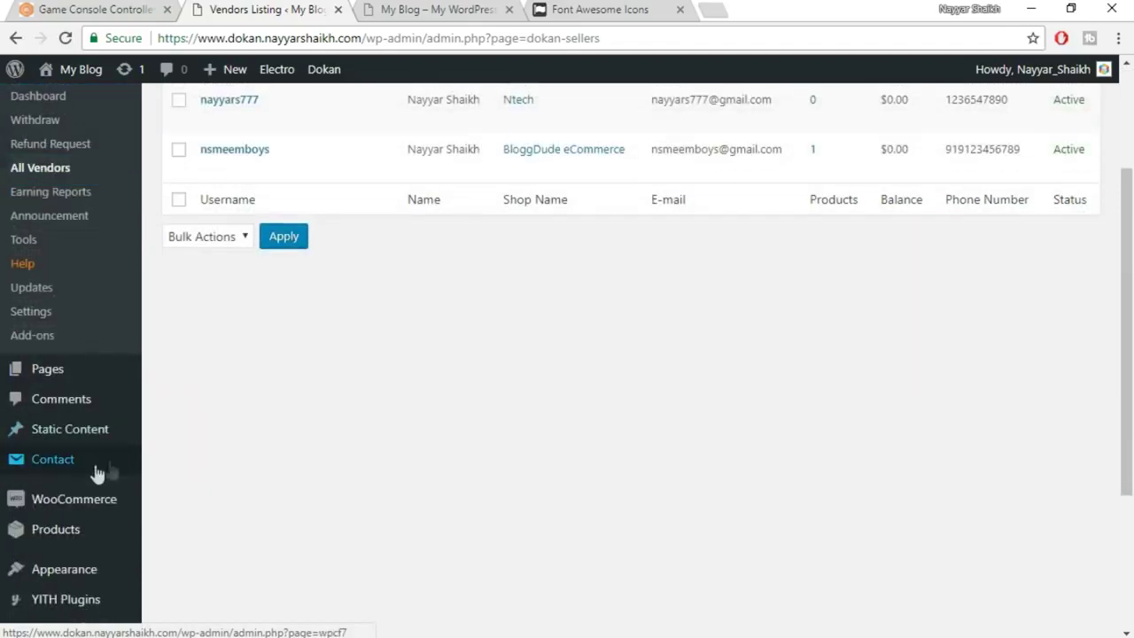
pyautogui.moveTo(79, 509)
pyautogui.scroll(-1, 79, 517)
pyautogui.moveTo(27, 440)
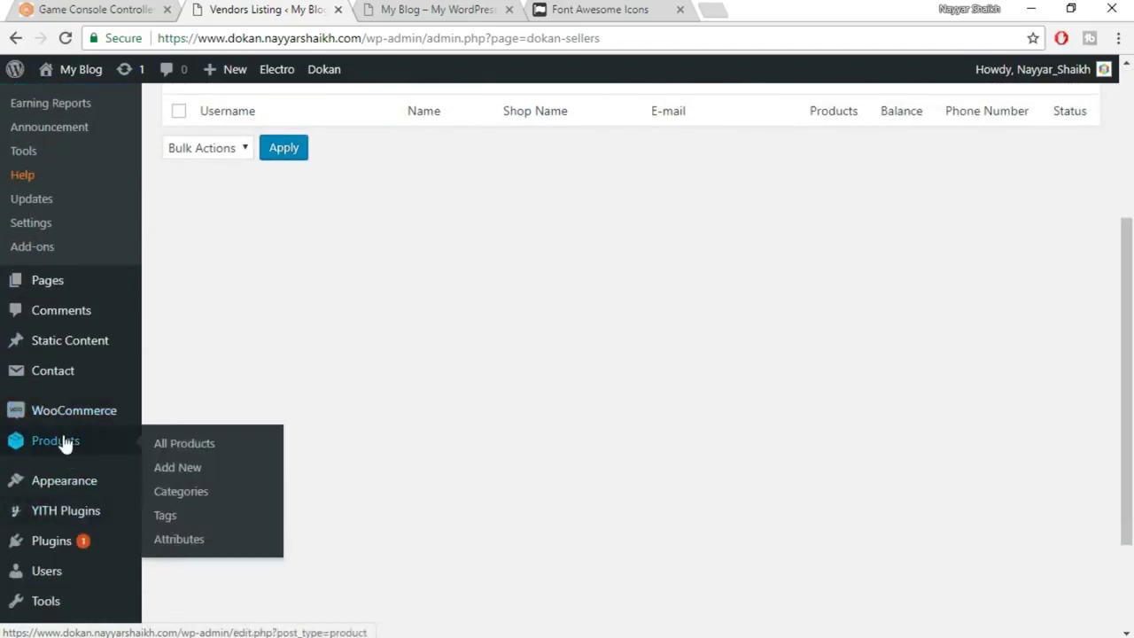
pyautogui.click(203, 497)
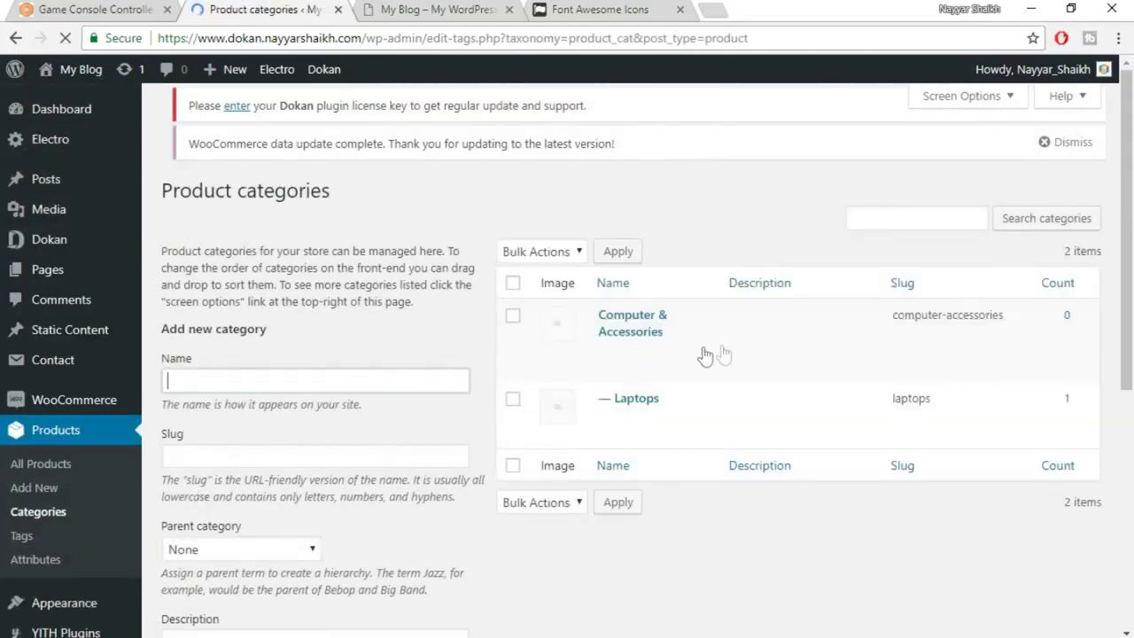
pyautogui.click(413, 384)
pyautogui.scroll(-2, 349, 334)
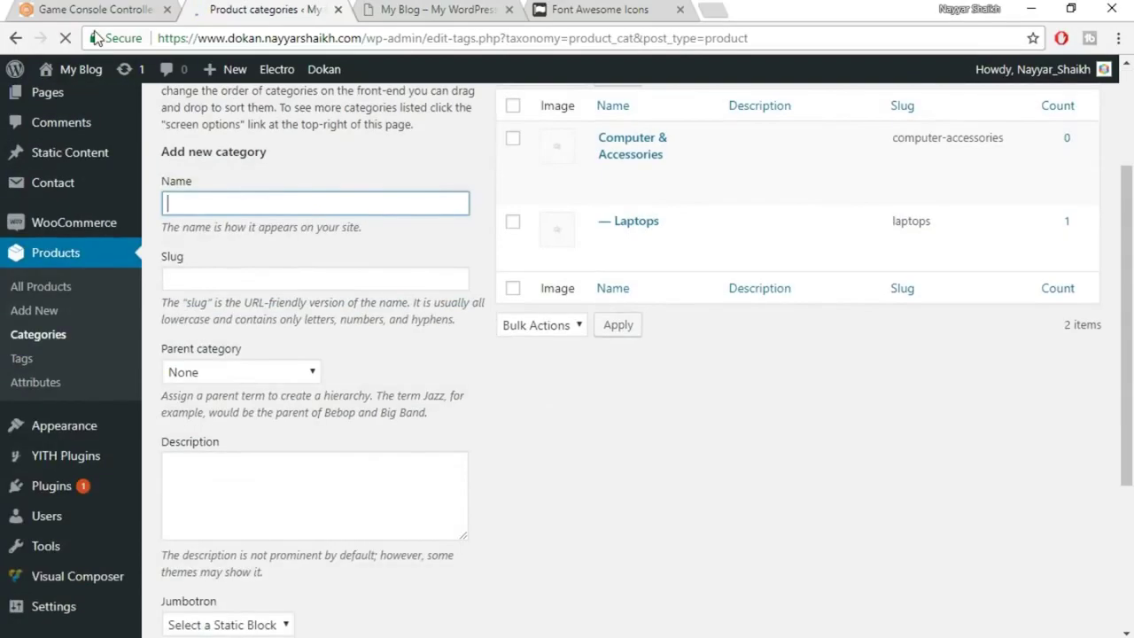
pyautogui.click(149, 8)
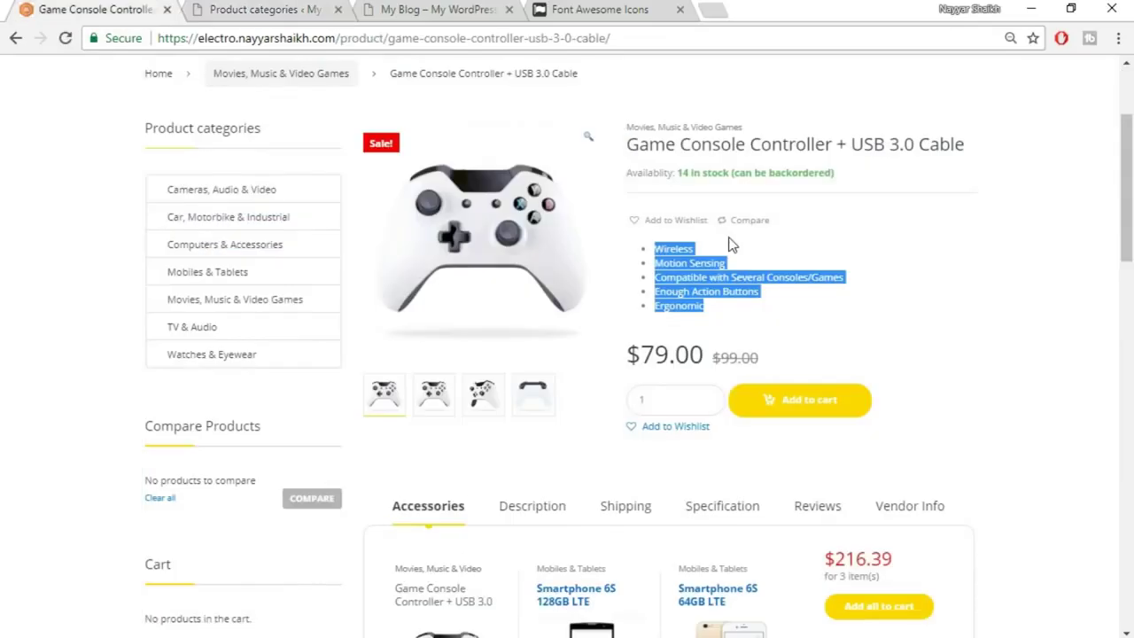
pyautogui.scroll(1, 731, 245)
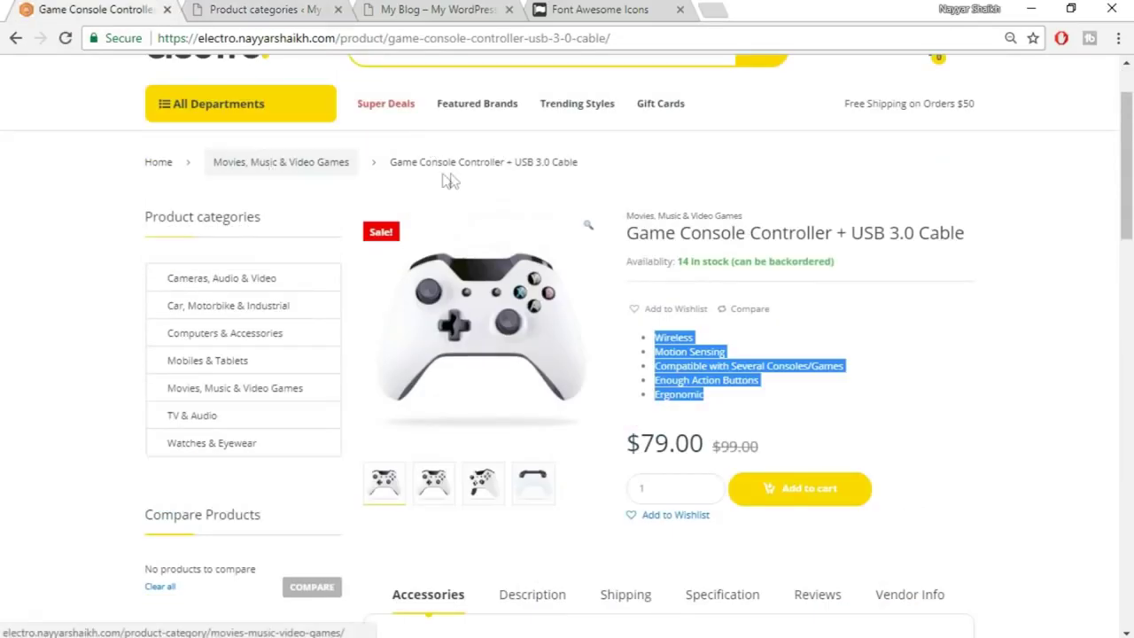
pyautogui.click(248, 7)
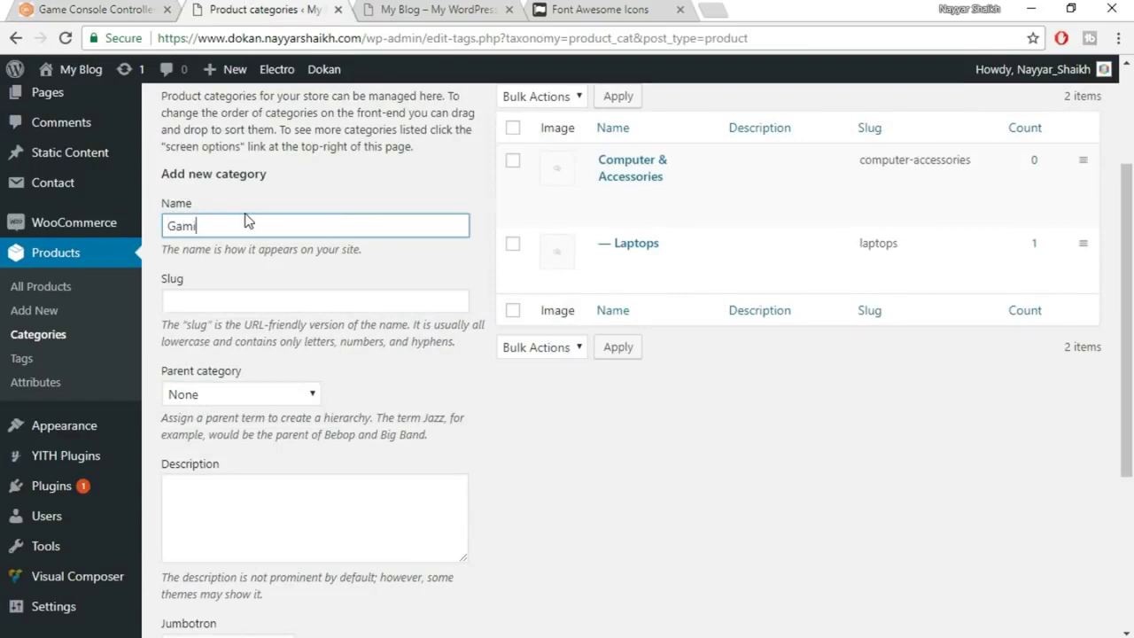
# - Add a Game Console category with Gaming as its parent category
pyautogui.scroll(-2, 307, 286)
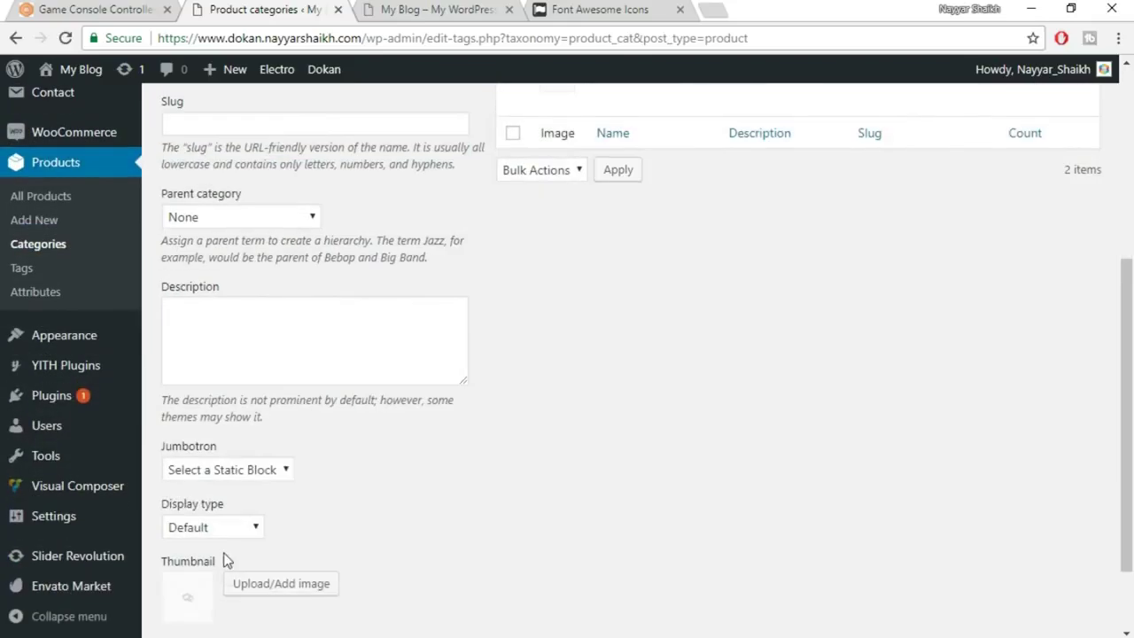
pyautogui.scroll(-2, 307, 599)
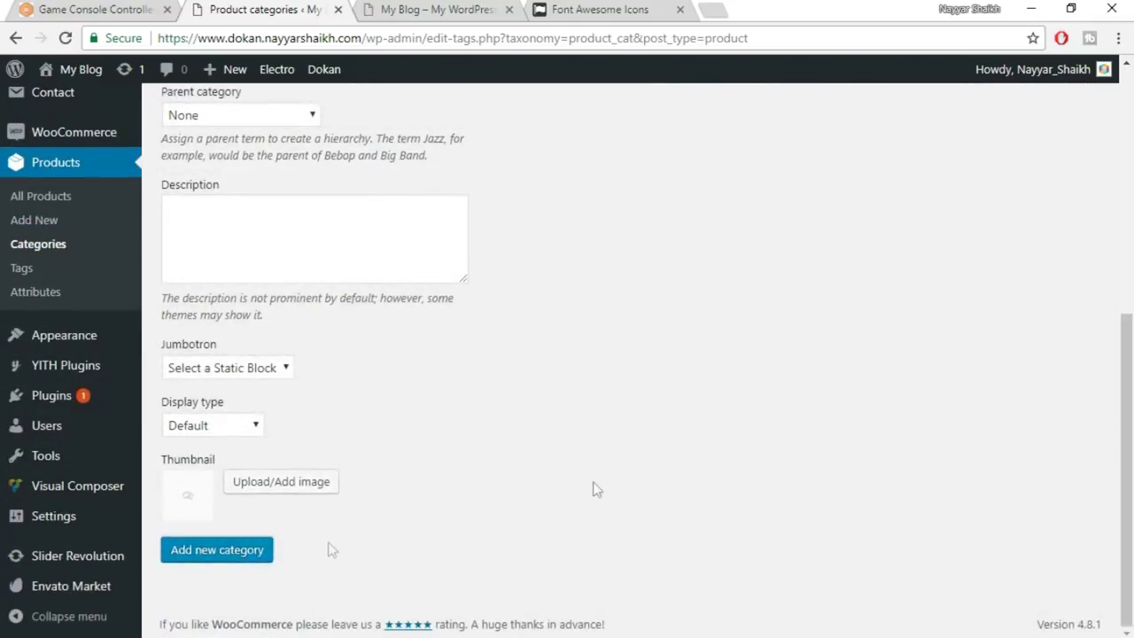
pyautogui.scroll(4, 724, 455)
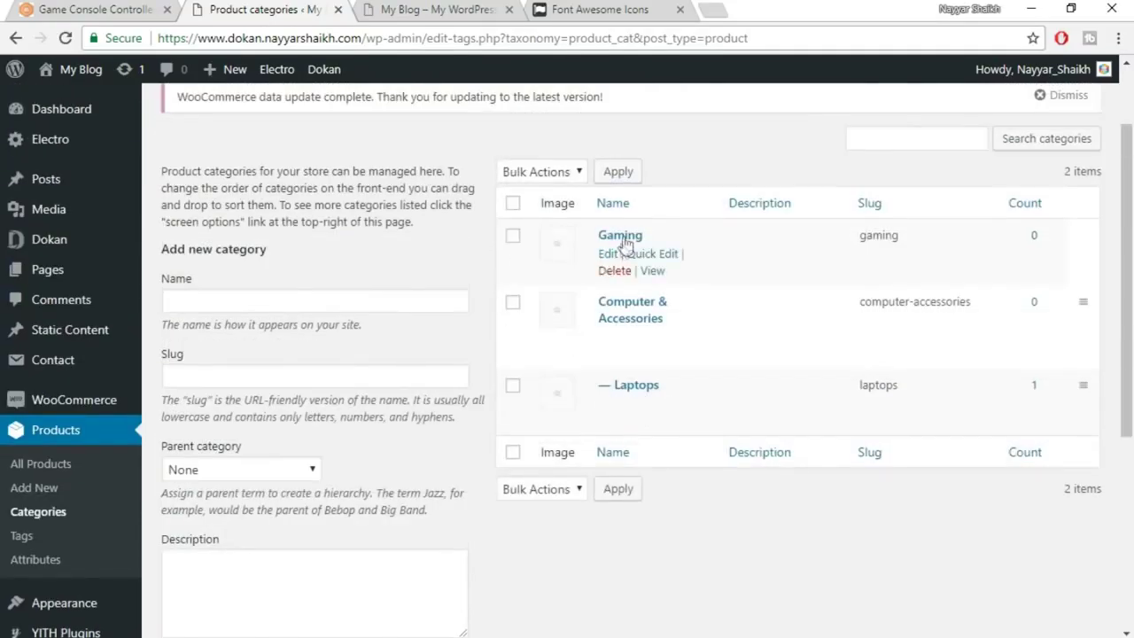
pyautogui.click(302, 308)
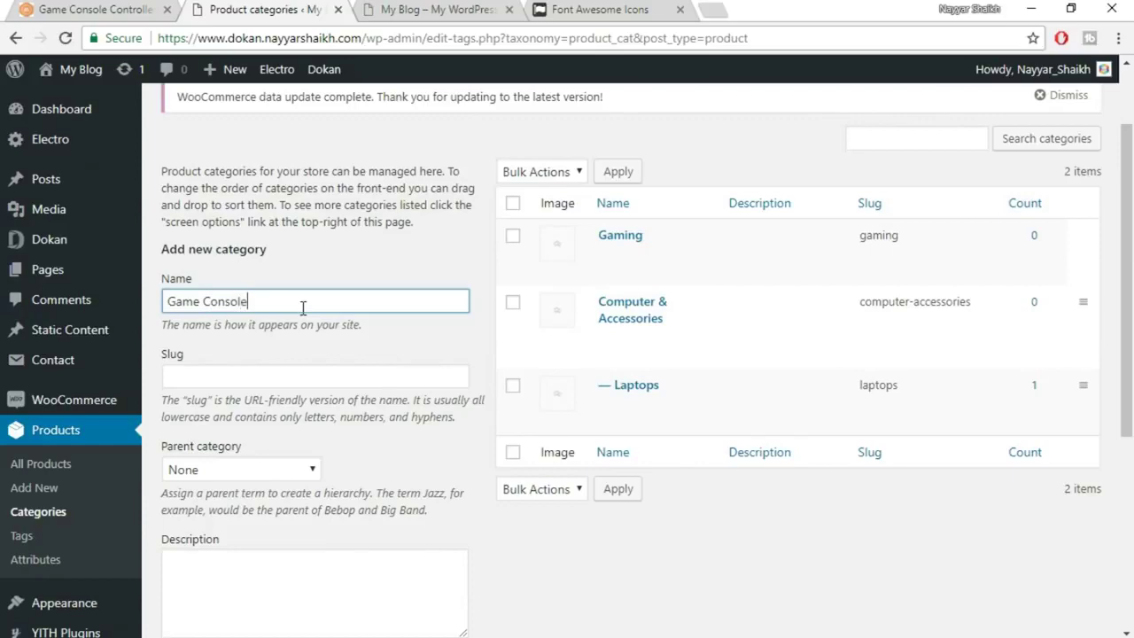
pyautogui.scroll(-2, 375, 390)
pyautogui.click(241, 293)
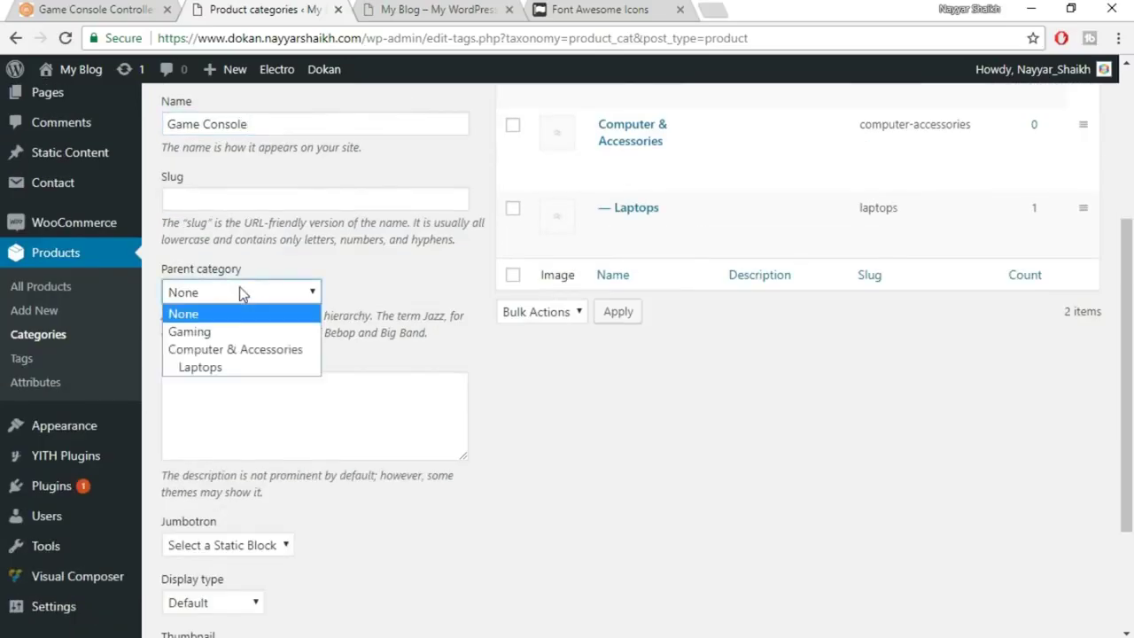
pyautogui.click(233, 331)
pyautogui.scroll(-2, 380, 329)
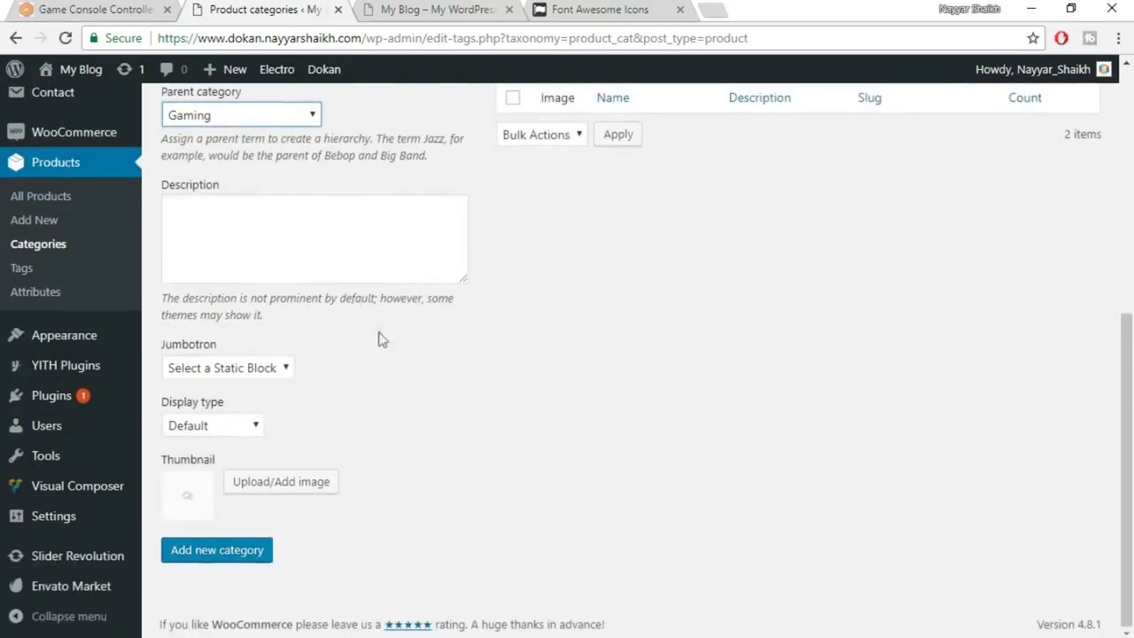
pyautogui.click(234, 552)
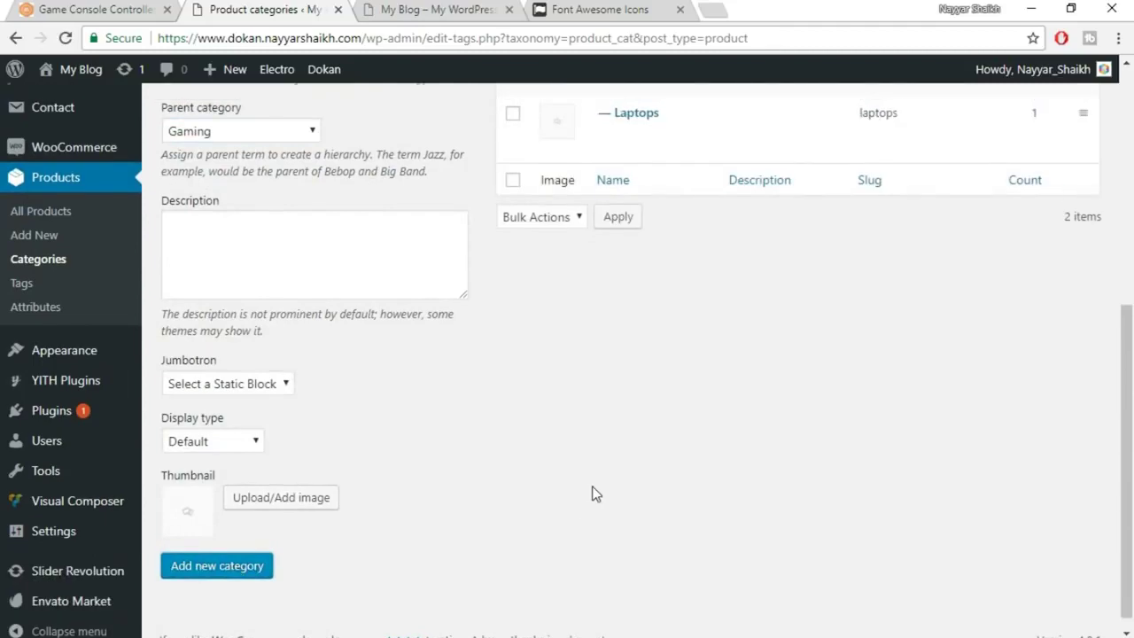
pyautogui.scroll(3, 612, 399)
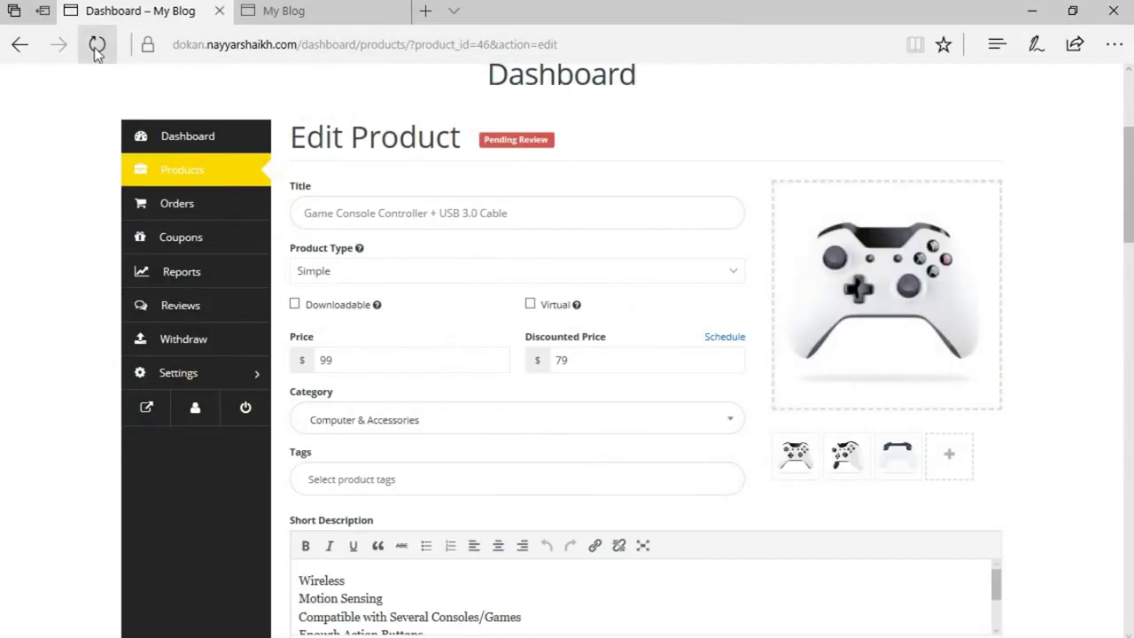
# - Reload the Dokan edit page and switch the product category to Game Console
pyautogui.click(98, 46)
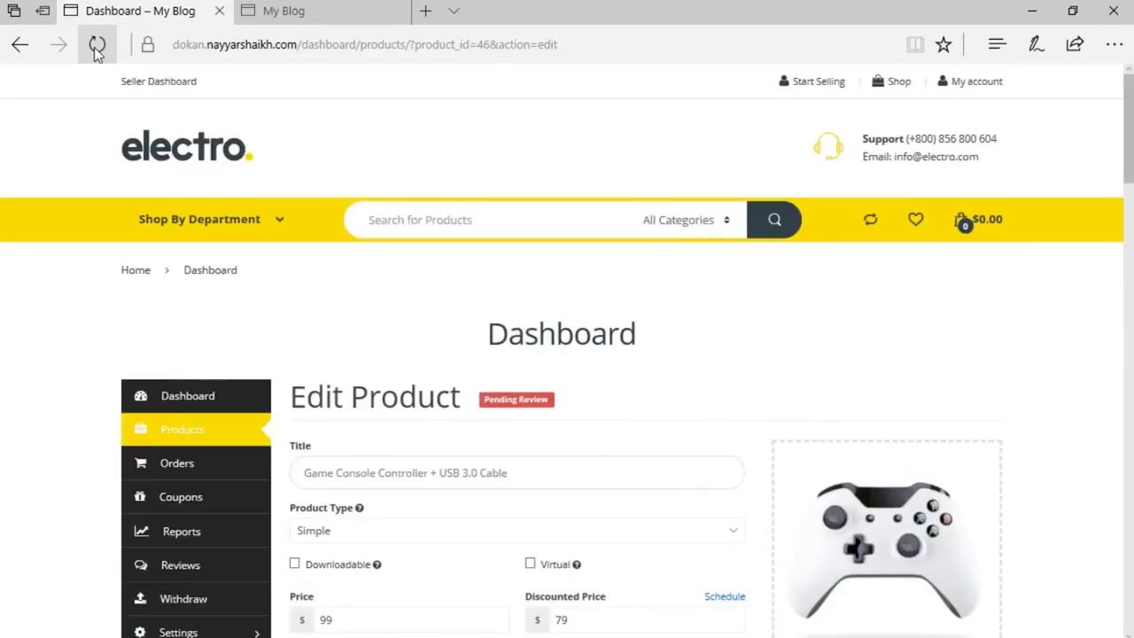
pyautogui.scroll(-5, 519, 190)
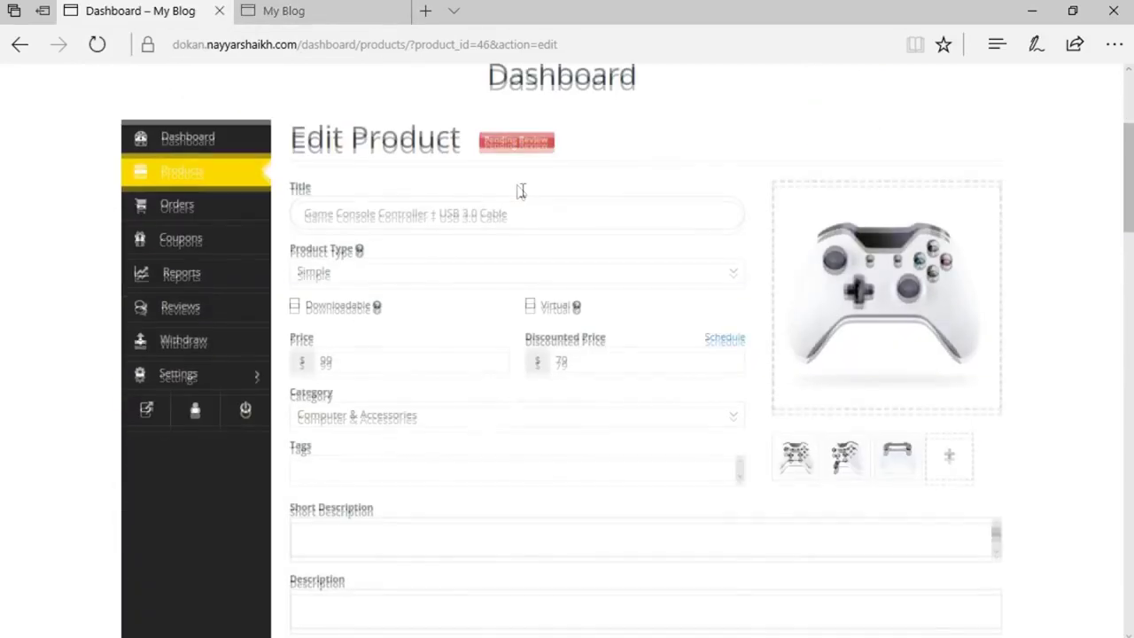
pyautogui.scroll(1, 507, 237)
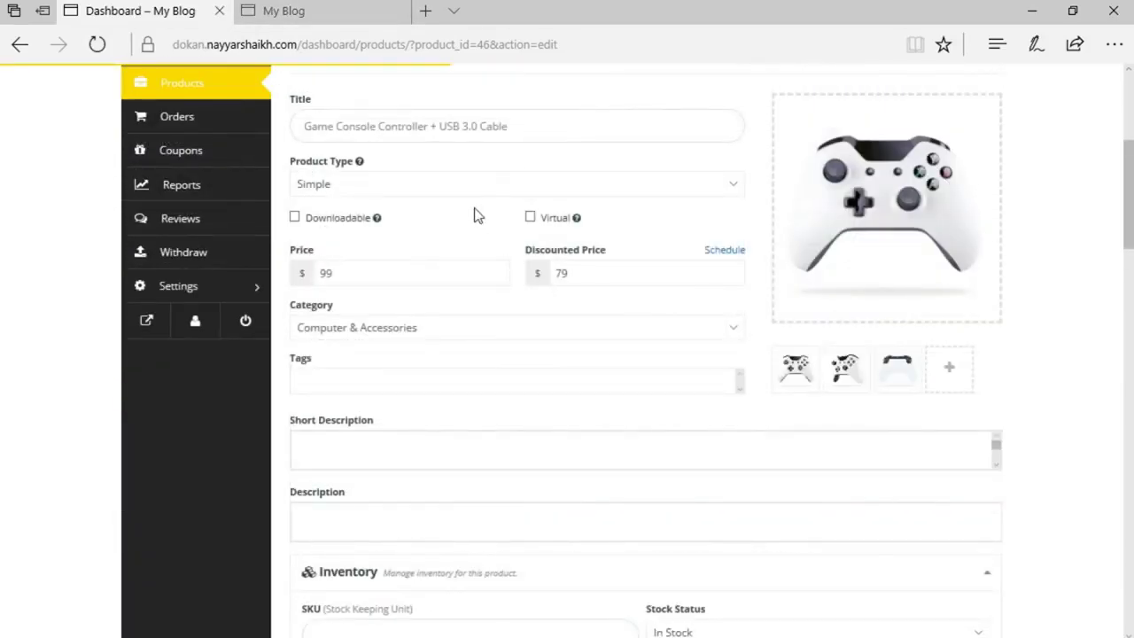
pyautogui.scroll(1, 777, 214)
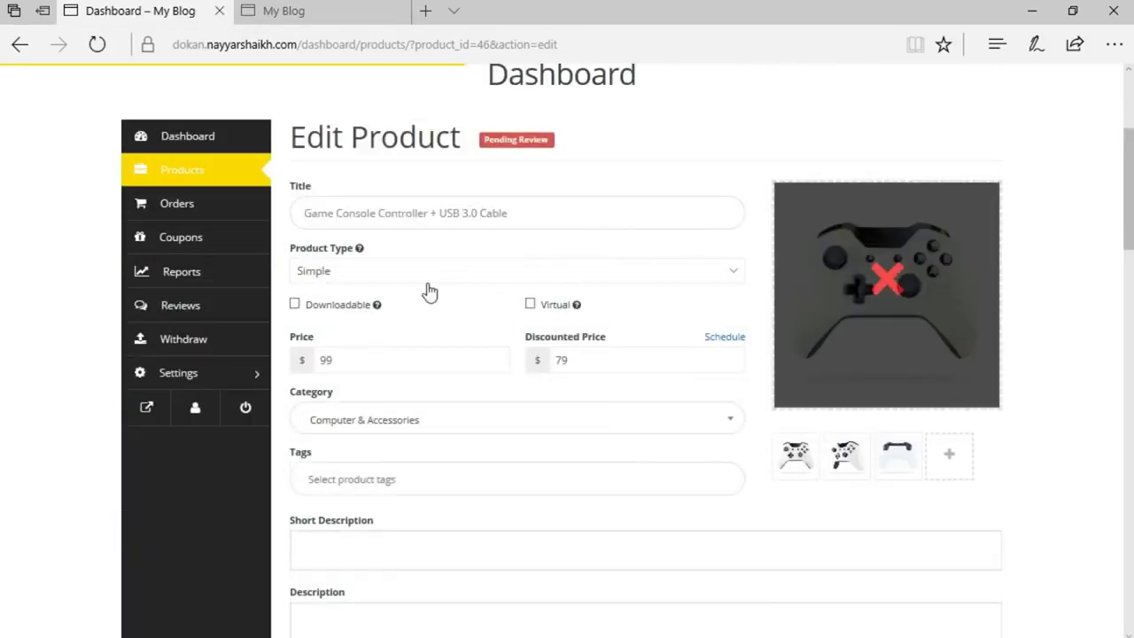
pyautogui.scroll(-2, 485, 356)
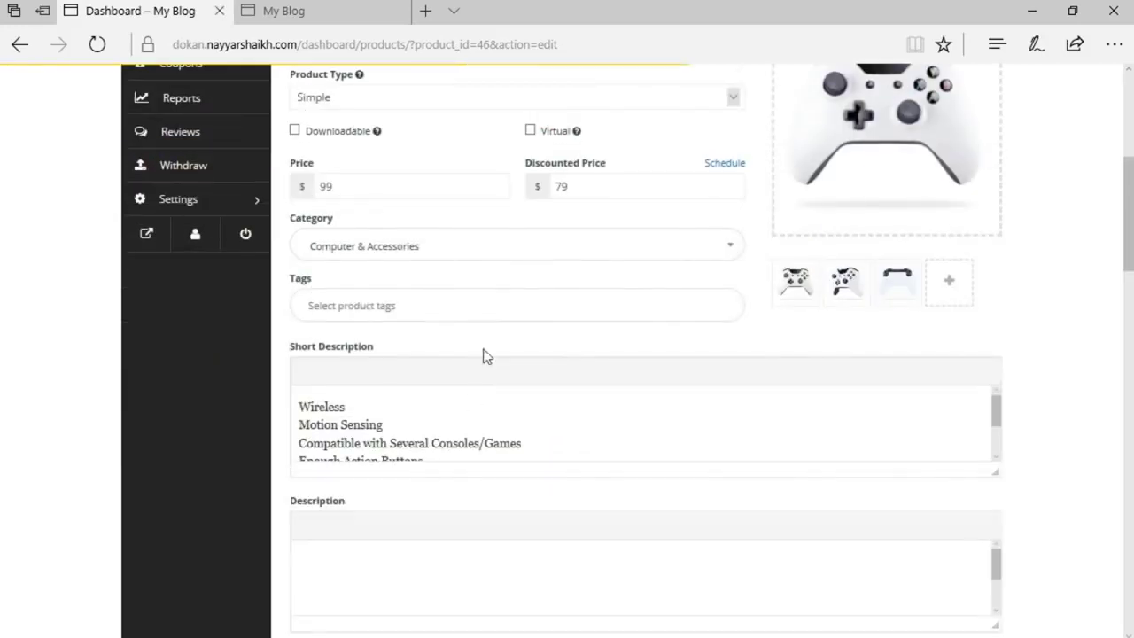
pyautogui.click(443, 257)
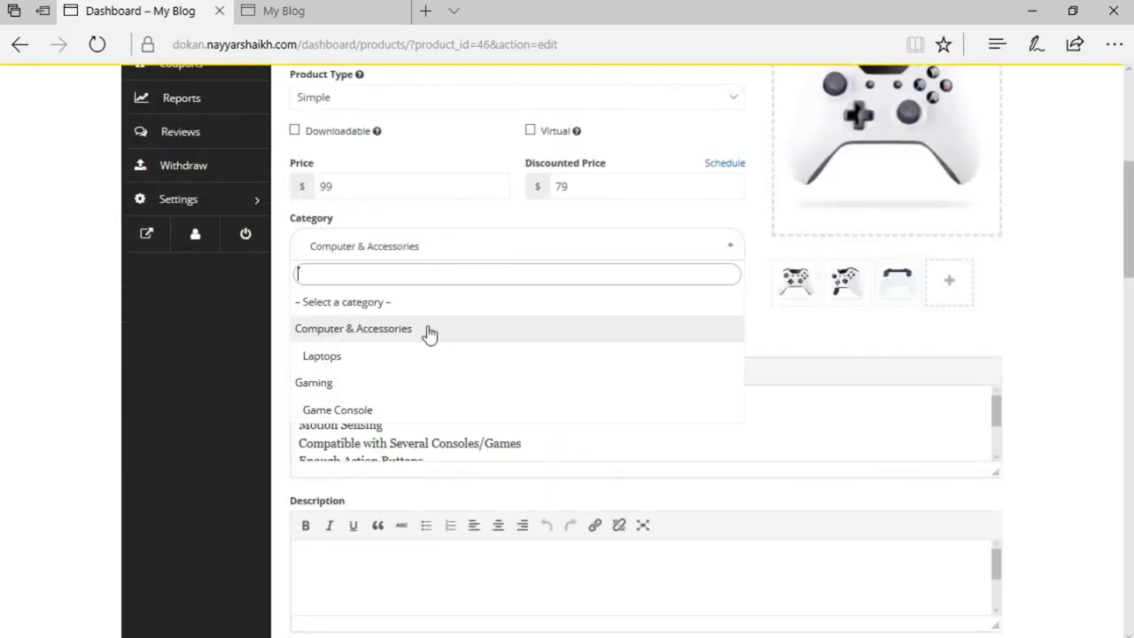
pyautogui.click(377, 410)
pyautogui.scroll(2, 567, 331)
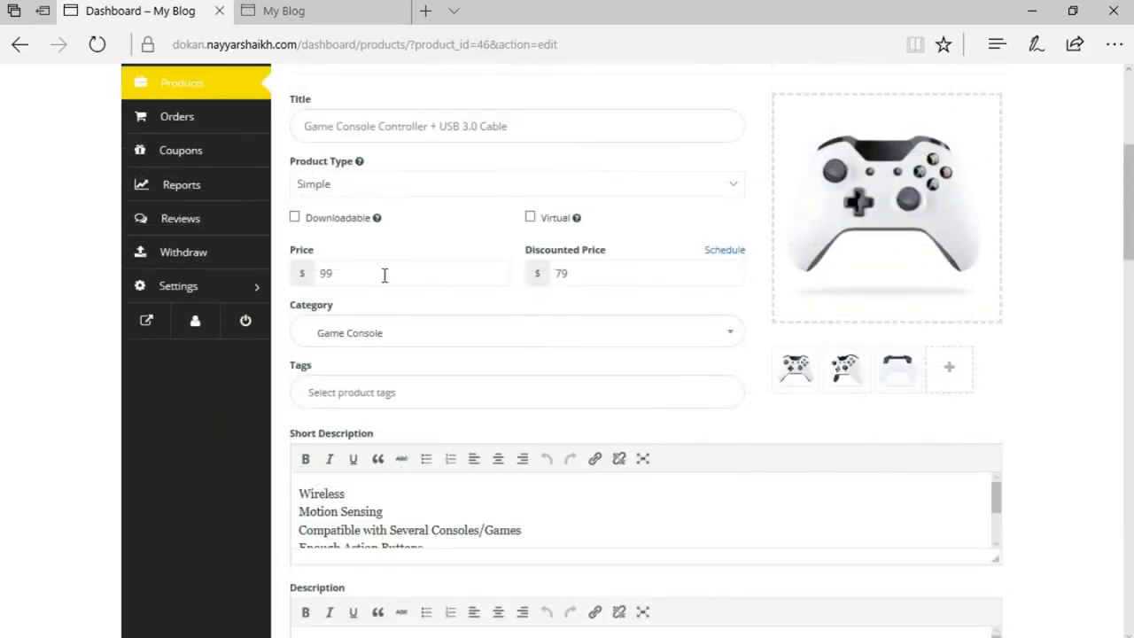
pyautogui.scroll(-2, 512, 284)
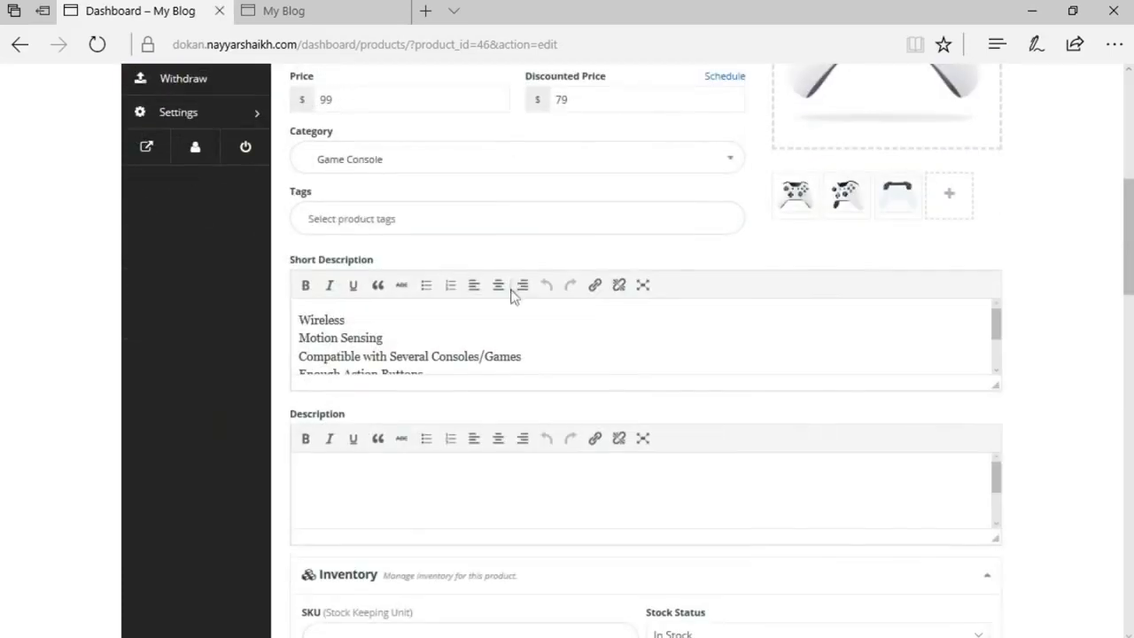
pyautogui.scroll(-1, 456, 372)
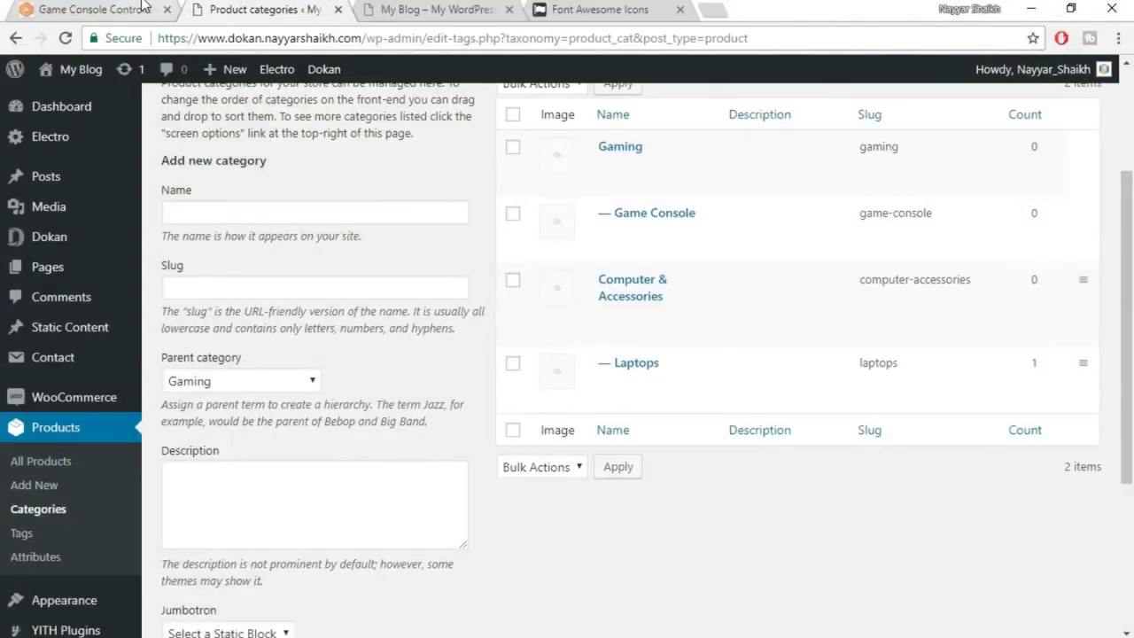
# - Copy the storefront's Description tab content, images included, and paste it into the product's Description field
pyautogui.click(144, 7)
pyautogui.scroll(-4, 618, 292)
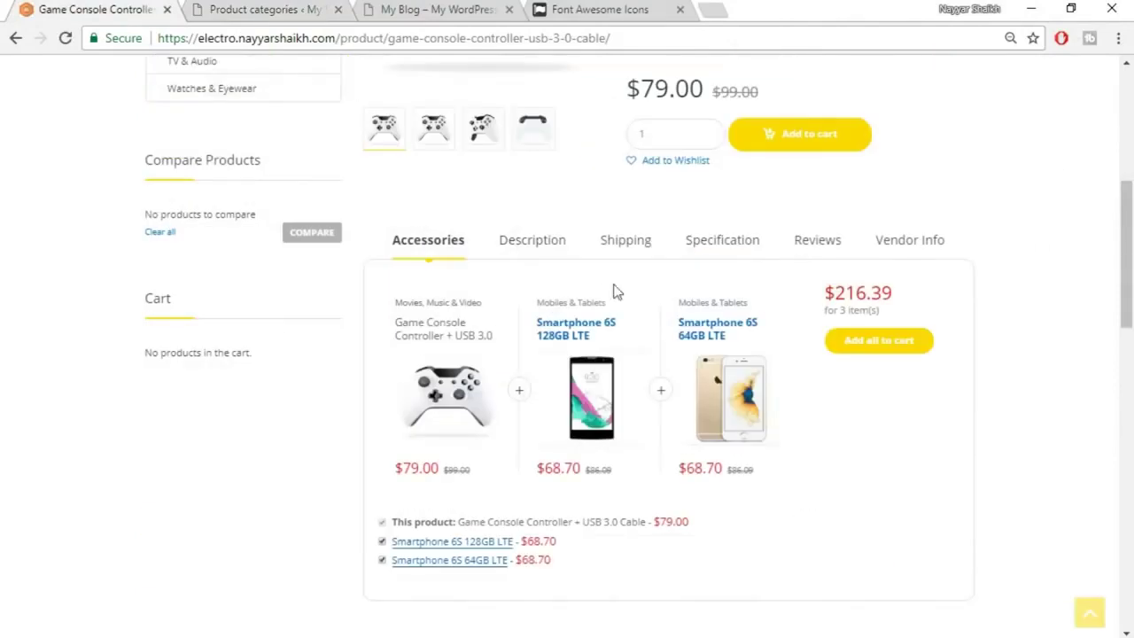
pyautogui.click(532, 252)
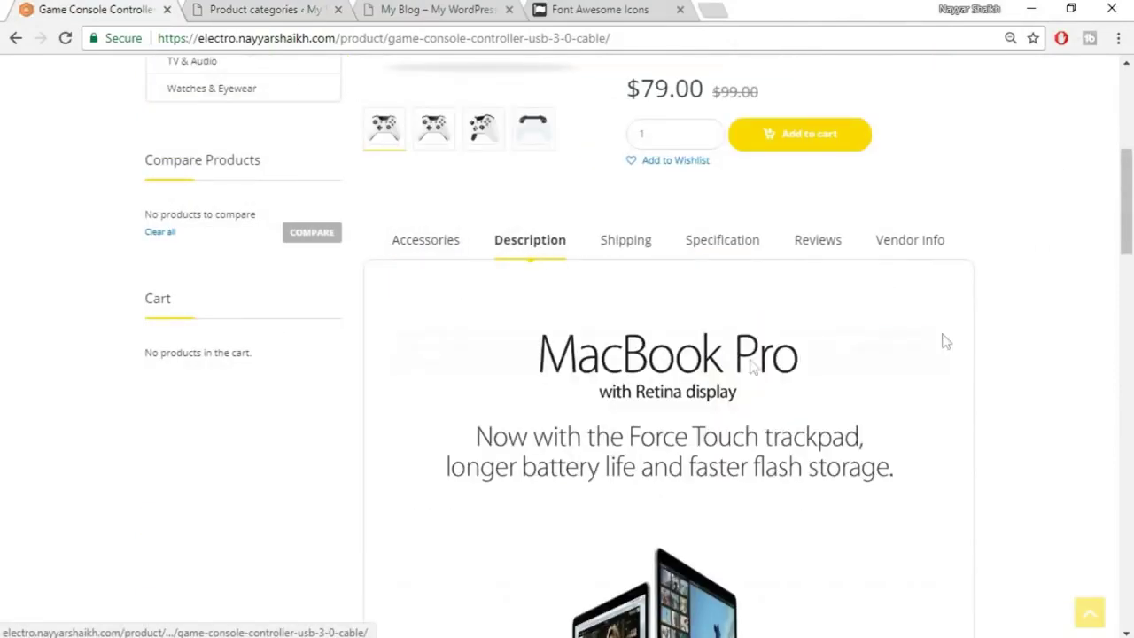
pyautogui.moveTo(397, 299); pyautogui.dragTo(648, 243)
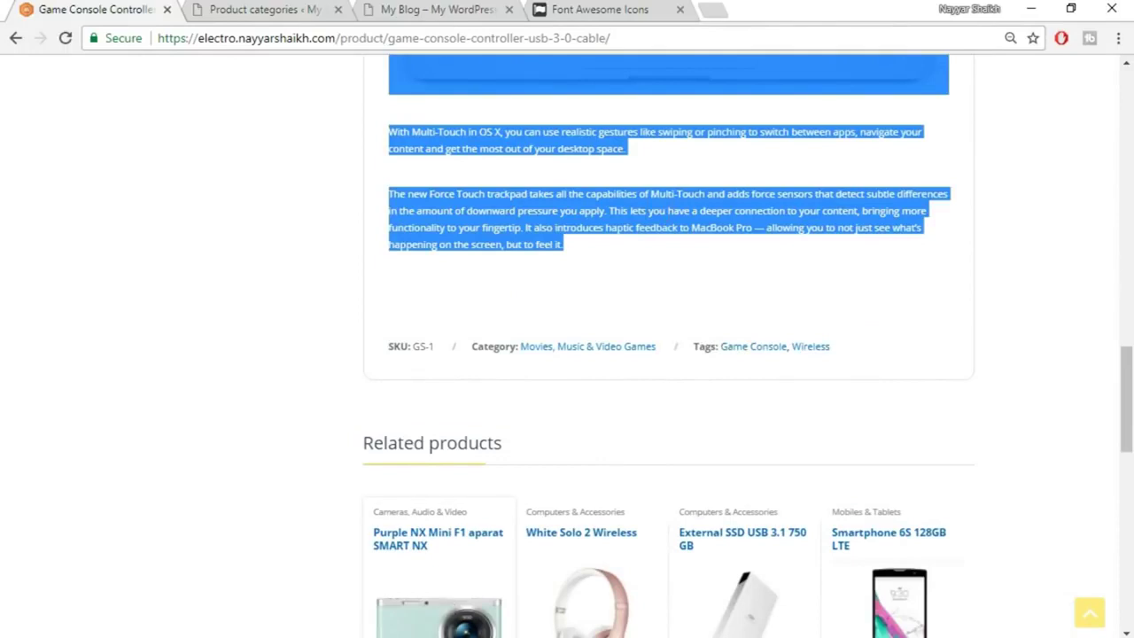
pyautogui.hotkey('alt', 'Tab')
pyautogui.hotkey('ctrl', 'v')
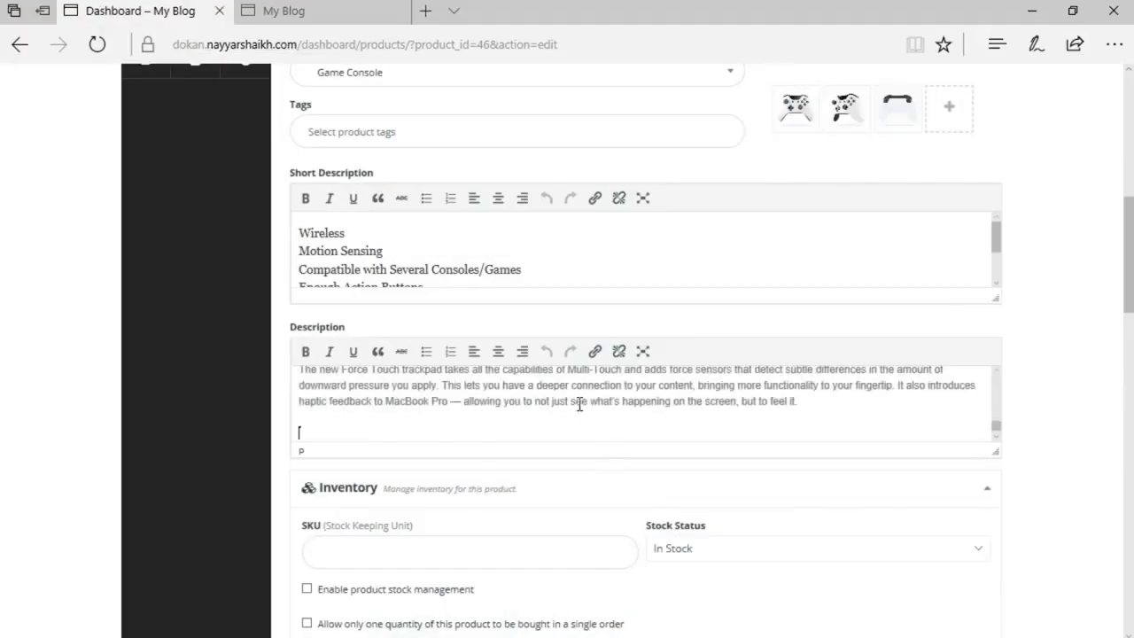
pyautogui.scroll(-5, 899, 385)
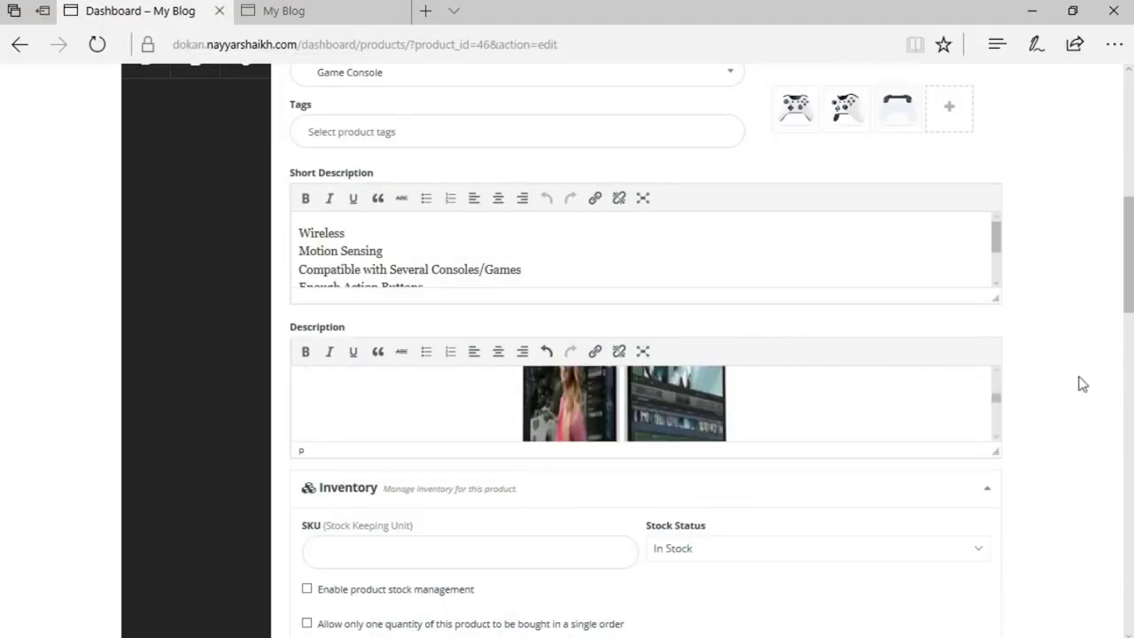
pyautogui.scroll(-3, 1091, 381)
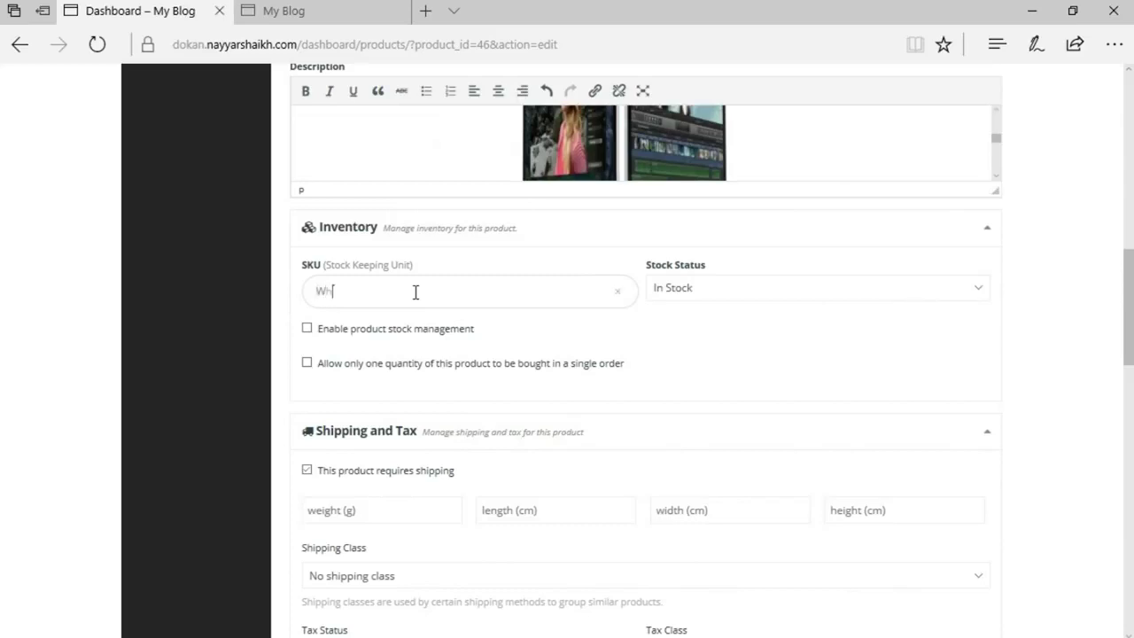
# - Keep stock status In Stock and enable product stock management
pyautogui.click(793, 287)
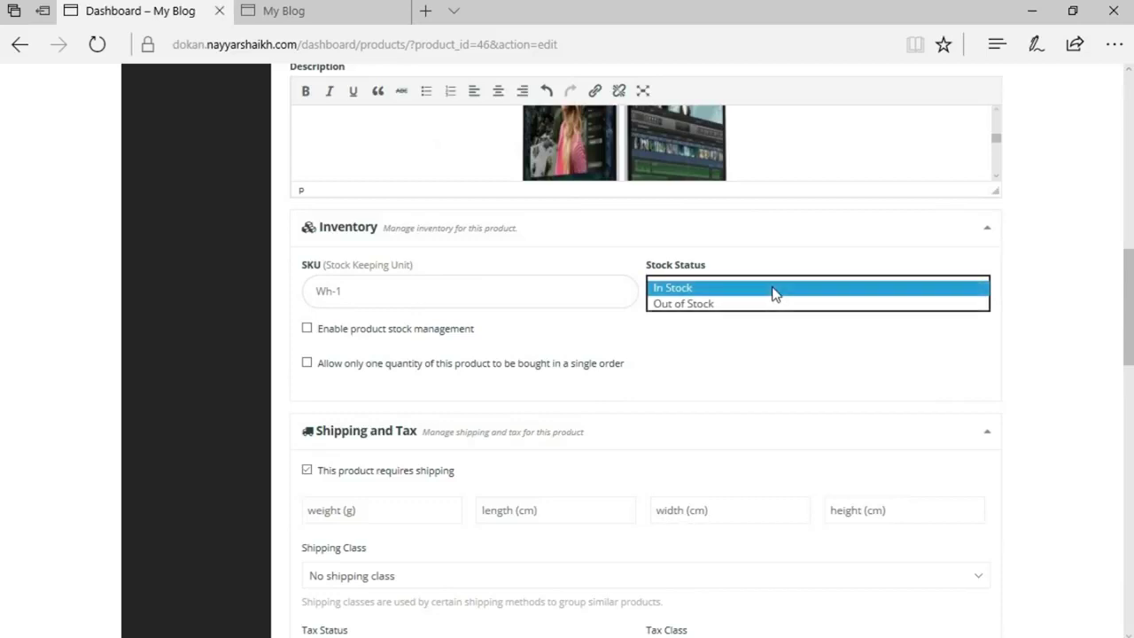
pyautogui.click(773, 289)
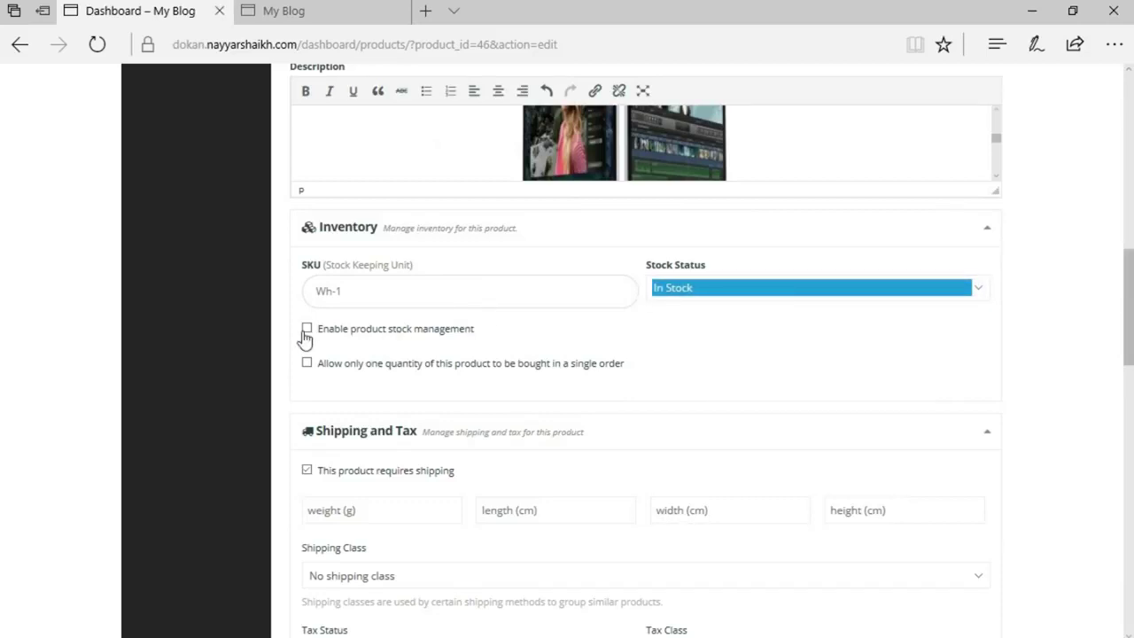
pyautogui.click(350, 335)
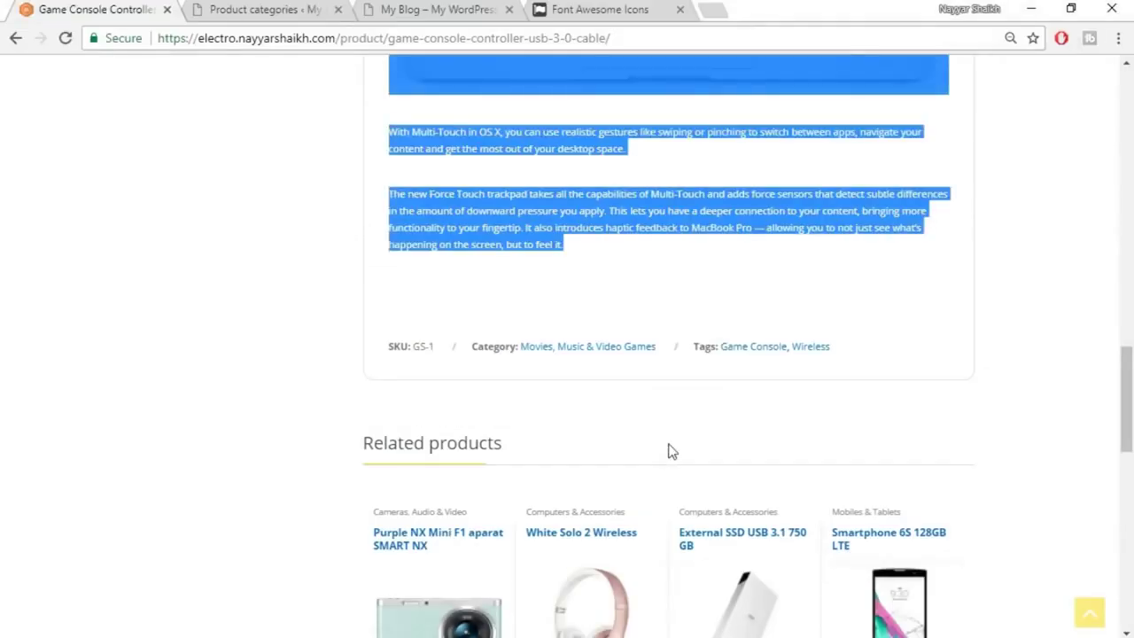
pyautogui.scroll(10, 669, 445)
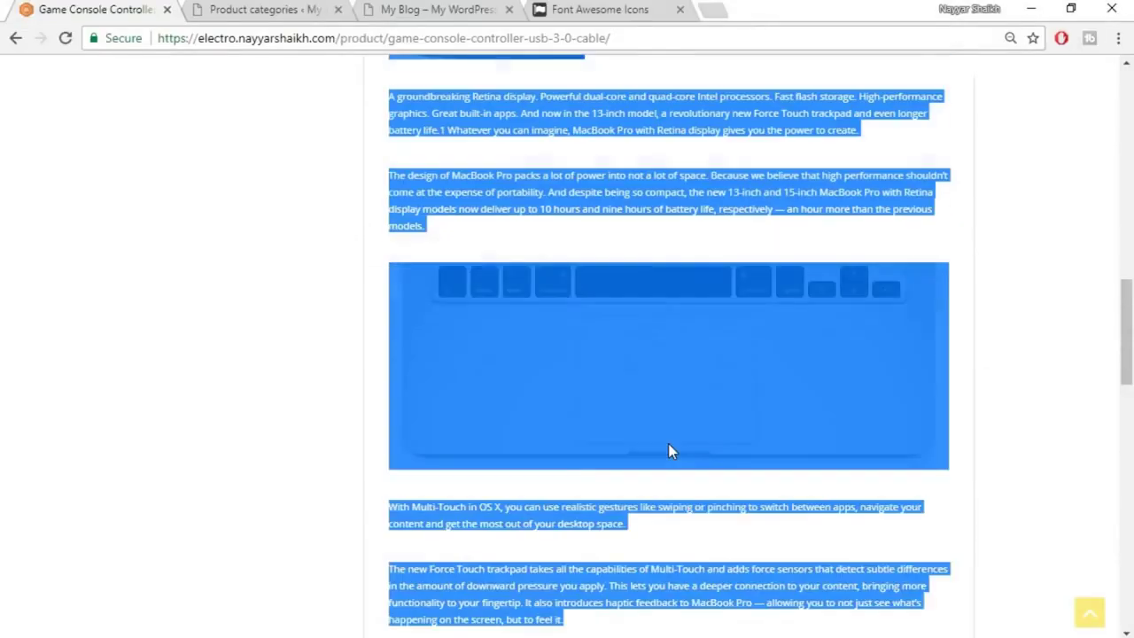
pyautogui.scroll(2, 671, 450)
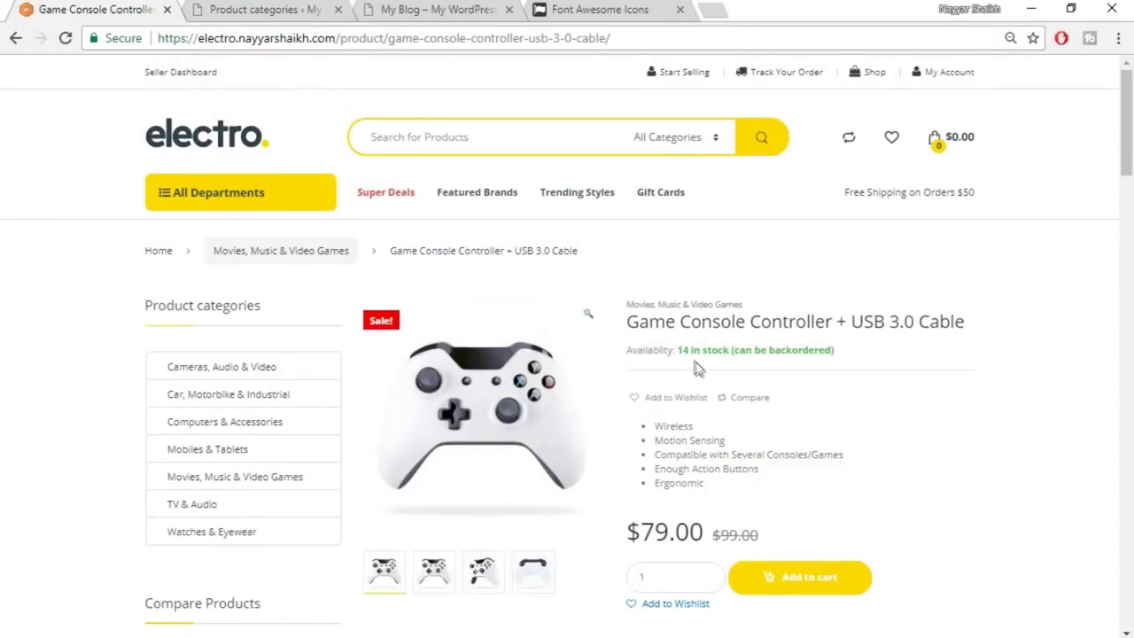
# - Set the stock quantity to 14 and set backorders to Allow
pyautogui.moveTo(678, 352); pyautogui.dragTo(848, 360)
pyautogui.click(848, 360)
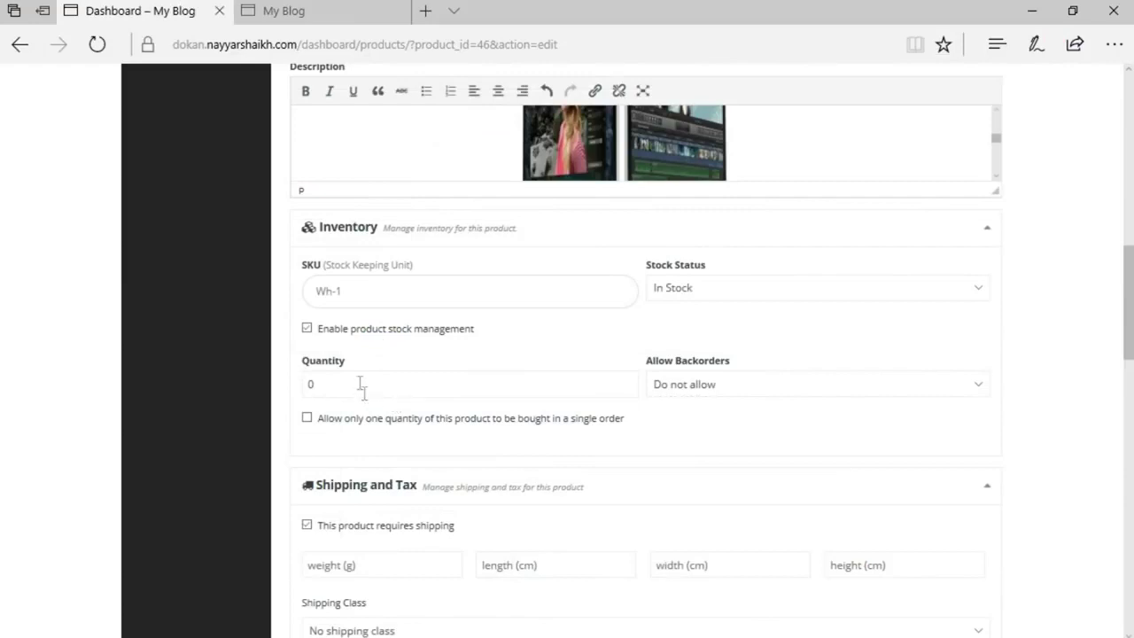
pyautogui.moveTo(361, 385); pyautogui.dragTo(291, 383)
pyautogui.scroll(-1, 1109, 385)
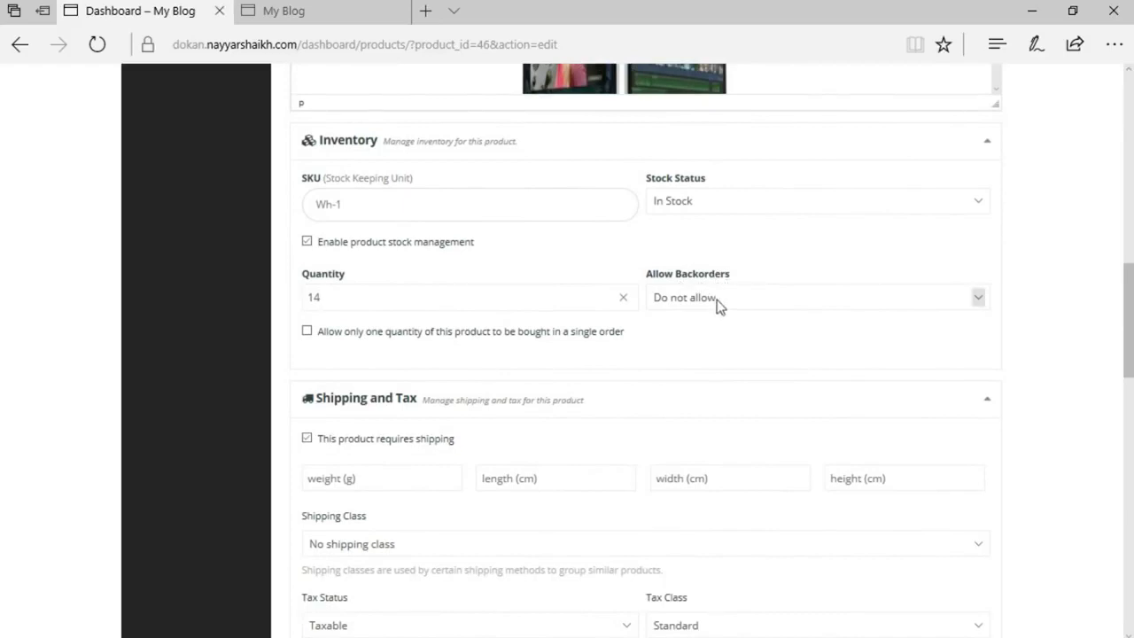
pyautogui.click(725, 304)
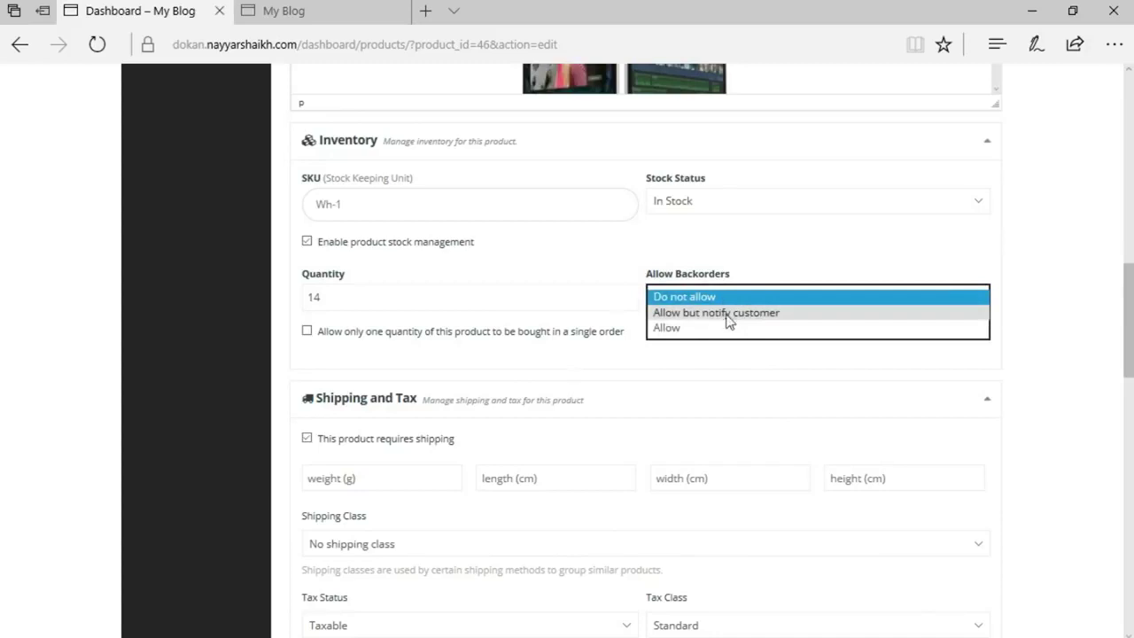
pyautogui.click(709, 328)
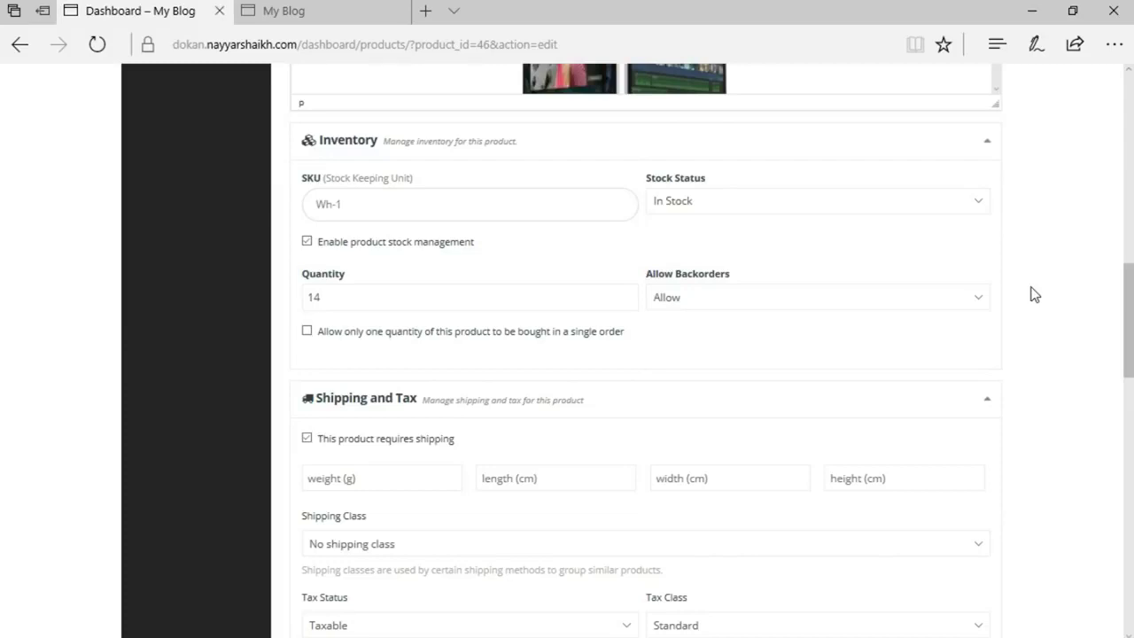
# - Enter shipping weight 200 and package dimensions 10 × 4 × 10
pyautogui.scroll(-1, 1125, 339)
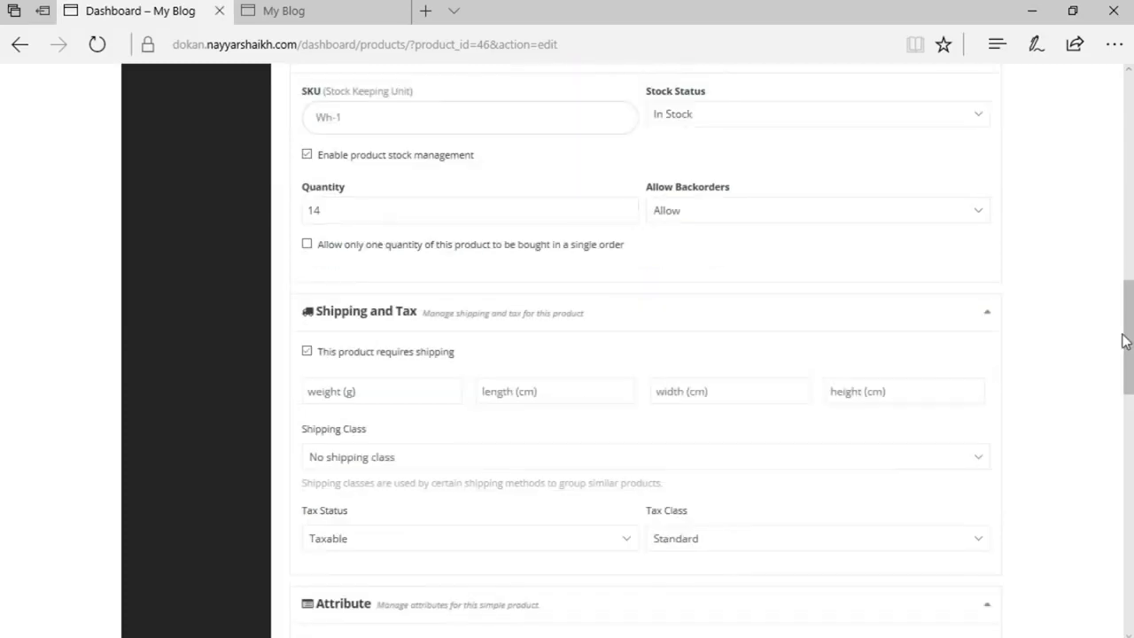
pyautogui.scroll(-2, 1125, 339)
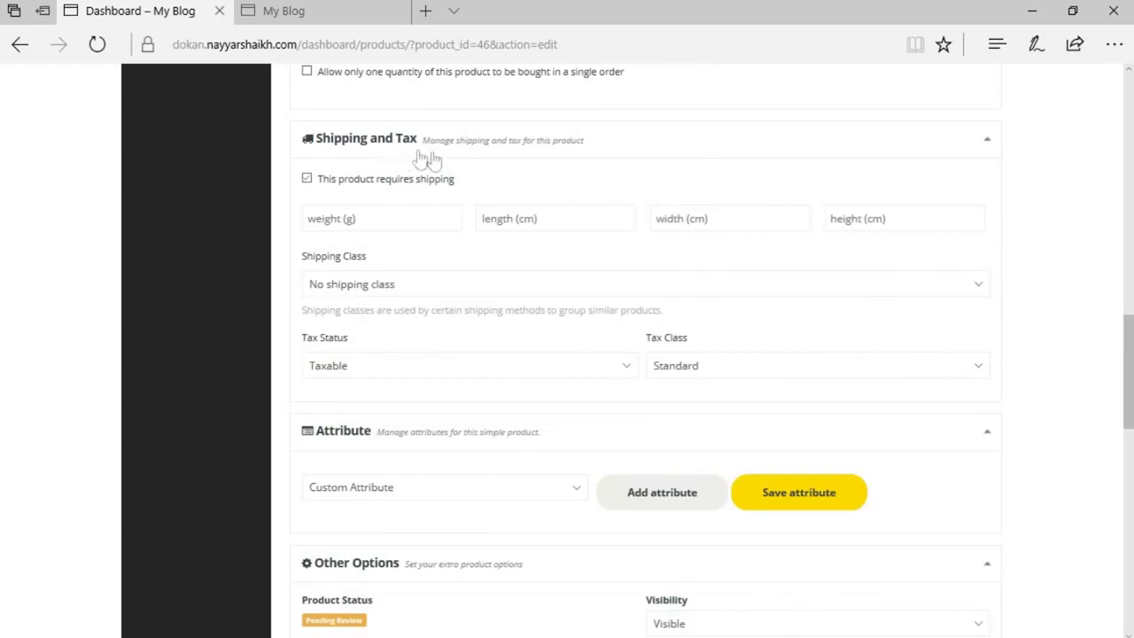
pyautogui.click(361, 218)
pyautogui.write('200')
pyautogui.click(517, 216)
pyautogui.write('10')
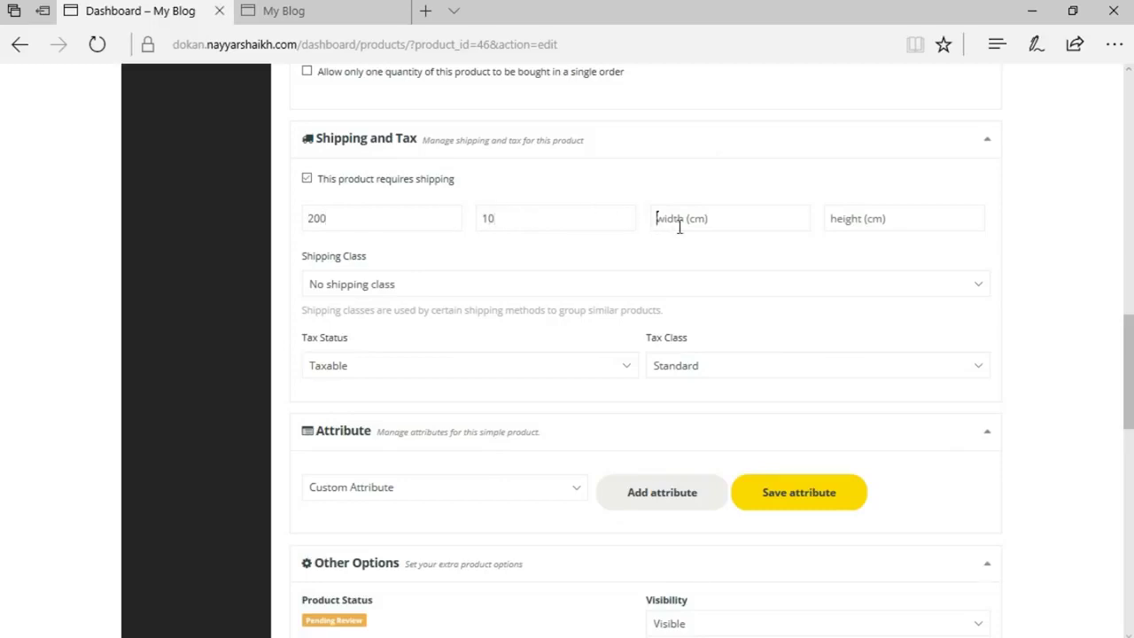
pyautogui.write('4')
pyautogui.click(908, 217)
pyautogui.write('10')
# - Set the shipping class to No shipping class instead of Bulky
pyautogui.click(385, 285)
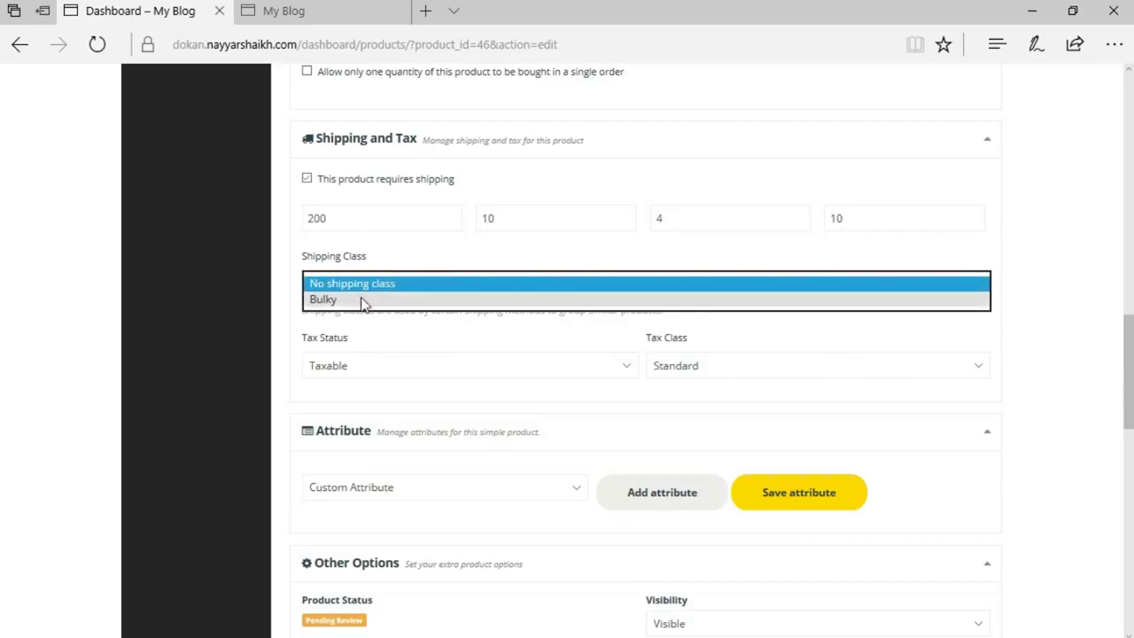
pyautogui.click(365, 300)
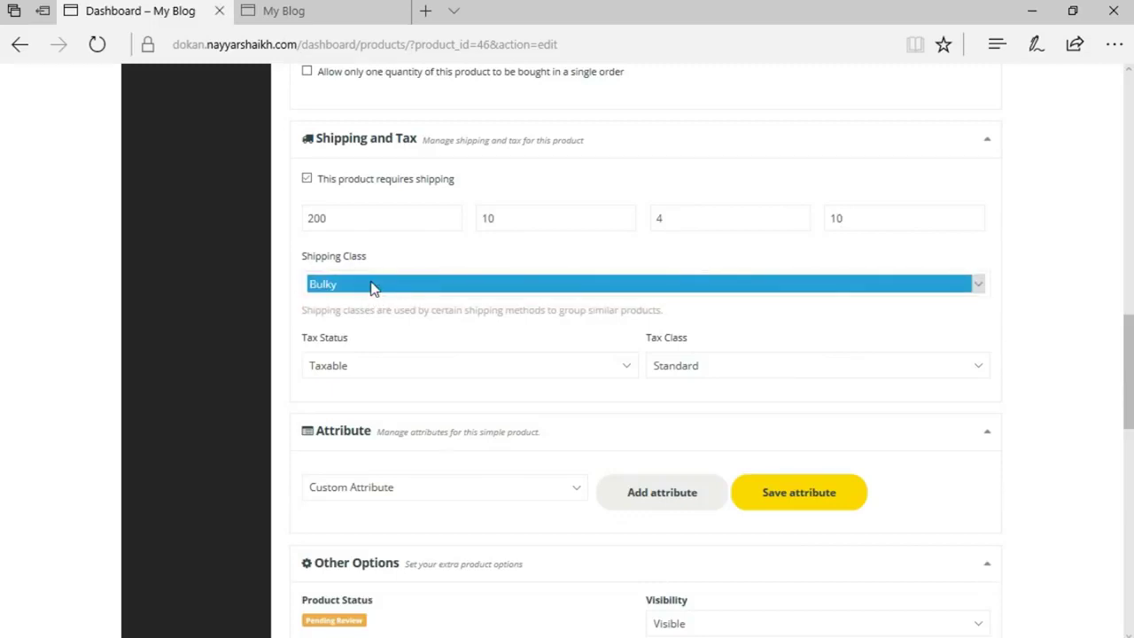
pyautogui.scroll(-1, 931, 346)
pyautogui.click(471, 191)
pyautogui.click(384, 182)
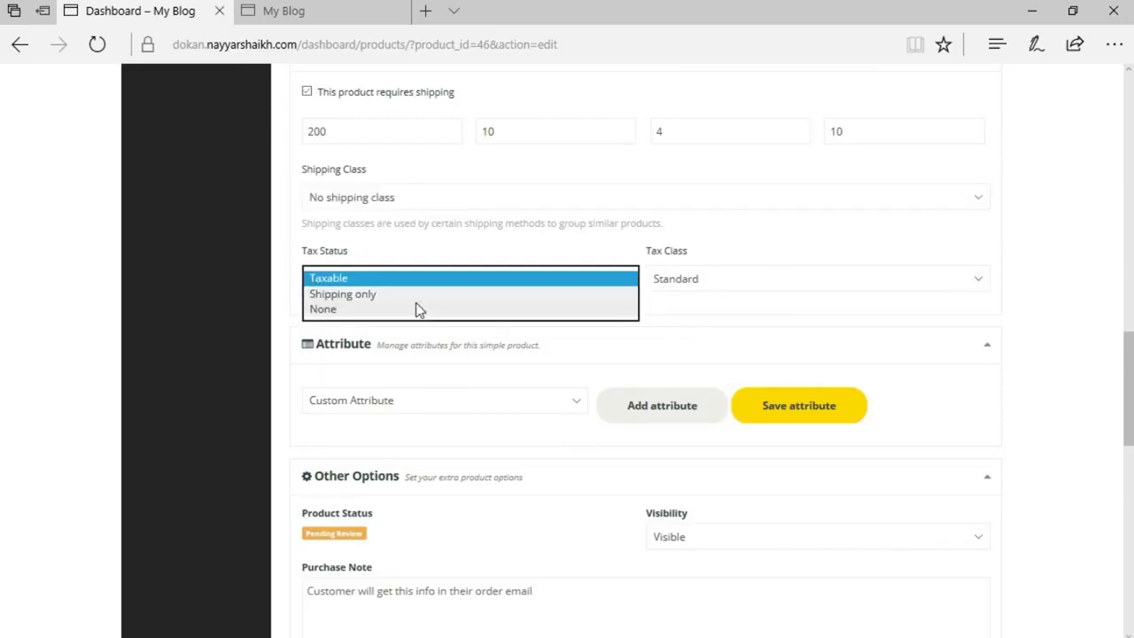
# - Keep tax status Taxable and set the tax class to GST
pyautogui.click(408, 309)
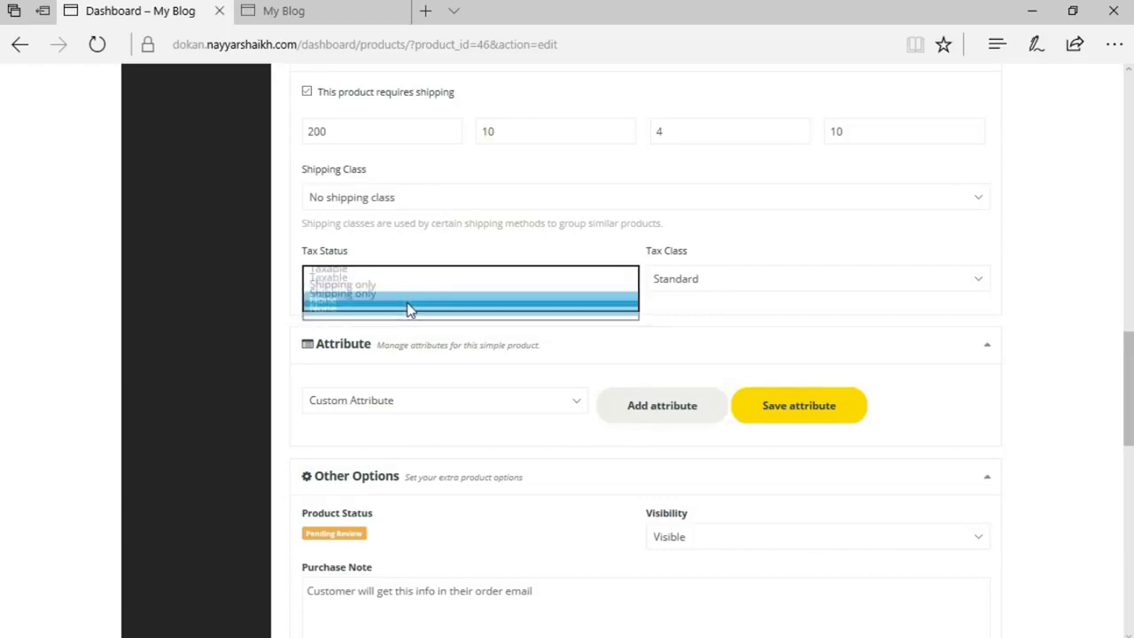
pyautogui.click(452, 286)
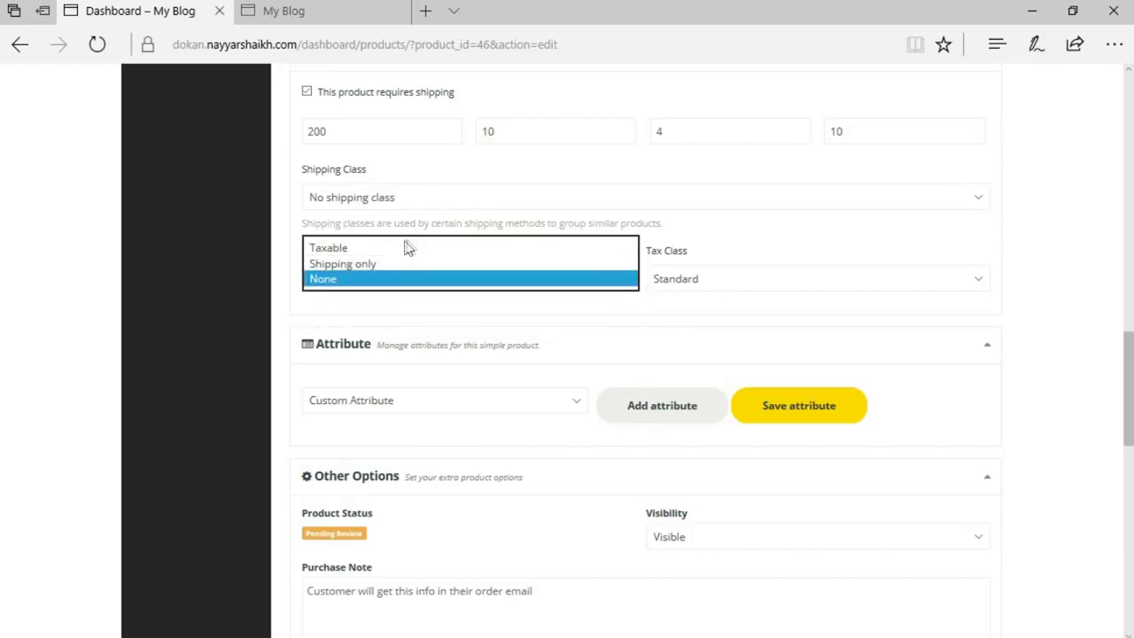
pyautogui.click(370, 248)
pyautogui.click(744, 282)
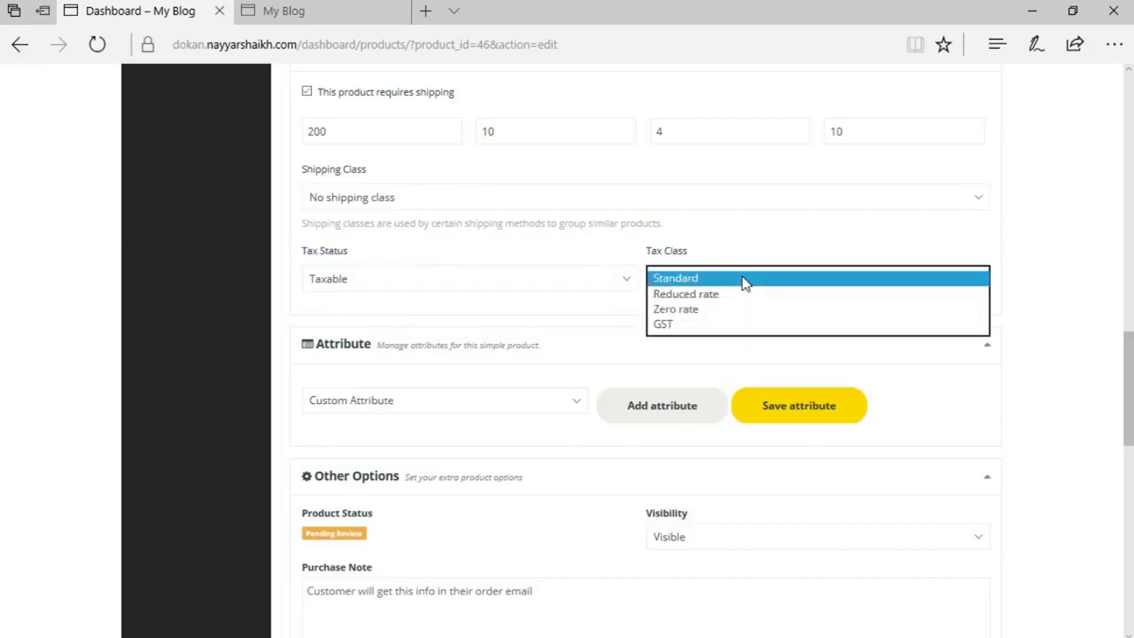
pyautogui.click(702, 324)
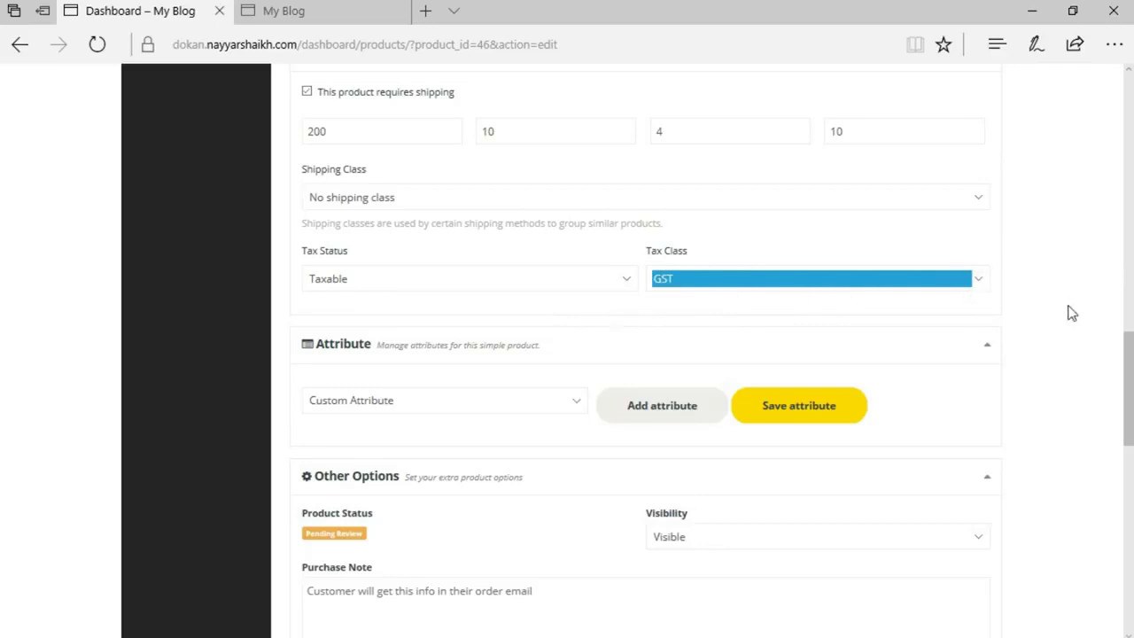
pyautogui.scroll(-2, 1068, 311)
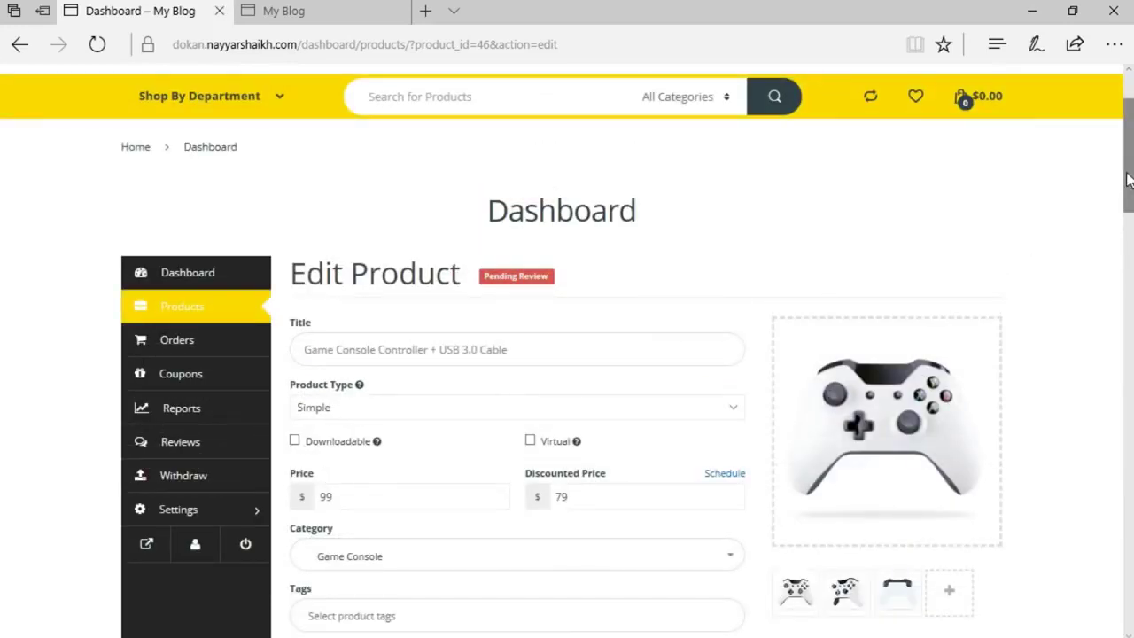
# - Save the Game Console Controller + USB 3.0 Cable product, which is confirmed as Pending Review
pyautogui.scroll(-1, 1130, 454)
pyautogui.click(1130, 455)
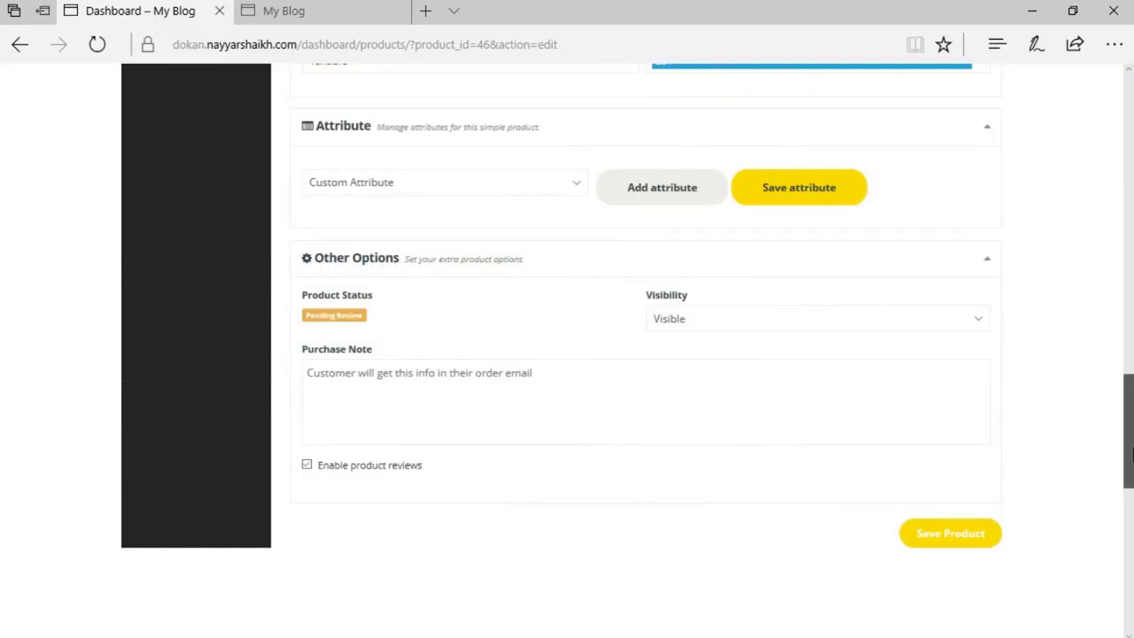
pyautogui.scroll(2, 1130, 430)
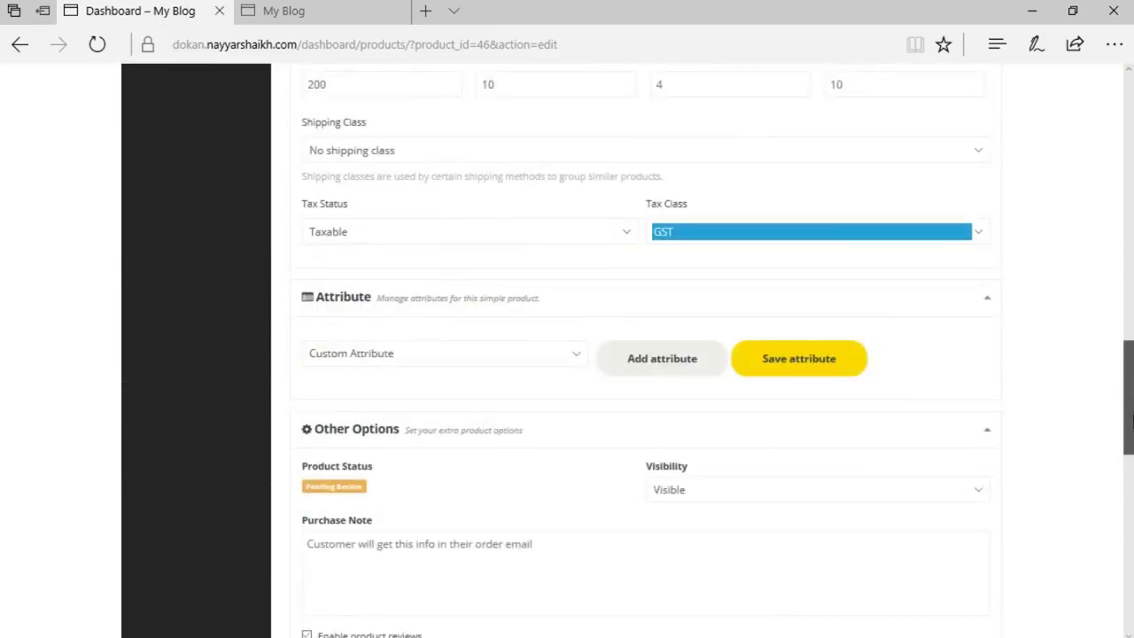
pyautogui.scroll(-3, 1130, 428)
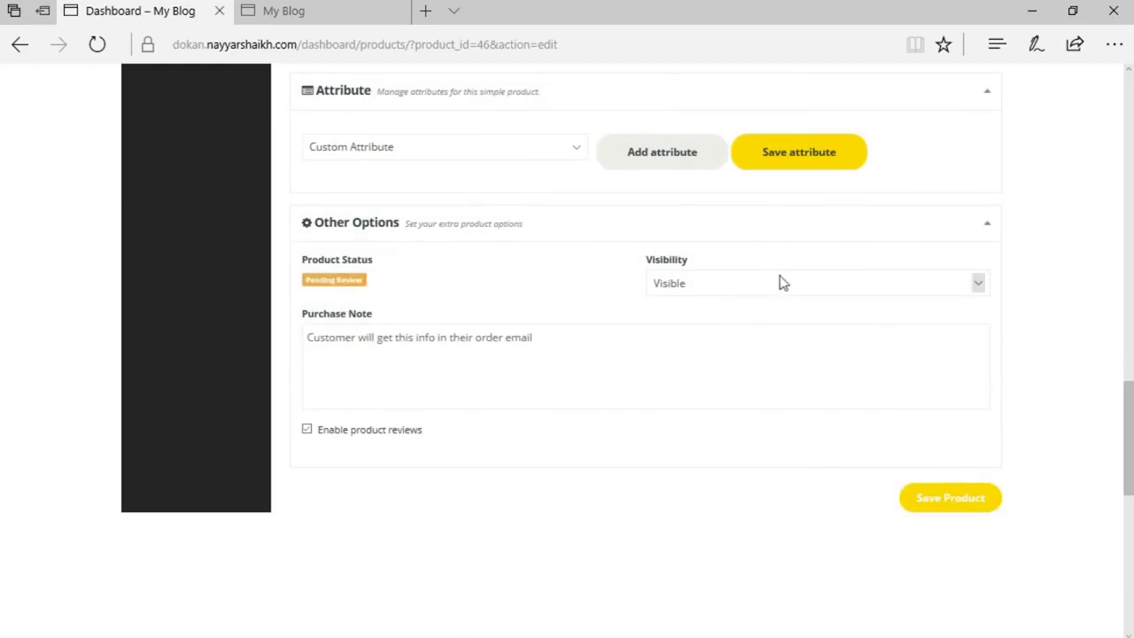
pyautogui.click(964, 502)
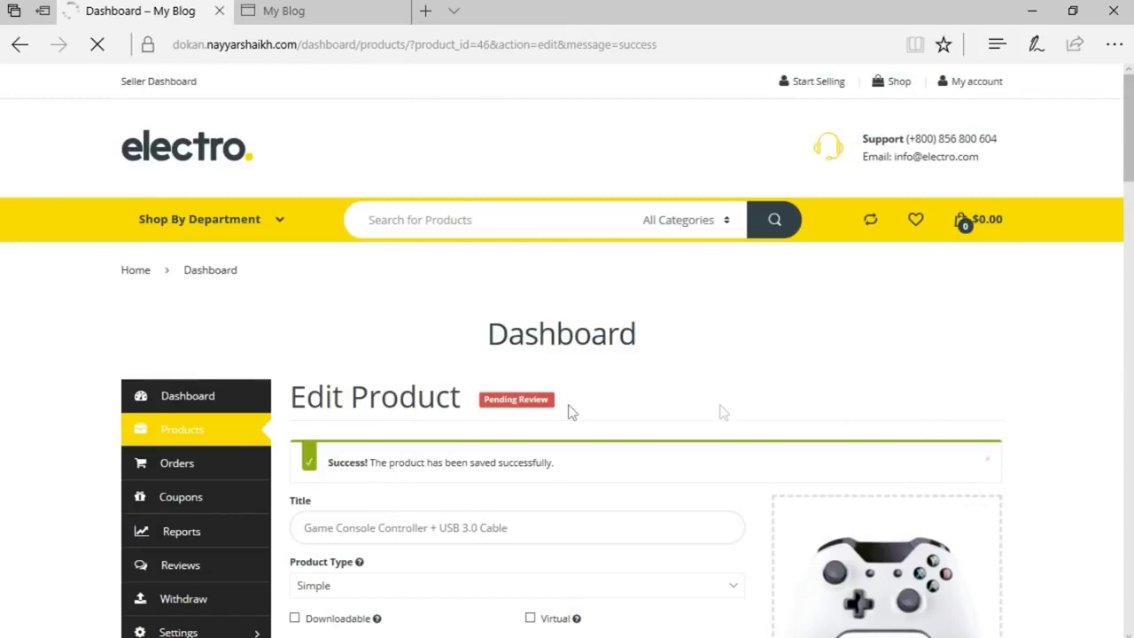
pyautogui.scroll(-1, 620, 410)
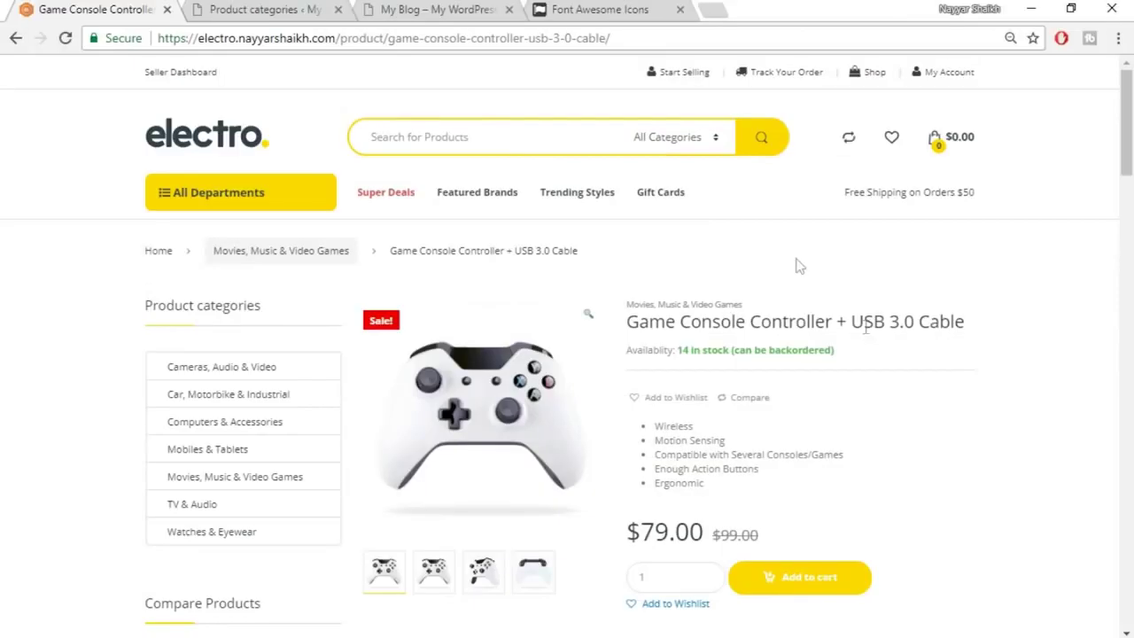
# - From wp-admin All Products, open the Pending Game Console Controller + USB 3.0 Cable for editing
pyautogui.click(273, 9)
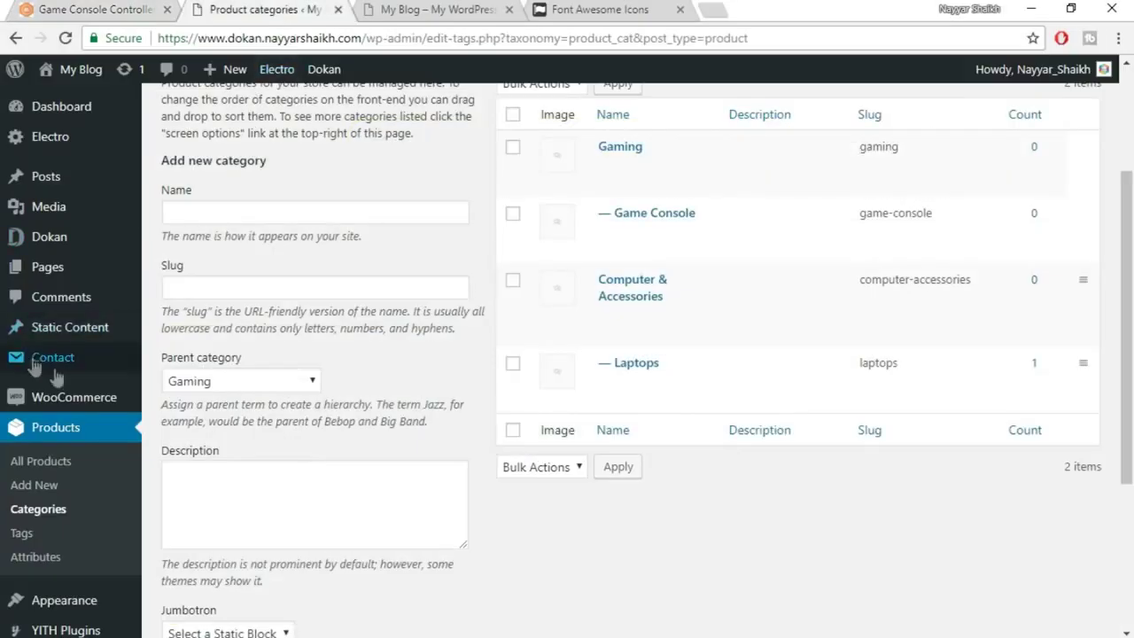
pyautogui.scroll(1, 83, 379)
pyautogui.scroll(-2, 119, 379)
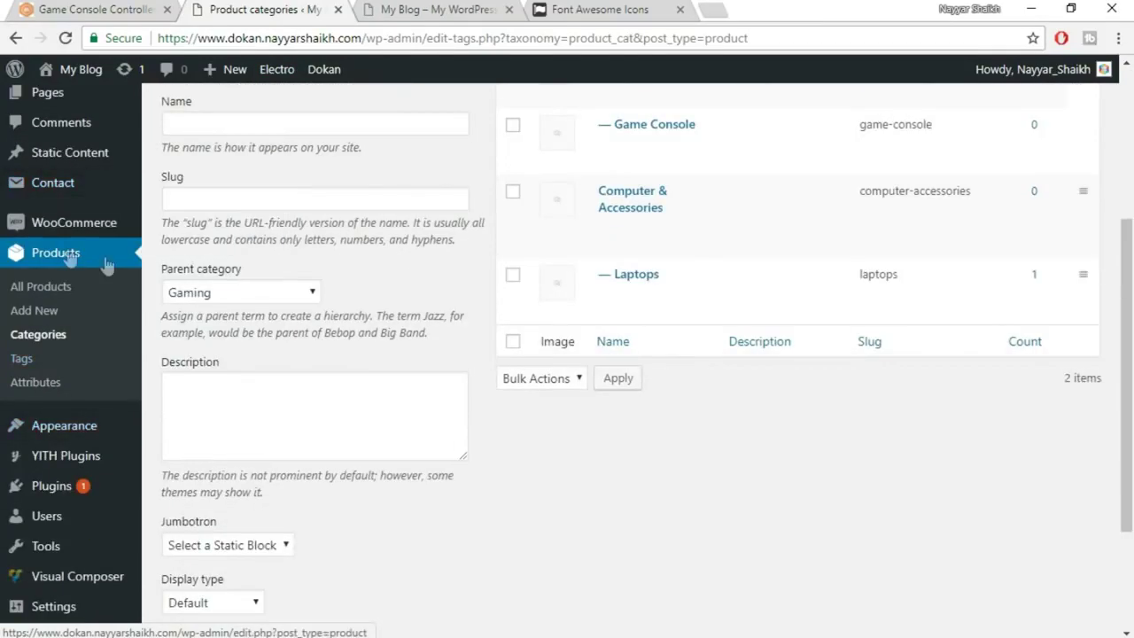
pyautogui.click(34, 291)
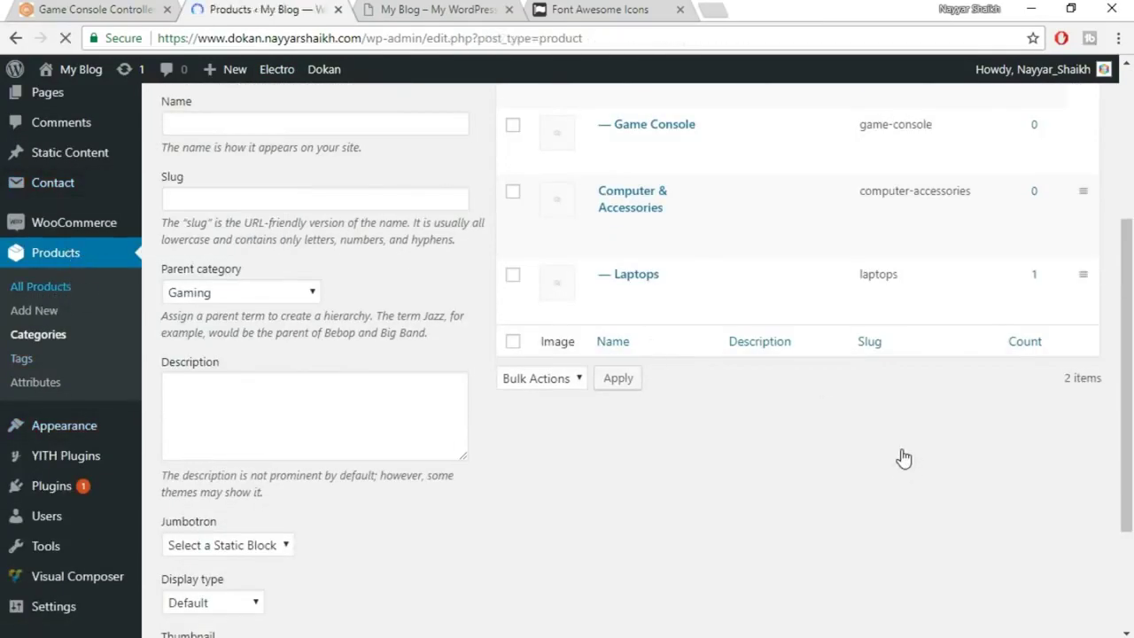
pyautogui.scroll(-3, 345, 372)
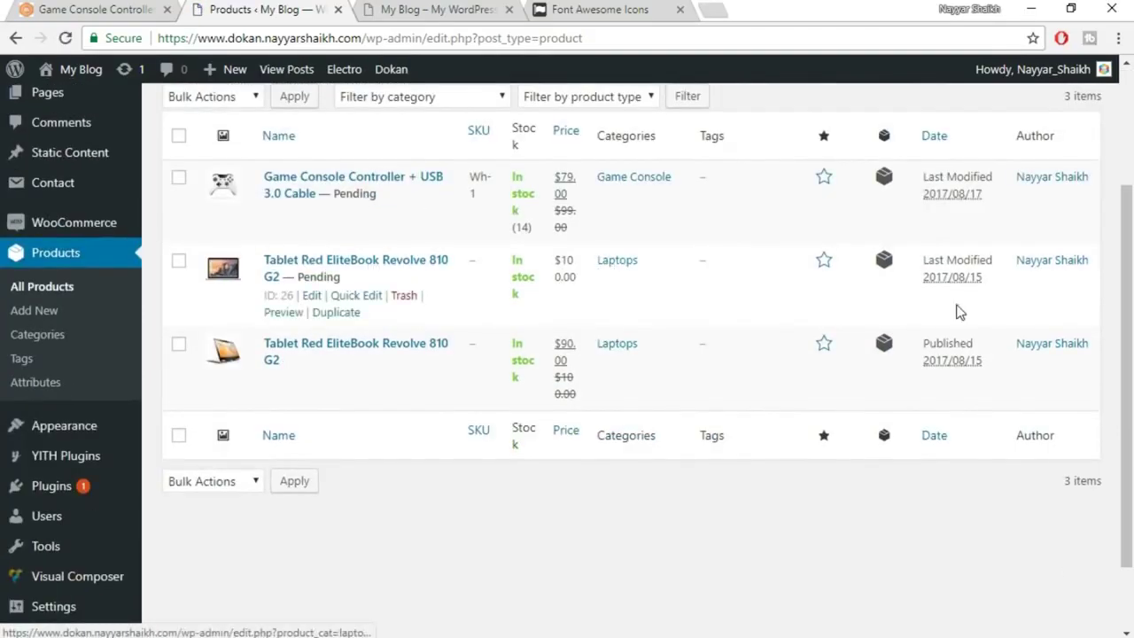
pyautogui.scroll(2, 956, 309)
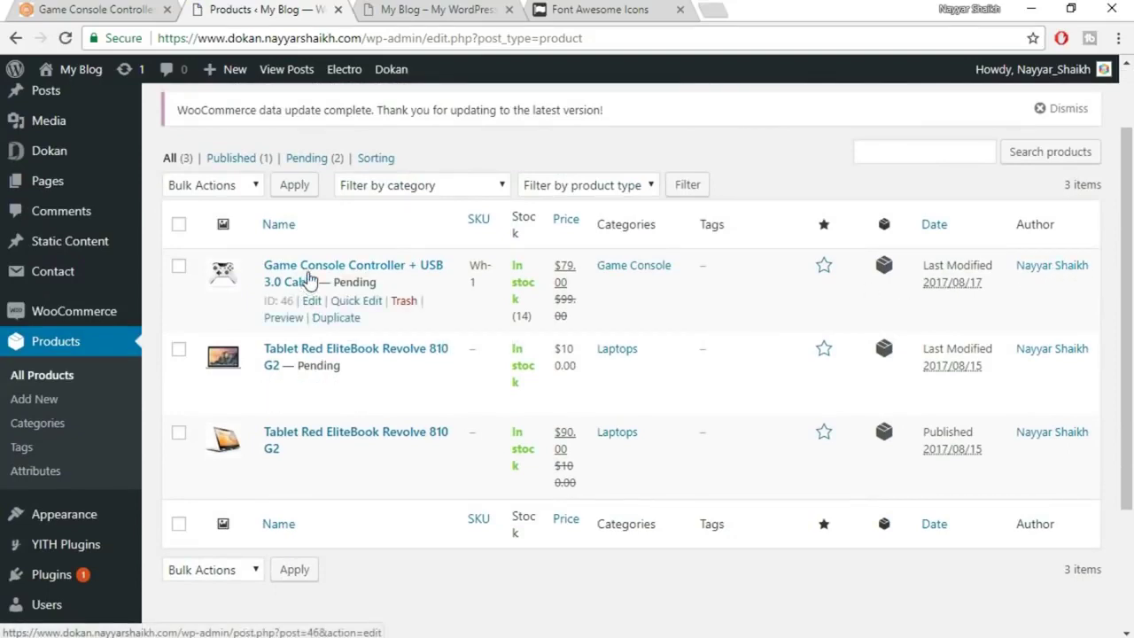
pyautogui.moveTo(334, 282); pyautogui.dragTo(394, 290)
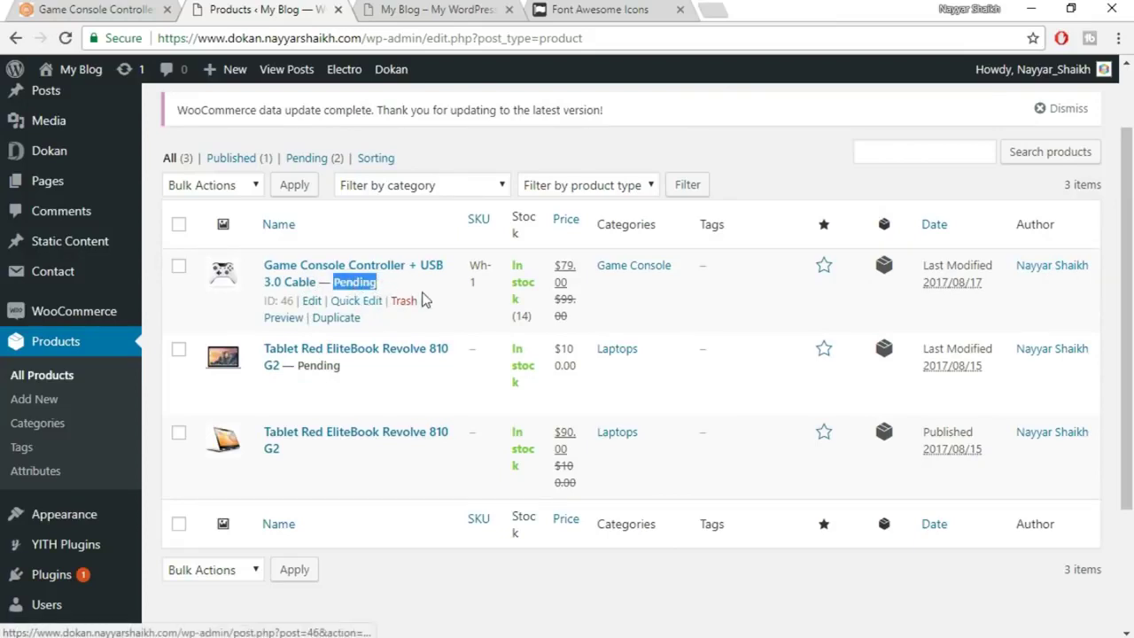
pyautogui.click(312, 302)
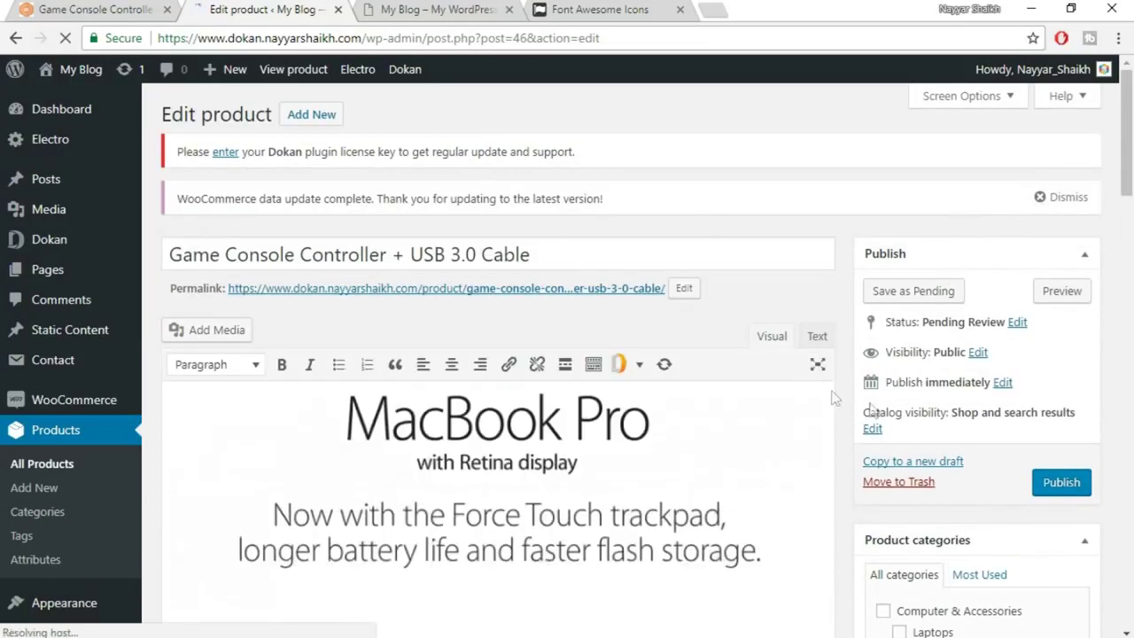
# - Add the product tag 'game' to the controller and publish it
pyautogui.scroll(-3, 886, 407)
pyautogui.scroll(-5, 932, 397)
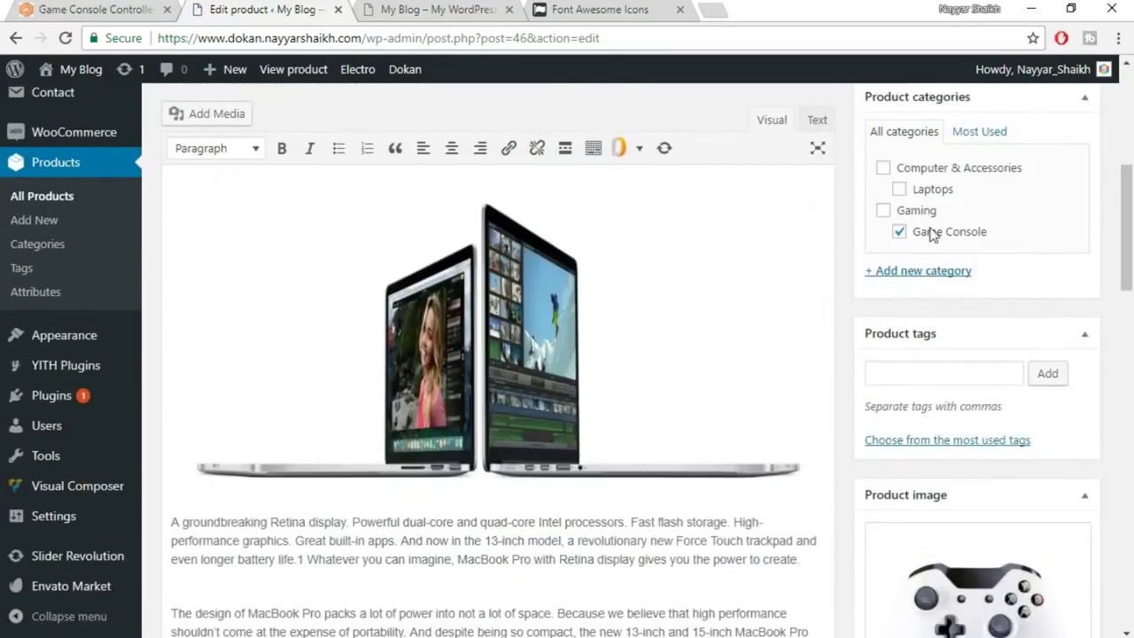
pyautogui.scroll(-4, 1033, 479)
pyautogui.scroll(4, 1048, 520)
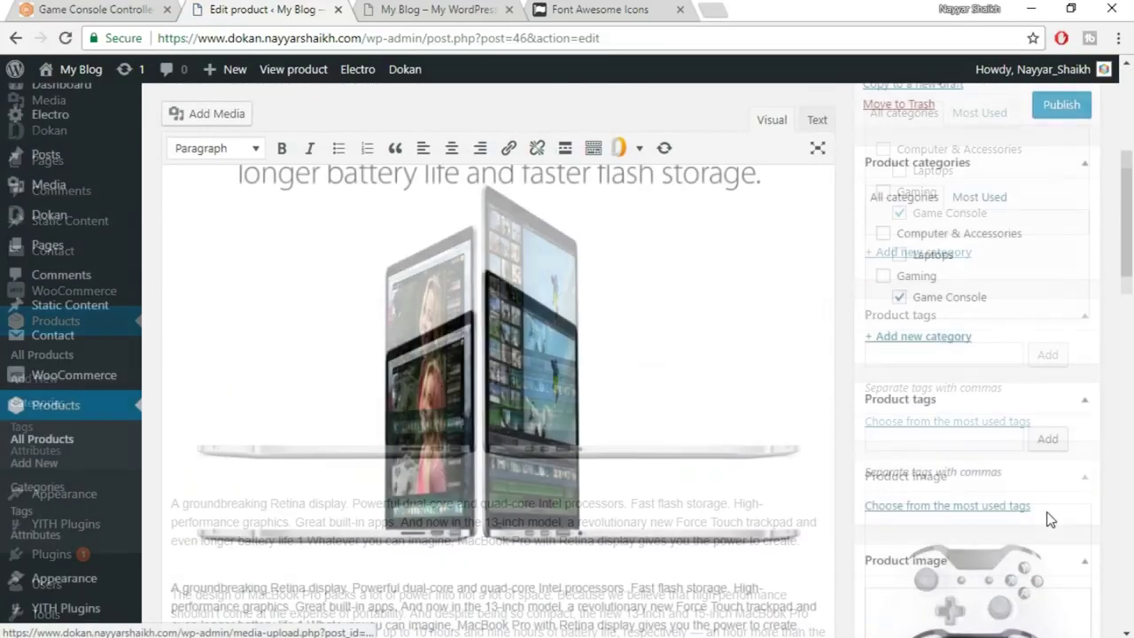
pyautogui.scroll(-2, 930, 496)
pyautogui.click(924, 371)
pyautogui.write('game')
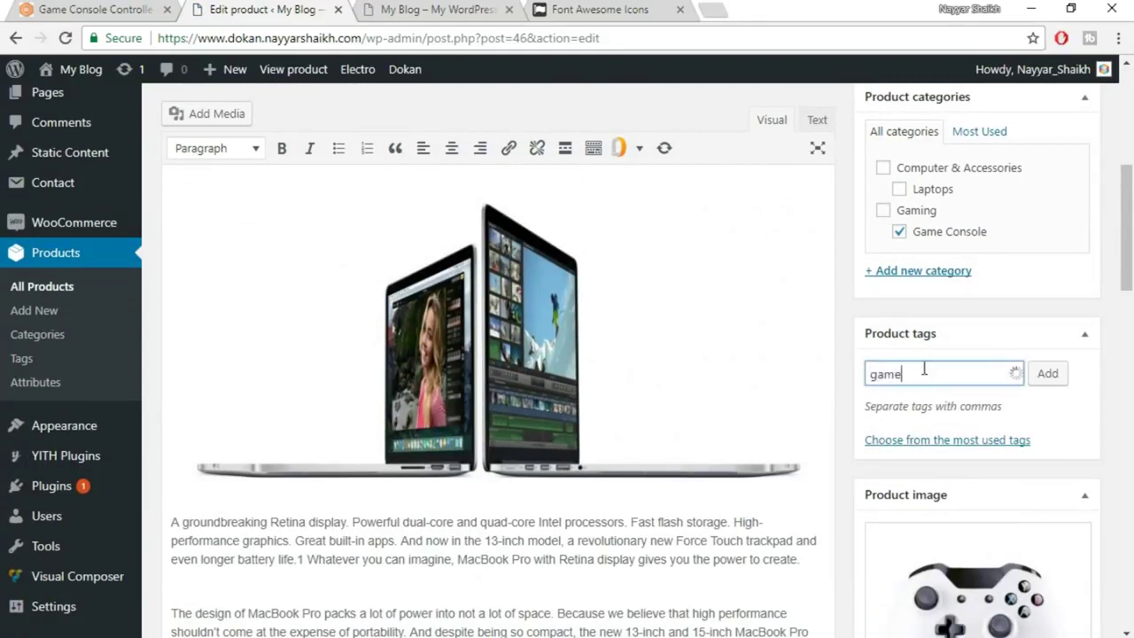
pyautogui.press('Return')
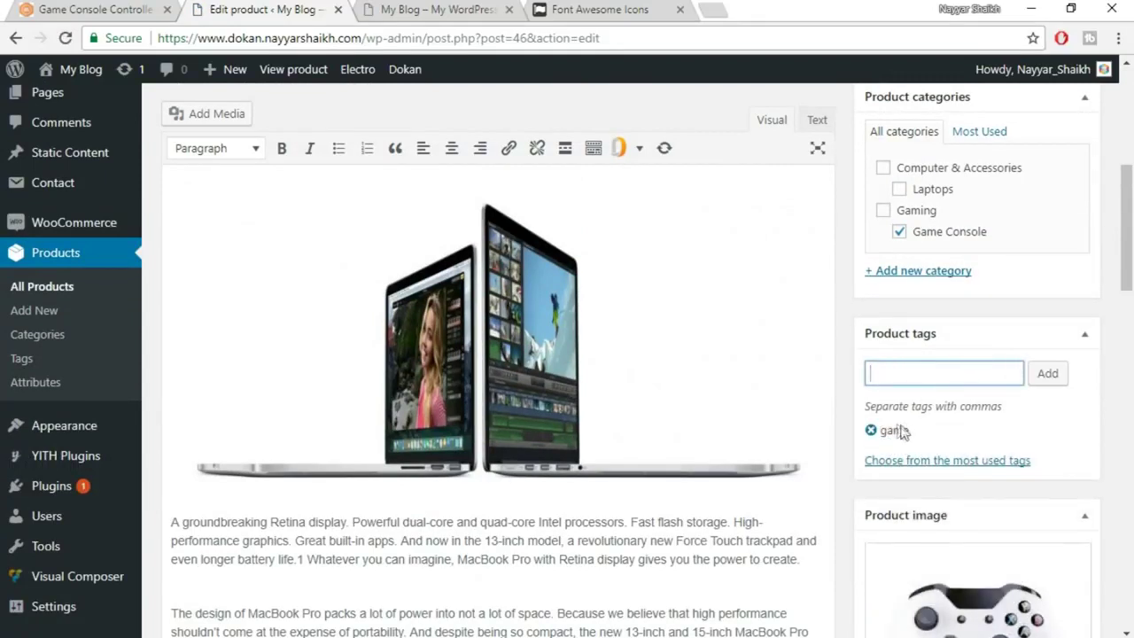
pyautogui.scroll(-1, 1024, 432)
pyautogui.scroll(8, 1024, 434)
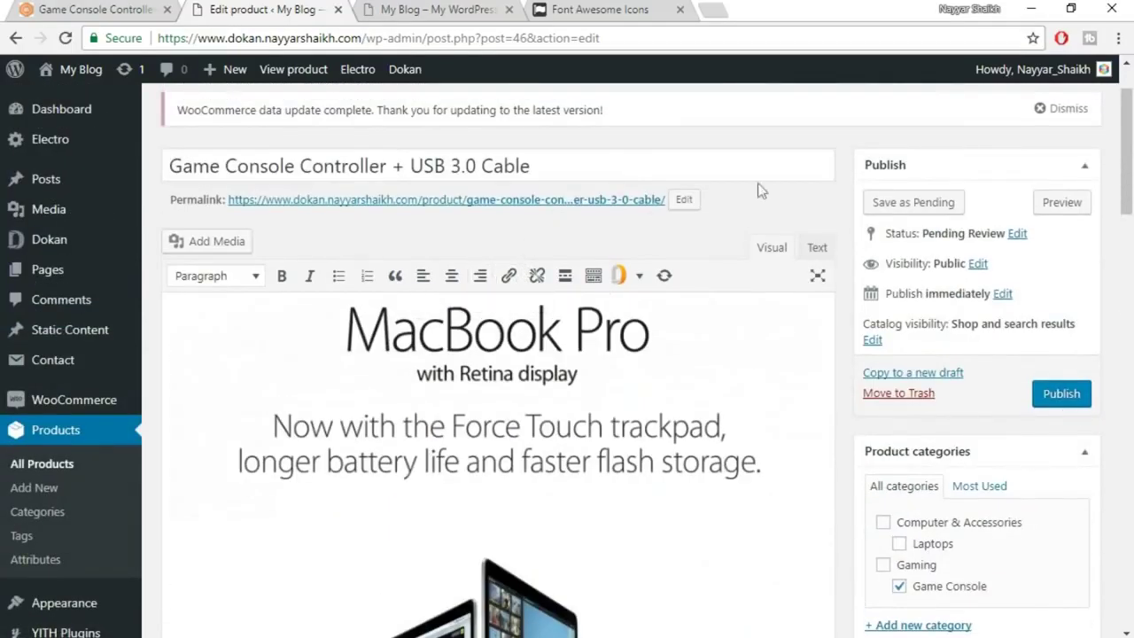
pyautogui.click(1046, 400)
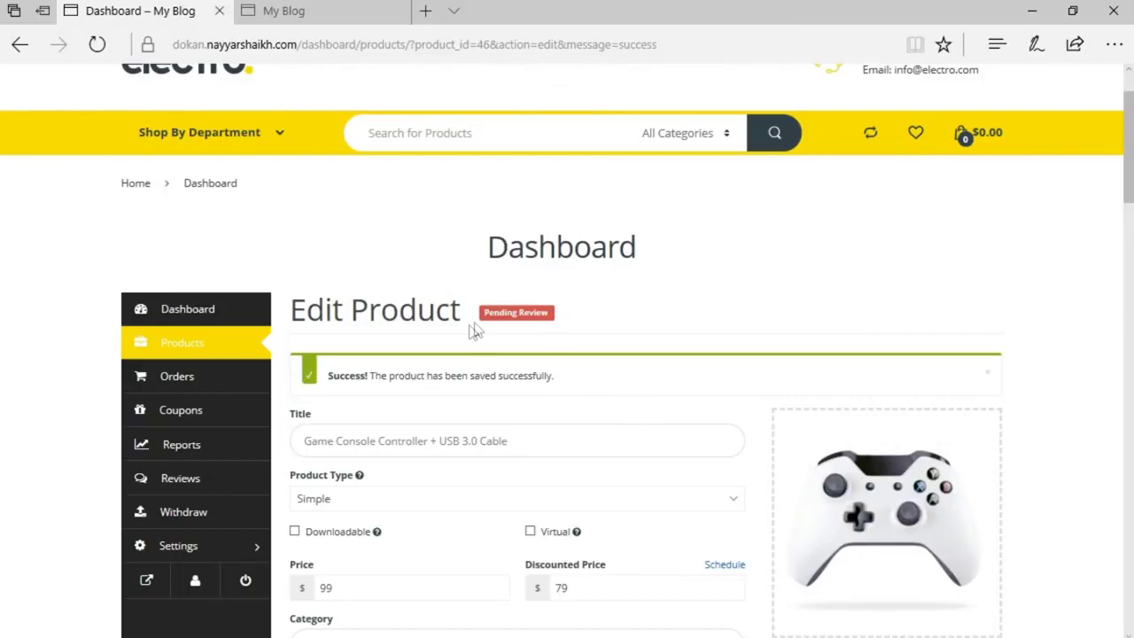
# - Reload the saved controller product page and confirm its Online status, game tag and Game Console category
pyautogui.moveTo(481, 314); pyautogui.dragTo(571, 316)
pyautogui.click(572, 316)
pyautogui.click(97, 44)
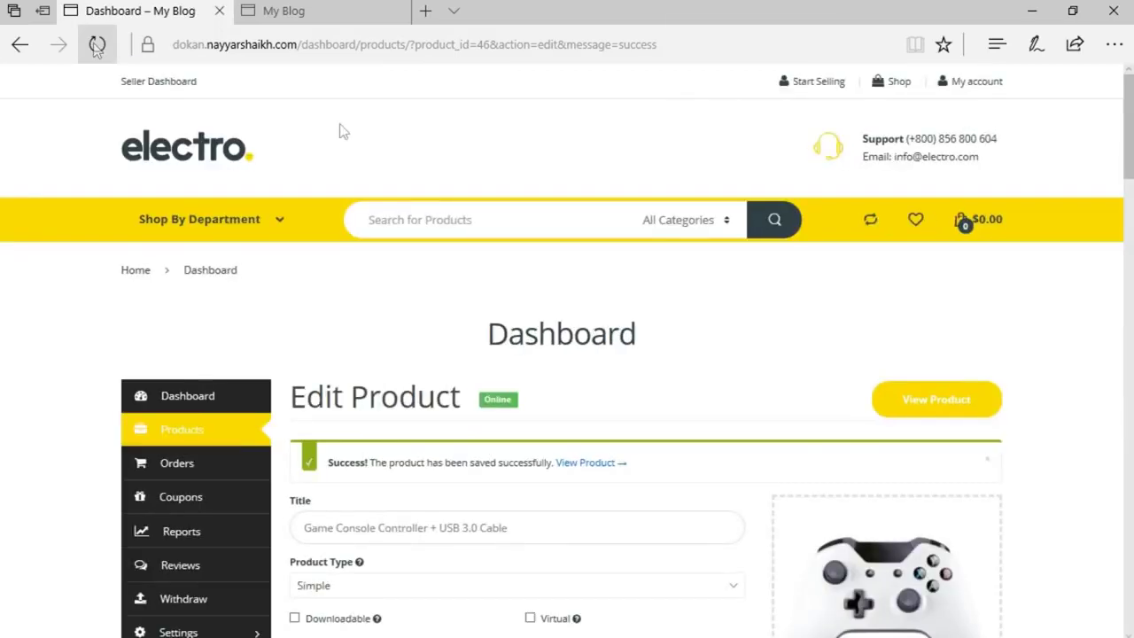
pyautogui.scroll(-2, 526, 372)
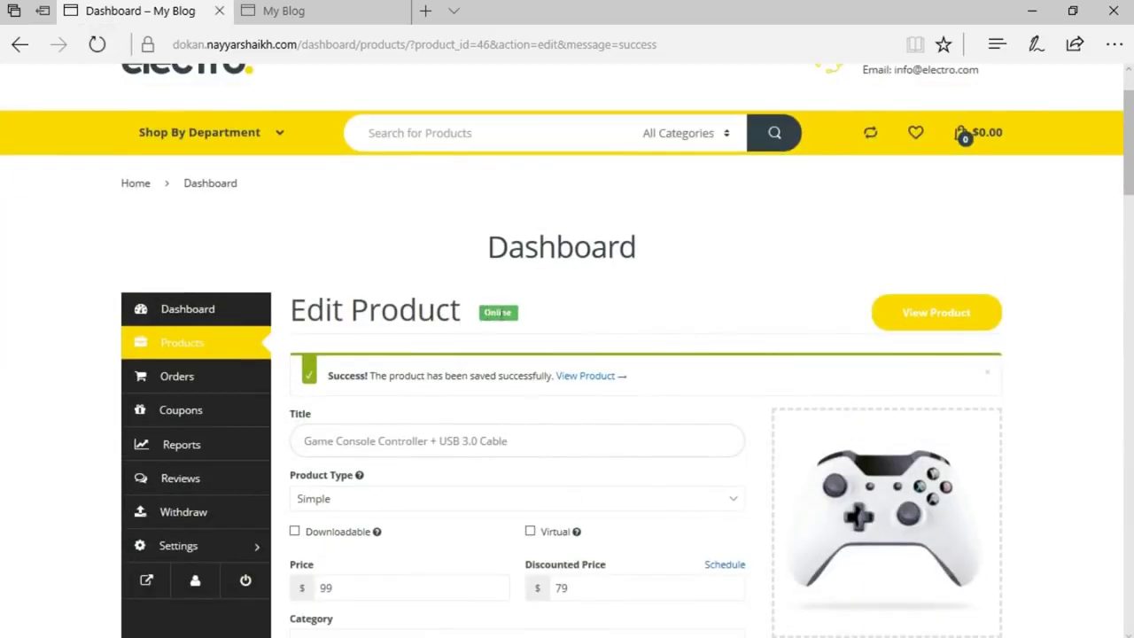
pyautogui.scroll(-1, 742, 330)
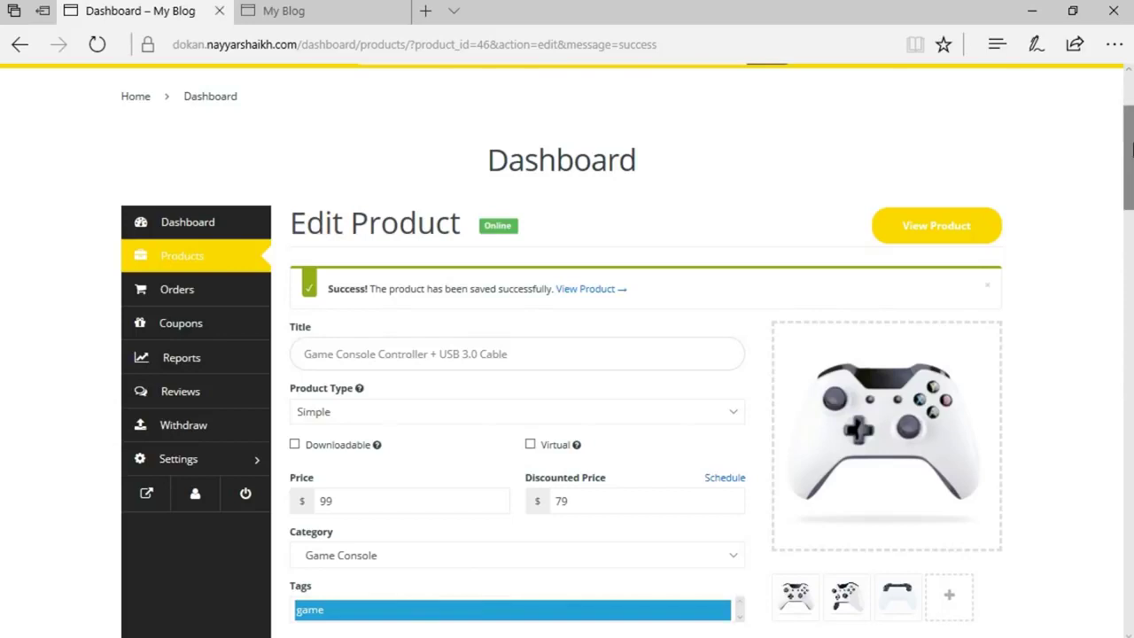
pyautogui.moveTo(1130, 432); pyautogui.dragTo(1121, 164)
pyautogui.scroll(5, 1120, 164)
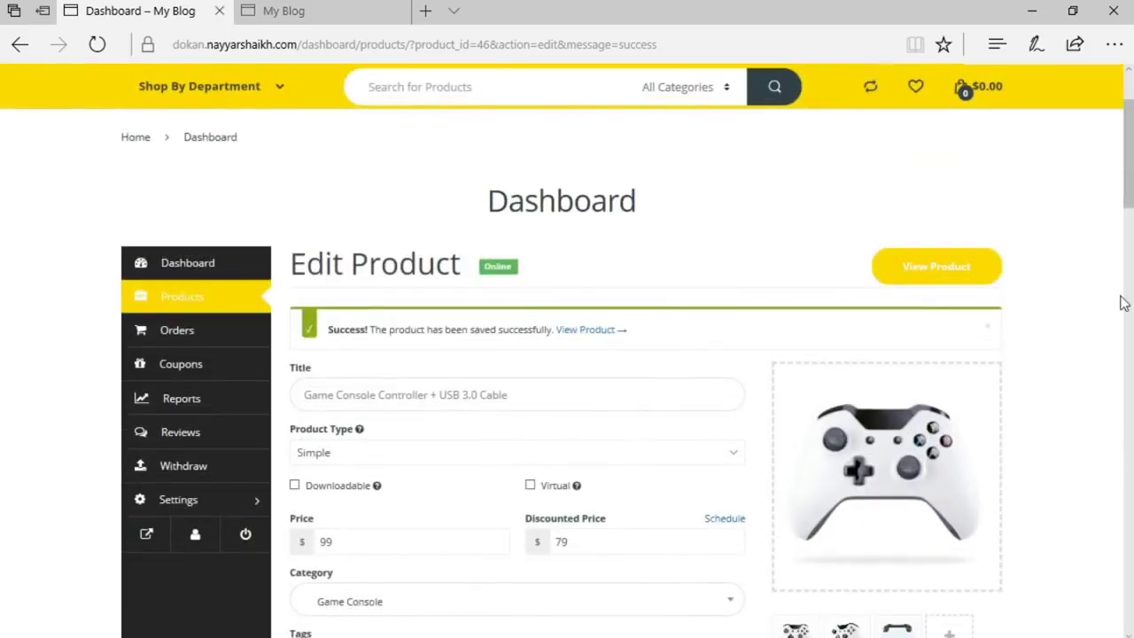
pyautogui.scroll(-1, 1121, 303)
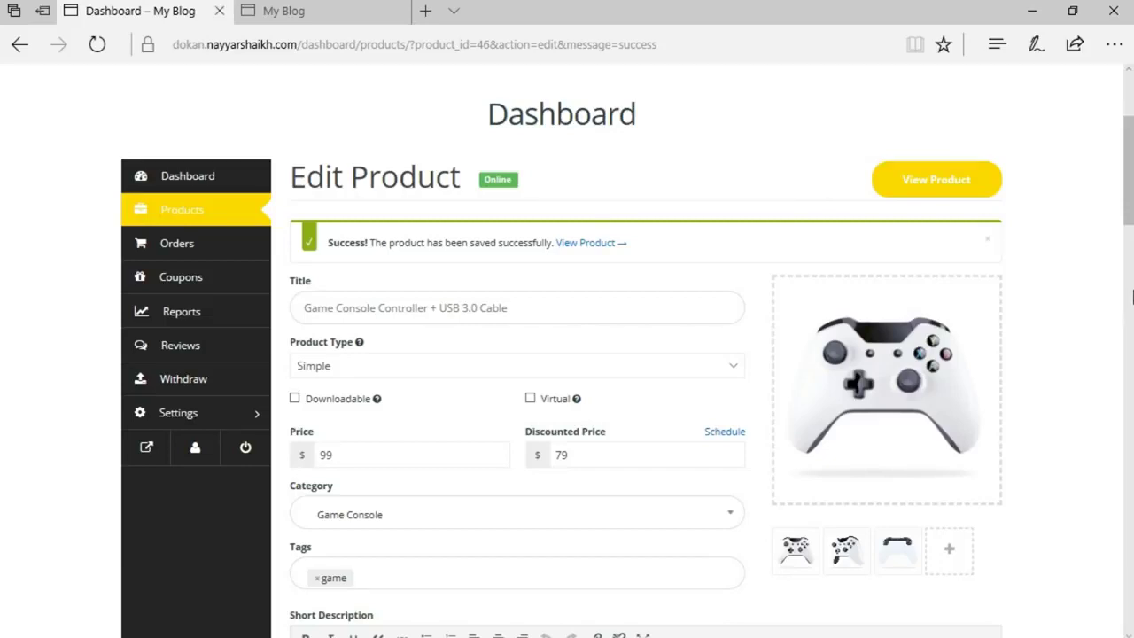
pyautogui.scroll(-1, 1132, 297)
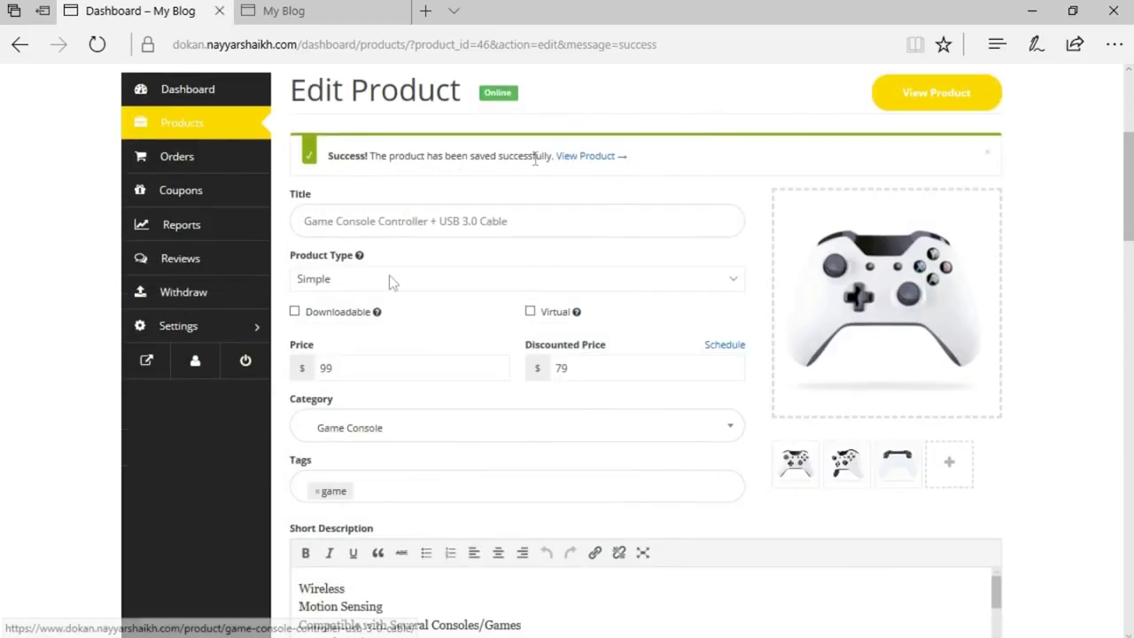
# - Make the controller a Variable product, keep the Game Console category, and pick Custom Attribute
pyautogui.click(350, 278)
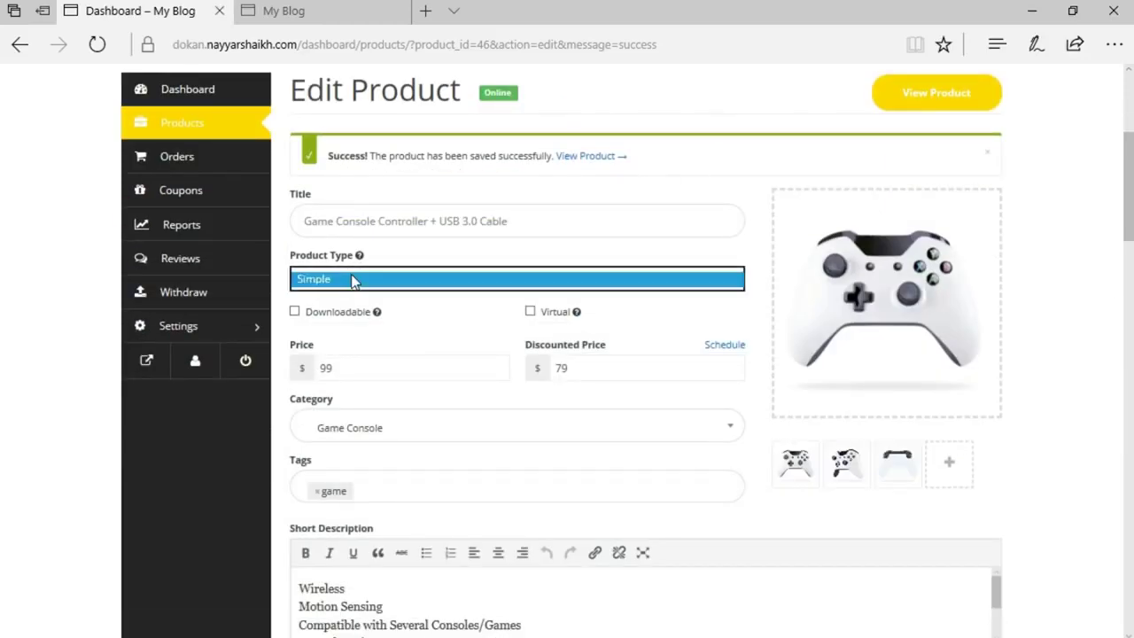
pyautogui.click(346, 296)
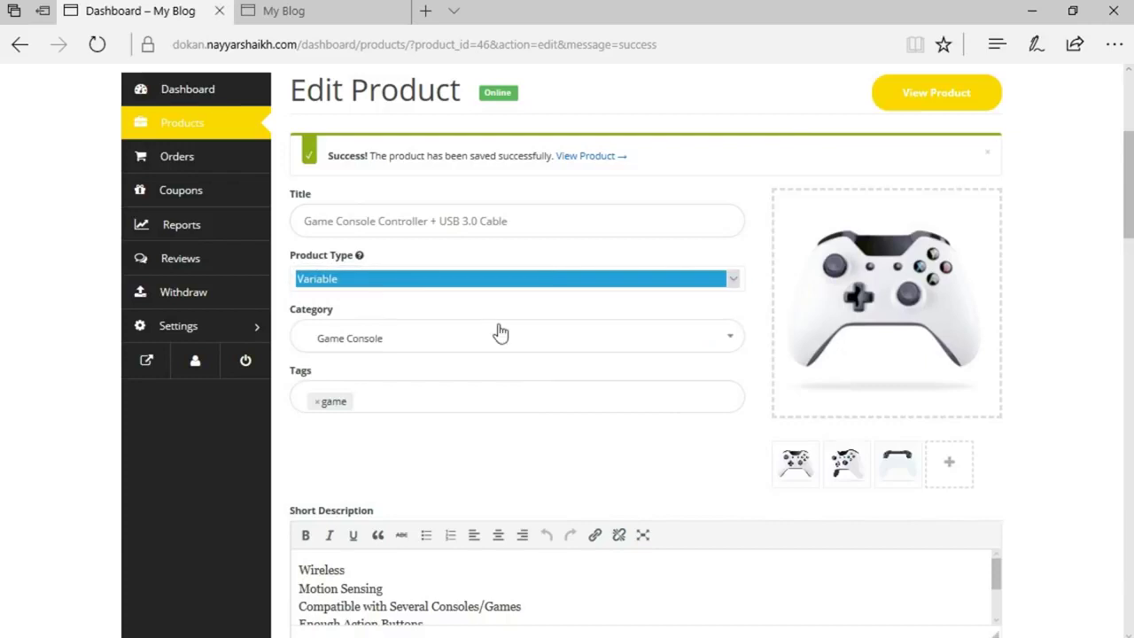
pyautogui.scroll(-2, 501, 329)
pyautogui.click(383, 168)
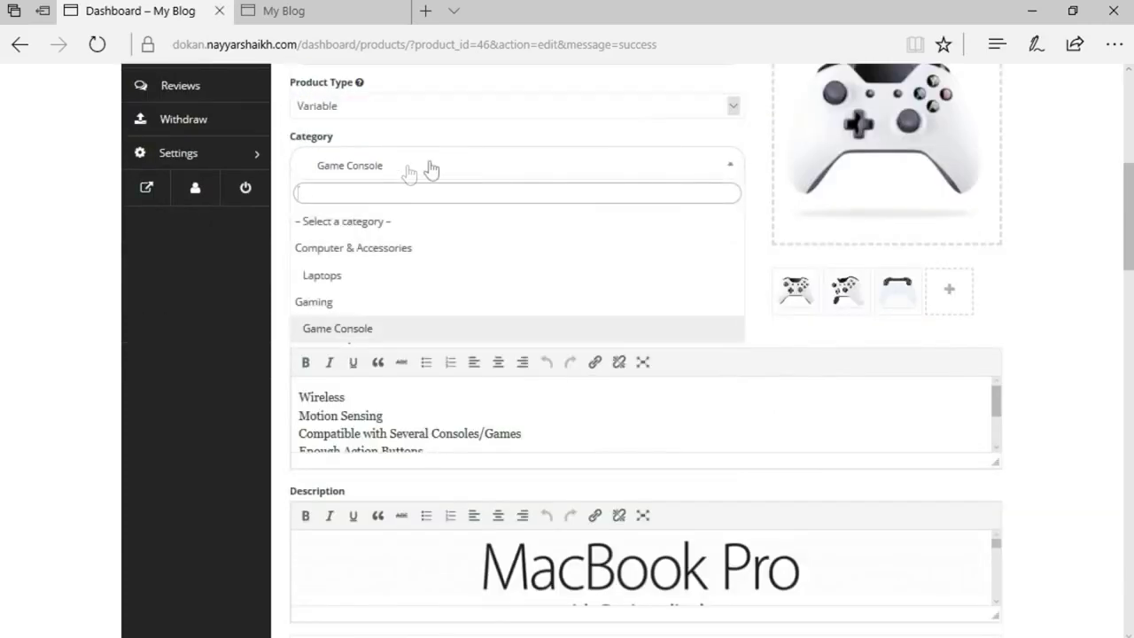
pyautogui.click(431, 168)
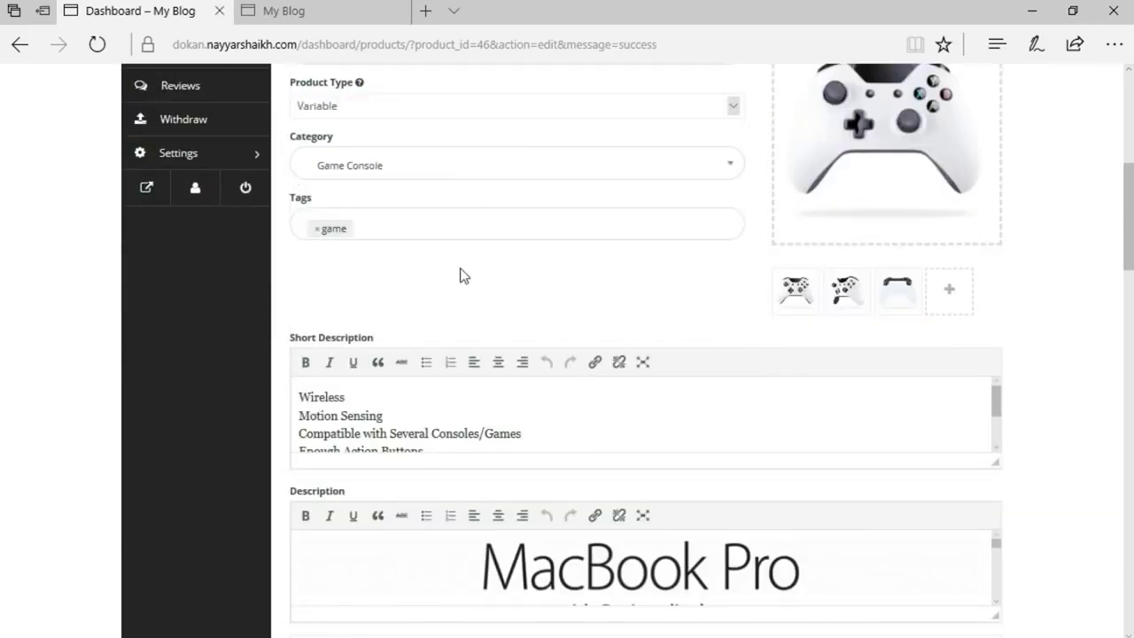
pyautogui.scroll(-4, 463, 277)
pyautogui.scroll(-5, 496, 306)
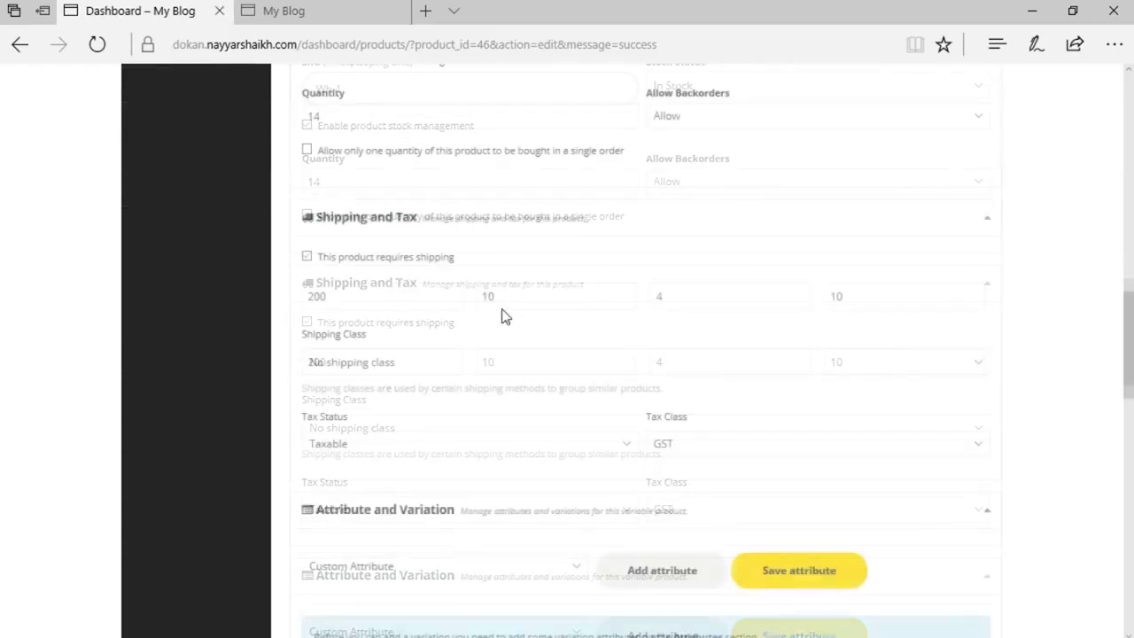
pyautogui.scroll(-2, 865, 352)
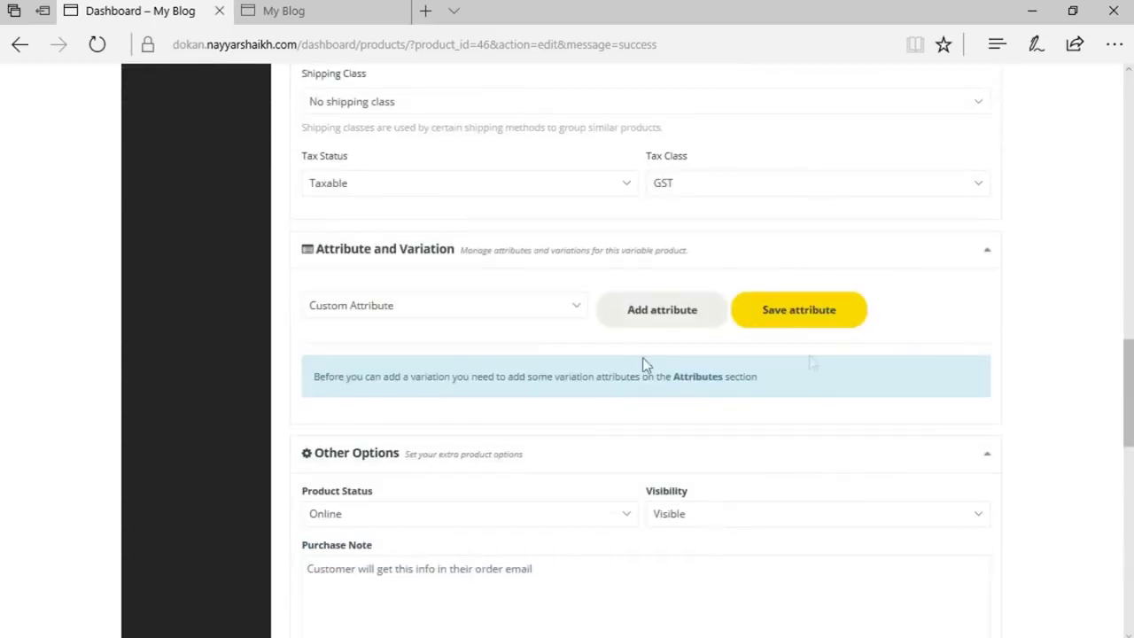
pyautogui.click(401, 314)
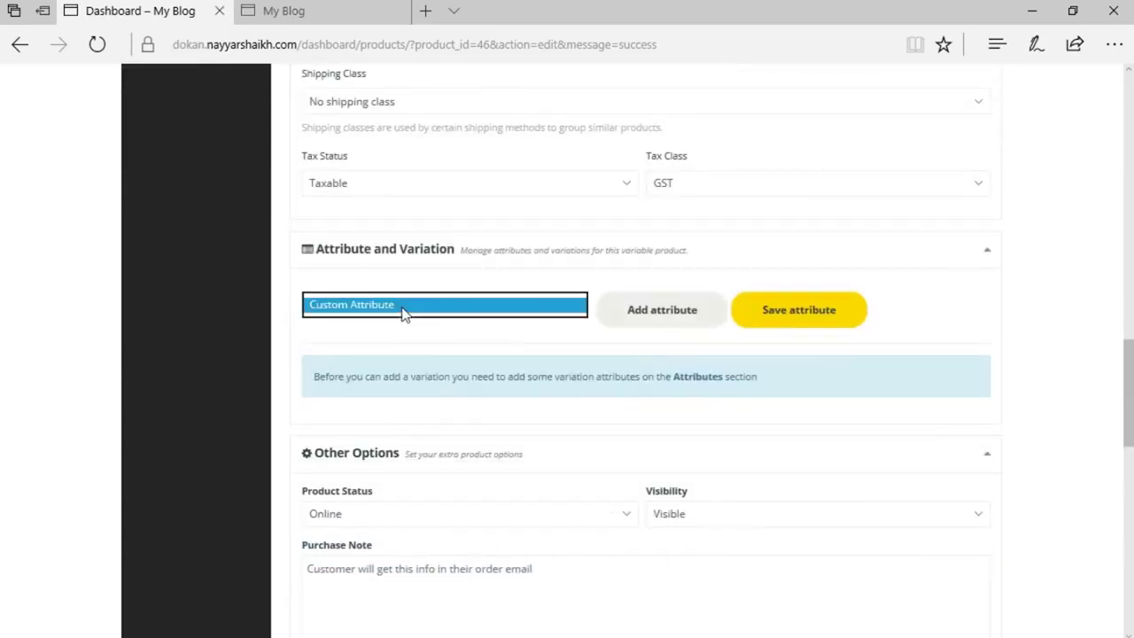
# - Create a custom Memory attribute with 32 GB and 64 GB, enable Used for variations, and save it
pyautogui.click(654, 317)
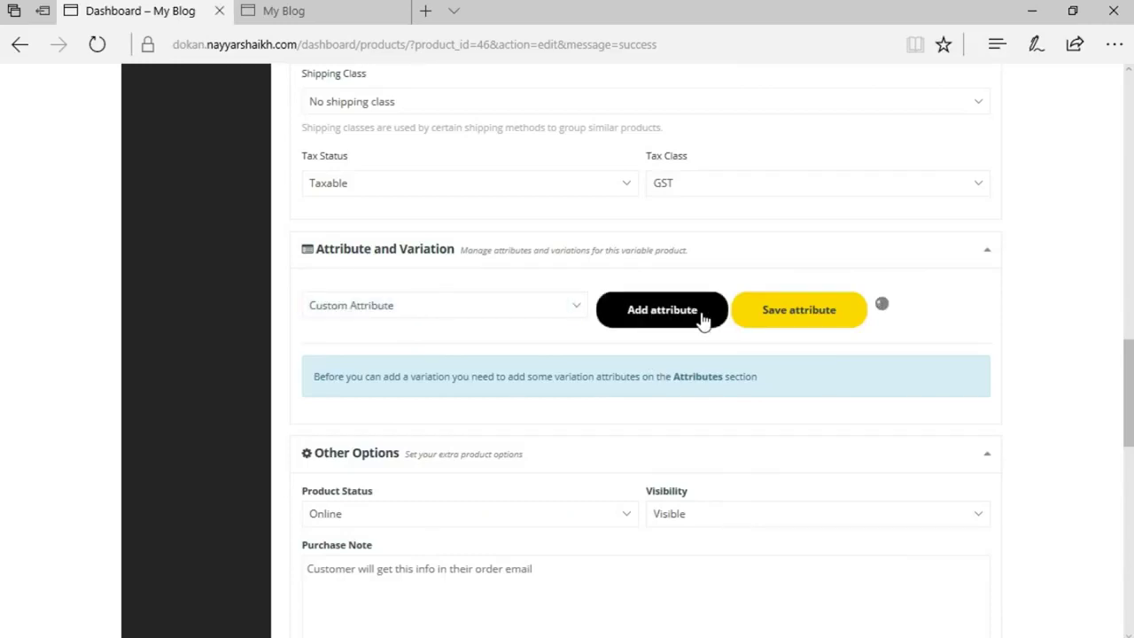
pyautogui.scroll(-1, 700, 315)
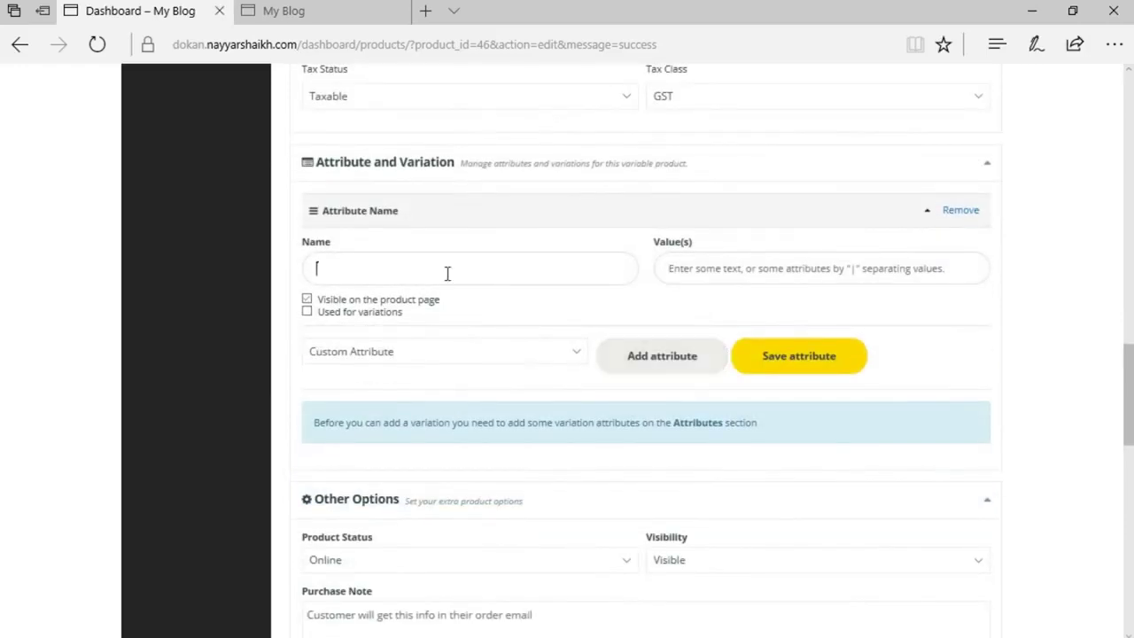
pyautogui.write('Memory')
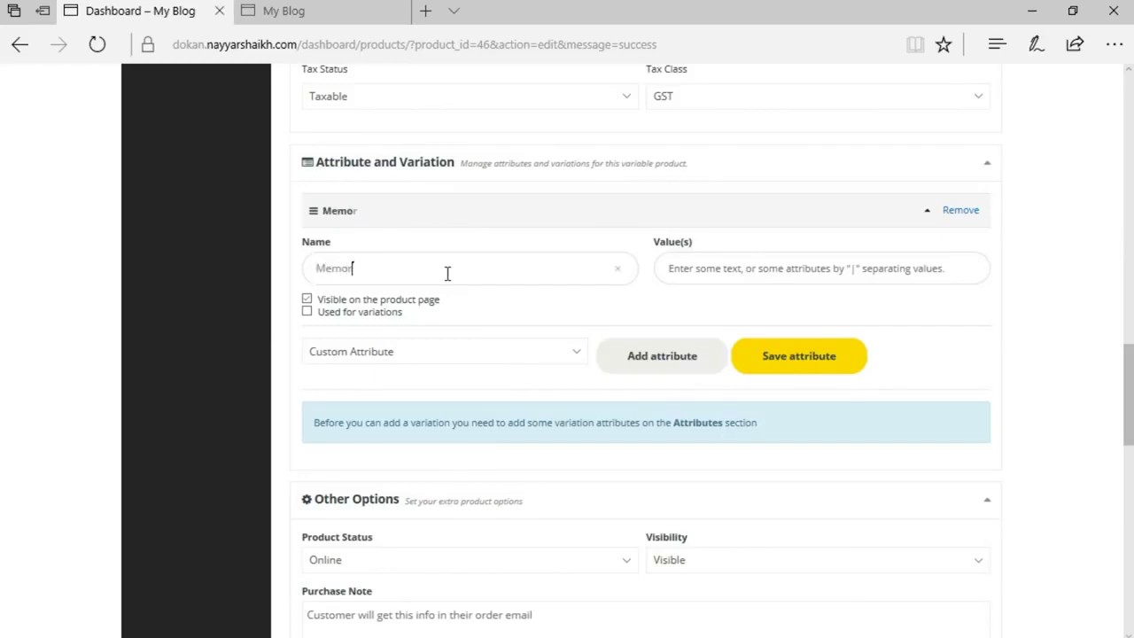
pyautogui.click(760, 276)
pyautogui.write('3')
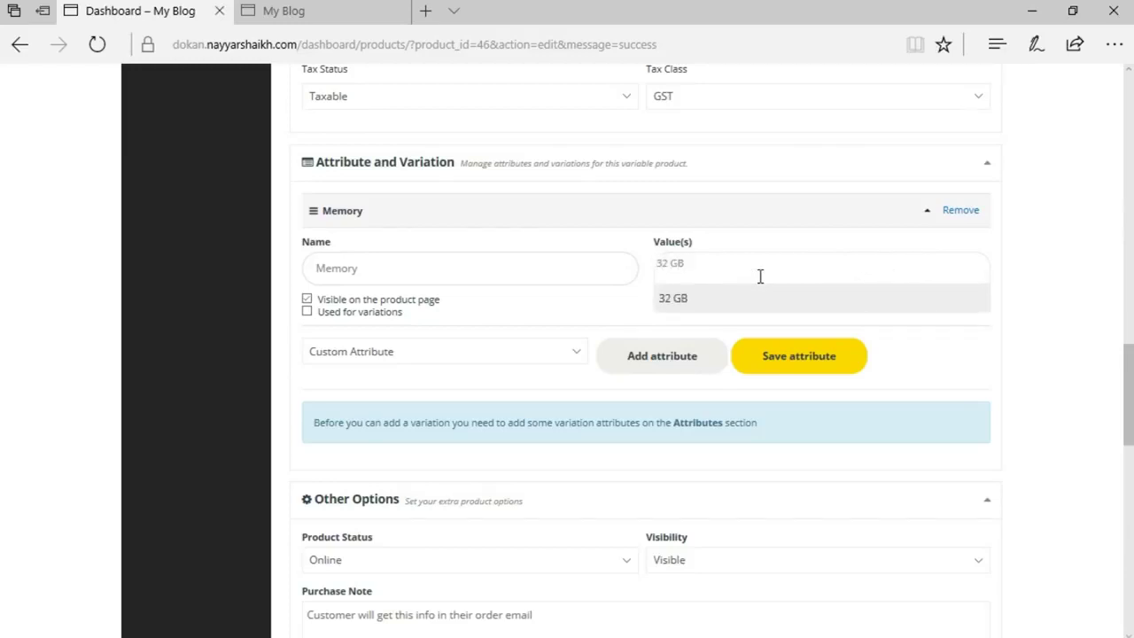
pyautogui.write('2 GB')
pyautogui.press('Return')
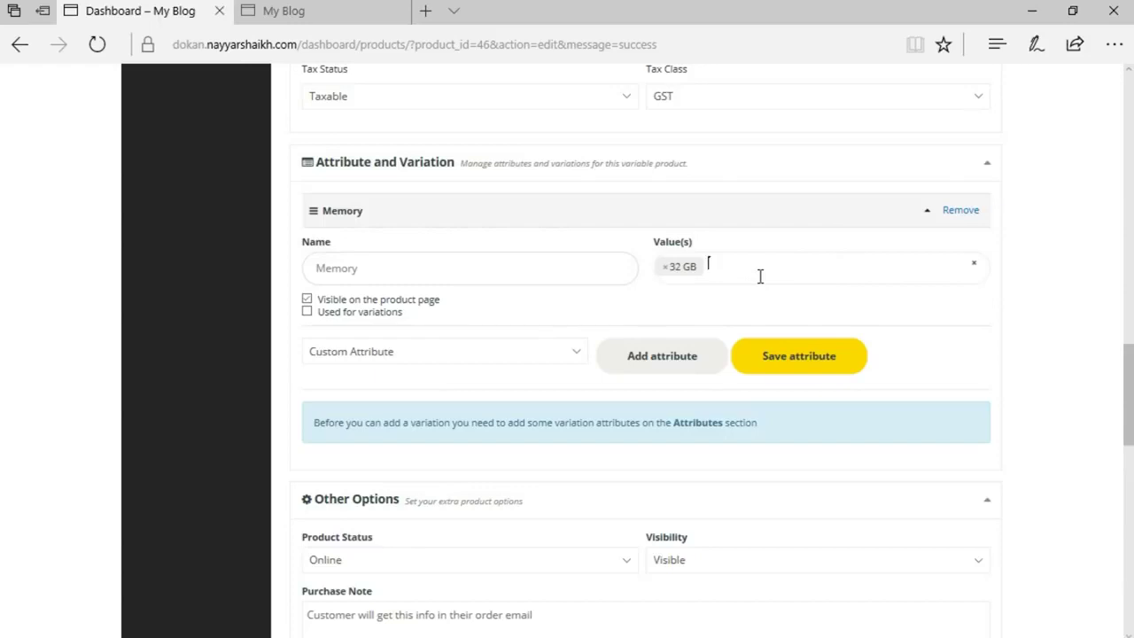
pyautogui.write('64 GB')
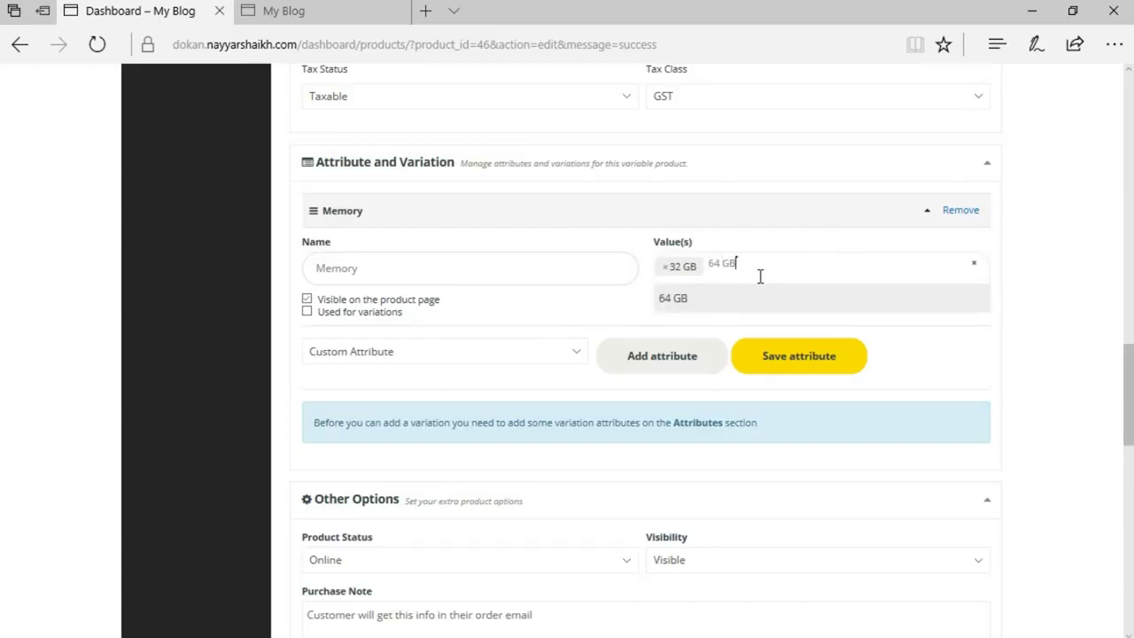
pyautogui.press('Return')
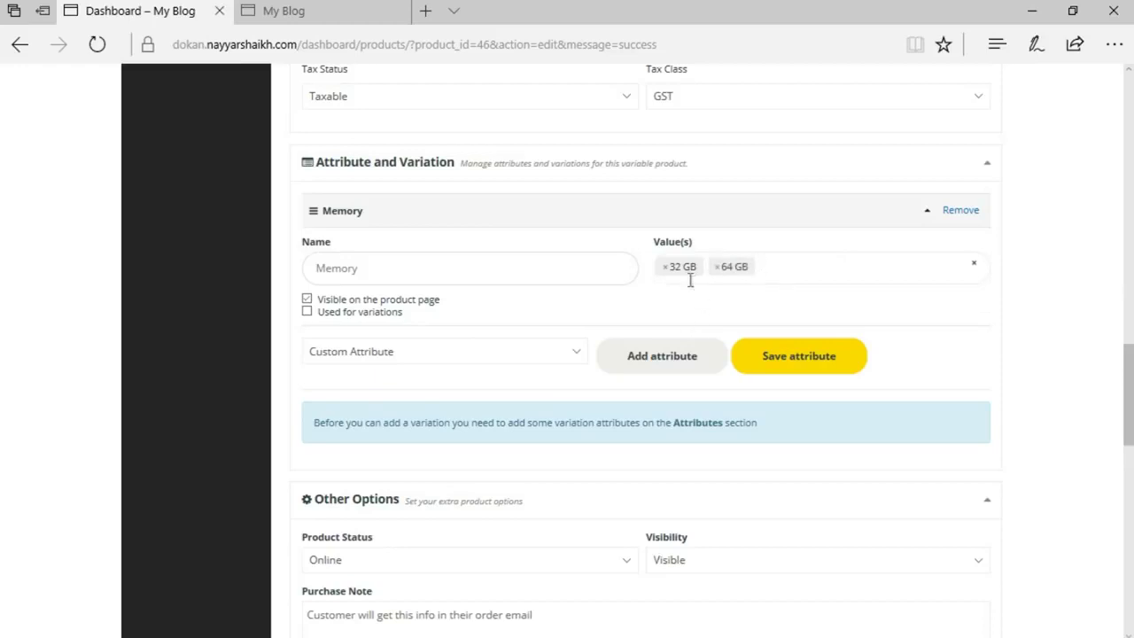
pyautogui.click(331, 315)
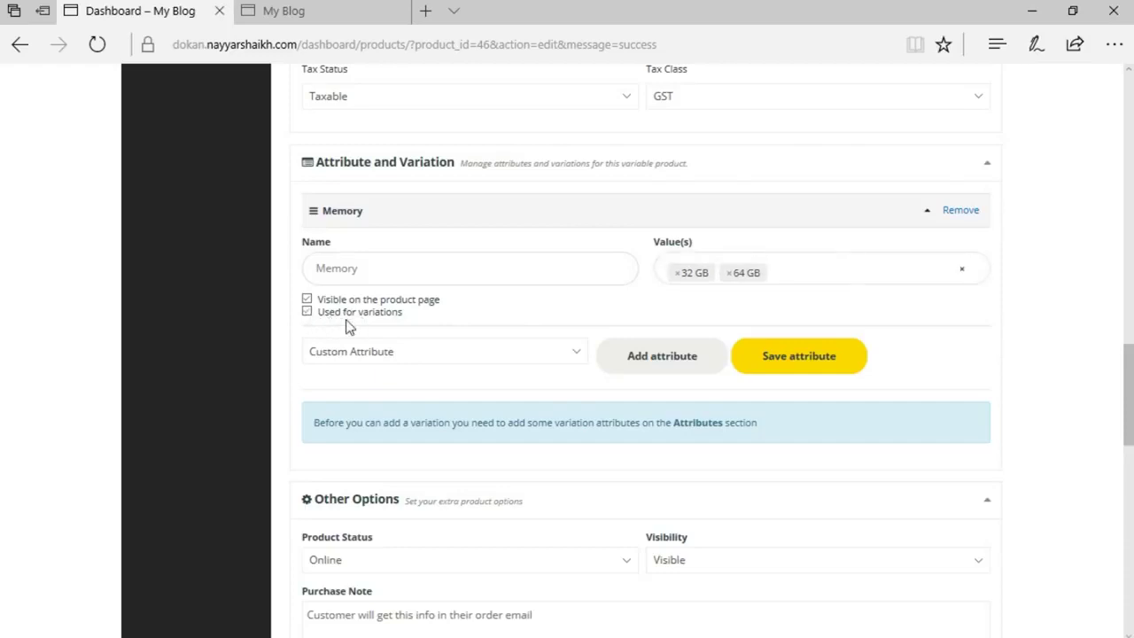
pyautogui.click(846, 373)
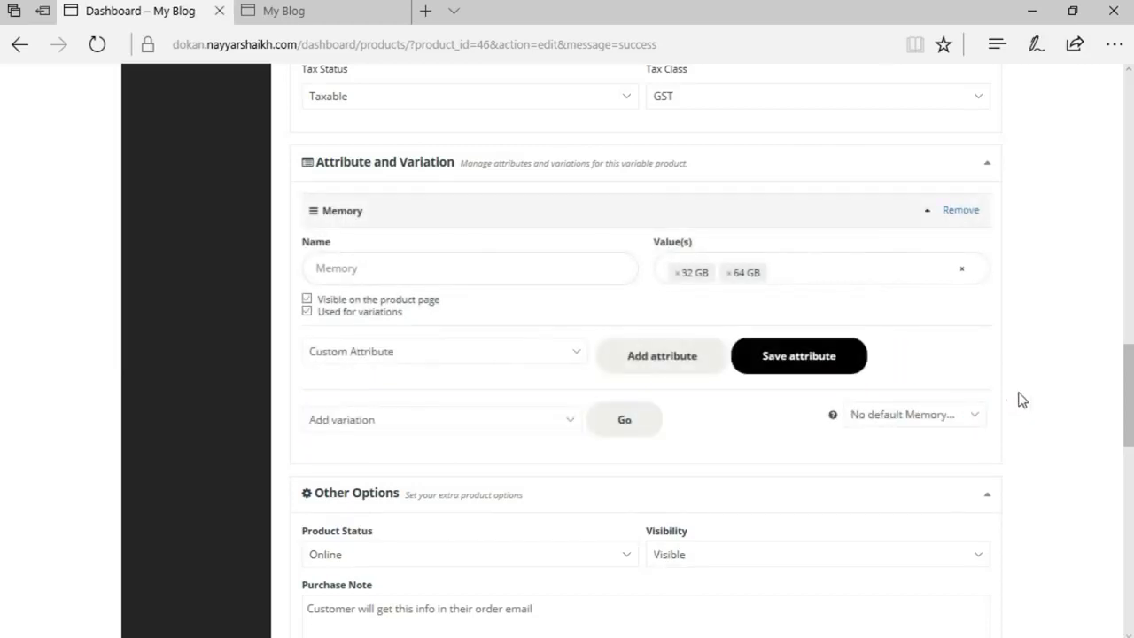
# - Create variations from all attributes, confirming both alerts to produce the 32 GB and 64 GB variations
pyautogui.click(413, 431)
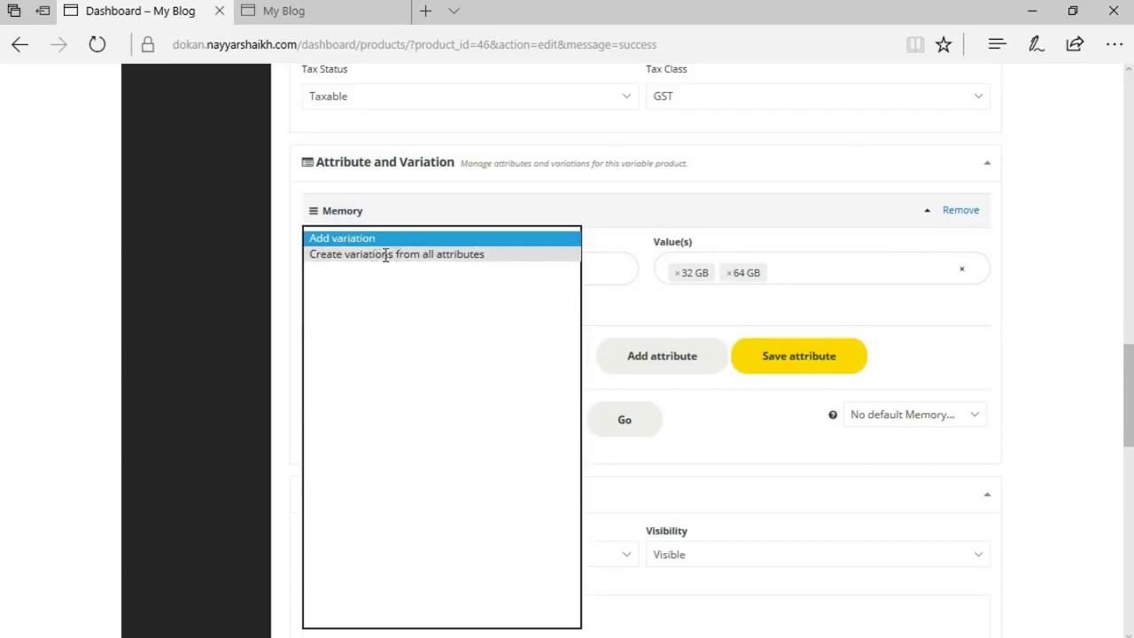
pyautogui.click(433, 260)
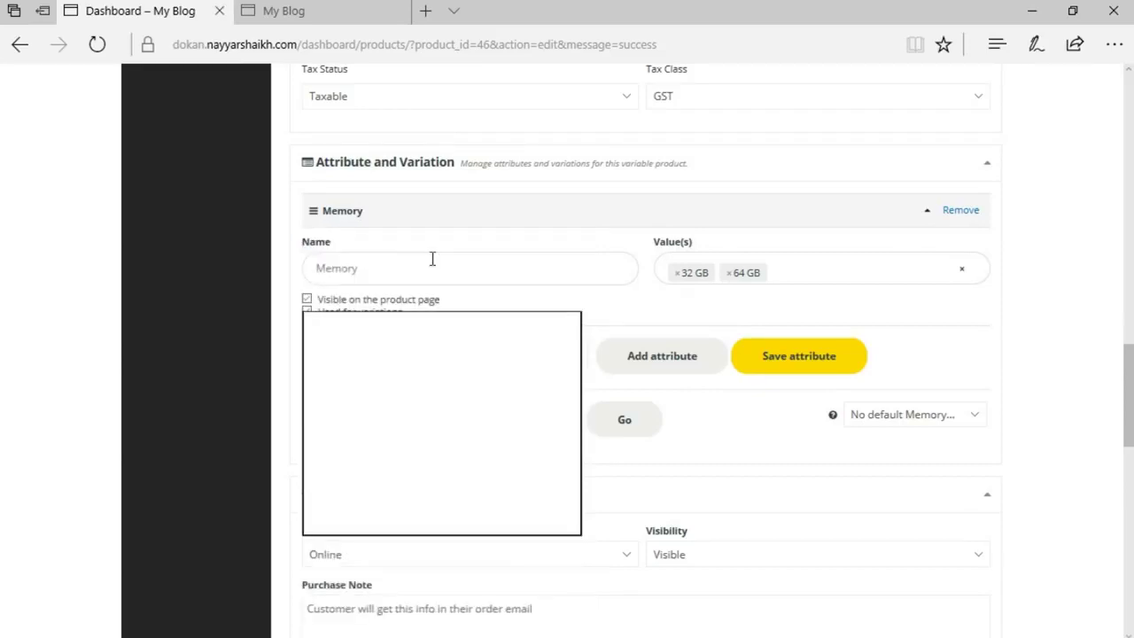
pyautogui.click(624, 423)
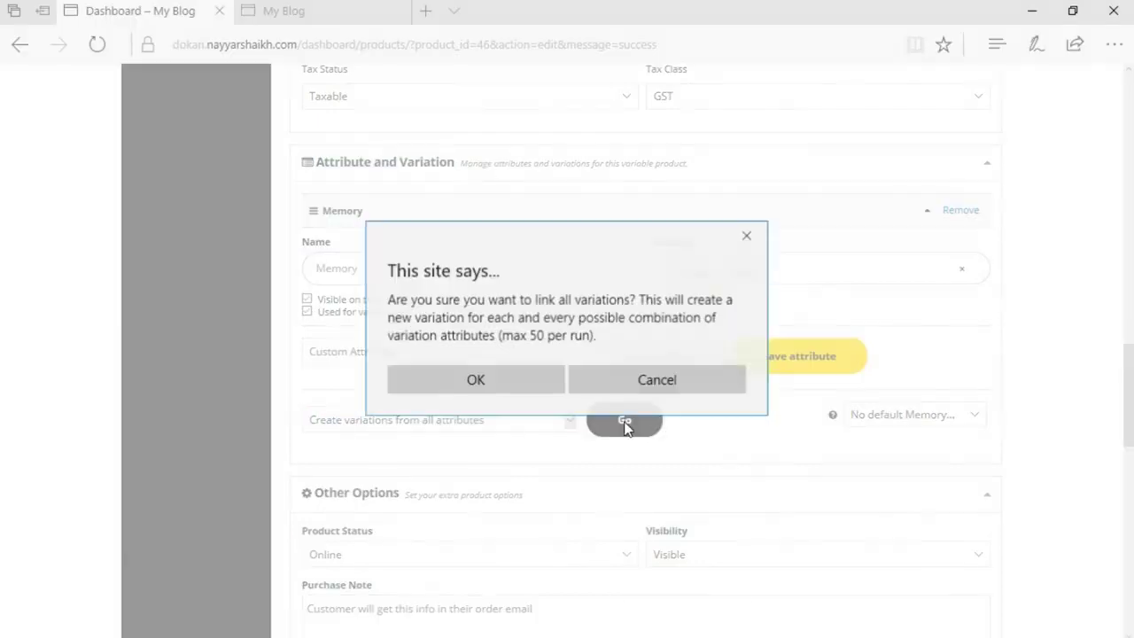
pyautogui.click(509, 381)
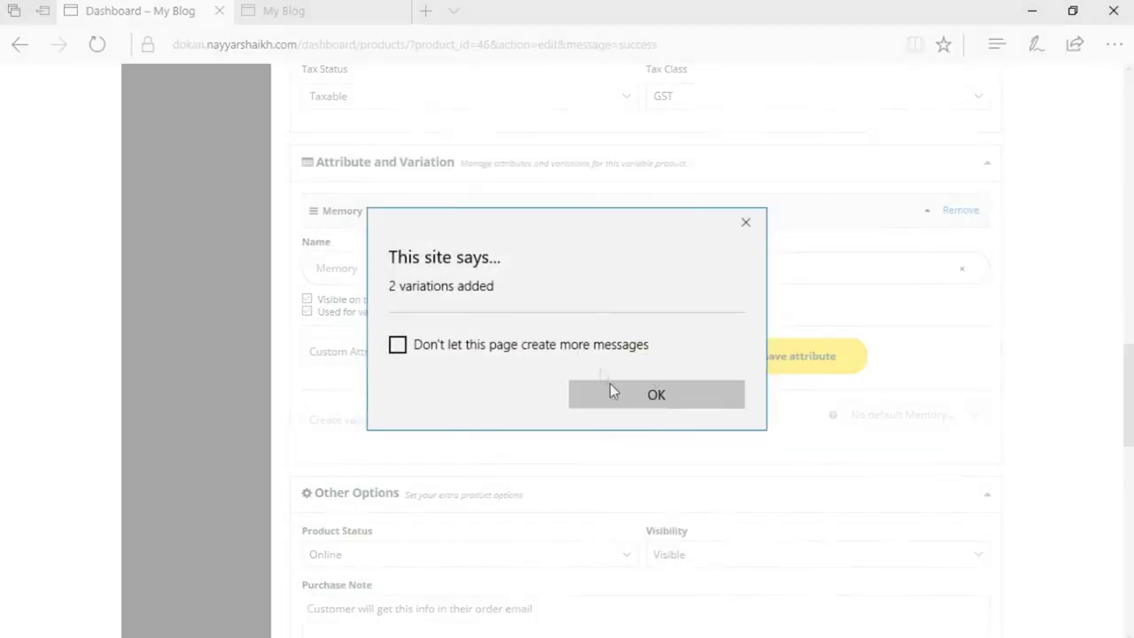
pyautogui.click(612, 395)
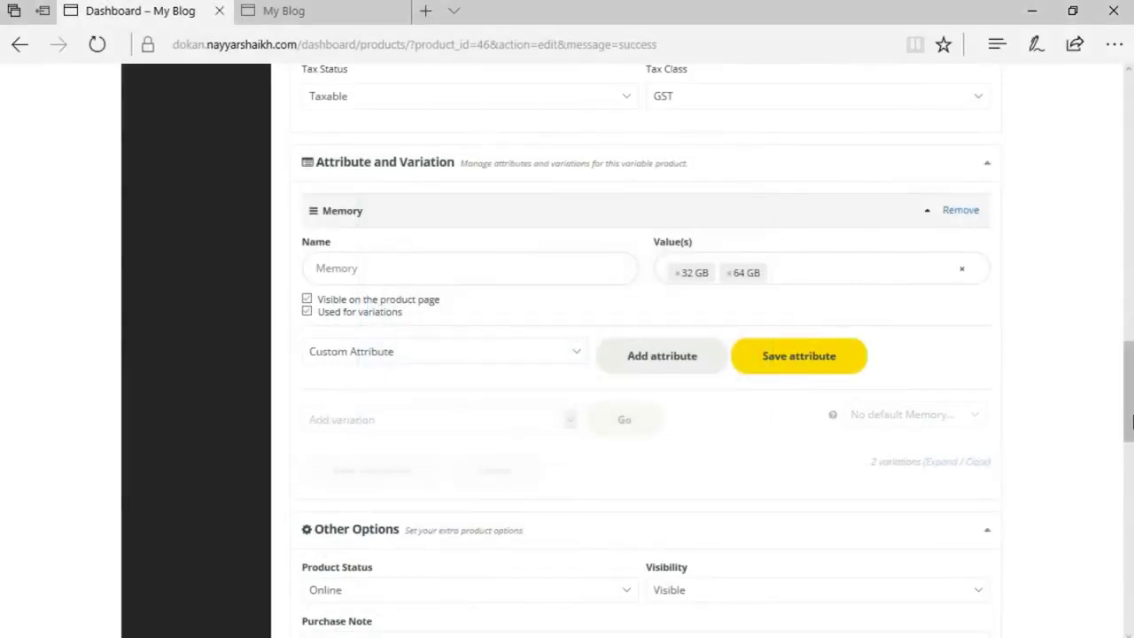
pyautogui.scroll(-2, 558, 319)
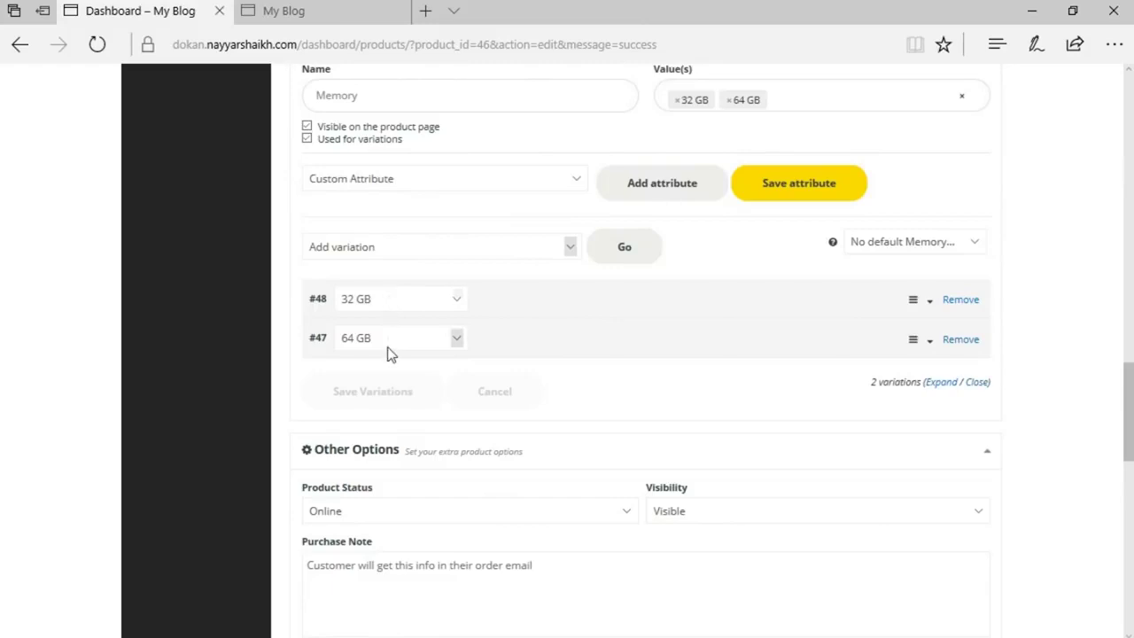
# - Set the 32 GB variation's regular price to 100
pyautogui.click(932, 306)
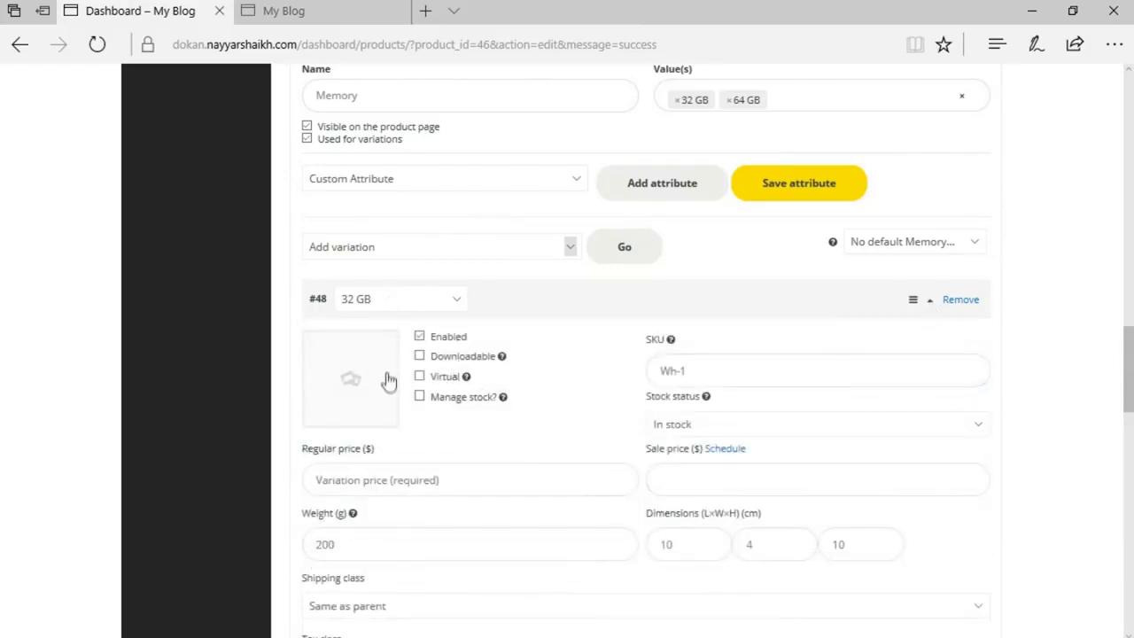
pyautogui.scroll(-2, 1121, 422)
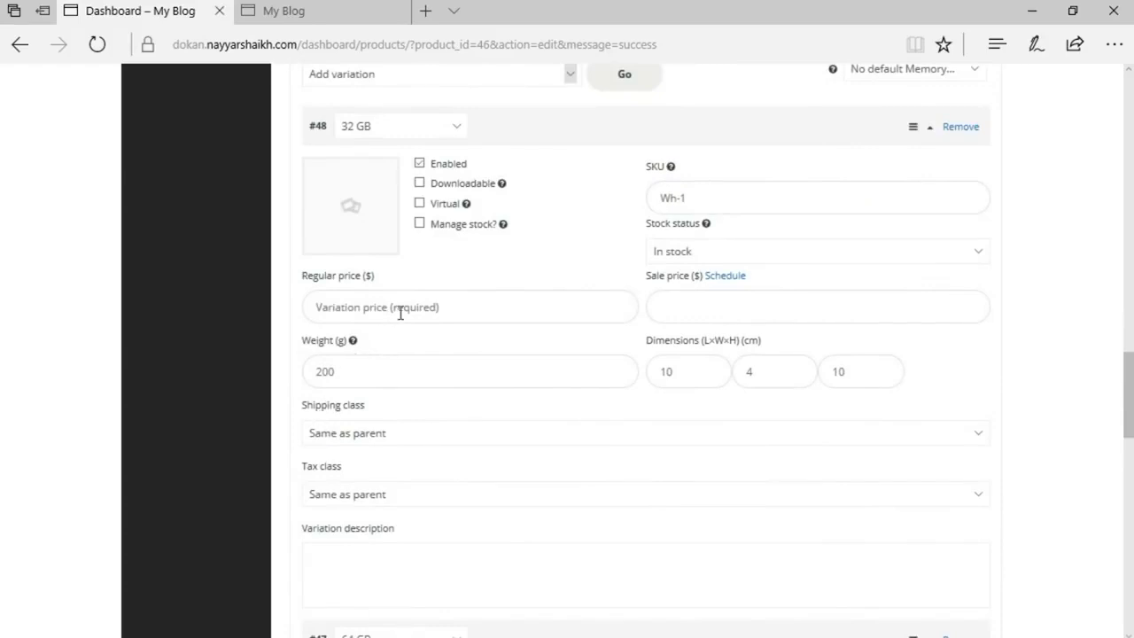
pyautogui.scroll(1, 850, 308)
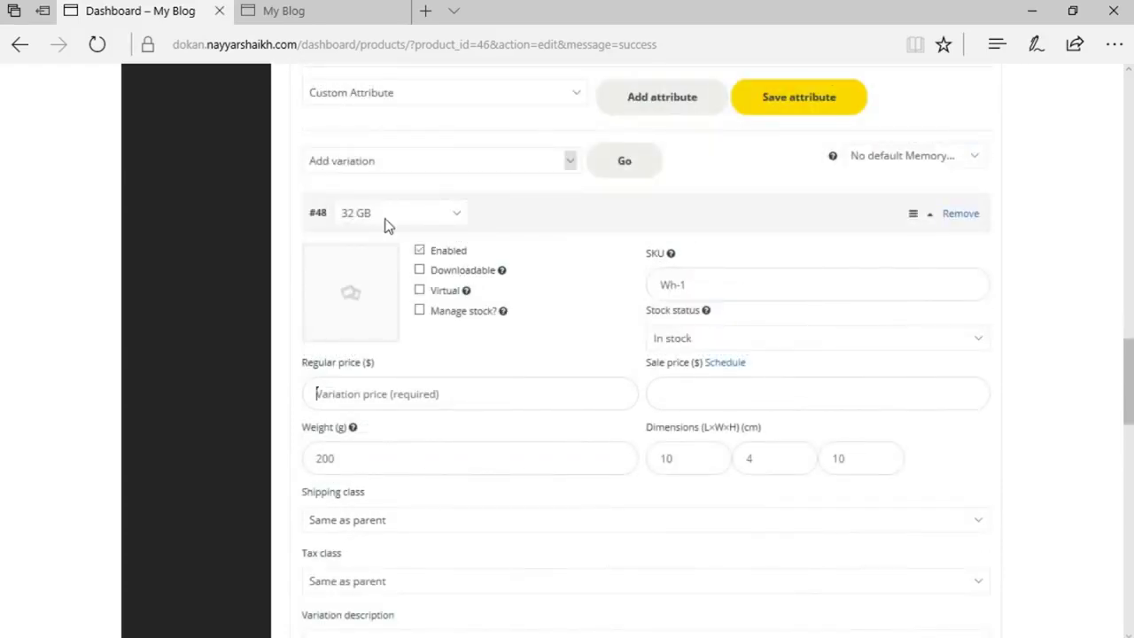
pyautogui.click(617, 393)
pyautogui.write('100')
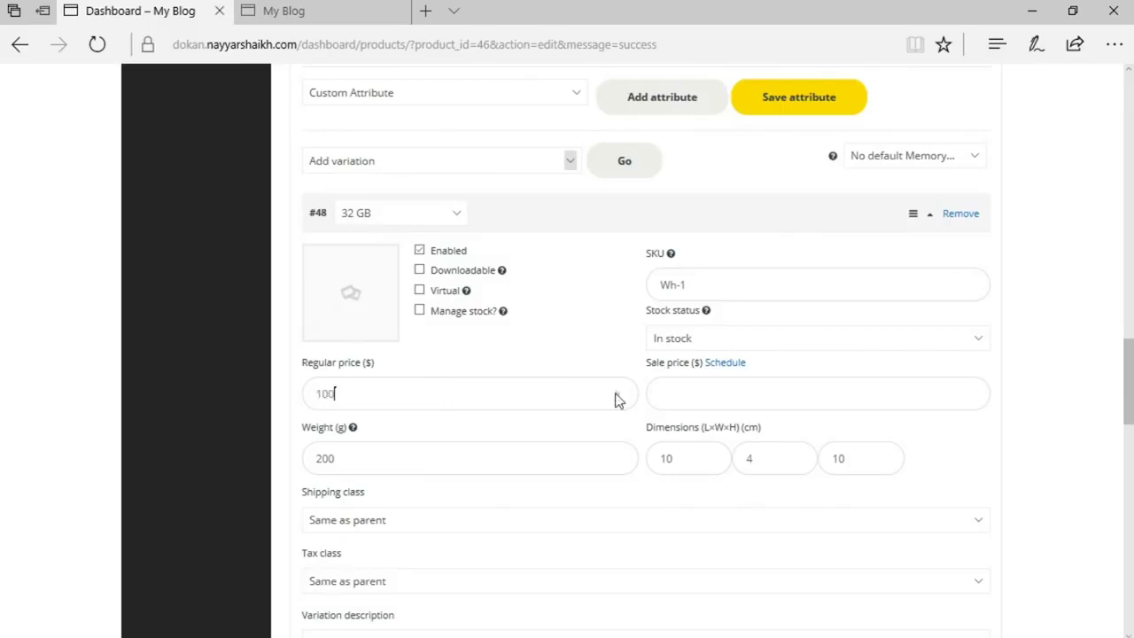
pyautogui.scroll(-1, 1016, 410)
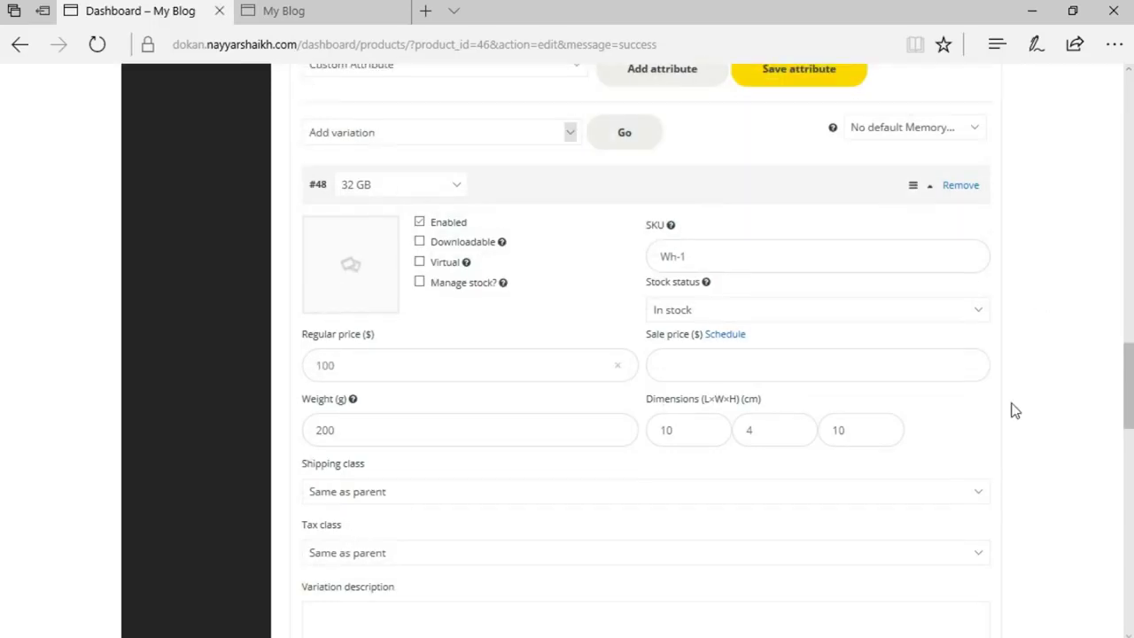
pyautogui.scroll(-2, 1015, 411)
pyautogui.scroll(6, 1014, 410)
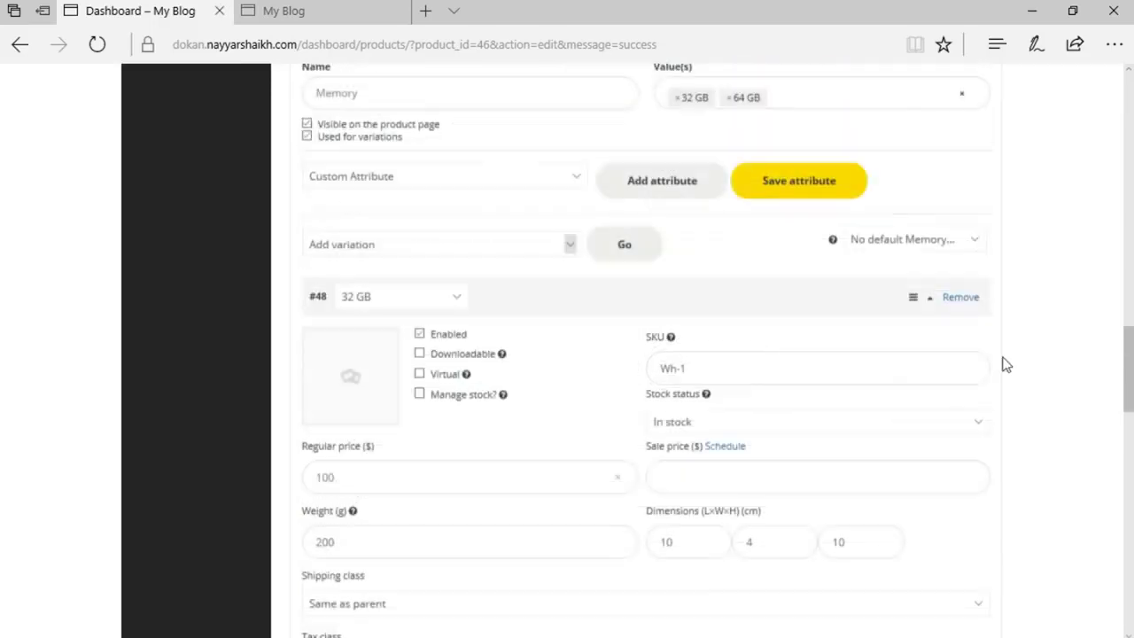
pyautogui.click(931, 307)
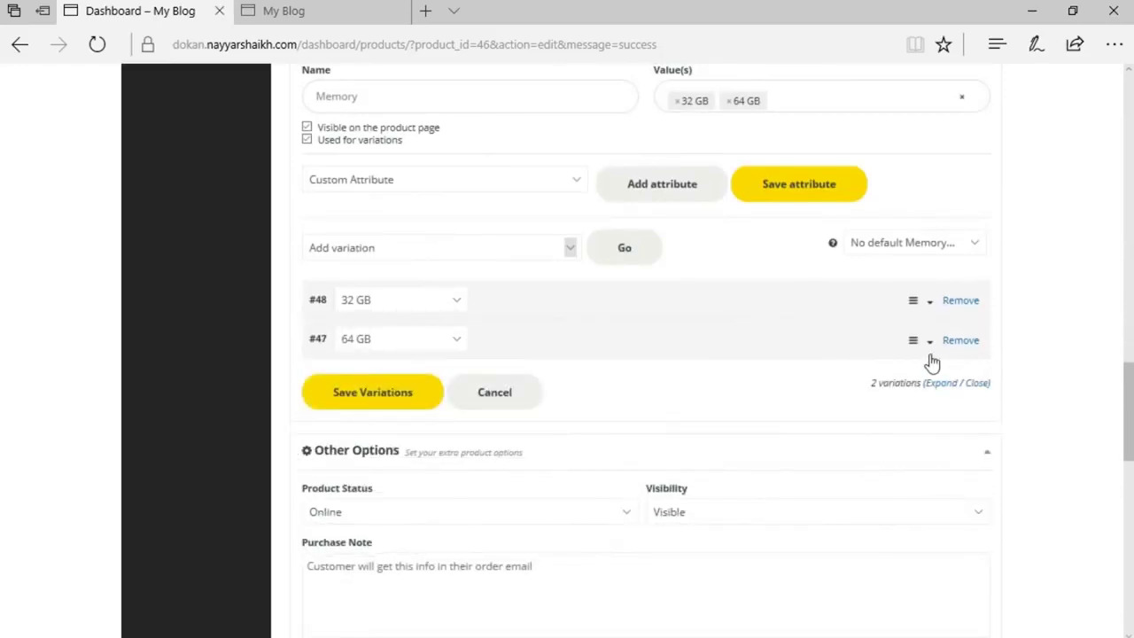
# - Set the 64 GB variation's regular price to 150
pyautogui.click(930, 353)
pyautogui.scroll(-3, 601, 449)
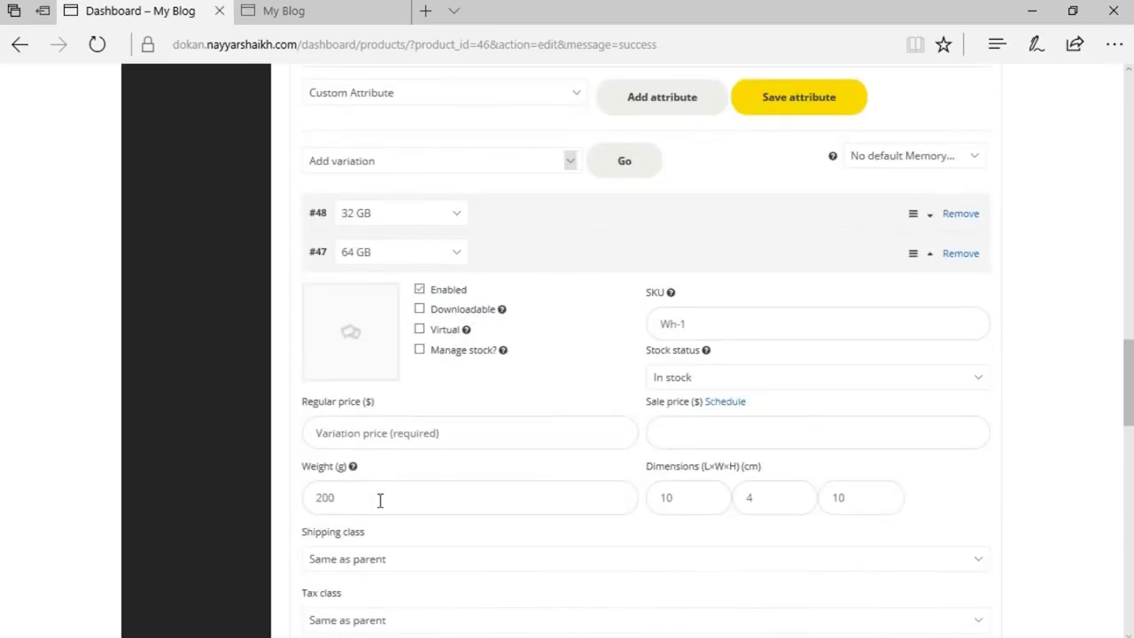
pyautogui.click(528, 446)
pyautogui.write('150')
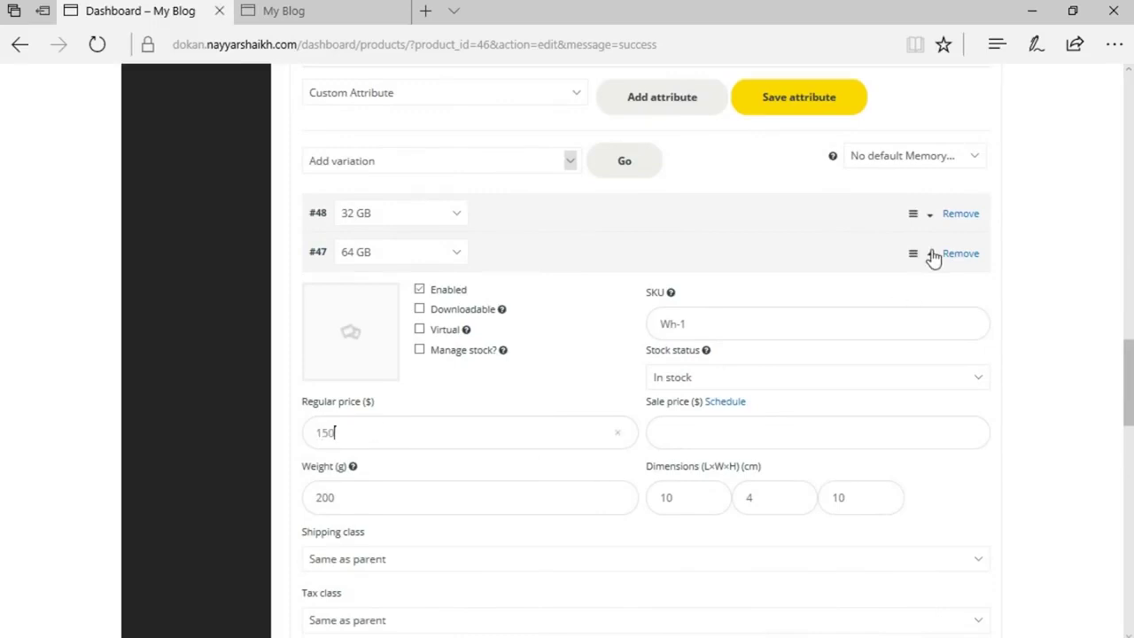
pyautogui.click(934, 256)
# - Save the controller product and bring up the success notice's View Product link options
pyautogui.click(966, 560)
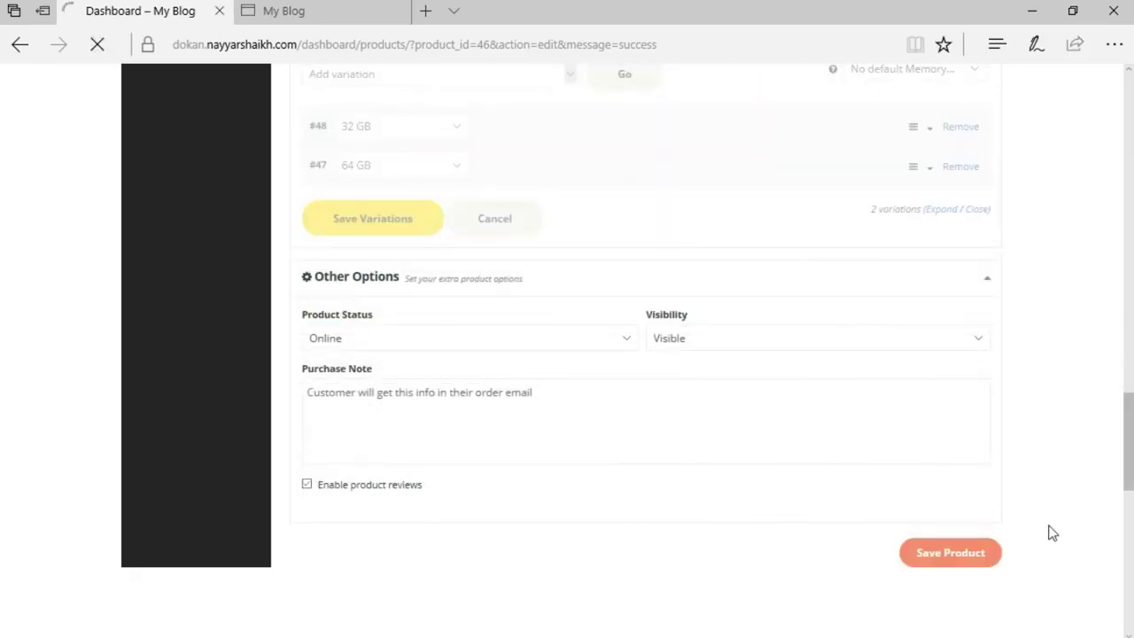
pyautogui.scroll(15, 1052, 532)
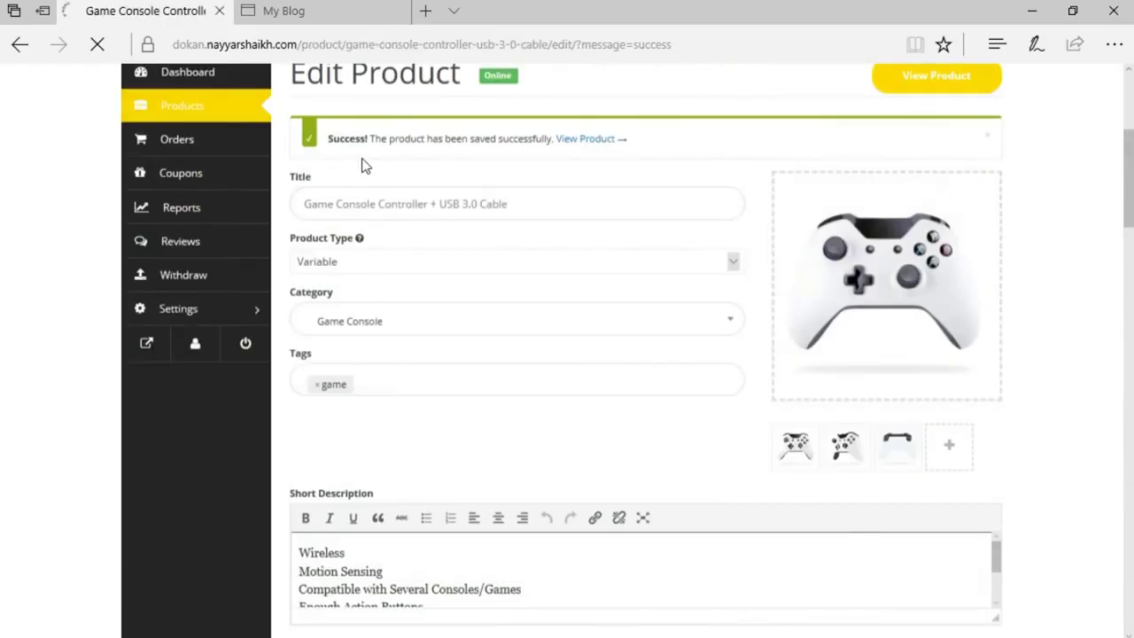
pyautogui.scroll(3, 436, 173)
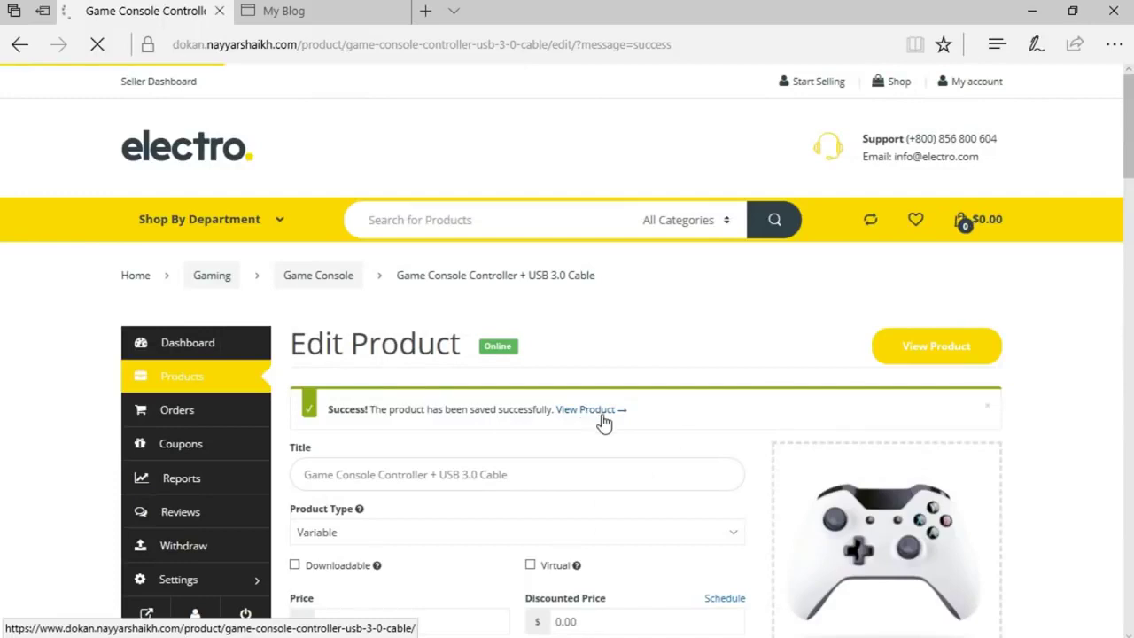
pyautogui.rightClick(605, 422)
pyautogui.press('Escape')
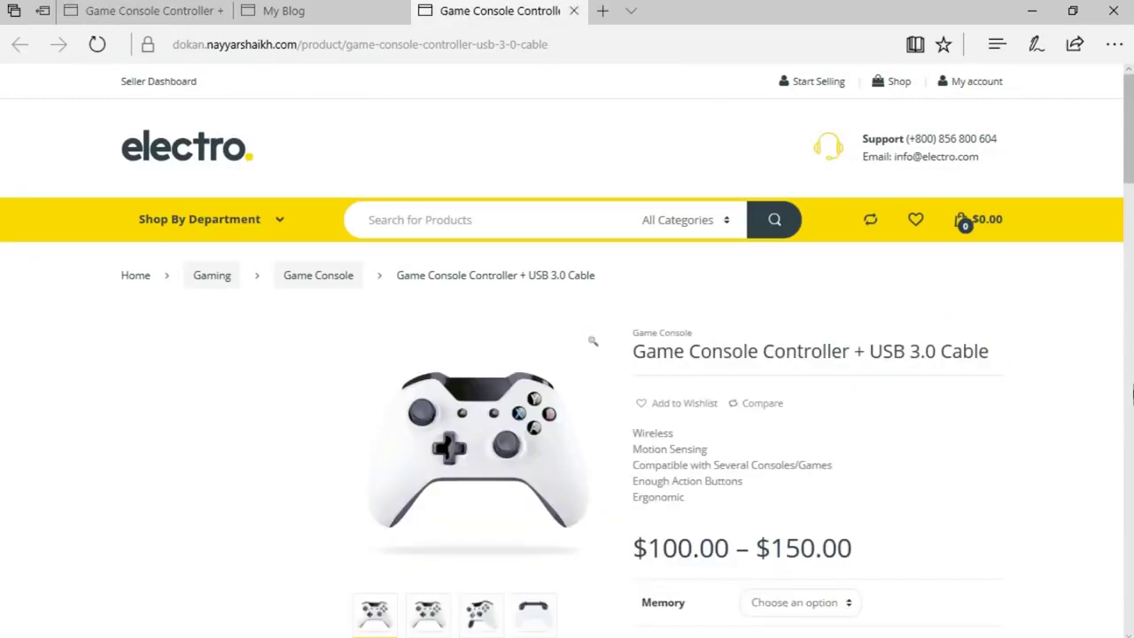
# - On the storefront, verify 32 GB shows $100.00 and 64 GB $150.00, then return to the editor tab
pyautogui.scroll(-1, 1132, 399)
pyautogui.scroll(-1, 975, 426)
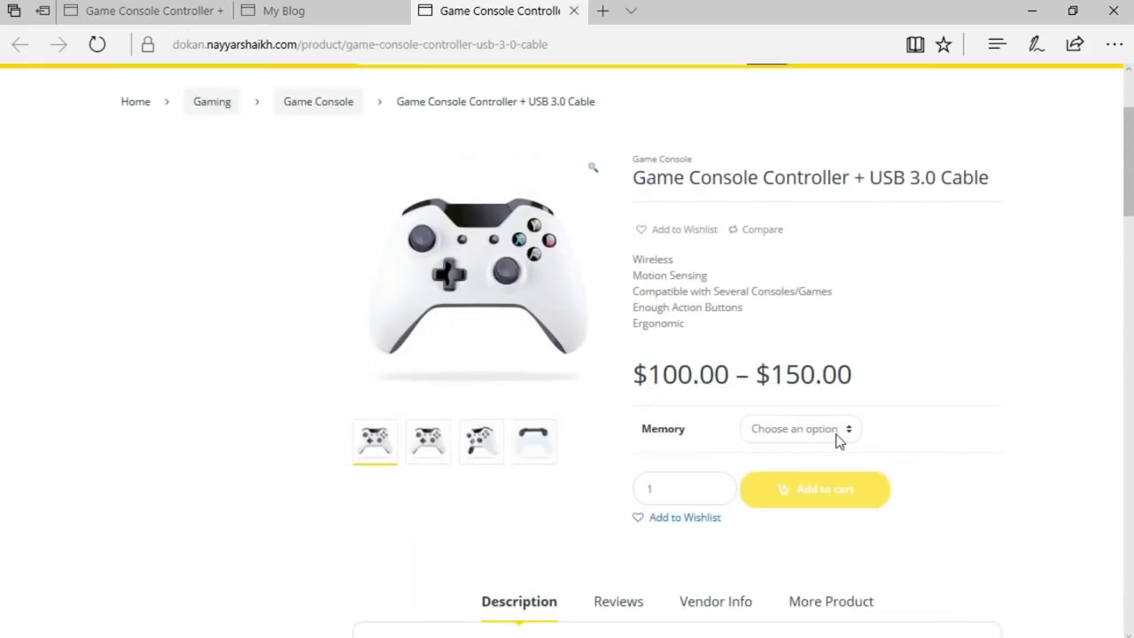
pyautogui.click(804, 434)
pyautogui.click(810, 444)
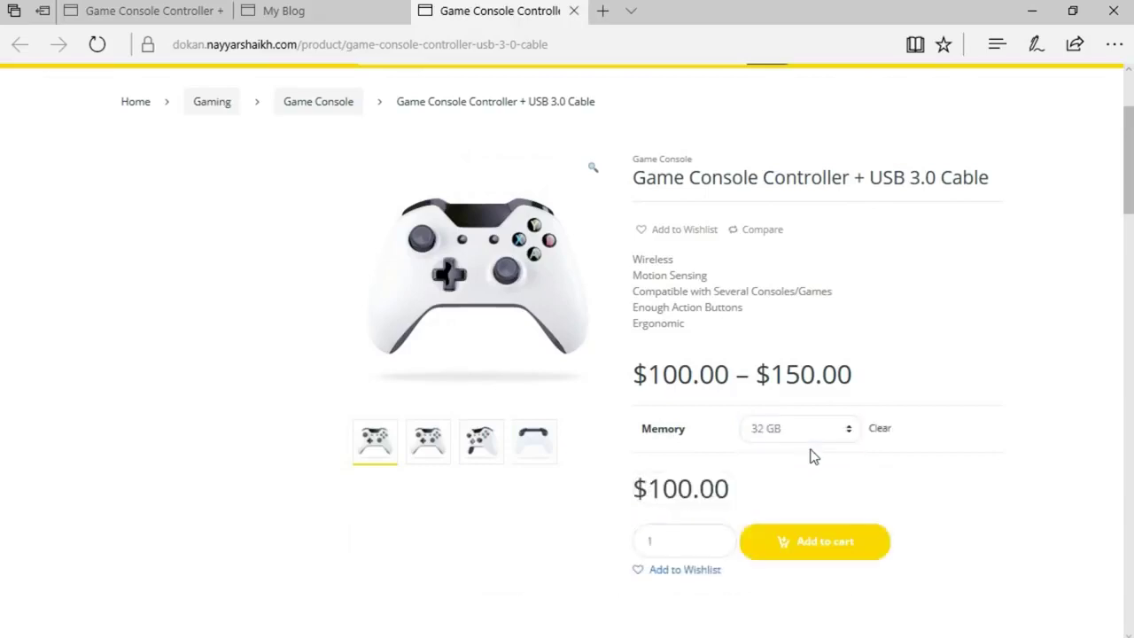
pyautogui.moveTo(636, 488); pyautogui.dragTo(730, 489)
pyautogui.click(823, 434)
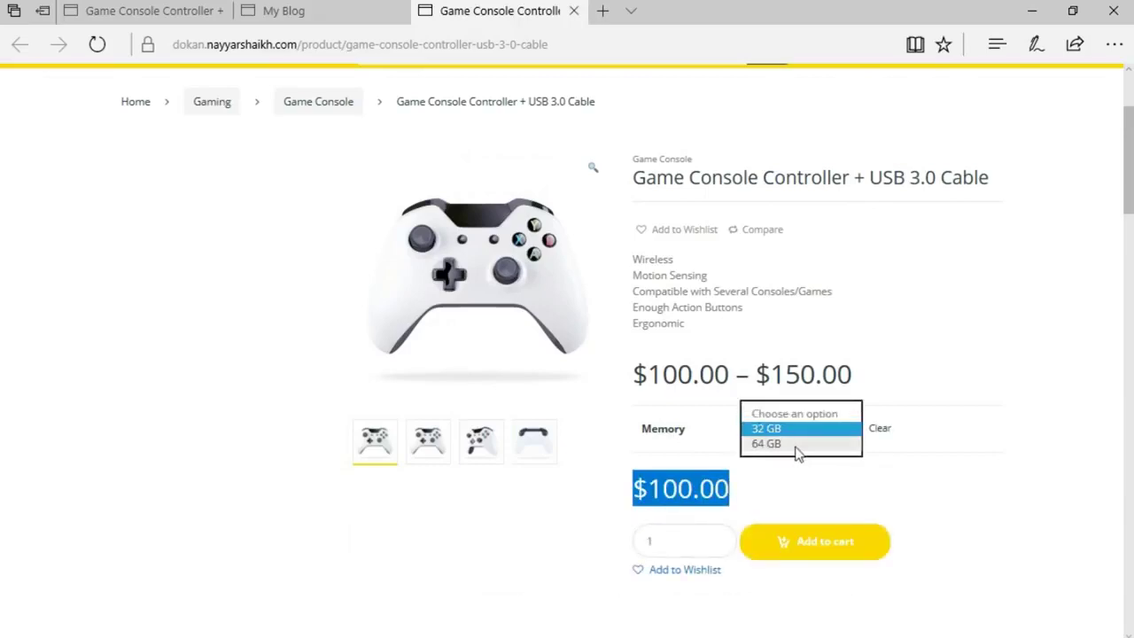
pyautogui.click(797, 450)
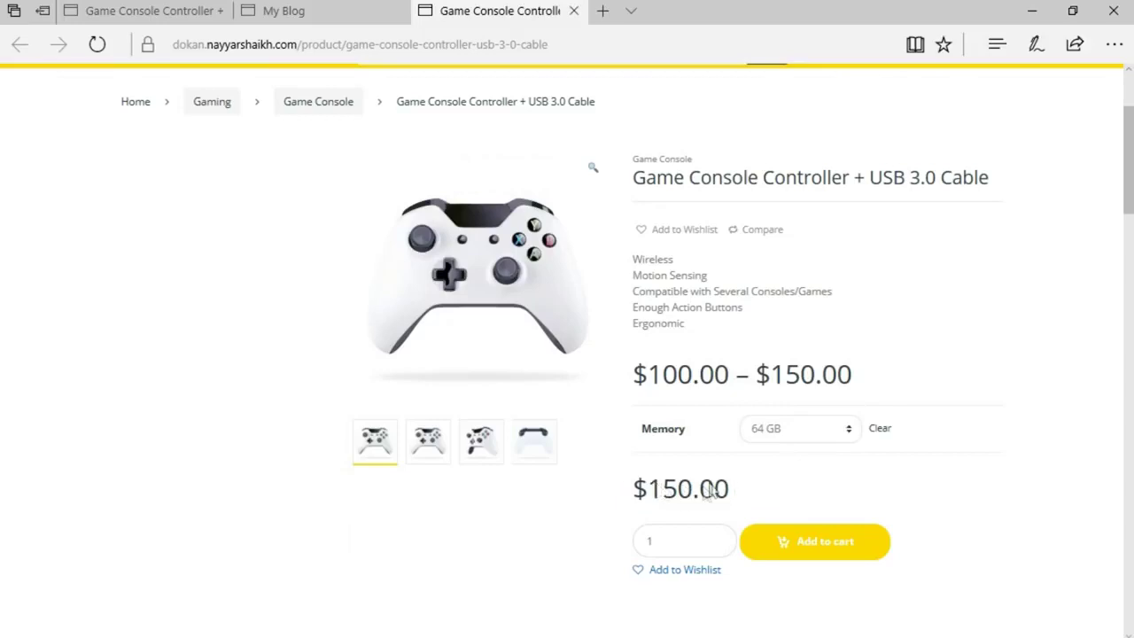
pyautogui.scroll(2, 963, 390)
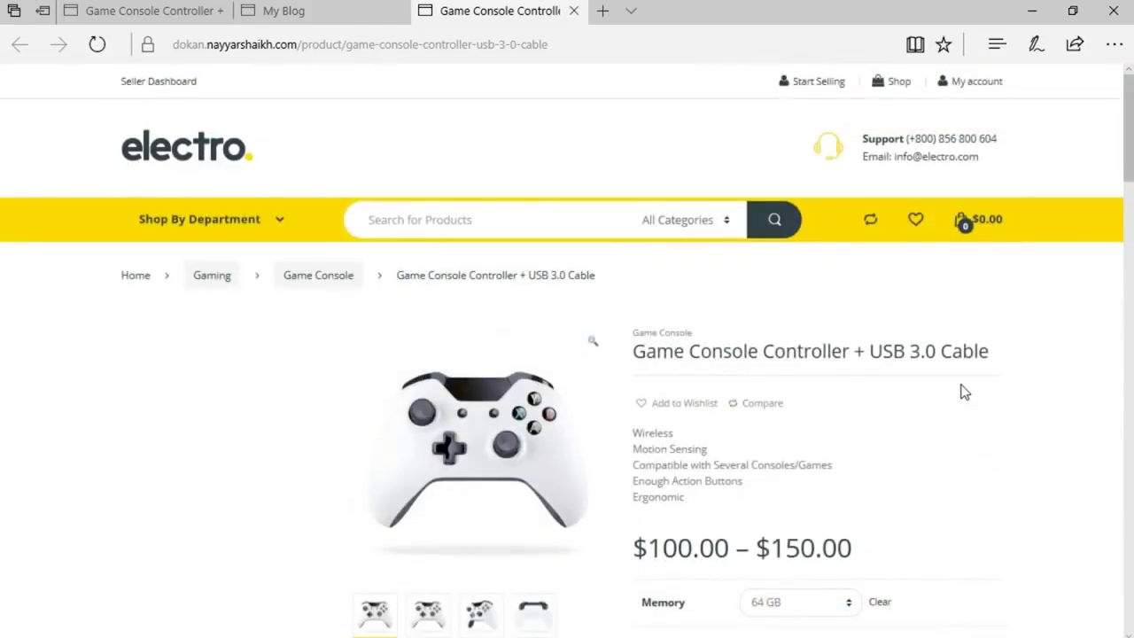
pyautogui.scroll(-2, 965, 390)
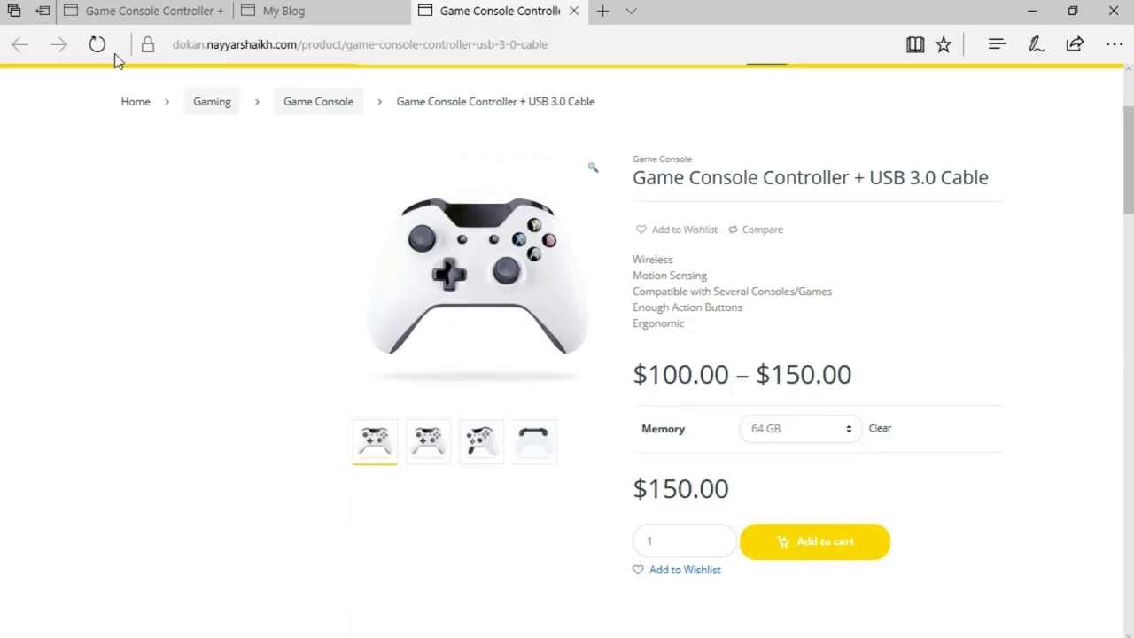
pyautogui.click(119, 10)
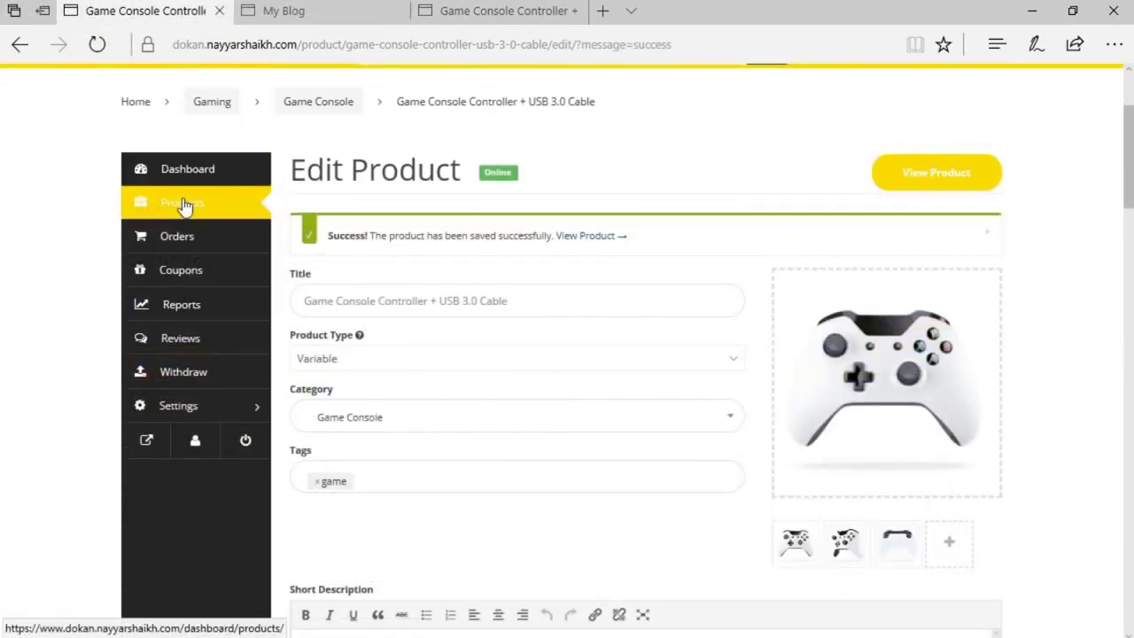
# - Go to the vendor's Orders page, which lists no orders yet
pyautogui.click(182, 246)
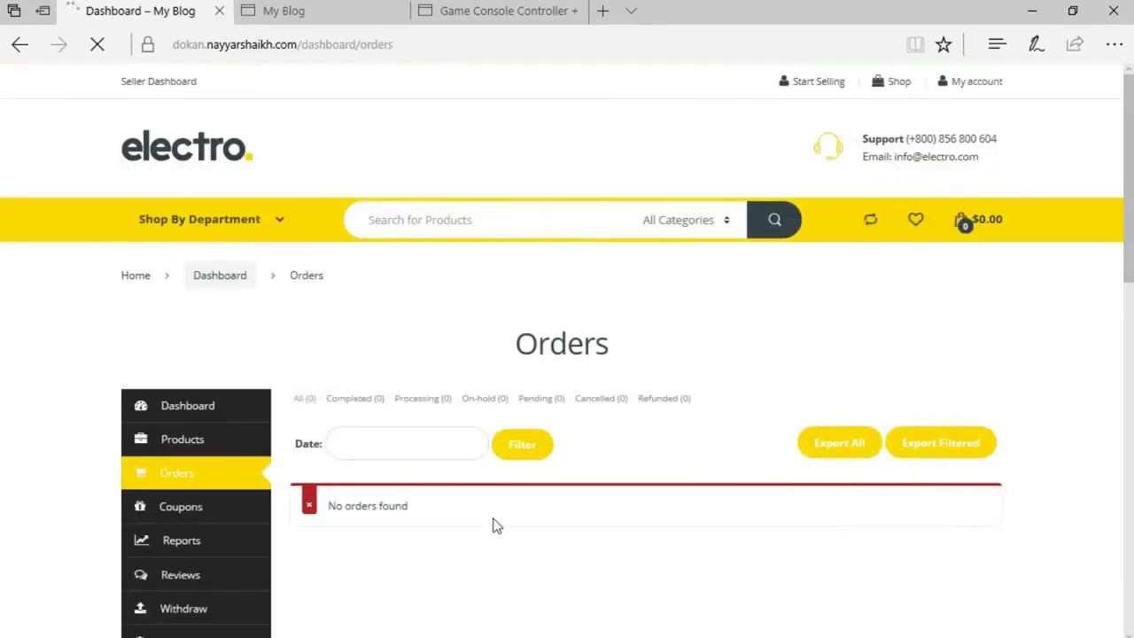
pyautogui.scroll(-1, 399, 479)
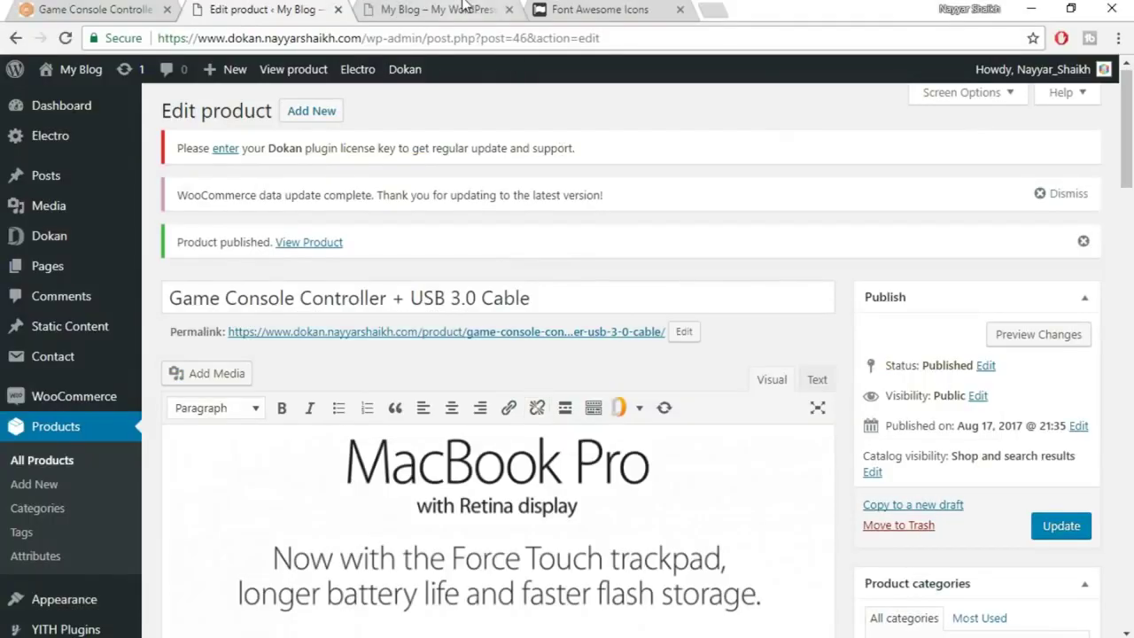
# - From the storefront home page, open the Game Console Controller and add the 32 GB option to the cart
pyautogui.click(462, 7)
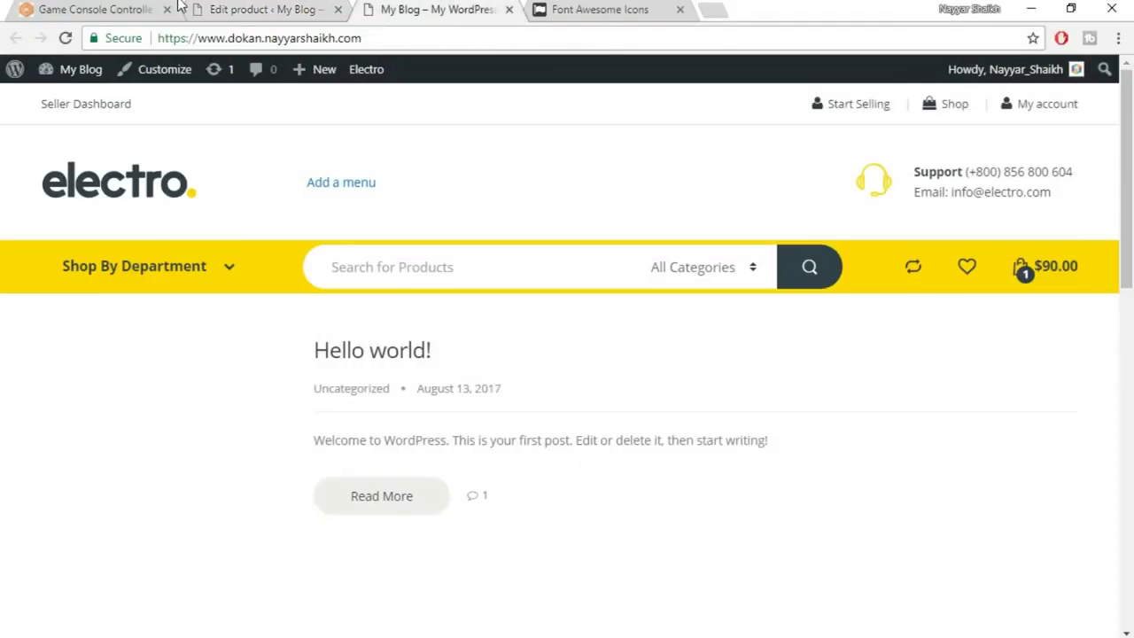
pyautogui.click(181, 183)
pyautogui.scroll(-5, 399, 298)
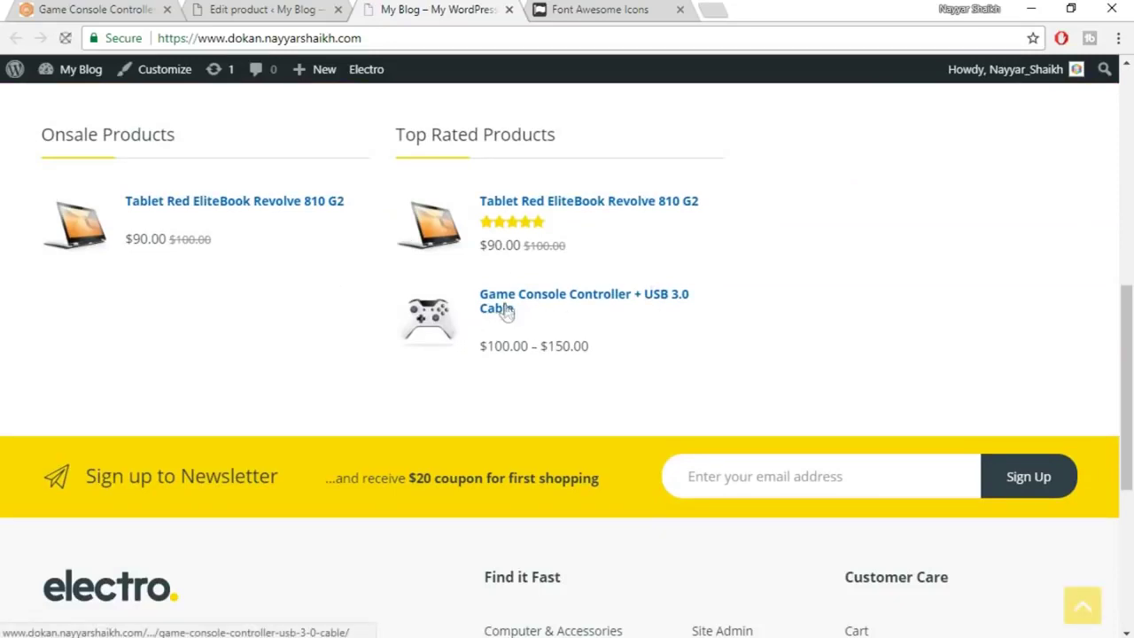
pyautogui.click(507, 310)
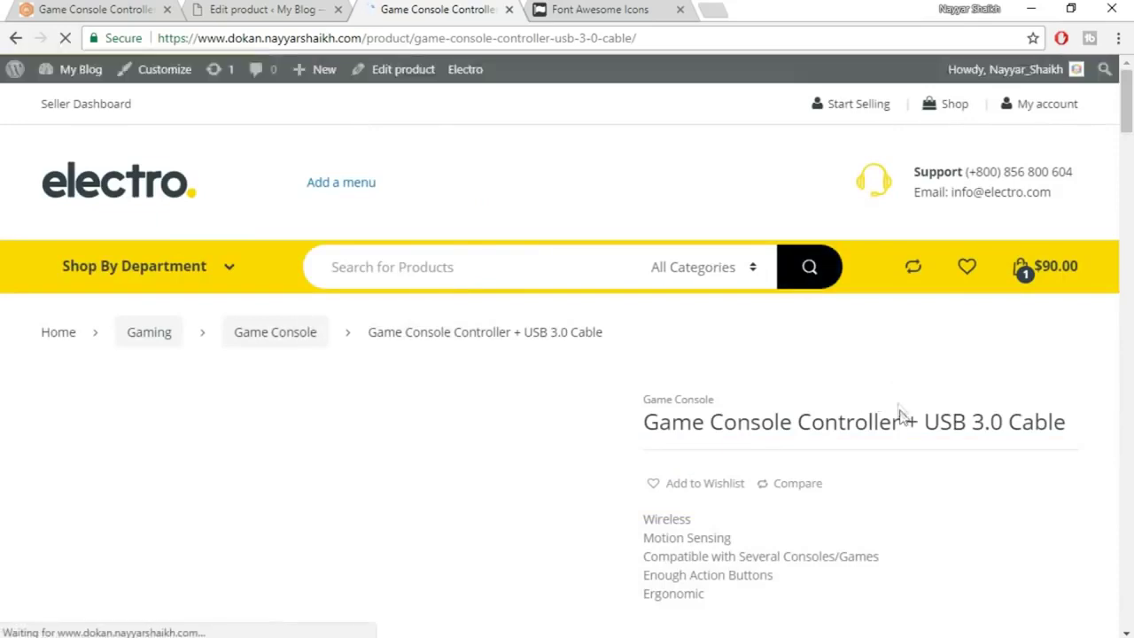
pyautogui.scroll(-4, 987, 405)
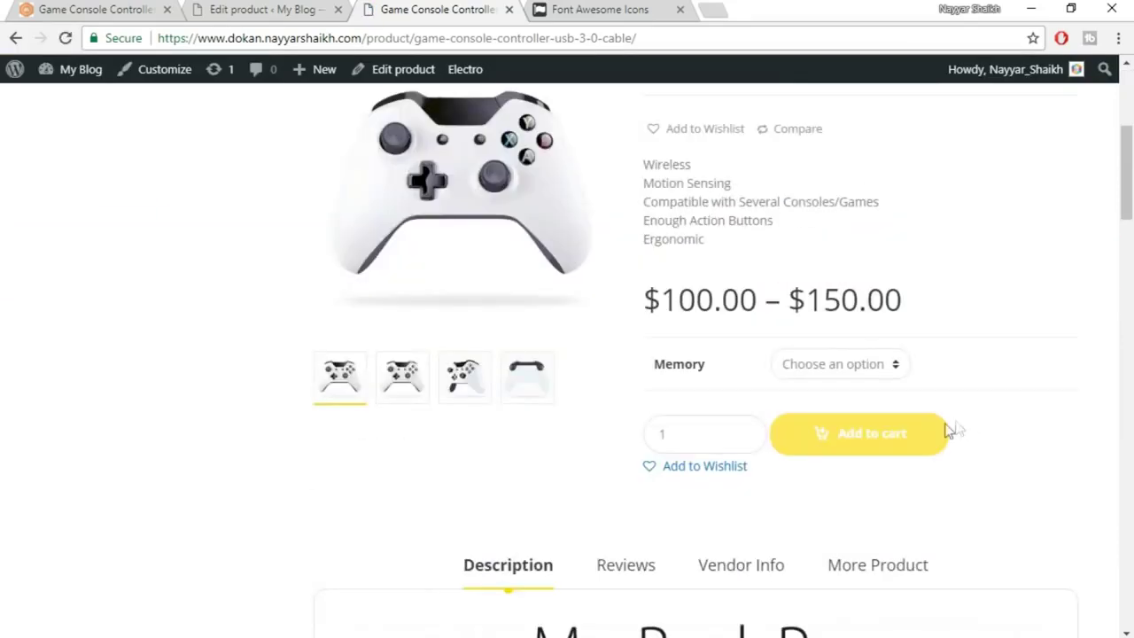
pyautogui.click(834, 364)
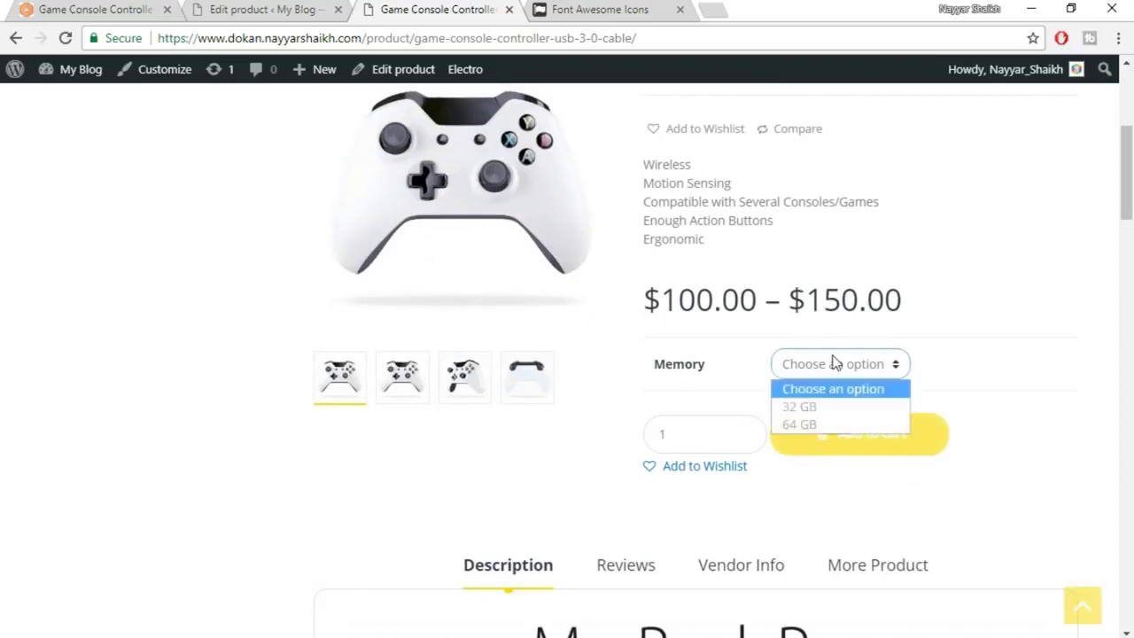
pyautogui.click(800, 406)
pyautogui.click(882, 516)
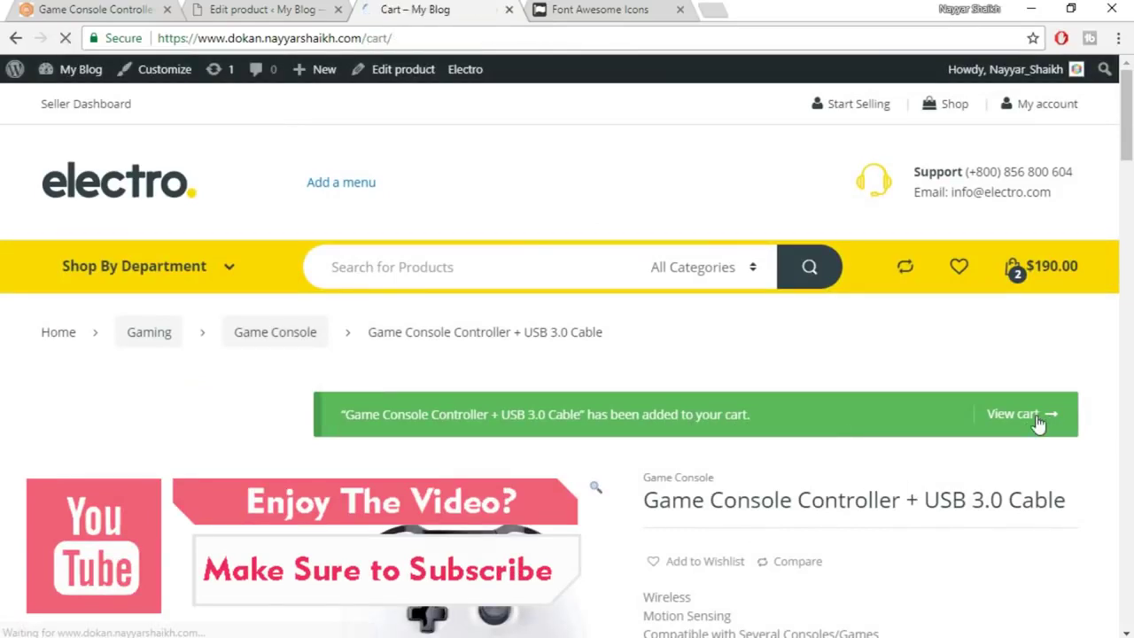
# - Remove the Tablet from the cart, raise the controller's quantity, and proceed to checkout
pyautogui.scroll(-2, 1036, 423)
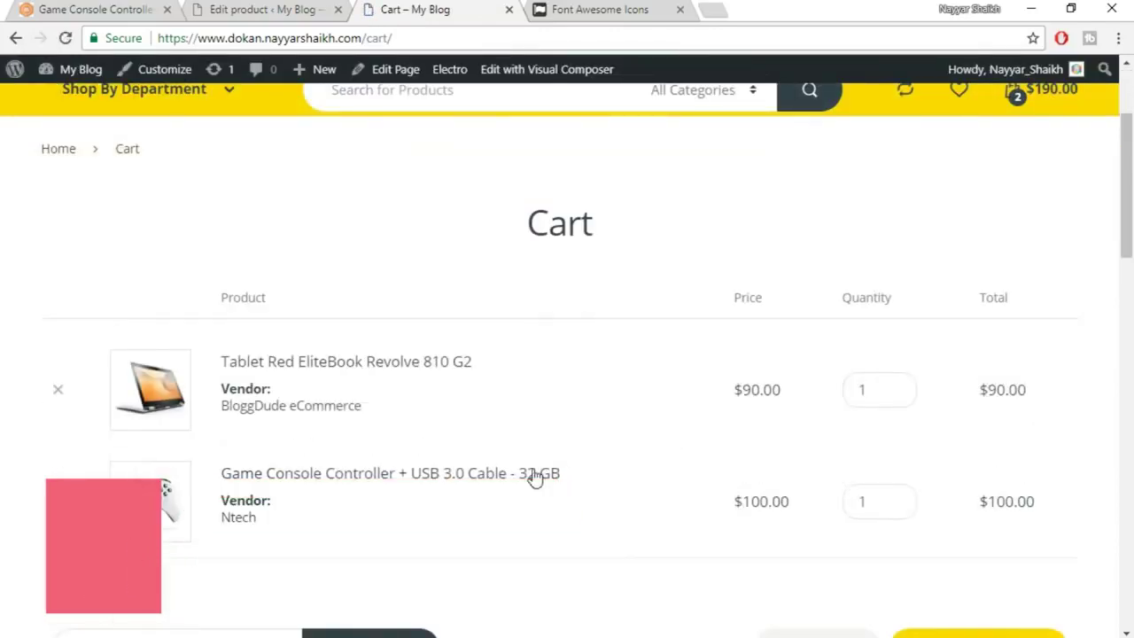
pyautogui.scroll(-1, 830, 398)
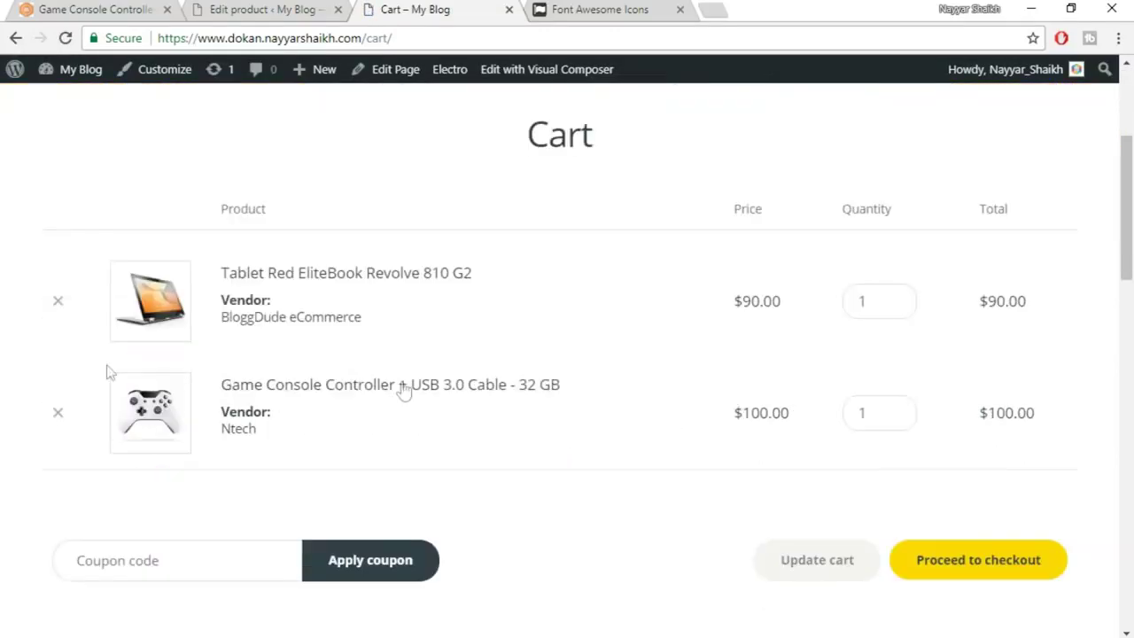
pyautogui.click(56, 305)
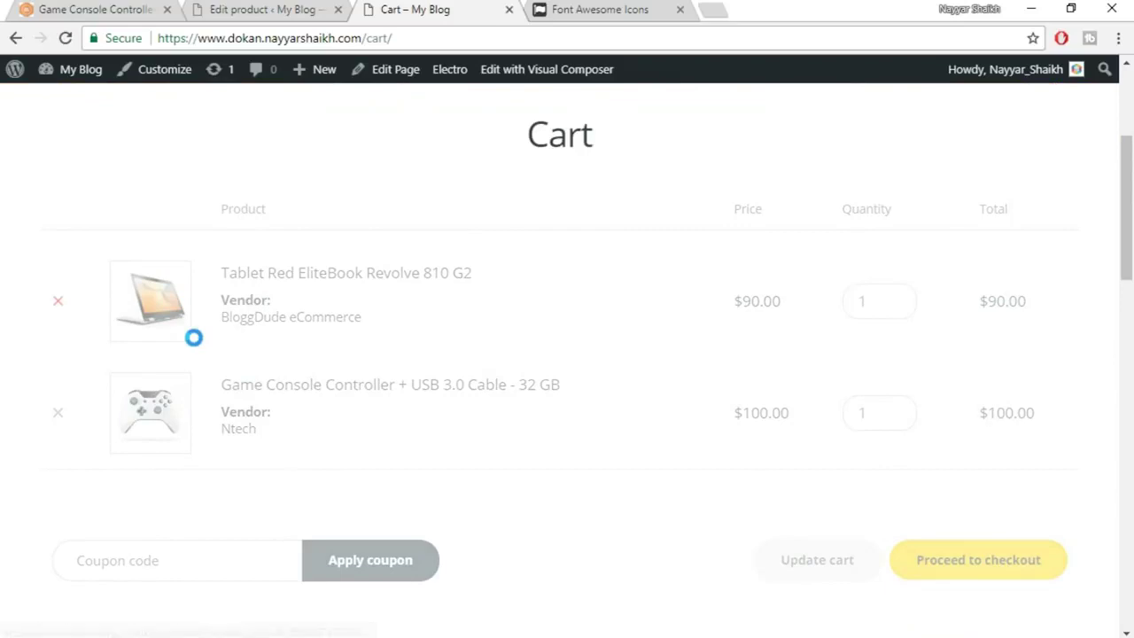
pyautogui.click(897, 374)
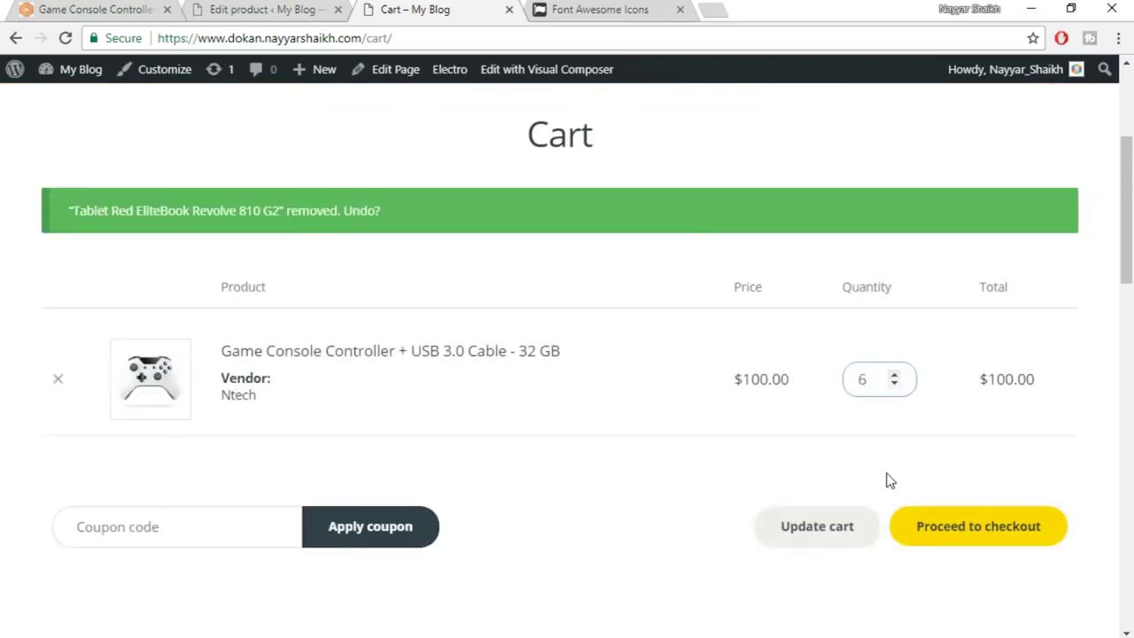
pyautogui.click(956, 536)
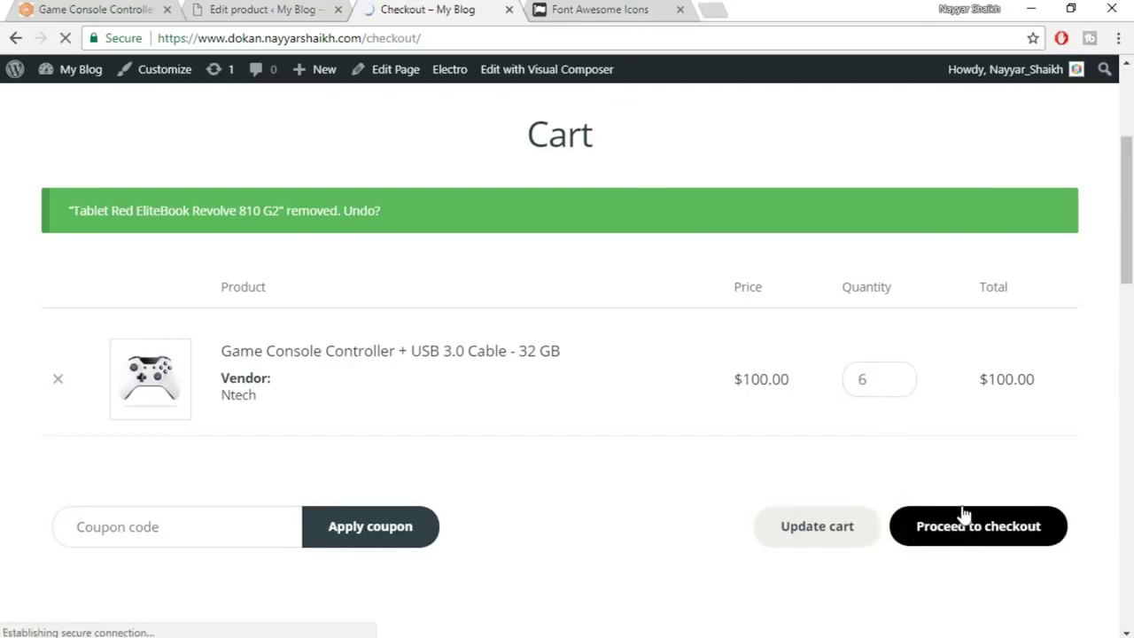
# - Check the street address and apartment lines of the checkout billing details
pyautogui.scroll(-5, 965, 514)
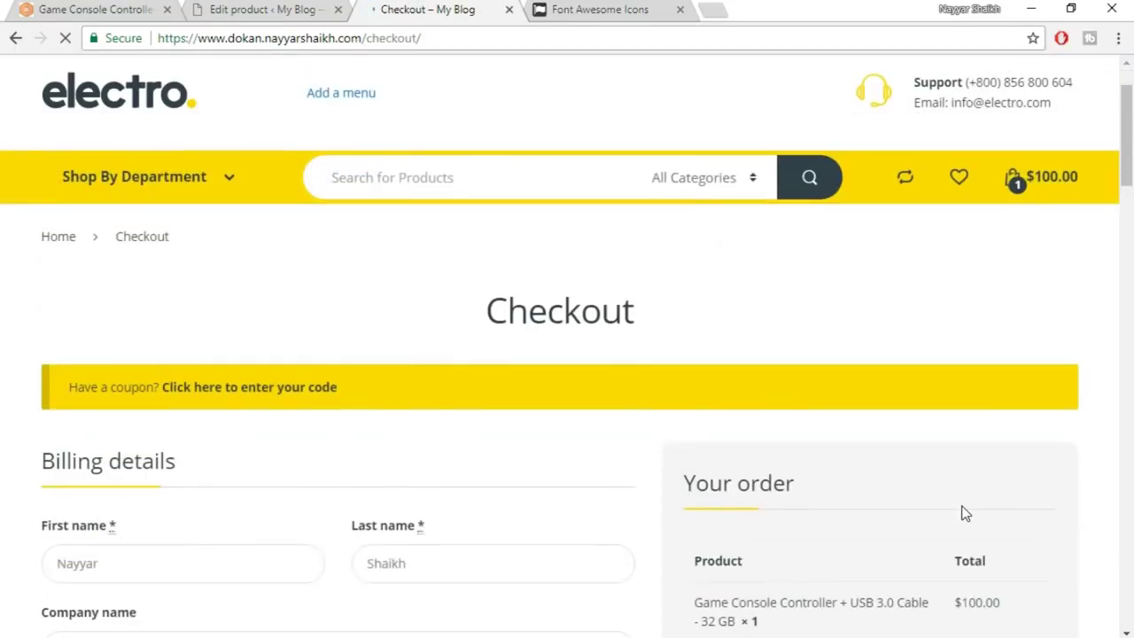
pyautogui.scroll(-2, 292, 315)
pyautogui.click(134, 245)
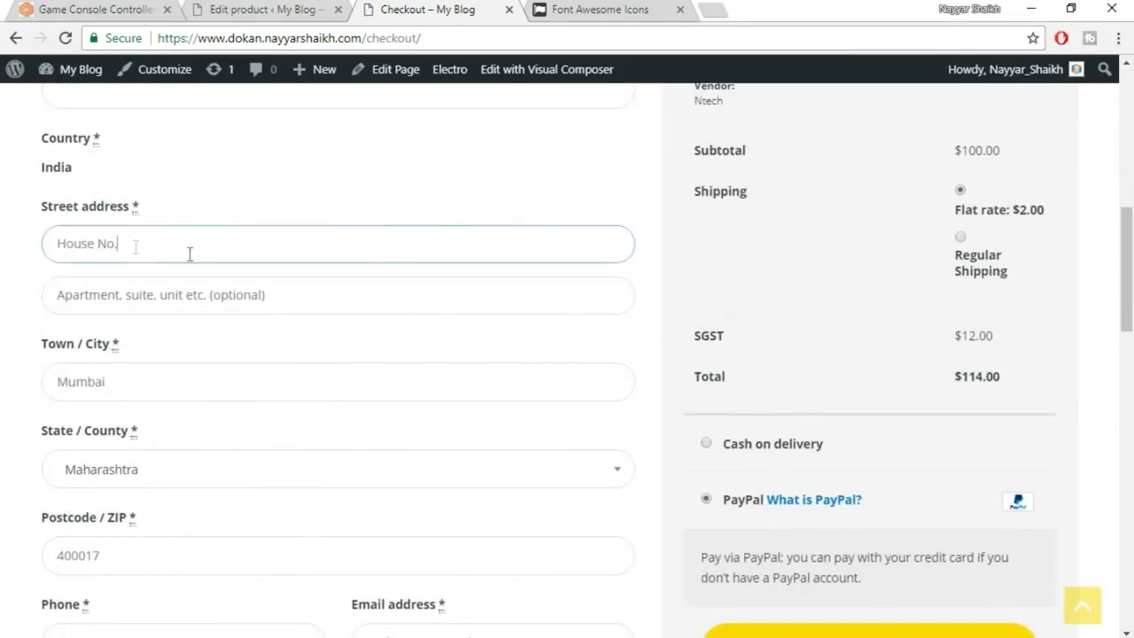
pyautogui.click(214, 302)
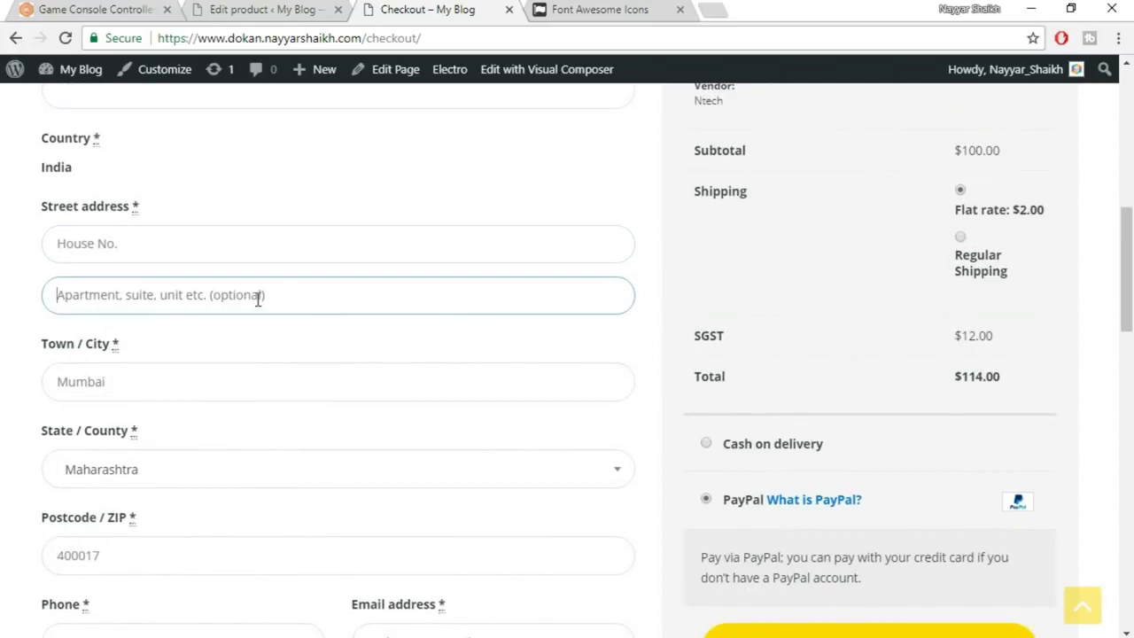
pyautogui.scroll(-1, 266, 319)
pyautogui.scroll(-3, 190, 400)
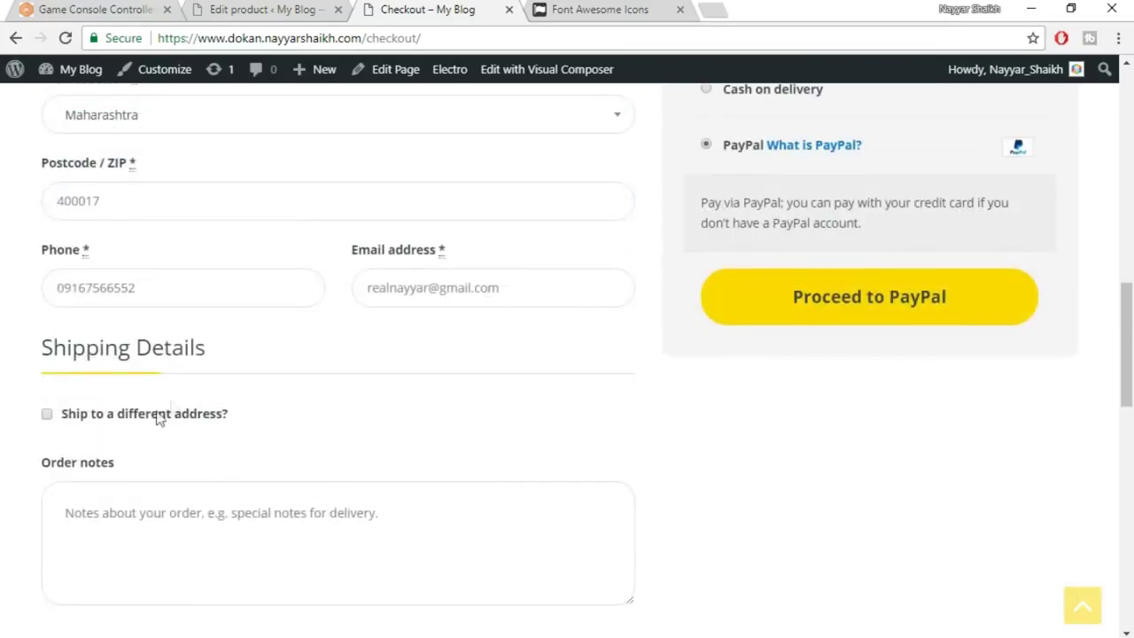
pyautogui.scroll(4, 714, 465)
# - Switch payment from PayPal to cash on delivery and review the SGST tax row
pyautogui.click(705, 444)
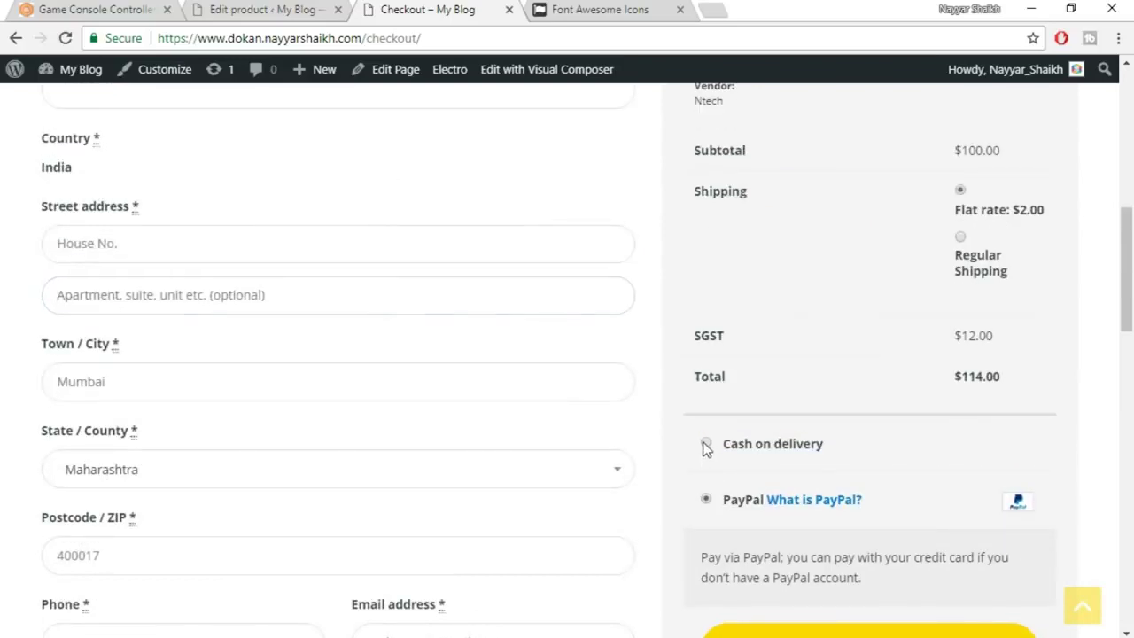
pyautogui.scroll(1, 874, 440)
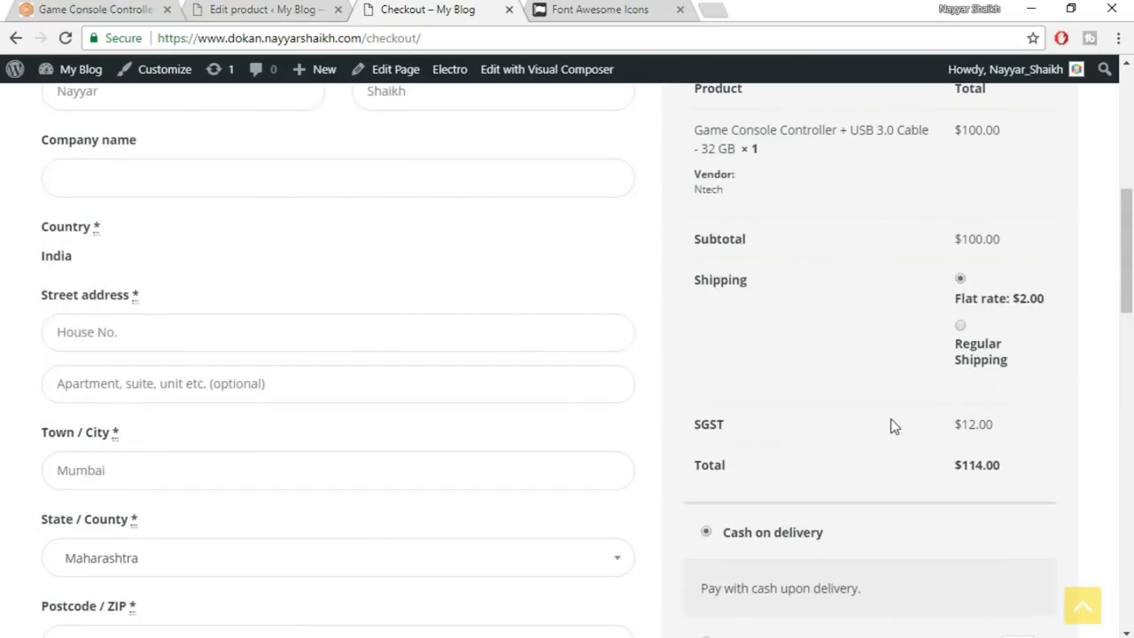
pyautogui.scroll(1, 892, 425)
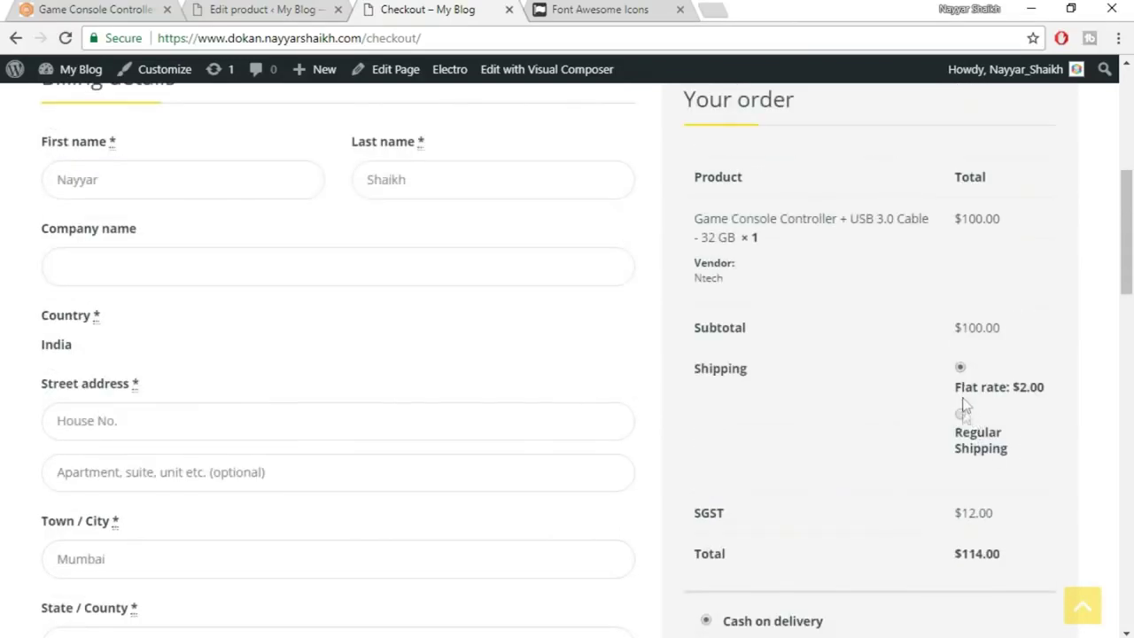
pyautogui.scroll(-1, 979, 534)
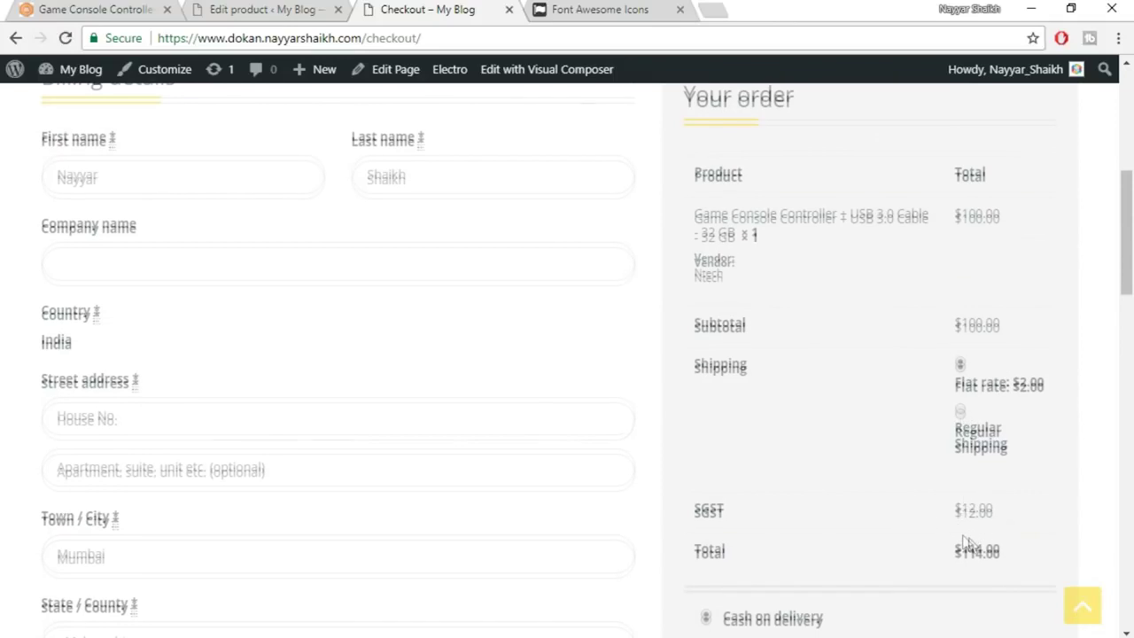
pyautogui.moveTo(695, 424); pyautogui.dragTo(1001, 431)
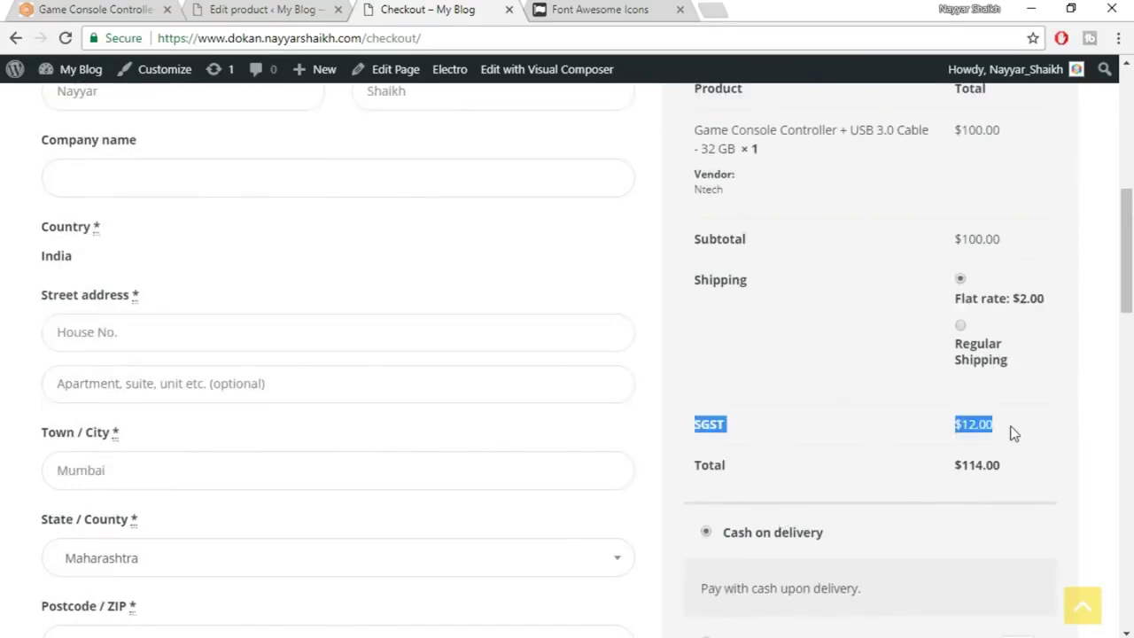
pyautogui.click(1014, 434)
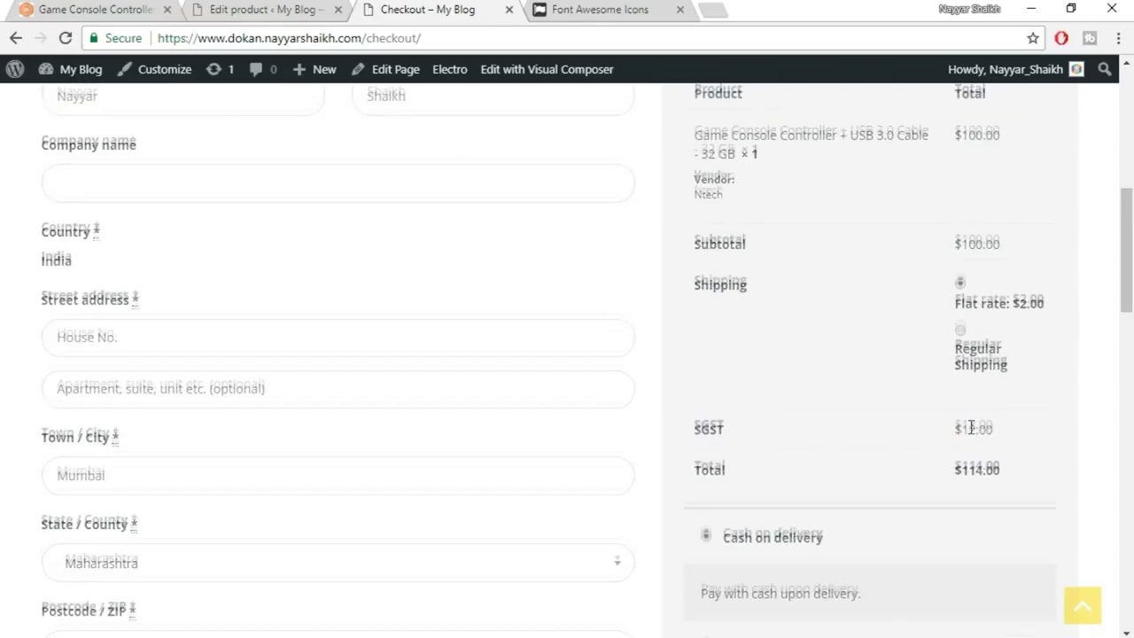
# - Place the cash-on-delivery order for the 32 GB controller, totalling $114.00
pyautogui.scroll(1, 948, 381)
pyautogui.scroll(1, 916, 301)
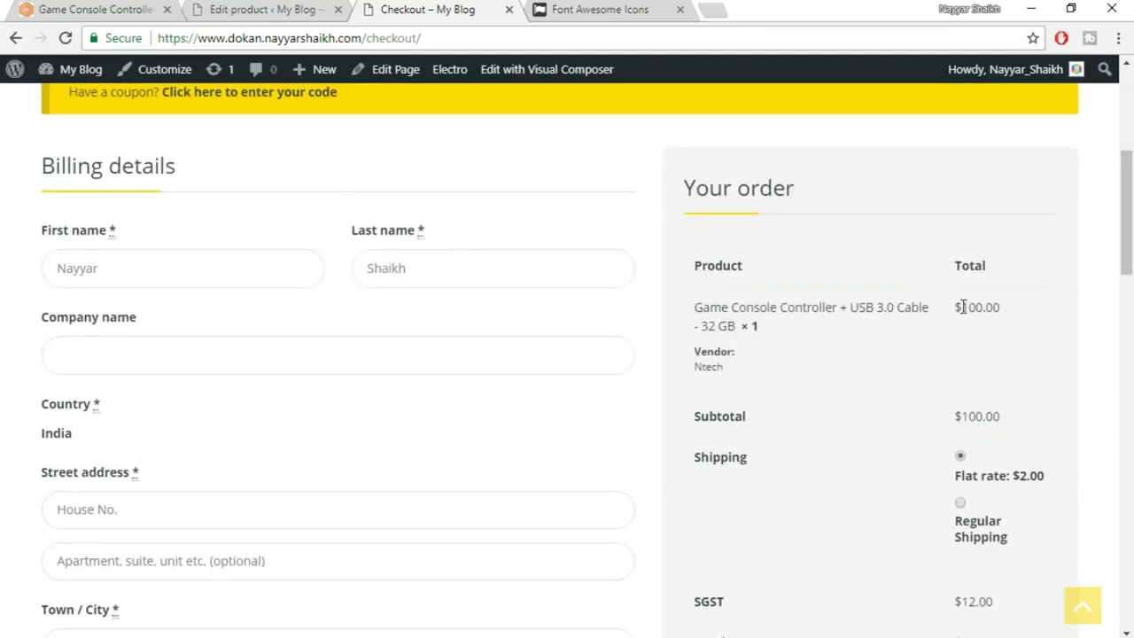
pyautogui.scroll(-1, 995, 344)
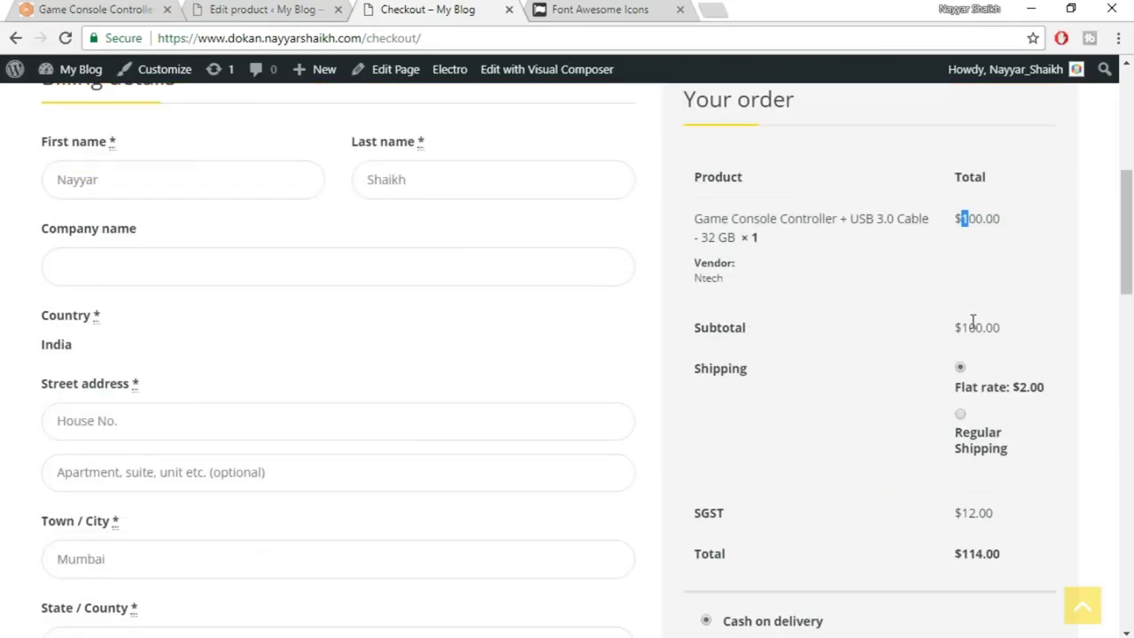
pyautogui.scroll(-3, 886, 461)
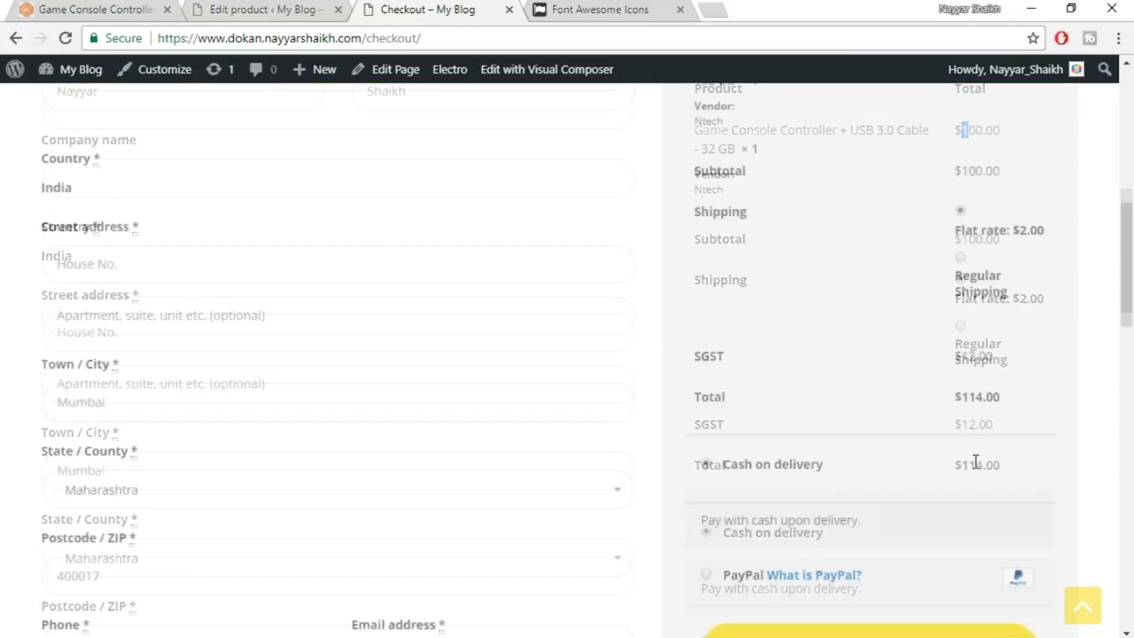
pyautogui.scroll(4, 975, 466)
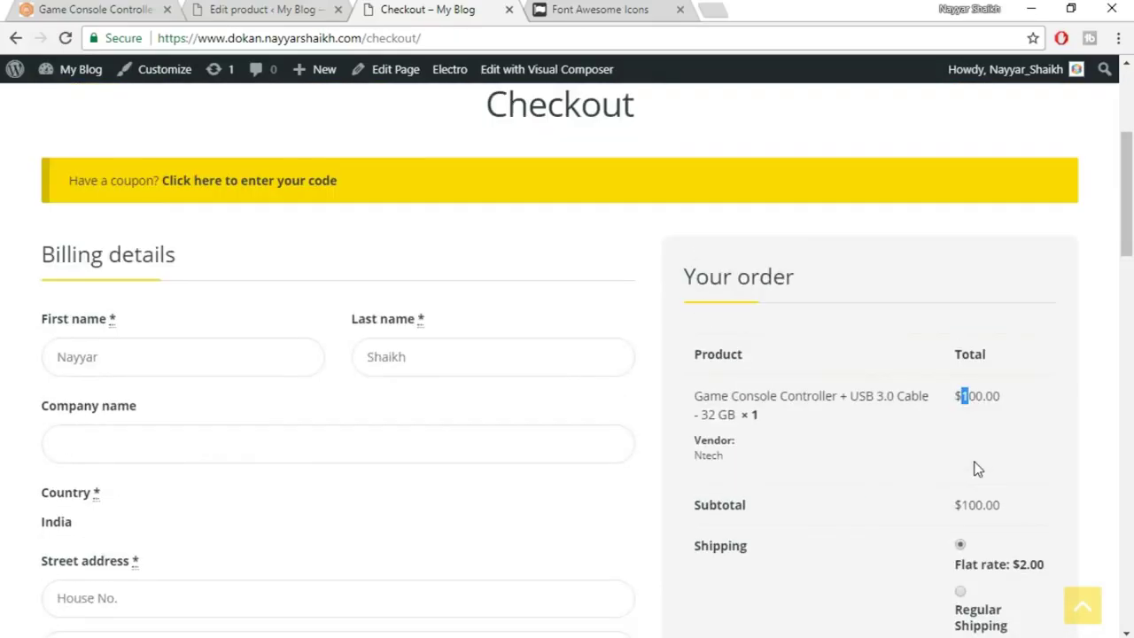
pyautogui.scroll(-6, 974, 474)
pyautogui.click(859, 450)
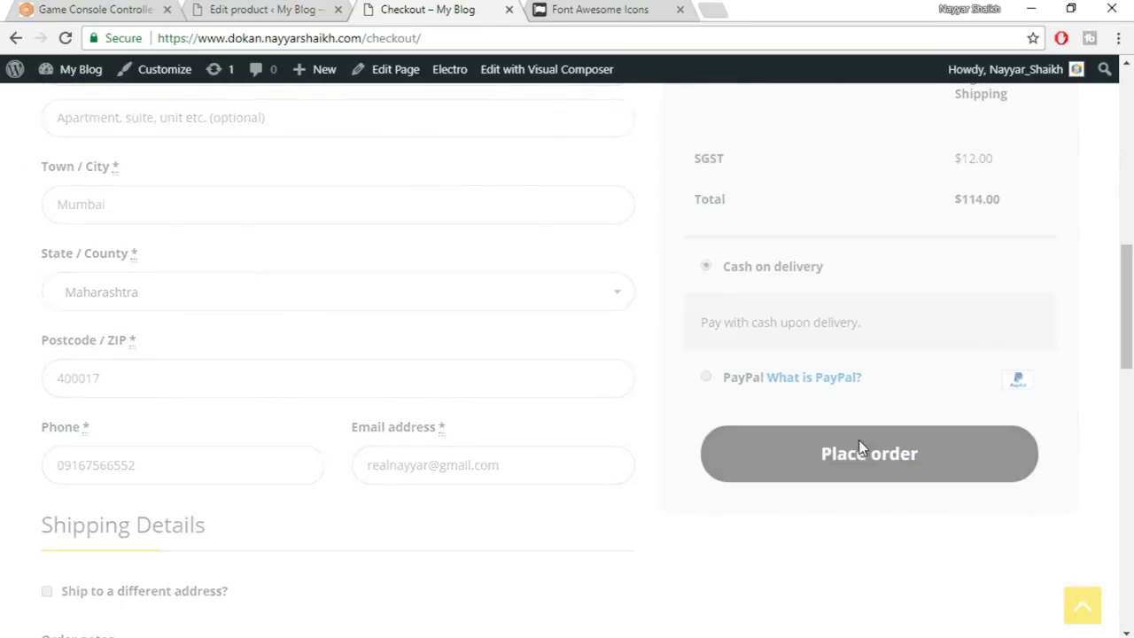
pyautogui.scroll(-1, 708, 439)
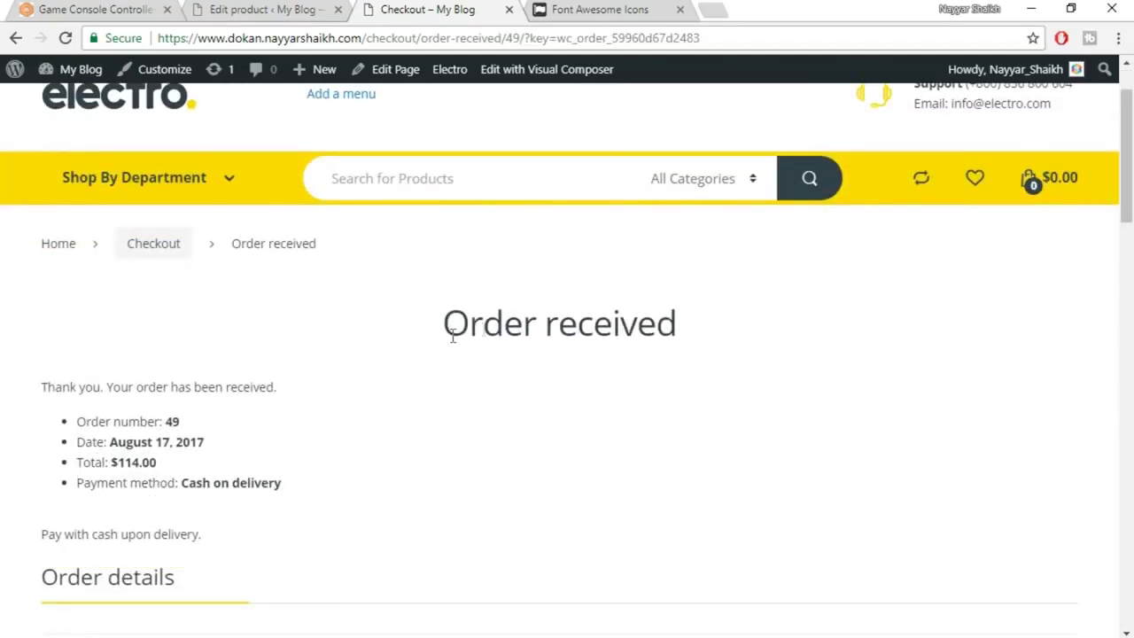
# - Review Order 49's confirmation: $100.00 controller, $2.00 shipping, $12.00 SGST, $114.00 total
pyautogui.scroll(-2, 759, 340)
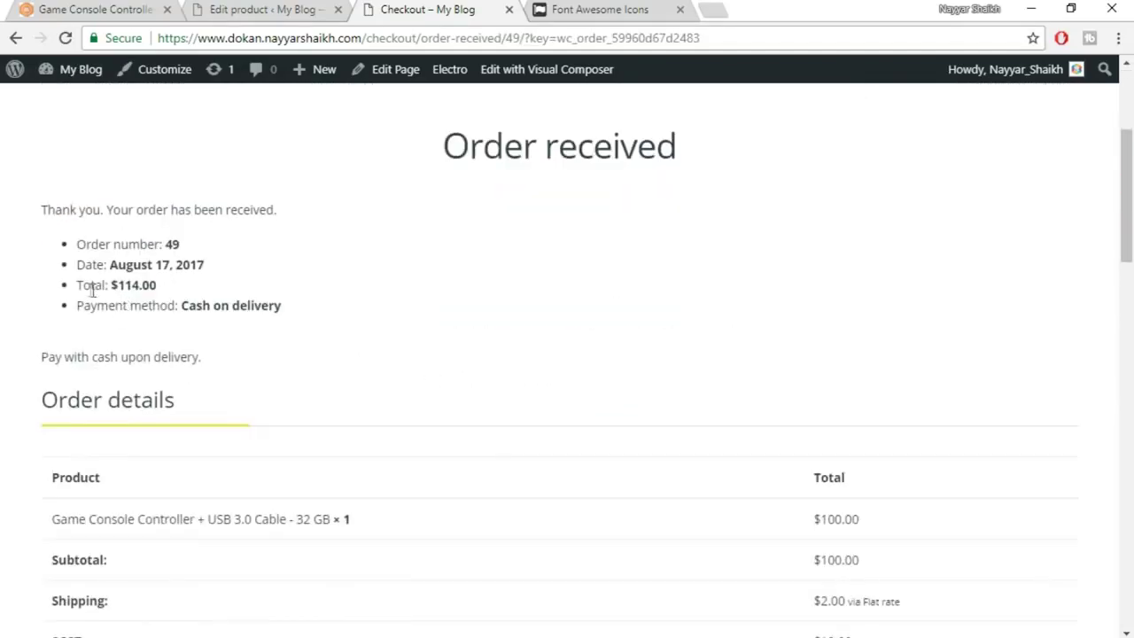
pyautogui.scroll(-3, 380, 367)
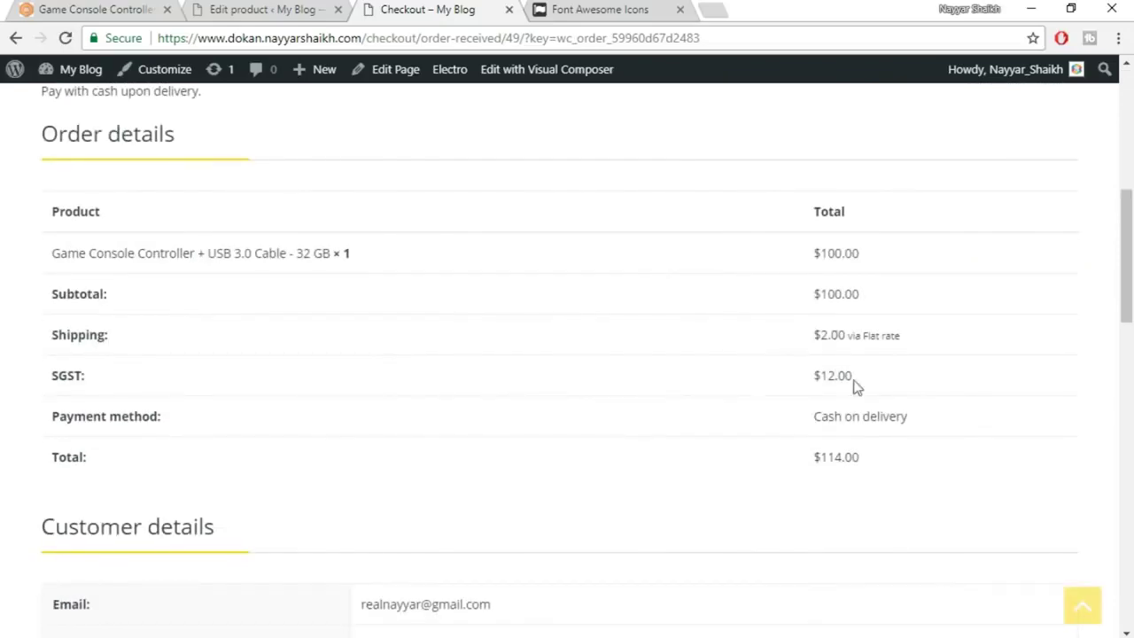
pyautogui.scroll(-3, 625, 486)
pyautogui.scroll(-2, 658, 420)
pyautogui.scroll(3, 636, 399)
pyautogui.scroll(-5, 636, 400)
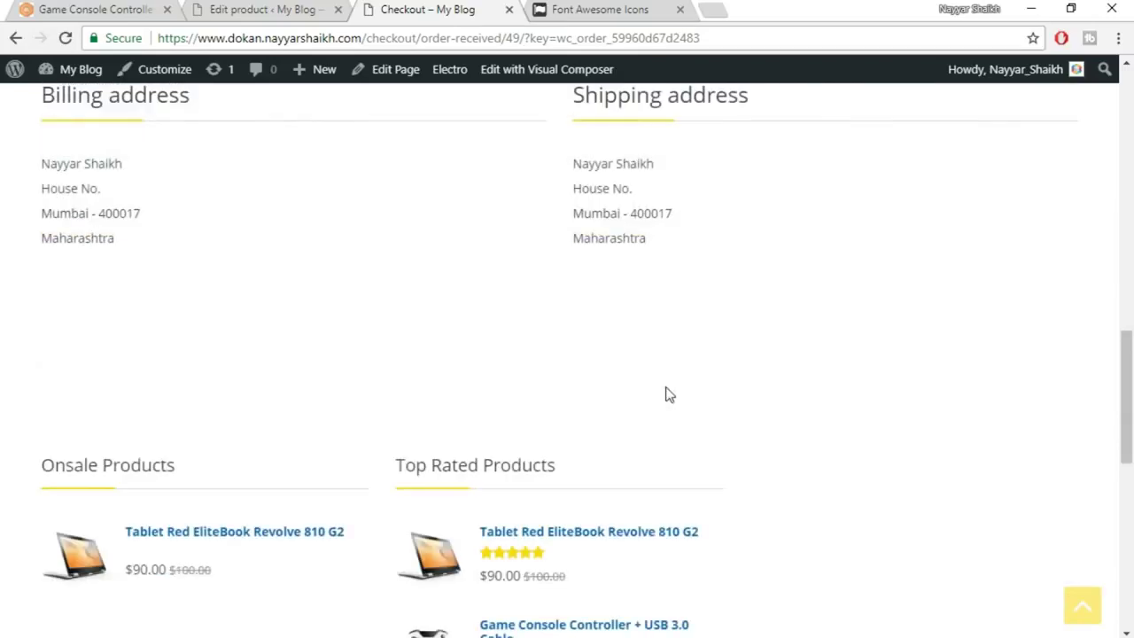
pyautogui.scroll(7, 668, 394)
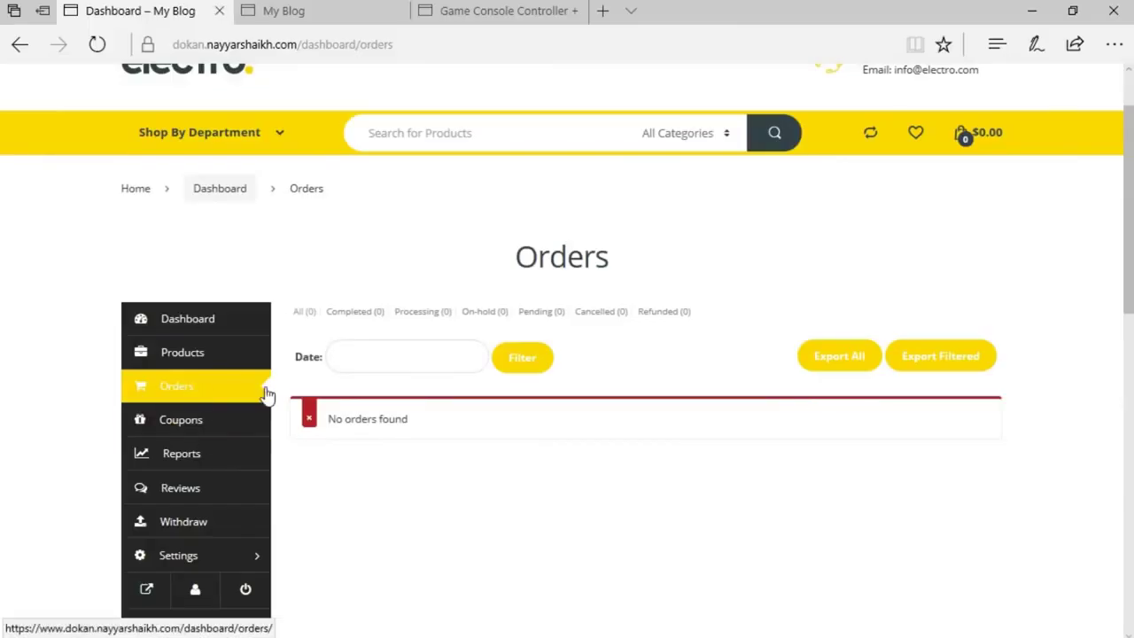
# - Reload the vendor Orders list and open Order 49 ($114.00, Processing)
pyautogui.click(98, 46)
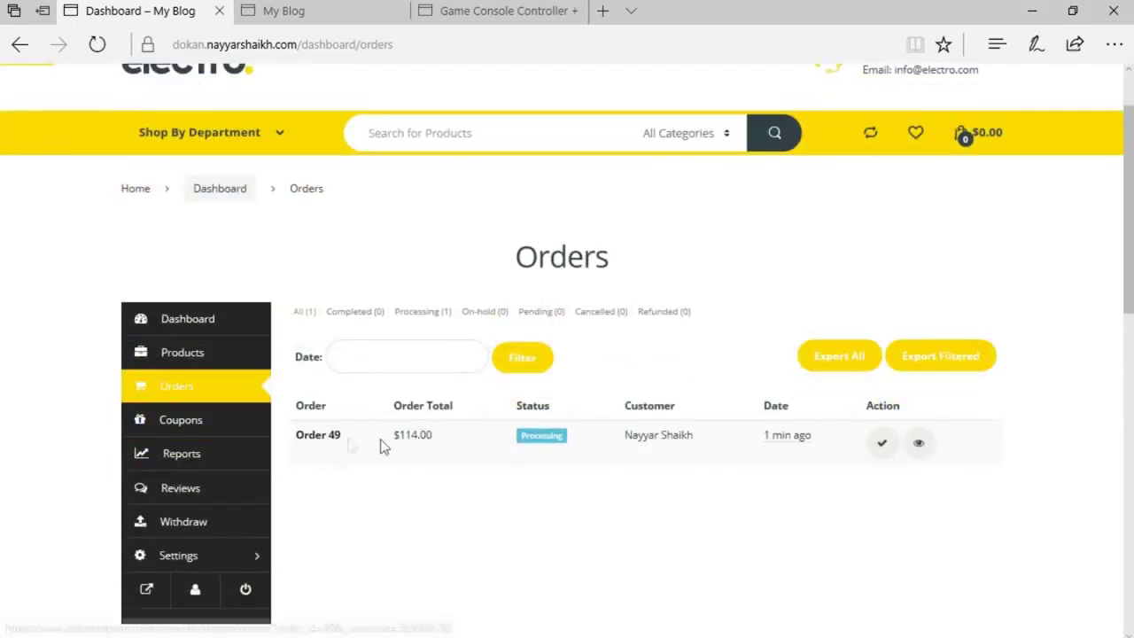
pyautogui.click(919, 444)
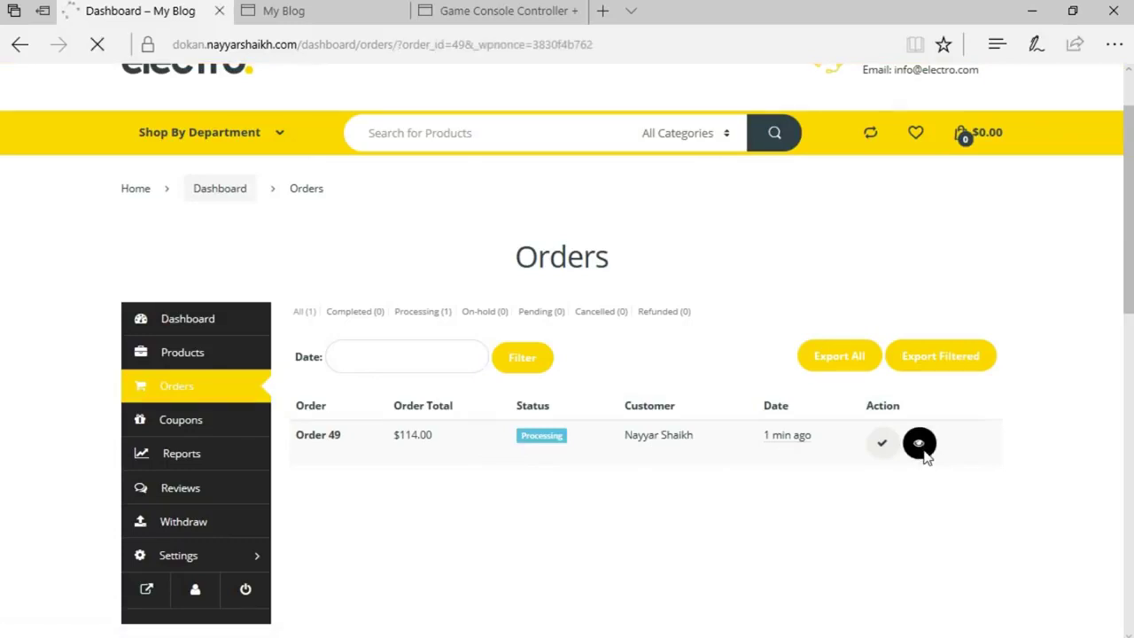
# - Scroll through Order 49's items, addresses and notes, then focus the Add note box
pyautogui.scroll(-3, 1050, 351)
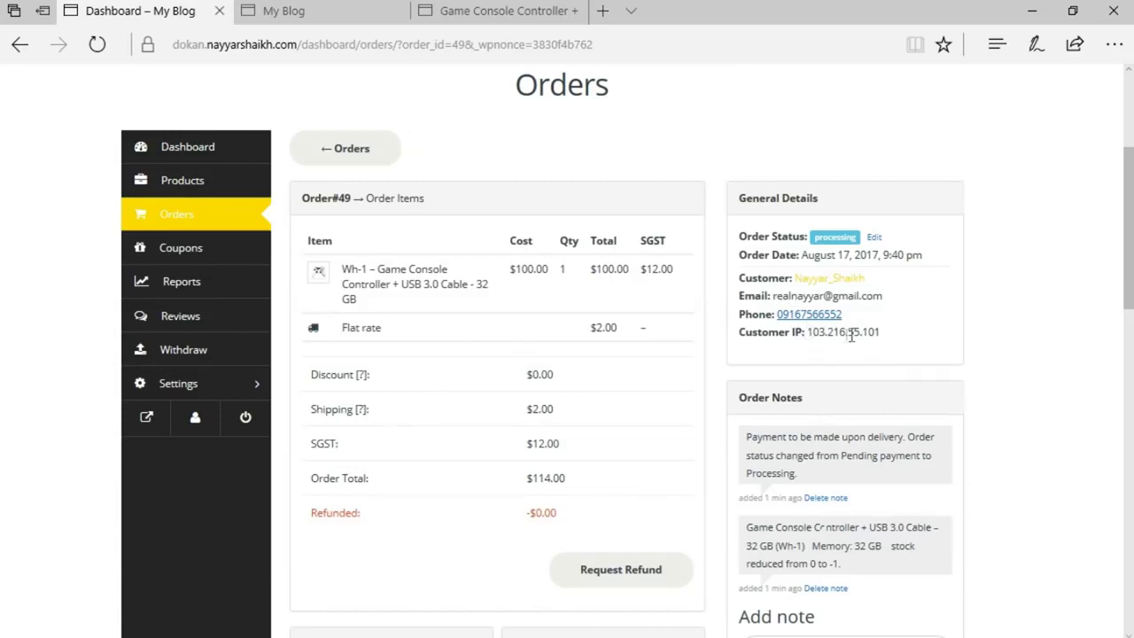
pyautogui.scroll(-3, 972, 337)
pyautogui.scroll(-1, 972, 336)
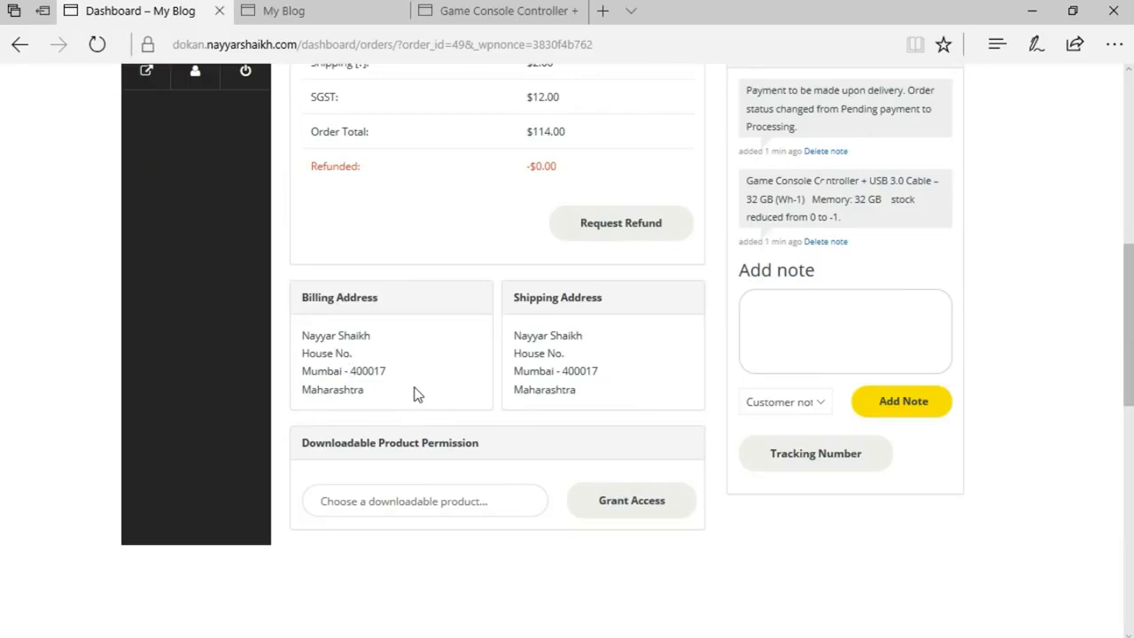
pyautogui.click(865, 347)
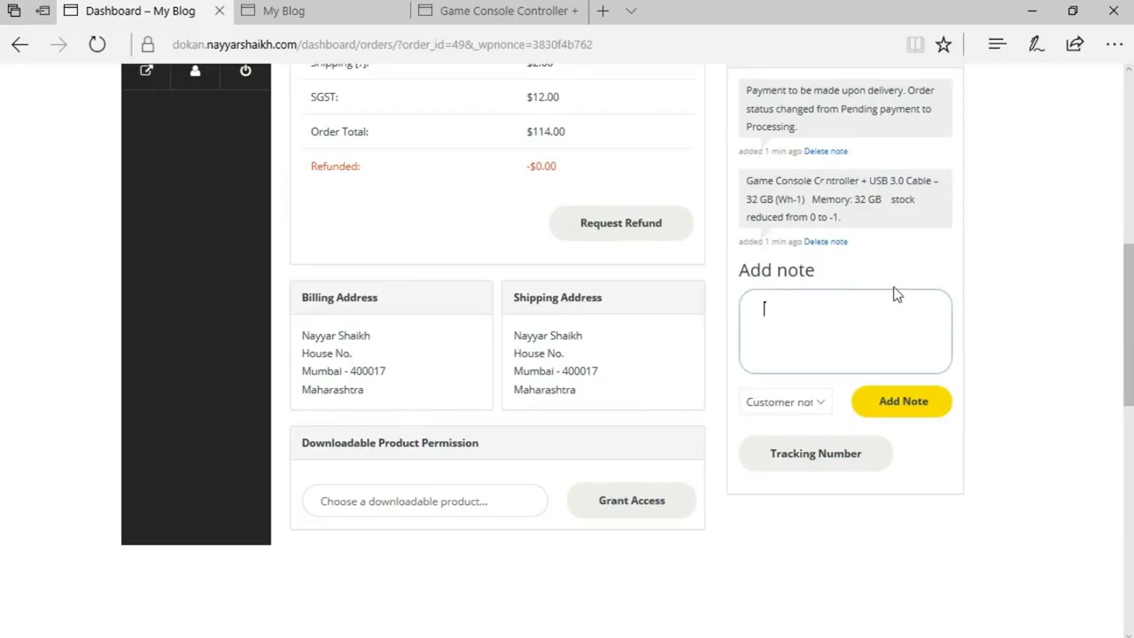
pyautogui.scroll(1, 1022, 314)
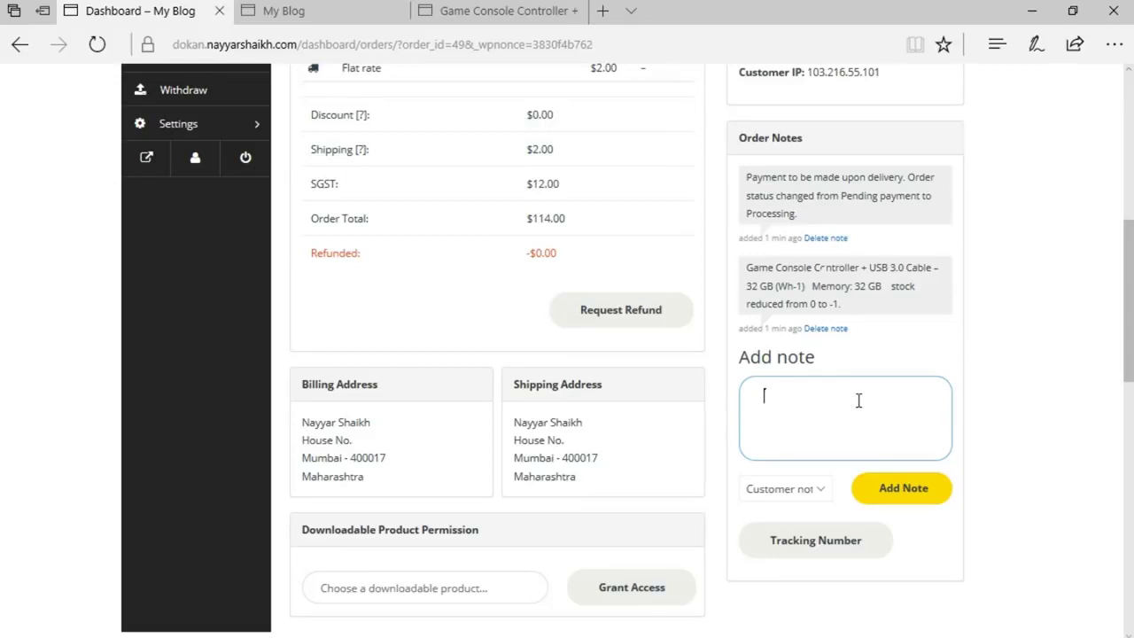
# - Keep the note as a Customer note, mark Order 49 completed, and open the empty Coupons page
pyautogui.click(817, 490)
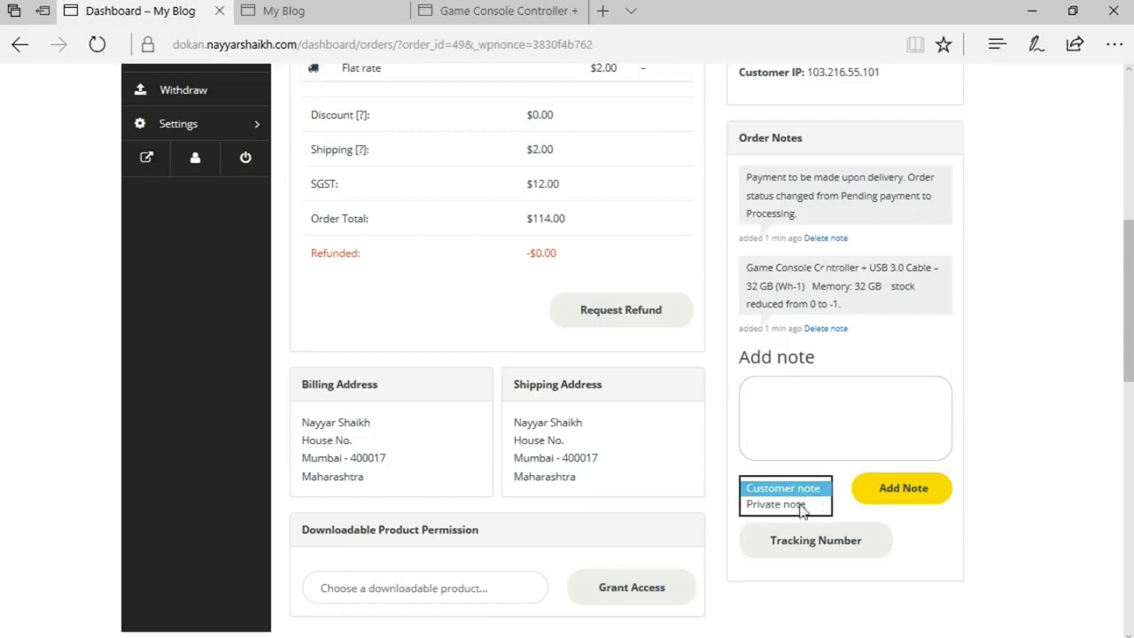
pyautogui.click(903, 494)
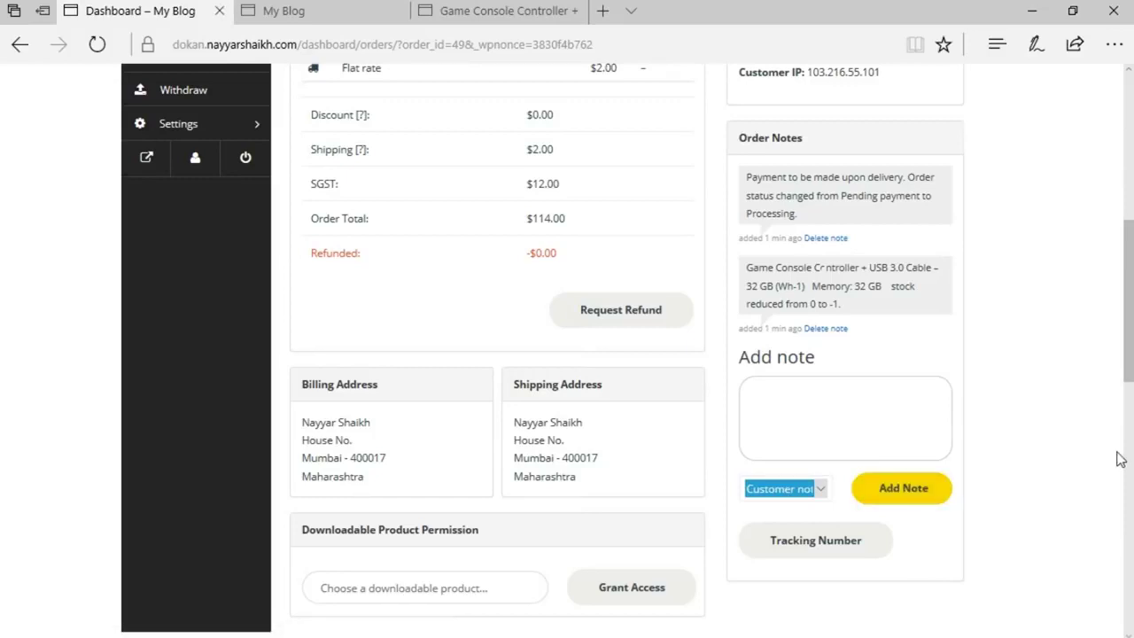
pyautogui.scroll(4, 1116, 458)
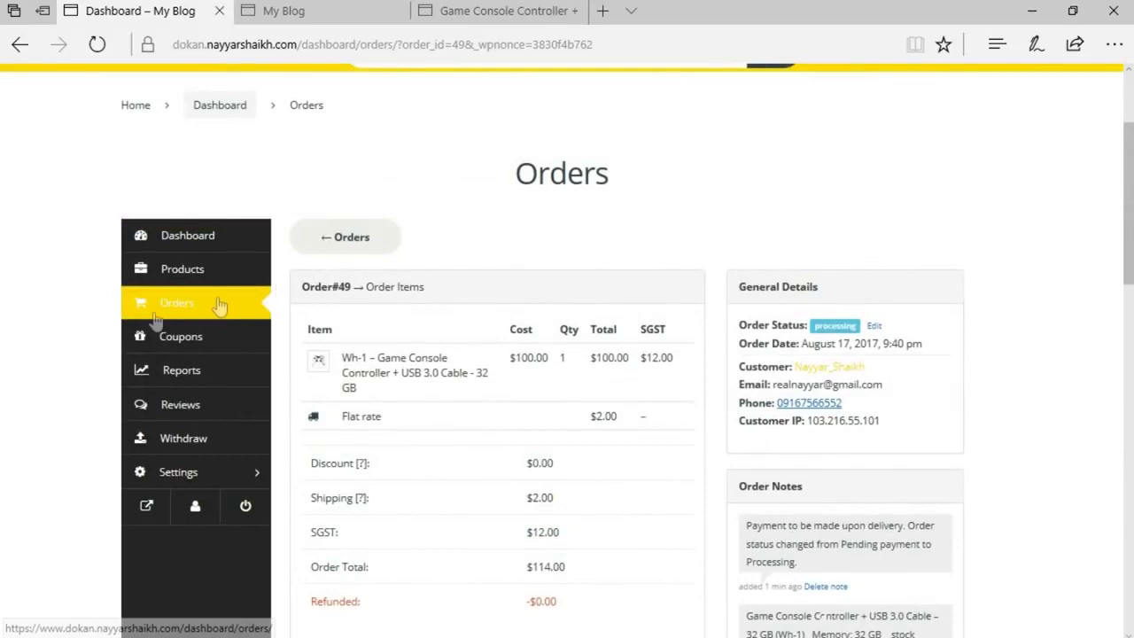
pyautogui.click(172, 304)
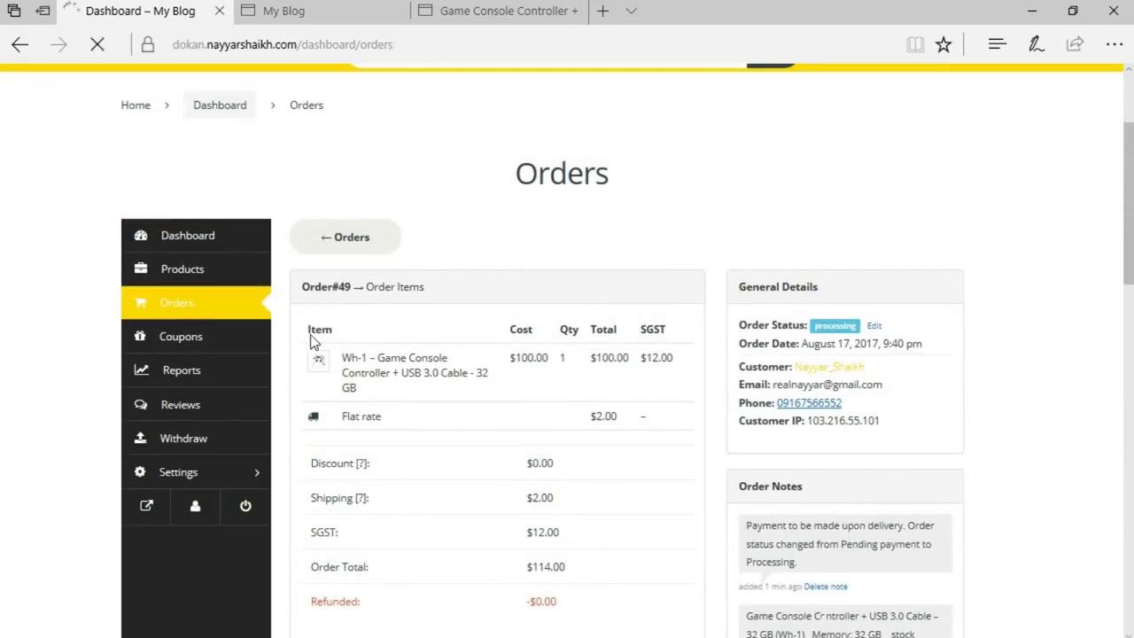
pyautogui.scroll(-1, 679, 351)
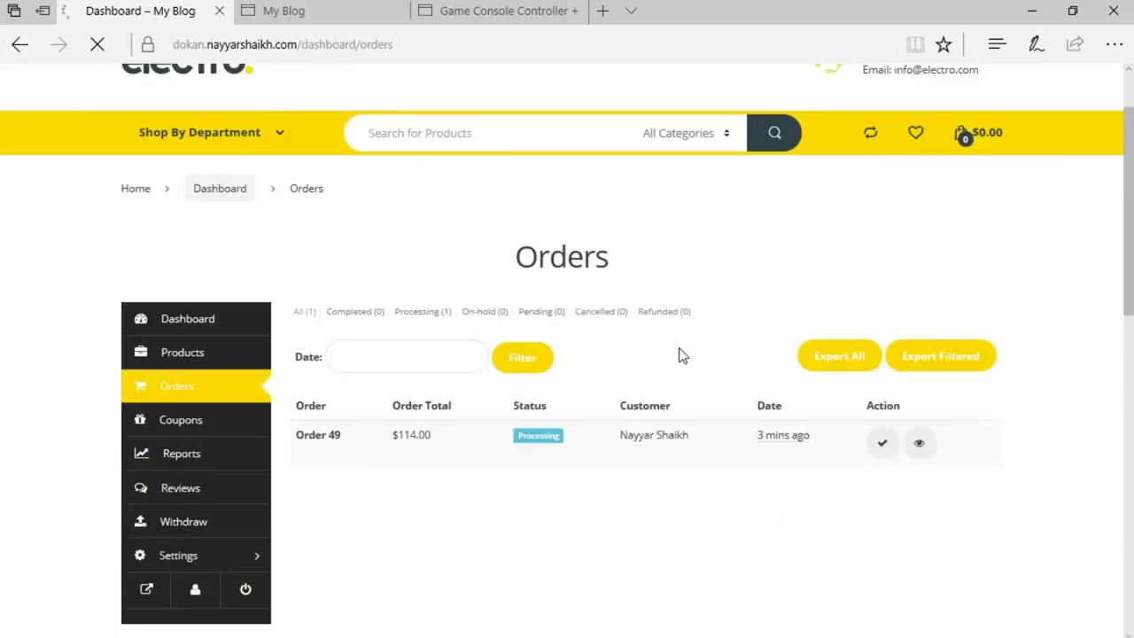
pyautogui.click(882, 445)
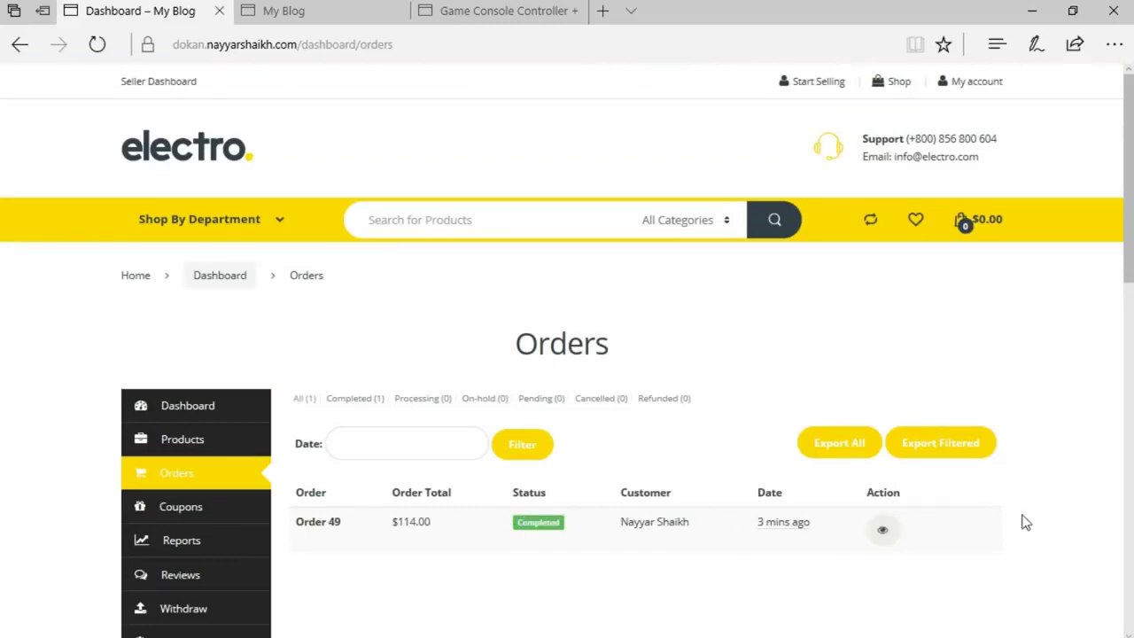
pyautogui.scroll(-2, 1025, 523)
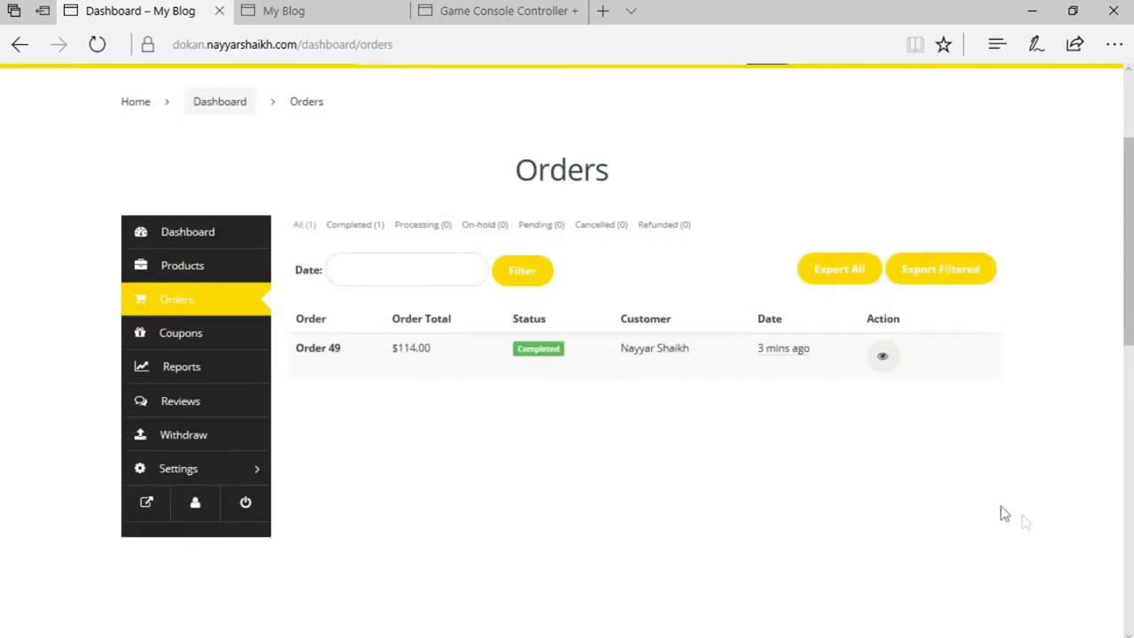
pyautogui.click(189, 340)
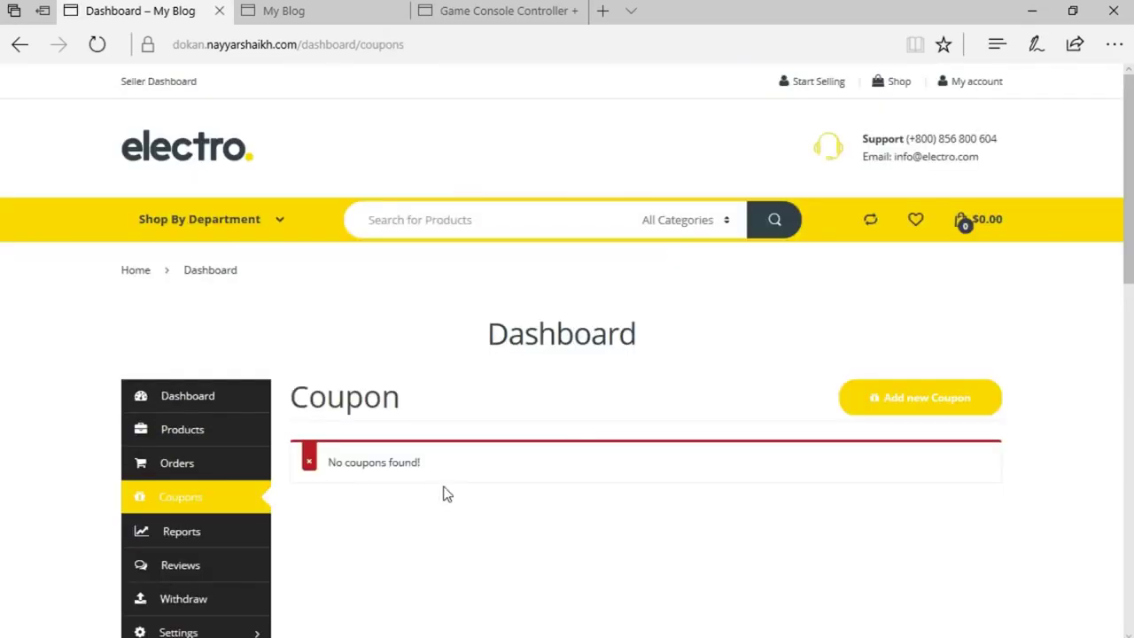
# - Start a new coupon titled D10 with the description 'Get 10% OFF'
pyautogui.click(916, 404)
pyautogui.click(546, 283)
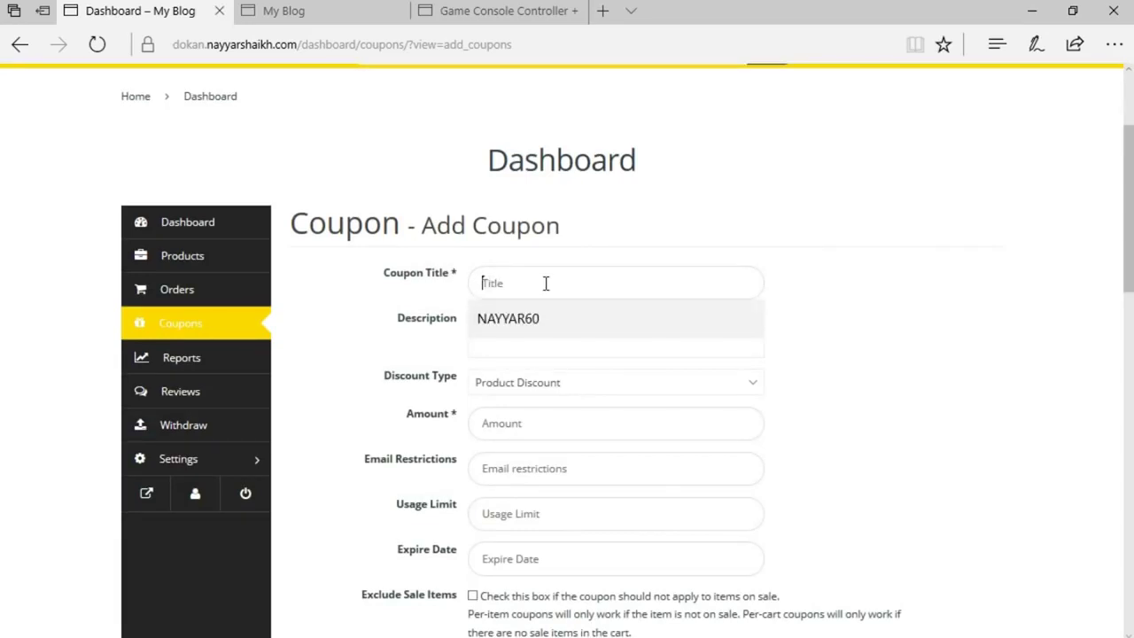
pyautogui.write('D10')
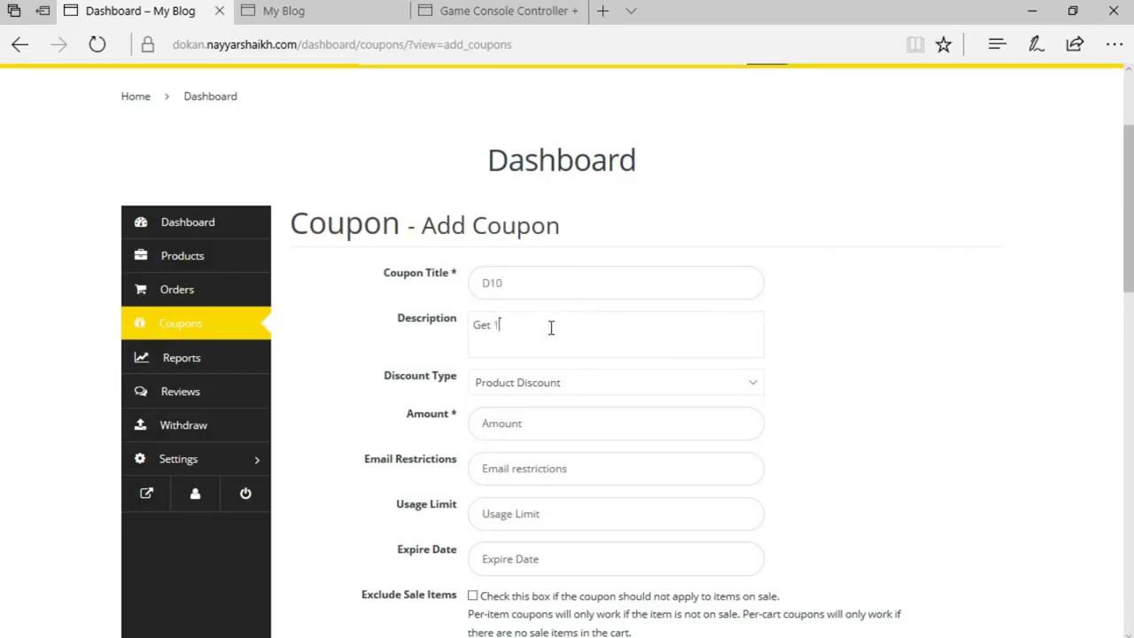
pyautogui.write('% OFF')
# - Make it a Product % Discount with an amount of 10
pyautogui.scroll(-1, 774, 336)
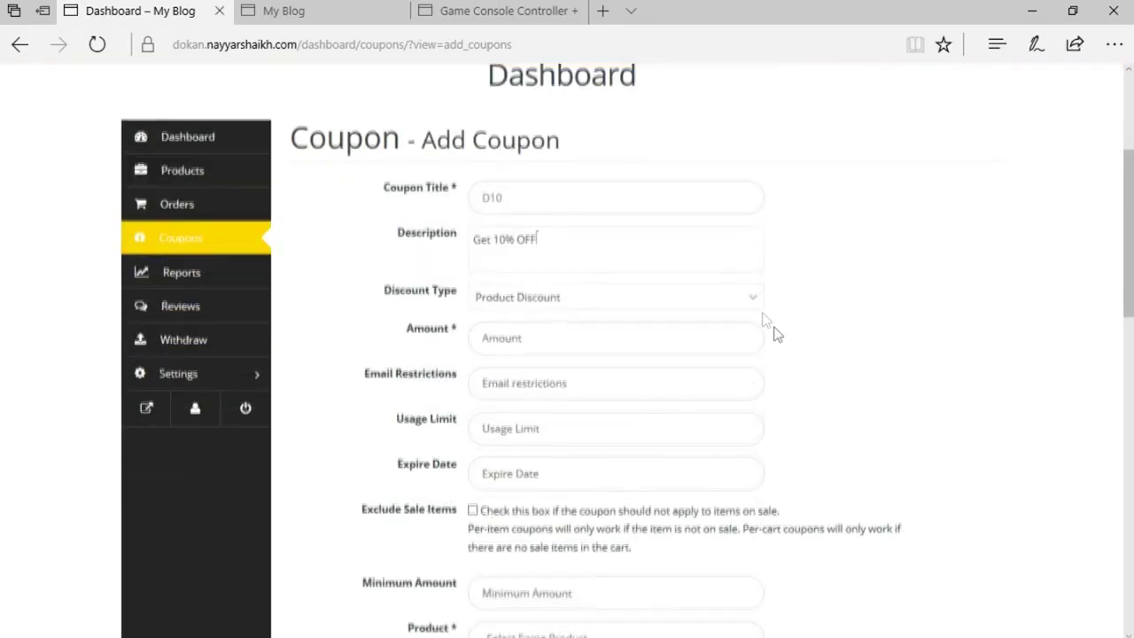
pyautogui.click(560, 297)
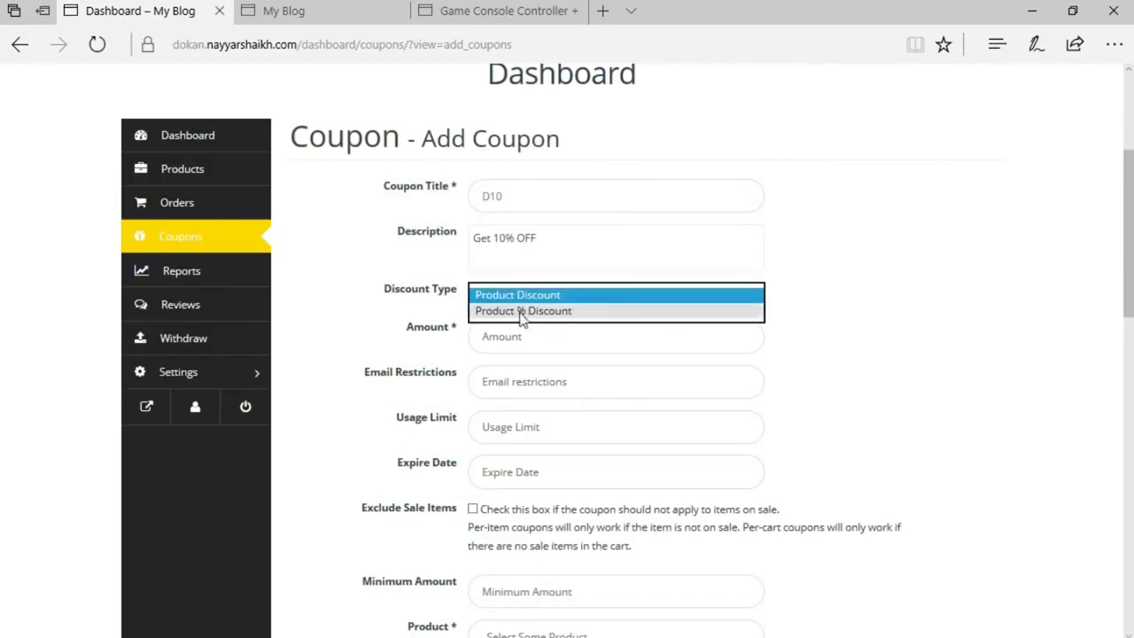
pyautogui.click(523, 312)
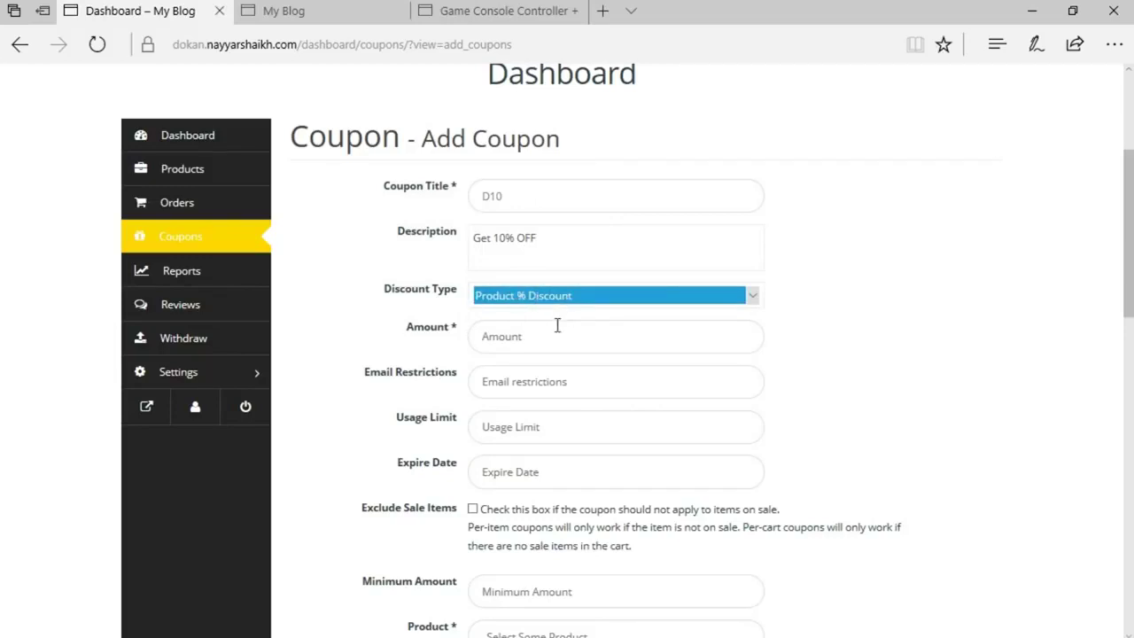
pyautogui.click(549, 335)
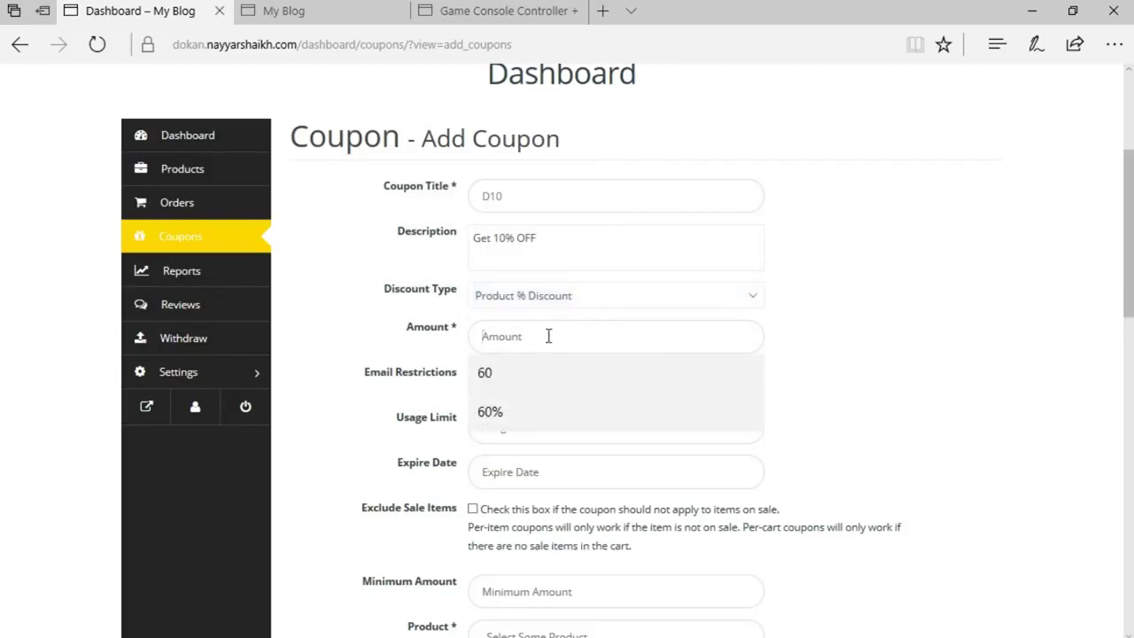
pyautogui.write('10')
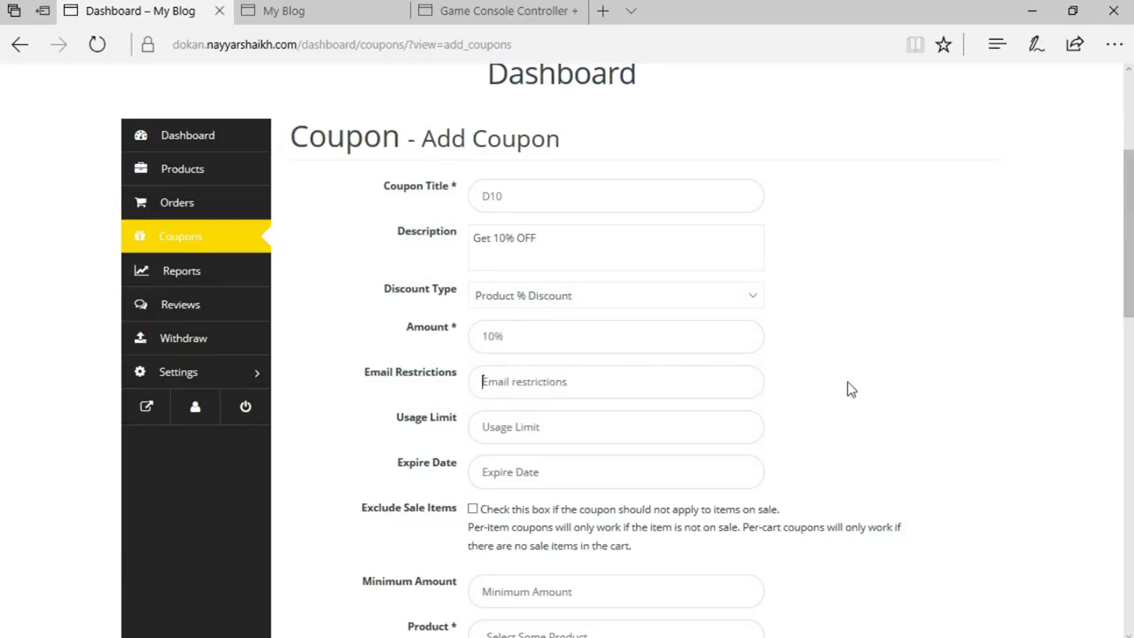
# - Set the coupon's expiry date to 31 August 2017
pyautogui.scroll(-2, 673, 304)
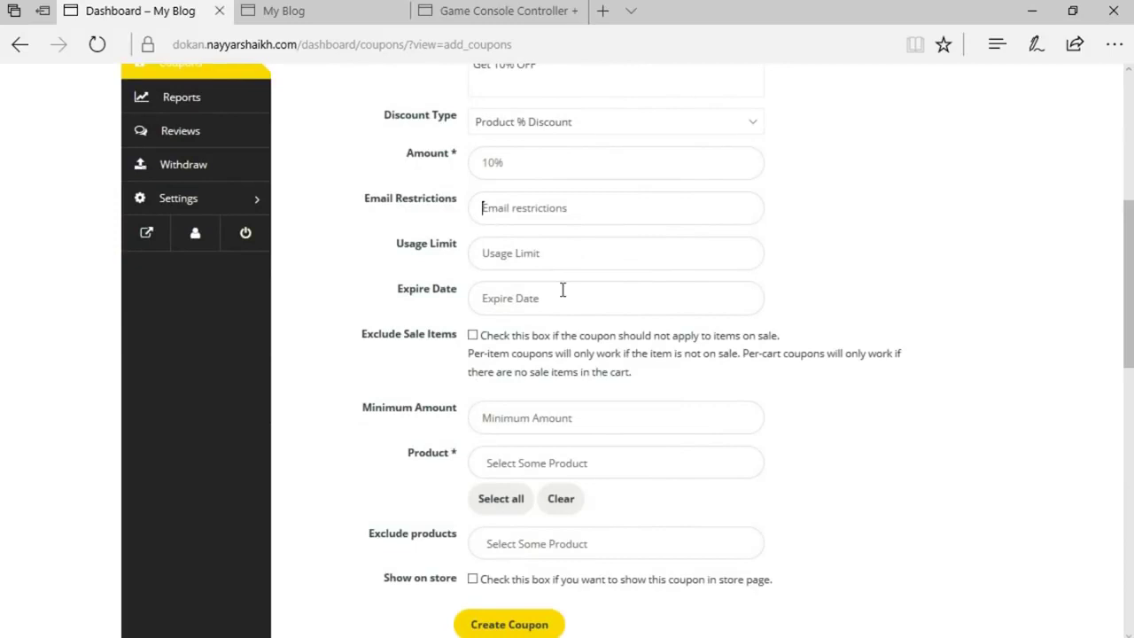
pyautogui.scroll(1, 559, 281)
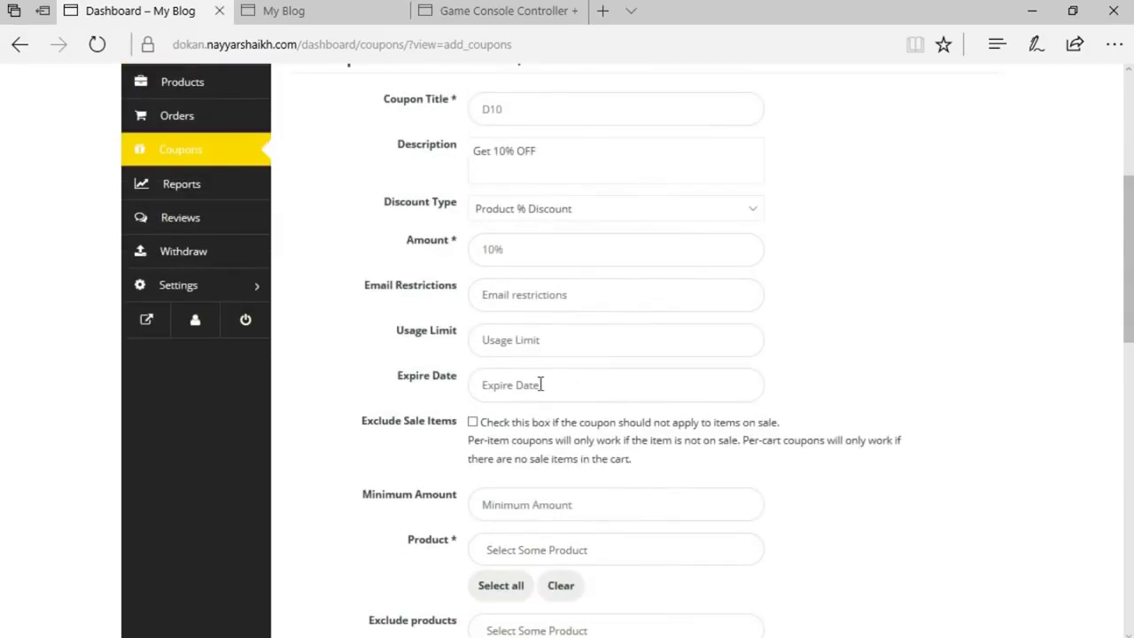
pyautogui.click(542, 384)
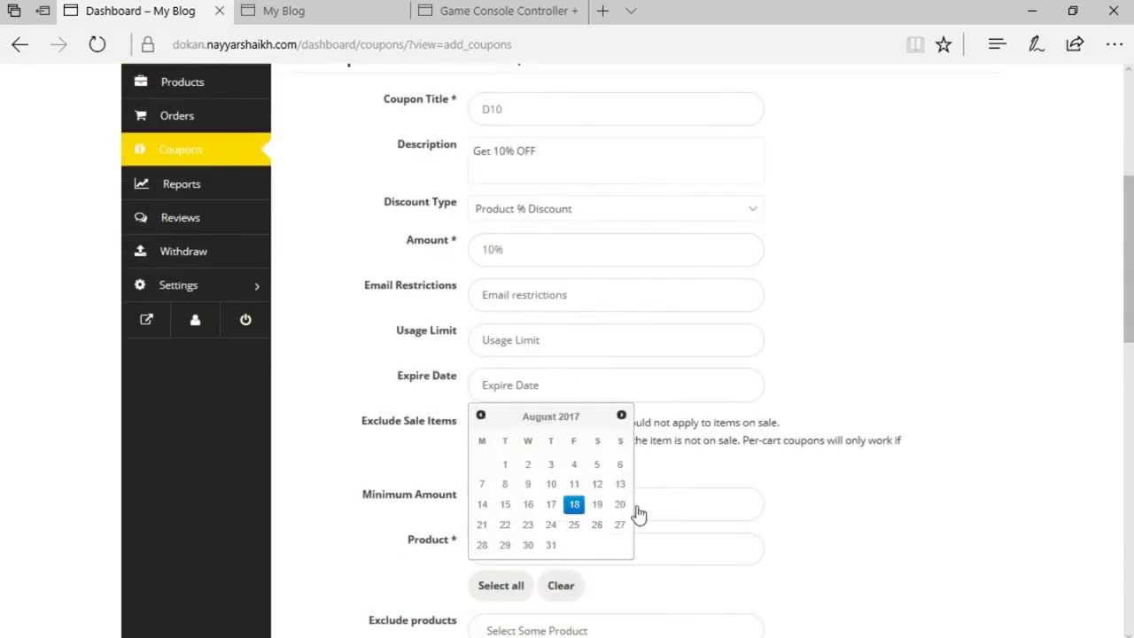
pyautogui.click(551, 546)
pyautogui.scroll(-1, 982, 388)
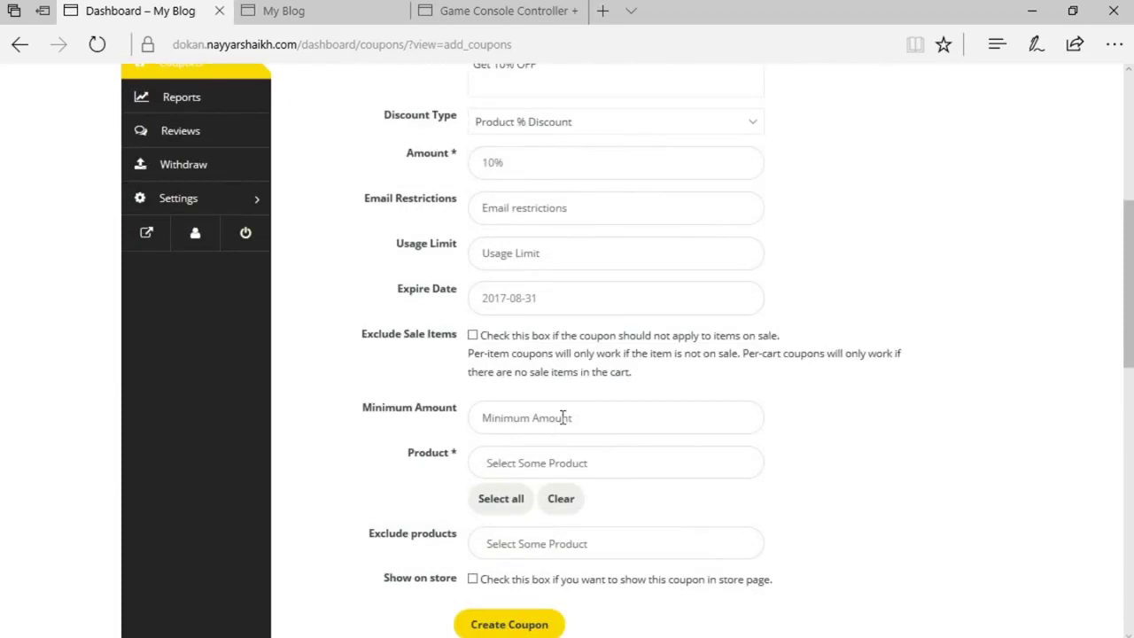
# - Enter 100 as the coupon's minimum amount
pyautogui.click(688, 422)
pyautogui.write('100')
pyautogui.click(866, 450)
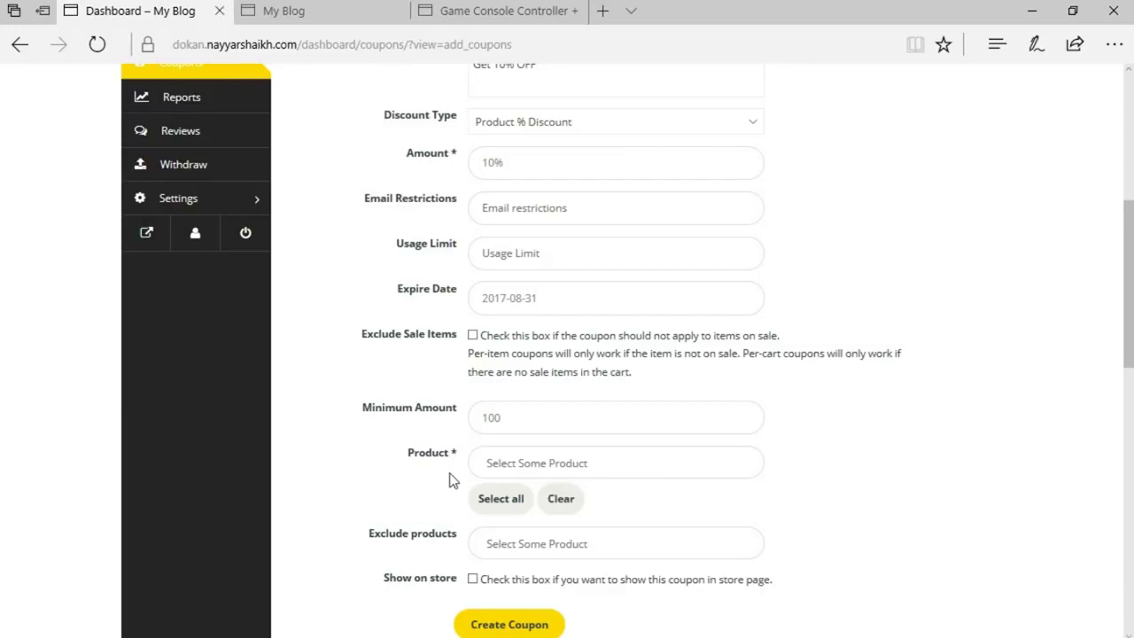
# - Tick Exclude Sale Items and submit the coupon
pyautogui.click(518, 463)
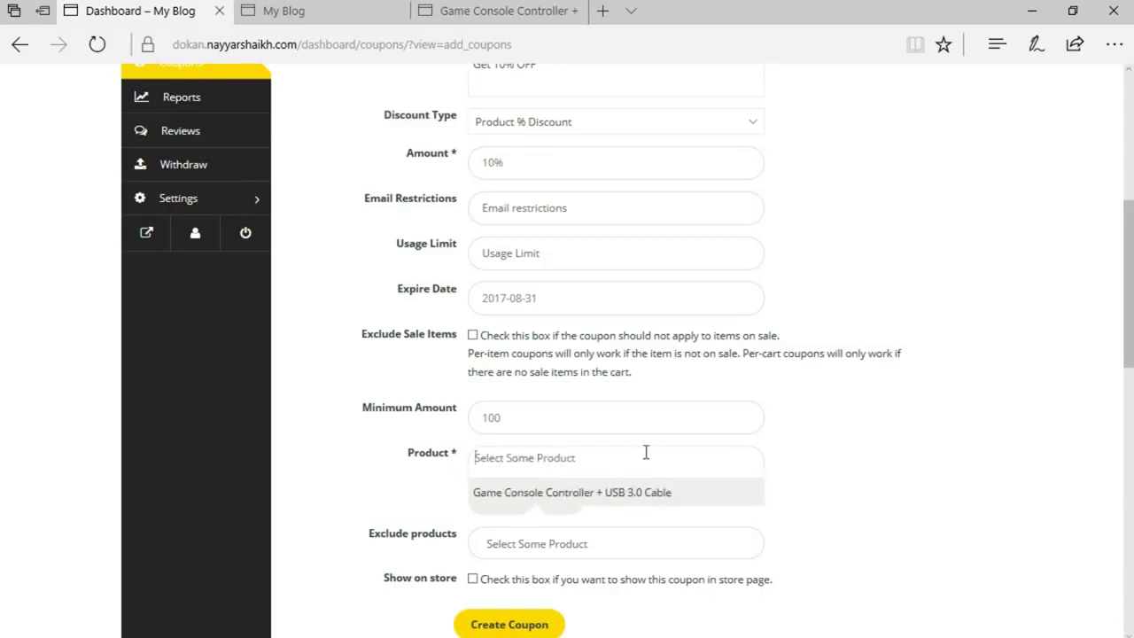
pyautogui.click(912, 433)
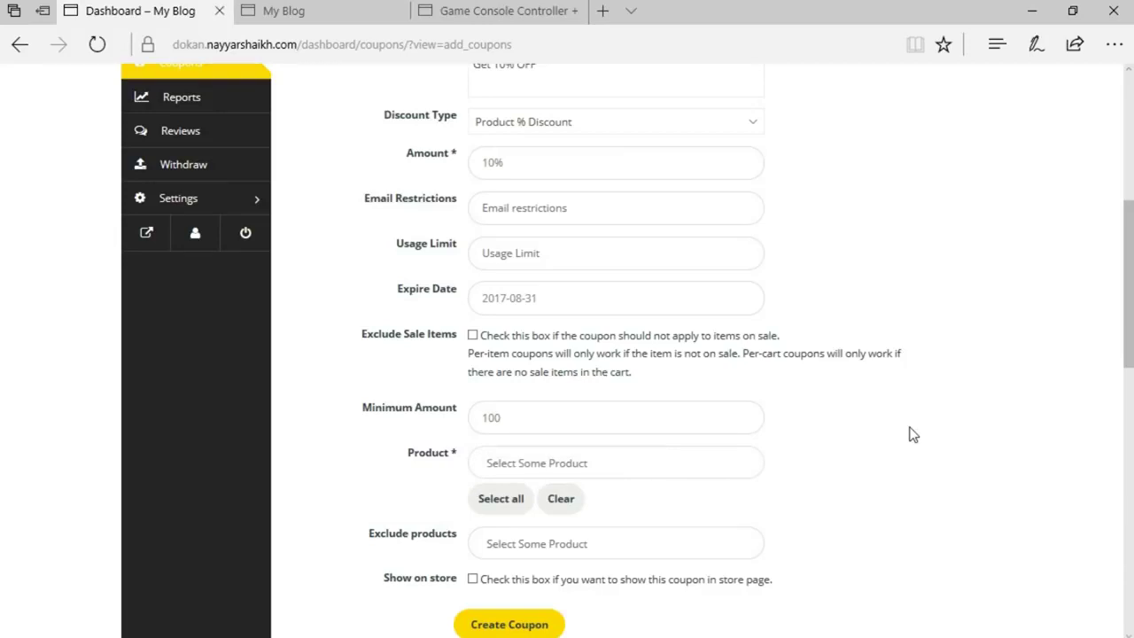
pyautogui.click(473, 335)
pyautogui.scroll(-3, 840, 417)
pyautogui.click(511, 372)
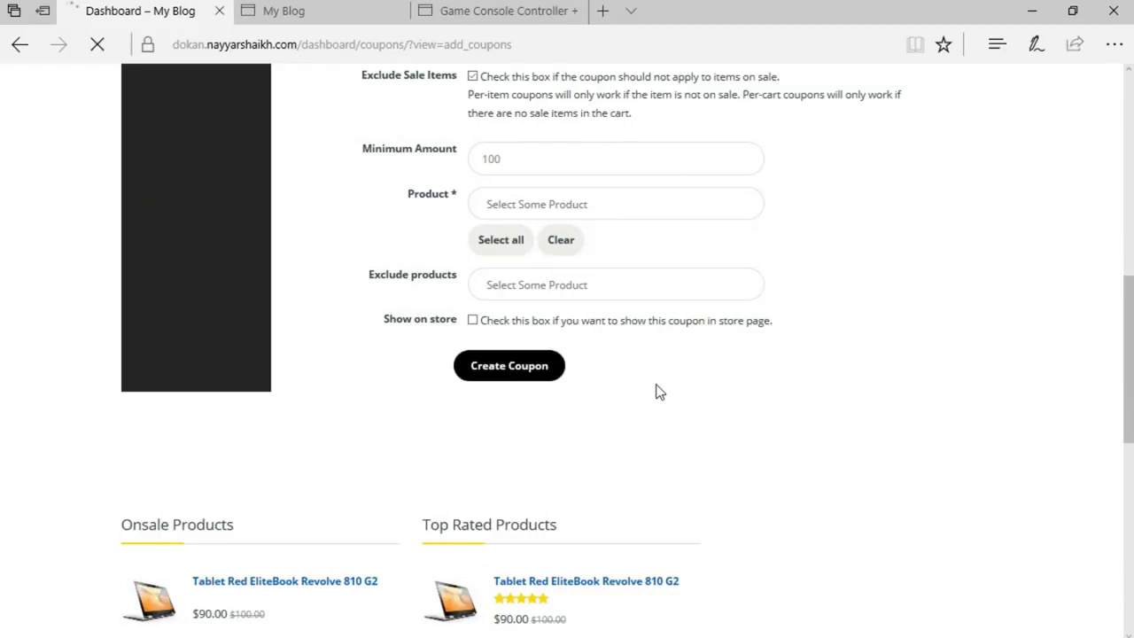
# - Apply the coupon to Game Console Controller + USB 3.0 Cable and save it
pyautogui.scroll(-1, 866, 390)
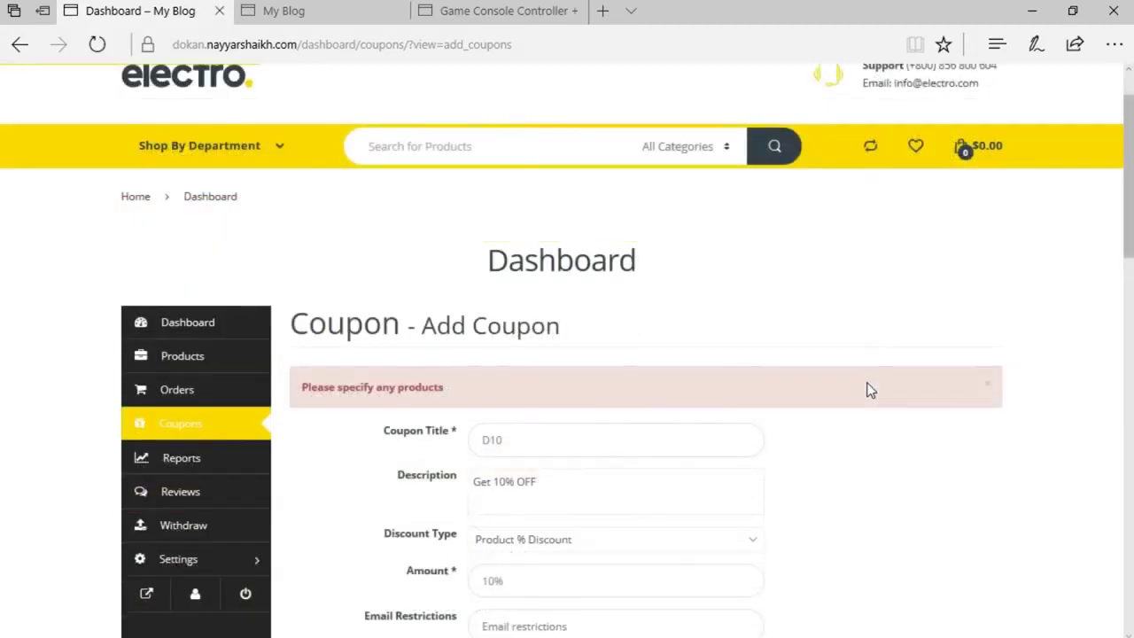
pyautogui.scroll(-6, 867, 390)
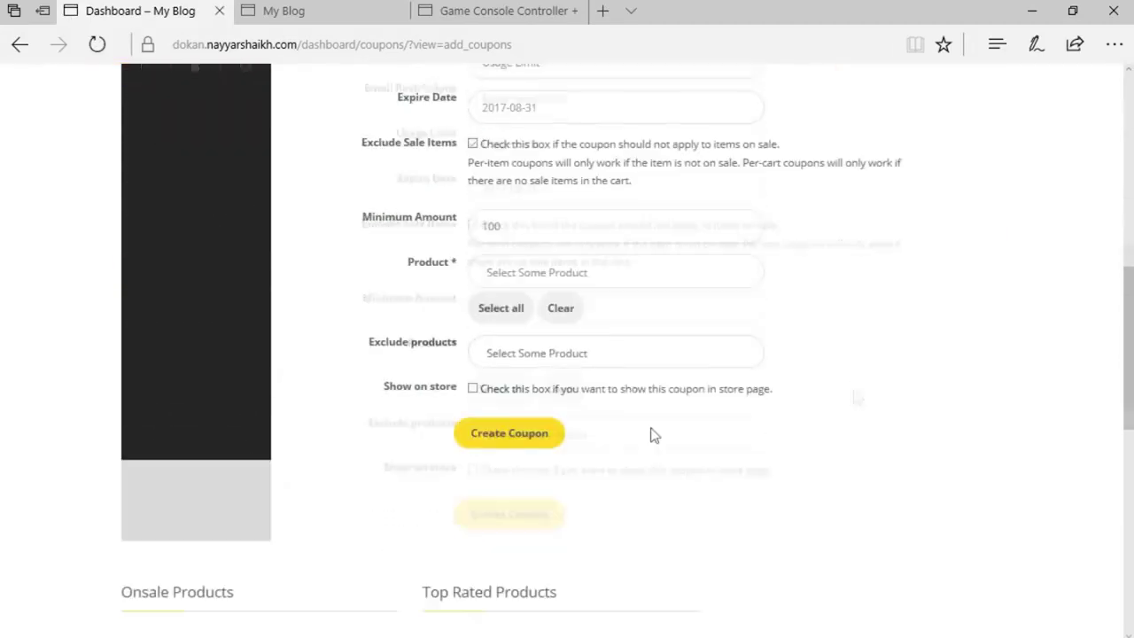
pyautogui.click(588, 344)
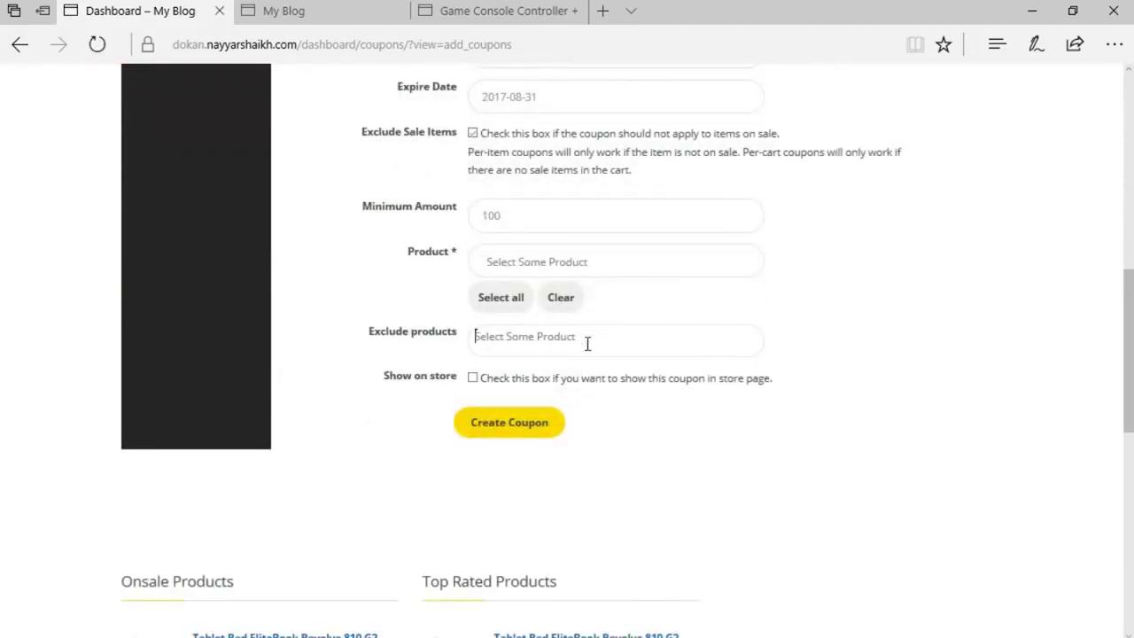
pyautogui.click(585, 270)
pyautogui.click(633, 304)
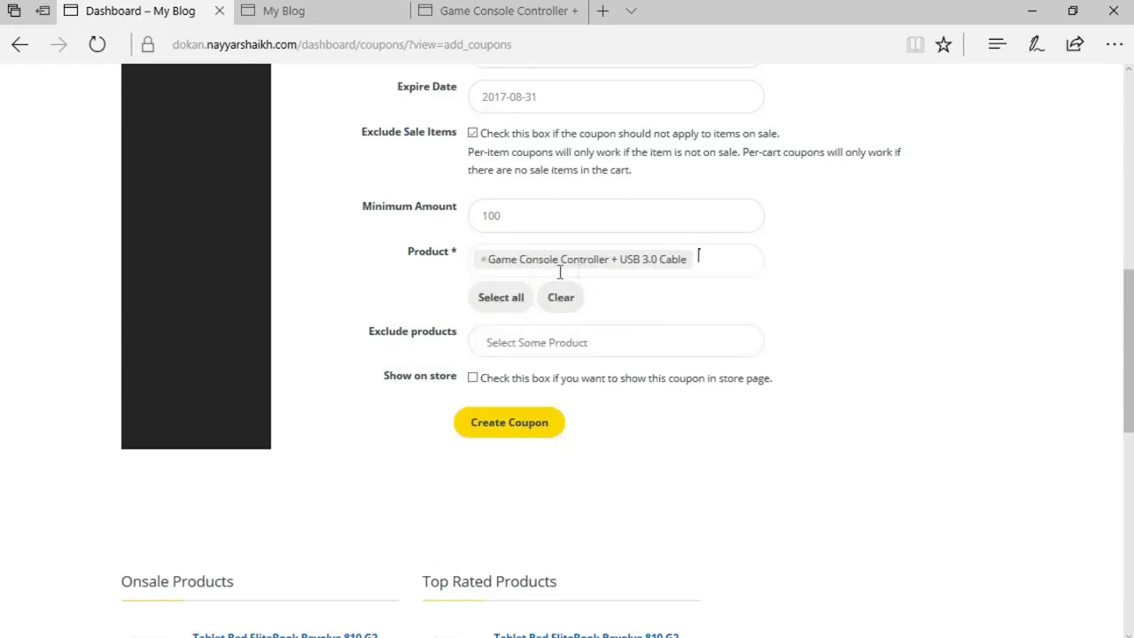
pyautogui.click(529, 430)
pyautogui.click(529, 430)
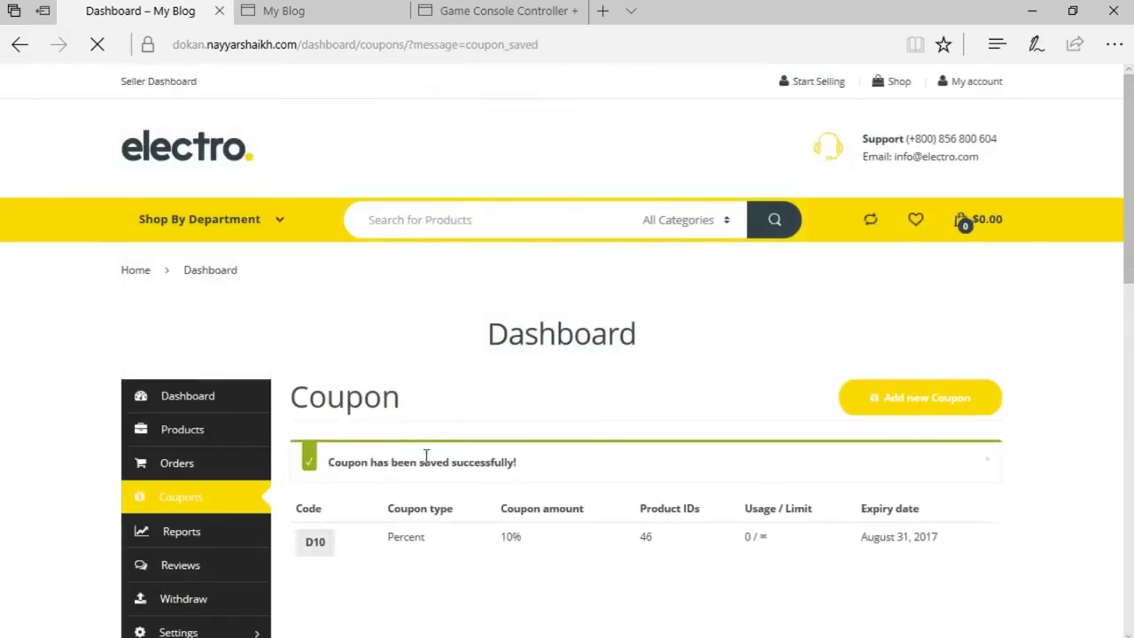
# - Review the sales report's $114 sales and 3.68 daily average, then open the Reviews page
pyautogui.scroll(-1, 661, 475)
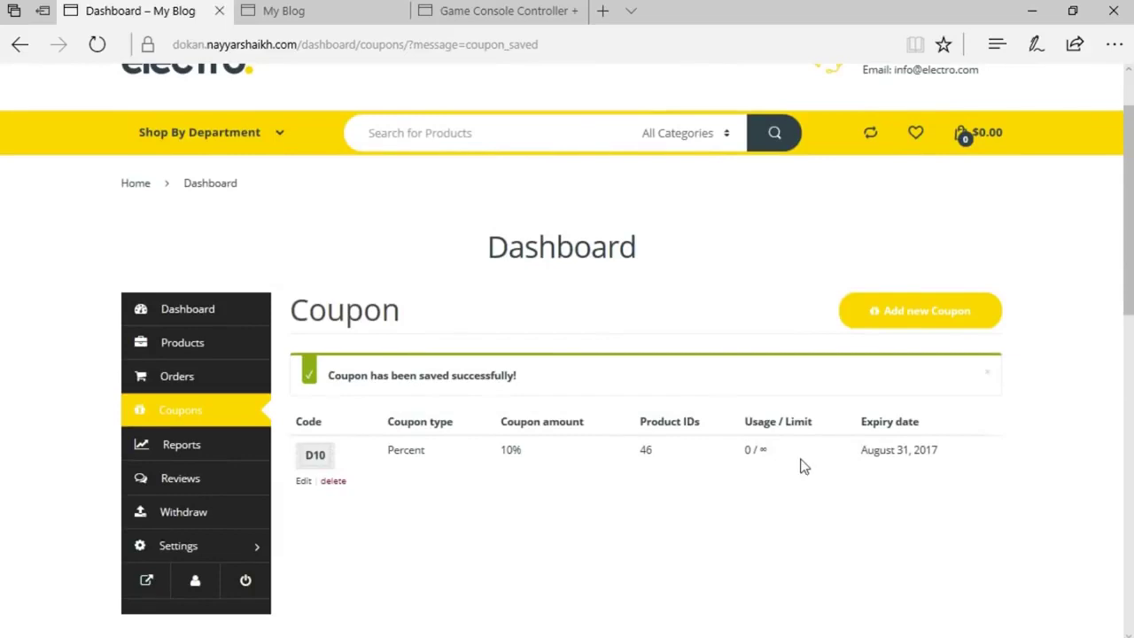
pyautogui.click(217, 450)
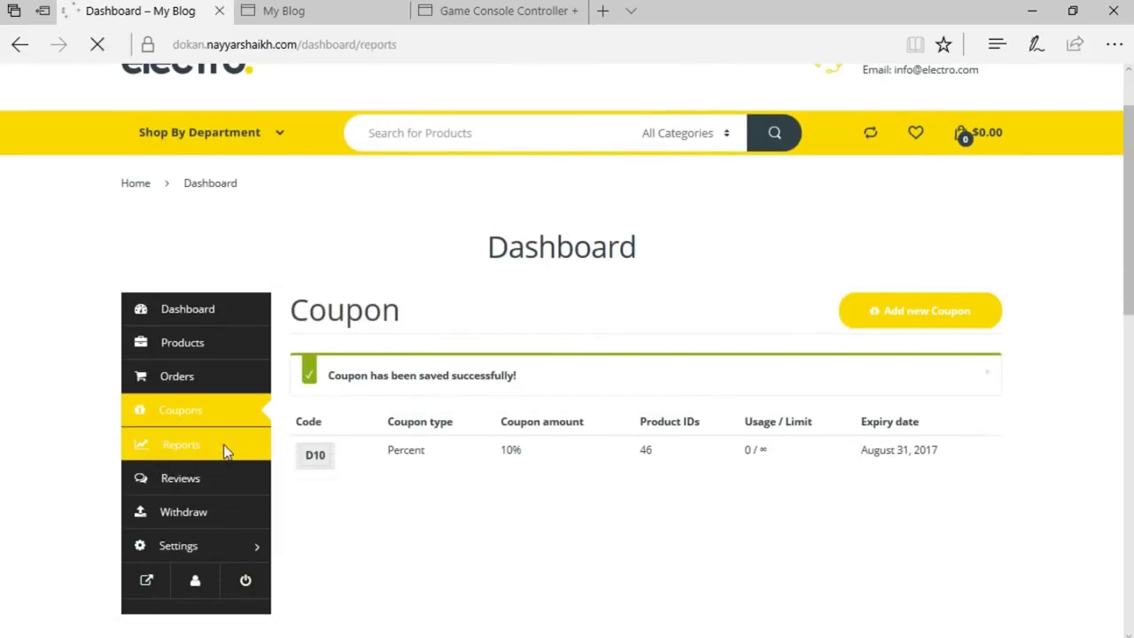
pyautogui.scroll(-3, 679, 410)
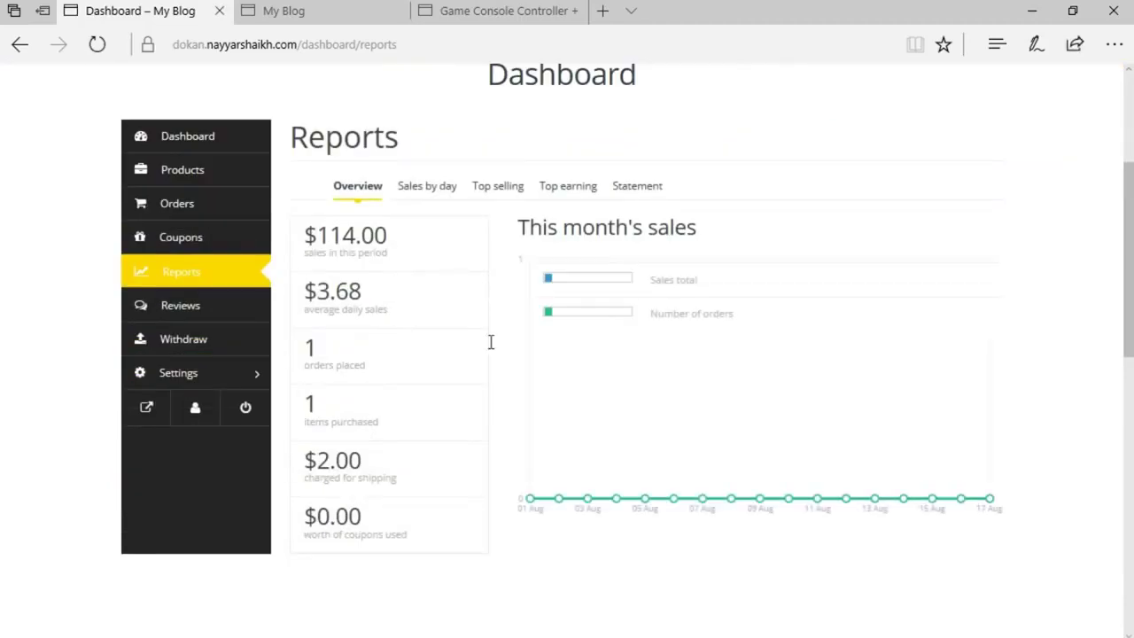
pyautogui.moveTo(317, 235); pyautogui.dragTo(355, 235)
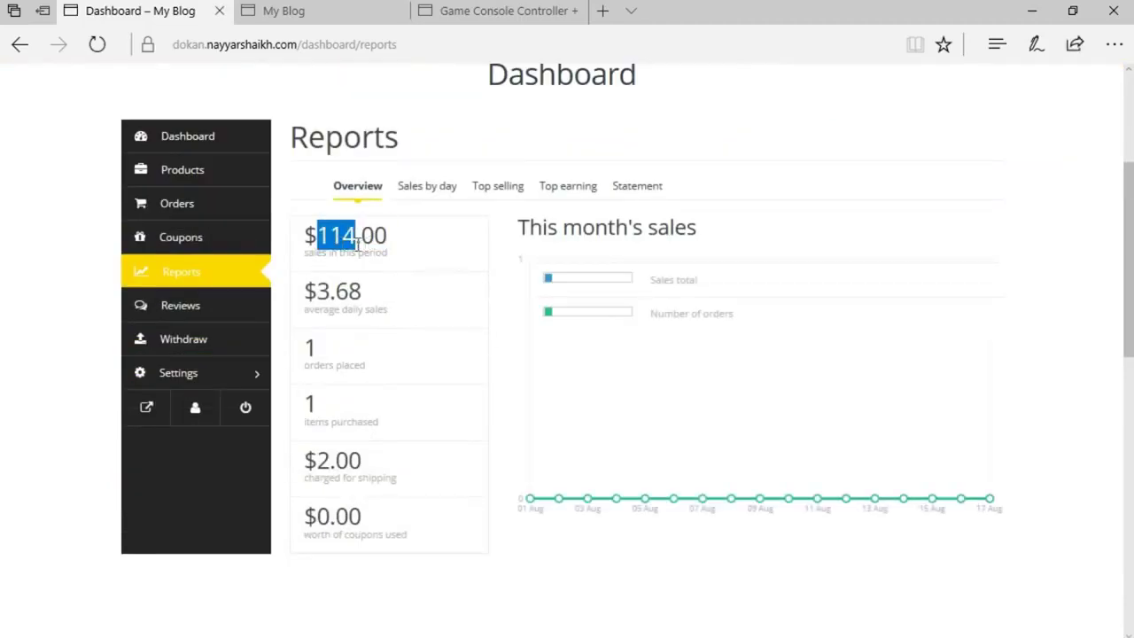
pyautogui.moveTo(395, 304); pyautogui.dragTo(319, 297)
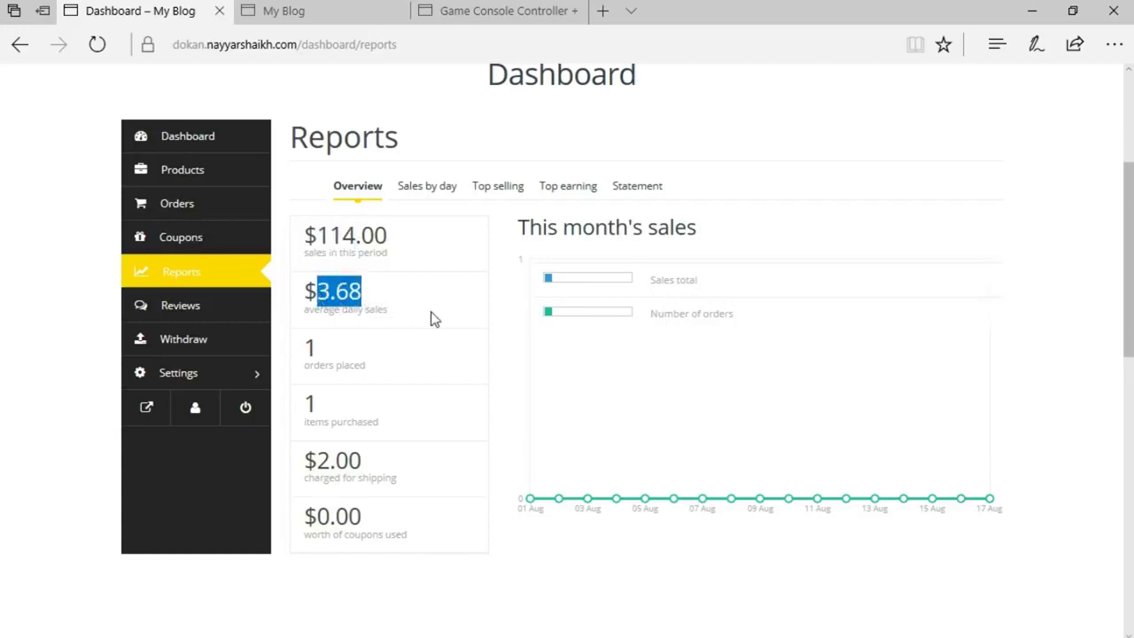
pyautogui.click(434, 319)
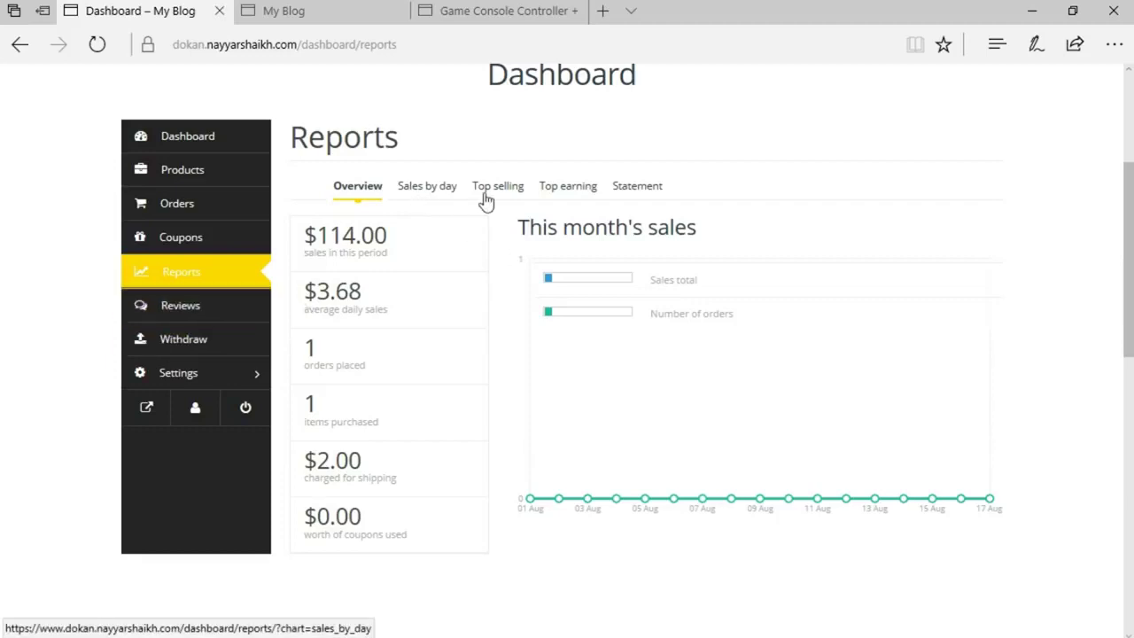
pyautogui.click(212, 313)
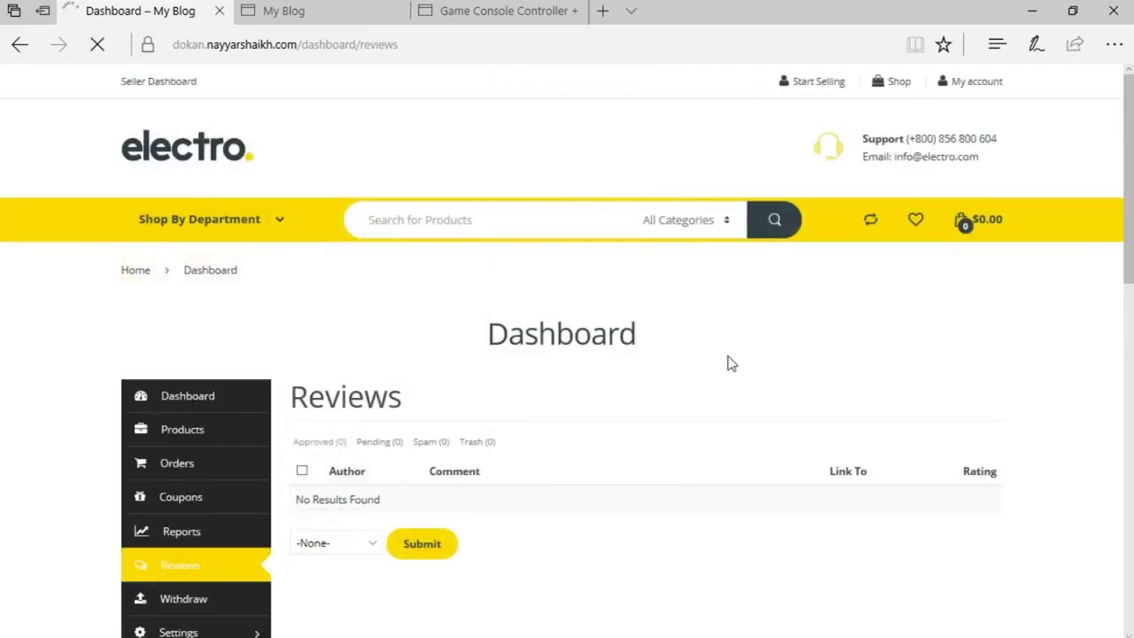
# - Check the Withdraw page's $100.00 minimum amount and 7-day threshold
pyautogui.scroll(-2, 729, 363)
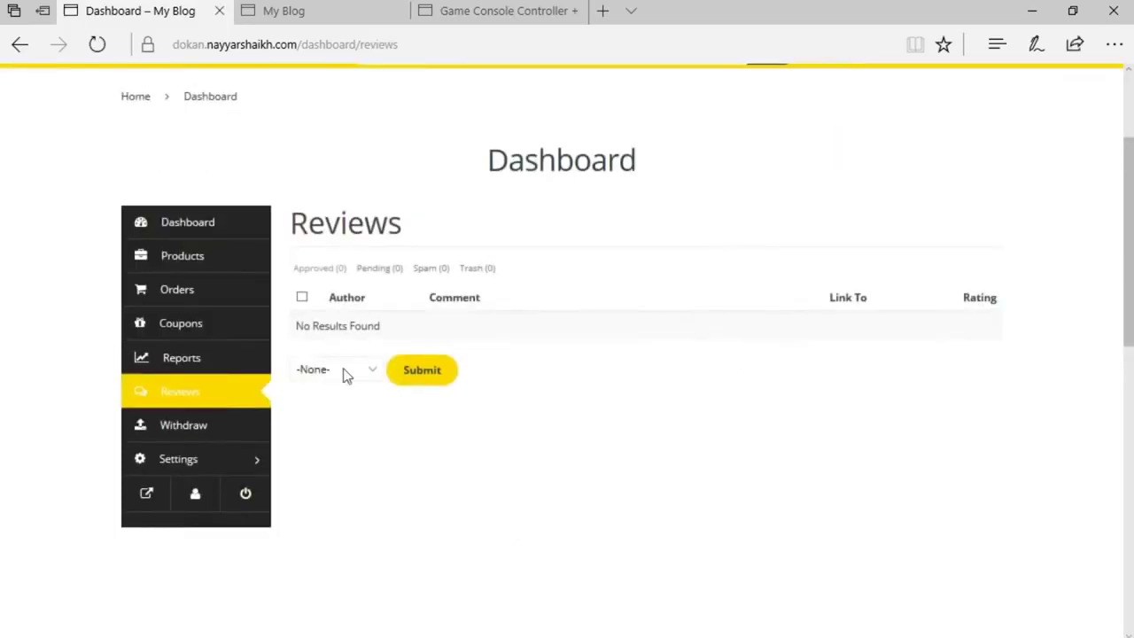
pyautogui.click(230, 439)
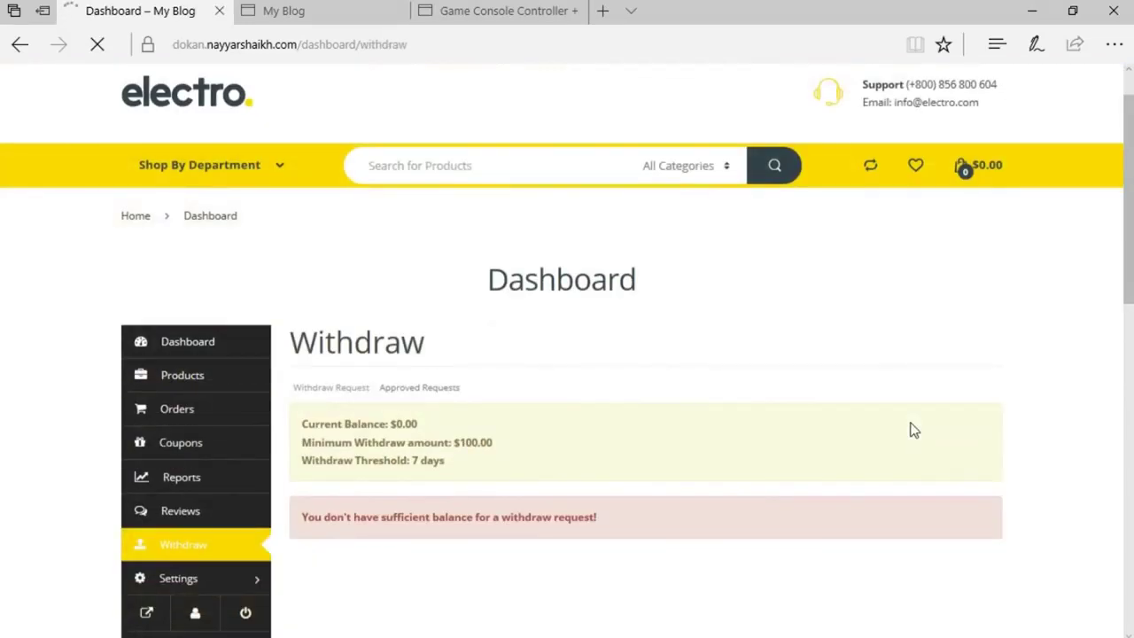
pyautogui.scroll(-2, 912, 430)
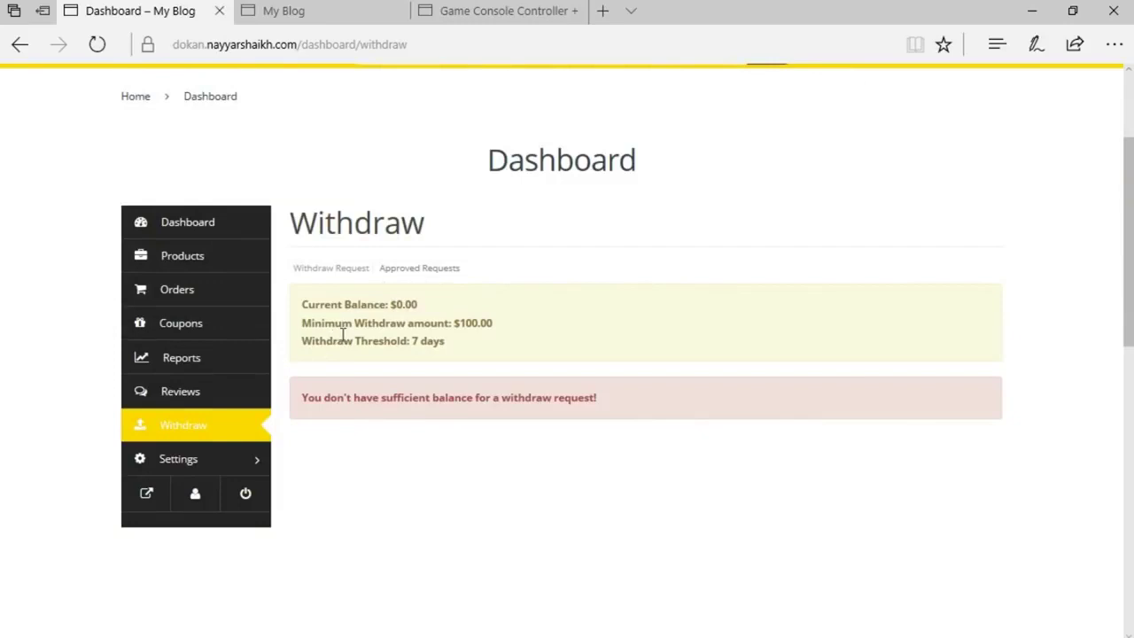
pyautogui.moveTo(493, 324); pyautogui.dragTo(408, 323)
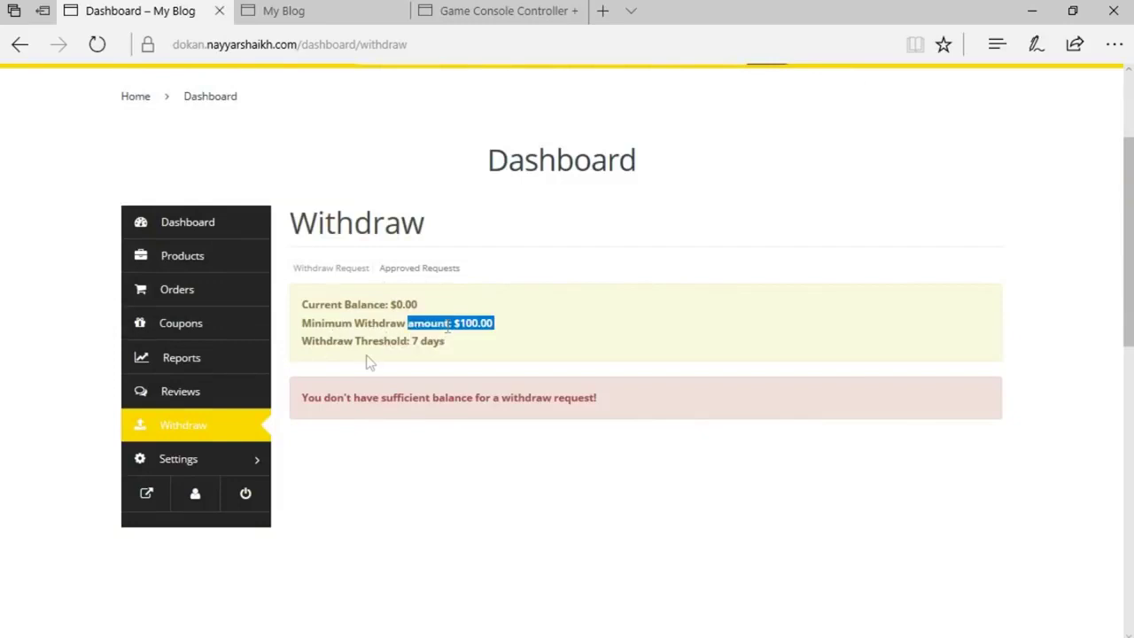
pyautogui.moveTo(312, 342); pyautogui.dragTo(497, 351)
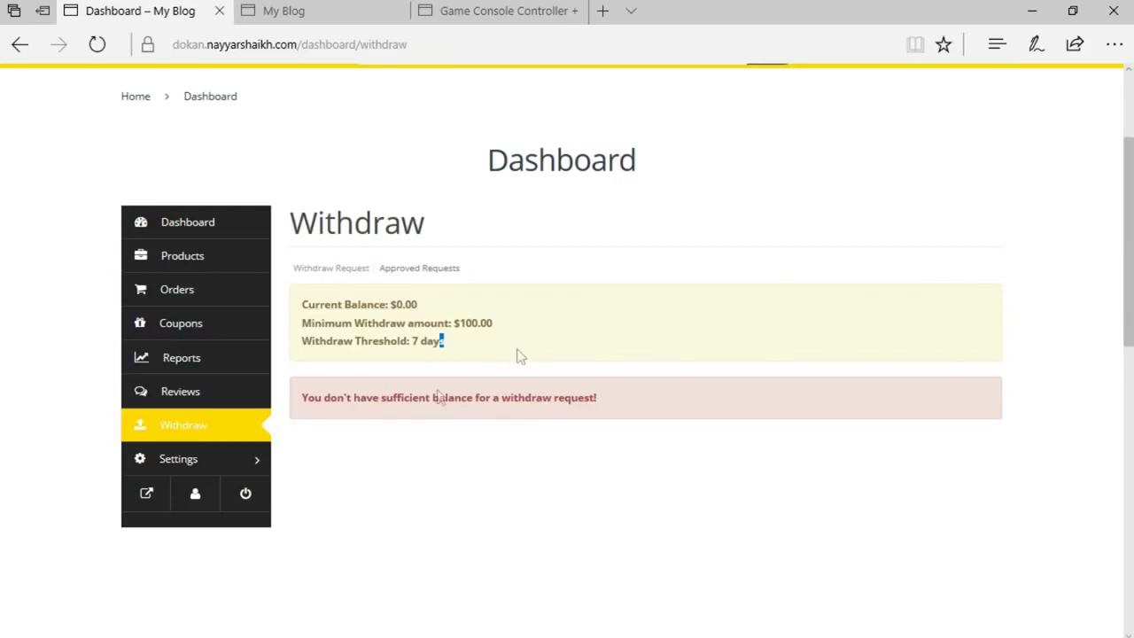
# - Open the store settings page and look over its profile-completion bar
pyautogui.click(206, 468)
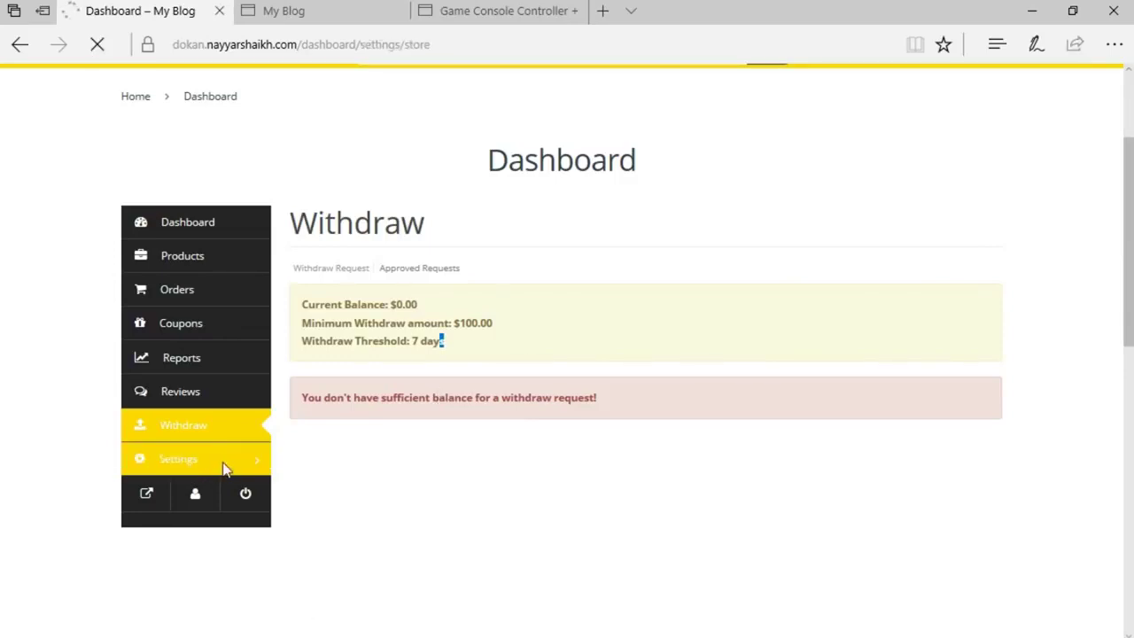
pyautogui.scroll(-3, 825, 446)
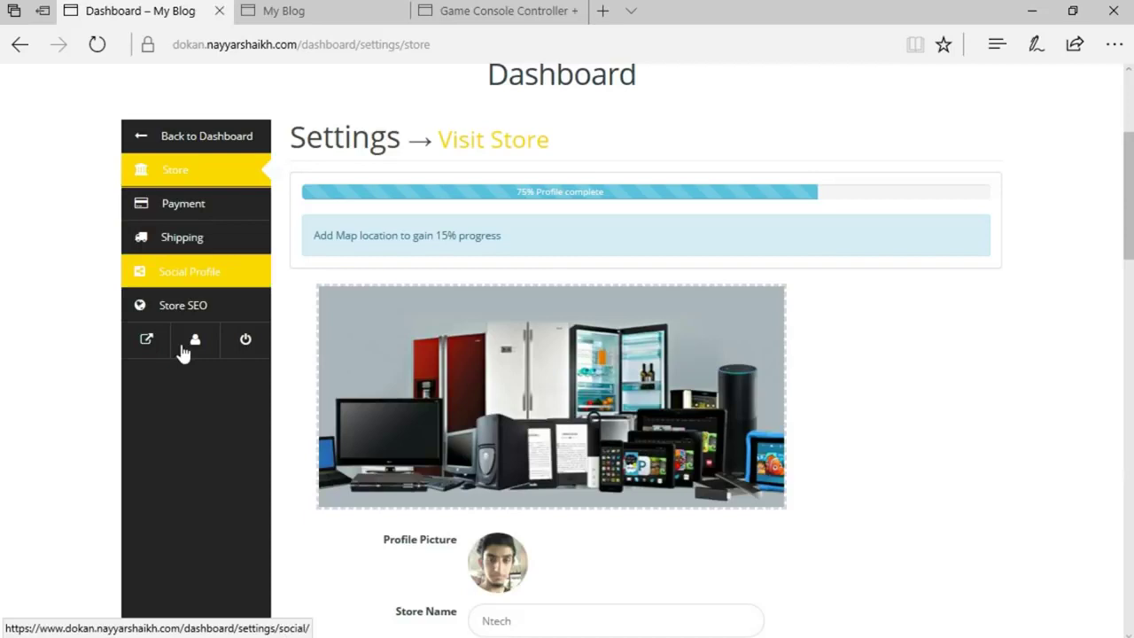
pyautogui.scroll(3, 184, 459)
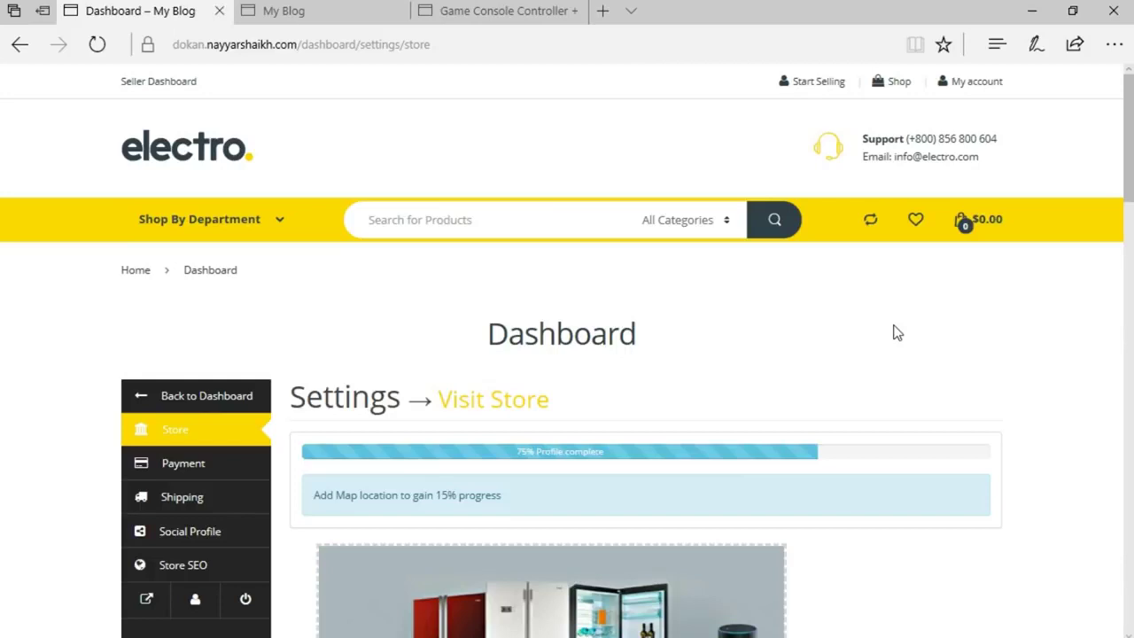
pyautogui.scroll(-1, 911, 358)
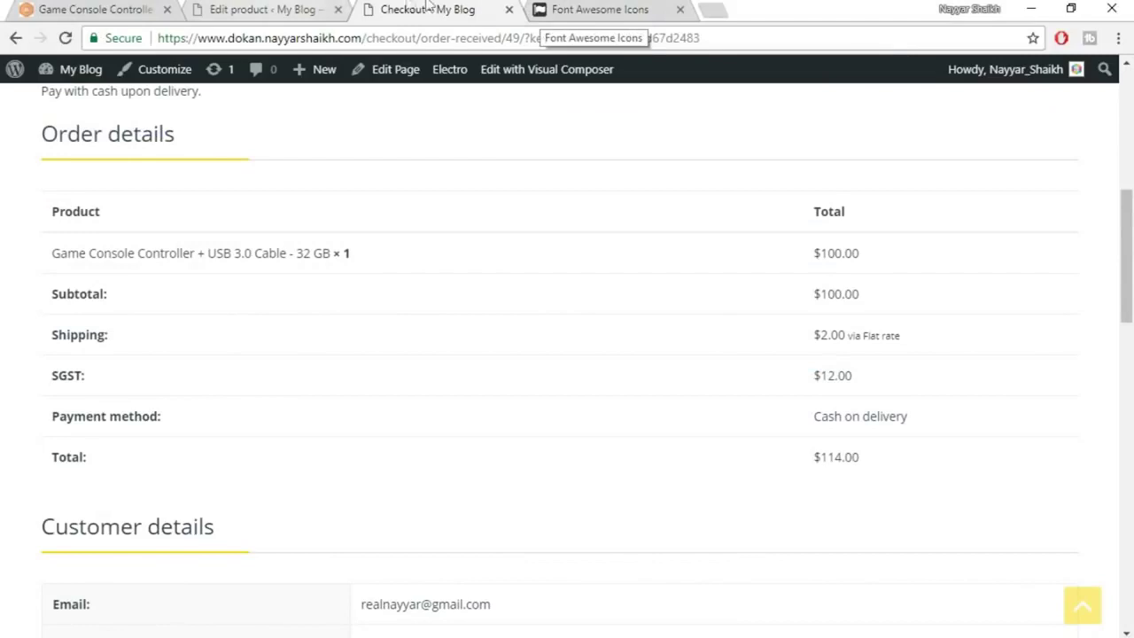
# - Go to the storefront home via the electro logo, then switch to the Electro demo store tab
pyautogui.scroll(6, 502, 172)
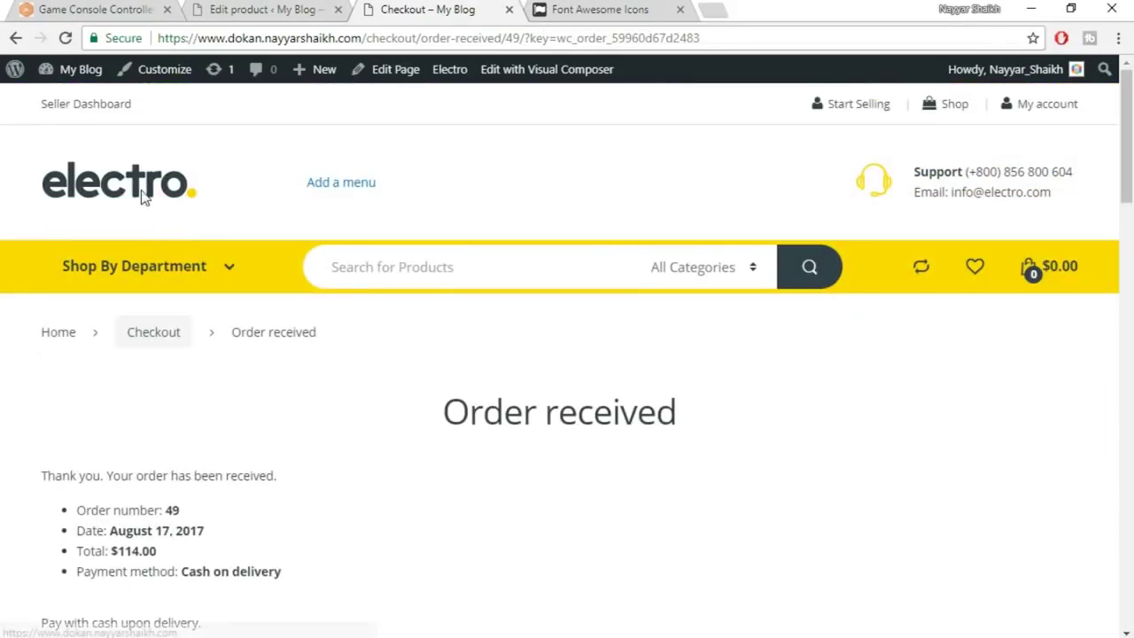
pyautogui.click(174, 191)
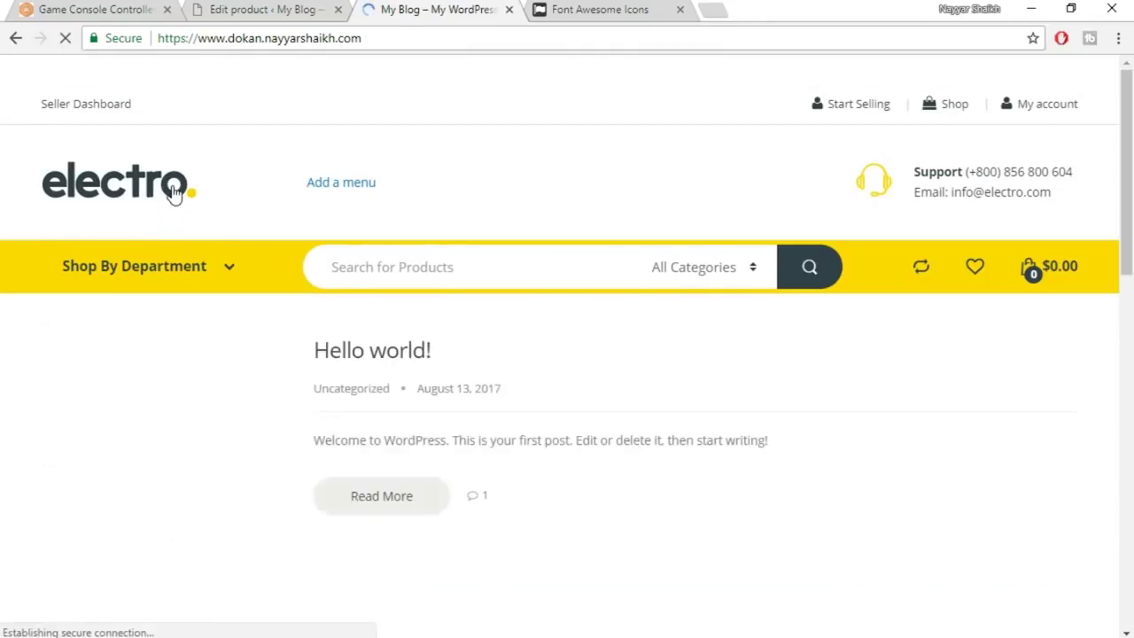
pyautogui.moveTo(1131, 193); pyautogui.dragTo(1130, 120)
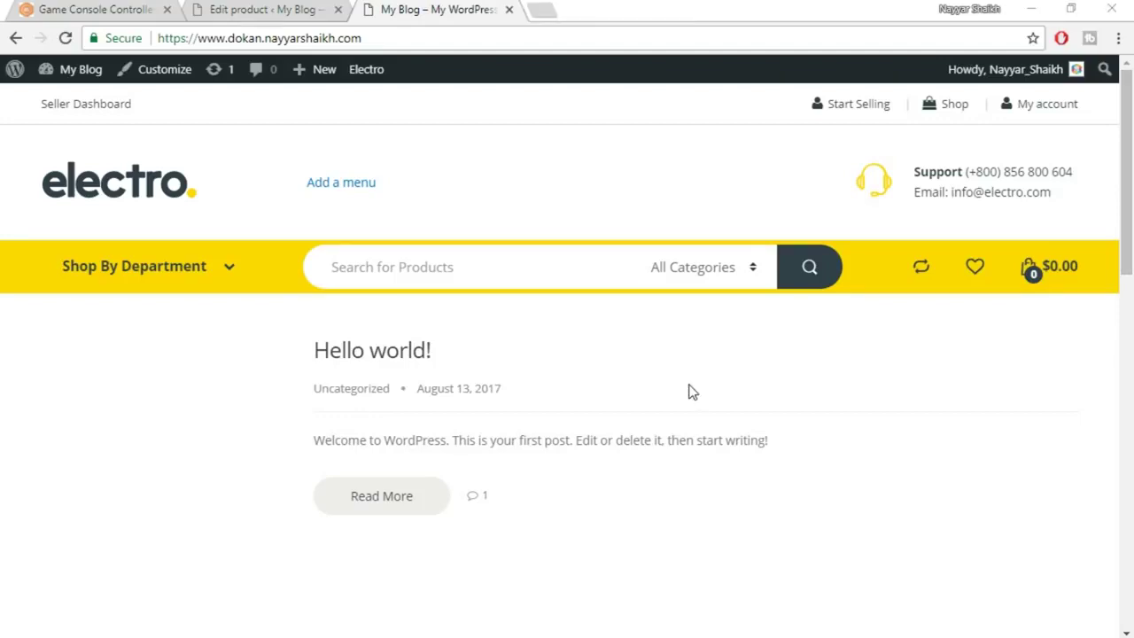
pyautogui.click(301, 8)
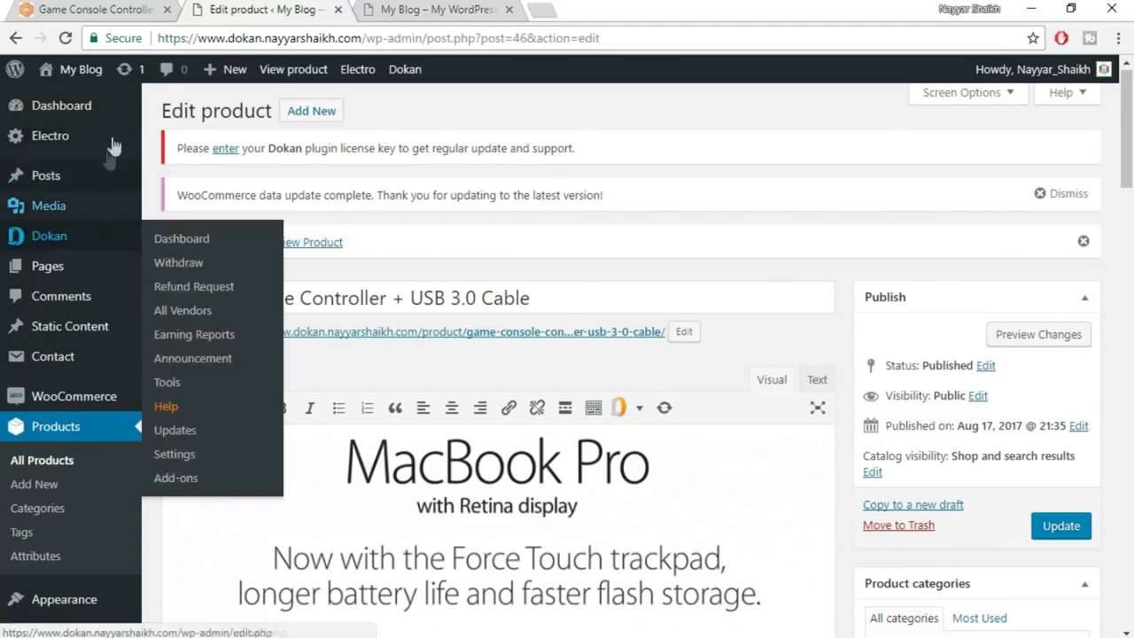
pyautogui.click(110, 8)
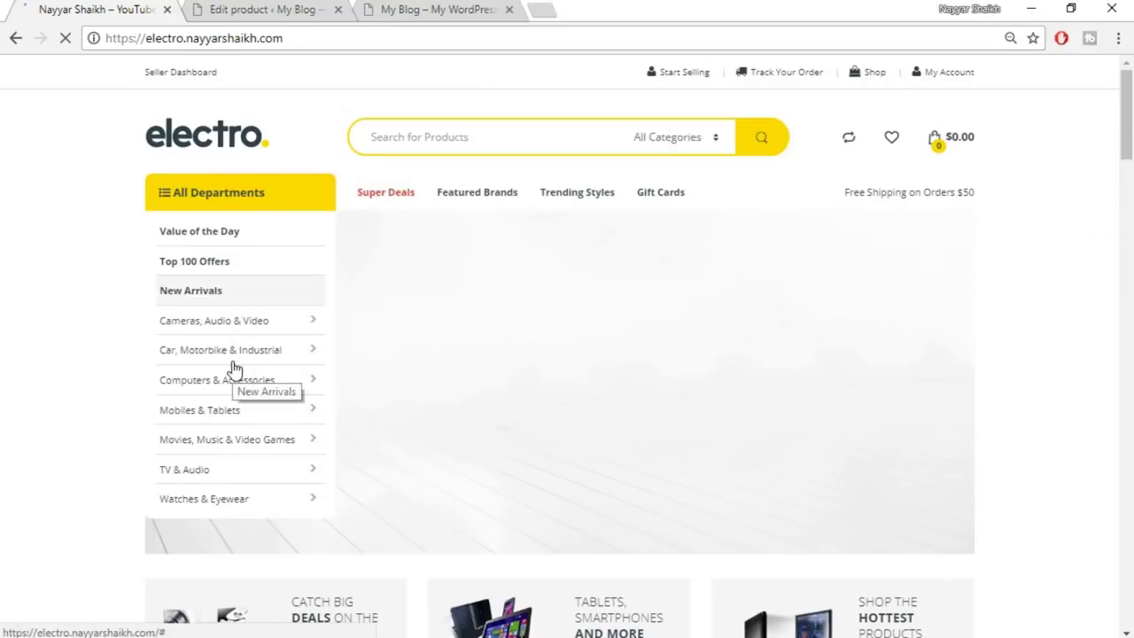
# - Preview the All Departments mega-menu flyouts, then return to the Edit product tab
pyautogui.moveTo(259, 335)
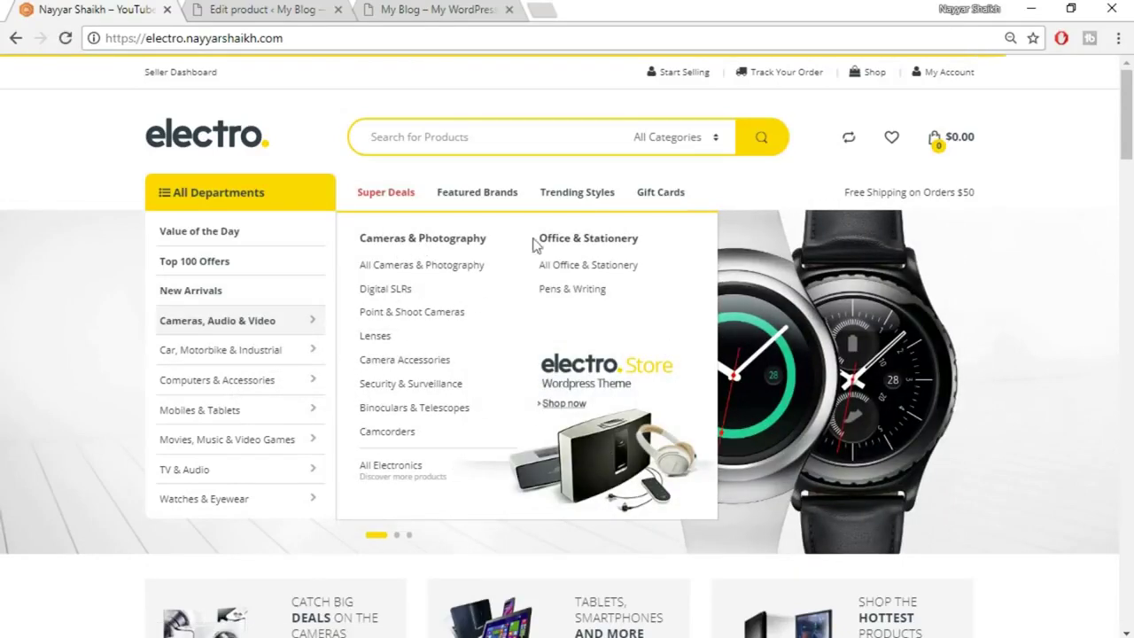
pyautogui.moveTo(227, 434)
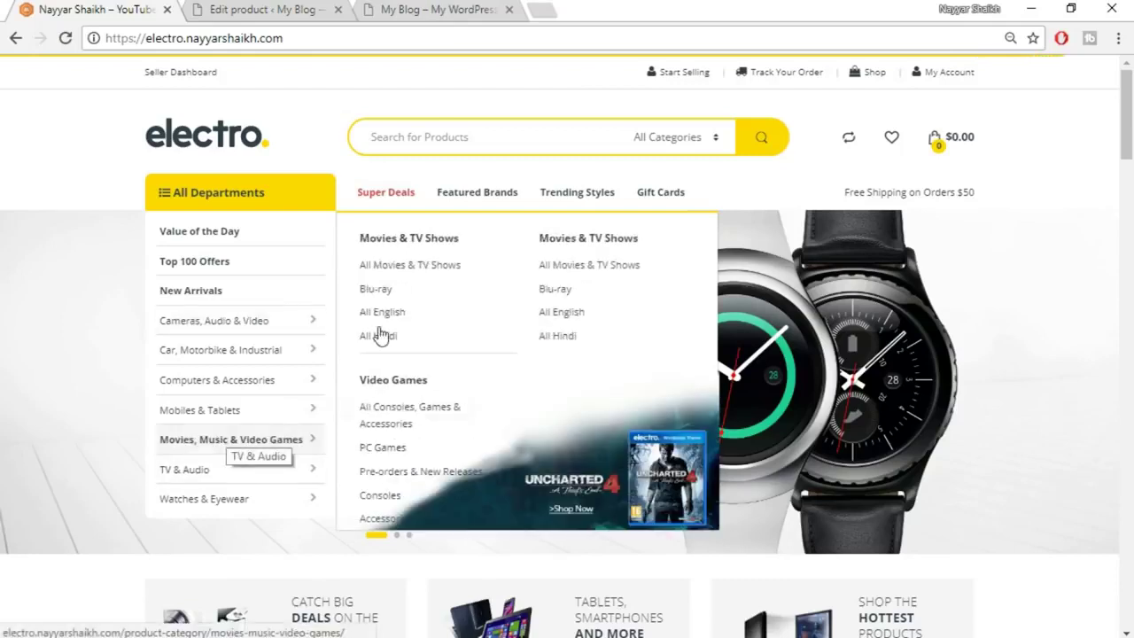
pyautogui.moveTo(266, 379)
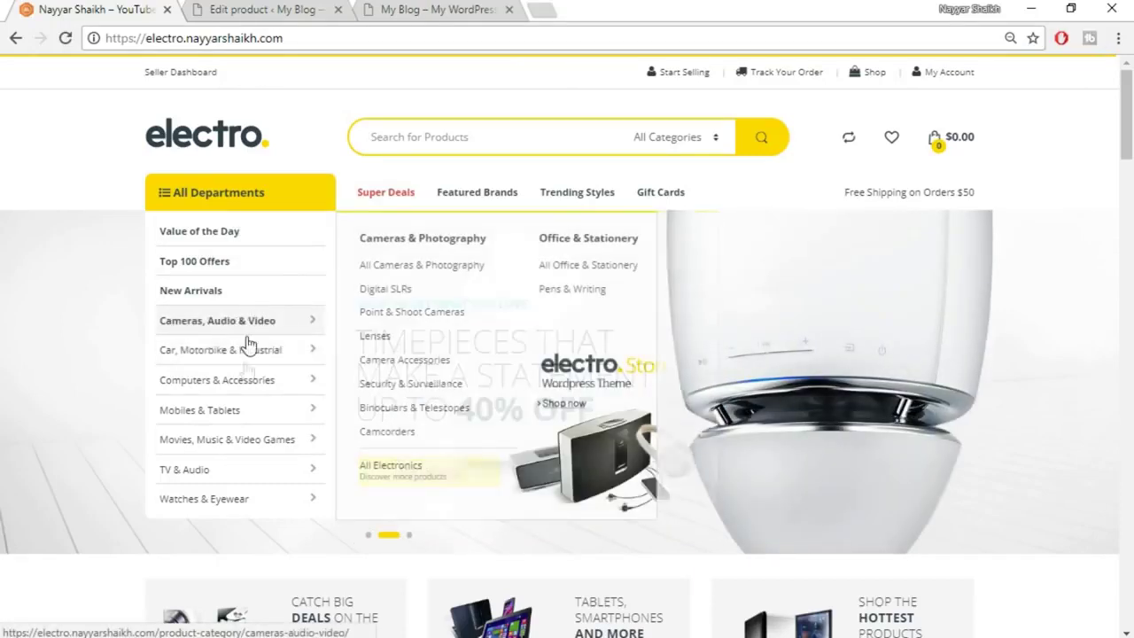
pyautogui.click(273, 13)
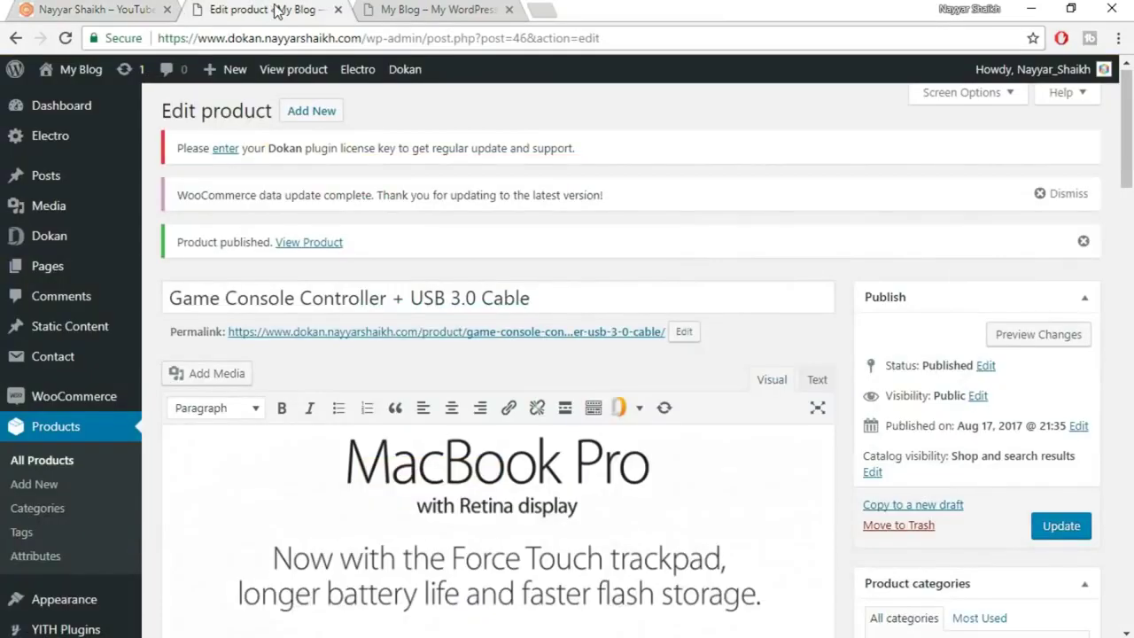
# - Open Product categories and, after checking the storefront departments, add a Cameras & Audios category
pyautogui.click(52, 515)
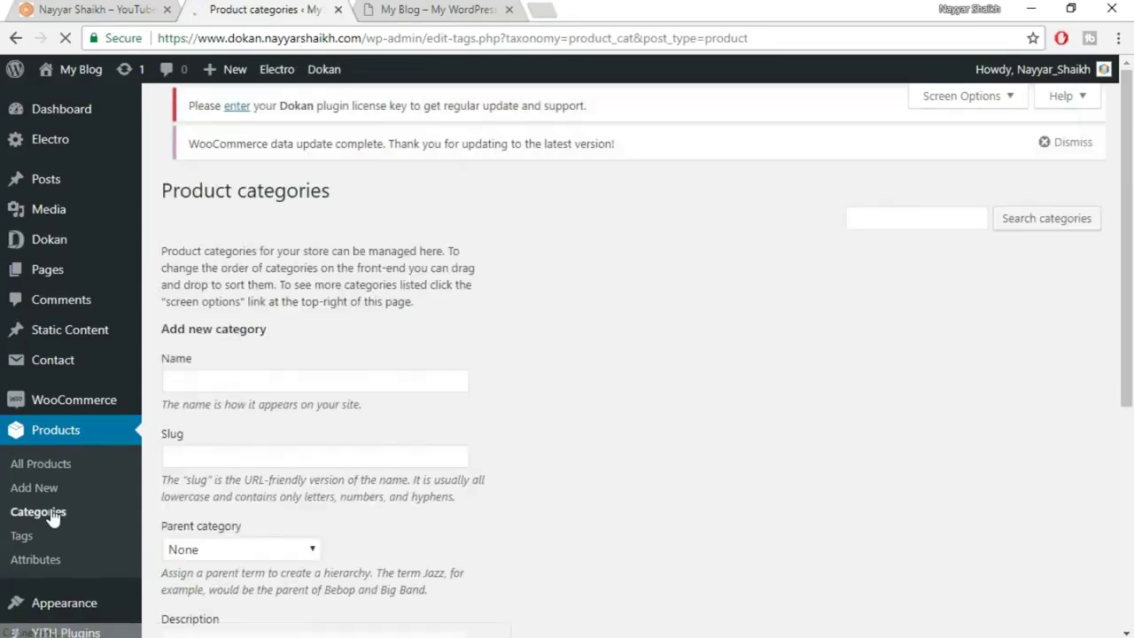
pyautogui.hotkey('ctrl', 'shift', 'Tab')
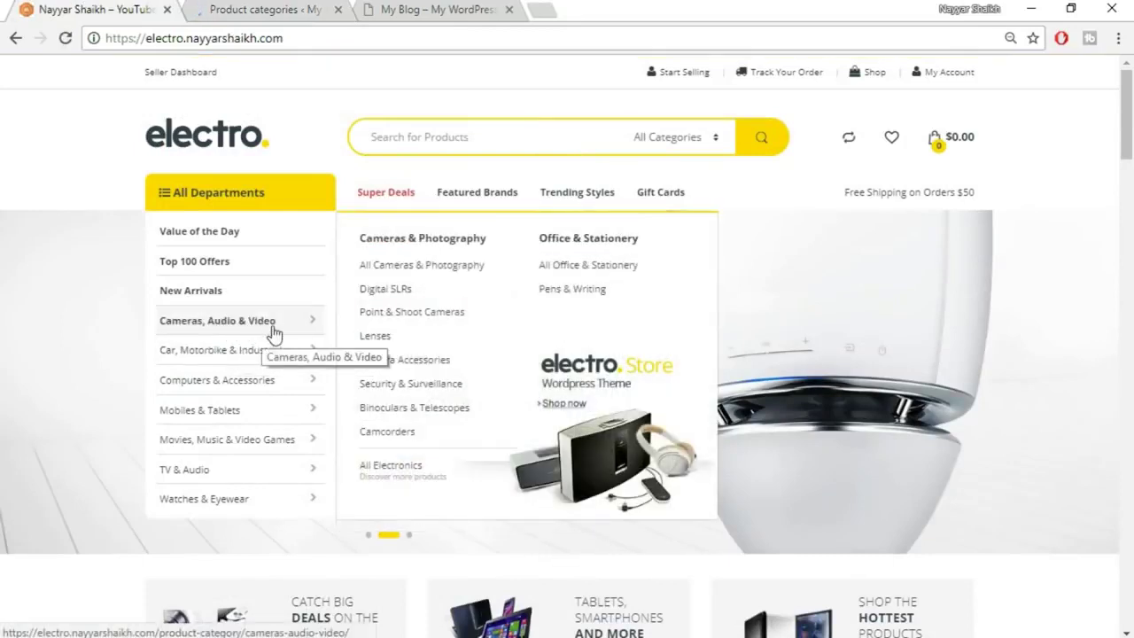
pyautogui.click(306, 9)
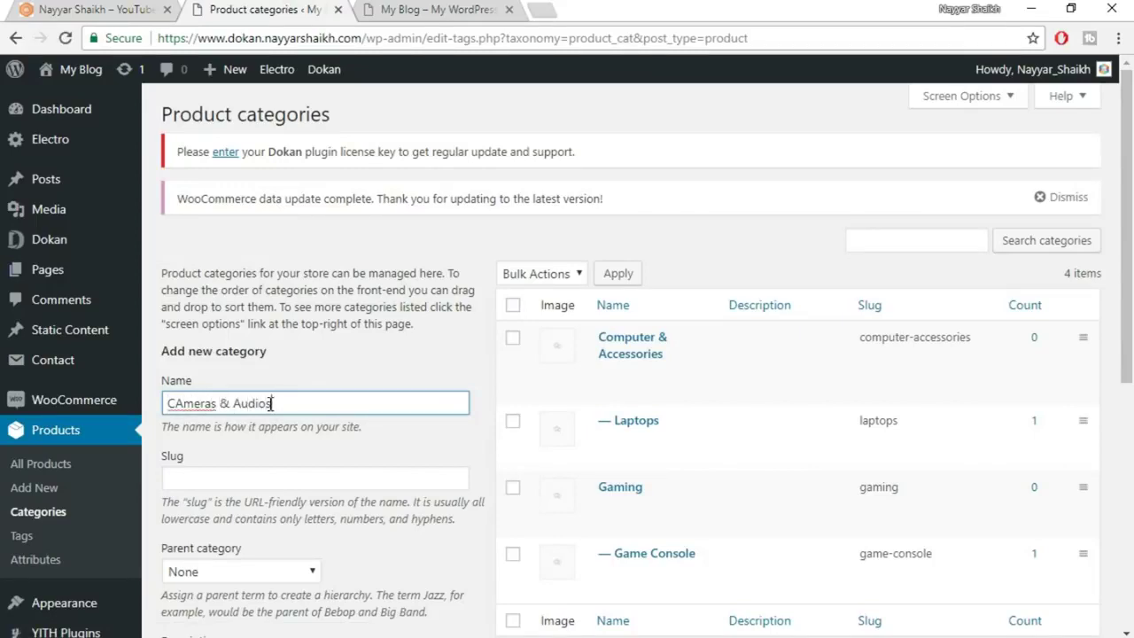
pyautogui.write('a')
pyautogui.scroll(-2, 266, 354)
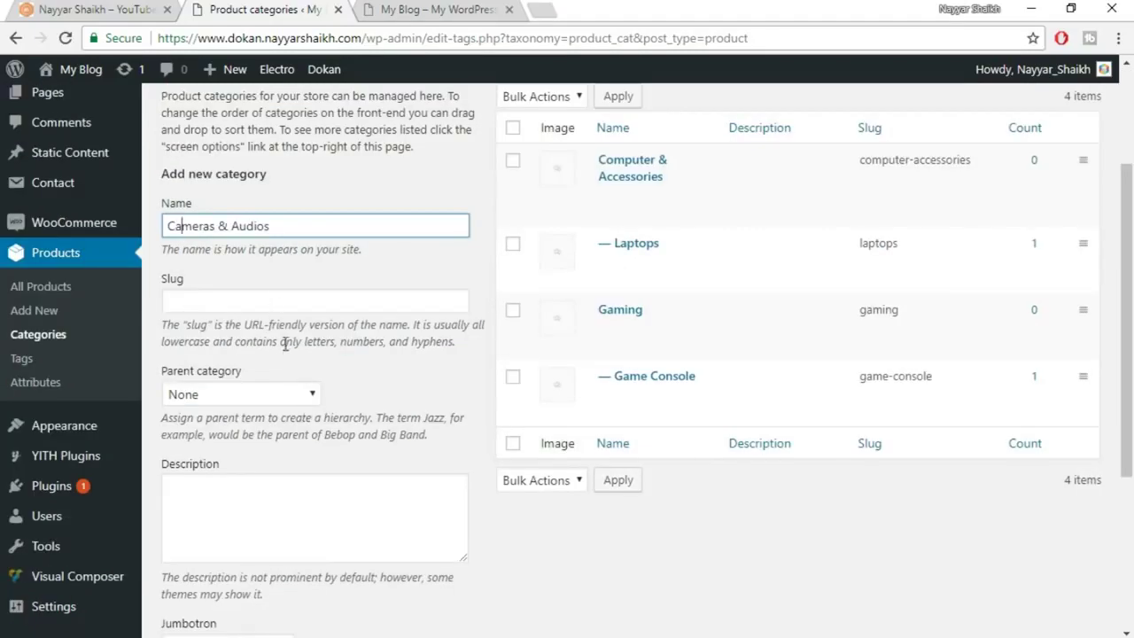
pyautogui.scroll(-3, 284, 341)
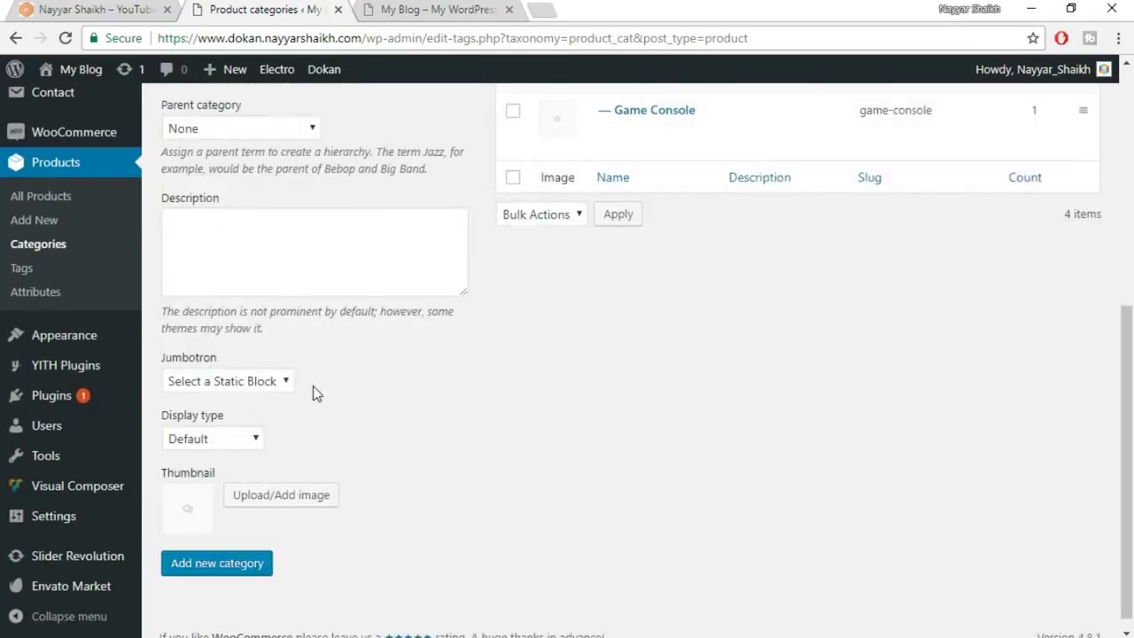
pyautogui.click(260, 576)
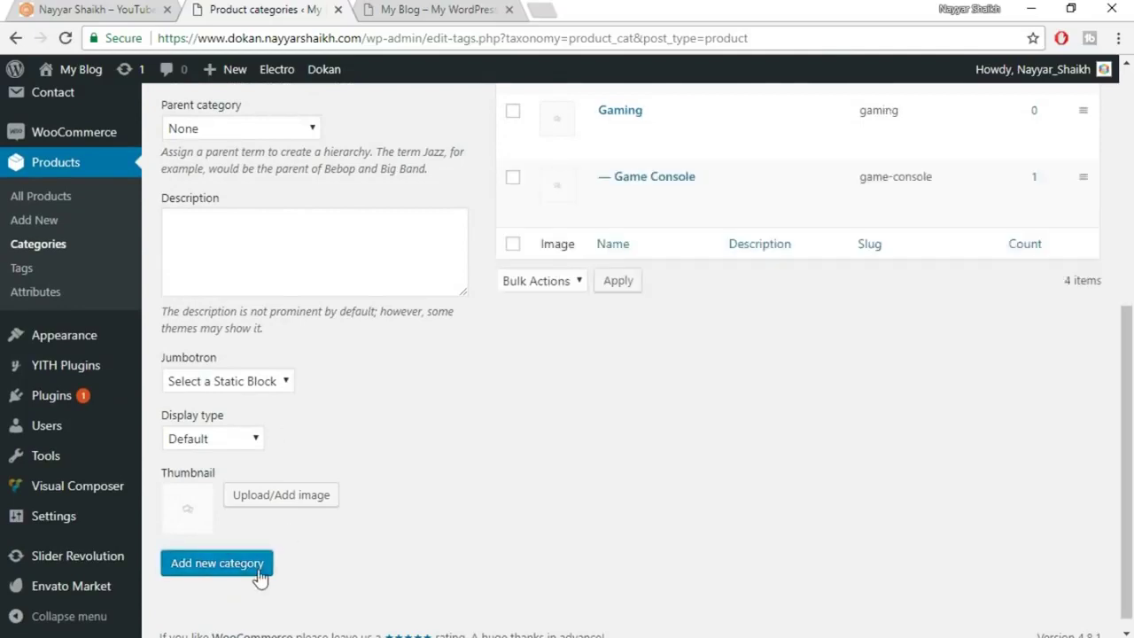
# - Add 'Car &Motorbikes' as a new product category
pyautogui.scroll(5, 643, 509)
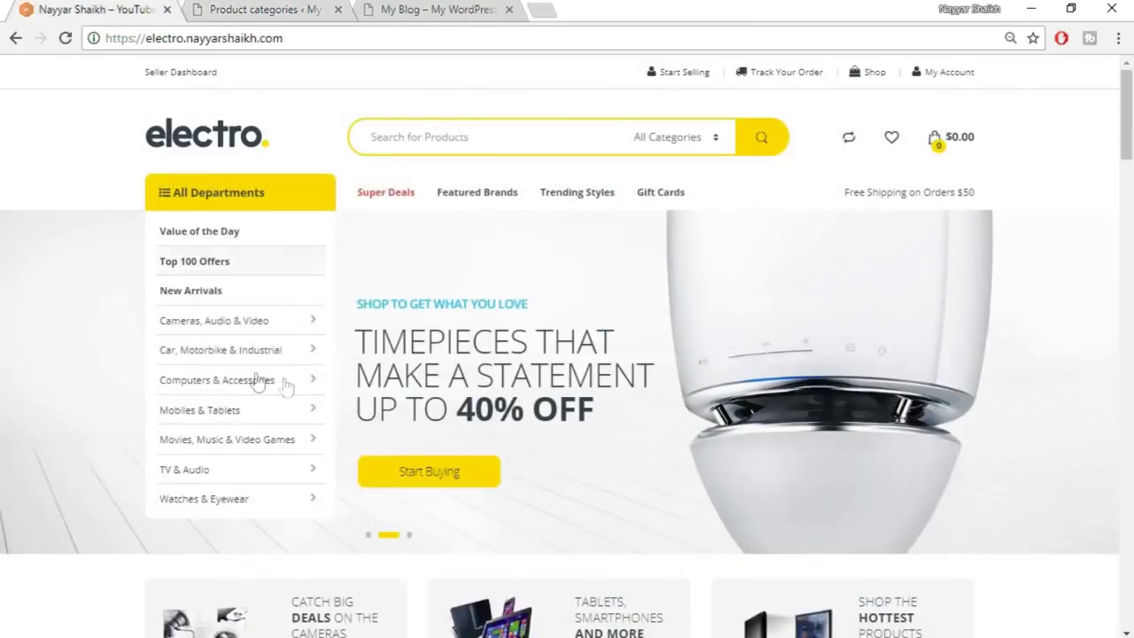
pyautogui.moveTo(237, 359)
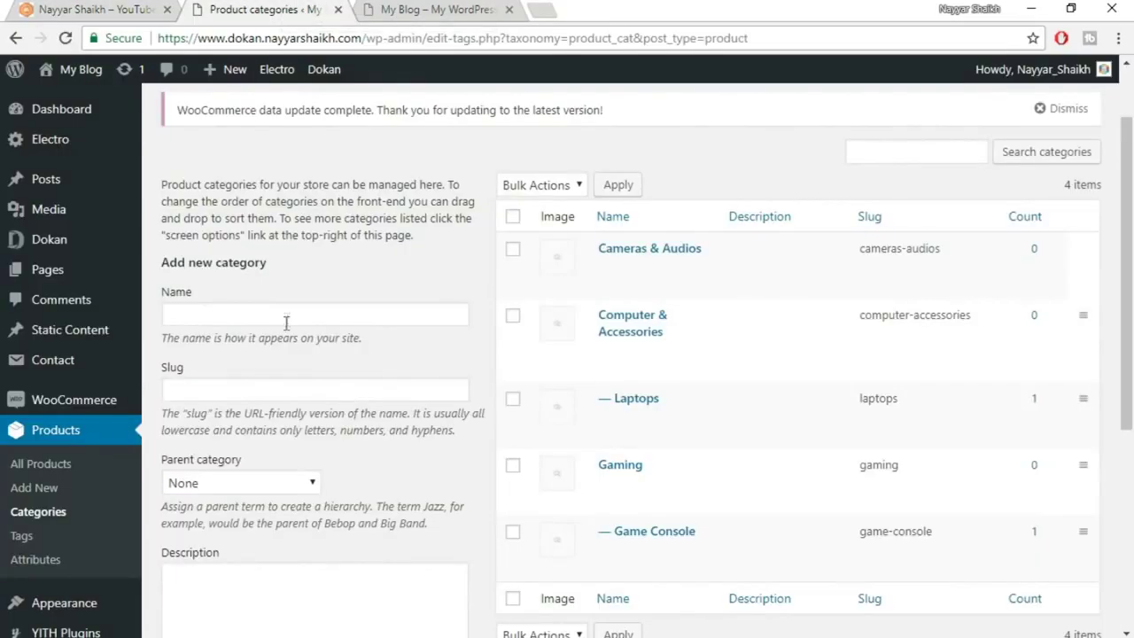
pyautogui.click(287, 315)
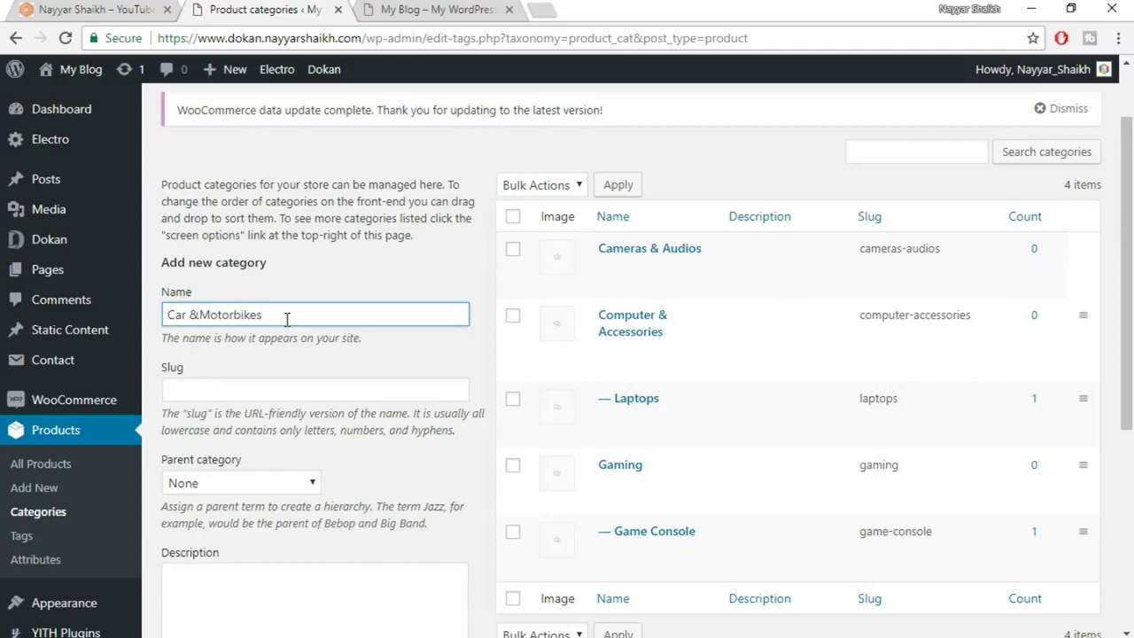
pyautogui.scroll(-4, 362, 475)
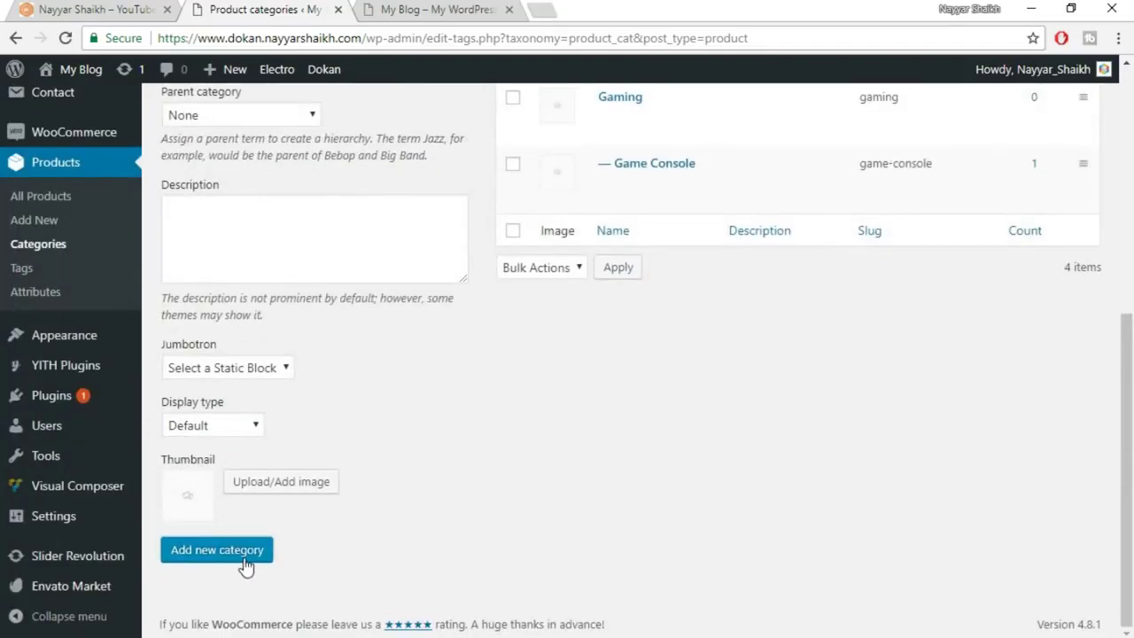
pyautogui.click(84, 10)
pyautogui.moveTo(213, 390)
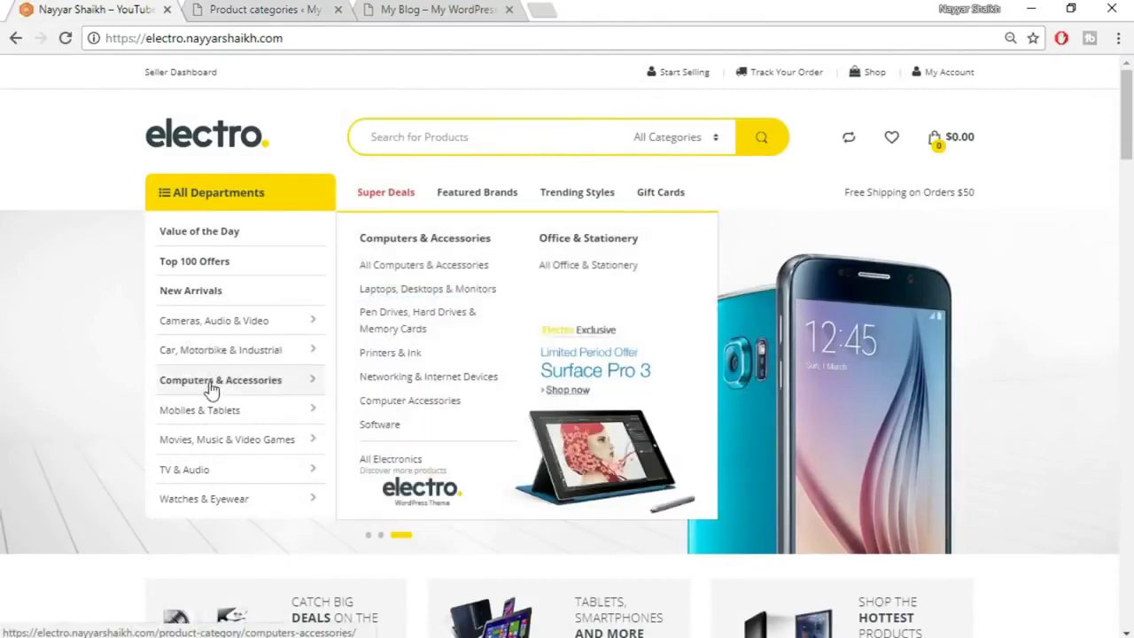
pyautogui.hotkey('ctrl', 'Tab')
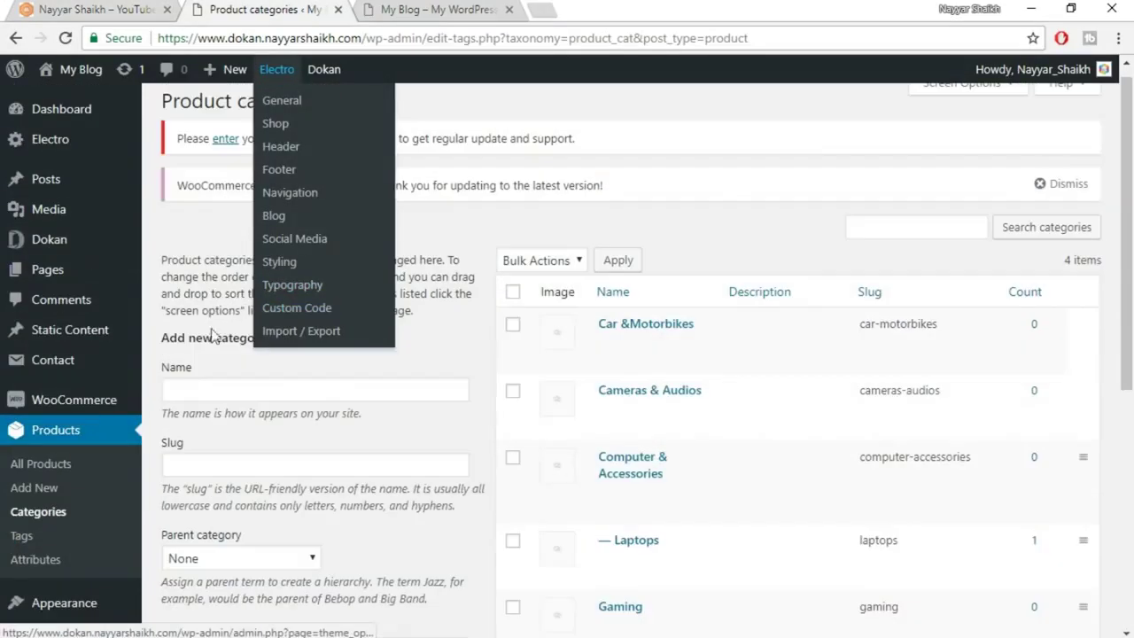
# - Add Computer and Mobiles as product categories, checking the storefront department menu
pyautogui.click(235, 399)
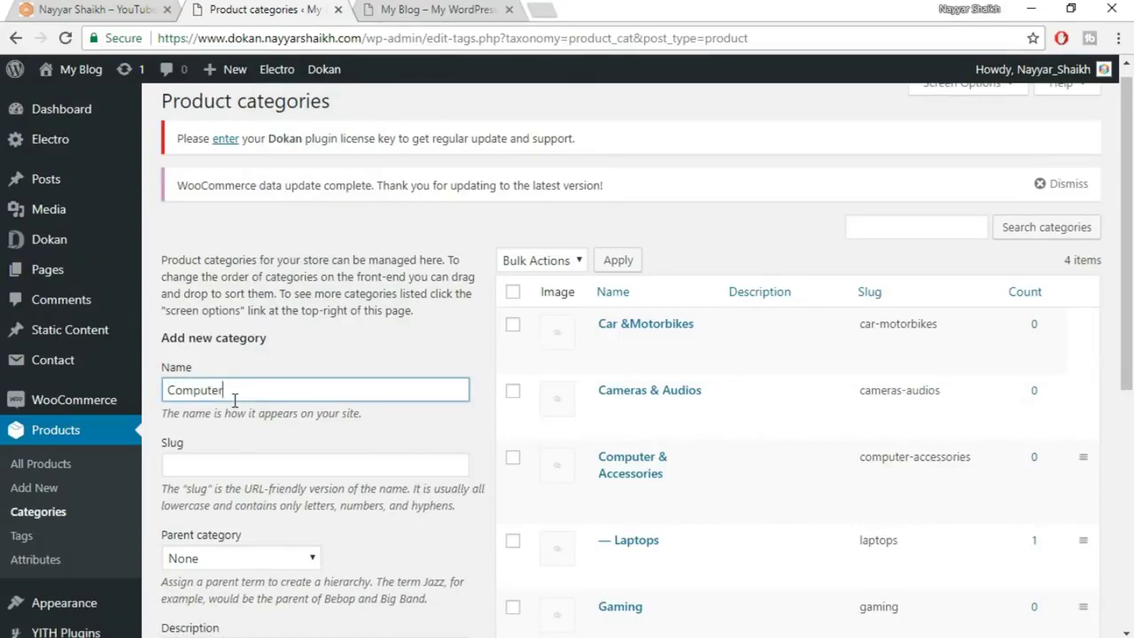
pyautogui.scroll(-5, 239, 409)
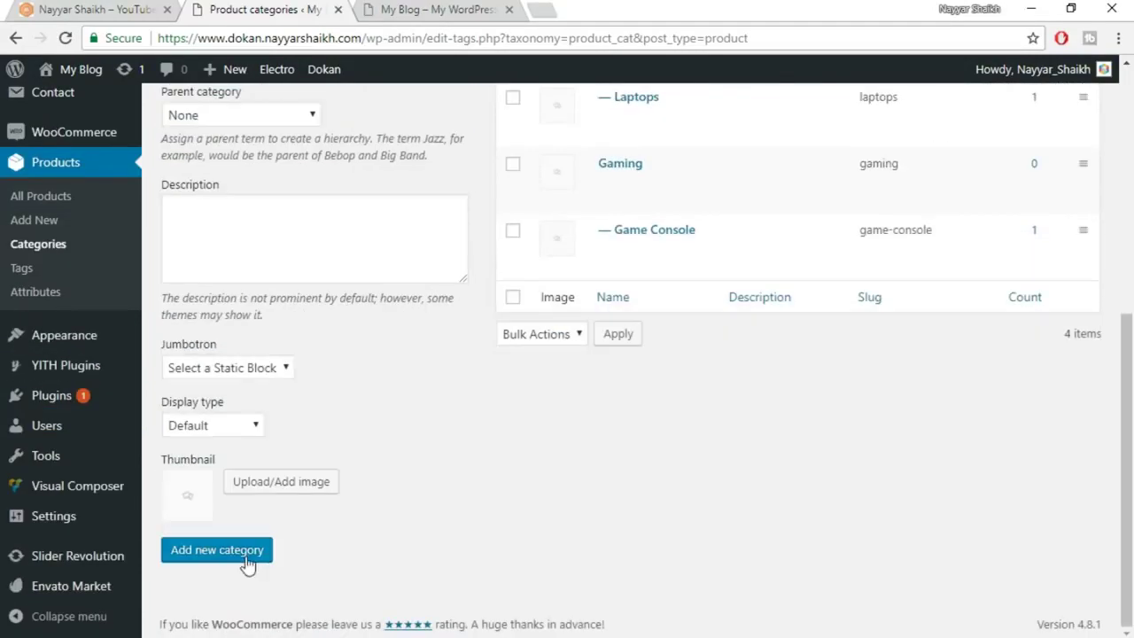
pyautogui.click(124, 7)
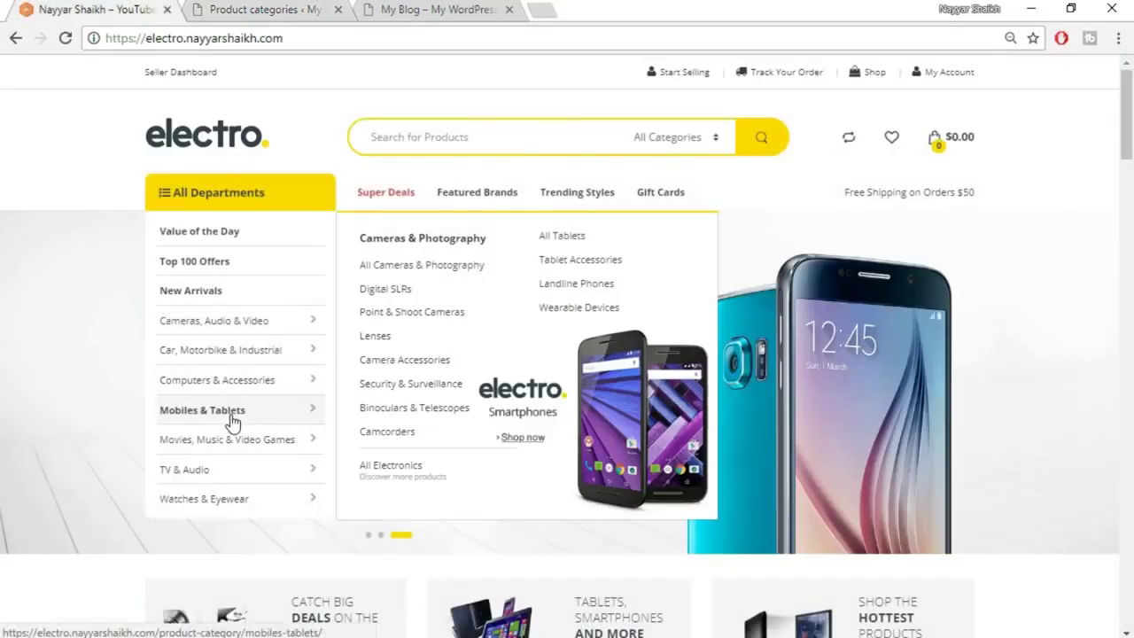
pyautogui.click(262, 9)
pyautogui.scroll(5, 322, 317)
pyautogui.click(273, 300)
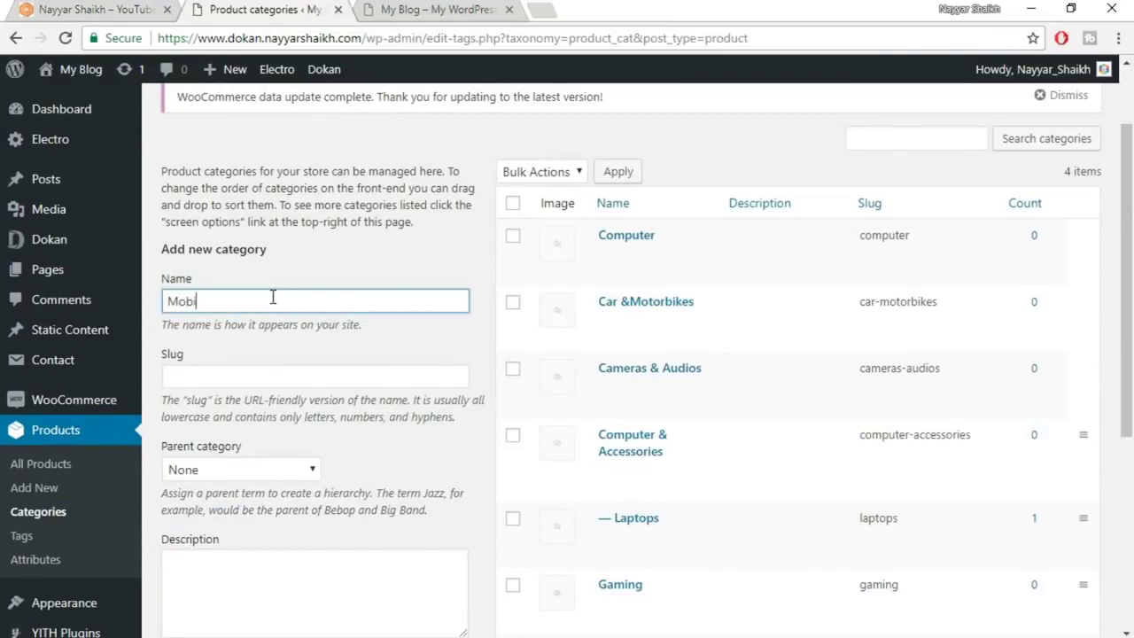
pyautogui.scroll(-4, 434, 434)
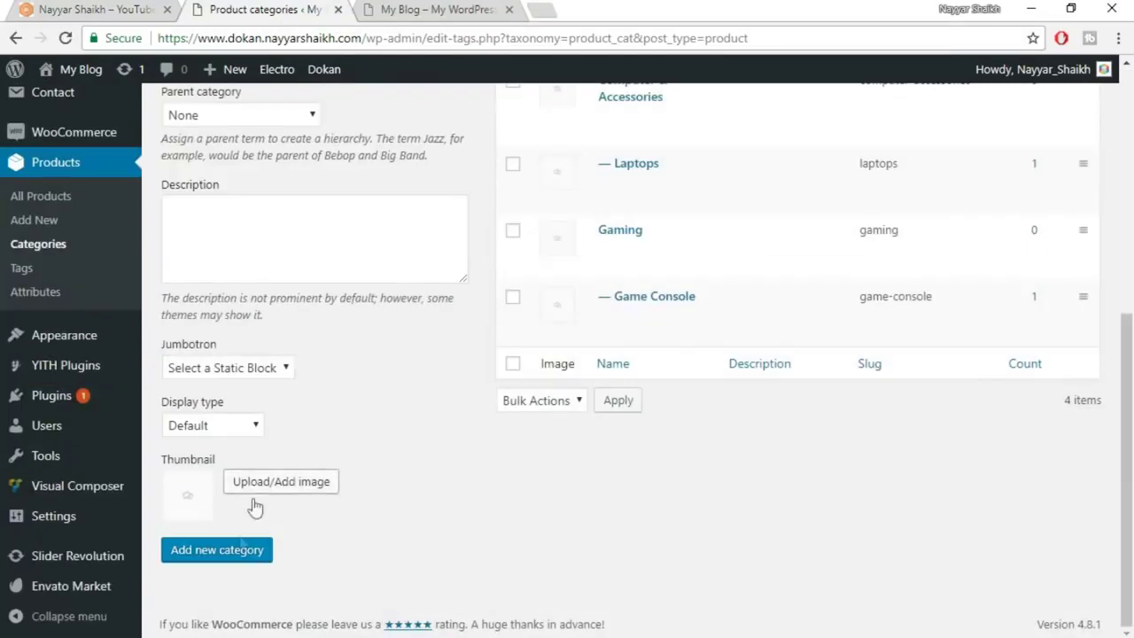
pyautogui.click(240, 550)
pyautogui.click(51, 7)
pyautogui.moveTo(229, 475)
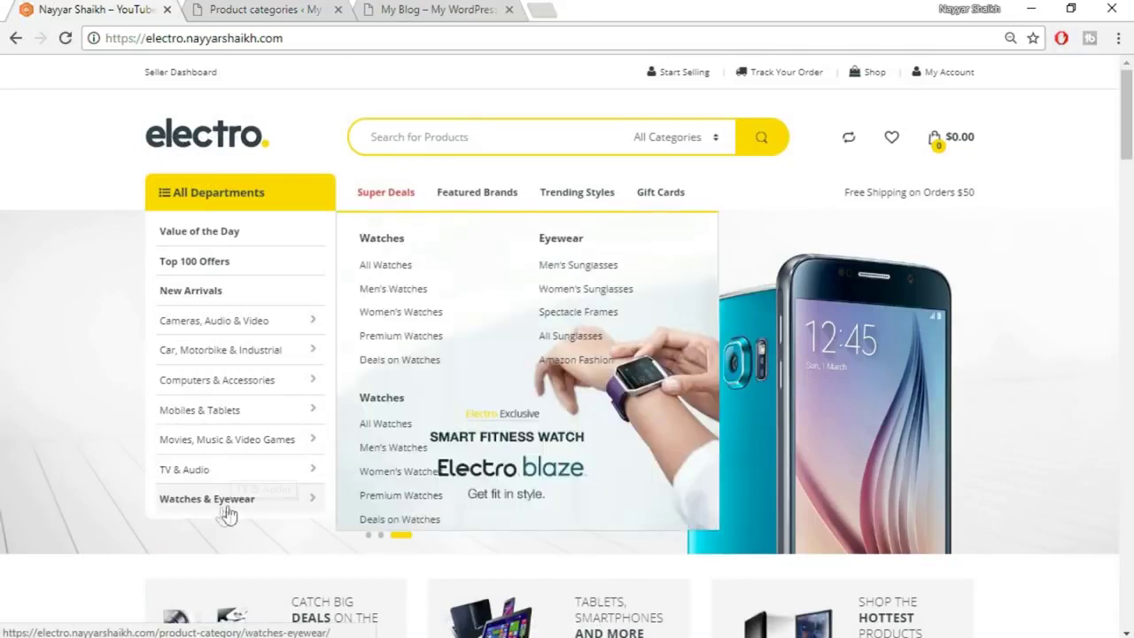
pyautogui.click(280, 7)
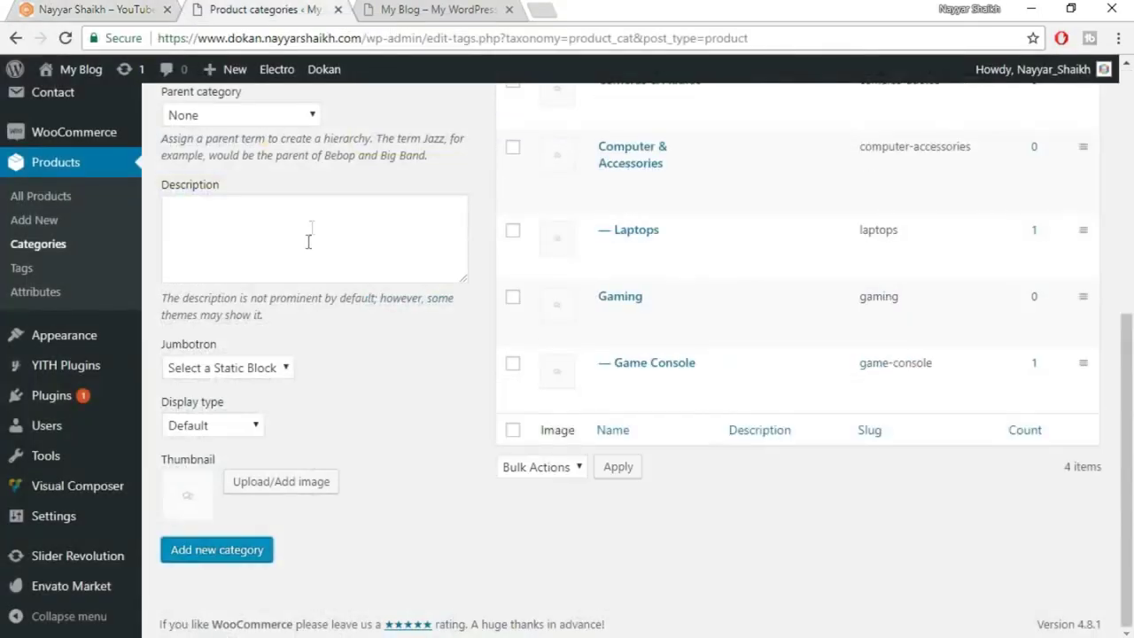
pyautogui.scroll(3, 315, 252)
# - Add Movies and TVs as product categories
pyautogui.click(264, 215)
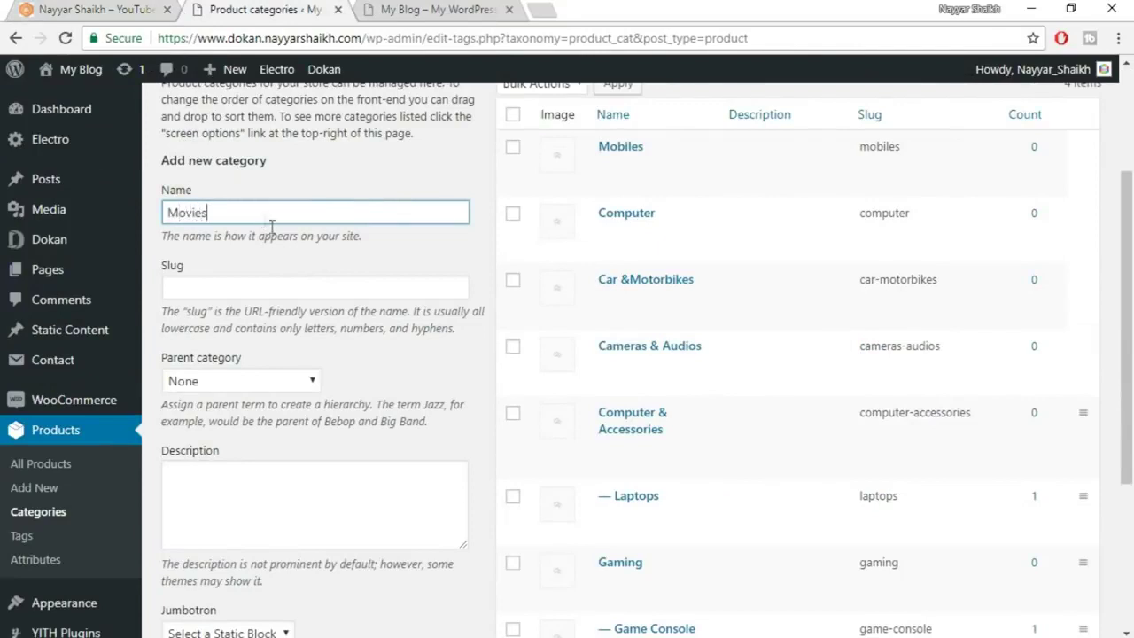
pyautogui.write('Movies')
pyautogui.scroll(-4, 272, 225)
pyautogui.click(253, 550)
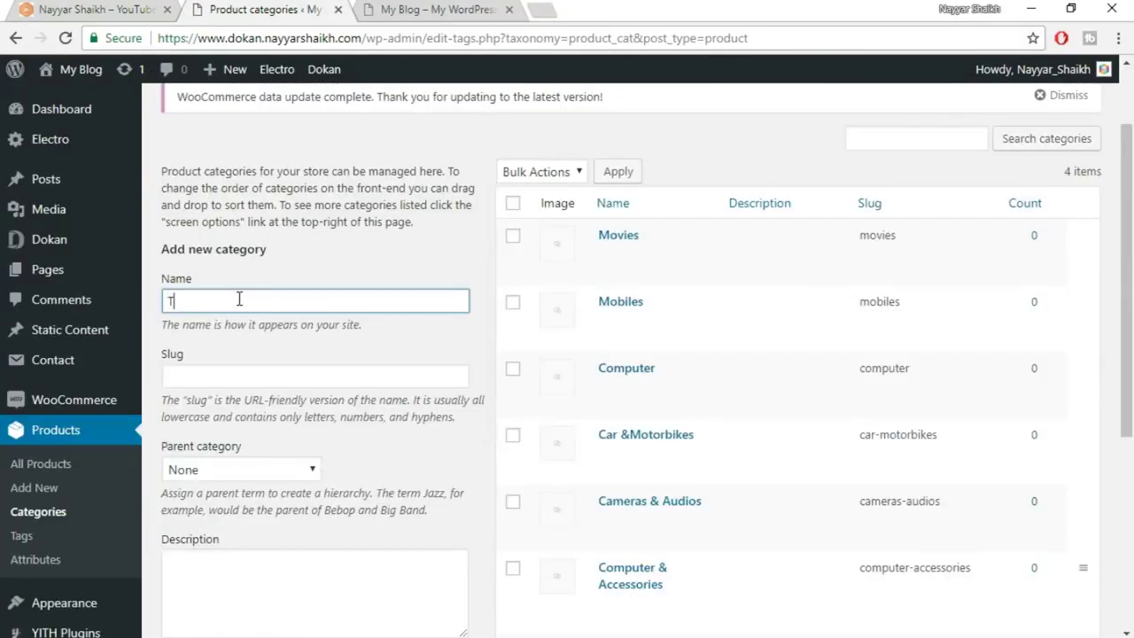
pyautogui.scroll(-3, 301, 509)
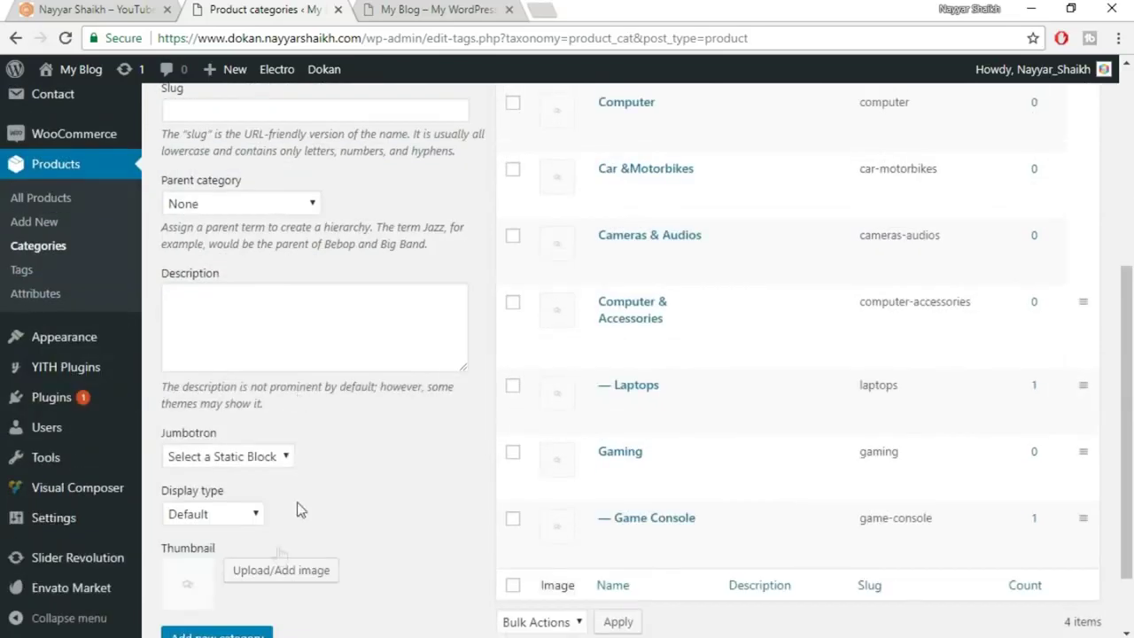
pyautogui.click(221, 633)
pyautogui.scroll(4, 319, 542)
# - Start the next category name and compare against the storefront department menu
pyautogui.click(277, 403)
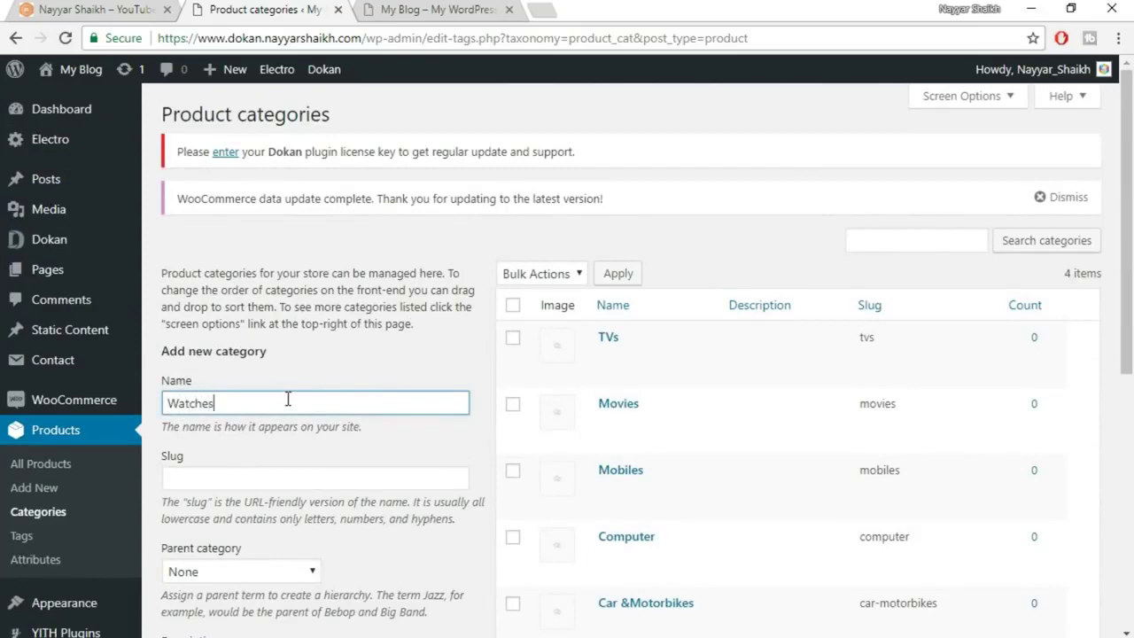
pyautogui.scroll(-5, 288, 400)
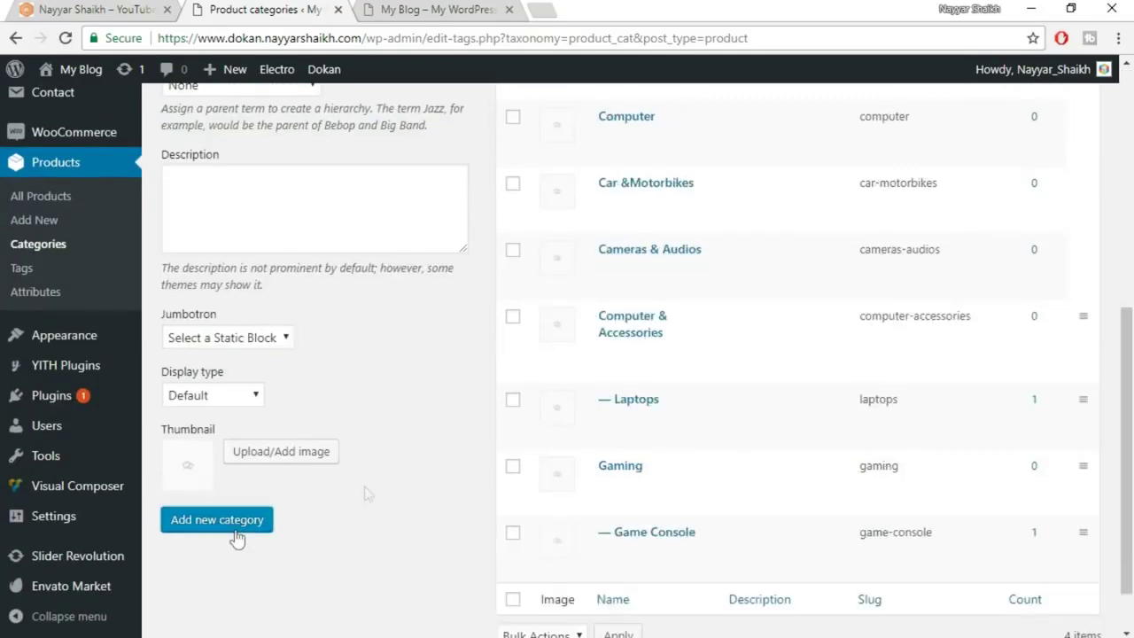
pyautogui.scroll(4, 772, 348)
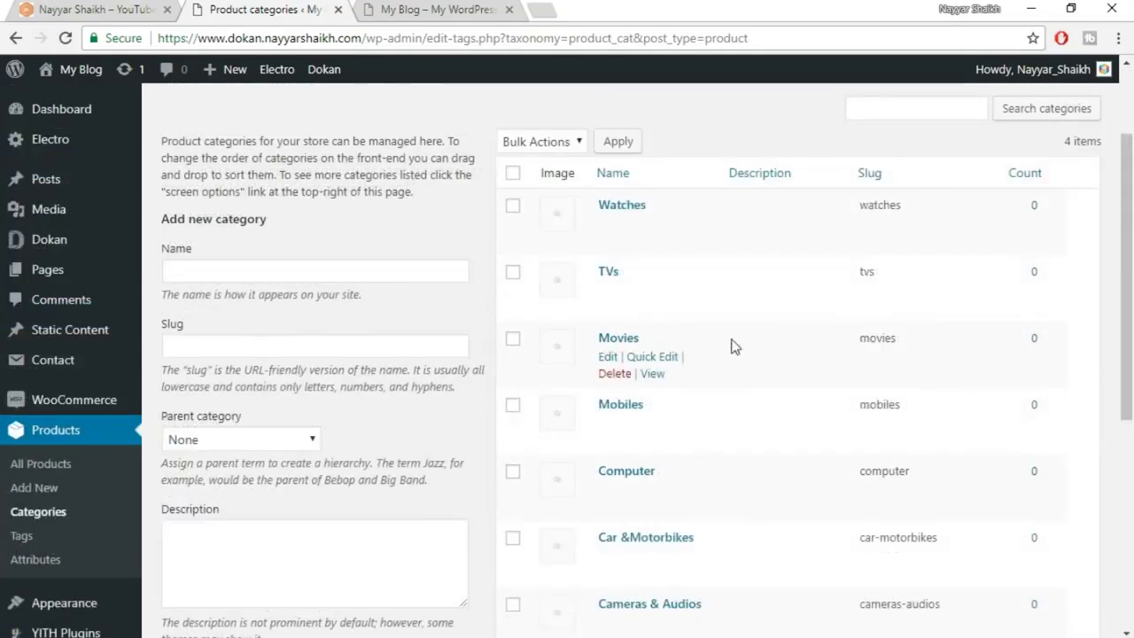
pyautogui.click(79, 9)
pyautogui.moveTo(275, 335)
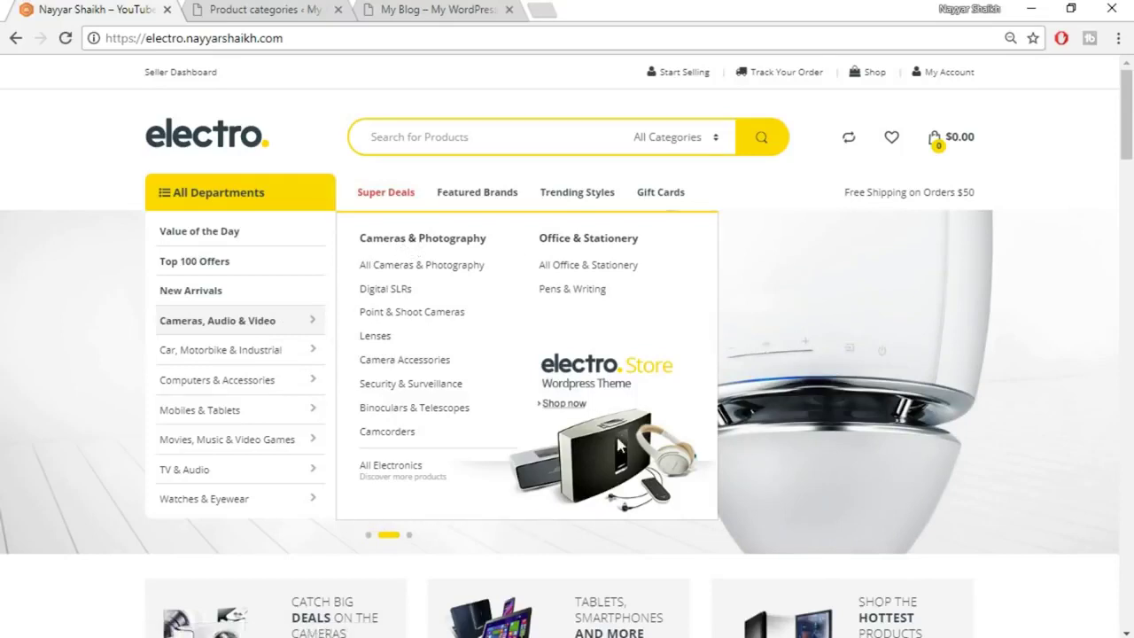
# - Add a new Static Content block titled 'Cameras' and publish it
pyautogui.click(272, 10)
pyautogui.scroll(2, 425, 274)
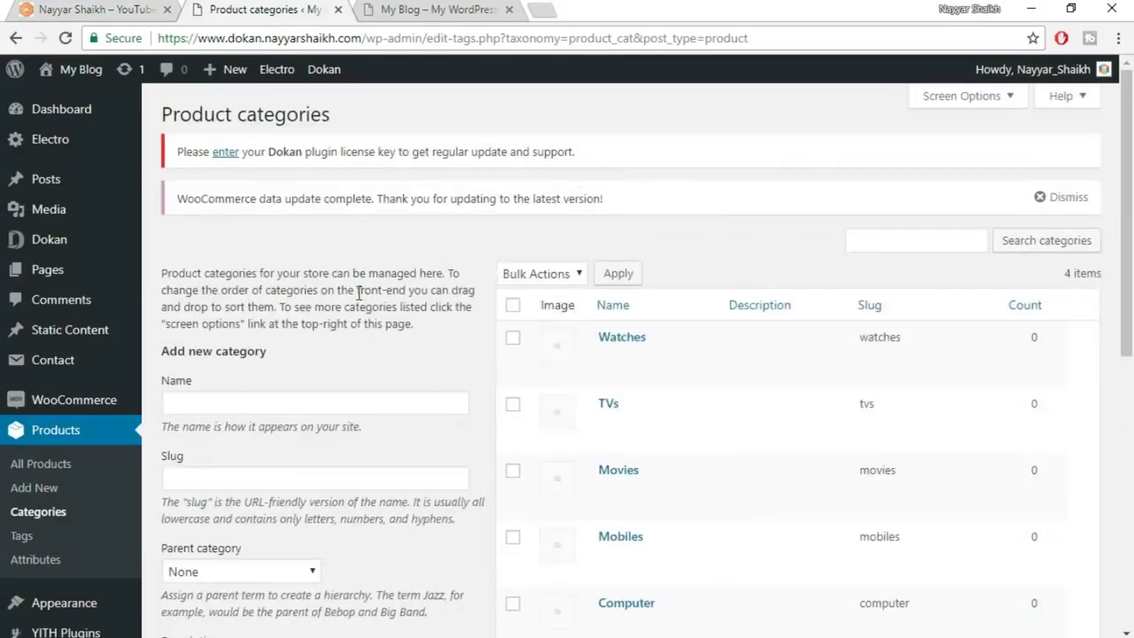
pyautogui.moveTo(62, 340)
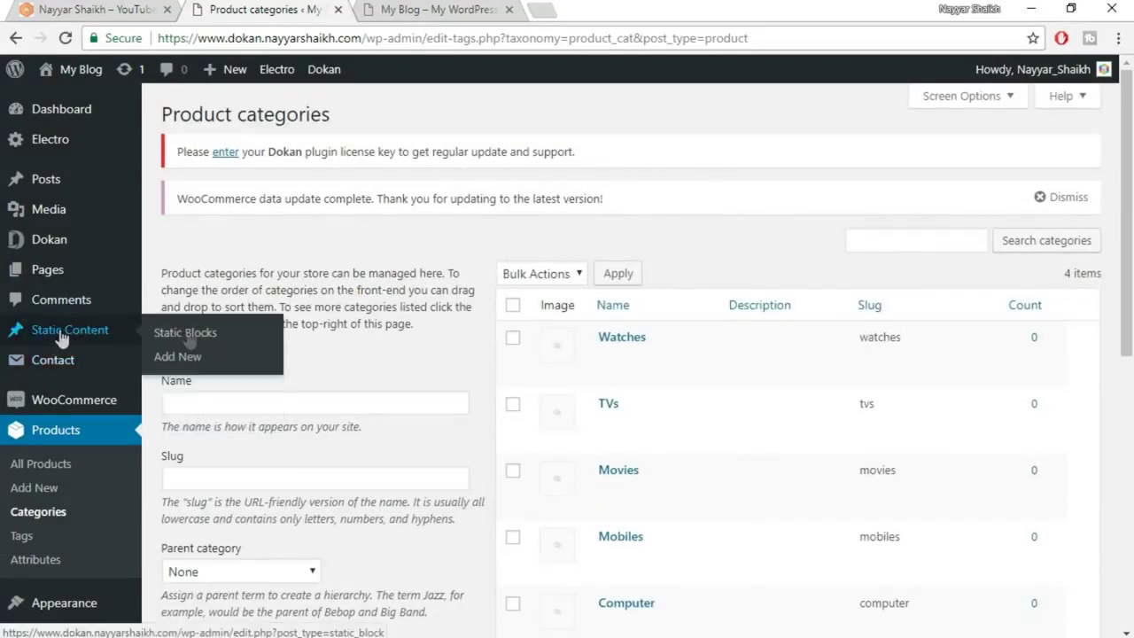
pyautogui.click(187, 364)
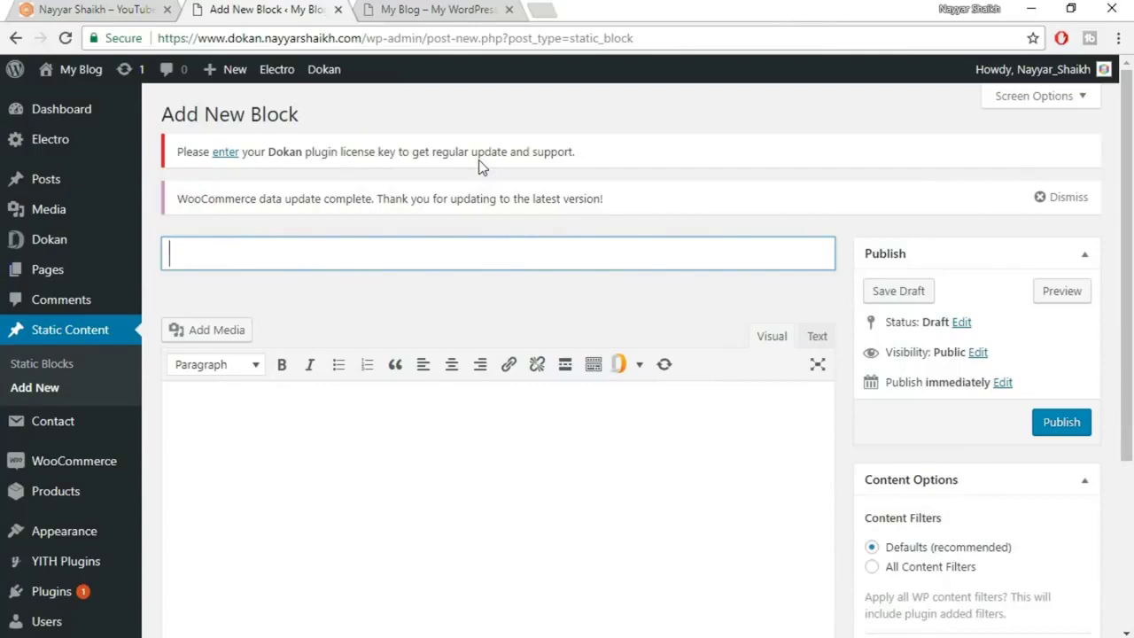
pyautogui.write('Cameras')
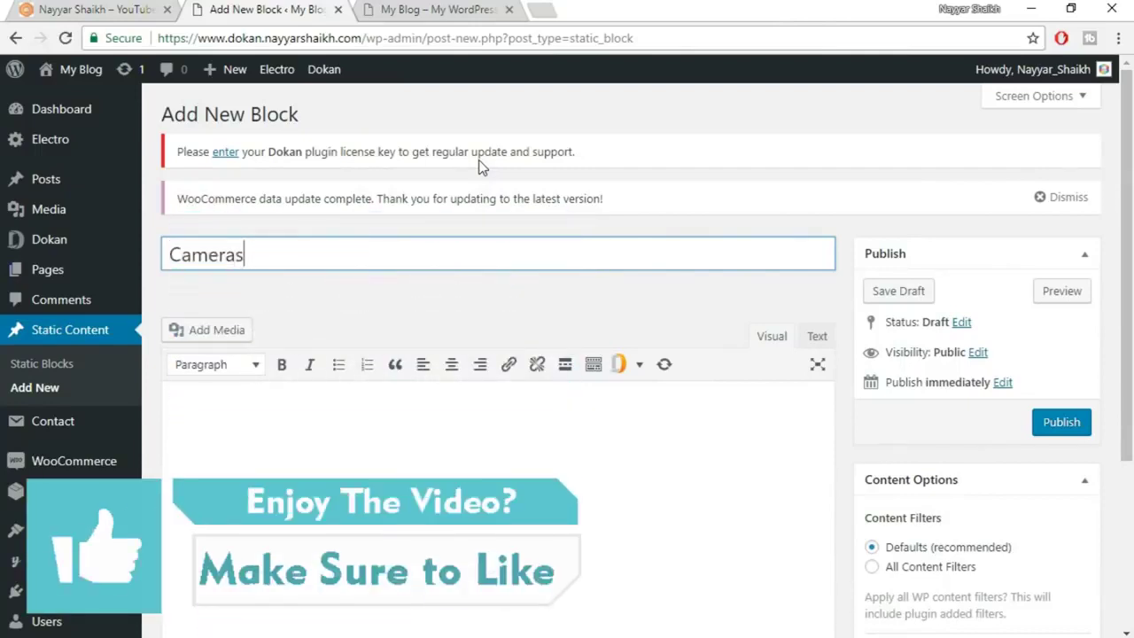
pyautogui.scroll(-2, 1084, 258)
pyautogui.scroll(-1, 1084, 258)
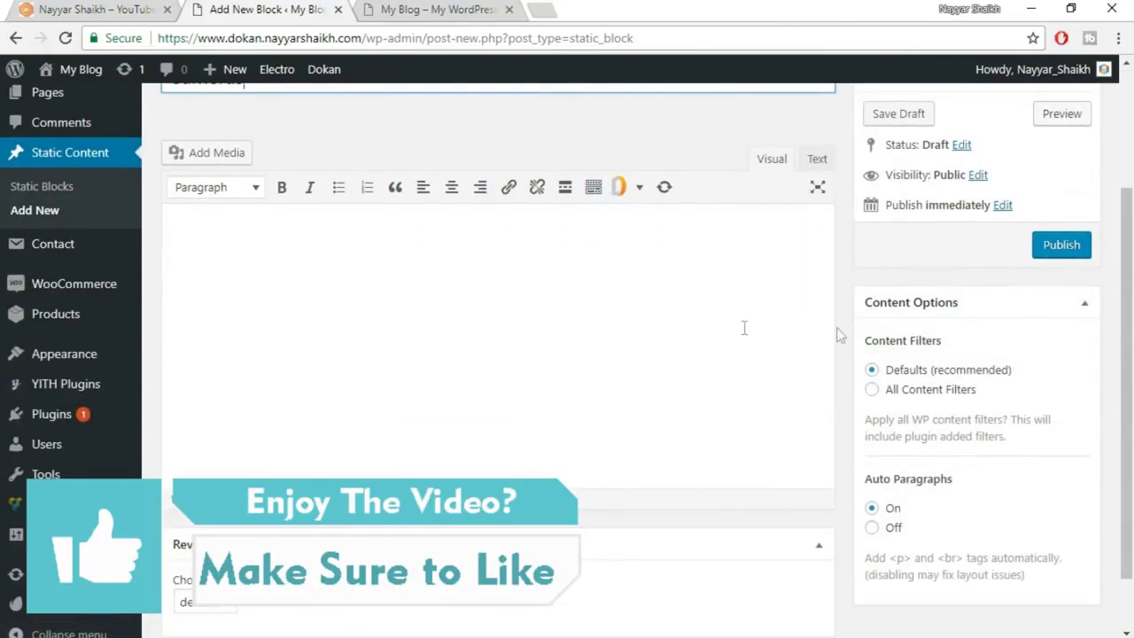
pyautogui.scroll(1, 728, 327)
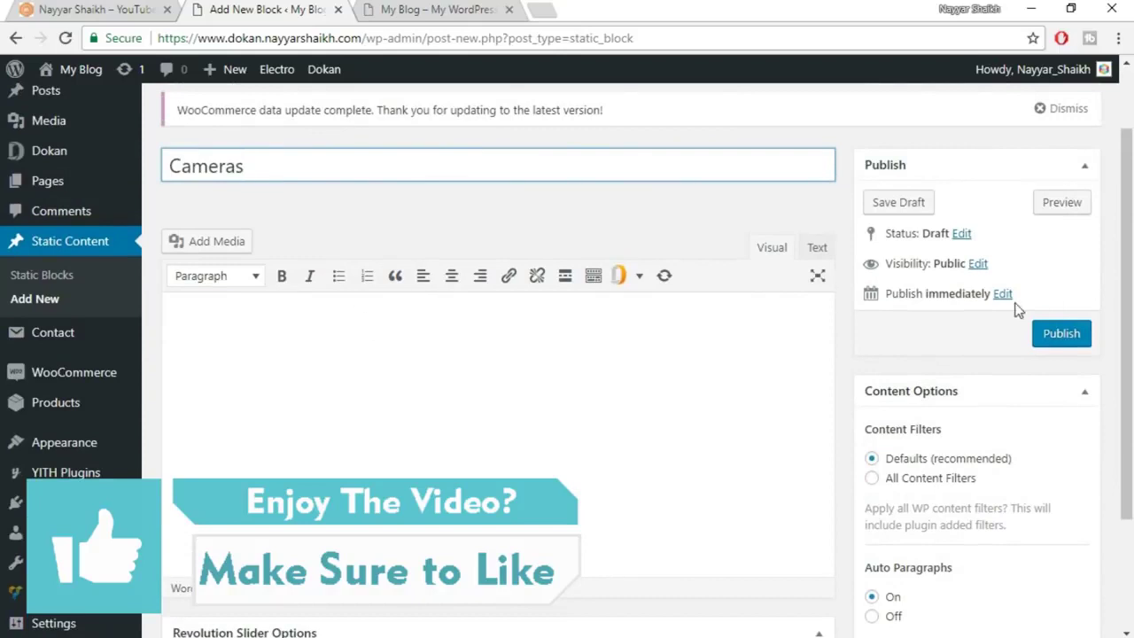
pyautogui.click(1063, 340)
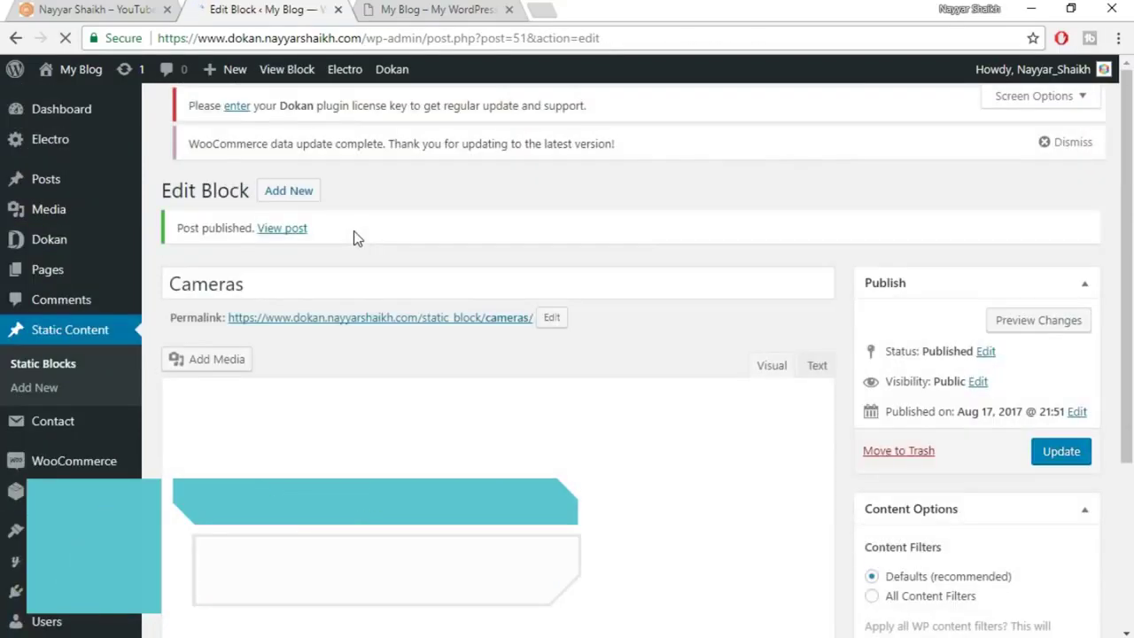
# - Open the Visual Composer Role Manager settings
pyautogui.scroll(-5, 88, 460)
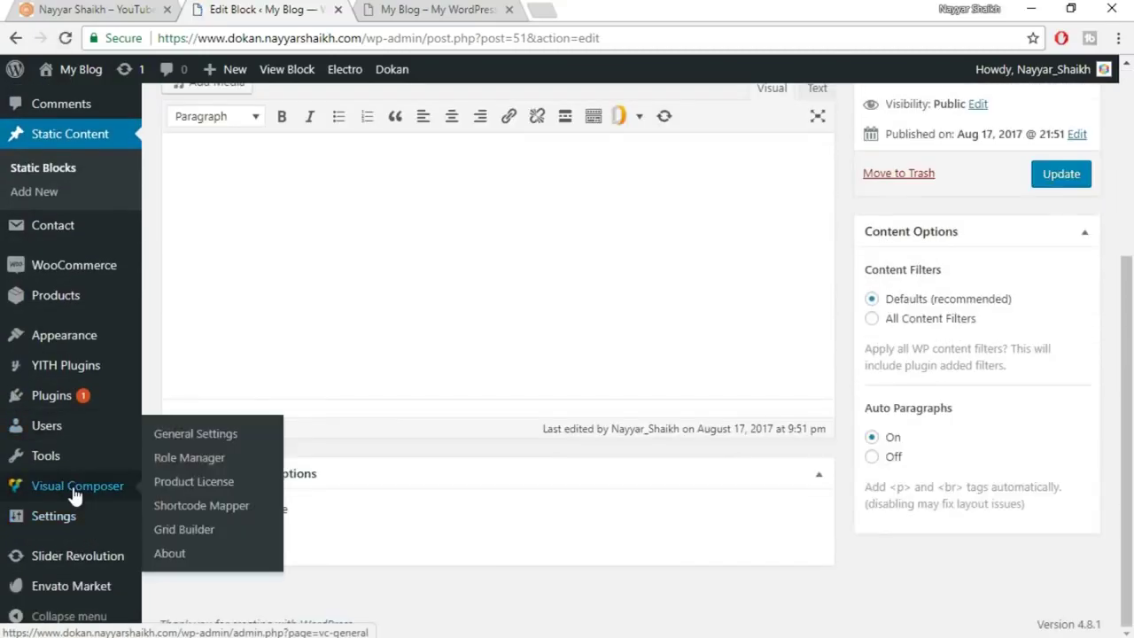
pyautogui.scroll(2, 76, 496)
pyautogui.moveTo(75, 483)
pyautogui.scroll(-2, 84, 532)
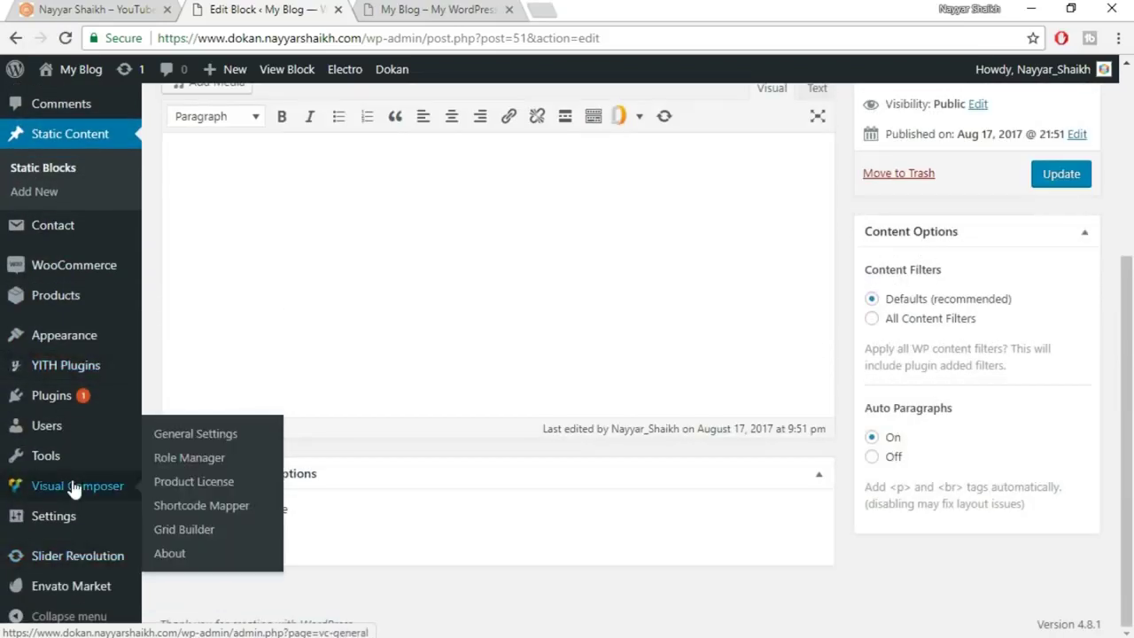
pyautogui.click(198, 466)
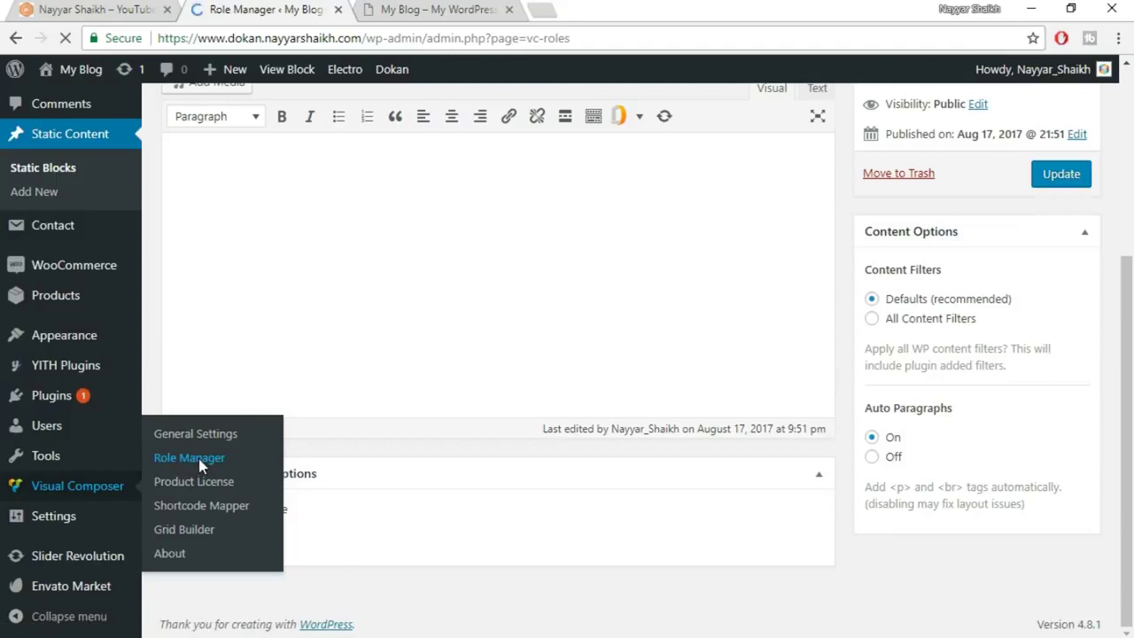
pyautogui.scroll(-1, 670, 408)
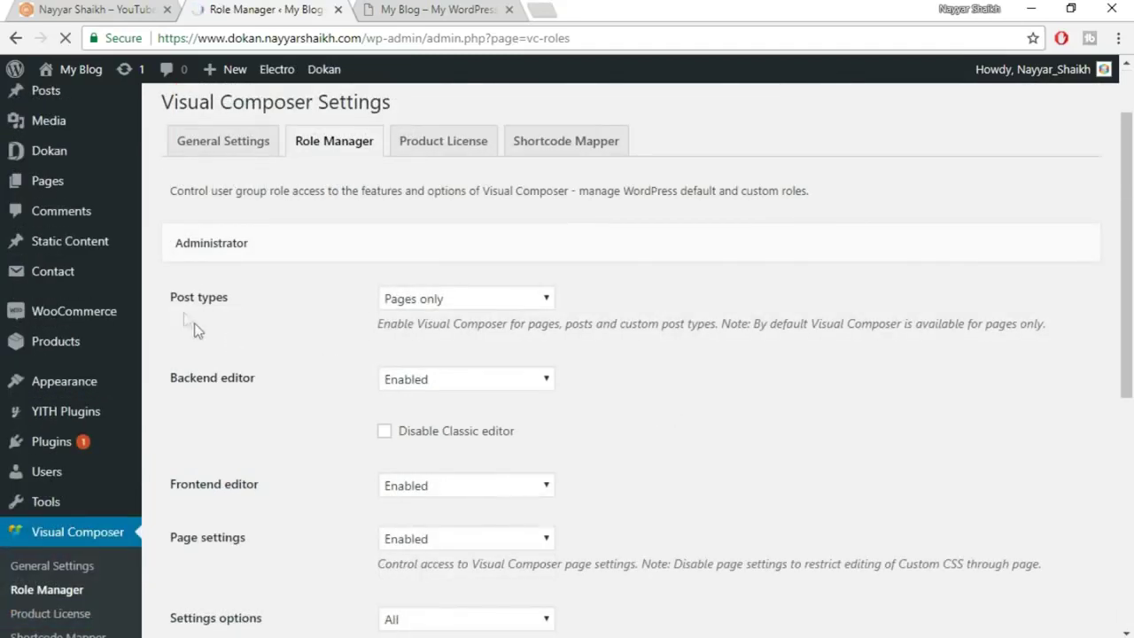
# - Enable Visual Composer for posts, products and static_block, save, then list Static Blocks
pyautogui.click(478, 306)
pyautogui.click(459, 337)
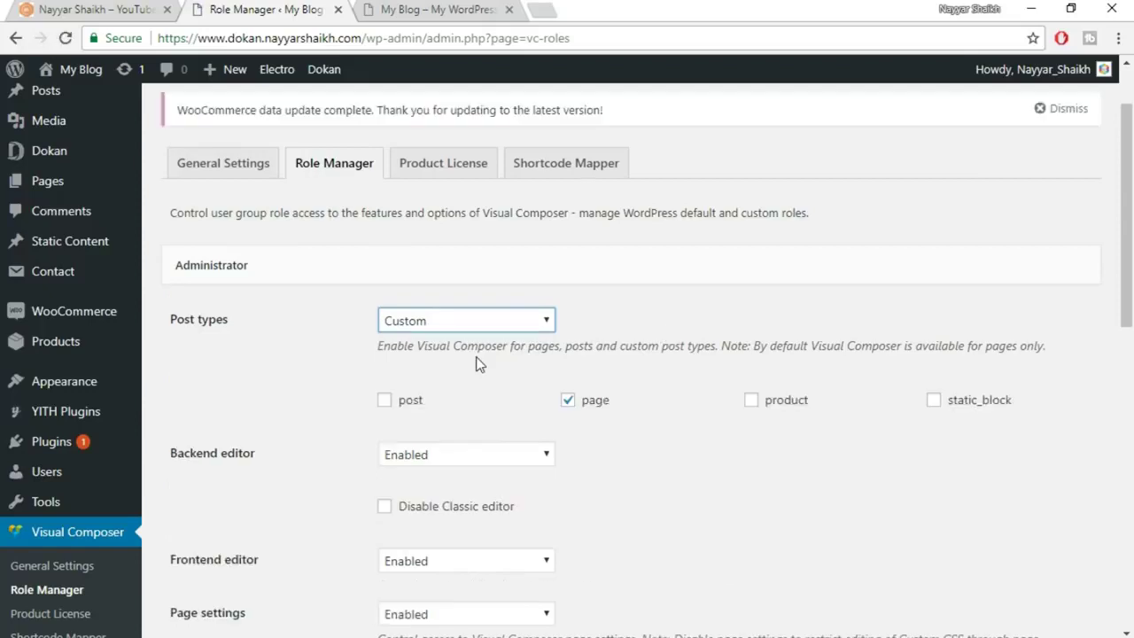
pyautogui.click(412, 400)
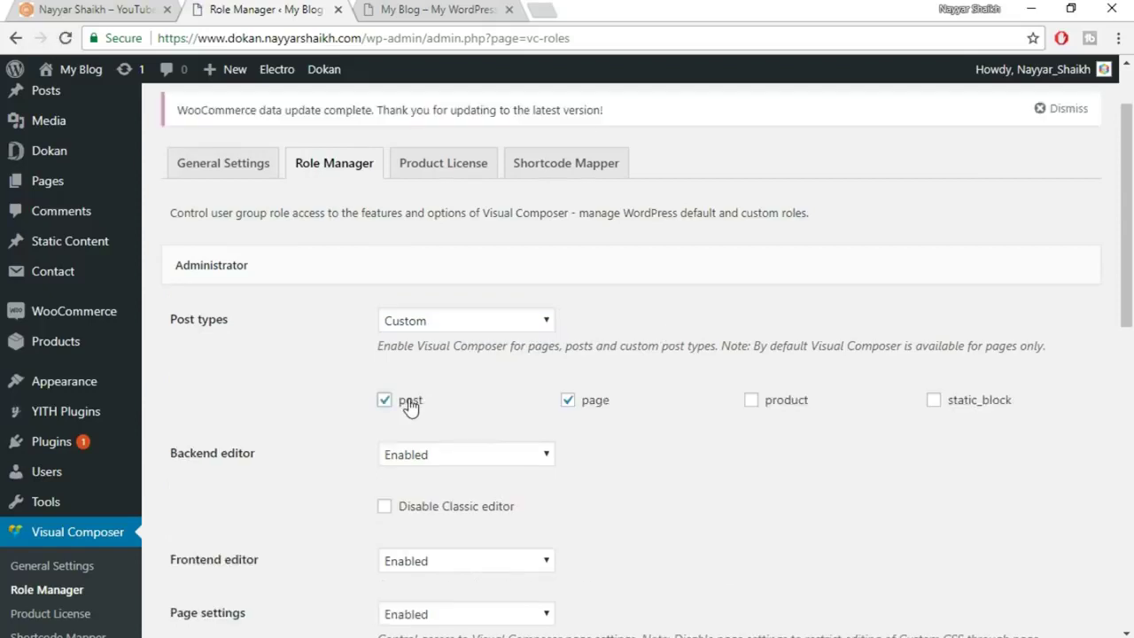
pyautogui.click(750, 402)
pyautogui.click(975, 406)
pyautogui.scroll(-8, 1033, 430)
pyautogui.click(211, 599)
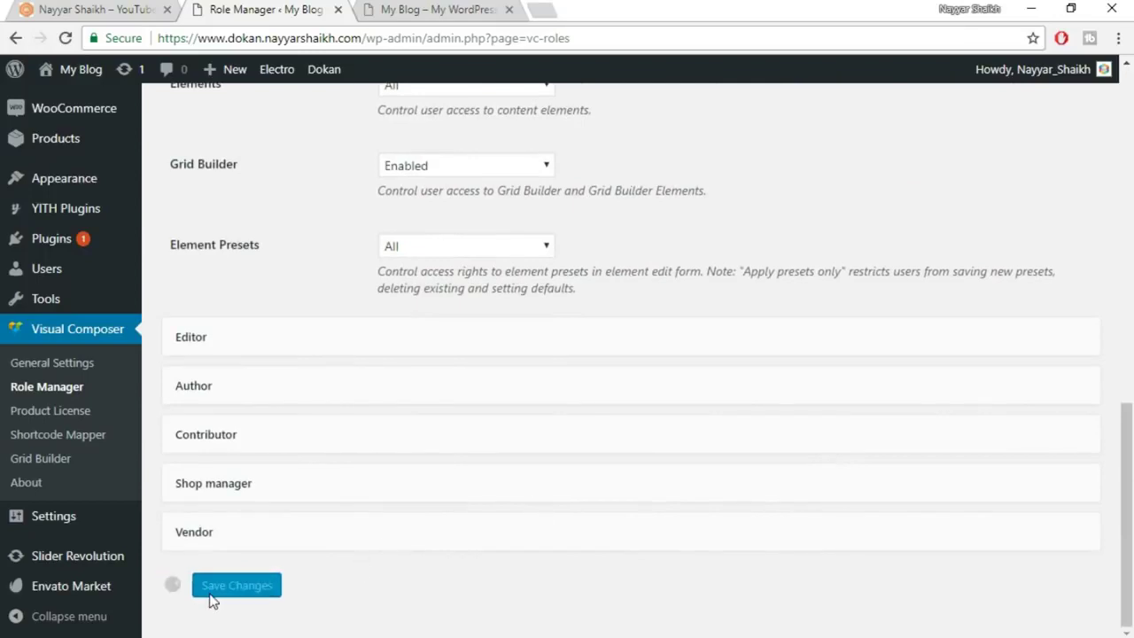
pyautogui.scroll(10, 479, 457)
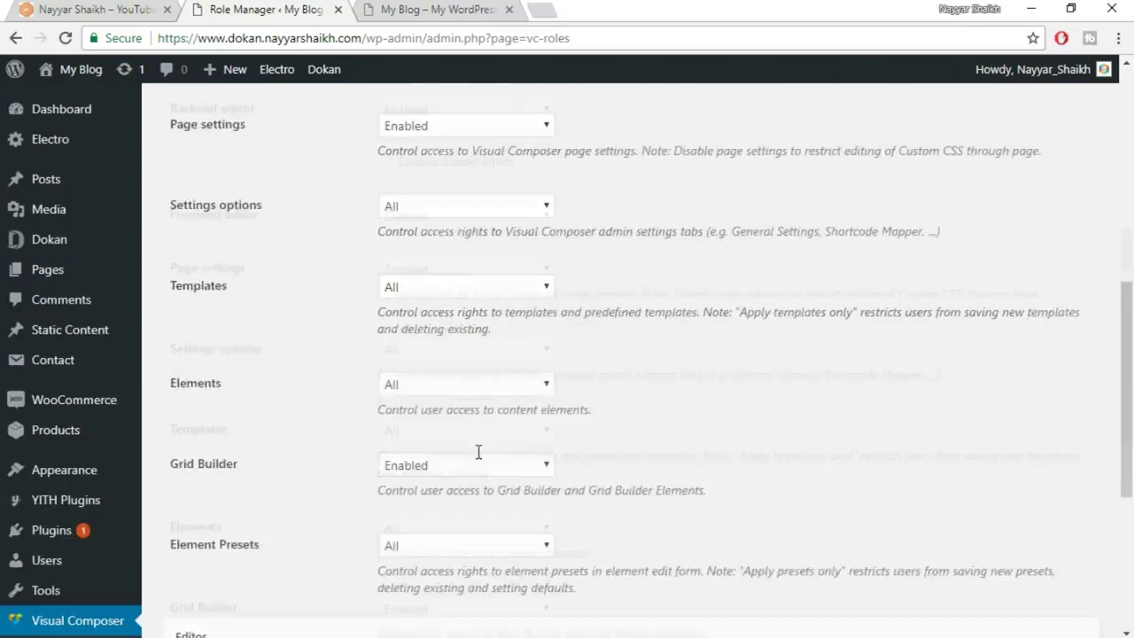
pyautogui.click(84, 332)
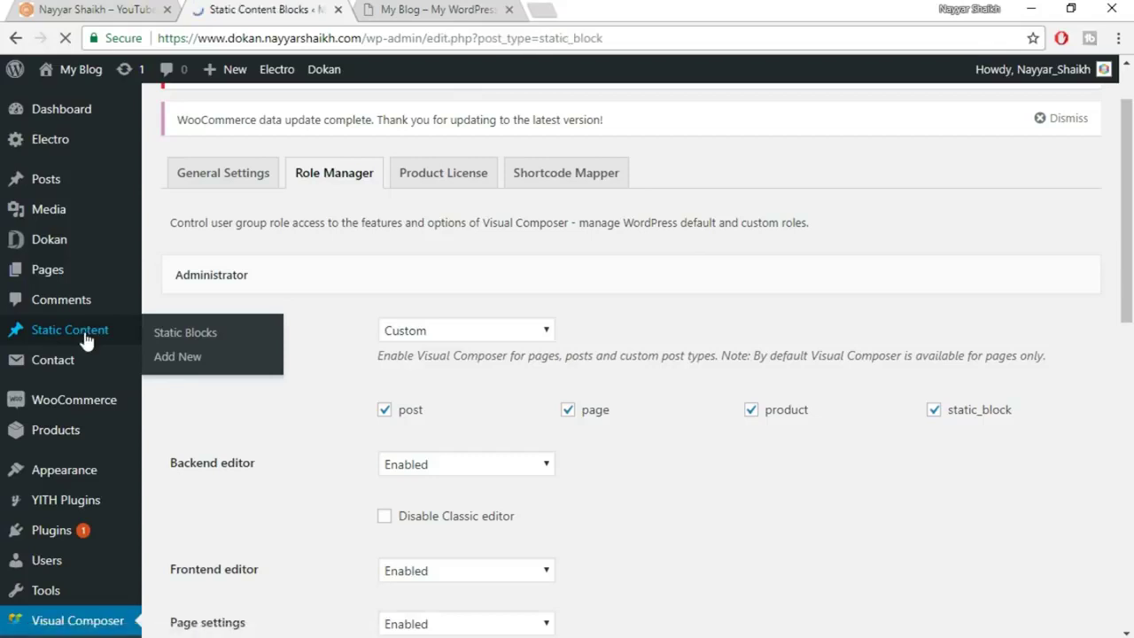
# - Edit the Cameras static block in the Visual Composer backend editor
pyautogui.moveTo(212, 331)
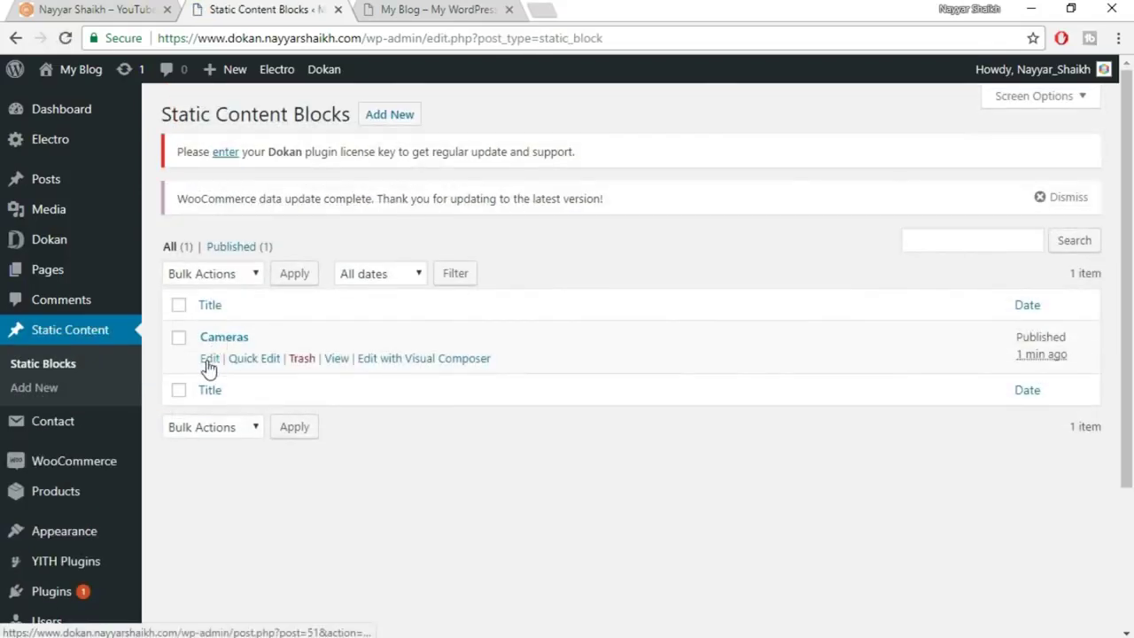
pyautogui.click(209, 363)
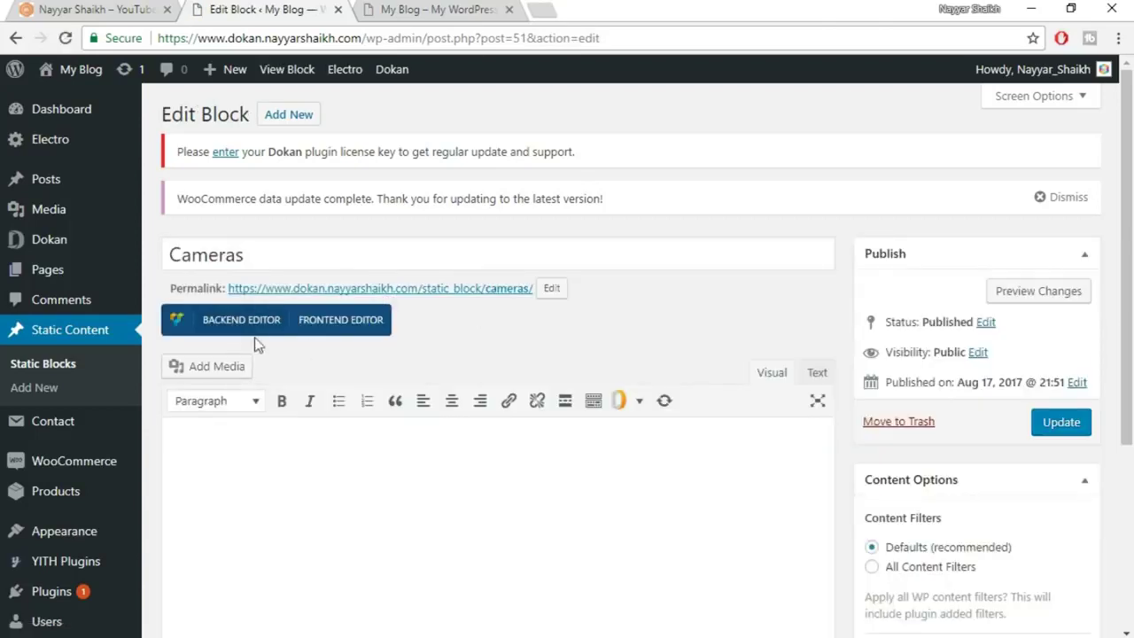
pyautogui.scroll(-1, 272, 252)
pyautogui.click(265, 235)
pyautogui.scroll(-3, 570, 294)
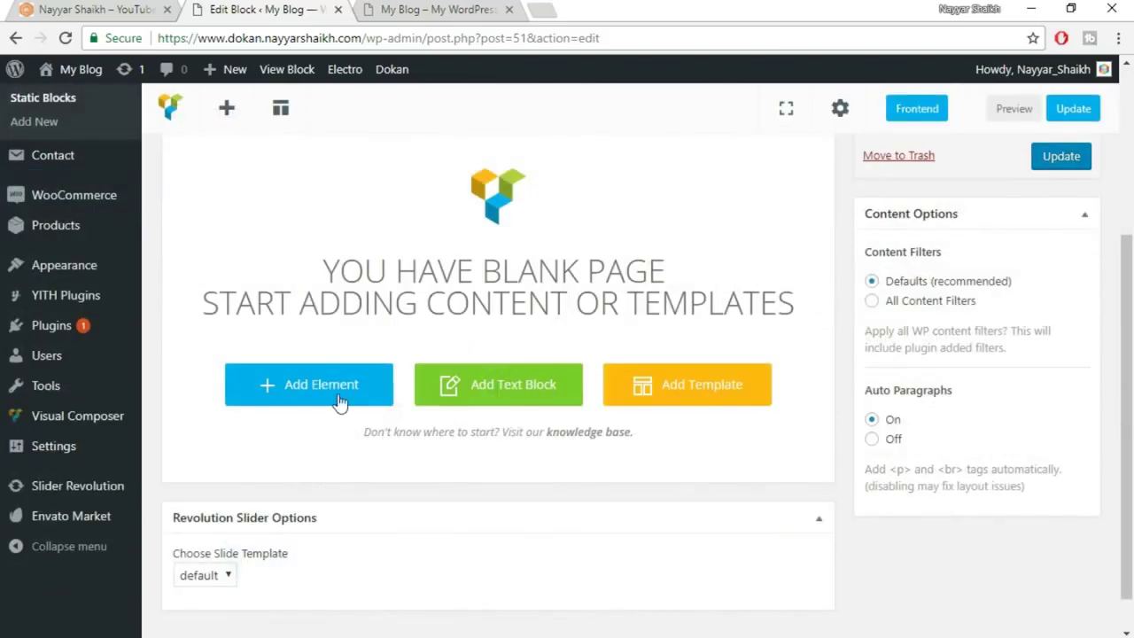
# - Add a Single Image element found by searching 'ima', and check the storefront Departments menu
pyautogui.click(339, 401)
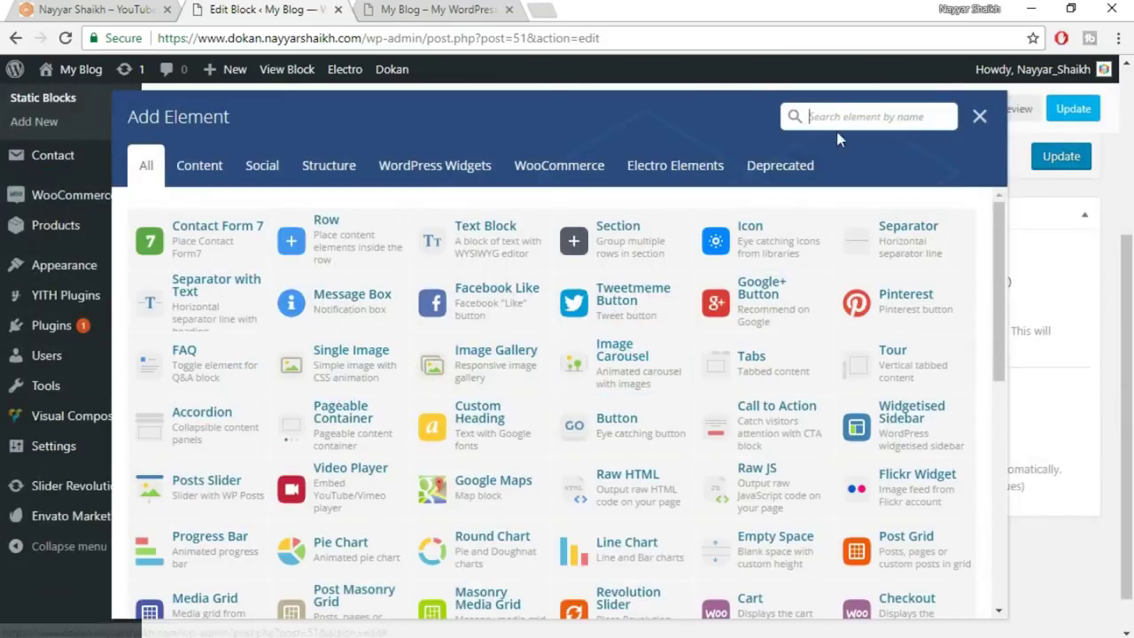
pyautogui.write('ima')
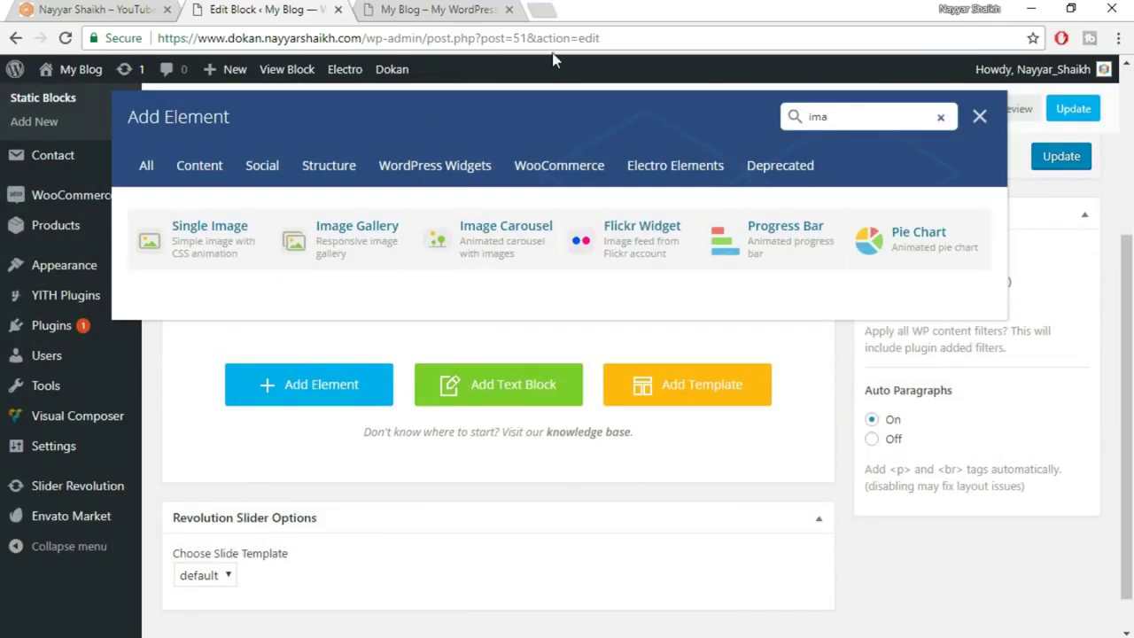
pyautogui.click(203, 248)
pyautogui.click(99, 7)
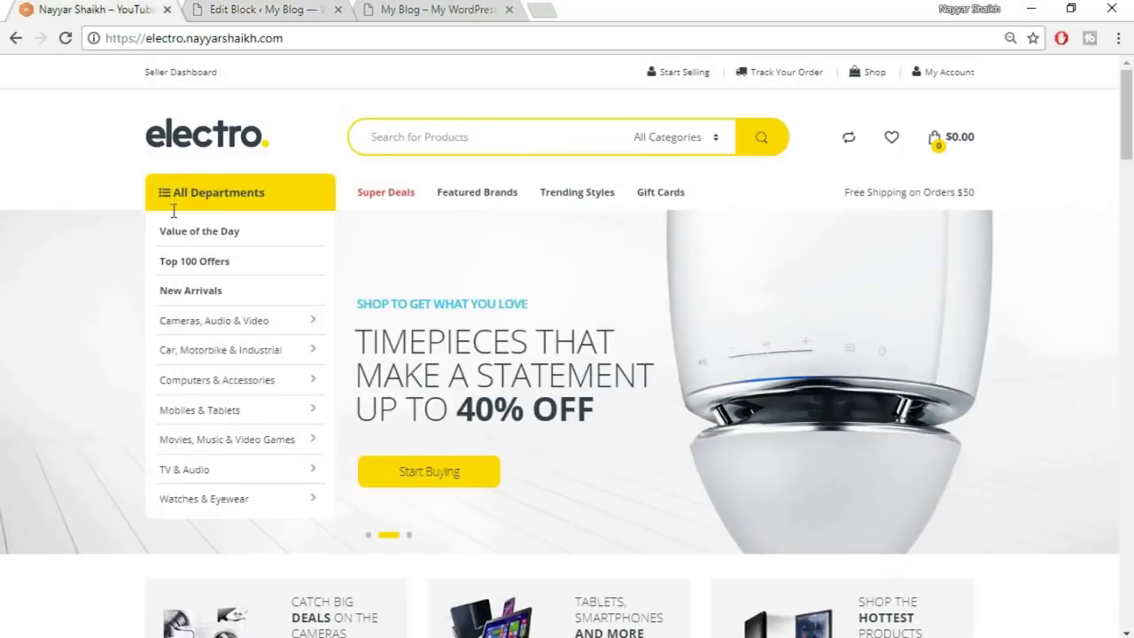
pyautogui.moveTo(185, 320)
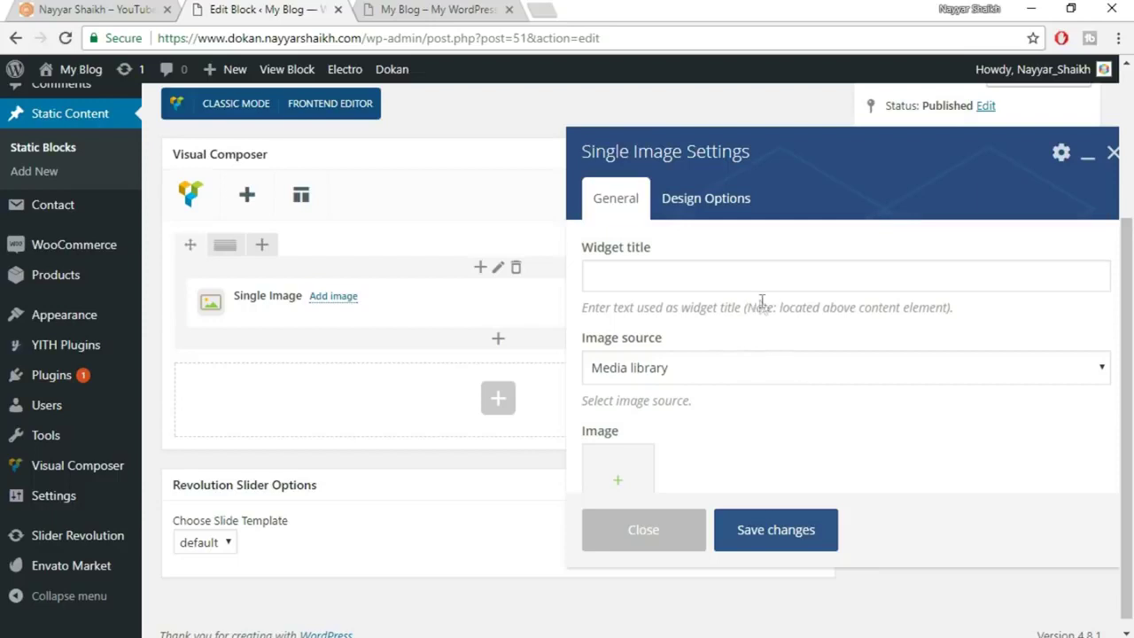
pyautogui.scroll(-1, 759, 298)
# - Start an image upload and browse to Resources > Images > Departments Menu
pyautogui.click(636, 400)
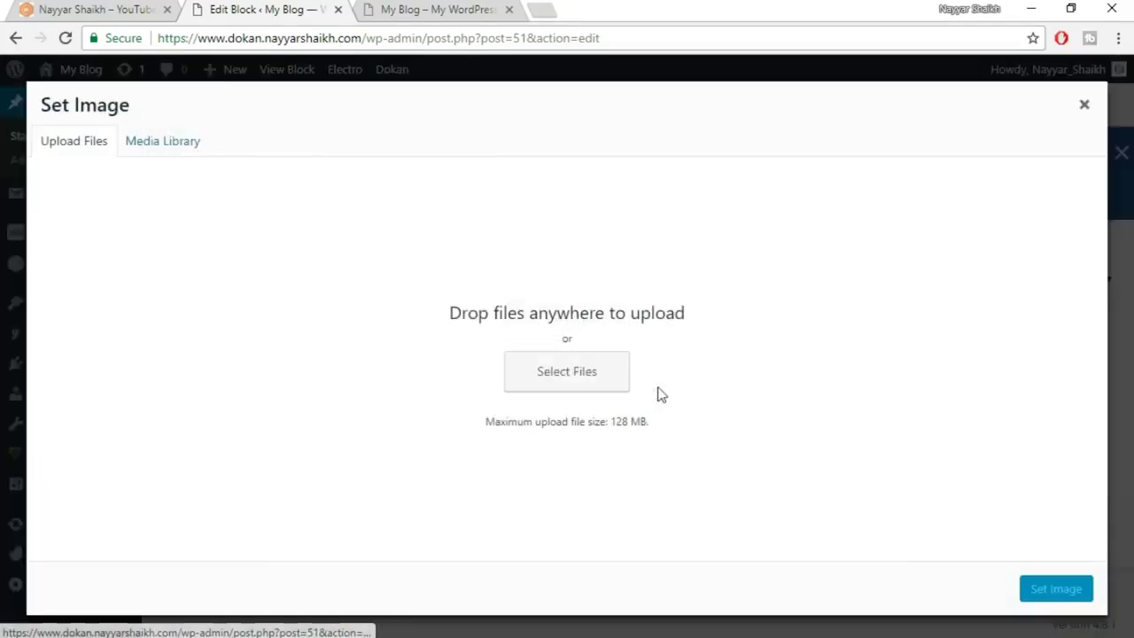
pyautogui.click(564, 372)
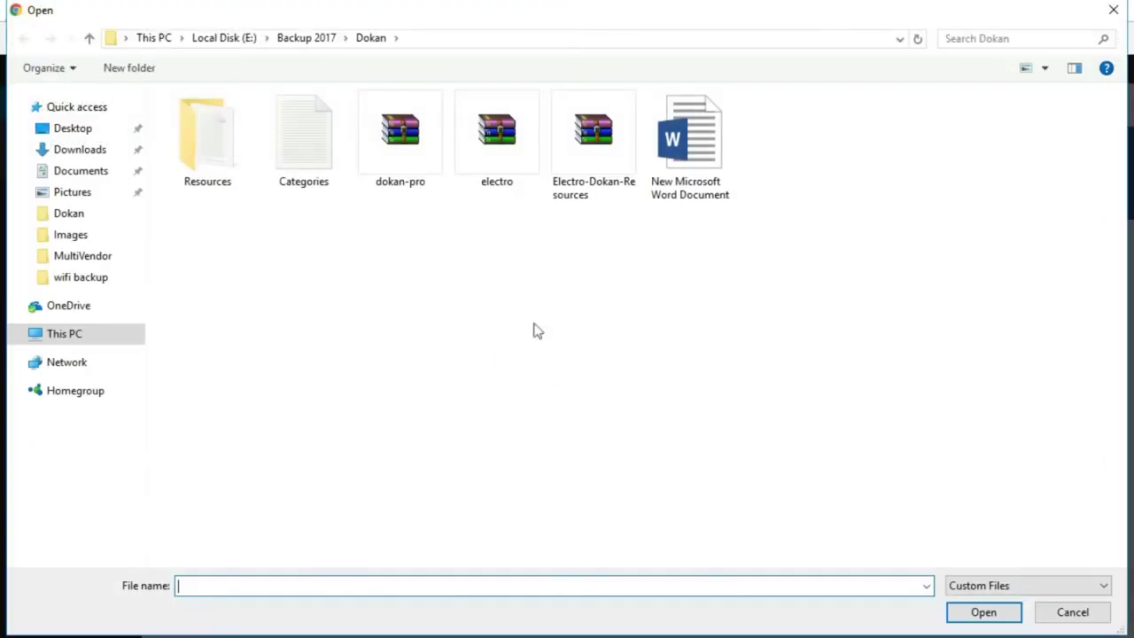
pyautogui.doubleClick(242, 139)
pyautogui.doubleClick(195, 120)
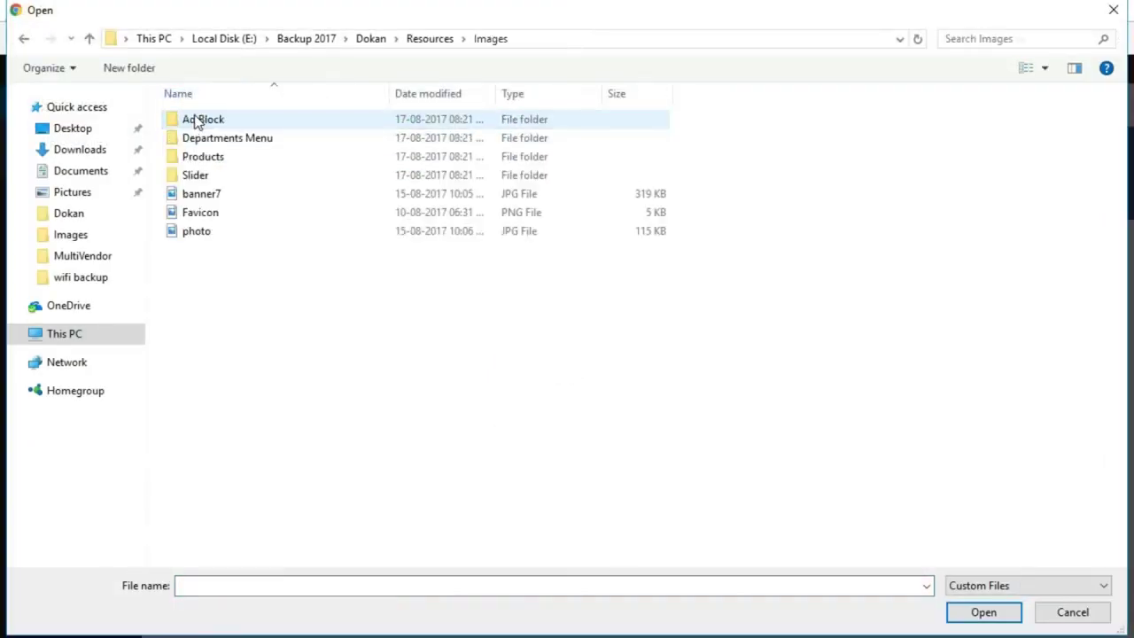
pyautogui.doubleClick(222, 120)
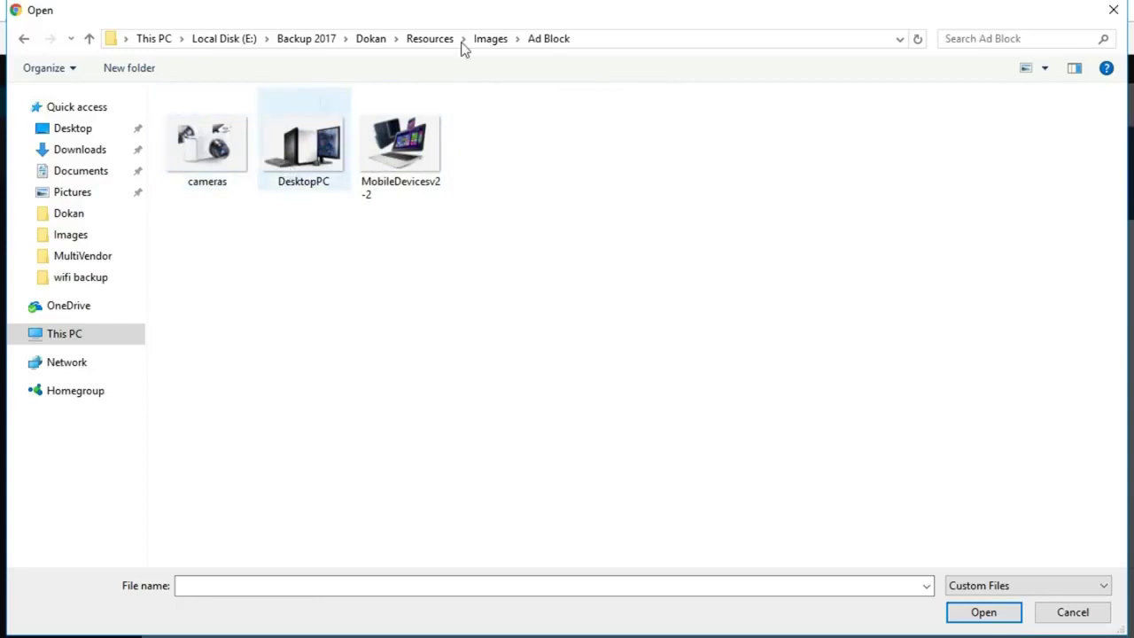
pyautogui.click(492, 39)
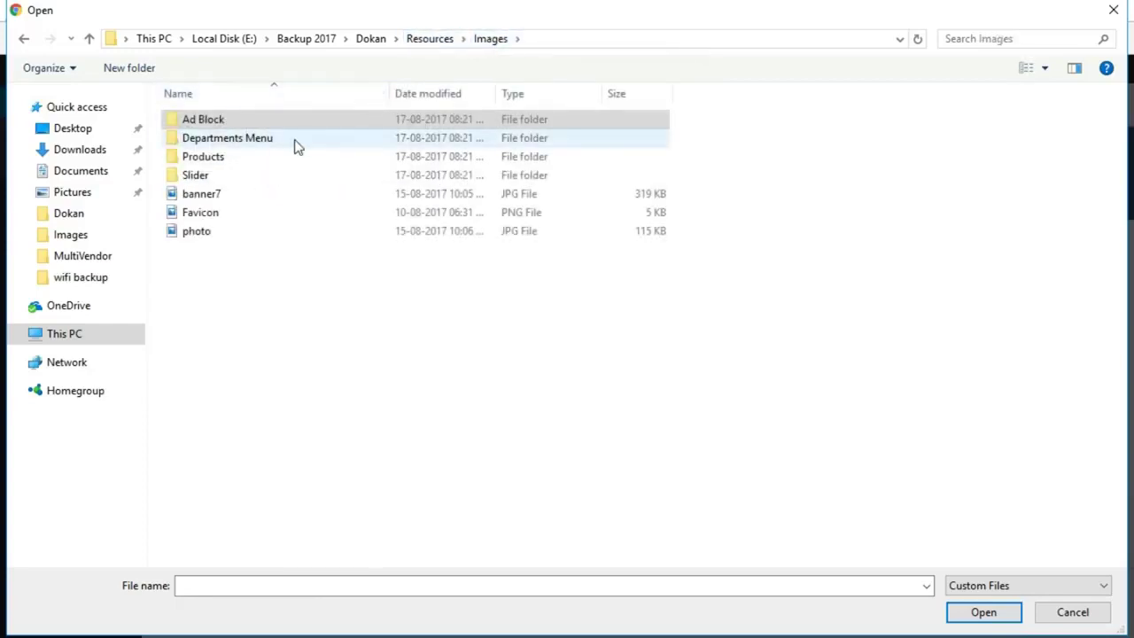
pyautogui.doubleClick(299, 141)
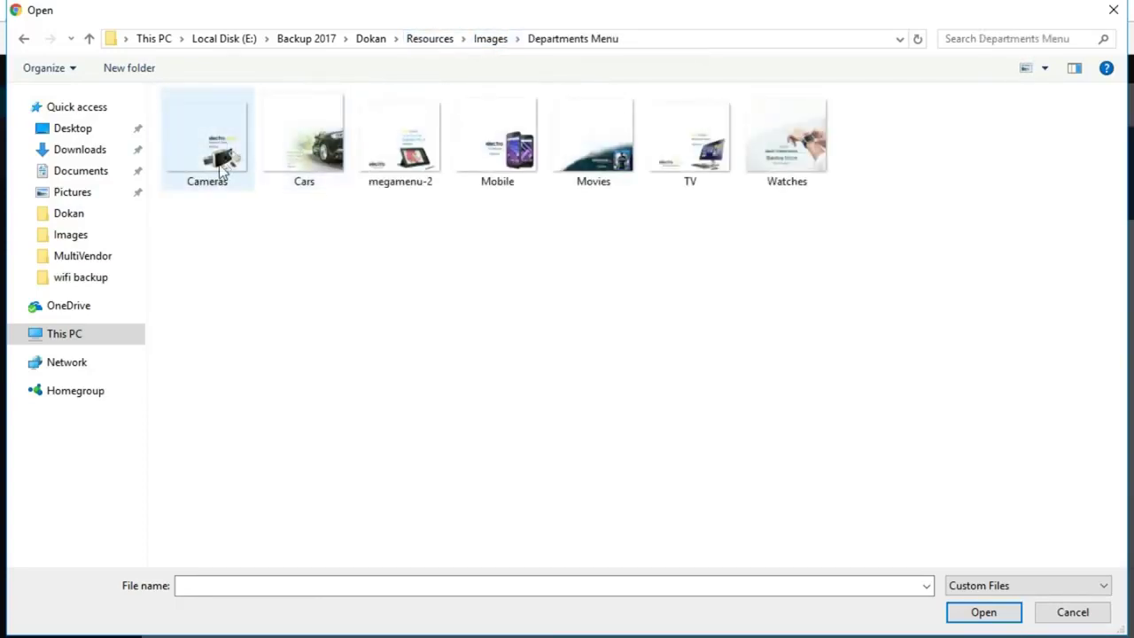
# - Upload Cameras.png, set it as the Single Image picture, and save
pyautogui.click(221, 171)
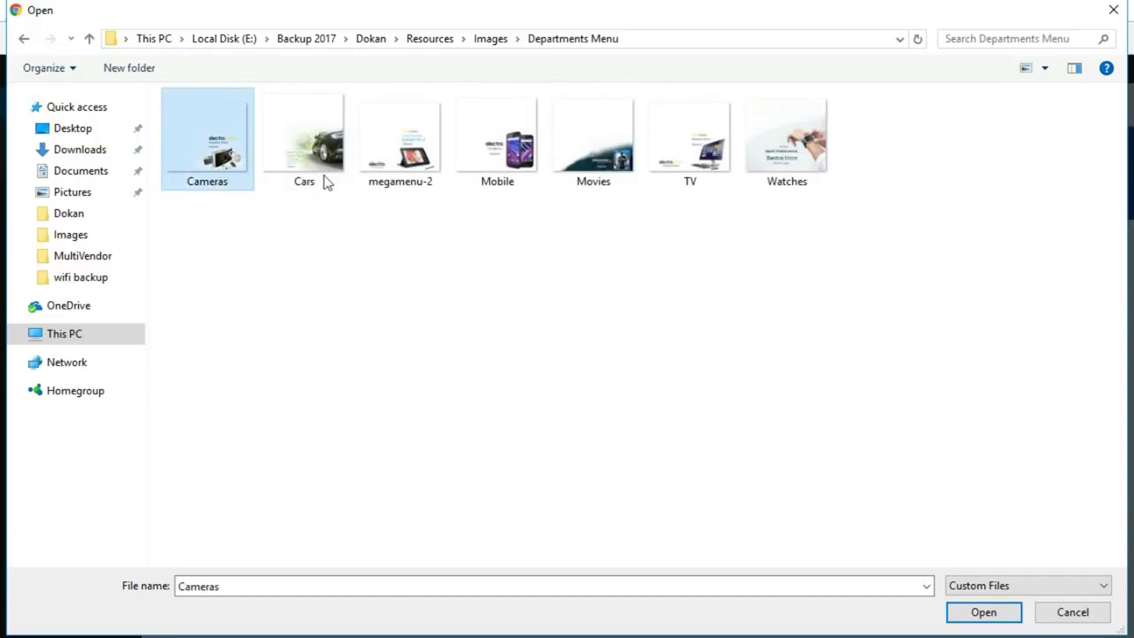
pyautogui.click(988, 615)
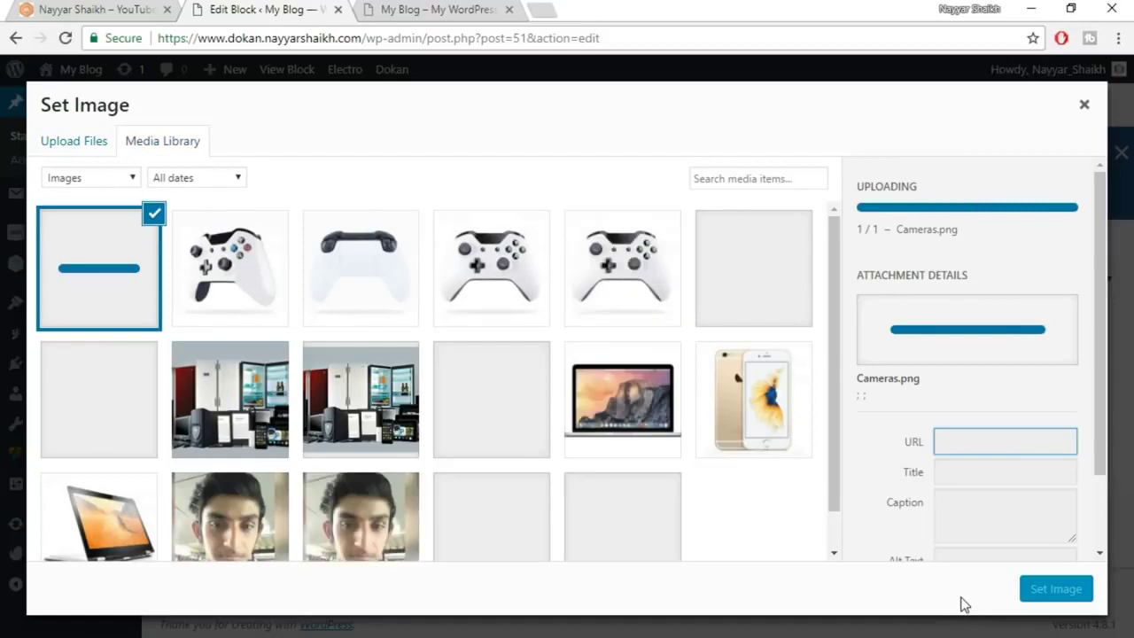
pyautogui.click(1059, 591)
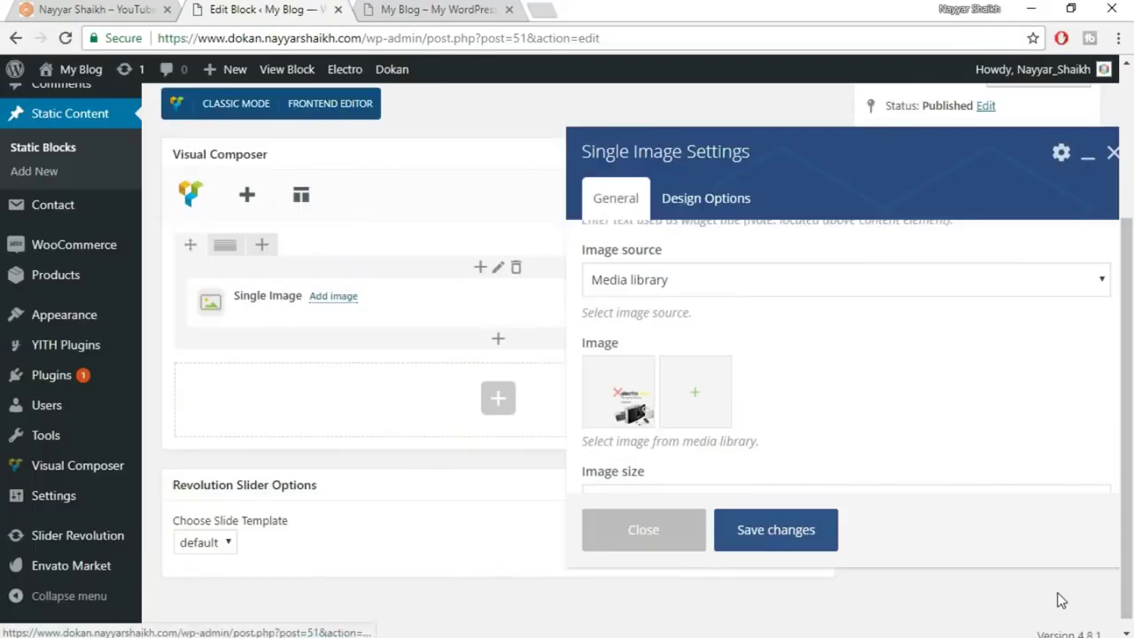
pyautogui.click(789, 530)
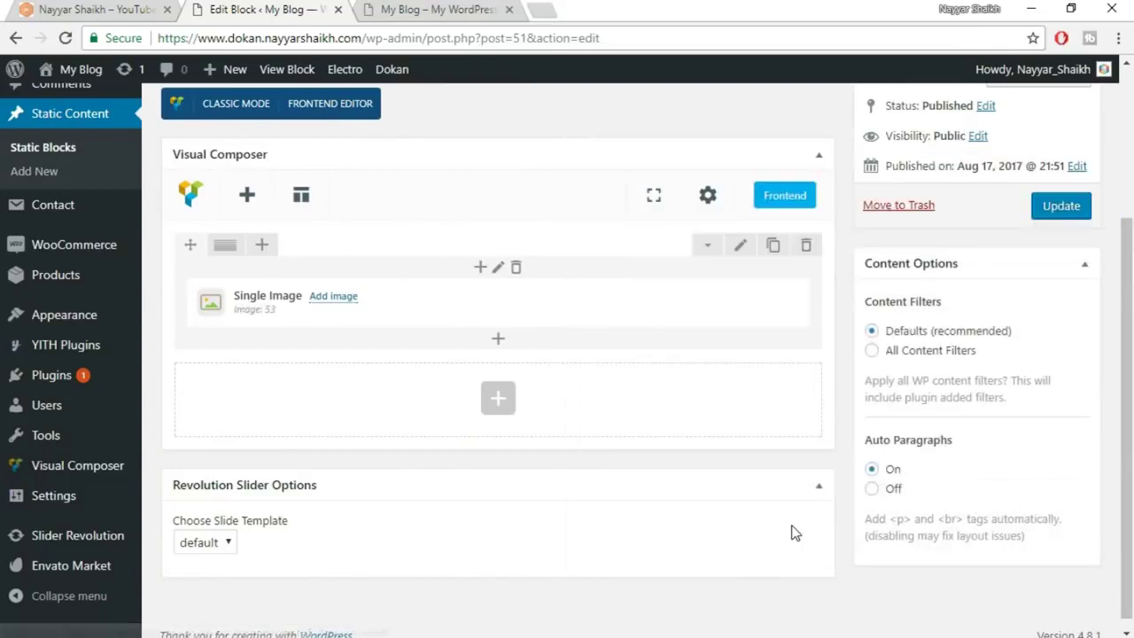
# - Set the Cameras row's Extra class name to bg-yamm-content and save the row settings
pyautogui.click(742, 249)
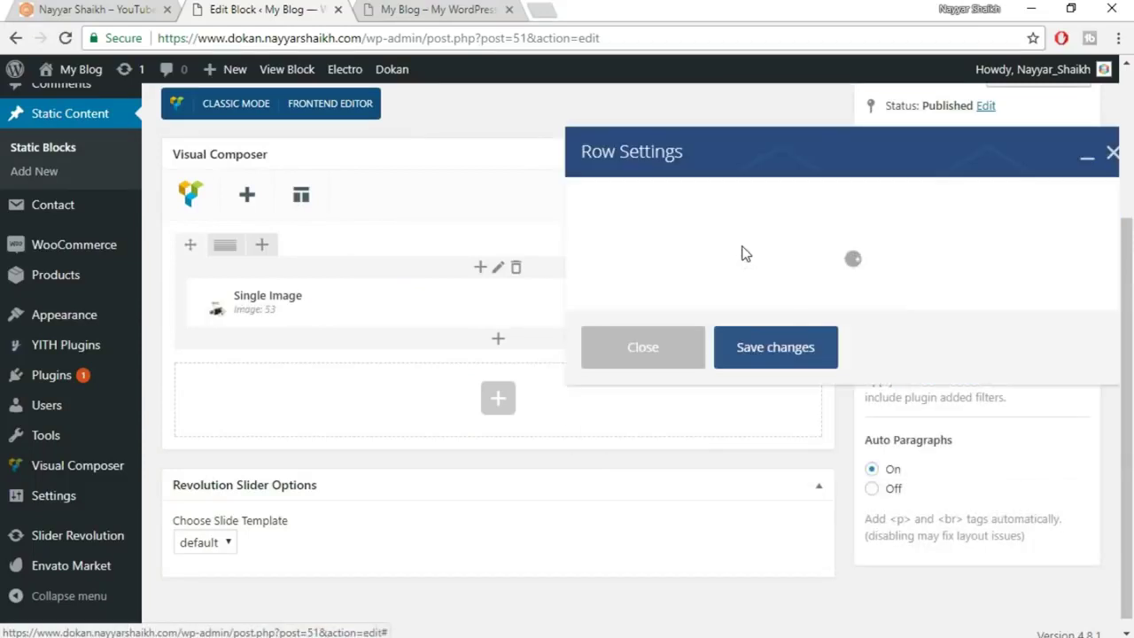
pyautogui.scroll(-5, 802, 363)
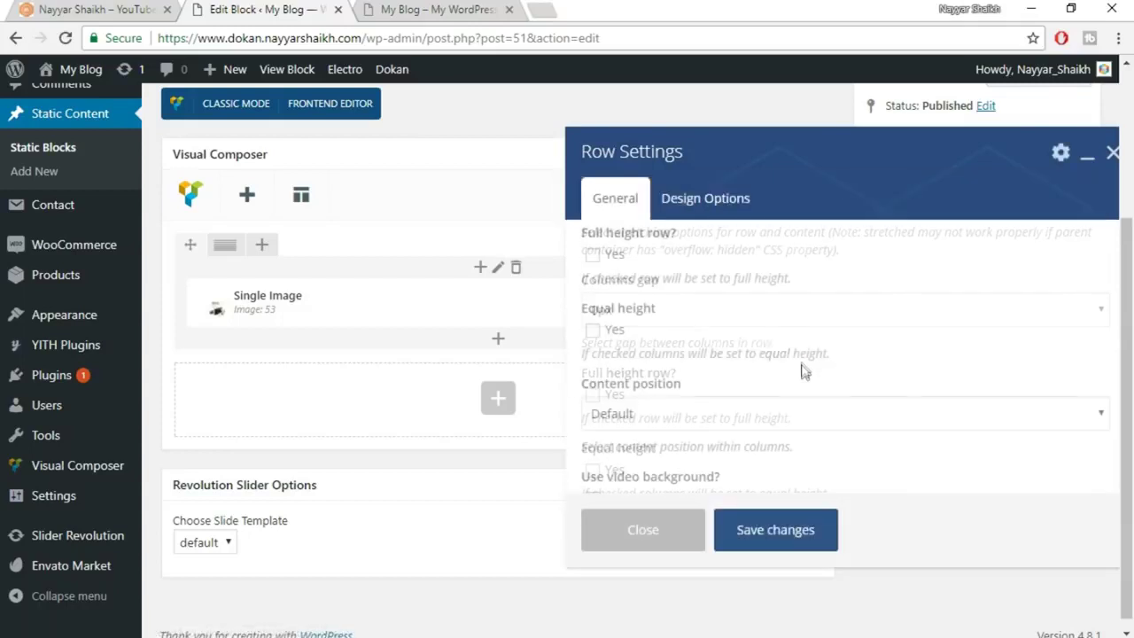
pyautogui.scroll(-2, 788, 389)
pyautogui.scroll(-1, 766, 456)
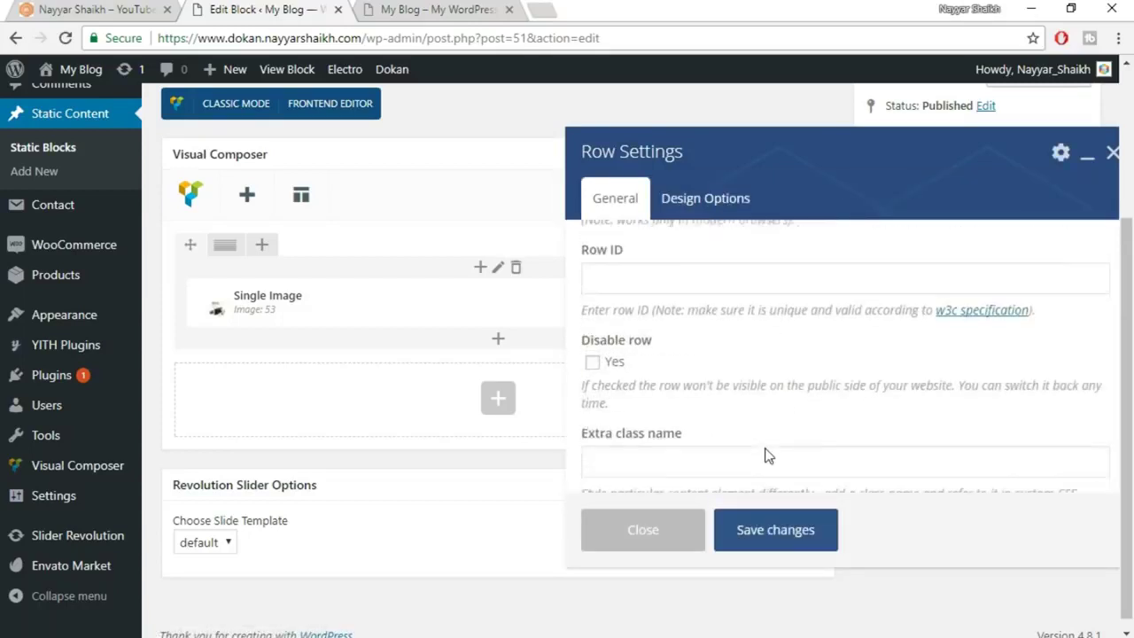
pyautogui.click(696, 437)
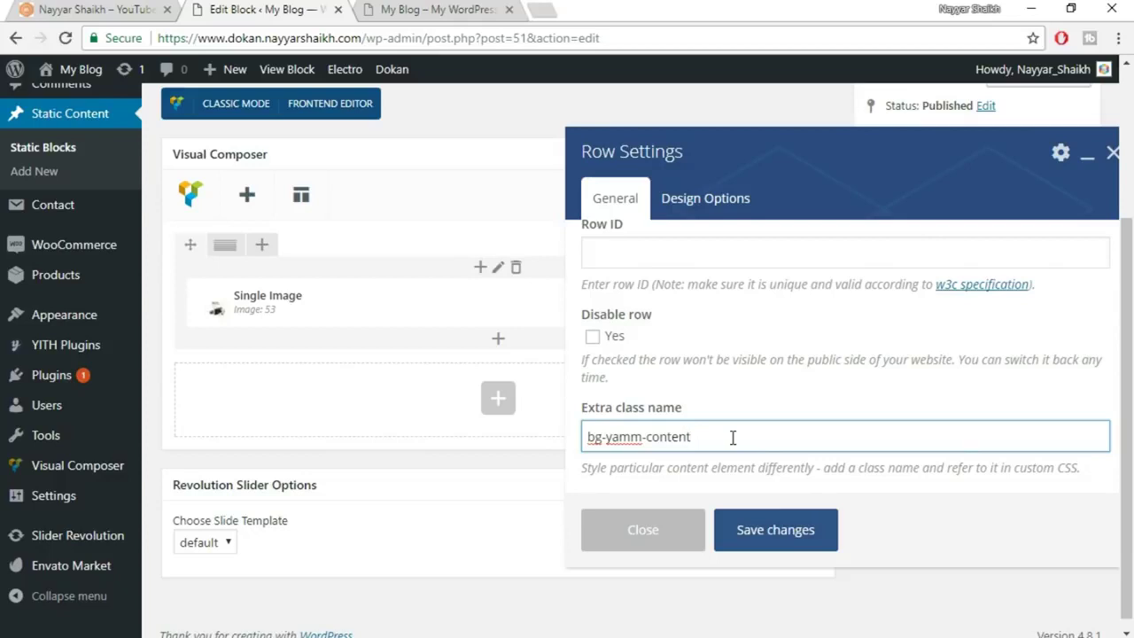
pyautogui.click(767, 530)
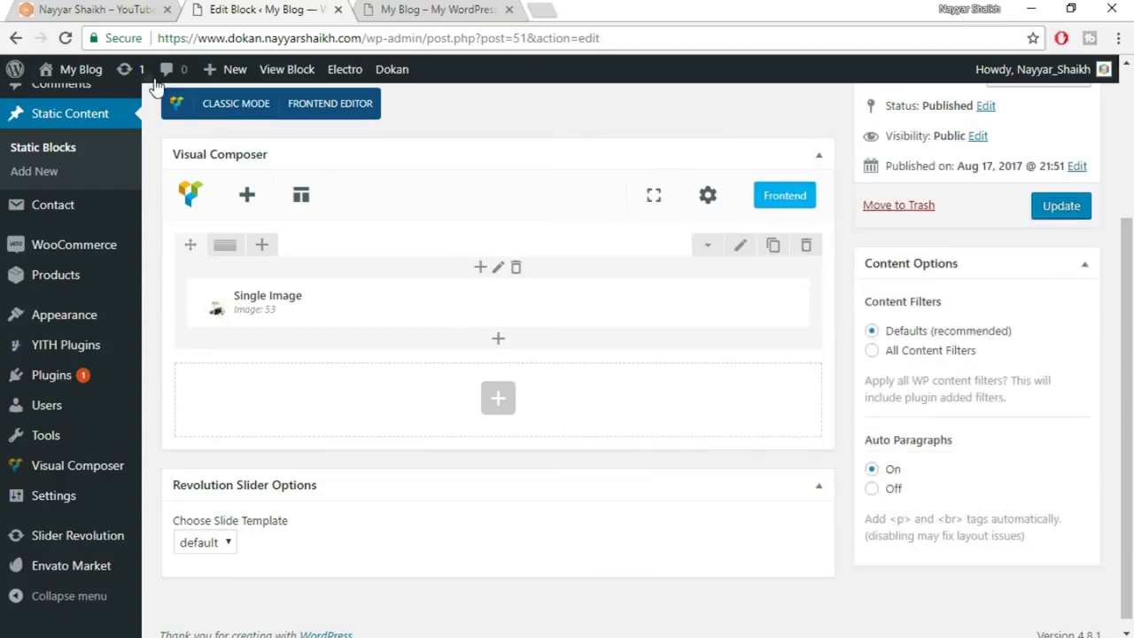
# - Compare with the storefront, then add a Text Block in a new row below the image
pyautogui.click(133, 10)
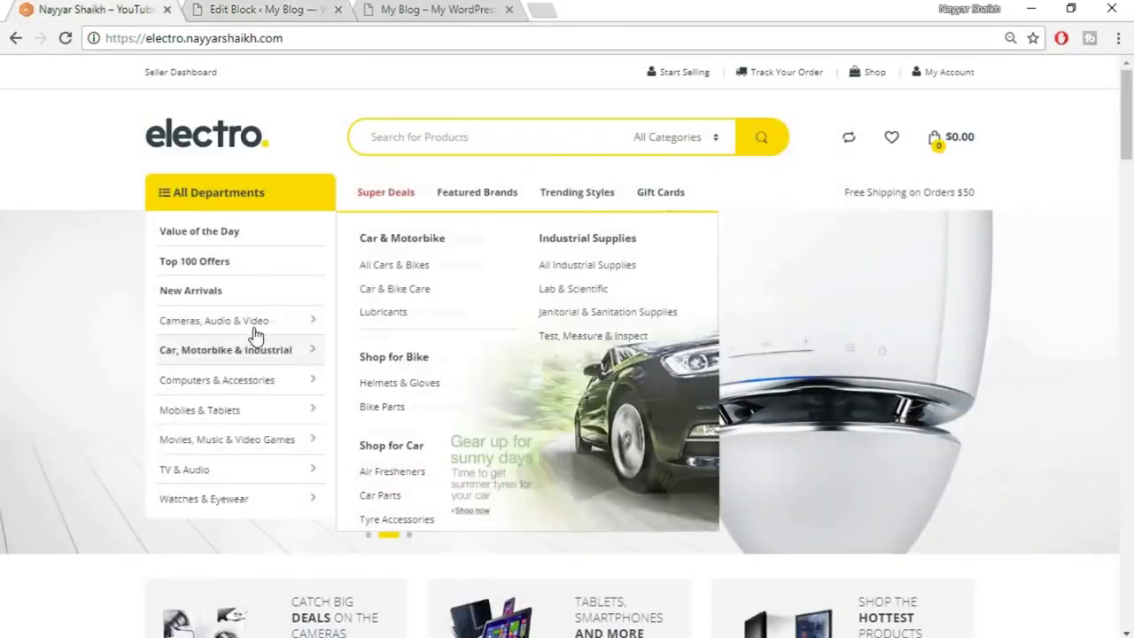
pyautogui.moveTo(254, 328)
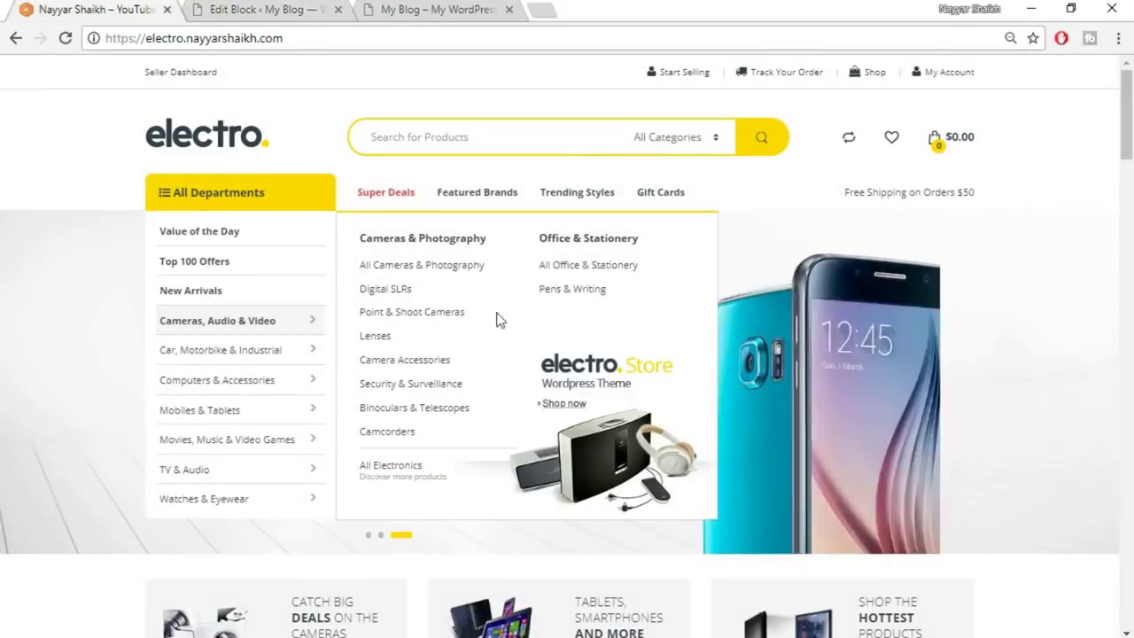
pyautogui.click(277, 8)
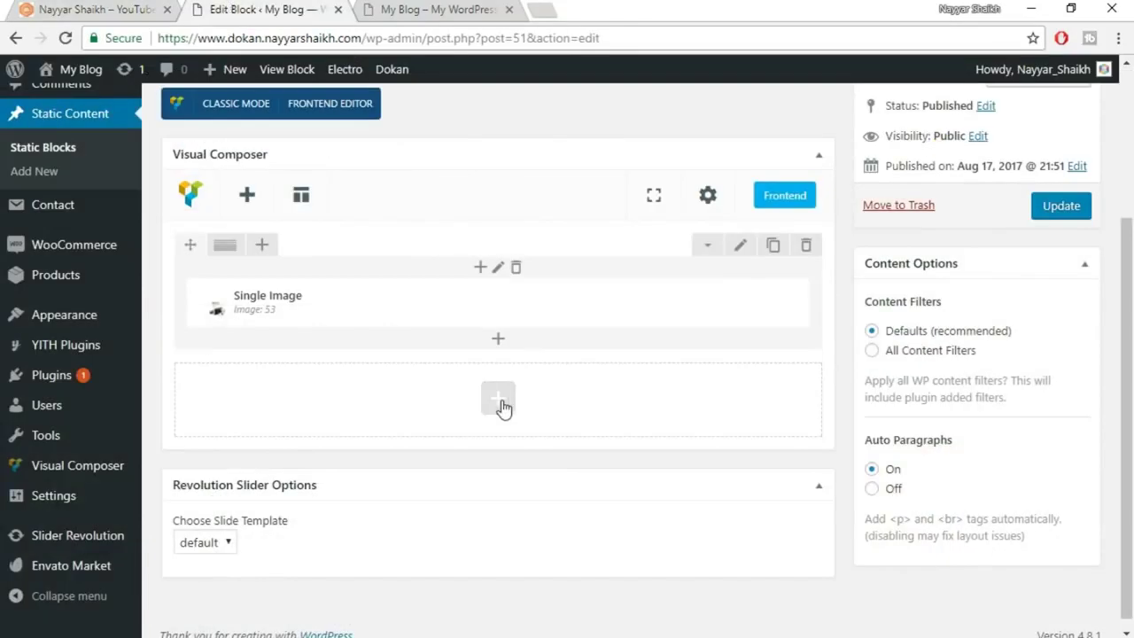
pyautogui.click(507, 406)
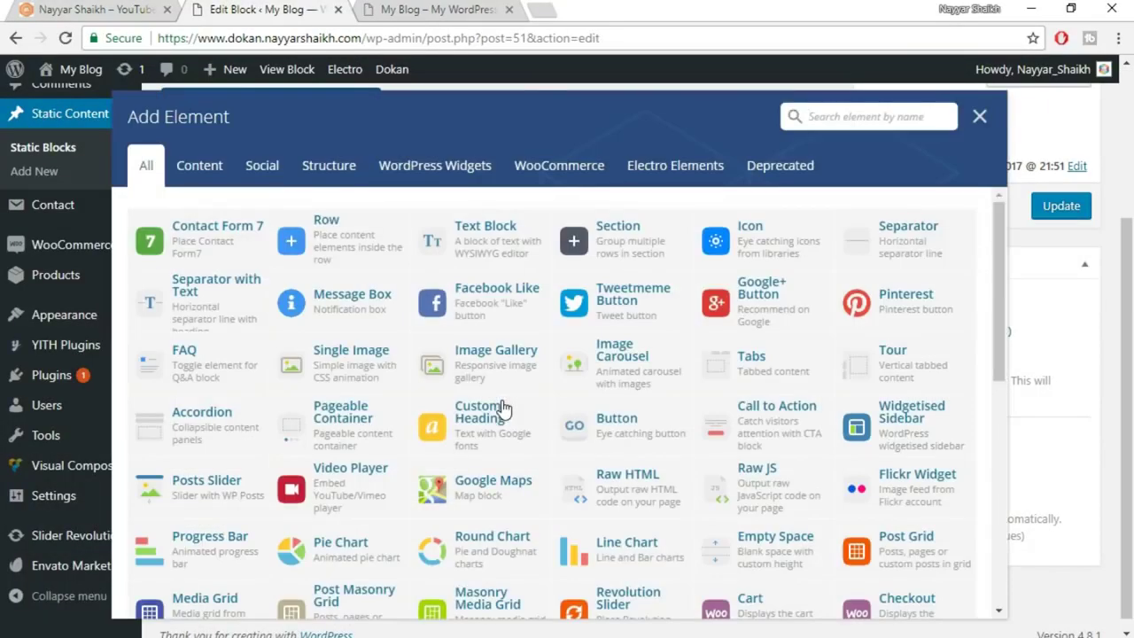
pyautogui.click(502, 251)
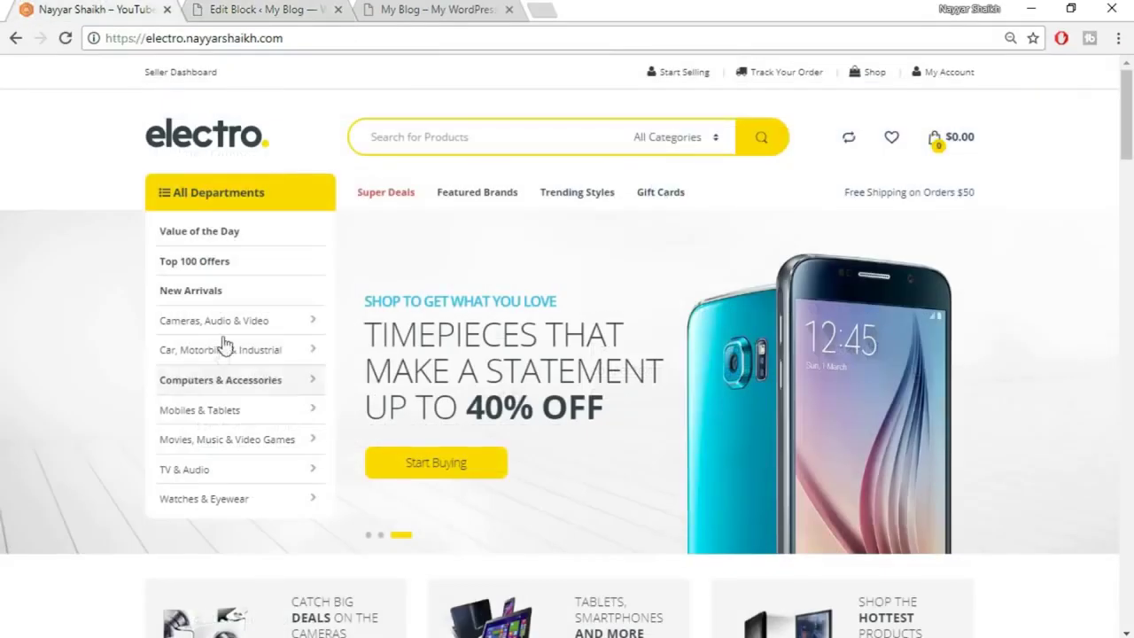
# - Open bloggdude.com's Dokan multi-vendor marketplace post in a new tab, then return to the editor
pyautogui.click(544, 10)
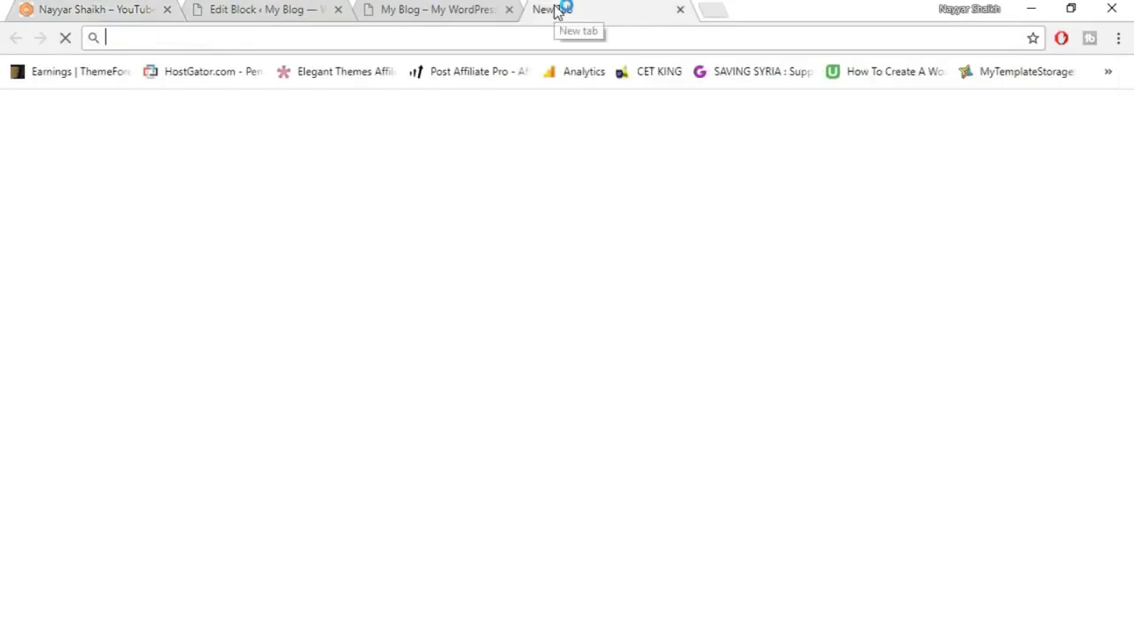
pyautogui.write('blo')
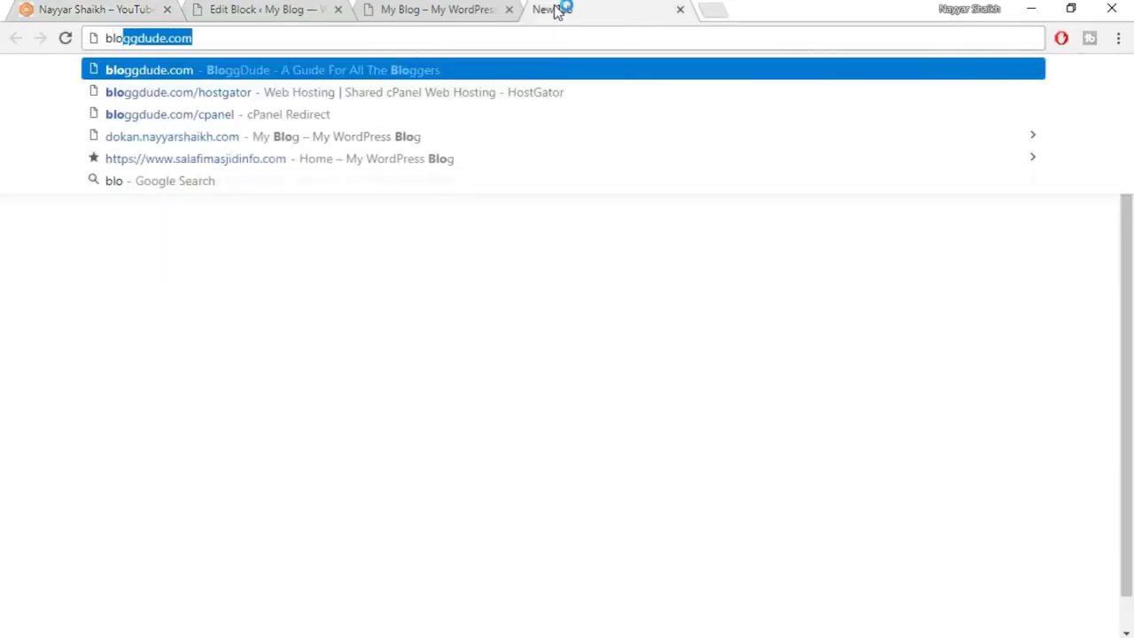
pyautogui.press('Return')
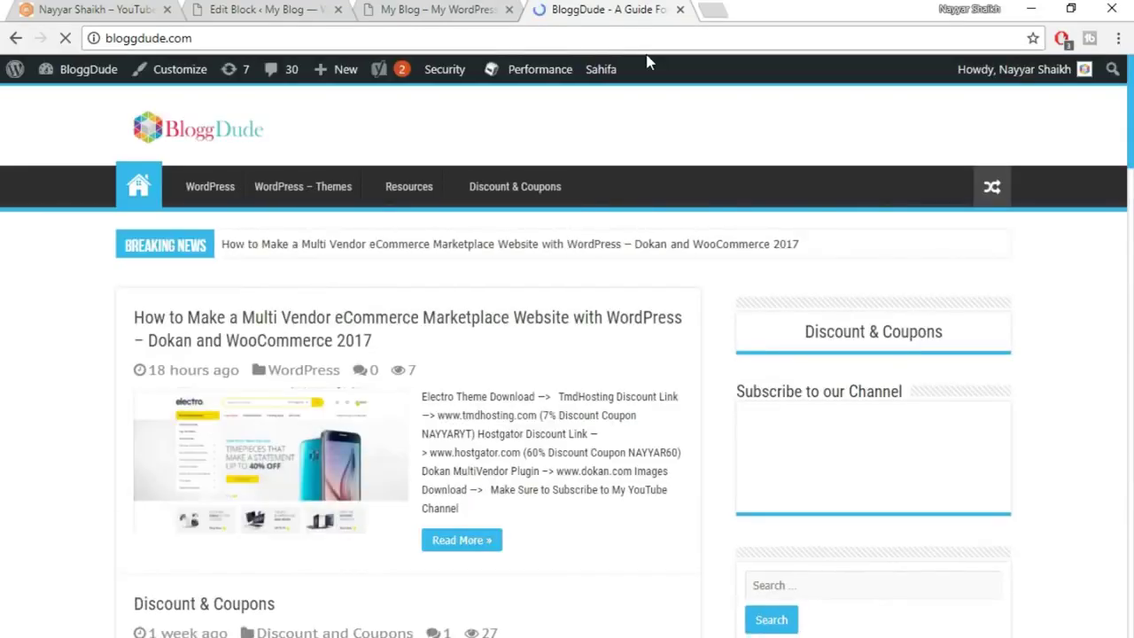
pyautogui.click(565, 332)
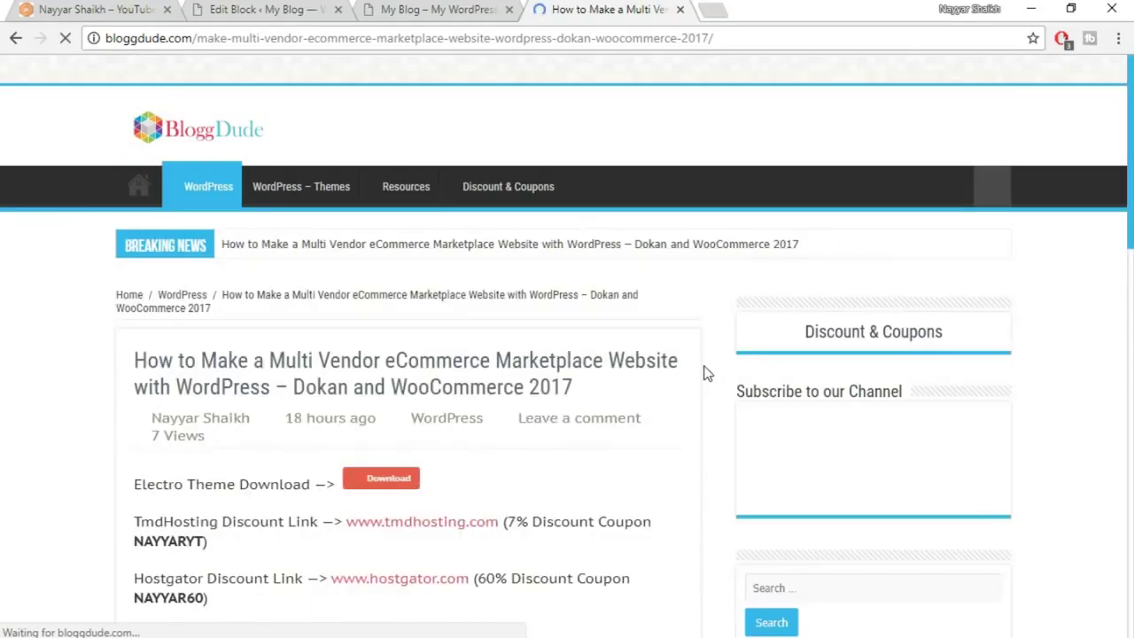
pyautogui.scroll(-5, 700, 373)
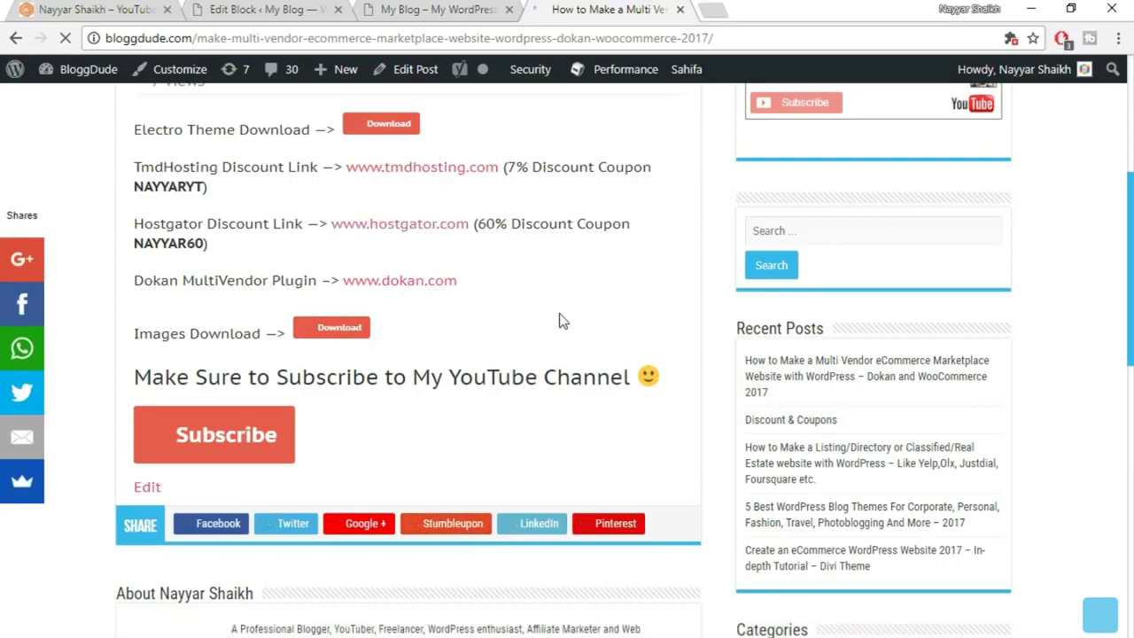
pyautogui.click(270, 9)
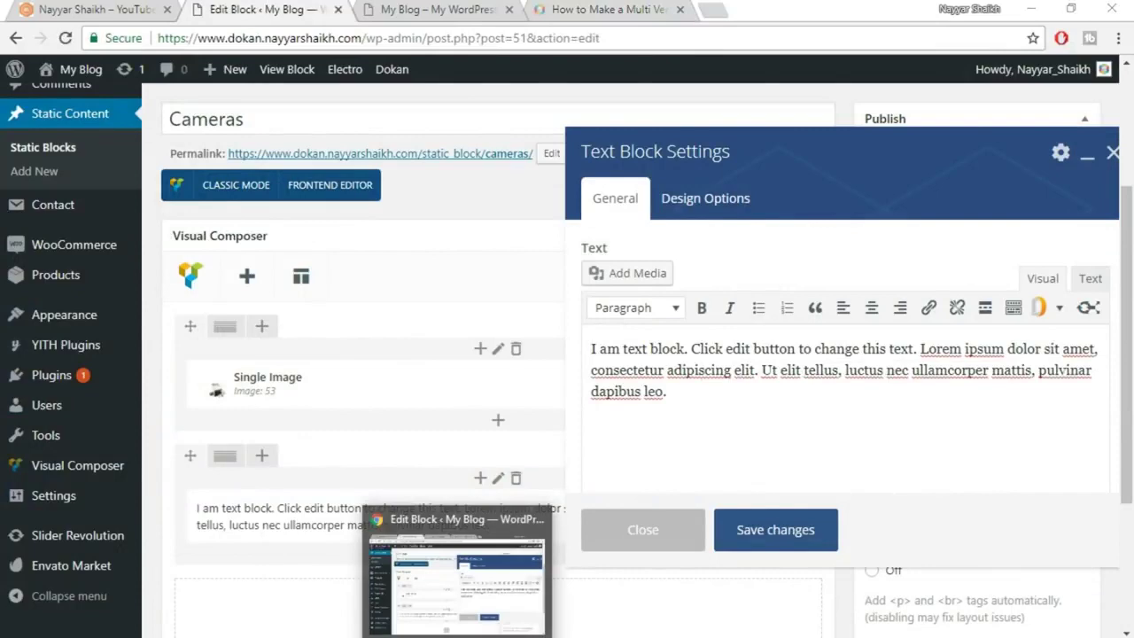
# - Open the CSS notes file in maximized Notepad and select the <ul> to </ul> Static Block markup
pyautogui.hotkey('alt', 'Tab')
pyautogui.hotkey('alt', 'Tab')
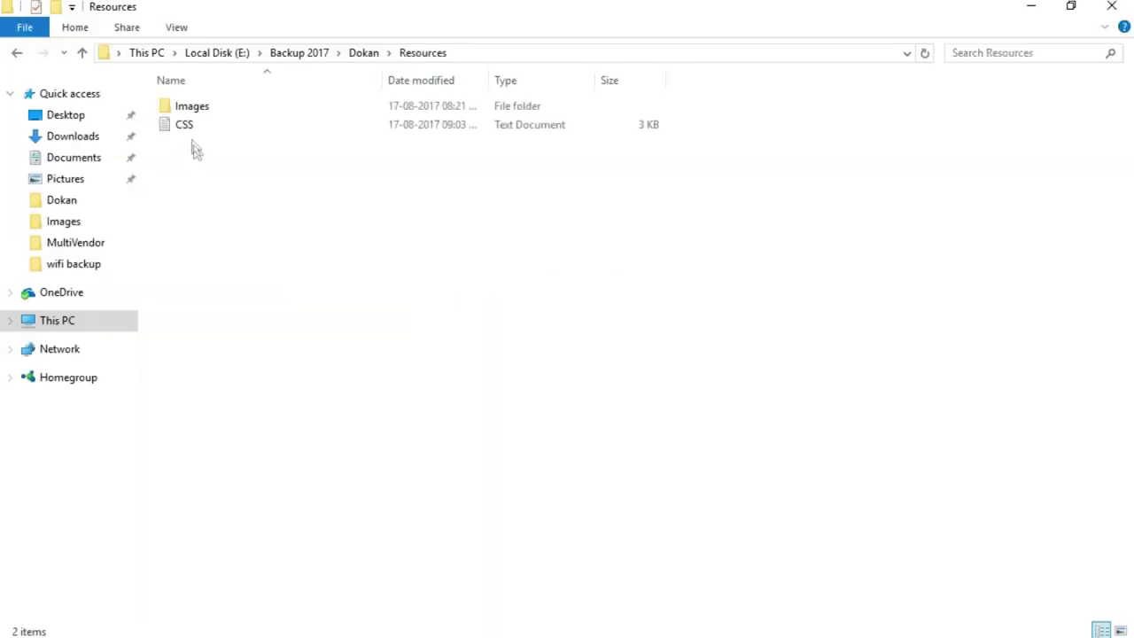
pyautogui.doubleClick(197, 131)
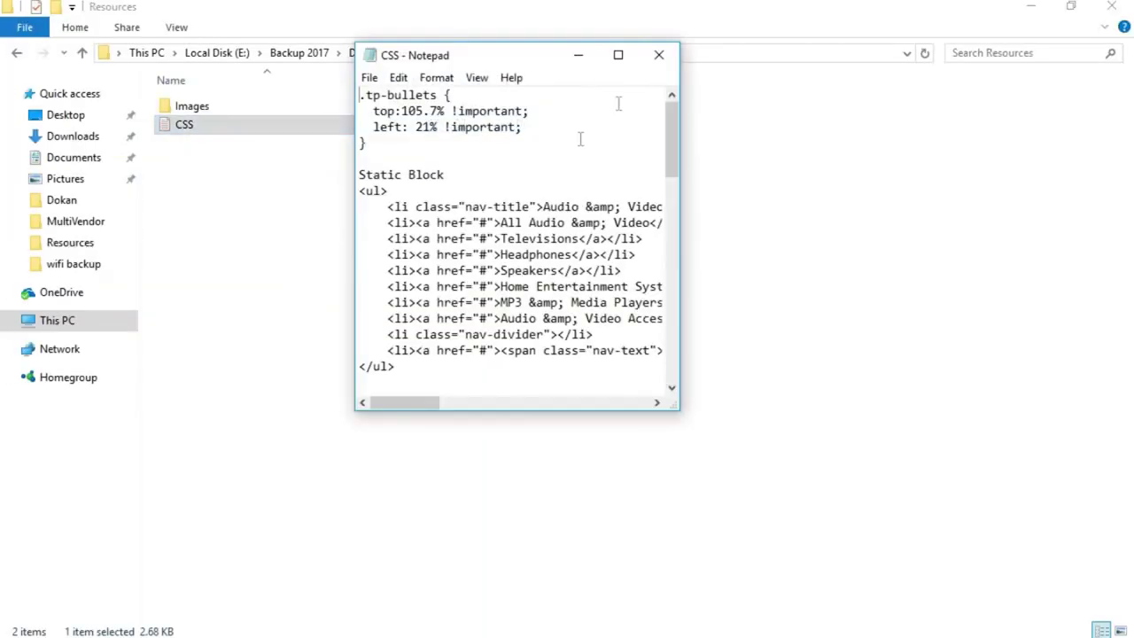
pyautogui.click(618, 53)
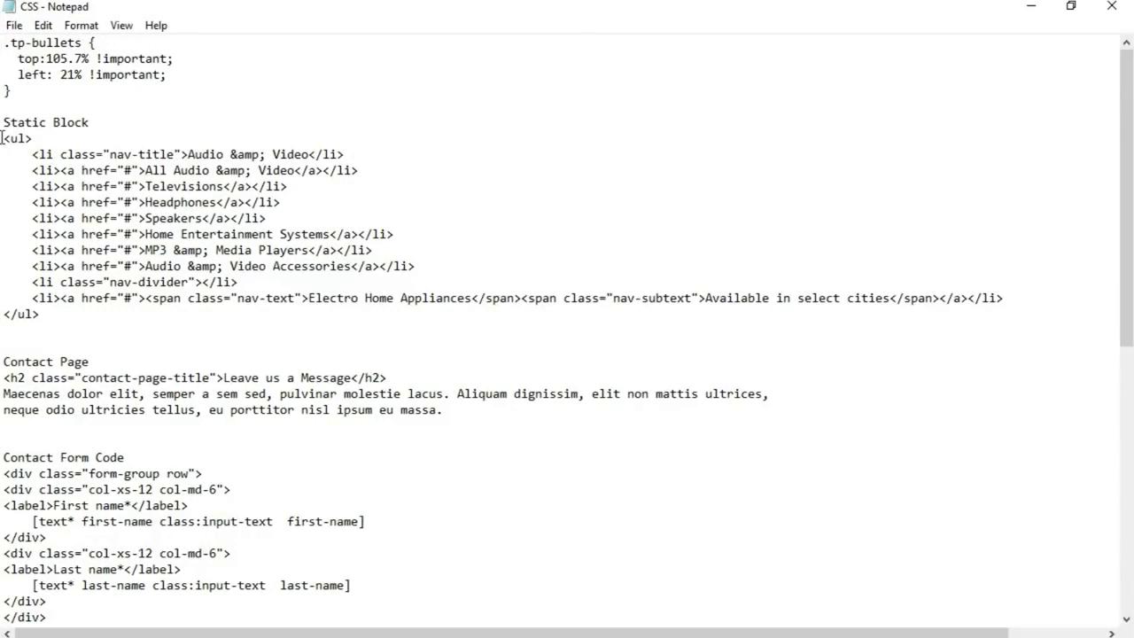
pyautogui.moveTo(1, 138); pyautogui.dragTo(72, 320)
pyautogui.hotkey('ctrl', 'c')
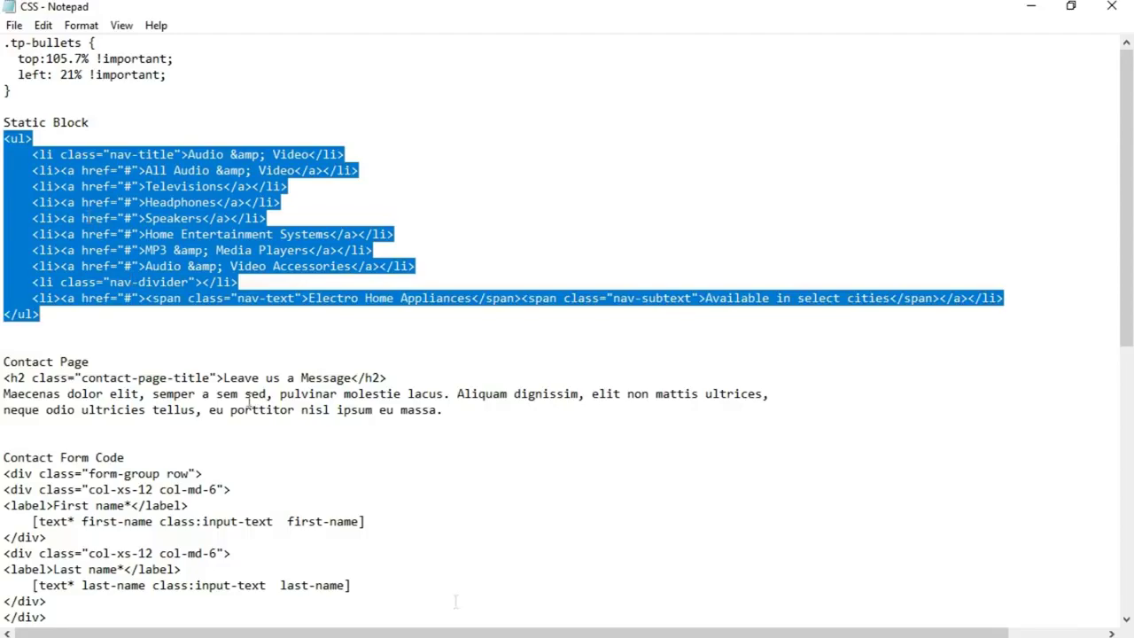
pyautogui.click(460, 637)
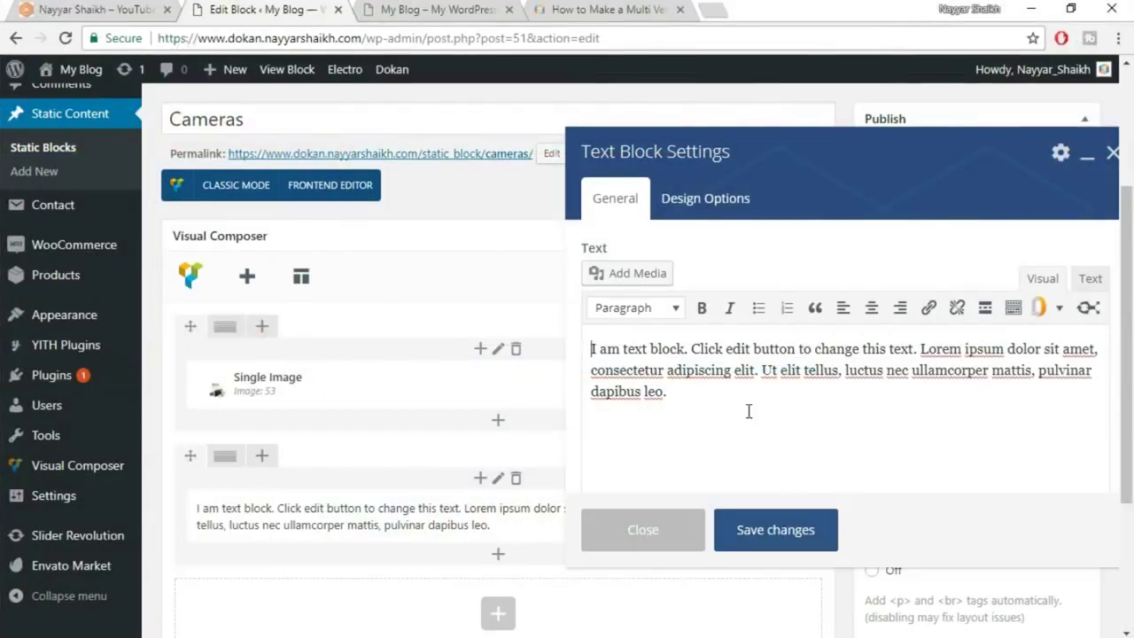
# - Replace the Text Block placeholder with the pasted menu list markup and save
pyautogui.hotkey('ctrl', 'a')
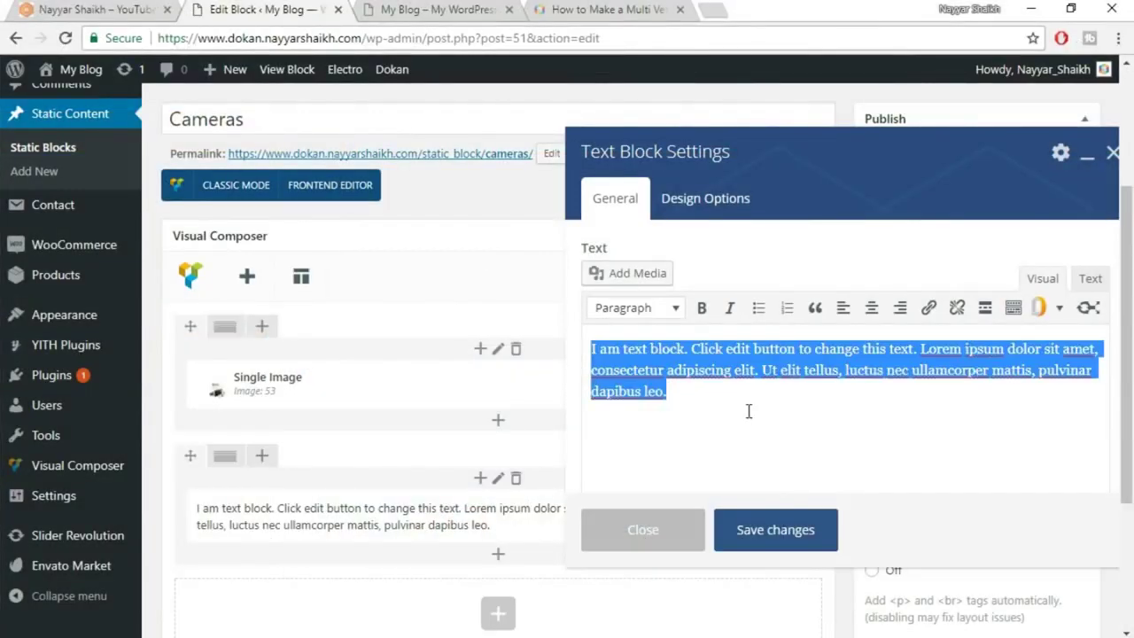
pyautogui.press('Delete')
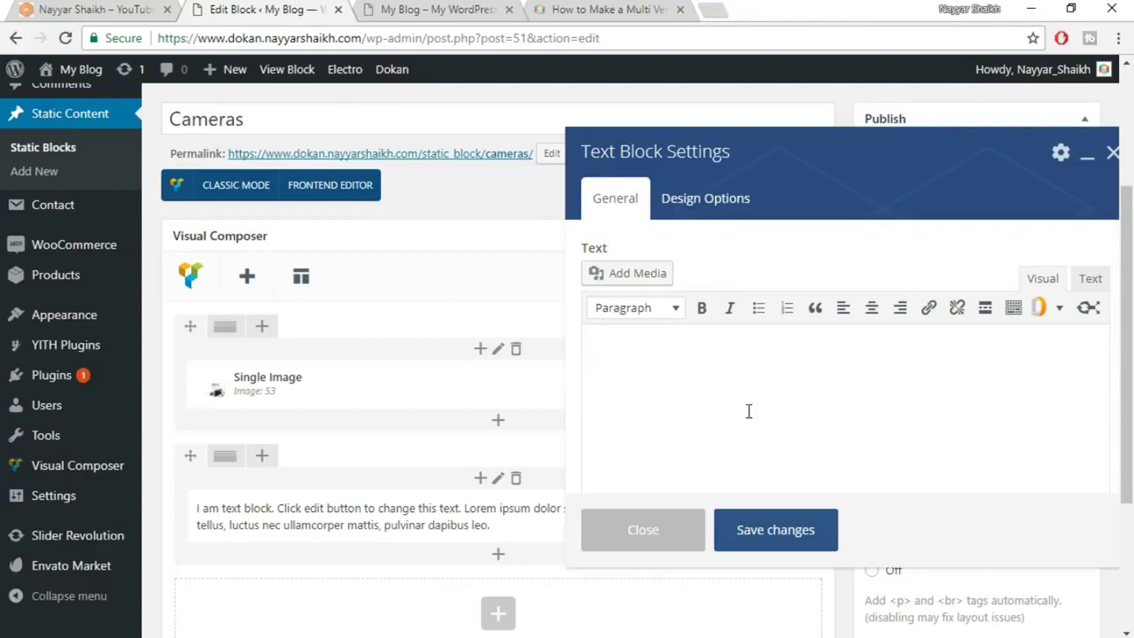
pyautogui.hotkey('ctrl', 'v')
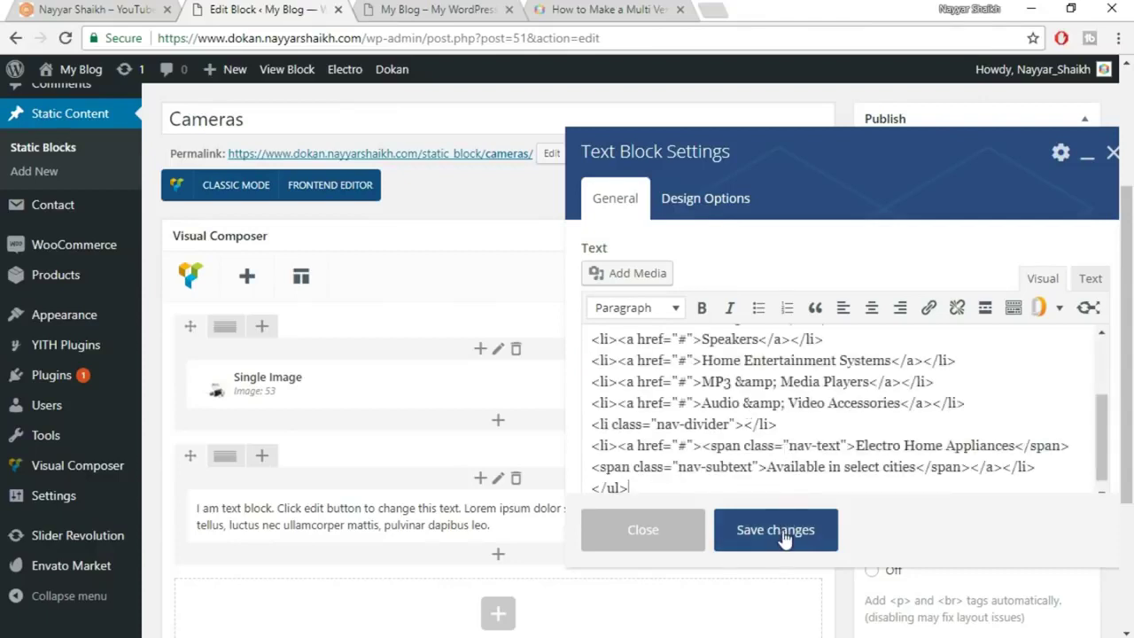
pyautogui.click(775, 529)
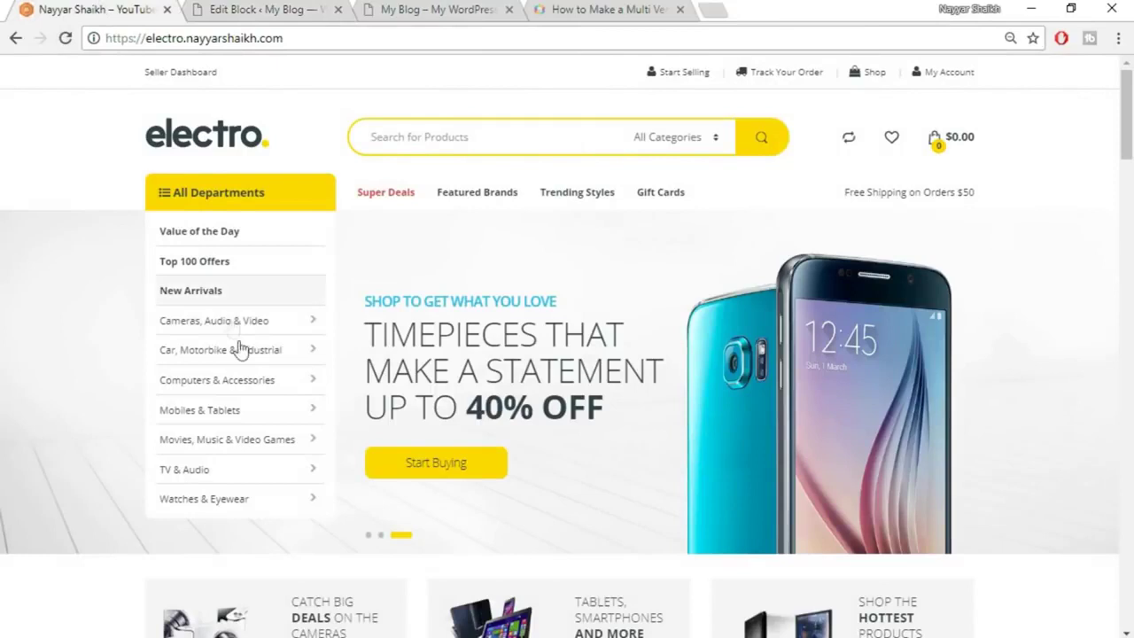
pyautogui.moveTo(244, 326)
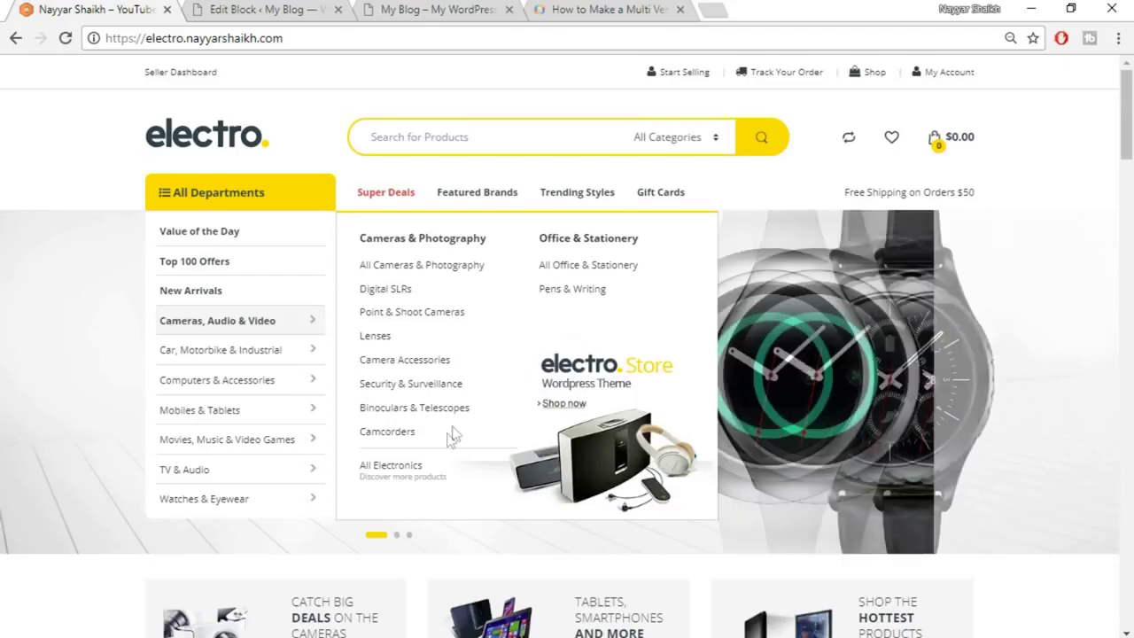
# - Reopen the Text Block settings and select the Audio & Video heading and link text
pyautogui.click(307, 7)
pyautogui.scroll(-3, 555, 372)
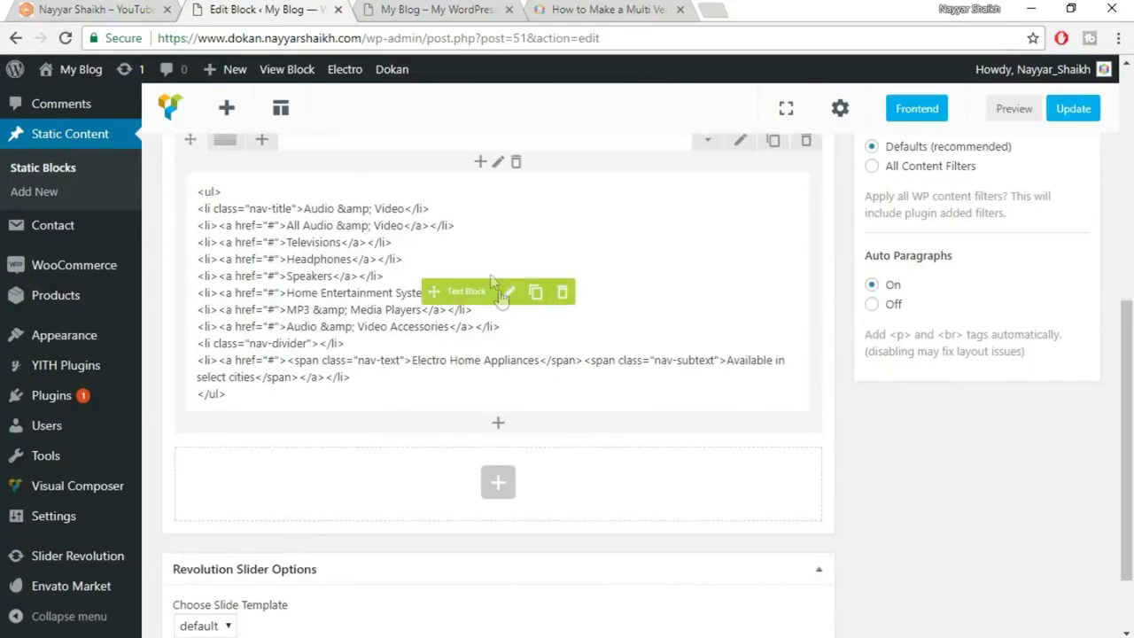
pyautogui.click(510, 295)
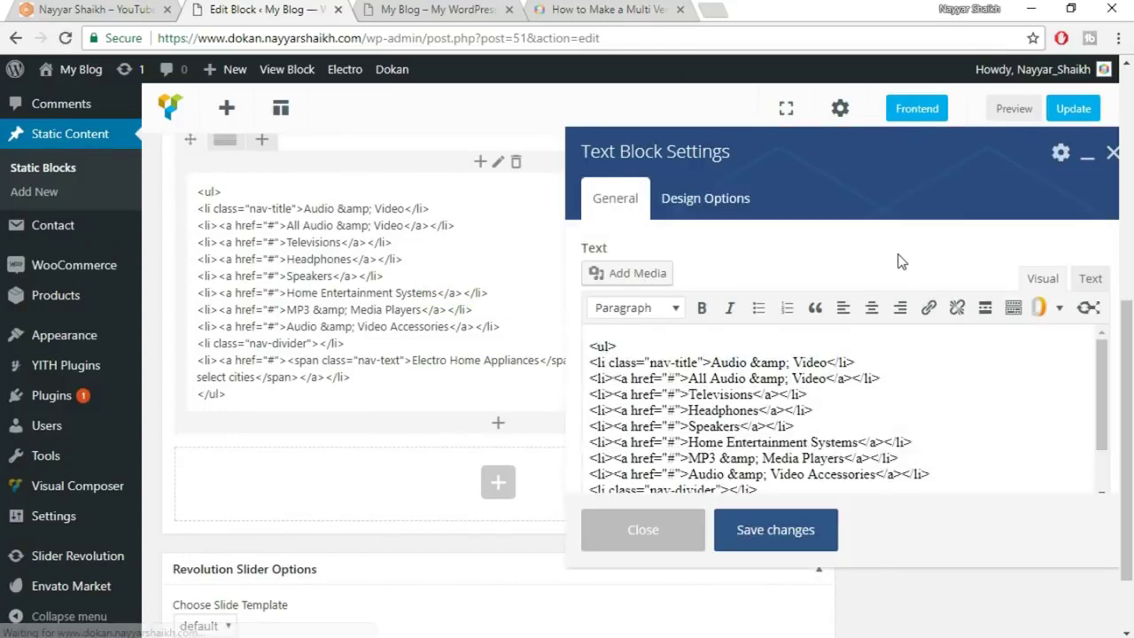
pyautogui.moveTo(726, 371); pyautogui.dragTo(849, 366)
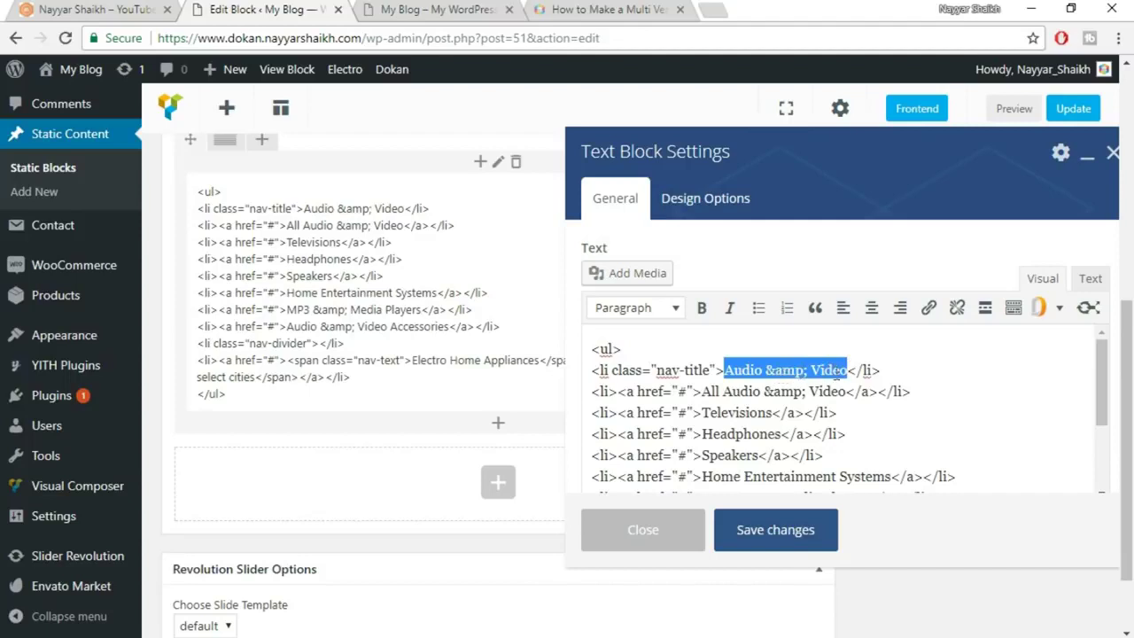
pyautogui.moveTo(706, 396); pyautogui.dragTo(842, 391)
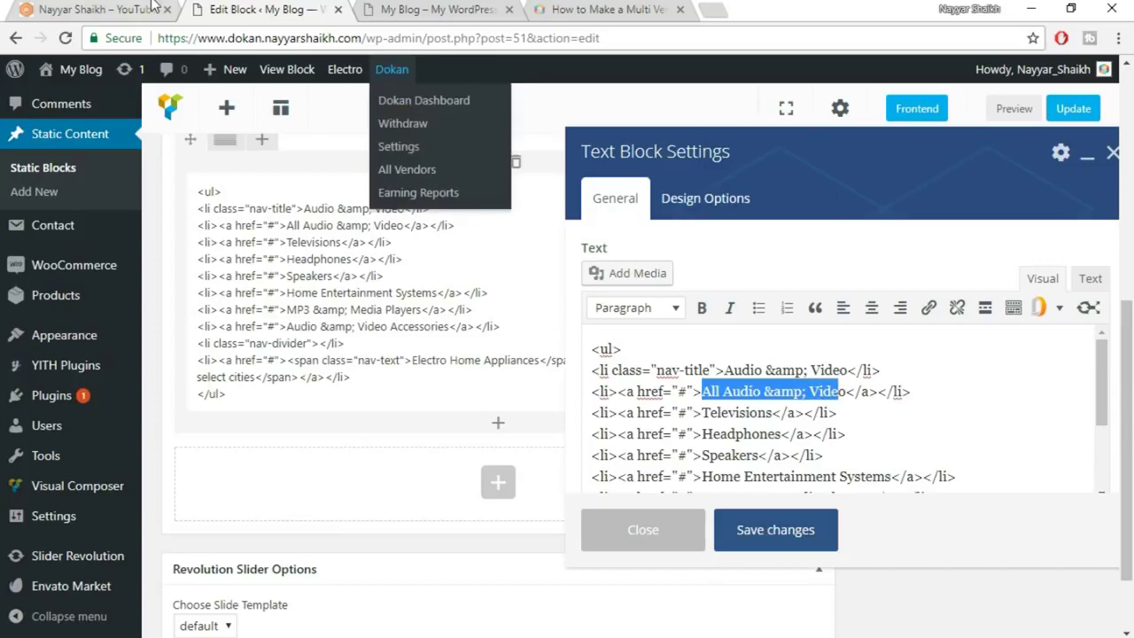
# - Compare with the storefront menu, save the Text Block again, and check the departments mega-menu
pyautogui.click(89, 9)
pyautogui.moveTo(297, 321)
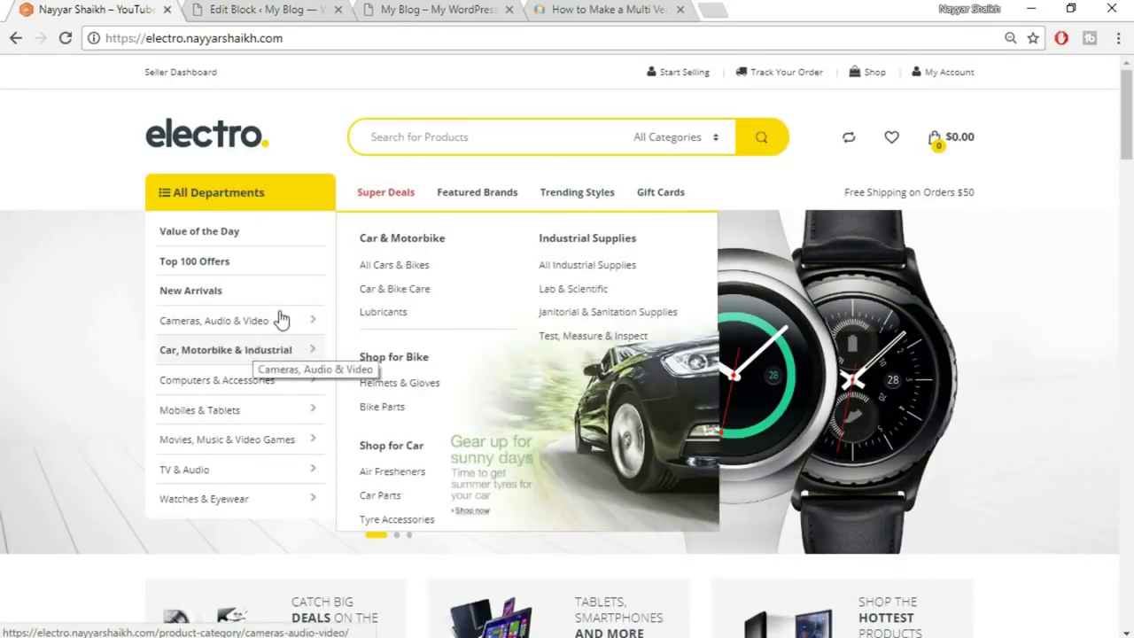
pyautogui.click(267, 7)
pyautogui.scroll(-5, 824, 430)
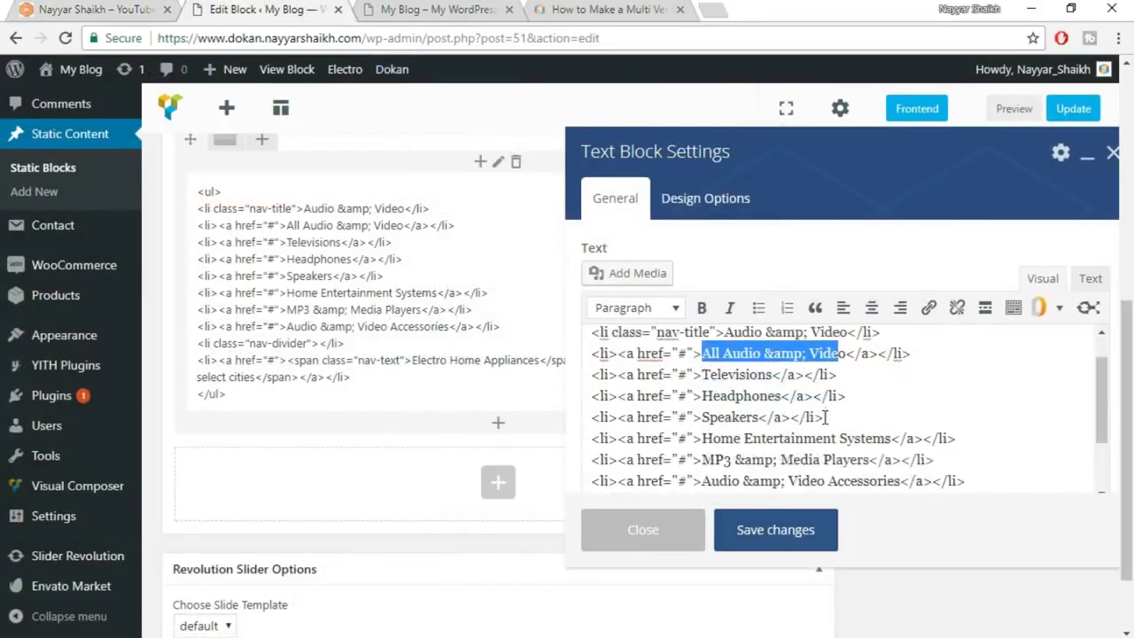
pyautogui.click(757, 529)
pyautogui.scroll(1, 754, 537)
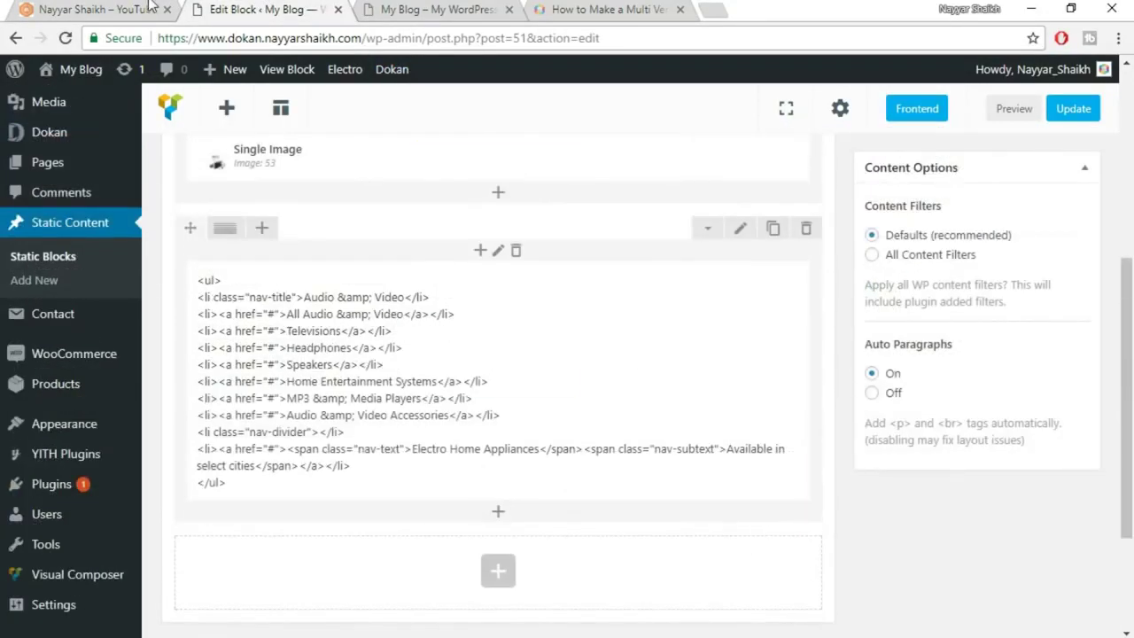
pyautogui.click(150, 7)
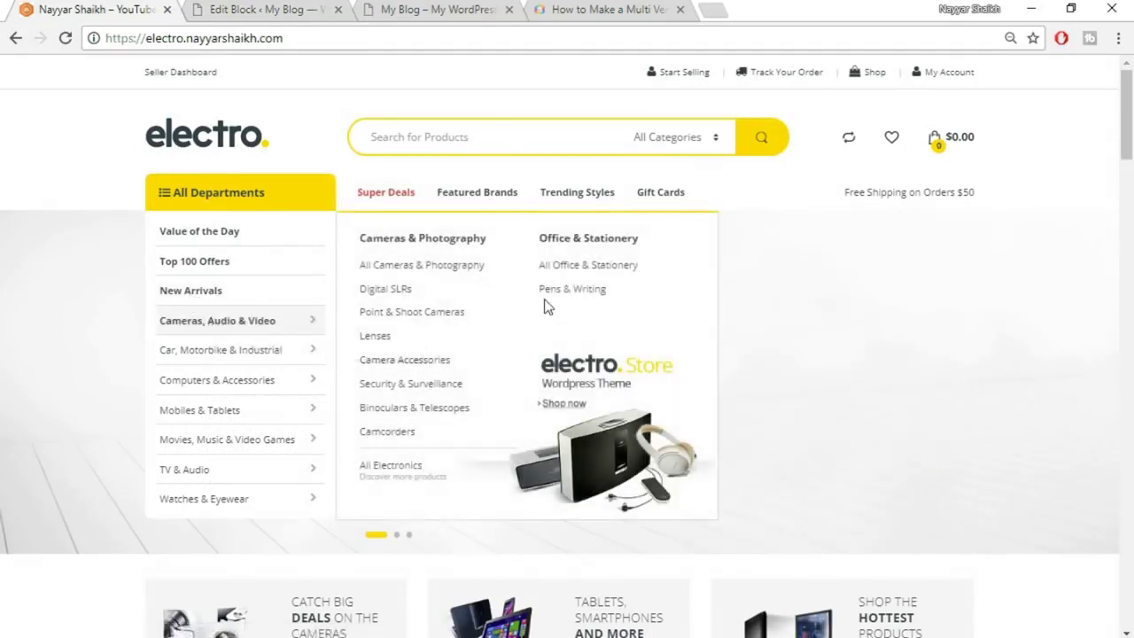
# - Split the row into two equal columns and add a Text Block to the right column
pyautogui.click(275, 7)
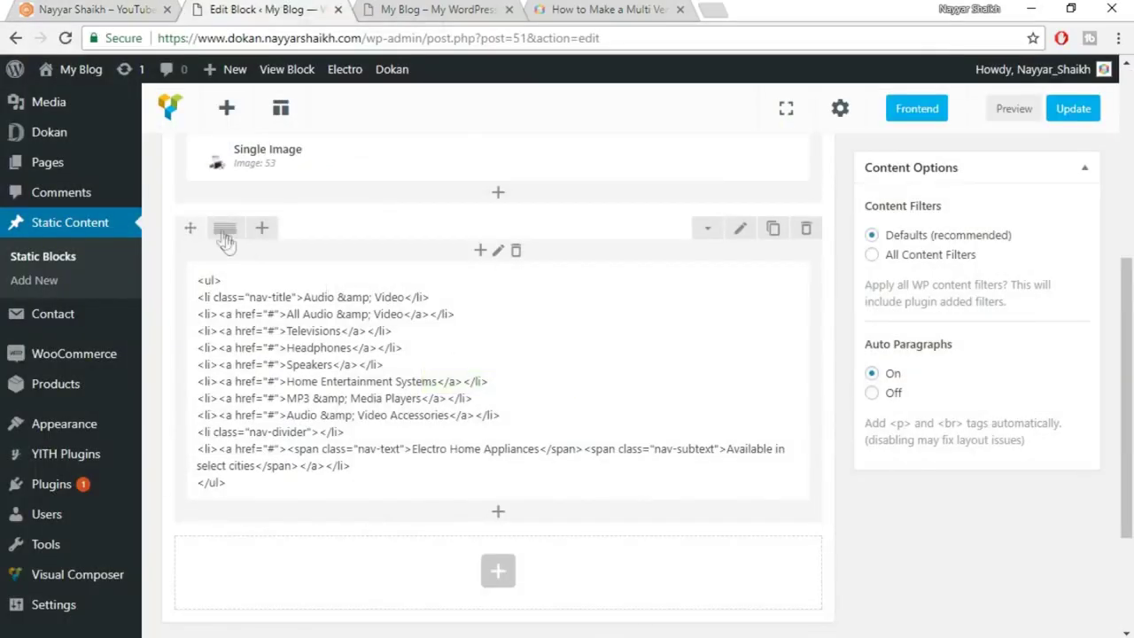
pyautogui.moveTo(225, 236)
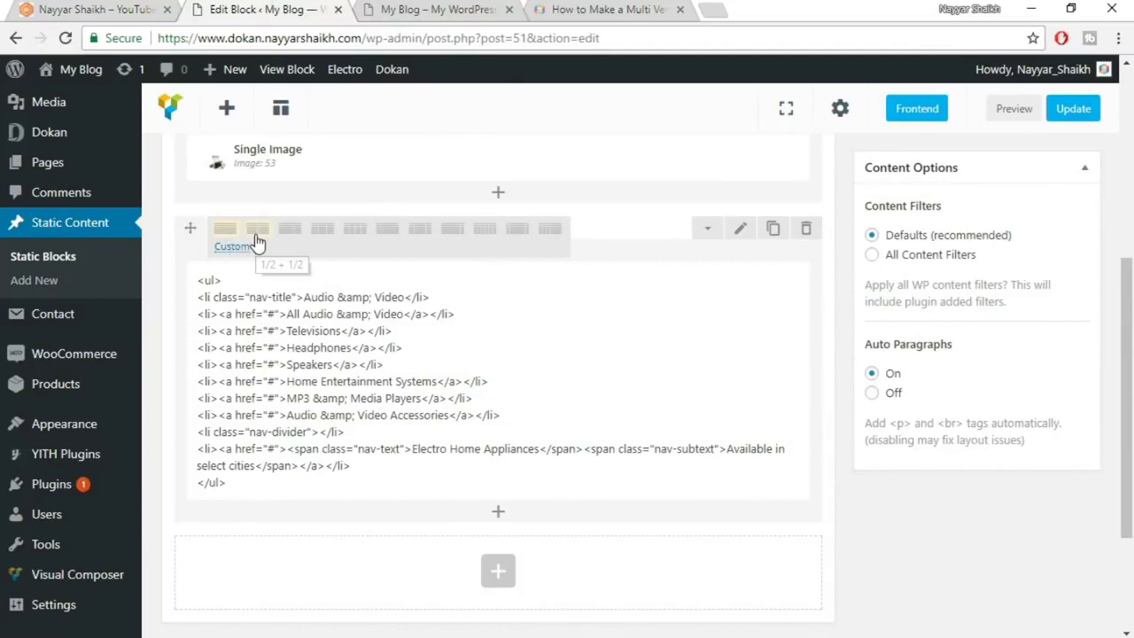
pyautogui.click(255, 236)
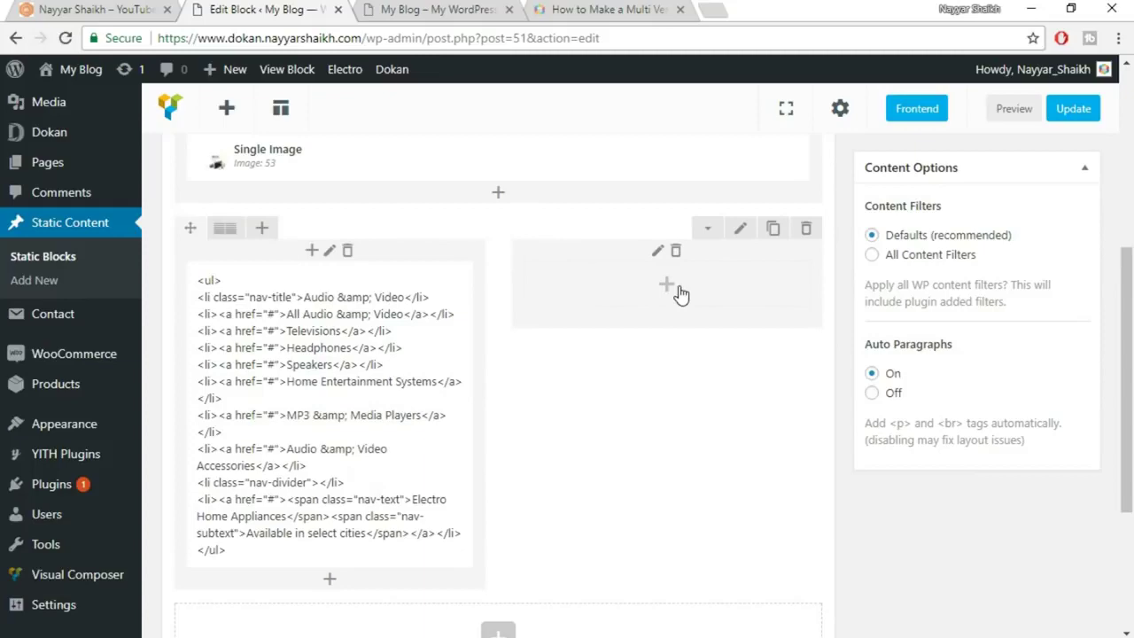
pyautogui.click(668, 286)
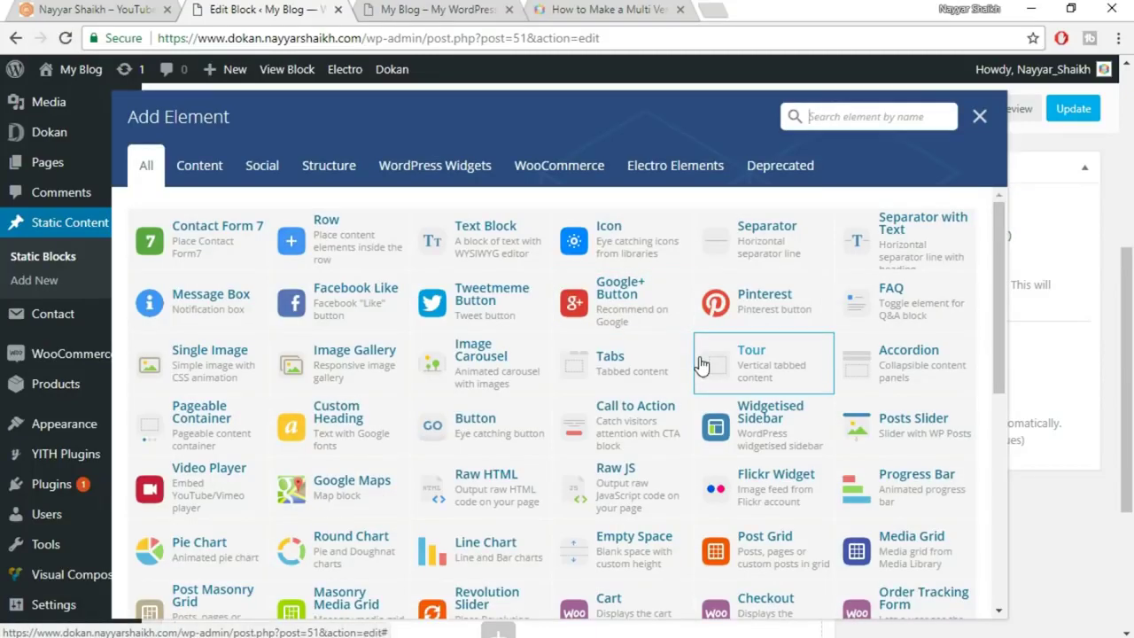
pyautogui.write('tex')
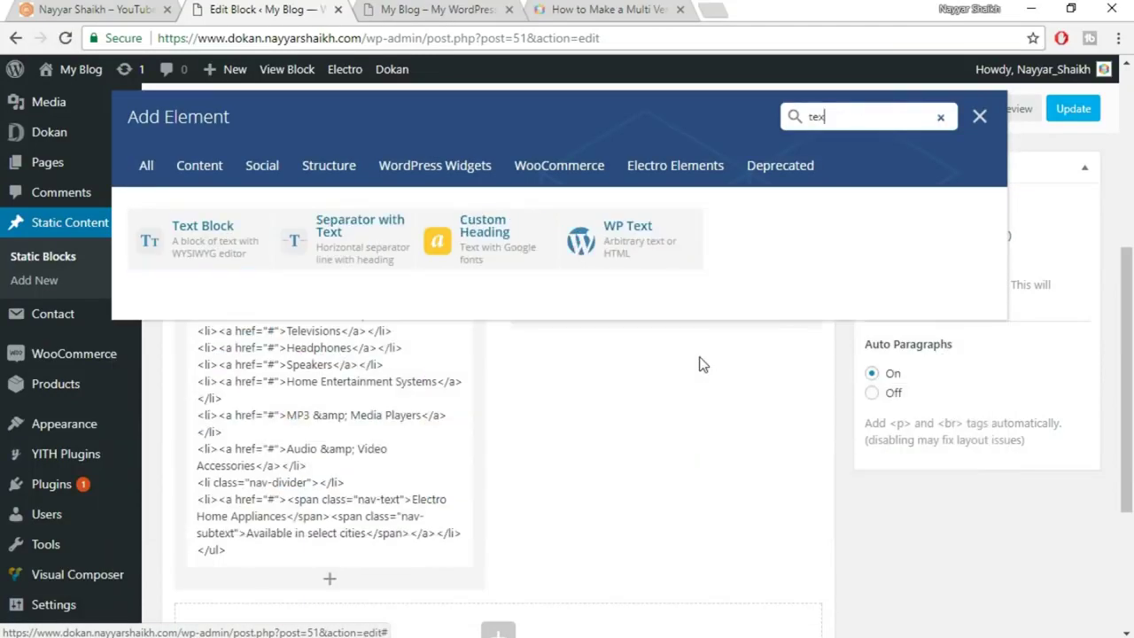
pyautogui.click(210, 257)
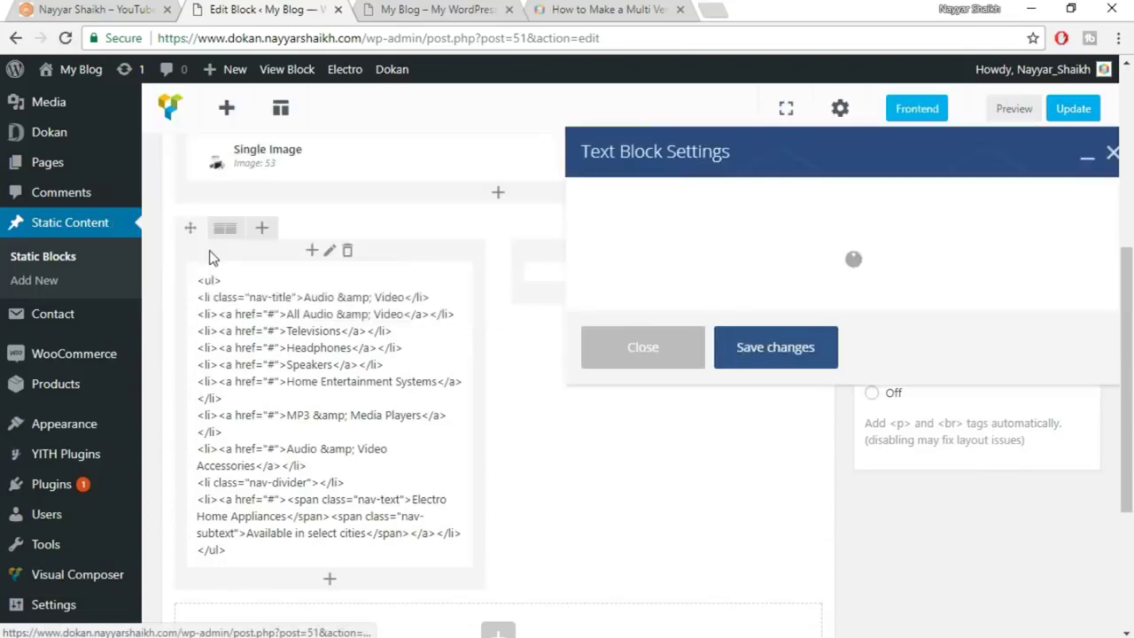
# - Paste the nav list, delete the Headphones through nav-divider lines, and save
pyautogui.tripleClick(824, 352)
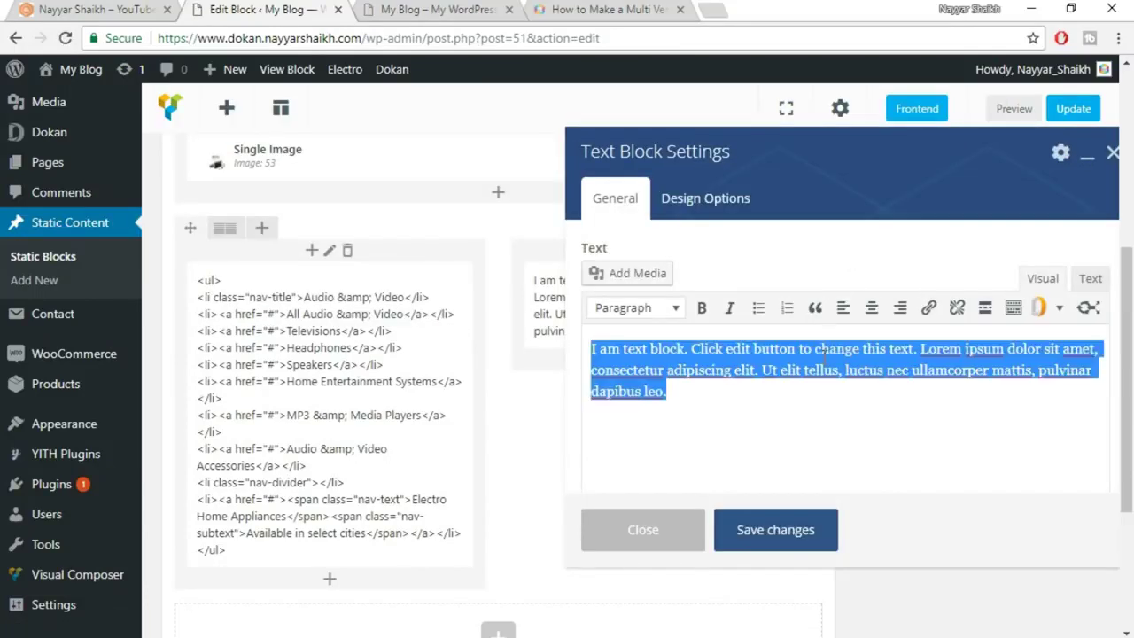
pyautogui.hotkey('ctrl', 'v')
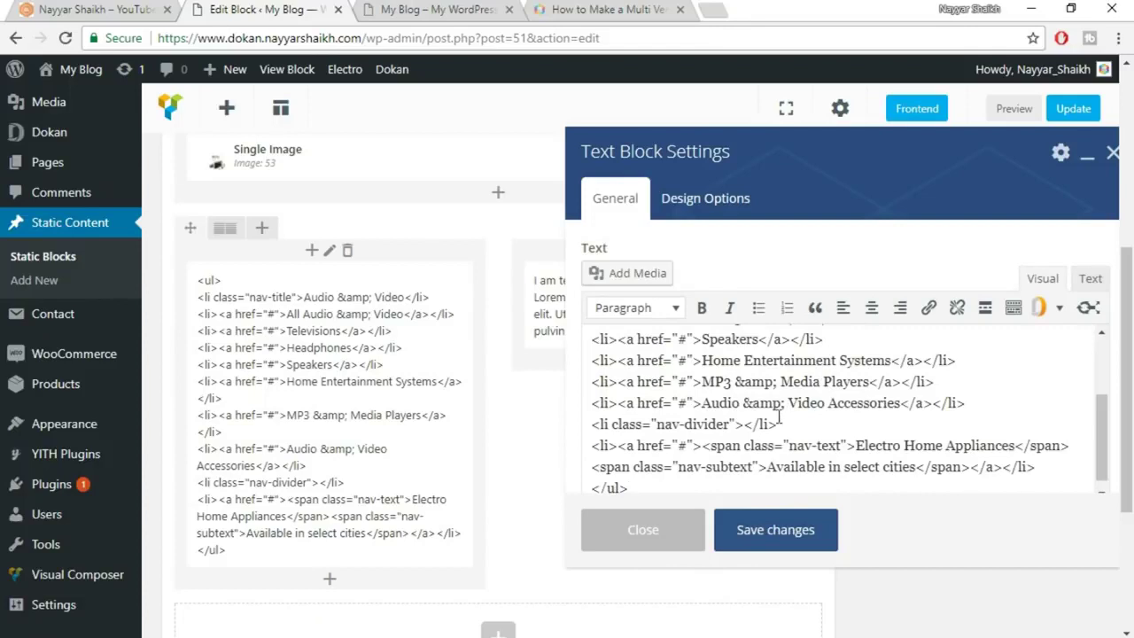
pyautogui.moveTo(794, 428); pyautogui.dragTo(572, 437)
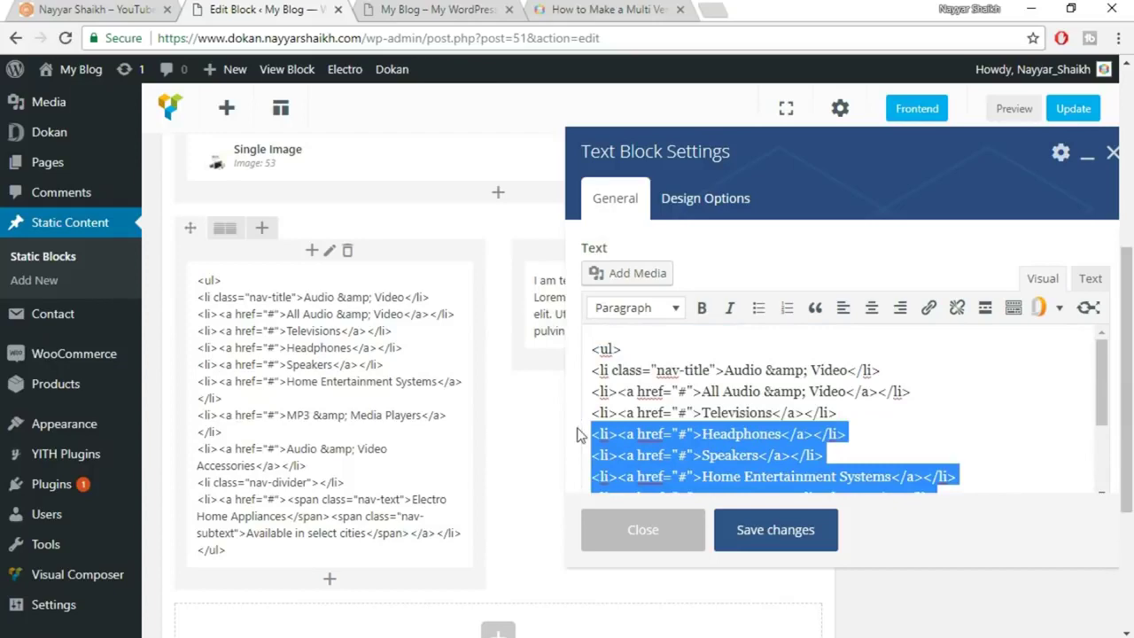
pyautogui.press('BackSpace')
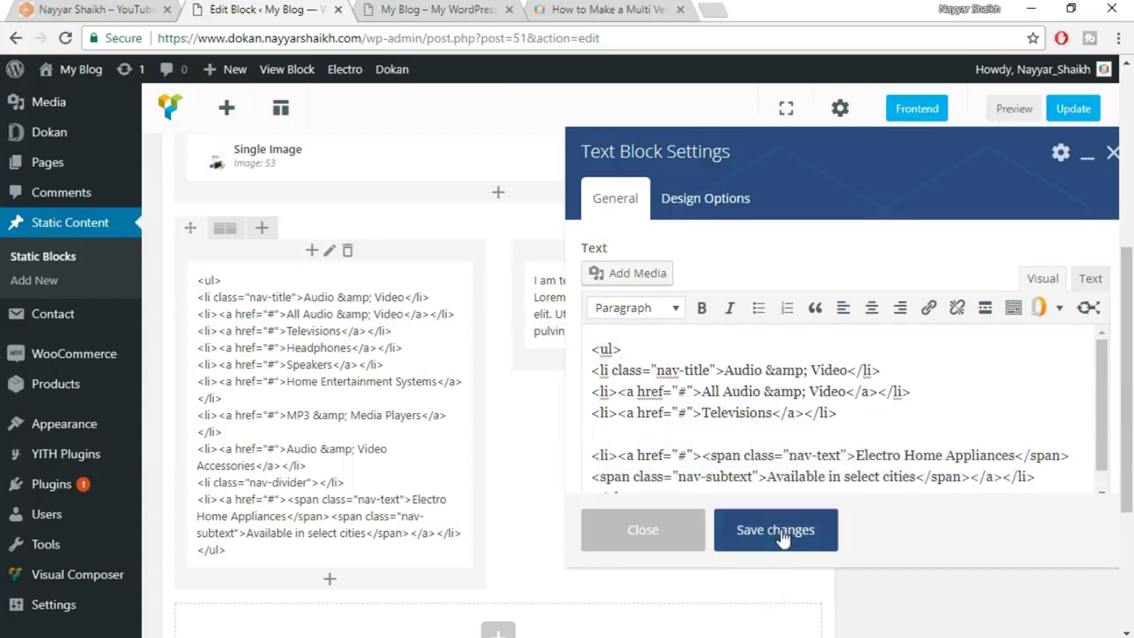
pyautogui.click(782, 538)
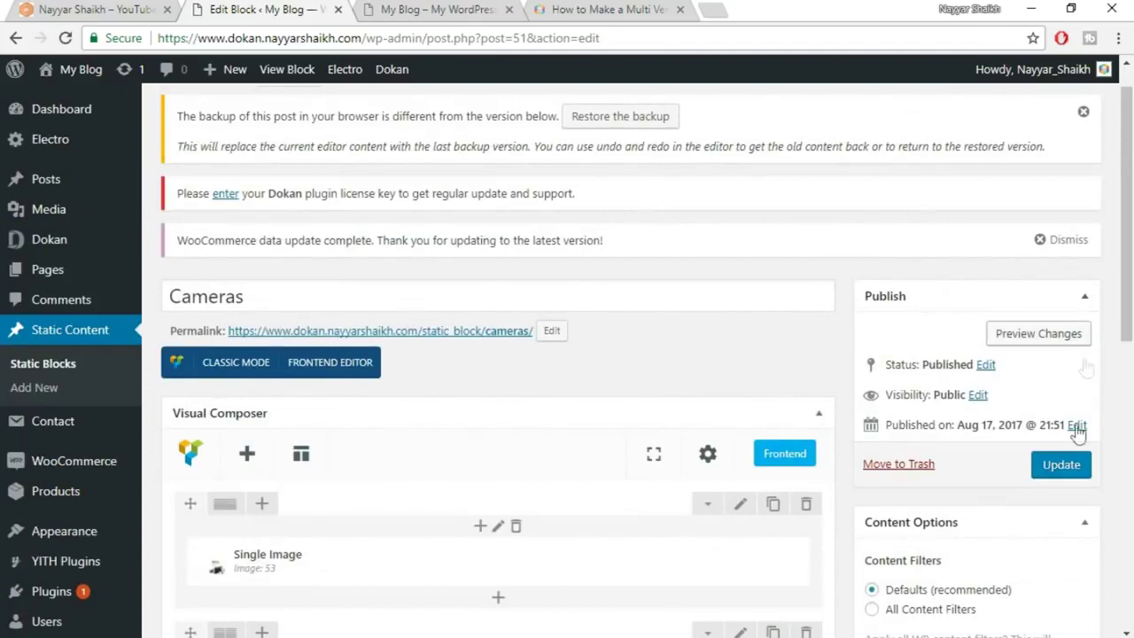
# - Update the Cameras static block and check the storefront's All Departments mega-menu
pyautogui.click(1066, 464)
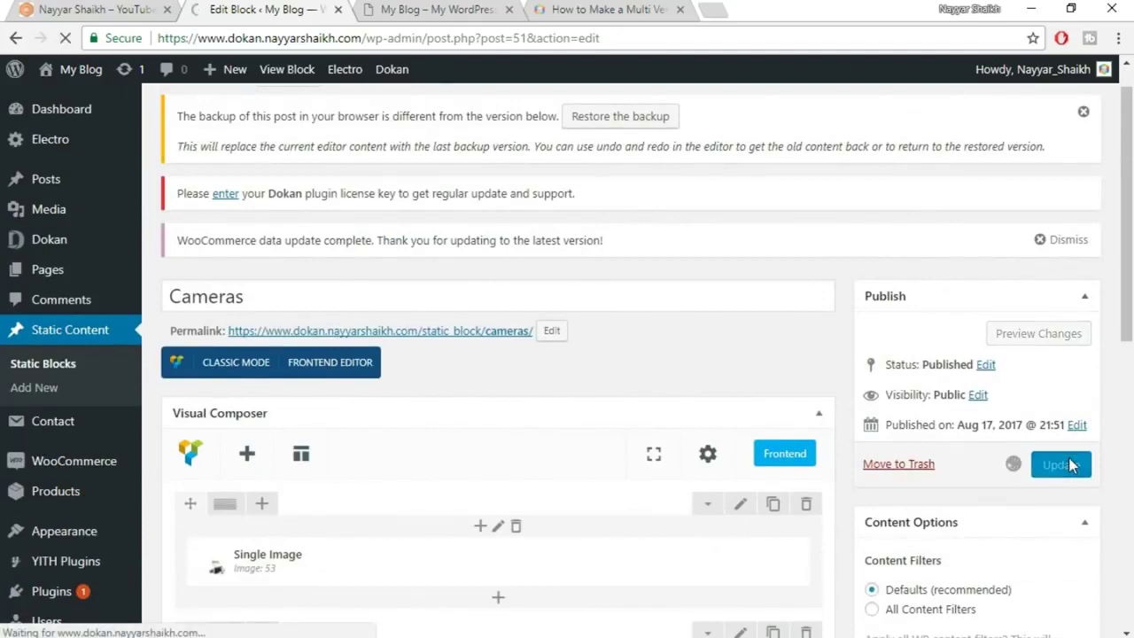
pyautogui.scroll(-3, 740, 298)
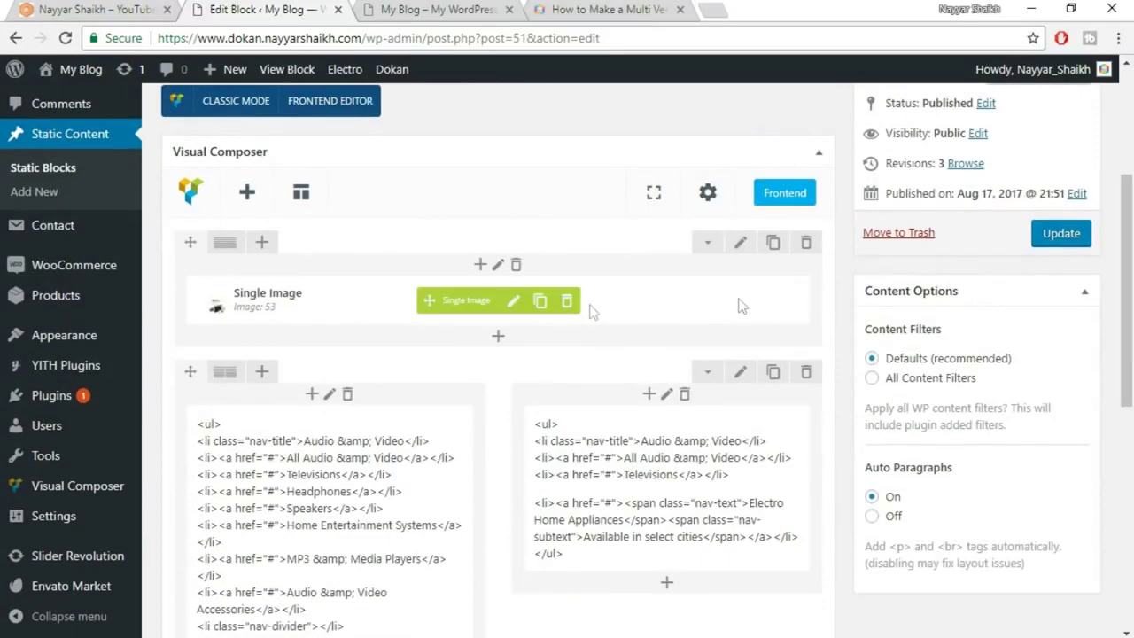
pyautogui.click(49, 7)
pyautogui.moveTo(275, 359)
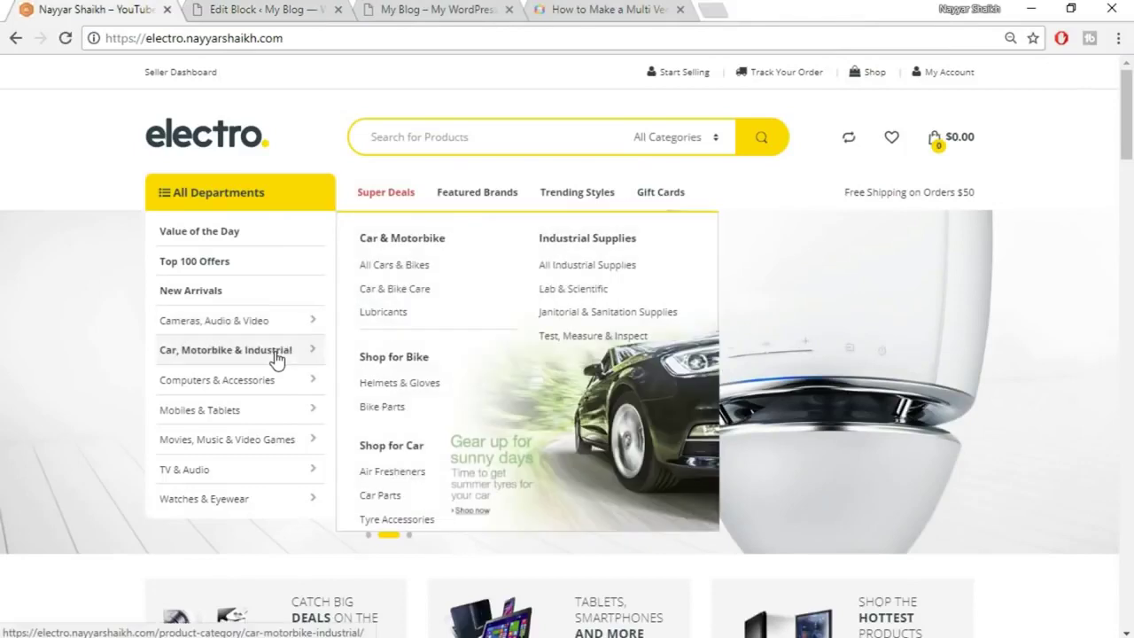
pyautogui.moveTo(268, 330)
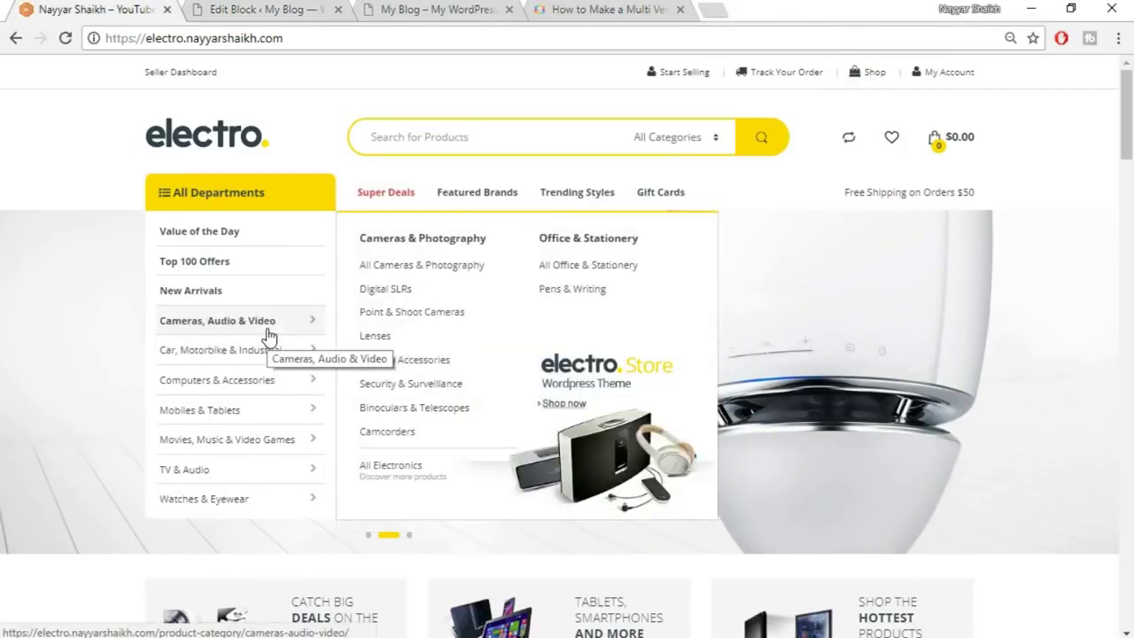
pyautogui.moveTo(254, 501)
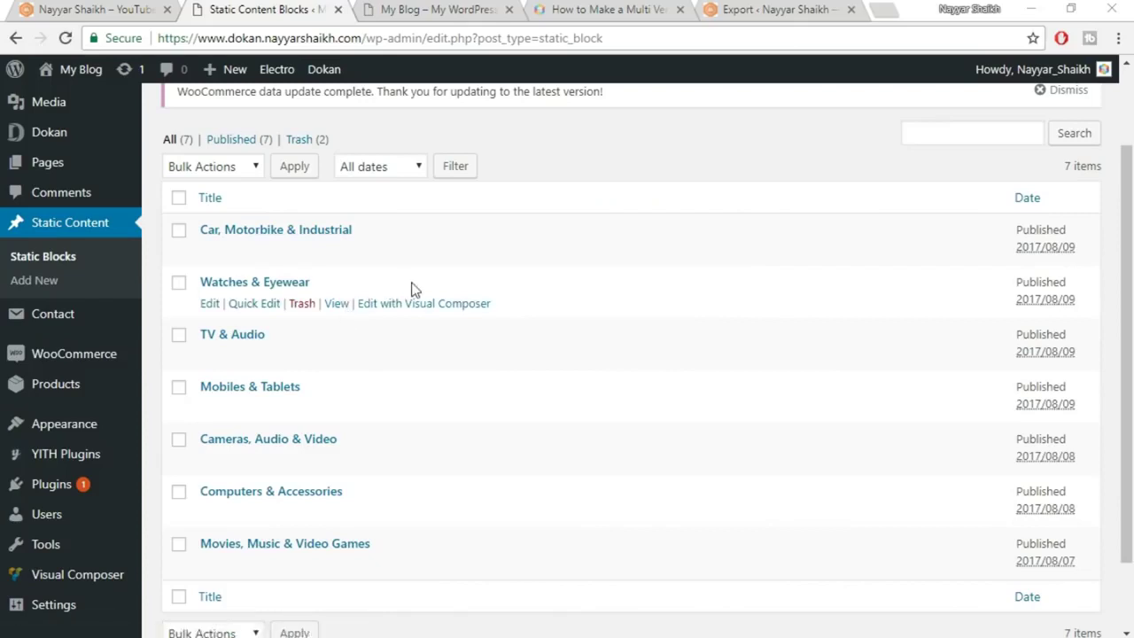
# - Return from the storefront to the admin Static Content Blocks list
pyautogui.click(117, 9)
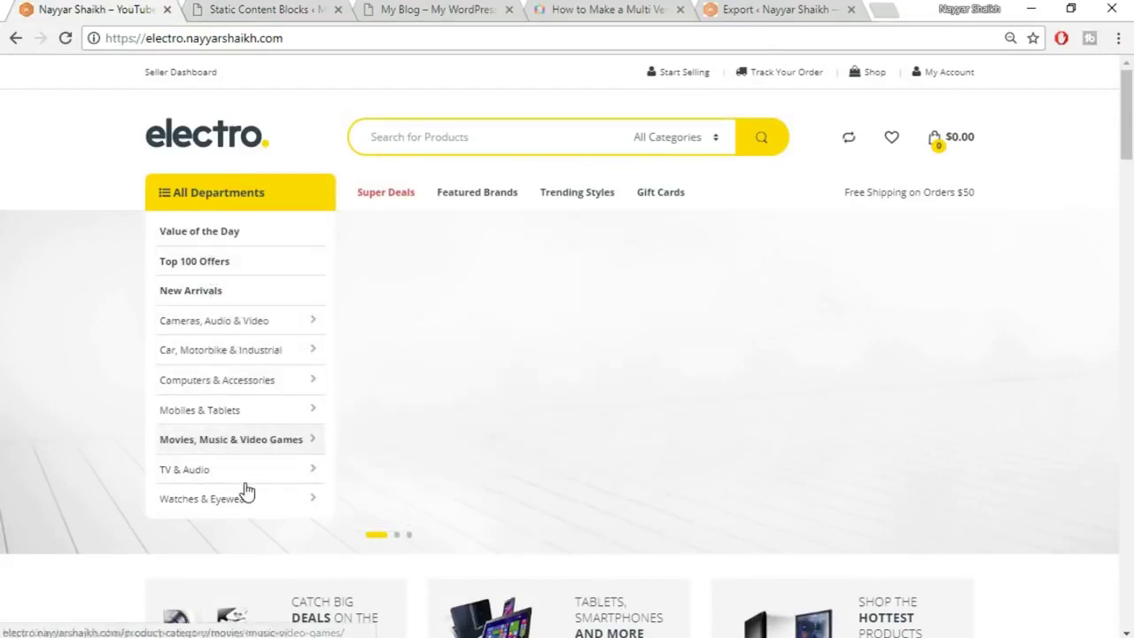
pyautogui.click(246, 7)
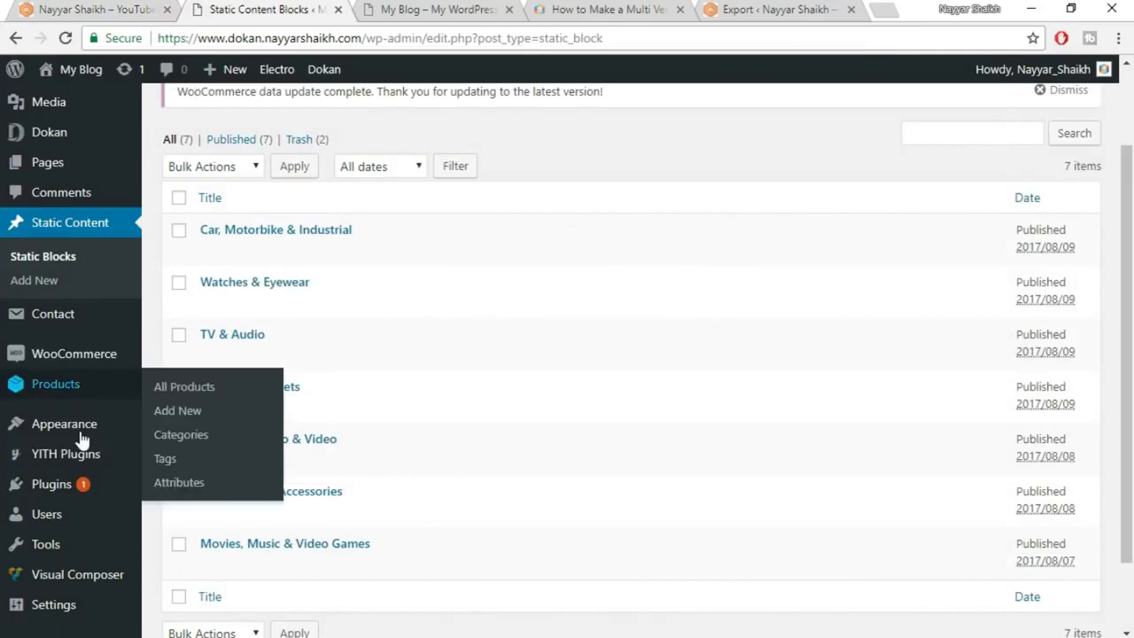
pyautogui.moveTo(81, 437)
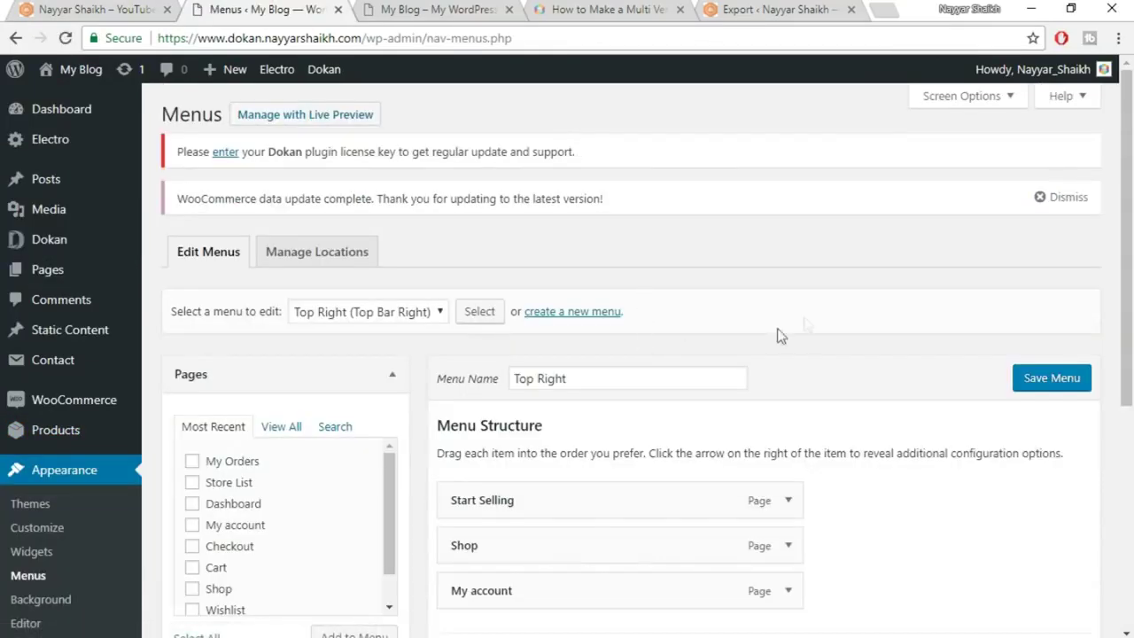
# - Create a new empty menu named Departments
pyautogui.click(599, 317)
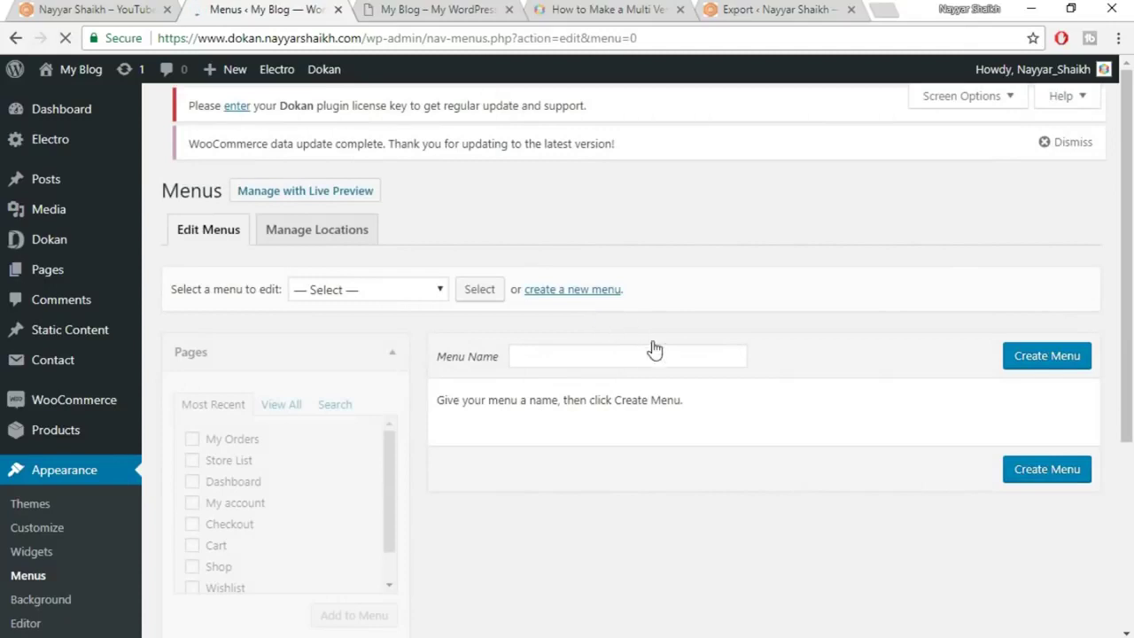
pyautogui.click(622, 380)
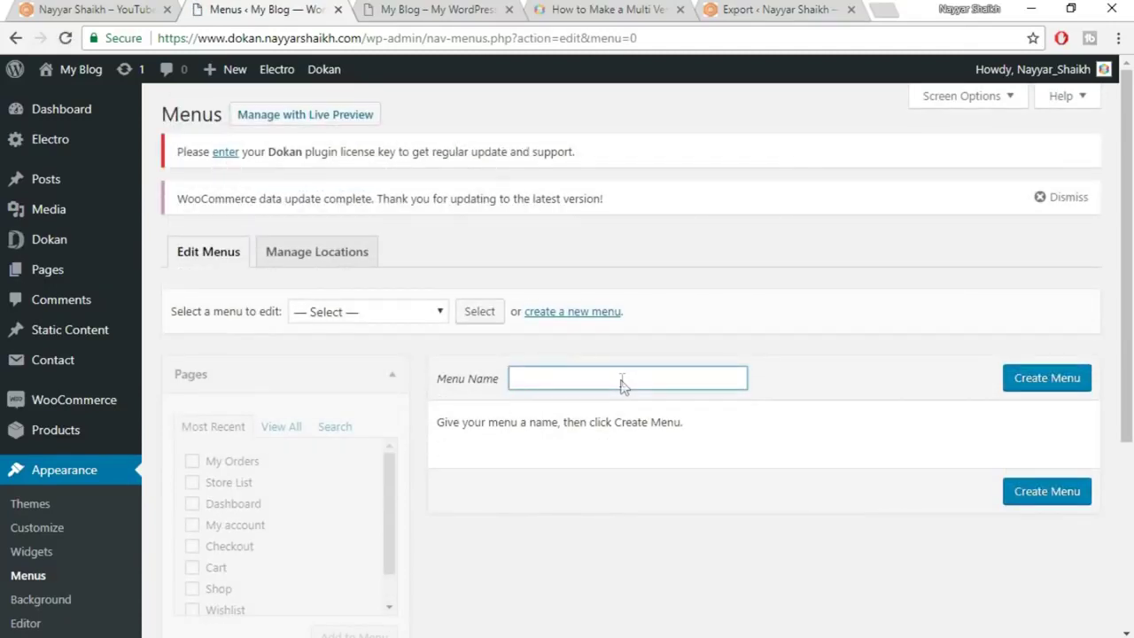
pyautogui.write('De')
pyautogui.press('Down')
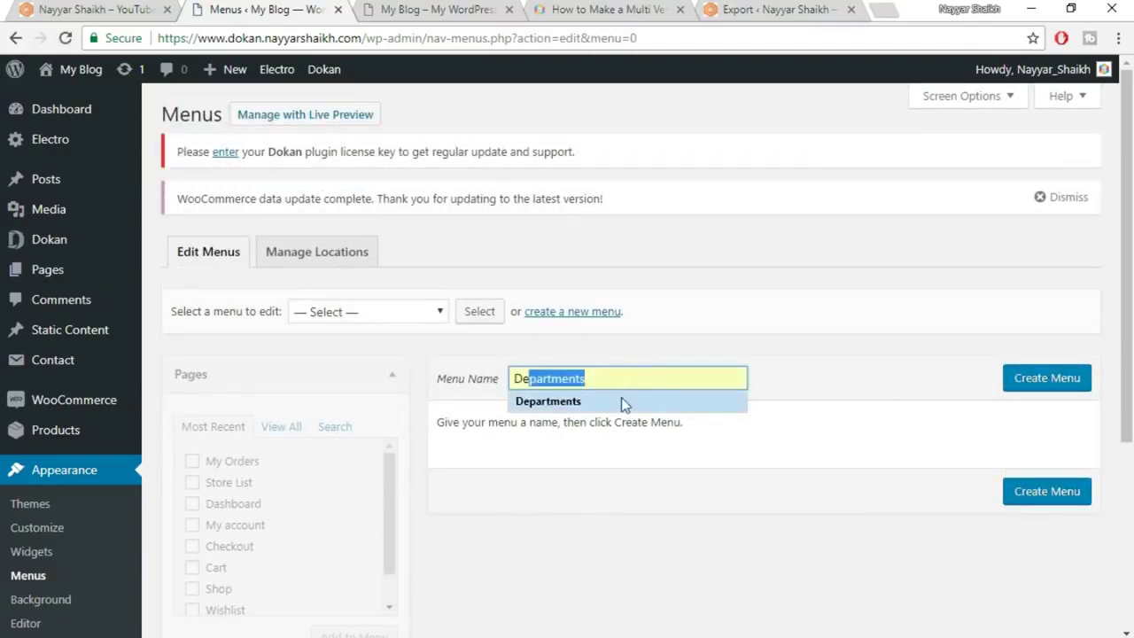
pyautogui.click(623, 403)
pyautogui.click(1048, 399)
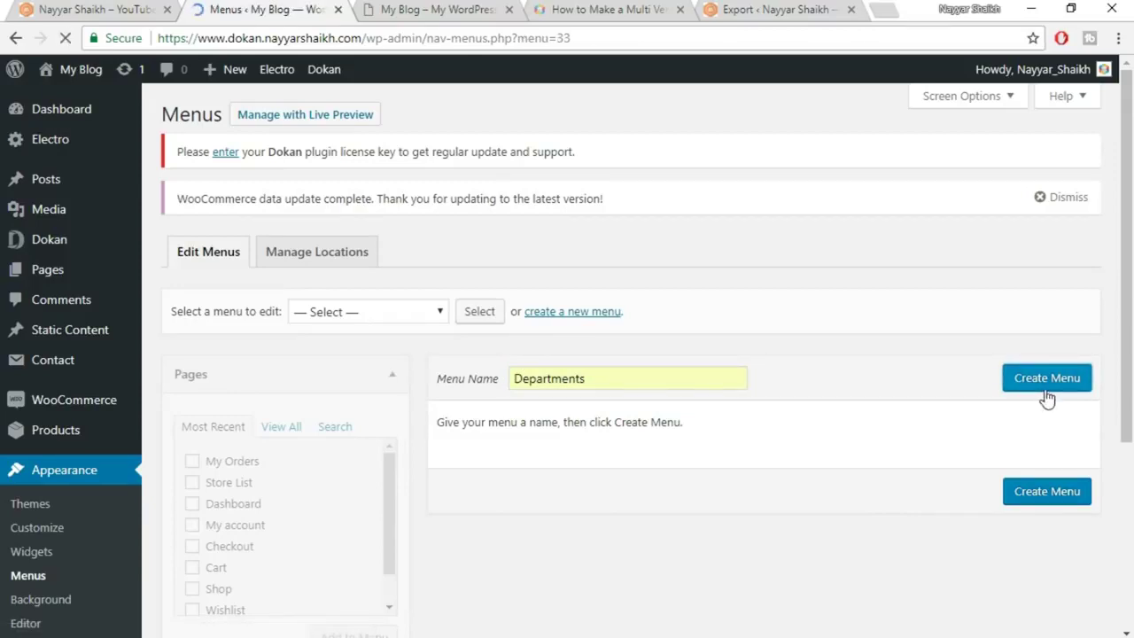
# - Set All Departments Menu as the Departments menu's display location
pyautogui.scroll(-2, 1047, 399)
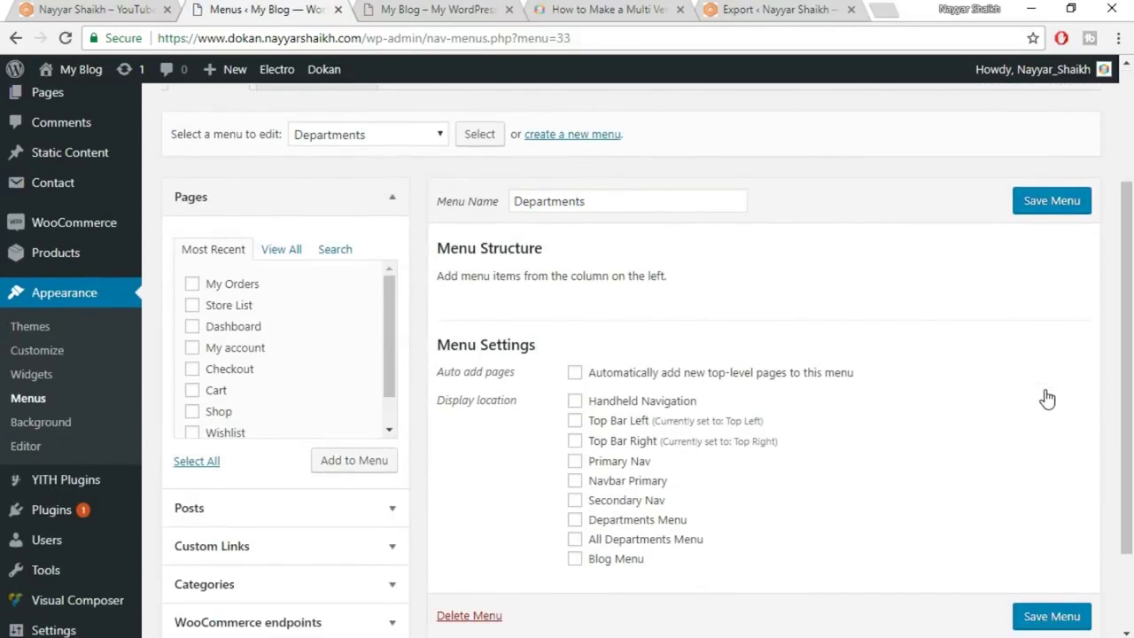
pyautogui.click(606, 540)
pyautogui.scroll(1, 870, 511)
pyautogui.click(88, 10)
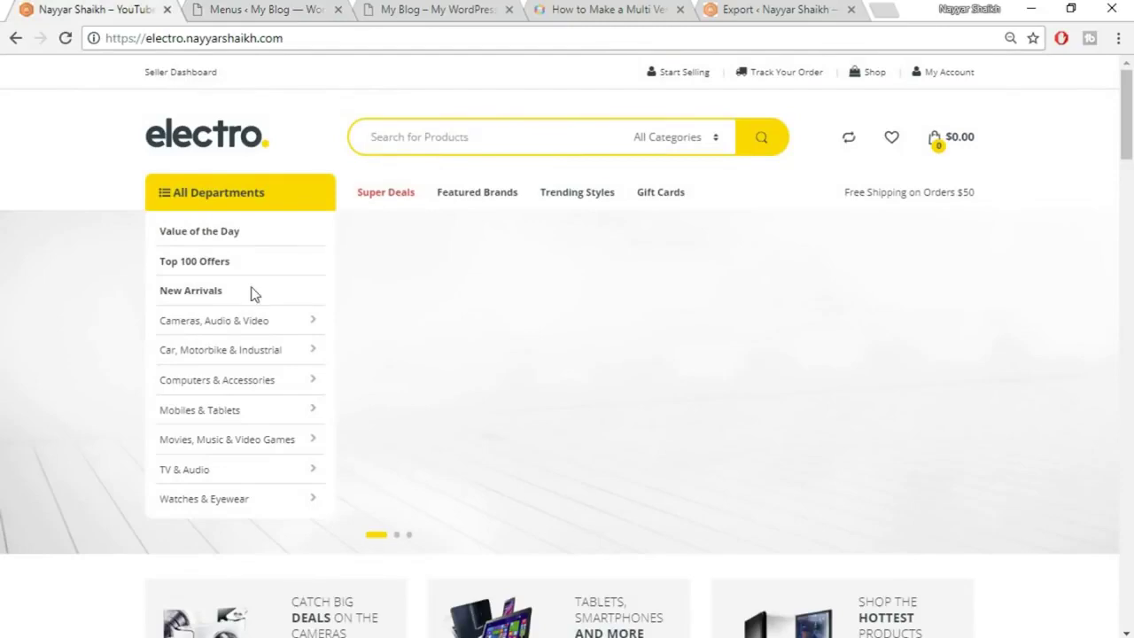
pyautogui.click(248, 9)
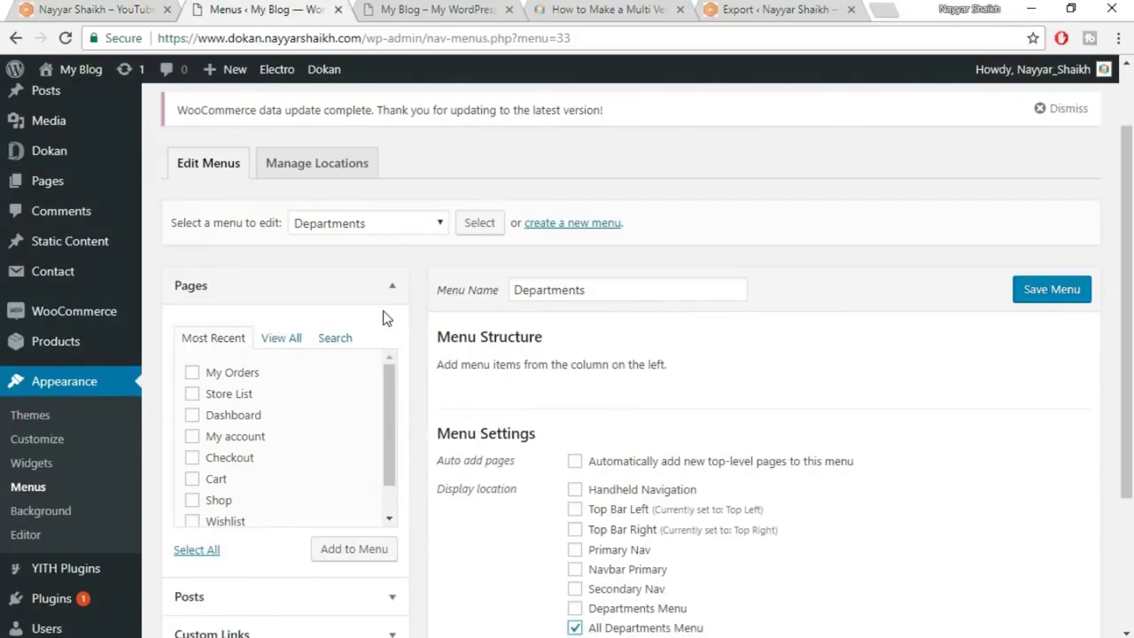
# - Collapse the Pages box and browse the full Post Categories list, then fold it away
pyautogui.click(389, 299)
pyautogui.click(331, 407)
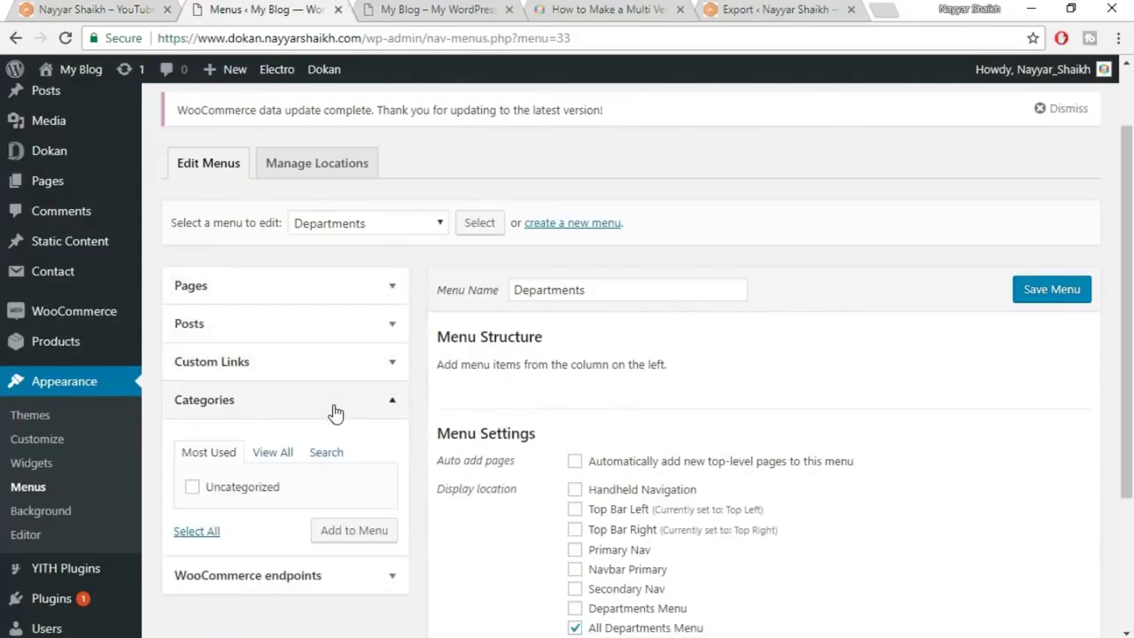
pyautogui.scroll(-1, 410, 412)
pyautogui.click(280, 366)
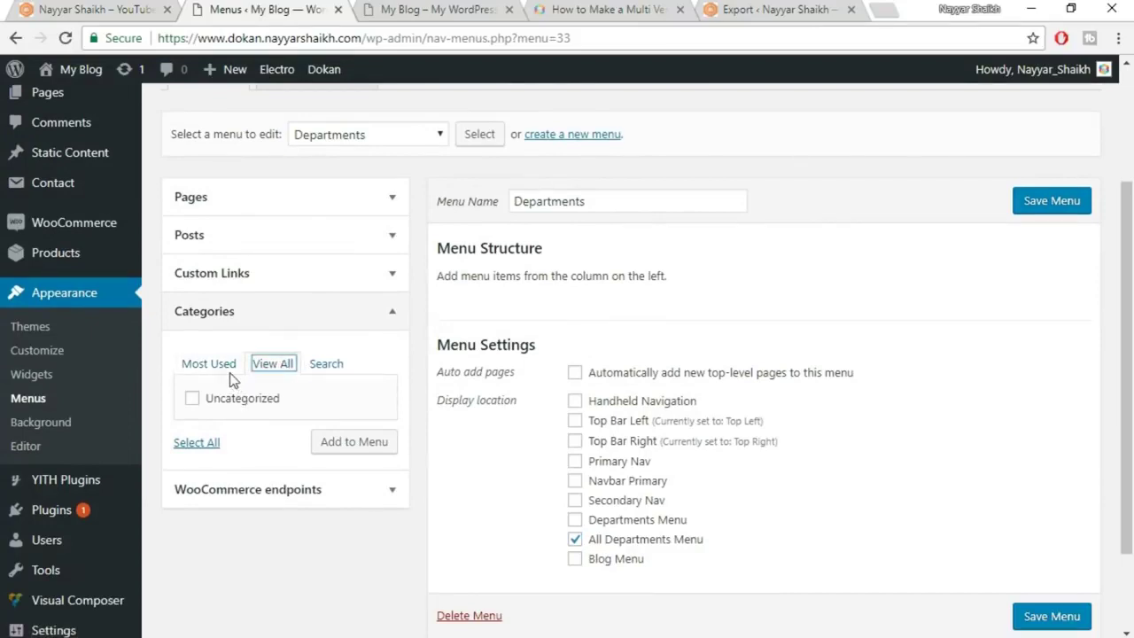
pyautogui.click(381, 310)
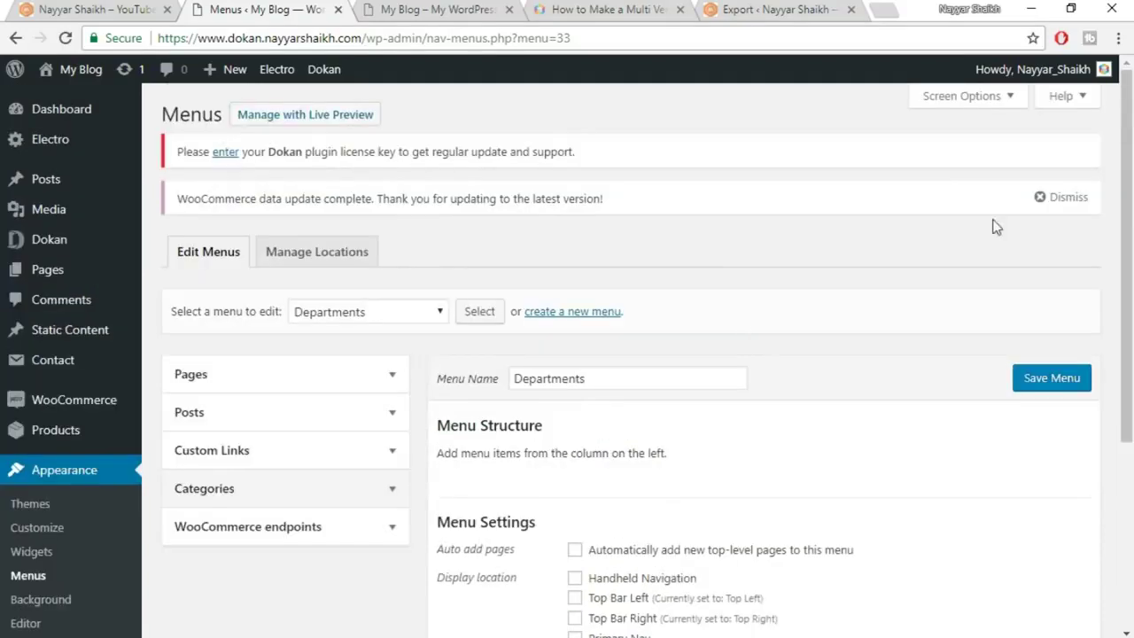
# - Enable the Product categories box in Screen Options and show all product categories
pyautogui.click(979, 107)
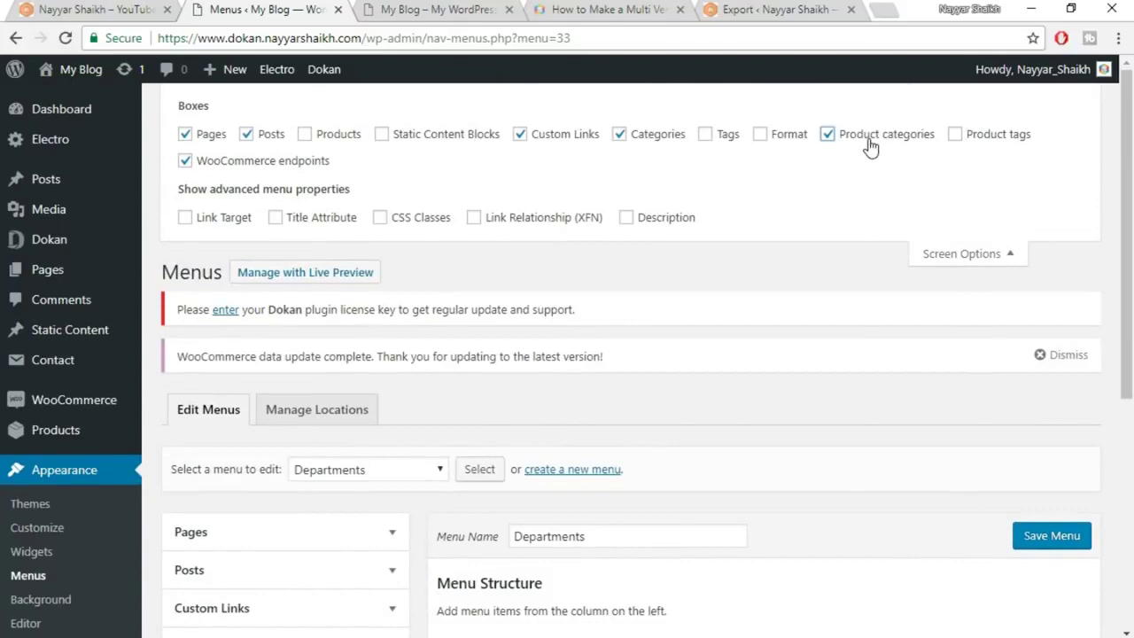
pyautogui.click(1001, 256)
pyautogui.scroll(-3, 998, 254)
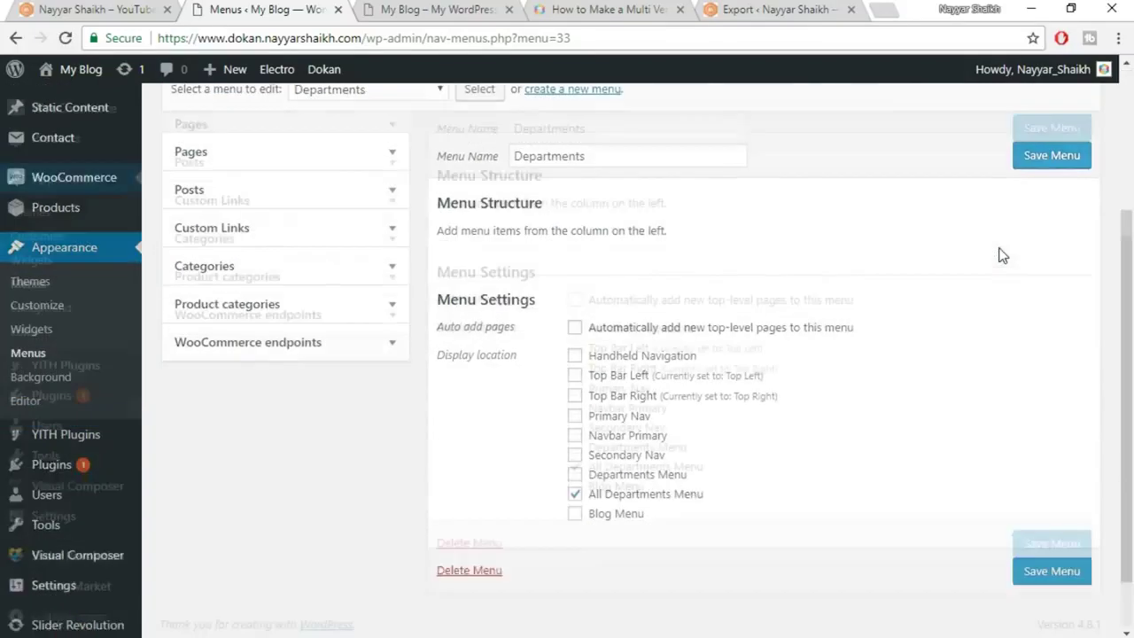
pyautogui.click(386, 292)
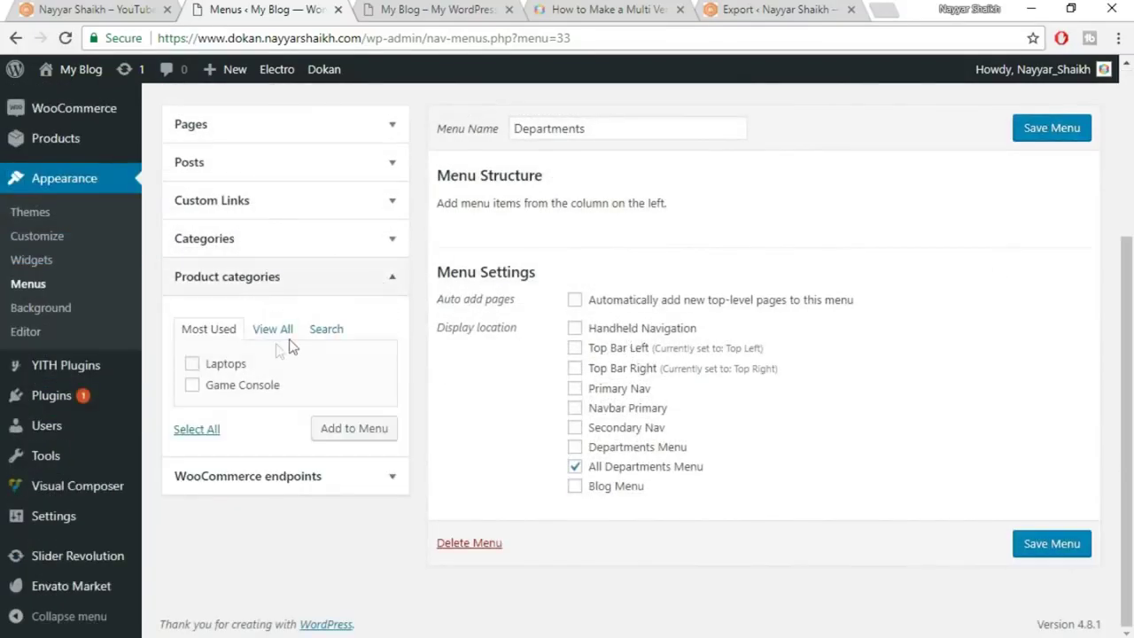
pyautogui.click(277, 334)
# - Tick Cameras & Audios, Car & Motorbikes, Computer & Accessories, Mobiles, Movies, TVs and Watches
pyautogui.click(191, 364)
pyautogui.click(192, 387)
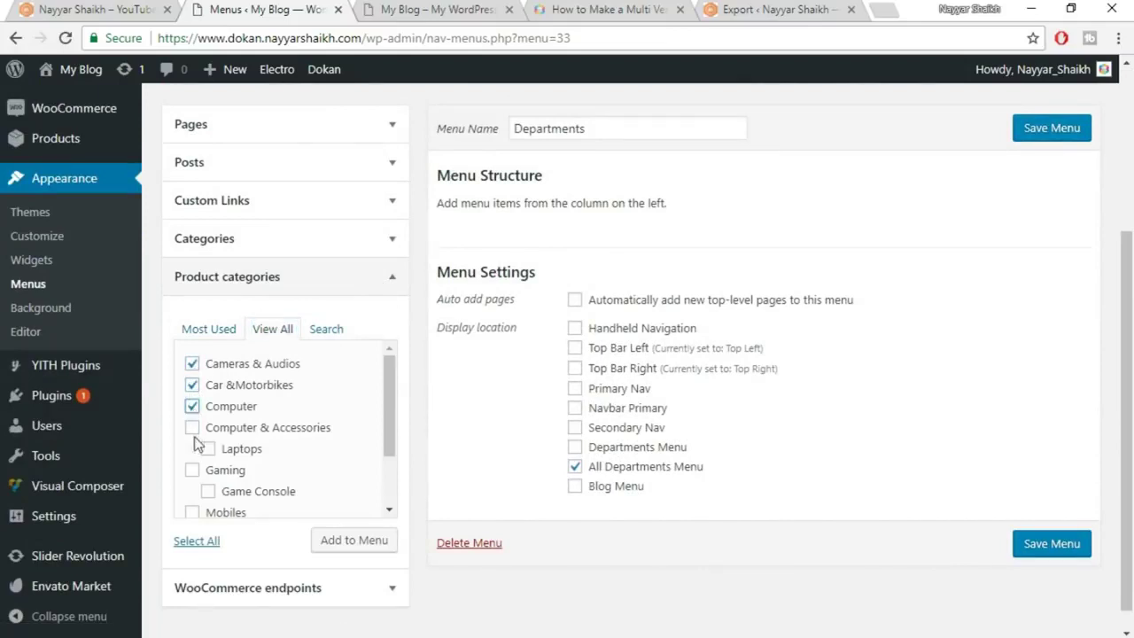
pyautogui.click(192, 428)
pyautogui.click(194, 407)
pyautogui.scroll(-2, 311, 395)
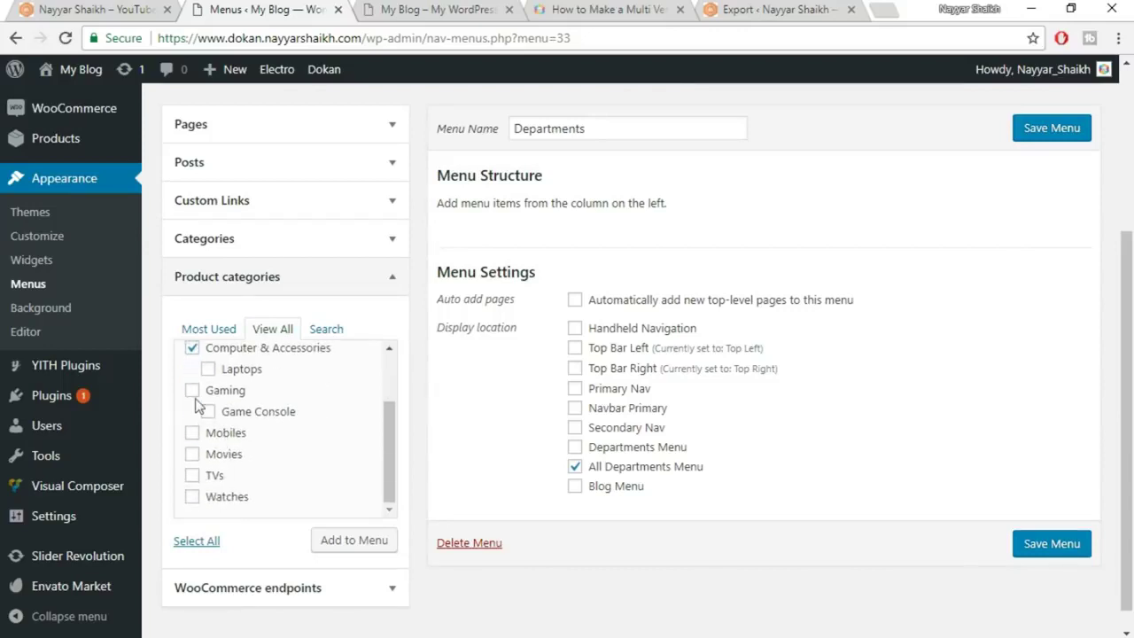
pyautogui.click(193, 432)
pyautogui.click(192, 453)
pyautogui.click(192, 475)
pyautogui.click(193, 496)
# - Untick Gaming and add the seven selected categories to the Departments menu
pyautogui.scroll(5, 357, 474)
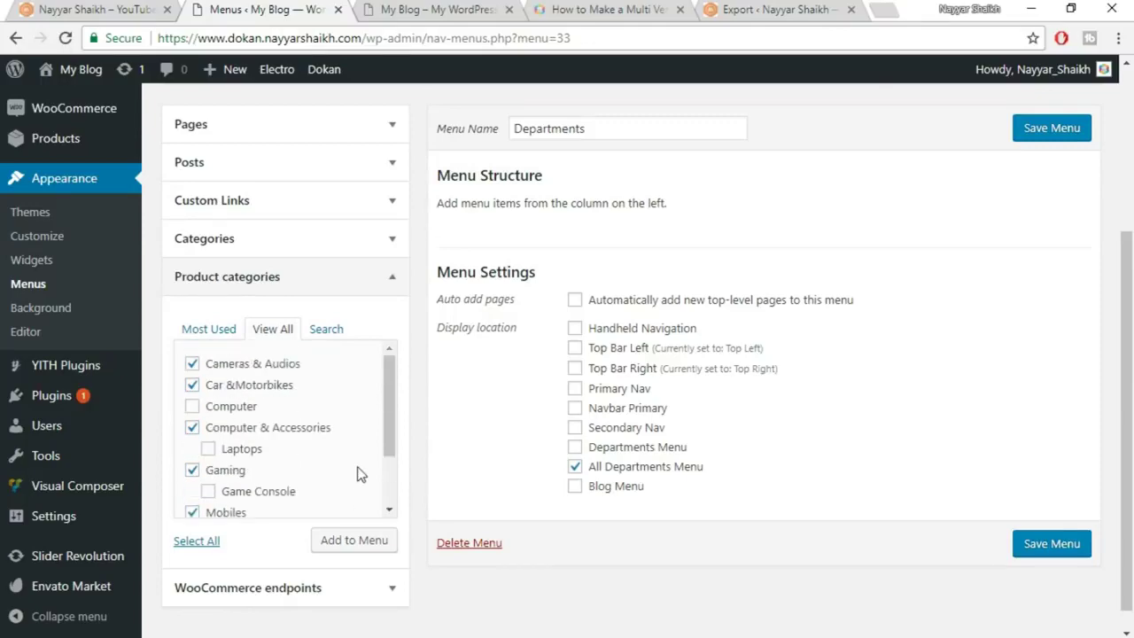
pyautogui.scroll(-4, 357, 474)
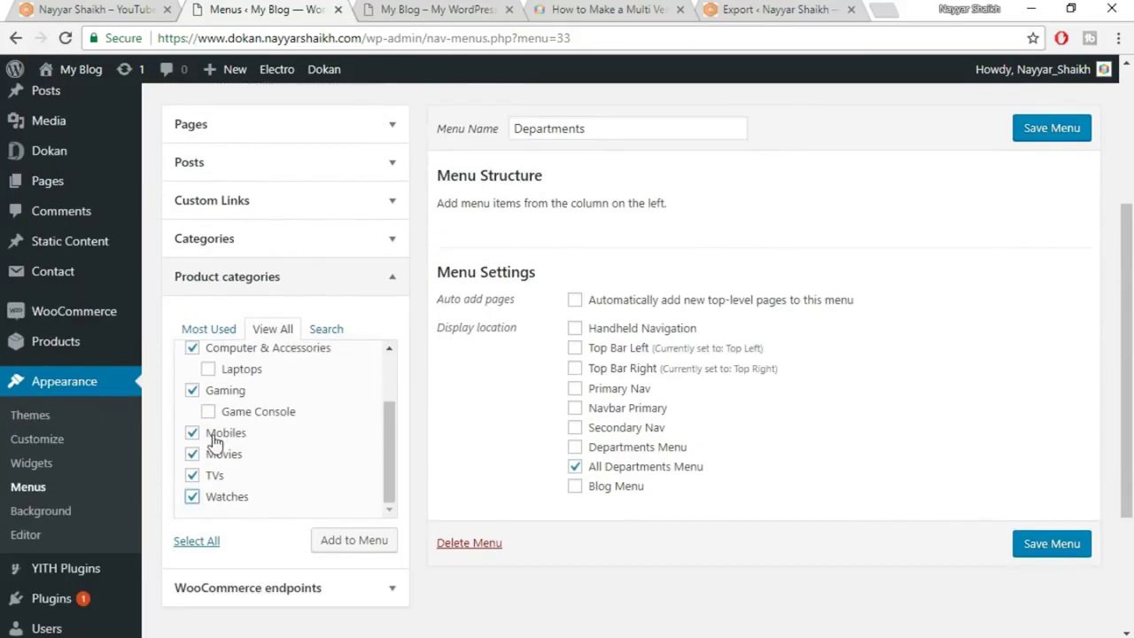
pyautogui.click(193, 390)
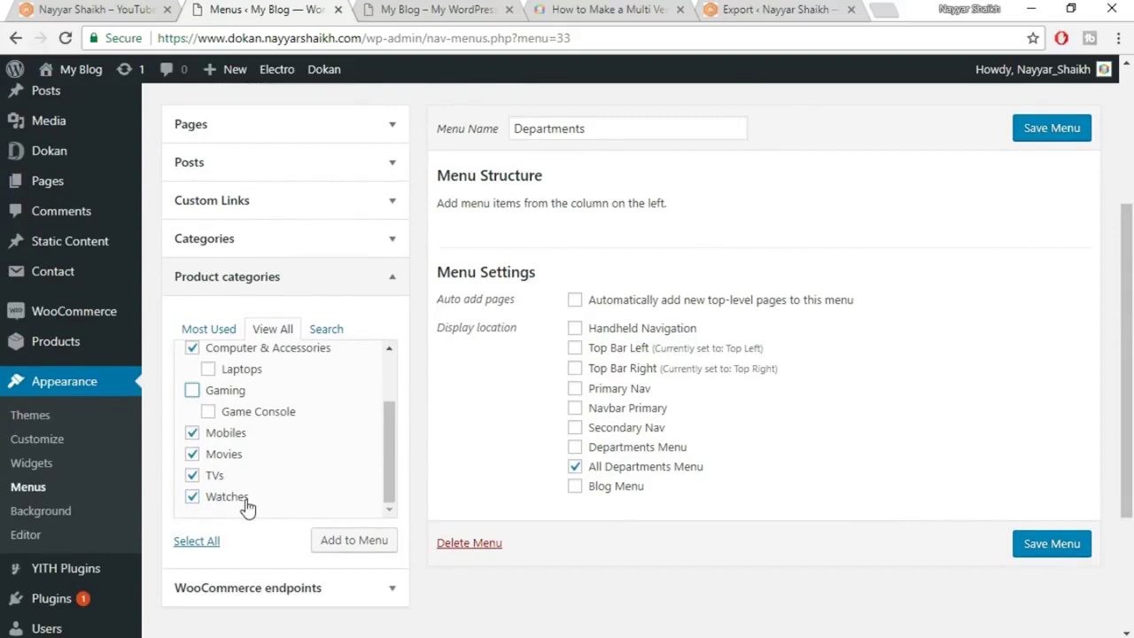
pyautogui.scroll(3, 245, 503)
pyautogui.click(373, 542)
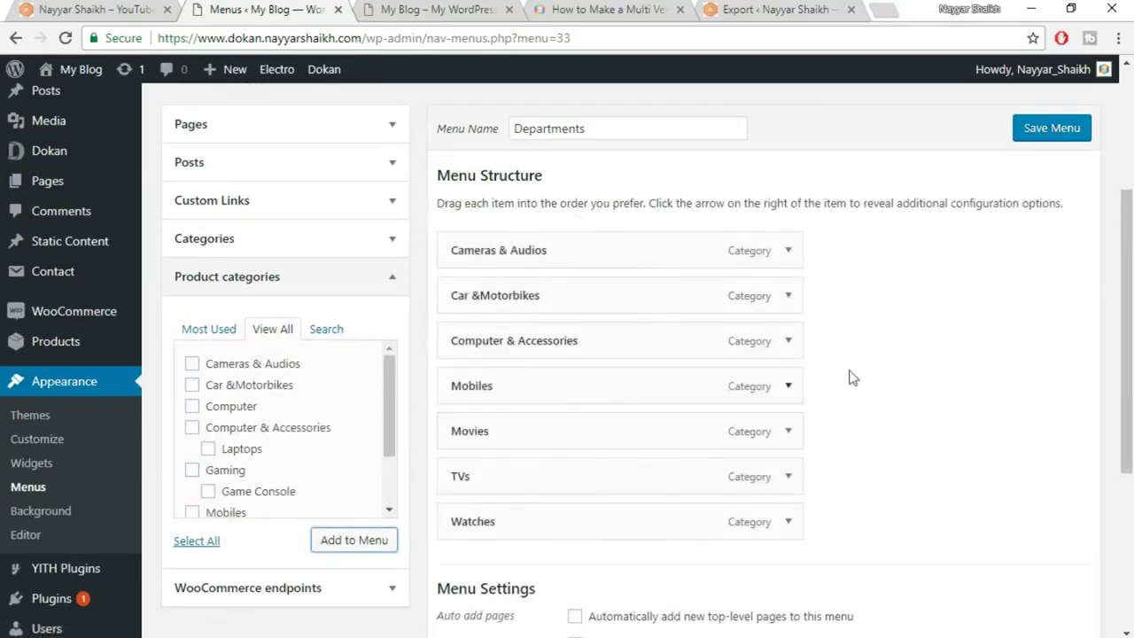
pyautogui.click(78, 8)
# - Add a custom link 'Value of the Day' with URL # to the Departments menu
pyautogui.moveTo(248, 330)
pyautogui.click(404, 284)
pyautogui.click(308, 215)
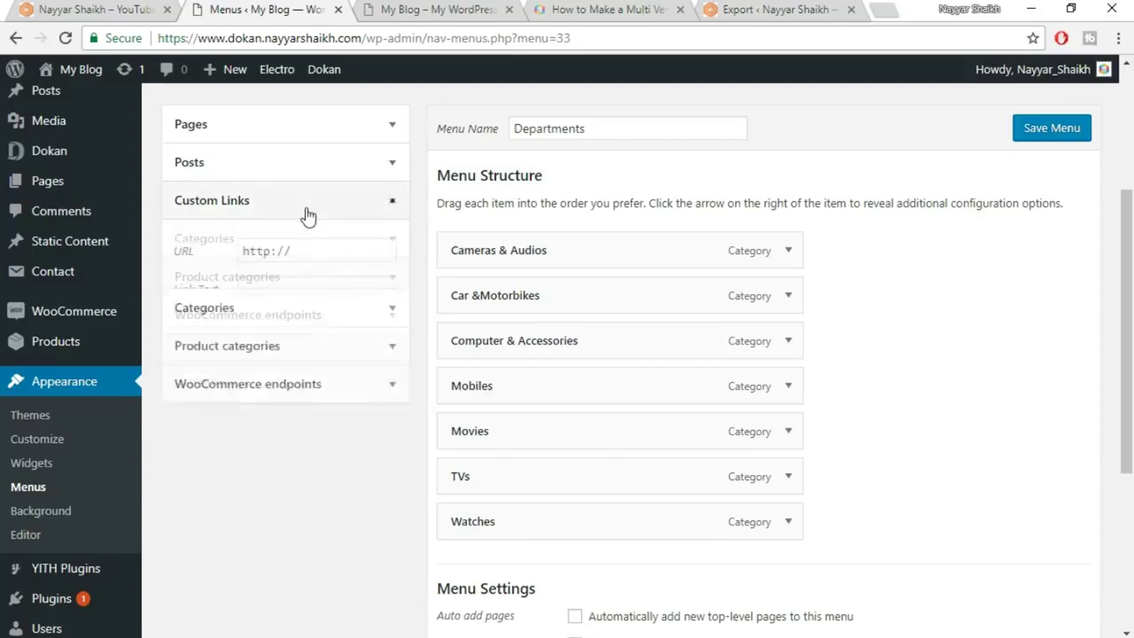
pyautogui.moveTo(324, 257); pyautogui.dragTo(242, 256)
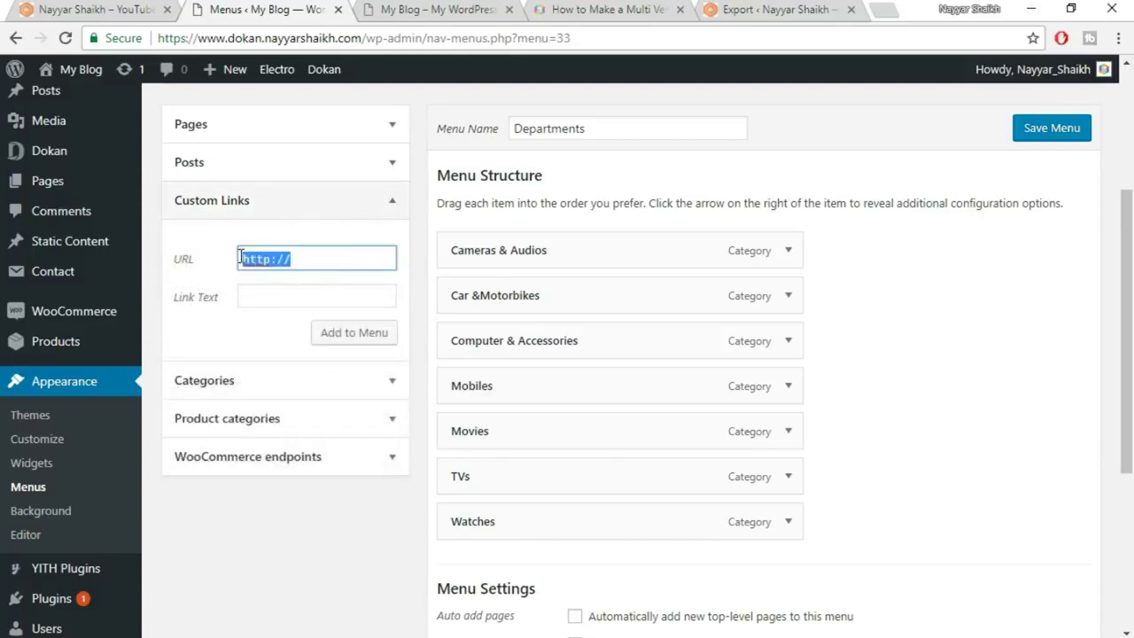
pyautogui.write('#')
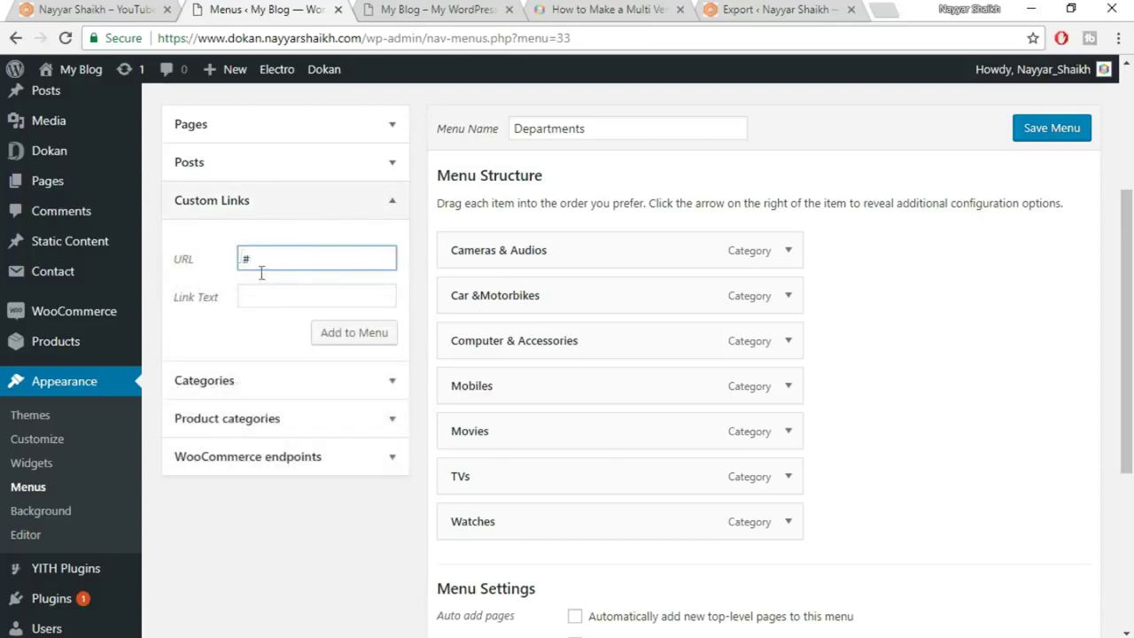
pyautogui.hotkey('ctrl', '1')
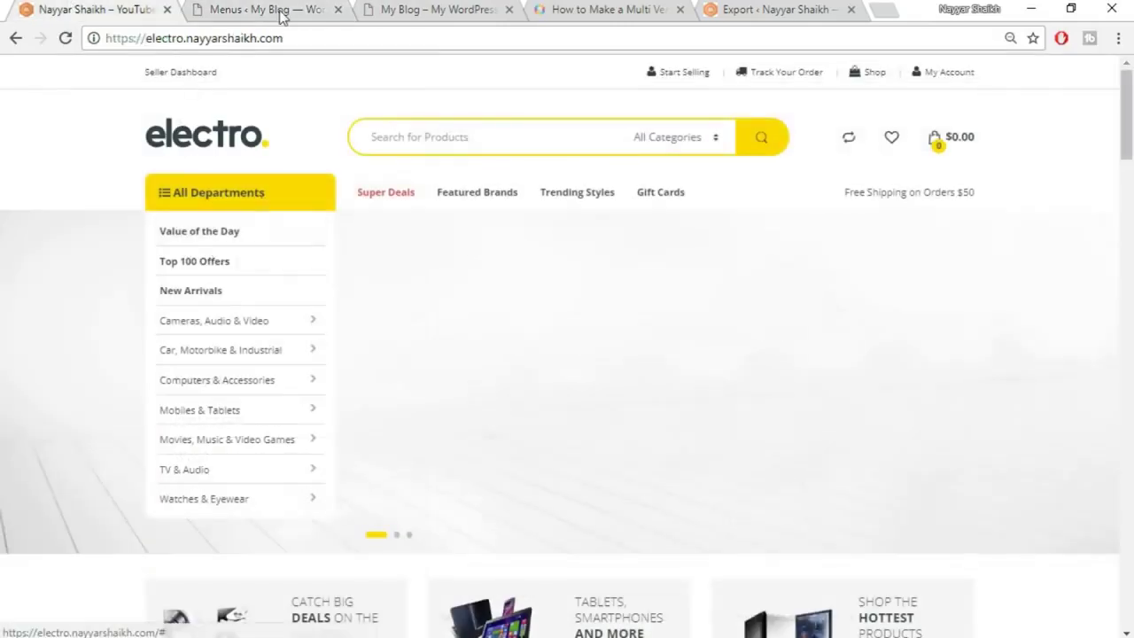
pyautogui.click(281, 16)
pyautogui.click(321, 295)
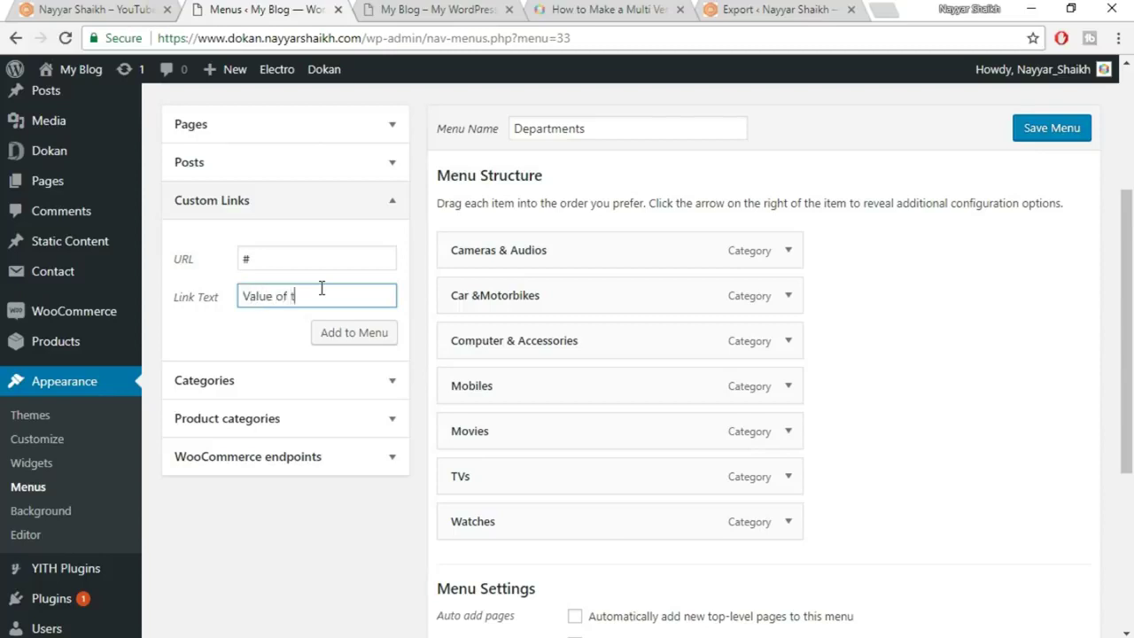
pyautogui.write('Value of the Day')
pyautogui.click(362, 334)
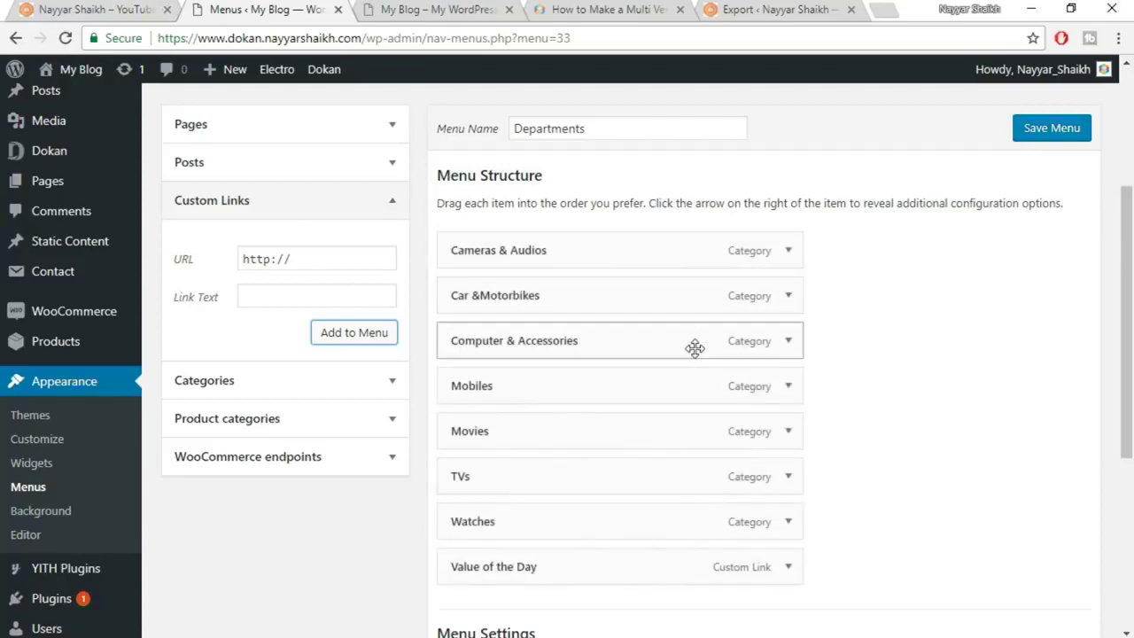
# - Drag Value of the Day to the top of the menu structure
pyautogui.scroll(-1, 779, 426)
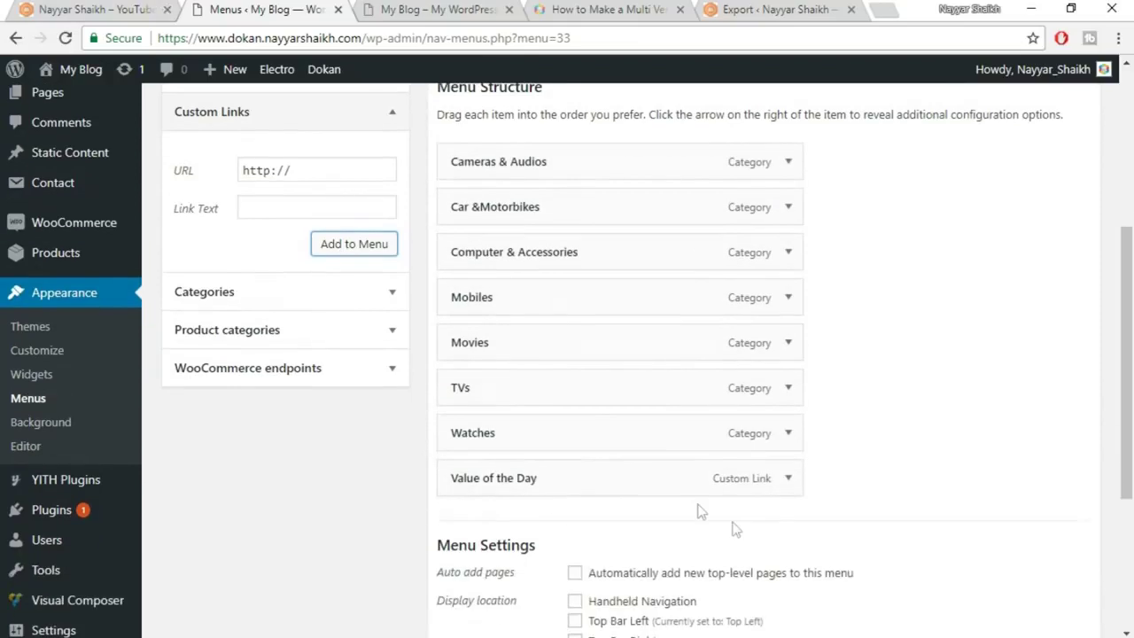
pyautogui.click(787, 478)
pyautogui.scroll(-2, 620, 470)
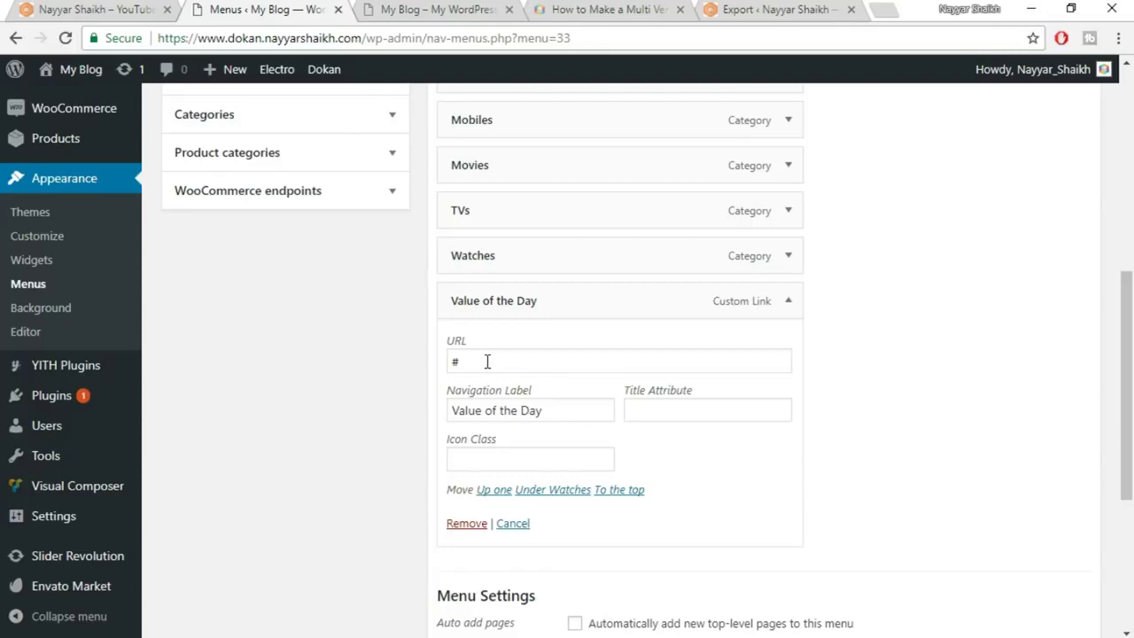
pyautogui.click(140, 7)
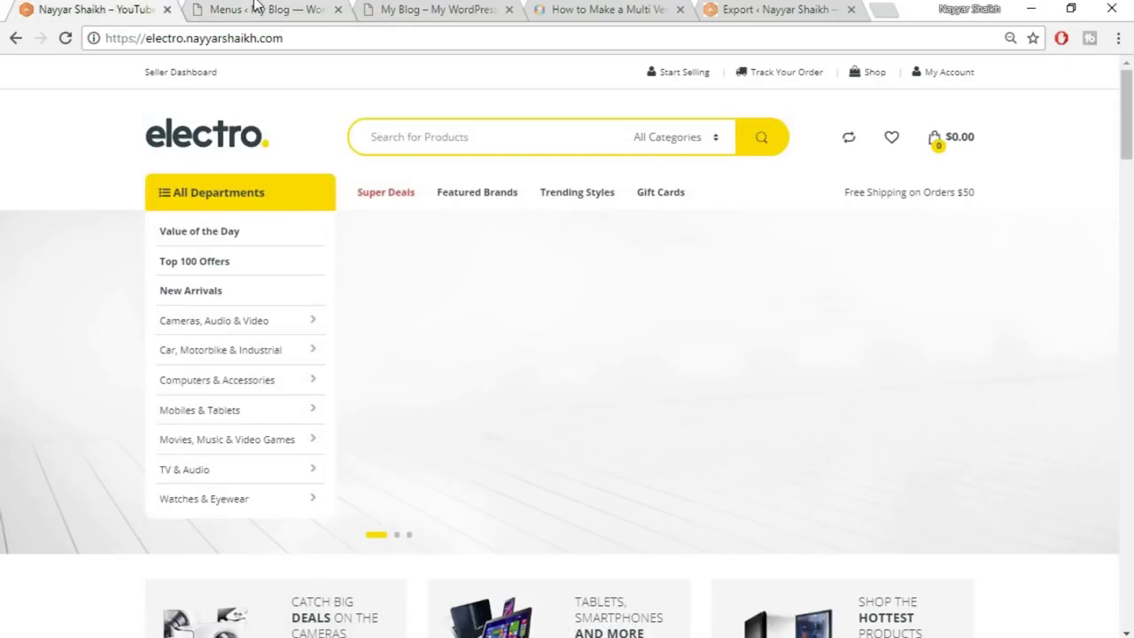
pyautogui.click(254, 7)
pyautogui.click(791, 302)
pyautogui.scroll(2, 868, 403)
pyautogui.scroll(1, 869, 405)
pyautogui.moveTo(544, 573); pyautogui.dragTo(555, 228)
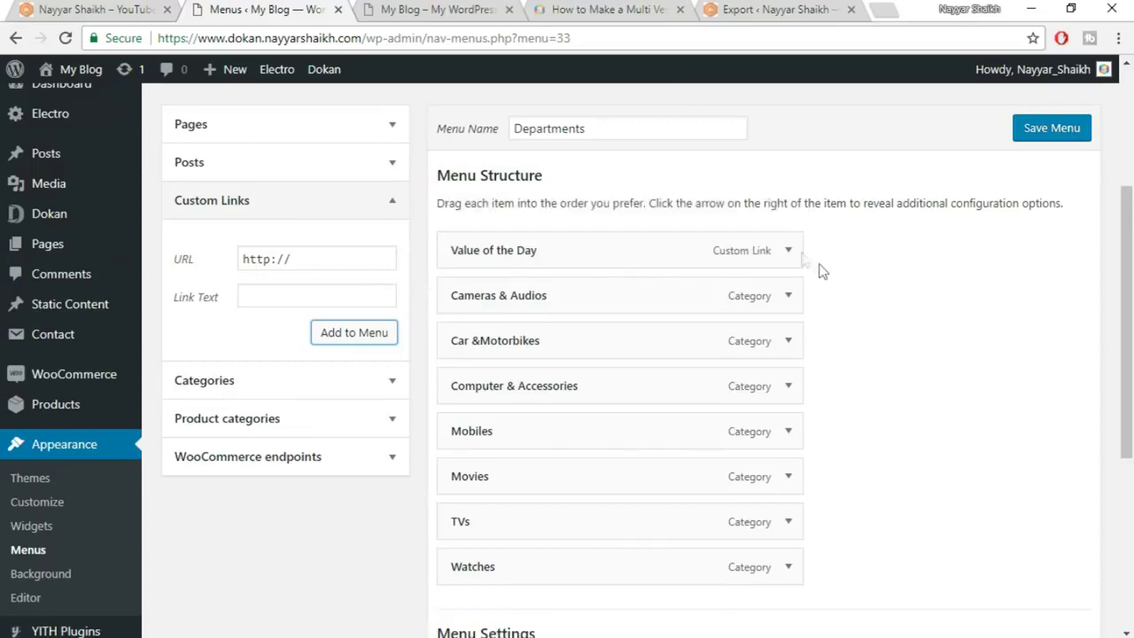
pyautogui.click(788, 250)
pyautogui.scroll(-1, 581, 346)
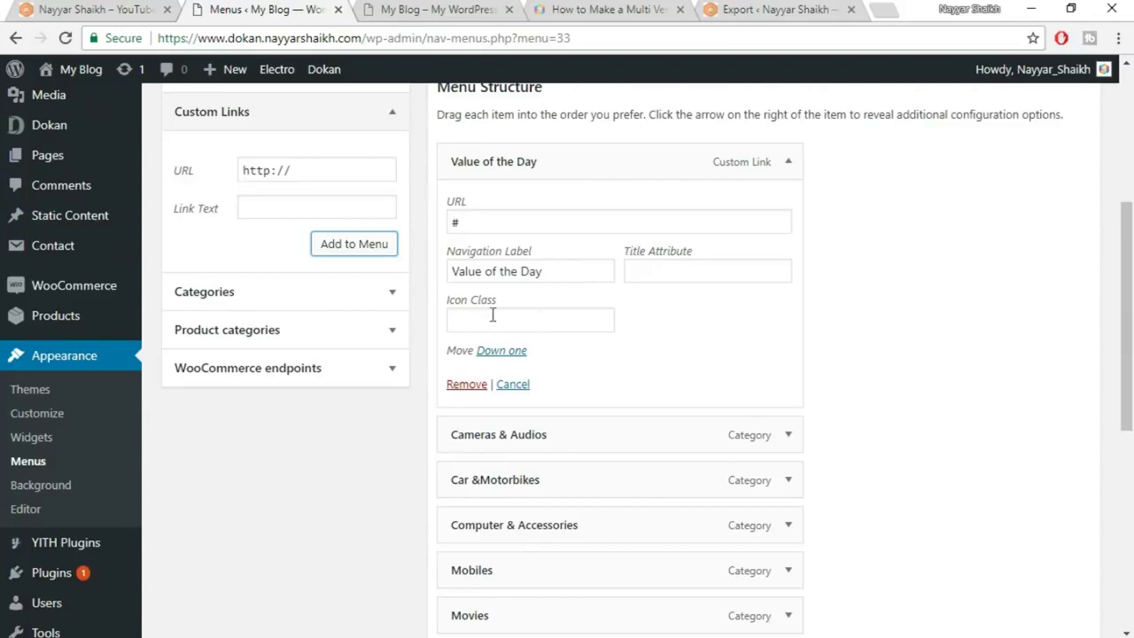
# - Turn on CSS Classes in Screen Options and enter highlight for the Value of the Day item
pyautogui.scroll(4, 602, 350)
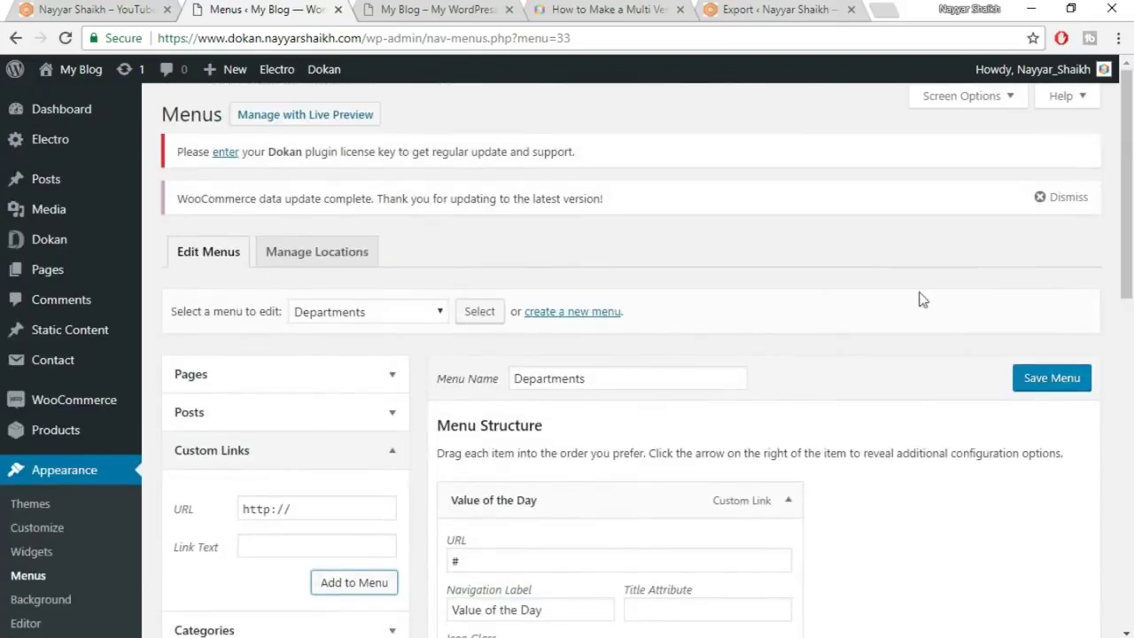
pyautogui.click(963, 99)
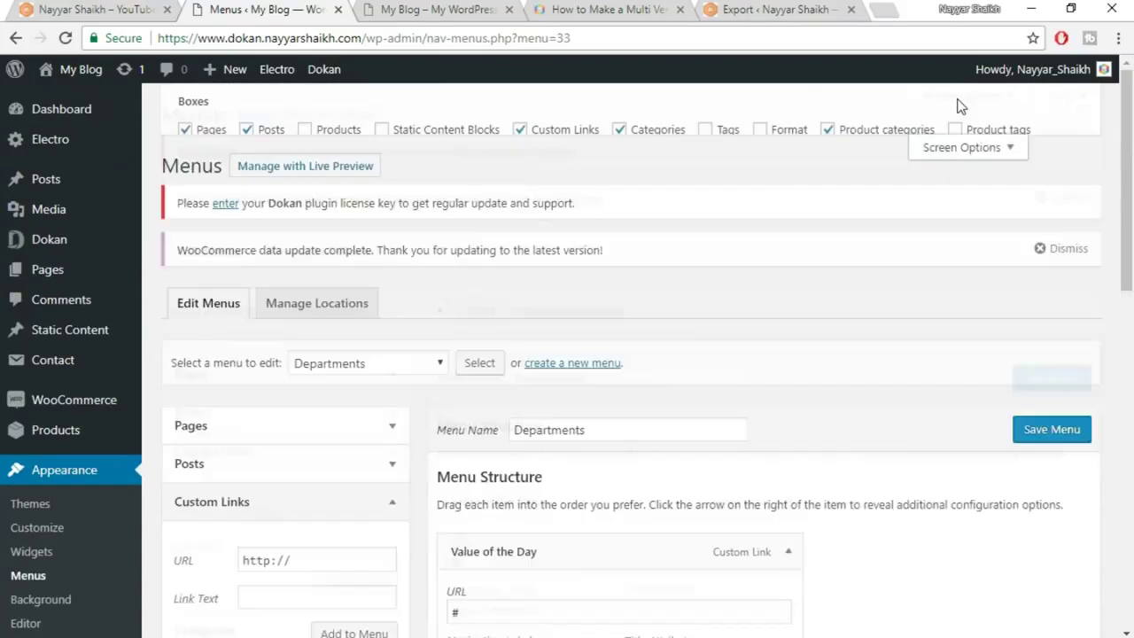
pyautogui.click(415, 225)
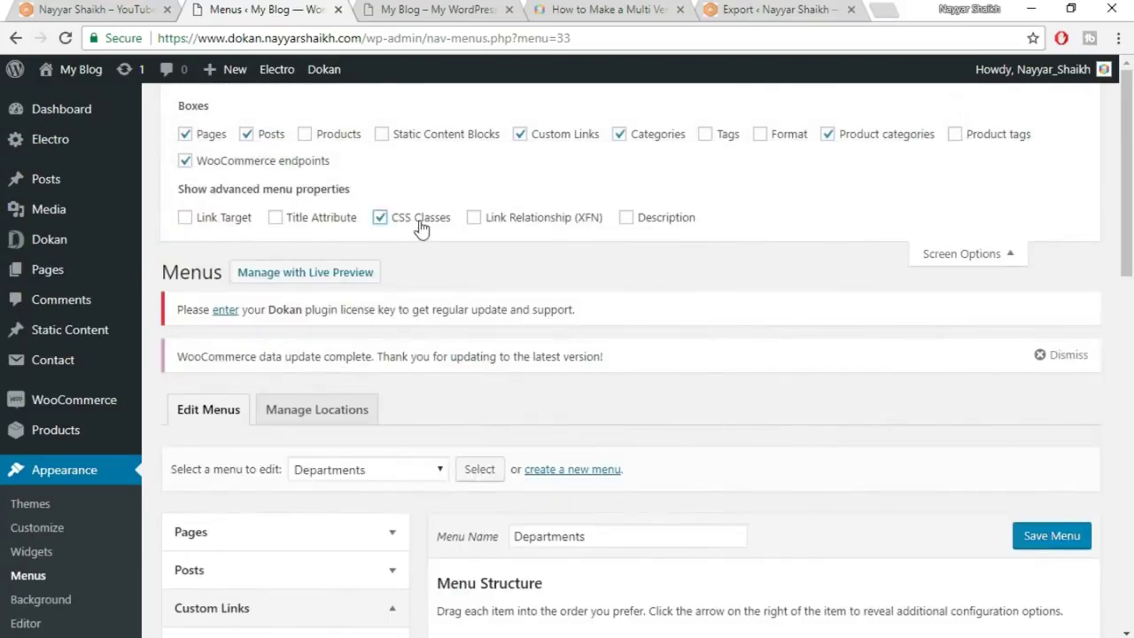
pyautogui.click(976, 255)
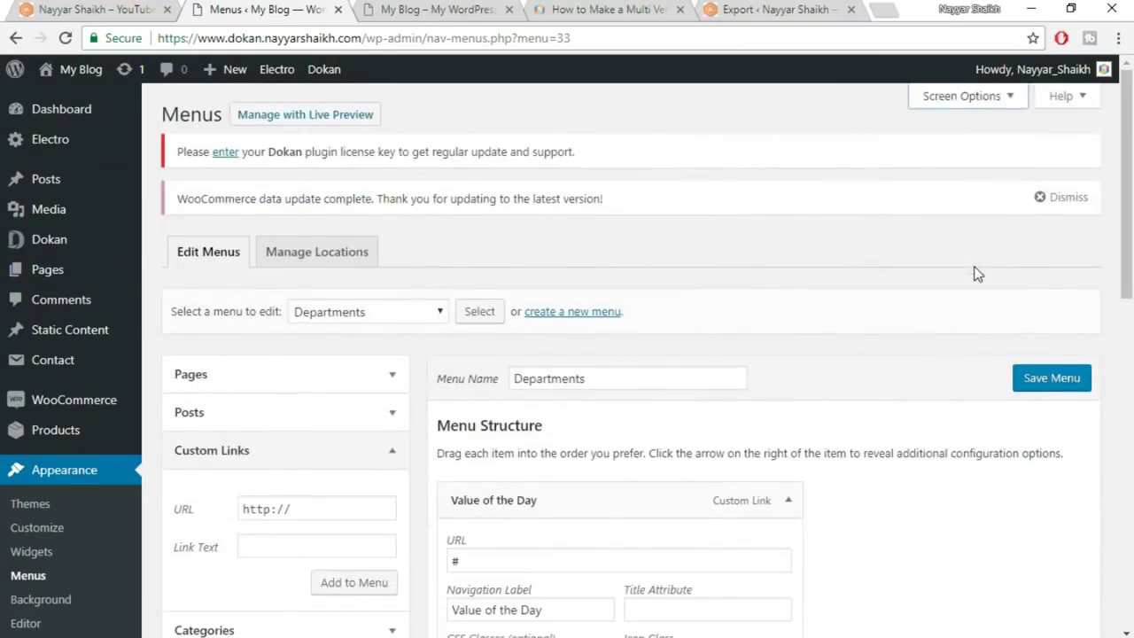
pyautogui.scroll(-3, 876, 381)
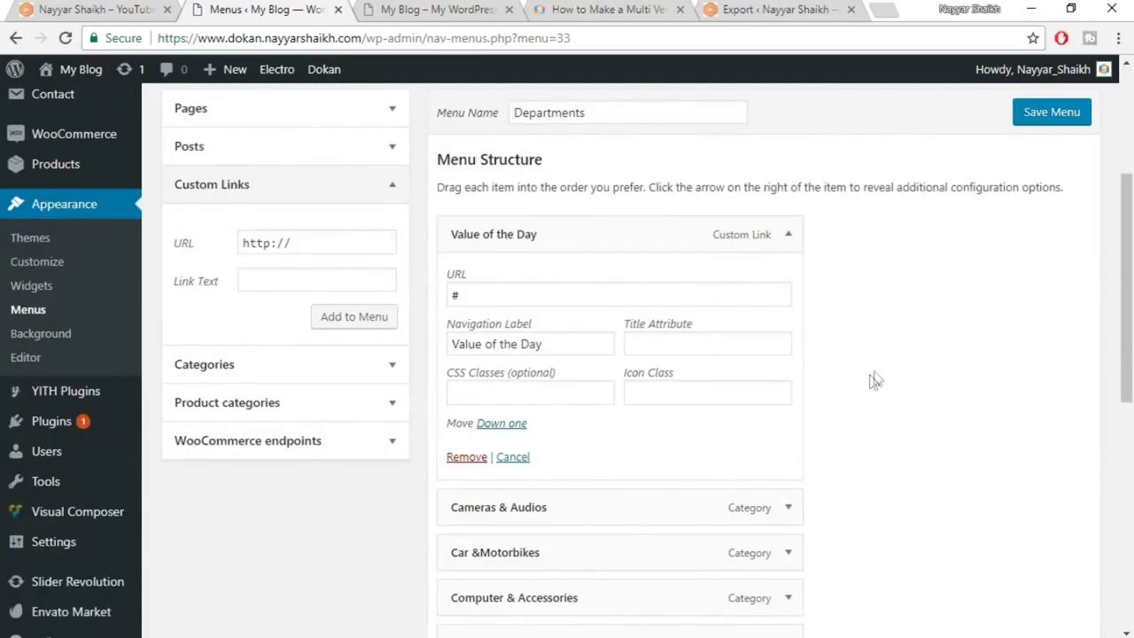
pyautogui.click(536, 396)
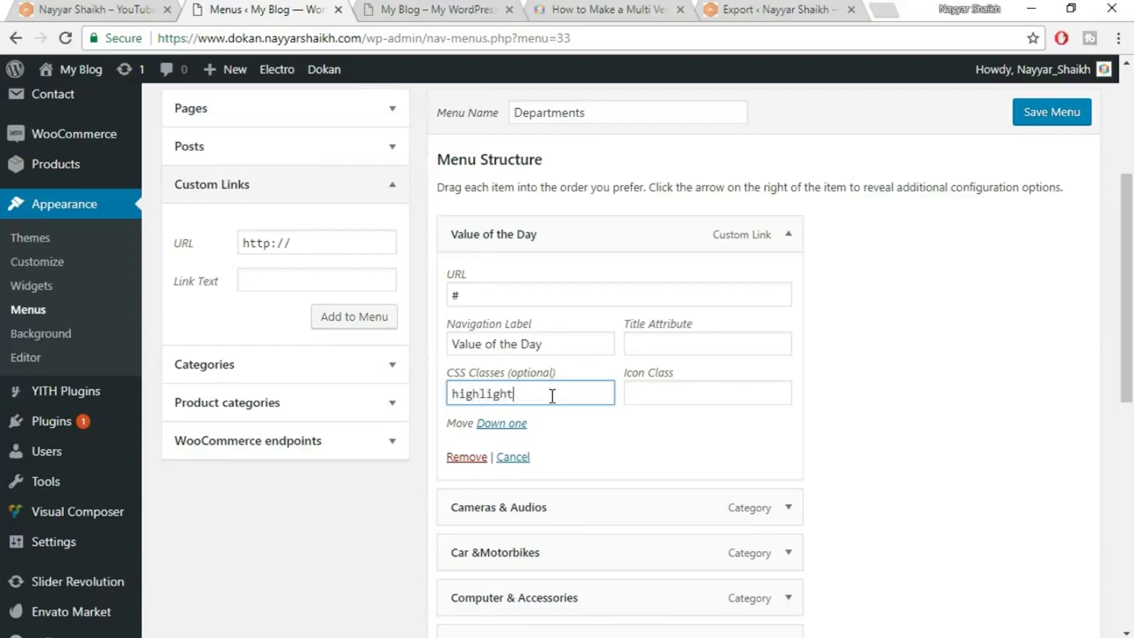
pyautogui.click(789, 234)
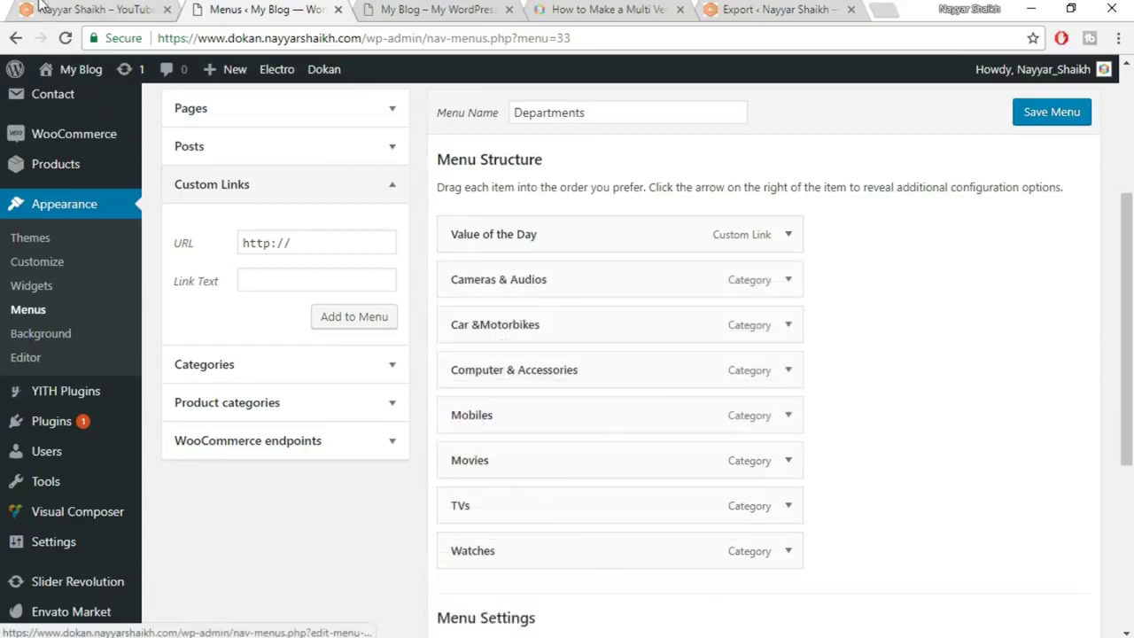
pyautogui.click(40, 8)
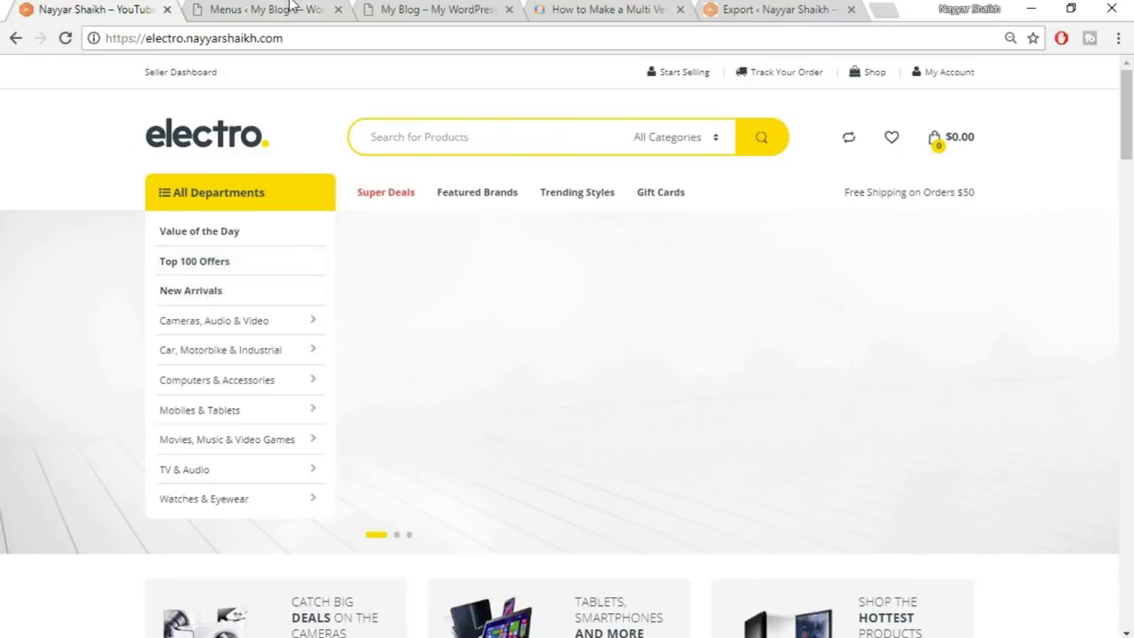
# - Add a Top 100 Offers custom link with URL # to the menu
pyautogui.hotkey('ctrl', 'Tab')
pyautogui.click(311, 243)
pyautogui.hotkey('ctrl', 'a')
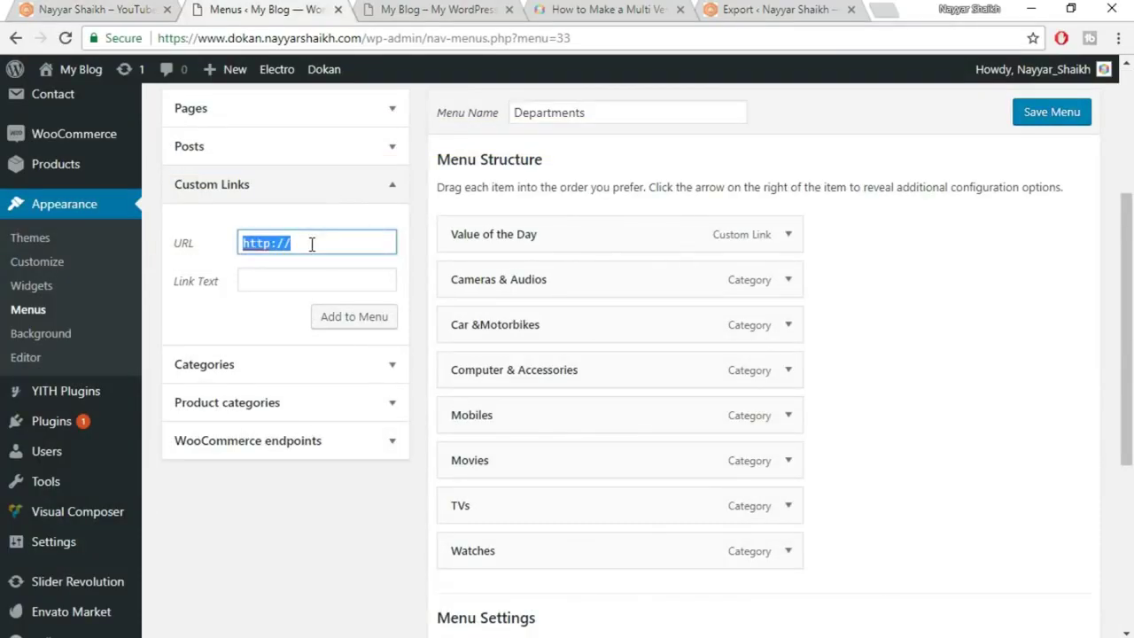
pyautogui.write('#')
pyautogui.press('Tab')
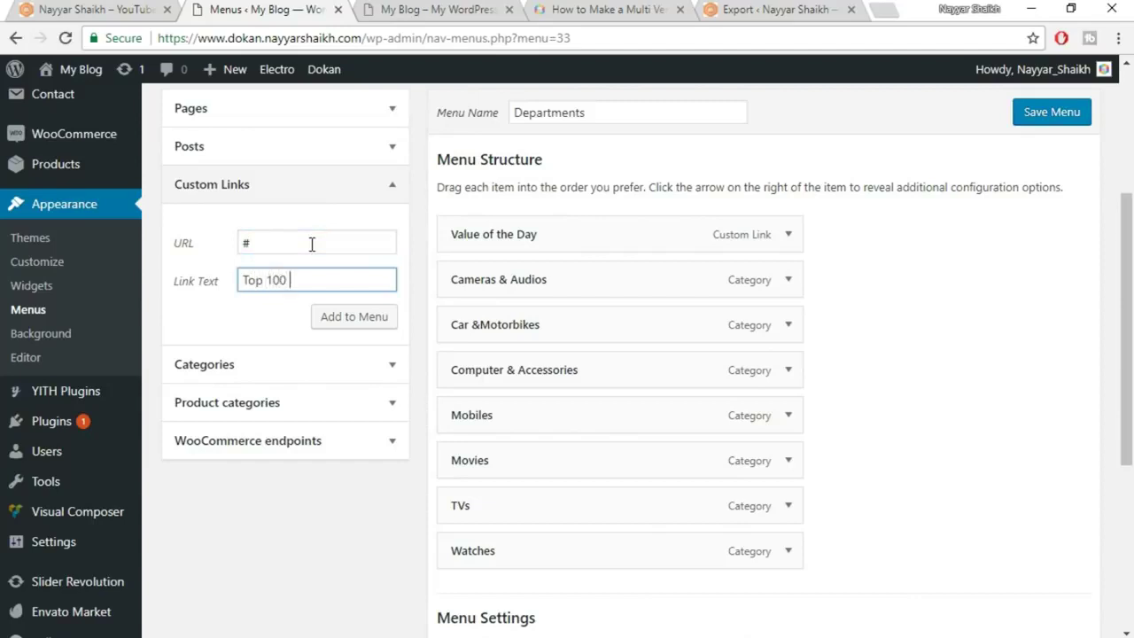
pyautogui.write('Top 100 Offers')
pyautogui.click(355, 319)
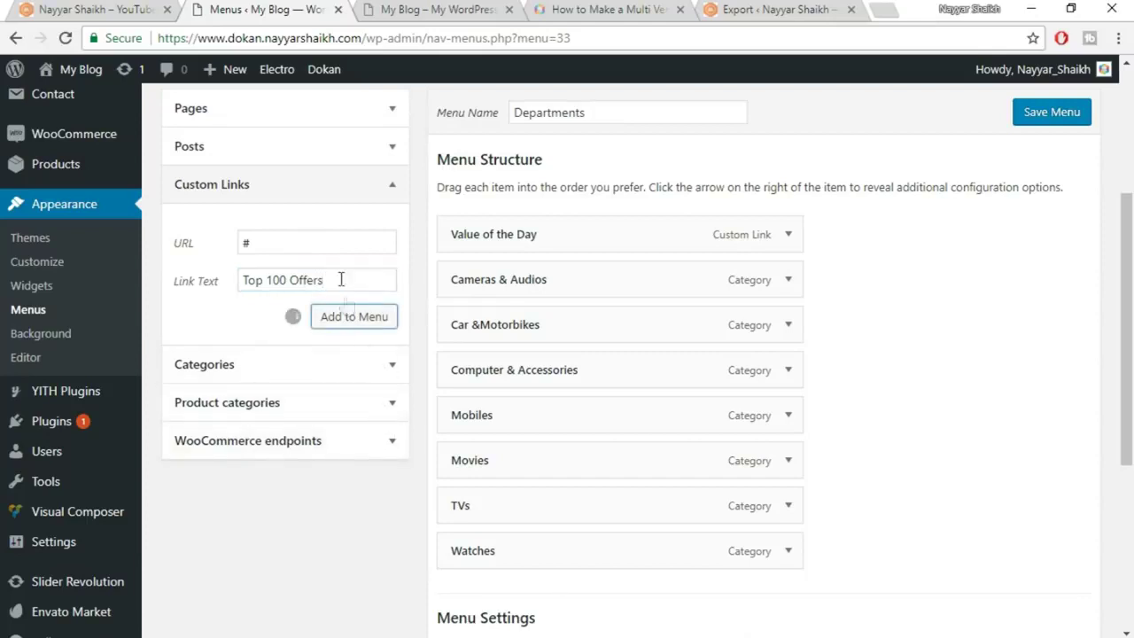
# - Add a New Arrivals link (URL #) and place both new links below Value of the Day
pyautogui.doubleClick(333, 249)
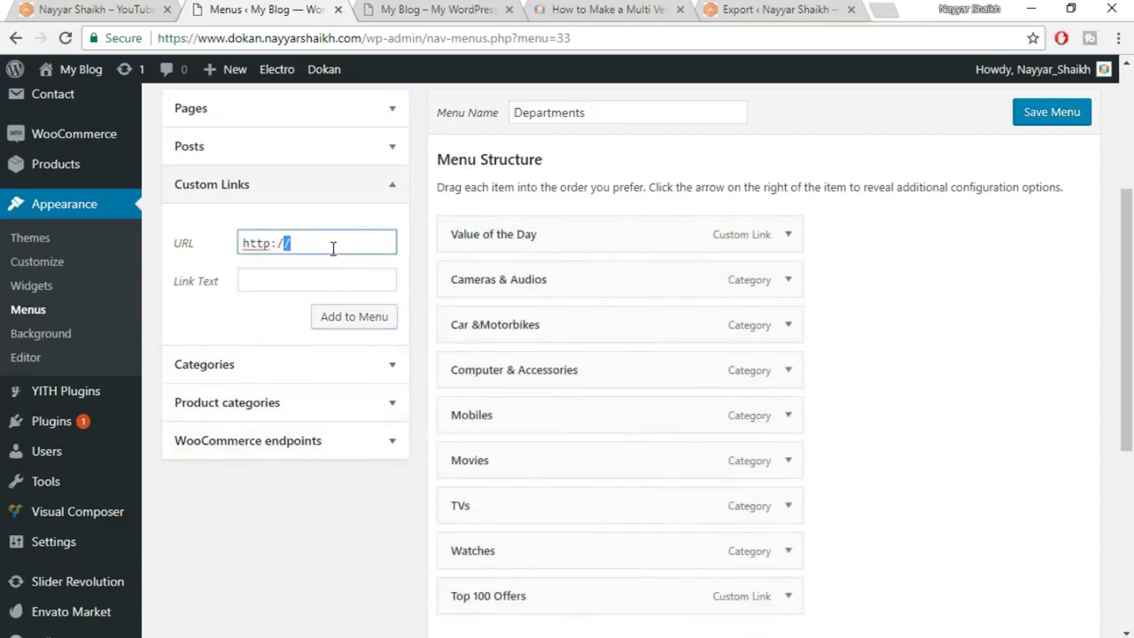
pyautogui.tripleClick(333, 247)
pyautogui.write('#')
pyautogui.press('Tab')
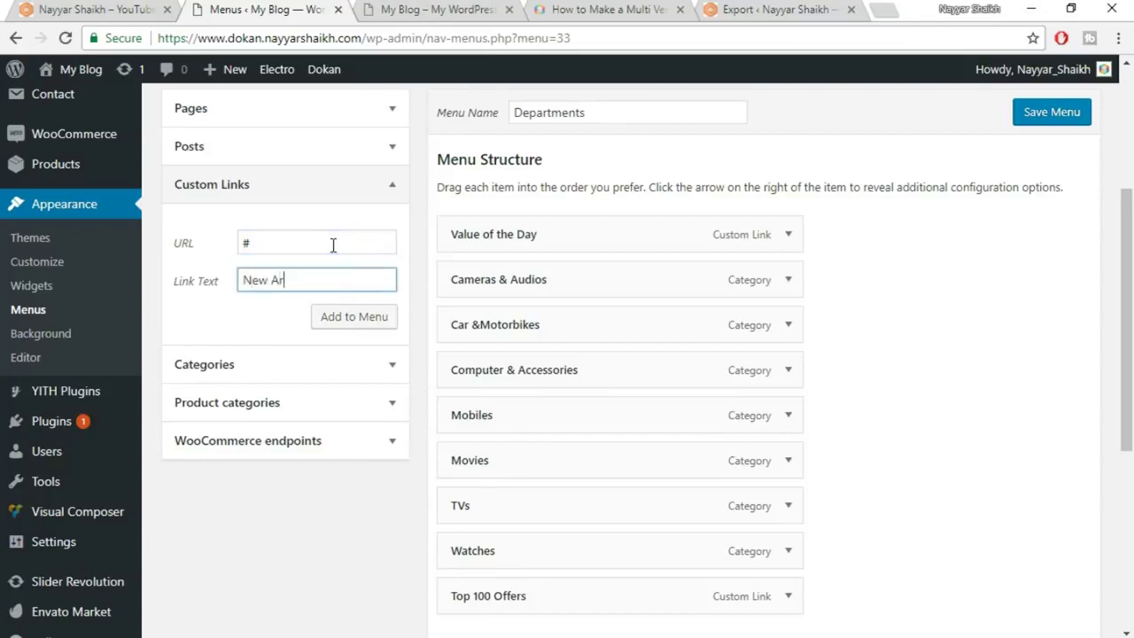
pyautogui.click(375, 321)
pyautogui.moveTo(540, 603); pyautogui.dragTo(542, 289)
pyautogui.scroll(-2, 680, 343)
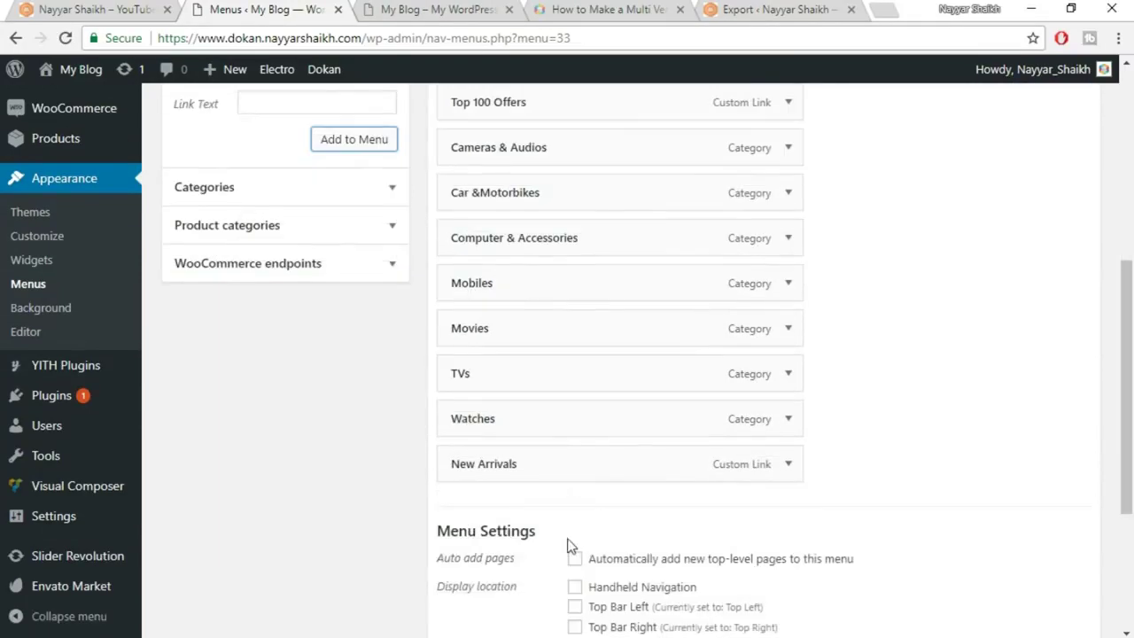
pyautogui.moveTo(517, 463); pyautogui.dragTo(540, 220)
# - Give Top 100 Offers and New Arrivals the CSS class highlight
pyautogui.click(789, 173)
pyautogui.click(519, 332)
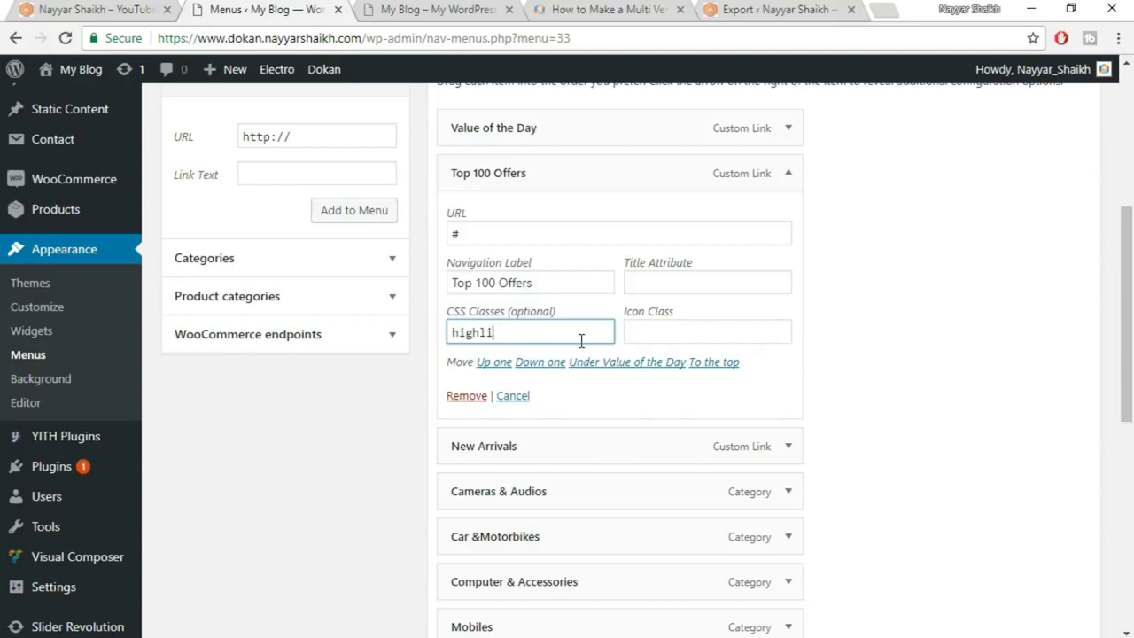
pyautogui.click(789, 174)
pyautogui.click(788, 219)
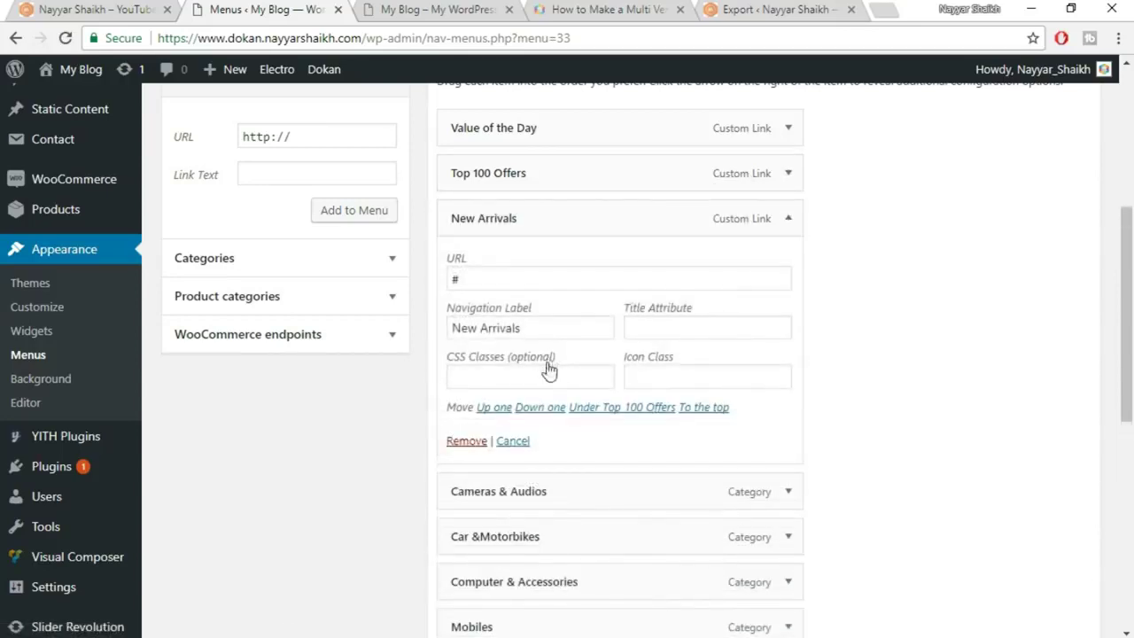
pyautogui.click(550, 377)
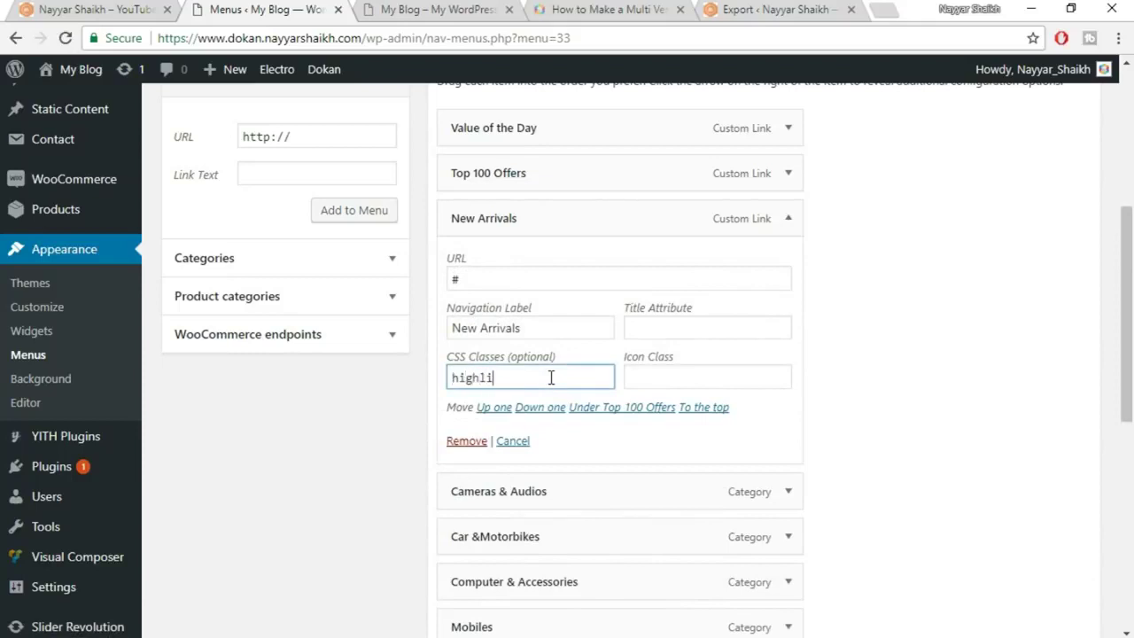
pyautogui.click(787, 219)
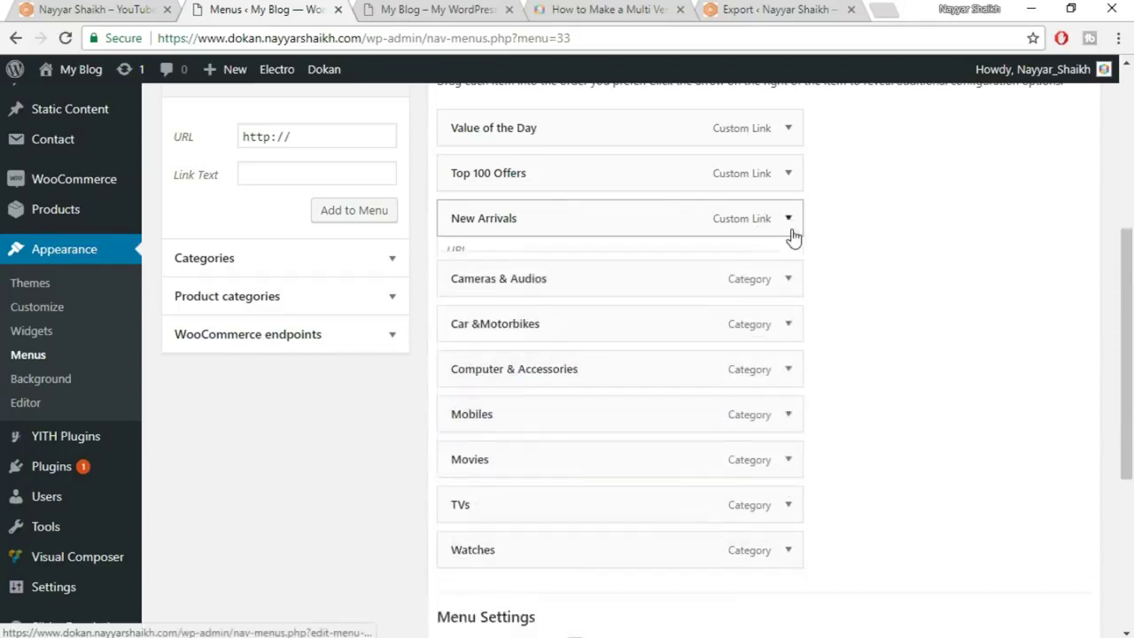
pyautogui.scroll(2, 489, 435)
pyautogui.click(137, 8)
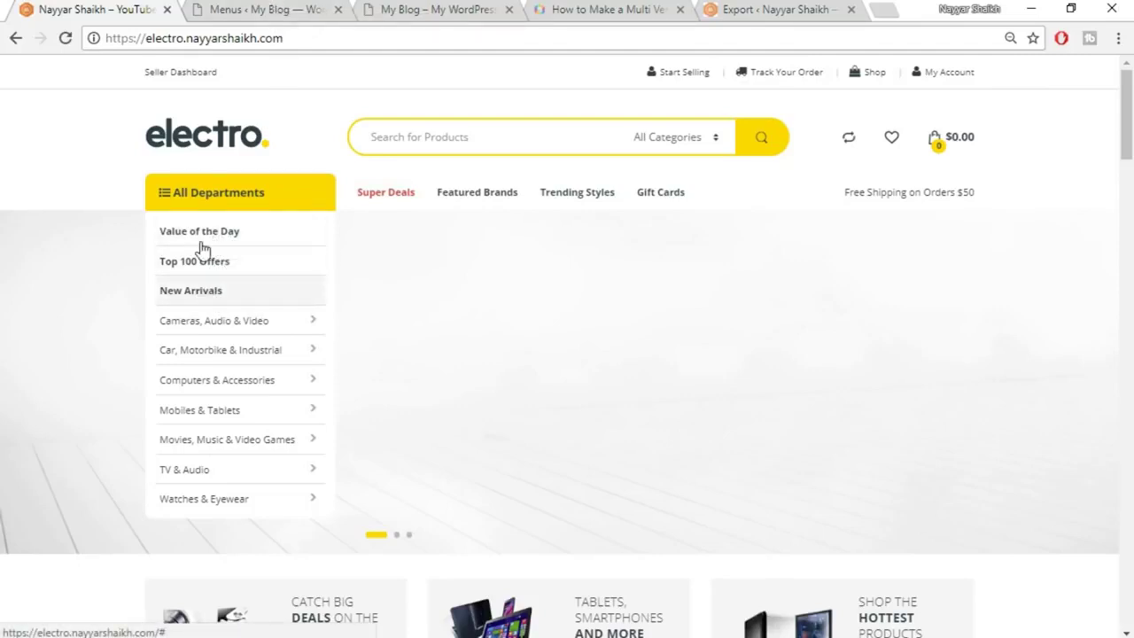
# - Check the storefront's Cameras, Audio & Video mega menu and category page
pyautogui.click(254, 24)
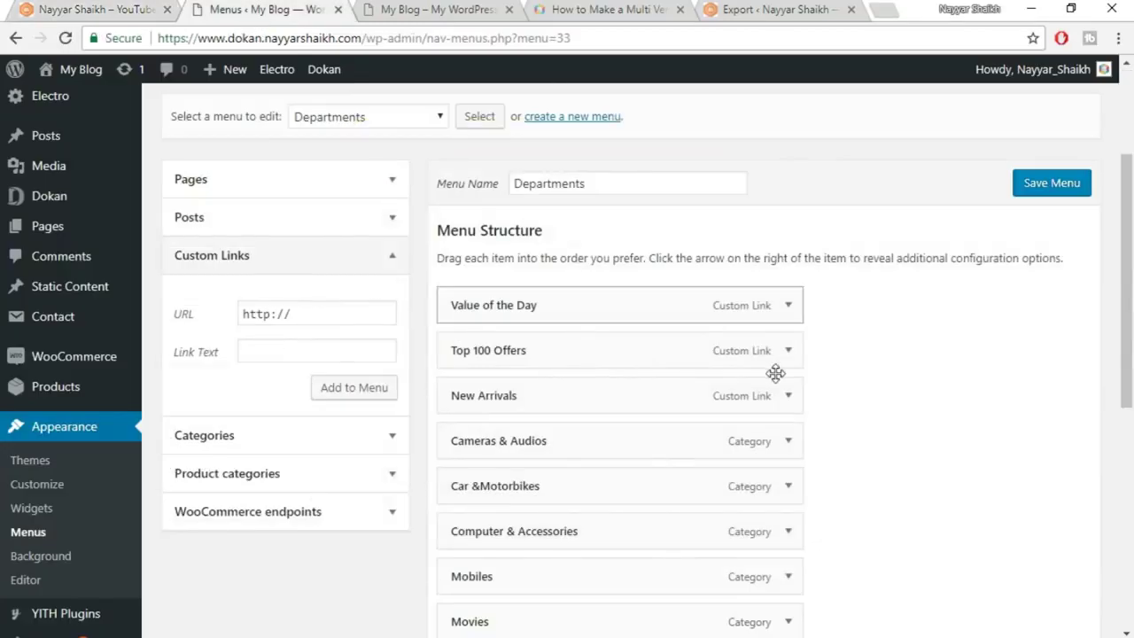
pyautogui.scroll(-2, 774, 380)
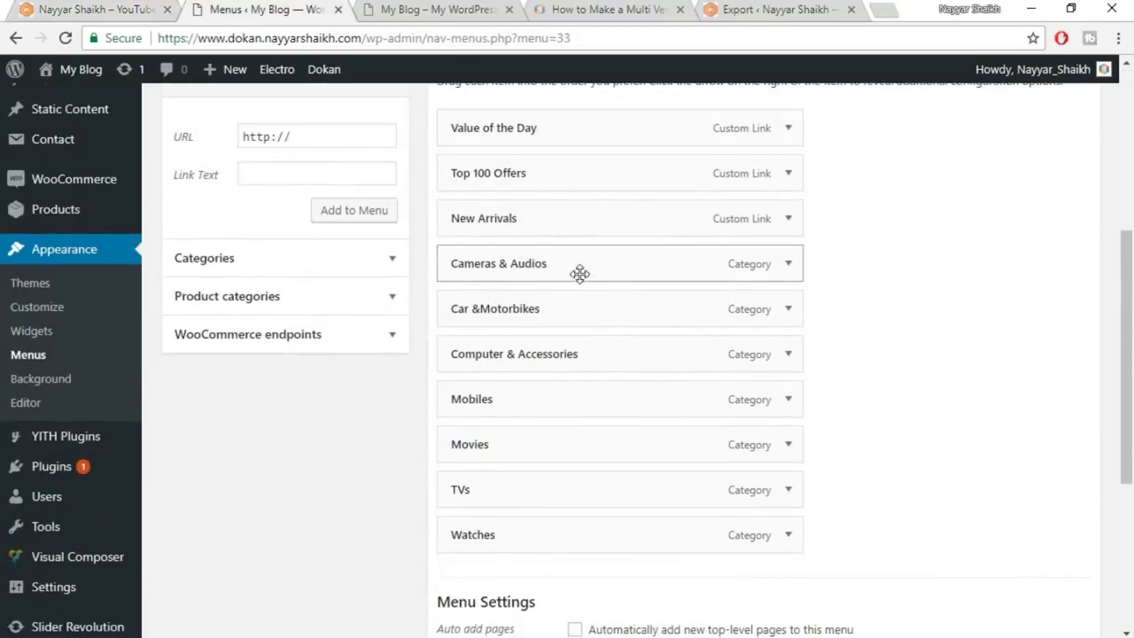
pyautogui.click(117, 9)
pyautogui.moveTo(310, 328)
pyautogui.click(417, 259)
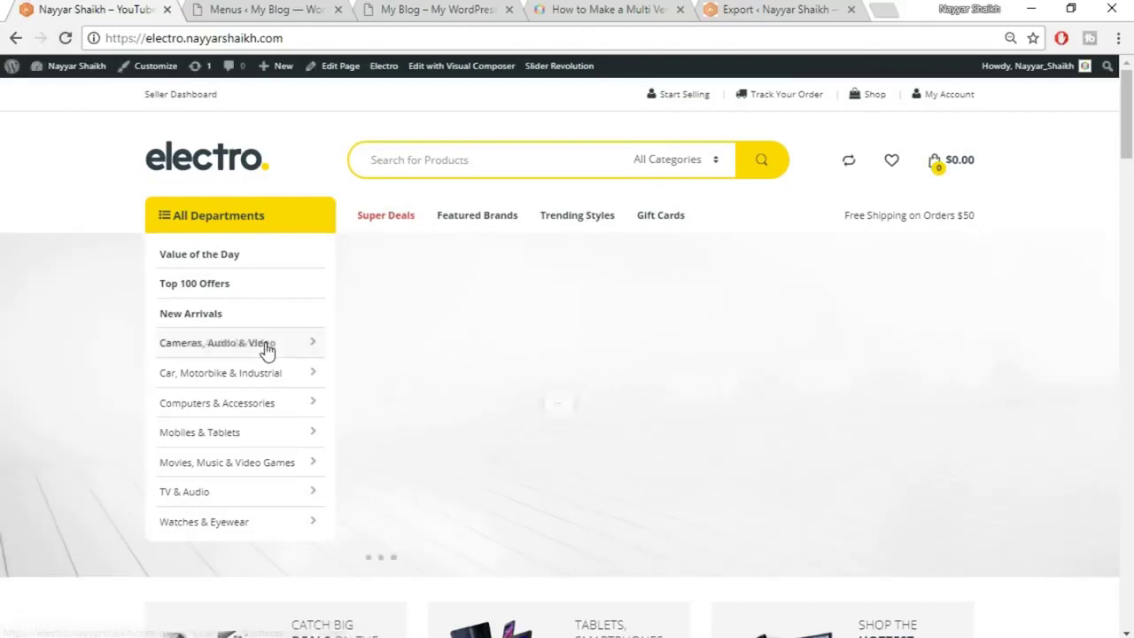
pyautogui.moveTo(263, 346)
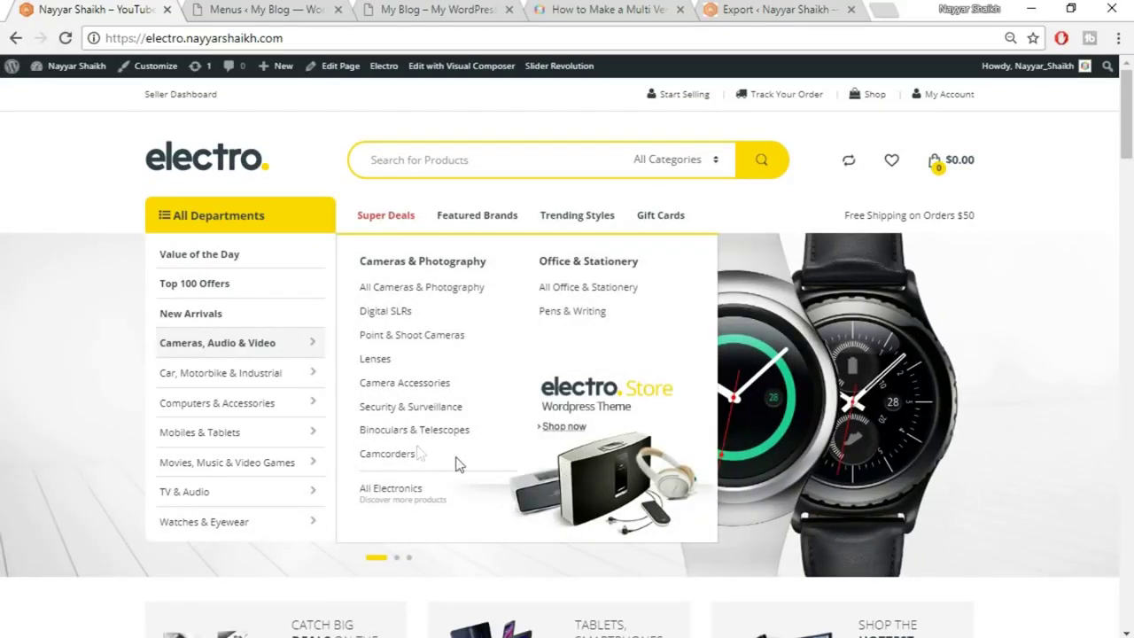
# - Back in the Menus page, collapse the Custom Links box
pyautogui.click(238, 10)
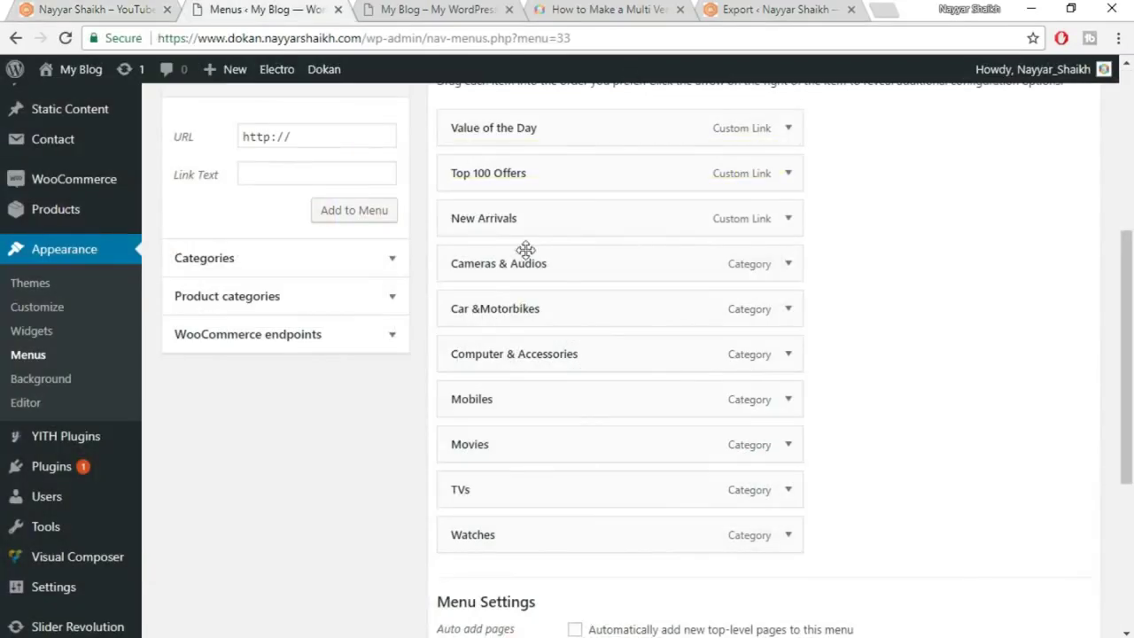
pyautogui.scroll(1, 913, 306)
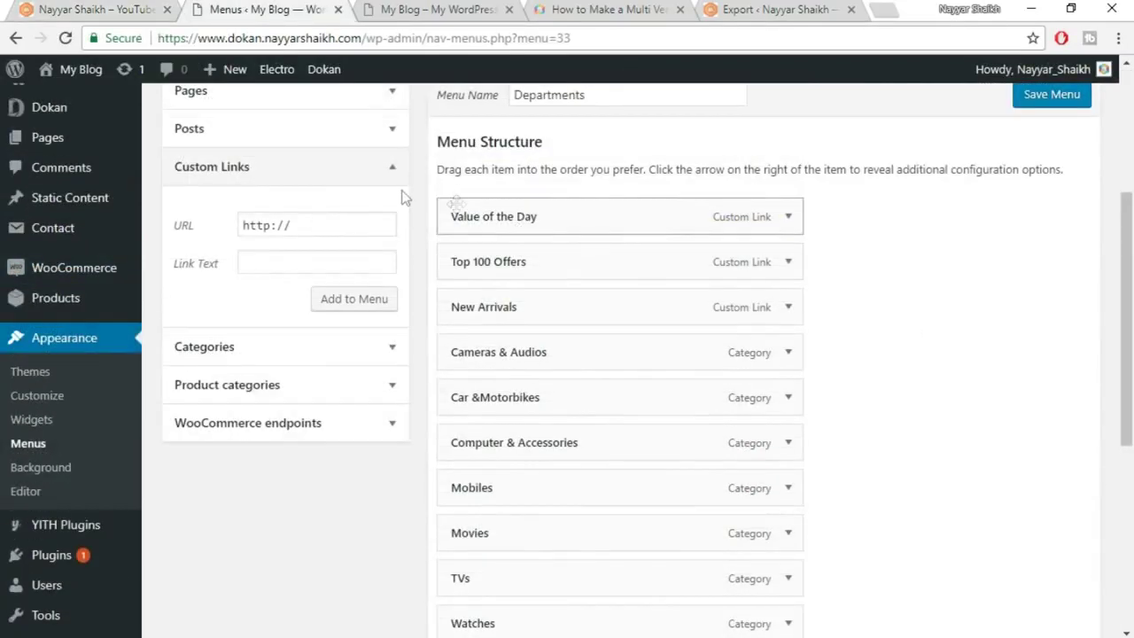
pyautogui.click(399, 174)
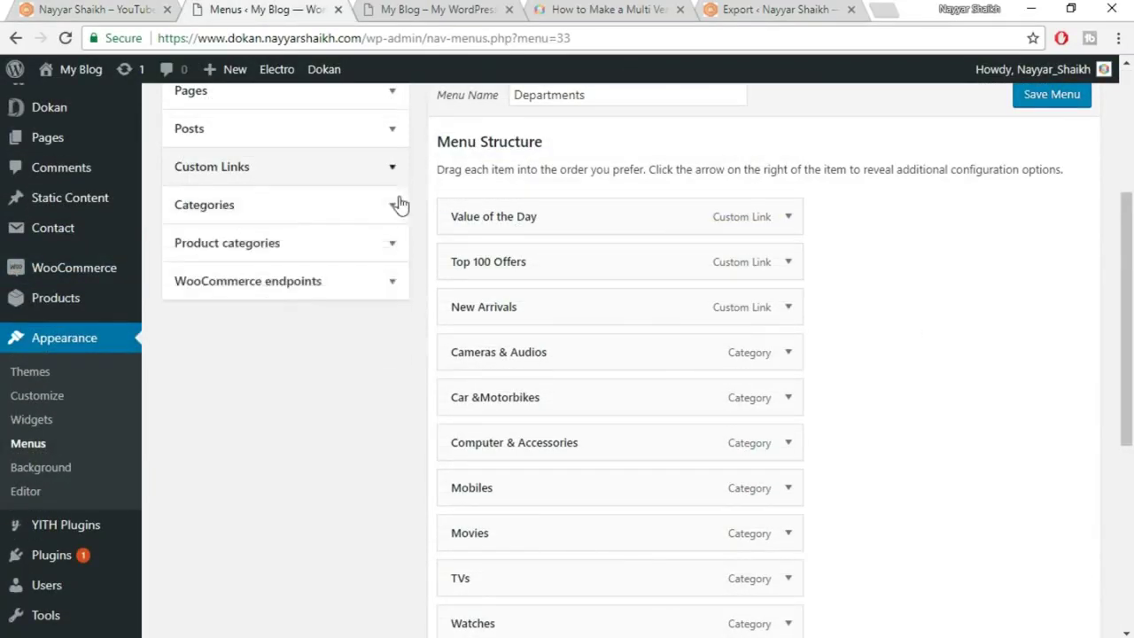
pyautogui.scroll(2, 375, 230)
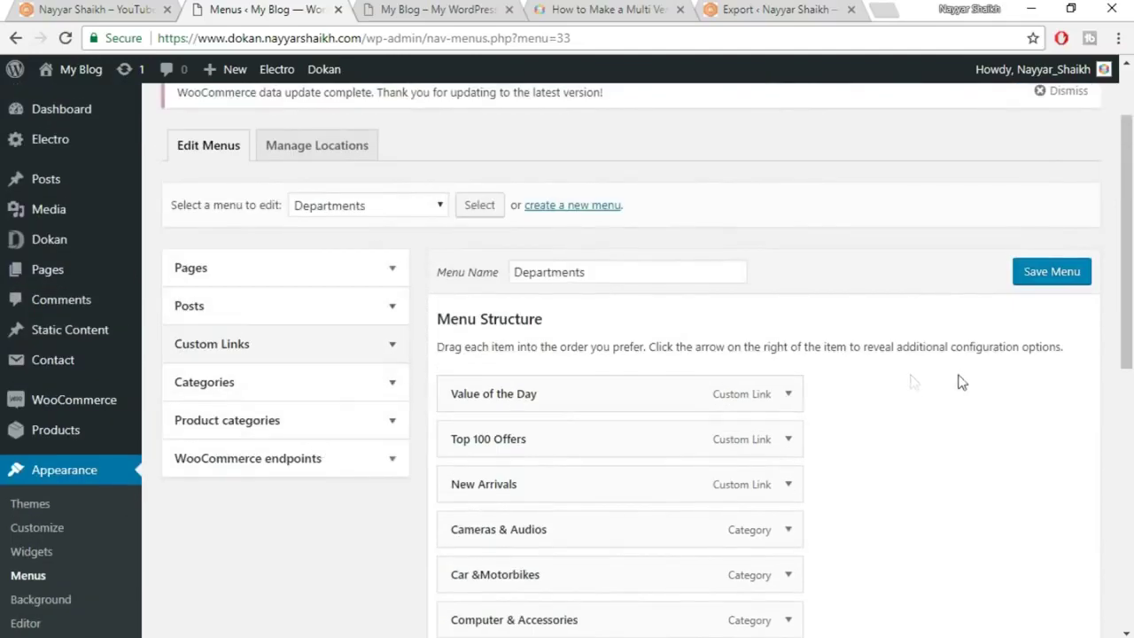
pyautogui.scroll(2, 1059, 144)
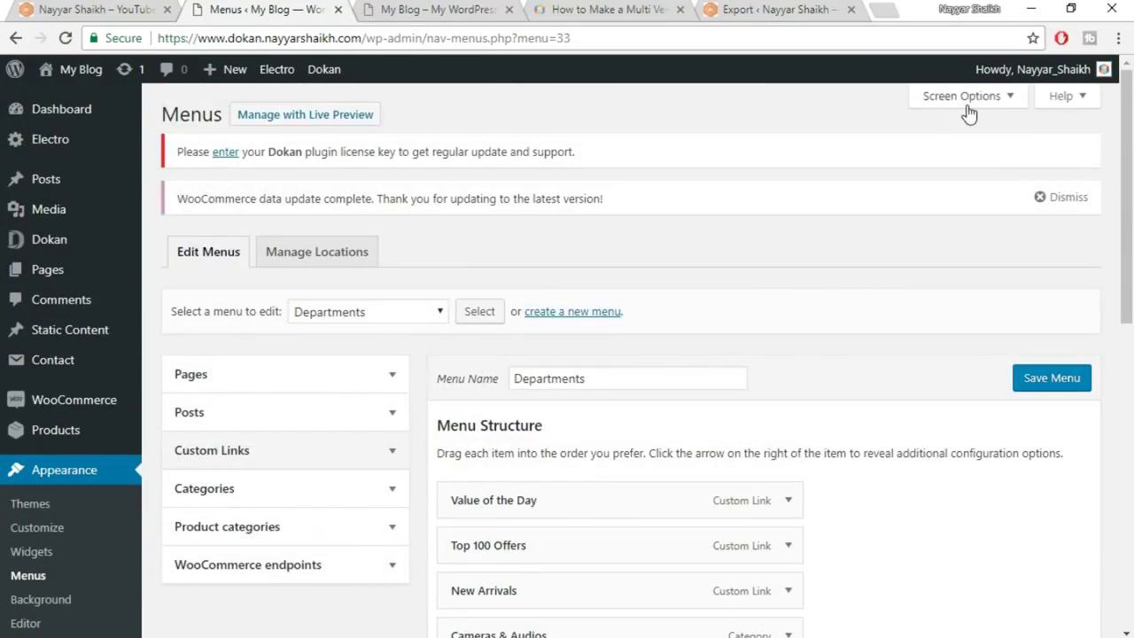
# - Enable Static Content Blocks and nest the Cameras, Audio & Video block under Cameras & Audios
pyautogui.click(965, 98)
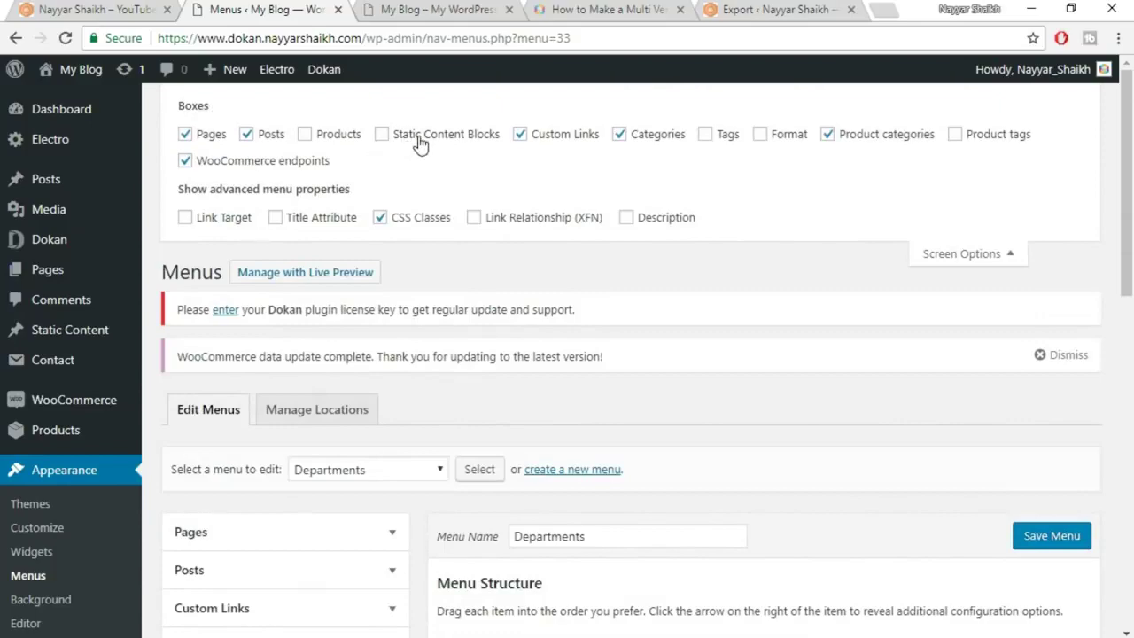
pyautogui.click(994, 264)
pyautogui.scroll(-2, 345, 292)
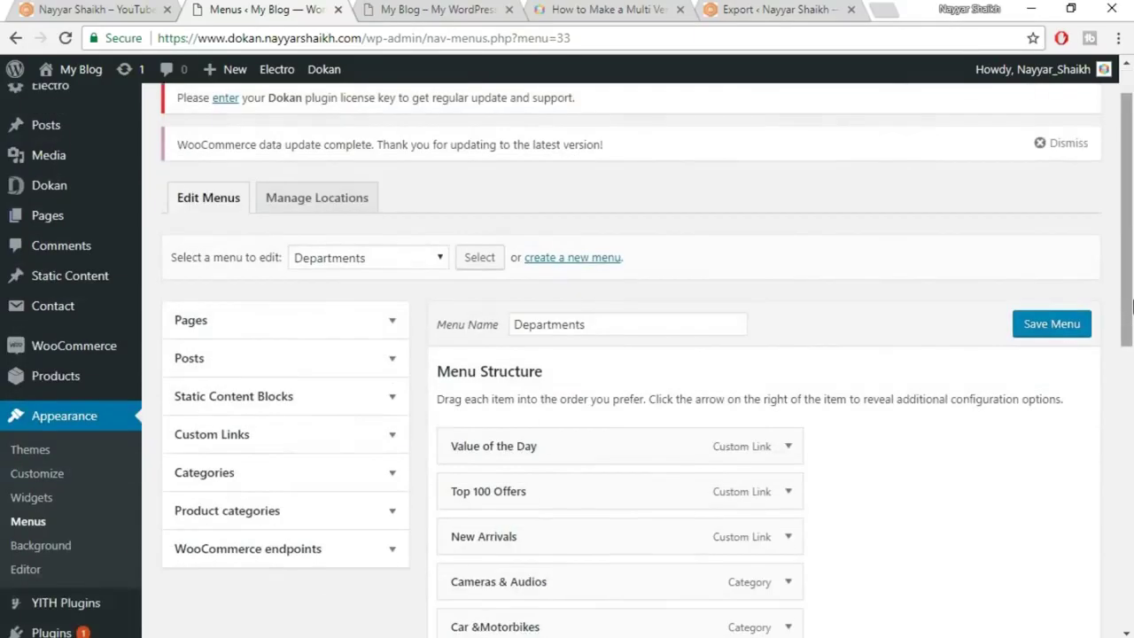
pyautogui.click(369, 280)
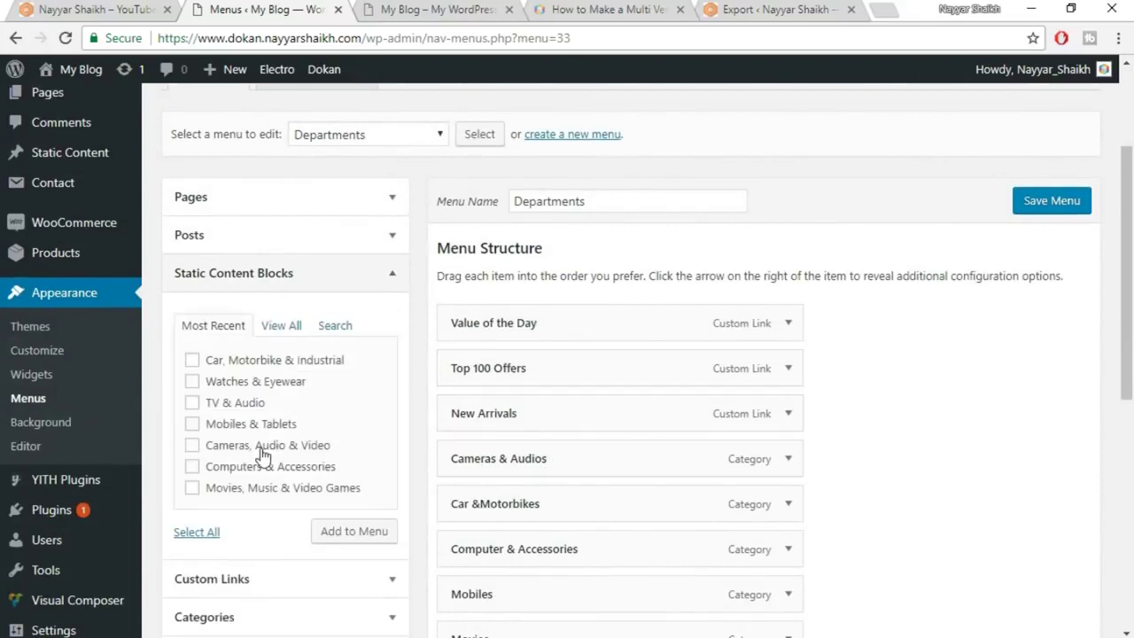
pyautogui.click(365, 532)
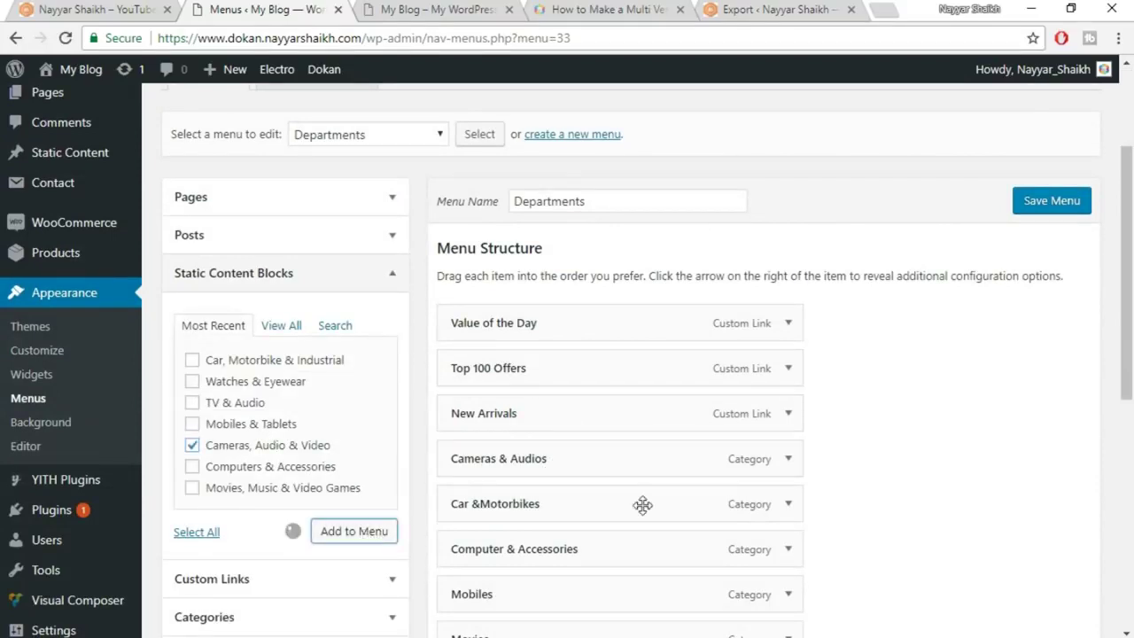
pyautogui.scroll(-3, 785, 508)
pyautogui.moveTo(535, 517); pyautogui.dragTo(532, 223)
# - Rearrange the block items and add the TV & Audio block under its category
pyautogui.scroll(1, 228, 194)
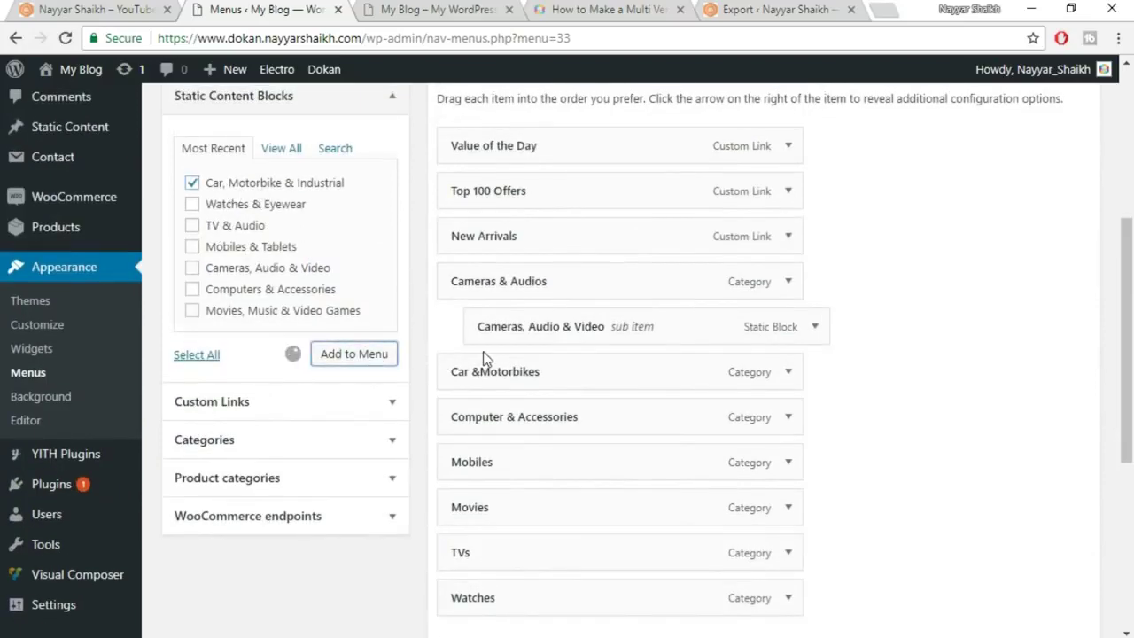
pyautogui.scroll(-1, 531, 496)
pyautogui.moveTo(544, 558); pyautogui.dragTo(522, 309)
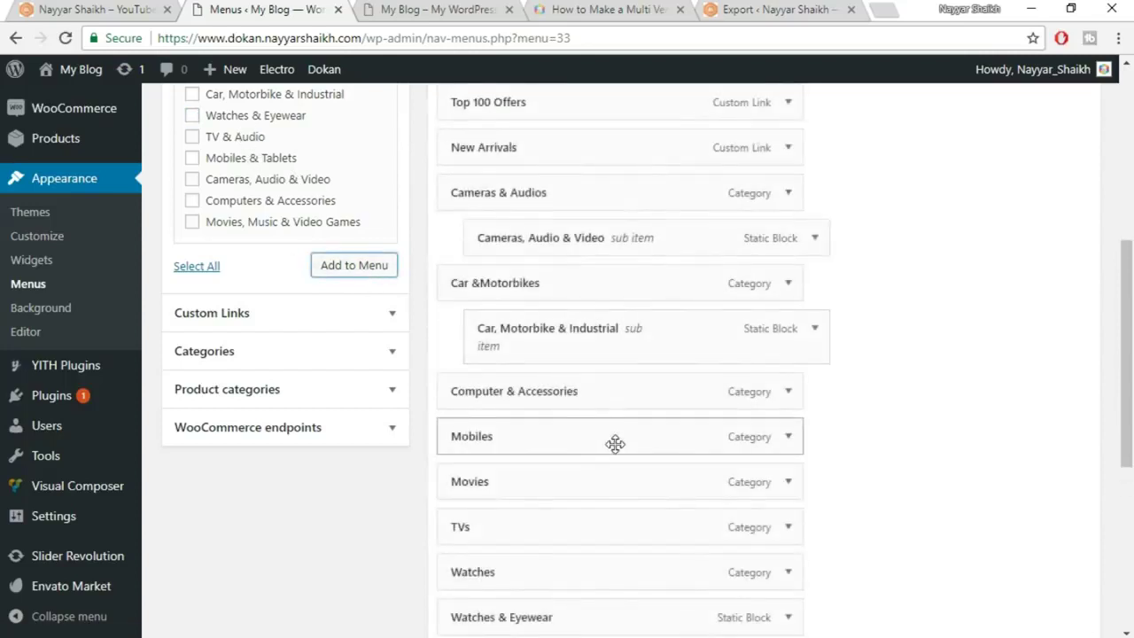
pyautogui.scroll(-2, 612, 446)
pyautogui.moveTo(527, 438); pyautogui.dragTo(577, 469)
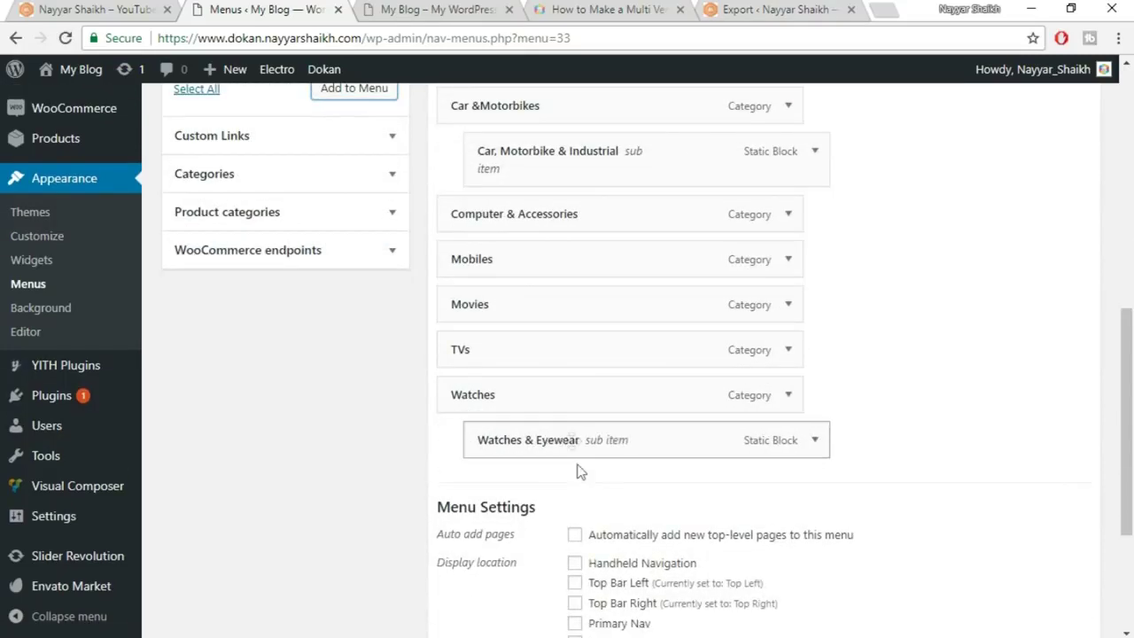
pyautogui.scroll(1, 577, 466)
pyautogui.scroll(1, 284, 212)
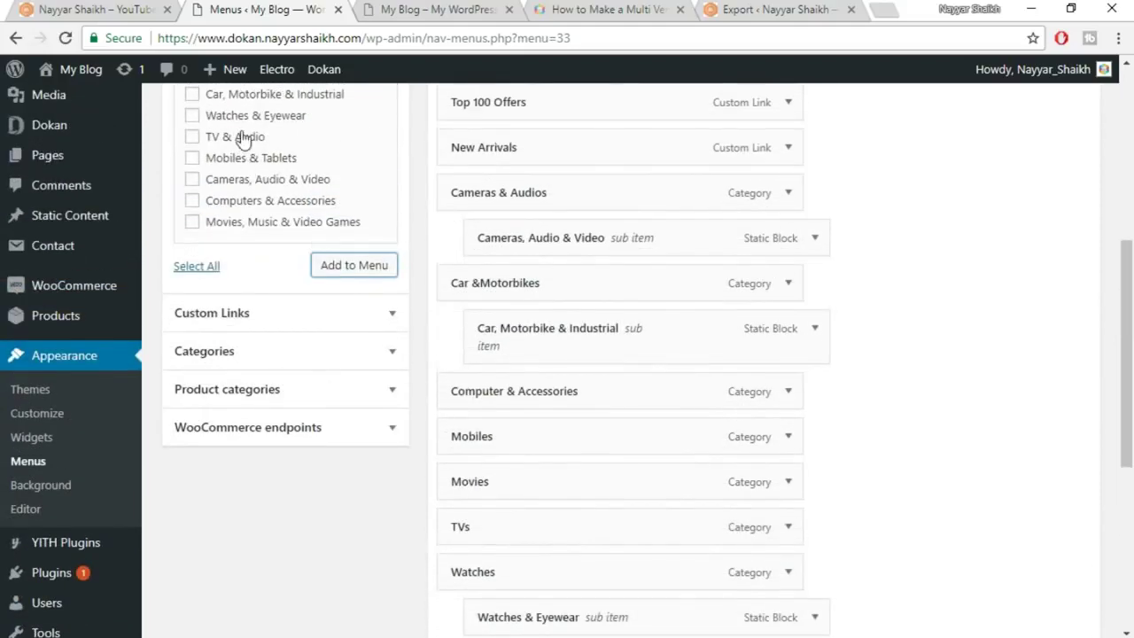
pyautogui.click(351, 269)
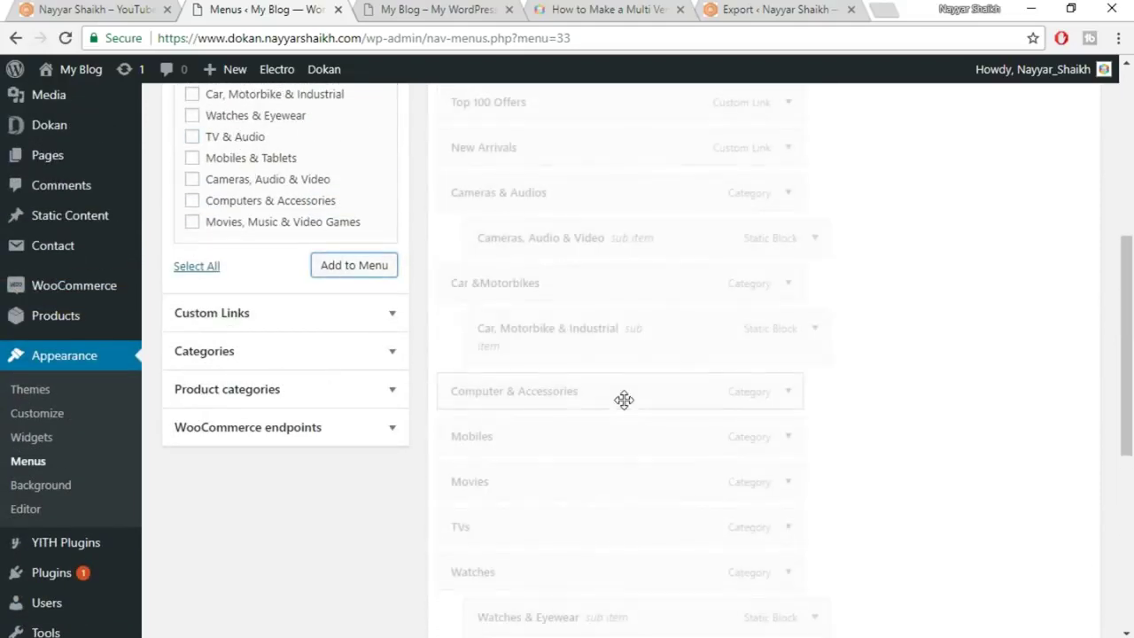
pyautogui.scroll(-1, 623, 400)
pyautogui.moveTo(534, 581); pyautogui.dragTo(554, 458)
pyautogui.scroll(3, 193, 374)
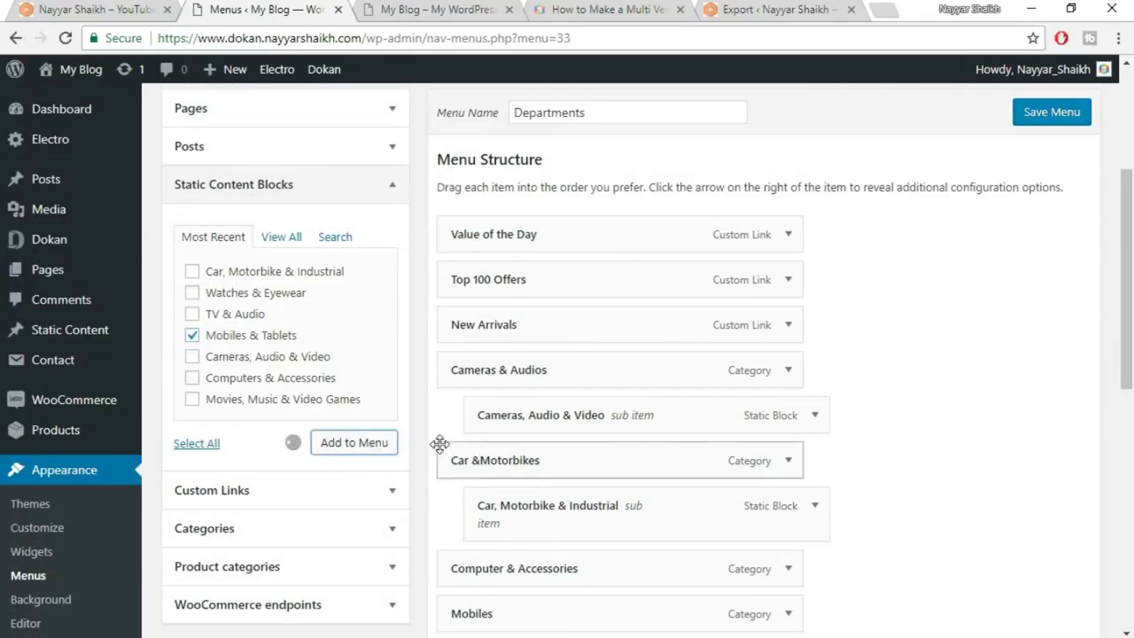
# - Nest the Mobiles & Tablets block under Mobiles and delete the duplicate Cameras, Audio & Video sub item
pyautogui.scroll(-3, 438, 443)
pyautogui.moveTo(555, 541); pyautogui.dragTo(581, 285)
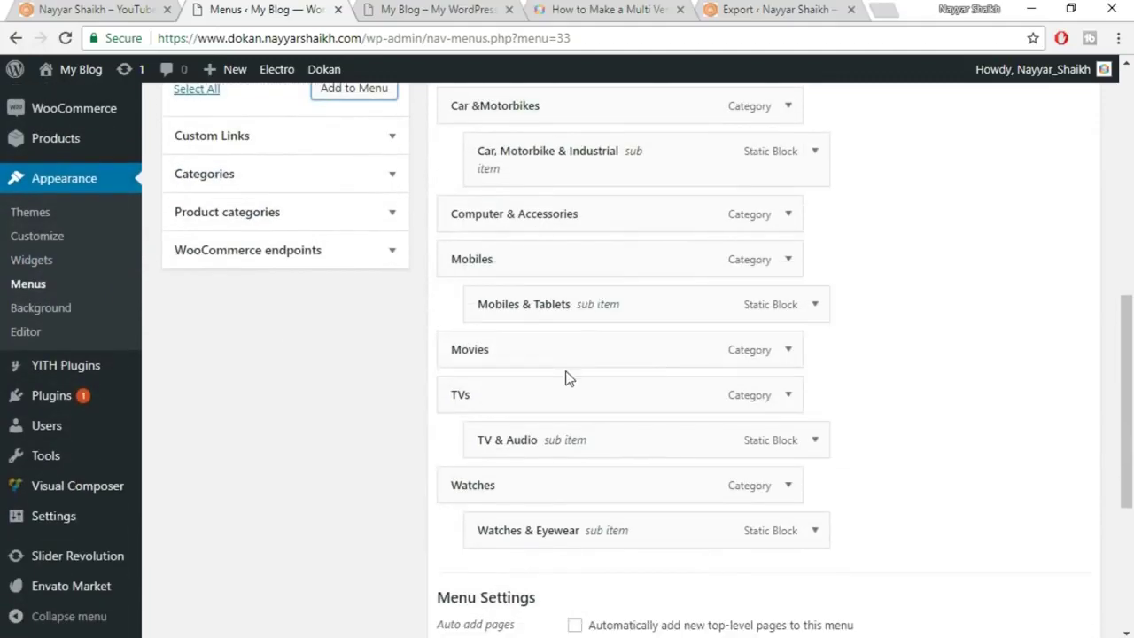
pyautogui.scroll(5, 488, 402)
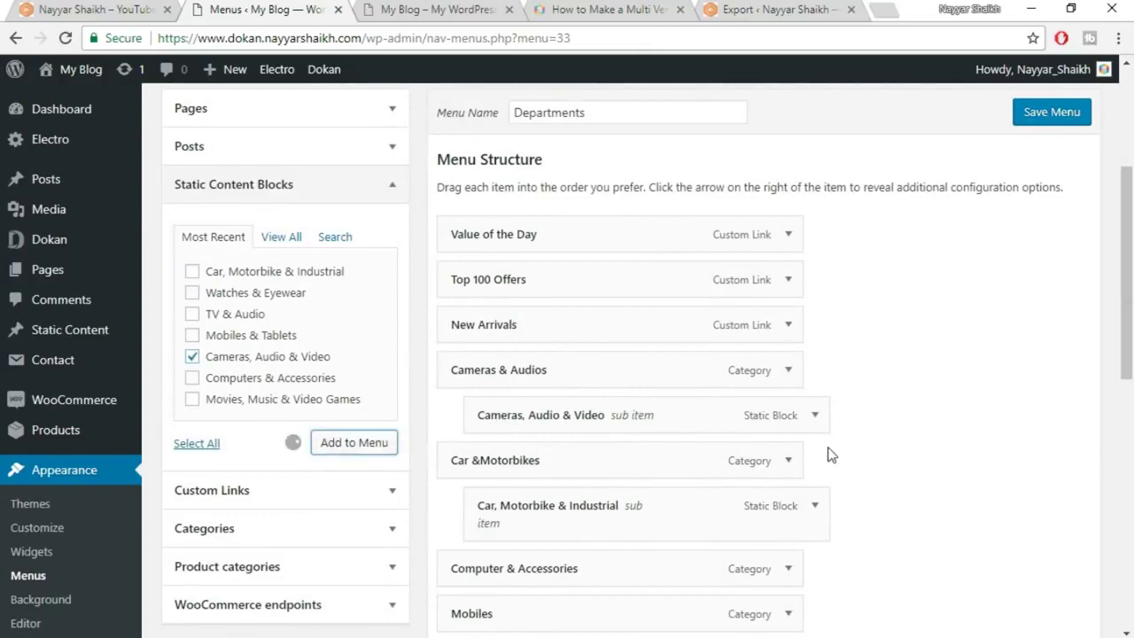
pyautogui.scroll(-5, 831, 454)
pyautogui.moveTo(569, 486); pyautogui.dragTo(652, 141)
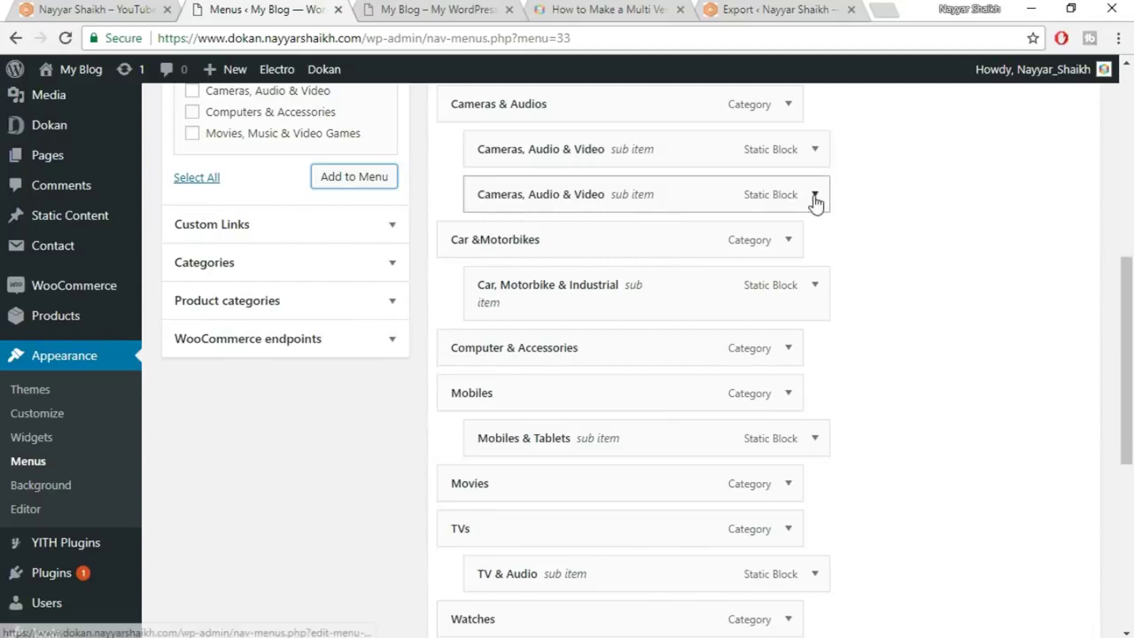
pyautogui.click(815, 195)
pyautogui.click(493, 423)
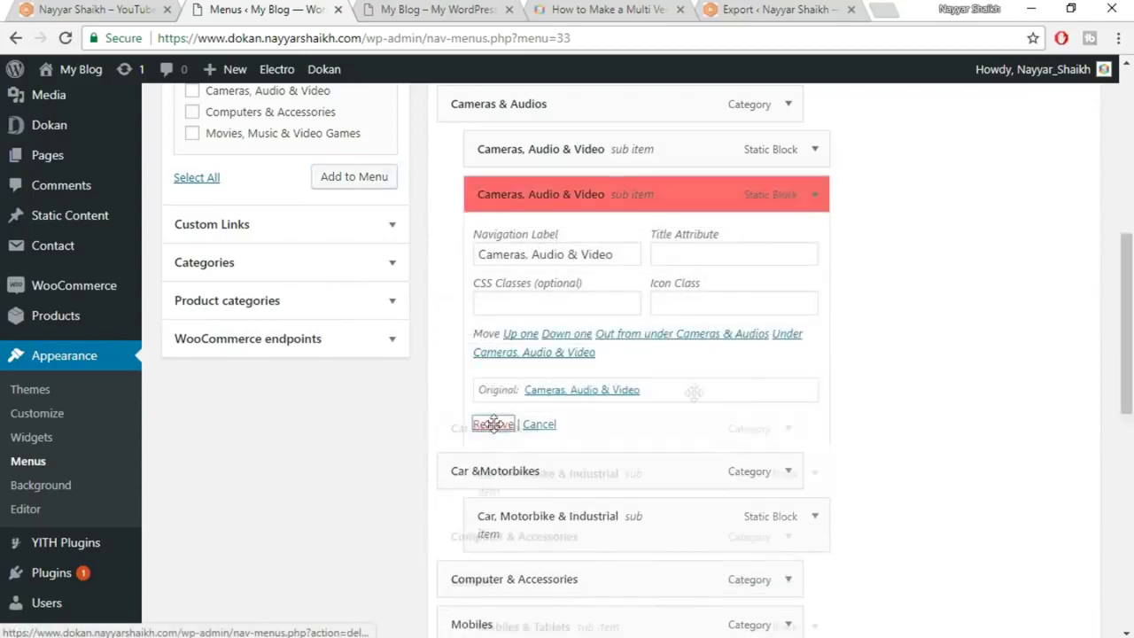
# - Nest Computers & Accessories under its category and add the Movies, Music & Video Games block
pyautogui.scroll(1, 992, 331)
pyautogui.scroll(1, 664, 296)
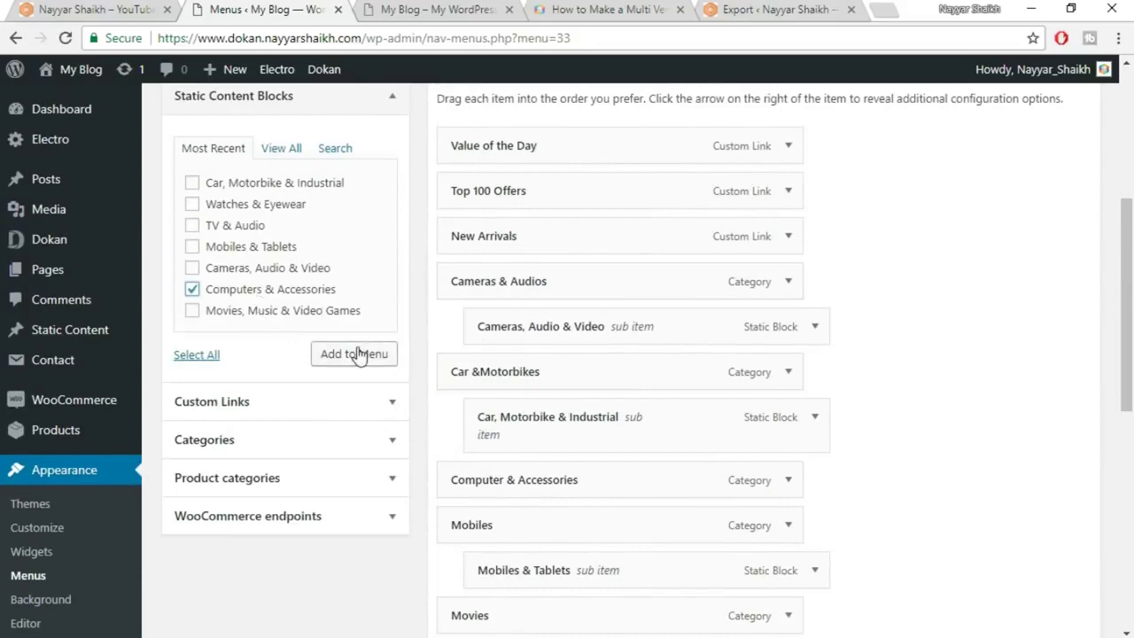
pyautogui.scroll(-3, 1078, 394)
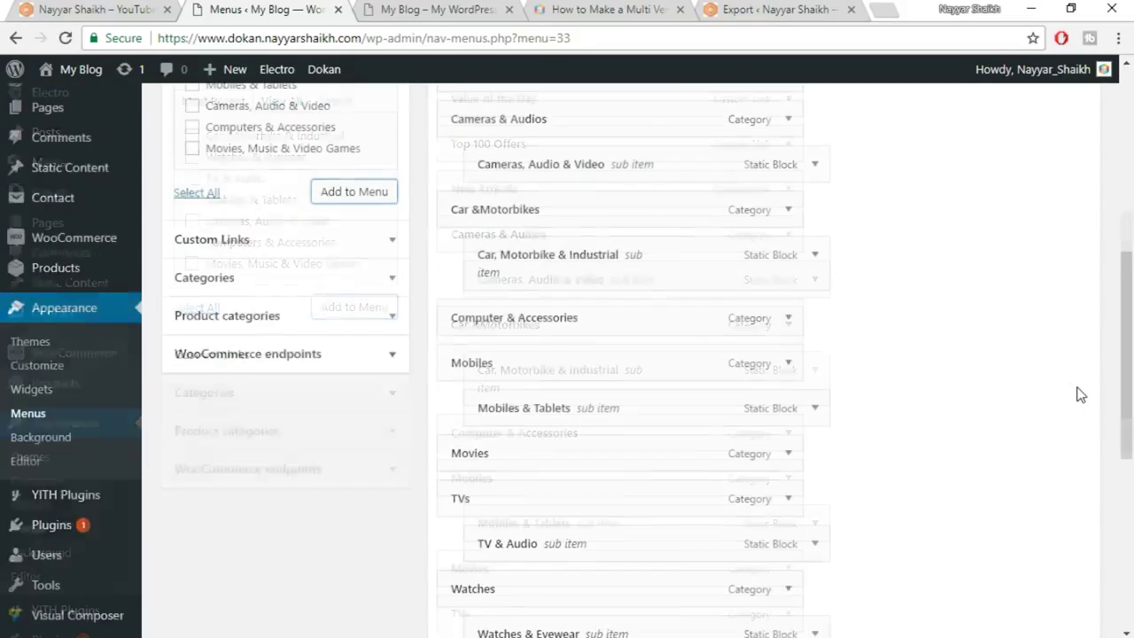
pyautogui.scroll(-1, 1036, 412)
pyautogui.moveTo(649, 241); pyautogui.dragTo(712, 155)
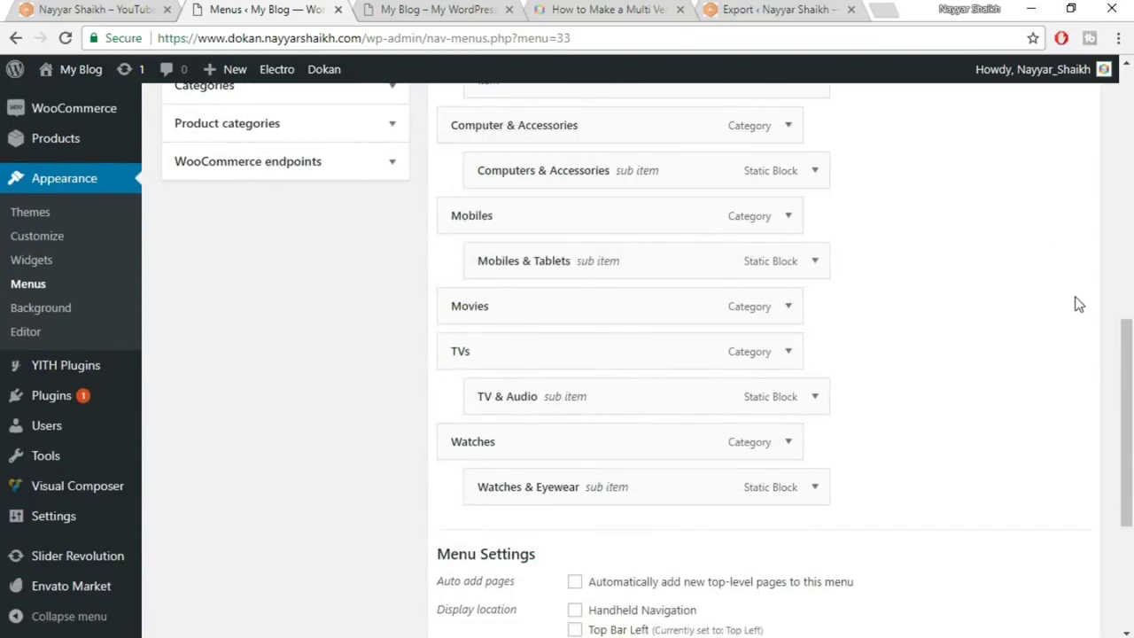
pyautogui.scroll(1, 1079, 304)
pyautogui.scroll(2, 931, 298)
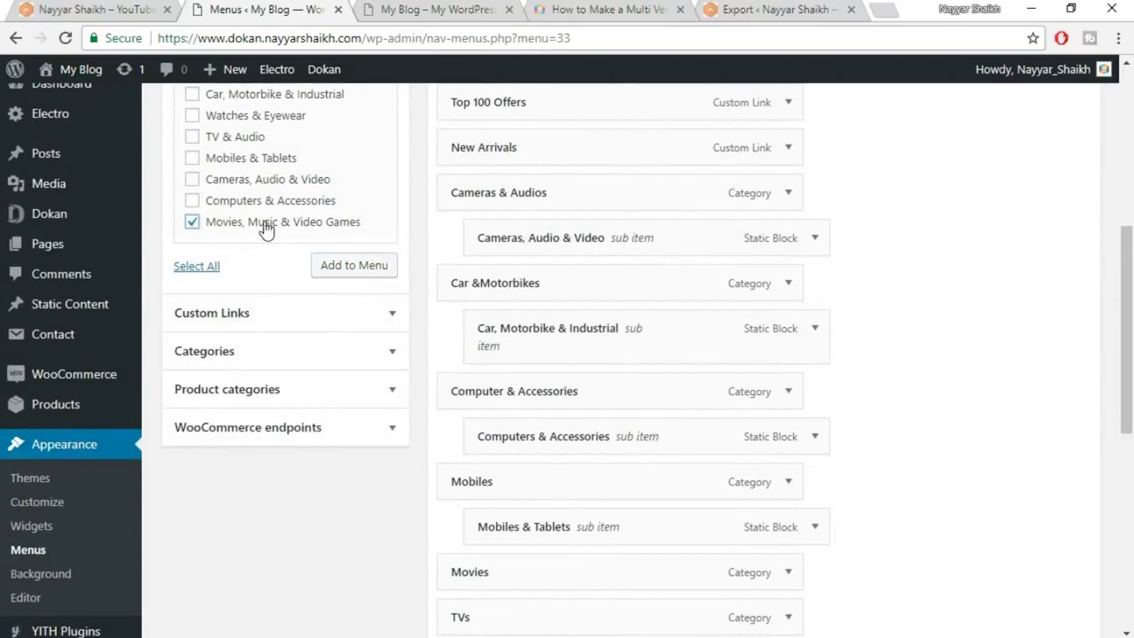
pyautogui.click(369, 268)
pyautogui.scroll(-2, 916, 455)
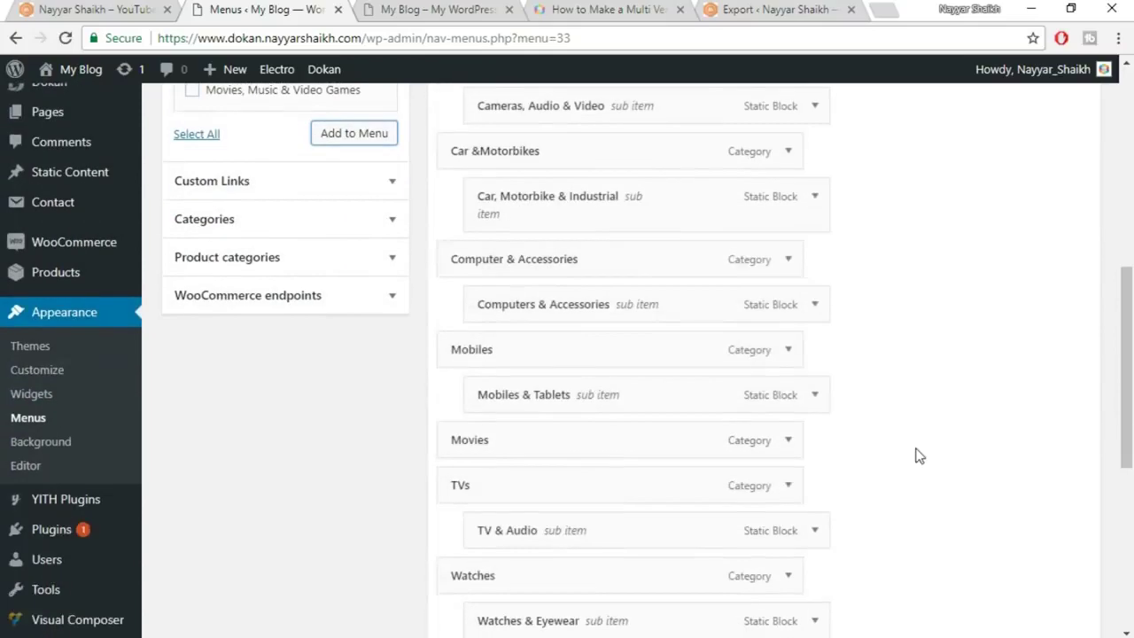
pyautogui.scroll(-1, 620, 549)
pyautogui.moveTo(534, 440); pyautogui.dragTo(587, 250)
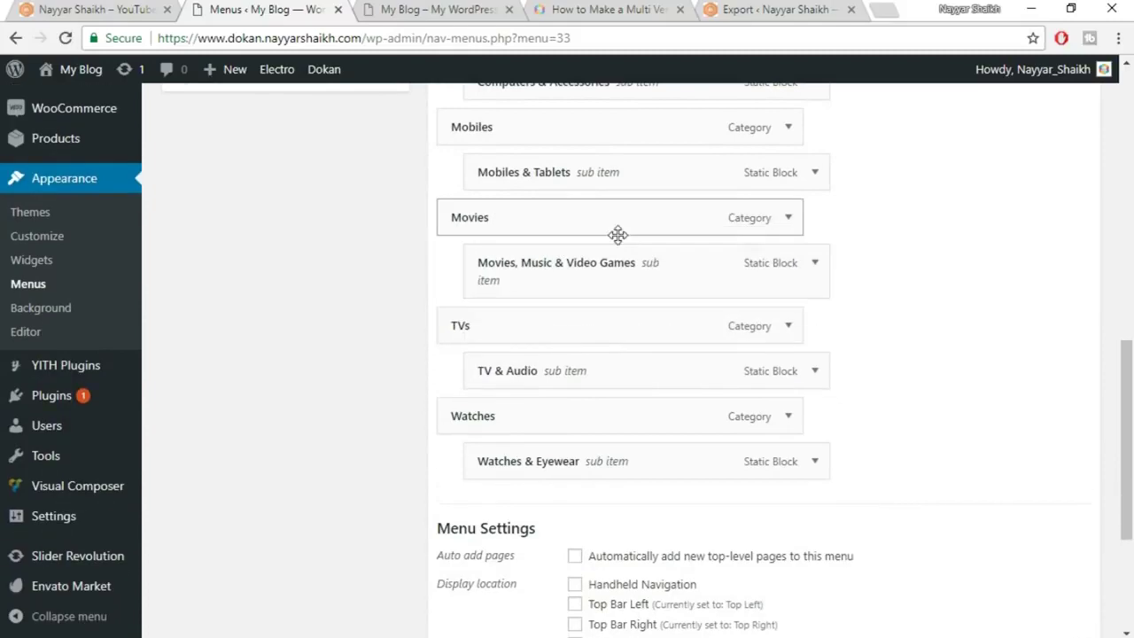
pyautogui.scroll(5, 939, 345)
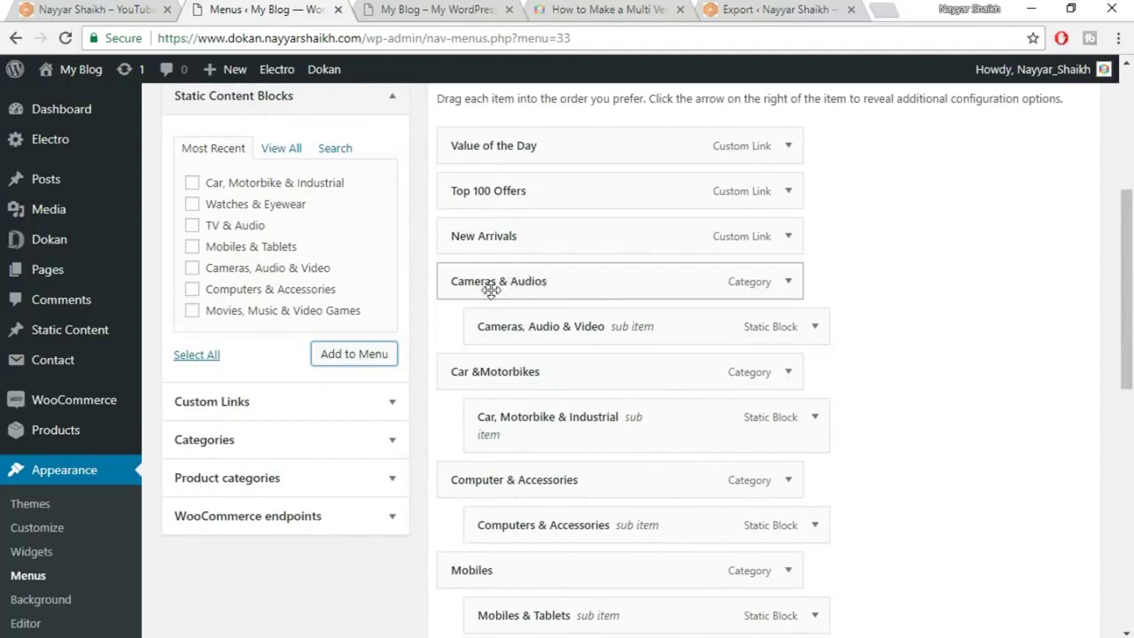
# - Select the yamm-tfw value in the Cameras & Audios item's CSS Classes field to reuse it
pyautogui.click(790, 282)
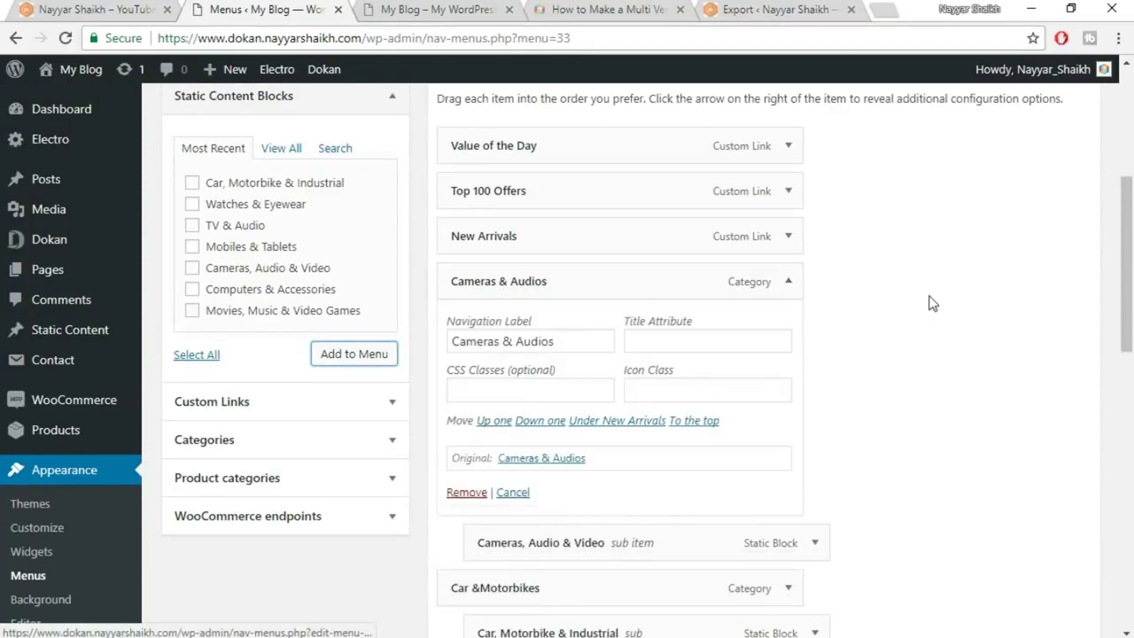
pyautogui.scroll(-1, 942, 313)
pyautogui.click(540, 300)
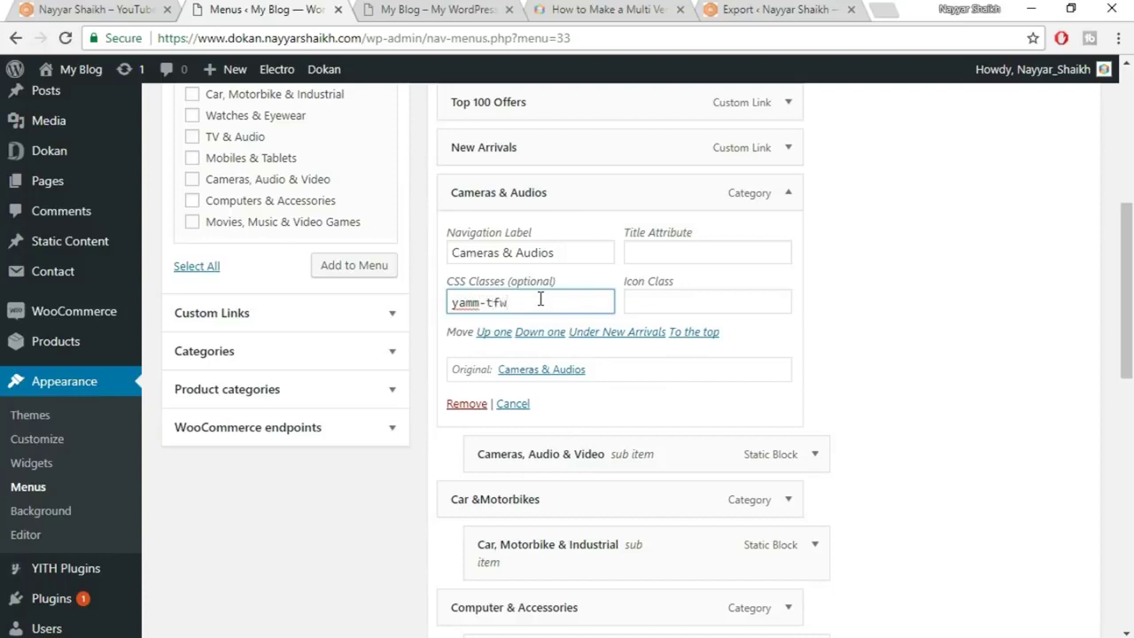
pyautogui.moveTo(565, 302); pyautogui.dragTo(445, 305)
pyautogui.hotkey('ctrl', 'c')
pyautogui.click(803, 197)
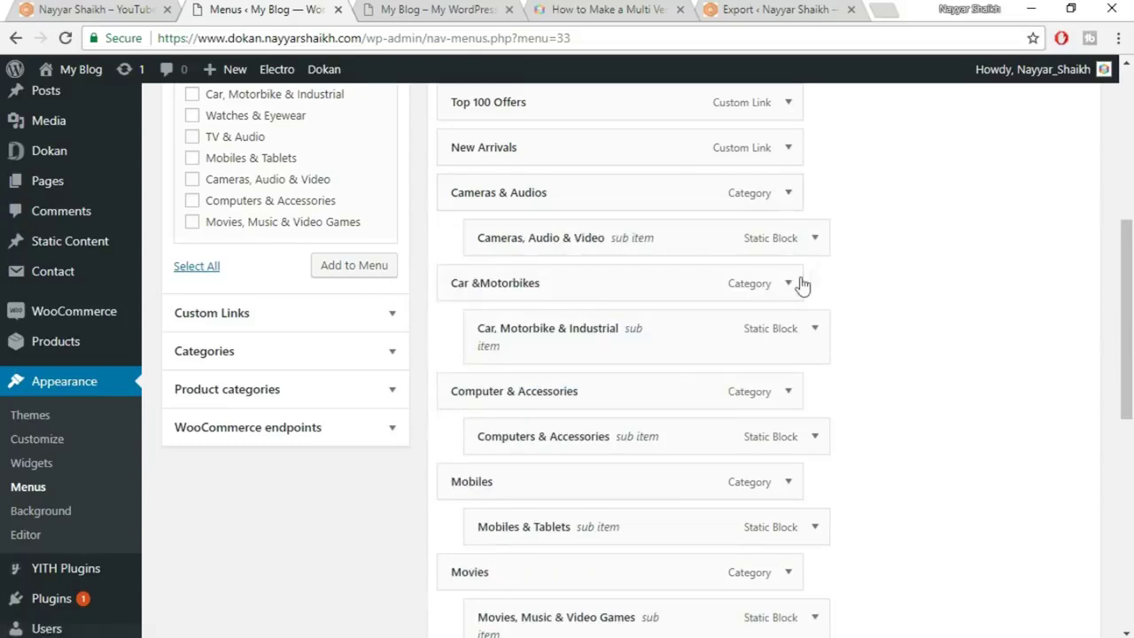
# - Paste the yamm-tfw class into the Car & Motorbikes and Computer & Accessories items
pyautogui.click(803, 284)
pyautogui.scroll(-1, 665, 302)
pyautogui.hotkey('ctrl', 'v')
pyautogui.click(797, 196)
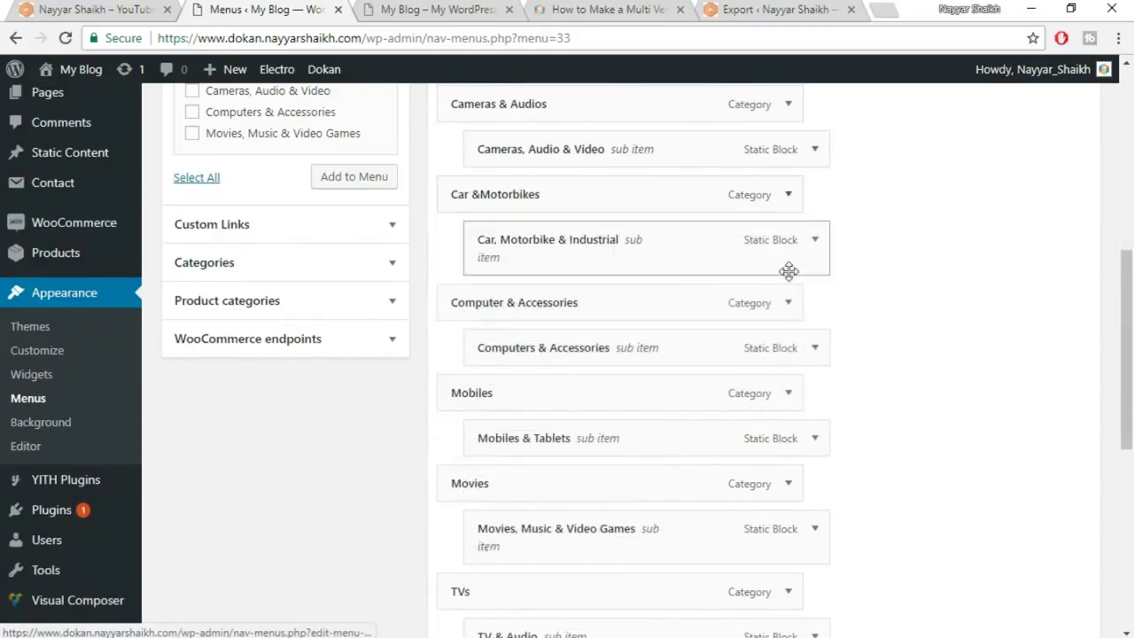
pyautogui.click(791, 305)
pyautogui.click(488, 418)
pyautogui.hotkey('ctrl', 'v')
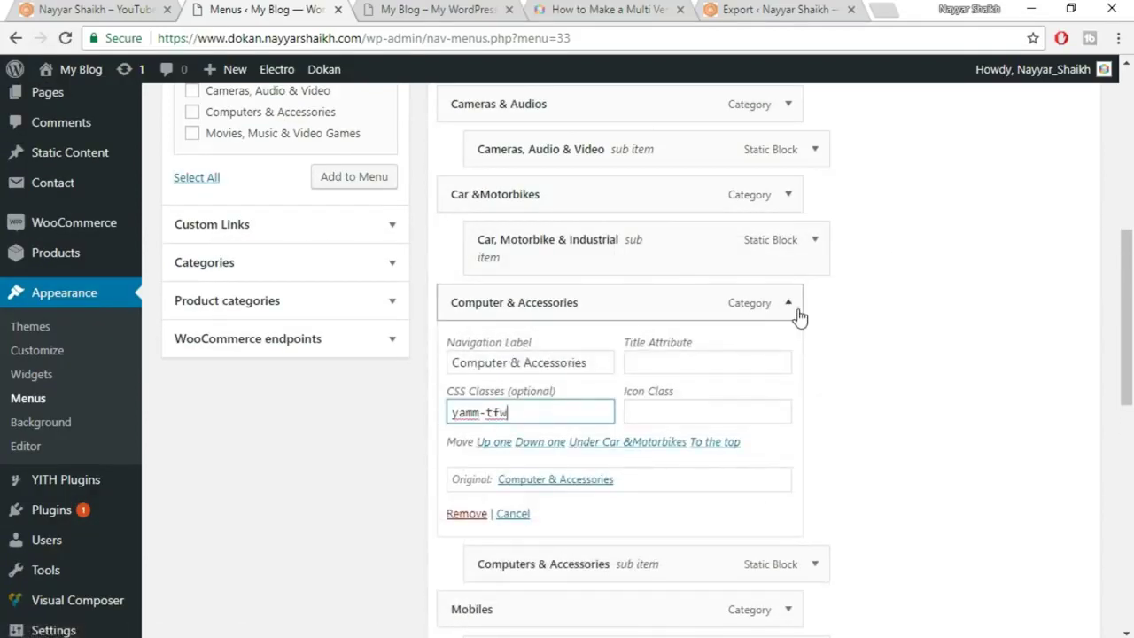
pyautogui.click(798, 307)
# - Add the yamm-tfw CSS class to the Mobiles category item
pyautogui.scroll(-2, 800, 314)
pyautogui.click(808, 265)
pyautogui.click(809, 264)
pyautogui.click(787, 216)
pyautogui.hotkey('ctrl', 'v')
pyautogui.click(786, 218)
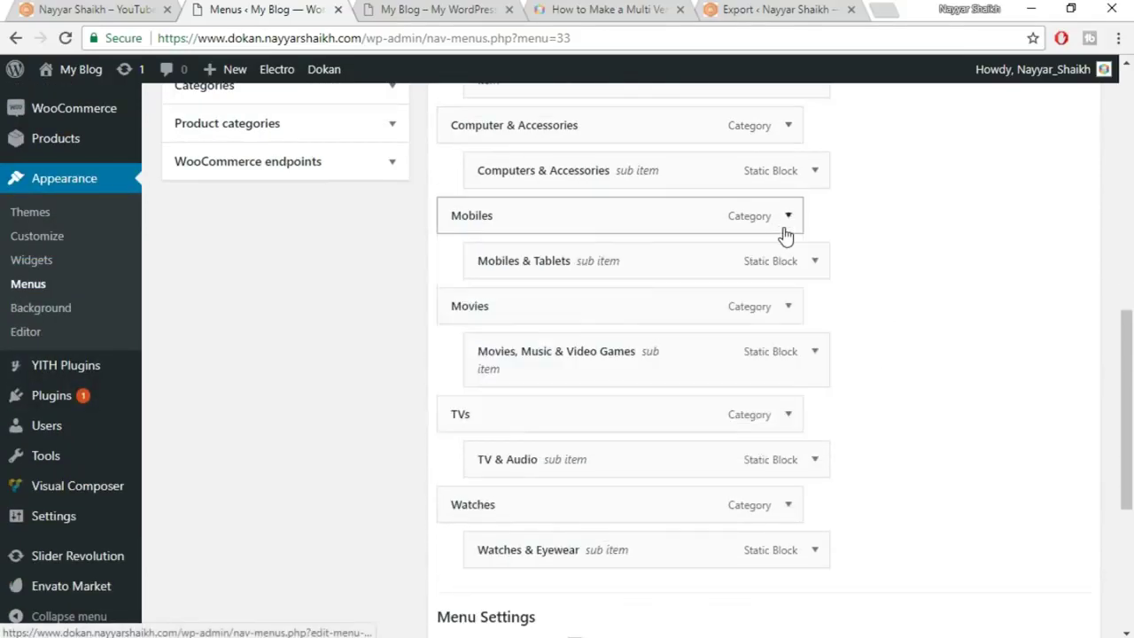
# - Paste yamm-tfw into the CSS Classes of the Movies item and the next categories
pyautogui.click(786, 306)
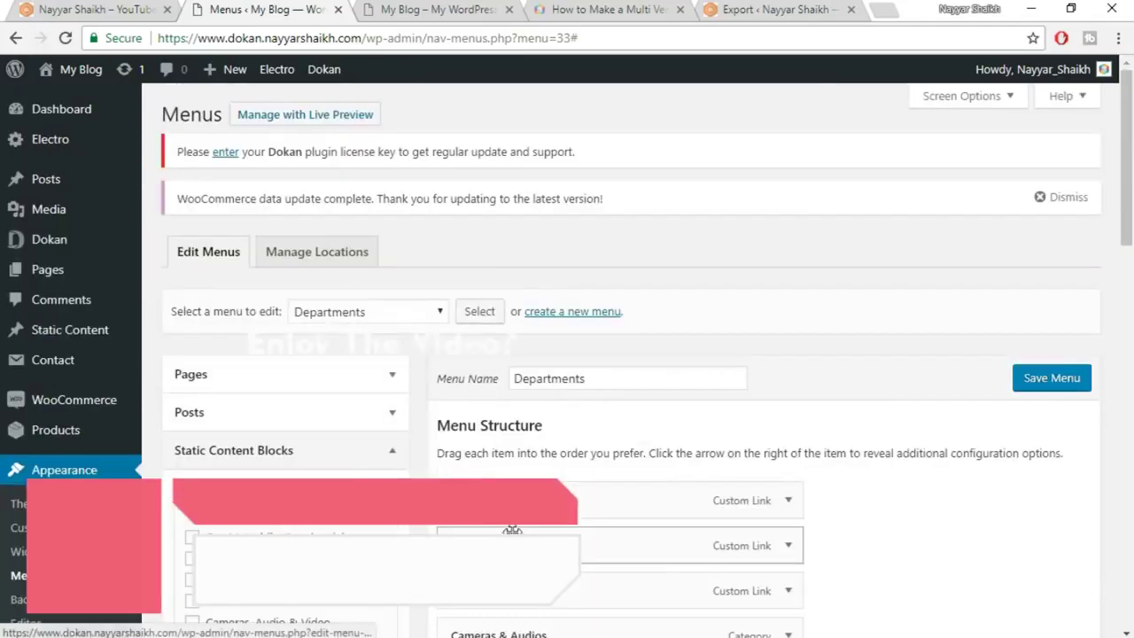
pyautogui.scroll(-10, 512, 530)
pyautogui.click(790, 207)
pyautogui.hotkey('ctrl', 'v')
pyautogui.click(792, 304)
pyautogui.hotkey('ctrl', 'v')
pyautogui.scroll(-3, 819, 275)
# - Check the yamm-tfw class on the TVs, Mobiles and Movies items
pyautogui.click(814, 351)
pyautogui.click(787, 215)
pyautogui.click(787, 215)
pyautogui.click(787, 306)
pyautogui.click(787, 306)
pyautogui.click(814, 351)
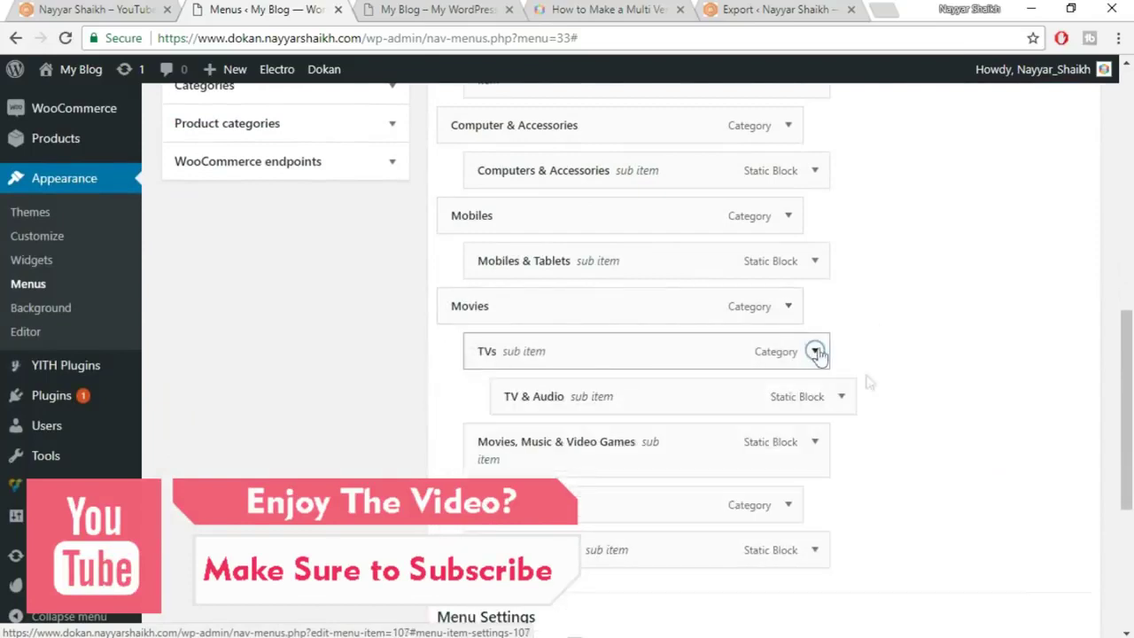
# - Drag TVs back to a top-level item below Movies
pyautogui.scroll(-1, 797, 421)
pyautogui.moveTo(551, 270); pyautogui.dragTo(554, 350)
pyautogui.click(789, 326)
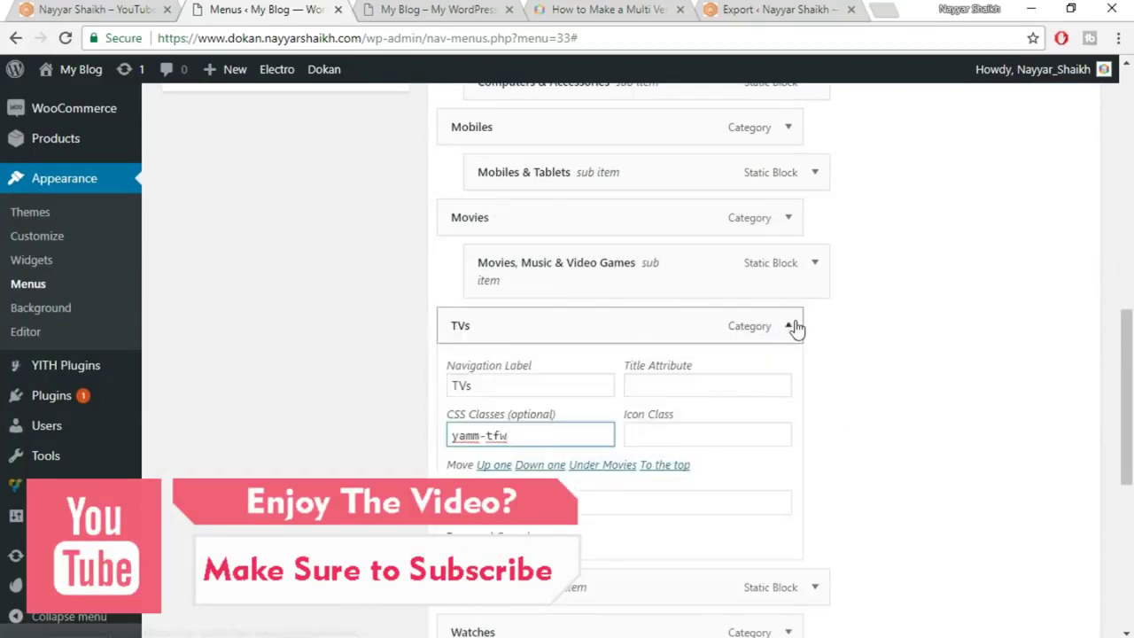
pyautogui.click(788, 326)
# - Give the Watches item the yamm-tfw class and save the Departments menu
pyautogui.click(787, 413)
pyautogui.scroll(-1, 797, 422)
pyautogui.click(551, 434)
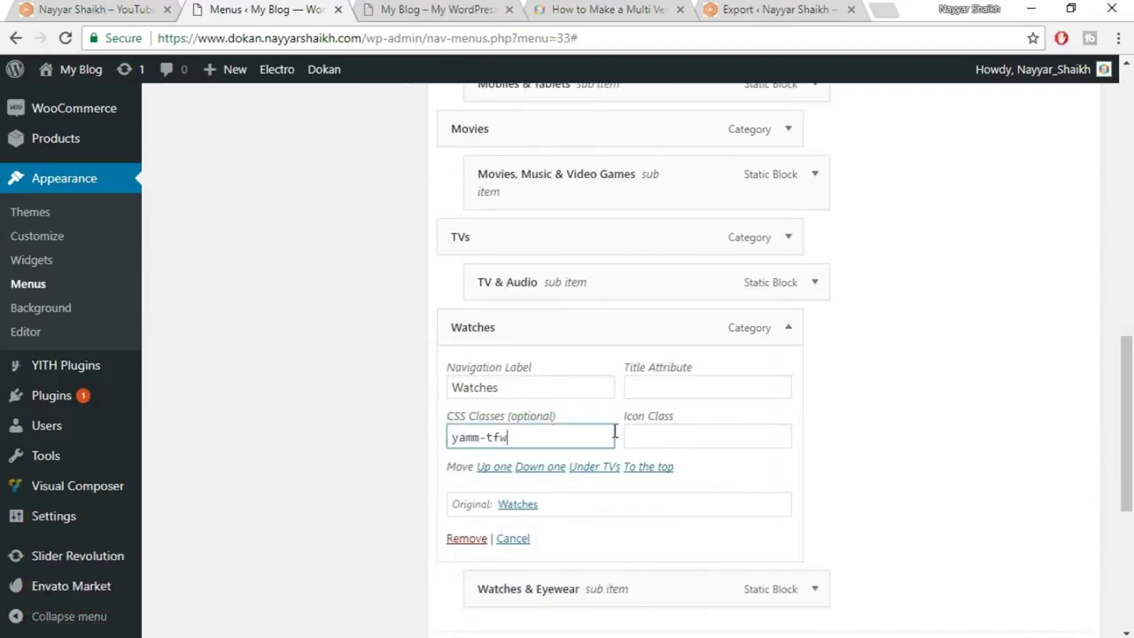
pyautogui.click(786, 328)
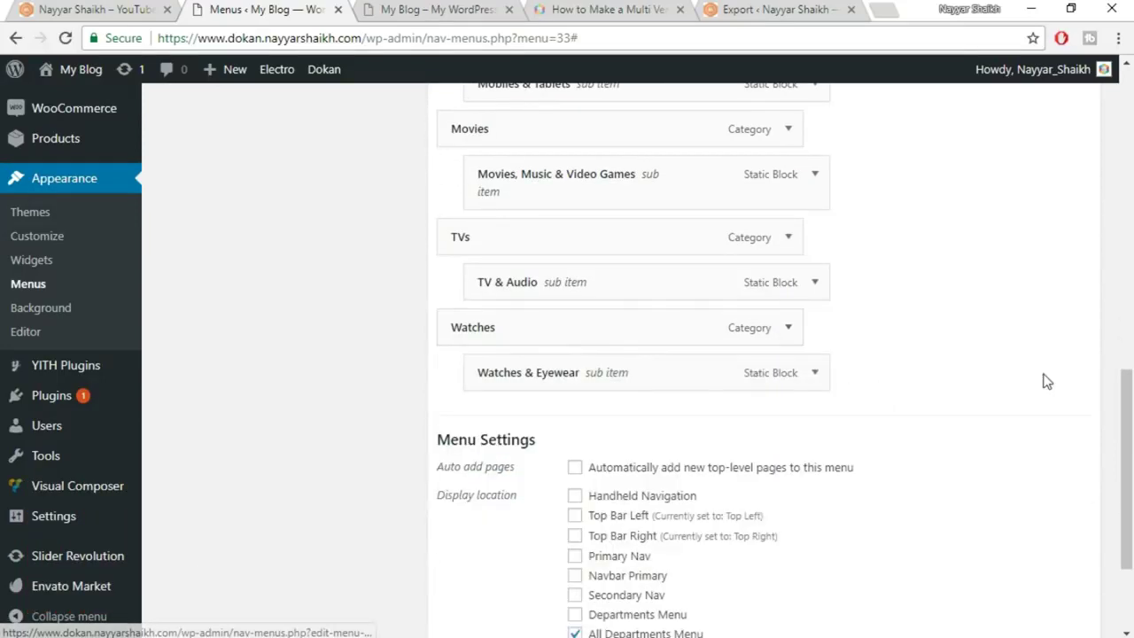
pyautogui.scroll(-2, 1046, 381)
pyautogui.scroll(15, 1073, 465)
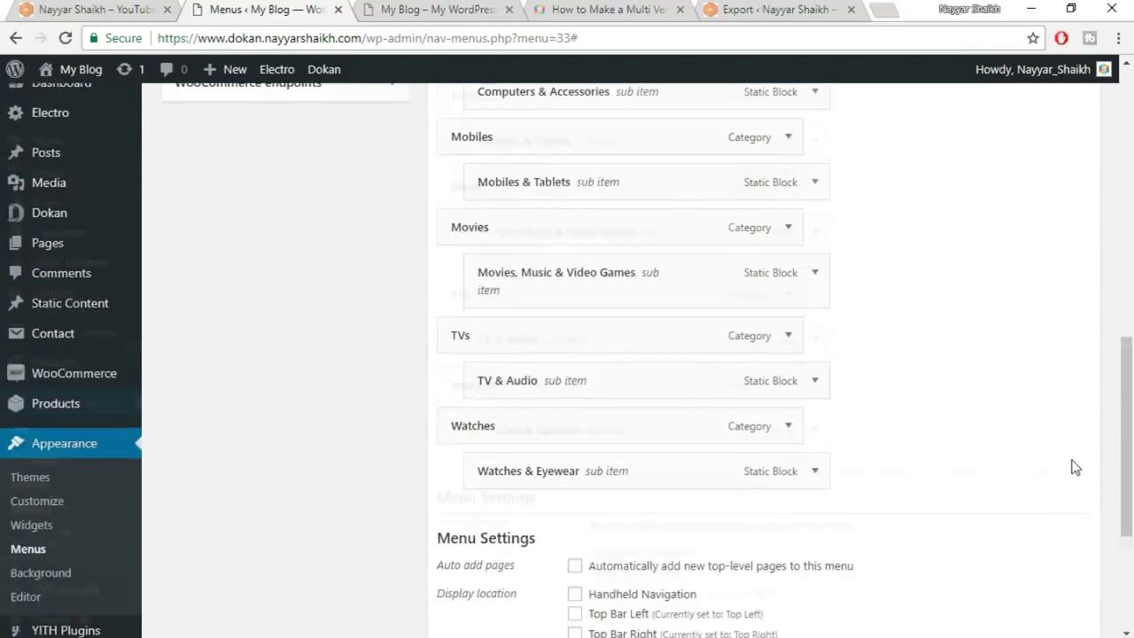
pyautogui.click(1055, 377)
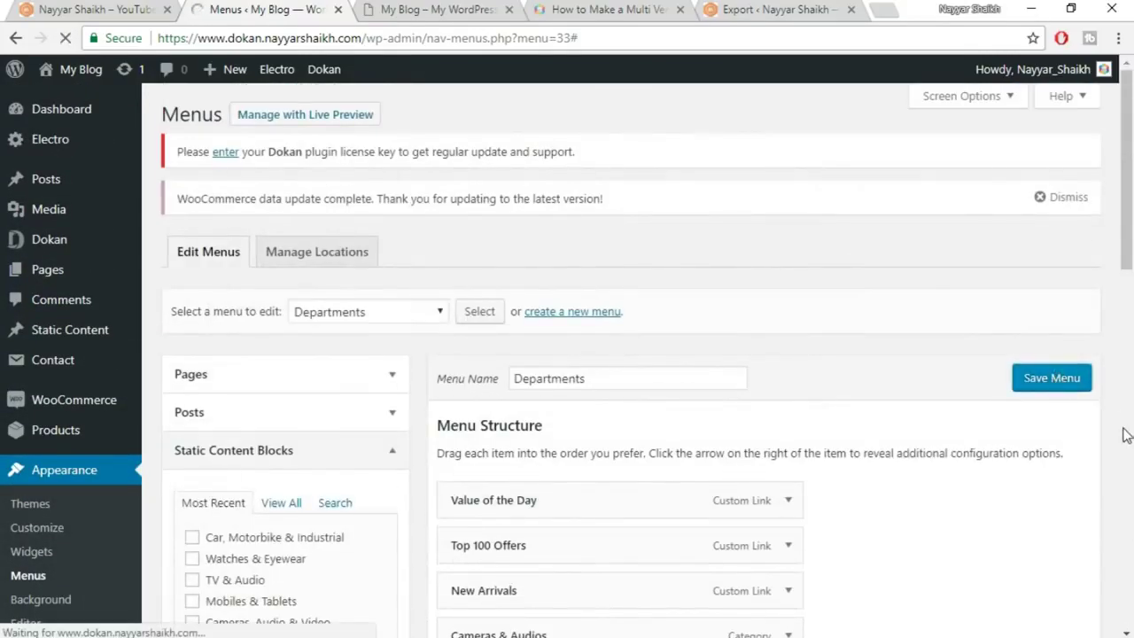
# - Reload the storefront to check the Departments menu, then go back to the Menus admin page
pyautogui.click(437, 9)
pyautogui.click(440, 44)
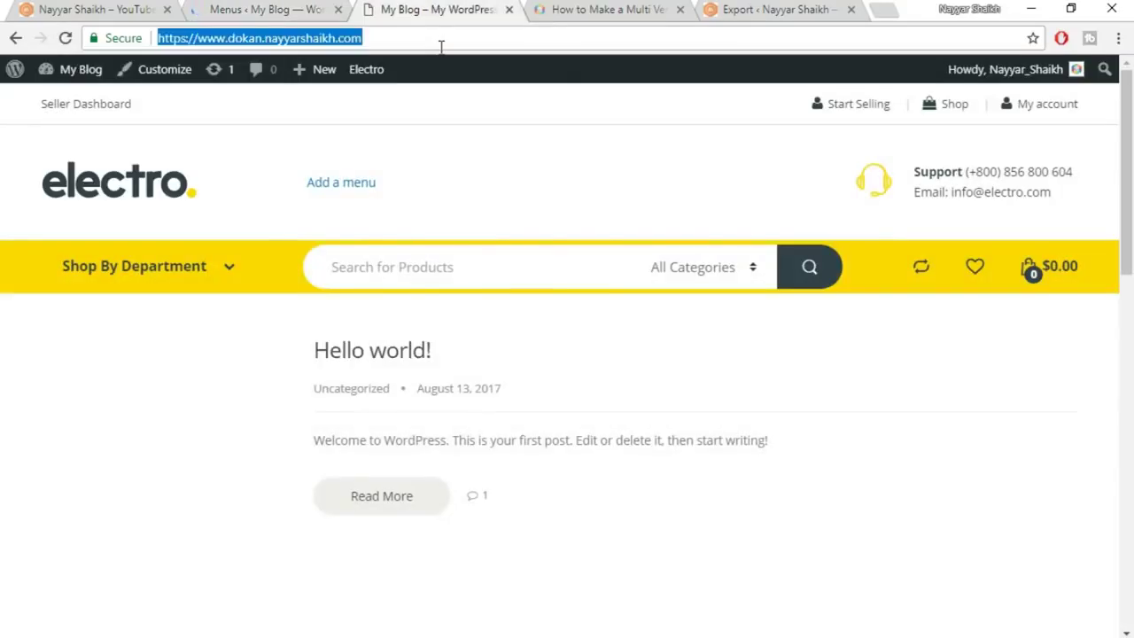
pyautogui.press('Return')
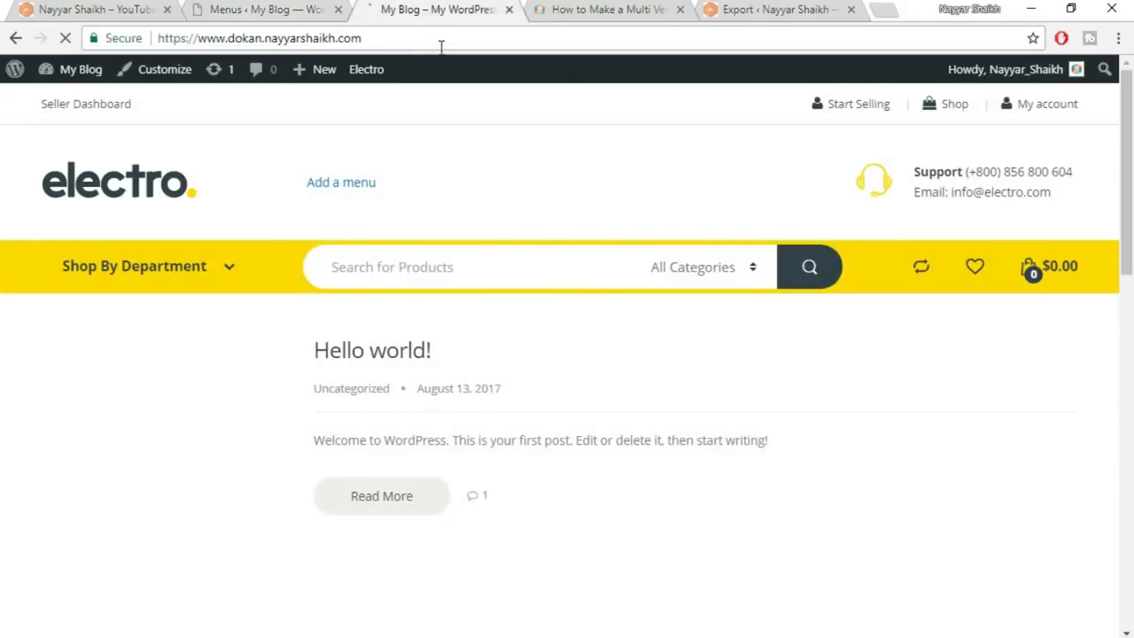
pyautogui.scroll(-1, 610, 149)
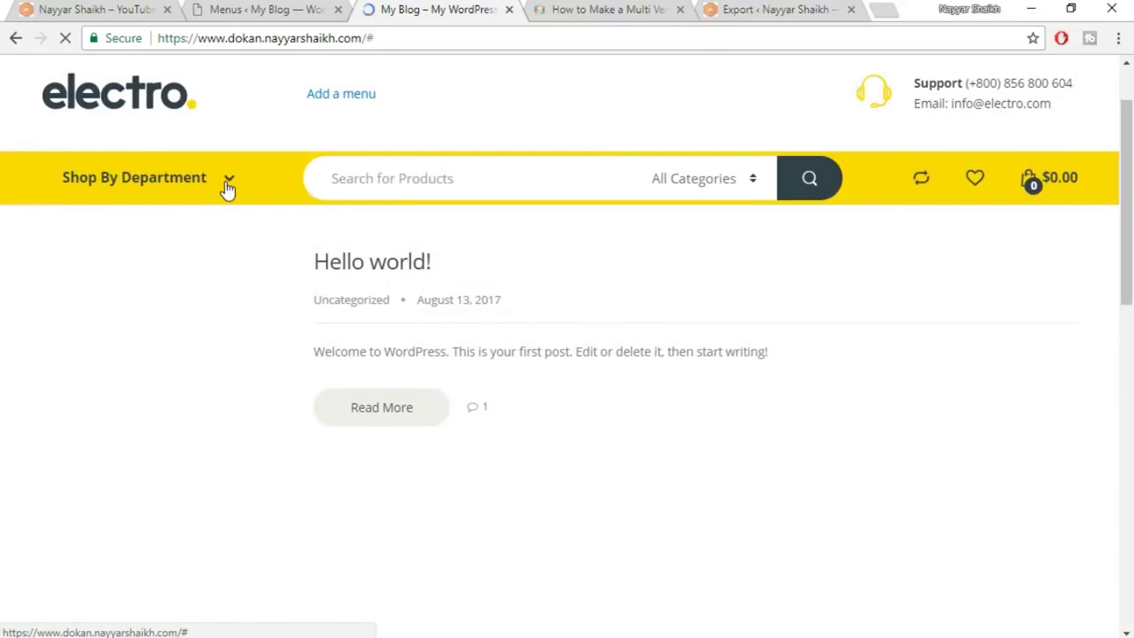
pyautogui.scroll(1, 445, 210)
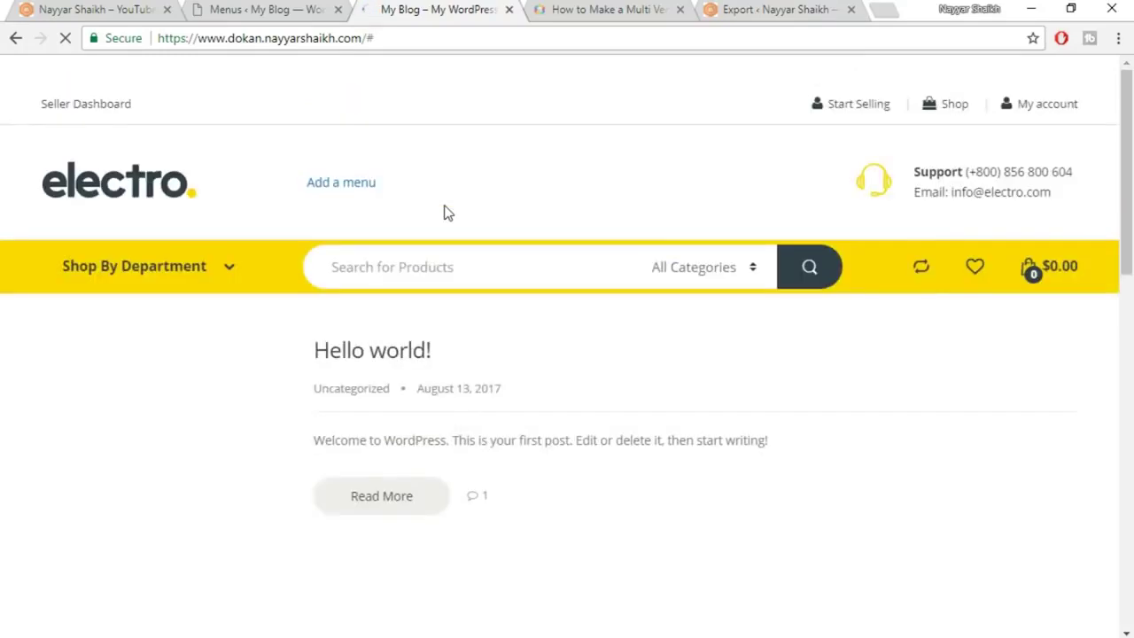
pyautogui.click(285, 9)
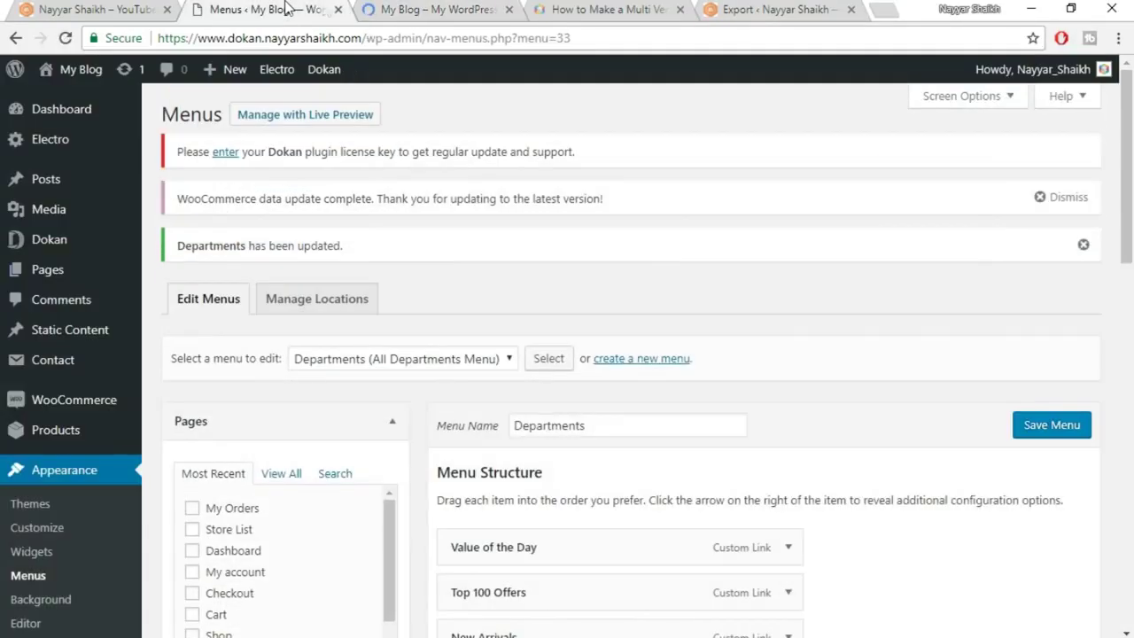
pyautogui.scroll(-13, 669, 233)
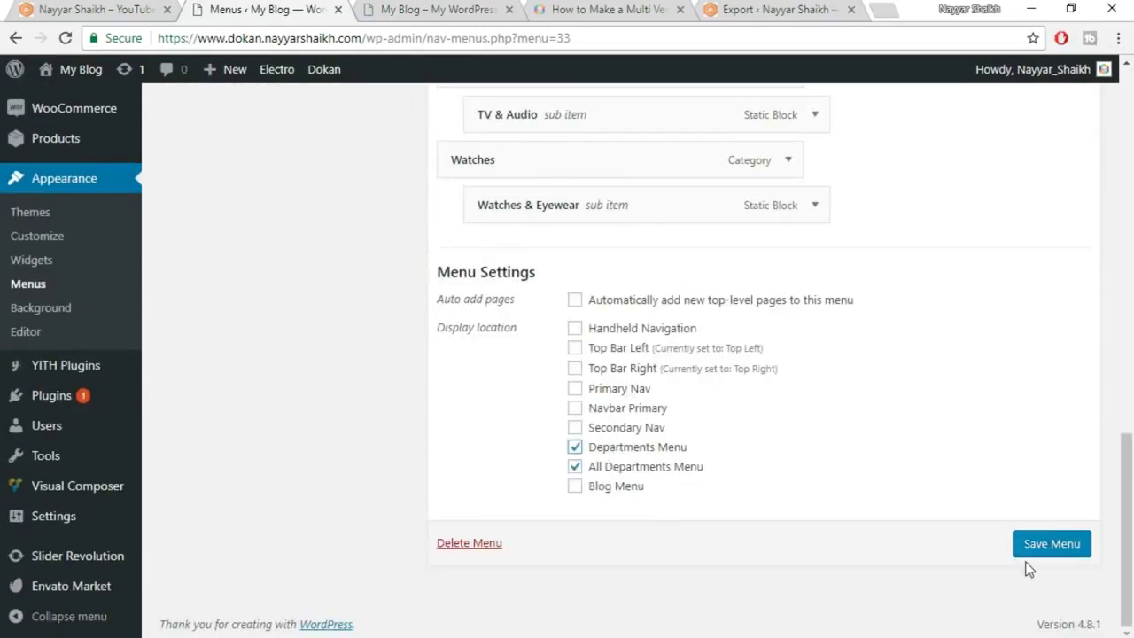
pyautogui.click(482, 9)
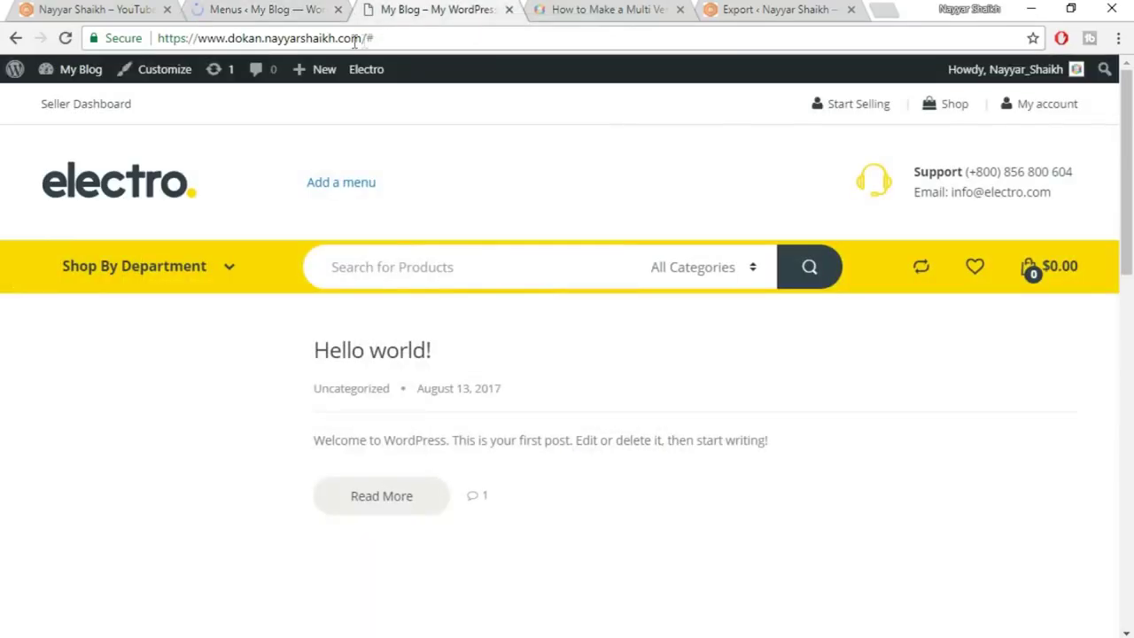
pyautogui.press('BackSpace')
pyautogui.press('Return')
pyautogui.moveTo(233, 273)
pyautogui.scroll(-2, 233, 278)
pyautogui.moveTo(223, 254)
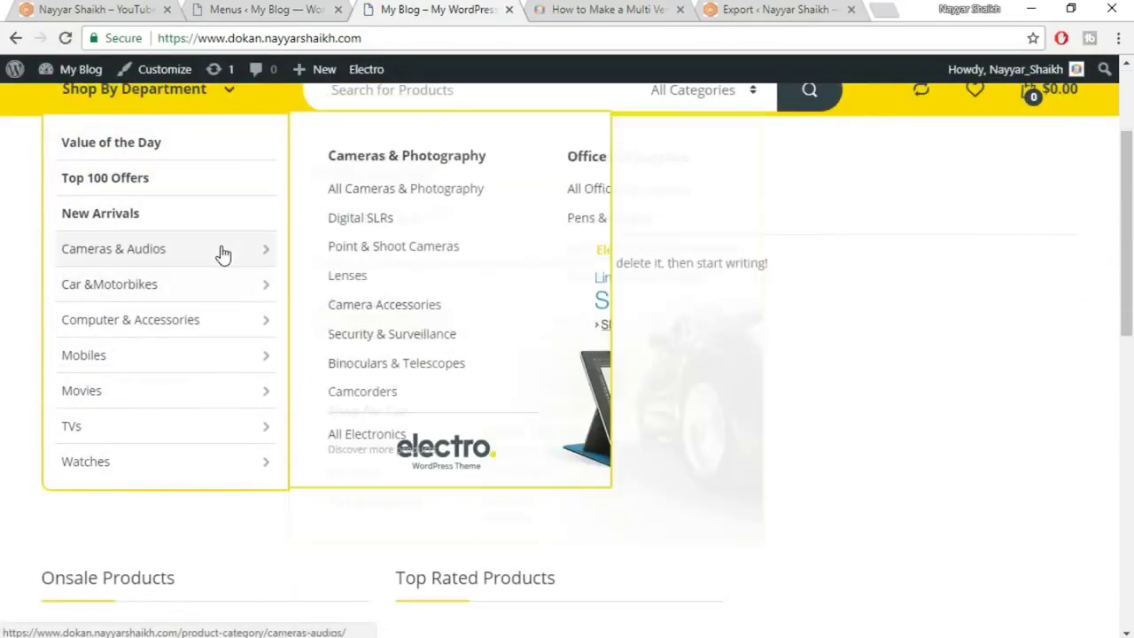
pyautogui.moveTo(194, 441)
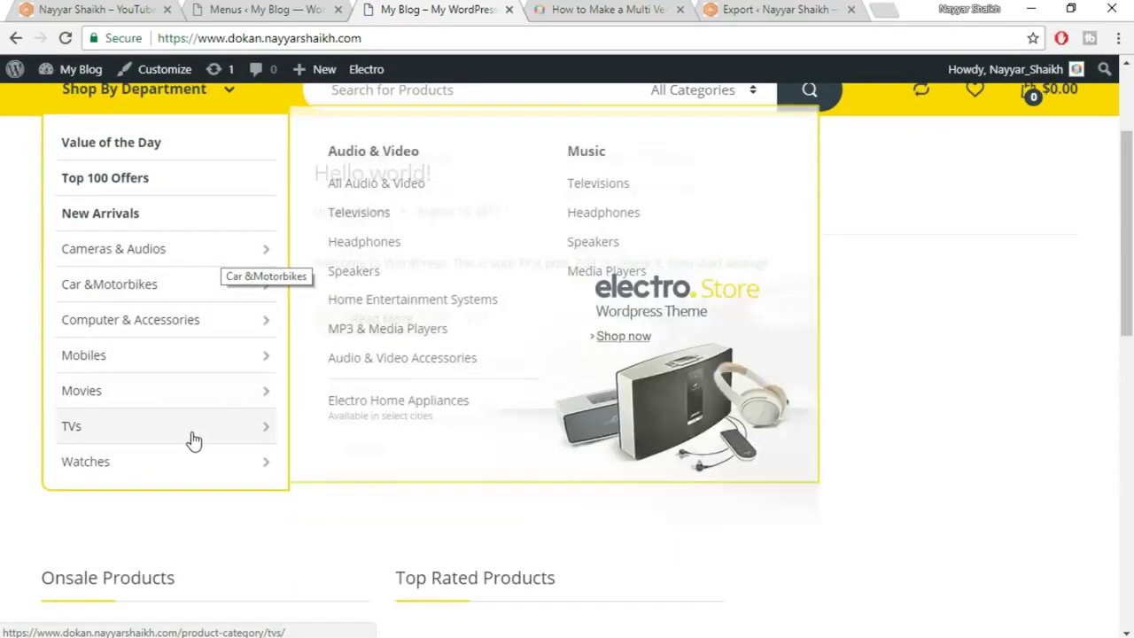
pyautogui.moveTo(194, 284)
pyautogui.scroll(5, 194, 283)
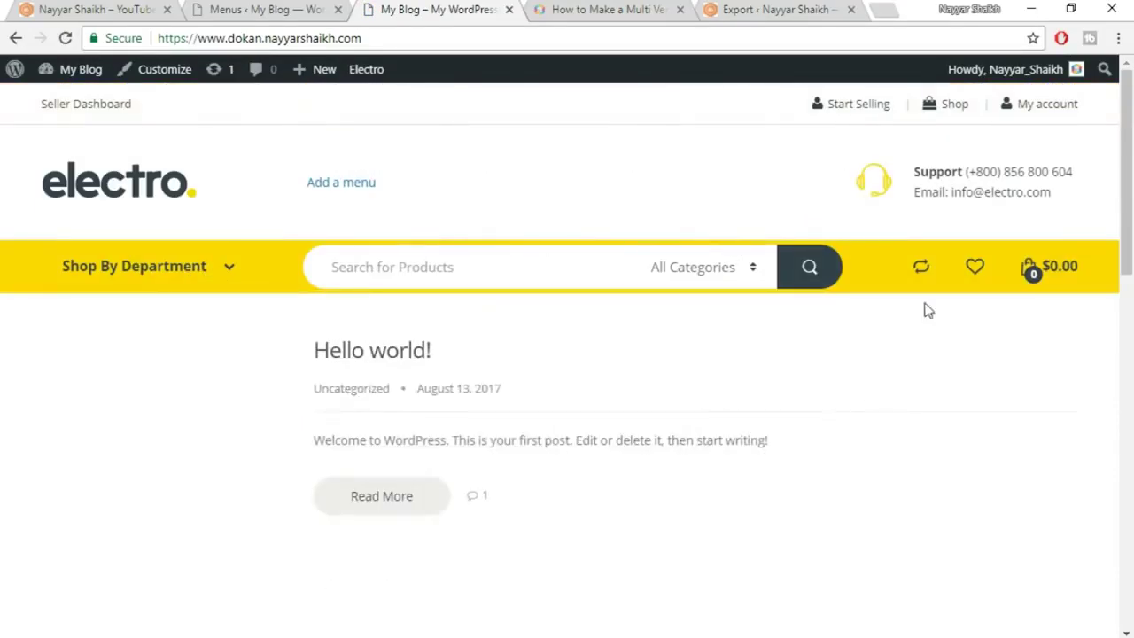
pyautogui.click(81, 9)
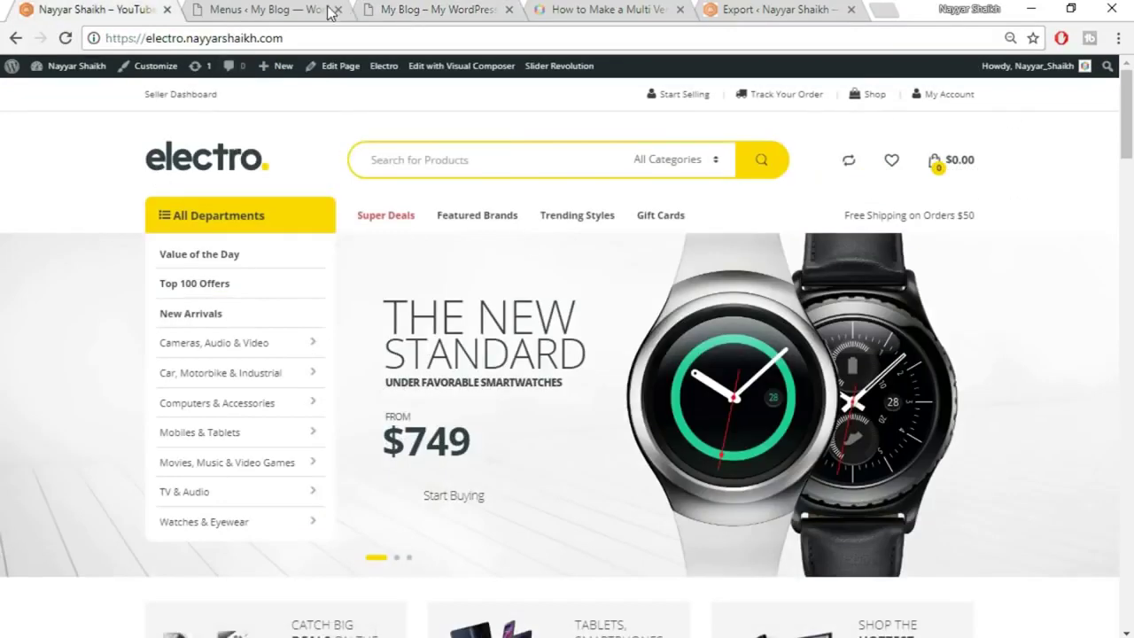
pyautogui.click(425, 9)
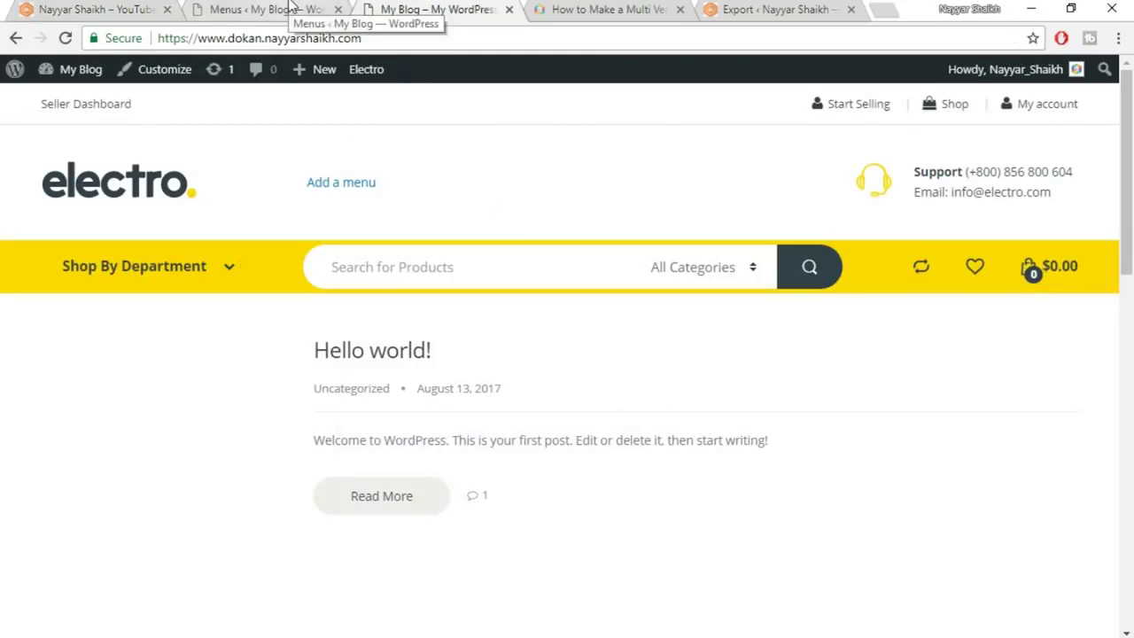
pyautogui.click(291, 7)
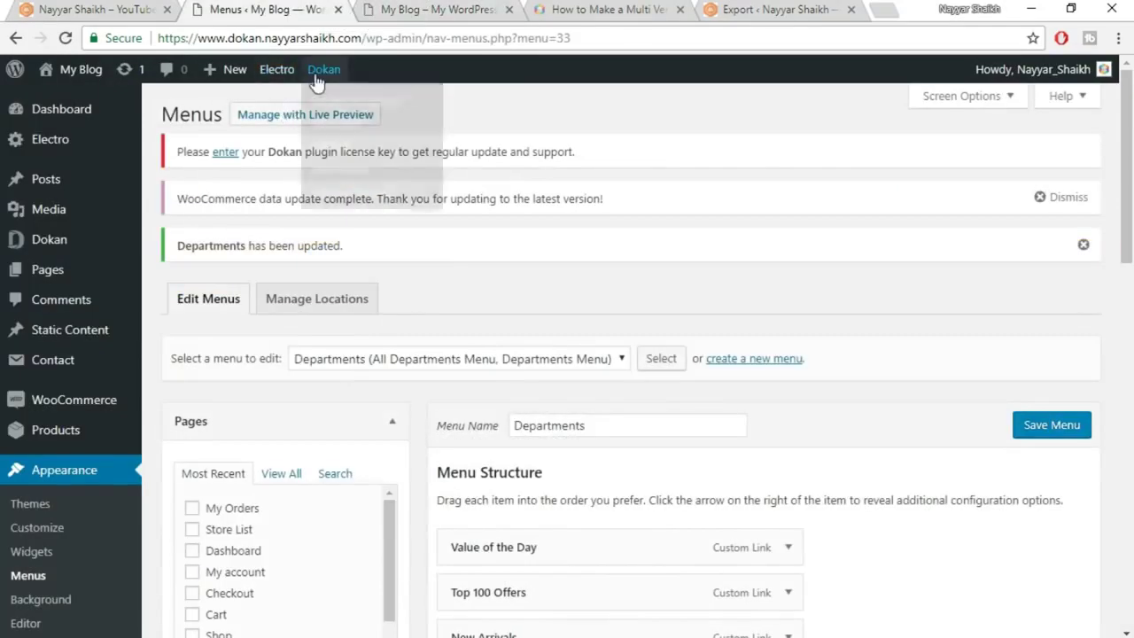
# - Switch Electro's Header Style from Header v2 to Header v1 and save the header settings
pyautogui.moveTo(284, 80)
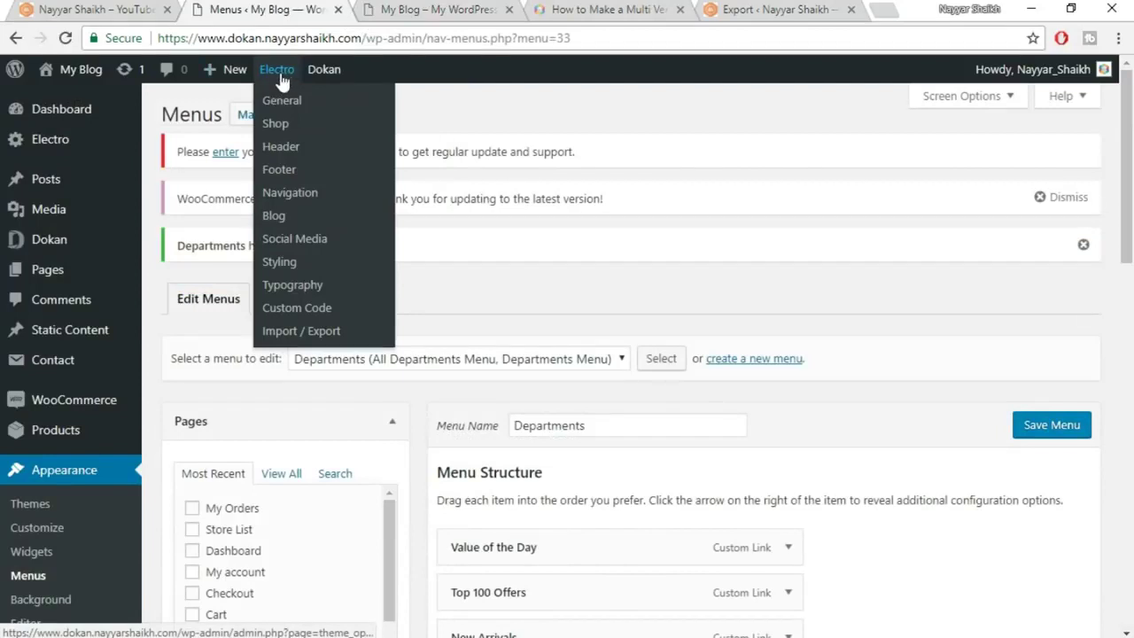
pyautogui.click(284, 156)
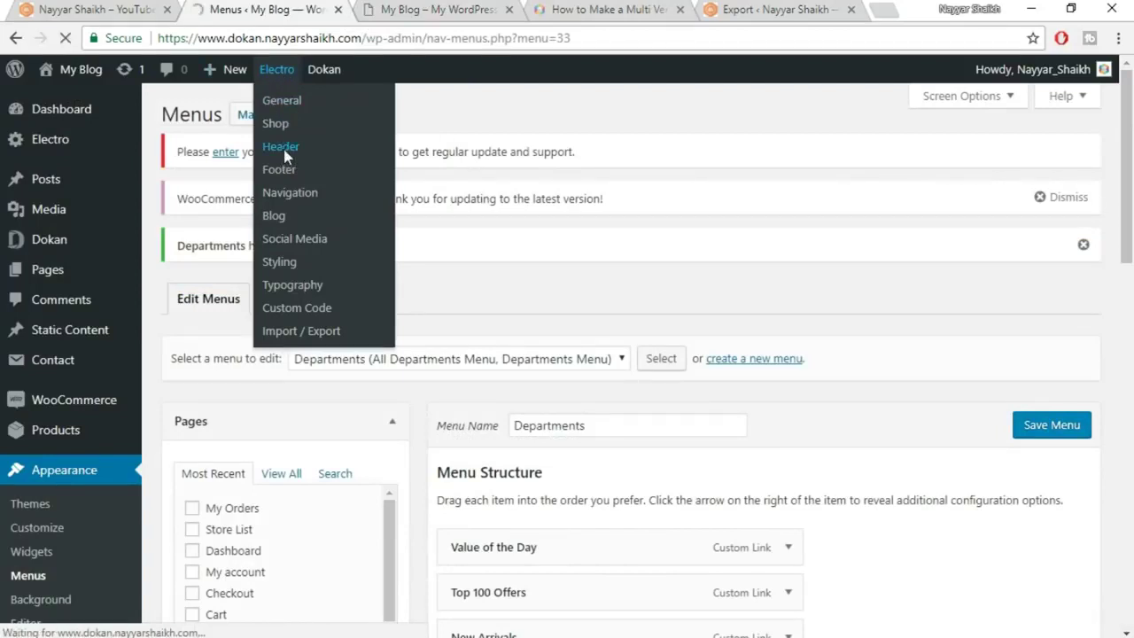
pyautogui.scroll(-2, 850, 318)
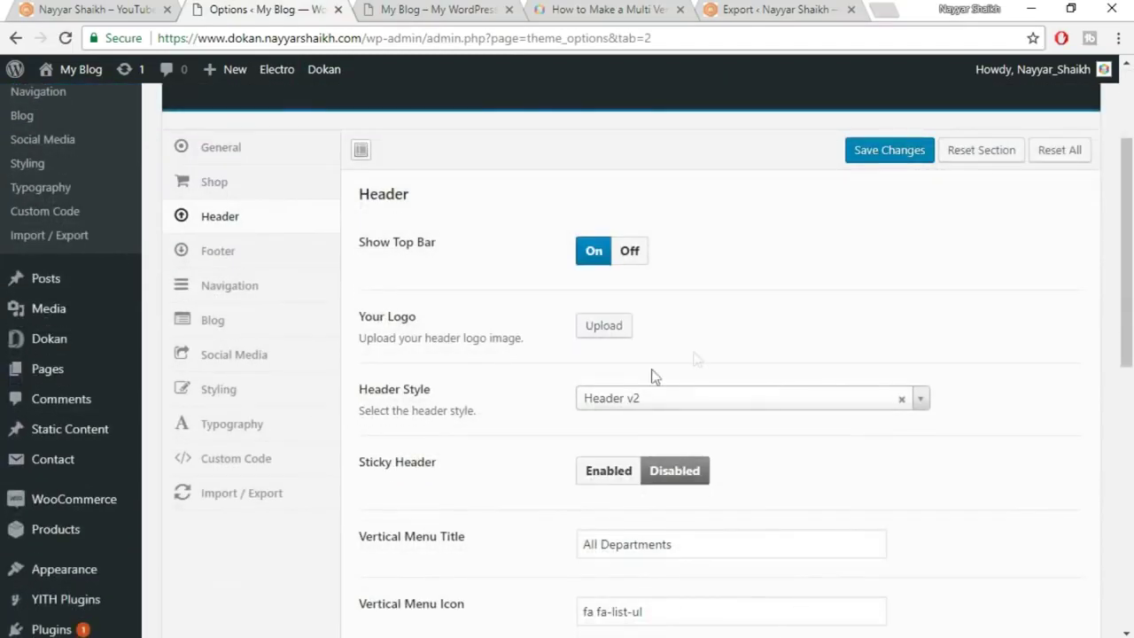
pyautogui.click(697, 410)
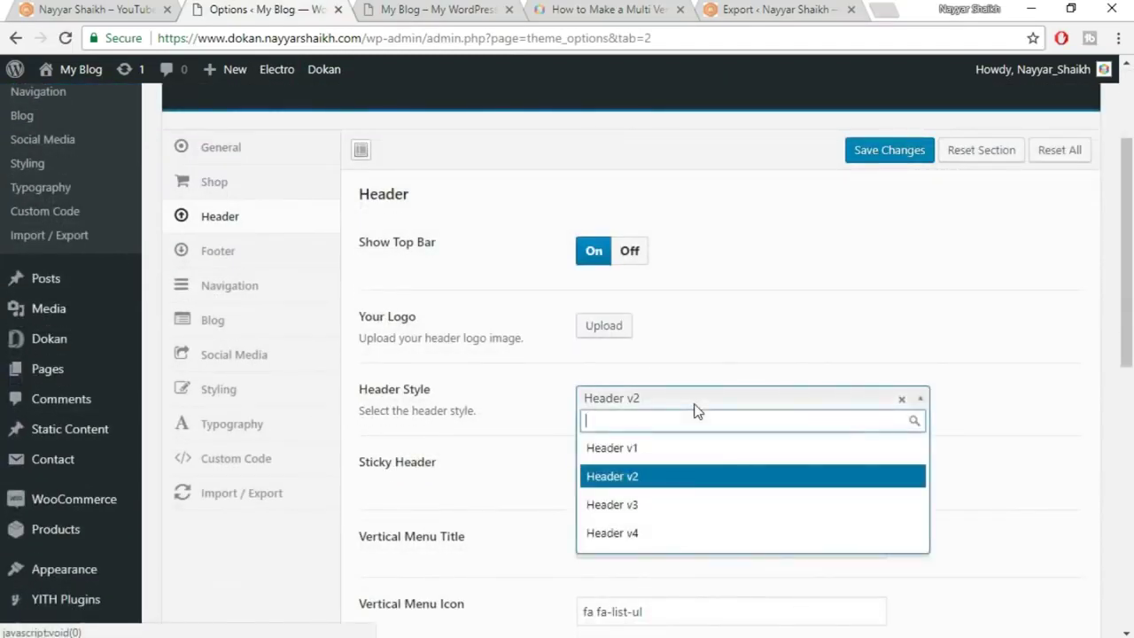
pyautogui.click(666, 449)
pyautogui.scroll(-3, 1028, 419)
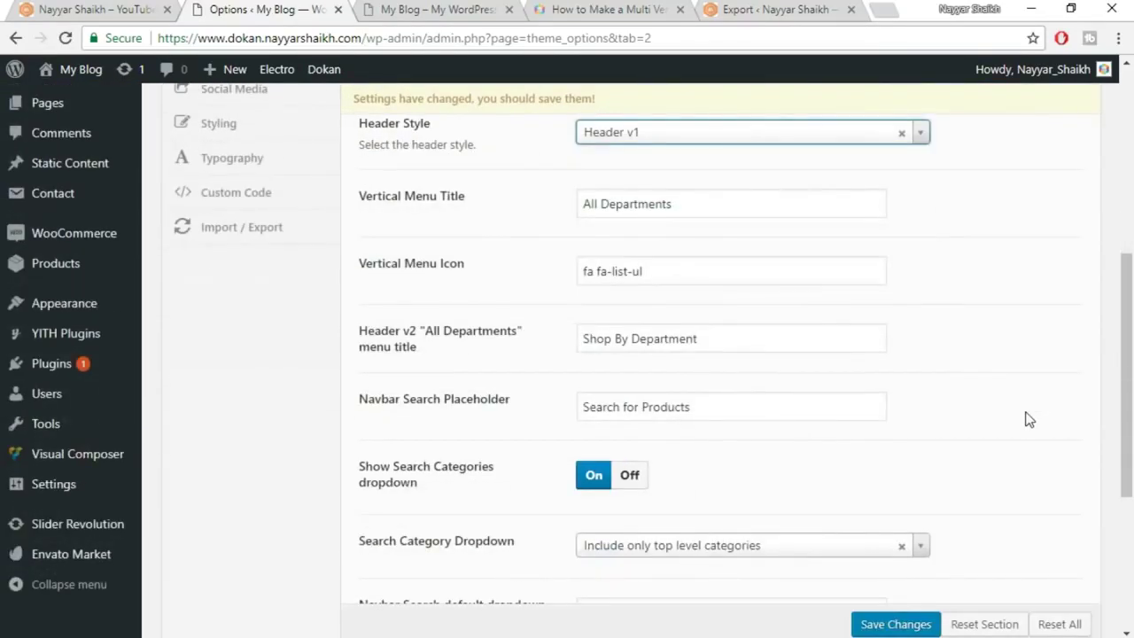
pyautogui.scroll(-4, 1028, 401)
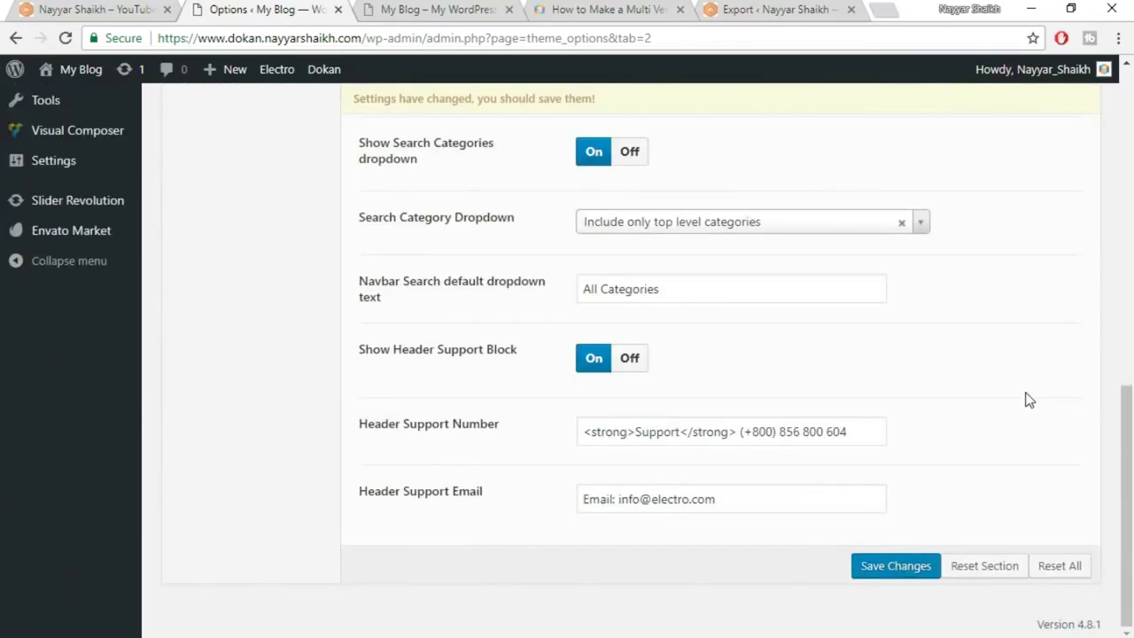
pyautogui.click(900, 567)
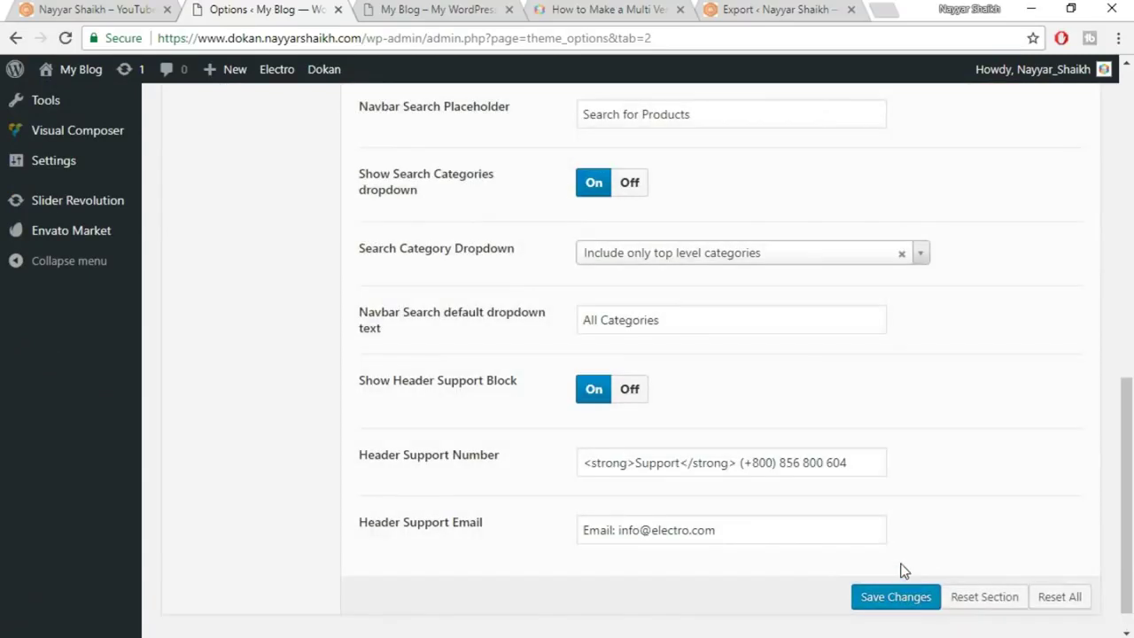
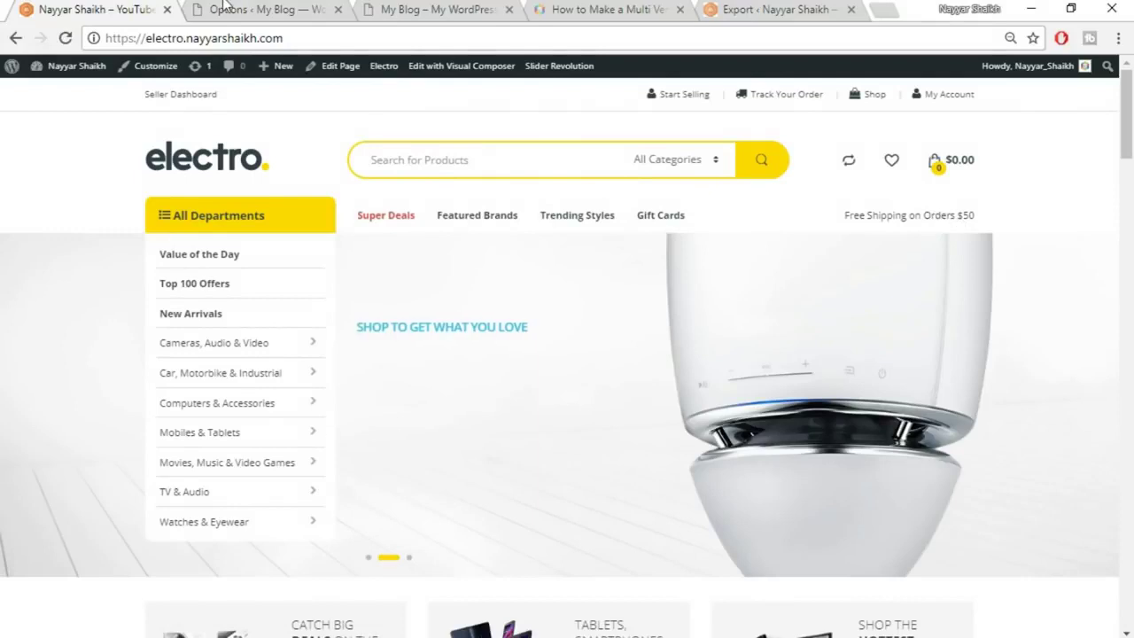
# - Save the Electro Header options: top bar on, Header v1, 'All Departments' menu title
pyautogui.click(412, 9)
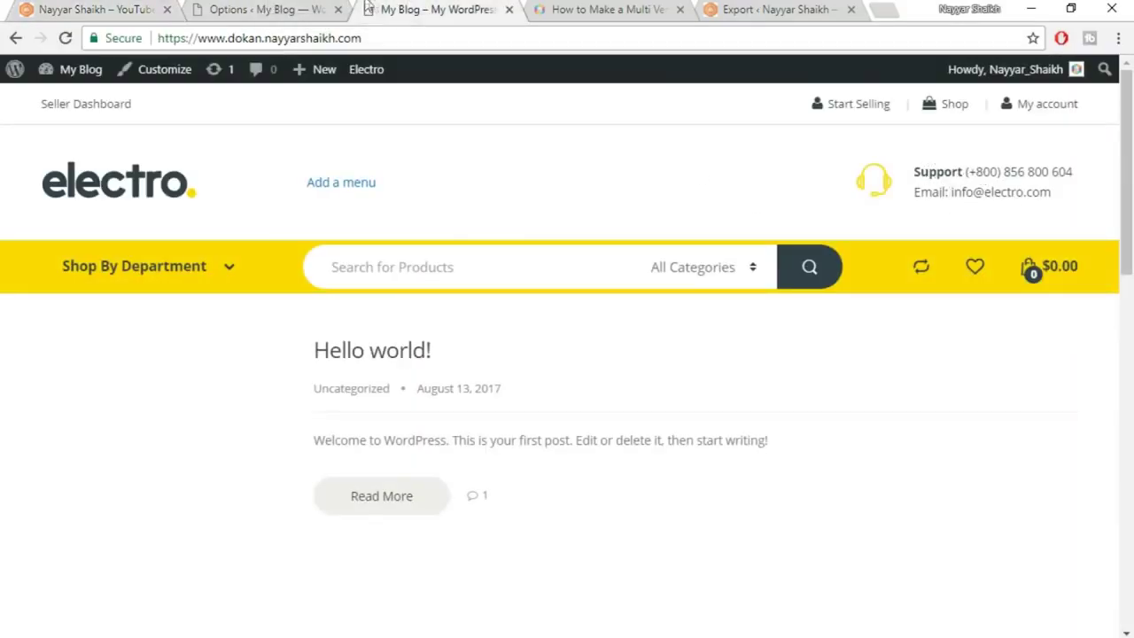
pyautogui.click(326, 5)
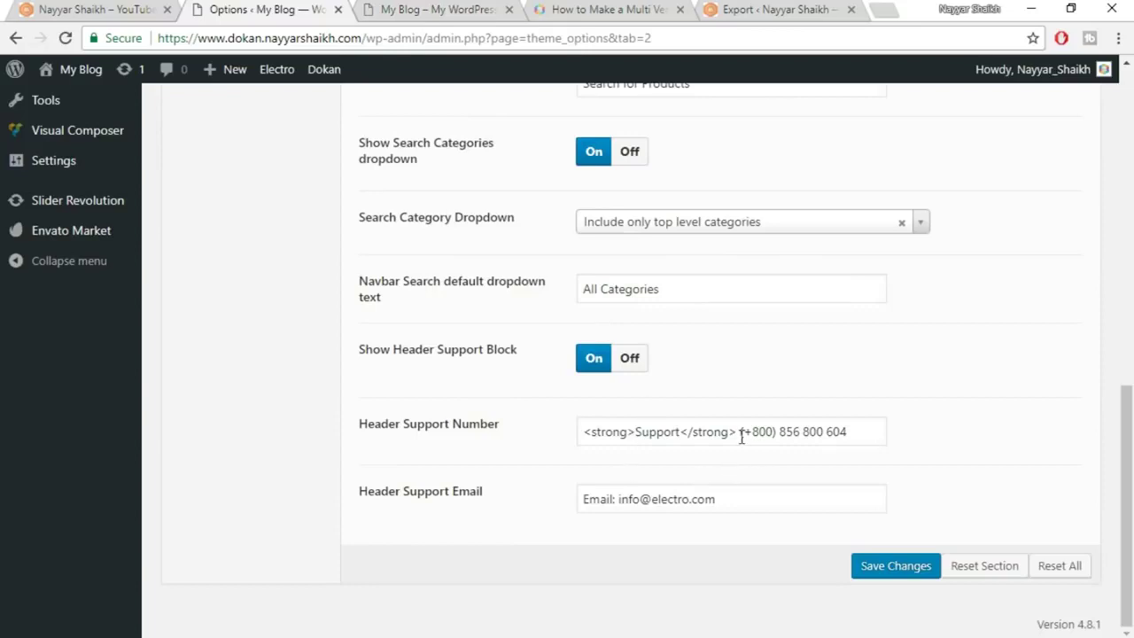
pyautogui.scroll(4, 709, 274)
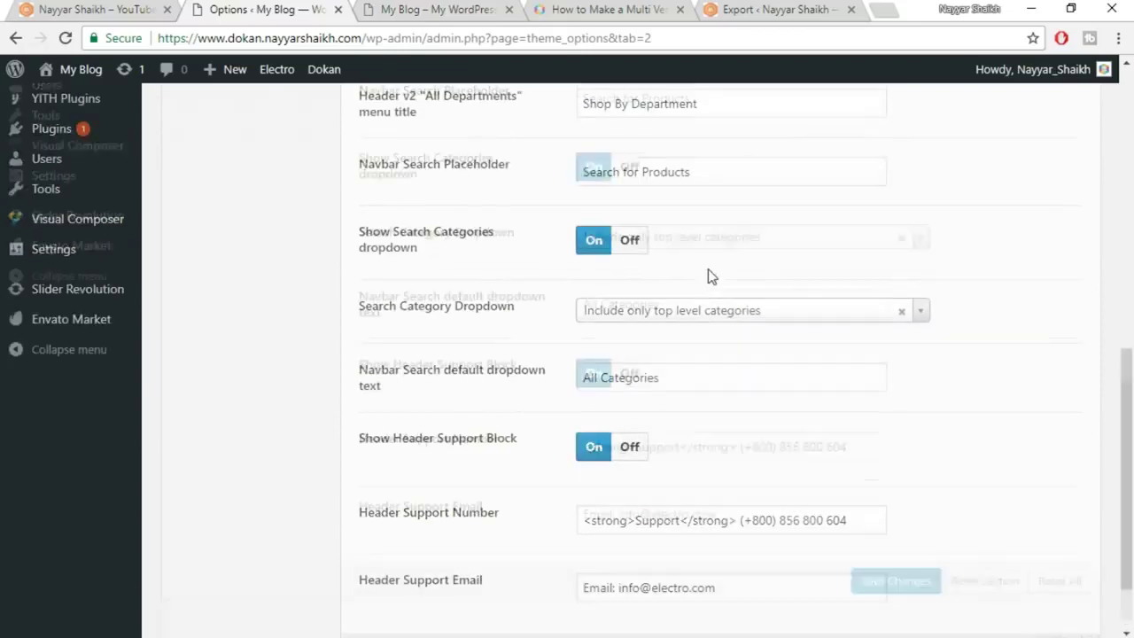
pyautogui.scroll(5, 711, 274)
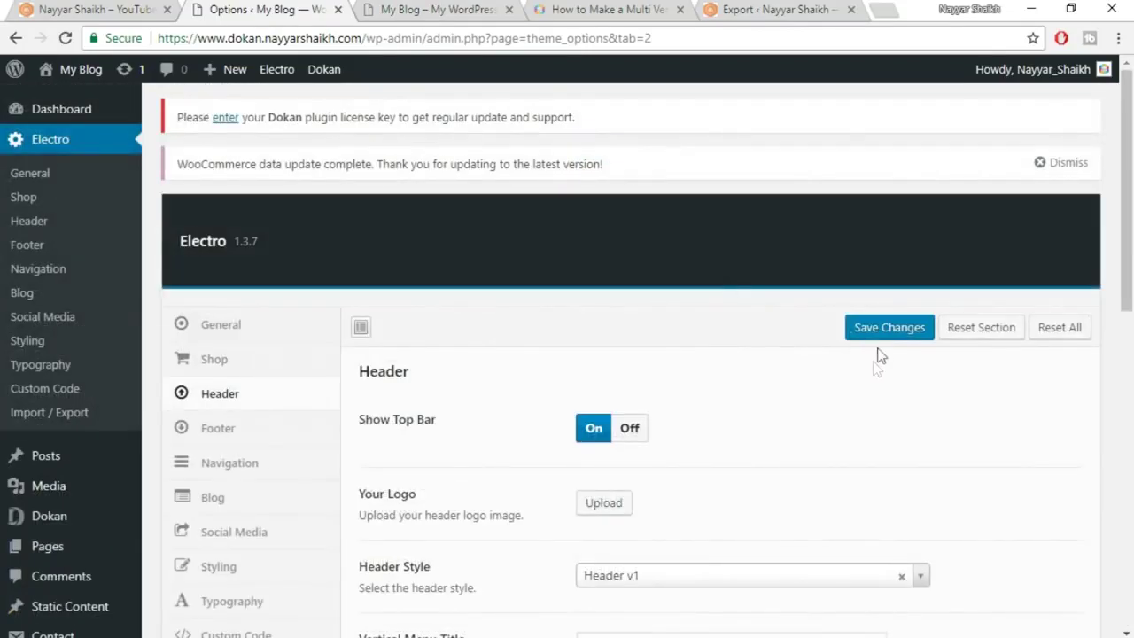
pyautogui.click(884, 341)
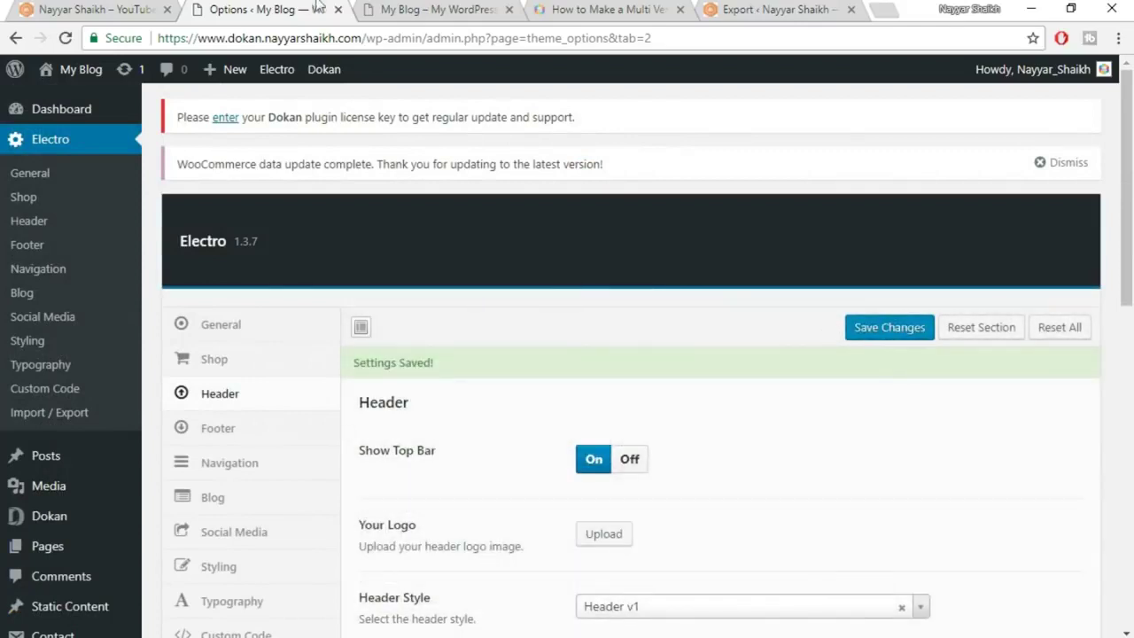
# - Reload the site front page and compare its new header with the demo store's
pyautogui.click(413, 9)
pyautogui.click(420, 34)
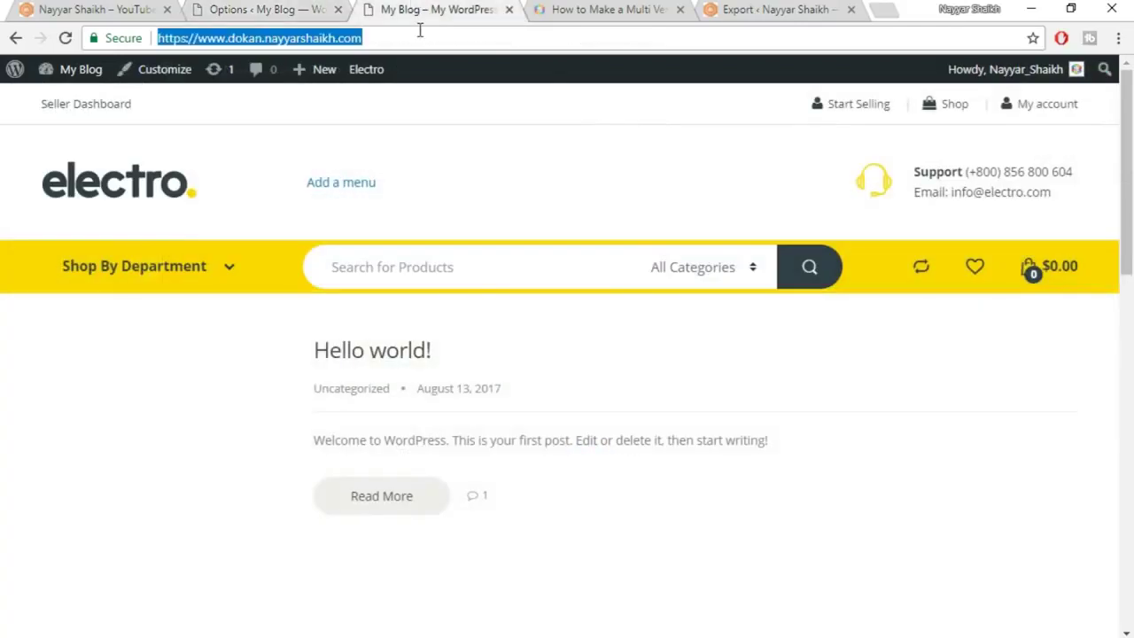
pyautogui.press('Return')
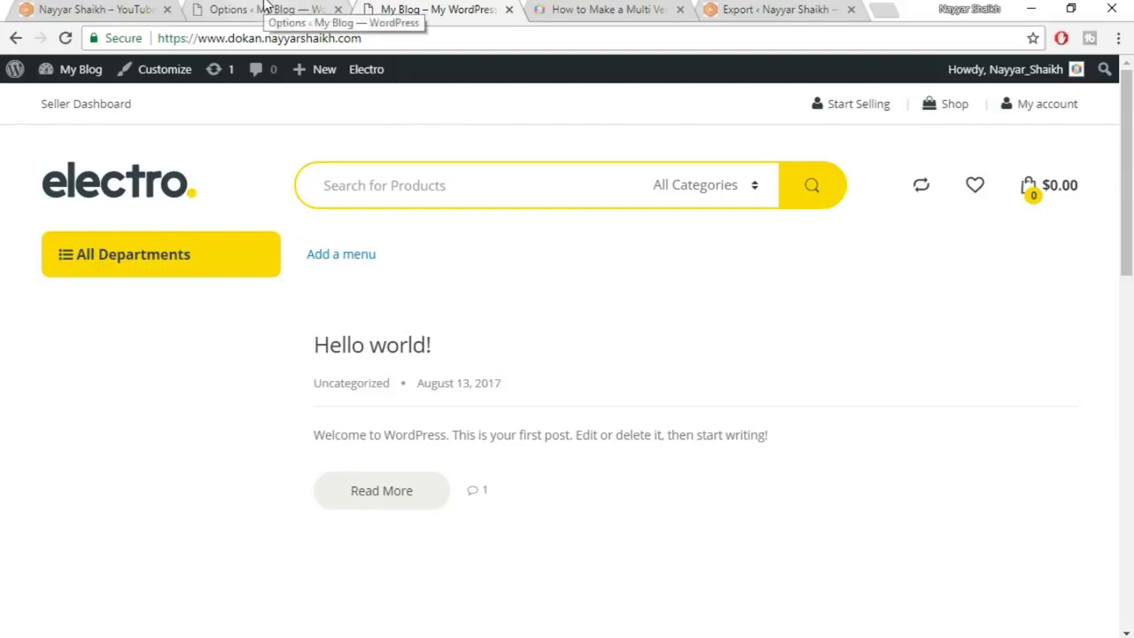
pyautogui.click(106, 9)
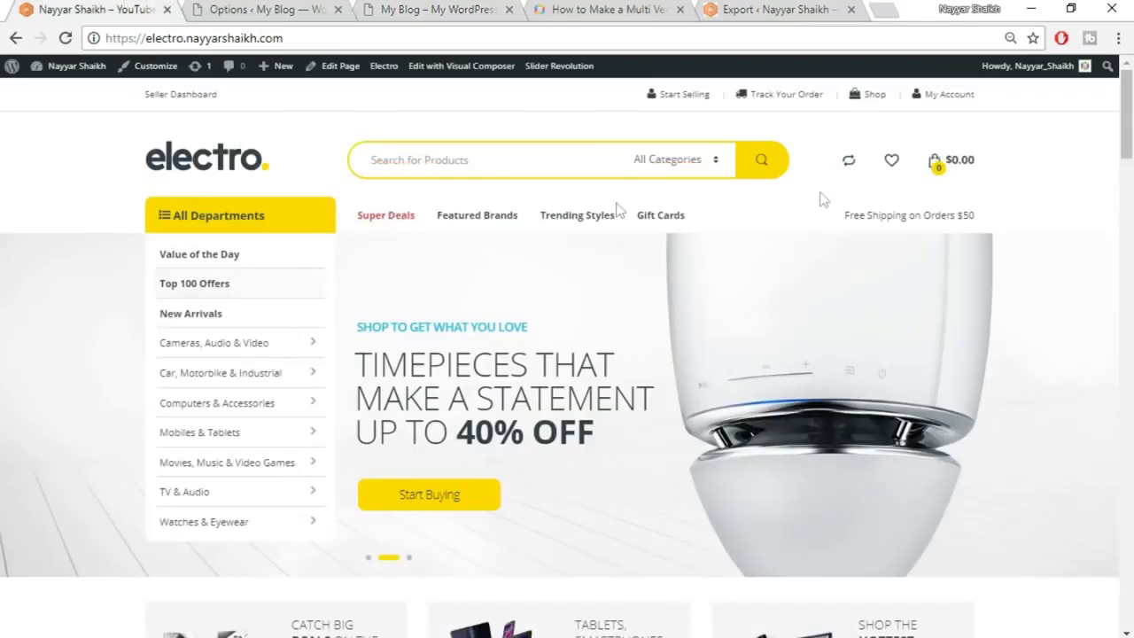
pyautogui.scroll(-1, 884, 312)
pyautogui.scroll(-3, 924, 561)
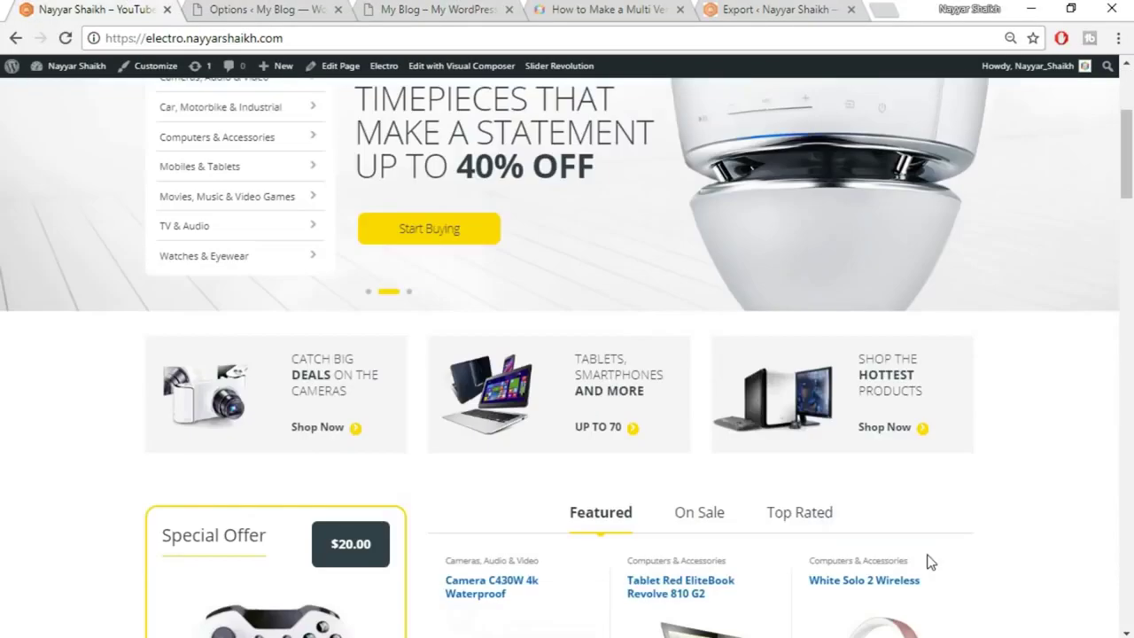
pyautogui.scroll(3, 928, 562)
pyautogui.click(235, 9)
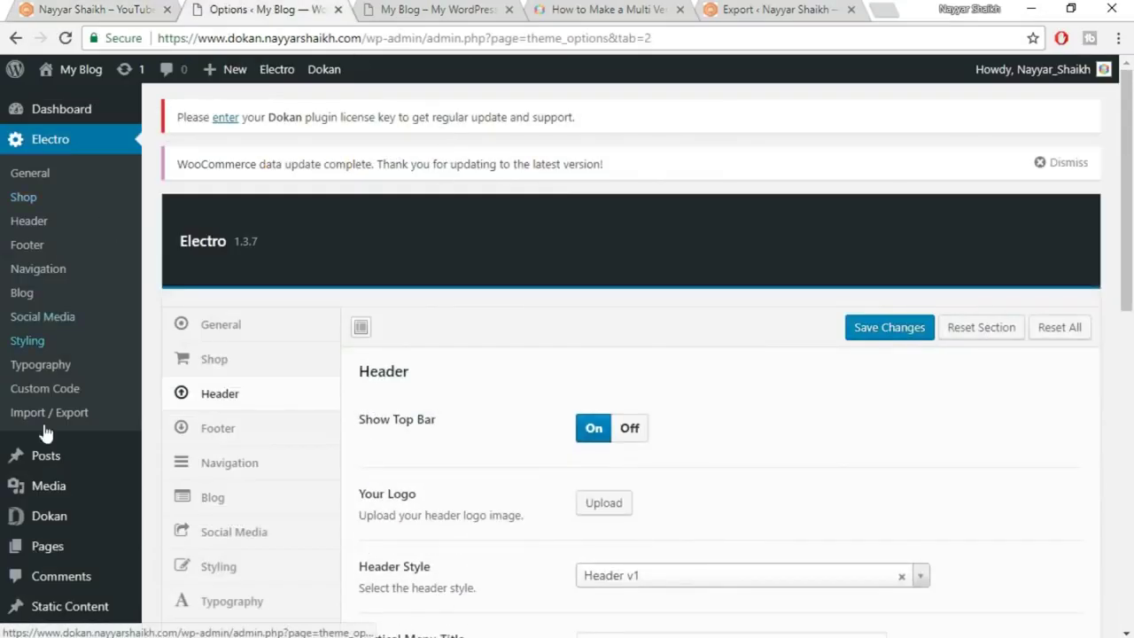
pyautogui.scroll(-3, 50, 443)
# - Publish a new blank page titled 'Home Page', then go back to the front page tab
pyautogui.moveTo(55, 282)
pyautogui.click(205, 314)
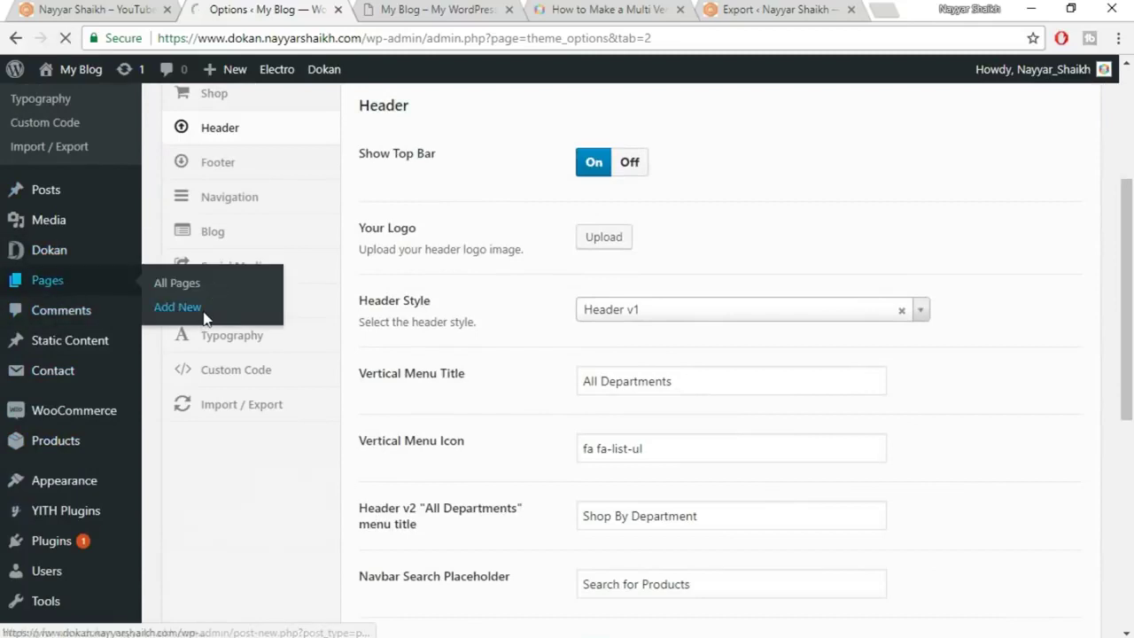
pyautogui.write('Home Page')
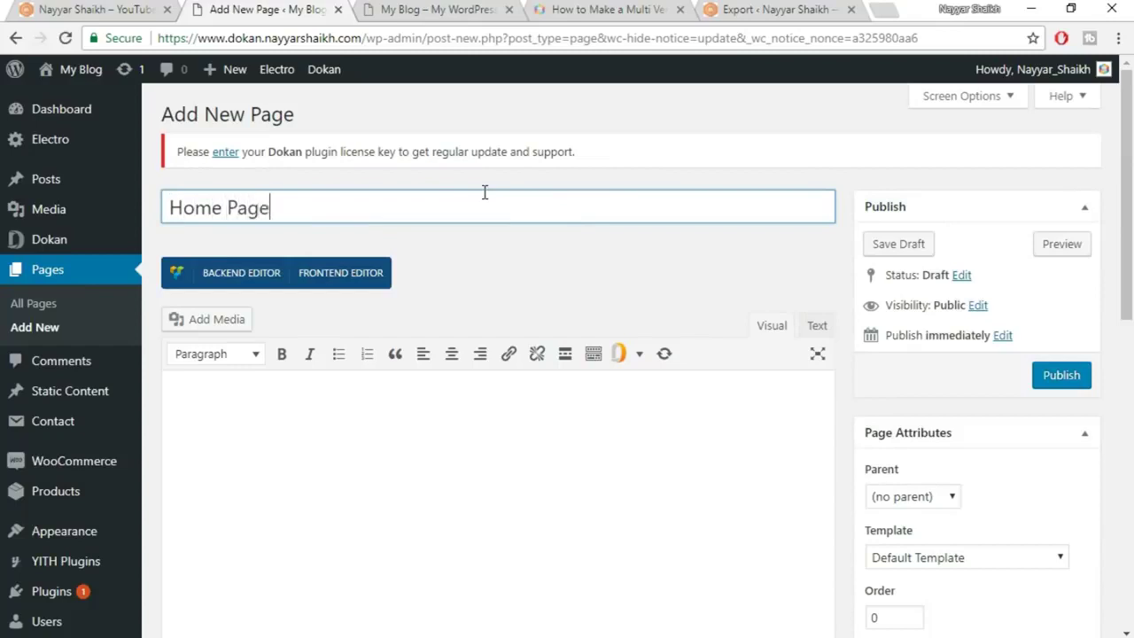
pyautogui.scroll(-2, 841, 262)
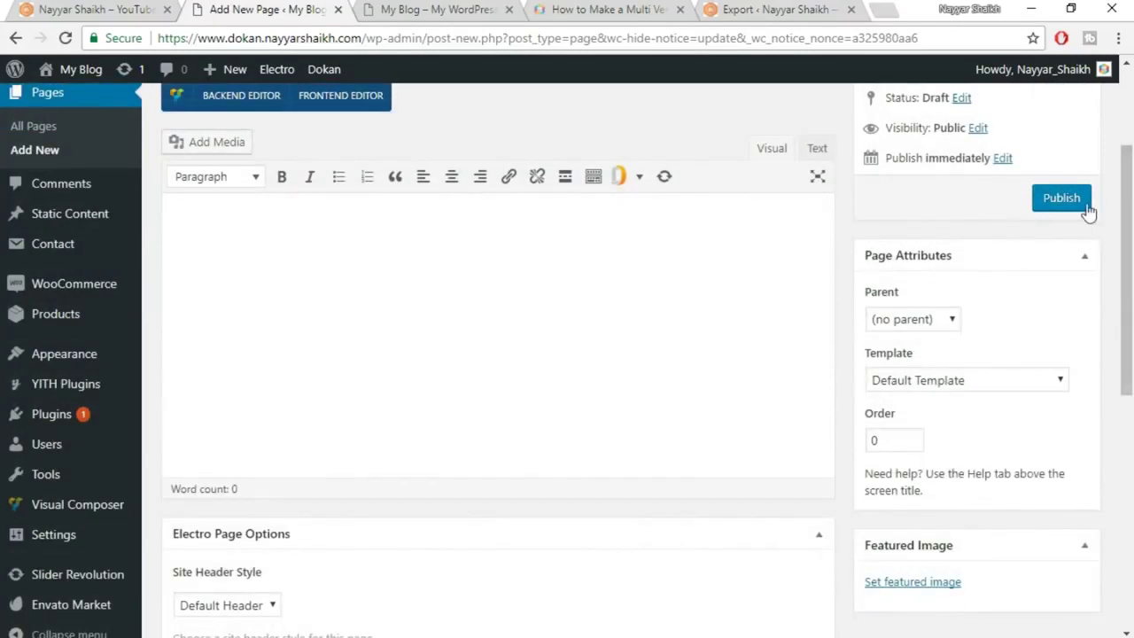
pyautogui.click(1059, 209)
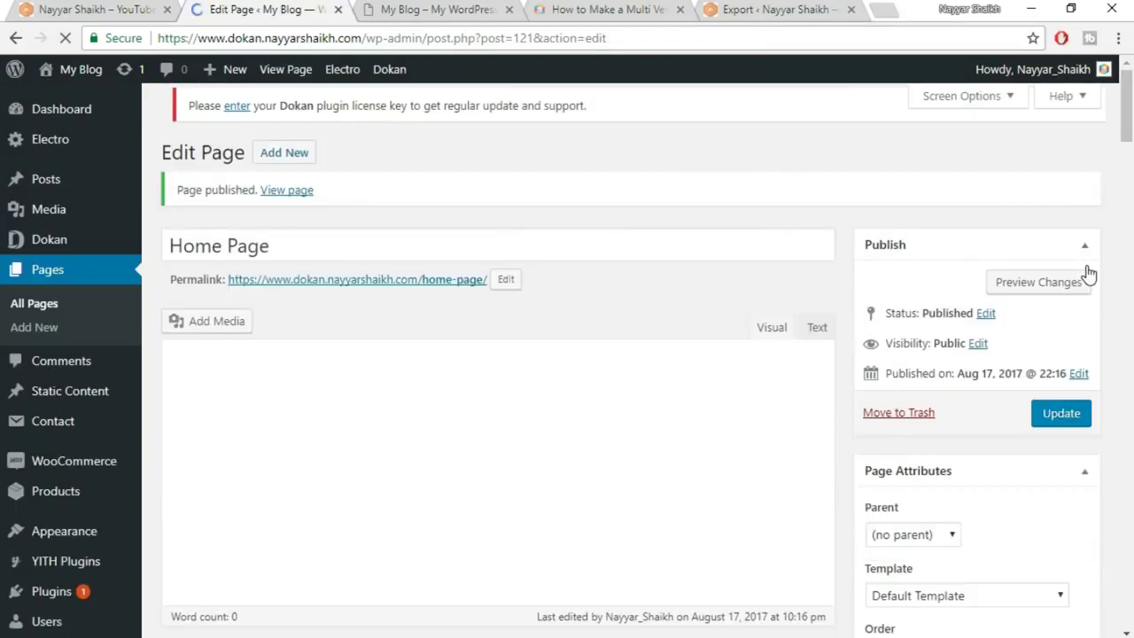
pyautogui.click(435, 9)
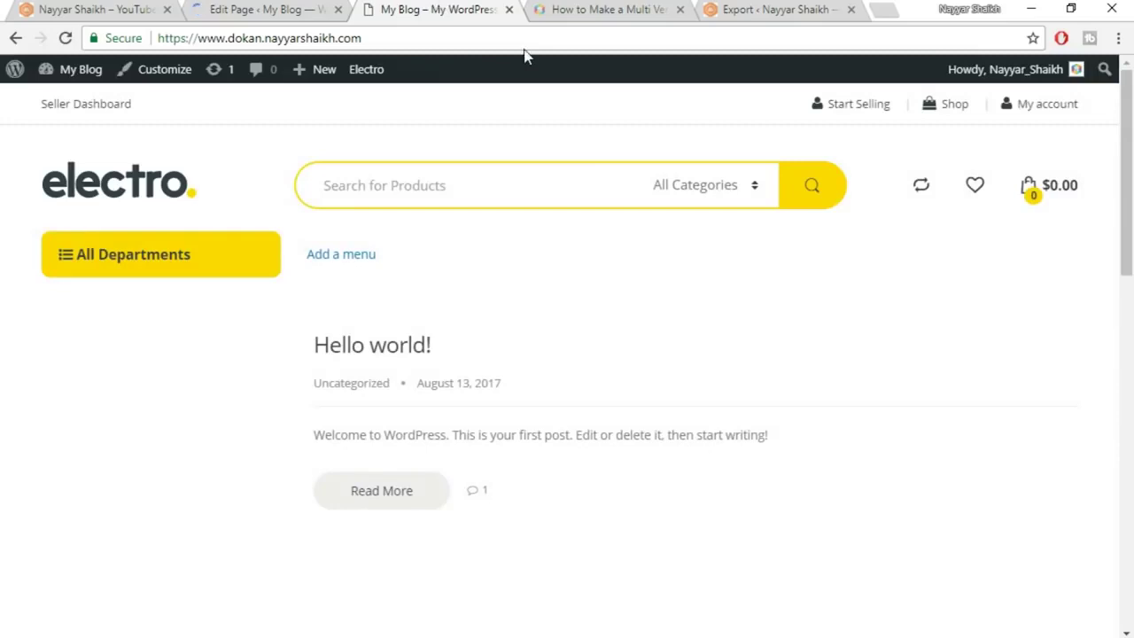
# - In the Customizer, set the static Front page to 'Home Page' and Save & Publish
pyautogui.click(169, 78)
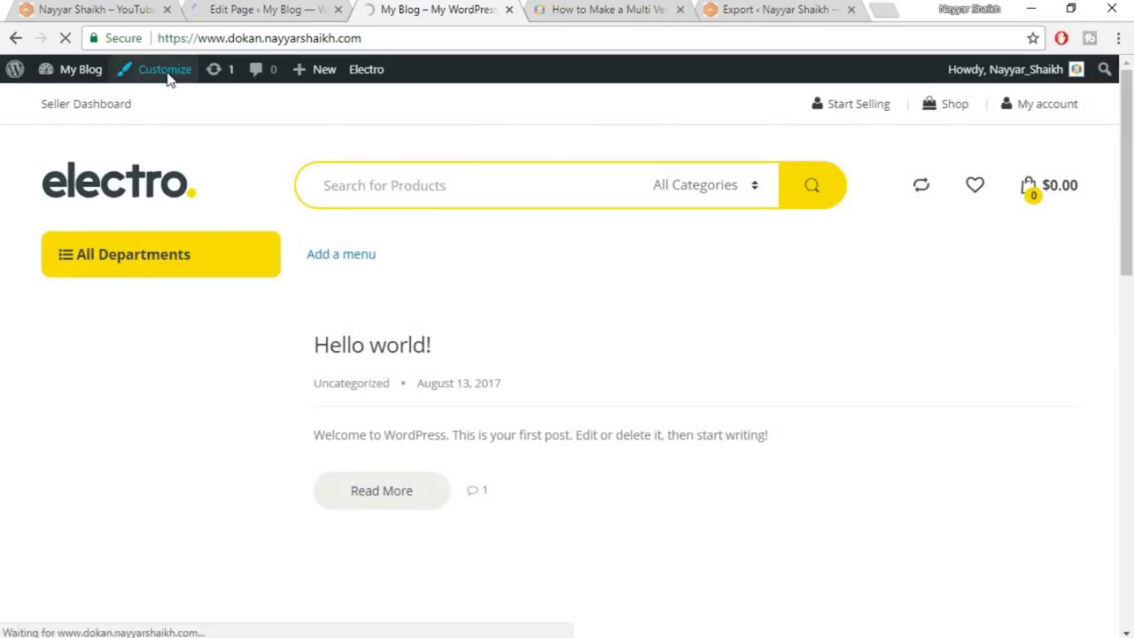
pyautogui.scroll(-3, 213, 300)
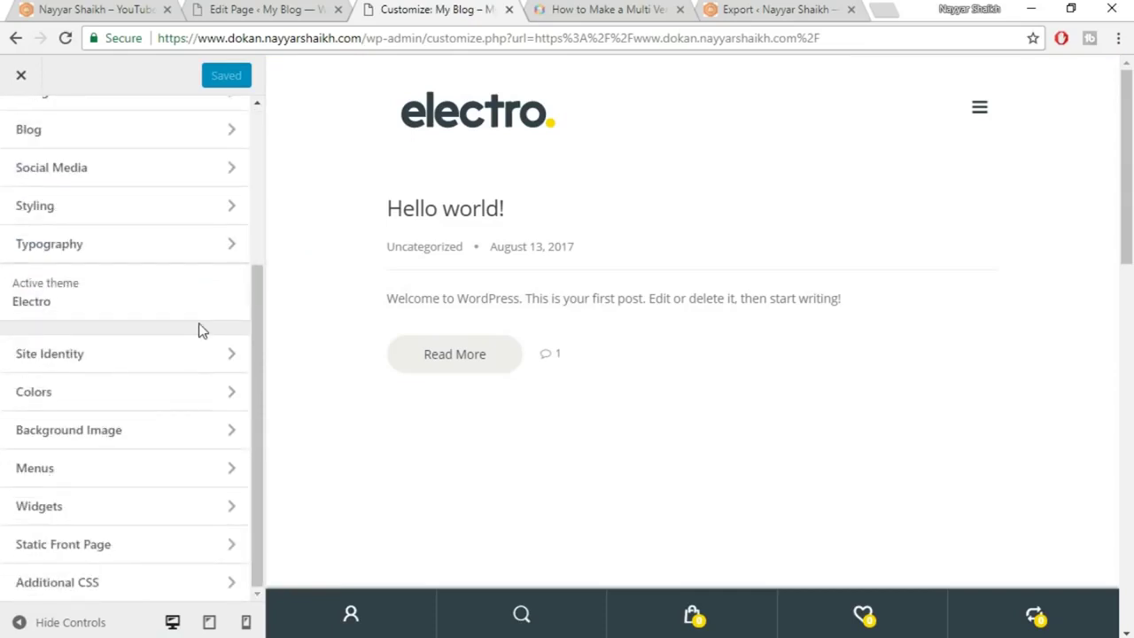
pyautogui.click(146, 553)
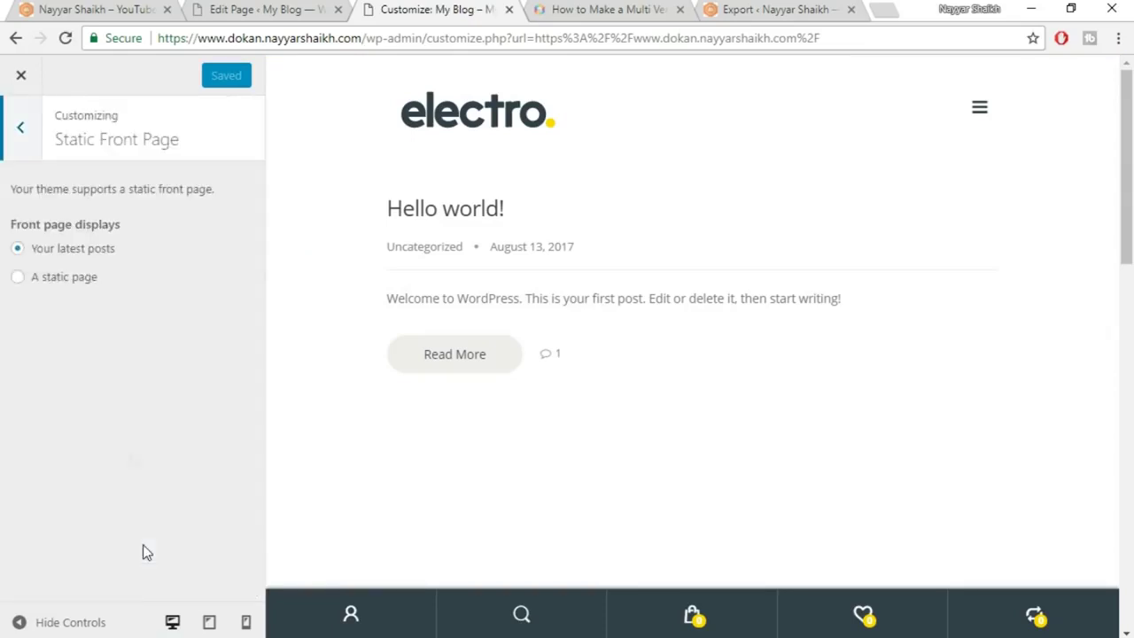
pyautogui.click(62, 280)
pyautogui.click(89, 349)
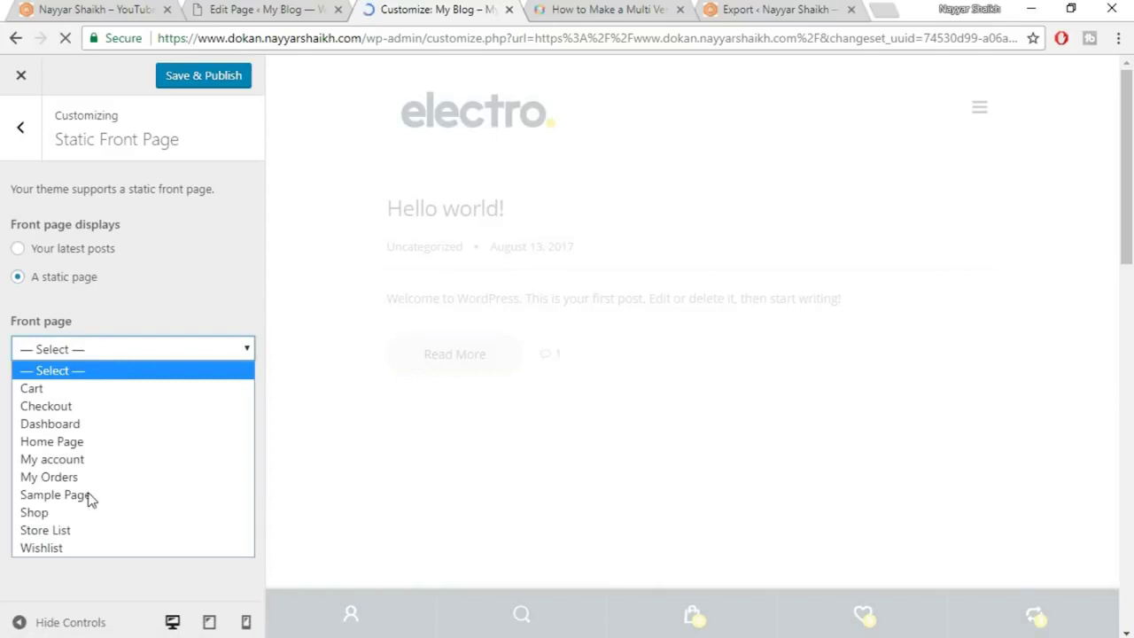
pyautogui.click(80, 441)
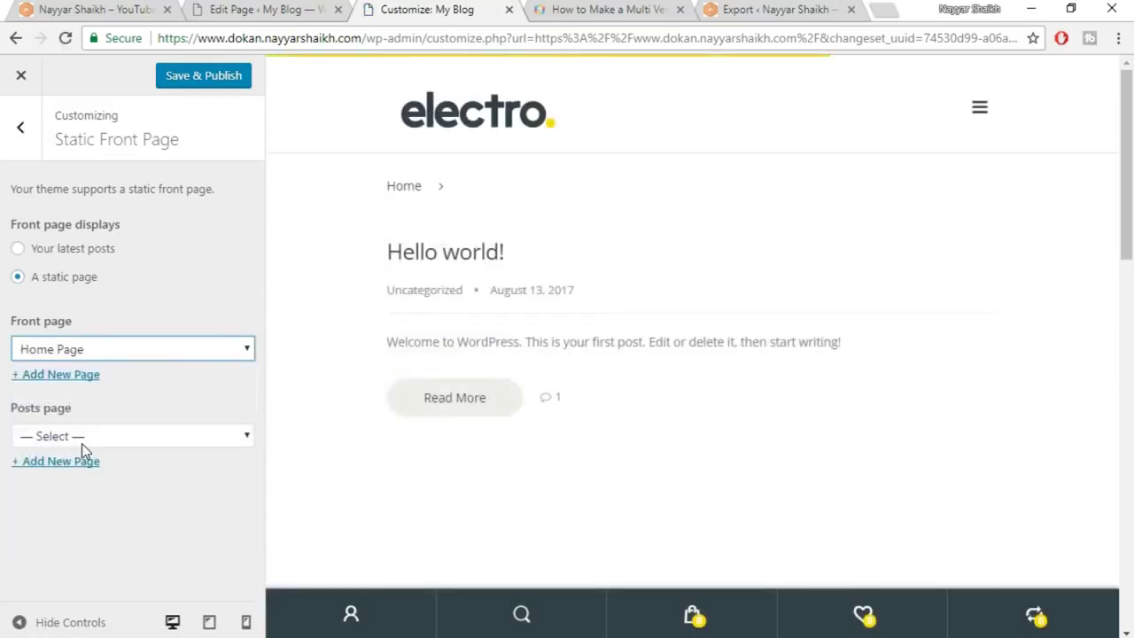
pyautogui.click(204, 75)
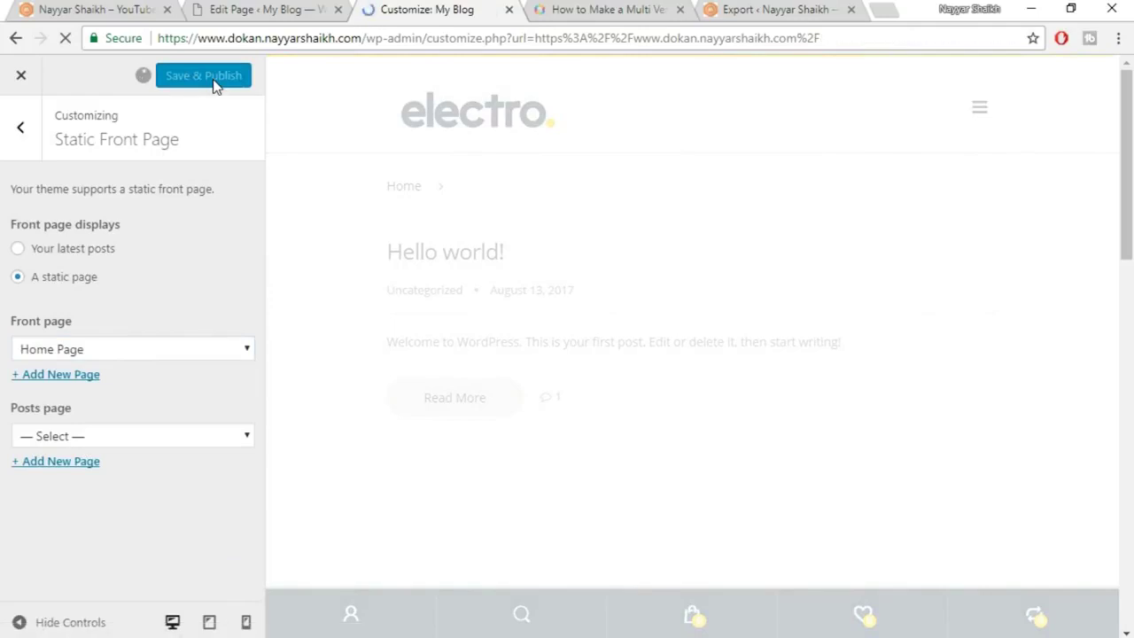
pyautogui.click(22, 80)
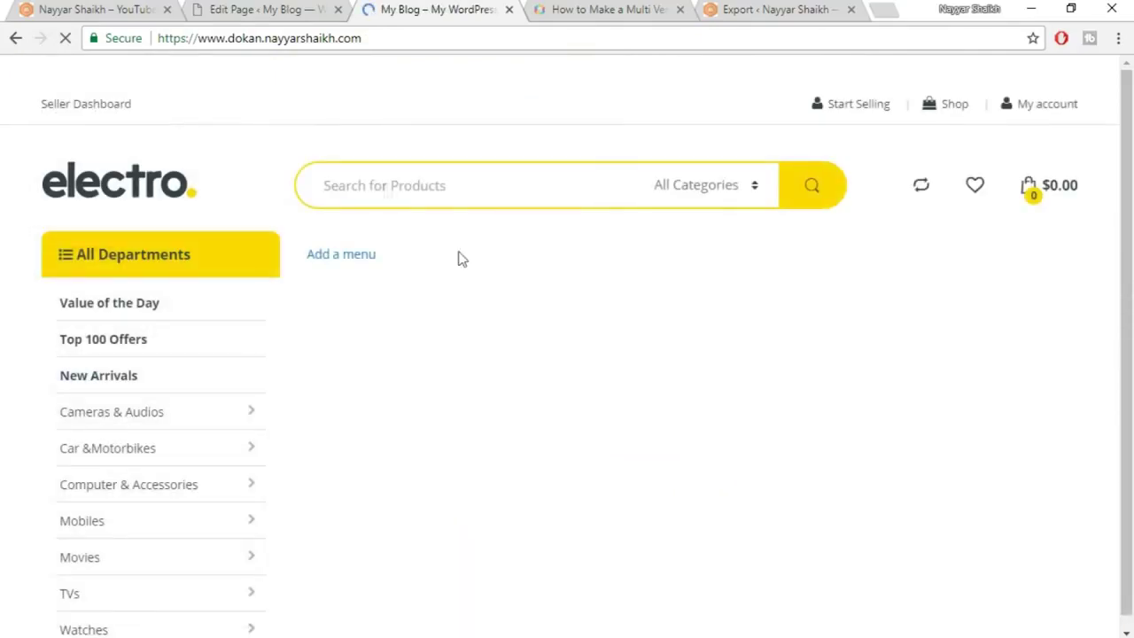
# - Zoom to 80%, compare the new Home Page with the demo store, then reopen its editor
pyautogui.hotkey('ctrl', '-')
pyautogui.hotkey('ctrl', '-')
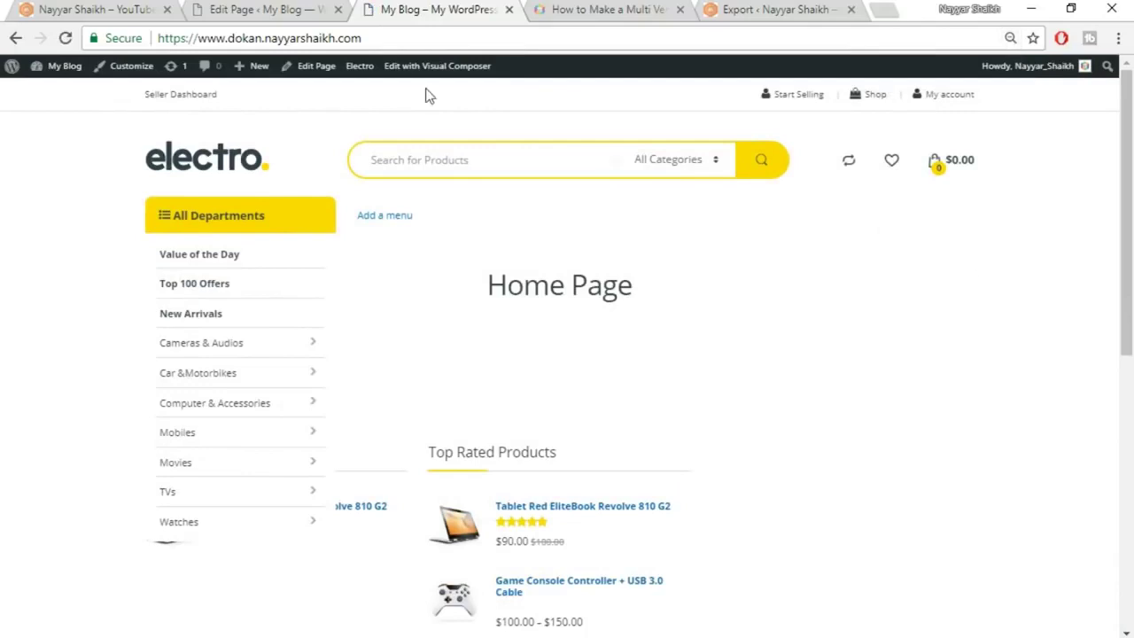
pyautogui.click(84, 10)
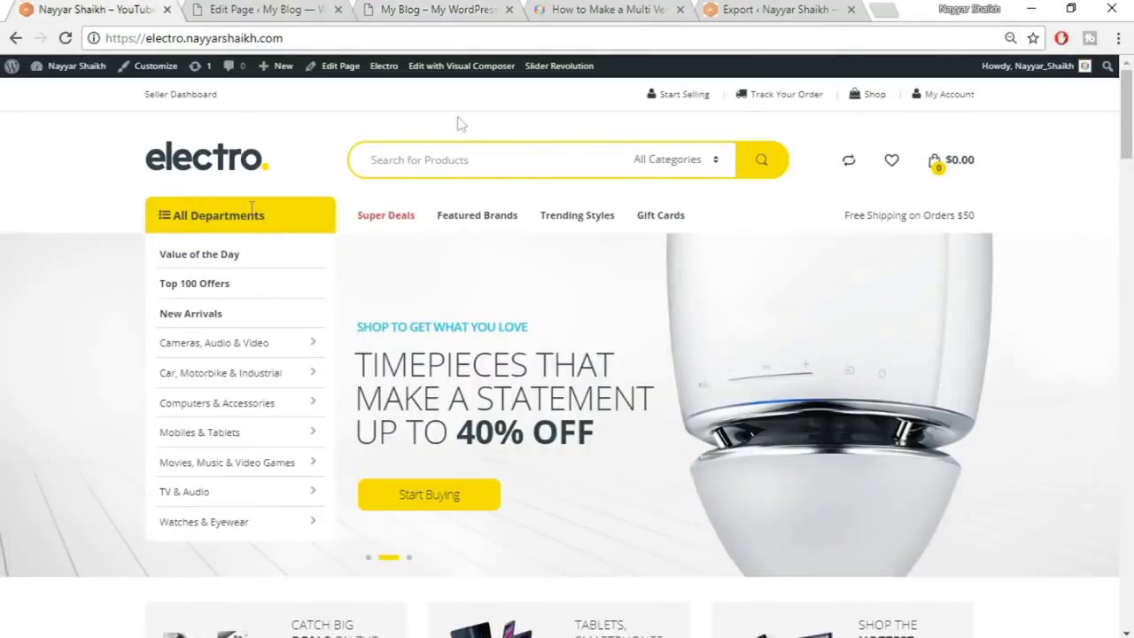
pyautogui.click(434, 9)
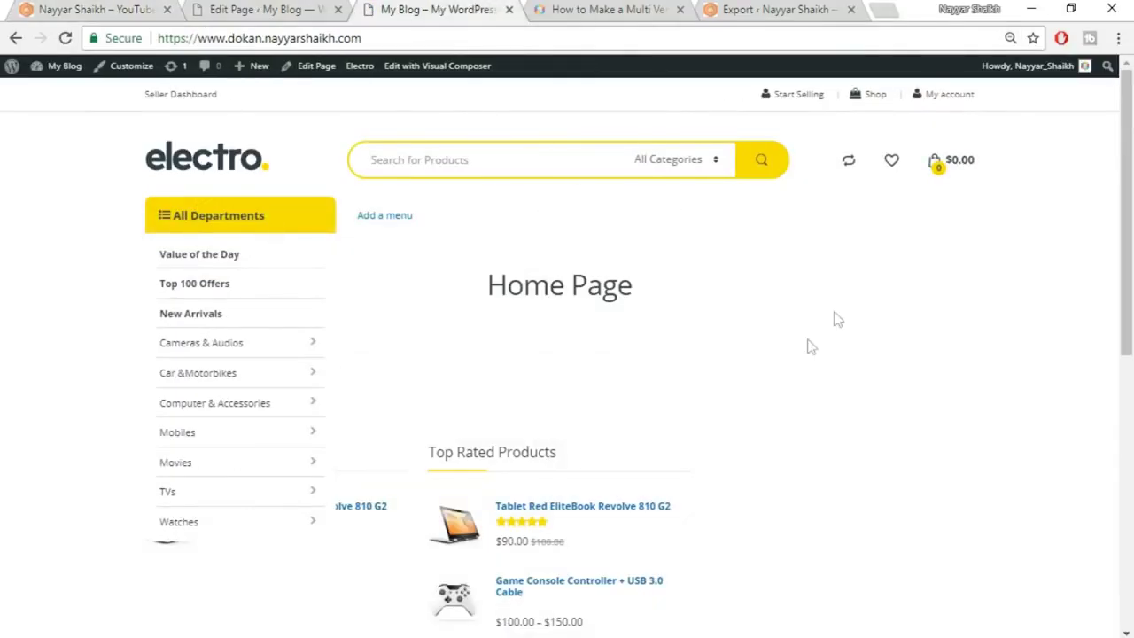
pyautogui.moveTo(304, 345)
pyautogui.click(98, 9)
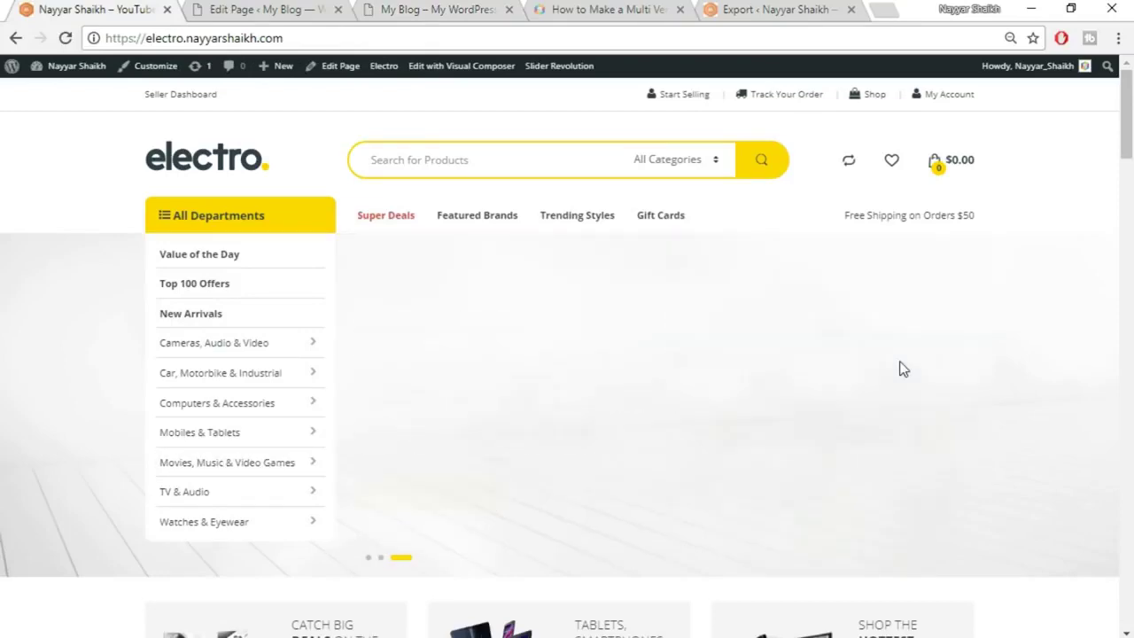
pyautogui.click(266, 9)
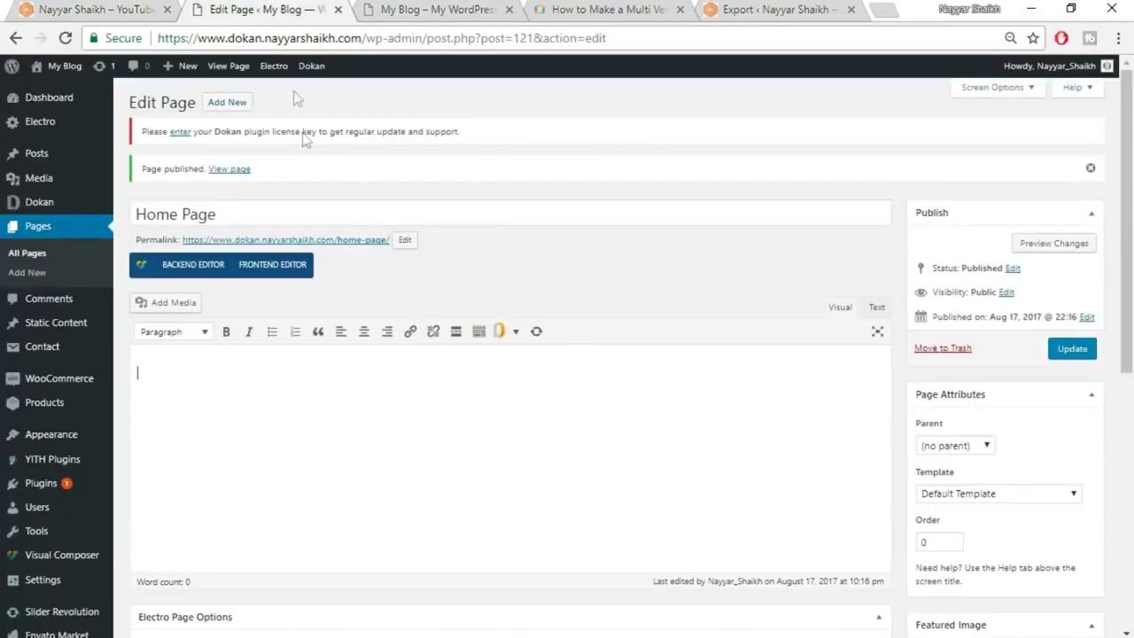
pyautogui.scroll(-5, 383, 197)
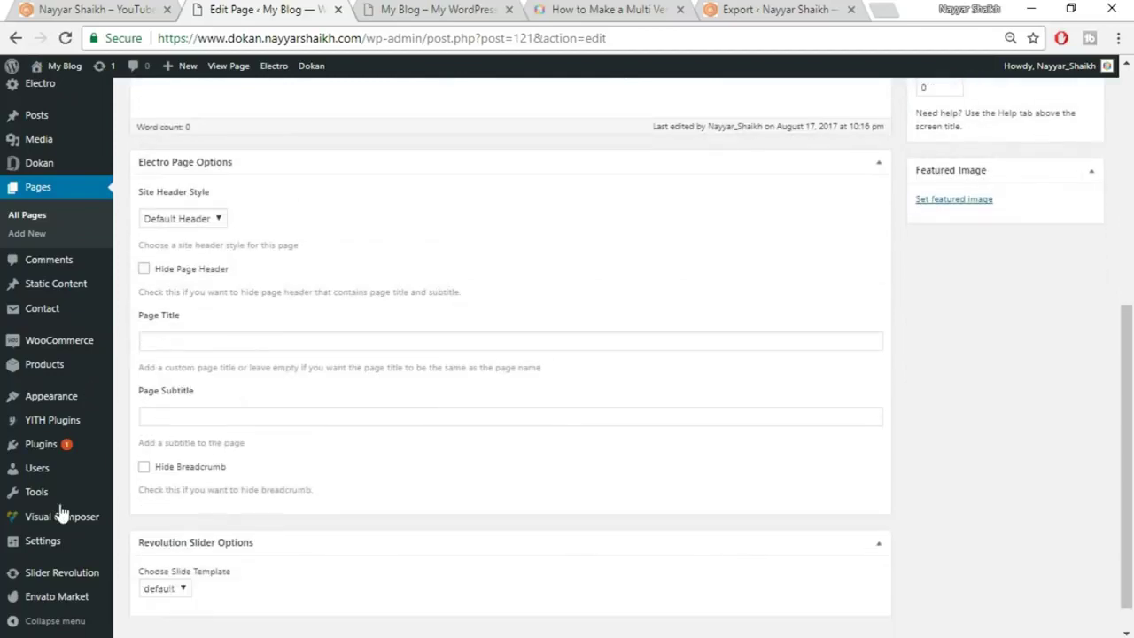
pyautogui.moveTo(32, 577)
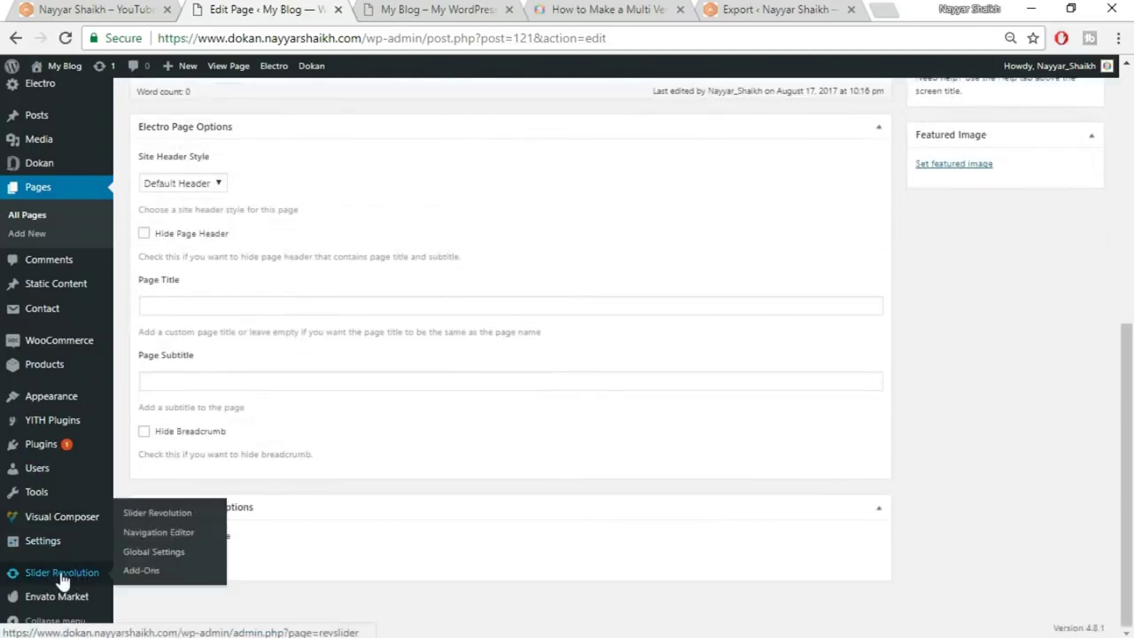
# - Create a new slider titled Slider1 with alias slider1 and a Full-Screen layout
pyautogui.click(62, 576)
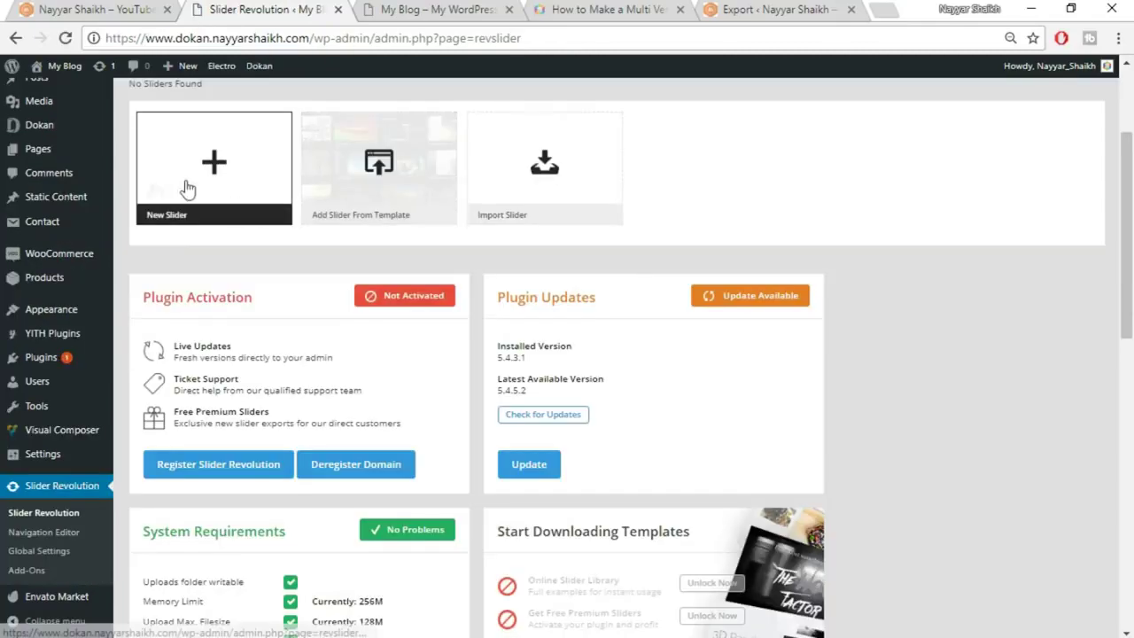
pyautogui.click(232, 189)
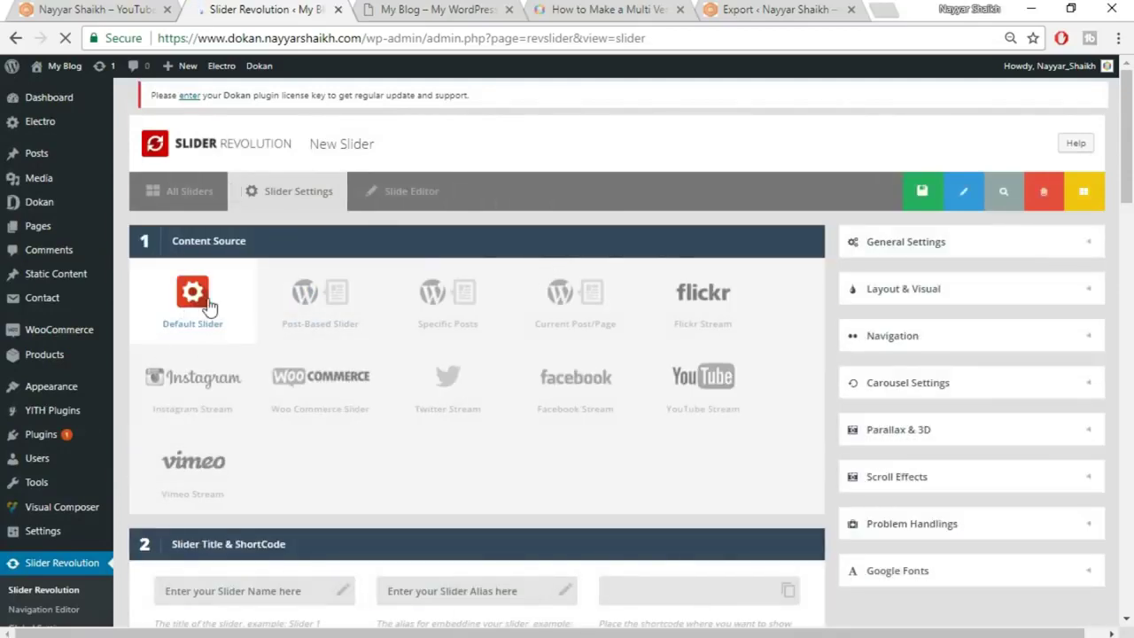
pyautogui.scroll(-3, 206, 305)
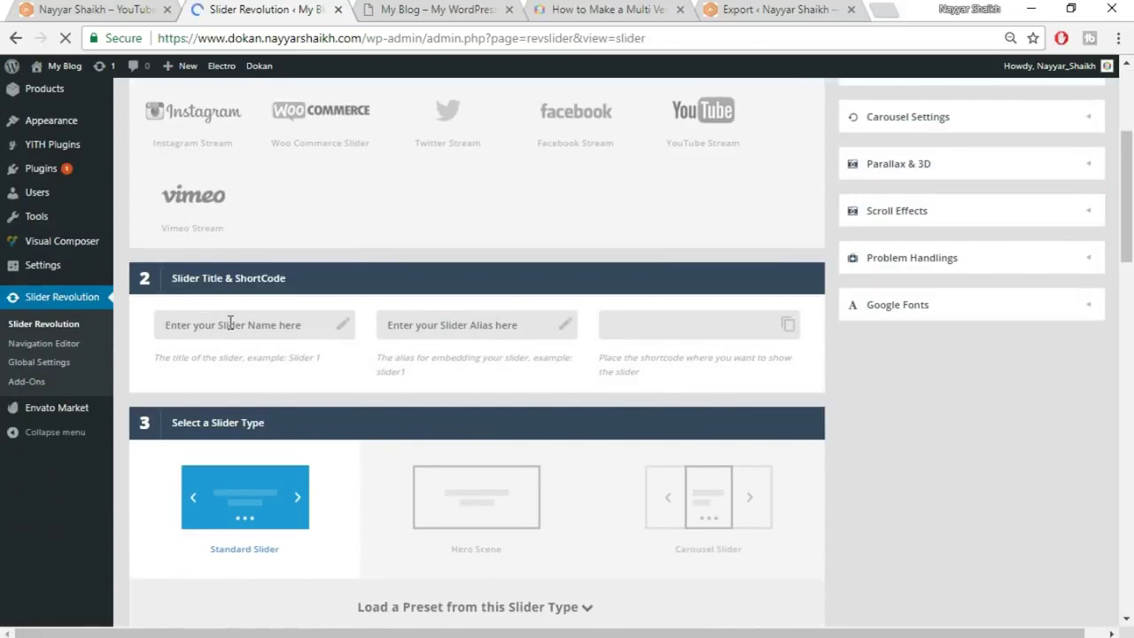
pyautogui.click(339, 319)
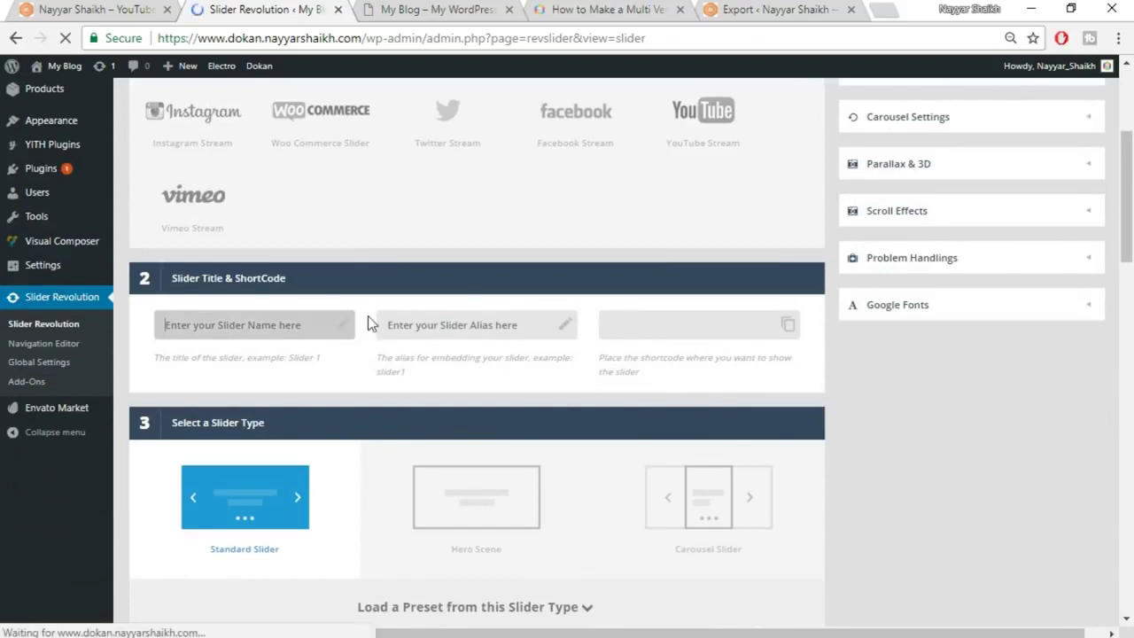
pyautogui.write('Slider1')
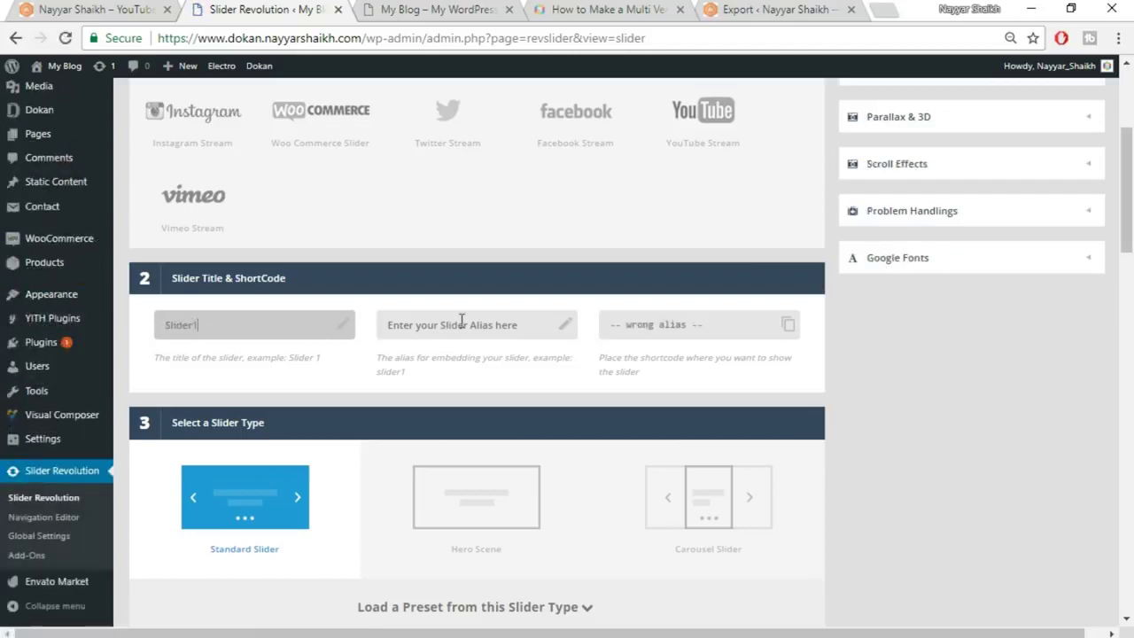
pyautogui.click(461, 321)
pyautogui.write('slider1')
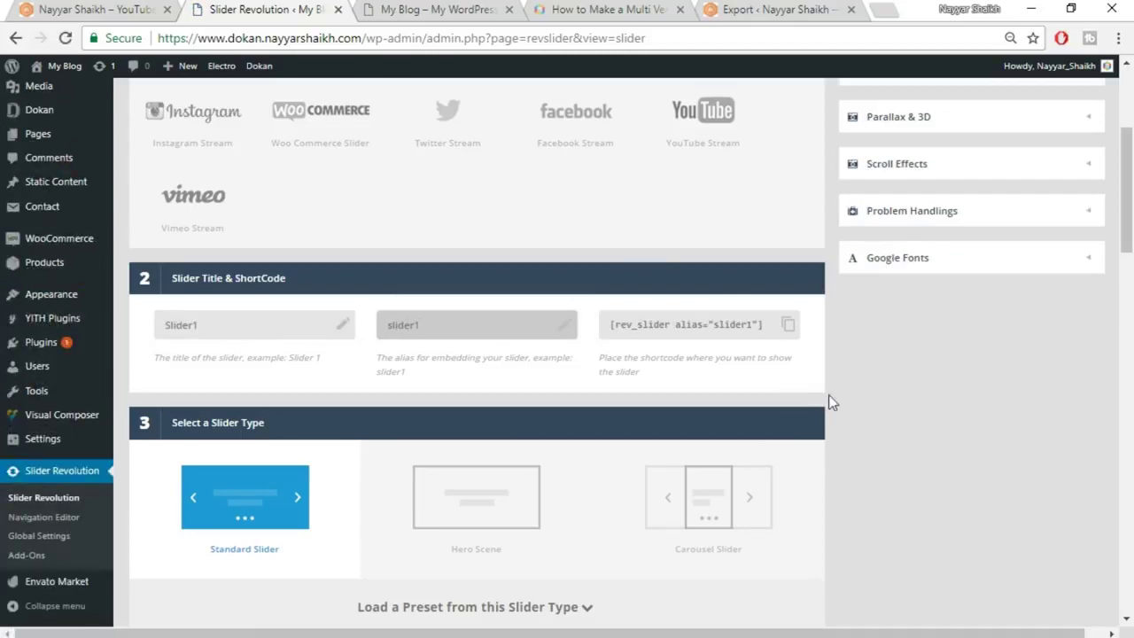
pyautogui.scroll(-5, 874, 394)
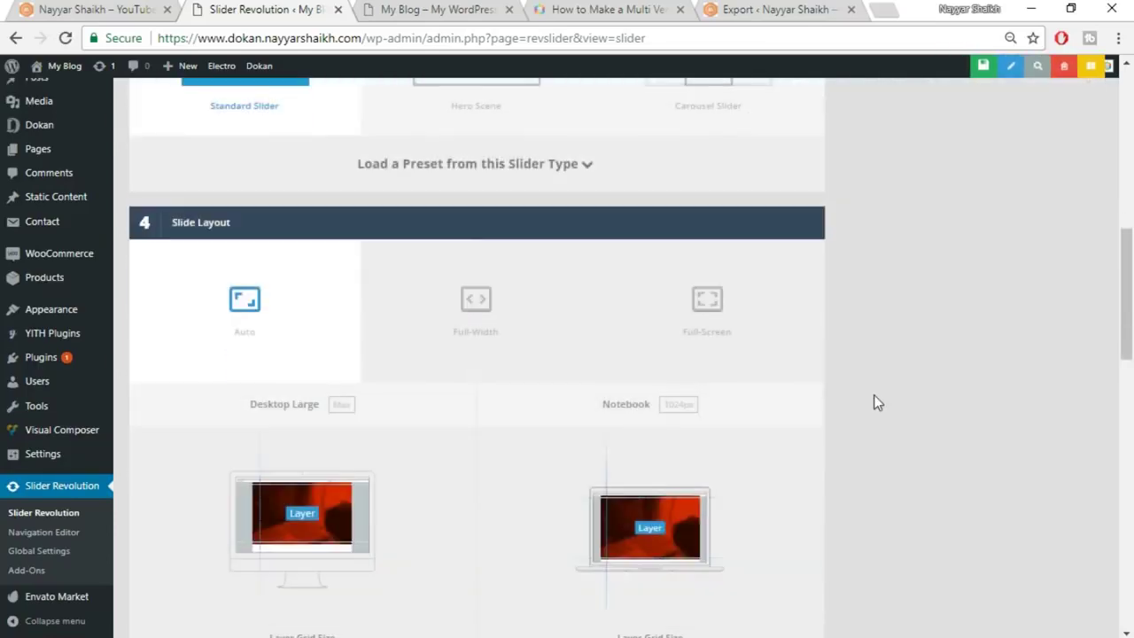
pyautogui.scroll(-1, 874, 403)
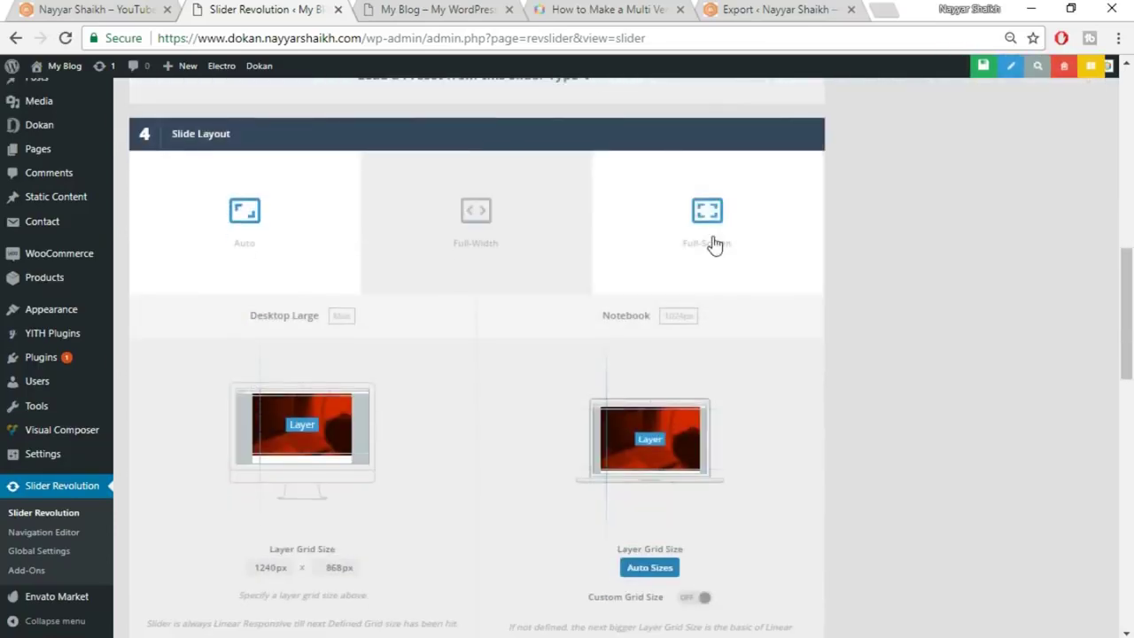
pyautogui.click(714, 245)
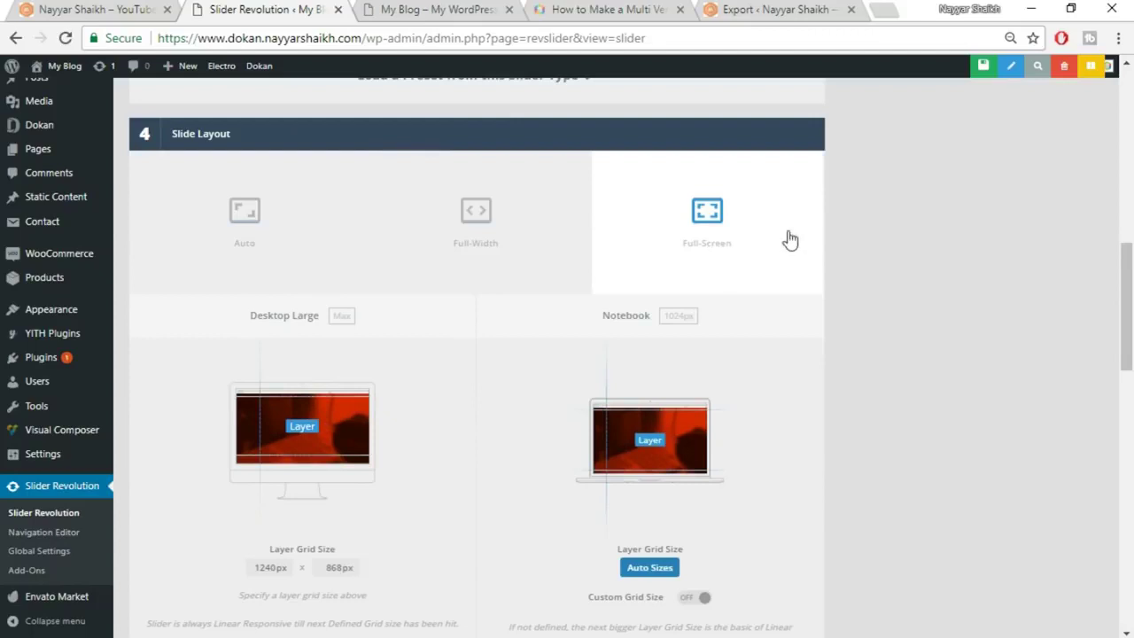
# - Set the desktop grid height to 485px and a custom Notebook grid height of 490px
pyautogui.scroll(-1, 504, 369)
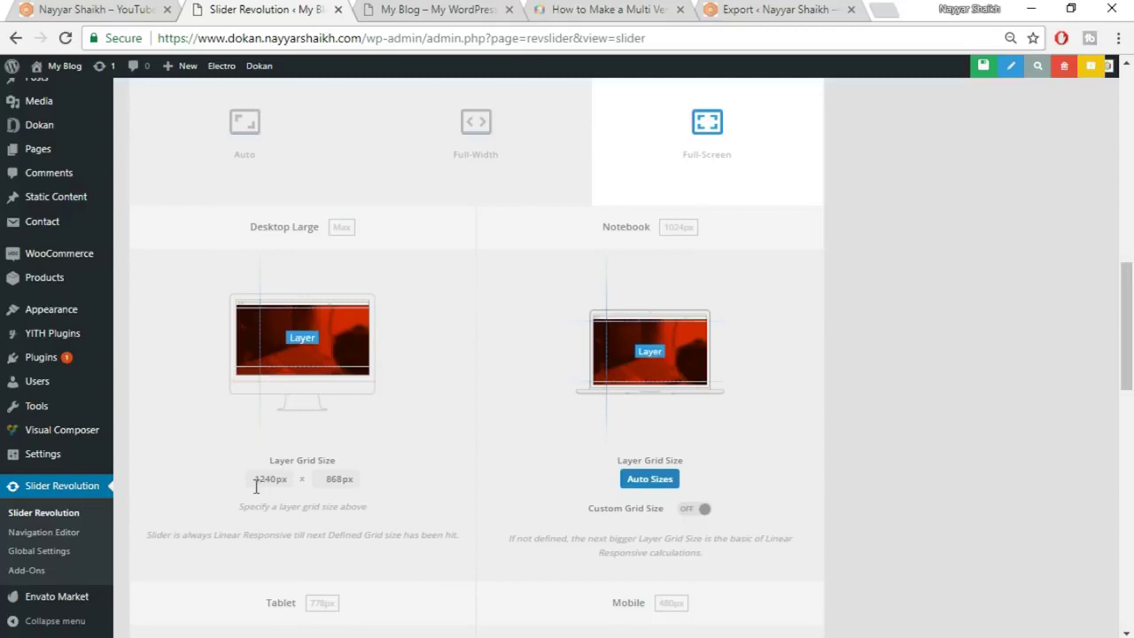
pyautogui.moveTo(258, 481); pyautogui.dragTo(314, 481)
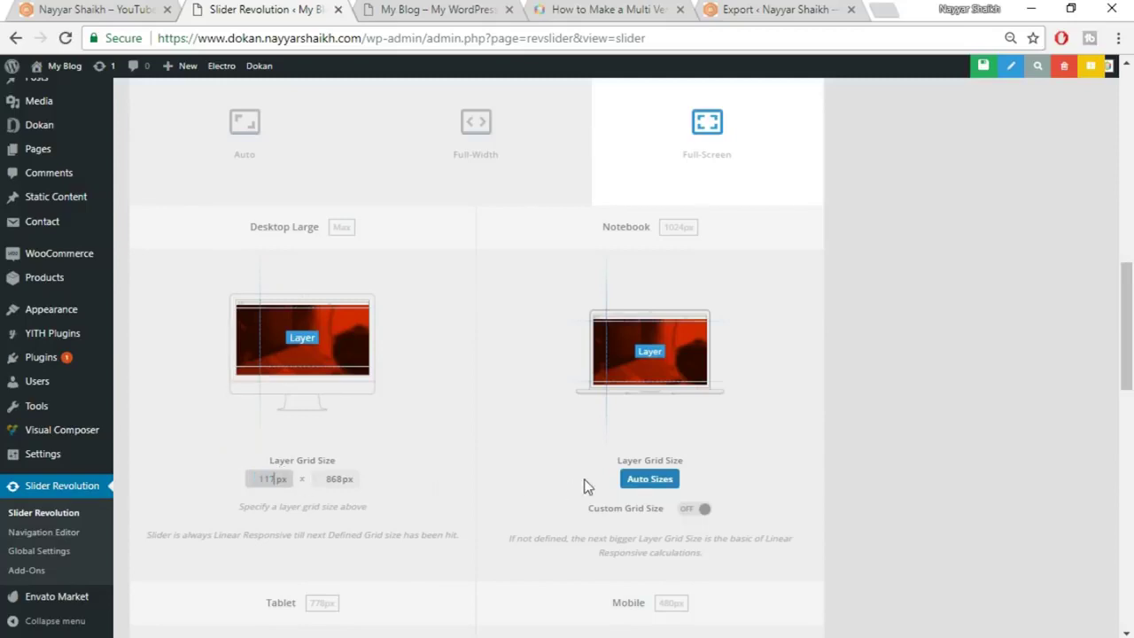
pyautogui.press('Tab')
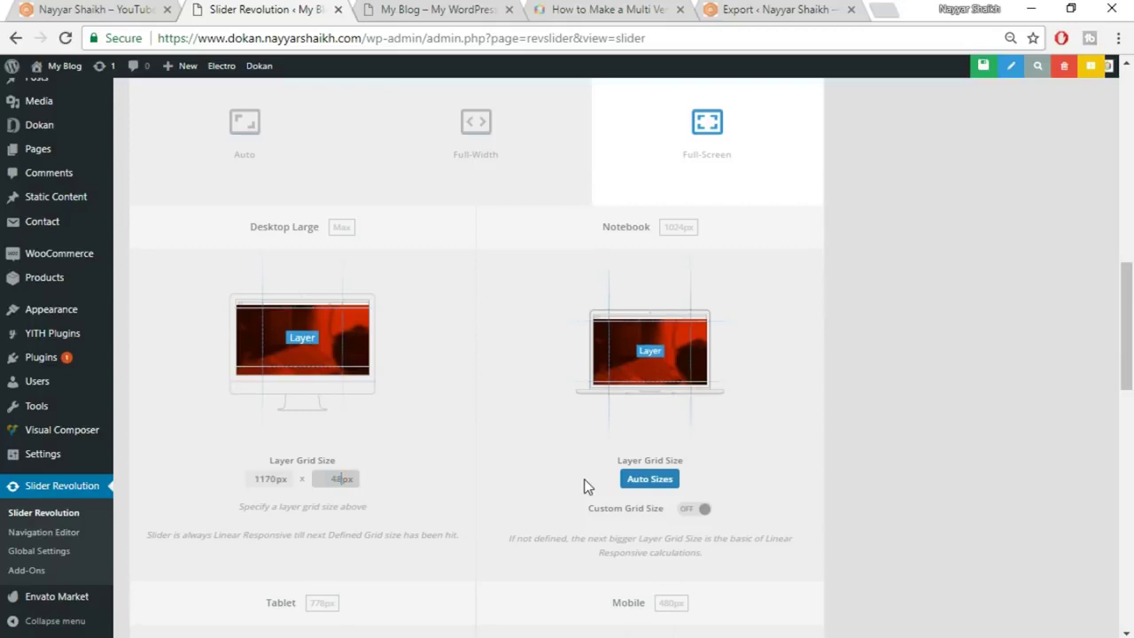
pyautogui.click(924, 448)
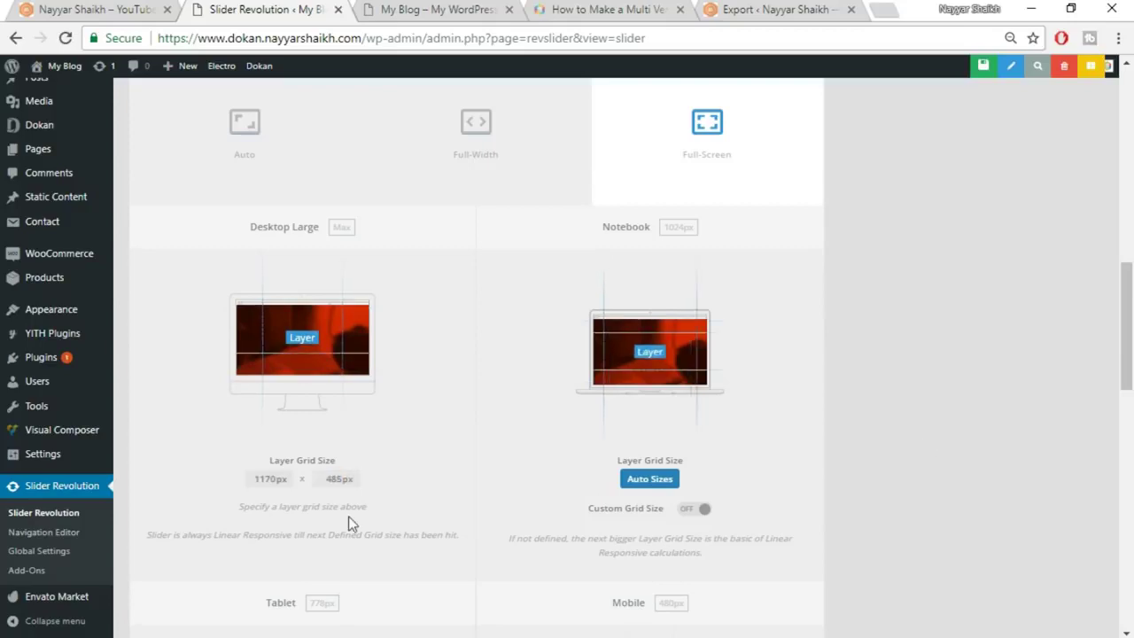
pyautogui.click(690, 510)
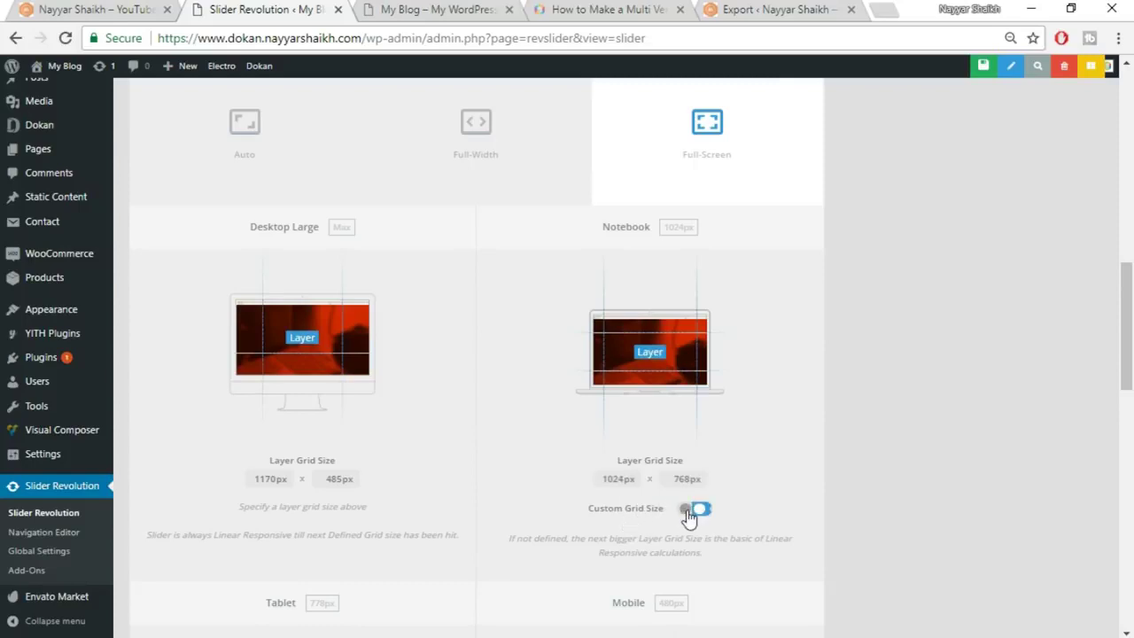
pyautogui.doubleClick(609, 479)
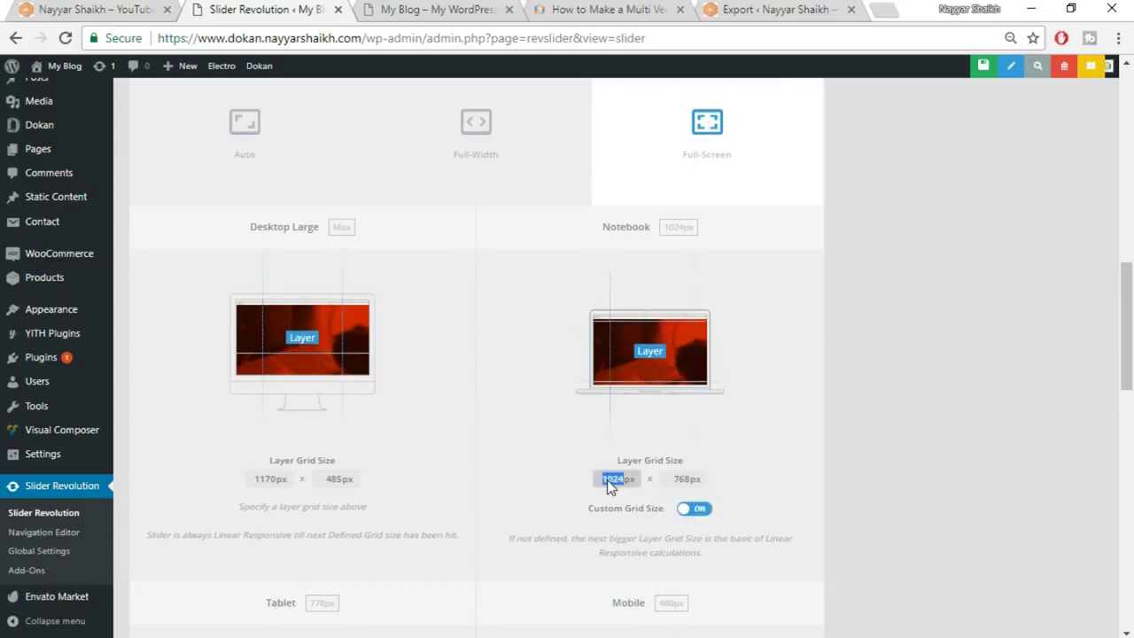
pyautogui.write('117')
pyautogui.press('Tab')
pyautogui.write('4')
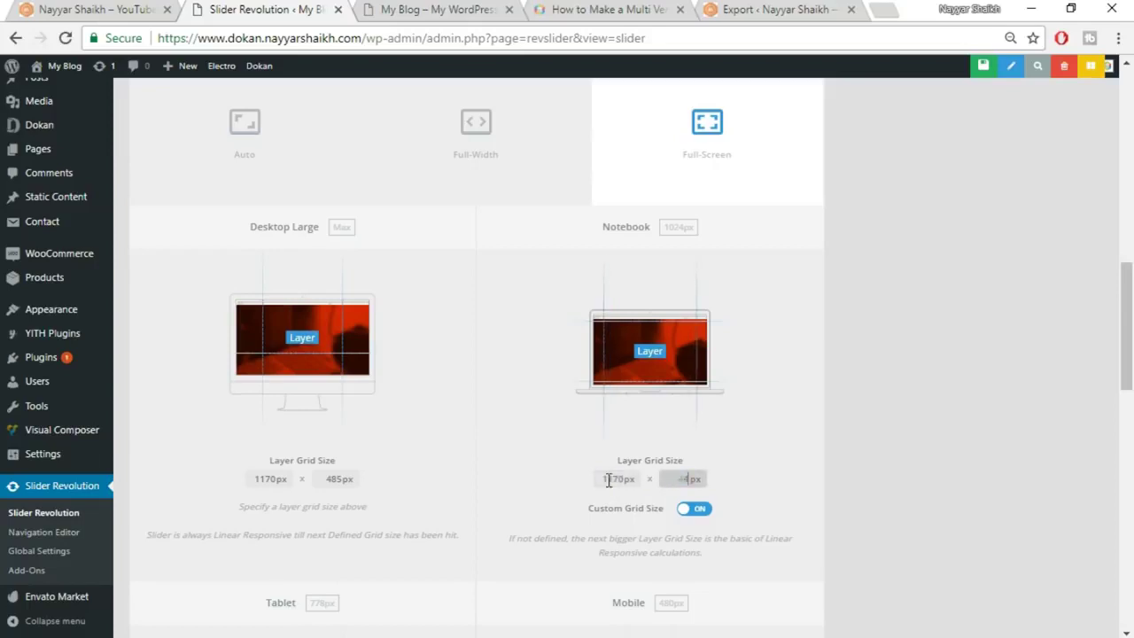
pyautogui.click(905, 466)
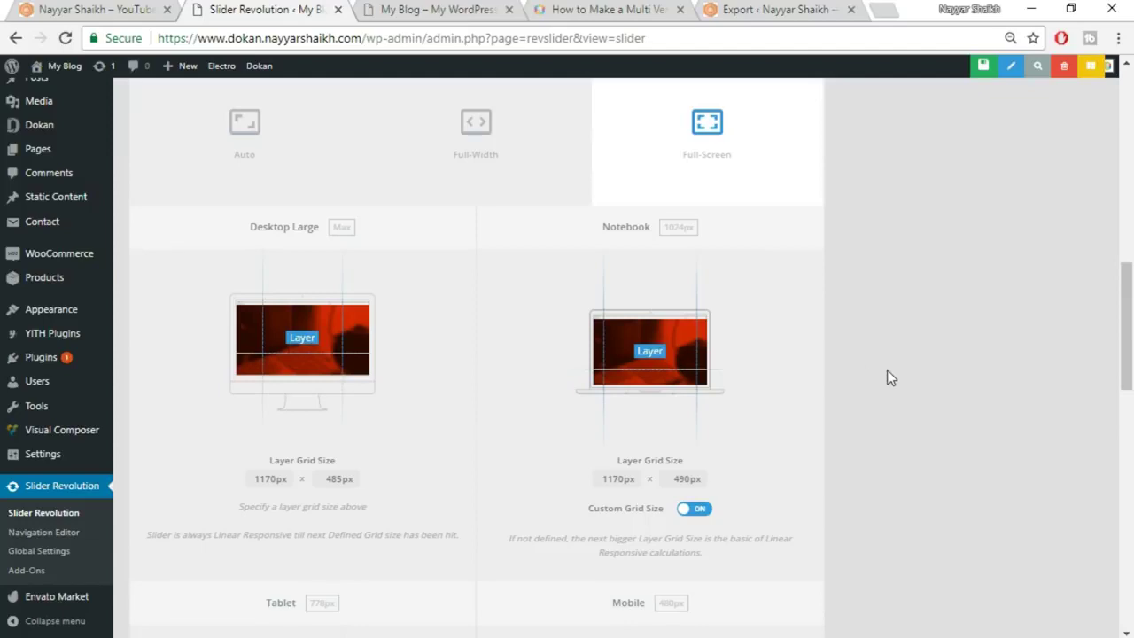
# - Turn on custom grids for Tablet (height 324px) and Mobile (680 × 323px)
pyautogui.scroll(-2, 887, 370)
pyautogui.scroll(-3, 889, 375)
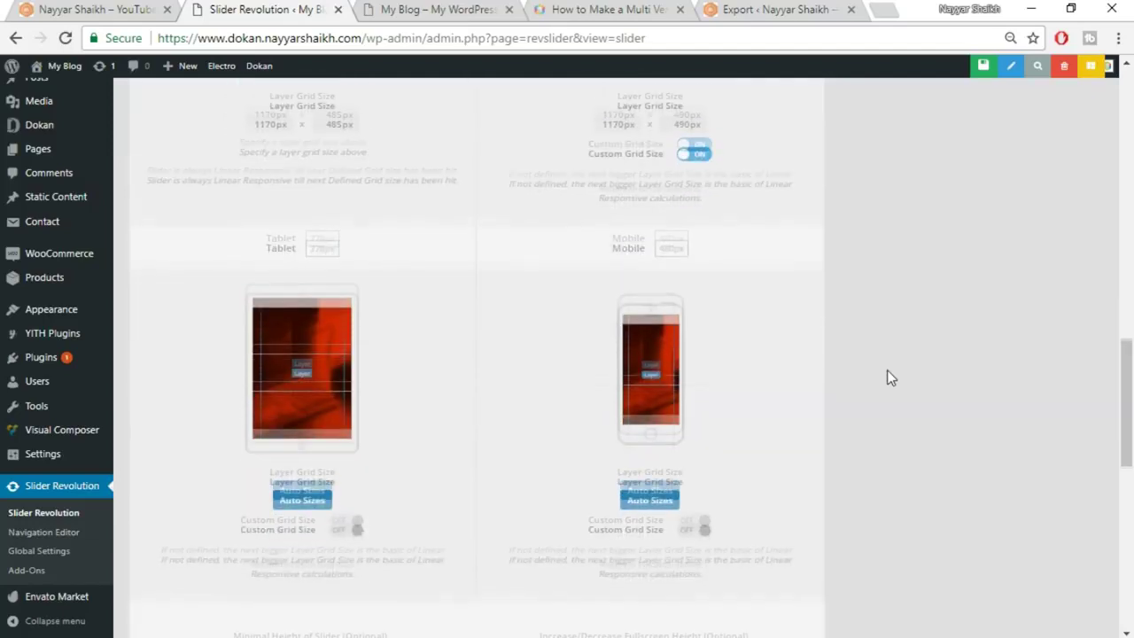
pyautogui.click(348, 443)
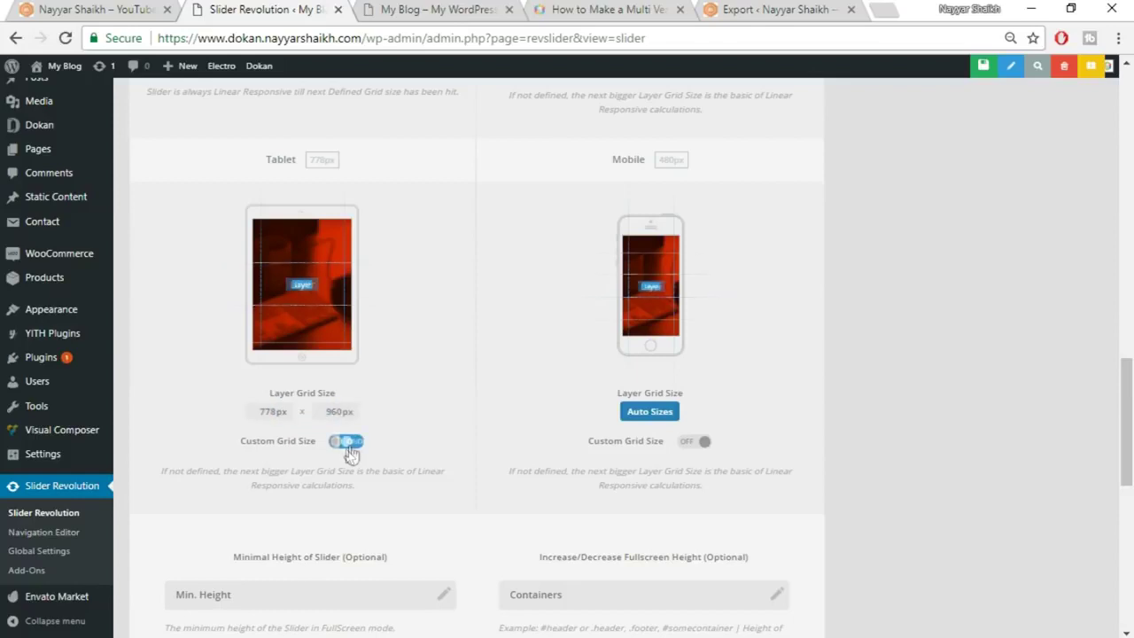
pyautogui.doubleClick(265, 413)
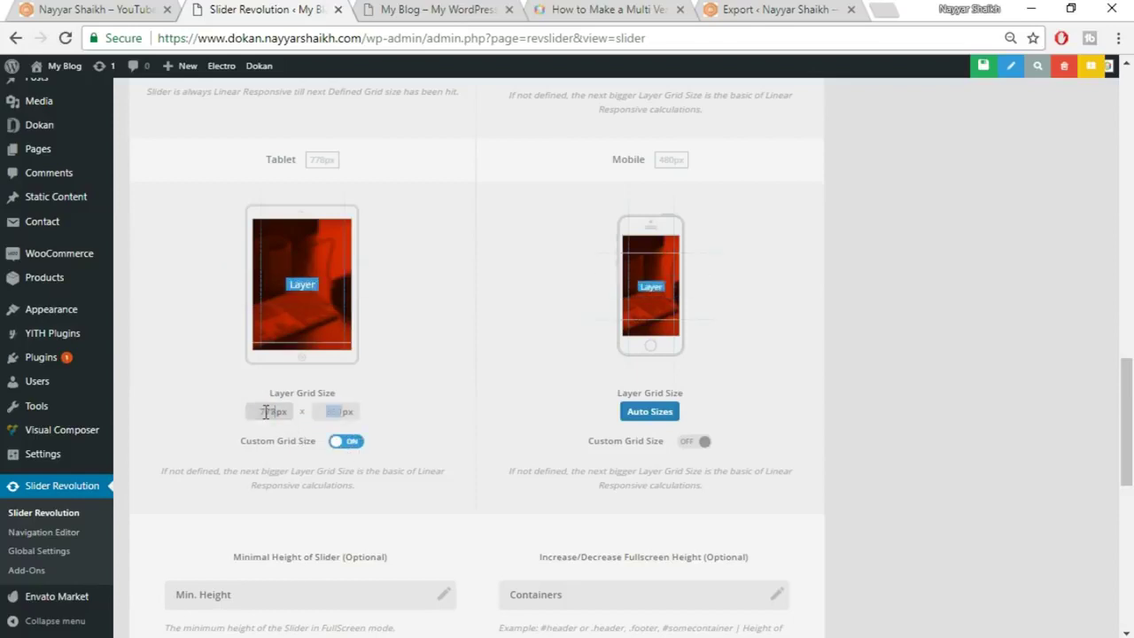
pyautogui.press('Tab')
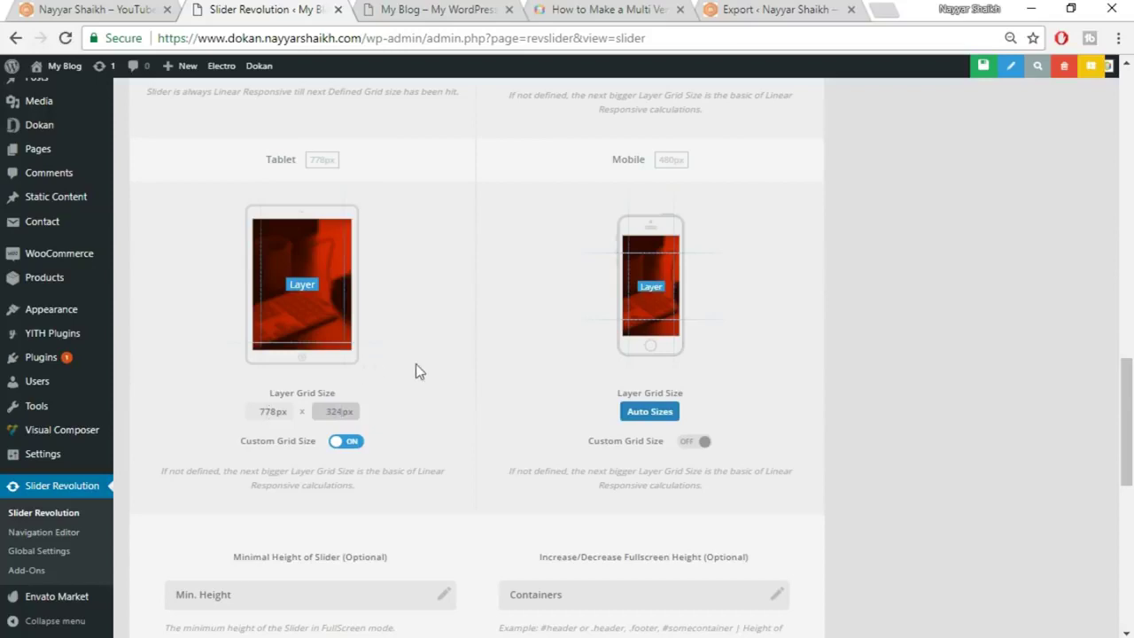
pyautogui.write('324')
pyautogui.click(452, 370)
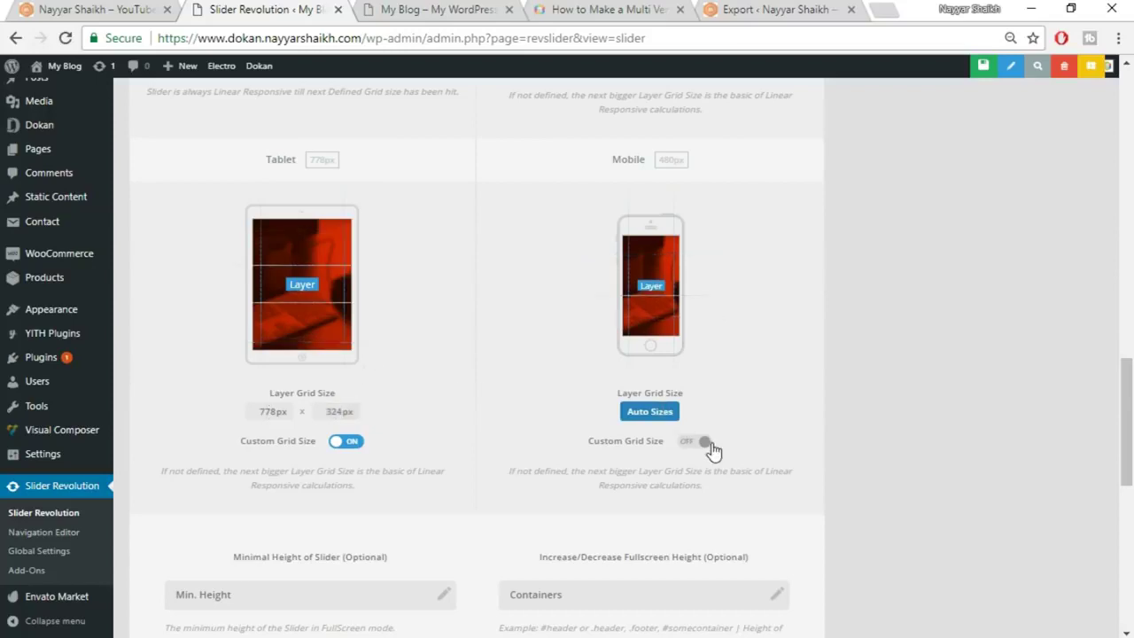
pyautogui.click(703, 440)
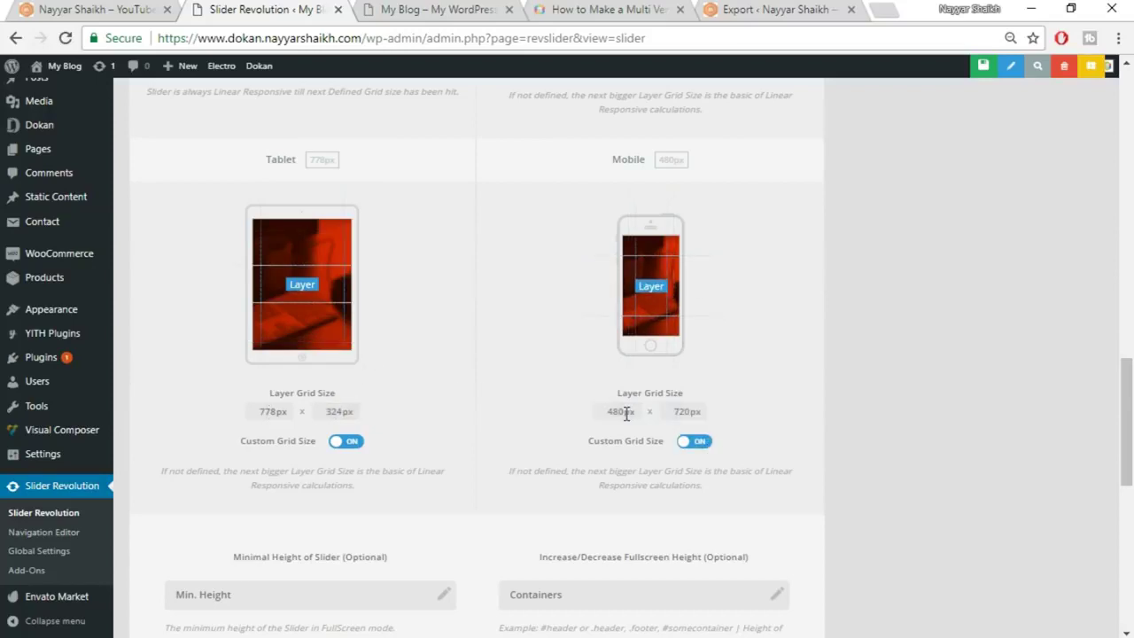
pyautogui.scroll(10, 625, 421)
pyautogui.scroll(-10, 699, 425)
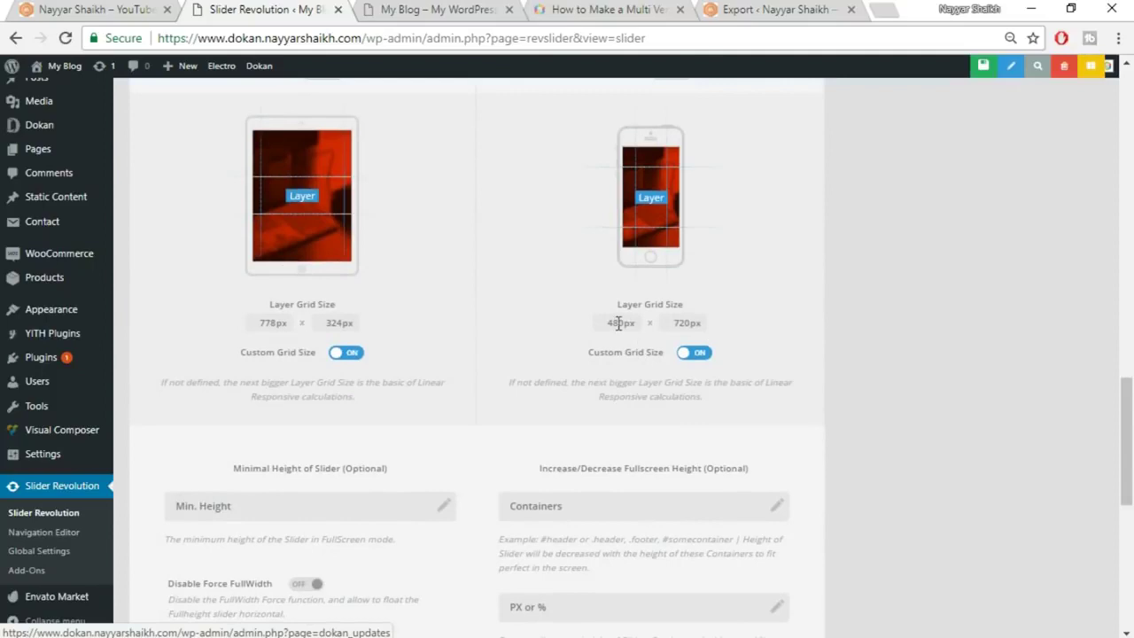
pyautogui.doubleClick(617, 324)
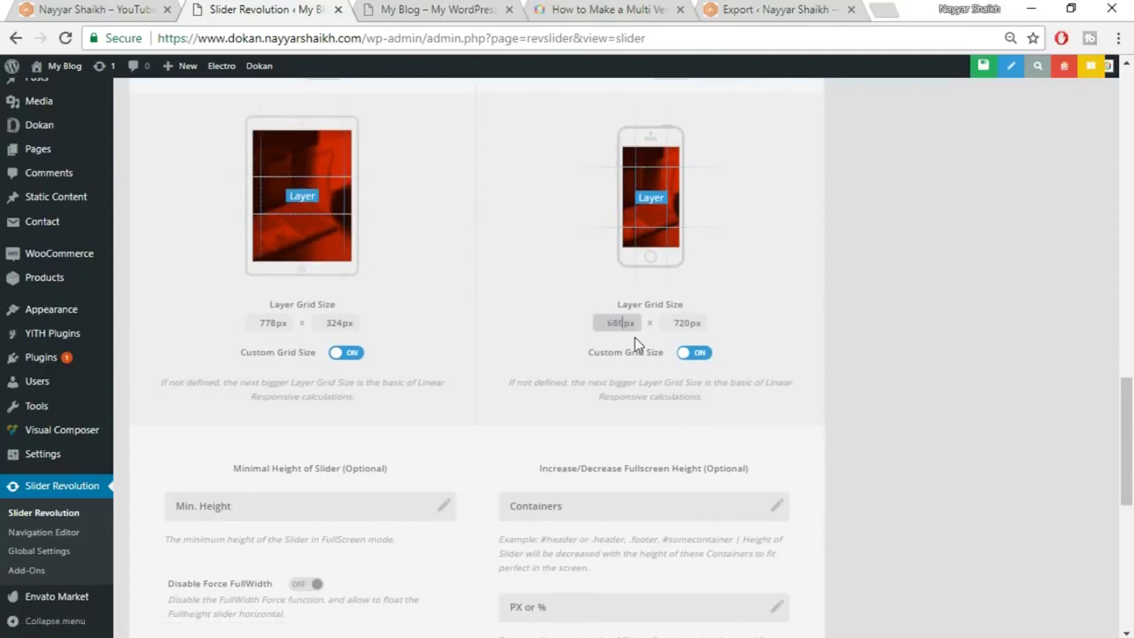
pyautogui.press('Tab')
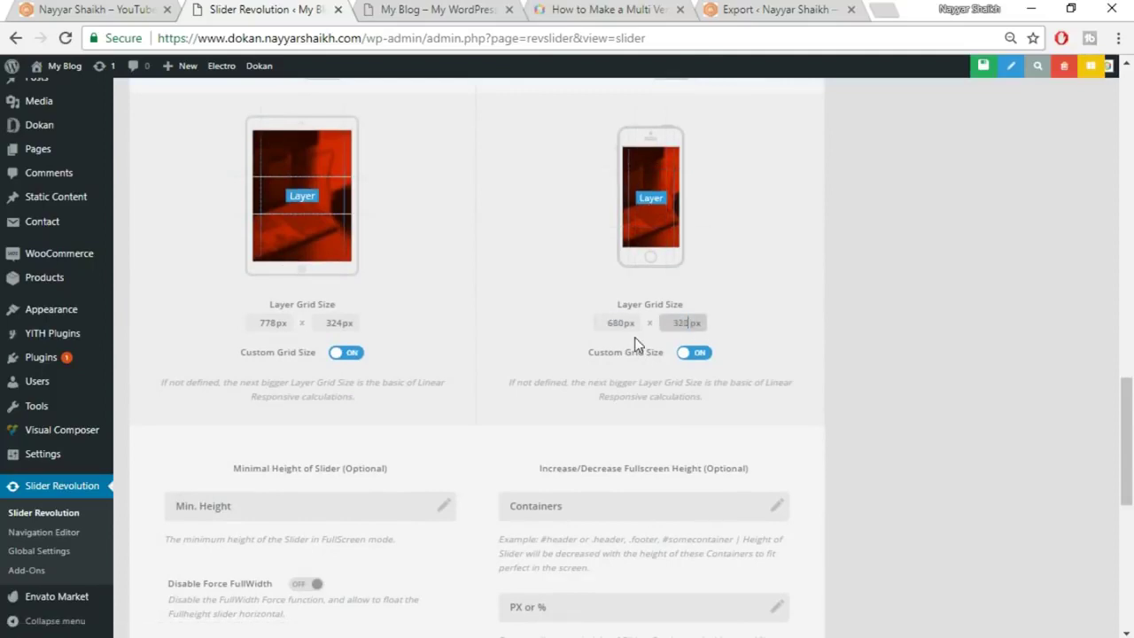
pyautogui.scroll(-15, 860, 336)
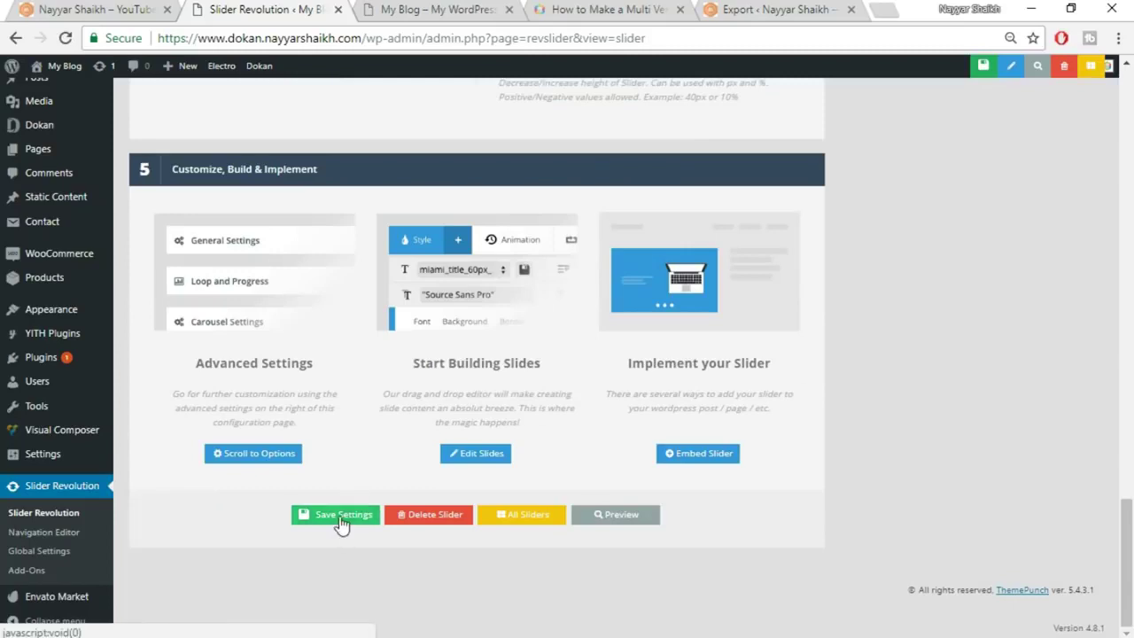
# - Save Slider1's settings, then return to Slider Settings and click into the Custom CSS box
pyautogui.click(341, 523)
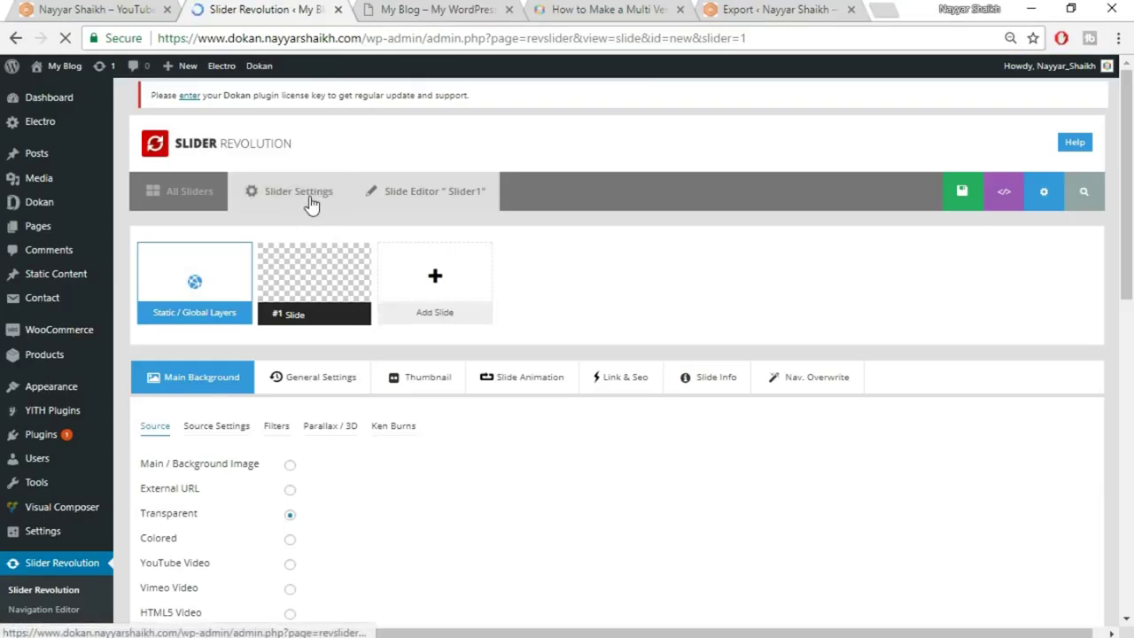
pyautogui.click(309, 196)
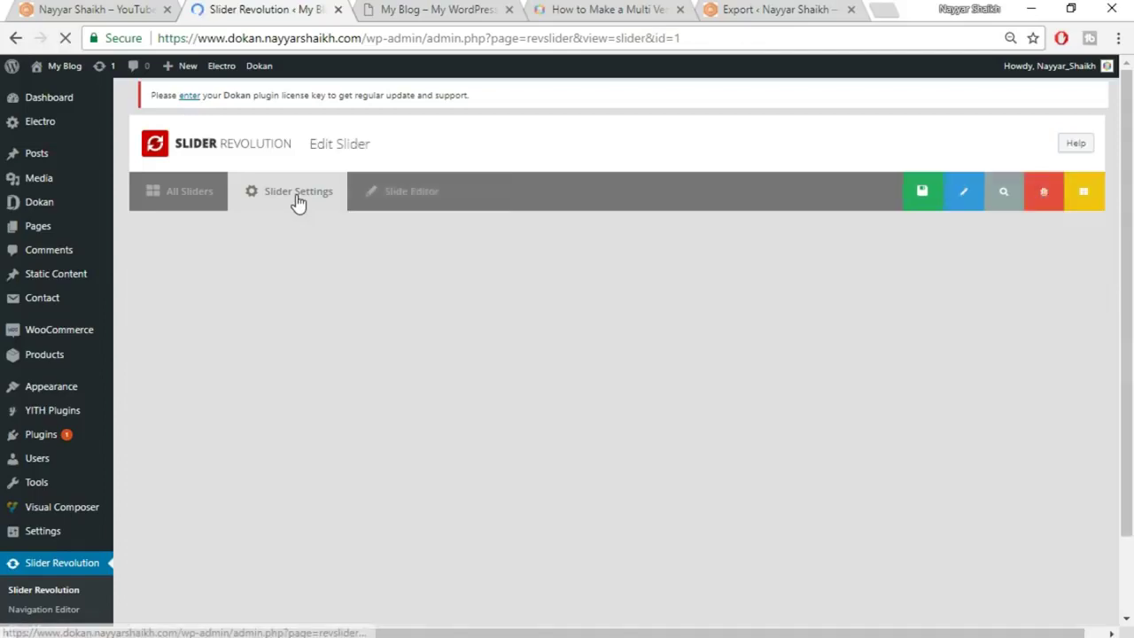
pyautogui.scroll(-15, 908, 396)
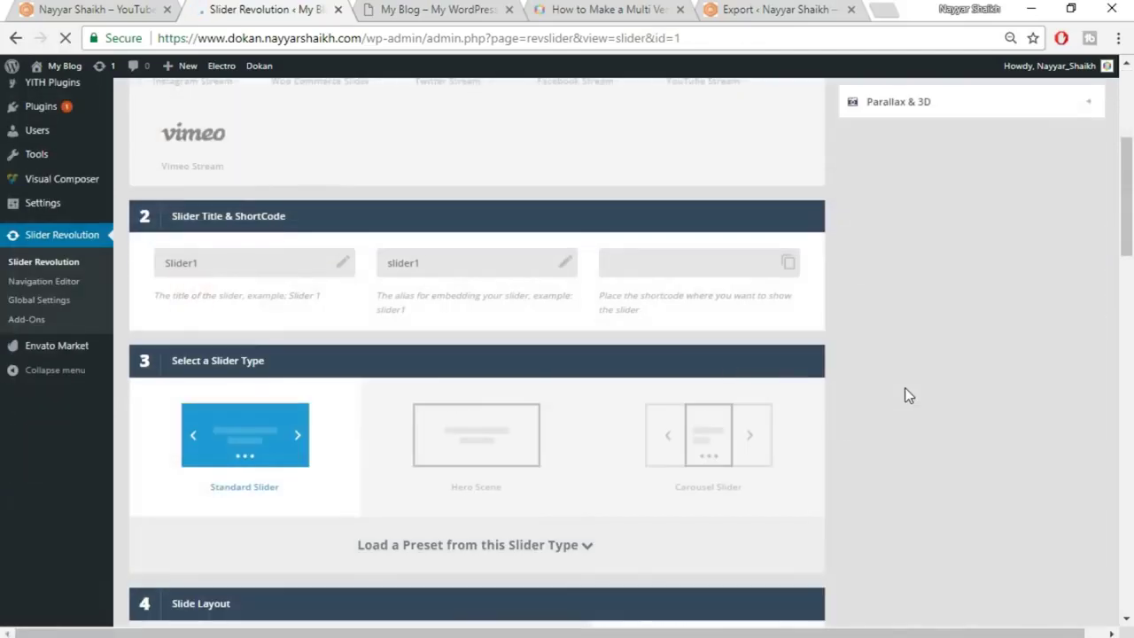
pyautogui.scroll(-10, 905, 396)
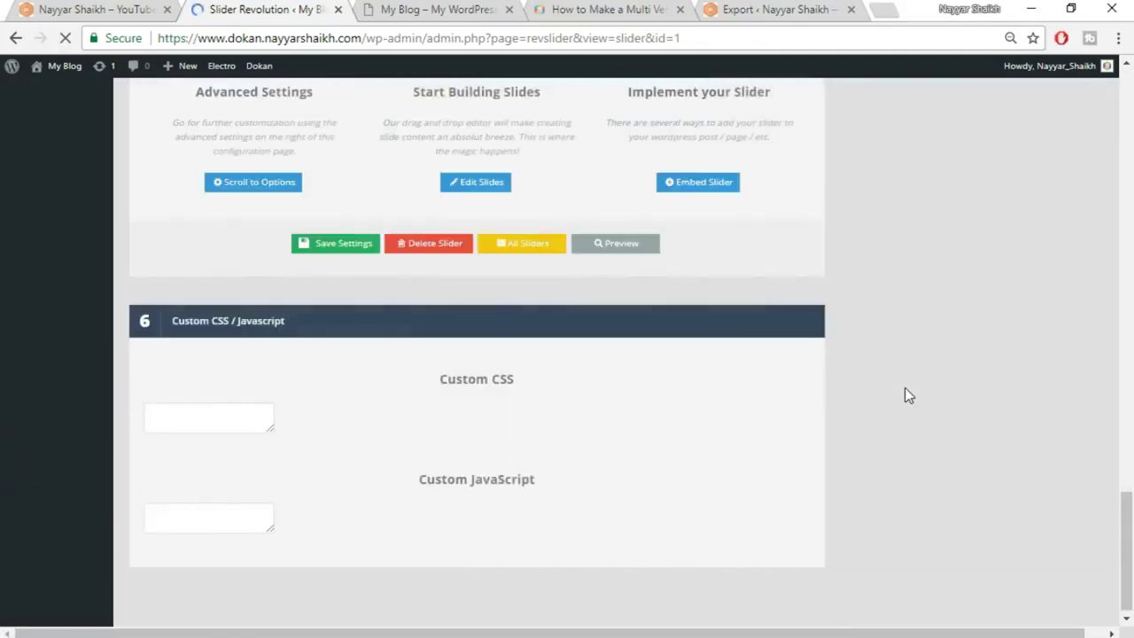
pyautogui.click(398, 417)
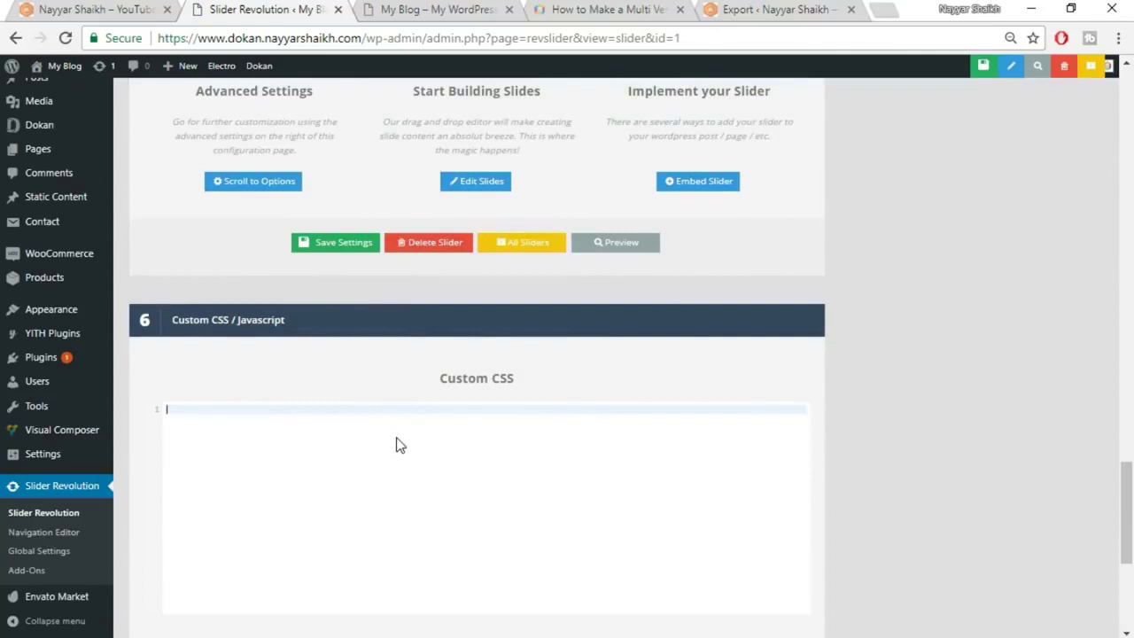
# - Copy the .tp-bullets rule (top:105.7%, left:21%, both !important) from the Notepad CSS notes
pyautogui.hotkey('alt', 'Tab')
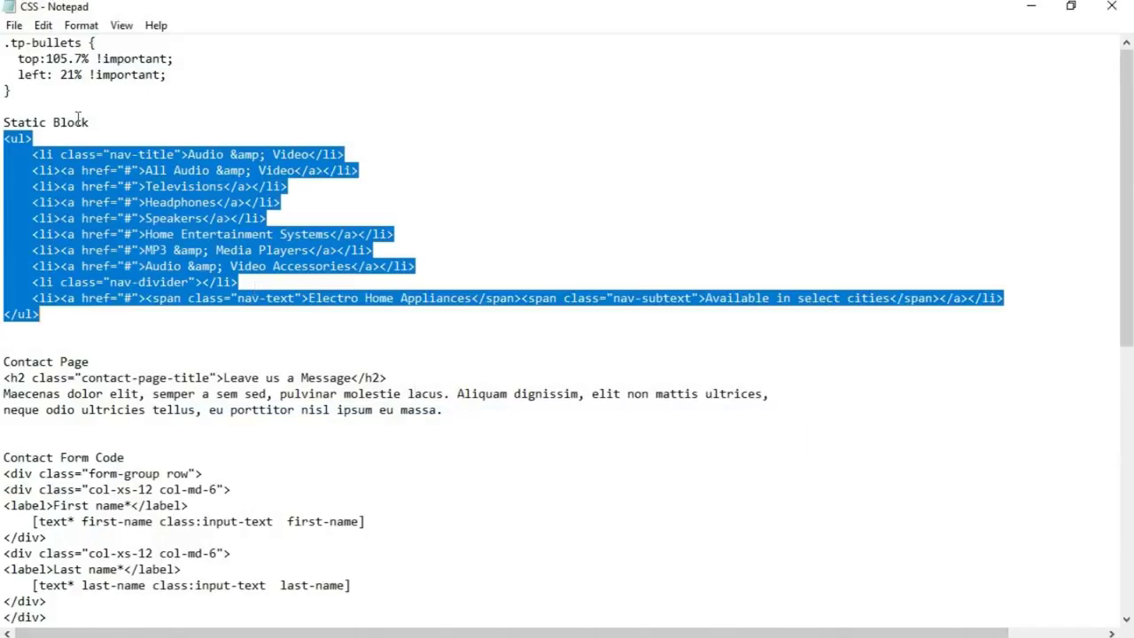
pyautogui.moveTo(3, 42); pyautogui.dragTo(40, 88)
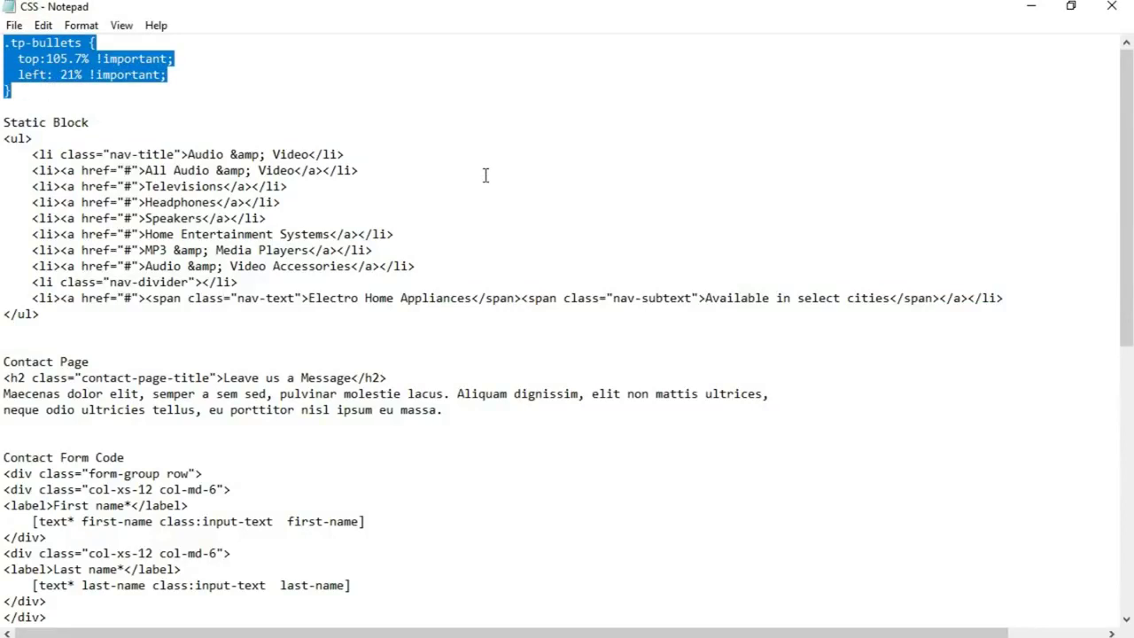
pyautogui.hotkey('ctrl', 'c')
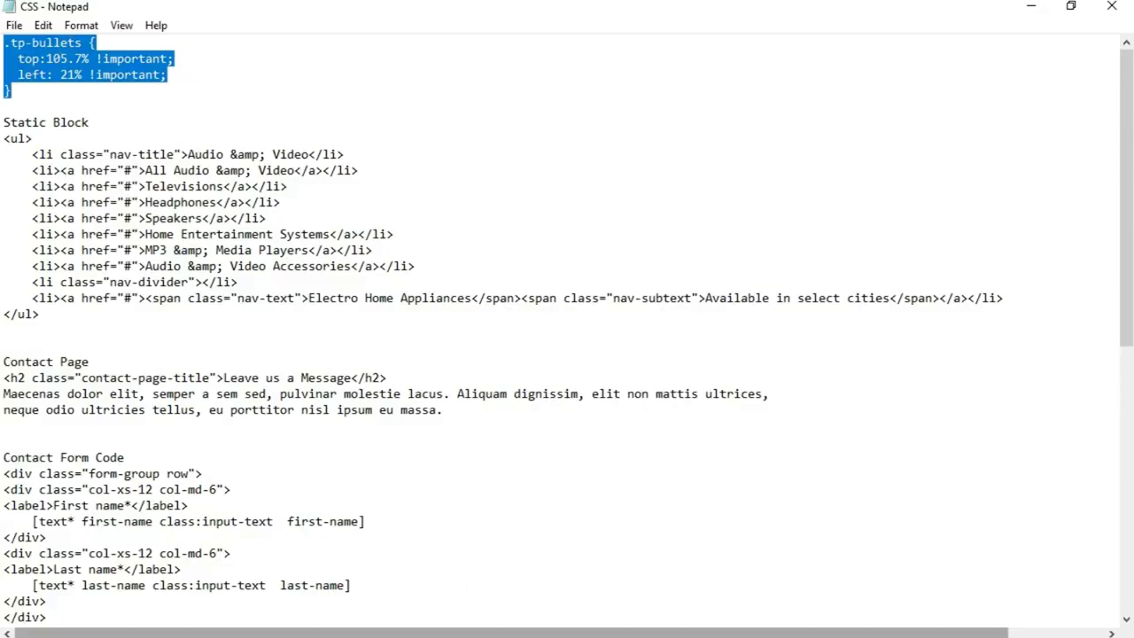
pyautogui.hotkey('alt', 'Tab')
# - Paste the .tp-bullets rule into Slider1's Custom CSS
pyautogui.click(317, 477)
pyautogui.hotkey('ctrl', 'v')
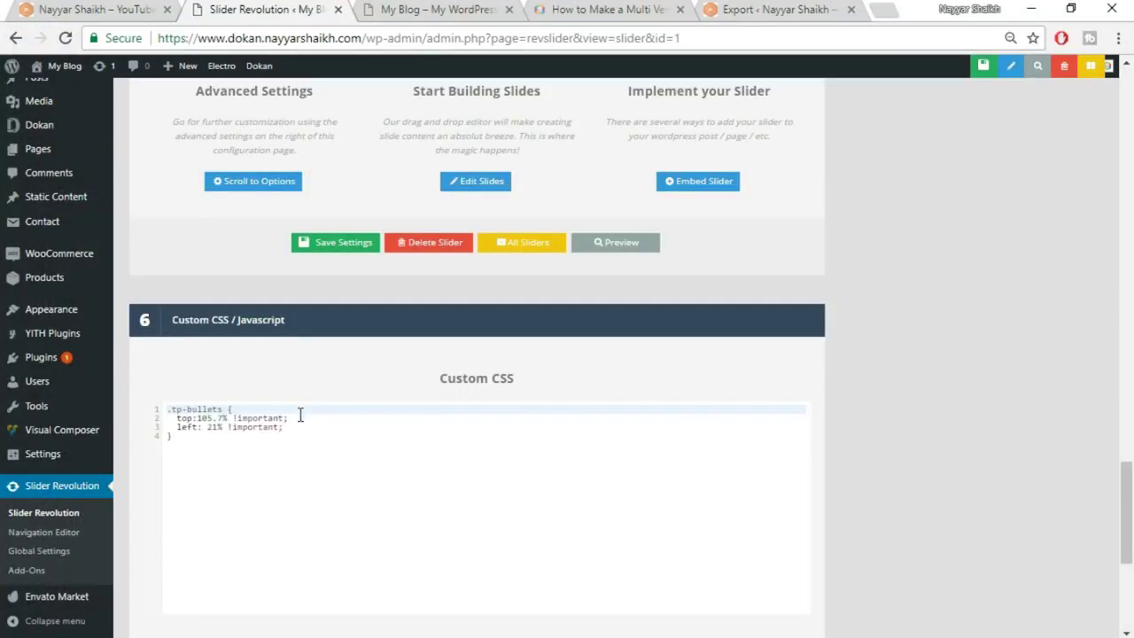
pyautogui.scroll(-3, 524, 485)
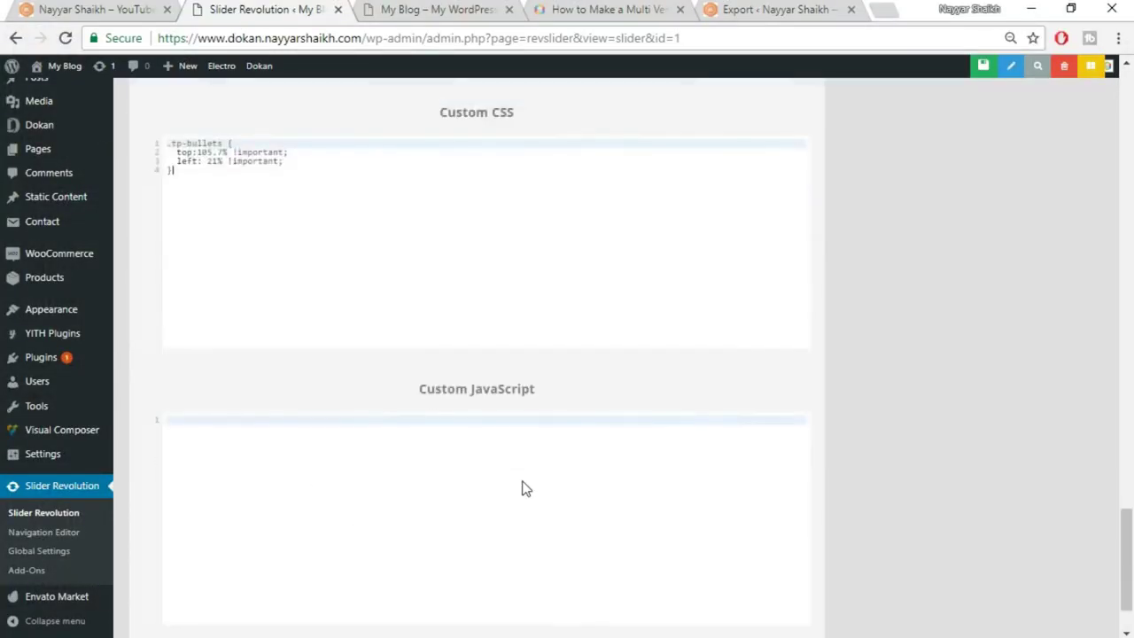
pyautogui.scroll(2, 525, 490)
pyautogui.scroll(20, 531, 493)
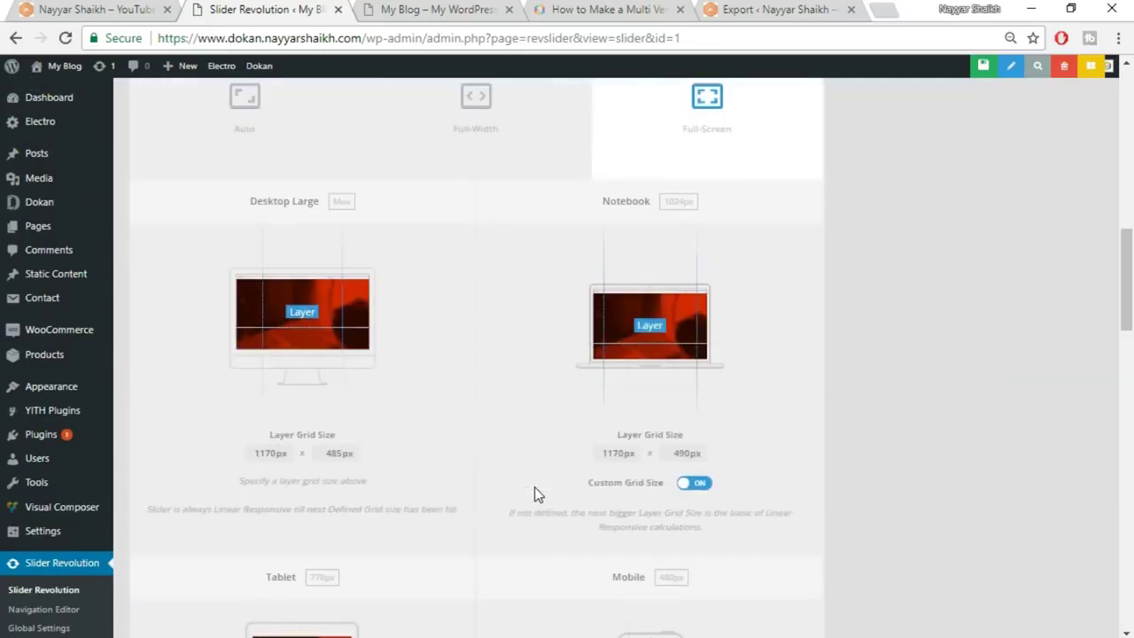
pyautogui.scroll(8, 549, 494)
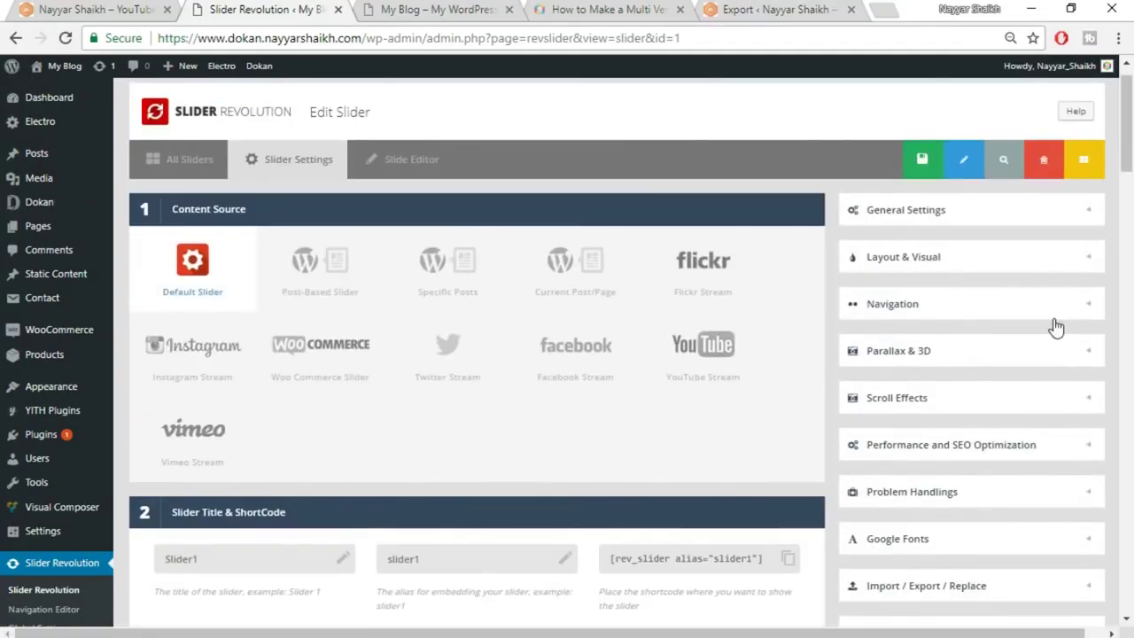
# - Turn on Show Background Image under Layout & Visual, keeping cover, no-repeat, center center
pyautogui.click(944, 265)
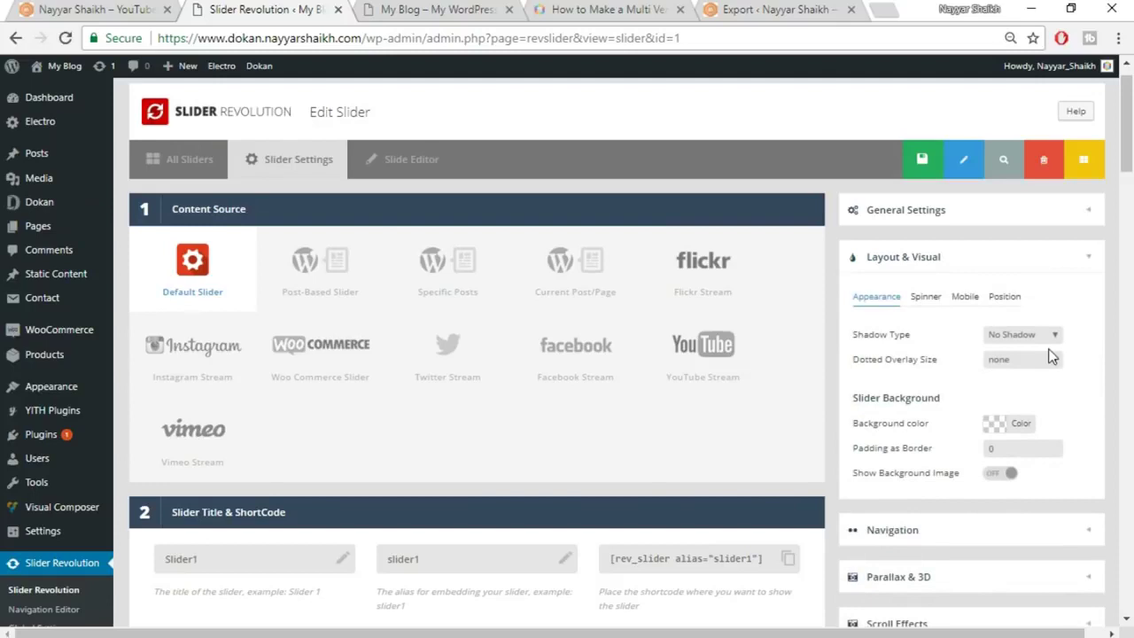
pyautogui.click(999, 478)
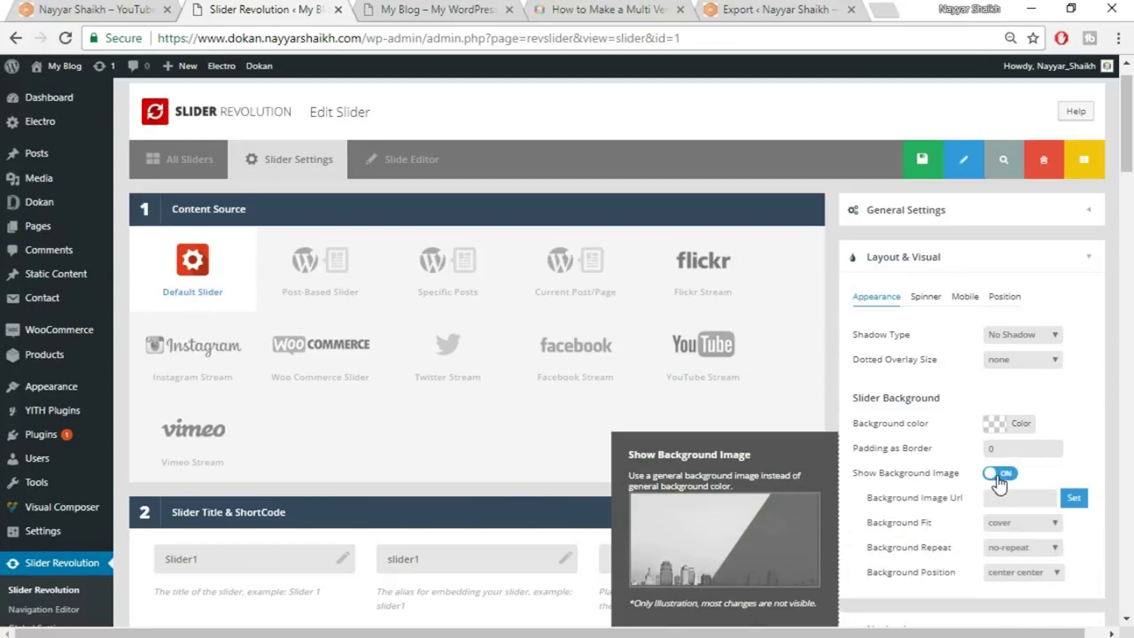
pyautogui.scroll(-1, 1112, 440)
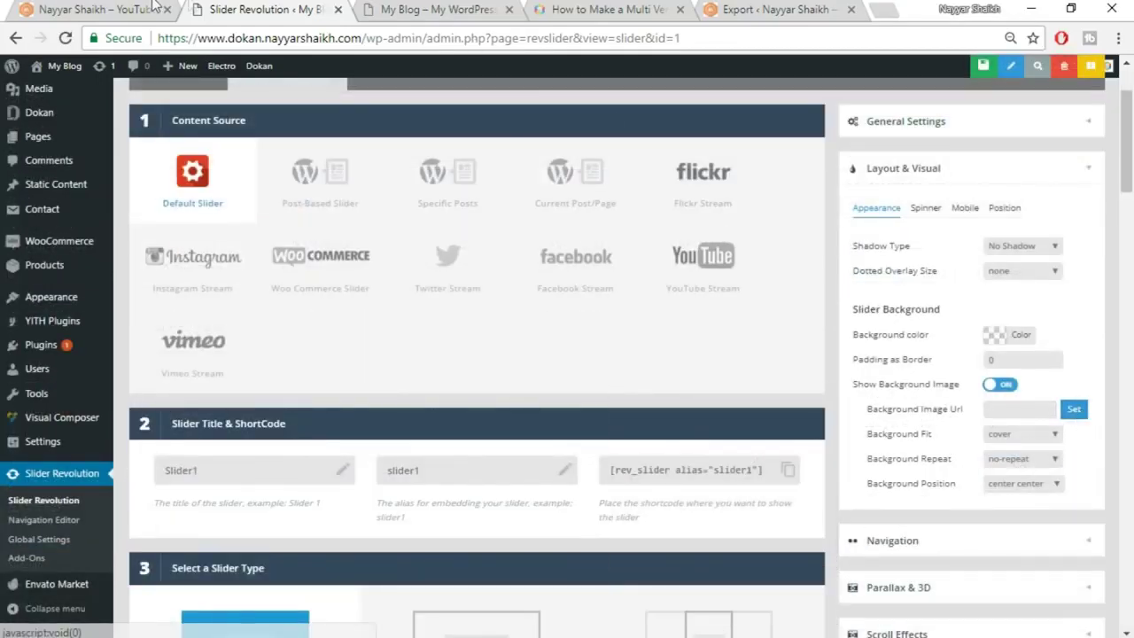
pyautogui.click(155, 7)
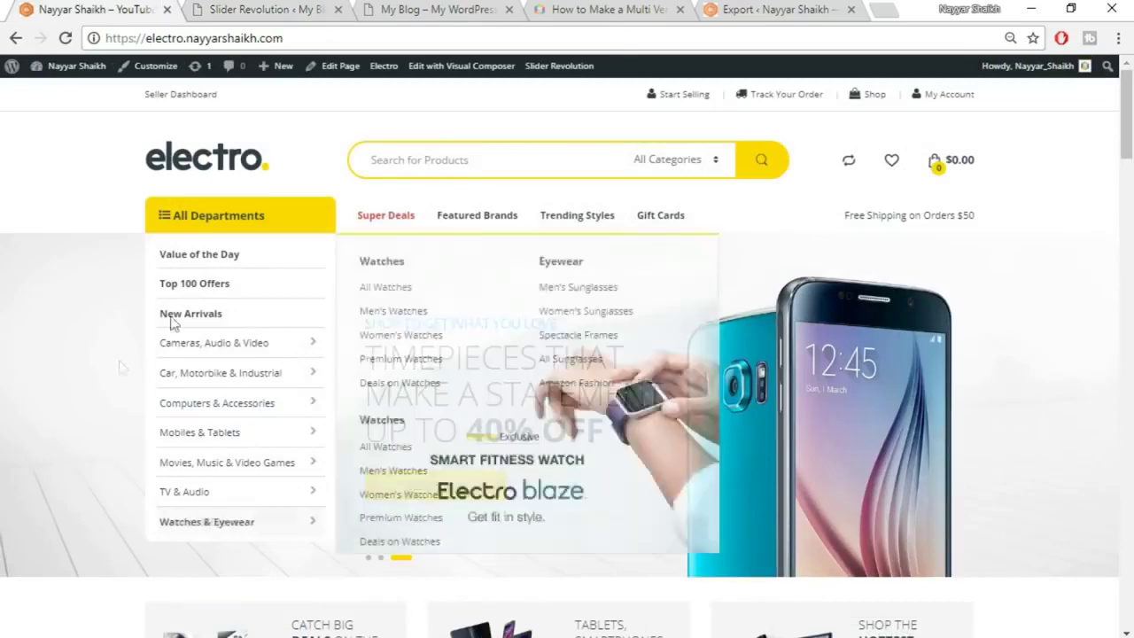
pyautogui.click(272, 7)
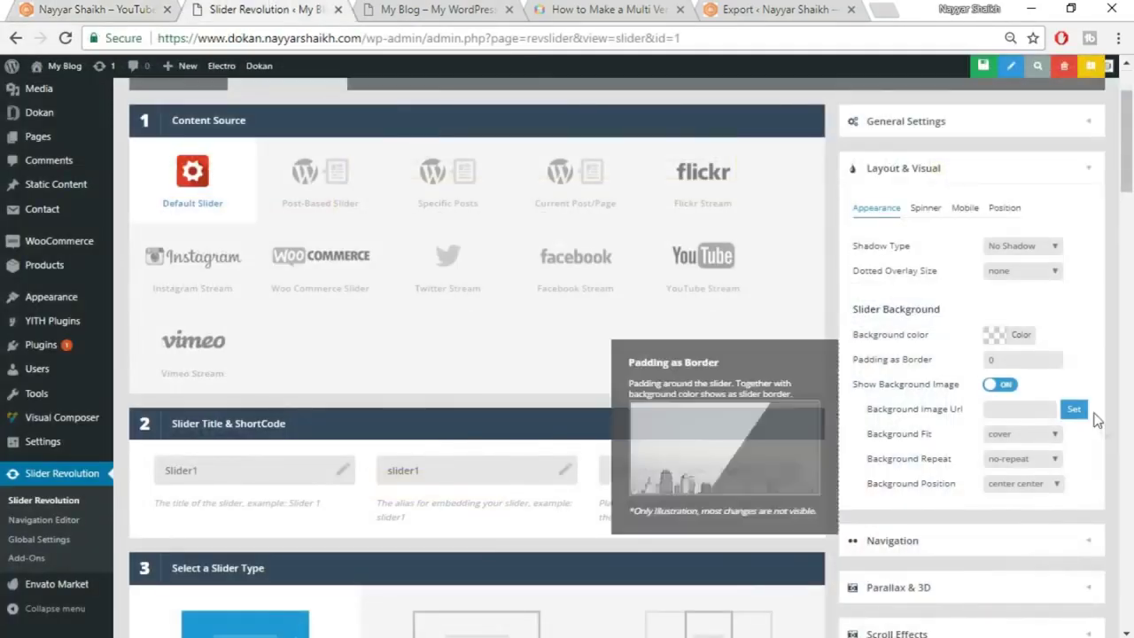
# - Upload Slider BG.jpg from Images > Slider and insert it as Slider1's background image
pyautogui.click(1084, 413)
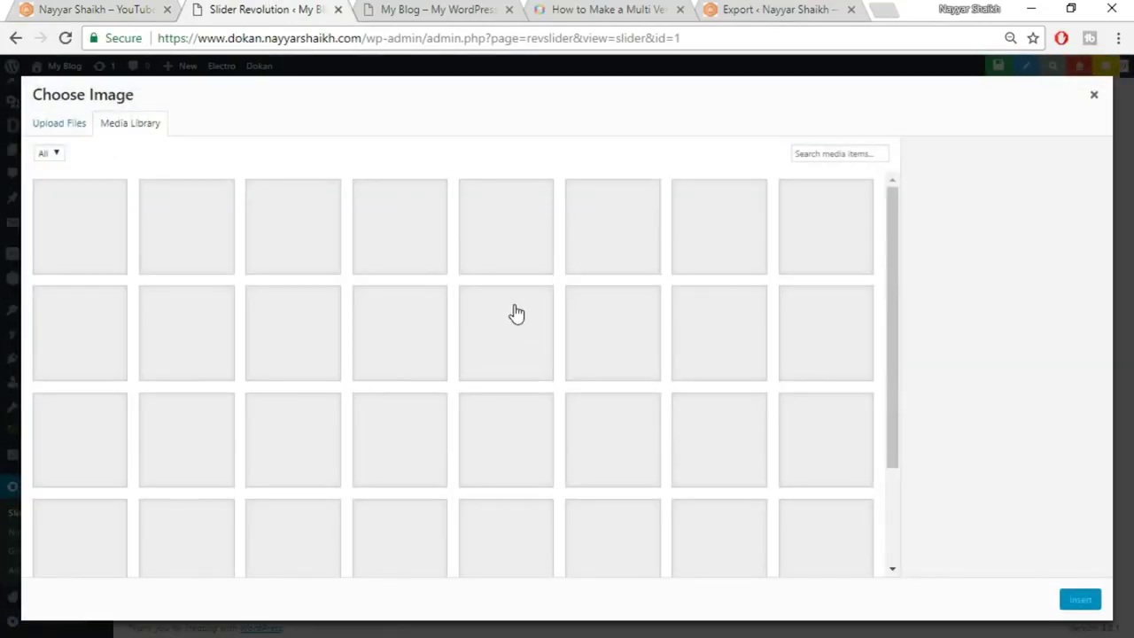
pyautogui.click(58, 129)
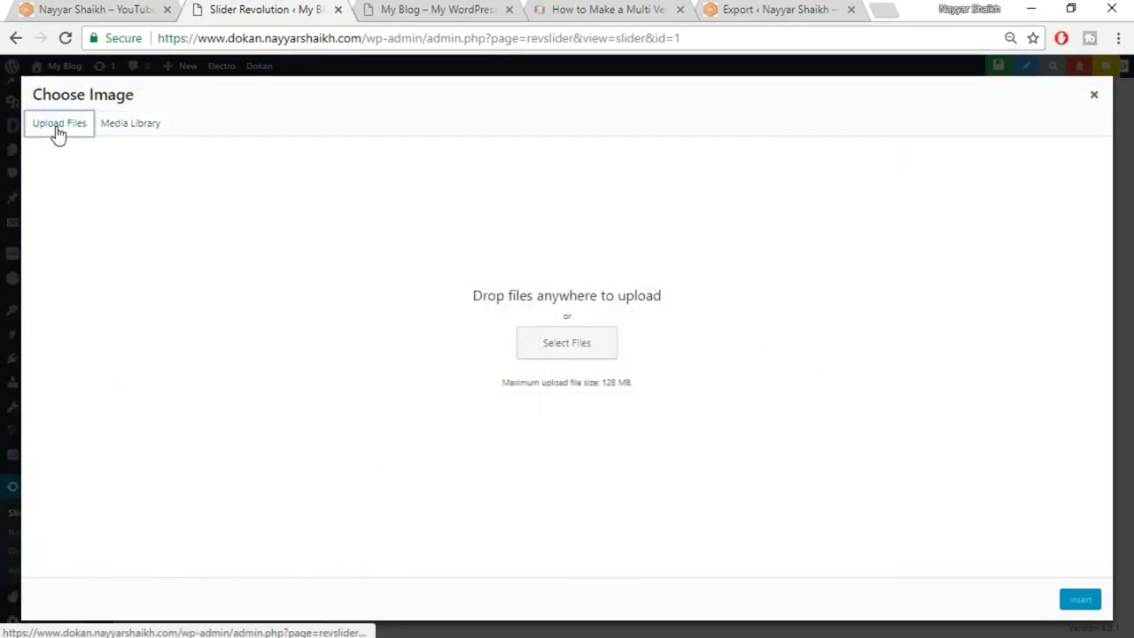
pyautogui.click(551, 343)
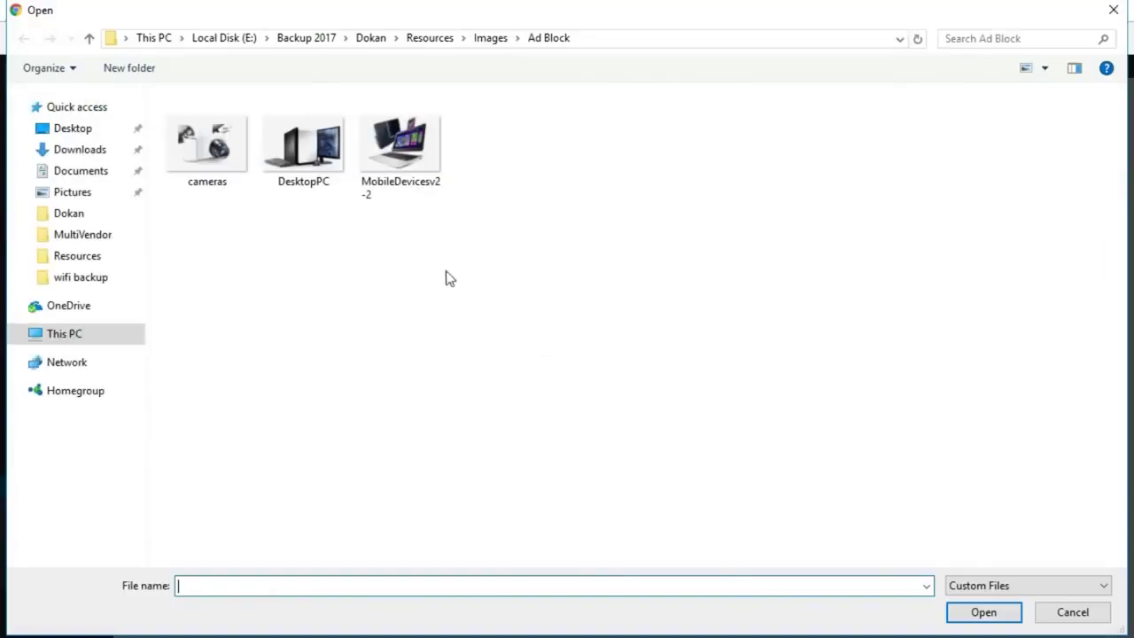
pyautogui.click(425, 41)
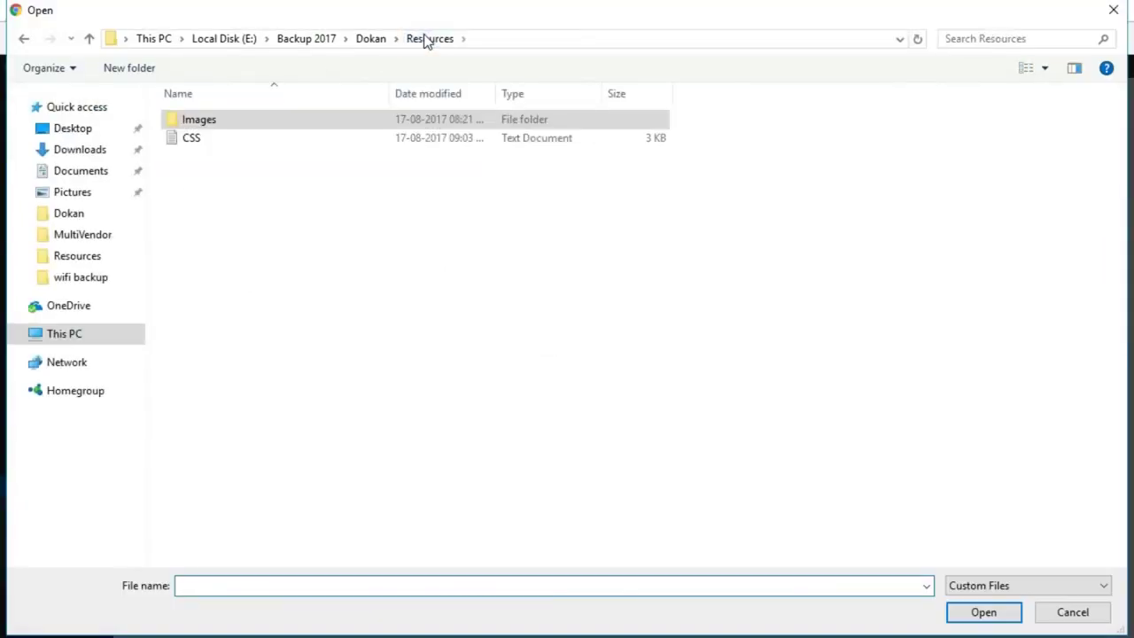
pyautogui.doubleClick(249, 130)
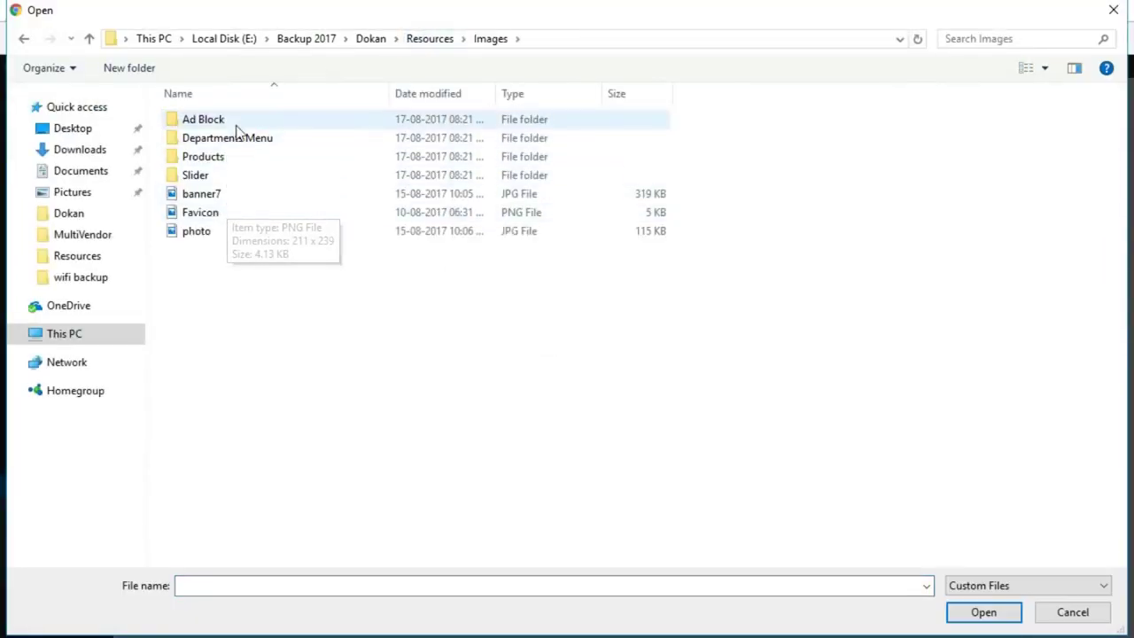
pyautogui.doubleClick(228, 178)
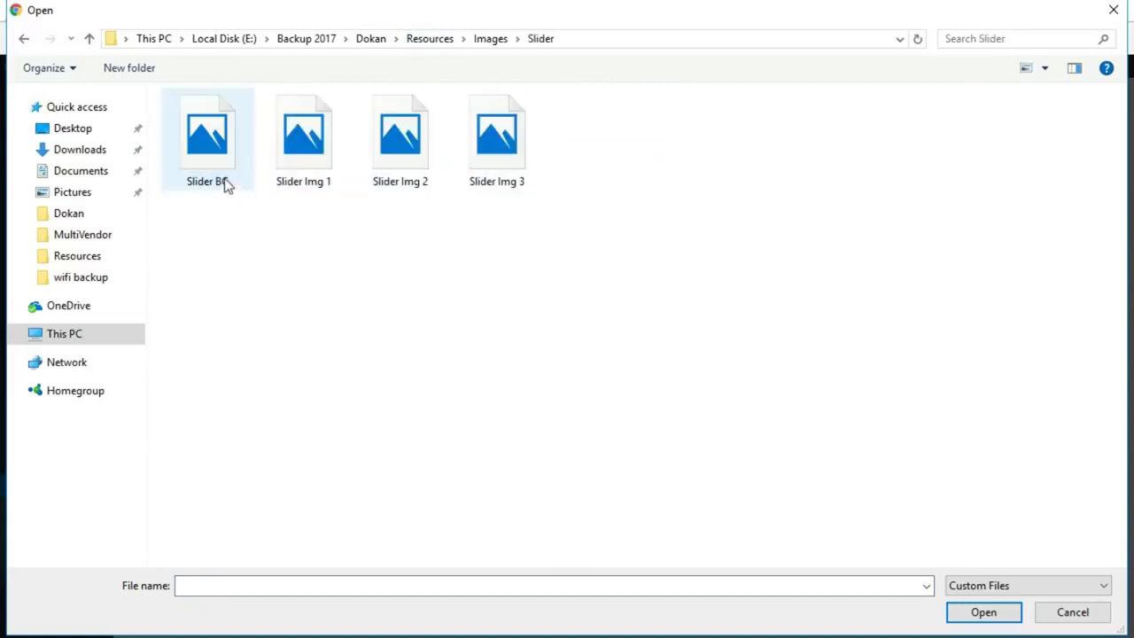
pyautogui.click(206, 153)
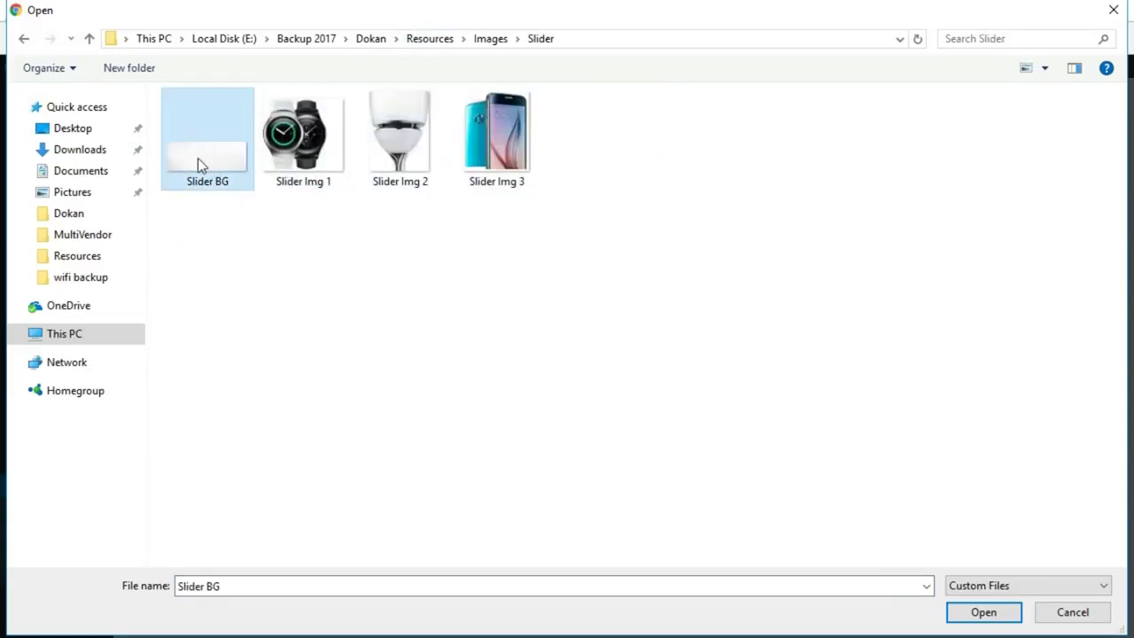
pyautogui.click(983, 612)
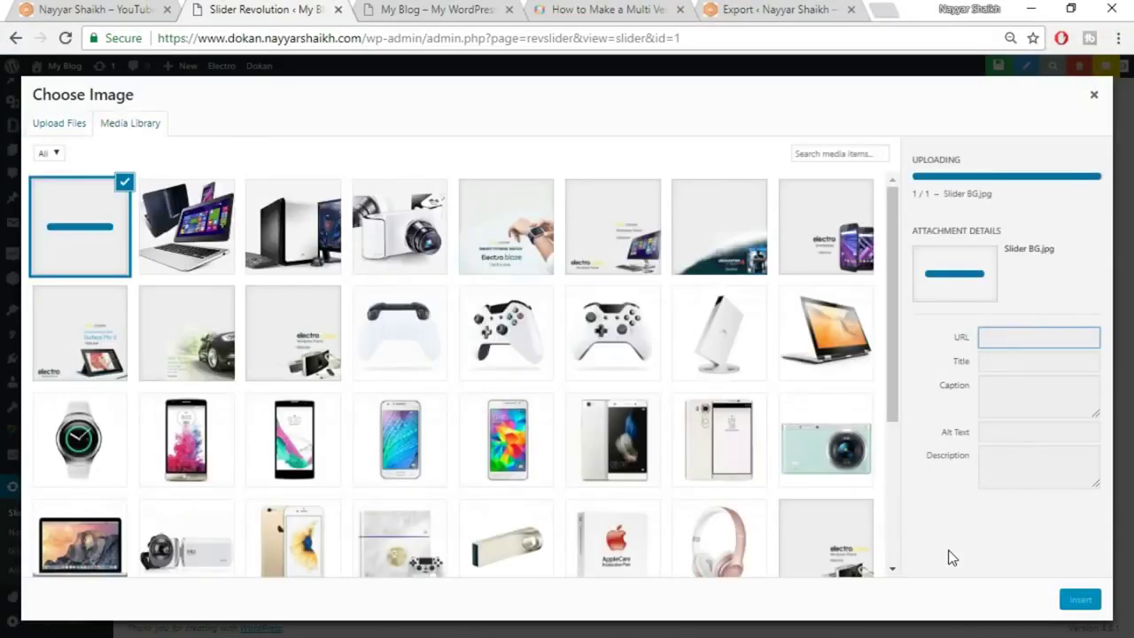
pyautogui.click(1081, 600)
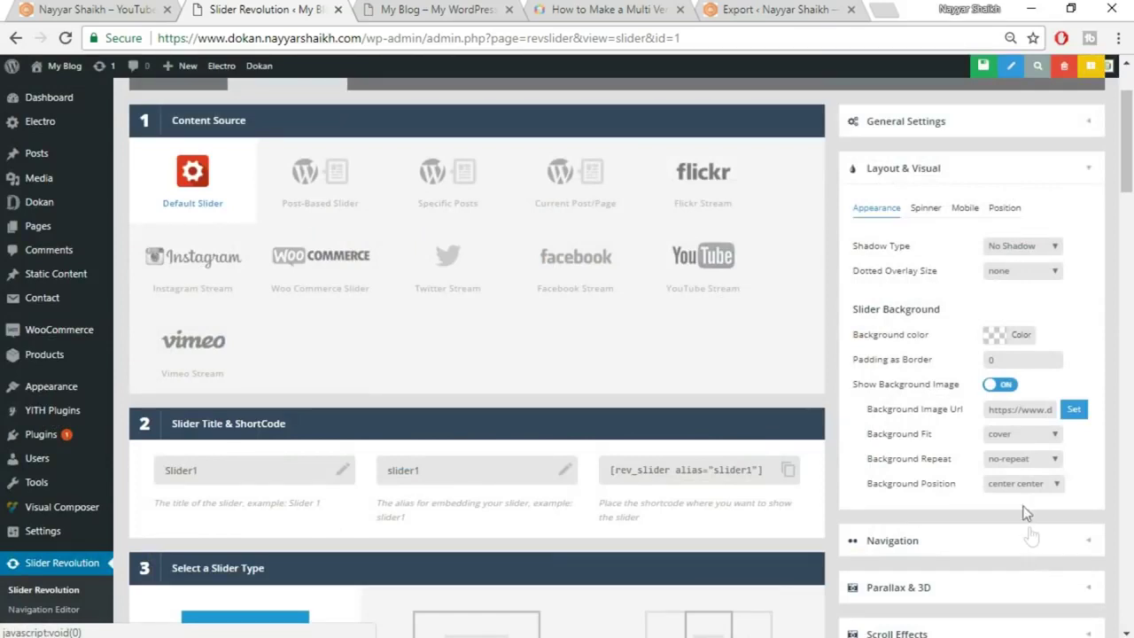
pyautogui.moveTo(1019, 435)
pyautogui.moveTo(1026, 461)
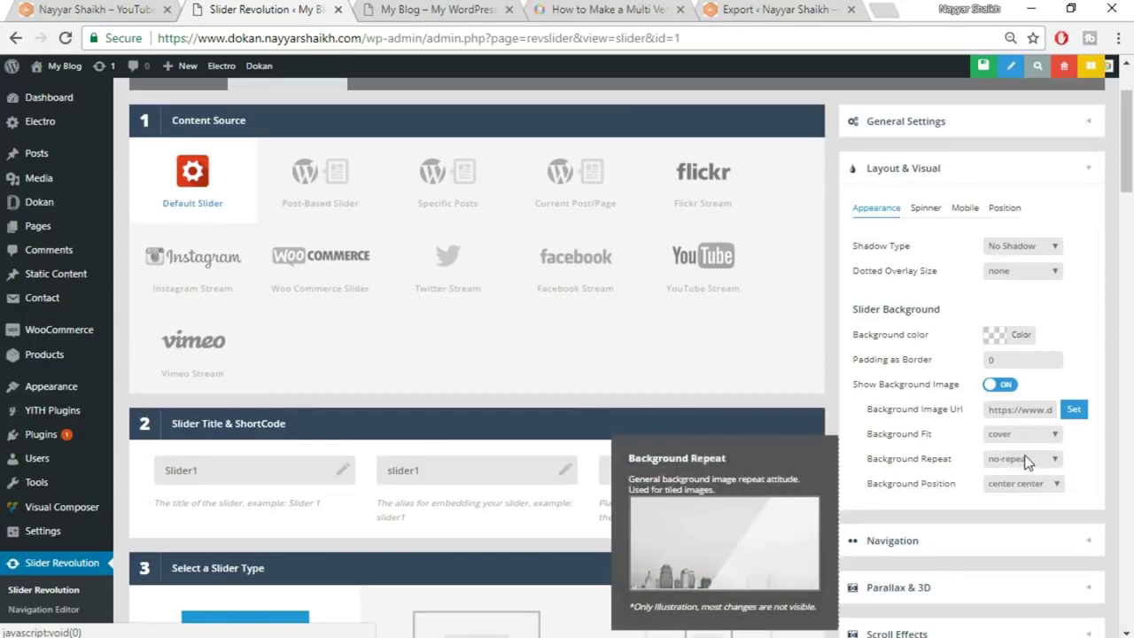
pyautogui.moveTo(1035, 492)
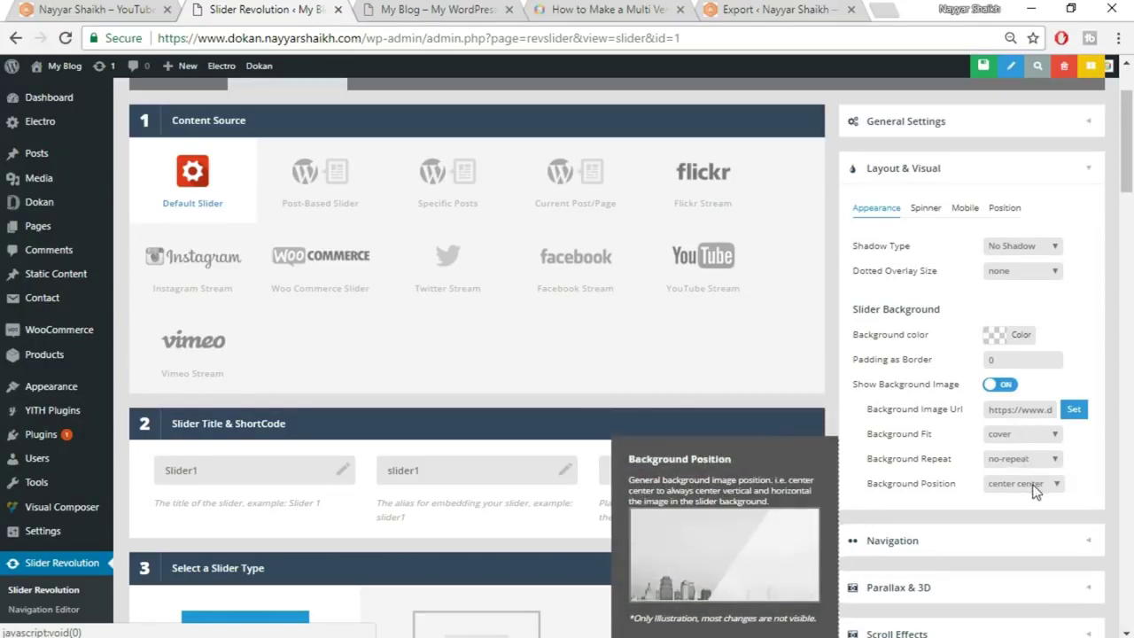
# - Enable navigation arrows and Hesperiden-style bullets, then save Slider1's settings
pyautogui.click(1094, 170)
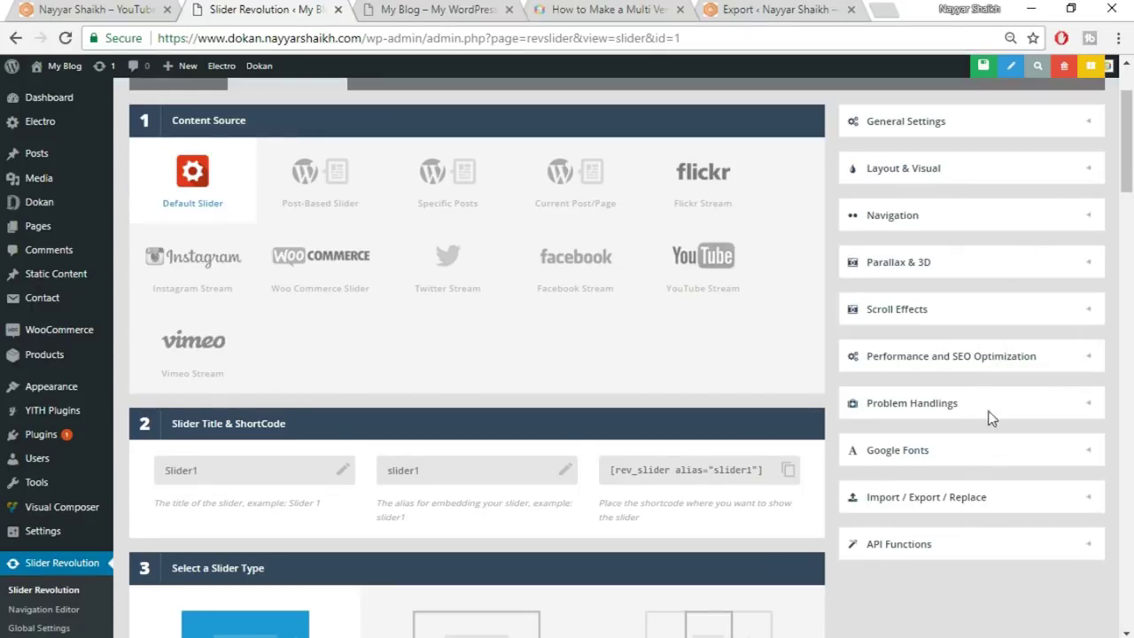
pyautogui.click(978, 215)
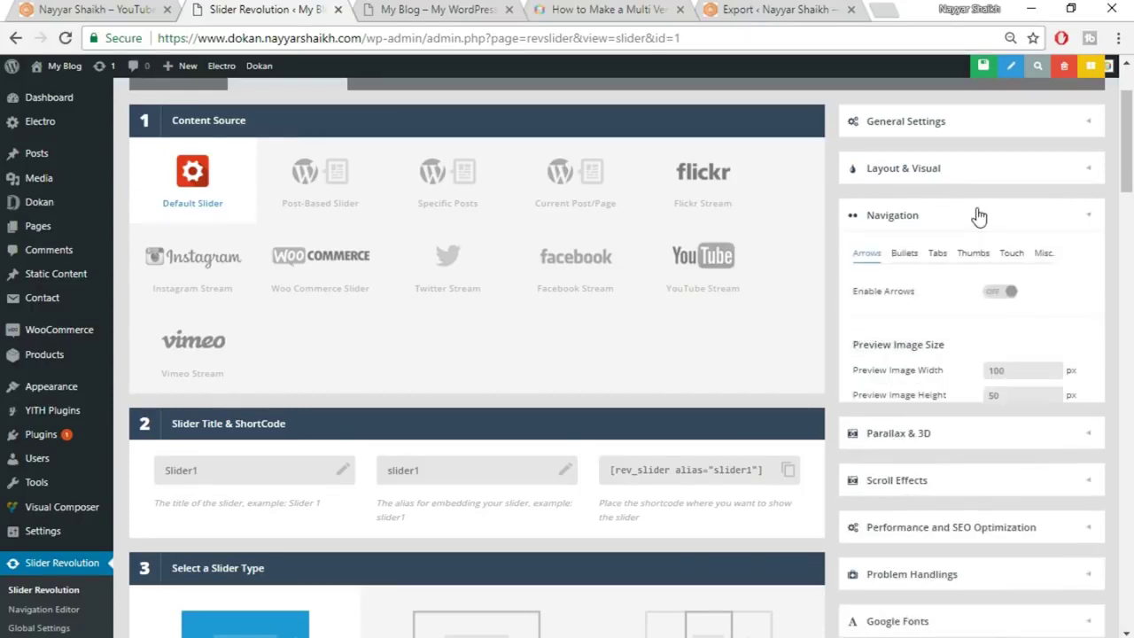
pyautogui.click(1001, 292)
pyautogui.click(905, 259)
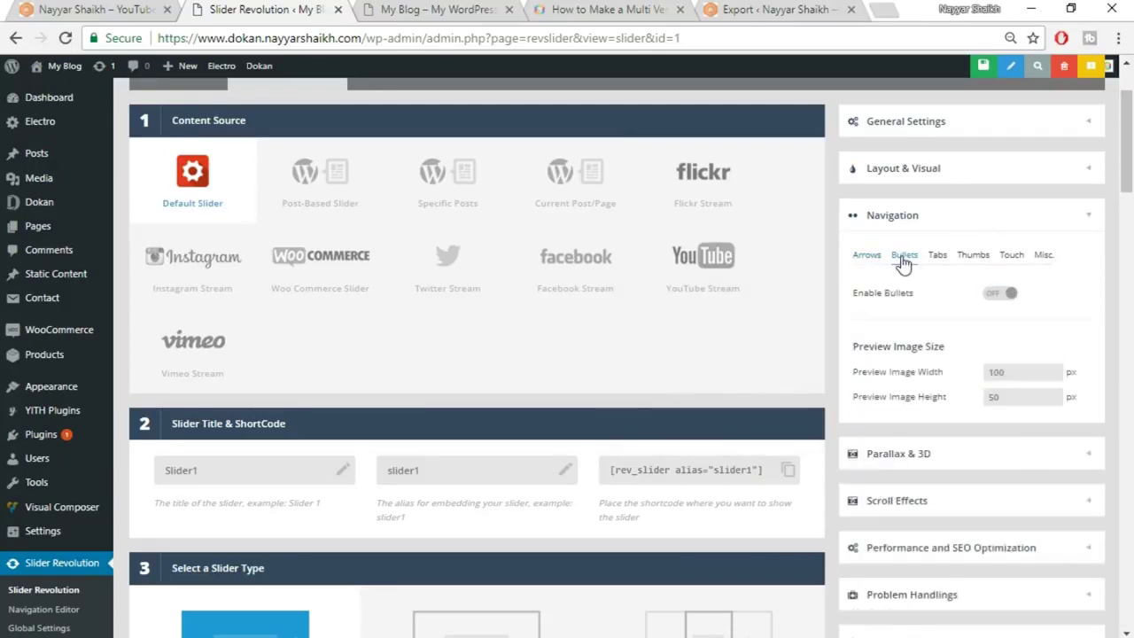
pyautogui.click(1004, 295)
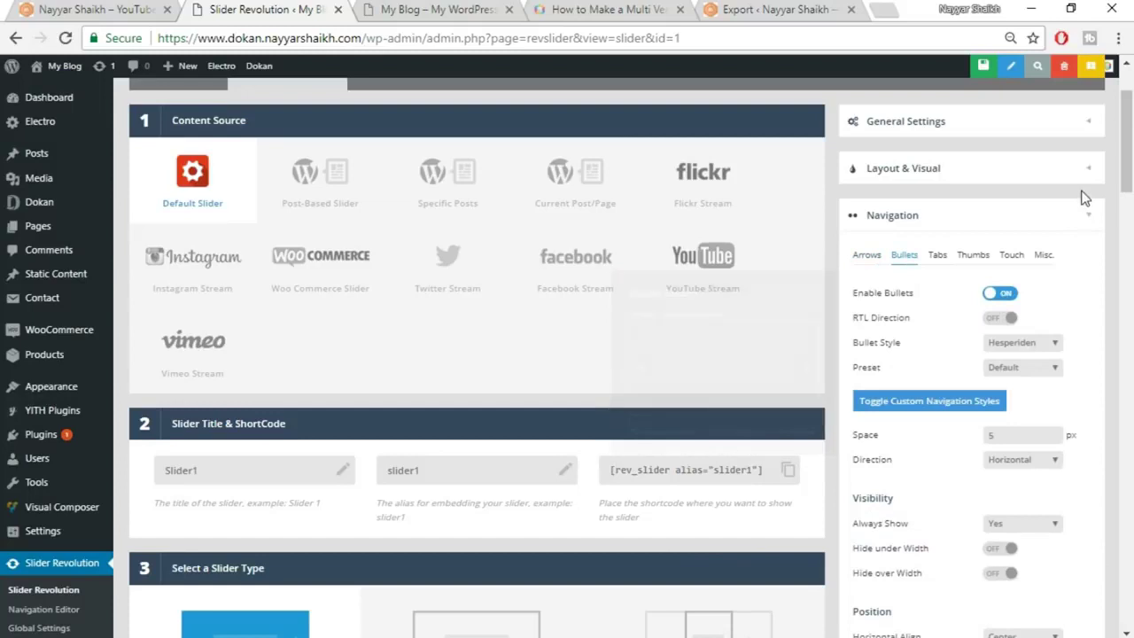
pyautogui.click(1088, 222)
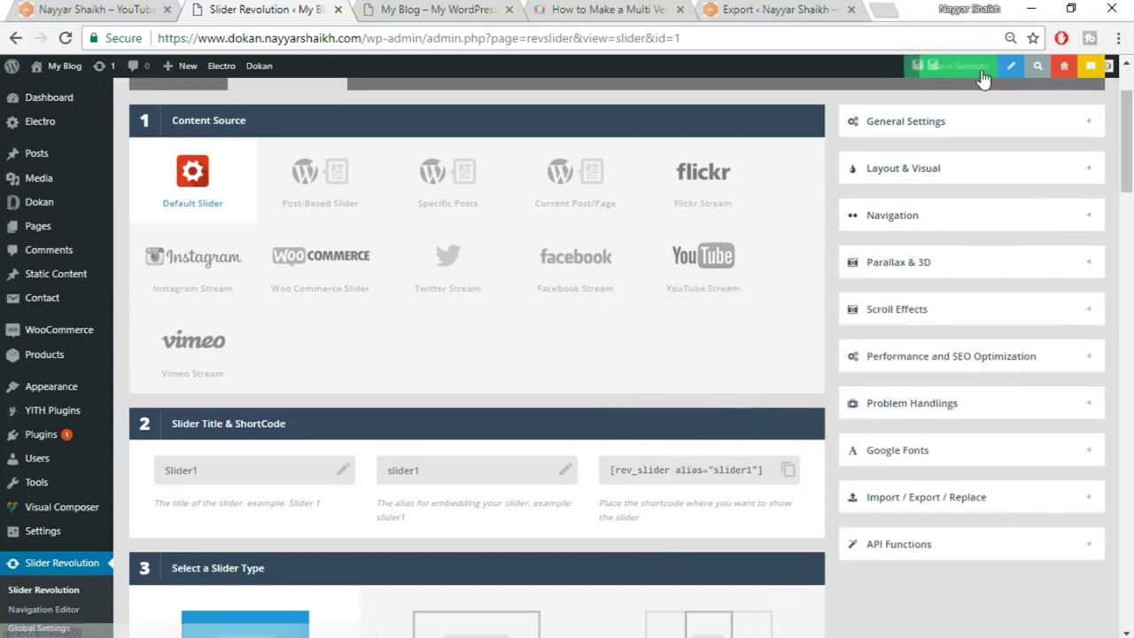
pyautogui.click(951, 70)
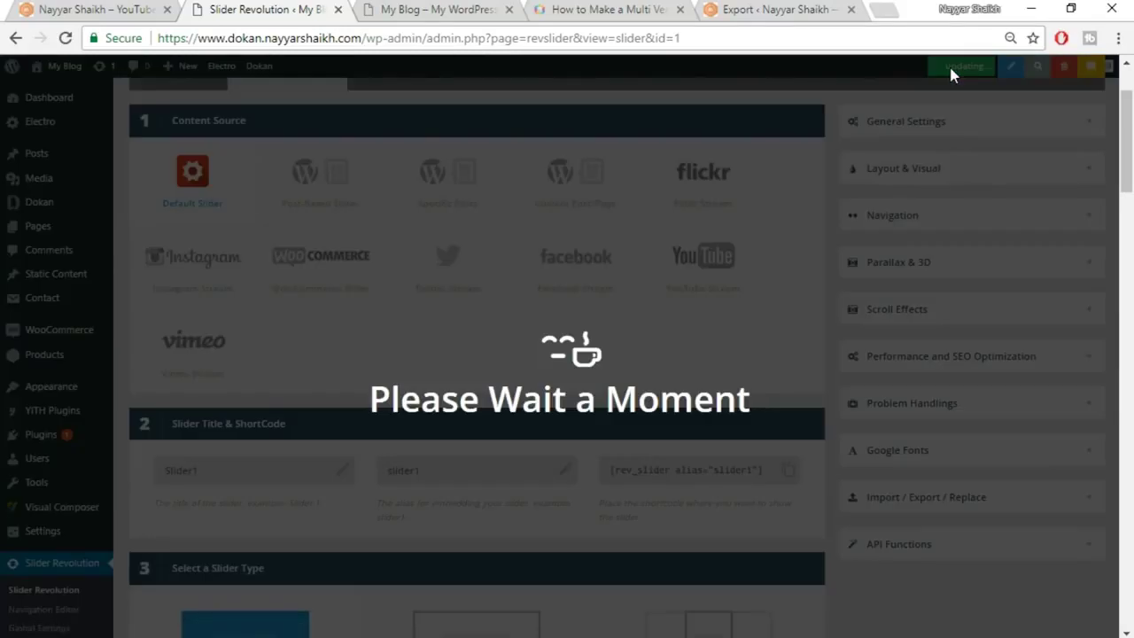
pyautogui.scroll(2, 615, 258)
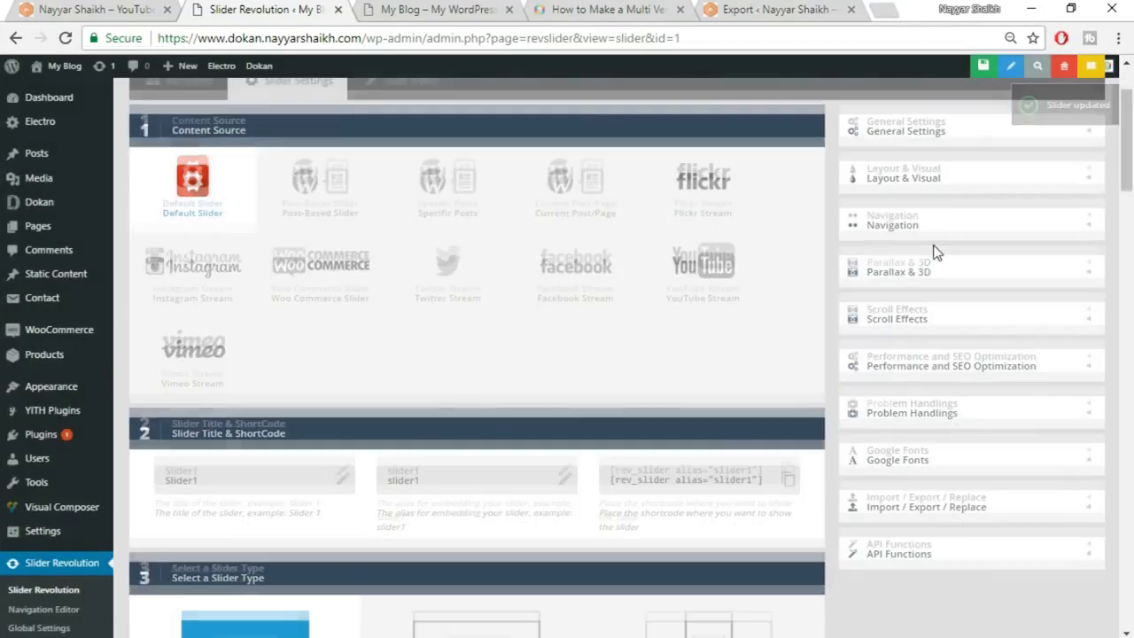
# - Show the 'THE NEW STANDARD' $749 watch slide on the Electro storefront as a reference
pyautogui.click(418, 194)
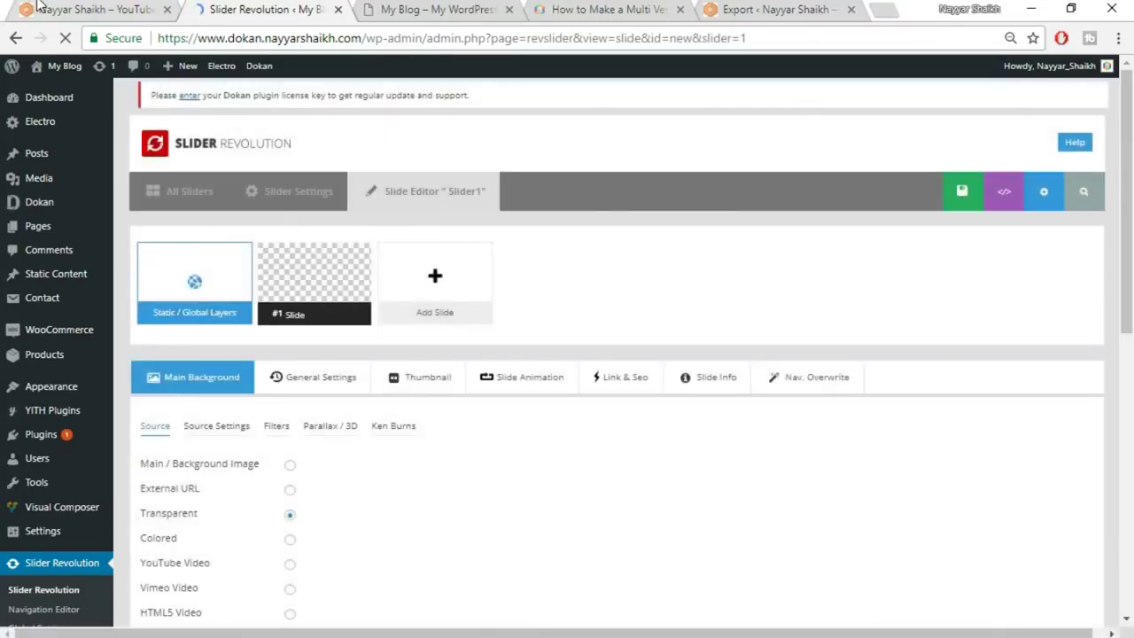
pyautogui.click(39, 8)
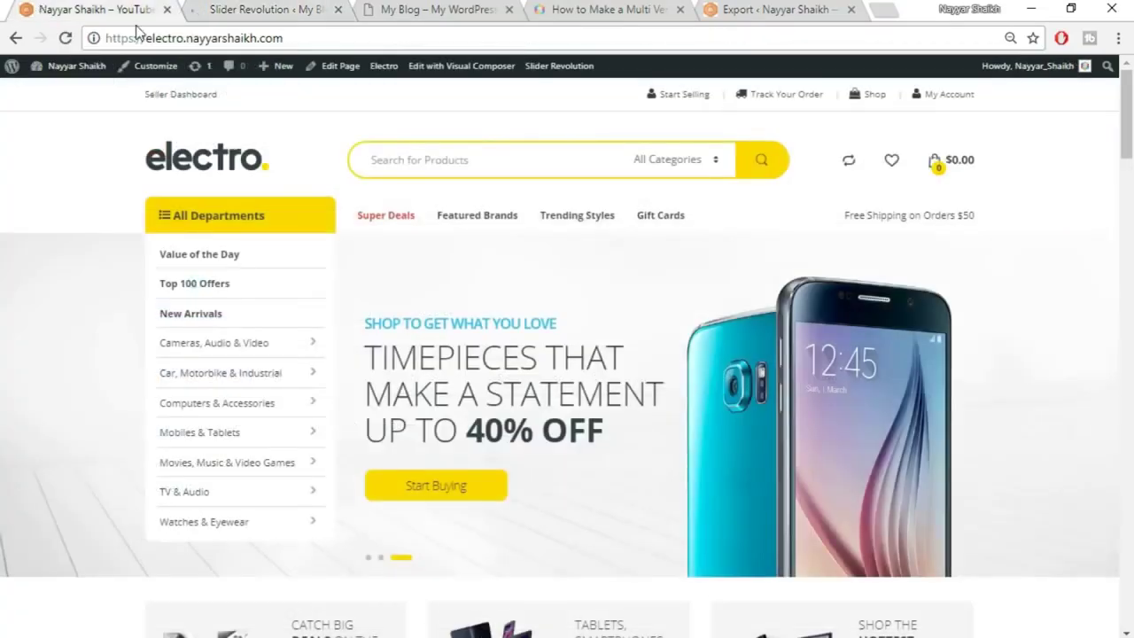
pyautogui.click(369, 559)
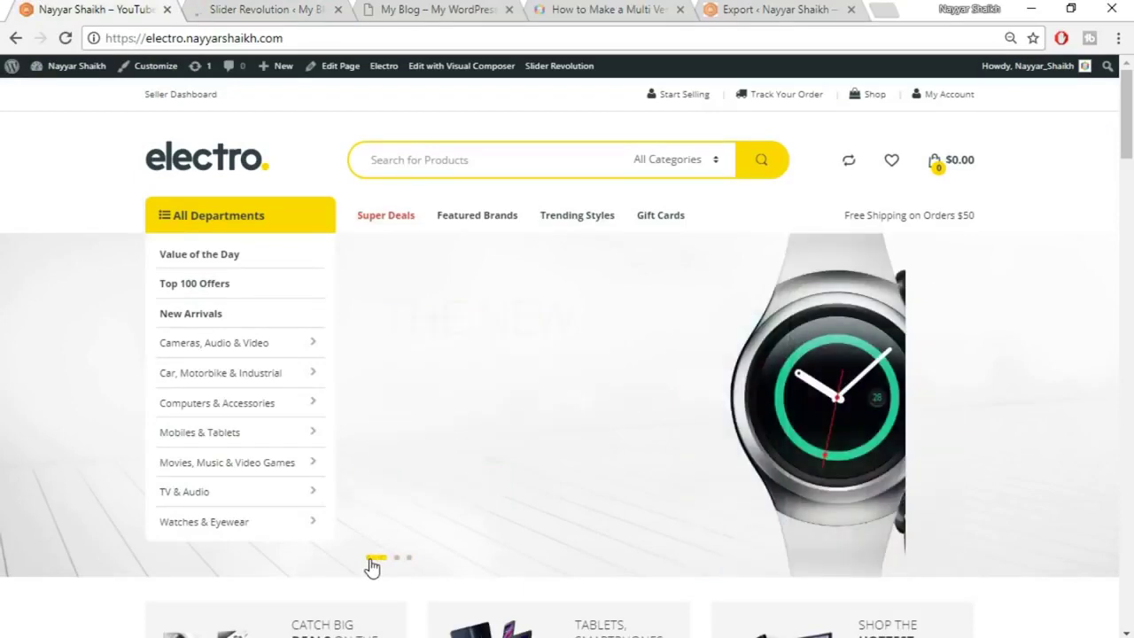
pyautogui.click(231, 7)
pyautogui.scroll(-3, 722, 211)
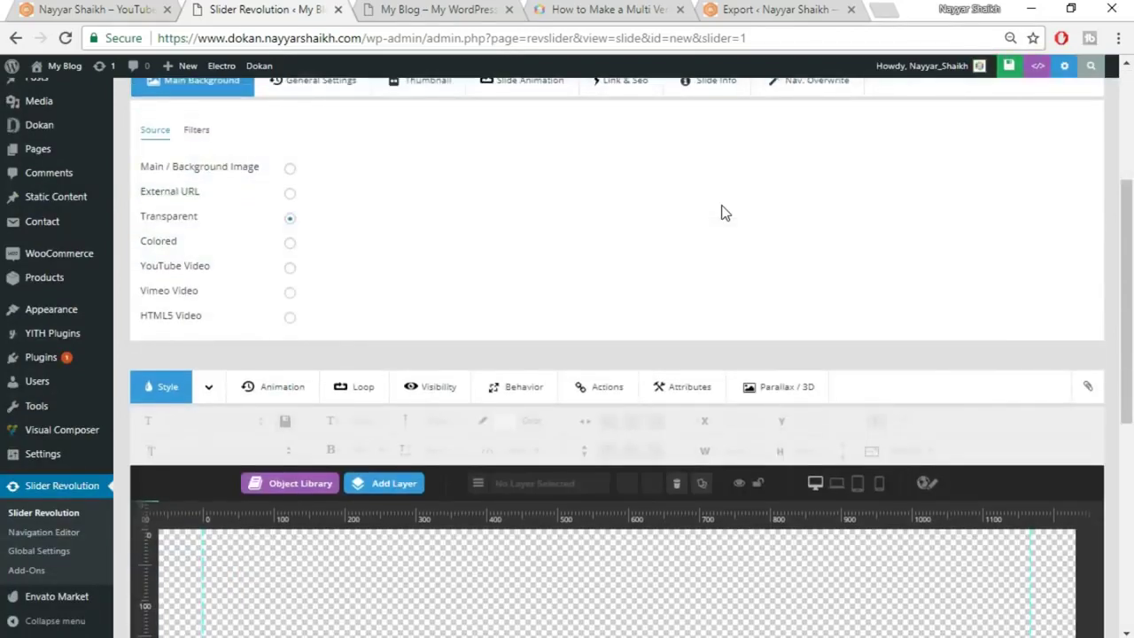
pyautogui.scroll(-3, 721, 211)
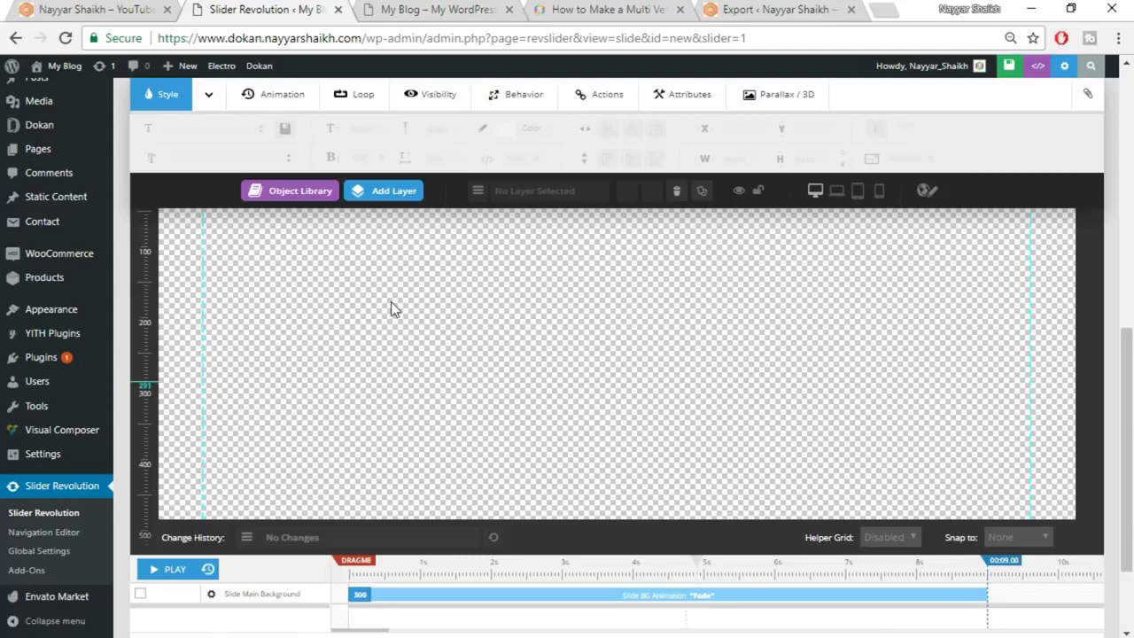
pyautogui.click(25, 7)
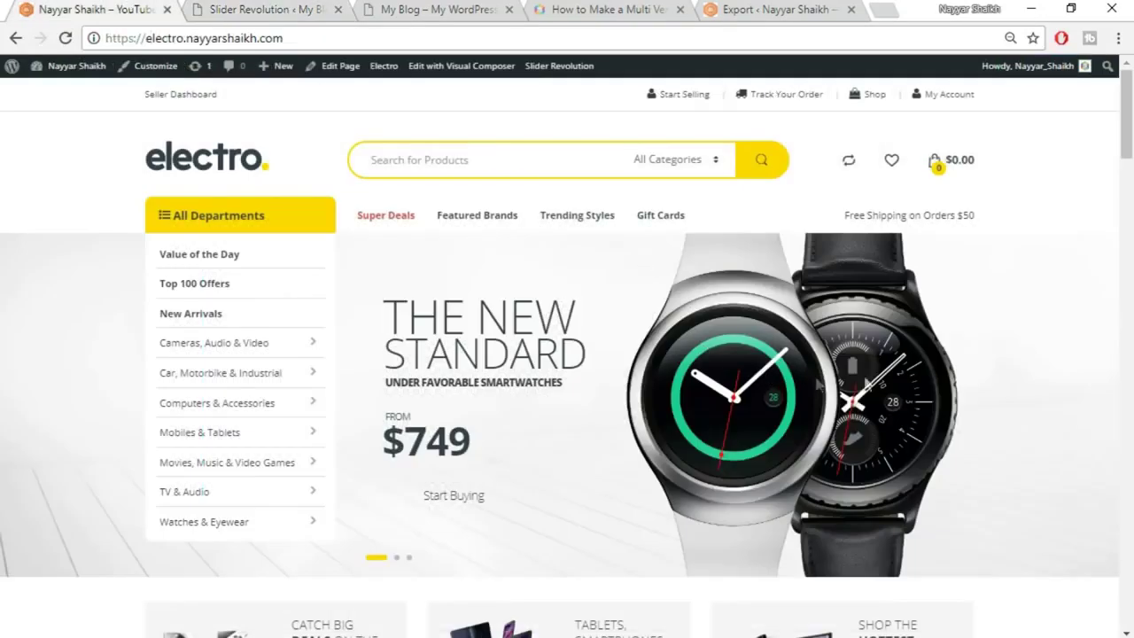
# - Upload the Slider Img 1 watch picture and insert it as an image layer
pyautogui.click(260, 6)
pyautogui.moveTo(397, 195)
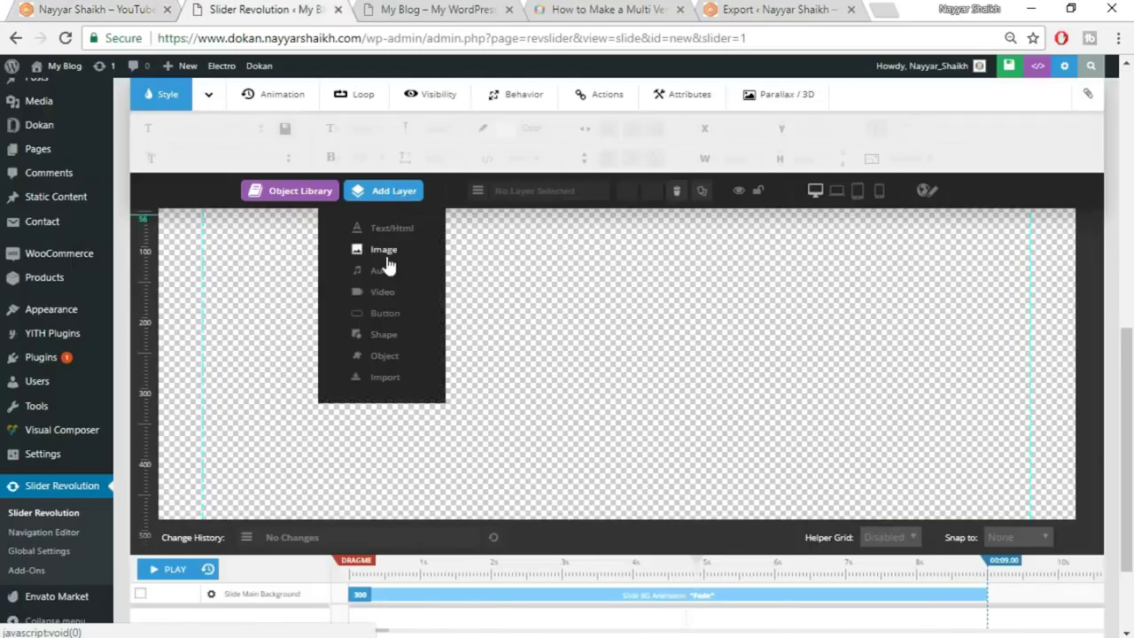
pyautogui.click(387, 256)
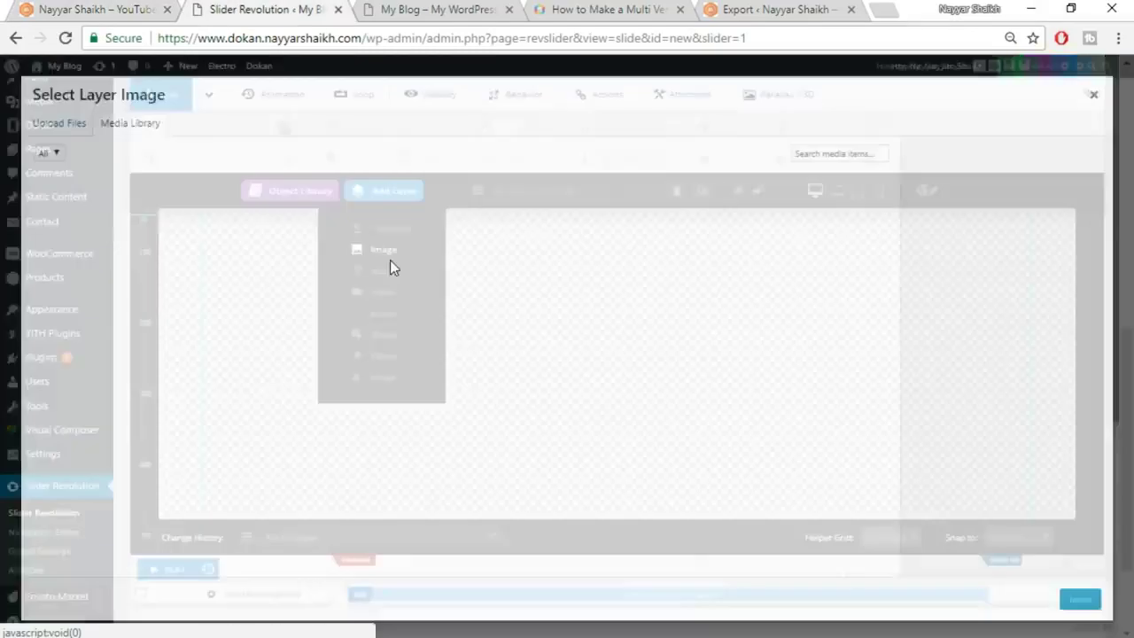
pyautogui.click(59, 125)
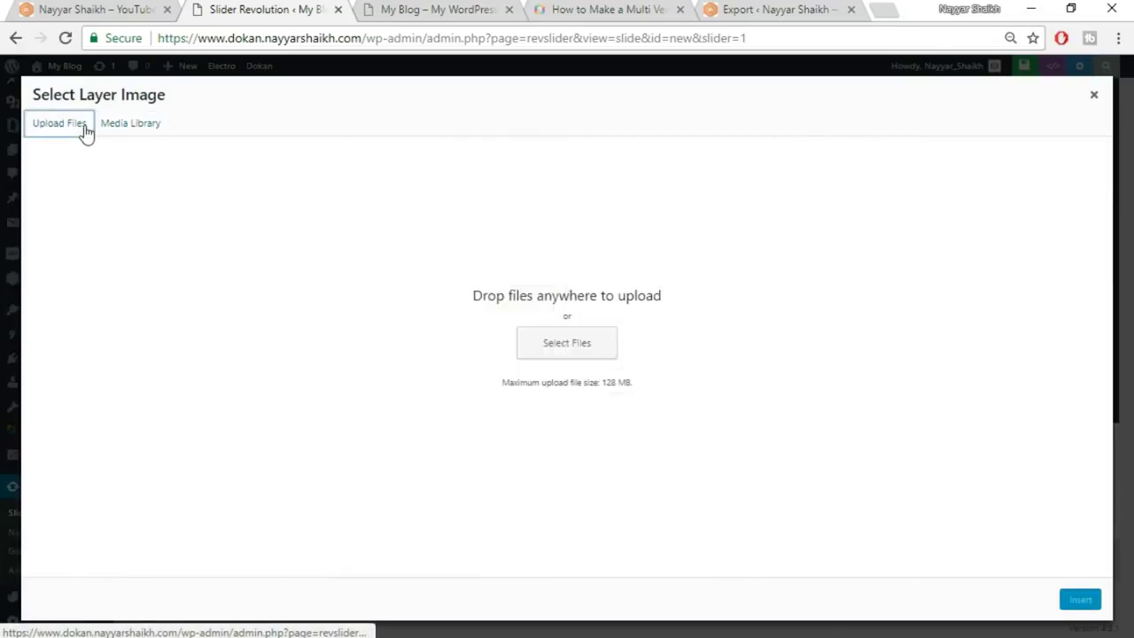
pyautogui.click(578, 350)
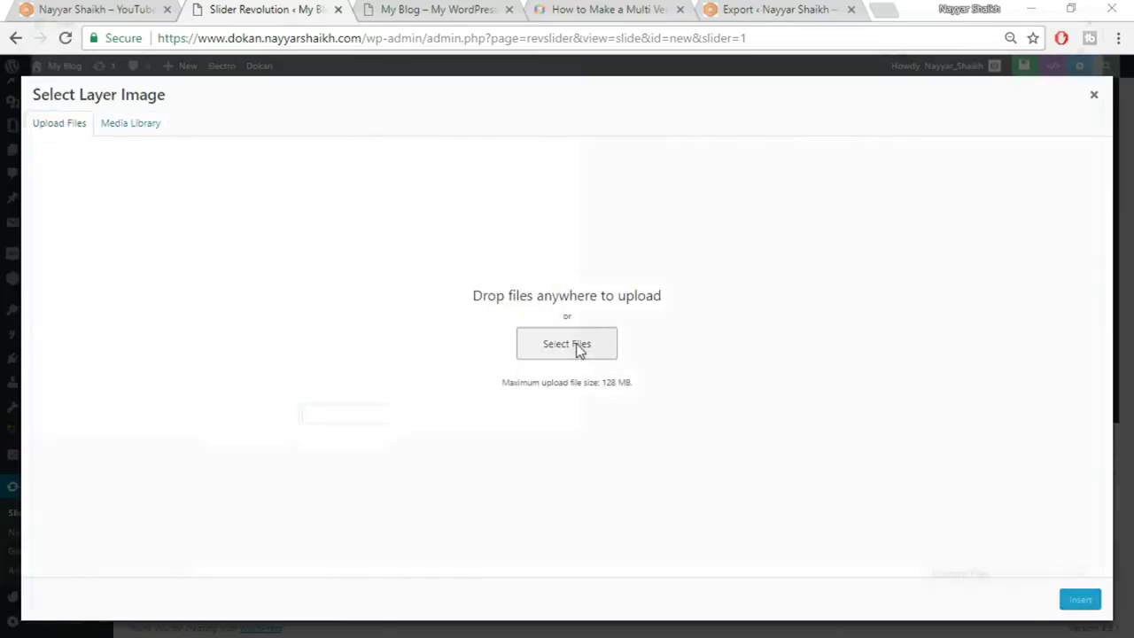
pyautogui.click(286, 159)
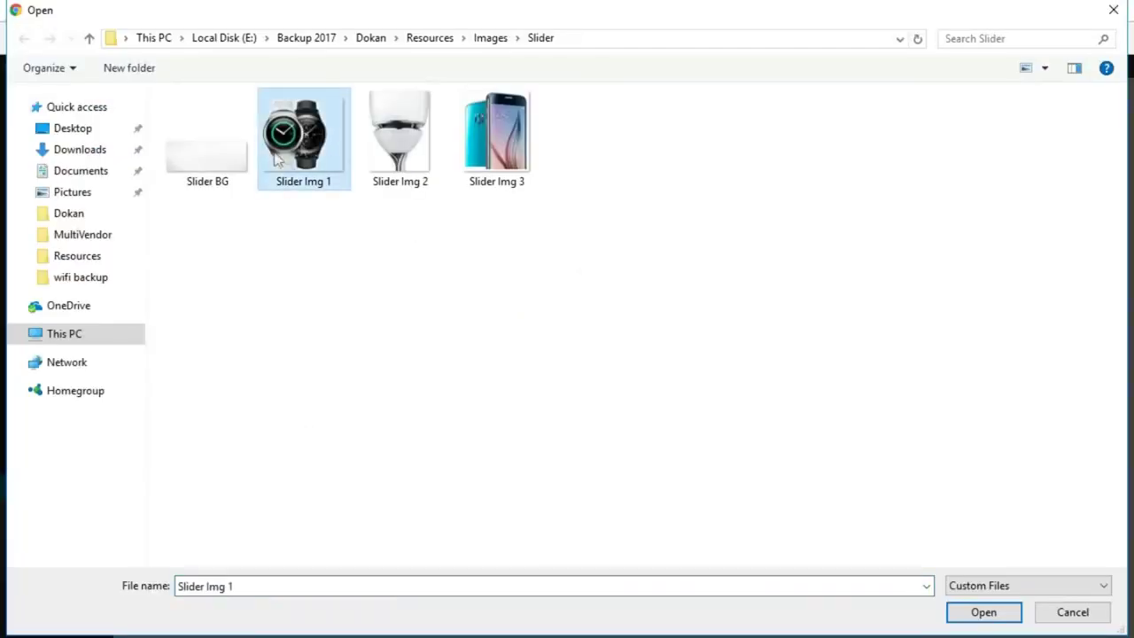
pyautogui.click(988, 615)
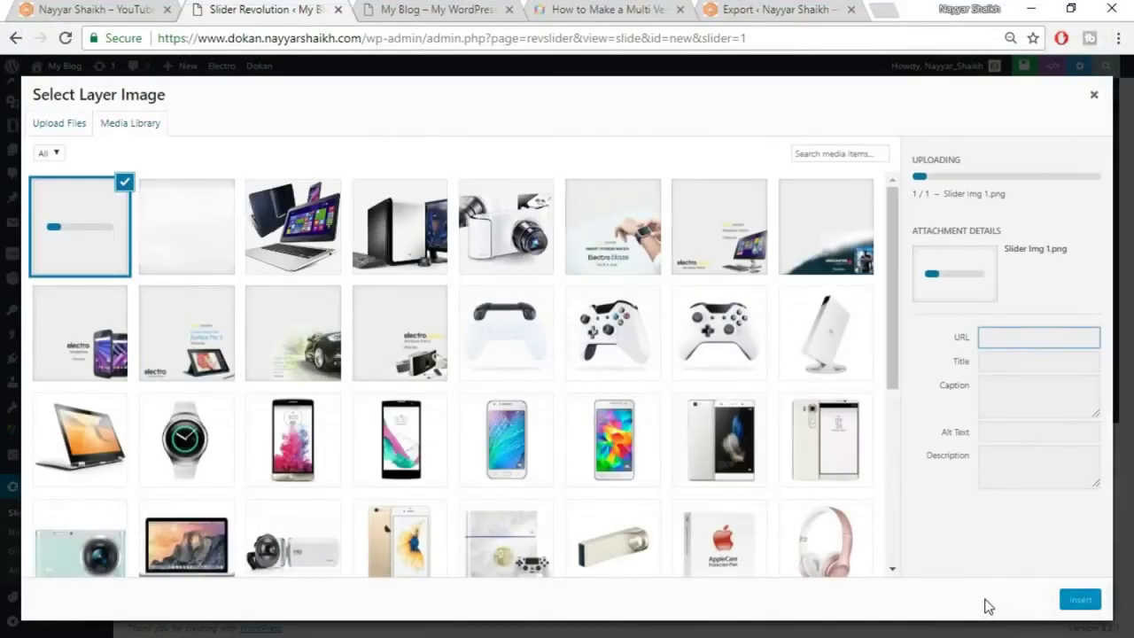
pyautogui.click(1077, 602)
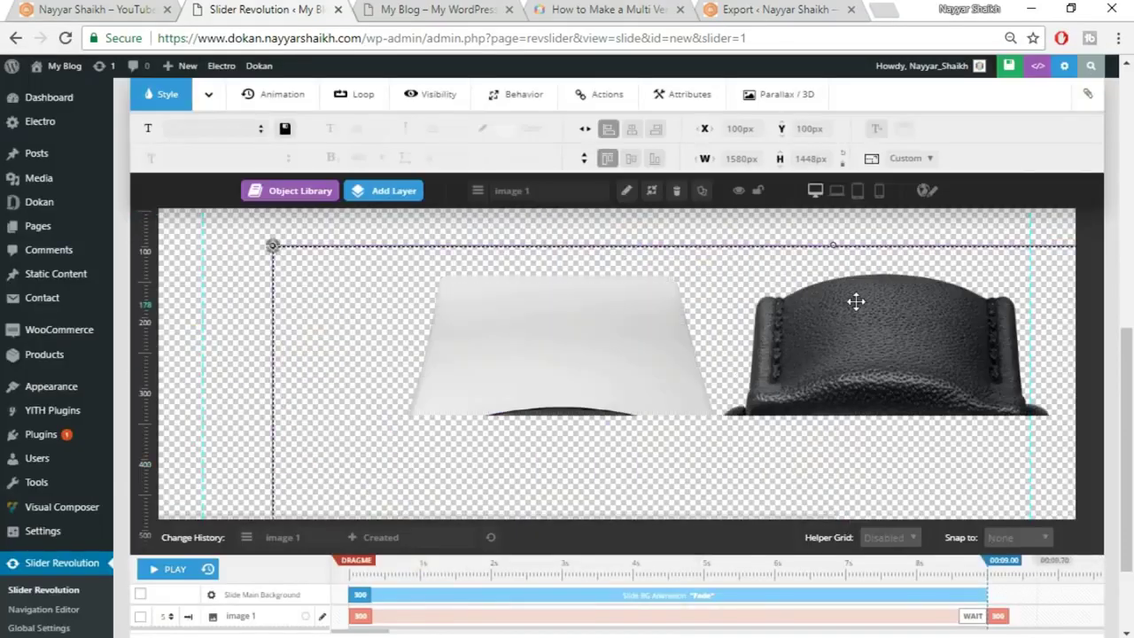
# - Shift the watch image layer up and left to X 90px, Y 85px
pyautogui.moveTo(836, 342)
pyautogui.mouseDown()
pyautogui.moveTo(800, 282)
pyautogui.moveTo(827, 331)
pyautogui.mouseUp()
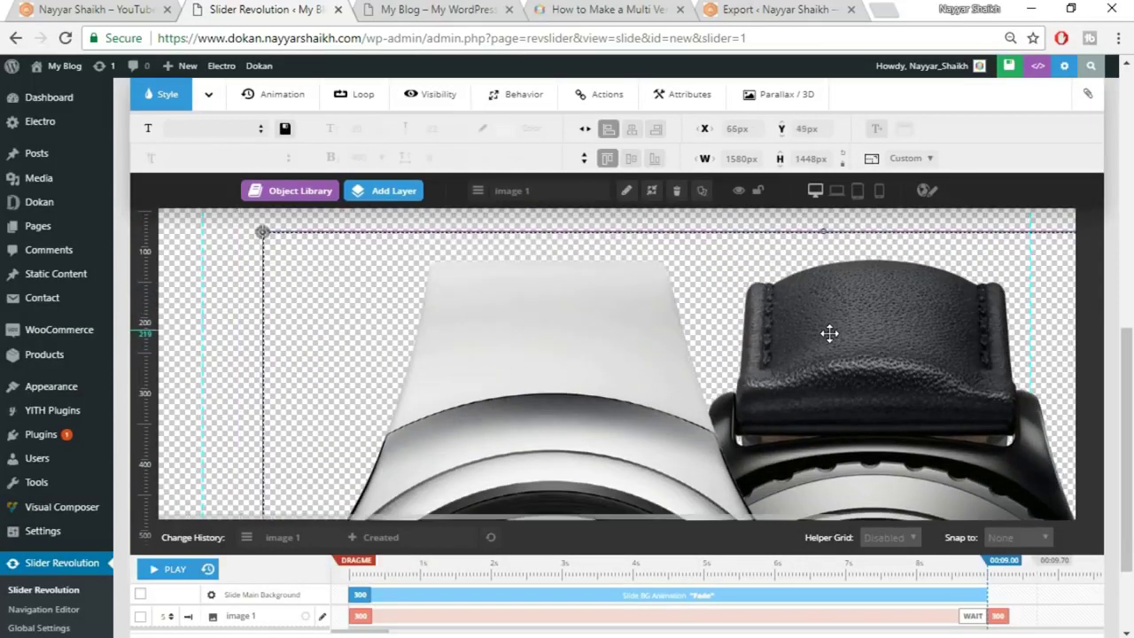
pyautogui.click(818, 241)
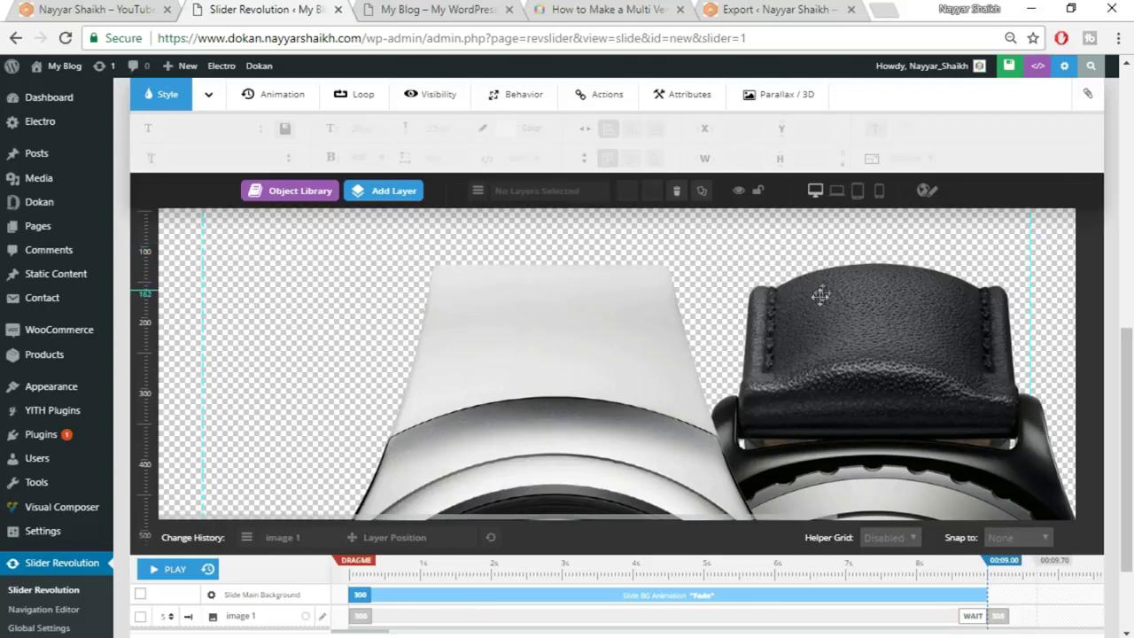
pyautogui.click(800, 318)
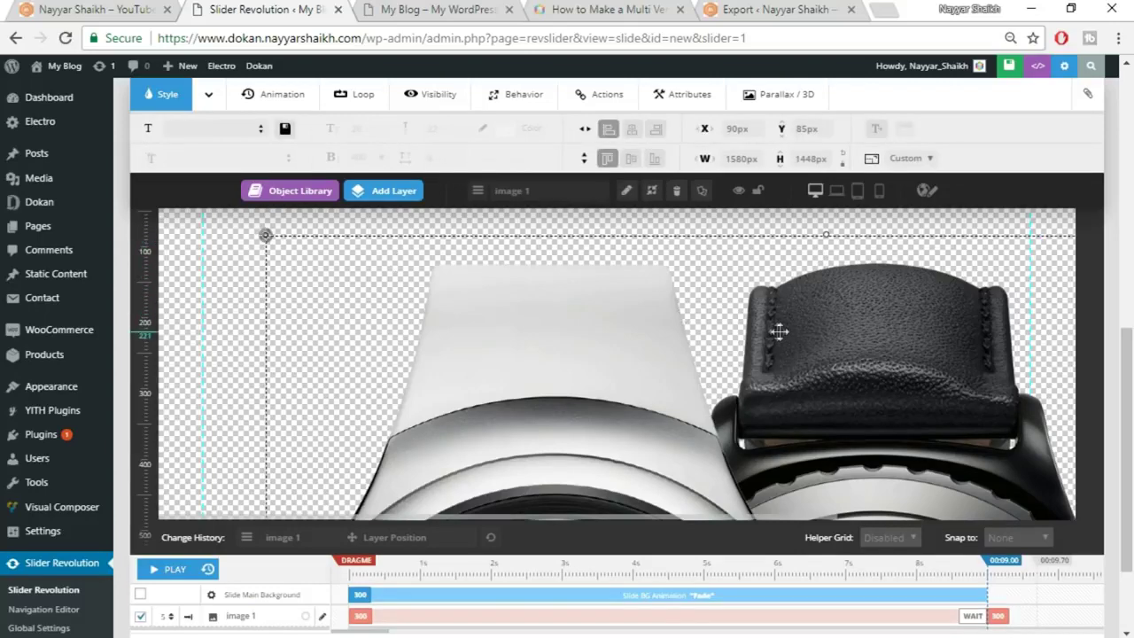
pyautogui.scroll(2, 1018, 314)
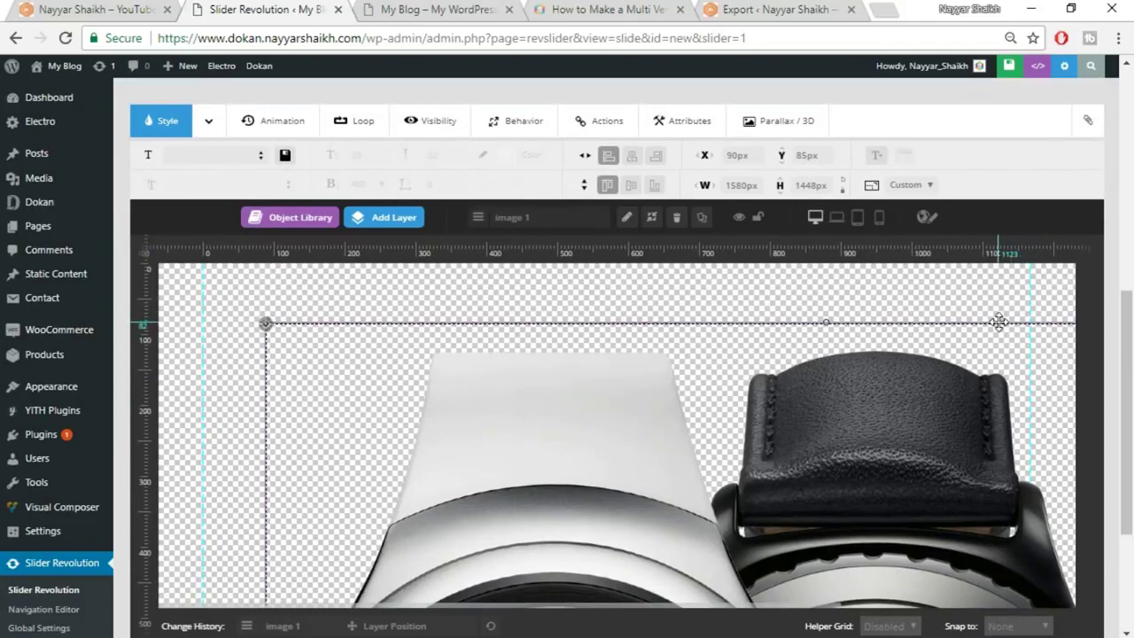
pyautogui.scroll(-2, 998, 321)
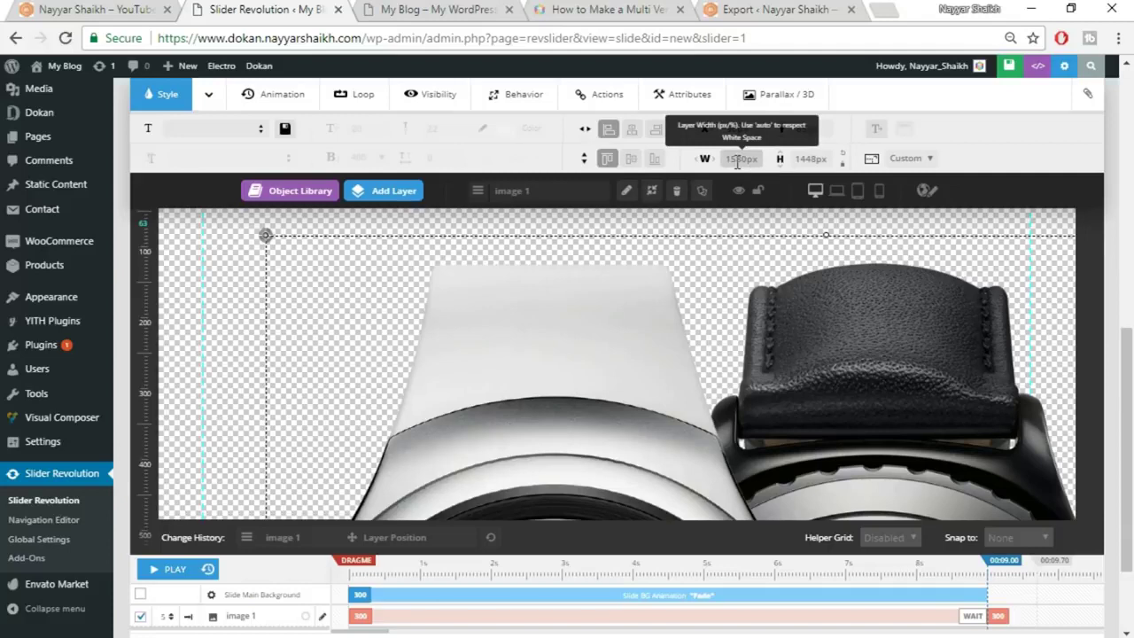
# - Resize the watch image to 546 × 500 px and move it right to X 705px, Y -11px
pyautogui.click(811, 159)
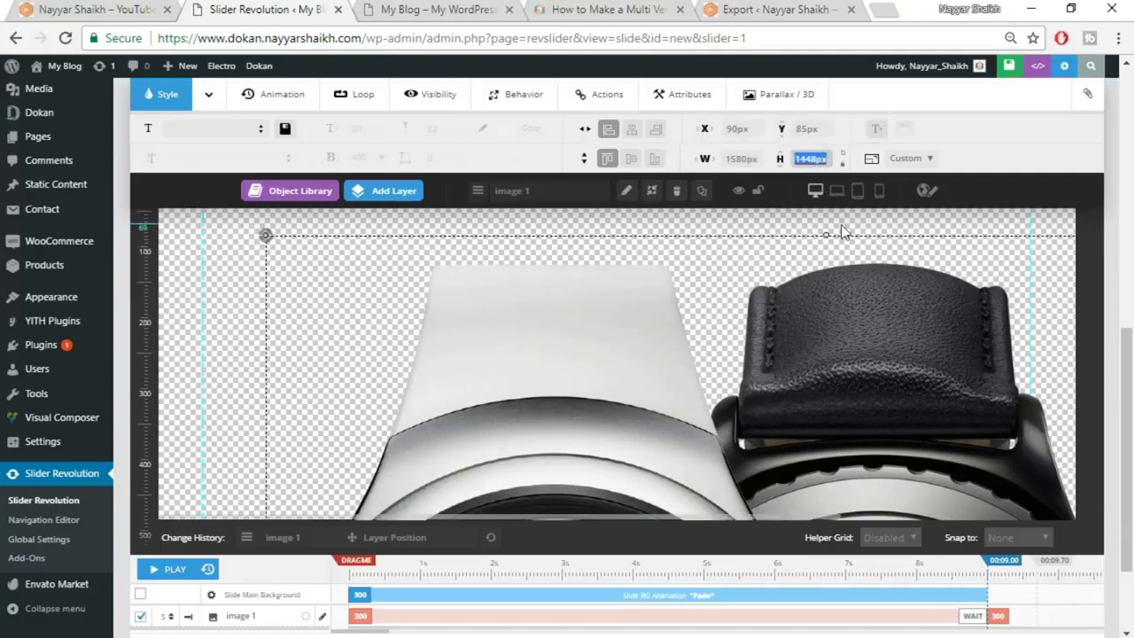
pyautogui.write('500')
pyautogui.press('Return')
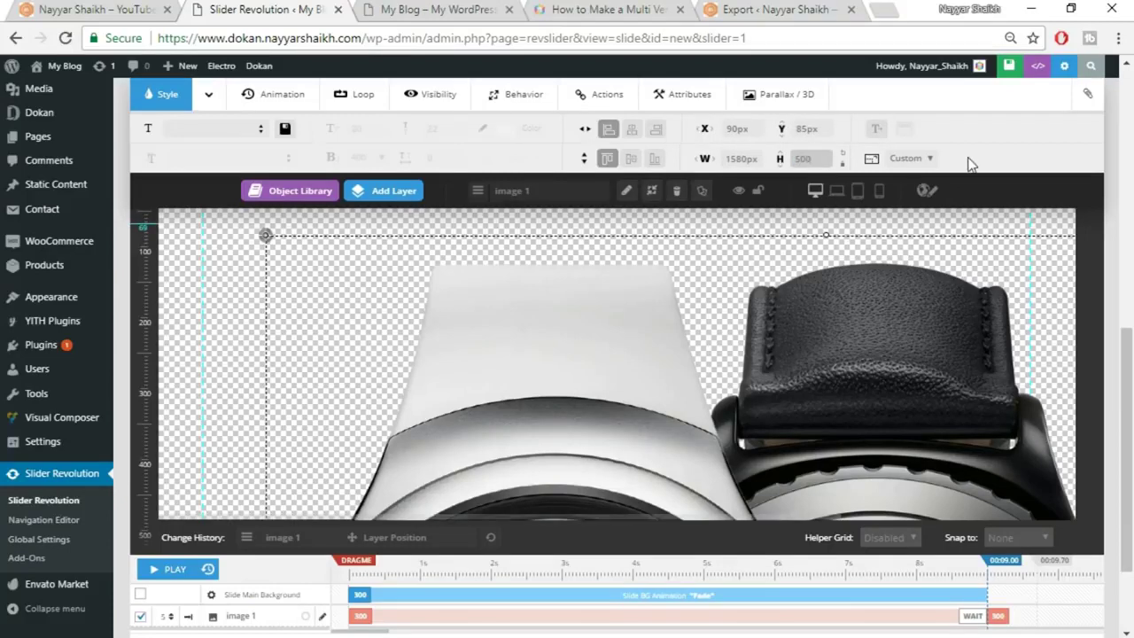
pyautogui.moveTo(593, 379)
pyautogui.mouseDown()
pyautogui.moveTo(722, 364)
pyautogui.moveTo(901, 370)
pyautogui.moveTo(853, 365)
pyautogui.mouseUp()
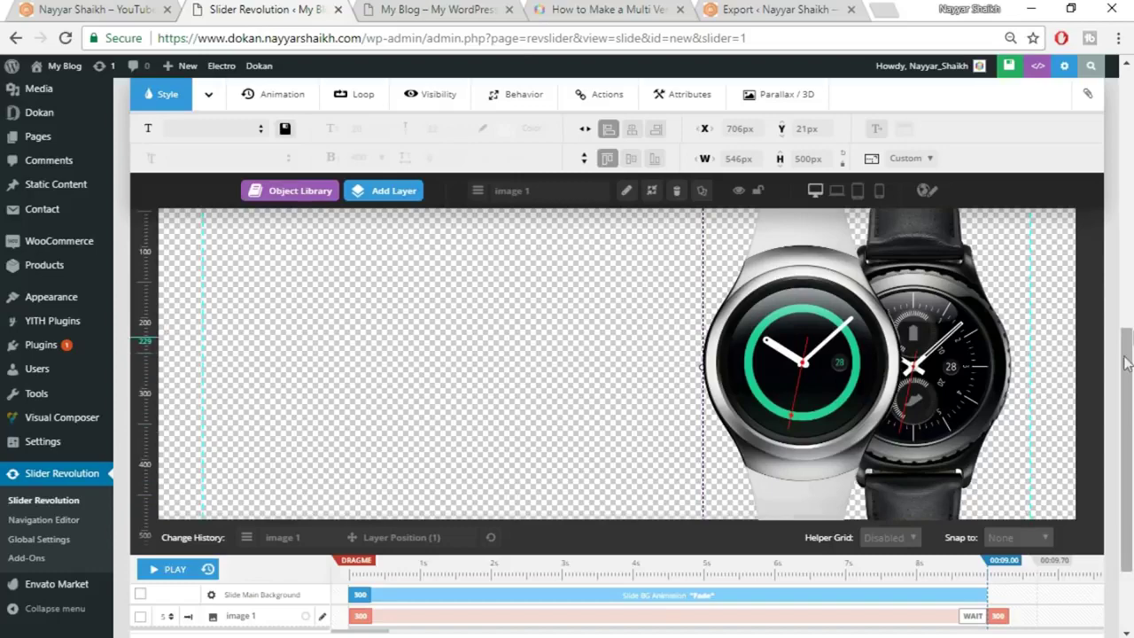
pyautogui.moveTo(1128, 357); pyautogui.dragTo(1128, 324)
pyautogui.moveTo(860, 409); pyautogui.dragTo(861, 387)
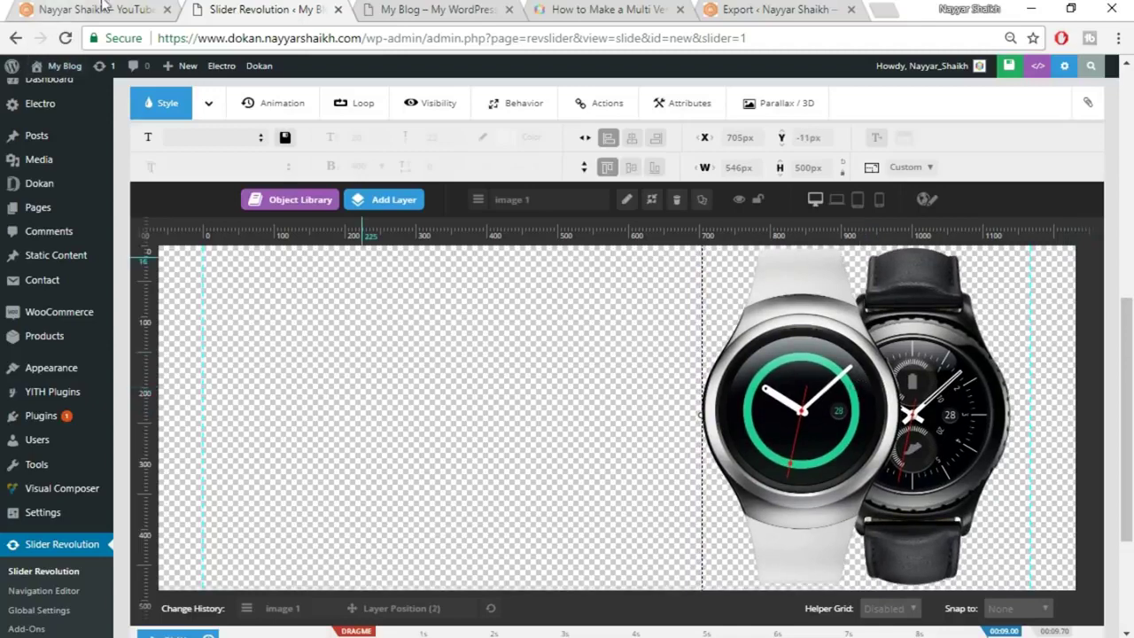
pyautogui.click(36, 5)
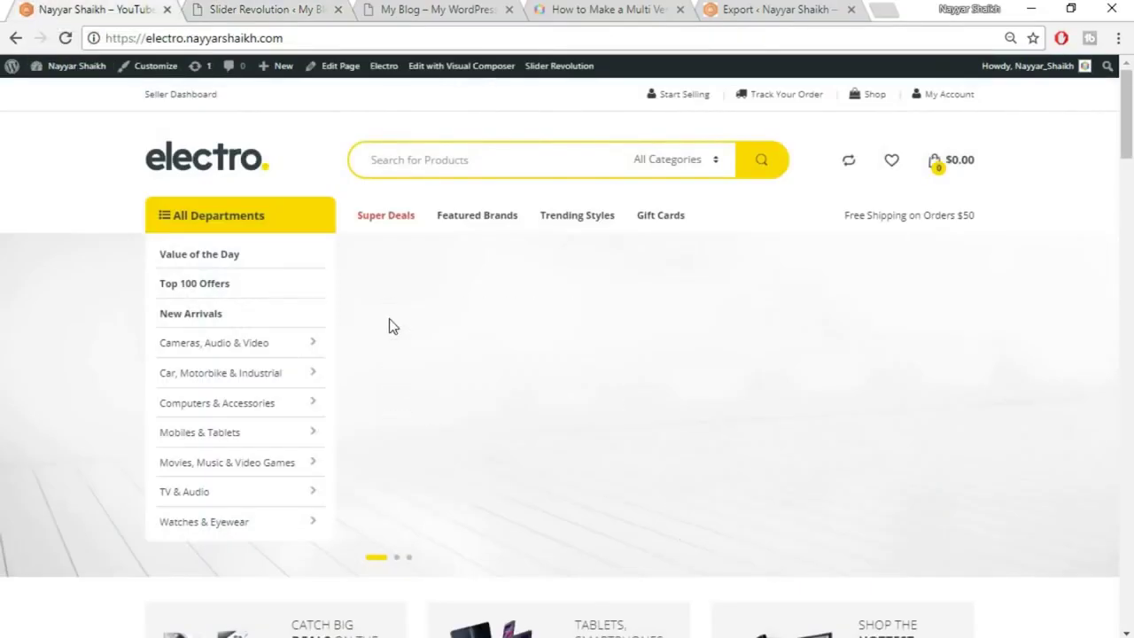
pyautogui.click(371, 560)
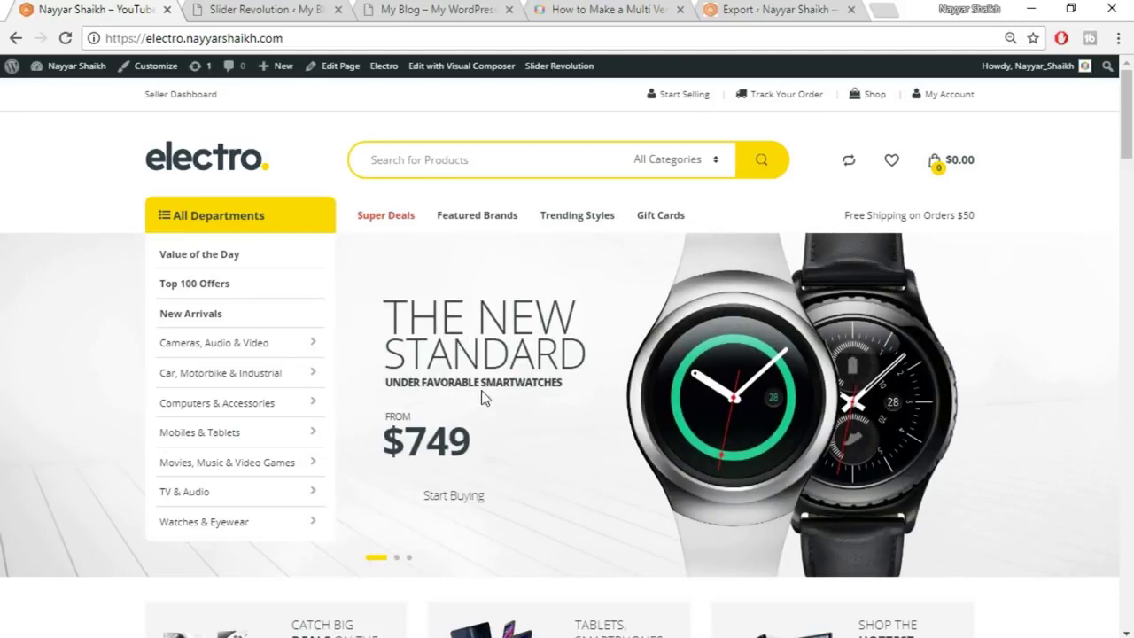
pyautogui.click(282, 7)
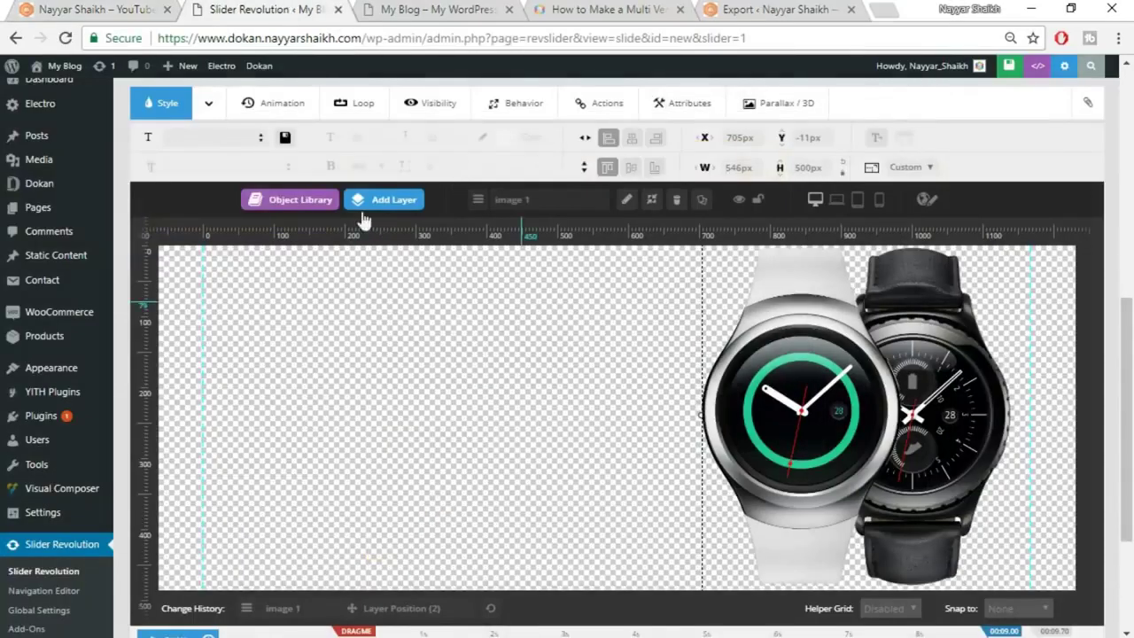
# - Add a text layer reading 'THE NEW', matching the storefront heading
pyautogui.moveTo(373, 202)
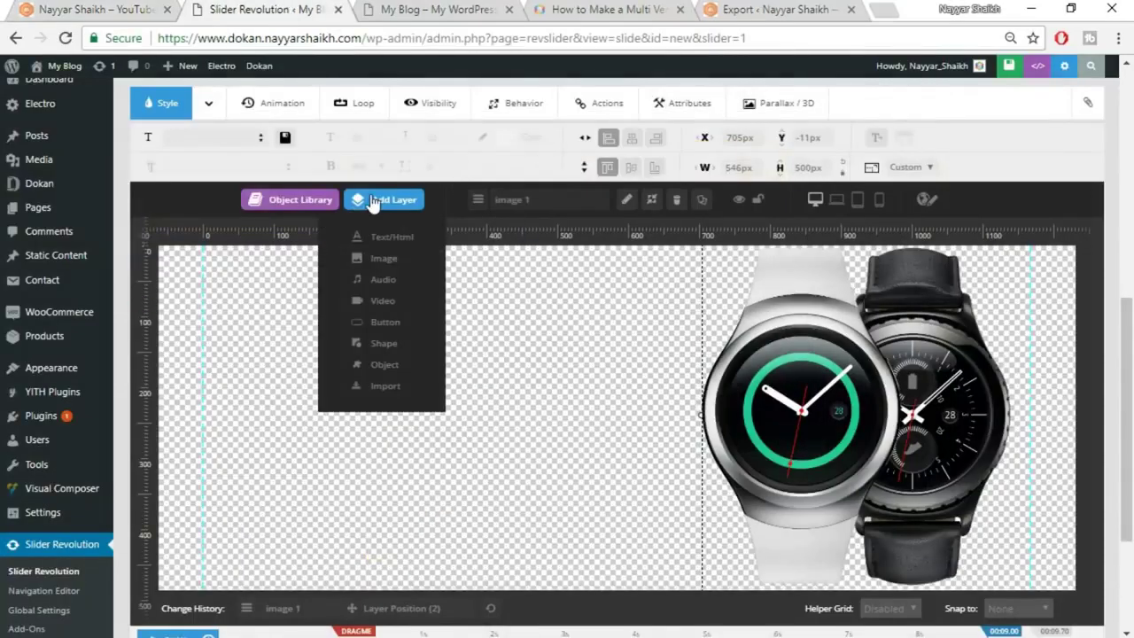
pyautogui.click(389, 244)
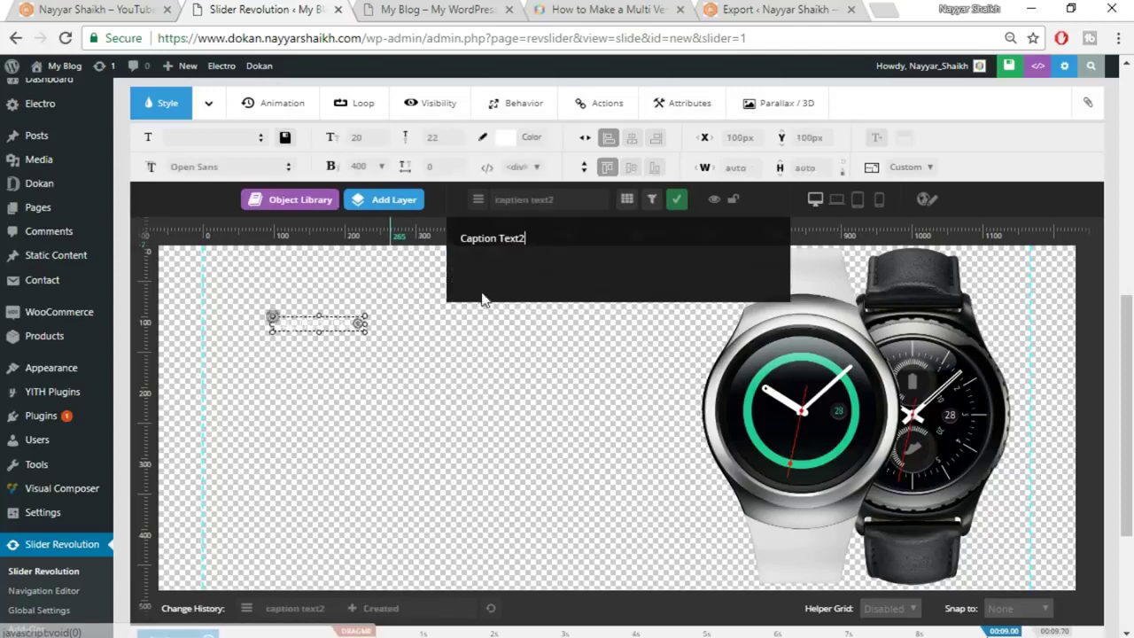
pyautogui.tripleClick(549, 251)
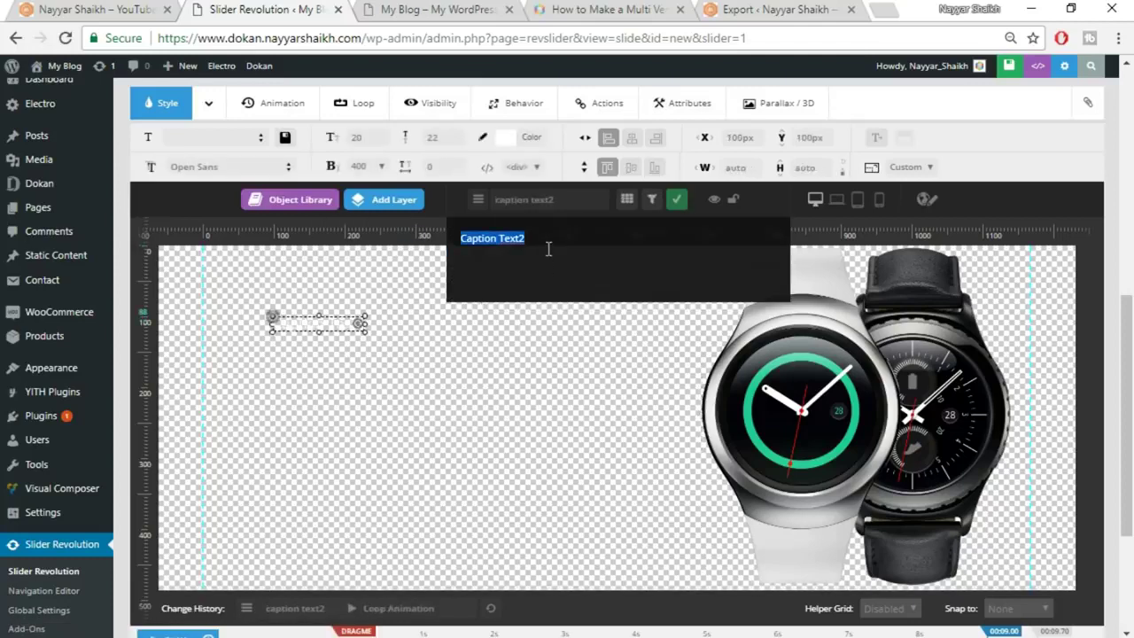
pyautogui.press('BackSpace')
pyautogui.write('TH')
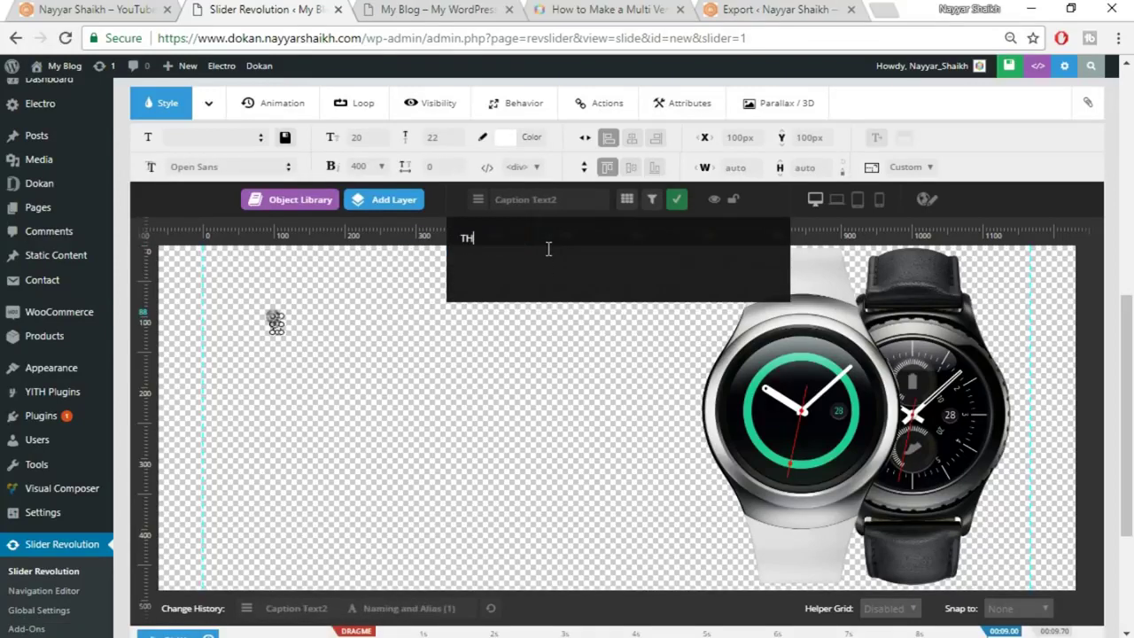
pyautogui.write('E NEW')
pyautogui.hotkey('alt', 'space')
pyautogui.click(61, 8)
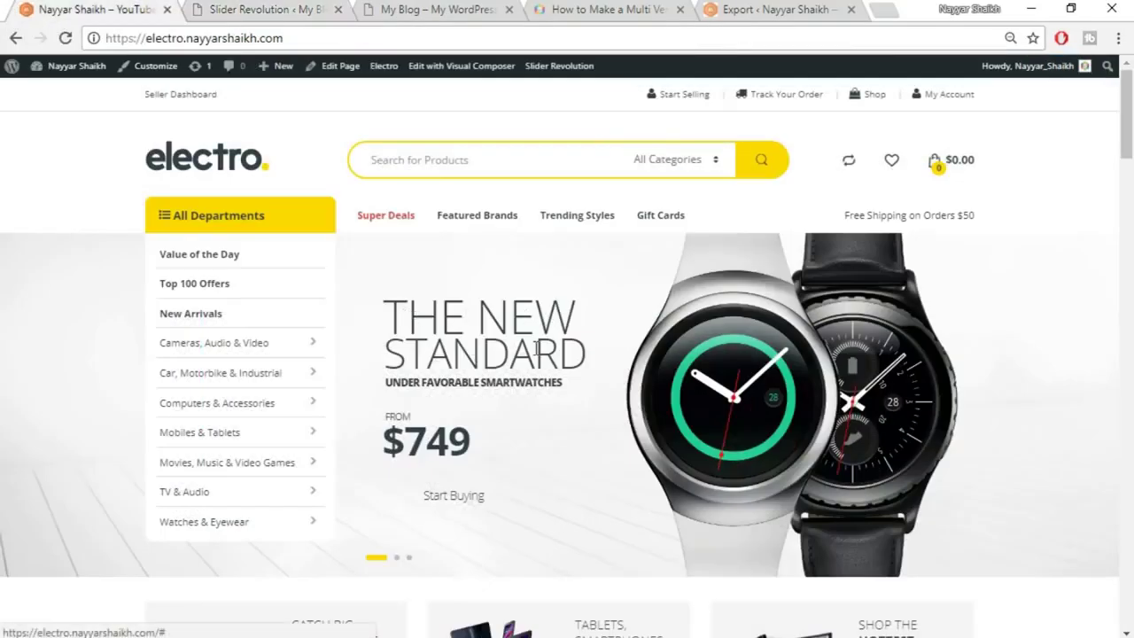
pyautogui.hotkey('ctrl', 'Tab')
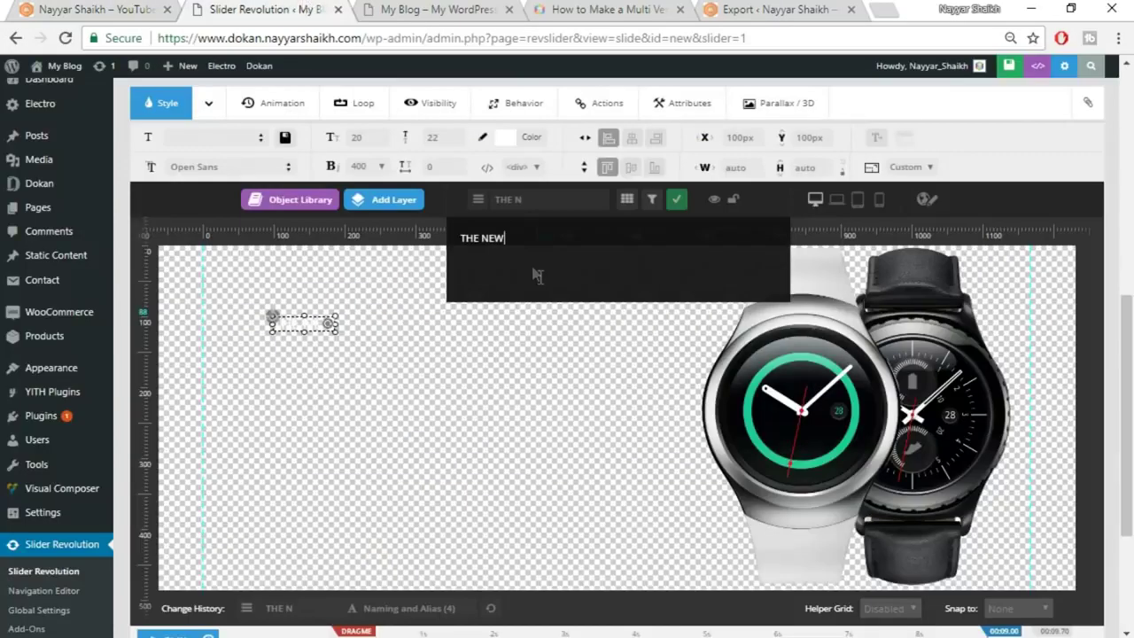
pyautogui.click(680, 206)
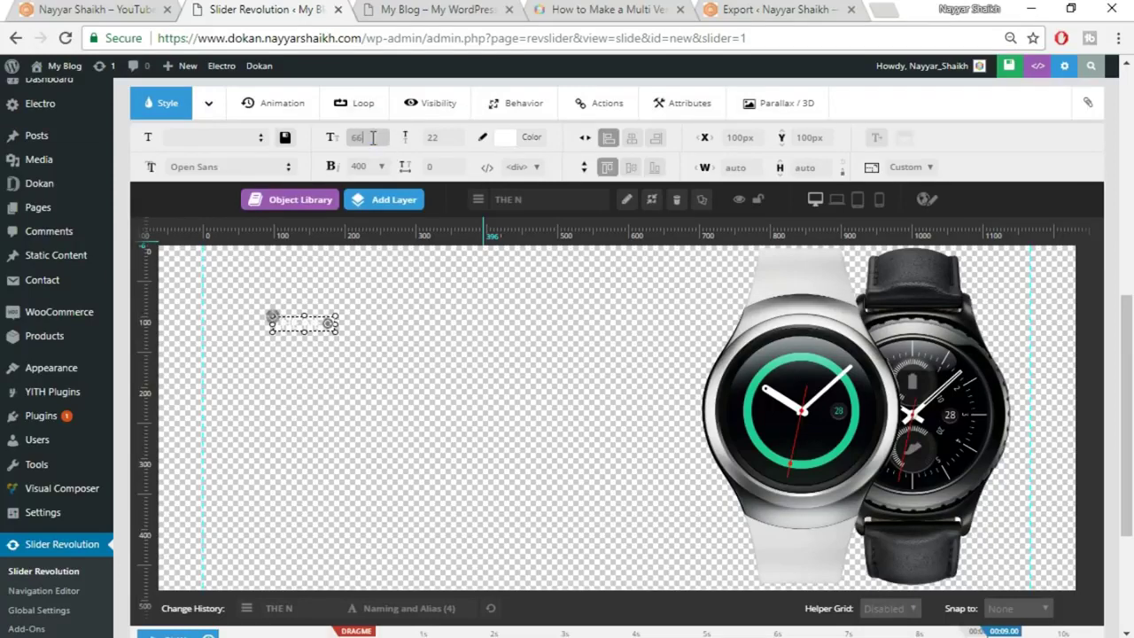
# - Set THE NEW to 66px, weight 300, colour #333248, and move it to X 210px, Y 45px
pyautogui.click(438, 141)
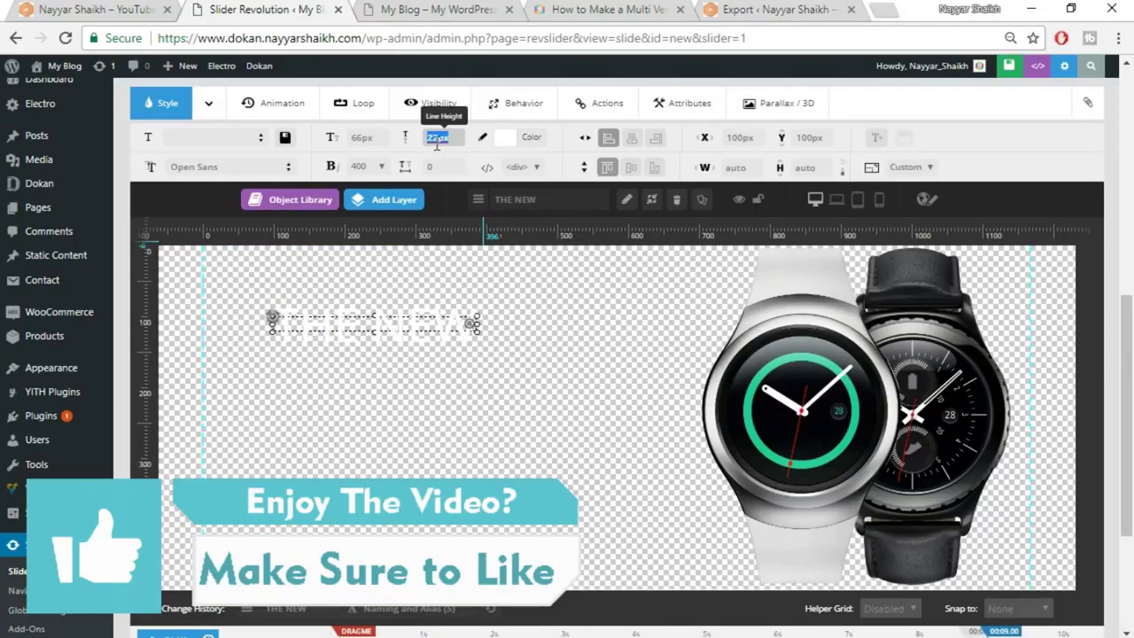
pyautogui.click(369, 166)
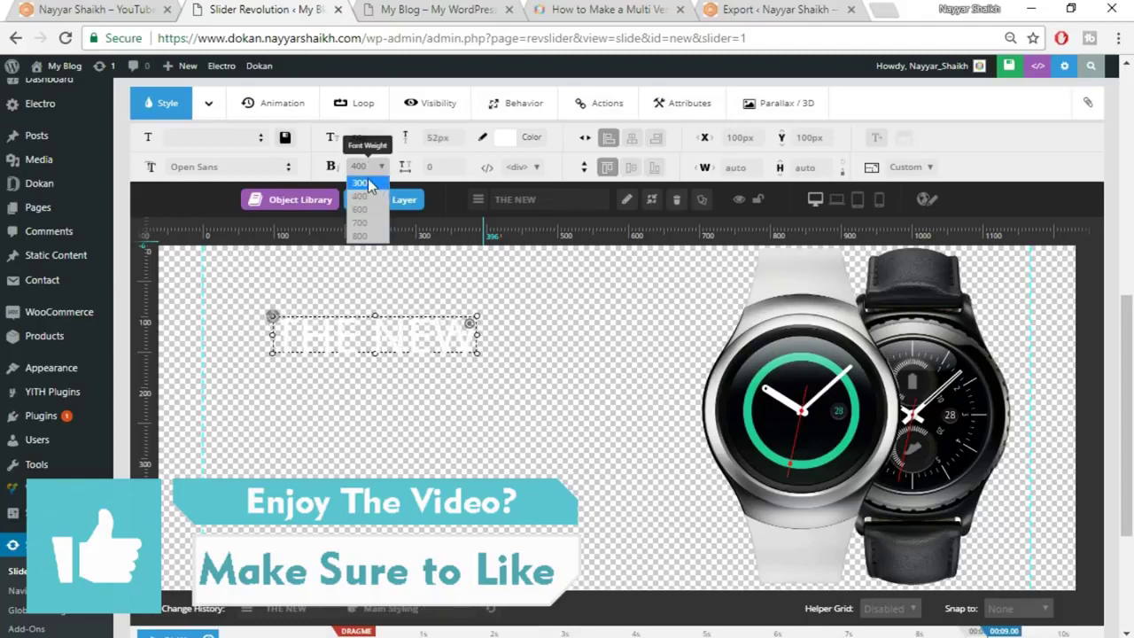
pyautogui.click(367, 180)
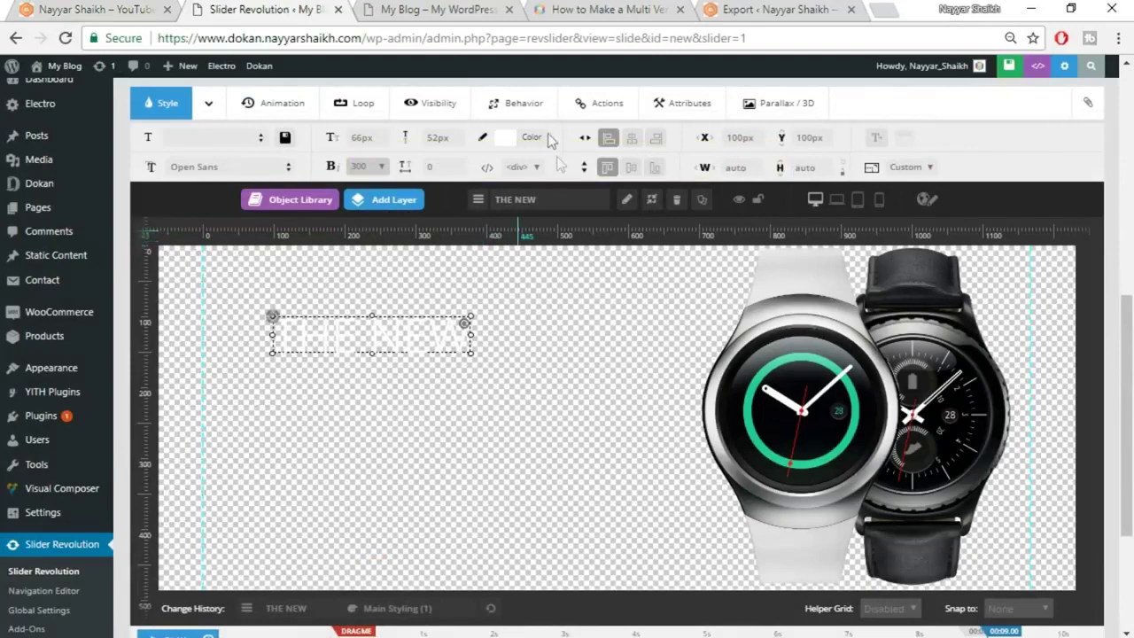
pyautogui.click(528, 144)
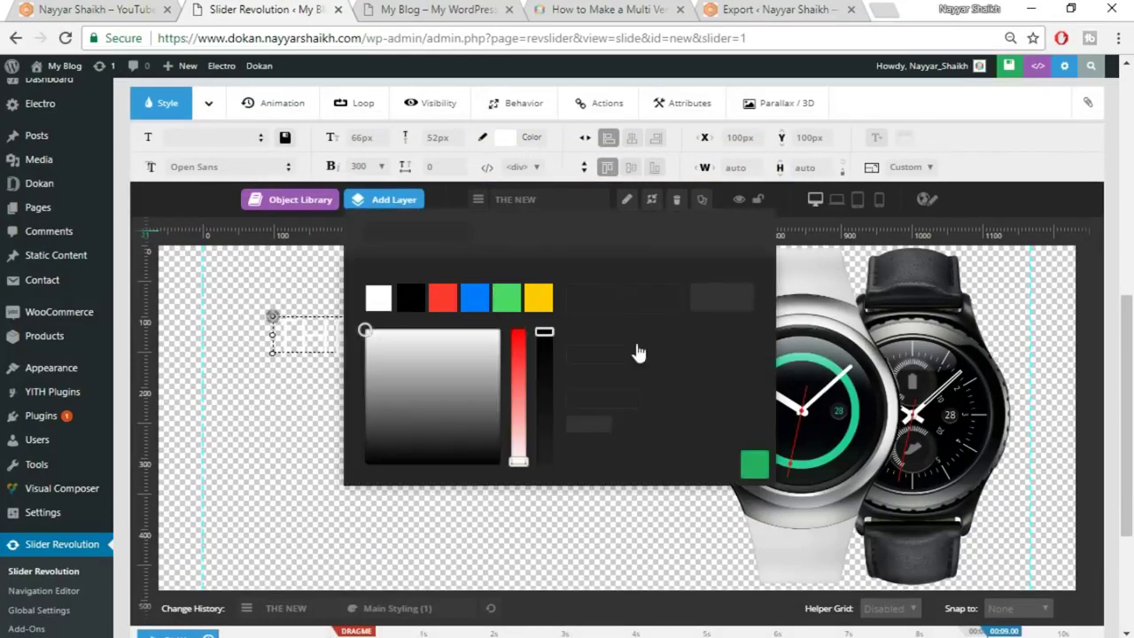
pyautogui.moveTo(611, 352); pyautogui.dragTo(569, 353)
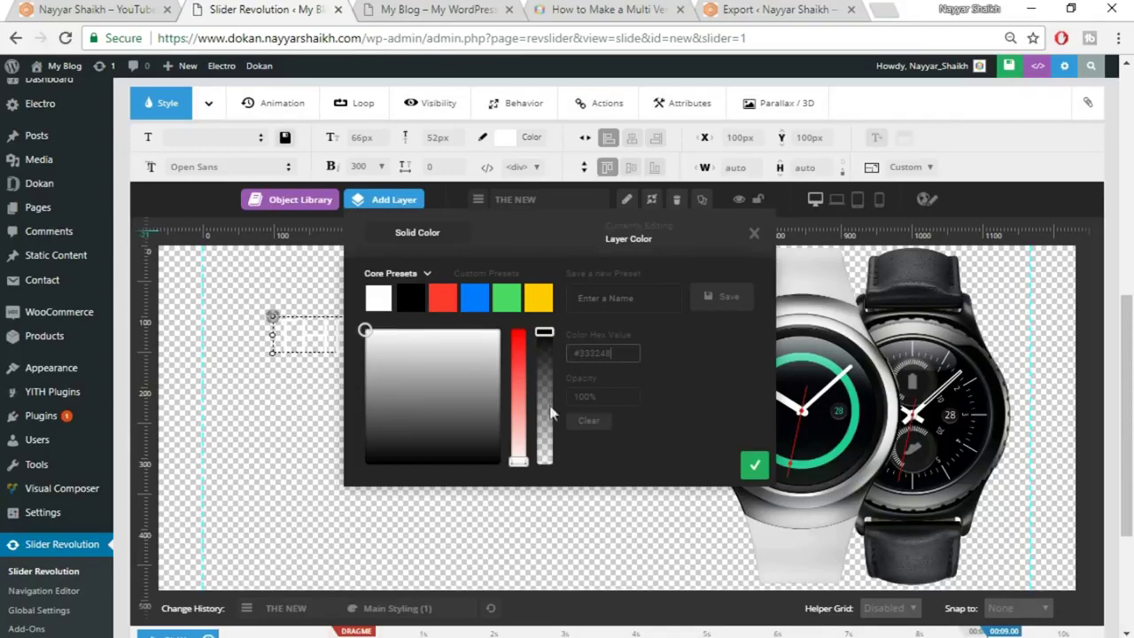
pyautogui.click(678, 372)
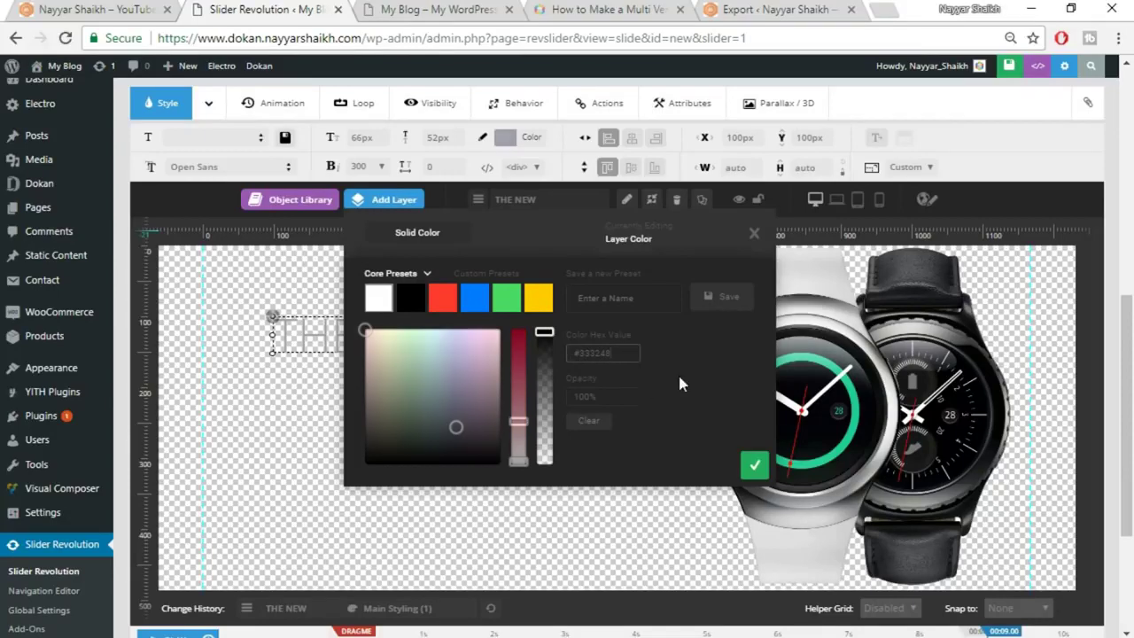
pyautogui.click(755, 465)
pyautogui.moveTo(409, 333); pyautogui.dragTo(489, 303)
pyautogui.click(131, 7)
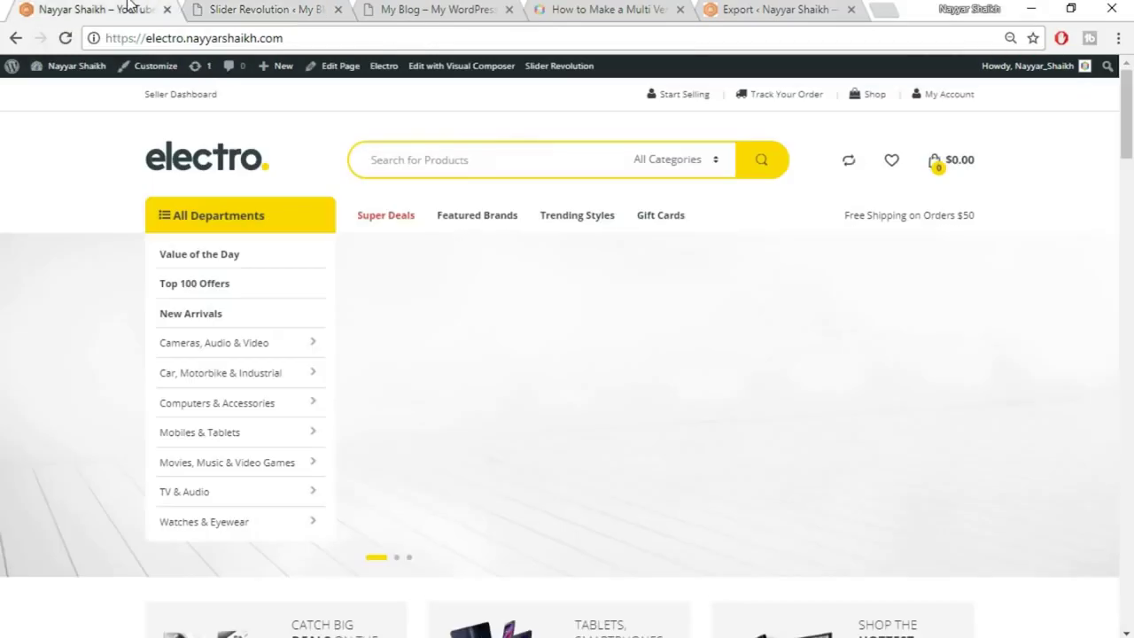
pyautogui.click(370, 559)
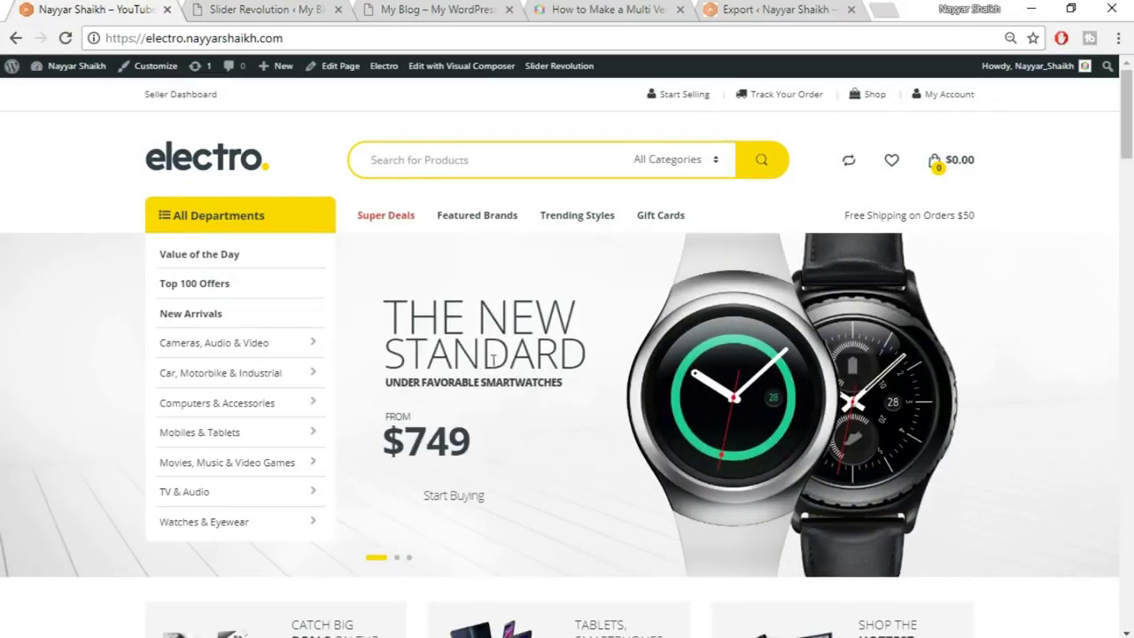
pyautogui.click(266, 8)
pyautogui.moveTo(384, 202)
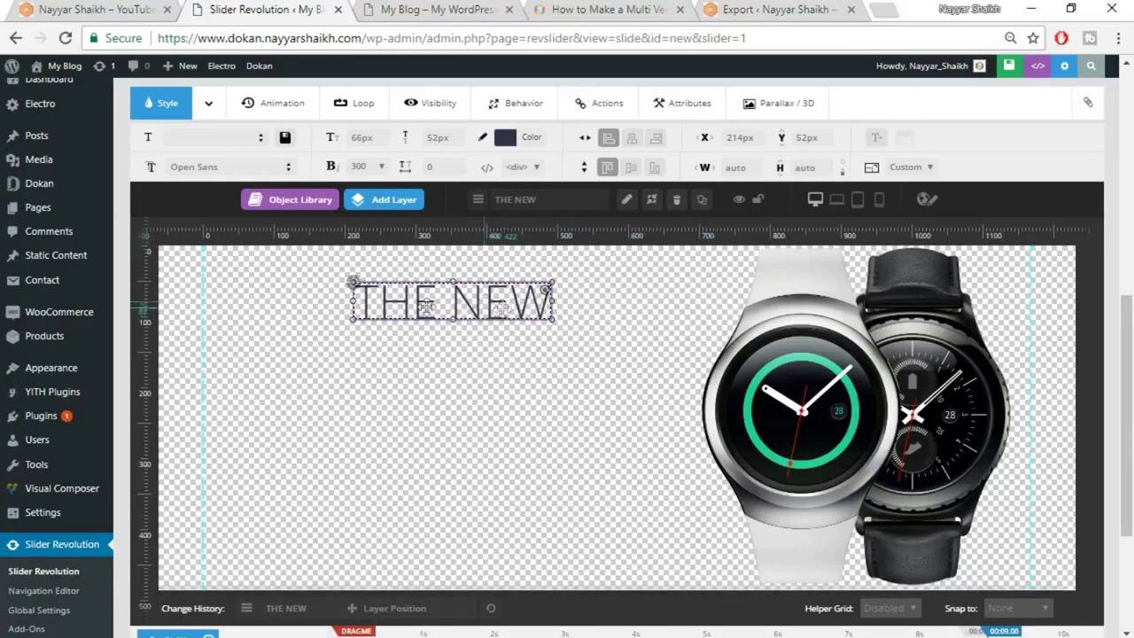
# - Duplicate the THE NEW layer below it and retype the copy as STANDARD
pyautogui.click(702, 202)
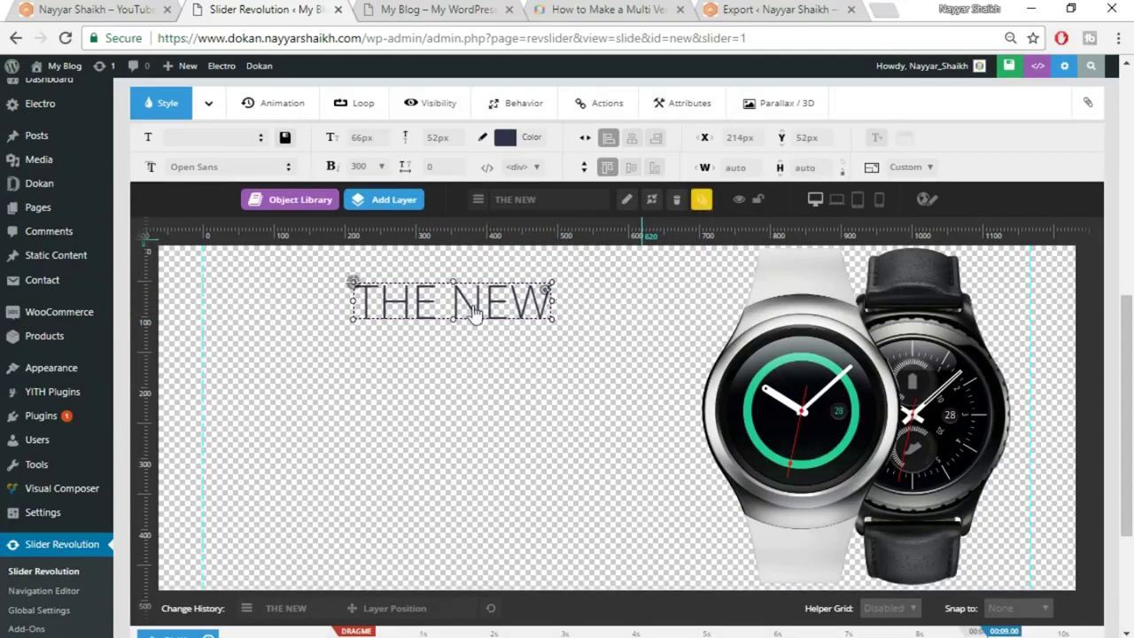
pyautogui.moveTo(474, 315); pyautogui.dragTo(464, 338)
pyautogui.doubleClick(466, 339)
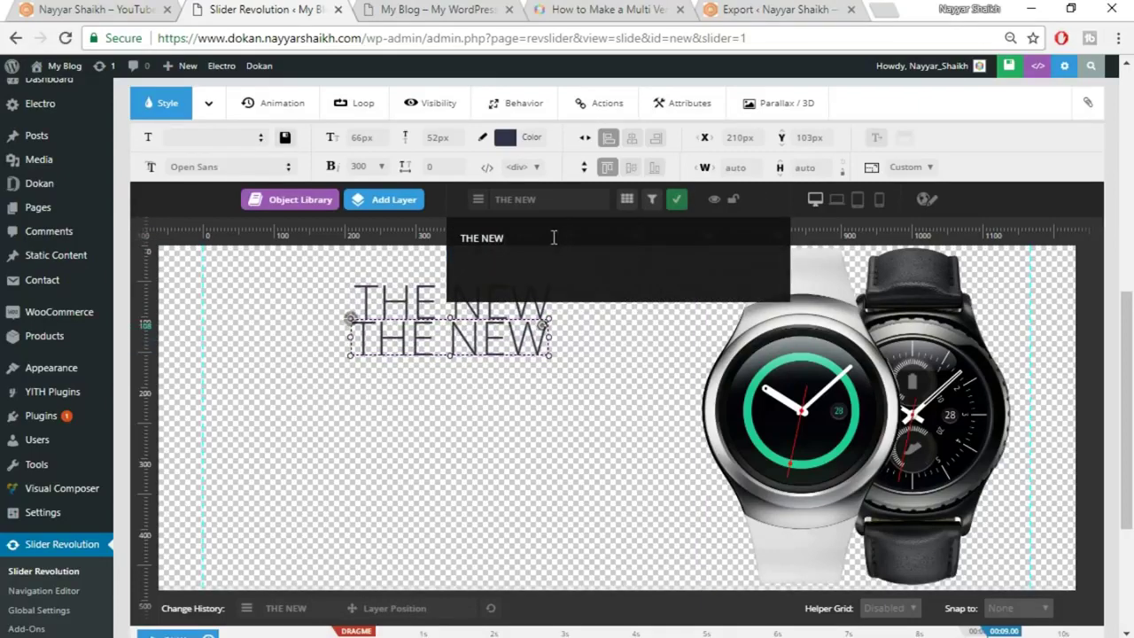
pyautogui.moveTo(552, 236); pyautogui.dragTo(453, 236)
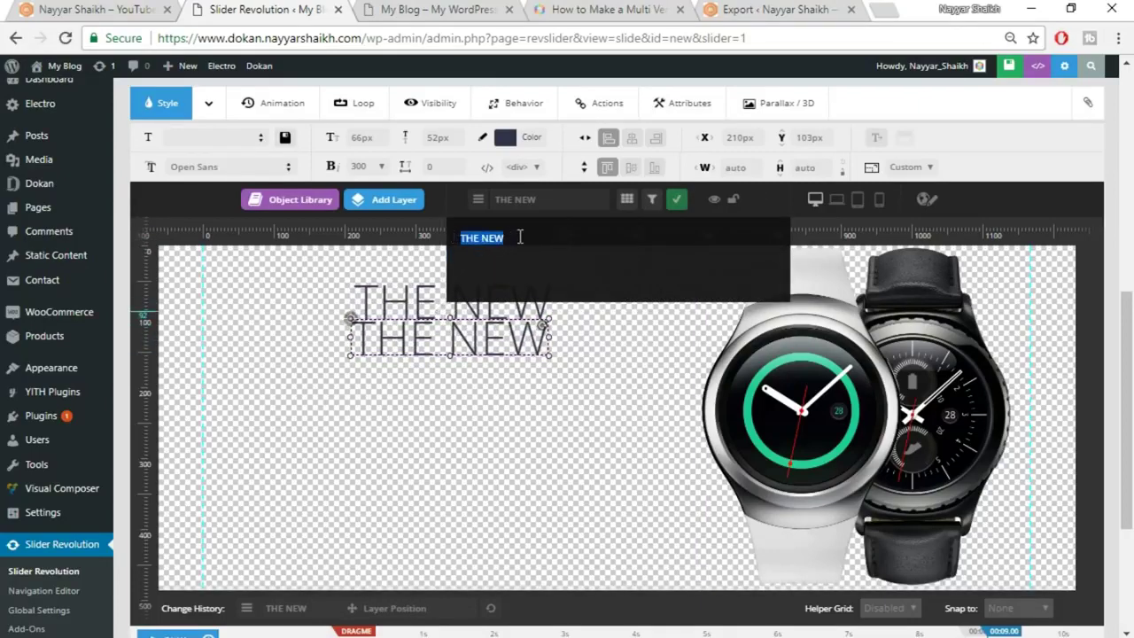
pyautogui.write('sTANDARD')
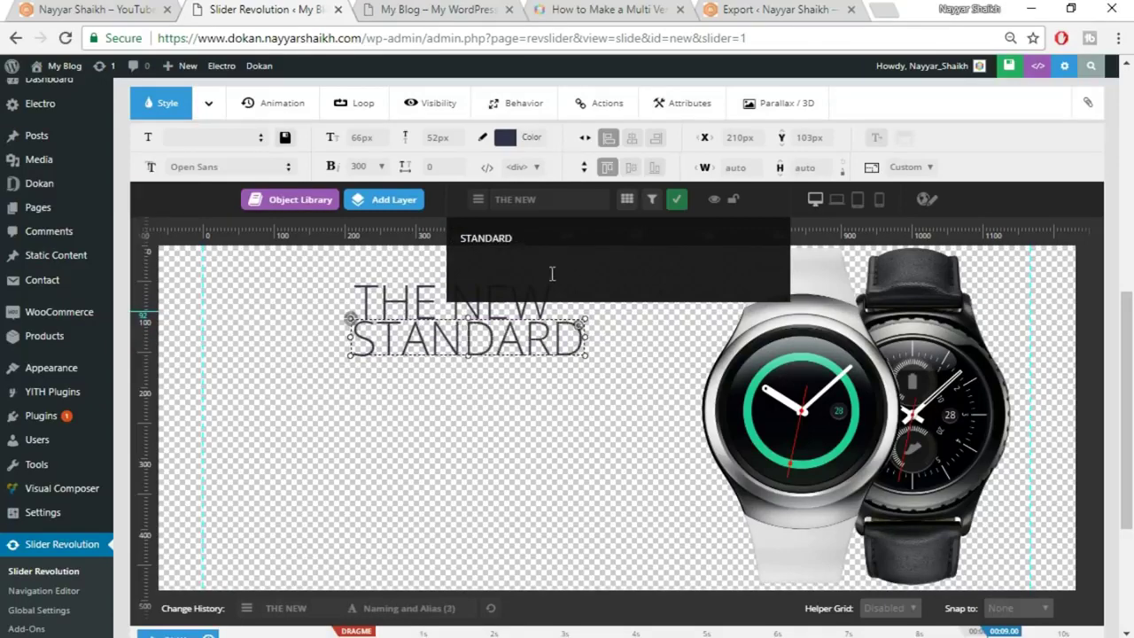
pyautogui.click(556, 386)
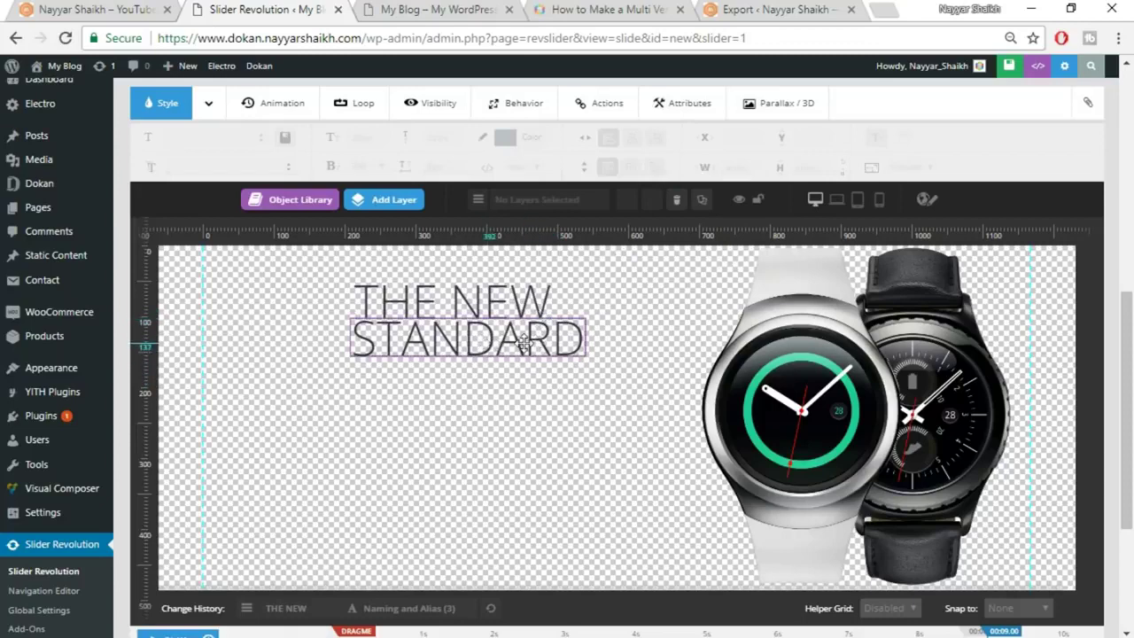
# - Set STANDARD to 55px and line it up under THE NEW, checking against the storefront
pyautogui.moveTo(525, 344); pyautogui.dragTo(524, 347)
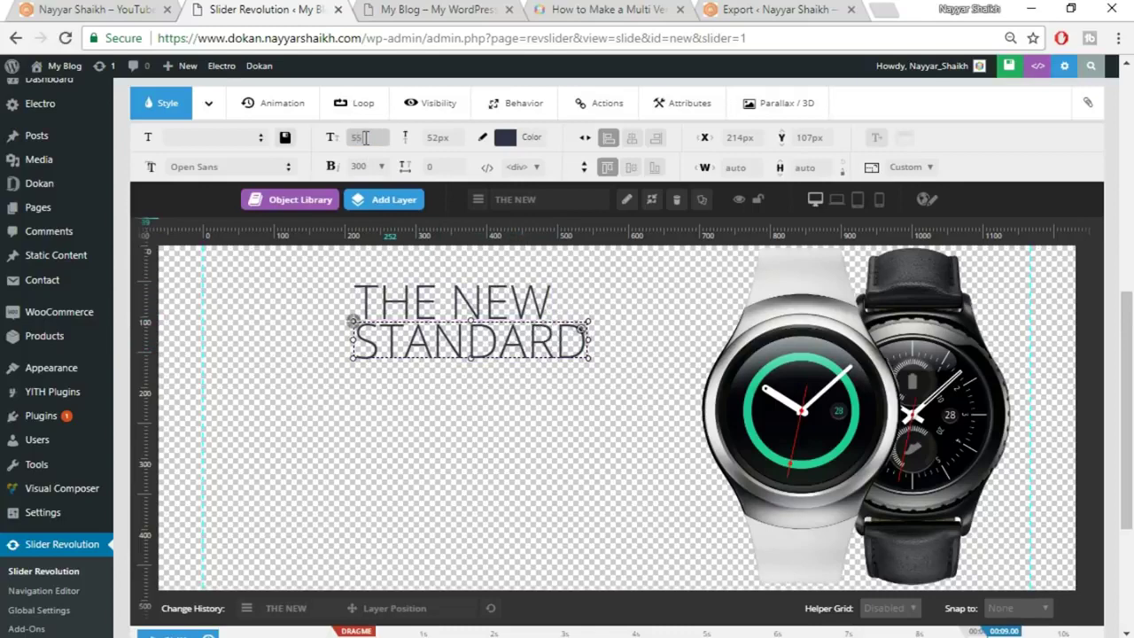
pyautogui.press('Return')
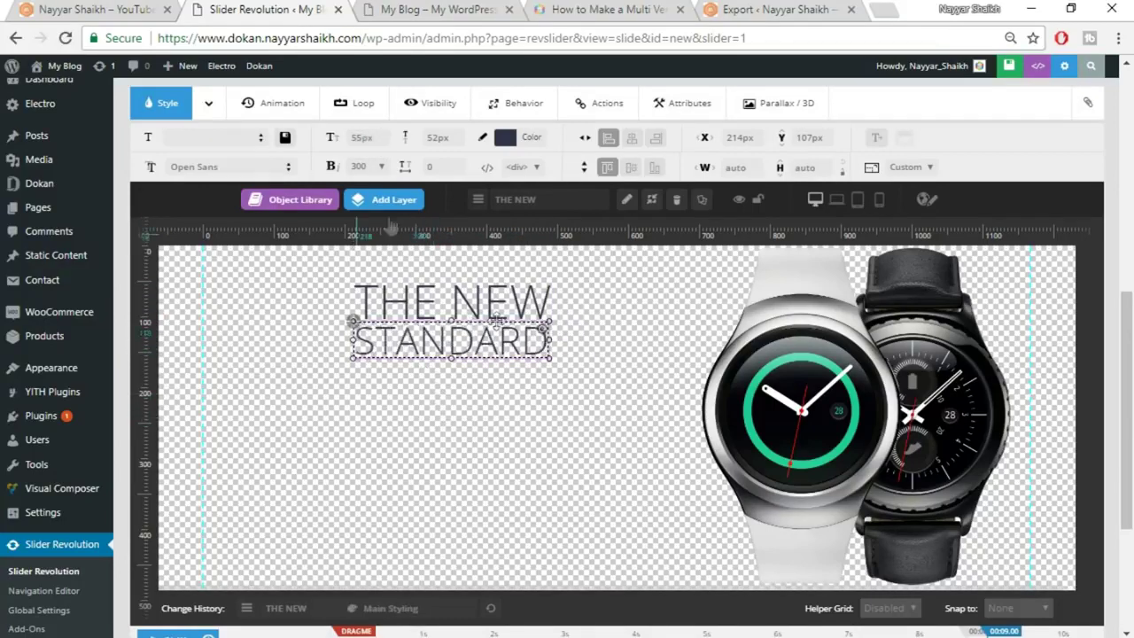
pyautogui.moveTo(500, 347); pyautogui.dragTo(504, 350)
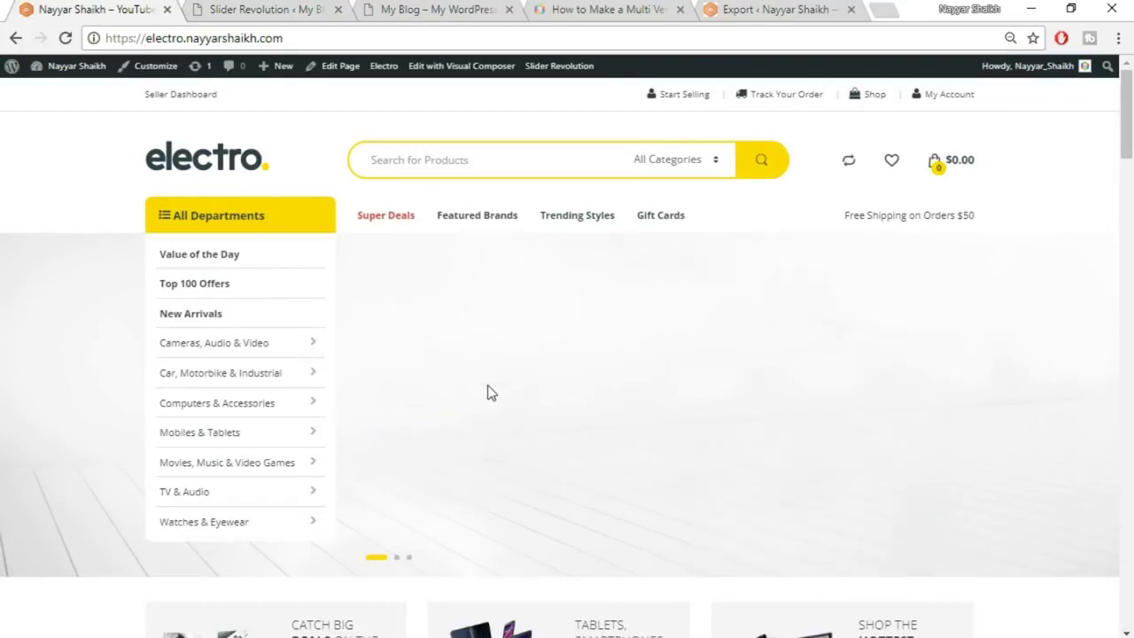
pyautogui.click(369, 558)
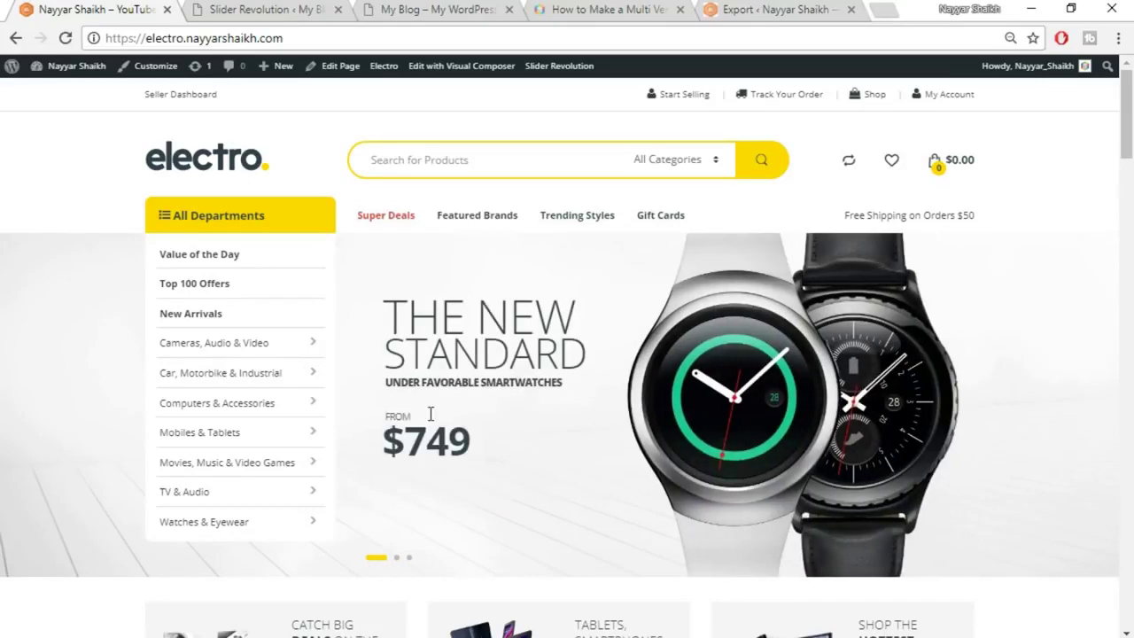
pyautogui.click(265, 9)
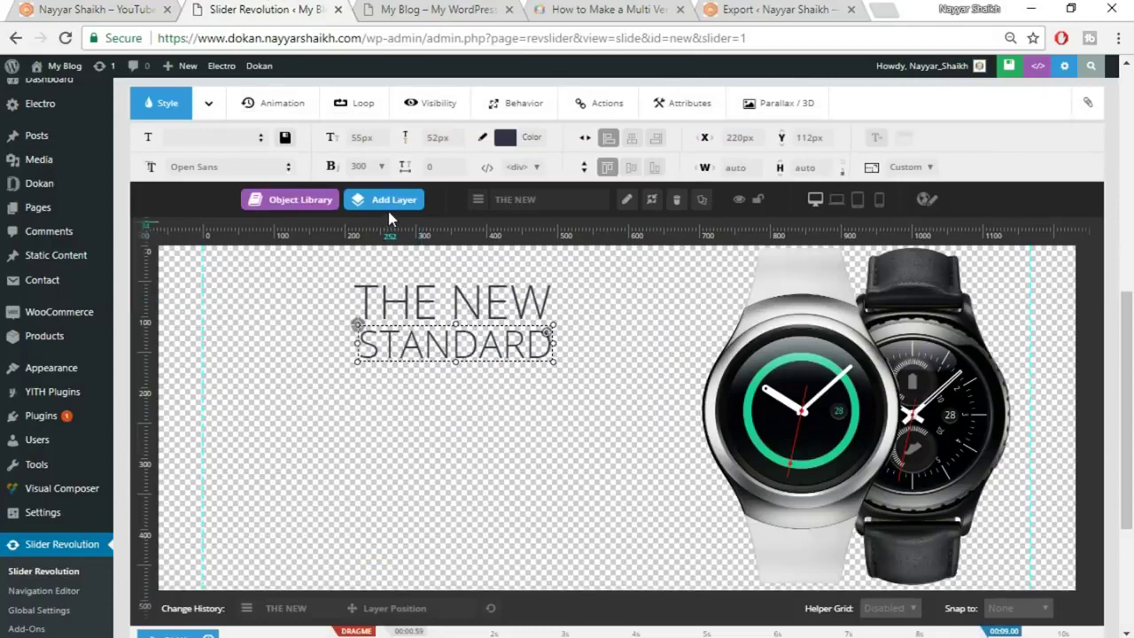
# - Add a text layer 'UNDER FAVOREABLE SMARTWATCHES' just below STANDARD
pyautogui.moveTo(390, 209)
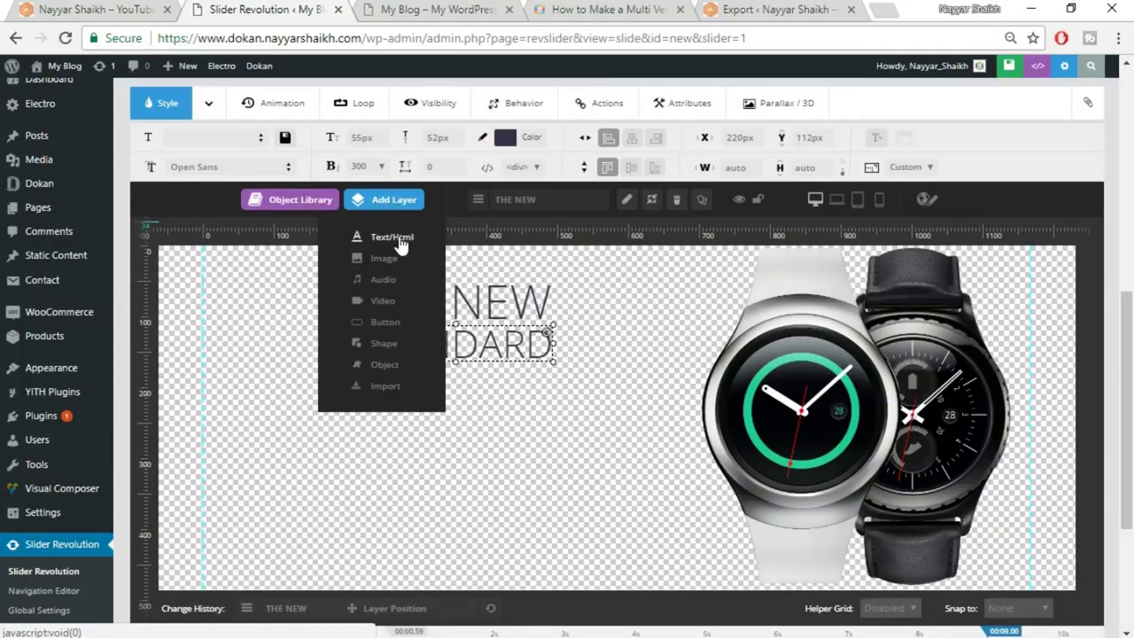
pyautogui.click(400, 238)
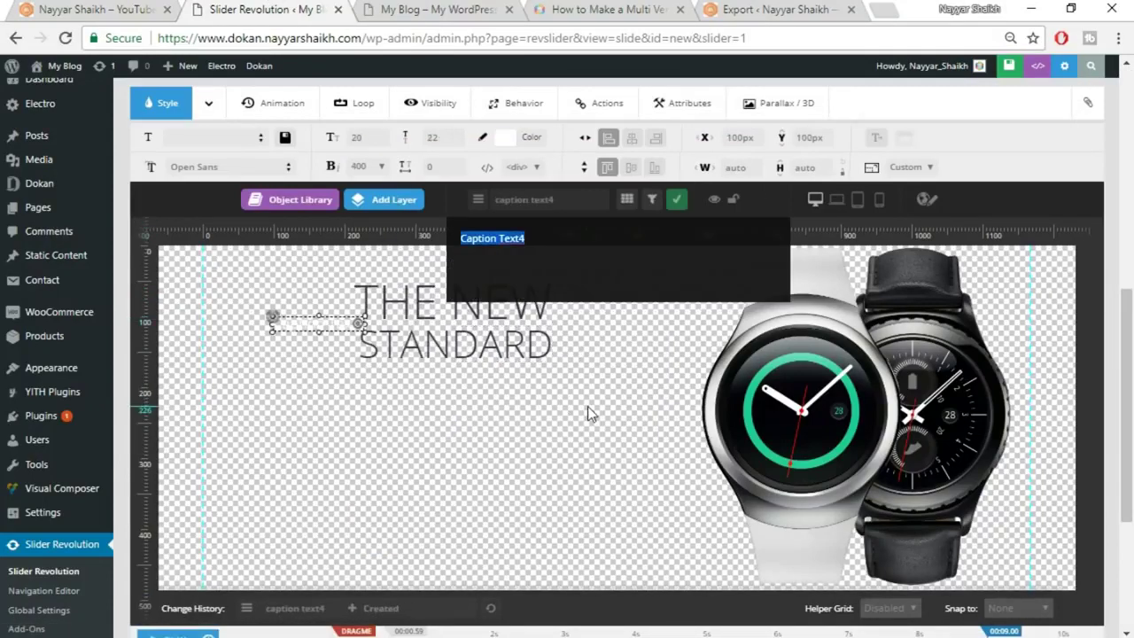
pyautogui.write('UNDER')
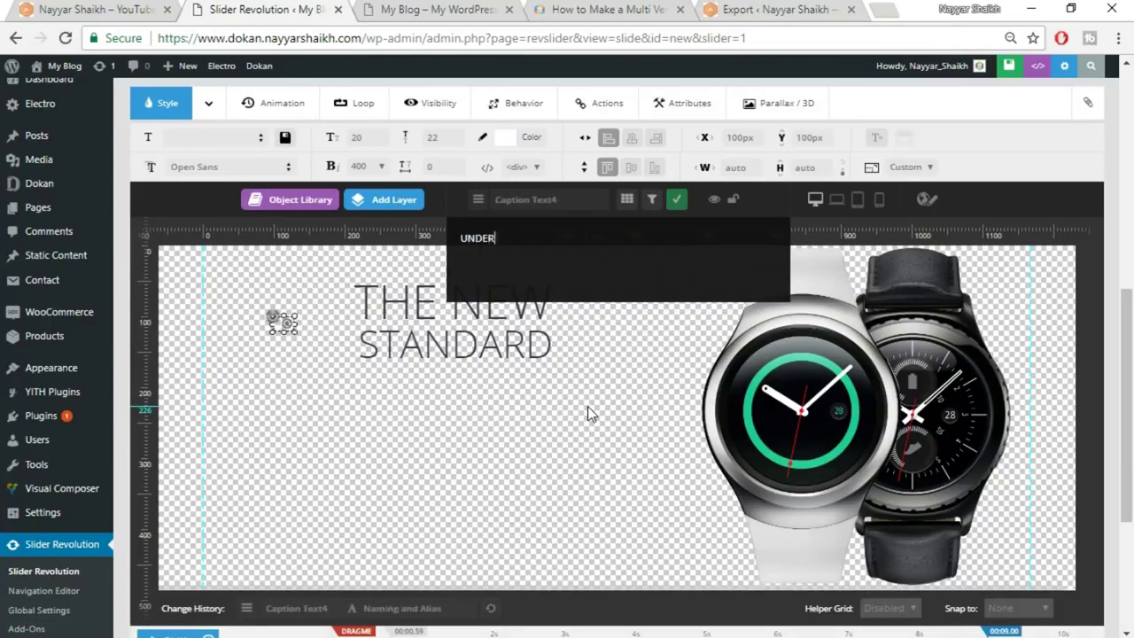
pyautogui.write(' FAV')
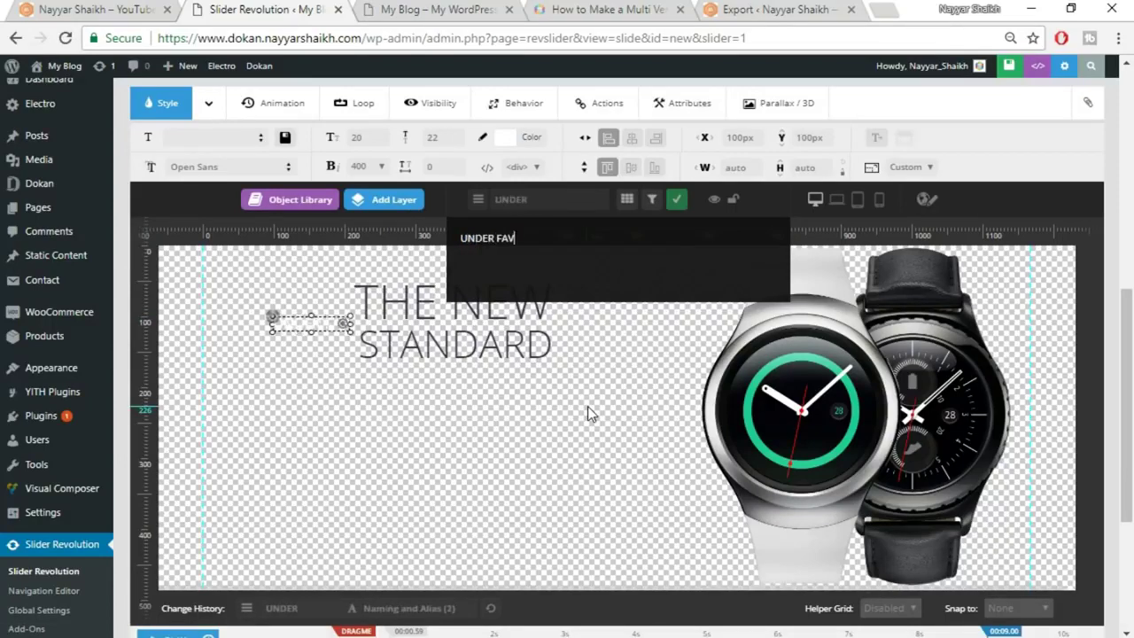
pyautogui.write('OREAB')
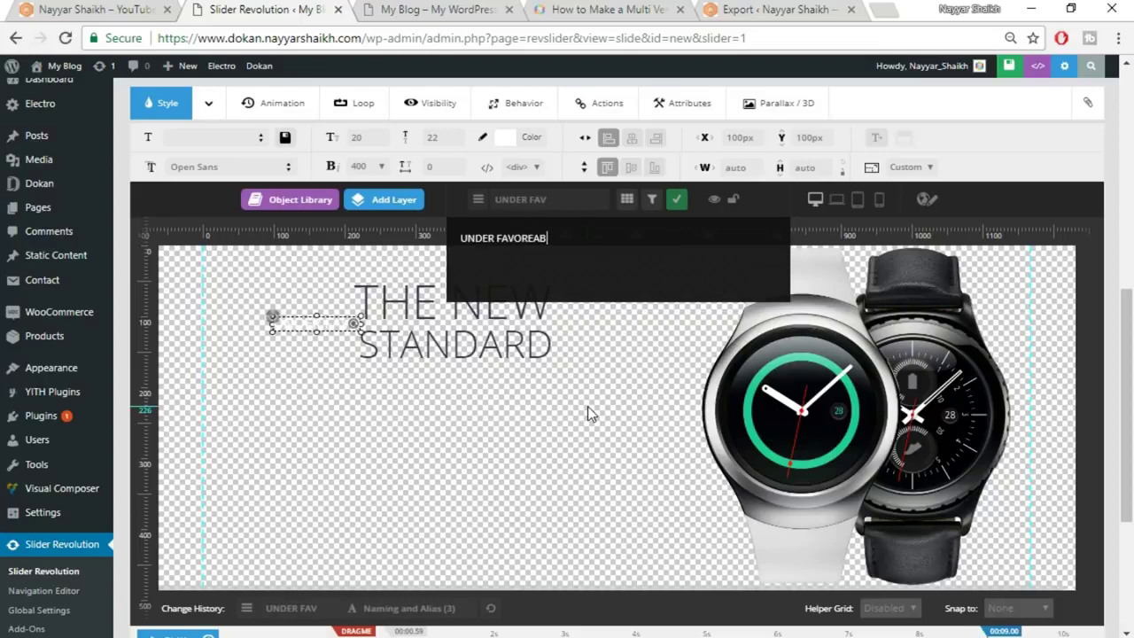
pyautogui.write('LE SMARTWATCHES')
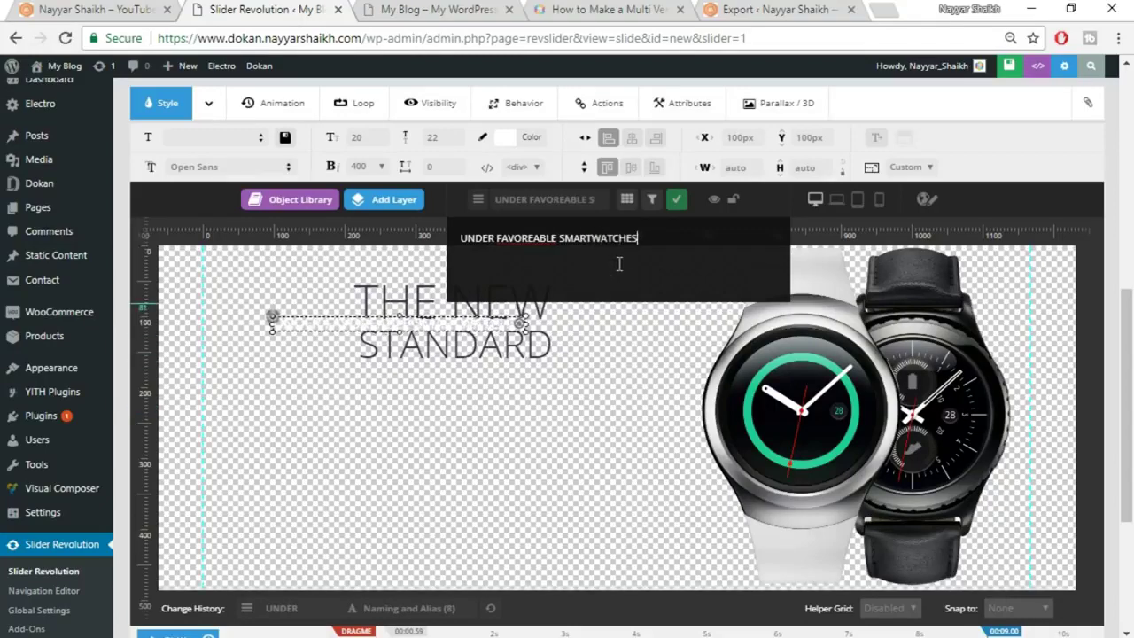
pyautogui.click(676, 198)
pyautogui.moveTo(386, 326); pyautogui.dragTo(468, 388)
pyautogui.moveTo(467, 386); pyautogui.dragTo(469, 382)
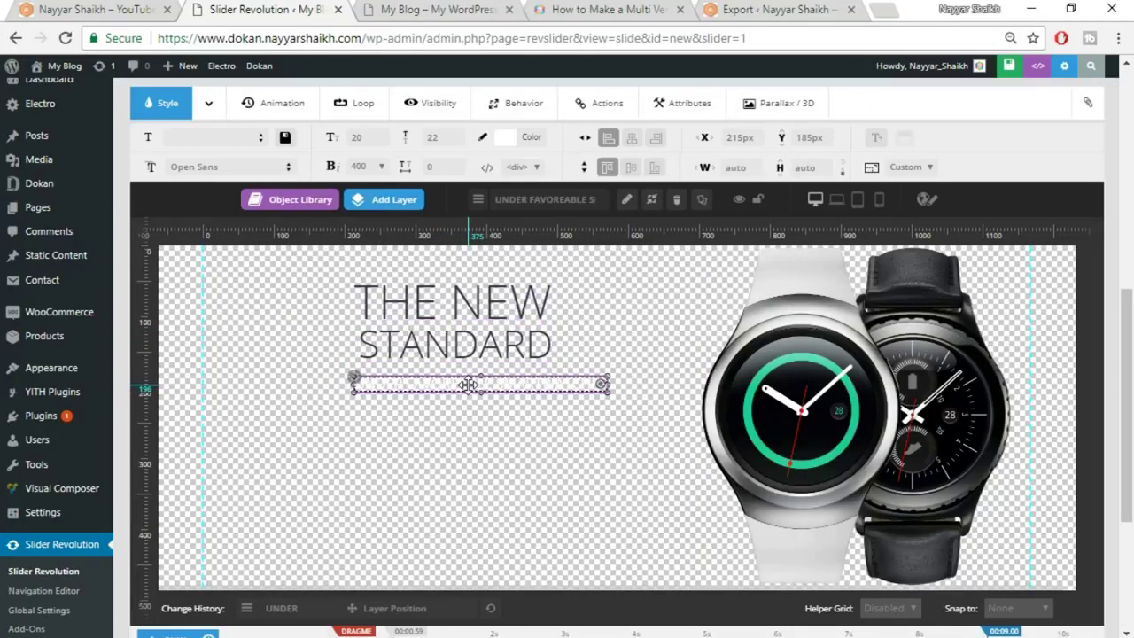
# - Give the subtitle 15px size, weight 800 and a dark colour, settled at X 214px, Y 174px
pyautogui.click(370, 140)
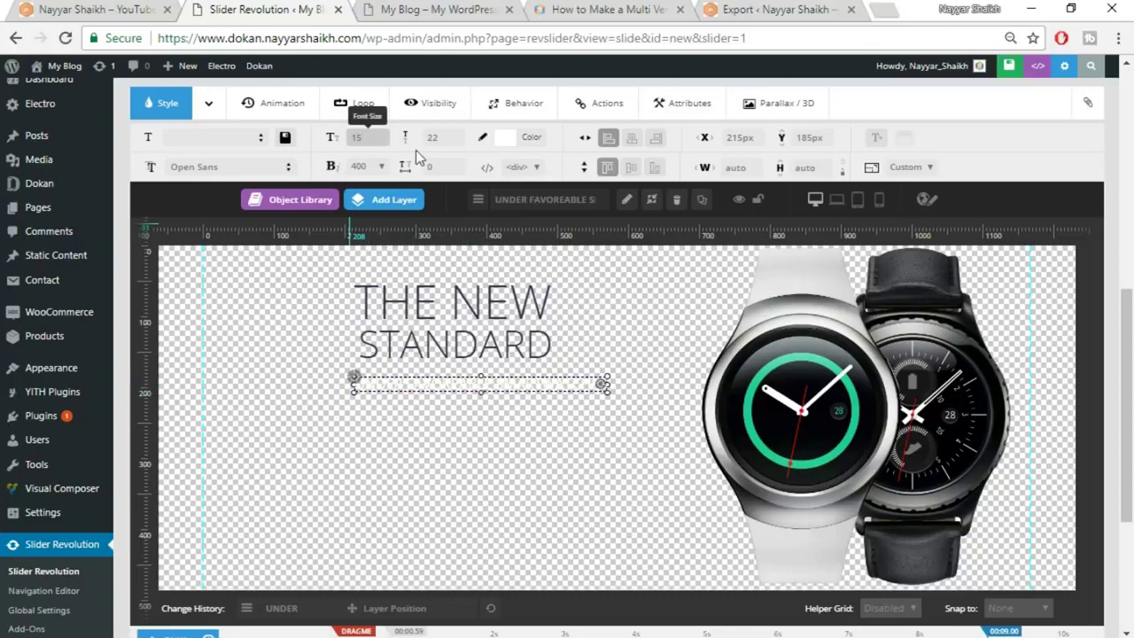
pyautogui.click(459, 137)
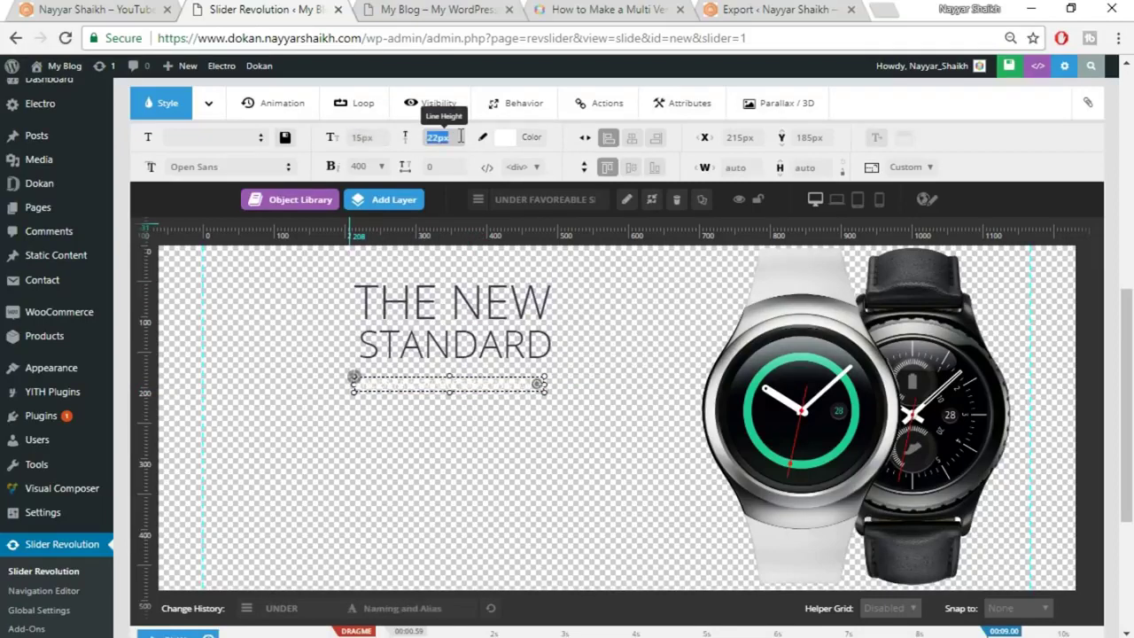
pyautogui.click(370, 168)
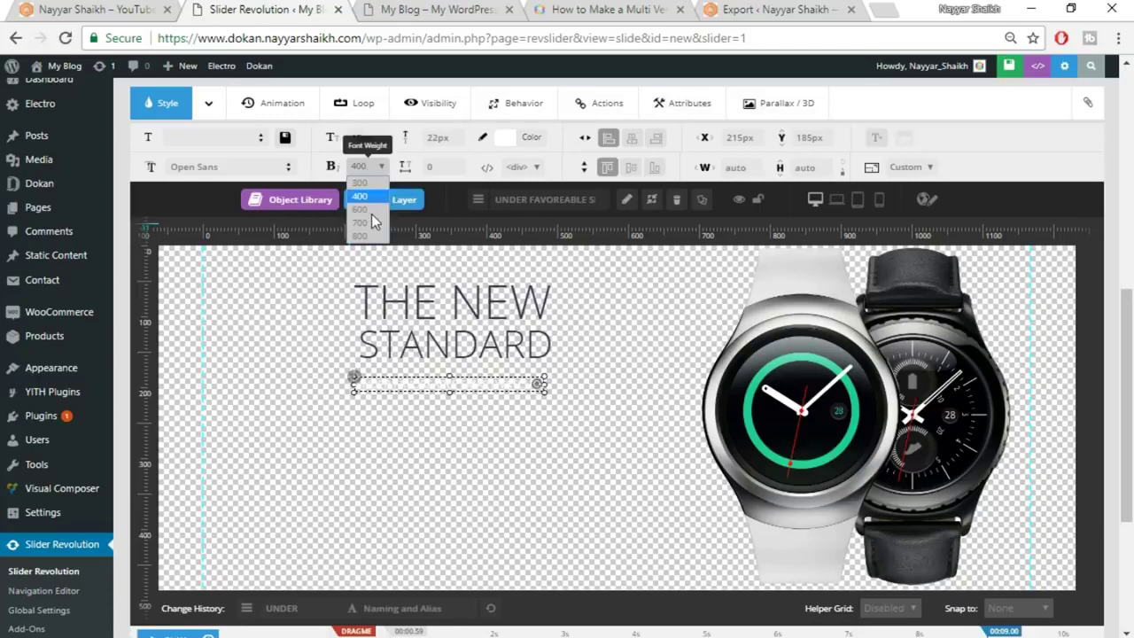
pyautogui.click(158, 7)
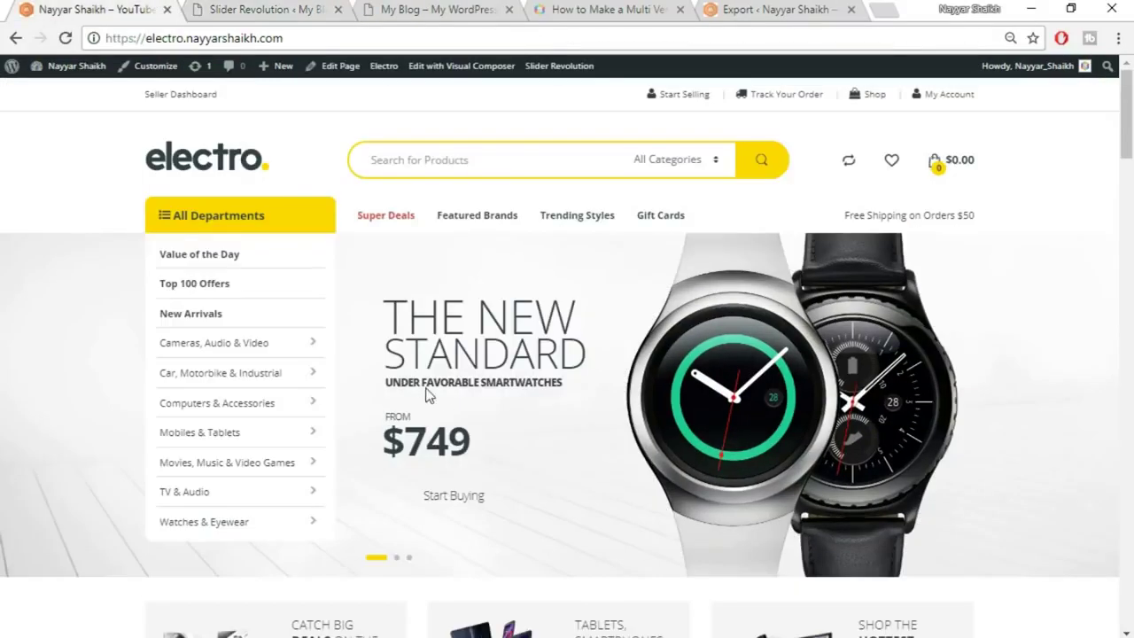
pyautogui.click(280, 10)
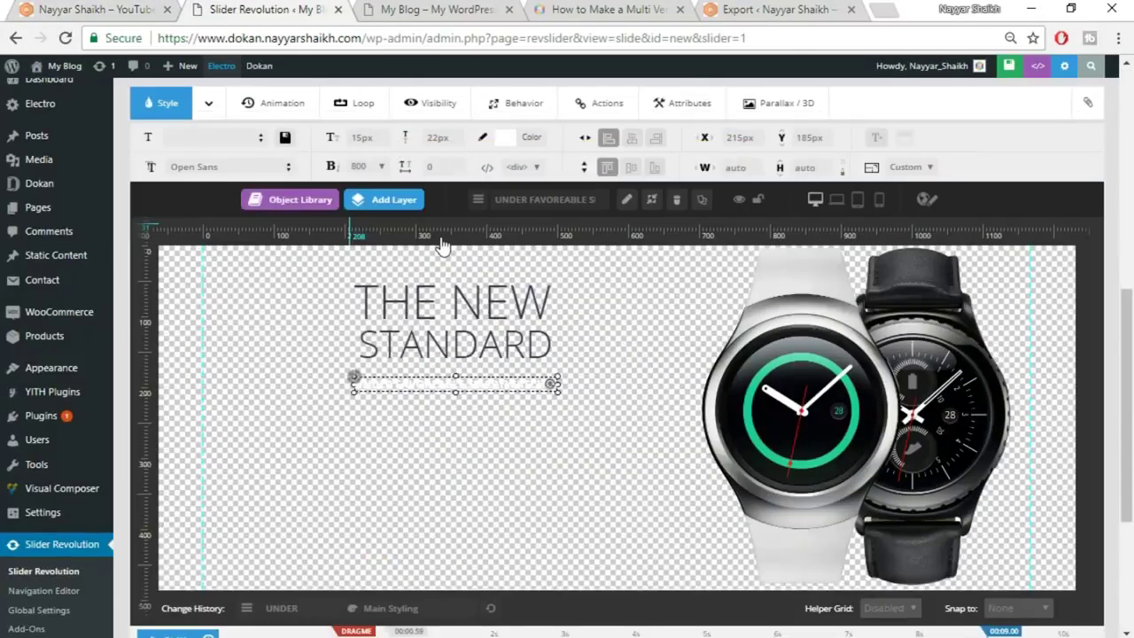
pyautogui.click(537, 138)
pyautogui.click(624, 348)
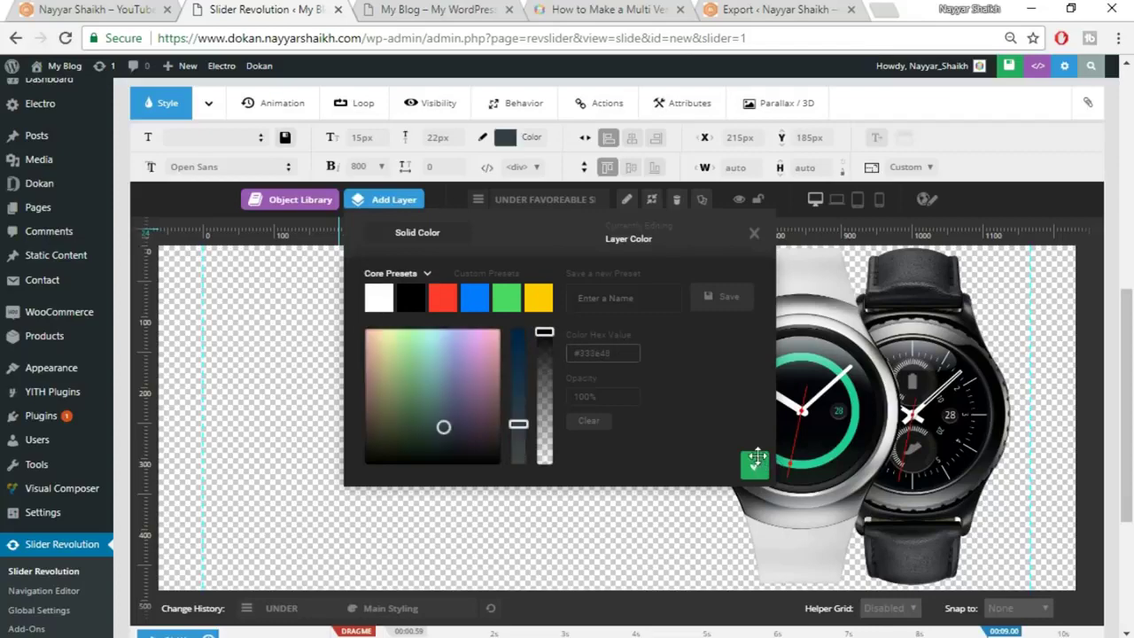
pyautogui.click(754, 464)
pyautogui.moveTo(502, 378); pyautogui.dragTo(503, 376)
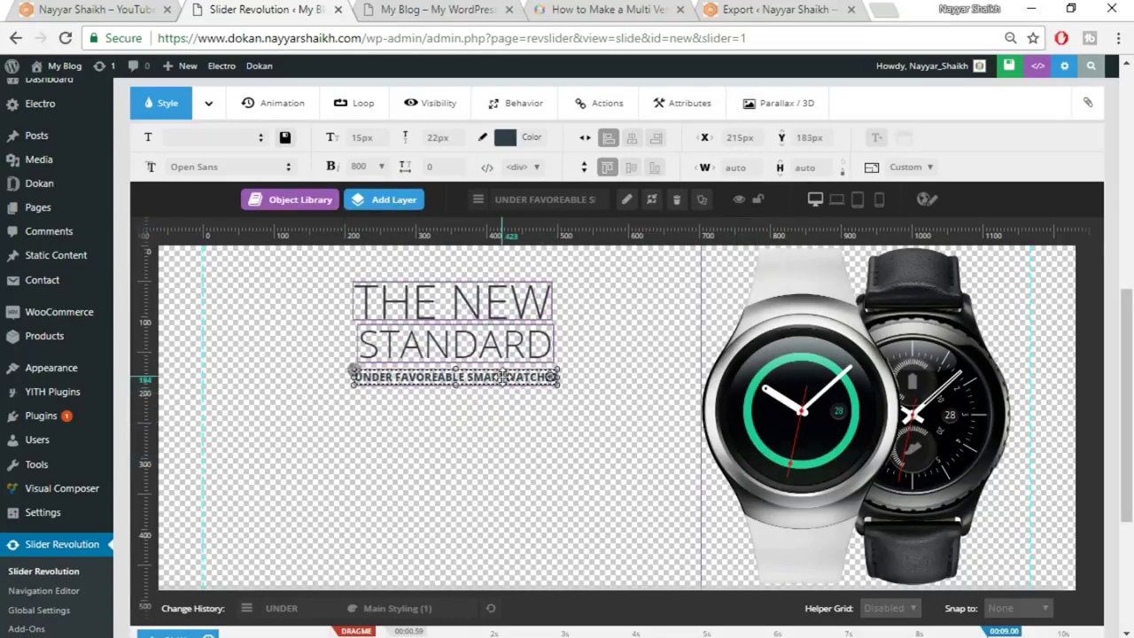
pyautogui.click(127, 7)
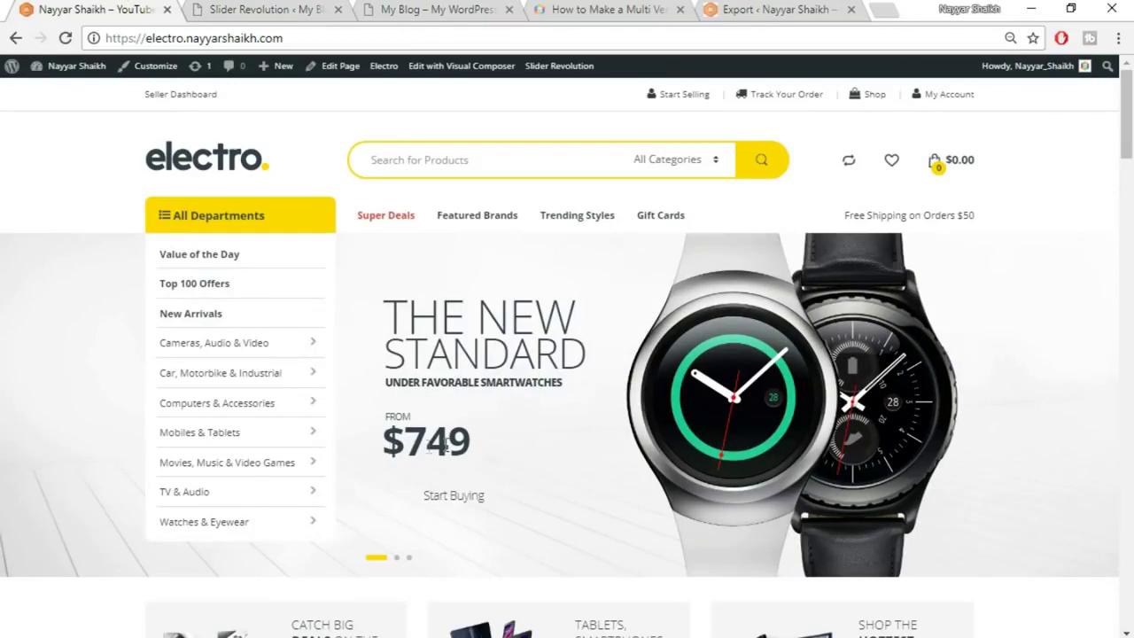
pyautogui.click(292, 7)
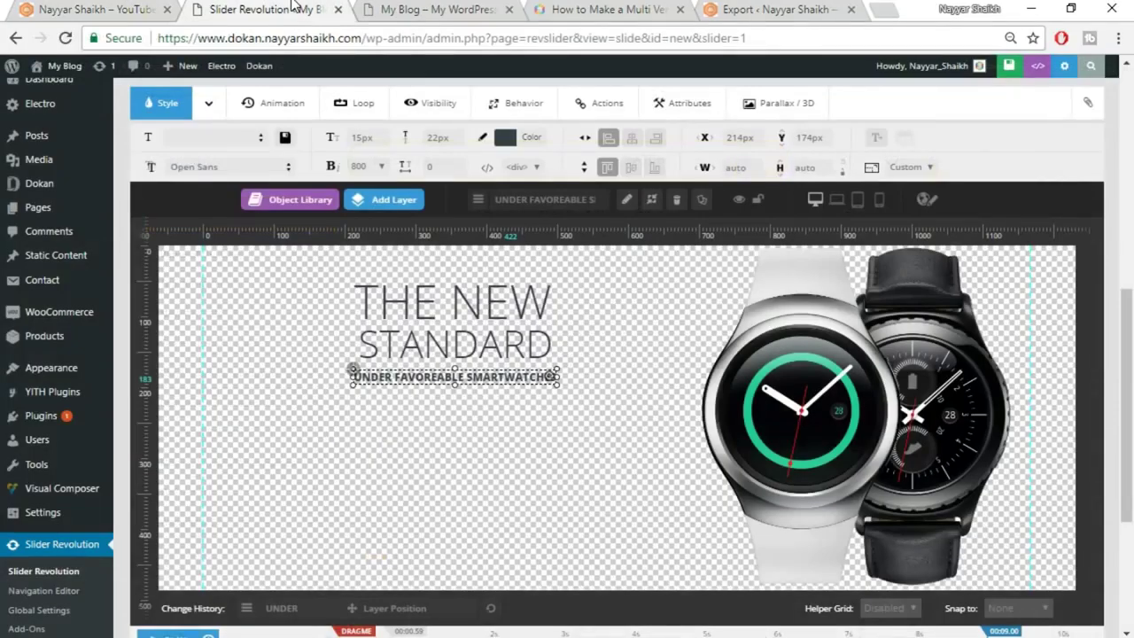
# - Add a text layer reading 'FROM'
pyautogui.moveTo(394, 205)
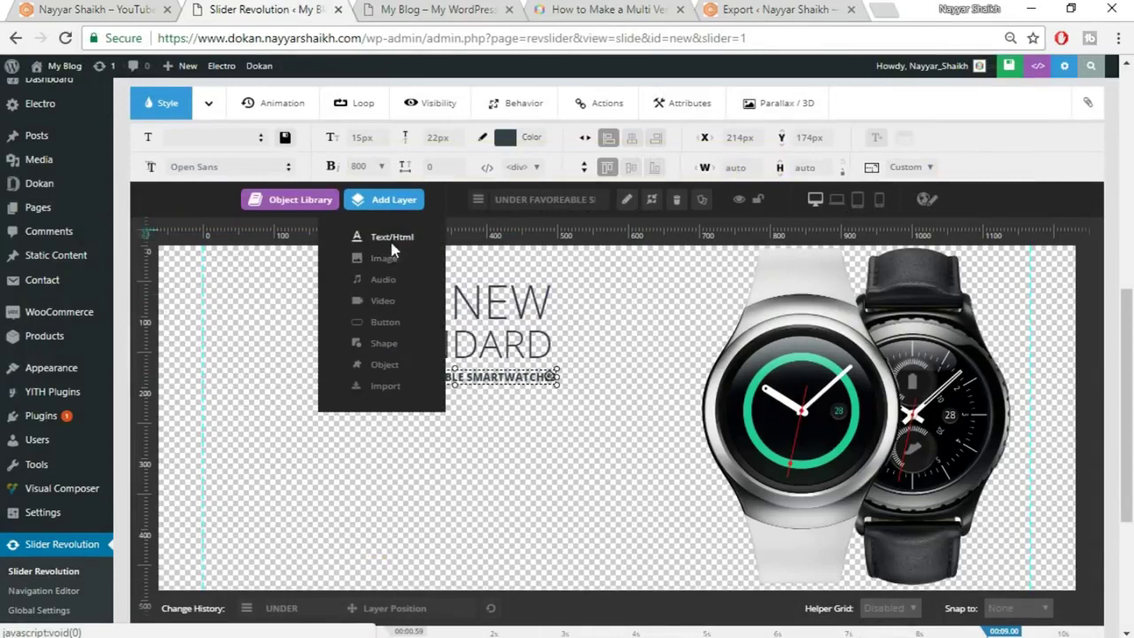
pyautogui.click(392, 237)
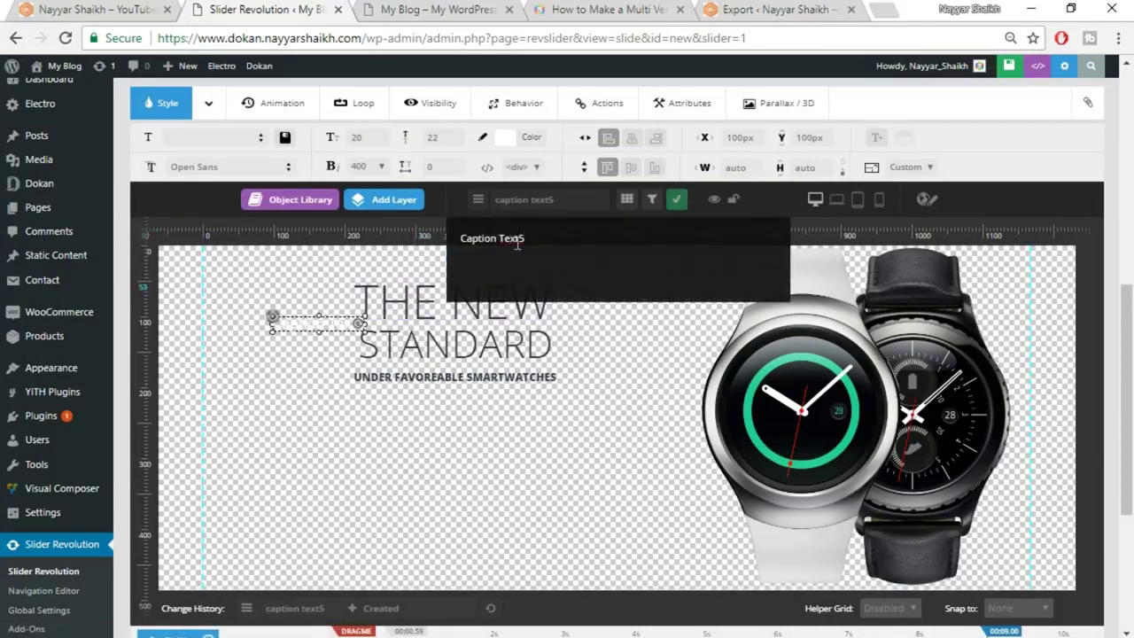
pyautogui.tripleClick(517, 239)
pyautogui.write('FROM')
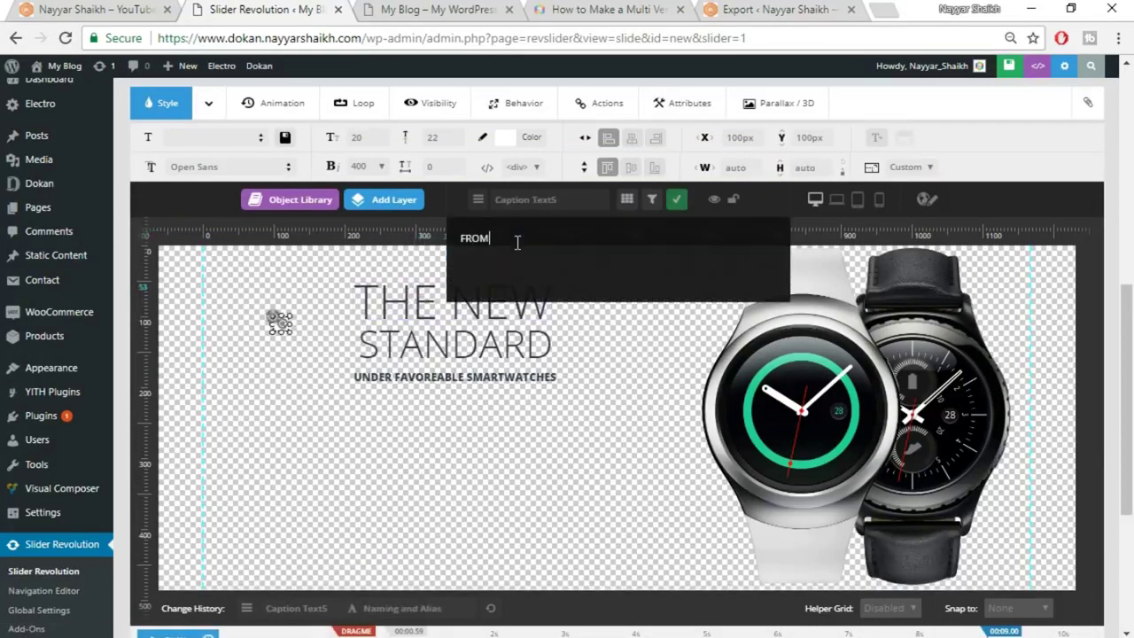
pyautogui.click(676, 201)
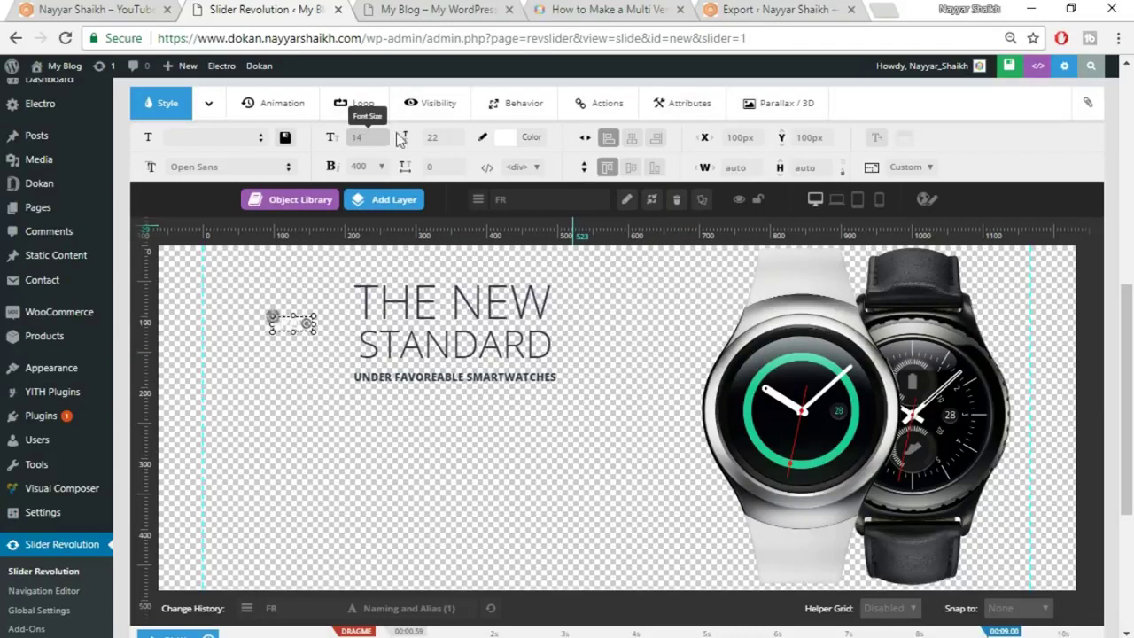
# - Make FROM 14px in dark grey #333e48 and place it below the subtitle at X 222px, Y 245px
pyautogui.click(362, 139)
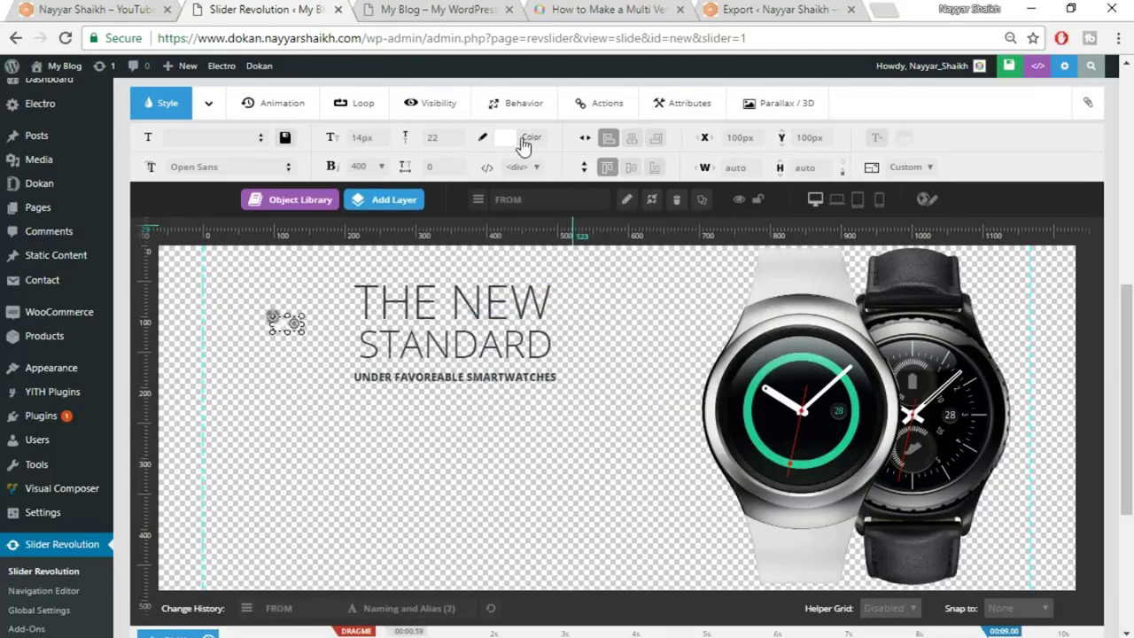
pyautogui.click(529, 141)
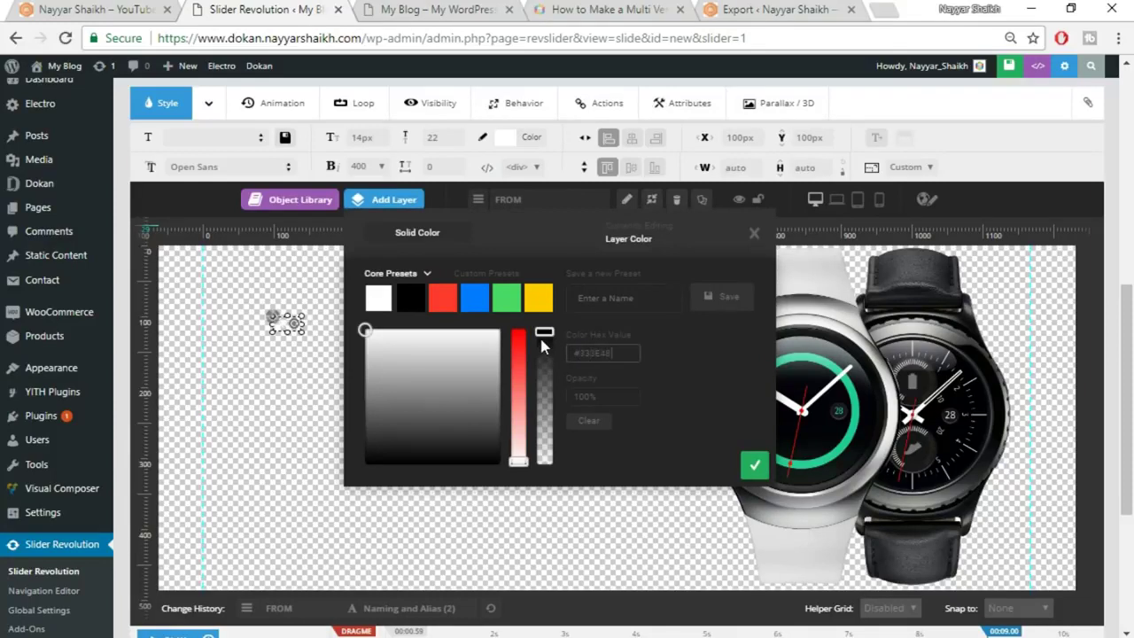
pyautogui.click(618, 356)
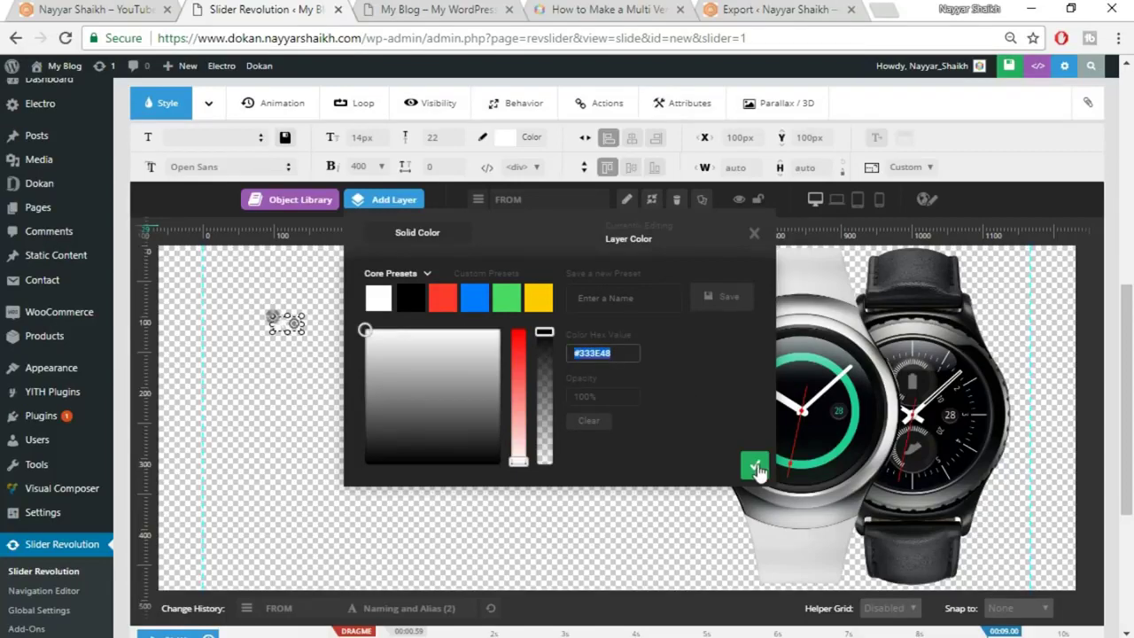
pyautogui.click(756, 470)
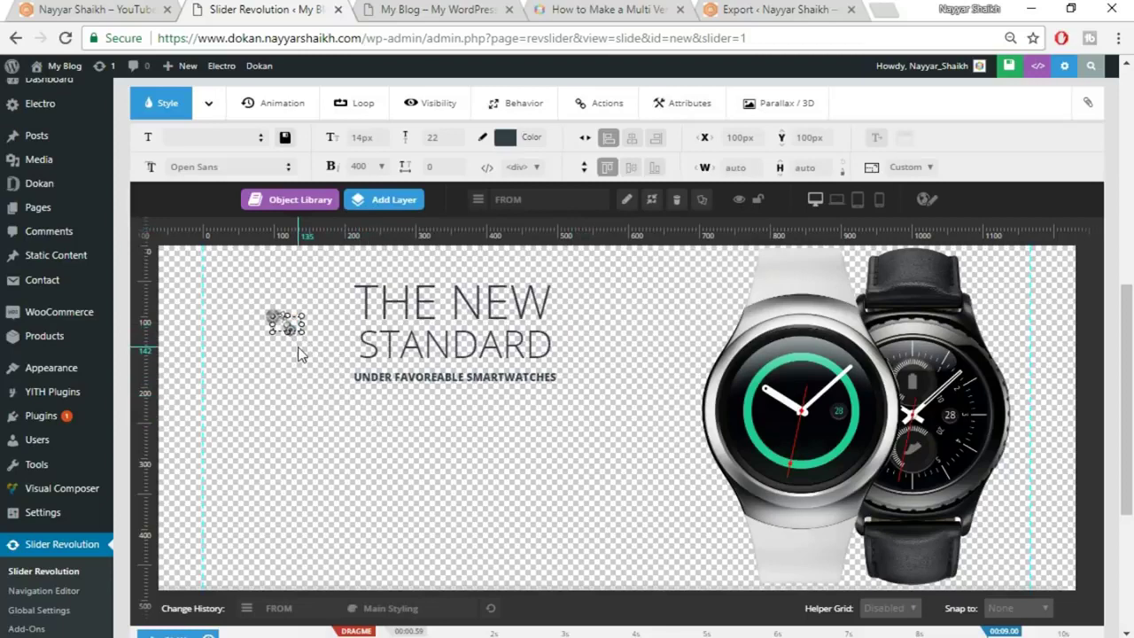
pyautogui.moveTo(291, 335); pyautogui.dragTo(374, 427)
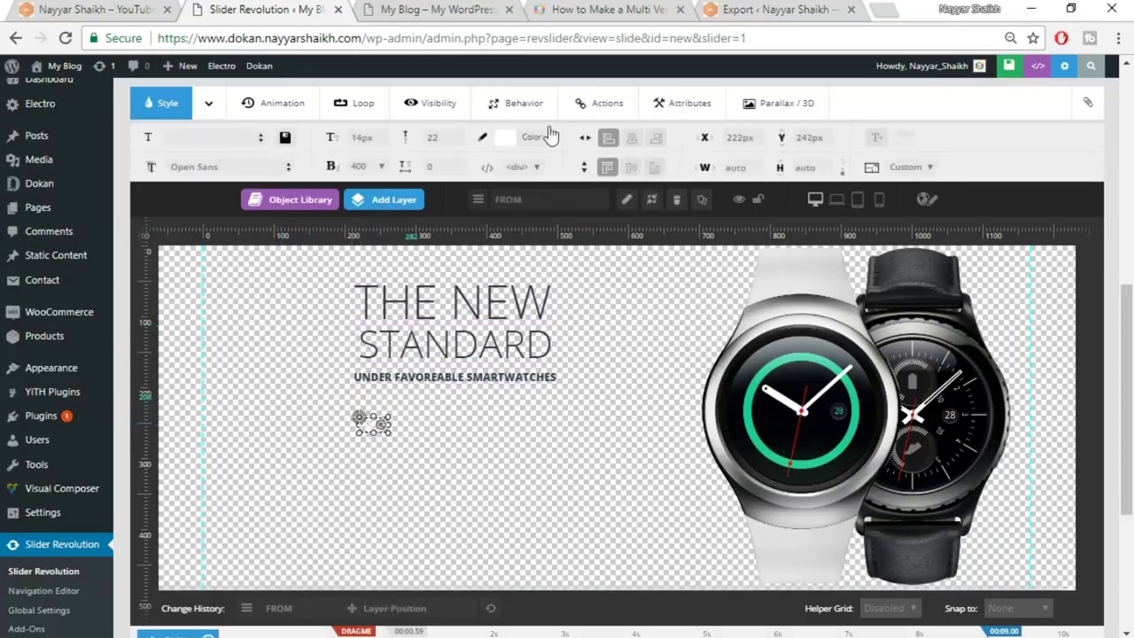
pyautogui.click(530, 146)
pyautogui.click(611, 350)
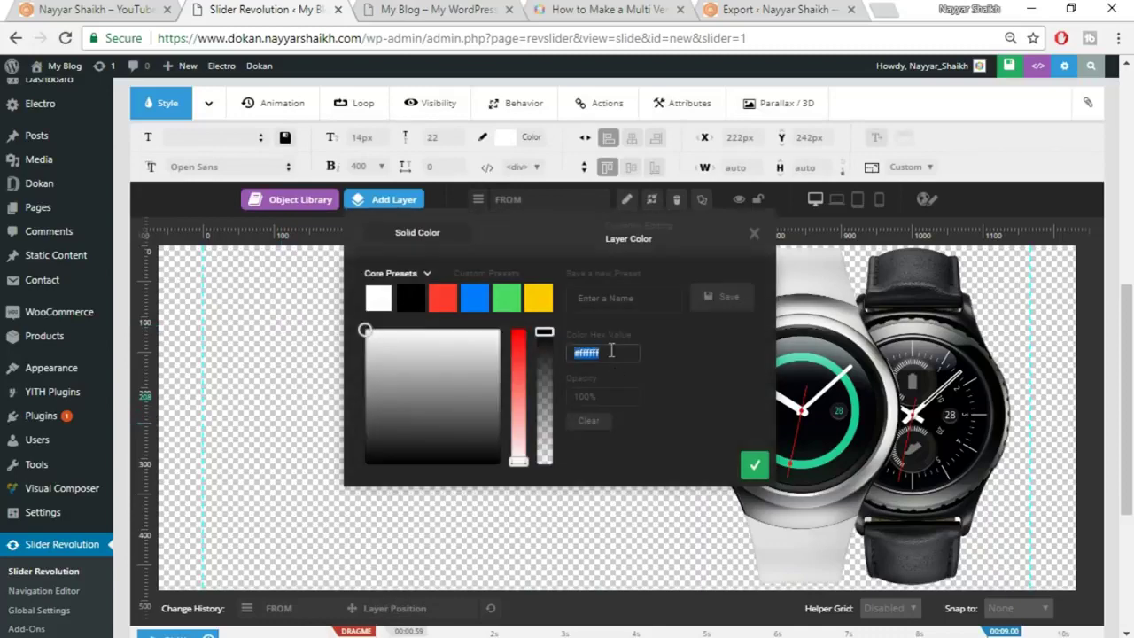
pyautogui.click(756, 466)
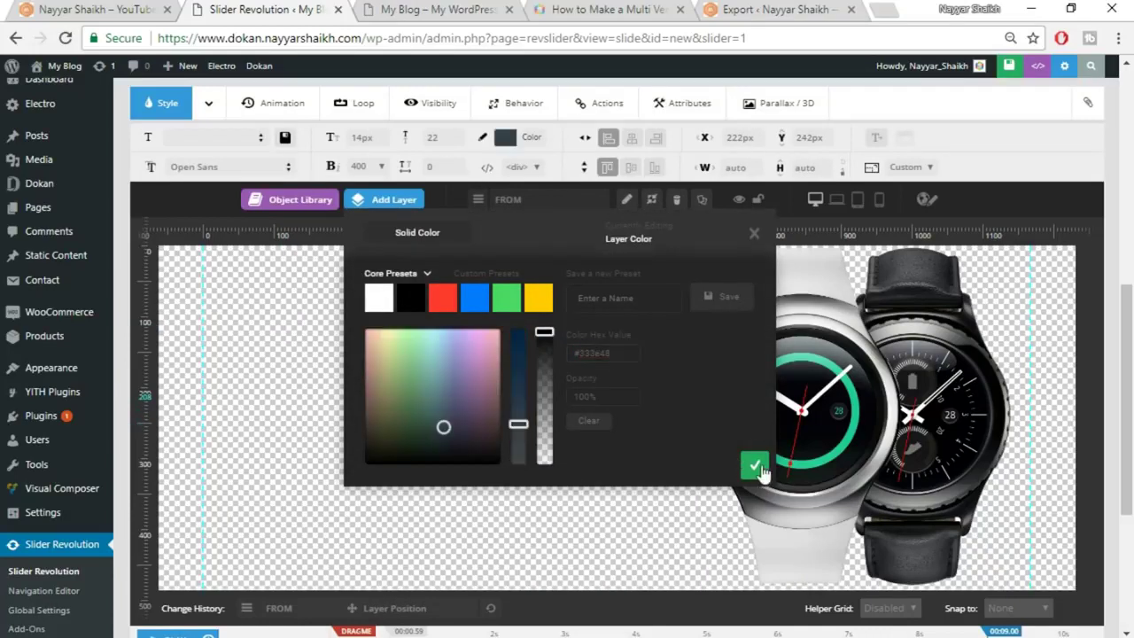
pyautogui.moveTo(371, 424); pyautogui.dragTo(375, 426)
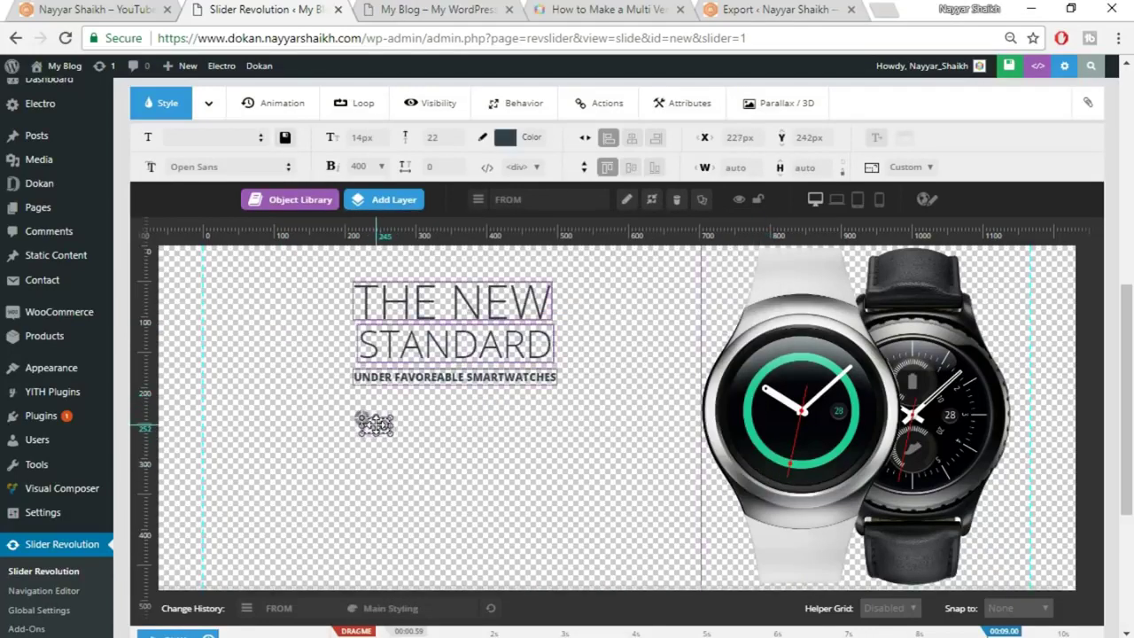
# - Compare the FROM caption against the storefront's watch slide
pyautogui.click(100, 9)
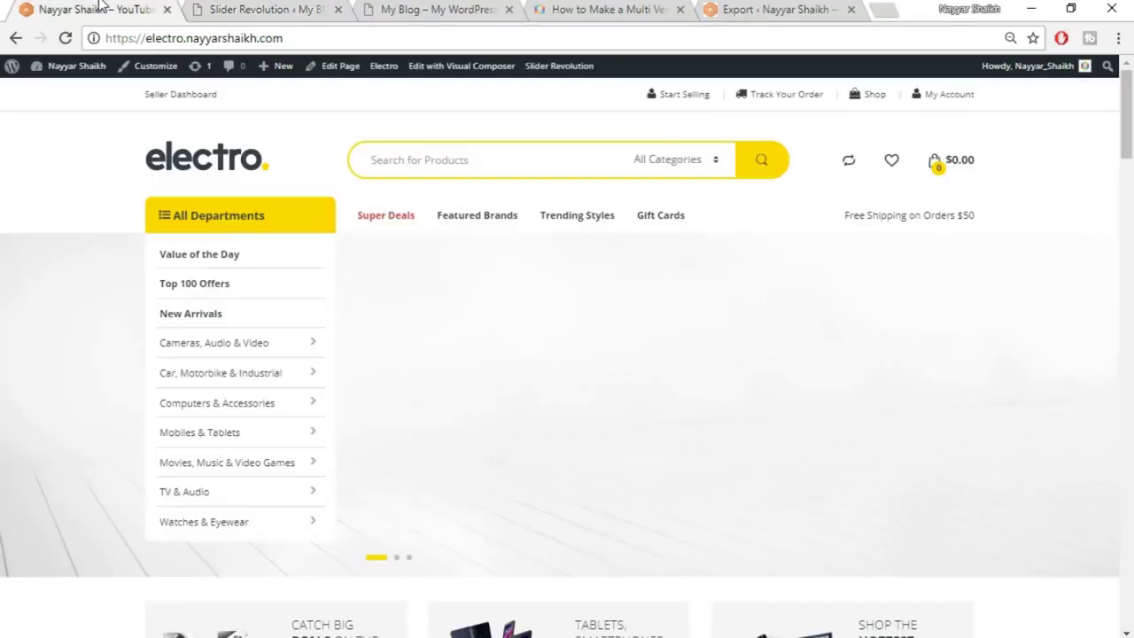
pyautogui.click(396, 559)
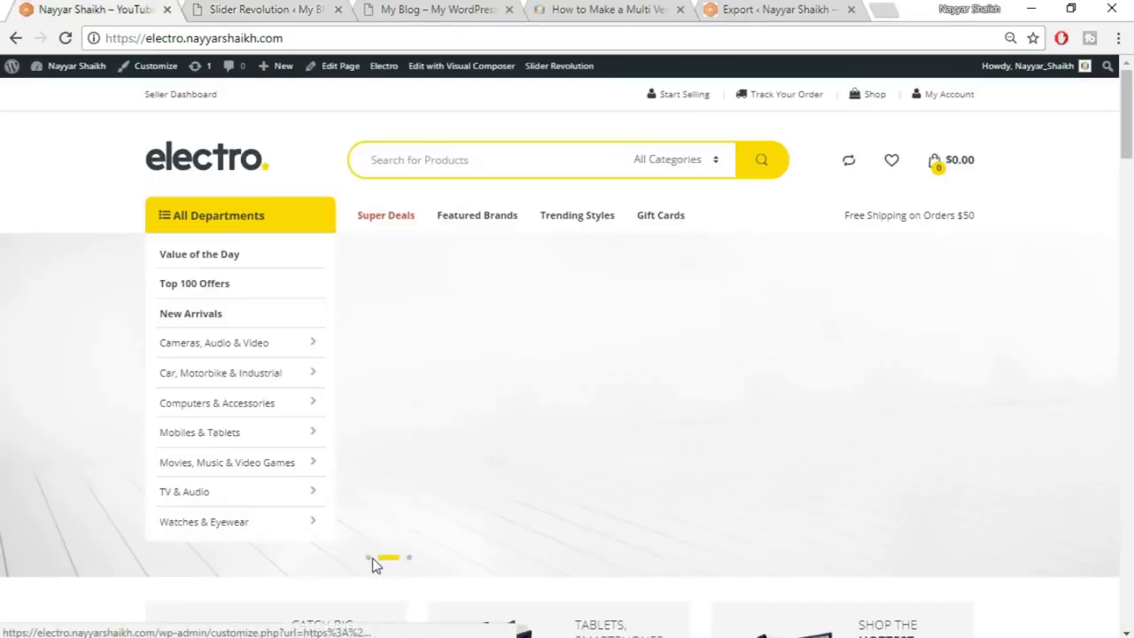
pyautogui.click(370, 560)
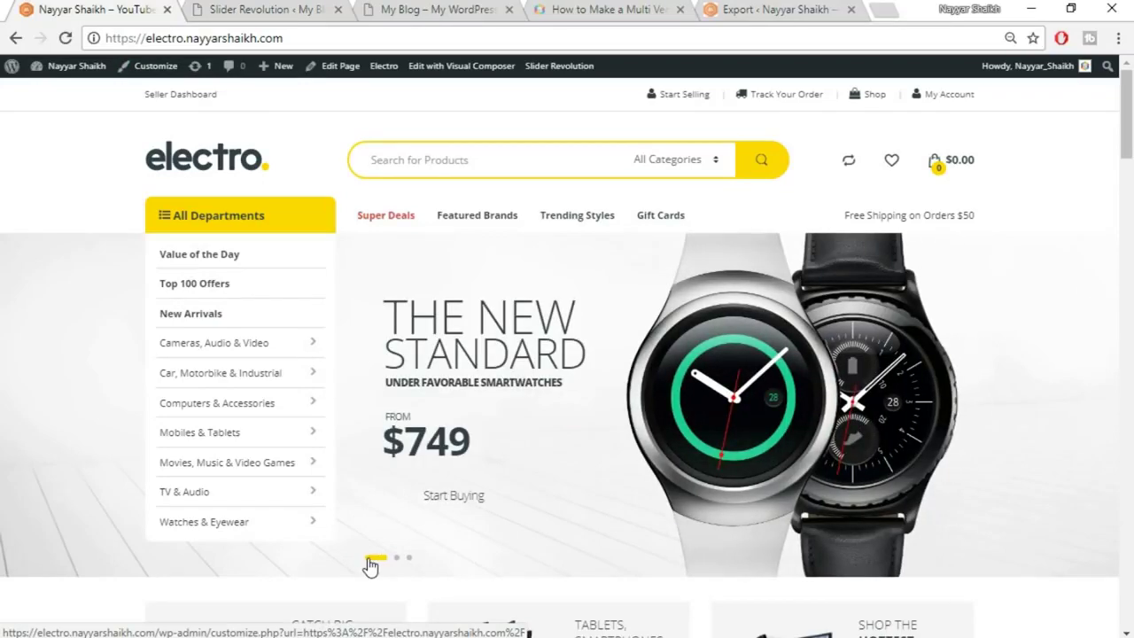
pyautogui.click(310, 9)
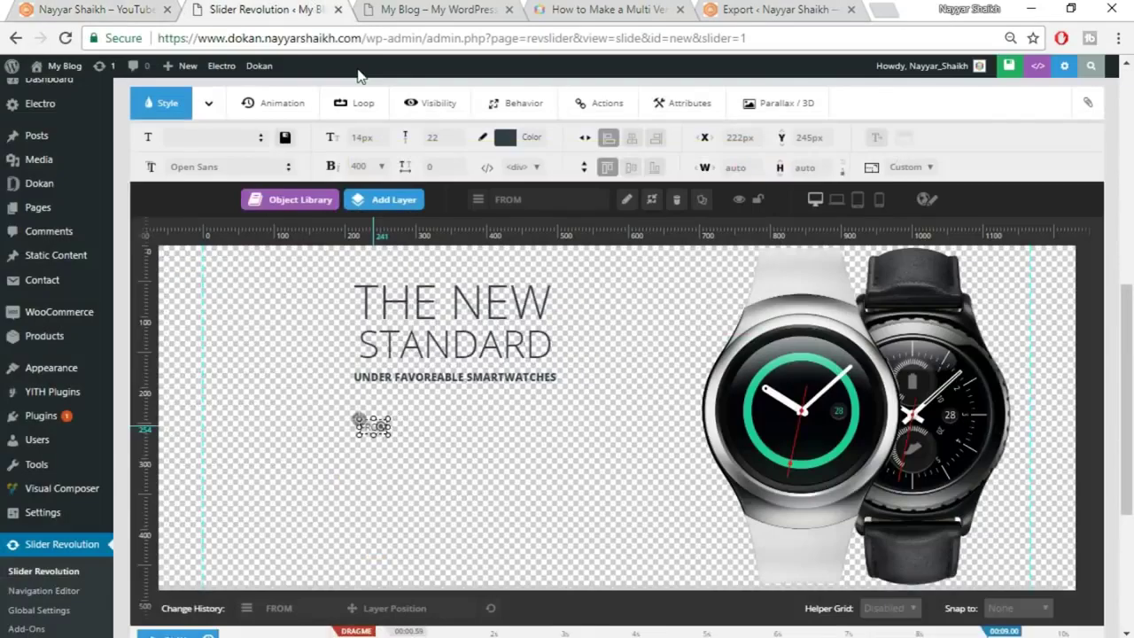
pyautogui.click(384, 199)
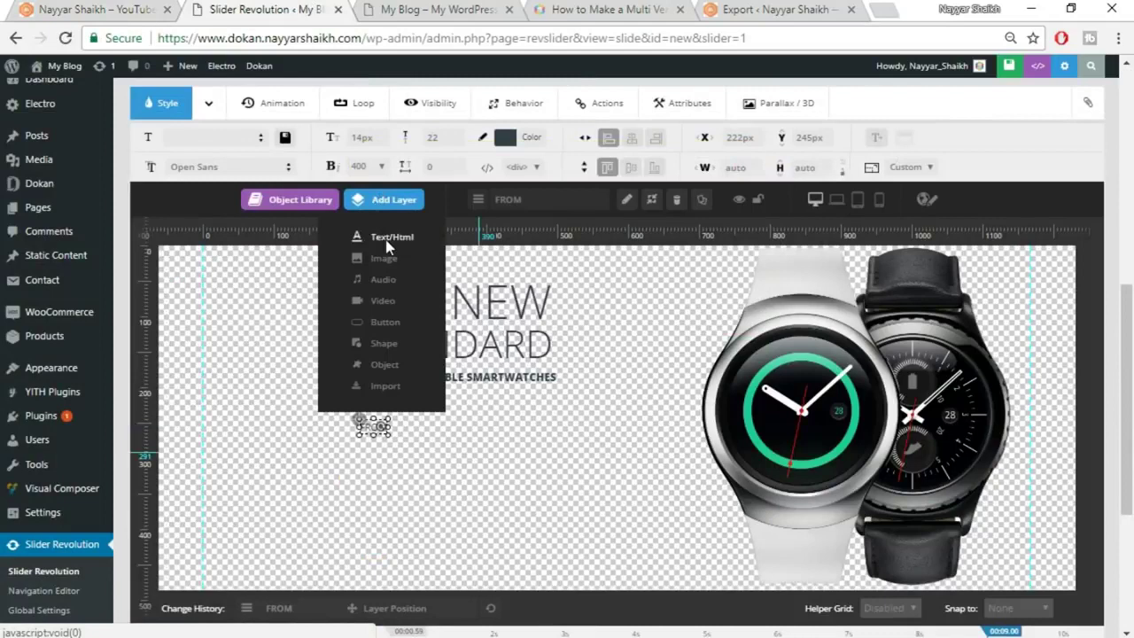
# - Add a '$749' text layer at 56px with bold weight 700
pyautogui.click(390, 237)
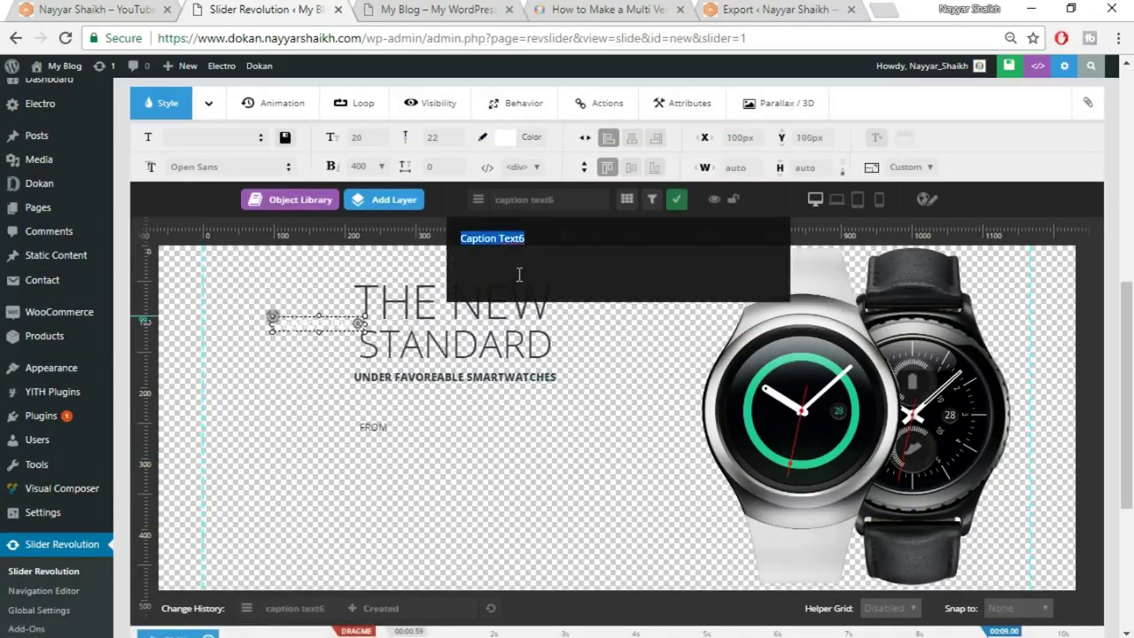
pyautogui.write('$749')
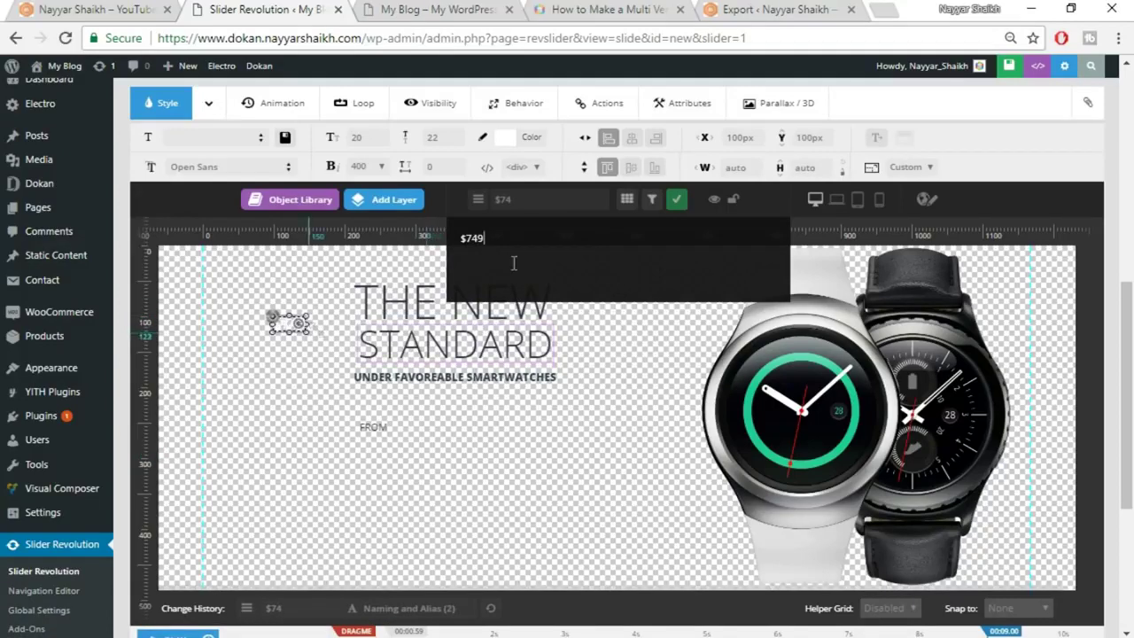
pyautogui.click(676, 200)
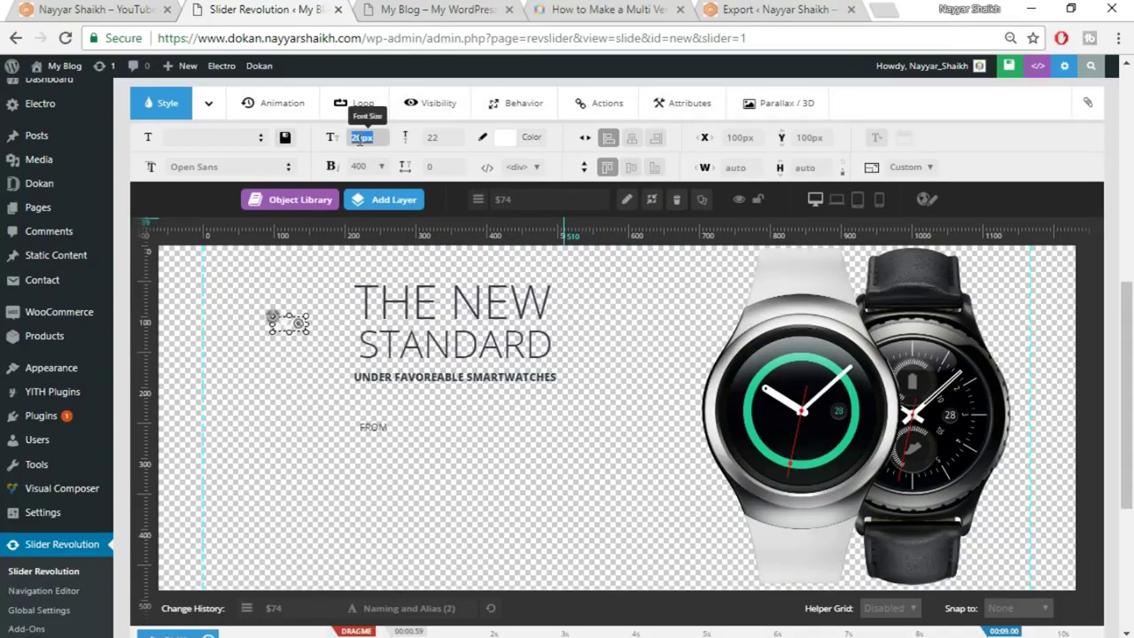
pyautogui.click(434, 138)
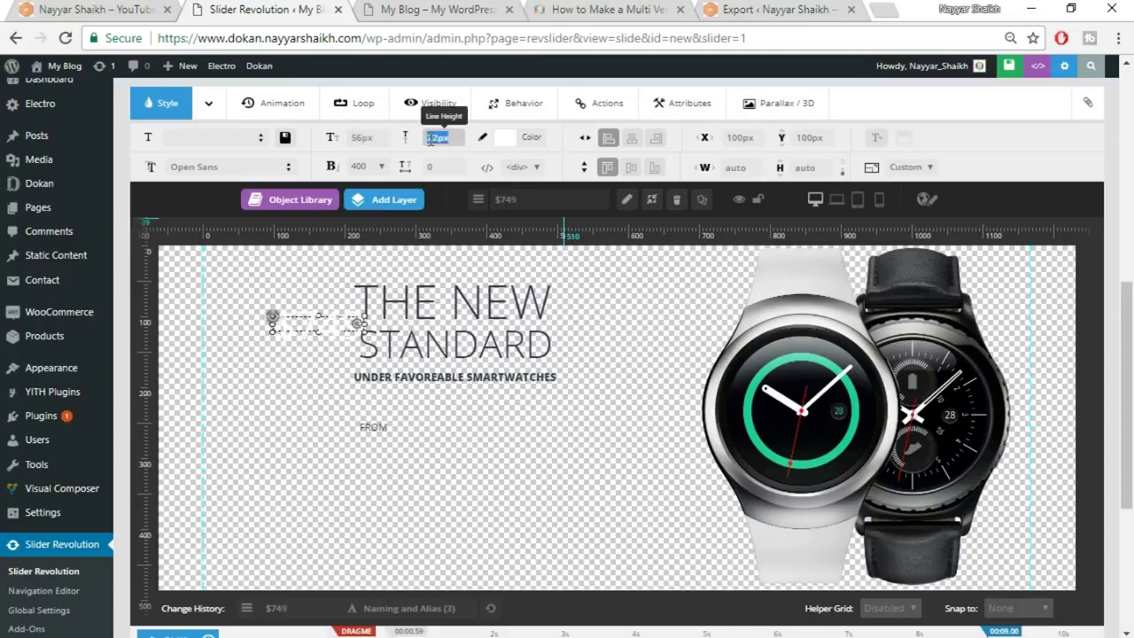
pyautogui.click(375, 169)
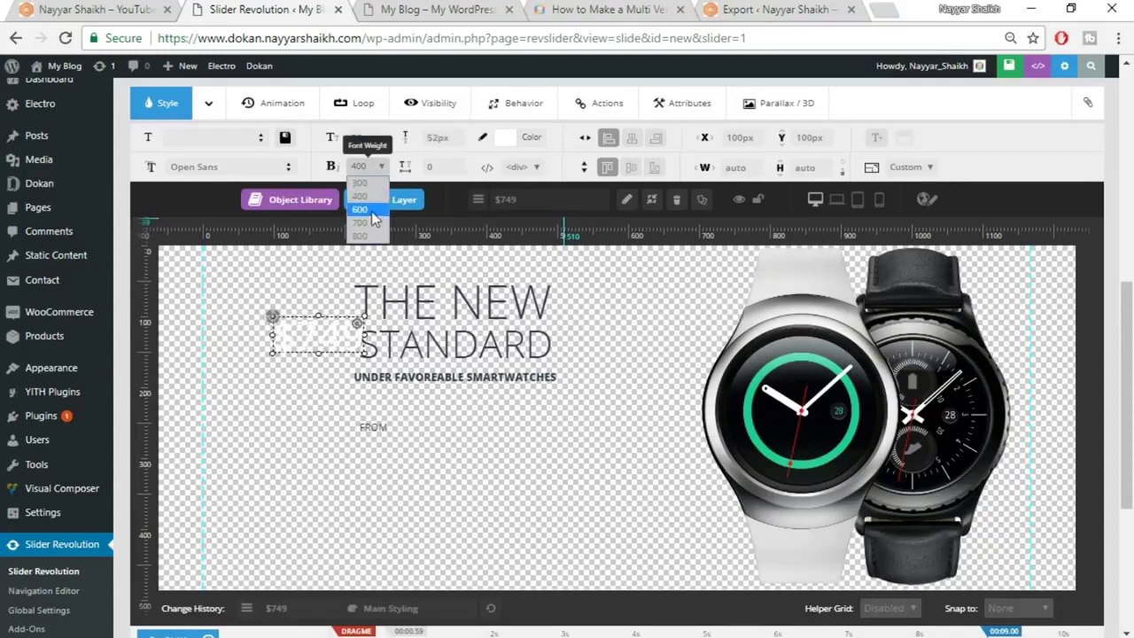
pyautogui.click(368, 224)
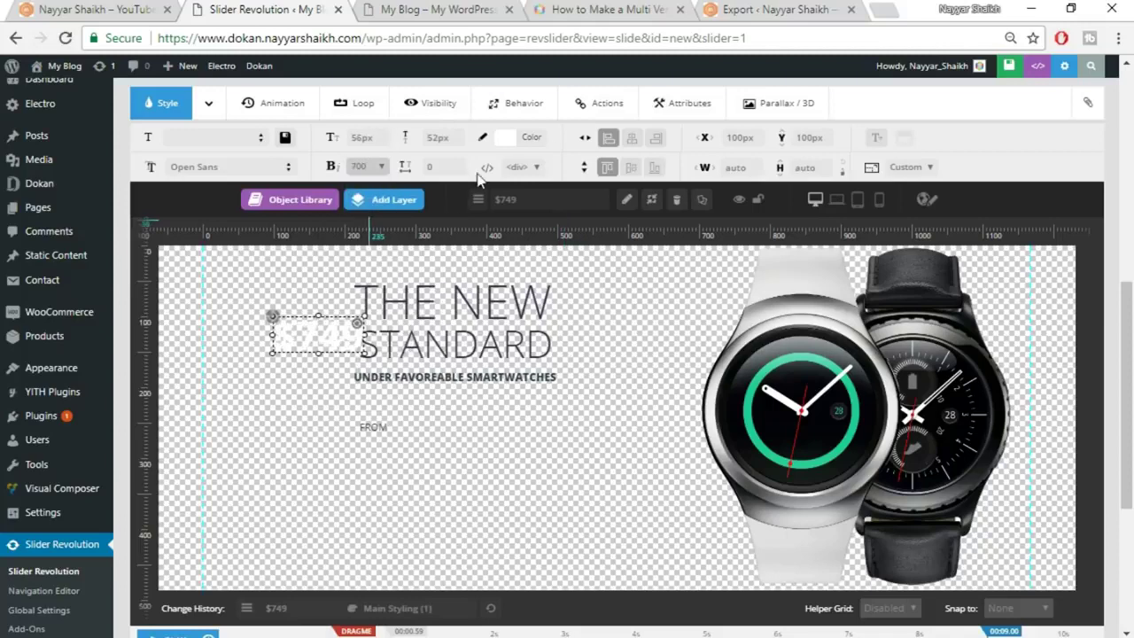
# - Colour the $749 price dark grey and place it under FROM at X 215px, Y 273px
pyautogui.click(542, 140)
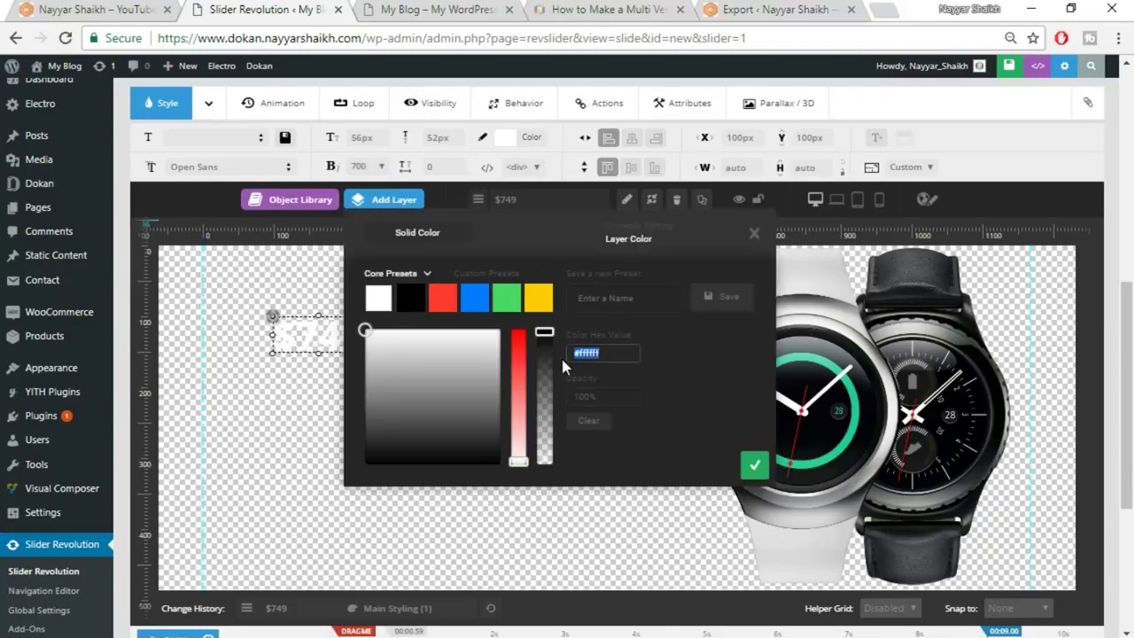
pyautogui.click(754, 464)
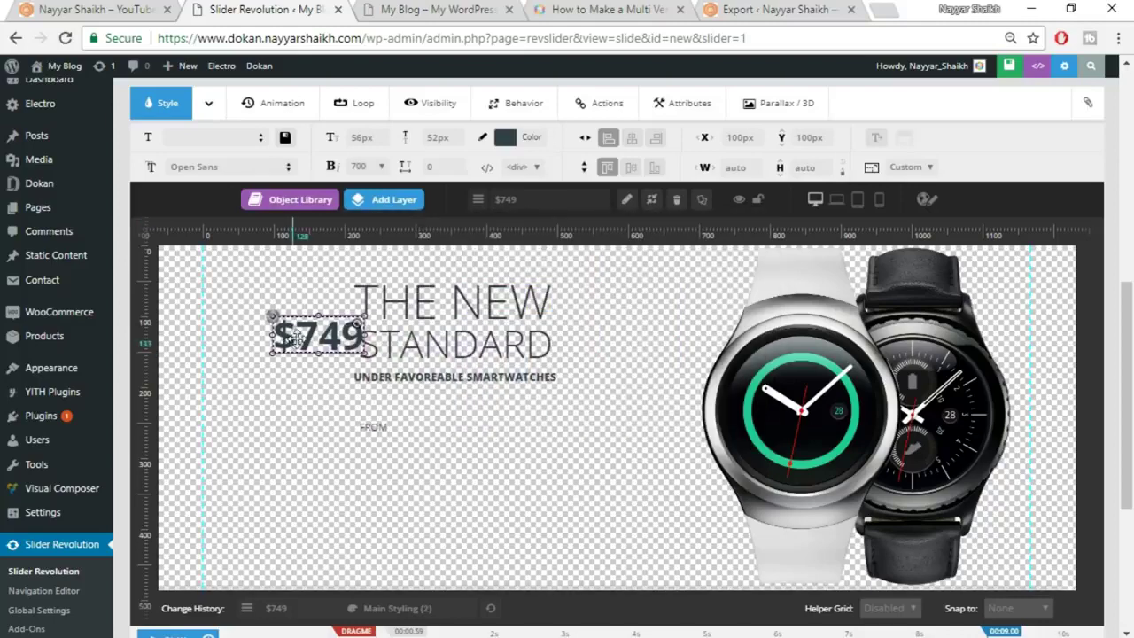
pyautogui.moveTo(360, 429); pyautogui.dragTo(384, 460)
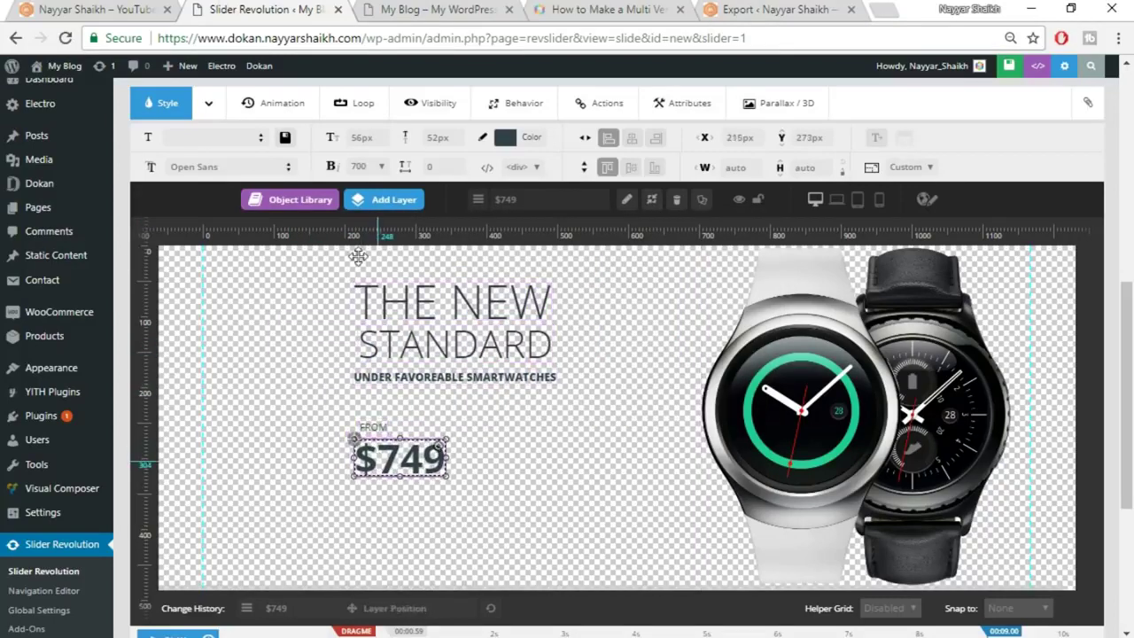
pyautogui.click(137, 9)
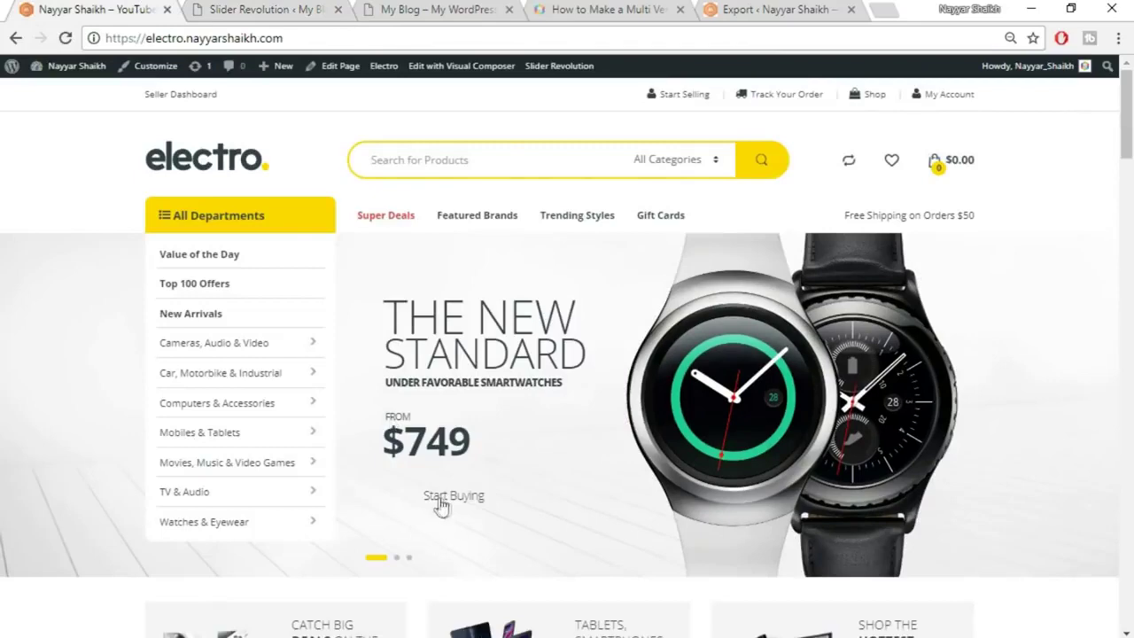
pyautogui.click(227, 7)
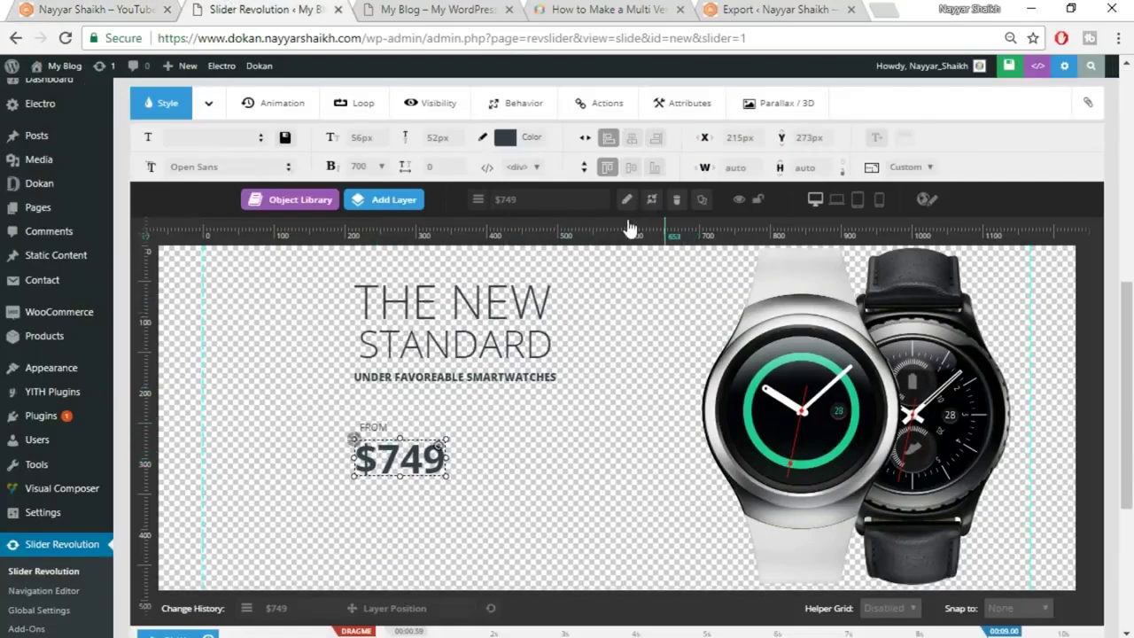
pyautogui.click(396, 203)
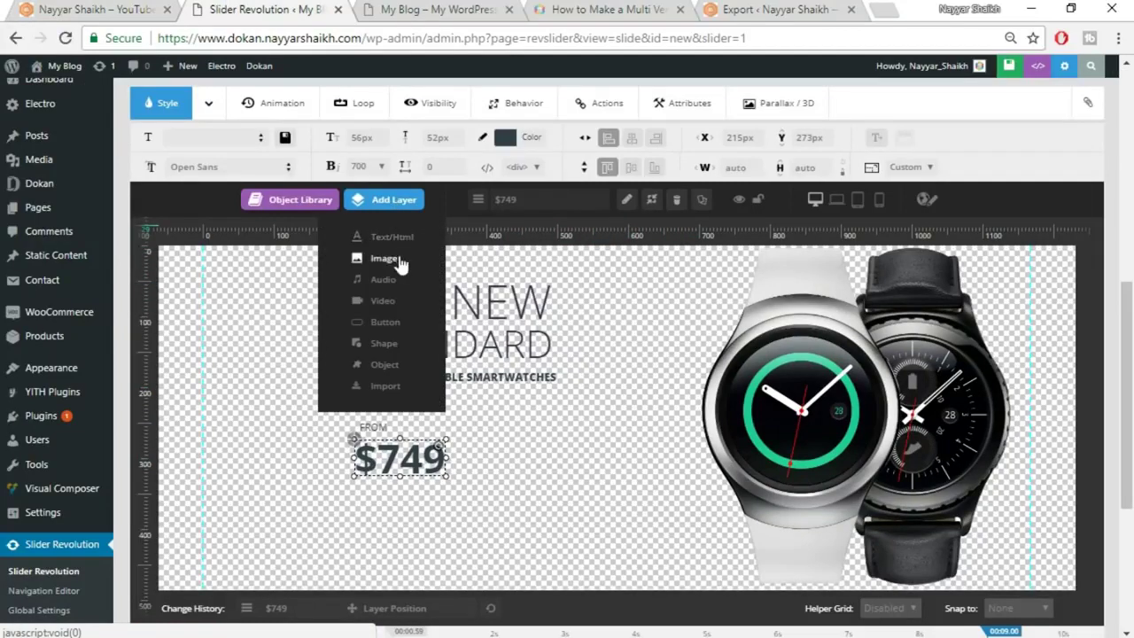
# - Add a yellow Click Here arrow button with black text under $749 at X 212px, Y 348px
pyautogui.click(386, 321)
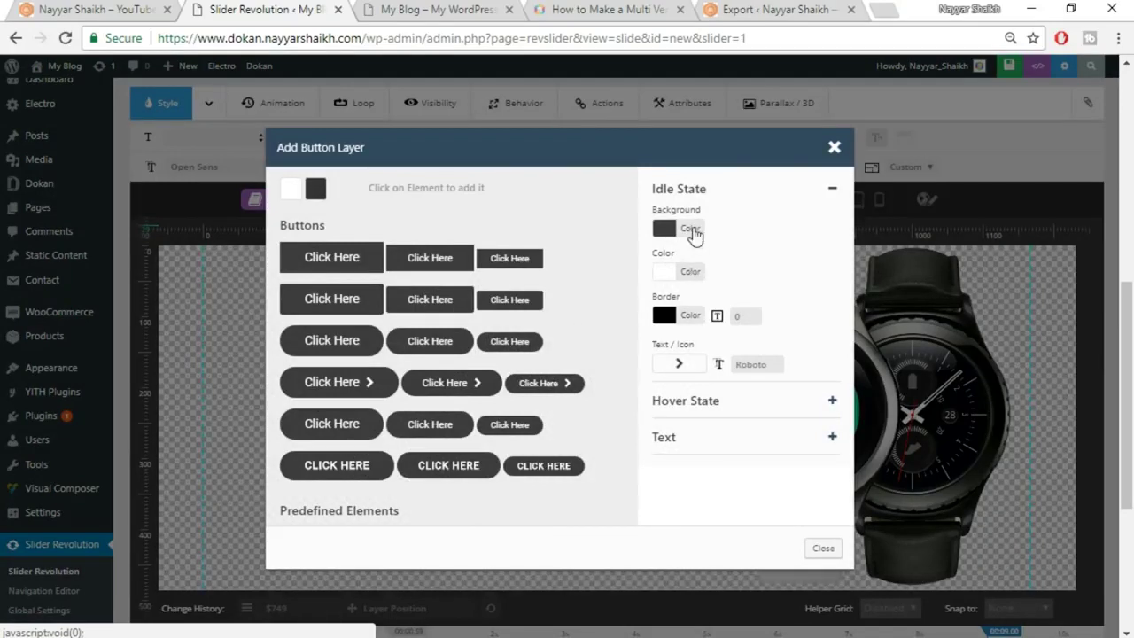
pyautogui.click(691, 230)
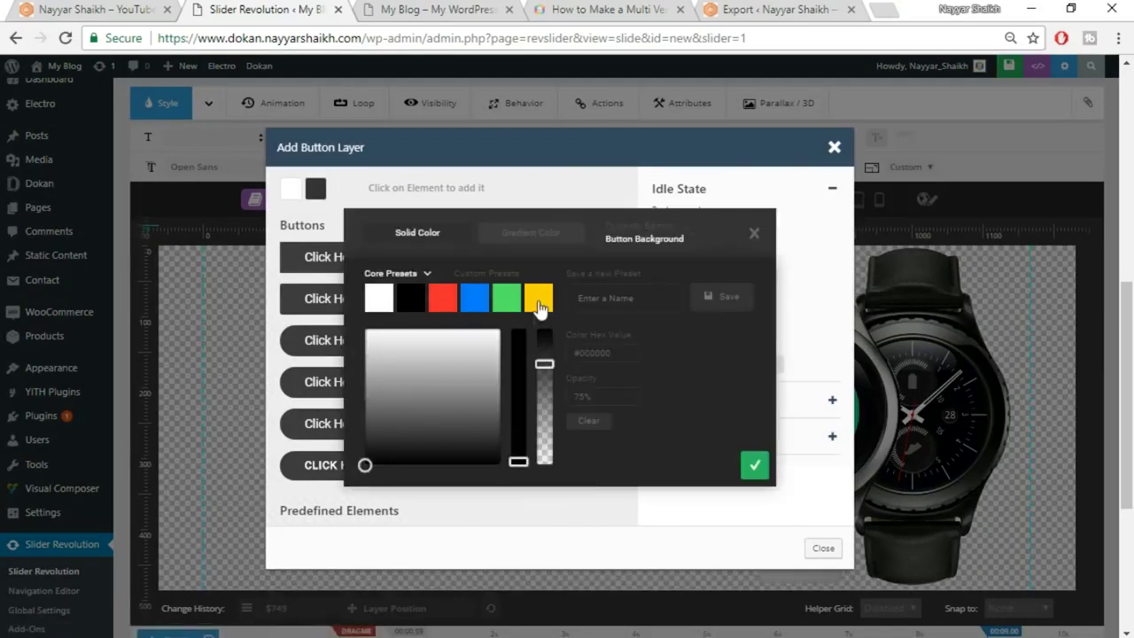
pyautogui.click(517, 358)
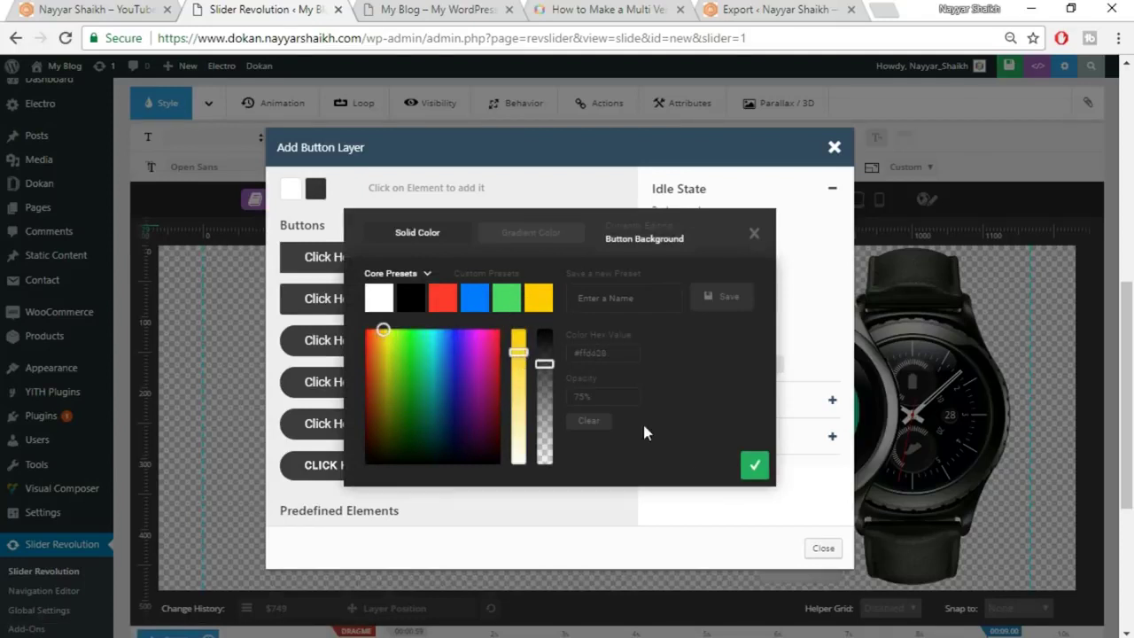
pyautogui.moveTo(522, 352); pyautogui.dragTo(520, 341)
pyautogui.click(755, 465)
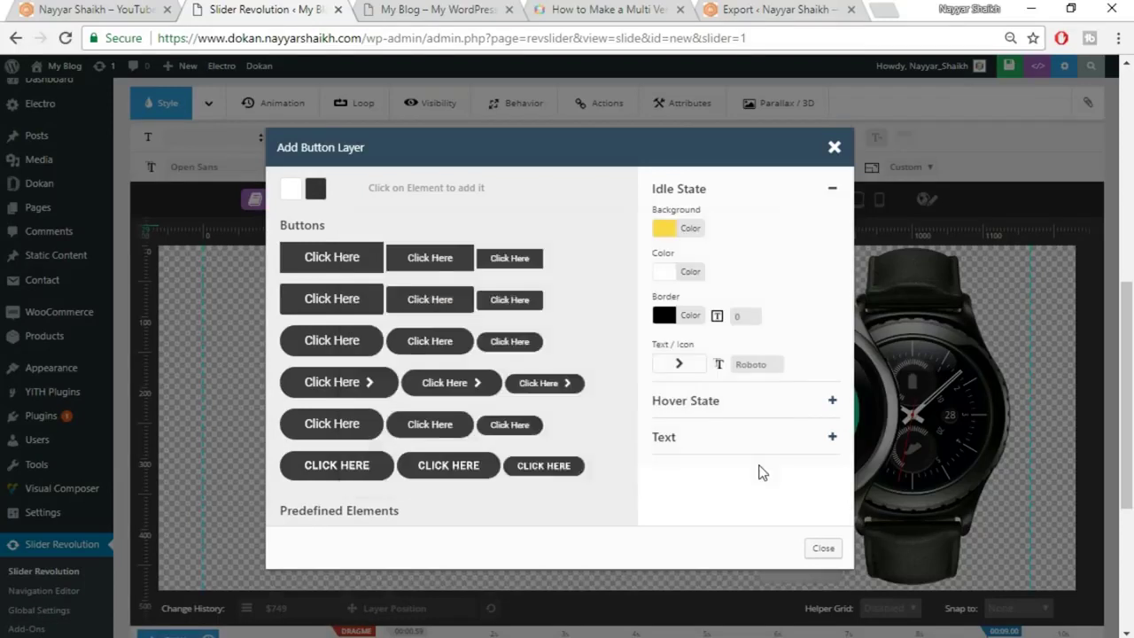
pyautogui.click(692, 272)
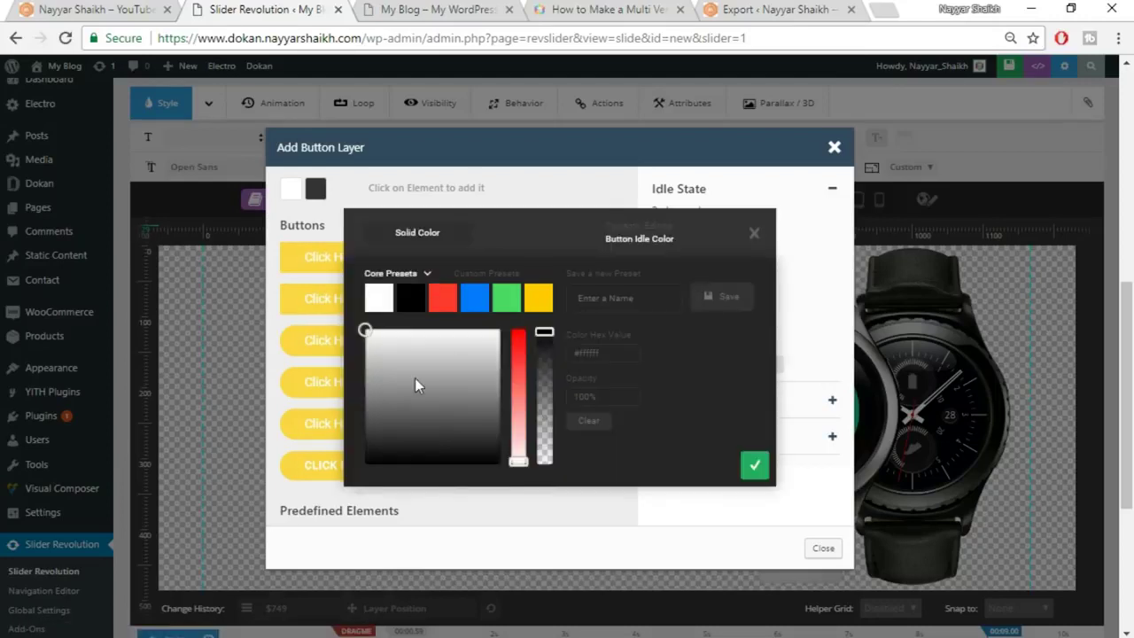
pyautogui.click(410, 301)
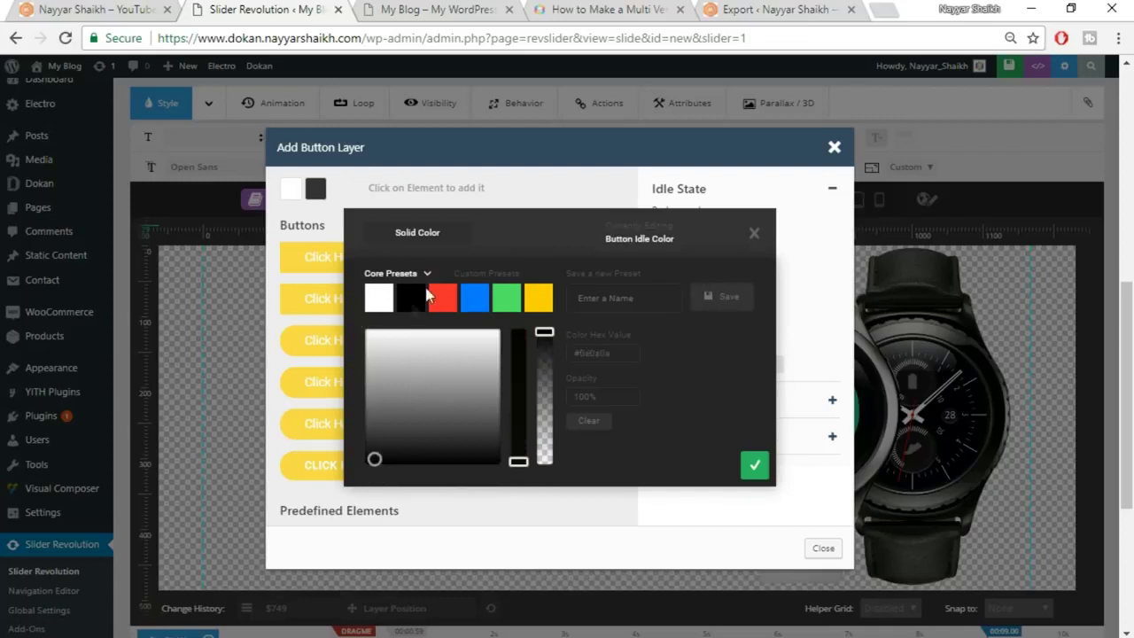
pyautogui.click(756, 468)
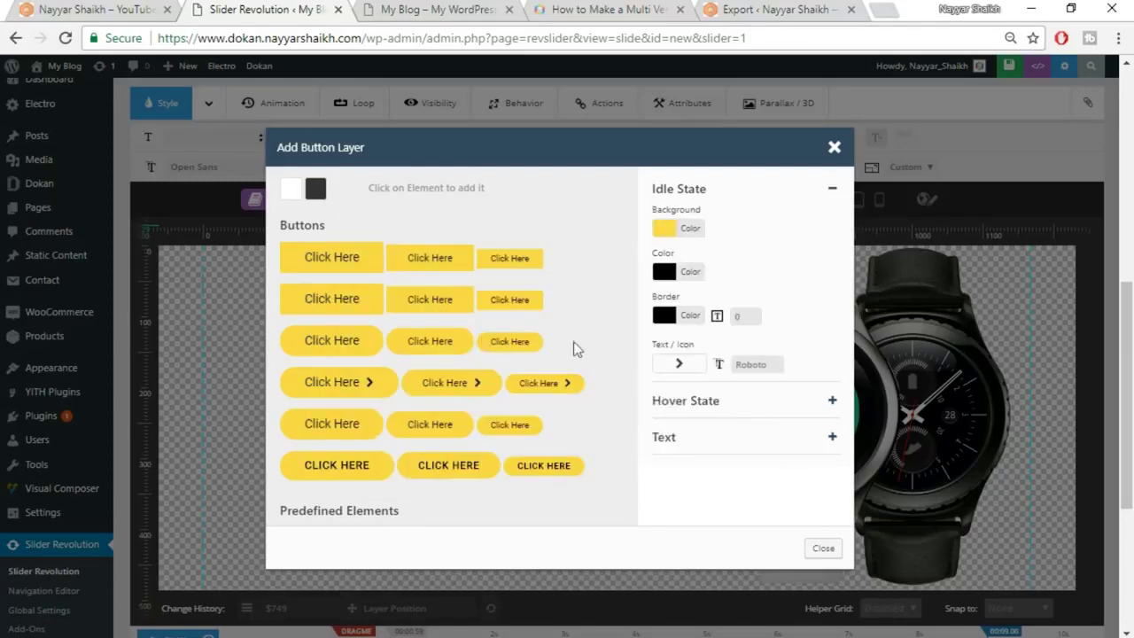
pyautogui.click(453, 390)
pyautogui.moveTo(297, 330); pyautogui.dragTo(377, 505)
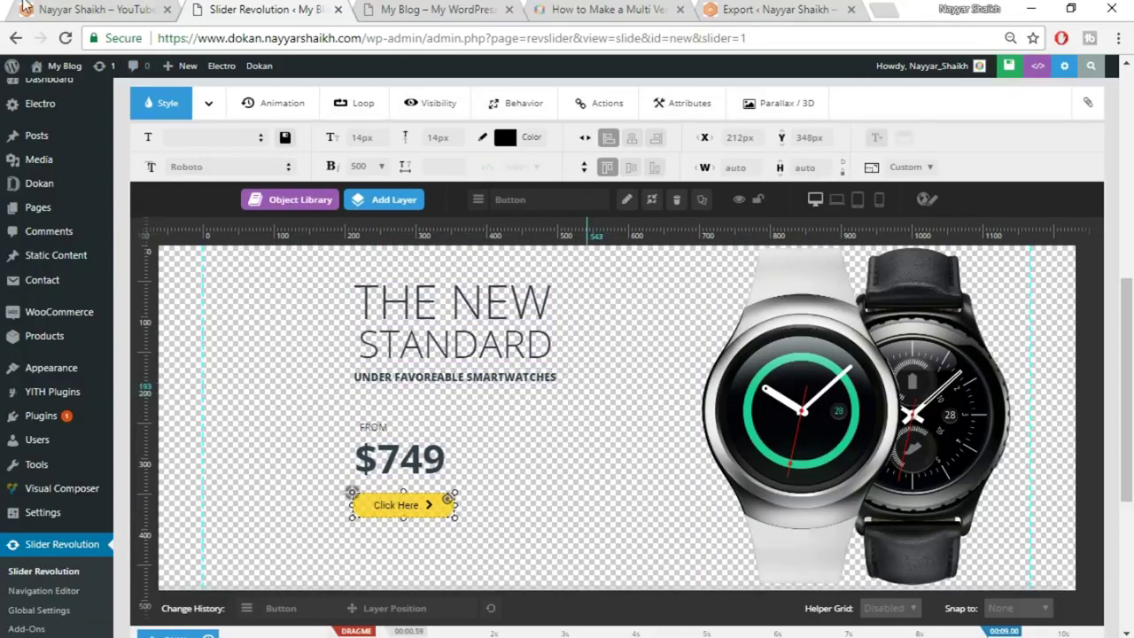
# - Shift THE NEW, STANDARD and the subtitle right toward the watches, matching the storefront
pyautogui.click(51, 9)
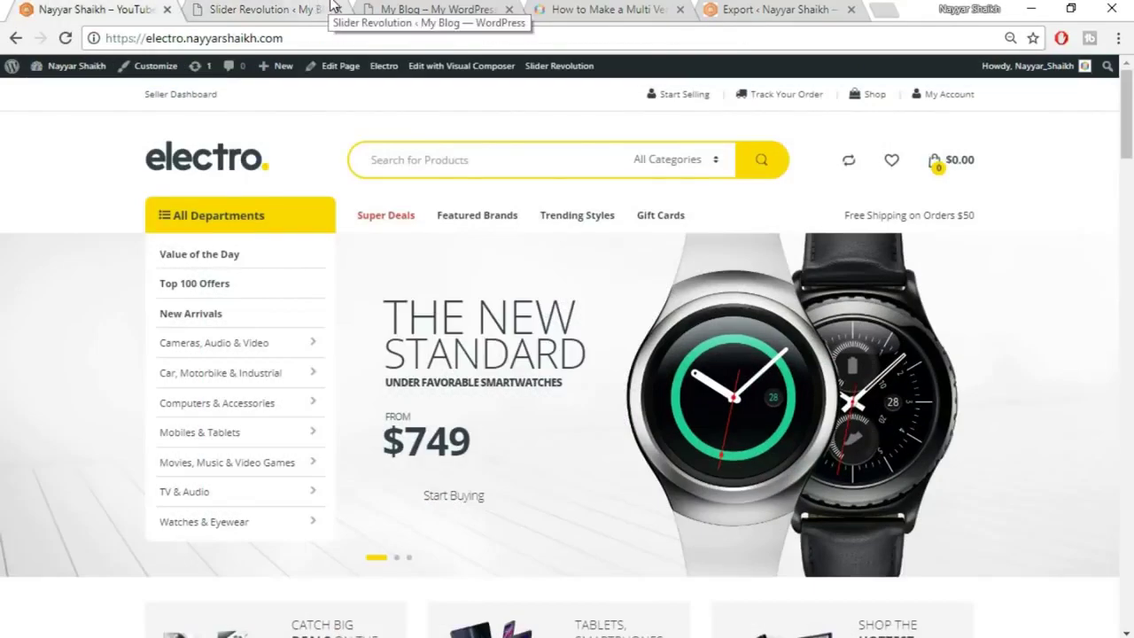
pyautogui.click(310, 8)
pyautogui.moveTo(473, 292); pyautogui.dragTo(599, 299)
pyautogui.moveTo(484, 348); pyautogui.dragTo(602, 351)
pyautogui.moveTo(459, 383); pyautogui.dragTo(587, 386)
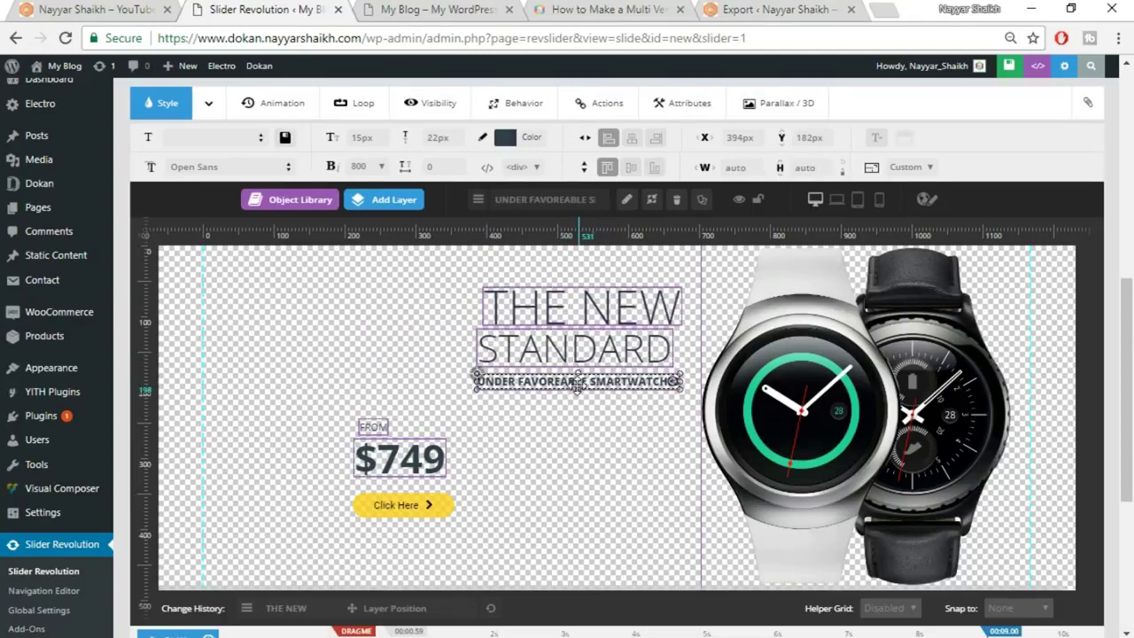
pyautogui.click(539, 344)
pyautogui.moveTo(539, 343); pyautogui.dragTo(546, 345)
# - Move FROM and the Click Here button right into line, then save the slide
pyautogui.moveTo(373, 425); pyautogui.dragTo(561, 454)
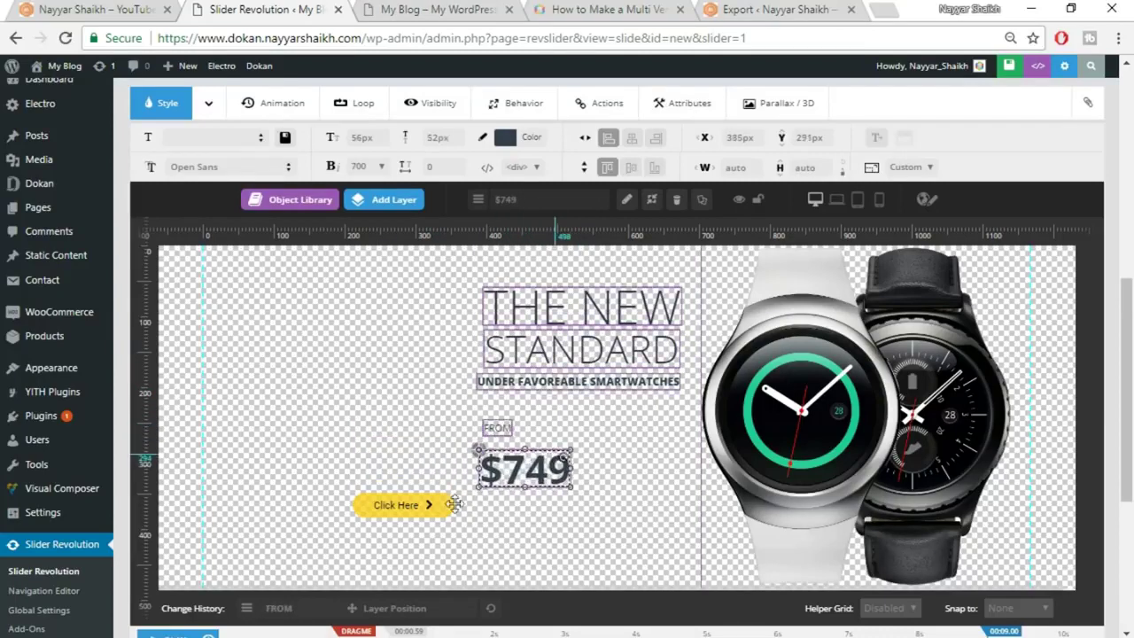
pyautogui.moveTo(451, 507); pyautogui.dragTo(579, 512)
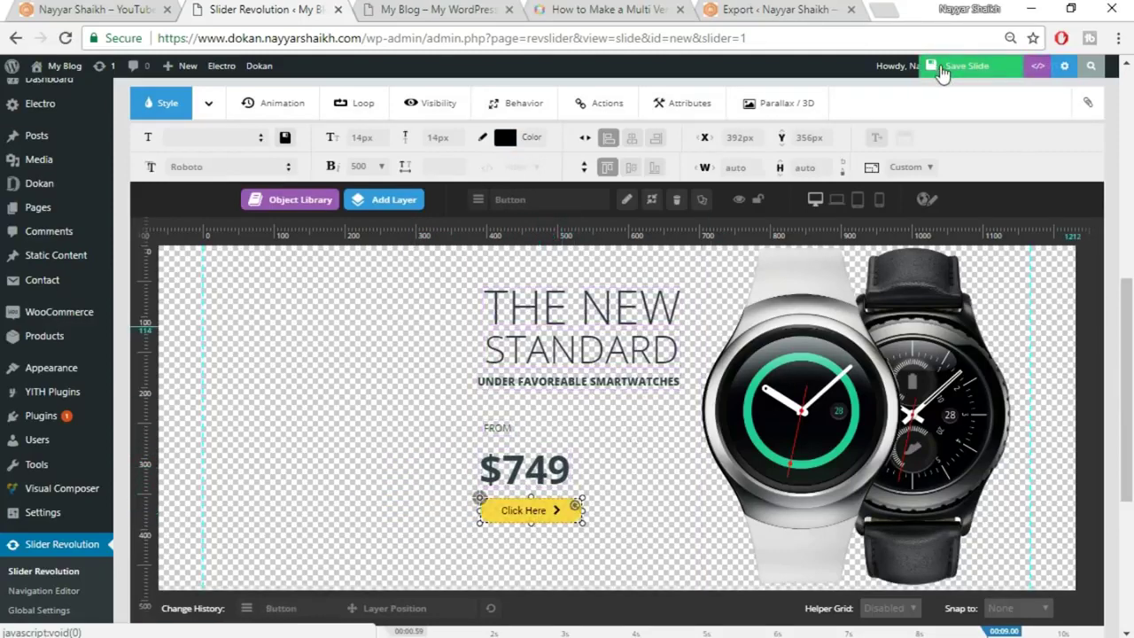
pyautogui.click(942, 71)
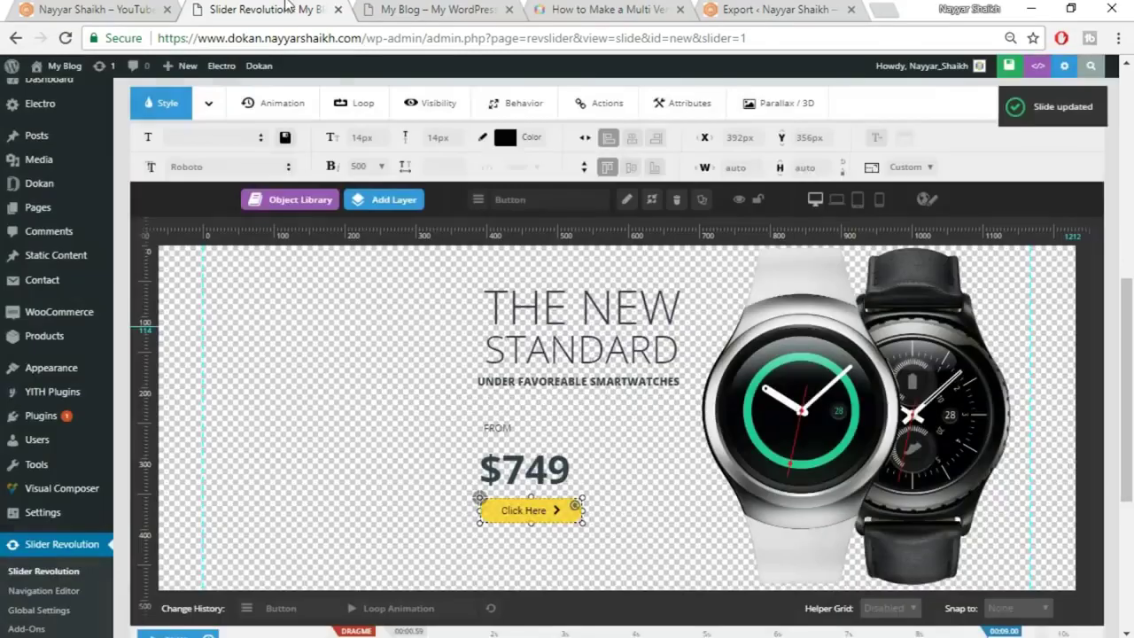
pyautogui.click(146, 8)
# - Advance the storefront slider, then go back to the slide editor's seven-layer timeline
pyautogui.click(397, 558)
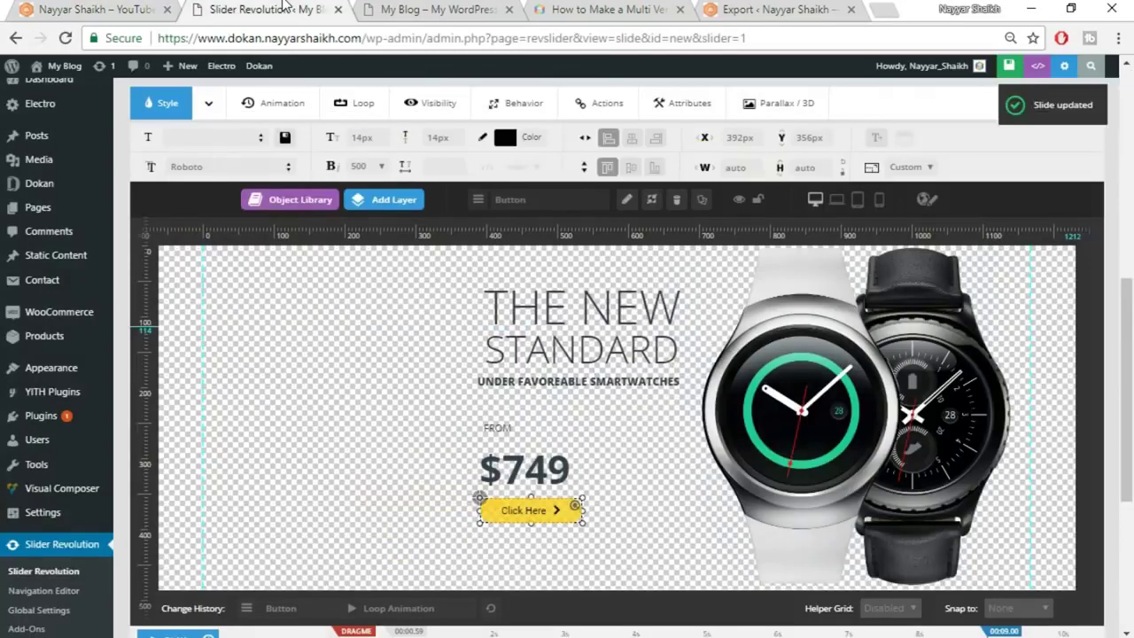
pyautogui.click(266, 10)
pyautogui.scroll(-3, 1130, 363)
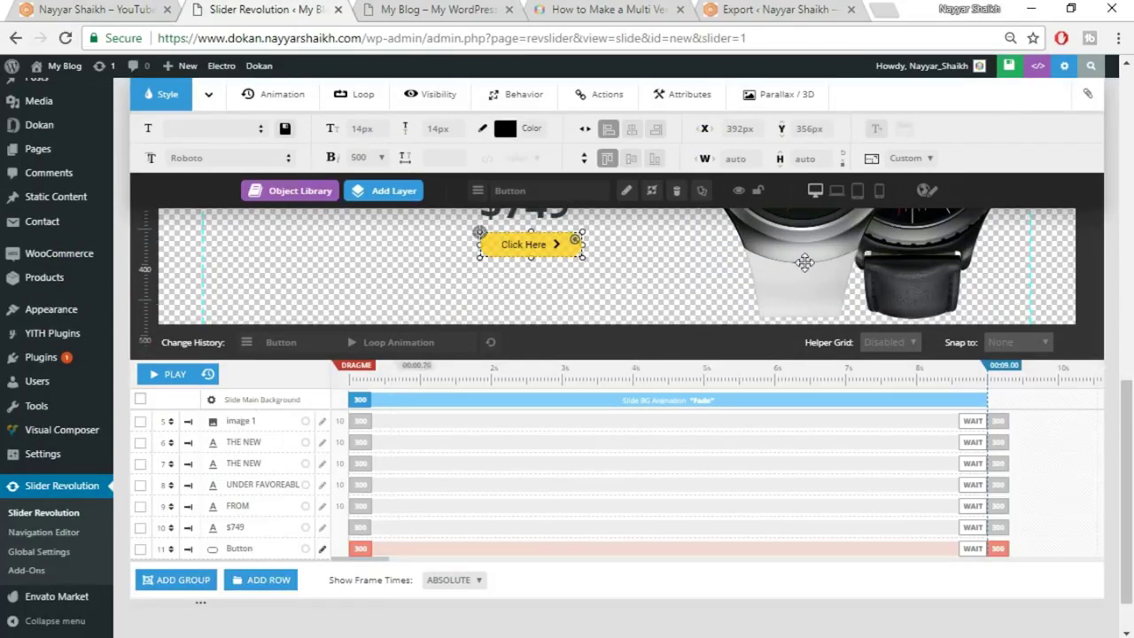
# - Time the watch image layer to start at 500 ms and last 1500 ms
pyautogui.click(365, 423)
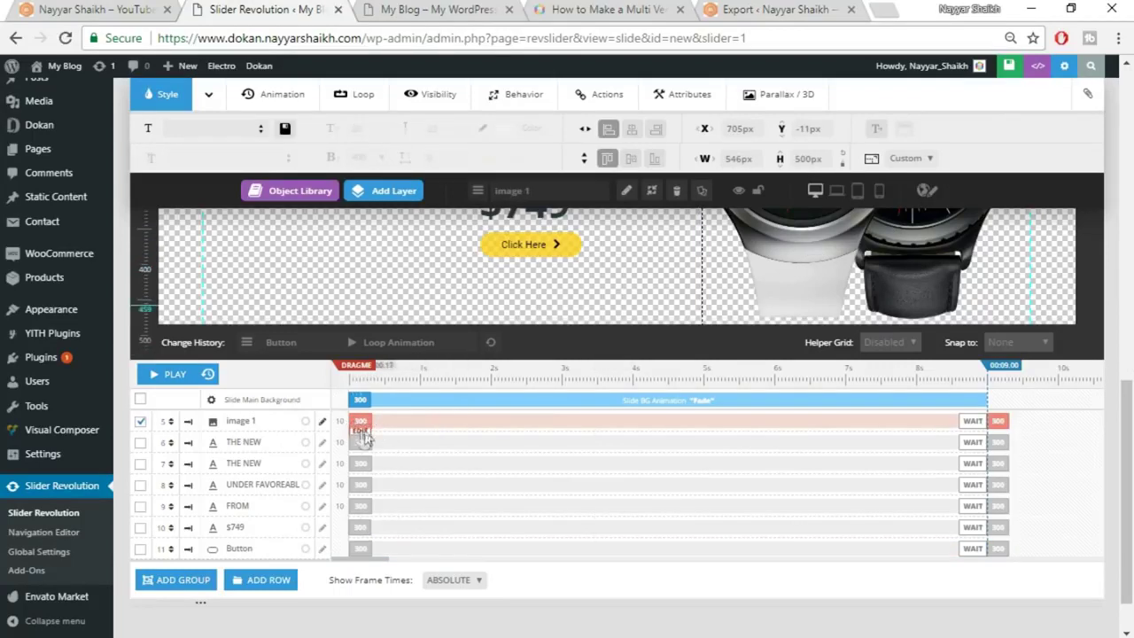
pyautogui.click(364, 437)
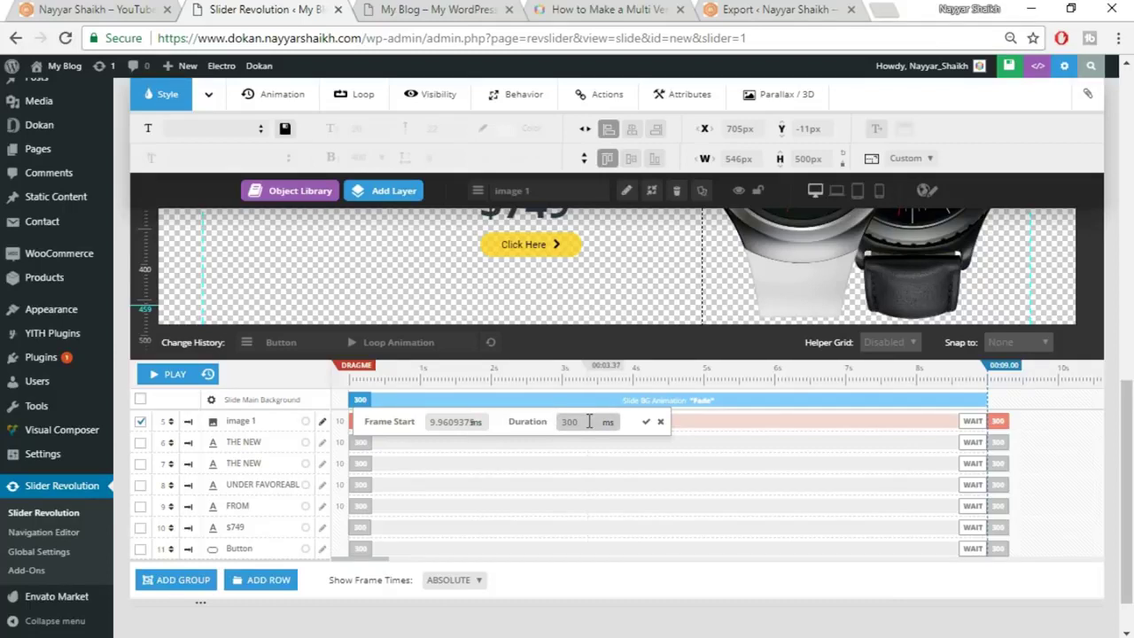
pyautogui.click(455, 423)
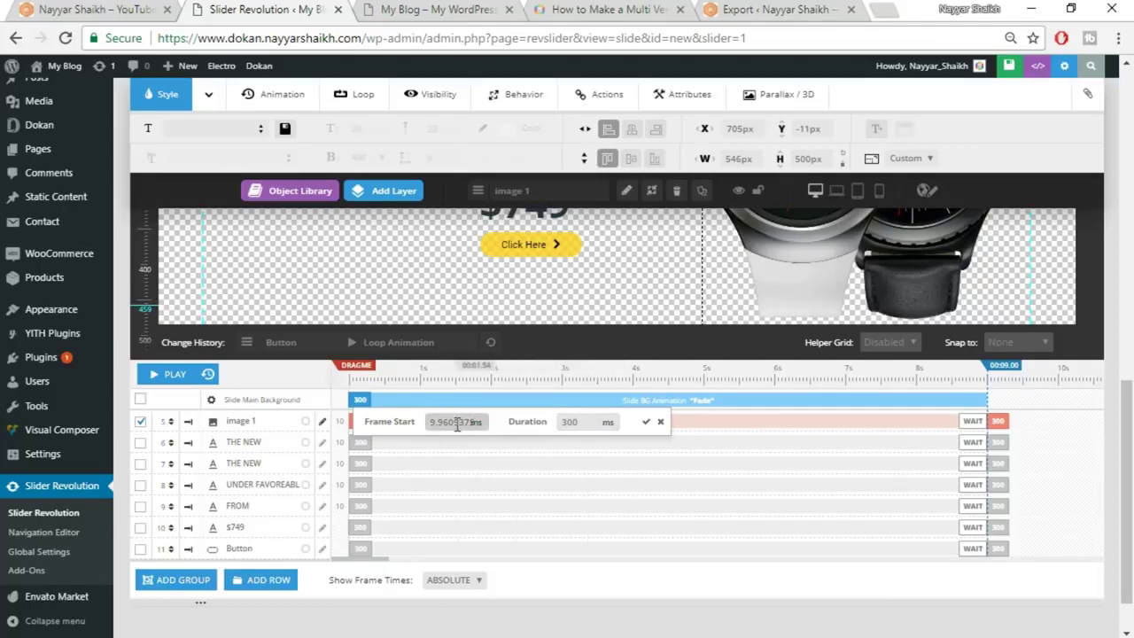
pyautogui.write('500')
pyautogui.click(570, 422)
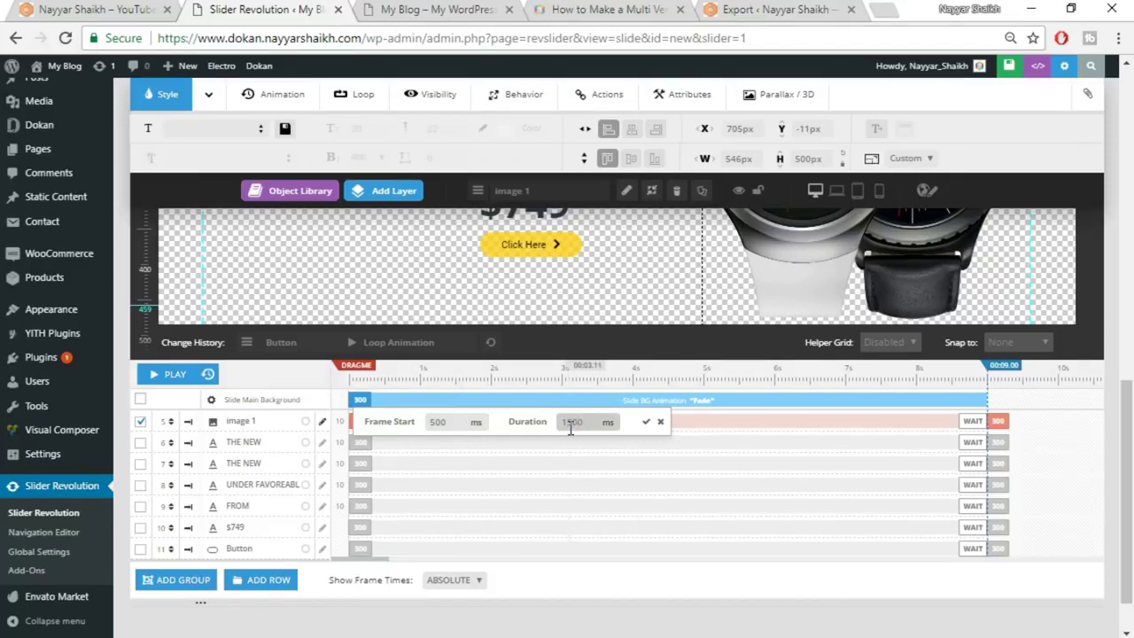
pyautogui.click(647, 422)
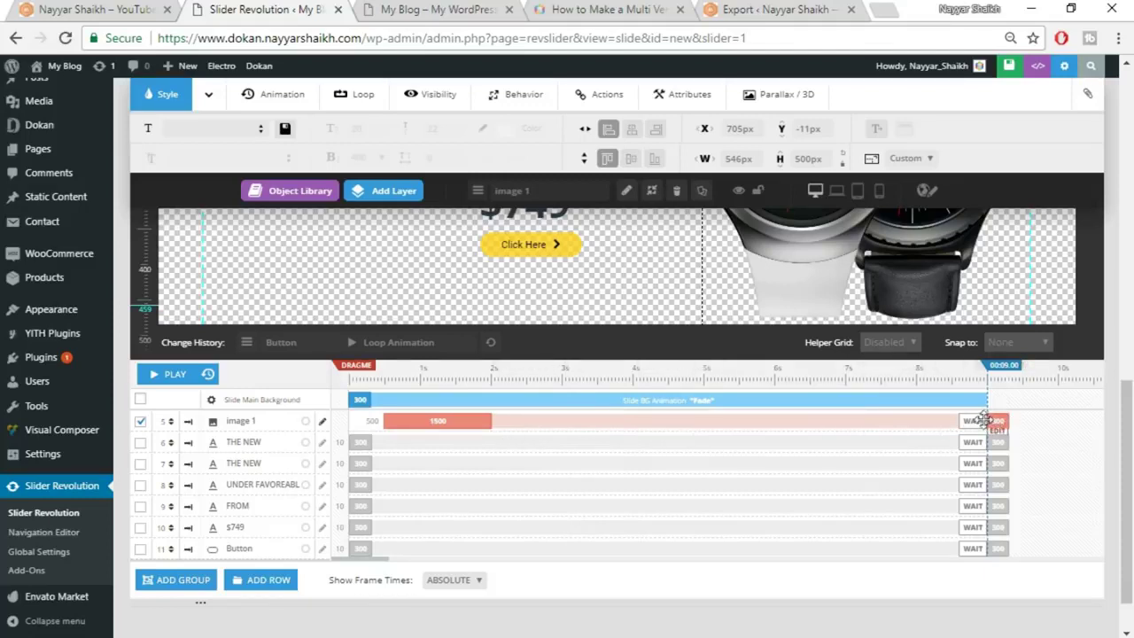
# - Keep the first THE NEW layer's timing at an 800 ms start with 300 ms duration
pyautogui.click(257, 442)
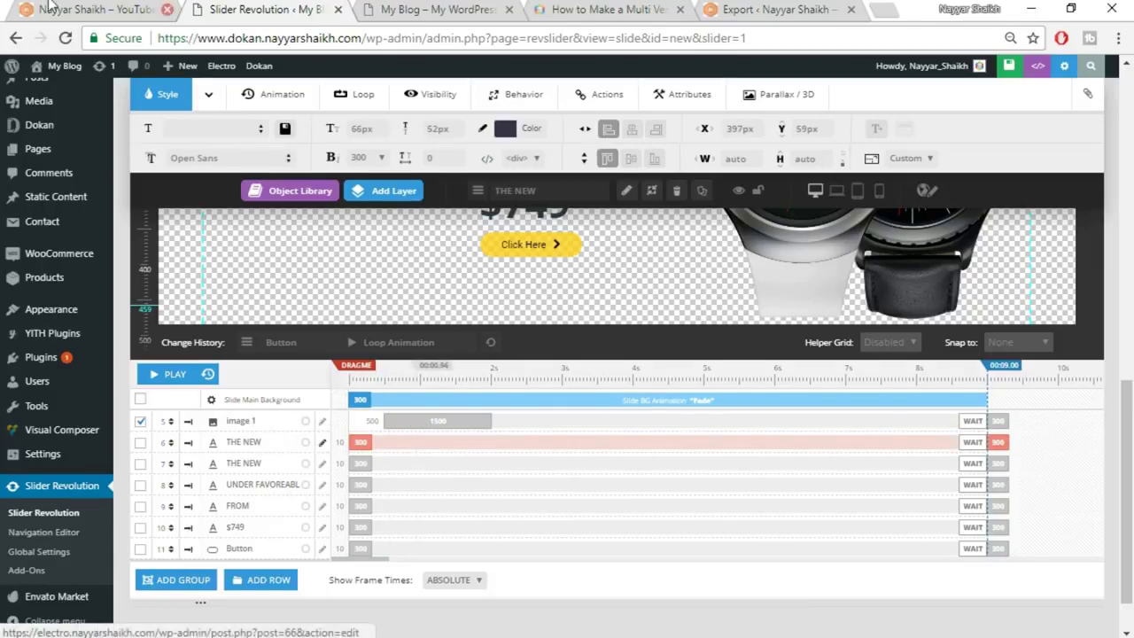
pyautogui.hotkey('ctrl', '1')
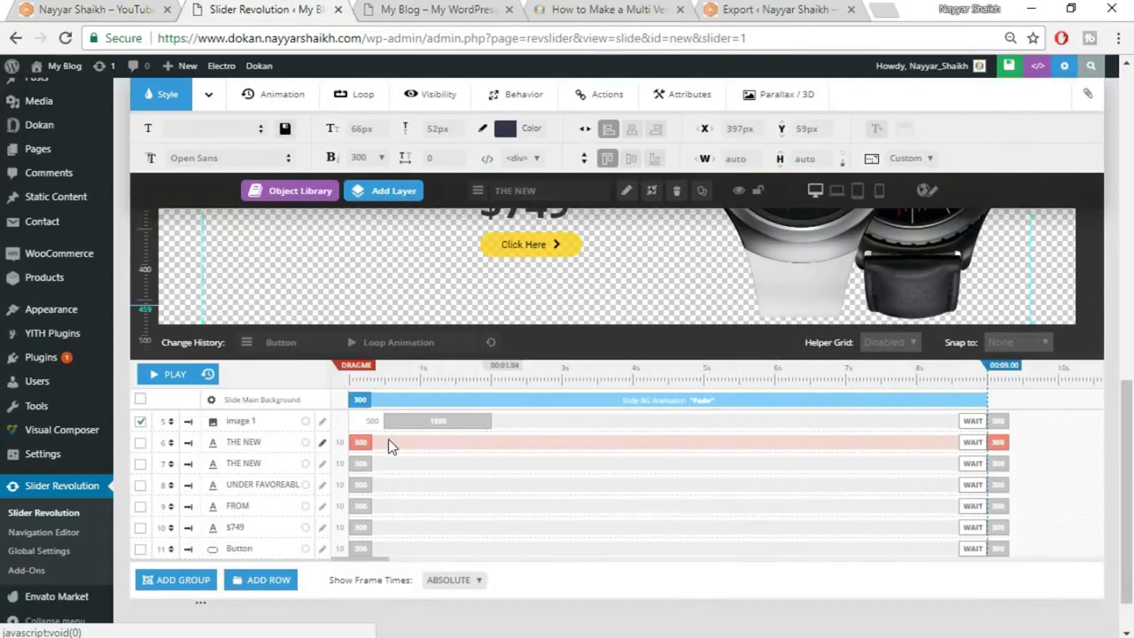
pyautogui.click(363, 436)
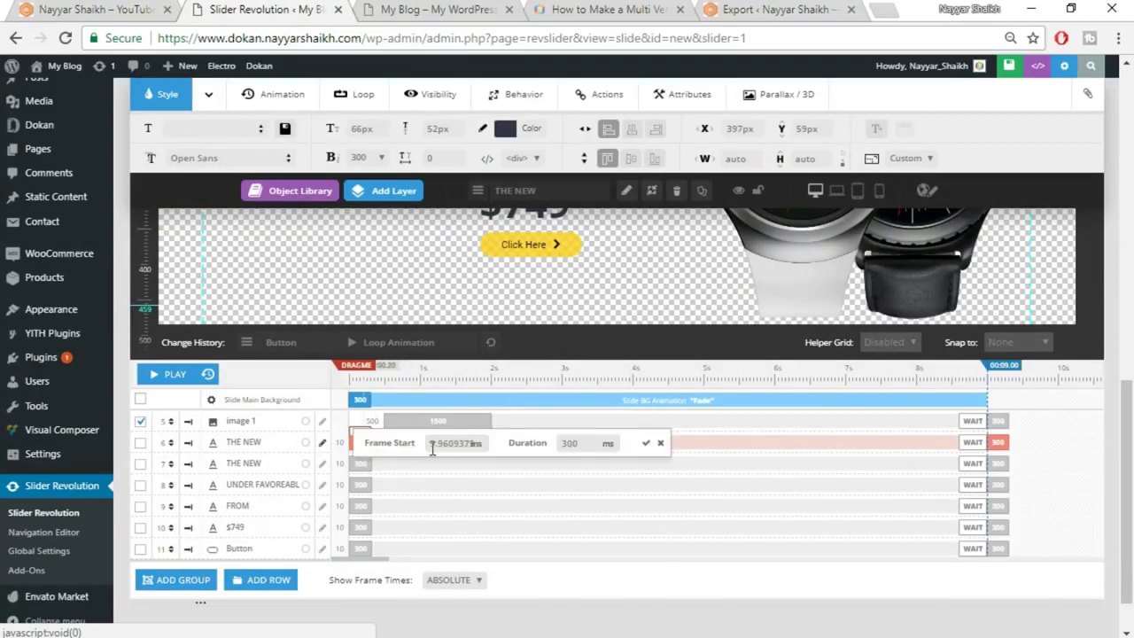
pyautogui.doubleClick(470, 446)
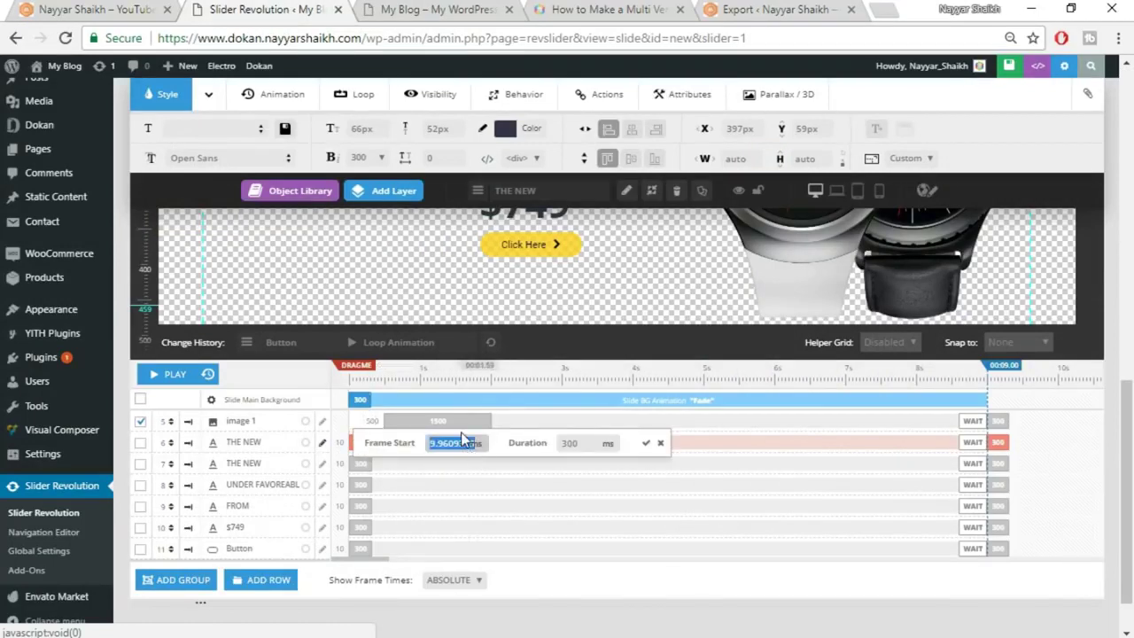
pyautogui.doubleClick(572, 445)
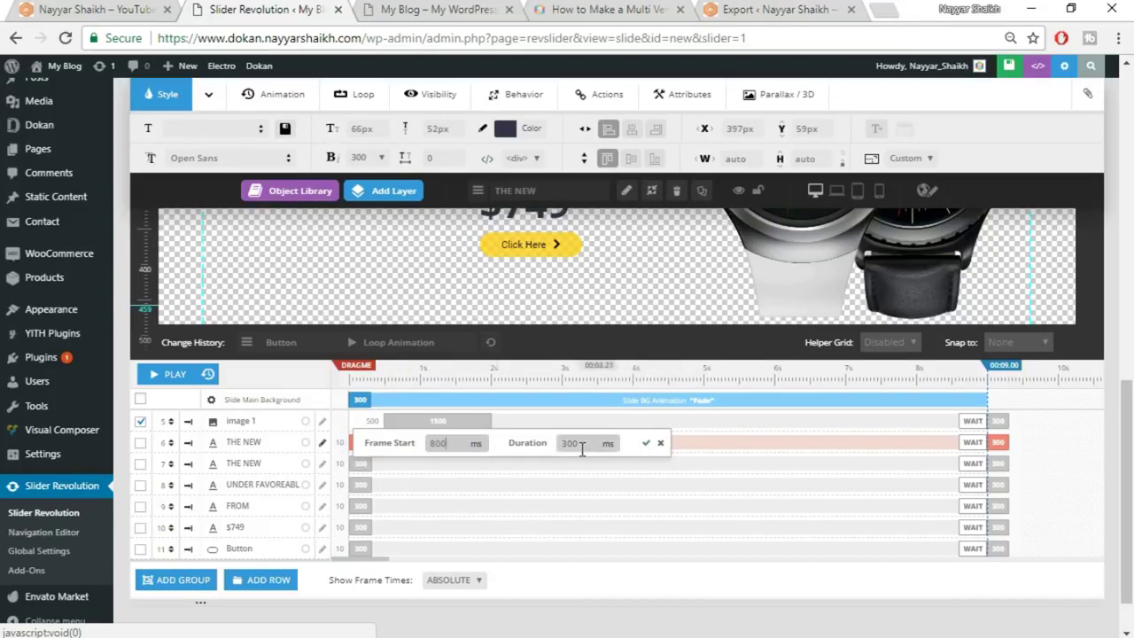
pyautogui.doubleClick(571, 445)
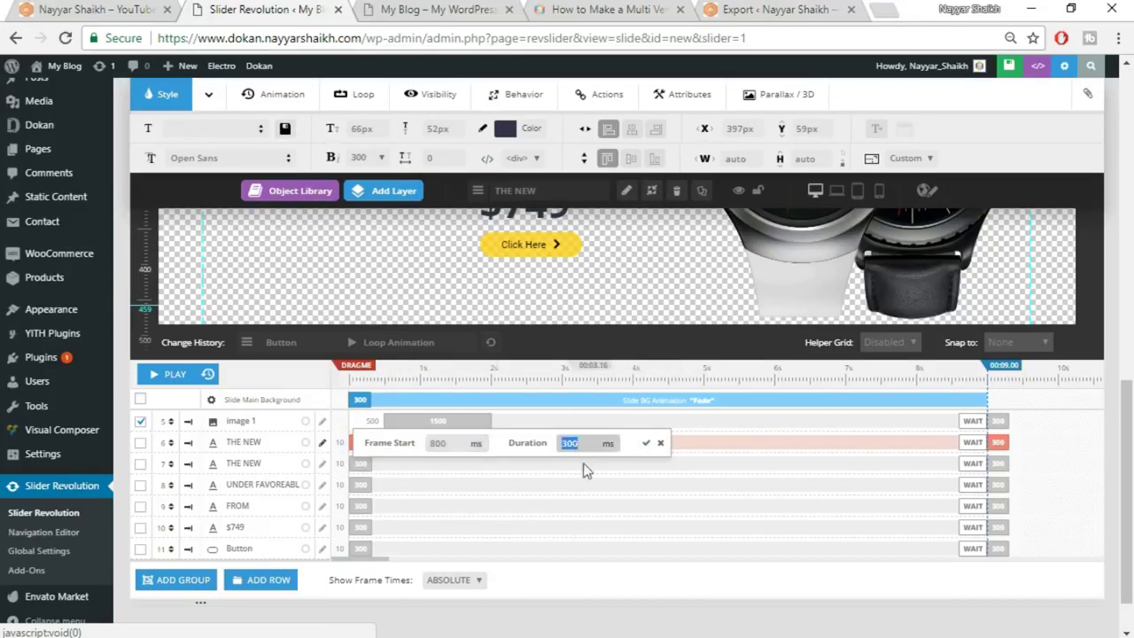
pyautogui.click(645, 450)
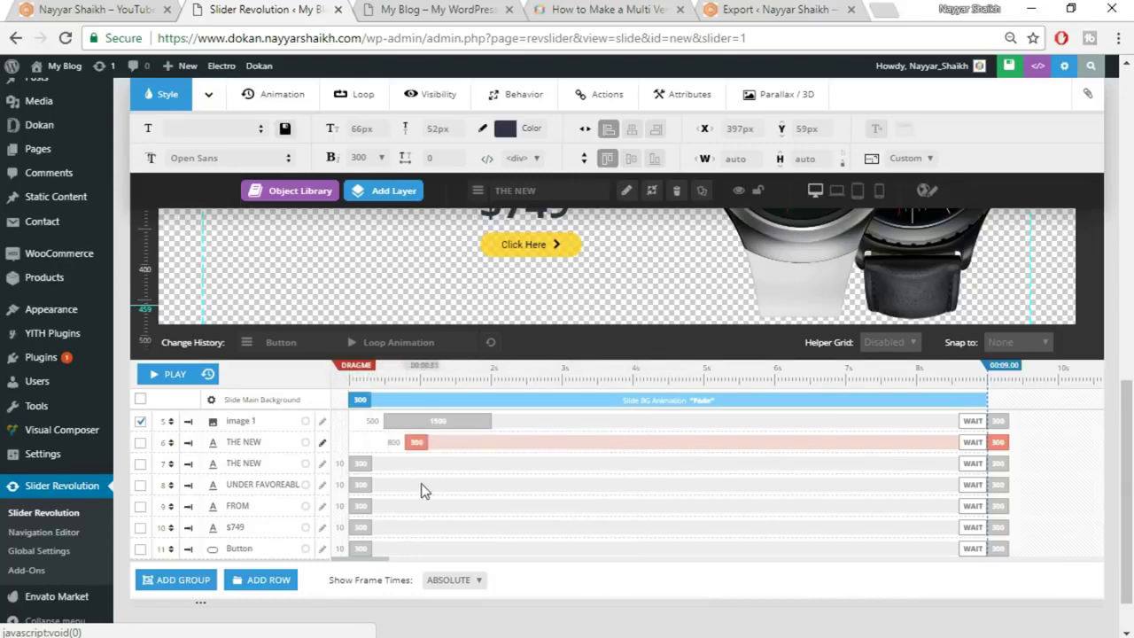
# - Set the second THE NEW layer's Frame Start to 1000 ms
pyautogui.scroll(2, 422, 488)
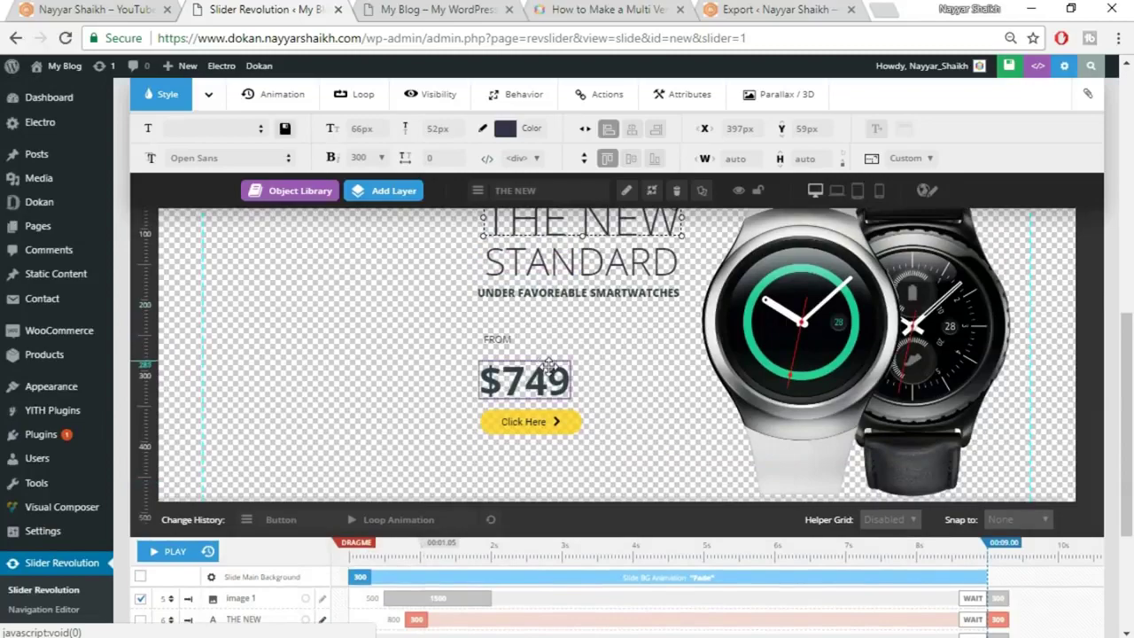
pyautogui.scroll(2, 545, 363)
pyautogui.click(591, 354)
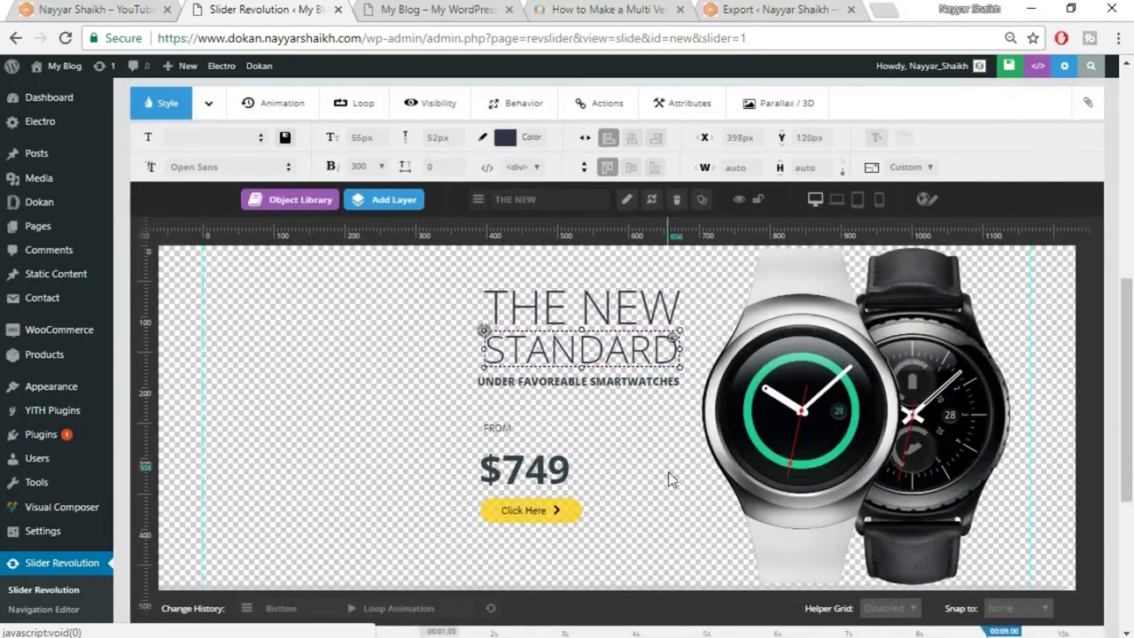
pyautogui.scroll(-4, 670, 478)
pyautogui.moveTo(359, 399)
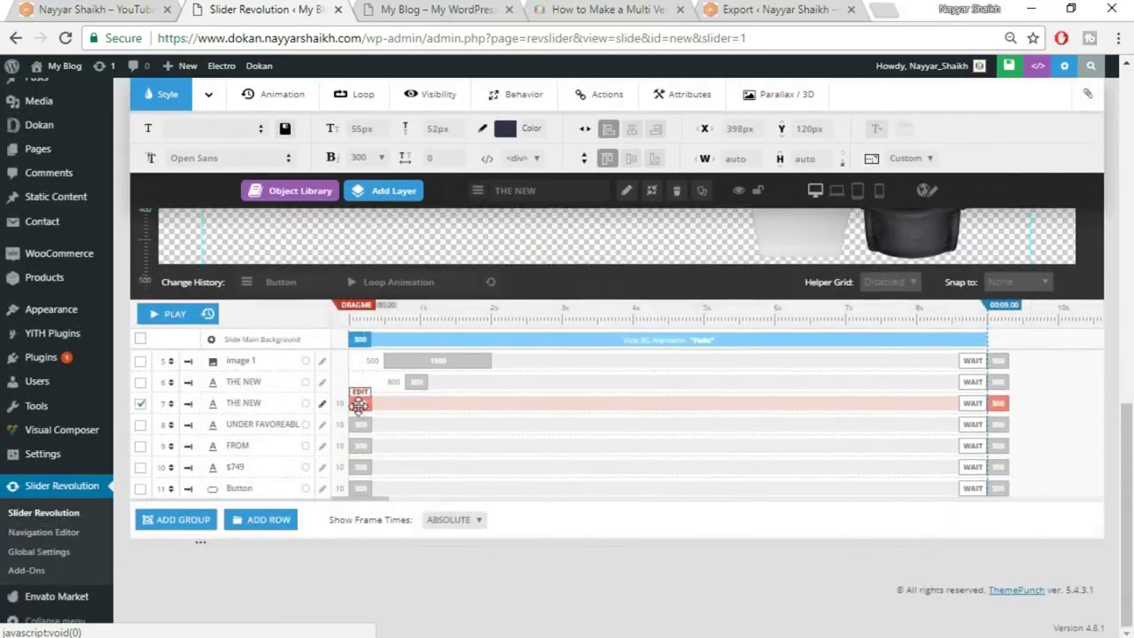
pyautogui.click(360, 396)
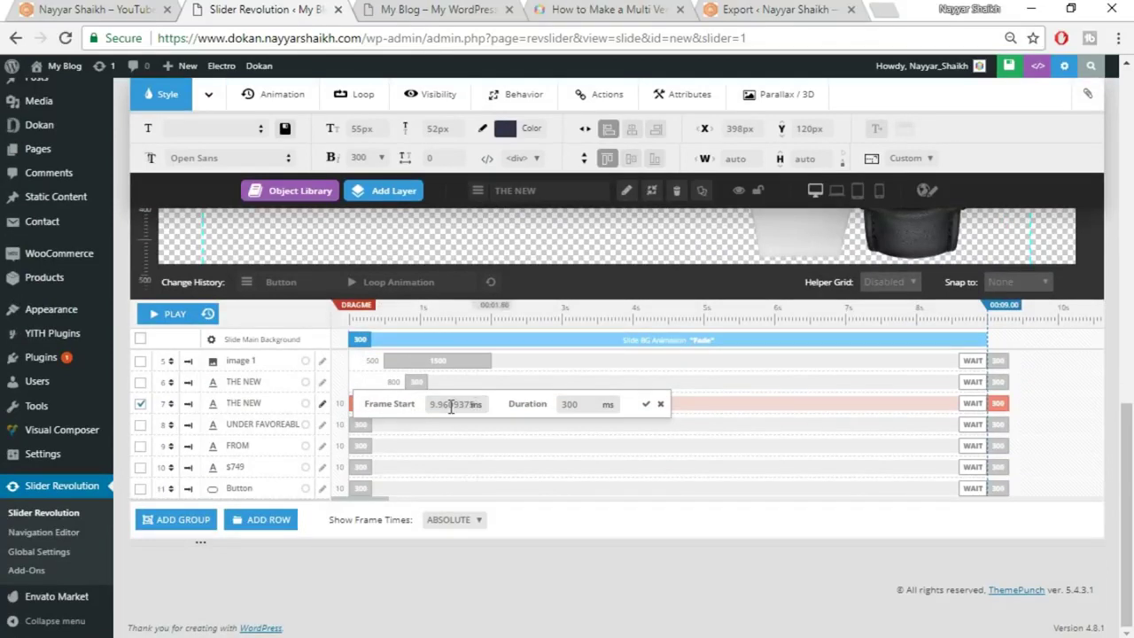
pyautogui.doubleClick(451, 406)
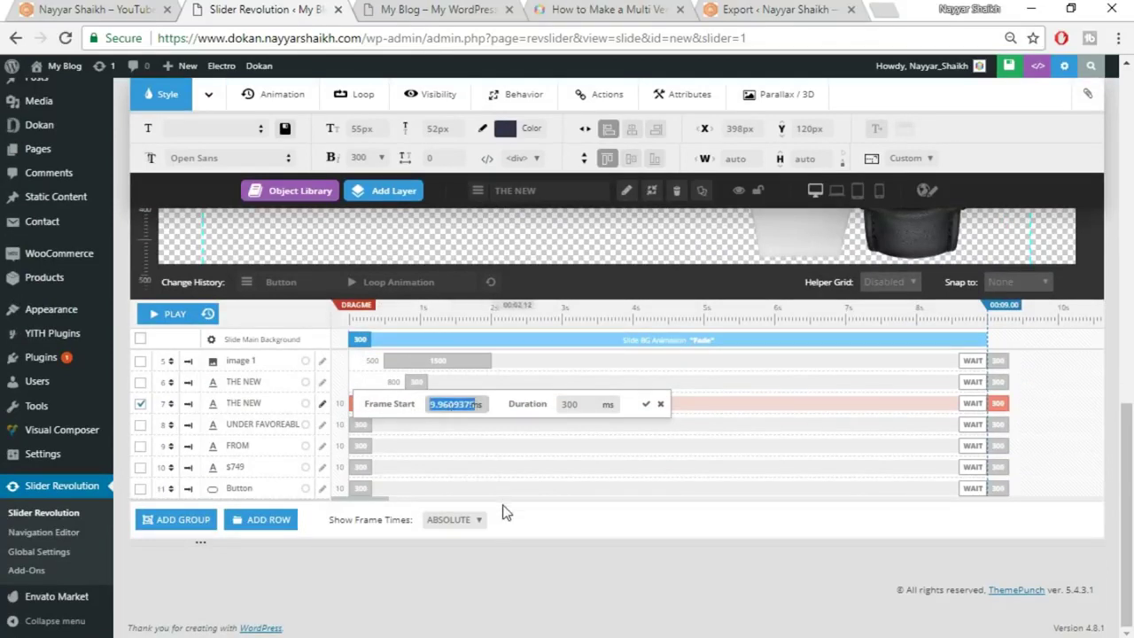
pyautogui.write('1000')
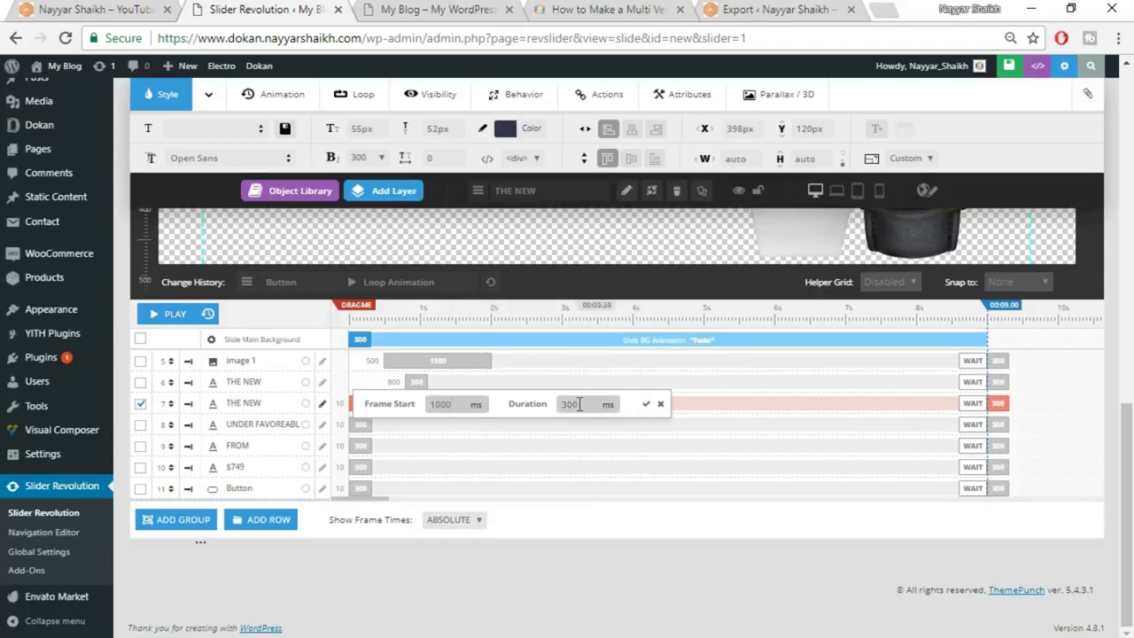
pyautogui.click(646, 404)
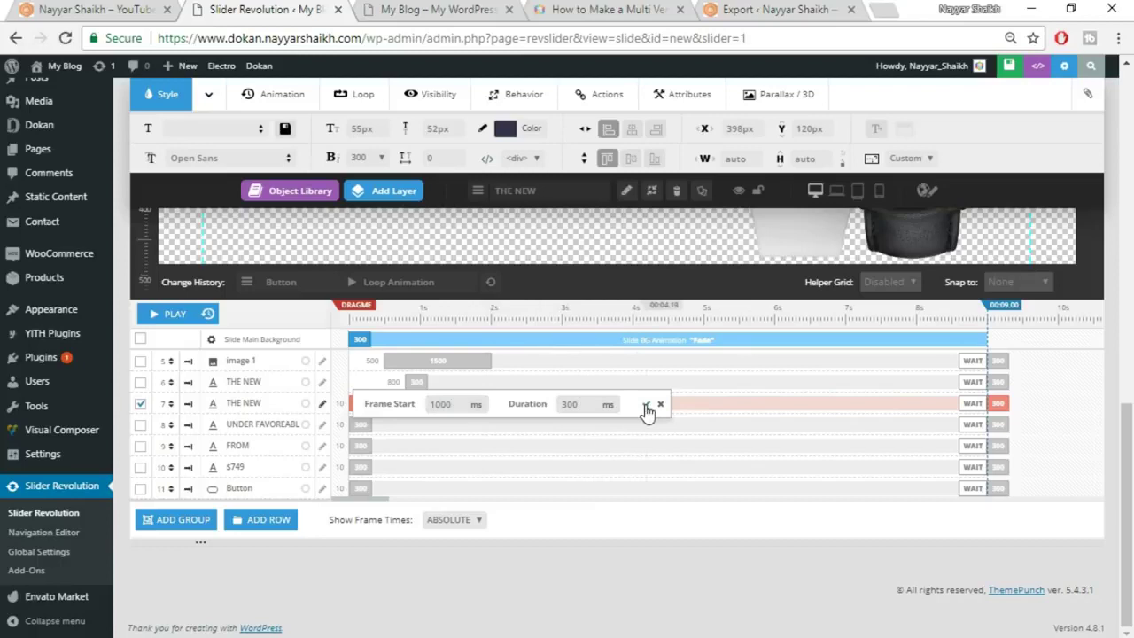
pyautogui.click(646, 405)
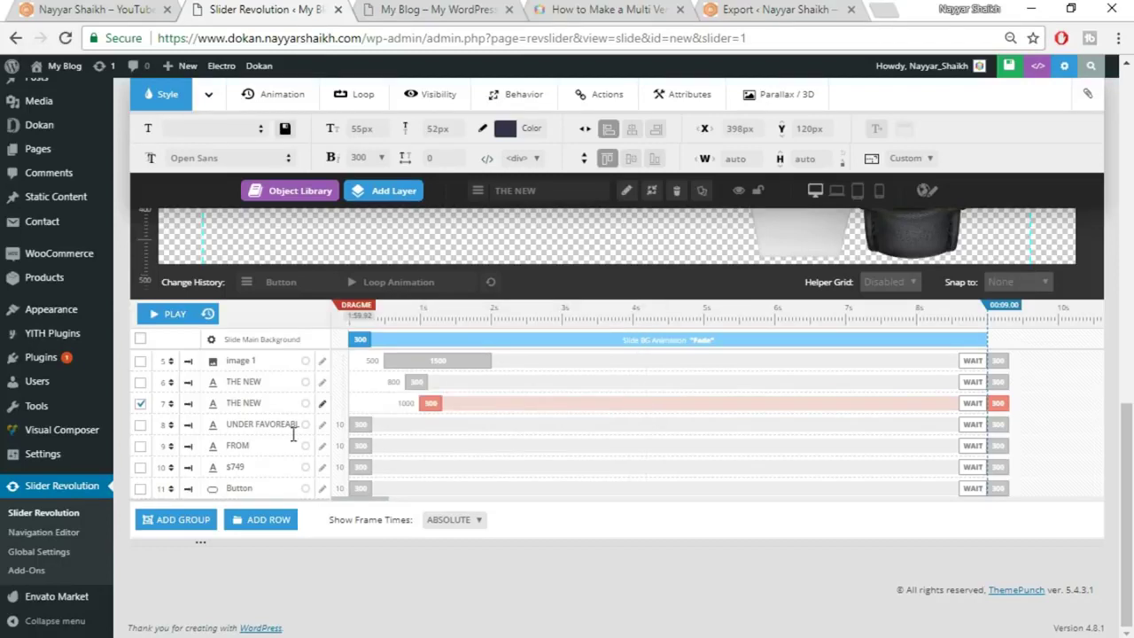
# - Start the UNDER FAVOREABLE SMARTWATCHES layer at 1200 ms and the FROM layer at 1400 ms
pyautogui.click(362, 426)
pyautogui.click(361, 422)
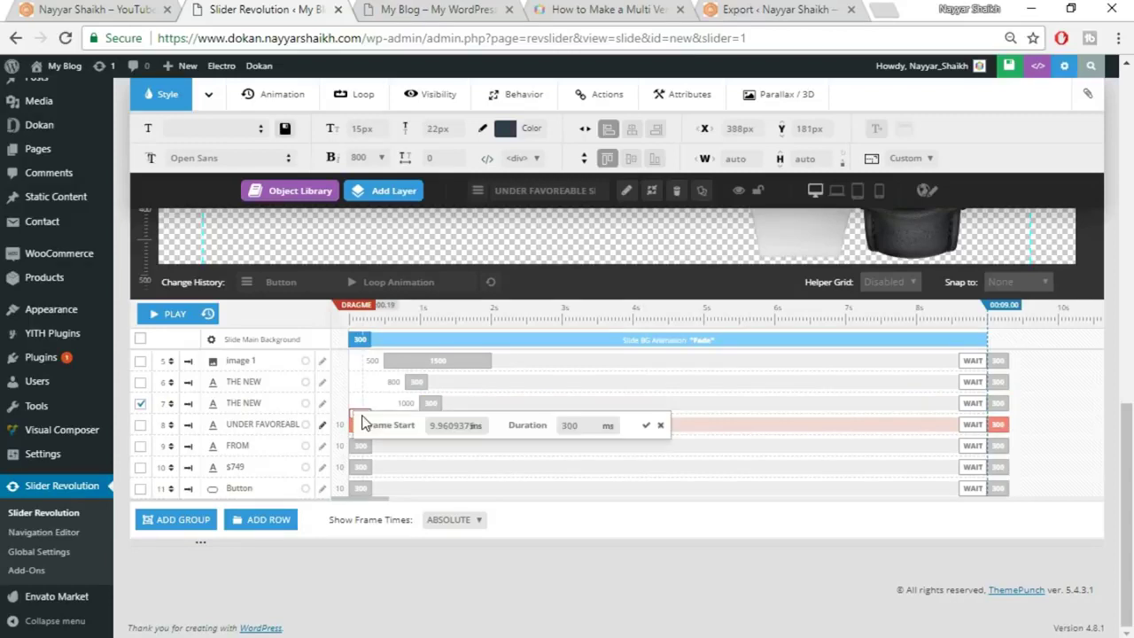
pyautogui.doubleClick(467, 426)
pyautogui.write('1200')
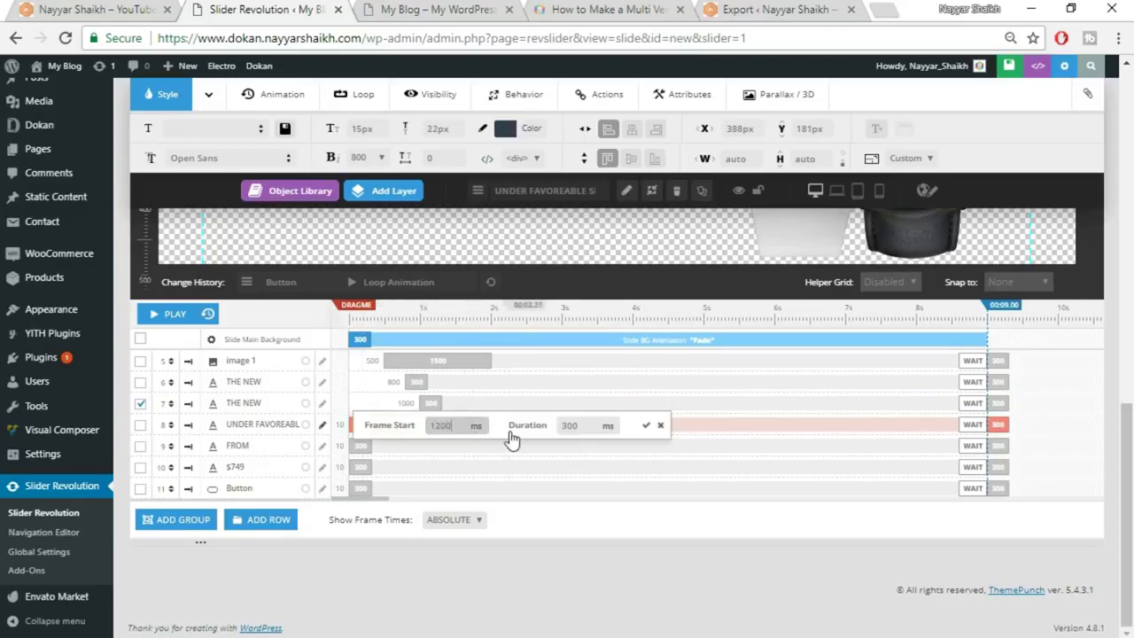
pyautogui.click(644, 426)
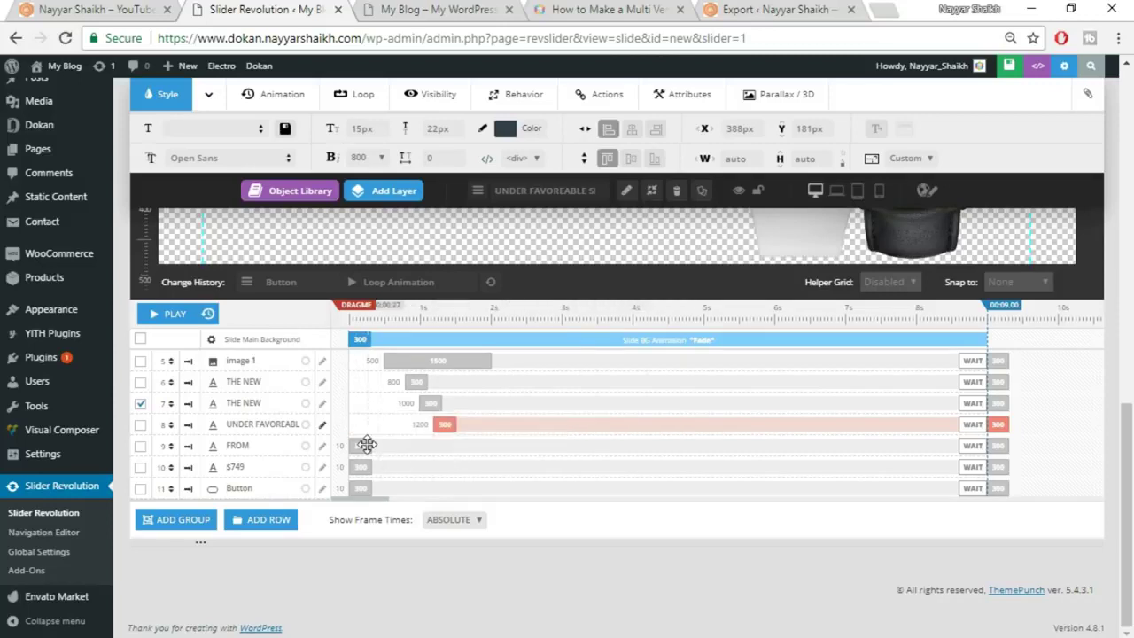
pyautogui.click(369, 445)
pyautogui.click(359, 443)
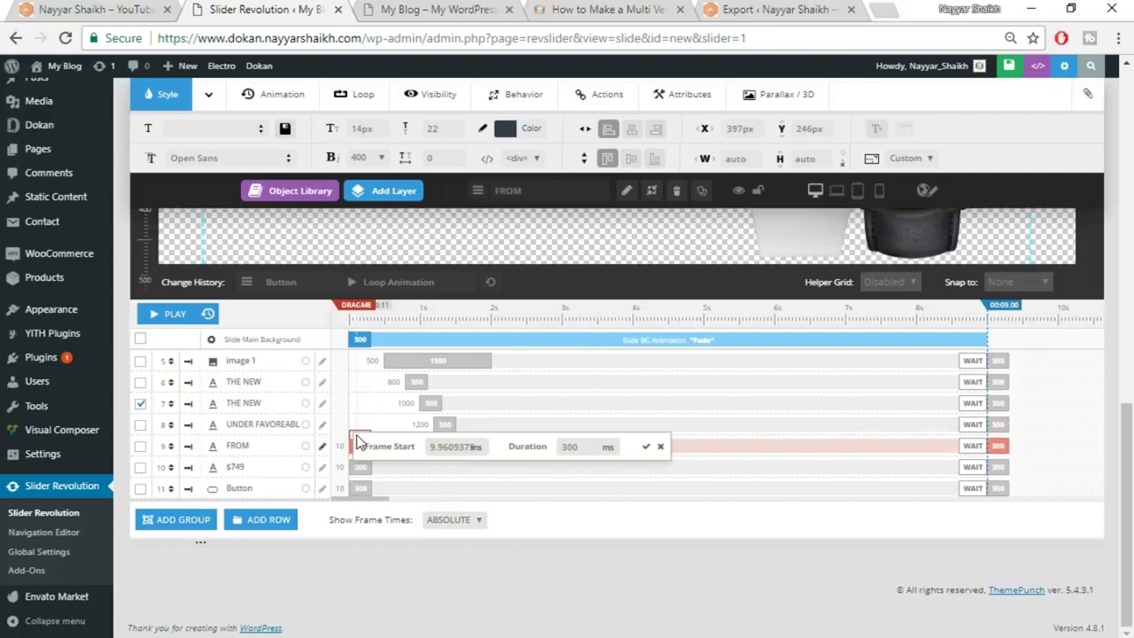
pyautogui.doubleClick(460, 446)
pyautogui.write('1400')
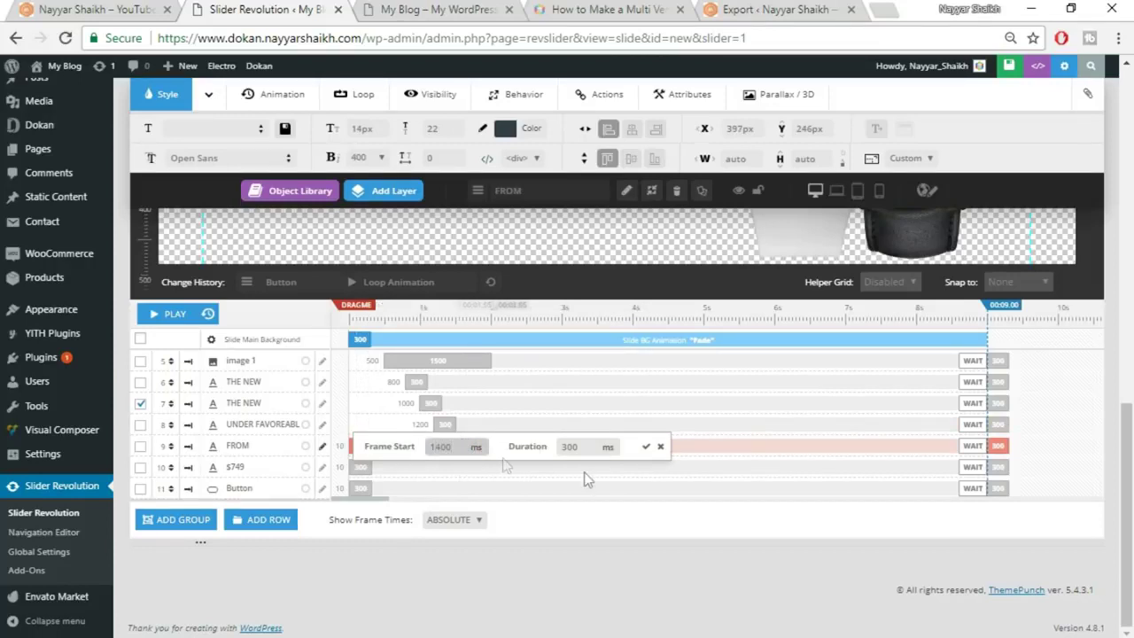
pyautogui.click(644, 447)
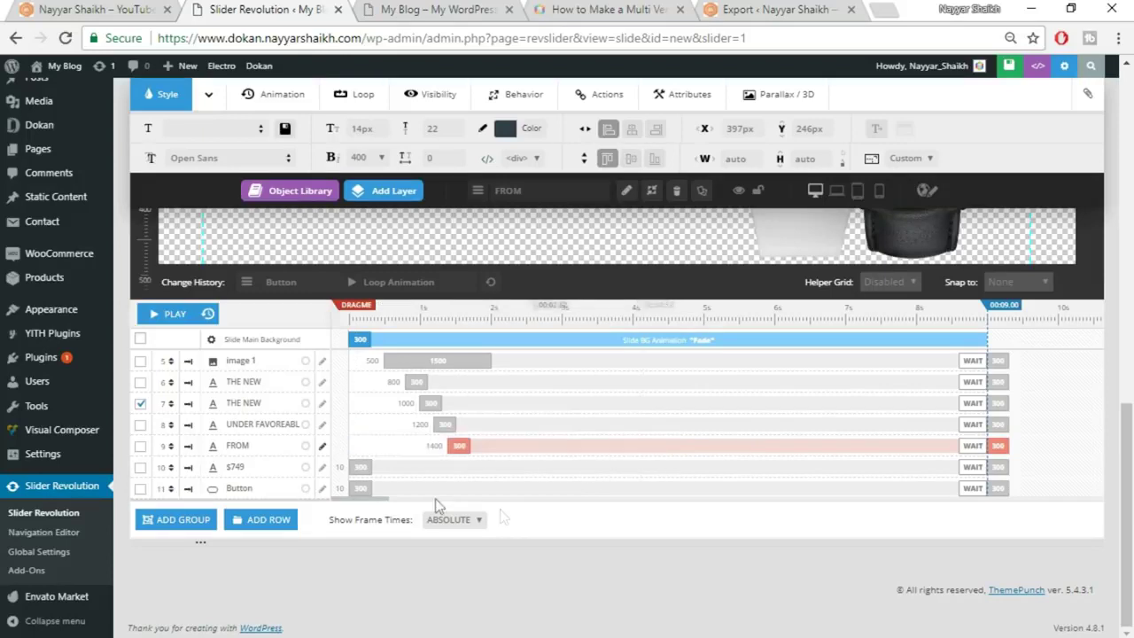
# - Start the $749 price layer at 1400 ms and the Click Here button at 1600 ms
pyautogui.click(360, 464)
pyautogui.click(359, 460)
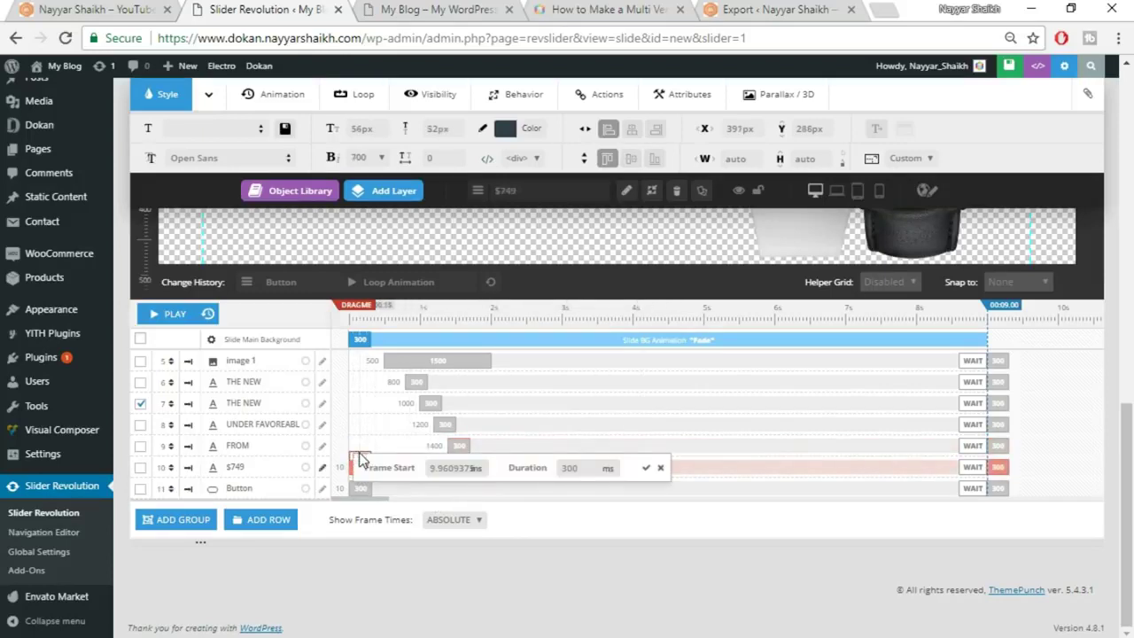
pyautogui.doubleClick(434, 468)
pyautogui.write('1400')
pyautogui.click(648, 469)
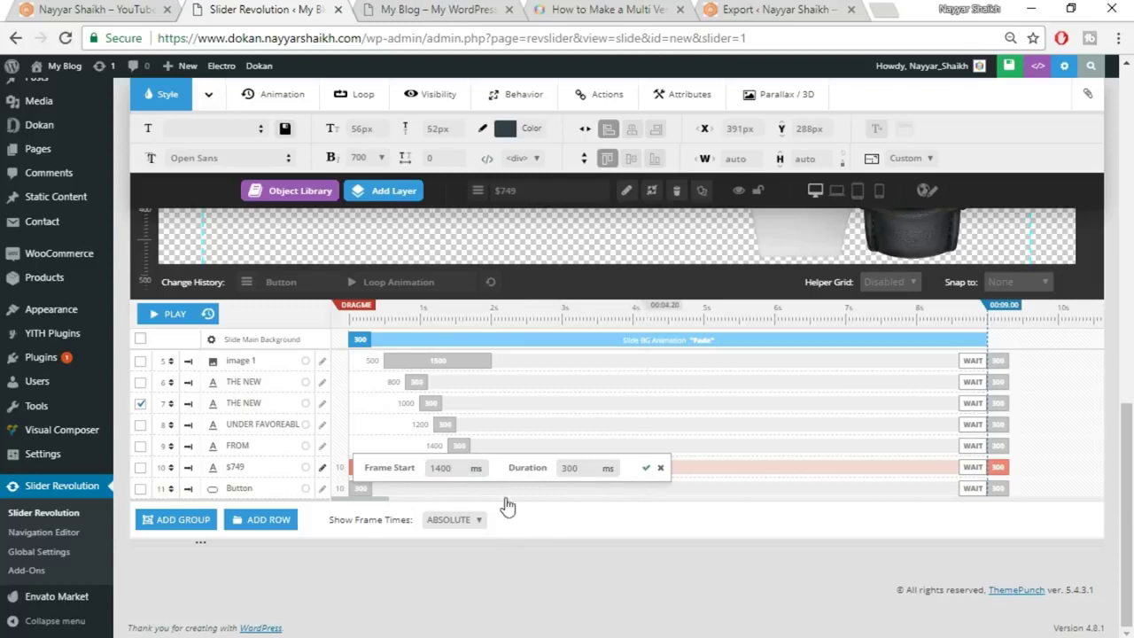
pyautogui.click(362, 487)
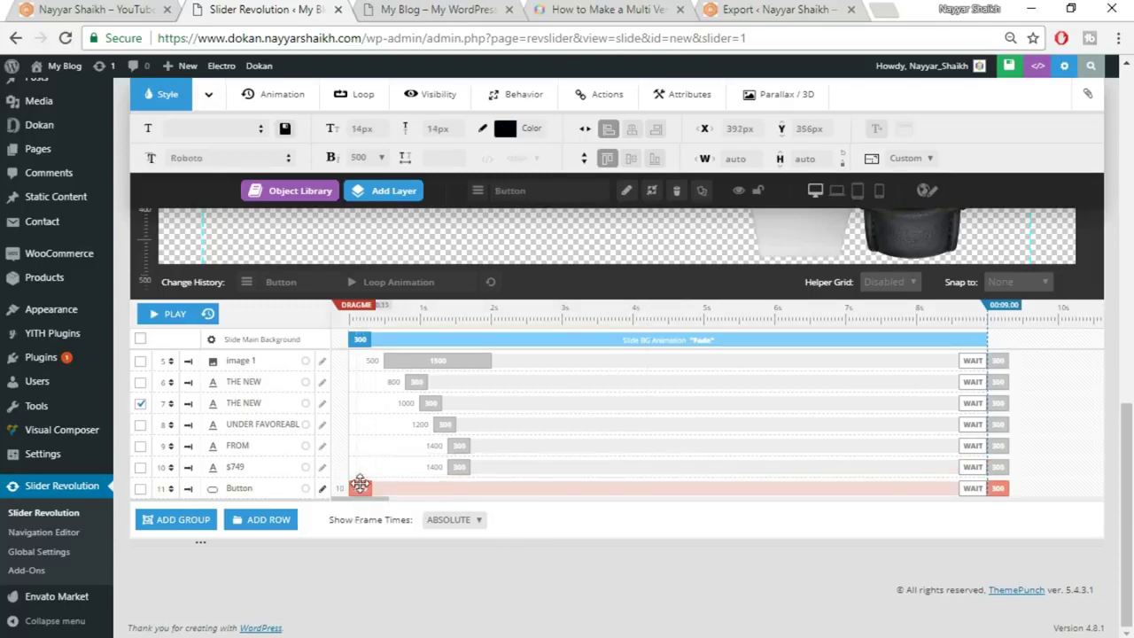
pyautogui.click(361, 483)
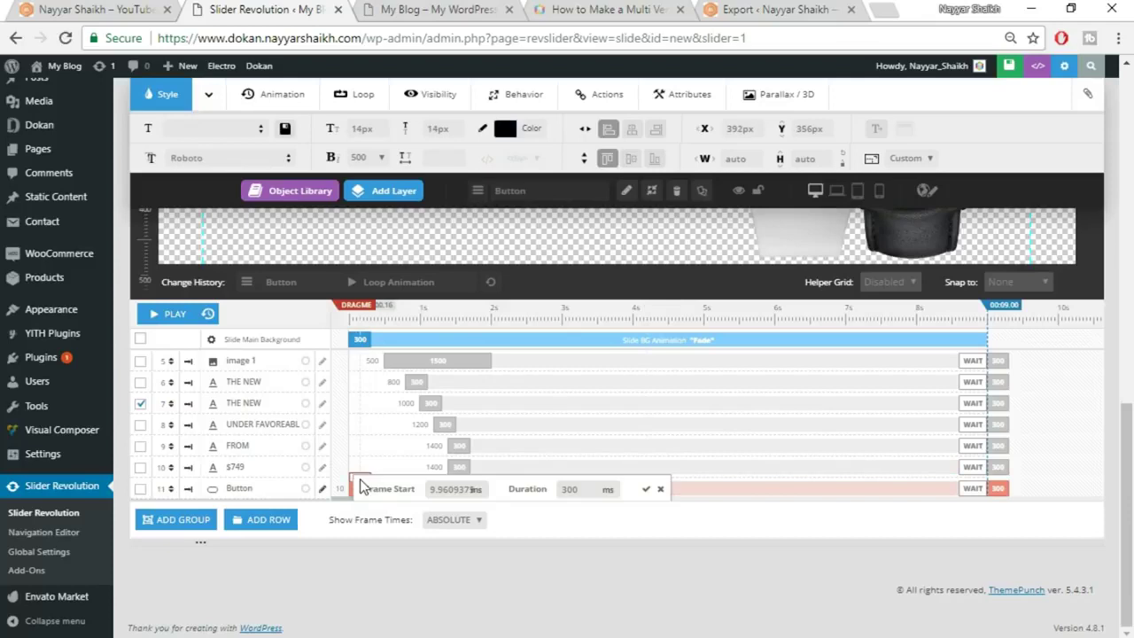
pyautogui.doubleClick(452, 488)
pyautogui.write('1600')
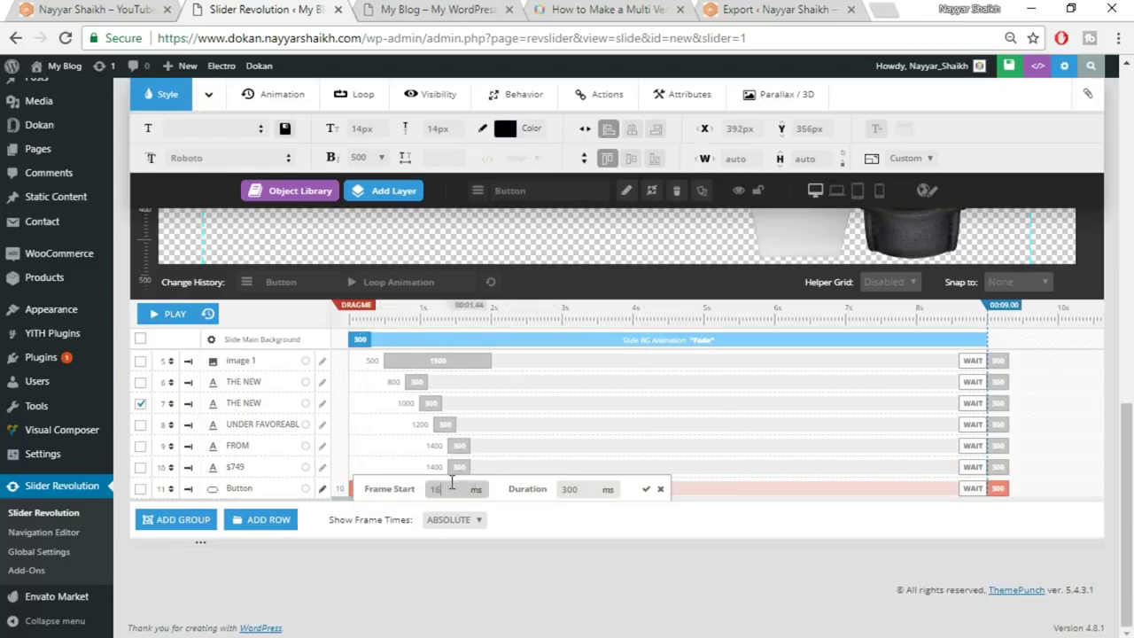
pyautogui.click(646, 489)
# - Give the watch image layer the RotateInFormZero entrance animation
pyautogui.scroll(5, 745, 529)
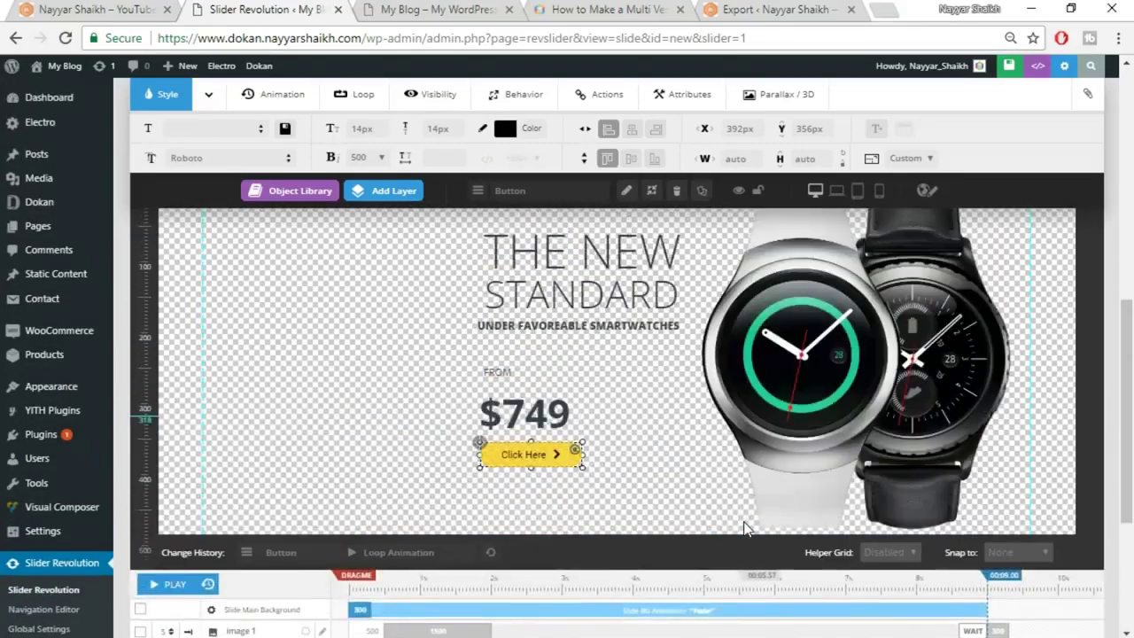
pyautogui.scroll(-1, 742, 524)
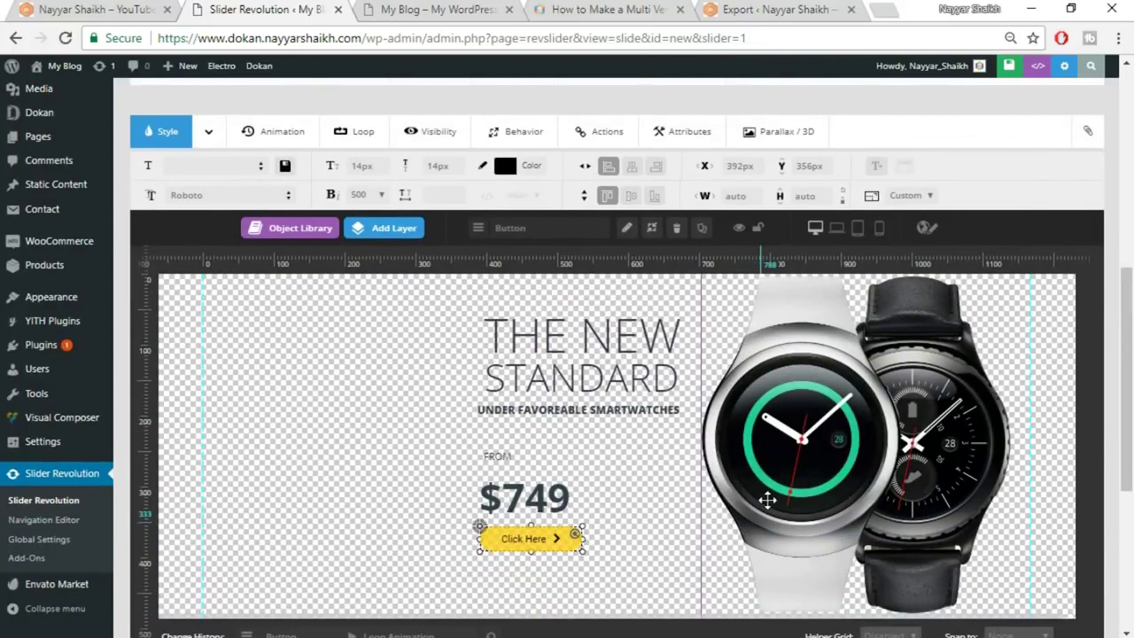
pyautogui.click(820, 412)
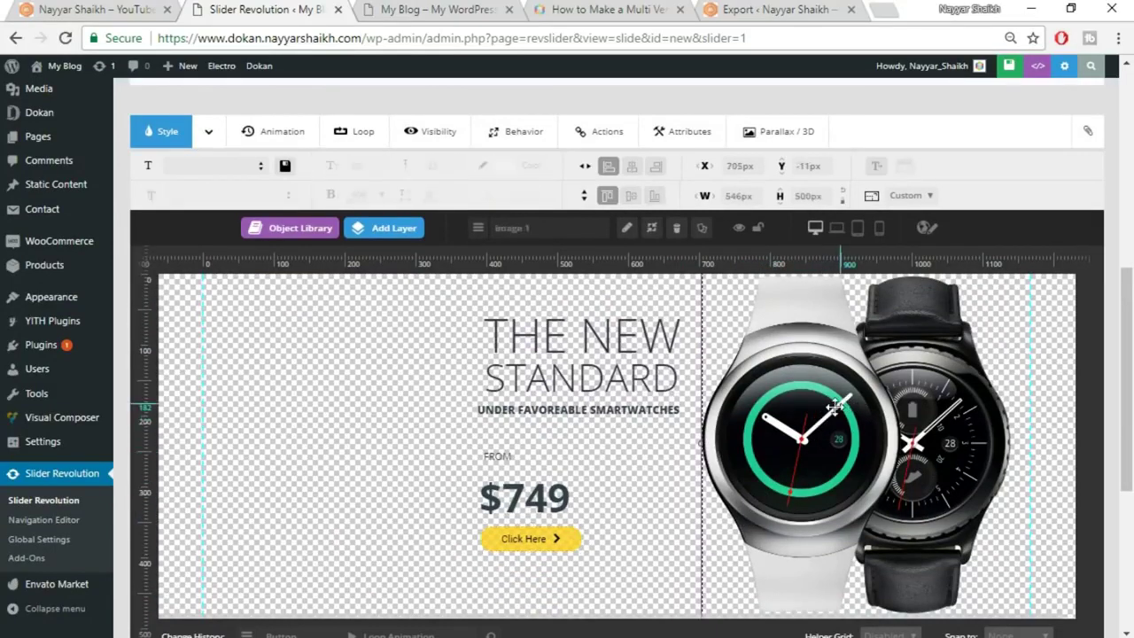
pyautogui.click(297, 141)
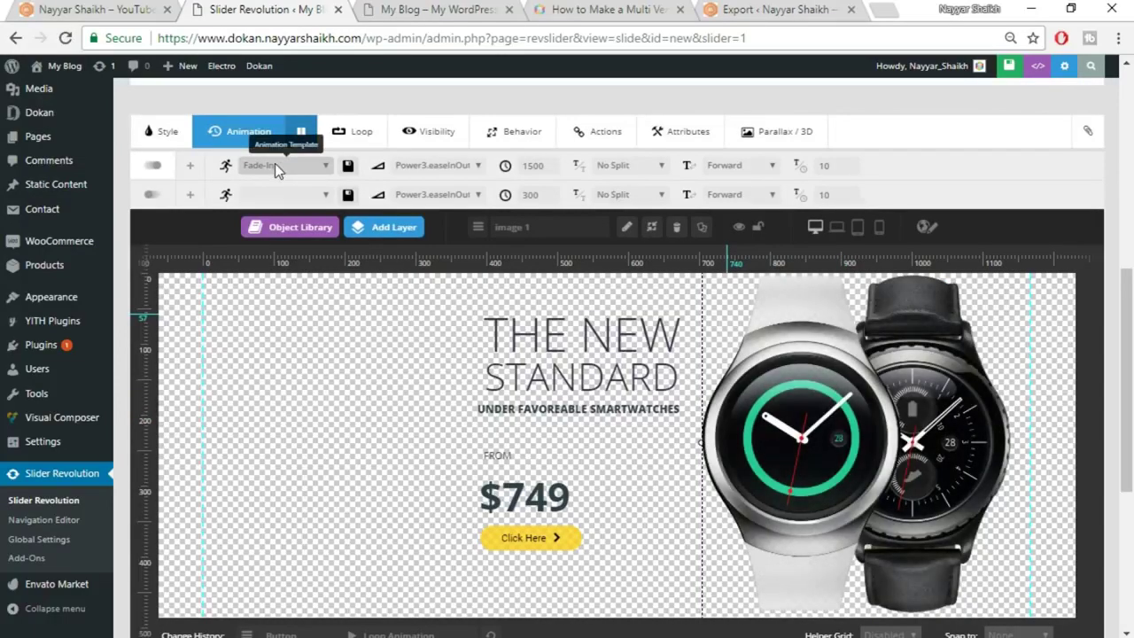
pyautogui.click(271, 167)
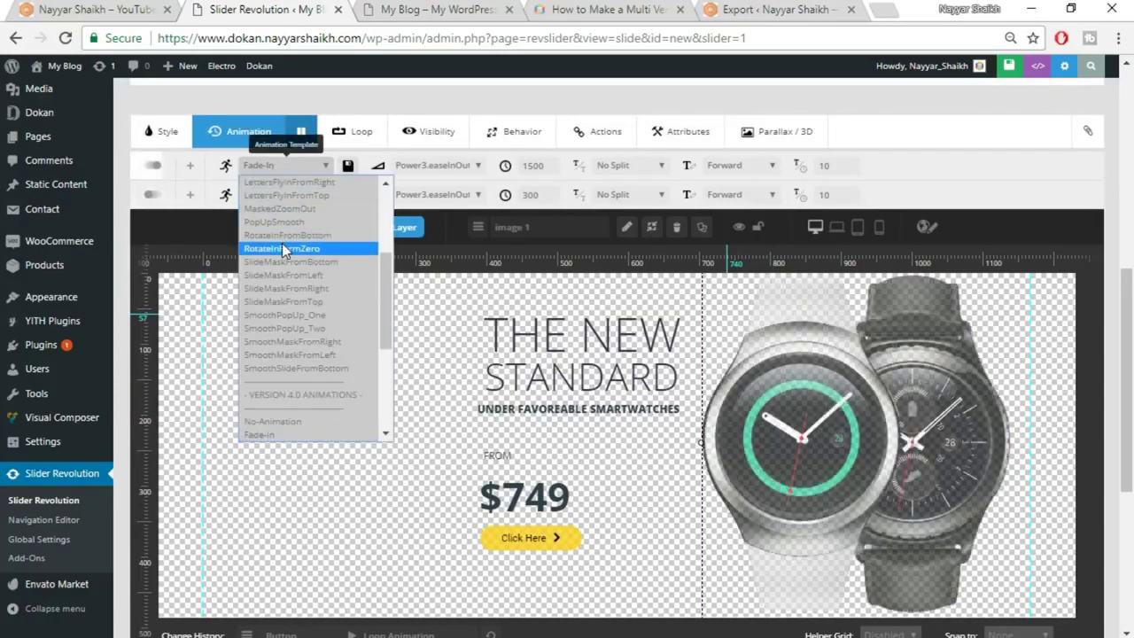
pyautogui.click(282, 248)
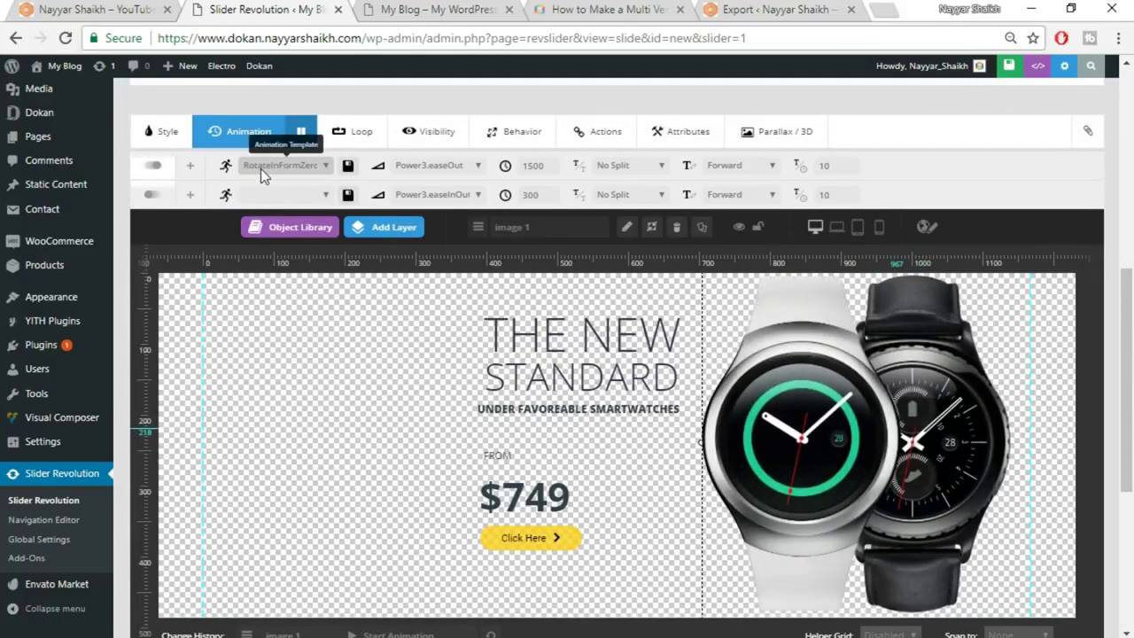
# - Give the THE NEW headline layer the SlideMaskFromLeft entrance animation
pyautogui.click(261, 168)
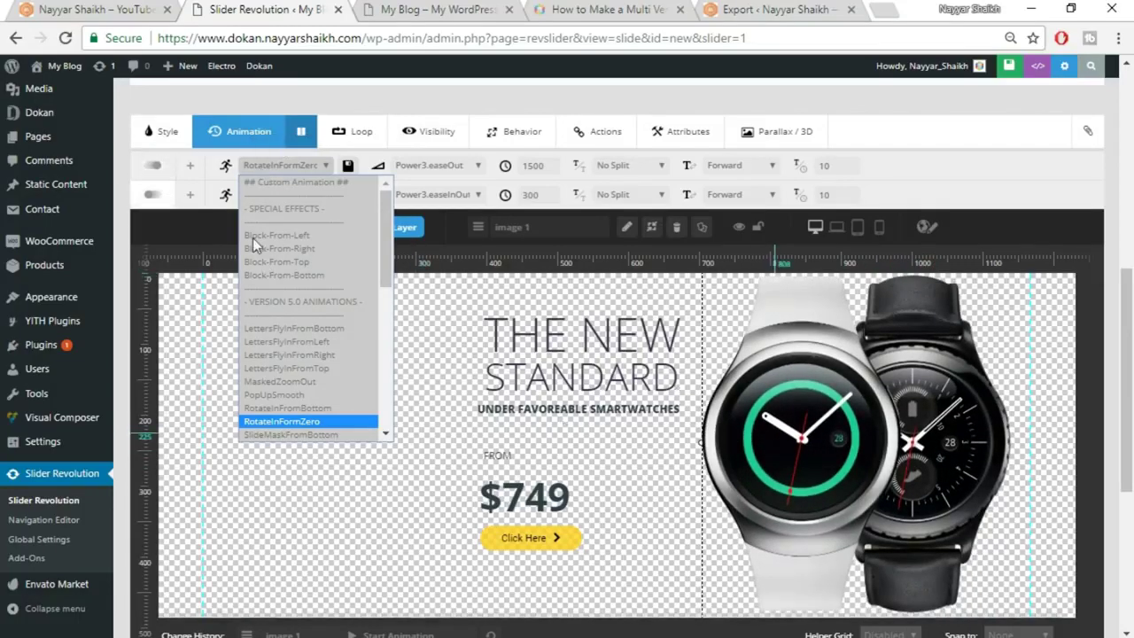
pyautogui.click(582, 335)
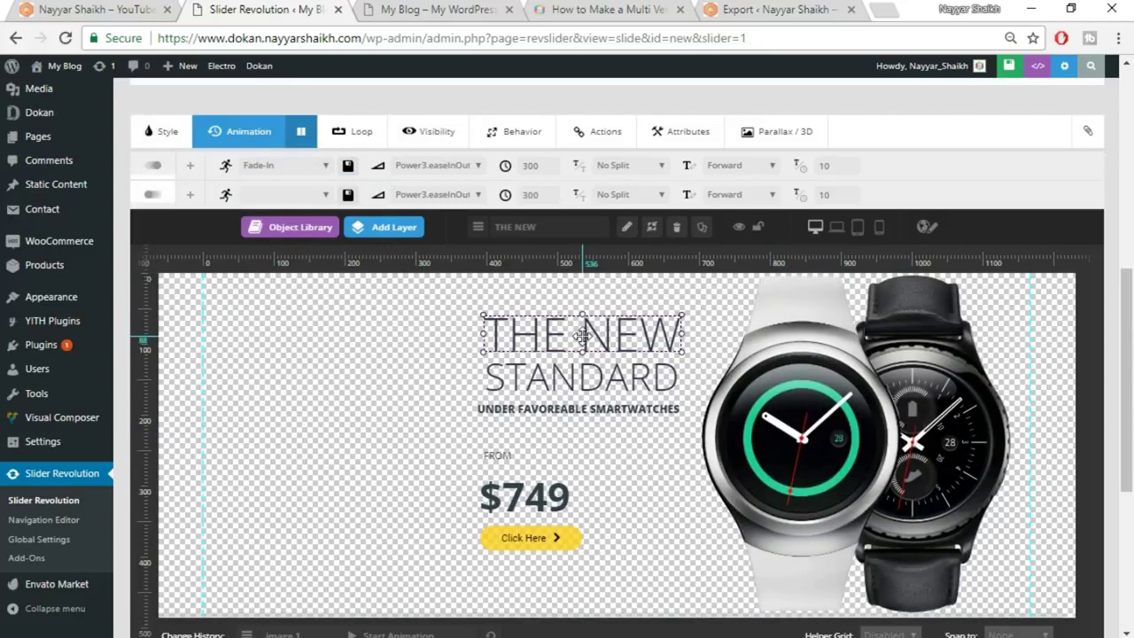
pyautogui.click(271, 163)
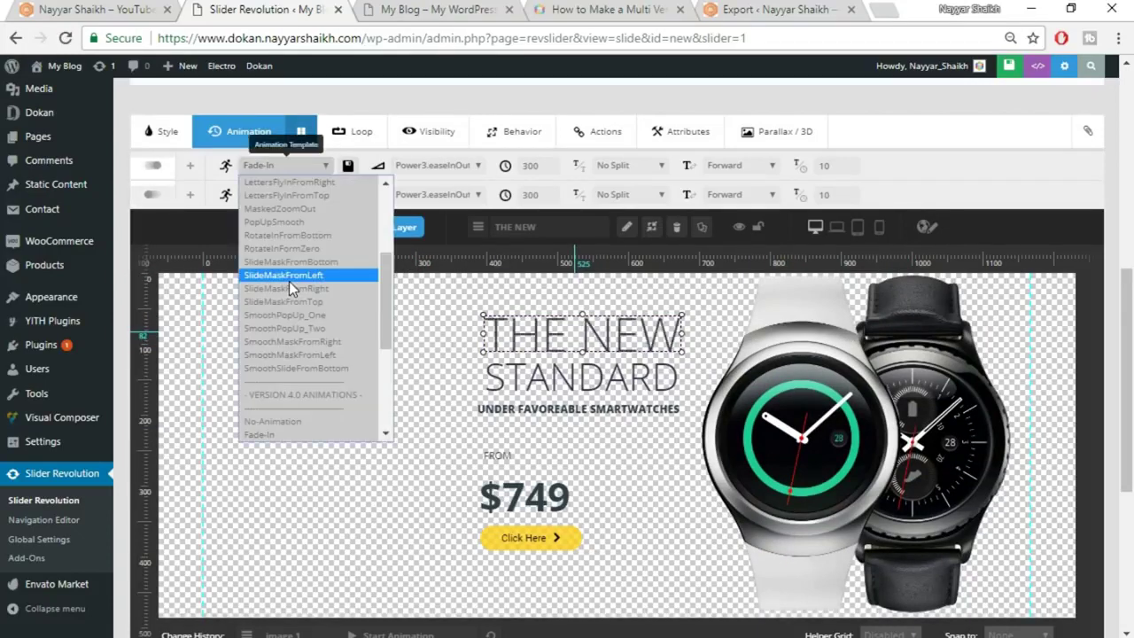
pyautogui.click(290, 280)
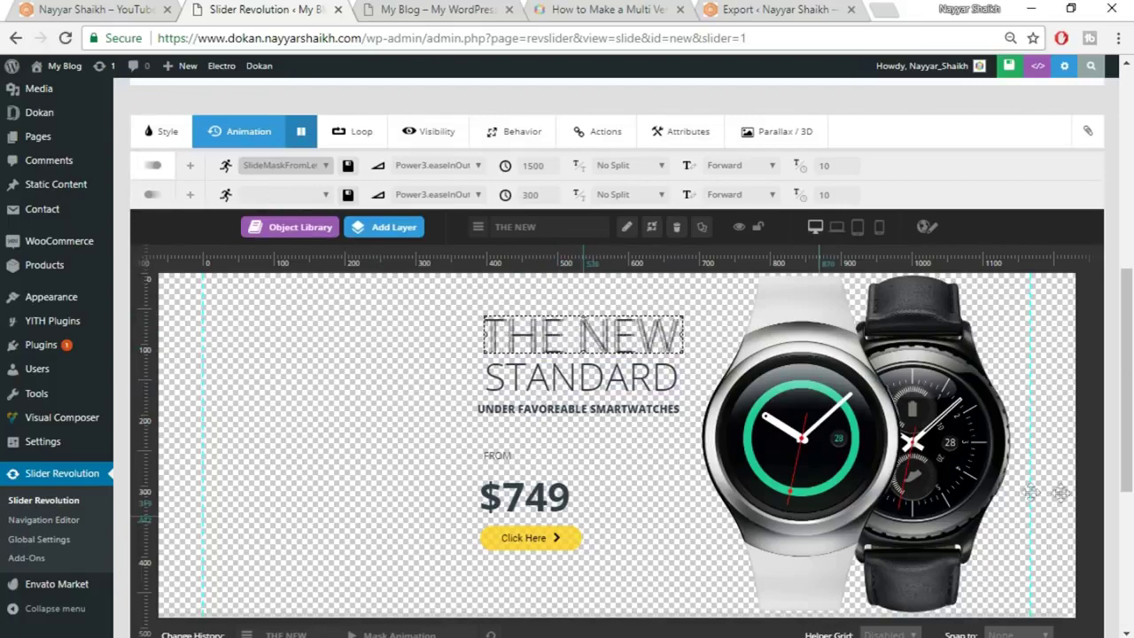
pyautogui.scroll(-3, 1061, 493)
pyautogui.scroll(3, 1062, 493)
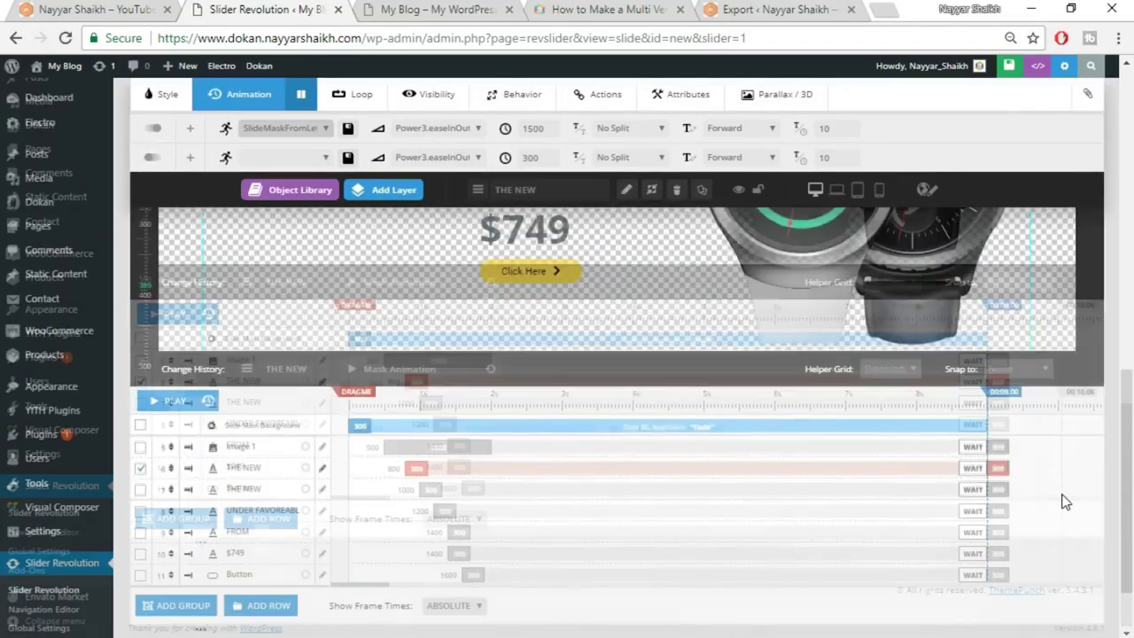
# - Save the watch slide, then load the live Electro storefront in the first browser tab
pyautogui.scroll(10, 1010, 177)
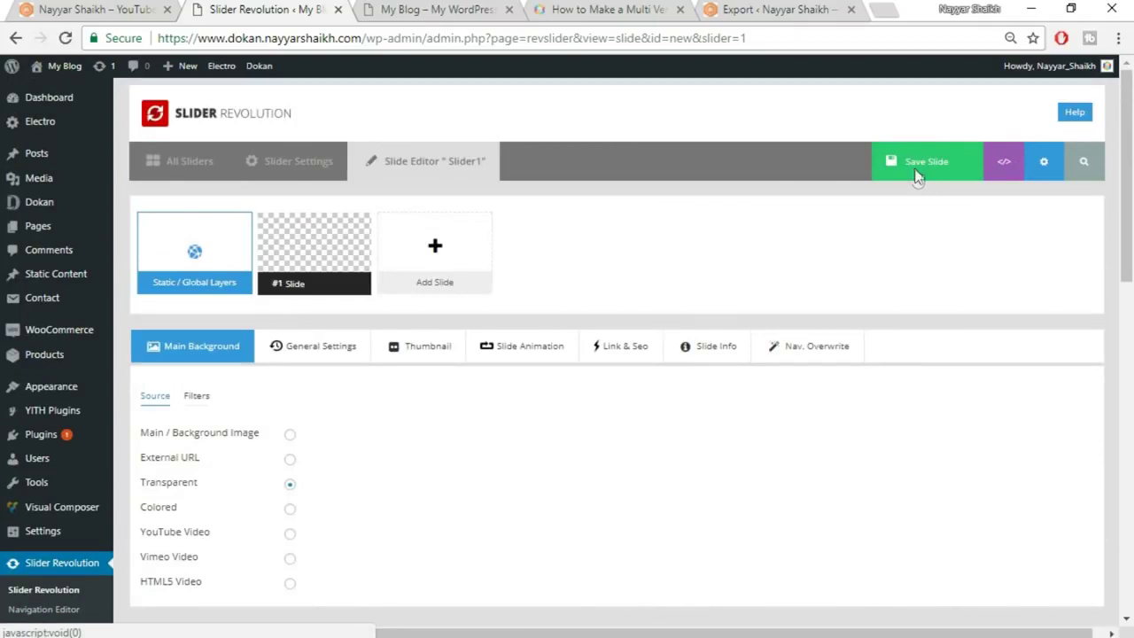
pyautogui.click(917, 175)
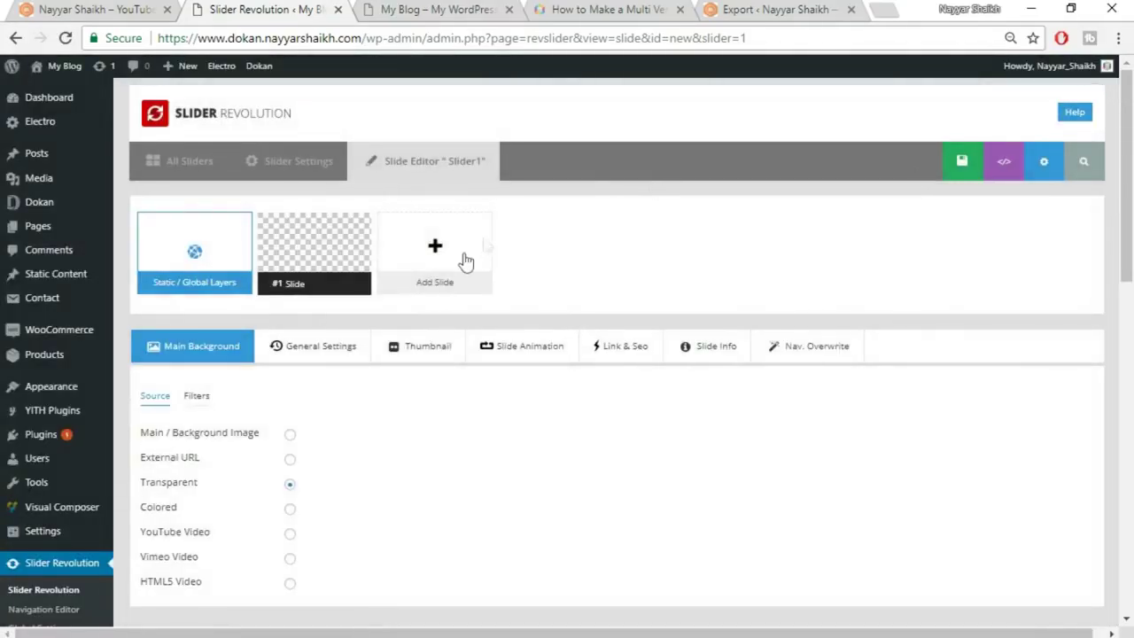
pyautogui.moveTo(443, 248)
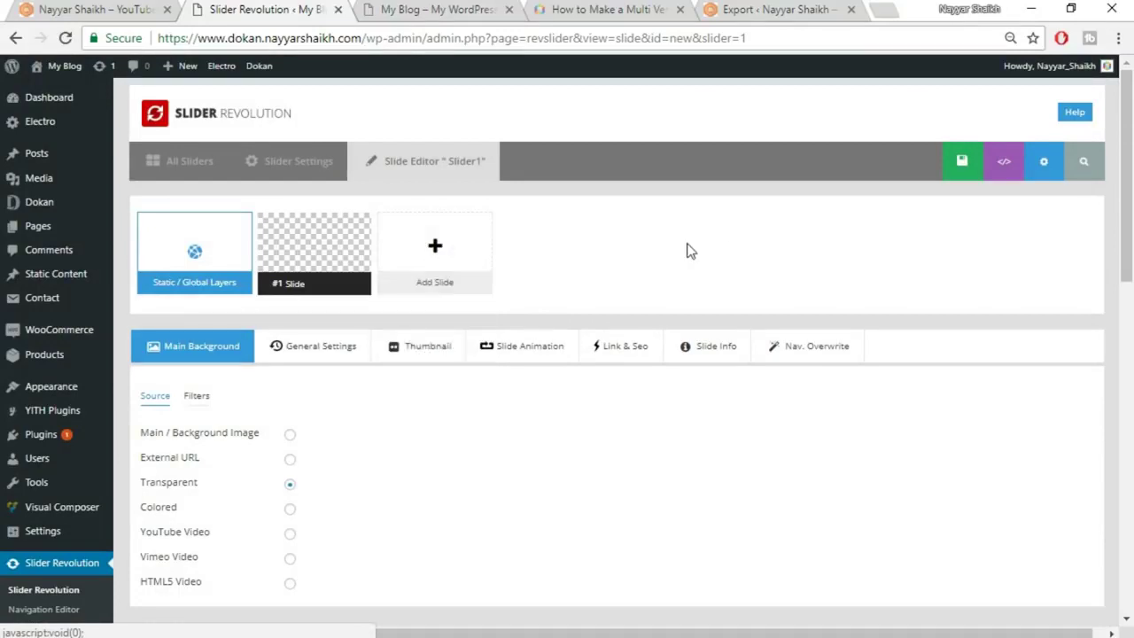
pyautogui.click(60, 7)
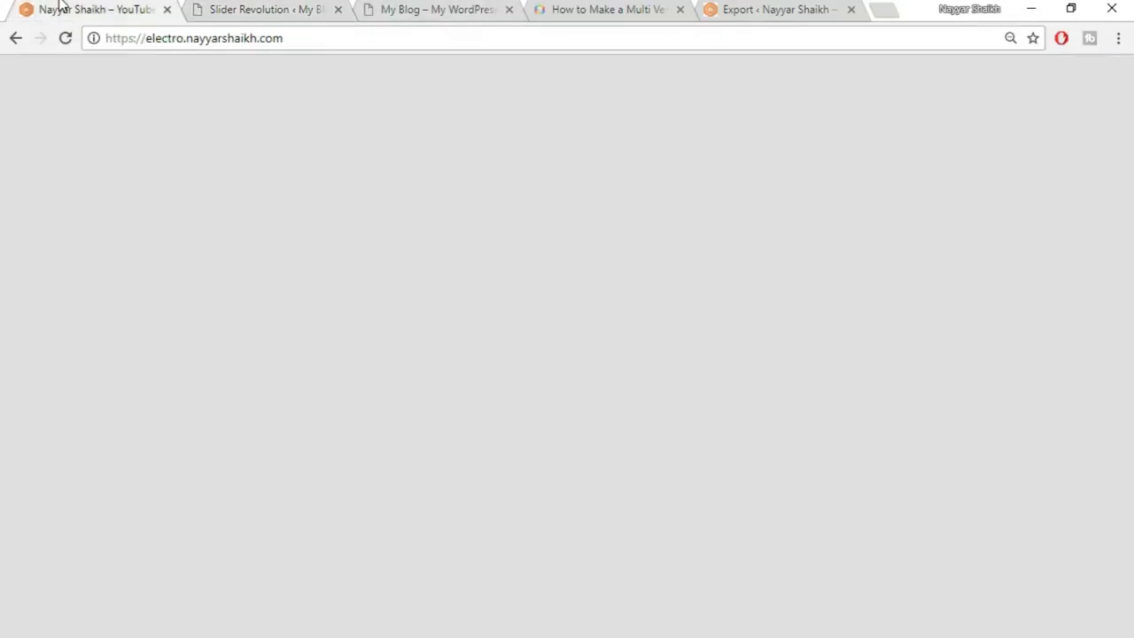
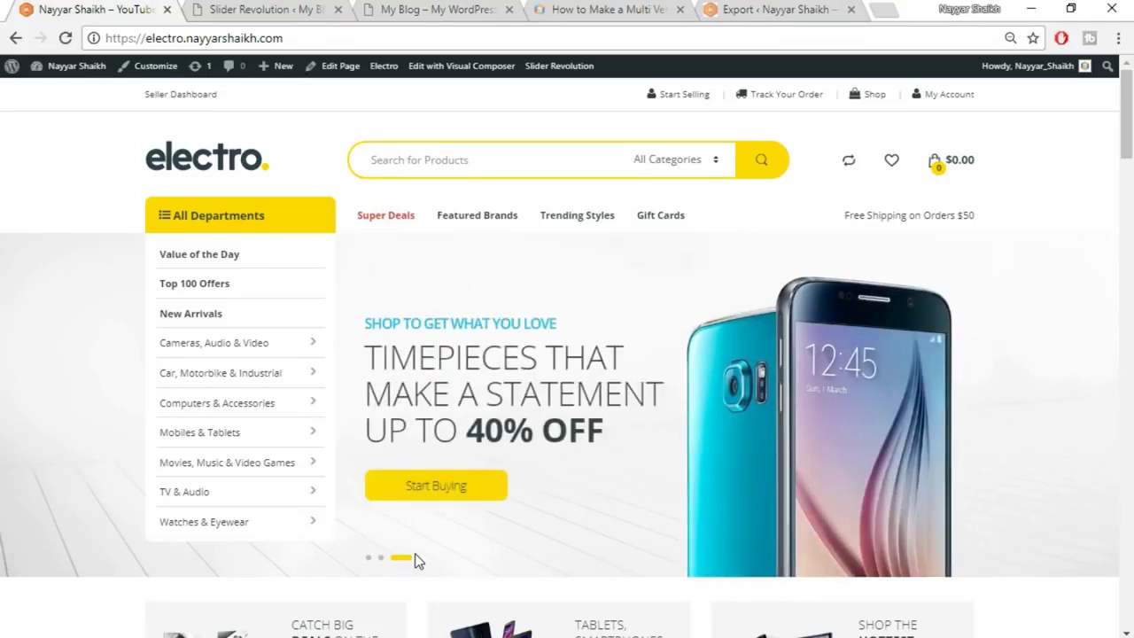
# - From the Pages list in the admin area, open the Home Page in the page editor
pyautogui.click(286, 6)
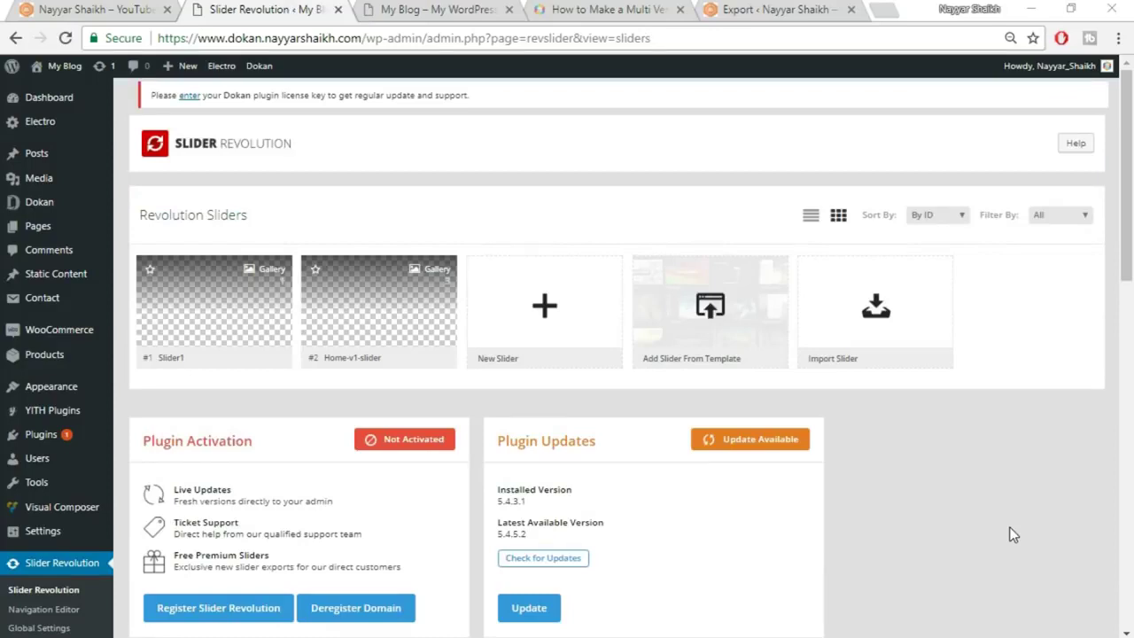
pyautogui.click(396, 7)
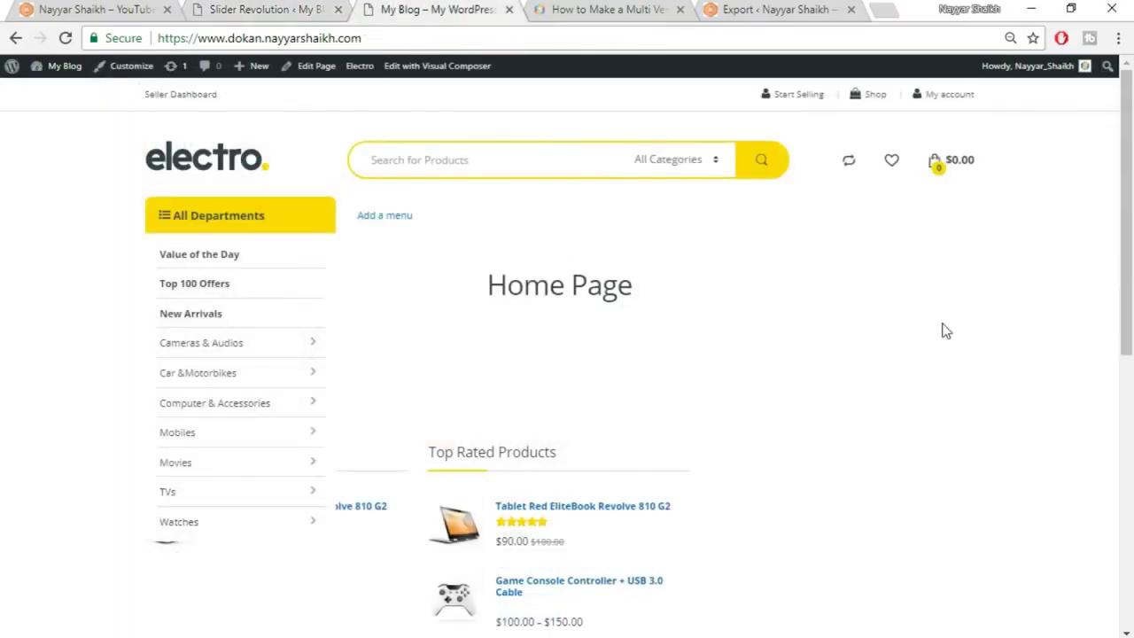
pyautogui.click(304, 7)
pyautogui.click(404, 7)
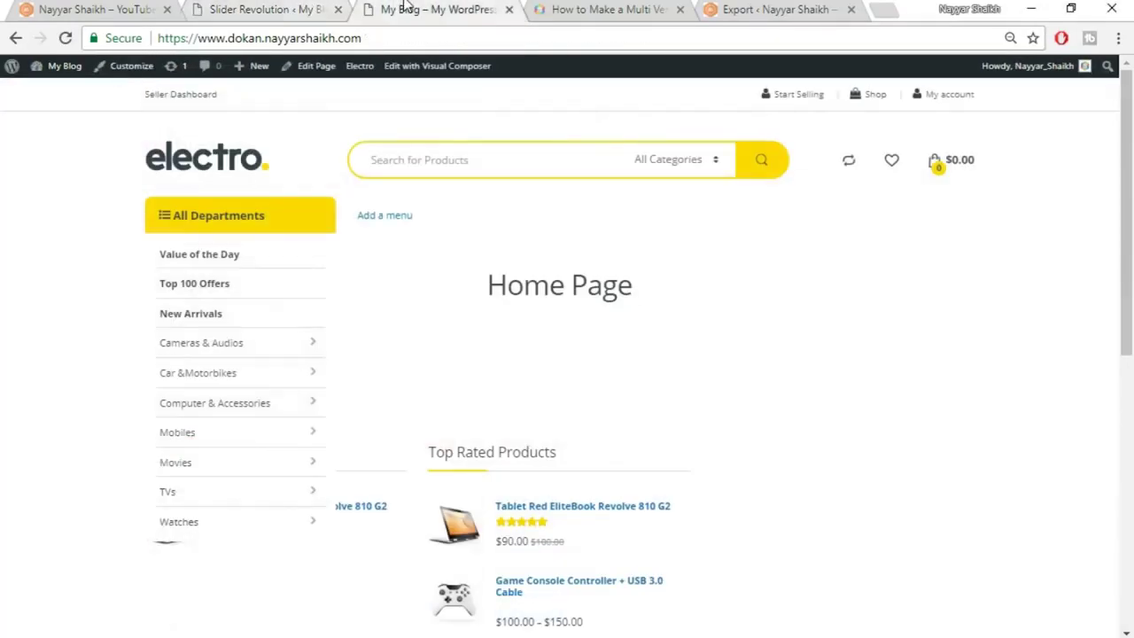
pyautogui.click(261, 7)
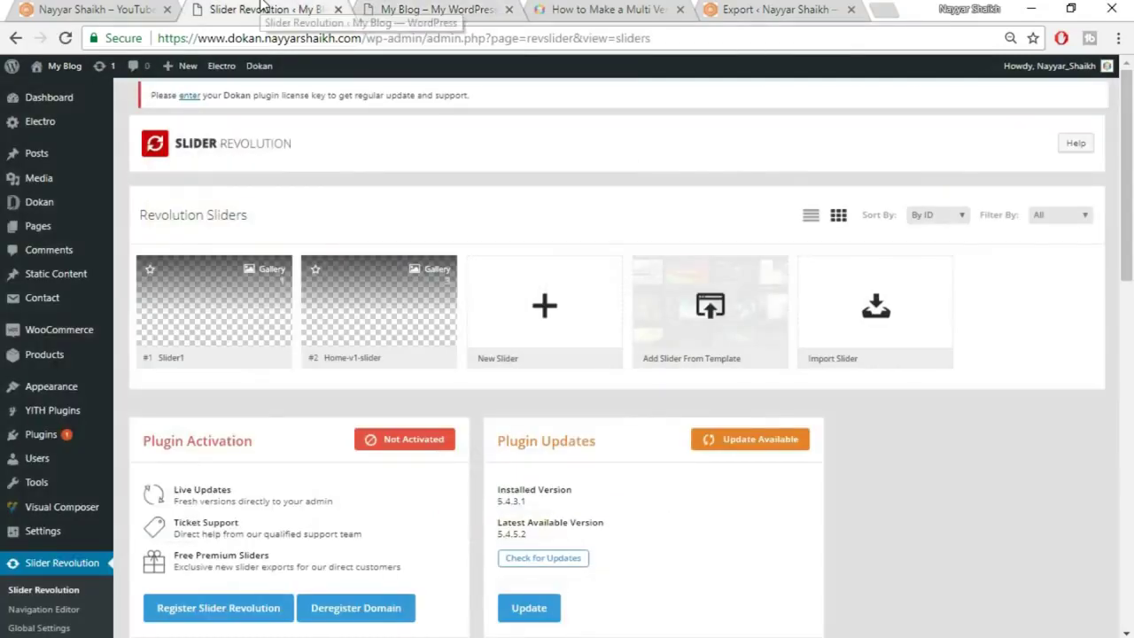
pyautogui.click(44, 229)
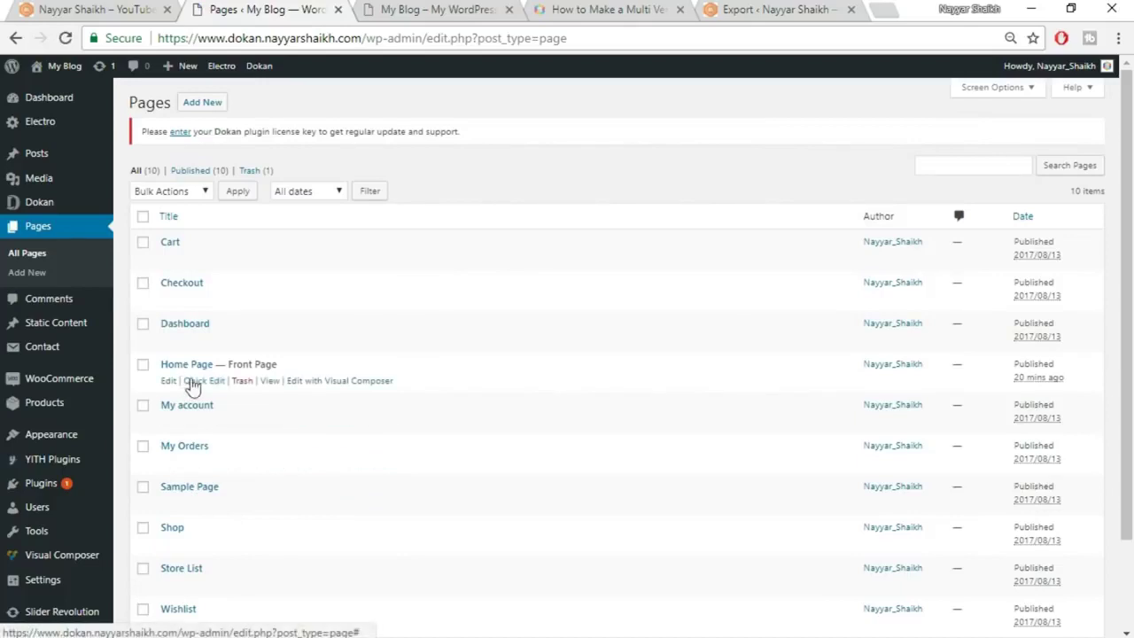
pyautogui.click(165, 383)
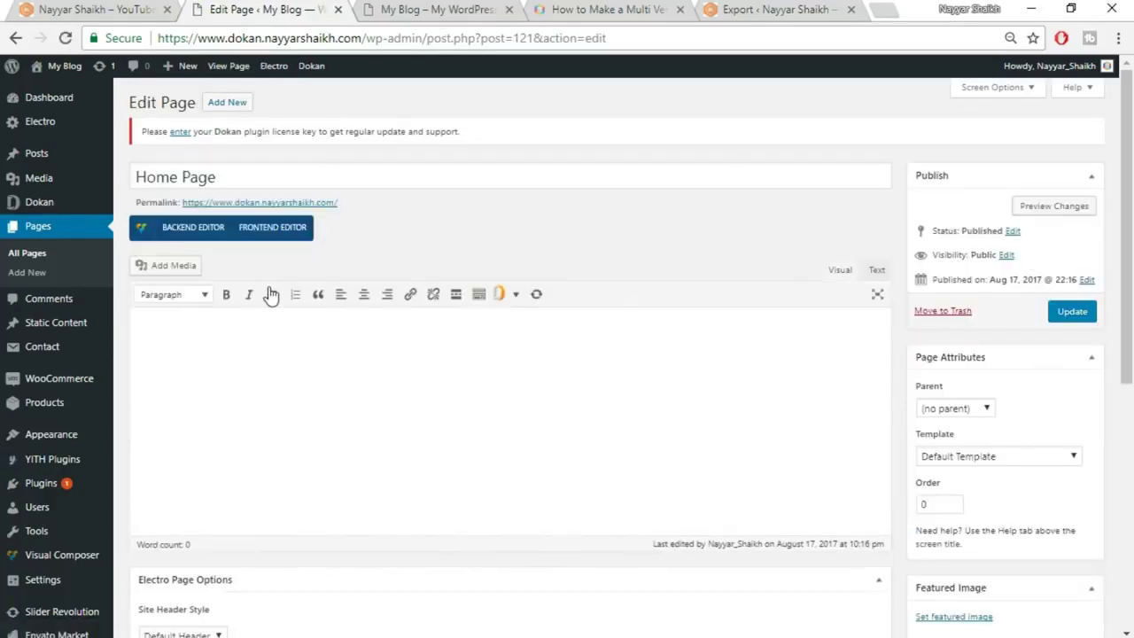
# - In the backend editor, add a Revolution Slider set to Home-v1-slider, then update the page
pyautogui.click(177, 235)
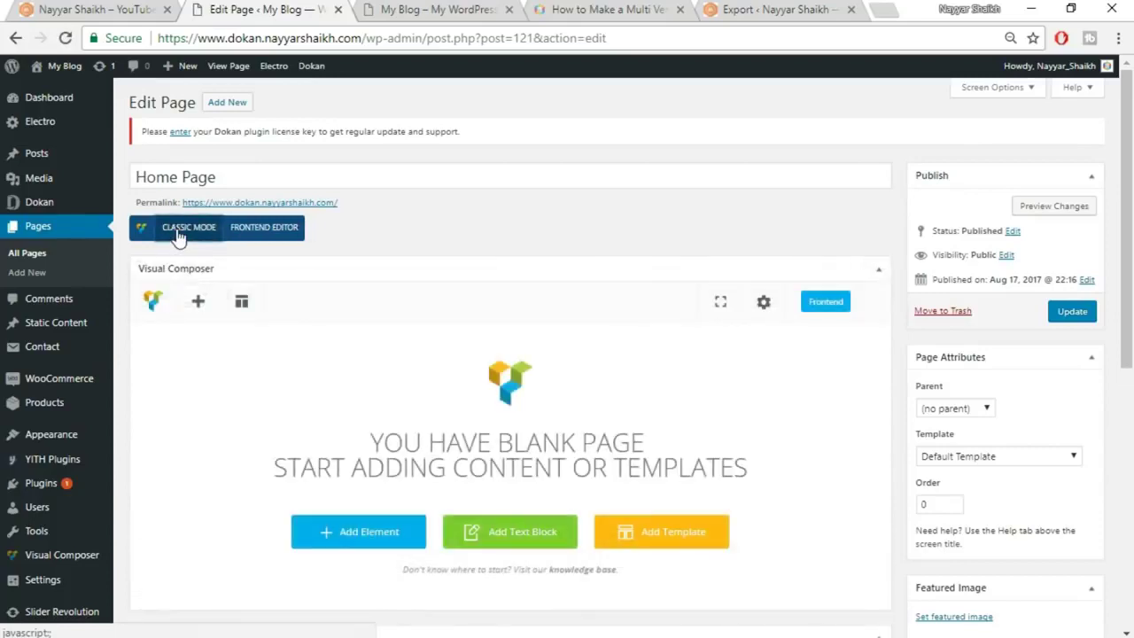
pyautogui.click(393, 537)
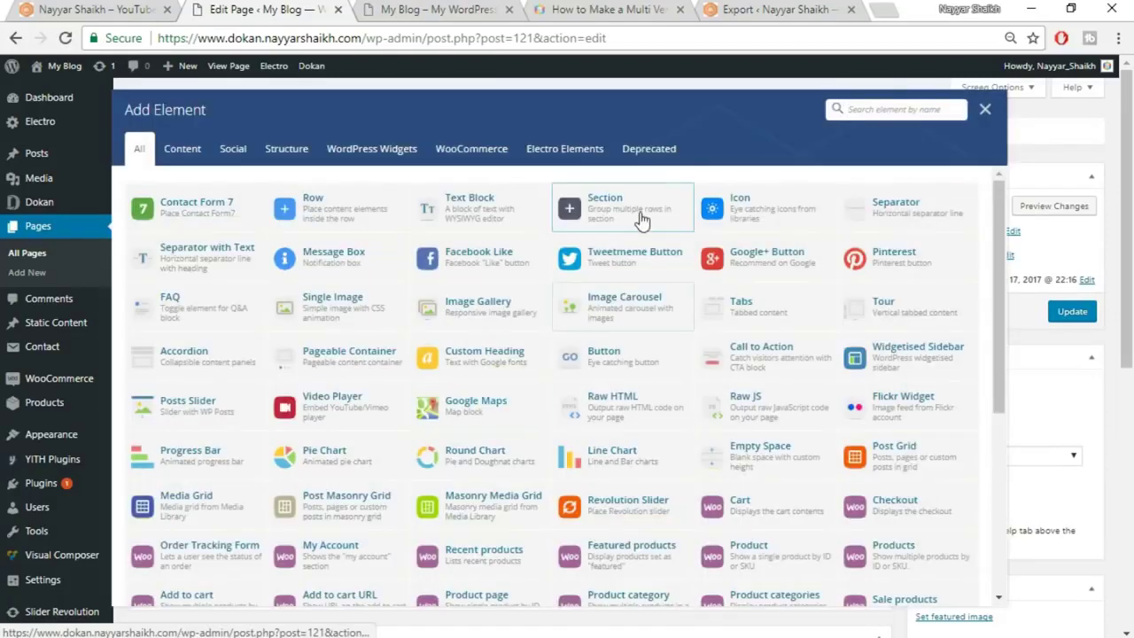
pyautogui.write('sli')
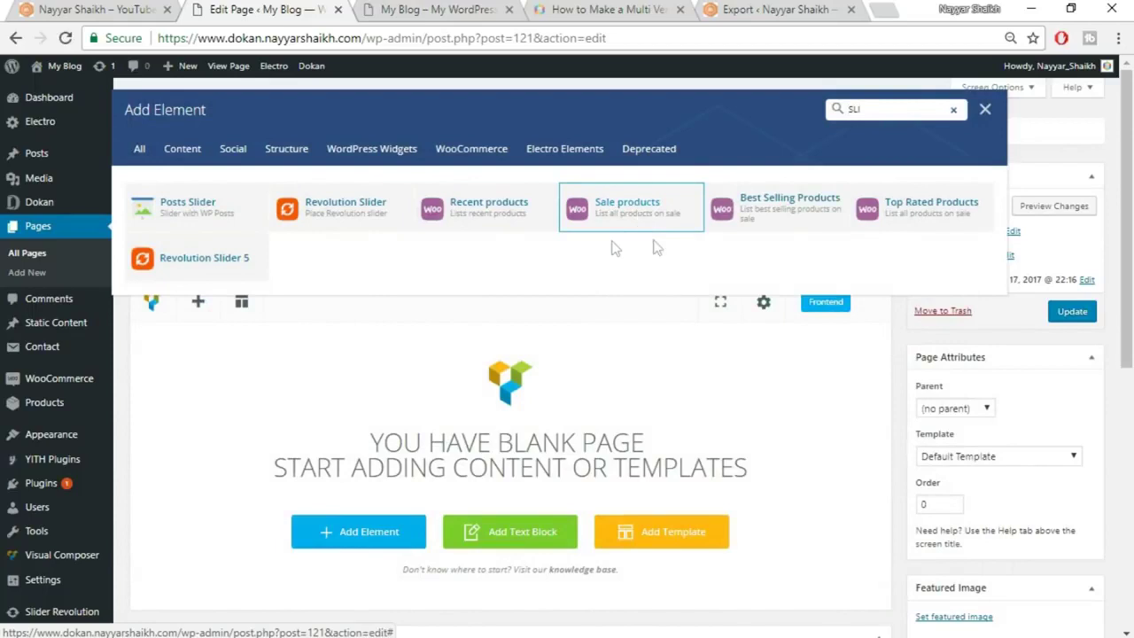
pyautogui.click(335, 218)
pyautogui.click(574, 280)
pyautogui.click(549, 305)
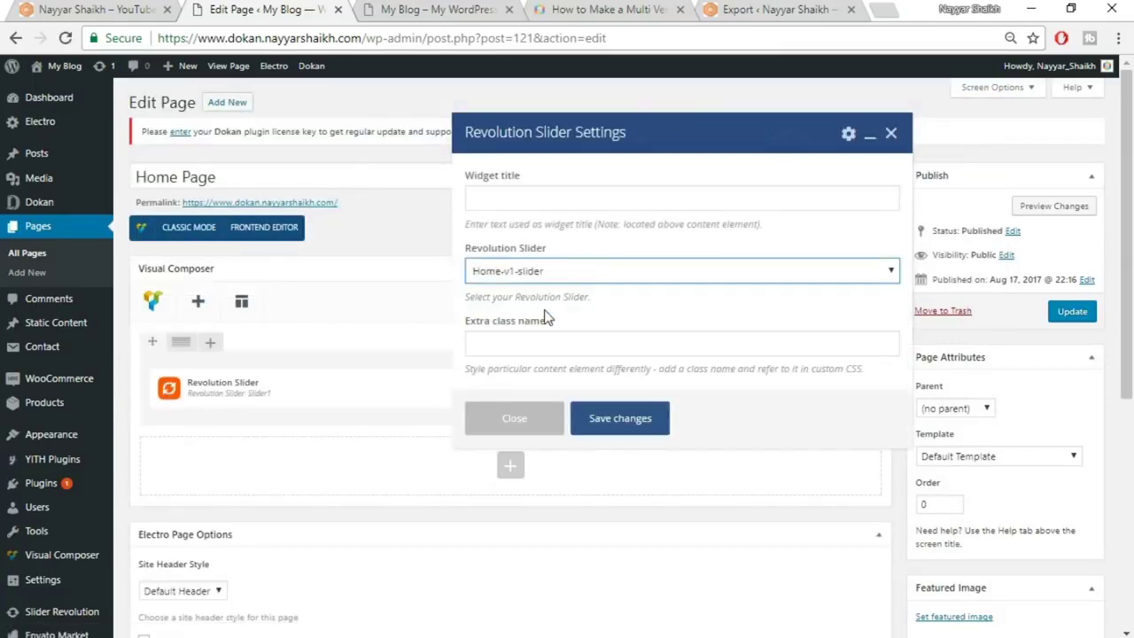
pyautogui.click(626, 420)
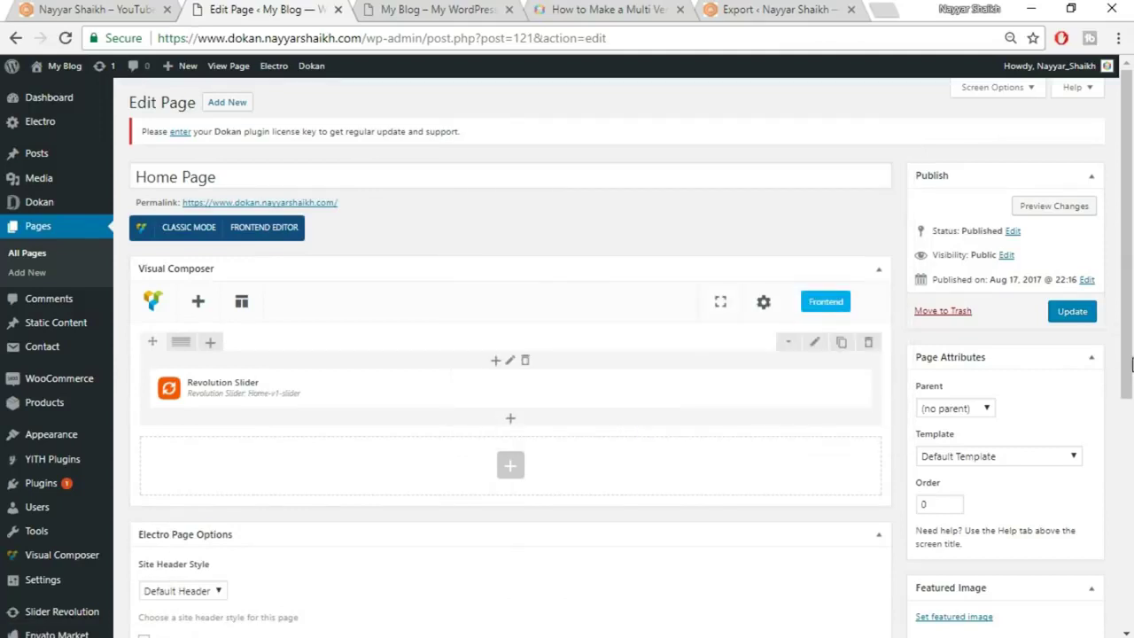
pyautogui.click(1089, 315)
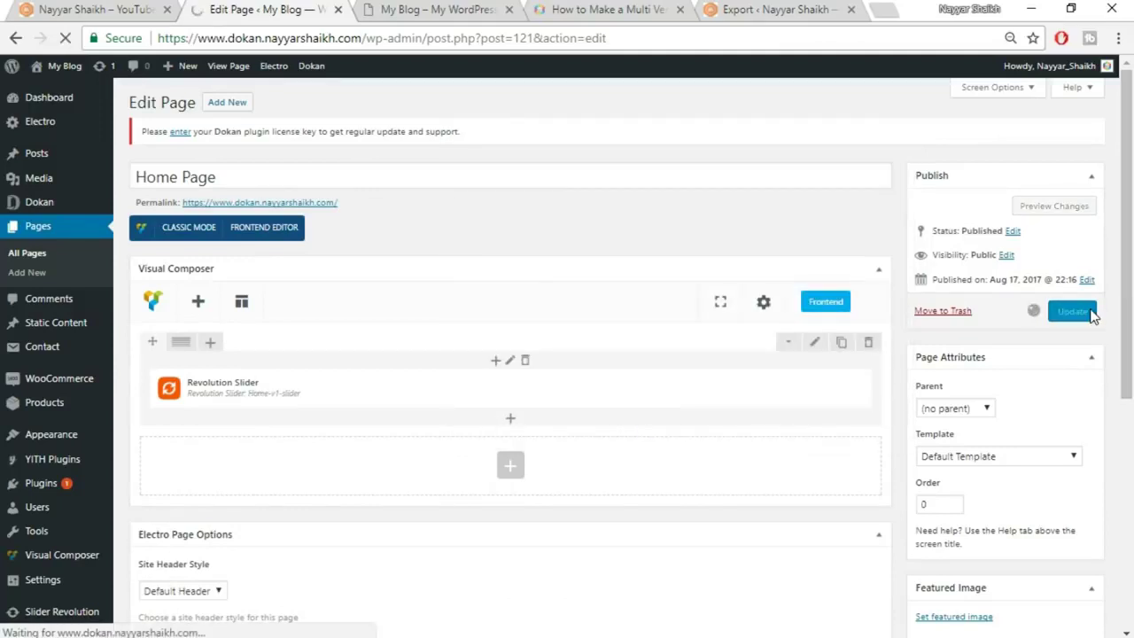
pyautogui.click(443, 10)
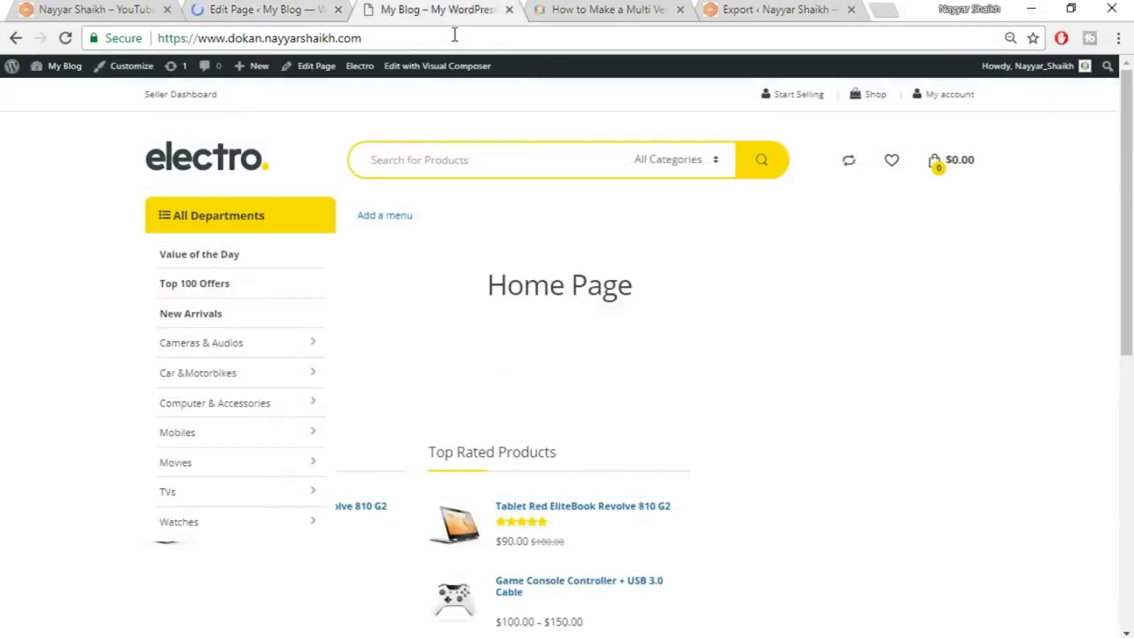
pyautogui.click(455, 37)
pyautogui.press('Return')
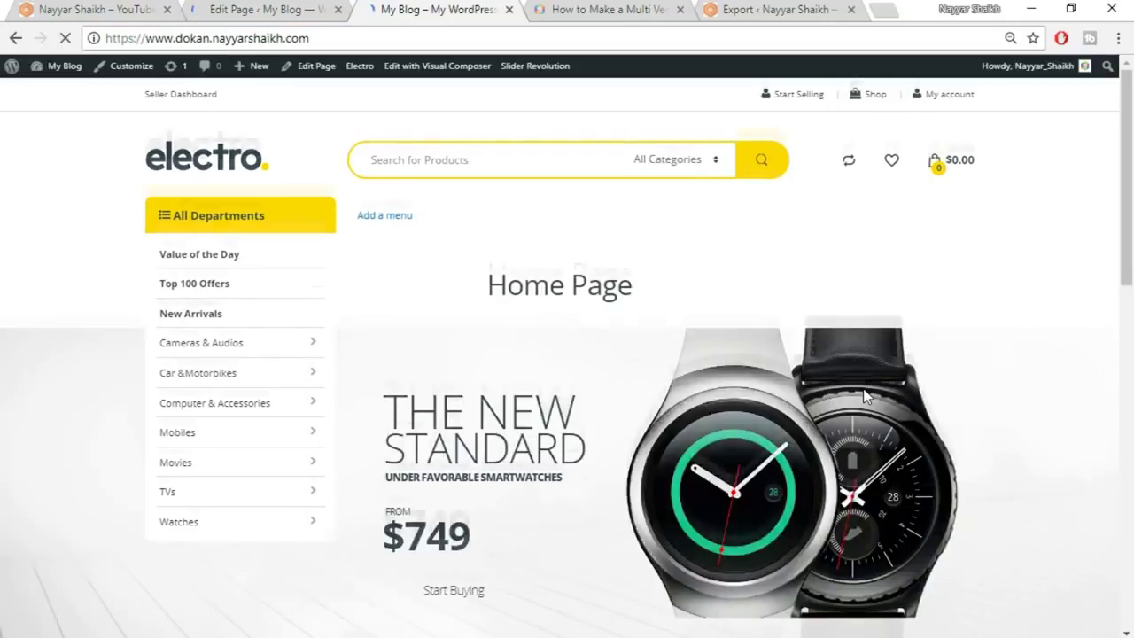
pyautogui.scroll(-2, 939, 372)
pyautogui.scroll(2, 864, 440)
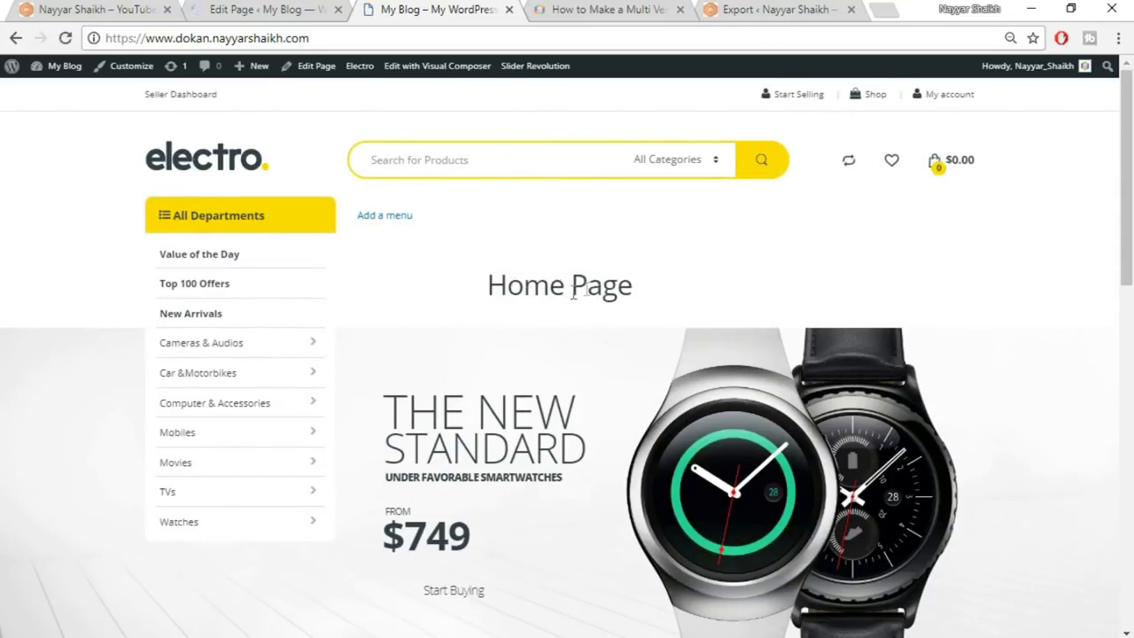
pyautogui.scroll(-2, 592, 302)
pyautogui.scroll(2, 554, 222)
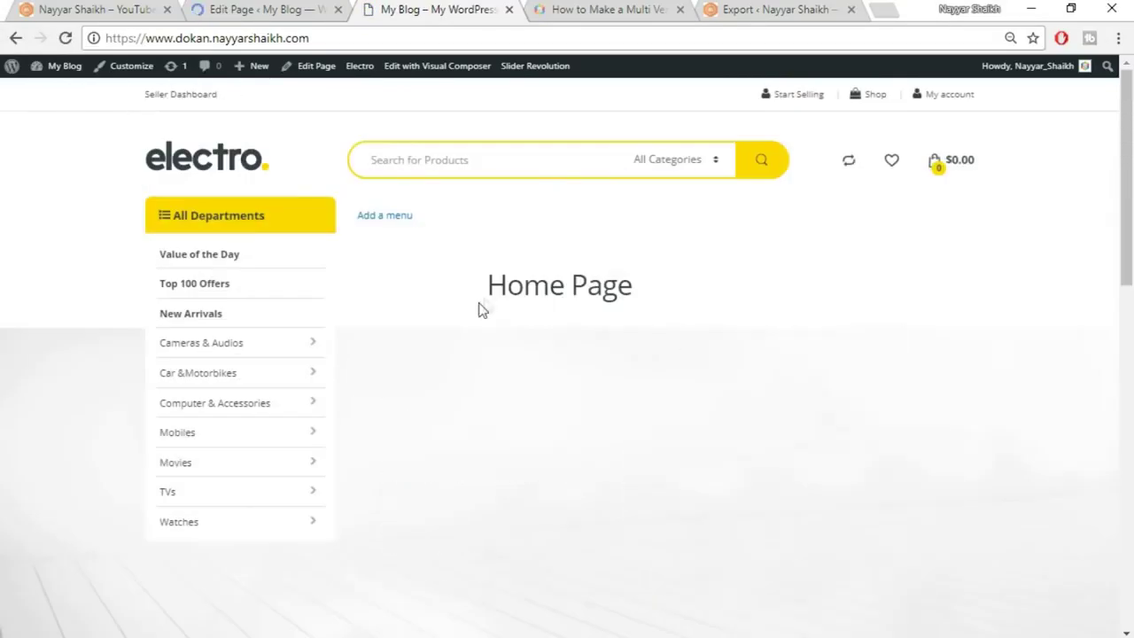
pyautogui.scroll(-2, 673, 280)
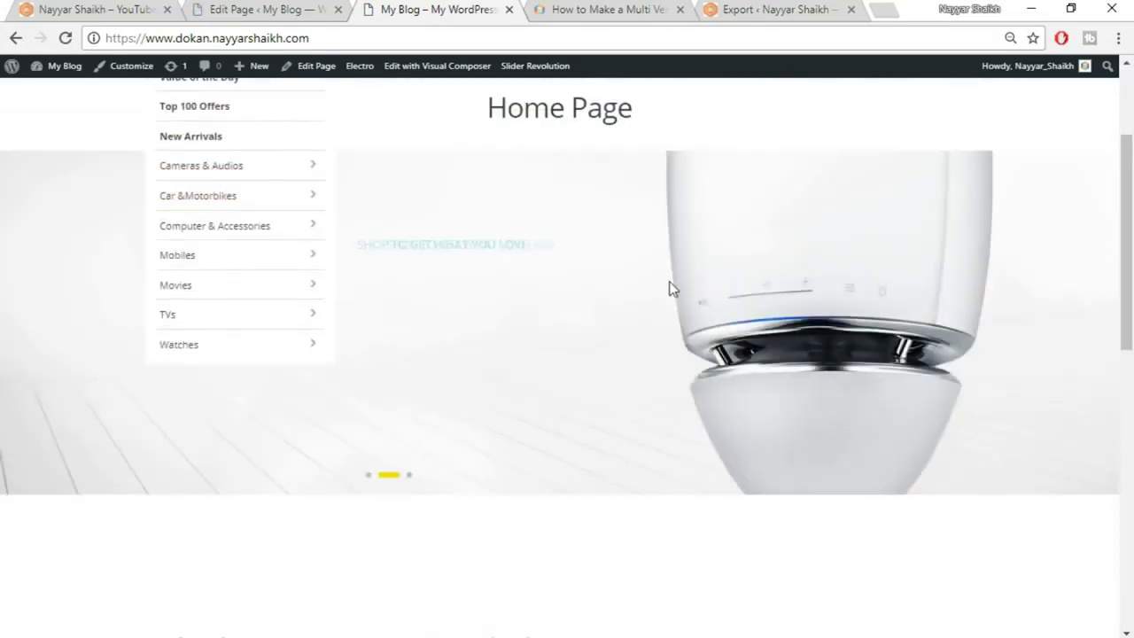
pyautogui.scroll(2, 670, 286)
pyautogui.click(222, 9)
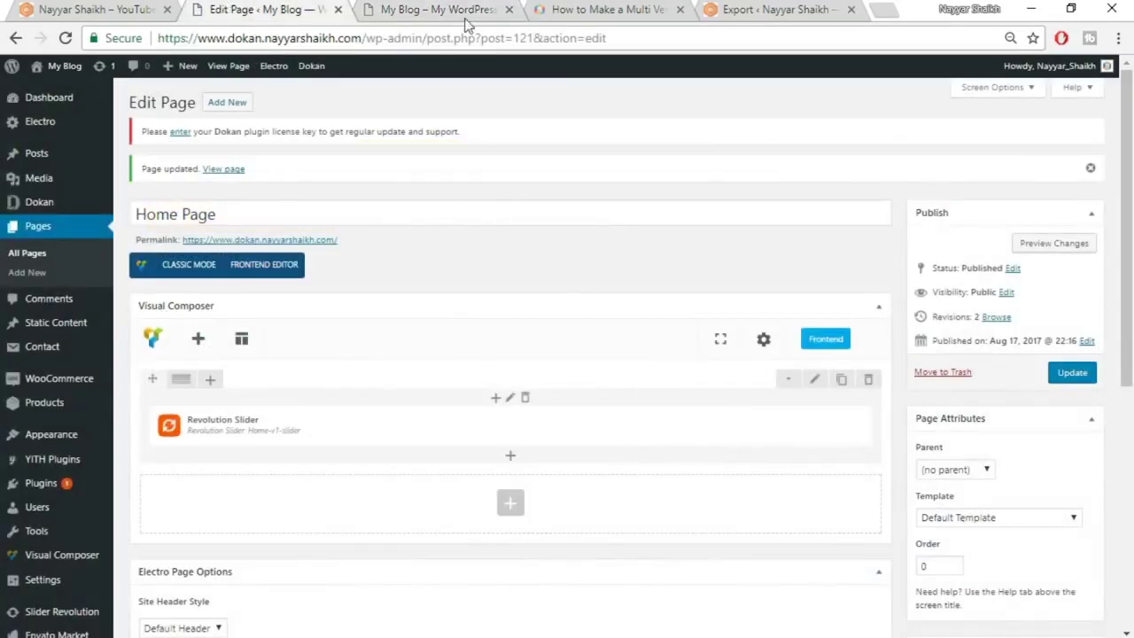
# - Enable Hide Page Header in Electro Page Options and update the Home Page
pyautogui.scroll(-5, 813, 279)
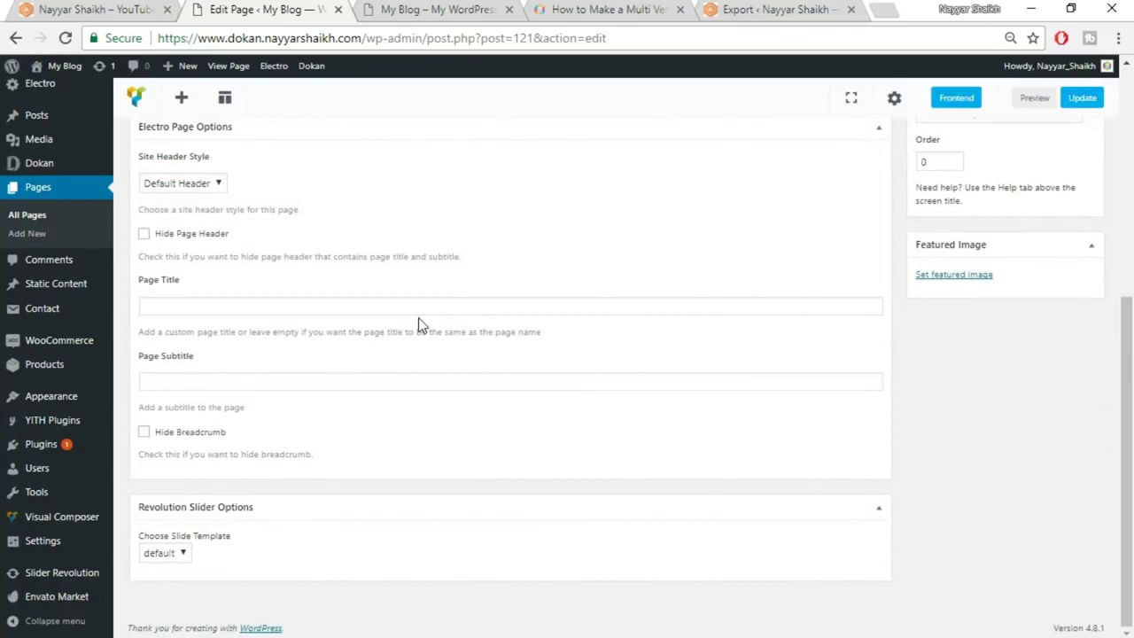
pyautogui.scroll(1, 417, 324)
pyautogui.click(146, 324)
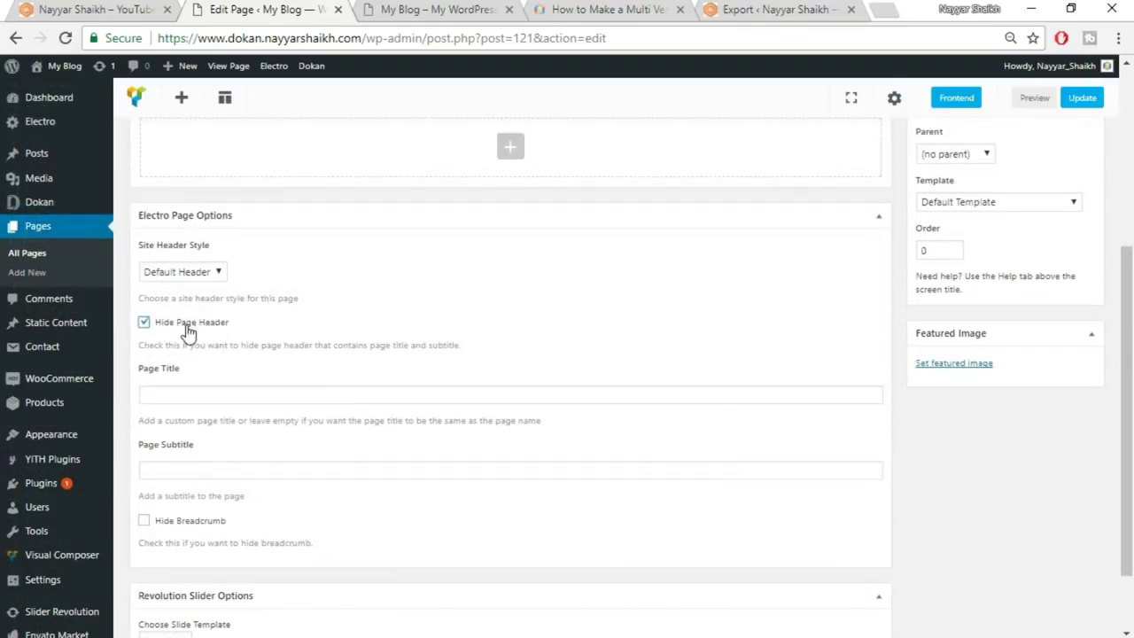
pyautogui.click(1085, 100)
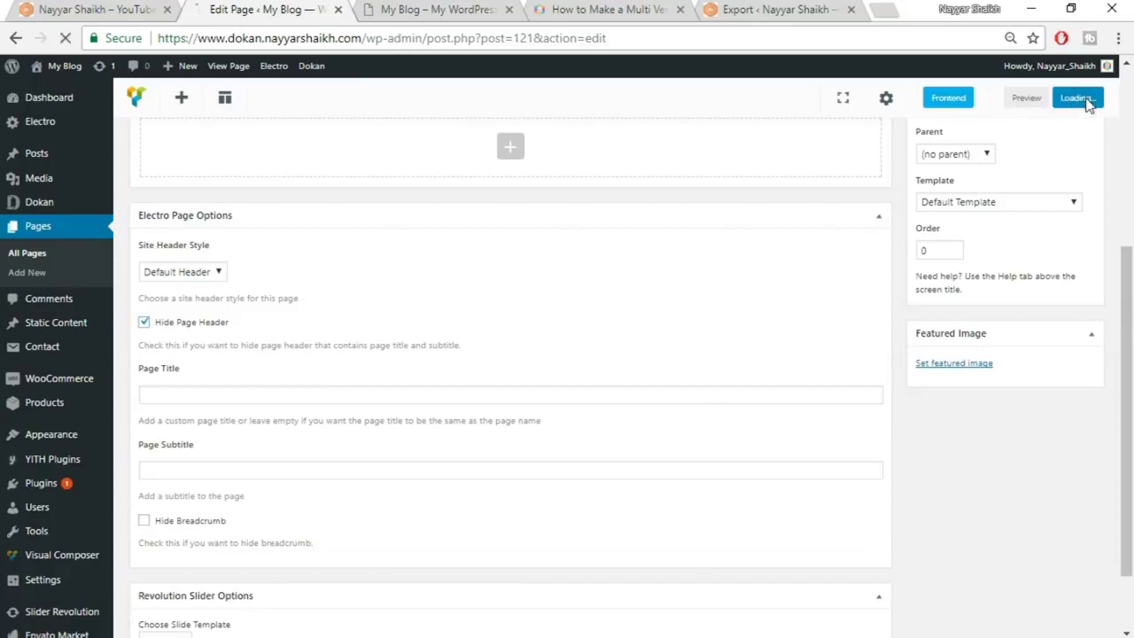
# - Reload the live home page to confirm the title header is gone
pyautogui.click(443, 9)
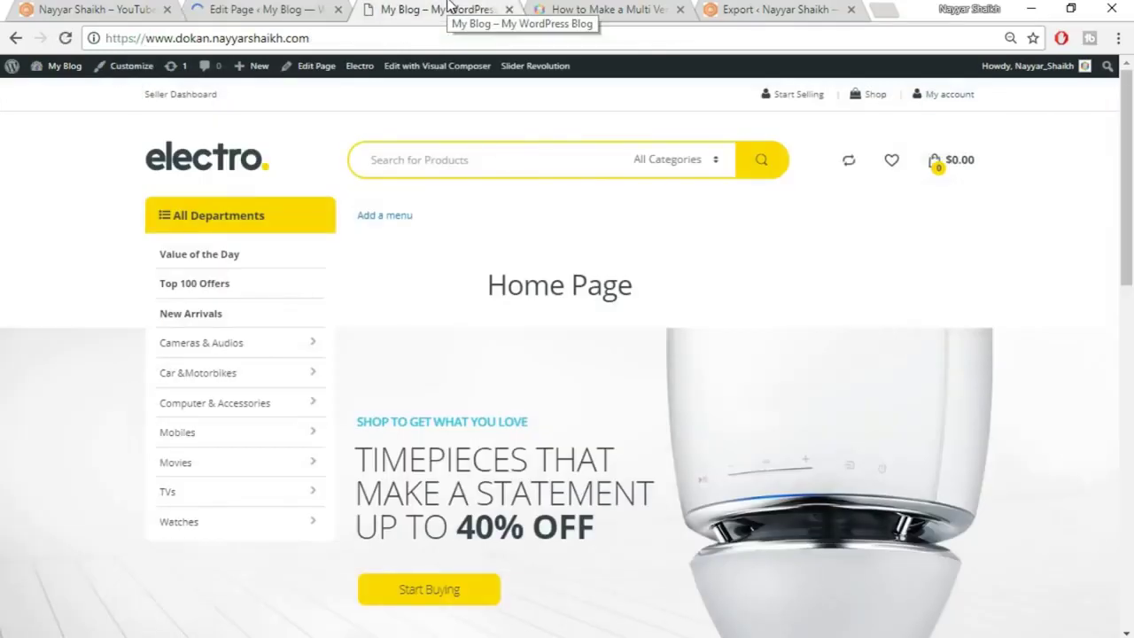
pyautogui.click(444, 36)
pyautogui.press('Return')
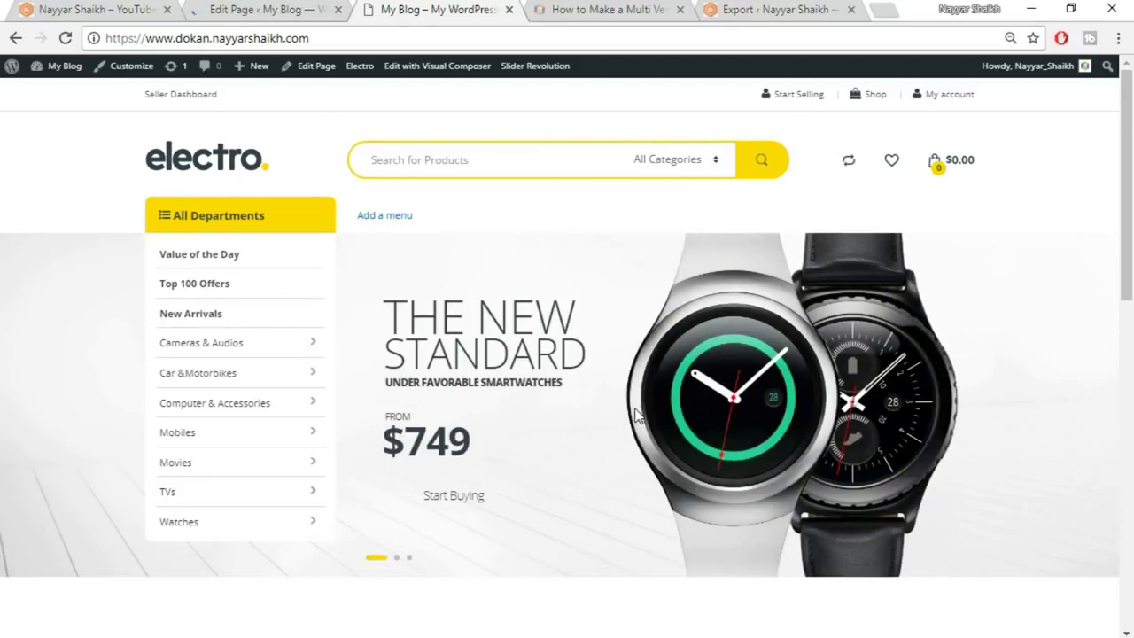
# - Compare with the demo storefront, then add an Ad Block element below the slider
pyautogui.click(48, 9)
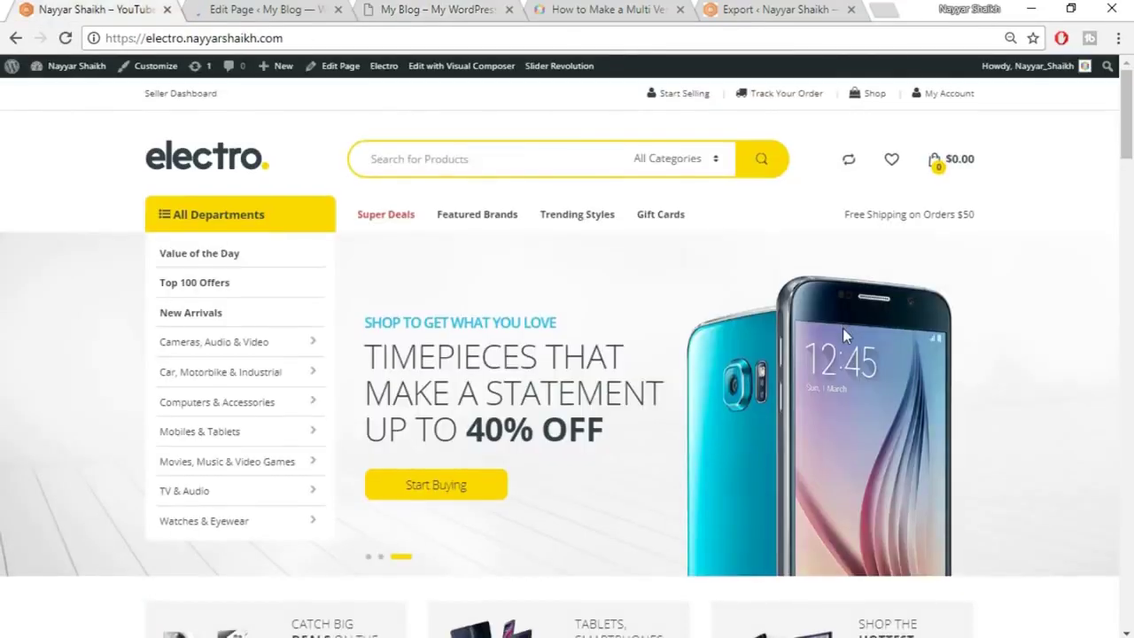
pyautogui.scroll(-3, 190, 412)
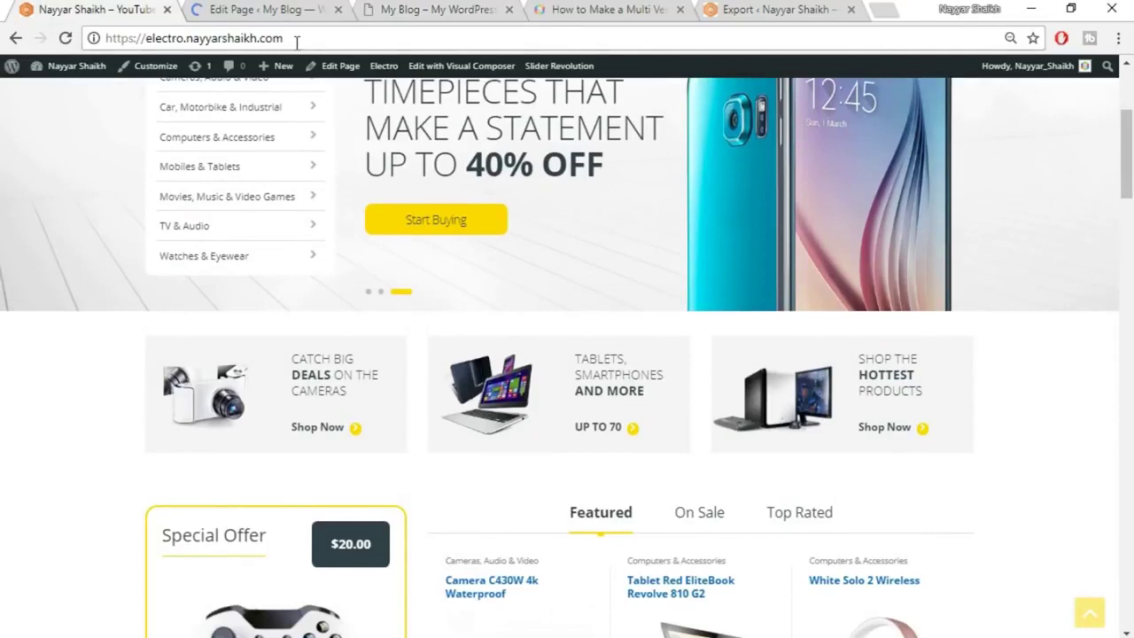
pyautogui.click(273, 9)
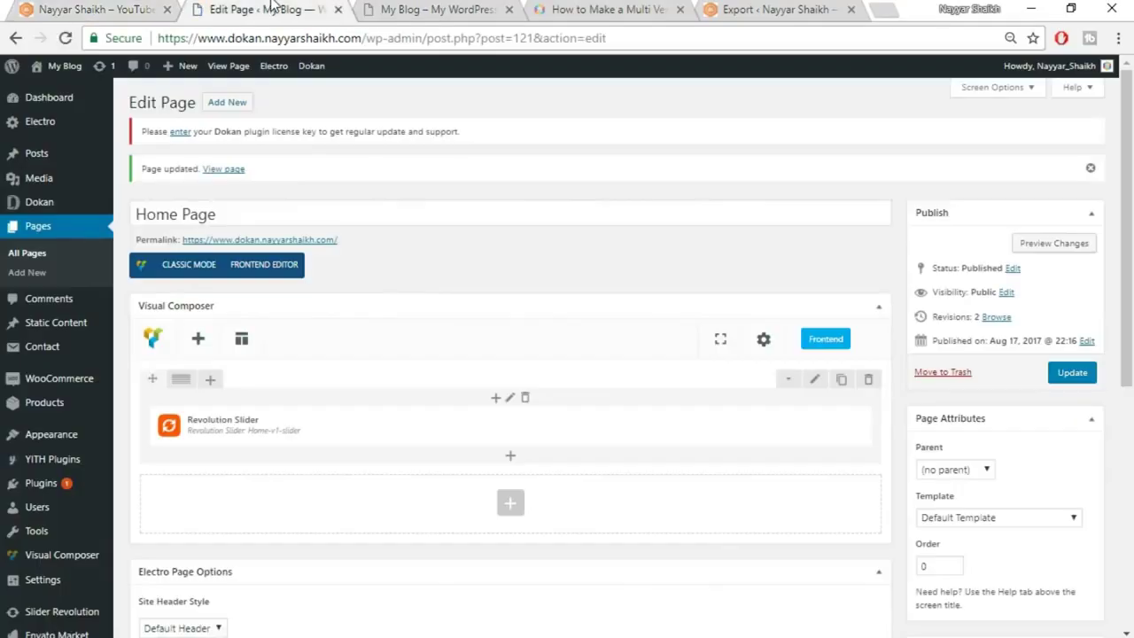
pyautogui.scroll(-2, 658, 335)
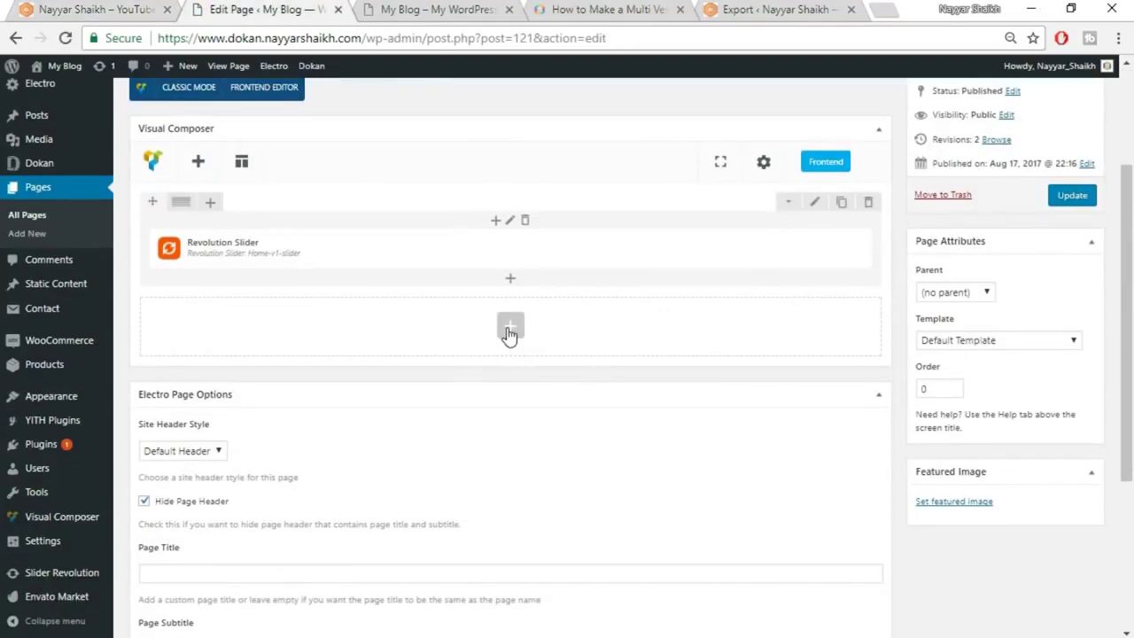
pyautogui.click(510, 328)
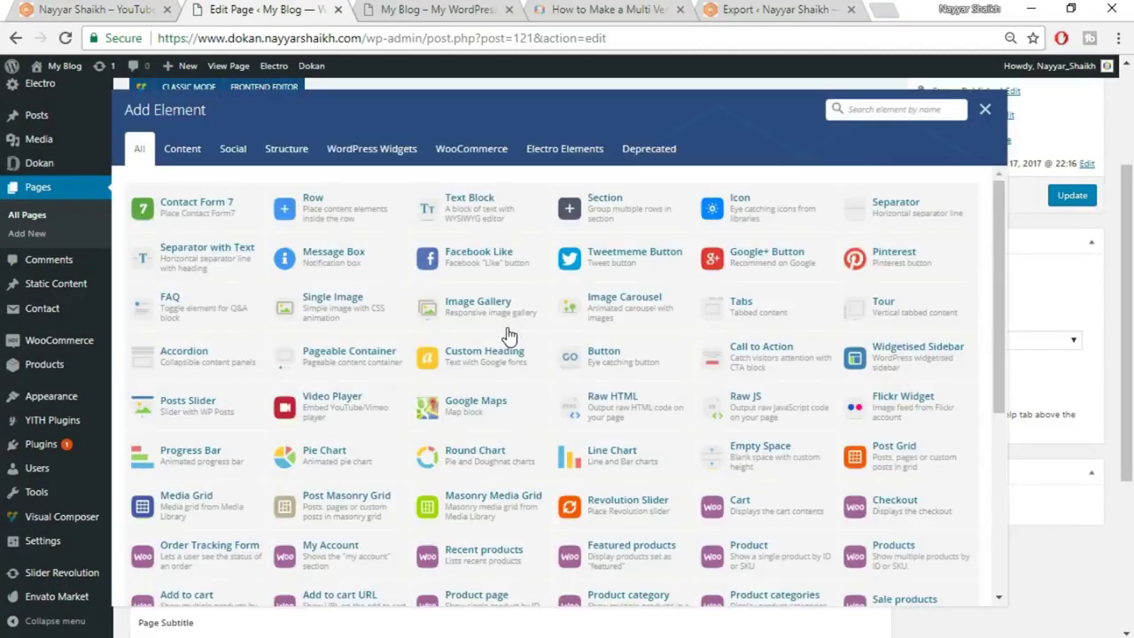
pyautogui.write('AD')
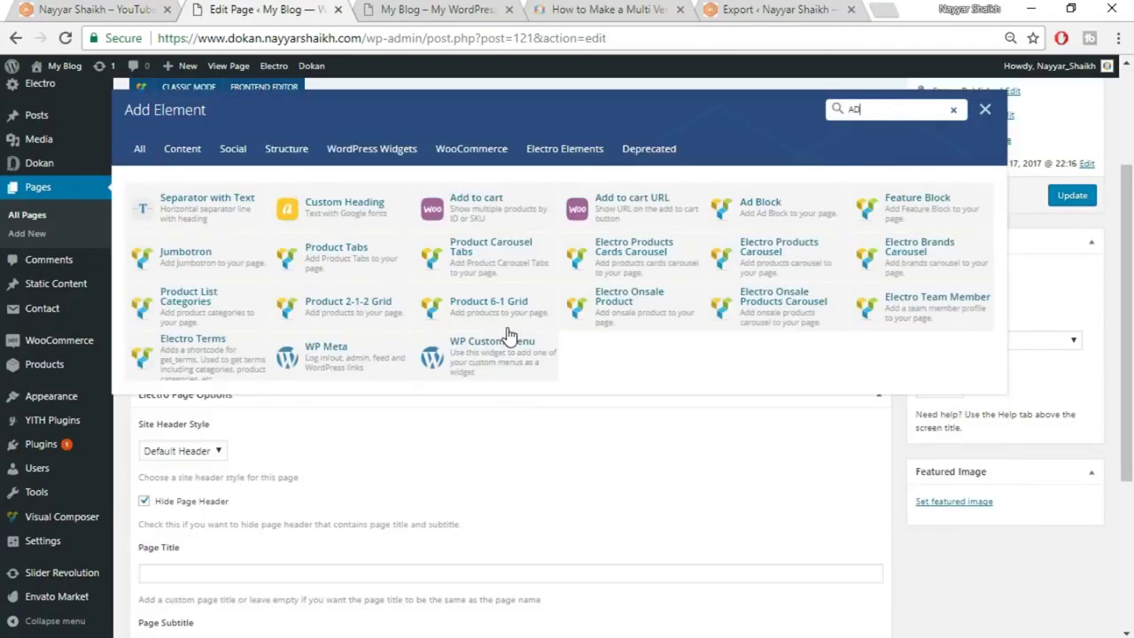
pyautogui.write(' B')
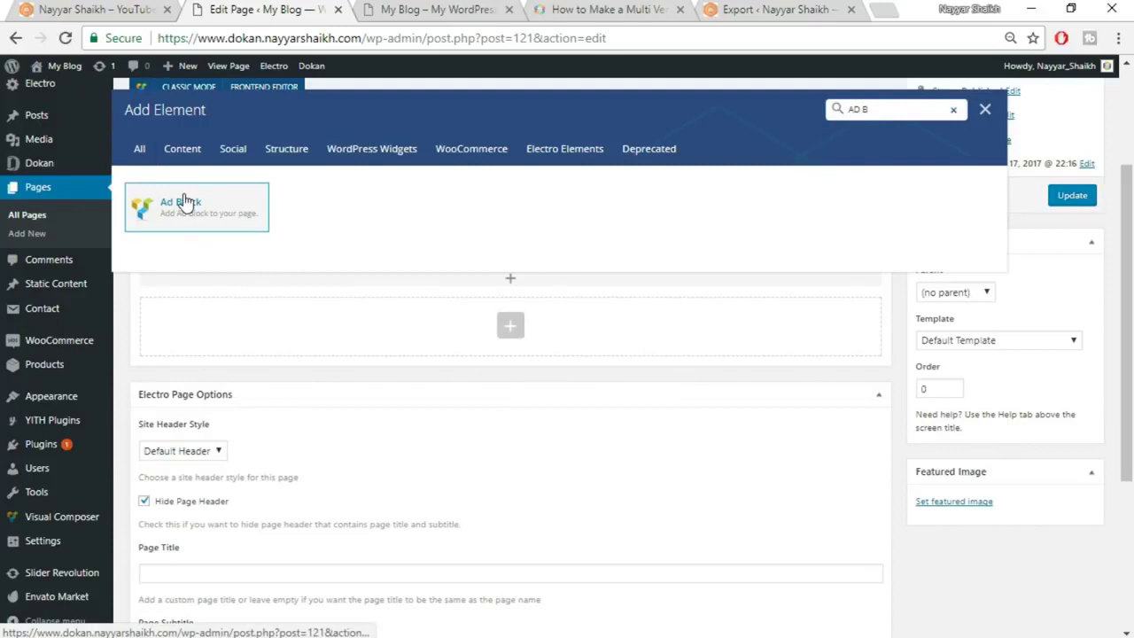
pyautogui.click(184, 202)
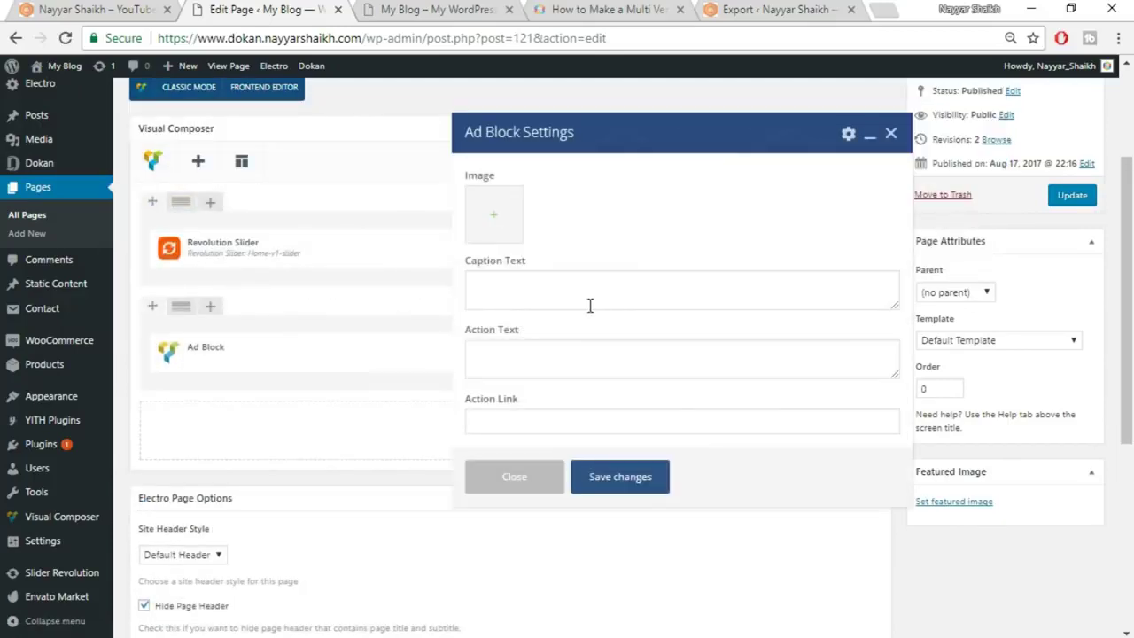
# - Set the camera picture as the Ad Block's image
pyautogui.click(516, 228)
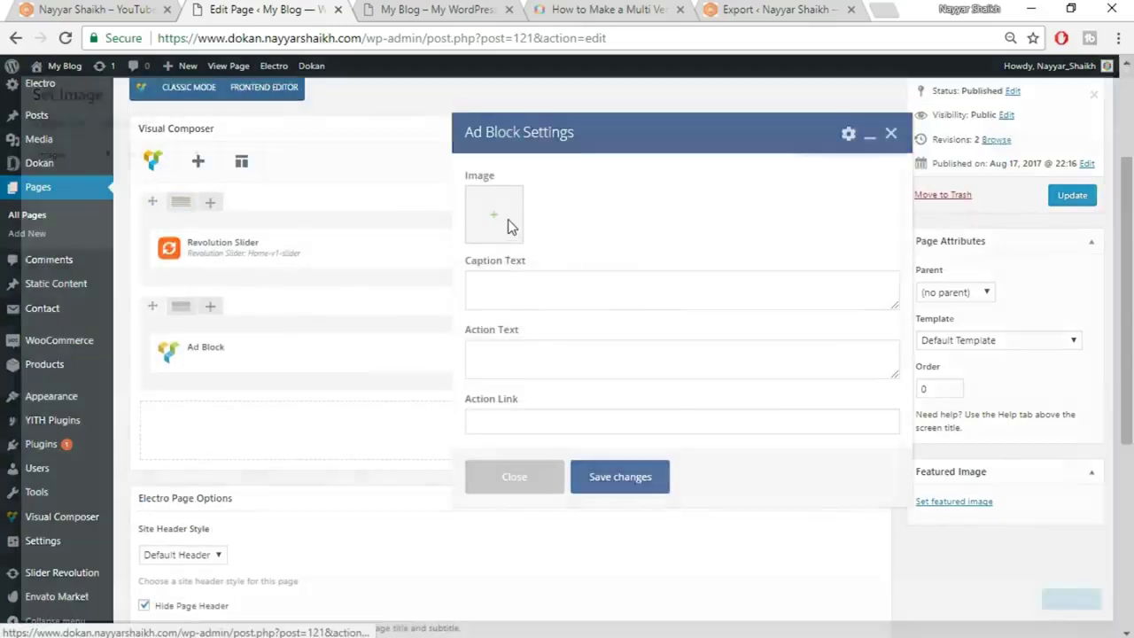
pyautogui.click(124, 9)
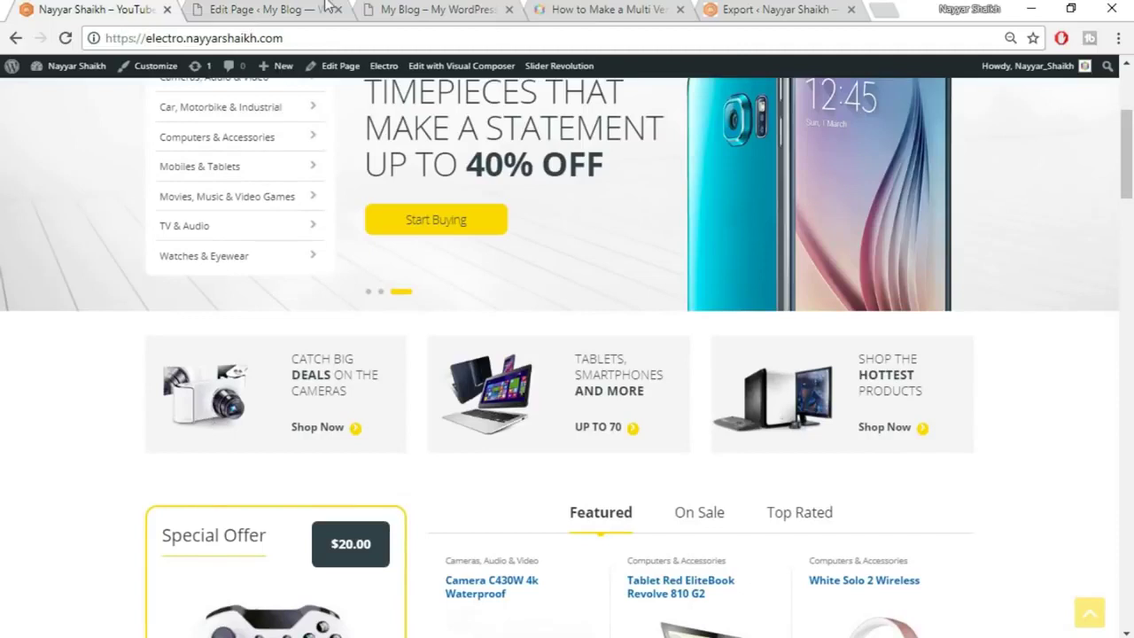
pyautogui.click(222, 11)
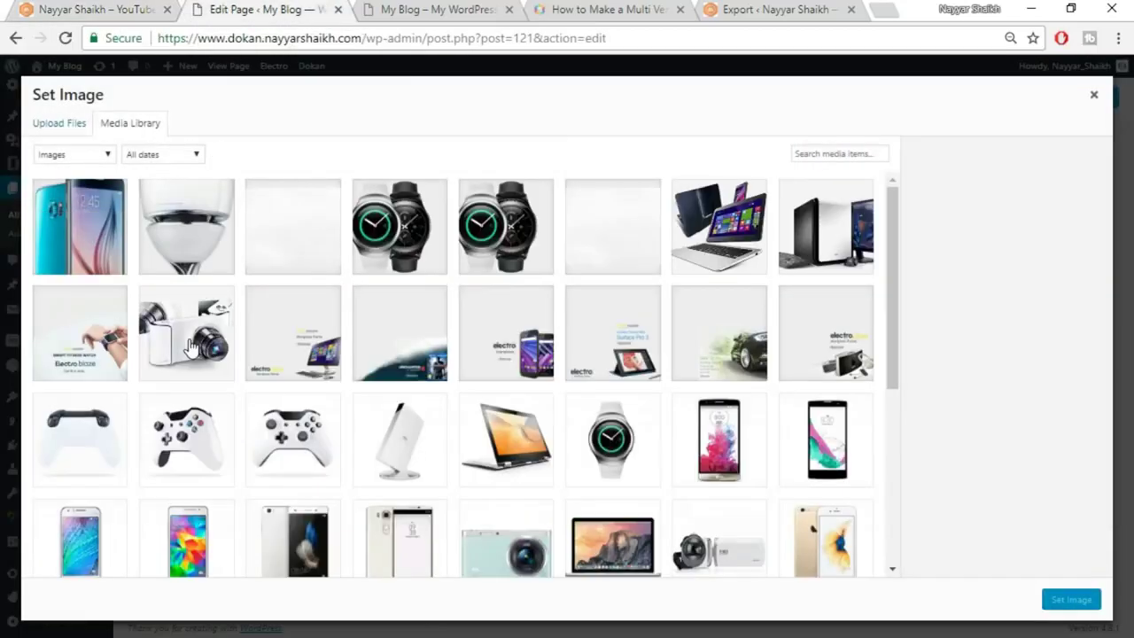
pyautogui.click(190, 346)
pyautogui.click(1060, 601)
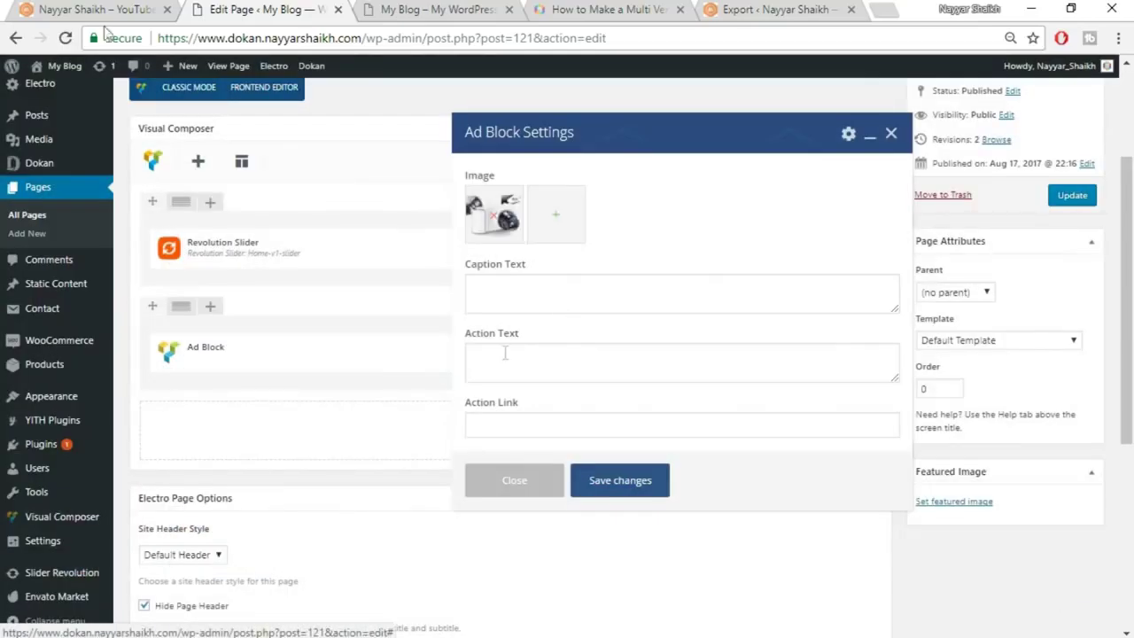
# - Copy the storefront camera banner text into the Ad Block's Caption Text
pyautogui.click(99, 9)
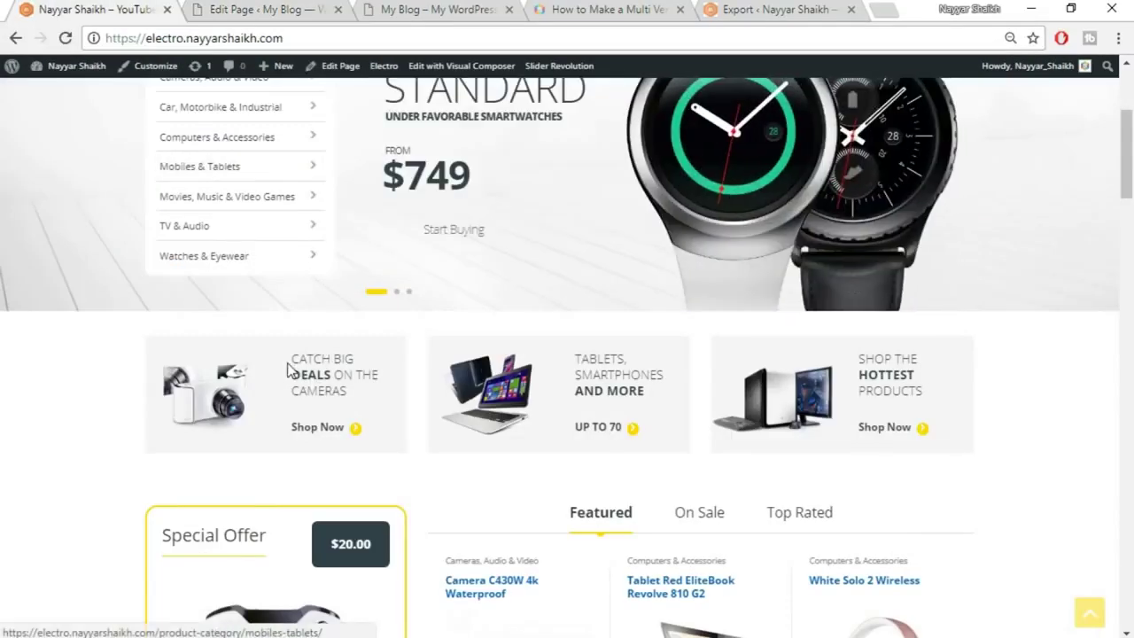
pyautogui.moveTo(292, 365); pyautogui.dragTo(366, 394)
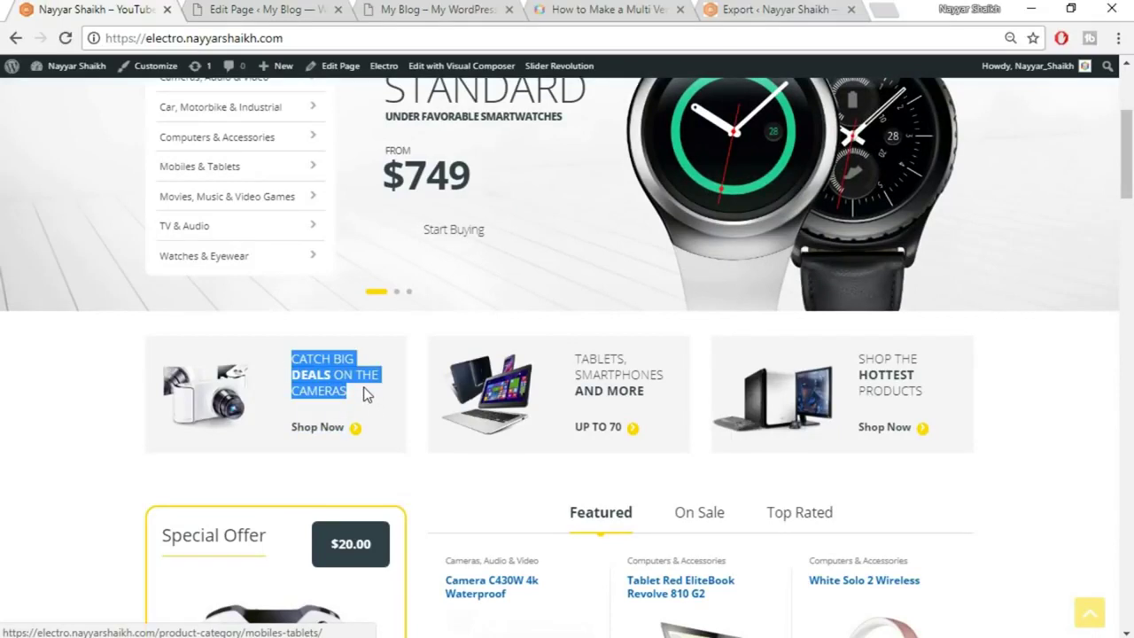
pyautogui.hotkey('ctrl', 'c')
pyautogui.click(233, 10)
pyautogui.click(521, 301)
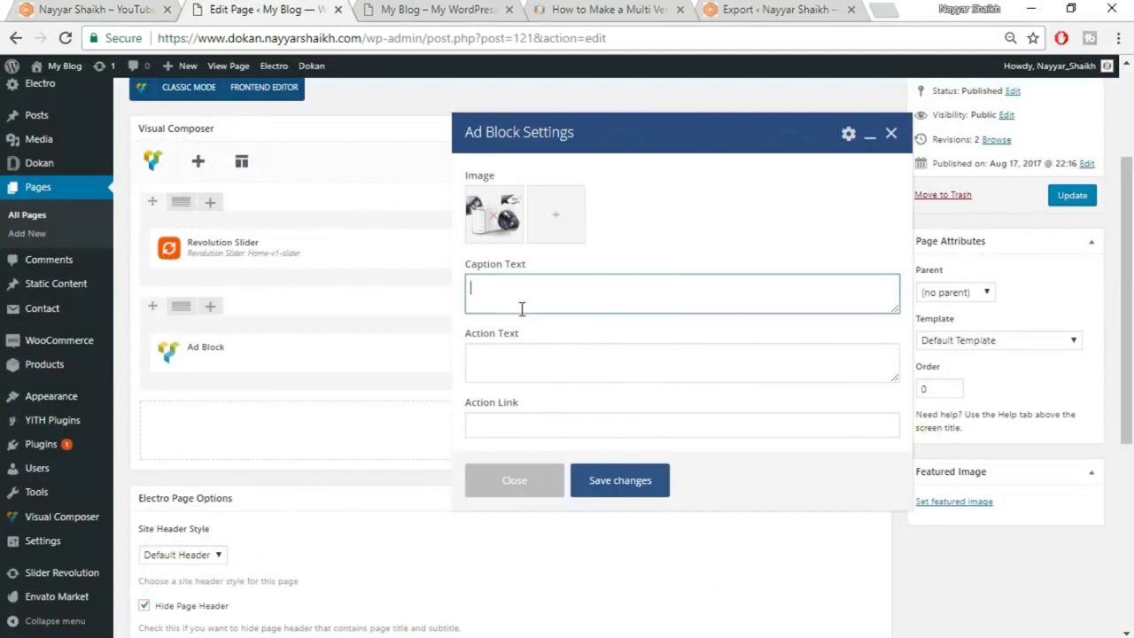
pyautogui.hotkey('ctrl', 'v')
pyautogui.click(140, 7)
pyautogui.click(374, 376)
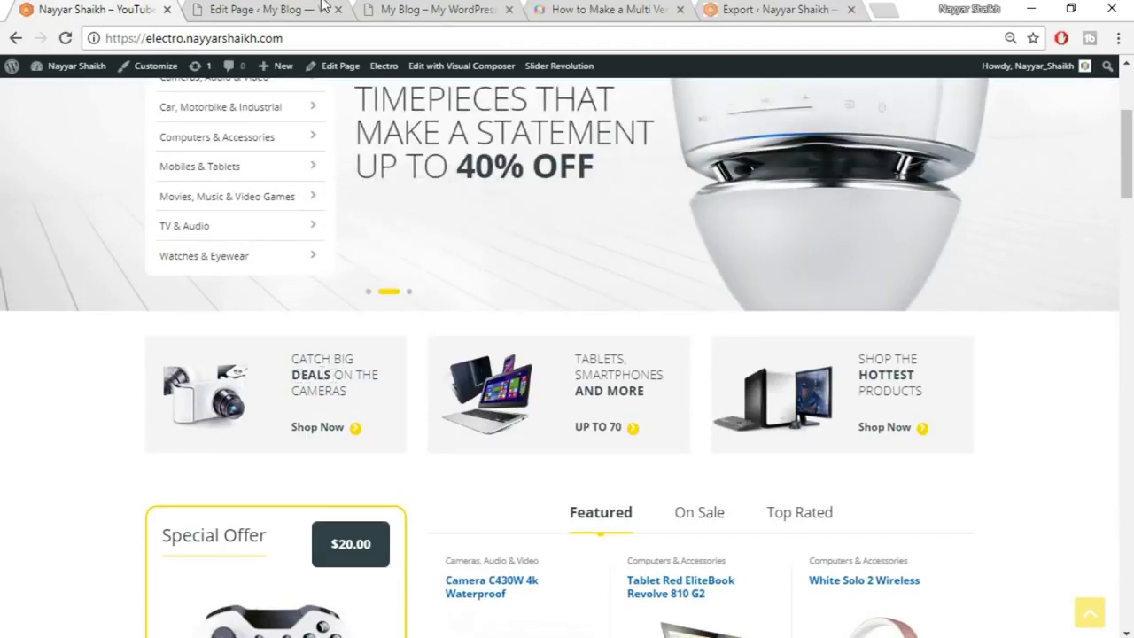
pyautogui.click(292, 8)
# - Wrap DEALS in <strong> tags in the caption and save the Ad Block
pyautogui.click(471, 293)
pyautogui.write('<STRO')
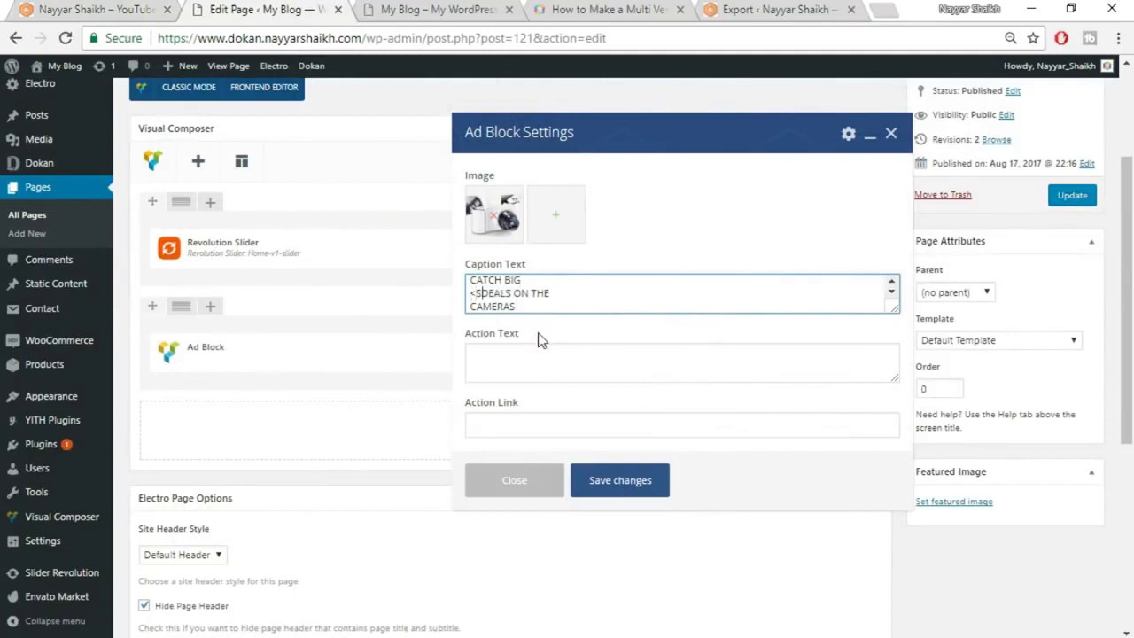
pyautogui.write('NG')
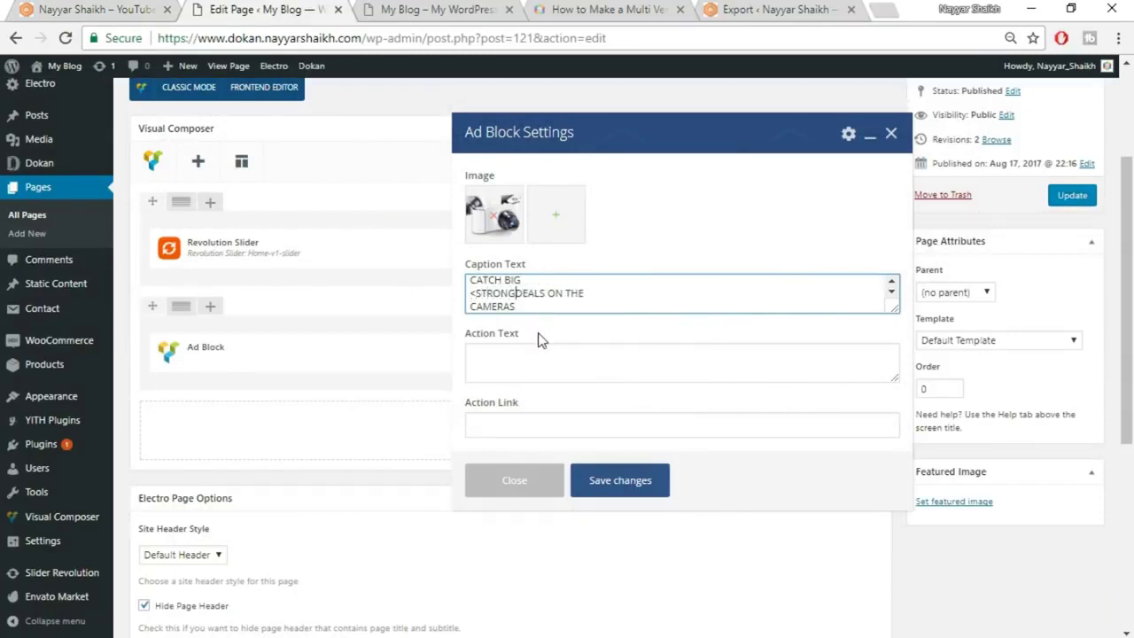
pyautogui.press('BackSpace')
pyautogui.press('BackSpace')
pyautogui.press('BackSpace')
pyautogui.press('BackSpace')
pyautogui.press('BackSpace')
pyautogui.press('BackSpace')
pyautogui.write('strong')
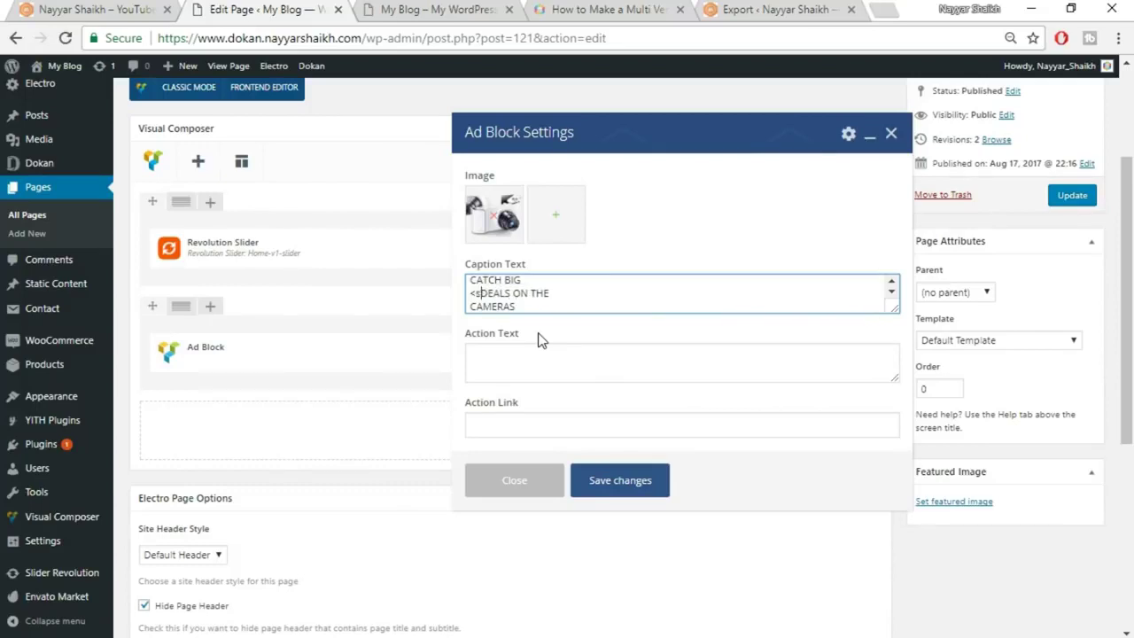
pyautogui.write('>DEALS')
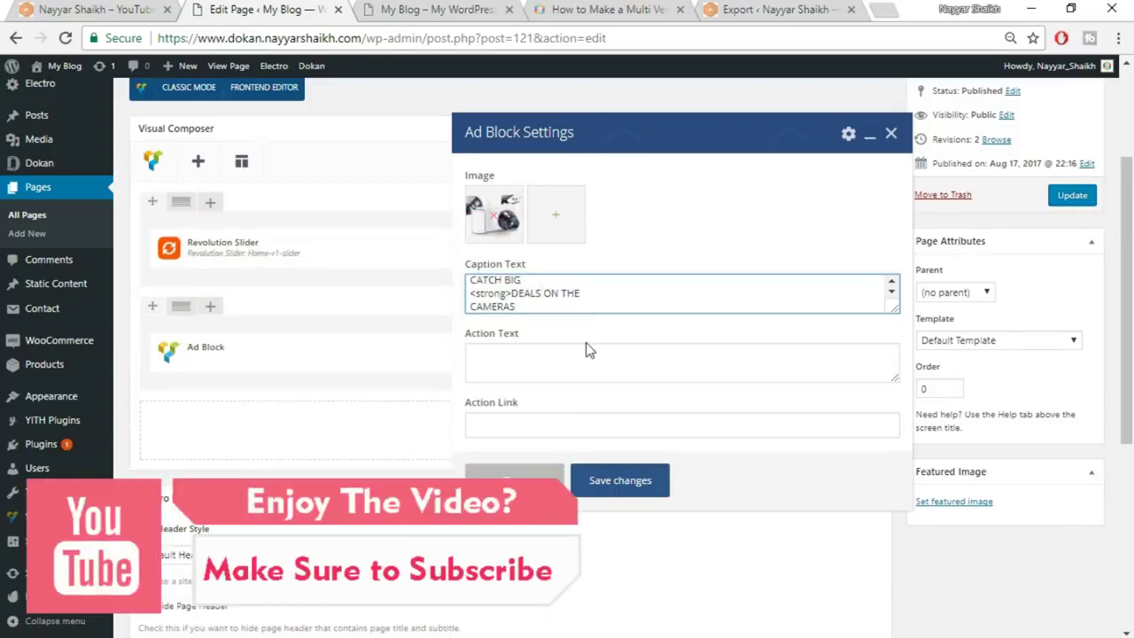
pyautogui.write('</strong>')
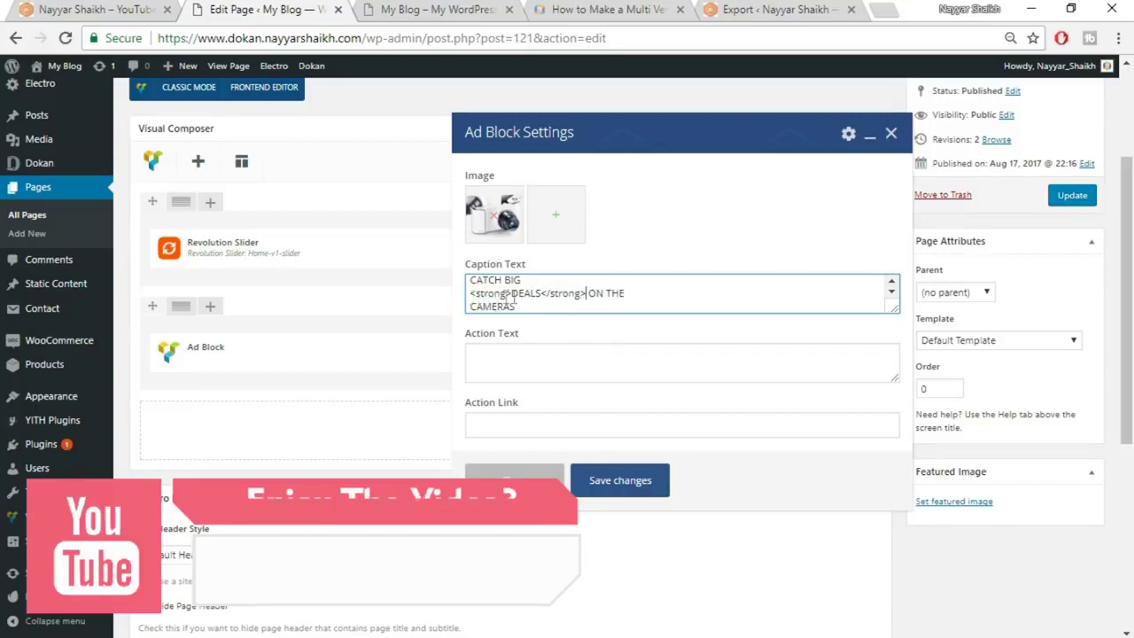
pyautogui.moveTo(512, 295); pyautogui.dragTo(470, 296)
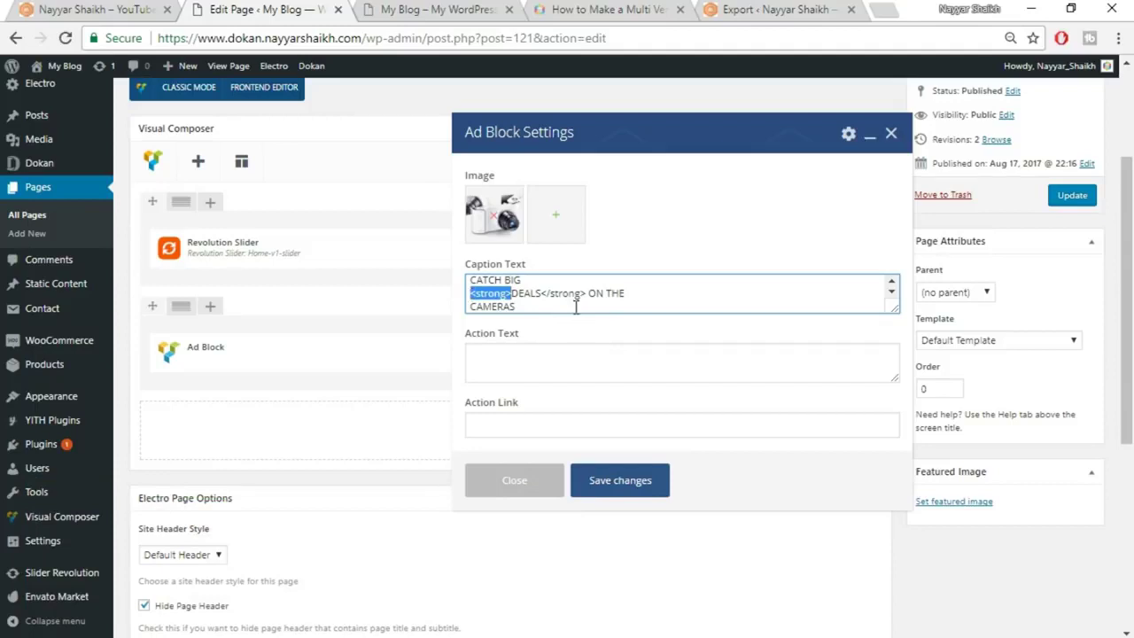
pyautogui.moveTo(542, 299); pyautogui.dragTo(592, 299)
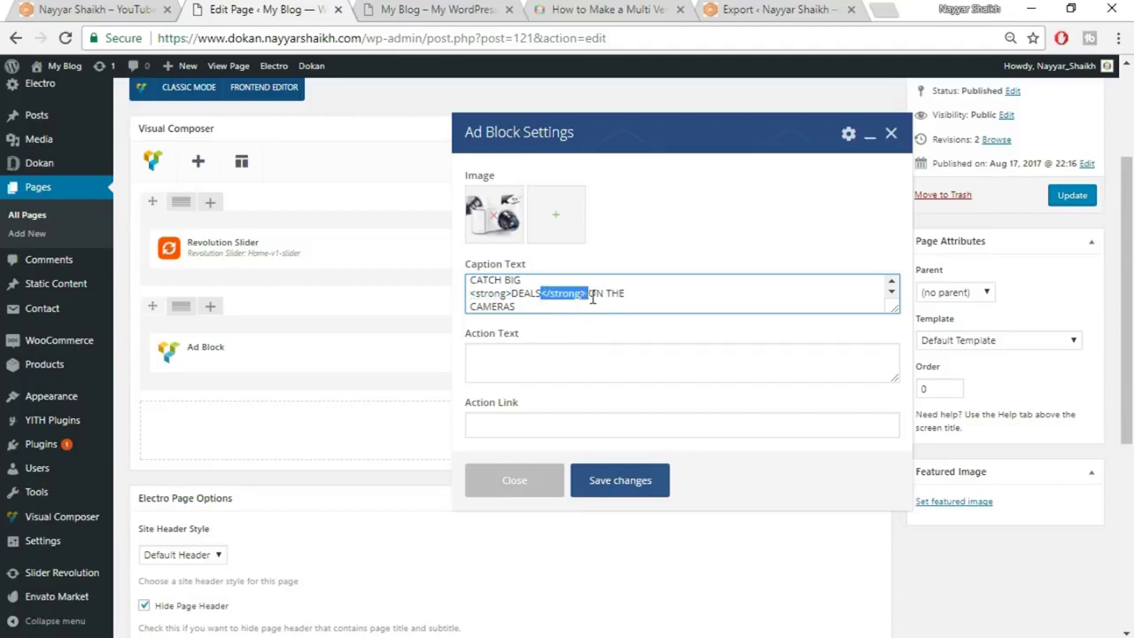
pyautogui.click(546, 306)
pyautogui.click(653, 486)
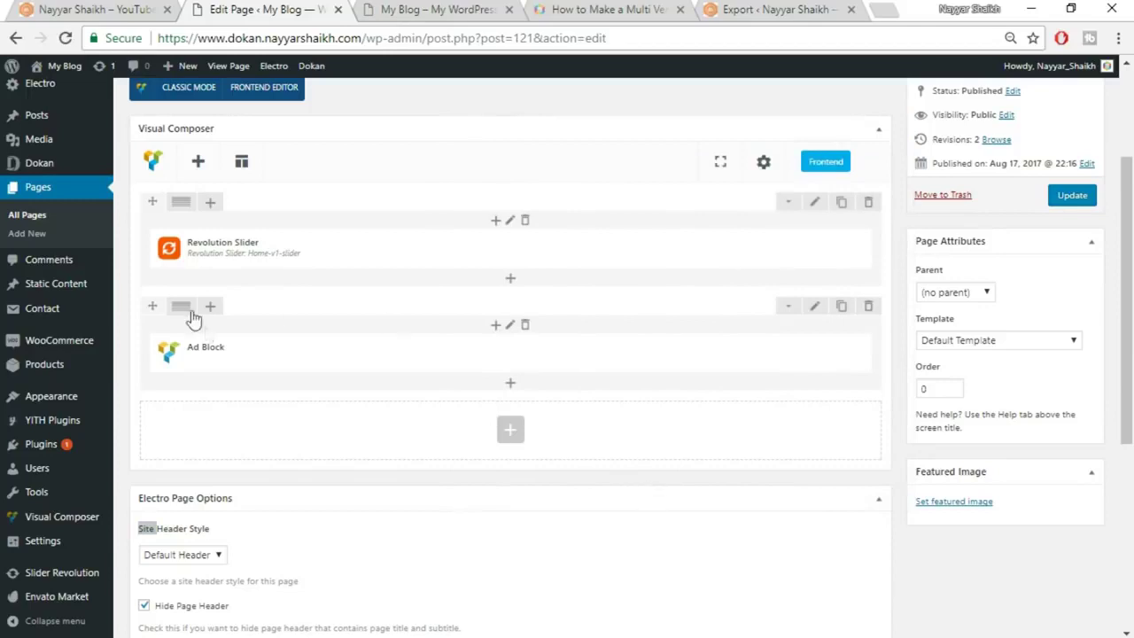
# - Change the ad row layout to 1/3 + 1/3 + 1/3 columns
pyautogui.click(121, 8)
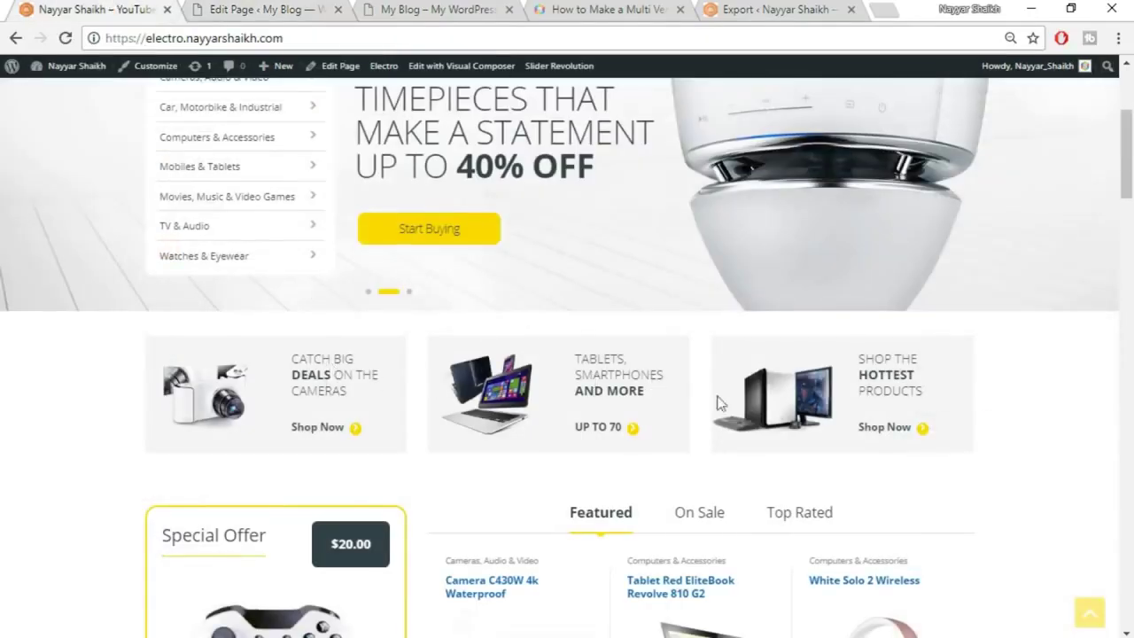
pyautogui.click(234, 9)
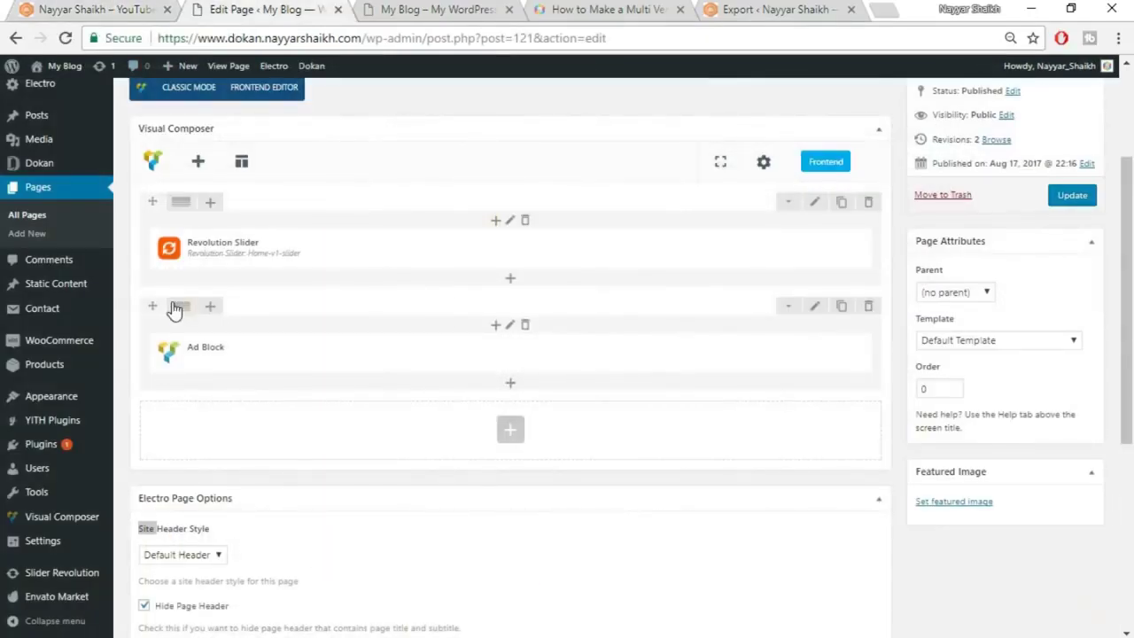
pyautogui.moveTo(174, 310)
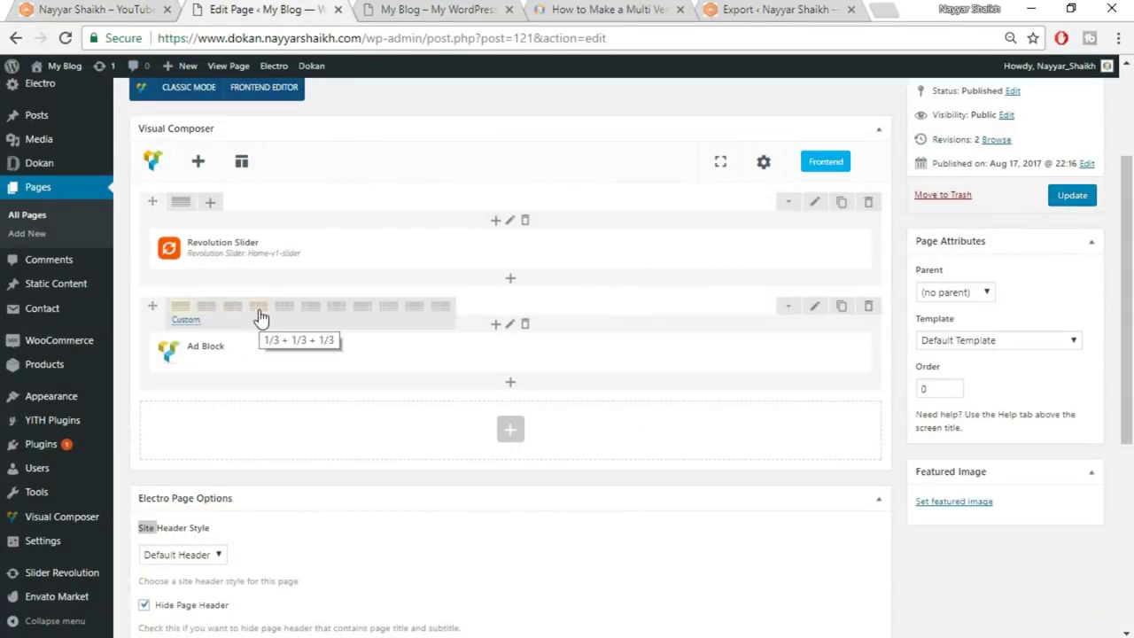
pyautogui.click(260, 318)
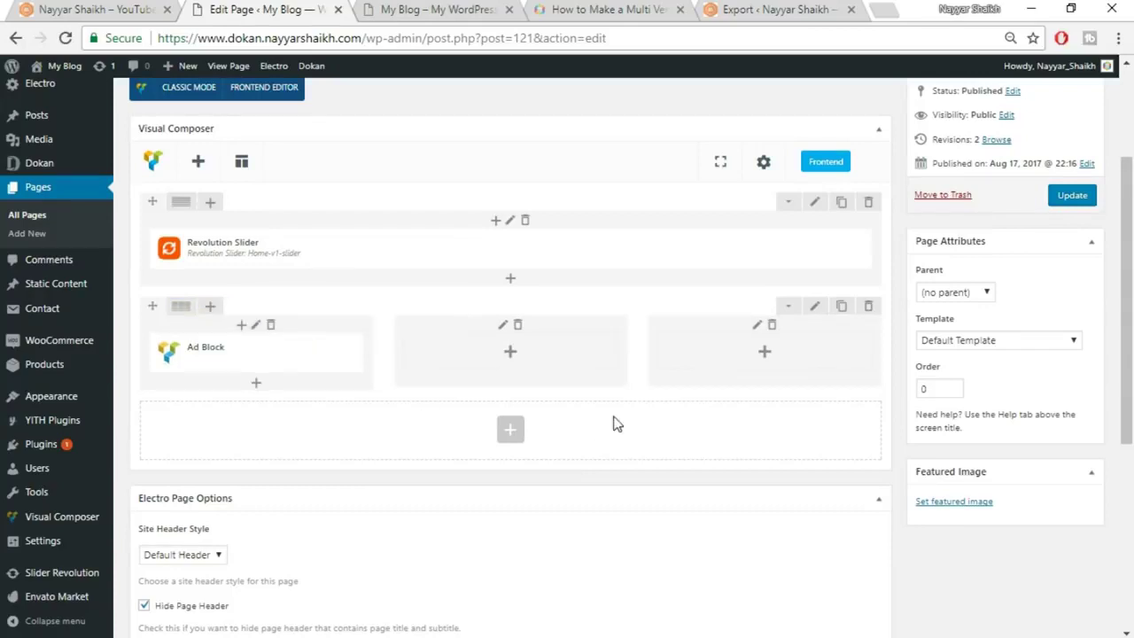
# - Add an Ad Block to the middle column and copy the demo's tablets banner caption
pyautogui.moveTo(233, 366)
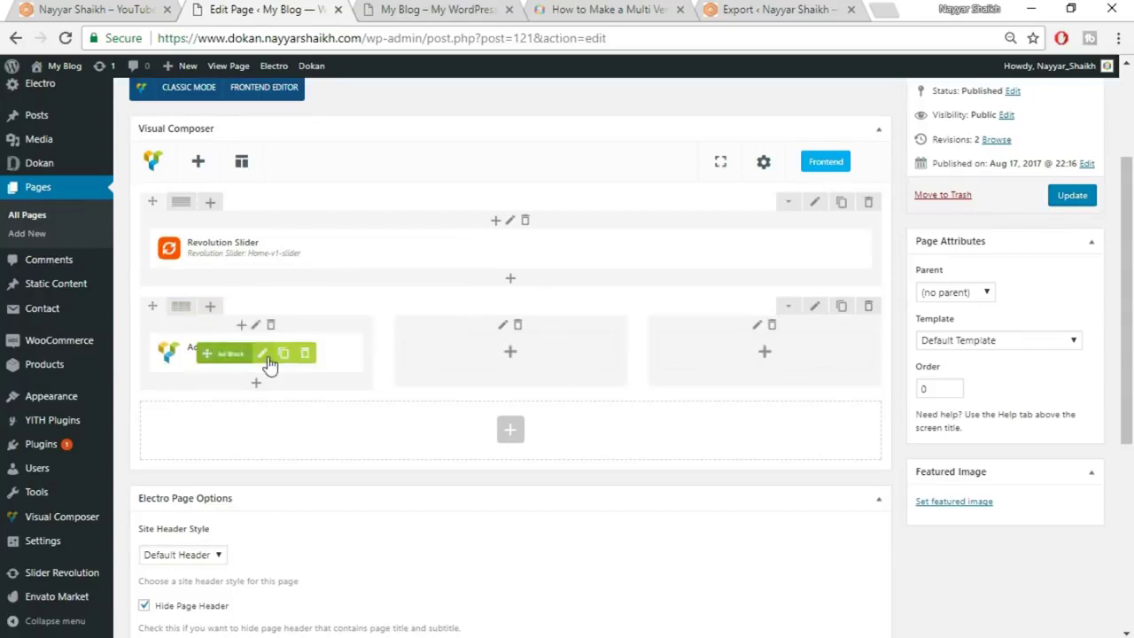
pyautogui.click(512, 352)
pyautogui.write('ad')
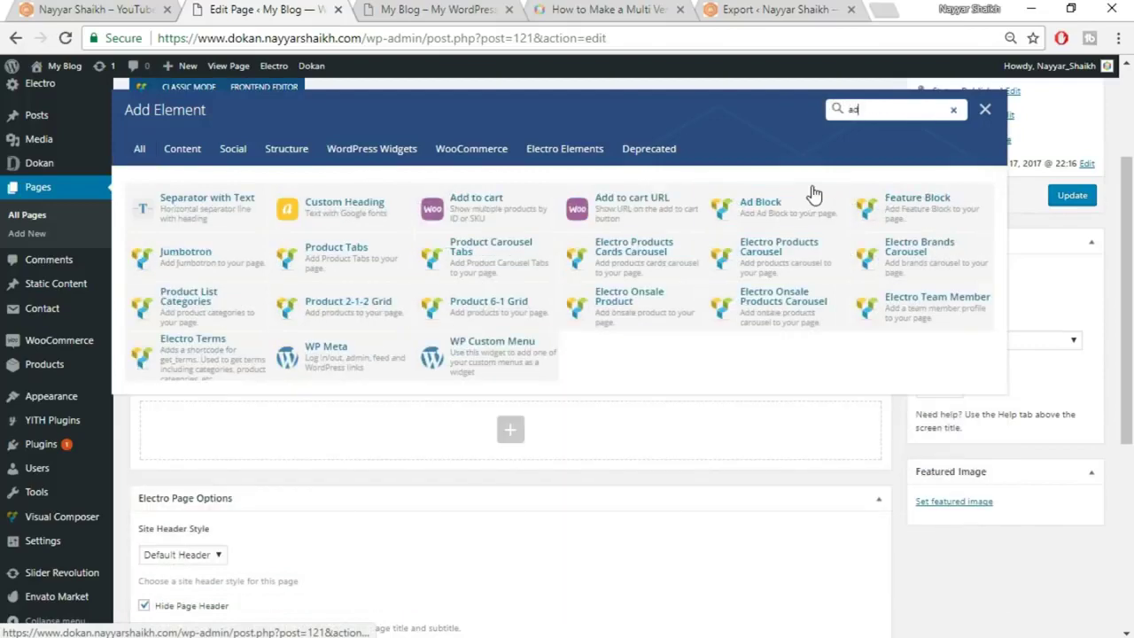
pyautogui.click(146, 217)
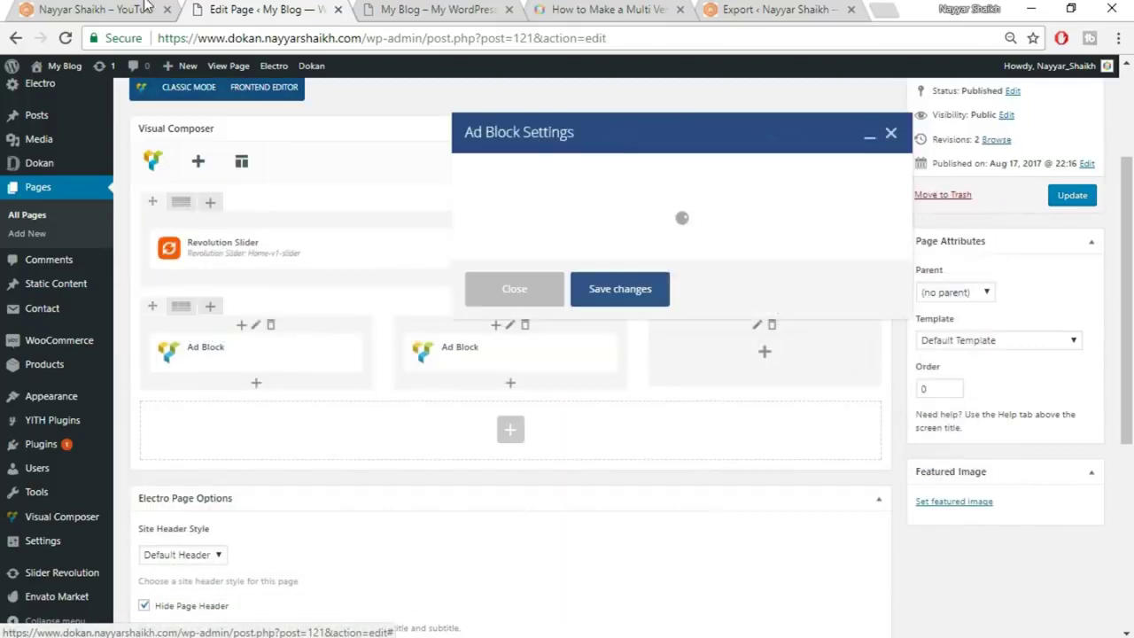
pyautogui.click(97, 10)
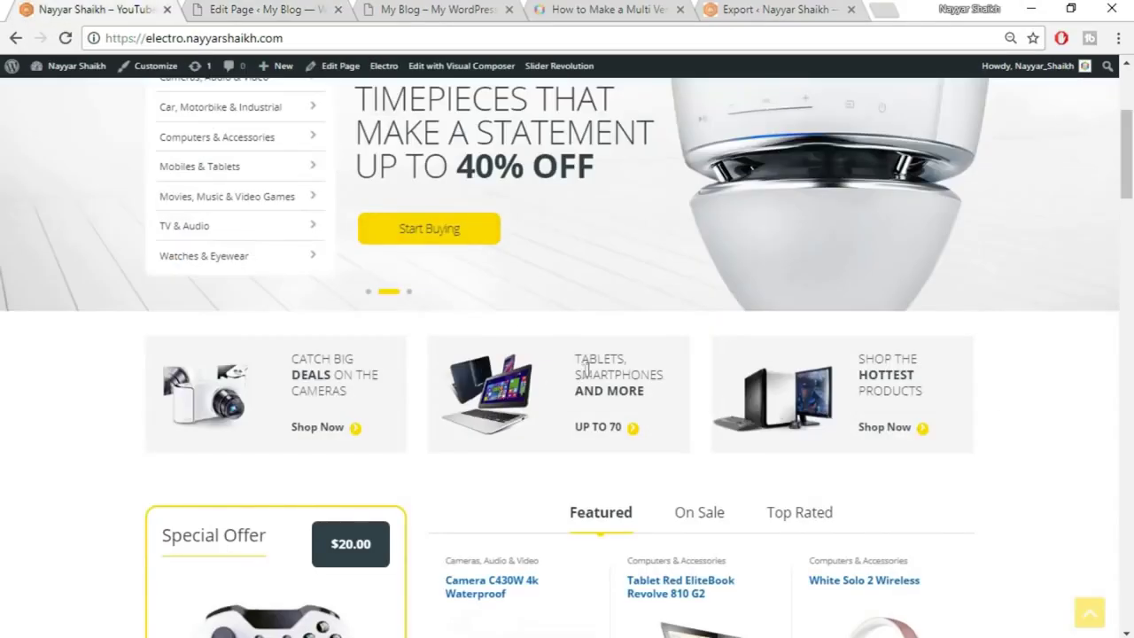
pyautogui.moveTo(578, 356); pyautogui.dragTo(637, 396)
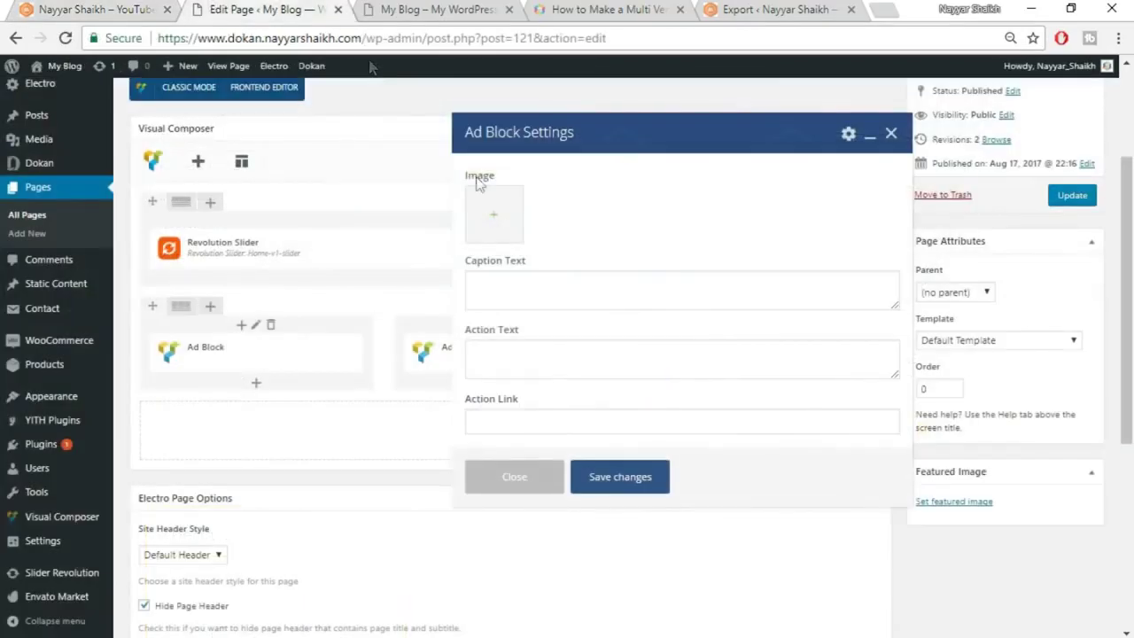
# - Set the laptop and tablets picture as the middle Ad Block's image
pyautogui.click(519, 230)
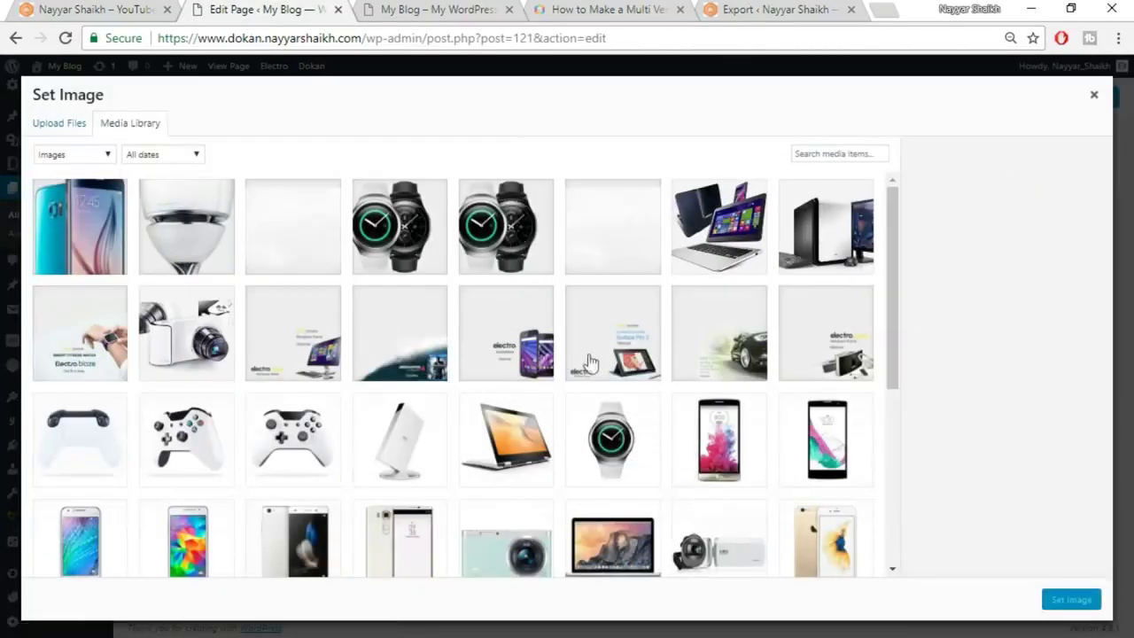
pyautogui.click(725, 257)
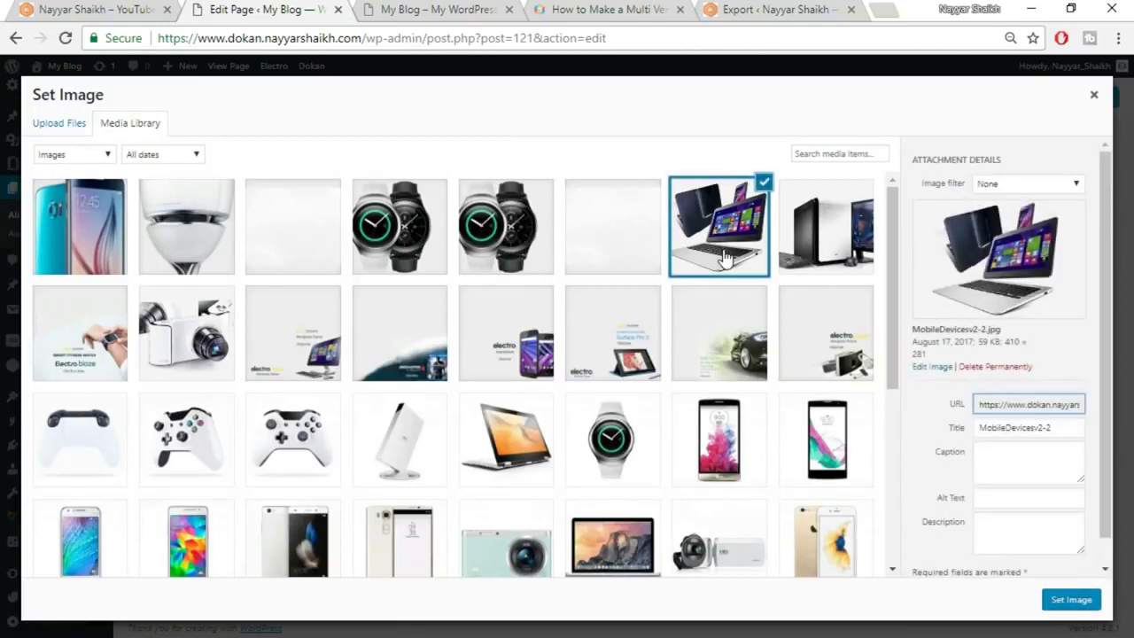
pyautogui.click(1067, 610)
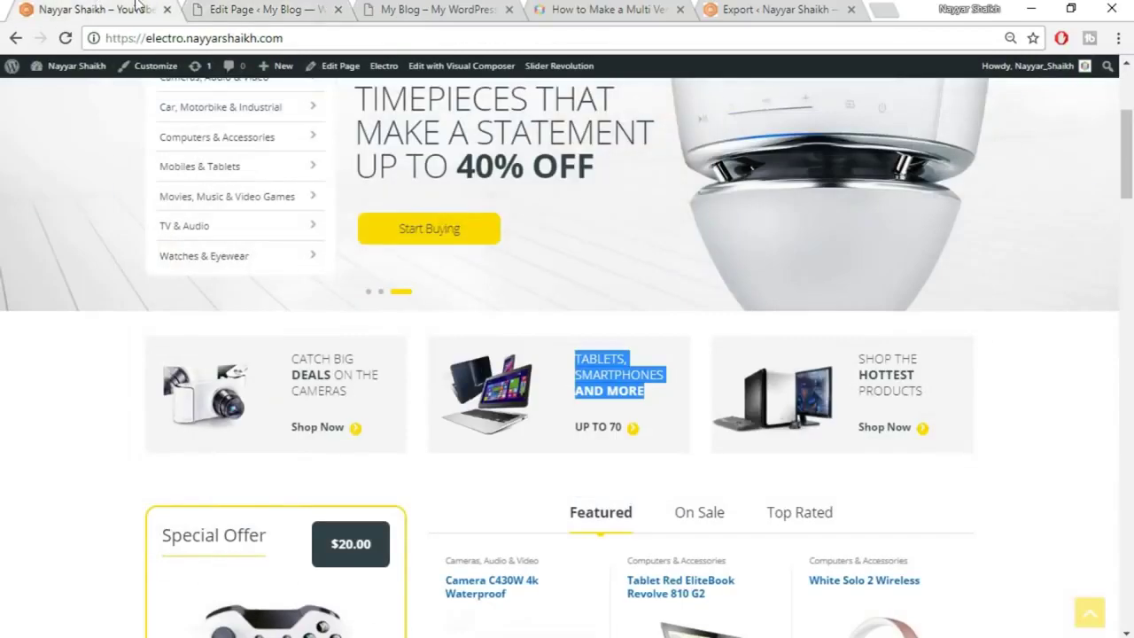
# - Paste the TABLETS, SMARTPHONES AND MORE caption with AND MORE wrapped in <strong> tags
pyautogui.click(323, 9)
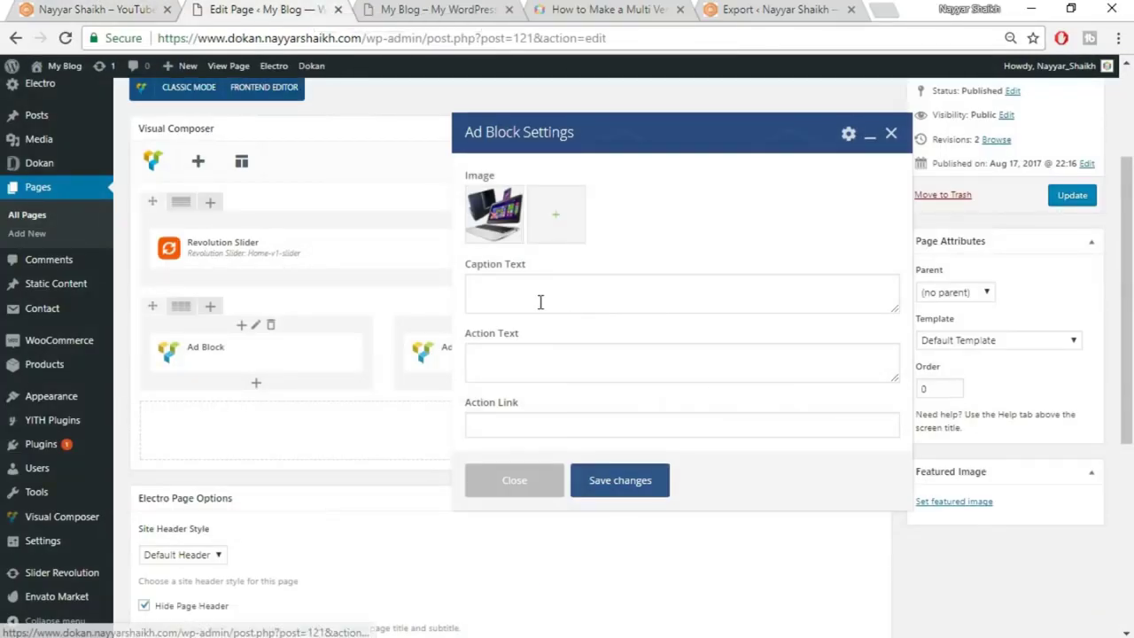
pyautogui.click(539, 298)
pyautogui.hotkey('ctrl', 'v')
pyautogui.click(44, 7)
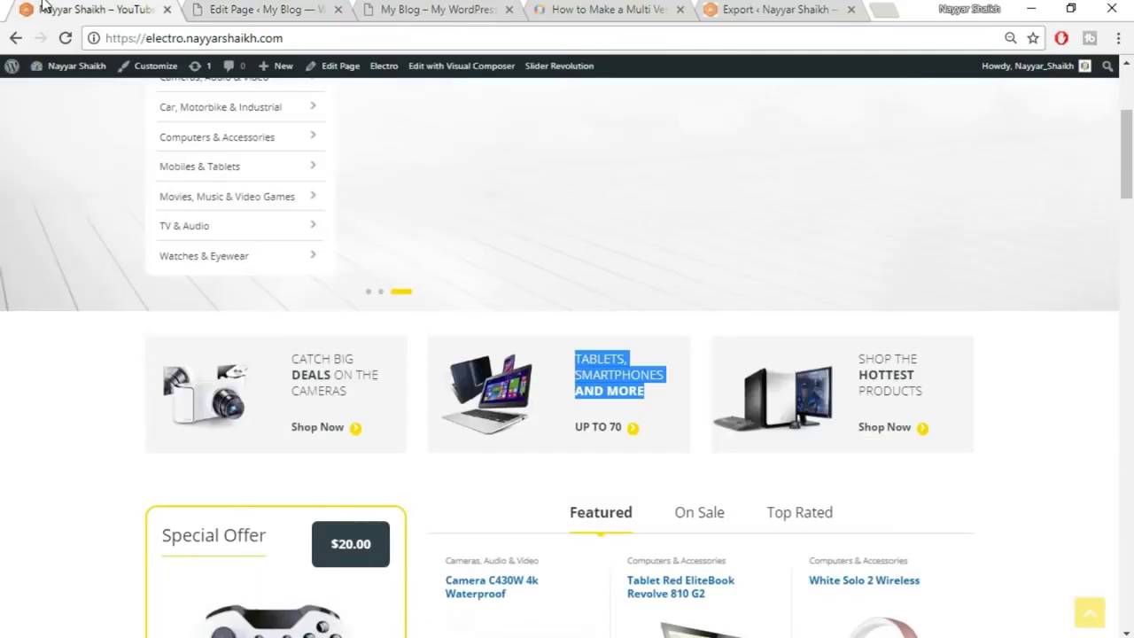
pyautogui.click(611, 399)
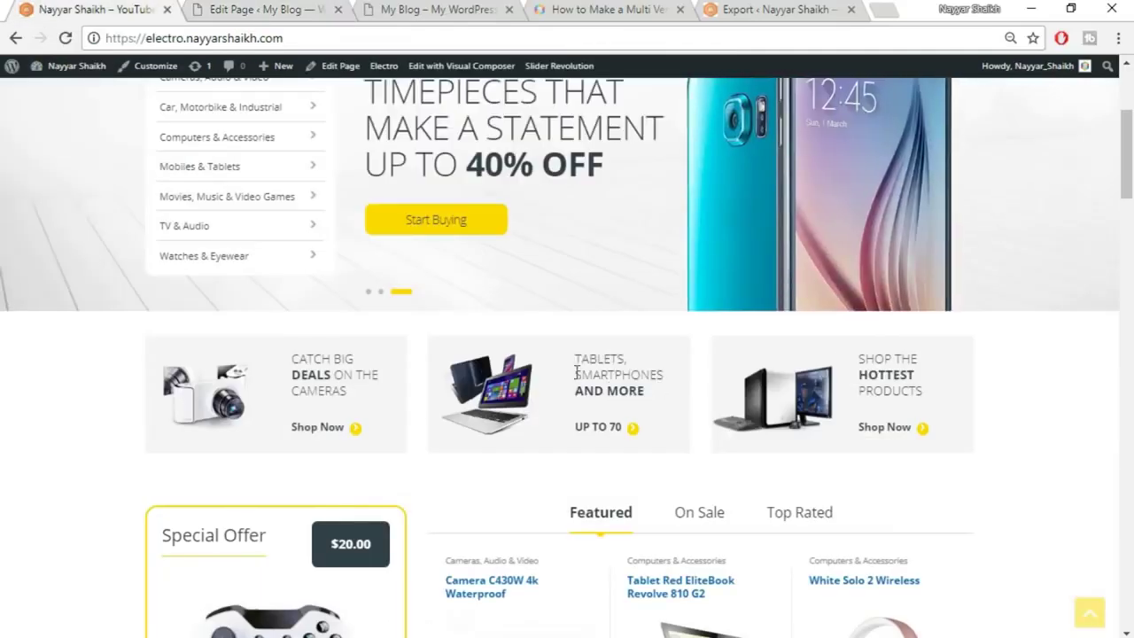
pyautogui.click(306, 10)
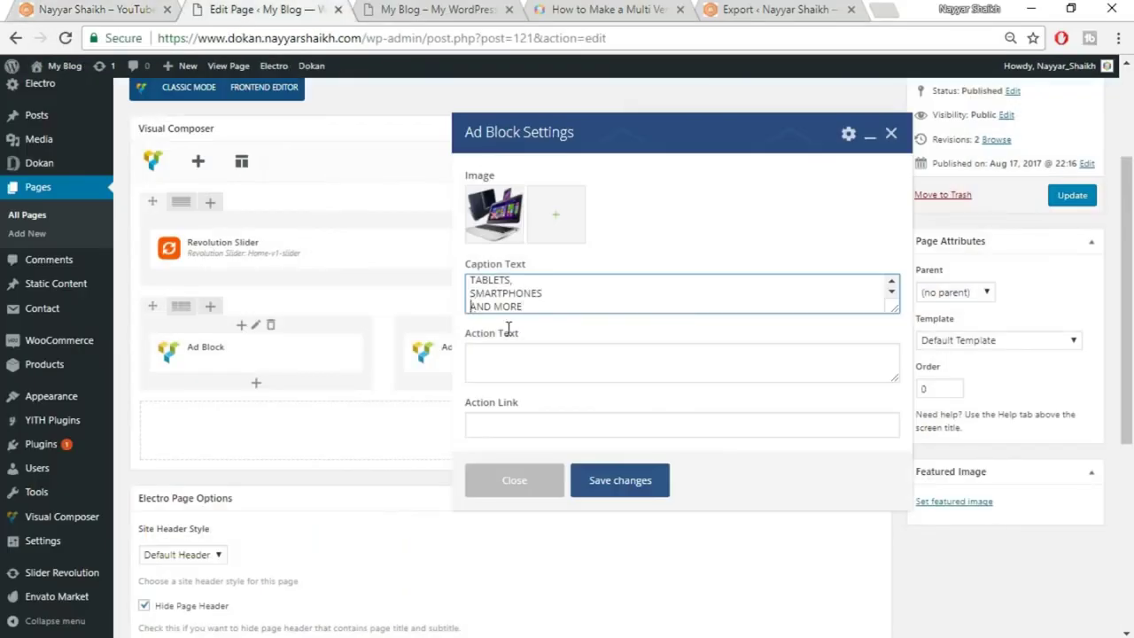
pyautogui.write('<strong')
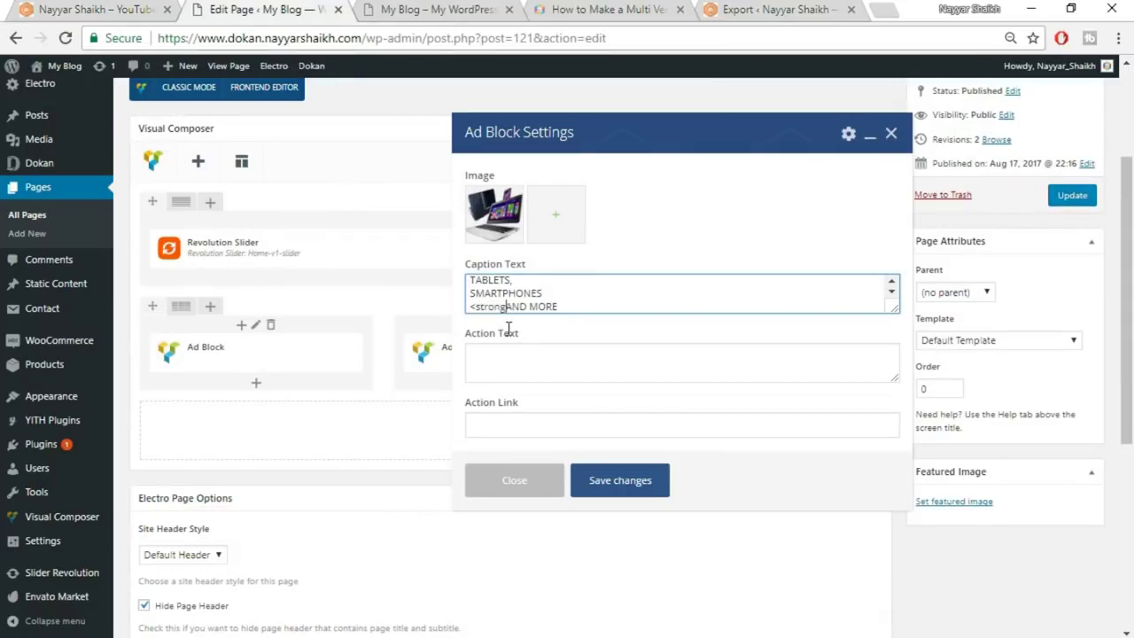
pyautogui.write('>')
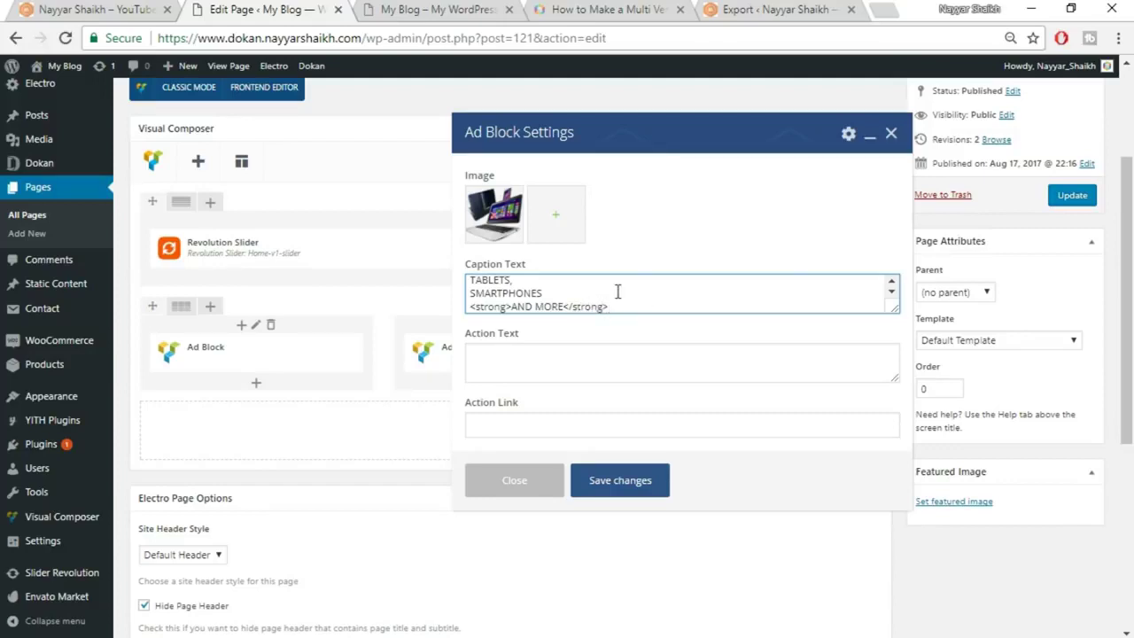
# - Enter UP TO 70 as Action Text and # as Action Link, then save the block
pyautogui.click(612, 372)
pyautogui.click(121, 7)
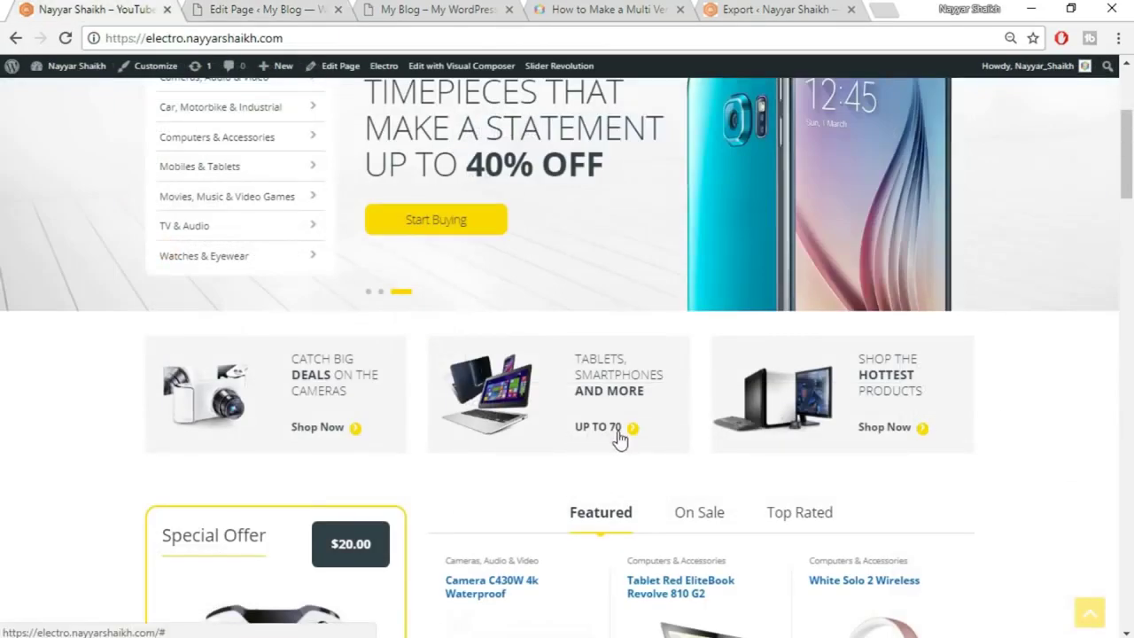
pyautogui.hotkey('ctrl', 'Tab')
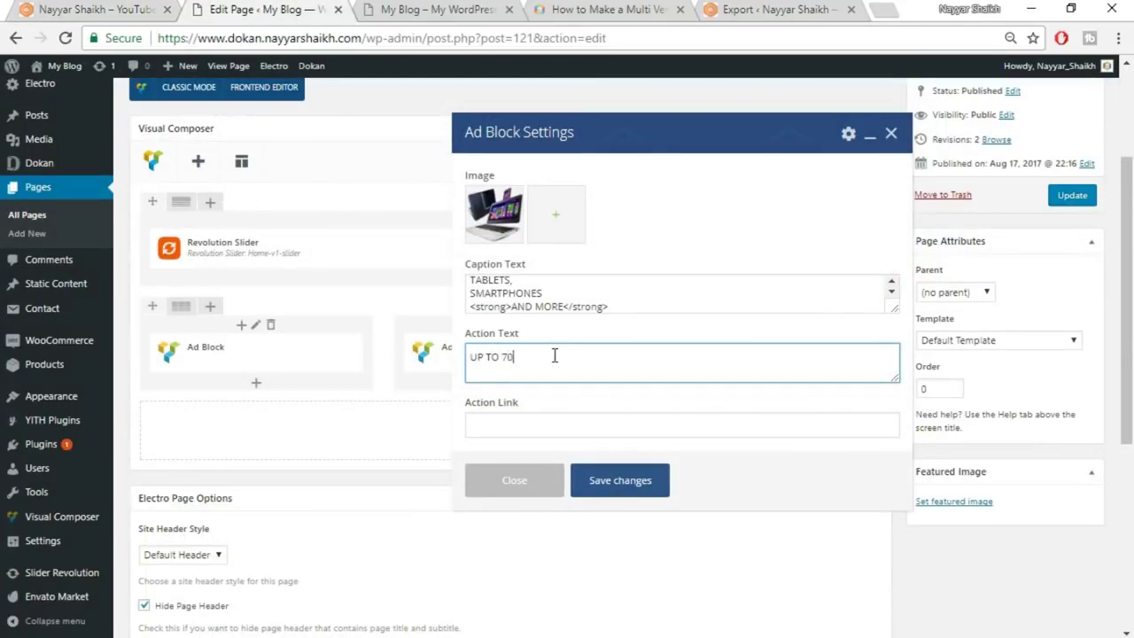
pyautogui.click(554, 423)
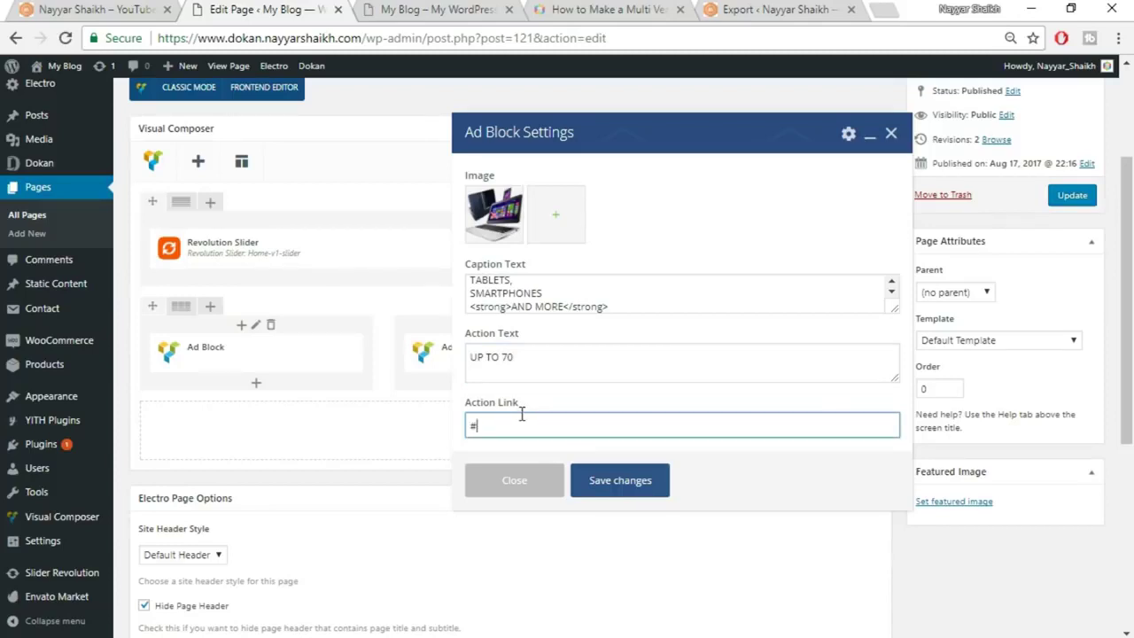
pyautogui.click(89, 7)
pyautogui.click(639, 486)
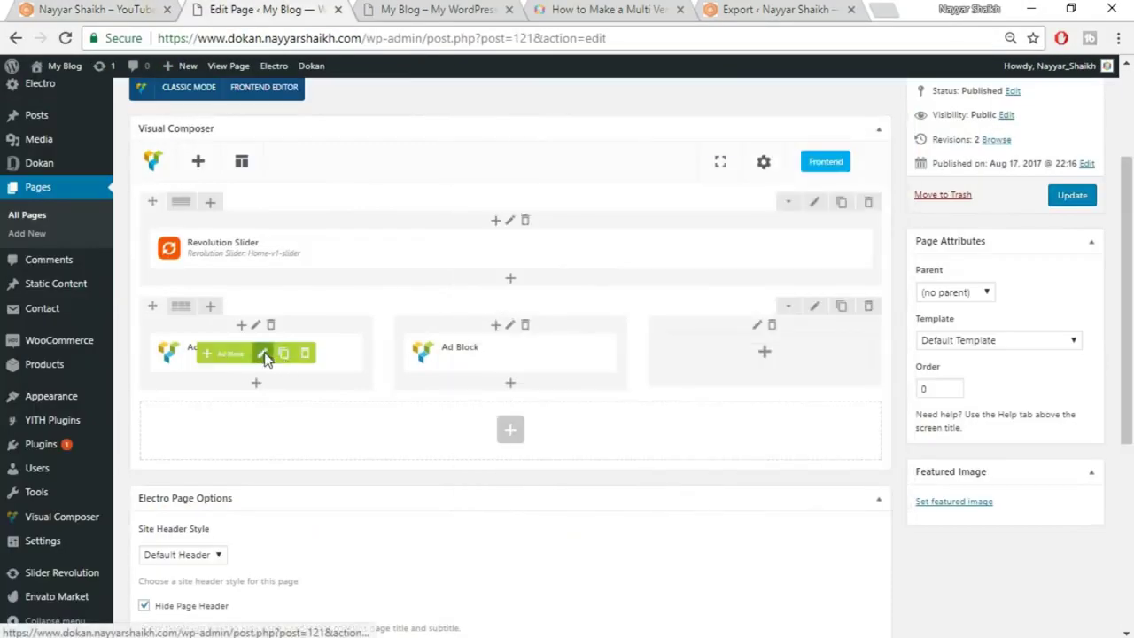
# - Enter SHOP NOW as Action Text and # as Action Link on the camera Ad Block, then save
pyautogui.click(263, 354)
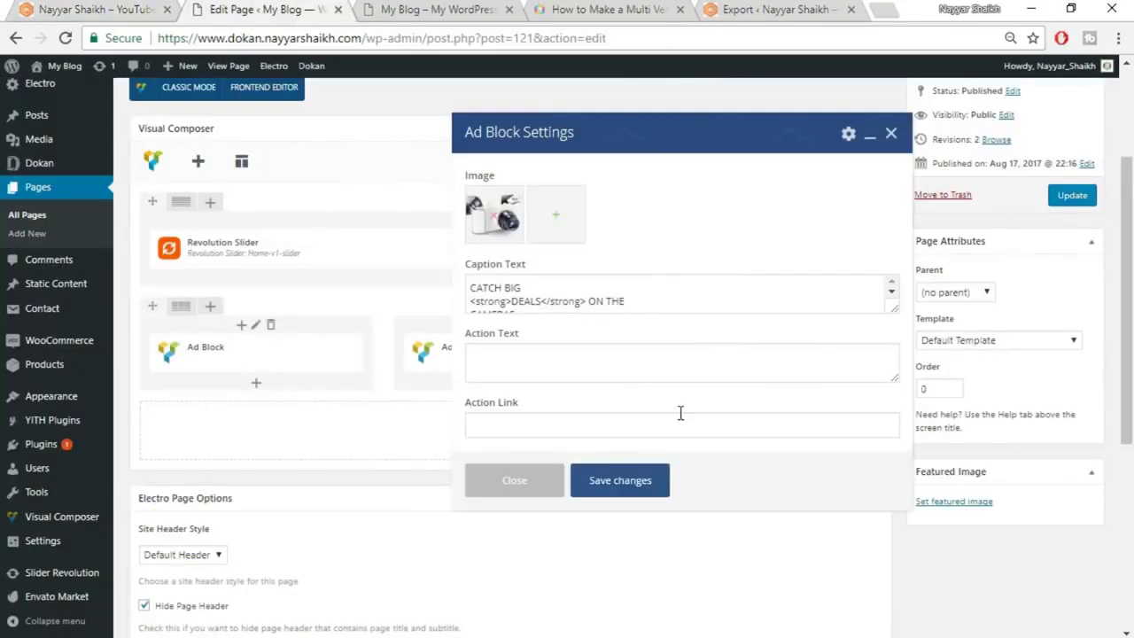
pyautogui.scroll(-3, 678, 410)
pyautogui.click(555, 354)
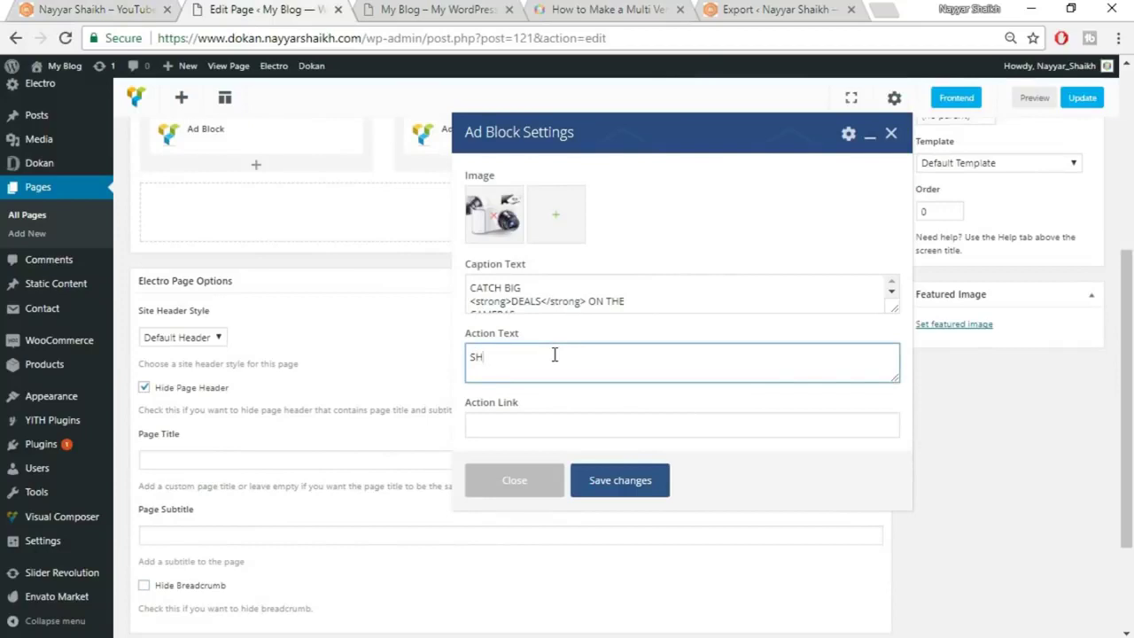
pyautogui.click(540, 416)
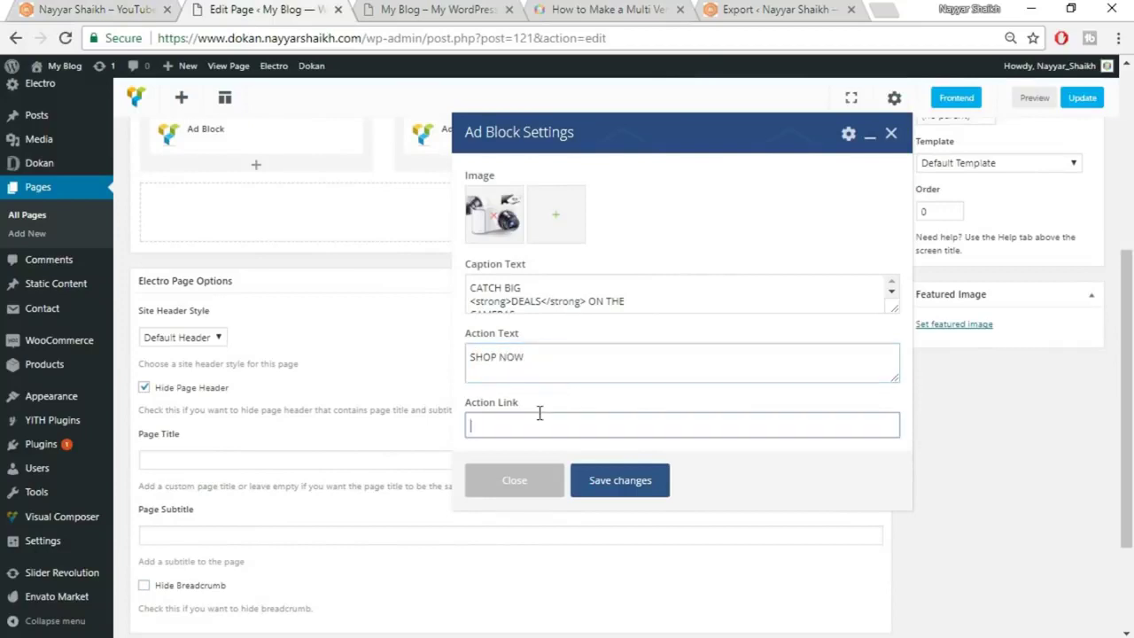
pyautogui.click(613, 481)
pyautogui.scroll(3, 647, 492)
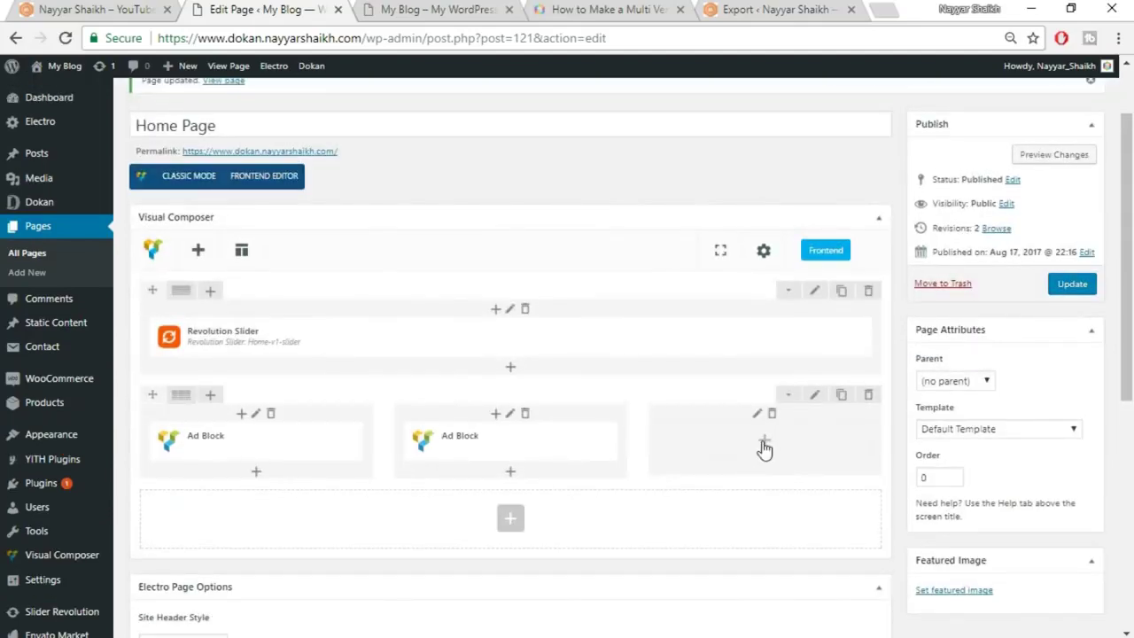
pyautogui.click(764, 443)
# - Insert an Ad Block into the third column and copy the demo's SHOP THE HOTTEST PRODUCTS caption
pyautogui.write('AD')
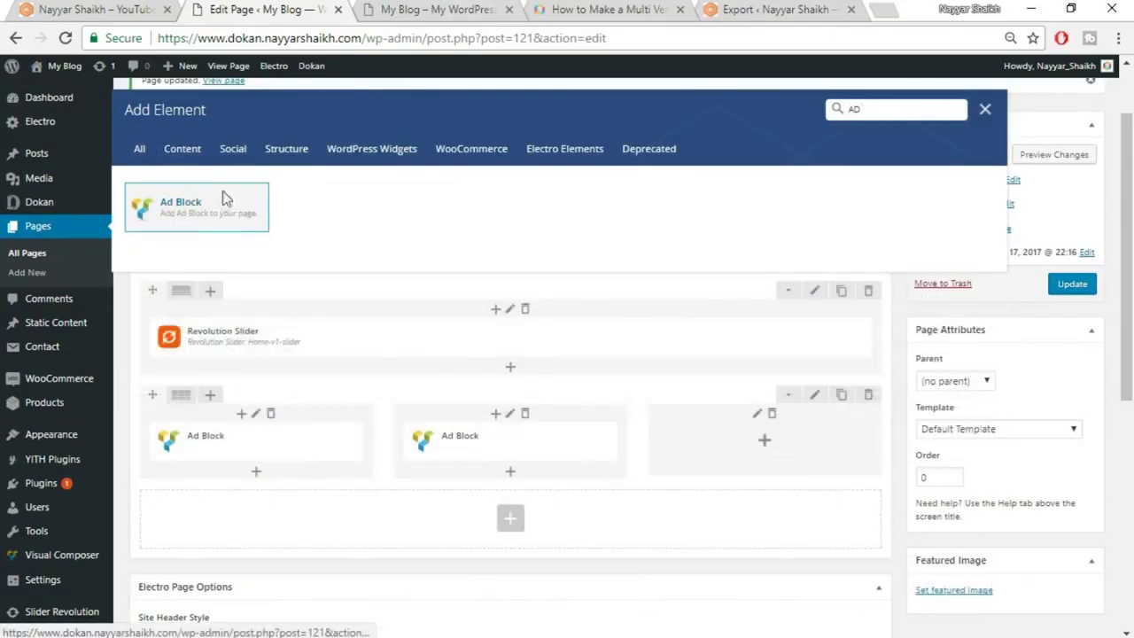
pyautogui.click(219, 204)
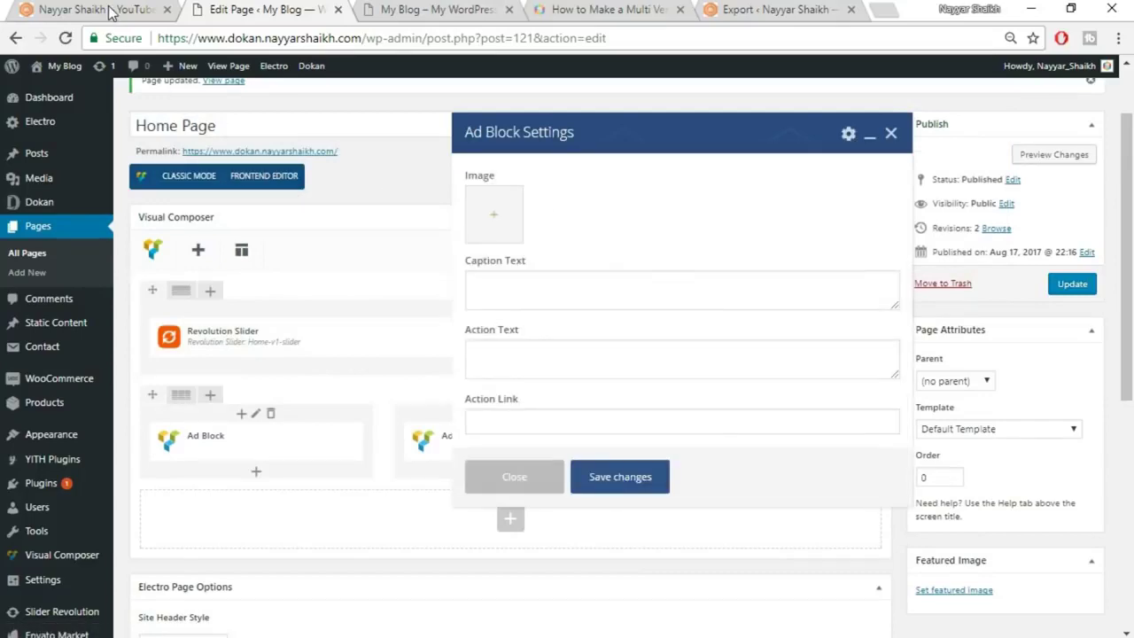
pyautogui.click(110, 12)
pyautogui.moveTo(860, 355); pyautogui.dragTo(955, 400)
pyautogui.hotkey('ctrl', 'c')
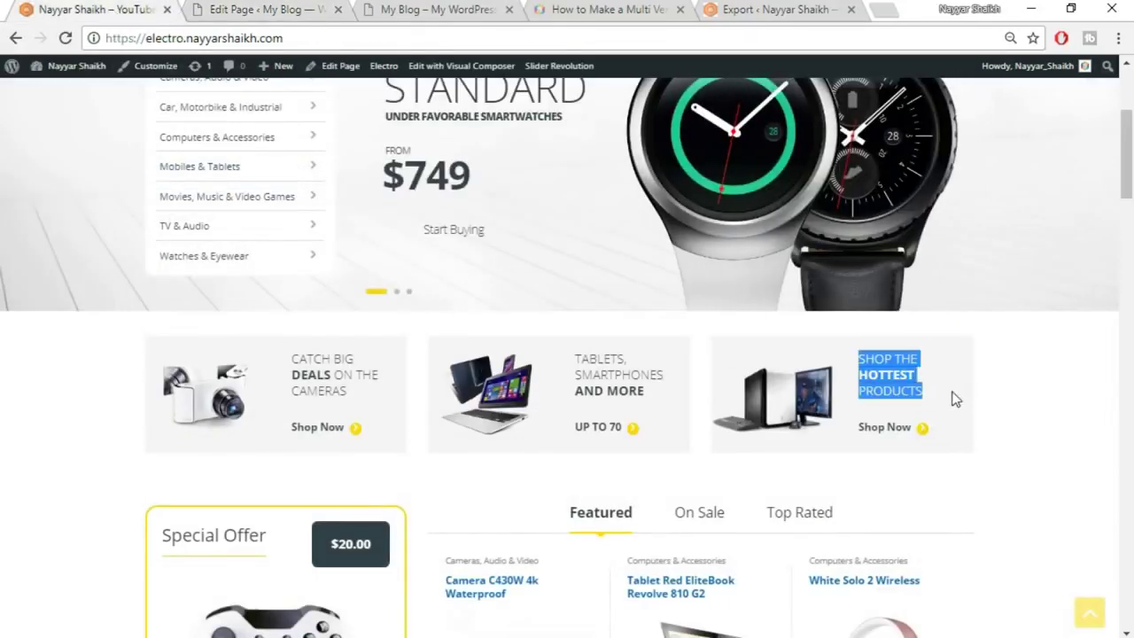
pyautogui.click(292, 8)
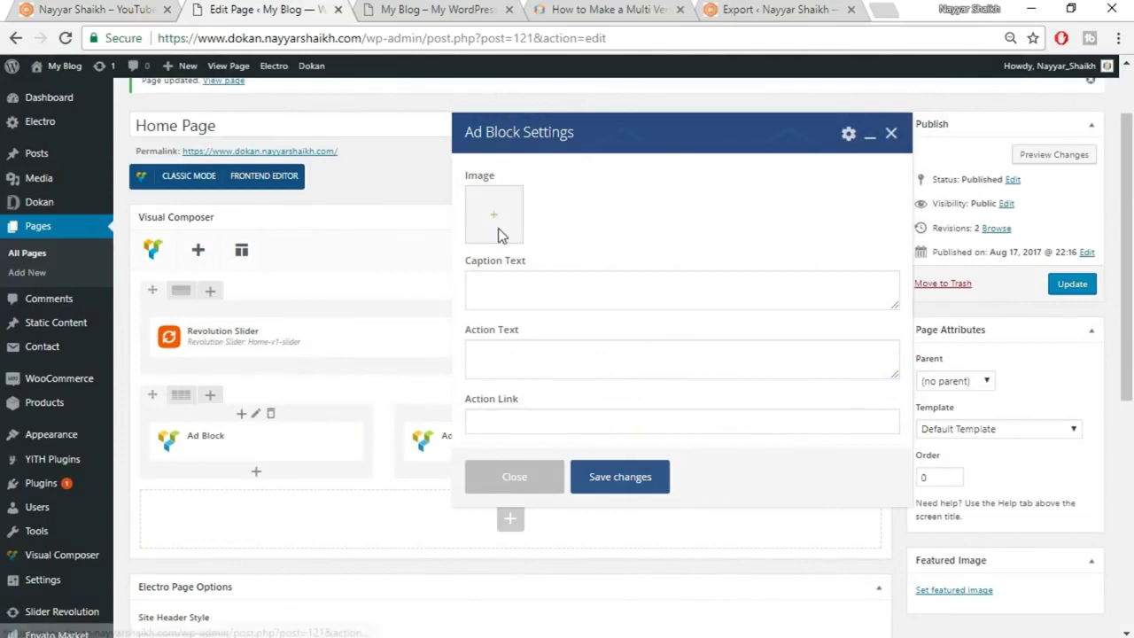
# - Set the DesktopPC image and paste the caption with HOTTEST wrapped in <strong> tags
pyautogui.click(498, 235)
pyautogui.click(808, 248)
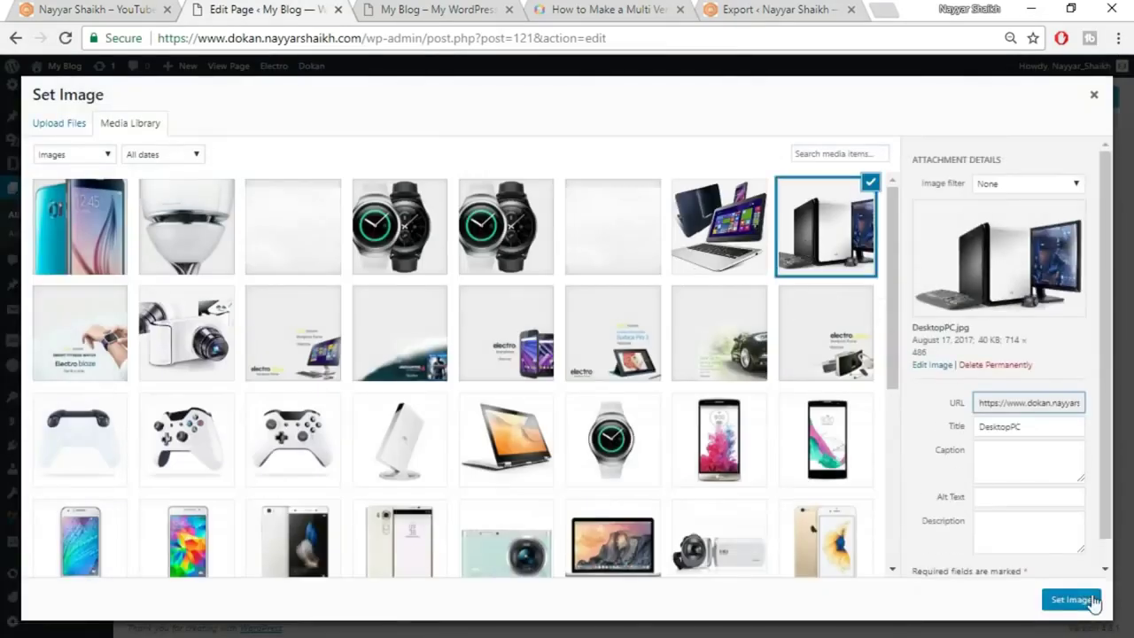
pyautogui.click(1070, 601)
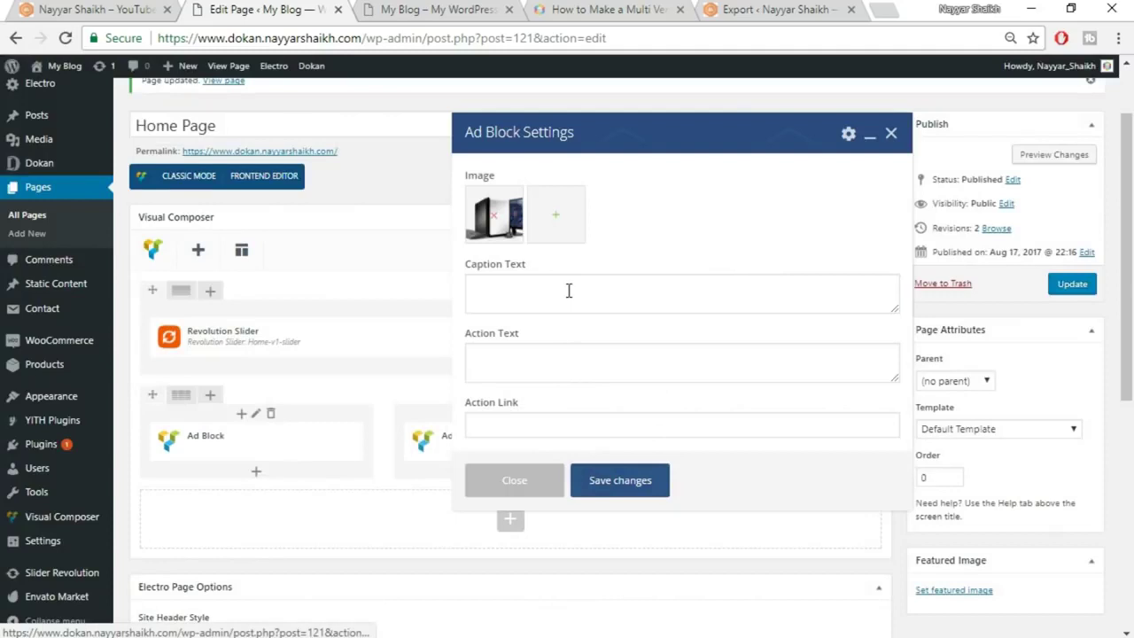
pyautogui.click(567, 291)
pyautogui.hotkey('ctrl', 'v')
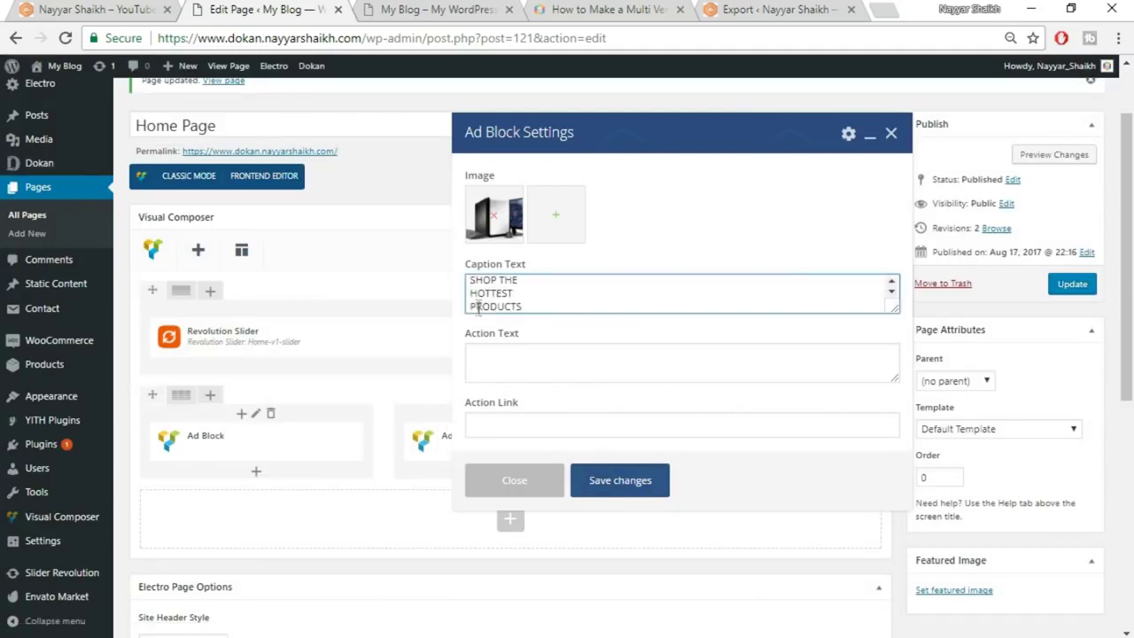
pyautogui.write('<strong>HOTTEST')
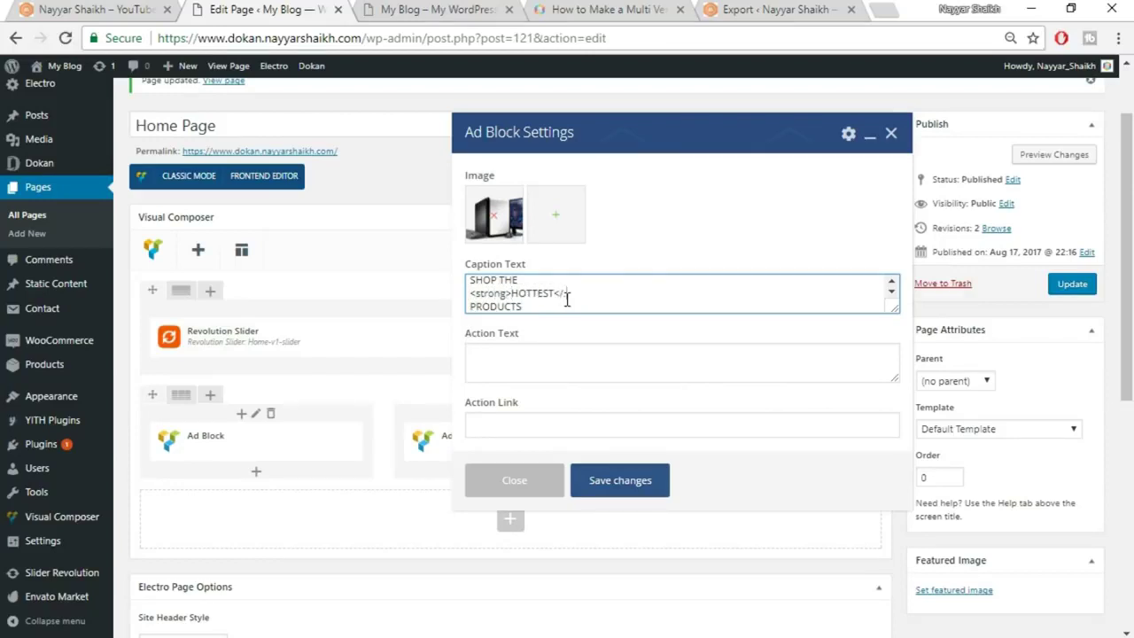
pyautogui.write('</strong>')
# - Enter SHOP NOW action text and a # link, save the block, and update the Home Page
pyautogui.click(613, 353)
pyautogui.click(80, 9)
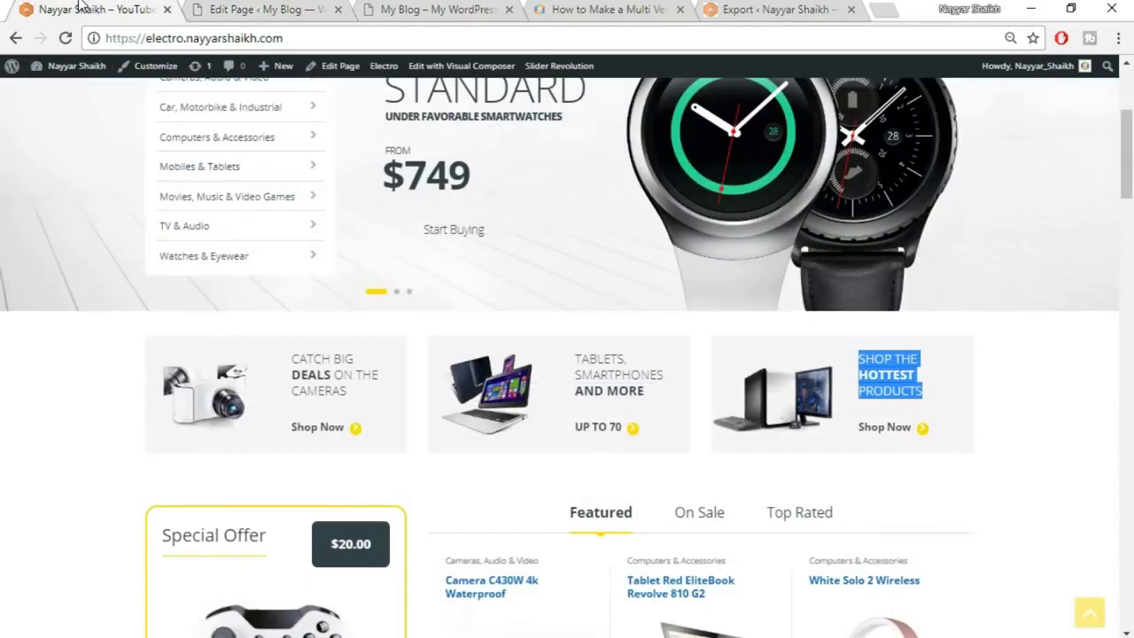
pyautogui.click(257, 9)
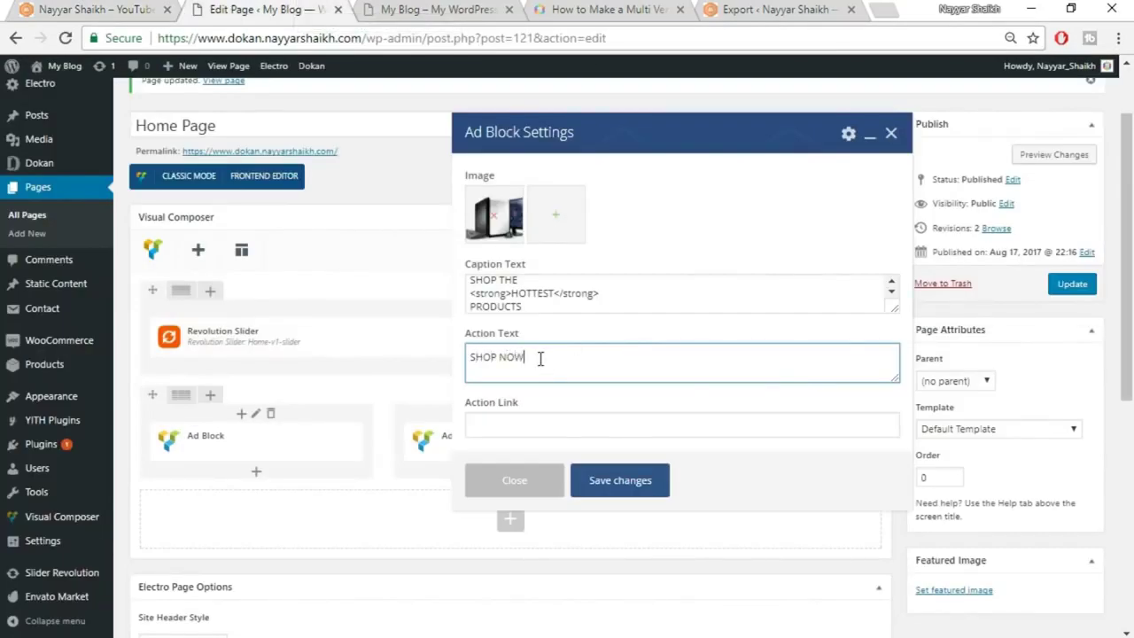
pyautogui.click(565, 426)
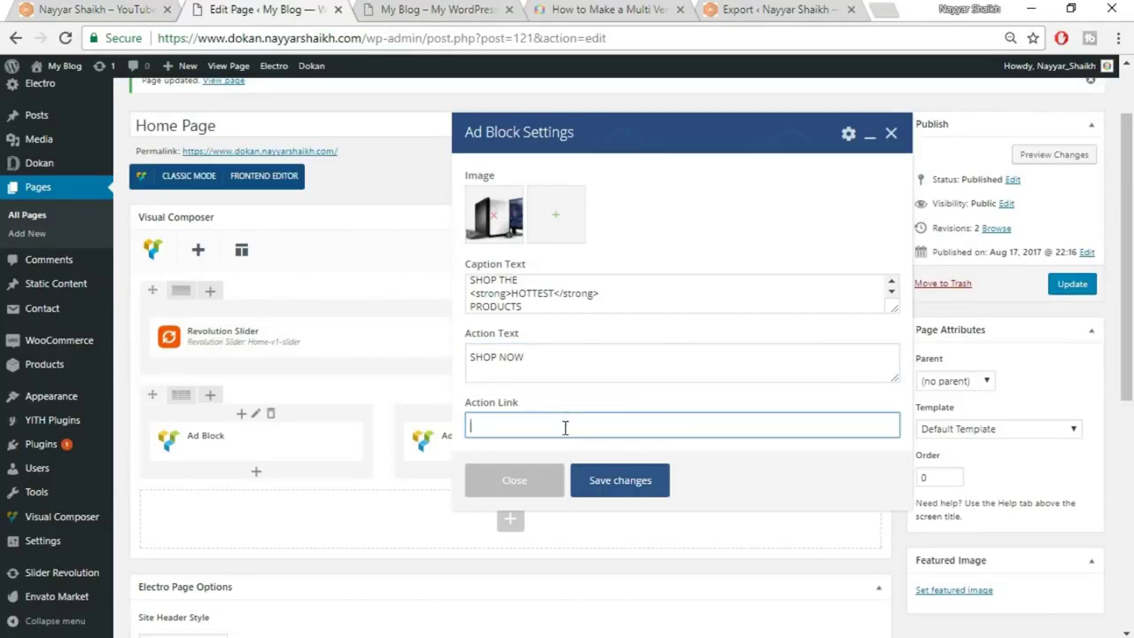
pyautogui.click(622, 485)
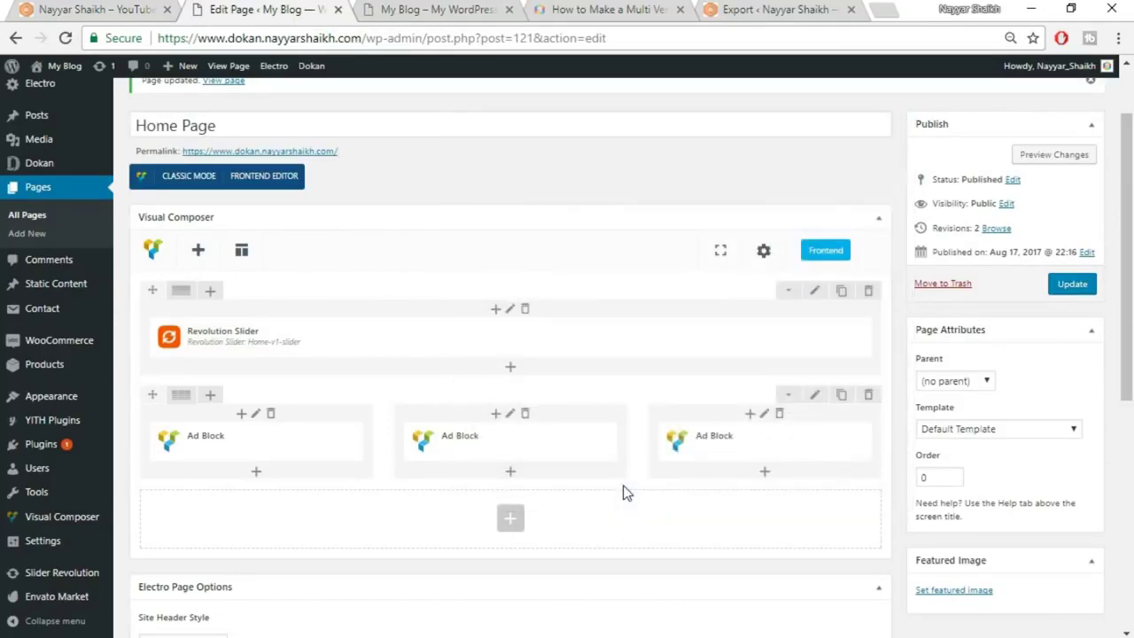
pyautogui.click(1089, 291)
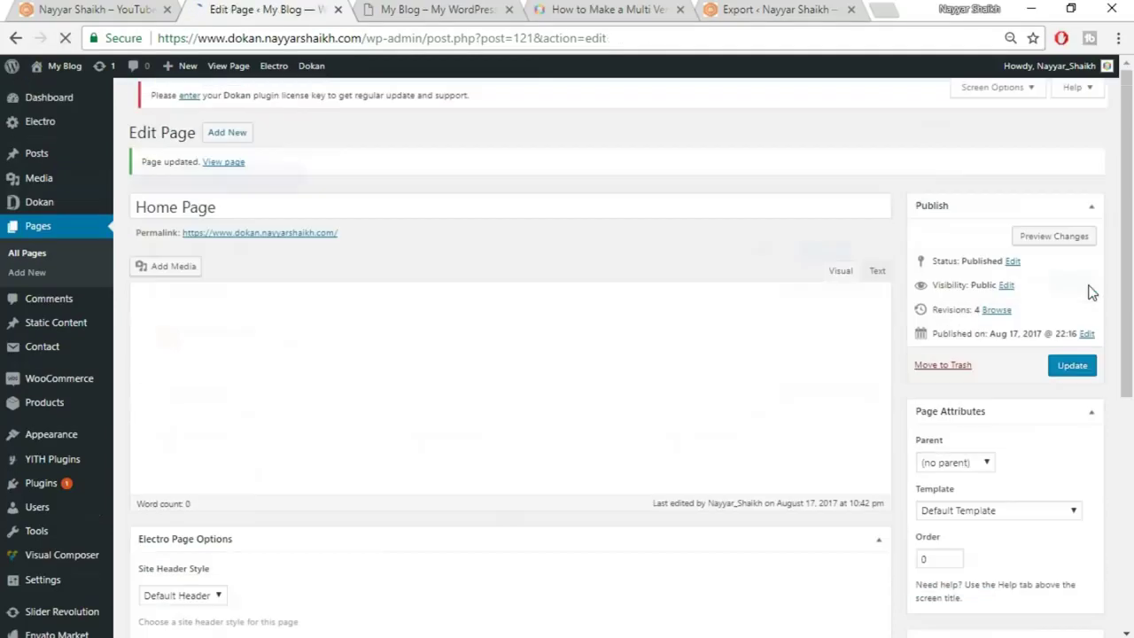
# - Reload the live home page and scroll down to check the three ad blocks
pyautogui.click(477, 9)
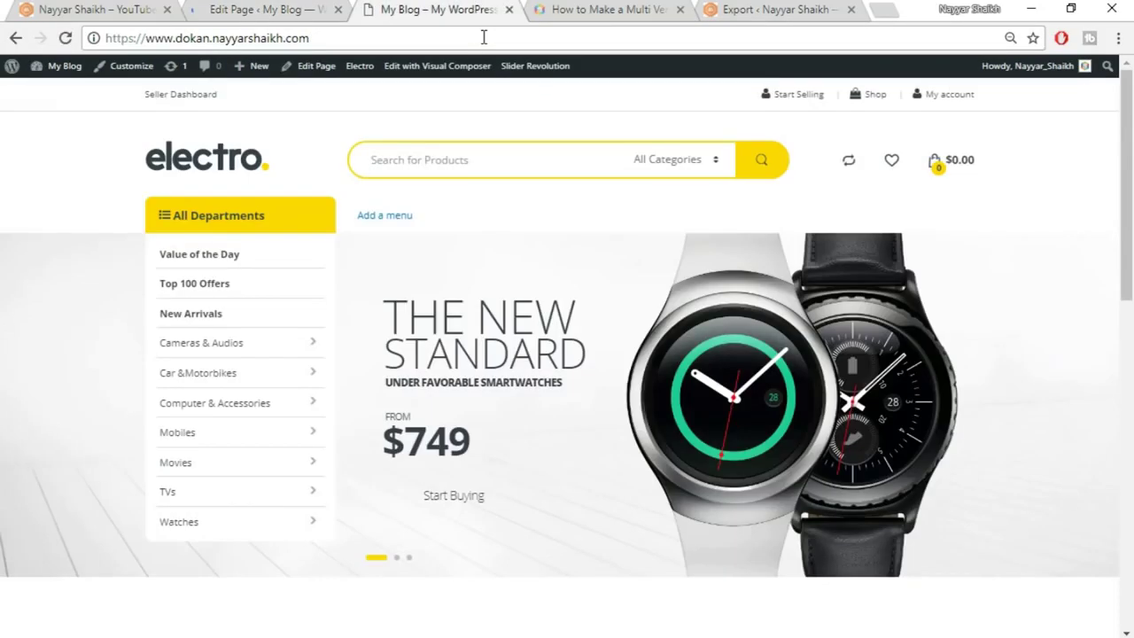
pyautogui.click(484, 38)
pyautogui.press('Return')
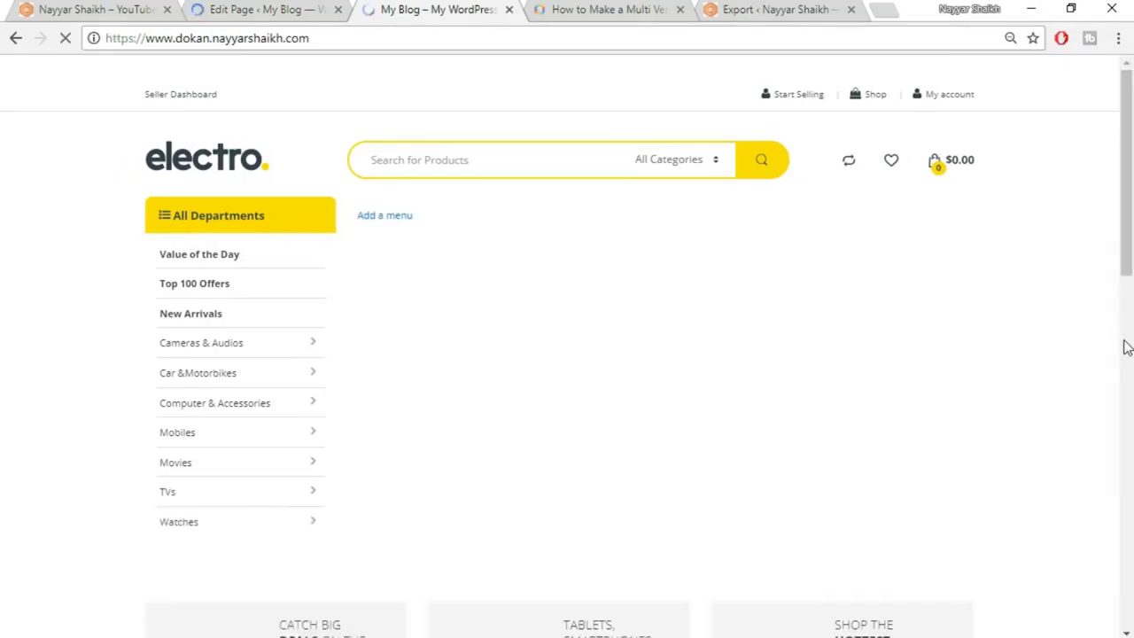
pyautogui.scroll(-3, 1126, 347)
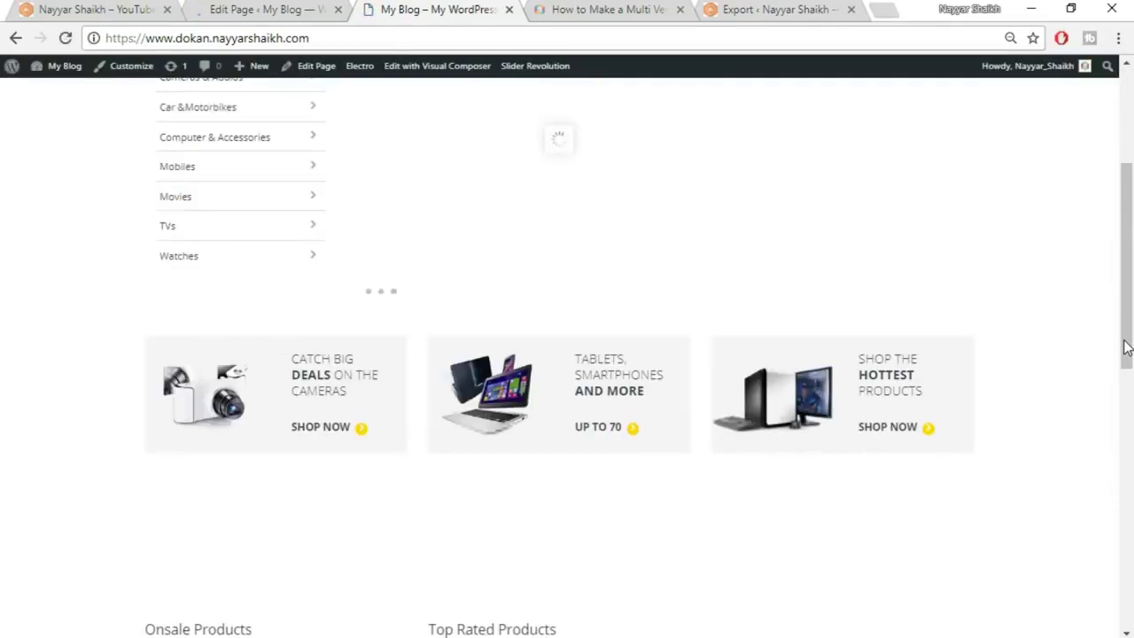
# - Scroll the demo storefront to its Special Offer and product tabs section
pyautogui.click(120, 9)
pyautogui.scroll(-3, 732, 343)
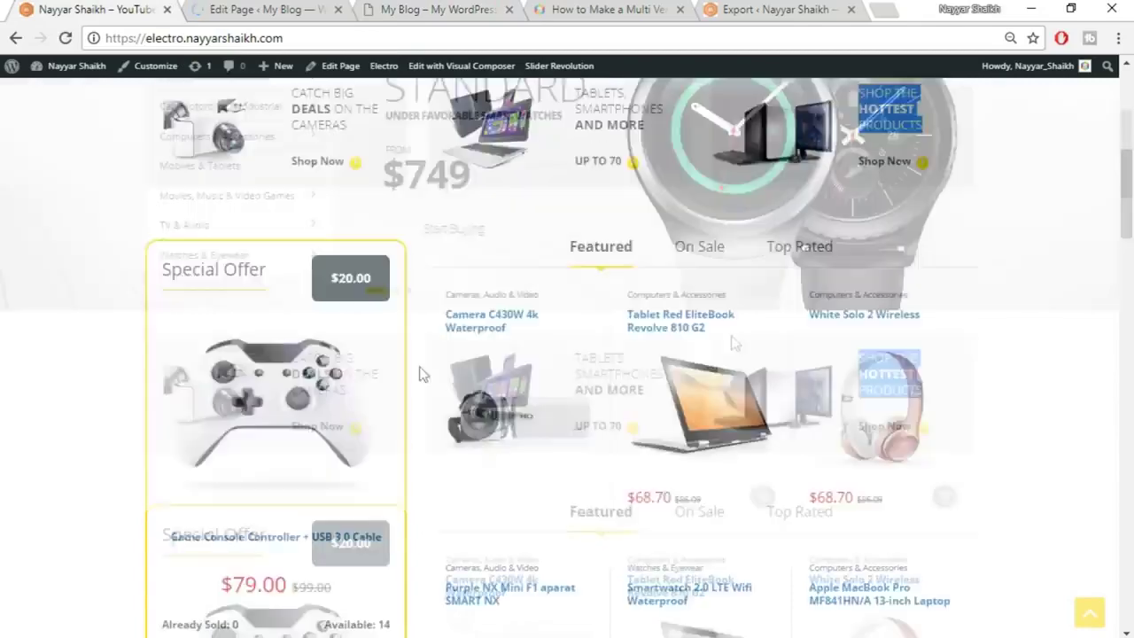
pyautogui.scroll(-2, 804, 539)
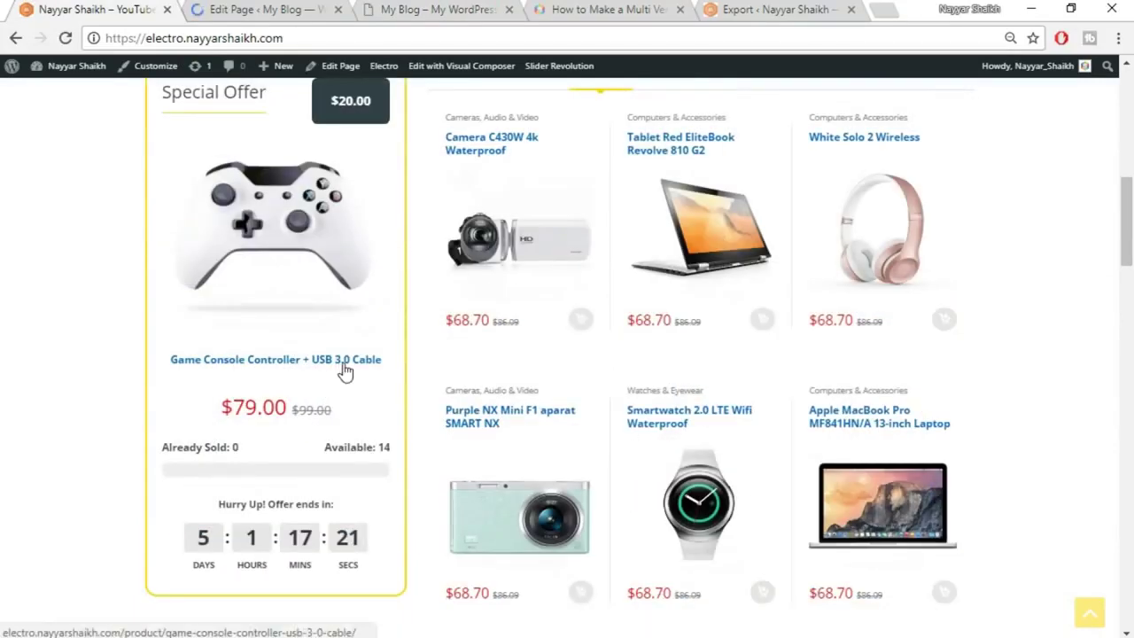
pyautogui.scroll(1, 342, 375)
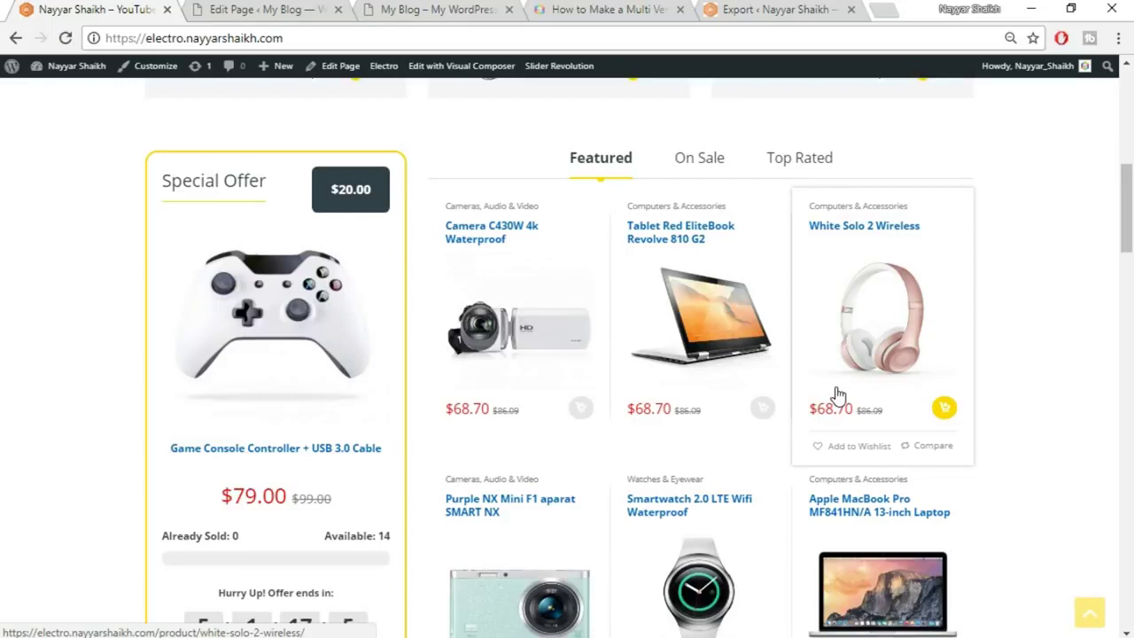
# - Create a new product titled Tablet Red EliteBook Revolve 810 G2, copied from the shop page
pyautogui.click(265, 10)
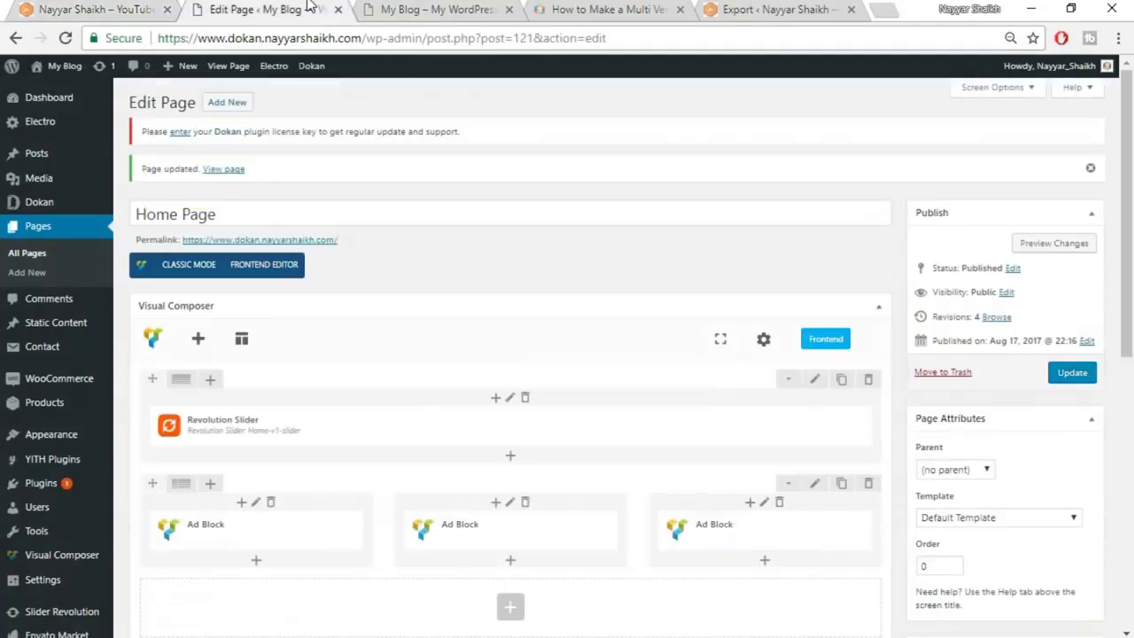
pyautogui.moveTo(53, 409)
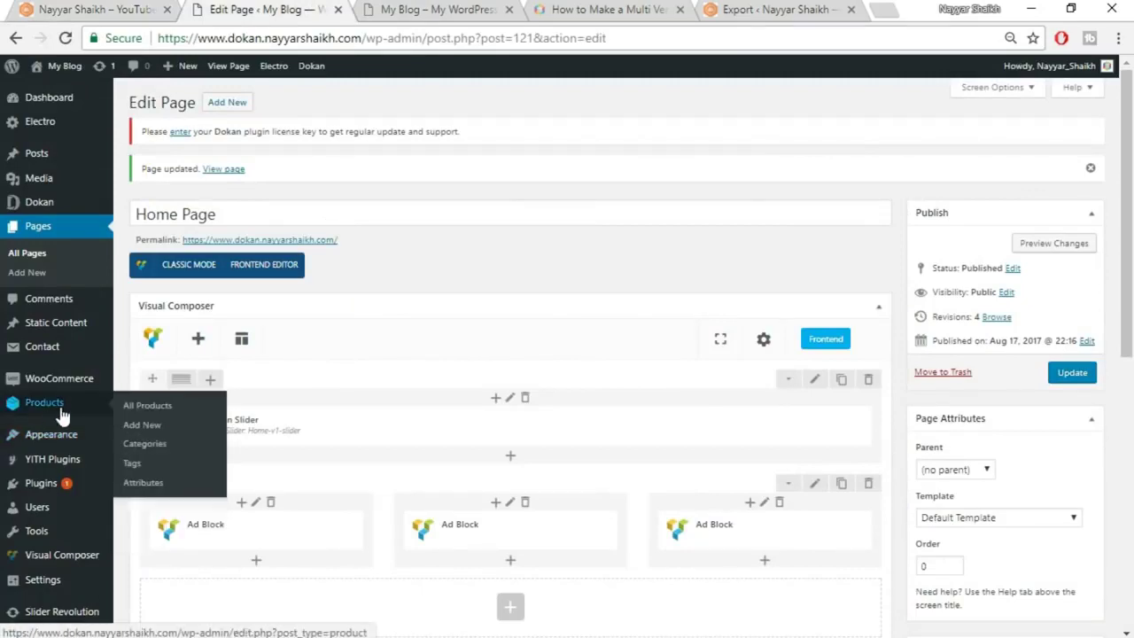
pyautogui.click(152, 433)
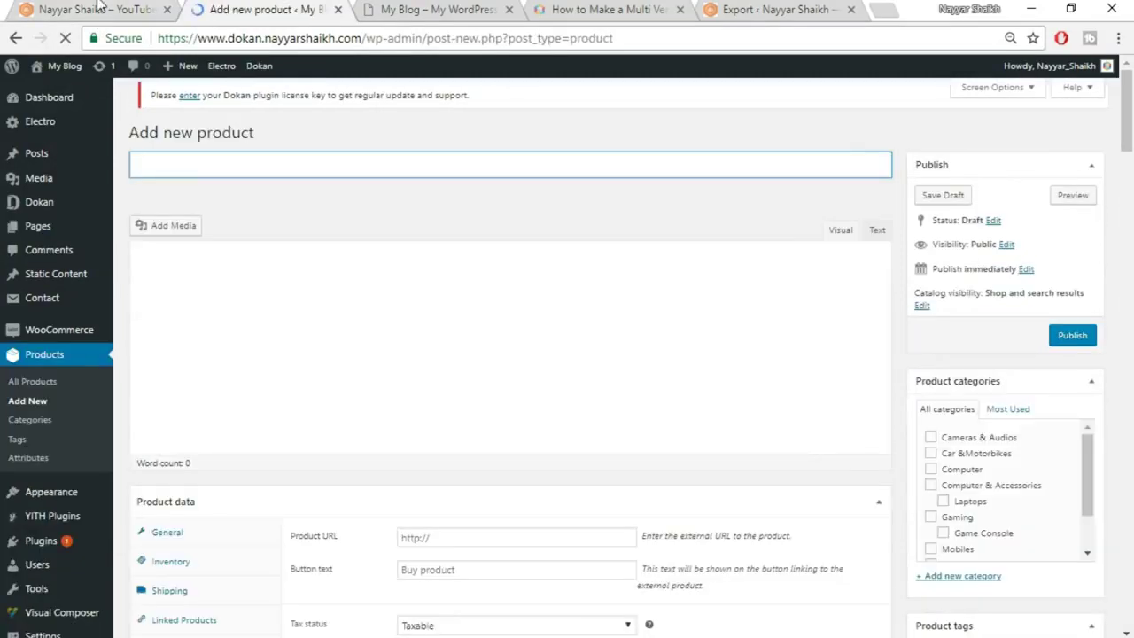
pyautogui.click(93, 10)
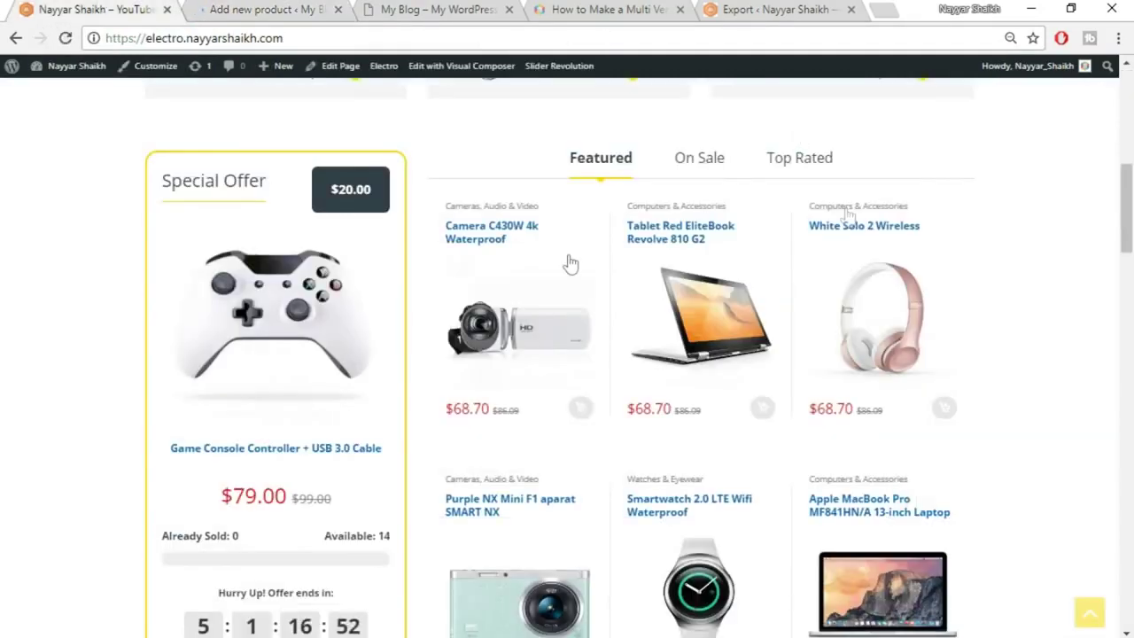
pyautogui.click(728, 275)
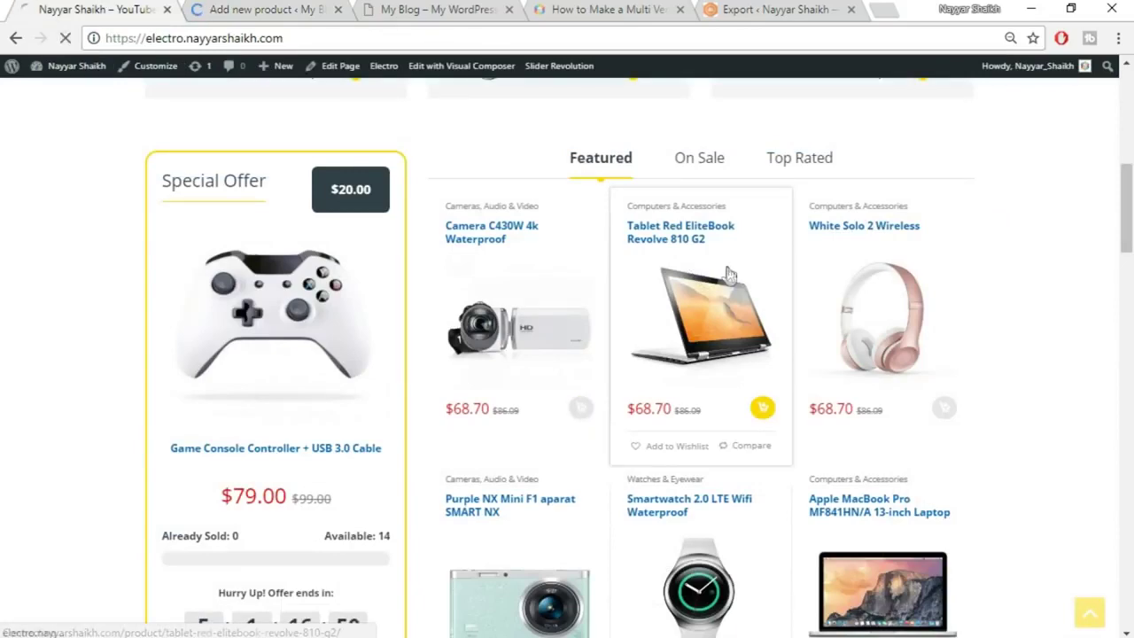
pyautogui.moveTo(627, 346); pyautogui.dragTo(935, 348)
pyautogui.hotkey('ctrl', 'c')
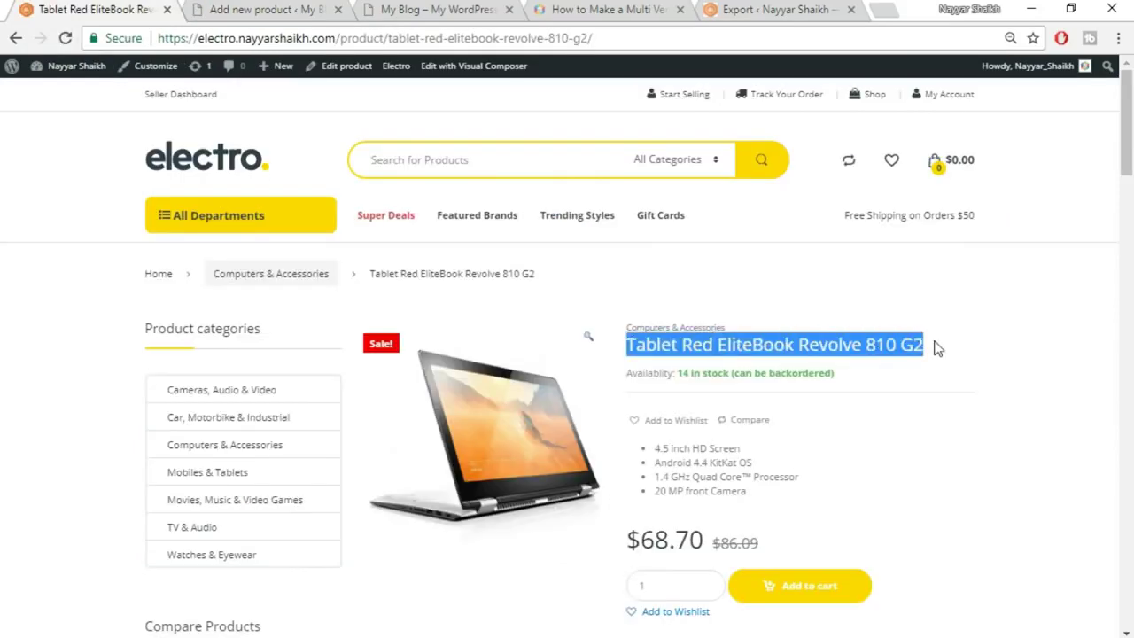
pyautogui.click(310, 9)
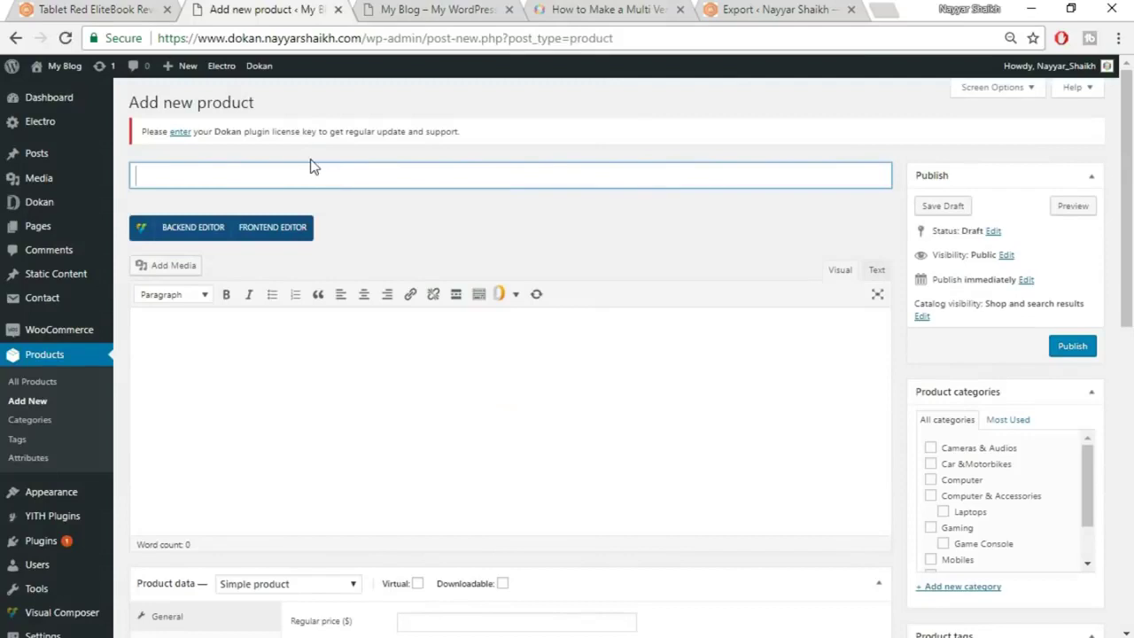
pyautogui.hotkey('ctrl', 'v')
# - Paste the product's four specification bullets into the short description
pyautogui.click(93, 7)
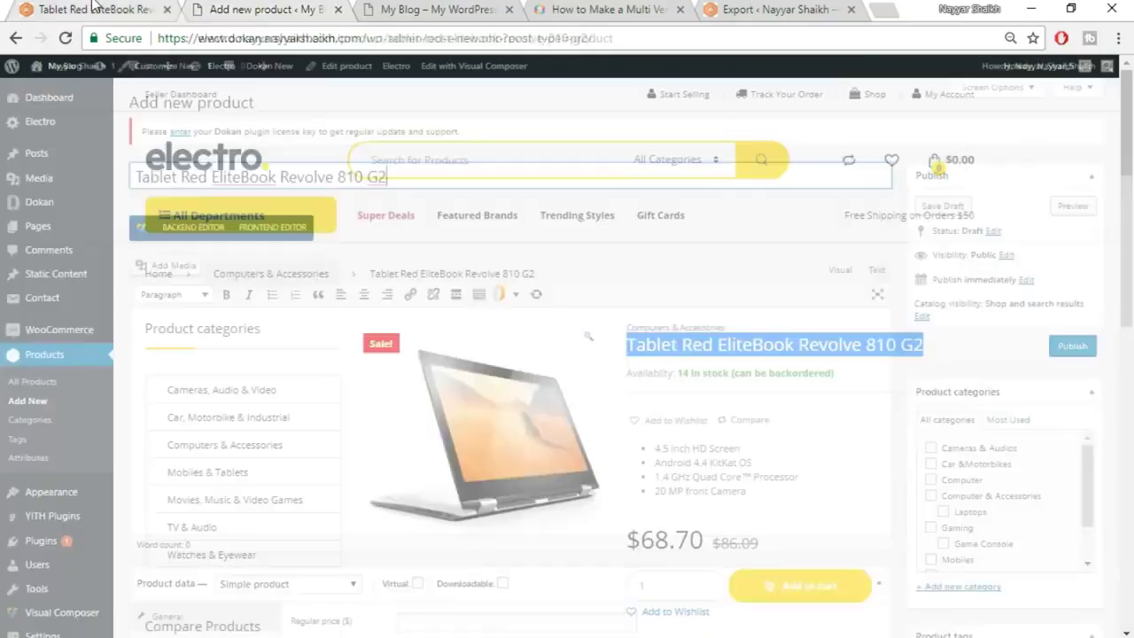
pyautogui.moveTo(648, 447); pyautogui.dragTo(784, 501)
pyautogui.hotkey('ctrl', 'c')
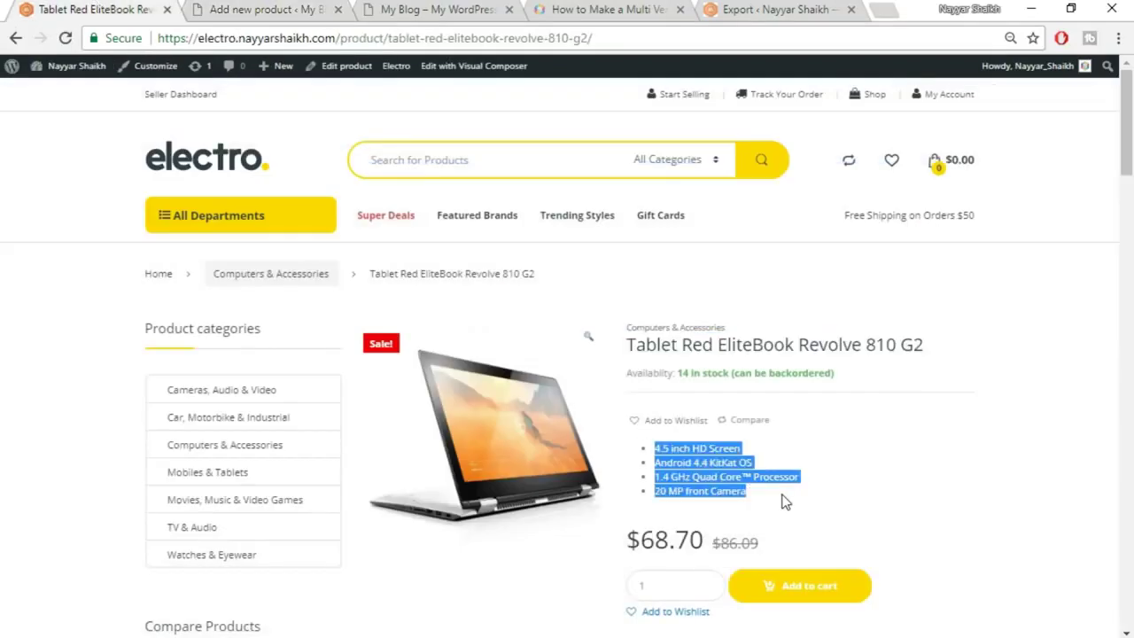
pyautogui.click(292, 9)
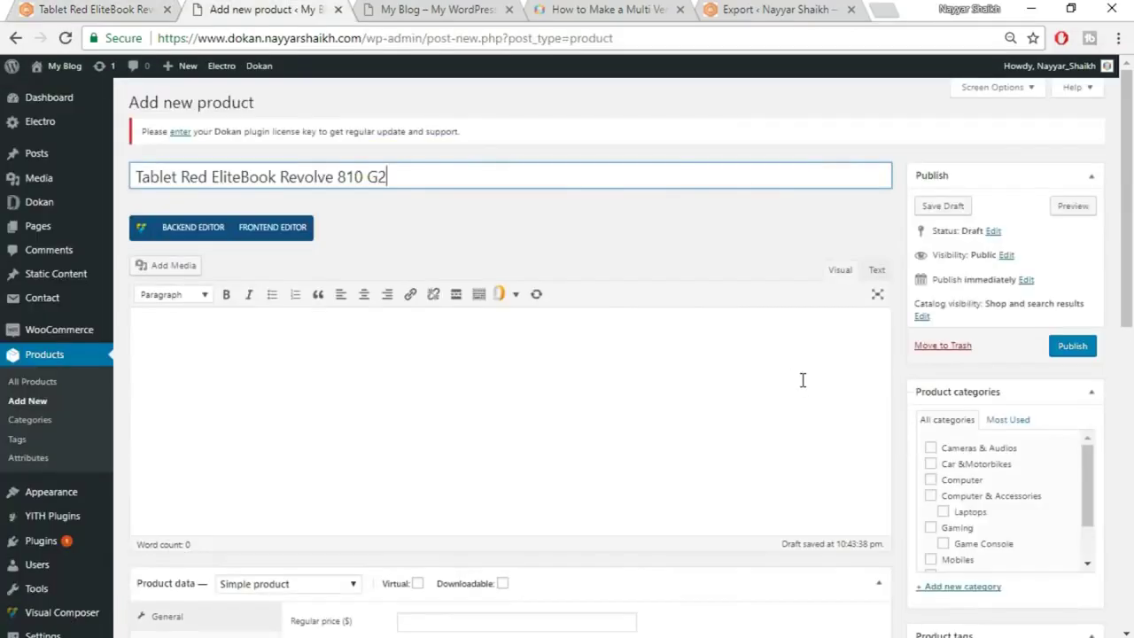
pyautogui.scroll(-1, 802, 380)
pyautogui.scroll(-7, 802, 380)
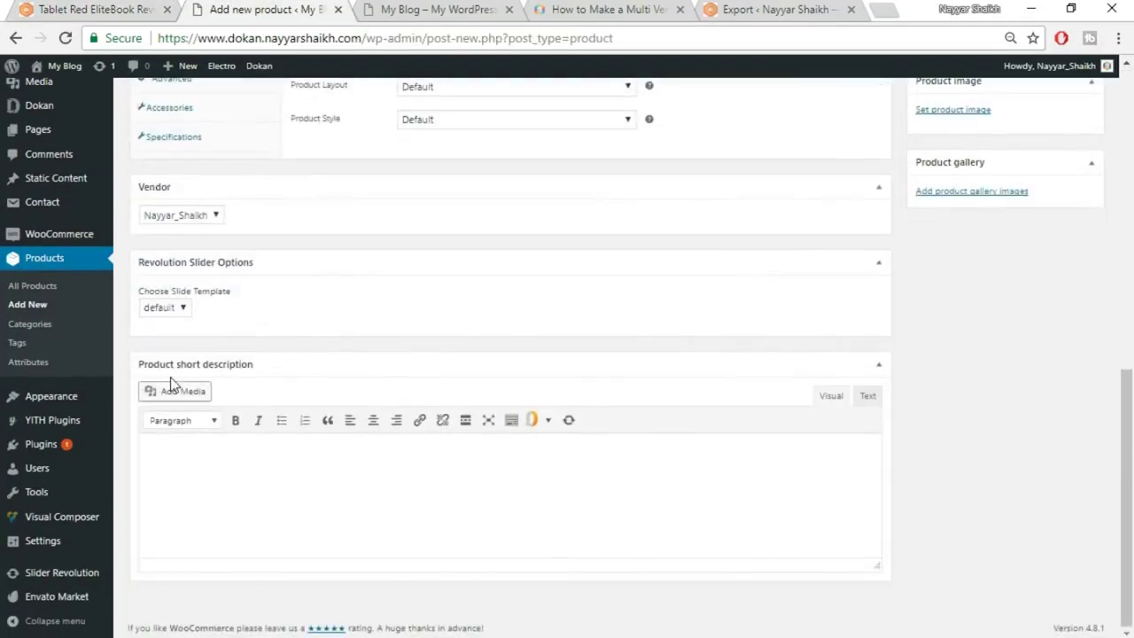
pyautogui.hotkey('ctrl', 'v')
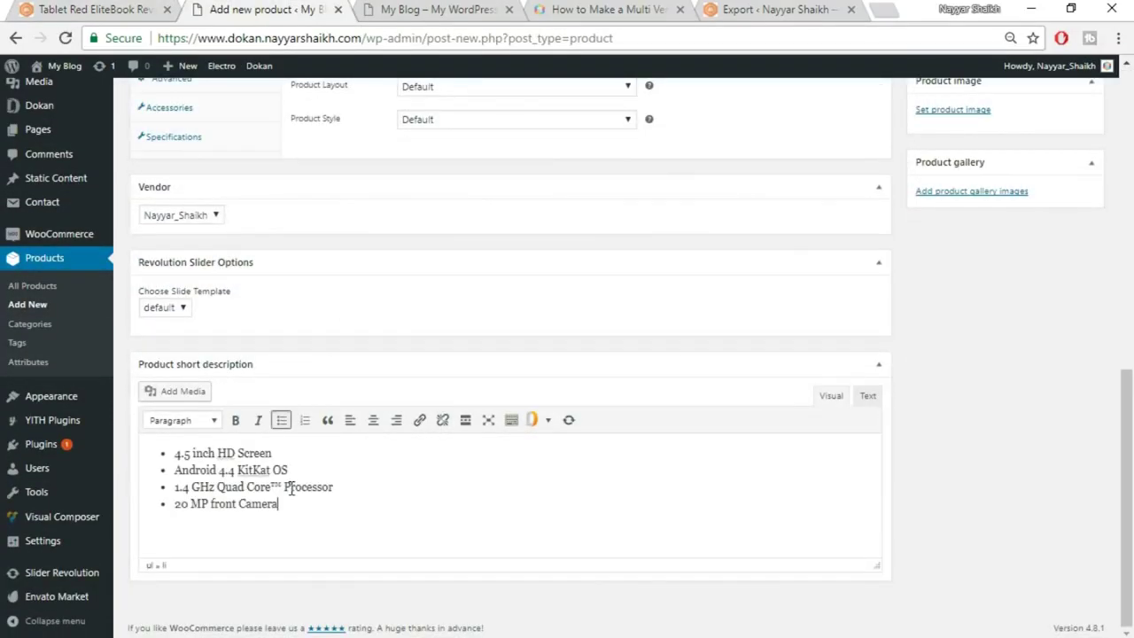
pyautogui.click(88, 9)
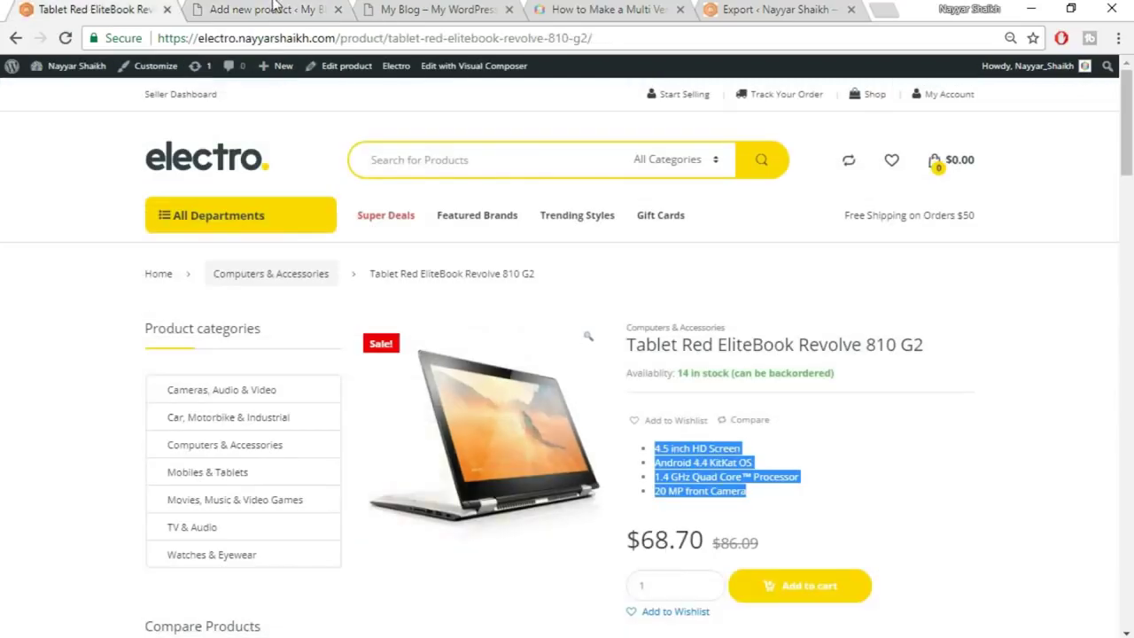
# - Enter a regular price of 68 for the new tablet product
pyautogui.click(319, 10)
pyautogui.scroll(15, 904, 387)
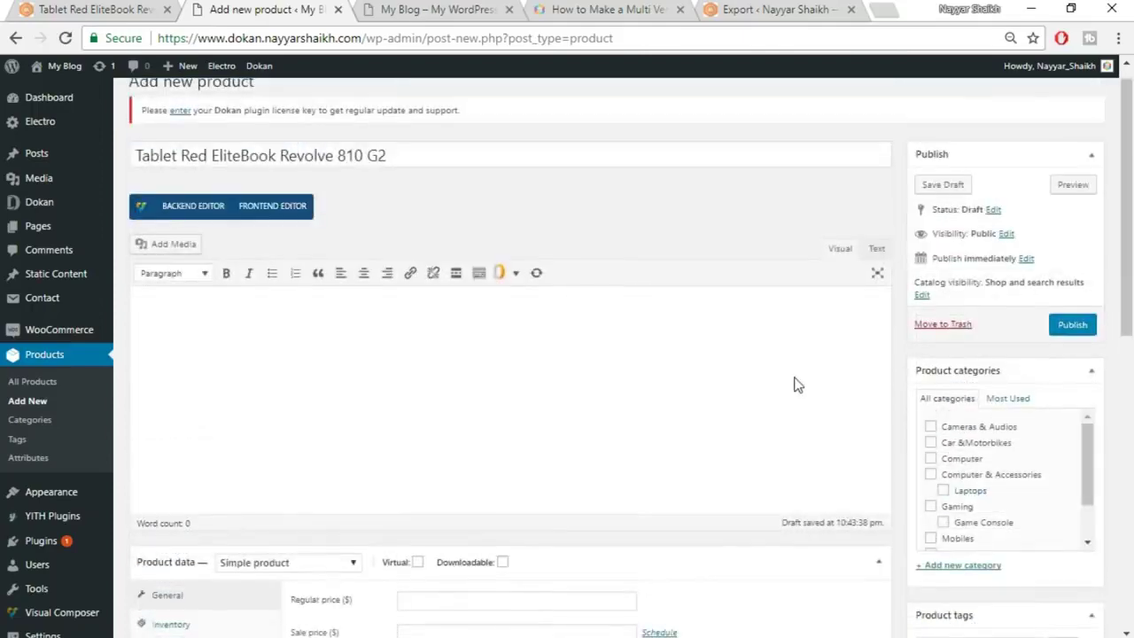
pyautogui.scroll(-3, 1054, 418)
pyautogui.click(502, 530)
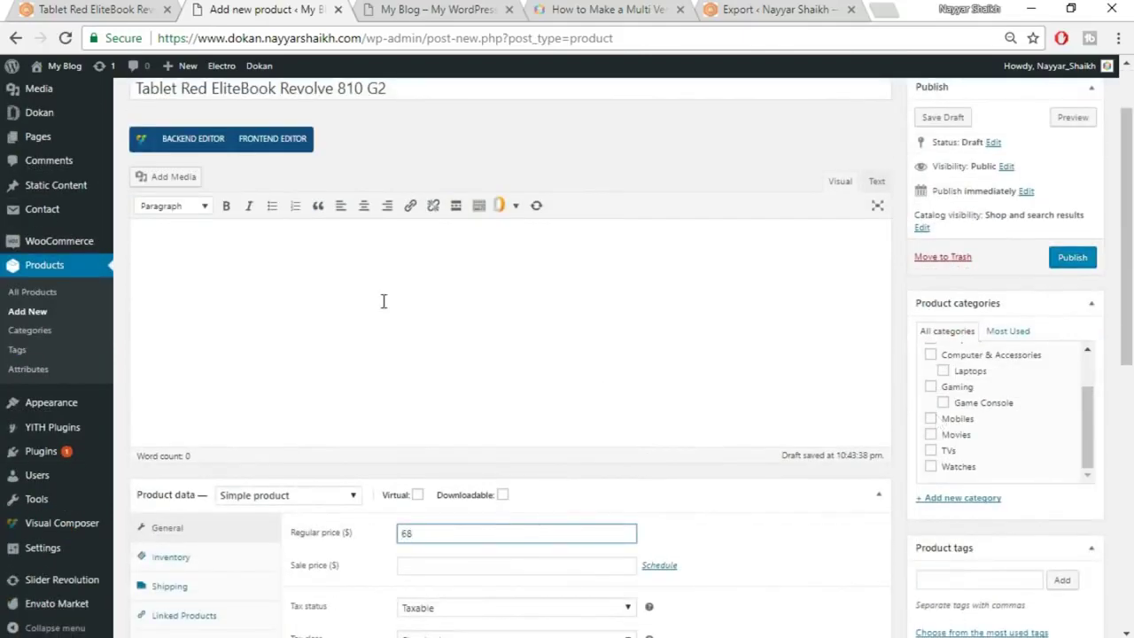
pyautogui.scroll(1, 337, 330)
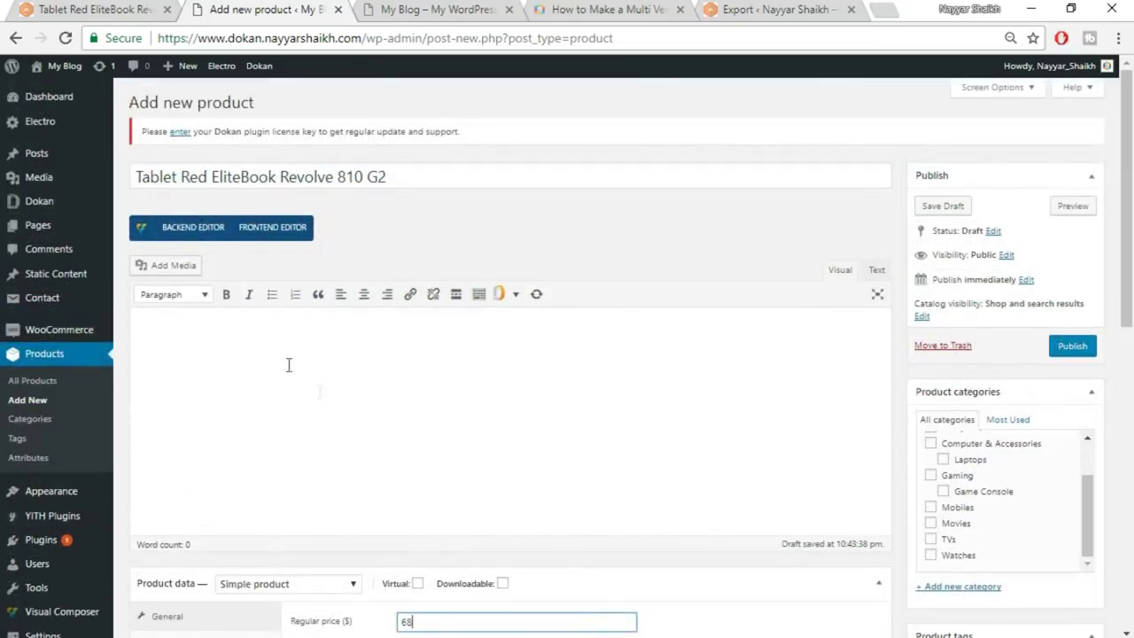
# - Copy the MacBook Pro description from the shop's tablet product page
pyautogui.click(147, 9)
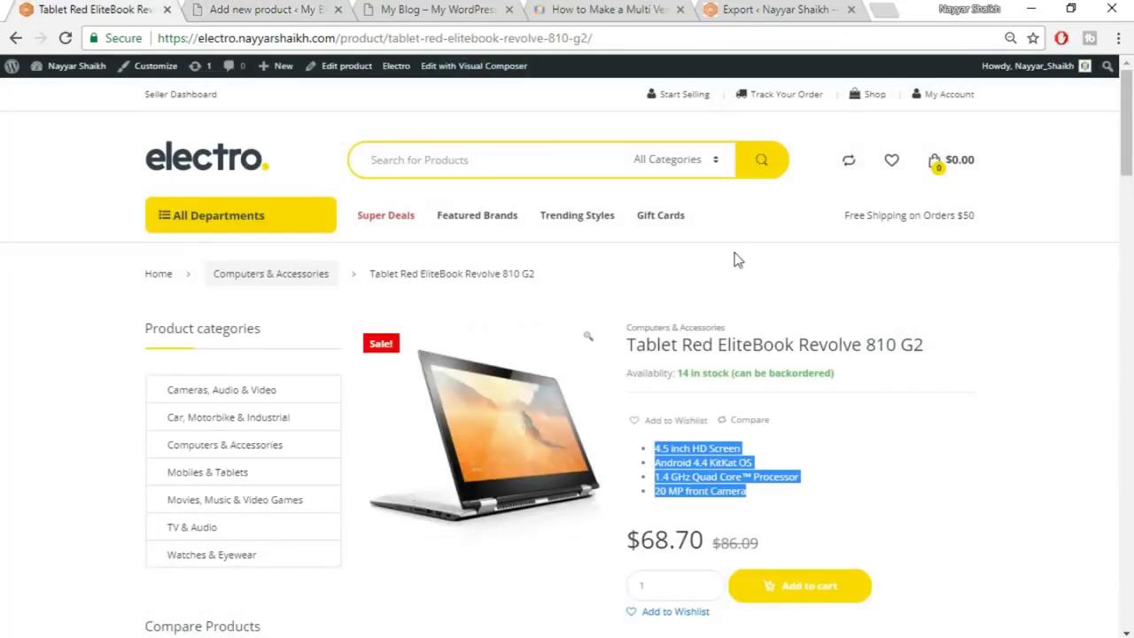
pyautogui.scroll(-3, 735, 254)
pyautogui.scroll(-1, 735, 254)
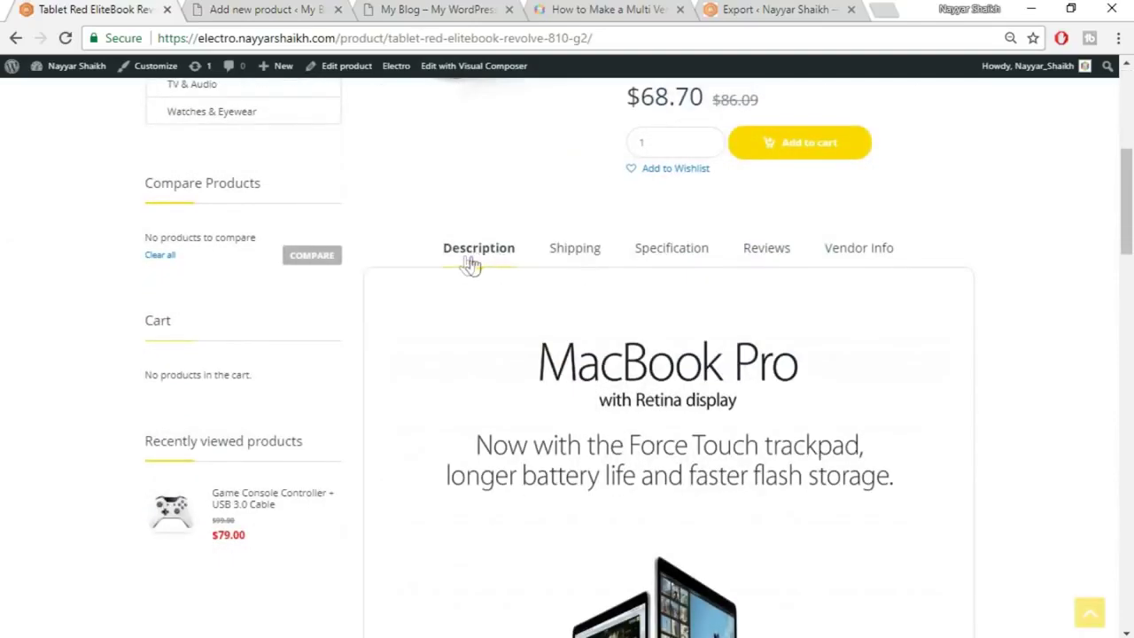
pyautogui.moveTo(493, 324); pyautogui.dragTo(630, 552)
pyautogui.scroll(-2, 630, 552)
pyautogui.moveTo(387, 109); pyautogui.dragTo(633, 393)
pyautogui.scroll(-4, 670, 470)
pyautogui.scroll(-3, 691, 620)
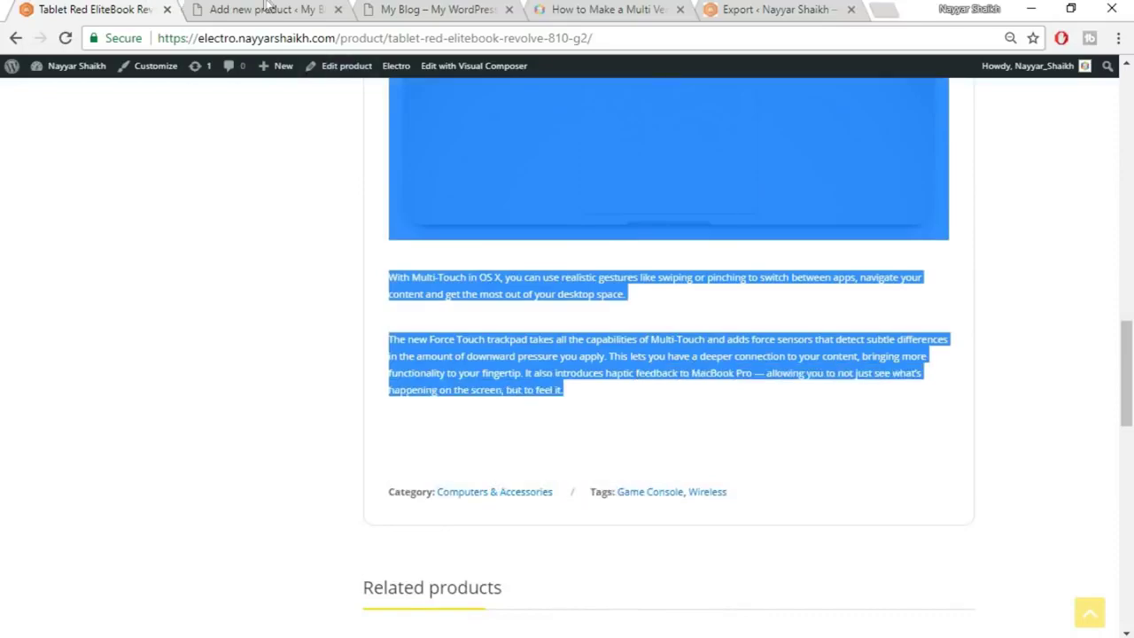
# - Paste the MacBook Pro description into the product body and tick the Laptops category
pyautogui.click(265, 9)
pyautogui.hotkey('ctrl', 'v')
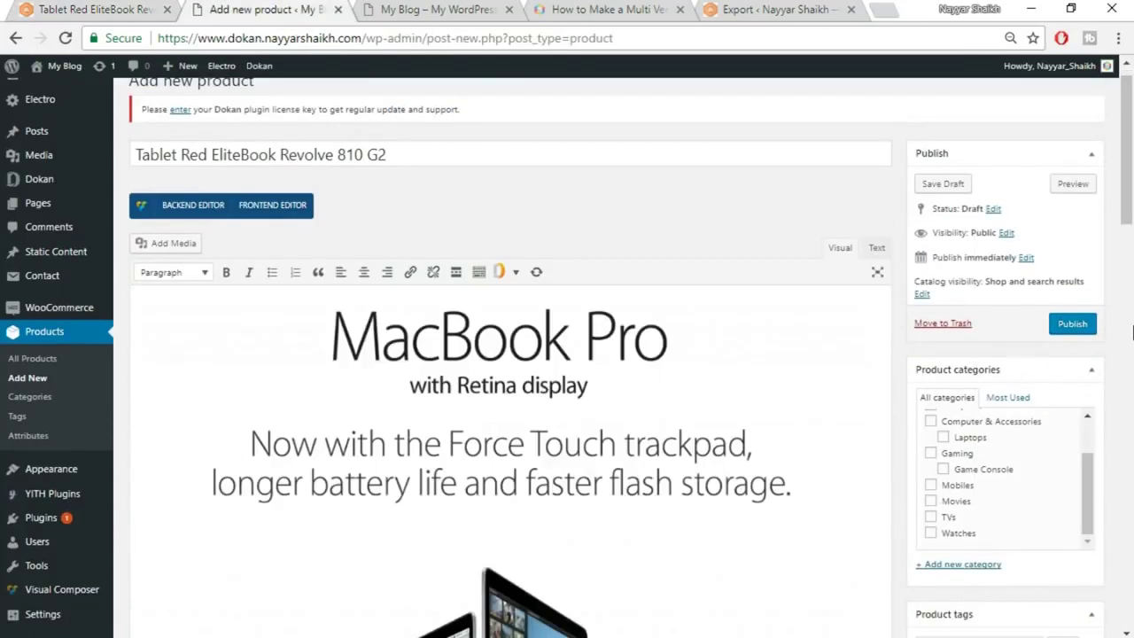
pyautogui.scroll(-2, 995, 363)
pyautogui.scroll(2, 991, 367)
pyautogui.scroll(3, 992, 365)
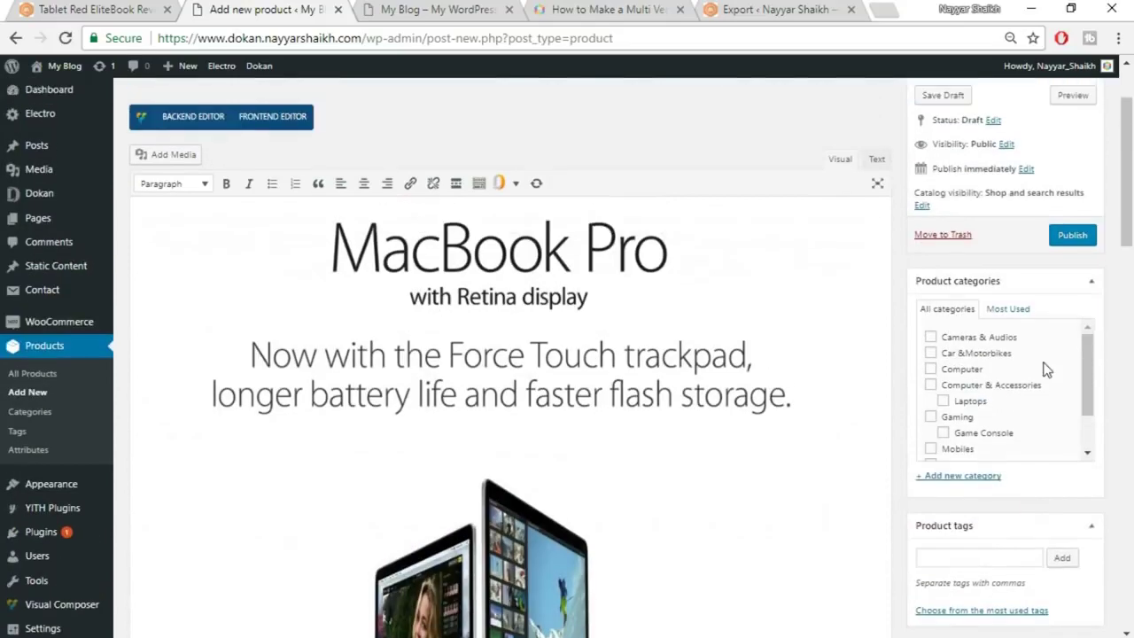
pyautogui.scroll(-2, 828, 295)
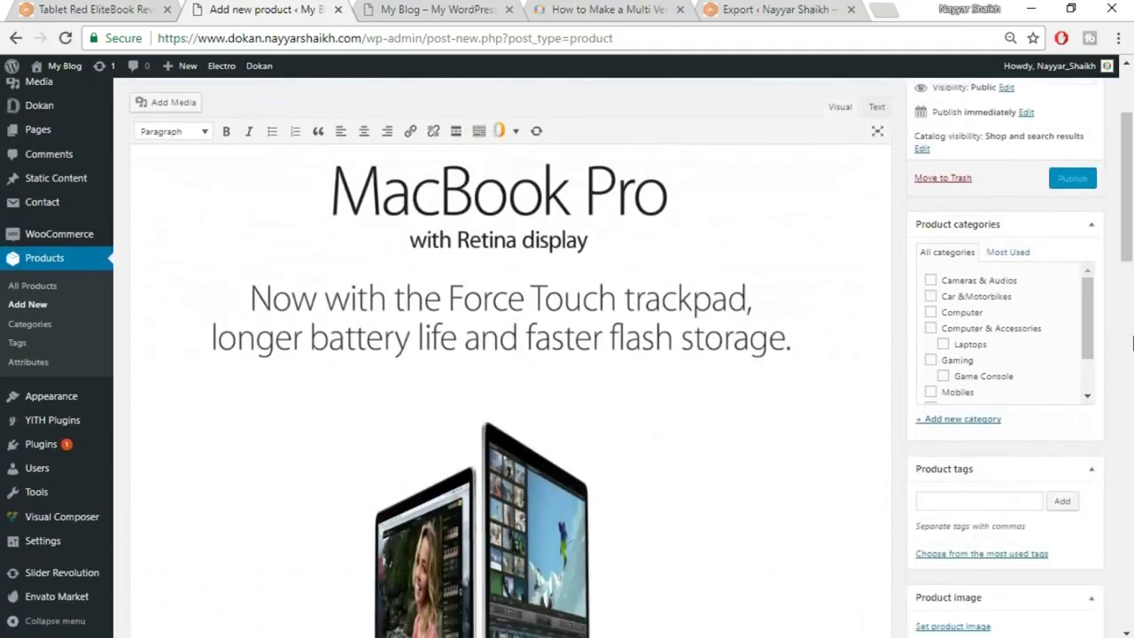
pyautogui.click(973, 317)
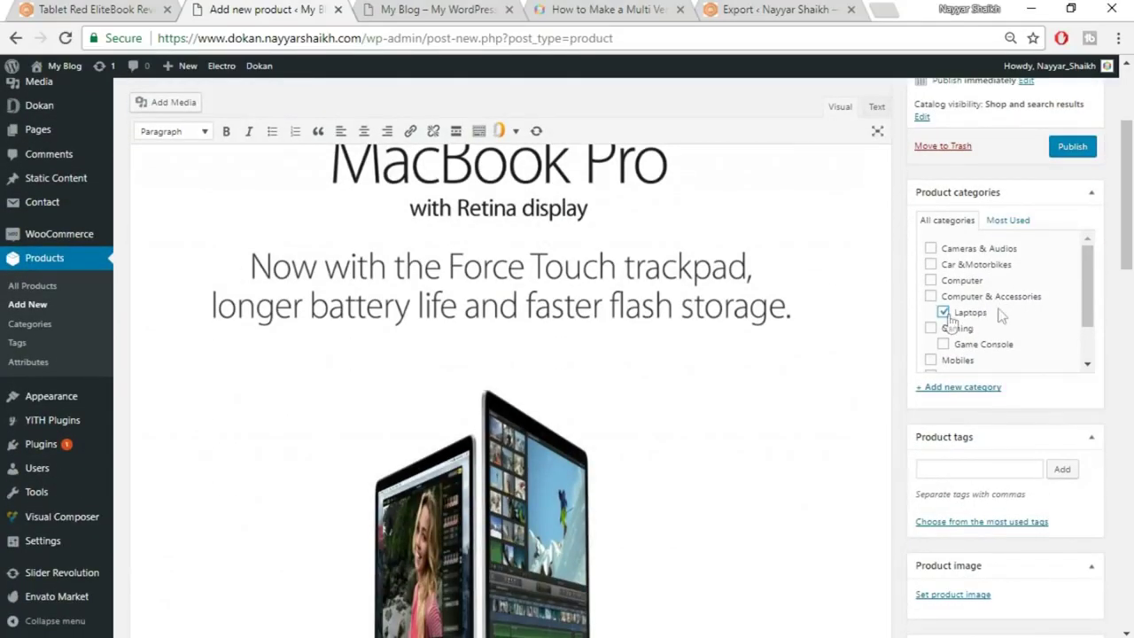
pyautogui.moveTo(1128, 282); pyautogui.dragTo(1118, 341)
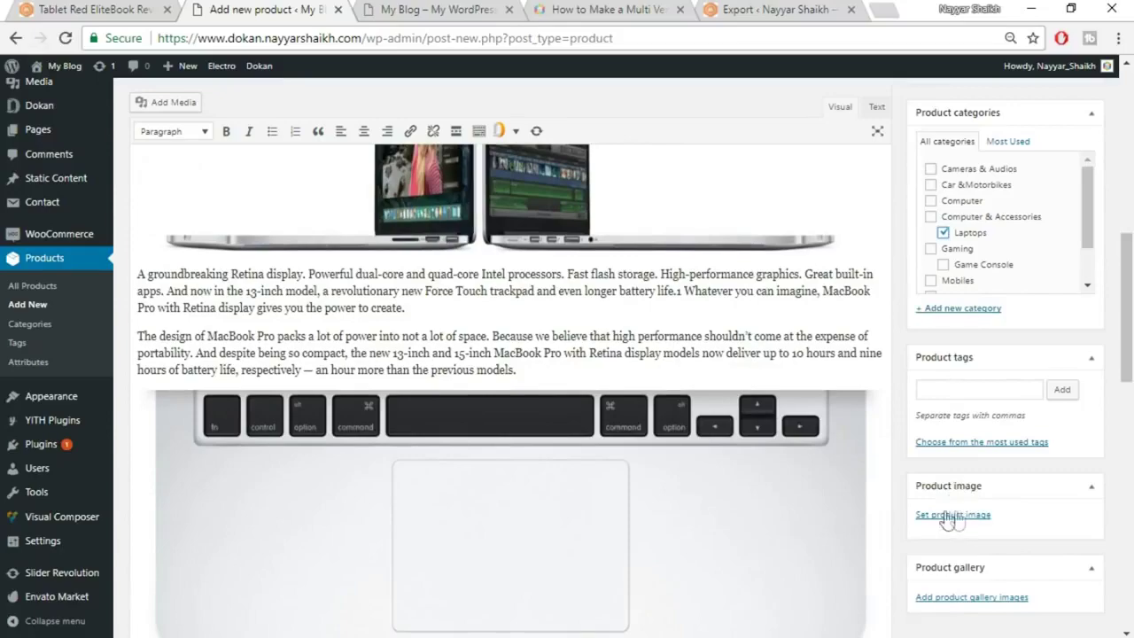
# - Choose the Ultrabooks laptop picture from the Media Library as the product image
pyautogui.click(141, 8)
pyautogui.scroll(5, 624, 379)
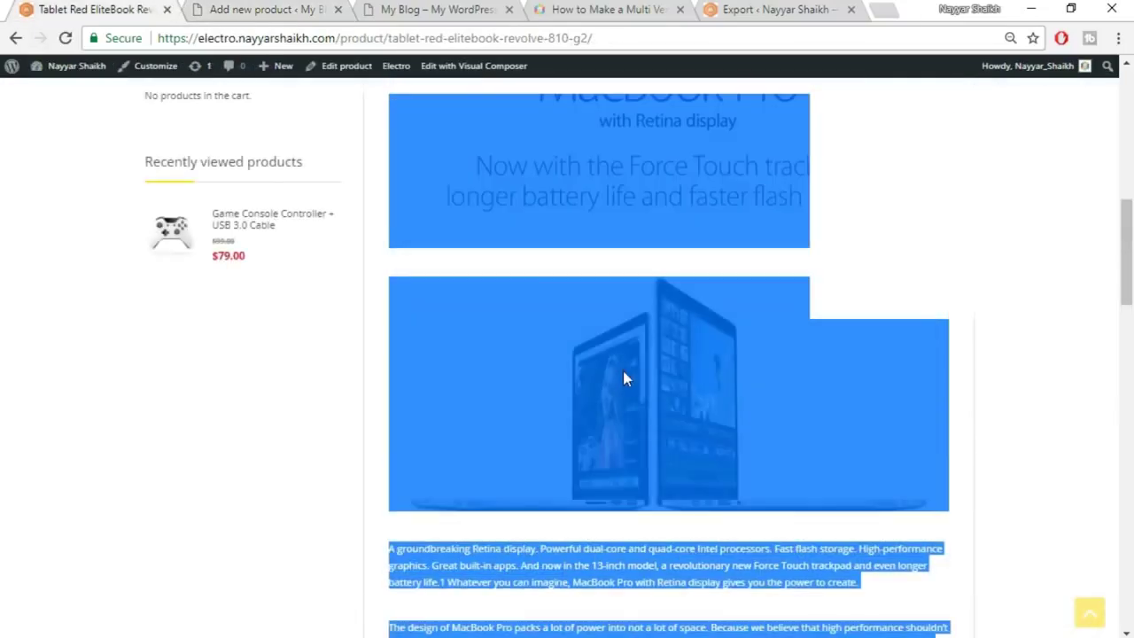
pyautogui.scroll(10, 624, 377)
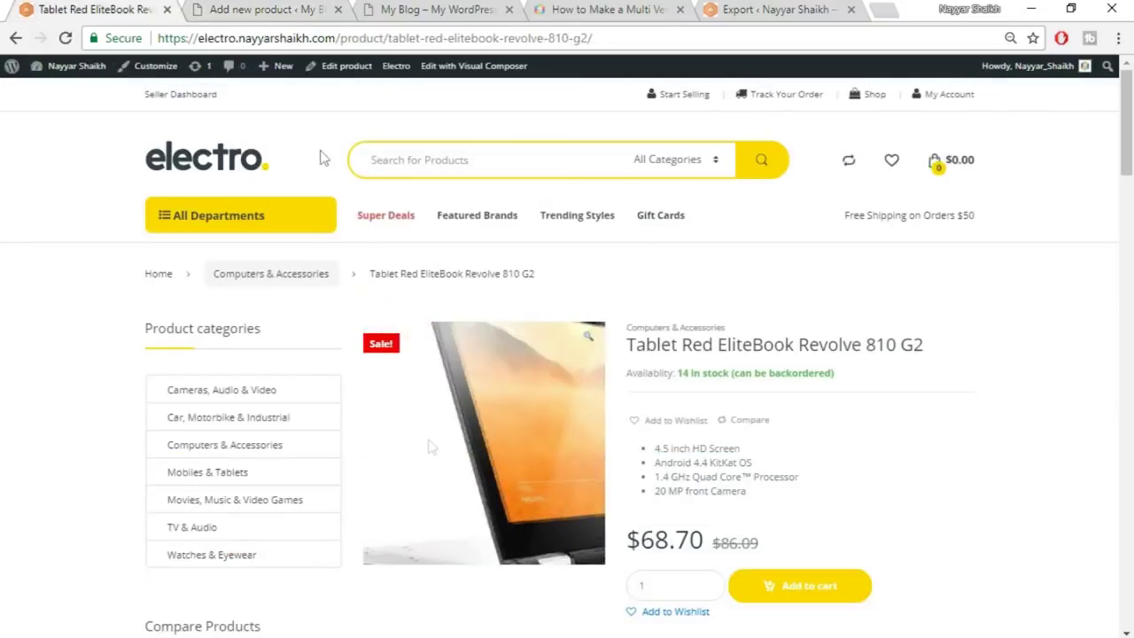
pyautogui.hotkey('ctrl', 'Tab')
pyautogui.click(948, 523)
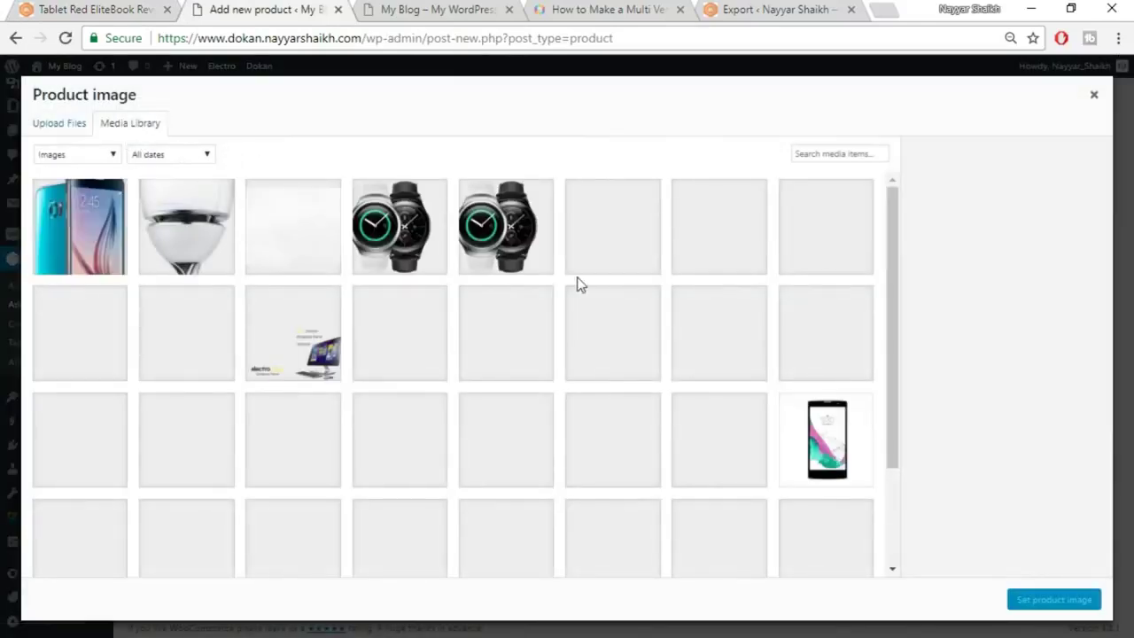
pyautogui.click(496, 452)
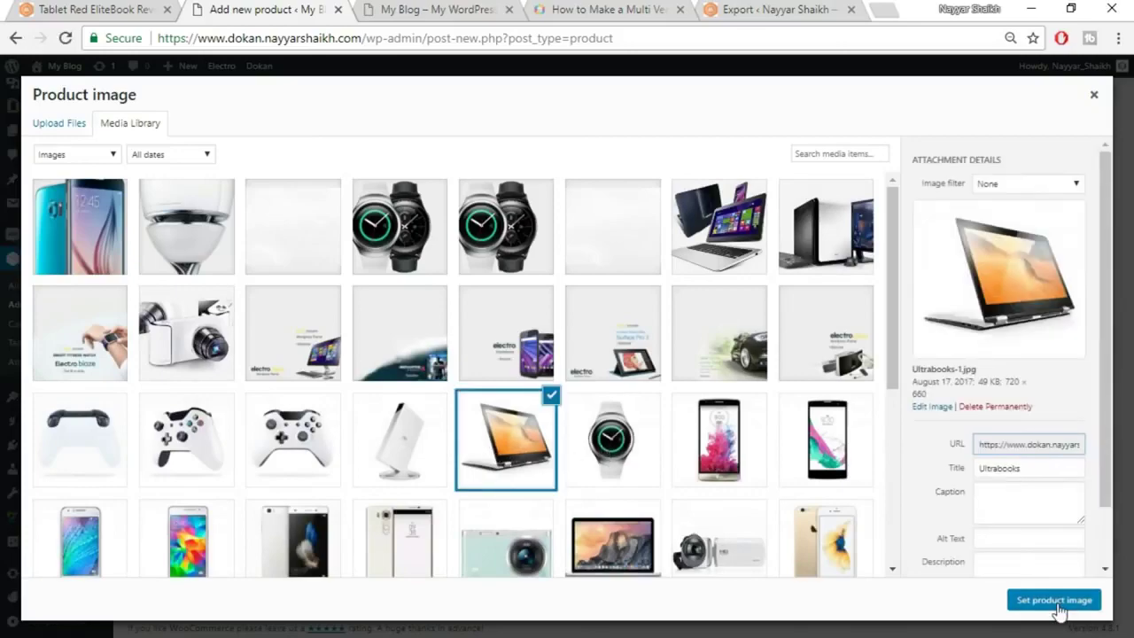
pyautogui.click(1063, 596)
pyautogui.scroll(-5, 1106, 544)
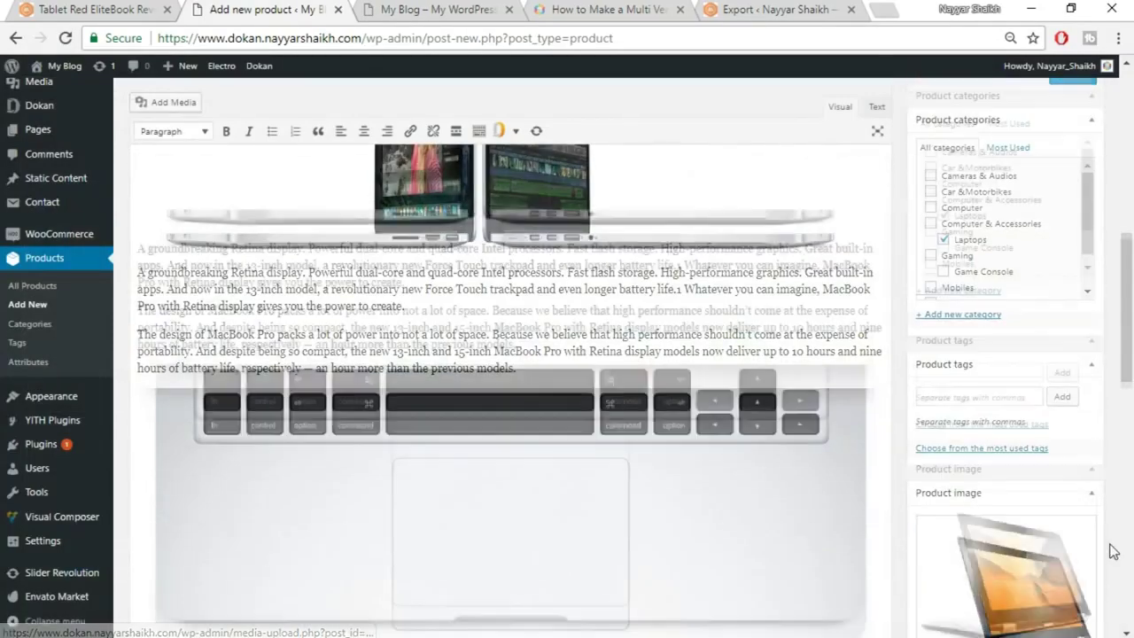
pyautogui.scroll(-2, 282, 230)
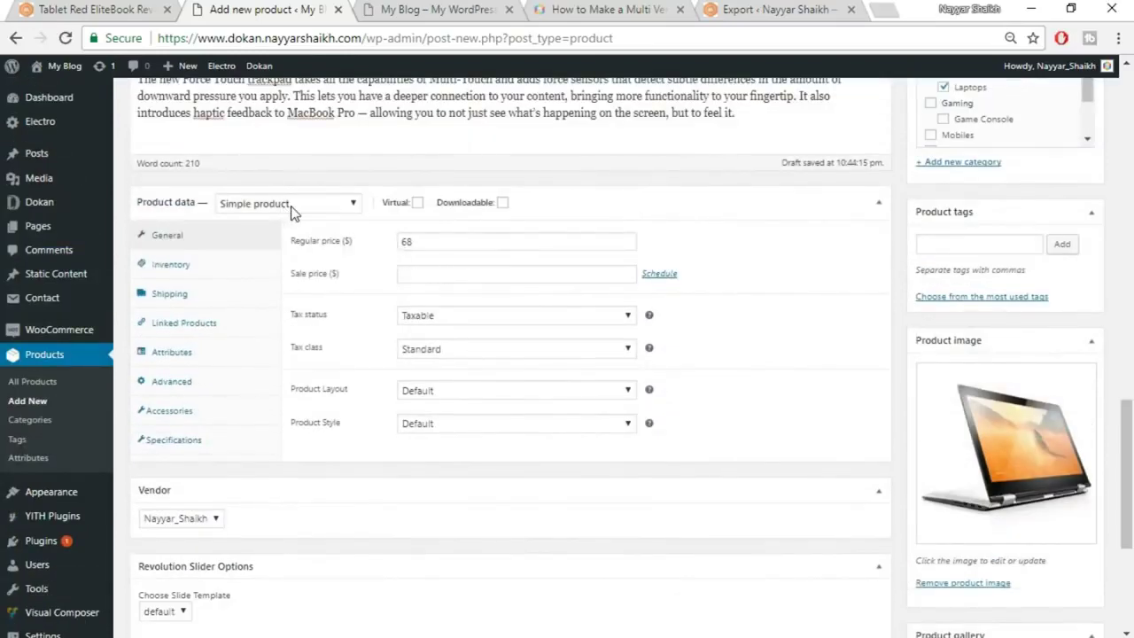
pyautogui.hotkey('ctrl', 'shift', 'Tab')
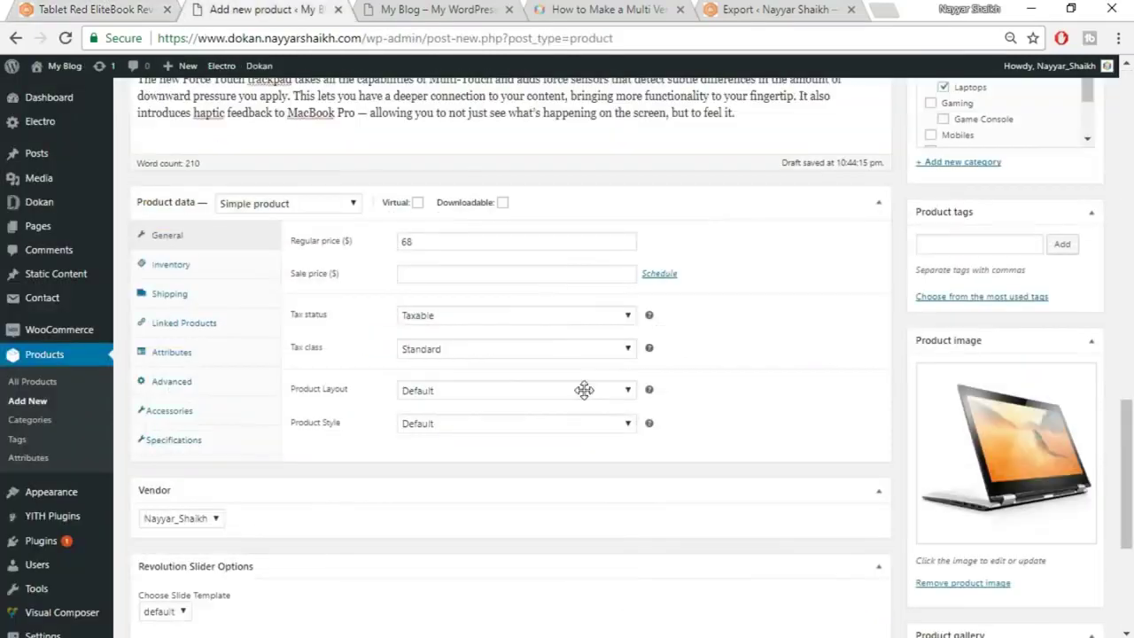
pyautogui.click(239, 9)
# - Change the pricing to a regular price of 86 and a sale price of 68
pyautogui.click(454, 267)
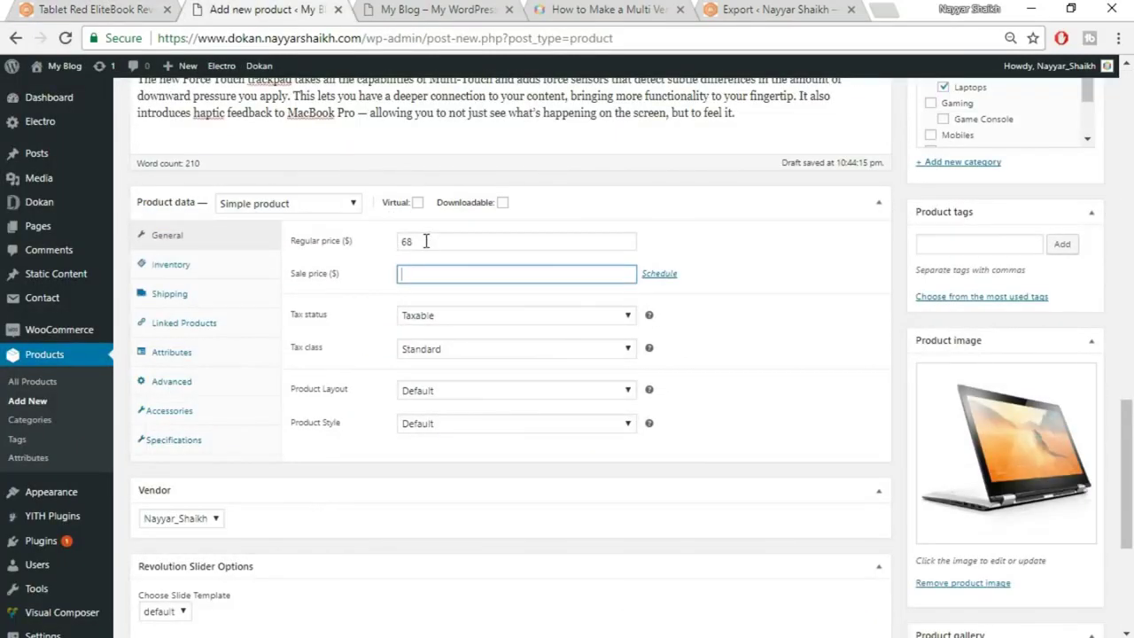
pyautogui.moveTo(426, 246); pyautogui.dragTo(380, 249)
pyautogui.press('BackSpace')
pyautogui.click(457, 278)
pyautogui.write('68')
pyautogui.click(449, 241)
pyautogui.write('86')
pyautogui.click(729, 365)
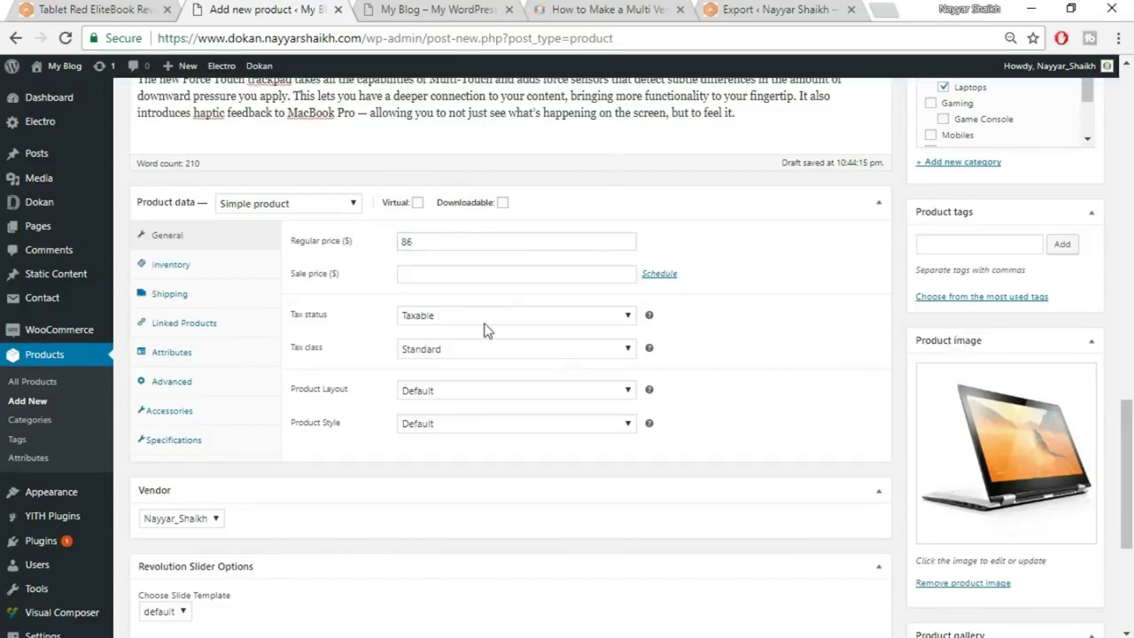
# - Set the tax class to GST and enter SKU sc-1 in Inventory
pyautogui.click(470, 355)
pyautogui.click(449, 408)
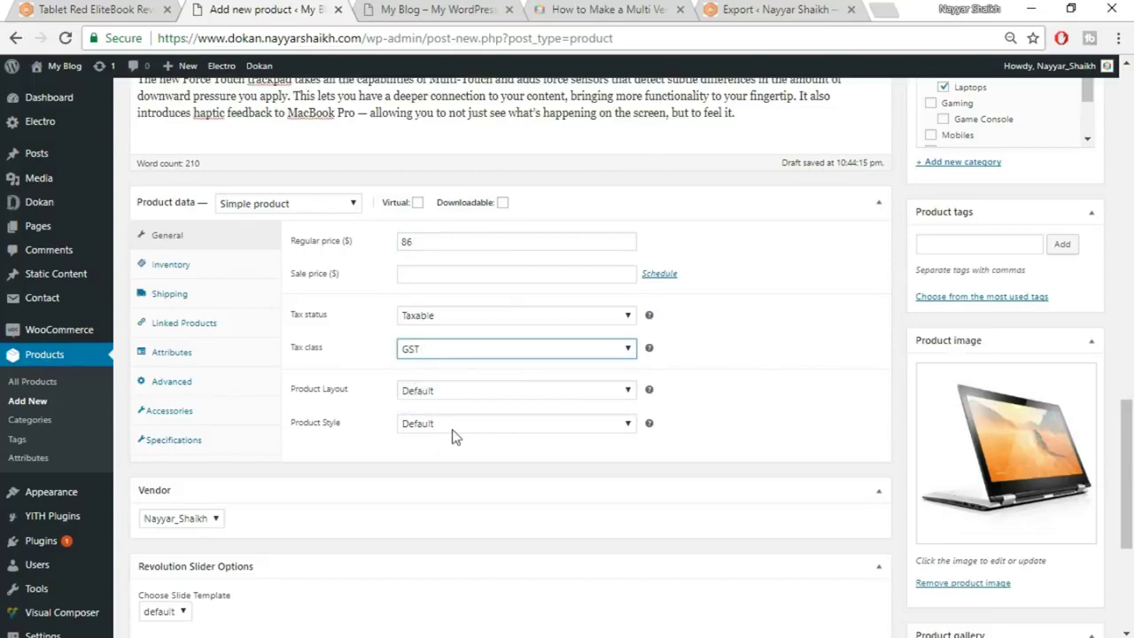
pyautogui.click(204, 272)
pyautogui.click(424, 237)
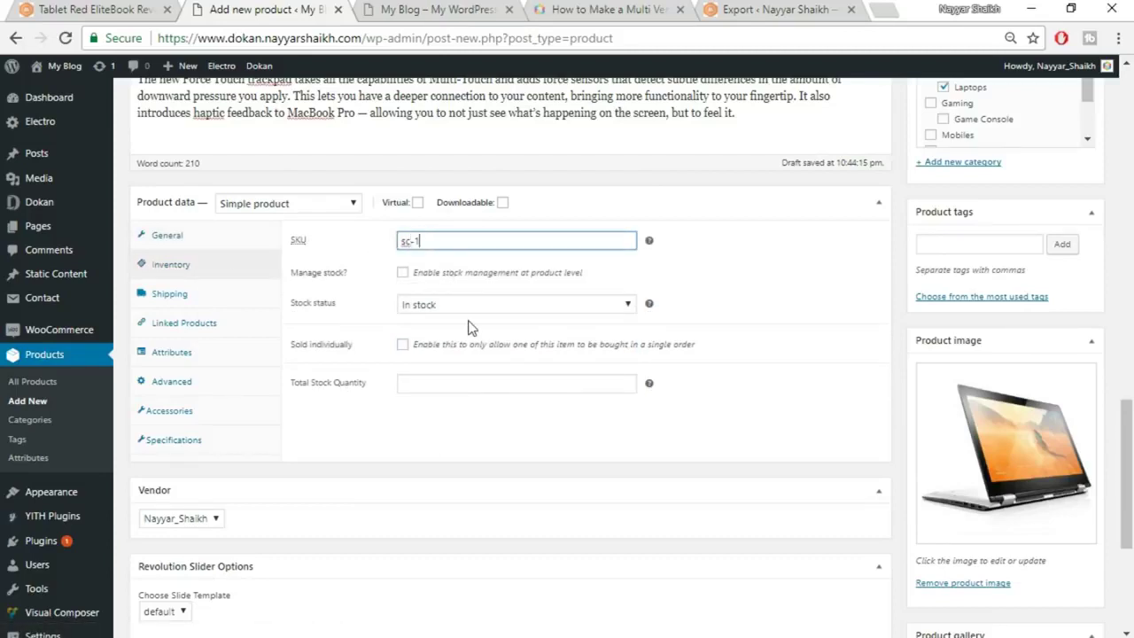
# - Leave the product's shipping class set to no shipping class
pyautogui.click(214, 297)
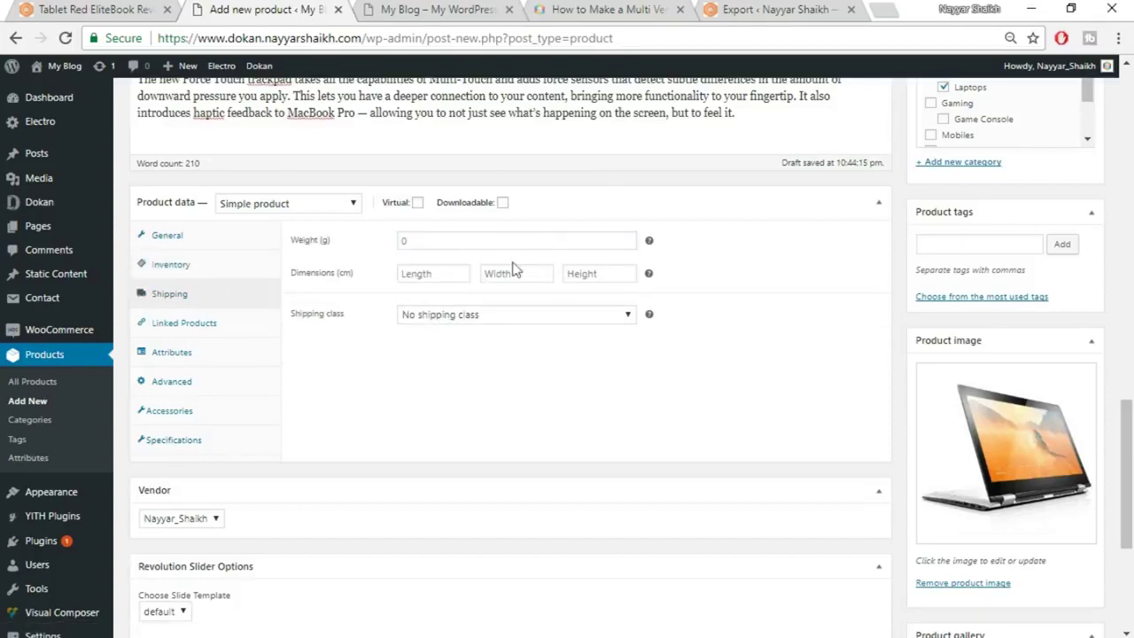
pyautogui.click(490, 317)
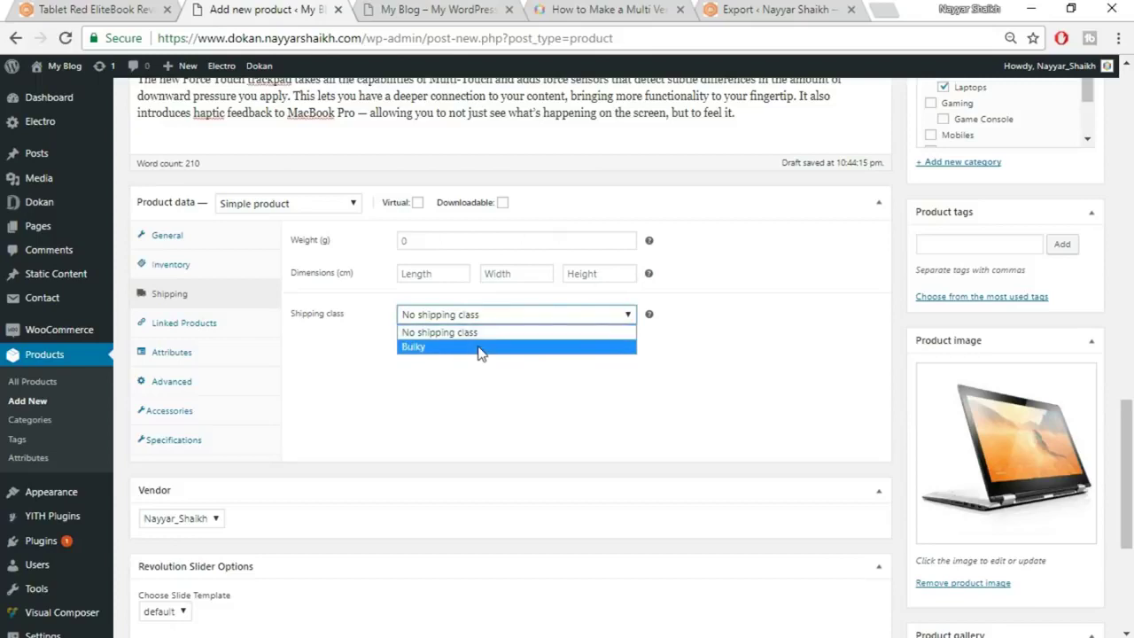
pyautogui.click(471, 334)
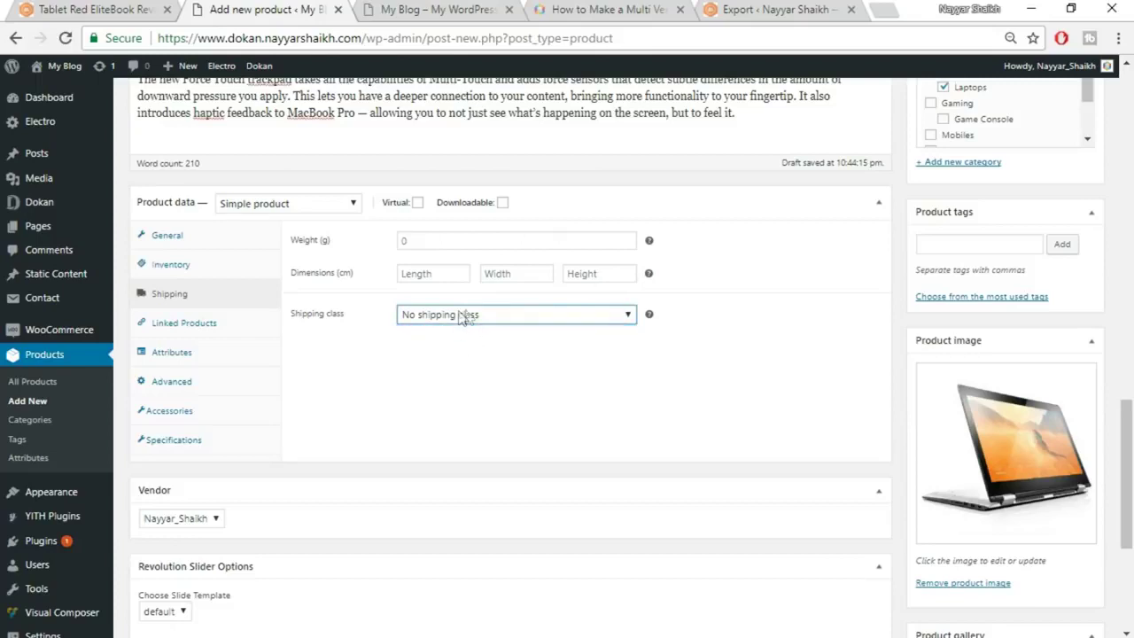
pyautogui.click(443, 317)
pyautogui.click(449, 393)
pyautogui.click(219, 330)
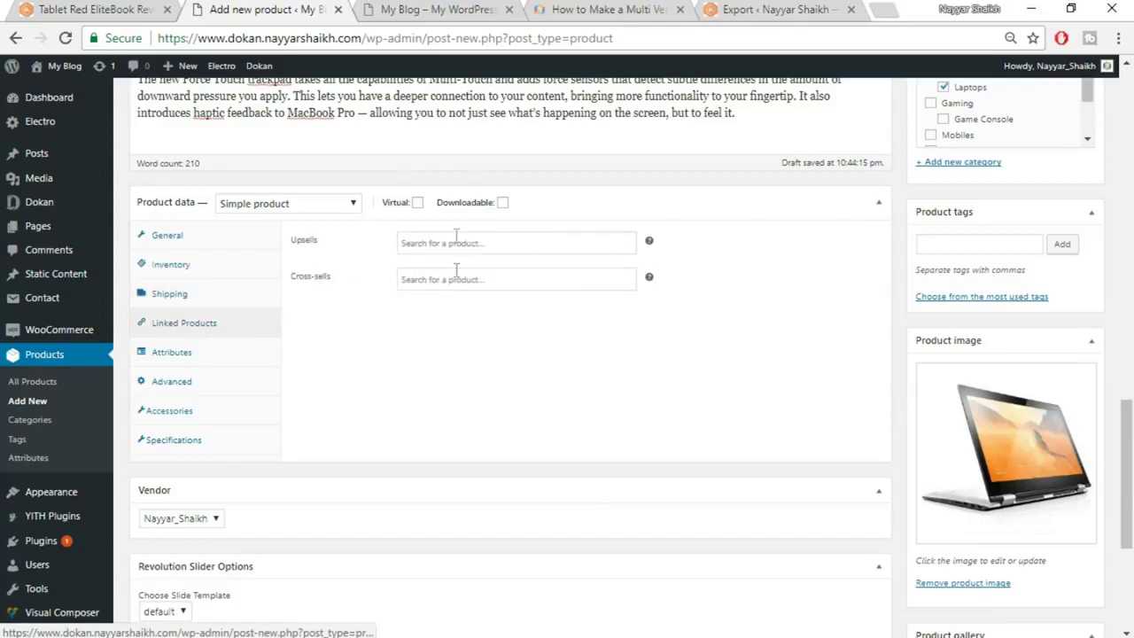
# - Review the product's Attributes section without adding any attribute
pyautogui.click(210, 352)
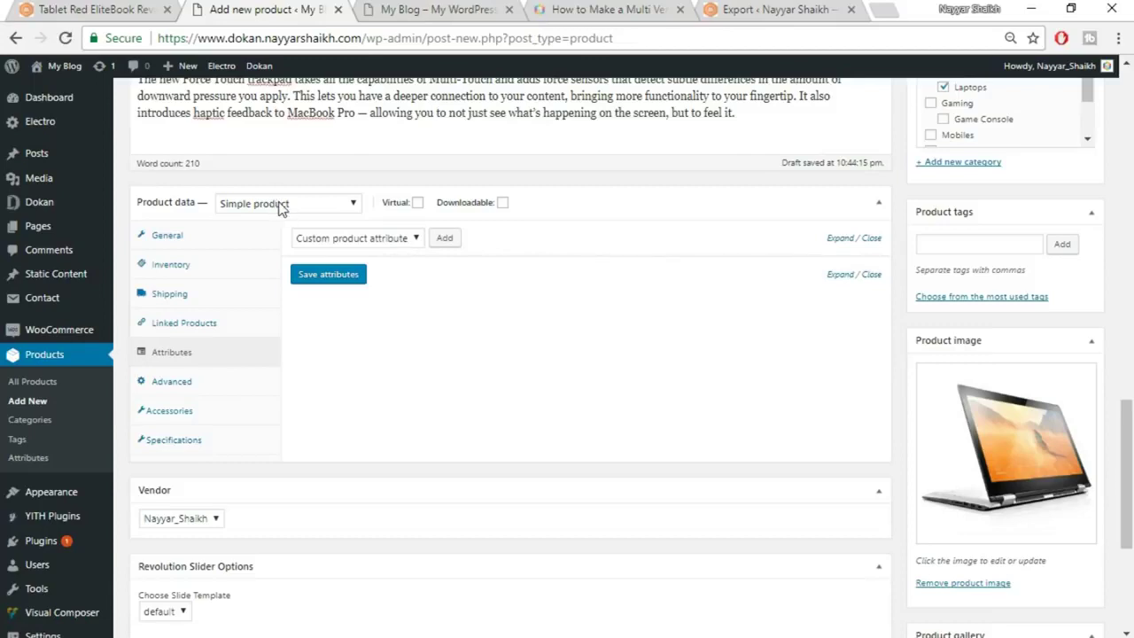
pyautogui.click(360, 239)
pyautogui.click(634, 251)
# - Check the Accessories section, then bring up the Tablet Red EliteBook Revolve 810 G2 storefront page
pyautogui.click(195, 411)
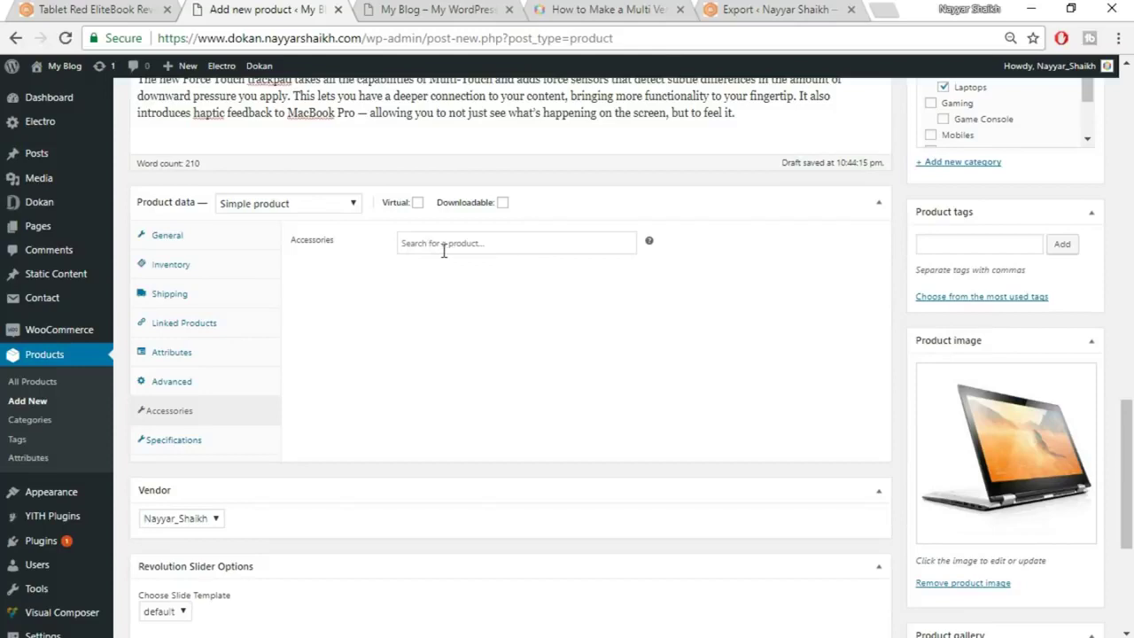
pyautogui.click(447, 244)
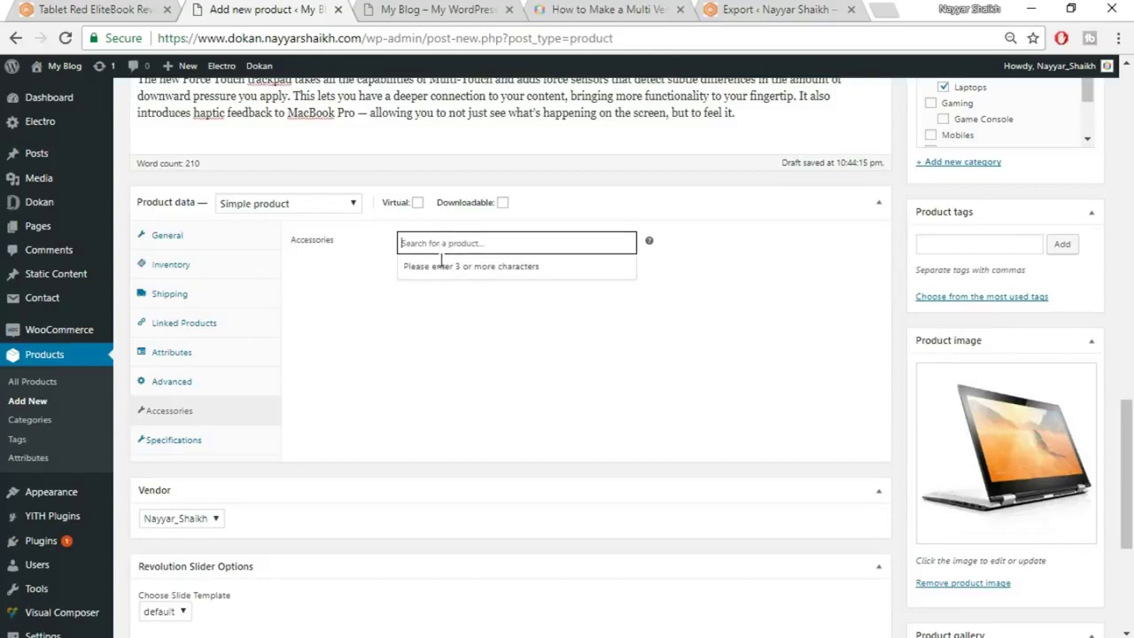
pyautogui.click(459, 328)
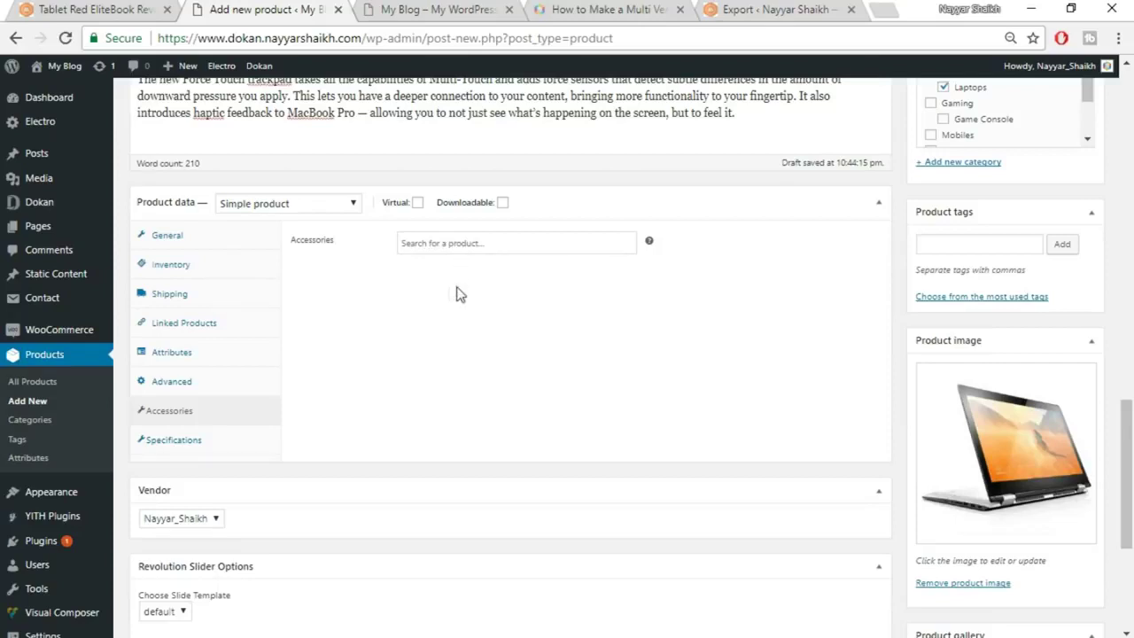
pyautogui.click(95, 8)
pyautogui.scroll(-5, 791, 336)
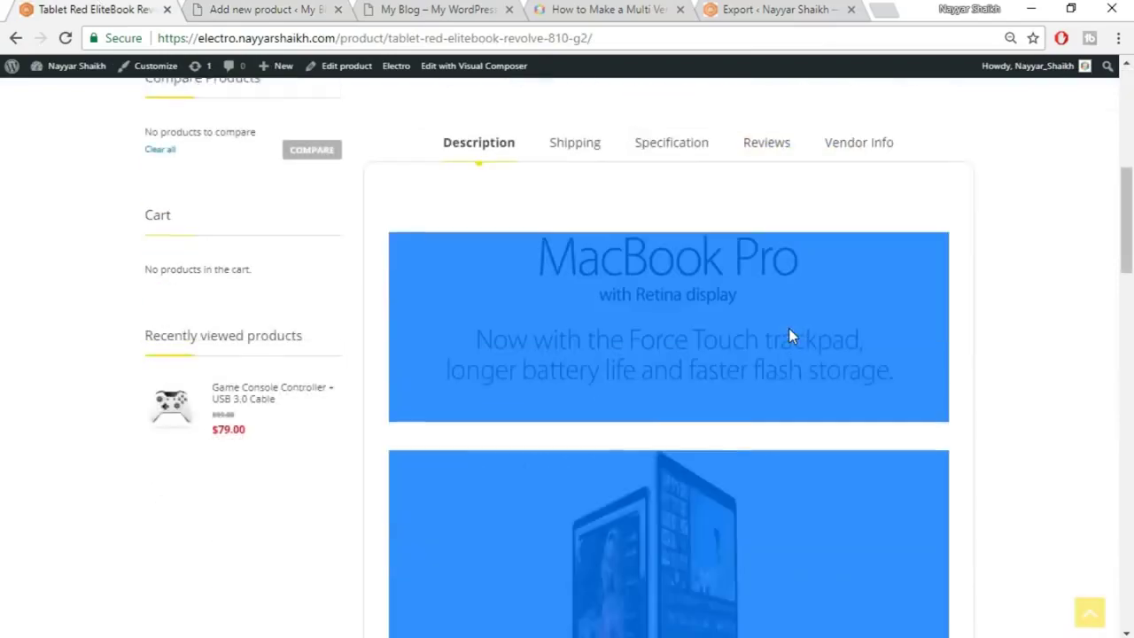
# - Copy the existing product's specification table and paste it into the Specifications editor
pyautogui.scroll(4, 794, 354)
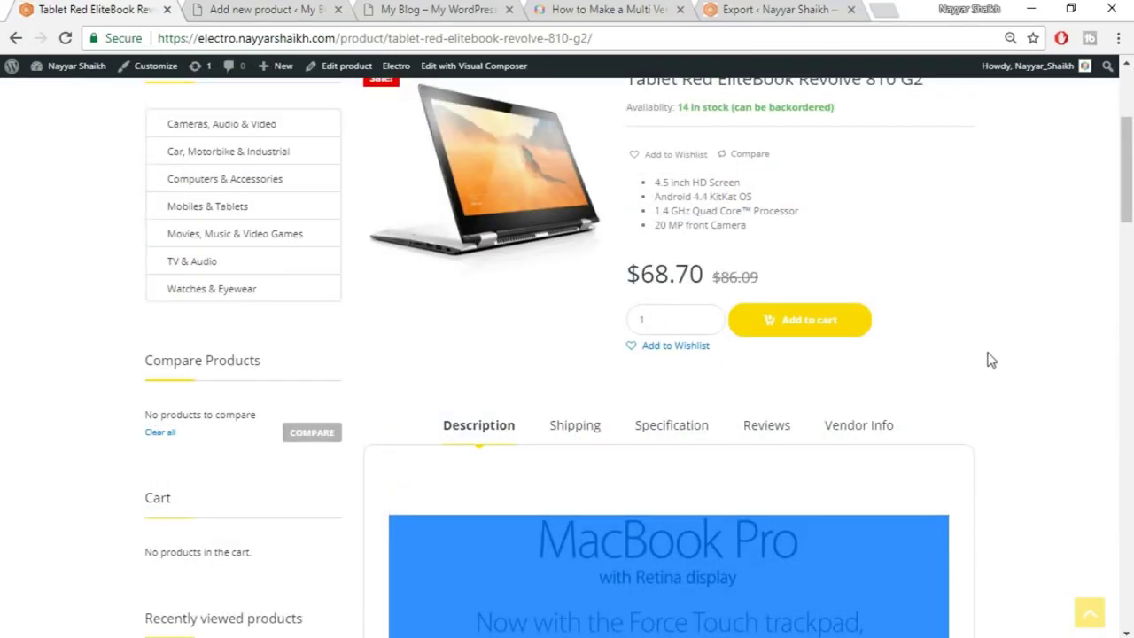
pyautogui.scroll(-3, 523, 441)
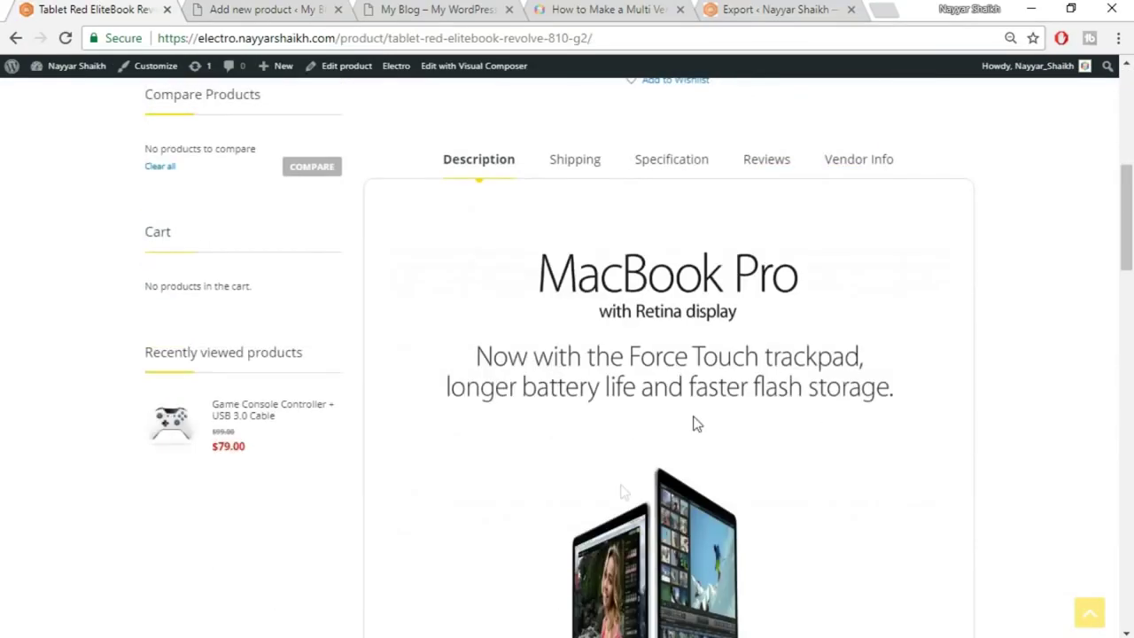
pyautogui.click(248, 9)
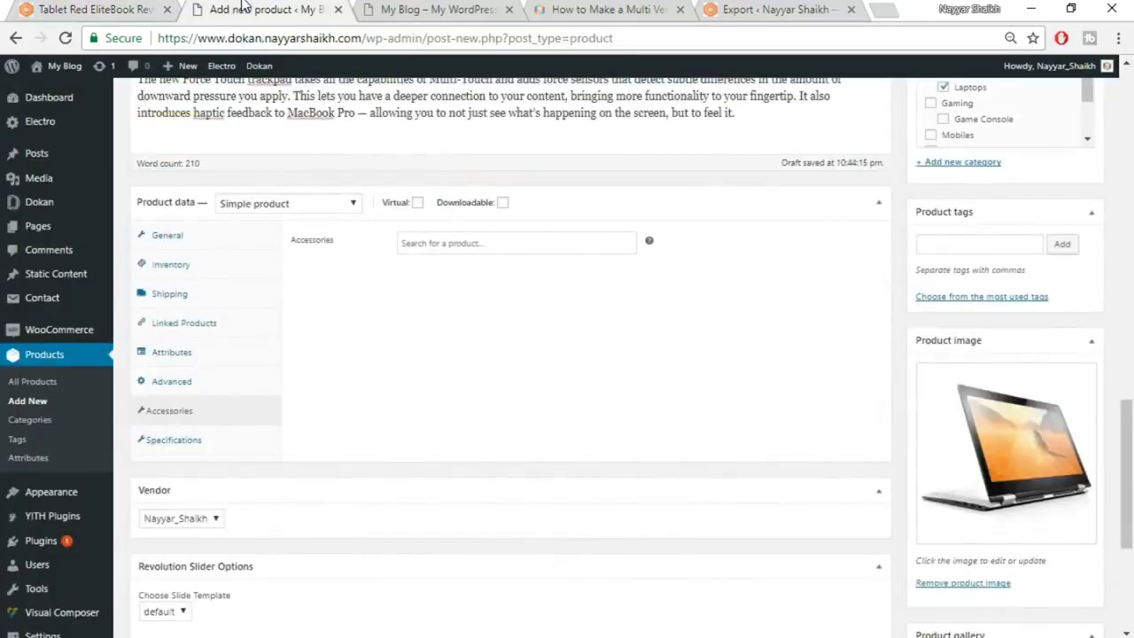
pyautogui.click(221, 442)
pyautogui.click(131, 7)
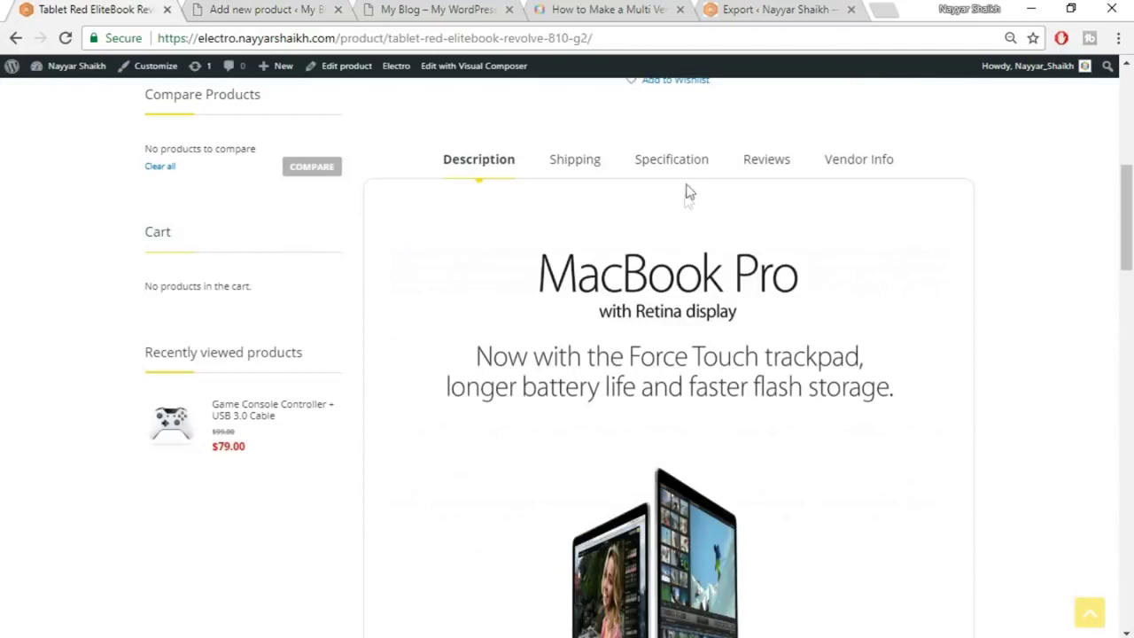
pyautogui.click(683, 170)
pyautogui.moveTo(405, 210); pyautogui.dragTo(620, 380)
pyautogui.hotkey('ctrl', 'c')
pyautogui.scroll(3, 760, 347)
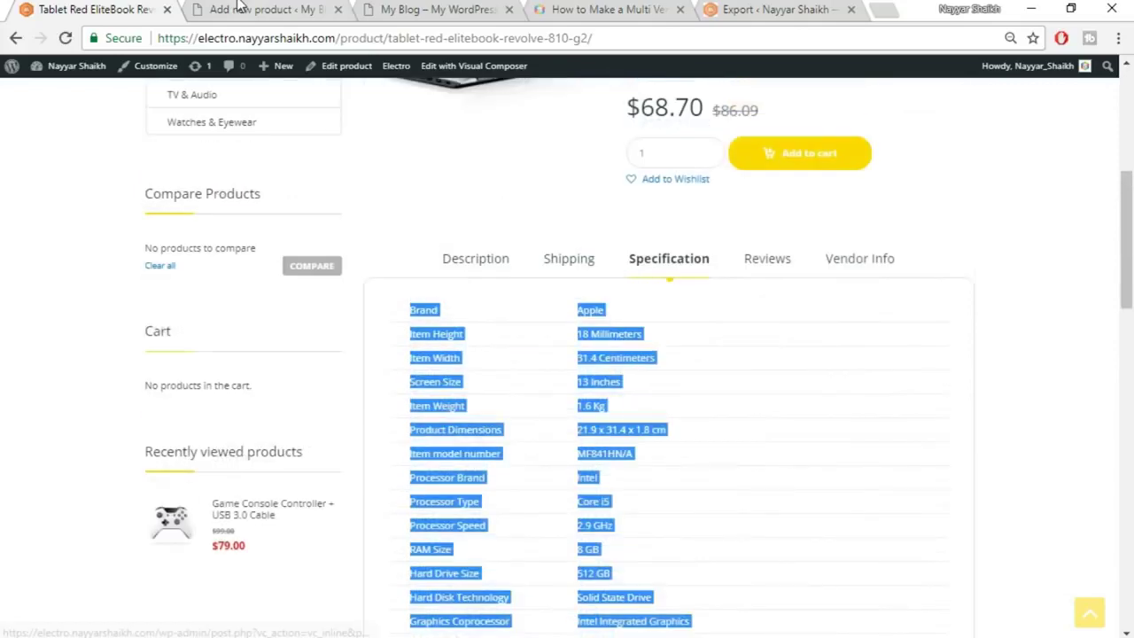
pyautogui.click(266, 9)
pyautogui.hotkey('ctrl', 'v')
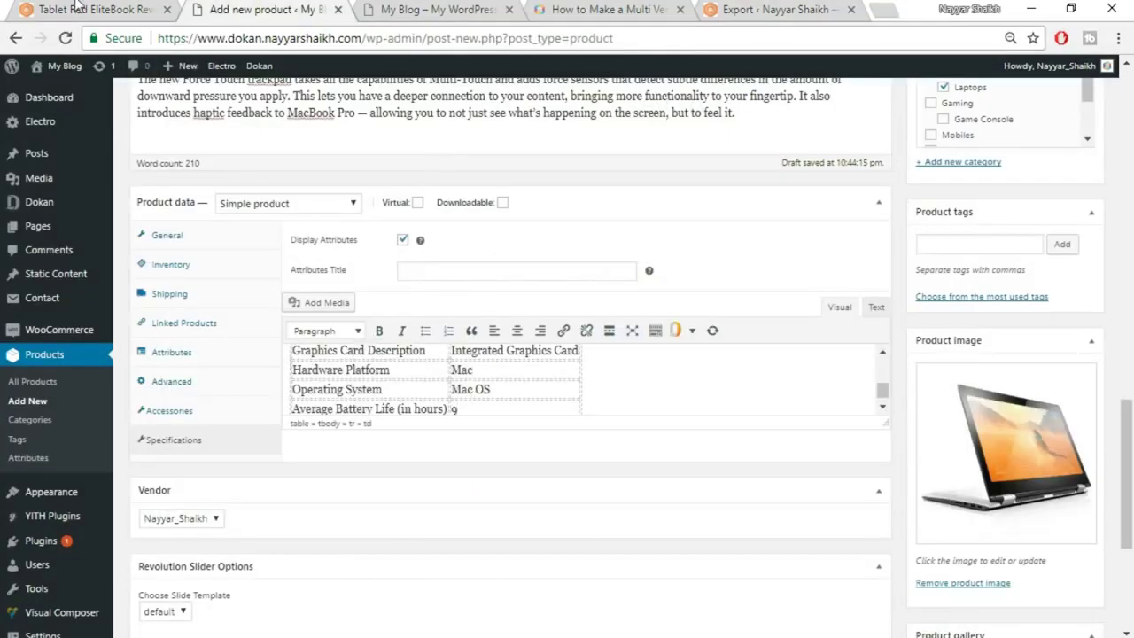
# - Compare the pasted specs, ending with Mac OS and battery life 9, against the product page
pyautogui.hotkey('ctrl', 'shift', 'Tab')
pyautogui.click(1027, 288)
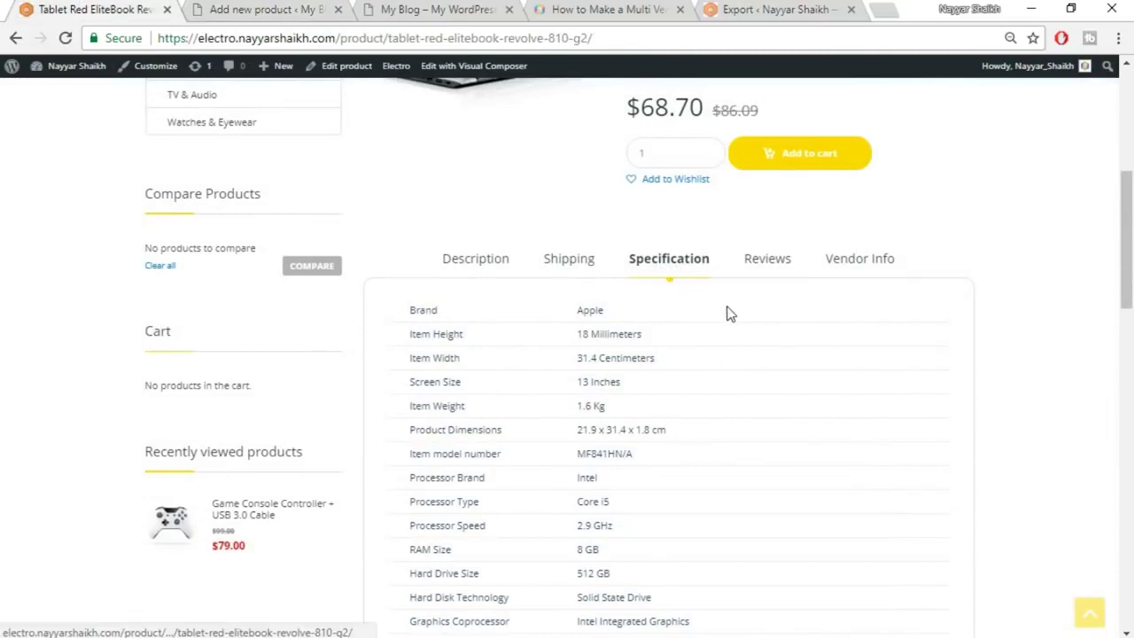
pyautogui.scroll(-1, 729, 314)
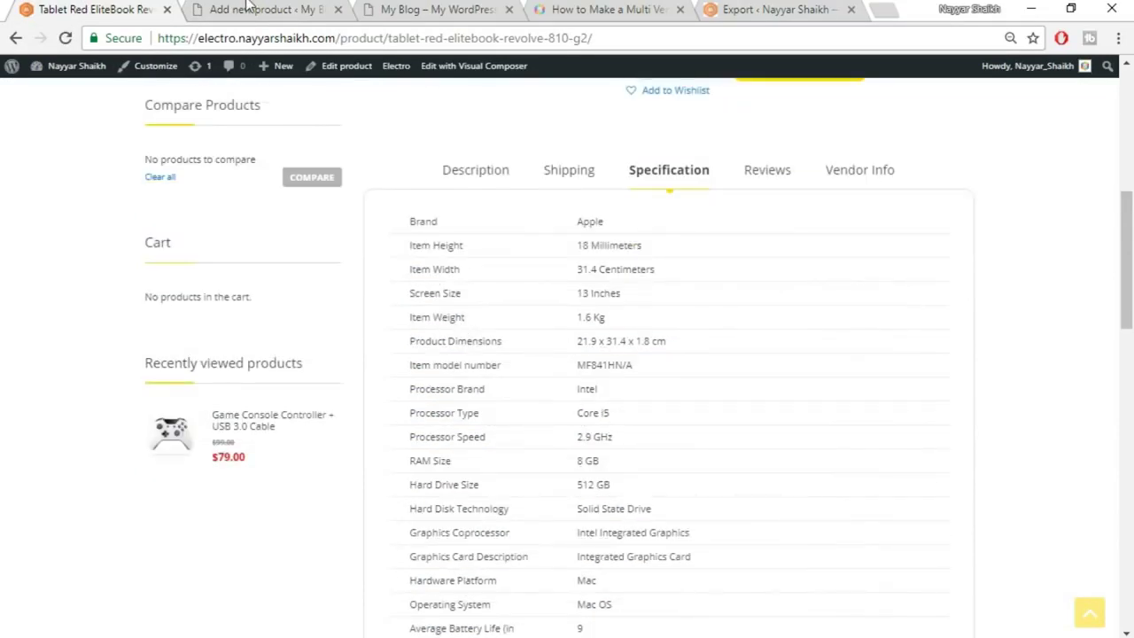
pyautogui.click(252, 8)
pyautogui.scroll(-1, 657, 358)
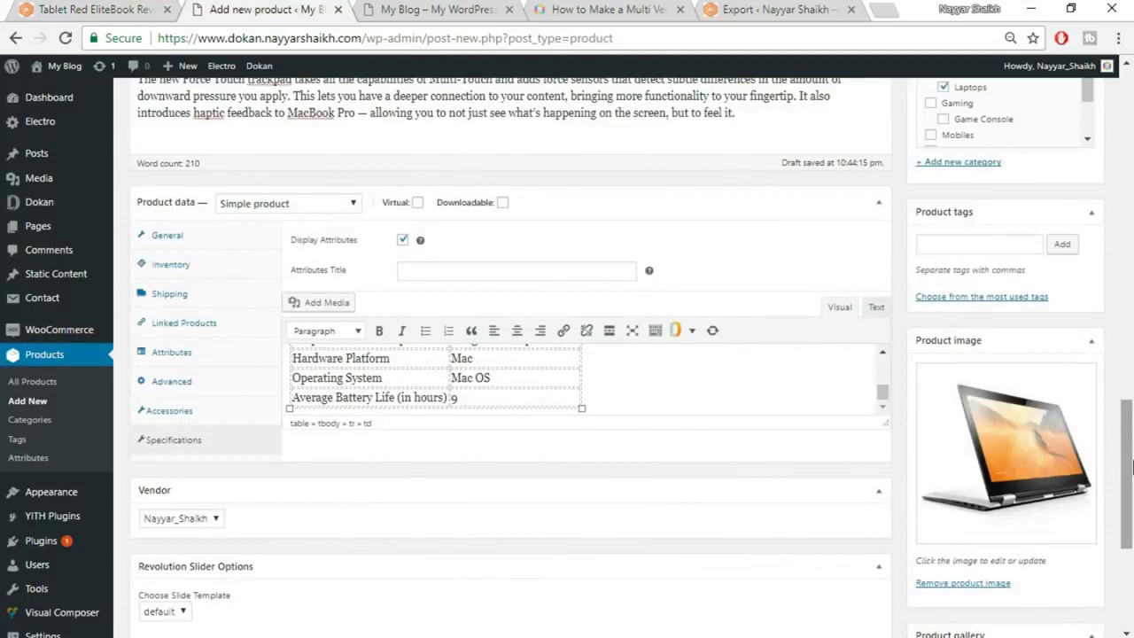
pyautogui.moveTo(1130, 505); pyautogui.dragTo(1131, 567)
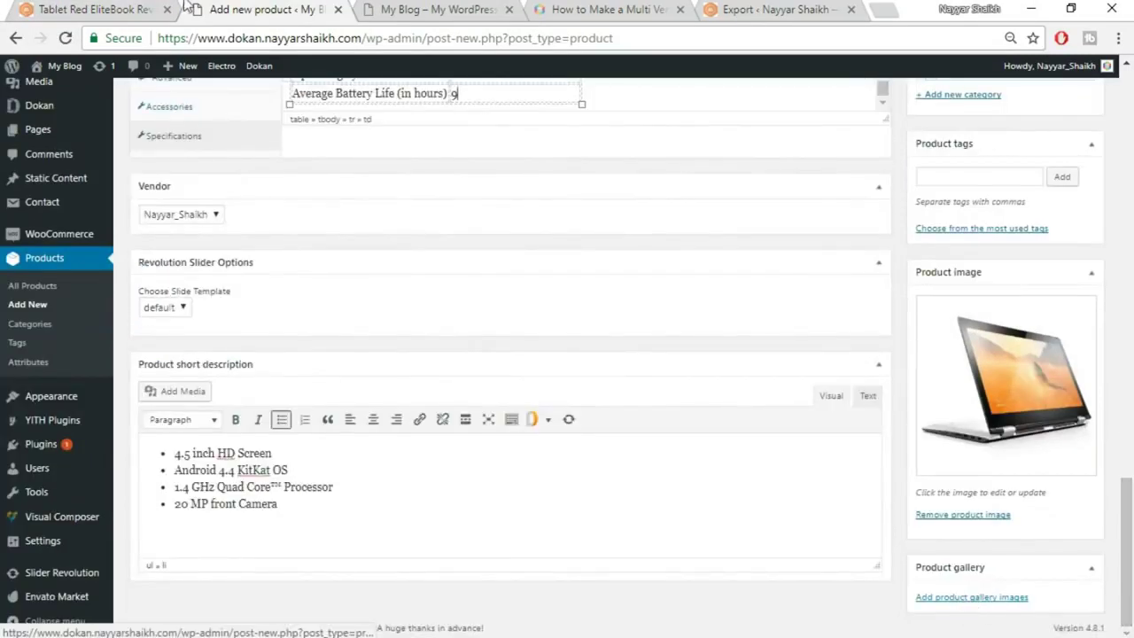
pyautogui.click(71, 8)
pyautogui.scroll(4, 435, 275)
pyautogui.scroll(1, 435, 274)
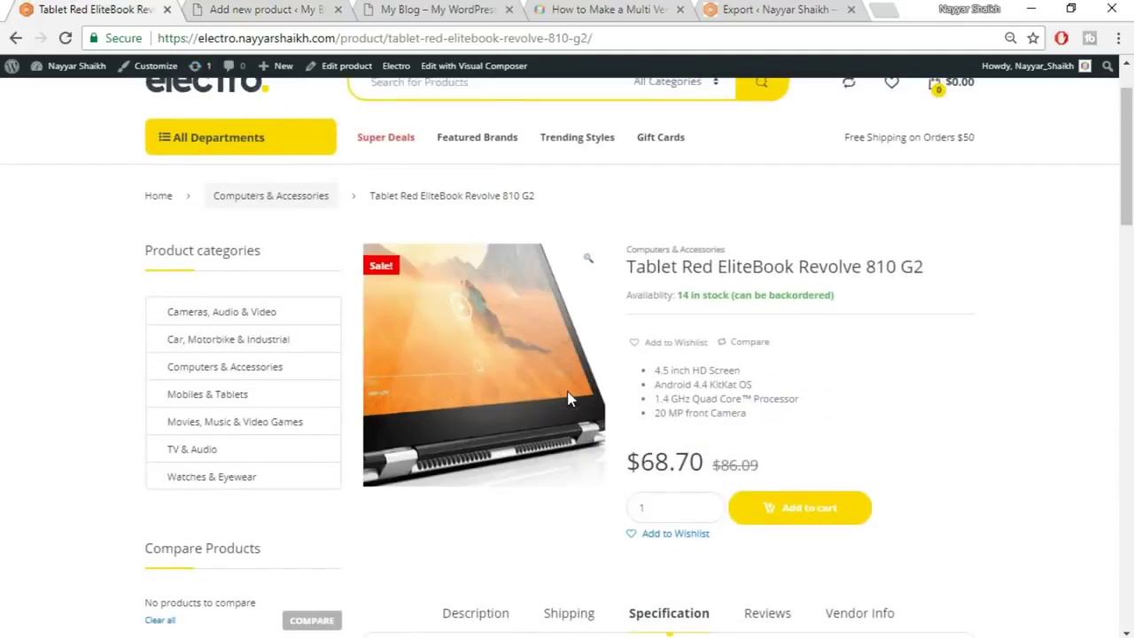
pyautogui.scroll(-1, 435, 425)
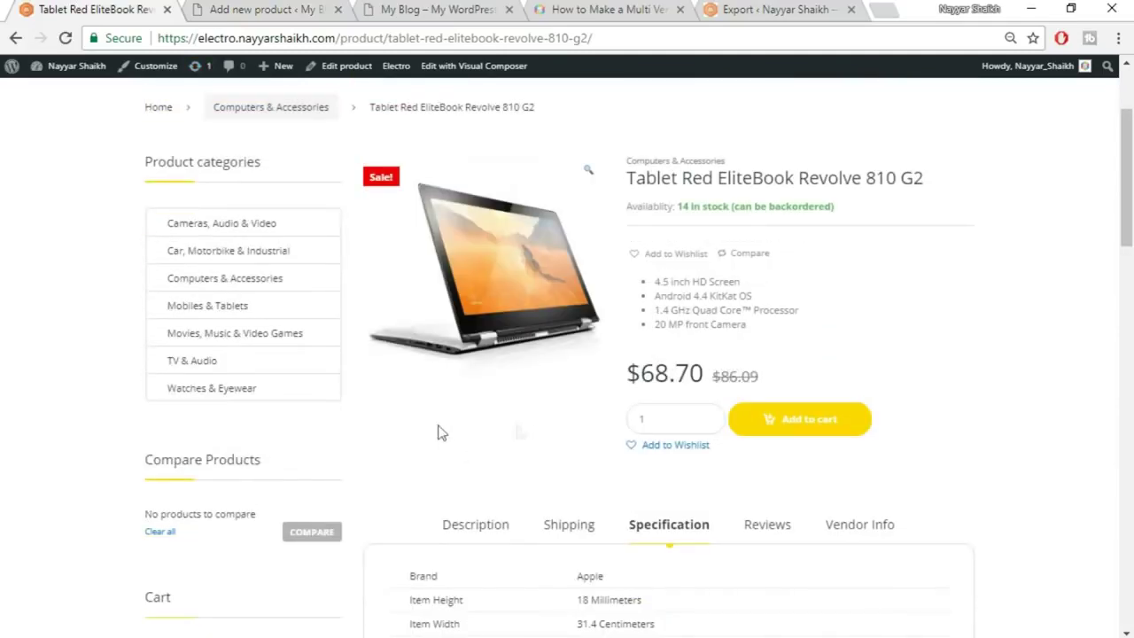
pyautogui.click(210, 7)
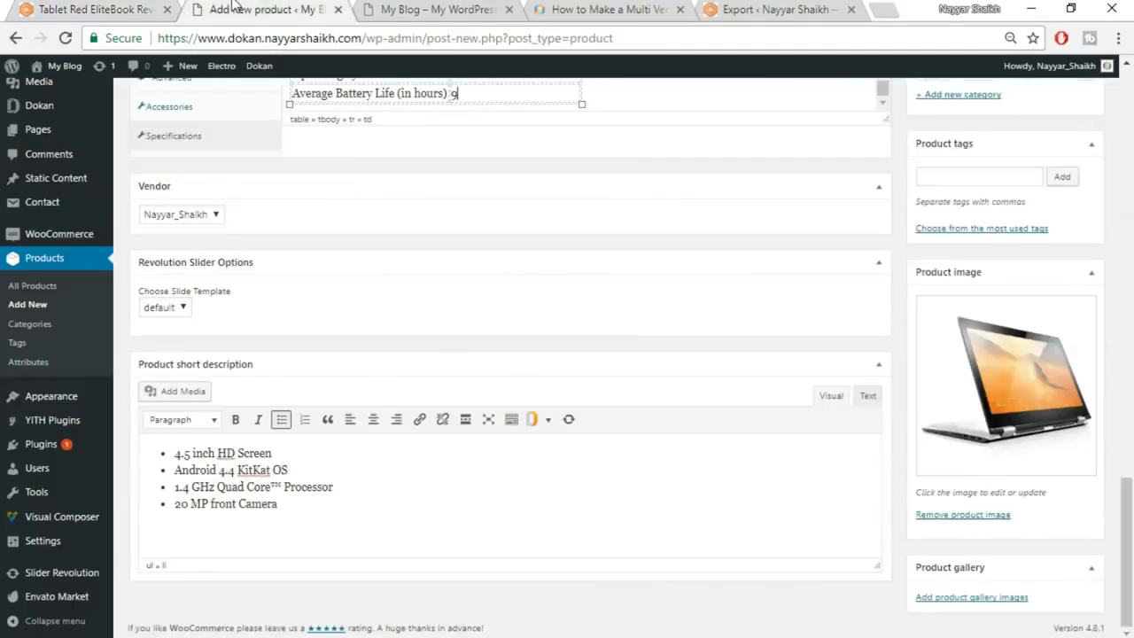
pyautogui.scroll(3, 1122, 385)
pyautogui.scroll(6, 1130, 383)
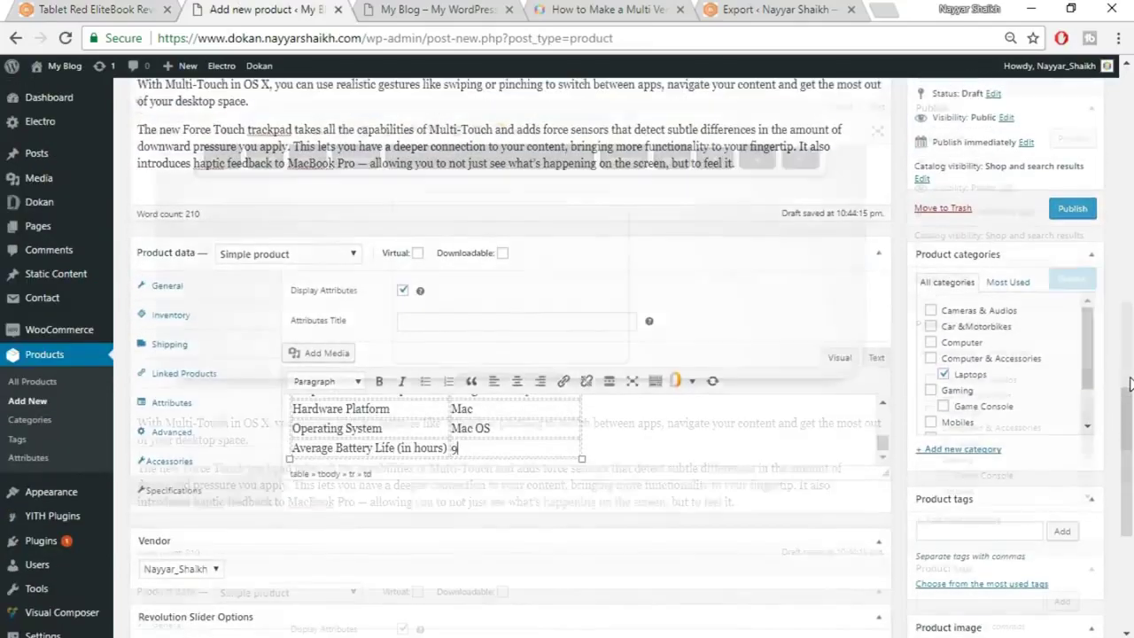
# - Publish the Tablet Red EliteBook Revolve 810 G2 product from the top of its edit page
pyautogui.scroll(8, 1127, 379)
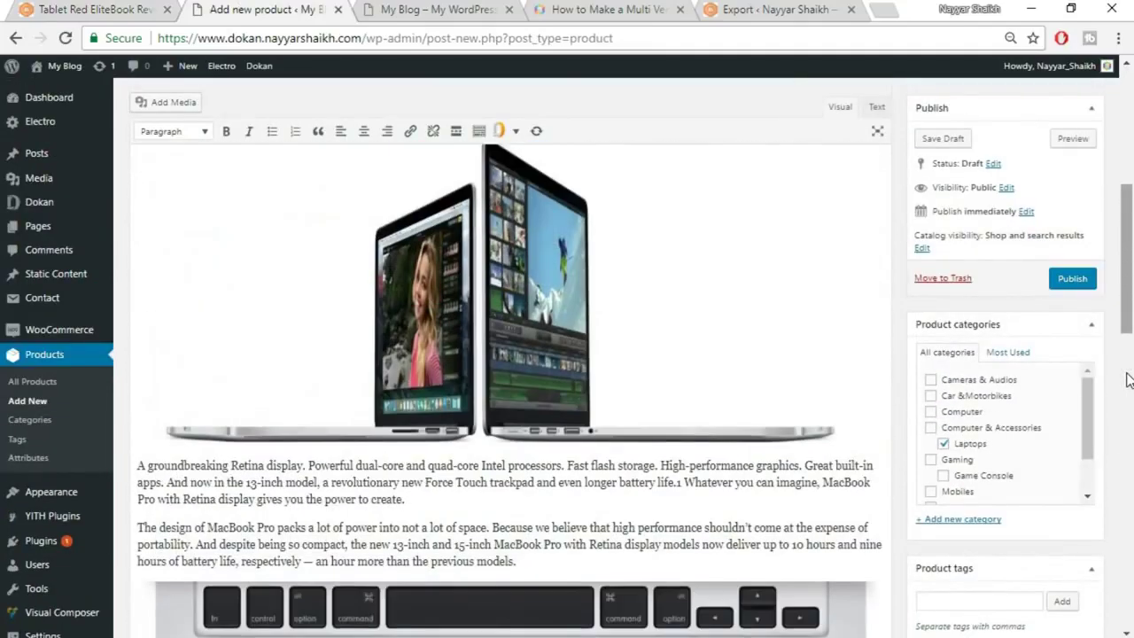
pyautogui.scroll(2, 1129, 379)
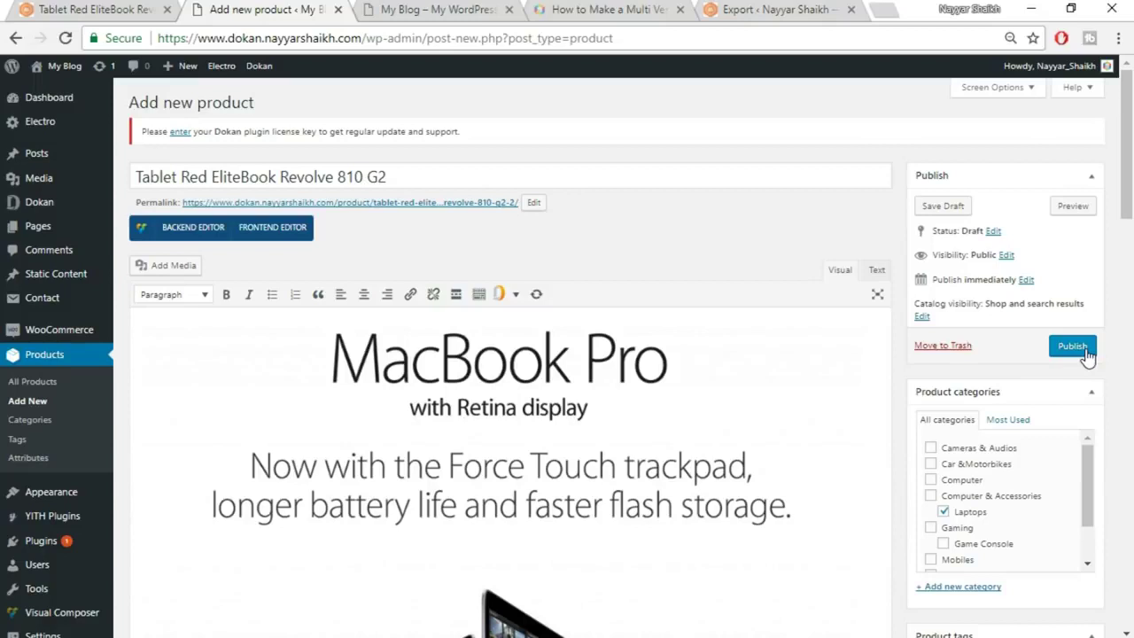
pyautogui.click(1075, 351)
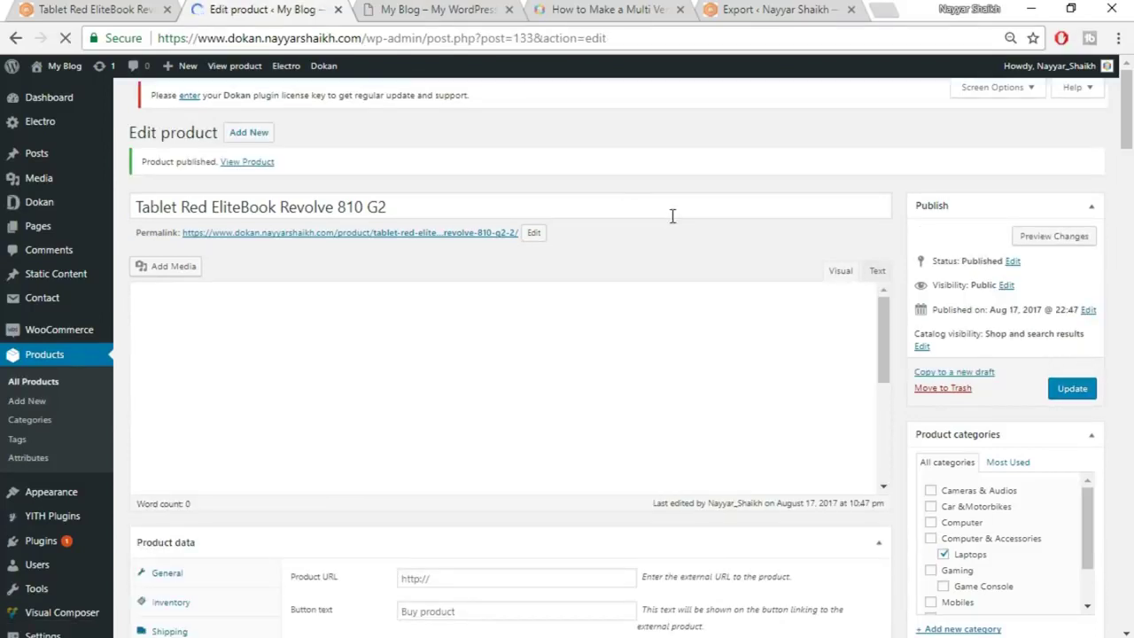
# - Reload the Electro storefront home page and scroll through its product sections
pyautogui.click(133, 10)
pyautogui.scroll(2, 207, 160)
pyautogui.press('F5')
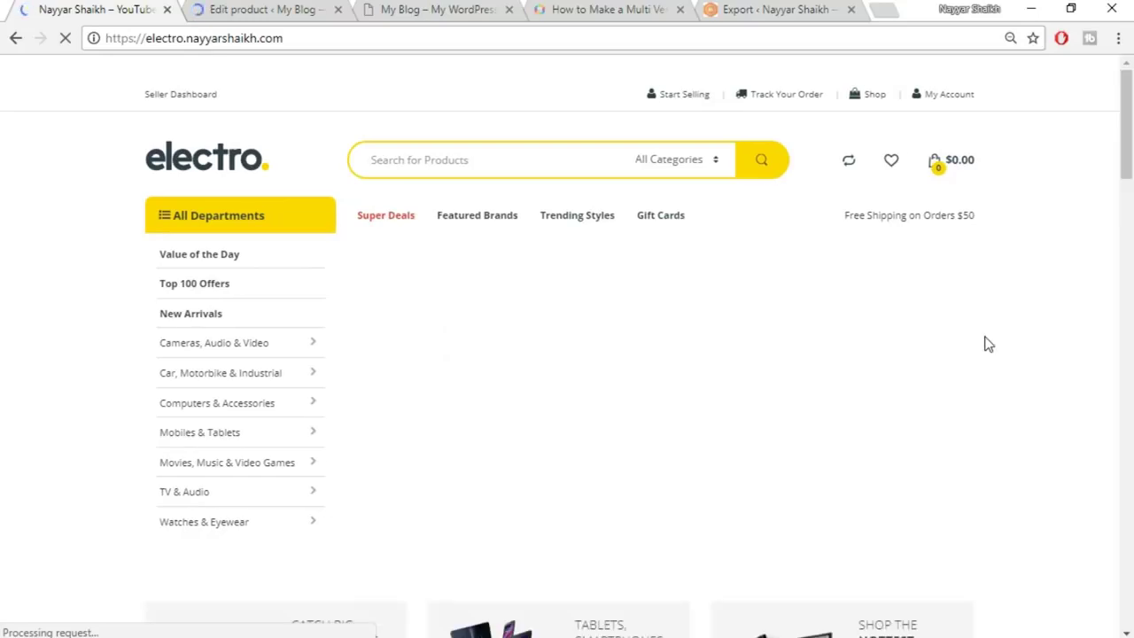
pyautogui.scroll(-5, 986, 343)
pyautogui.scroll(-3, 989, 343)
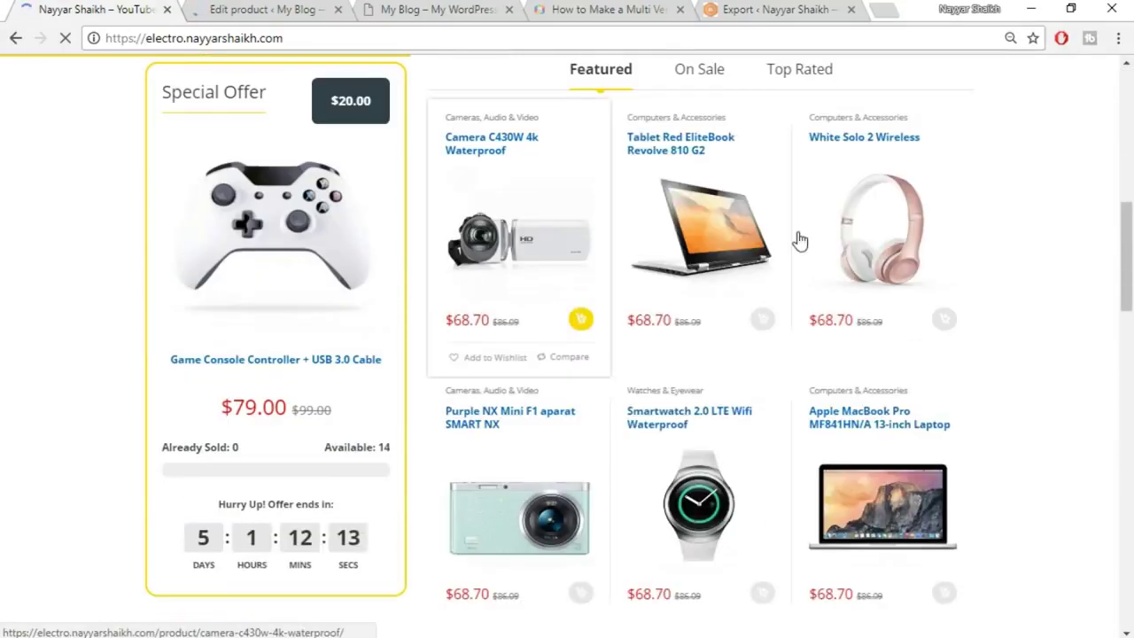
pyautogui.scroll(-8, 954, 372)
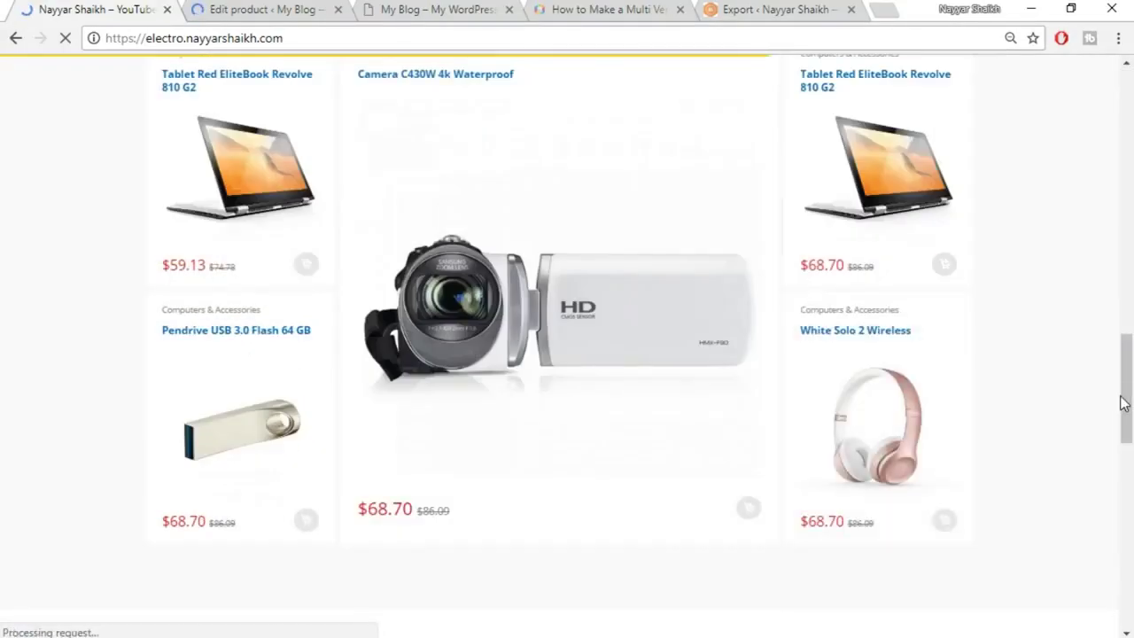
pyautogui.scroll(-2, 1133, 501)
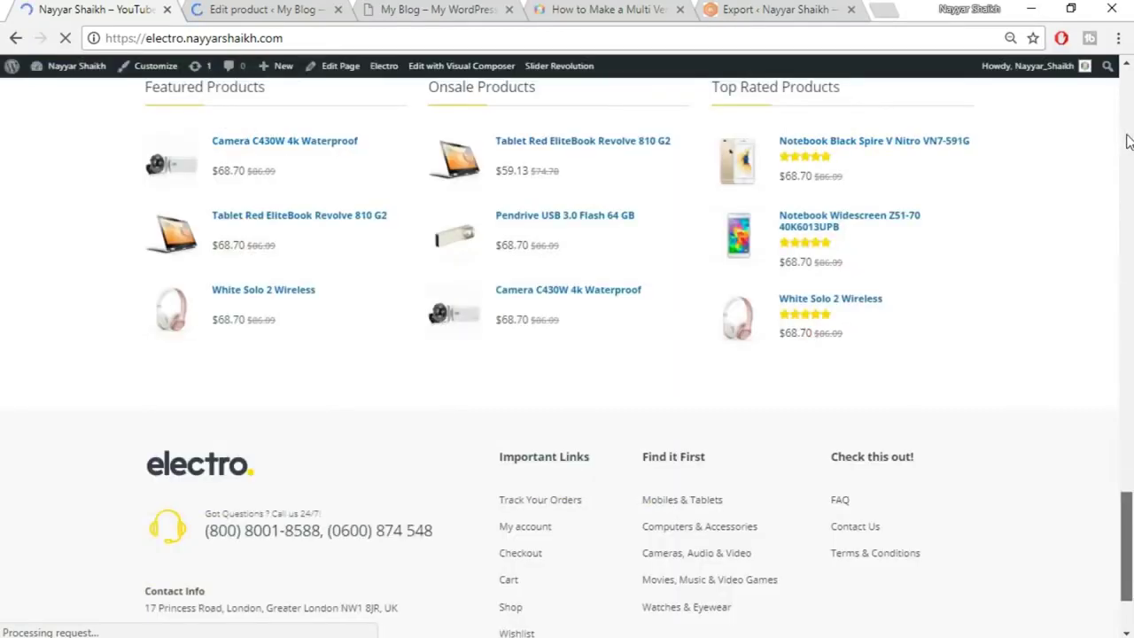
pyautogui.scroll(4, 1106, 190)
pyautogui.scroll(6, 1097, 262)
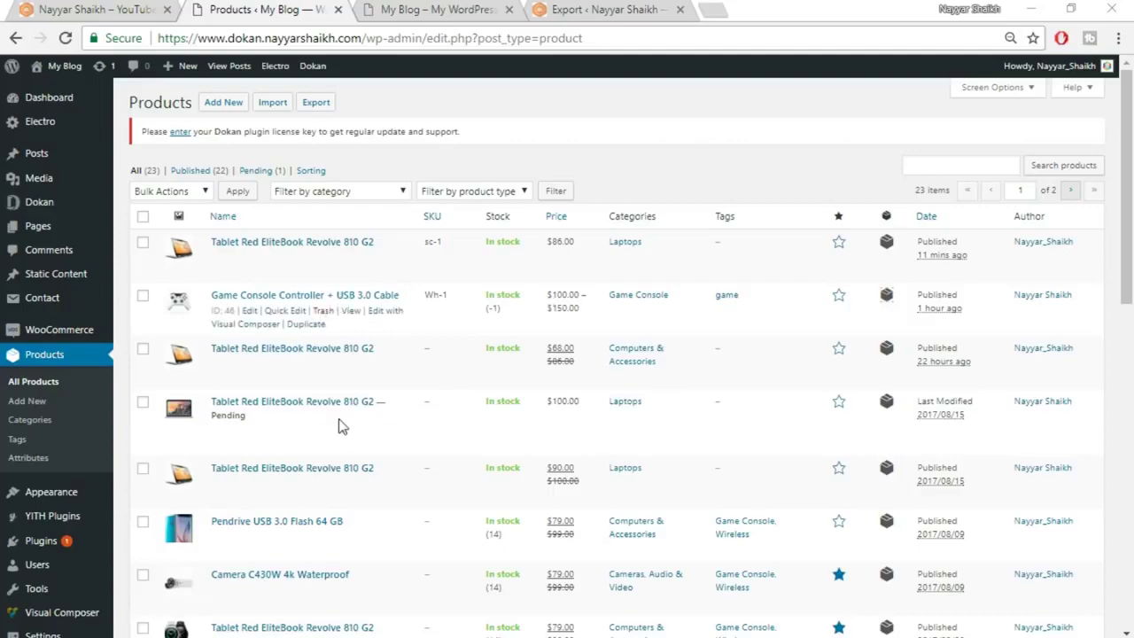
# - Check the storefront's Special Offer section, then edit the Game Console Controller product
pyautogui.scroll(-3, 341, 425)
pyautogui.scroll(-3, 341, 470)
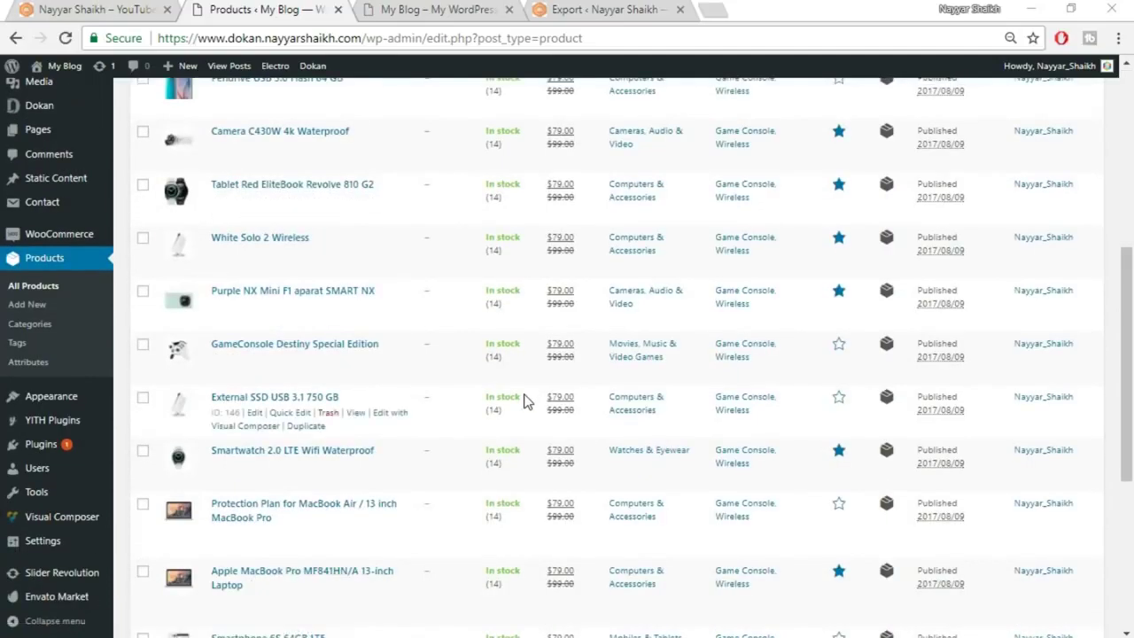
pyautogui.click(119, 9)
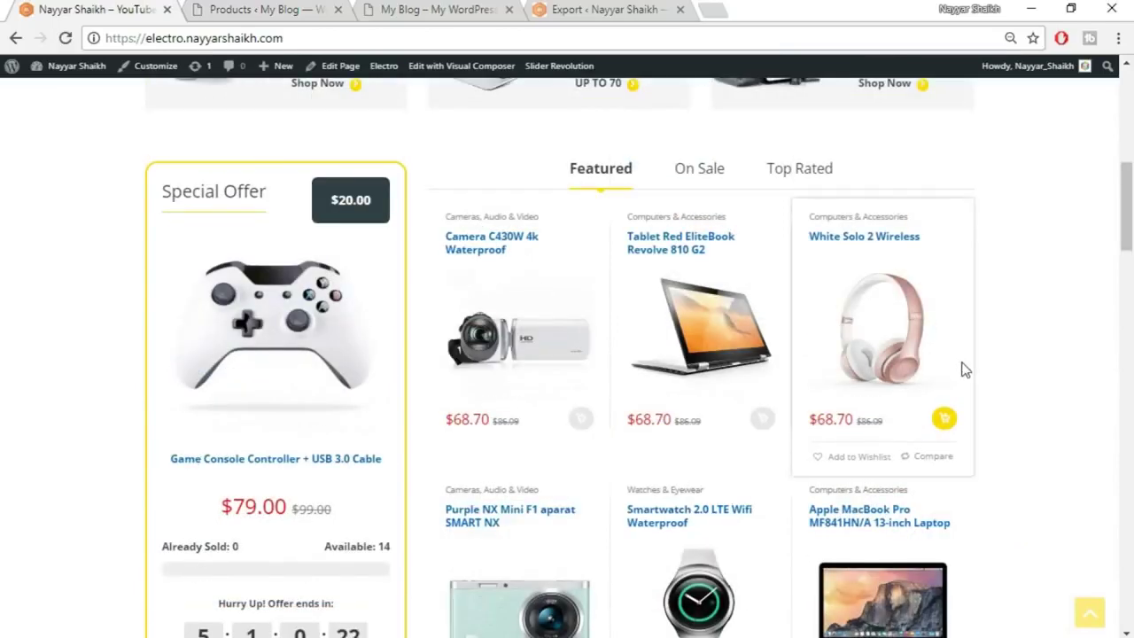
pyautogui.scroll(-1, 966, 370)
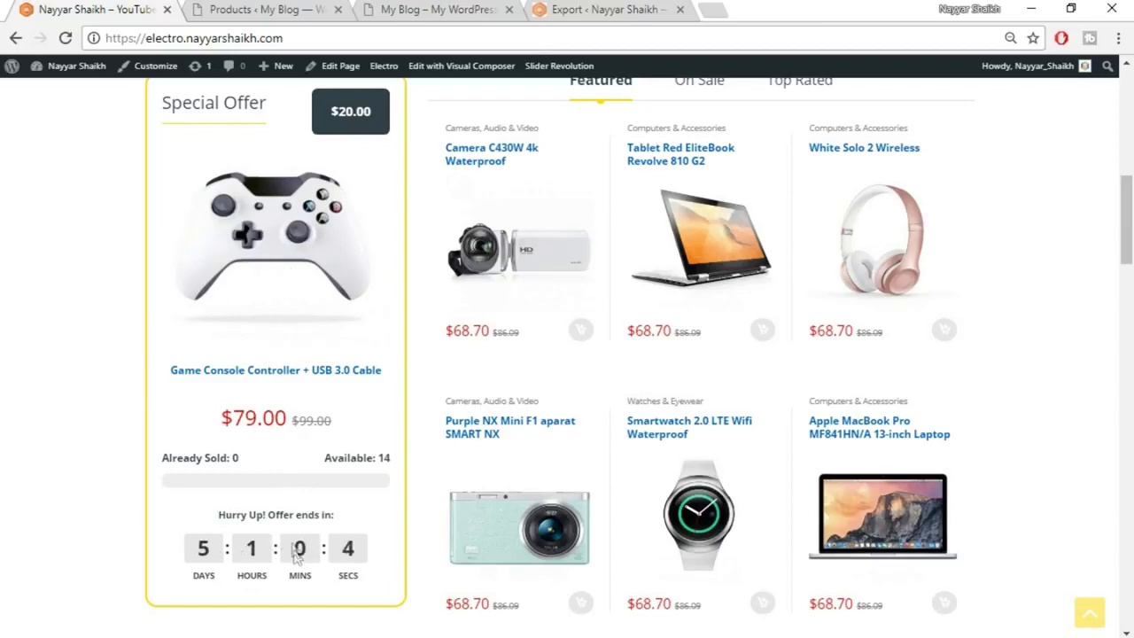
pyautogui.click(266, 9)
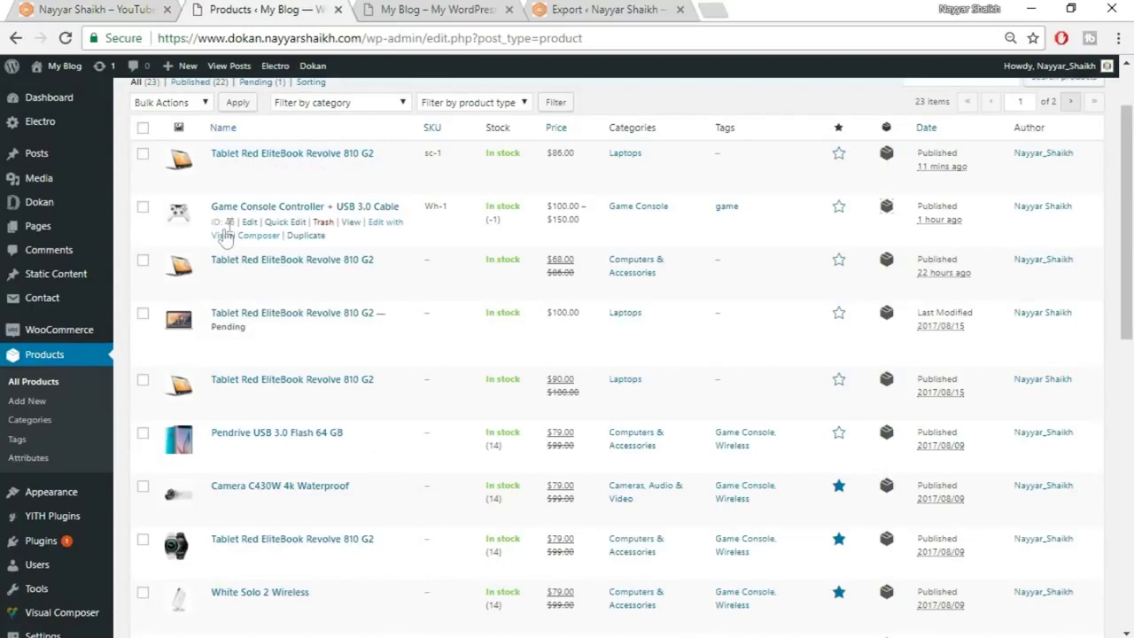
pyautogui.click(250, 223)
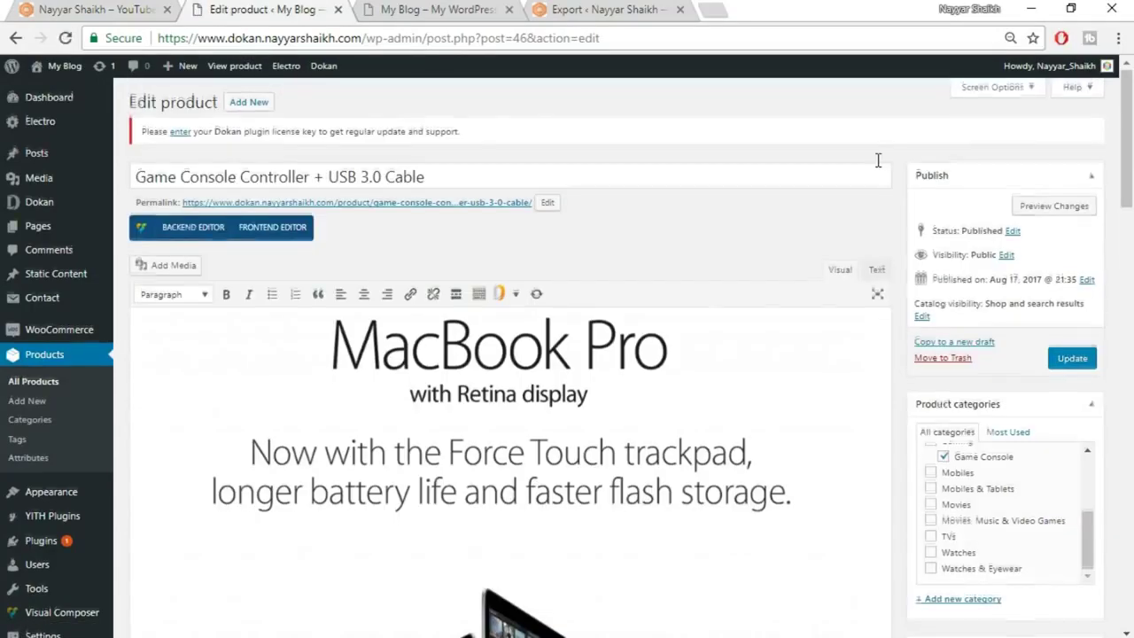
pyautogui.scroll(-3, 877, 162)
pyautogui.scroll(-15, 877, 162)
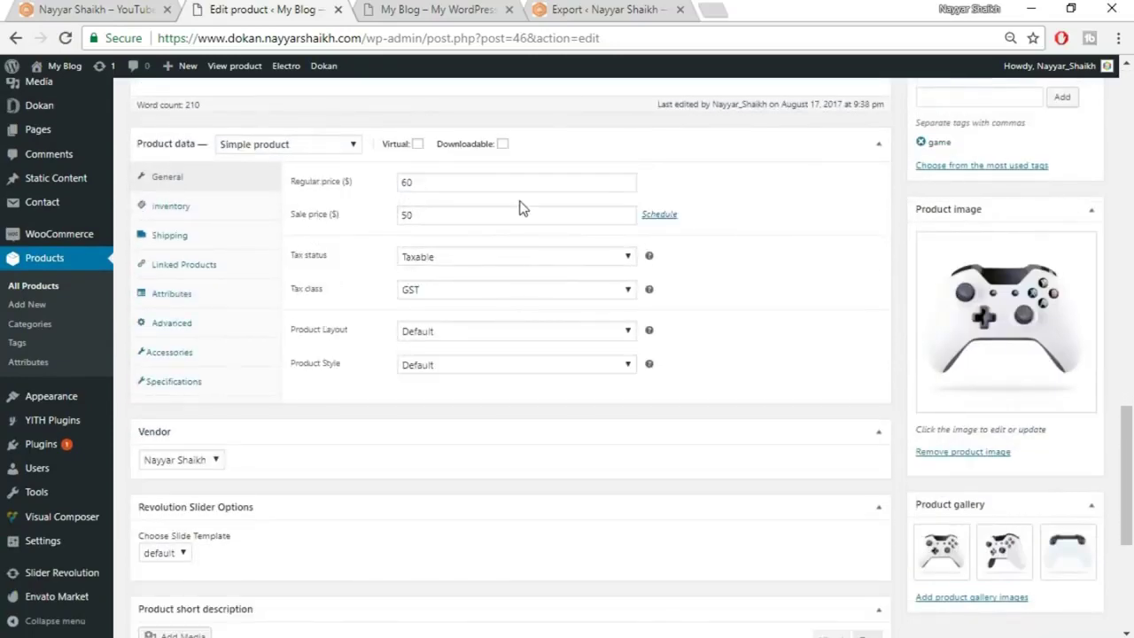
# - Schedule the sale from 2017-08-17 to 2017-08-25 and update the product
pyautogui.click(658, 216)
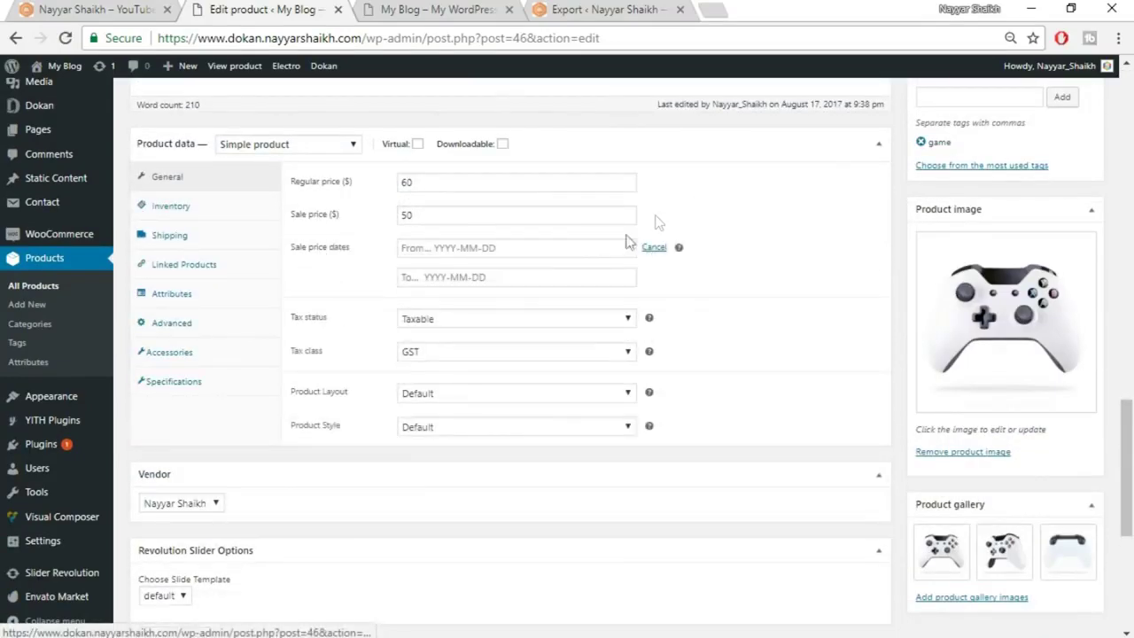
pyautogui.click(501, 249)
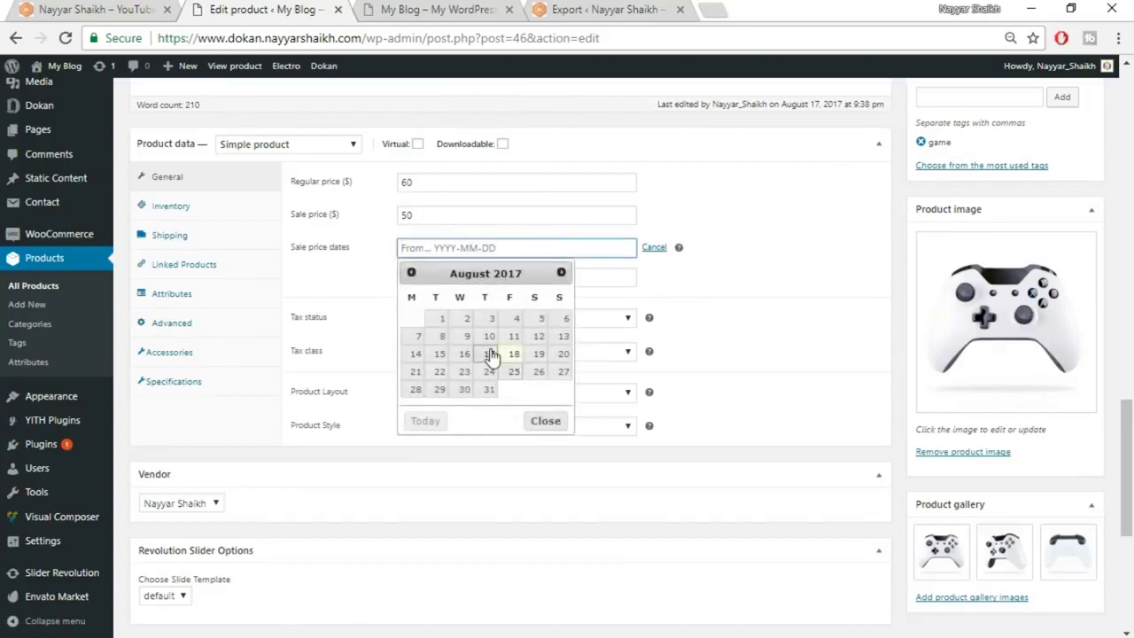
pyautogui.click(493, 353)
pyautogui.click(462, 274)
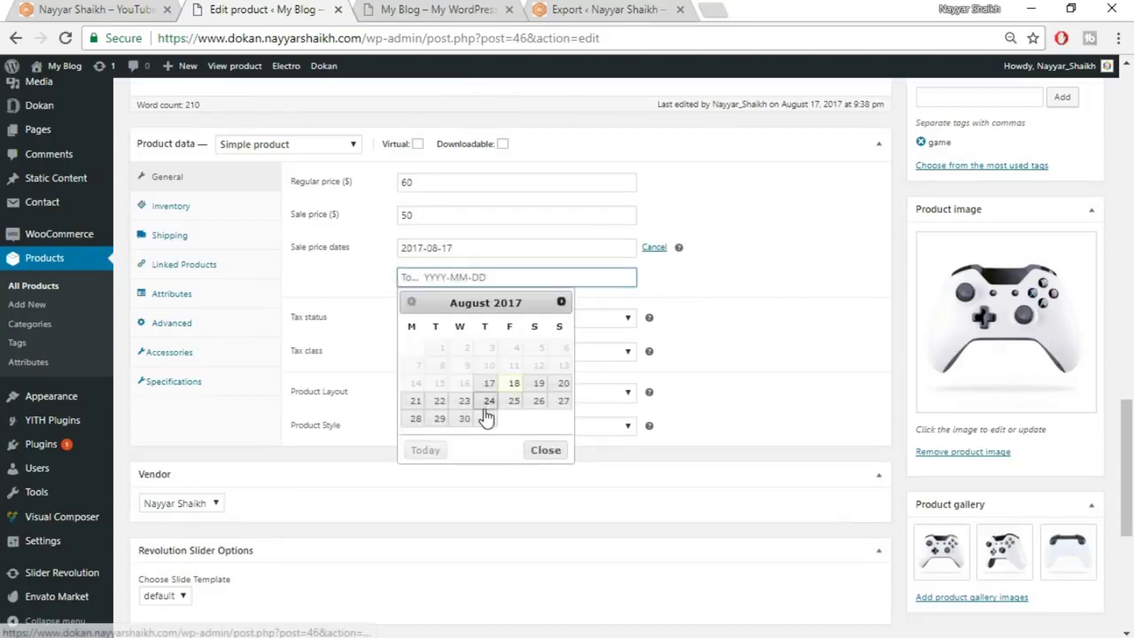
pyautogui.click(513, 403)
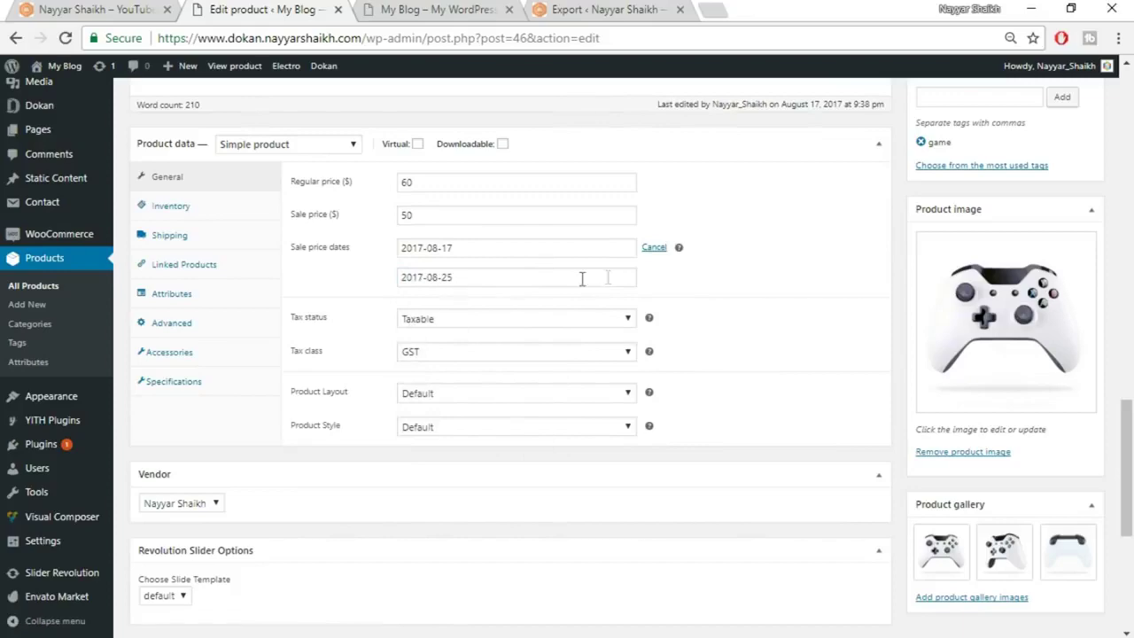
pyautogui.scroll(5, 942, 292)
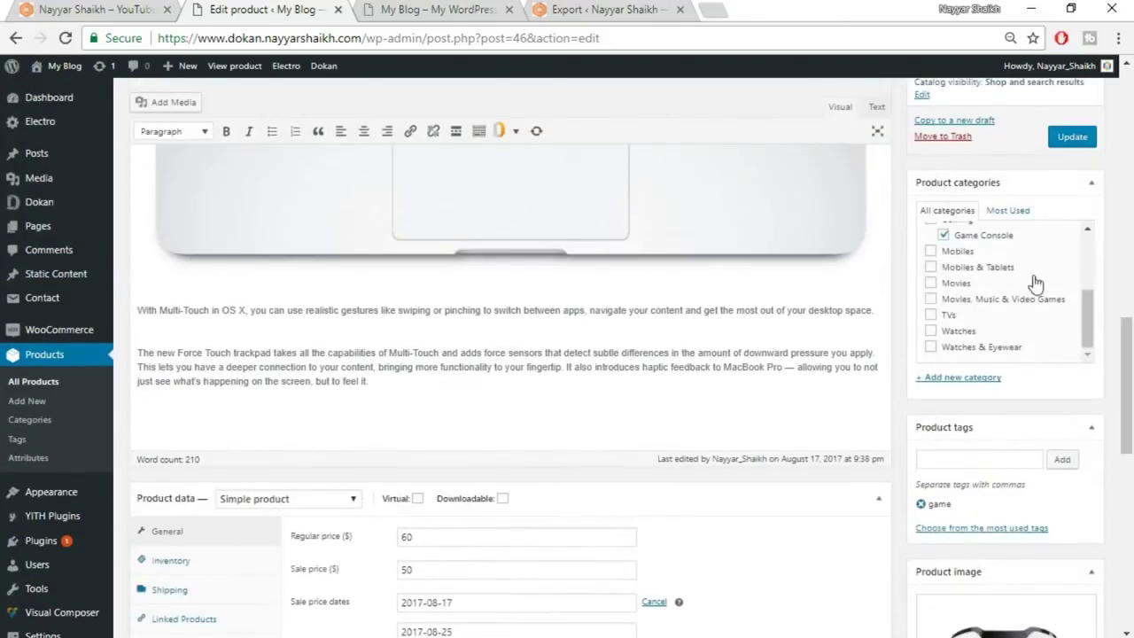
pyautogui.click(1089, 140)
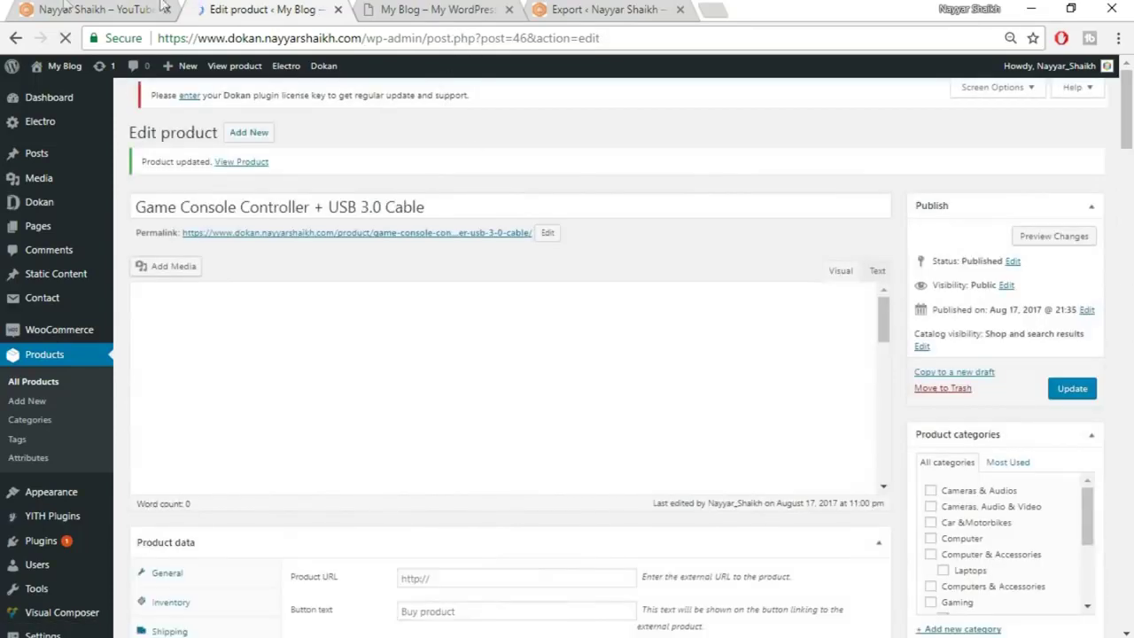
# - Open the home page's editor in a new browser tab
pyautogui.click(64, 7)
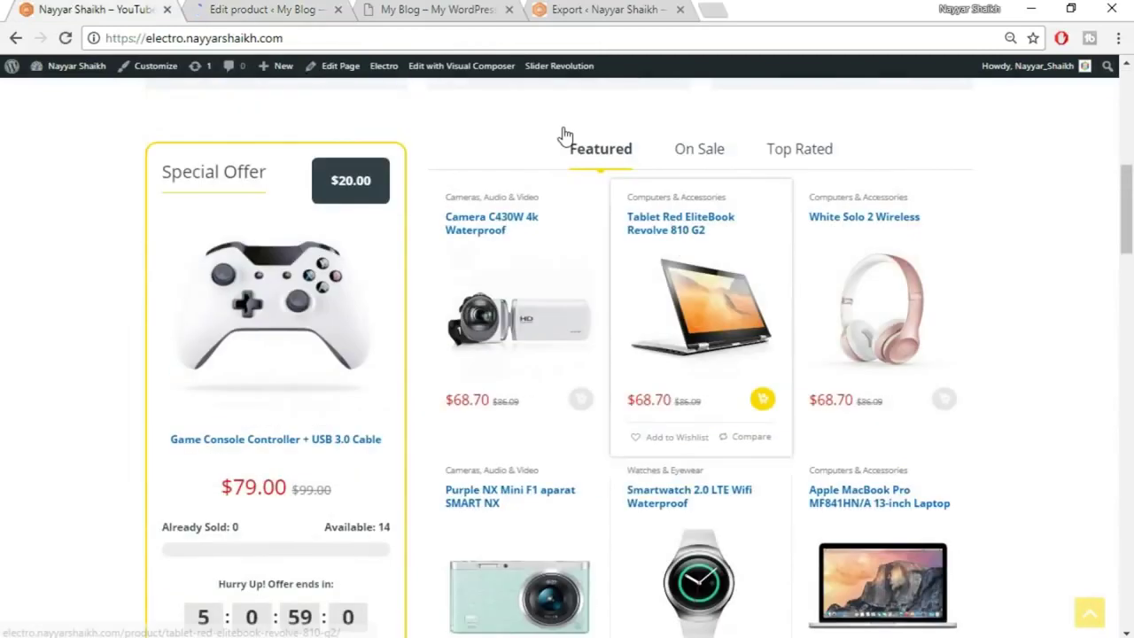
pyautogui.click(459, 8)
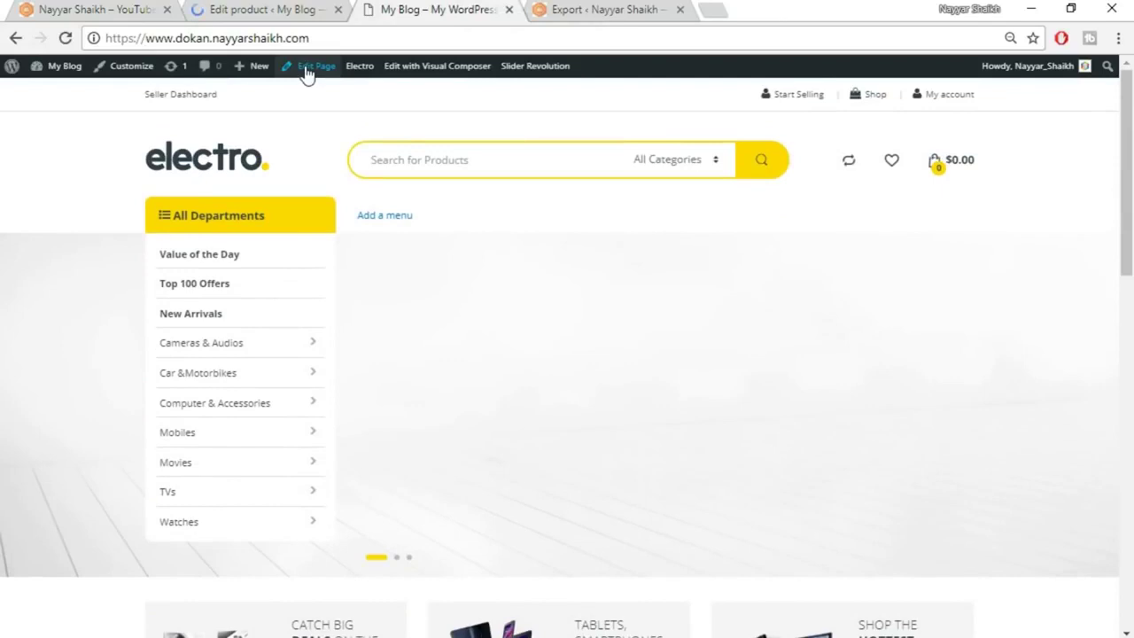
pyautogui.middleClick(313, 69)
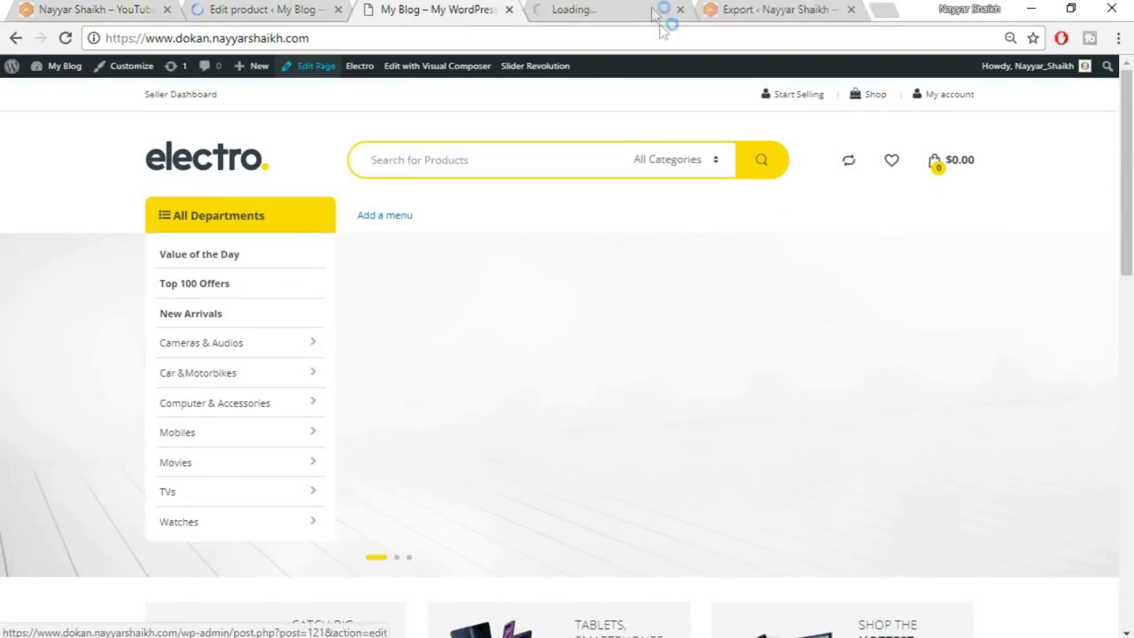
# - Add an Electro Onsale Product element below the home page's ad blocks
pyautogui.click(651, 13)
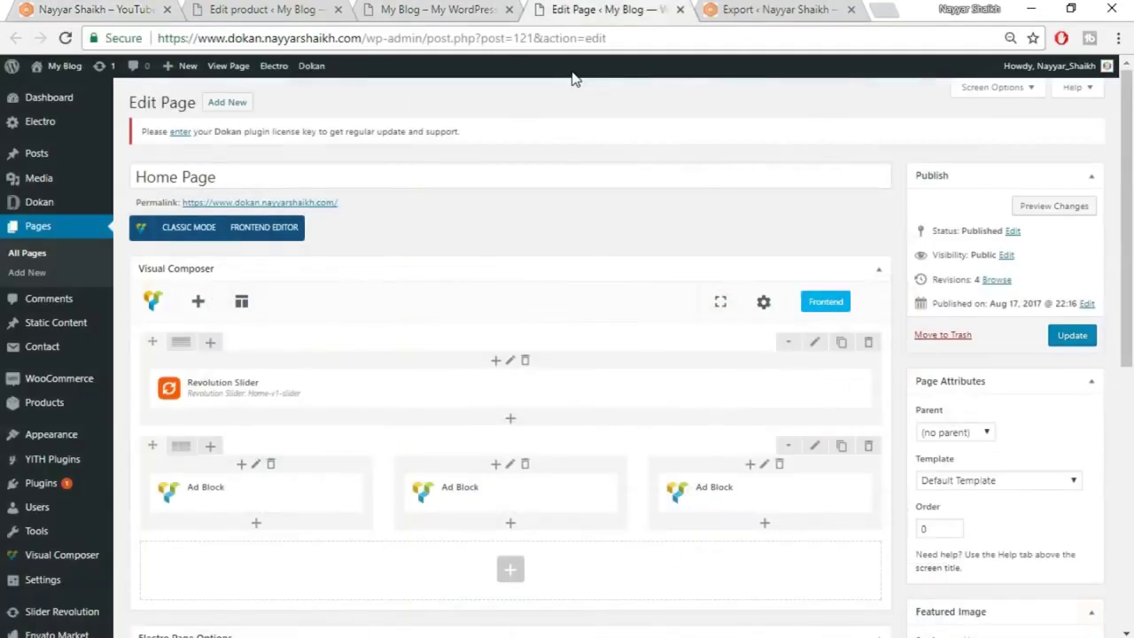
pyautogui.scroll(-3, 497, 390)
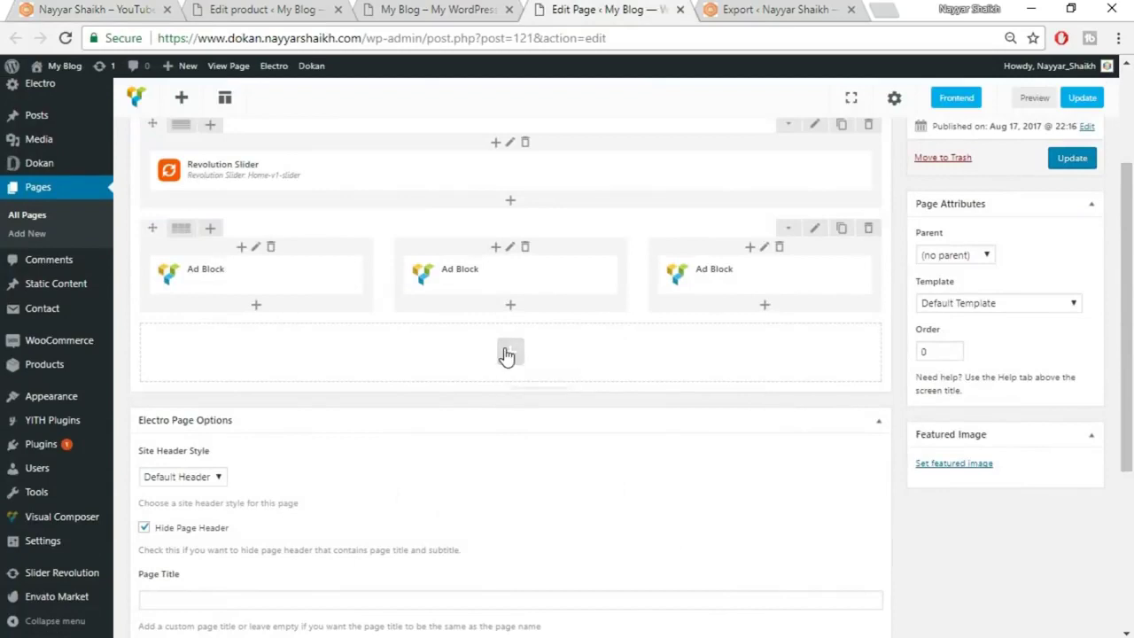
pyautogui.click(508, 352)
pyautogui.write('ele')
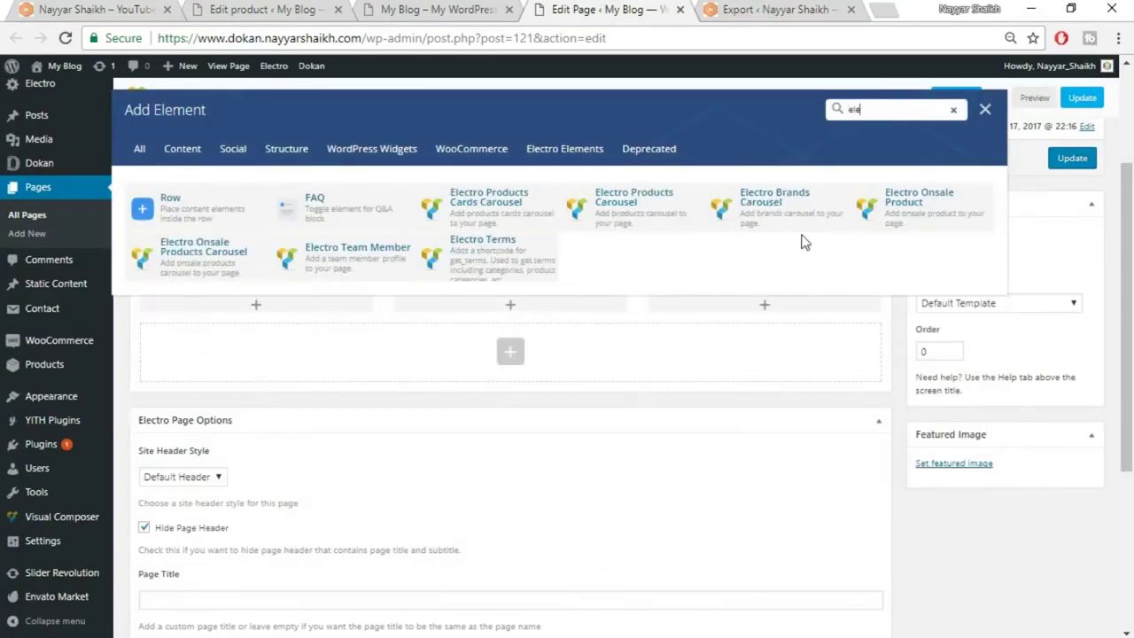
pyautogui.click(941, 214)
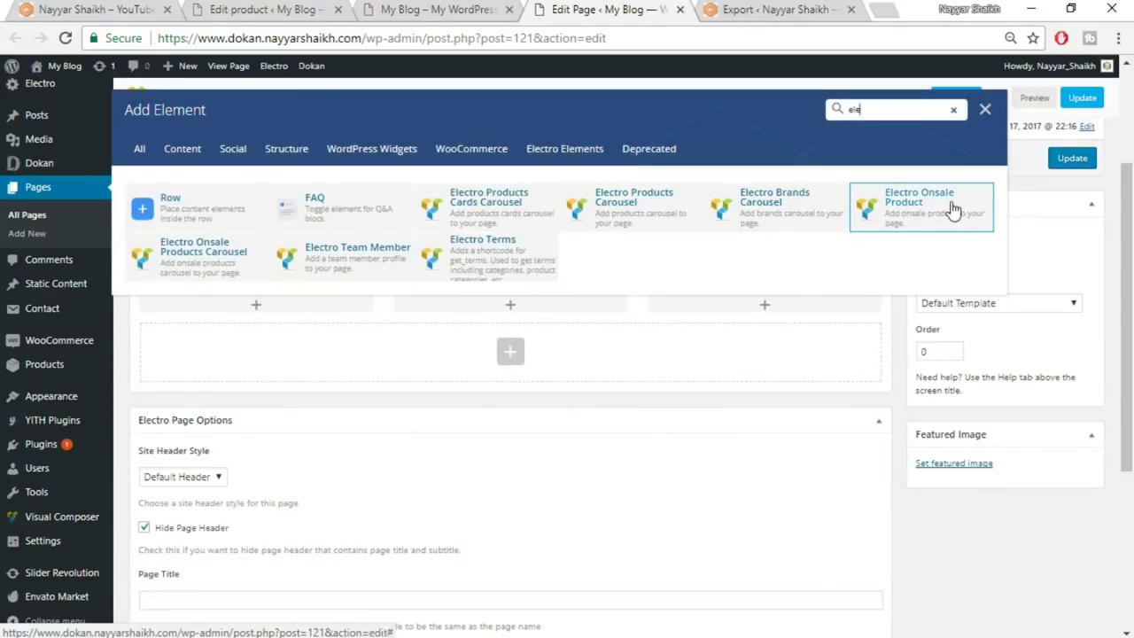
pyautogui.click(953, 208)
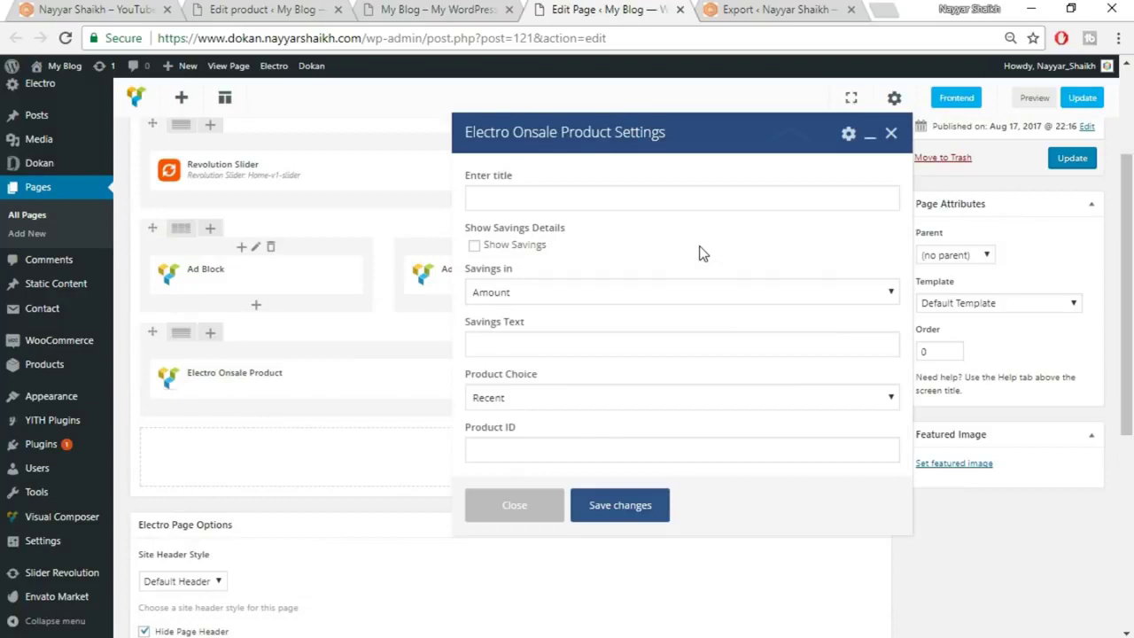
# - Title the element 'Special Offer' and enable savings details with a savings amount of 20
pyautogui.click(125, 9)
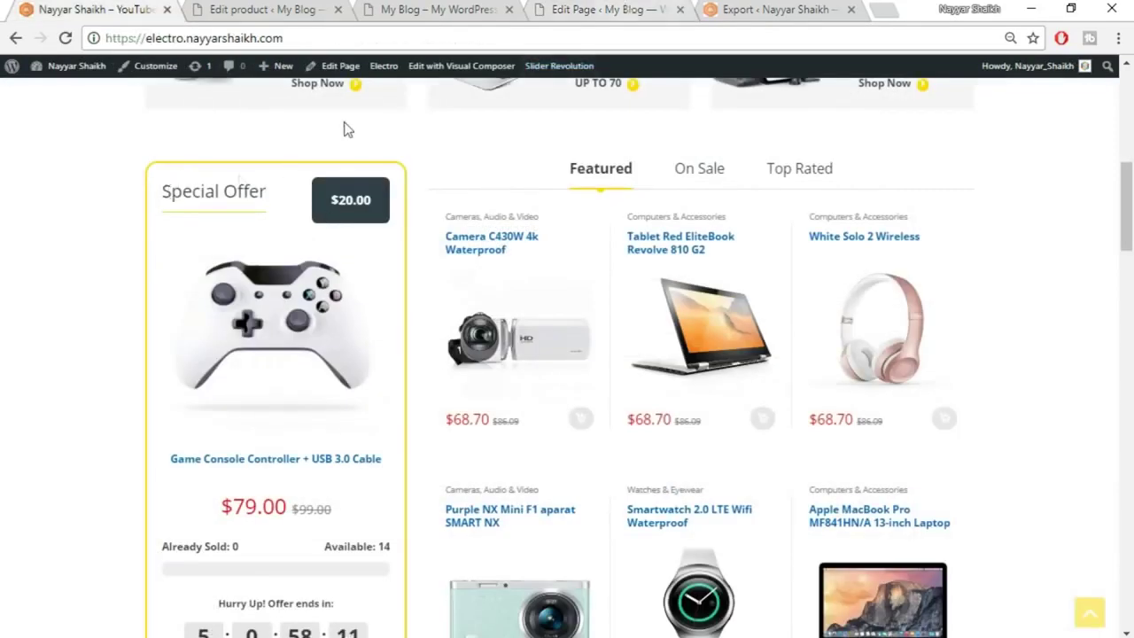
pyautogui.moveTo(162, 188); pyautogui.dragTo(304, 189)
pyautogui.hotkey('ctrl', 'c')
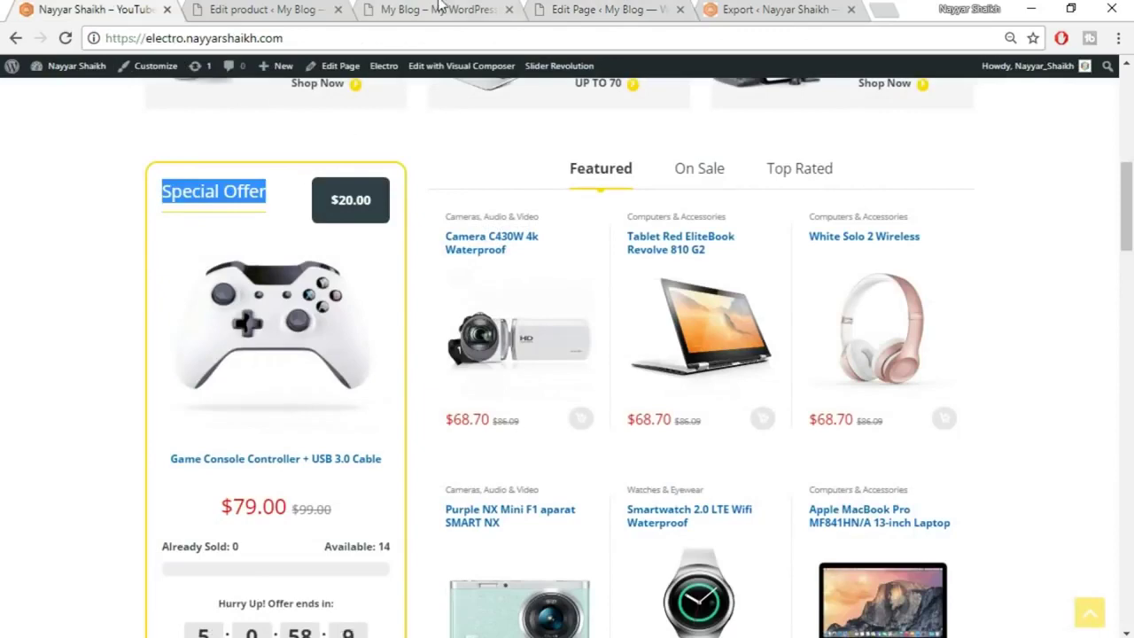
pyautogui.click(584, 7)
pyautogui.click(556, 197)
pyautogui.hotkey('ctrl', 'v')
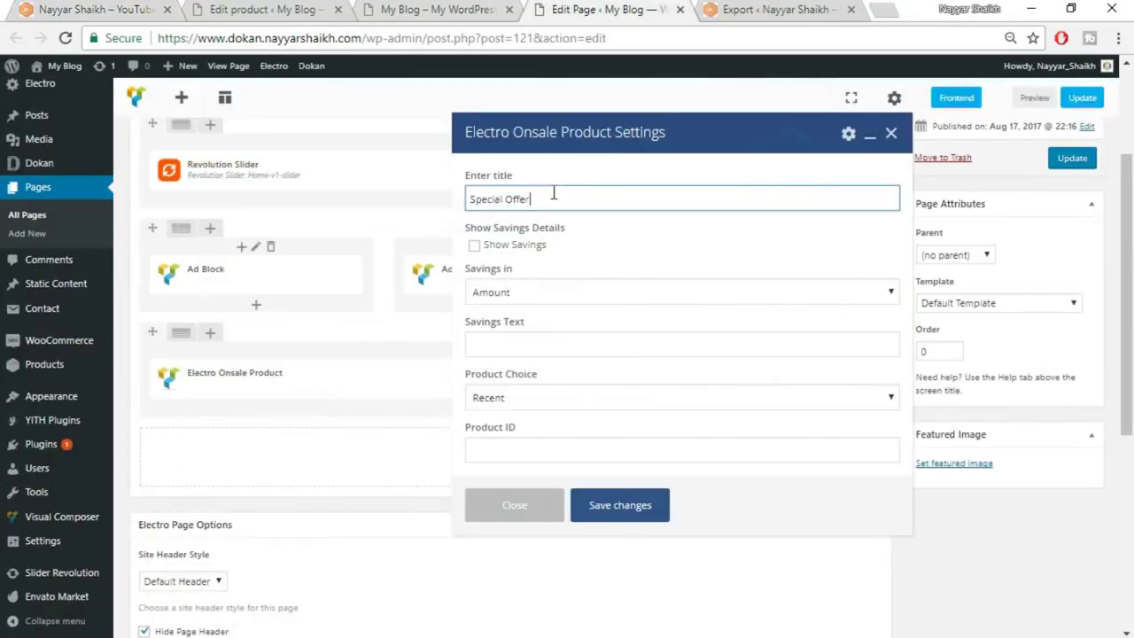
pyautogui.click(513, 246)
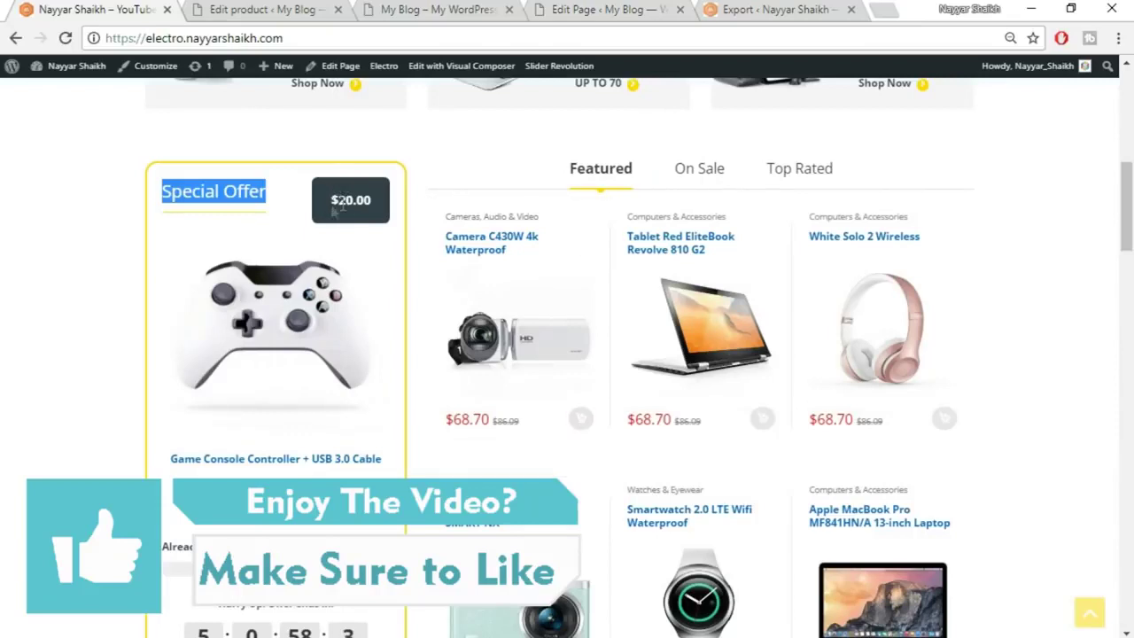
pyautogui.click(553, 11)
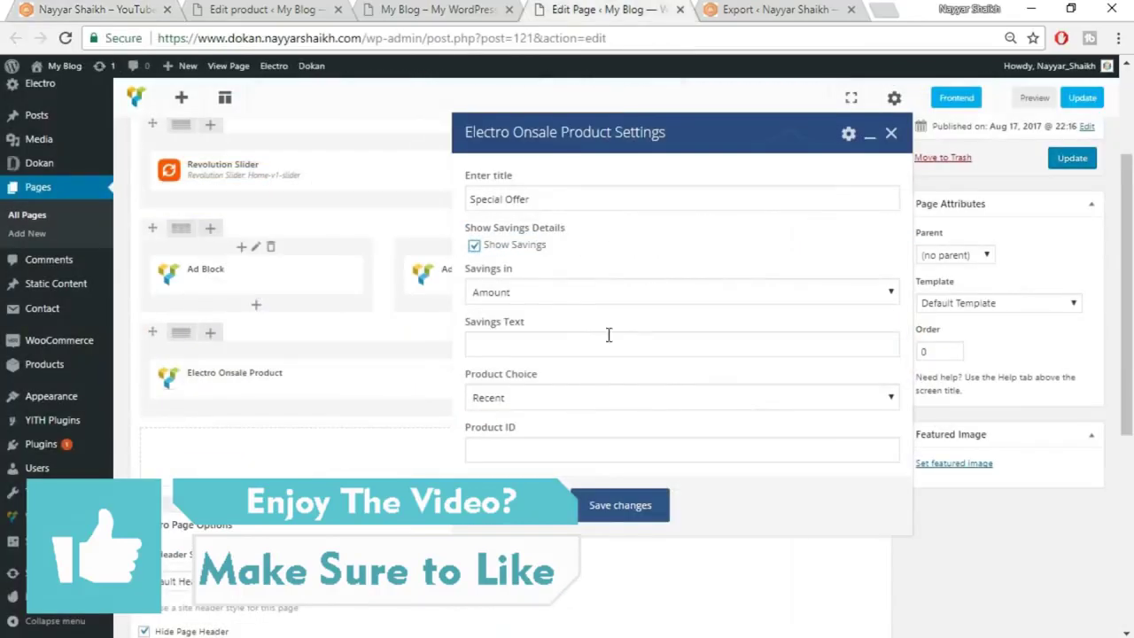
pyautogui.scroll(-1, 574, 341)
pyautogui.click(574, 345)
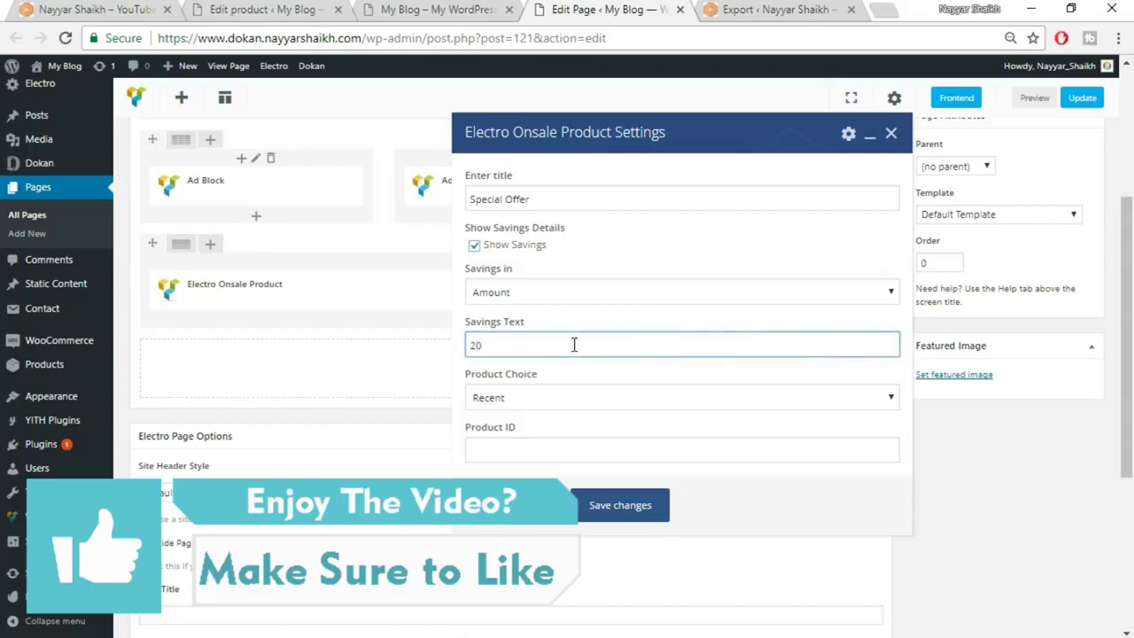
# - Feature the specific product with ID 46 and save the element settings
pyautogui.click(547, 401)
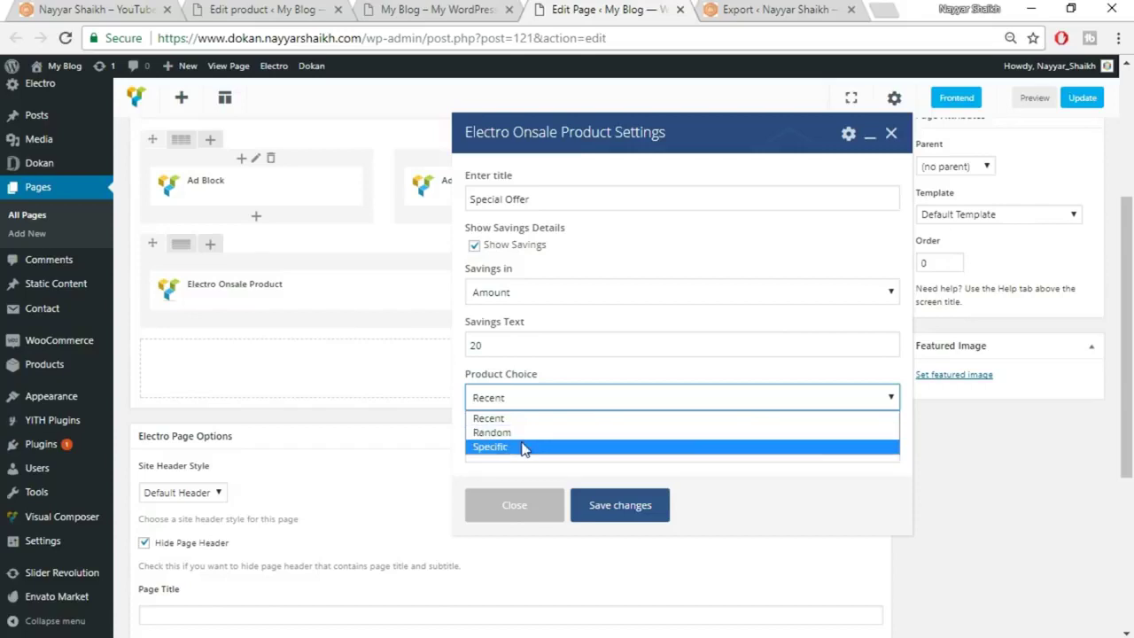
pyautogui.click(523, 446)
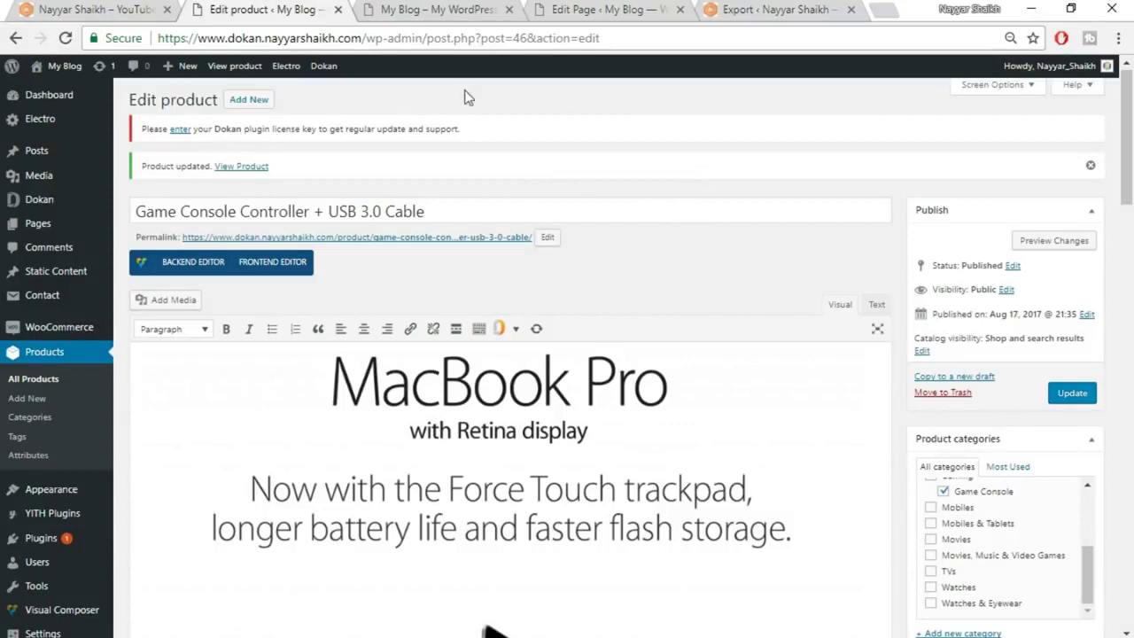
pyautogui.moveTo(514, 42); pyautogui.dragTo(536, 34)
pyautogui.click(598, 9)
pyautogui.click(612, 448)
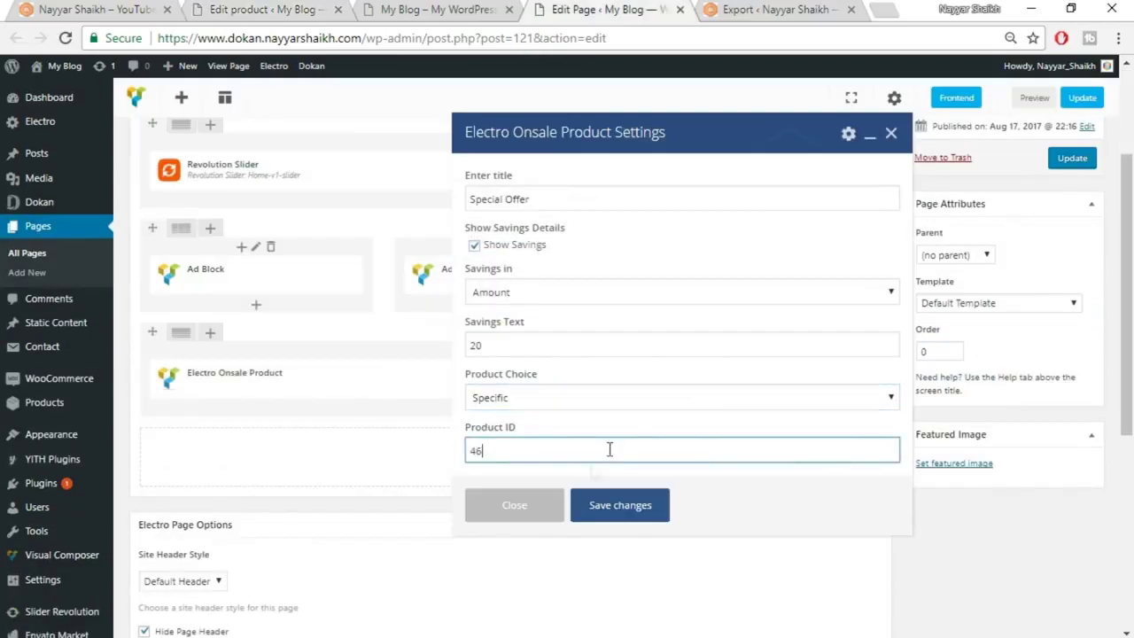
pyautogui.click(620, 512)
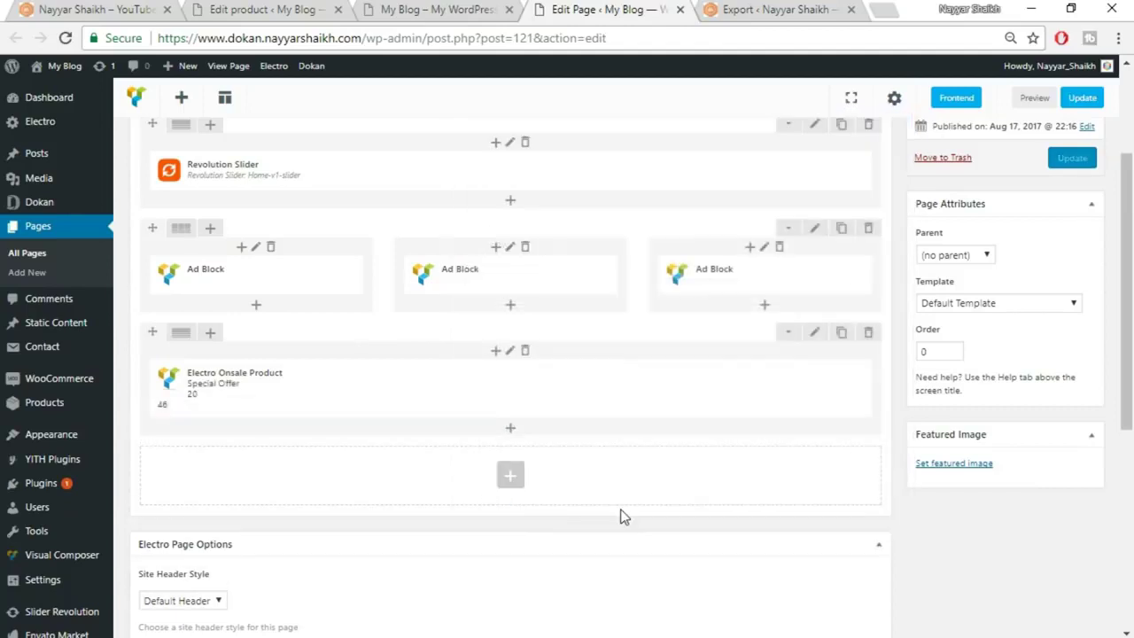
# - Check the reference store's homepage, clear the Special Offer selection, and return to the home page editor
pyautogui.click(89, 9)
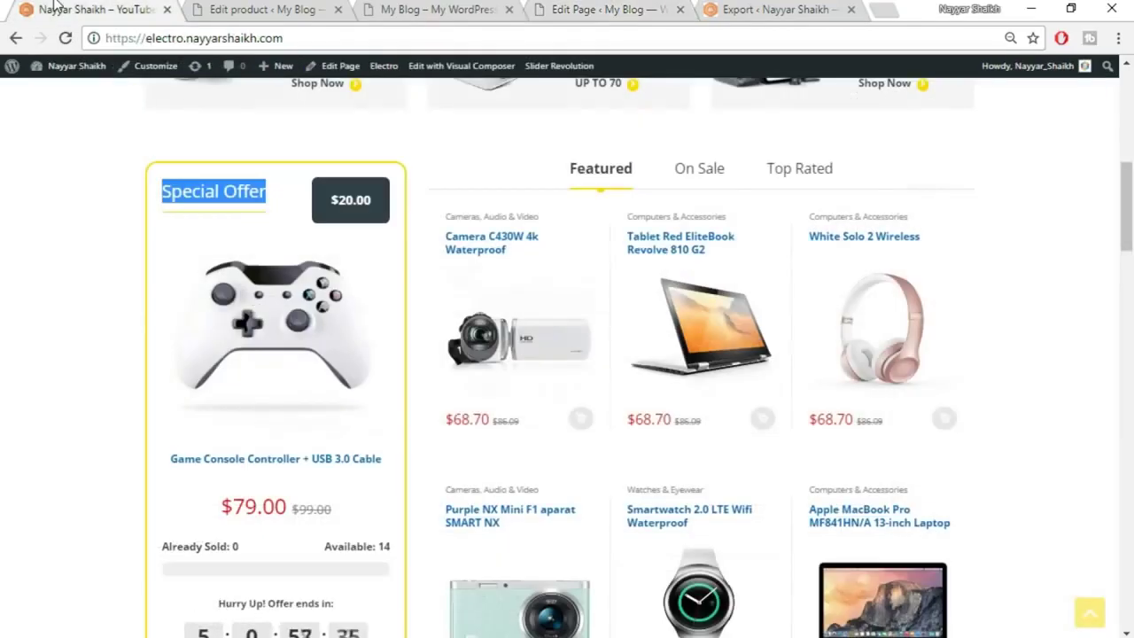
pyautogui.click(1021, 201)
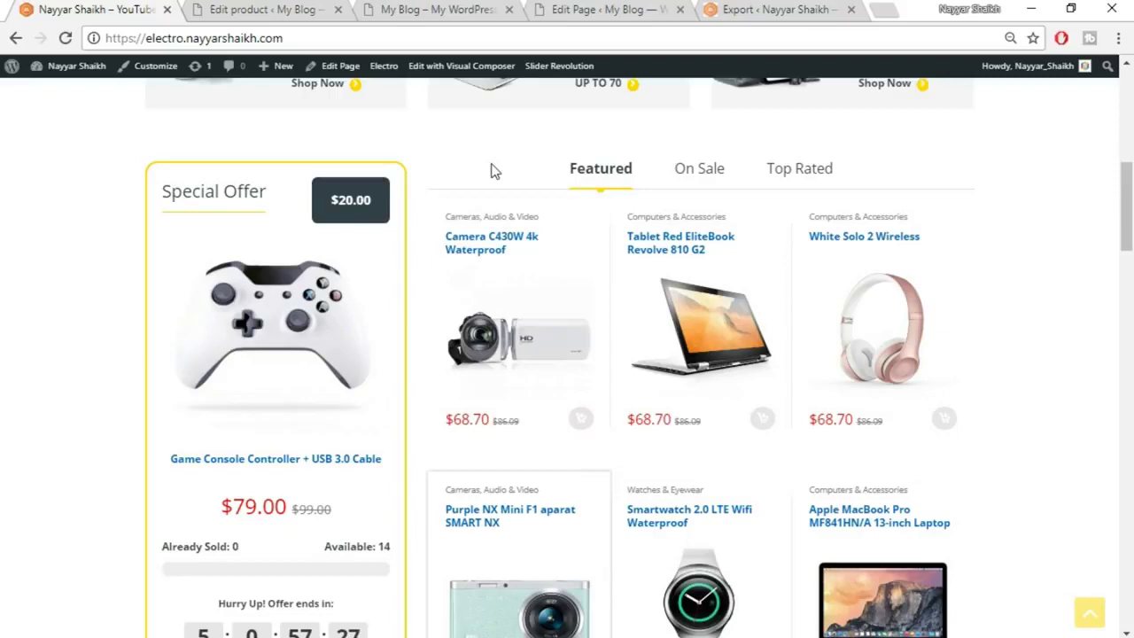
pyautogui.click(310, 9)
pyautogui.click(449, 7)
pyautogui.click(603, 9)
# - Set the Special Offer row to a custom 1/3 + 2/3 column layout
pyautogui.moveTo(178, 346)
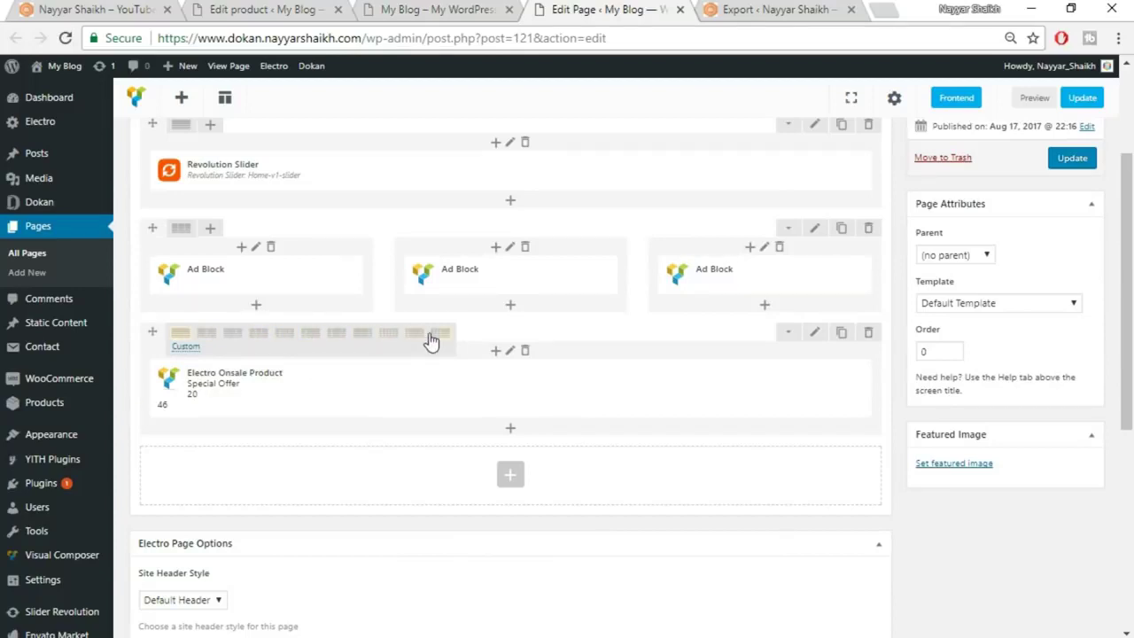
pyautogui.click(182, 351)
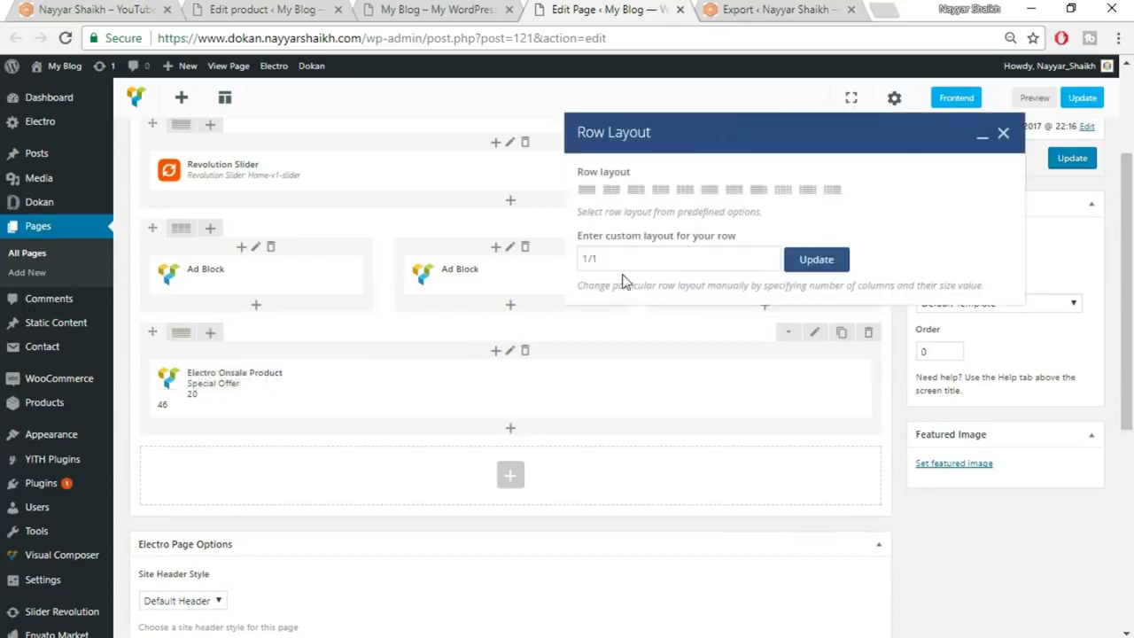
pyautogui.click(600, 260)
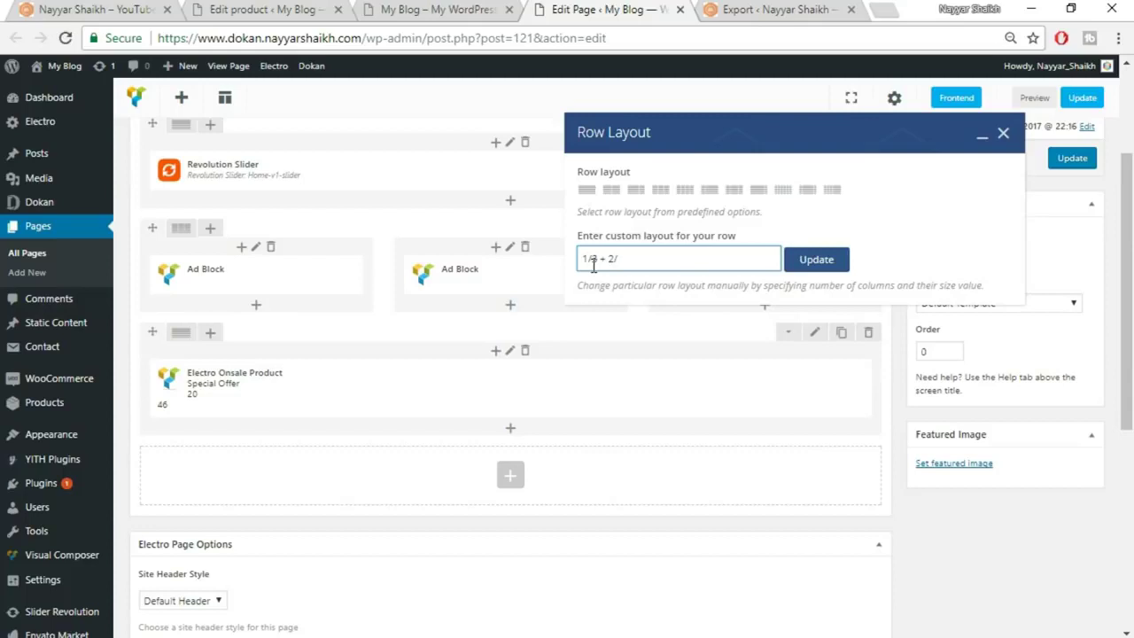
pyautogui.click(815, 258)
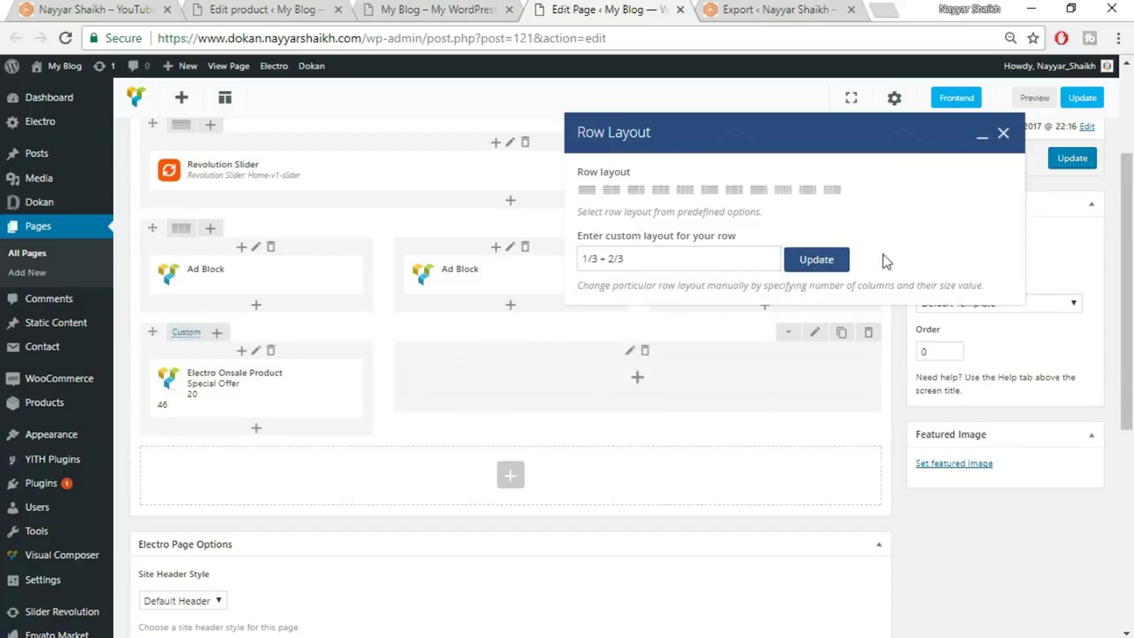
pyautogui.click(1003, 134)
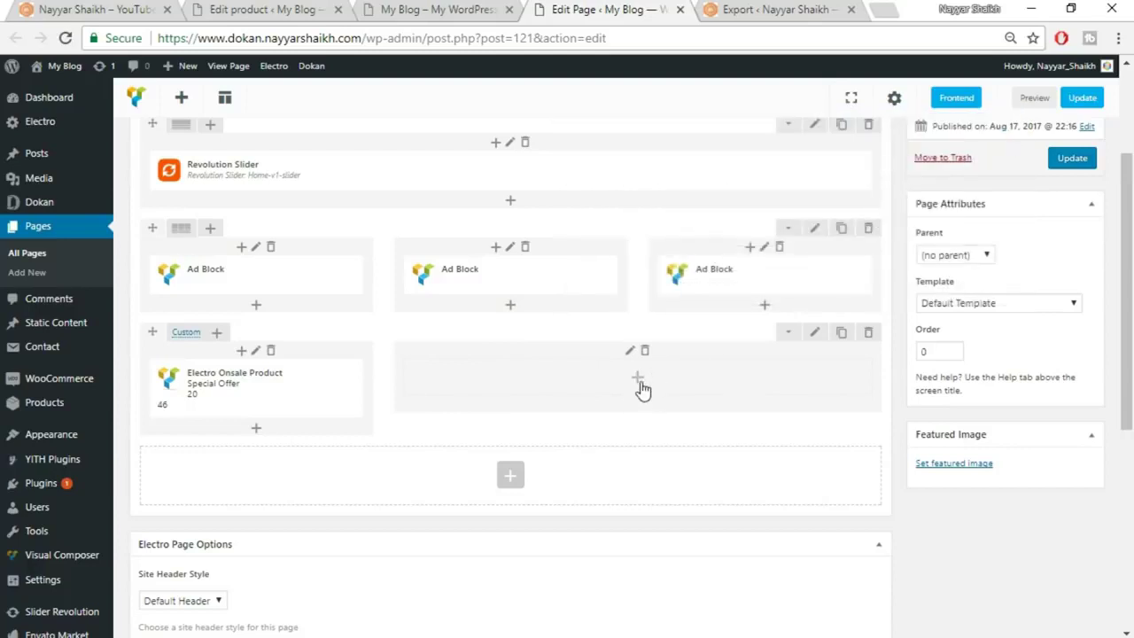
# - Add a Product Tabs element to the empty right column via a 'pro' search
pyautogui.click(638, 379)
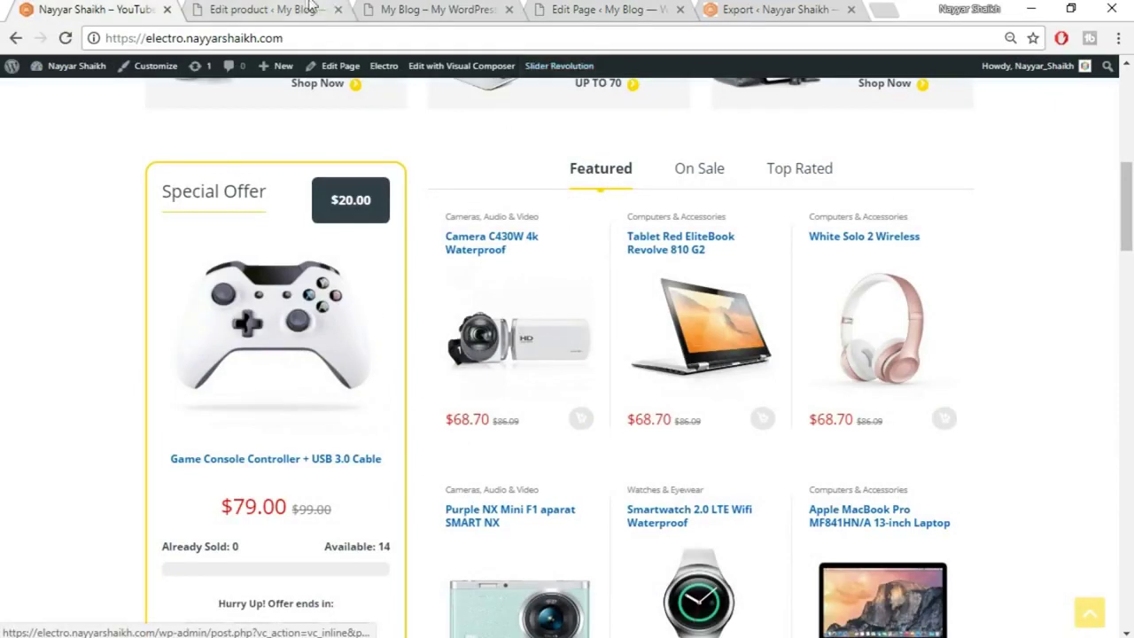
pyautogui.click(607, 9)
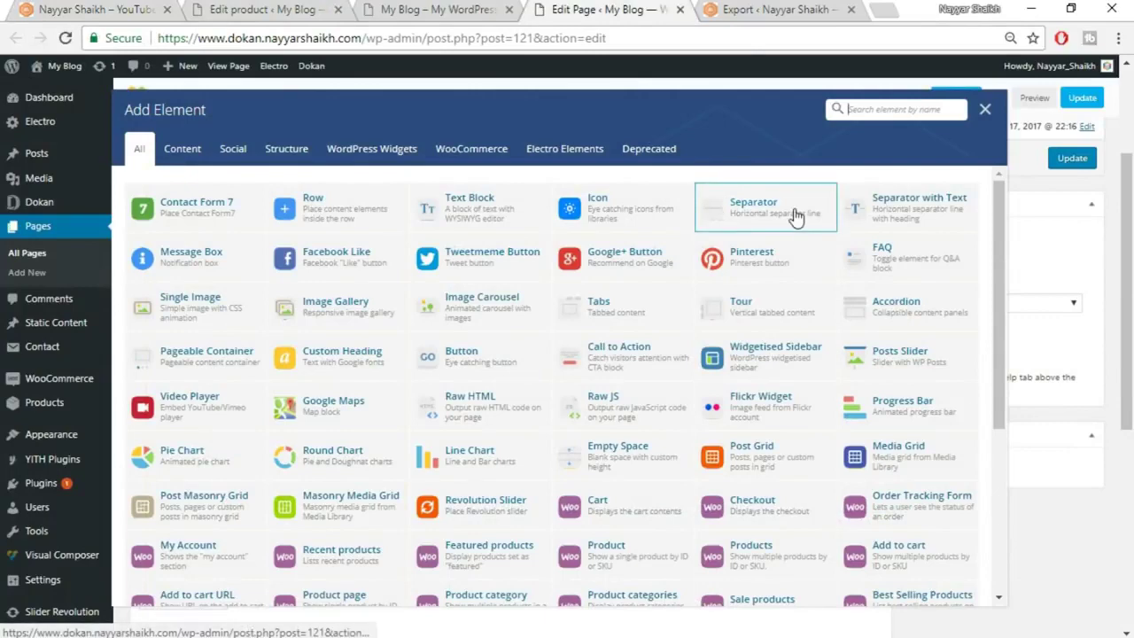
pyautogui.write('pro')
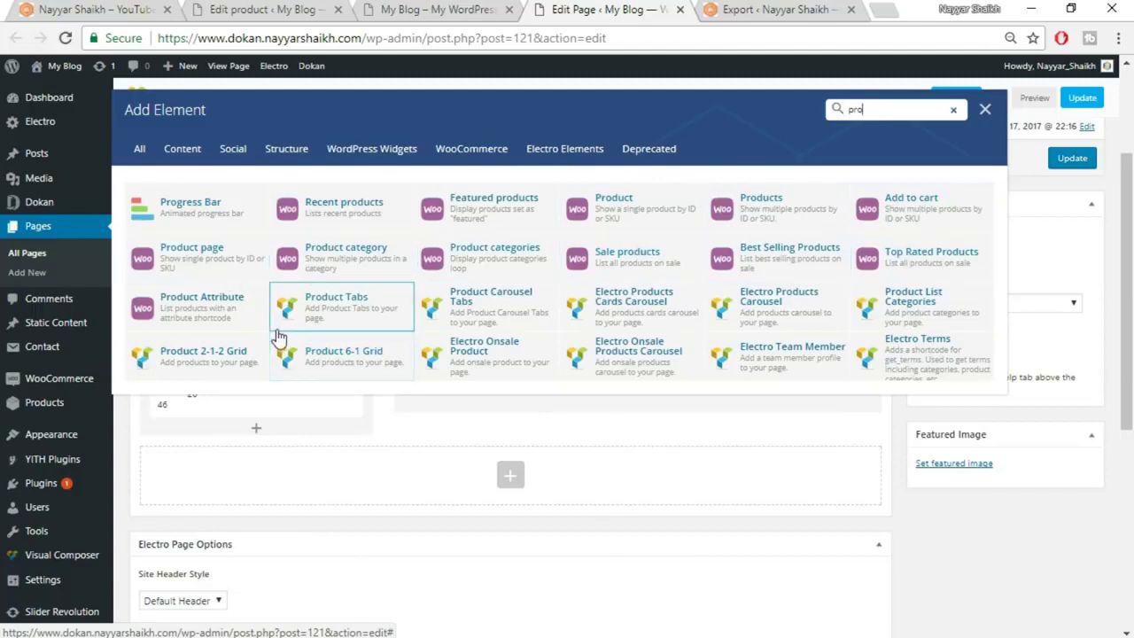
pyautogui.click(368, 317)
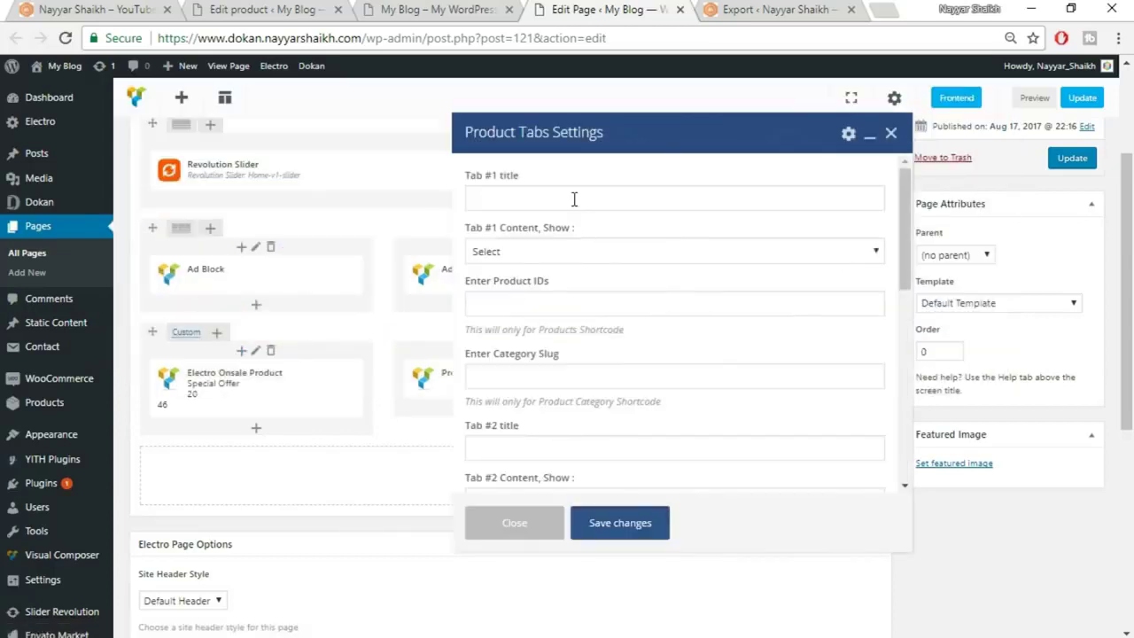
# - Give the first tab a title and make it show Featured Products
pyautogui.click(567, 199)
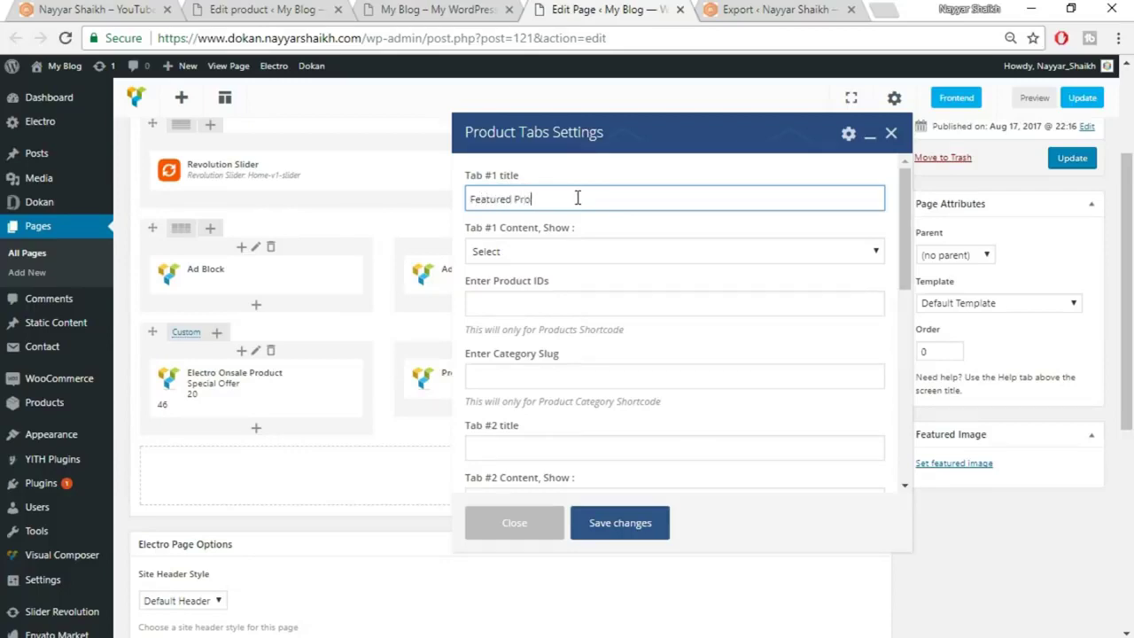
pyautogui.click(592, 256)
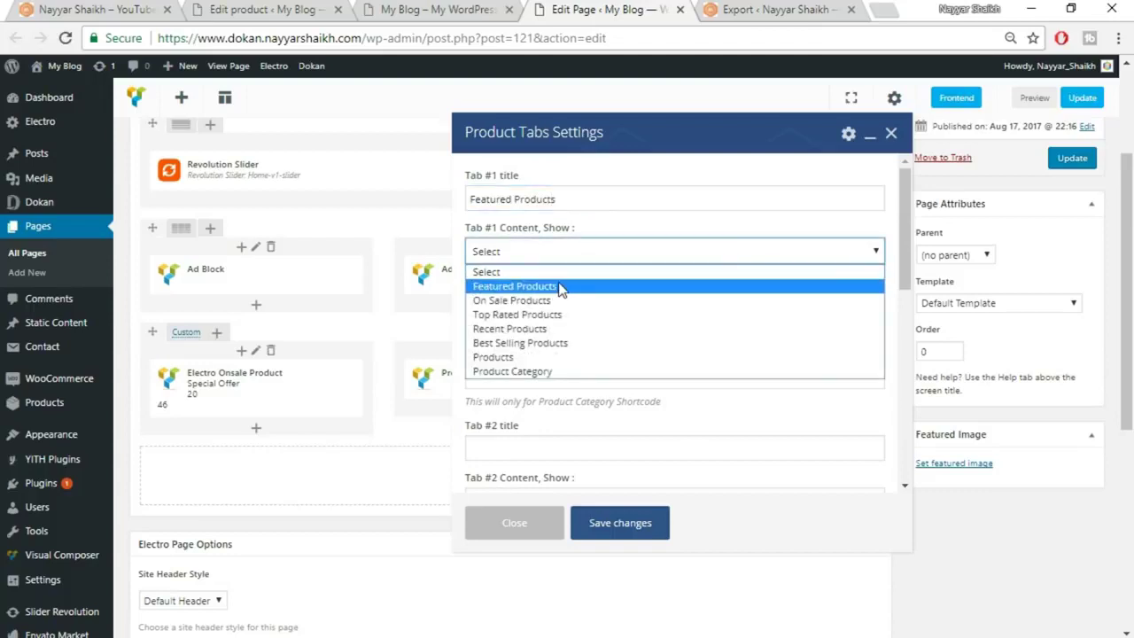
pyautogui.click(560, 287)
pyautogui.scroll(-2, 724, 343)
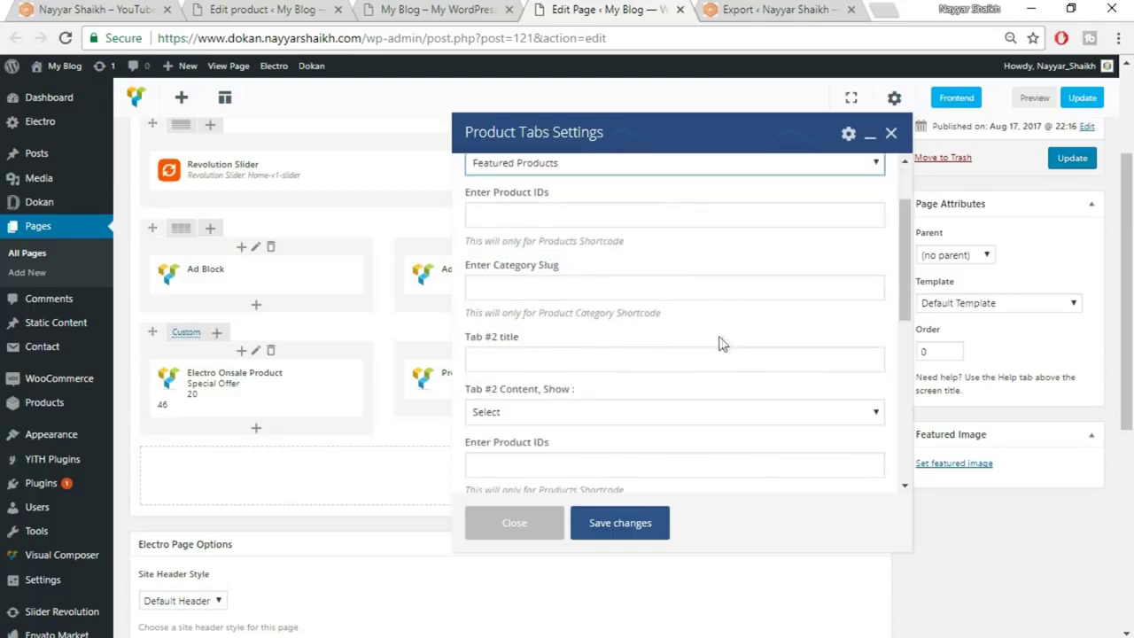
# - Title the second tab On Sale and make it show On Sale Products
pyautogui.click(510, 268)
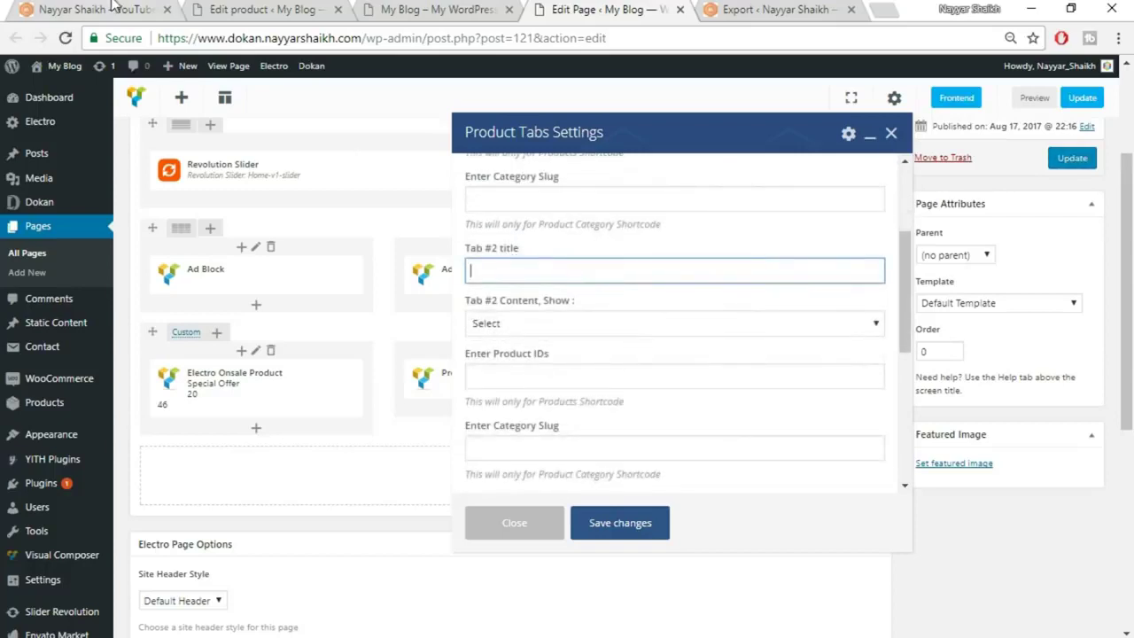
pyautogui.click(112, 7)
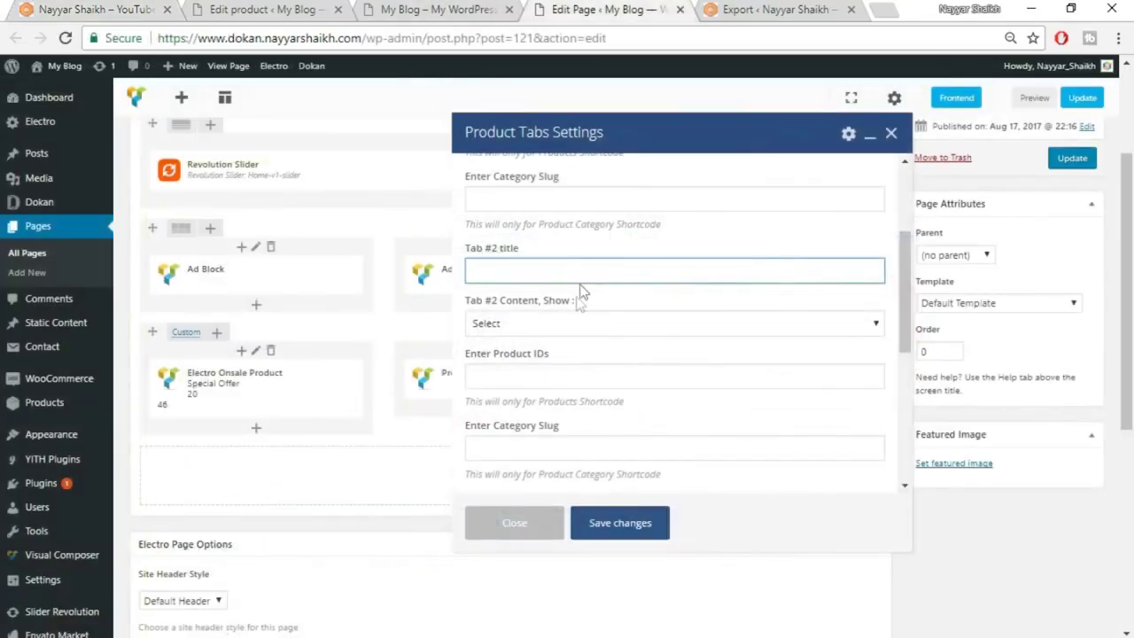
pyautogui.write('On Sale')
pyautogui.click(549, 324)
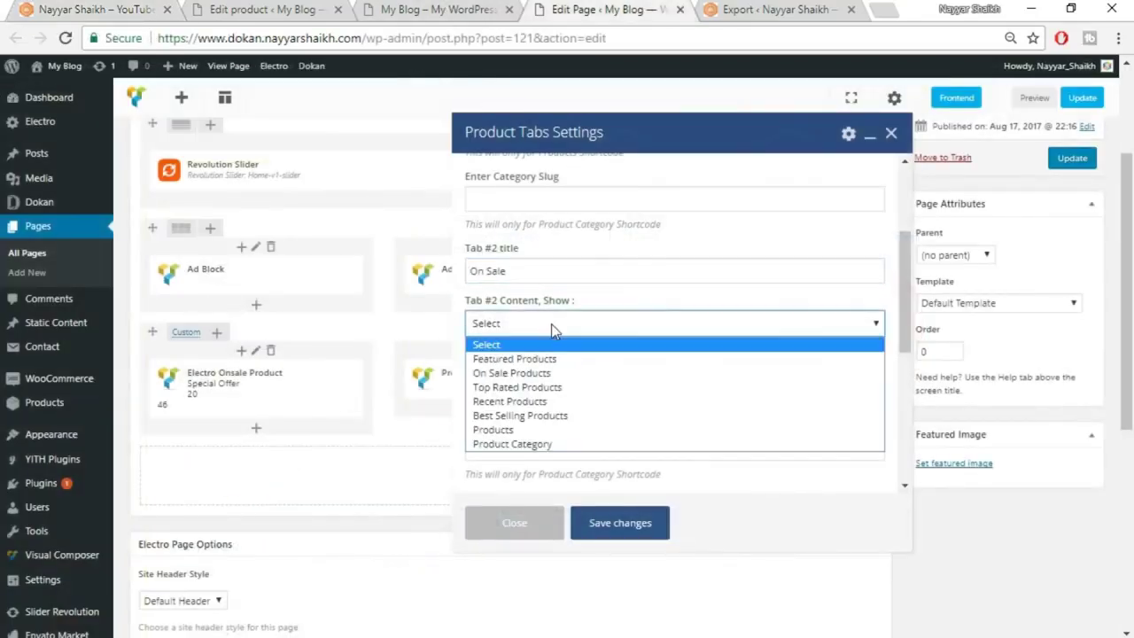
pyautogui.click(541, 373)
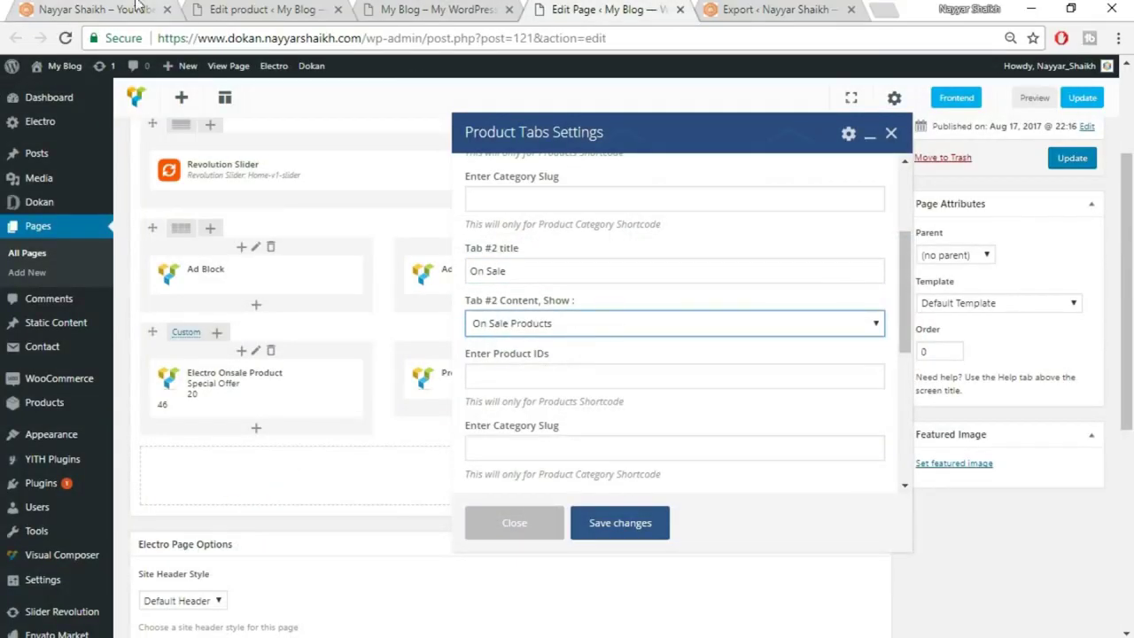
# - Title the third tab Top Rated, show Top Rated Products, and save the settings
pyautogui.click(138, 5)
pyautogui.tripleClick(831, 167)
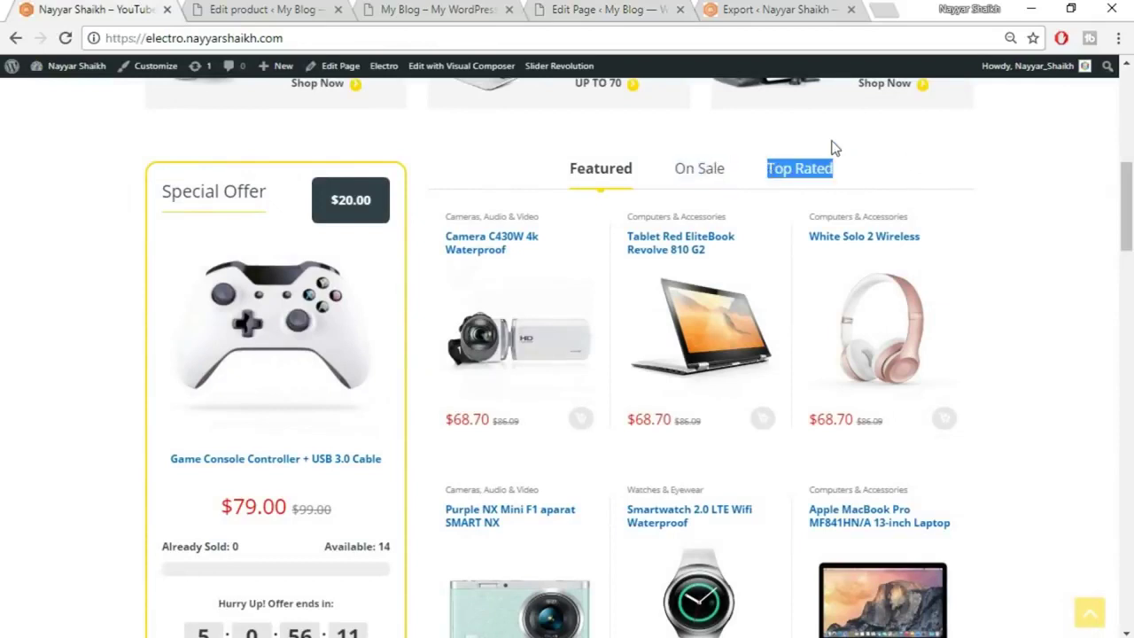
pyautogui.click(518, 9)
pyautogui.click(592, 6)
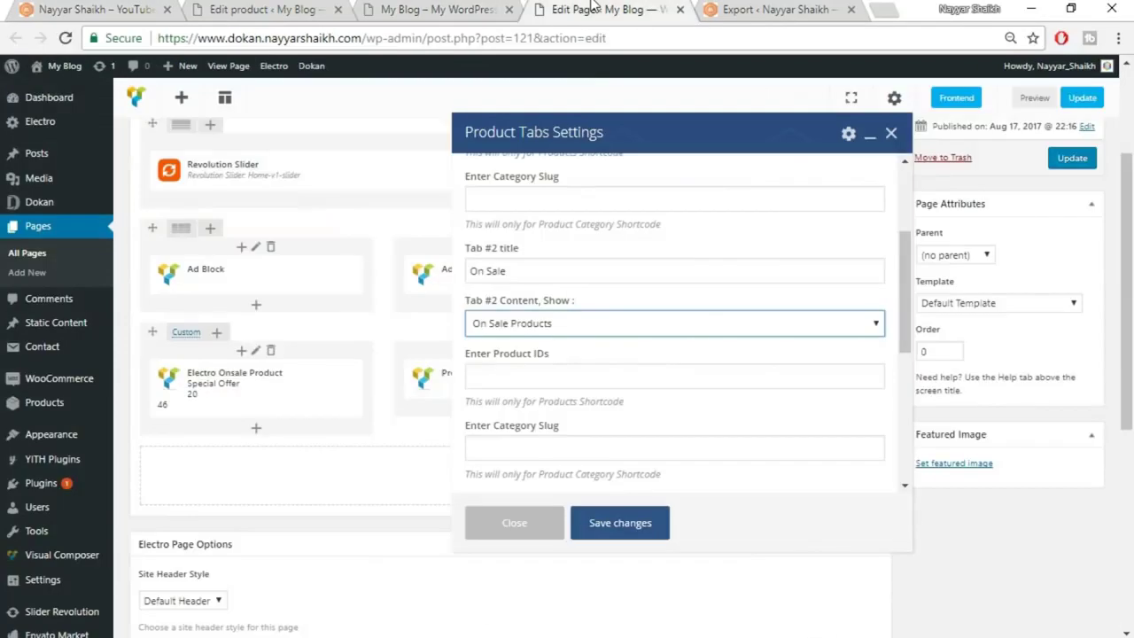
pyautogui.scroll(-3, 632, 370)
pyautogui.click(526, 254)
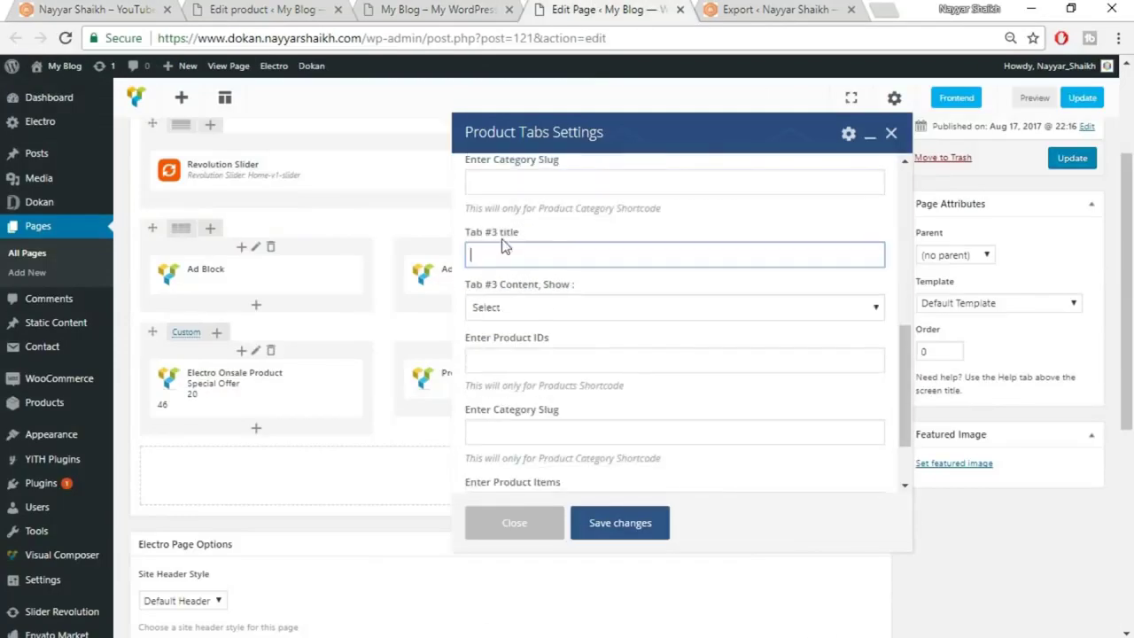
pyautogui.click(567, 312)
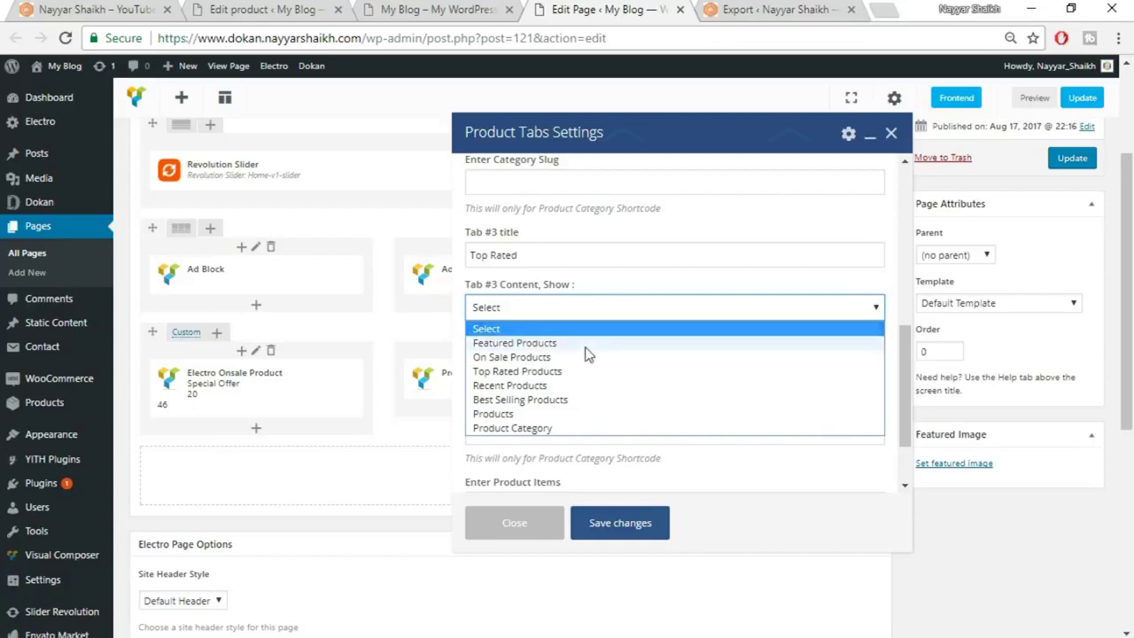
pyautogui.click(549, 373)
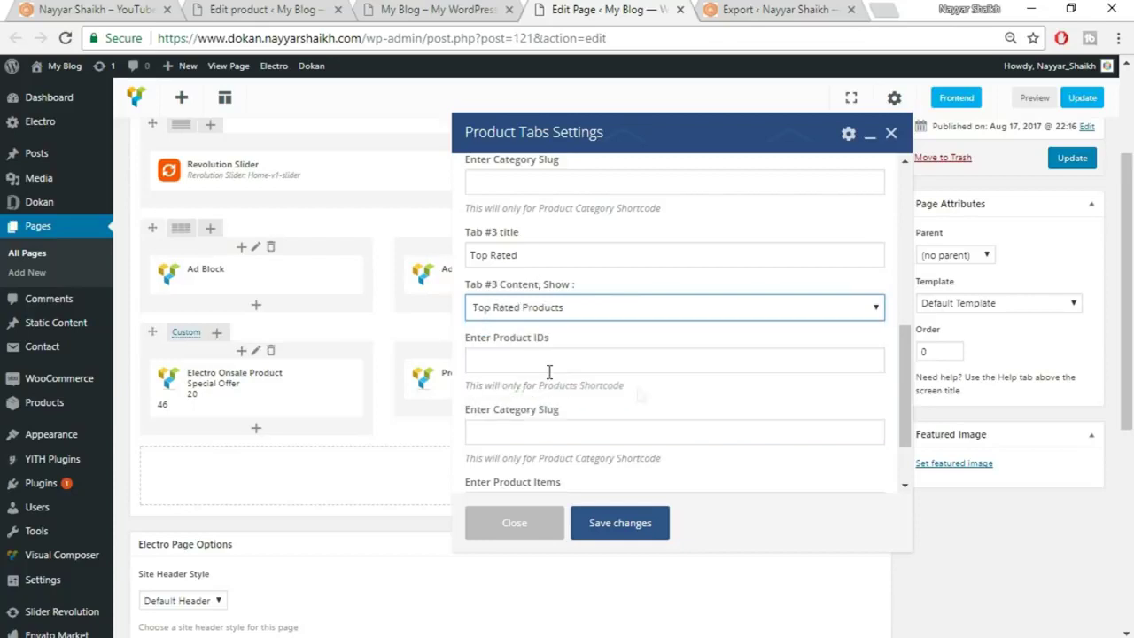
pyautogui.click(640, 524)
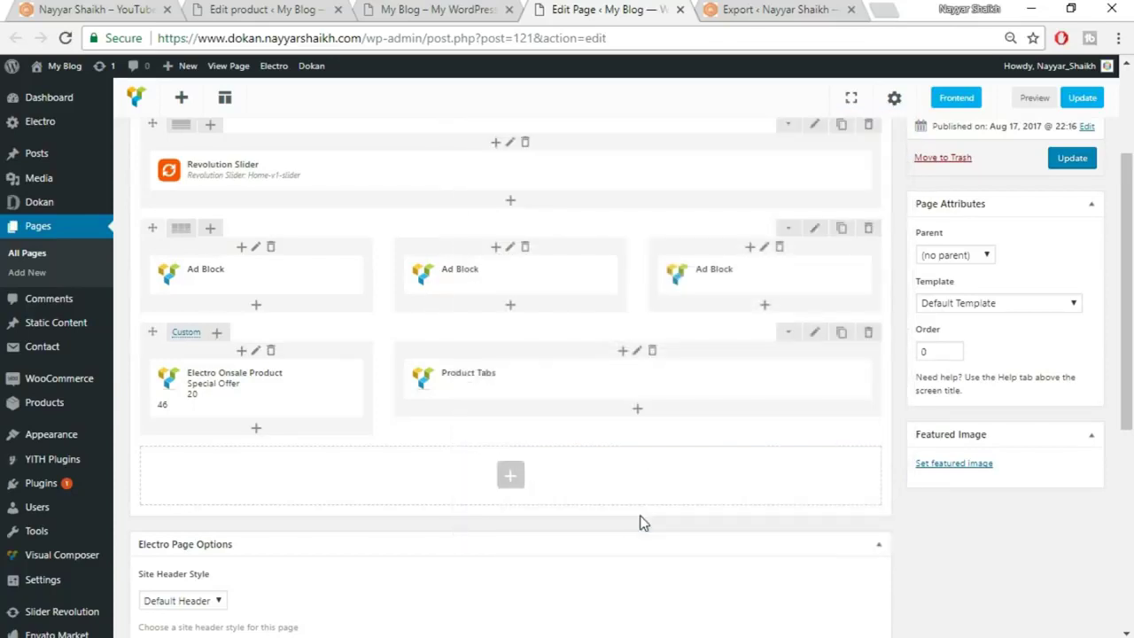
pyautogui.scroll(2, 713, 524)
# - Save the home page changes and reload the live homepage
pyautogui.click(1086, 251)
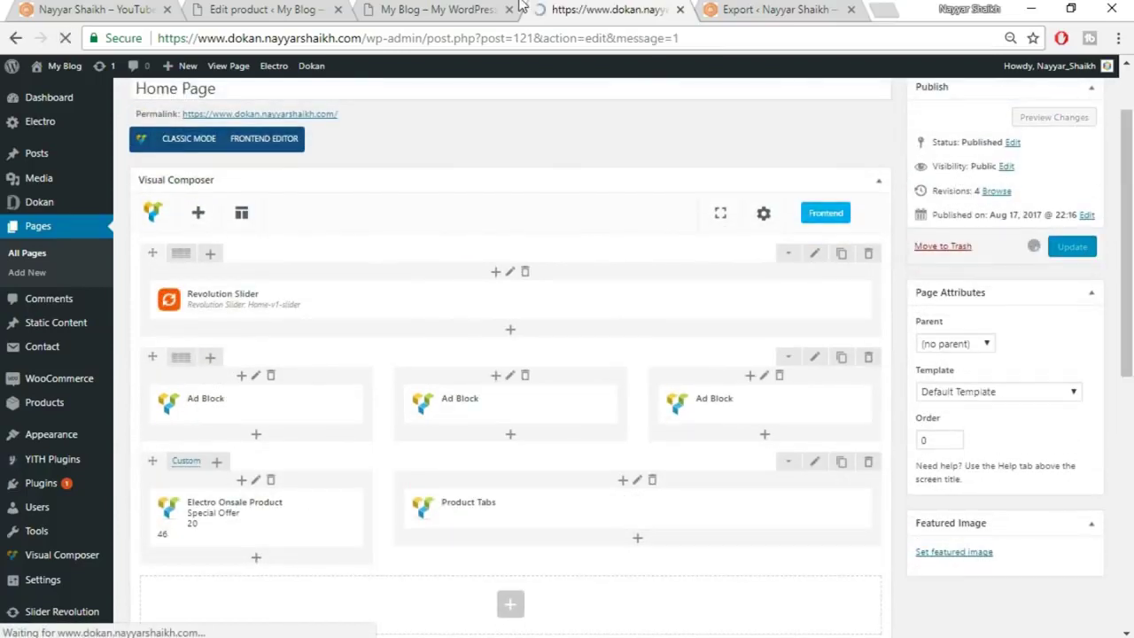
pyautogui.click(482, 7)
pyautogui.click(499, 32)
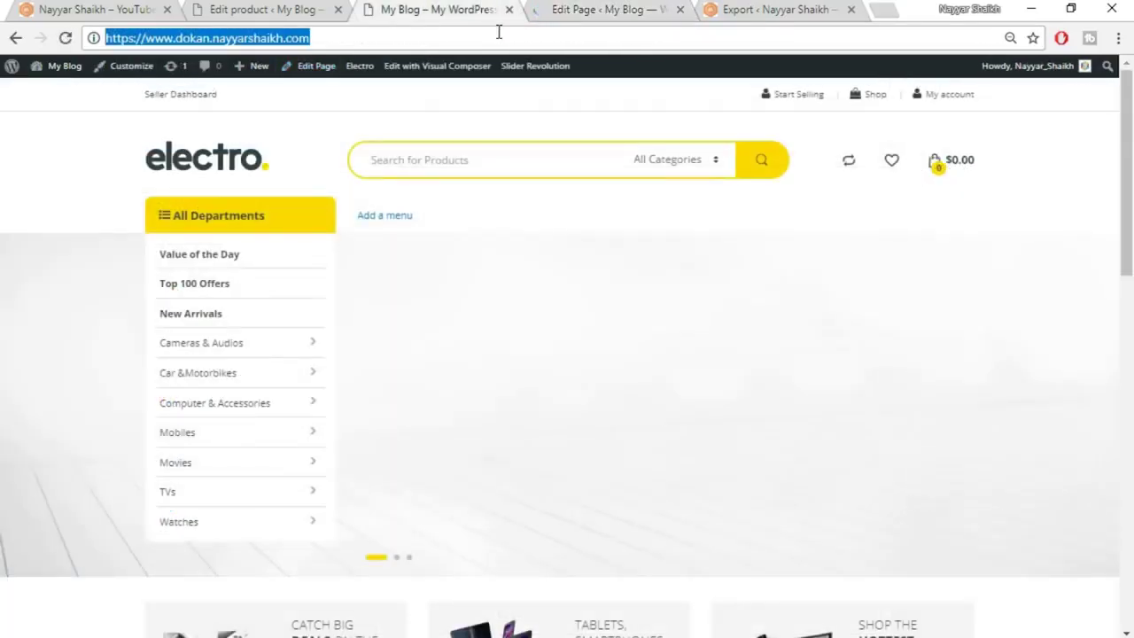
pyautogui.press('Return')
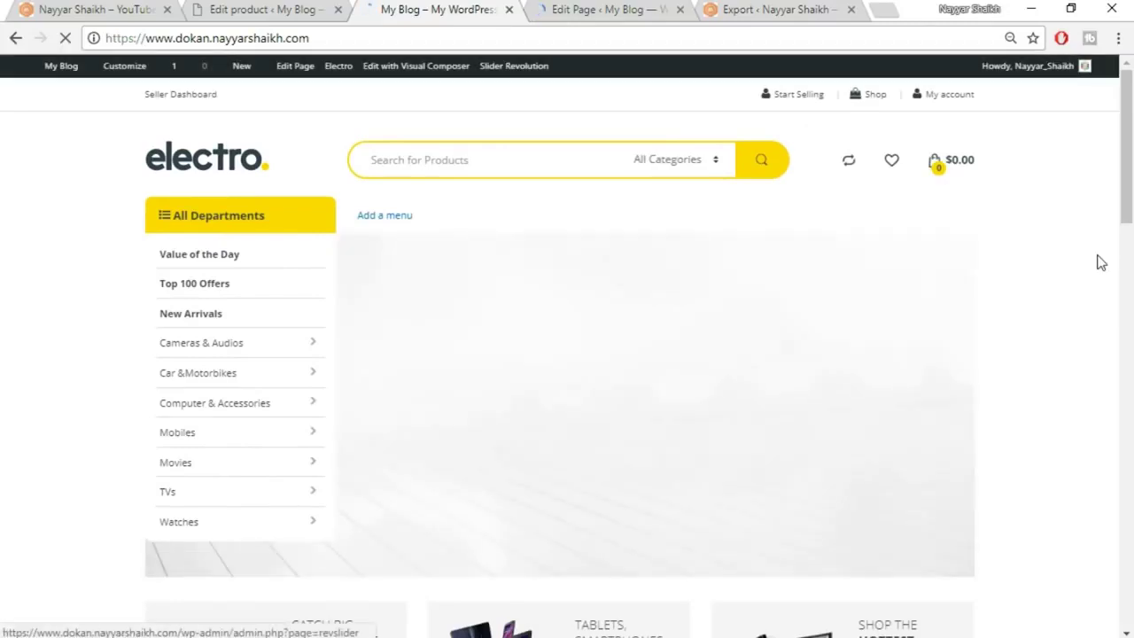
# - Try the storefront's On Sale, Top Rated and Featured product tabs
pyautogui.scroll(-5, 1101, 262)
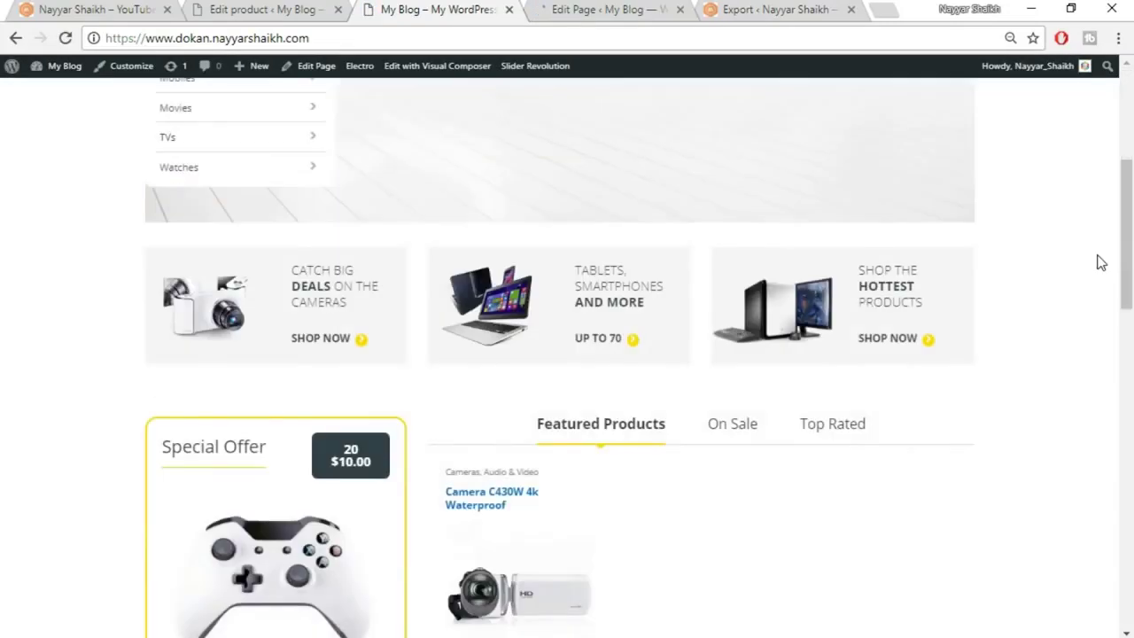
pyautogui.scroll(-1, 1101, 262)
pyautogui.scroll(2, 203, 324)
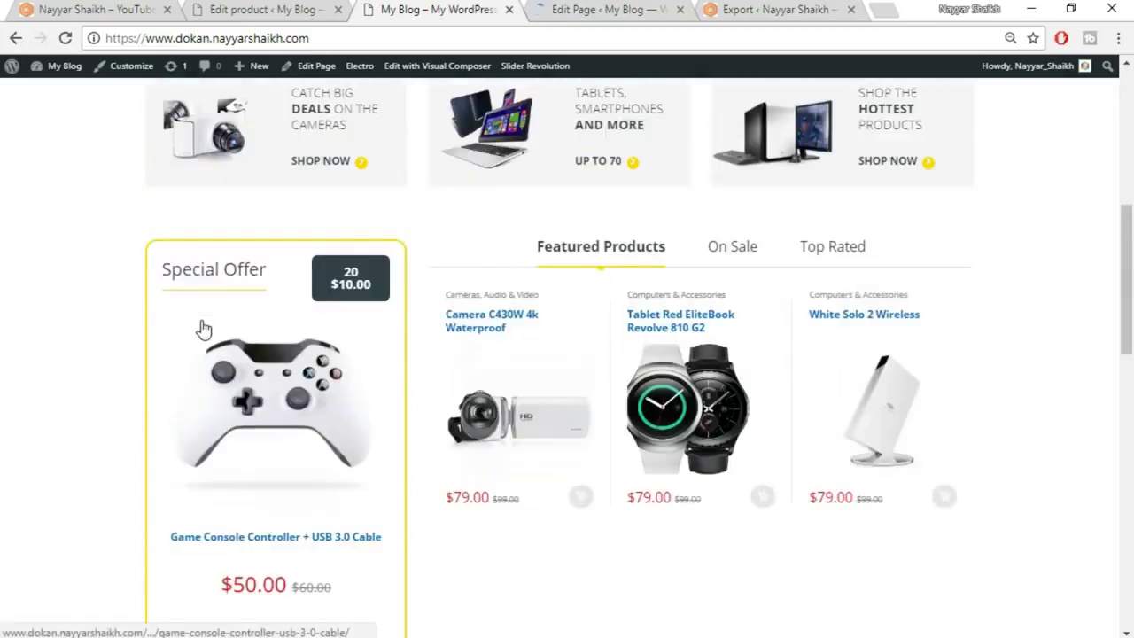
pyautogui.scroll(-2, 286, 296)
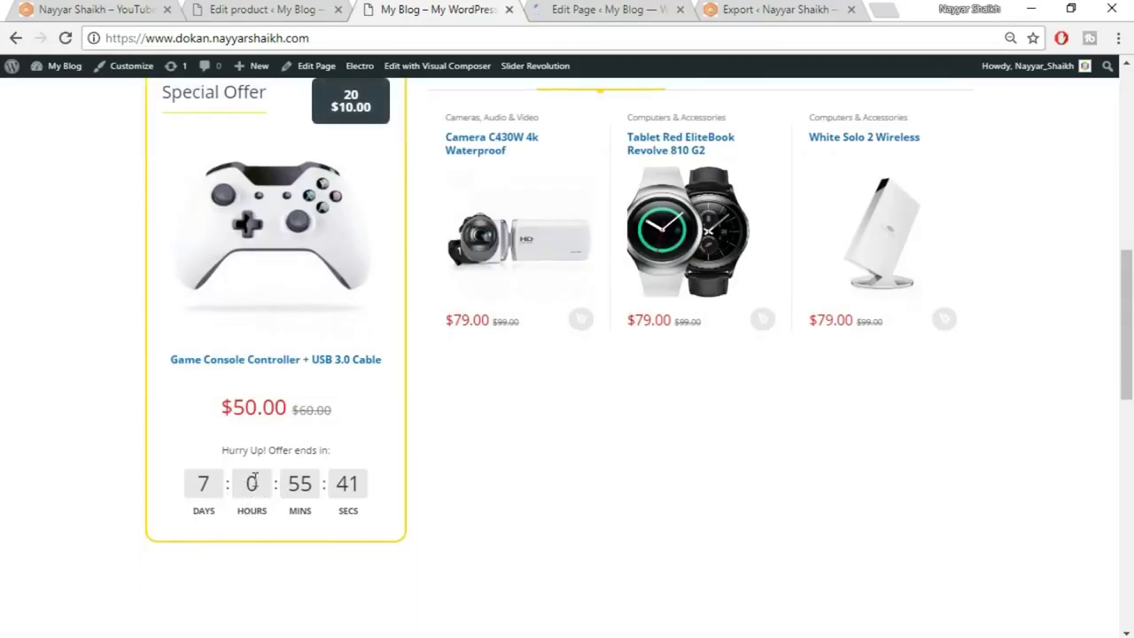
pyautogui.scroll(1, 255, 479)
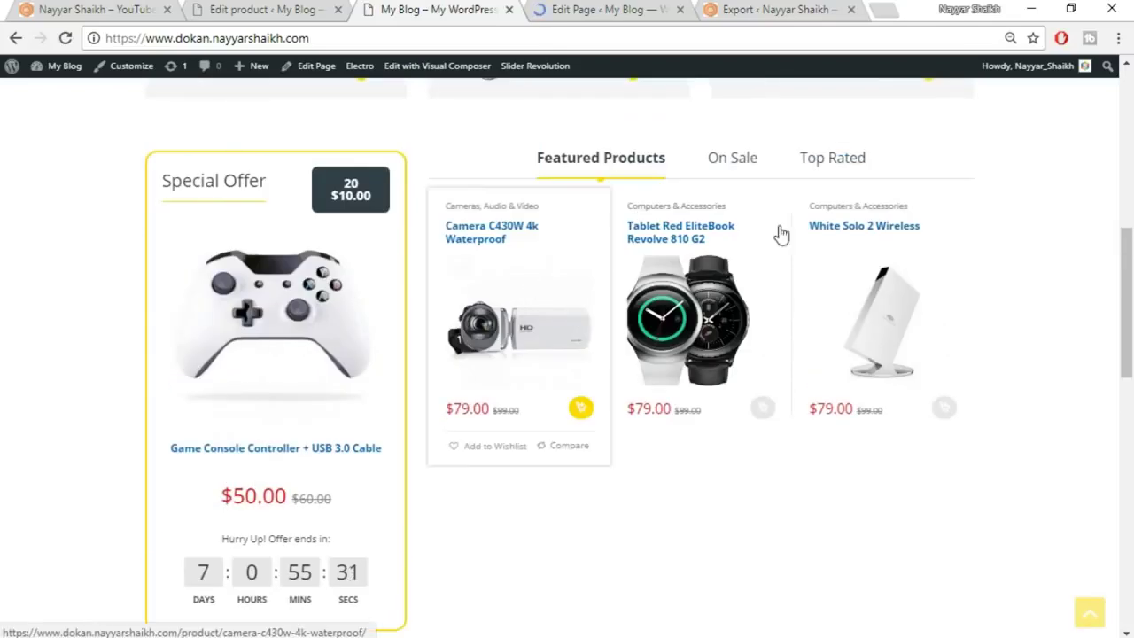
pyautogui.click(743, 160)
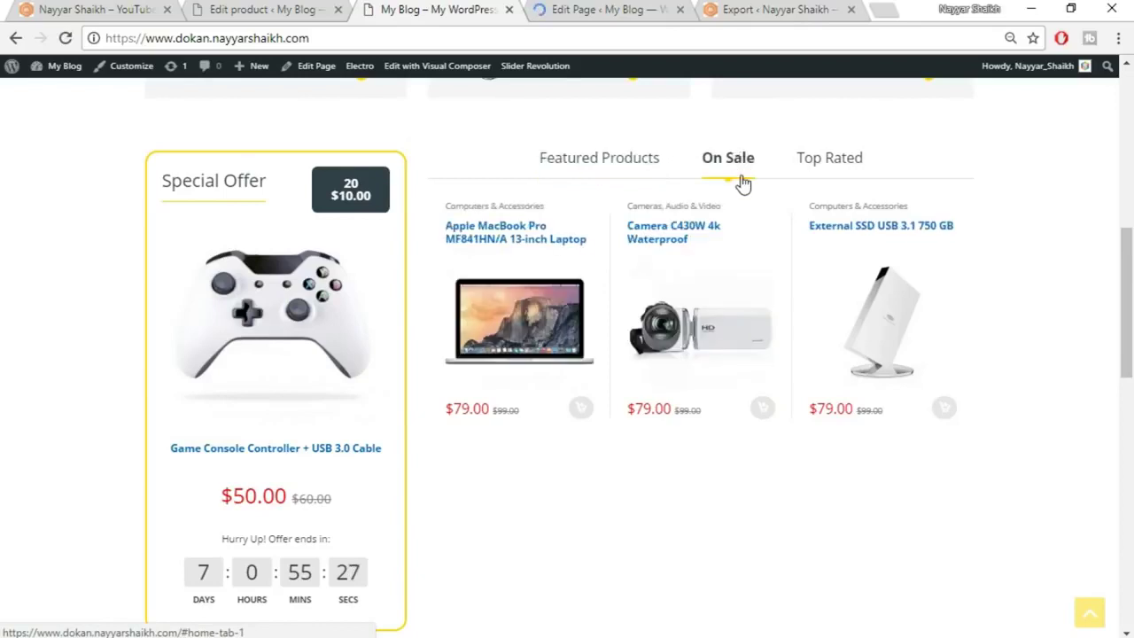
pyautogui.click(833, 162)
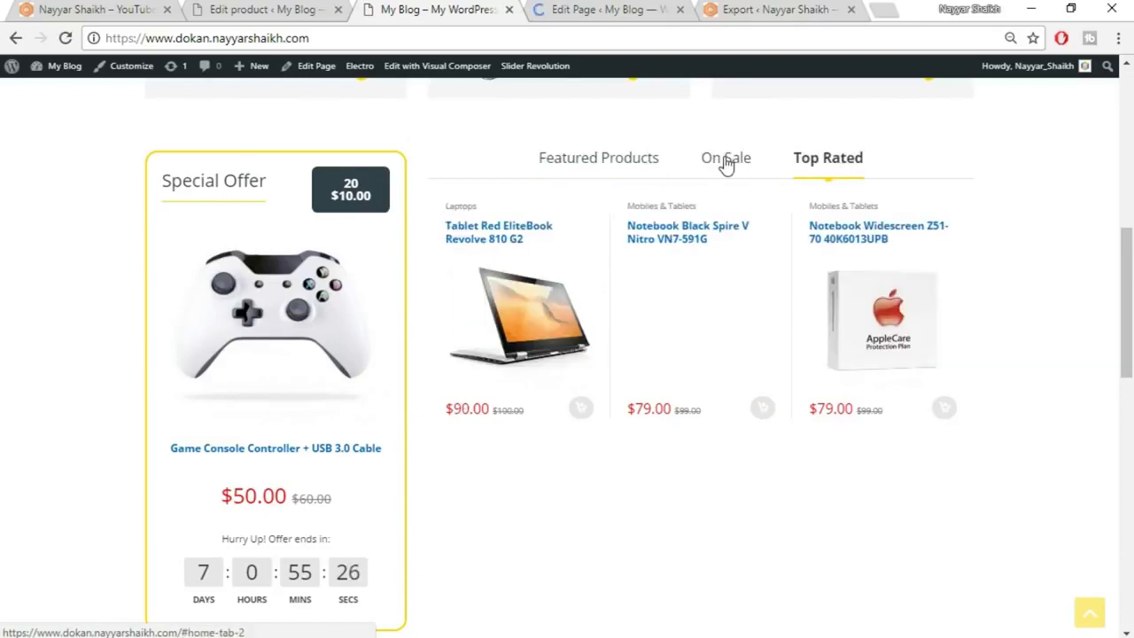
pyautogui.click(610, 161)
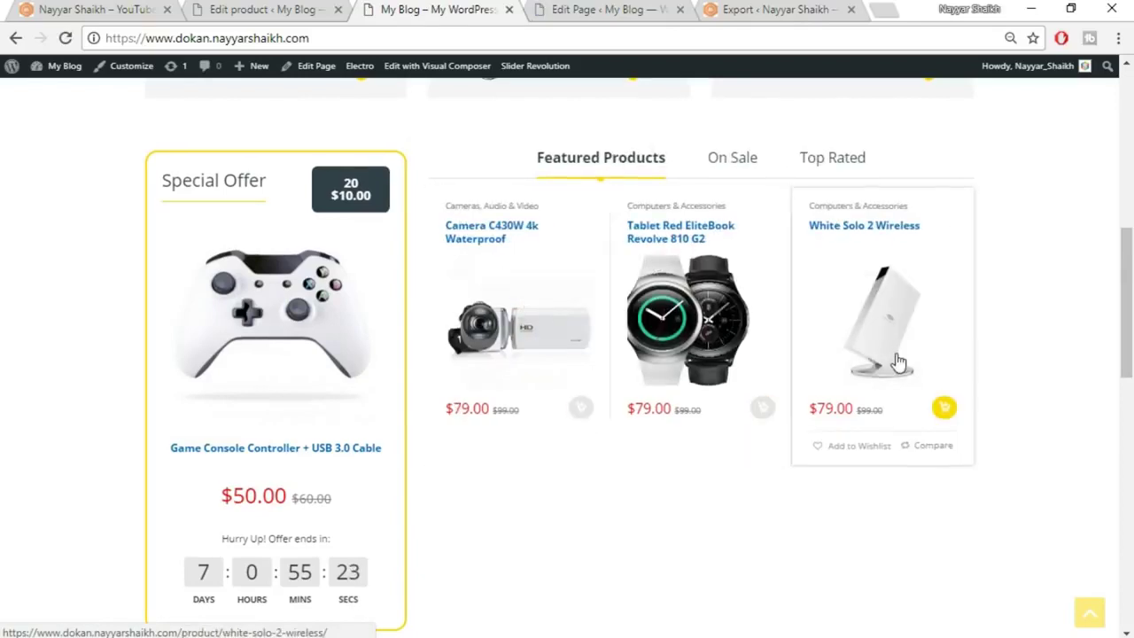
pyautogui.scroll(-1, 851, 416)
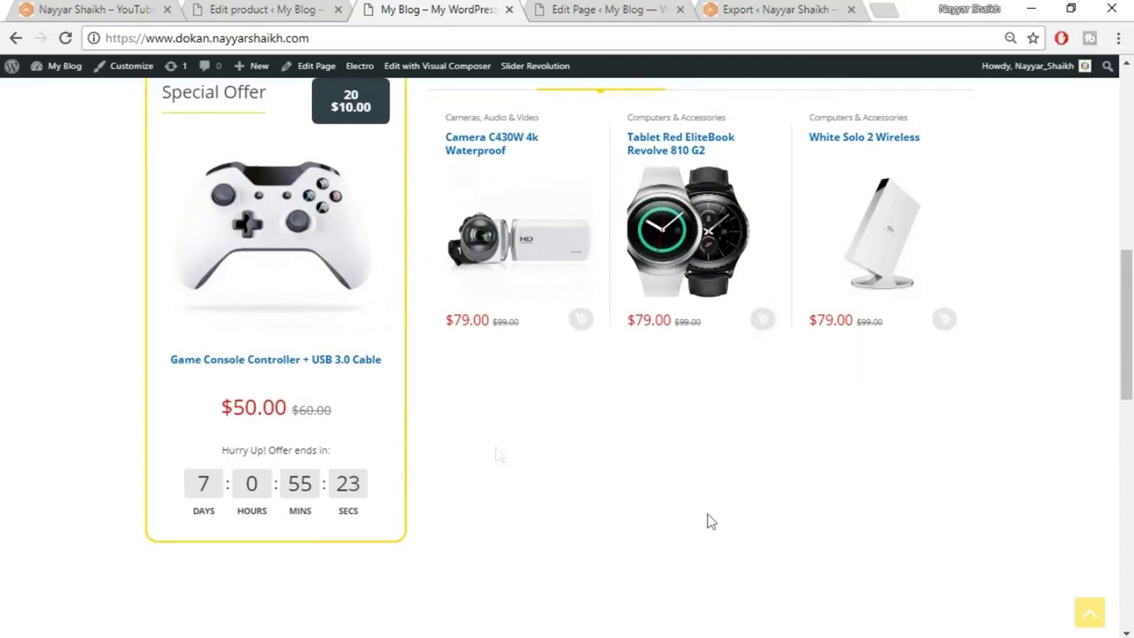
# - View the Electro demo's tabs, then return to the editor's Product Tabs element
pyautogui.click(97, 9)
pyautogui.scroll(-2, 608, 412)
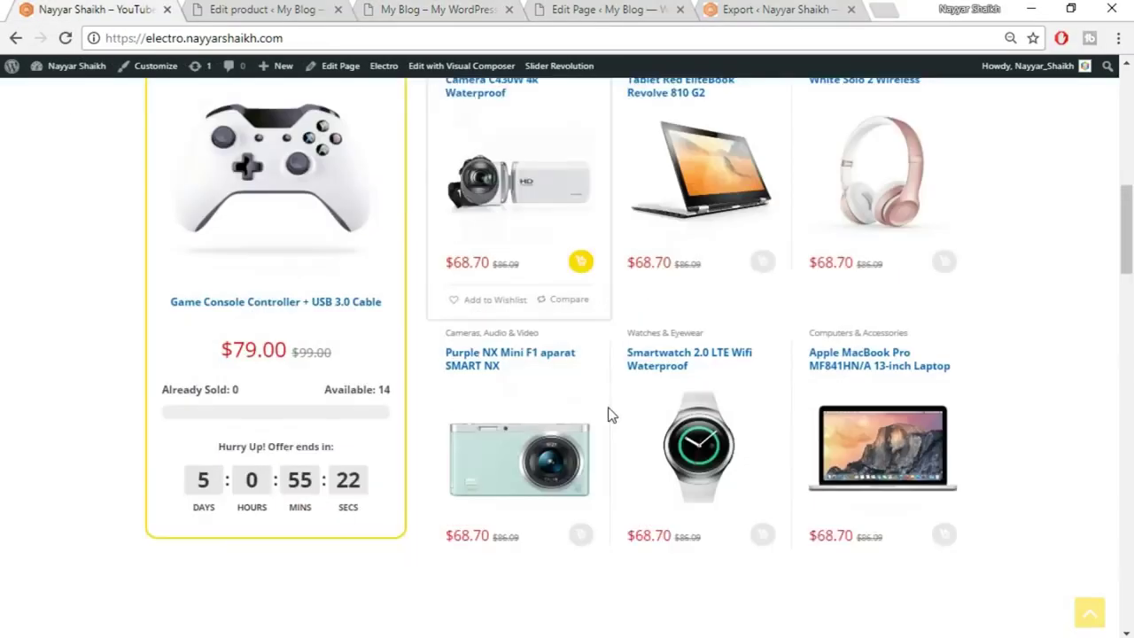
pyautogui.click(610, 9)
pyautogui.scroll(-4, 739, 316)
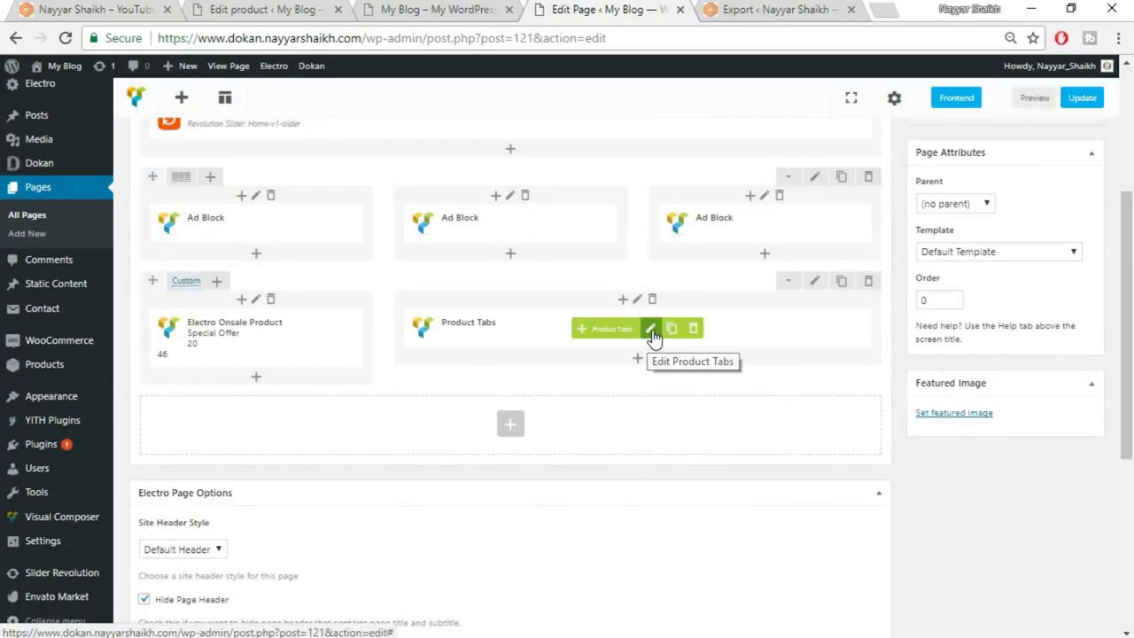
# - Set Product Tabs' Enter Product Items to 6, save, and update the home page
pyautogui.click(651, 333)
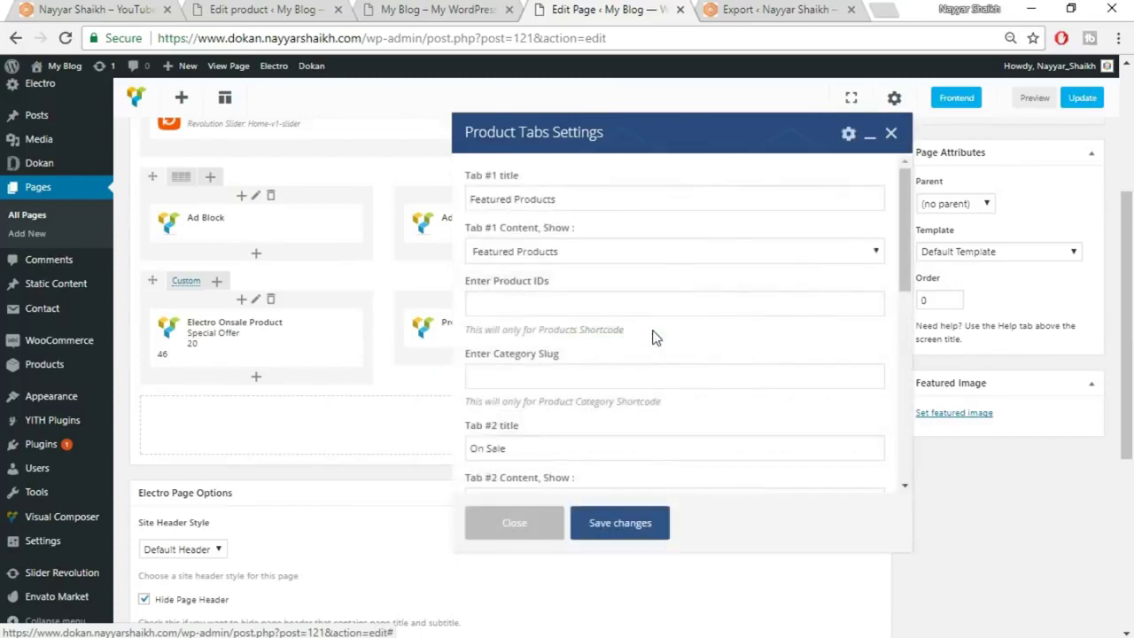
pyautogui.scroll(-10, 740, 319)
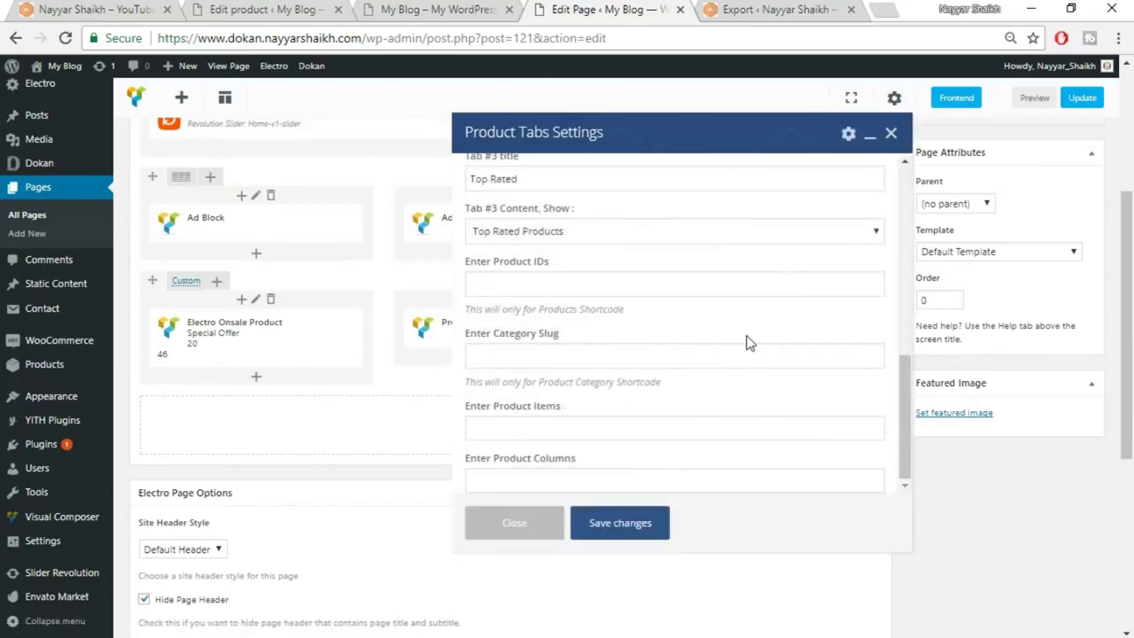
pyautogui.click(544, 435)
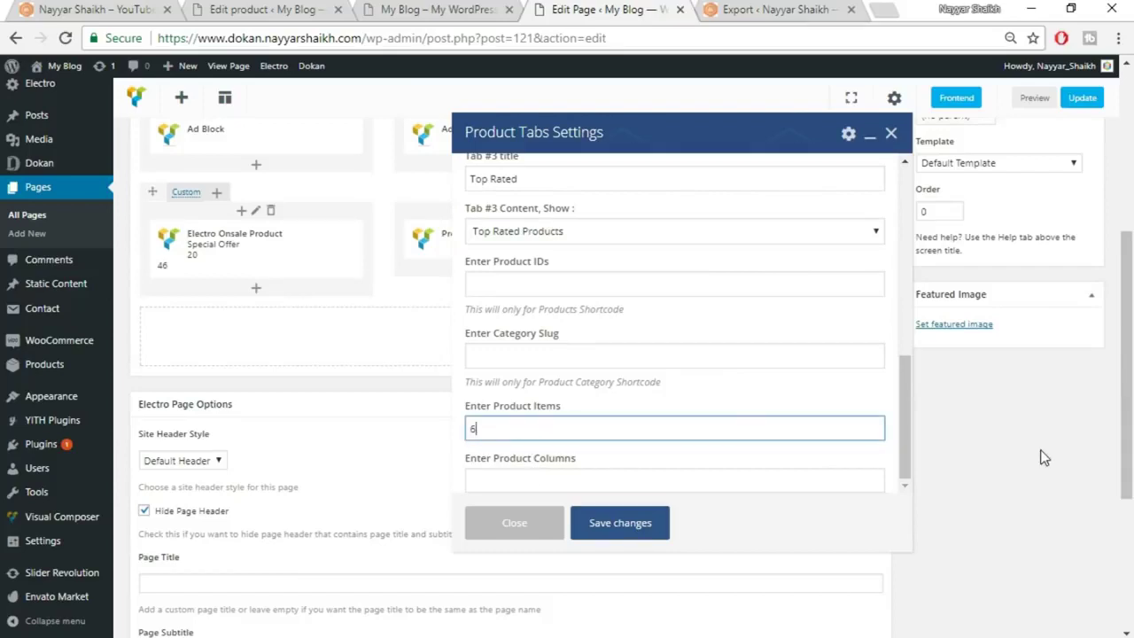
pyautogui.click(620, 529)
pyautogui.click(1097, 104)
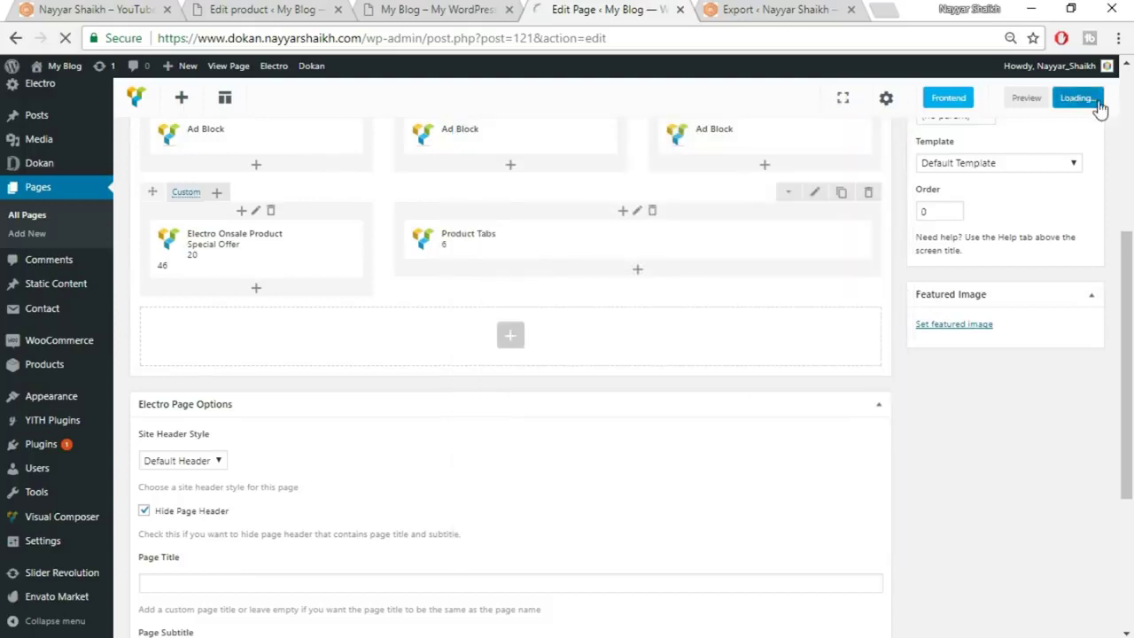
pyautogui.click(438, 9)
pyautogui.click(474, 39)
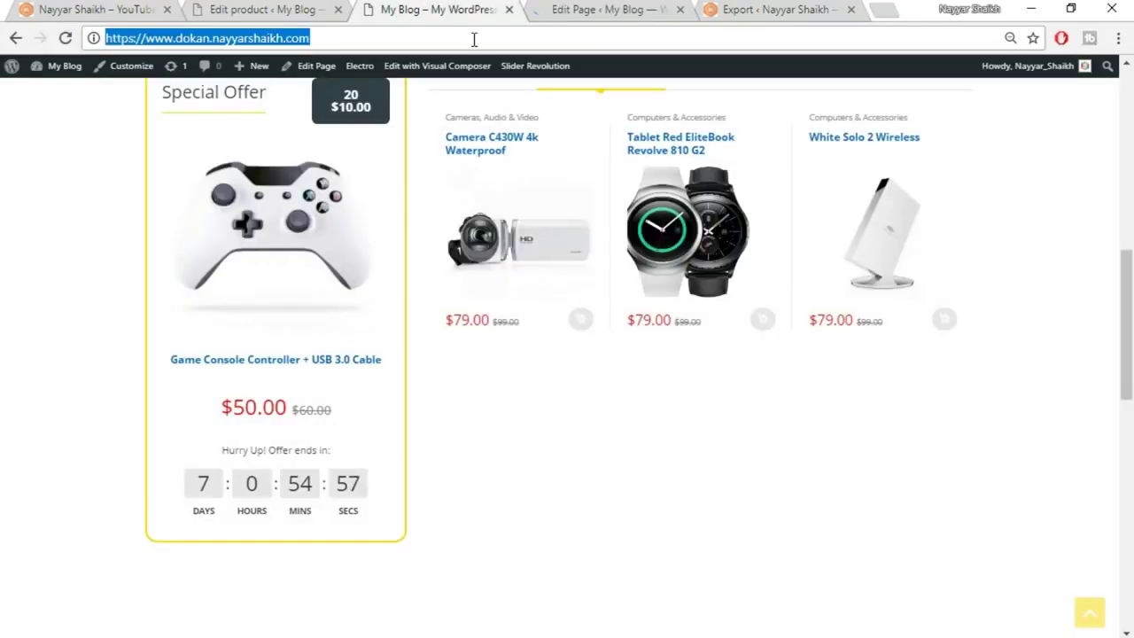
# - Reload the storefront and scroll to confirm the tabs show six products
pyautogui.press('Return')
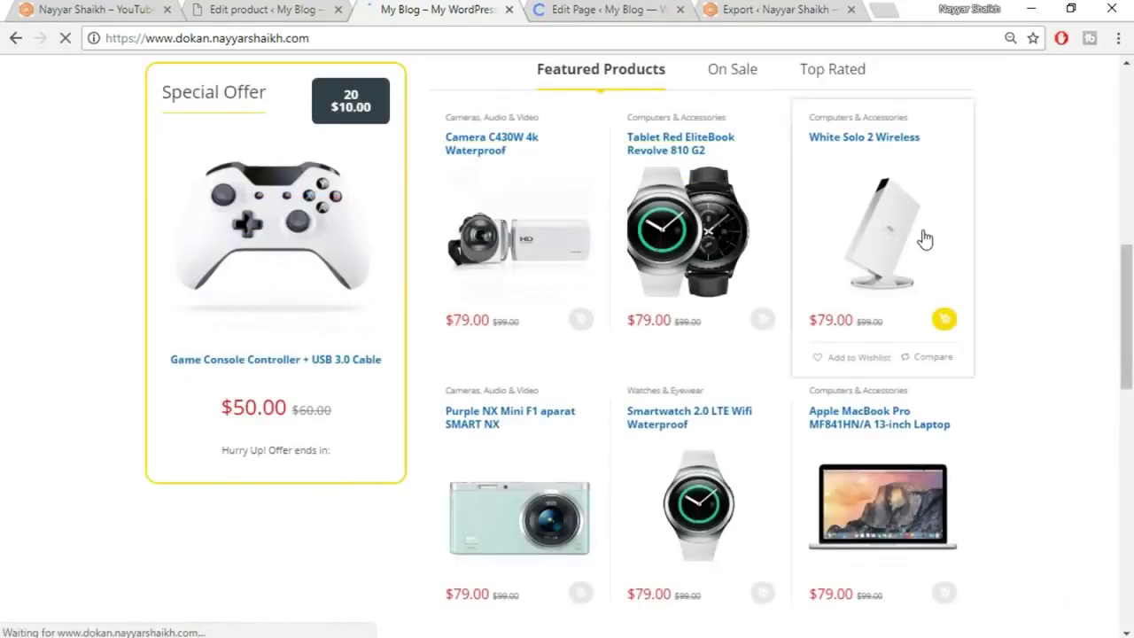
pyautogui.scroll(-1, 921, 232)
pyautogui.scroll(-1, 587, 284)
pyautogui.scroll(2, 587, 278)
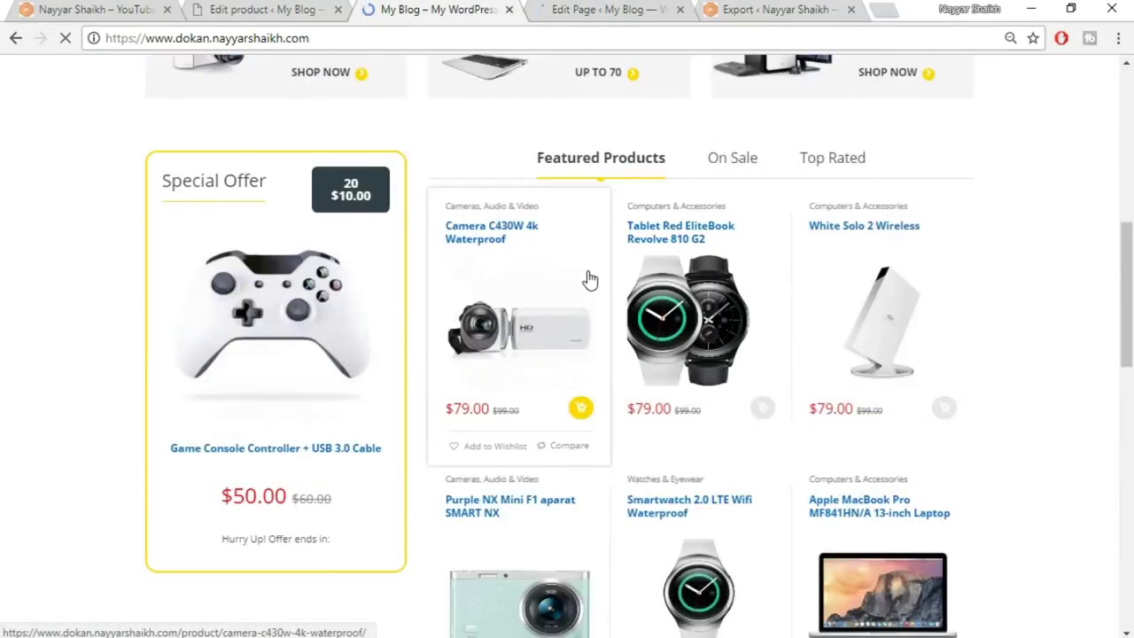
pyautogui.scroll(-1, 588, 278)
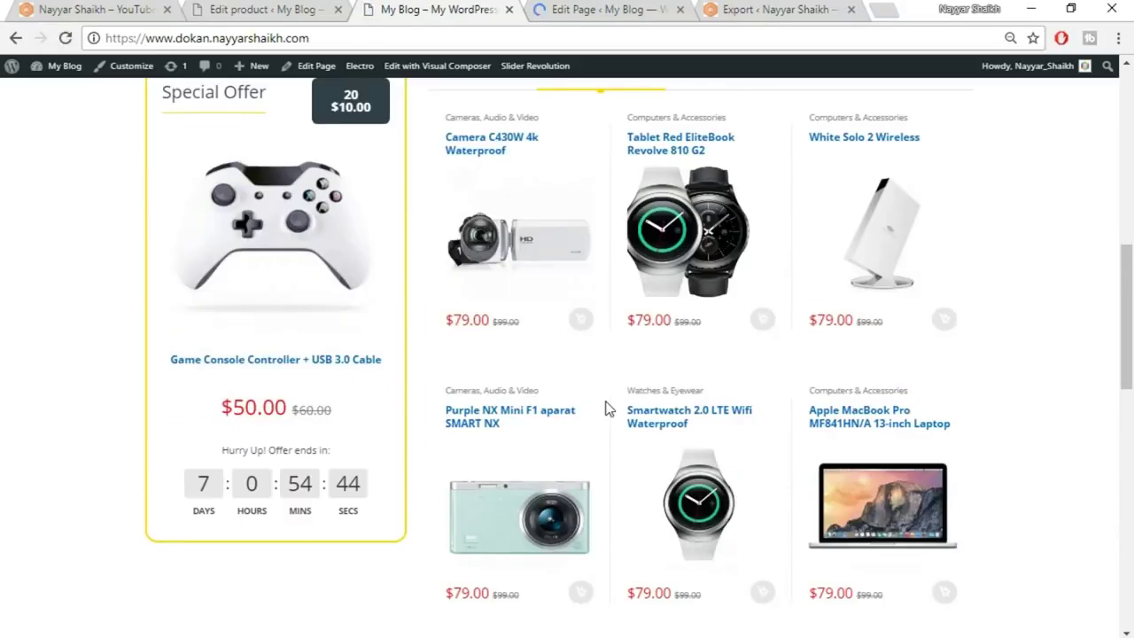
pyautogui.scroll(2, 577, 372)
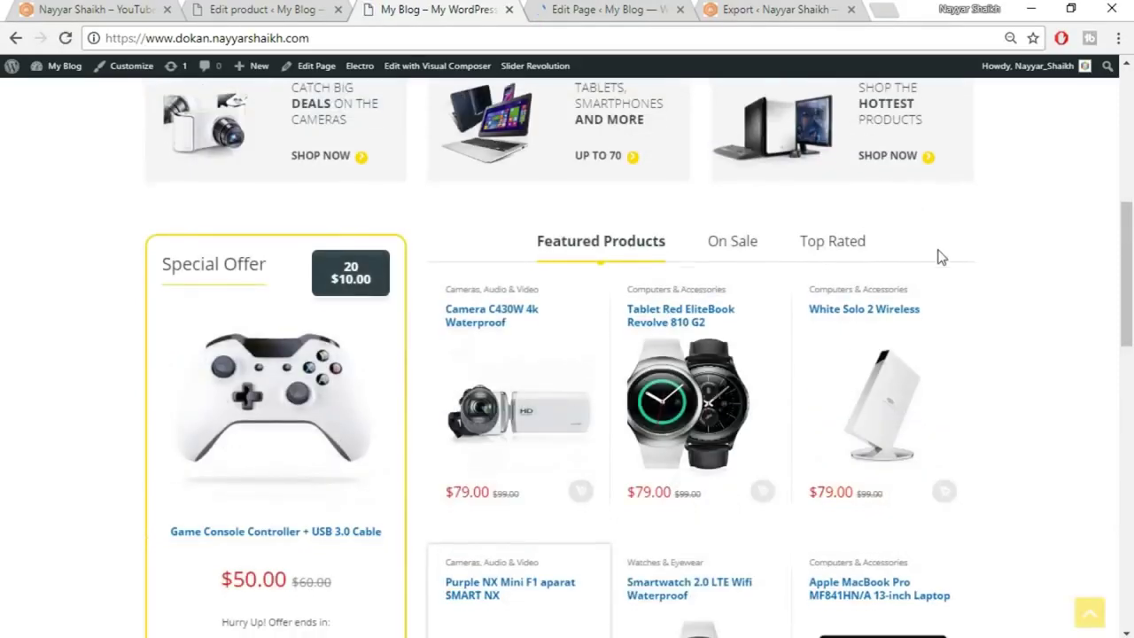
pyautogui.scroll(-5, 937, 255)
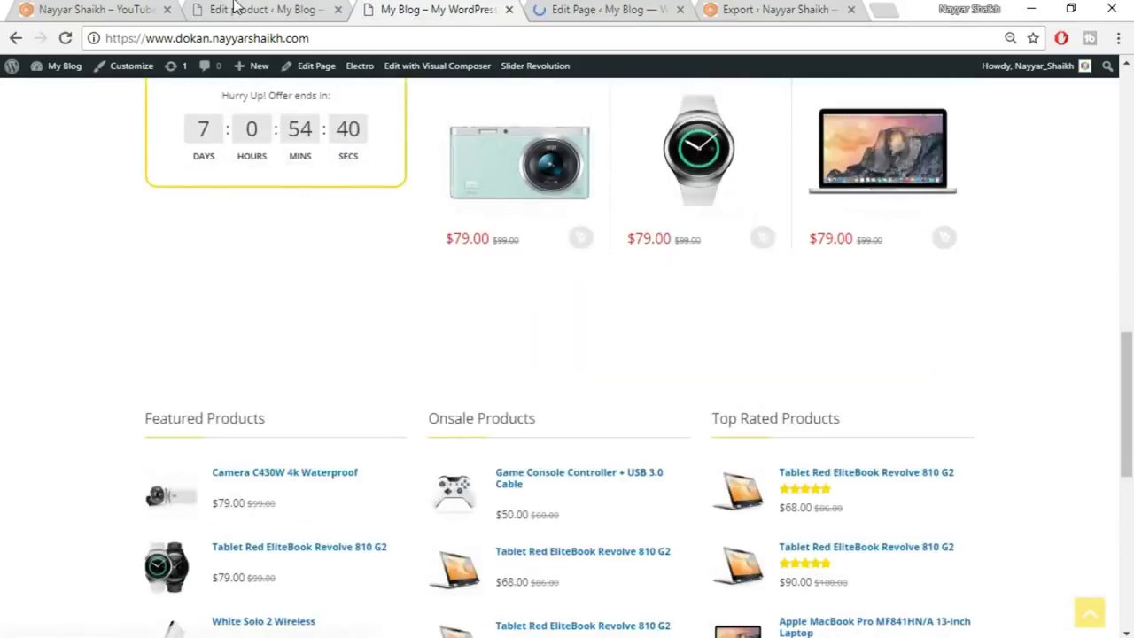
# - Scroll the Electro demo site down to its Best Deals section
pyautogui.click(240, 9)
pyautogui.click(85, 9)
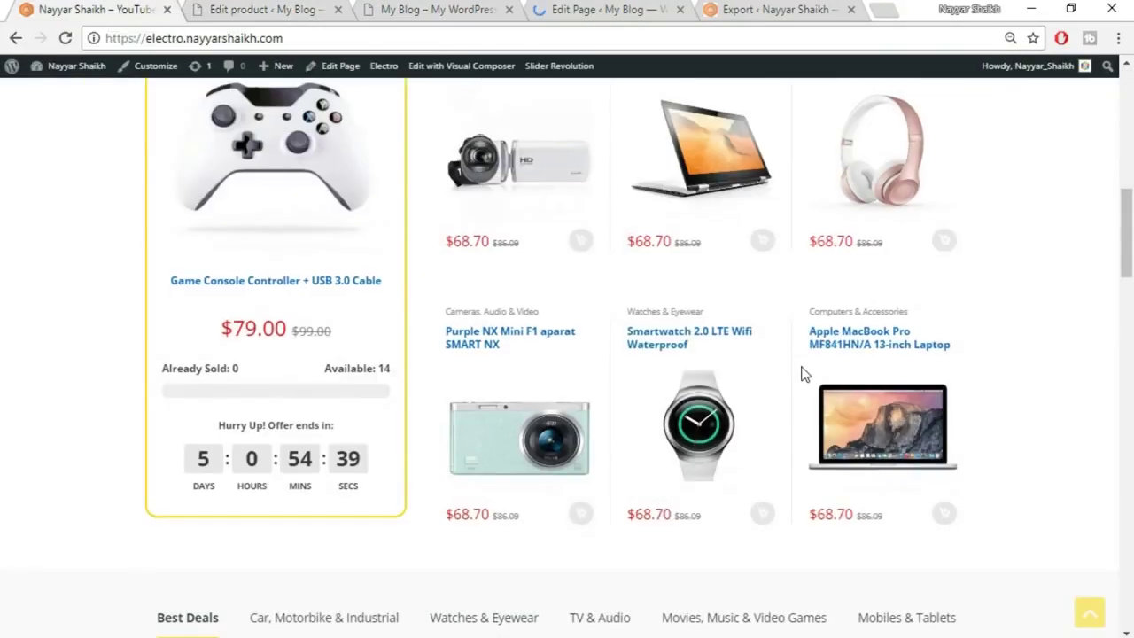
pyautogui.scroll(-4, 803, 375)
pyautogui.scroll(-2, 339, 288)
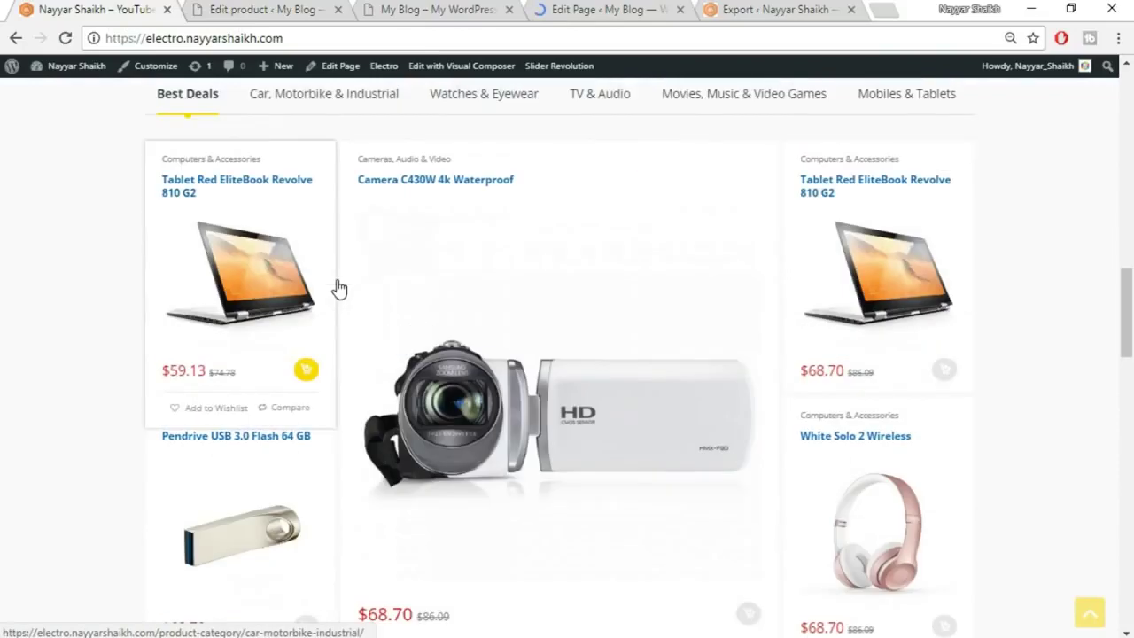
pyautogui.scroll(1, 319, 283)
pyautogui.scroll(-1, 306, 279)
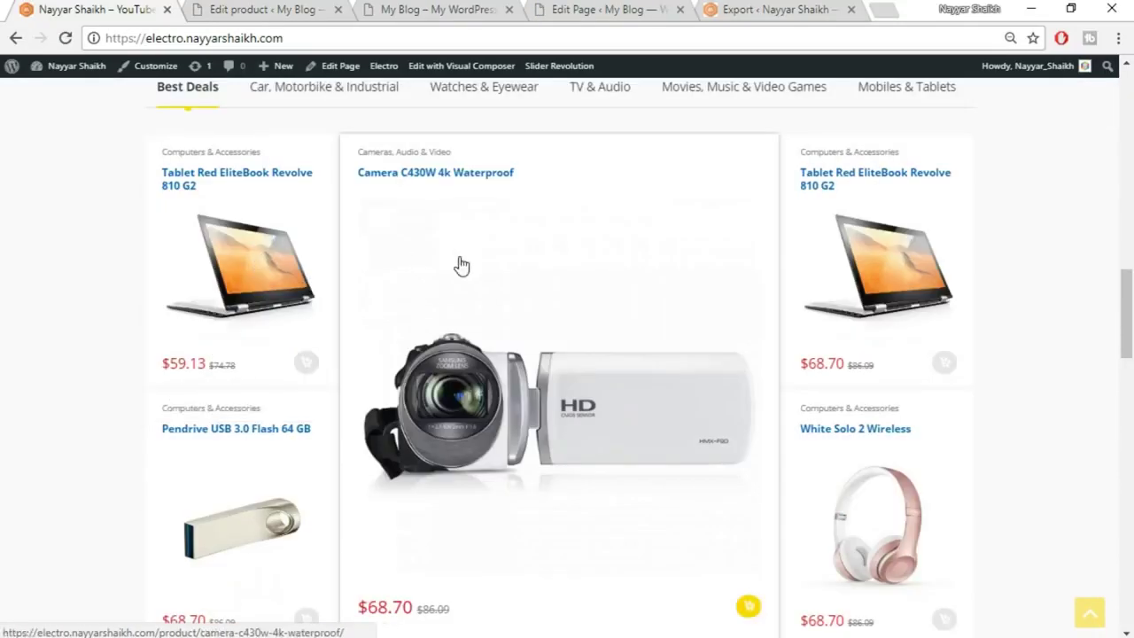
# - Insert a Product 2-1-2 Grid element into the empty row, found by searching '2'
pyautogui.click(541, 9)
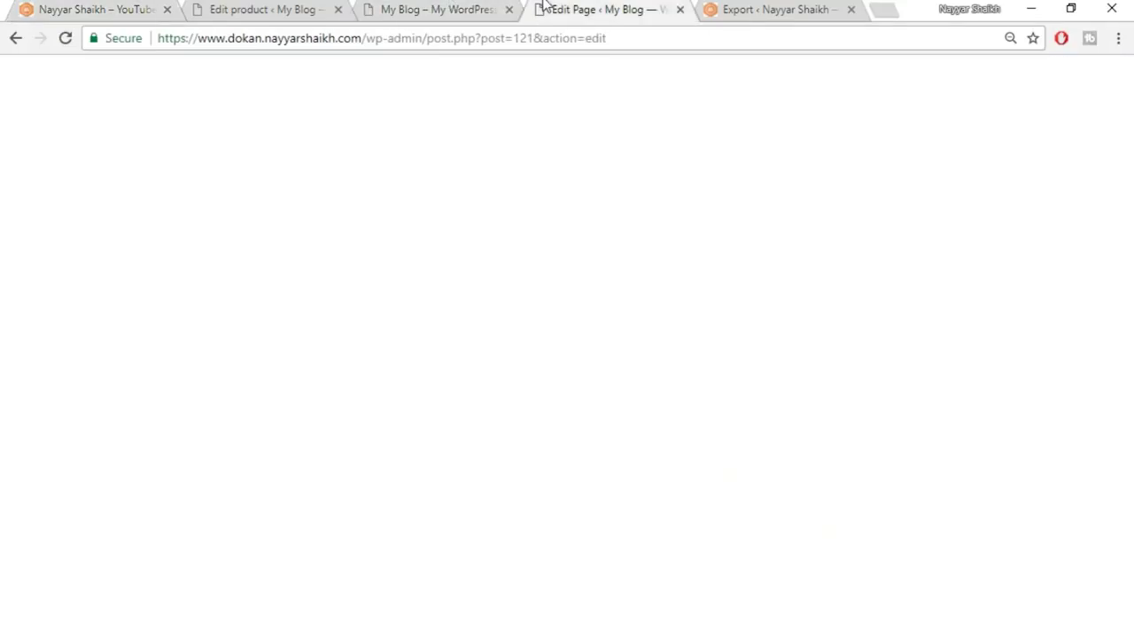
pyautogui.scroll(-5, 599, 339)
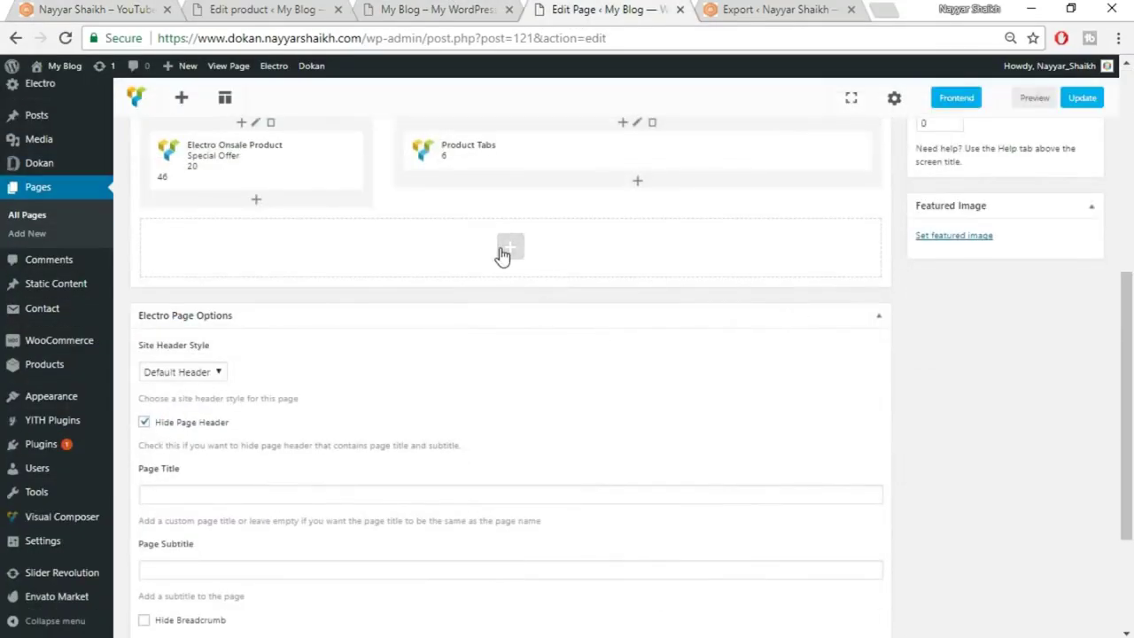
pyautogui.click(509, 248)
pyautogui.write('2')
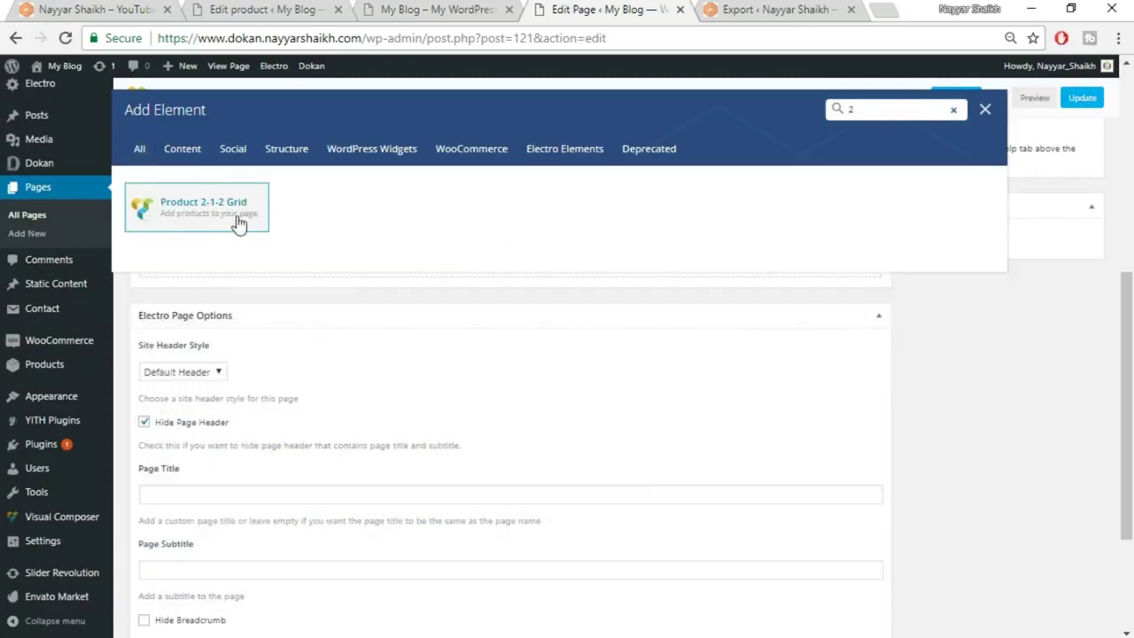
pyautogui.click(226, 222)
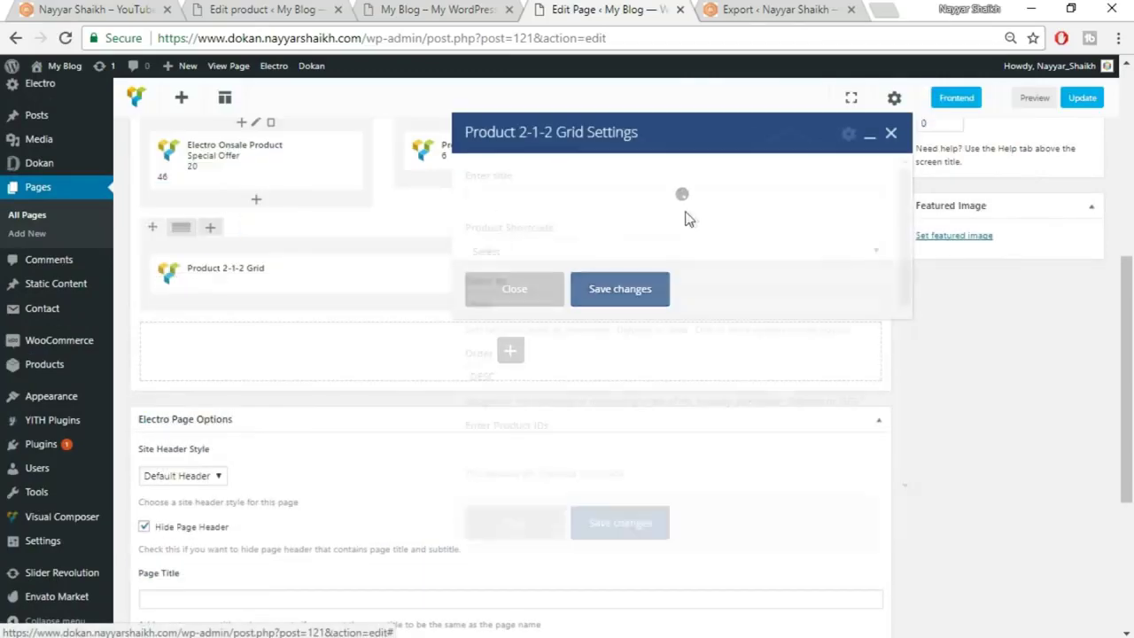
# - Start the grid's title, checking the demo's Best Deals section for reference
pyautogui.click(567, 197)
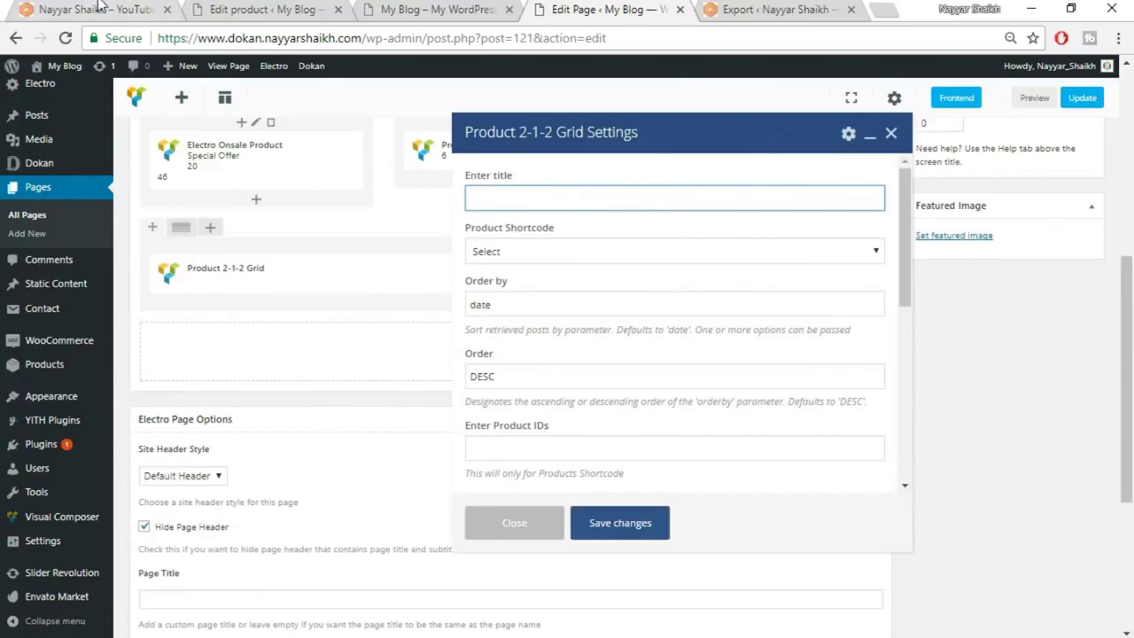
pyautogui.click(97, 8)
pyautogui.scroll(2, 393, 245)
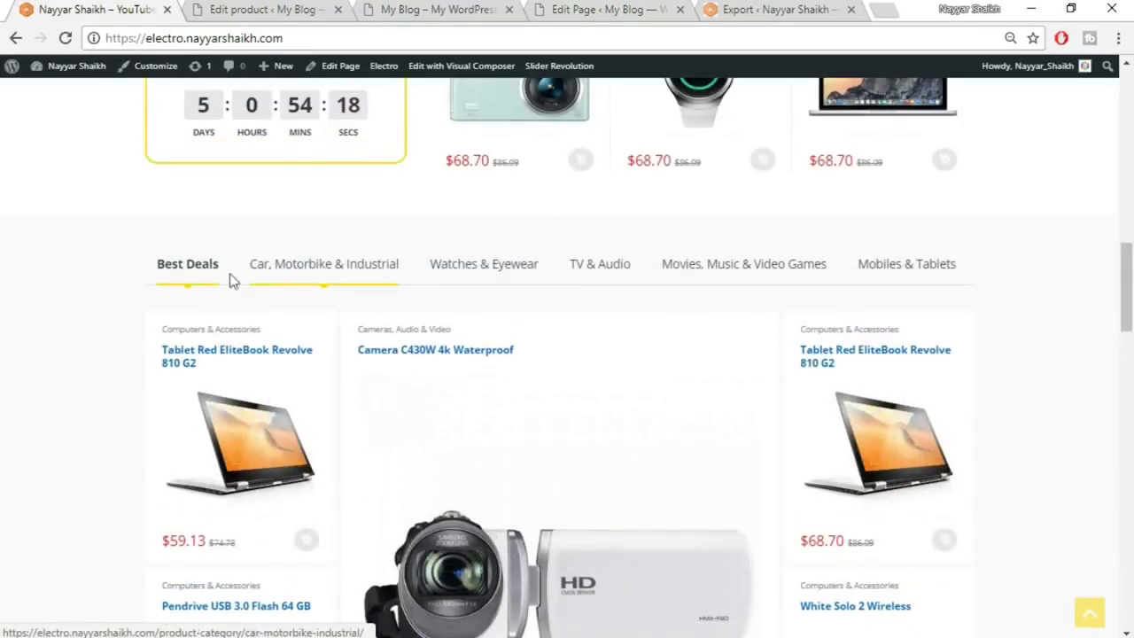
pyautogui.click(631, 7)
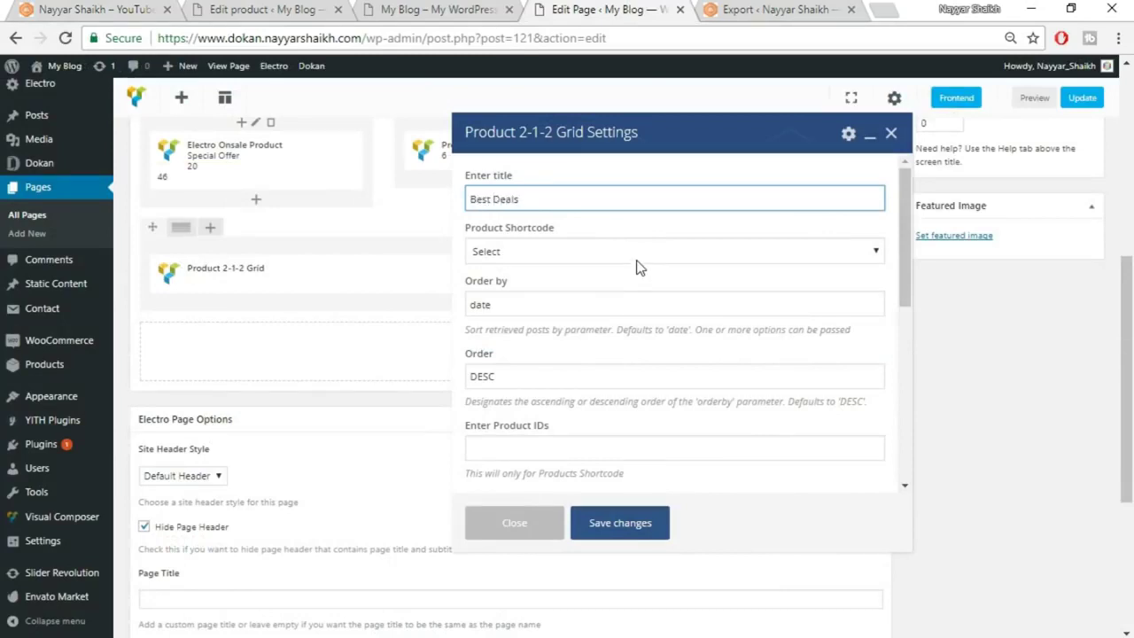
# - Set the Best Deals grid's product source to Featured Products and show 5 categories
pyautogui.click(545, 256)
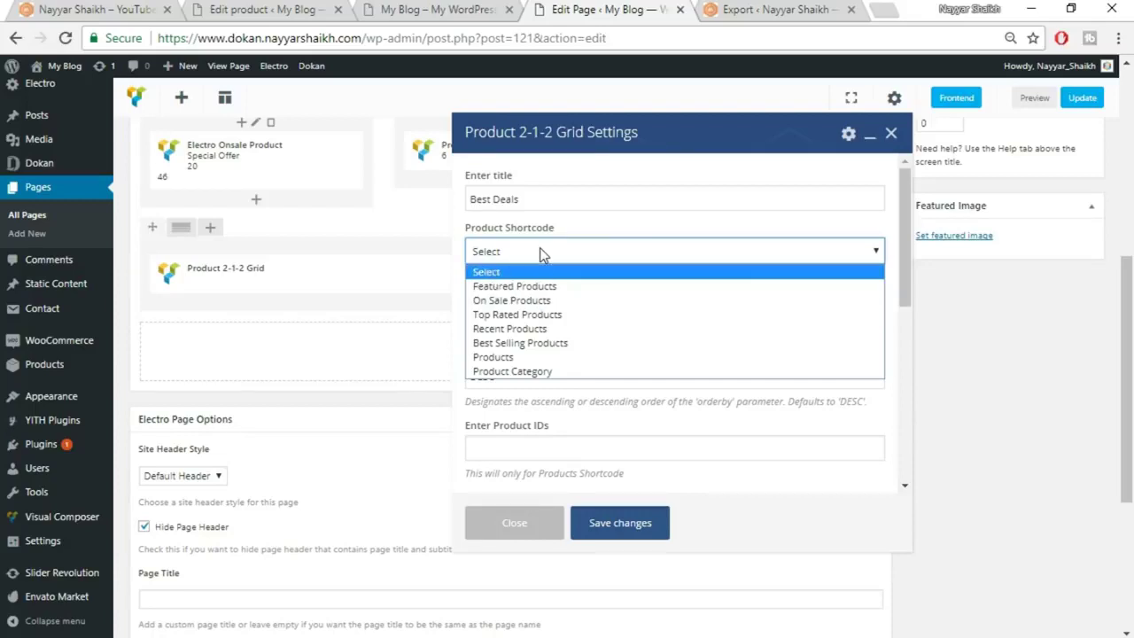
pyautogui.click(530, 286)
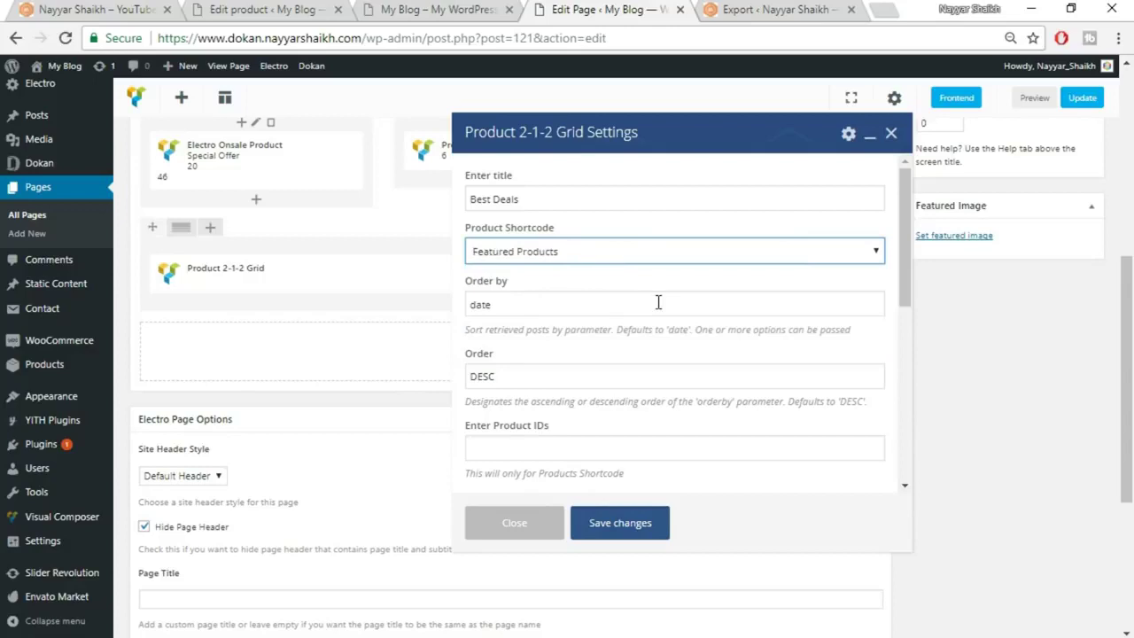
pyautogui.scroll(-1, 658, 302)
pyautogui.click(537, 365)
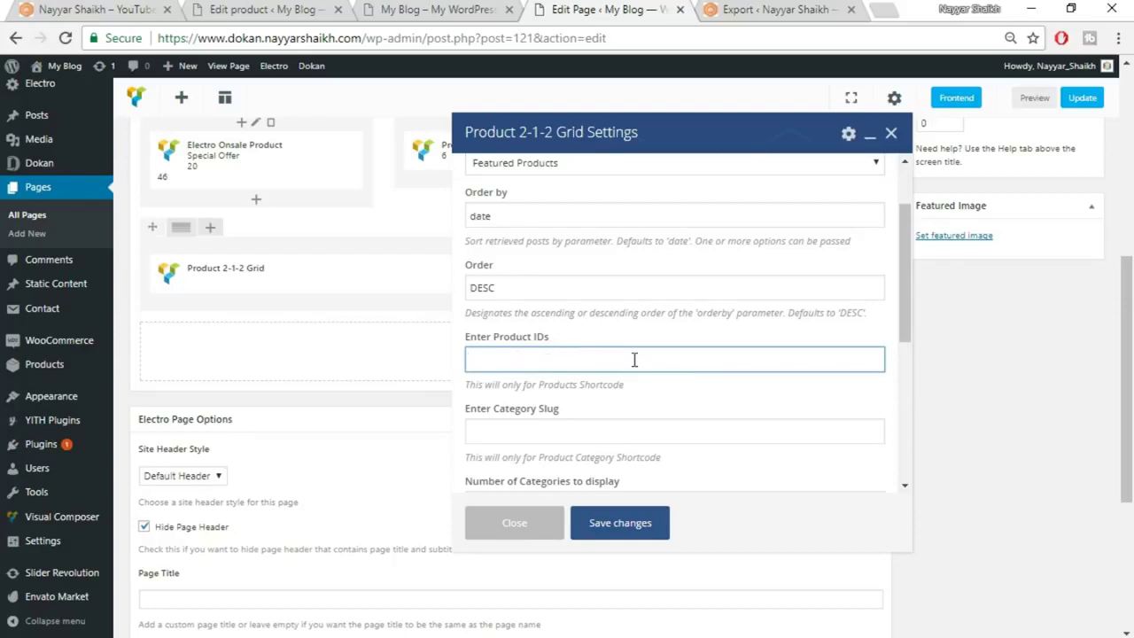
pyautogui.scroll(-2, 634, 360)
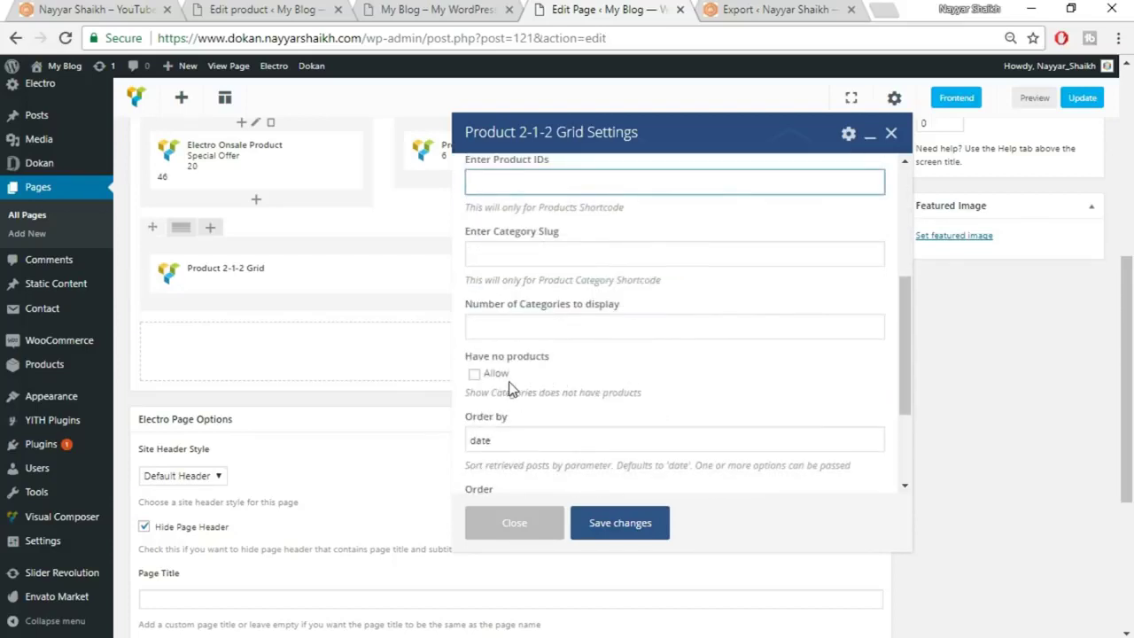
pyautogui.click(585, 325)
pyautogui.click(138, 7)
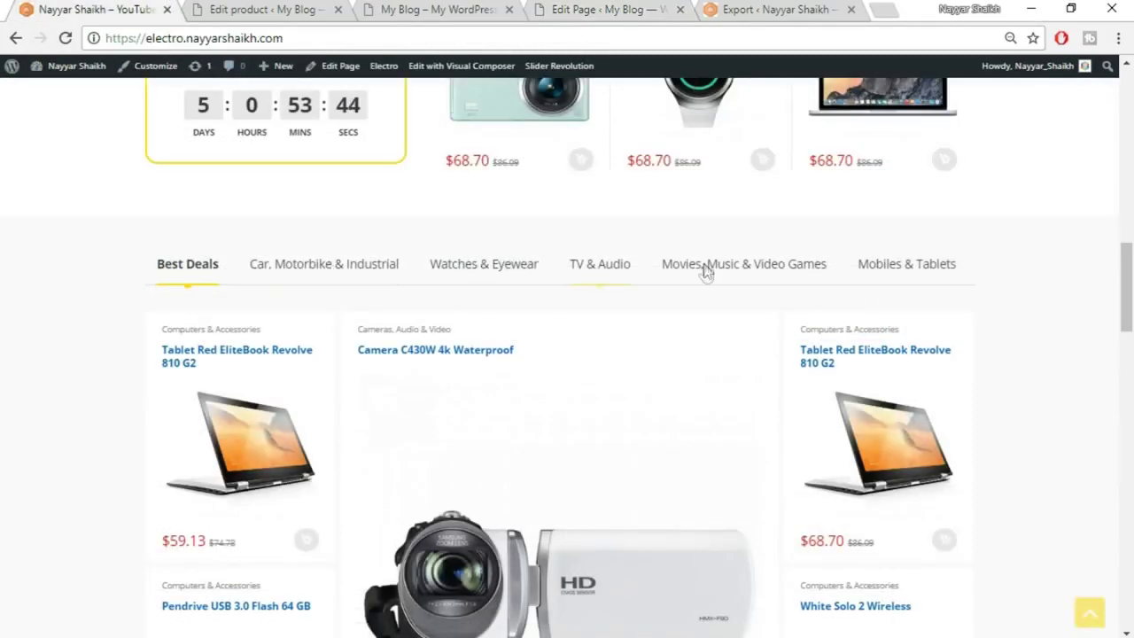
pyautogui.click(583, 9)
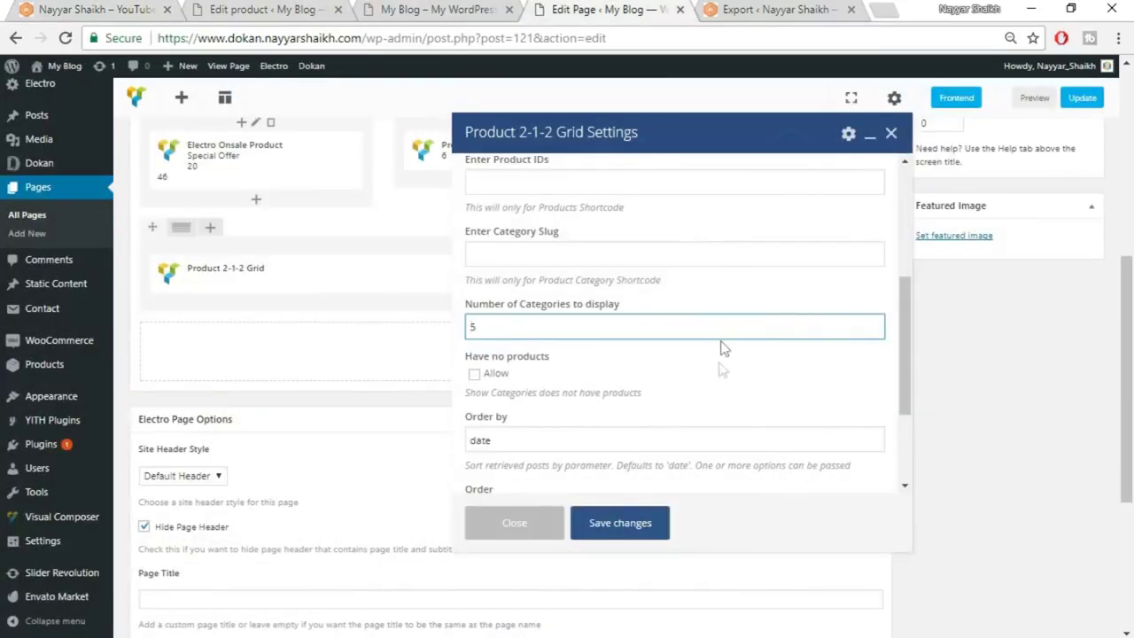
# - Save the grid settings and update the page, then view the live shop
pyautogui.scroll(-2, 724, 370)
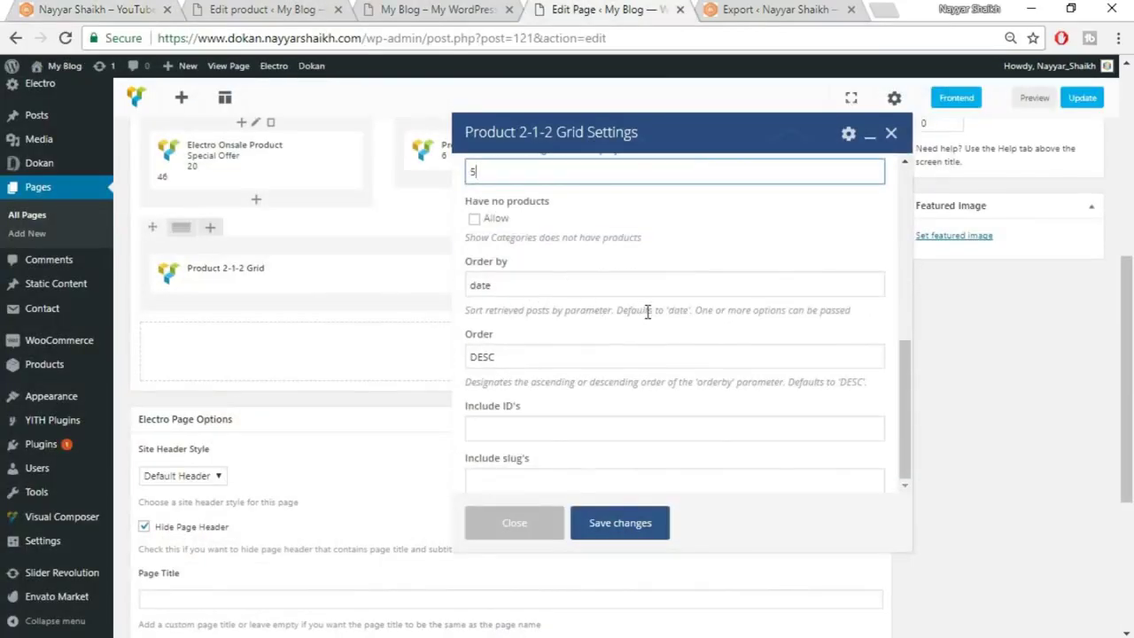
pyautogui.scroll(-2, 598, 387)
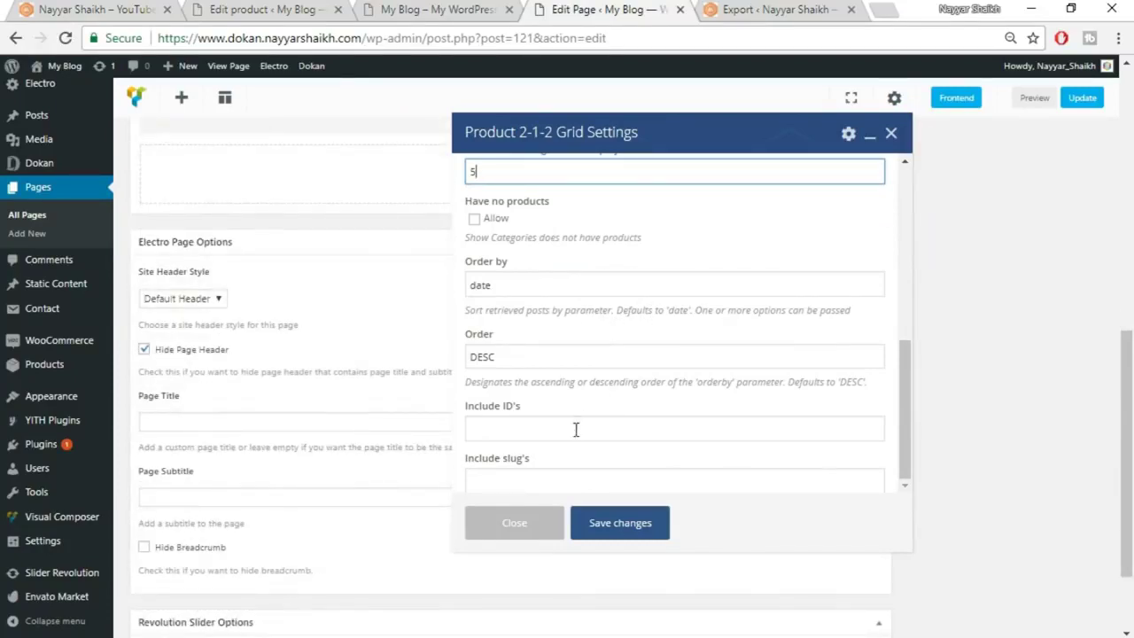
pyautogui.click(620, 522)
pyautogui.scroll(3, 1099, 474)
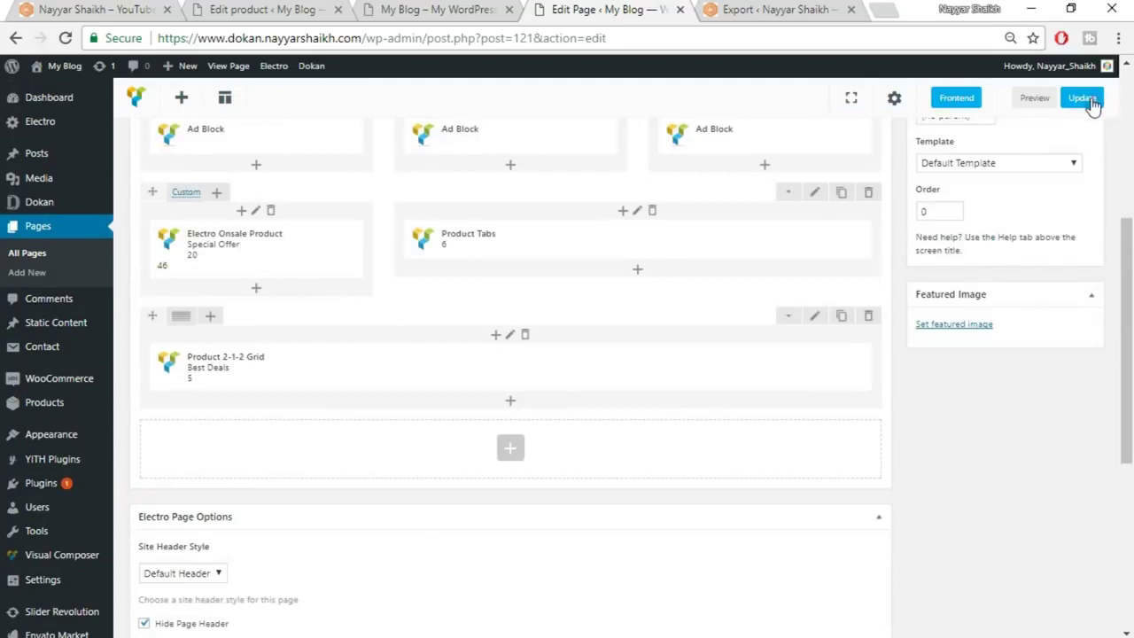
pyautogui.click(1094, 104)
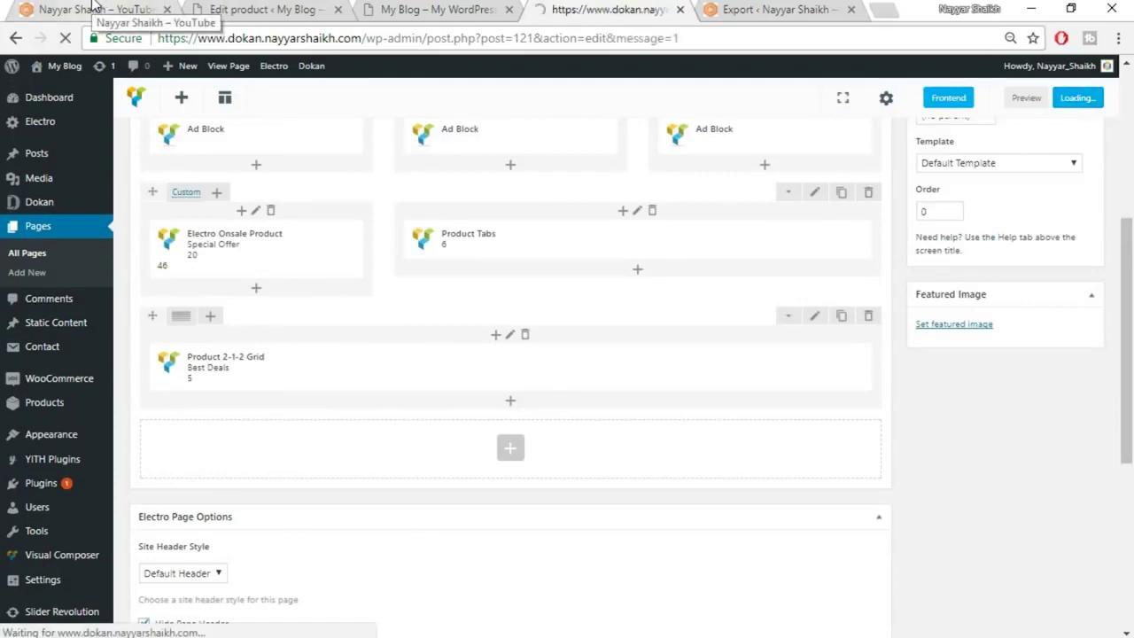
pyautogui.click(98, 22)
pyautogui.click(65, 38)
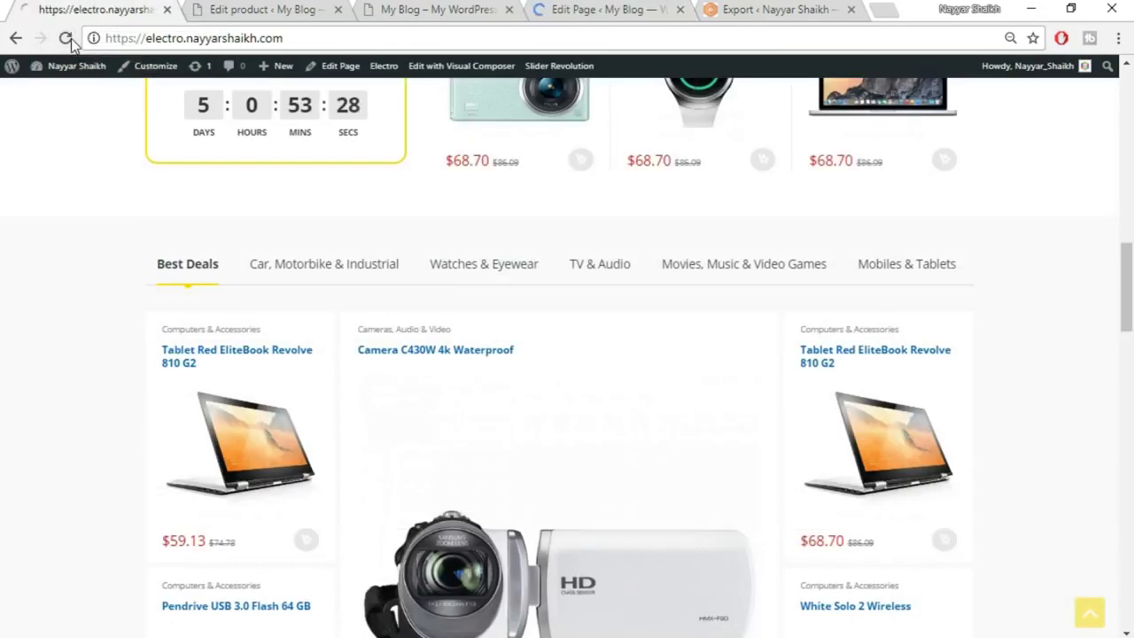
pyautogui.click(410, 8)
pyautogui.click(396, 38)
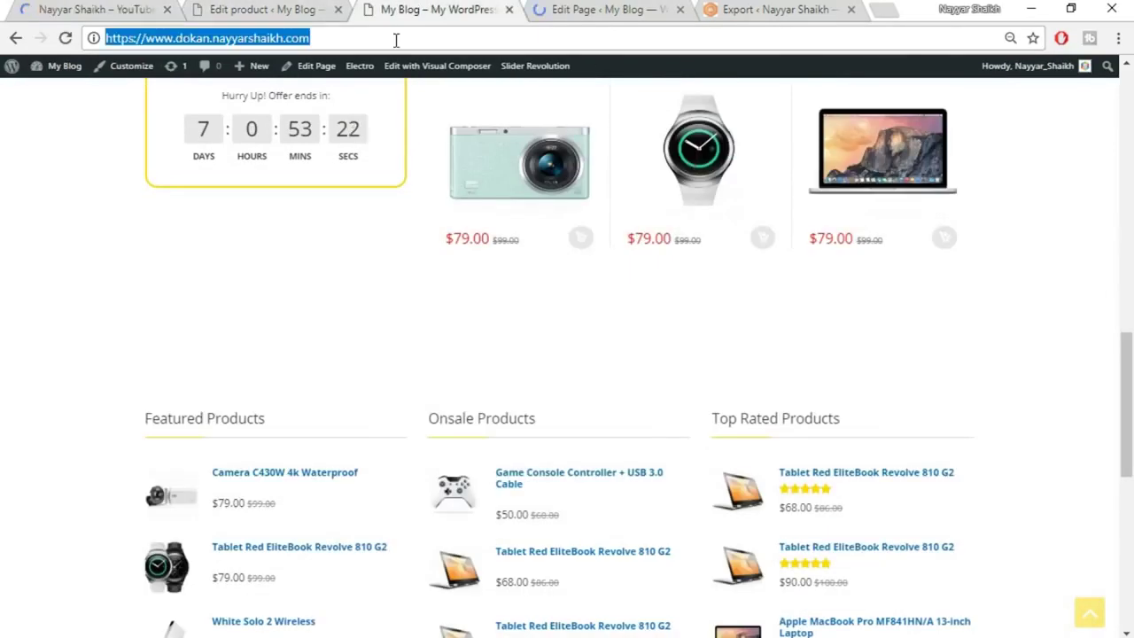
pyautogui.press('Return')
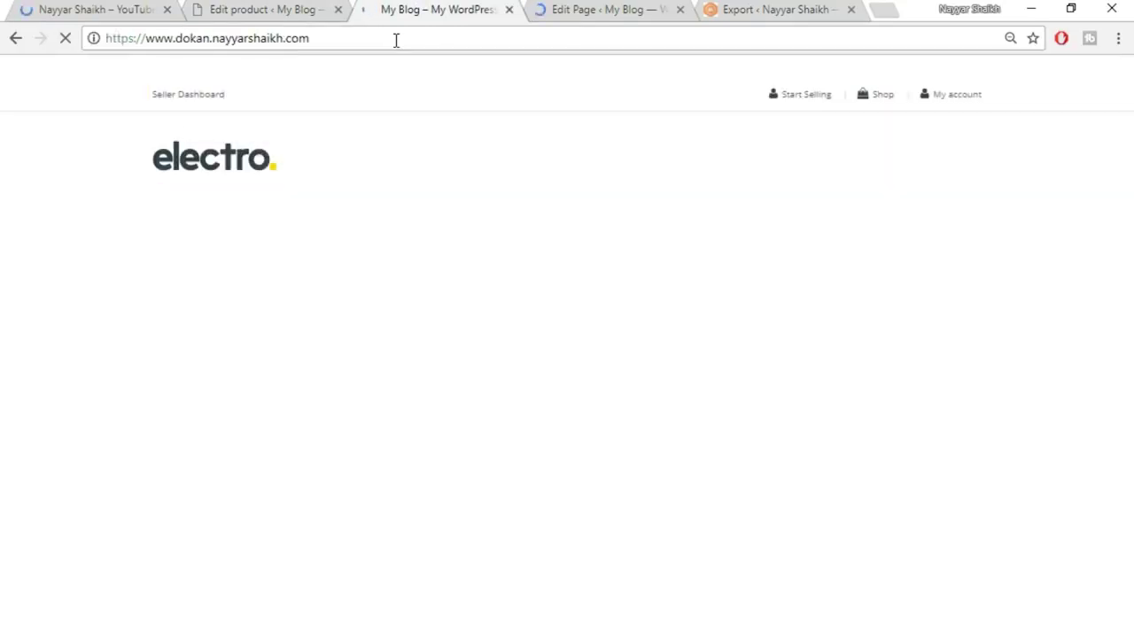
pyautogui.scroll(-2, 1122, 309)
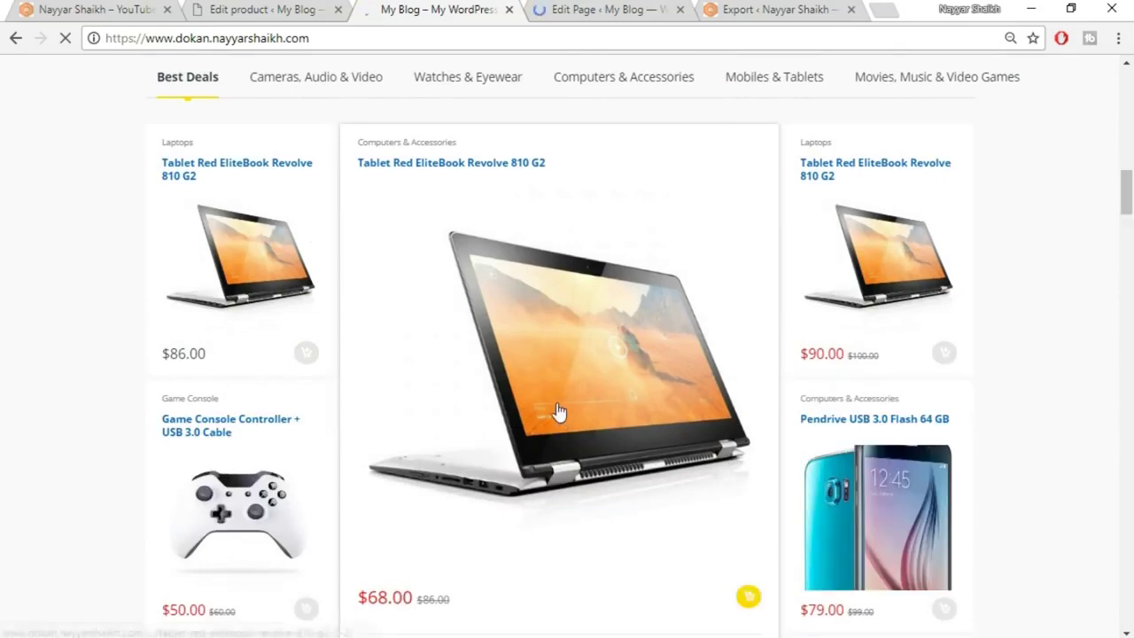
pyautogui.click(108, 7)
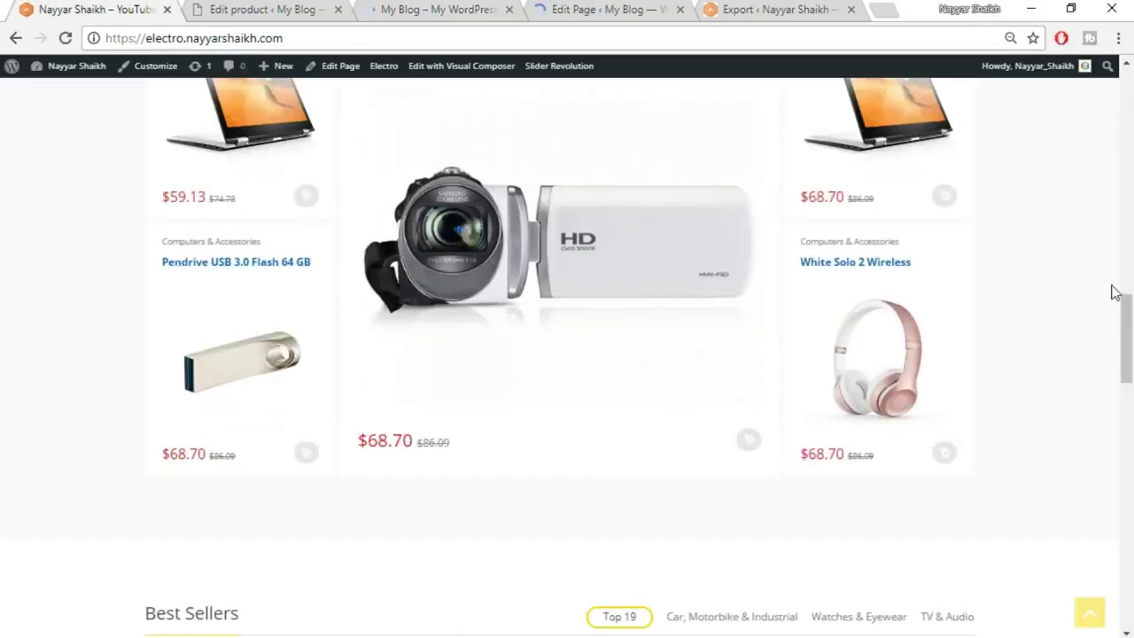
pyautogui.scroll(-5, 1113, 292)
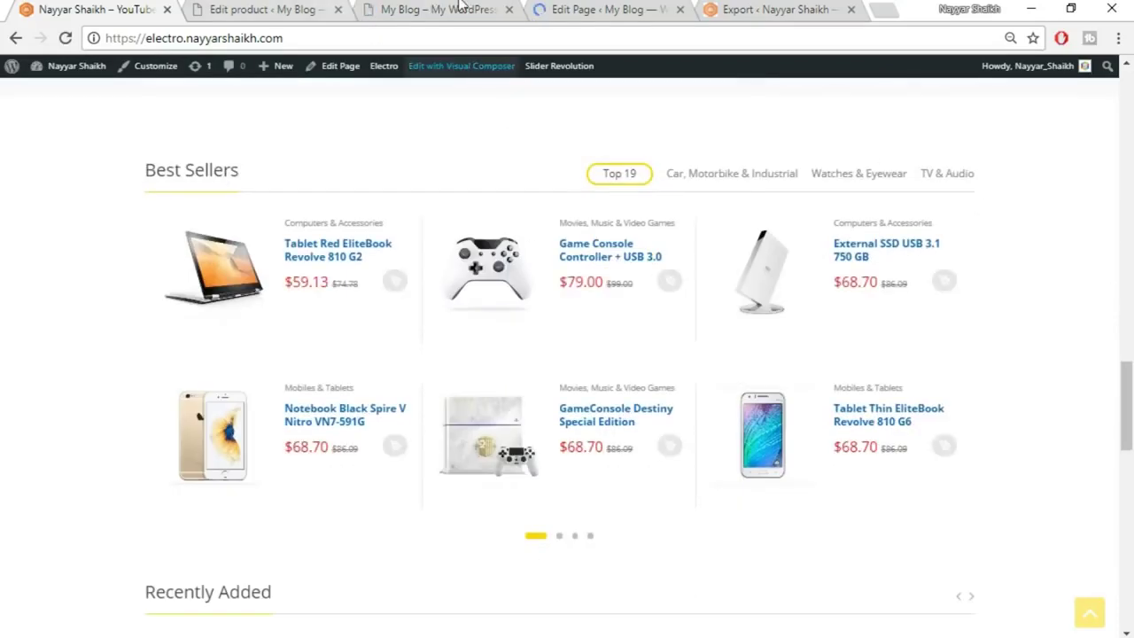
pyautogui.click(611, 7)
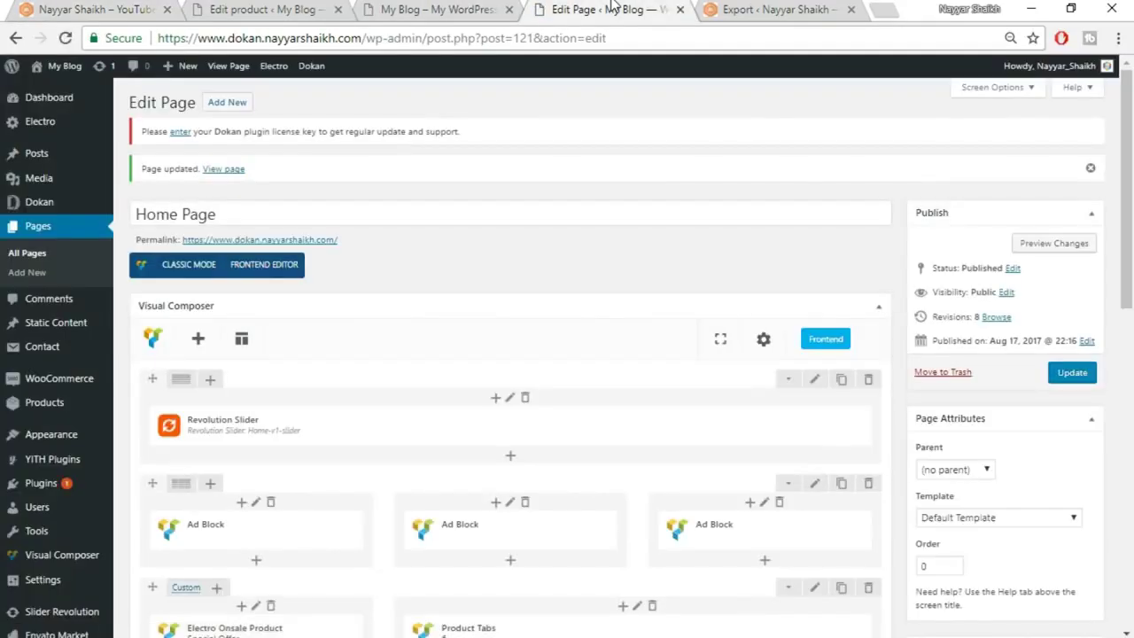
pyautogui.scroll(-5, 958, 284)
pyautogui.scroll(-1, 958, 283)
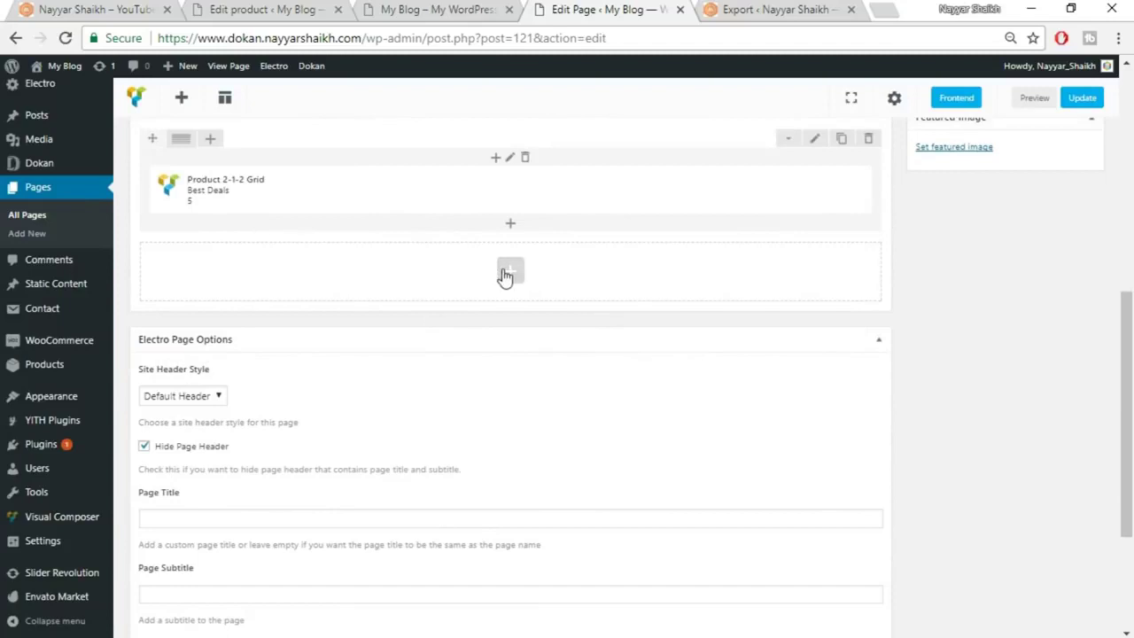
# - Add an Electro Products Cards Carousel titled 'Best Sellers', copying the heading from the shop
pyautogui.click(510, 271)
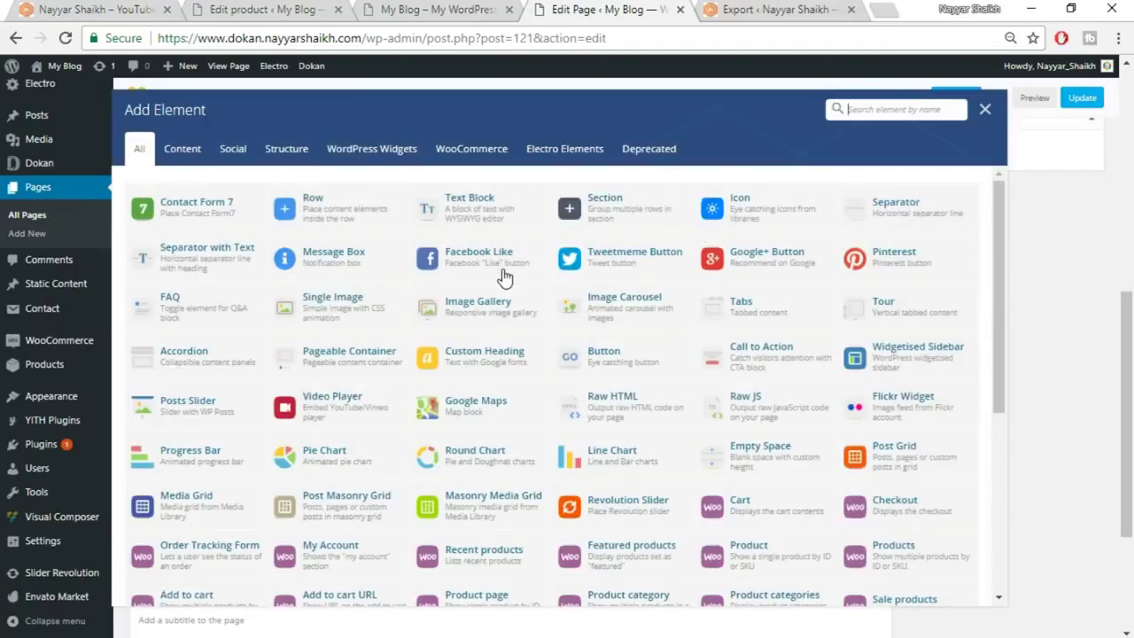
pyautogui.write('card')
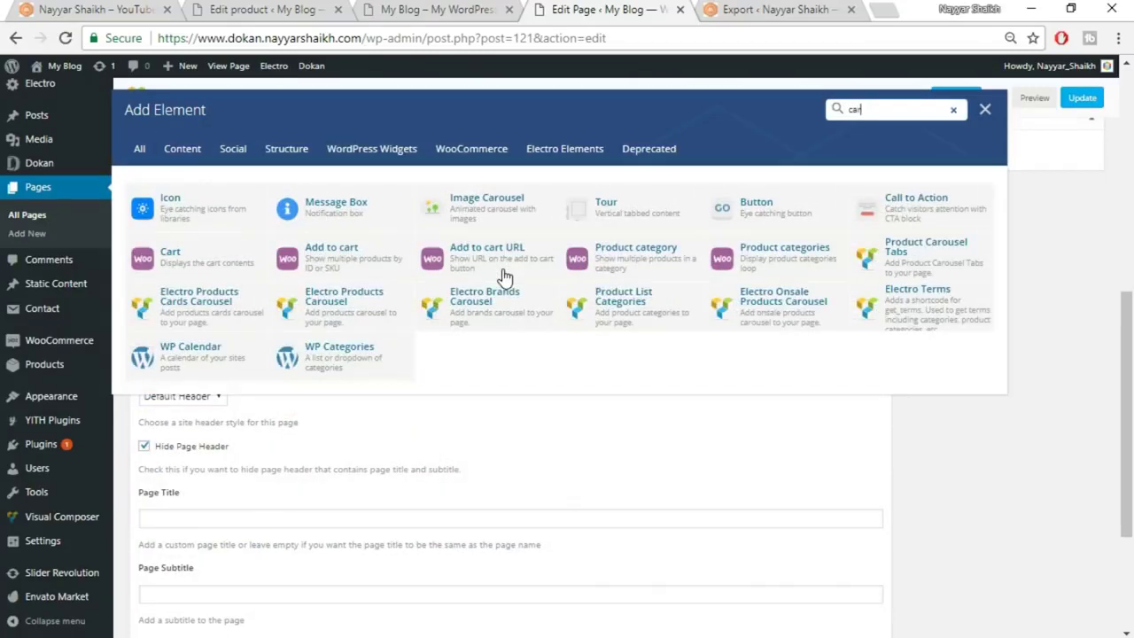
pyautogui.click(221, 225)
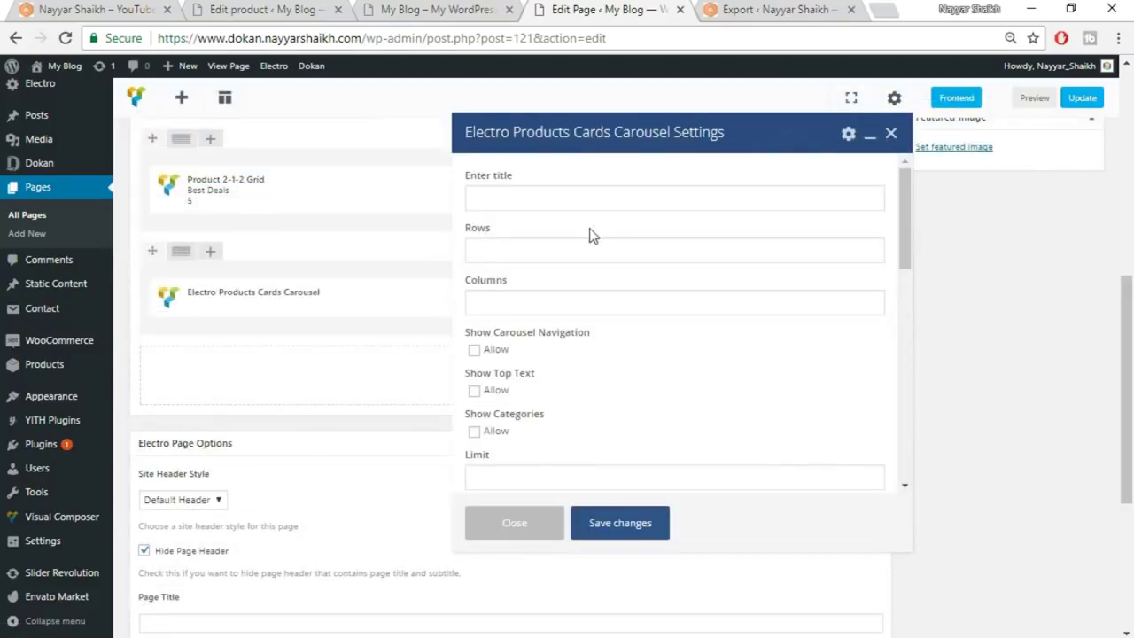
pyautogui.click(104, 7)
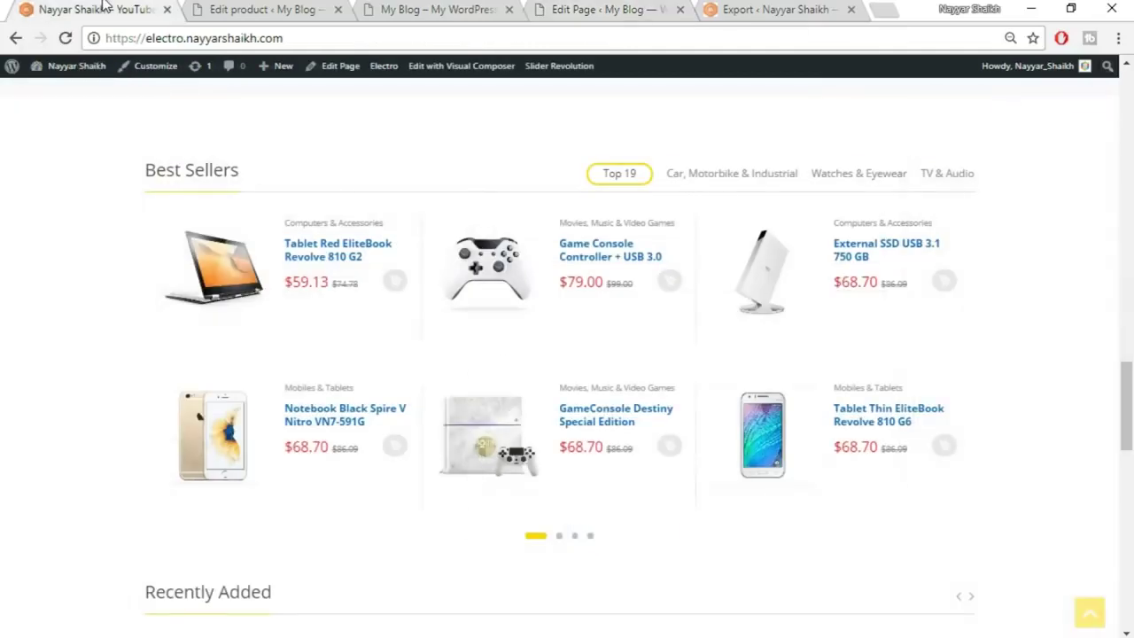
pyautogui.tripleClick(270, 172)
pyautogui.click(280, 172)
pyautogui.tripleClick(143, 171)
pyautogui.hotkey('ctrl', 'c')
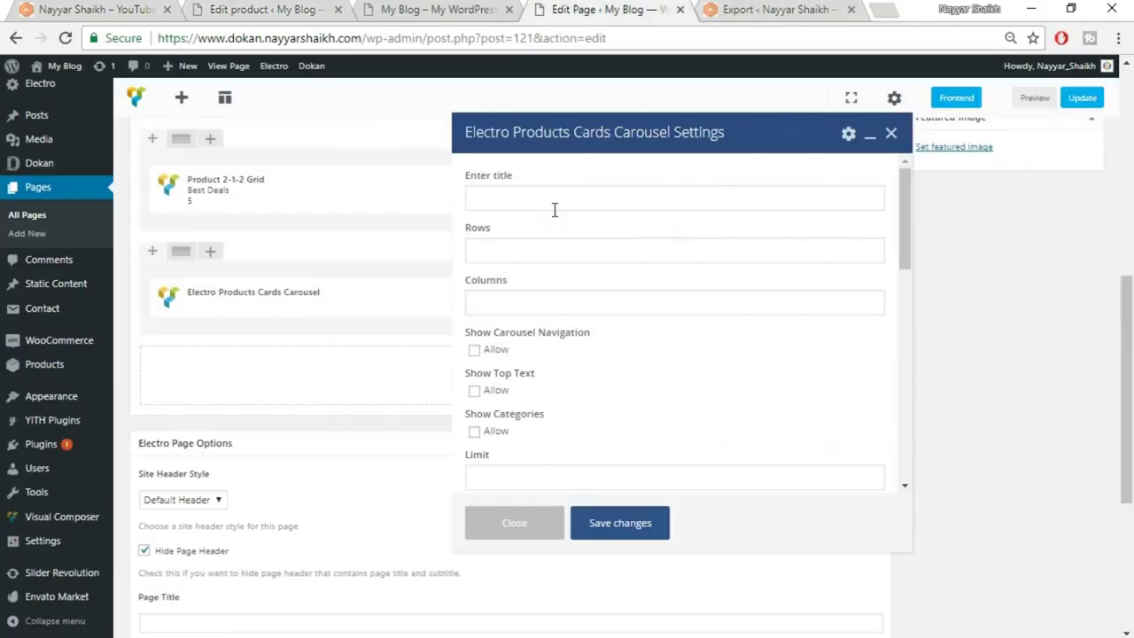
pyautogui.click(552, 199)
pyautogui.hotkey('ctrl', 'v')
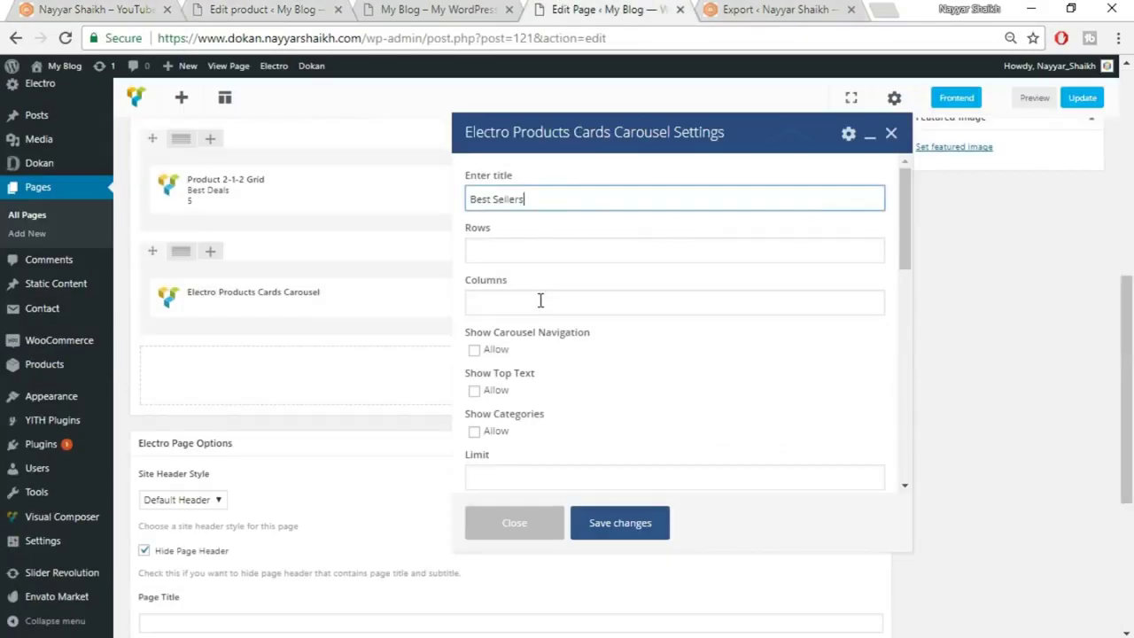
# - Set the carousel source to Products, allow empty categories, then save and update the page
pyautogui.scroll(-2, 620, 324)
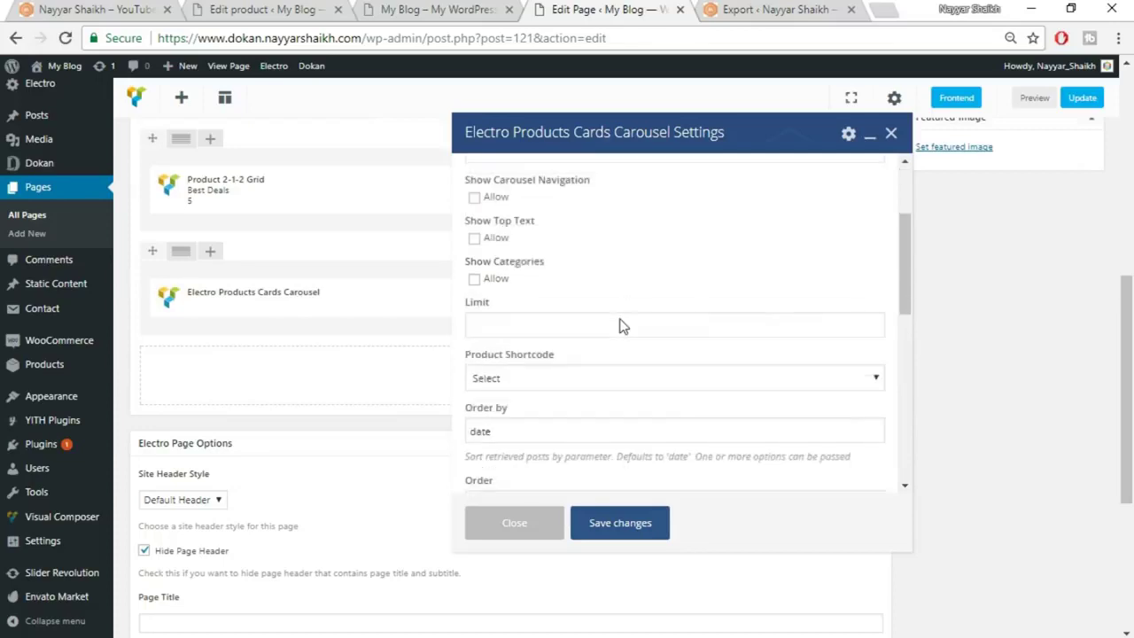
pyautogui.click(544, 353)
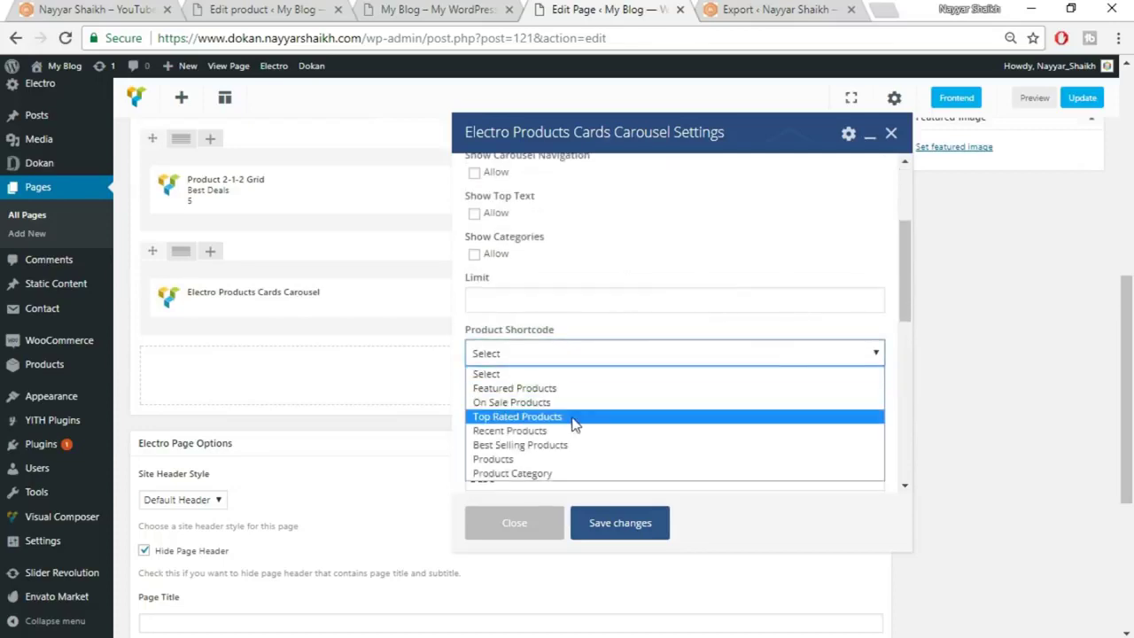
pyautogui.click(560, 459)
pyautogui.scroll(-4, 620, 393)
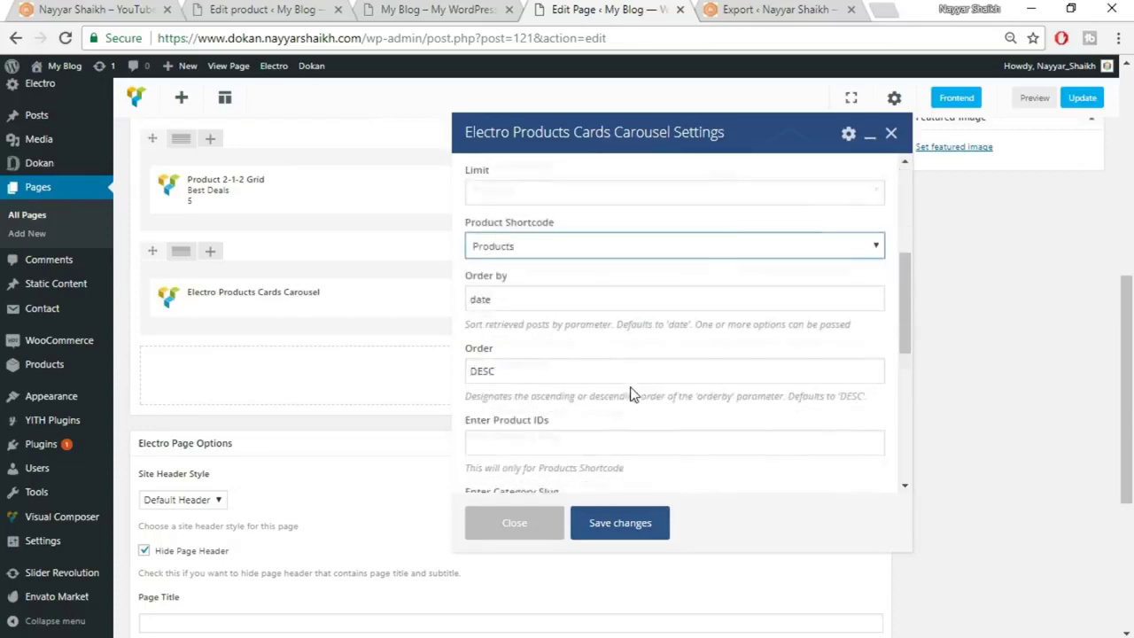
pyautogui.scroll(-5, 682, 358)
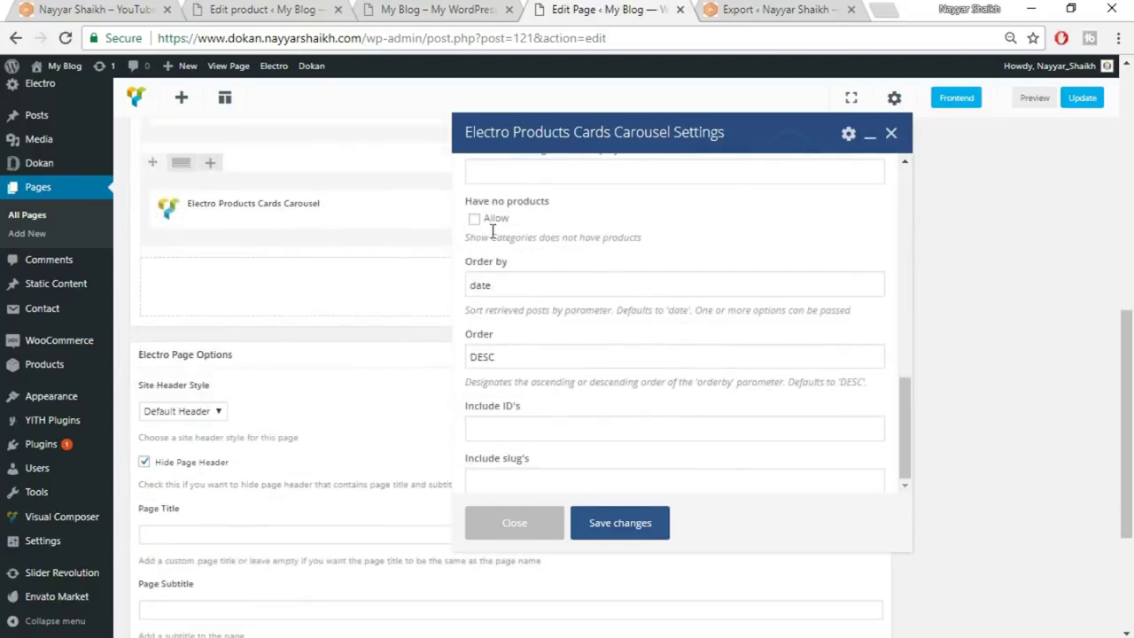
pyautogui.click(490, 224)
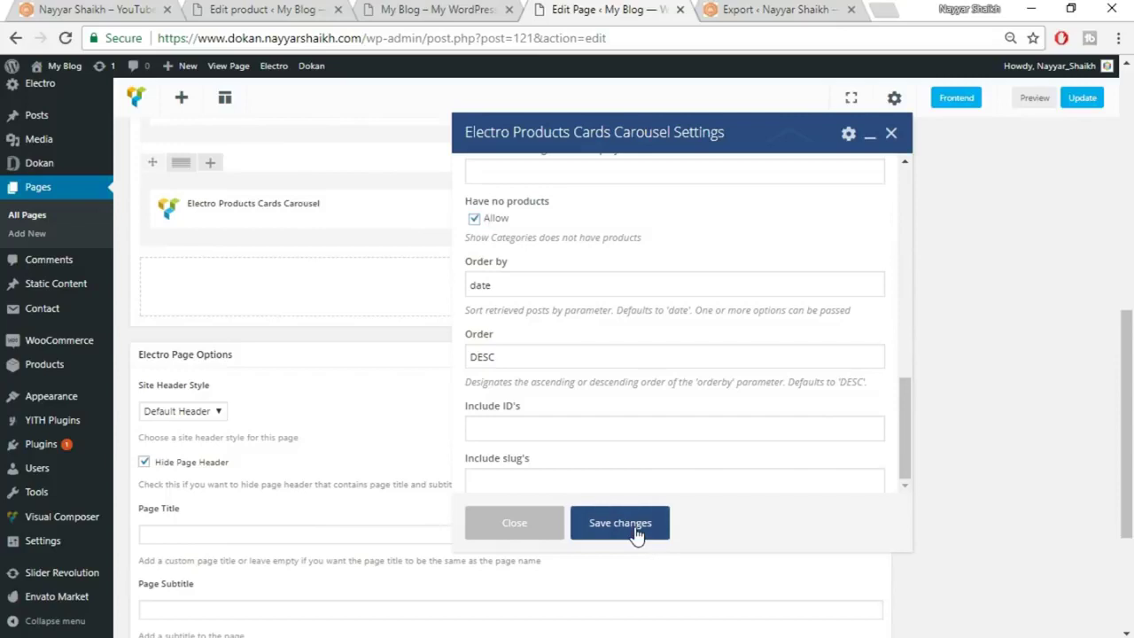
pyautogui.click(634, 534)
pyautogui.click(1082, 101)
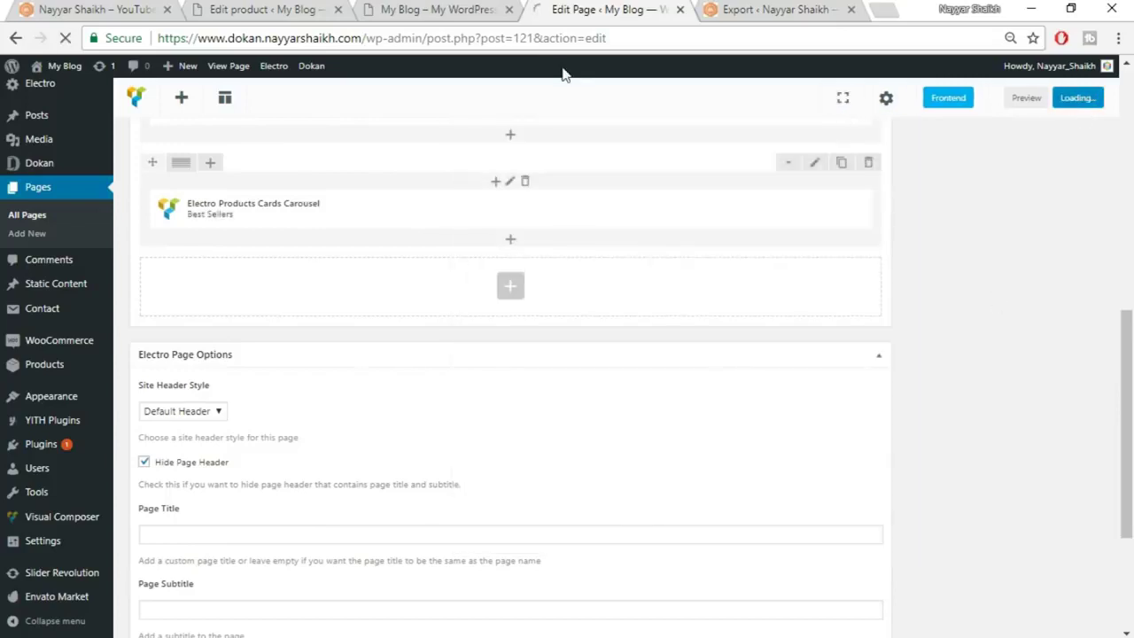
pyautogui.click(86, 7)
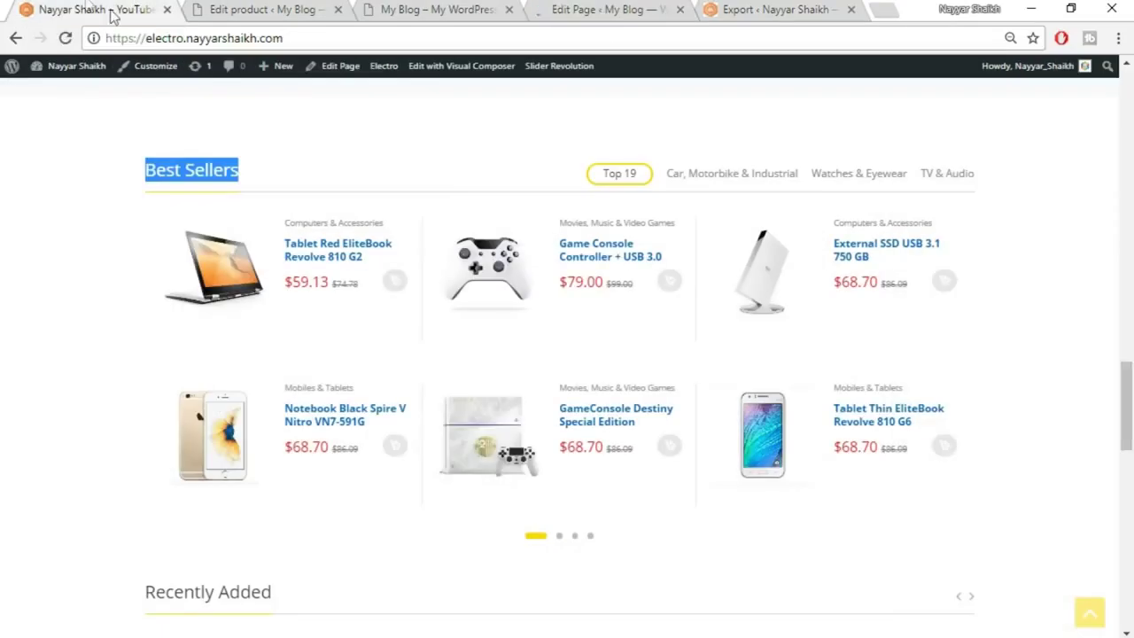
# - Reload the shop home page, compare Best Sellers with the demo, and return to the editor
pyautogui.click(431, 9)
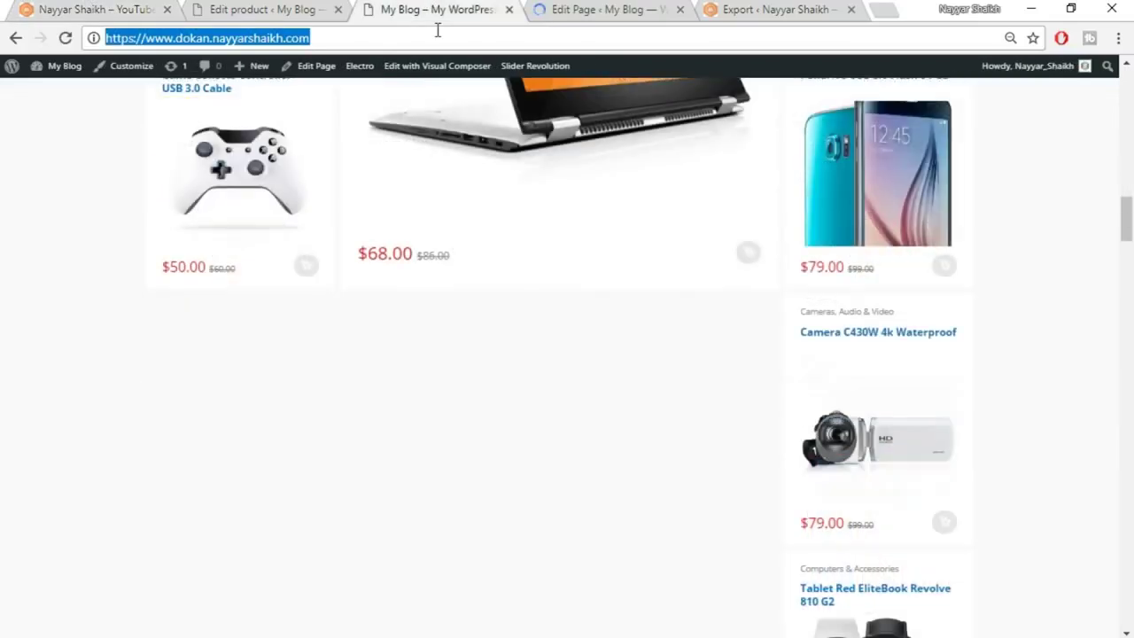
pyautogui.press('Return')
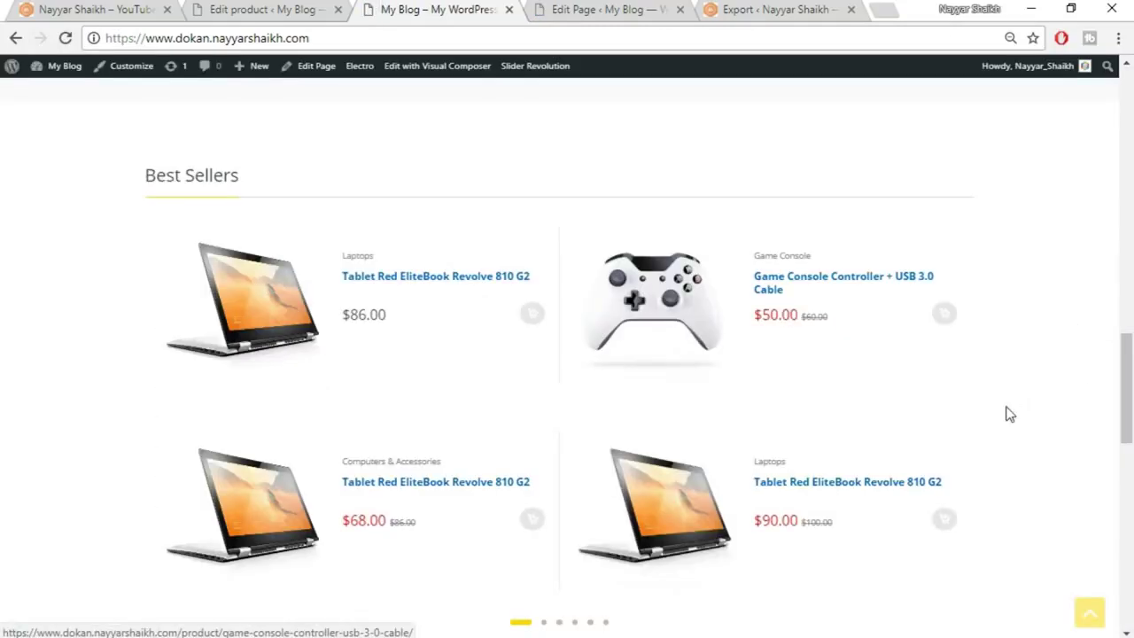
pyautogui.click(151, 11)
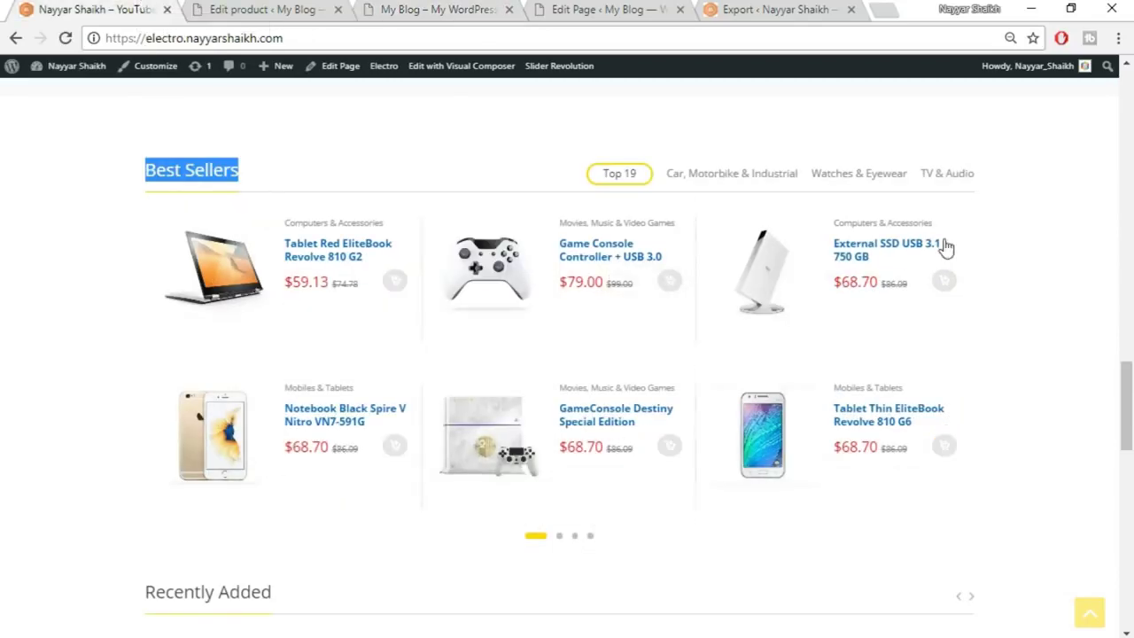
pyautogui.click(633, 11)
pyautogui.scroll(2, 793, 320)
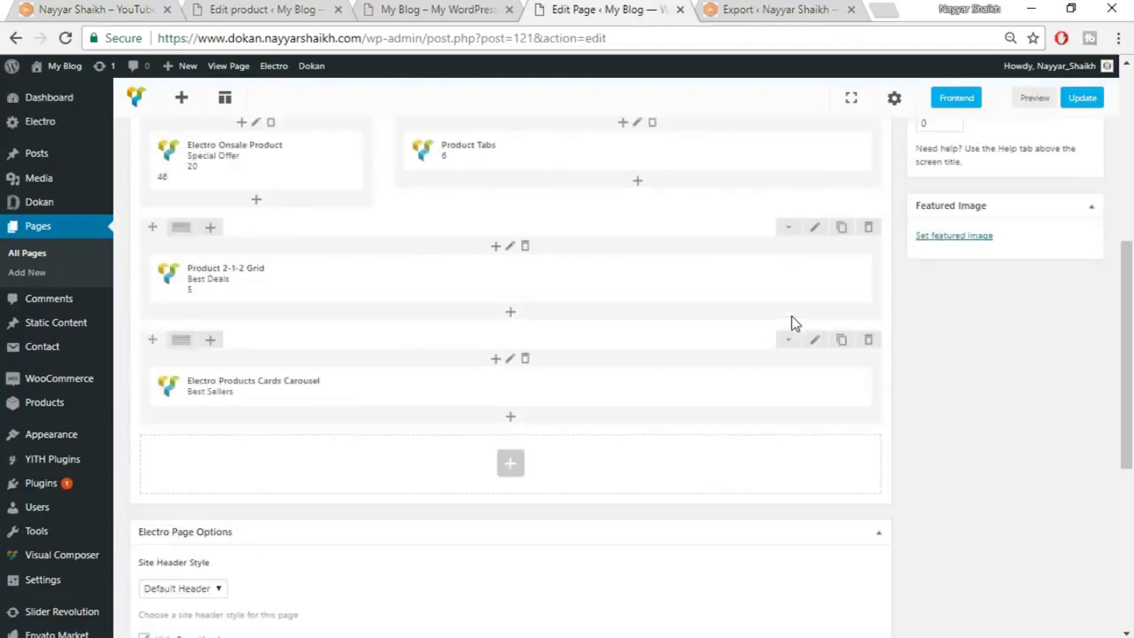
# - Give the Best Sellers carousel 2 rows and 3 columns with navigation enabled
pyautogui.click(549, 387)
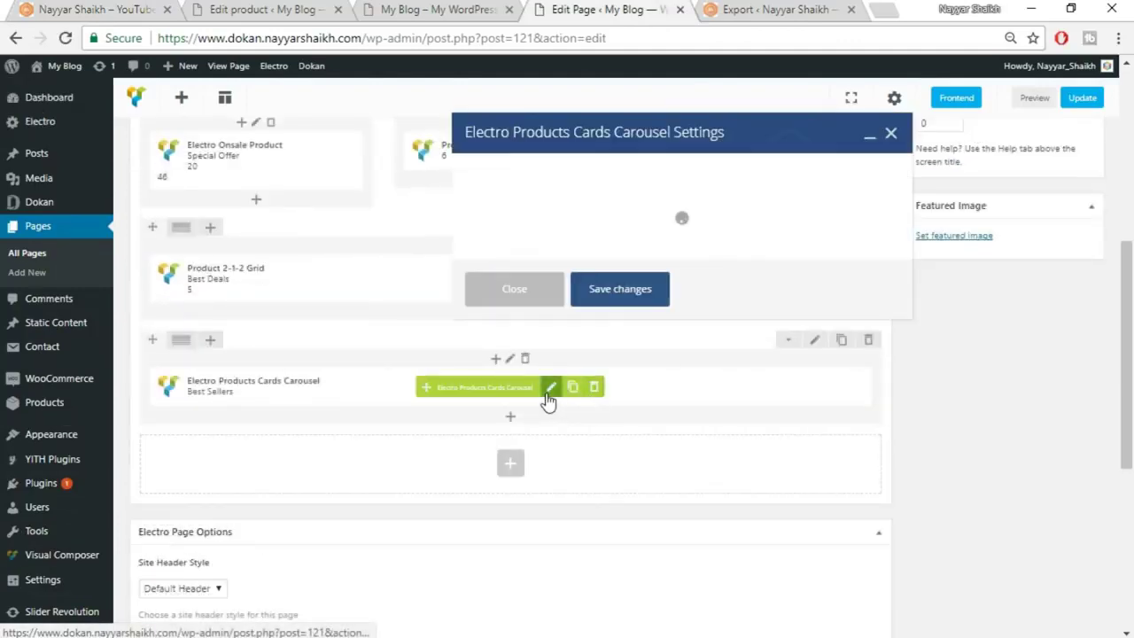
pyautogui.click(535, 248)
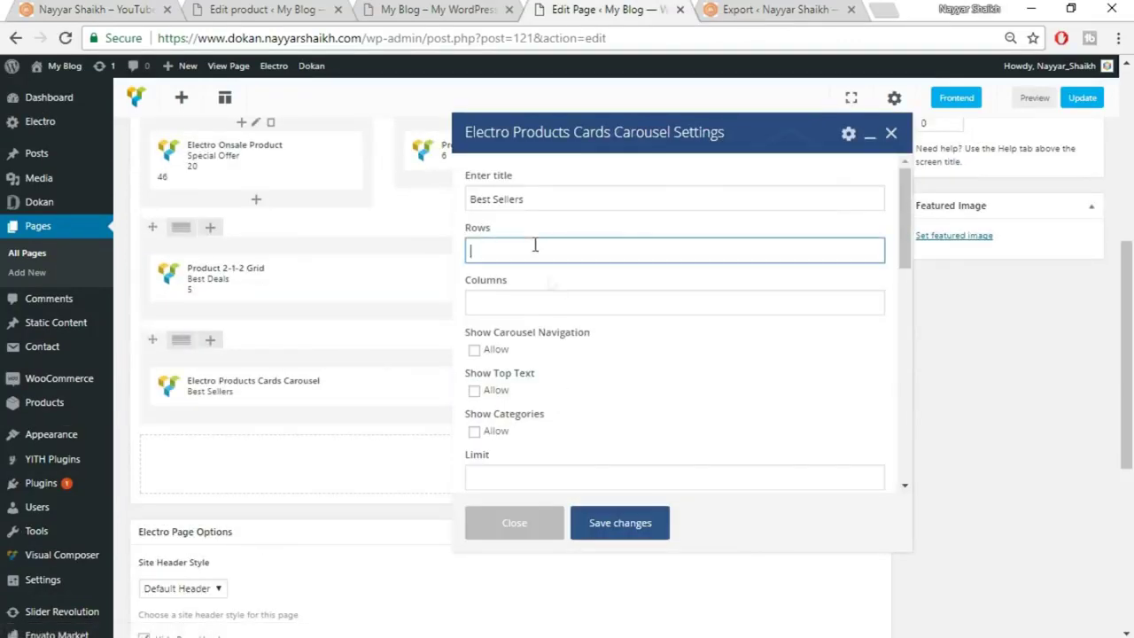
pyautogui.click(153, 7)
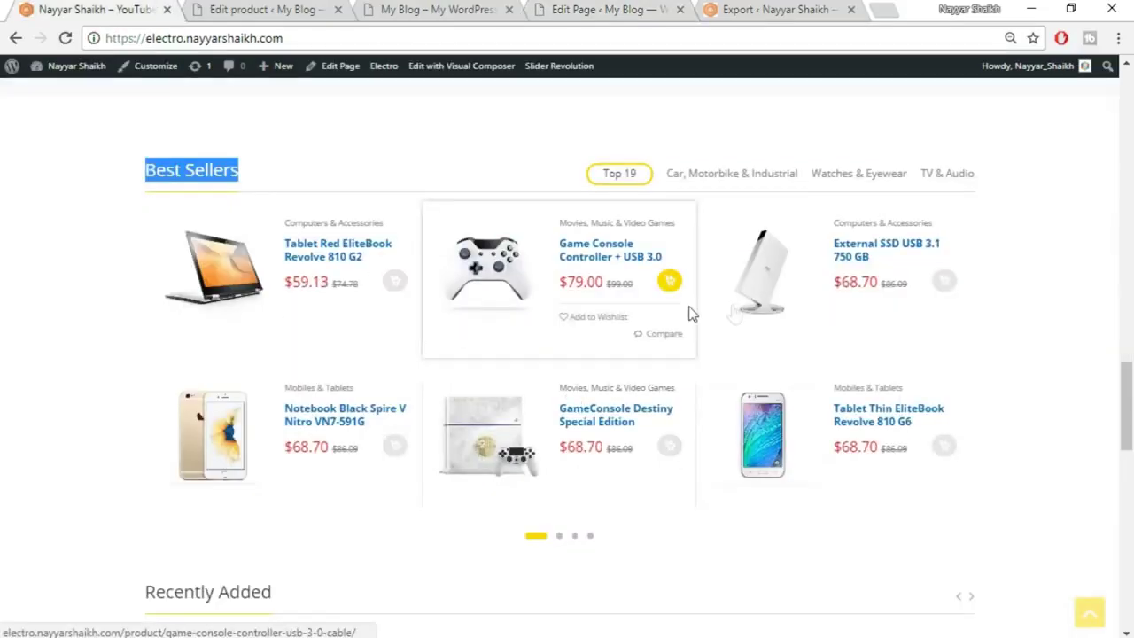
pyautogui.click(603, 9)
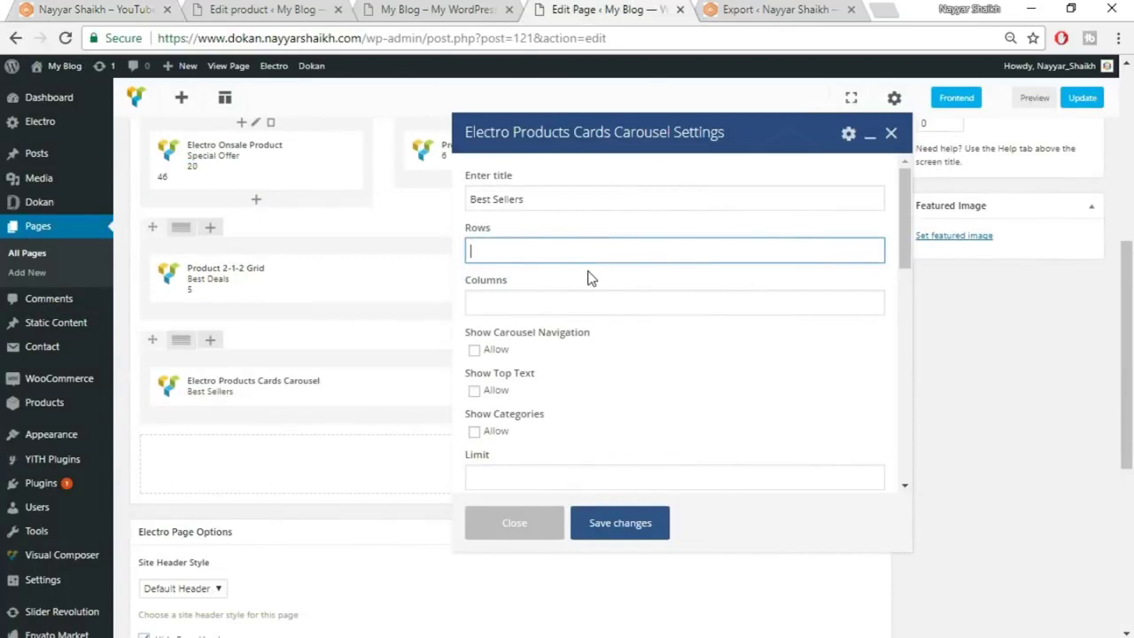
pyautogui.click(591, 305)
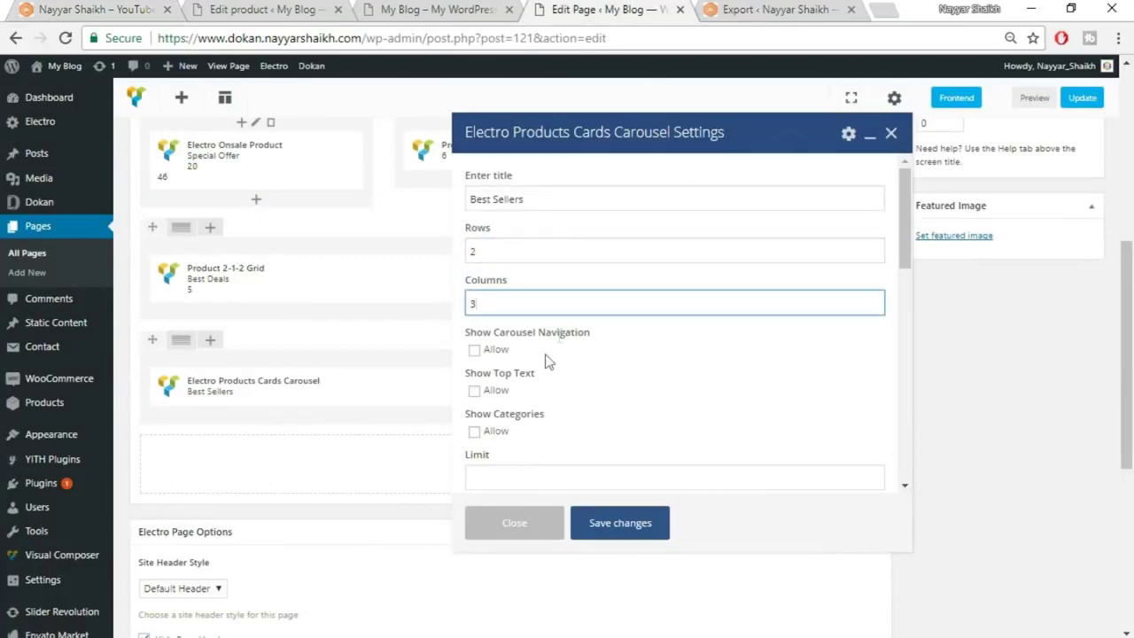
pyautogui.click(492, 354)
pyautogui.click(493, 355)
pyautogui.click(114, 7)
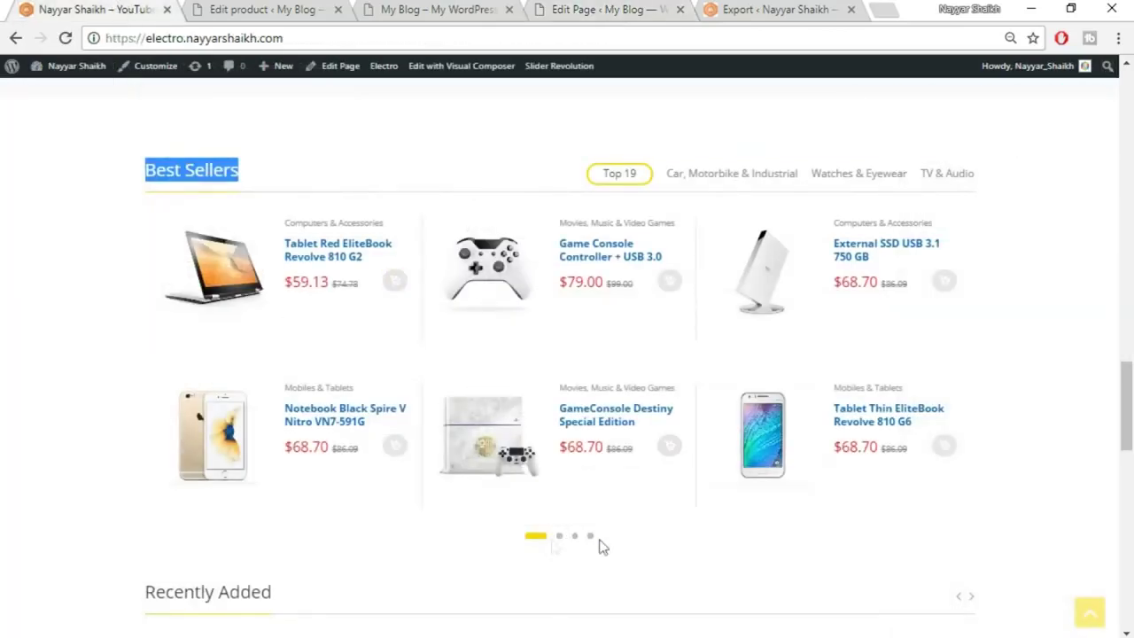
pyautogui.click(571, 7)
# - Turn on the carousel's top text, set the product limit to 20 and show 3 categories
pyautogui.scroll(-3, 679, 415)
pyautogui.click(474, 303)
pyautogui.scroll(-2, 689, 307)
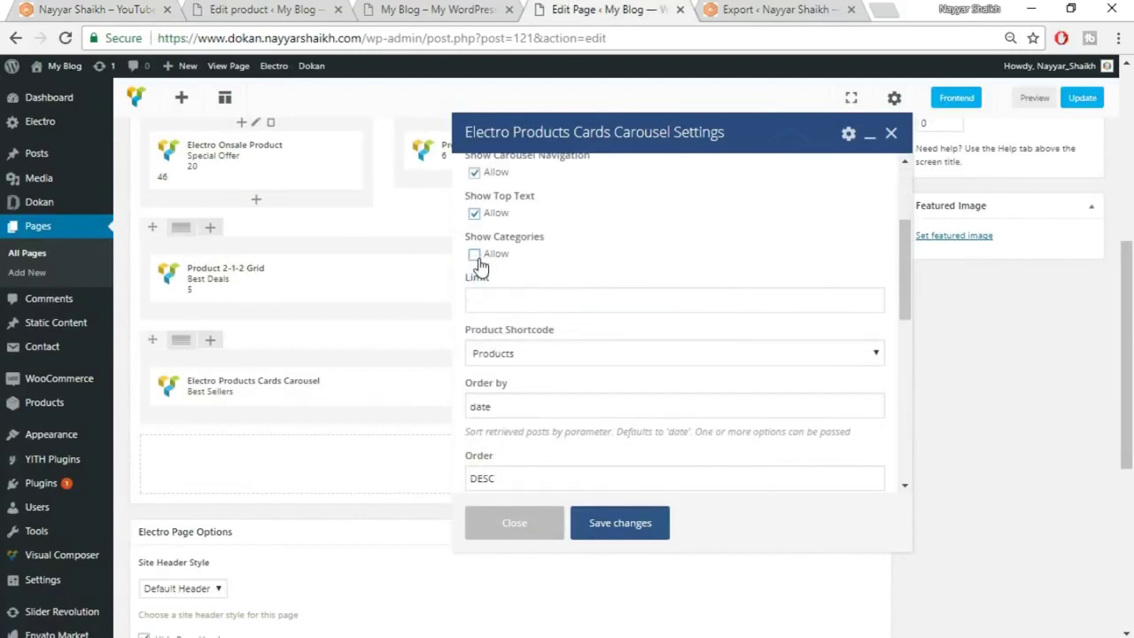
pyautogui.click(503, 301)
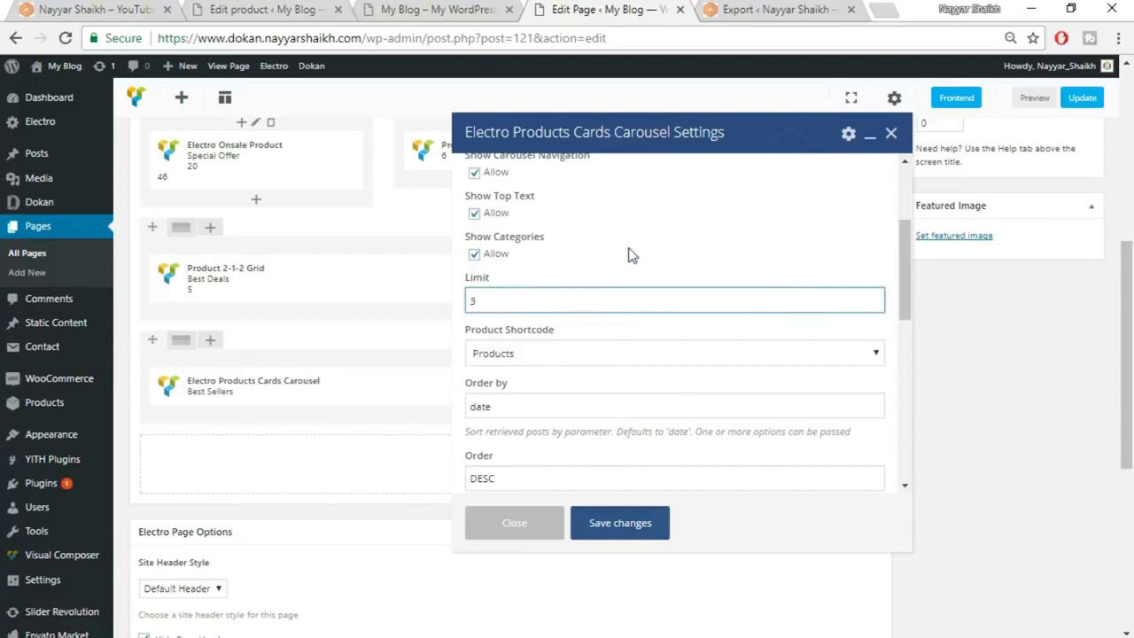
pyautogui.scroll(-2, 629, 266)
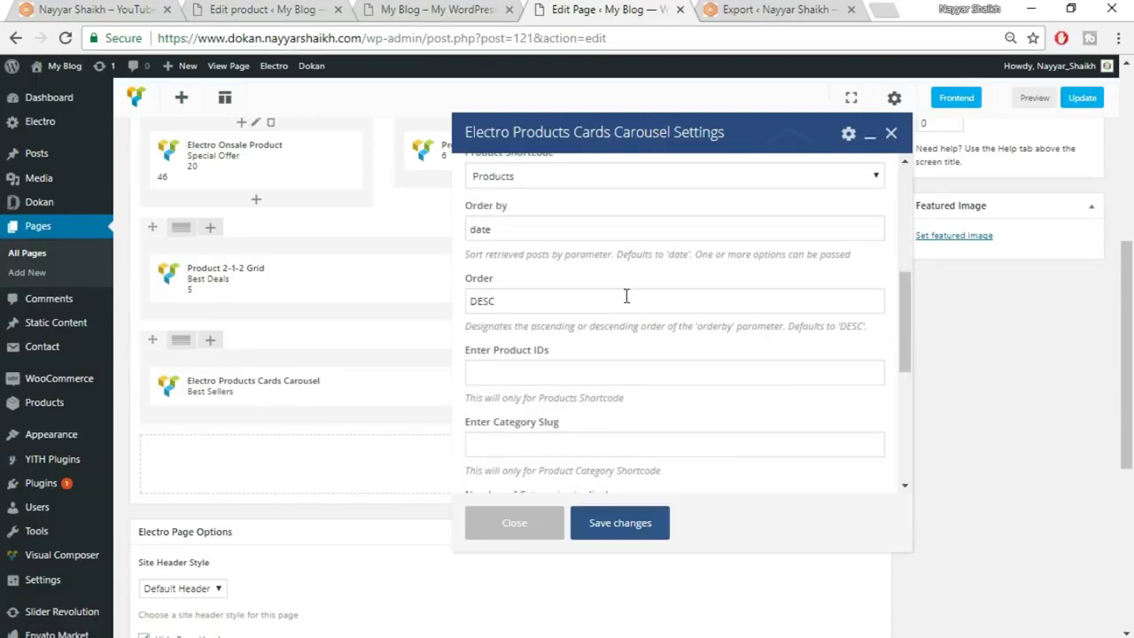
pyautogui.scroll(-1, 627, 306)
pyautogui.scroll(-1, 634, 447)
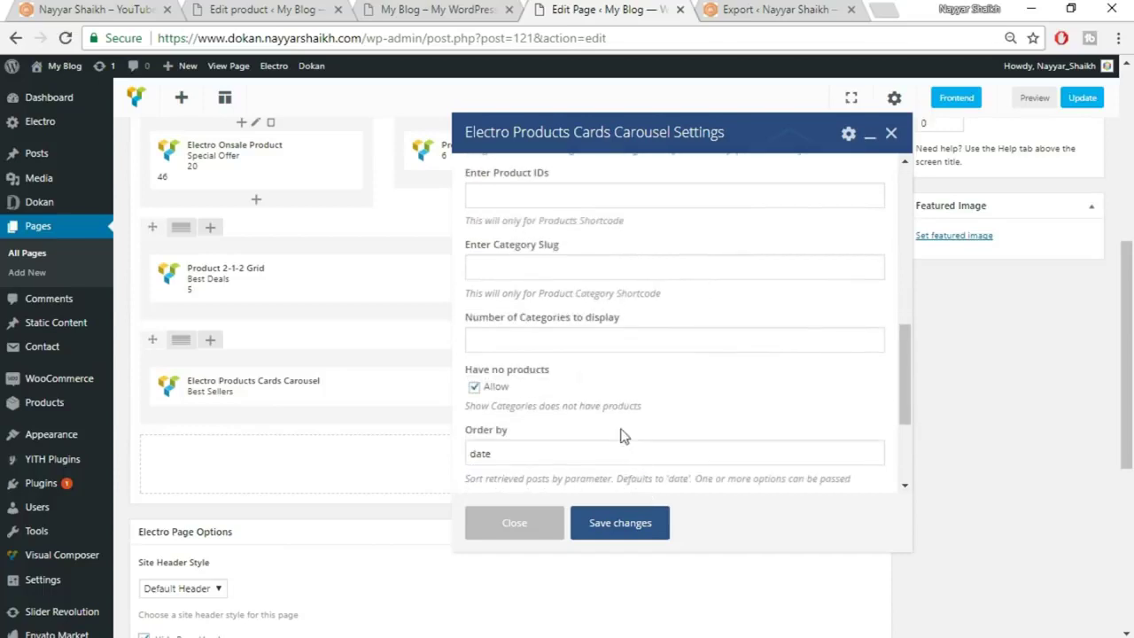
pyautogui.click(576, 339)
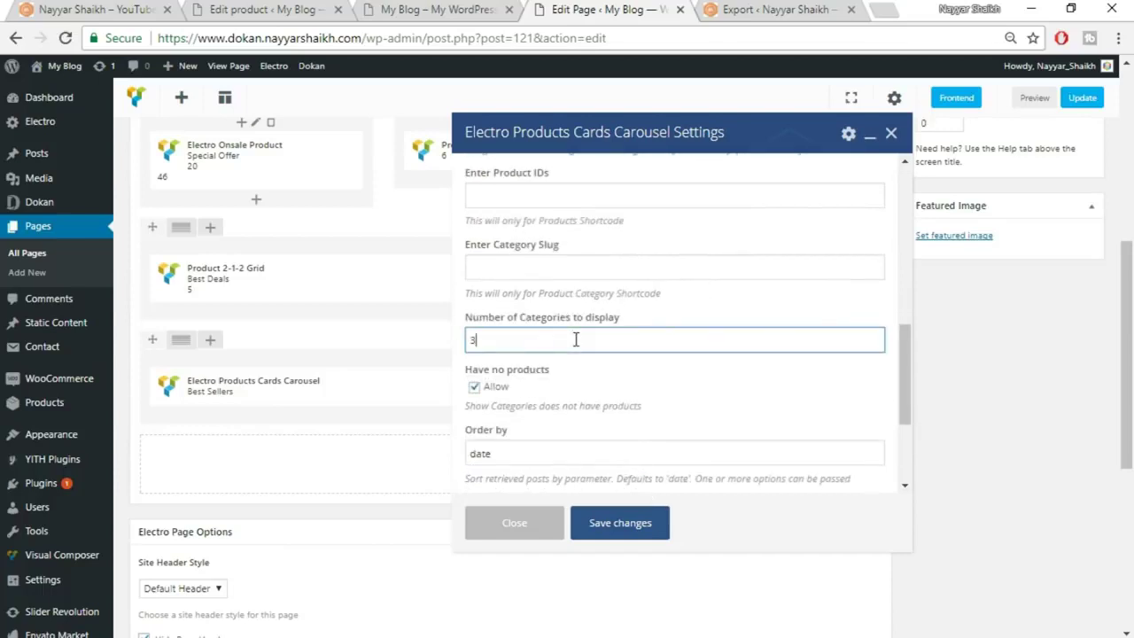
pyautogui.scroll(4, 576, 339)
pyautogui.moveTo(492, 299); pyautogui.dragTo(469, 300)
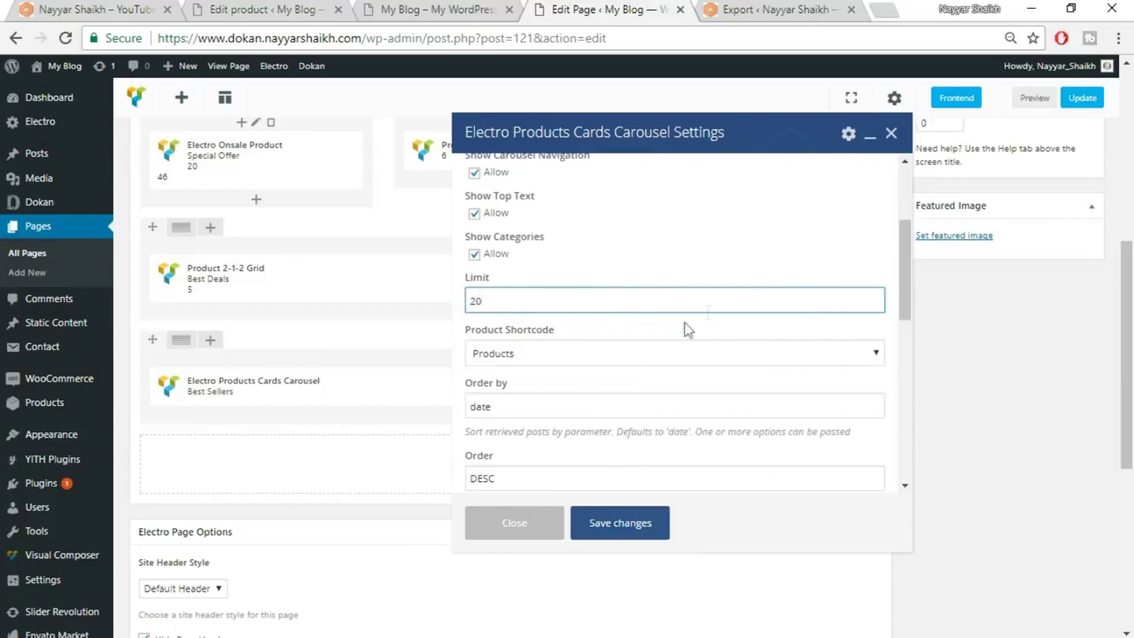
# - Save the carousel settings and update the page
pyautogui.scroll(-5, 707, 312)
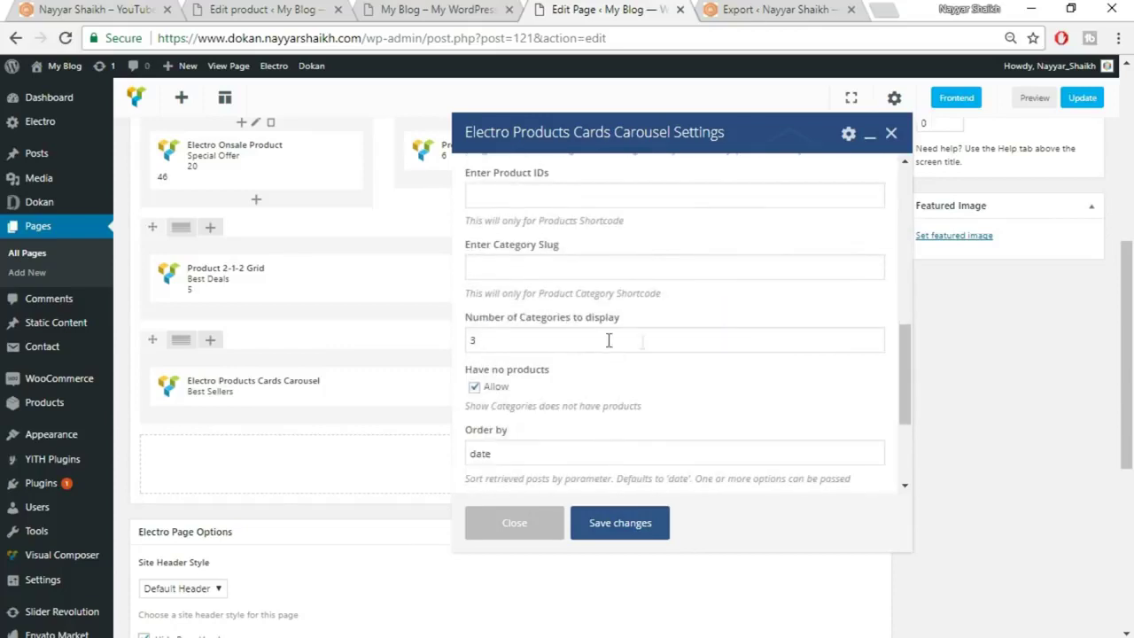
pyautogui.scroll(-1, 585, 347)
pyautogui.scroll(-1, 572, 352)
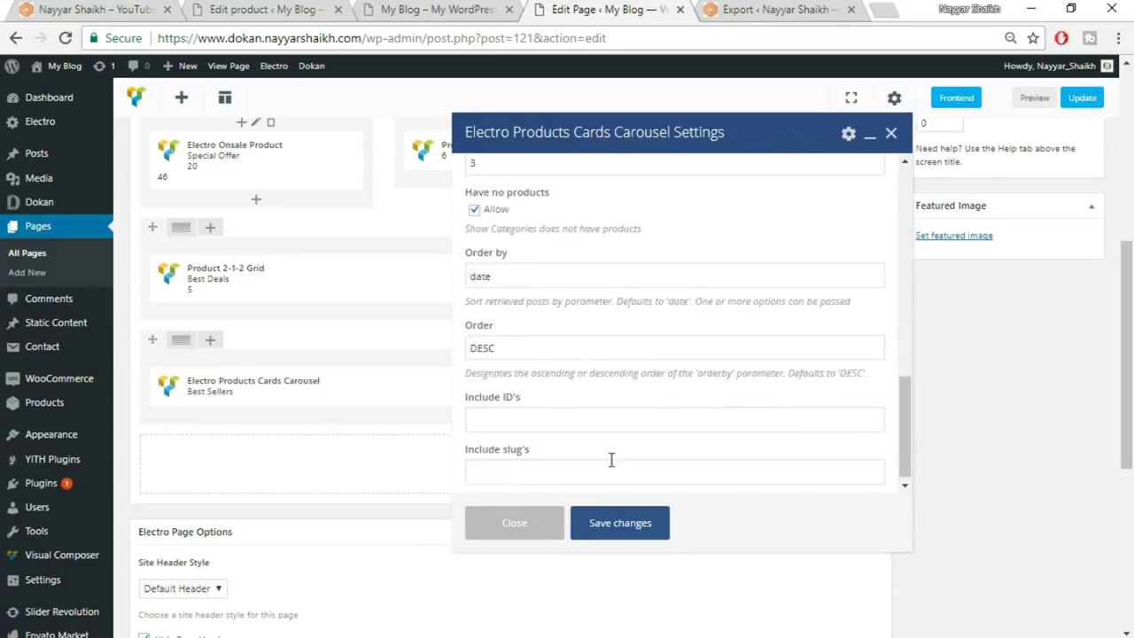
pyautogui.click(616, 536)
pyautogui.click(1084, 97)
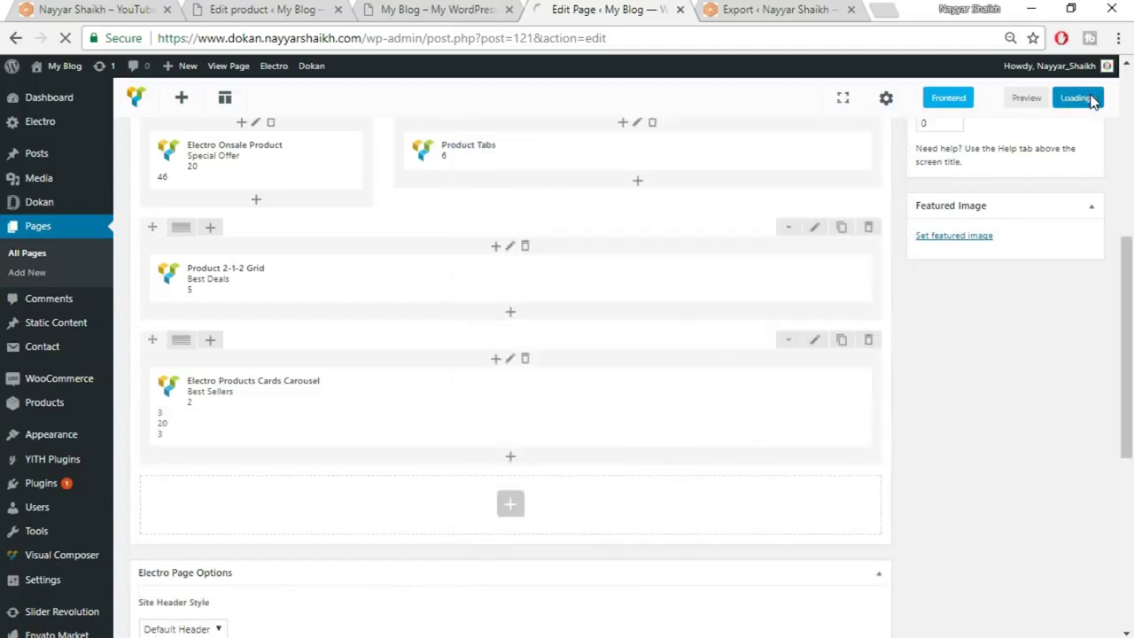
# - Reload the home page to check the 3-column Best Sellers carousel against the demo
pyautogui.click(463, 11)
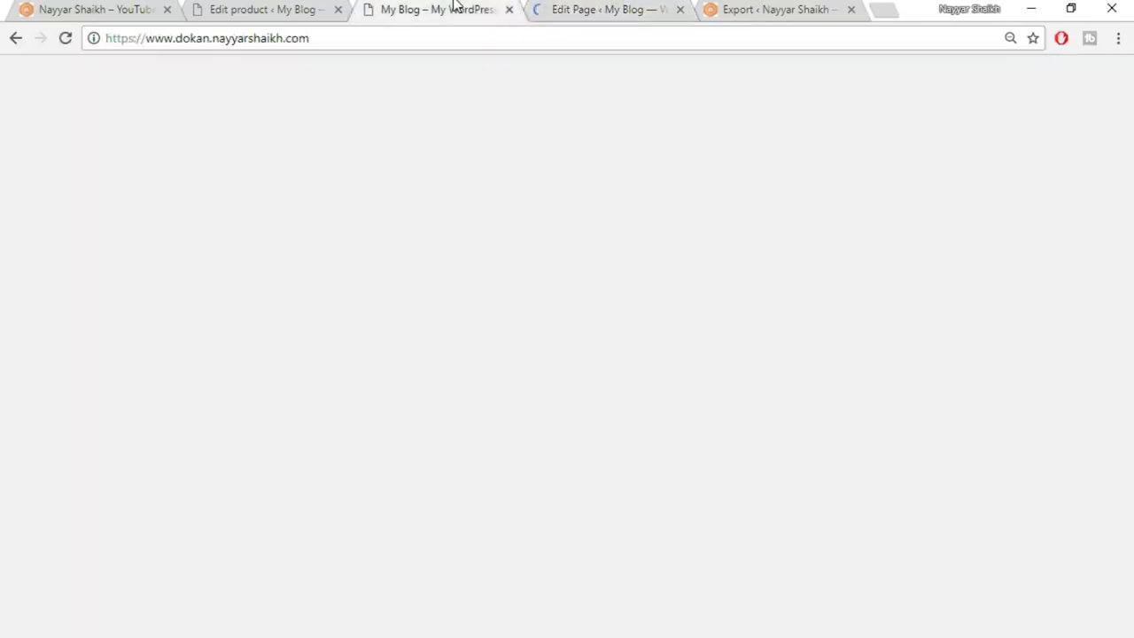
pyautogui.click(466, 38)
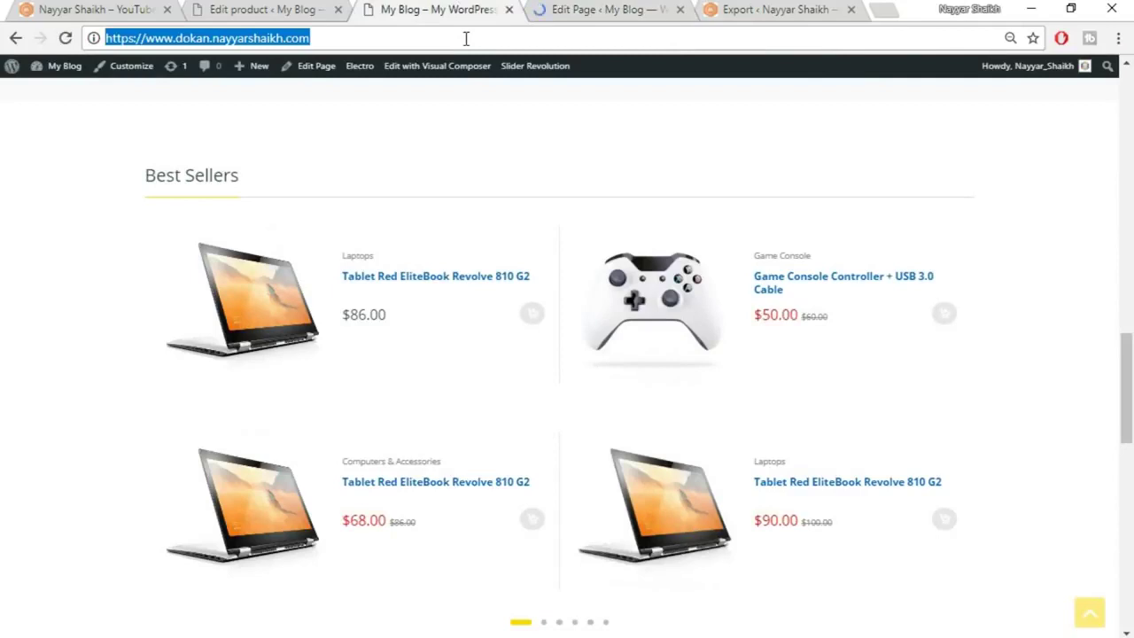
pyautogui.press('Return')
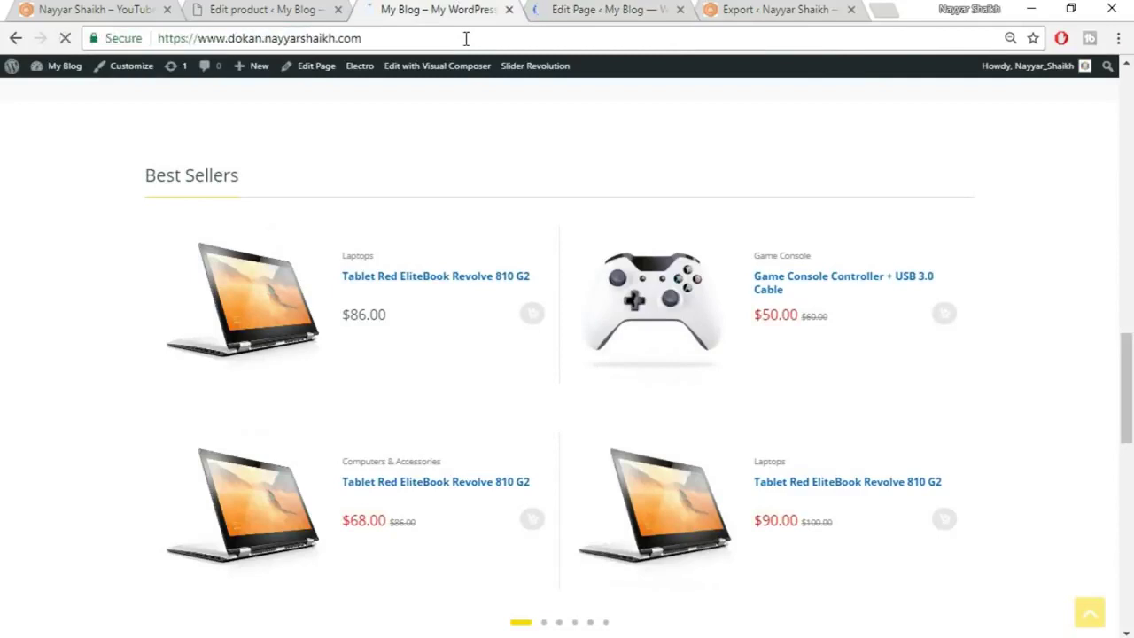
pyautogui.scroll(-4, 671, 245)
pyautogui.scroll(4, 670, 245)
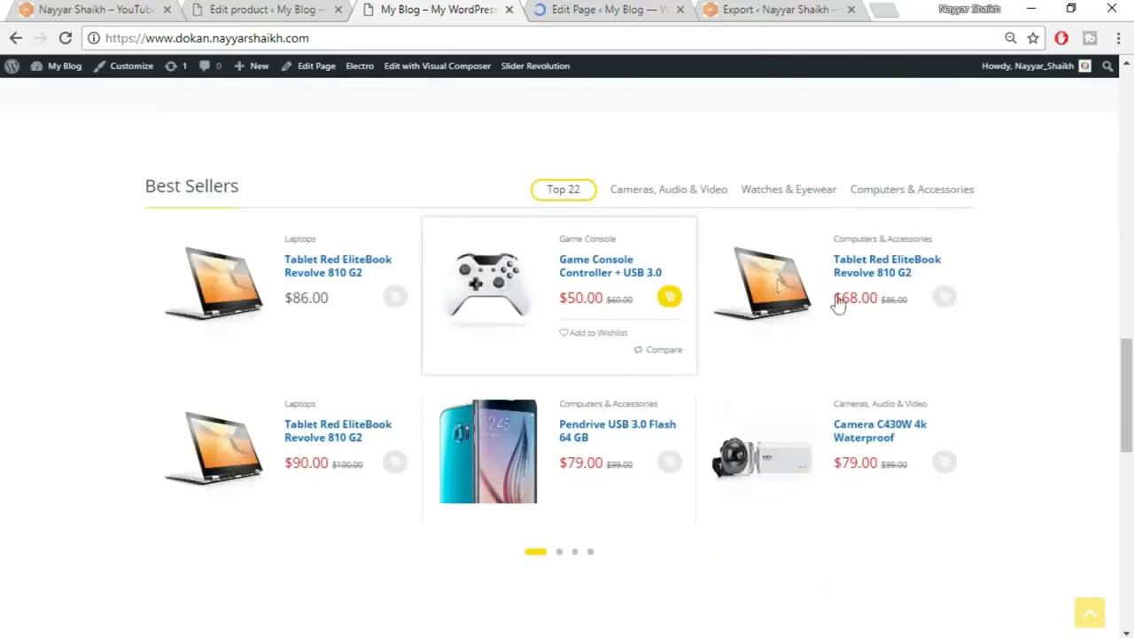
pyautogui.hotkey('ctrl', '1')
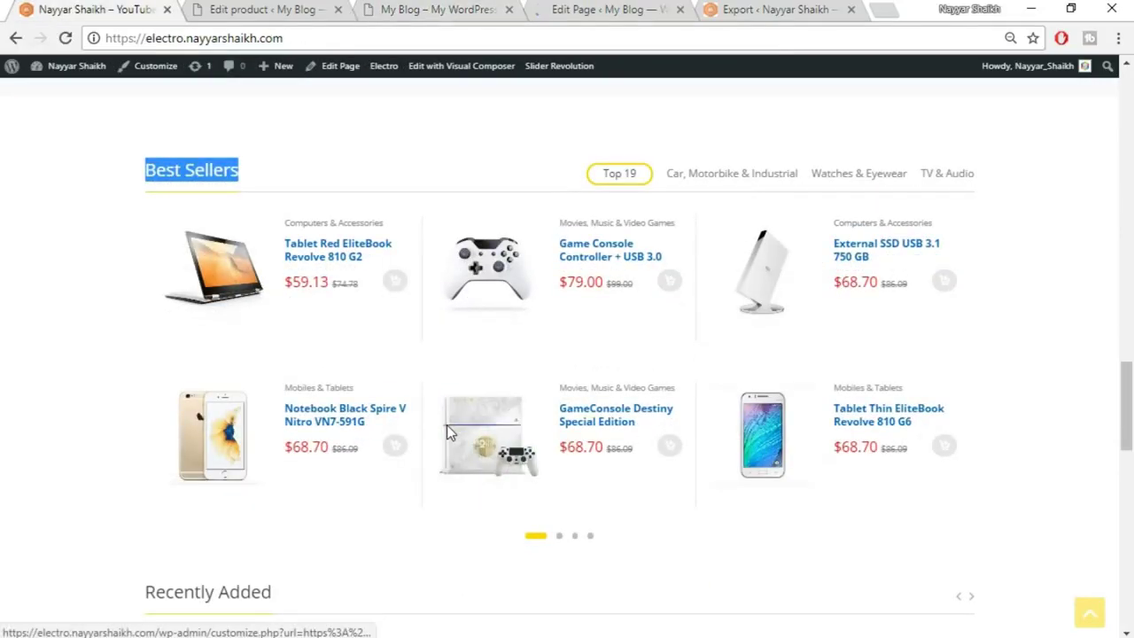
pyautogui.scroll(-4, 447, 425)
pyautogui.scroll(-3, 446, 431)
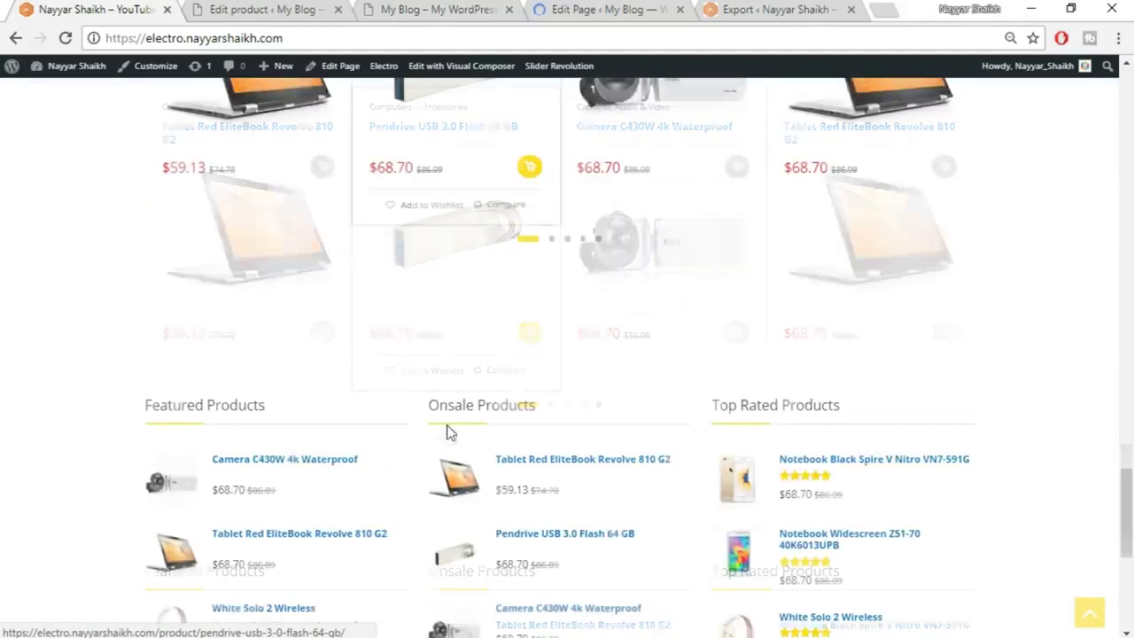
pyautogui.scroll(4, 448, 431)
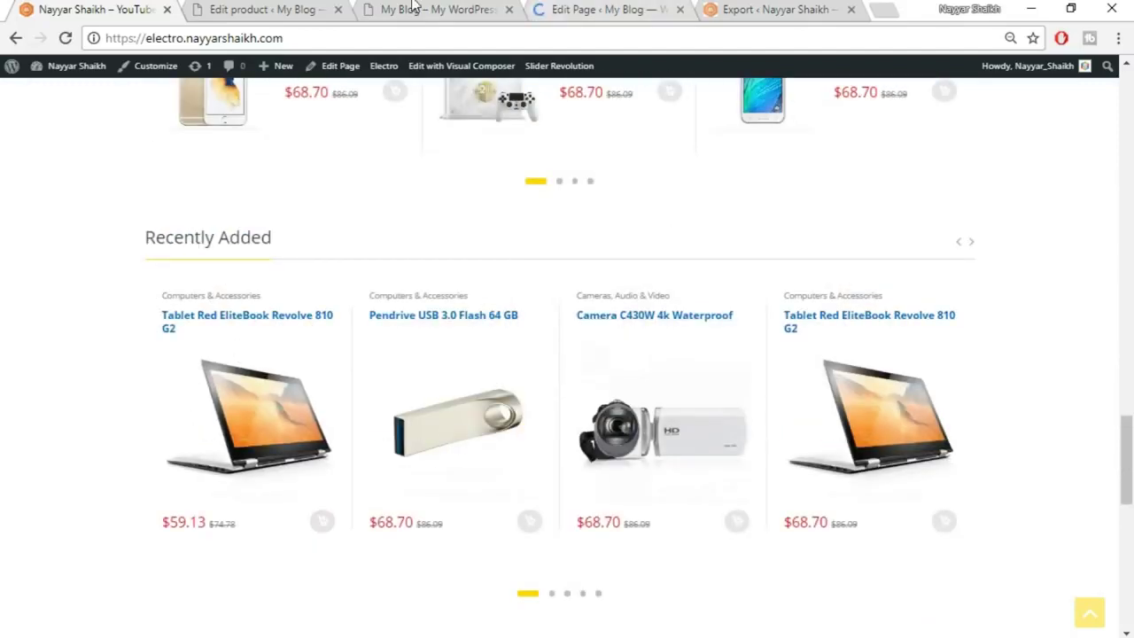
pyautogui.click(570, 7)
pyautogui.scroll(-10, 877, 376)
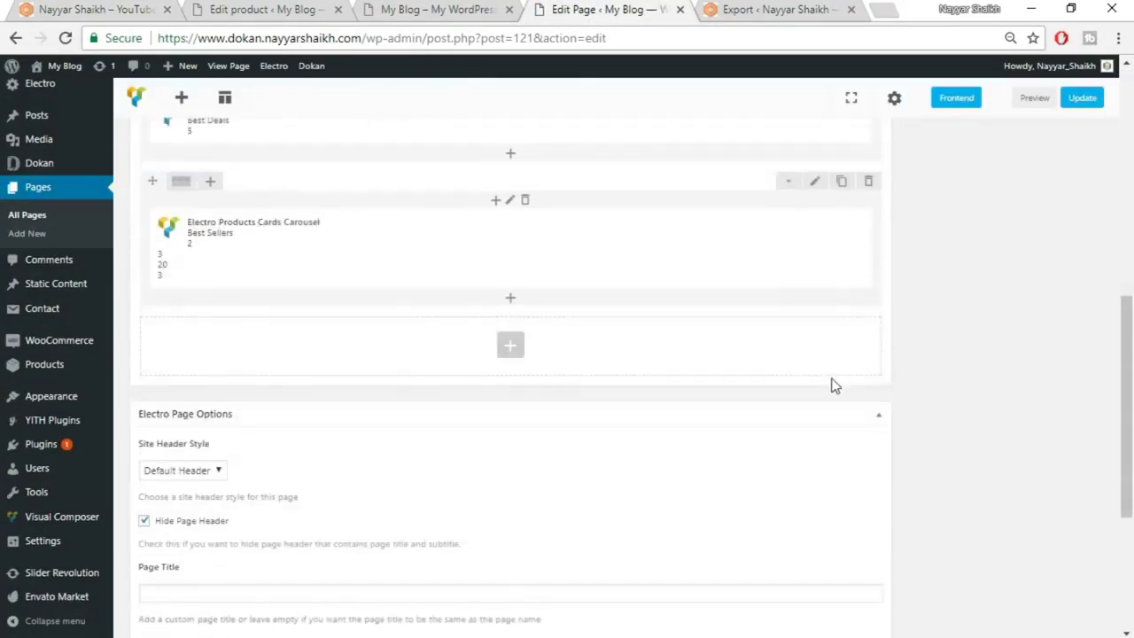
# - Remove the Recent products element and its now-empty row from the layout
pyautogui.scroll(-1, 832, 385)
pyautogui.click(511, 326)
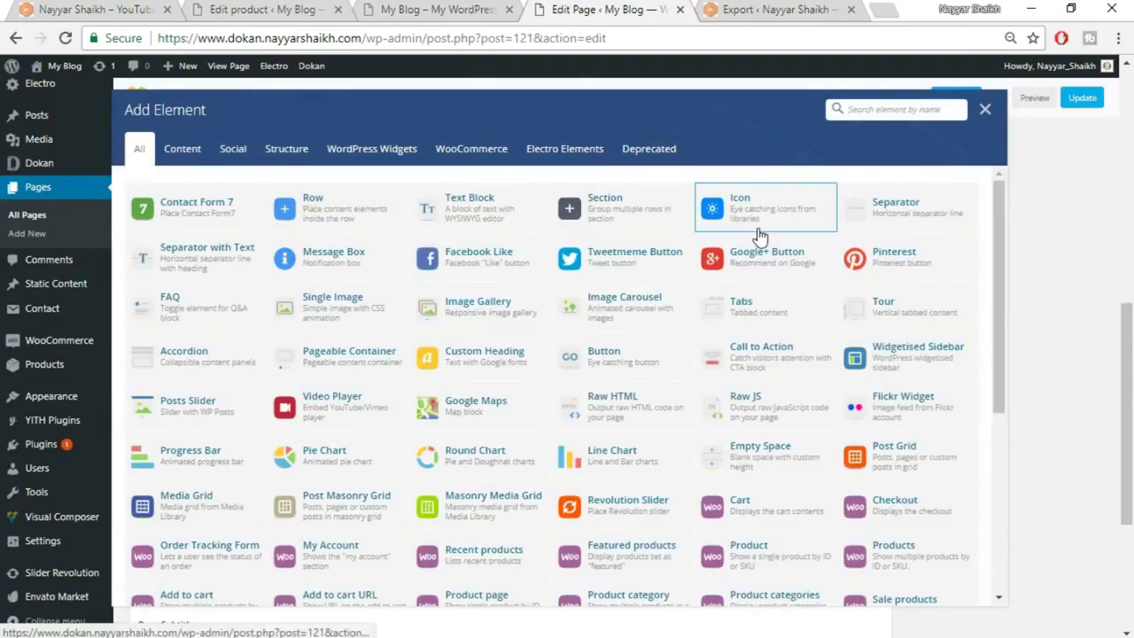
pyautogui.write('rec')
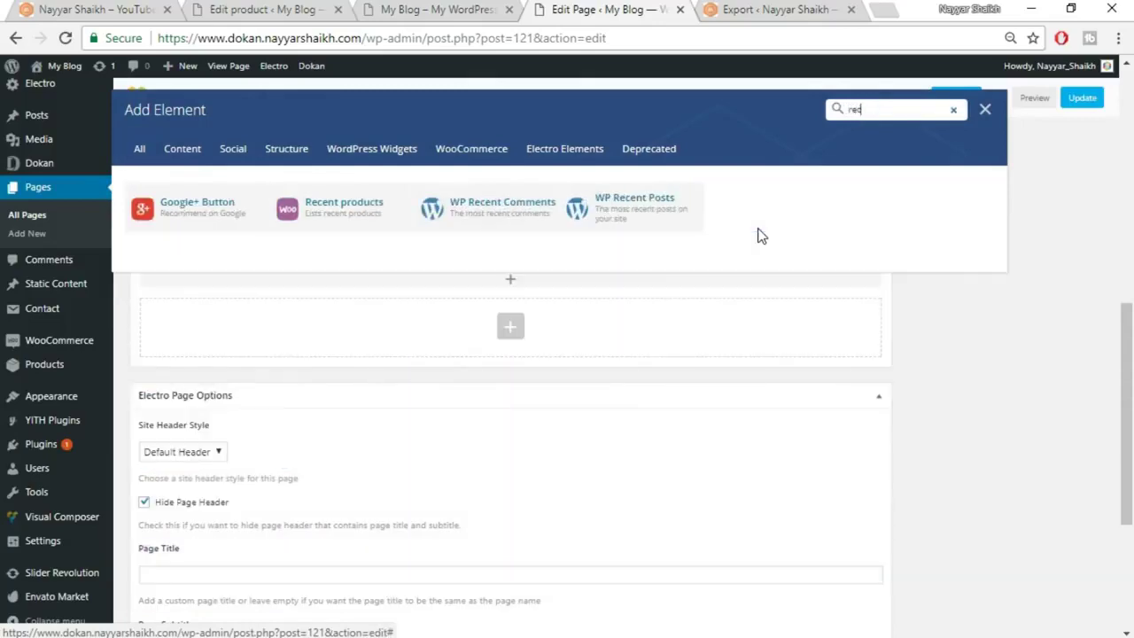
pyautogui.click(379, 216)
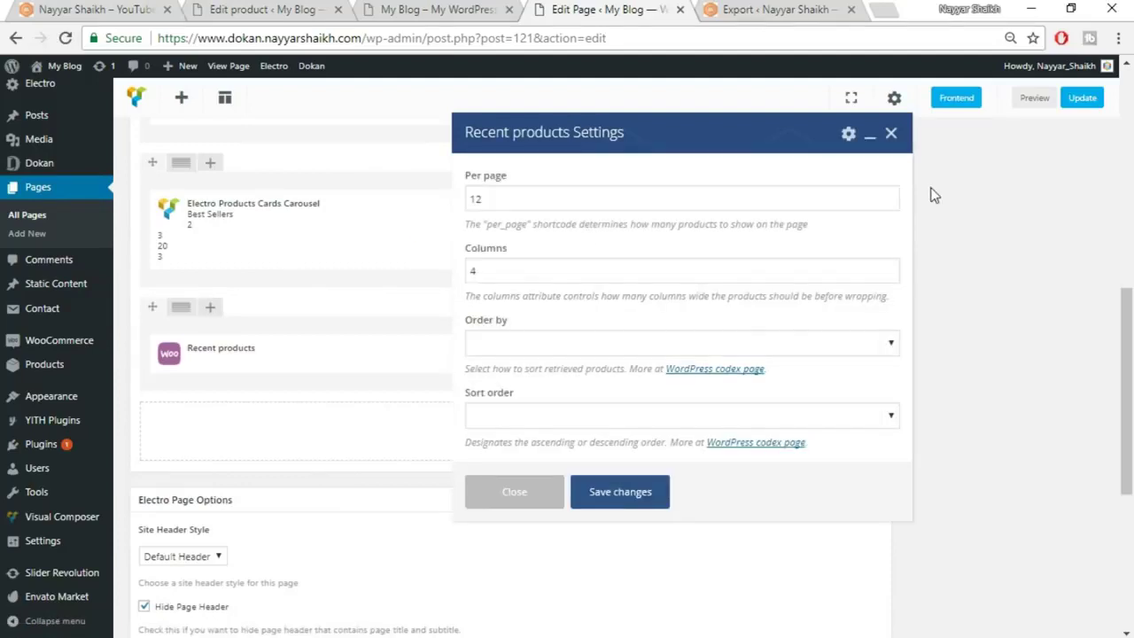
pyautogui.click(891, 134)
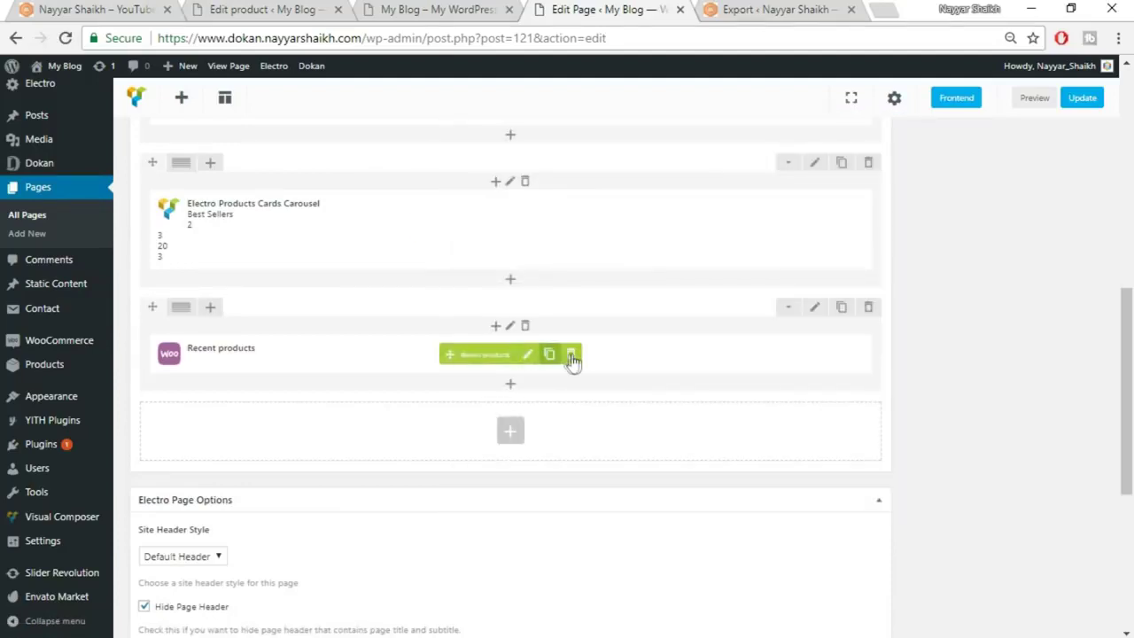
pyautogui.click(571, 354)
pyautogui.click(639, 140)
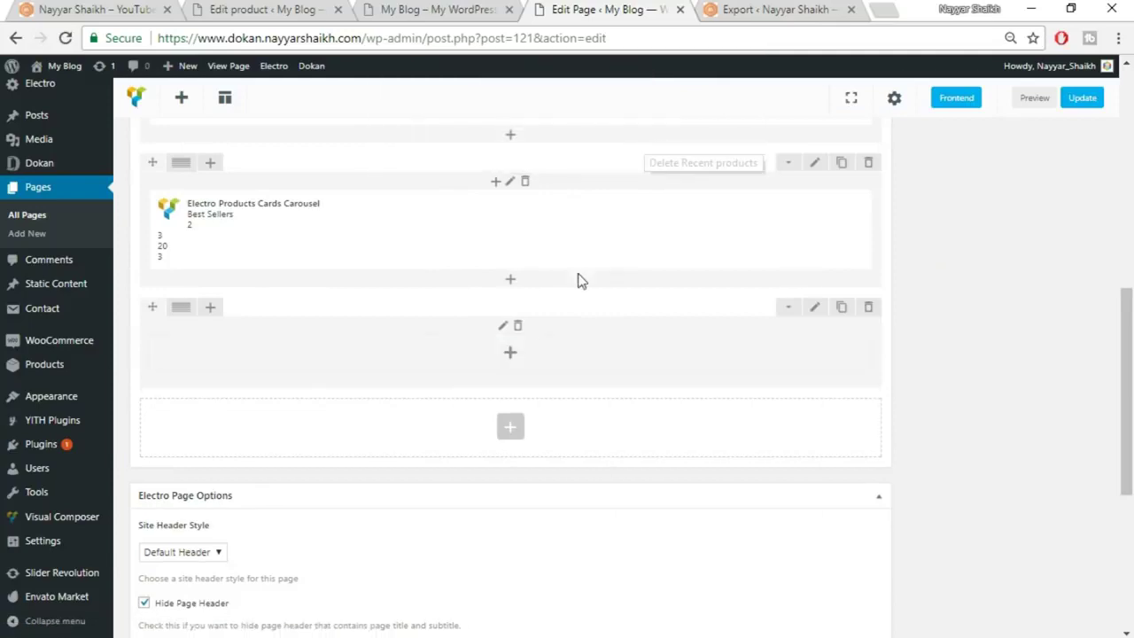
pyautogui.click(868, 306)
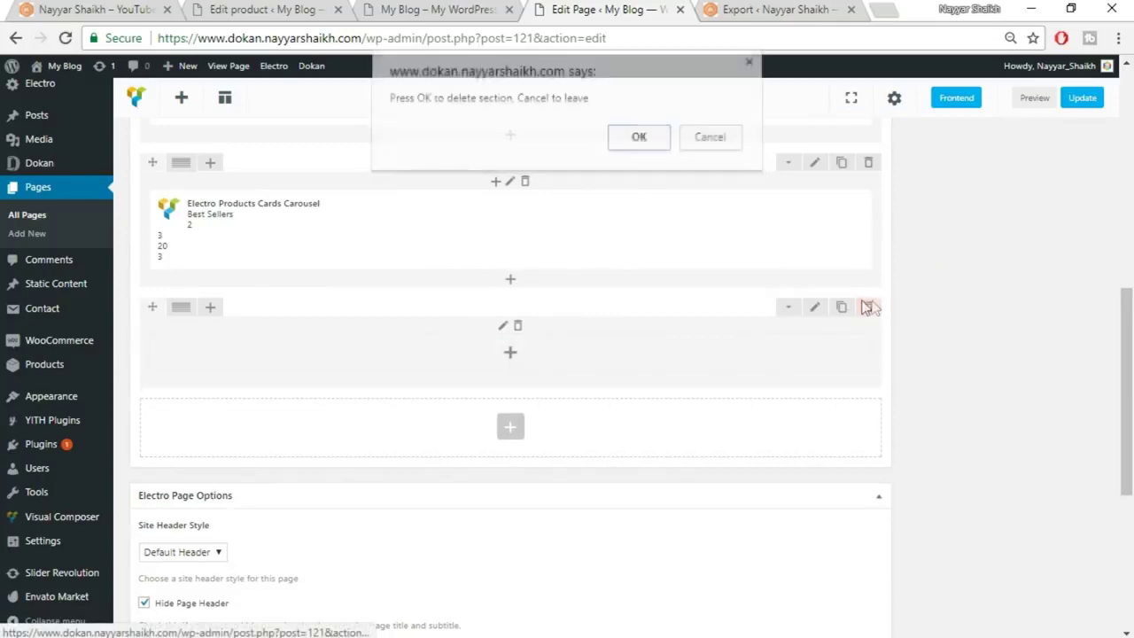
pyautogui.click(618, 149)
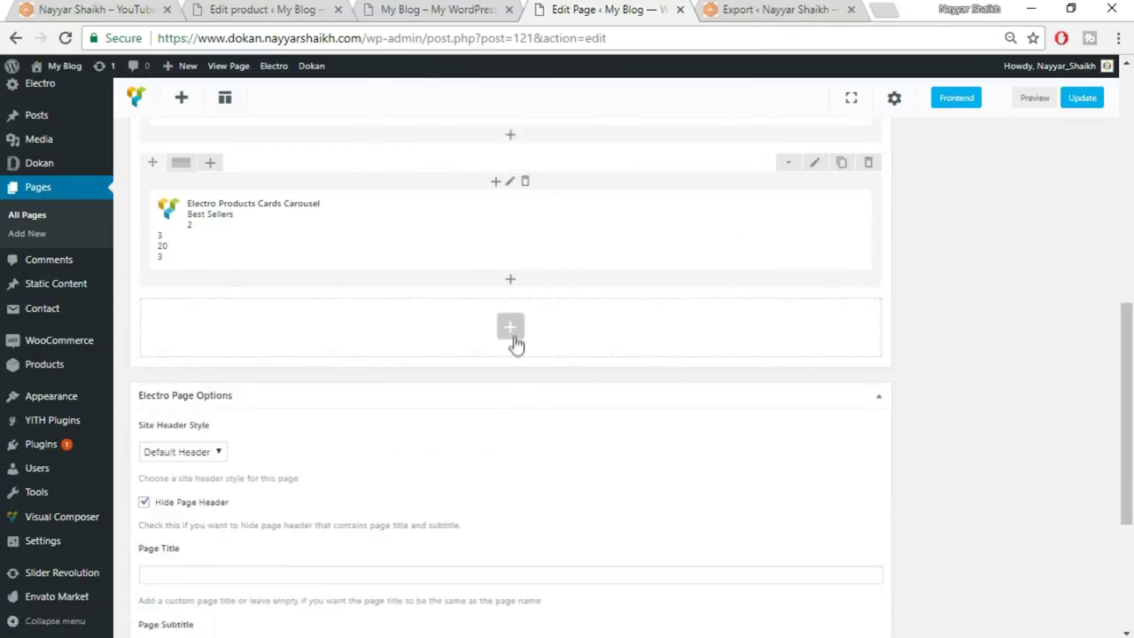
# - Add an Electro Products Carousel showing Recent Products, save it, and update the page
pyautogui.click(514, 342)
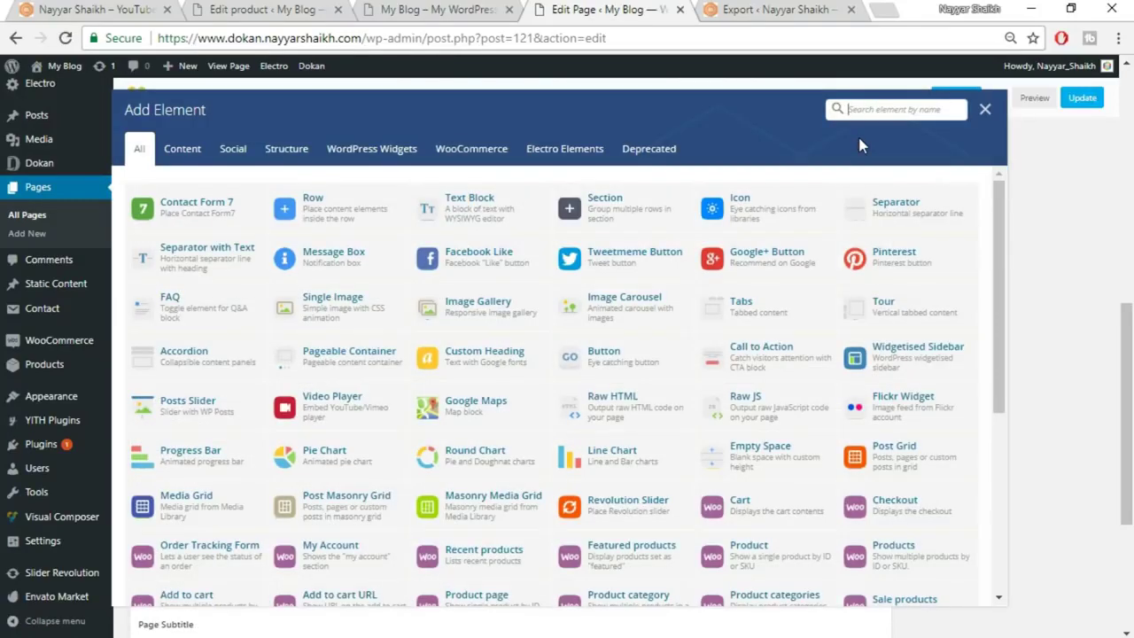
pyautogui.write('car')
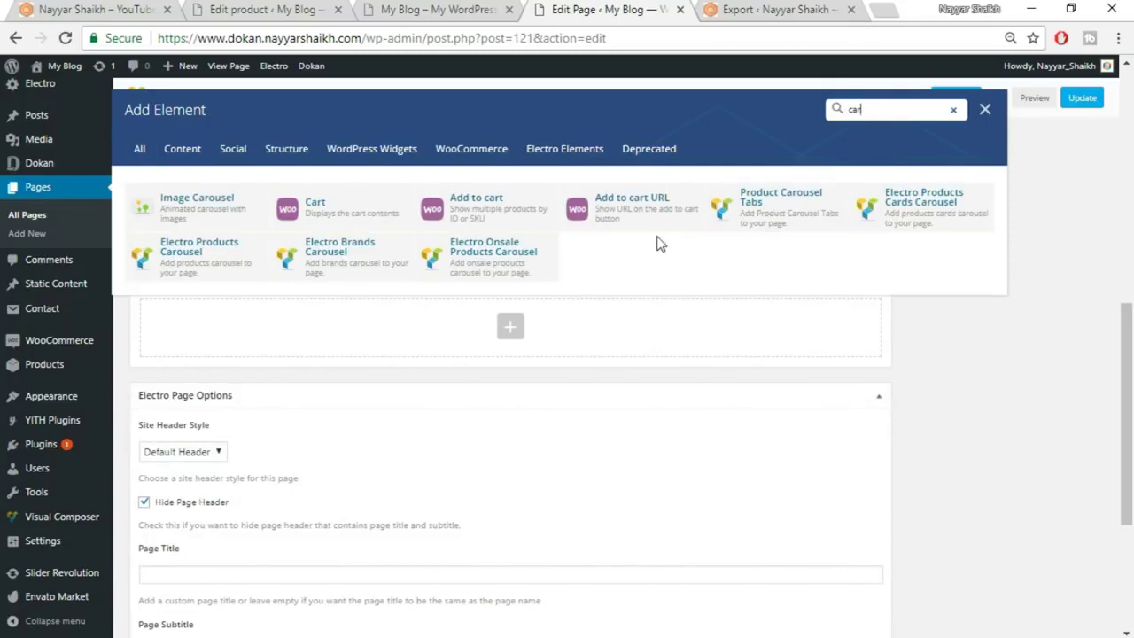
pyautogui.click(210, 270)
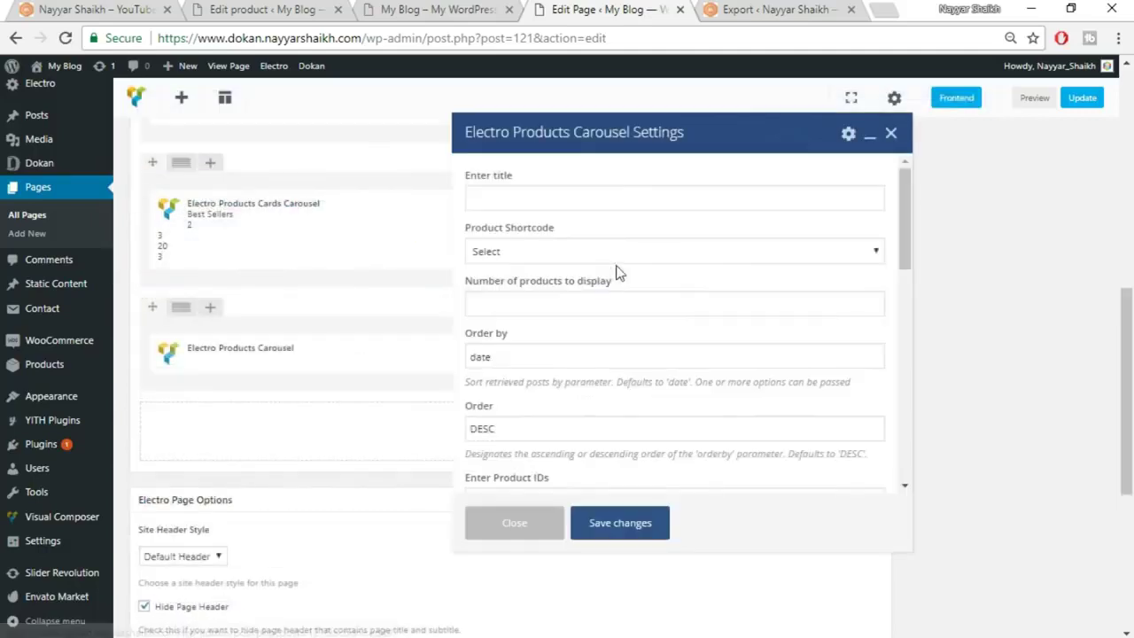
pyautogui.click(533, 255)
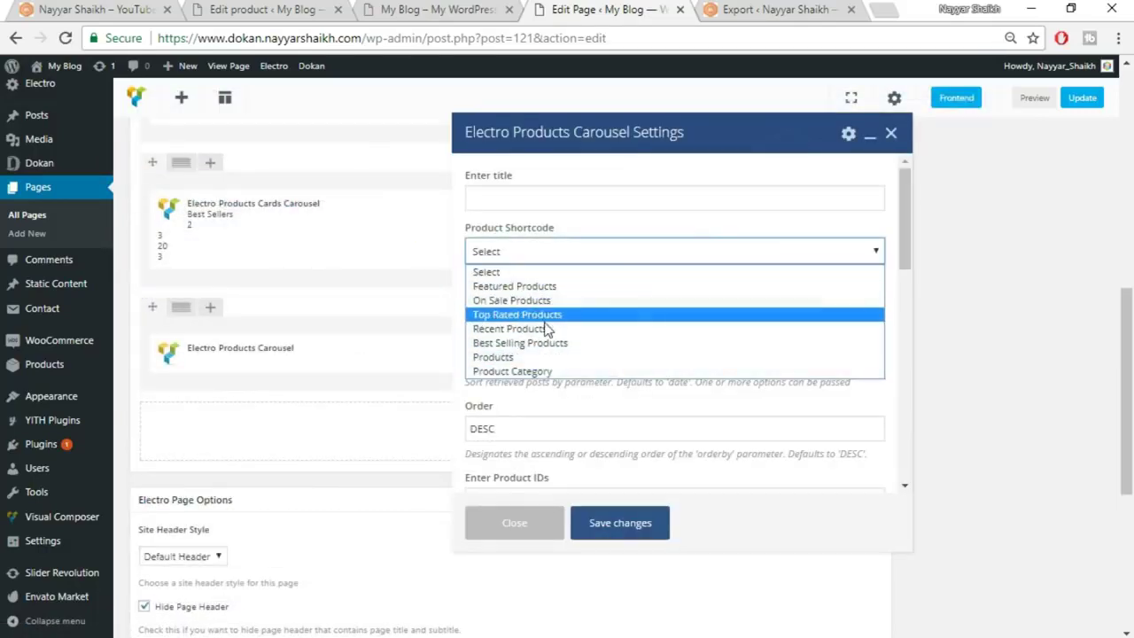
pyautogui.click(542, 329)
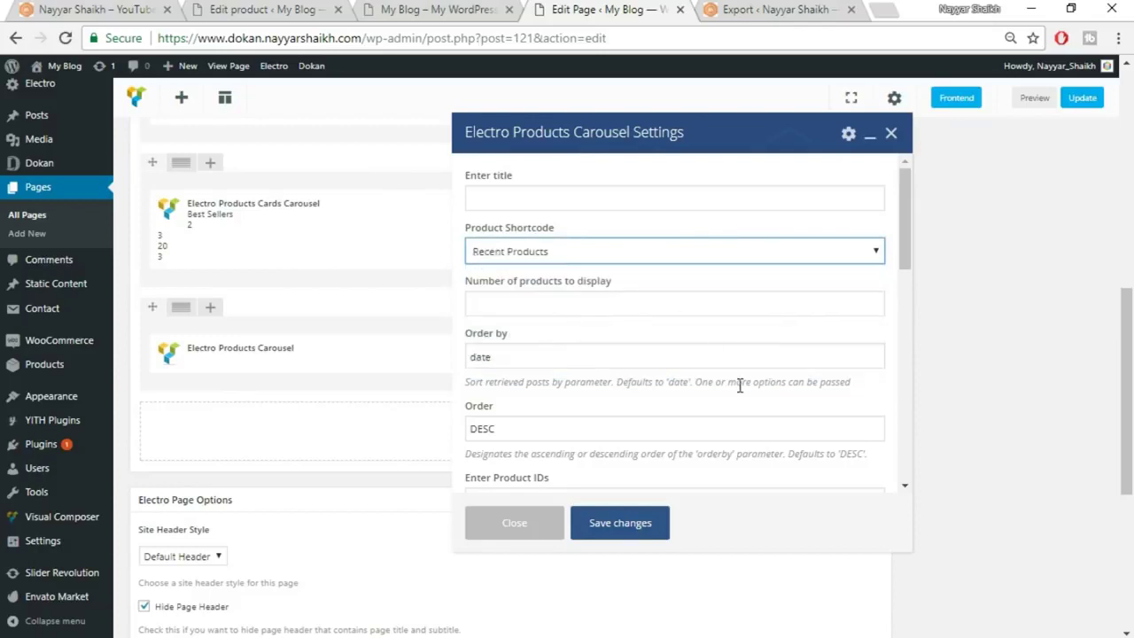
pyautogui.scroll(-4, 739, 386)
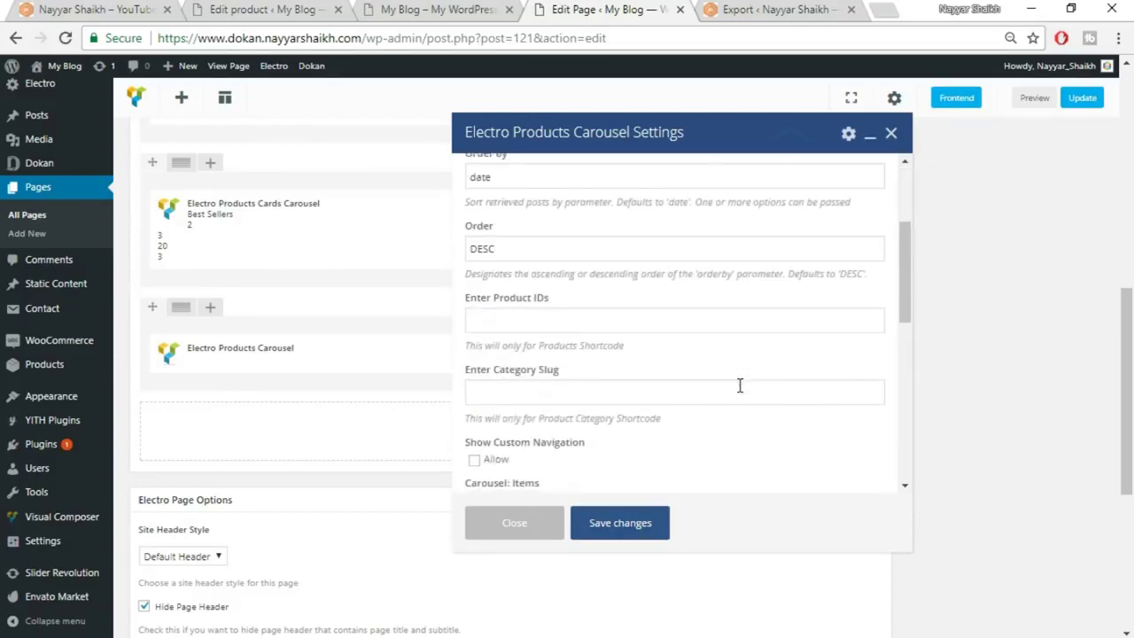
pyautogui.scroll(-10, 739, 389)
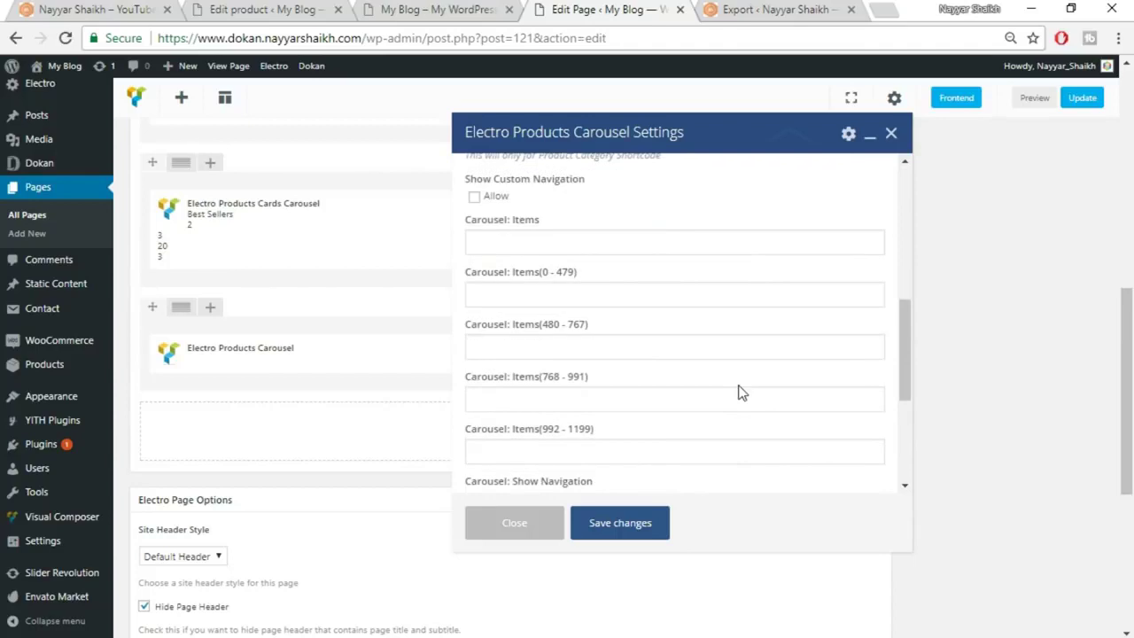
pyautogui.click(619, 523)
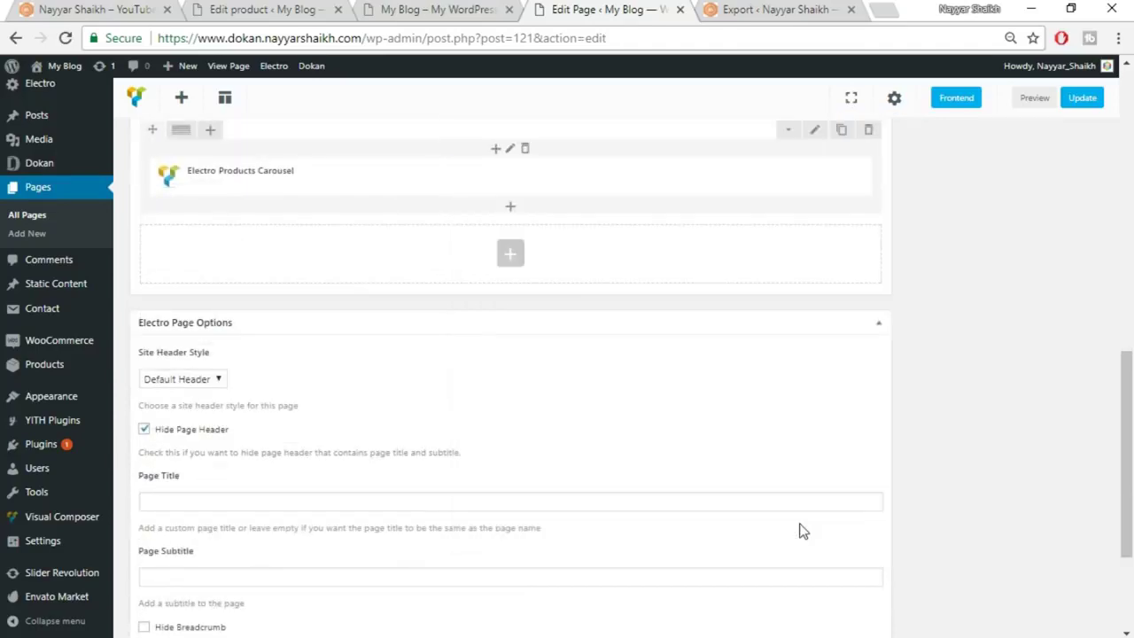
pyautogui.scroll(3, 798, 529)
pyautogui.click(1083, 101)
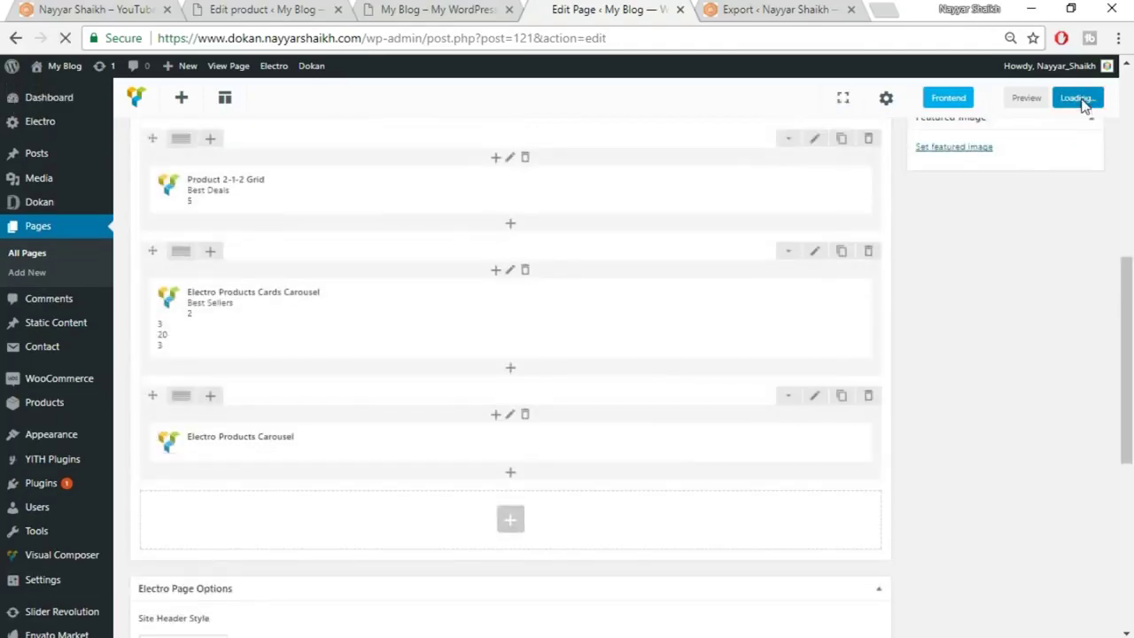
# - Reload the storefront to see the new carousel and copy the demo's 'Recently Added' heading
pyautogui.click(459, 8)
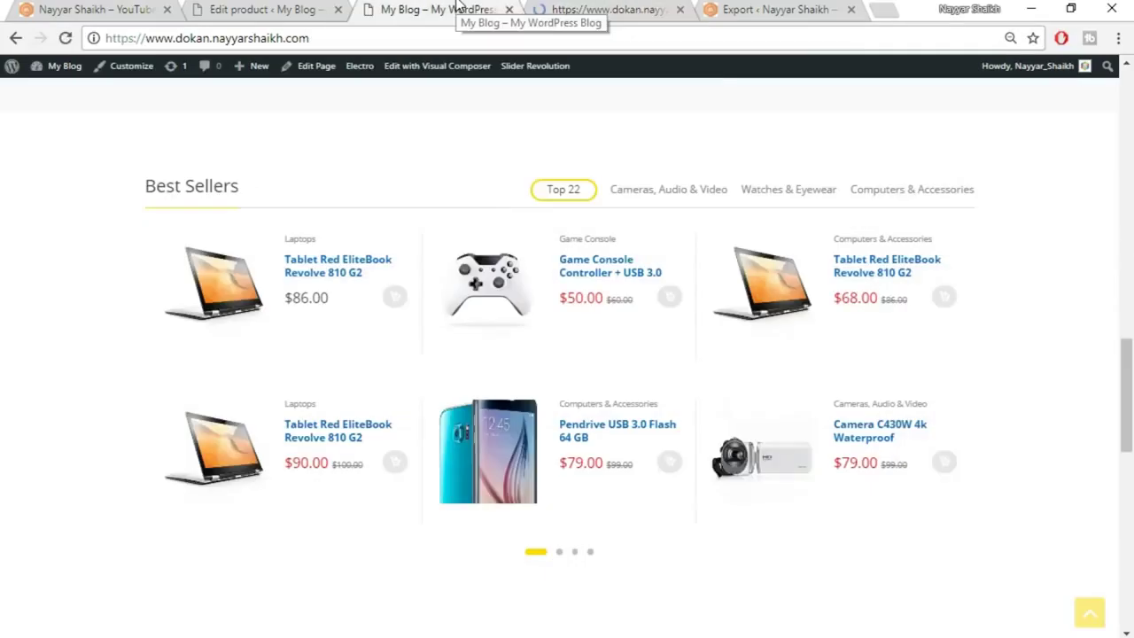
pyautogui.click(465, 35)
pyautogui.press('Return')
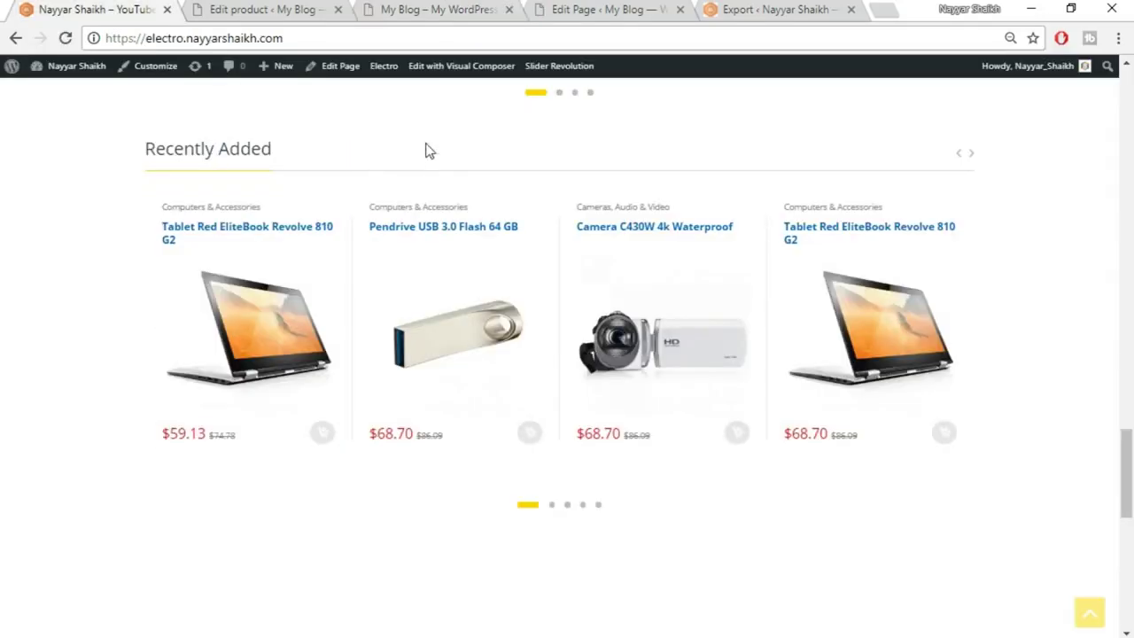
pyautogui.hotkey('ctrl', '3')
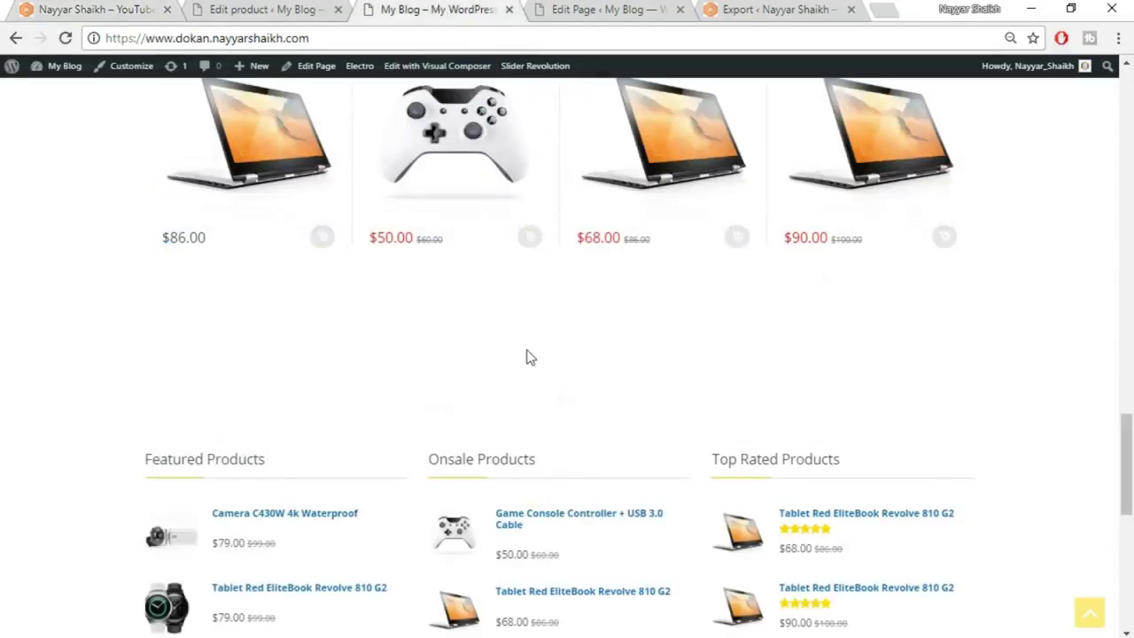
pyautogui.scroll(3, 520, 356)
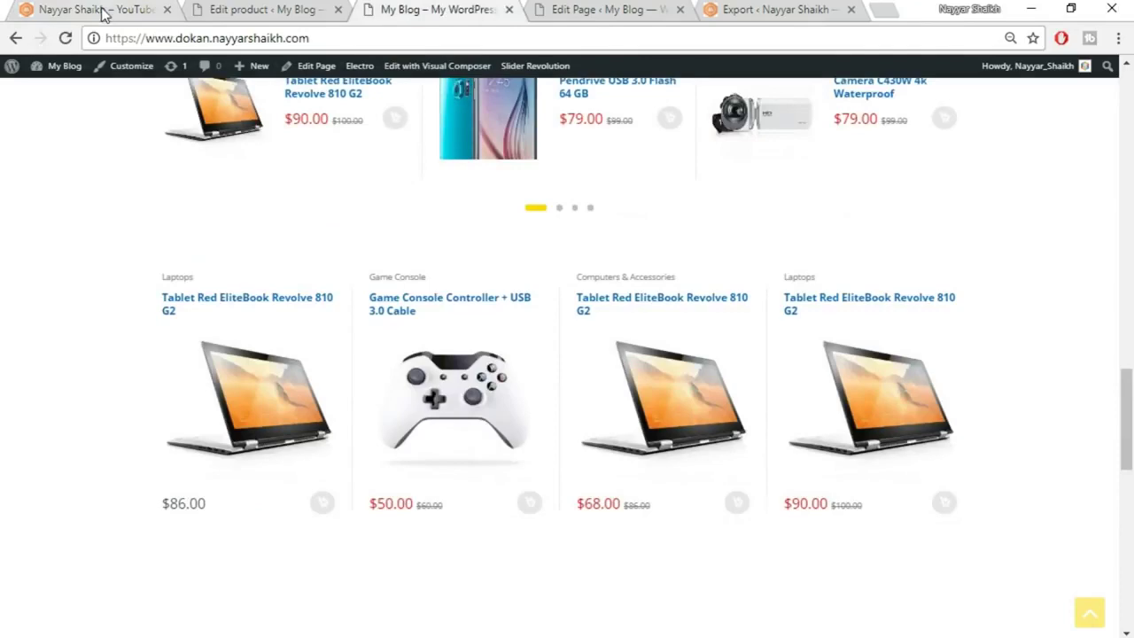
pyautogui.click(105, 12)
pyautogui.moveTo(134, 156); pyautogui.dragTo(339, 158)
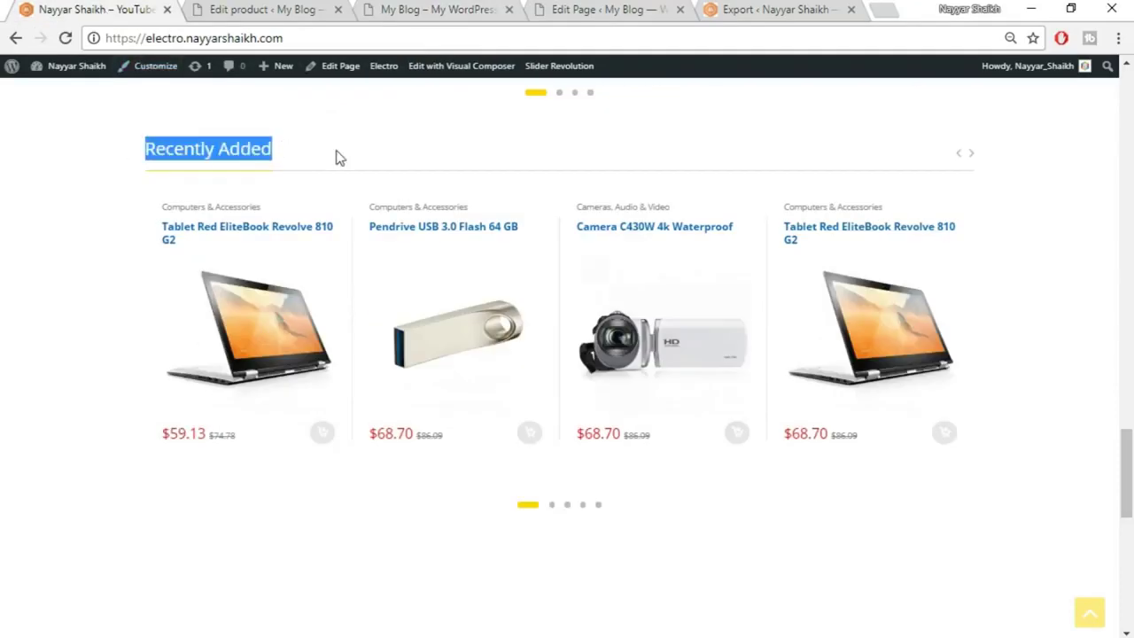
pyautogui.click(585, 7)
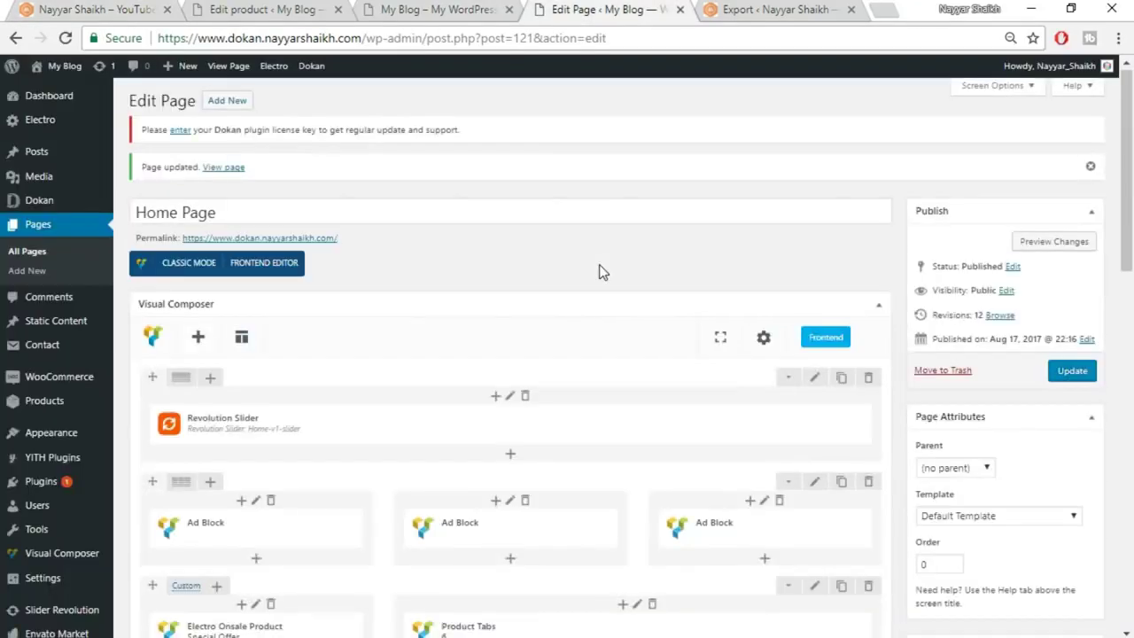
# - Paste 'Recently Added' as the carousel title, save it, and update the home page
pyautogui.scroll(-6, 600, 271)
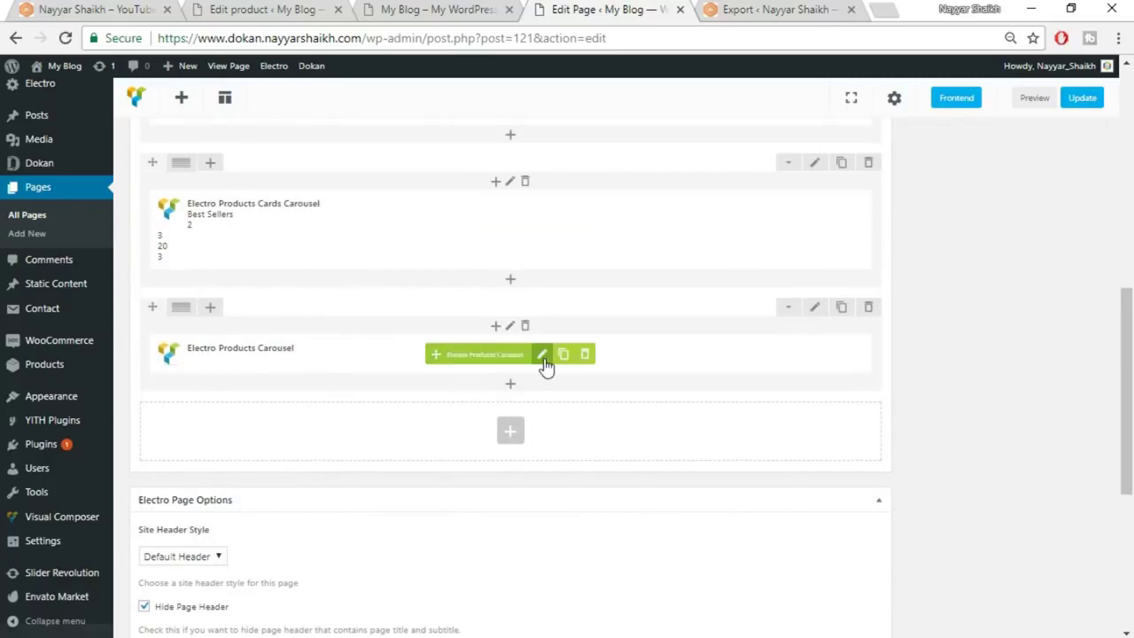
pyautogui.click(543, 355)
pyautogui.click(601, 189)
pyautogui.write('Recently Added')
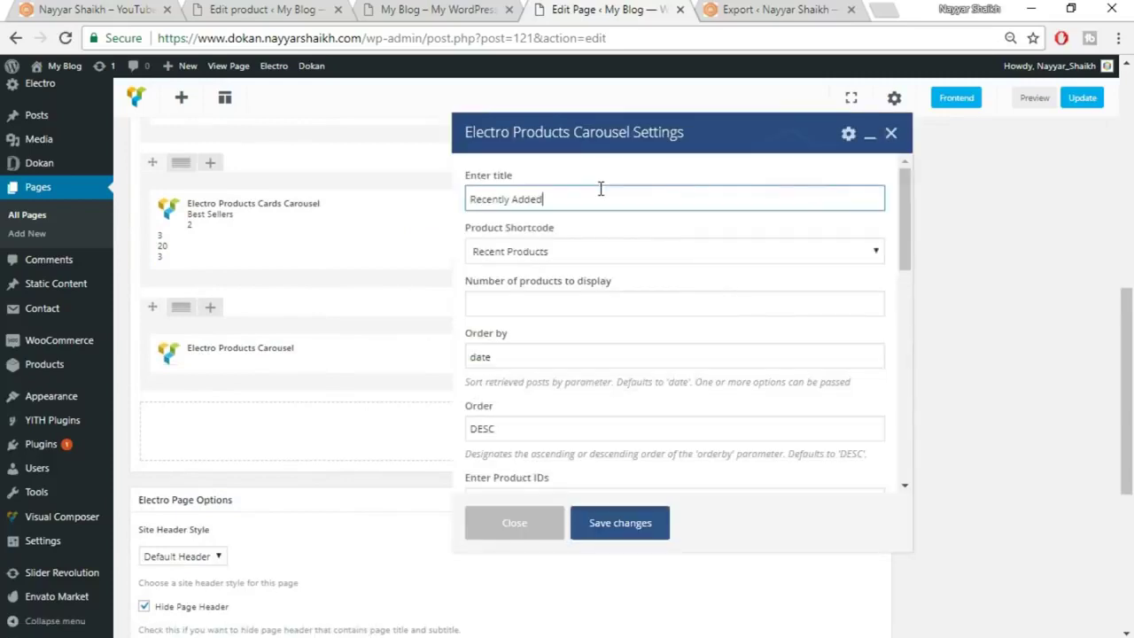
pyautogui.click(636, 530)
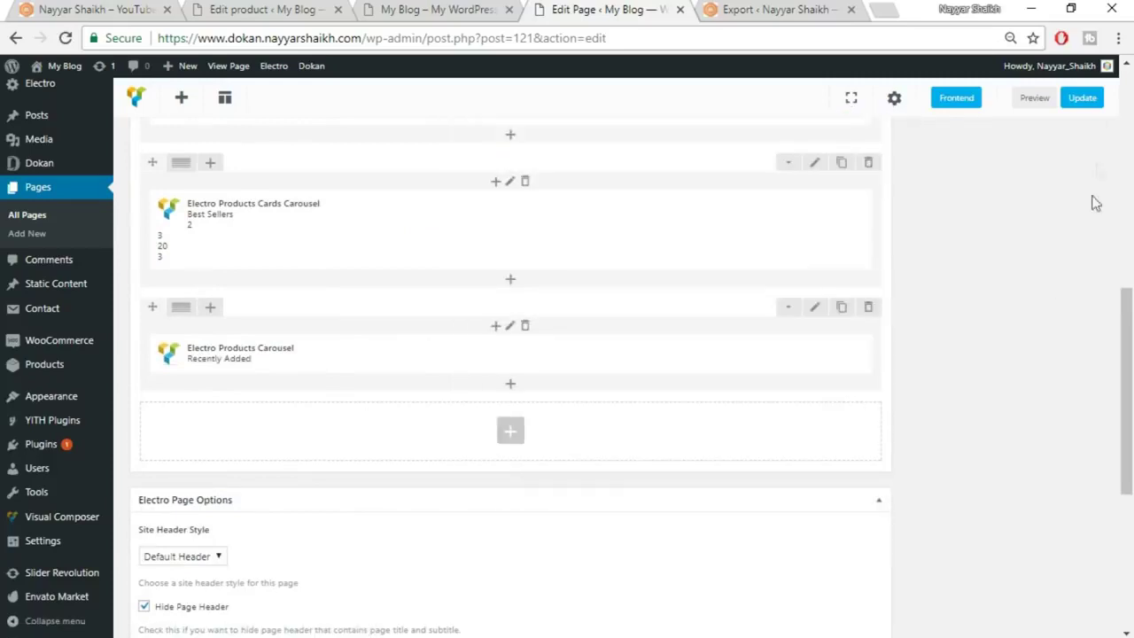
pyautogui.click(1083, 101)
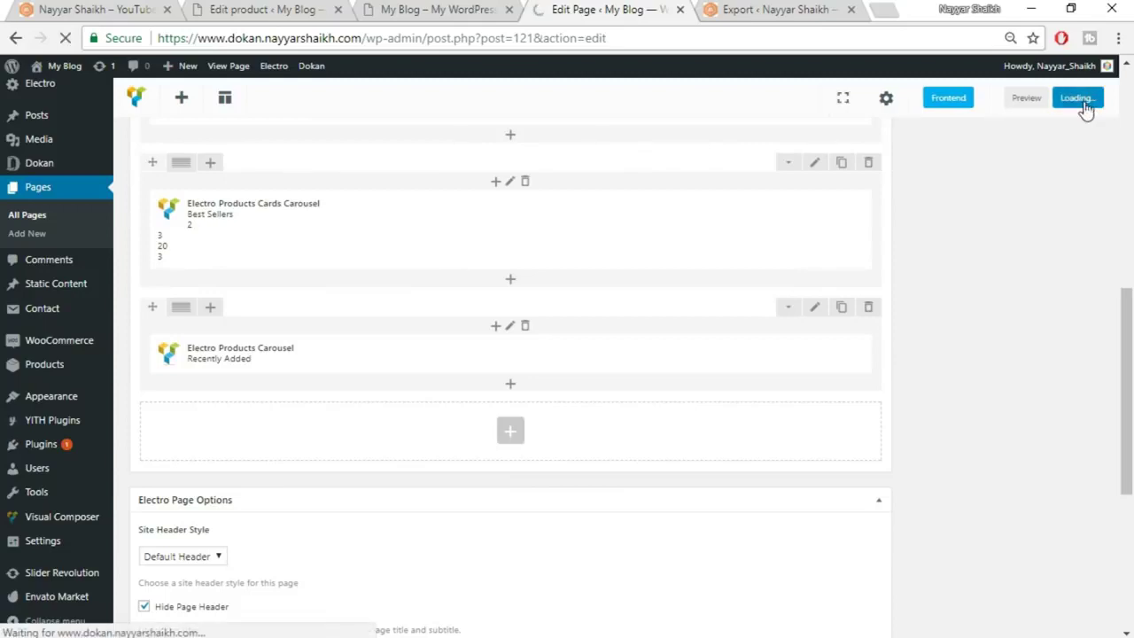
pyautogui.click(476, 9)
# - Reload the storefront and scroll down to check the Recently Added heading
pyautogui.click(480, 40)
pyautogui.press('Return')
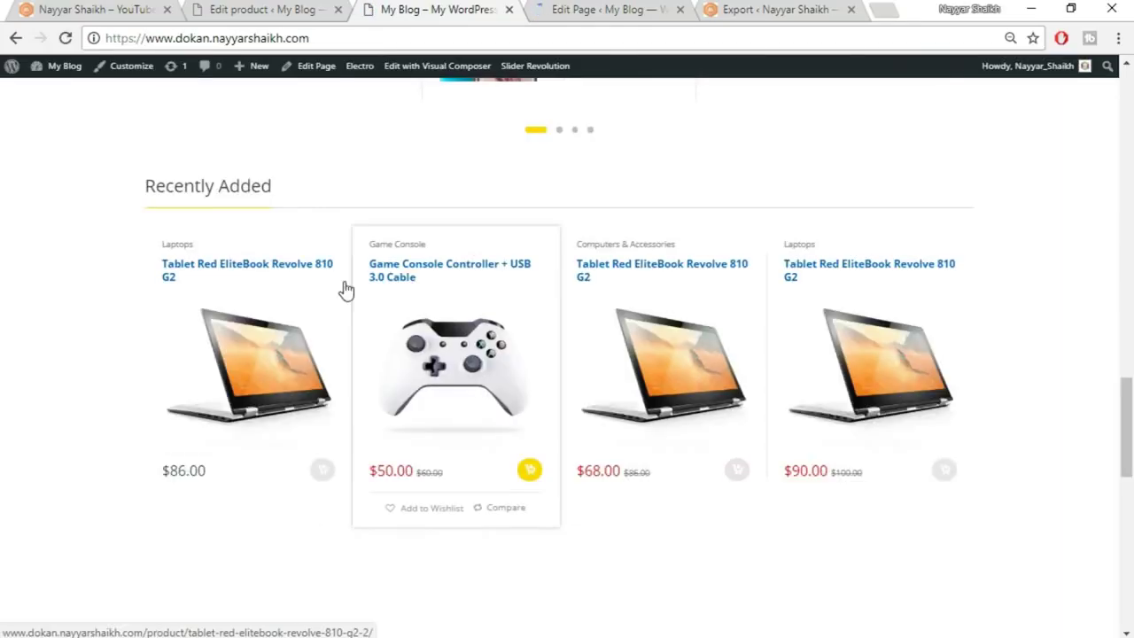
pyautogui.scroll(-5, 1071, 397)
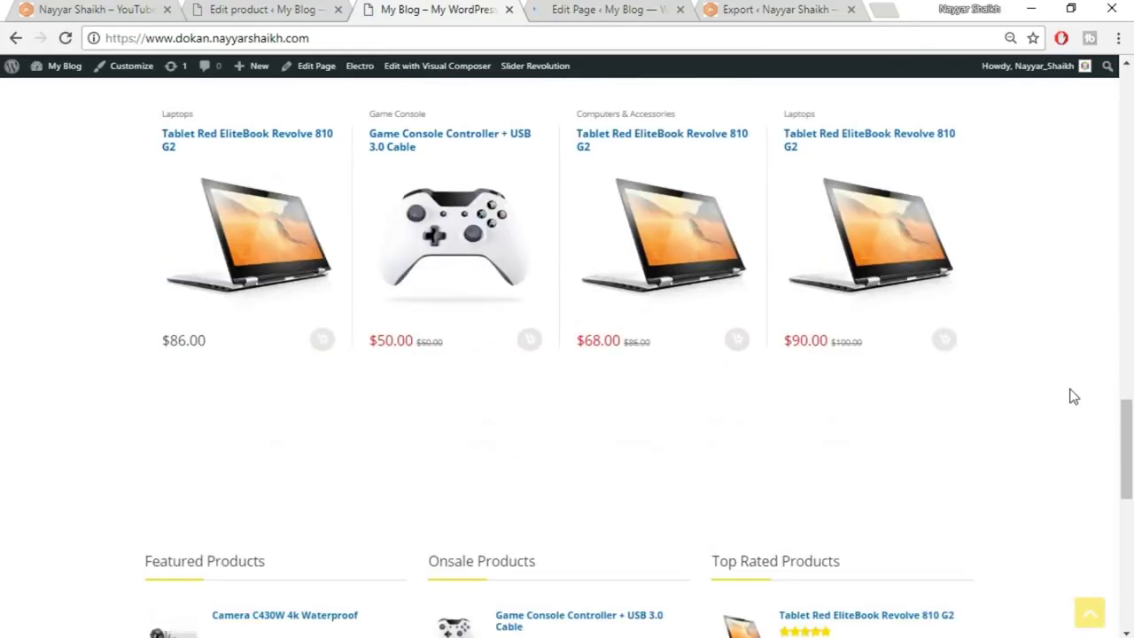
pyautogui.scroll(-3, 898, 300)
pyautogui.scroll(-1, 678, 349)
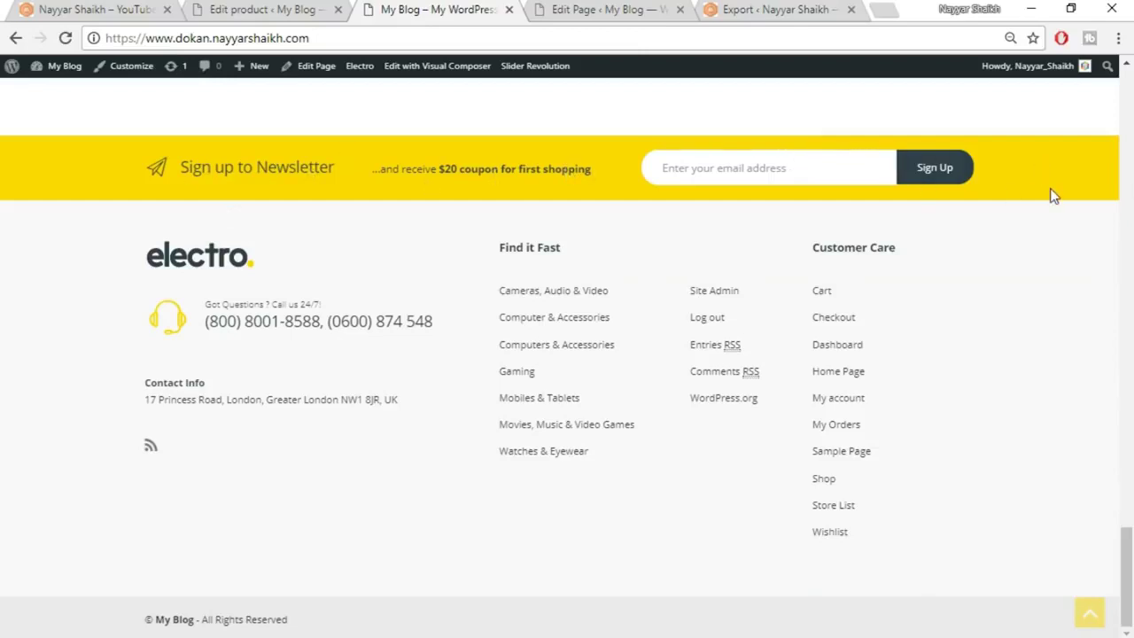
# - Compare with the demo site, then go to the Game Console Controller product's edit page
pyautogui.click(302, 7)
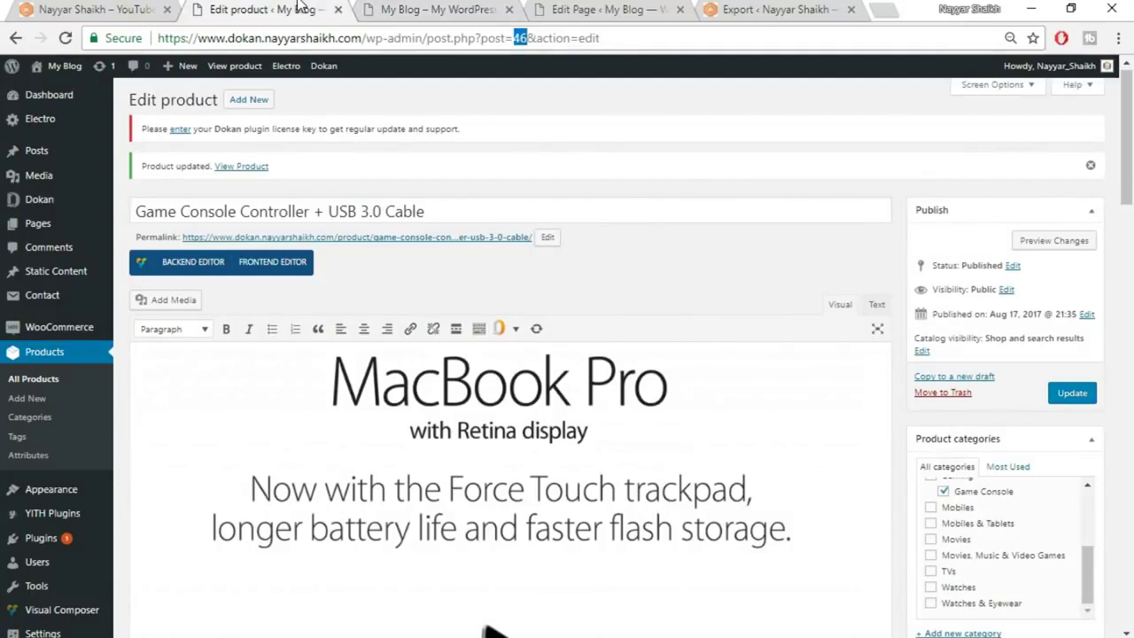
pyautogui.click(94, 7)
pyautogui.scroll(5, 1127, 443)
pyautogui.scroll(10, 1132, 133)
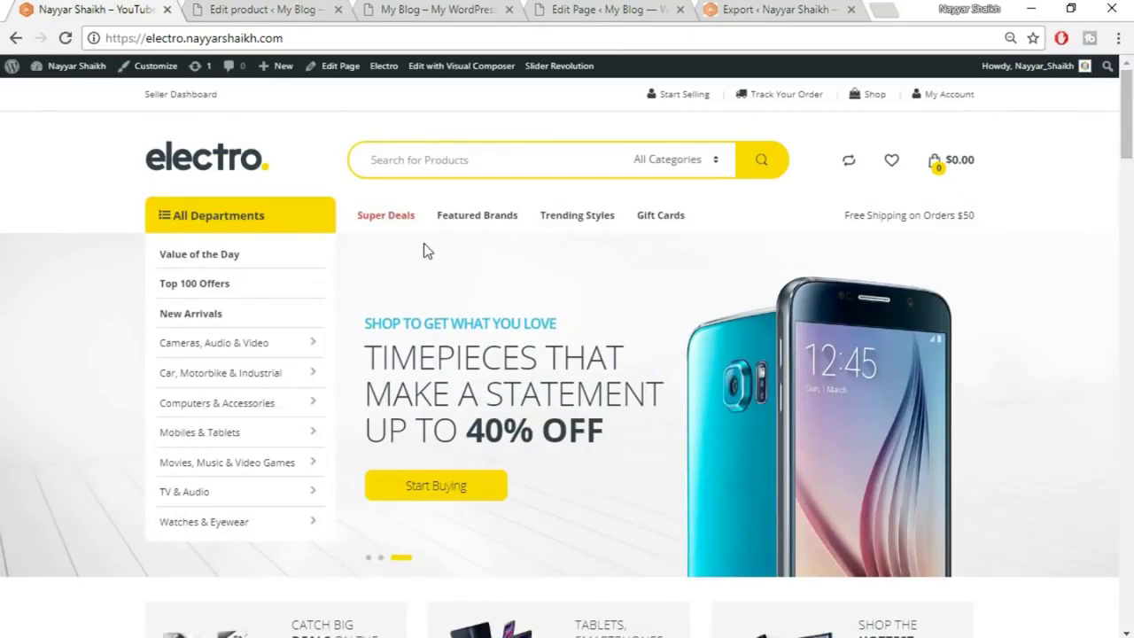
pyautogui.click(441, 7)
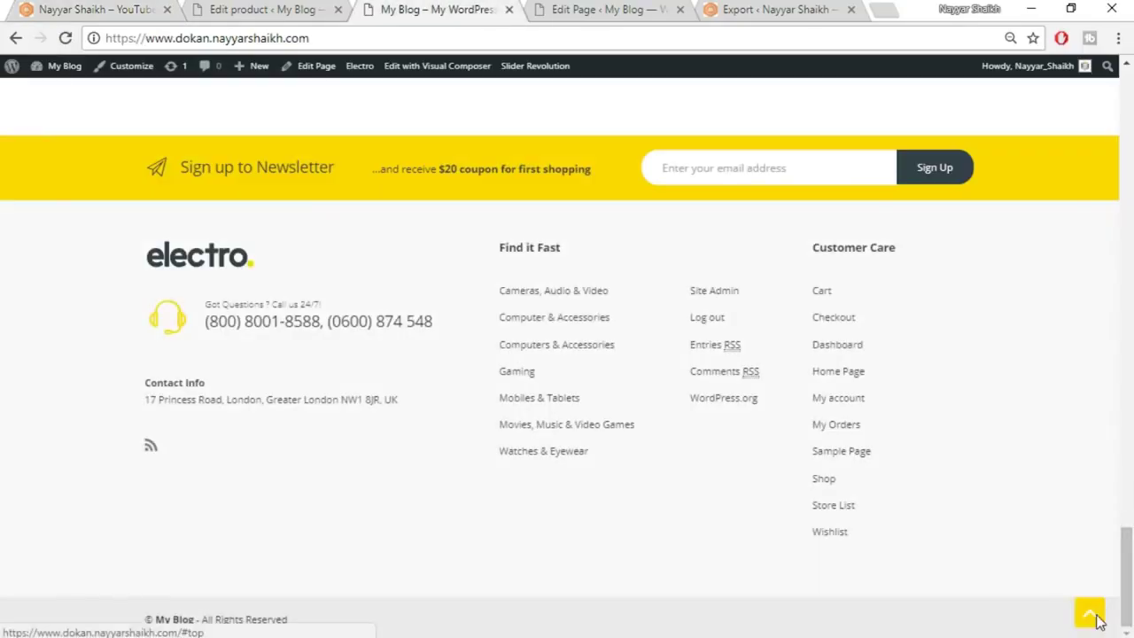
pyautogui.click(1095, 619)
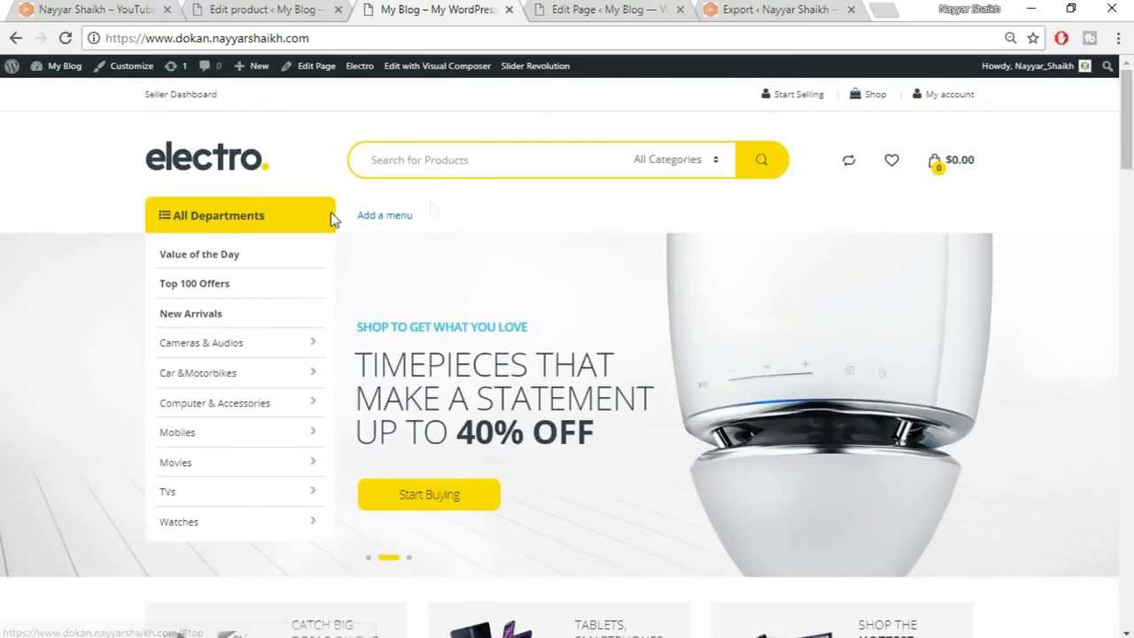
pyautogui.click(270, 9)
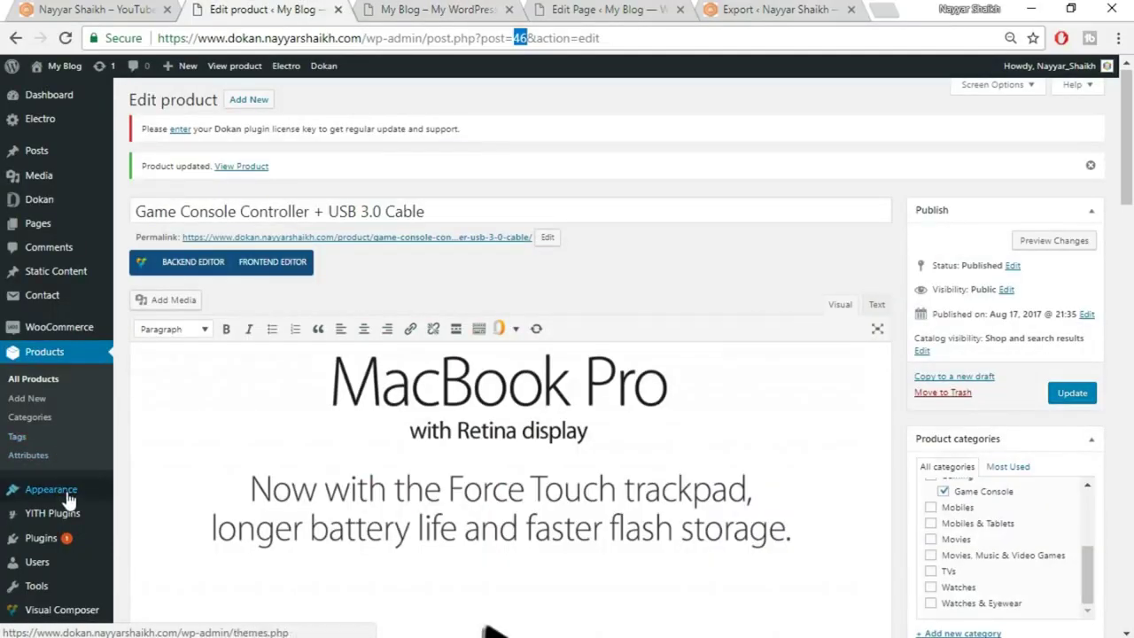
# - Create a new menu named 'Secondary' under Appearance > Menus
pyautogui.moveTo(68, 501)
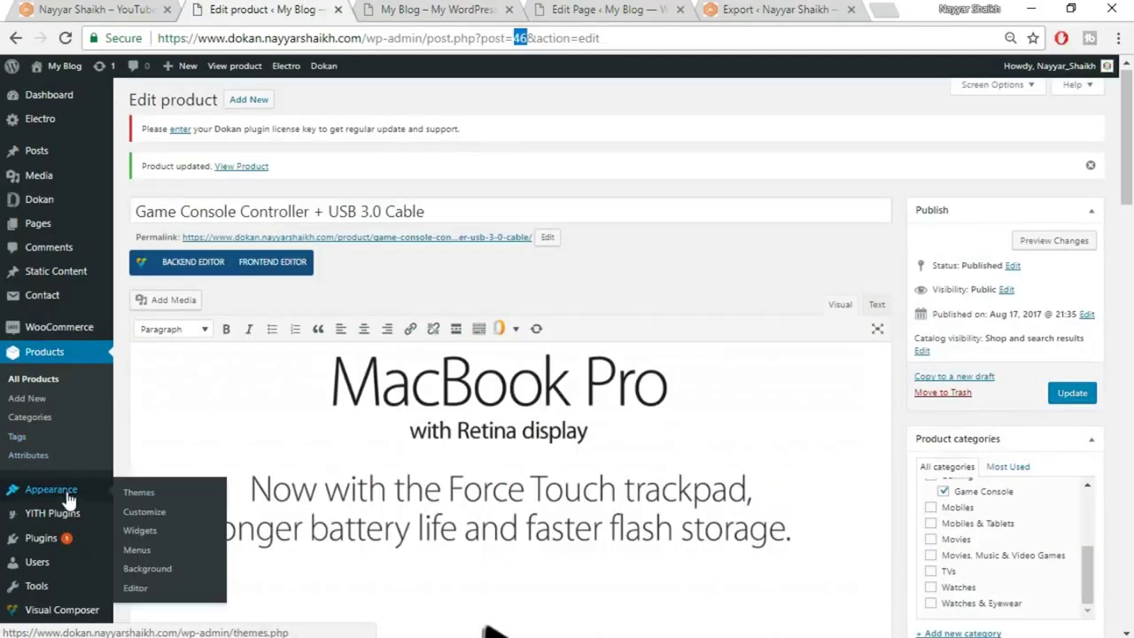
pyautogui.click(156, 554)
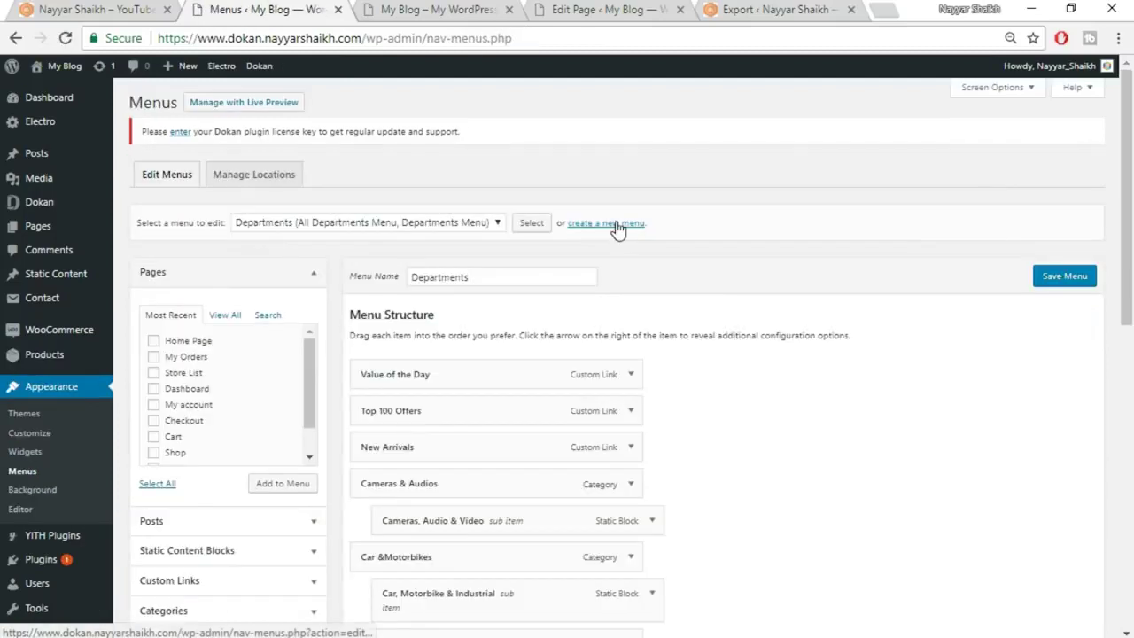
pyautogui.click(618, 226)
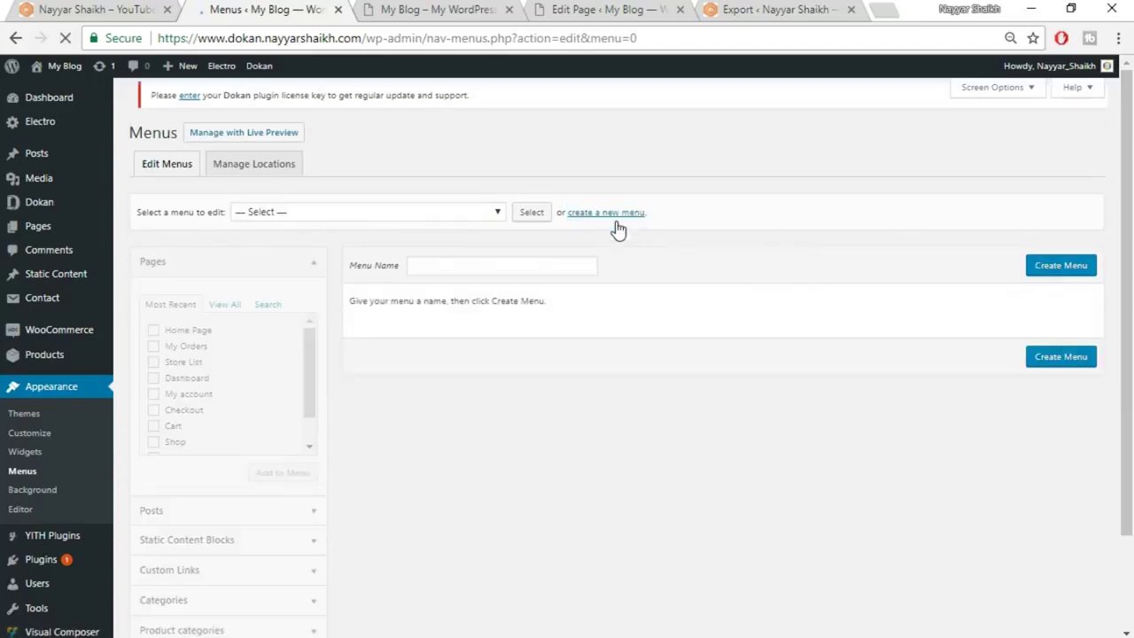
pyautogui.click(516, 269)
pyautogui.write('Se')
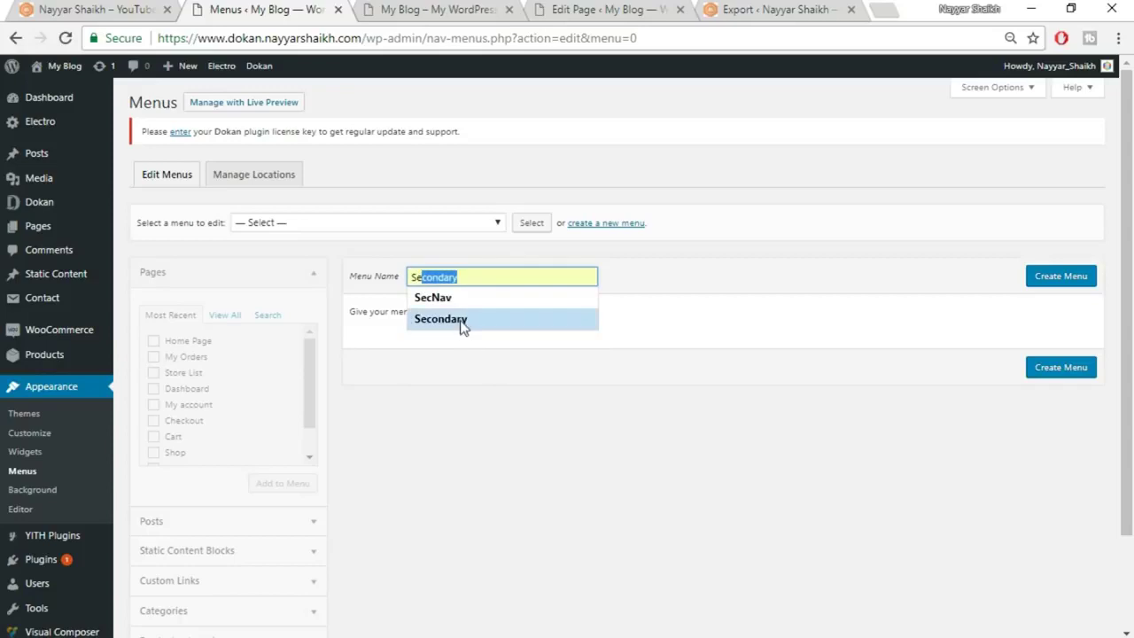
pyautogui.click(462, 320)
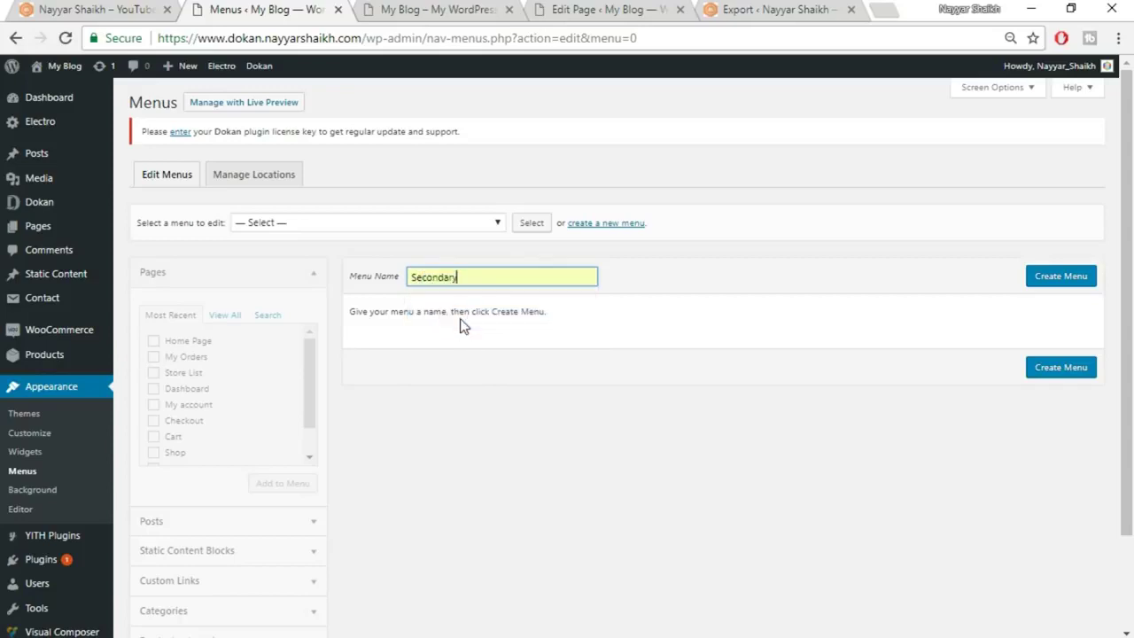
pyautogui.click(1066, 289)
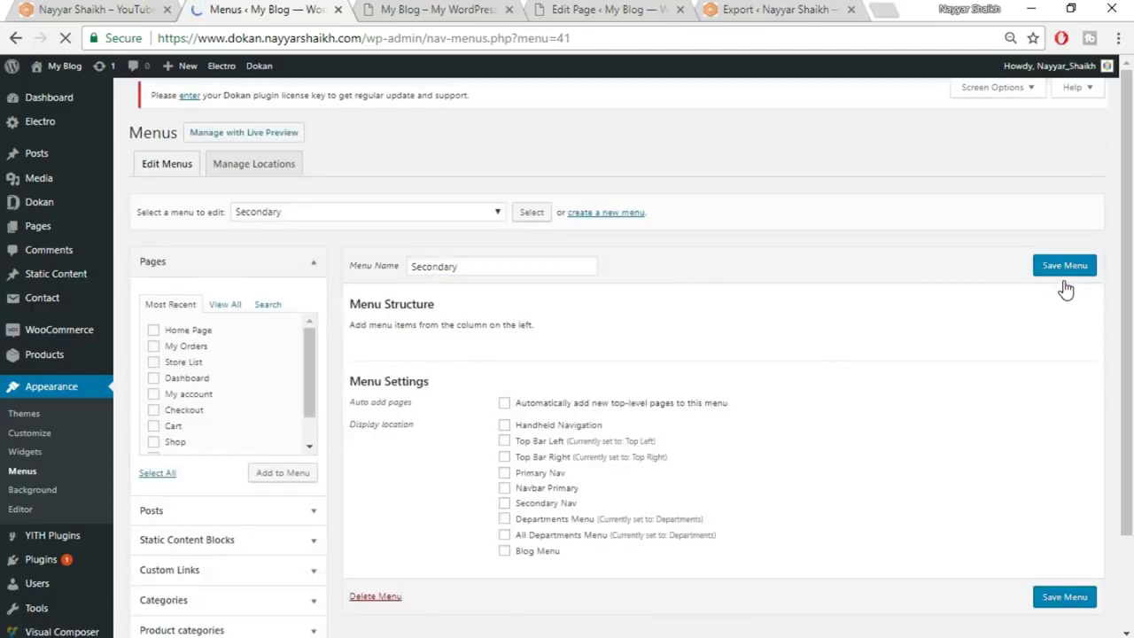
# - Assign the Secondary menu to the Secondary Nav location, checking the demo's menu
pyautogui.click(512, 514)
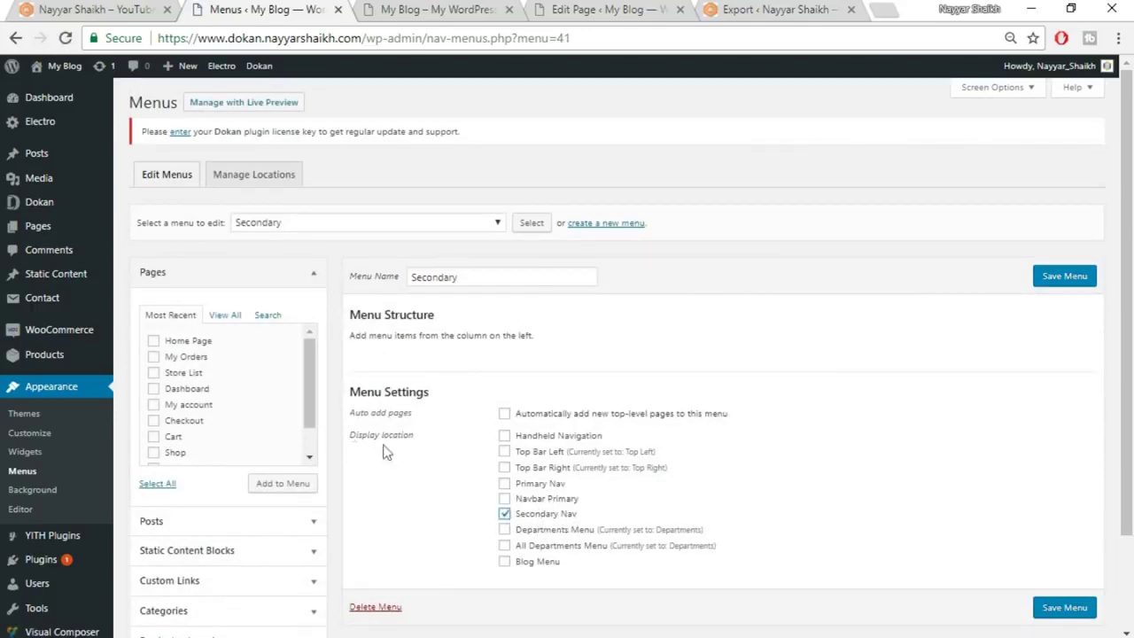
pyautogui.click(77, 7)
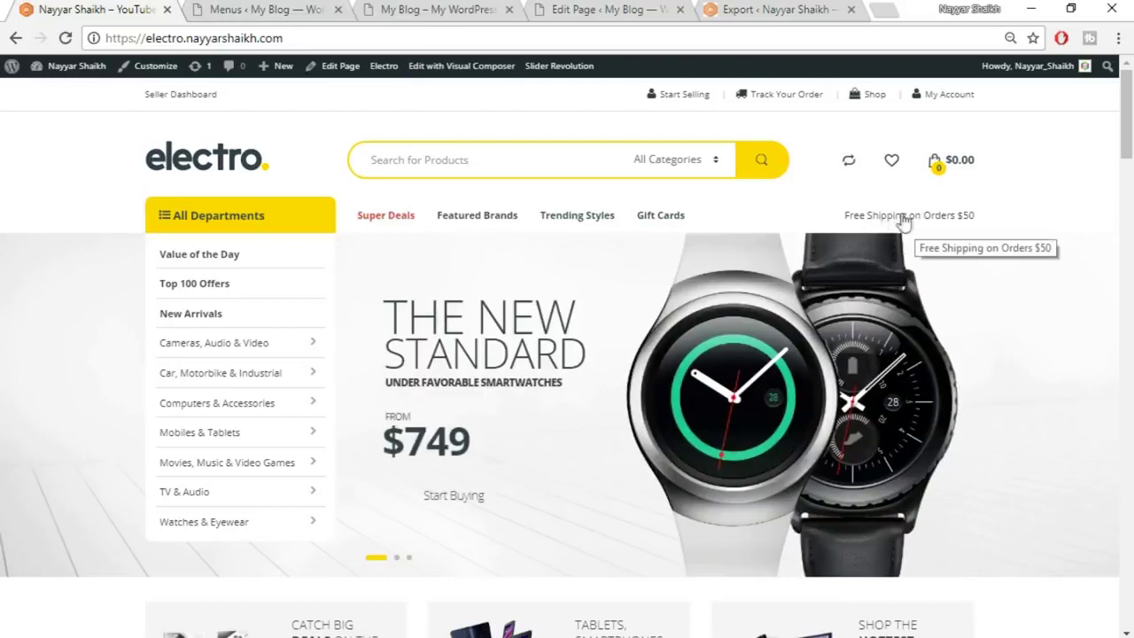
pyautogui.click(252, 8)
pyautogui.click(315, 275)
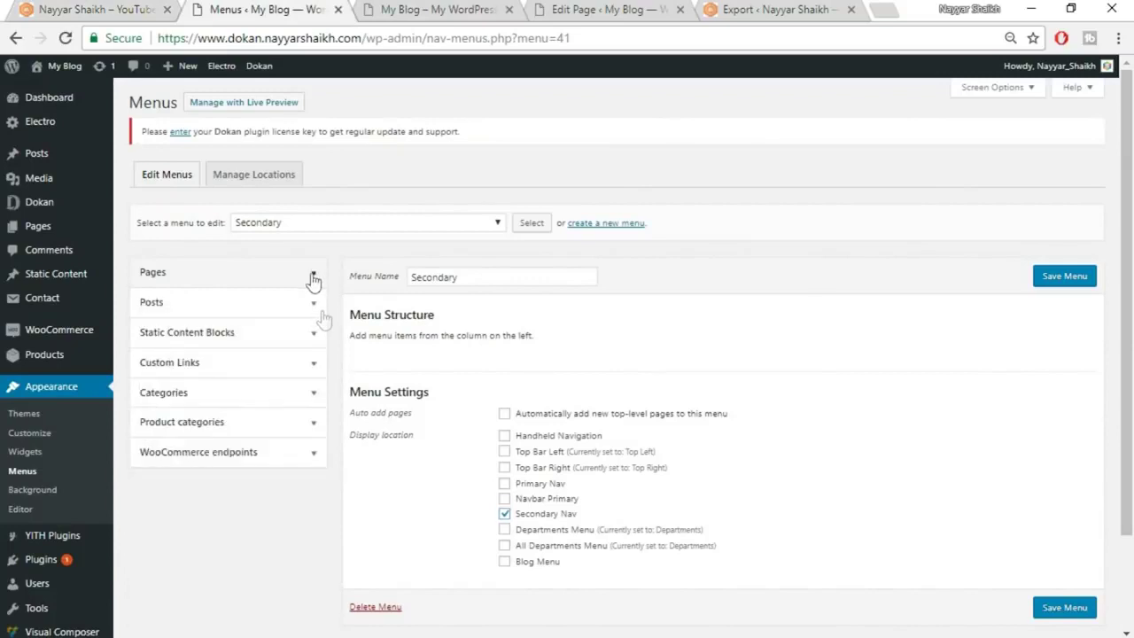
# - Add a Super Deals custom link with URL # to the Secondary menu
pyautogui.scroll(-2, 317, 301)
pyautogui.click(316, 252)
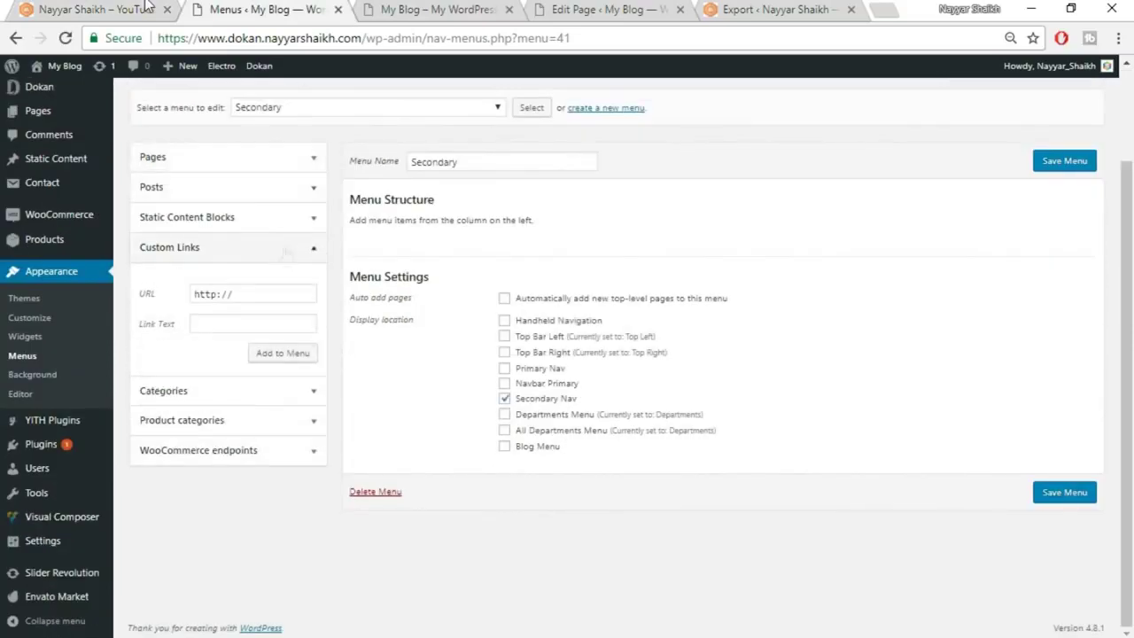
pyautogui.click(142, 9)
pyautogui.click(255, 9)
pyautogui.moveTo(248, 297); pyautogui.dragTo(127, 288)
pyautogui.write('#')
pyautogui.press('Tab')
pyautogui.write('Super Di')
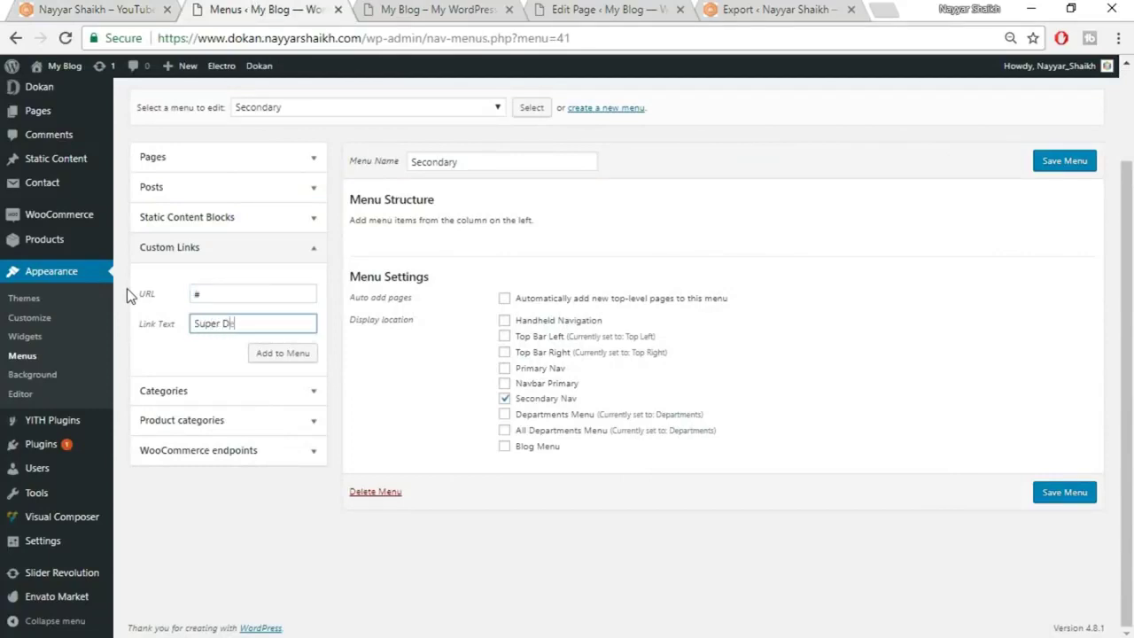
pyautogui.press('BackSpace')
pyautogui.write('eals')
pyautogui.click(296, 353)
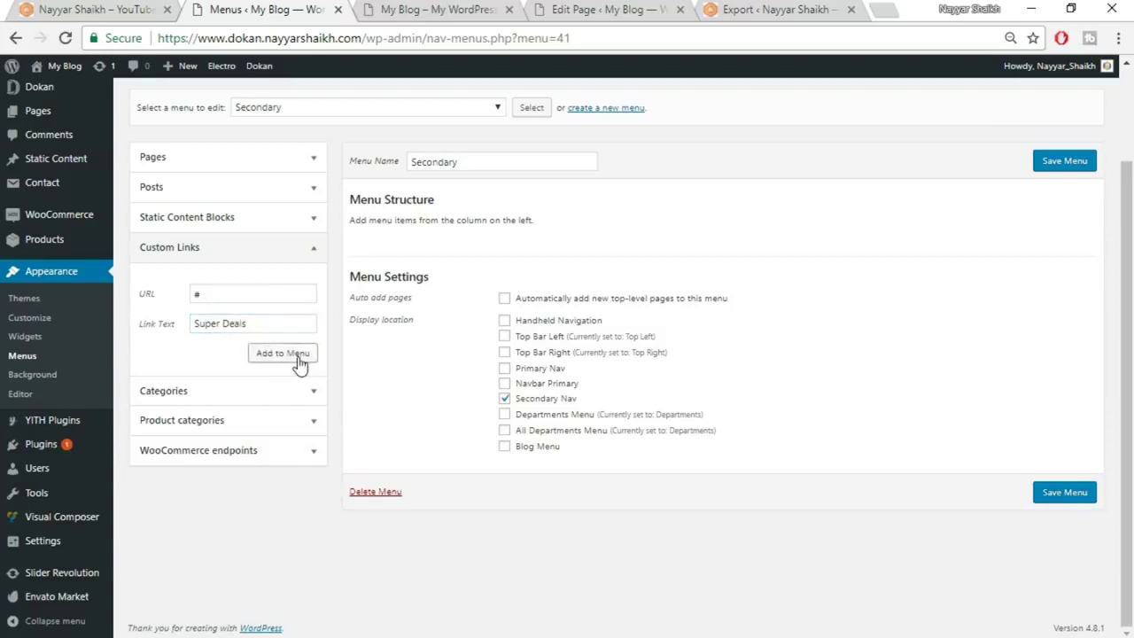
# - Add a Featured Brands custom link with URL # to the menu
pyautogui.click(137, 7)
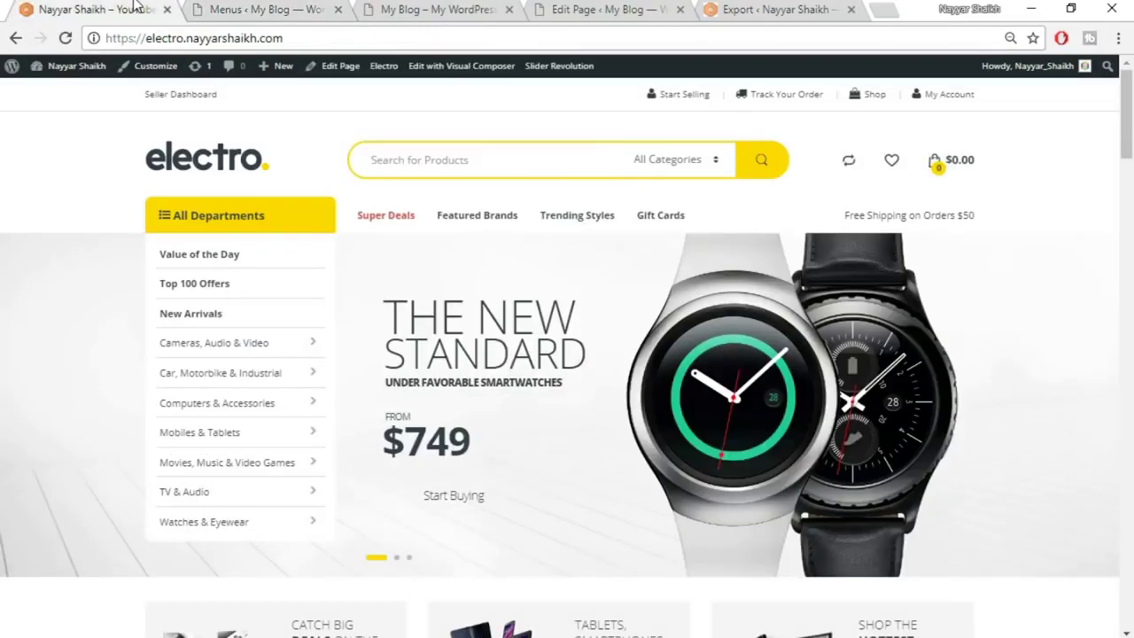
pyautogui.click(288, 7)
pyautogui.tripleClick(290, 292)
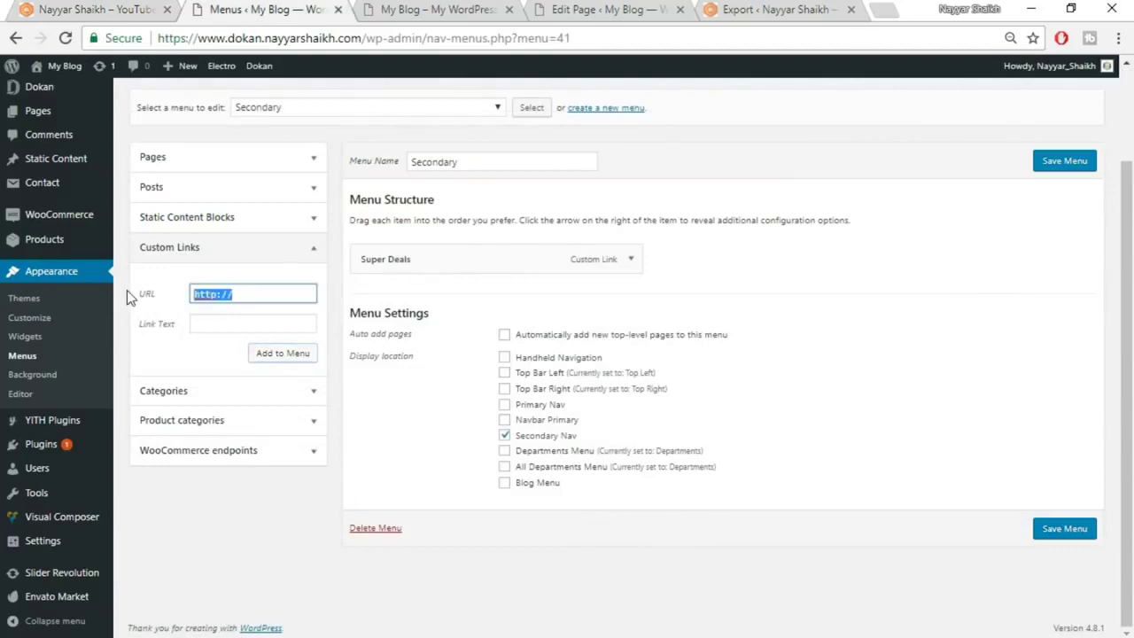
pyautogui.write('#')
pyautogui.press('Tab')
pyautogui.write('Featured Brands')
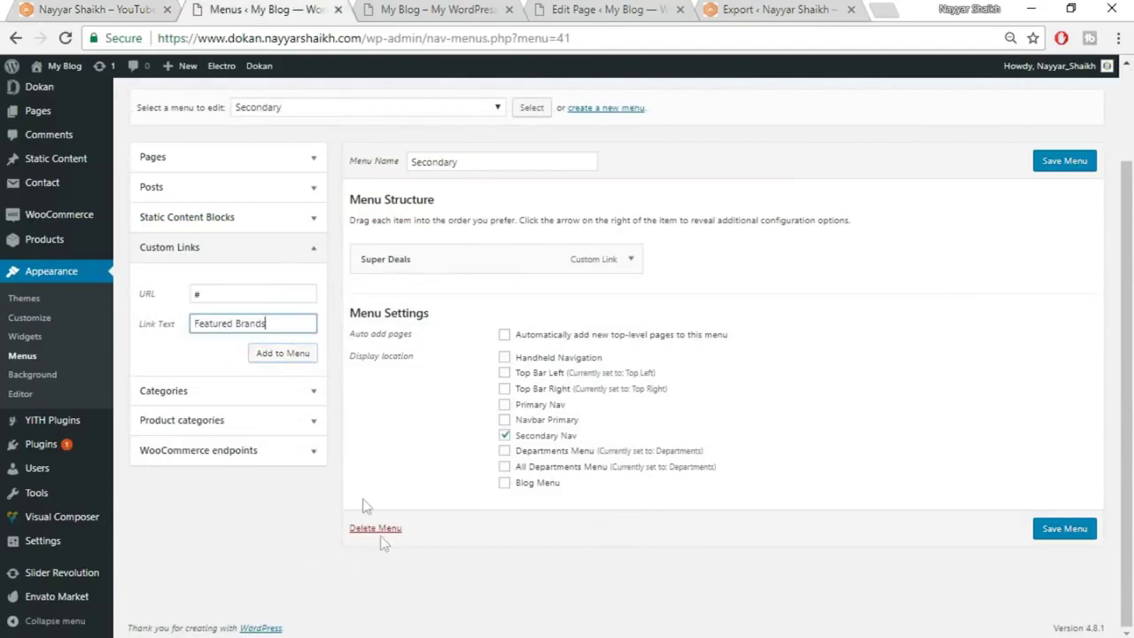
pyautogui.click(290, 364)
# - Add a Gift Cards custom link with URL # to the menu
pyautogui.click(121, 5)
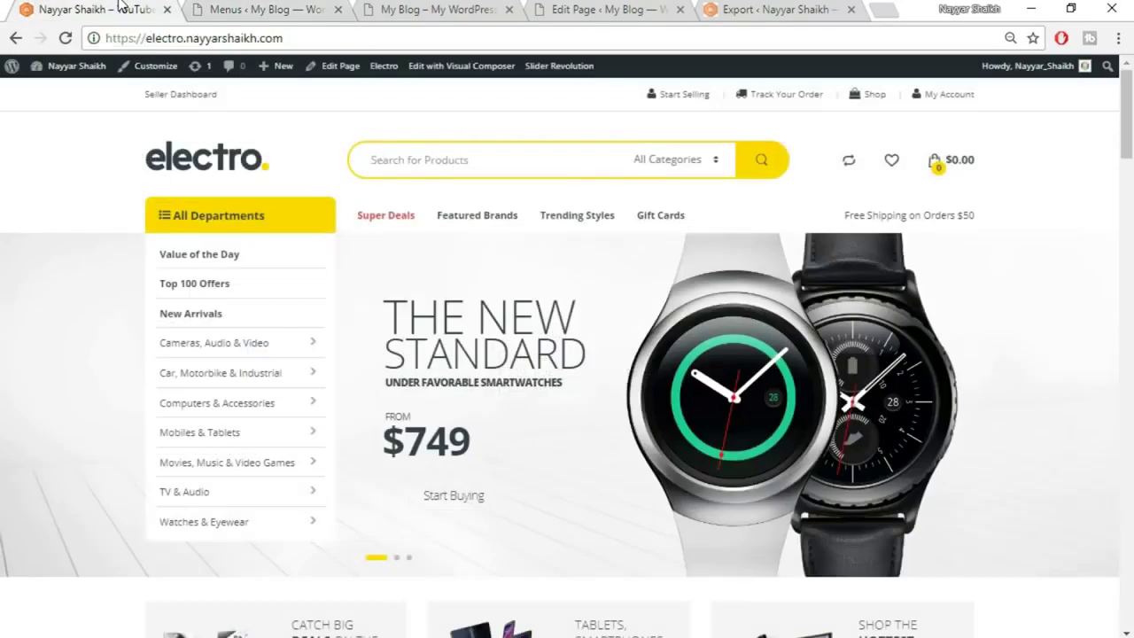
pyautogui.click(324, 10)
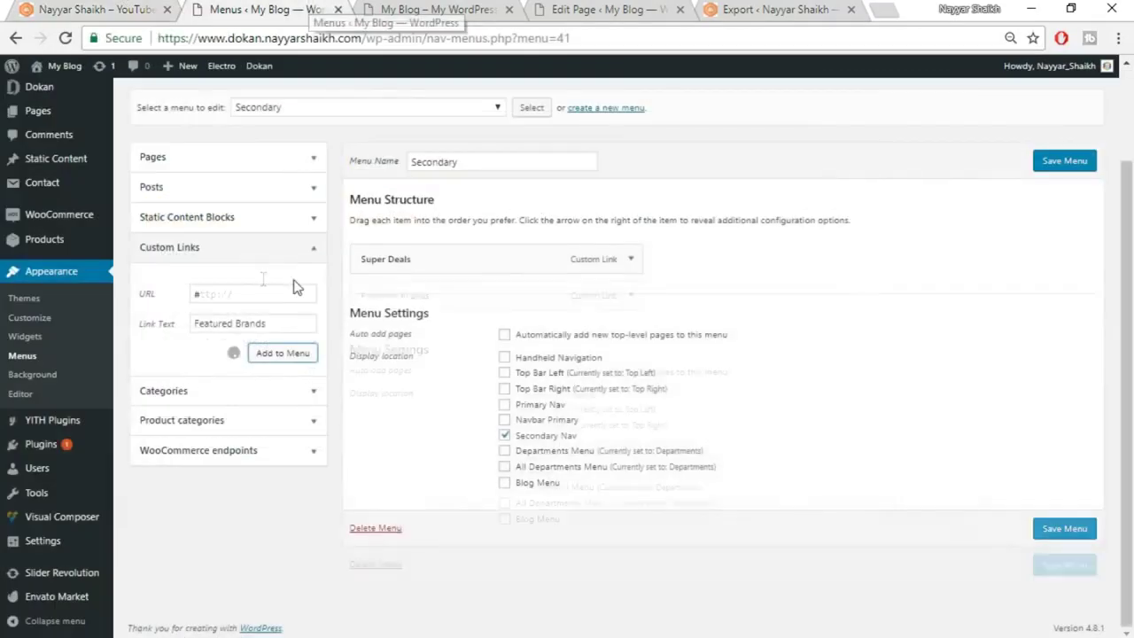
pyautogui.click(254, 301)
pyautogui.hotkey('ctrl', 'a')
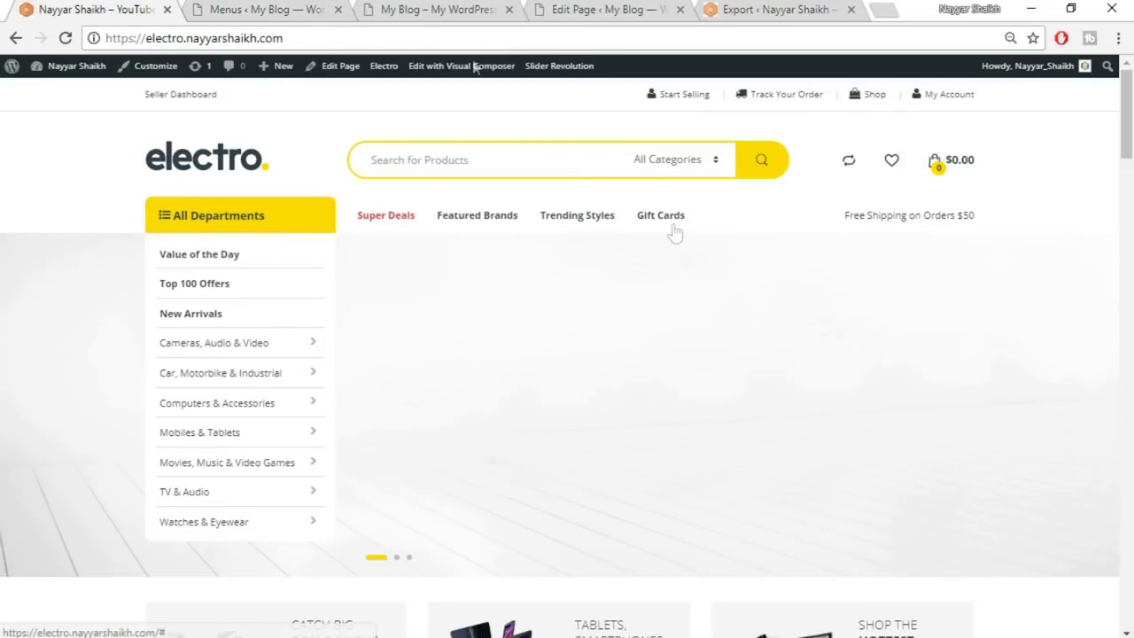
pyautogui.click(304, 9)
pyautogui.moveTo(277, 293); pyautogui.dragTo(180, 299)
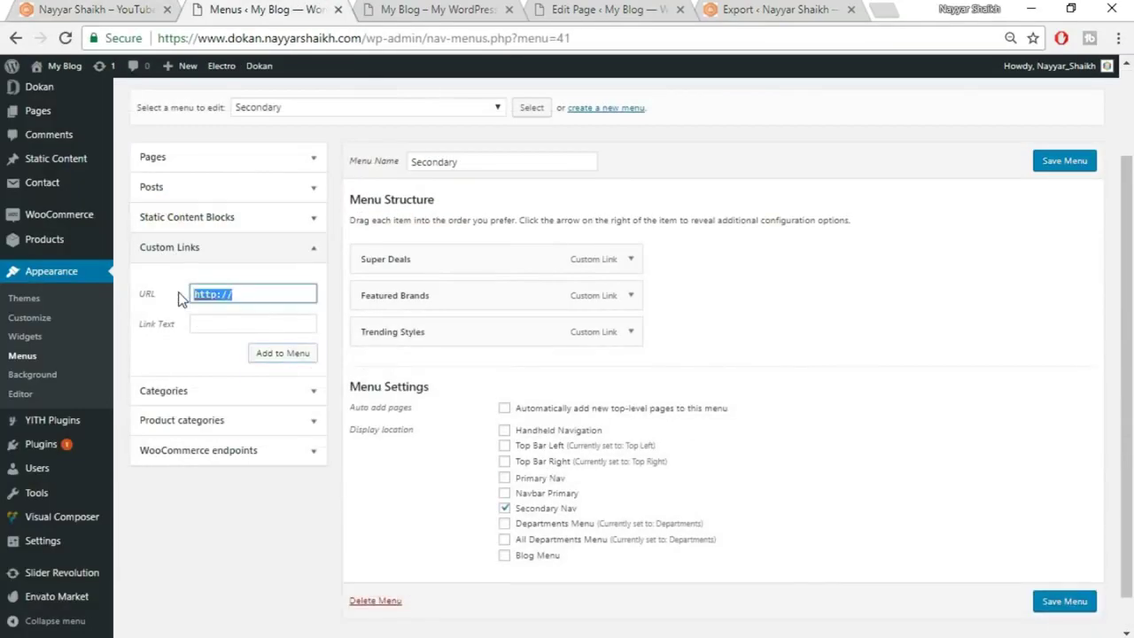
pyautogui.write('#')
pyautogui.click(283, 316)
pyautogui.write('Gift Cards')
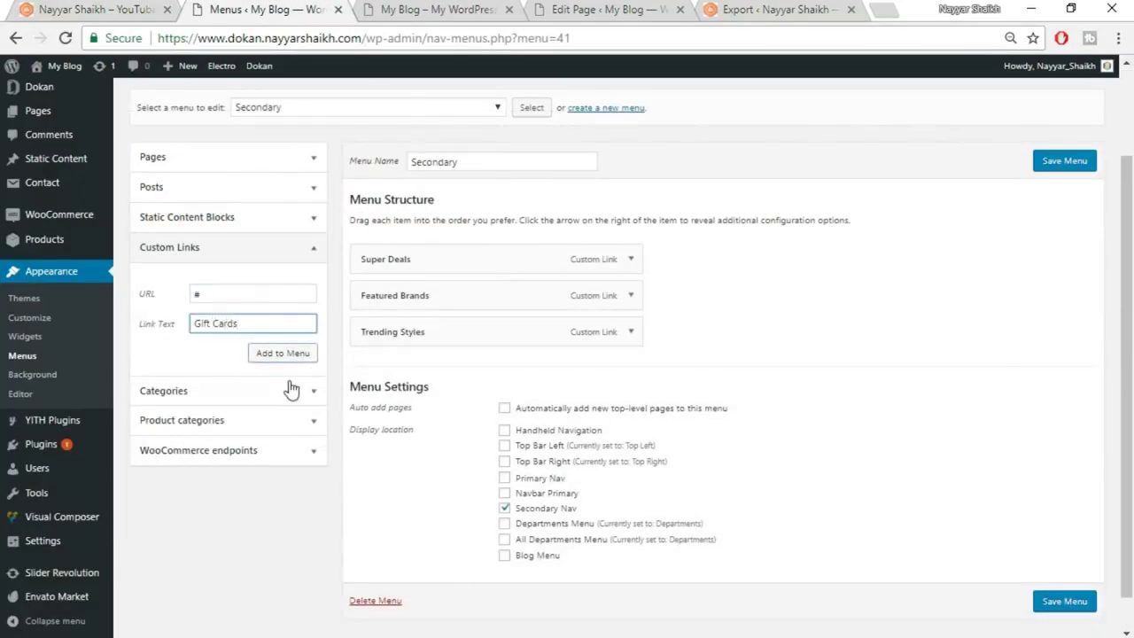
pyautogui.click(283, 352)
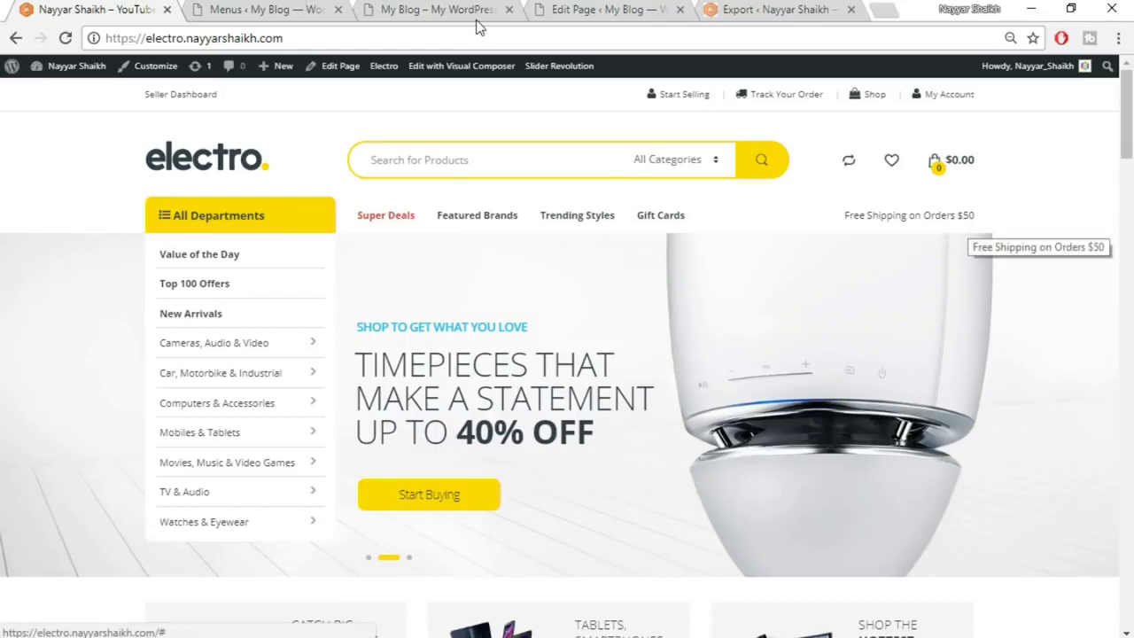
# - Add a Free Shipping over $50 custom link with URL # to the menu
pyautogui.click(266, 8)
pyautogui.click(250, 293)
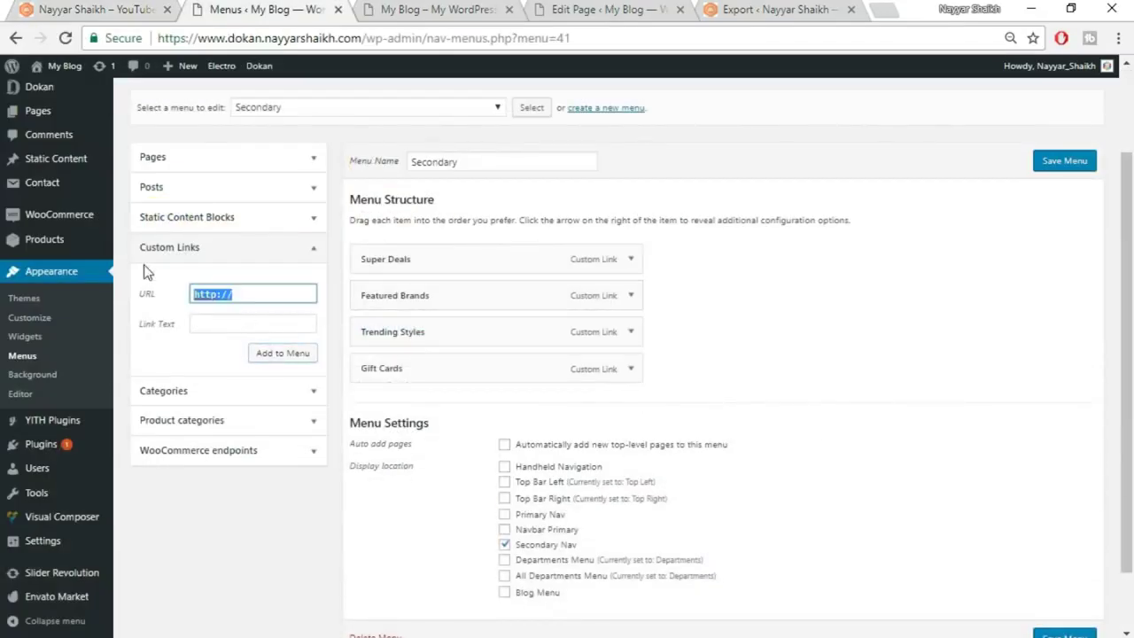
pyautogui.write('#')
pyautogui.press('Tab')
pyautogui.write('F')
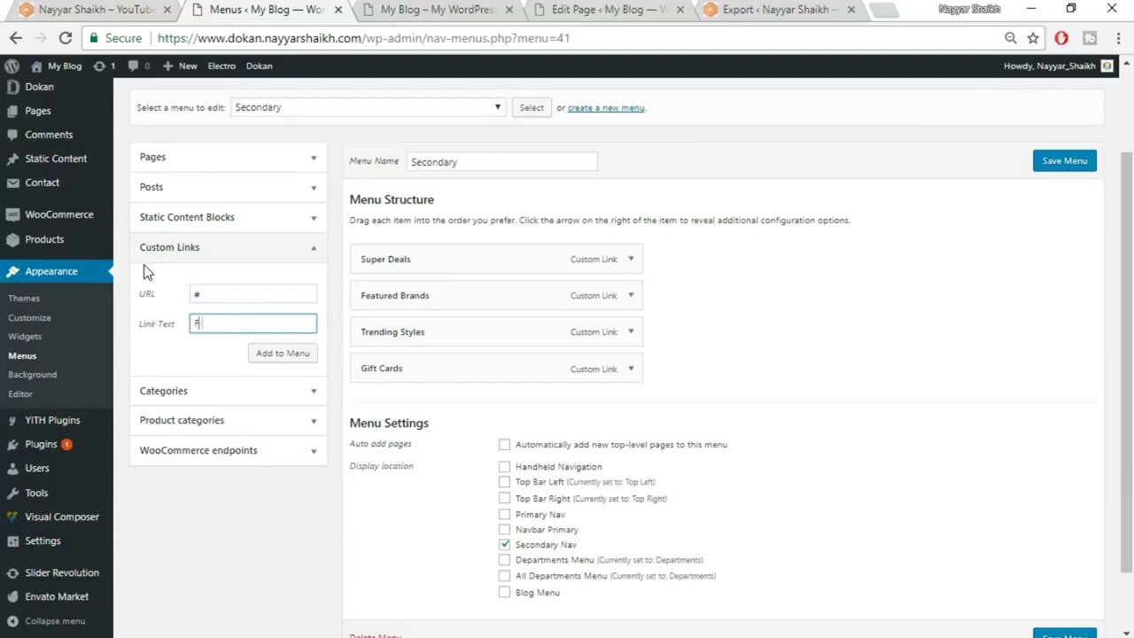
pyautogui.write('ree Shipping over $50')
pyautogui.click(274, 358)
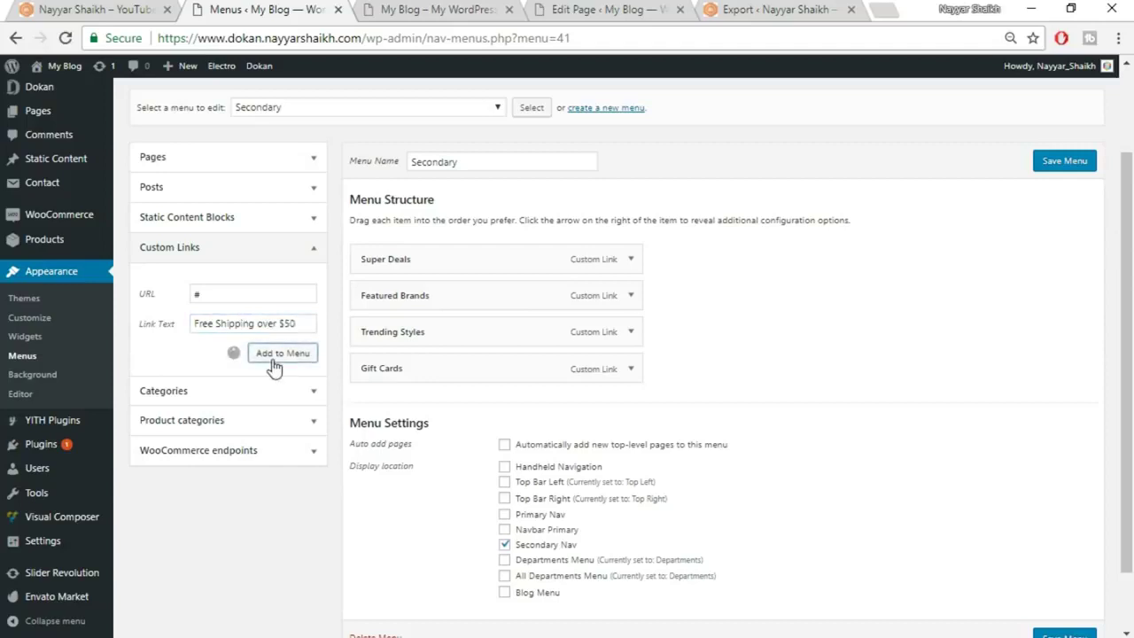
pyautogui.hotkey('ctrl', '1')
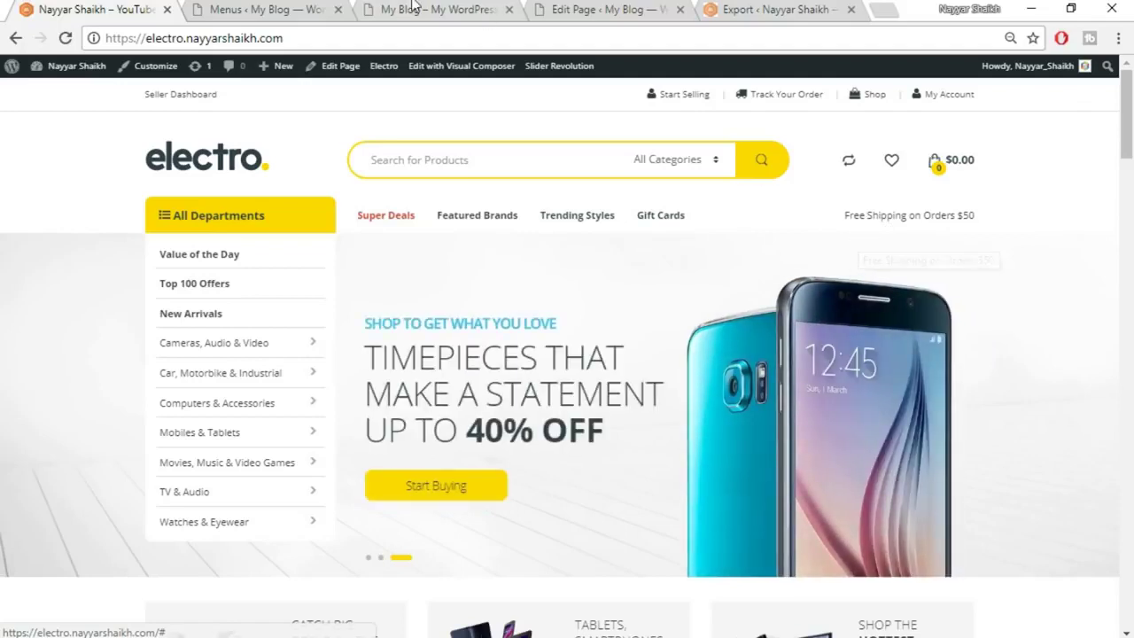
pyautogui.click(572, 8)
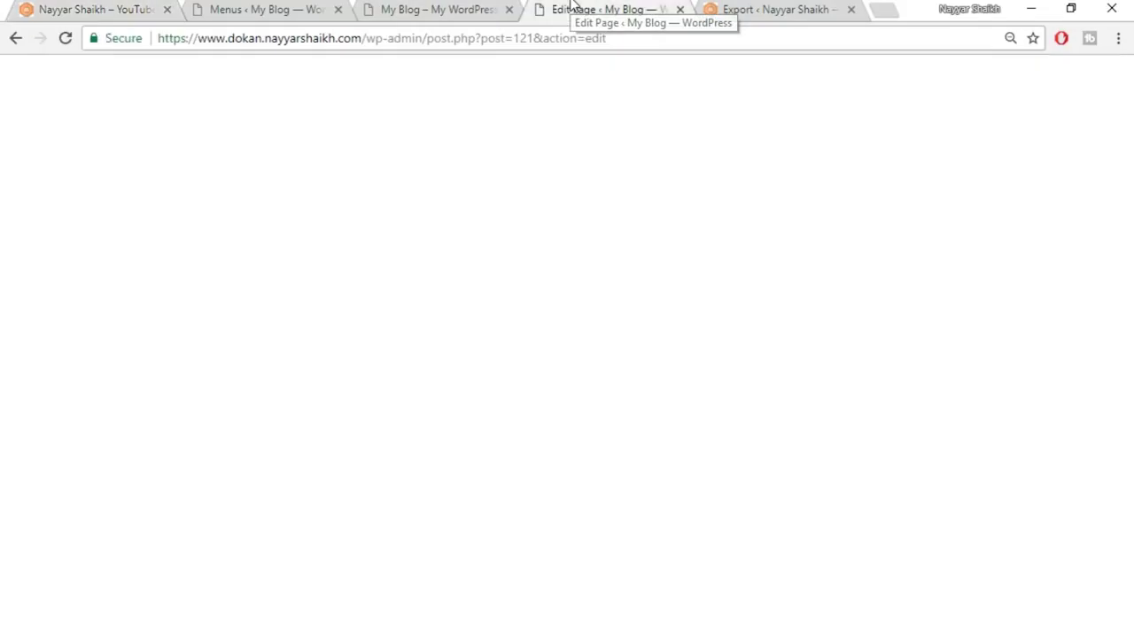
# - Give the Super Deals menu item the CSS class highlight
pyautogui.click(416, 8)
pyautogui.click(257, 8)
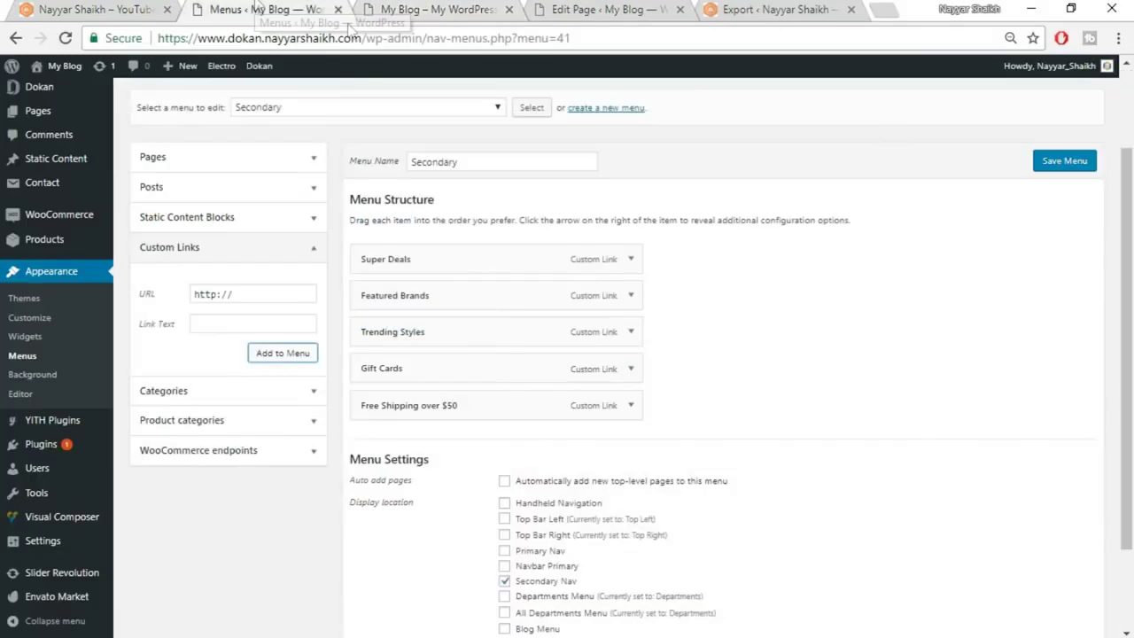
pyautogui.click(630, 259)
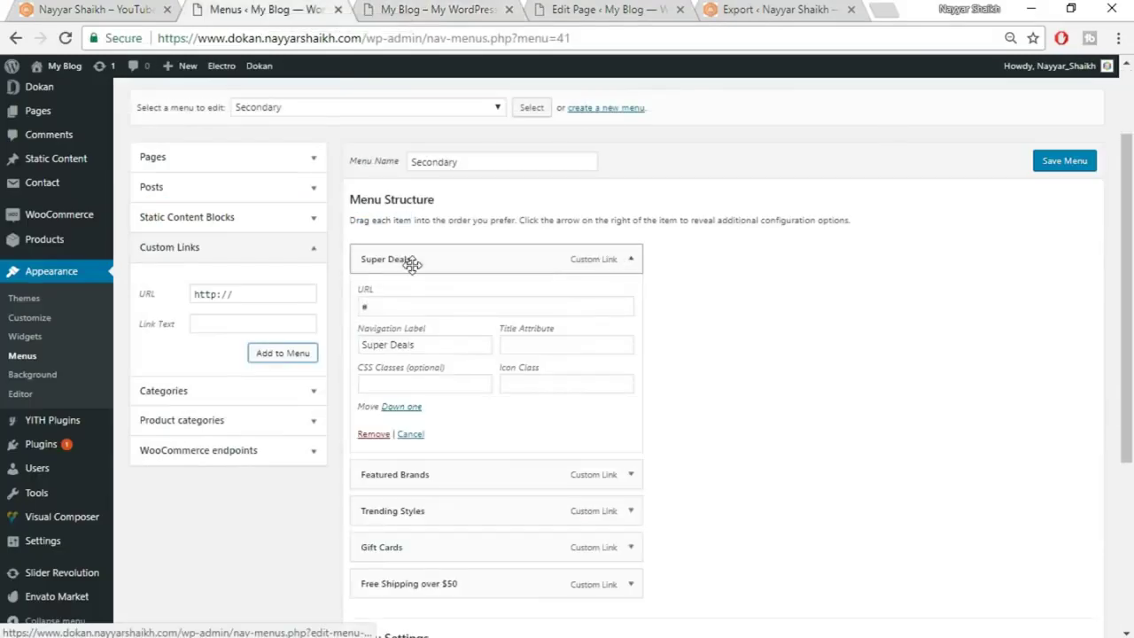
pyautogui.click(416, 382)
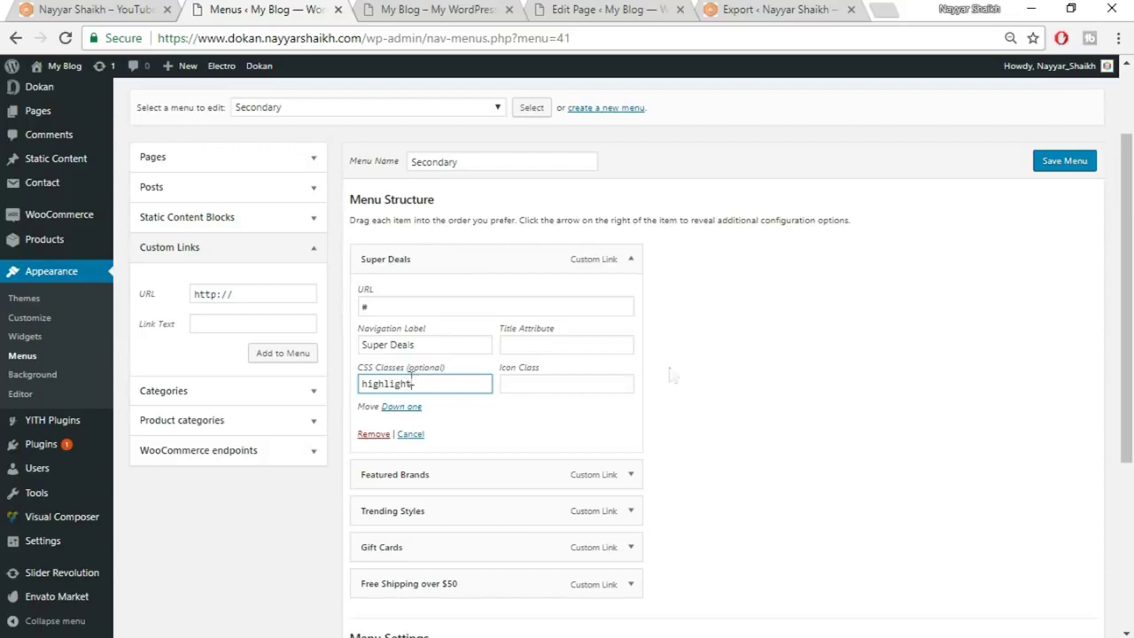
pyautogui.click(631, 258)
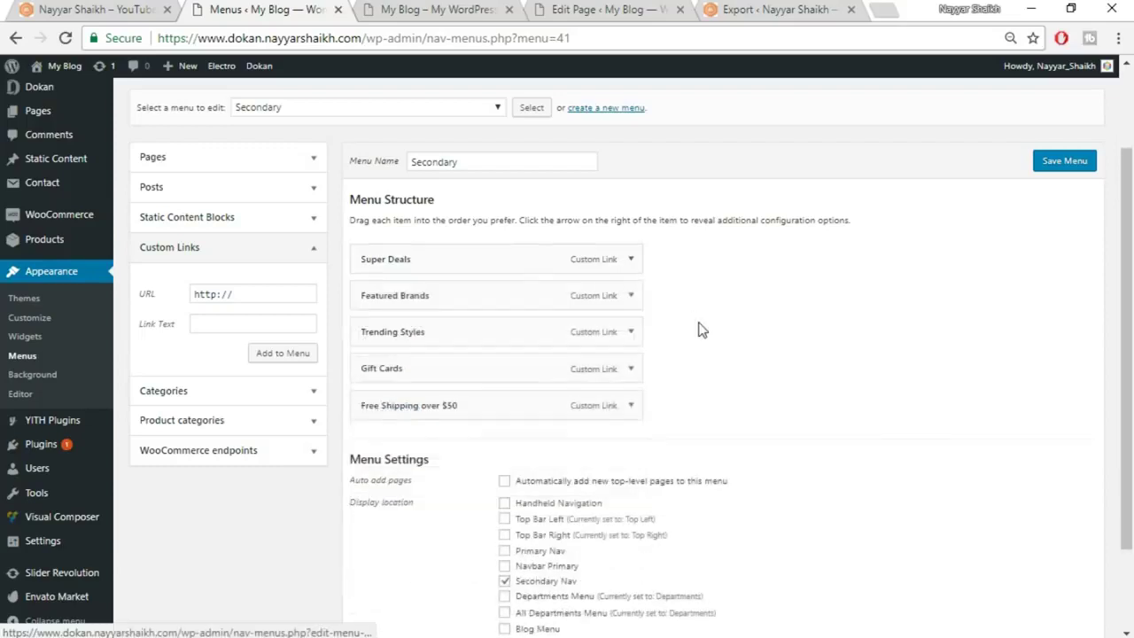
# - Give Free Shipping over $50 the CSS class pull-right and save the Secondary menu
pyautogui.scroll(-1, 673, 337)
pyautogui.click(630, 317)
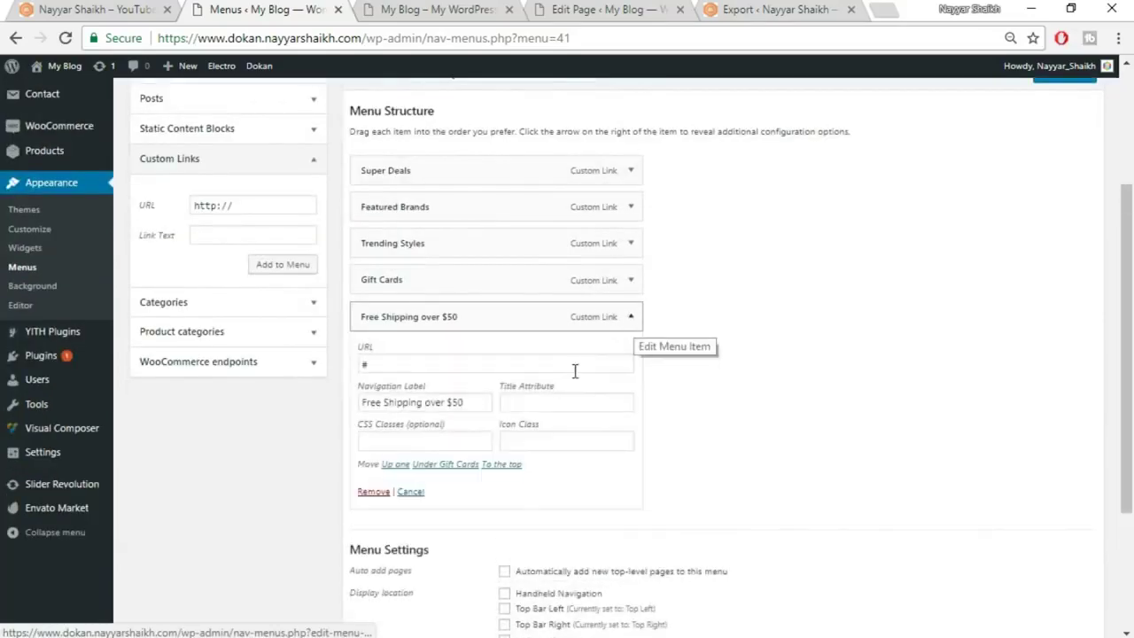
pyautogui.click(435, 445)
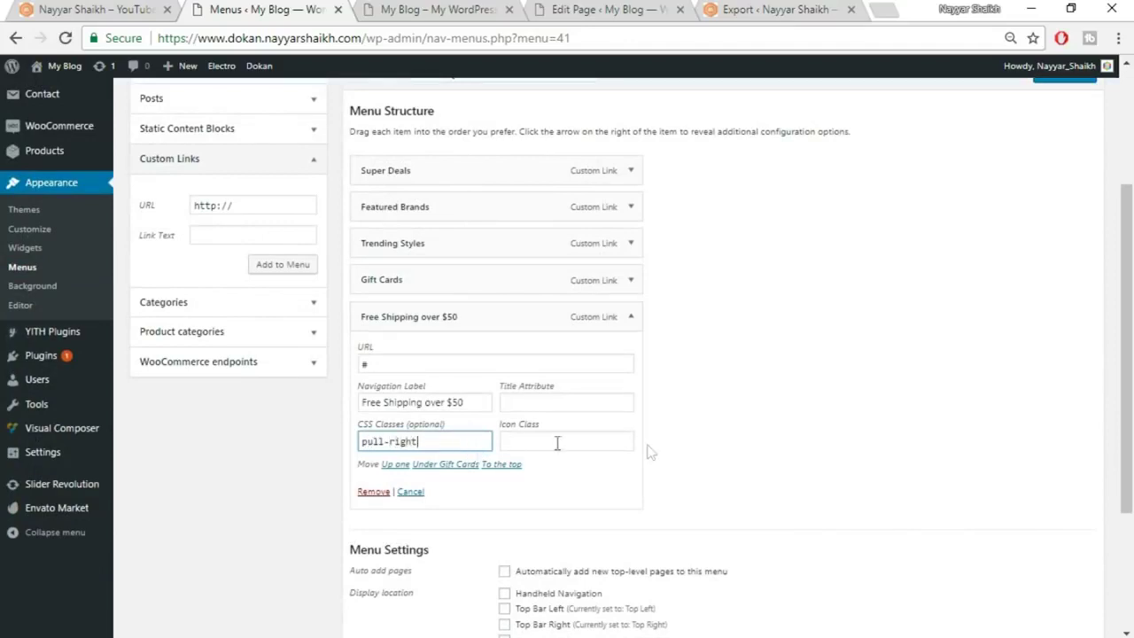
pyautogui.scroll(-3, 932, 444)
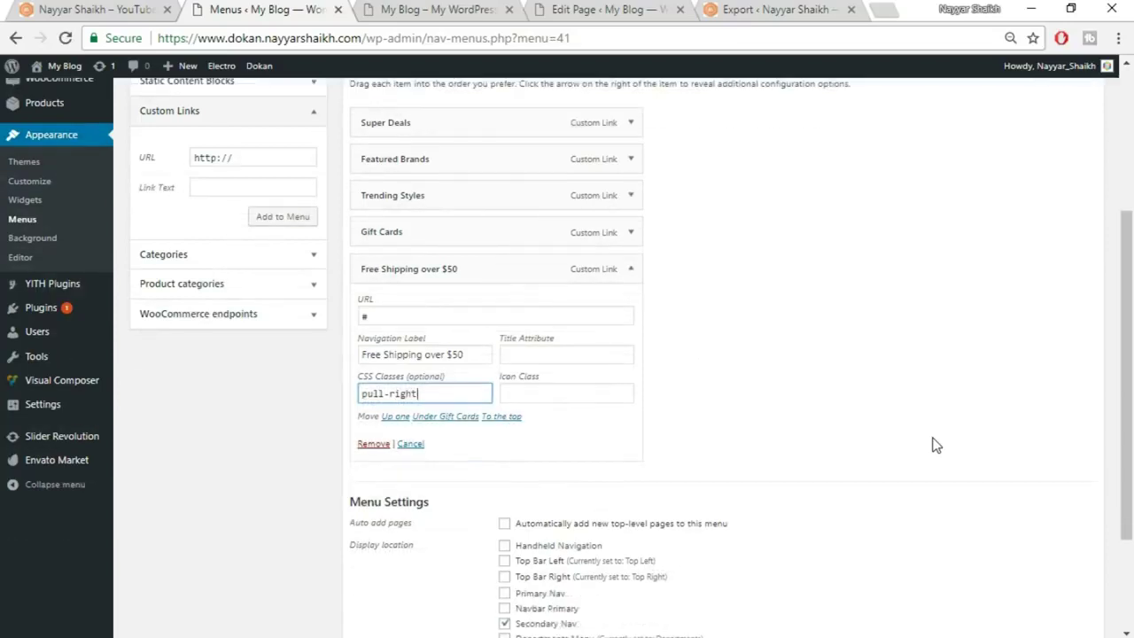
pyautogui.click(1066, 564)
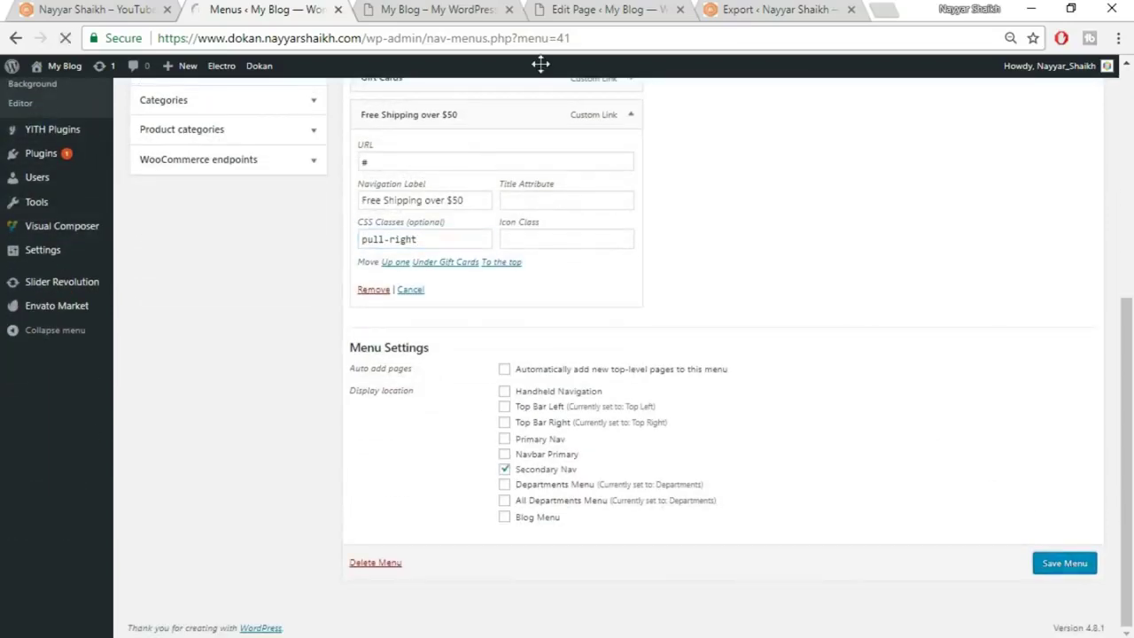
# - Reload the storefront to see the highlighted Super Deals link and view a smartwatch product
pyautogui.click(454, 10)
pyautogui.click(469, 45)
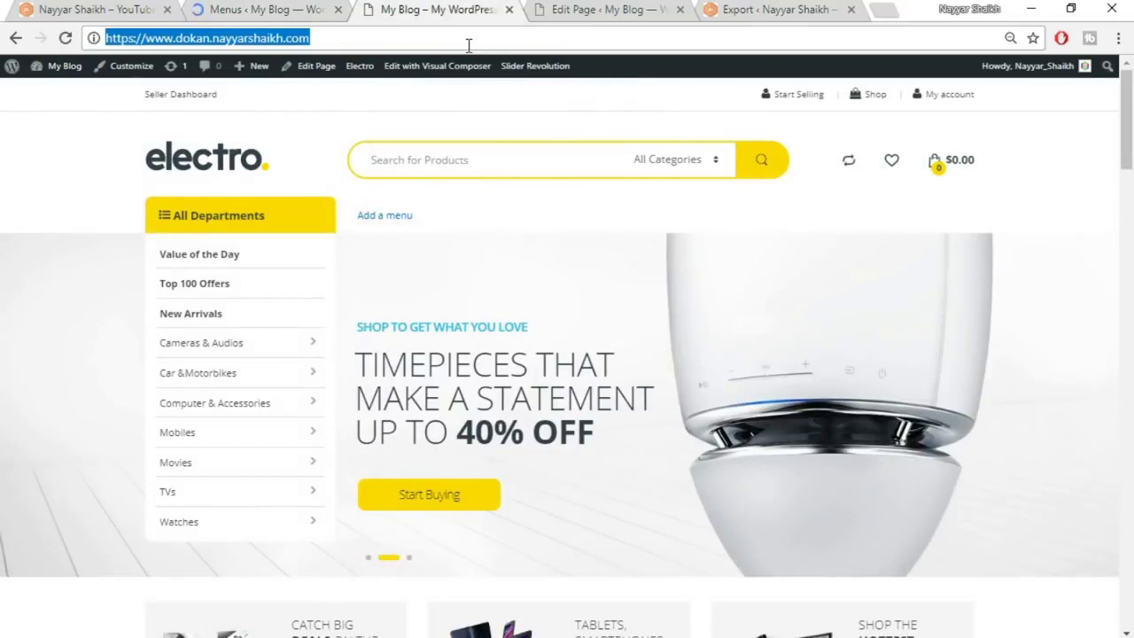
pyautogui.press('Return')
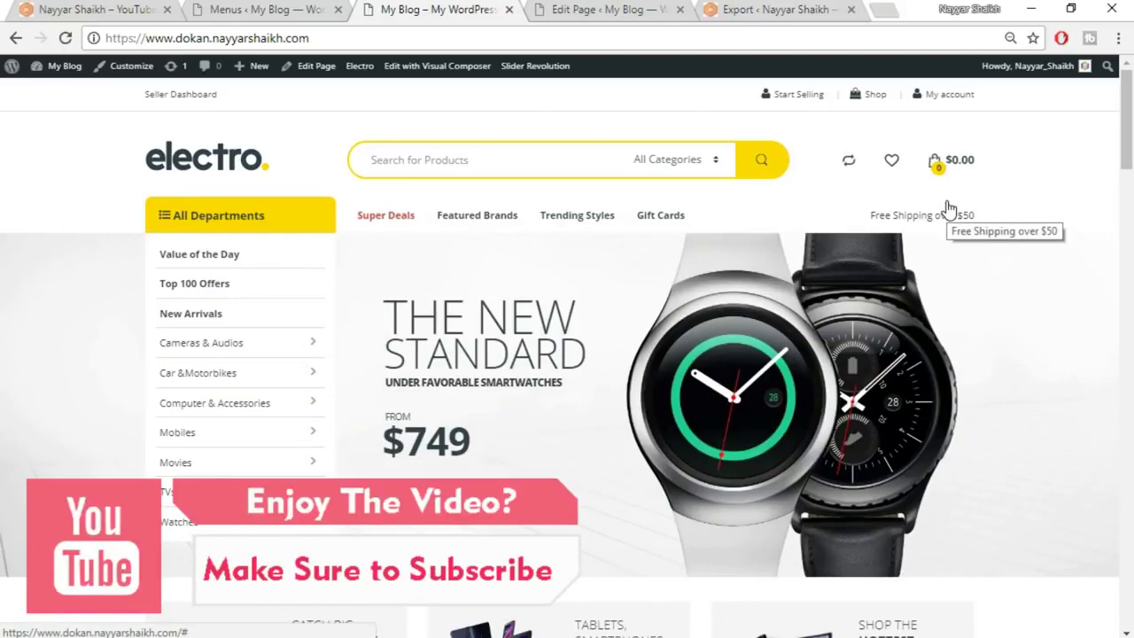
pyautogui.moveTo(1127, 142); pyautogui.dragTo(1127, 562)
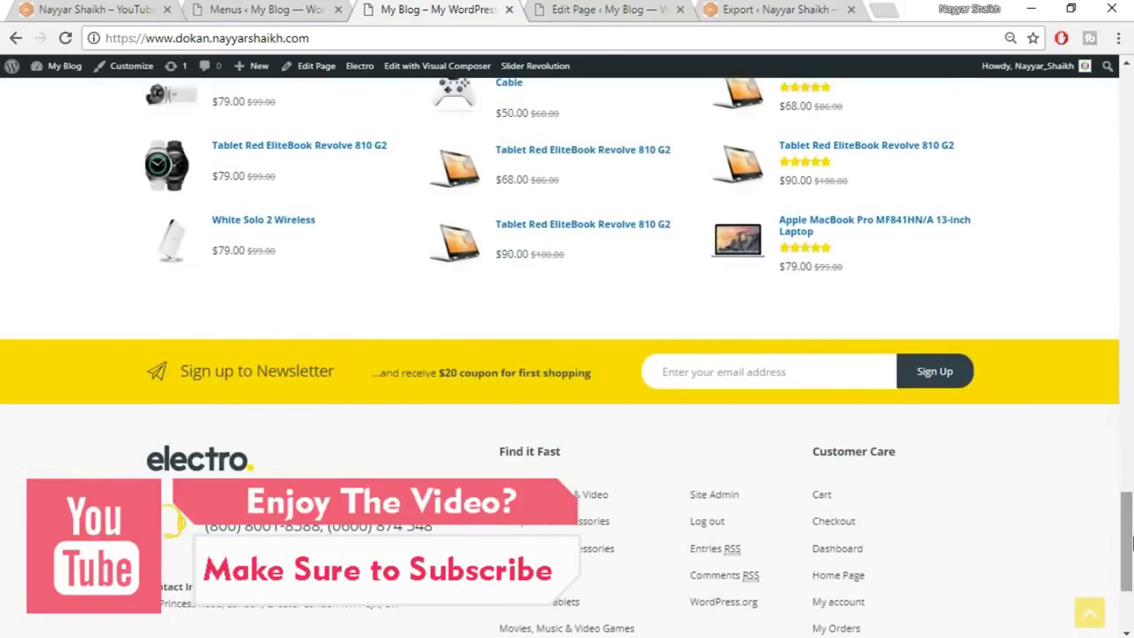
pyautogui.scroll(20, 1010, 500)
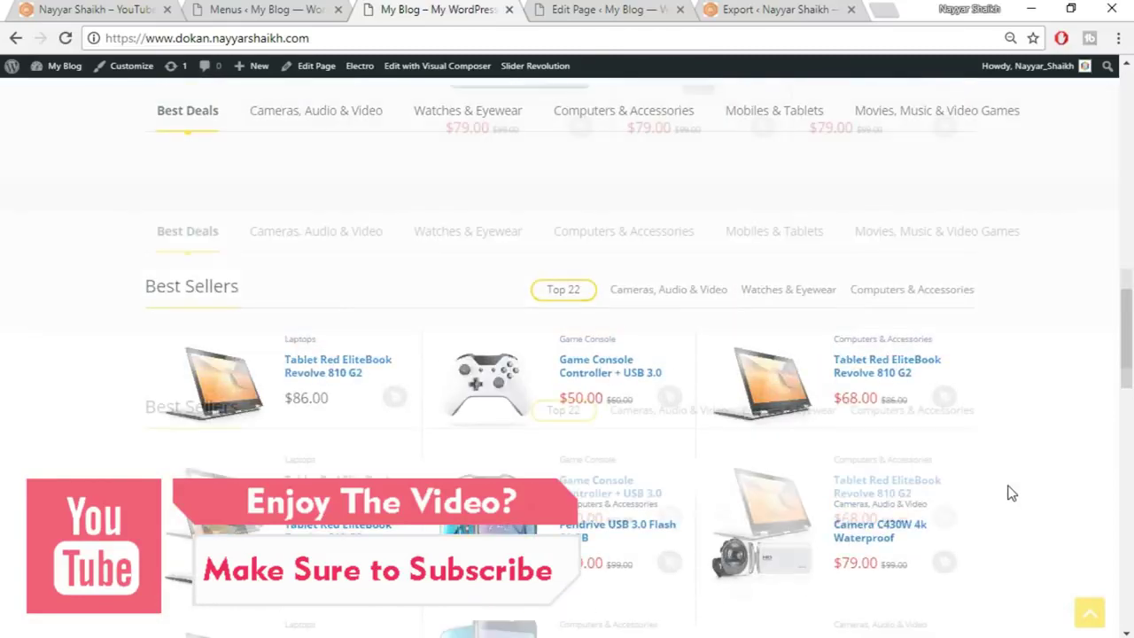
pyautogui.scroll(5, 1010, 492)
pyautogui.scroll(-8, 1010, 492)
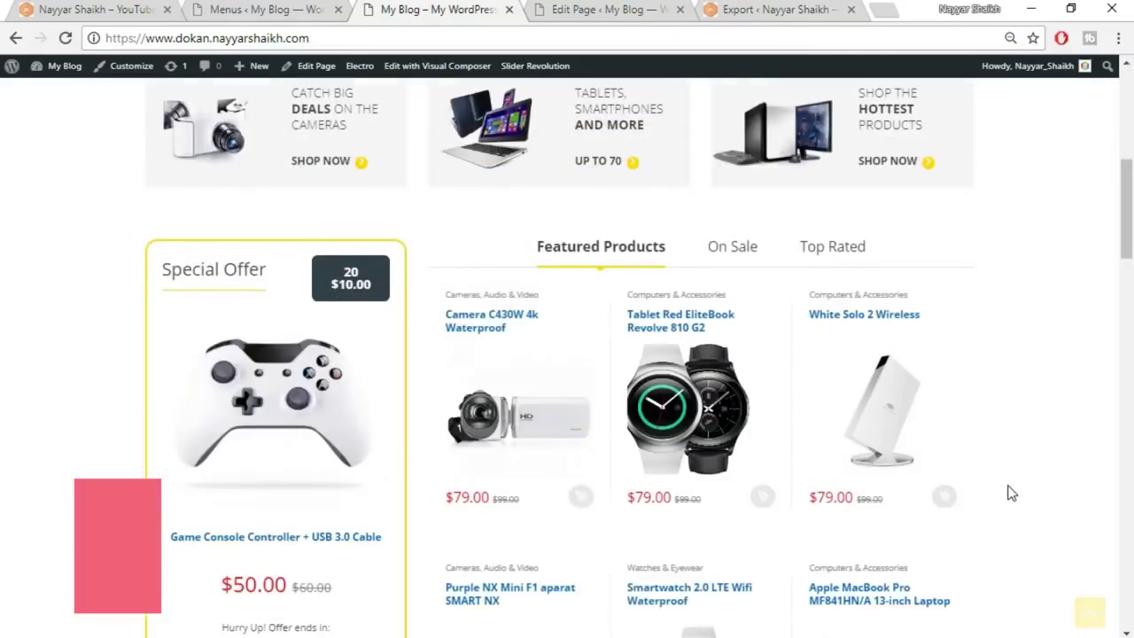
pyautogui.click(679, 308)
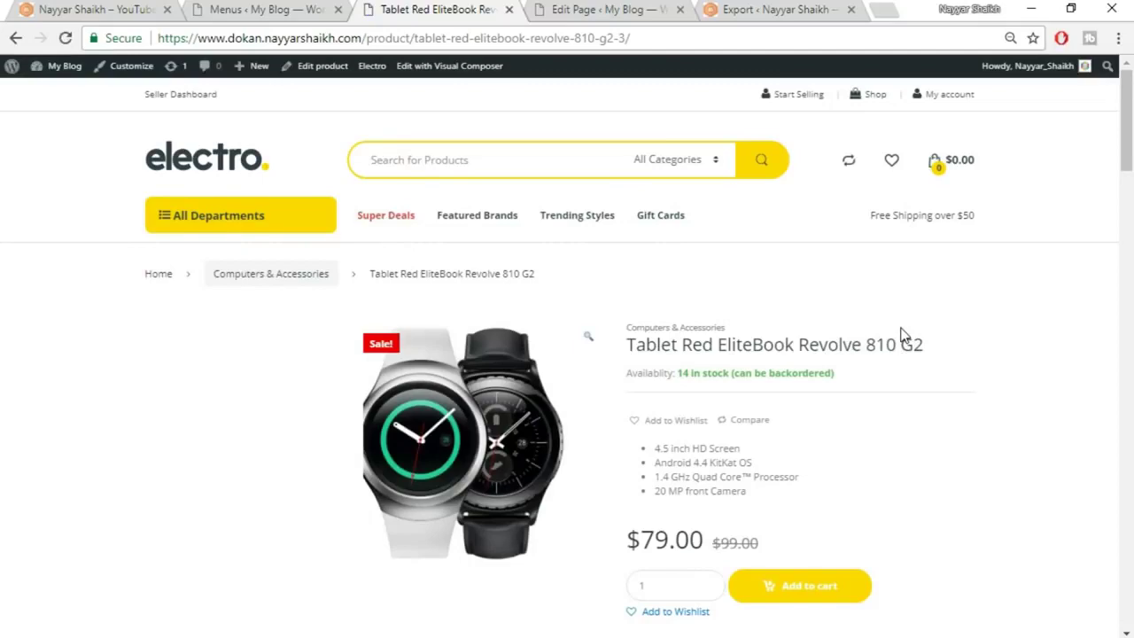
pyautogui.scroll(-1, 904, 335)
pyautogui.scroll(-2, 902, 333)
pyautogui.scroll(2, 283, 420)
pyautogui.scroll(-1, 223, 416)
pyautogui.scroll(-3, 280, 266)
pyautogui.scroll(4, 224, 117)
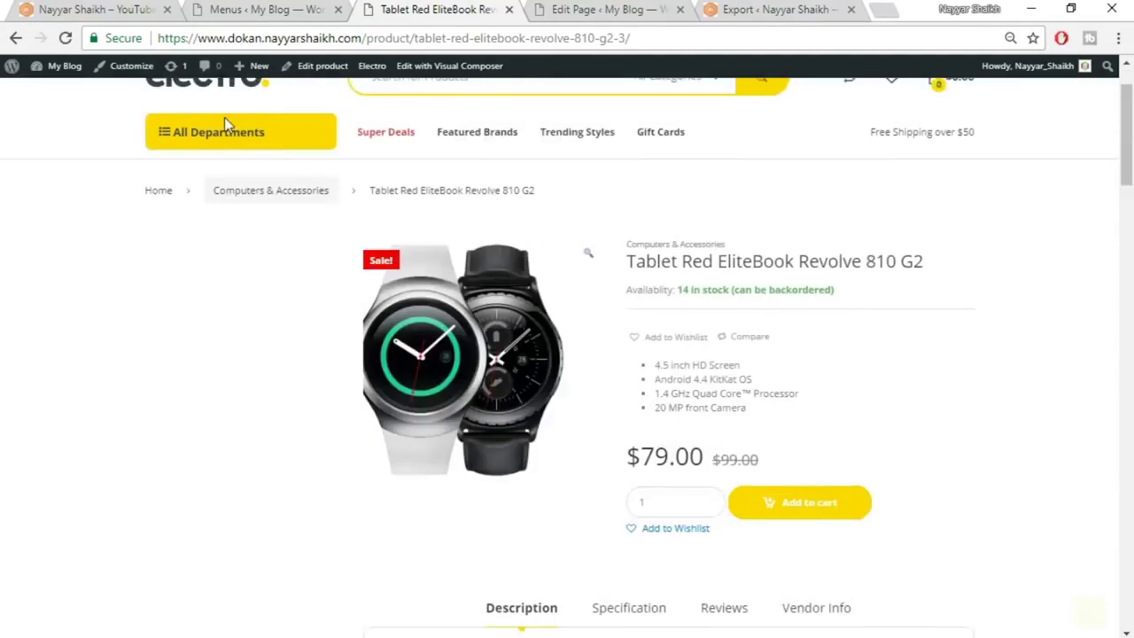
# - Open the Tablet Red EliteBook product page on the Electro demo site
pyautogui.click(133, 9)
pyautogui.scroll(-6, 771, 299)
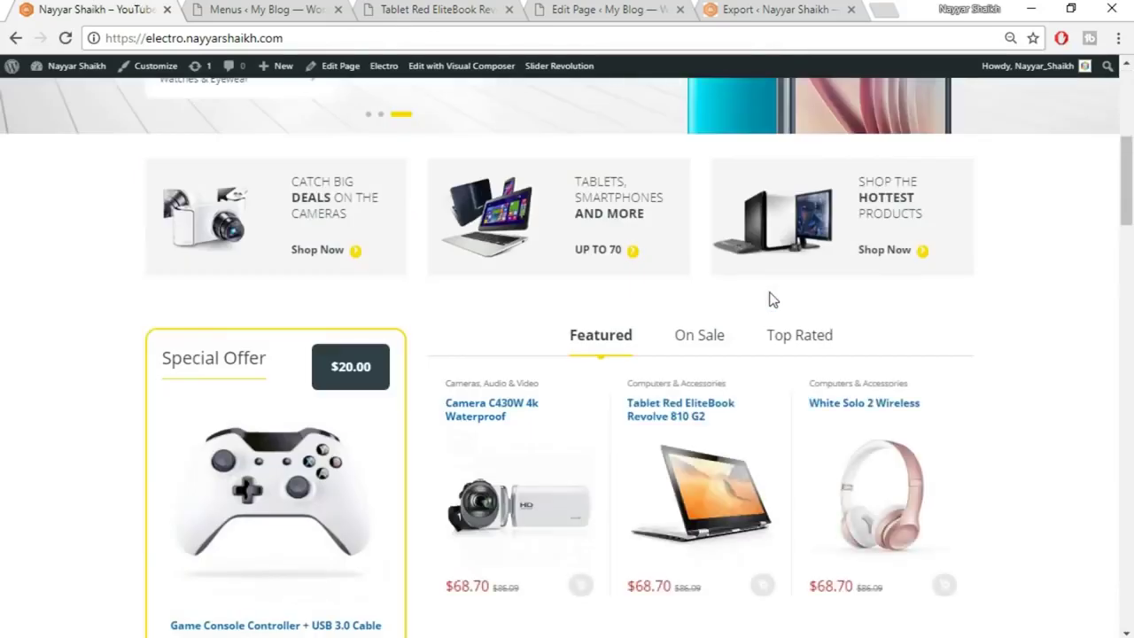
pyautogui.click(728, 298)
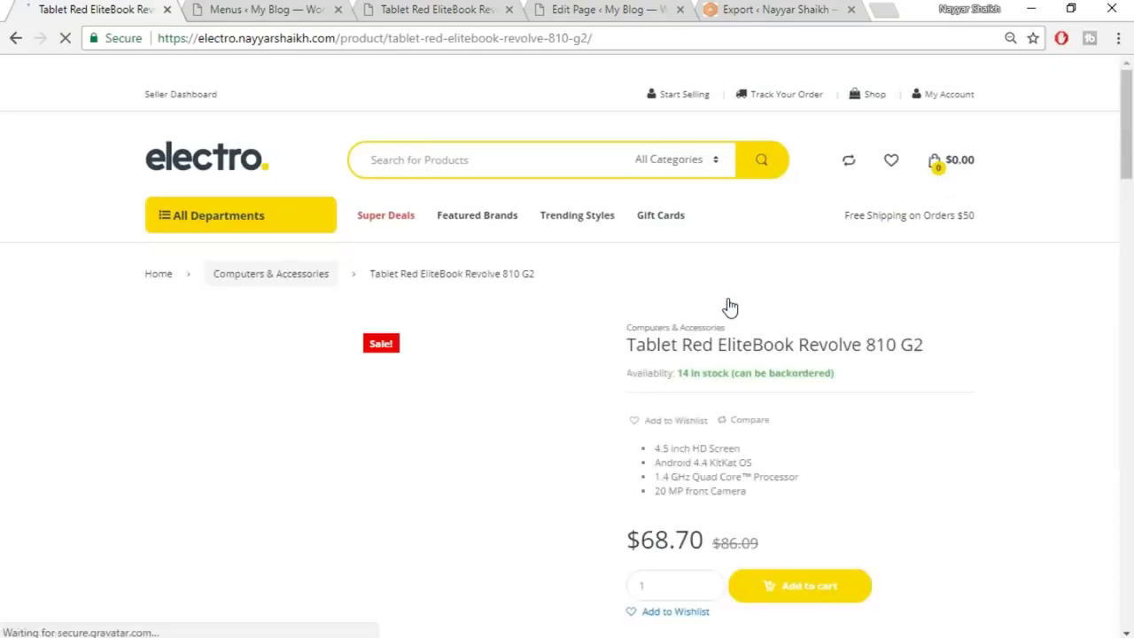
# - Open Appearance > Widgets in the admin tab, then return to the demo product page
pyautogui.scroll(-6, 237, 358)
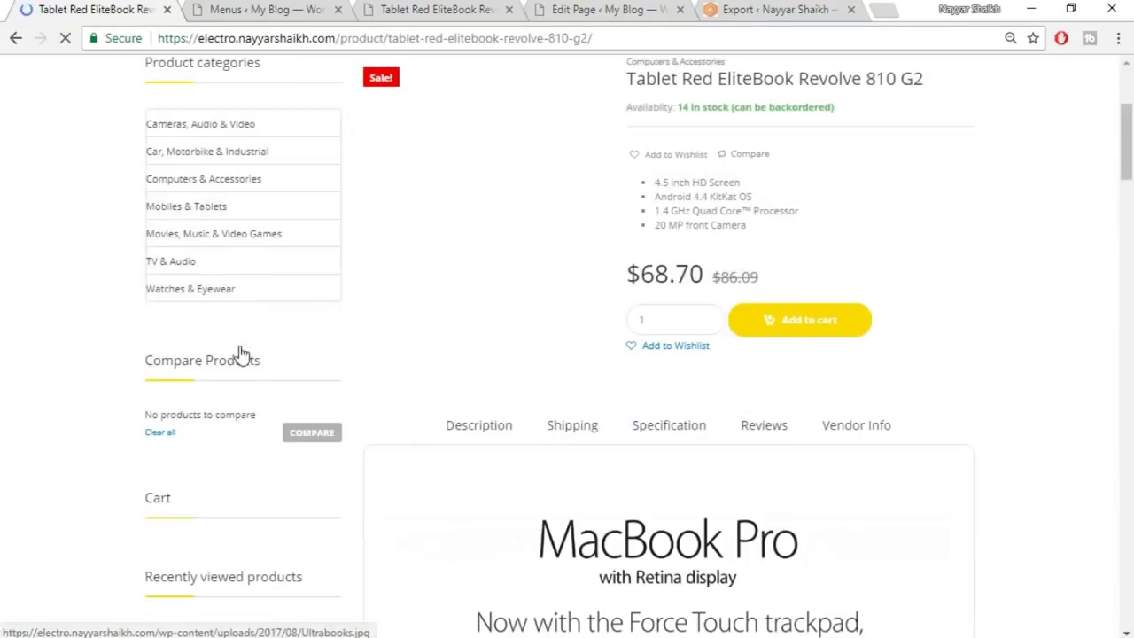
pyautogui.scroll(6, 245, 442)
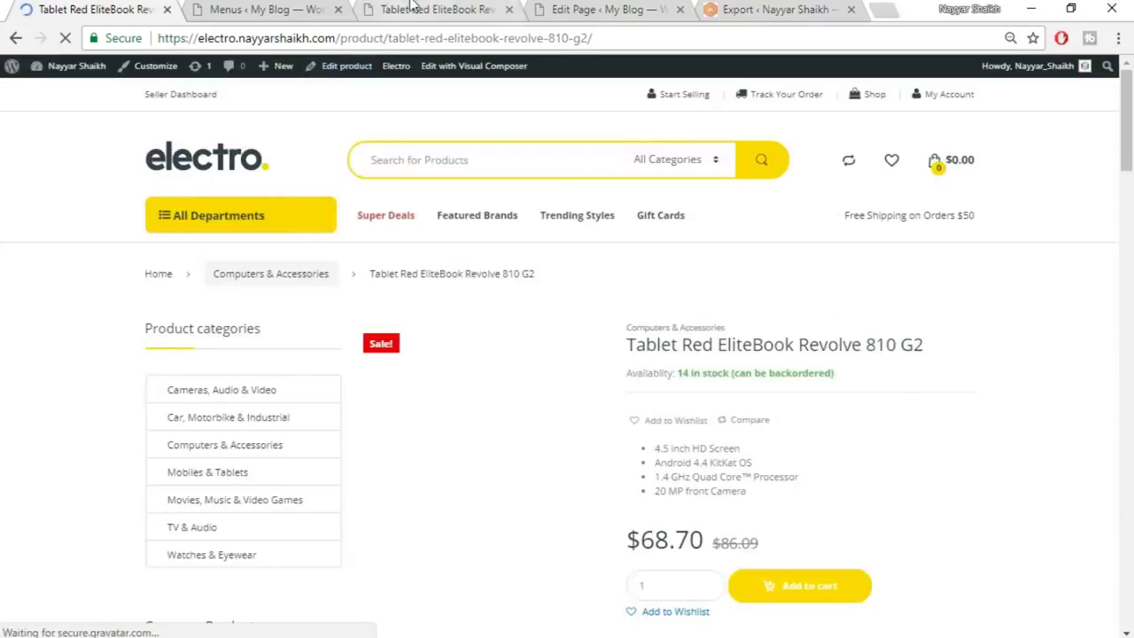
pyautogui.click(306, 7)
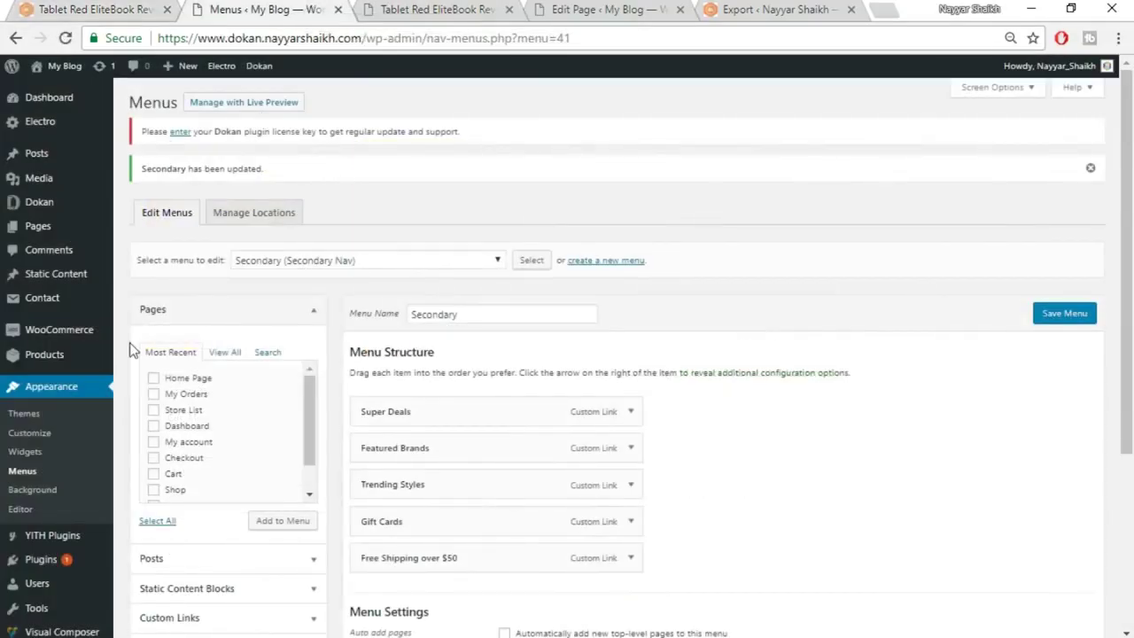
pyautogui.click(38, 456)
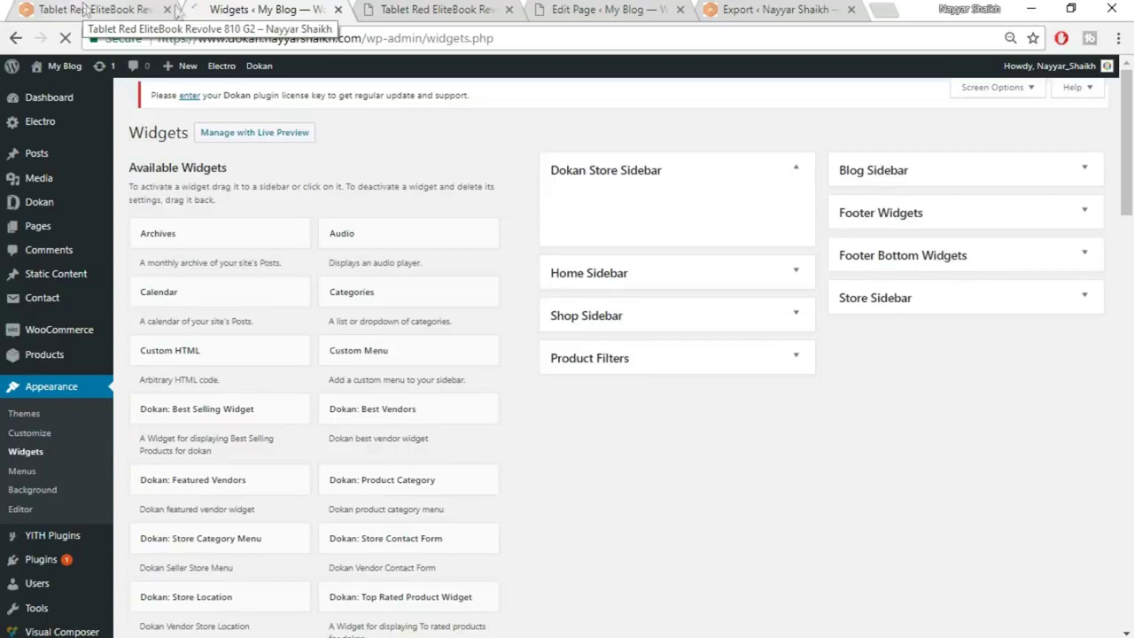
pyautogui.click(84, 8)
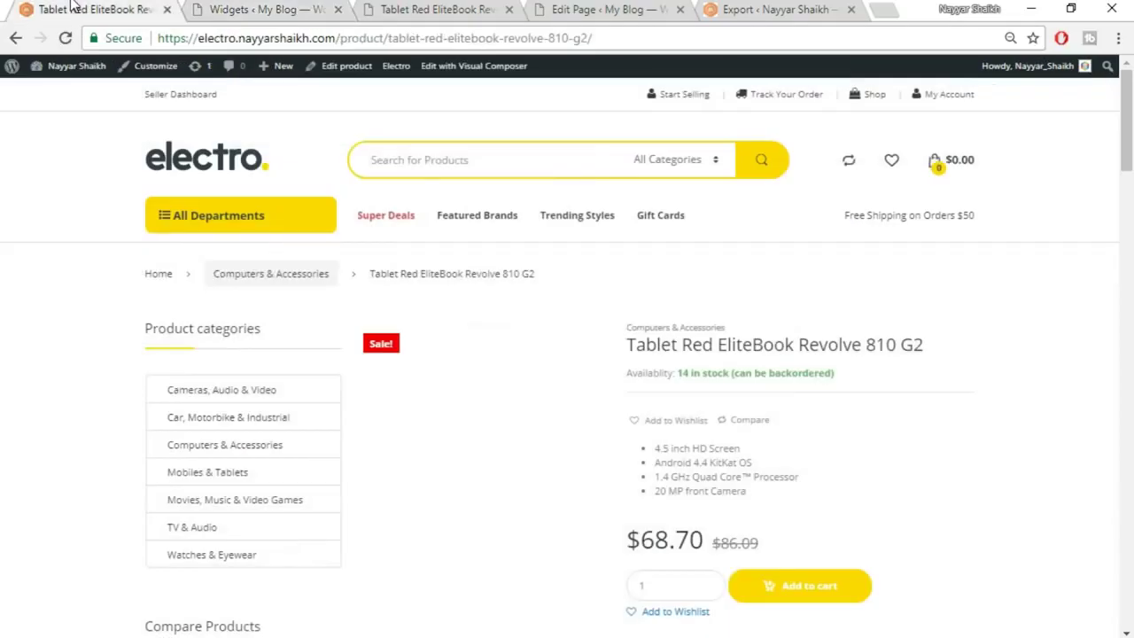
# - Return to the Widgets admin page and collapse the Dokan Store Sidebar area
pyautogui.click(266, 10)
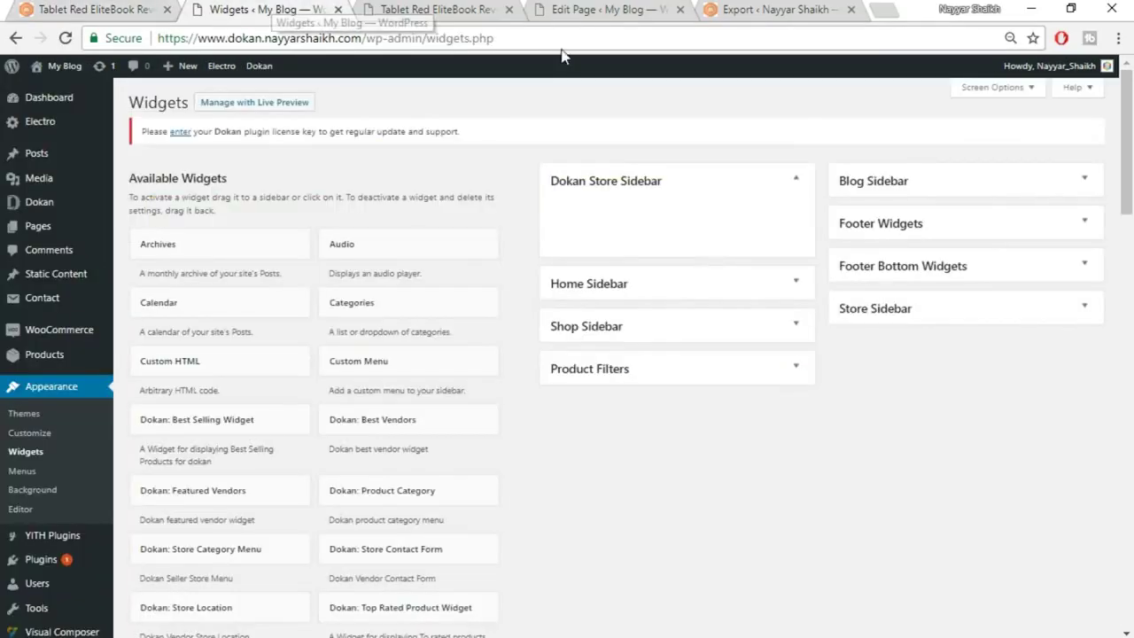
pyautogui.click(777, 184)
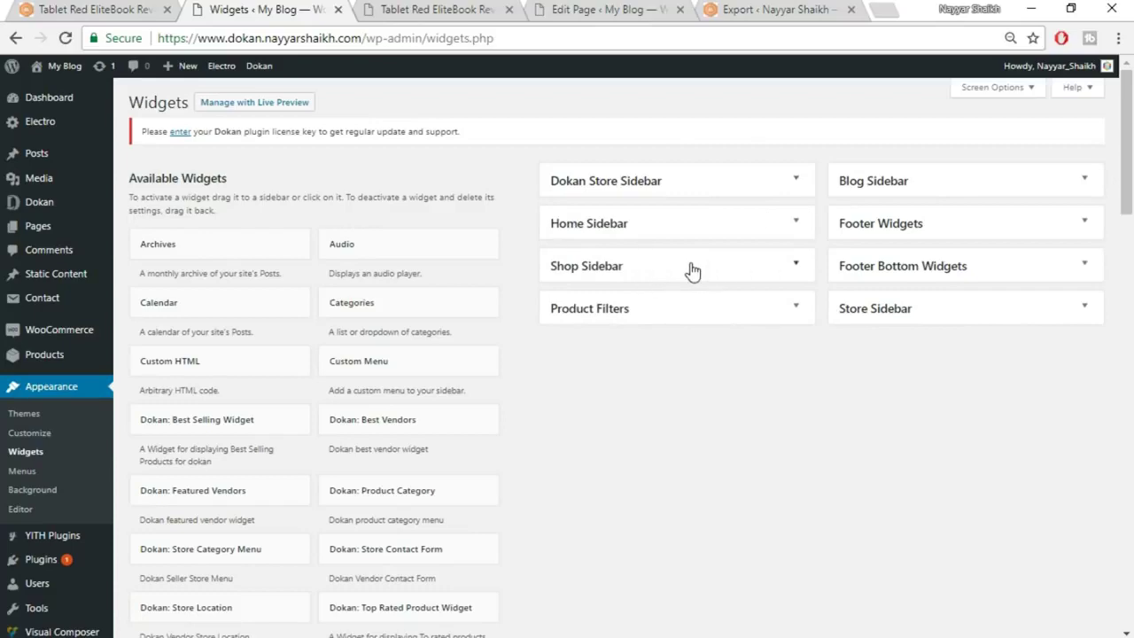
pyautogui.scroll(-3, 458, 400)
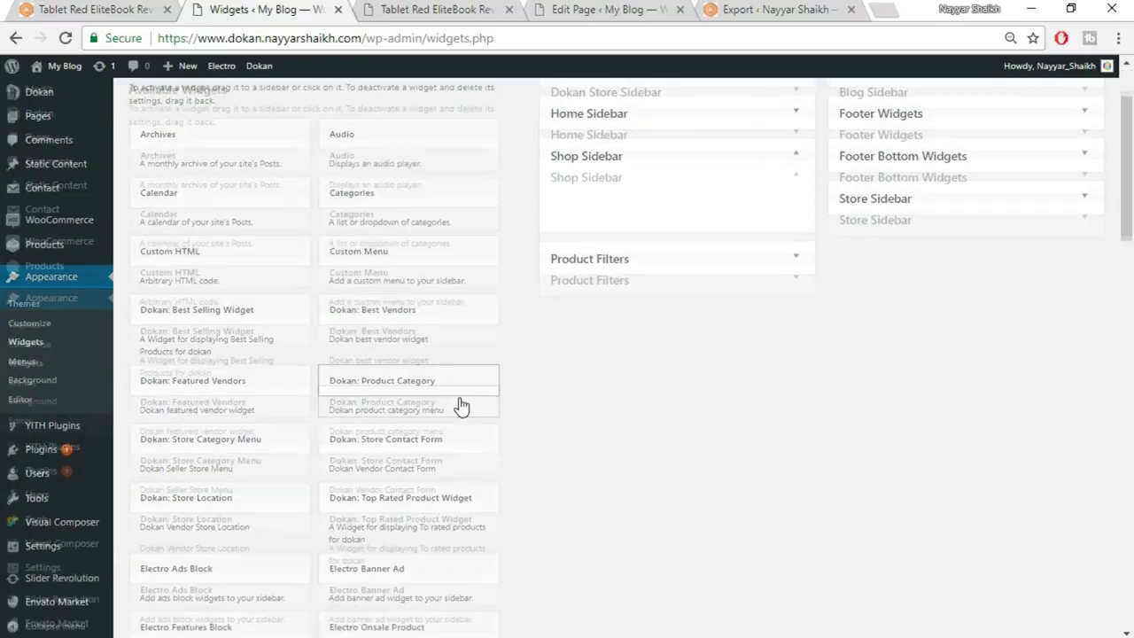
pyautogui.scroll(-4, 462, 403)
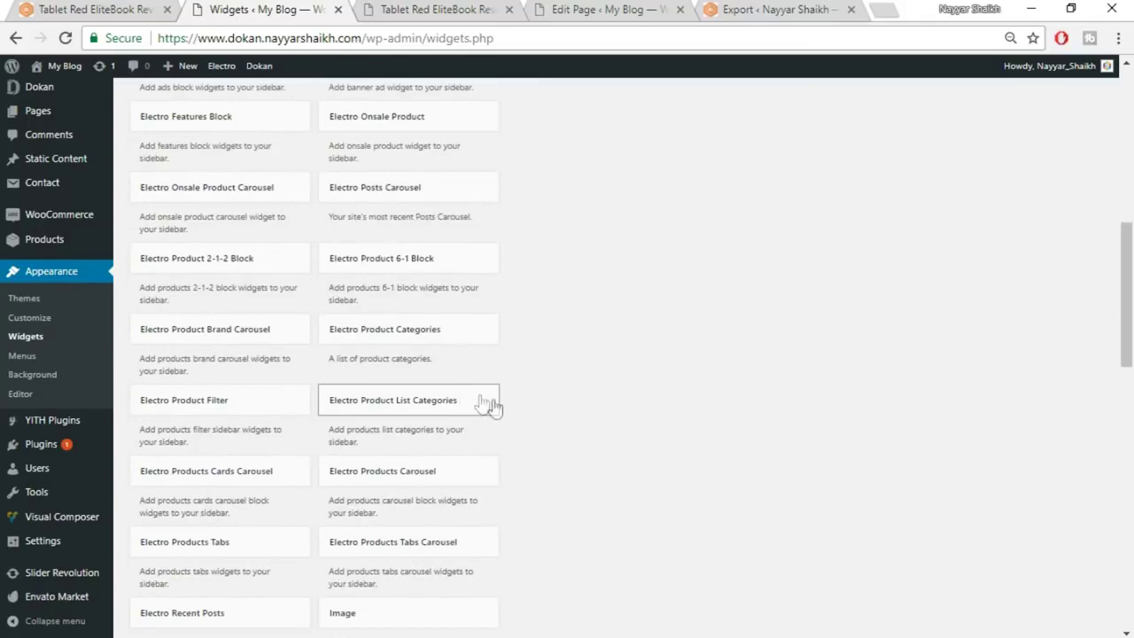
pyautogui.scroll(-9, 520, 408)
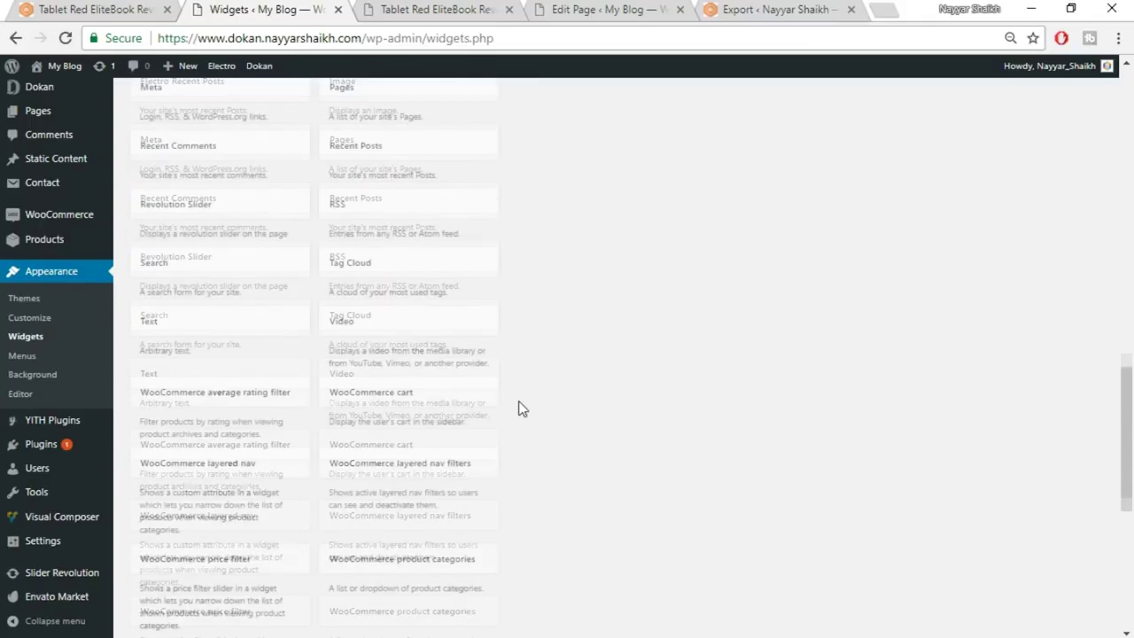
pyautogui.scroll(-1, 548, 439)
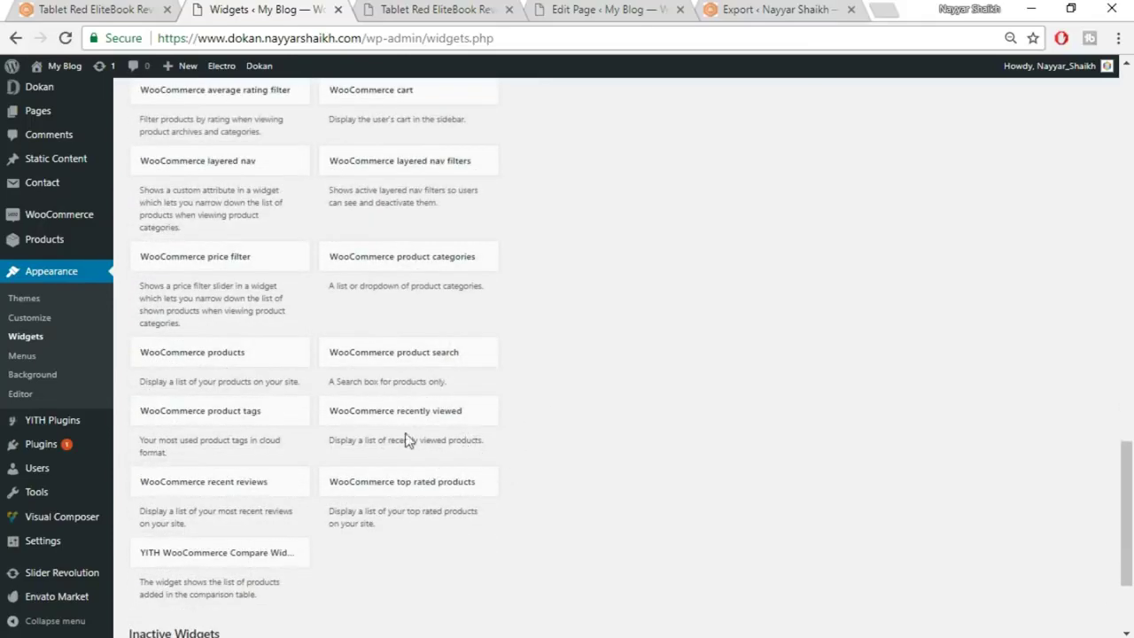
# - Add and save a WooCommerce product categories widget in the Shop Sidebar
pyautogui.click(486, 271)
pyautogui.click(394, 370)
pyautogui.click(436, 530)
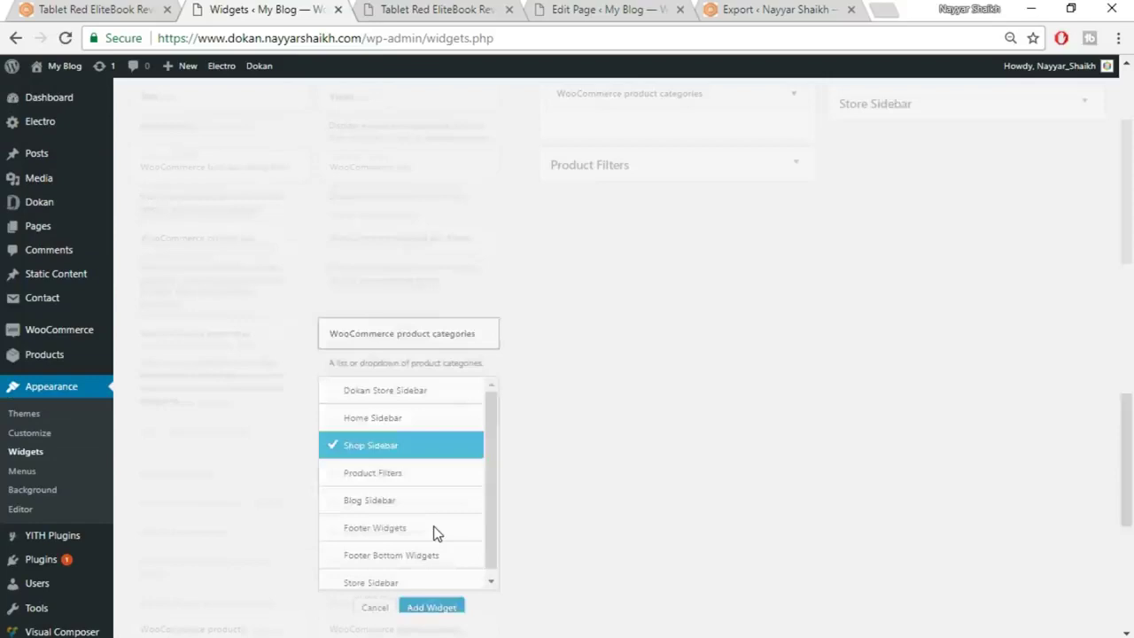
pyautogui.click(781, 436)
pyautogui.click(795, 200)
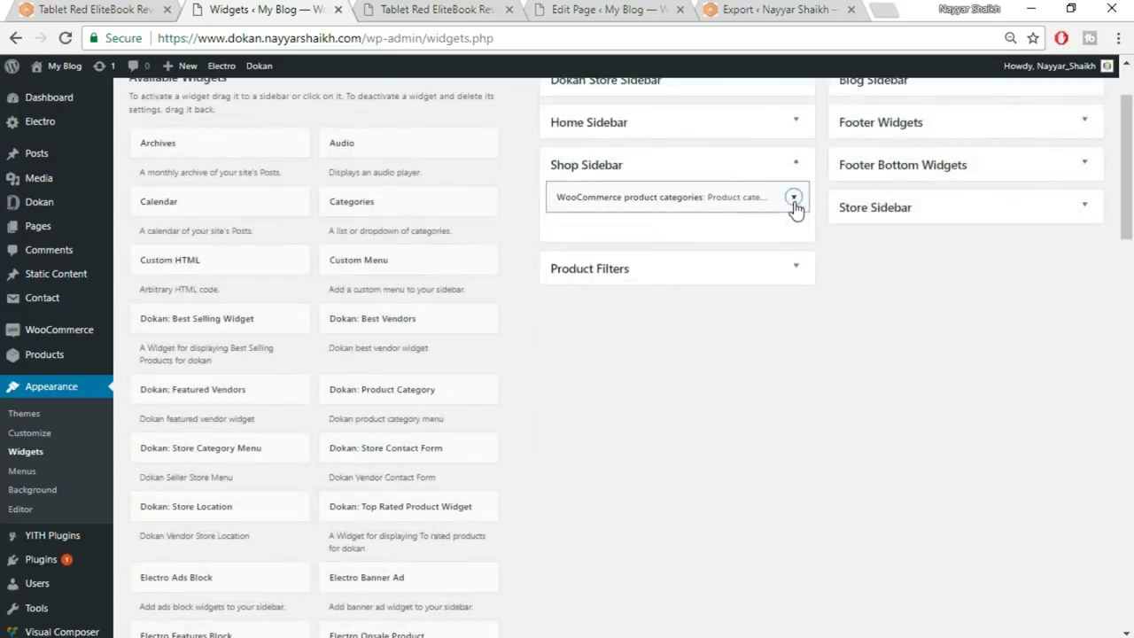
pyautogui.click(66, 7)
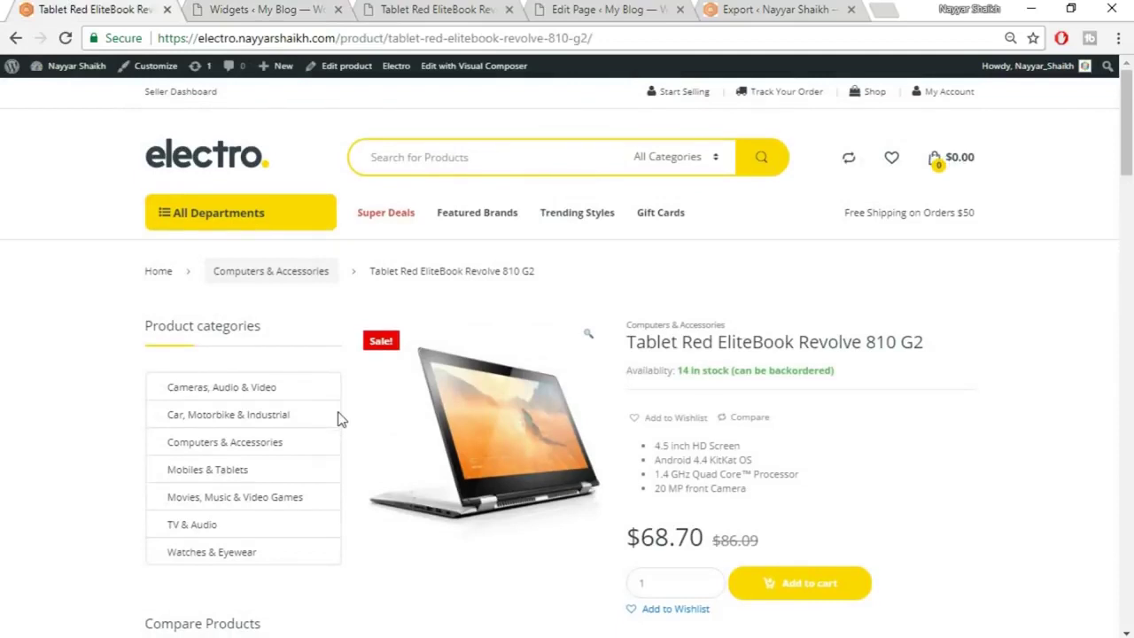
pyautogui.scroll(-2, 319, 434)
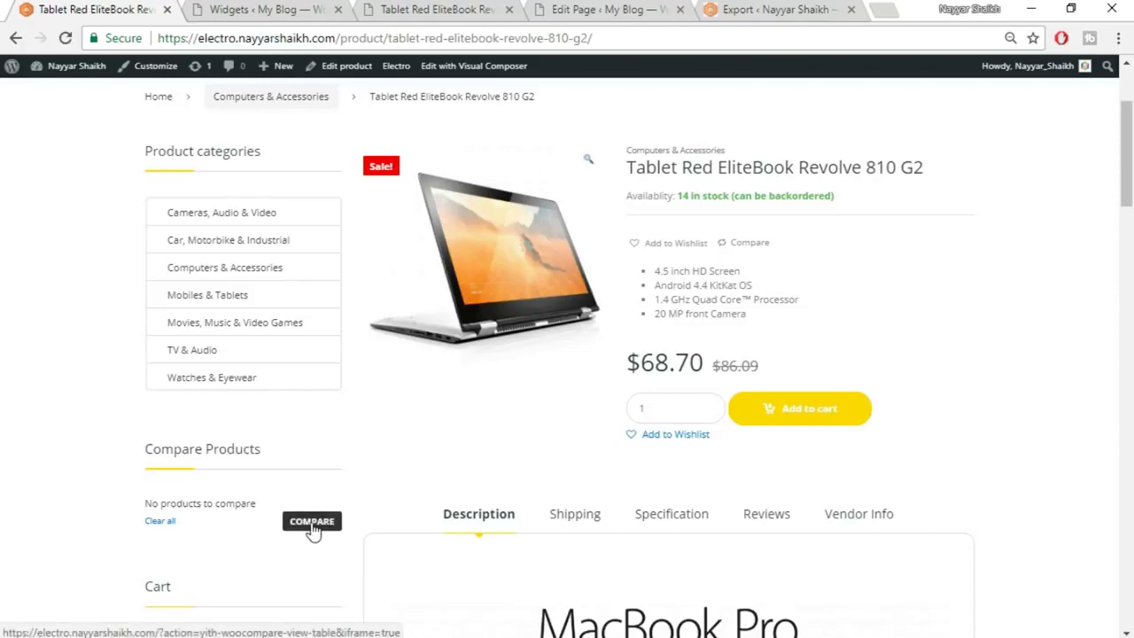
pyautogui.click(288, 5)
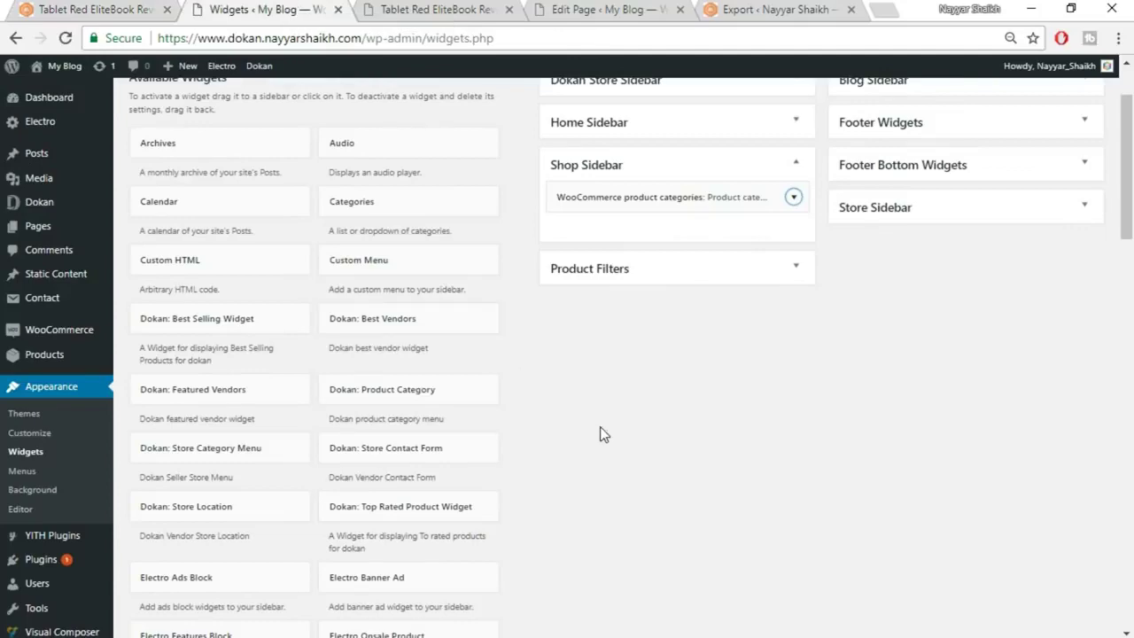
# - Add a YITH WooCommerce Compare Widget titled Compare Products to the Shop Sidebar
pyautogui.scroll(-12, 600, 434)
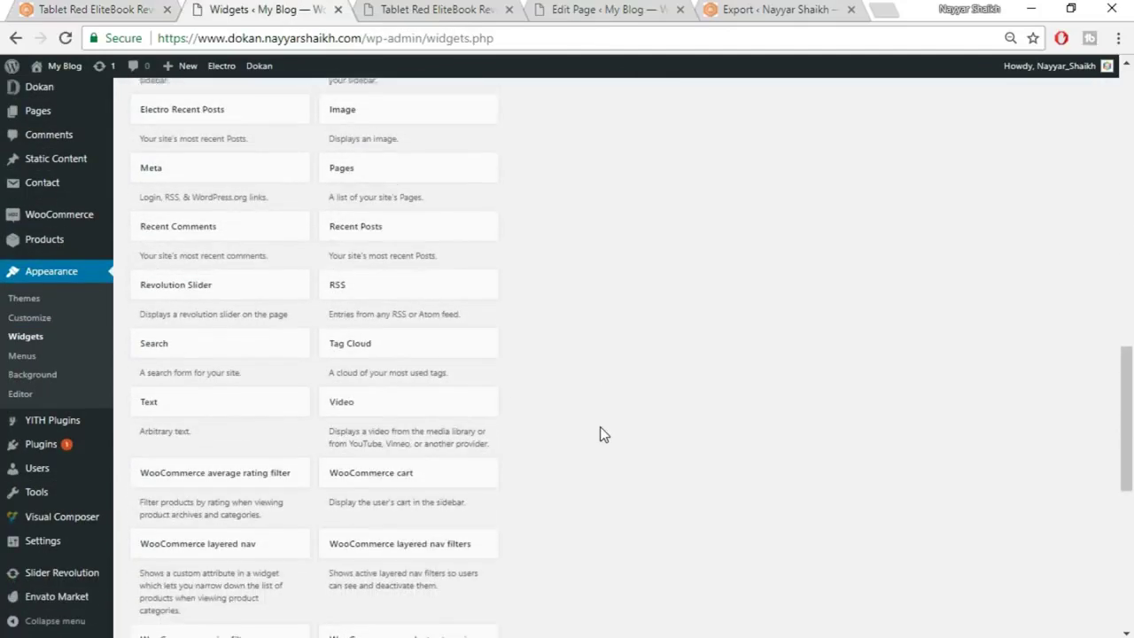
pyautogui.scroll(-3, 600, 434)
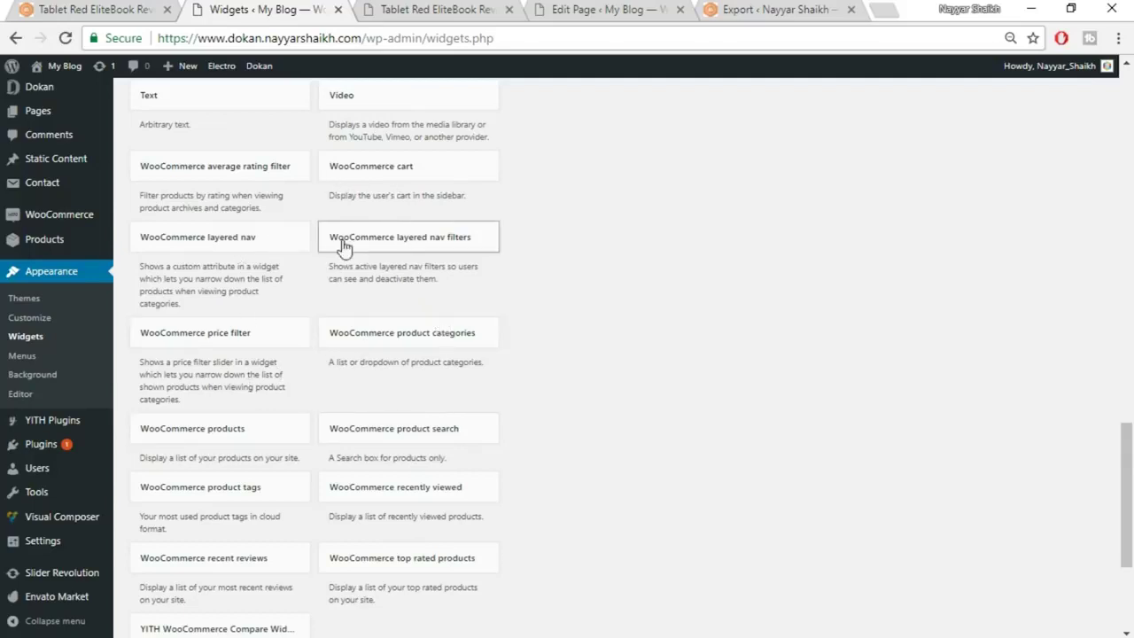
pyautogui.scroll(2, 372, 257)
pyautogui.scroll(-4, 526, 375)
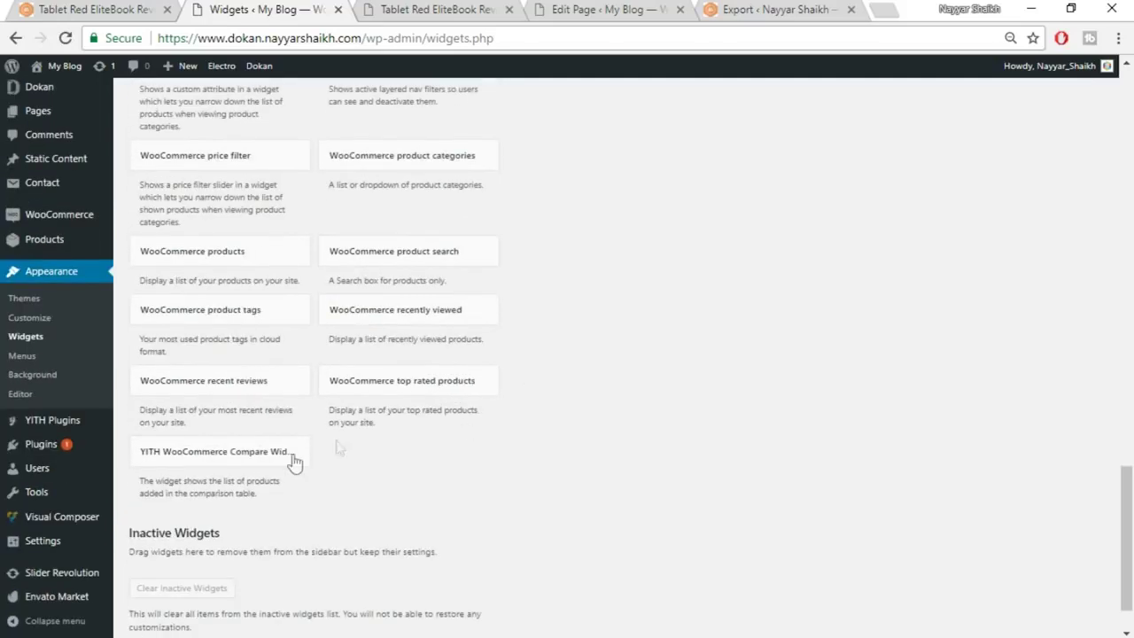
pyautogui.click(271, 460)
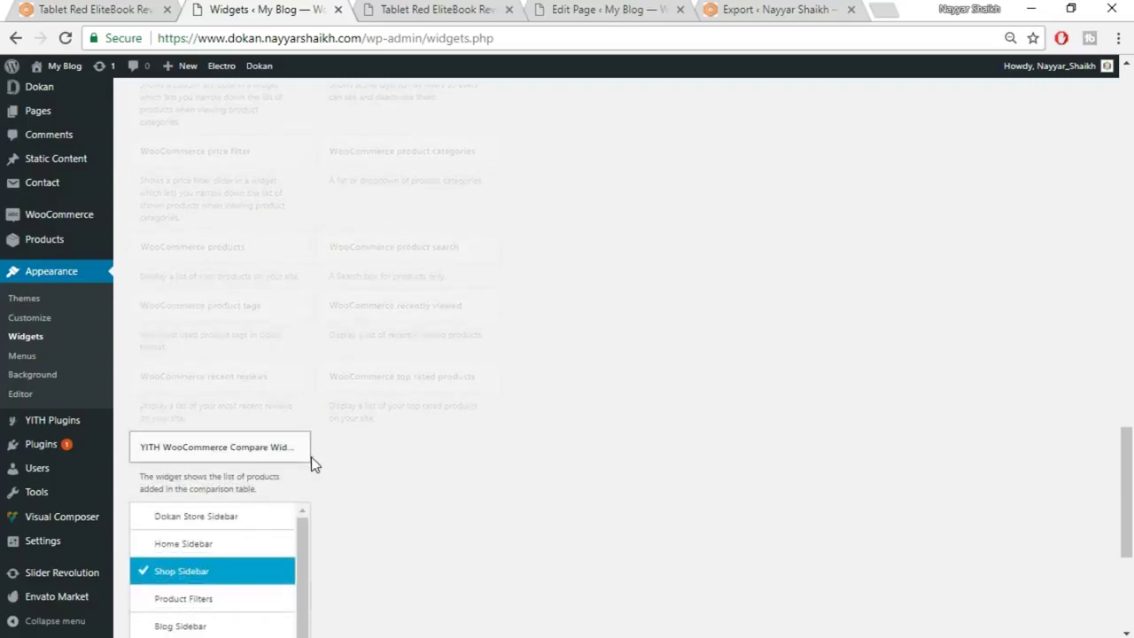
pyautogui.scroll(-2, 332, 492)
pyautogui.click(256, 561)
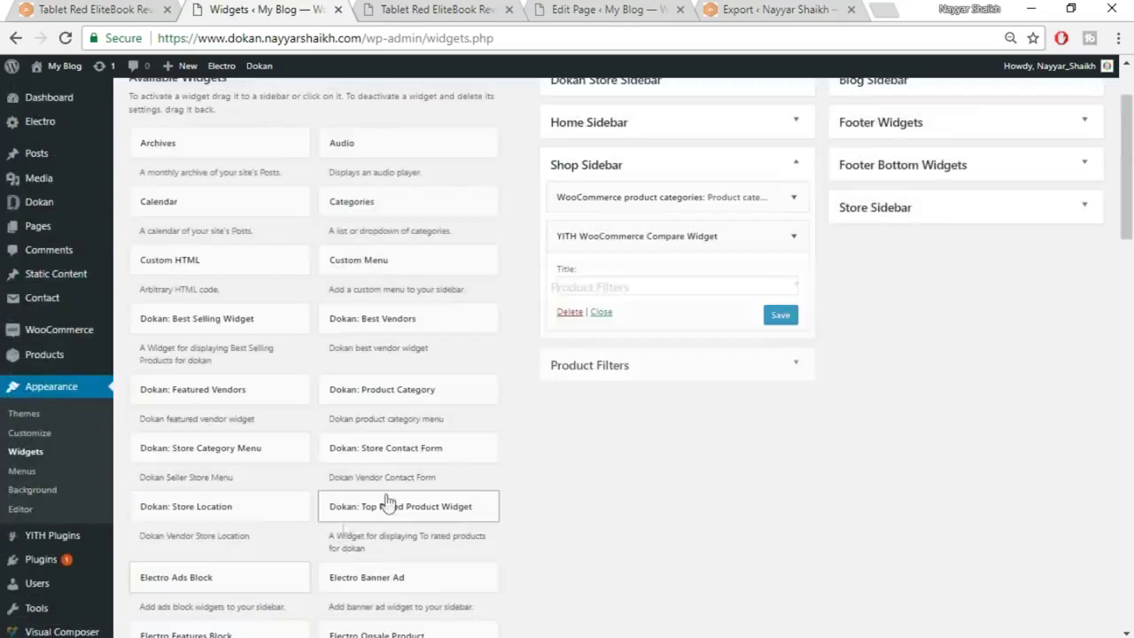
pyautogui.click(678, 287)
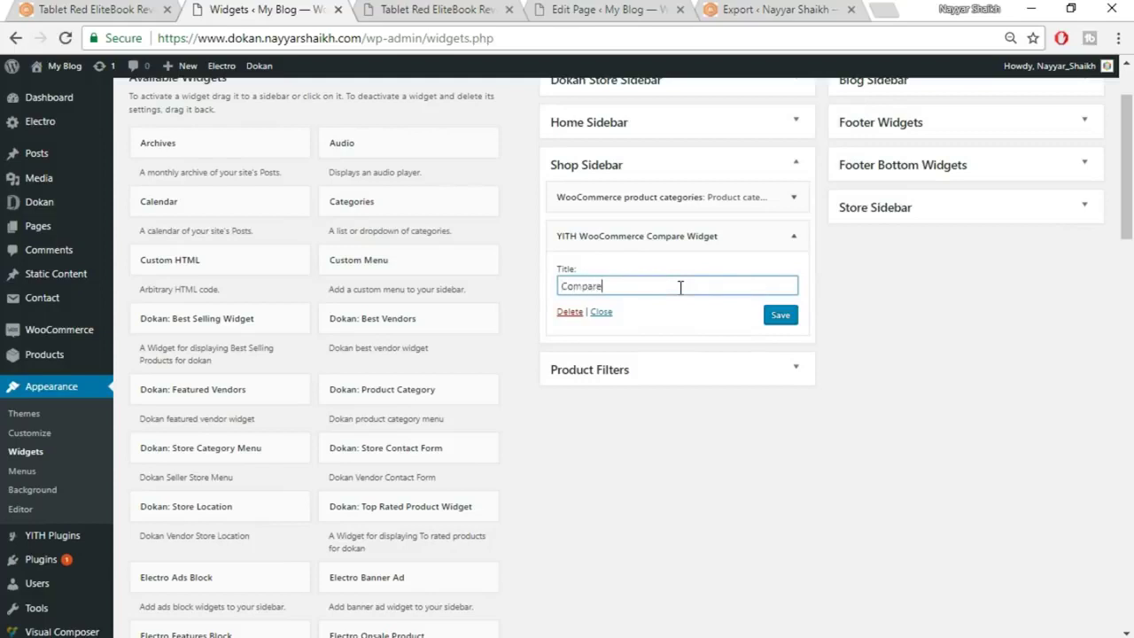
pyautogui.click(785, 314)
pyautogui.click(795, 236)
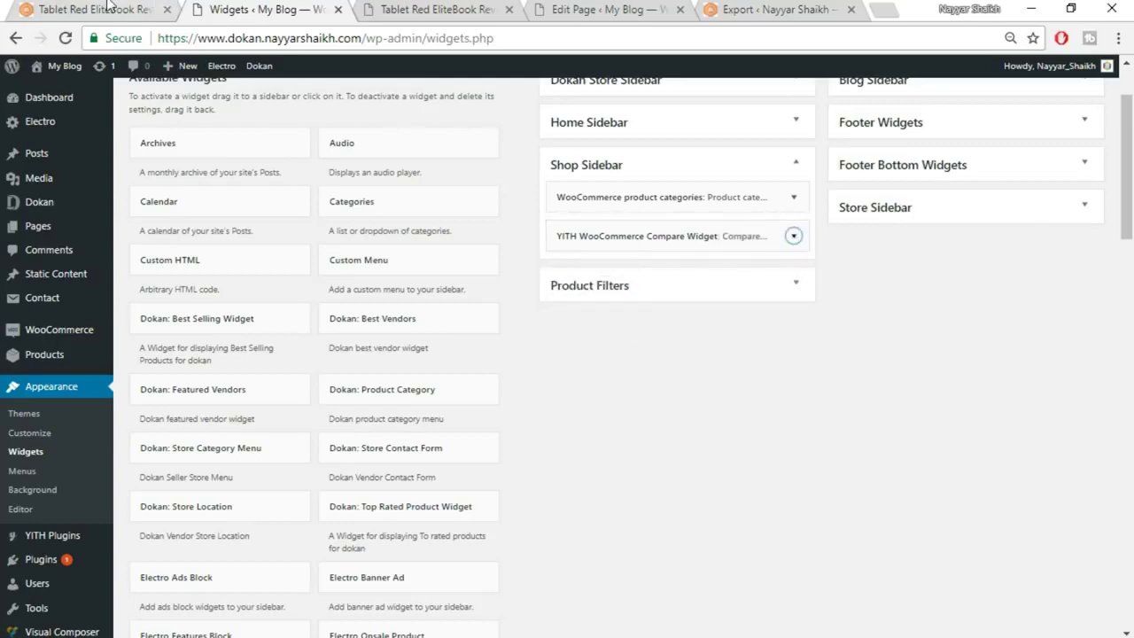
pyautogui.hotkey('ctrl', 'shift', 'Tab')
pyautogui.scroll(-3, 367, 291)
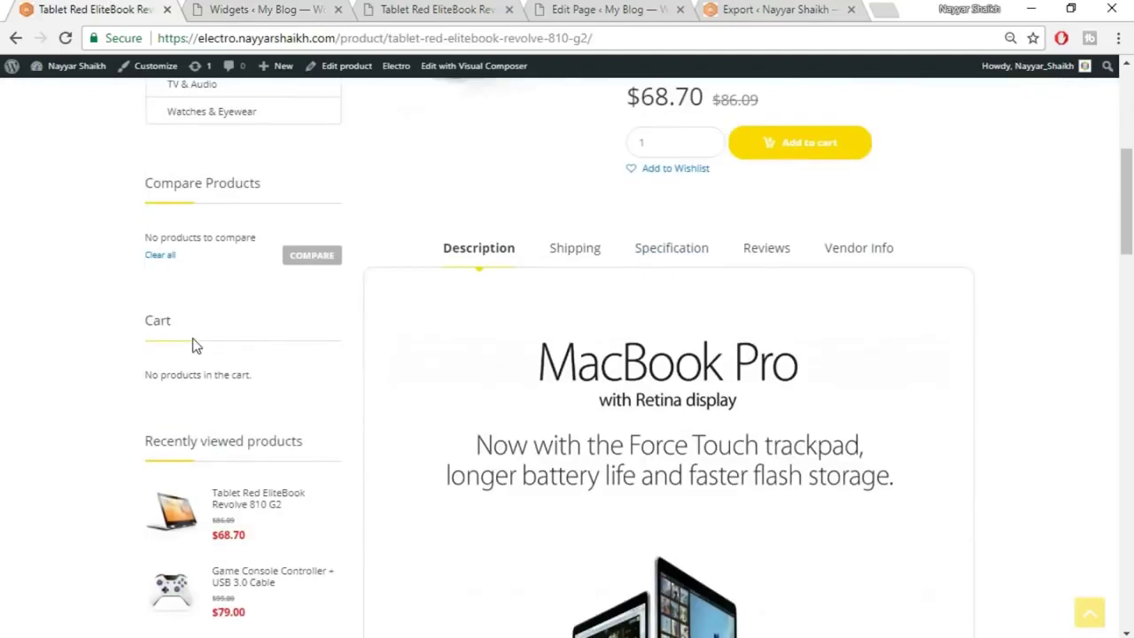
pyautogui.click(228, 10)
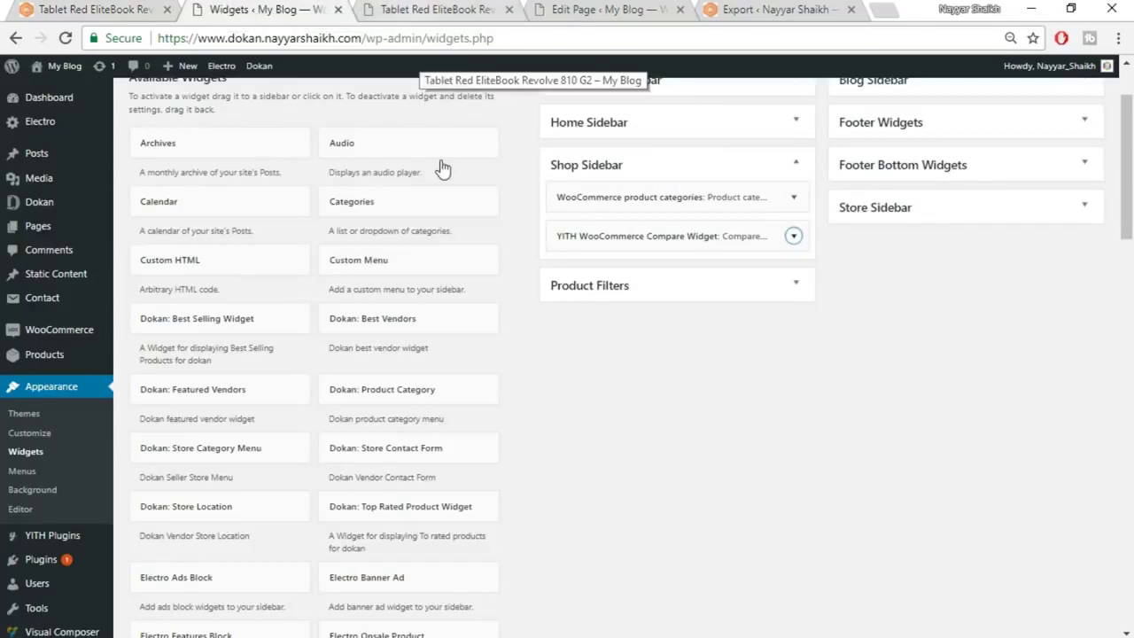
# - Add and save a WooCommerce cart widget in the Shop Sidebar
pyautogui.scroll(1, 458, 293)
pyautogui.scroll(-2, 467, 309)
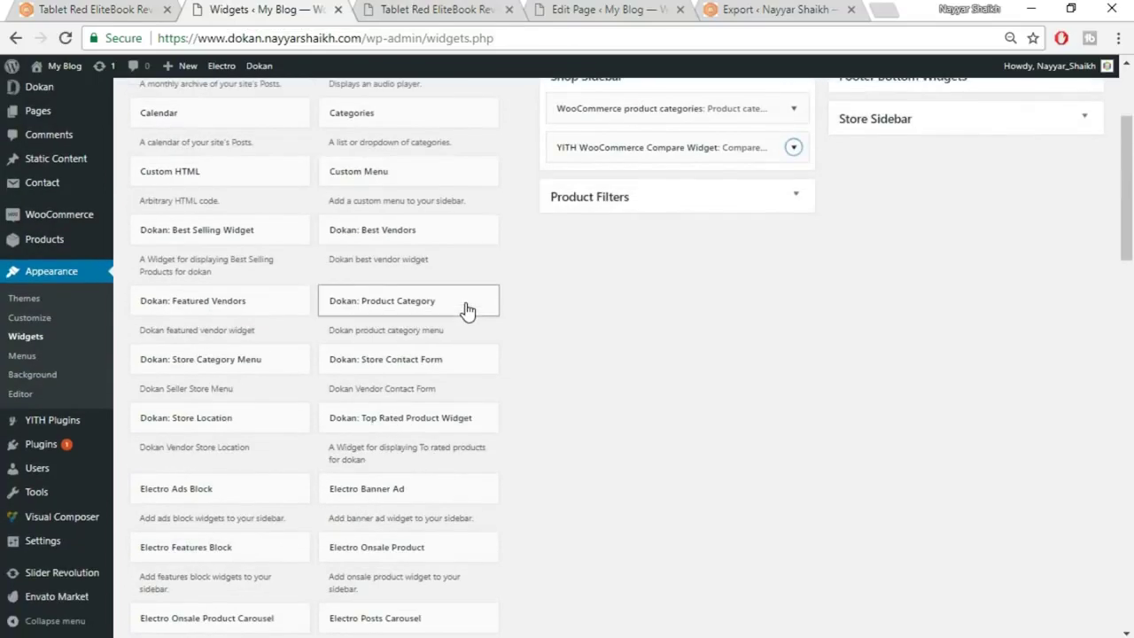
pyautogui.scroll(1, 600, 407)
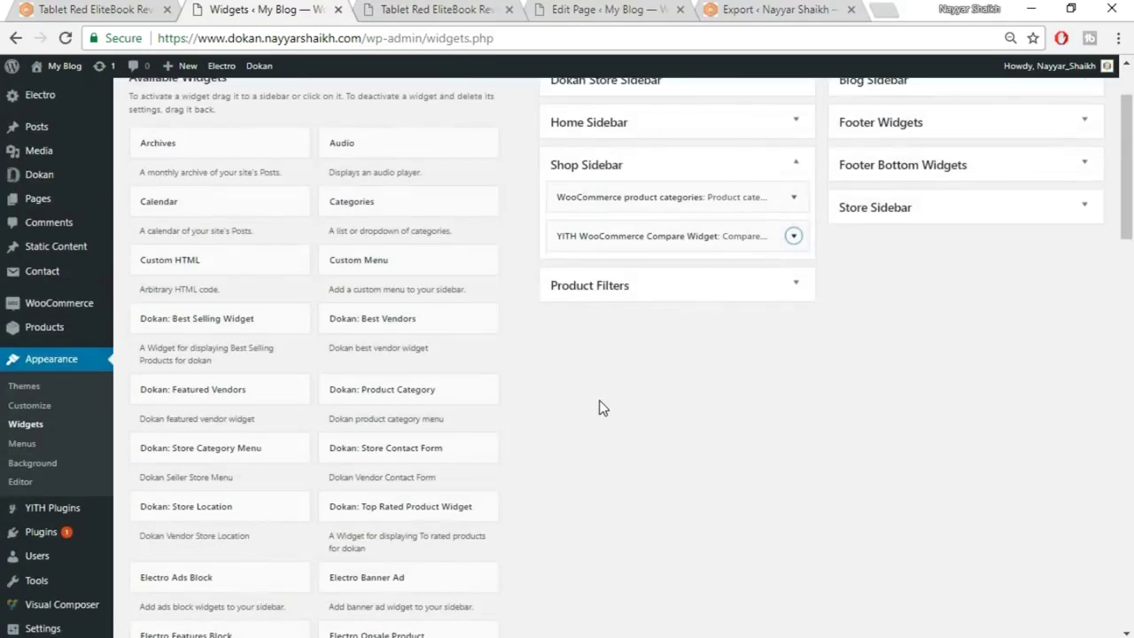
pyautogui.scroll(-8, 555, 431)
pyautogui.scroll(-9, 553, 432)
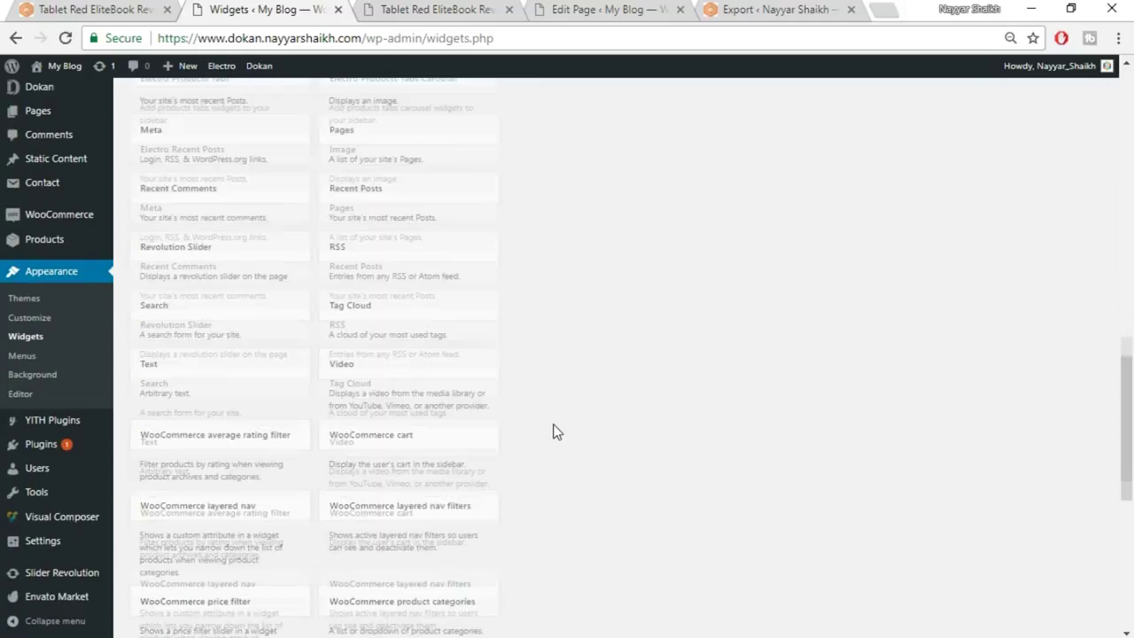
pyautogui.scroll(2, 540, 416)
pyautogui.scroll(3, 531, 397)
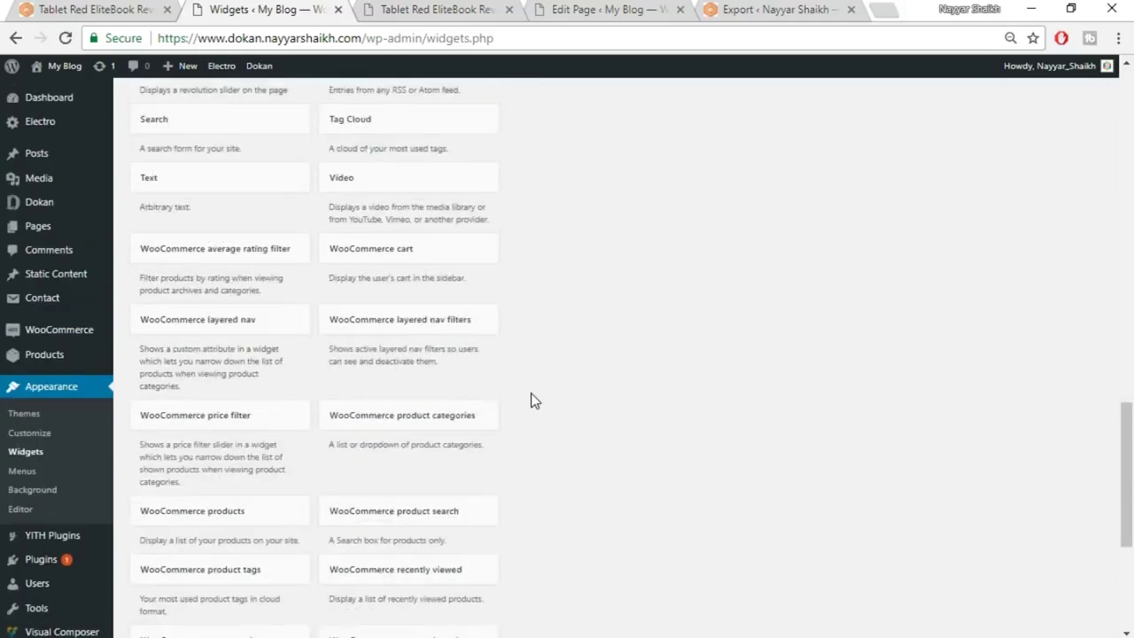
pyautogui.click(403, 344)
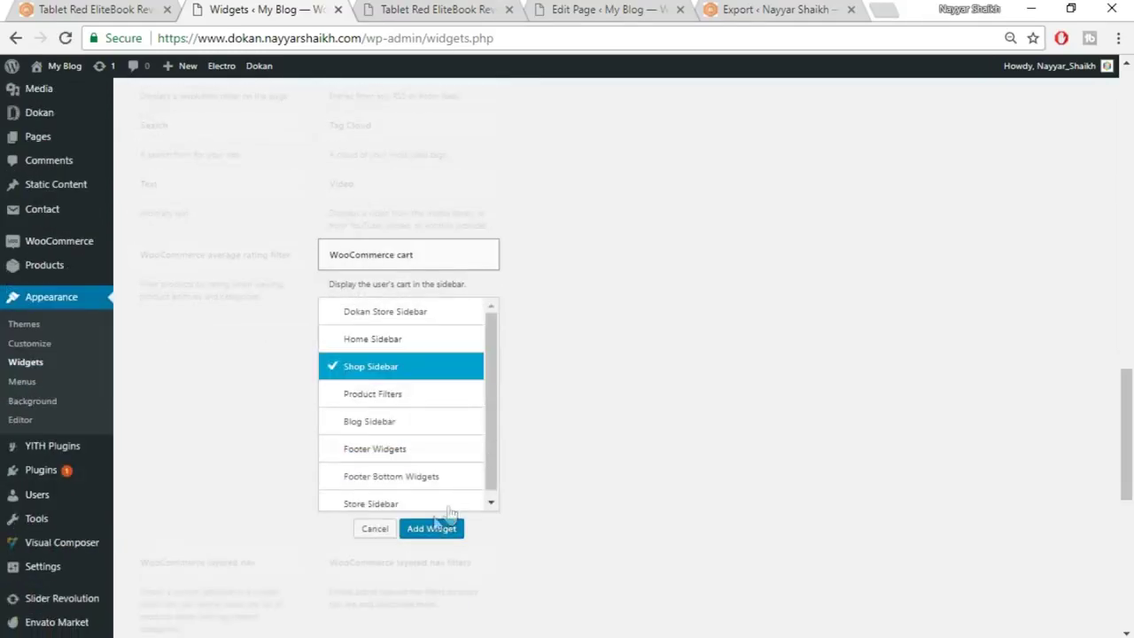
pyautogui.click(434, 530)
pyautogui.click(778, 377)
pyautogui.click(794, 277)
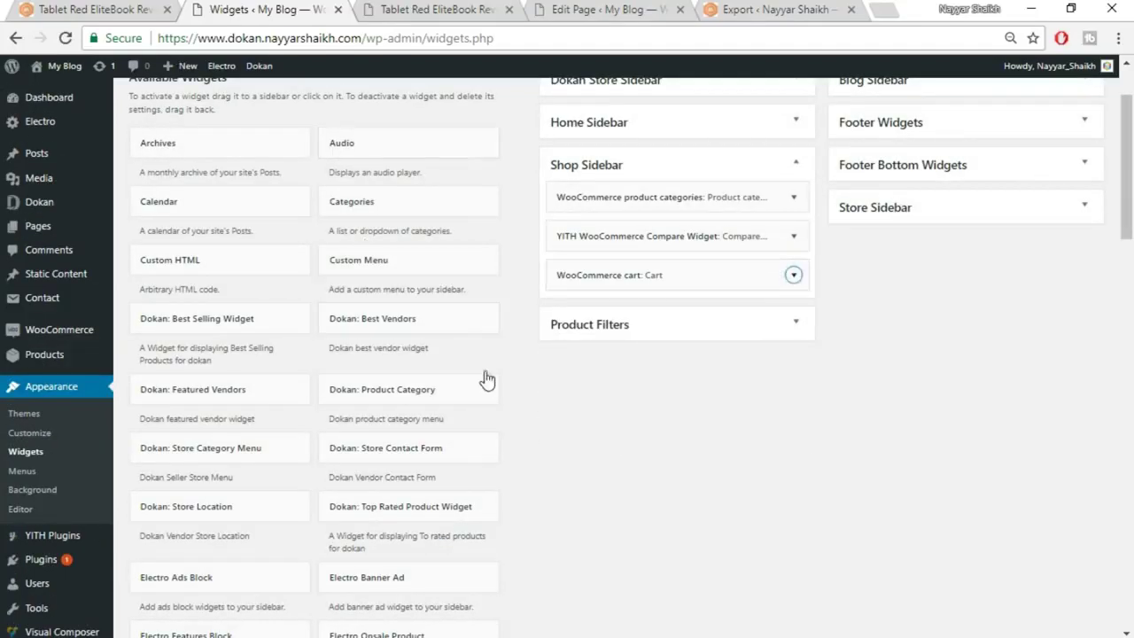
# - Add a WooCommerce recently viewed widget showing 5 products to the Shop Sidebar
pyautogui.scroll(-3, 508, 415)
pyautogui.scroll(-10, 507, 414)
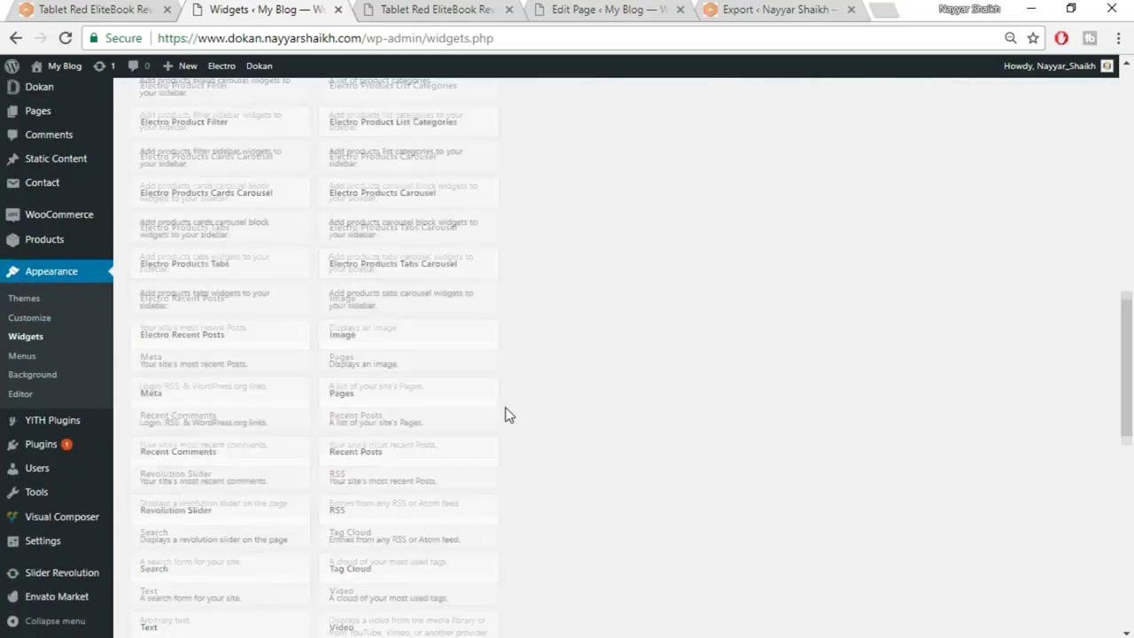
pyautogui.scroll(-6, 507, 415)
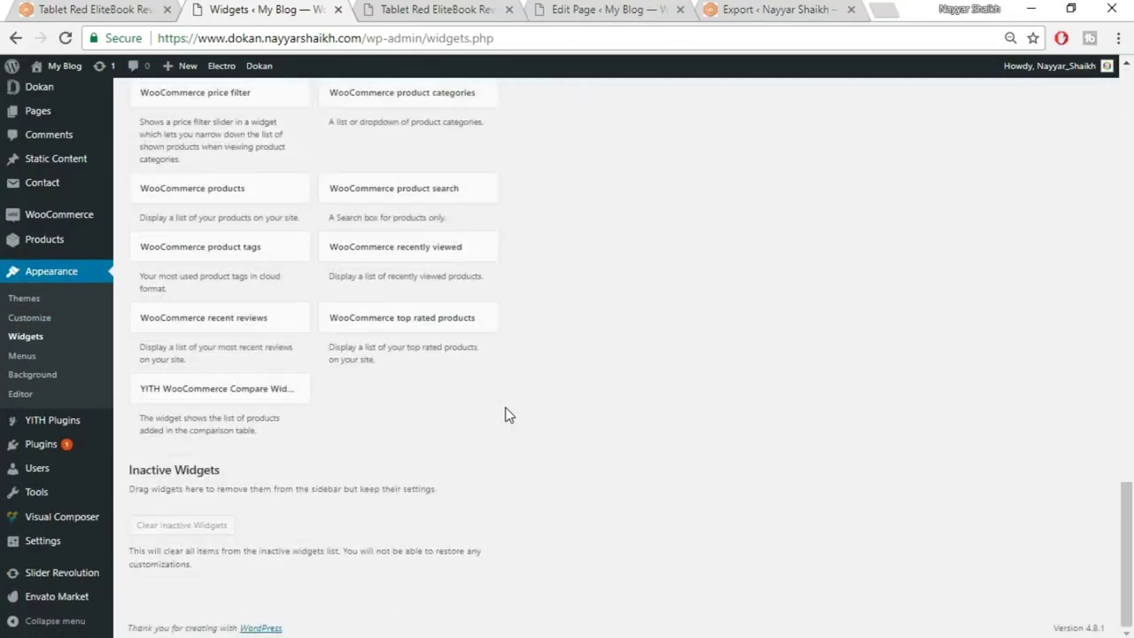
pyautogui.scroll(1, 425, 425)
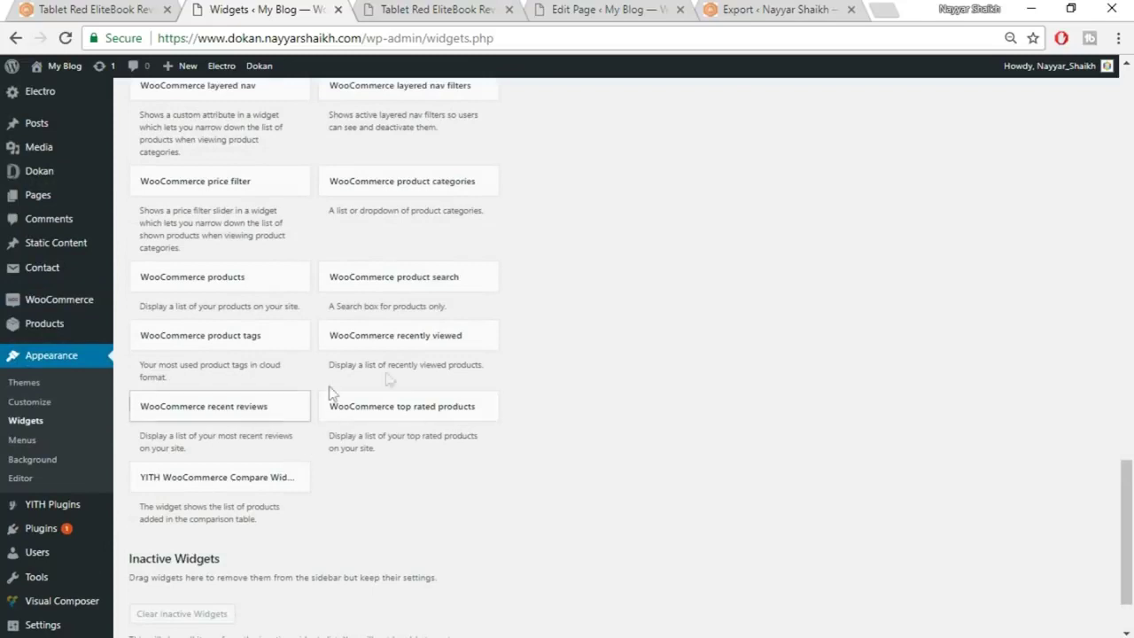
pyautogui.click(467, 343)
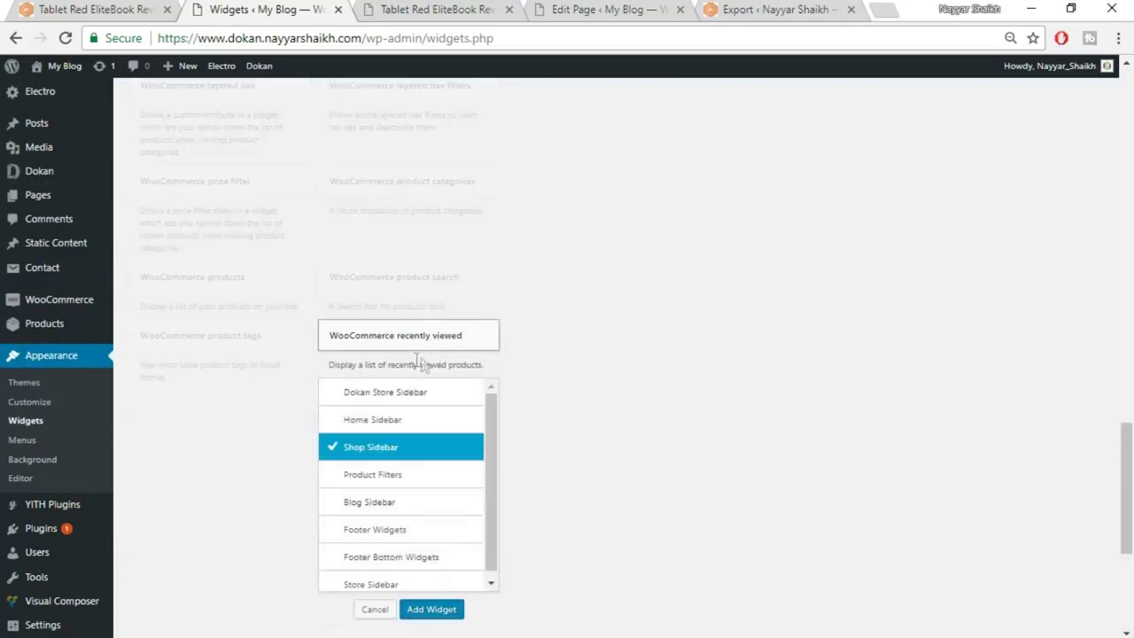
pyautogui.click(433, 610)
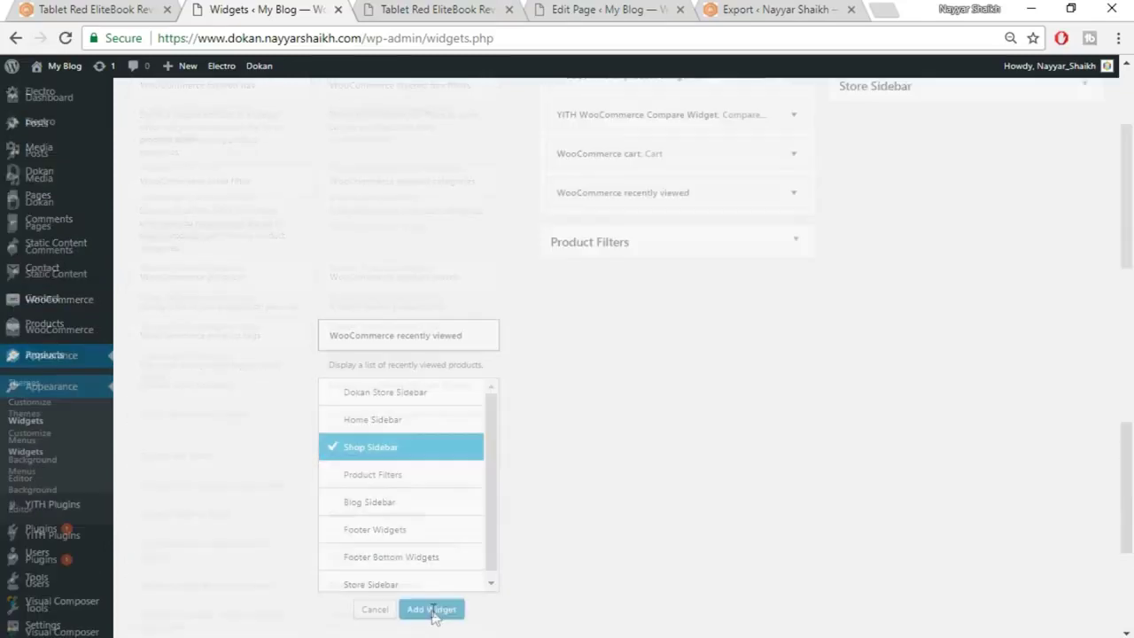
pyautogui.click(625, 404)
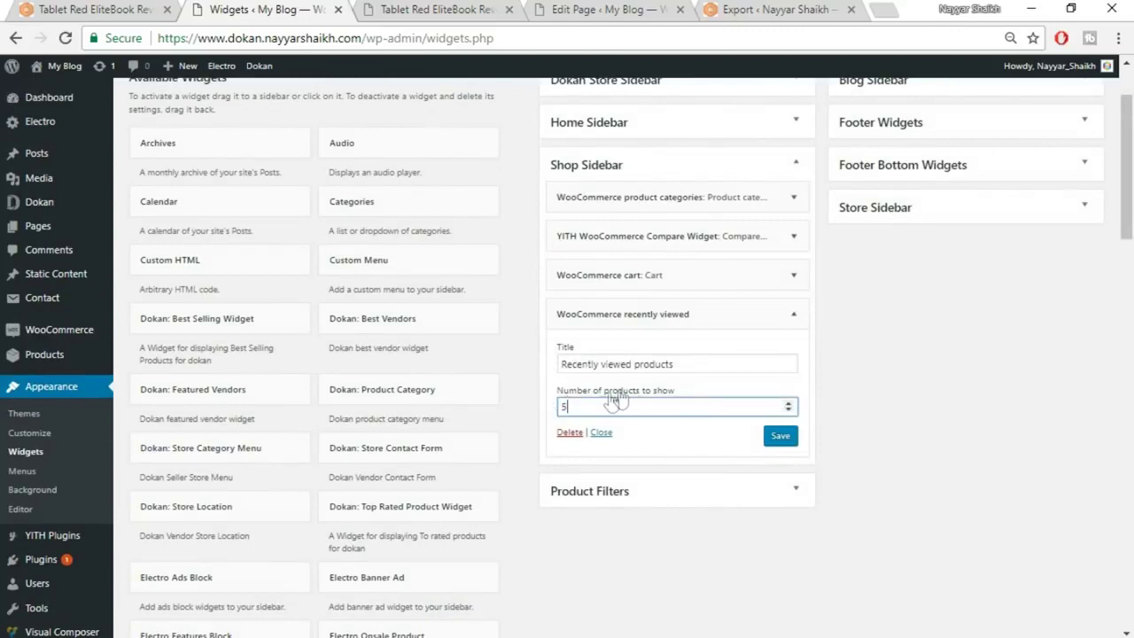
pyautogui.click(780, 435)
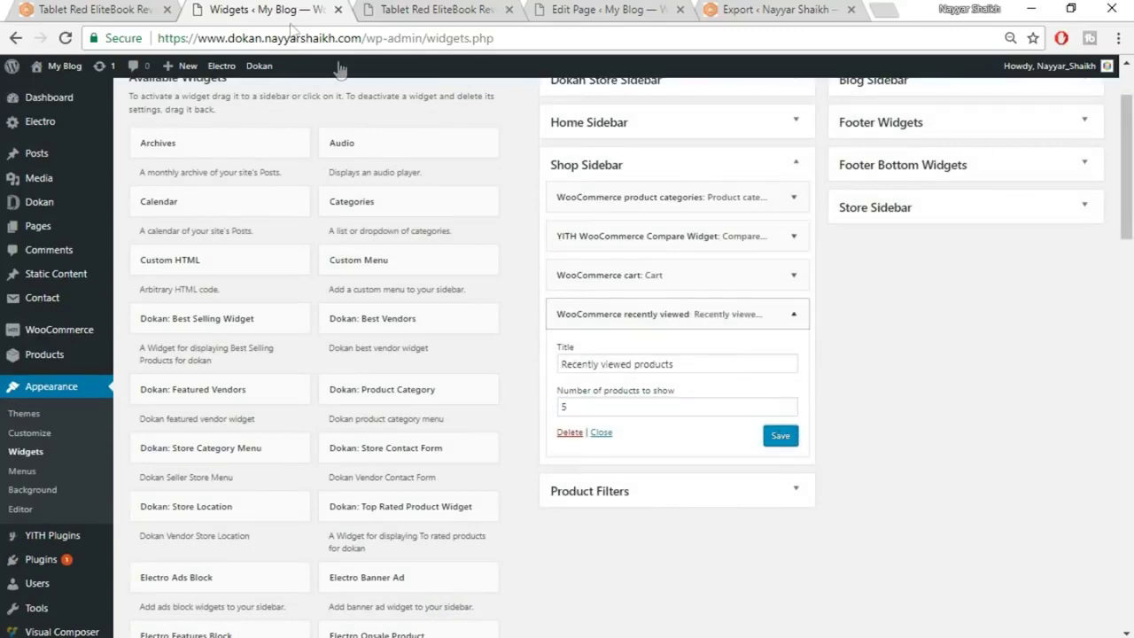
pyautogui.click(410, 7)
# - Reload the Tablet Red EliteBook page to check its Product categories, Compare Products and Cart sidebar
pyautogui.click(438, 38)
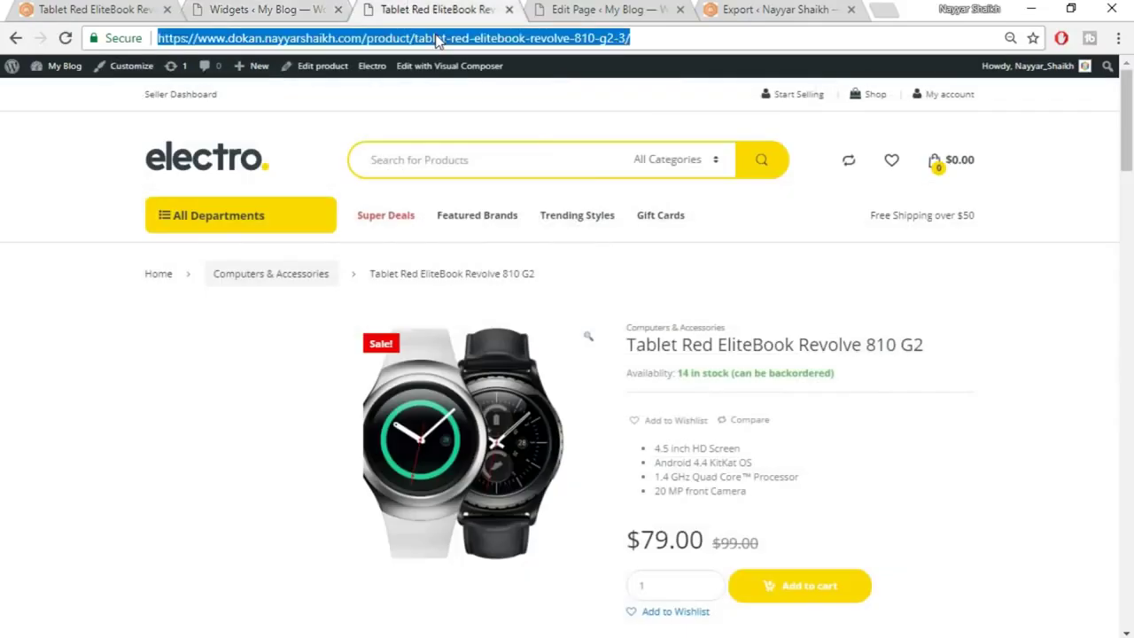
pyautogui.click(438, 38)
pyautogui.press('Return')
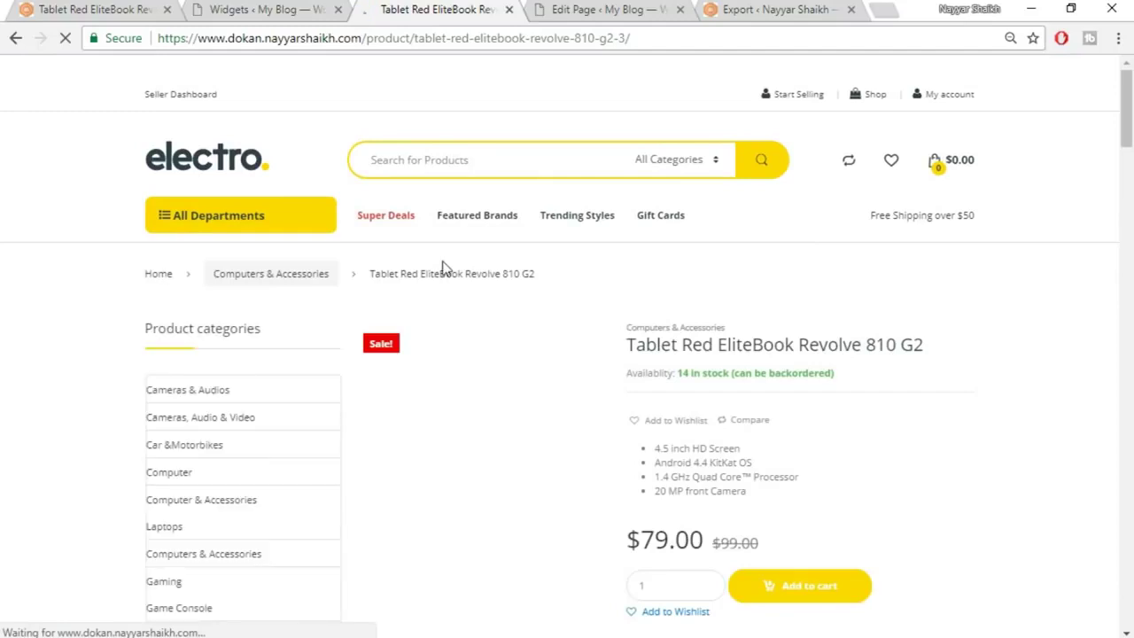
pyautogui.scroll(-6, 261, 402)
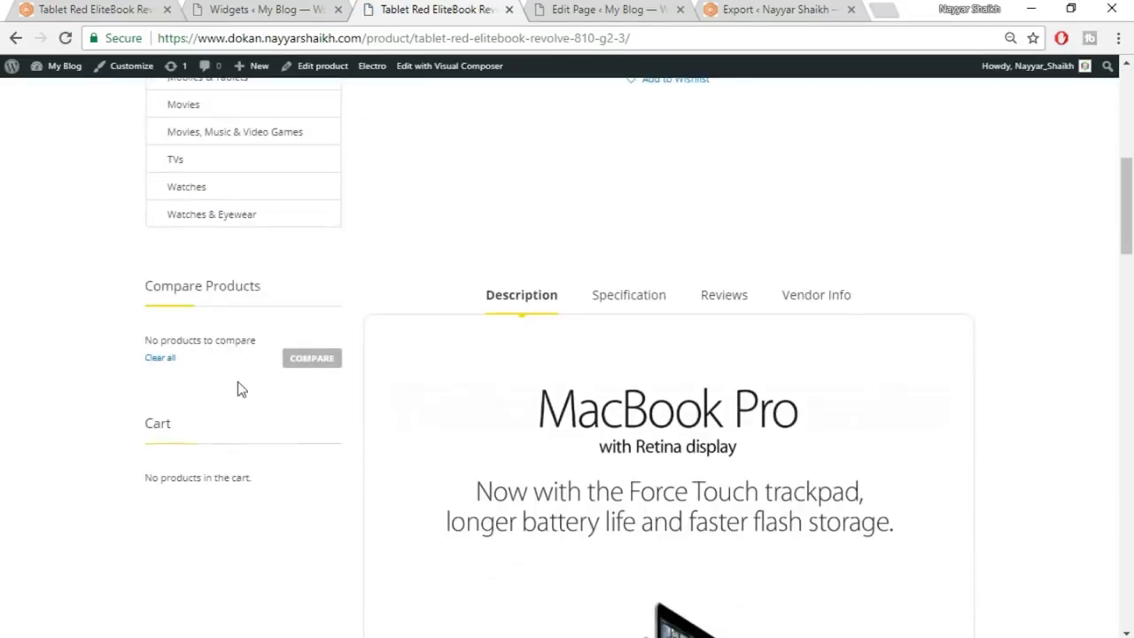
pyautogui.scroll(-2, 212, 363)
pyautogui.scroll(5, 249, 469)
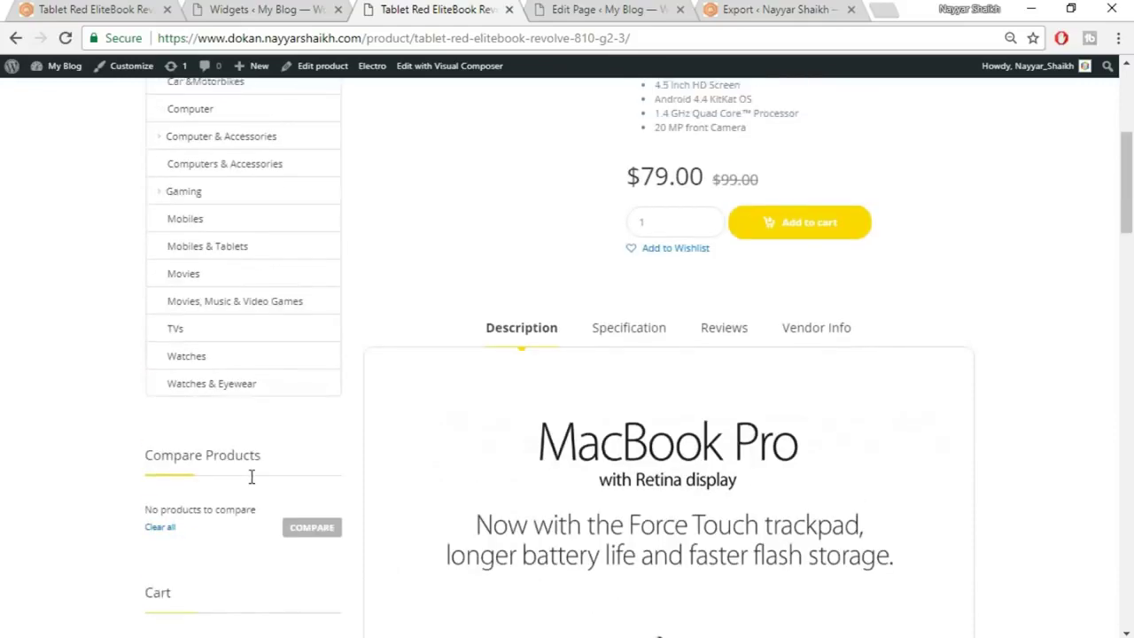
pyautogui.scroll(-5, 250, 479)
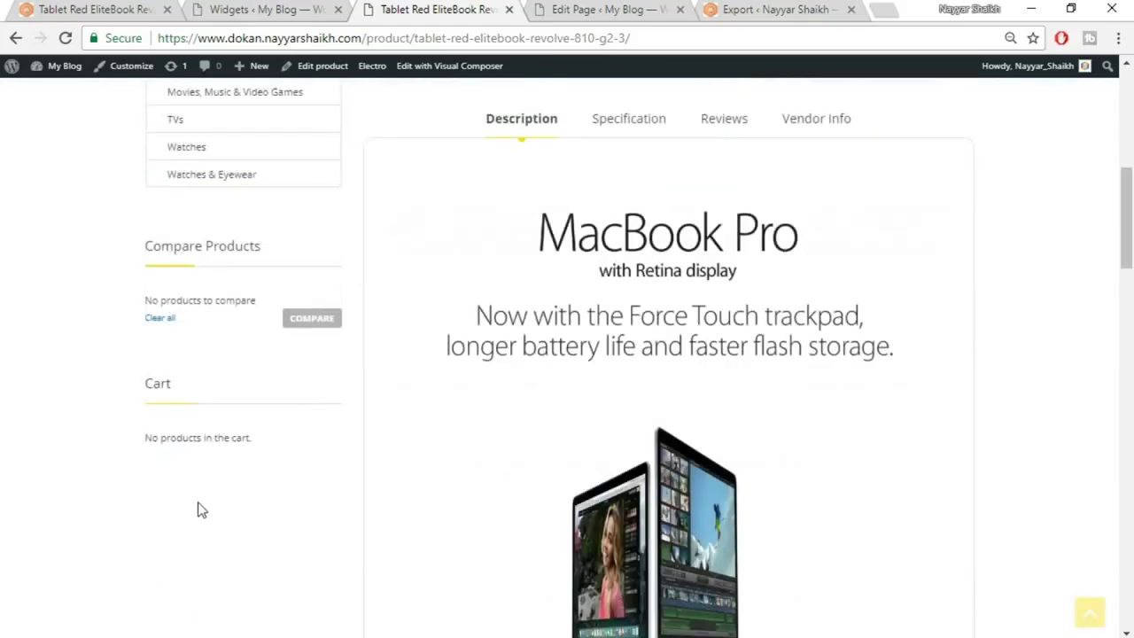
pyautogui.hotkey('ctrl', 'a')
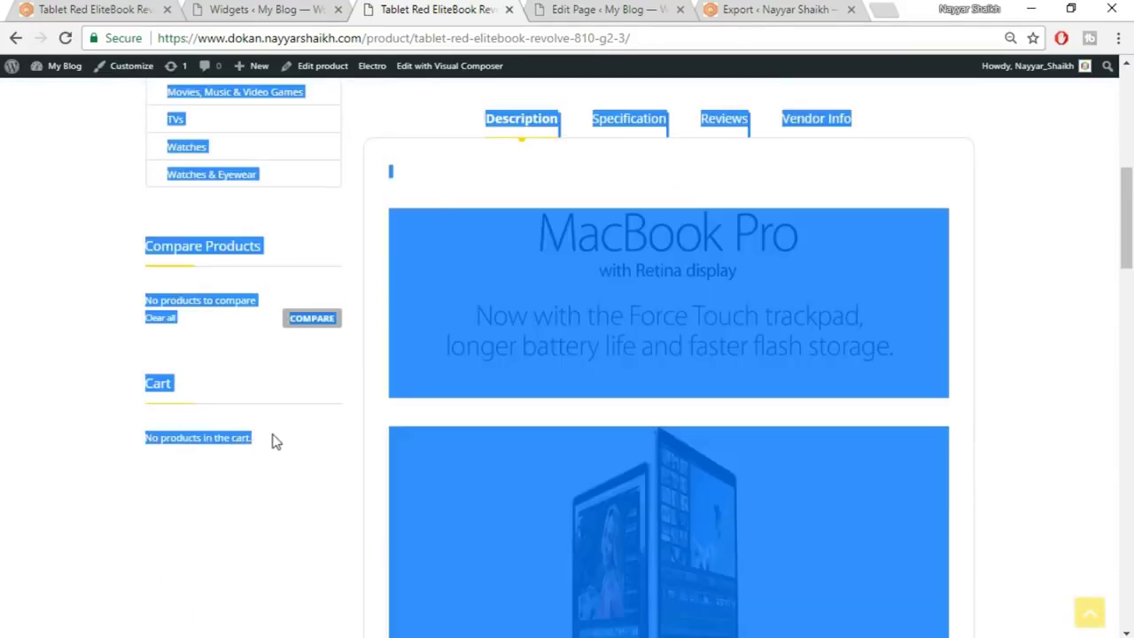
pyautogui.click(222, 439)
pyautogui.scroll(8, 200, 434)
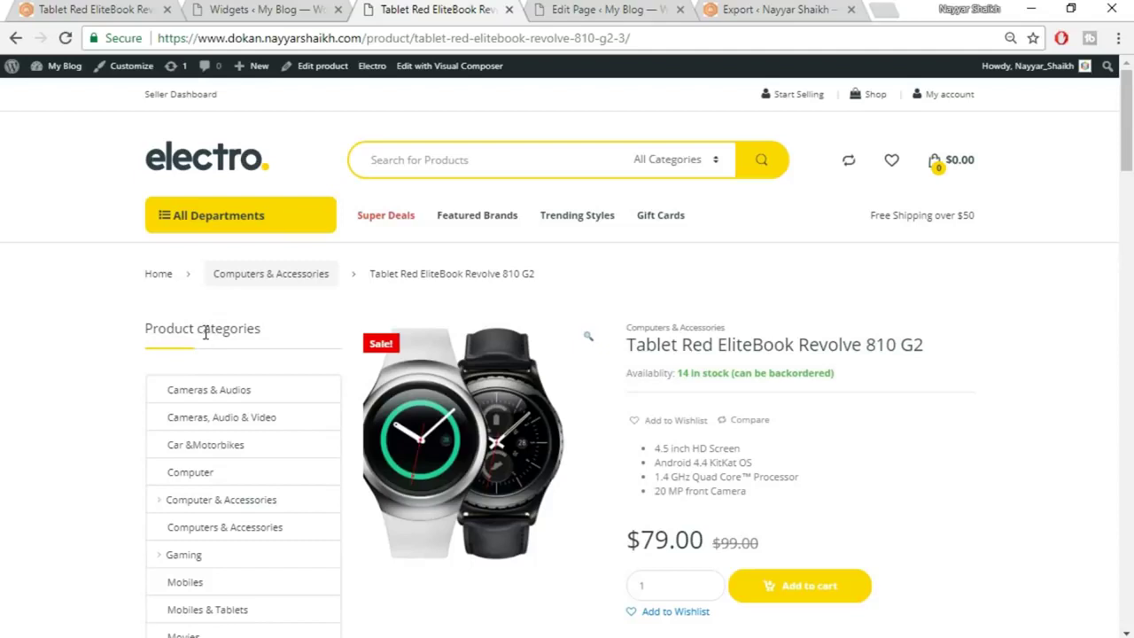
# - Open the Electro demo's FAQ page from its footer, then return to the Widgets admin page
pyautogui.click(31, 9)
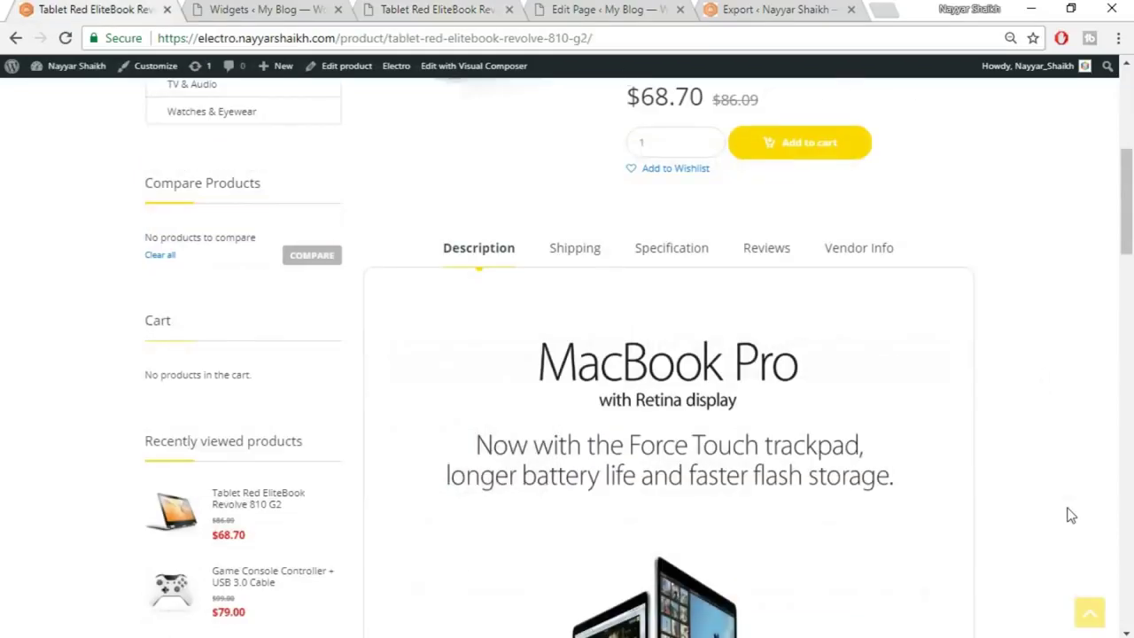
pyautogui.scroll(-15, 1070, 515)
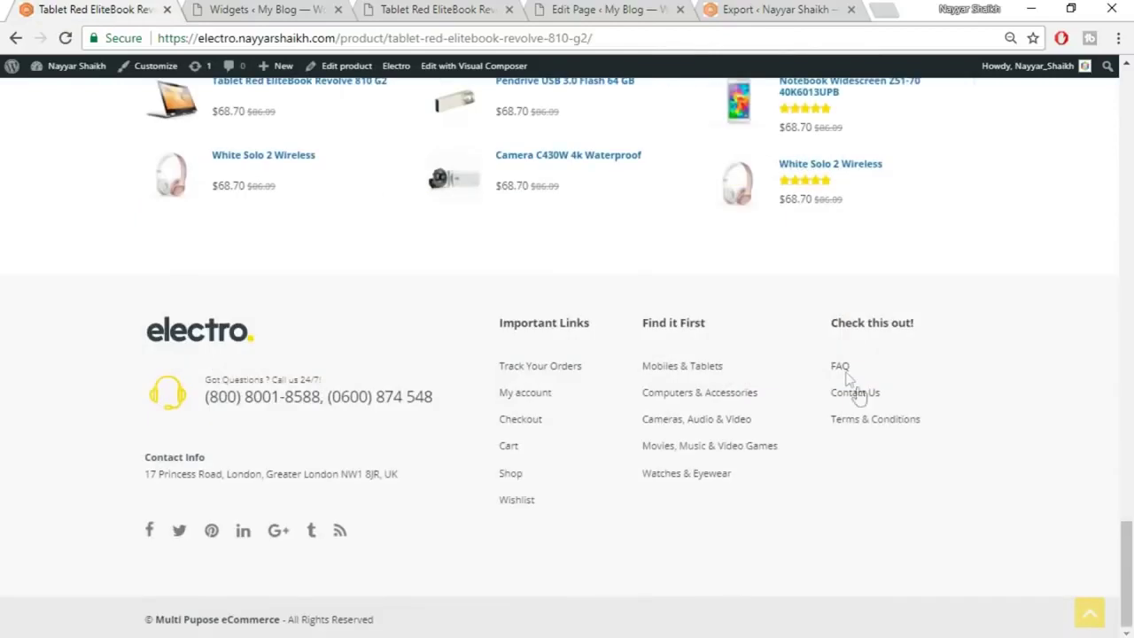
pyautogui.click(843, 371)
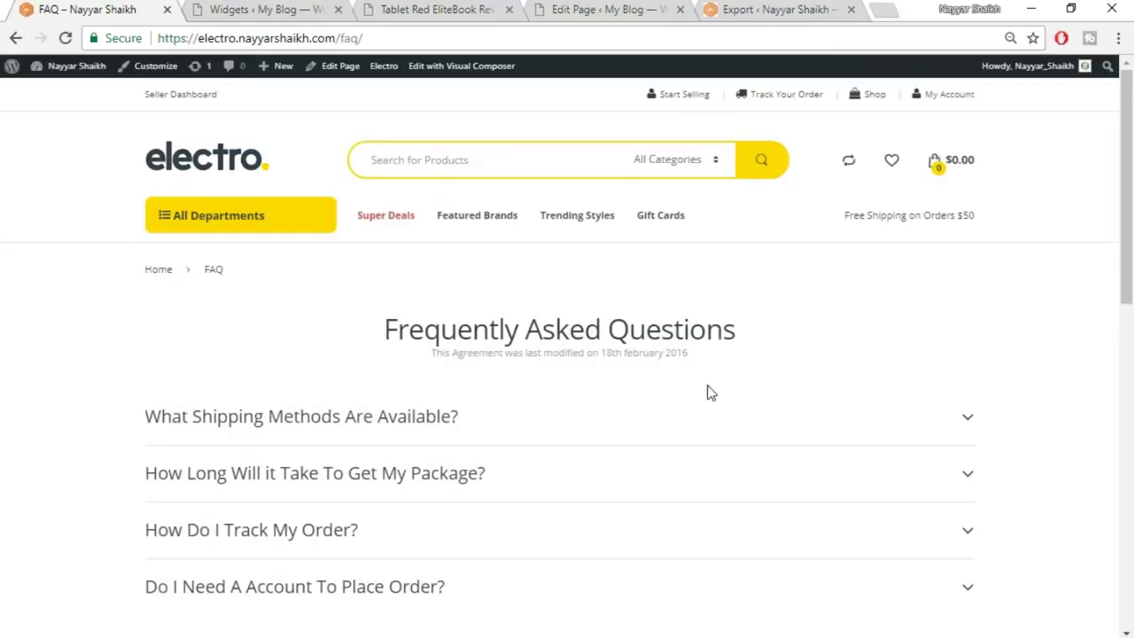
pyautogui.scroll(-2, 709, 392)
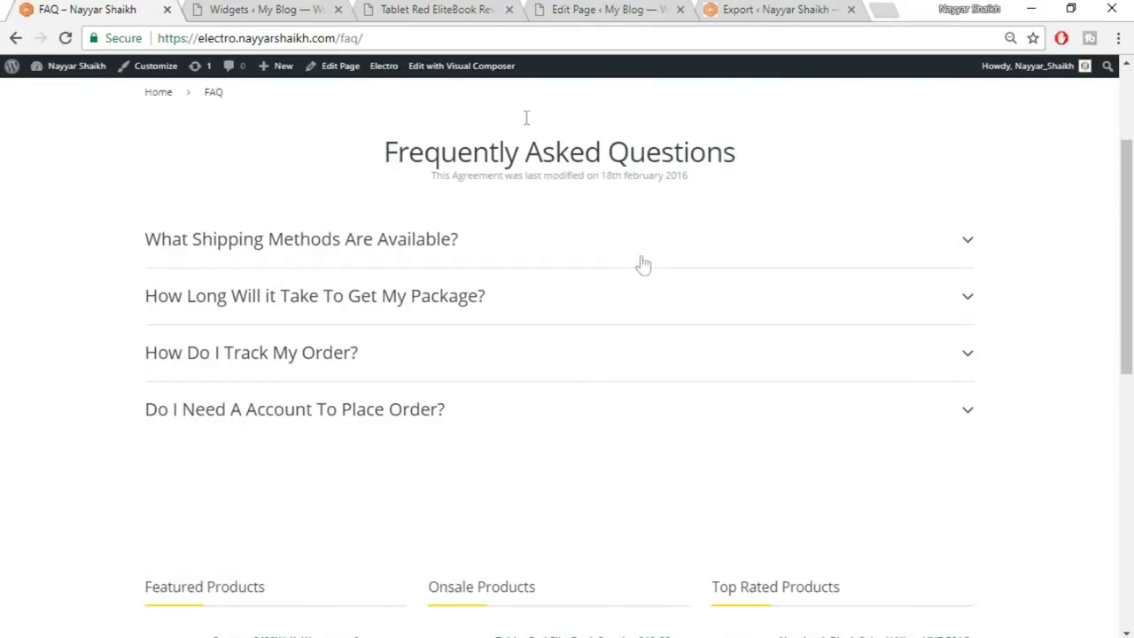
pyautogui.click(430, 9)
pyautogui.click(239, 8)
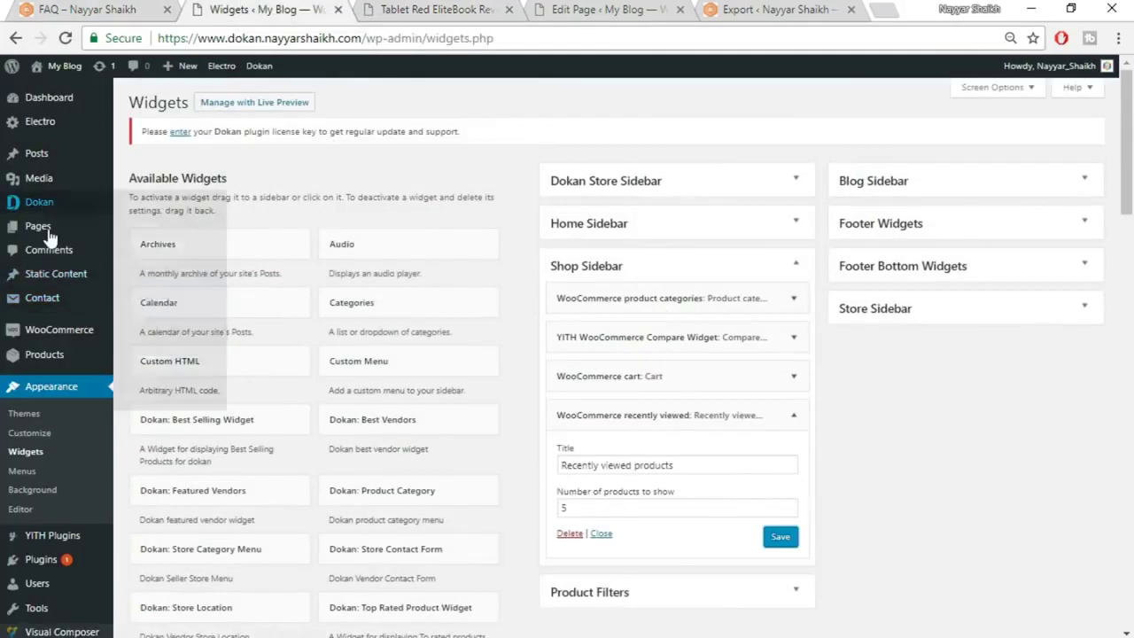
# - Create a new page titled 'FAQ' and add an FAQ element in the Visual Composer backend editor
pyautogui.moveTo(48, 237)
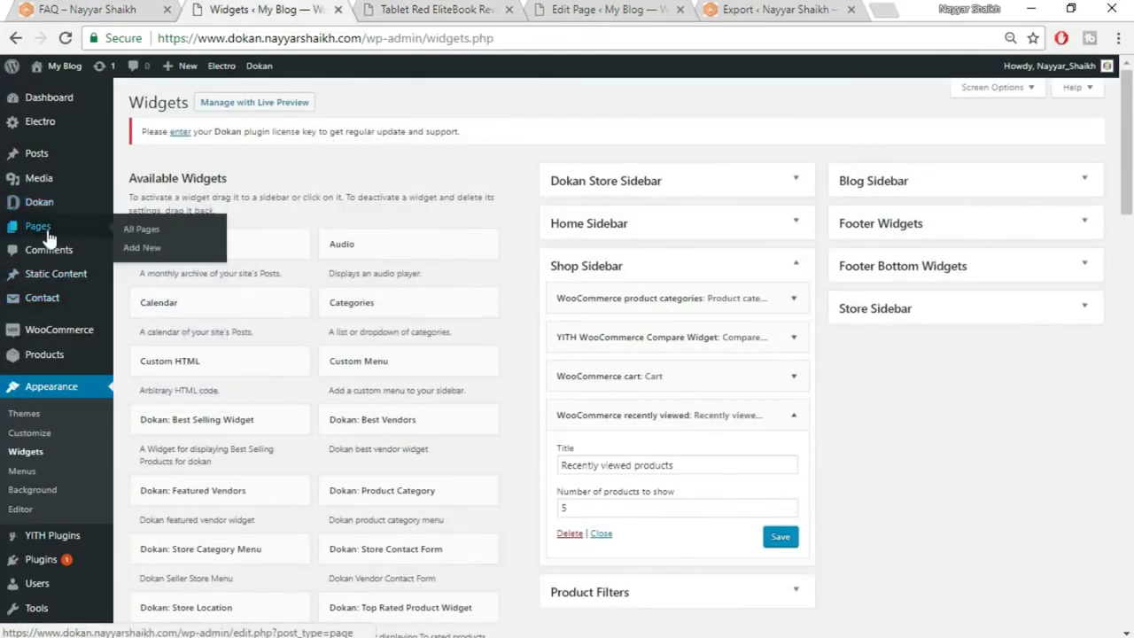
pyautogui.click(147, 251)
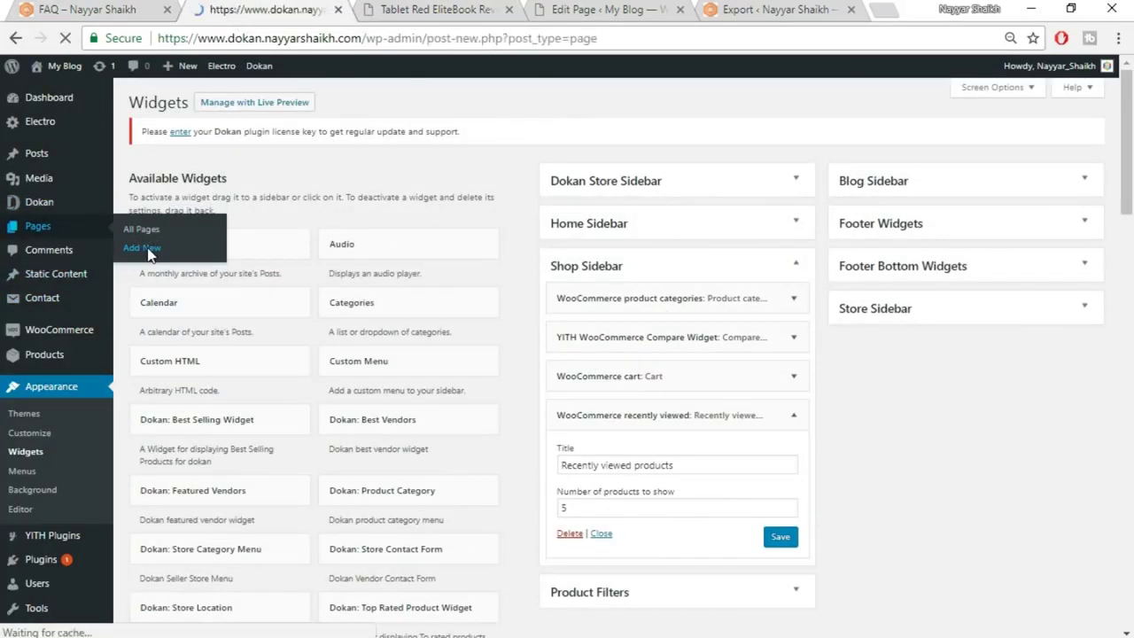
pyautogui.write('FAQ')
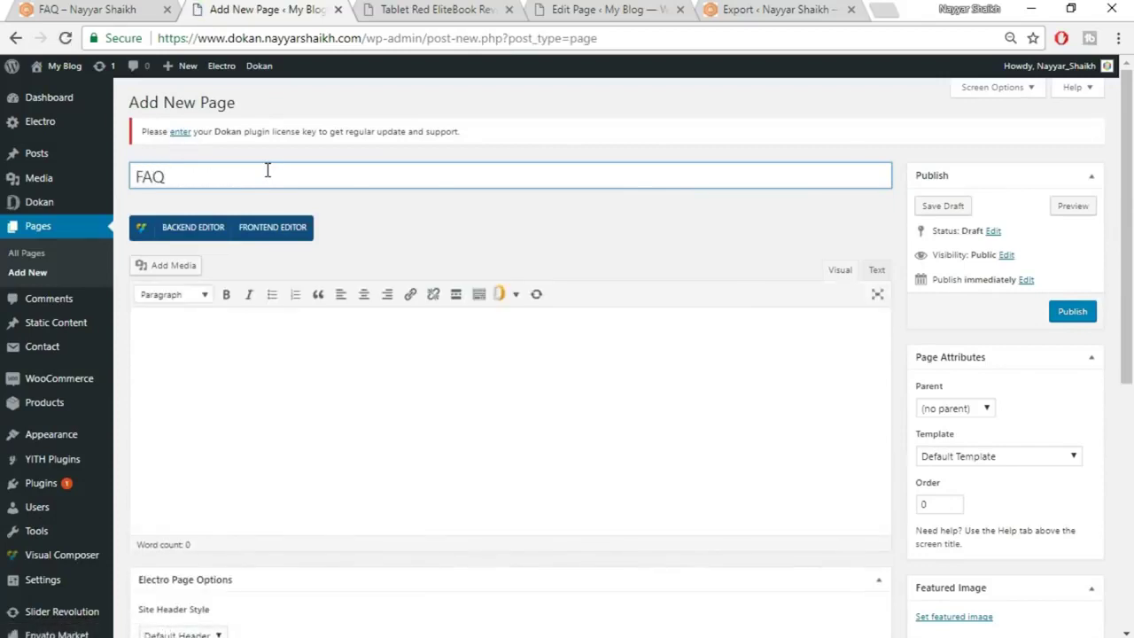
pyautogui.click(178, 243)
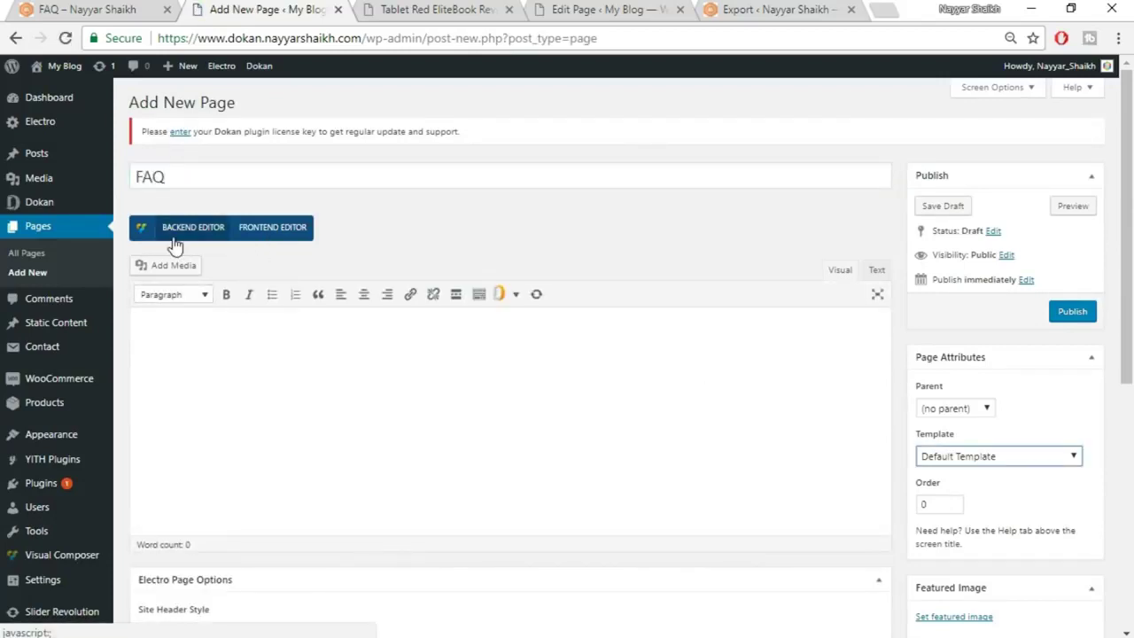
pyautogui.scroll(-1, 390, 452)
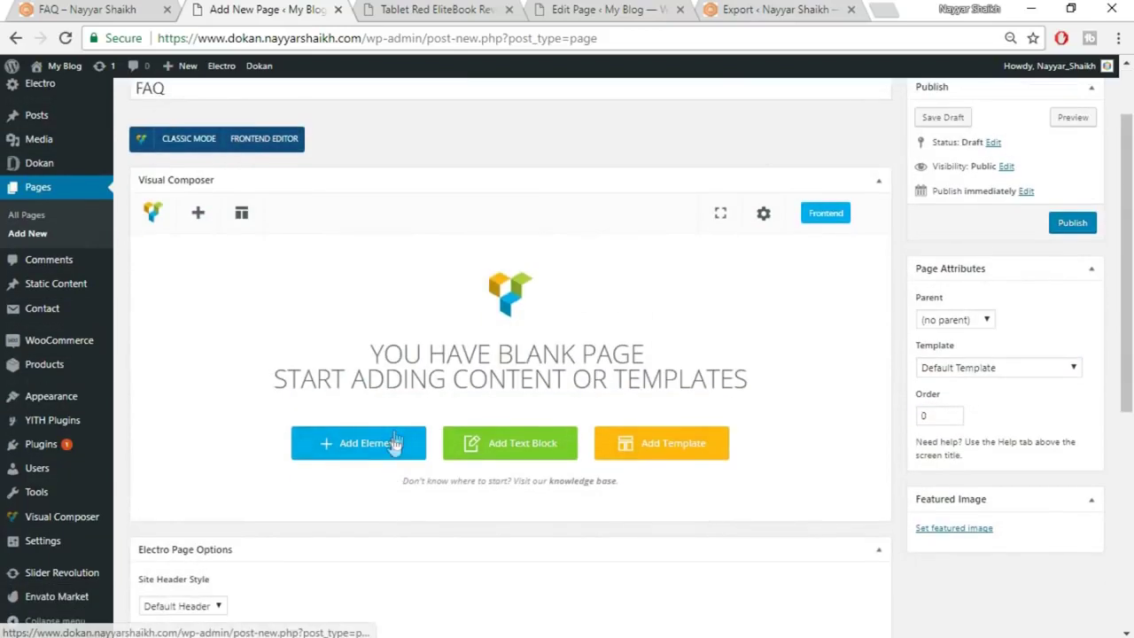
pyautogui.click(394, 445)
pyautogui.write('faq')
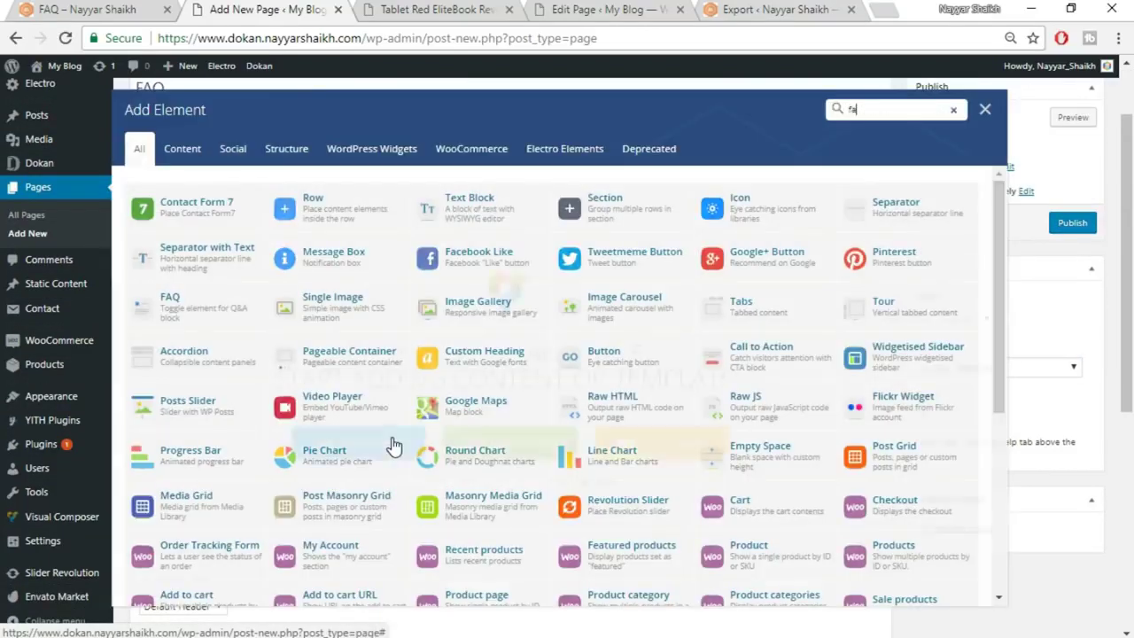
pyautogui.click(211, 213)
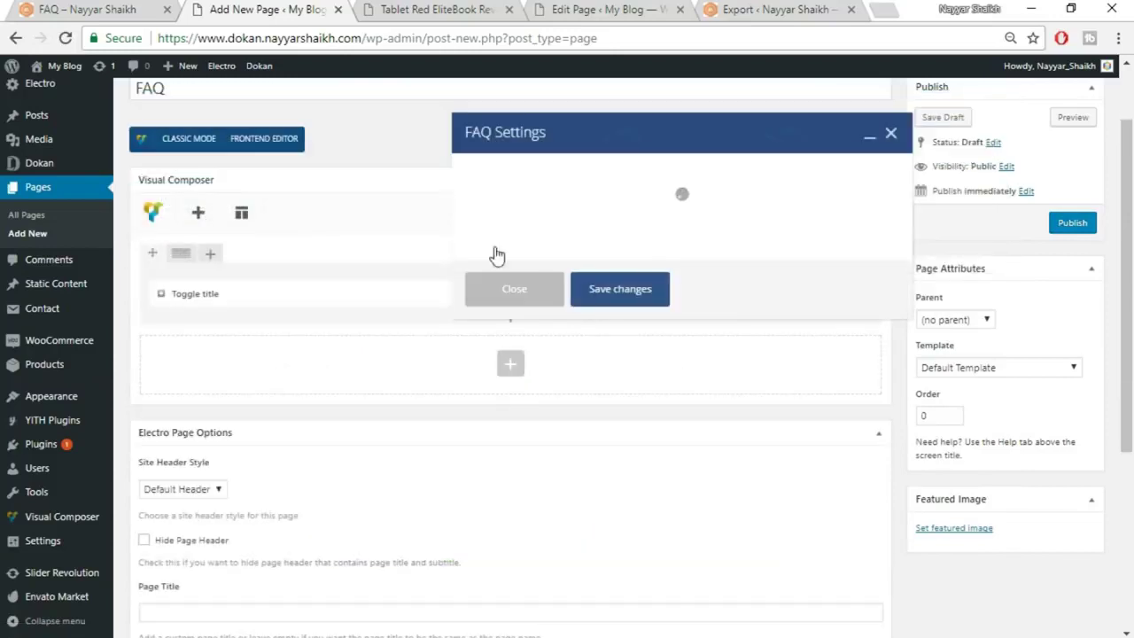
# - Set the toggle title to the package delivery question's first sentence, copied from the demo FAQ page
pyautogui.click(131, 10)
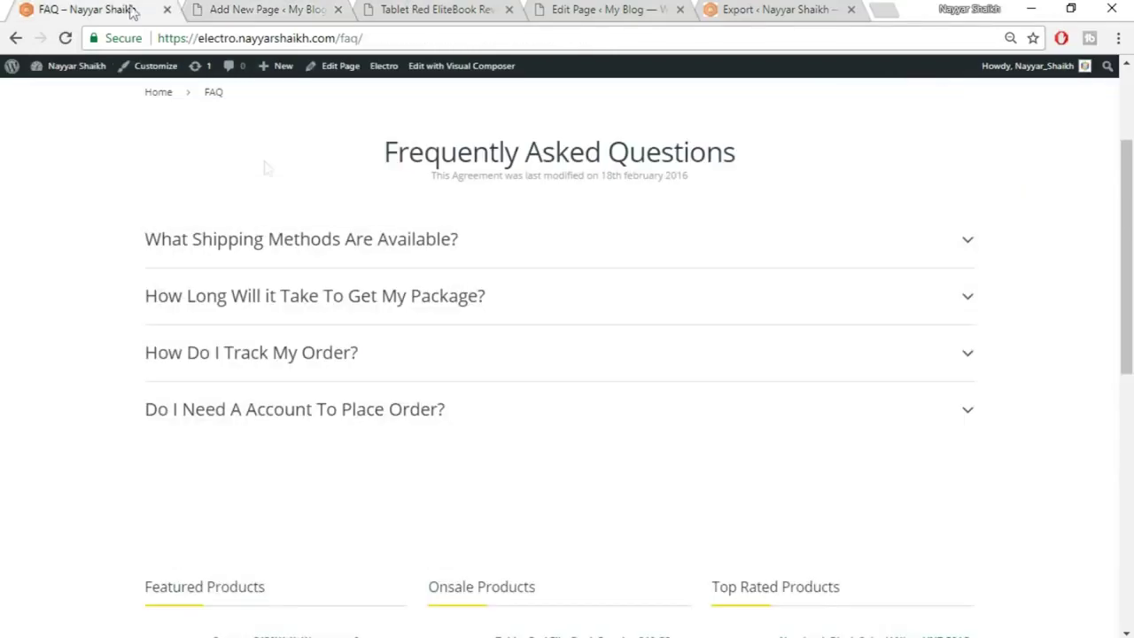
pyautogui.click(316, 247)
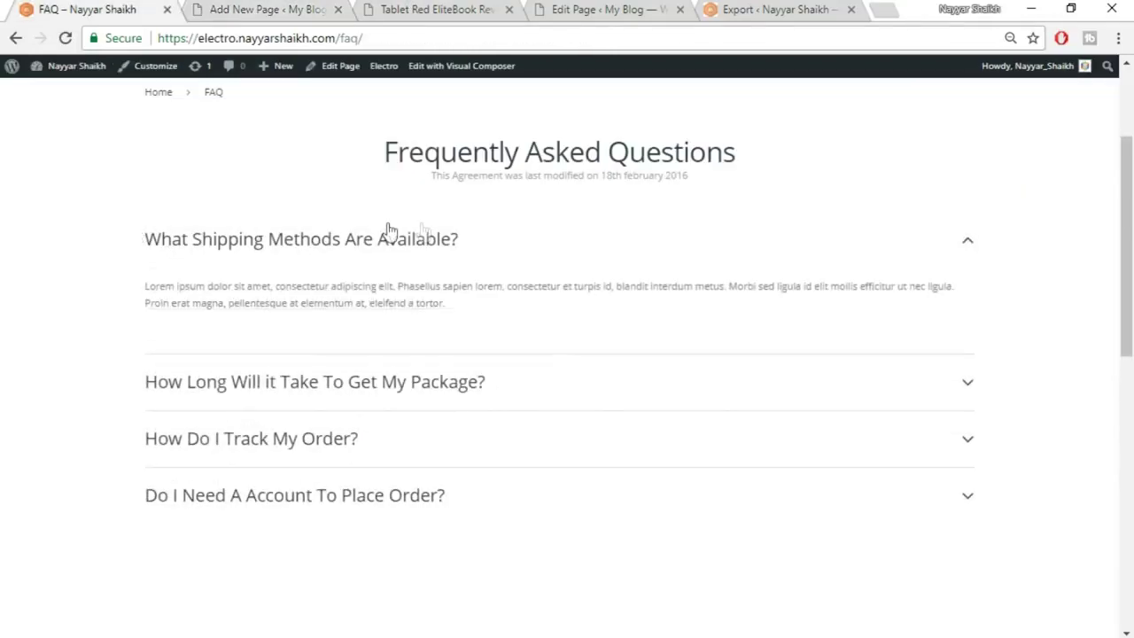
pyautogui.click(262, 256)
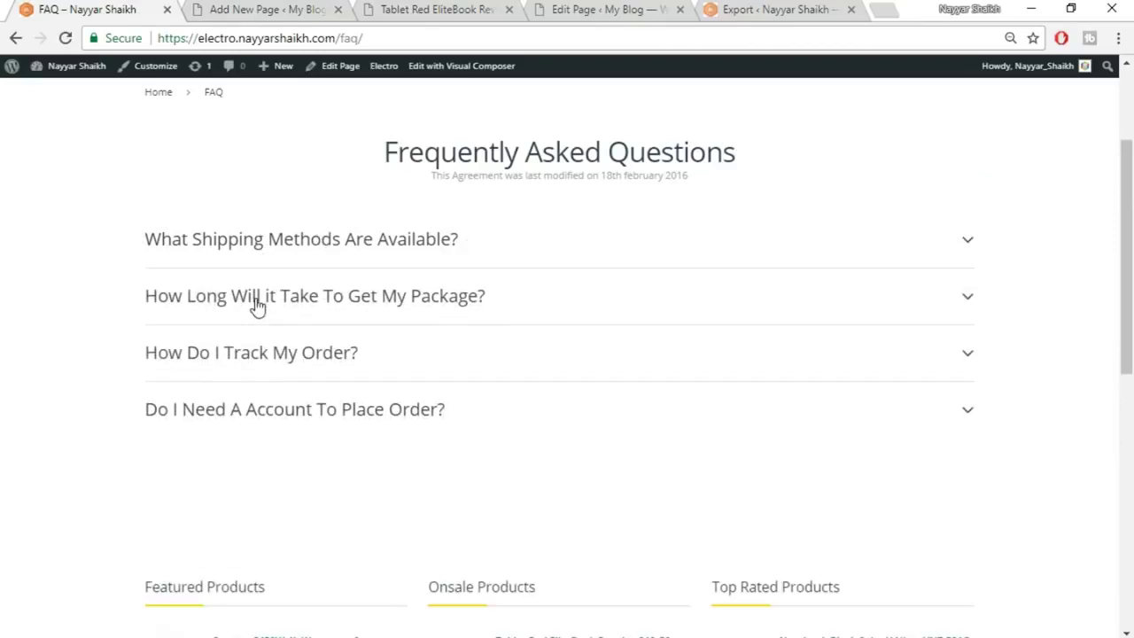
pyautogui.click(256, 307)
pyautogui.moveTo(137, 346); pyautogui.dragTo(369, 342)
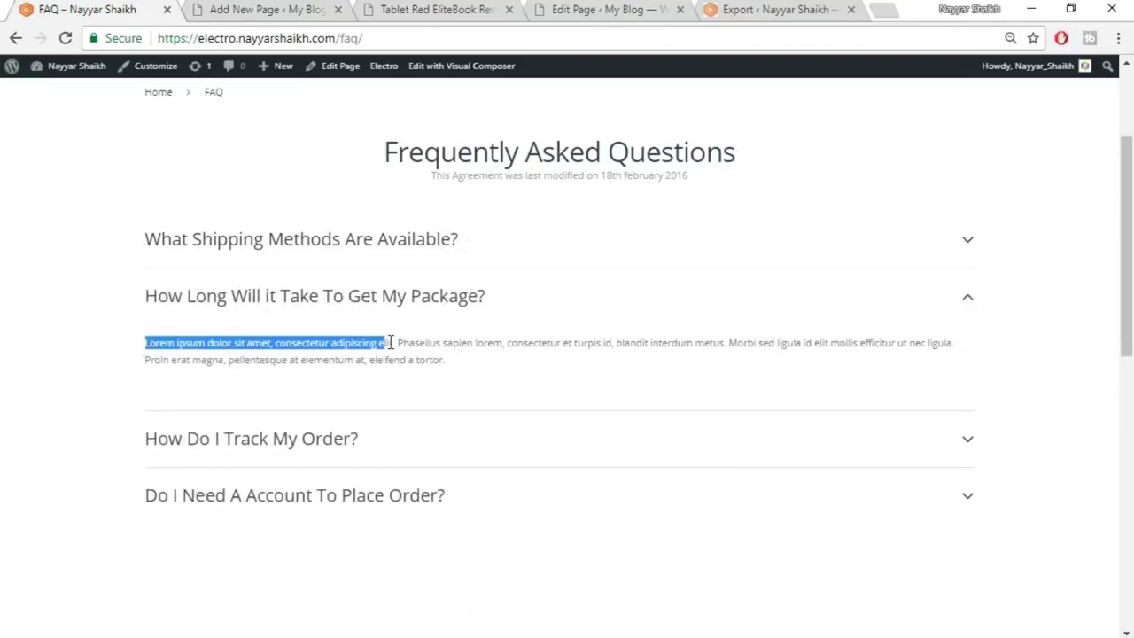
pyautogui.click(237, 7)
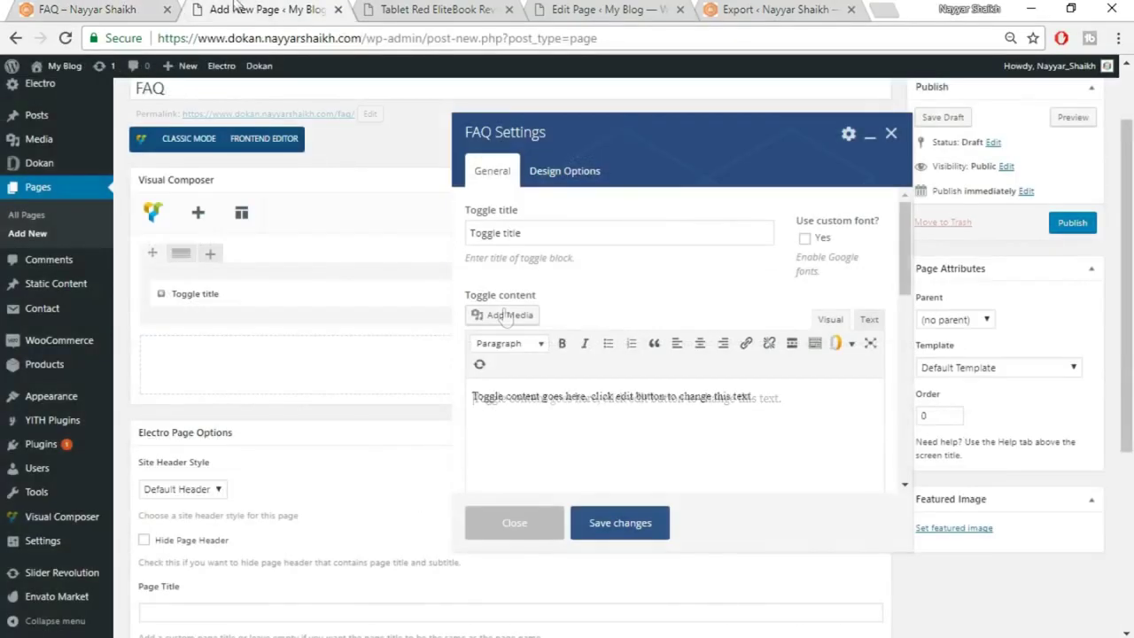
pyautogui.click(523, 233)
pyautogui.moveTo(523, 232); pyautogui.dragTo(470, 222)
pyautogui.write('Lorem ipsum dolor sit amet, consectetur adipiscing elit.')
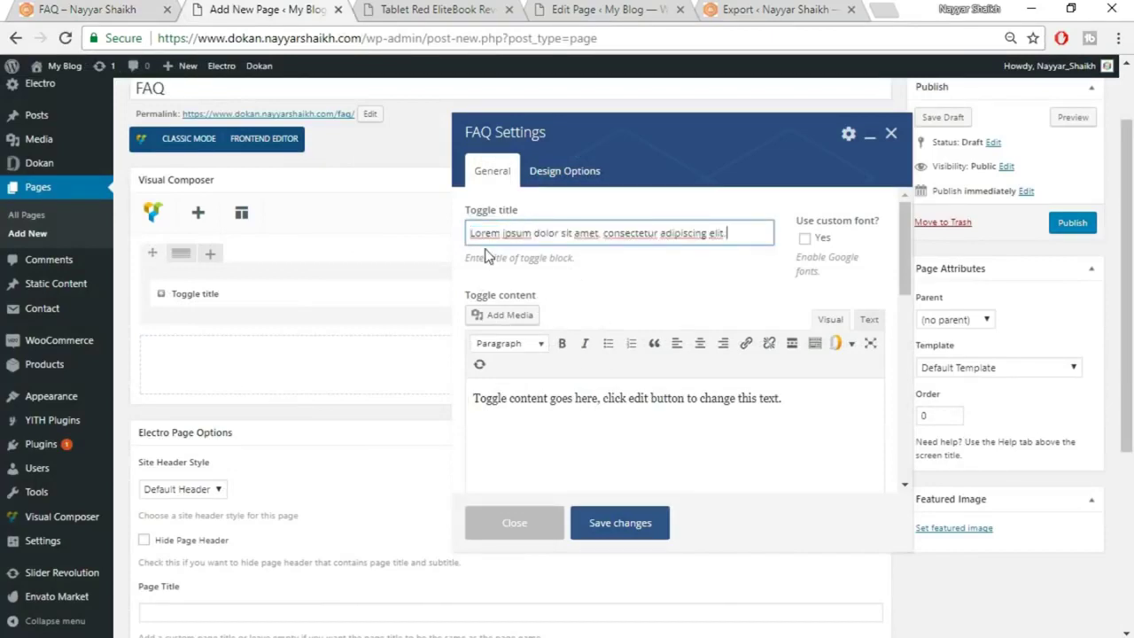
# - Fill the toggle content with the demo answer paragraph, remove the extra headings, and save
pyautogui.click(113, 7)
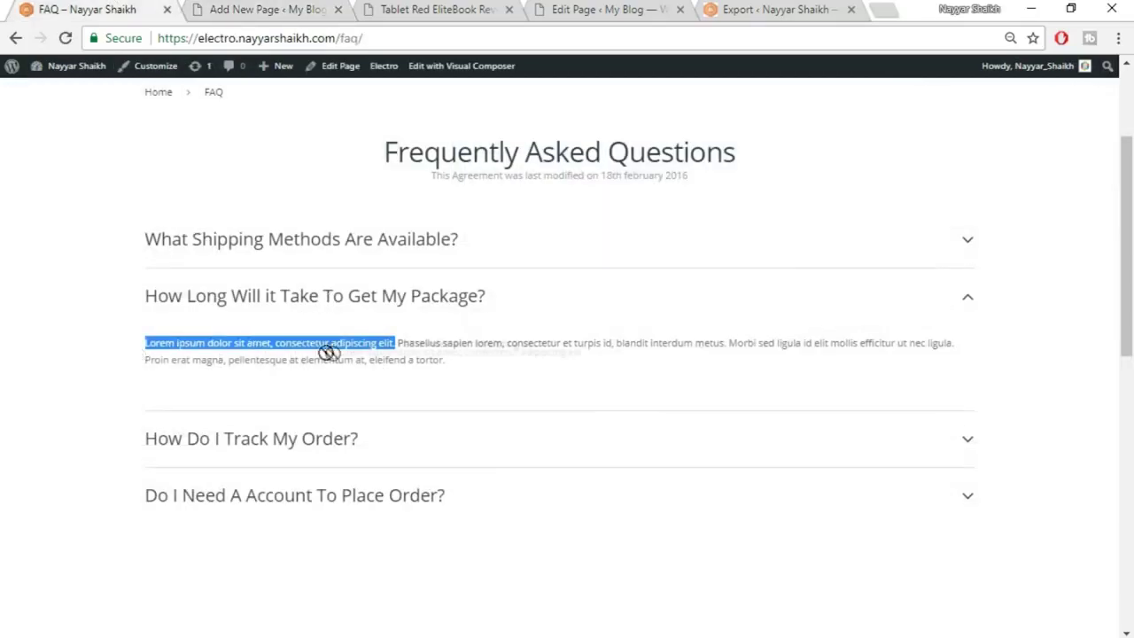
pyautogui.tripleClick(338, 357)
pyautogui.click(301, 18)
pyautogui.tripleClick(599, 430)
pyautogui.hotkey('ctrl', 'v')
pyautogui.moveTo(478, 449); pyautogui.dragTo(818, 528)
pyautogui.press('BackSpace')
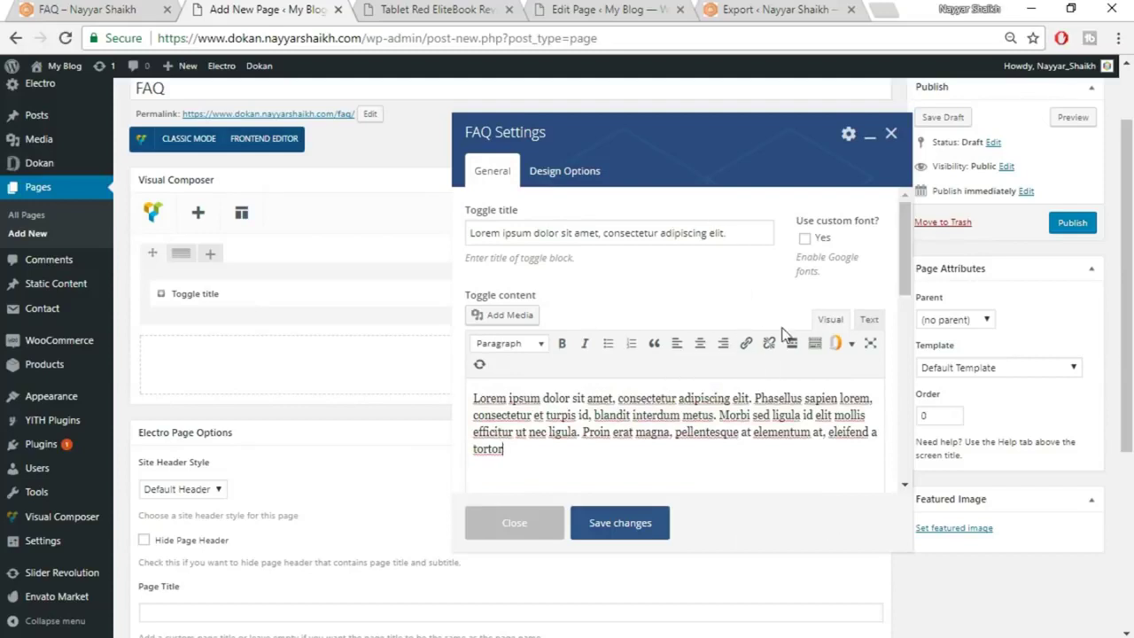
pyautogui.click(620, 523)
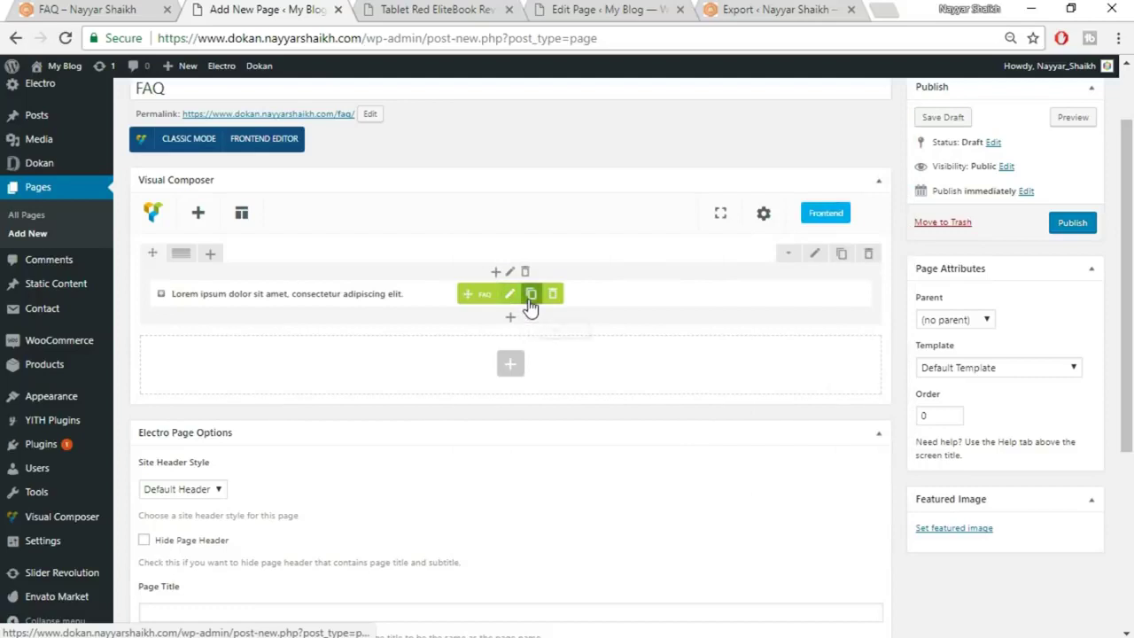
# - Duplicate the FAQ toggle four times and publish the FAQ page
pyautogui.click(530, 301)
pyautogui.click(530, 299)
pyautogui.click(530, 300)
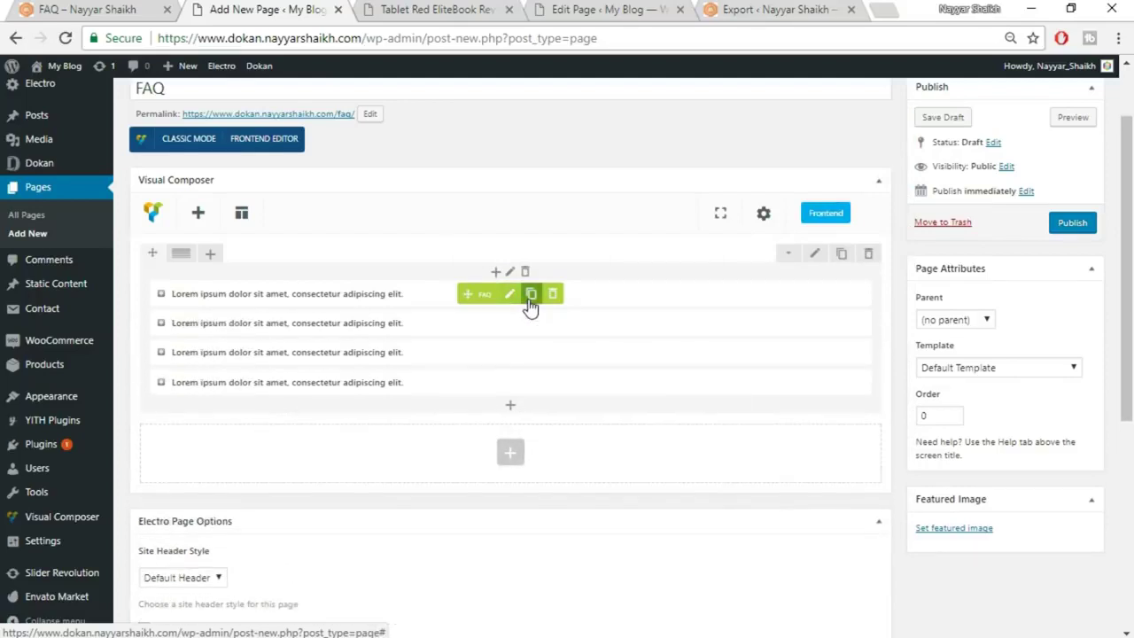
pyautogui.click(530, 300)
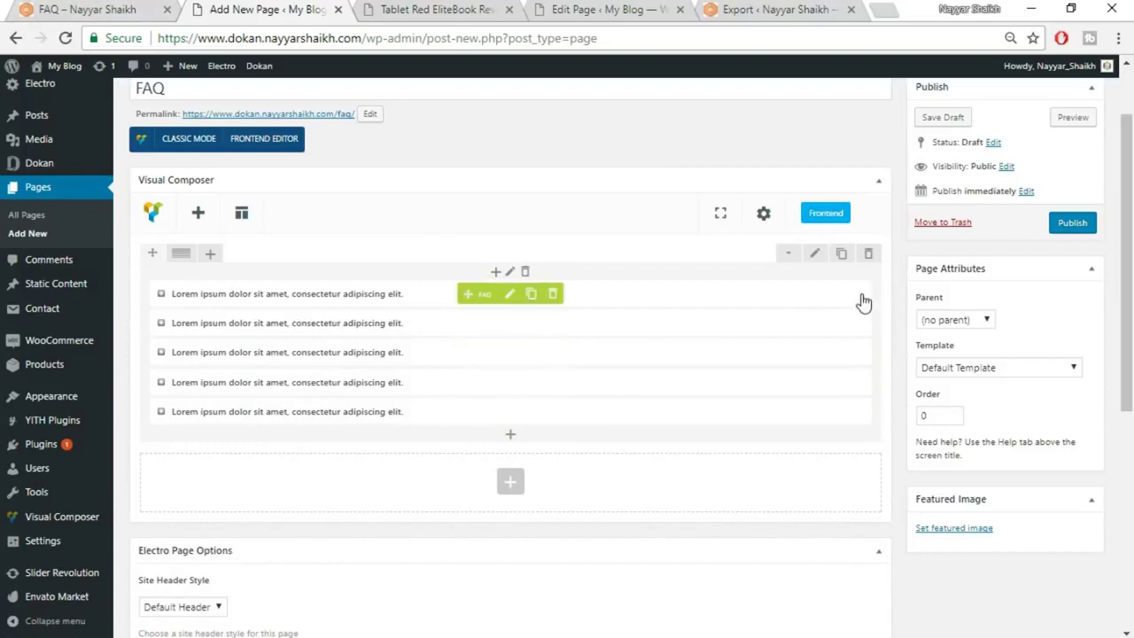
pyautogui.scroll(-5, 840, 357)
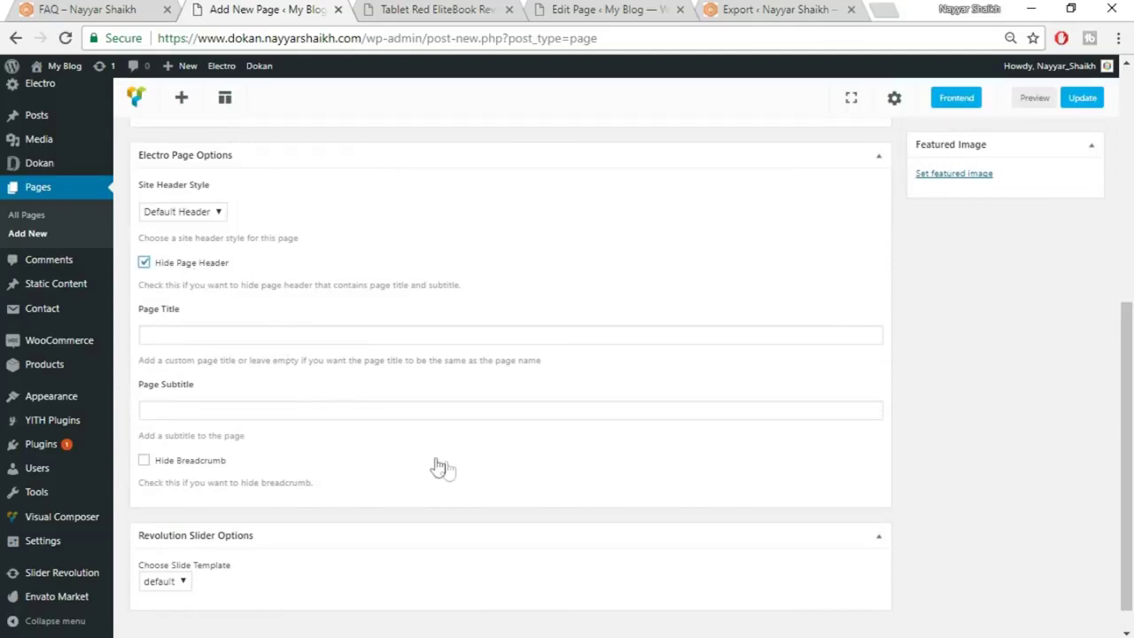
pyautogui.scroll(3, 595, 308)
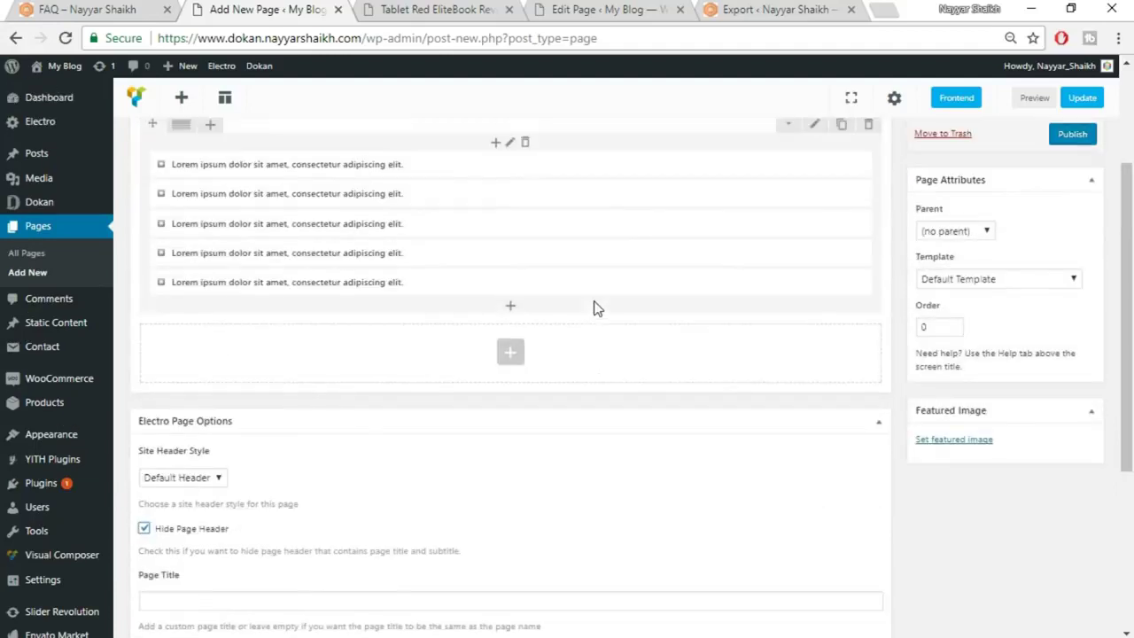
pyautogui.scroll(3, 595, 306)
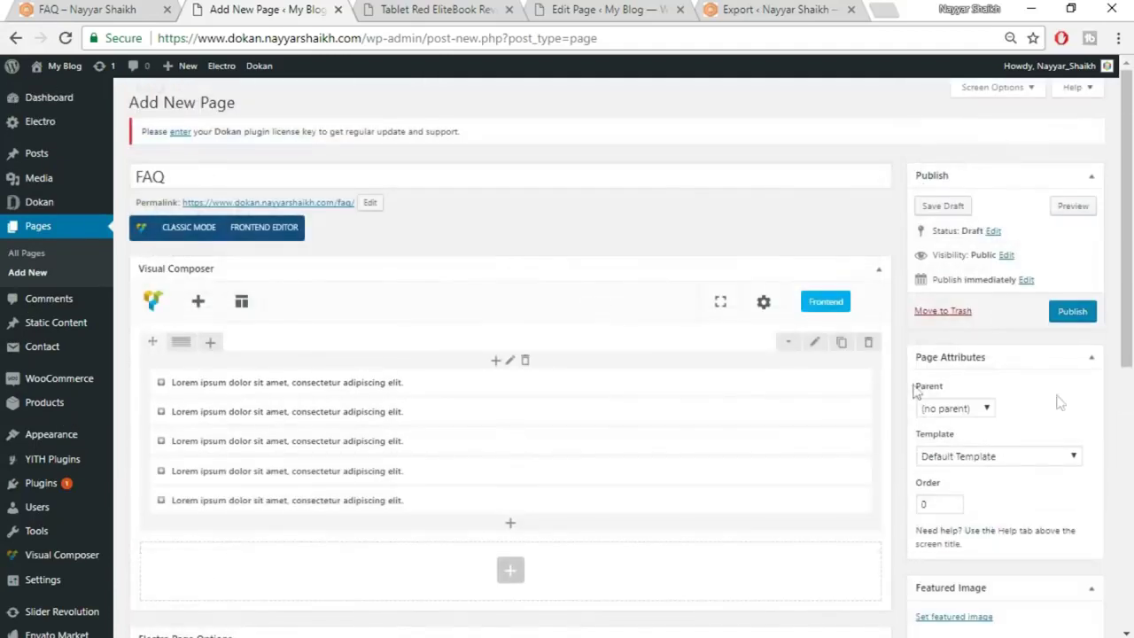
pyautogui.click(1072, 321)
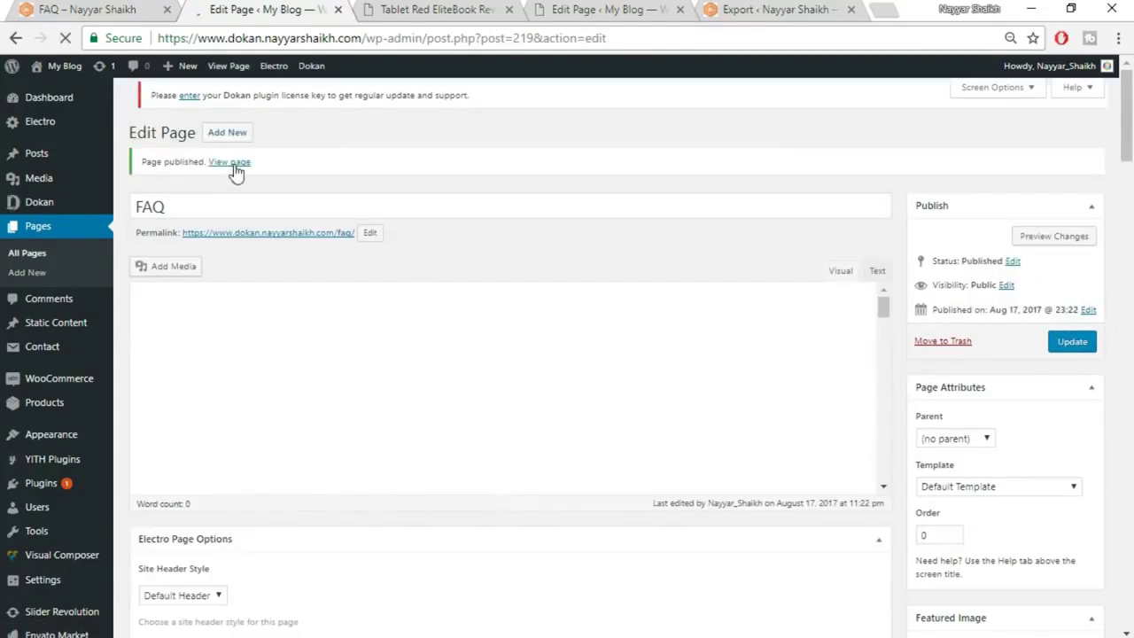
# - View the published FAQ page in a new tab and test expanding the first question
pyautogui.rightClick(235, 168)
pyautogui.click(259, 177)
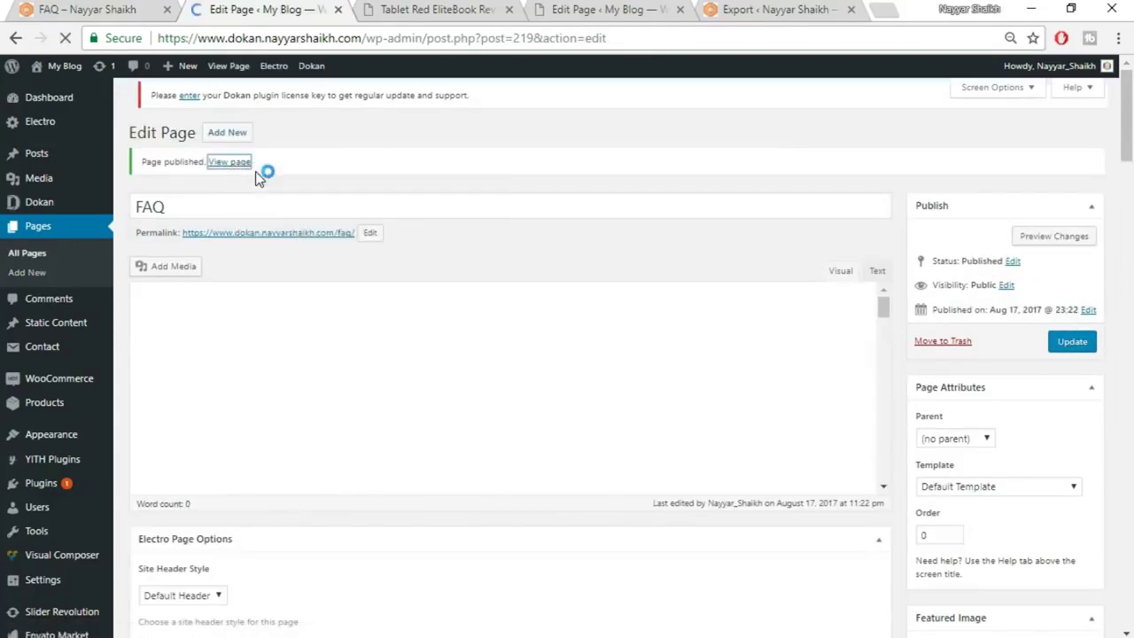
pyautogui.click(376, 8)
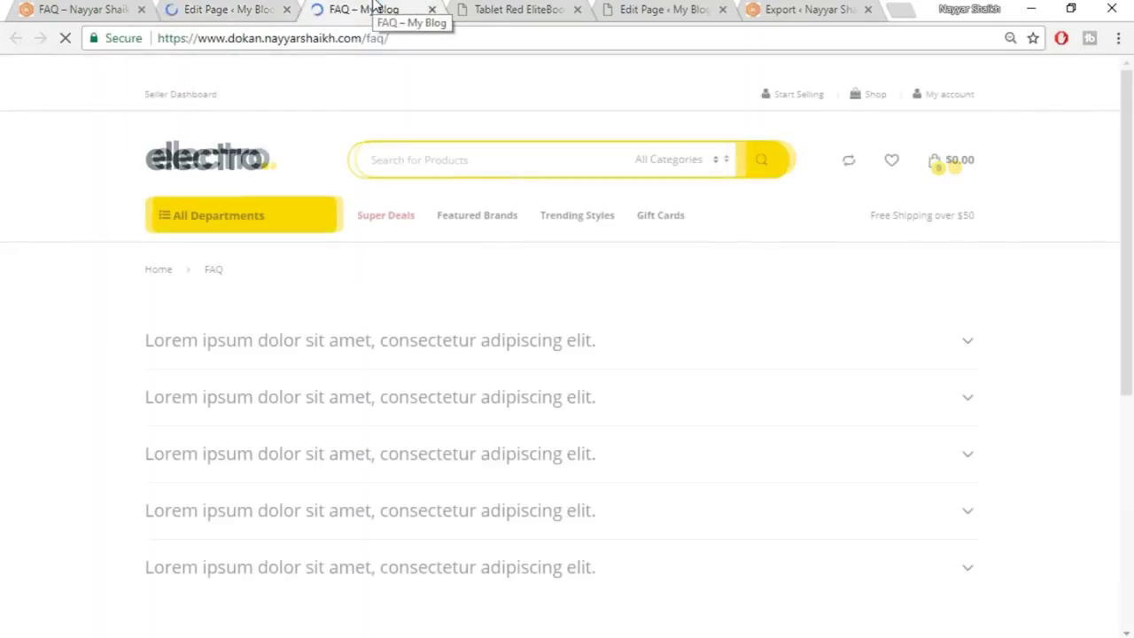
pyautogui.scroll(-4, 724, 446)
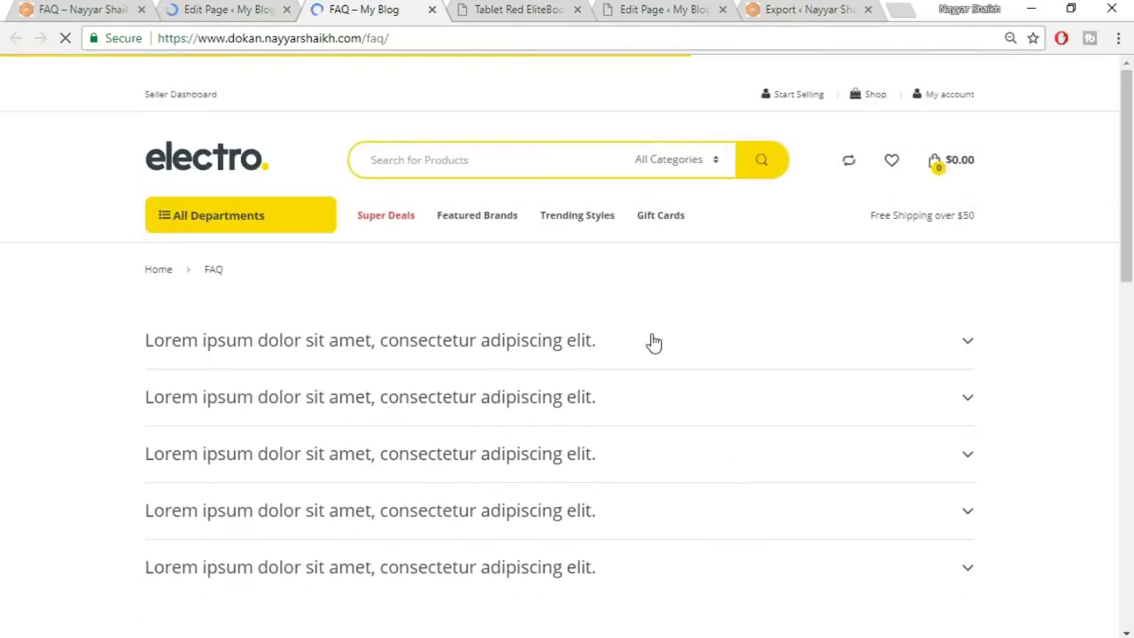
pyautogui.scroll(-1, 771, 372)
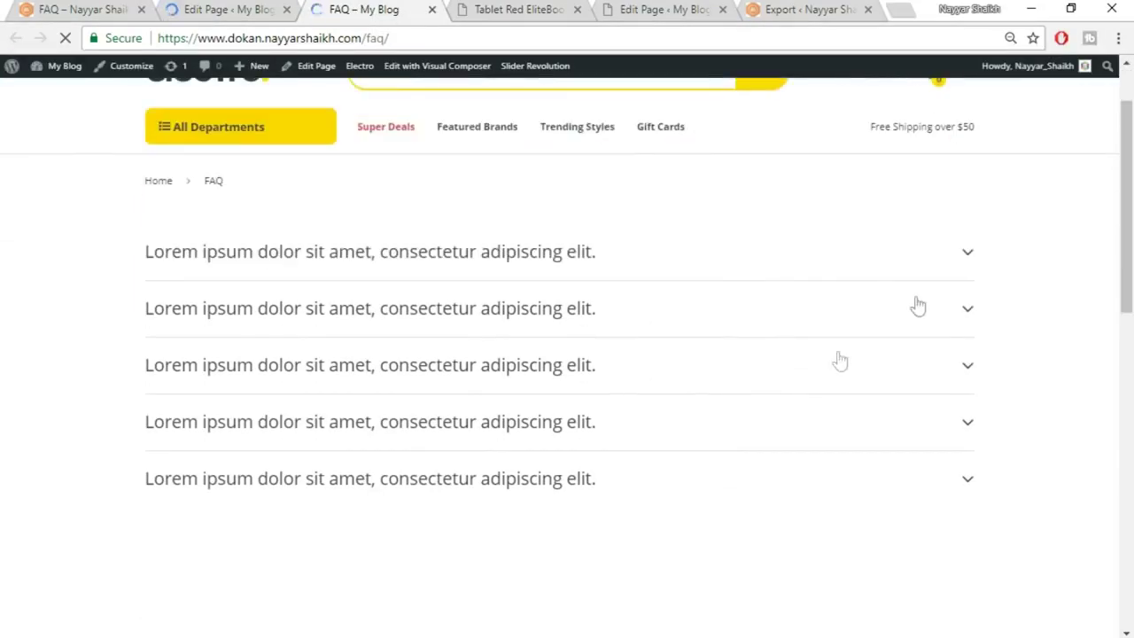
pyautogui.click(967, 263)
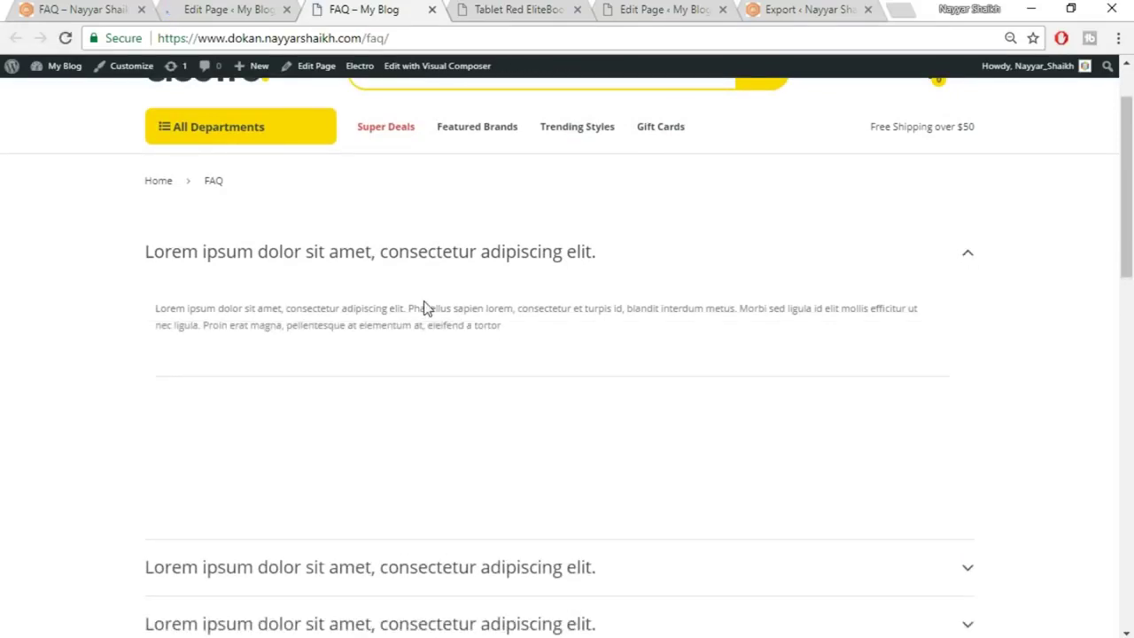
pyautogui.click(772, 268)
pyautogui.scroll(2, 549, 400)
# - Review the demo site's Contact Us page with its map and message form, then return to the editor
pyautogui.click(261, 9)
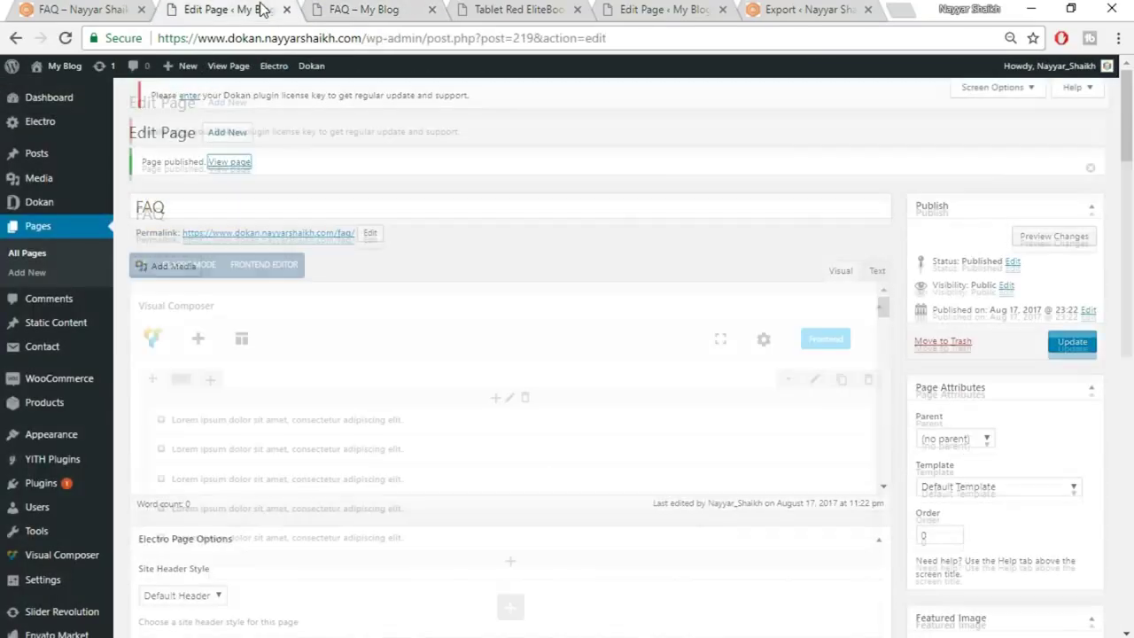
pyautogui.hotkey('ctrl', 'shift', 'Tab')
pyautogui.scroll(-3, 883, 377)
pyautogui.scroll(-5, 964, 495)
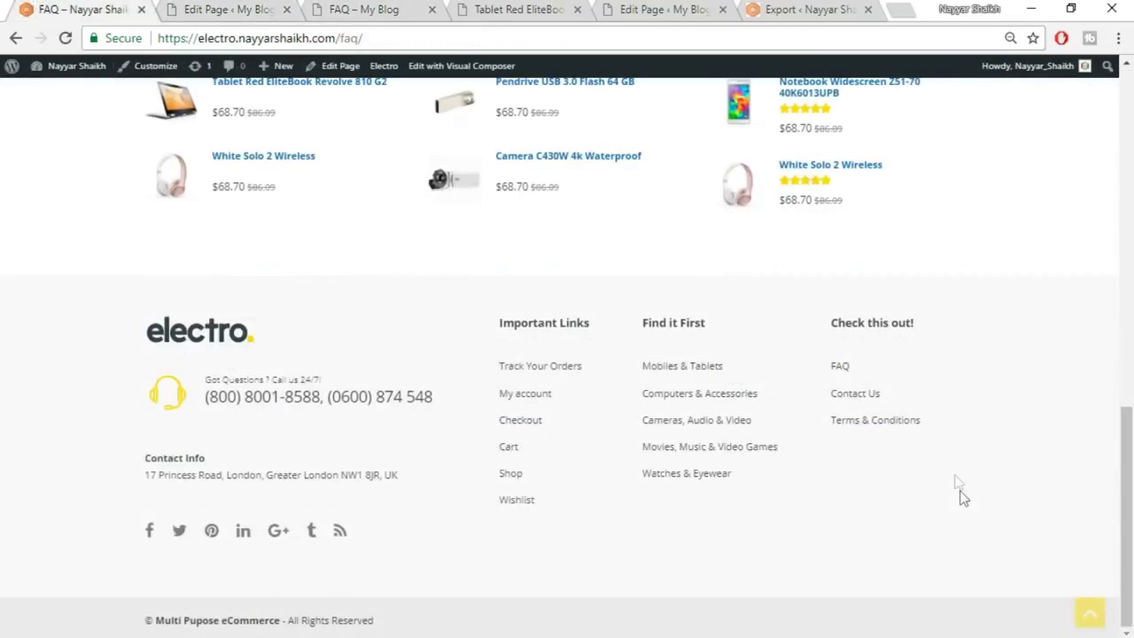
pyautogui.click(864, 394)
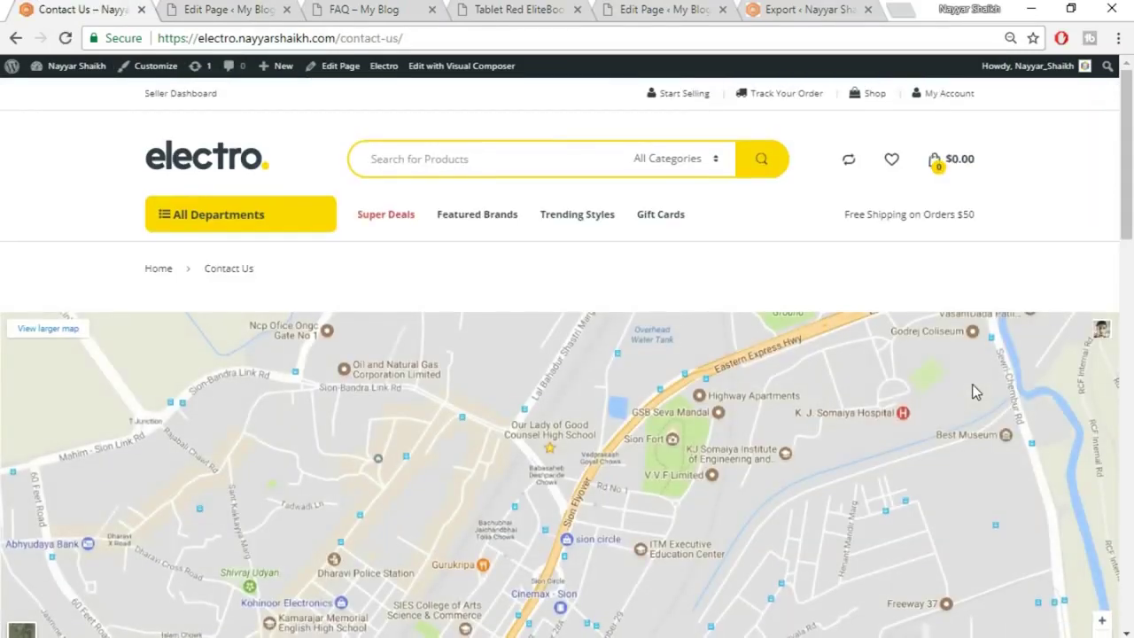
pyautogui.scroll(-2, 975, 392)
pyautogui.scroll(-4, 754, 443)
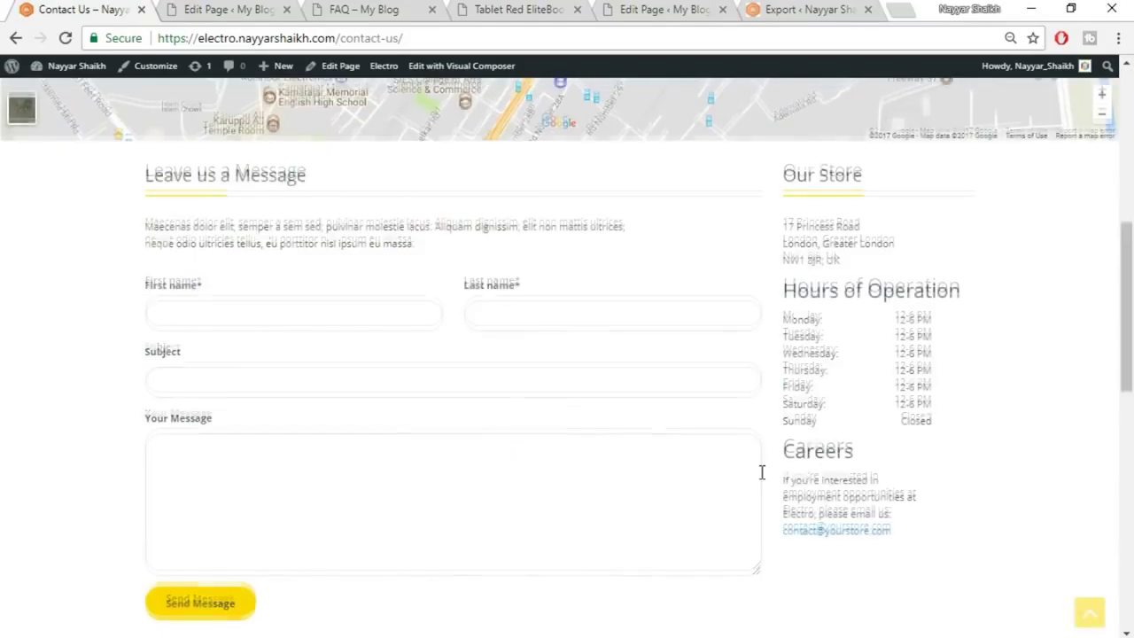
pyautogui.scroll(6, 762, 471)
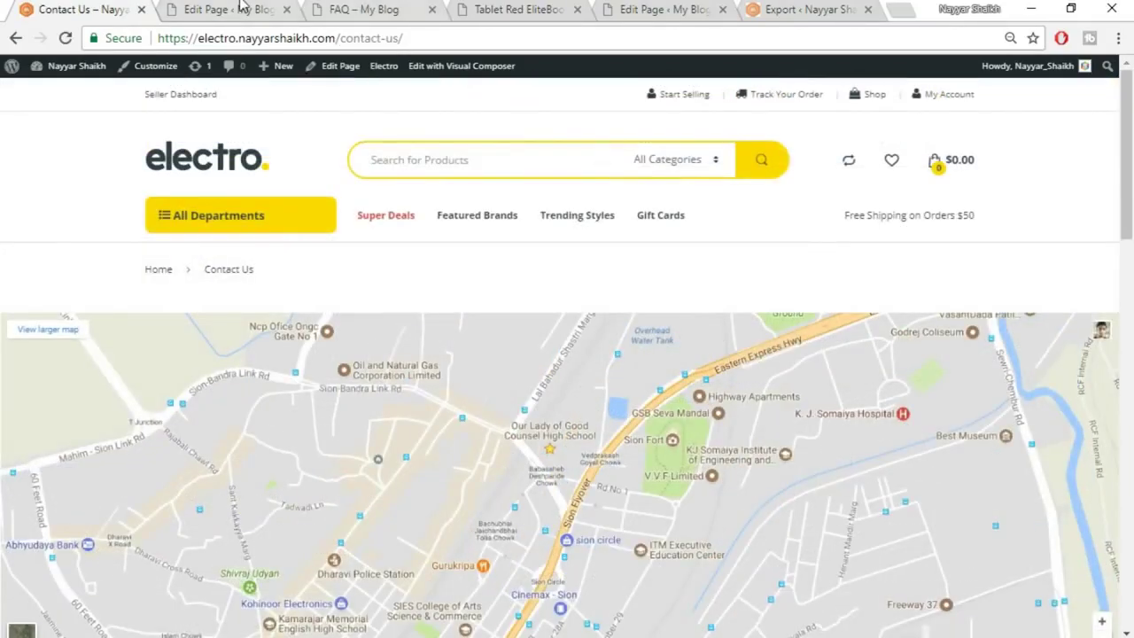
pyautogui.click(222, 9)
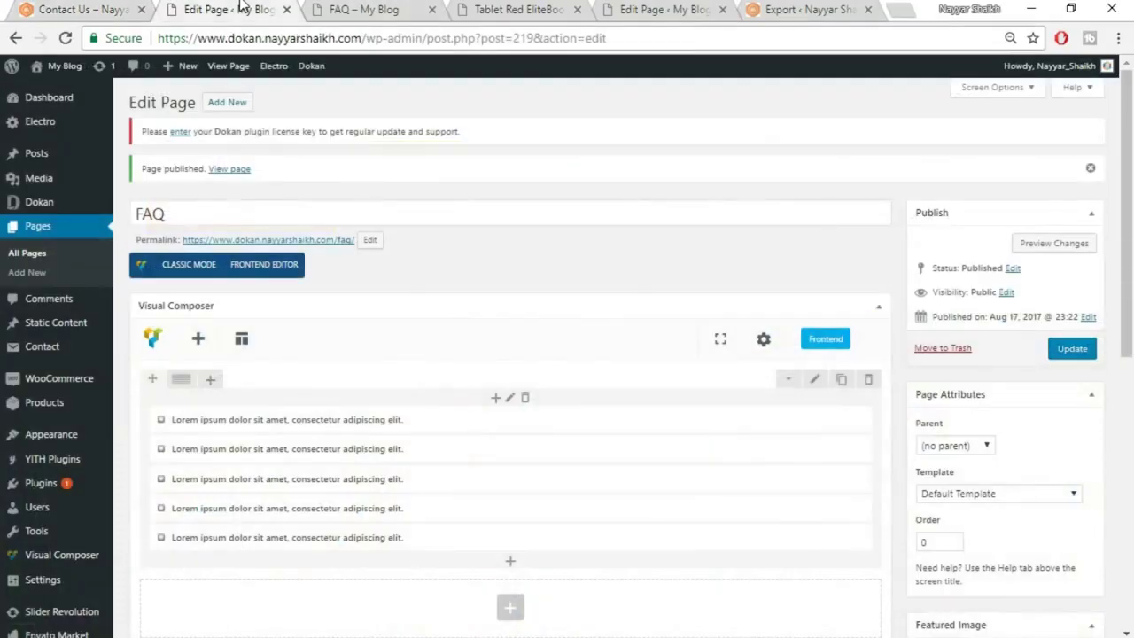
# - Create a new page titled 'Contact Us' in the Visual Composer backend editor
pyautogui.click(233, 108)
pyautogui.write('Contact Us')
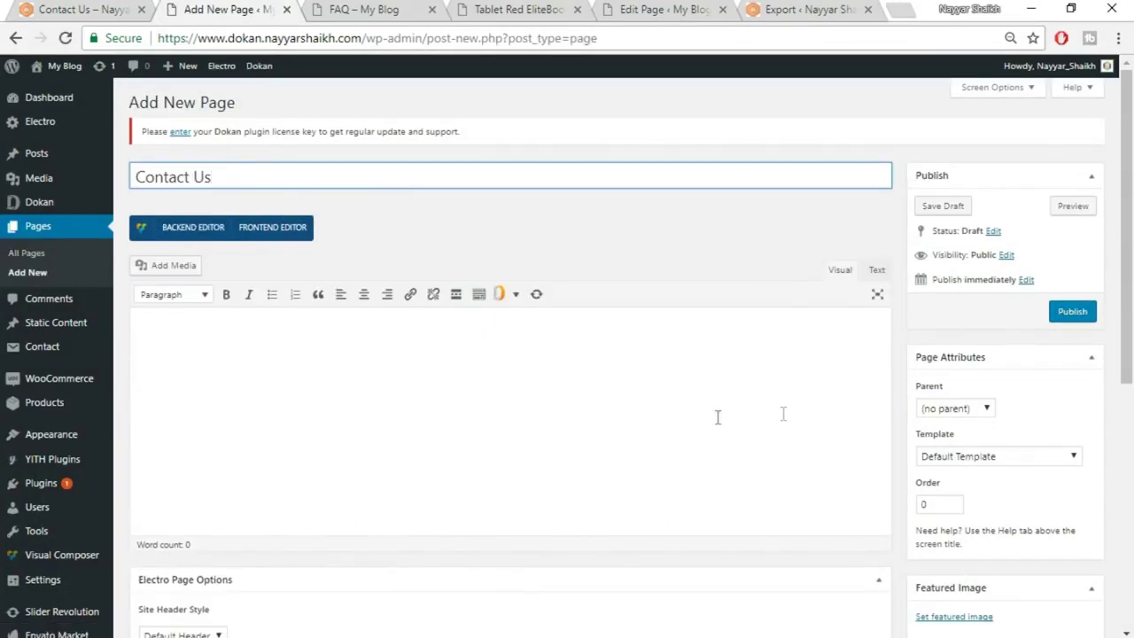
pyautogui.scroll(-1, 783, 413)
pyautogui.click(190, 139)
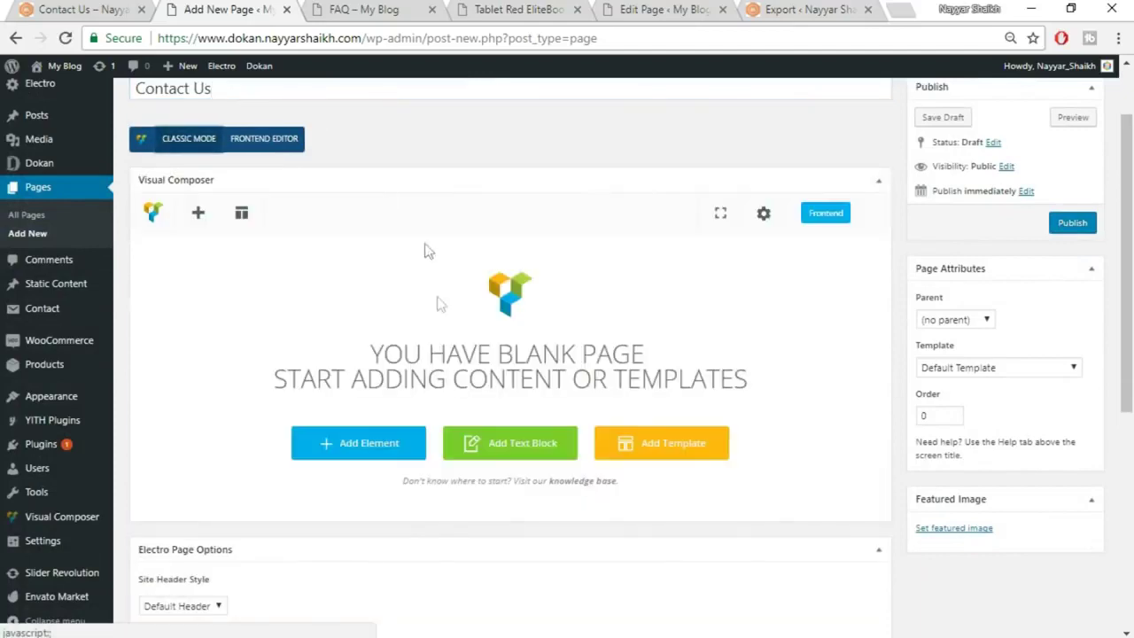
# - Add a Google Maps element, enlarge its embed iframe box, and start typing map.goo in a new tab
pyautogui.click(354, 443)
pyautogui.write('map')
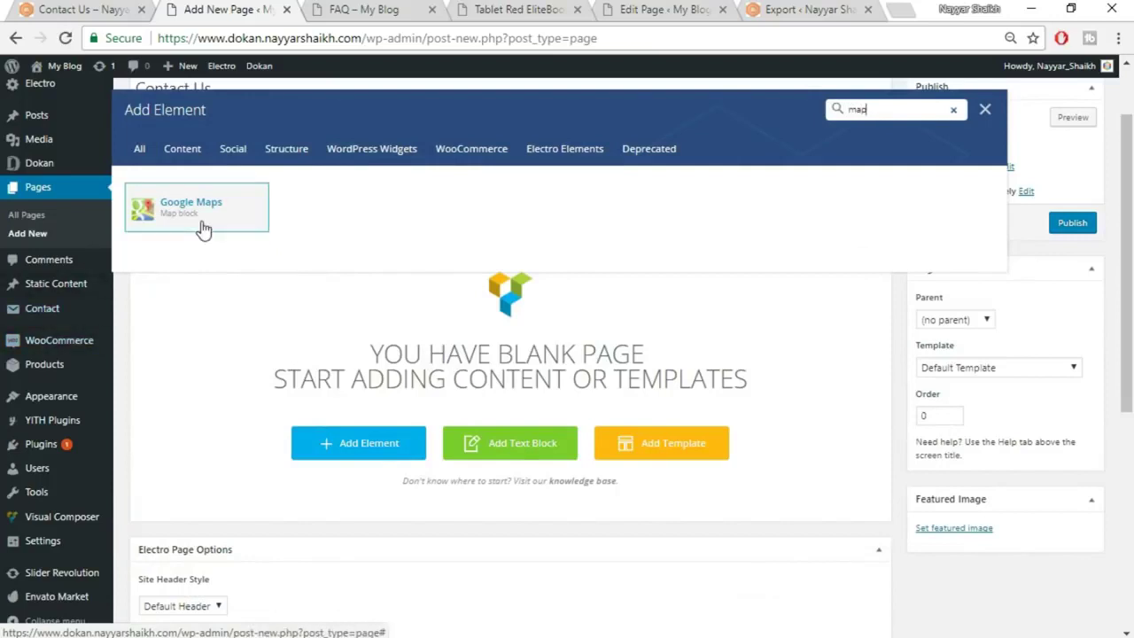
pyautogui.click(202, 229)
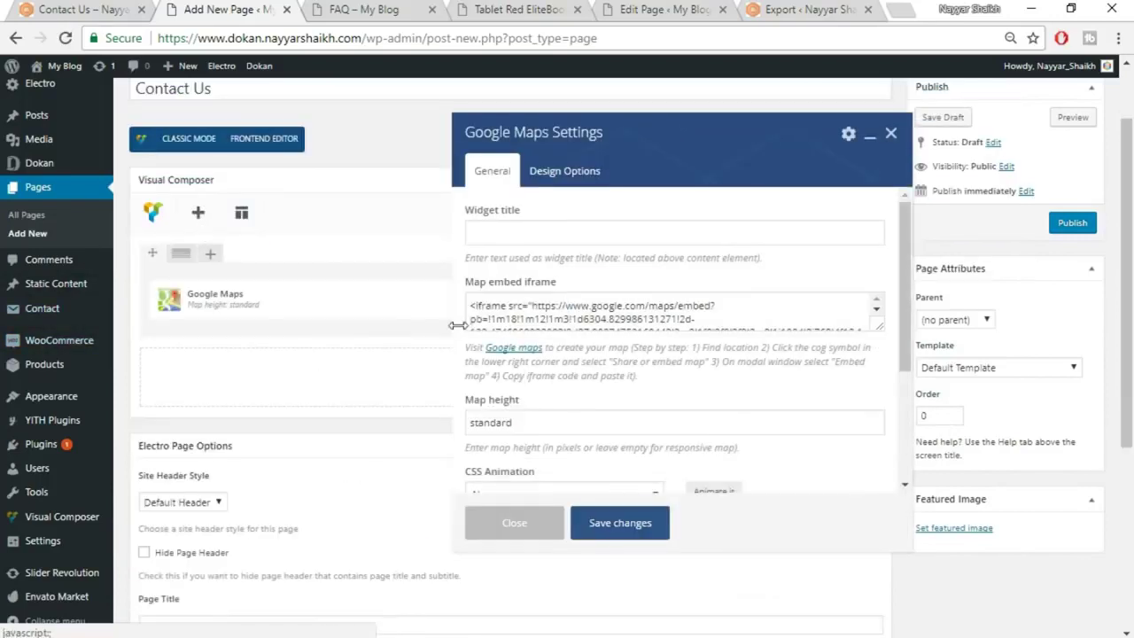
pyautogui.moveTo(879, 326); pyautogui.dragTo(880, 386)
pyautogui.click(902, 11)
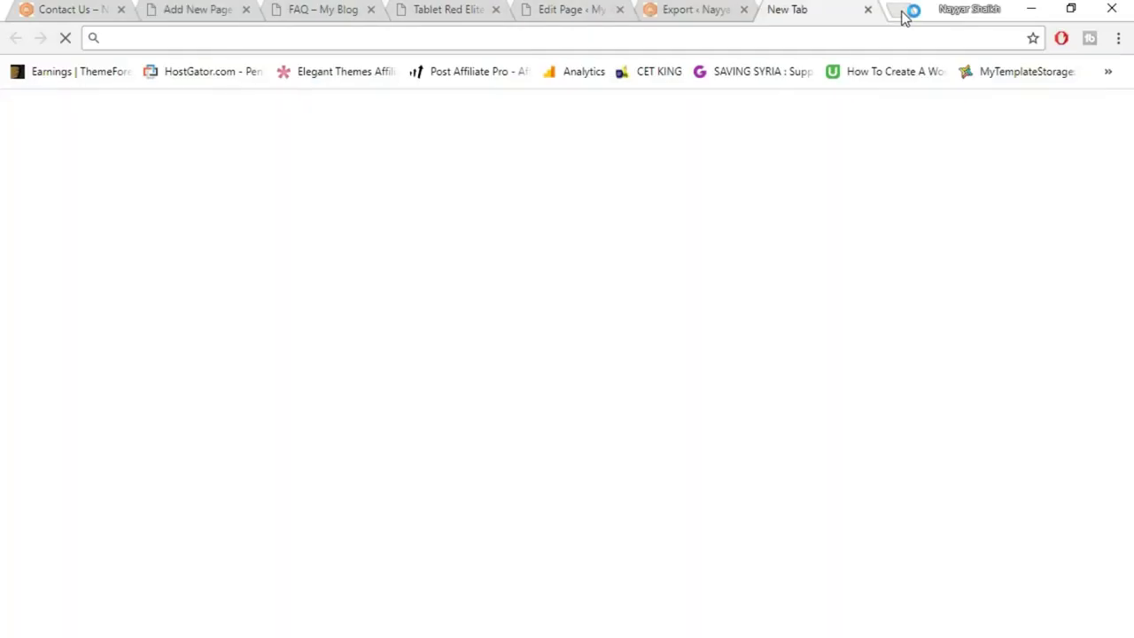
pyautogui.write('map')
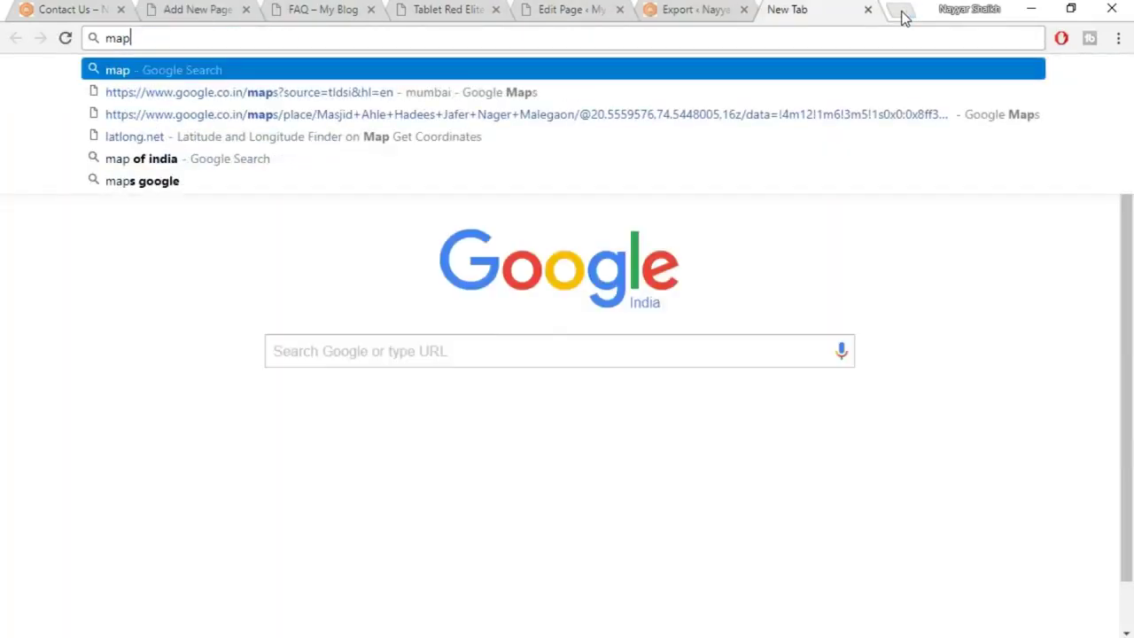
pyautogui.write('.goo')
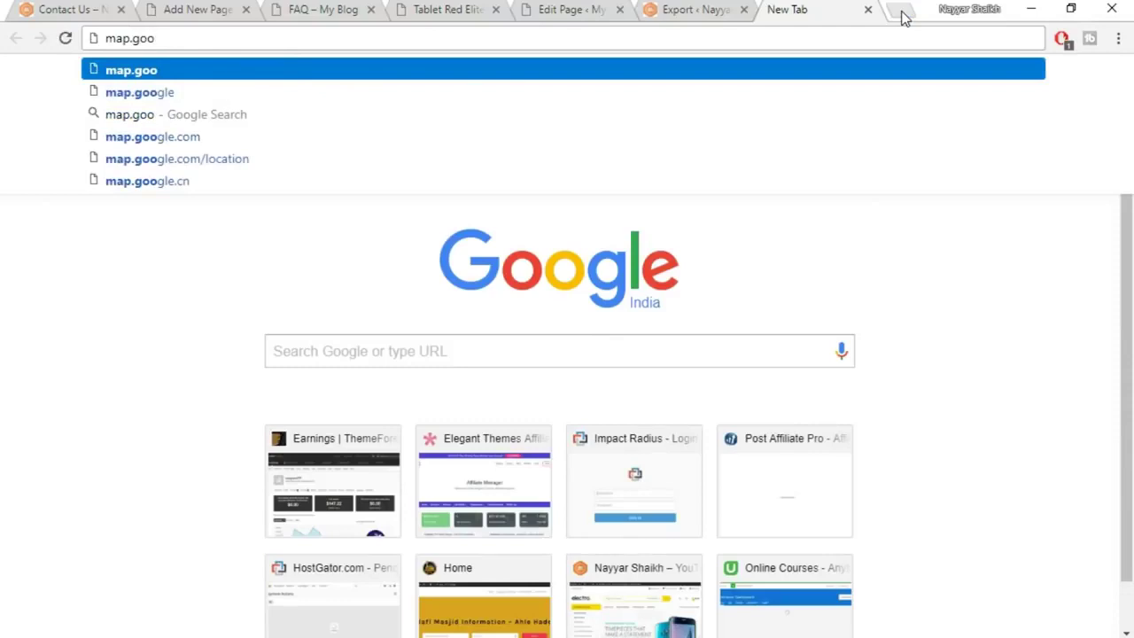
# - Load Google Maps and search for Sion
pyautogui.press('Down')
pyautogui.press('Down')
pyautogui.press('Down')
pyautogui.press('Return')
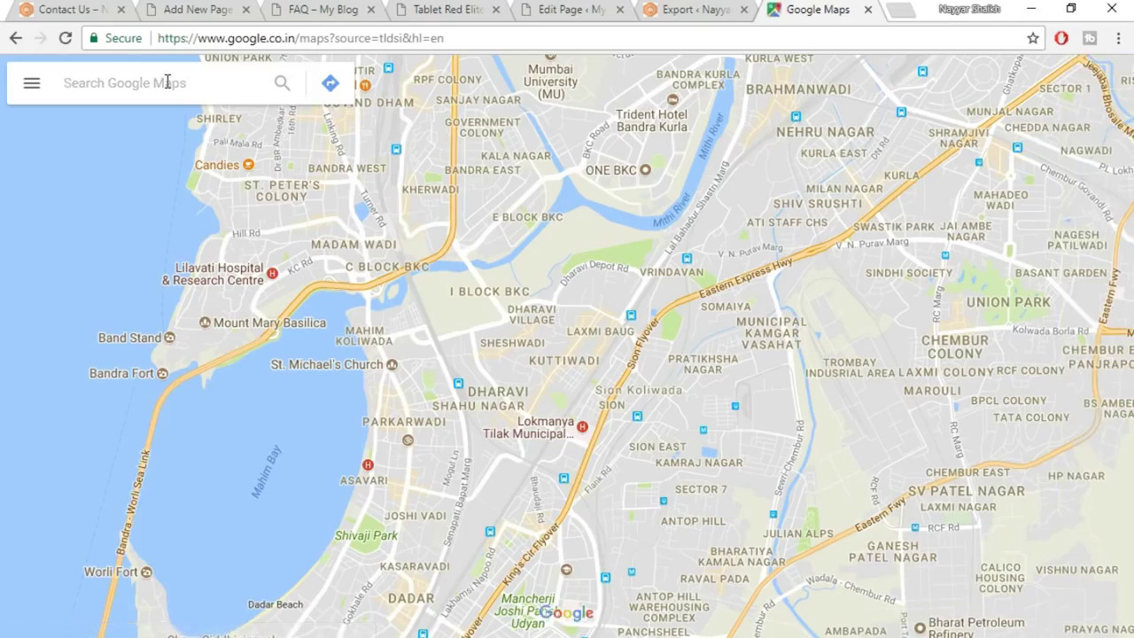
pyautogui.write('sion')
pyautogui.press('Return')
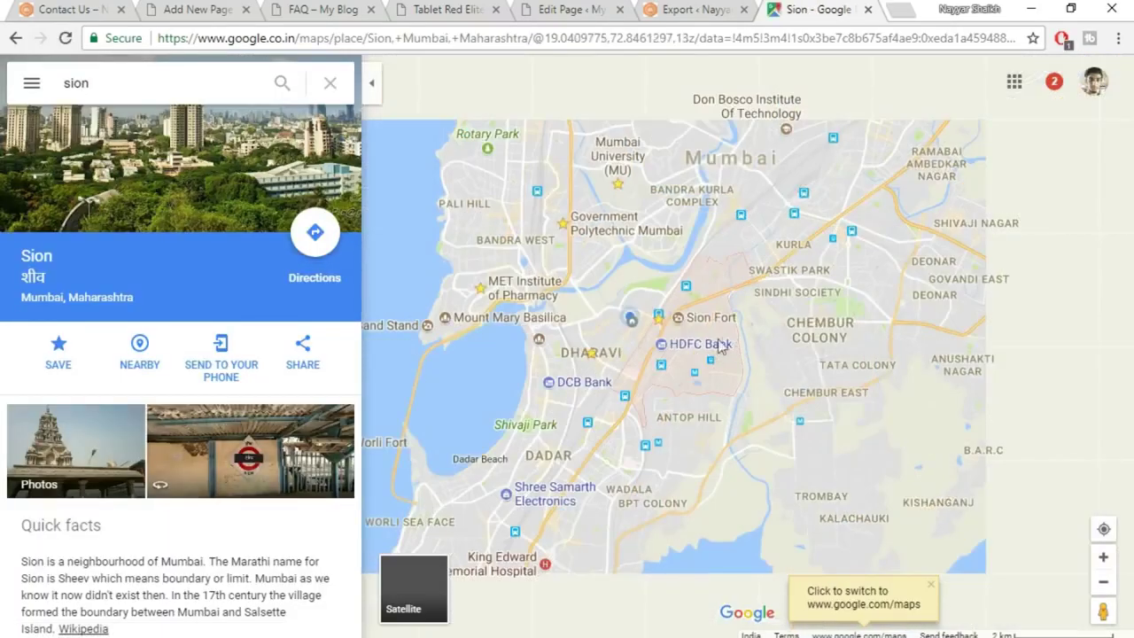
# - Copy the Sion map's embed iframe code and return to WordPress
pyautogui.click(31, 85)
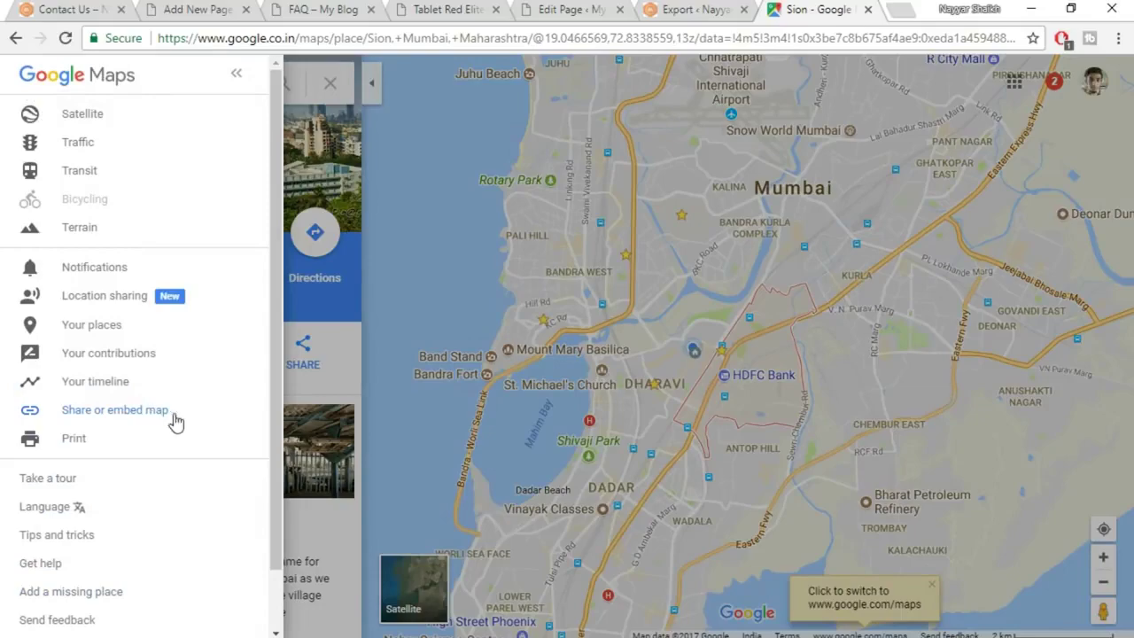
pyautogui.press('Escape')
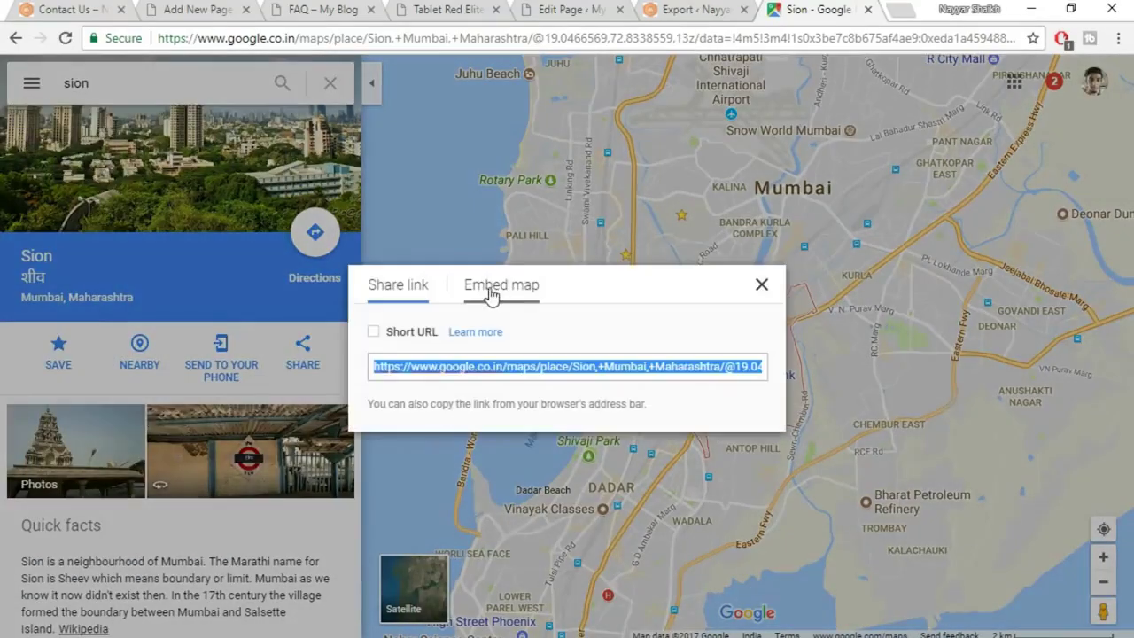
pyautogui.click(482, 288)
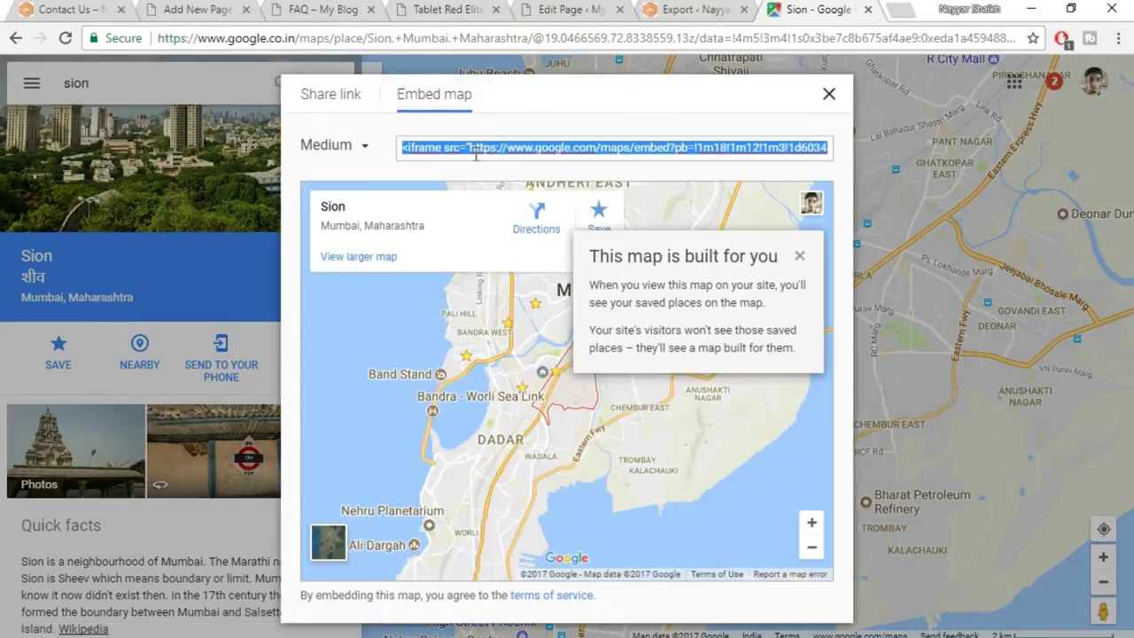
pyautogui.rightClick(488, 156)
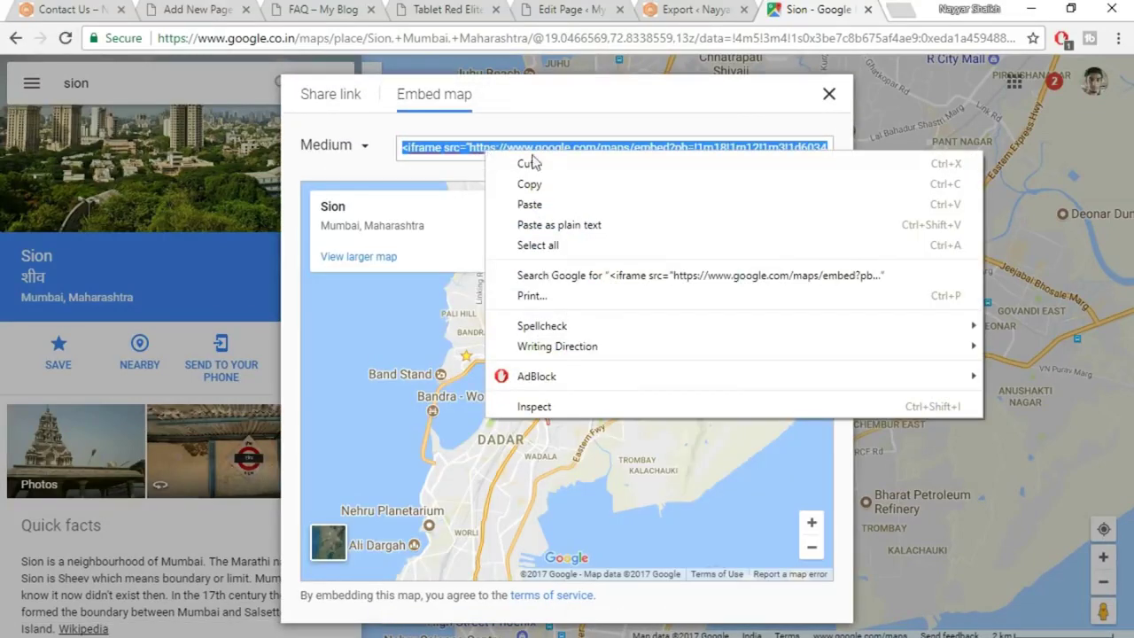
pyautogui.click(557, 184)
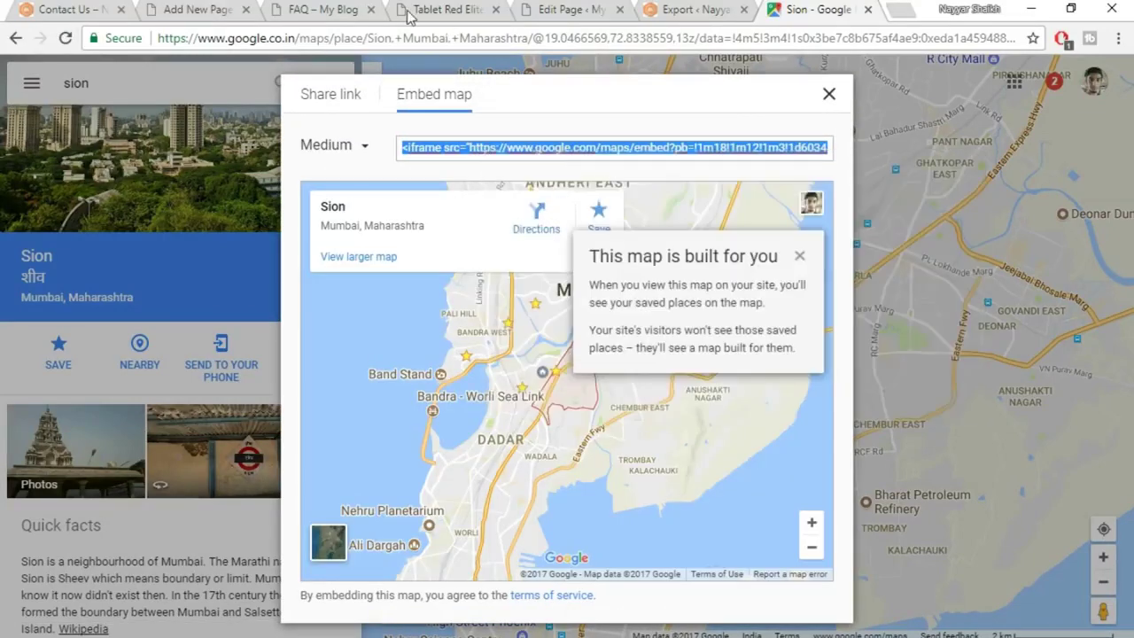
pyautogui.click(199, 9)
# - Replace the map embed code with the Sion iframe and save the Google Maps element
pyautogui.click(572, 320)
pyautogui.hotkey('ctrl', 'a')
pyautogui.press('Delete')
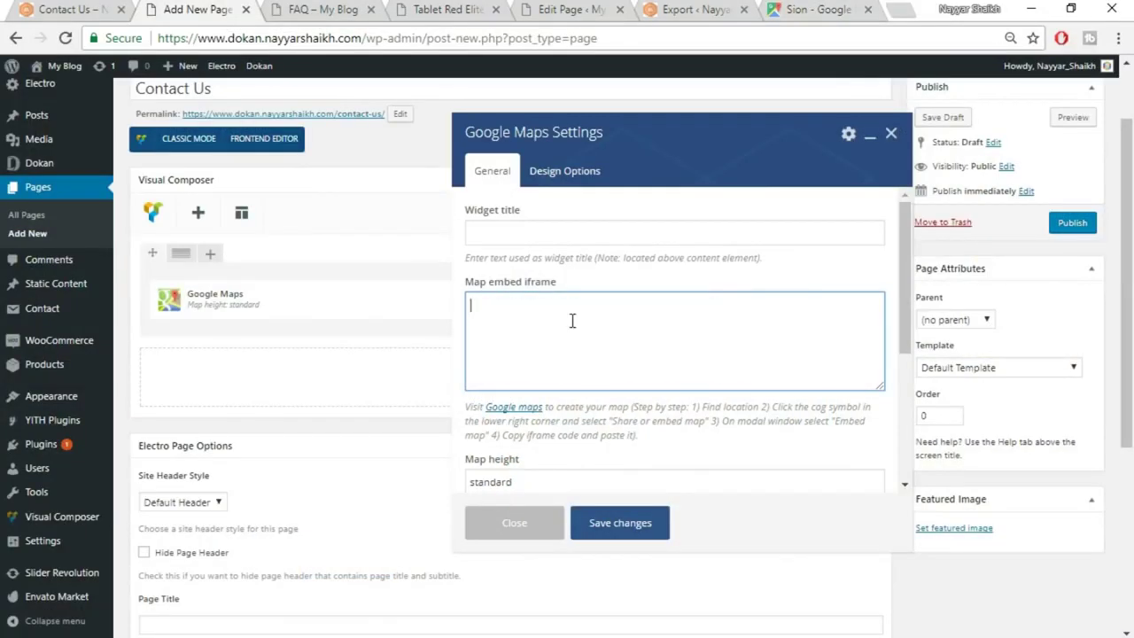
pyautogui.hotkey('ctrl', 'v')
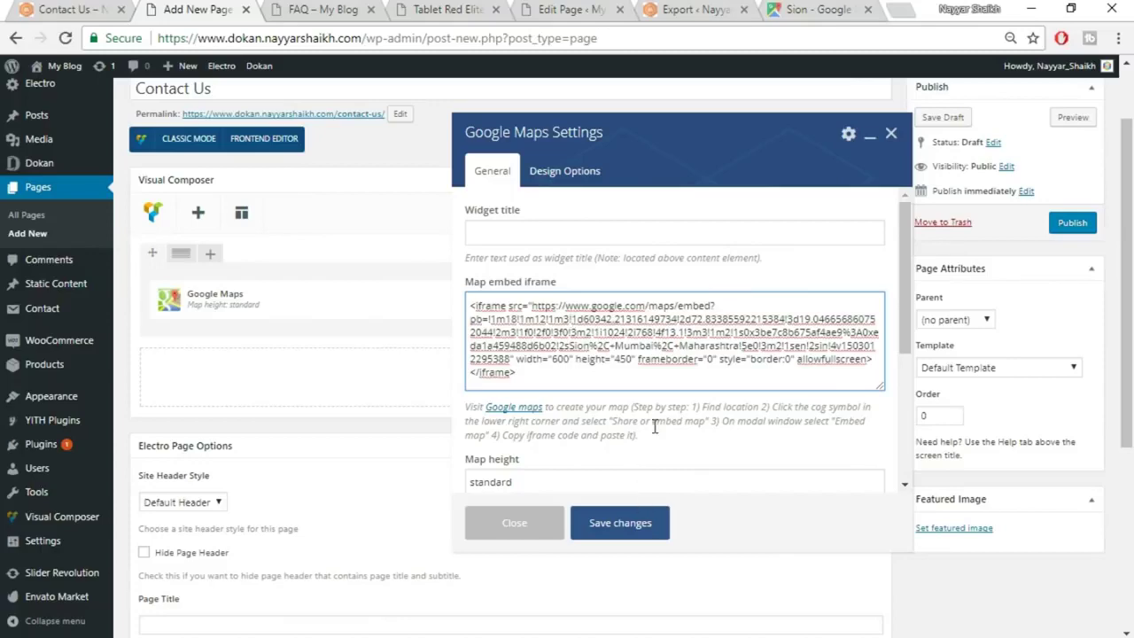
pyautogui.scroll(-1, 654, 427)
pyautogui.scroll(-1, 633, 395)
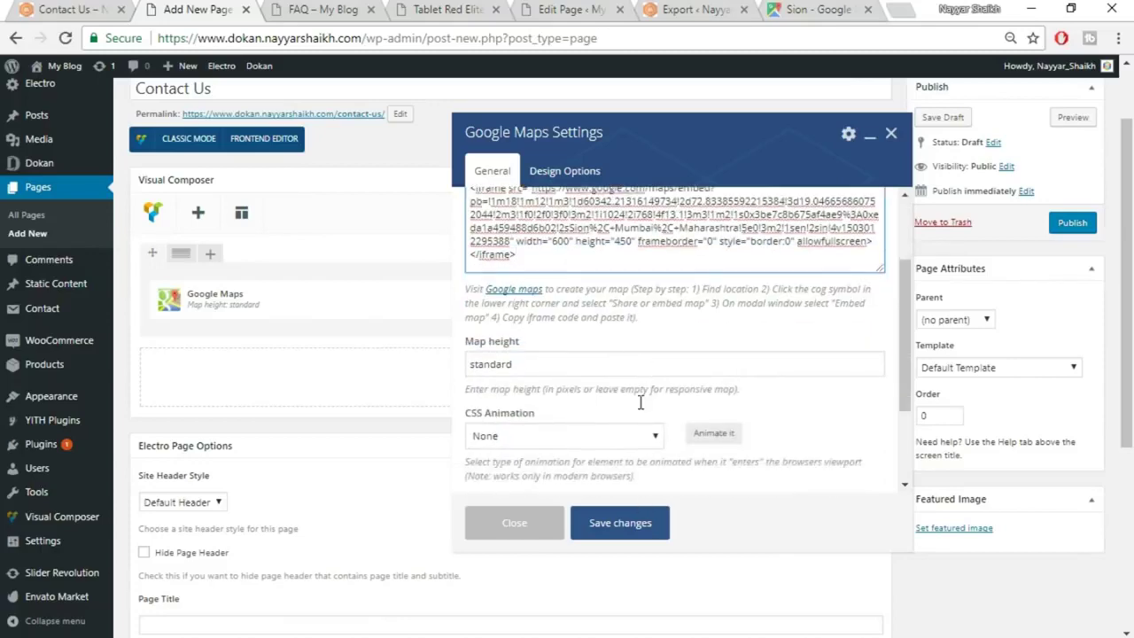
pyautogui.scroll(-1, 717, 381)
pyautogui.scroll(-2, 663, 447)
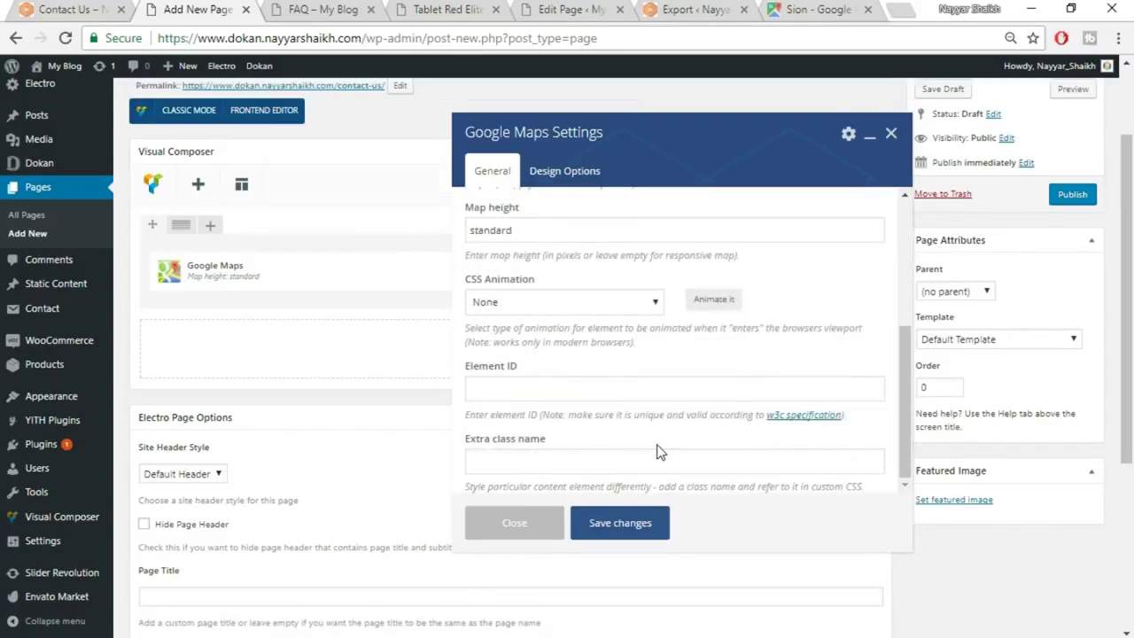
pyautogui.click(621, 523)
# - Begin adding an element below the map and review the demo's Leave us a Message text
pyautogui.scroll(3, 623, 523)
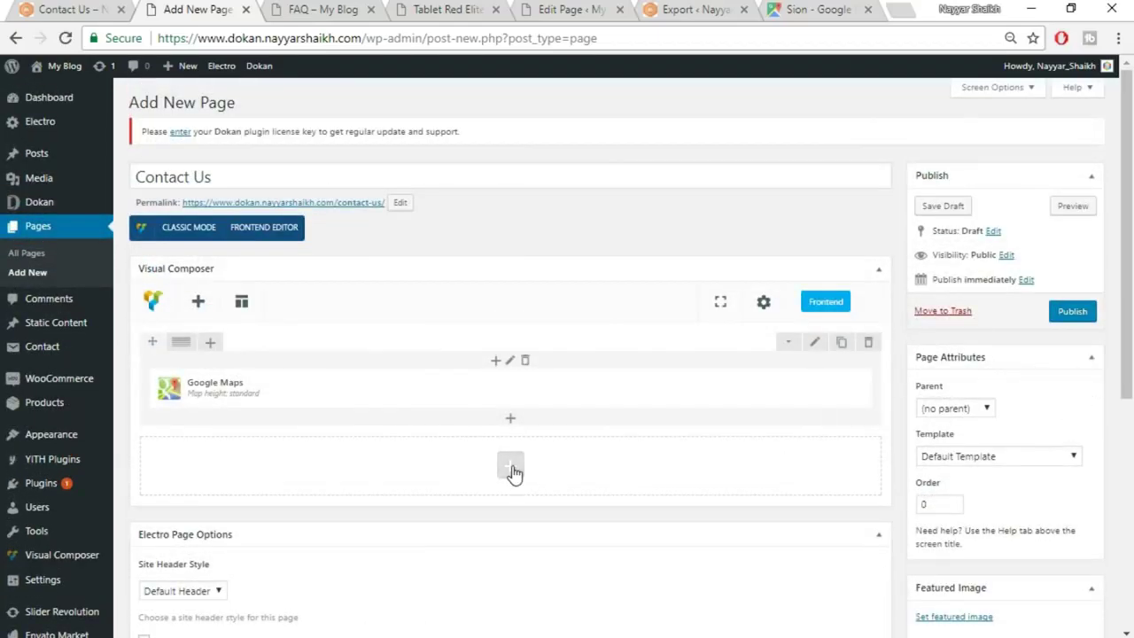
pyautogui.click(513, 470)
pyautogui.click(66, 9)
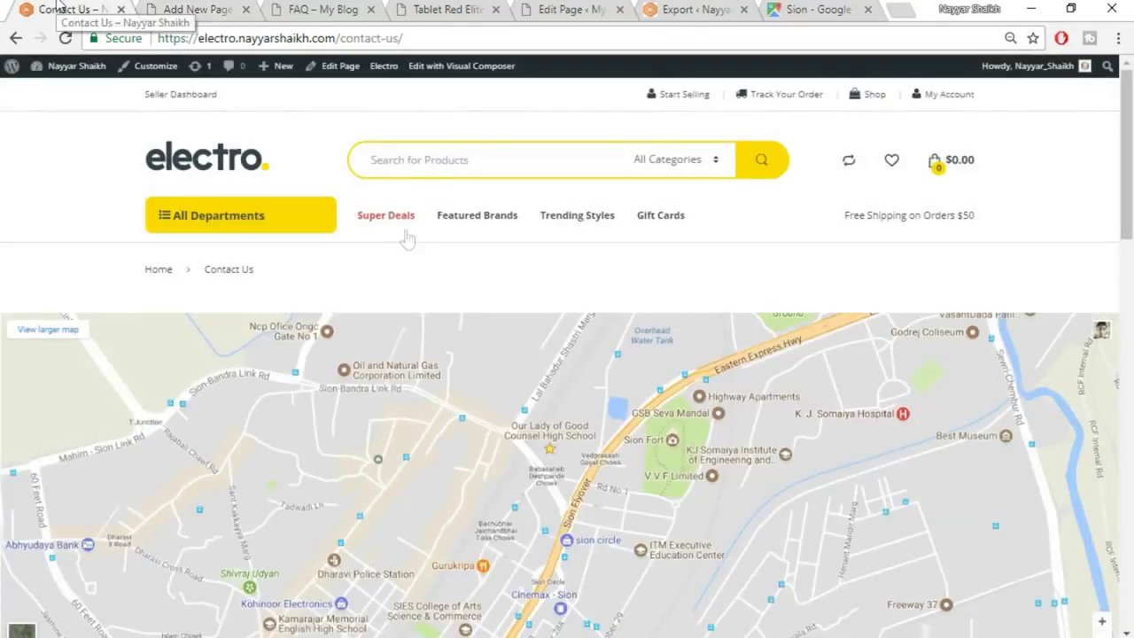
pyautogui.scroll(-3, 493, 324)
pyautogui.scroll(-3, 494, 327)
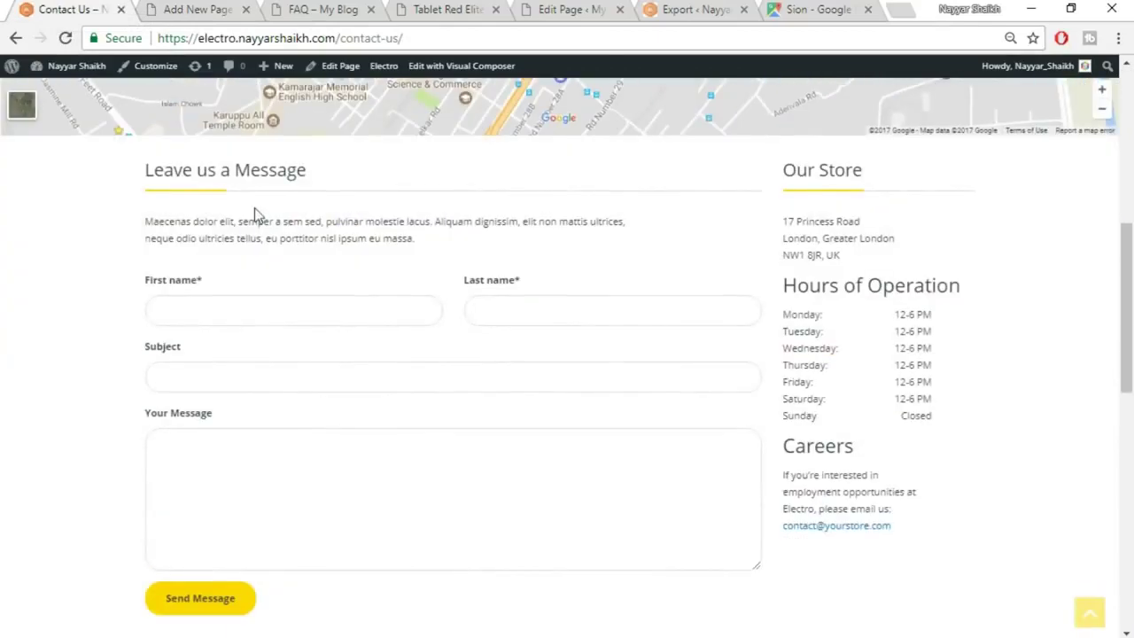
pyautogui.moveTo(140, 177); pyautogui.dragTo(474, 241)
pyautogui.click(474, 241)
# - Add a Text Block element and copy the Leave us a Message heading and paragraph from the notes file
pyautogui.click(199, 8)
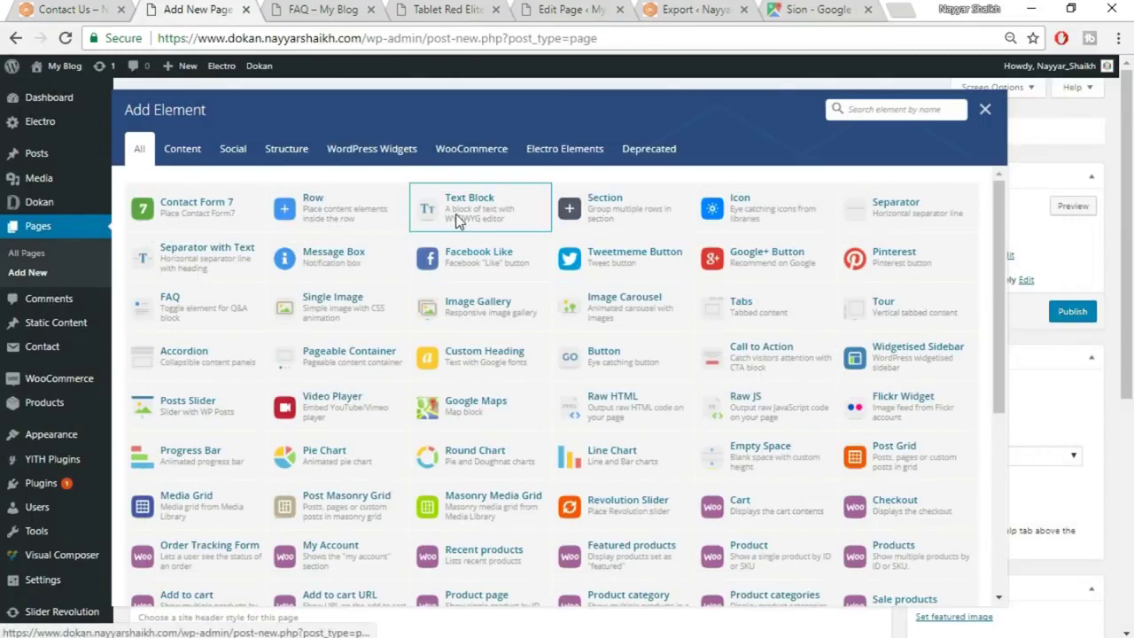
pyautogui.click(455, 213)
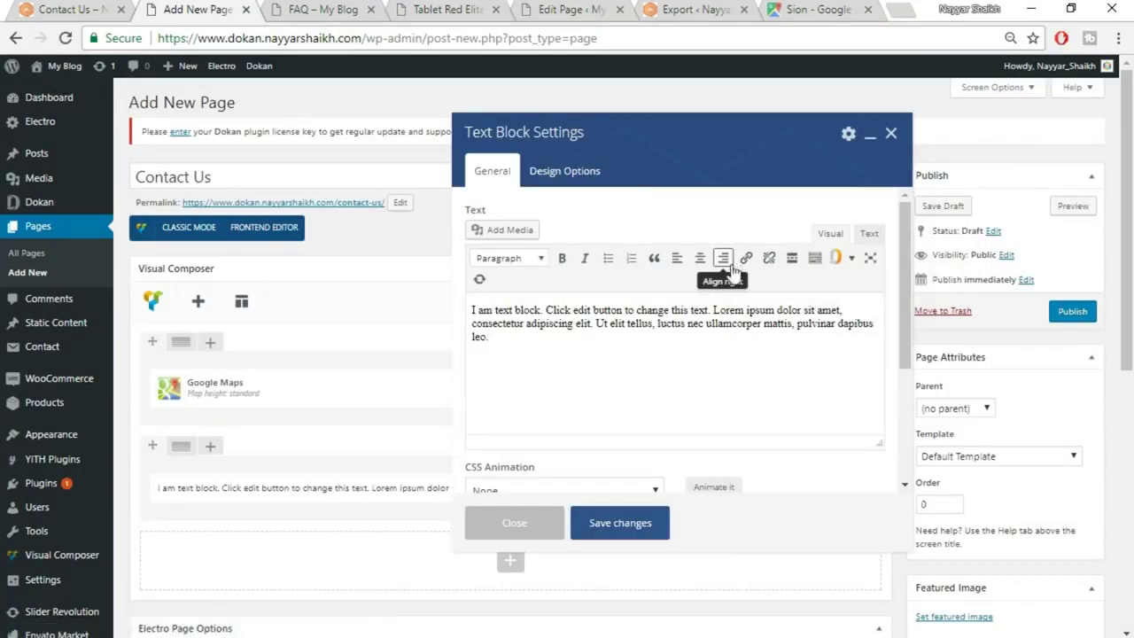
pyautogui.click(87, 7)
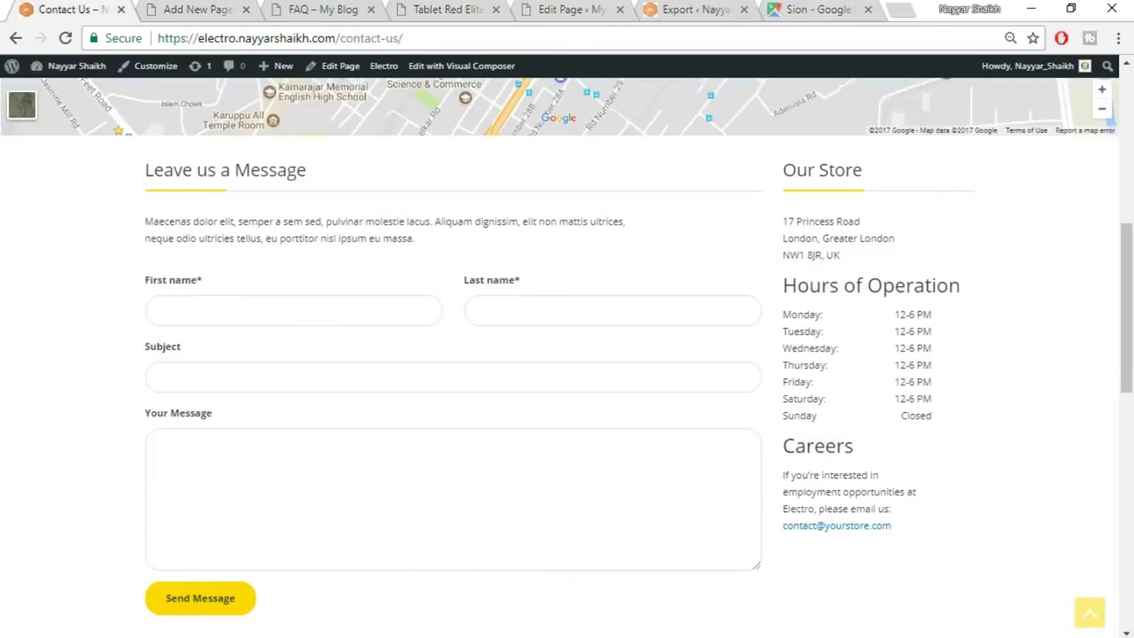
pyautogui.hotkey('alt', 'Tab')
pyautogui.scroll(-2, 475, 344)
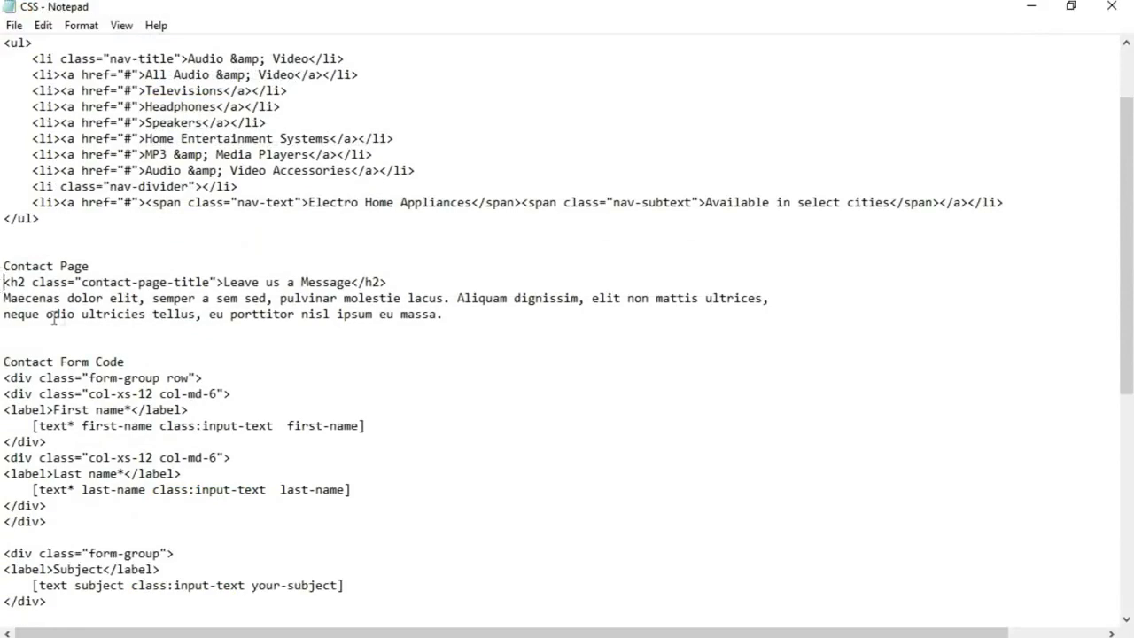
pyautogui.scroll(2, 54, 319)
pyautogui.scroll(-1, 36, 319)
pyautogui.moveTo(3, 330); pyautogui.dragTo(574, 359)
pyautogui.hotkey('ctrl', 'c')
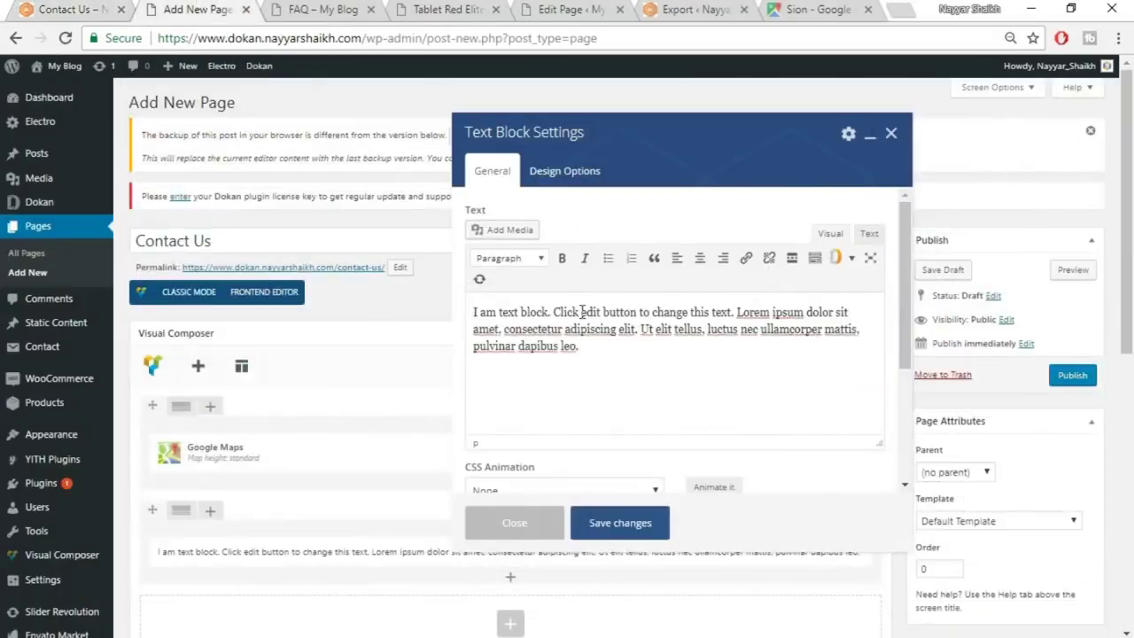
# - Paste the heading and paragraph into the text block, save it, and publish the Contact Us page
pyautogui.hotkey('ctrl', 'a')
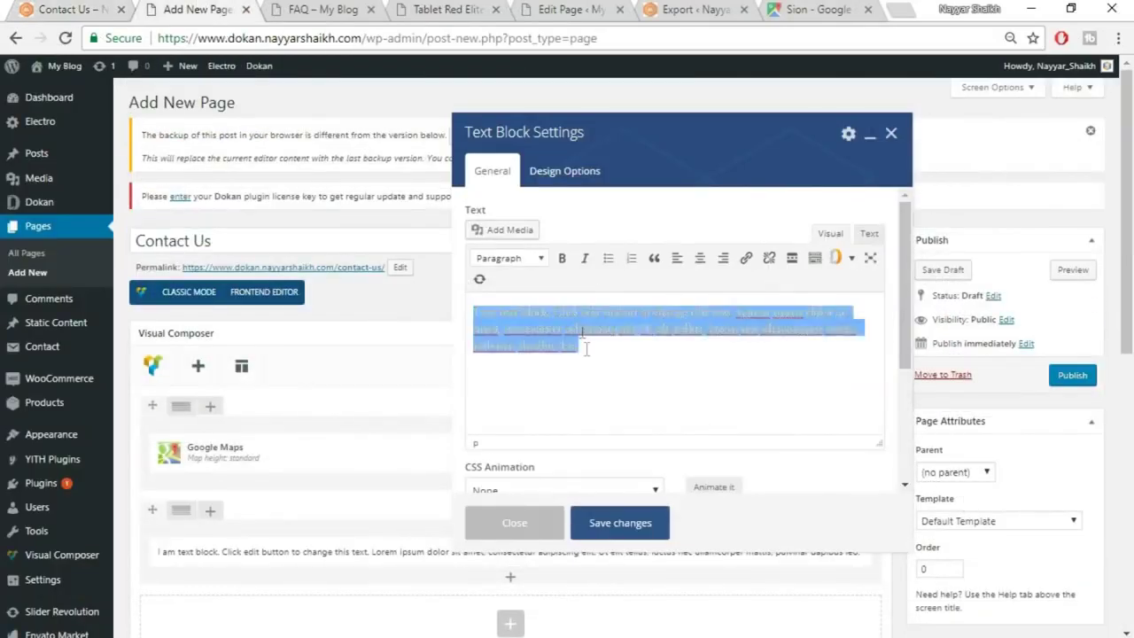
pyautogui.hotkey('ctrl', 'v')
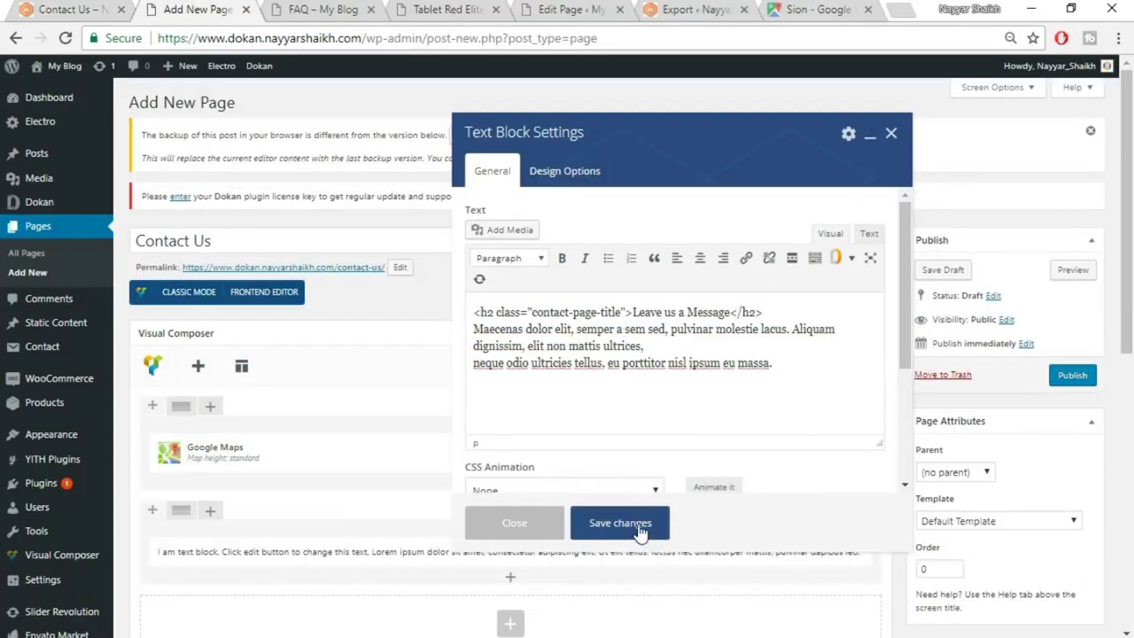
pyautogui.click(621, 523)
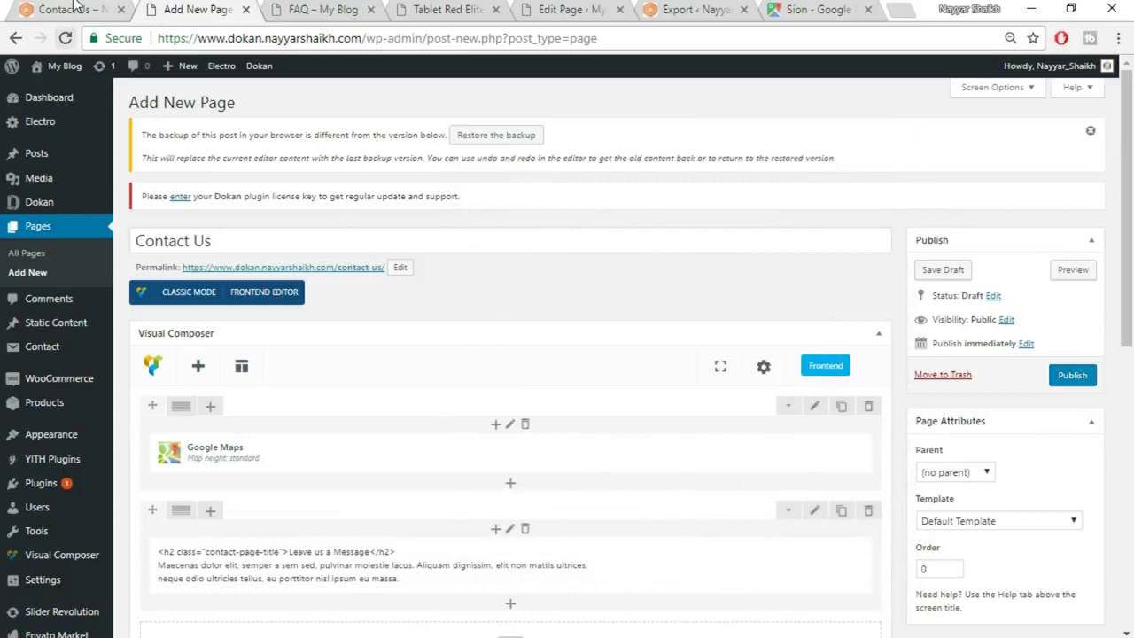
pyautogui.click(71, 9)
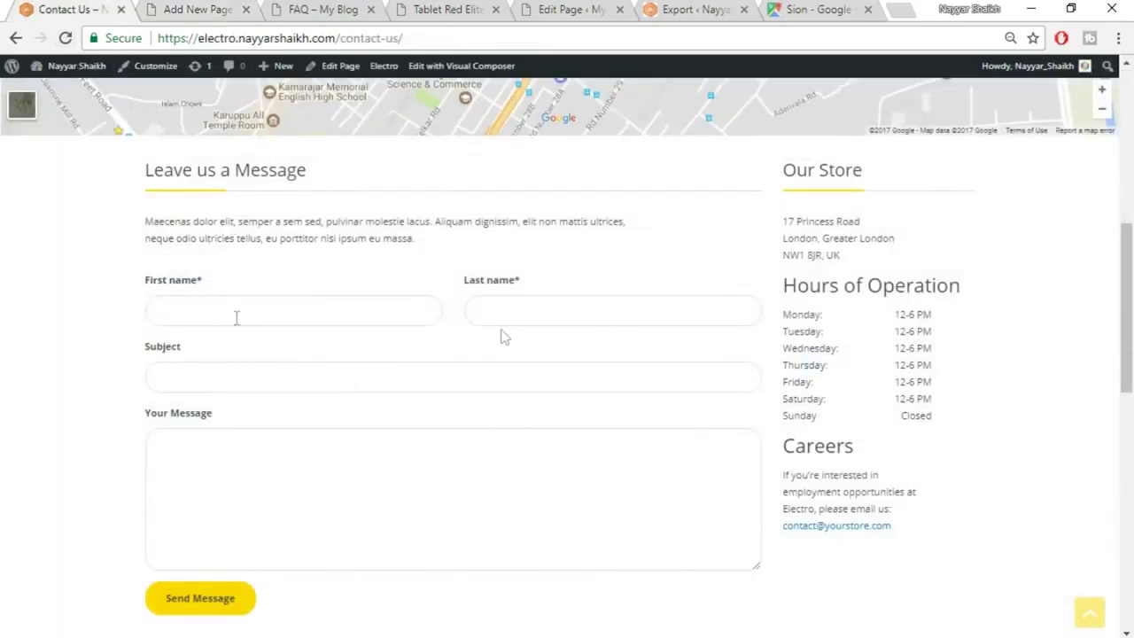
pyautogui.click(202, 9)
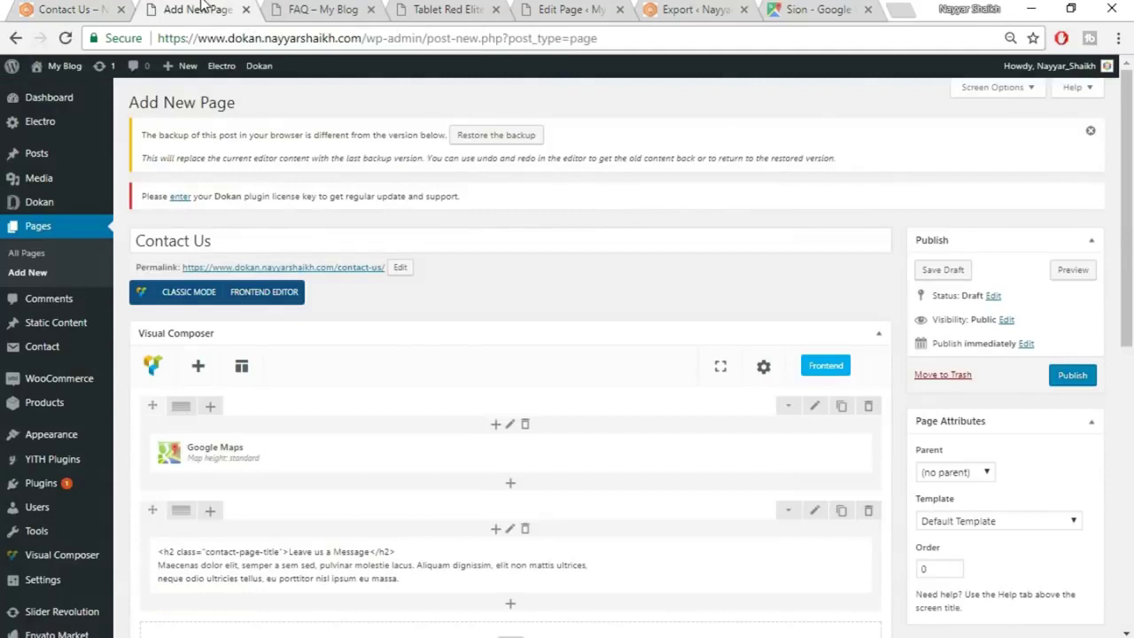
pyautogui.click(1069, 377)
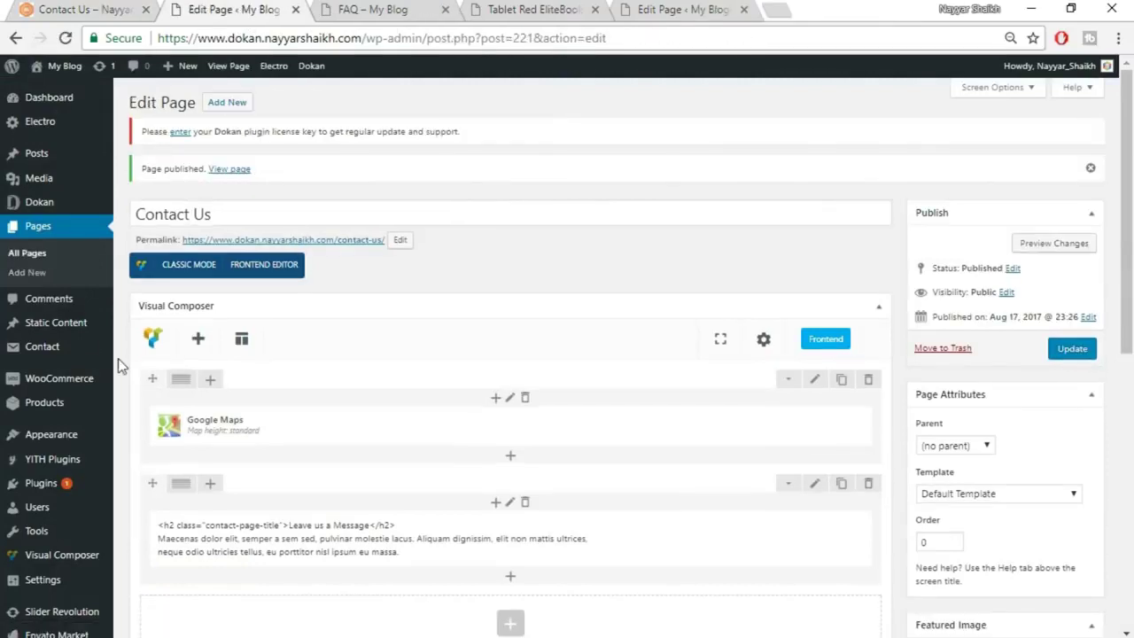
# - Open a new contact form screen and copy the form markup through Send Message from the notes file
pyautogui.moveTo(66, 365)
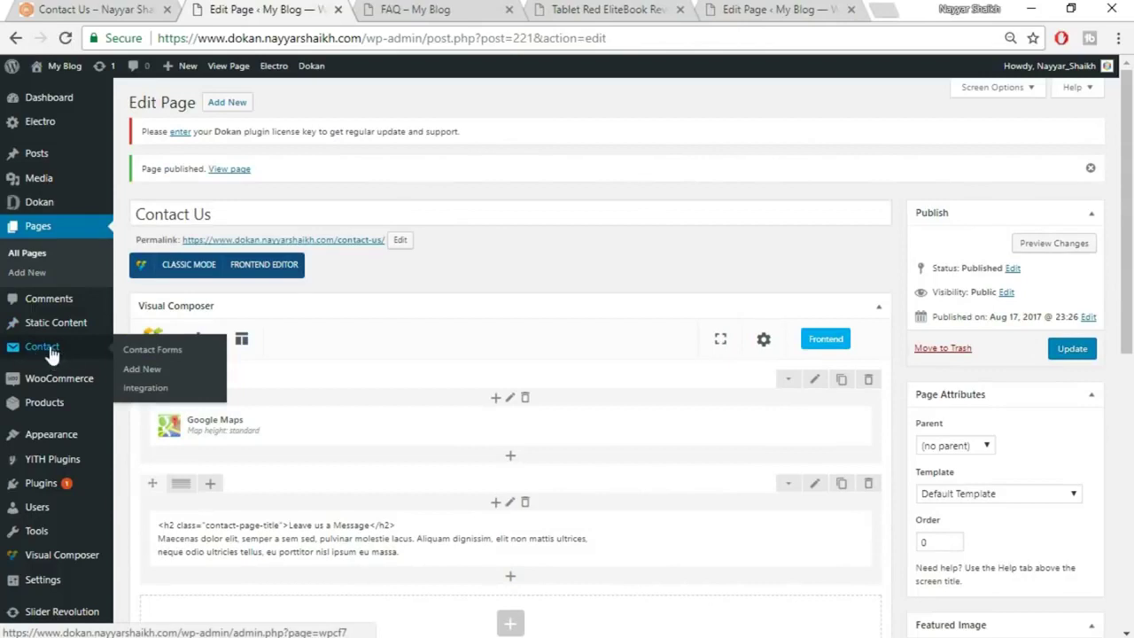
pyautogui.rightClick(139, 379)
pyautogui.click(174, 383)
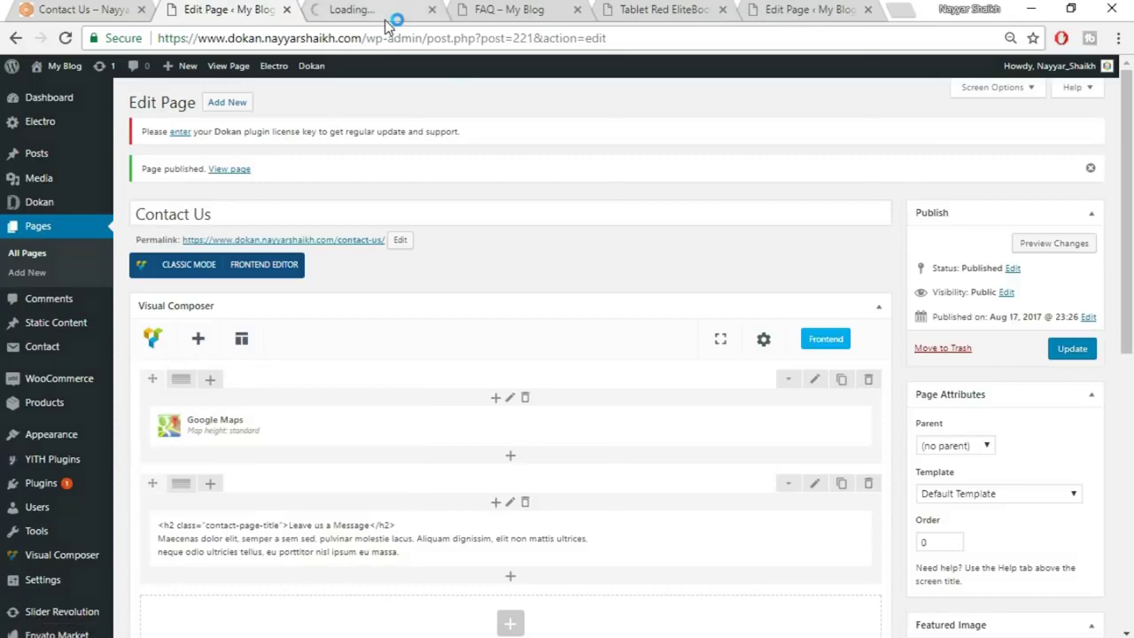
pyautogui.click(389, 18)
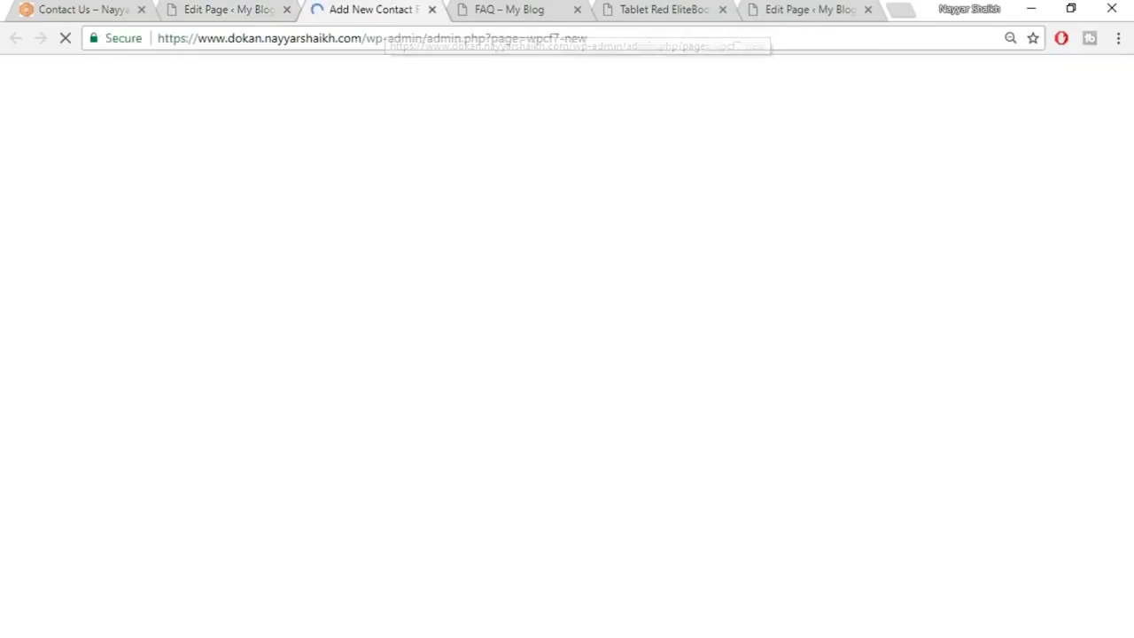
pyautogui.hotkey('alt', 'Tab')
pyautogui.scroll(-4, 595, 408)
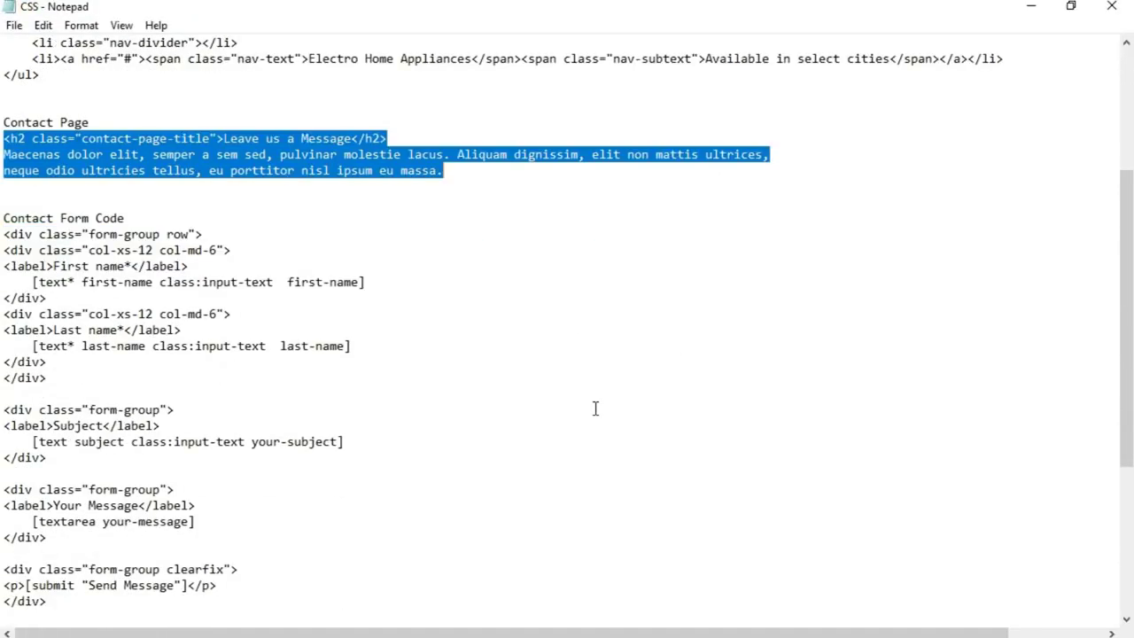
pyautogui.scroll(-1, 596, 407)
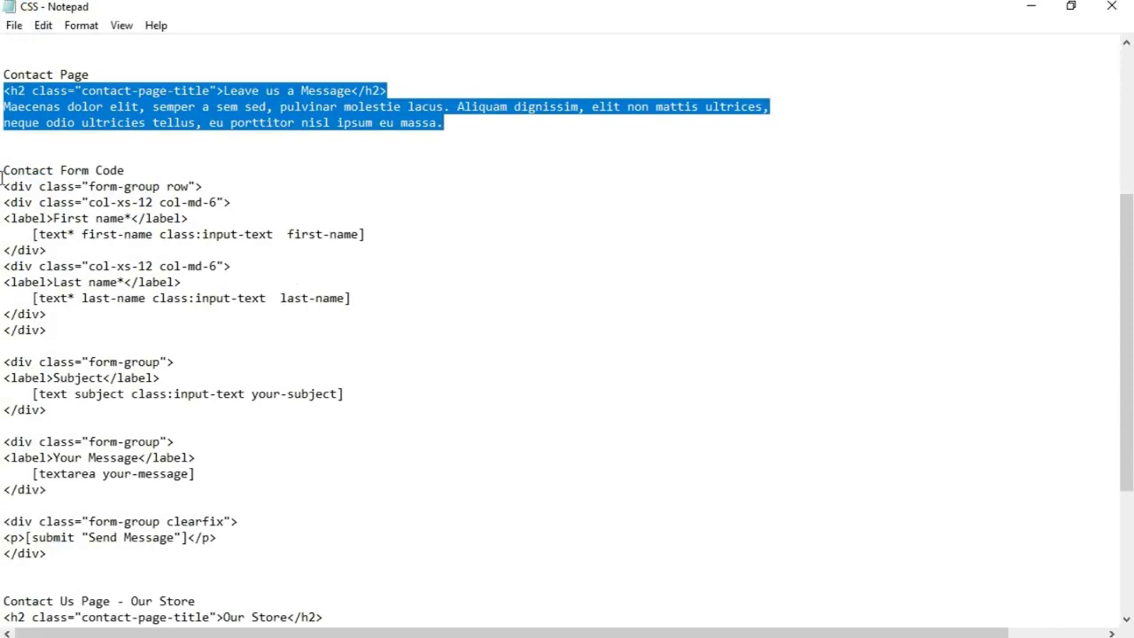
pyautogui.moveTo(3, 191); pyautogui.dragTo(225, 587)
pyautogui.hotkey('ctrl', 'c')
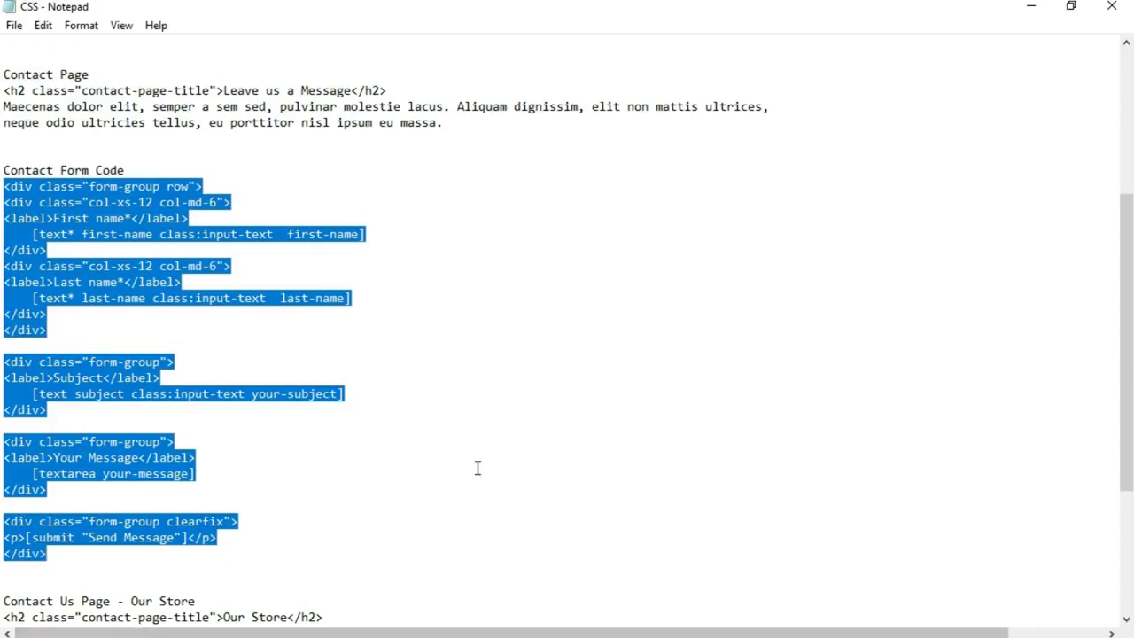
pyautogui.scroll(-1, 476, 468)
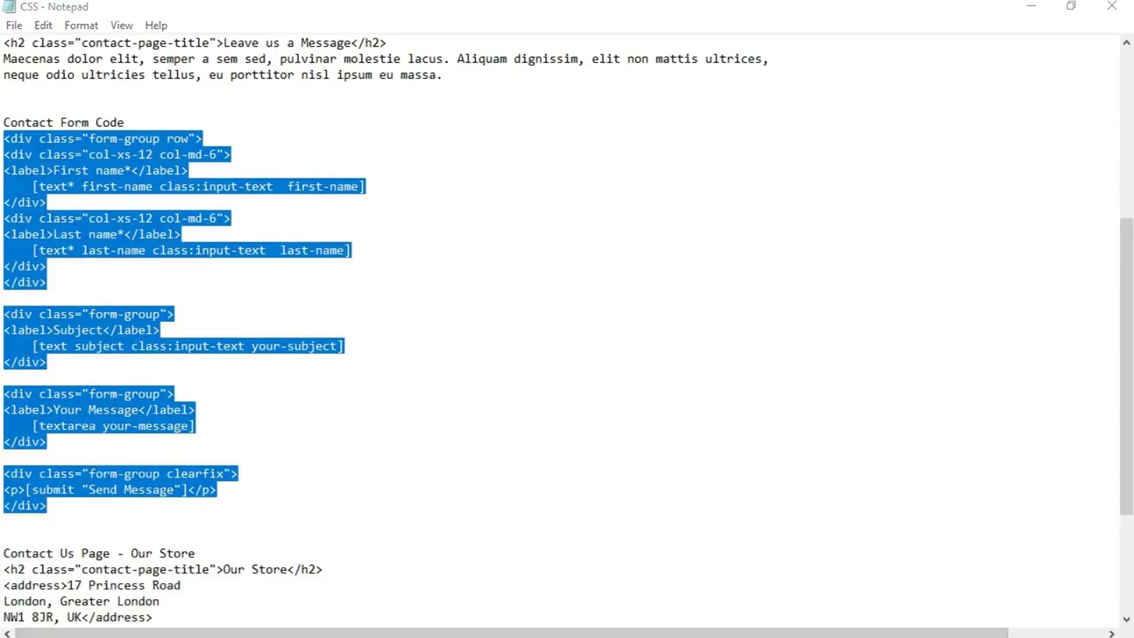
pyautogui.hotkey('alt', 'Tab')
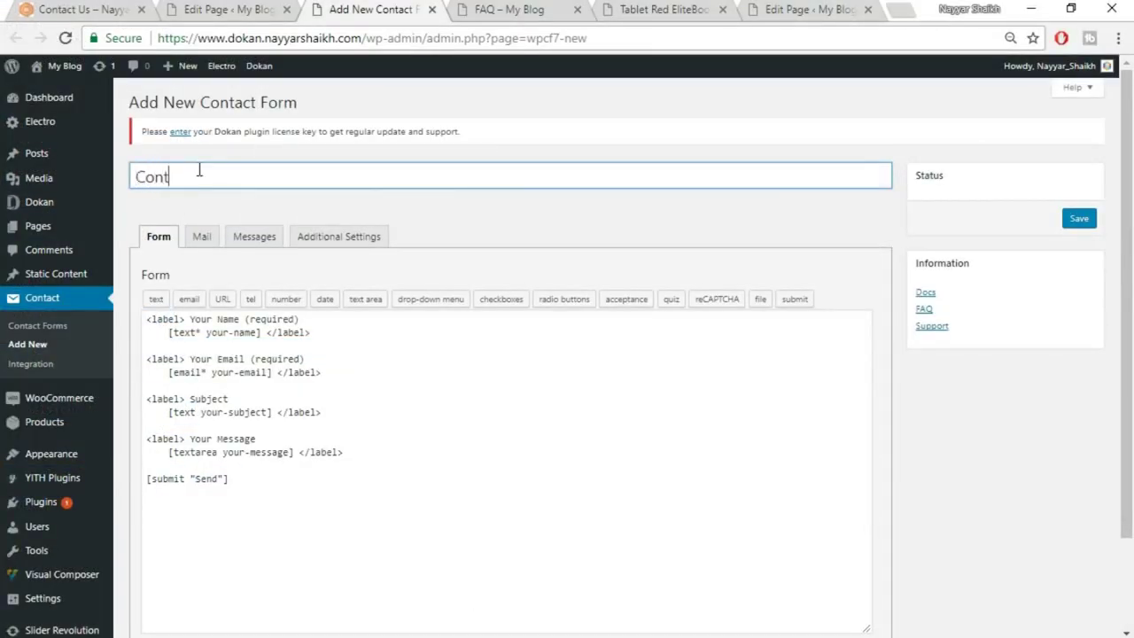
# - Replace the default form template with the copied markup and save the Cont form
pyautogui.click(210, 392)
pyautogui.hotkey('ctrl', 'a')
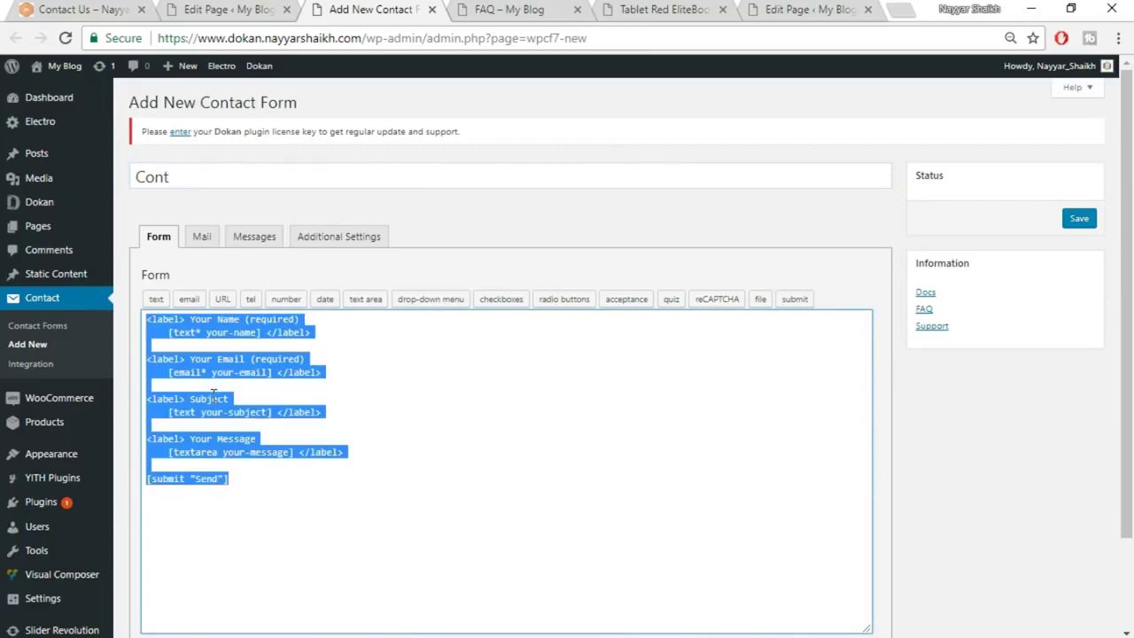
pyautogui.press('BackSpace')
pyautogui.hotkey('ctrl', 'v')
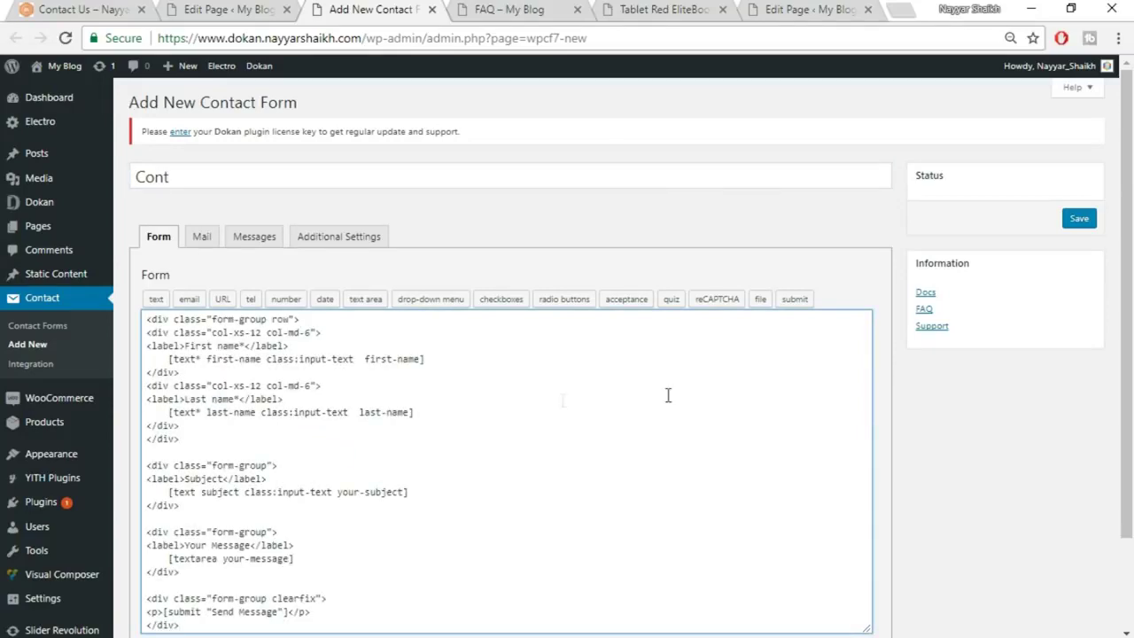
pyautogui.click(1083, 219)
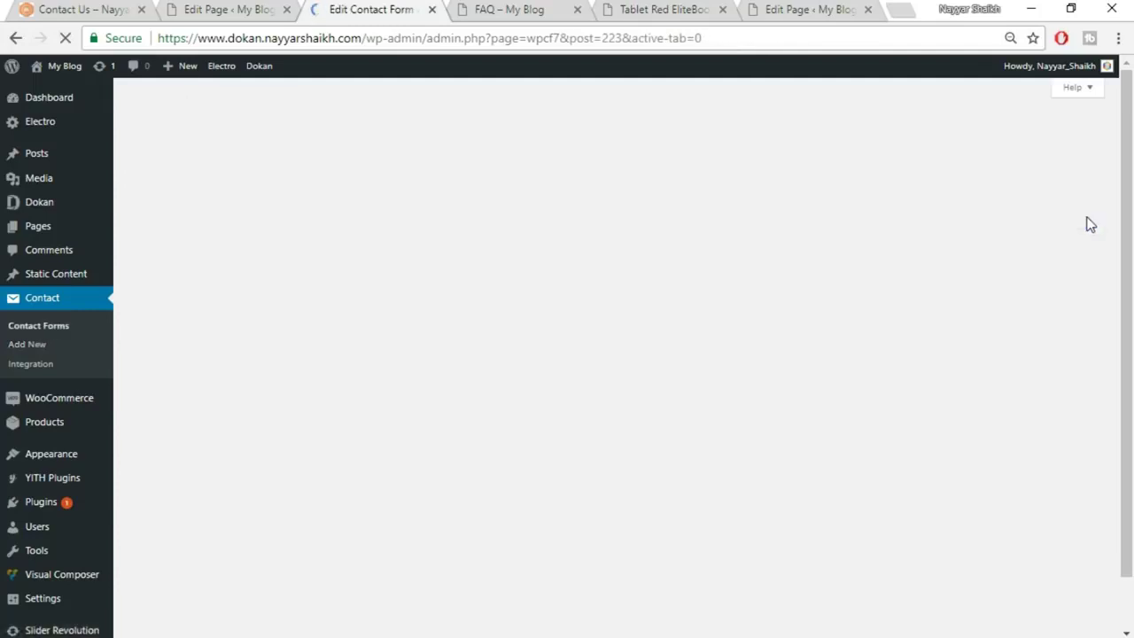
pyautogui.click(228, 7)
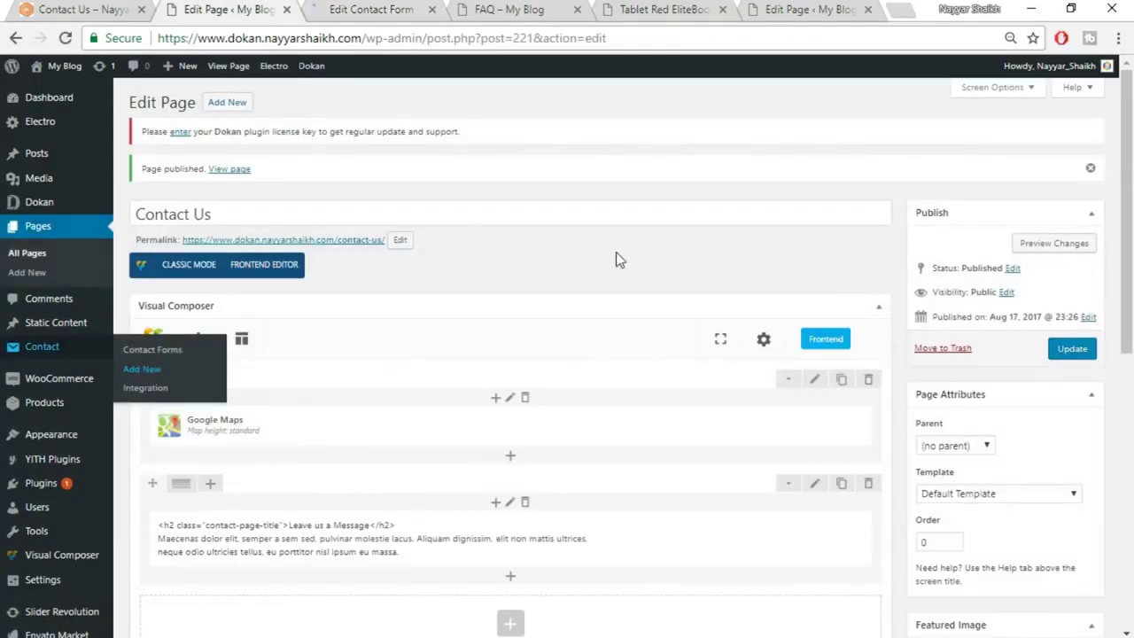
# - Add a Contact Form 7 element using the Cont form and split the row into 1/2 + 1/2 columns
pyautogui.scroll(-3, 617, 257)
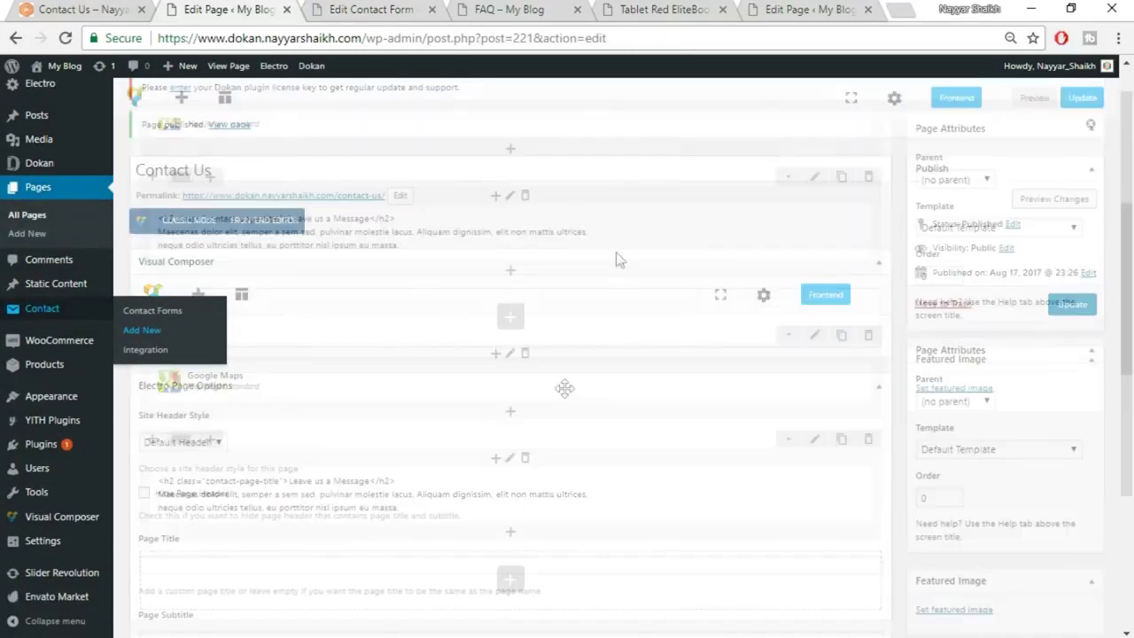
pyautogui.click(510, 274)
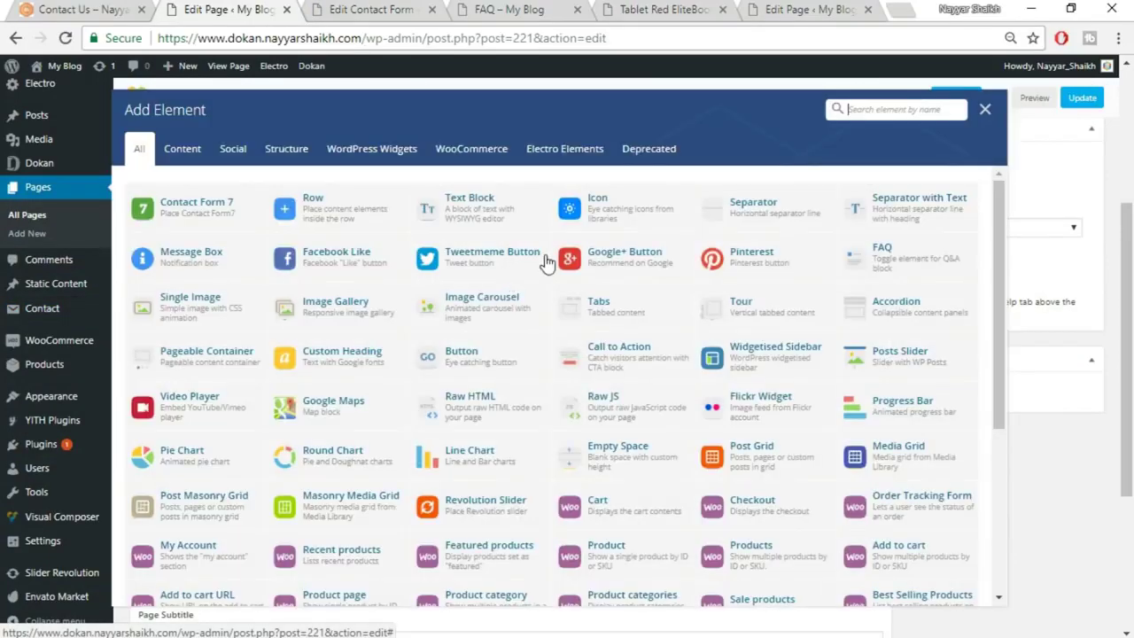
pyautogui.write('con')
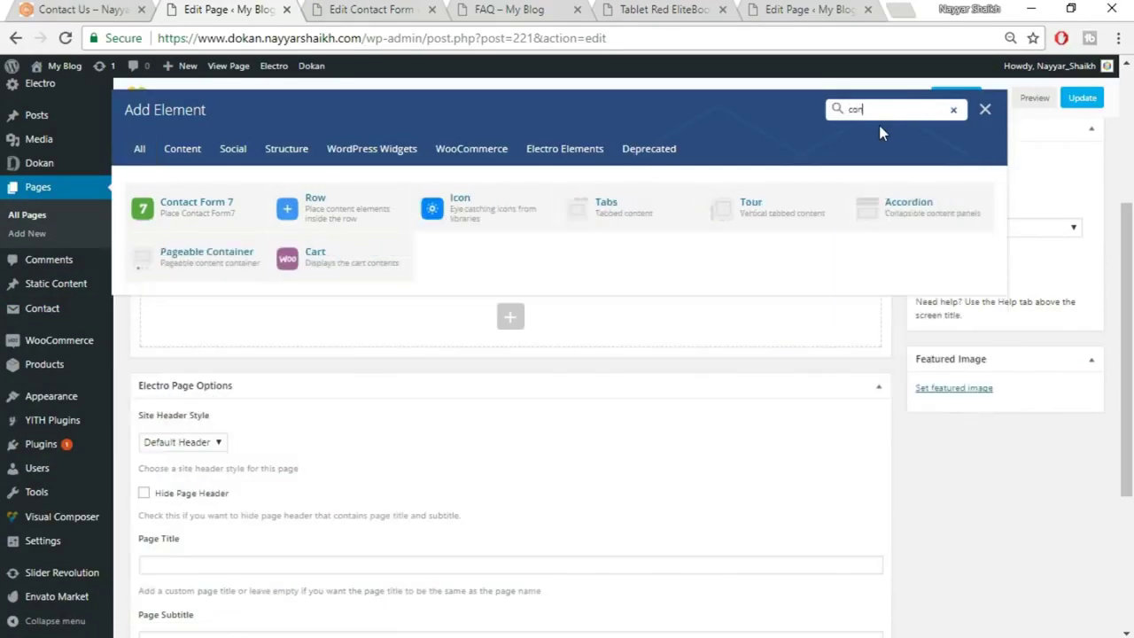
pyautogui.click(163, 209)
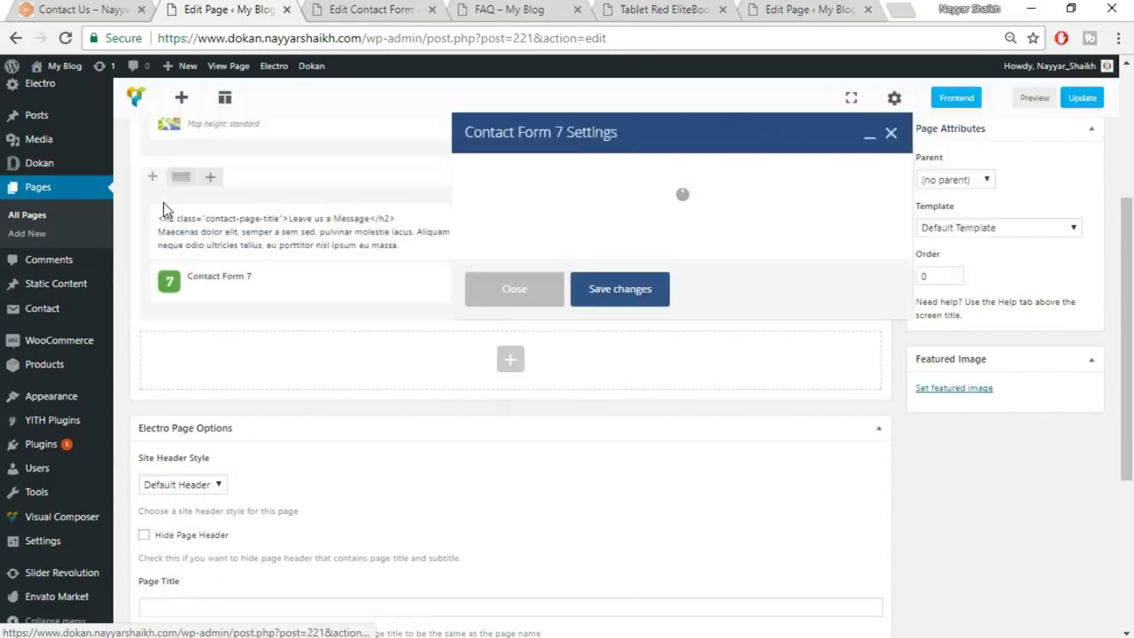
pyautogui.click(608, 199)
pyautogui.click(554, 220)
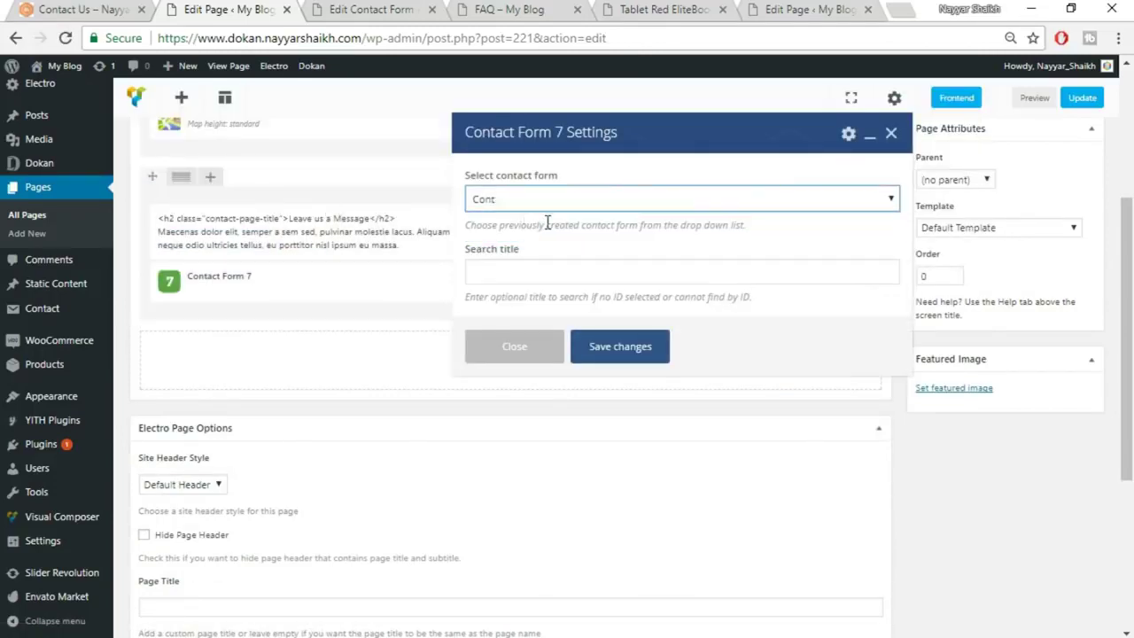
pyautogui.click(632, 352)
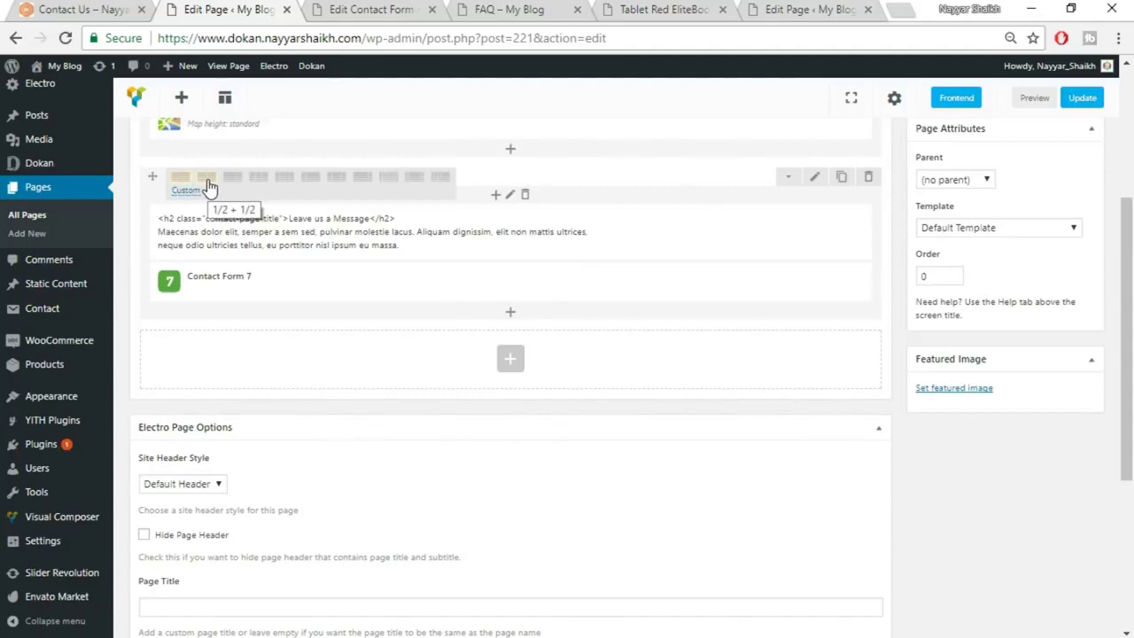
pyautogui.click(208, 188)
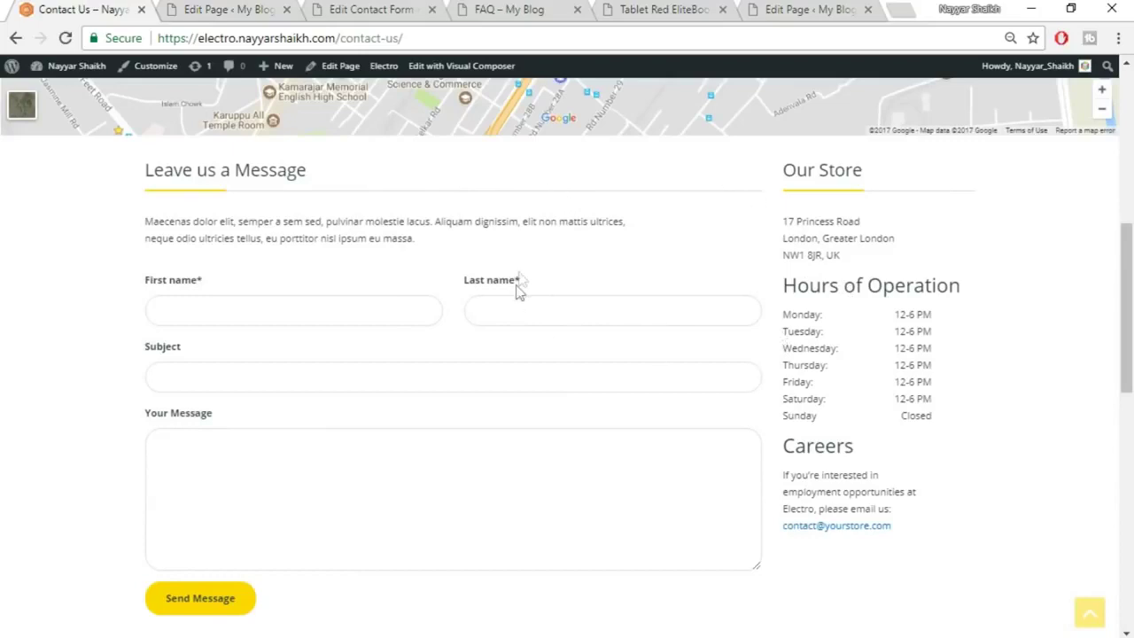
# - Set the Contact Us row to a 2/3 + 1/3 layout and add a Text Block to the right column
pyautogui.click(213, 7)
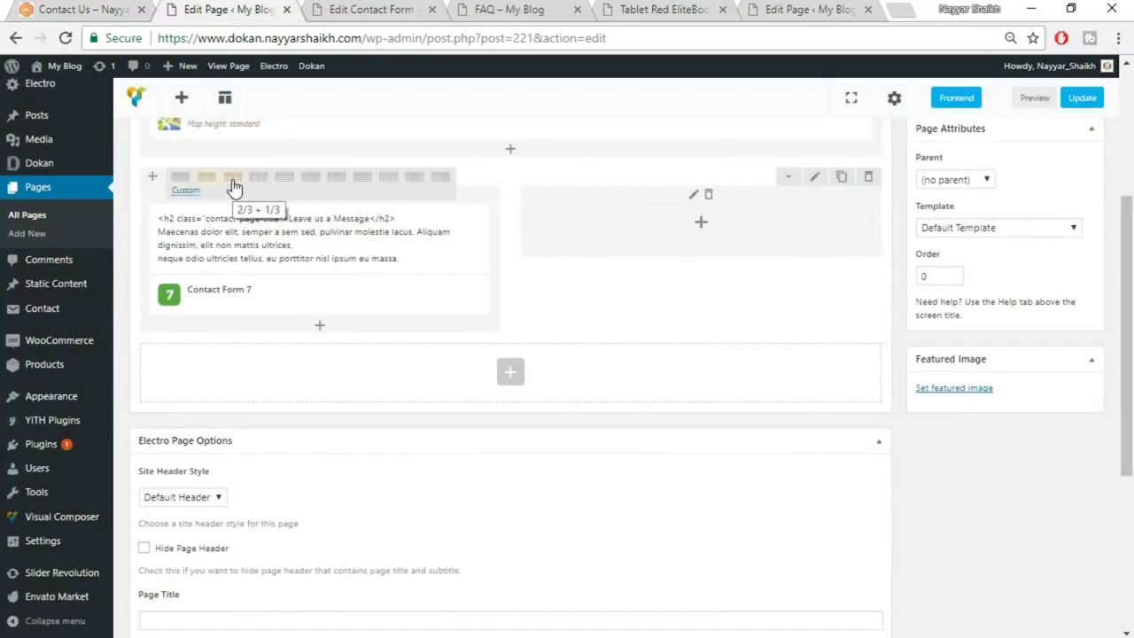
pyautogui.click(233, 186)
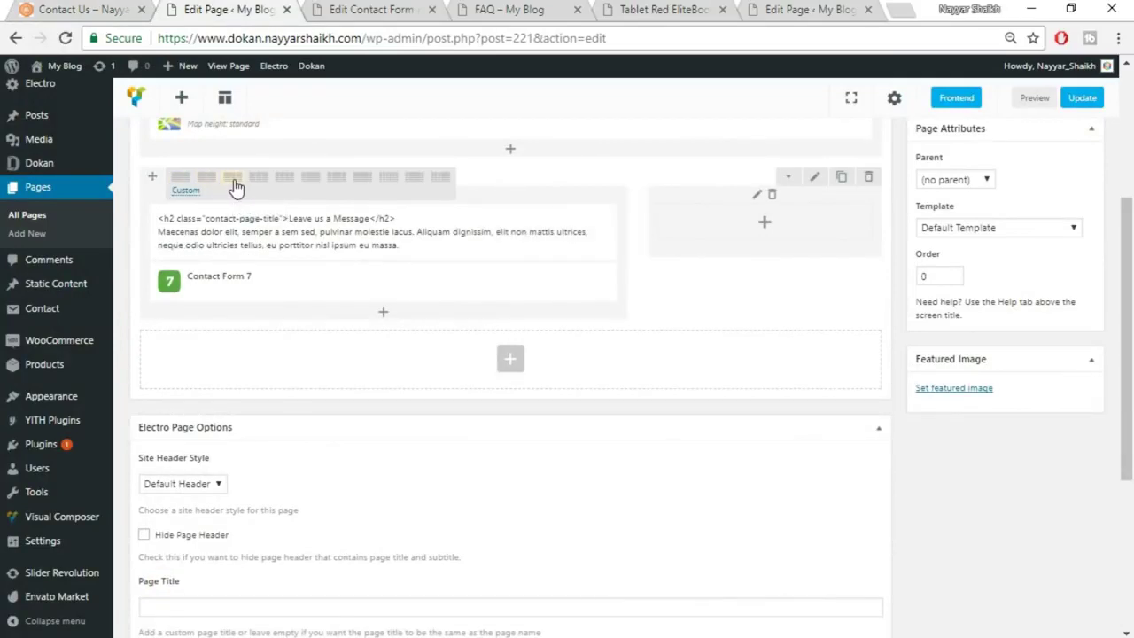
pyautogui.click(766, 225)
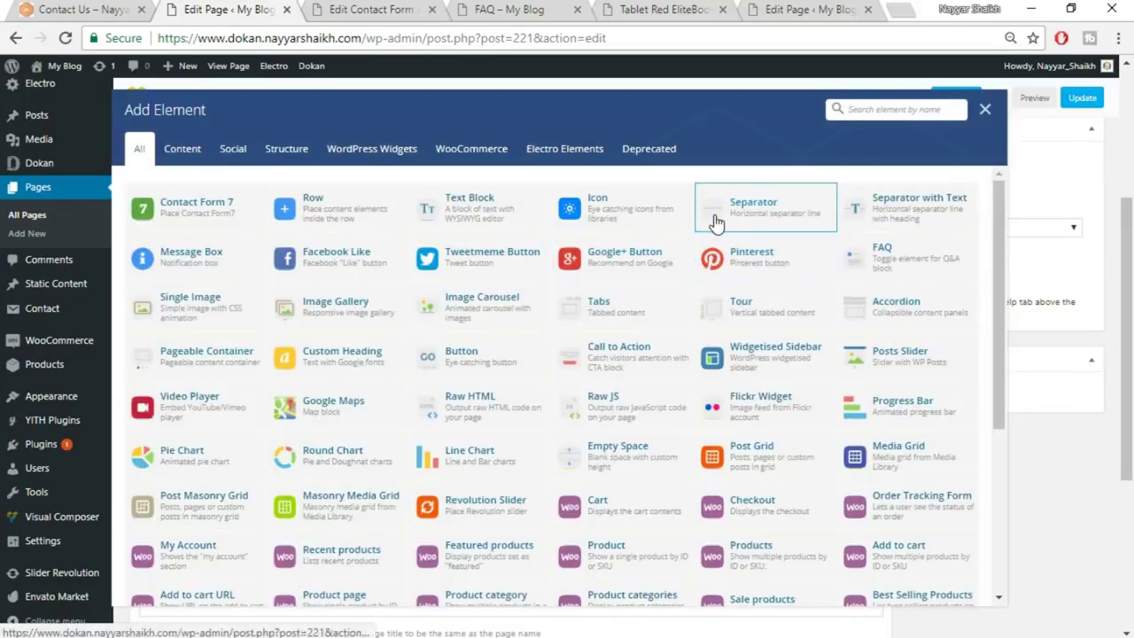
pyautogui.write('text')
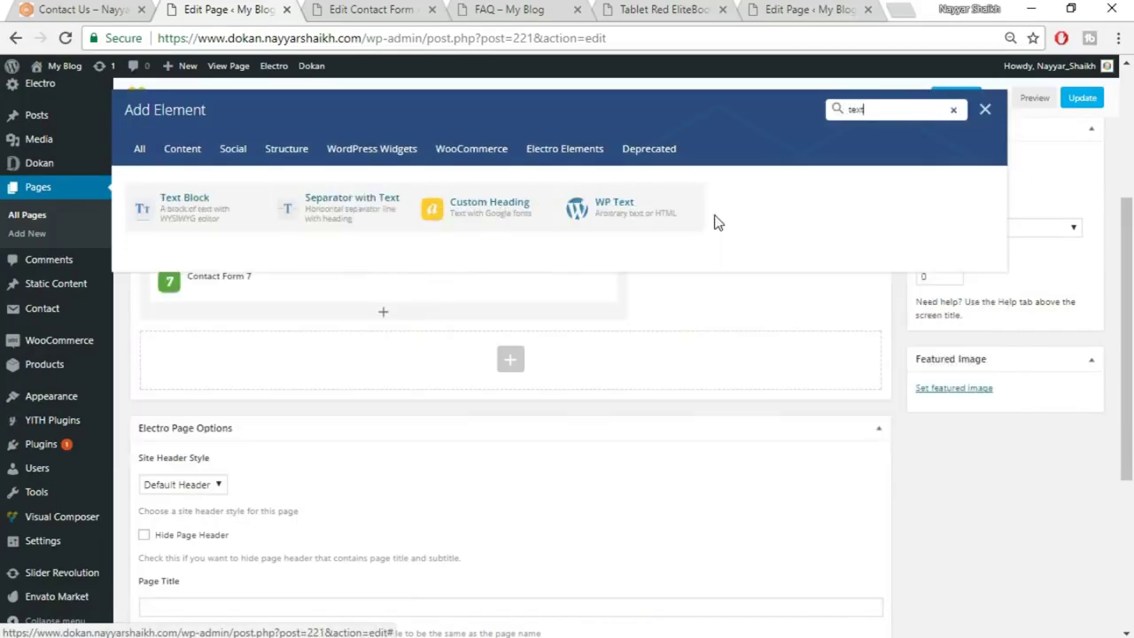
pyautogui.click(147, 210)
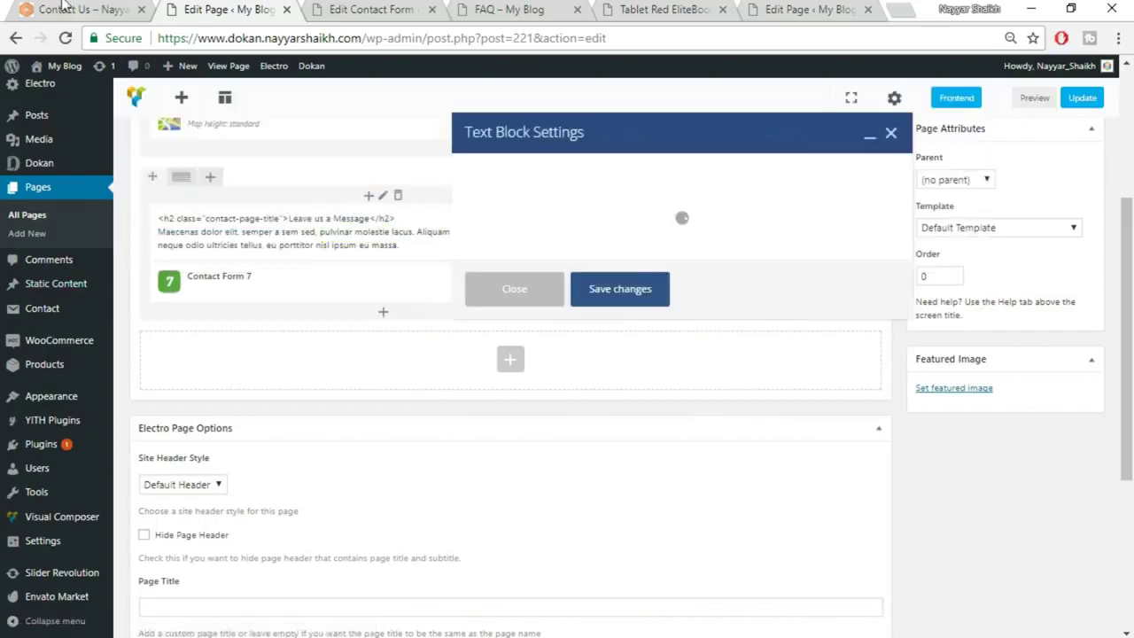
pyautogui.click(69, 8)
# - Copy the Our Store, hours and Careers HTML from Notepad and paste it into the Text Block
pyautogui.hotkey('alt', 'Tab')
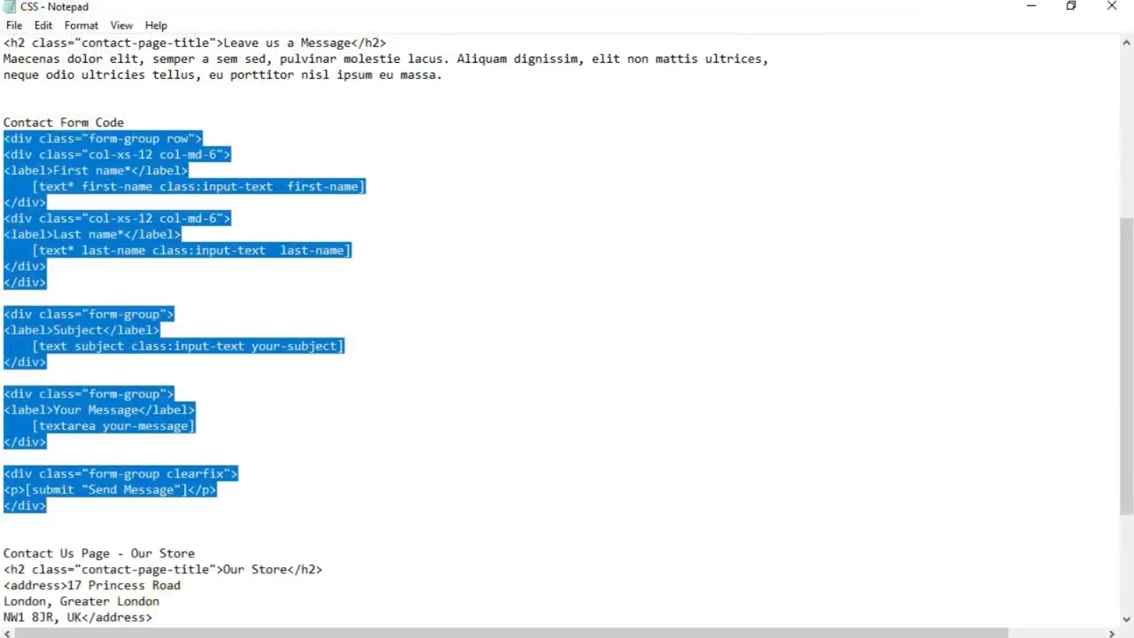
pyautogui.scroll(-4, 555, 514)
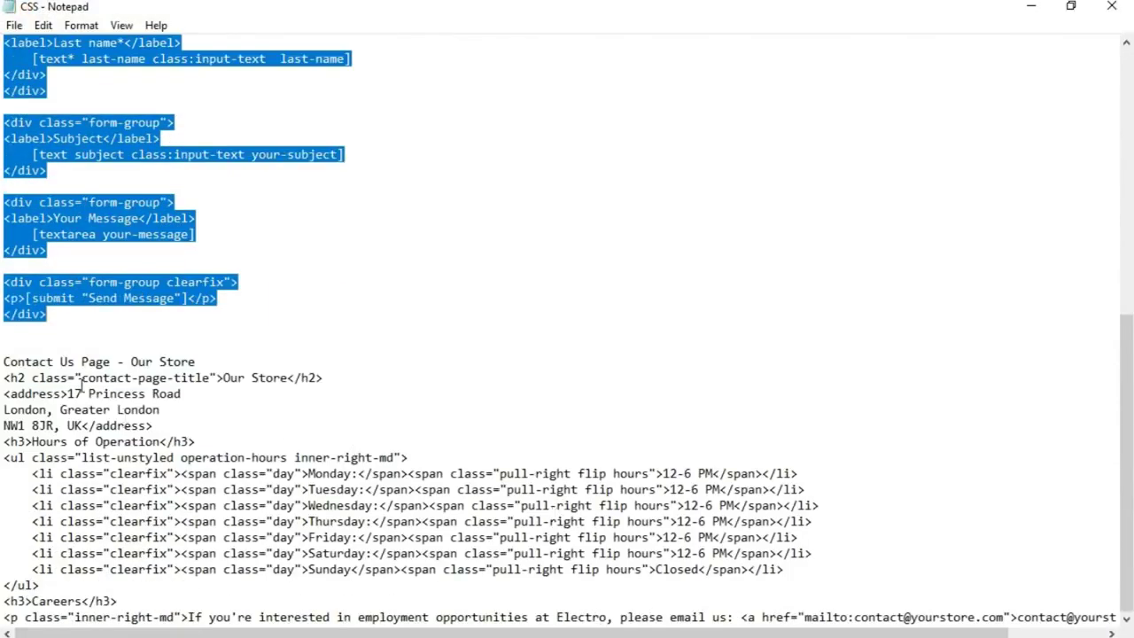
pyautogui.moveTo(3, 379); pyautogui.dragTo(1116, 617)
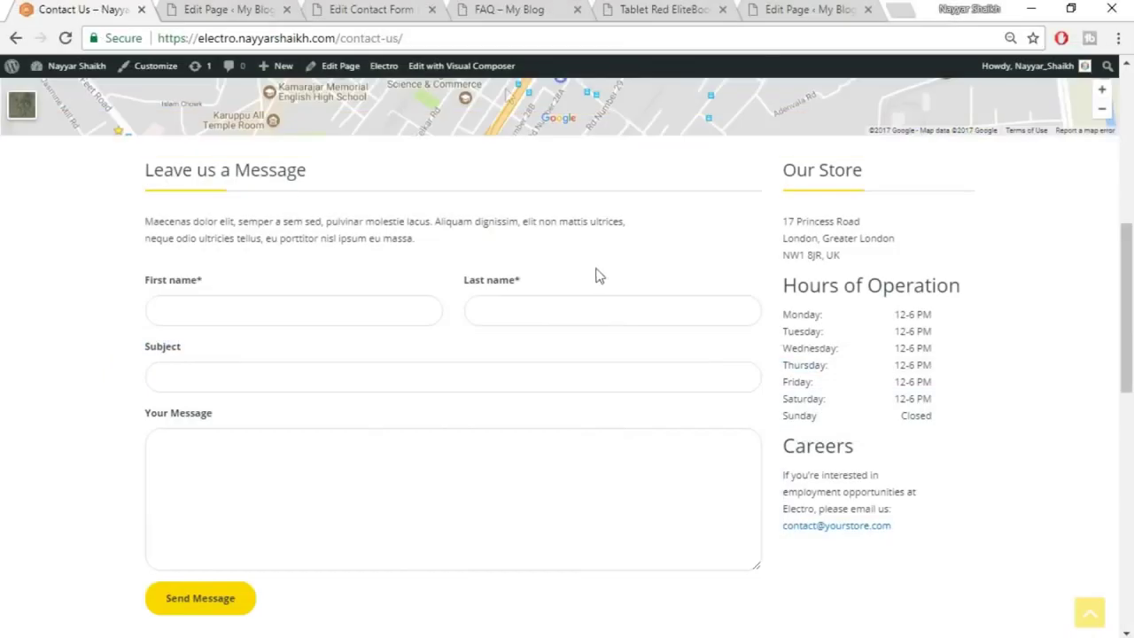
pyautogui.click(213, 9)
pyautogui.hotkey('ctrl', 'v')
# - Compare the store address on the live Contact Us page with the Text Block settings
pyautogui.click(83, 9)
pyautogui.moveTo(780, 226); pyautogui.dragTo(862, 256)
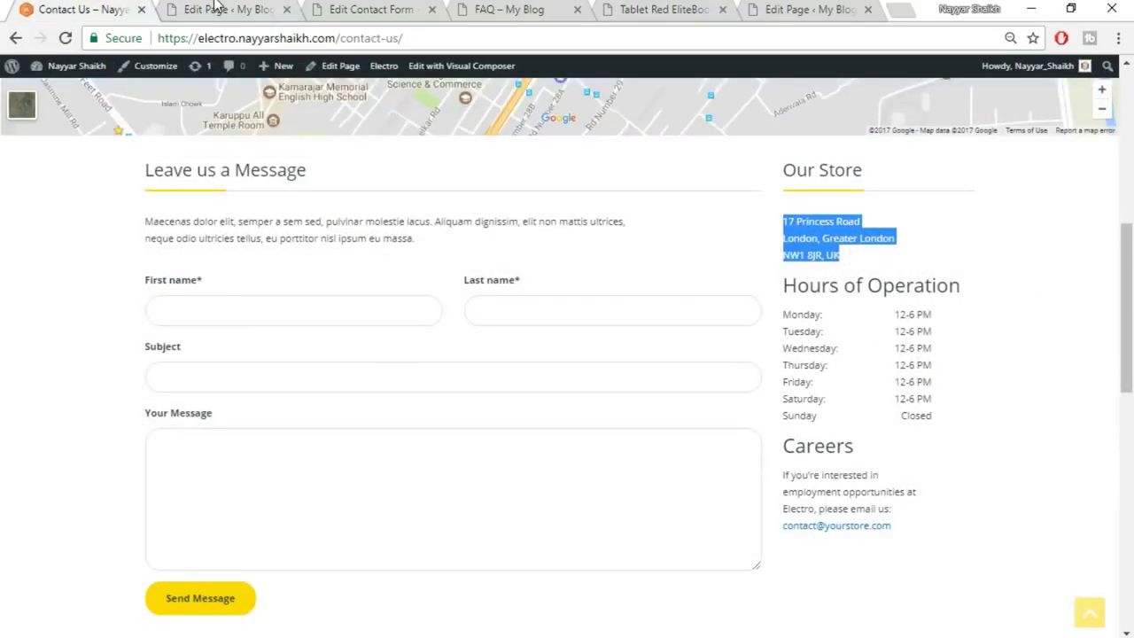
pyautogui.click(217, 9)
pyautogui.scroll(5, 577, 370)
# - Check the block's store address and contact e-mail code against the live Contact Us page
pyautogui.scroll(2, 576, 369)
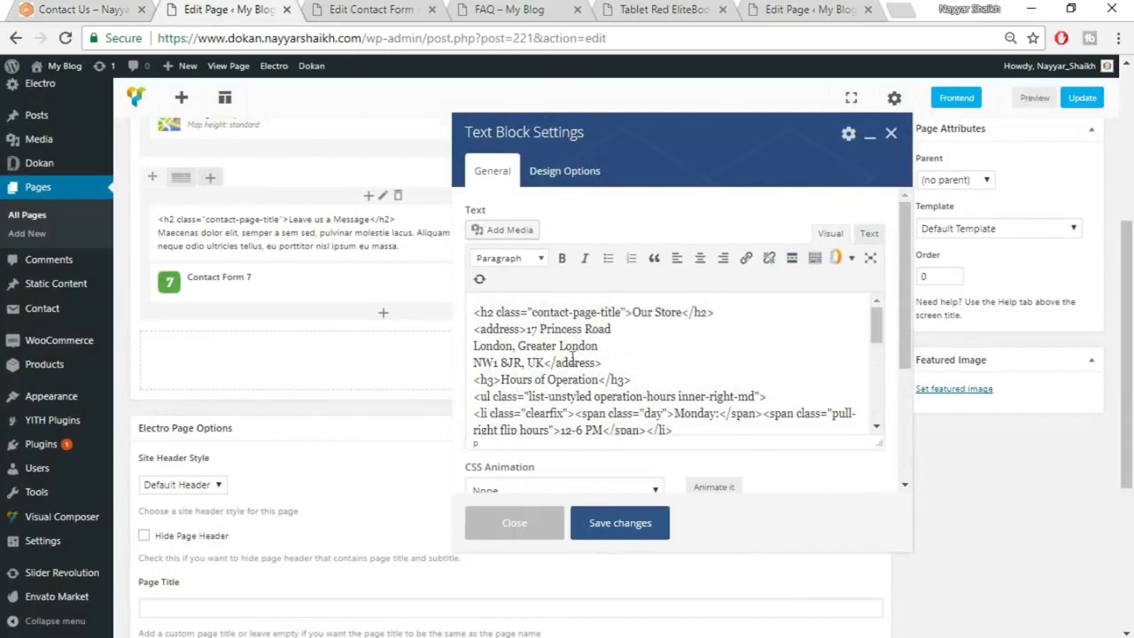
pyautogui.moveTo(528, 329); pyautogui.dragTo(556, 365)
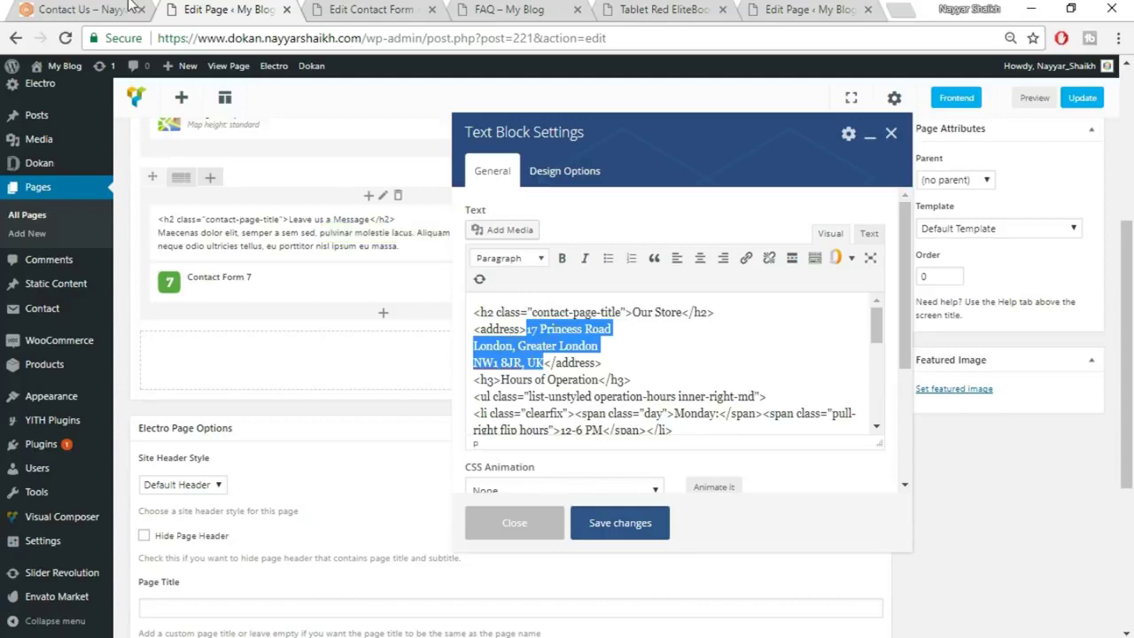
pyautogui.click(84, 10)
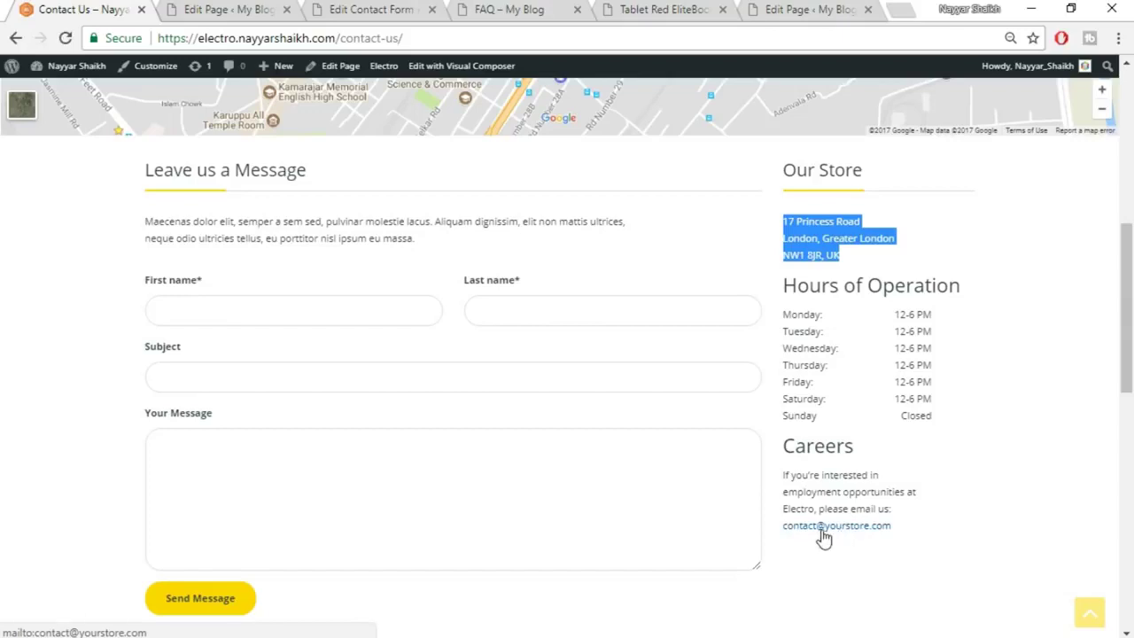
pyautogui.click(213, 9)
pyautogui.scroll(-5, 655, 408)
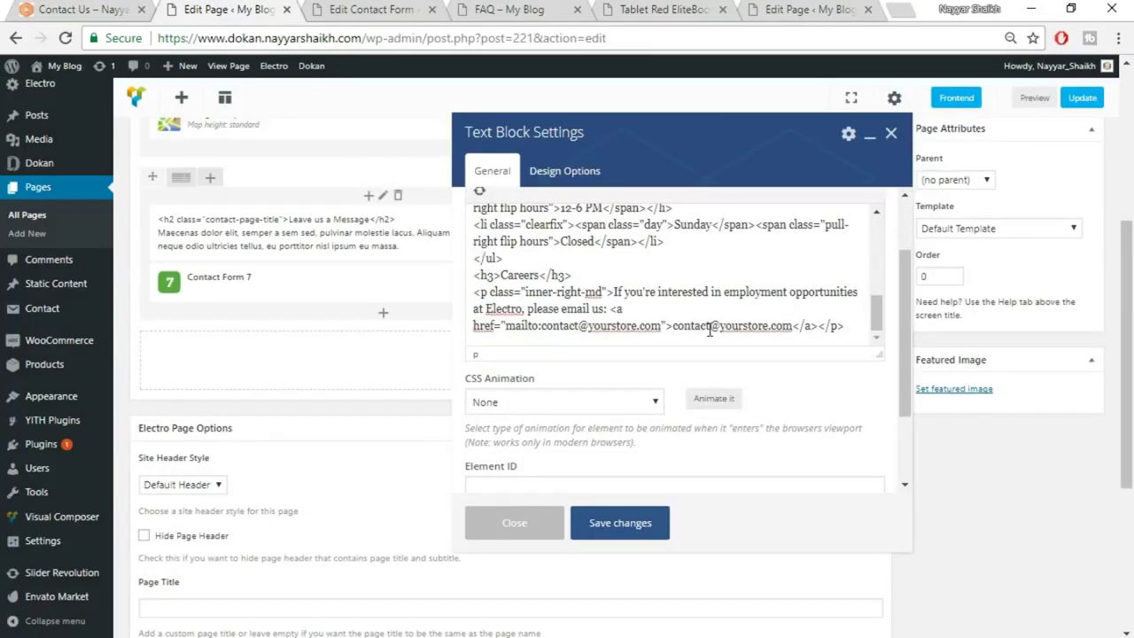
pyautogui.moveTo(675, 328); pyautogui.dragTo(796, 324)
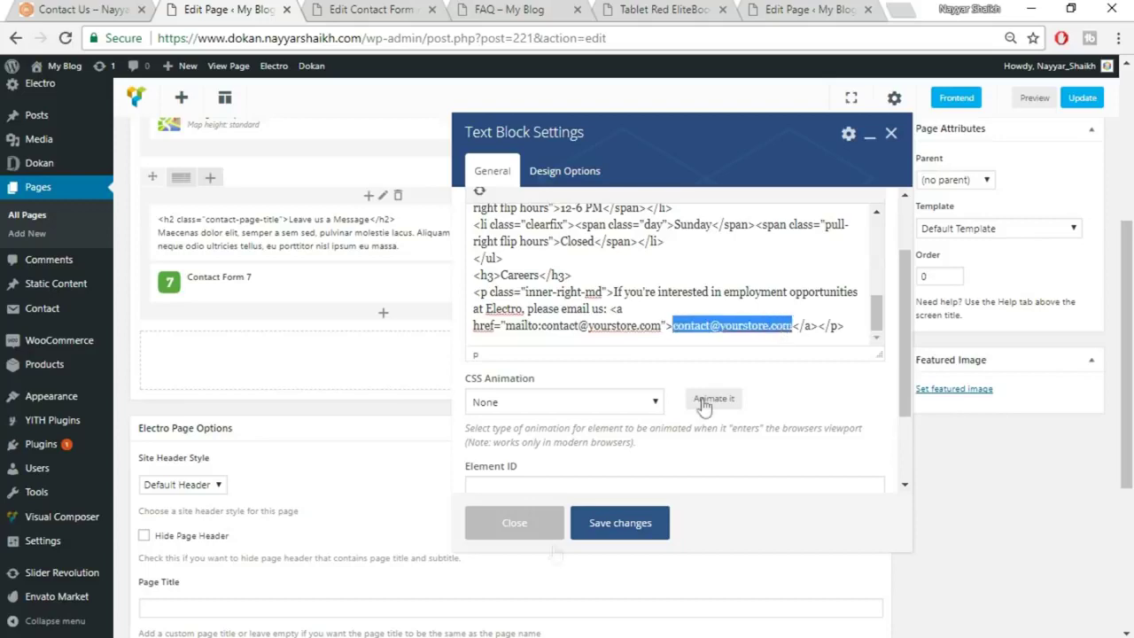
# - Close the Text Block settings, tick Hide Page Header, and update the Contact Us page
pyautogui.click(623, 533)
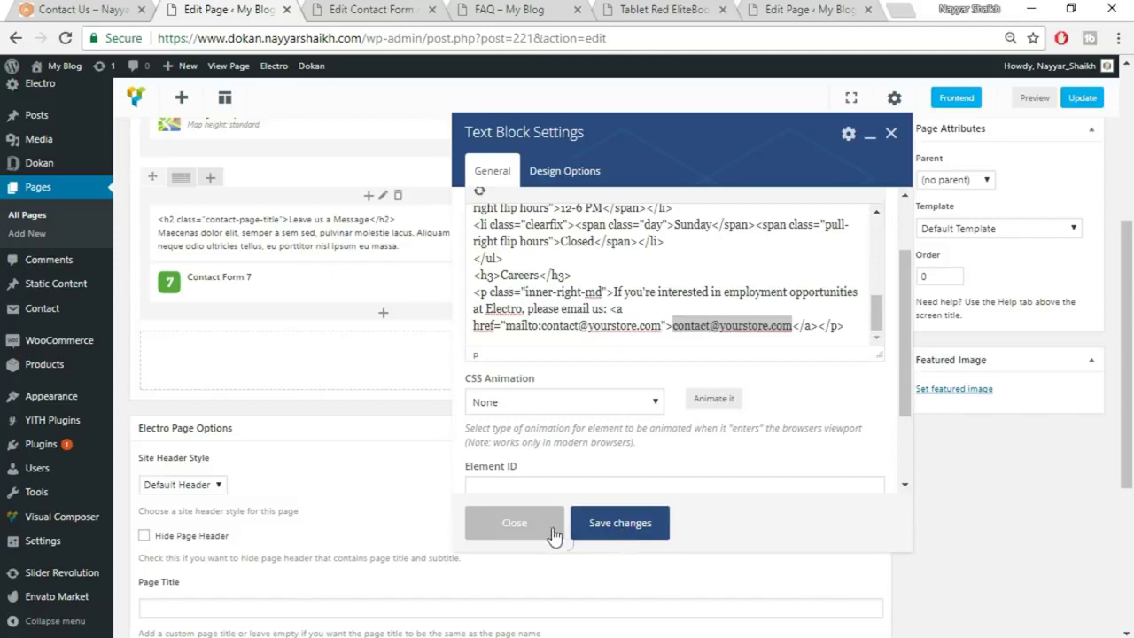
pyautogui.click(553, 532)
pyautogui.scroll(-6, 866, 491)
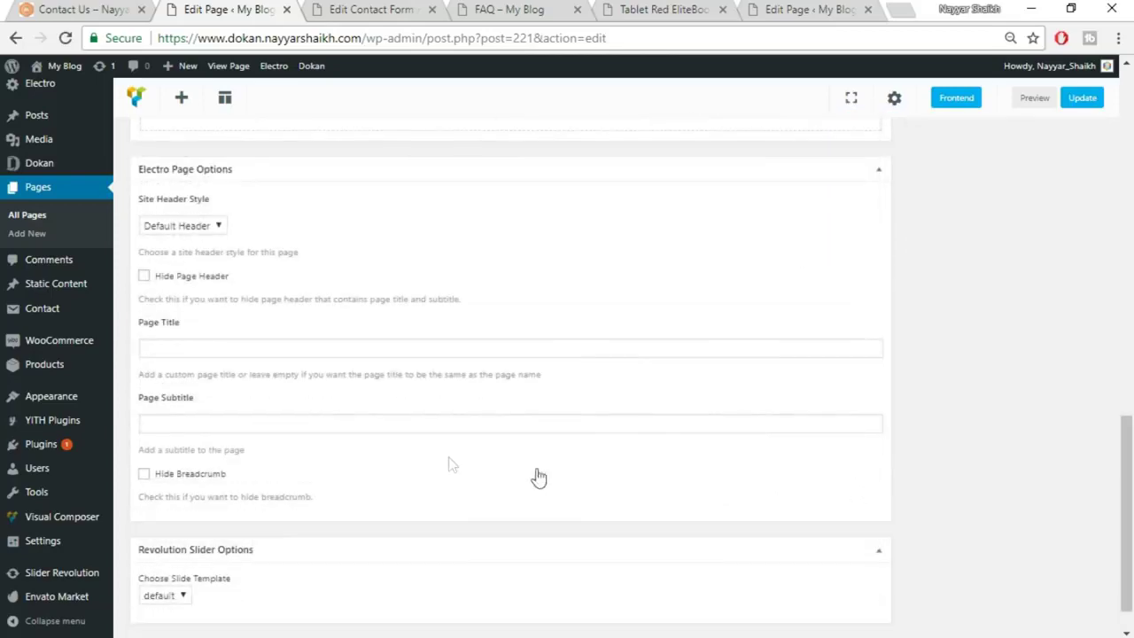
pyautogui.click(171, 286)
pyautogui.moveTo(1130, 558); pyautogui.dragTo(1130, 260)
pyautogui.click(1076, 264)
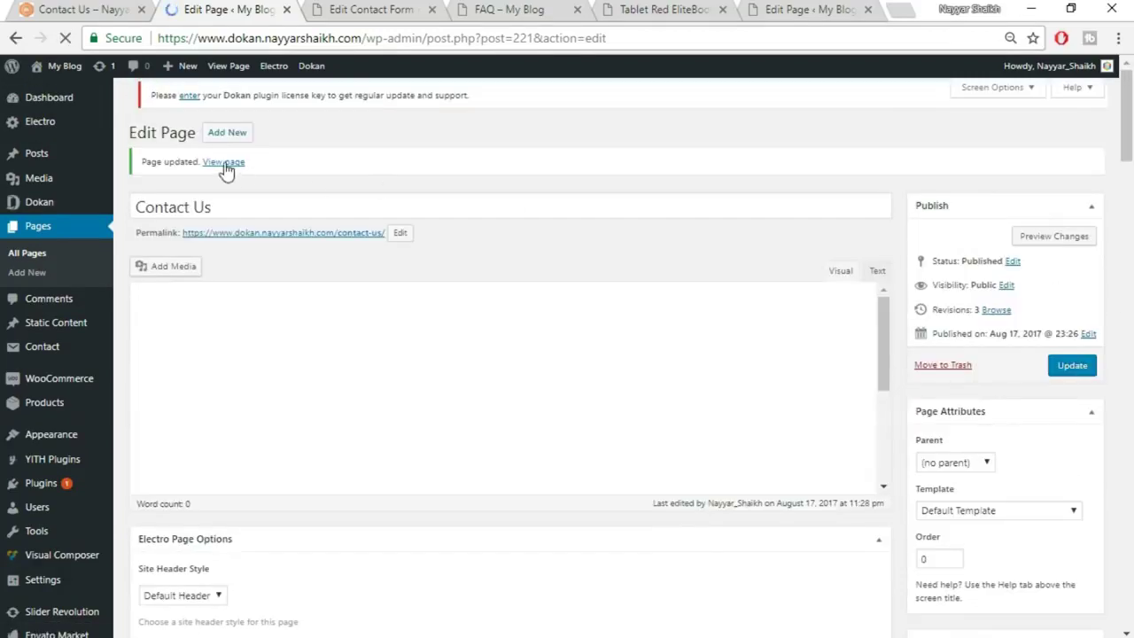
# - Open the saved Contact Us page in a new browser tab
pyautogui.rightClick(225, 169)
pyautogui.click(309, 172)
pyautogui.click(447, 9)
pyautogui.scroll(-5, 1070, 321)
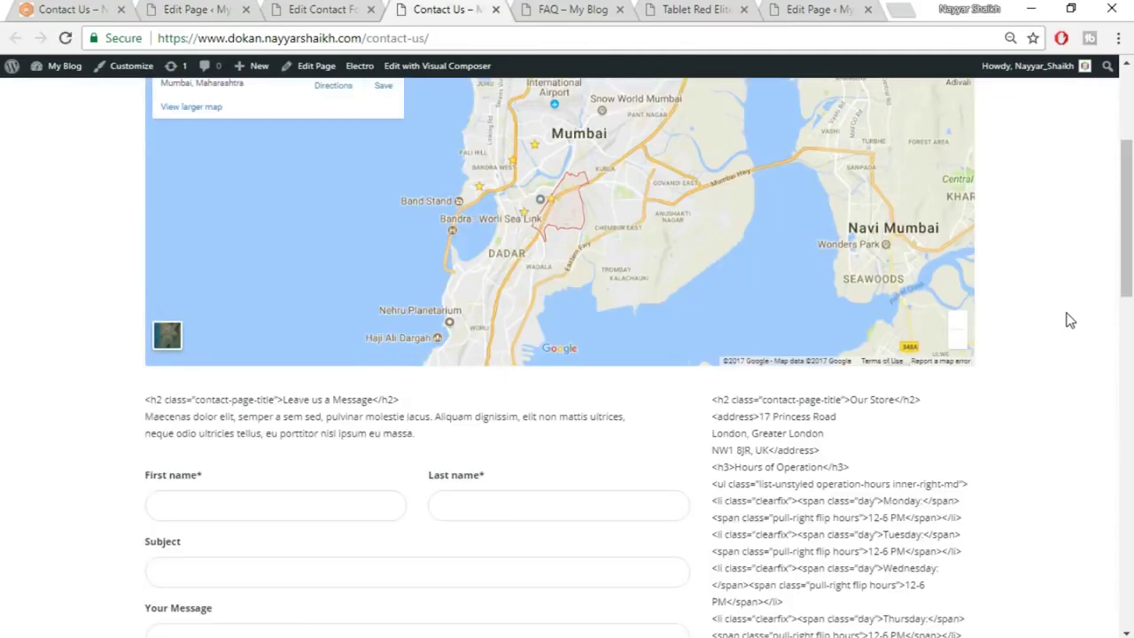
pyautogui.scroll(2, 1070, 321)
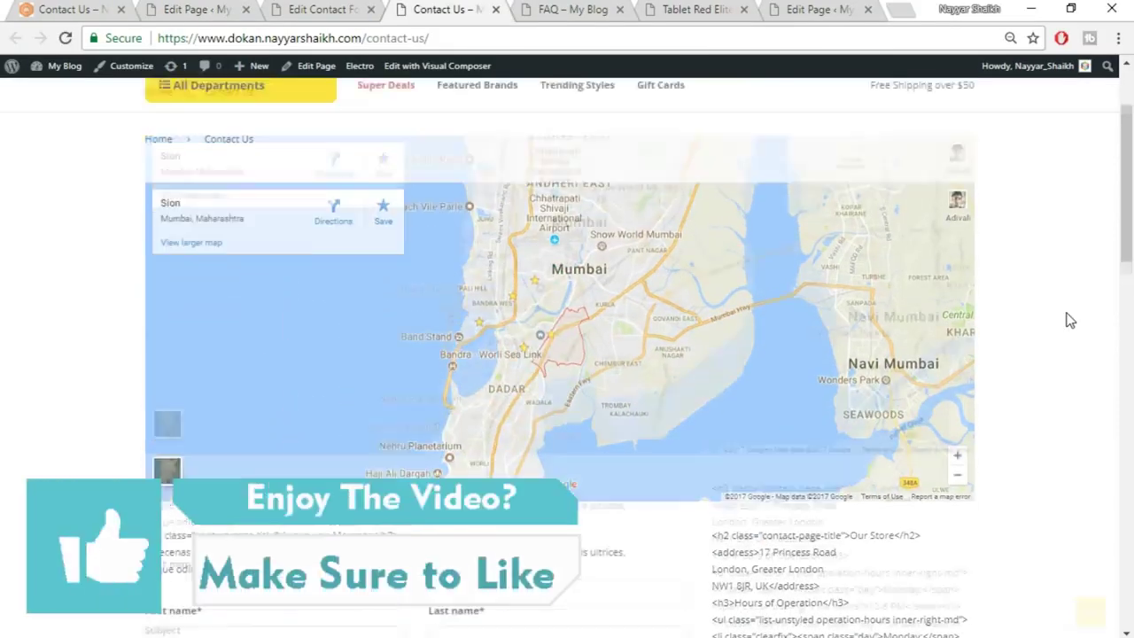
pyautogui.scroll(-3, 175, 354)
# - Inspect the heading and paragraph showing as raw HTML on the live page
pyautogui.moveTo(264, 316); pyautogui.dragTo(132, 322)
pyautogui.click(412, 344)
pyautogui.click(144, 322)
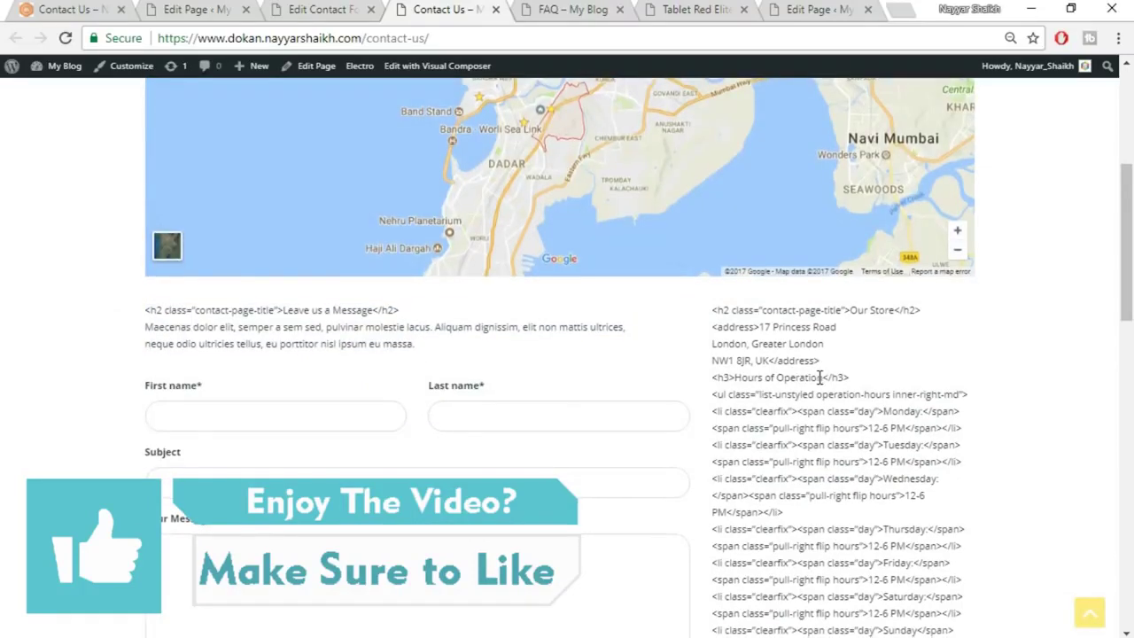
pyautogui.scroll(-2, 835, 468)
pyautogui.scroll(1, 838, 469)
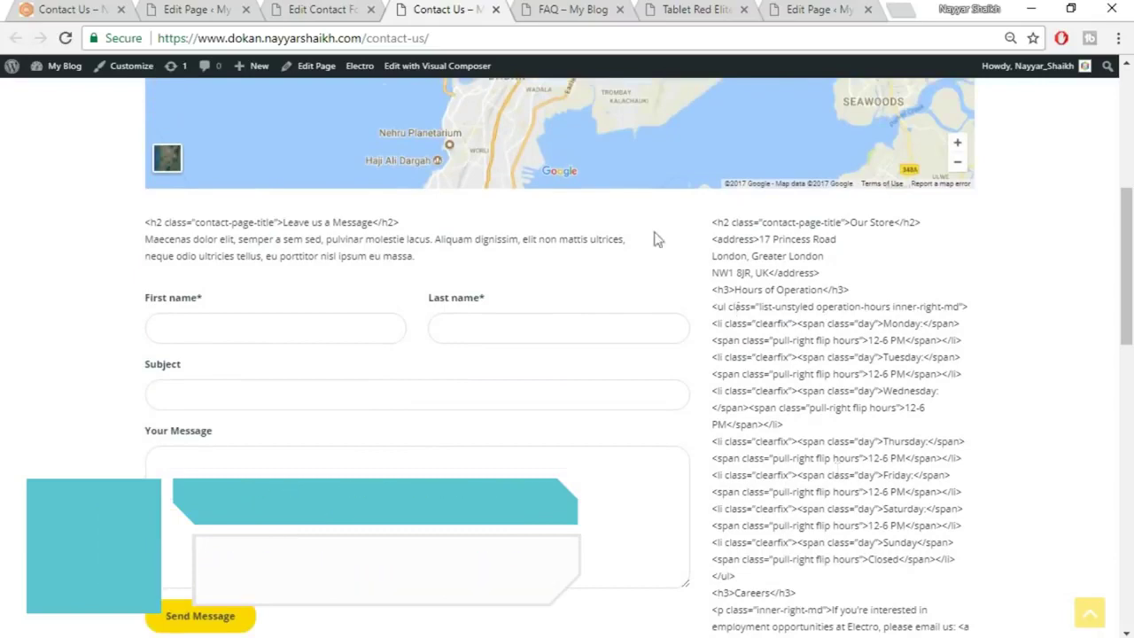
pyautogui.click(319, 8)
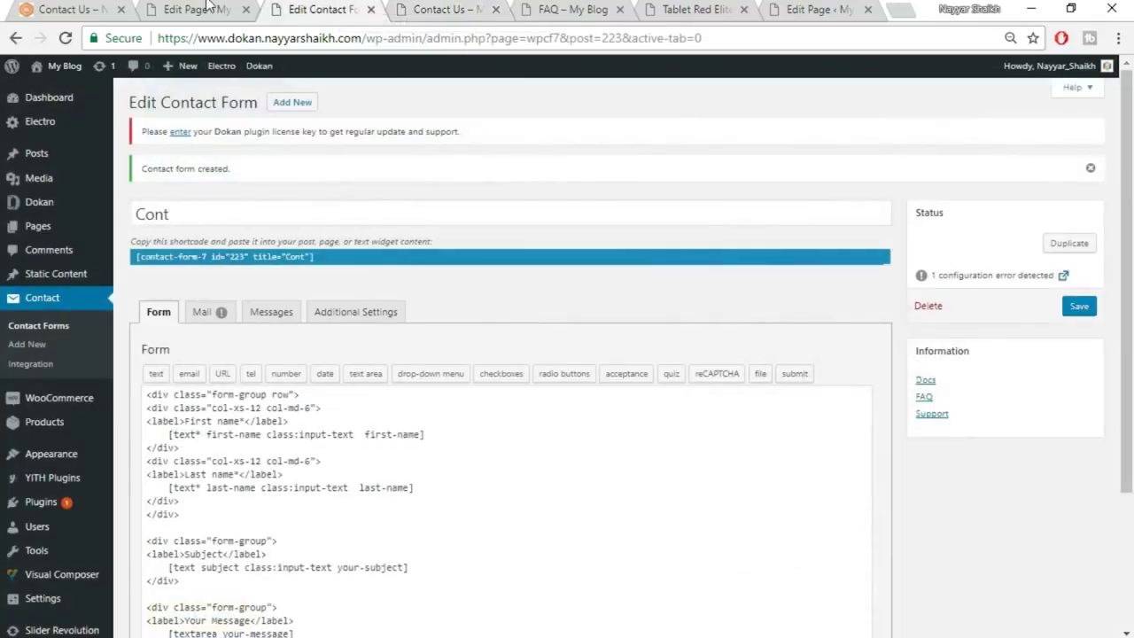
# - Replace the Leave us a Message block's text with the heading and paragraph HTML in Text mode
pyautogui.click(210, 8)
pyautogui.scroll(-3, 587, 359)
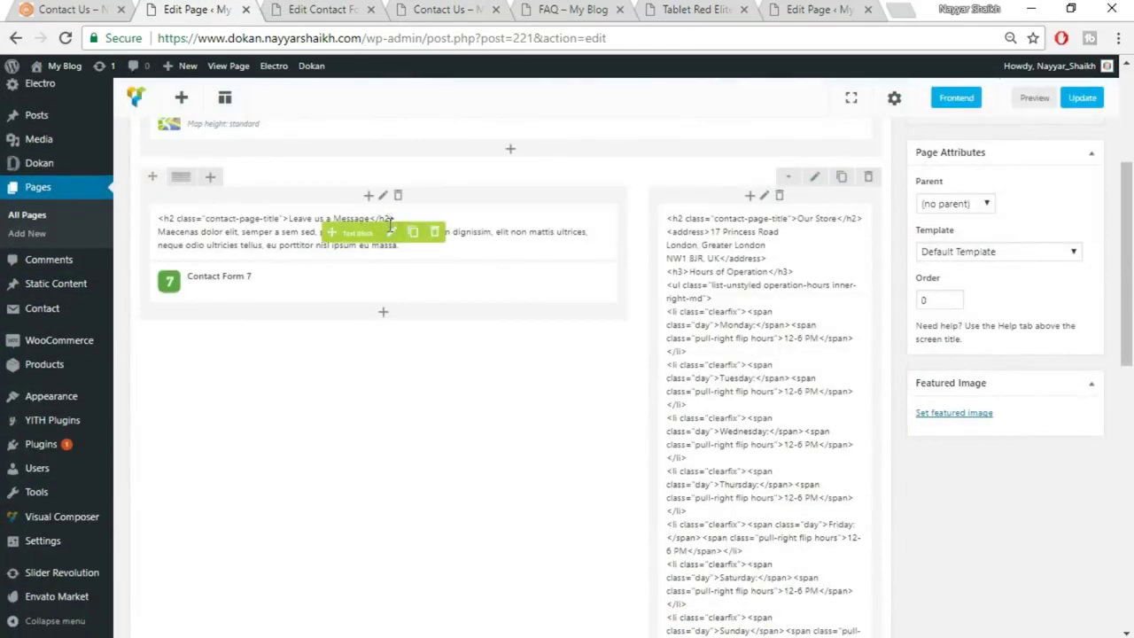
pyautogui.click(391, 232)
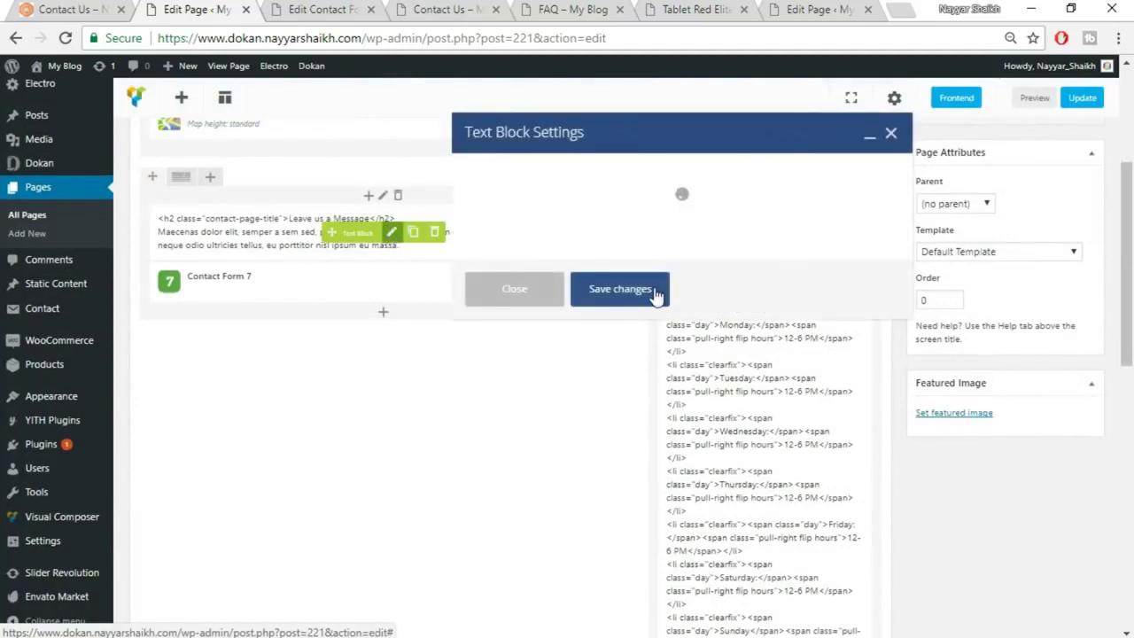
pyautogui.hotkey('ctrl', 'a')
pyautogui.hotkey('ctrl', 'c')
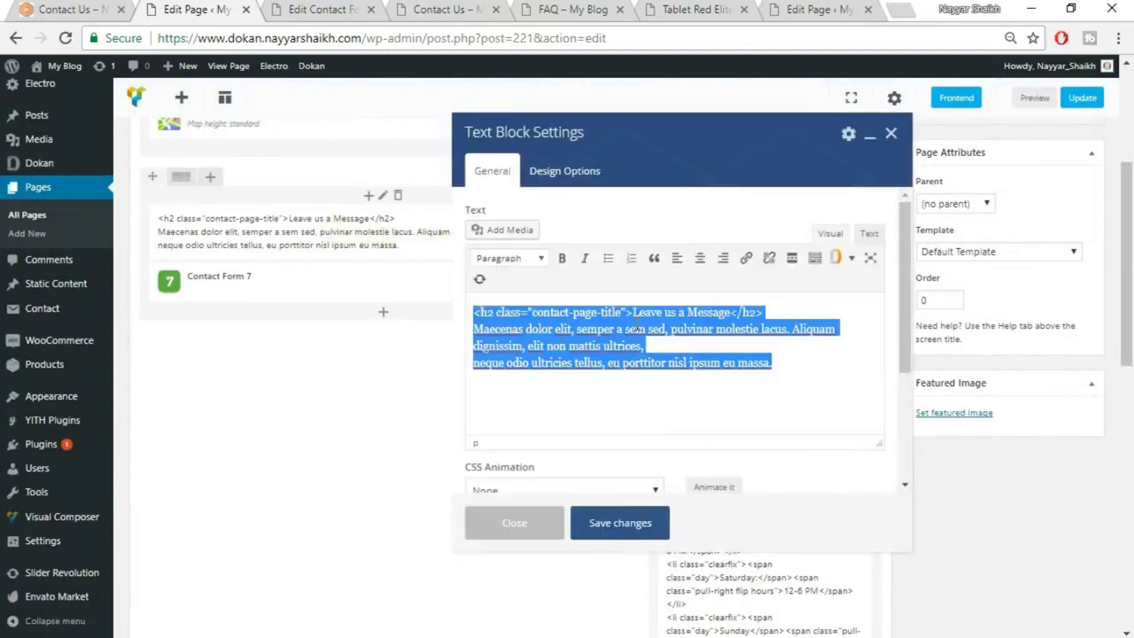
pyautogui.press('BackSpace')
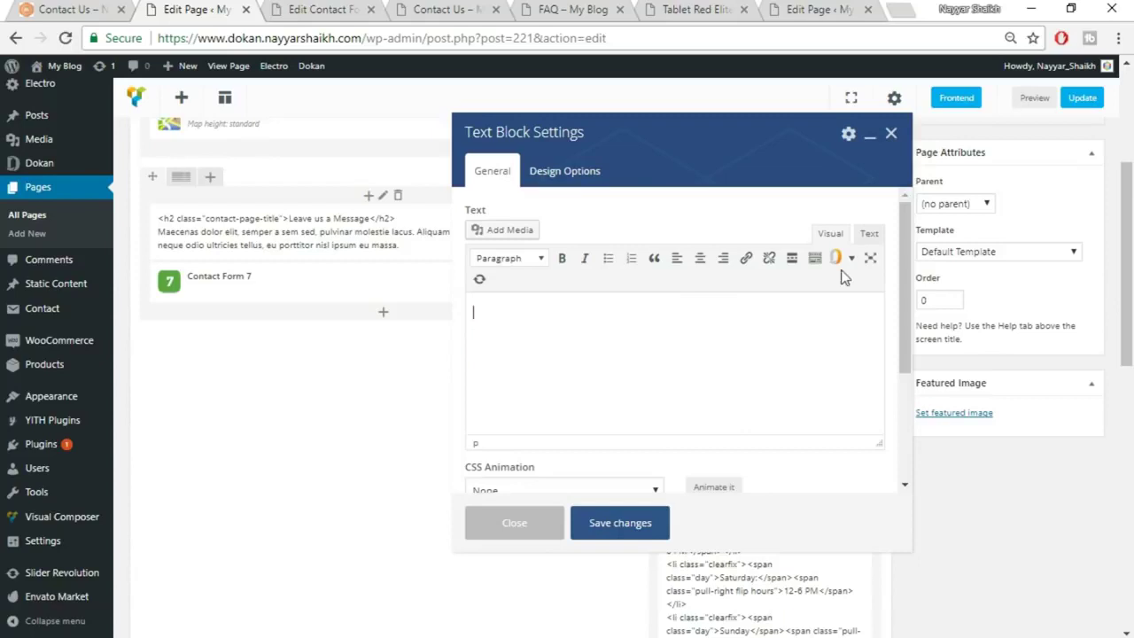
pyautogui.click(870, 234)
pyautogui.click(633, 361)
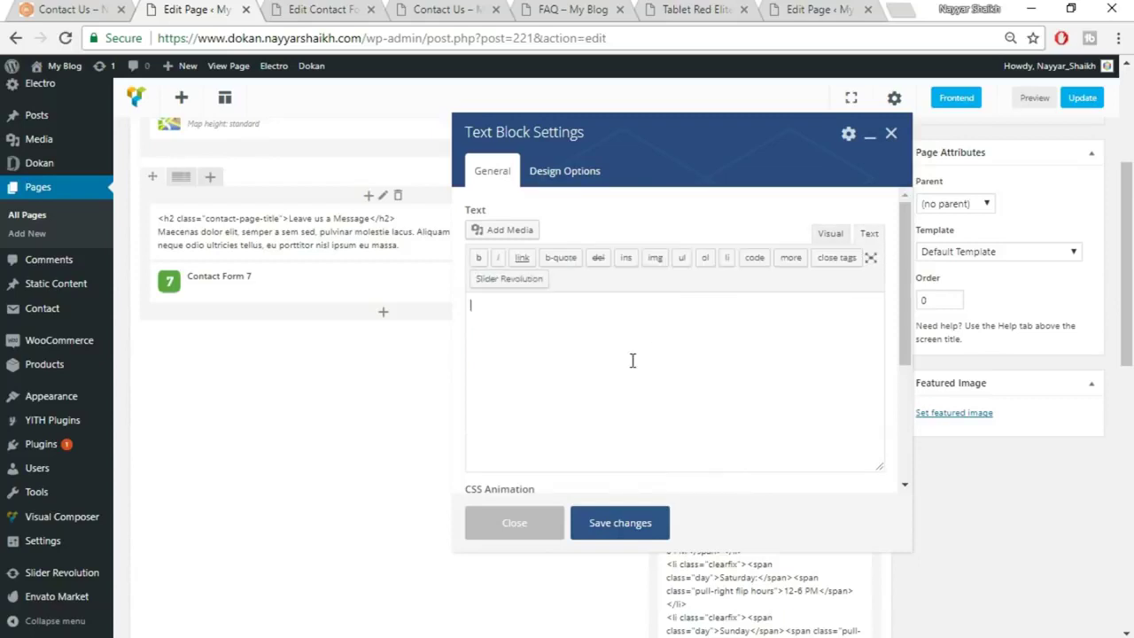
pyautogui.hotkey('ctrl', 'v')
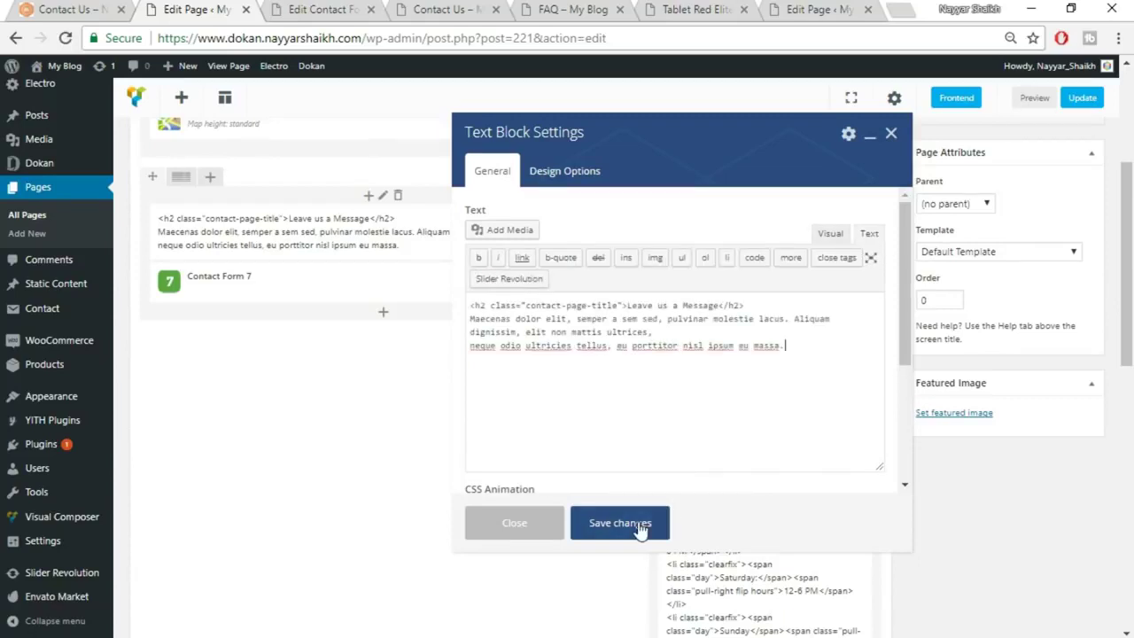
pyautogui.click(620, 524)
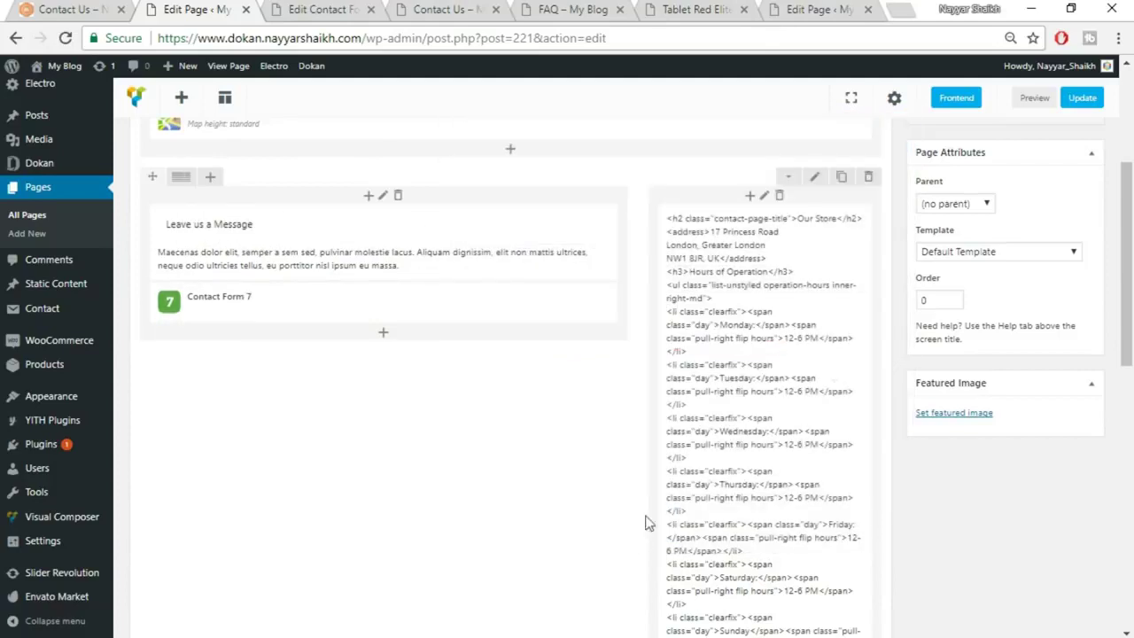
# - Replace the Our Store block's text with the store info HTML and update the page
pyautogui.click(772, 480)
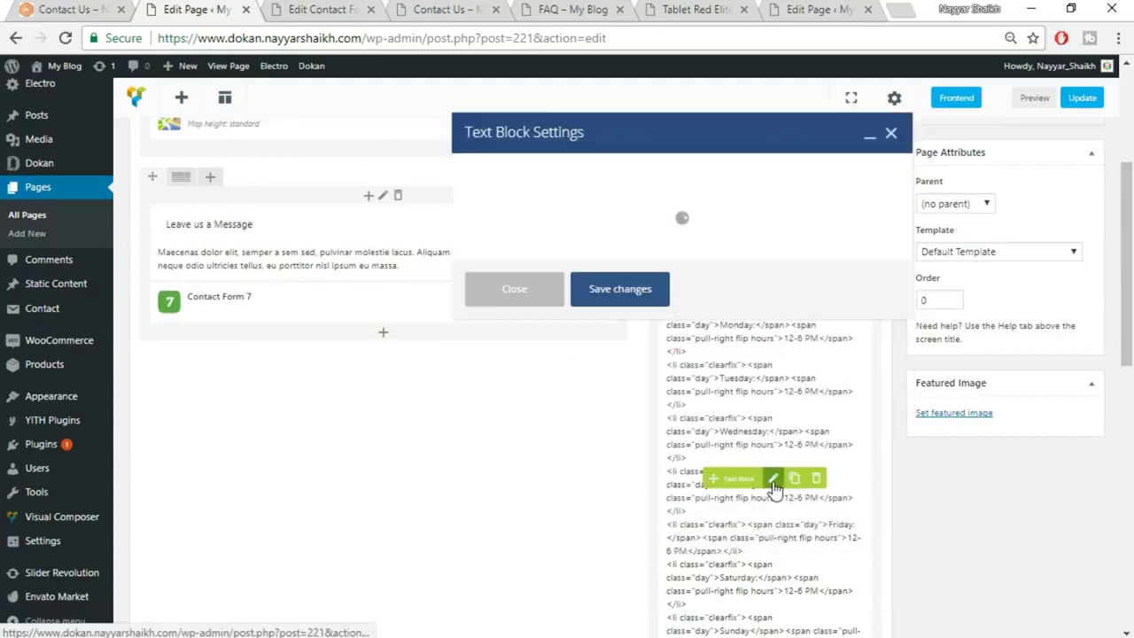
pyautogui.click(610, 412)
pyautogui.hotkey('ctrl', 'a')
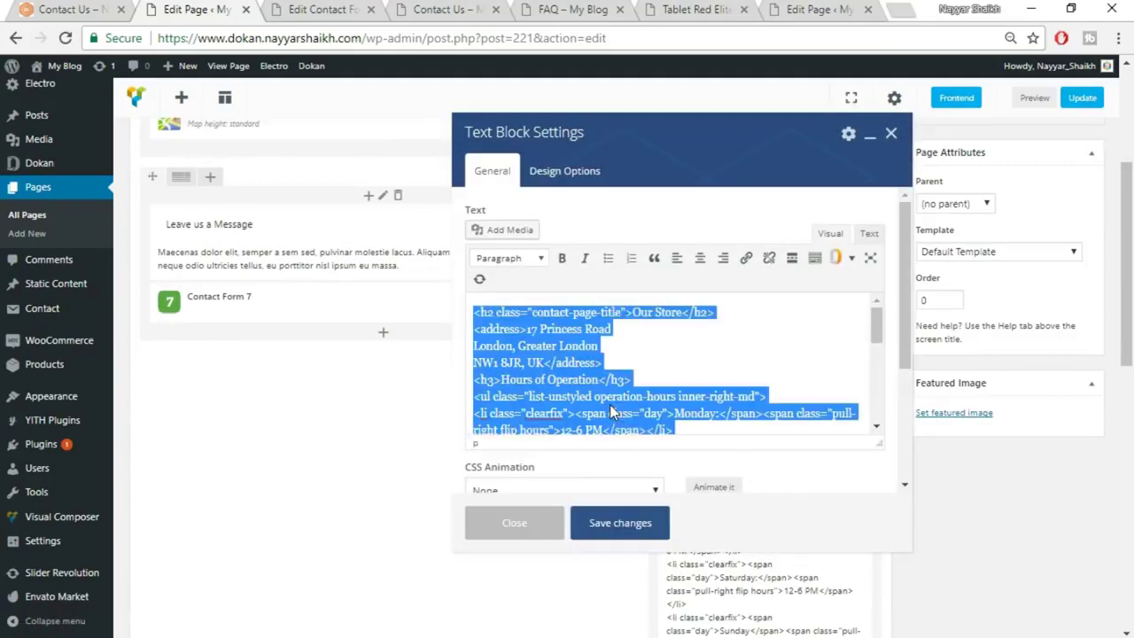
pyautogui.press('BackSpace')
pyautogui.click(870, 235)
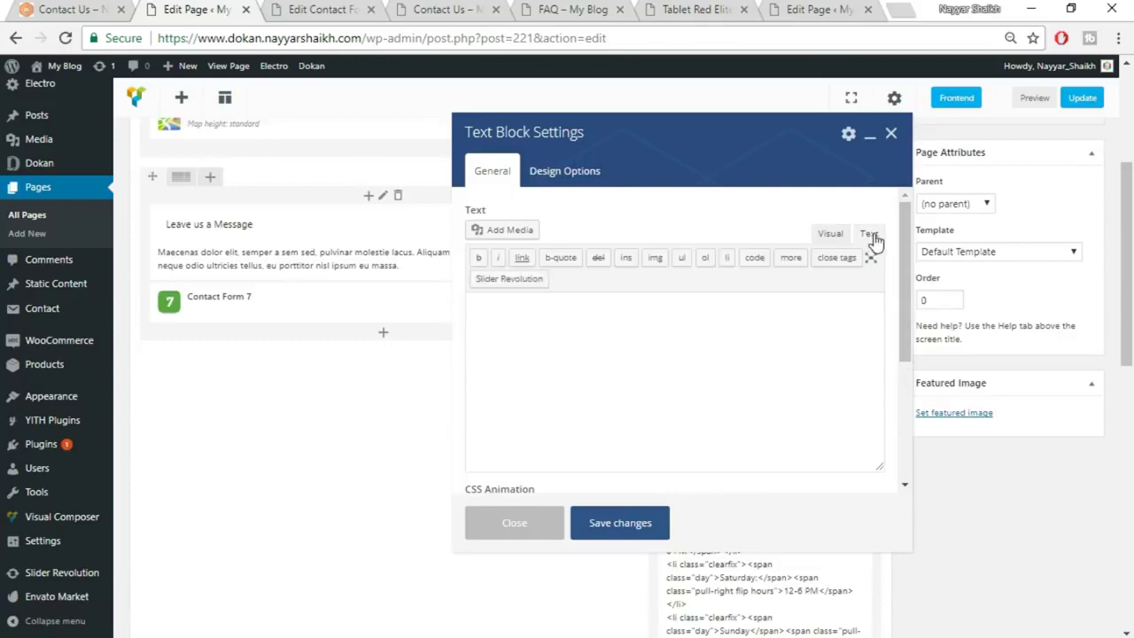
pyautogui.hotkey('ctrl', 'v')
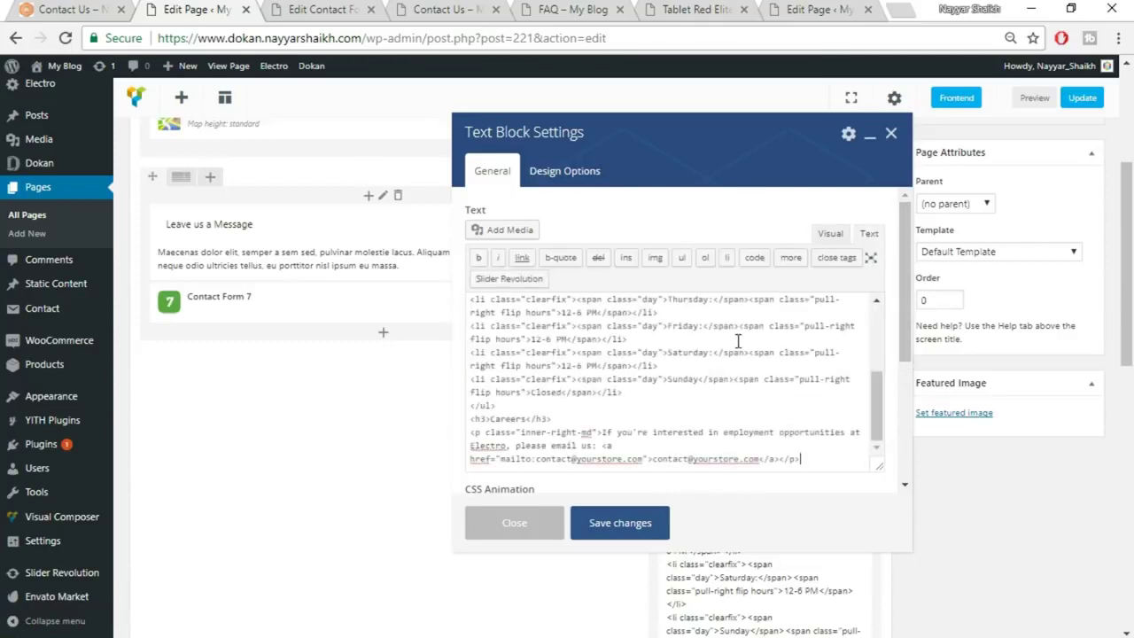
pyautogui.click(620, 522)
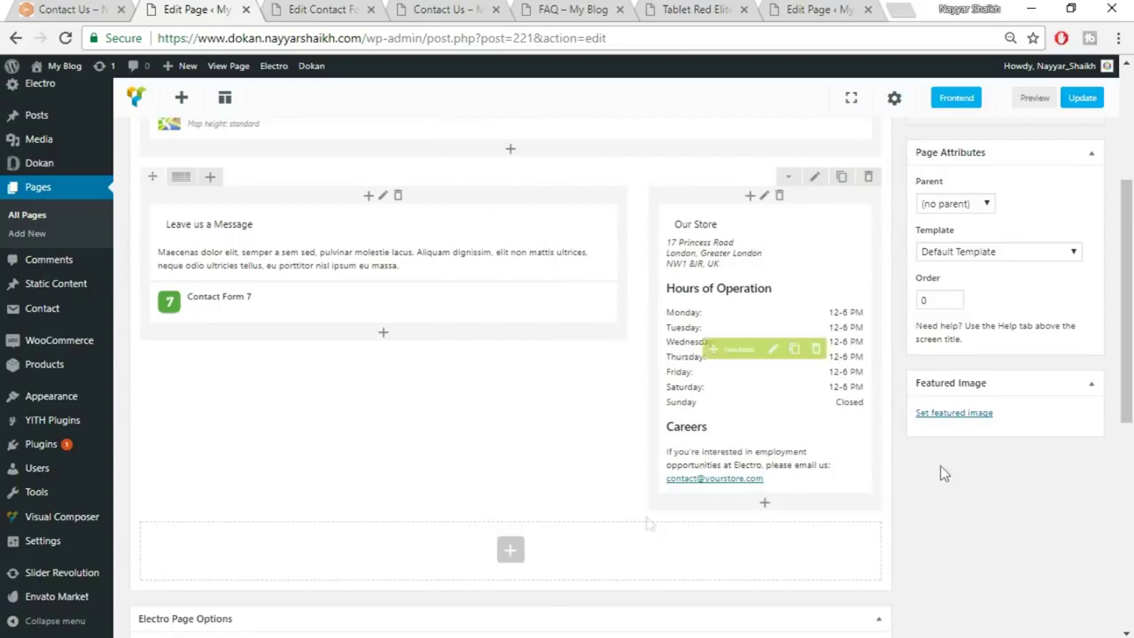
pyautogui.scroll(5, 942, 472)
pyautogui.click(1083, 374)
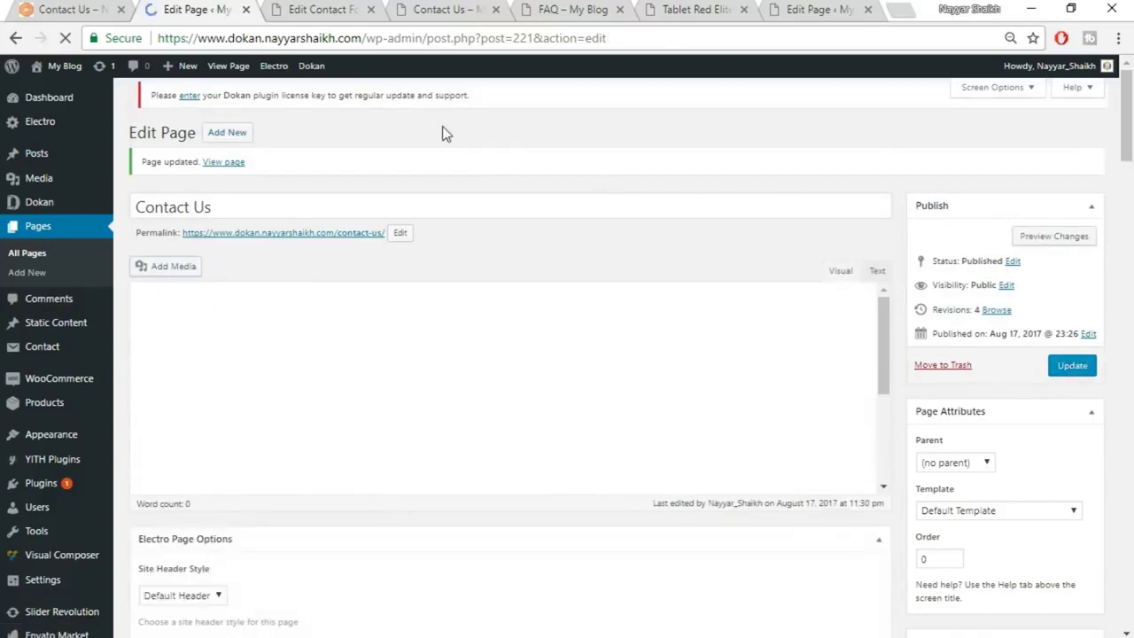
pyautogui.click(454, 9)
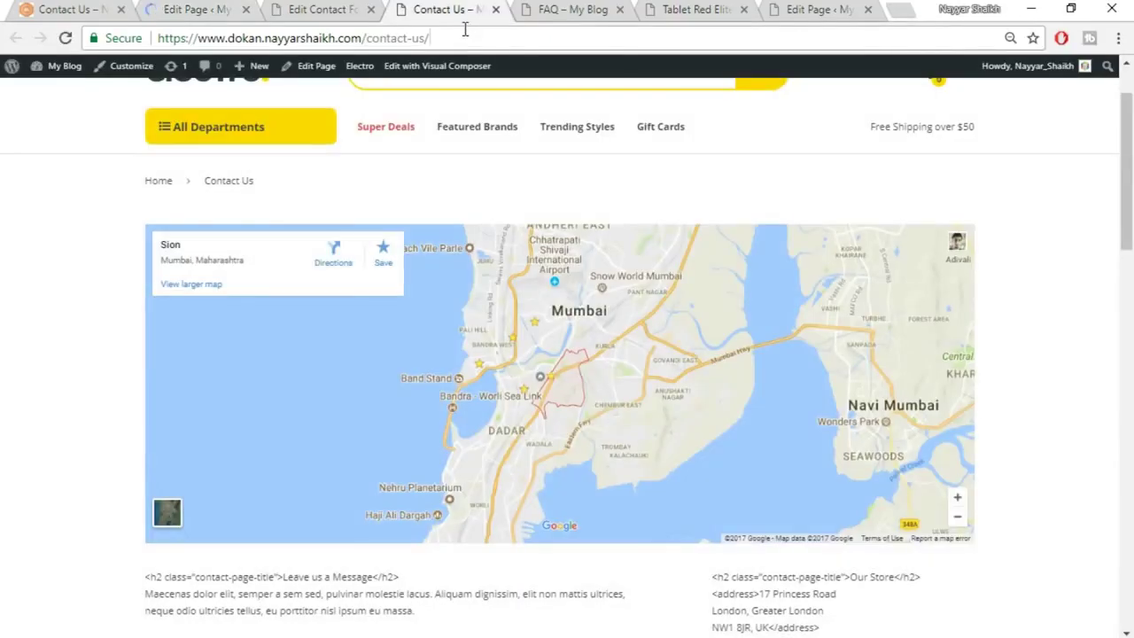
pyautogui.click(464, 37)
pyautogui.press('Return')
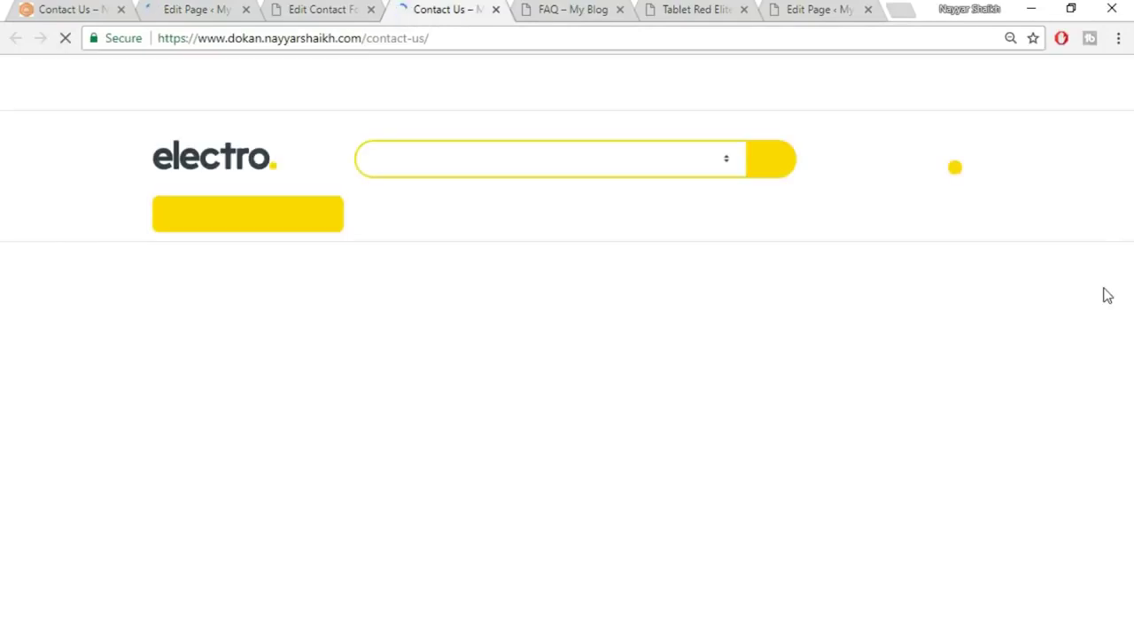
pyautogui.scroll(-1, 1104, 294)
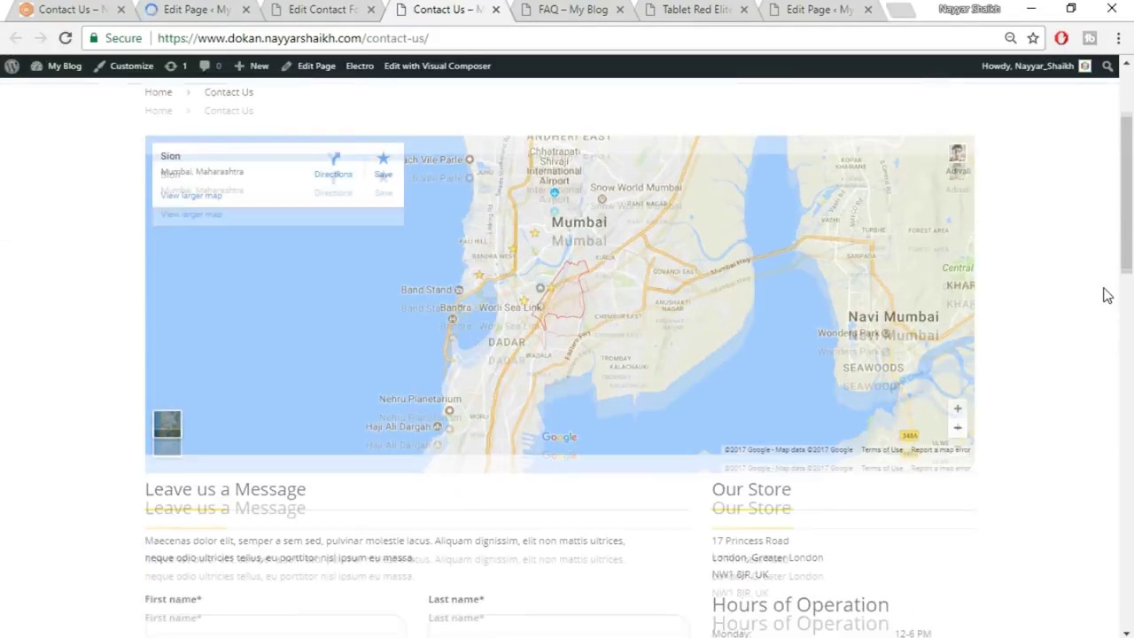
pyautogui.scroll(-4, 898, 319)
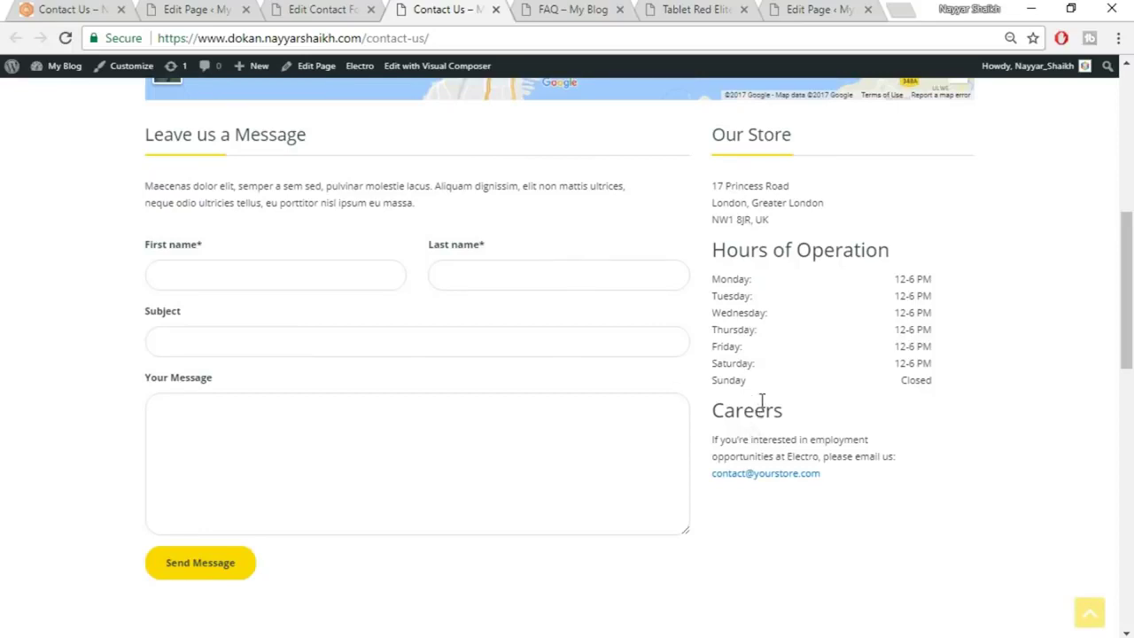
pyautogui.click(140, 8)
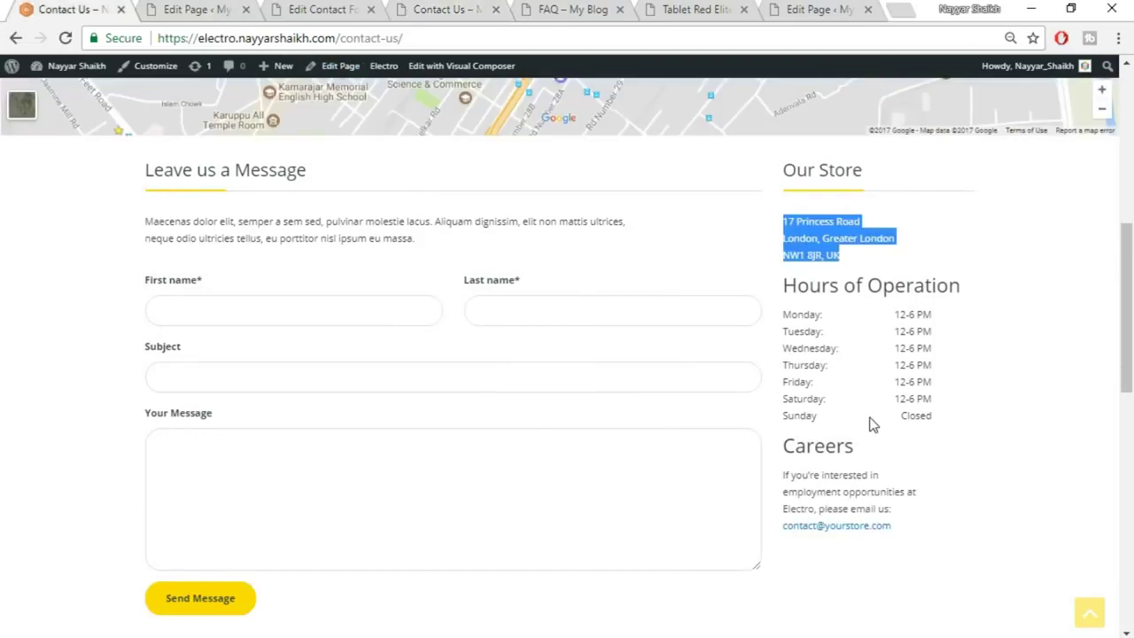
pyautogui.scroll(-10, 872, 425)
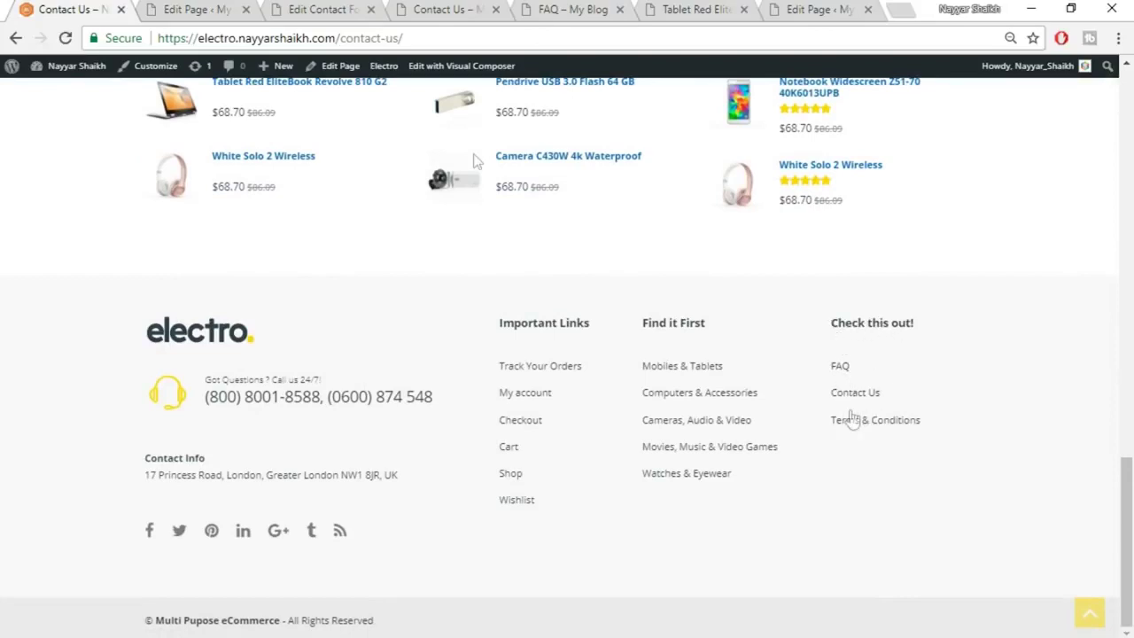
pyautogui.click(229, 9)
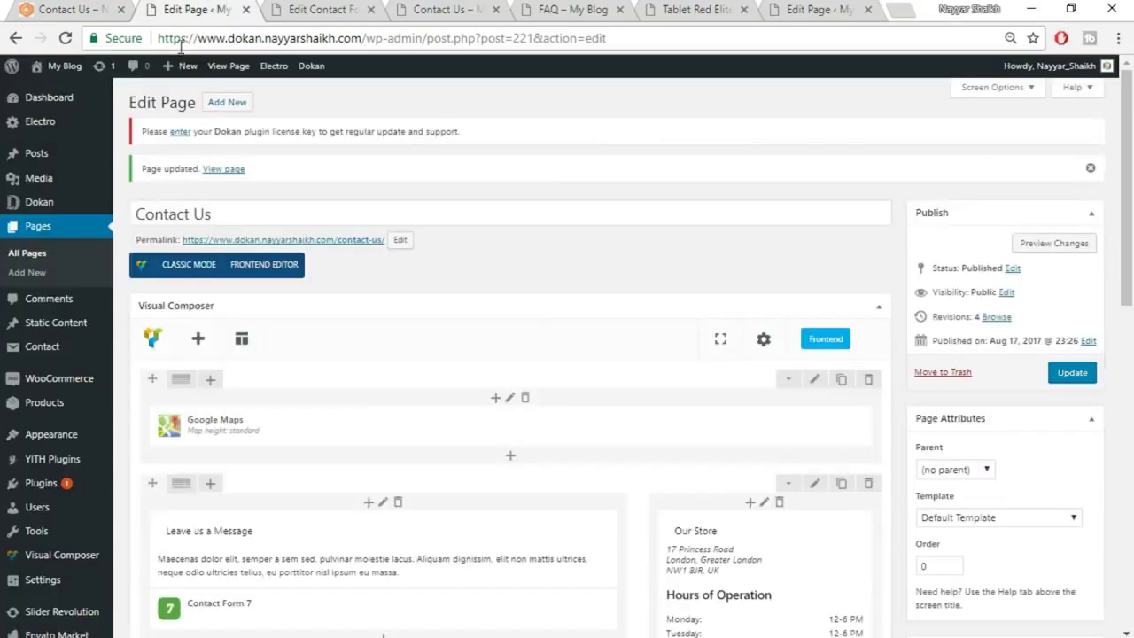
pyautogui.scroll(-1, 81, 395)
# - Create a new menu named FooterMenu under Appearance > Menus
pyautogui.scroll(-2, 81, 395)
pyautogui.moveTo(69, 397)
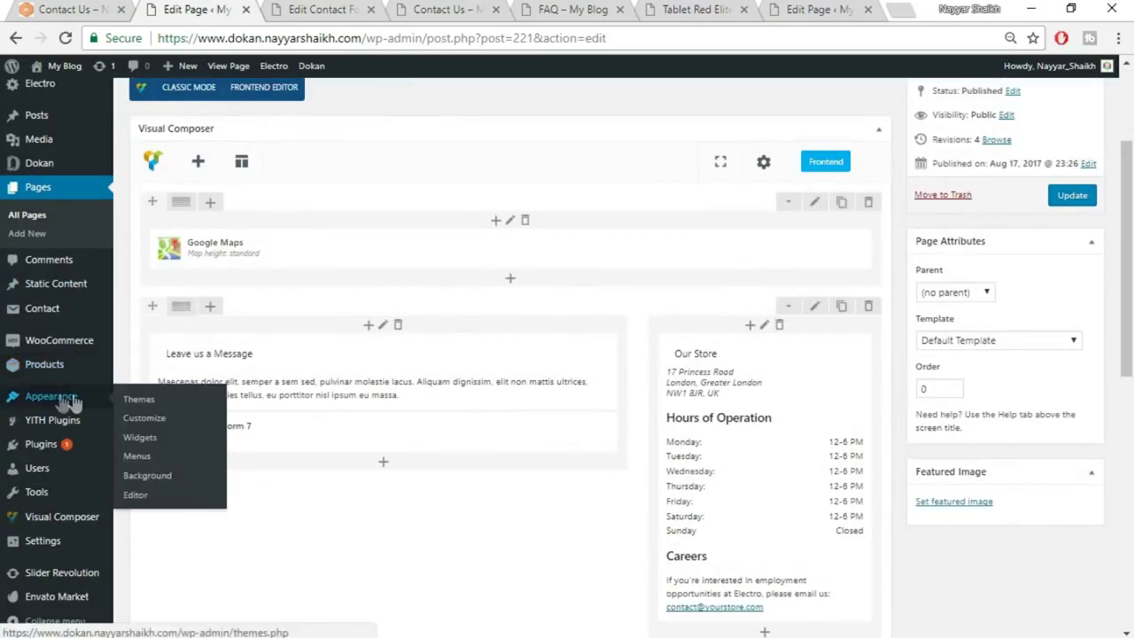
pyautogui.click(155, 463)
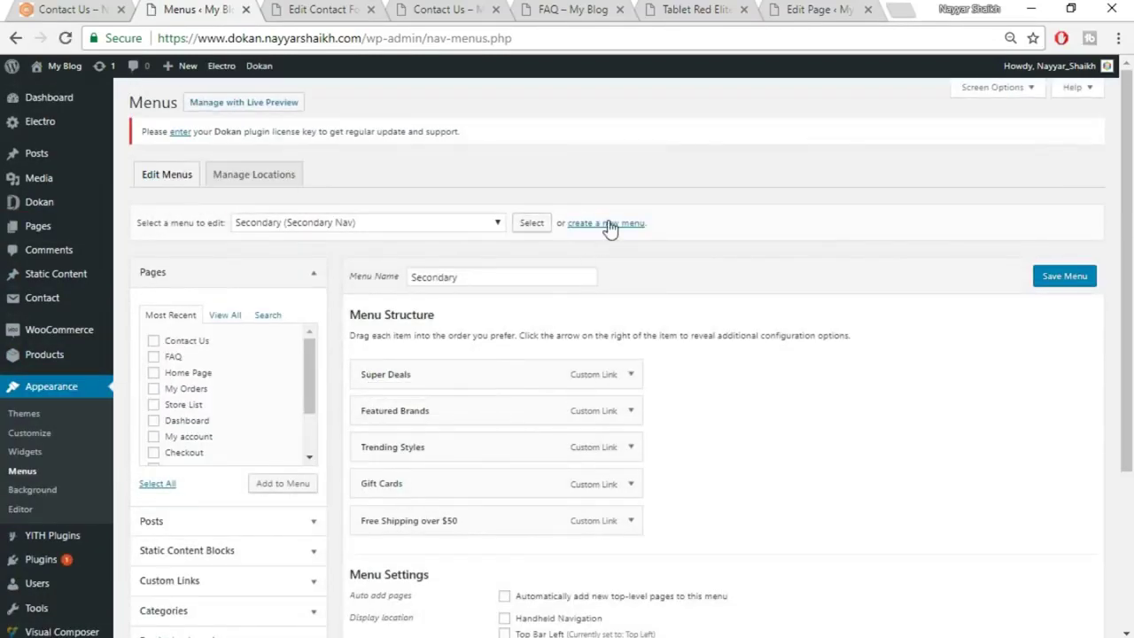
pyautogui.click(608, 224)
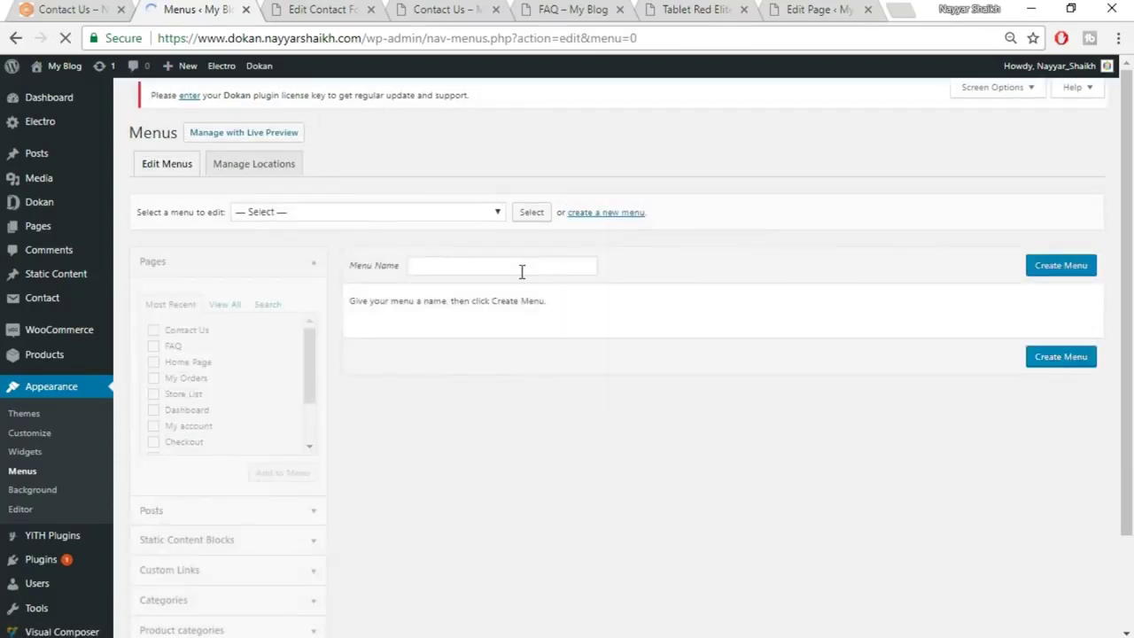
pyautogui.click(522, 267)
pyautogui.write('Foo')
pyautogui.press('Down')
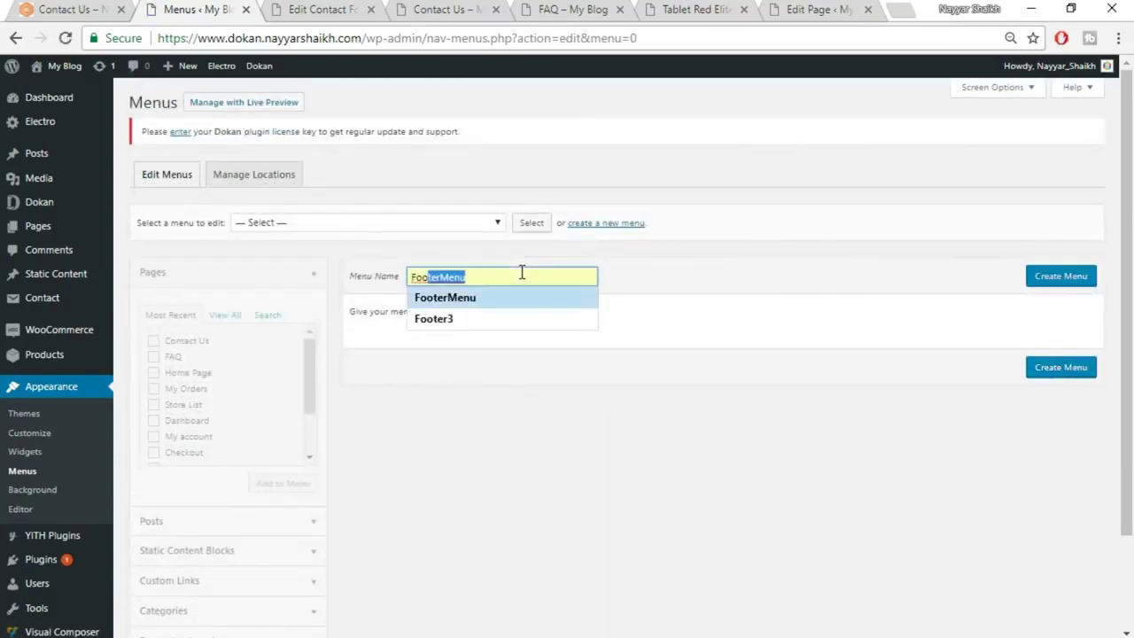
pyautogui.press('Return')
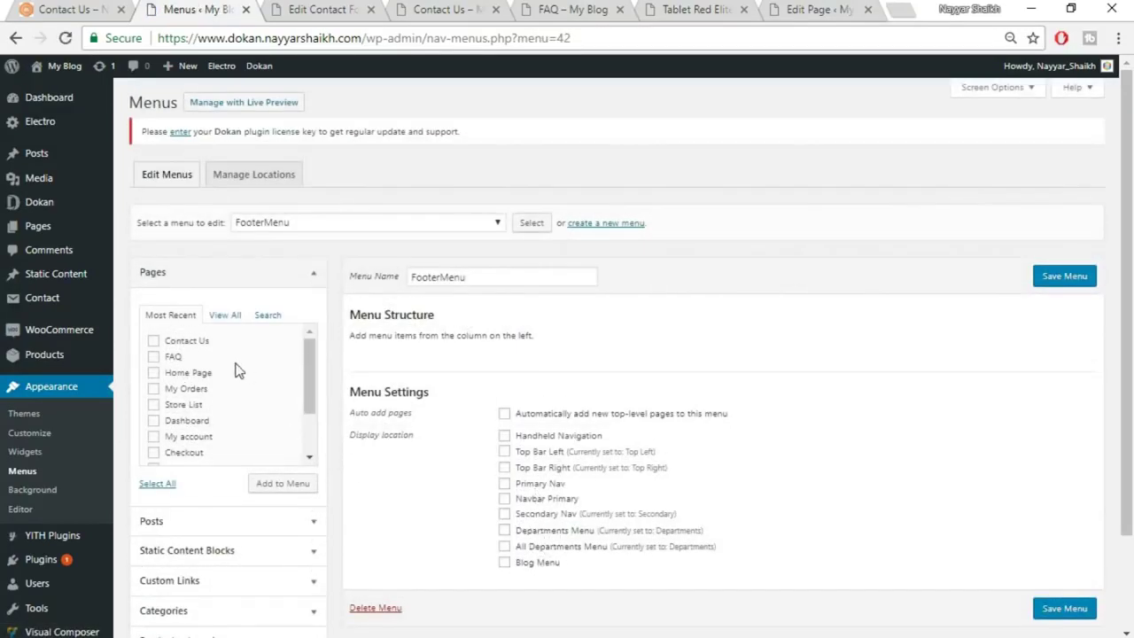
# - Add the FAQ and Contact Us pages to FooterMenu
pyautogui.click(154, 357)
pyautogui.scroll(-2, 207, 452)
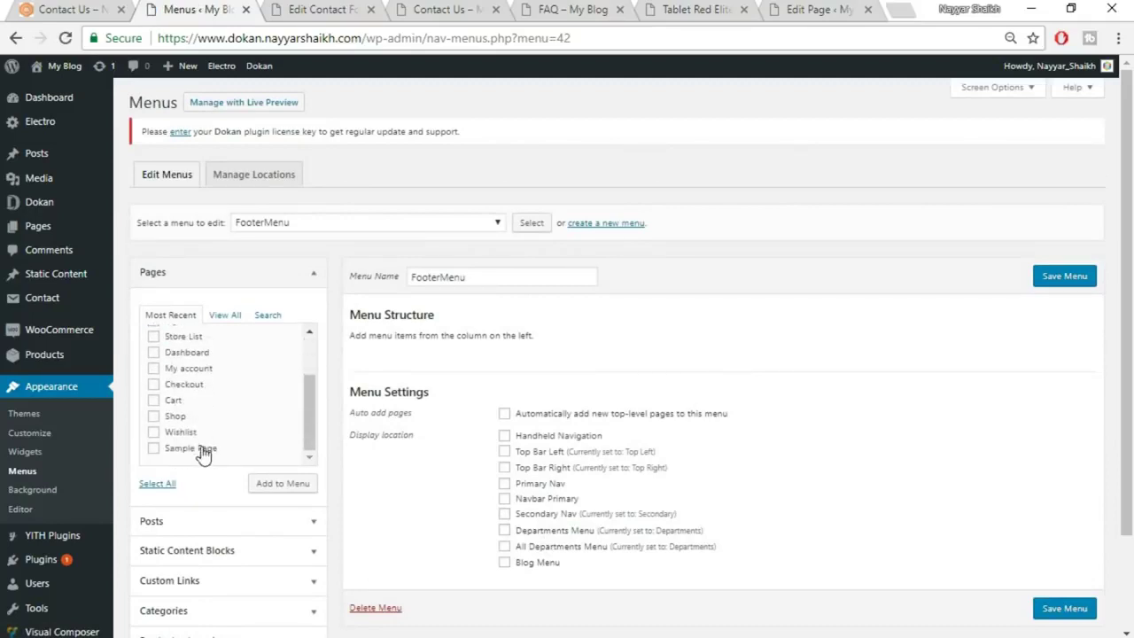
pyautogui.click(225, 315)
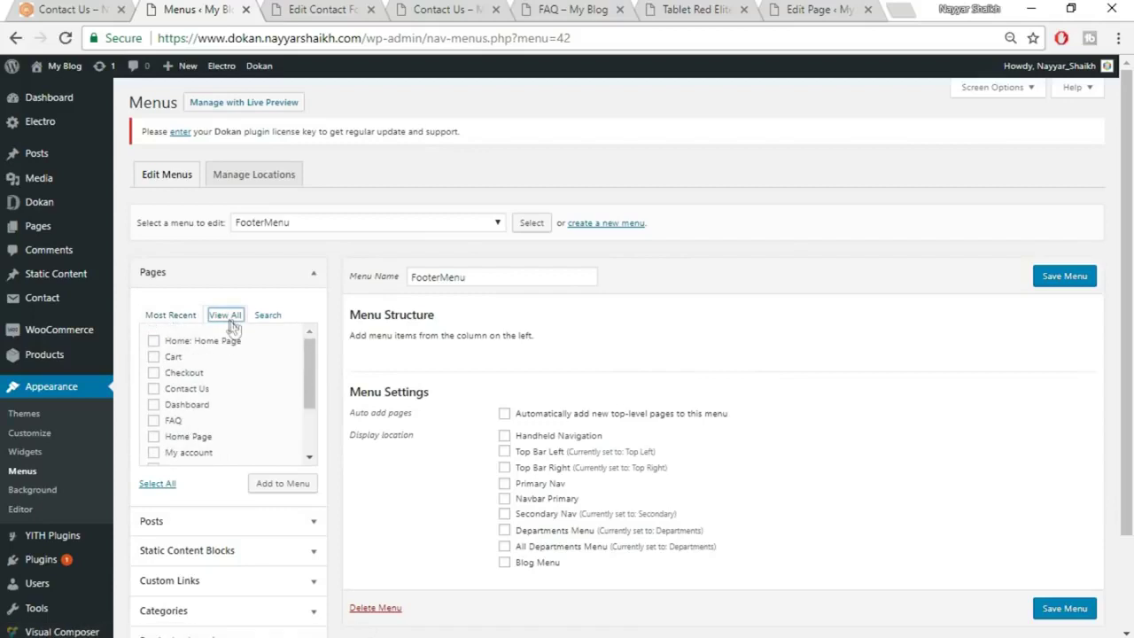
pyautogui.click(188, 388)
pyautogui.click(172, 421)
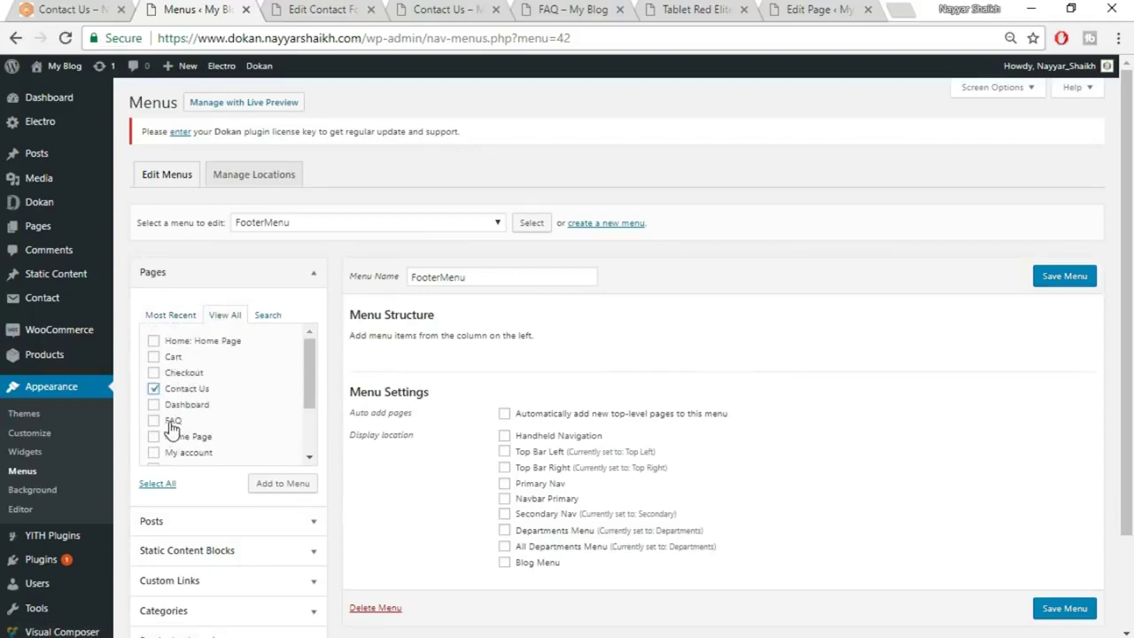
pyautogui.click(285, 490)
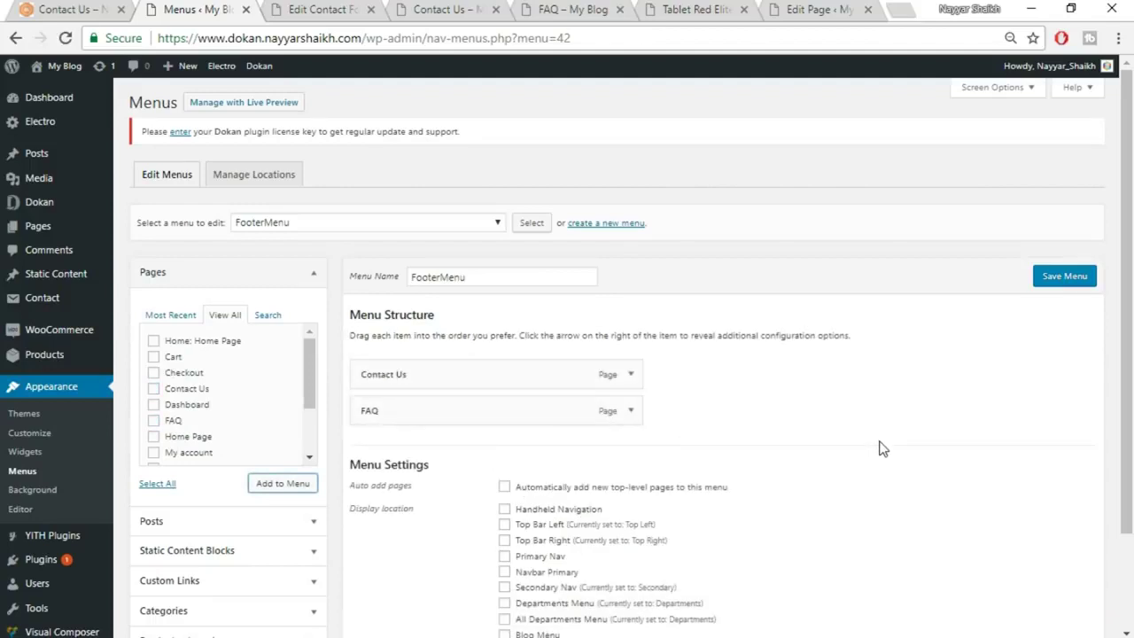
# - Add a Terms & Conditions custom link with URL '#', copying the text from the reference footer
pyautogui.scroll(-1, 882, 448)
pyautogui.click(217, 499)
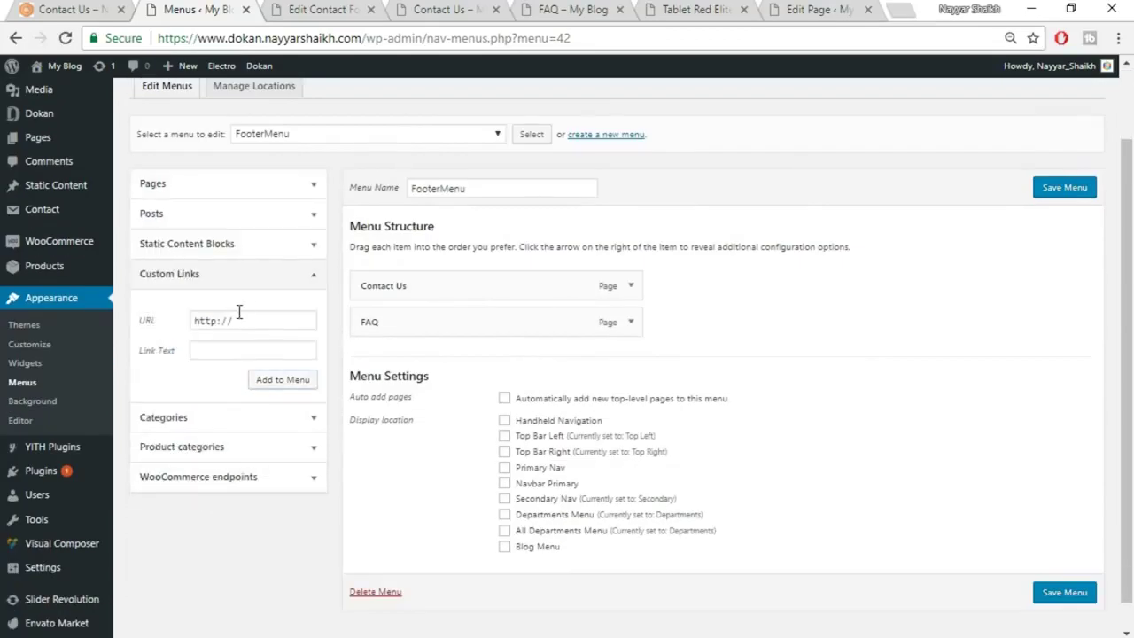
pyautogui.moveTo(230, 320); pyautogui.dragTo(177, 328)
pyautogui.write('#')
pyautogui.press('Tab')
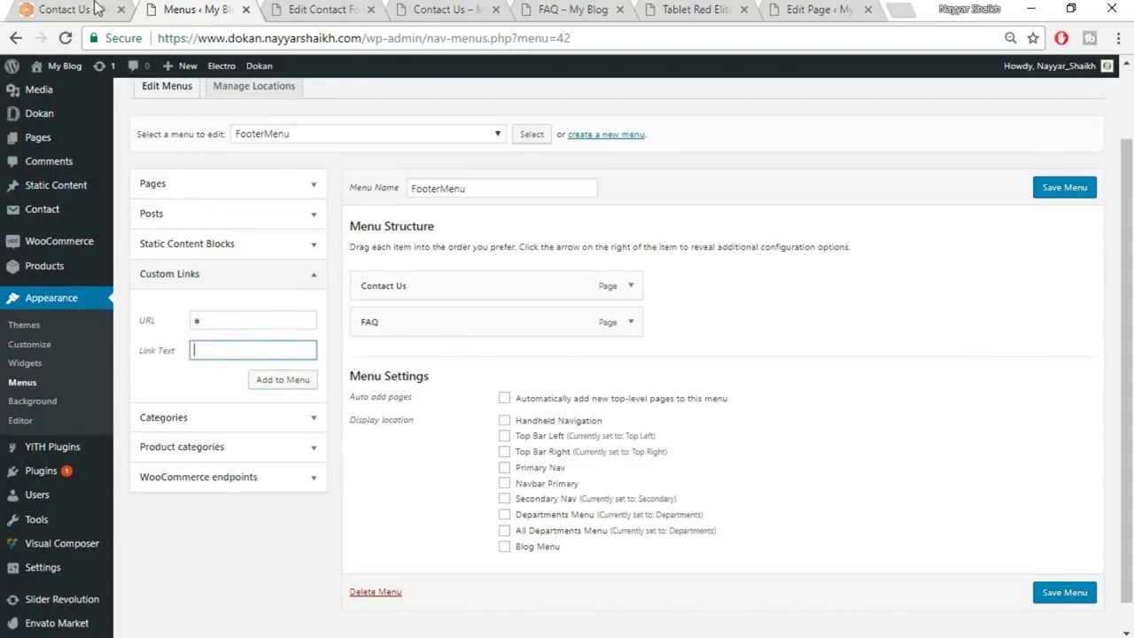
pyautogui.click(97, 8)
pyautogui.moveTo(961, 421); pyautogui.dragTo(845, 416)
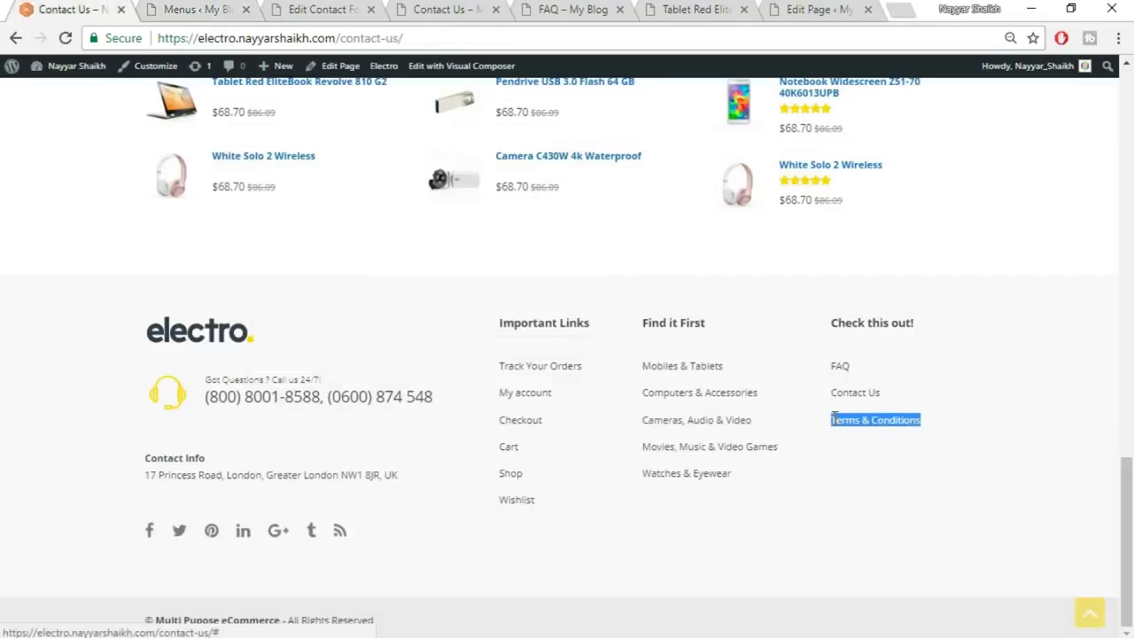
pyautogui.hotkey('ctrl', 'c')
pyautogui.click(199, 9)
pyautogui.hotkey('ctrl', 'v')
pyautogui.click(278, 381)
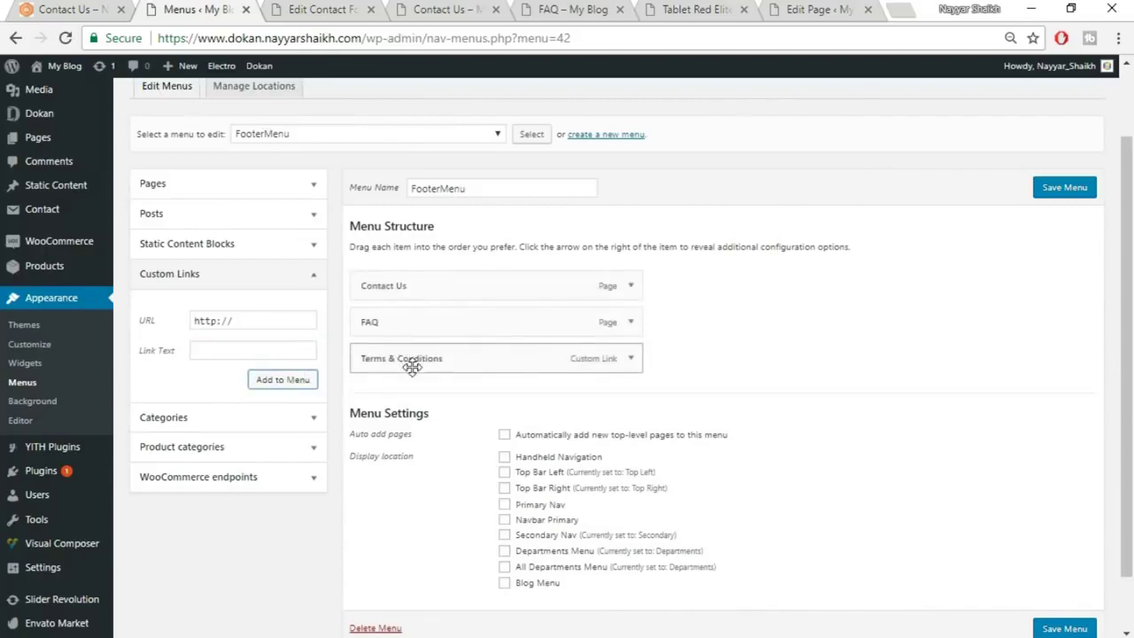
# - Move FAQ above Contact Us and save FooterMenu
pyautogui.moveTo(407, 322); pyautogui.dragTo(408, 282)
pyautogui.click(1064, 629)
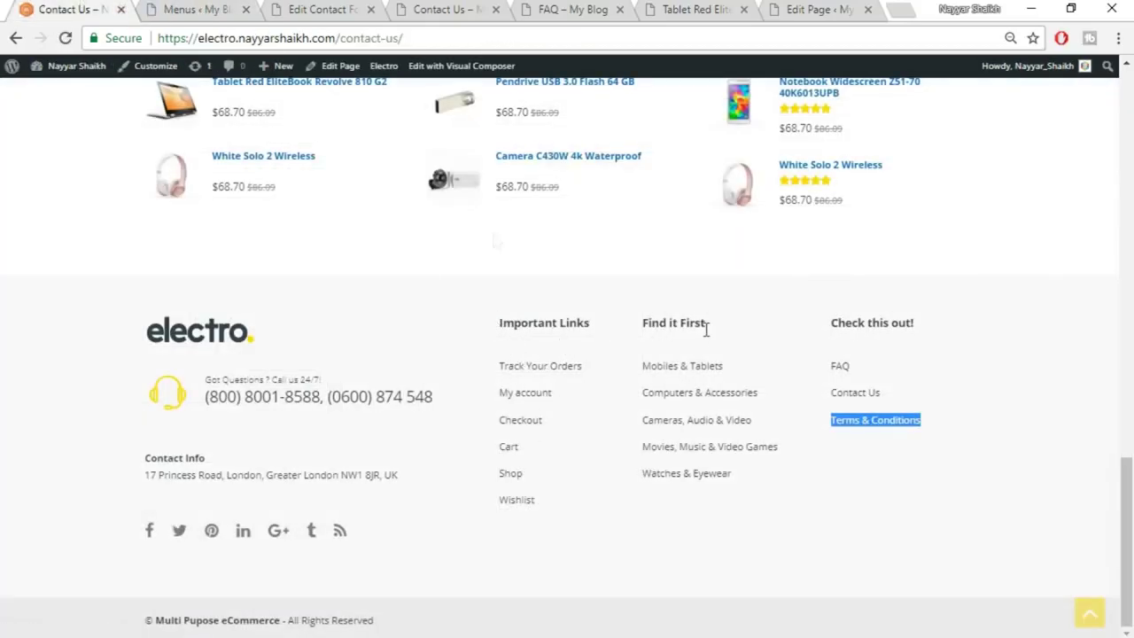
pyautogui.click(188, 8)
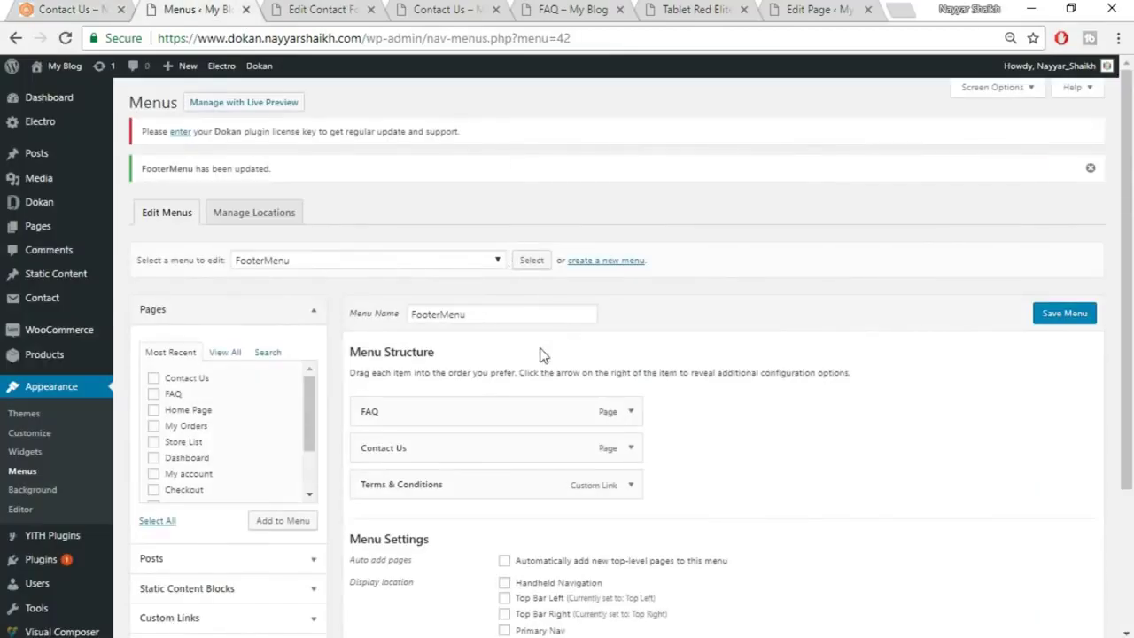
# - Create a new menu named 'Important Links', copying the name from the live footer heading
pyautogui.click(611, 262)
pyautogui.hotkey('ctrl', 'shift', 'Tab')
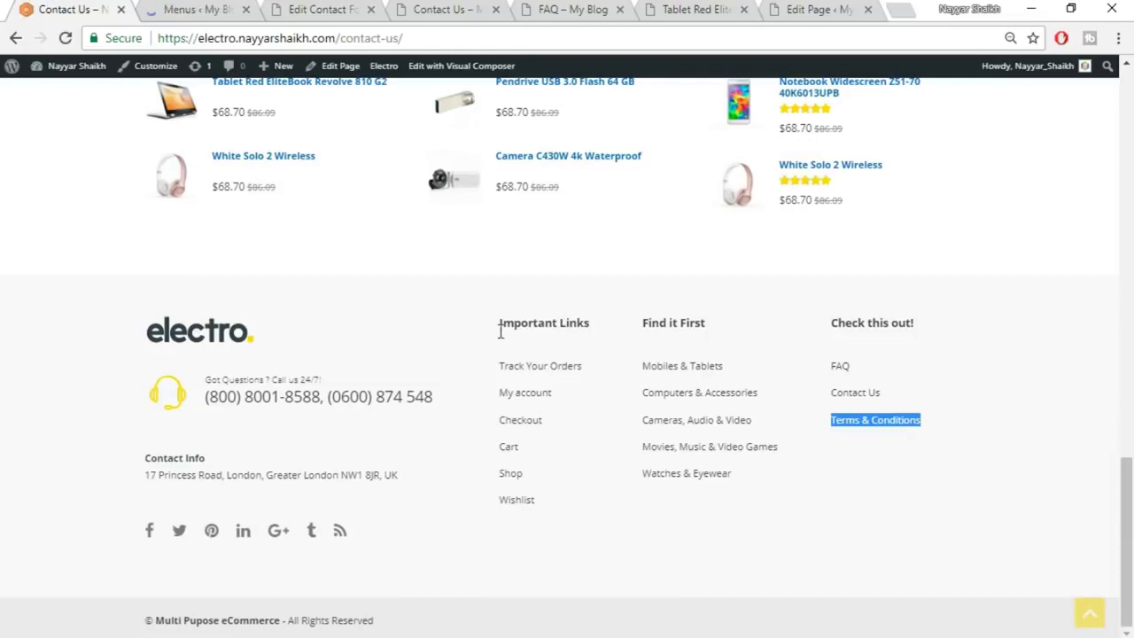
pyautogui.click(557, 319)
pyautogui.moveTo(574, 322); pyautogui.dragTo(532, 399)
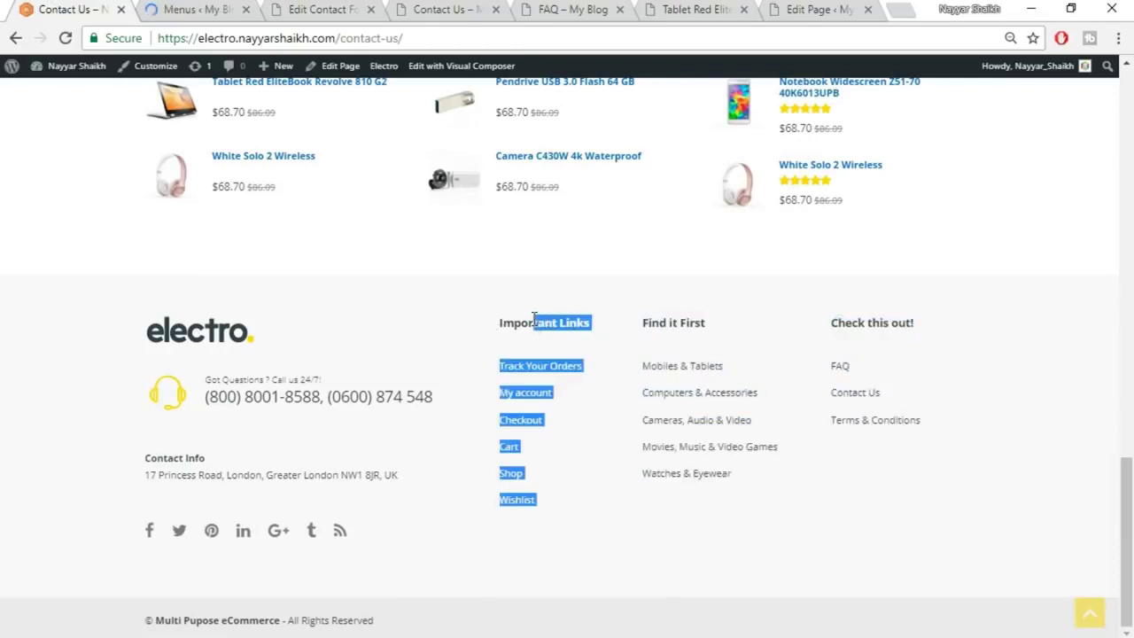
pyautogui.tripleClick(541, 323)
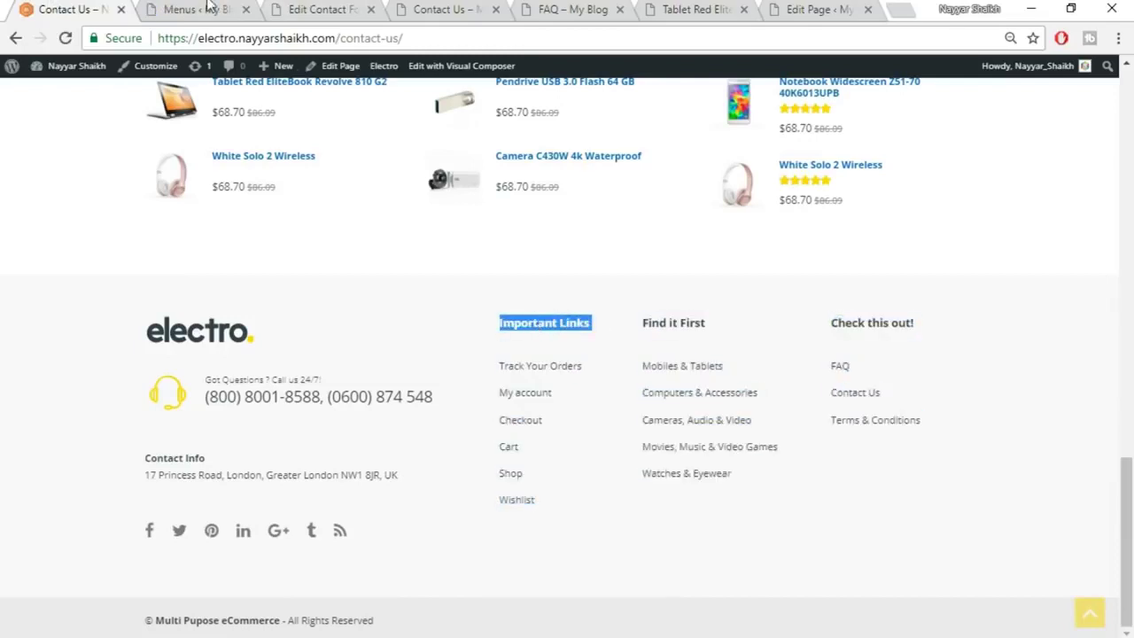
pyautogui.click(210, 7)
pyautogui.click(443, 279)
pyautogui.hotkey('ctrl', 'v')
pyautogui.click(1045, 276)
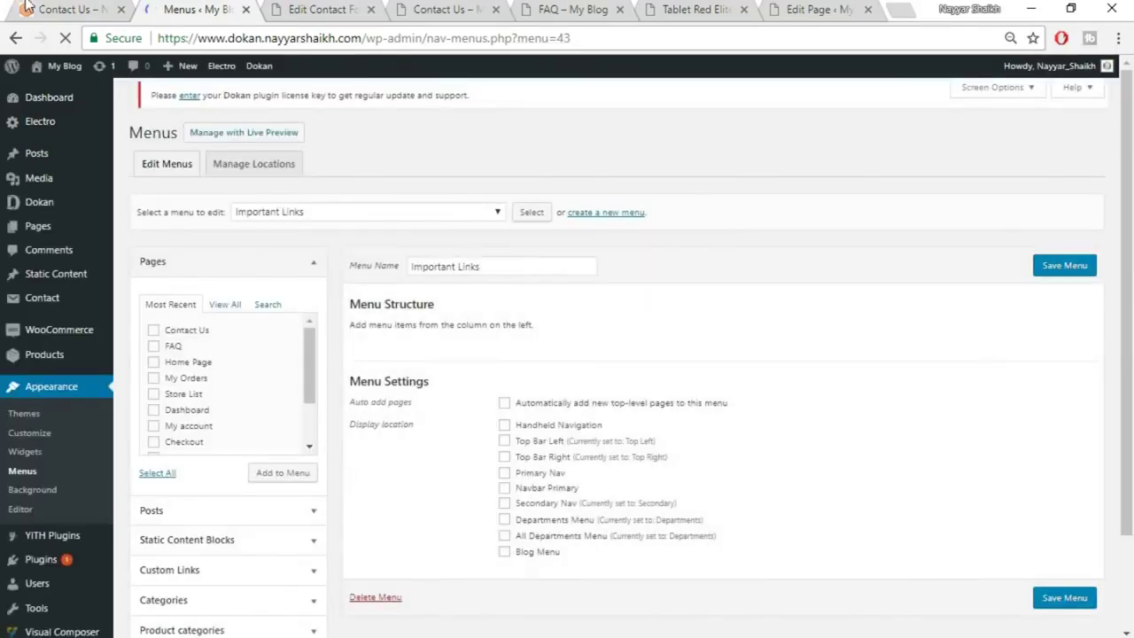
# - Add the Cart, My account, My Orders and Wishlist pages to Important Links and save
pyautogui.click(52, 8)
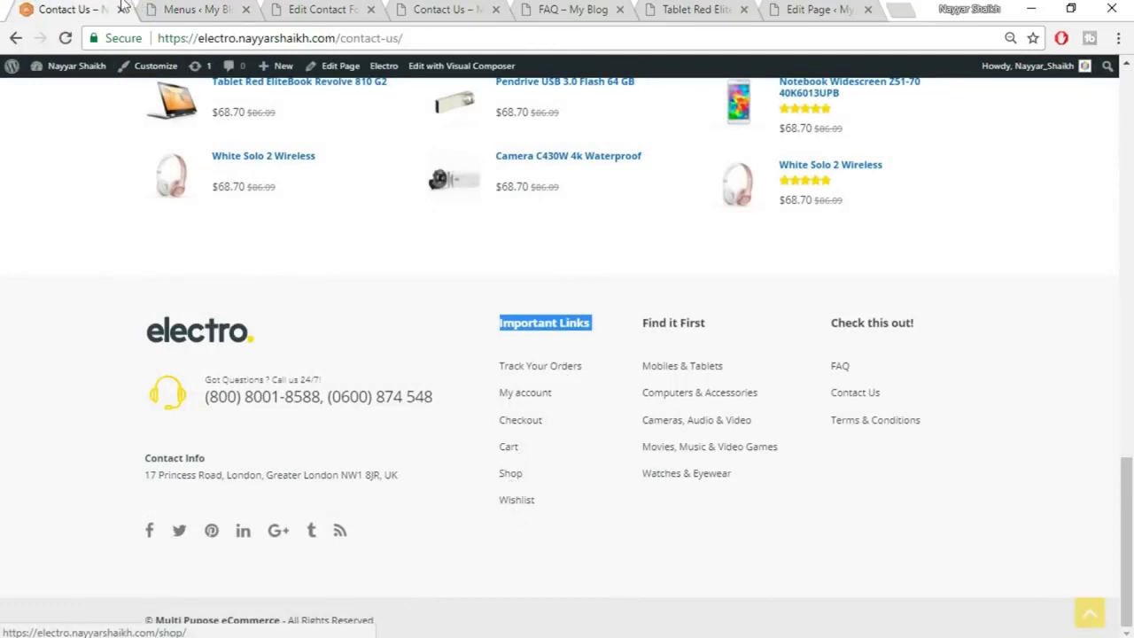
pyautogui.click(222, 9)
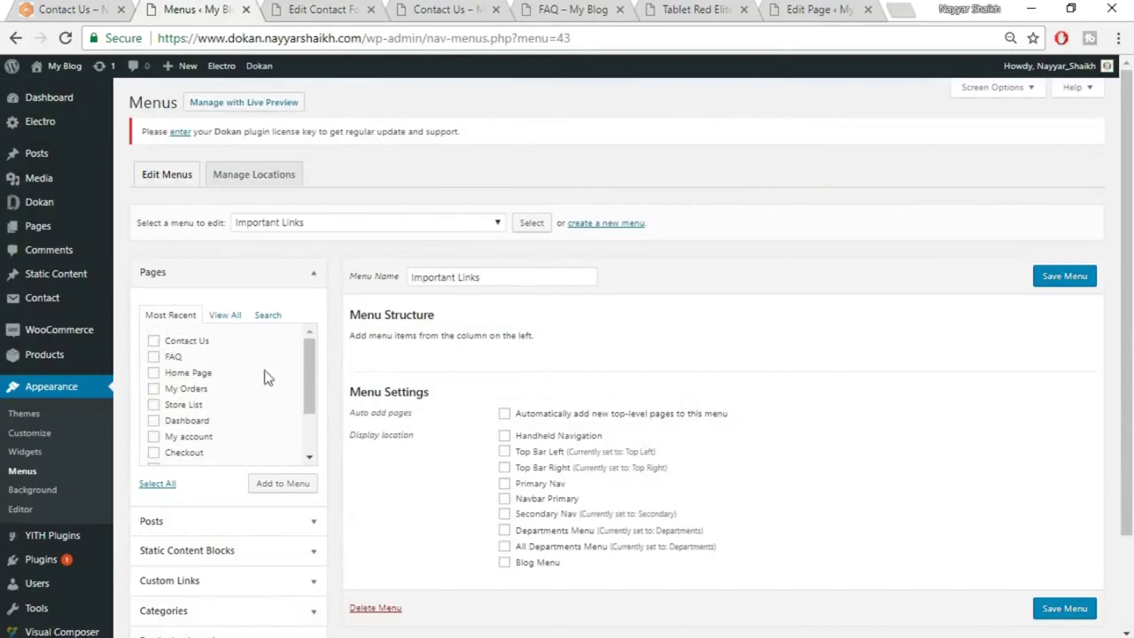
pyautogui.click(225, 317)
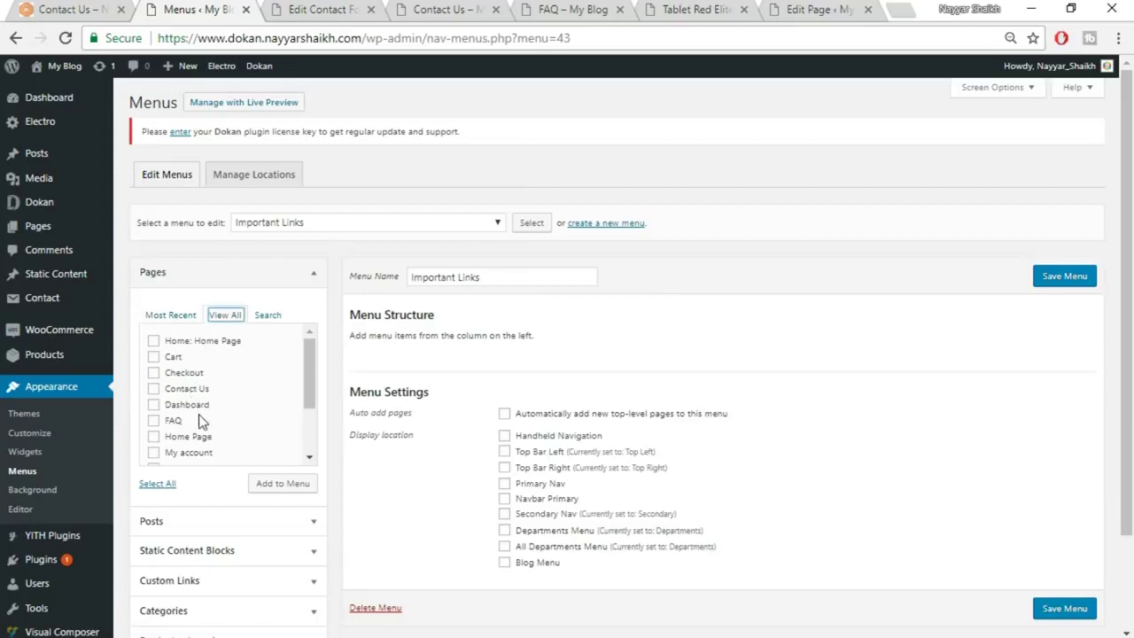
pyautogui.click(197, 453)
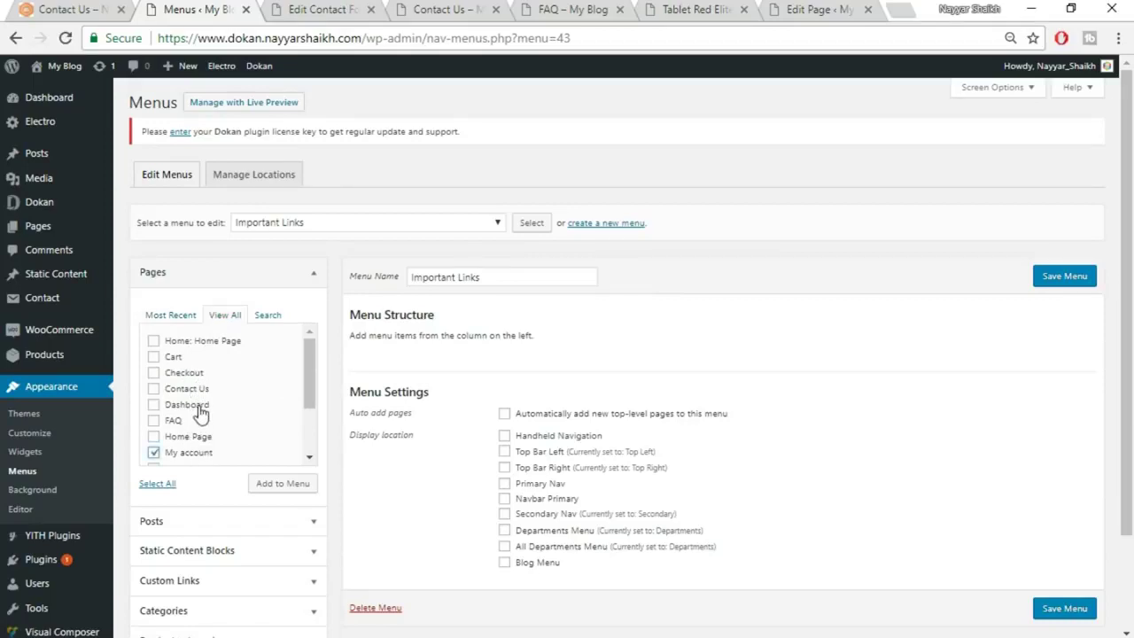
pyautogui.scroll(-2, 231, 398)
pyautogui.click(181, 450)
pyautogui.click(193, 385)
pyautogui.click(285, 485)
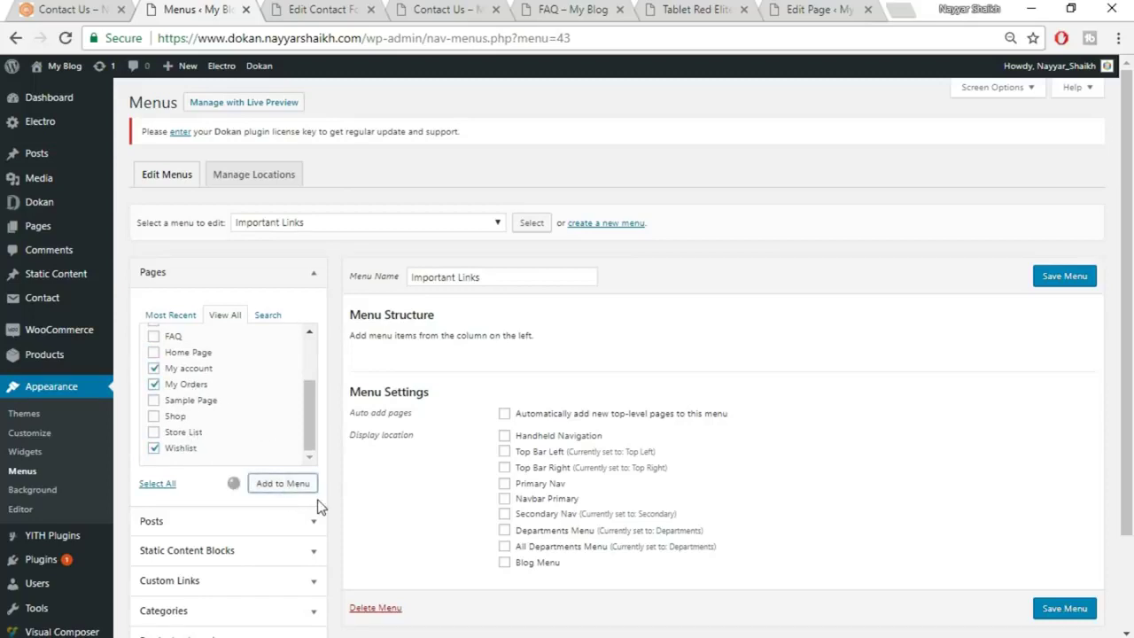
pyautogui.click(1063, 280)
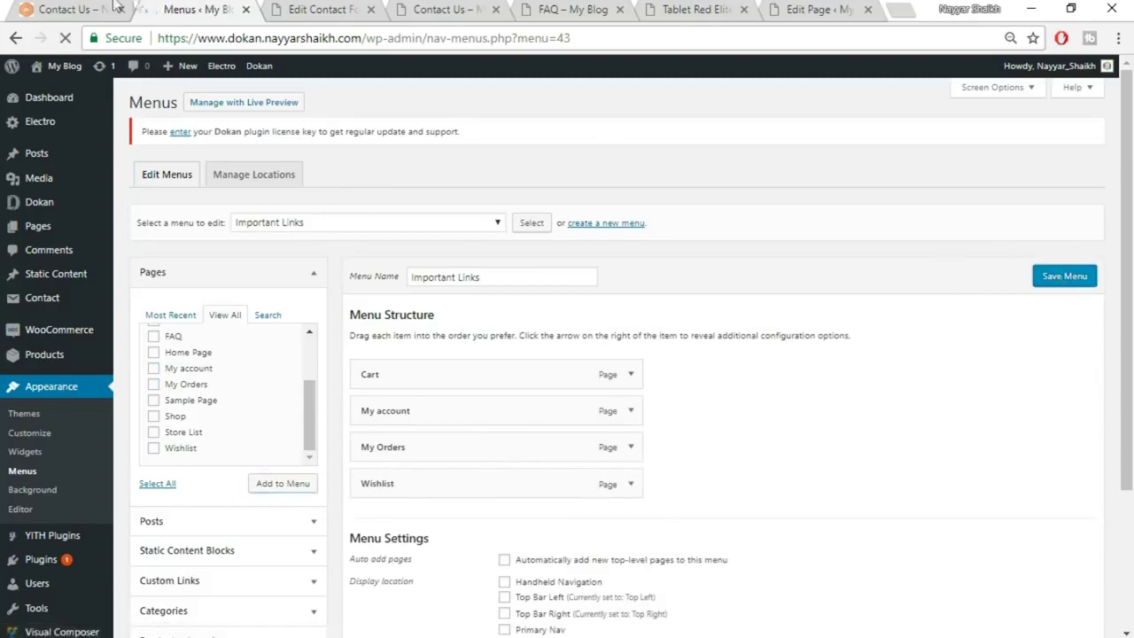
# - Select the Find it First heading text on the live site's footer
pyautogui.click(76, 8)
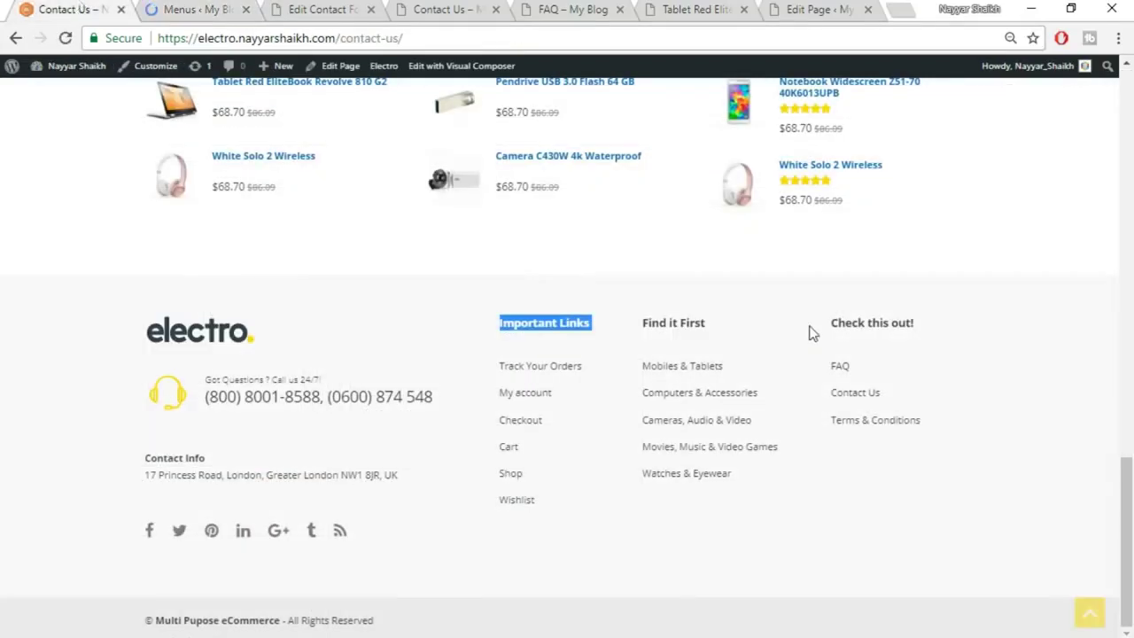
pyautogui.tripleClick(685, 325)
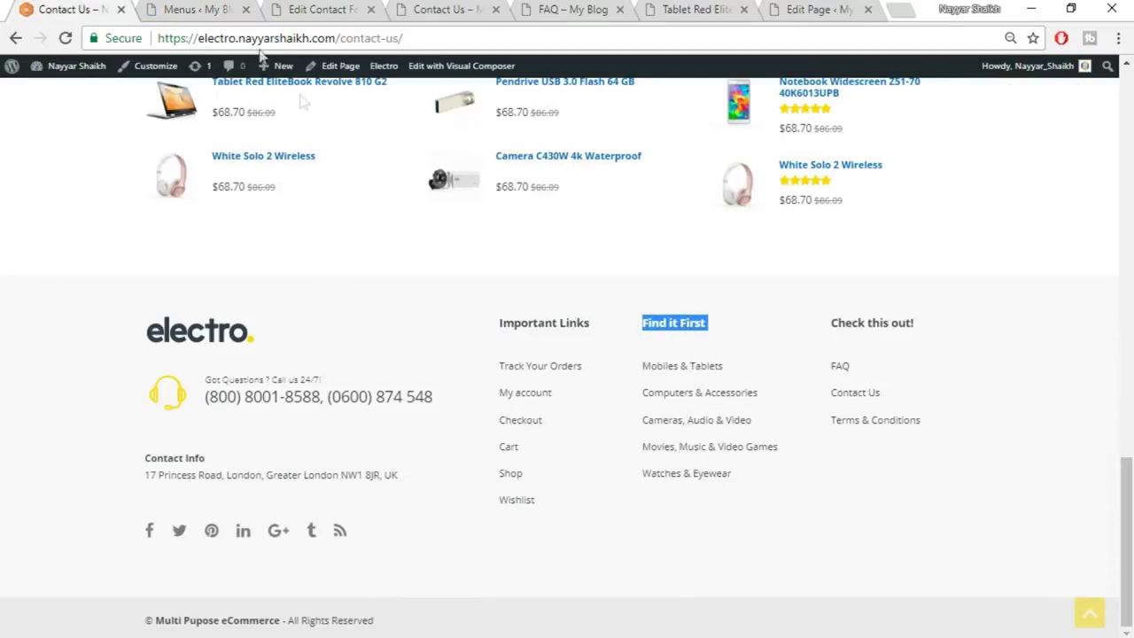
pyautogui.click(235, 14)
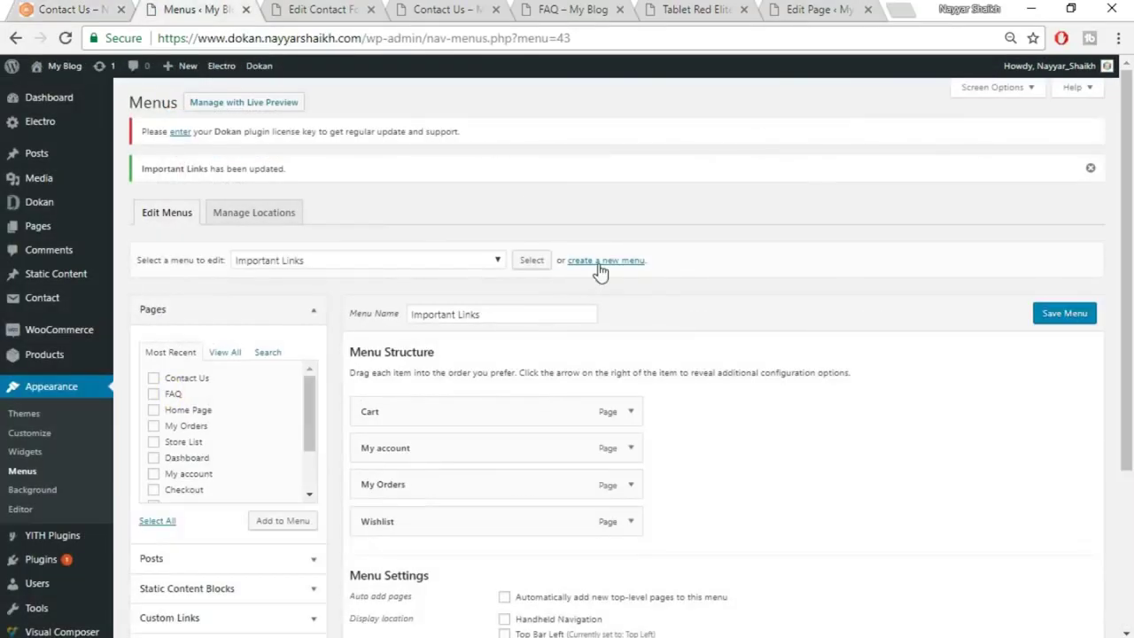
# - Create a new menu named 'Find It First'
pyautogui.click(600, 261)
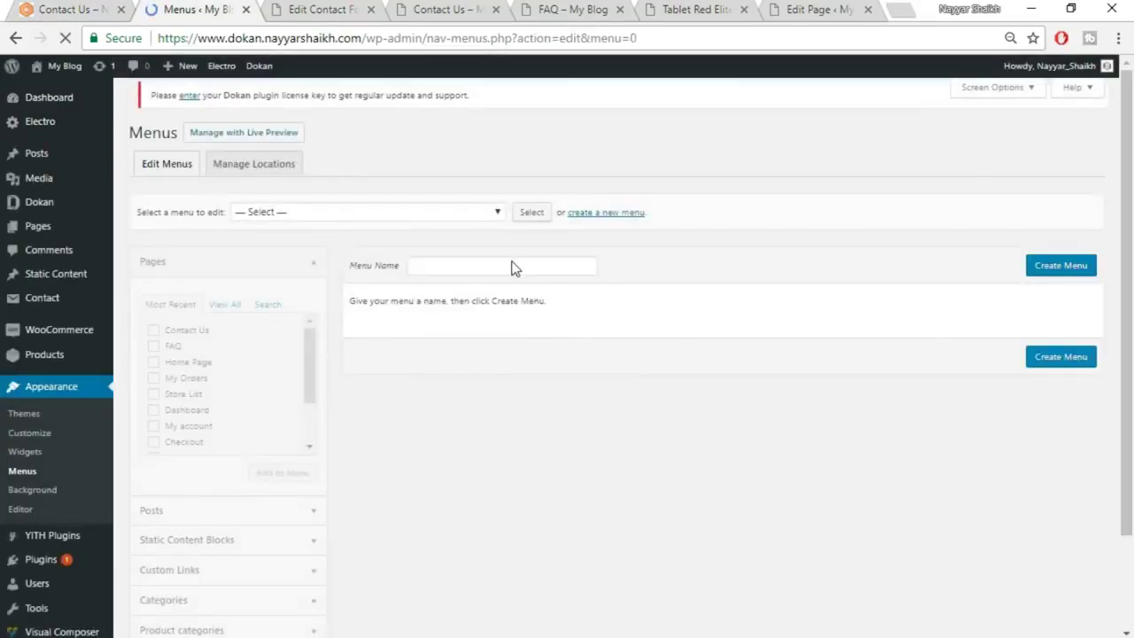
pyautogui.click(514, 277)
pyautogui.write('Find It First')
pyautogui.click(1055, 280)
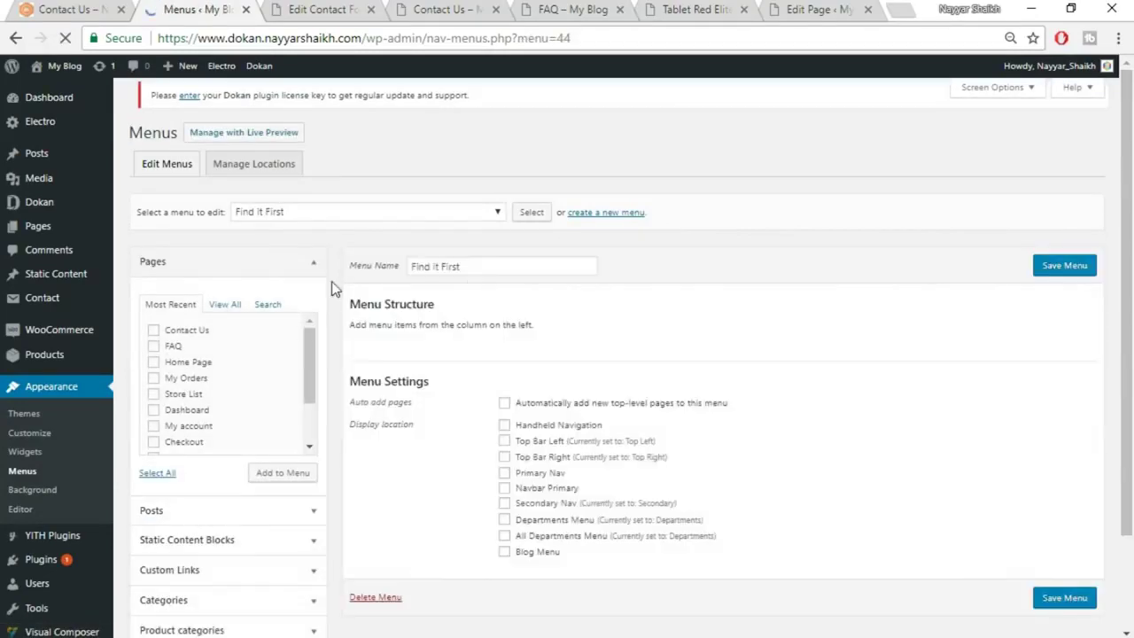
# - Add six product categories, Mobiles & Tablets through Laptops, to the Find It First menu
pyautogui.click(317, 268)
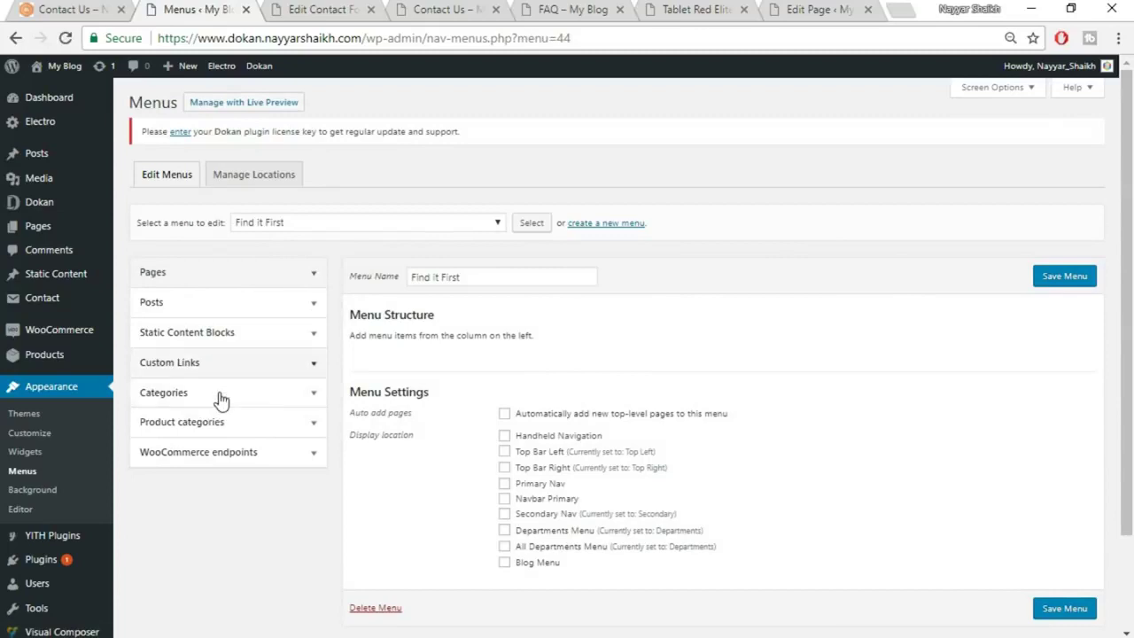
pyautogui.click(222, 399)
pyautogui.click(223, 400)
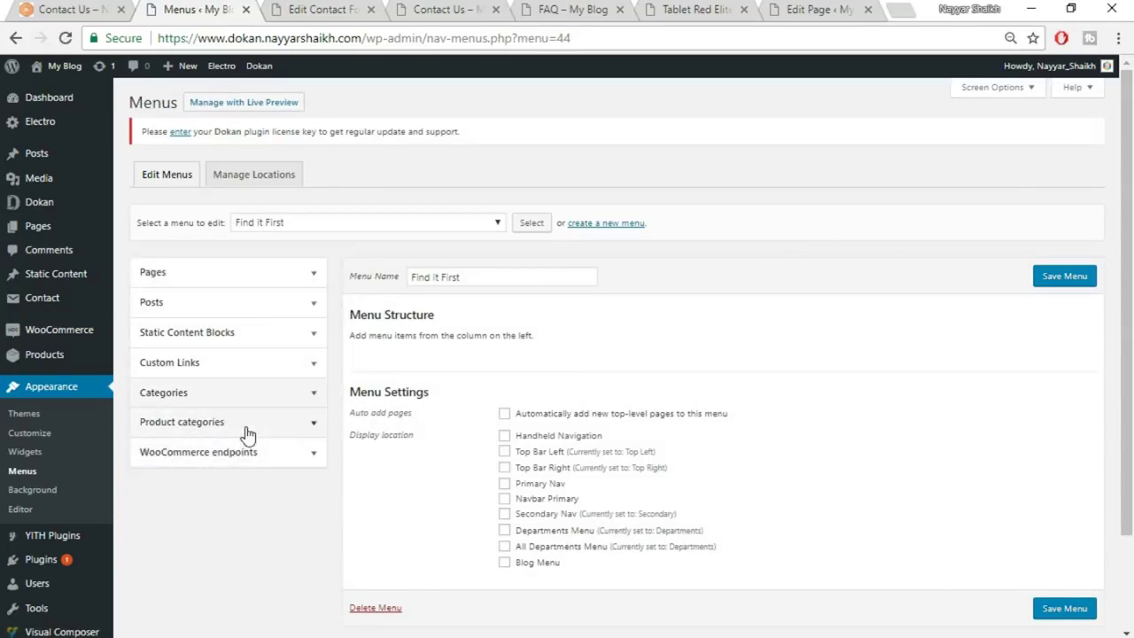
pyautogui.click(246, 431)
pyautogui.click(154, 490)
pyautogui.click(155, 505)
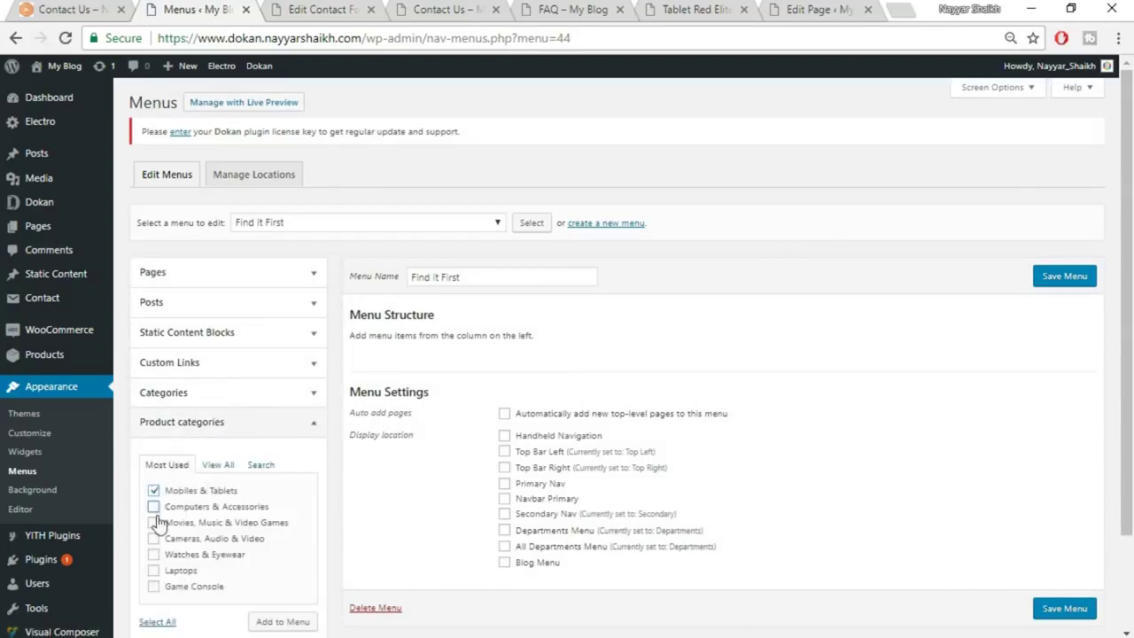
pyautogui.click(154, 522)
pyautogui.click(154, 538)
pyautogui.click(154, 553)
pyautogui.click(155, 569)
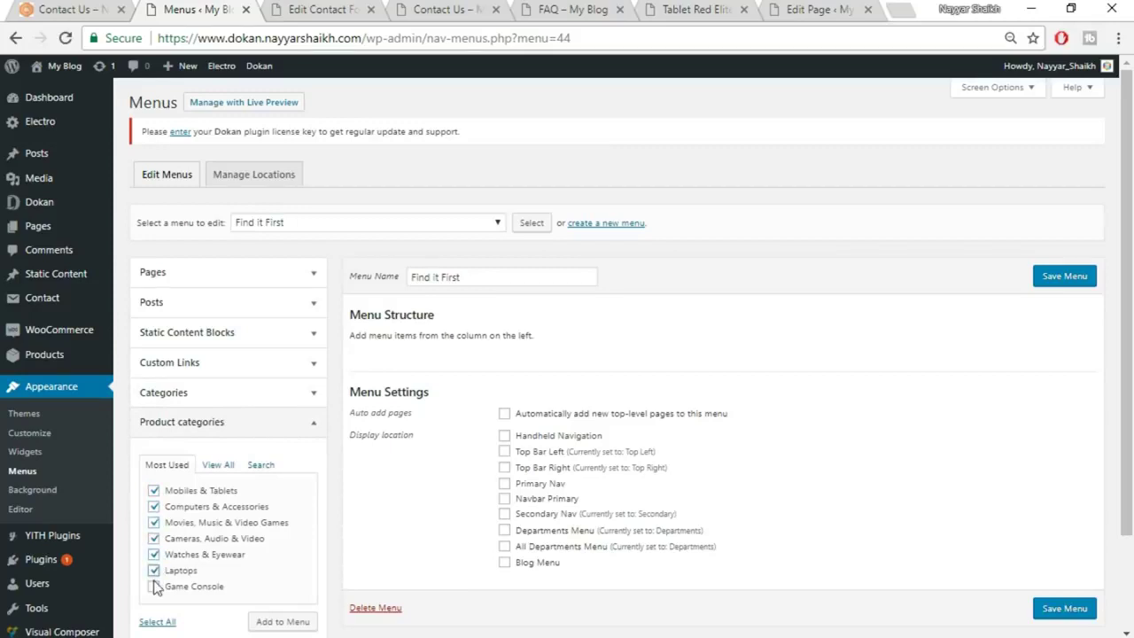
pyautogui.click(278, 617)
pyautogui.click(286, 623)
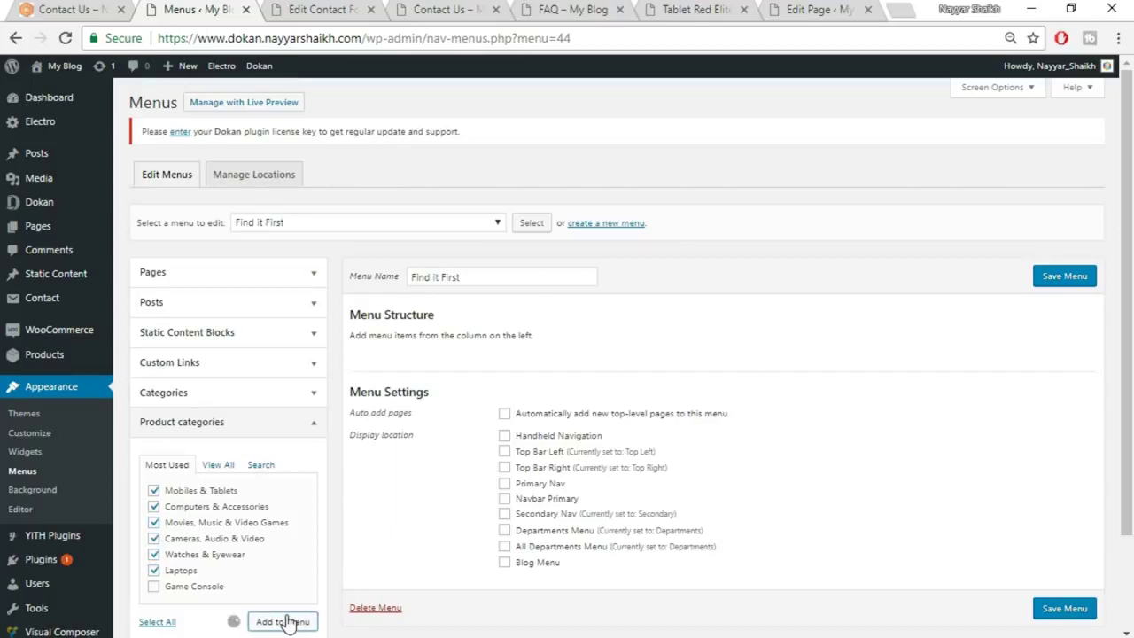
# - Save the Find It First menu and compare it with the live site's footer
pyautogui.scroll(-3, 739, 295)
pyautogui.click(1074, 567)
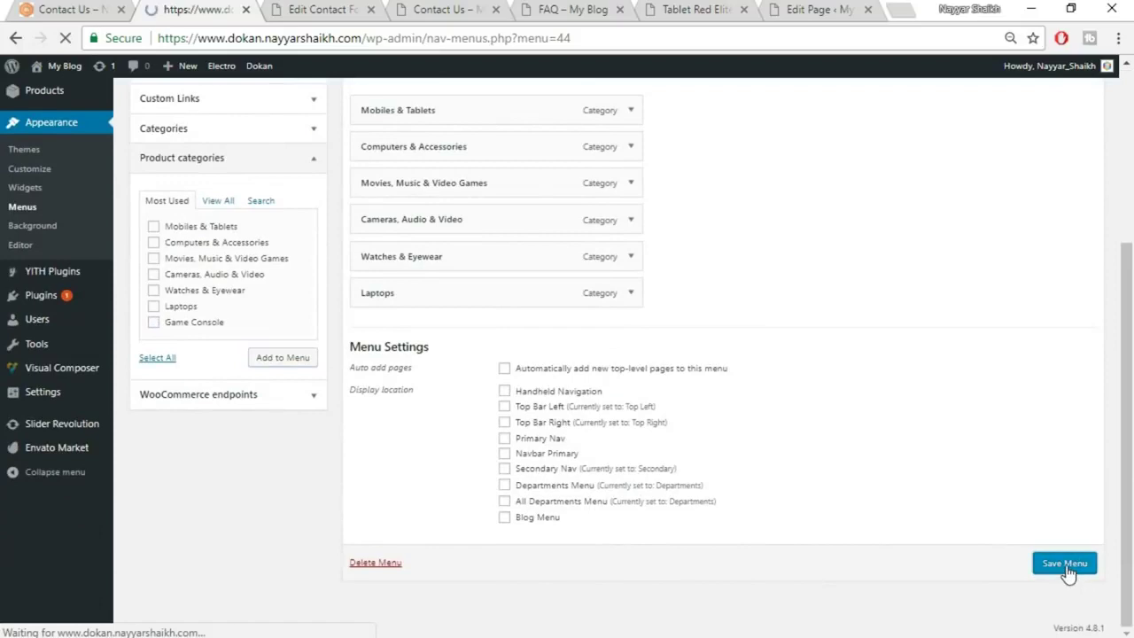
pyautogui.hotkey('ctrl', 'pageup')
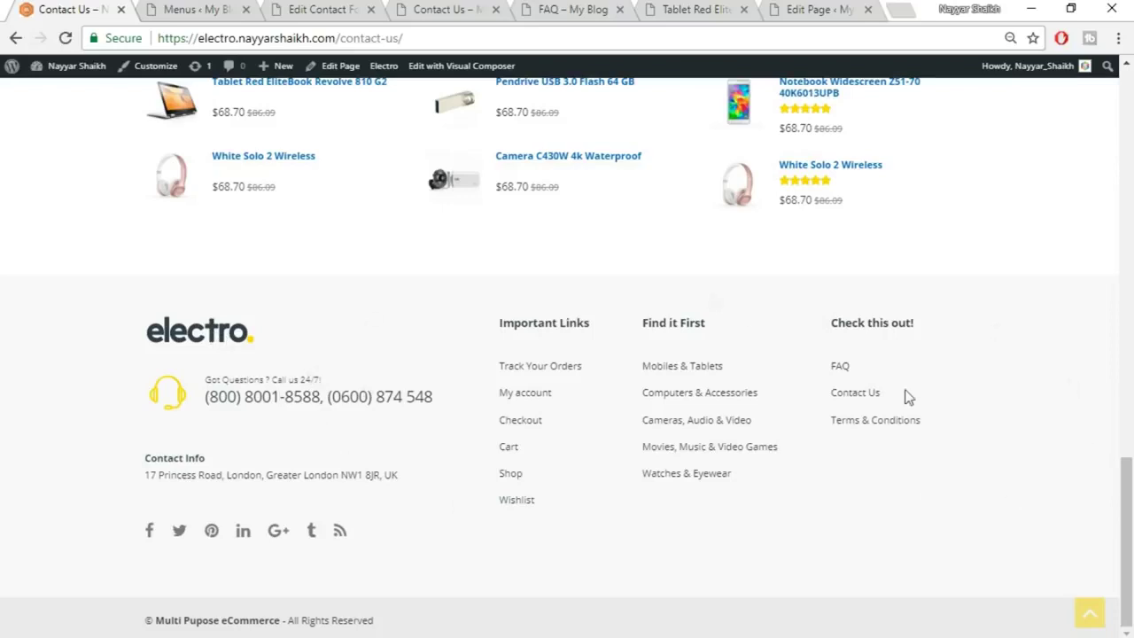
pyautogui.click(191, 8)
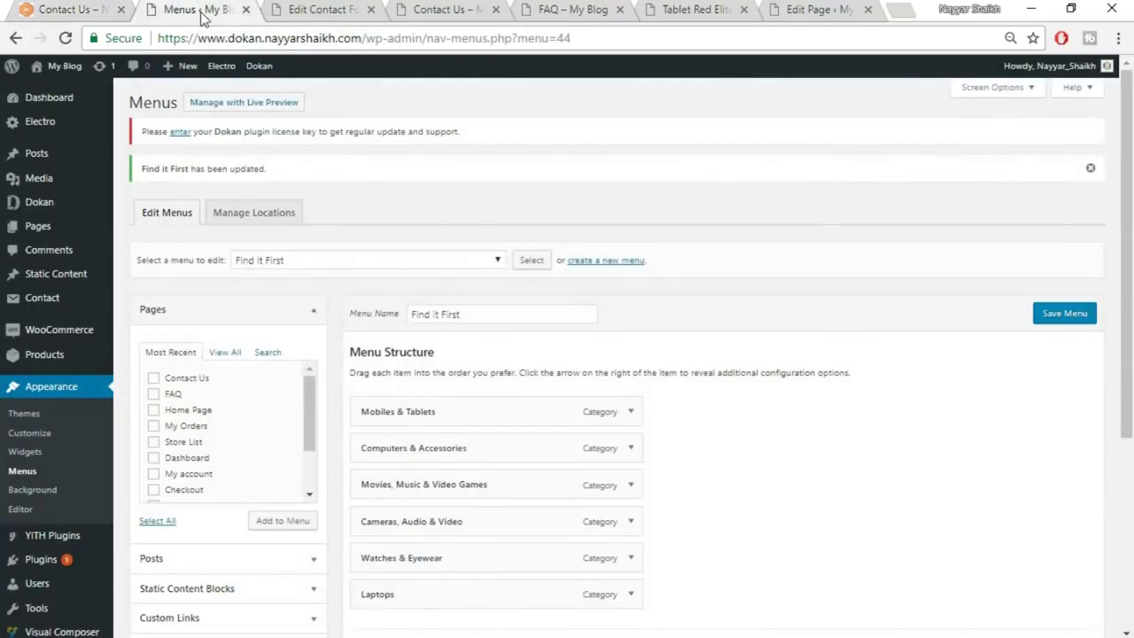
pyautogui.moveTo(223, 71)
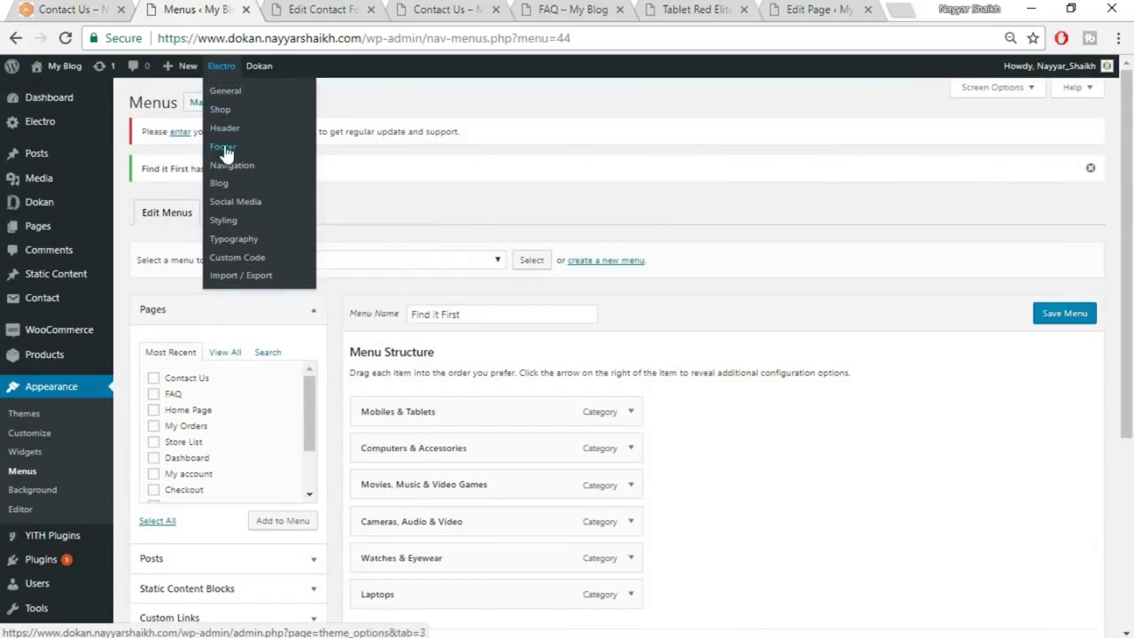
# - In Electro's Social Media settings, copy the Facebook link # and paste it as the Twitter URL
pyautogui.click(236, 203)
pyautogui.click(48, 10)
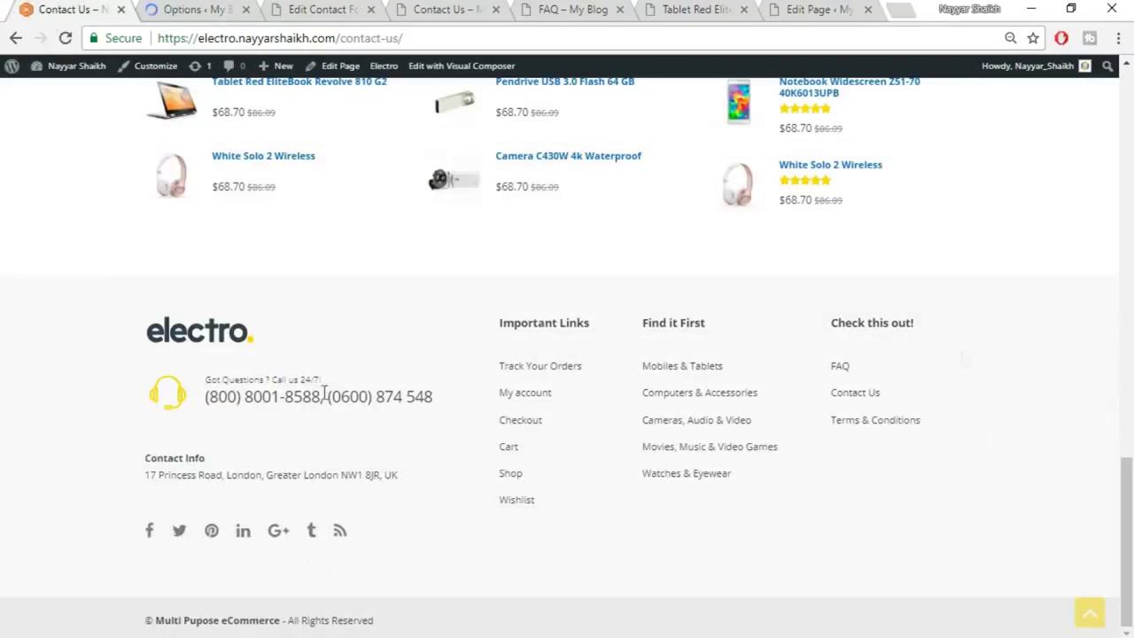
pyautogui.click(195, 12)
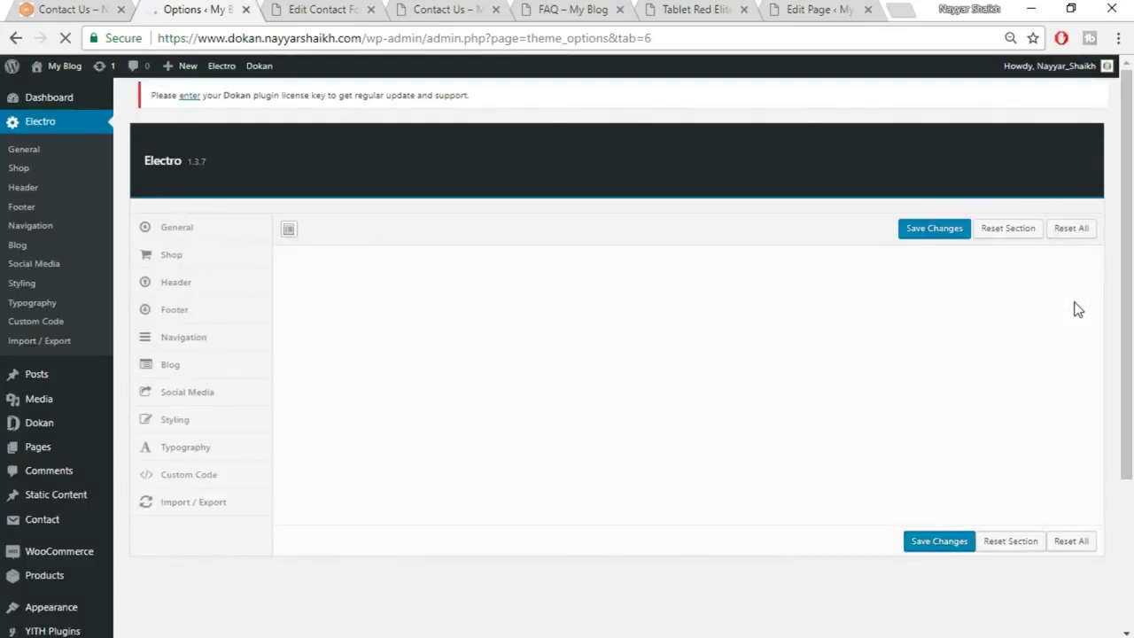
pyautogui.click(673, 335)
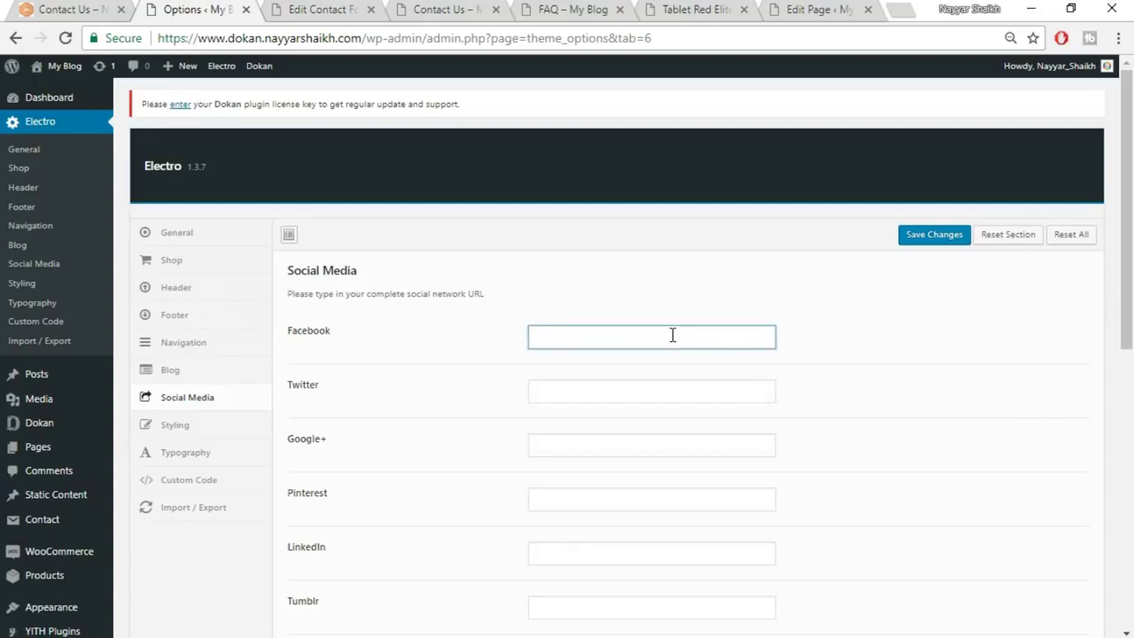
pyautogui.click(646, 393)
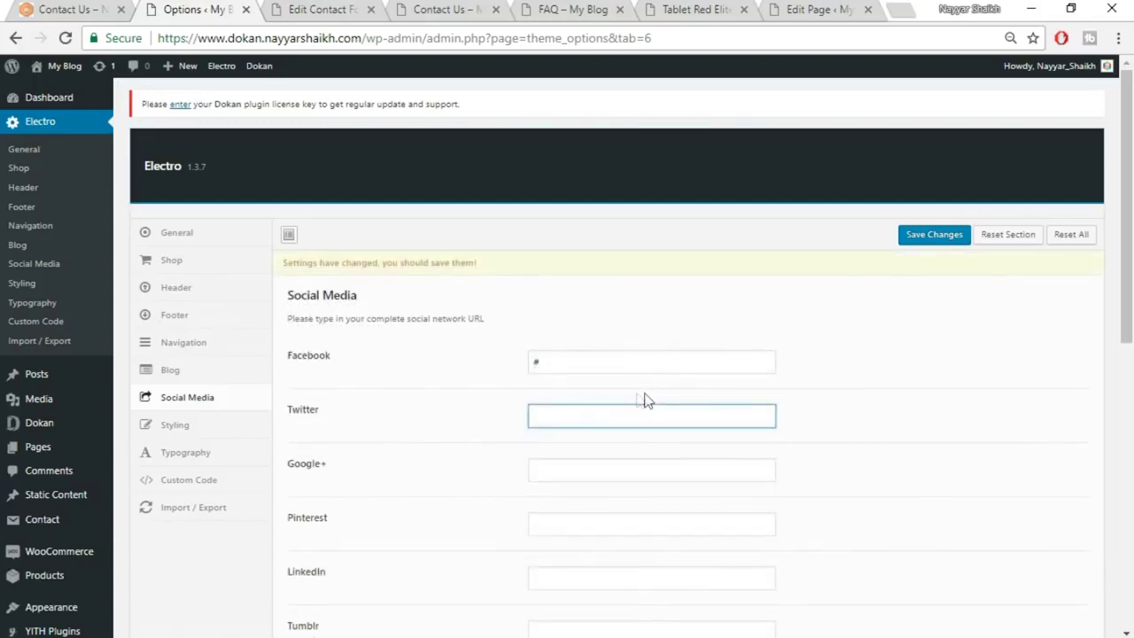
pyautogui.moveTo(604, 370); pyautogui.dragTo(520, 372)
pyautogui.hotkey('ctrl', 'c')
pyautogui.click(593, 411)
pyautogui.hotkey('ctrl', 'v')
# - Set the Google+, Pinterest, LinkedIn and Tumblr links to #
pyautogui.scroll(-2, 671, 431)
pyautogui.click(592, 294)
pyautogui.hotkey('ctrl', 'v')
pyautogui.click(582, 346)
pyautogui.hotkey('ctrl', 'v')
pyautogui.click(582, 400)
pyautogui.hotkey('ctrl', 'v')
pyautogui.click(576, 455)
pyautogui.hotkey('ctrl', 'v')
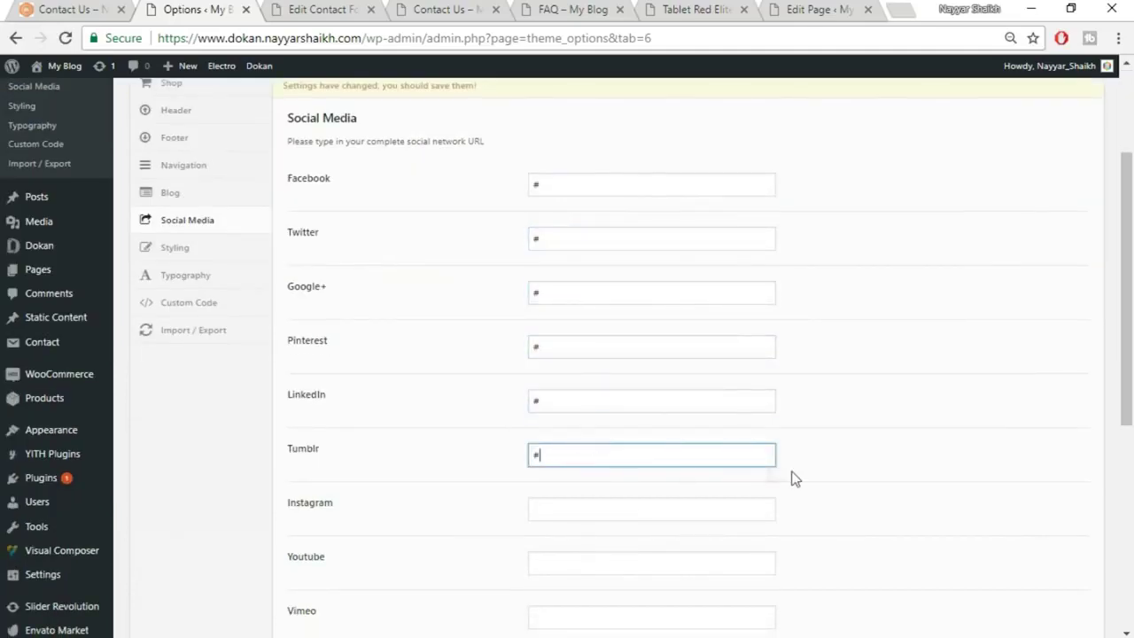
# - Set the YouTube and Instagram links to # and save the social media settings
pyautogui.scroll(-2, 794, 479)
pyautogui.click(571, 358)
pyautogui.hotkey('ctrl', 'v')
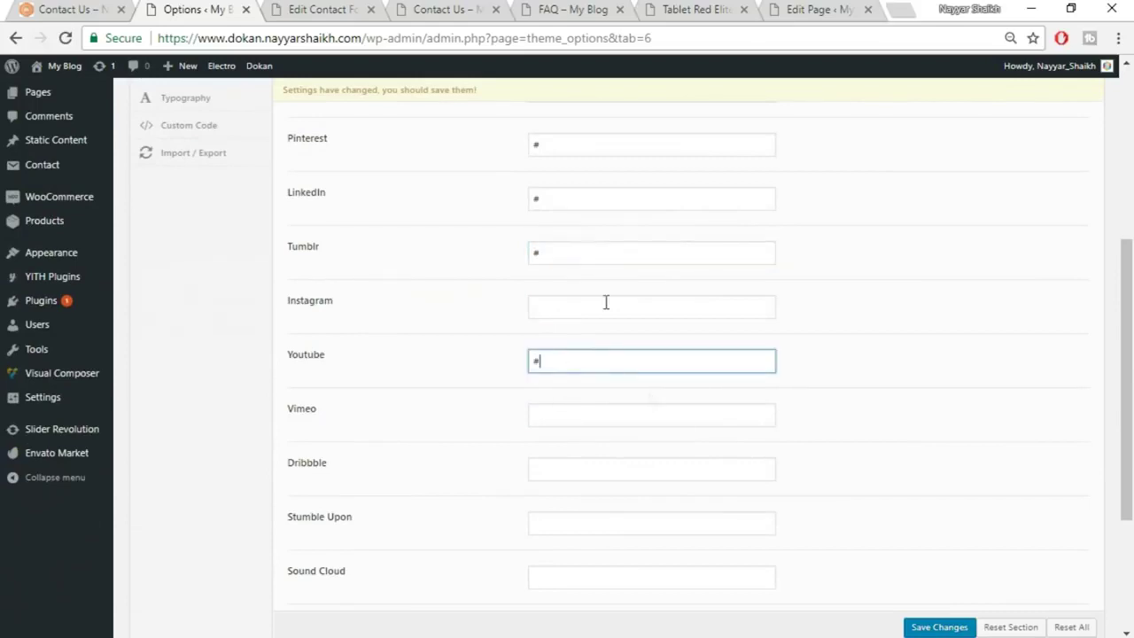
pyautogui.click(600, 311)
pyautogui.hotkey('ctrl', 'v')
pyautogui.scroll(-3, 848, 474)
pyautogui.click(931, 596)
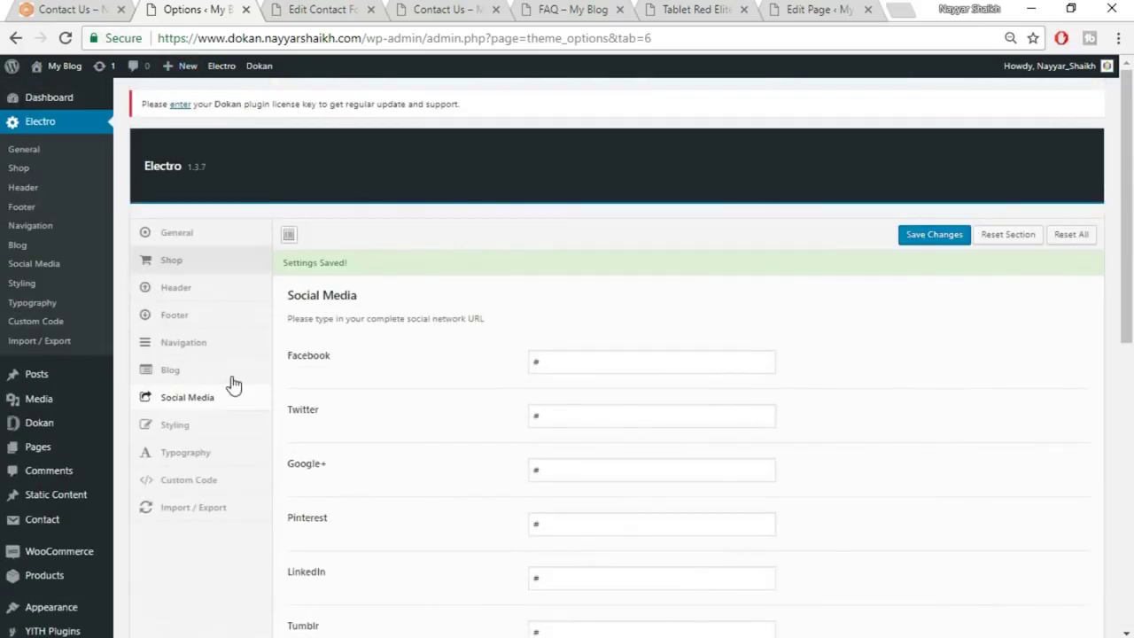
# - Set Show Footer Newsletter block to Off in Electro's Footer options
pyautogui.click(190, 325)
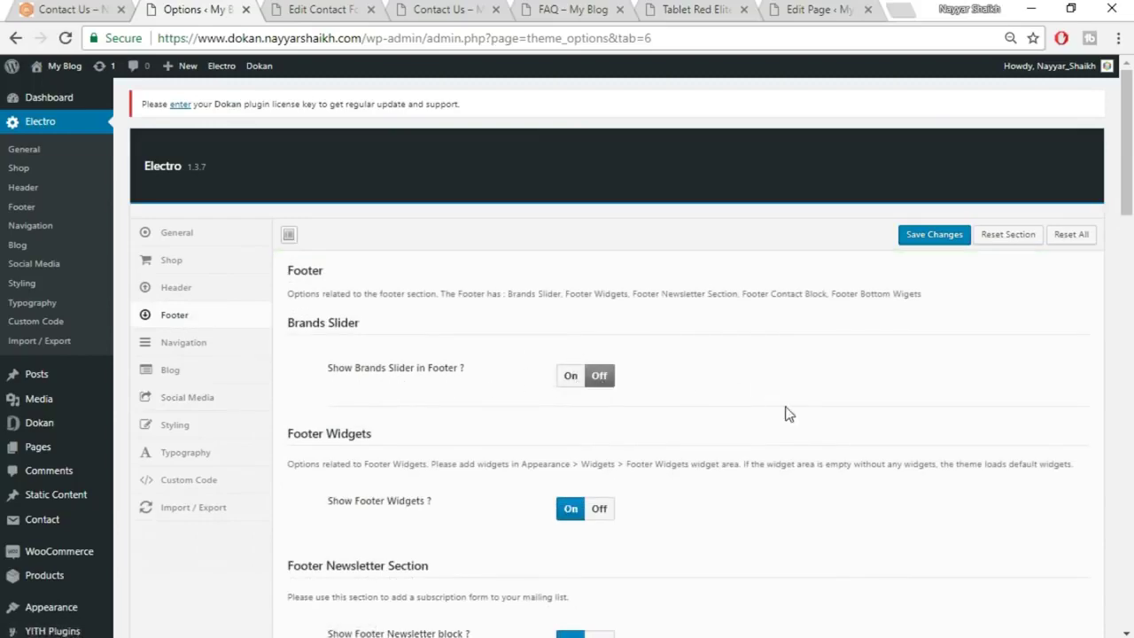
pyautogui.scroll(-1, 770, 417)
pyautogui.scroll(-2, 770, 431)
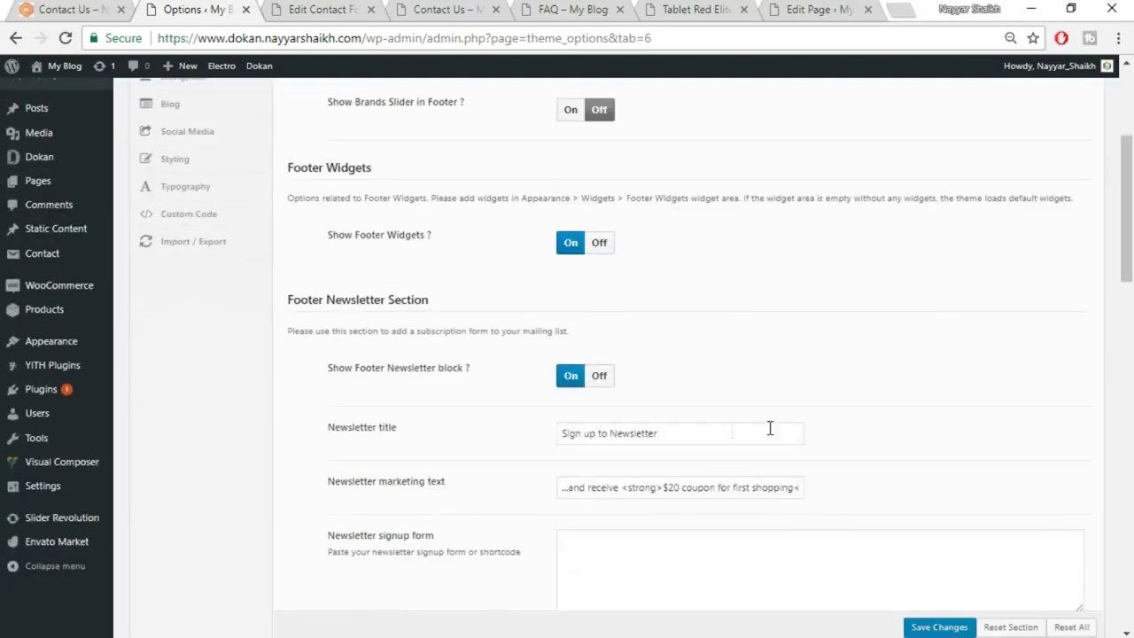
pyautogui.click(600, 383)
pyautogui.scroll(-4, 893, 398)
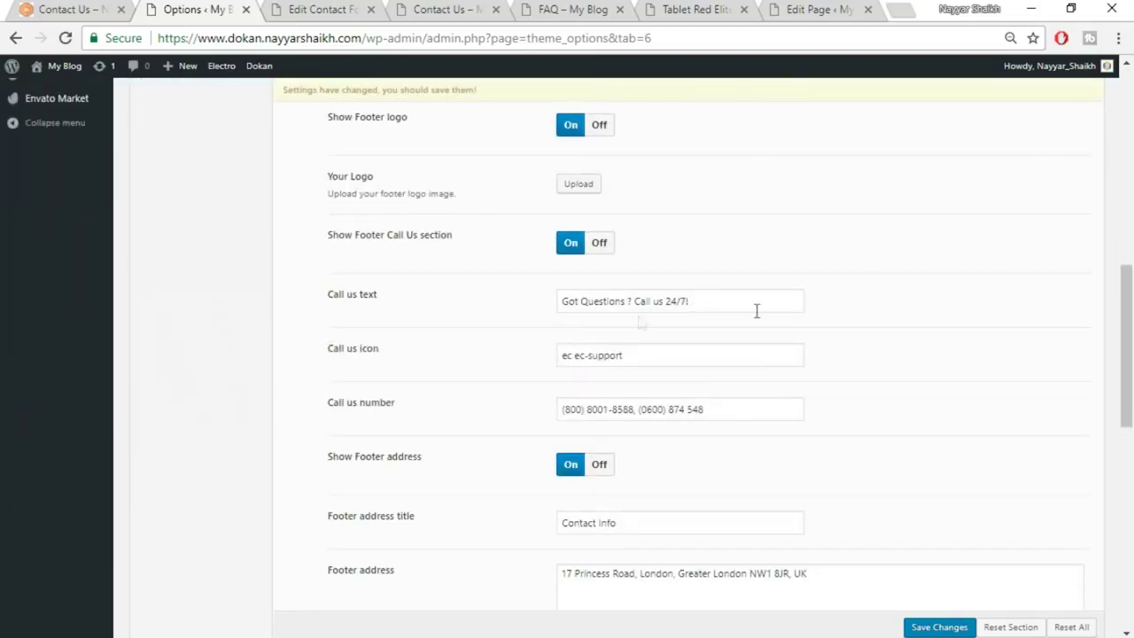
# - Compare the footer options with the live footer's 'Got Questions ? Call us 24/7!' line
pyautogui.click(100, 7)
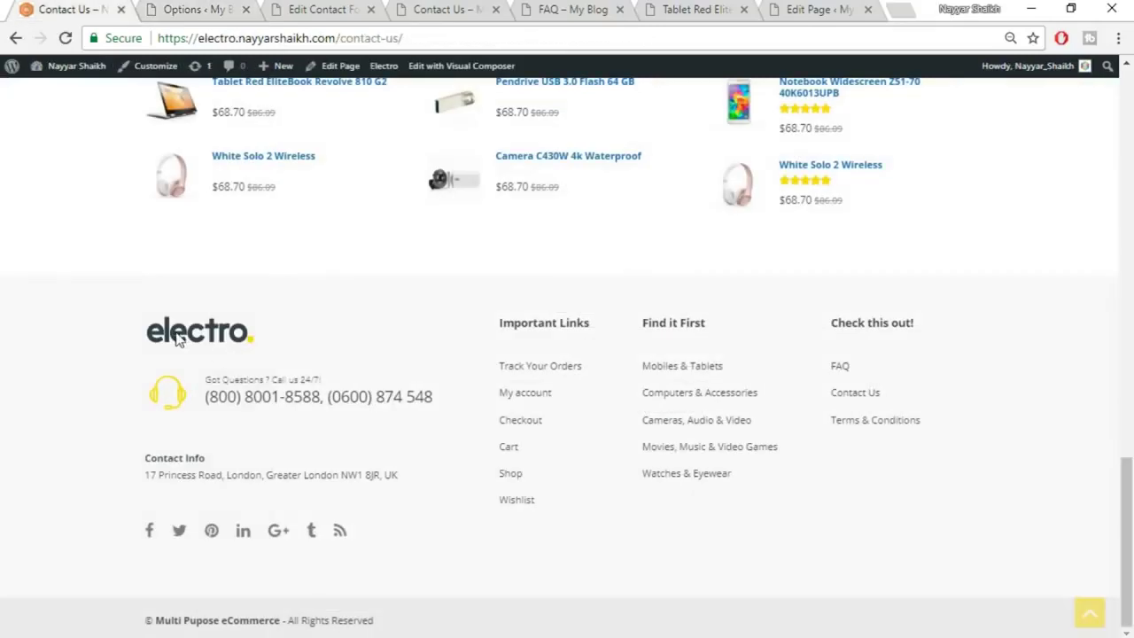
pyautogui.click(233, 7)
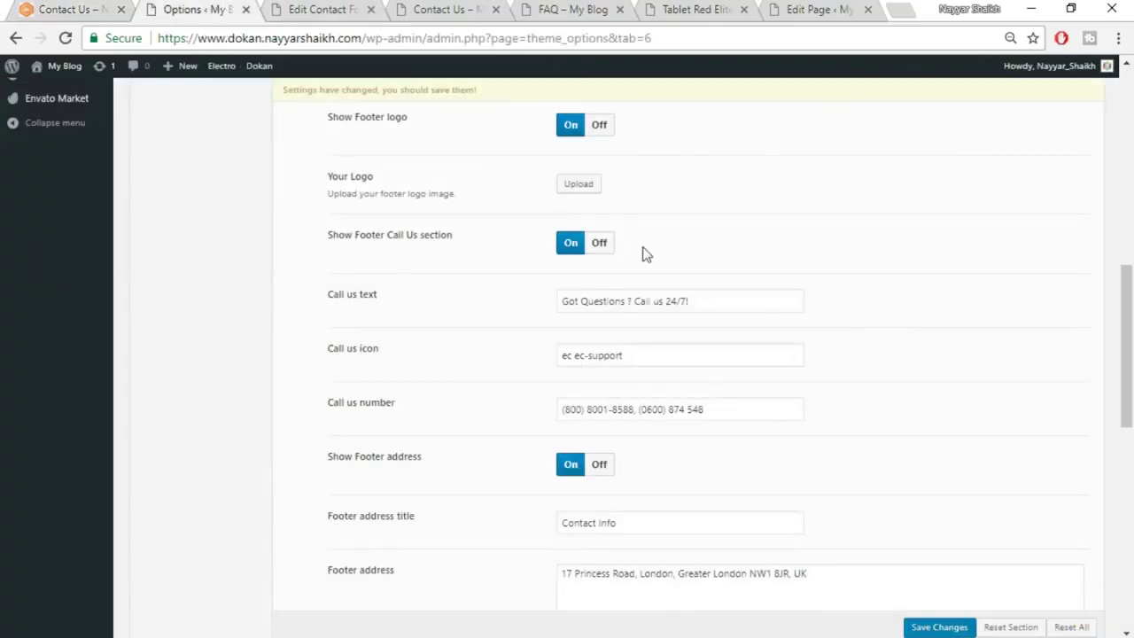
pyautogui.scroll(1, 709, 328)
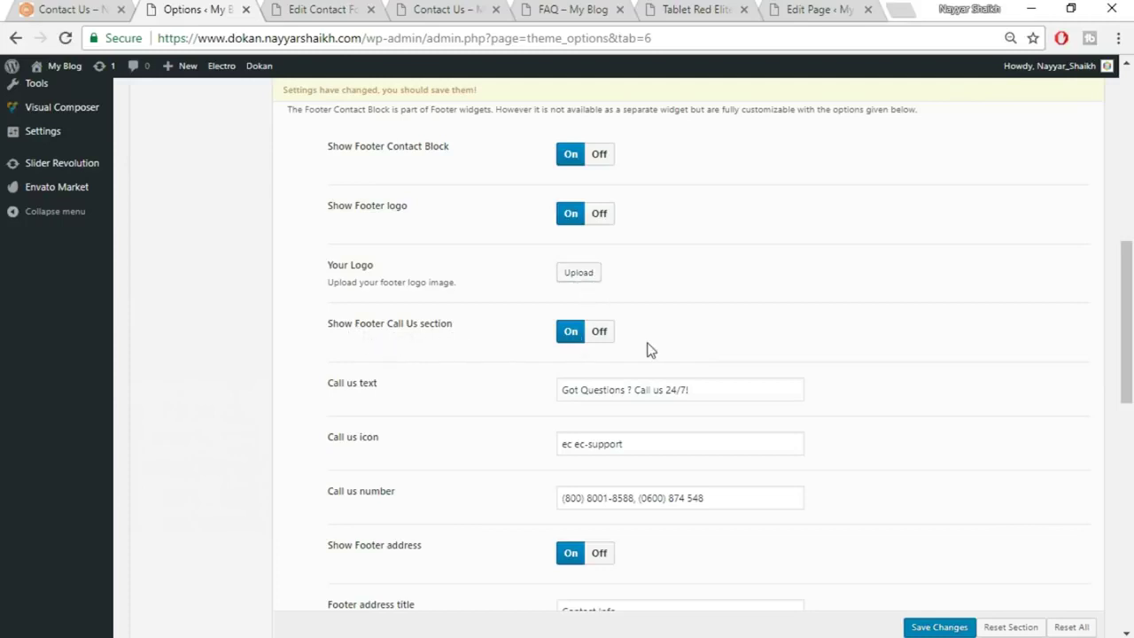
pyautogui.hotkey('ctrl', 'shift', 'Tab')
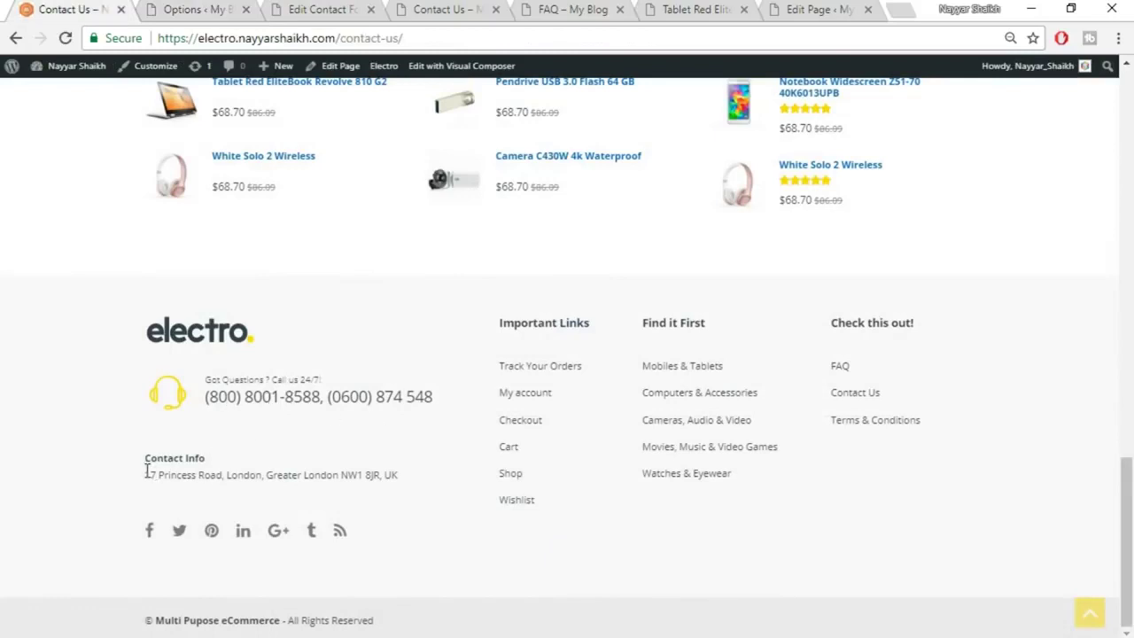
pyautogui.click(216, 7)
pyautogui.scroll(-1, 657, 394)
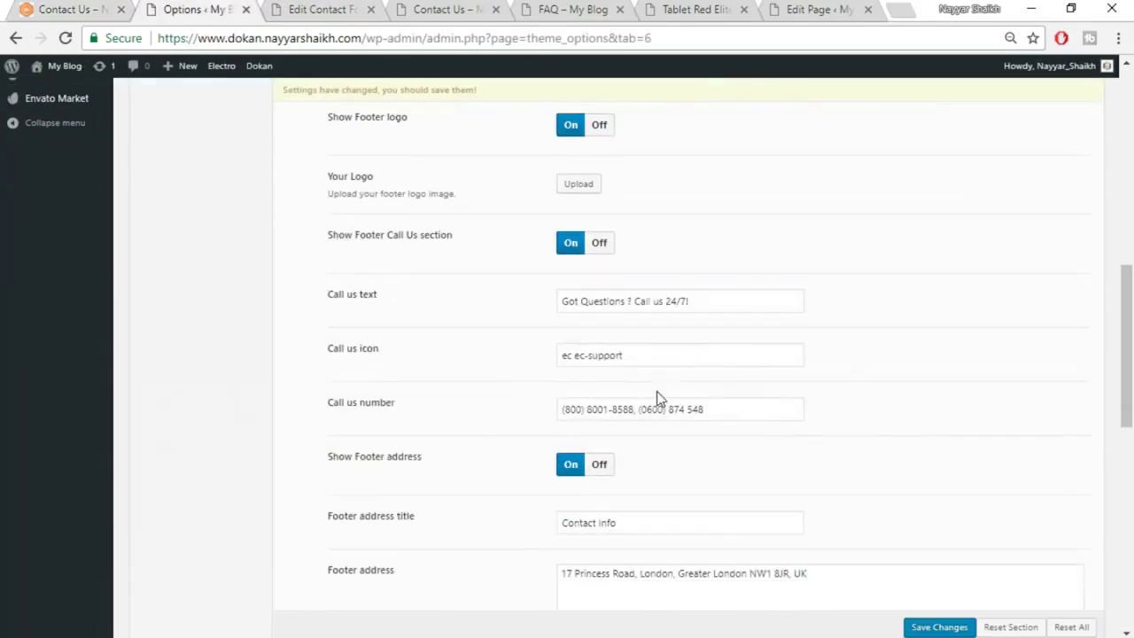
pyautogui.click(93, 9)
pyautogui.moveTo(206, 387); pyautogui.dragTo(342, 389)
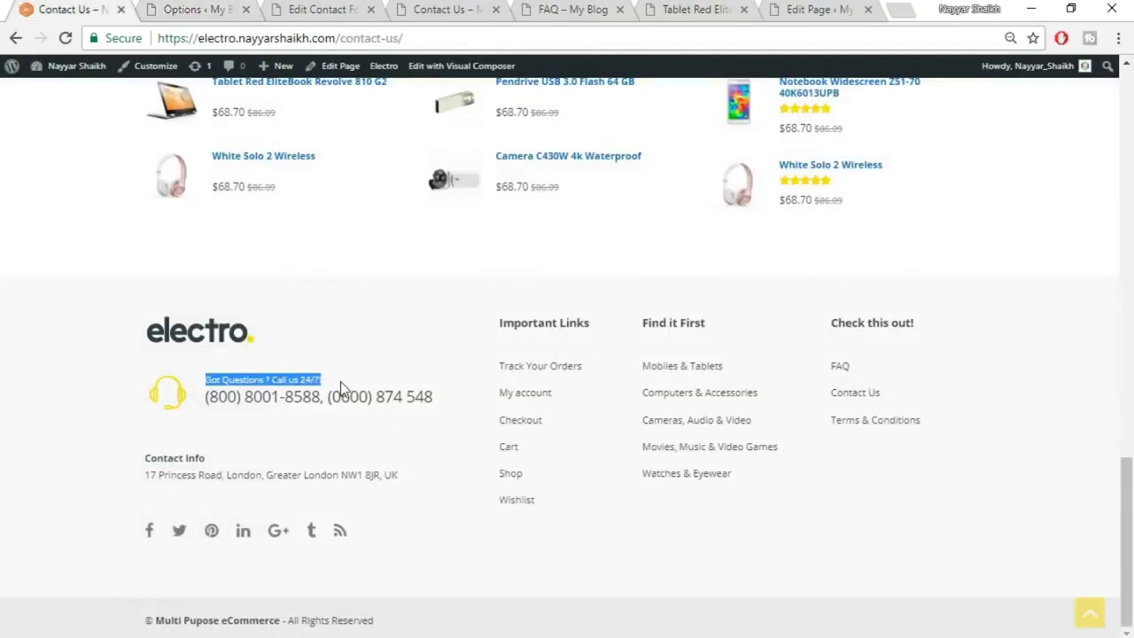
pyautogui.click(276, 407)
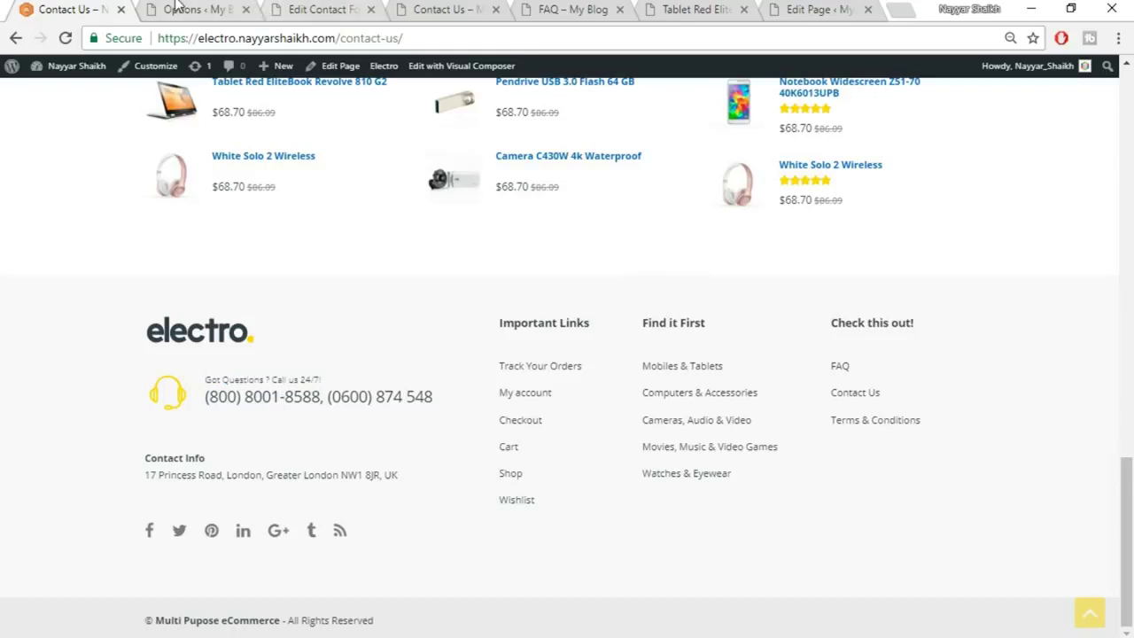
# - Check the Call us phone numbers and contact details against the live Contact Us footer
pyautogui.click(175, 9)
pyautogui.moveTo(722, 413); pyautogui.dragTo(567, 413)
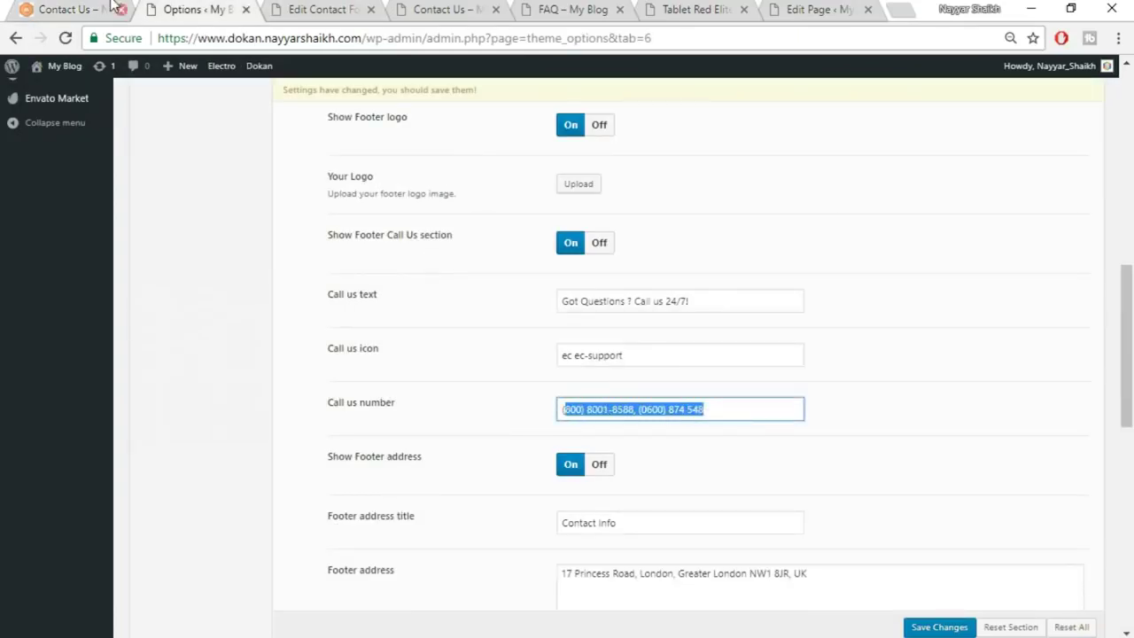
pyautogui.click(113, 7)
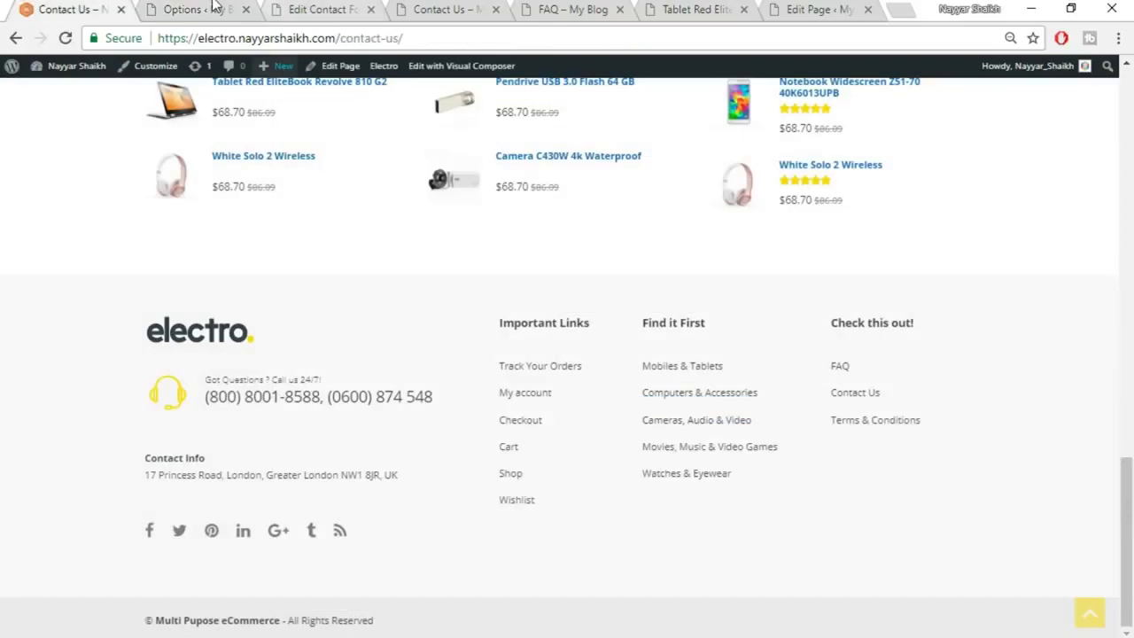
pyautogui.click(213, 9)
pyautogui.scroll(-2, 567, 400)
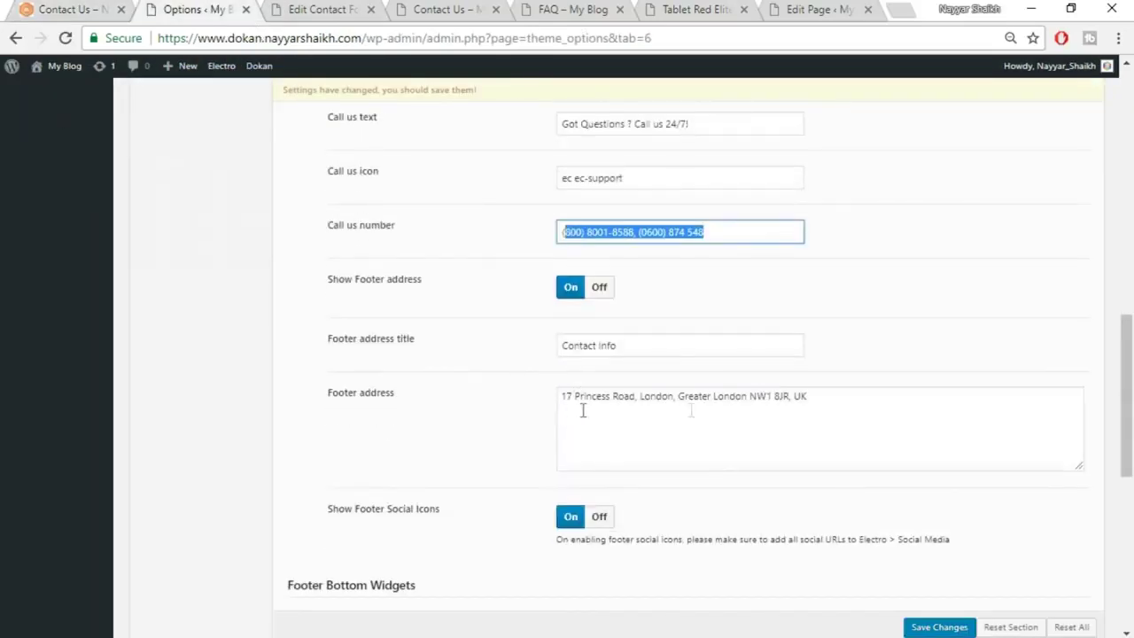
pyautogui.click(127, 10)
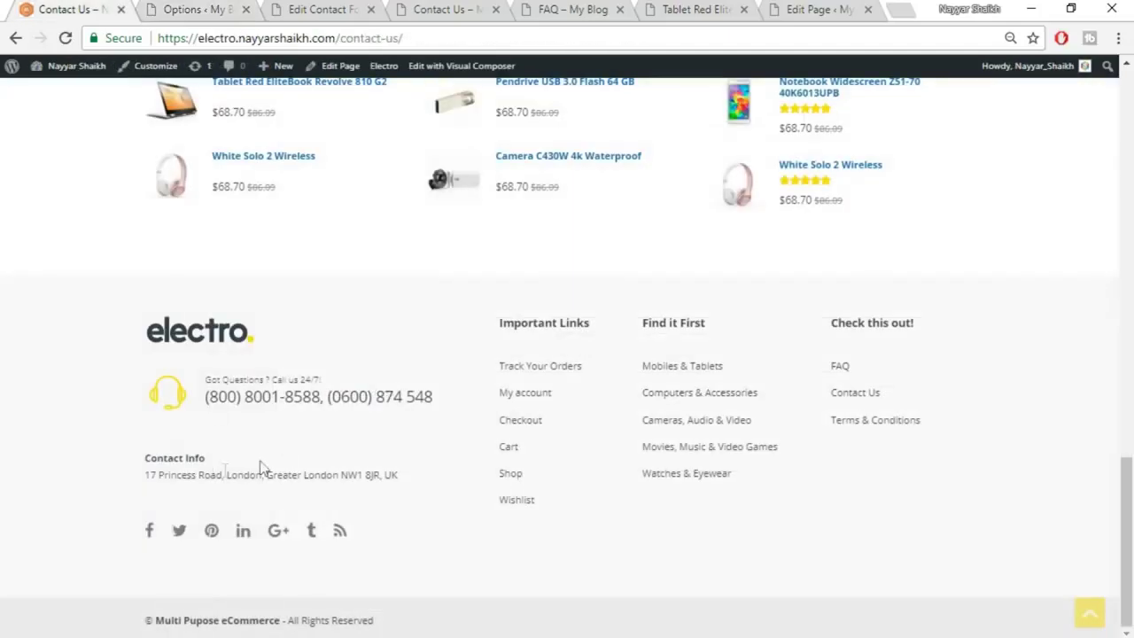
pyautogui.click(202, 7)
# - Save the footer settings and review the copyright line on the live footer
pyautogui.scroll(-6, 759, 397)
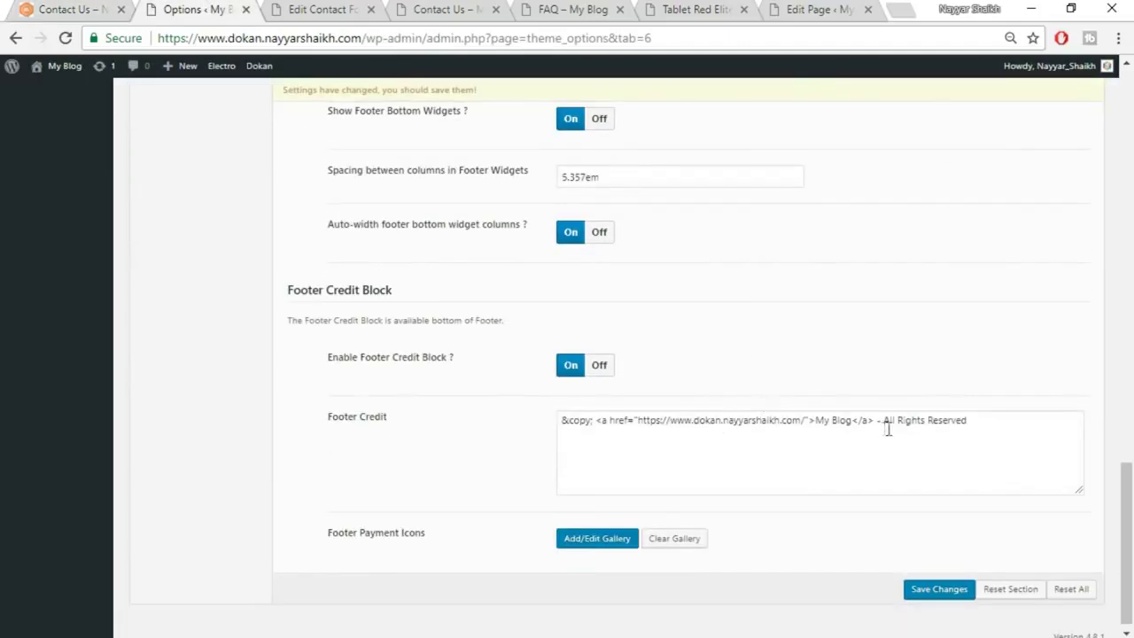
pyautogui.scroll(-1, 727, 407)
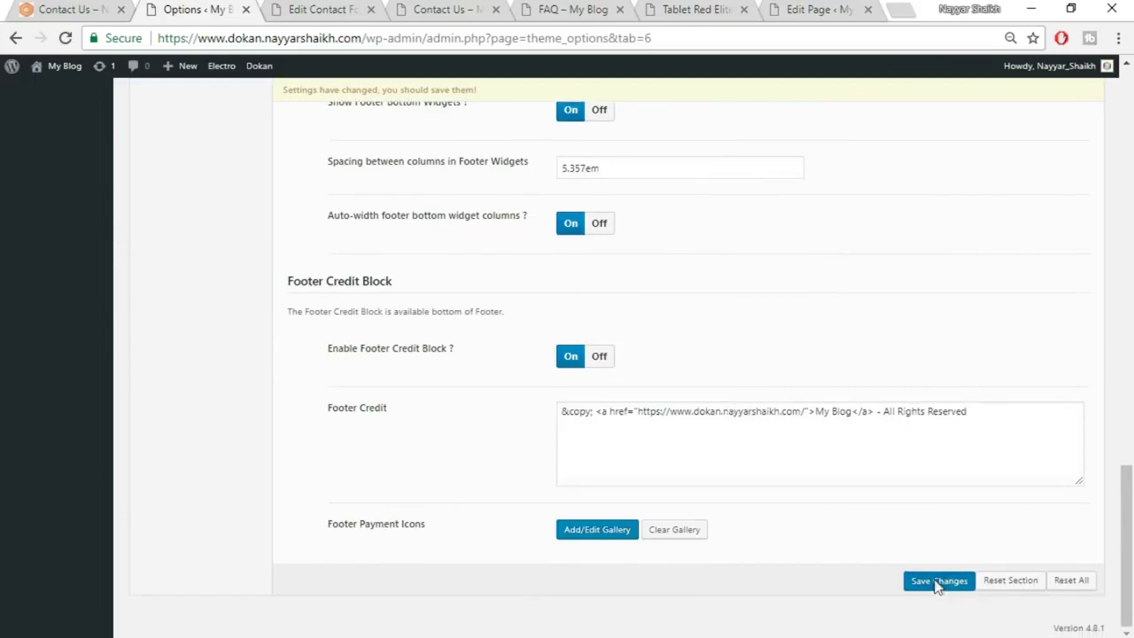
pyautogui.click(938, 581)
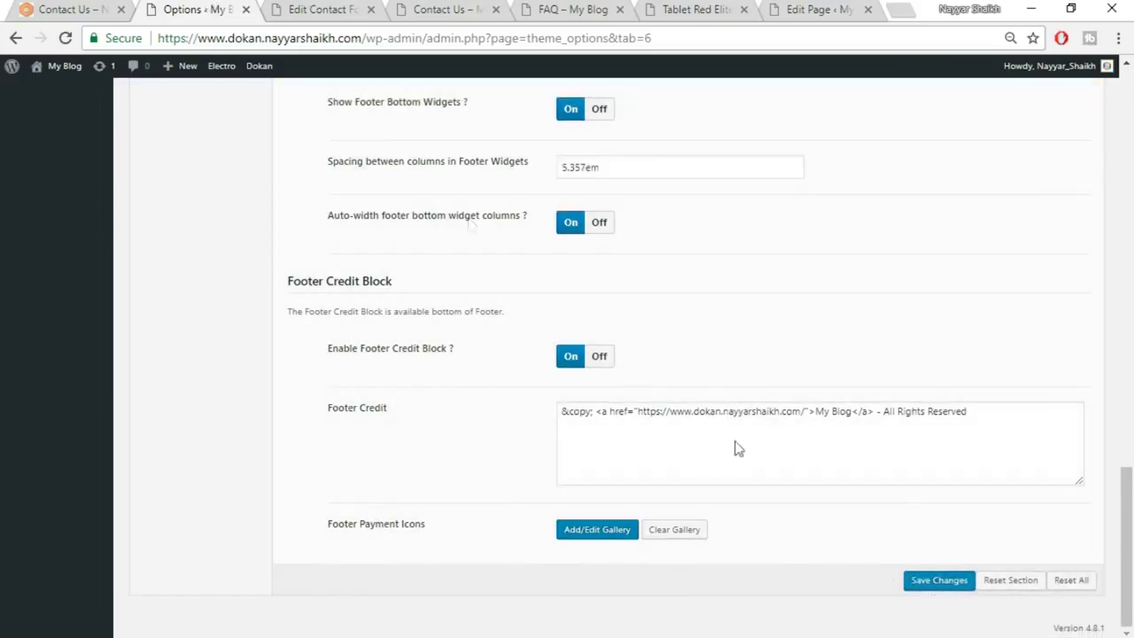
pyautogui.click(133, 8)
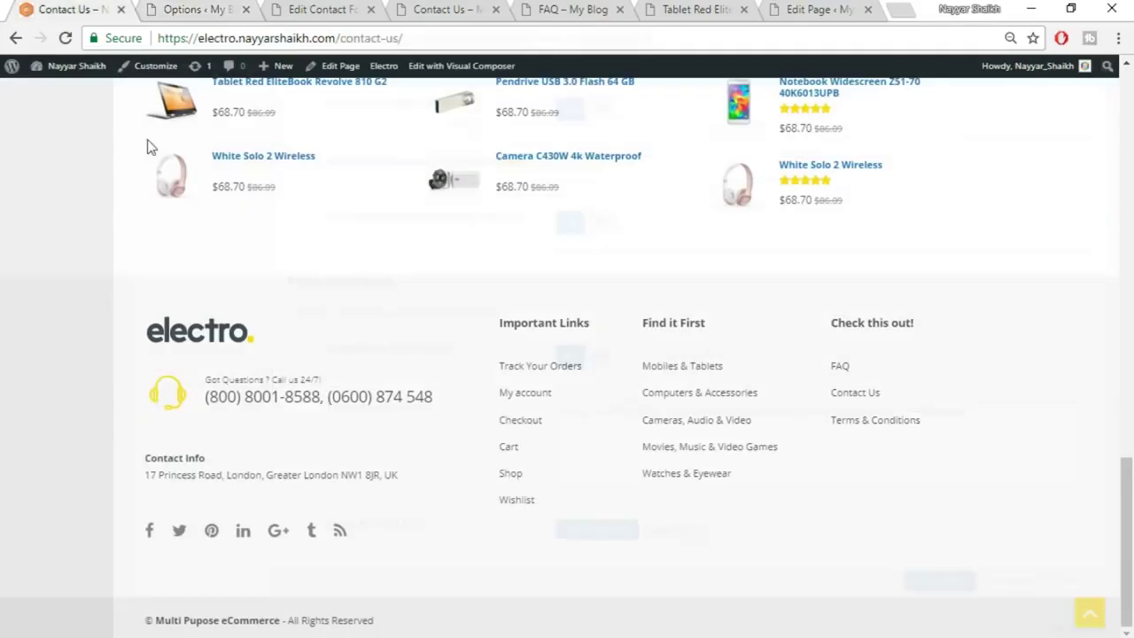
pyautogui.moveTo(142, 625); pyautogui.dragTo(454, 630)
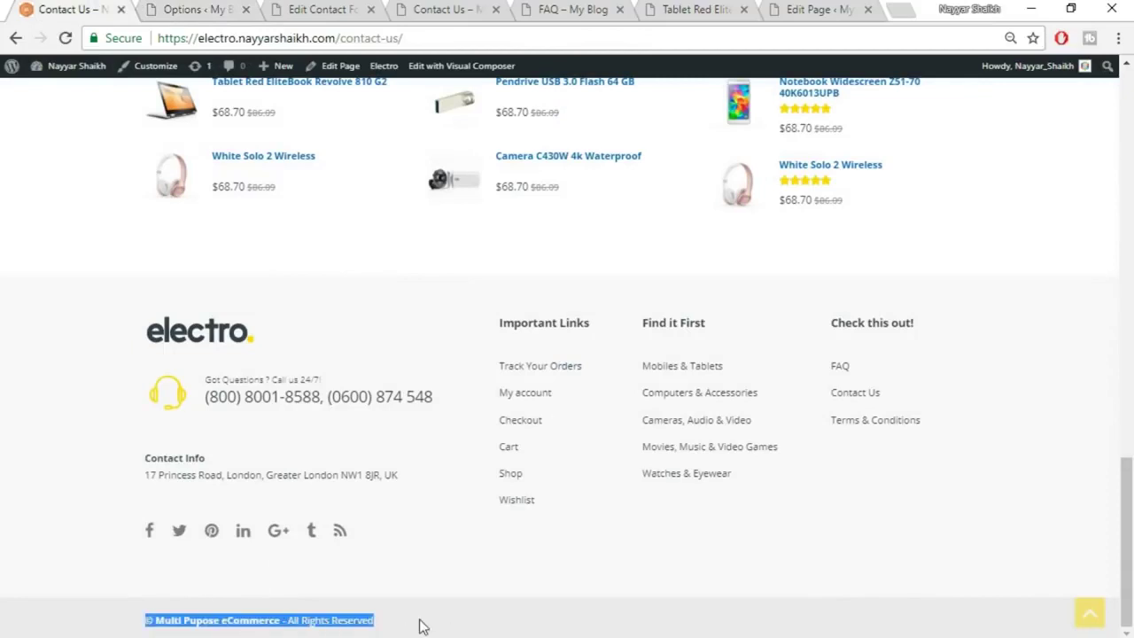
pyautogui.click(422, 626)
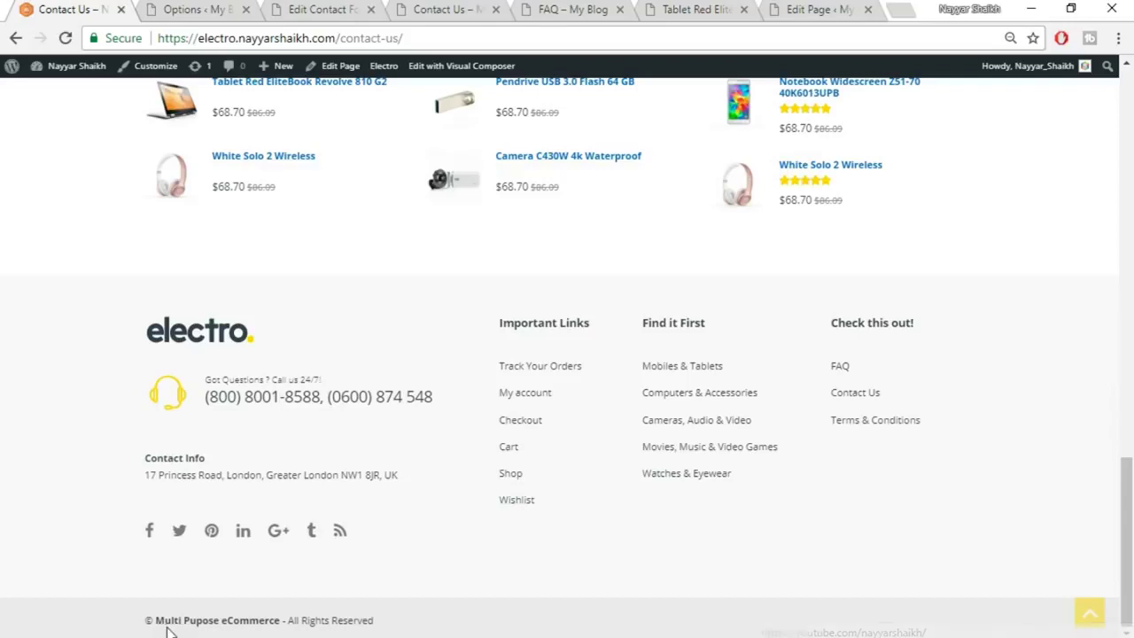
pyautogui.click(205, 9)
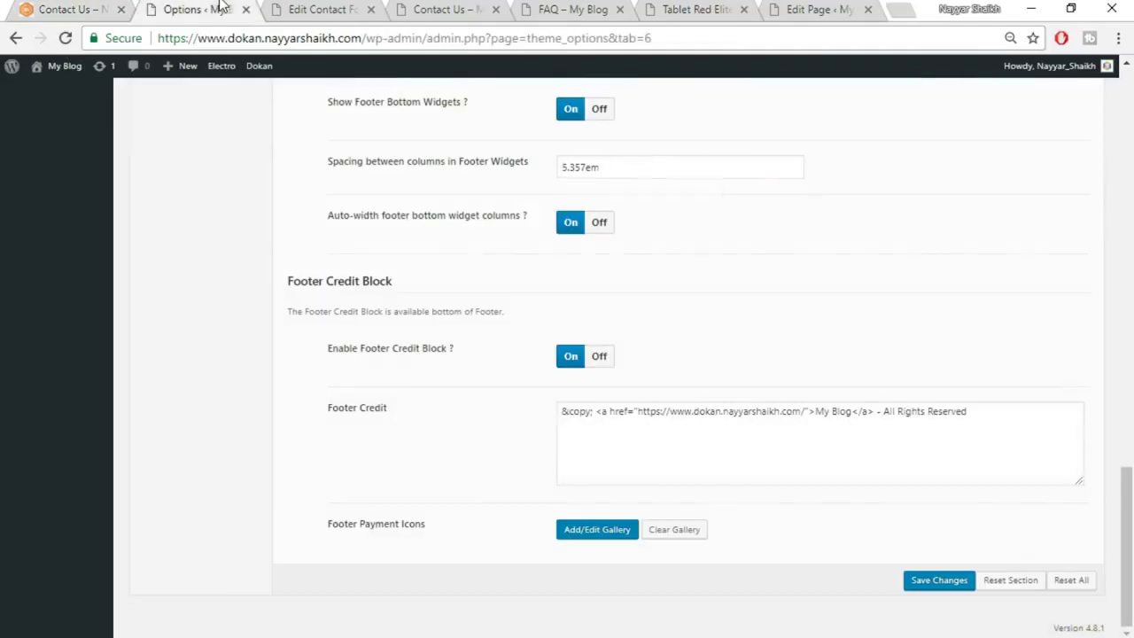
# - Replace My Blog in the Footer Credit with the author's full name and save
pyautogui.moveTo(816, 412); pyautogui.dragTo(849, 411)
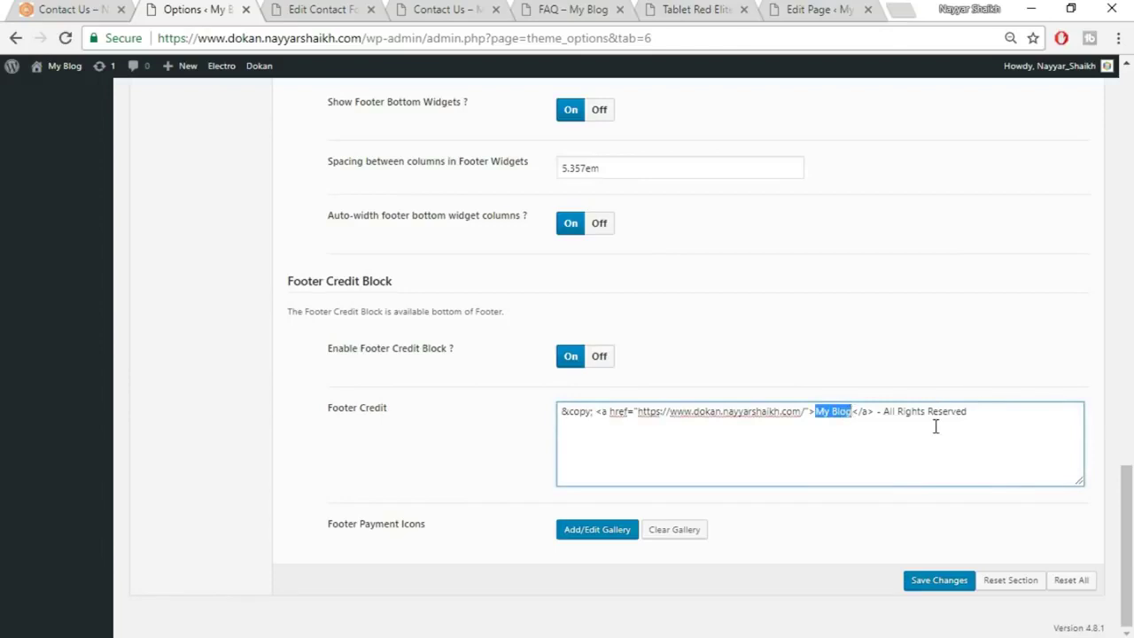
pyautogui.write('Nayyar Shaik')
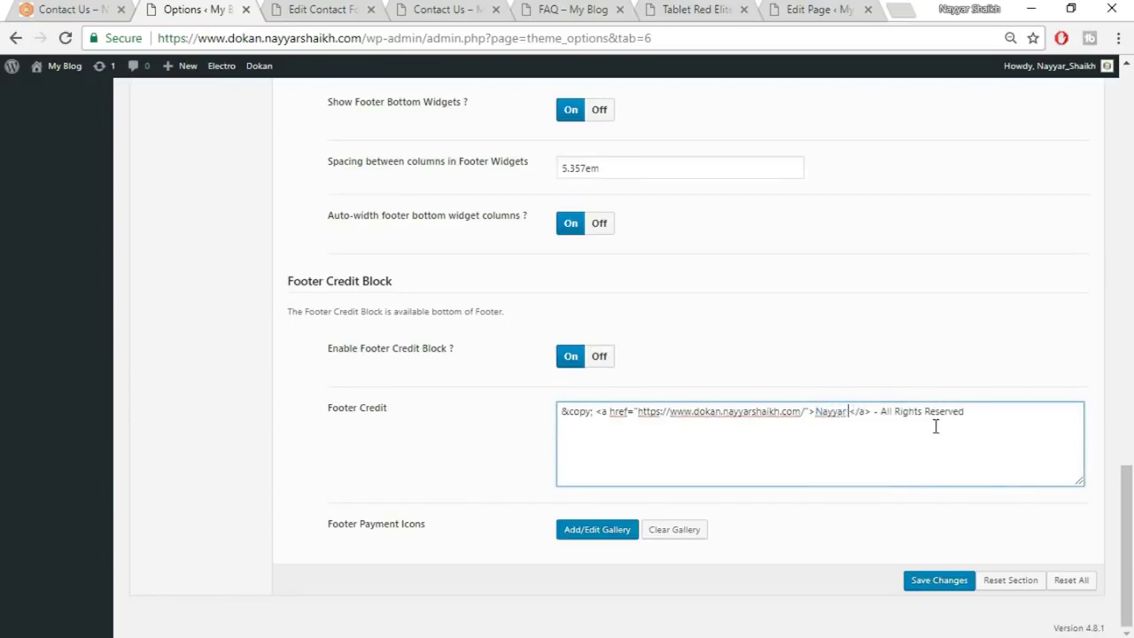
pyautogui.write('h')
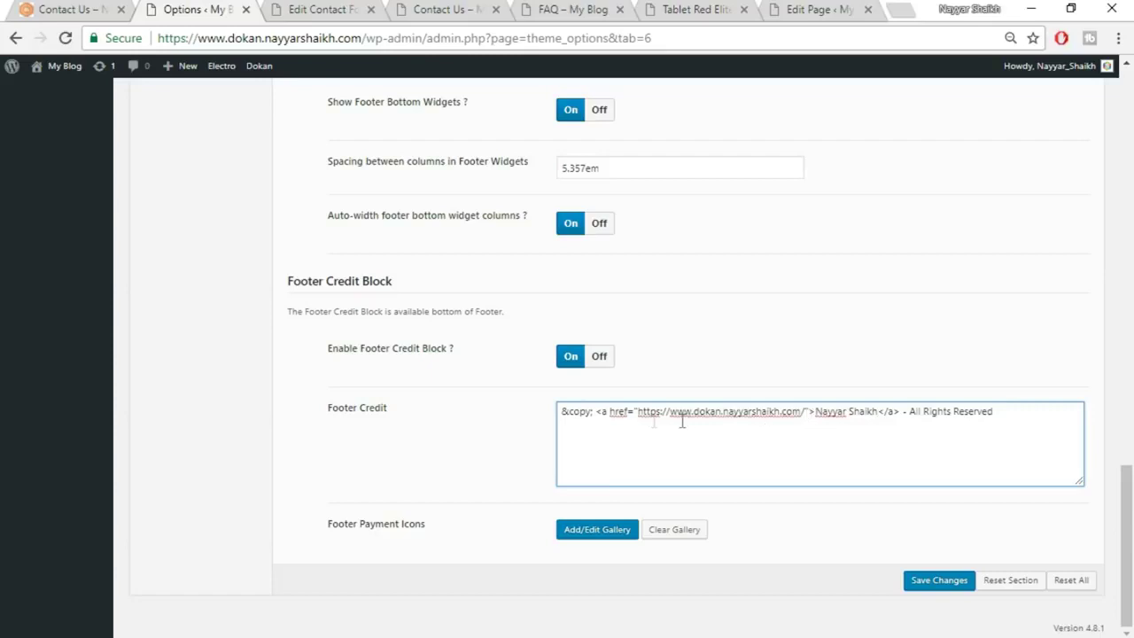
pyautogui.click(937, 582)
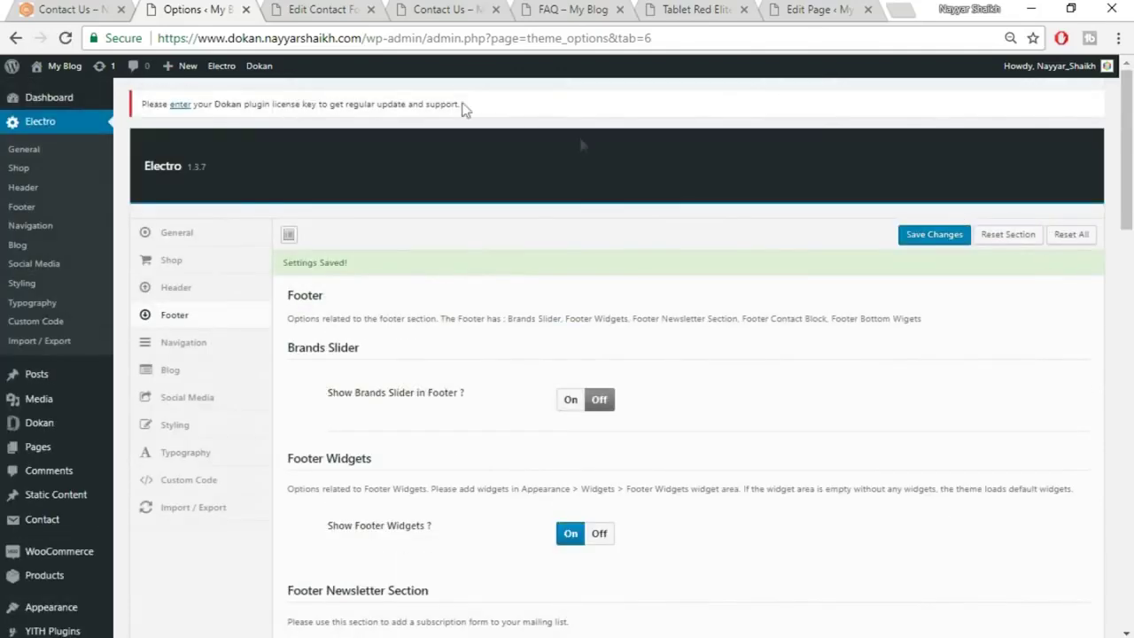
# - Reload Contact Us, check its updated footer credit link, and return to Electro options
pyautogui.click(452, 11)
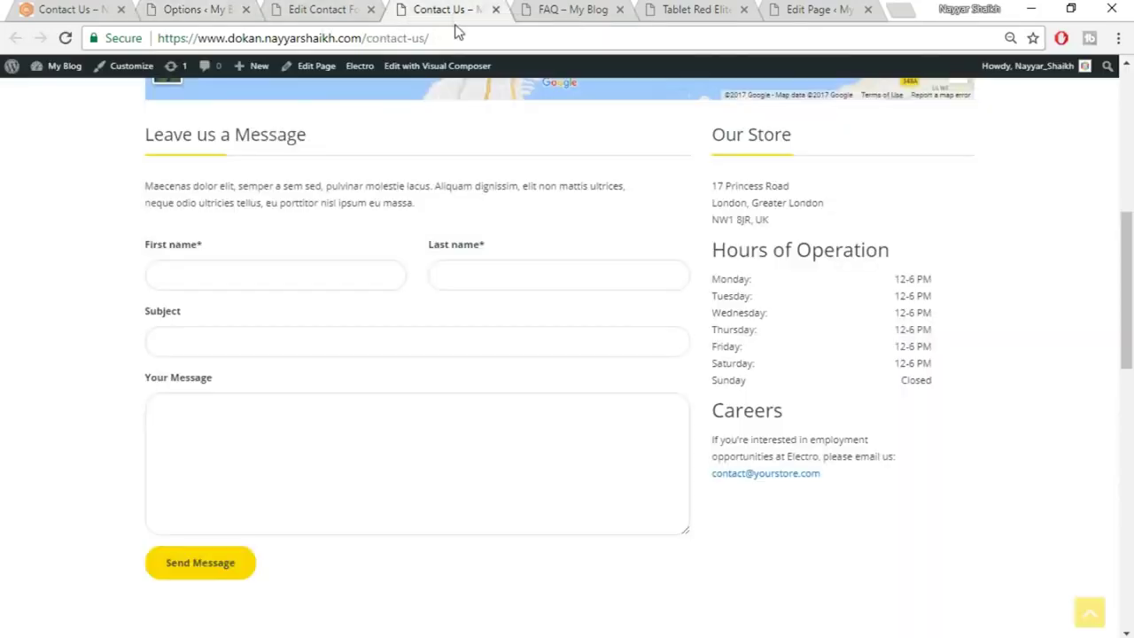
pyautogui.click(446, 38)
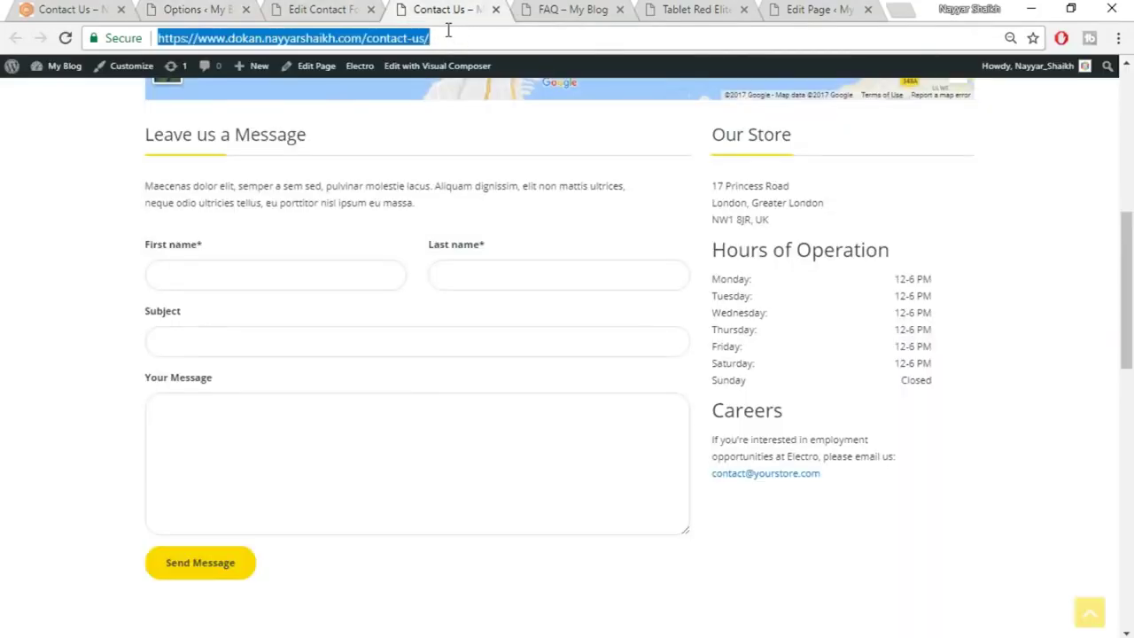
pyautogui.press('Return')
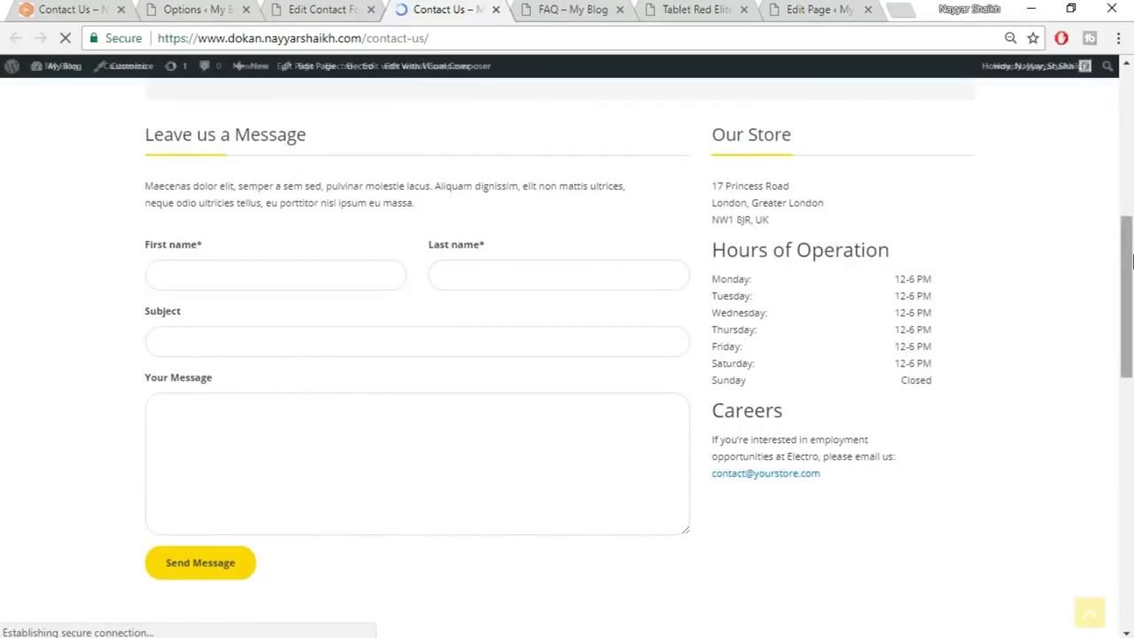
pyautogui.scroll(-10, 1130, 358)
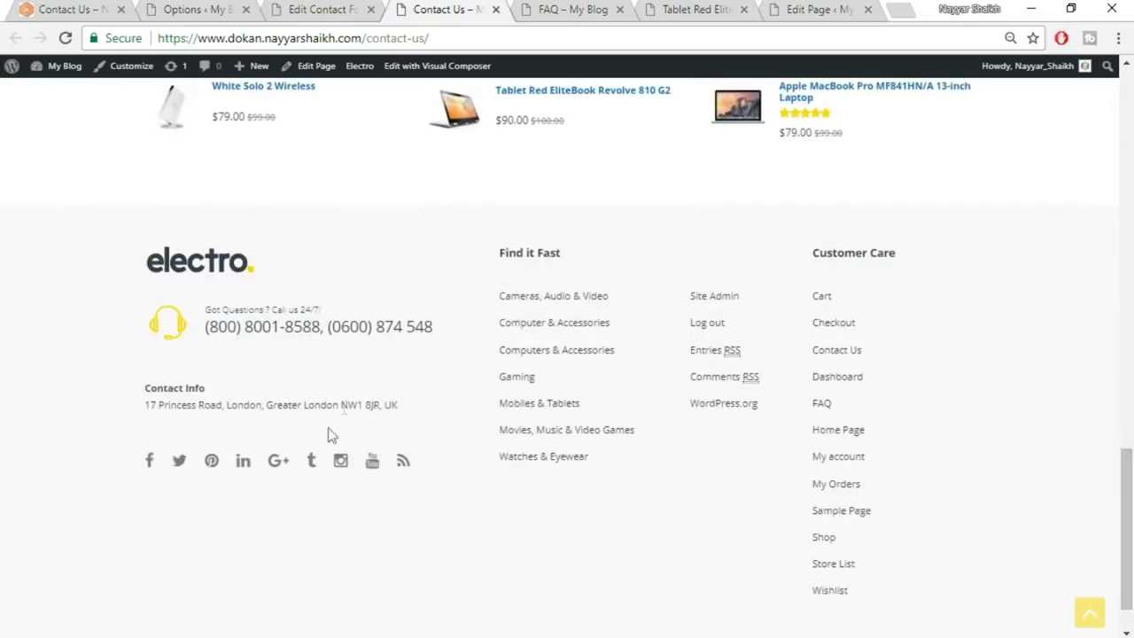
pyautogui.scroll(-2, 328, 452)
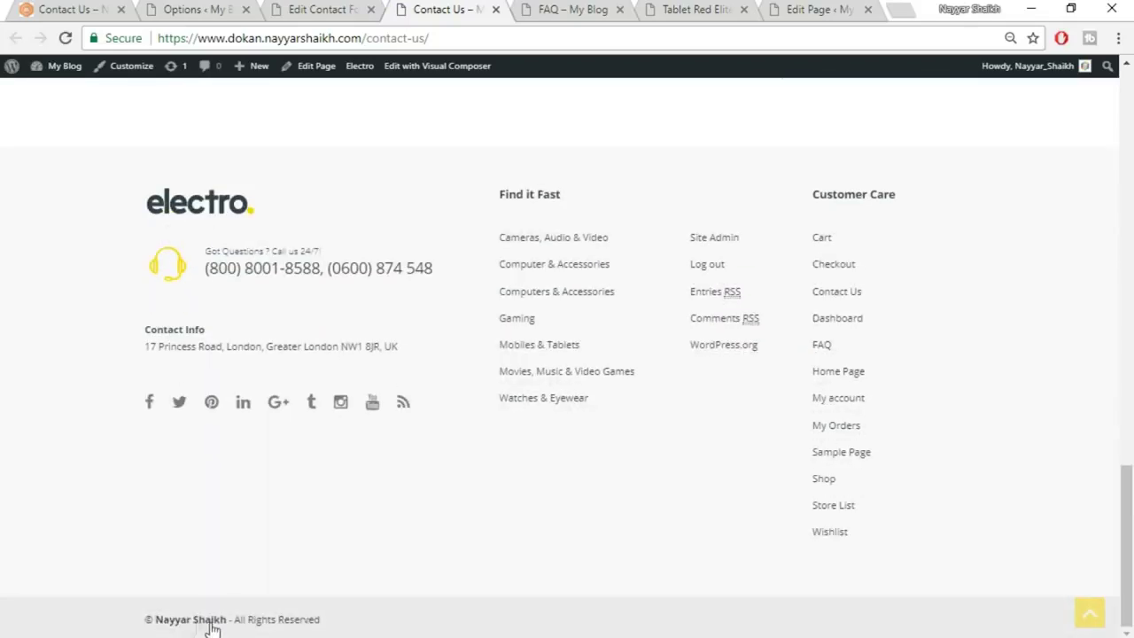
pyautogui.scroll(1, 335, 568)
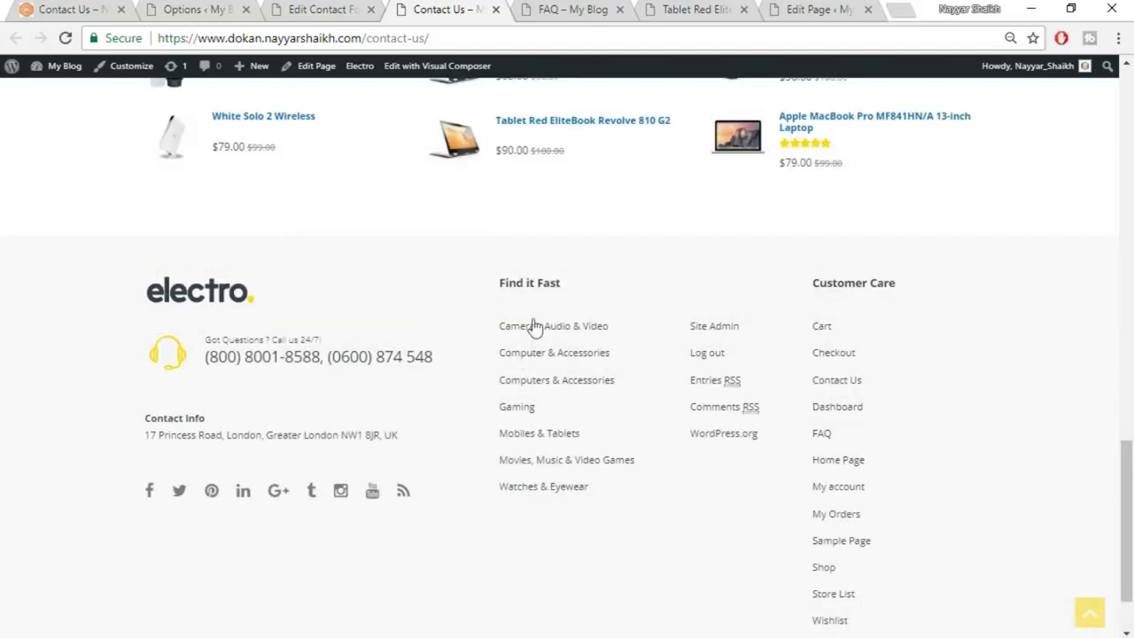
pyautogui.click(848, 388)
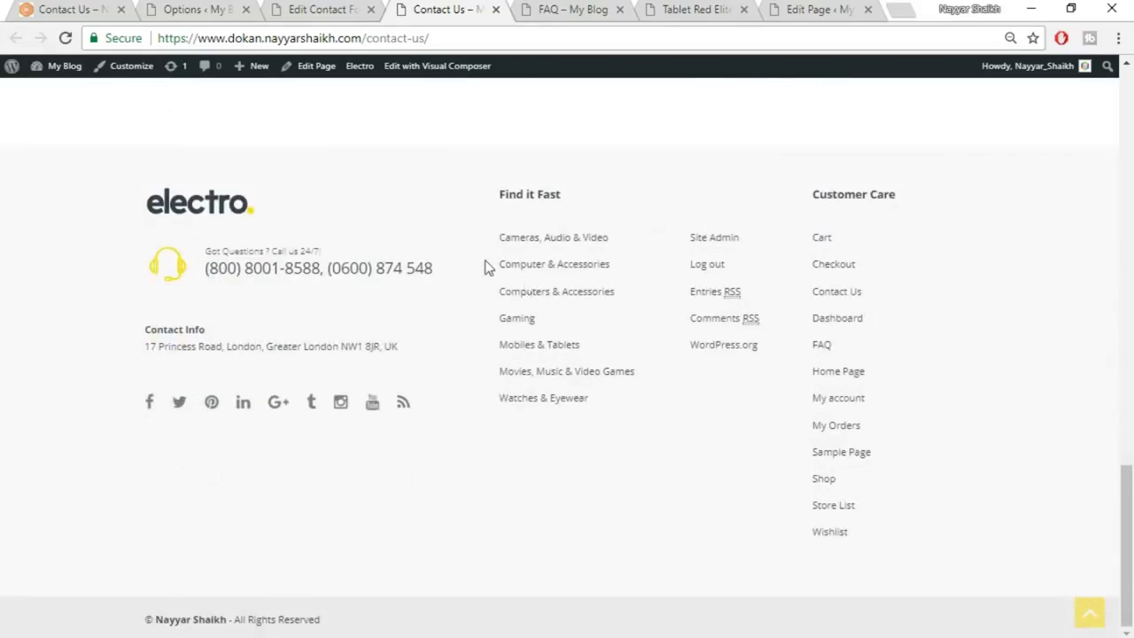
pyautogui.click(195, 8)
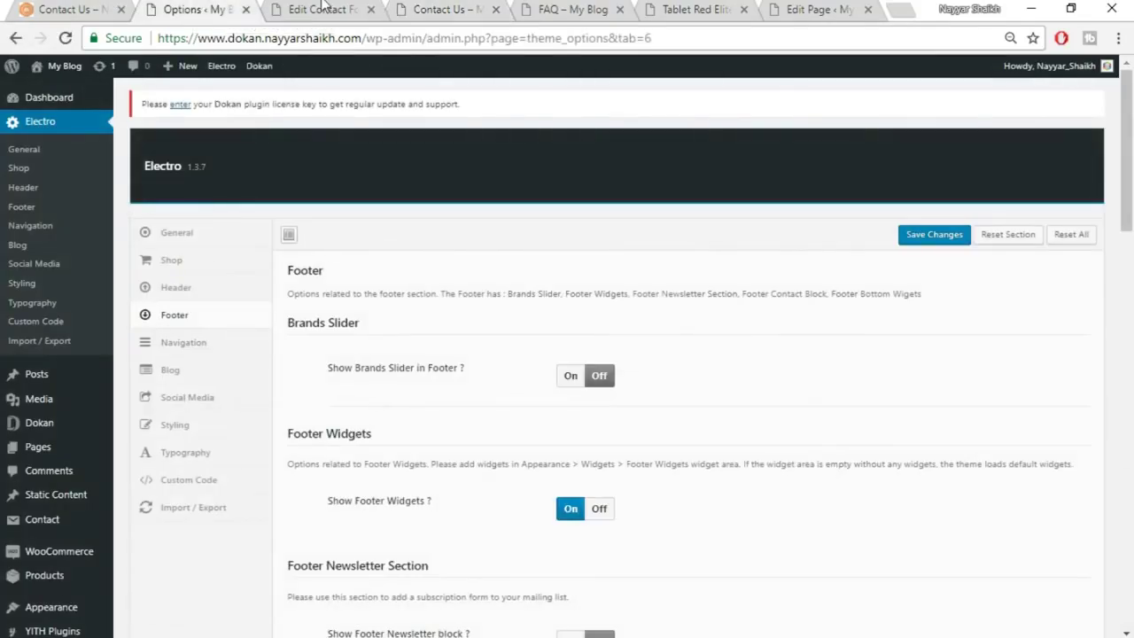
# - In Appearance > Widgets, add a Custom Menu widget to Footer Bottom Widgets
pyautogui.click(326, 9)
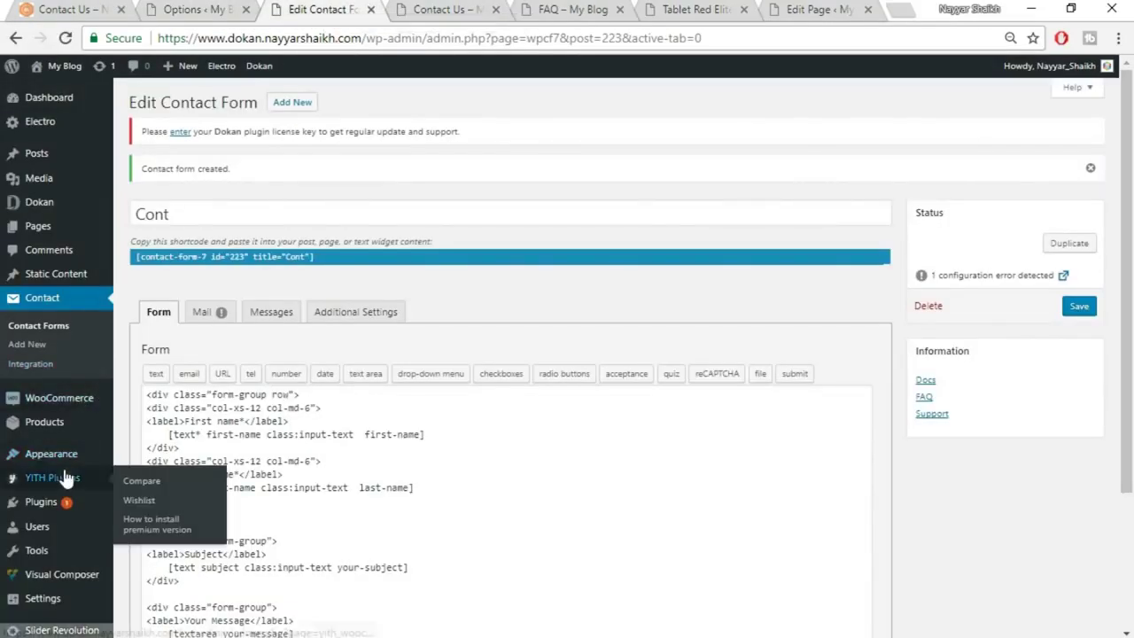
pyautogui.moveTo(62, 452)
pyautogui.click(154, 496)
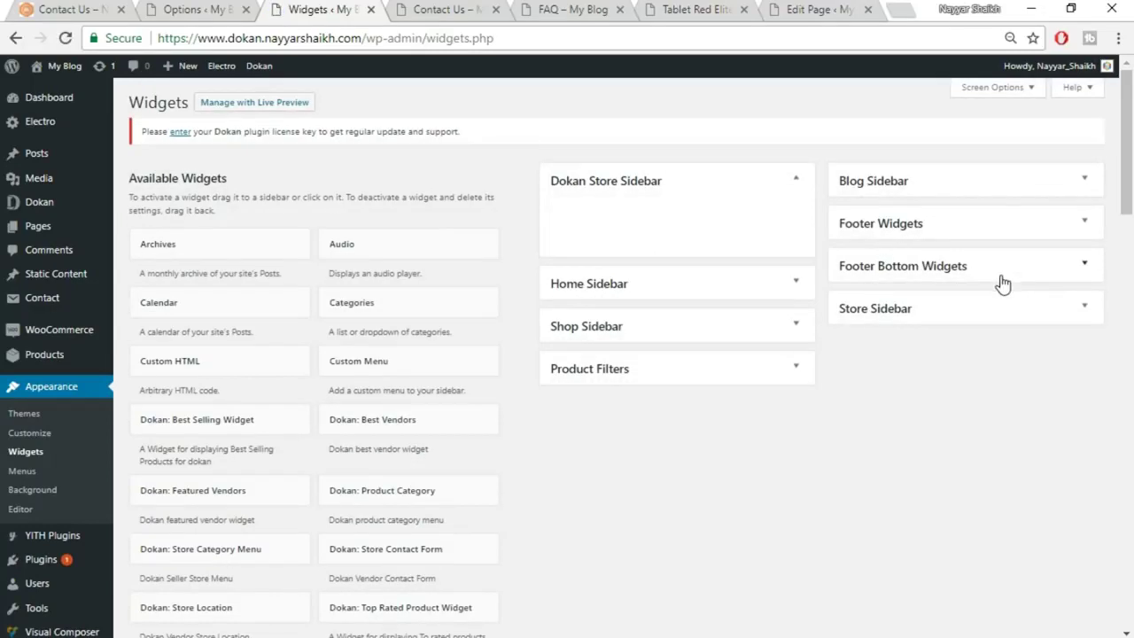
pyautogui.click(1005, 279)
pyautogui.click(1005, 280)
pyautogui.scroll(-5, 510, 470)
pyautogui.scroll(5, 508, 468)
pyautogui.click(402, 375)
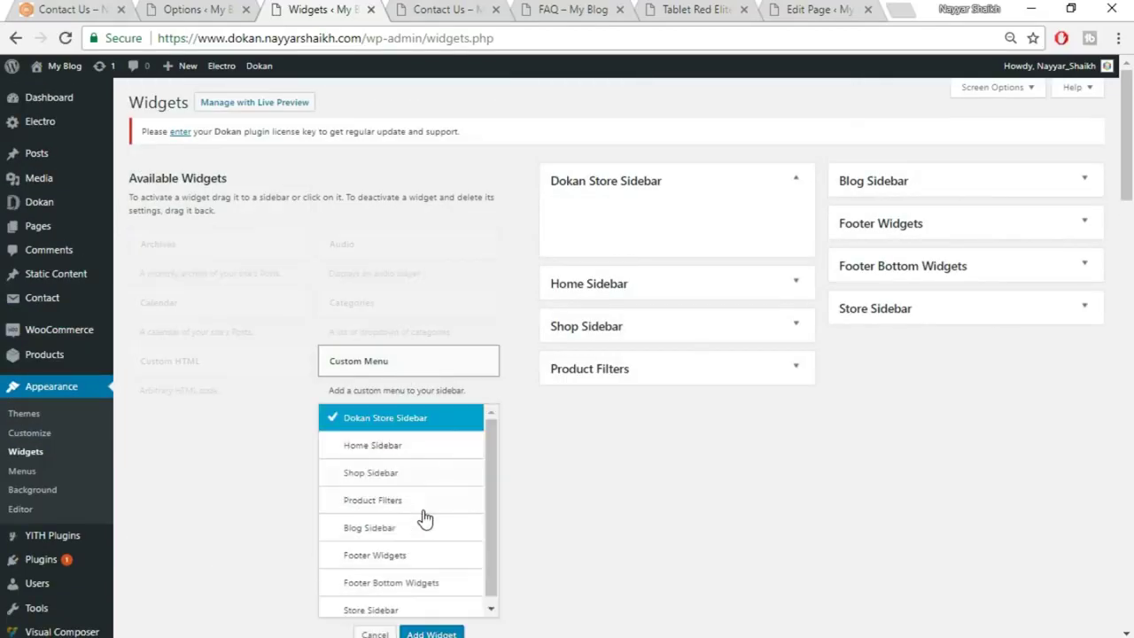
pyautogui.click(439, 580)
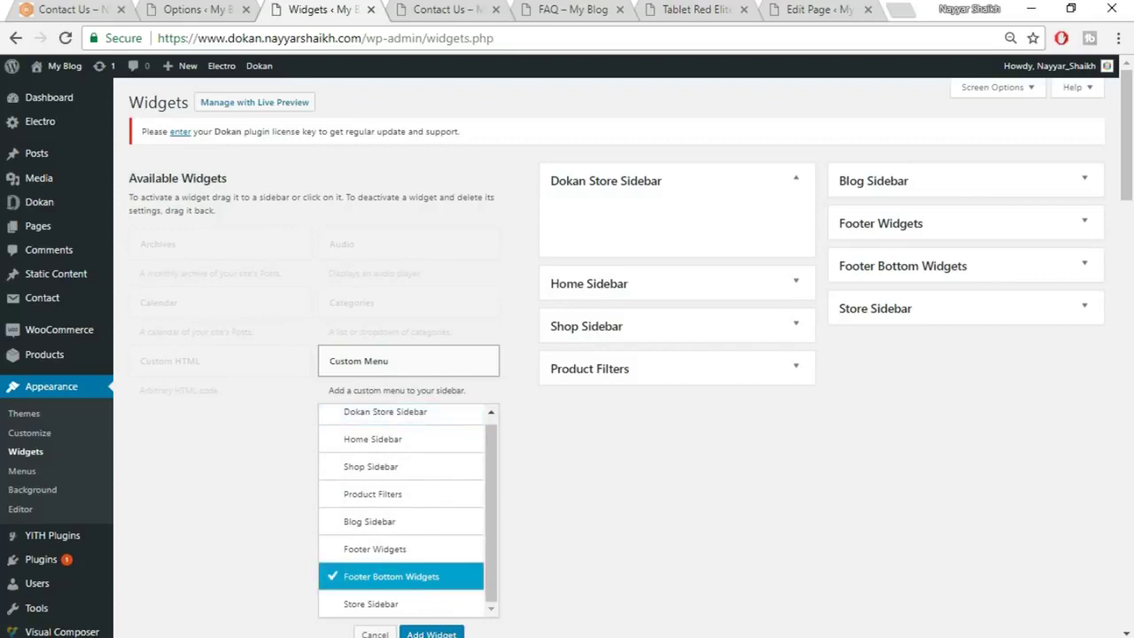
pyautogui.scroll(-2, 505, 607)
pyautogui.click(453, 456)
# - Title the widget Important Links, copied from the live footer, choose the Important Links menu, and save
pyautogui.click(55, 7)
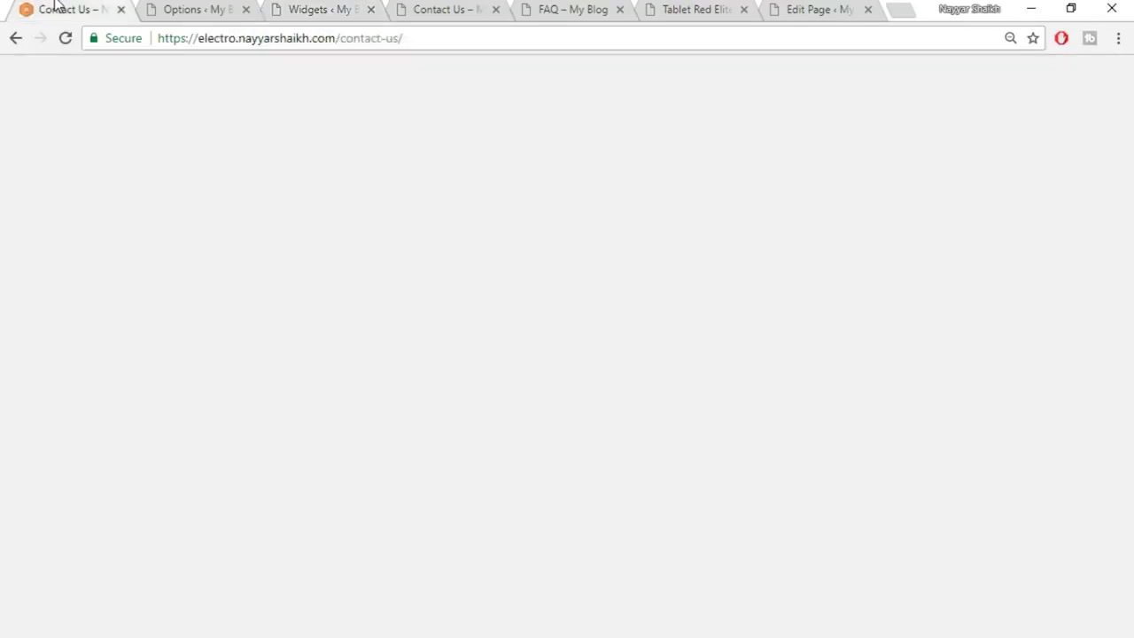
pyautogui.moveTo(495, 331); pyautogui.dragTo(597, 329)
pyautogui.tripleClick(581, 325)
pyautogui.hotkey('ctrl', 'c')
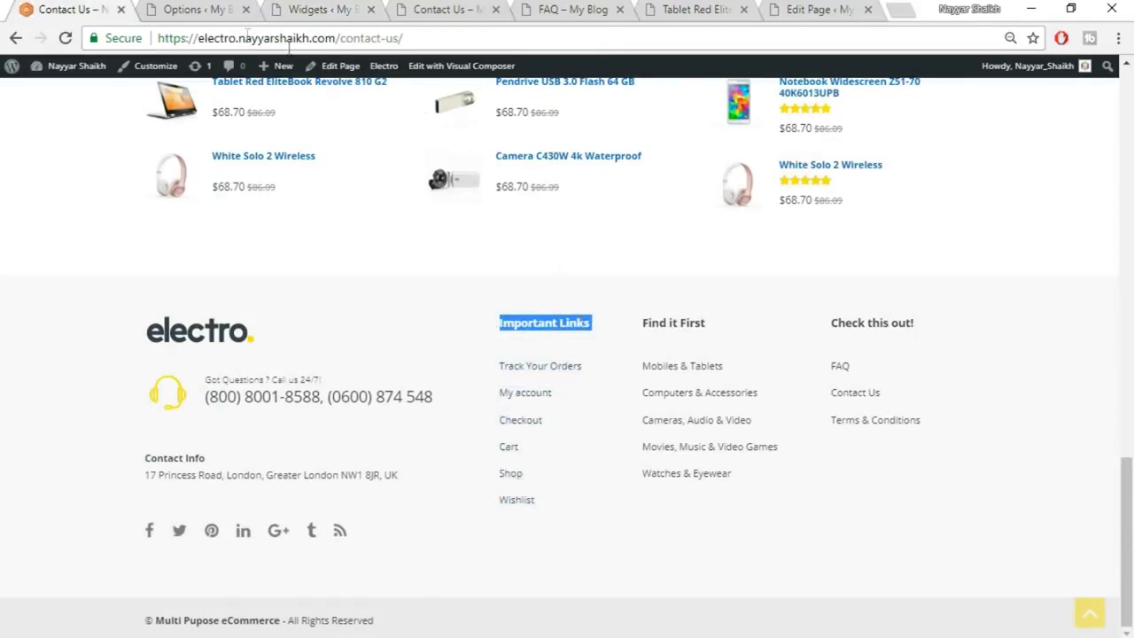
pyautogui.click(293, 8)
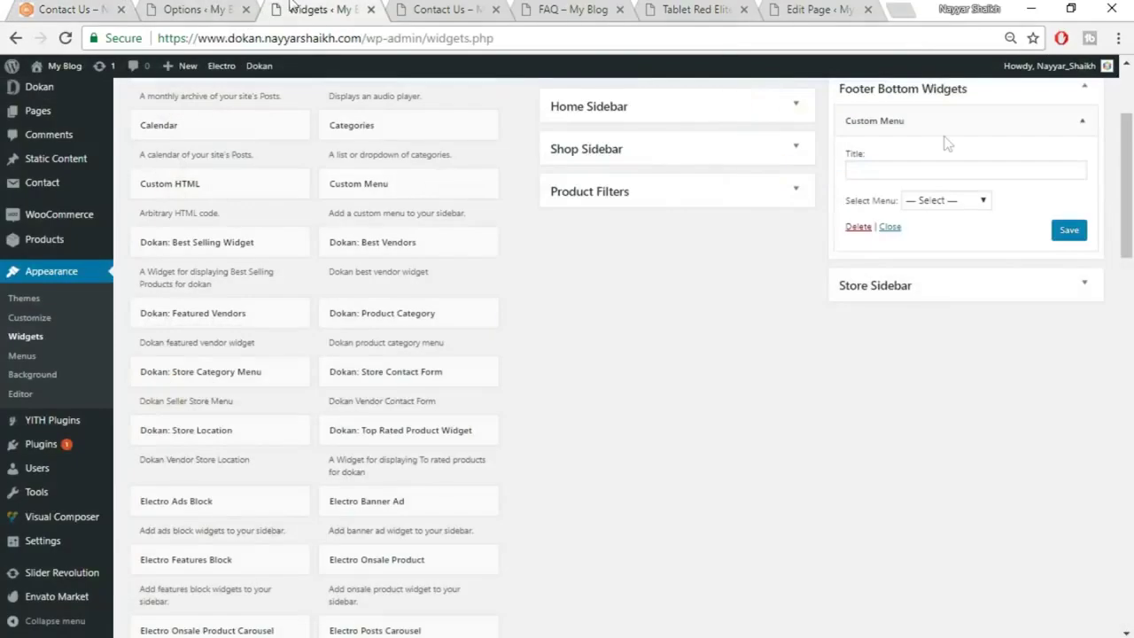
pyautogui.click(912, 162)
pyautogui.hotkey('ctrl', 'v')
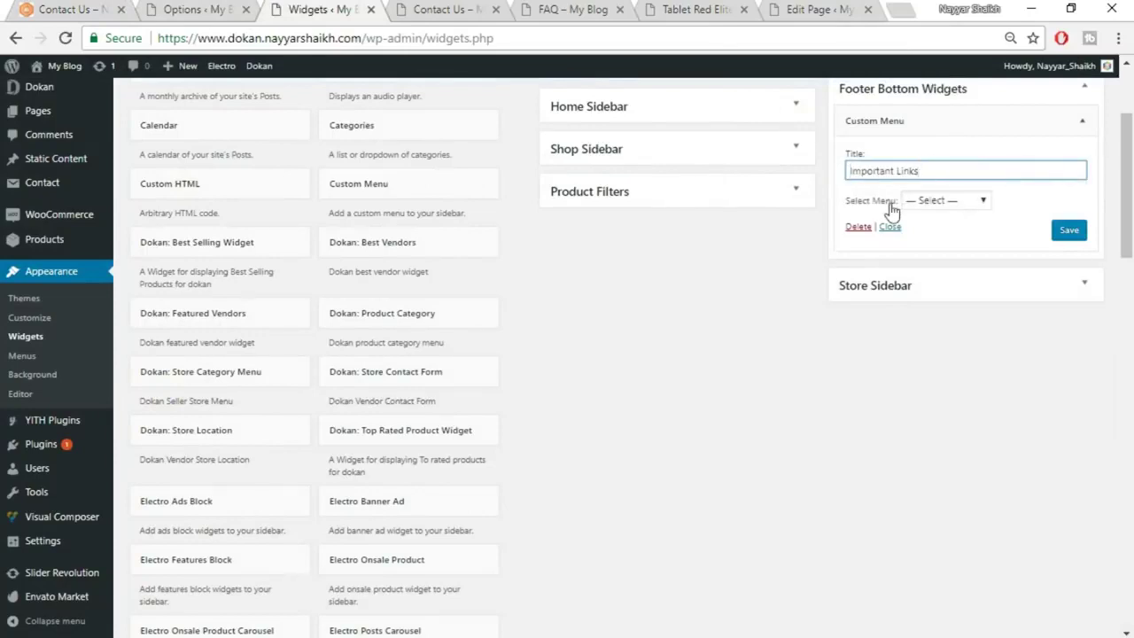
pyautogui.click(951, 204)
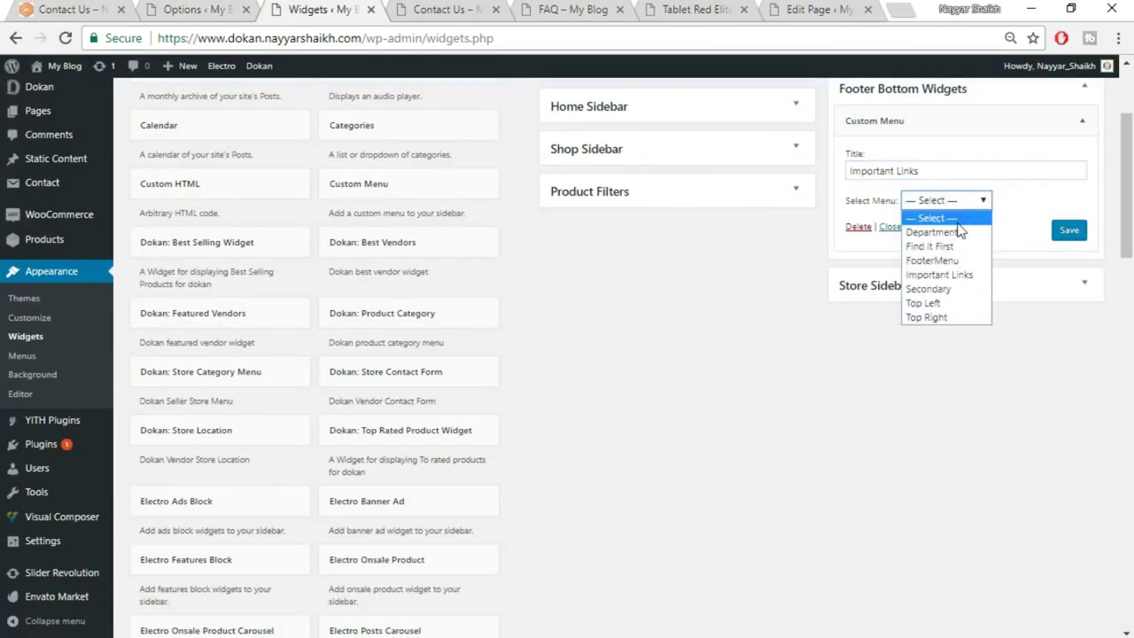
pyautogui.click(969, 279)
pyautogui.click(1079, 239)
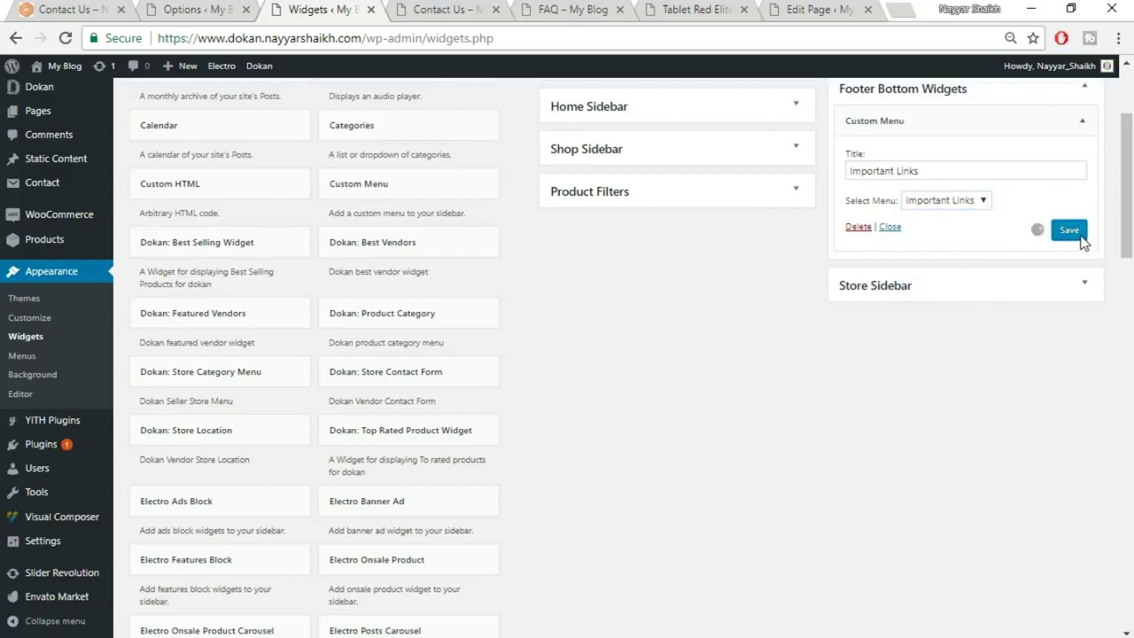
# - Add a second Custom Menu widget titled Find it First showing the Find it First menu
pyautogui.click(403, 186)
pyautogui.click(434, 457)
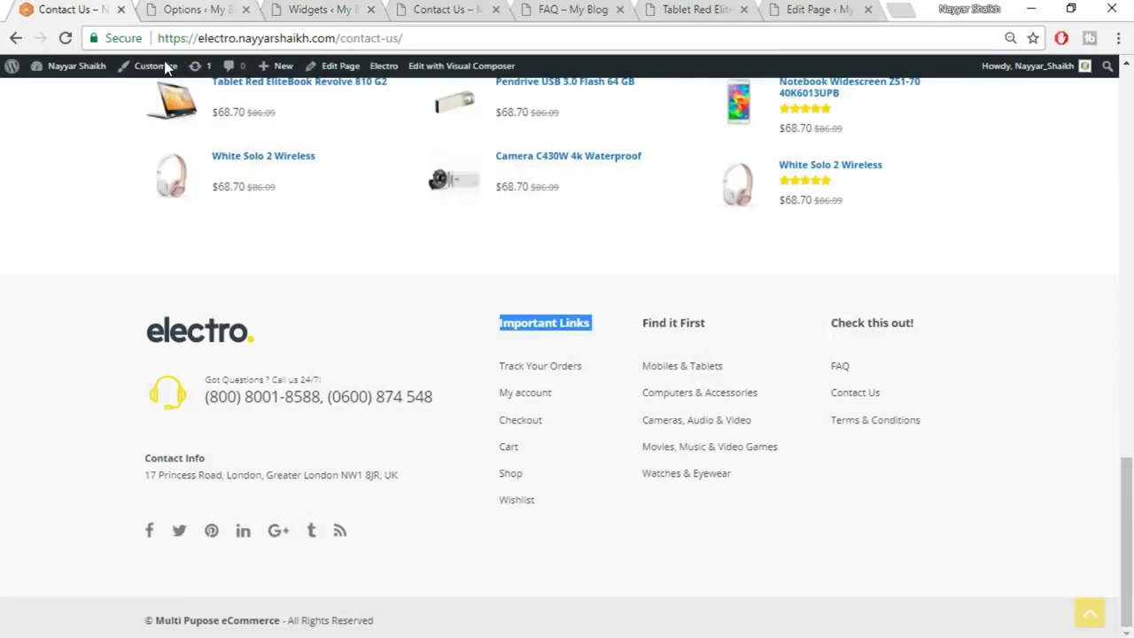
pyautogui.click(76, 9)
pyautogui.tripleClick(679, 322)
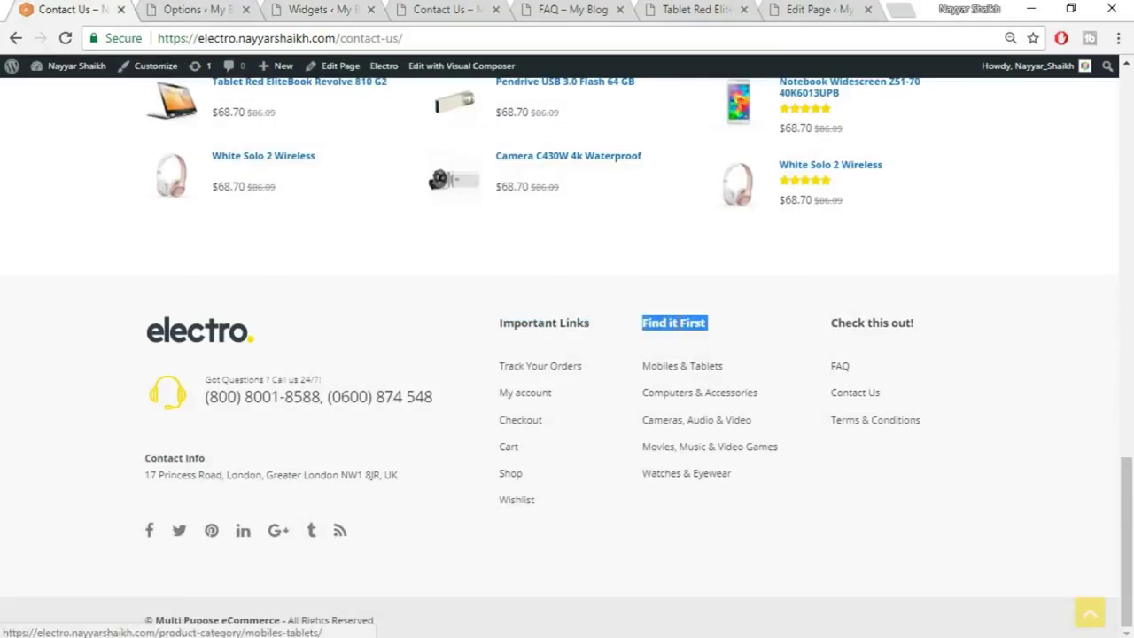
pyautogui.click(310, 9)
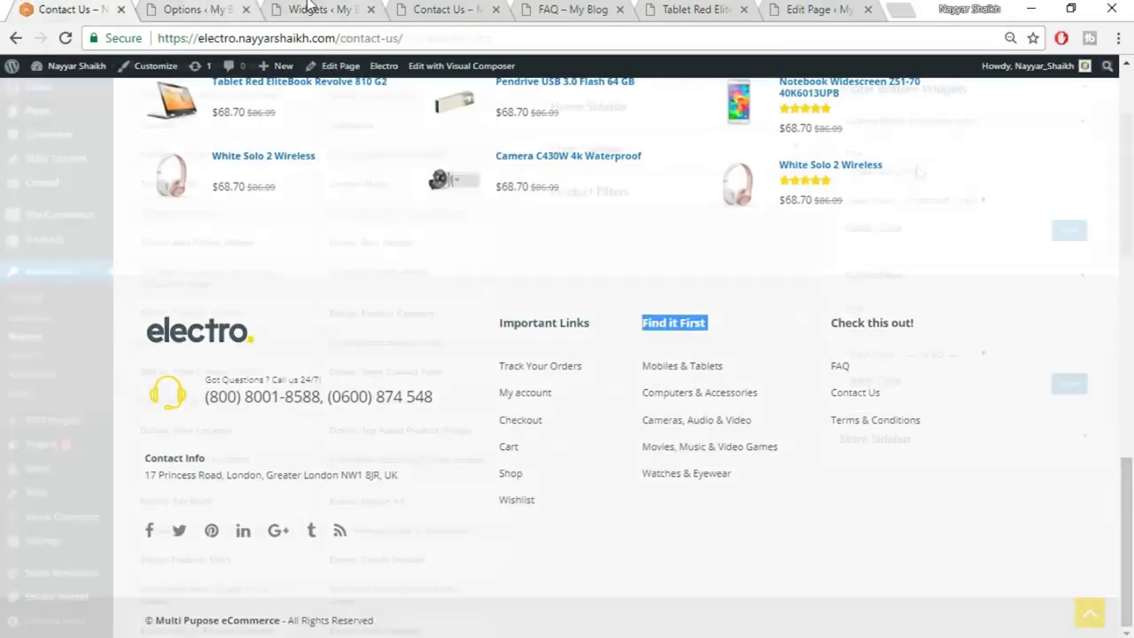
pyautogui.click(957, 328)
pyautogui.write('Find It First')
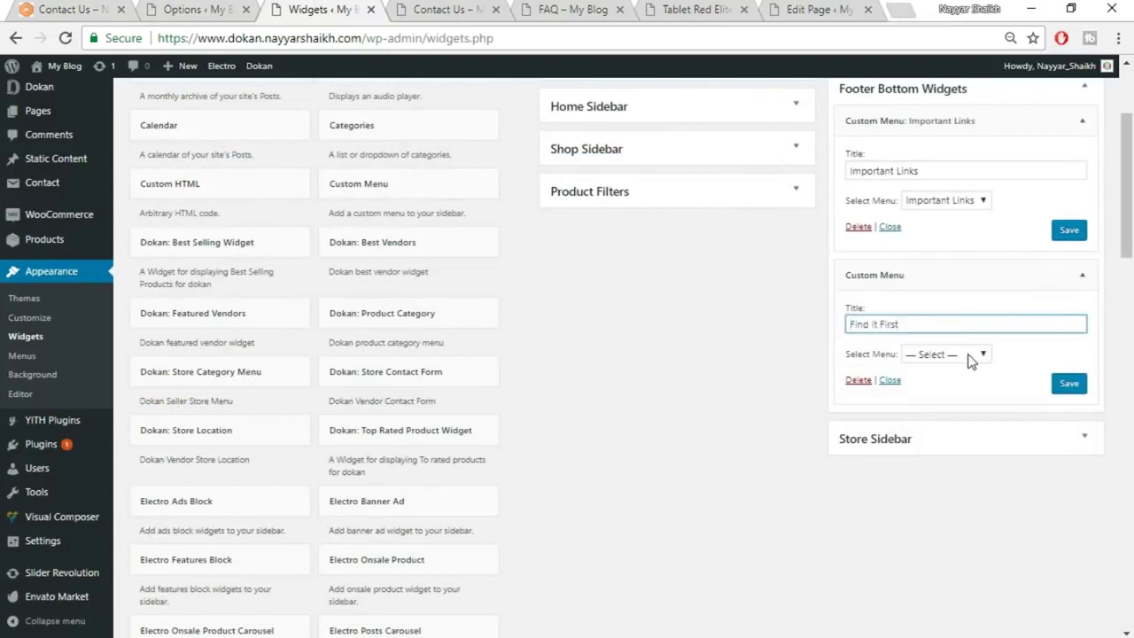
pyautogui.click(972, 356)
pyautogui.click(965, 398)
pyautogui.click(1073, 392)
# - Copy the Check this out! heading from the live footer and return to Widgets
pyautogui.click(49, 9)
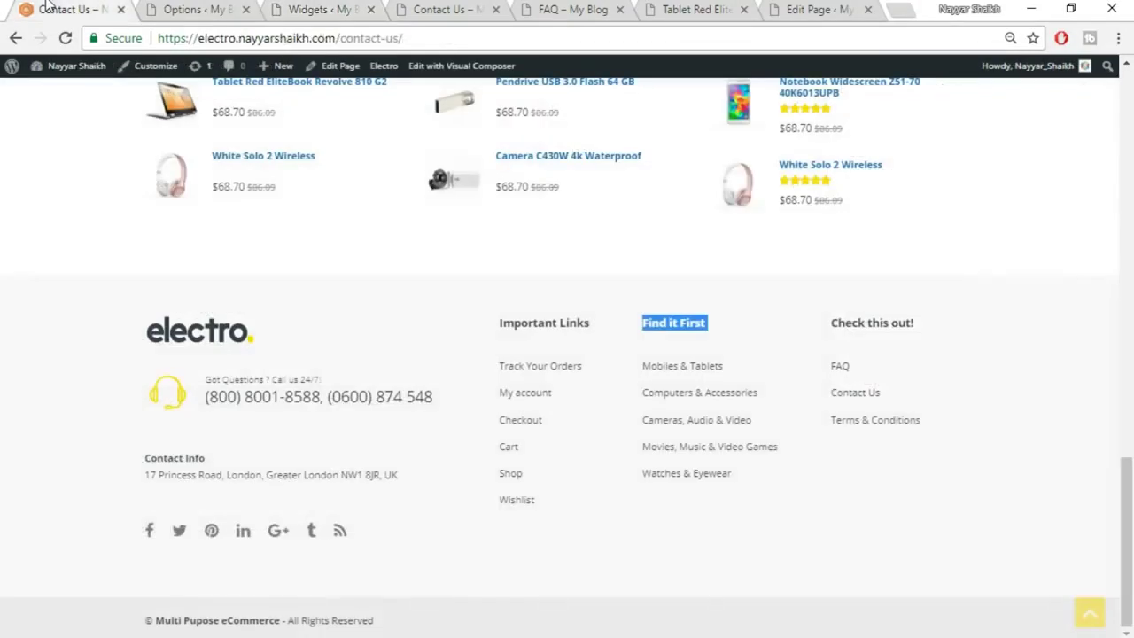
pyautogui.tripleClick(871, 324)
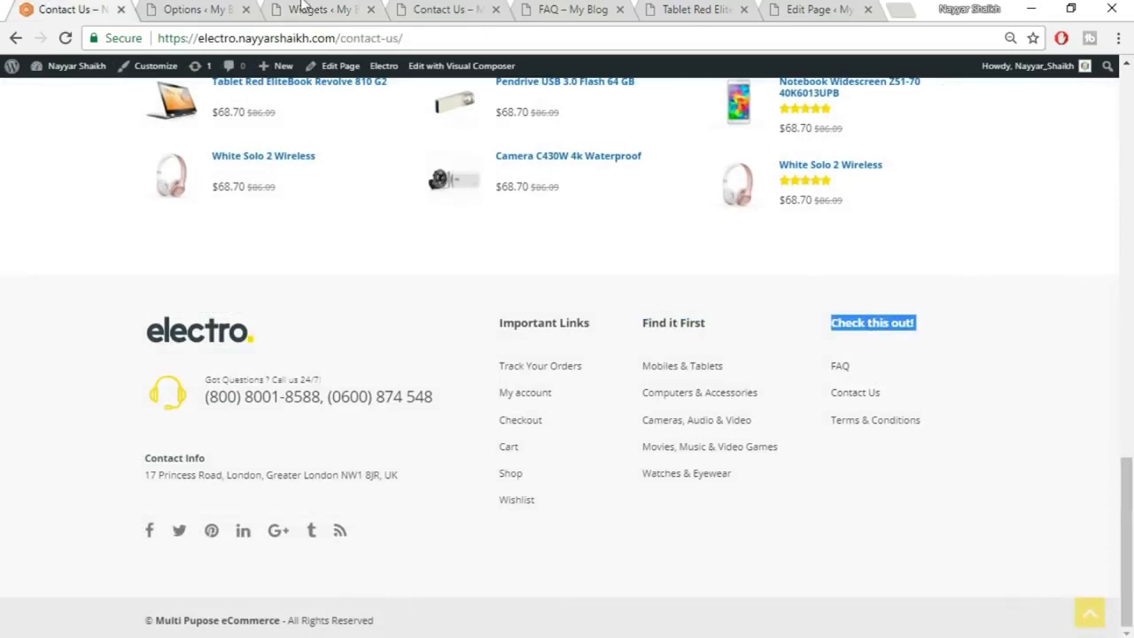
pyautogui.click(210, 16)
pyautogui.click(324, 9)
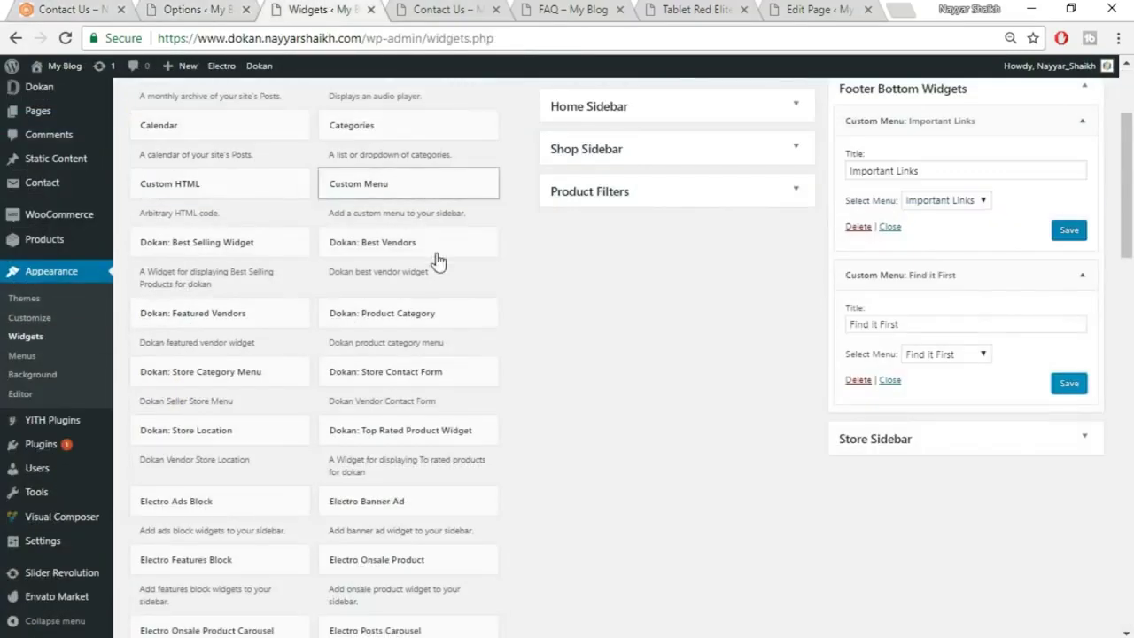
# - Add a third Custom Menu widget to the footer titled 'Check this out.'
pyautogui.click(397, 195)
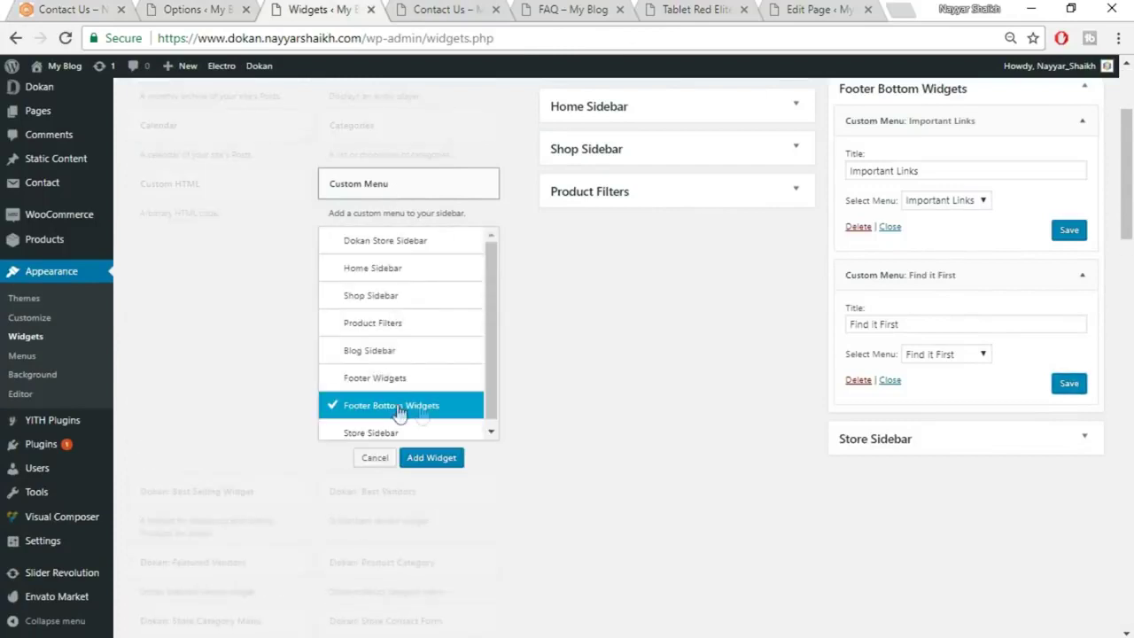
pyautogui.click(445, 464)
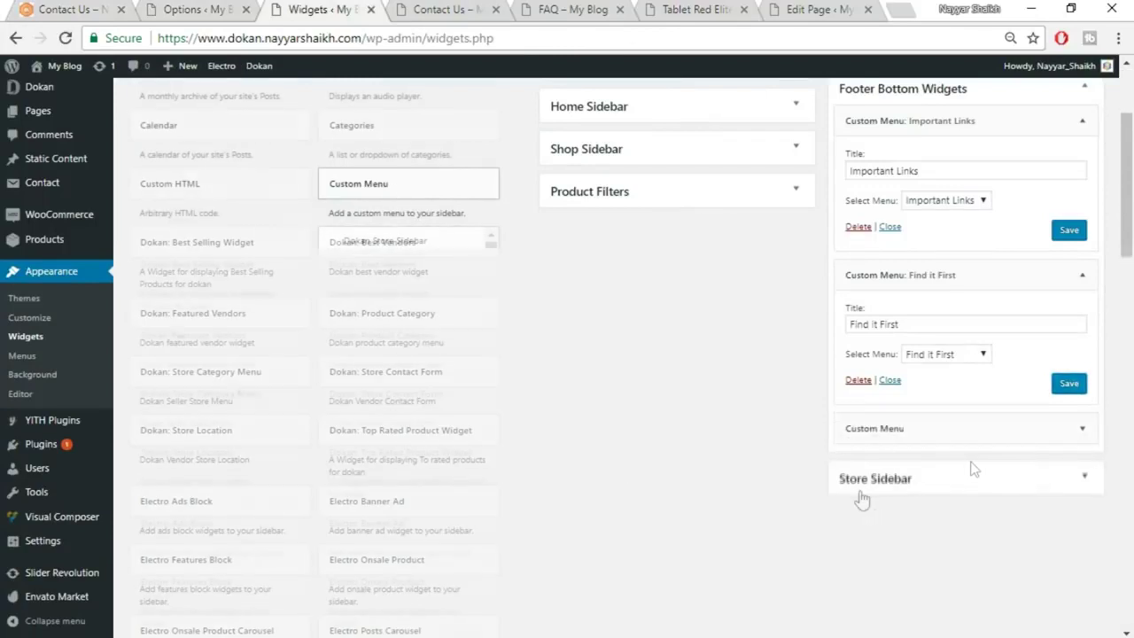
pyautogui.click(962, 476)
pyautogui.write('Check this out.')
pyautogui.click(971, 510)
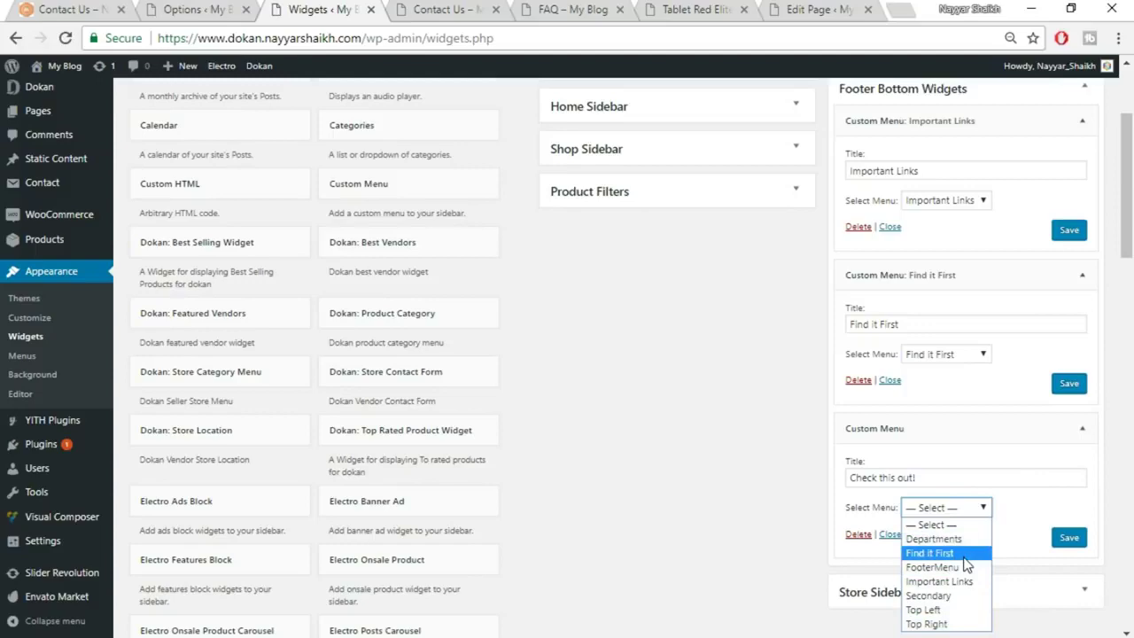
# - Choose FooterMenu for the Check this out! widget, save it, and go to Contact Us
pyautogui.hotkey('ctrl', '1')
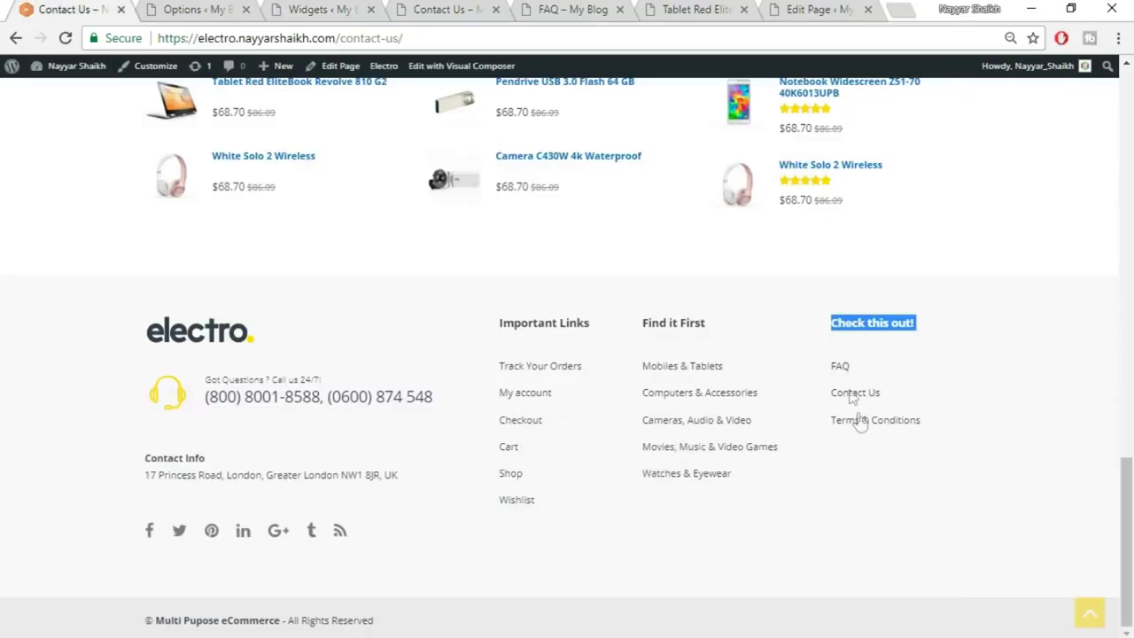
pyautogui.click(153, 7)
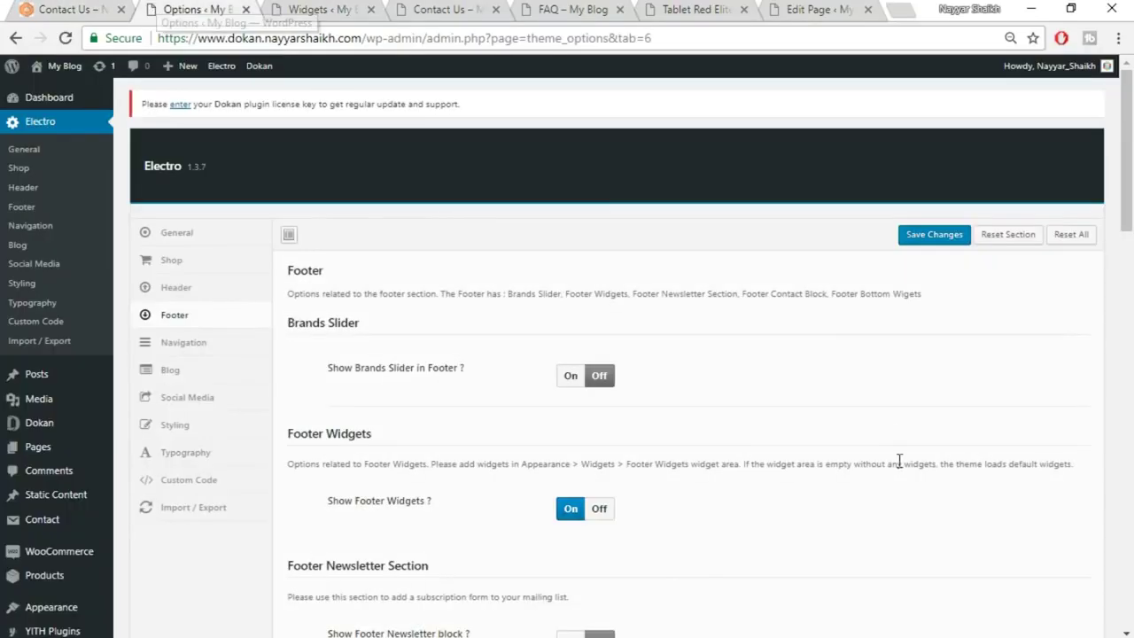
pyautogui.click(330, 7)
pyautogui.click(974, 509)
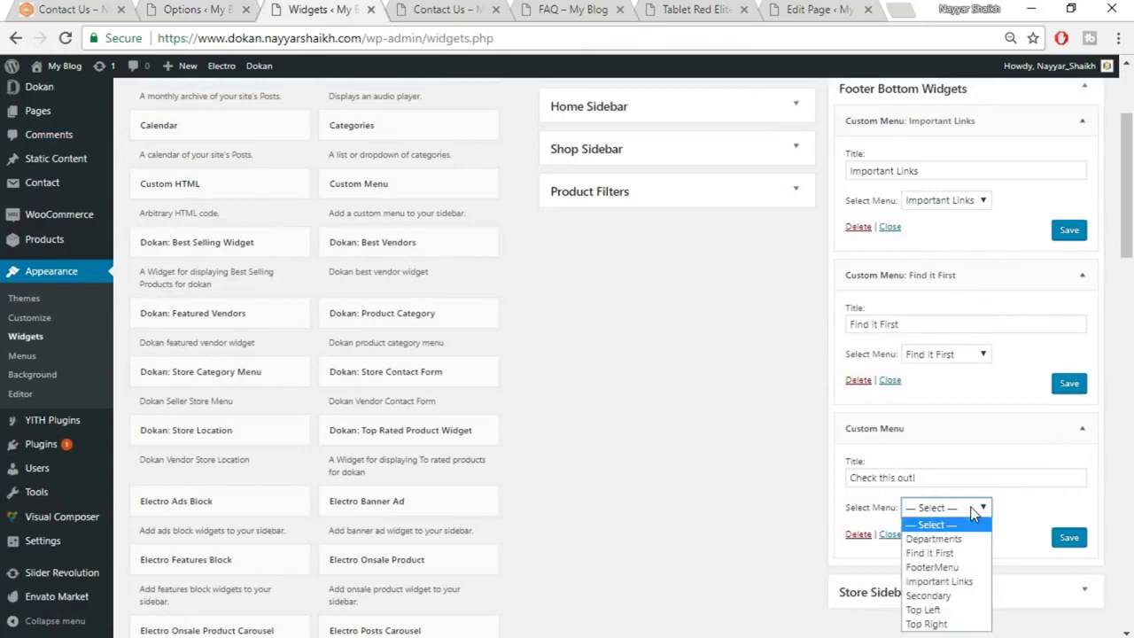
pyautogui.click(965, 568)
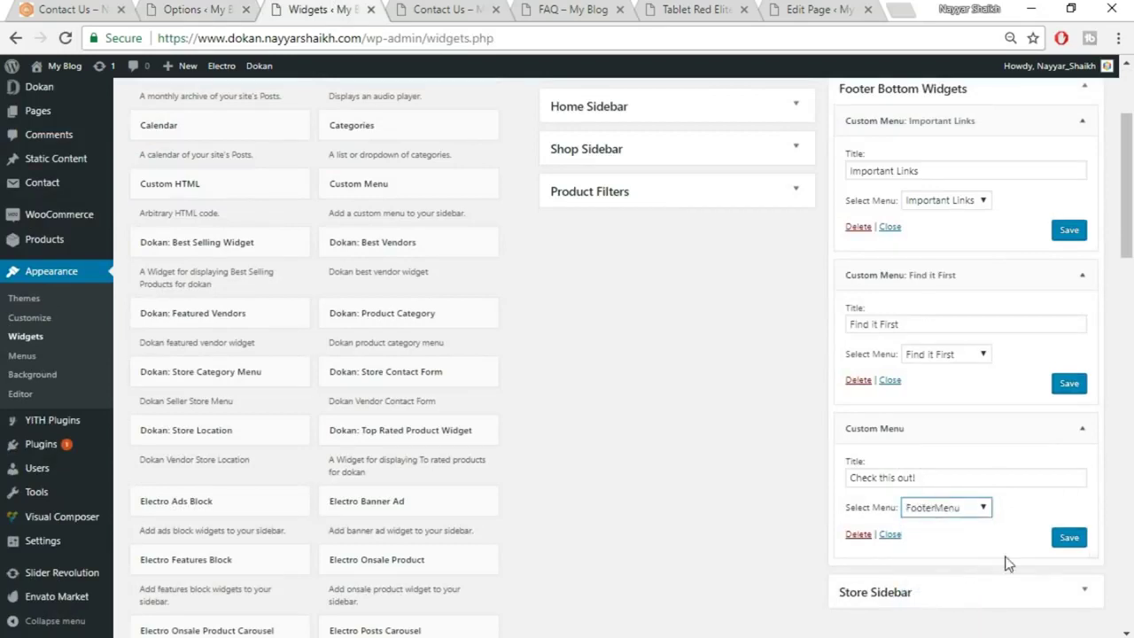
pyautogui.click(1070, 539)
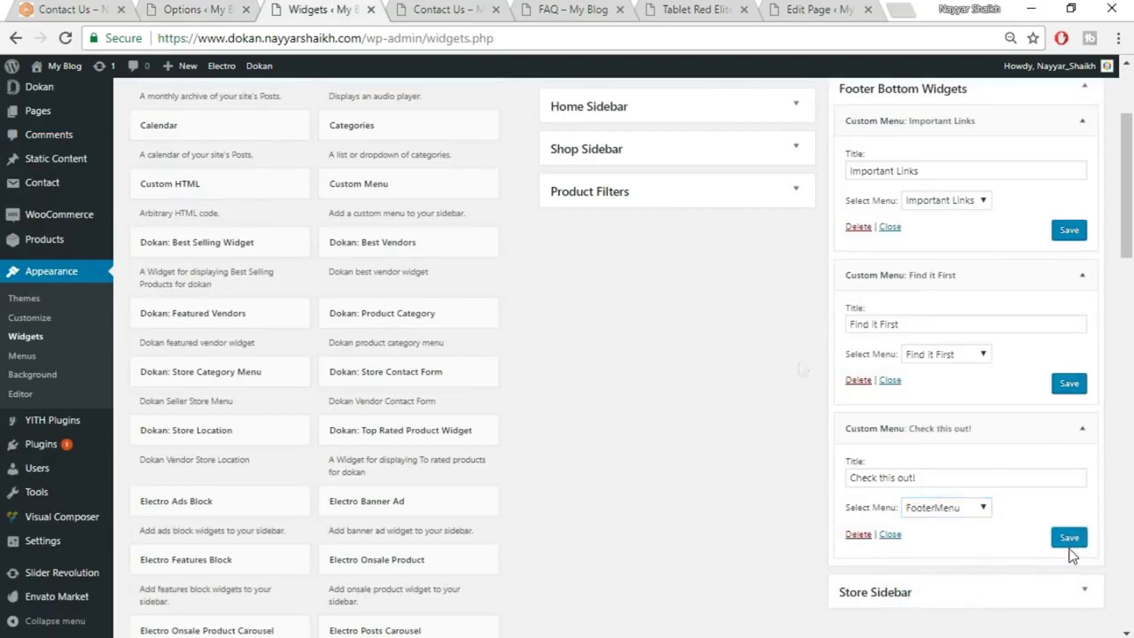
pyautogui.click(420, 8)
pyautogui.click(443, 38)
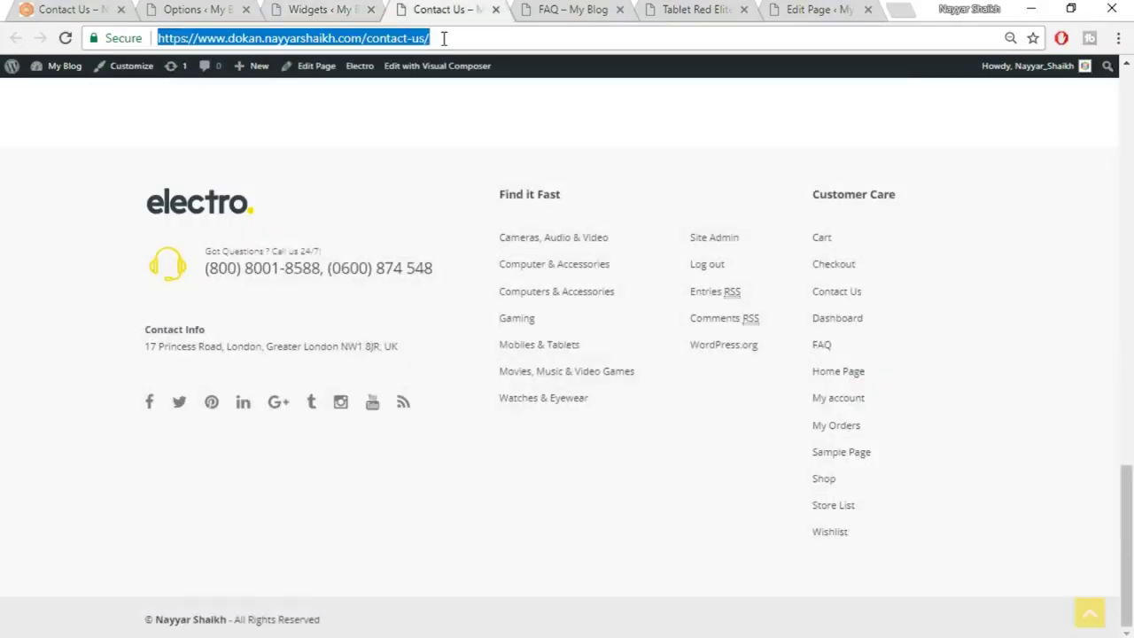
# - Reload Contact Us to confirm the Important Links, Find it First and Check this out! columns
pyautogui.press('Return')
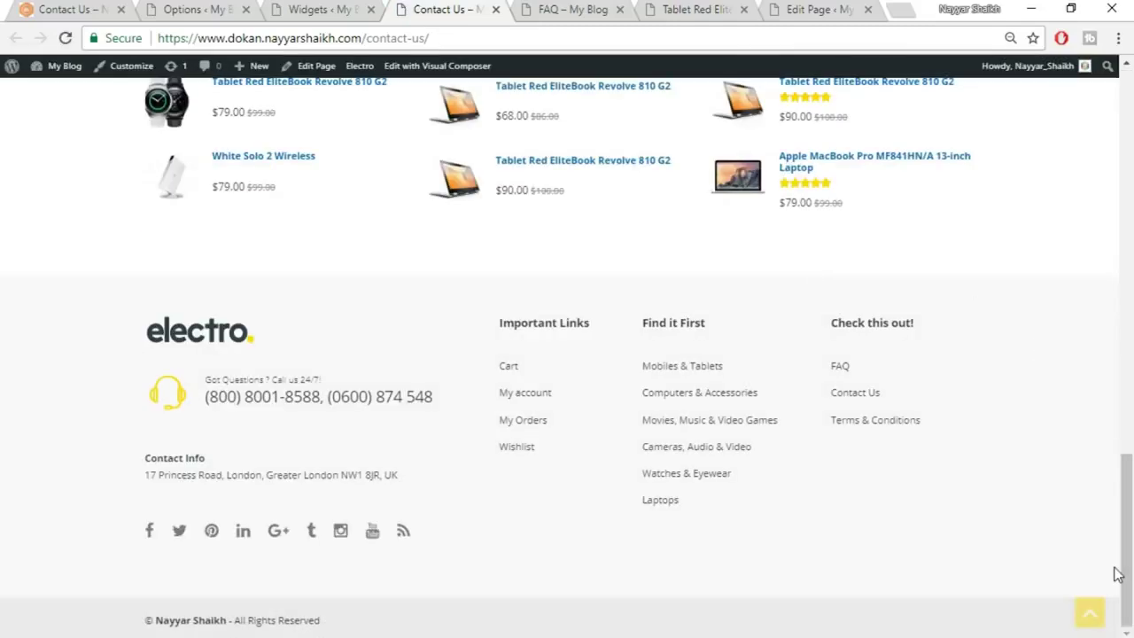
pyautogui.click(1092, 613)
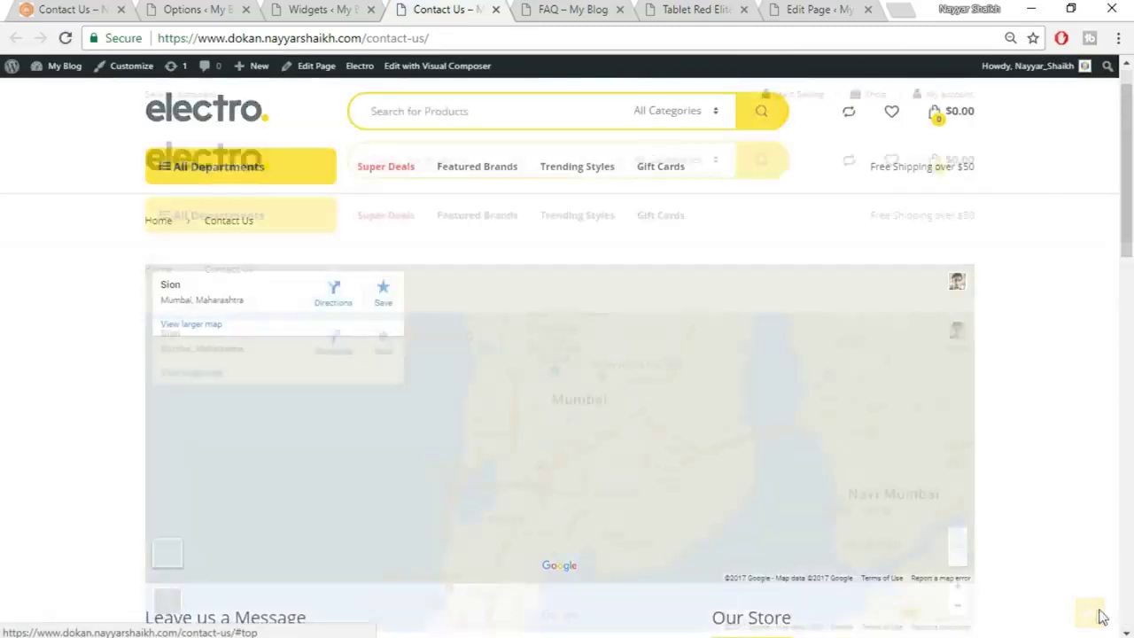
pyautogui.moveTo(1125, 235); pyautogui.dragTo(1129, 600)
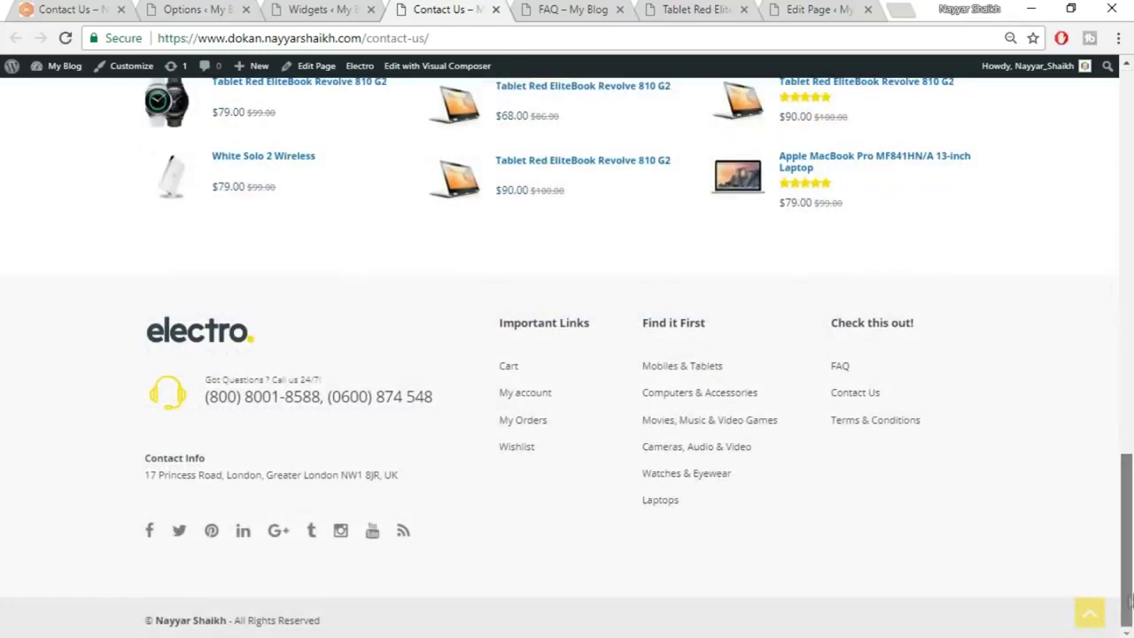
pyautogui.click(1090, 612)
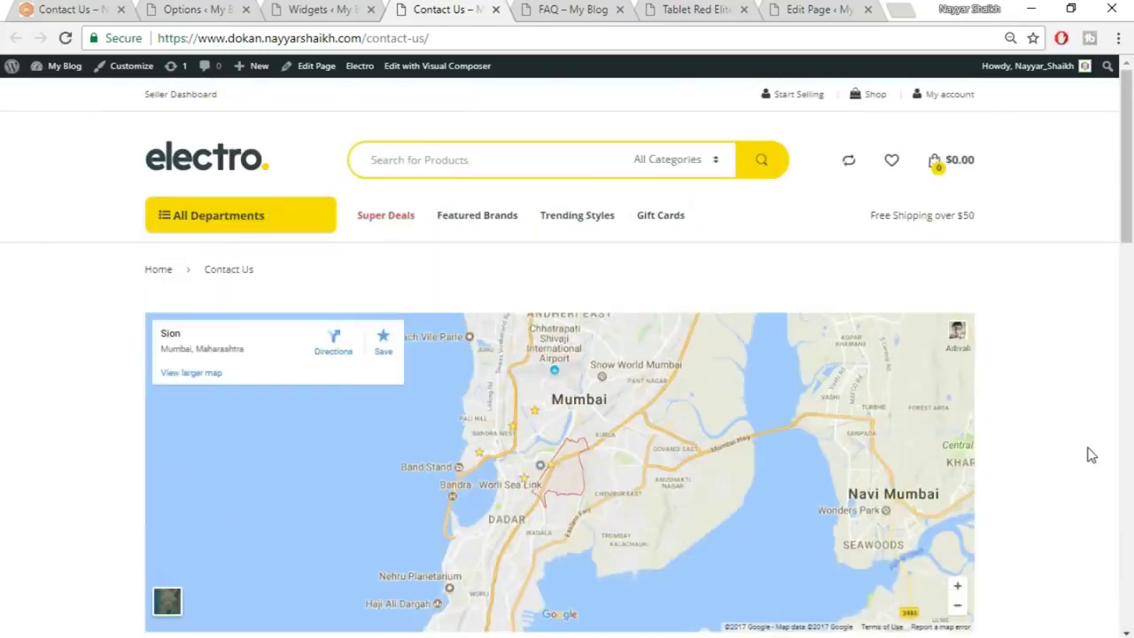
pyautogui.click(190, 9)
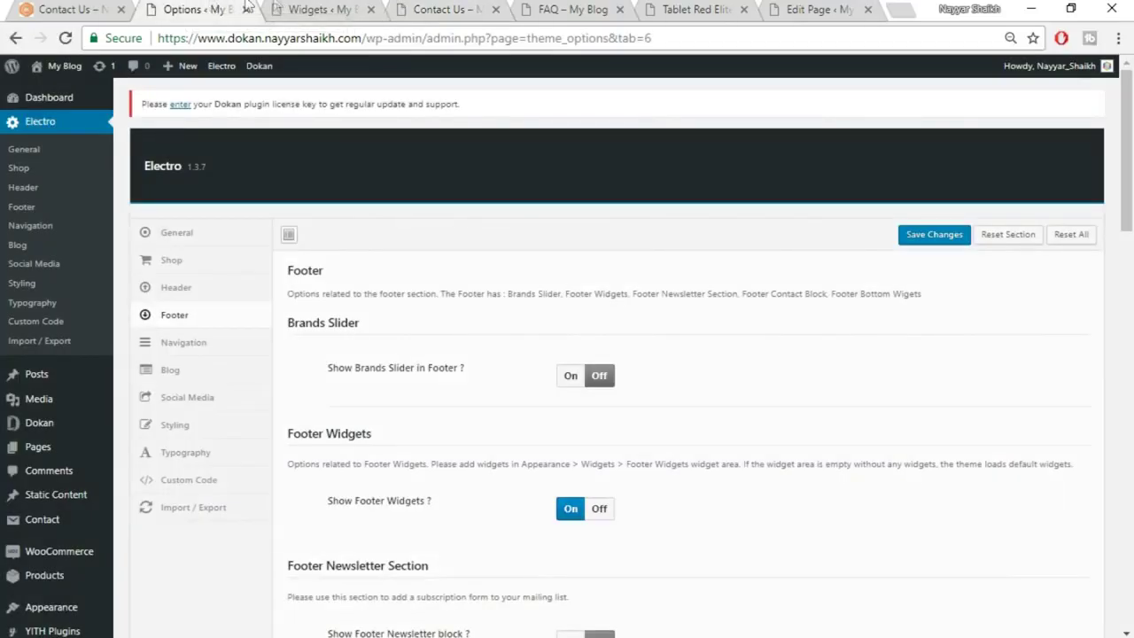
# - Browse Electro's General and Header options, then return to the Contact Us storefront page
pyautogui.click(189, 241)
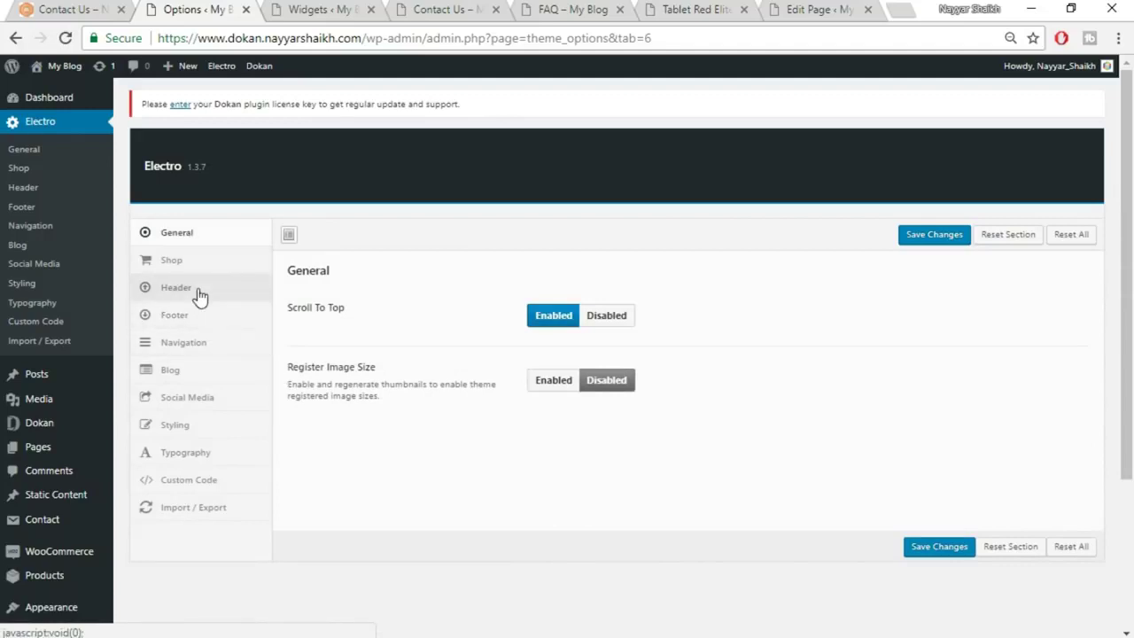
pyautogui.click(196, 292)
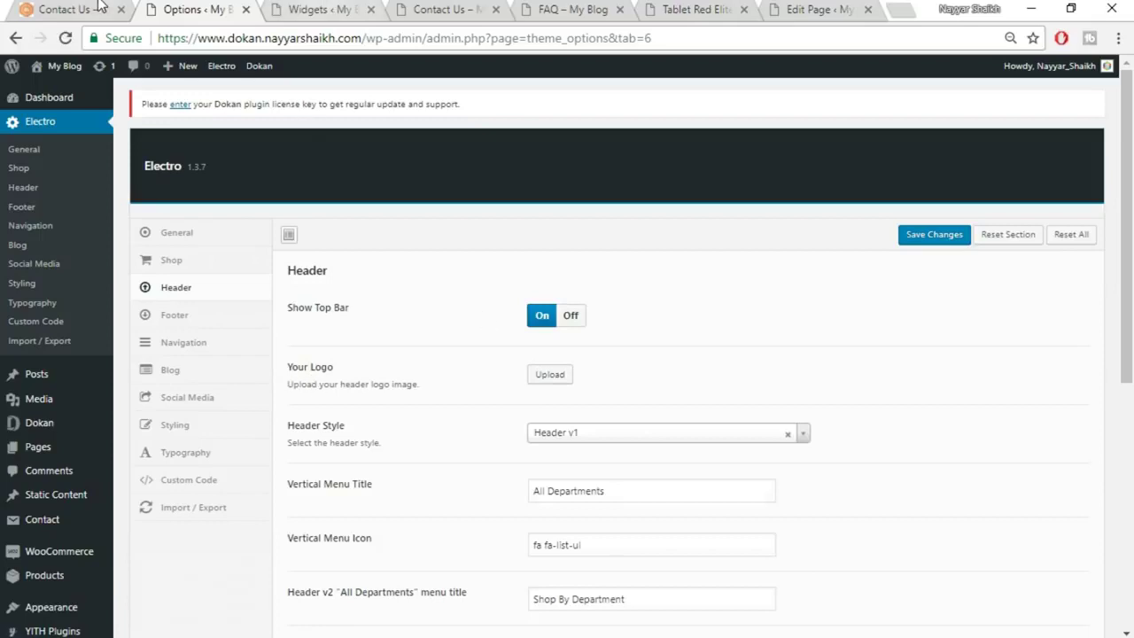
pyautogui.click(71, 9)
pyautogui.click(441, 9)
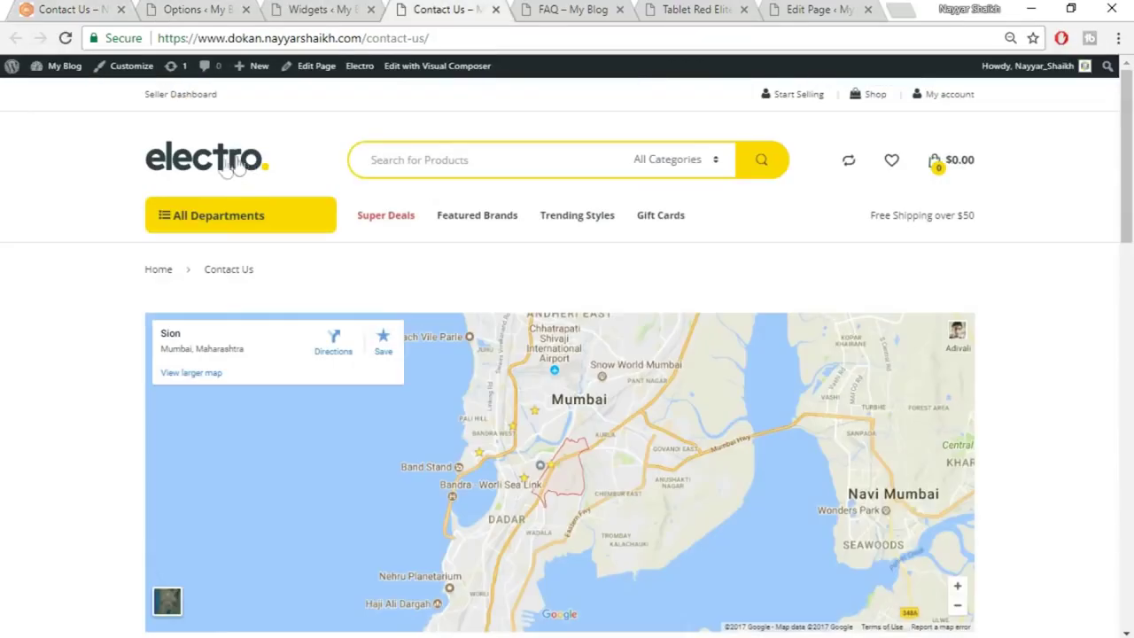
pyautogui.click(212, 9)
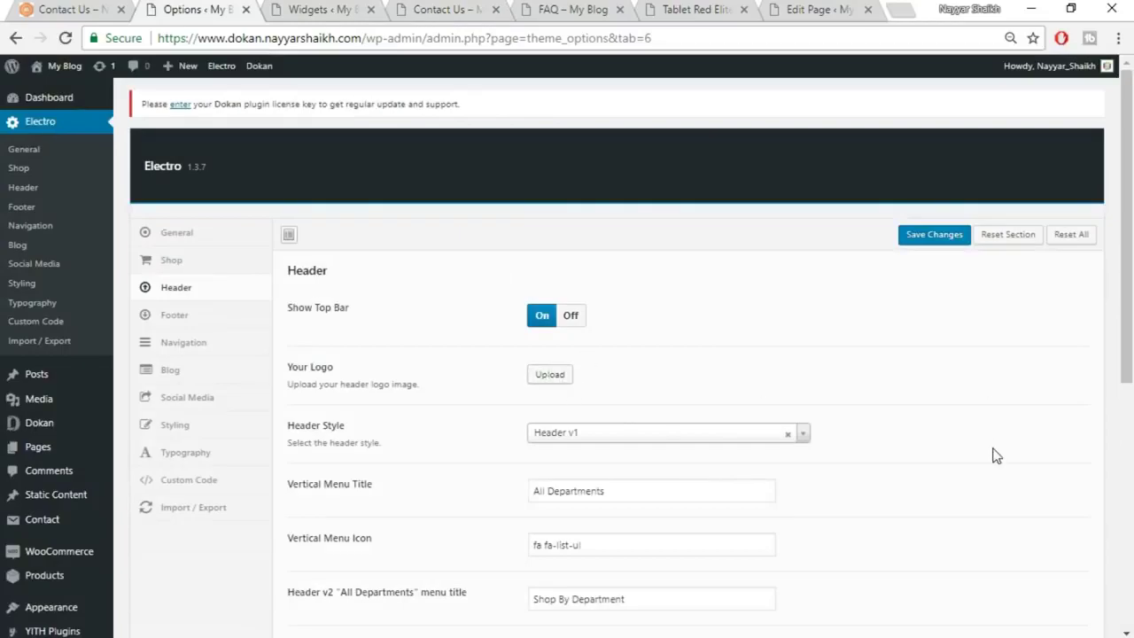
pyautogui.scroll(-3, 997, 462)
pyautogui.scroll(-2, 997, 462)
pyautogui.scroll(6, 989, 468)
pyautogui.click(447, 9)
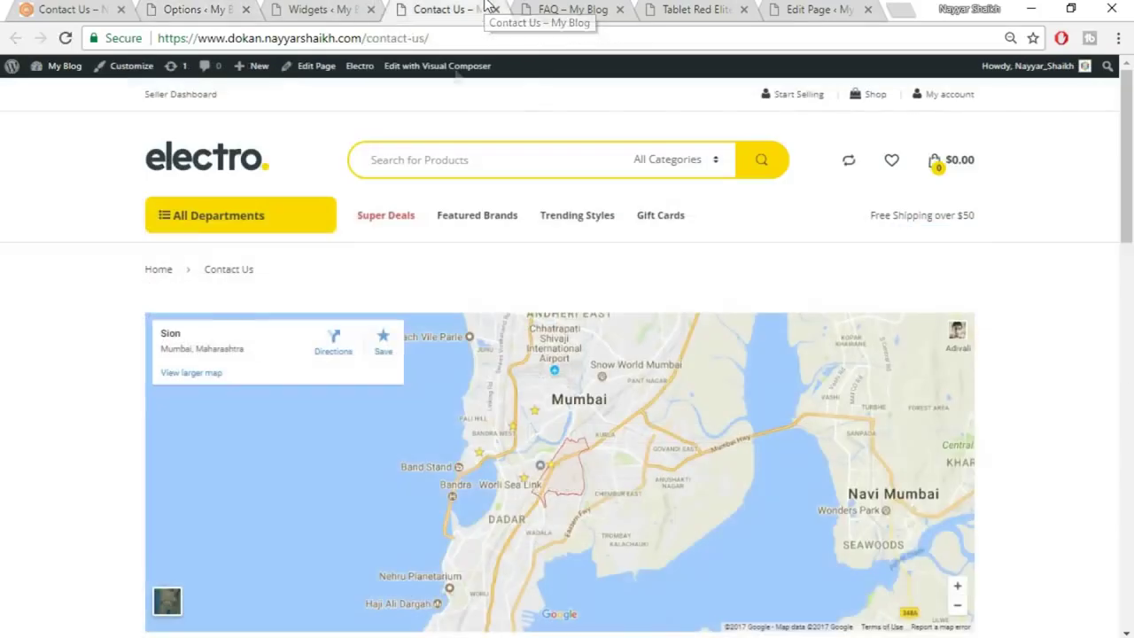
# - In Customizer Site Identity, set title 'Ntech Solutions' and tagline 'Best eCommerce Site', then publish
pyautogui.click(120, 73)
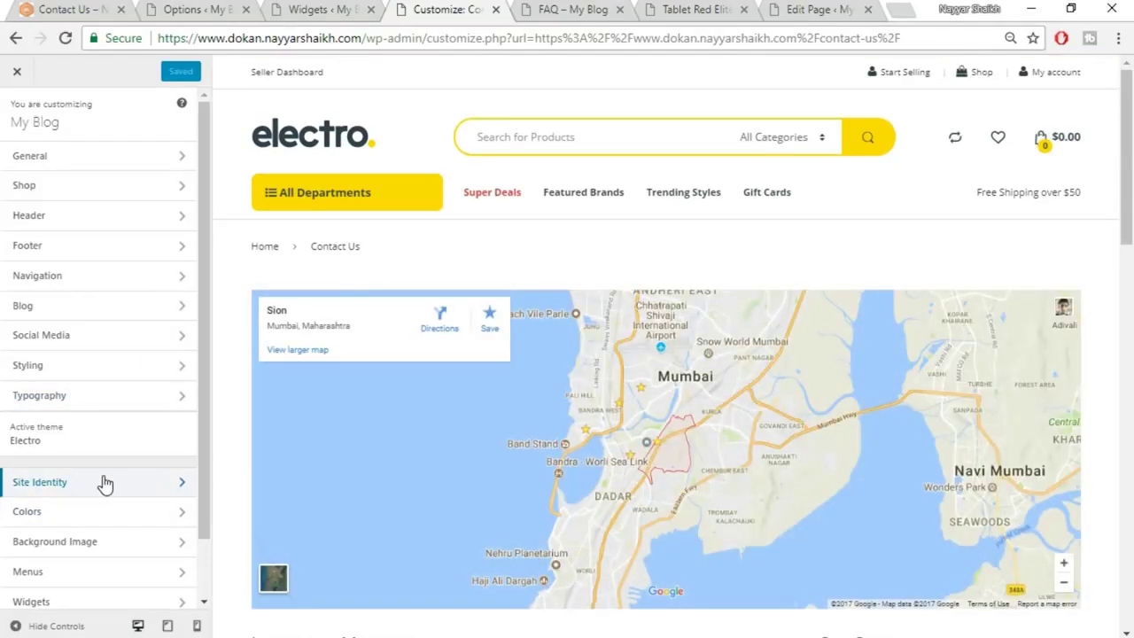
pyautogui.click(103, 483)
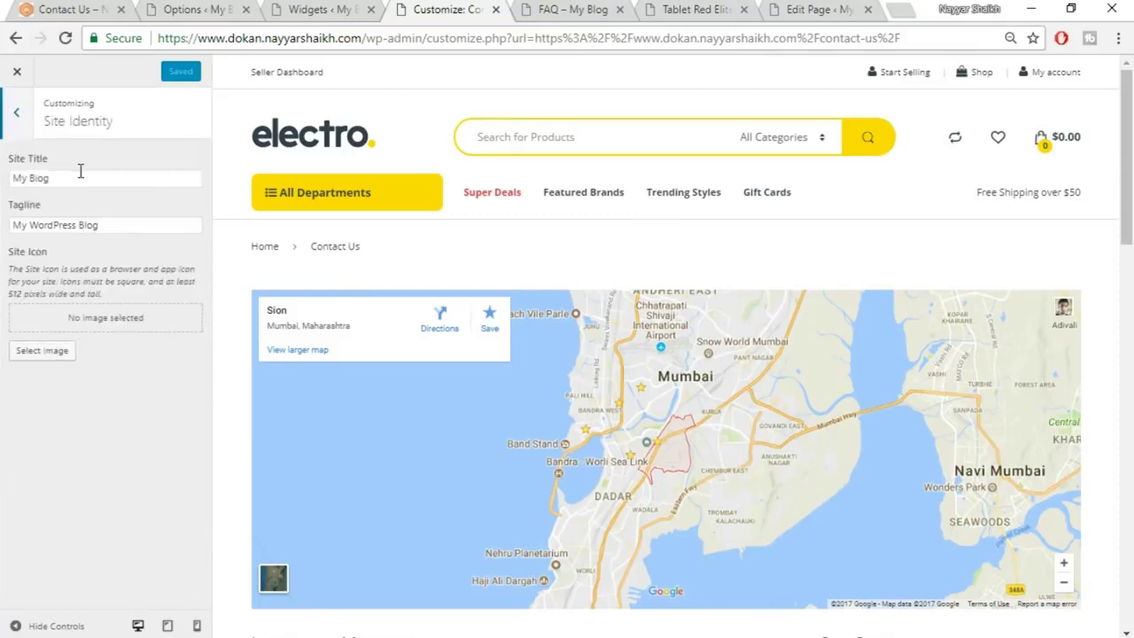
pyautogui.moveTo(67, 175); pyautogui.dragTo(4, 180)
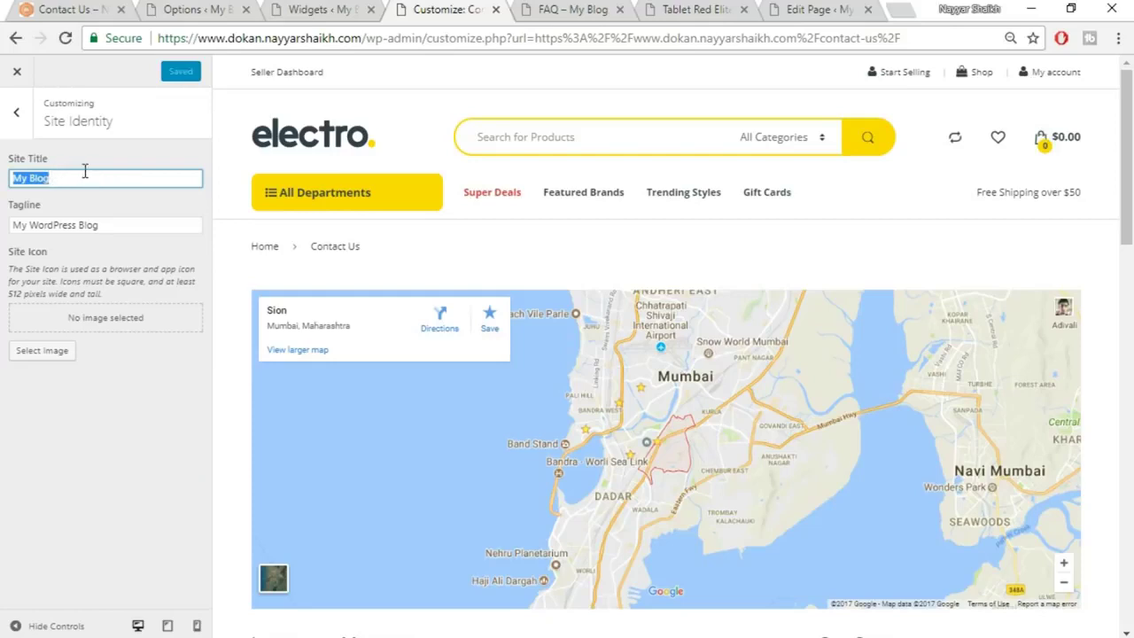
pyautogui.write('N')
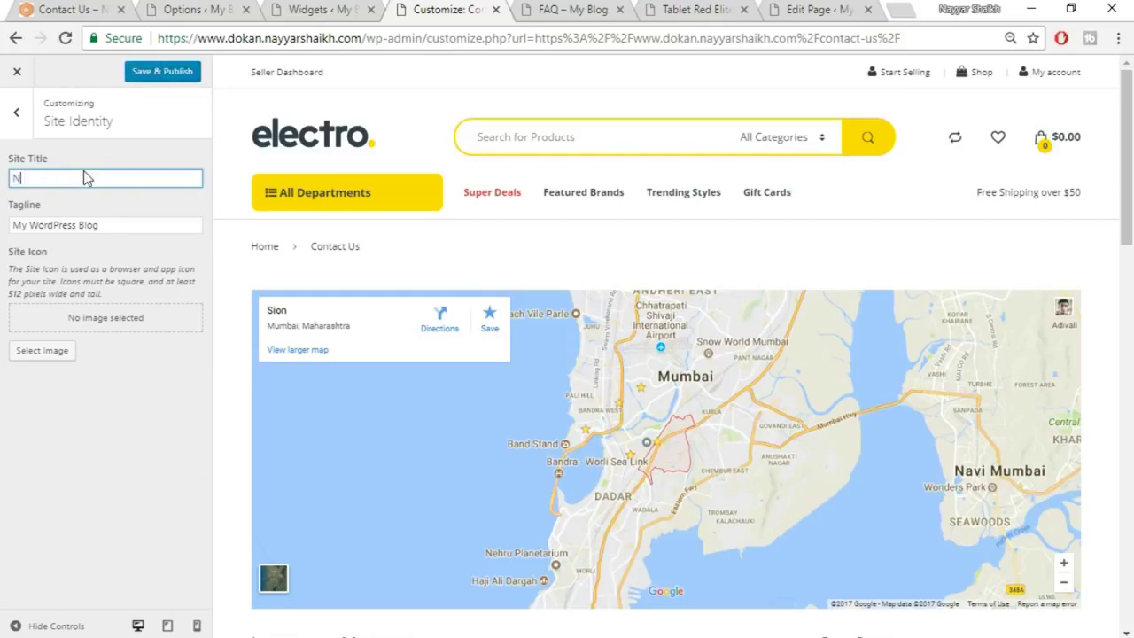
pyautogui.write('tech Solutions')
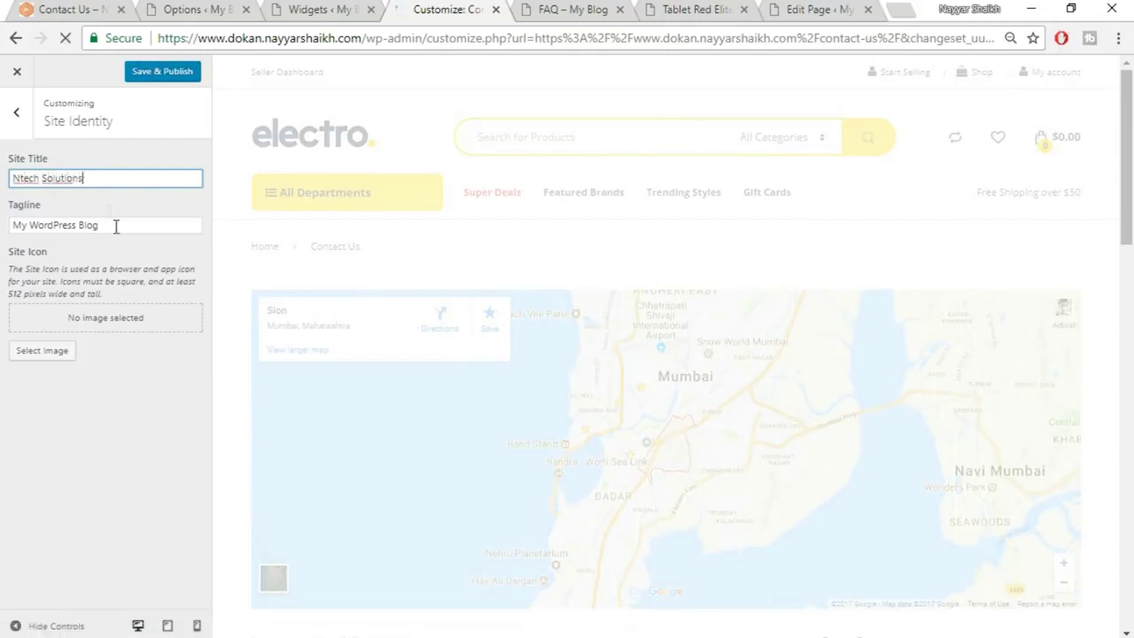
pyautogui.tripleClick(12, 225)
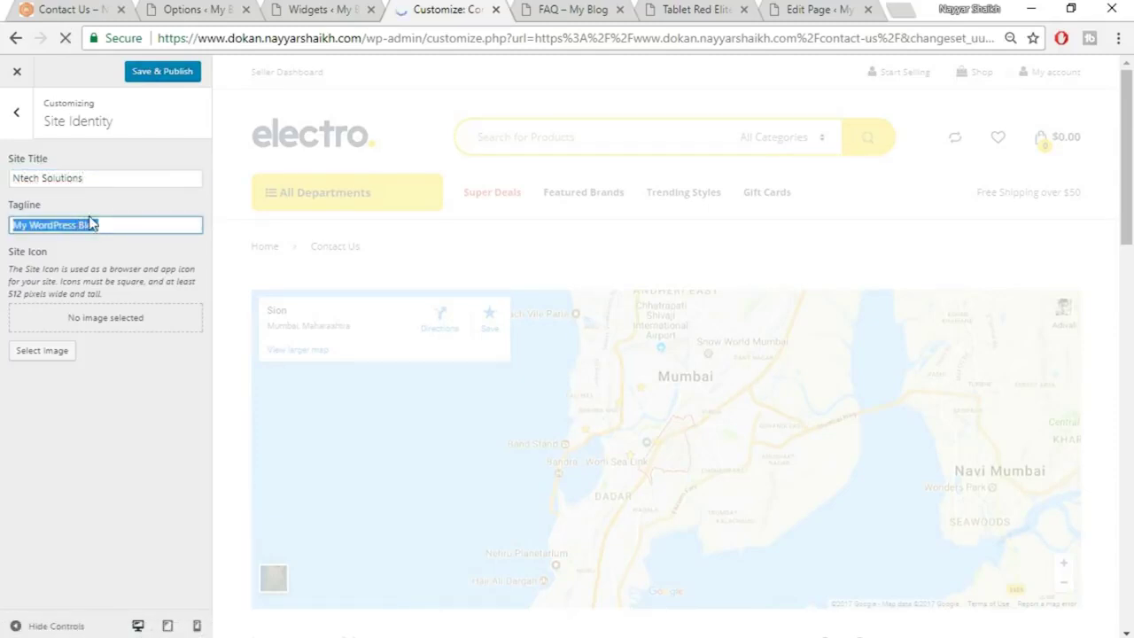
pyautogui.write('Best')
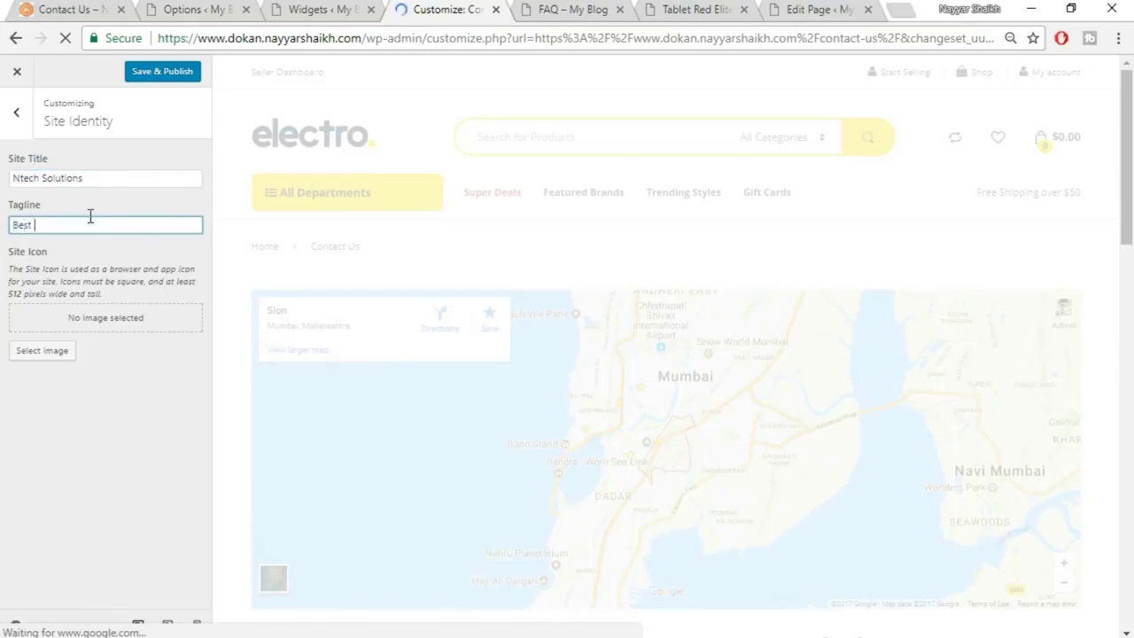
pyautogui.write(' eCommerce Site')
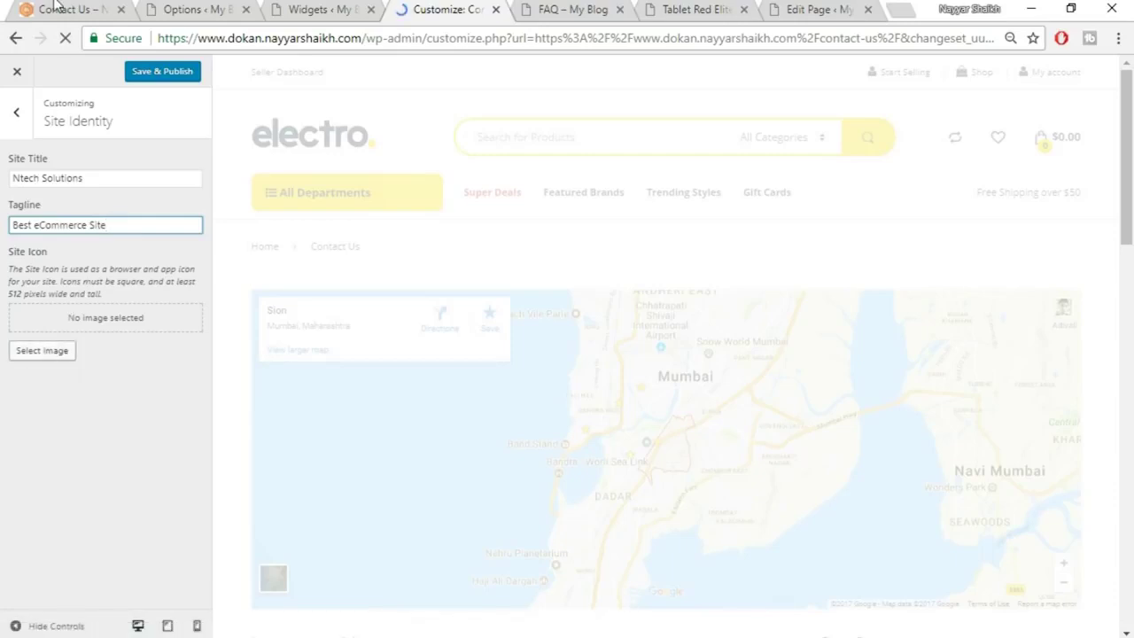
pyautogui.click(57, 9)
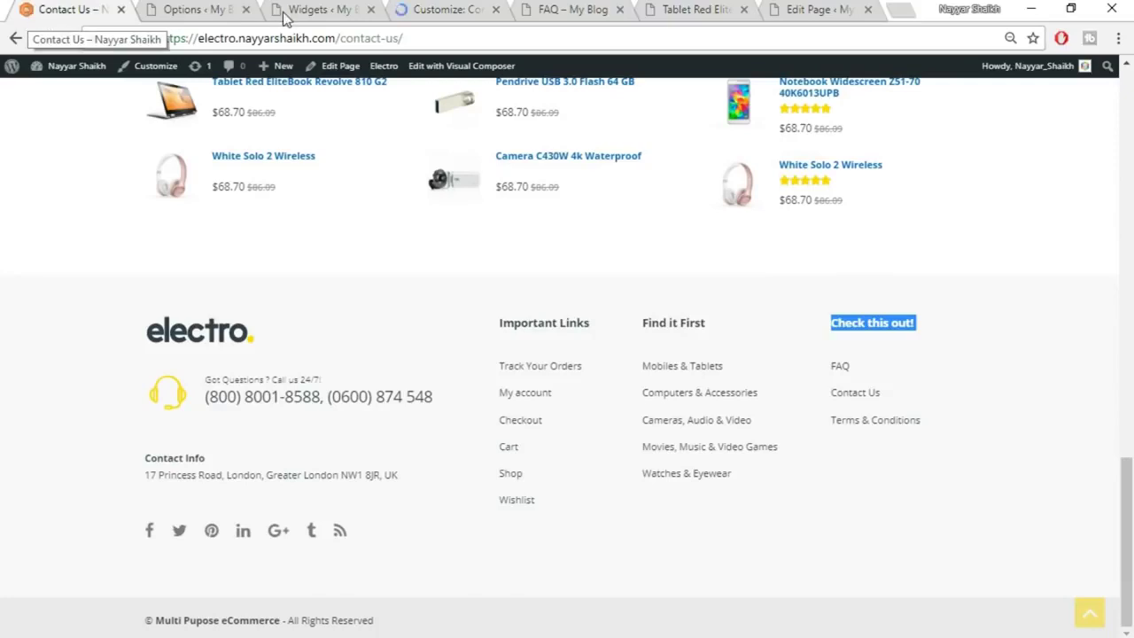
pyautogui.click(438, 10)
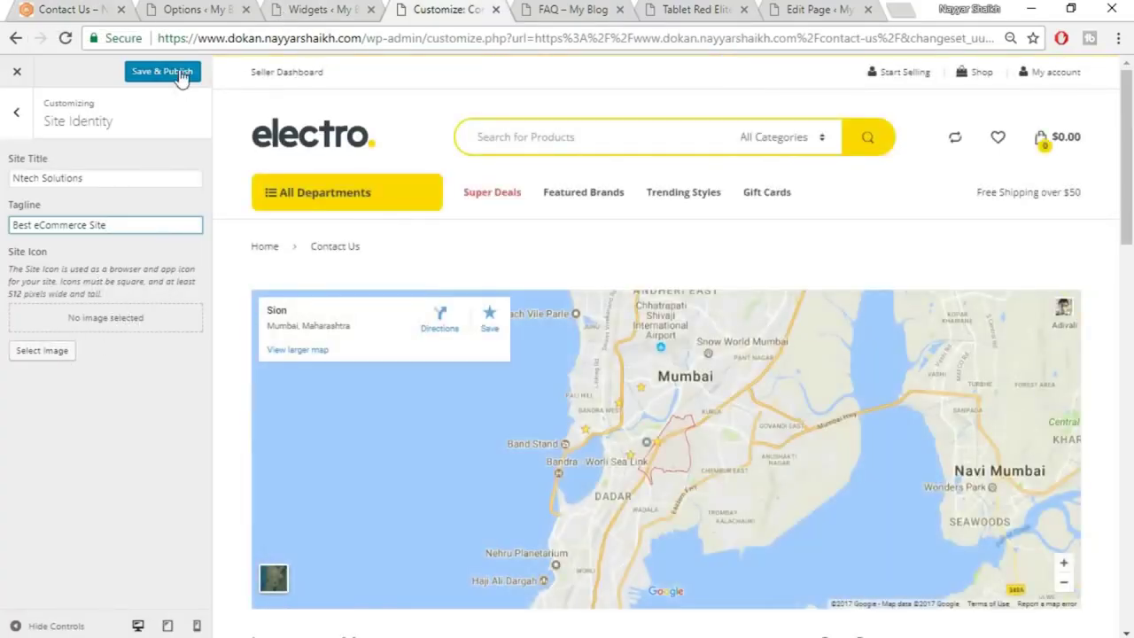
pyautogui.click(180, 74)
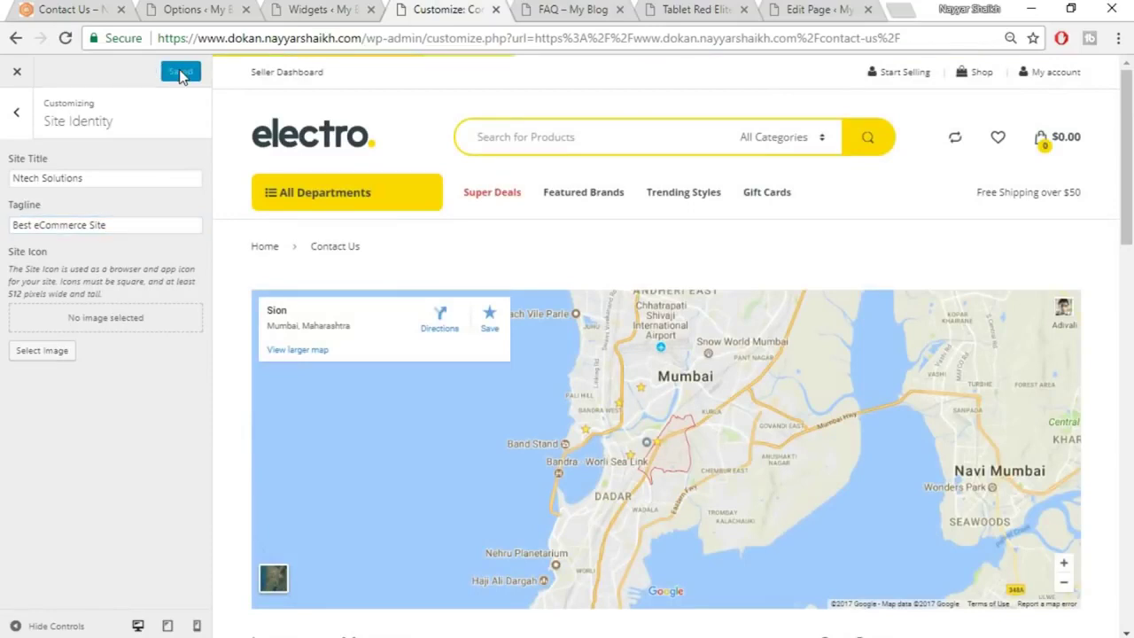
pyautogui.click(17, 74)
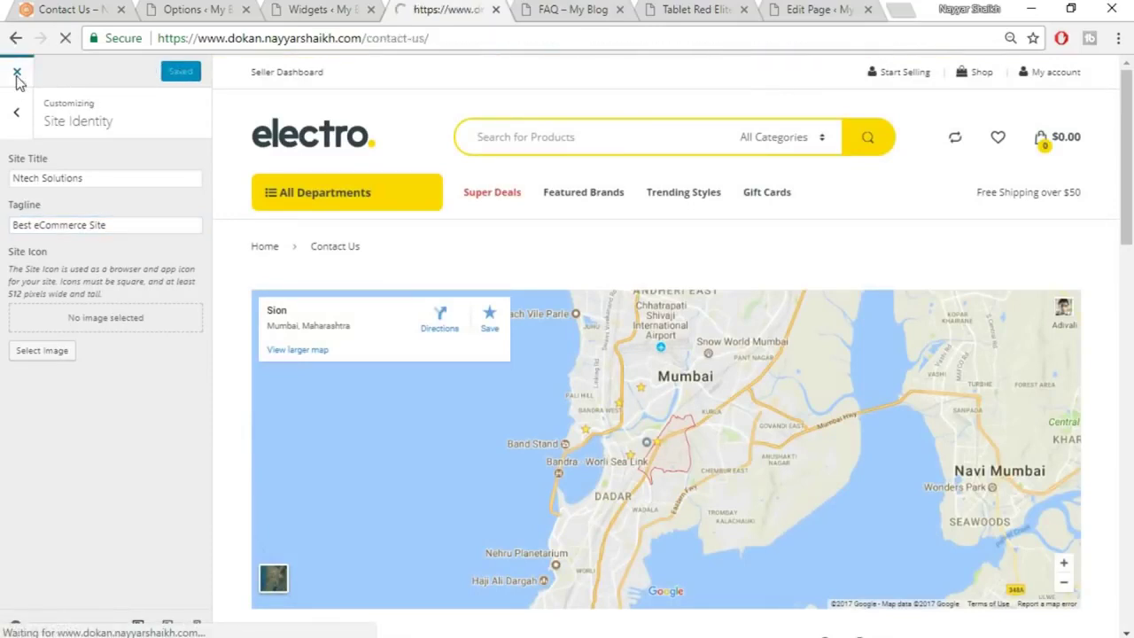